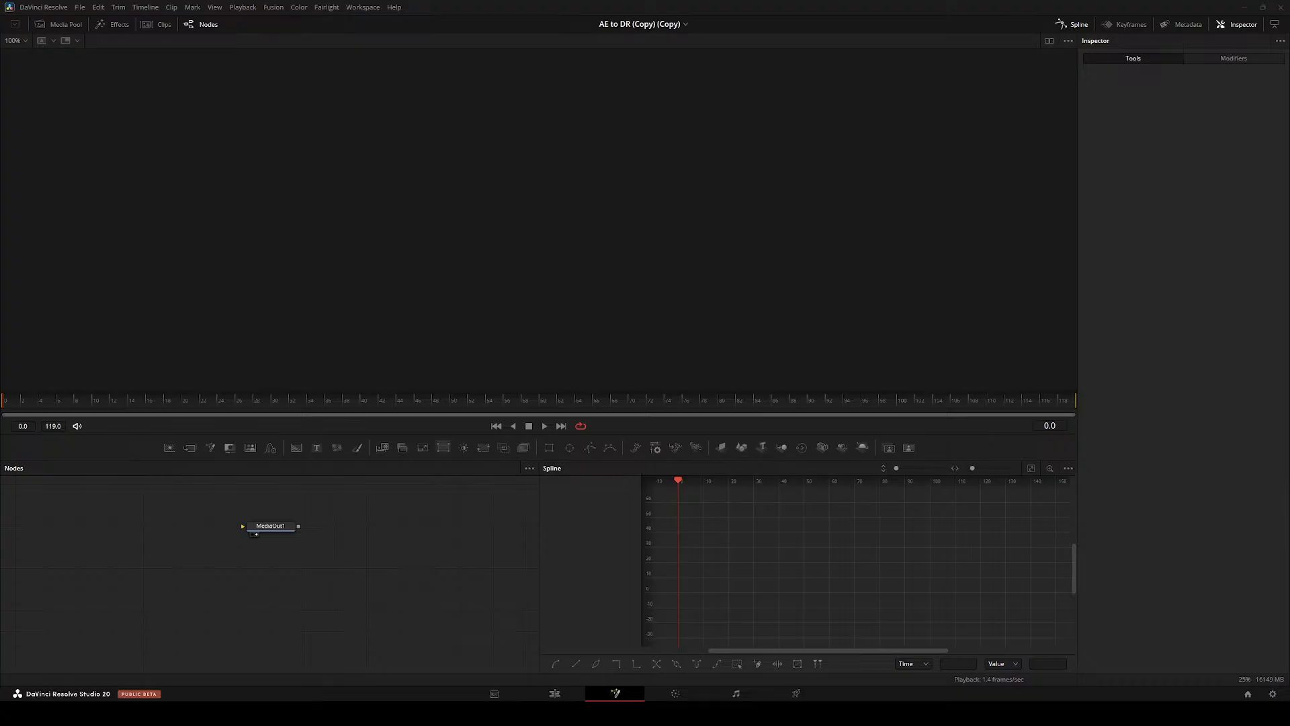
- Hide the Spline editor, move the MediaOut1 node farther along the widened node graph and slightly enlarge the node area
{"action": "left_click", "coordinate": [1072, 24]}
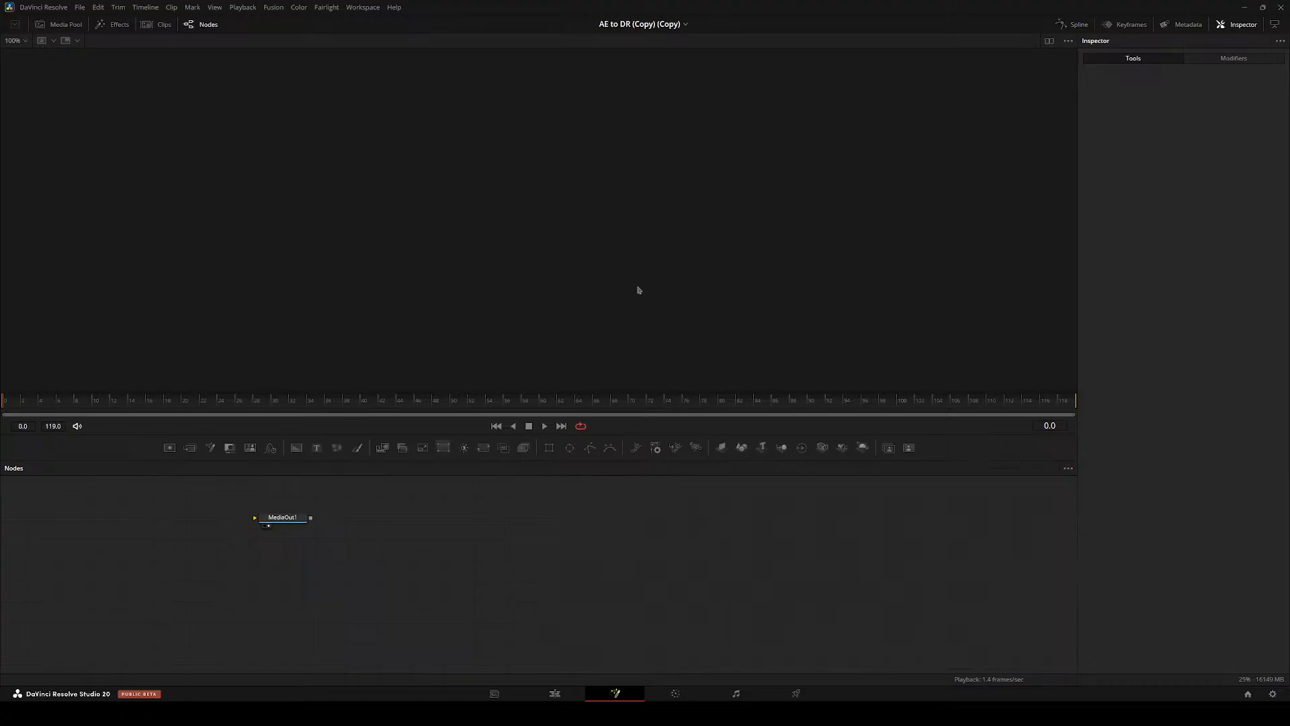
{"action": "left_click", "coordinate": [285, 523]}
{"action": "left_click_drag", "start_coordinate": [286, 523], "coordinate": [732, 565]}
{"action": "left_click_drag", "start_coordinate": [468, 581], "coordinate": [530, 593]}
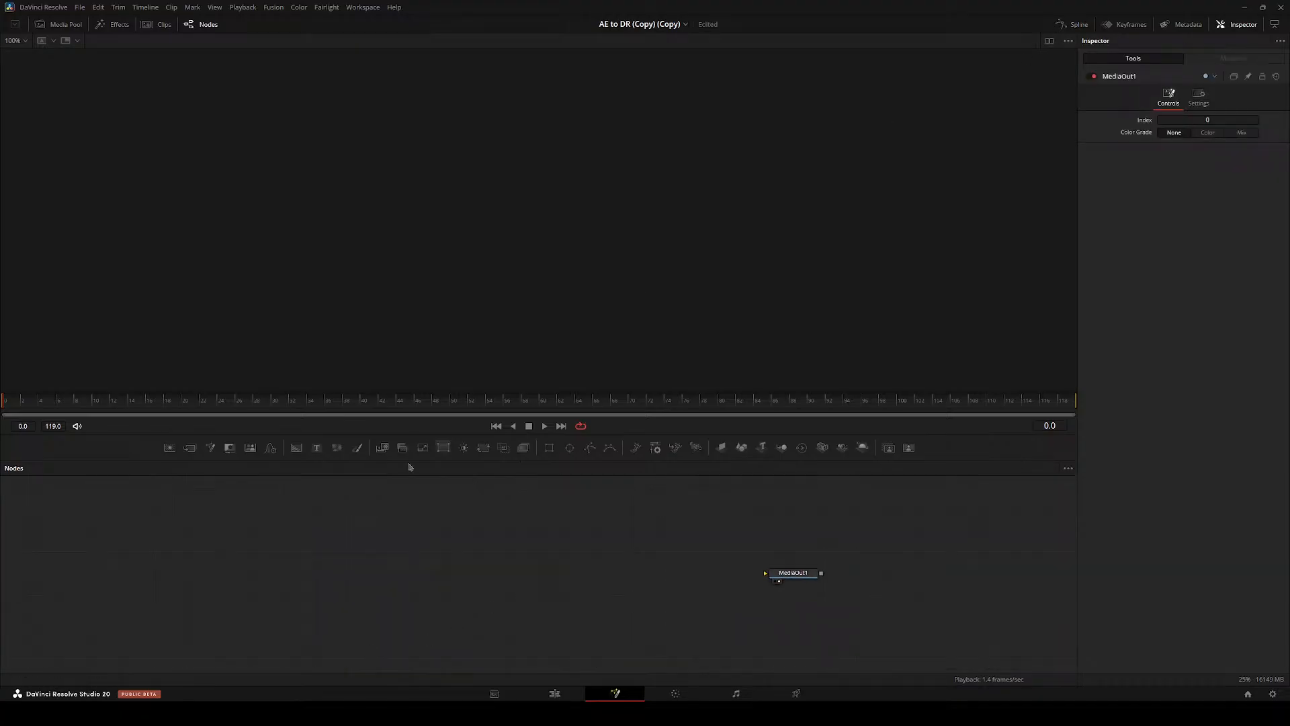
{"action": "left_click_drag", "start_coordinate": [359, 460], "coordinate": [360, 453]}
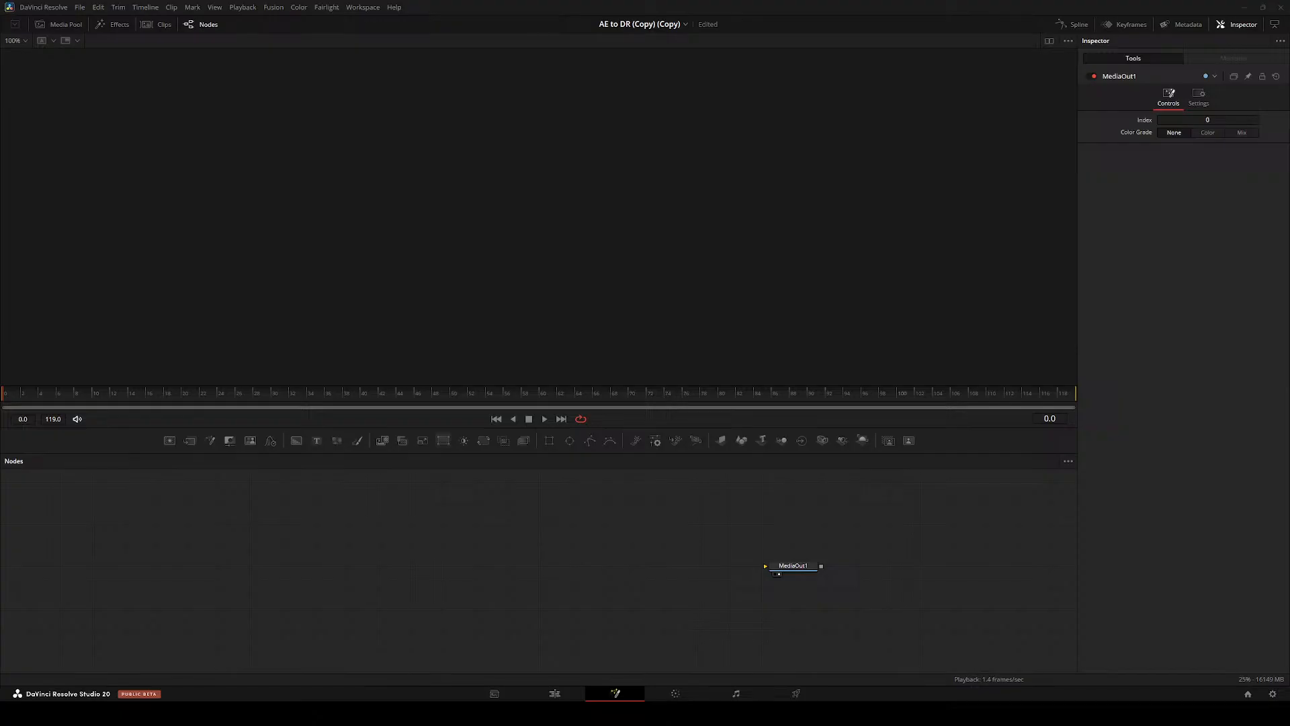
- Switch to the web browser and close the macro tutorial tab and the separate macro pack window
{"action": "key", "text": "alt+Tab"}
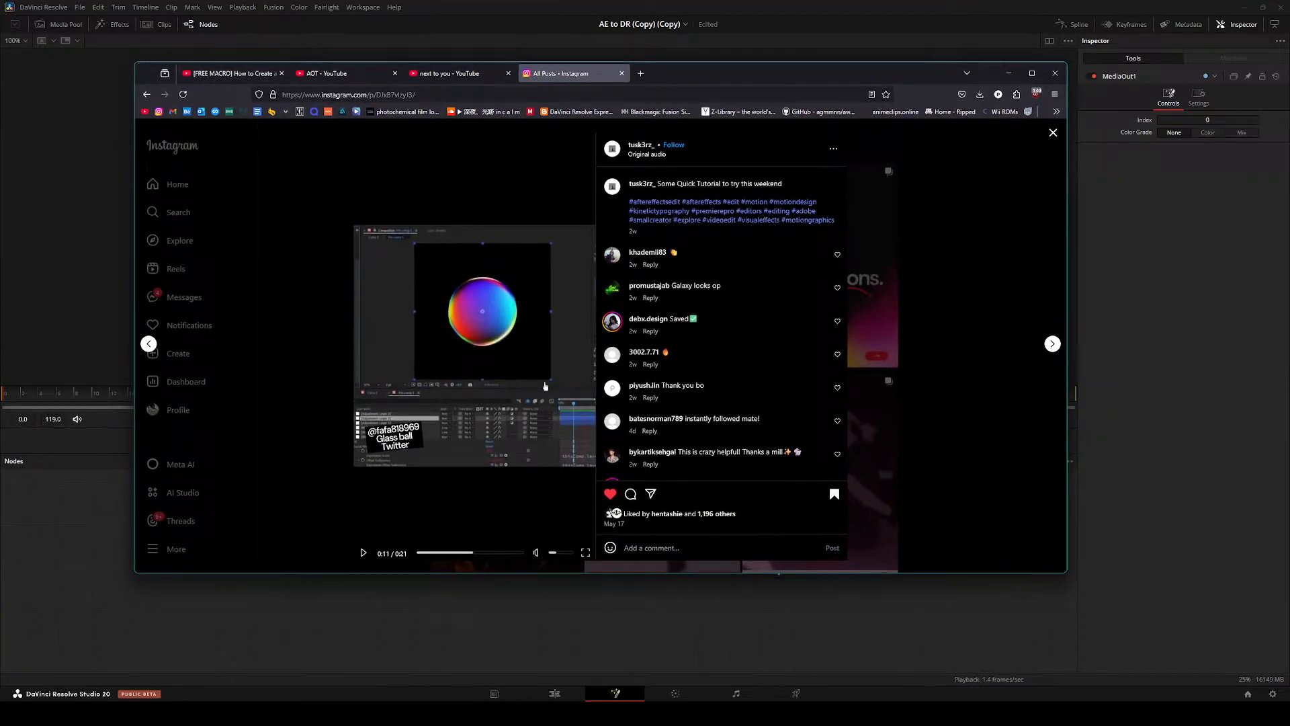
{"action": "left_click", "coordinate": [281, 74]}
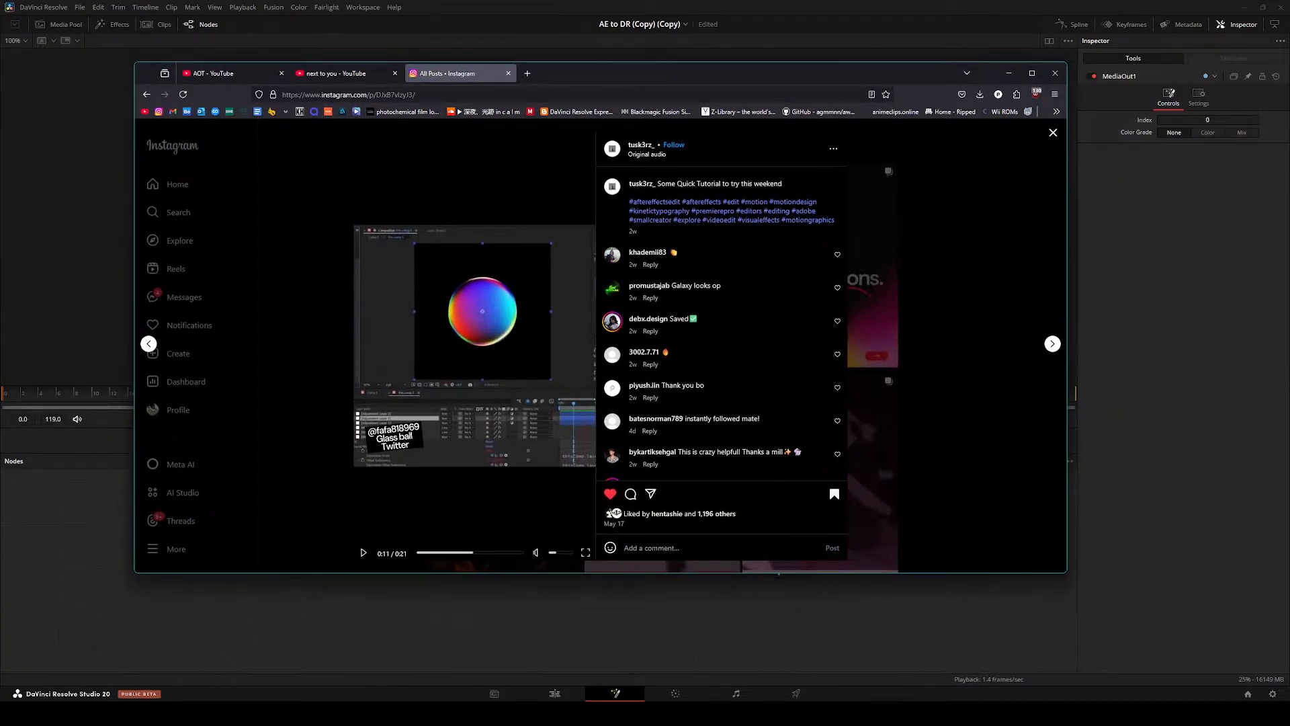
{"action": "left_click", "coordinate": [579, 713]}
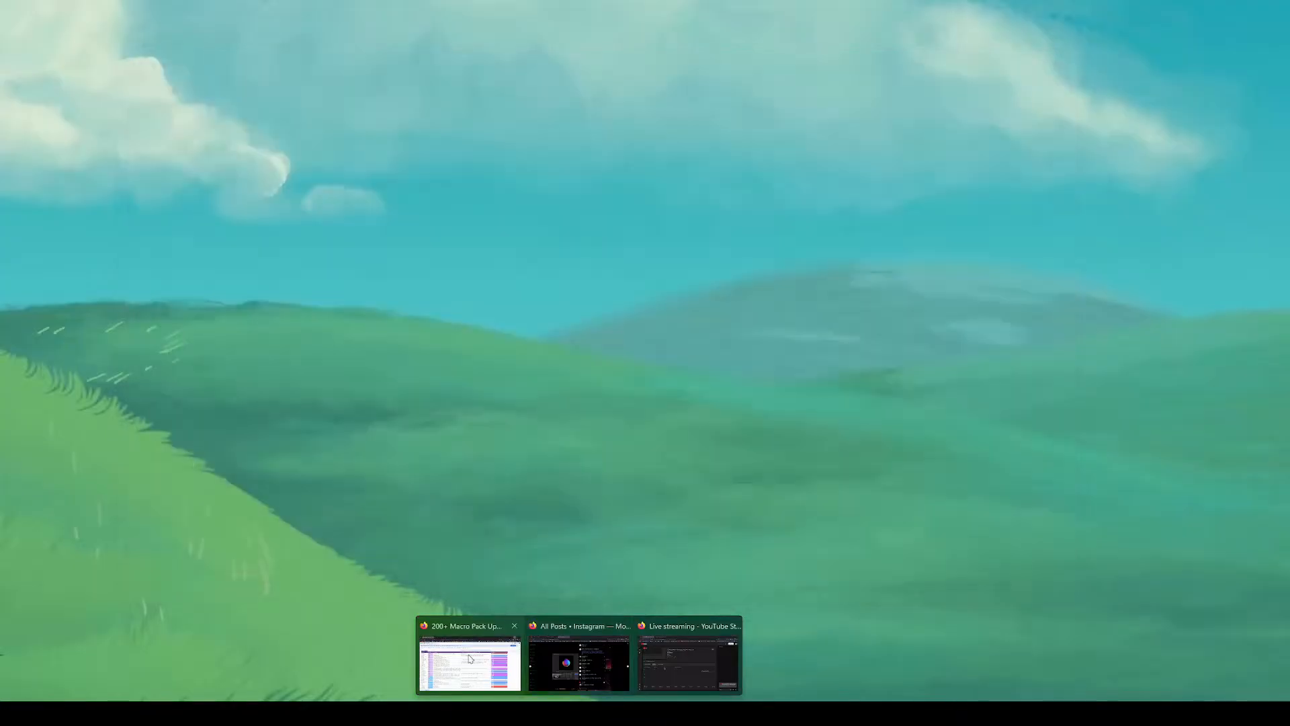
{"action": "middle_click", "coordinate": [470, 659]}
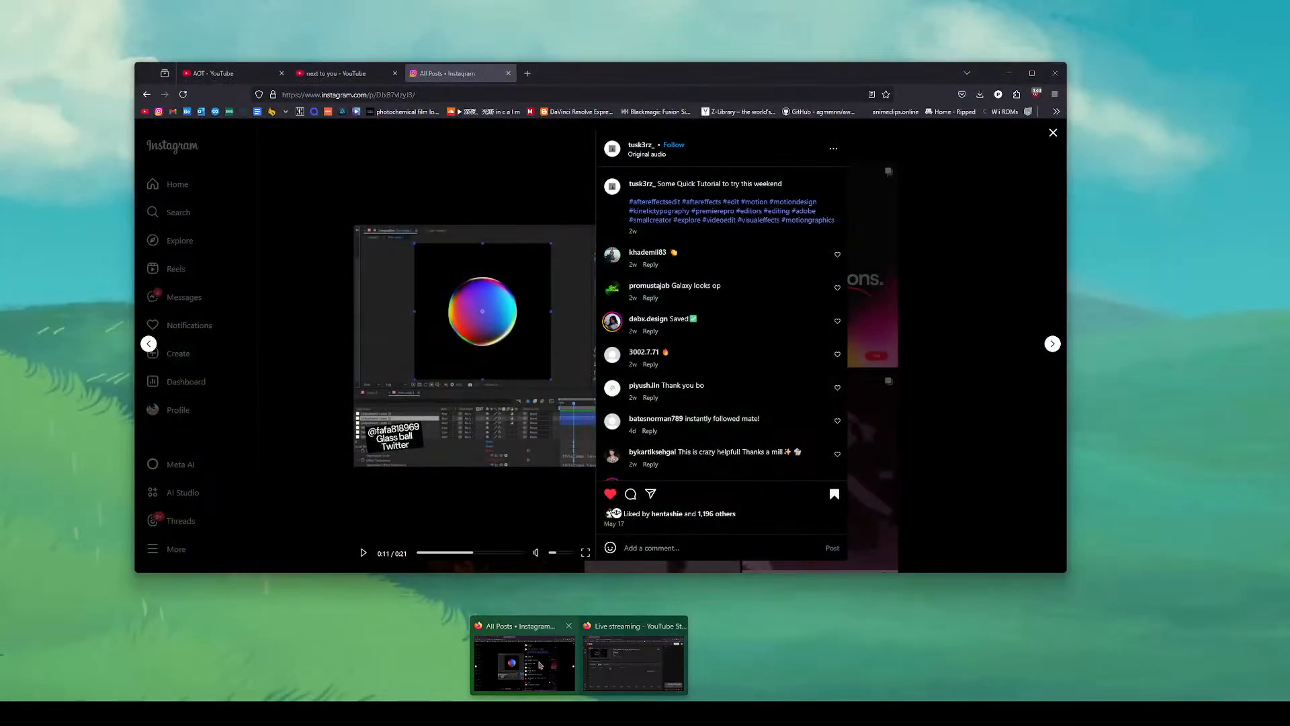
- Bring the X post "How to make colorful glass ball in AfterEffects" into the Instagram browser window as a tab and reposition the window
{"action": "left_click_drag", "start_coordinate": [575, 76], "coordinate": [1289, 107]}
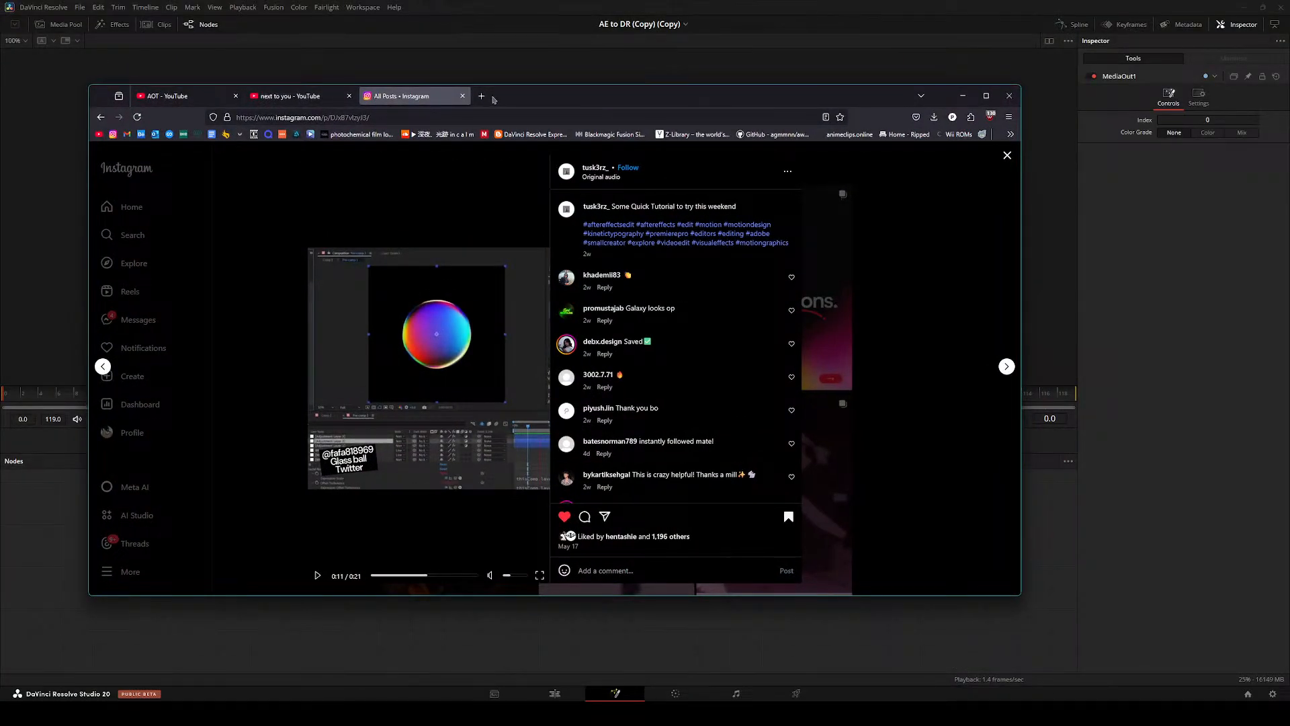
{"action": "left_click", "coordinate": [482, 97]}
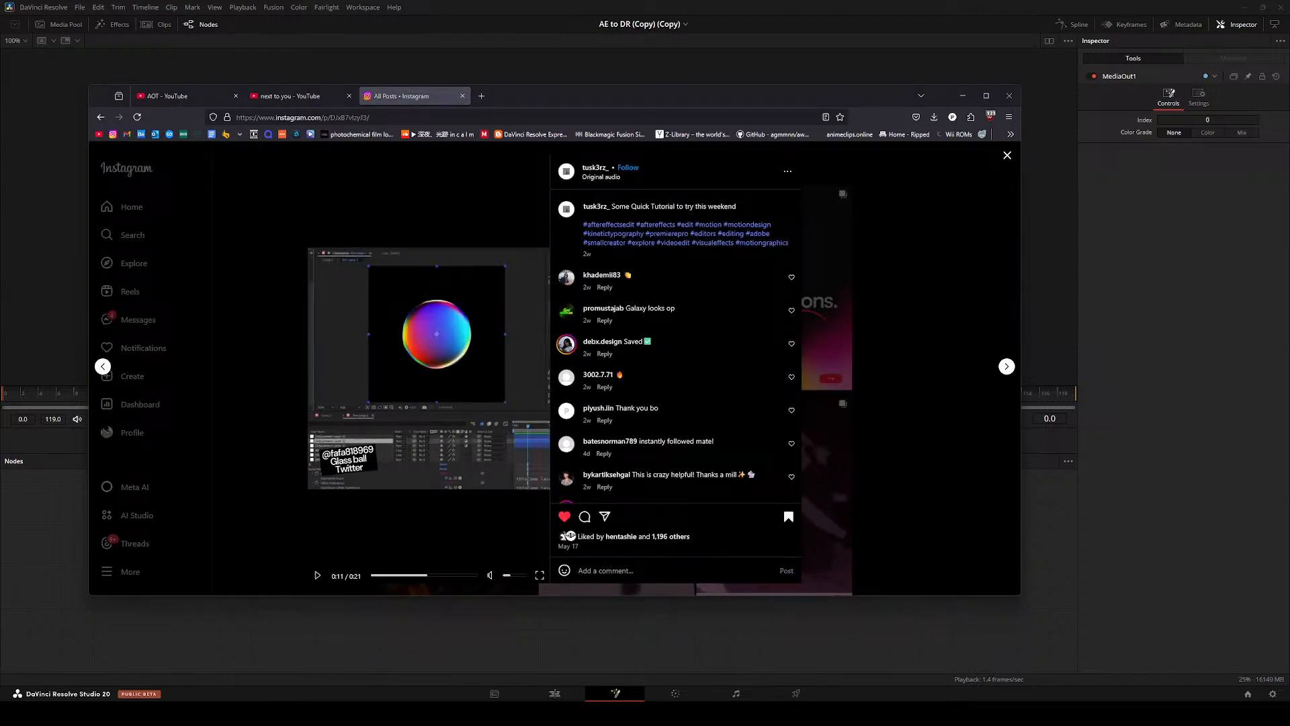
{"action": "left_click_drag", "start_coordinate": [0, 221], "coordinate": [473, 101]}
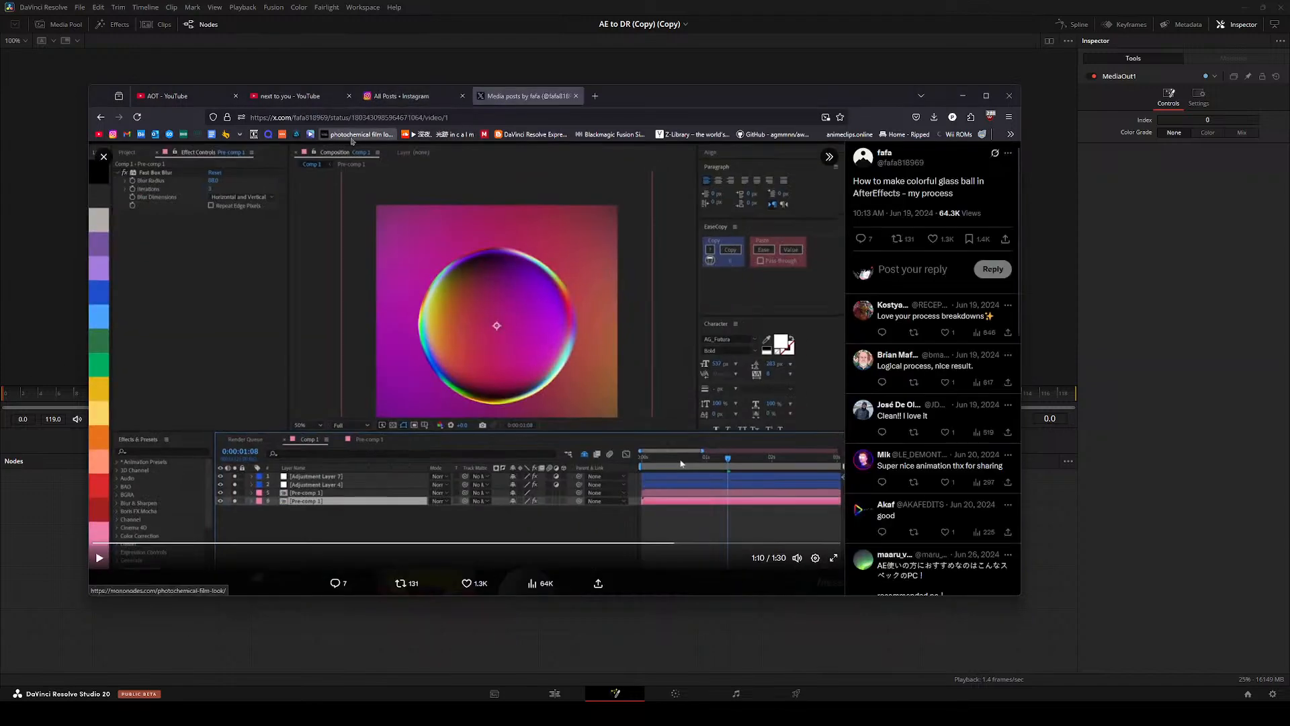
{"action": "left_click_drag", "start_coordinate": [629, 95], "coordinate": [619, 90]}
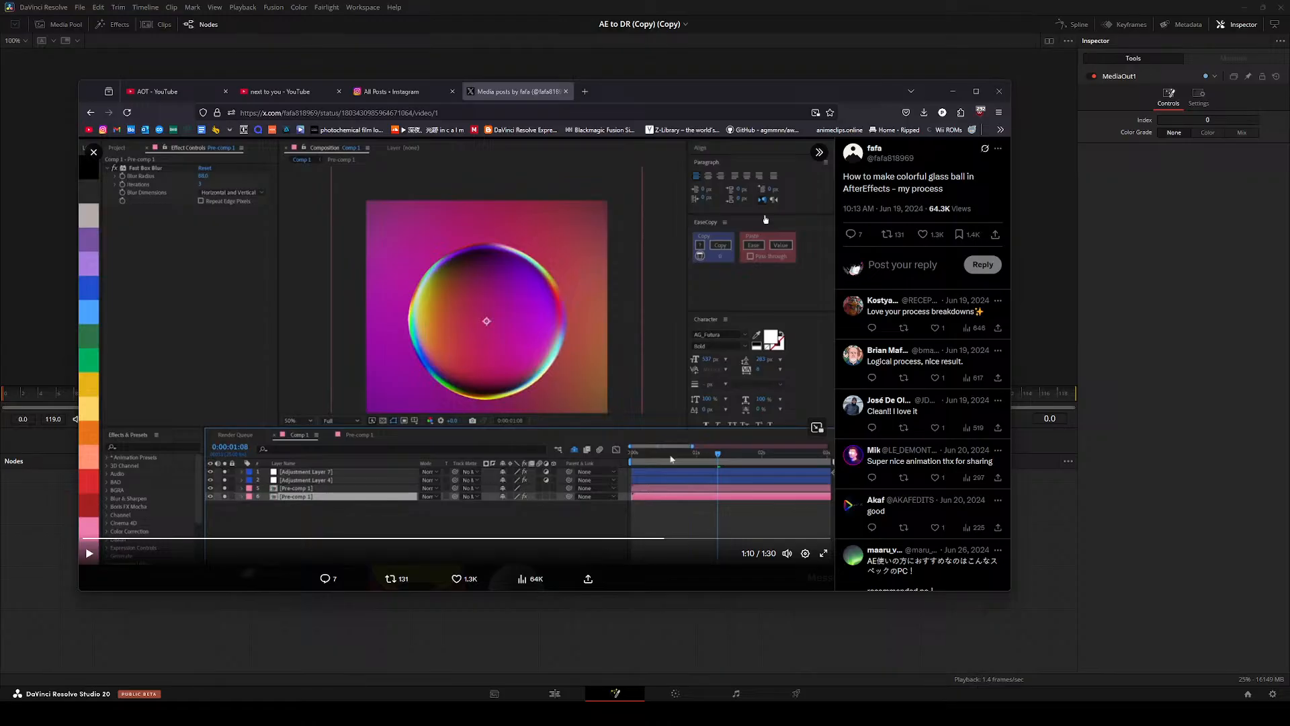
{"action": "left_click_drag", "start_coordinate": [671, 91], "coordinate": [641, 59]}
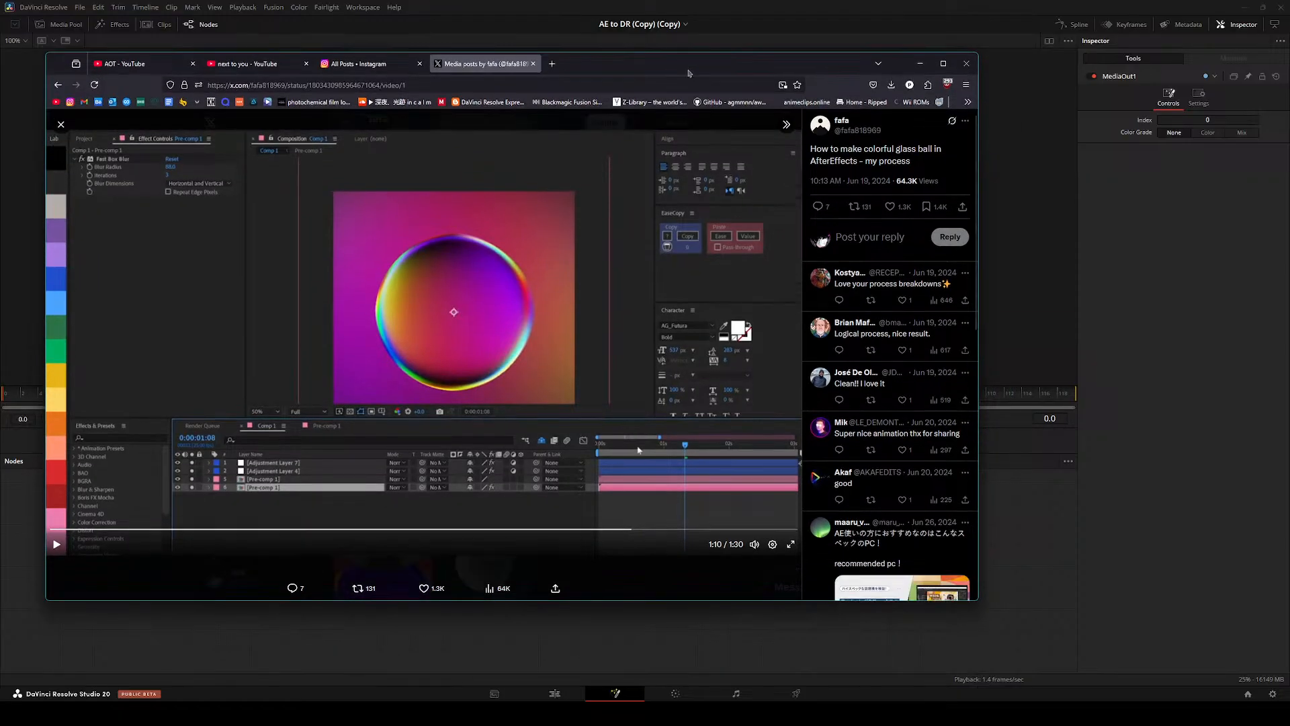
- Rewind the glass ball process video to 0:06 and play it from there
{"action": "left_click_drag", "start_coordinate": [196, 529], "coordinate": [110, 529]}
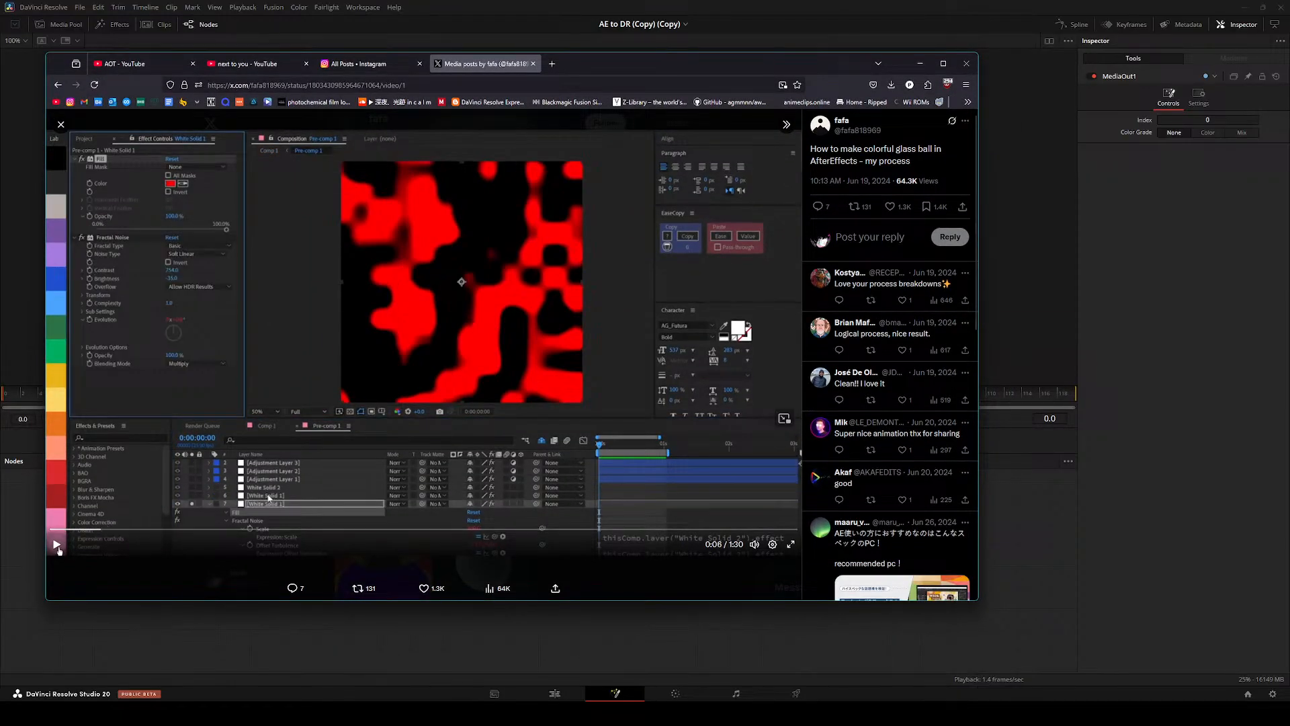
{"action": "left_click", "coordinate": [56, 544]}
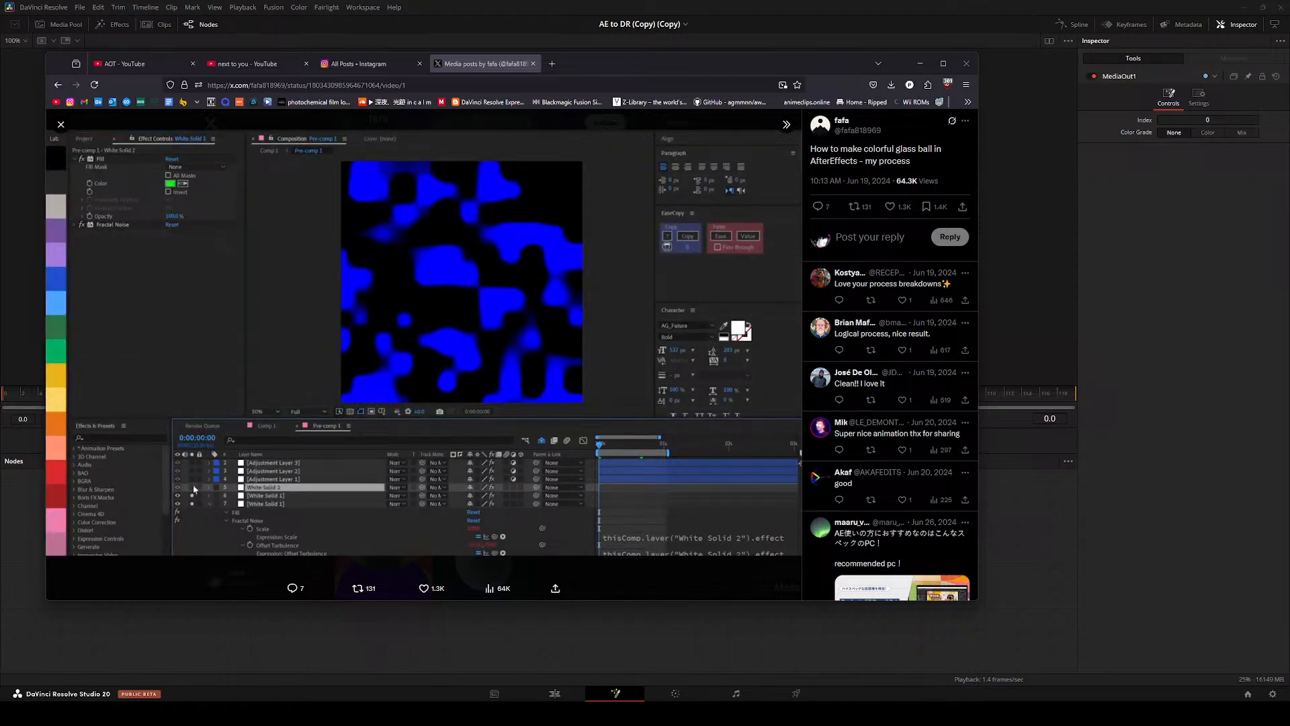
- Look through the "next to you" and "AOT" YouTube pages and the Instagram post crediting the glass ball effect
{"action": "left_click", "coordinate": [315, 66]}
{"action": "left_click", "coordinate": [134, 64]}
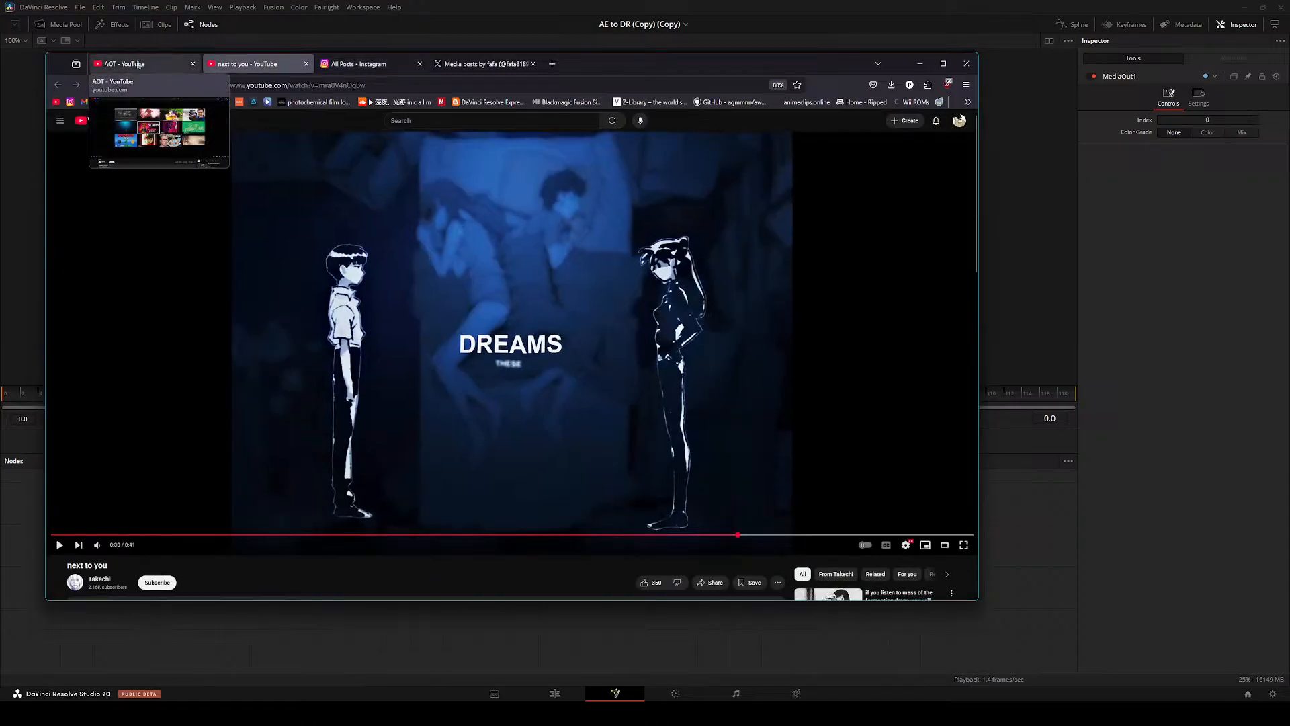
{"action": "scroll", "coordinate": [295, 376], "scroll_direction": "down", "scroll_amount": 3}
{"action": "left_click", "coordinate": [240, 500]}
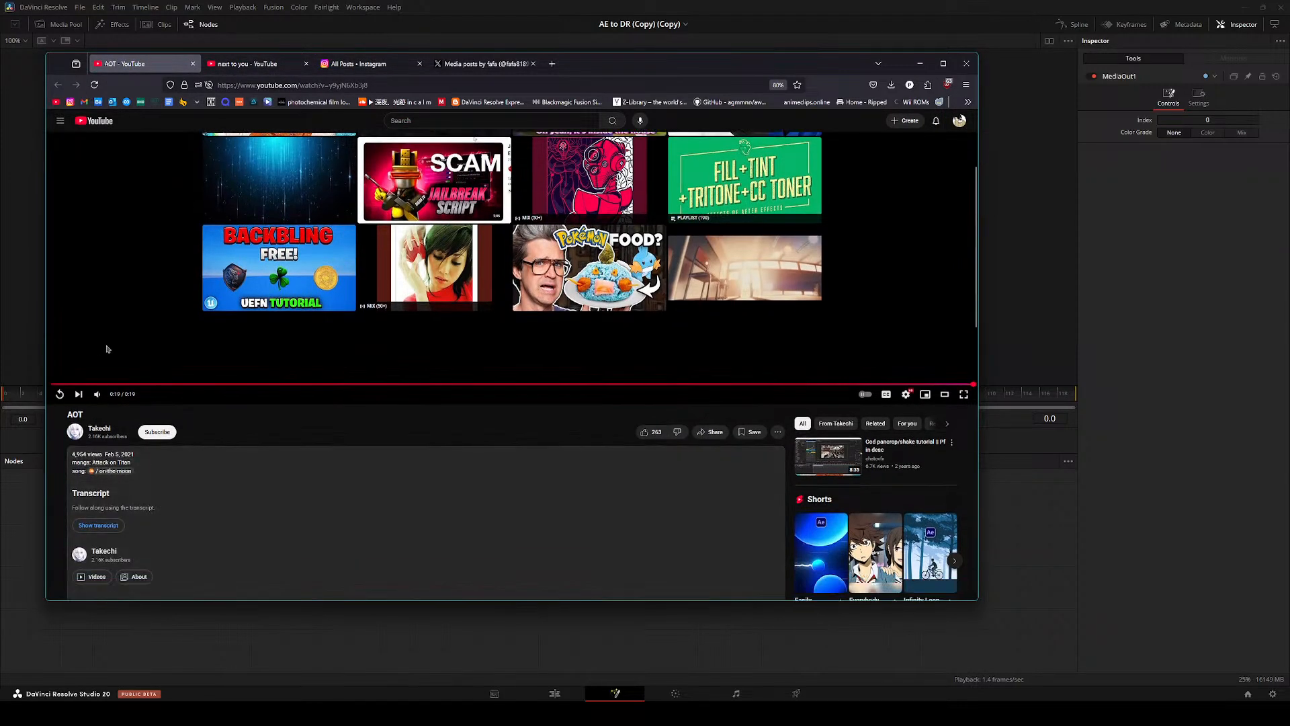
{"action": "scroll", "coordinate": [329, 421], "scroll_direction": "down", "scroll_amount": 5}
{"action": "scroll", "coordinate": [326, 421], "scroll_direction": "up", "scroll_amount": 3}
{"action": "left_click", "coordinate": [363, 64]}
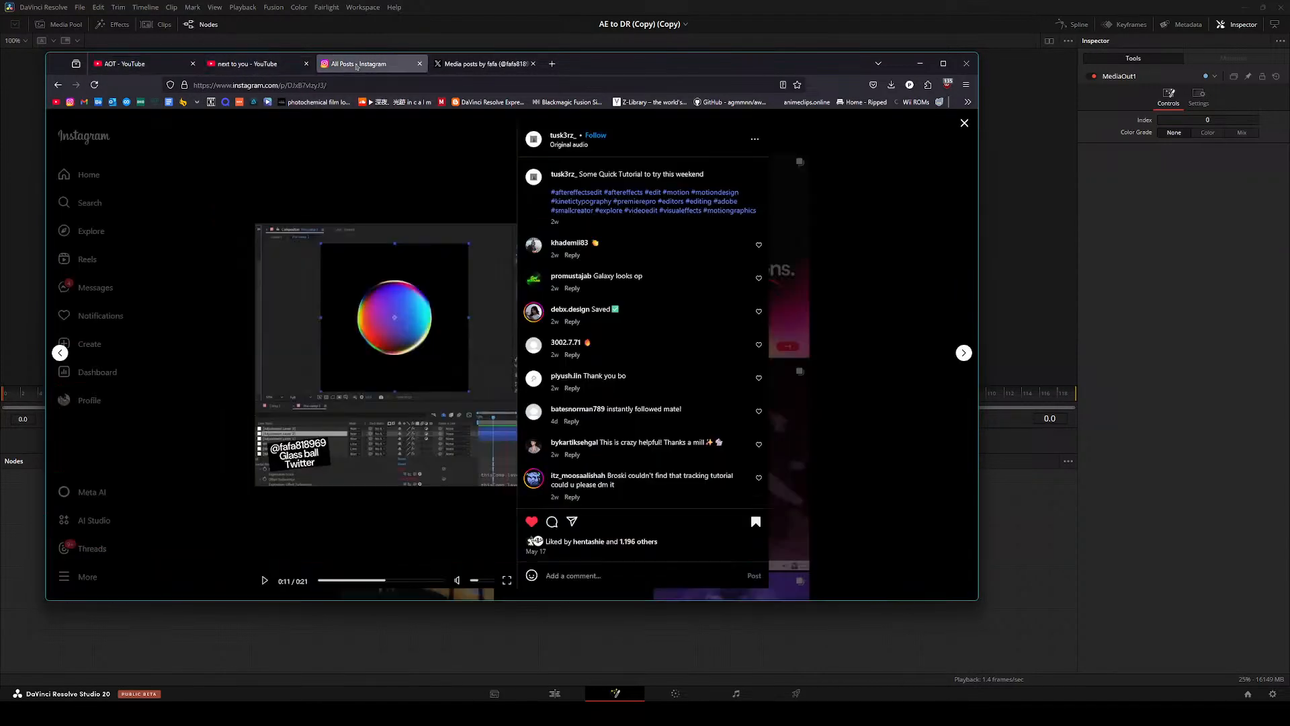
- Return to the X glass ball post, replay its process video around the coloured noise section, and reposition the browser while it plays
{"action": "left_click", "coordinate": [481, 64]}
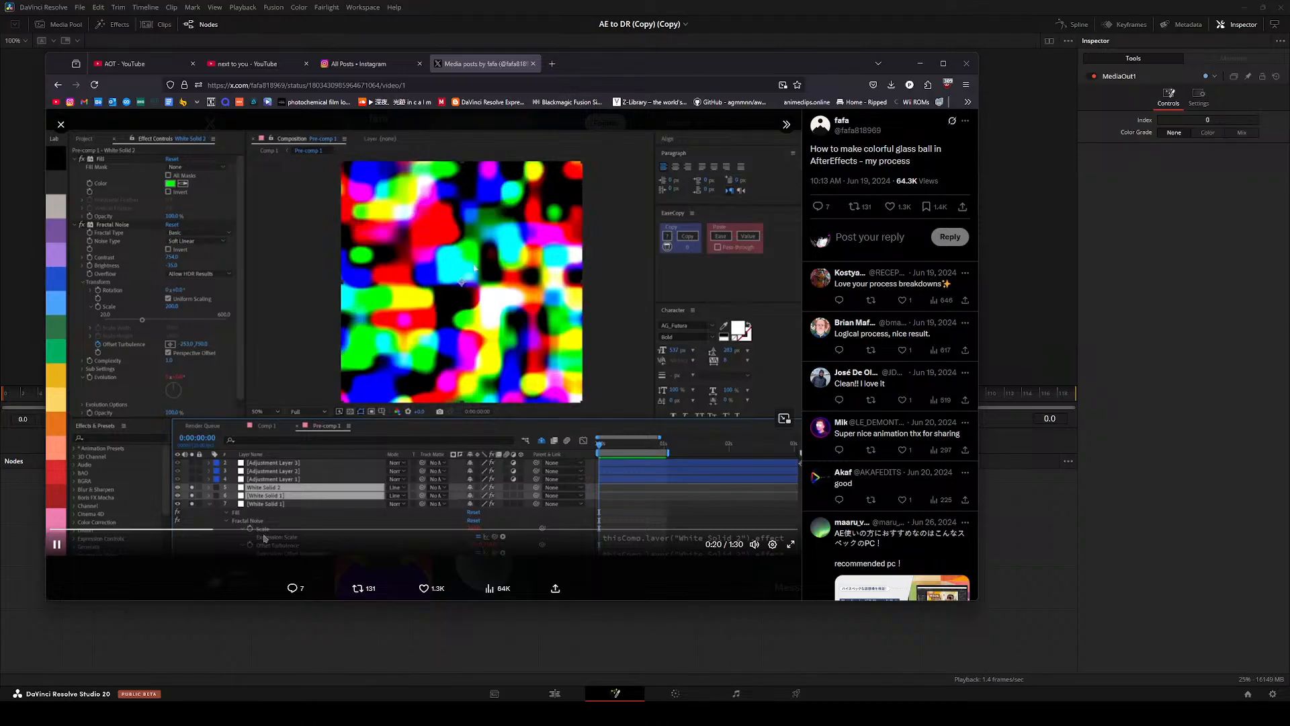
{"action": "left_click", "coordinate": [314, 346]}
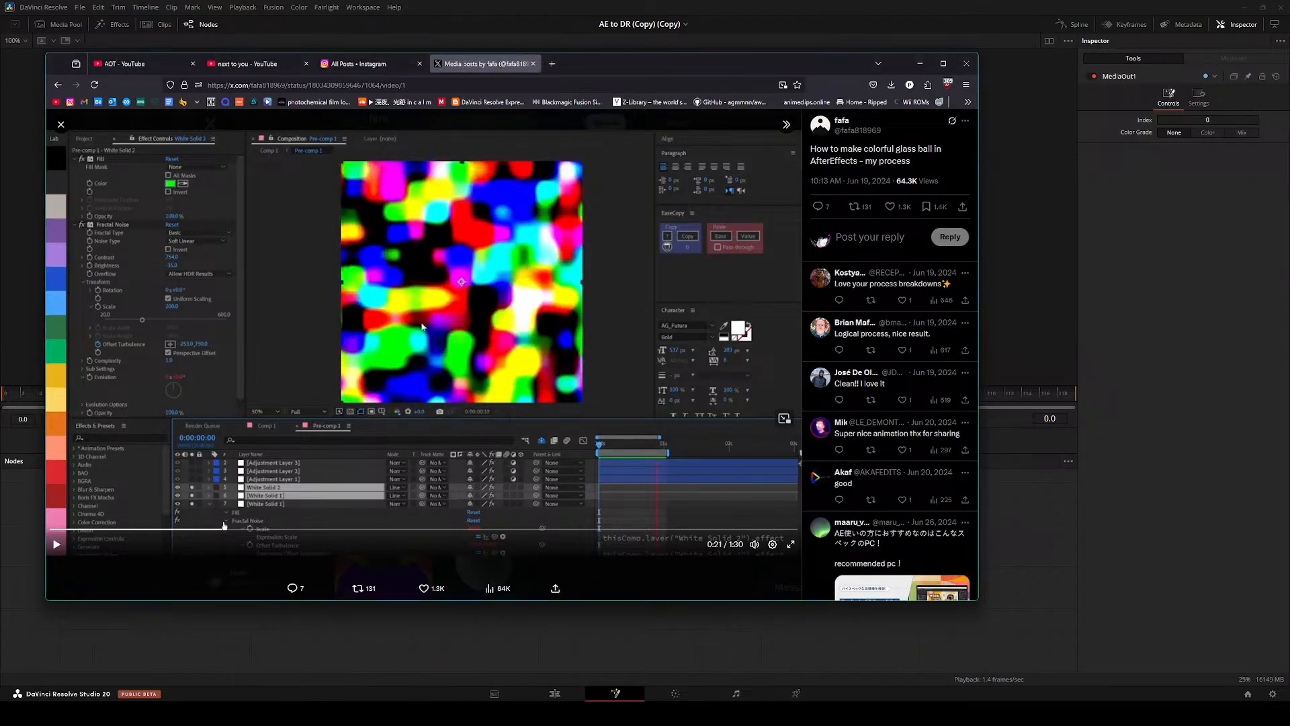
{"action": "left_click_drag", "start_coordinate": [225, 529], "coordinate": [194, 522]}
{"action": "left_click", "coordinate": [353, 386]}
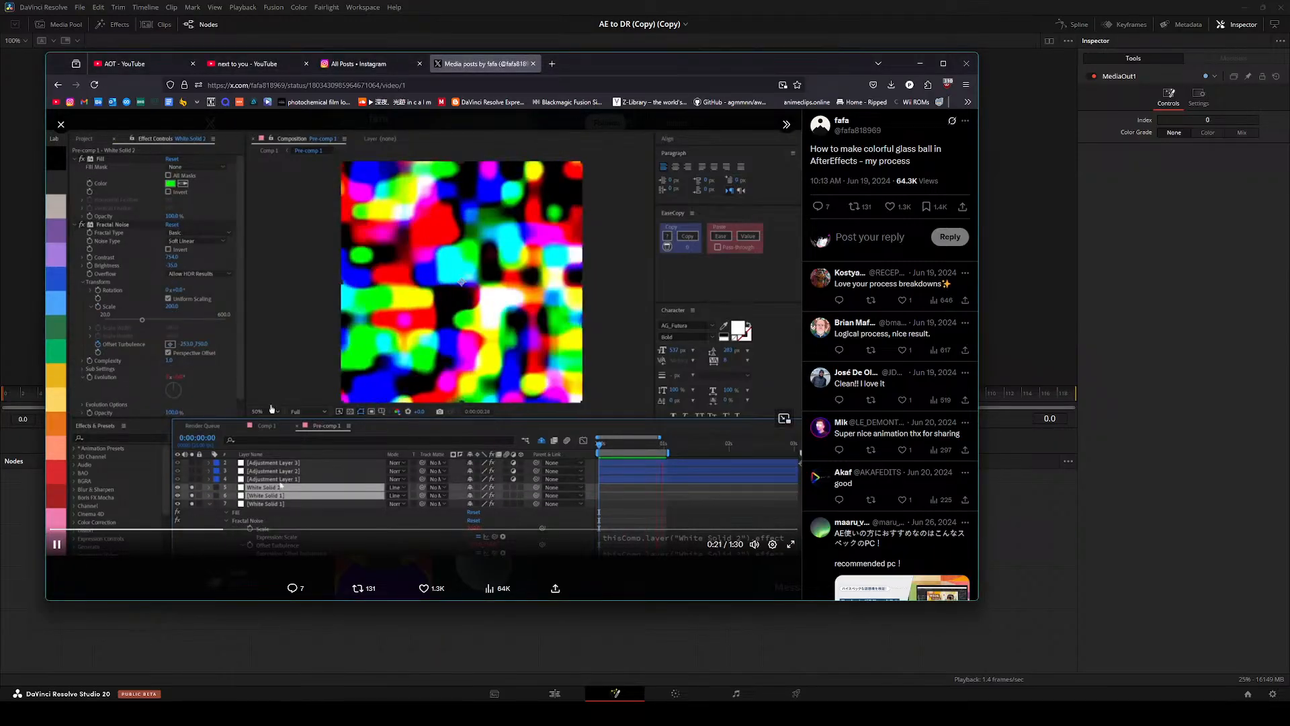
{"action": "mouse_move", "coordinate": [639, 63]}
{"action": "left_mouse_down"}
{"action": "mouse_move", "coordinate": [693, 88]}
{"action": "mouse_move", "coordinate": [663, 54]}
{"action": "left_mouse_up"}
{"action": "left_click_drag", "start_coordinate": [97, 48], "coordinate": [256, 84]}
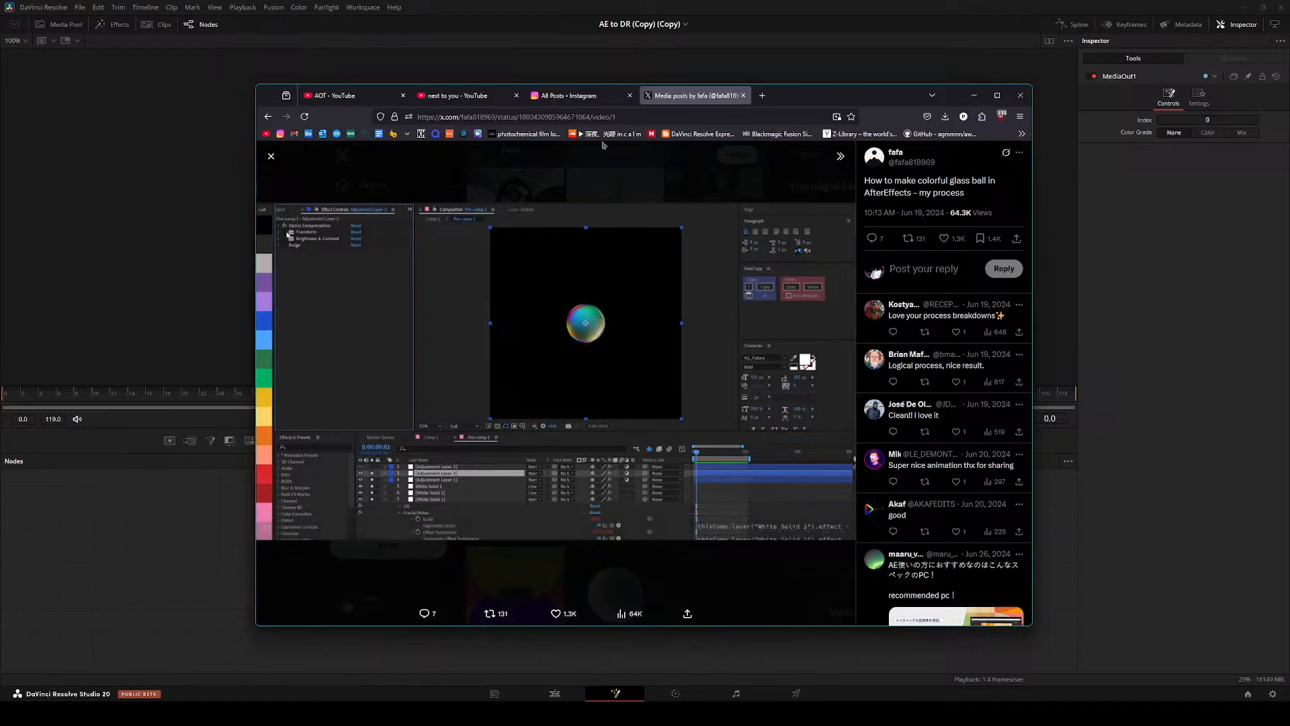
{"action": "left_click_drag", "start_coordinate": [805, 94], "coordinate": [743, 103]}
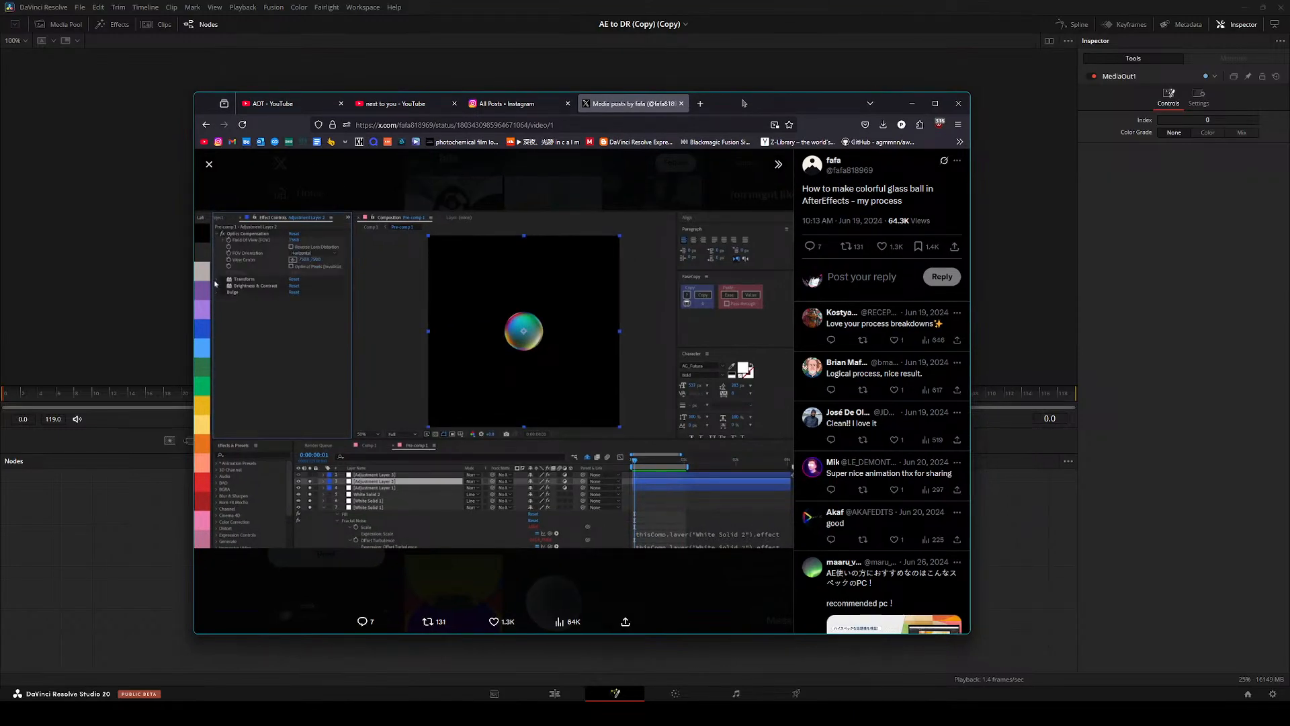
- Switch back to DaVinci Resolve, add an SC_ColorNoise node to the node graph and display it in the viewer
{"action": "key", "text": "alt+Tab"}
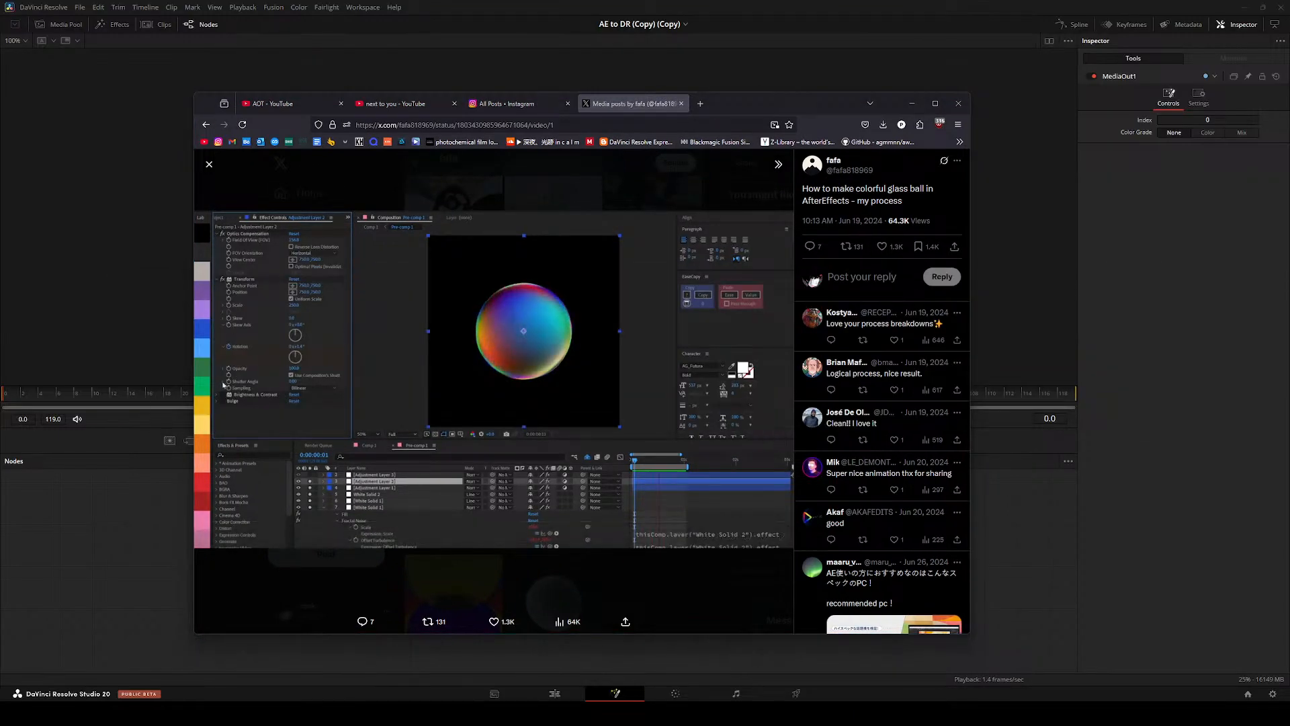
{"action": "left_click", "coordinate": [97, 512]}
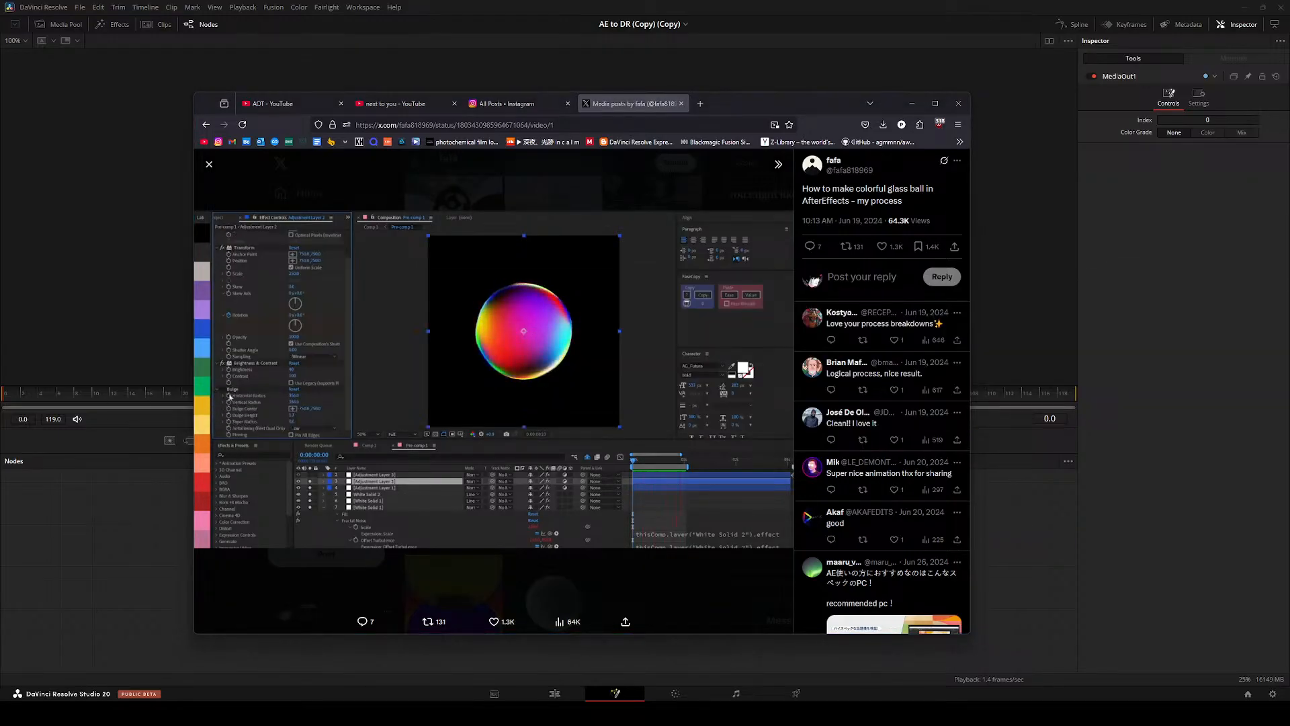
{"action": "left_click_drag", "start_coordinate": [407, 522], "coordinate": [336, 524]}
{"action": "left_click", "coordinate": [85, 574]}
{"action": "key", "text": "shift+space"}
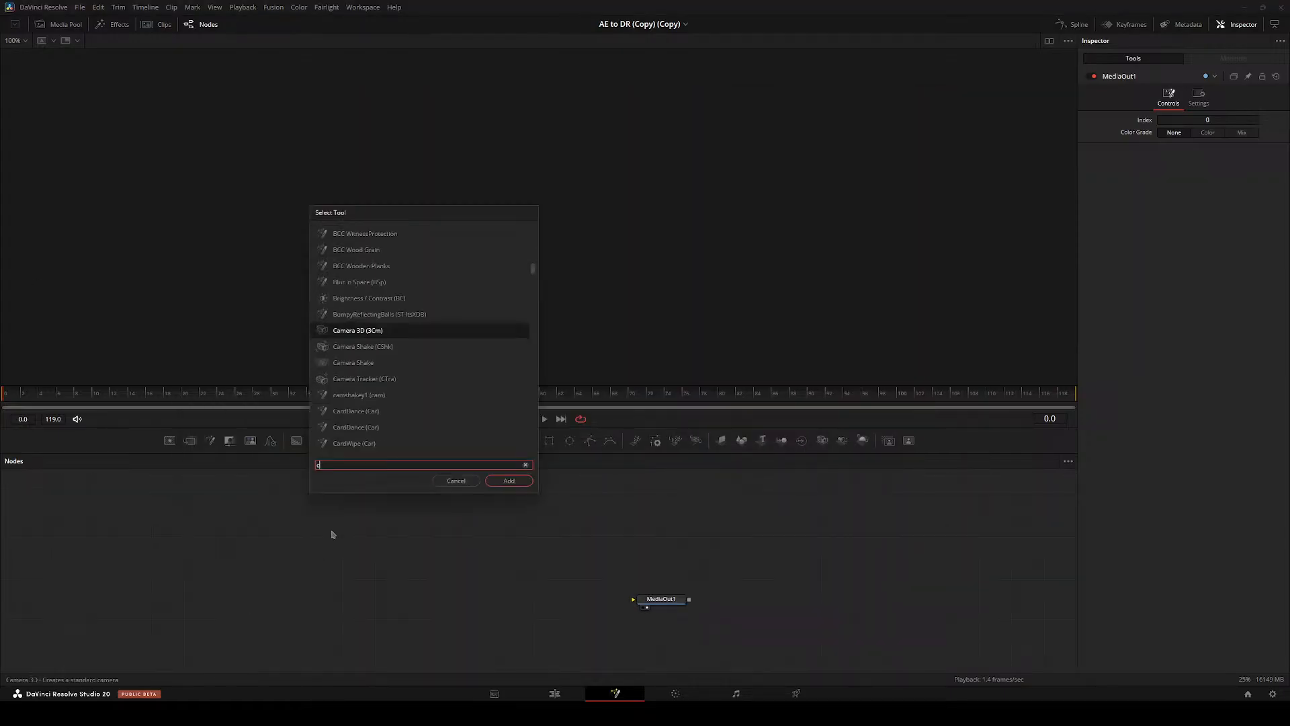
{"action": "type", "text": "sc_coolo"}
{"action": "key", "text": "BackSpace"}
{"action": "key", "text": "BackSpace"}
{"action": "key", "text": "BackSpace"}
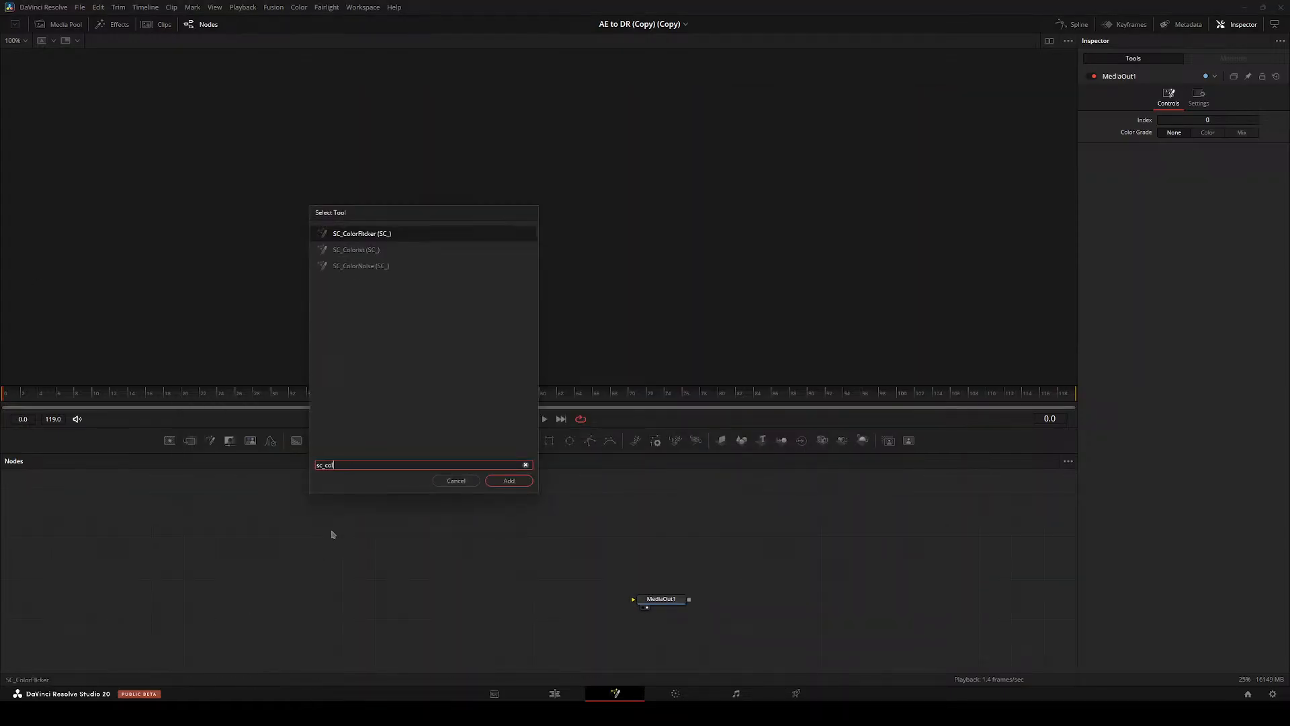
{"action": "type", "text": "lorn"}
{"action": "key", "text": "Return"}
{"action": "key", "text": "2"}
{"action": "left_click_drag", "start_coordinate": [73, 581], "coordinate": [551, 560]}
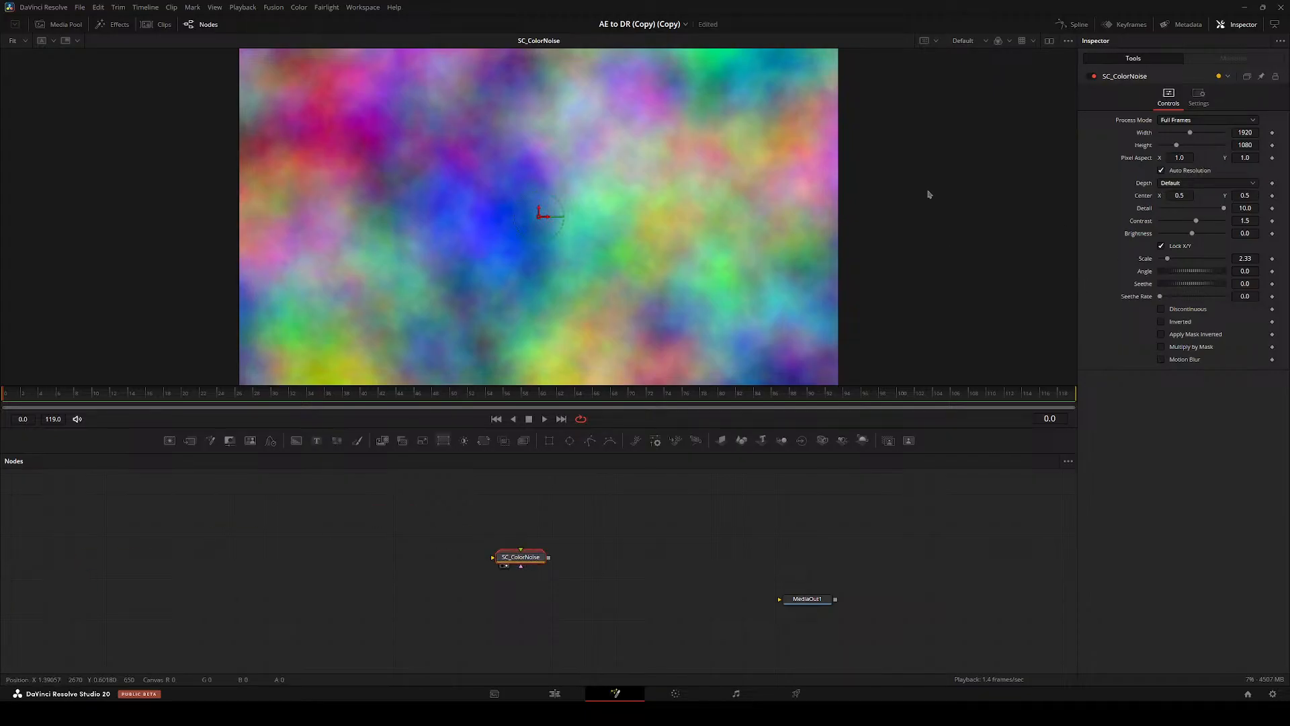
- Set the colour noise's Detail to 2 and its Scale to 5
{"action": "key", "text": "ctrl+f"}
{"action": "key", "text": "Escape"}
{"action": "double_click", "coordinate": [1245, 208]}
{"action": "type", "text": "2"}
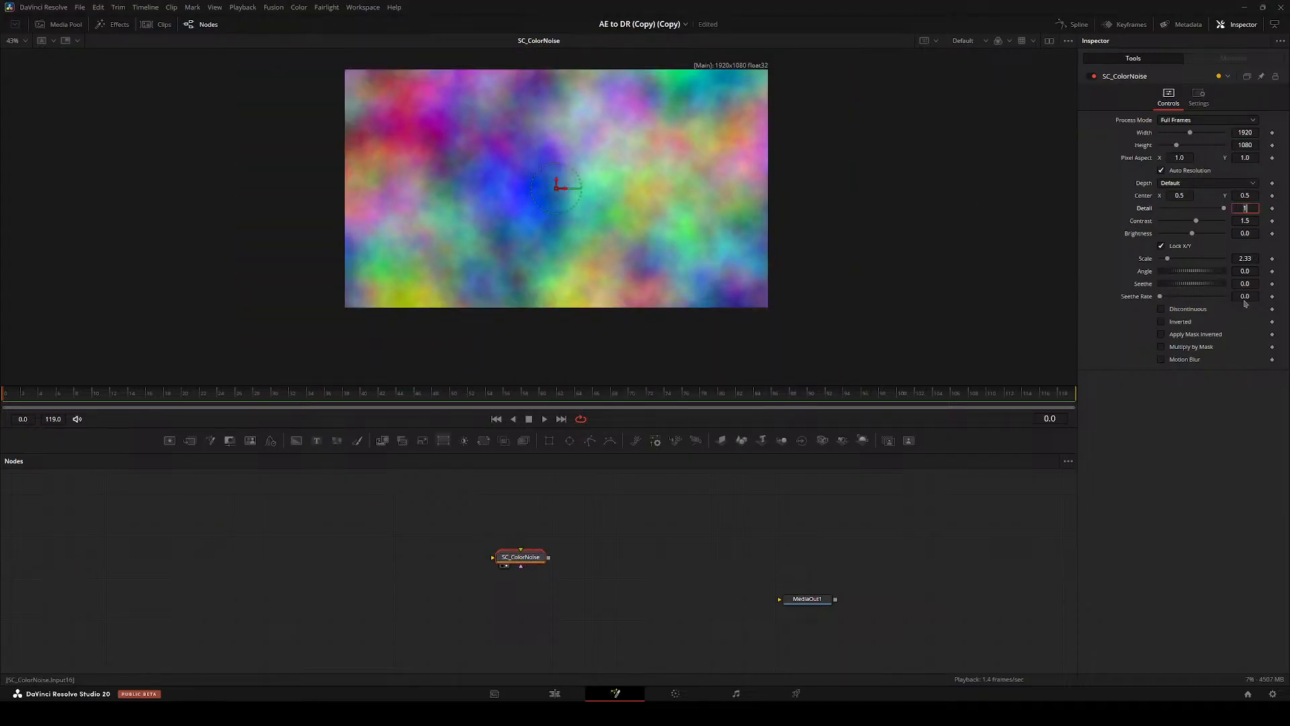
{"action": "key", "text": "Return"}
{"action": "left_click_drag", "start_coordinate": [1167, 258], "coordinate": [1176, 257]}
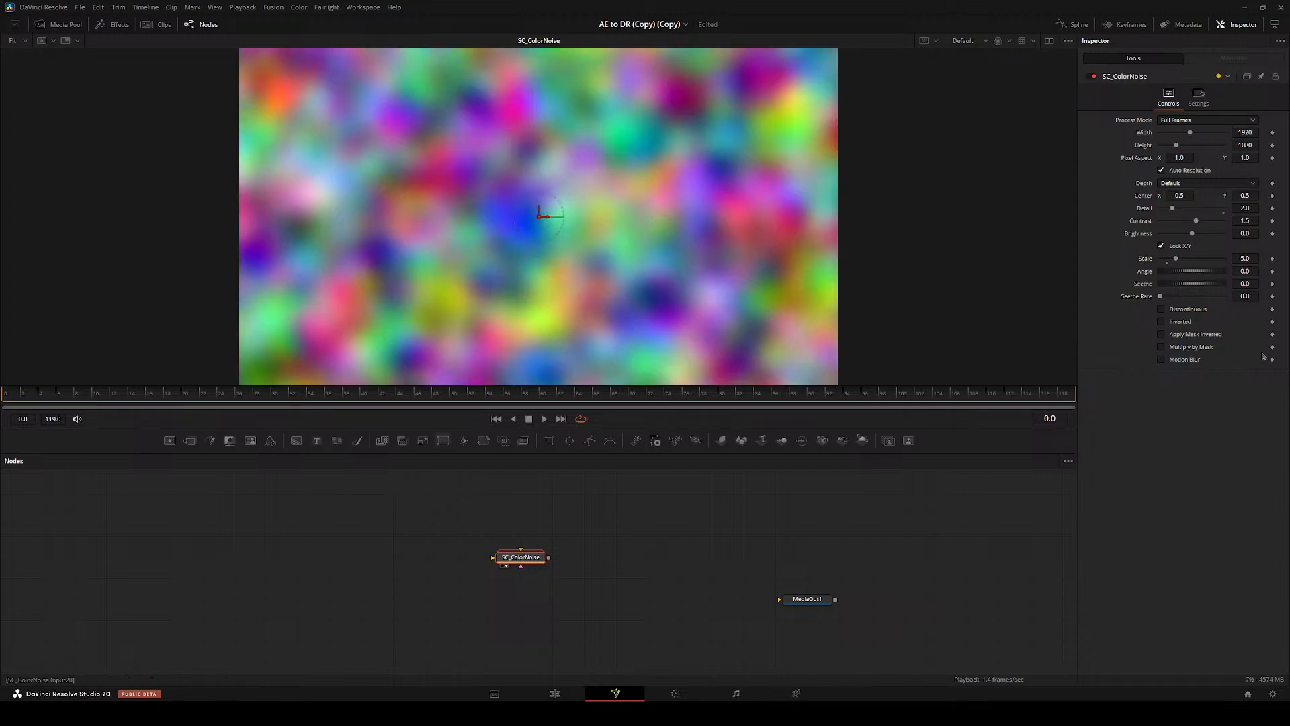
- Turn on Discontinuous for the colour noise and try the Inverted option
{"action": "left_click", "coordinate": [1202, 311]}
{"action": "left_click", "coordinate": [1185, 323]}
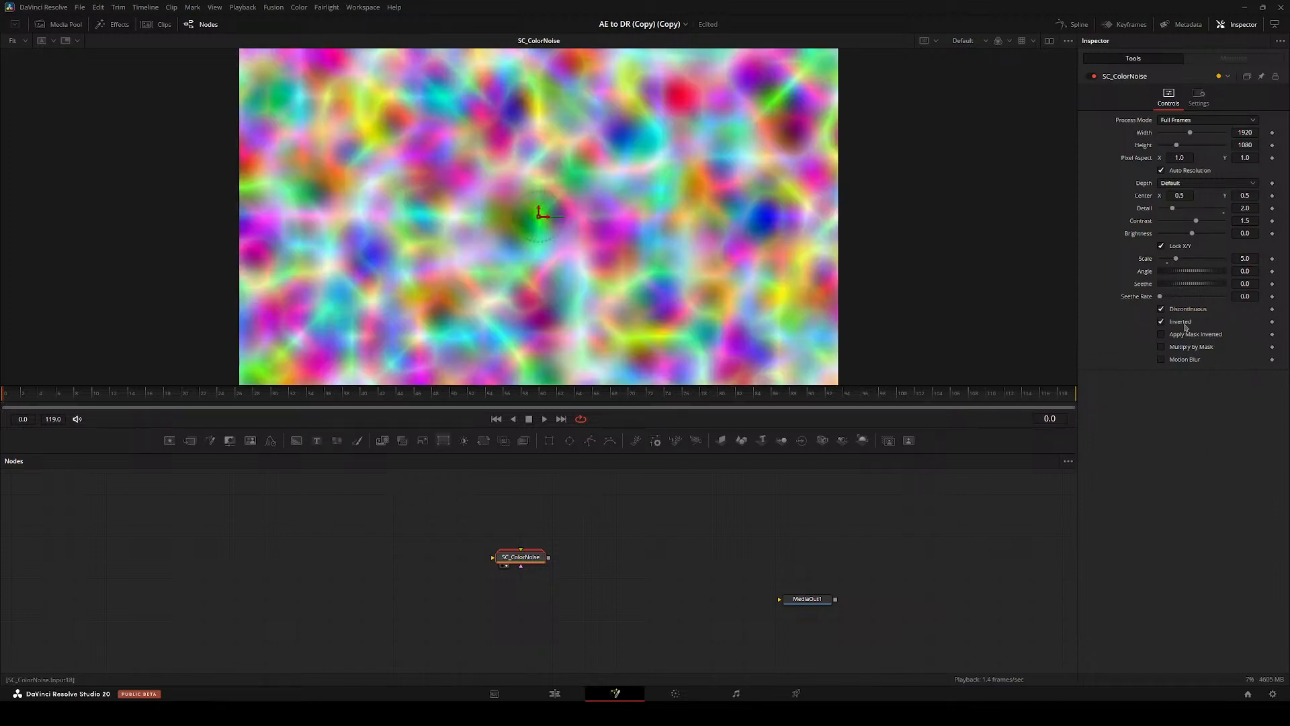
- Space the SC_ColorNoise and MediaOut1 nodes apart in the graph and save the project
{"action": "left_click_drag", "start_coordinate": [743, 562], "coordinate": [542, 570]}
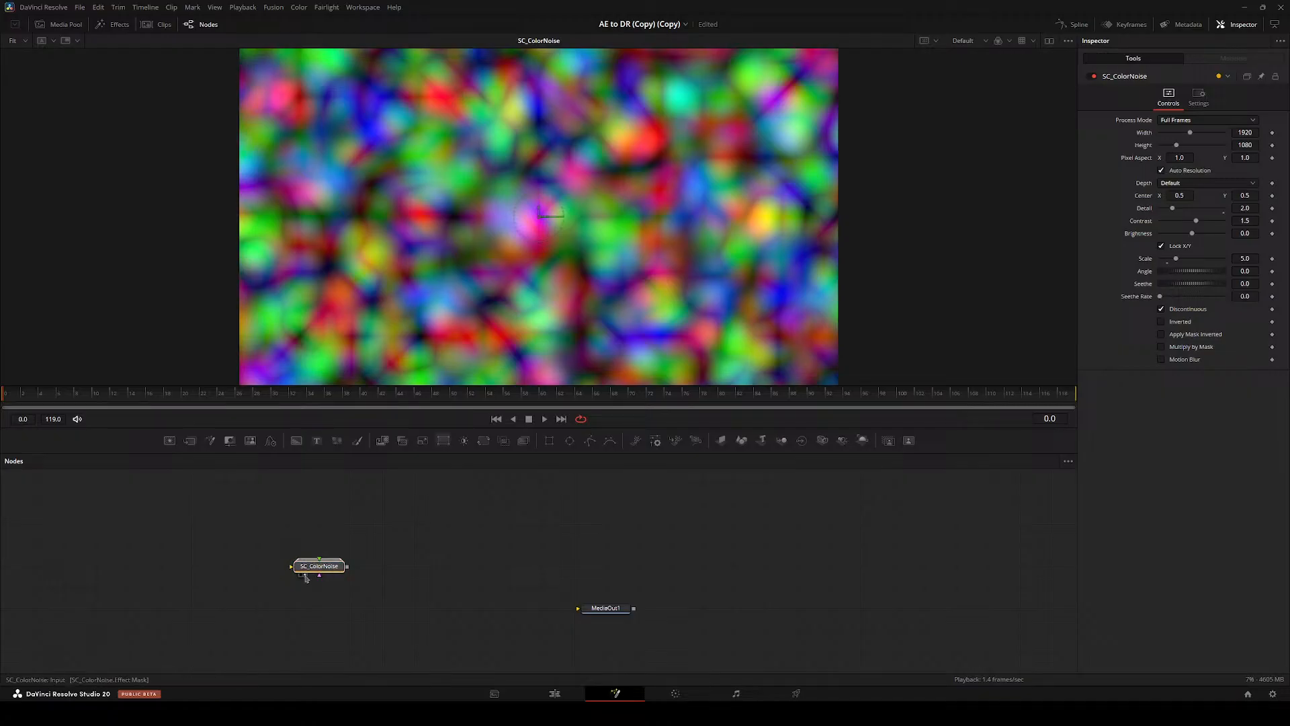
{"action": "left_click_drag", "start_coordinate": [309, 569], "coordinate": [180, 569]}
{"action": "left_click_drag", "start_coordinate": [606, 608], "coordinate": [575, 565]}
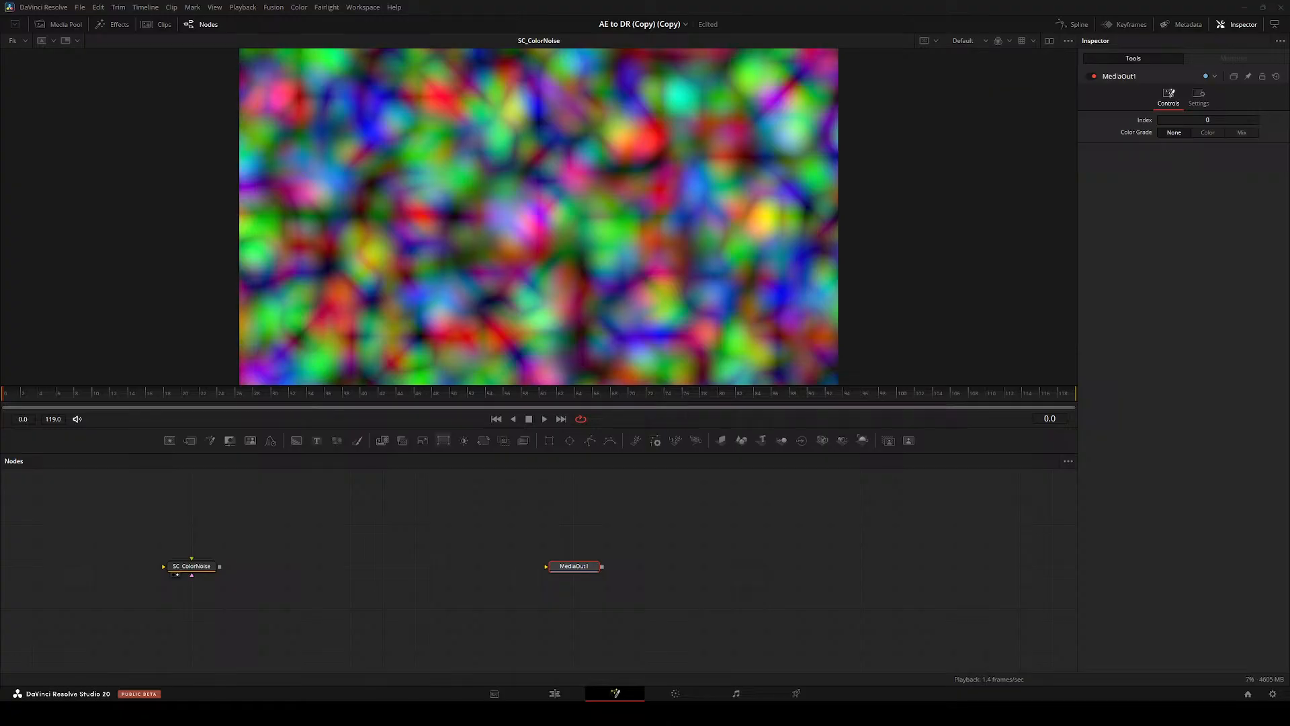
{"action": "key", "text": "ctrl+s"}
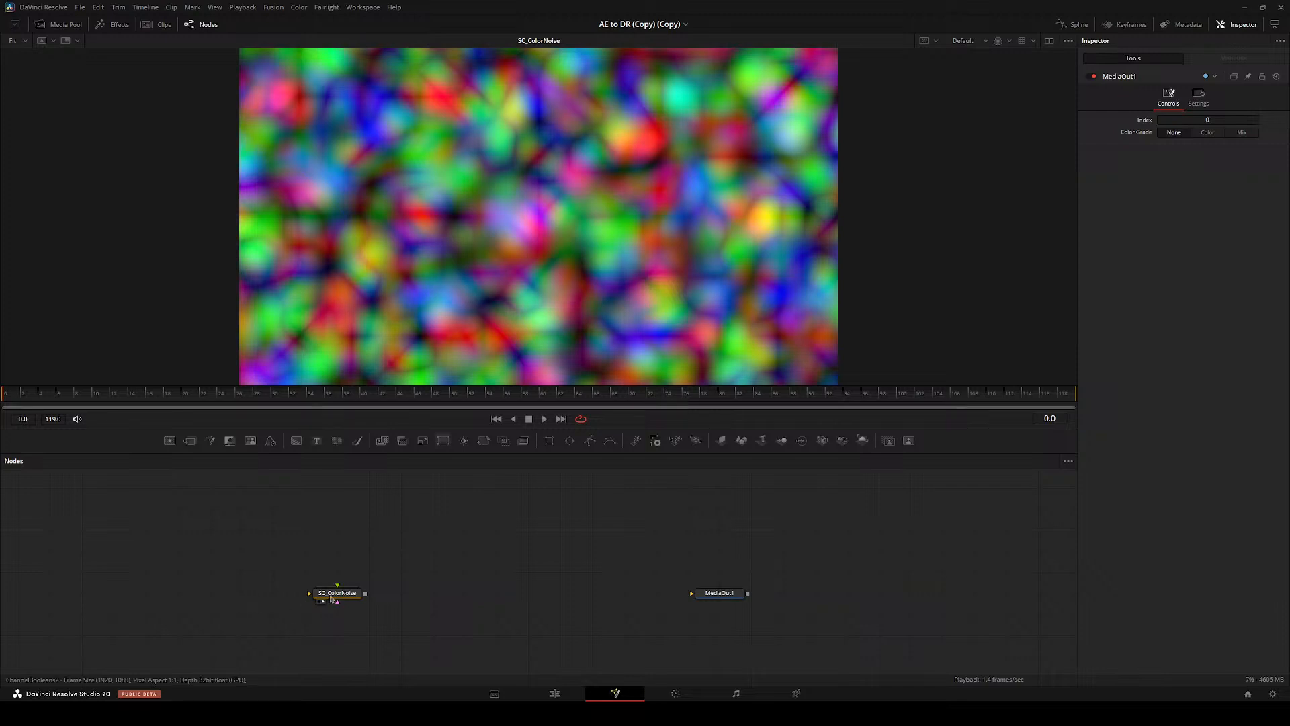
{"action": "left_click_drag", "start_coordinate": [327, 605], "coordinate": [172, 599]}
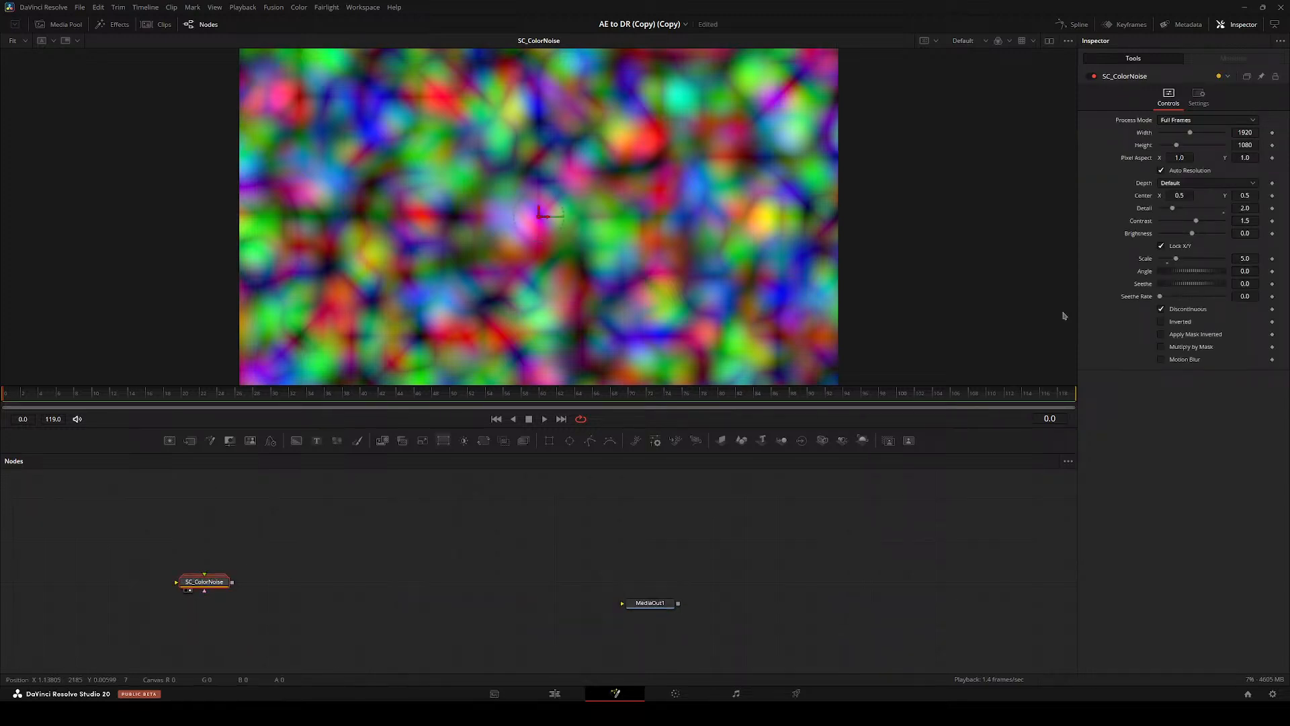
- Turn off Discontinuous, play the composition and raise the colour noise's Seethe Rate to about 0.37
{"action": "left_click", "coordinate": [1177, 309]}
{"action": "key", "text": "space"}
{"action": "left_click_drag", "start_coordinate": [1160, 296], "coordinate": [1183, 298]}
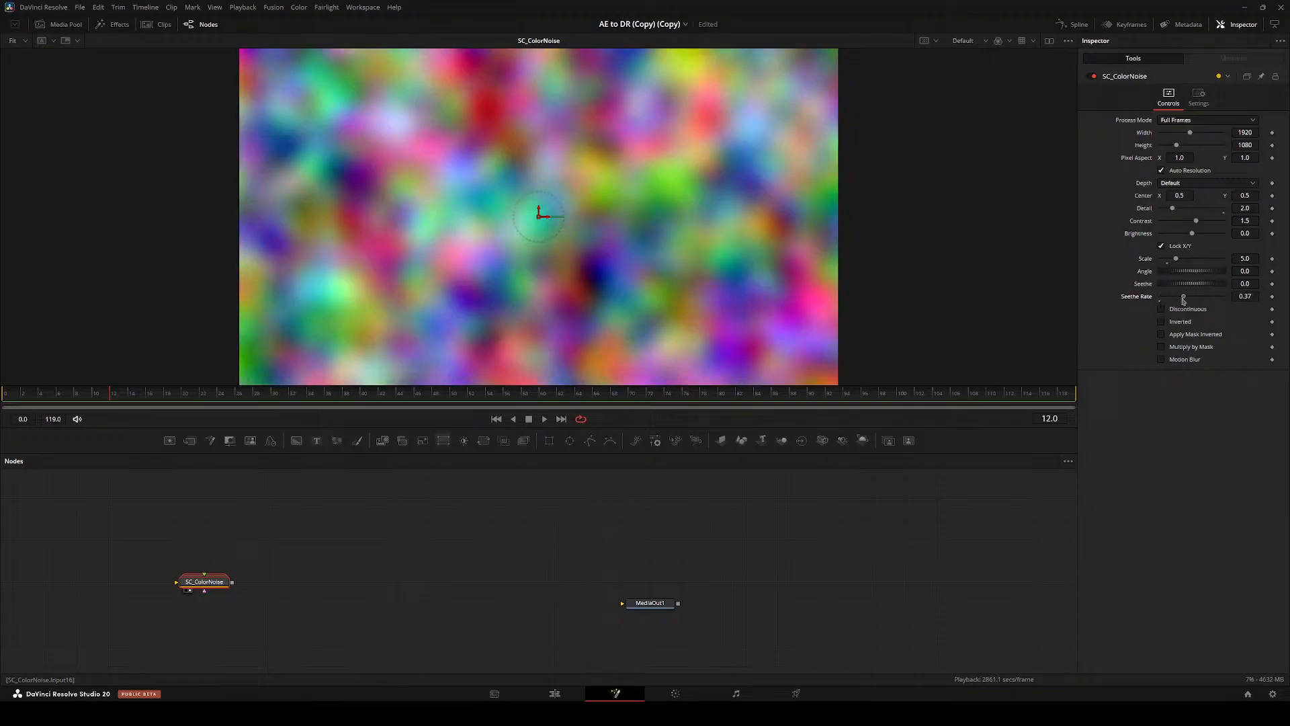
- Set the colour noise's Seethe Rate to 0.5
{"action": "left_click", "coordinate": [1247, 297]}
{"action": "double_click", "coordinate": [1247, 297]}
{"action": "type", "text": "0.5"}
{"action": "key", "text": "Tab"}
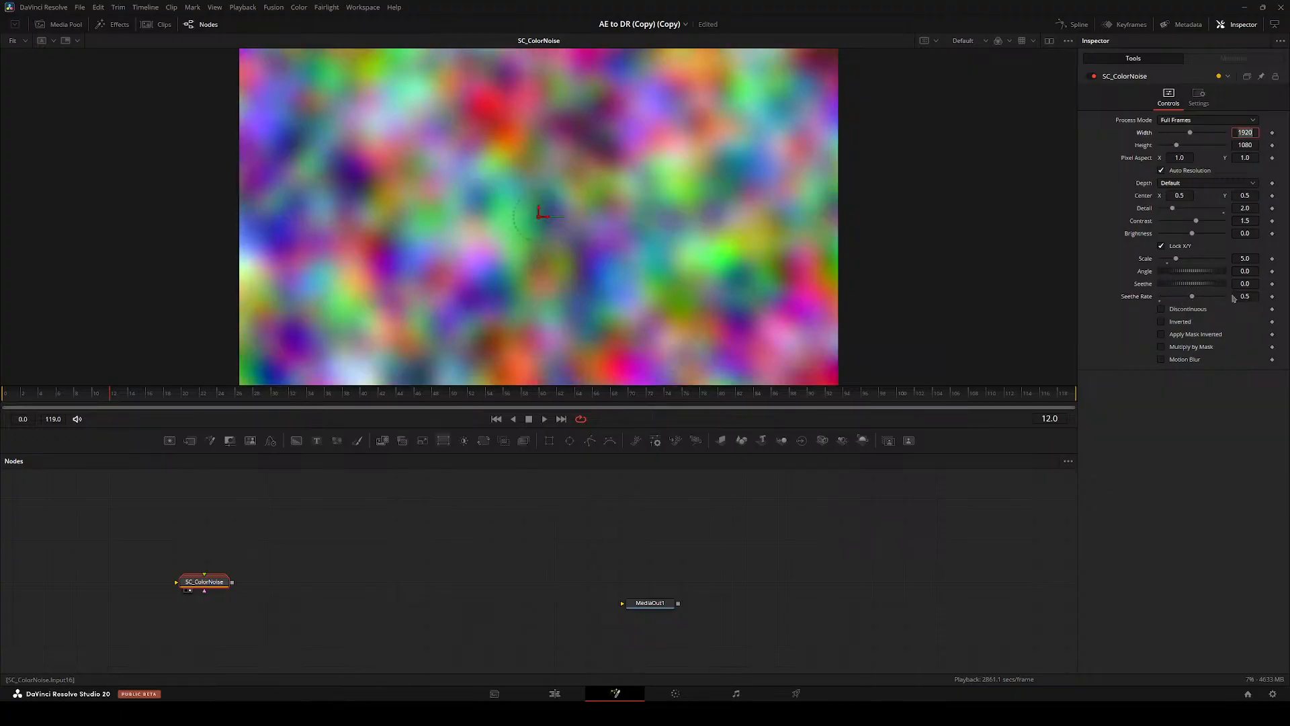
- Switch to Firefox and examine the noise stage at about 0:21 in the glass ball reference video
{"action": "mouse_move", "coordinate": [578, 713]}
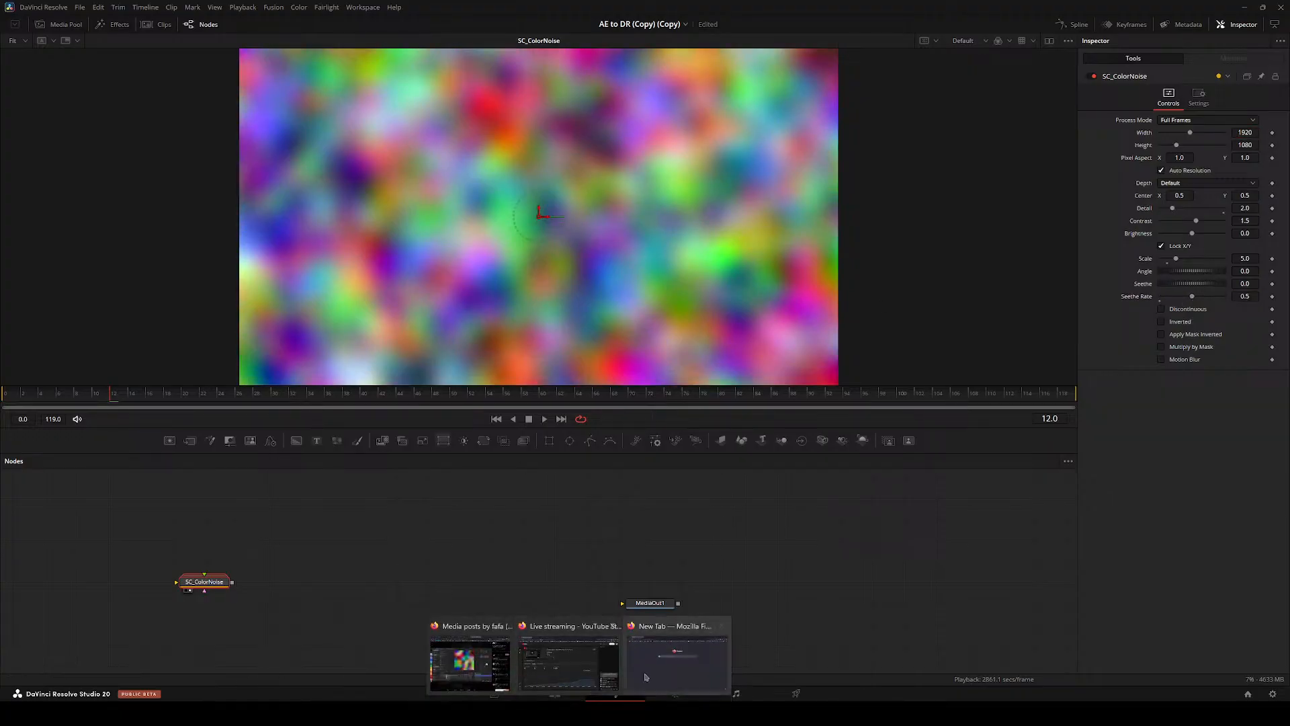
{"action": "left_click", "coordinate": [721, 625]}
{"action": "left_click", "coordinate": [524, 665]}
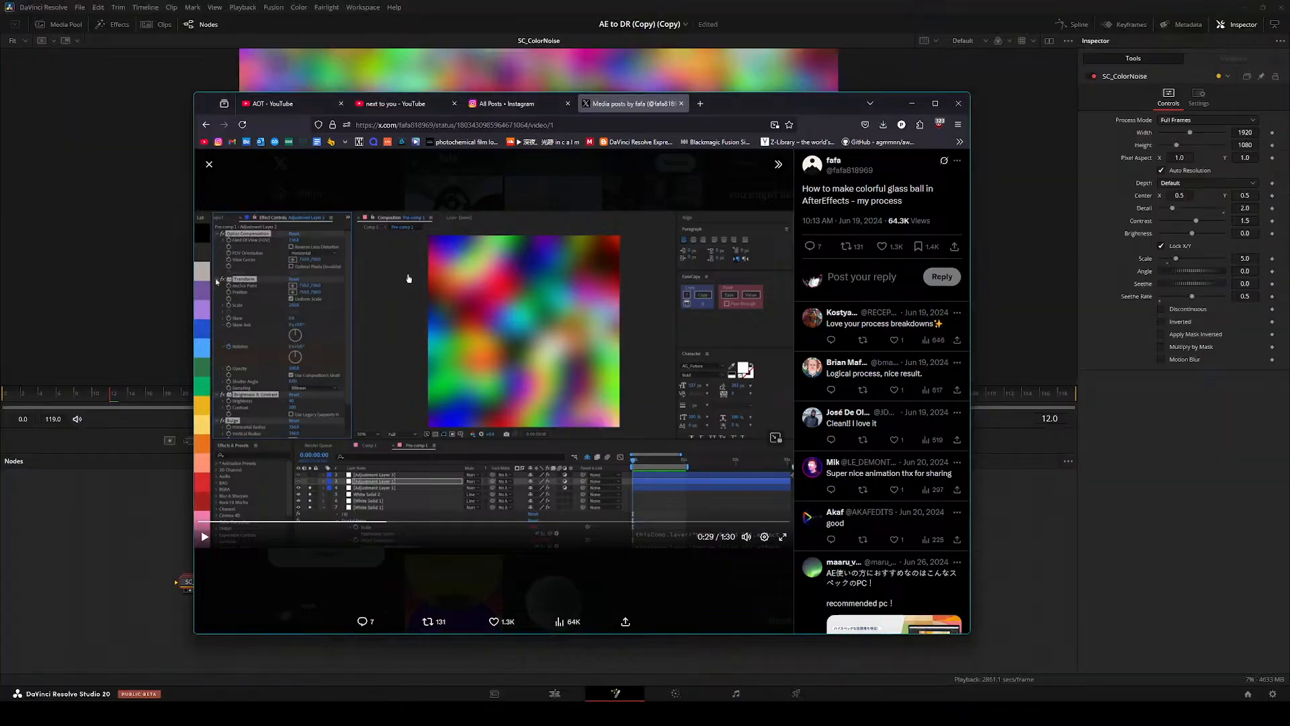
{"action": "left_click", "coordinate": [340, 522]}
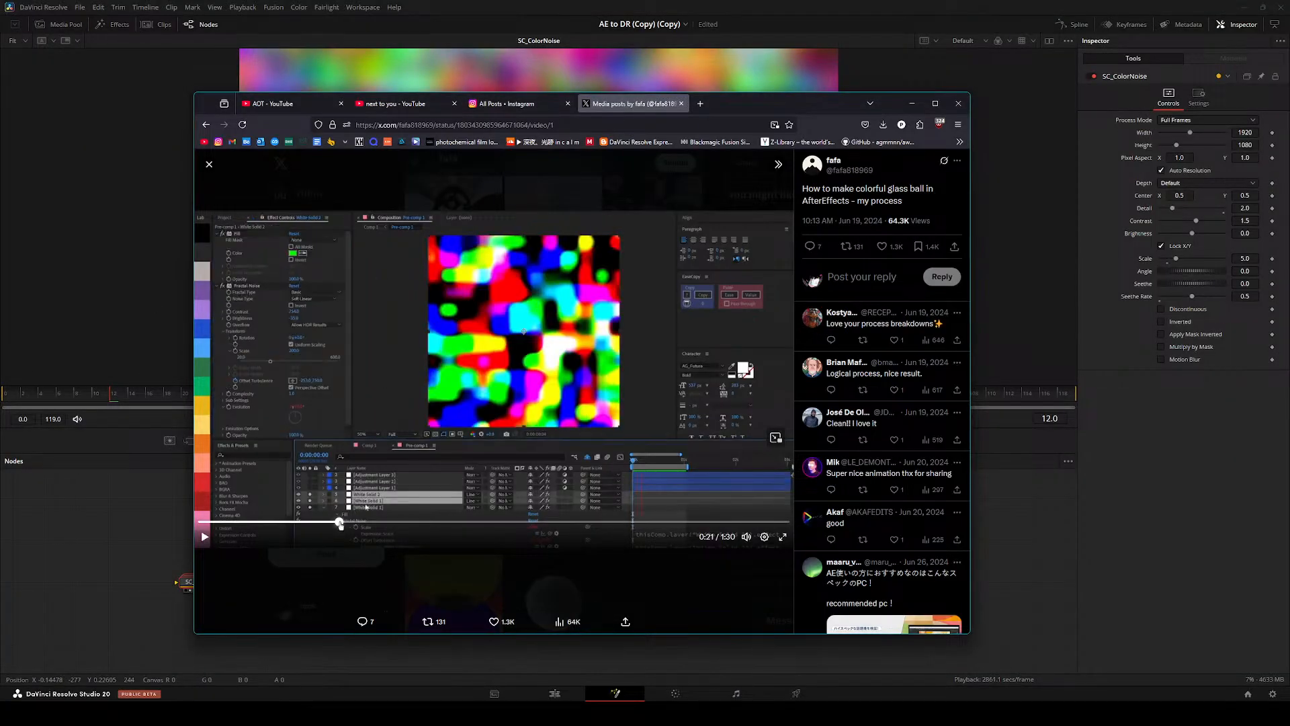
- Back in DaVinci Resolve, raise the colour noise's Contrast to 5.0, lower its Brightness to about -0.62 and play the result
{"action": "left_click", "coordinate": [190, 585]}
{"action": "left_click_drag", "start_coordinate": [197, 586], "coordinate": [292, 565]}
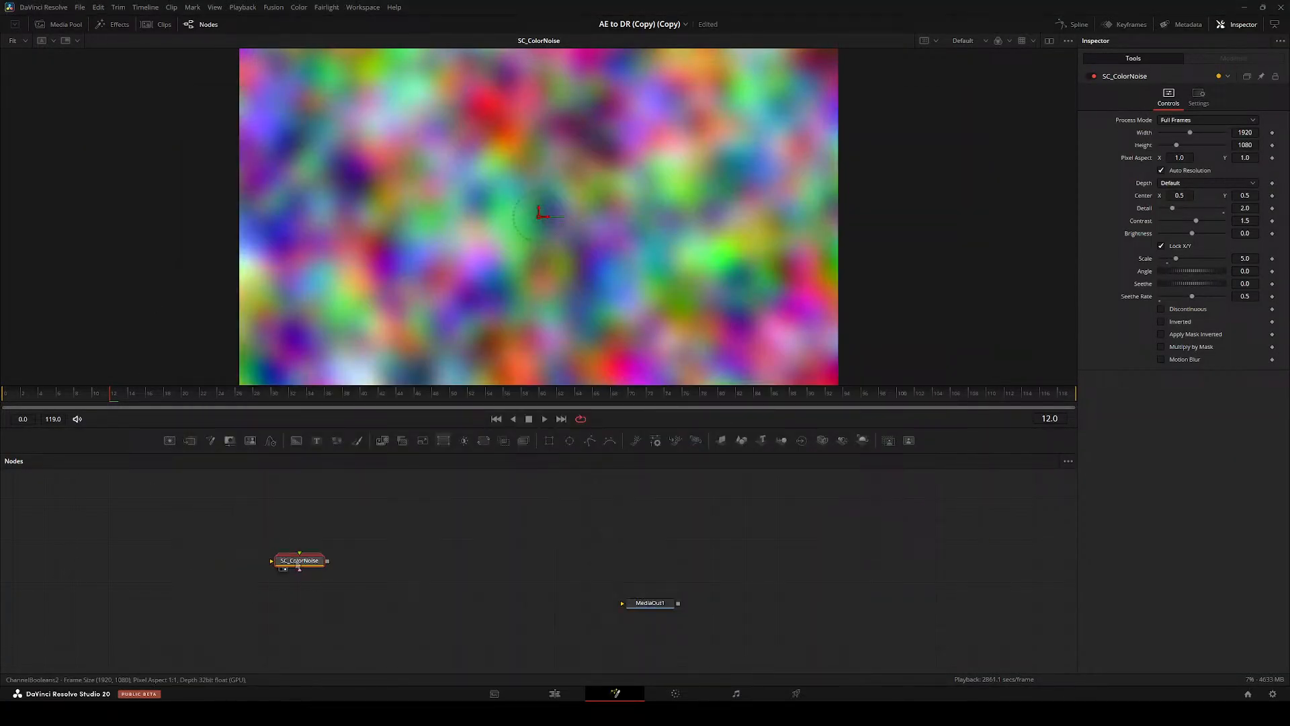
{"action": "left_click_drag", "start_coordinate": [1196, 221], "coordinate": [1223, 221]}
{"action": "left_click_drag", "start_coordinate": [1192, 234], "coordinate": [1171, 233]}
{"action": "key", "text": "space"}
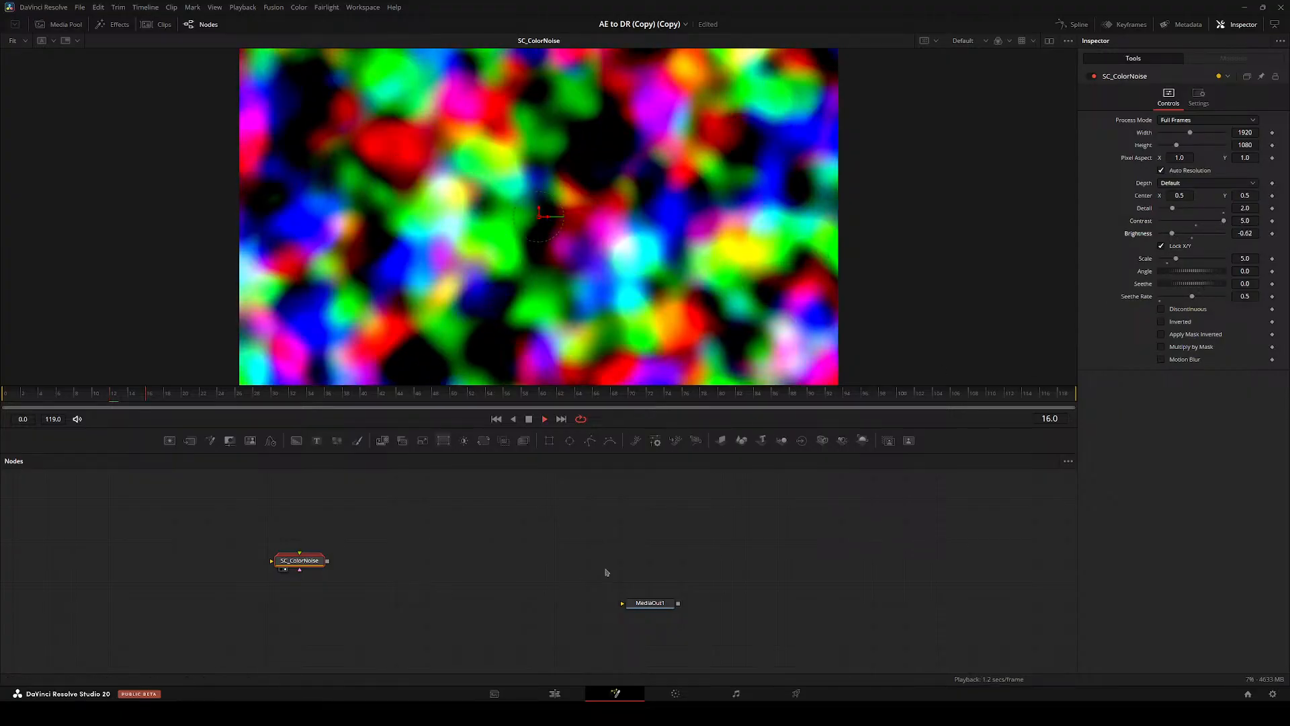
- Set the colour noise's Seethe Rate to 0 and drive its Center with the expression Point(time*0.05, 0.5)
{"action": "left_click_drag", "start_coordinate": [1191, 296], "coordinate": [1160, 296]}
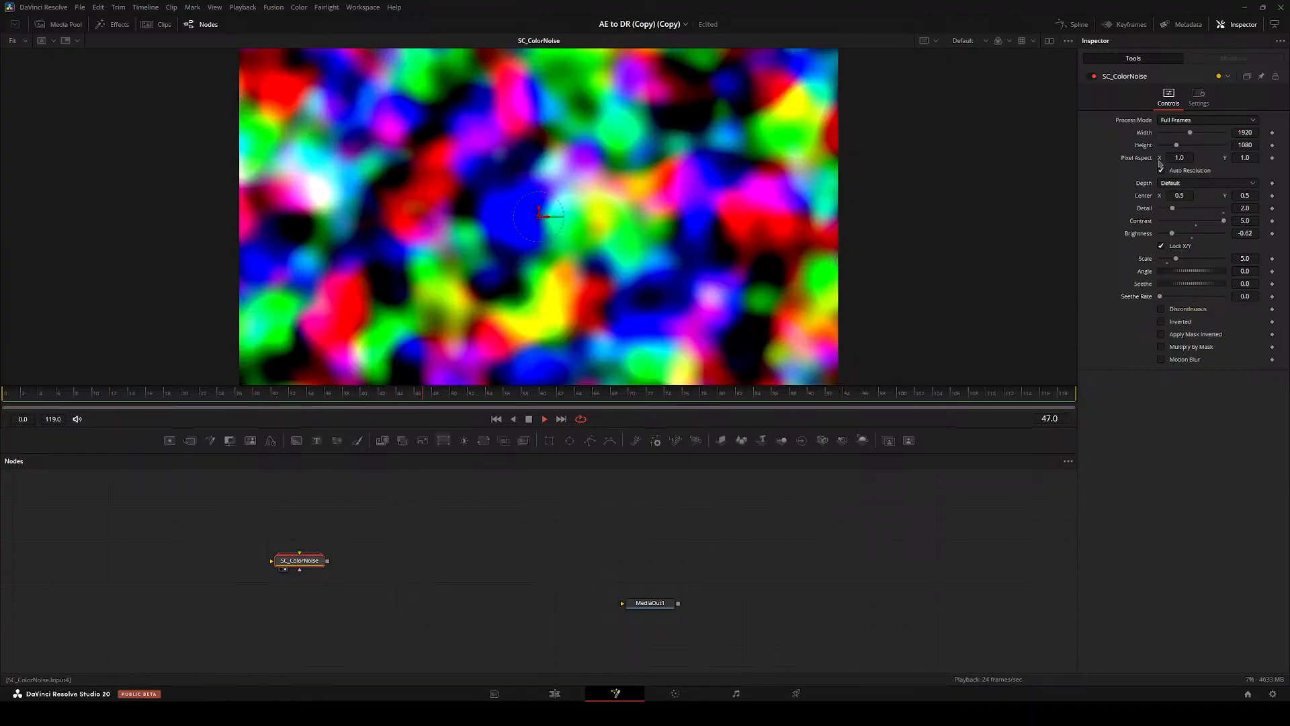
{"action": "right_click", "coordinate": [1150, 195]}
{"action": "left_click", "coordinate": [1189, 213]}
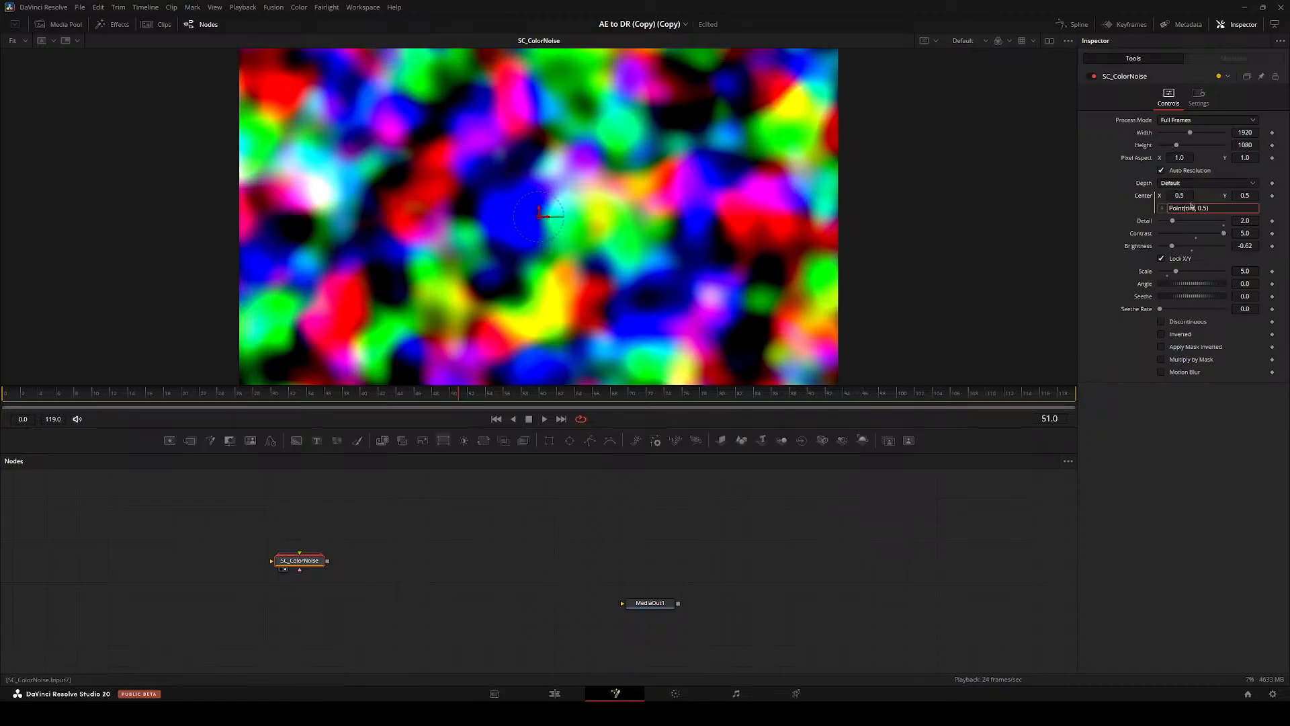
{"action": "type", "text": "5"}
{"action": "key", "text": "Return"}
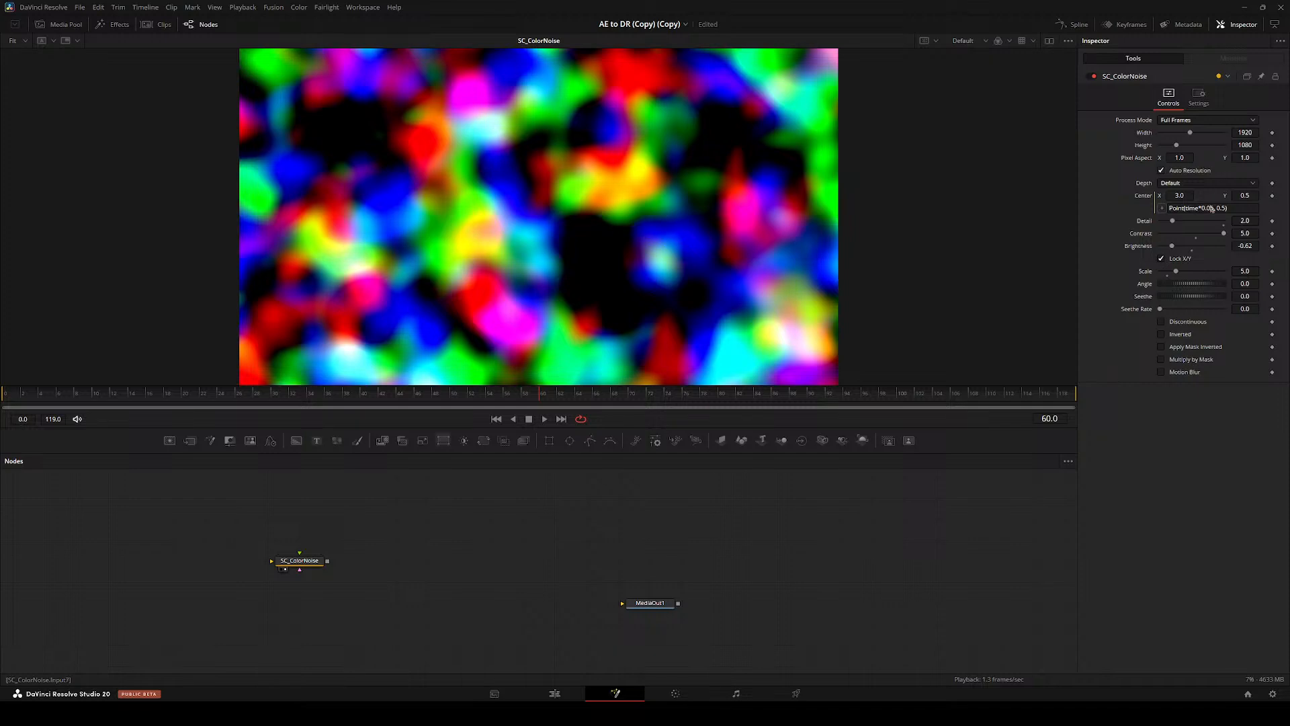
- Try a multiplier of 0.095, change the Center expression to Point(time*0.005, 0.5) and play the composition
{"action": "left_click", "coordinate": [1212, 209]}
{"action": "type", "text": "9"}
{"action": "key", "text": "Tab"}
{"action": "left_click", "coordinate": [1214, 209]}
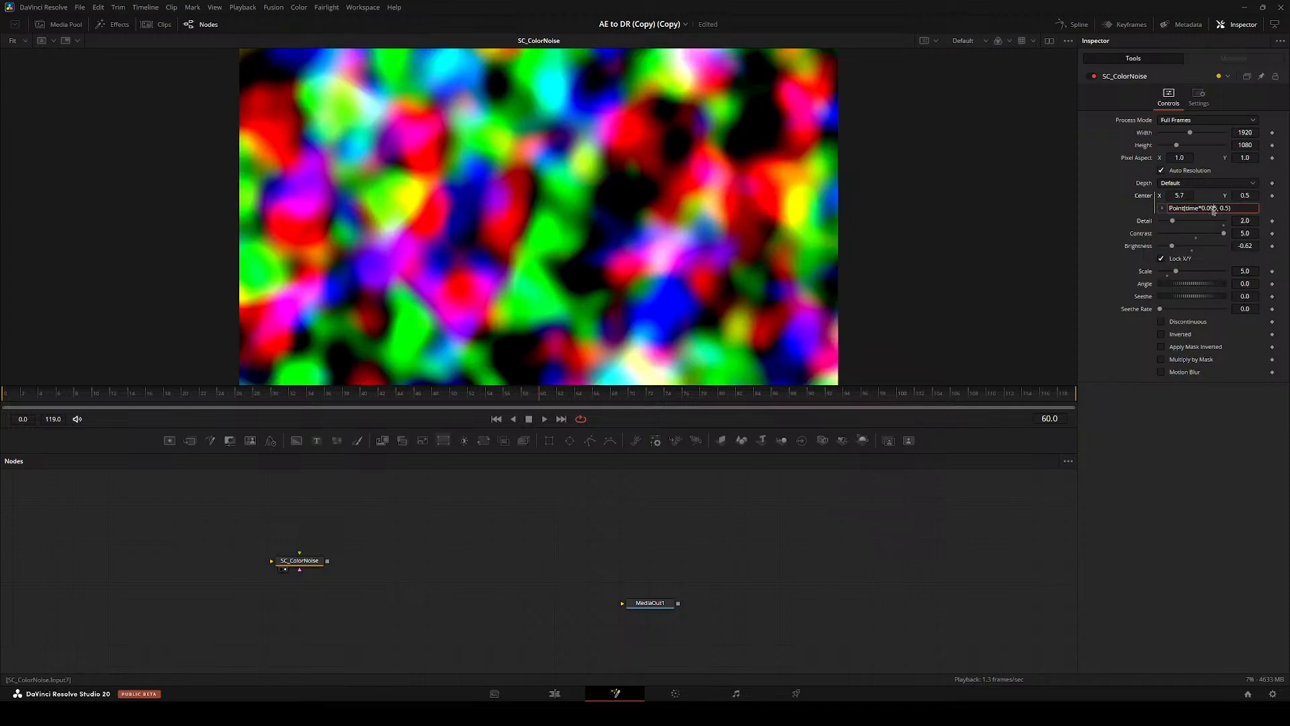
{"action": "key", "text": "Tab"}
{"action": "left_click", "coordinate": [729, 583]}
{"action": "key", "text": "space"}
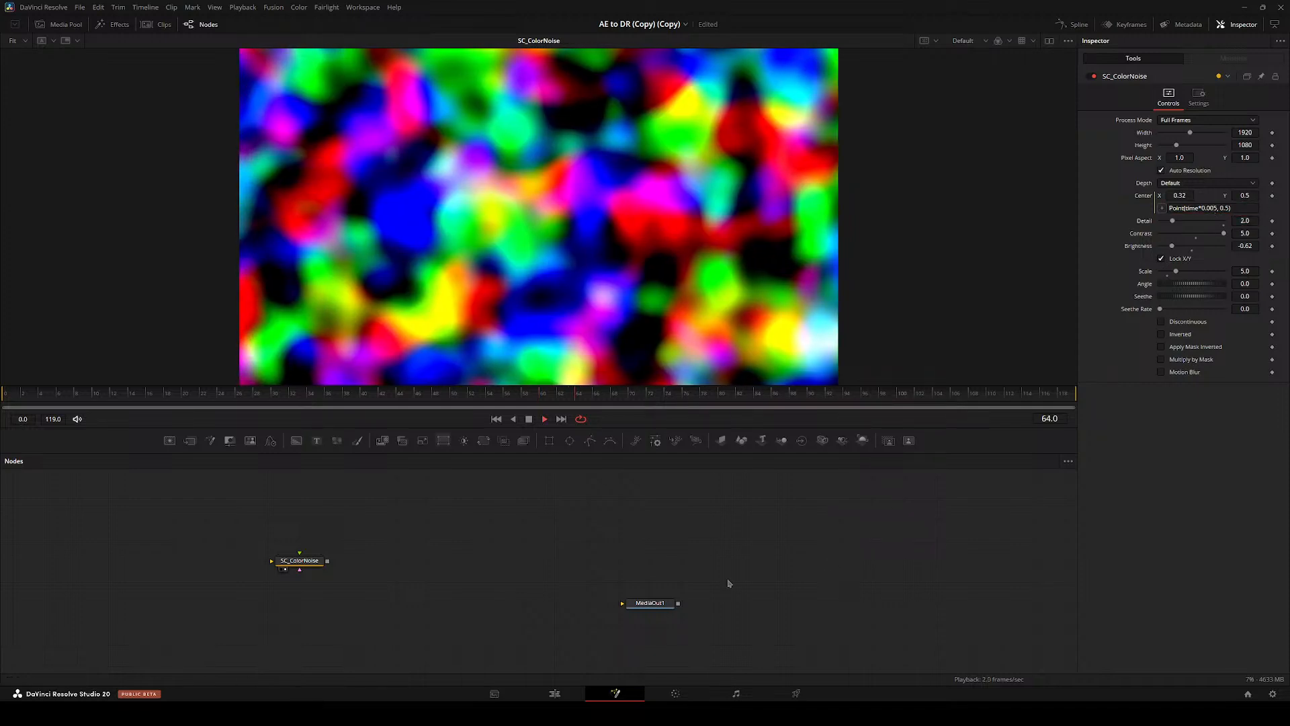
- Reposition the SC_ColorNoise node and set its Seethe Rate to about 0.236
{"action": "left_click_drag", "start_coordinate": [301, 560], "coordinate": [269, 602]}
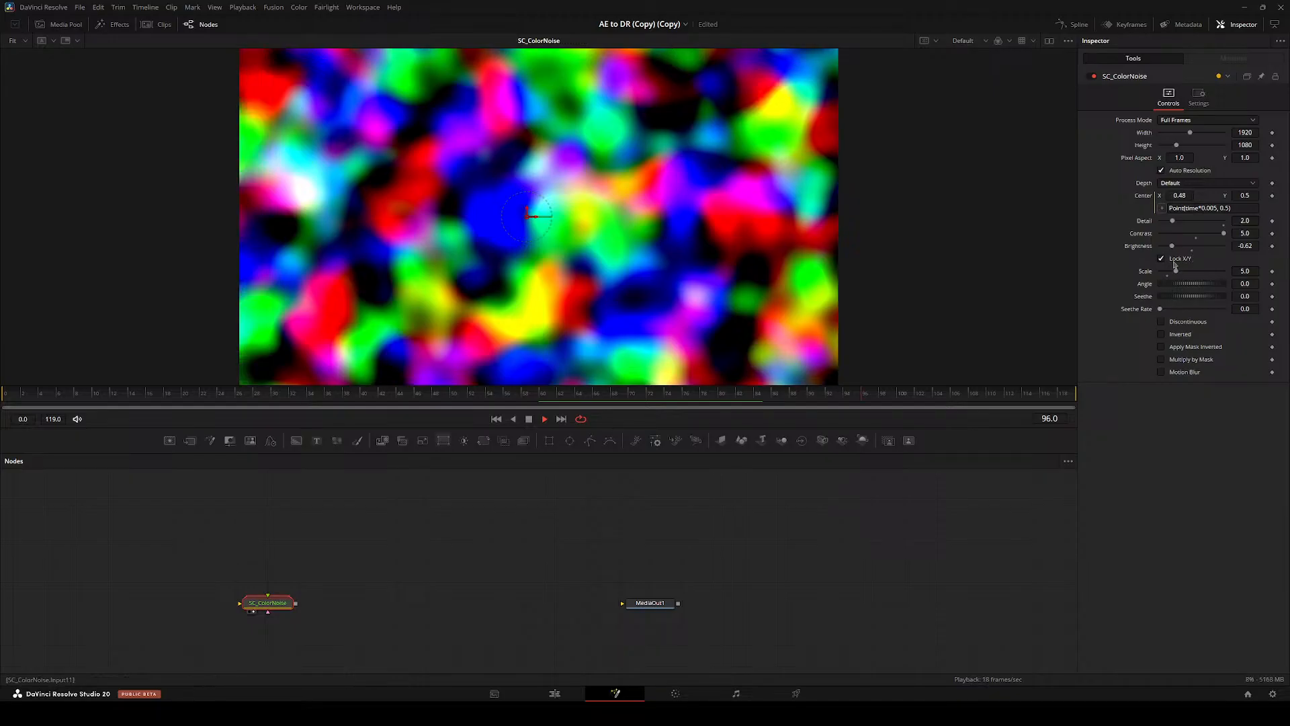
{"action": "left_click_drag", "start_coordinate": [1170, 310], "coordinate": [1170, 313]}
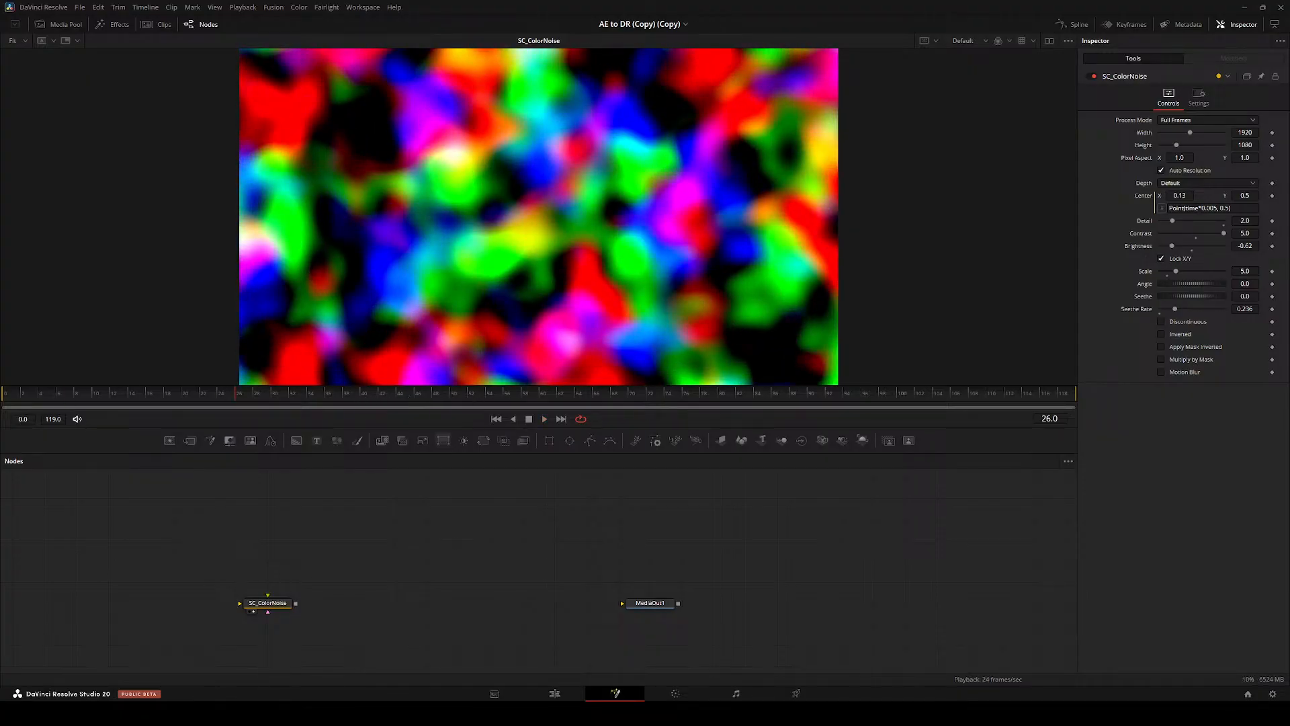
{"action": "left_click_drag", "start_coordinate": [269, 605], "coordinate": [364, 569]}
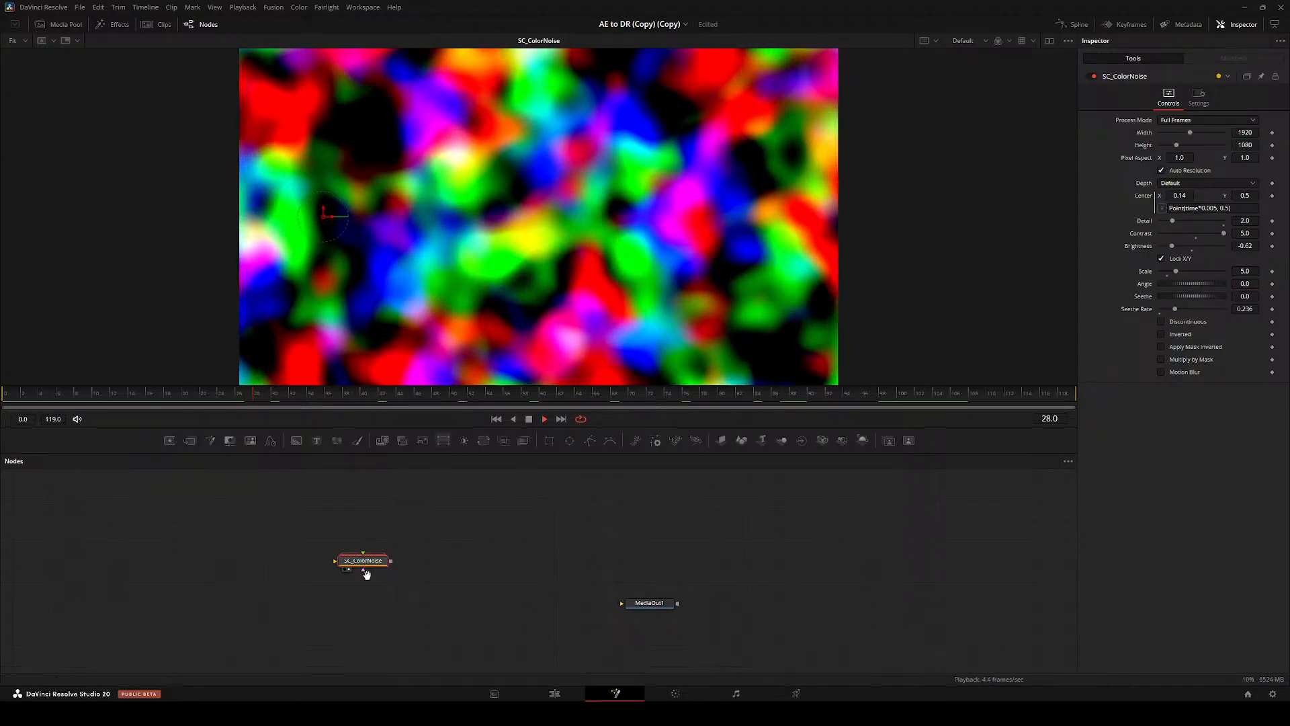
- Line up SC_ColorNoise and MediaOut1 with space between them and connect the noise output to MediaOut1
{"action": "left_click_drag", "start_coordinate": [263, 565], "coordinate": [232, 584]}
{"action": "left_click_drag", "start_coordinate": [550, 603], "coordinate": [581, 583]}
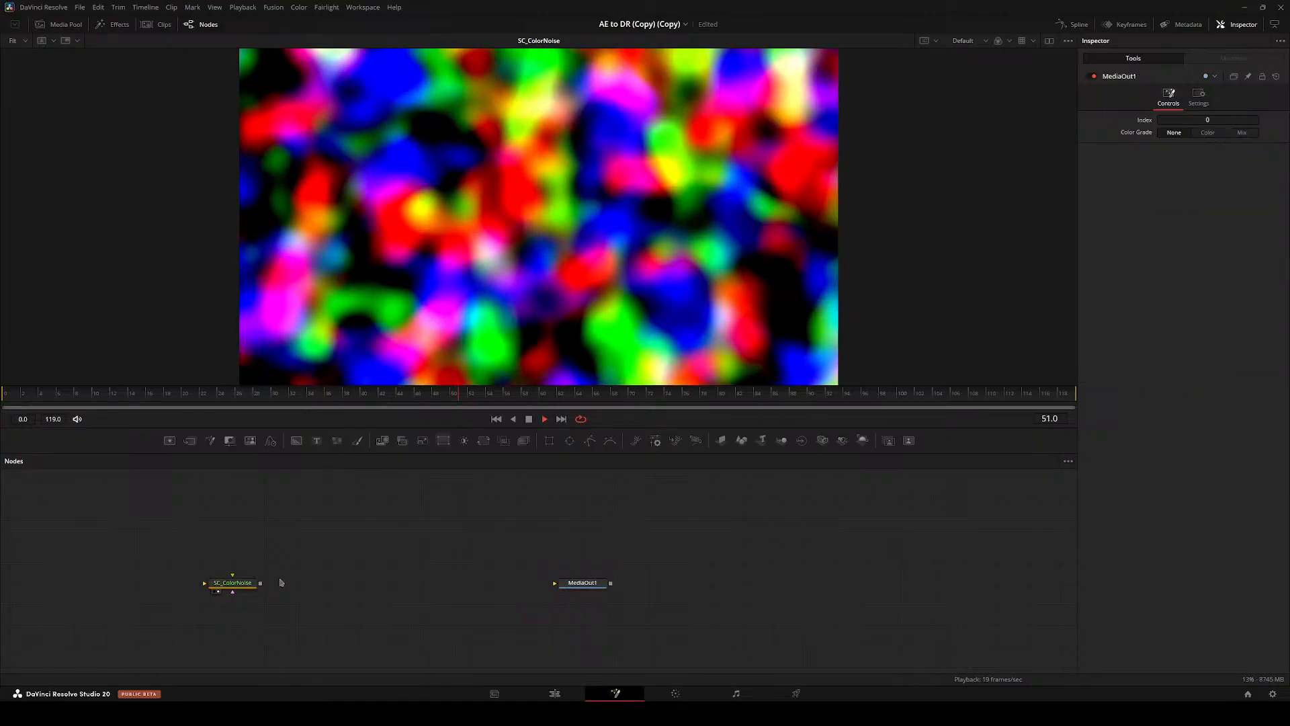
{"action": "left_click_drag", "start_coordinate": [260, 583], "coordinate": [574, 589]}
{"action": "left_click_drag", "start_coordinate": [231, 583], "coordinate": [200, 583]}
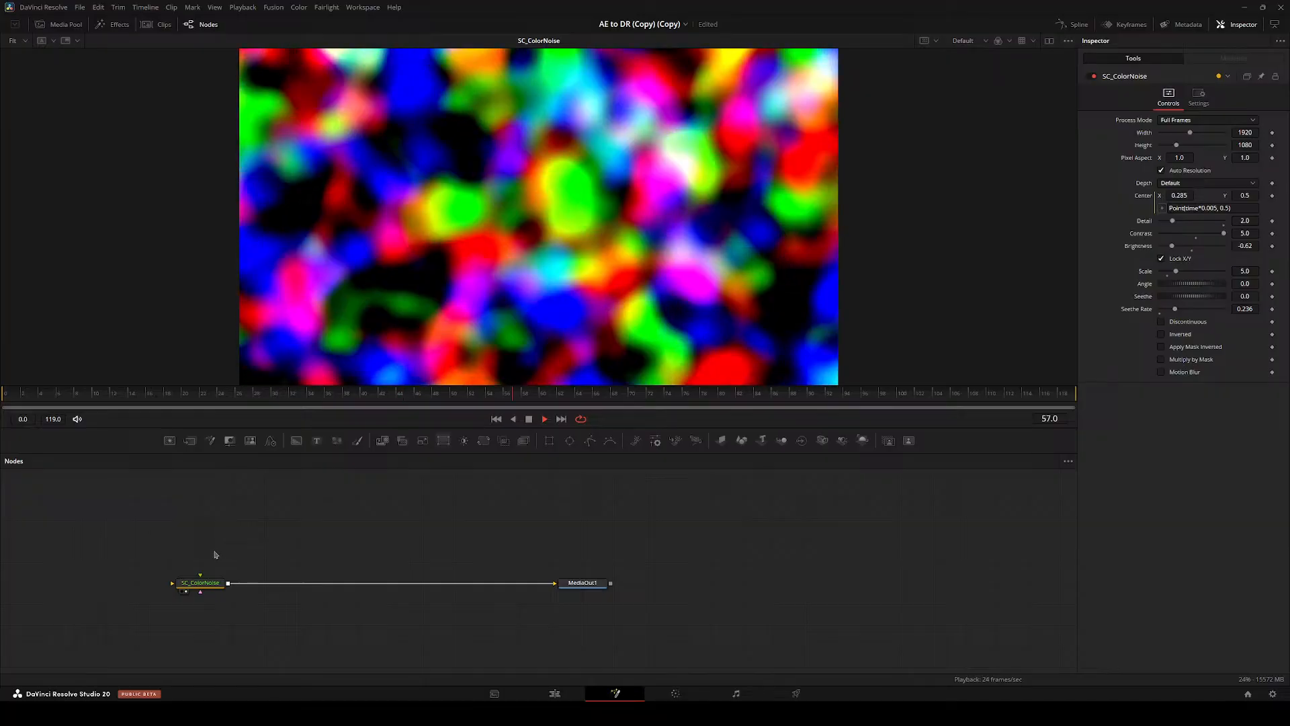
{"action": "left_click_drag", "start_coordinate": [233, 576], "coordinate": [319, 596]}
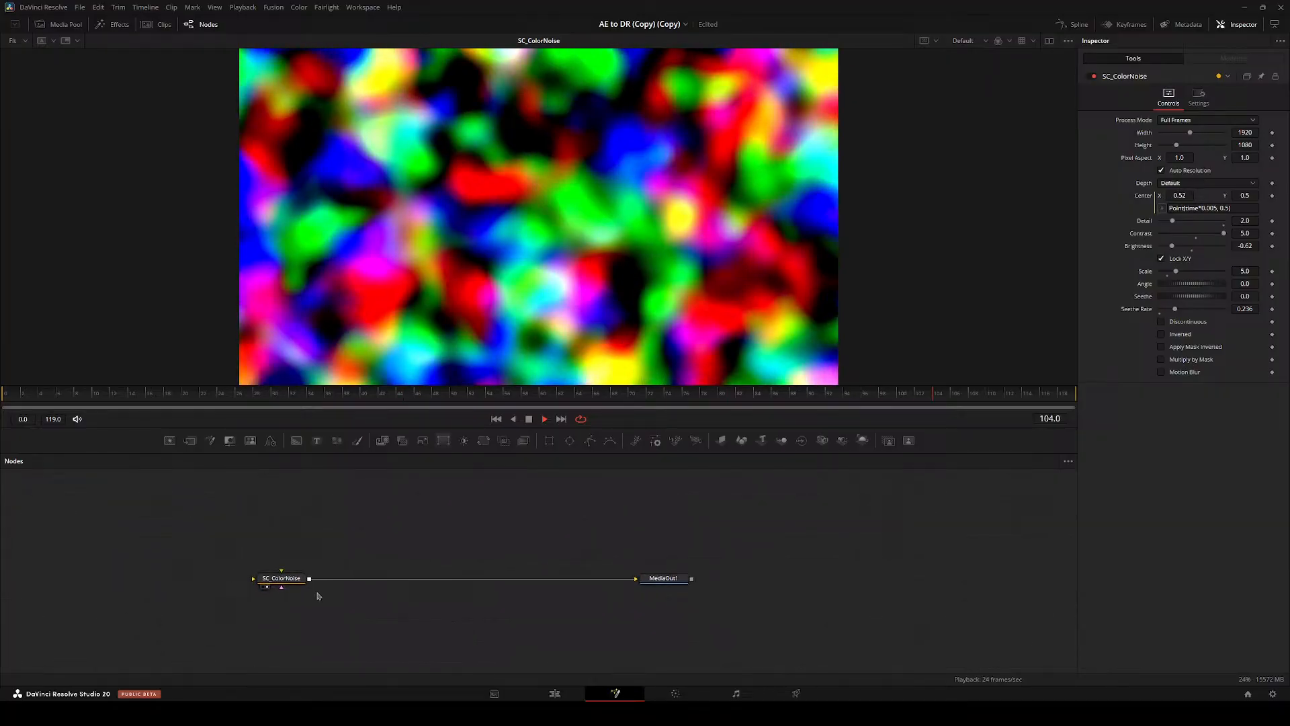
- Show MediaOut1 in the viewer, play the composition and return to the first frame
{"action": "key", "text": "space"}
{"action": "left_click_drag", "start_coordinate": [219, 557], "coordinate": [190, 582]}
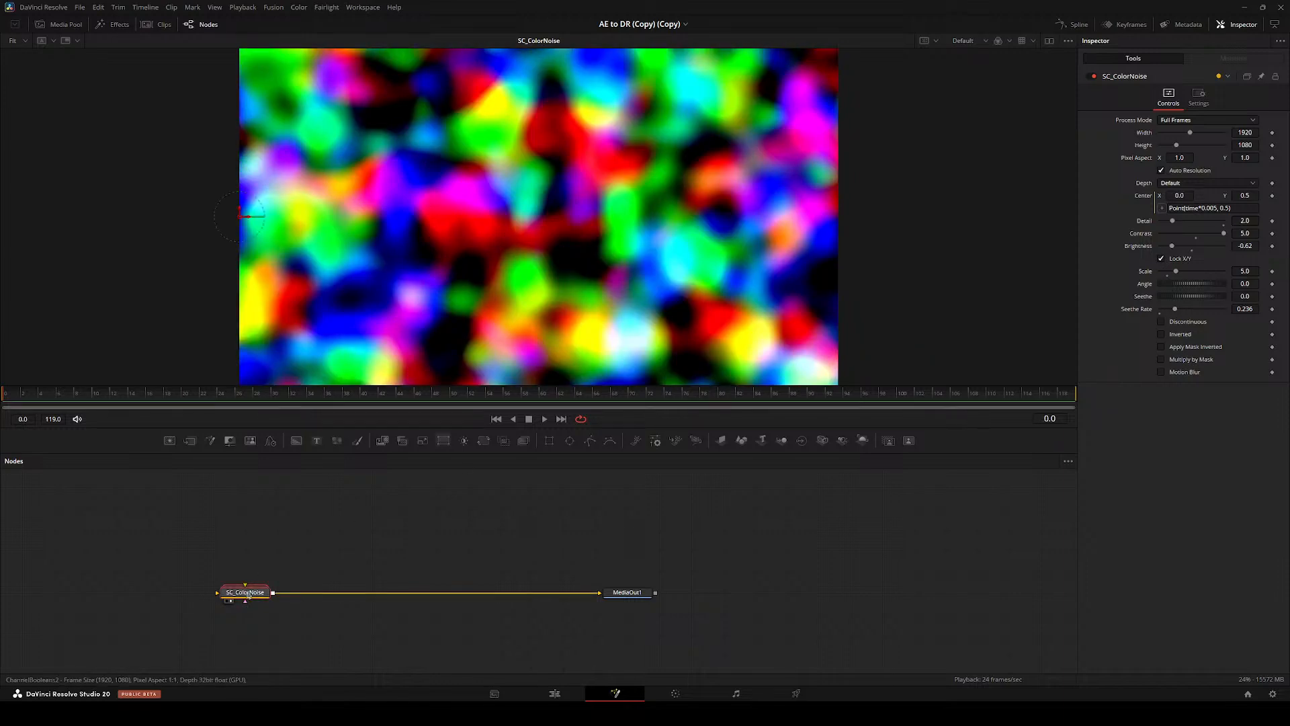
{"action": "left_click", "coordinate": [252, 598]}
{"action": "key", "text": "space"}
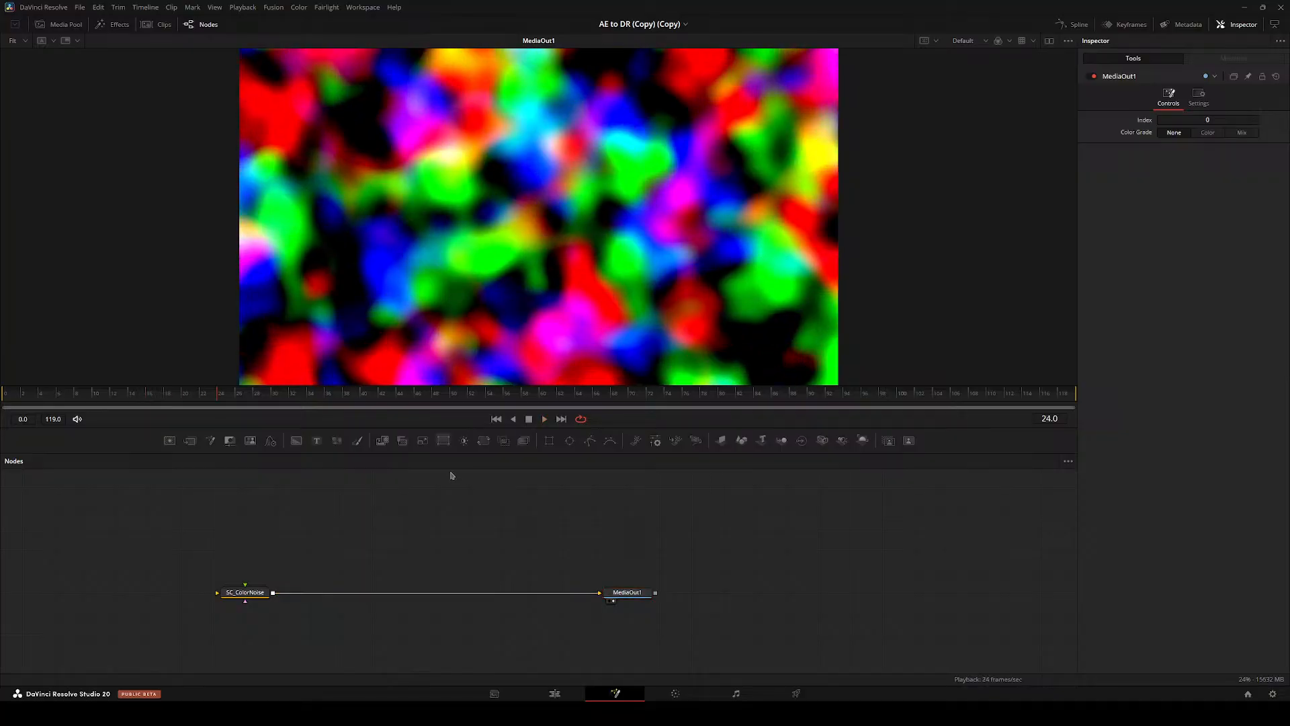
{"action": "left_click", "coordinate": [18, 395]}
- Switch to Firefox to examine the adjustment layer effects after the noise in the reference video, and return to DaVinci Resolve
{"action": "mouse_move", "coordinate": [608, 711]}
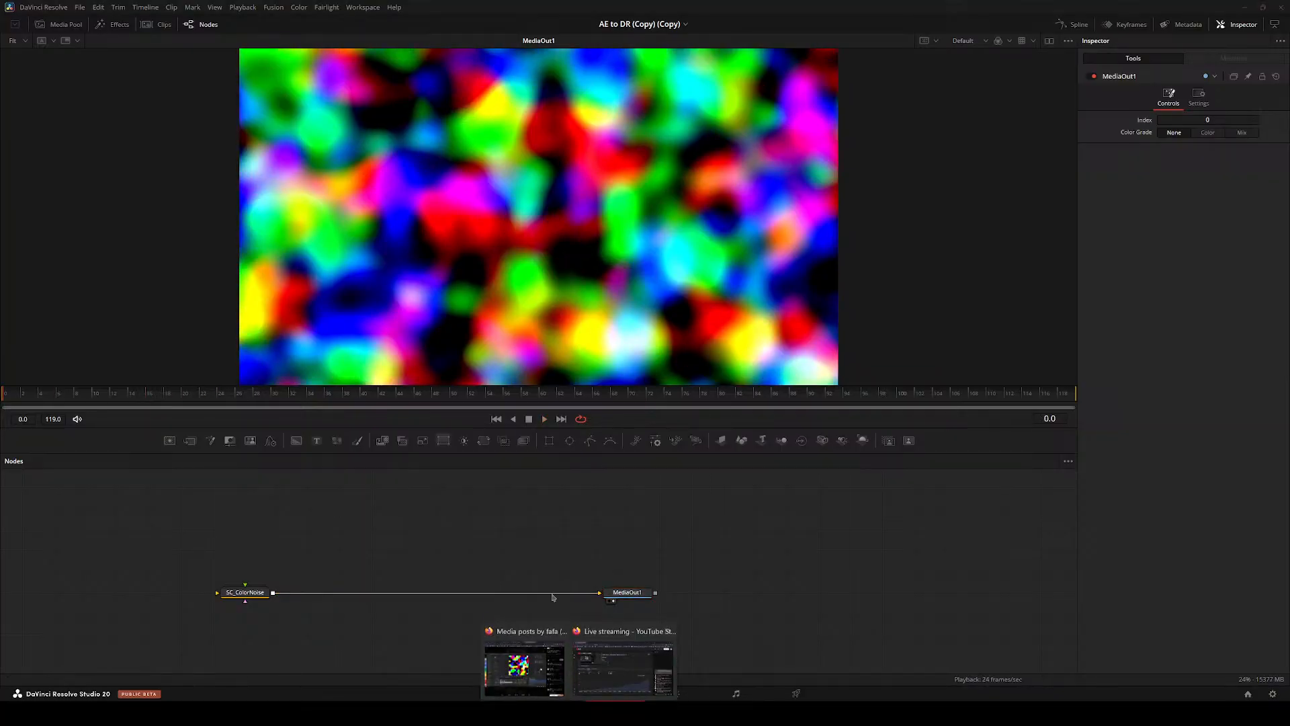
{"action": "left_click", "coordinate": [613, 655]}
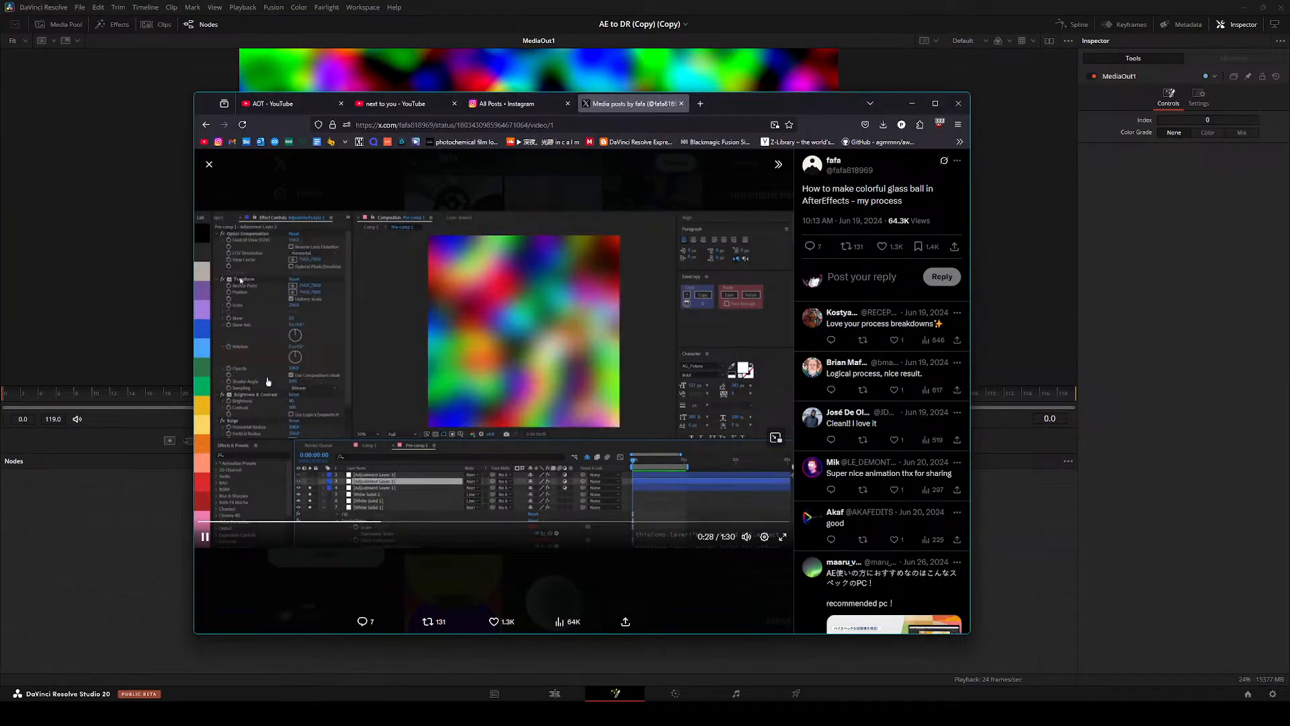
{"action": "left_click", "coordinate": [350, 514]}
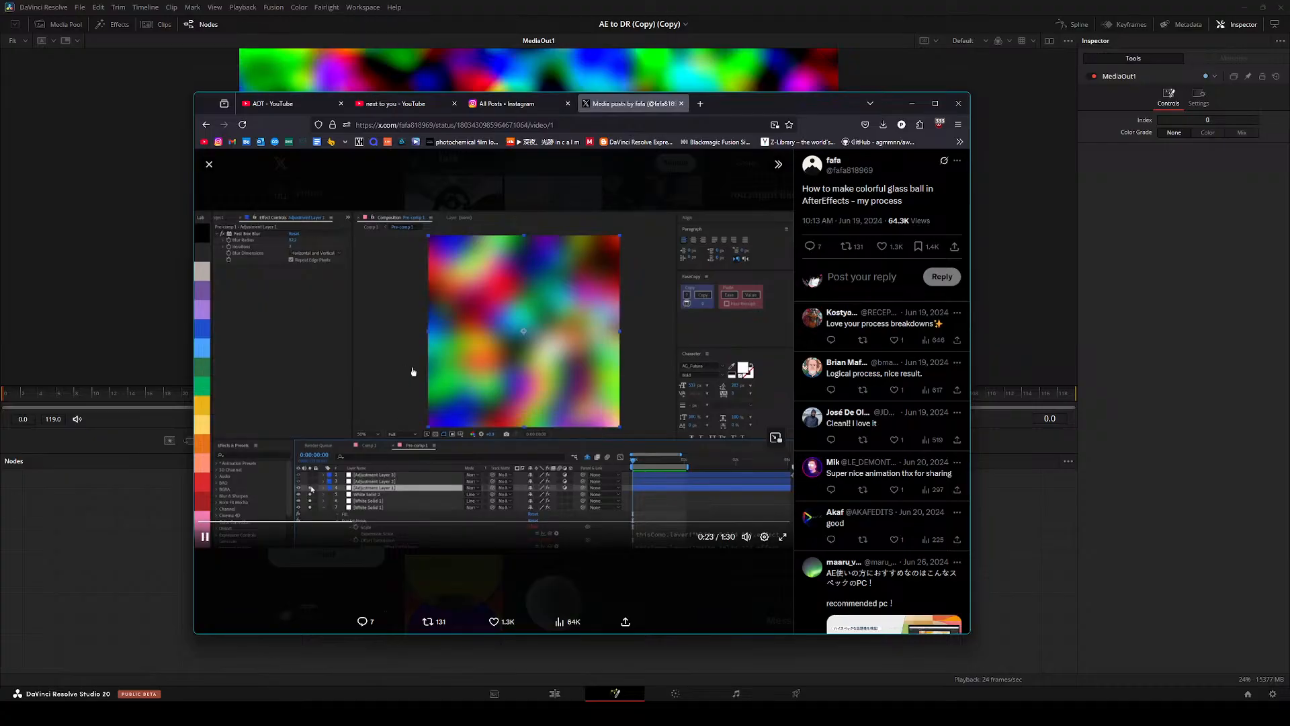
{"action": "key", "text": "alt+Tab"}
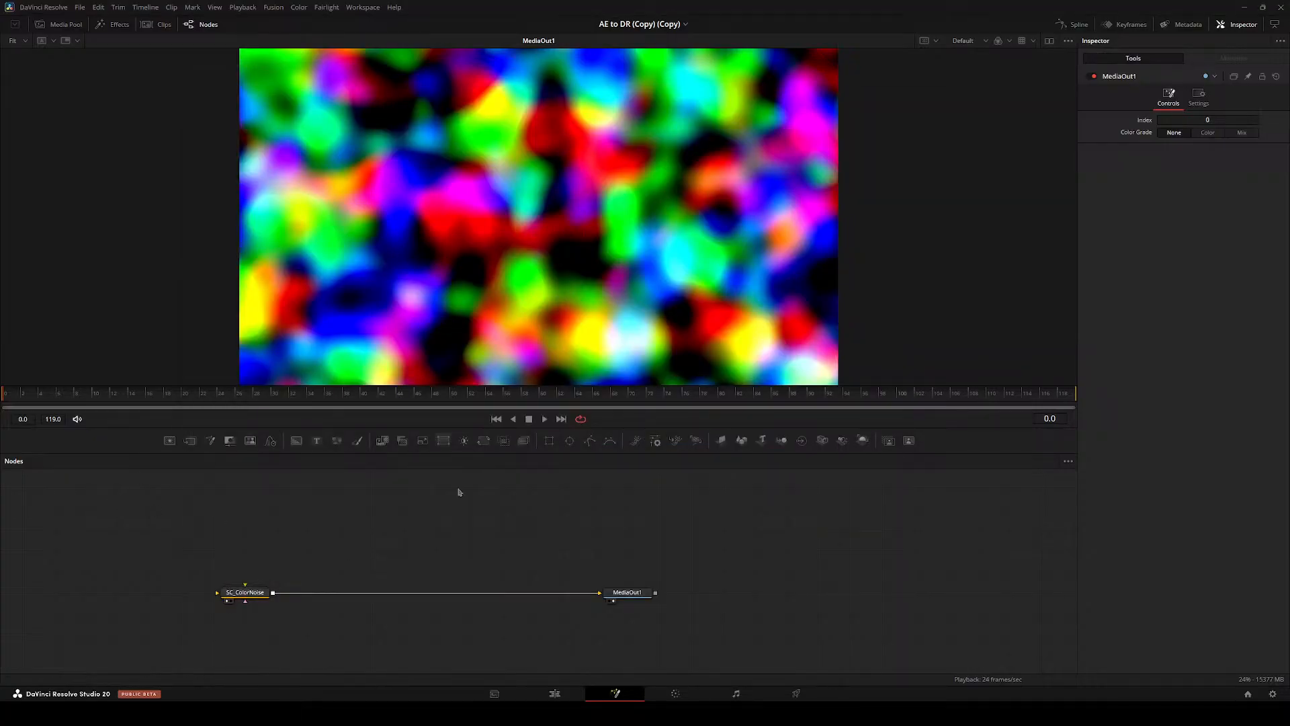
- Raise the colour noise's Detail to 10 and insert an SC_Mosaic node between SC_ColorNoise and MediaOut1
{"action": "left_click", "coordinate": [241, 592]}
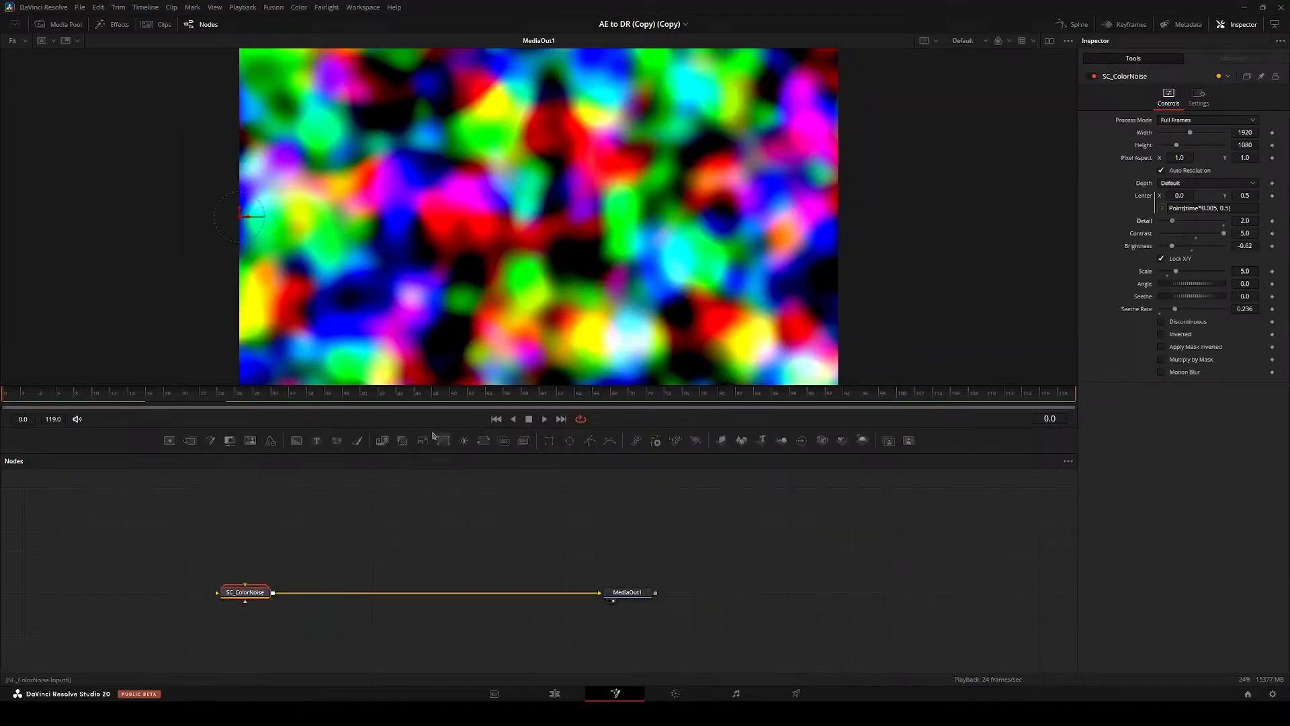
{"action": "key", "text": "shift+space"}
{"action": "type", "text": "sc"}
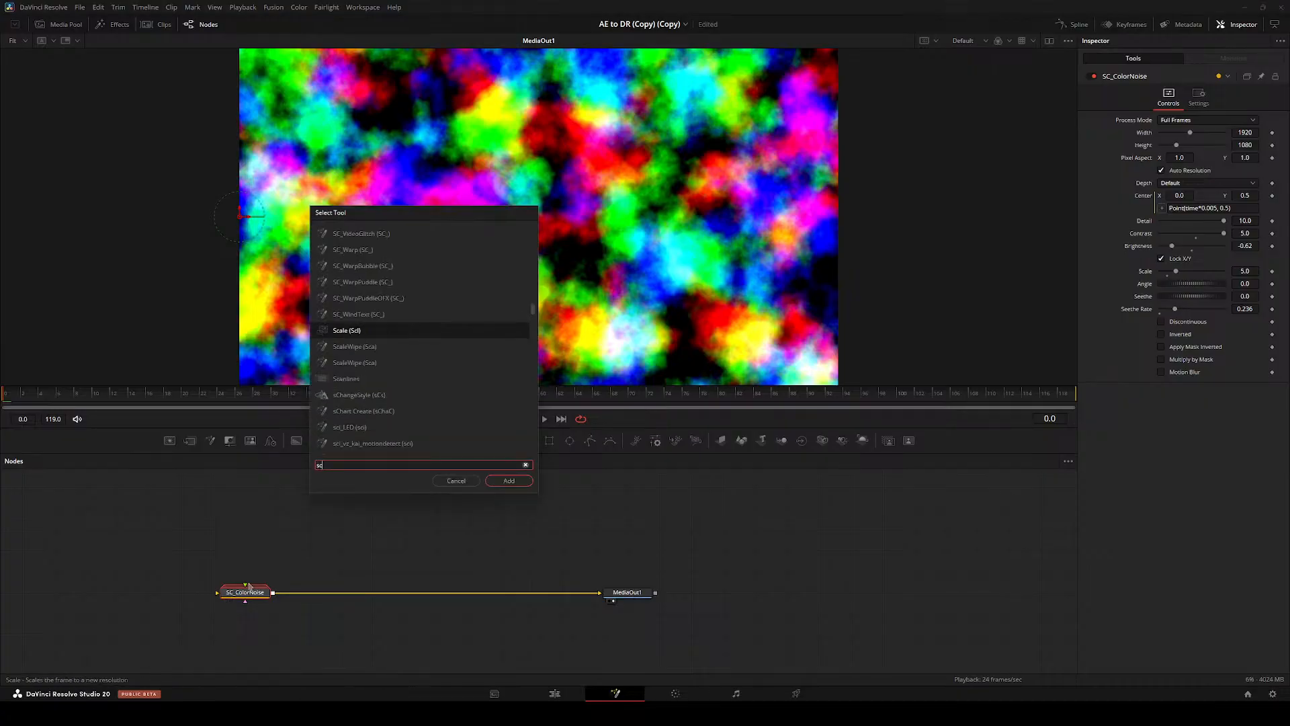
{"action": "type", "text": "_mosaic"}
{"action": "key", "text": "Return"}
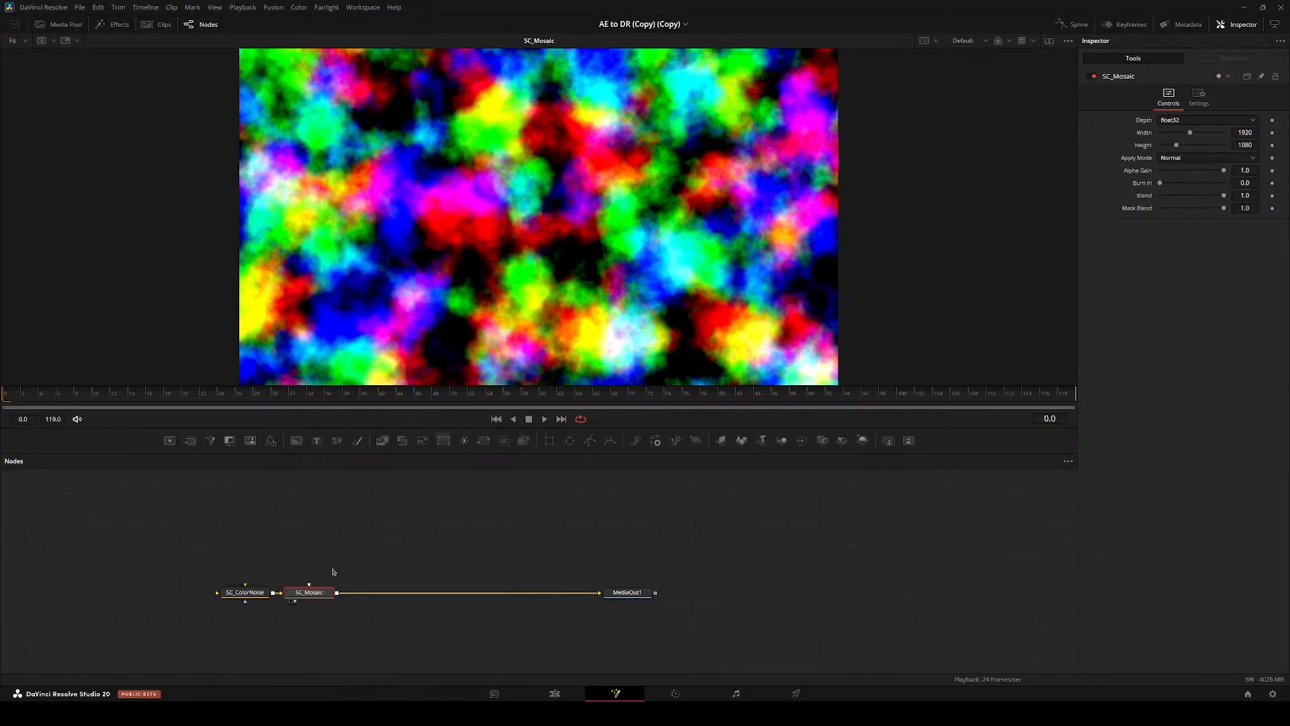
{"action": "left_click_drag", "start_coordinate": [310, 592], "coordinate": [372, 592]}
- Set the mosaic's Width and Height to 18, and raise its Height to about 68
{"action": "left_click_drag", "start_coordinate": [1190, 133], "coordinate": [1169, 134]}
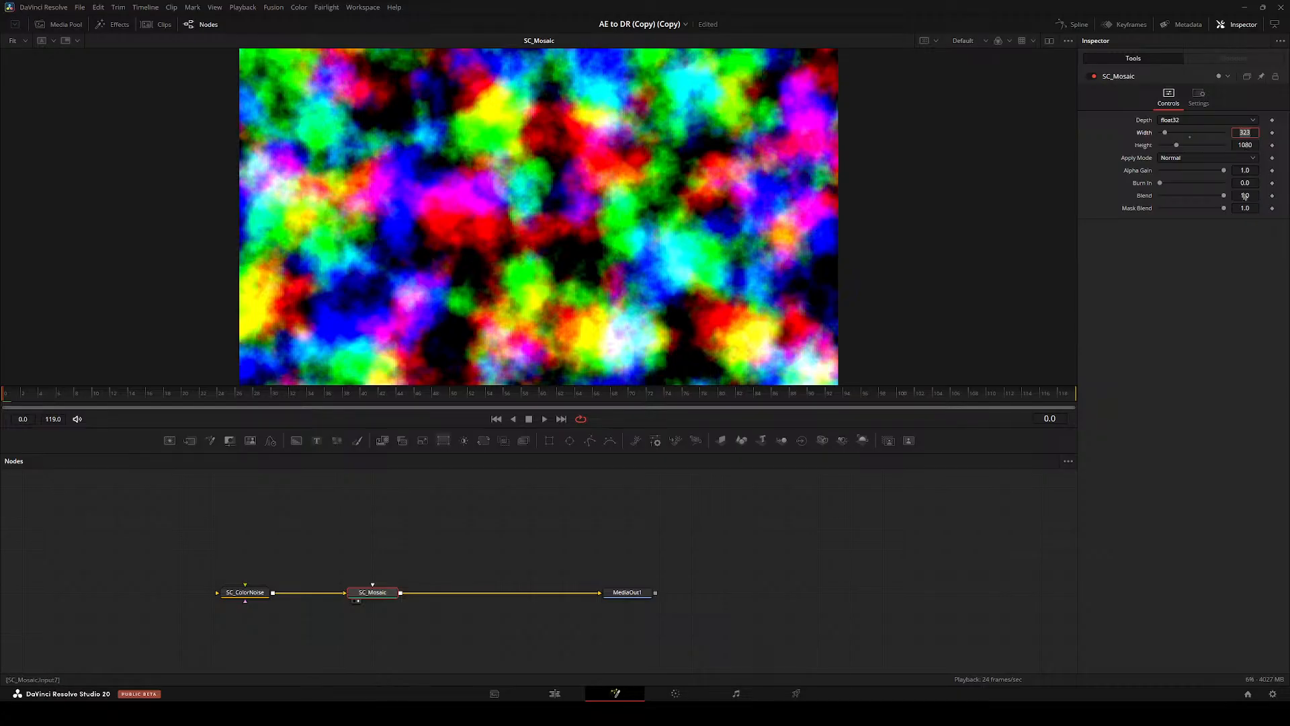
{"action": "type", "text": "18"}
{"action": "key", "text": "Tab"}
{"action": "type", "text": "18"}
{"action": "key", "text": "Tab"}
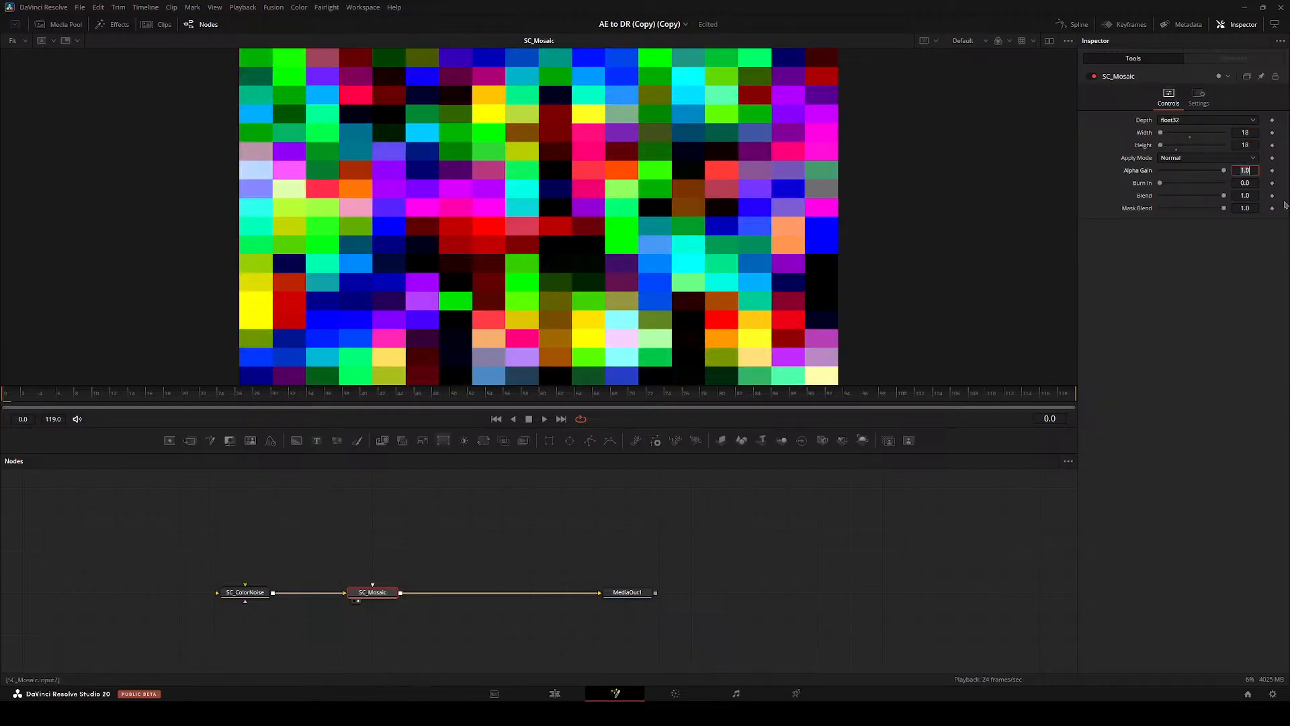
{"action": "left_click_drag", "start_coordinate": [1160, 134], "coordinate": [1167, 145]}
{"action": "key", "text": "ctrl+z"}
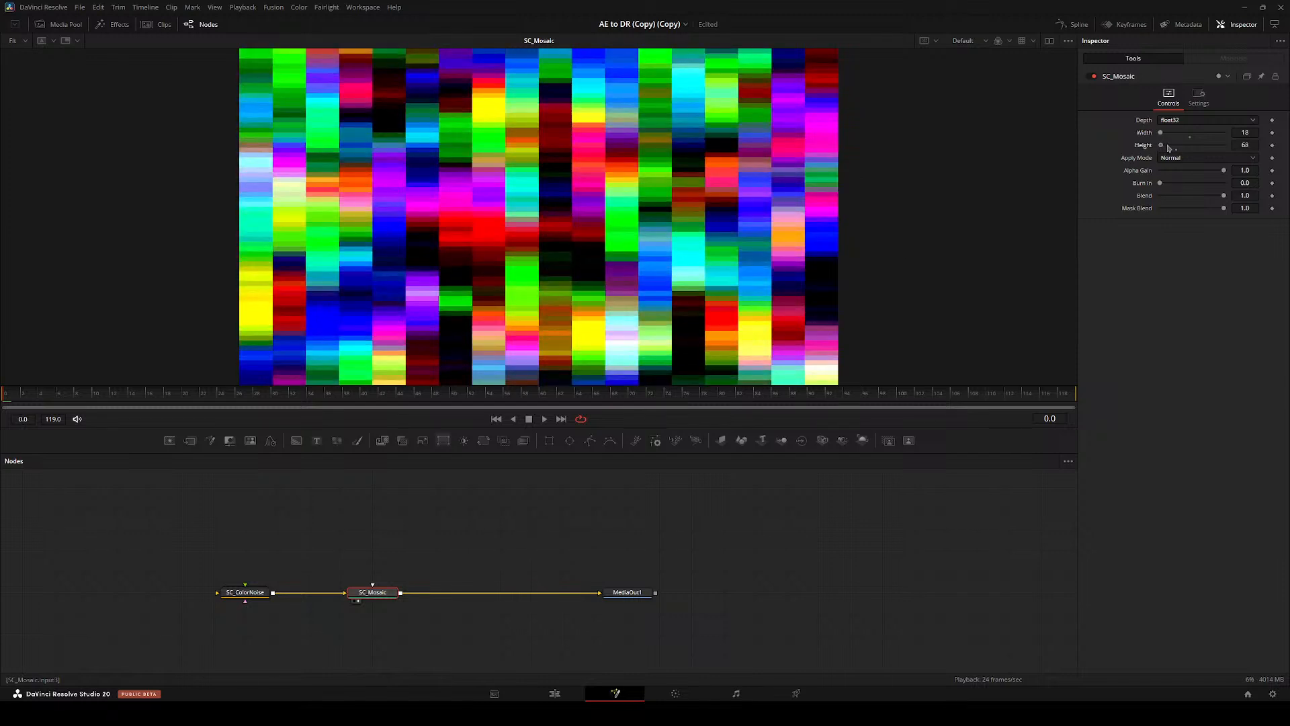
- Move SC_Mosaic close to the colour noise and insert a Blur node after it
{"action": "left_click_drag", "start_coordinate": [372, 592], "coordinate": [309, 592]}
{"action": "key", "text": "shift+space"}
{"action": "type", "text": "blur"}
{"action": "key", "text": "Return"}
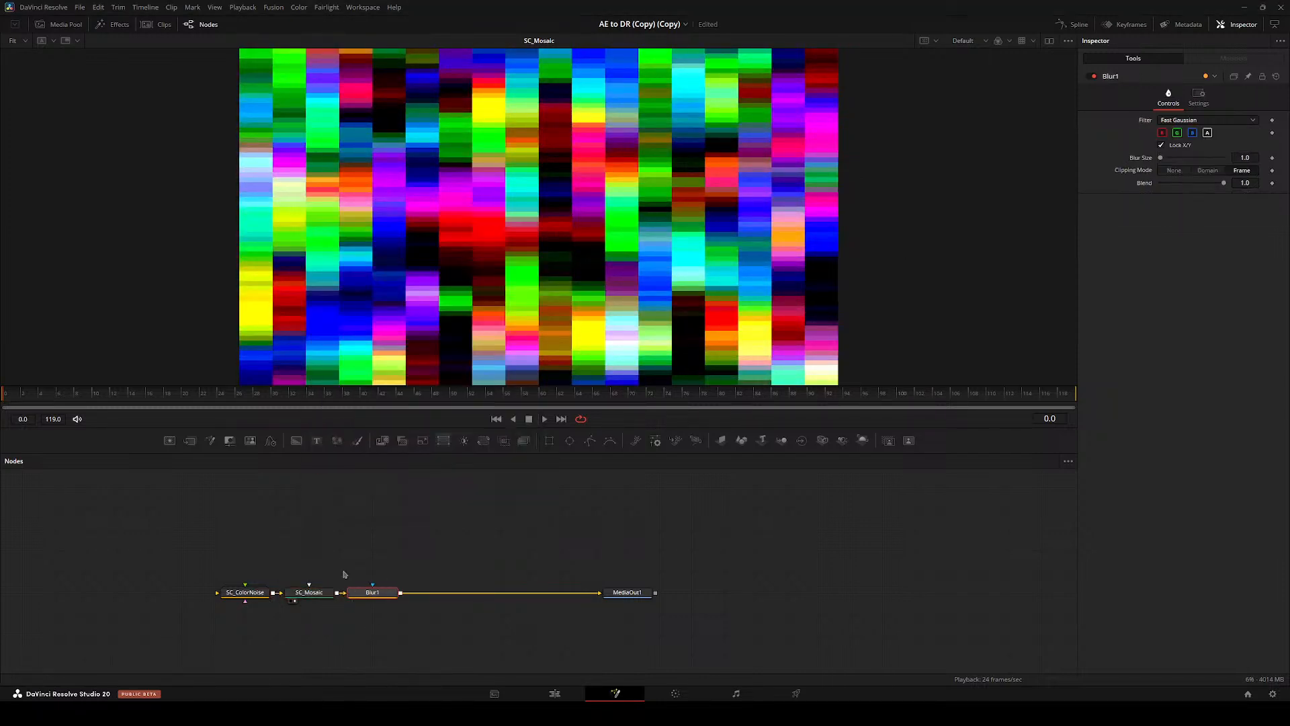
- Set the blur's Filter to Multi-box with a Blur Size of about 27.6 and play the result
{"action": "left_click", "coordinate": [1173, 121]}
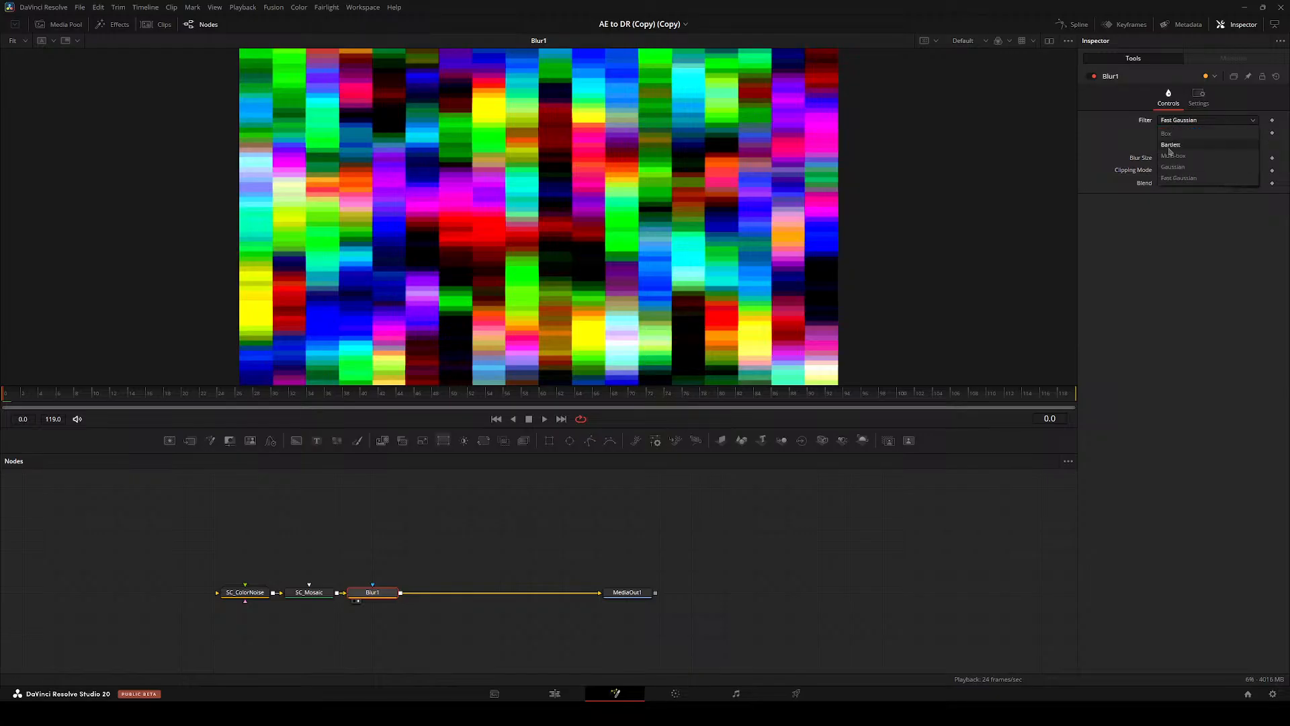
{"action": "left_click", "coordinate": [1172, 156]}
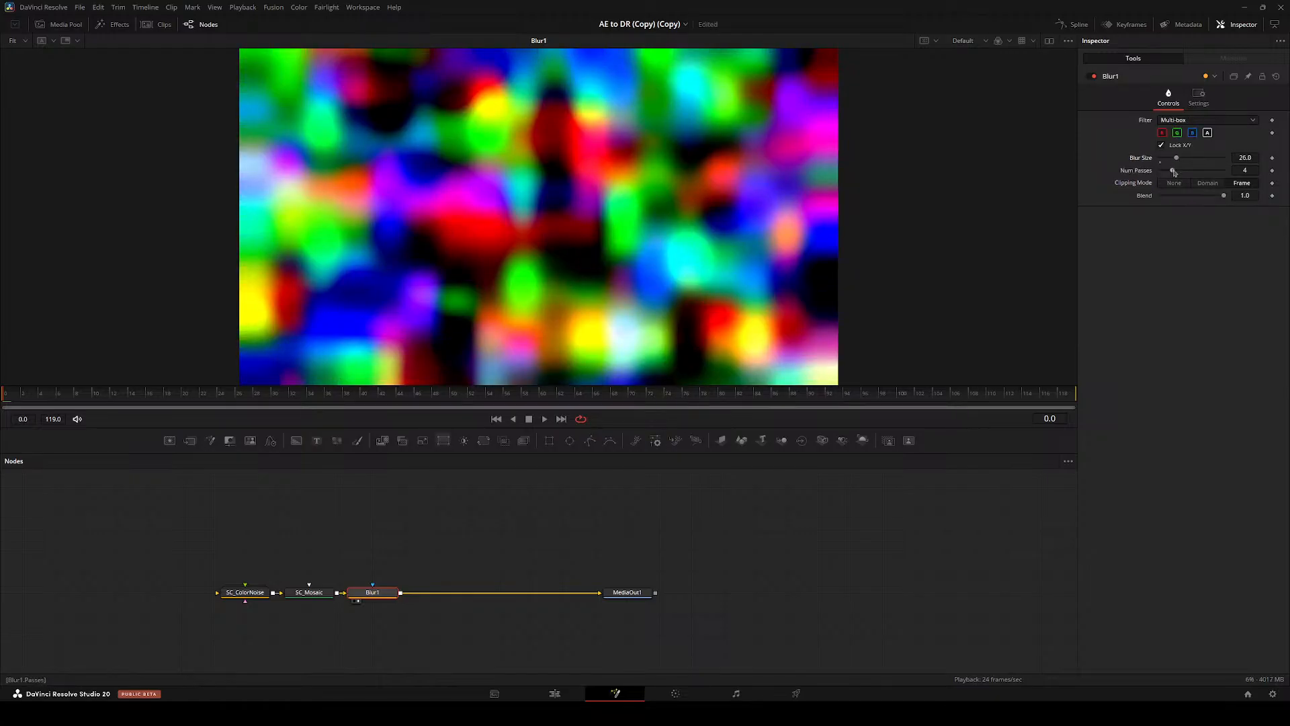
{"action": "key", "text": "space"}
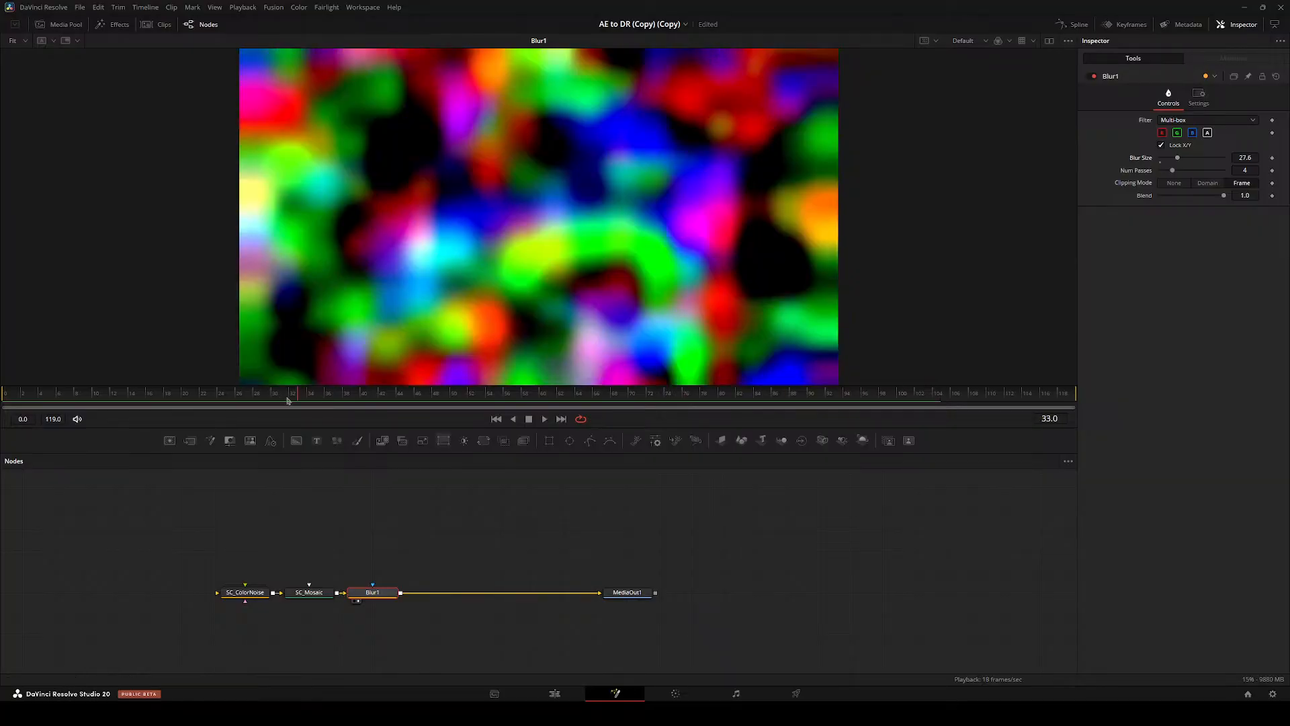
- Move MediaOut1 farther from Blur1 to leave room for more nodes and play the composition from the start
{"action": "left_click_drag", "start_coordinate": [398, 575], "coordinate": [133, 616]}
{"action": "left_click_drag", "start_coordinate": [372, 592], "coordinate": [310, 591]}
{"action": "left_click_drag", "start_coordinate": [627, 592], "coordinate": [755, 591]}
{"action": "left_click", "coordinate": [276, 565]}
{"action": "left_click_drag", "start_coordinate": [276, 566], "coordinate": [356, 553]}
{"action": "left_click_drag", "start_coordinate": [123, 390], "coordinate": [12, 392]}
{"action": "key", "text": "space"}
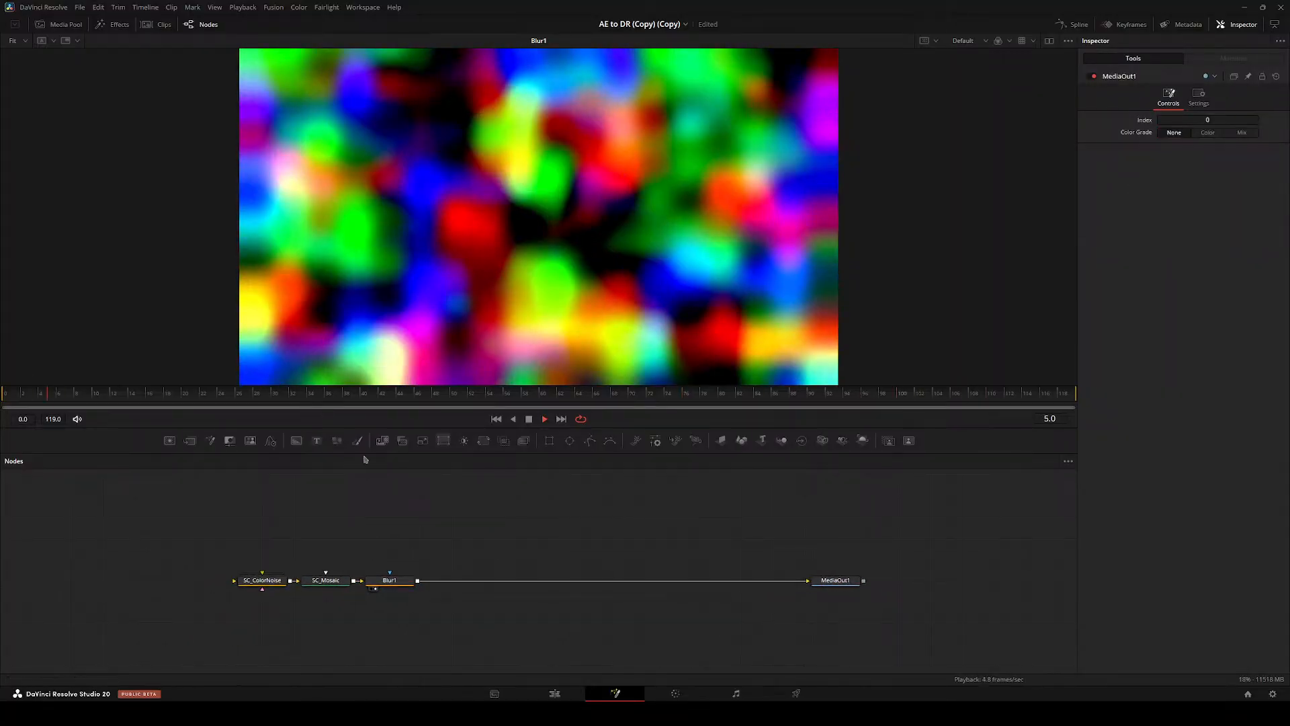
- Set SC_Mosaic's Height to 8
{"action": "left_click", "coordinate": [325, 580]}
{"action": "left_click", "coordinate": [388, 580]}
{"action": "left_click", "coordinate": [325, 580]}
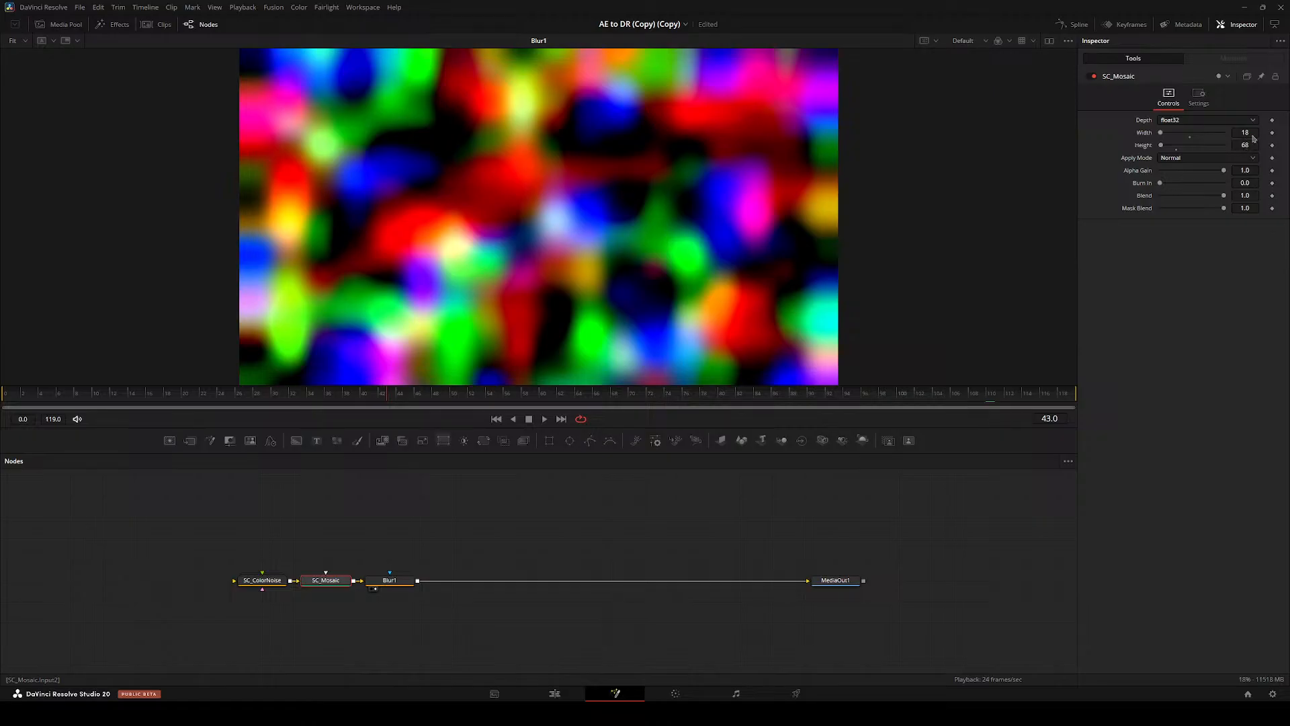
{"action": "key", "text": "Return"}
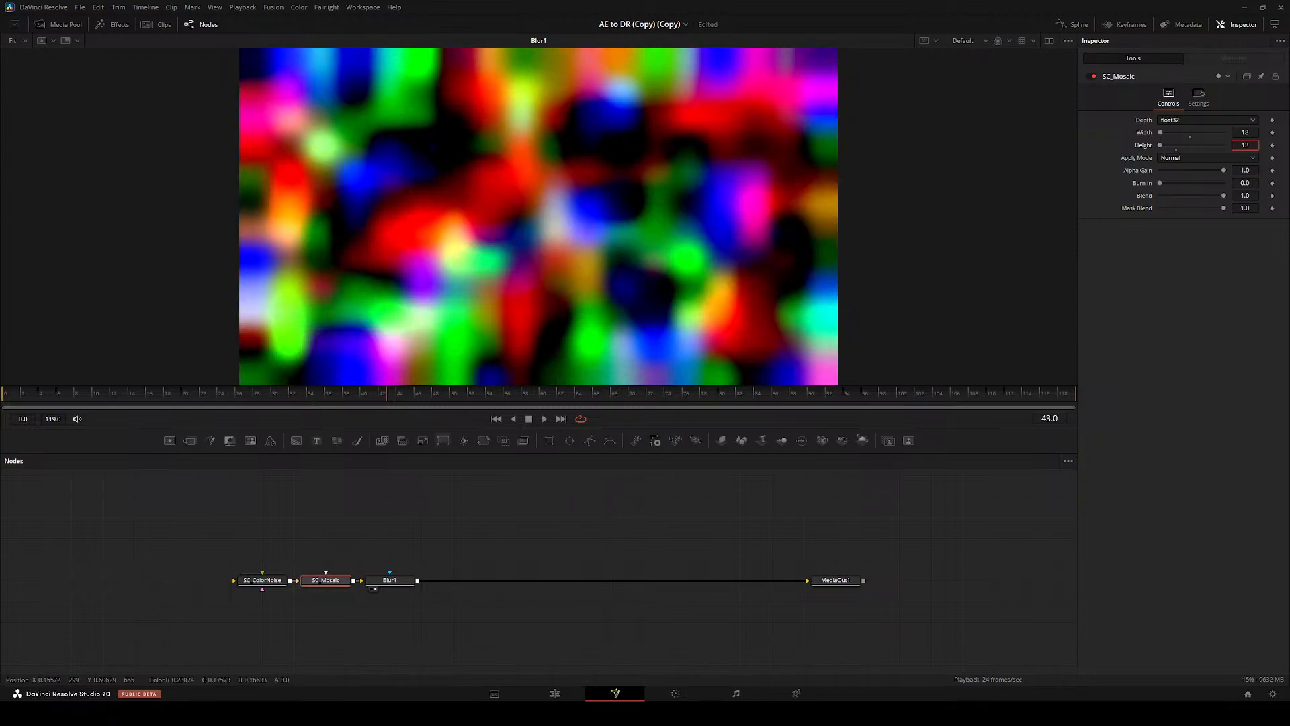
{"action": "left_click_drag", "start_coordinate": [1245, 145], "coordinate": [1244, 145]}
- Test the look without SC_Mosaic by connecting SC_ColorNoise directly to Blur1, and put SC_Mosaic back between them
{"action": "left_click_drag", "start_coordinate": [326, 579], "coordinate": [325, 517]}
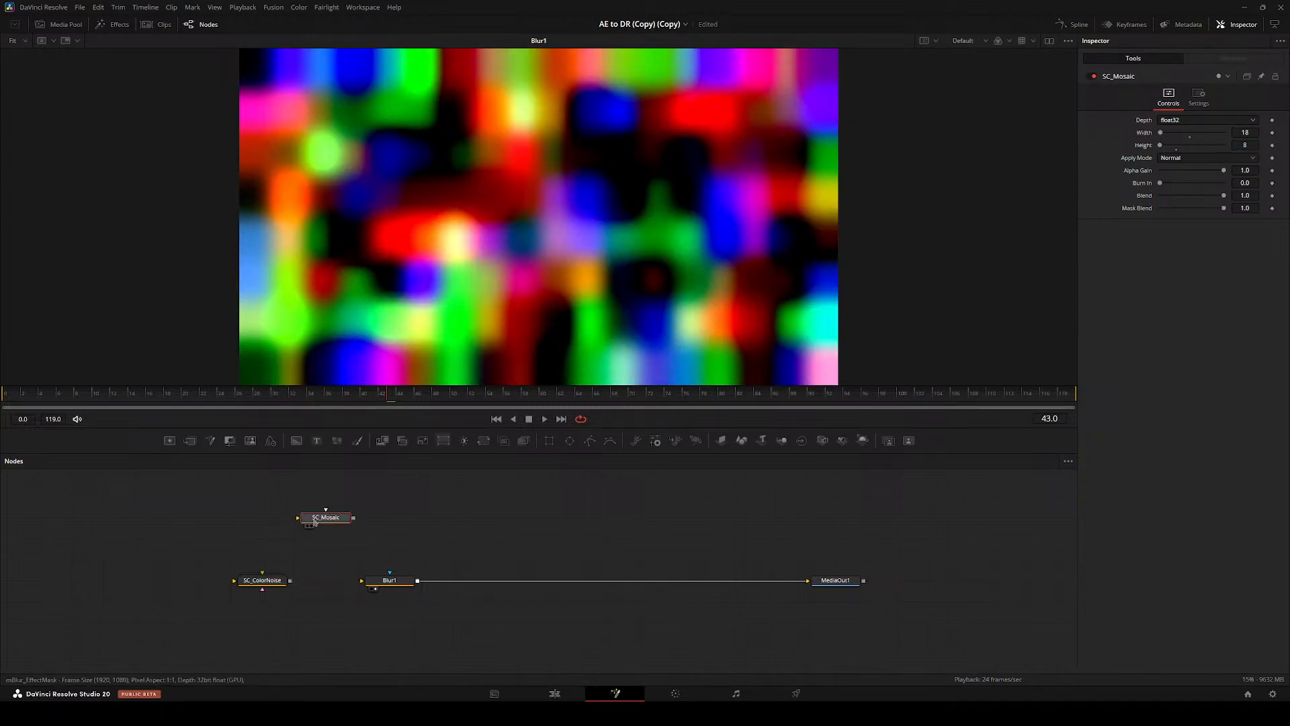
{"action": "left_click_drag", "start_coordinate": [290, 580], "coordinate": [388, 582]}
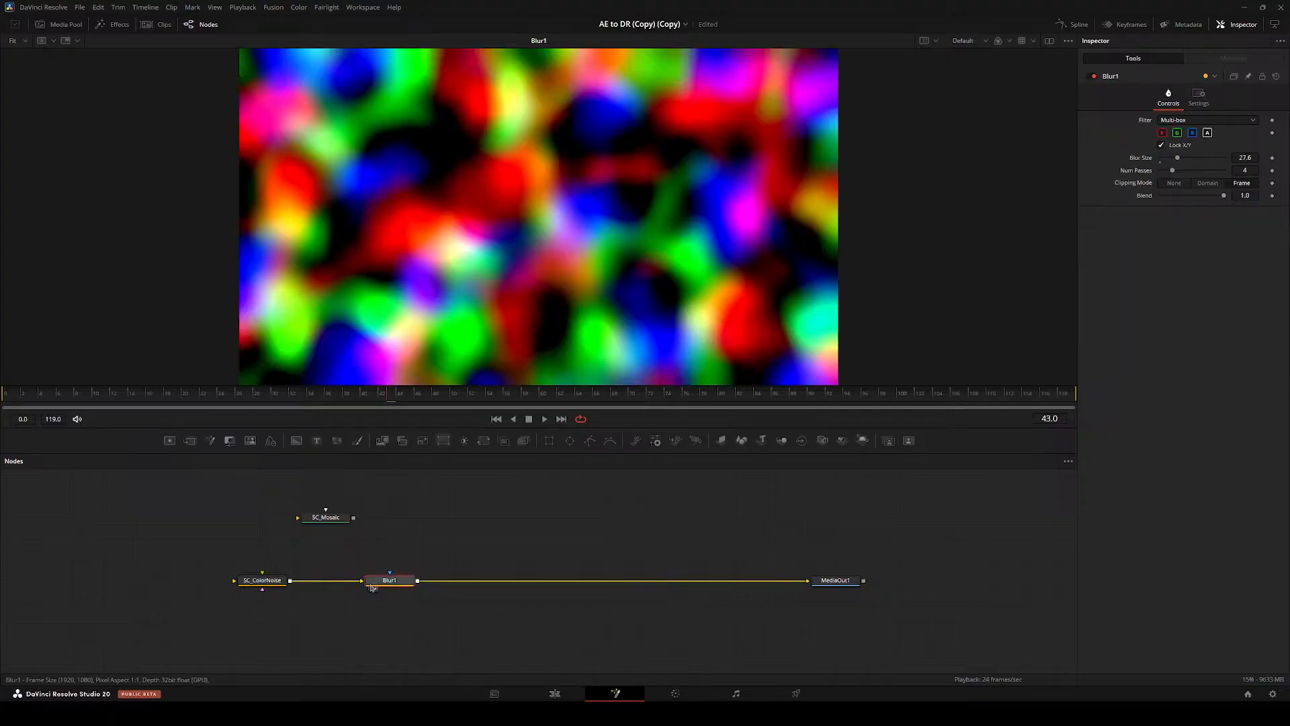
{"action": "key", "text": "space"}
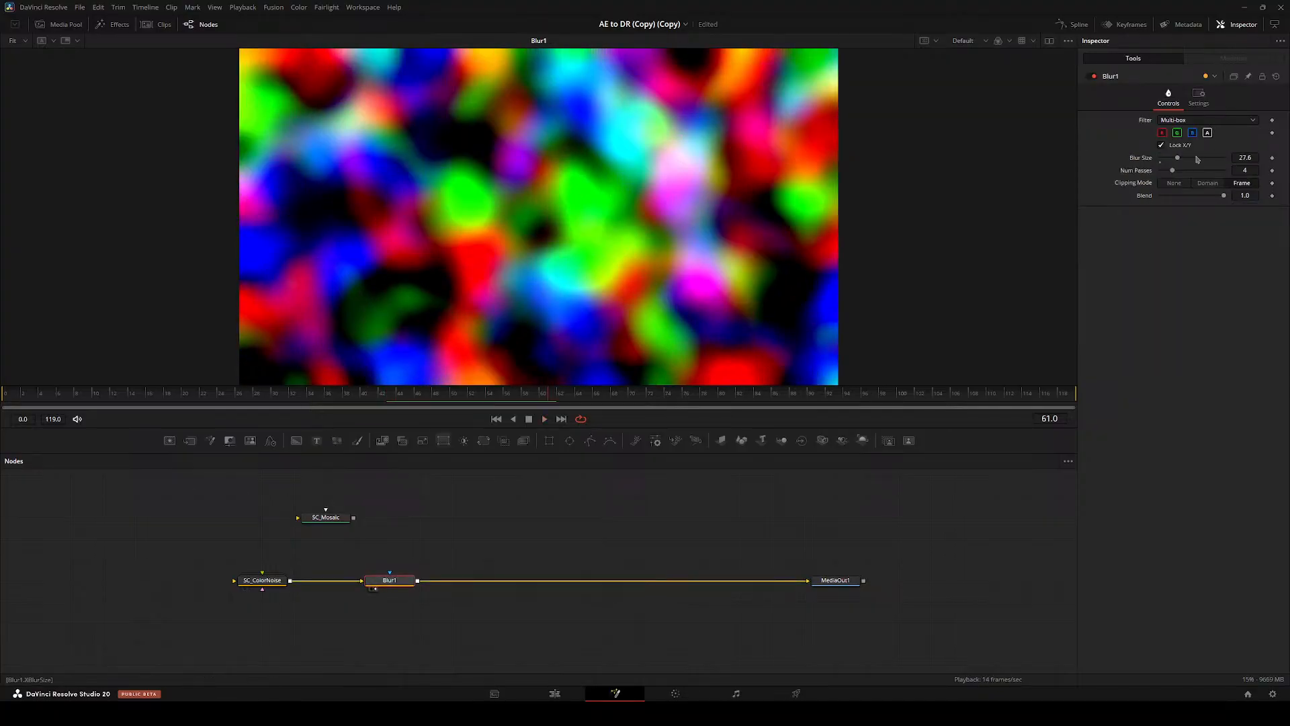
{"action": "left_click_drag", "start_coordinate": [1178, 158], "coordinate": [1191, 158]}
{"action": "key", "text": "ctrl+z"}
{"action": "left_click_drag", "start_coordinate": [327, 518], "coordinate": [336, 582]}
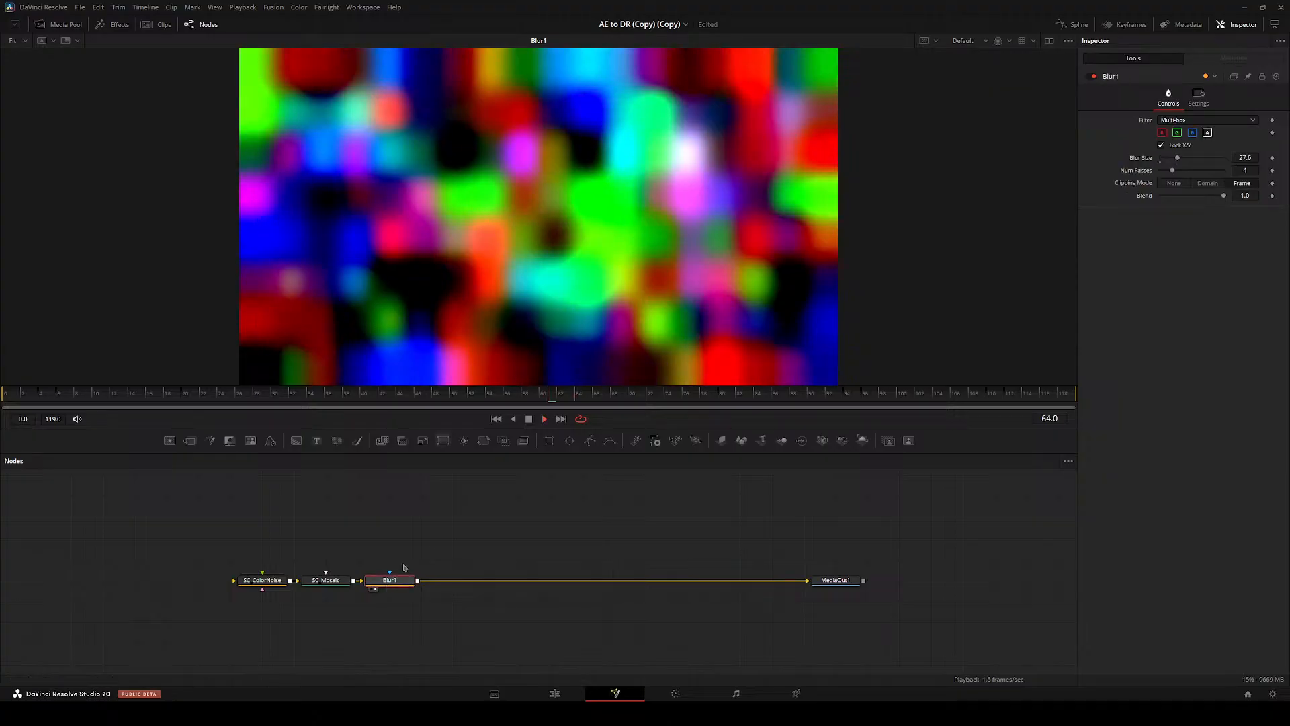
- Play back the mosaic and blur result and return the playhead to frame 0
{"action": "left_click_drag", "start_coordinate": [239, 512], "coordinate": [402, 595]}
{"action": "left_click_drag", "start_coordinate": [393, 581], "coordinate": [239, 529]}
{"action": "left_click", "coordinate": [466, 567]}
{"action": "left_click_drag", "start_coordinate": [100, 527], "coordinate": [274, 541]}
{"action": "left_click", "coordinate": [356, 512]}
{"action": "left_click_drag", "start_coordinate": [360, 512], "coordinate": [402, 556]}
{"action": "key", "text": "space"}
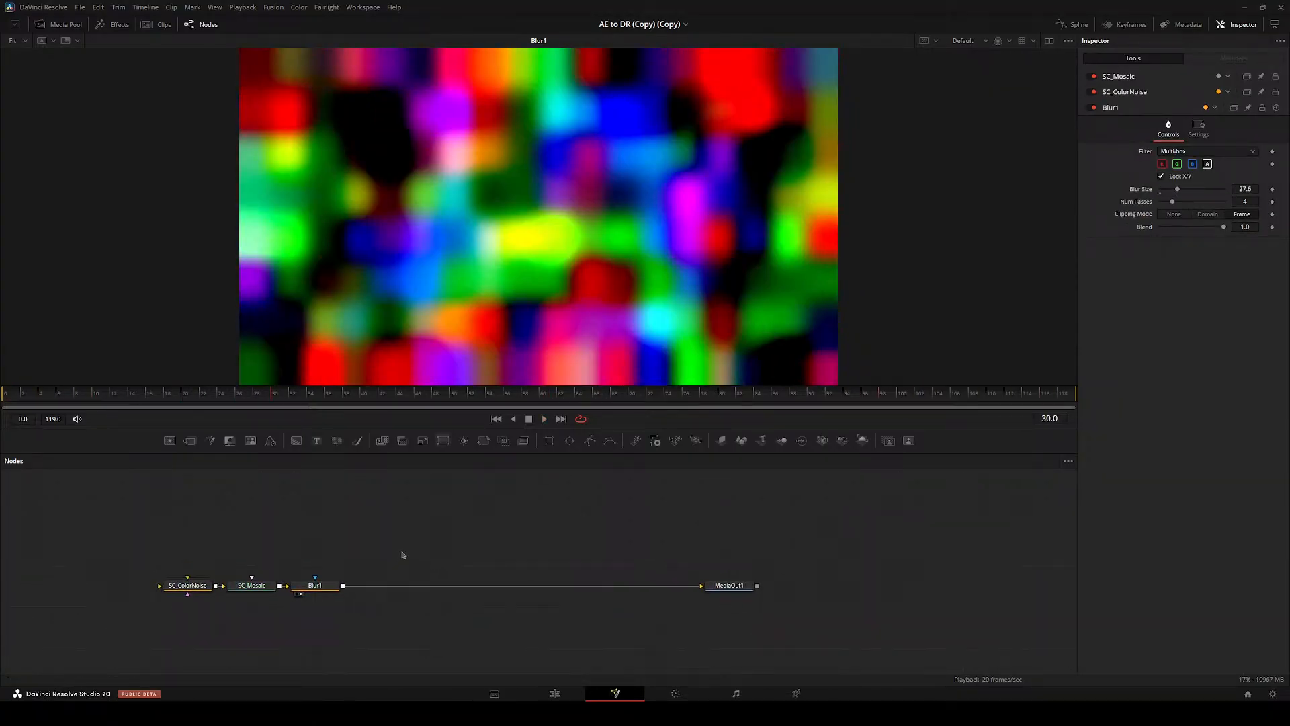
{"action": "left_click_drag", "start_coordinate": [208, 401], "coordinate": [4, 401]}
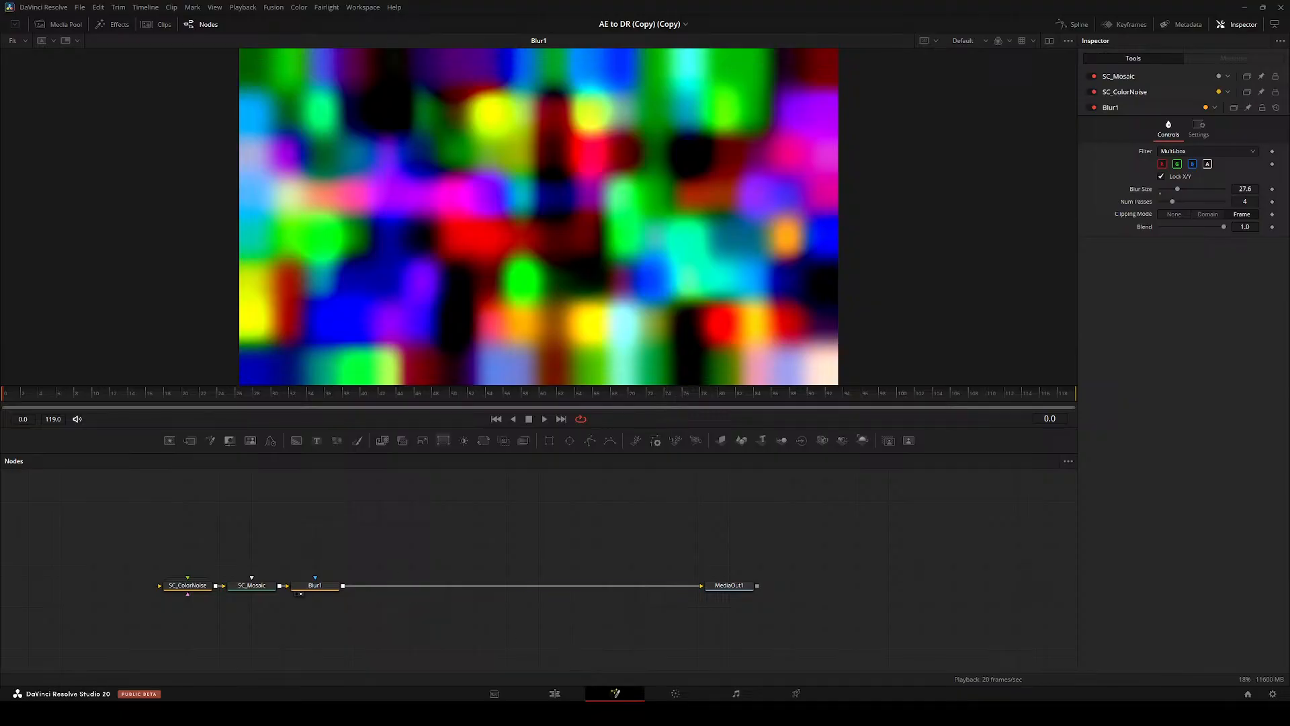
- Switch to the browser and review how the reference glass ball video builds and blurs its coloured noise
{"action": "mouse_move", "coordinate": [579, 714]}
{"action": "left_click", "coordinate": [525, 662]}
{"action": "left_click", "coordinate": [300, 513]}
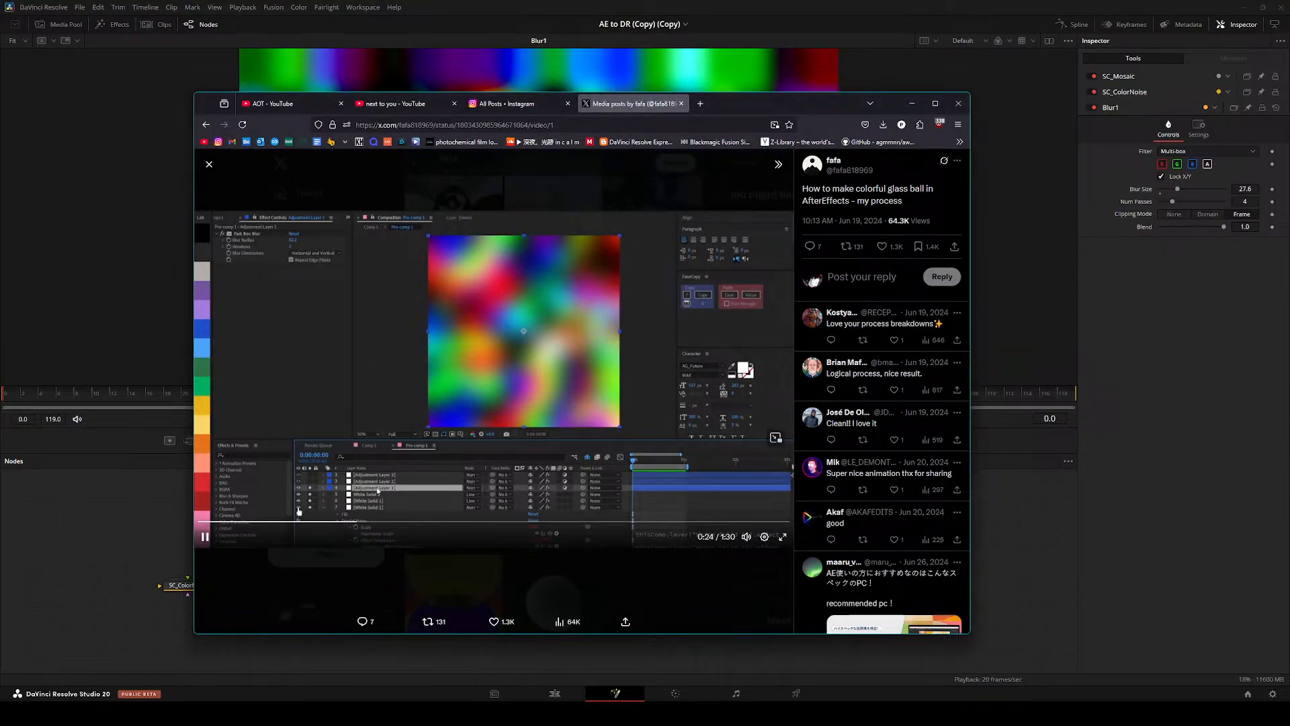
{"action": "left_click", "coordinate": [489, 522]}
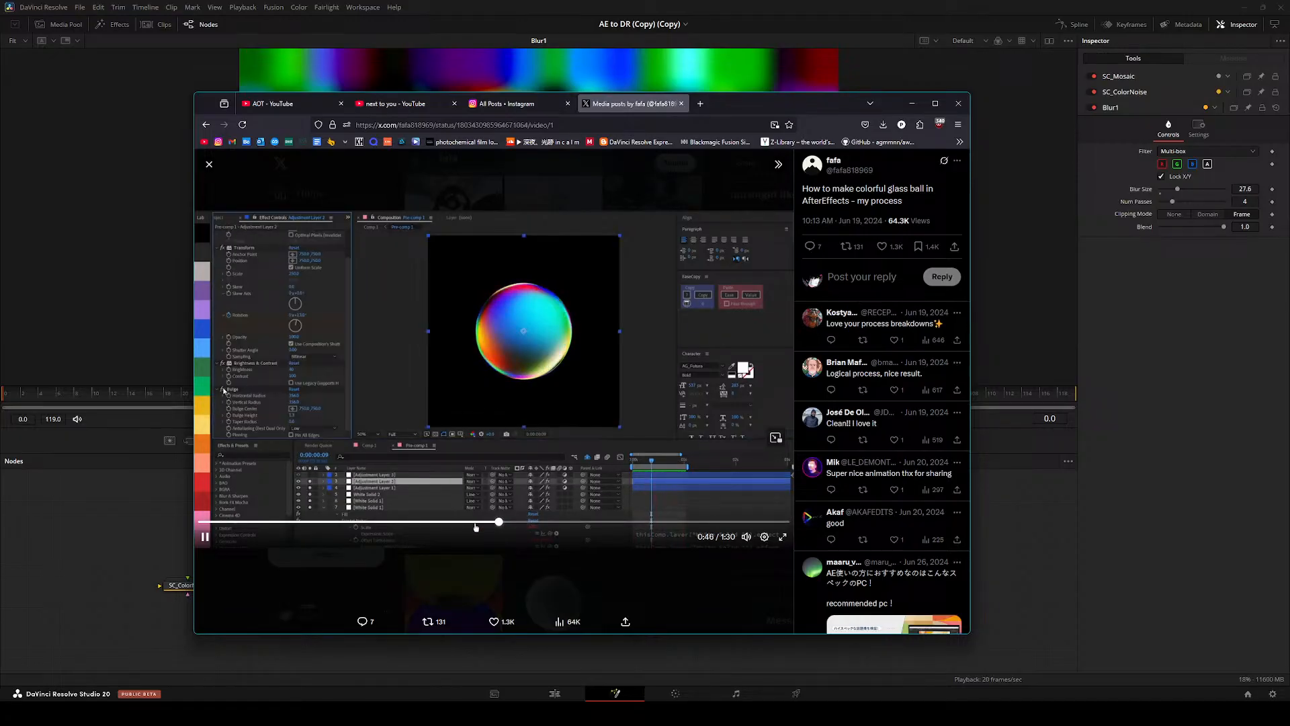
{"action": "left_click", "coordinate": [440, 522]}
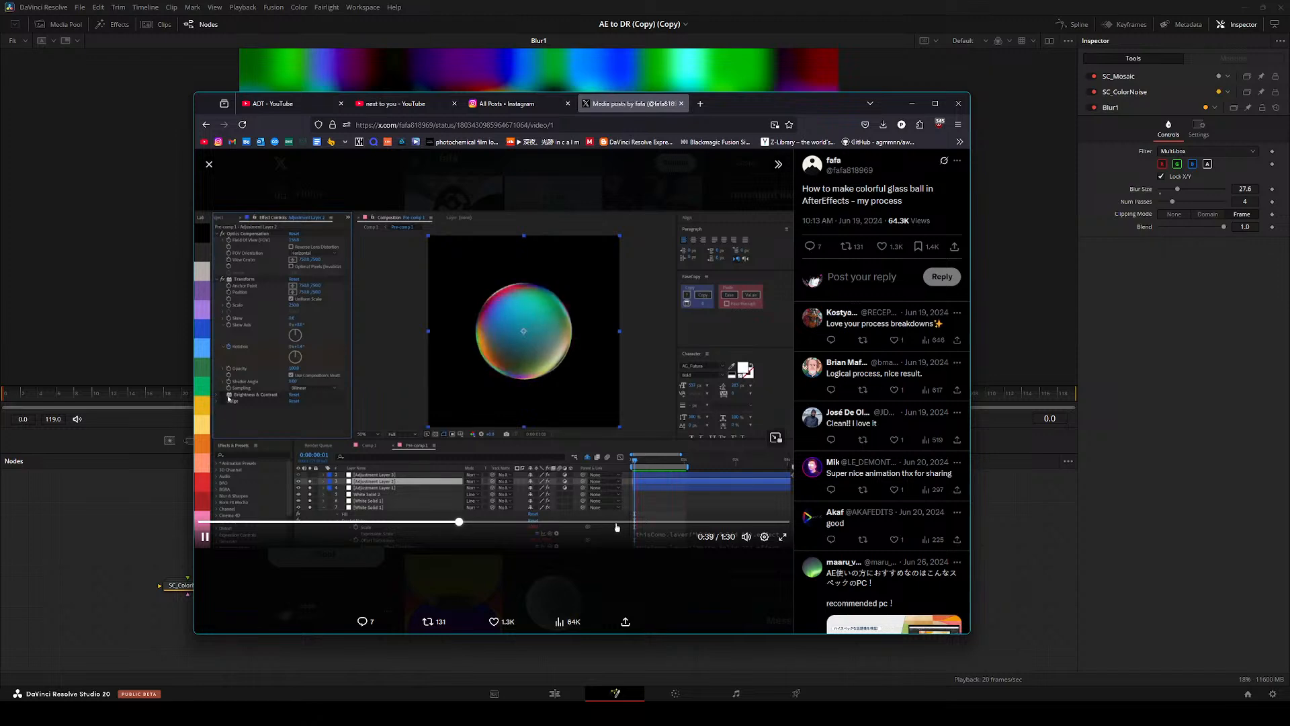
{"action": "left_click", "coordinate": [614, 524]}
{"action": "left_click", "coordinate": [304, 523]}
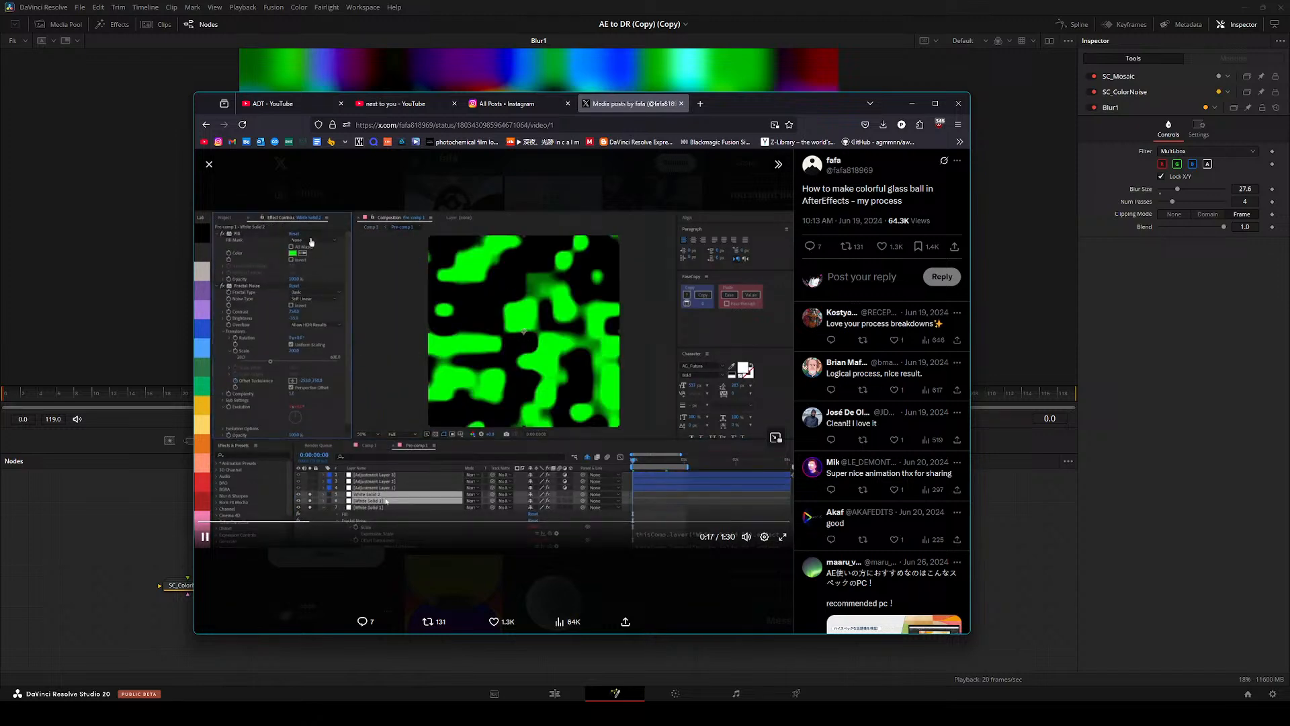
{"action": "left_click", "coordinate": [339, 524]}
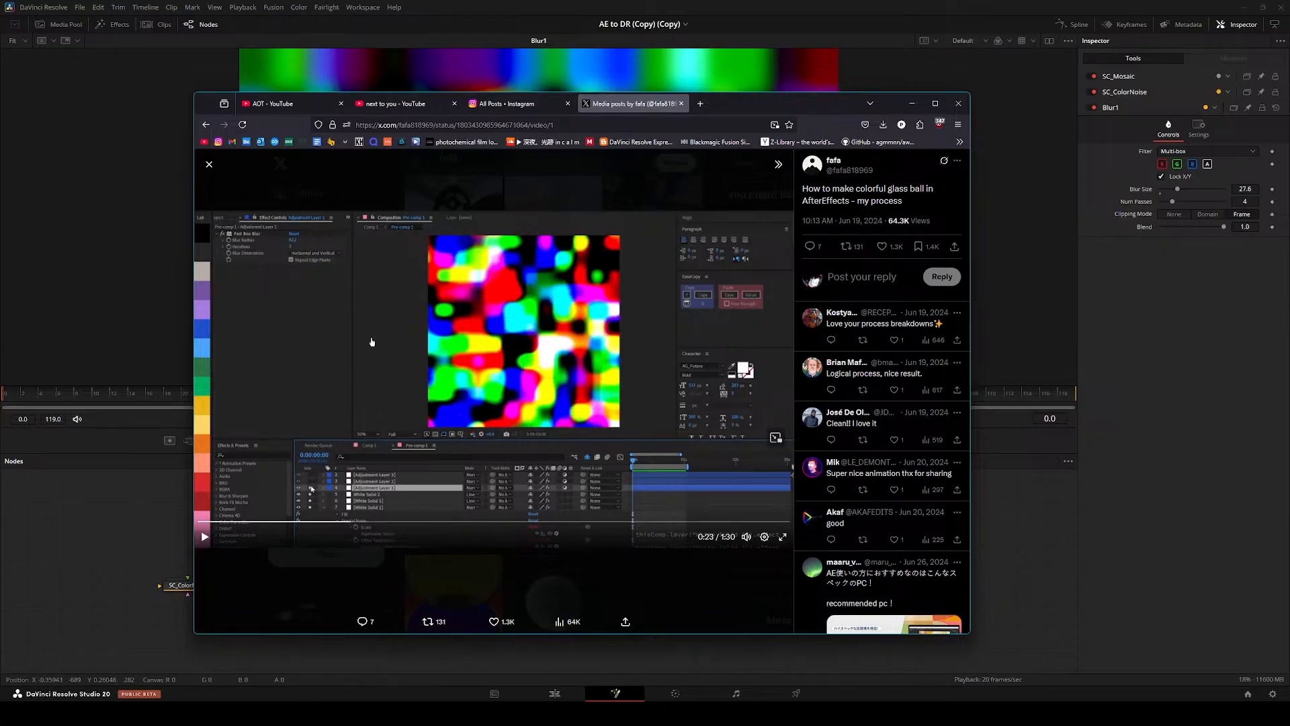
{"action": "left_click", "coordinate": [405, 346]}
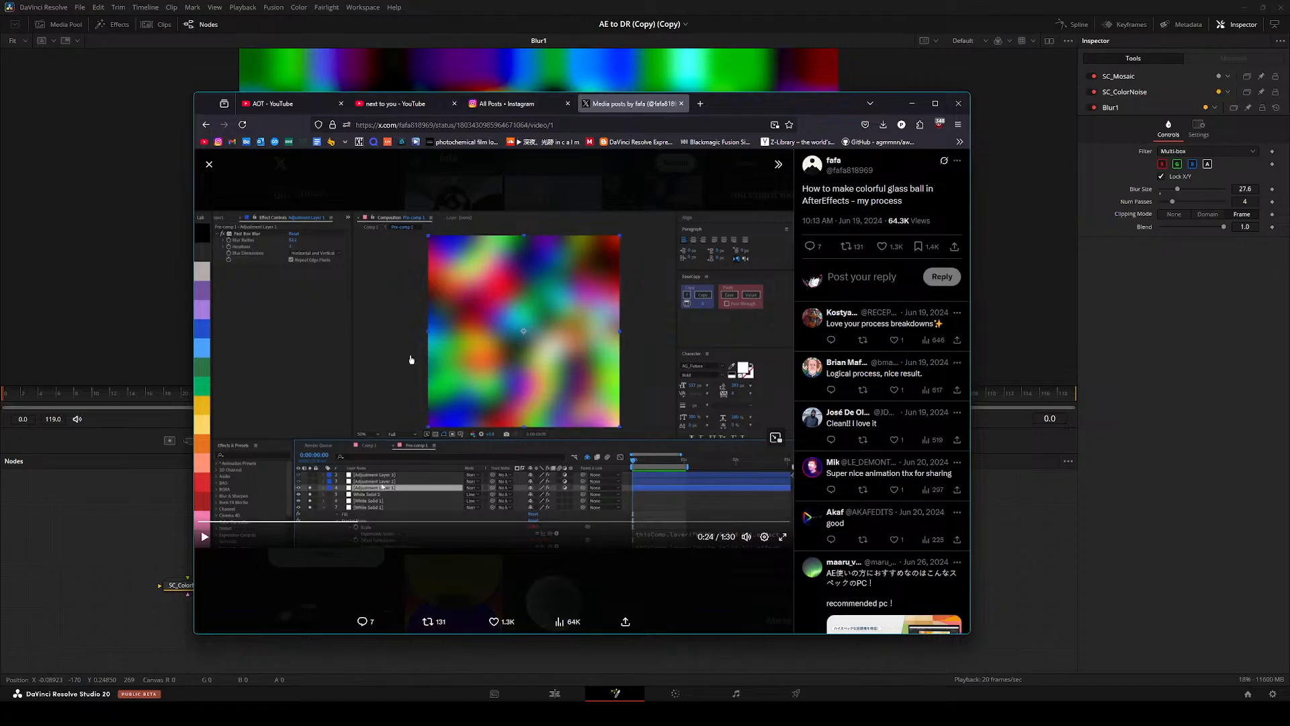
- Examine the Optics Compensation, Transform, Brightness & Contrast and Bulge effects that form the ball in the reference video
{"action": "left_click_drag", "start_coordinate": [366, 521], "coordinate": [392, 521]}
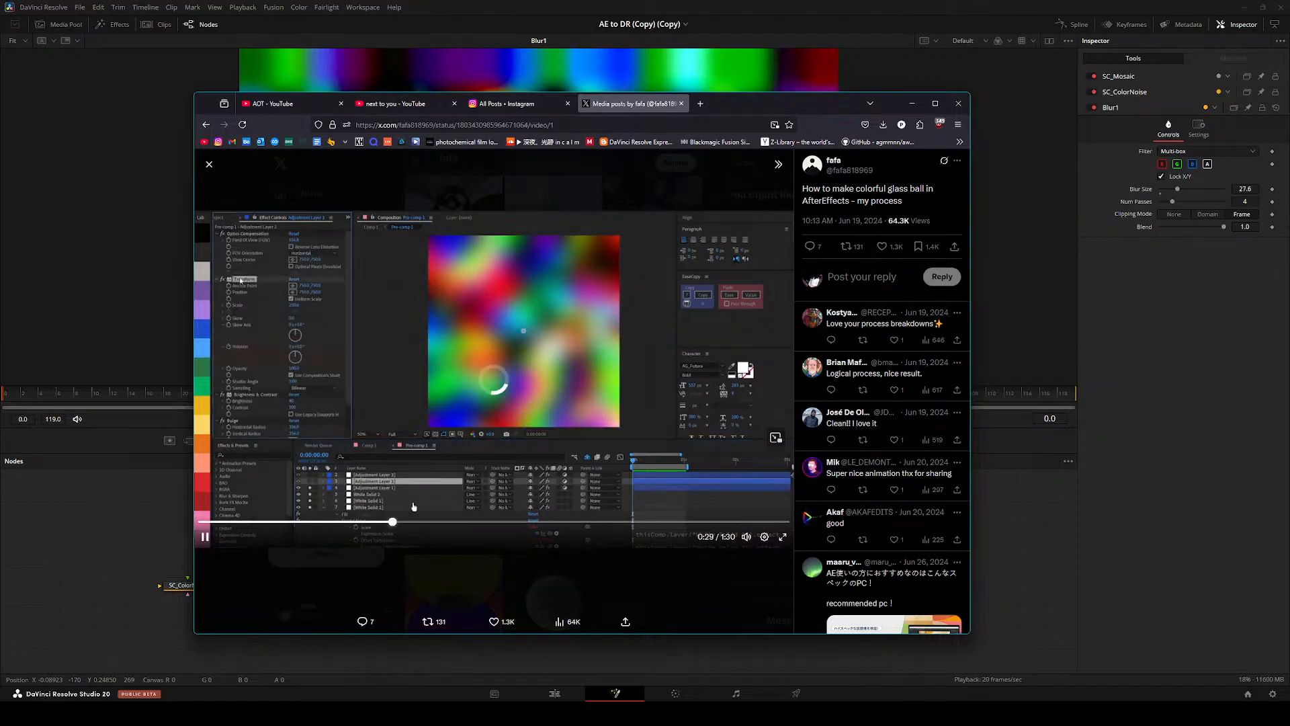
{"action": "left_click", "coordinate": [399, 356]}
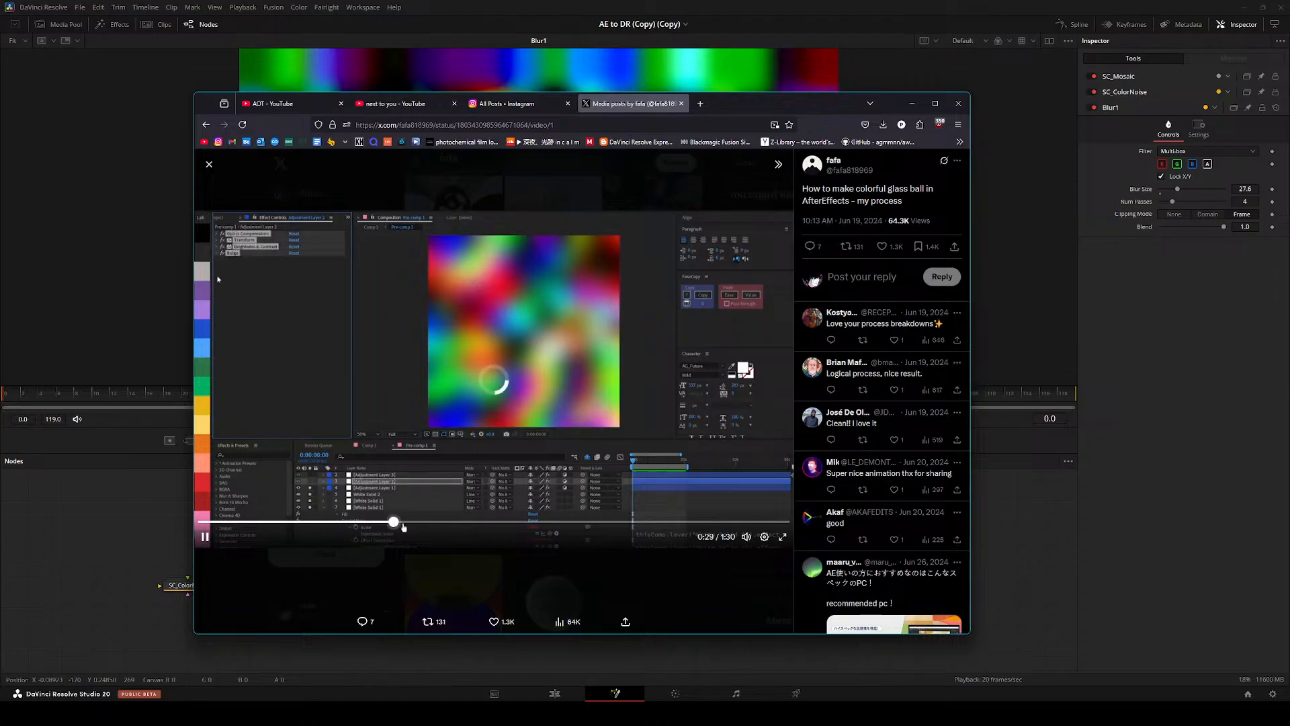
{"action": "left_click", "coordinate": [384, 402]}
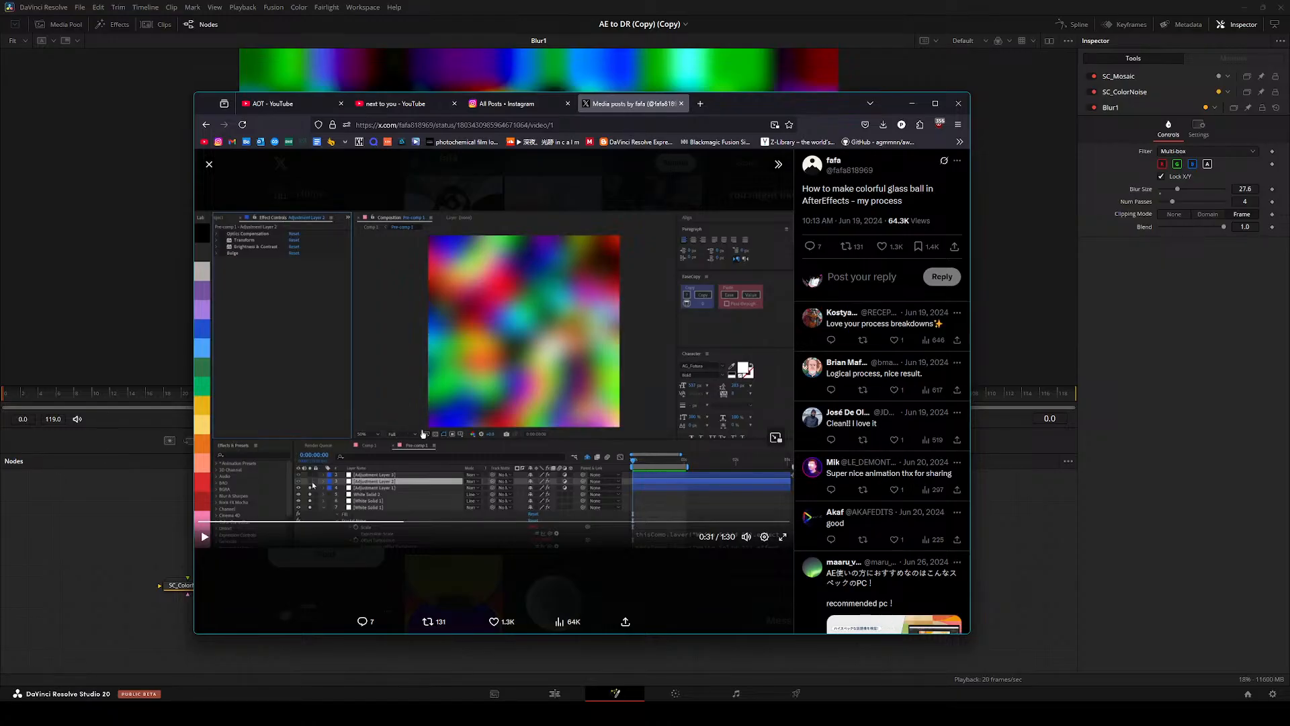
{"action": "left_click", "coordinate": [363, 439]}
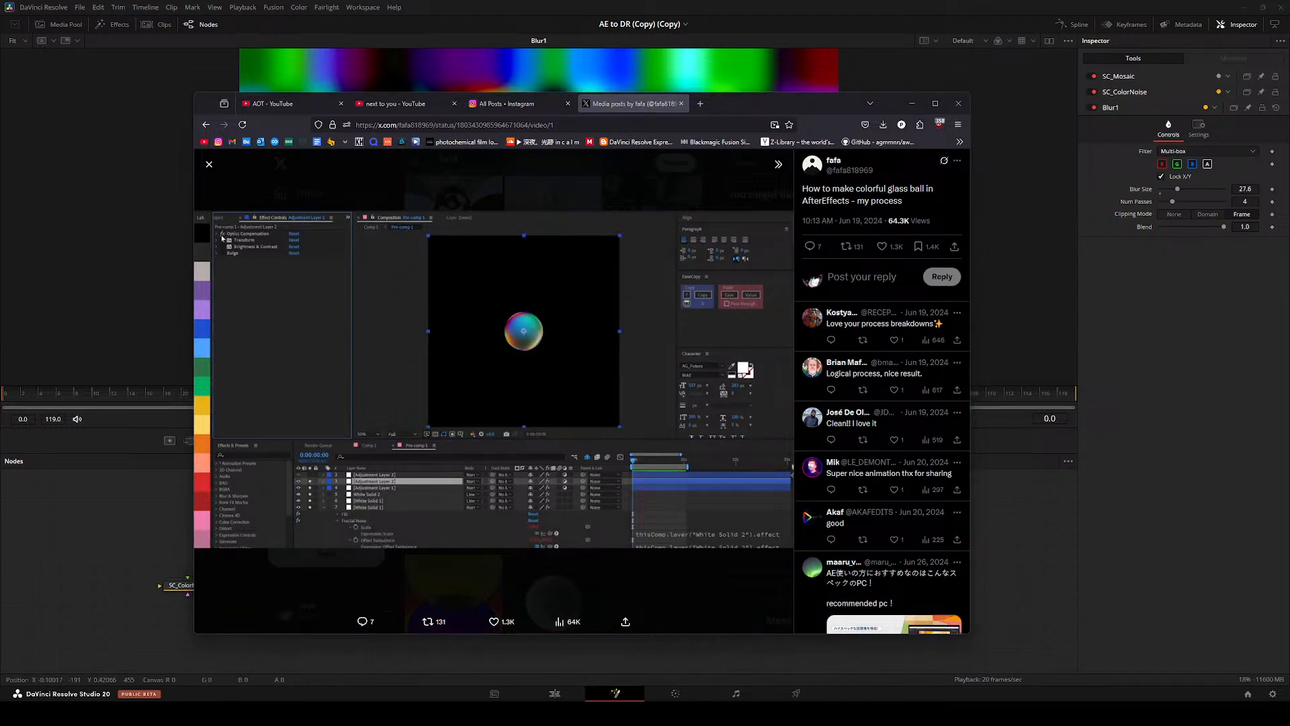
{"action": "left_click", "coordinate": [414, 371]}
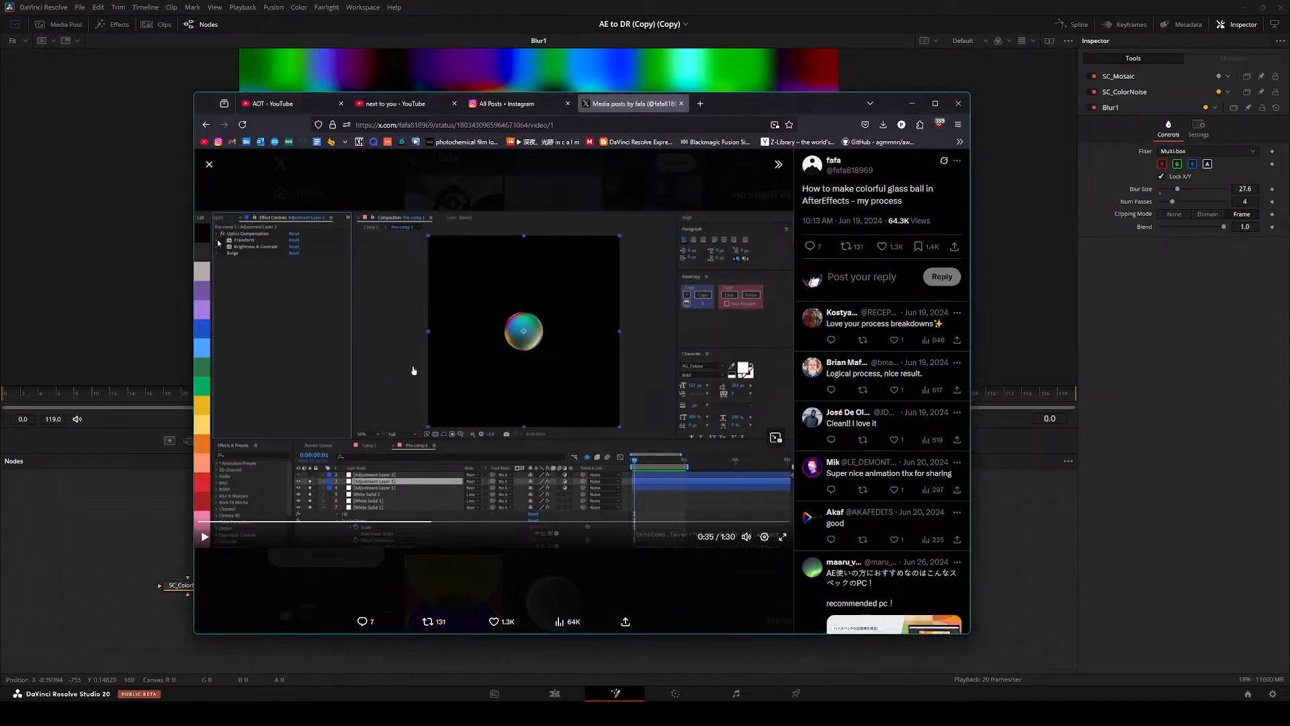
- Switch back to DaVinci Resolve and add an unconnected Ellipse mask node above the node chain
{"action": "key", "text": "alt+Tab"}
{"action": "left_click", "coordinate": [315, 585]}
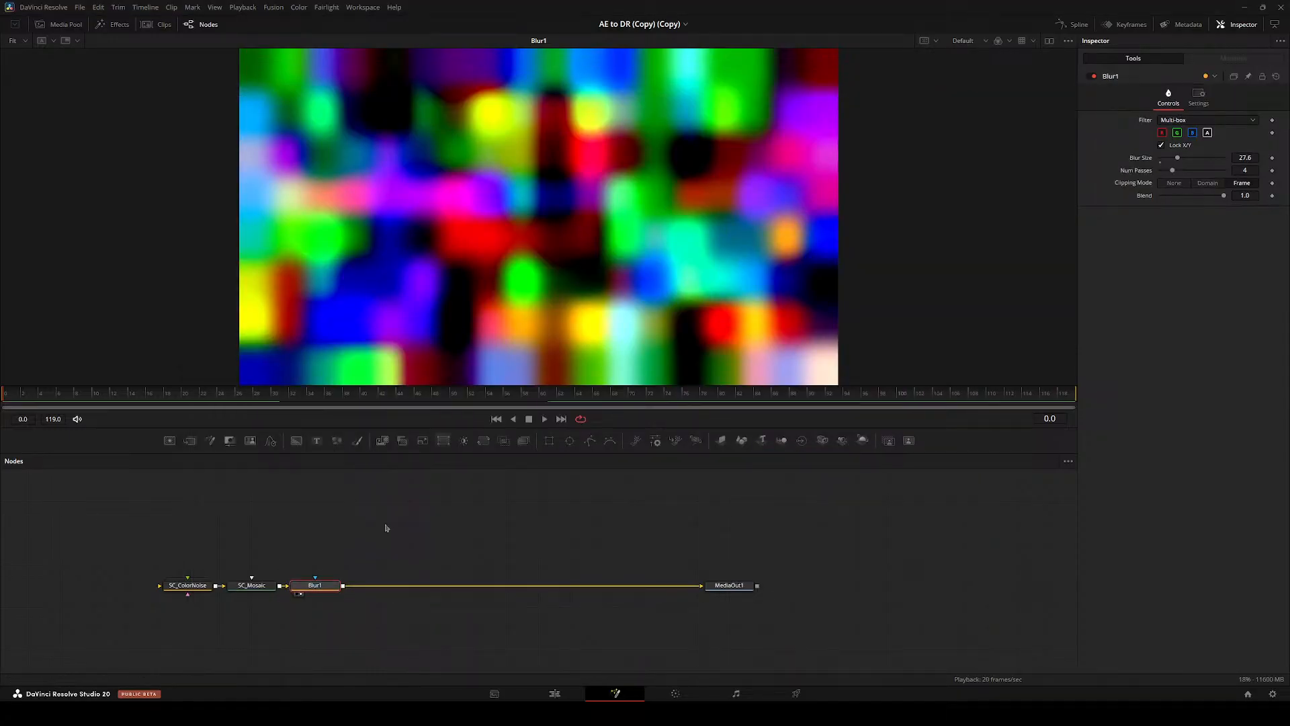
{"action": "left_click", "coordinate": [392, 537]}
{"action": "key", "text": "shift+space"}
{"action": "type", "text": "ellipse"}
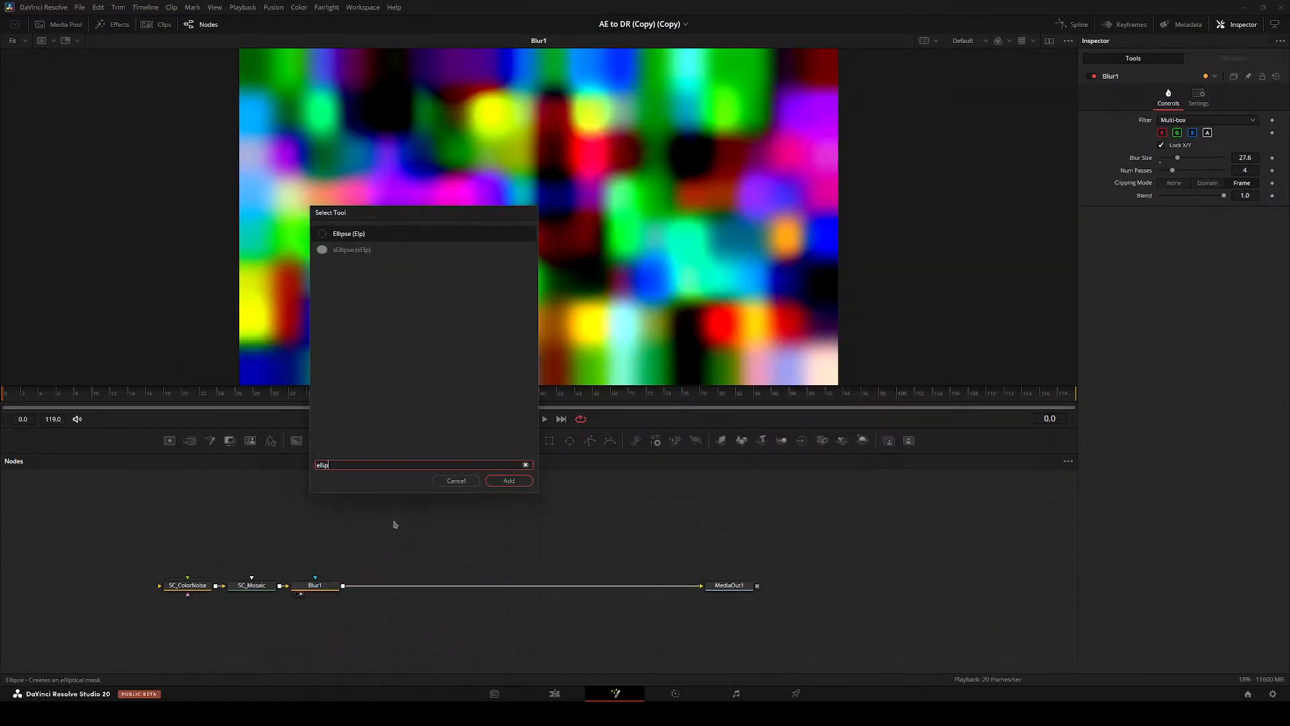
{"action": "key", "text": "Return"}
{"action": "left_click_drag", "start_coordinate": [391, 526], "coordinate": [422, 505]}
- Insert a Displace node after Blur1 with its Type set to Radial
{"action": "left_click", "coordinate": [315, 585]}
{"action": "key", "text": "shift+space"}
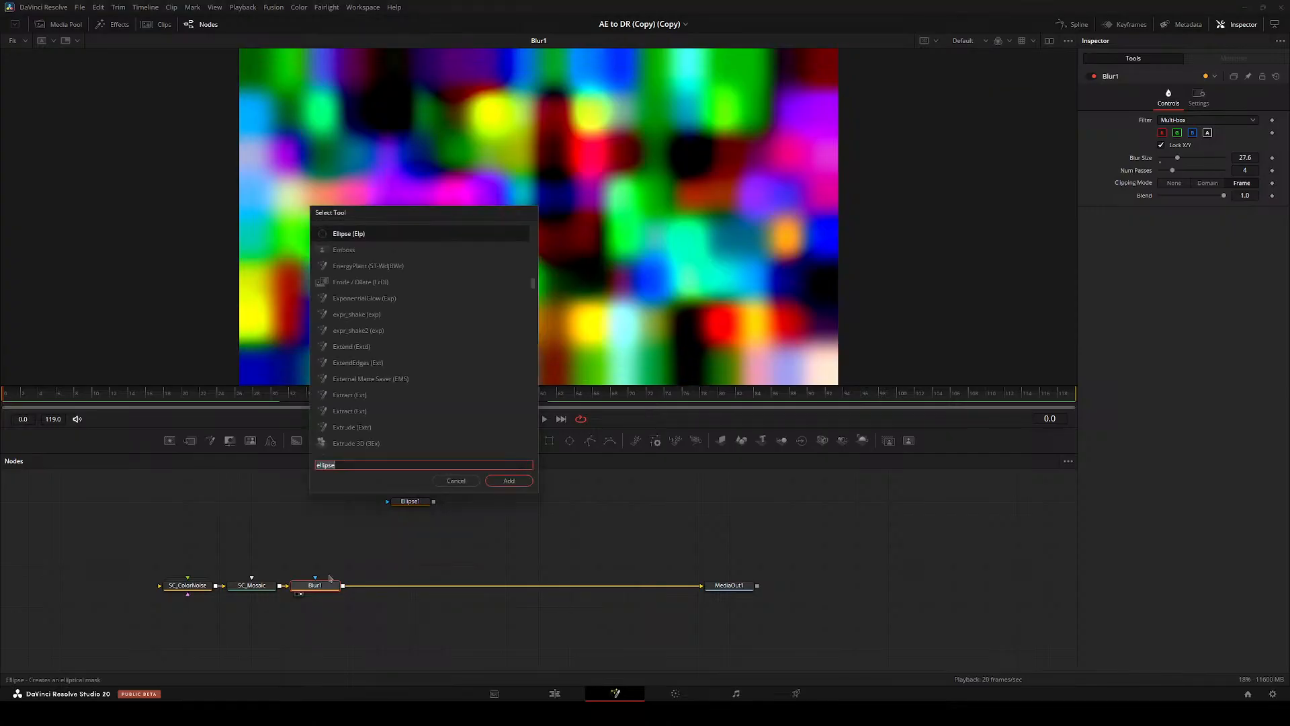
{"action": "type", "text": "displace"}
{"action": "key", "text": "Return"}
{"action": "left_click", "coordinate": [1190, 118]}
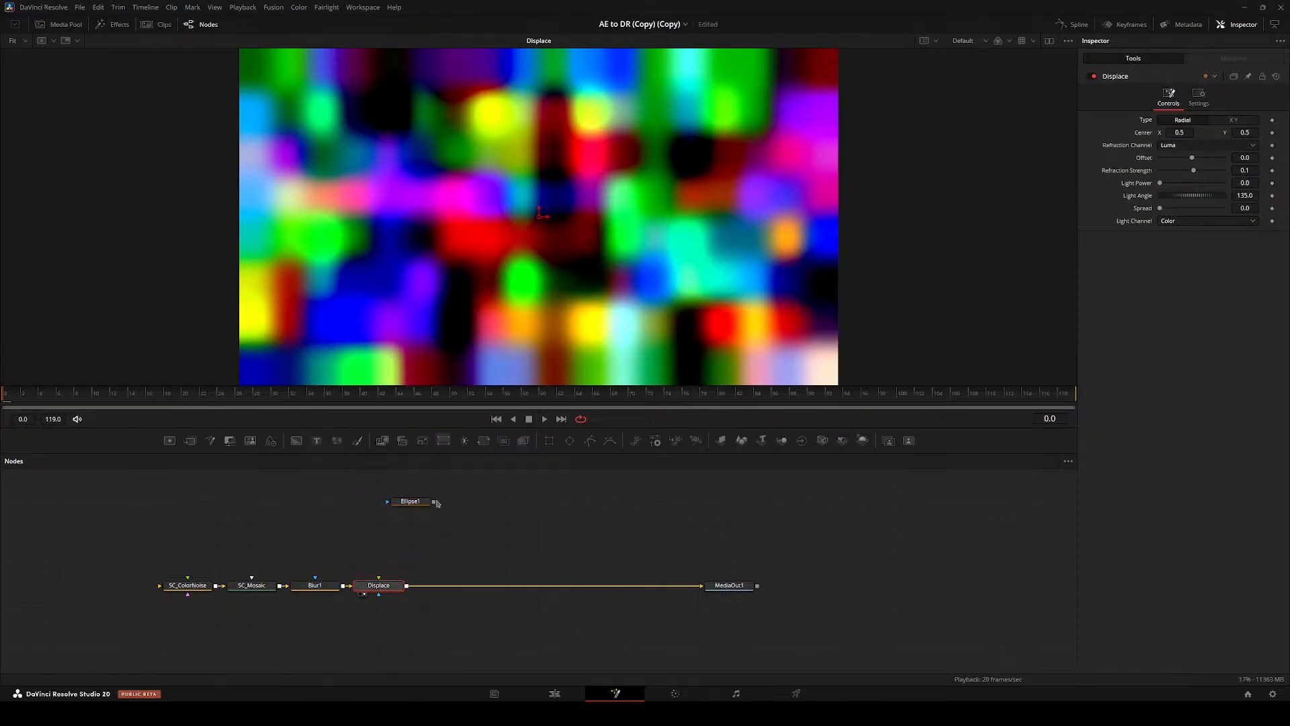
- Feed Ellipse1 into Displace's foreground input and line Displace up directly below Ellipse1
{"action": "left_click_drag", "start_coordinate": [434, 502], "coordinate": [410, 585]}
{"action": "left_click", "coordinate": [395, 604]}
{"action": "left_click", "coordinate": [410, 501]}
{"action": "left_click", "coordinate": [410, 585]}
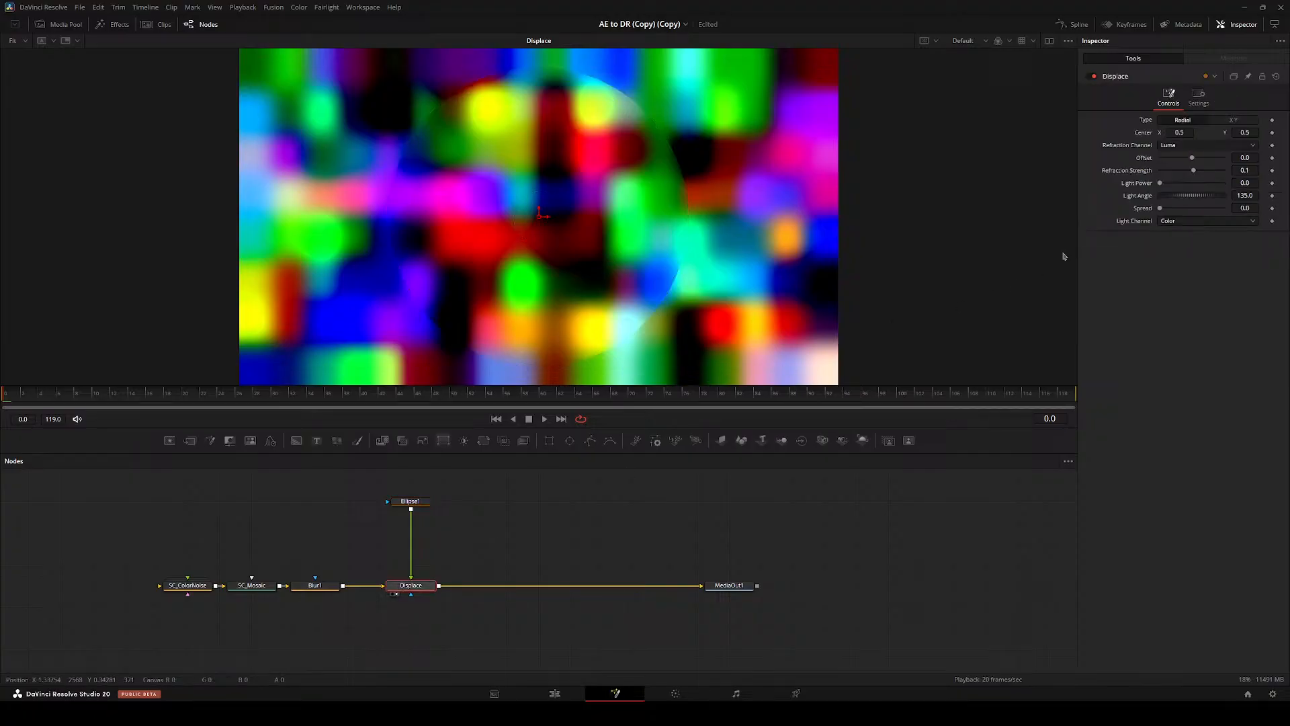
- Set Displace's Offset to -0.5 and raise Ellipse1's Soft Edge to about 0.1685
{"action": "left_click_drag", "start_coordinate": [1192, 157], "coordinate": [1234, 172]}
{"action": "left_click", "coordinate": [1194, 175]}
{"action": "left_click", "coordinate": [1193, 176]}
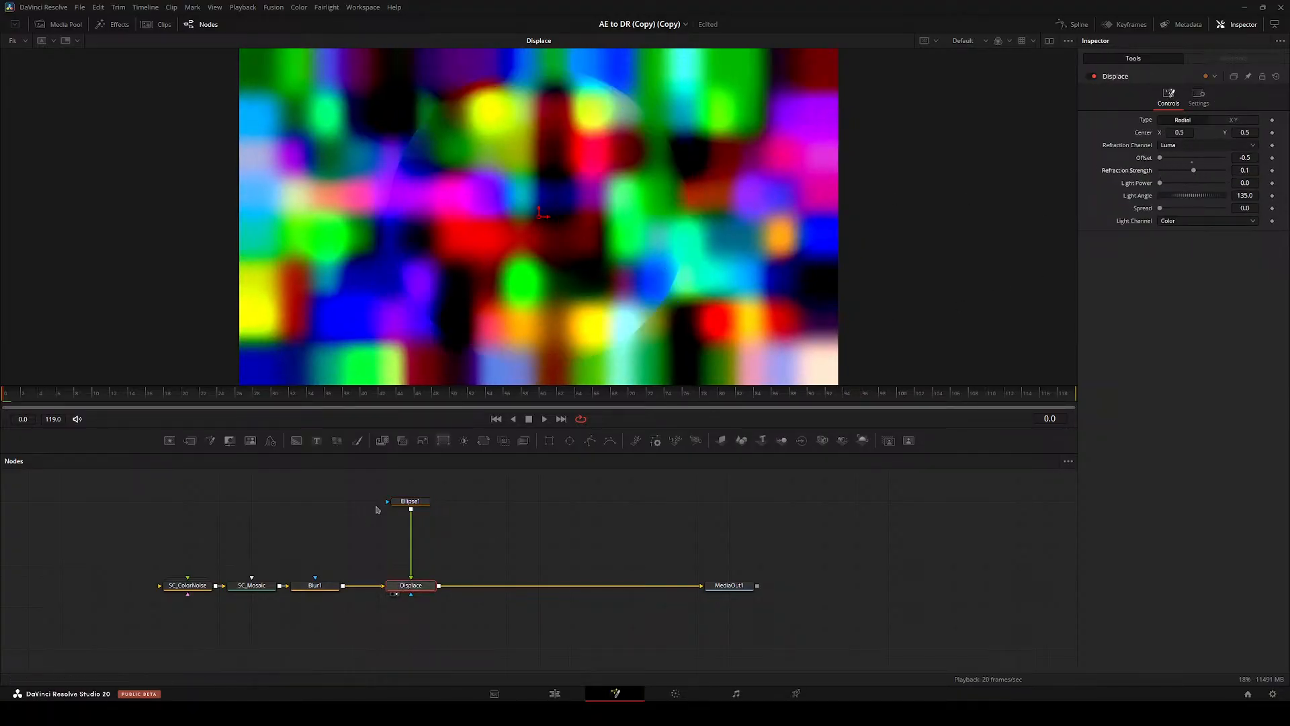
{"action": "left_click", "coordinate": [422, 503]}
{"action": "left_click_drag", "start_coordinate": [1161, 158], "coordinate": [1222, 177]}
- Set Displace's Refraction Strength to 8, test higher and lower values, and settle on 7
{"action": "left_click", "coordinate": [411, 585]}
{"action": "type", "text": "8"}
{"action": "key", "text": "Return"}
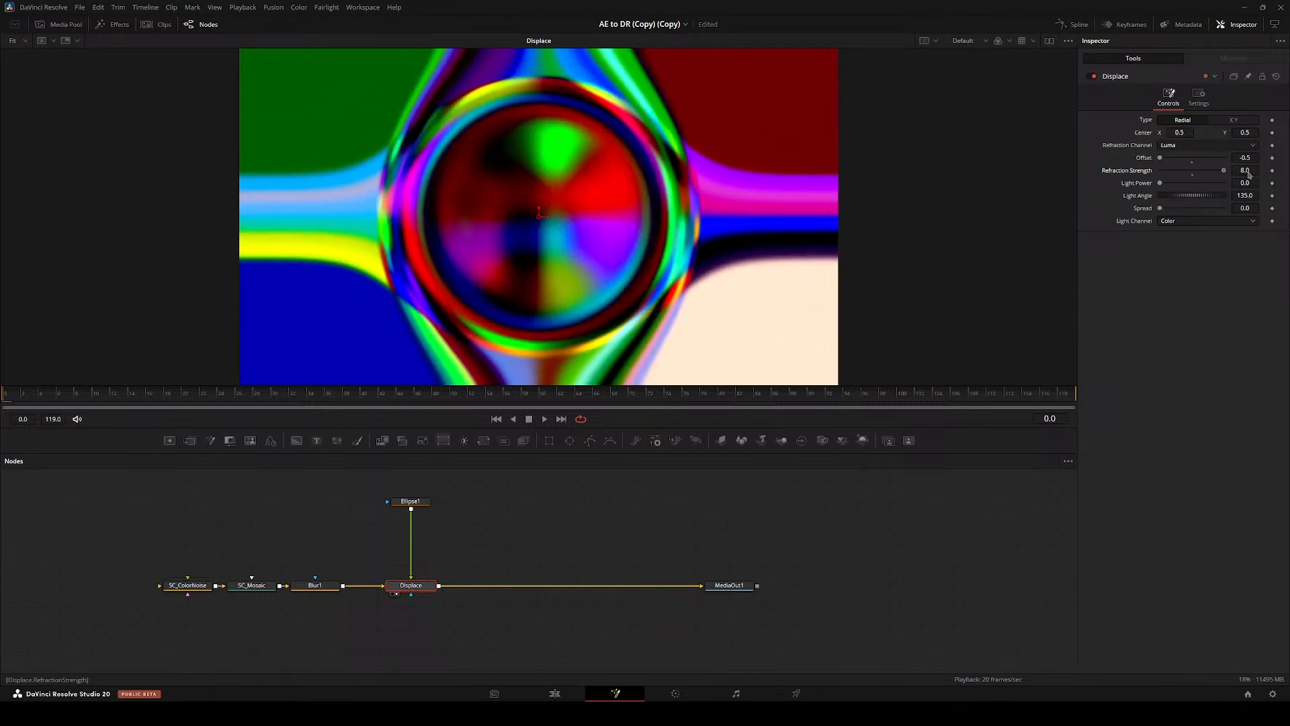
{"action": "key", "text": "Up"}
{"action": "key", "text": "Up"}
{"action": "key", "text": "Up"}
{"action": "key", "text": "Up"}
{"action": "key", "text": "Up"}
{"action": "key", "text": "Up"}
{"action": "key", "text": "Up"}
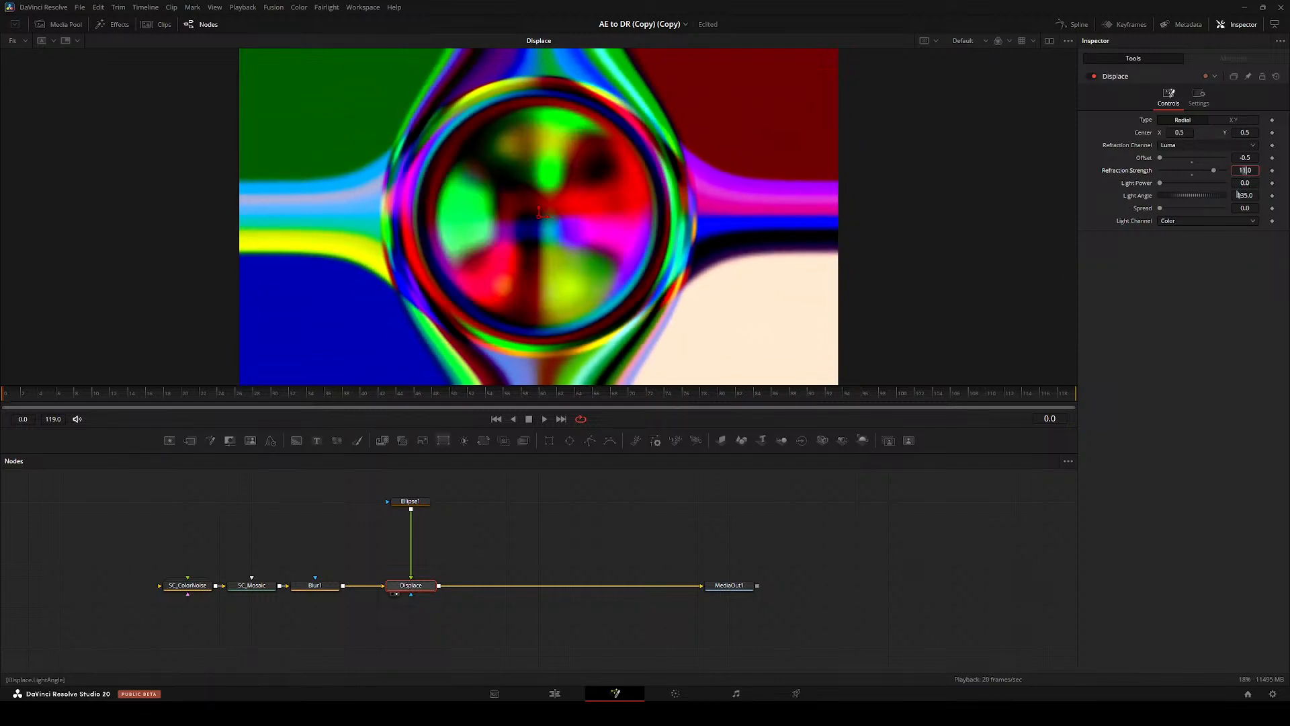
{"action": "key", "text": "Up"}
{"action": "key", "text": "Up"}
{"action": "key", "text": "Up"}
{"action": "key", "text": "Up"}
{"action": "key", "text": "Up"}
{"action": "key", "text": "Up"}
{"action": "key", "text": "Up"}
{"action": "key", "text": "Up"}
{"action": "key", "text": "Up"}
{"action": "key", "text": "Up"}
{"action": "key", "text": "Up"}
{"action": "key", "text": "Up"}
{"action": "key", "text": "Up"}
{"action": "key", "text": "Up"}
{"action": "key", "text": "Up"}
{"action": "key", "text": "Up"}
{"action": "key", "text": "Up"}
{"action": "key", "text": "Up"}
{"action": "key", "text": "Up"}
{"action": "key", "text": "Up"}
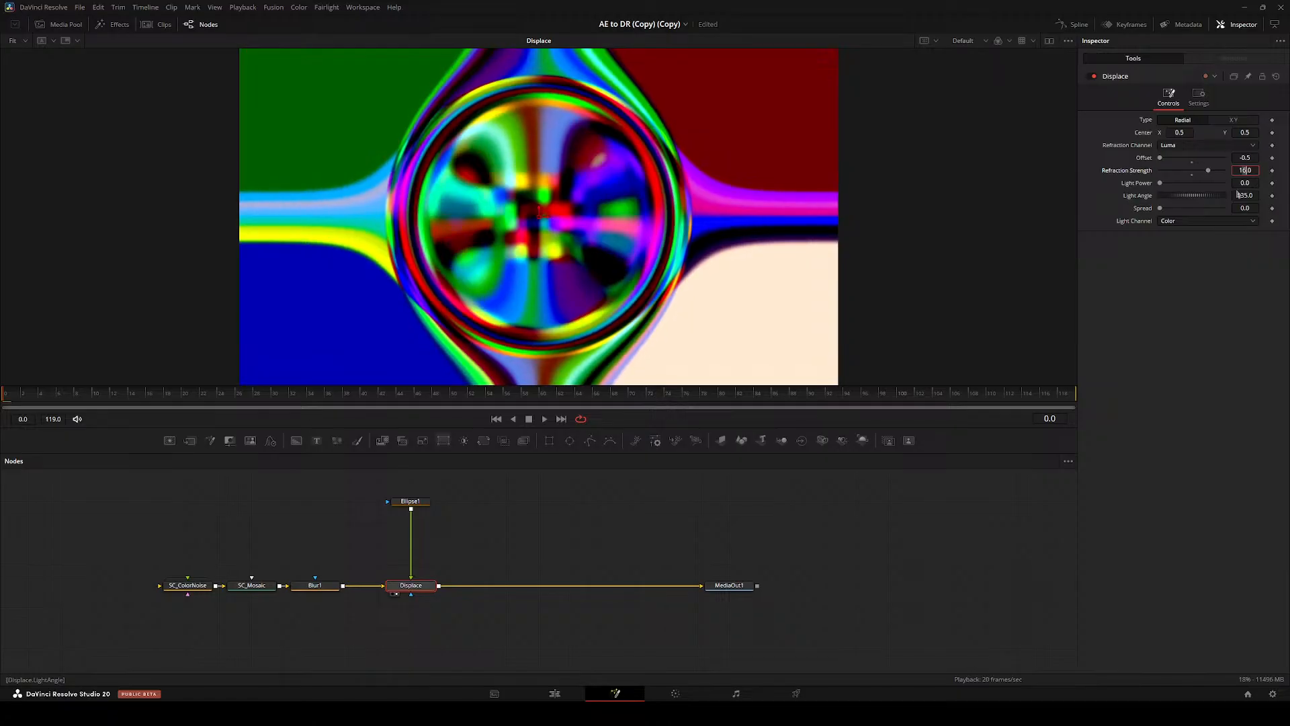
{"action": "key", "text": "Down"}
{"action": "key", "text": "Down"}
{"action": "key", "text": "Down"}
{"action": "key", "text": "Down"}
{"action": "key", "text": "Down"}
{"action": "key", "text": "Down"}
{"action": "key", "text": "Down"}
{"action": "key", "text": "Down"}
{"action": "key", "text": "Down"}
{"action": "key", "text": "Down"}
{"action": "key", "text": "Down"}
{"action": "key", "text": "Down"}
{"action": "key", "text": "Down"}
{"action": "key", "text": "Down"}
{"action": "key", "text": "Down"}
{"action": "key", "text": "Down"}
{"action": "key", "text": "Down"}
{"action": "key", "text": "Down"}
{"action": "key", "text": "Down"}
{"action": "key", "text": "Down"}
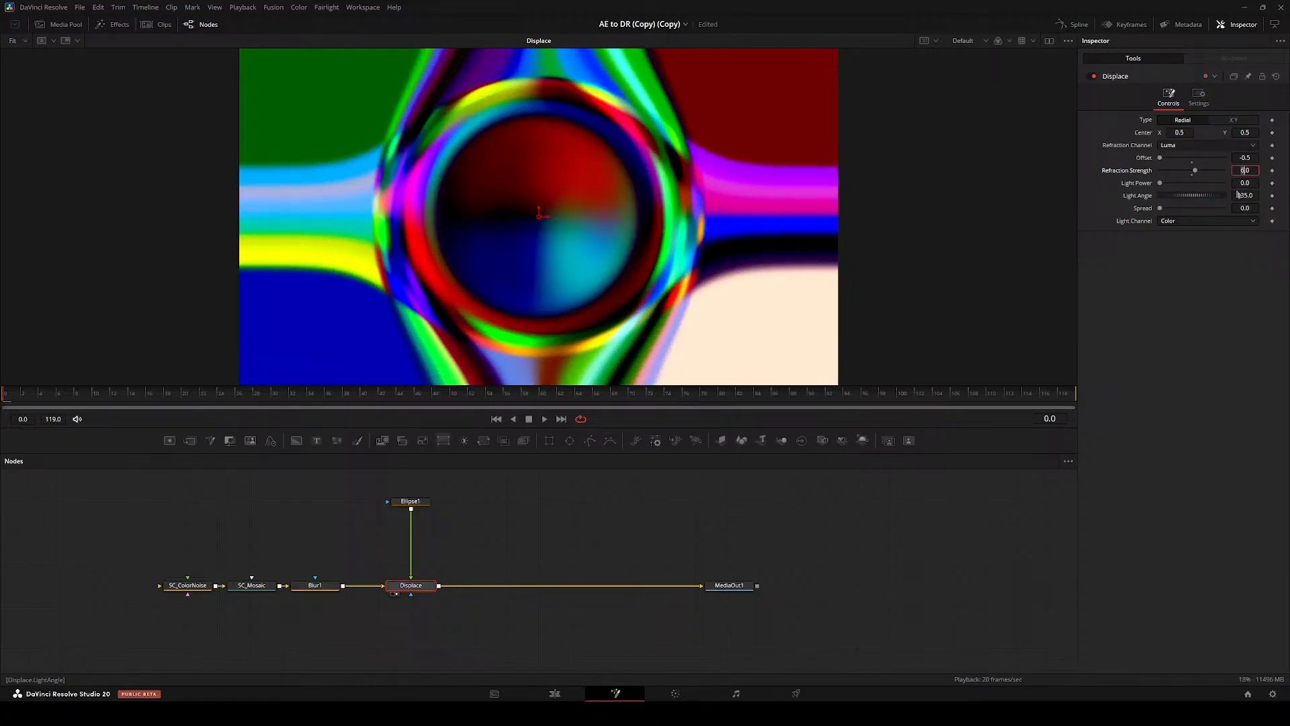
{"action": "key", "text": "Up"}
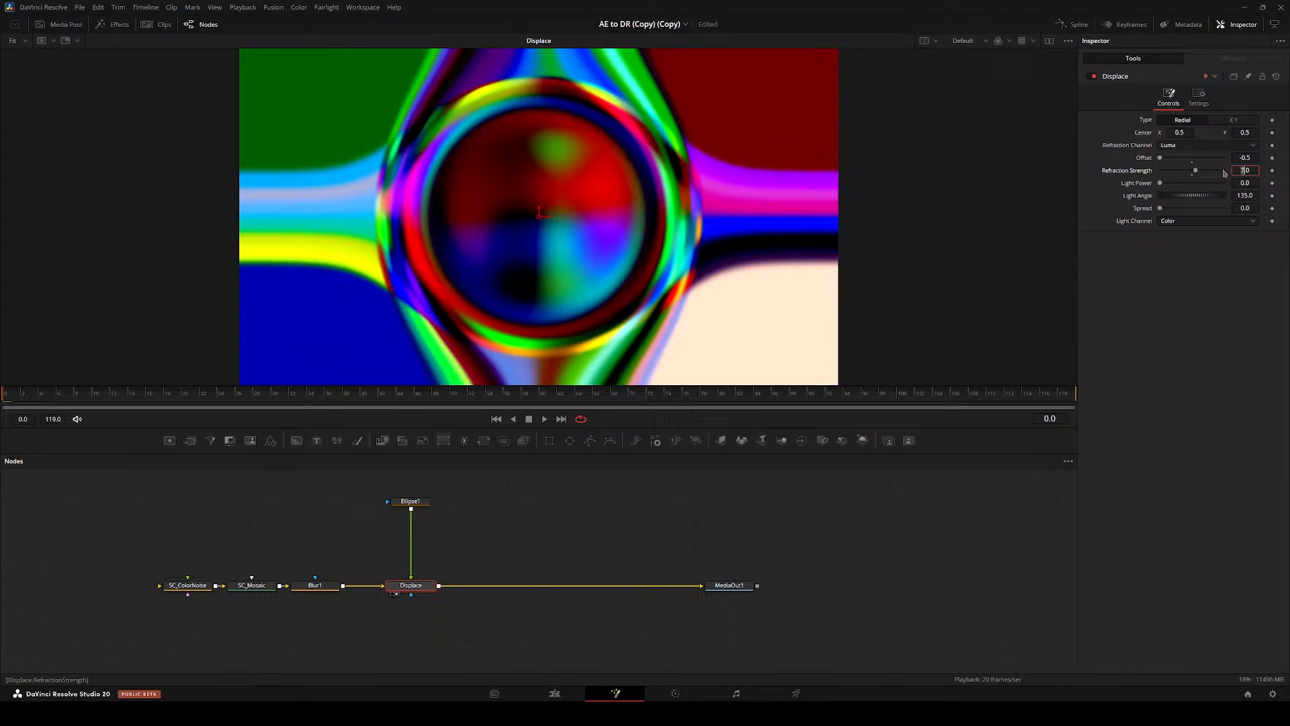
{"action": "left_click", "coordinate": [547, 573]}
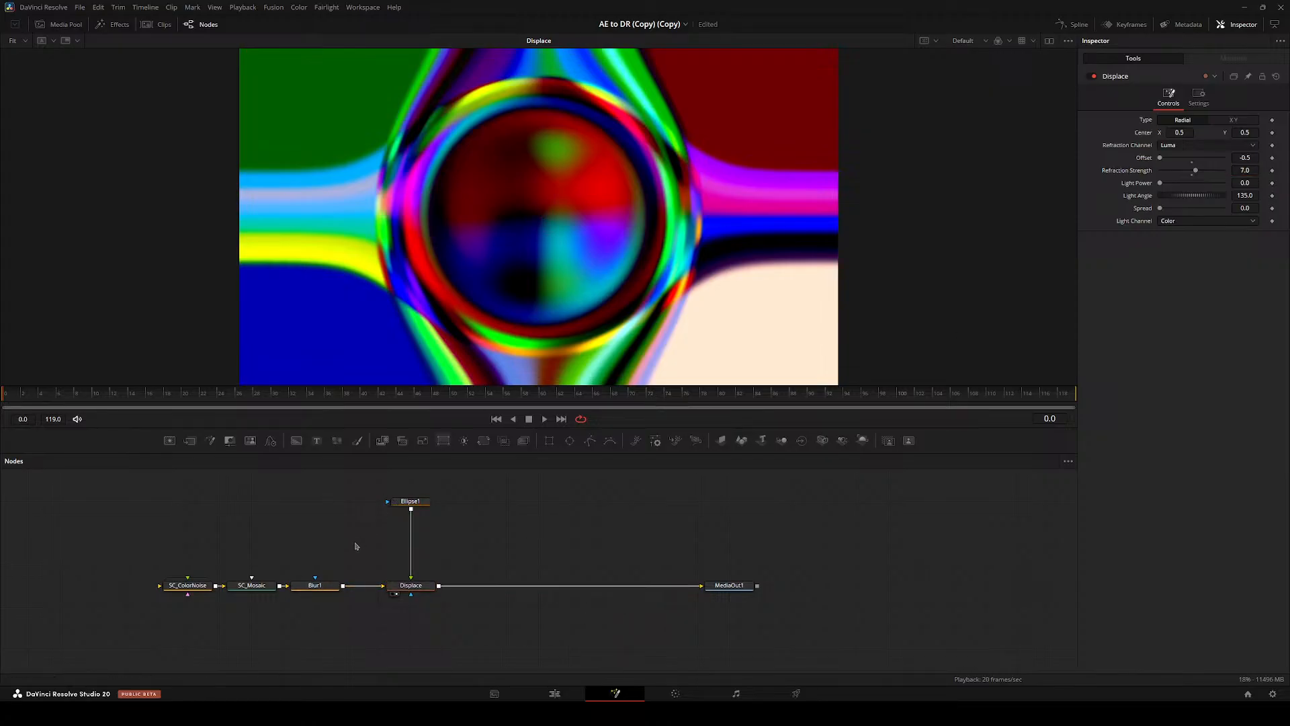
- Insert a MatteControl node between Displace and MediaOut1, connect Ellipse1 to its garbage matte input and show it in the viewer
{"action": "left_click", "coordinate": [414, 503]}
{"action": "left_click_drag", "start_coordinate": [184, 528], "coordinate": [362, 587]}
{"action": "left_click", "coordinate": [489, 553]}
{"action": "left_click_drag", "start_coordinate": [508, 585], "coordinate": [446, 569]}
{"action": "left_click", "coordinate": [341, 569]}
{"action": "key", "text": "m"}
{"action": "left_click", "coordinate": [383, 535]}
{"action": "left_click_drag", "start_coordinate": [325, 531], "coordinate": [452, 566]}
{"action": "left_click", "coordinate": [475, 593]}
{"action": "left_click", "coordinate": [453, 565]}
{"action": "key", "text": "2"}
{"action": "left_click_drag", "start_coordinate": [451, 476], "coordinate": [322, 488]}
{"action": "left_click_drag", "start_coordinate": [322, 577], "coordinate": [290, 576]}
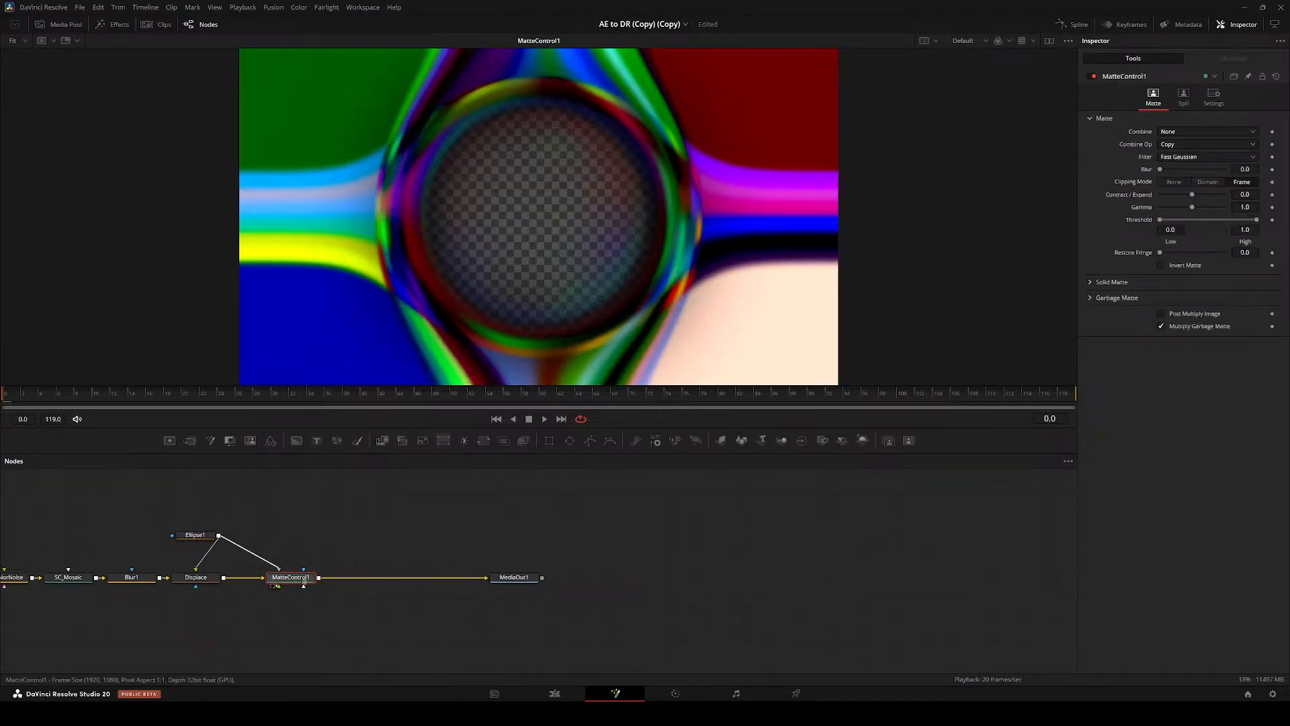
- Invert the garbage matte of MatteControl1
{"action": "left_click", "coordinate": [1090, 297]}
{"action": "left_click", "coordinate": [1161, 311]}
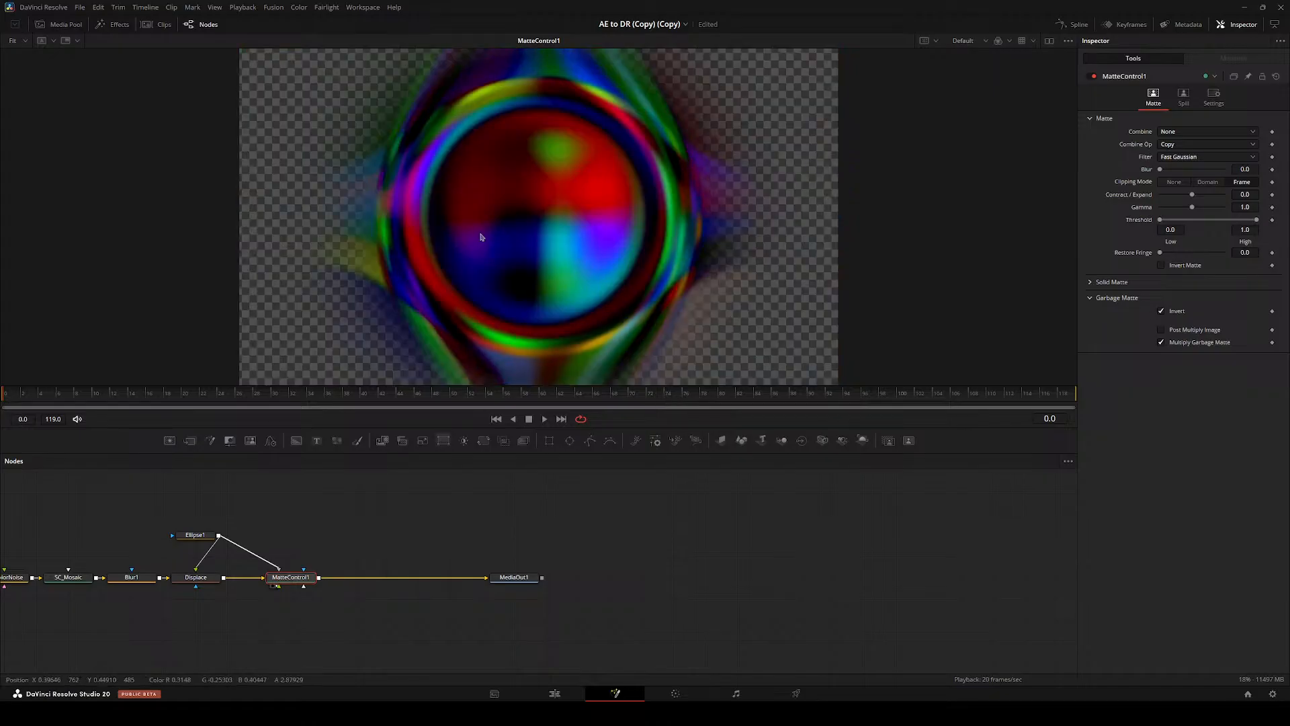
{"action": "scroll", "coordinate": [550, 374], "scroll_direction": "down", "scroll_amount": 2}
- Disconnect Ellipse1 from MatteControl1 and show the Ellipse1 mask in the viewer
{"action": "left_click", "coordinate": [191, 536]}
{"action": "left_click", "coordinate": [269, 562]}
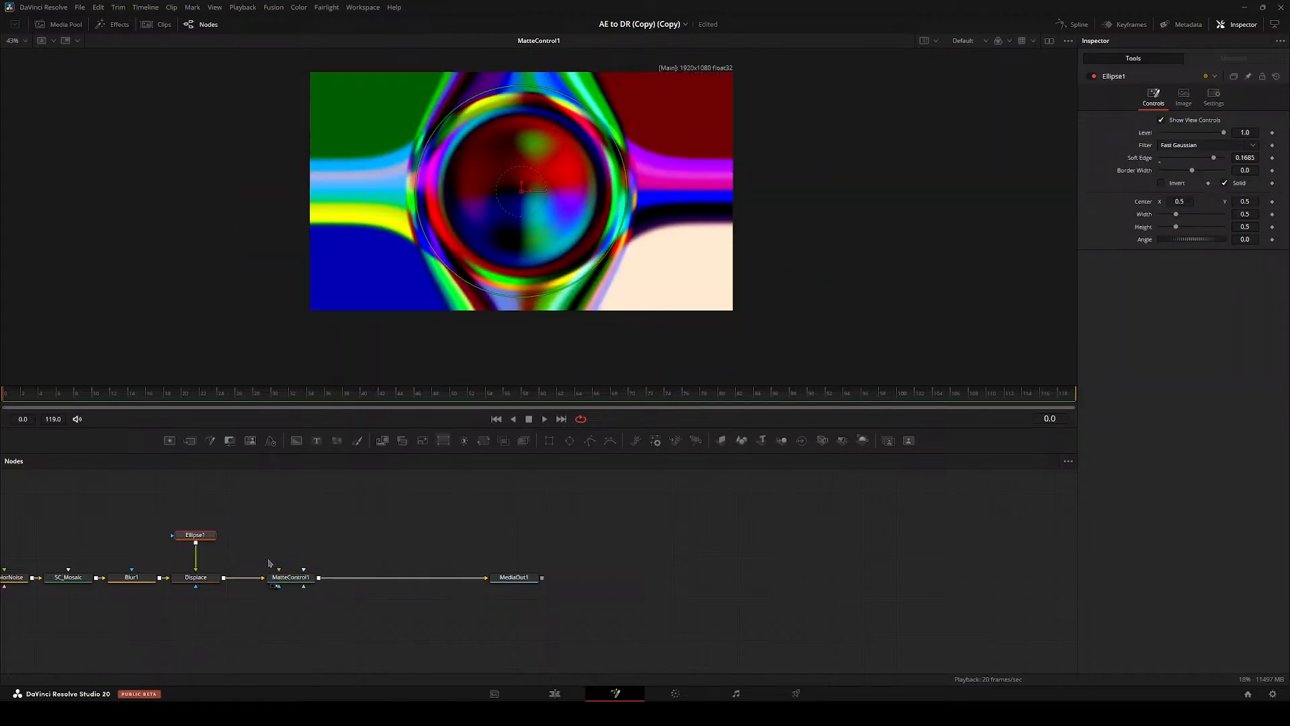
{"action": "key", "text": "2"}
{"action": "left_click_drag", "start_coordinate": [290, 524], "coordinate": [412, 562]}
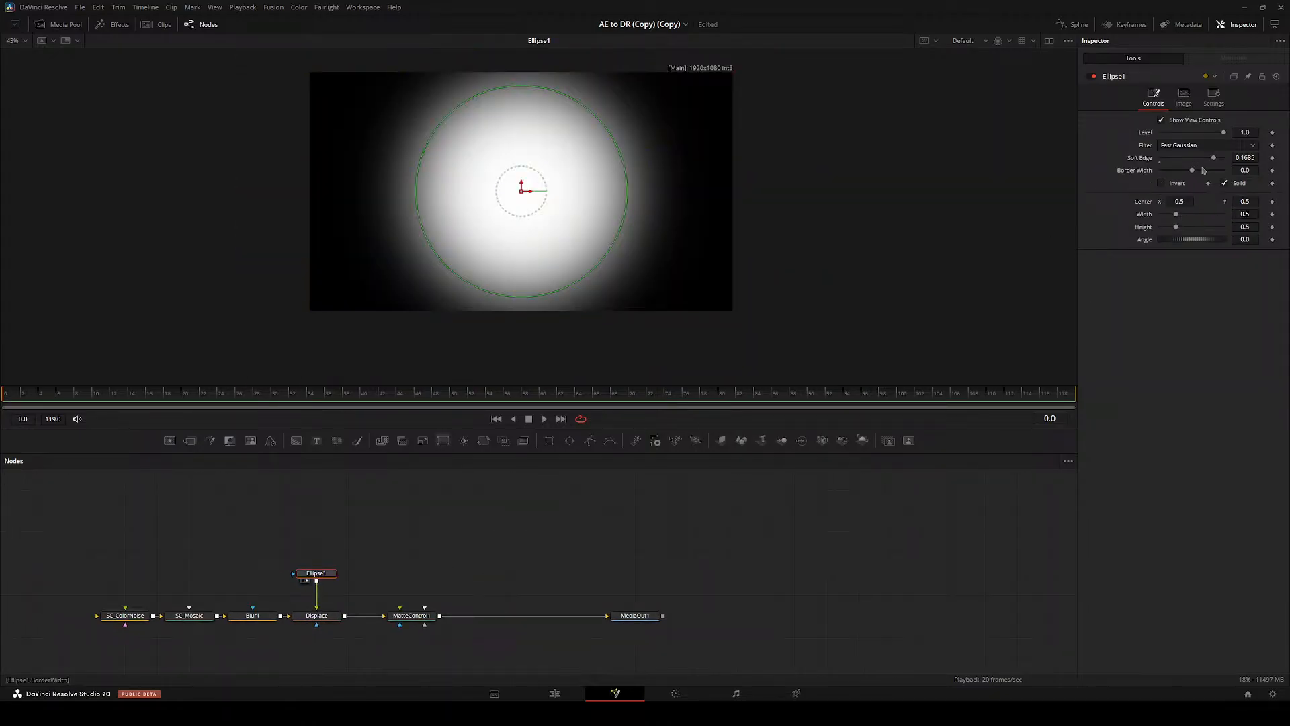
- Set Ellipse1's Soft Edge to 0, move the node up and insert a Blur node between Ellipse1 and Displace
{"action": "left_click_drag", "start_coordinate": [1214, 158], "coordinate": [1041, 156]}
{"action": "left_click_drag", "start_coordinate": [336, 576], "coordinate": [336, 534]}
{"action": "key", "text": "shift+space"}
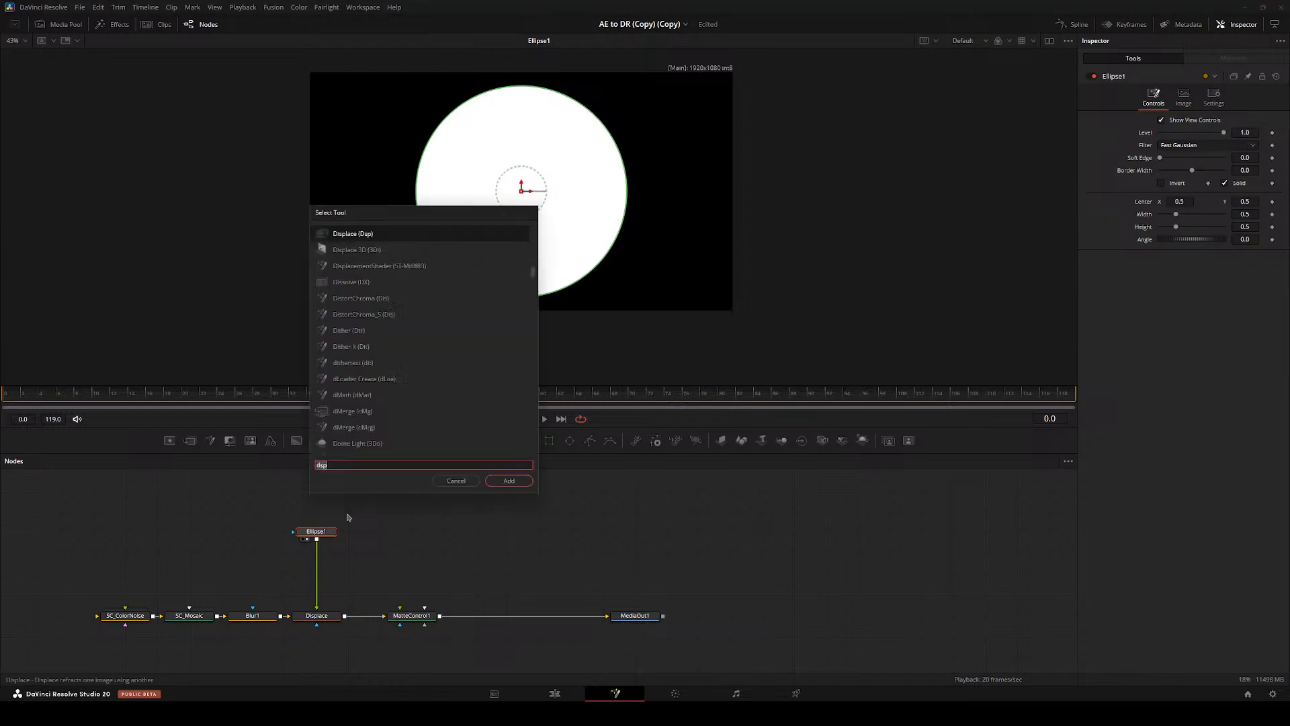
{"action": "type", "text": "blur"}
{"action": "key", "text": "Return"}
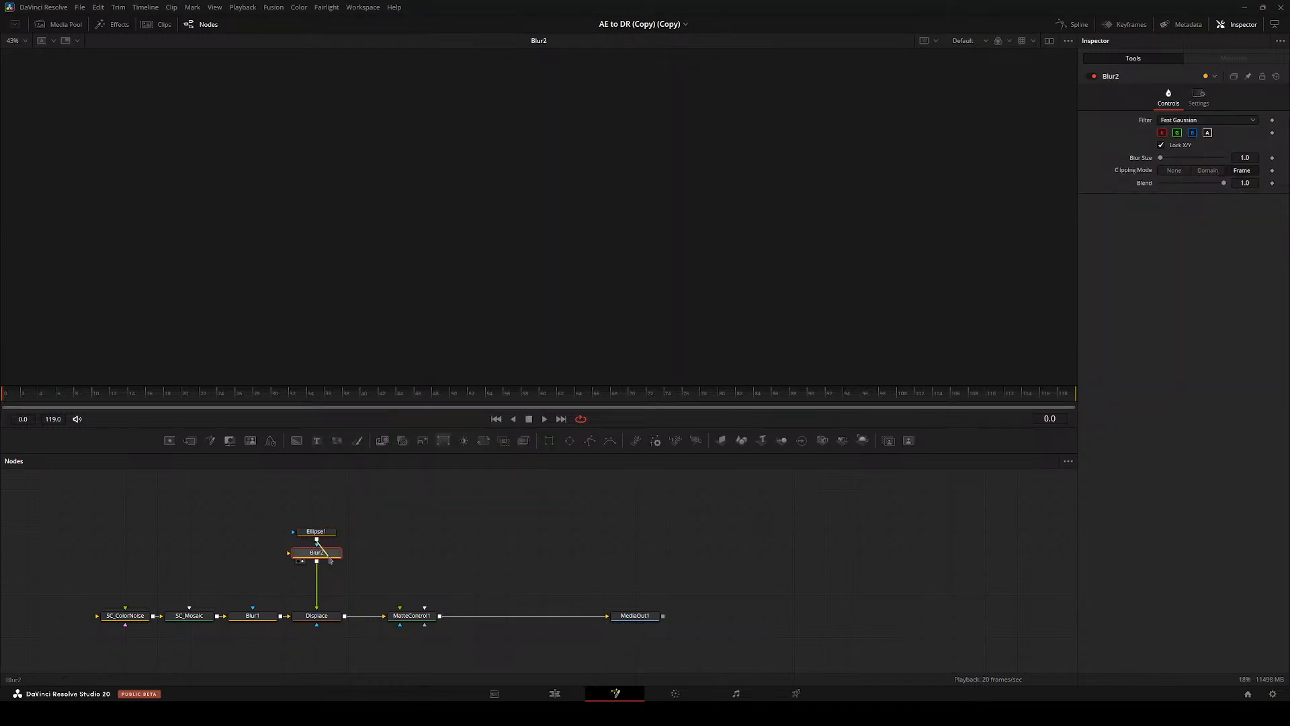
- Pull Blur2 out of the link to Displace, swap its inputs so Ellipse1 feeds the main input, and set its Blur Size to 15
{"action": "left_click_drag", "start_coordinate": [329, 559], "coordinate": [380, 573]}
{"action": "key", "text": "2"}
{"action": "key", "text": "ctrl+z"}
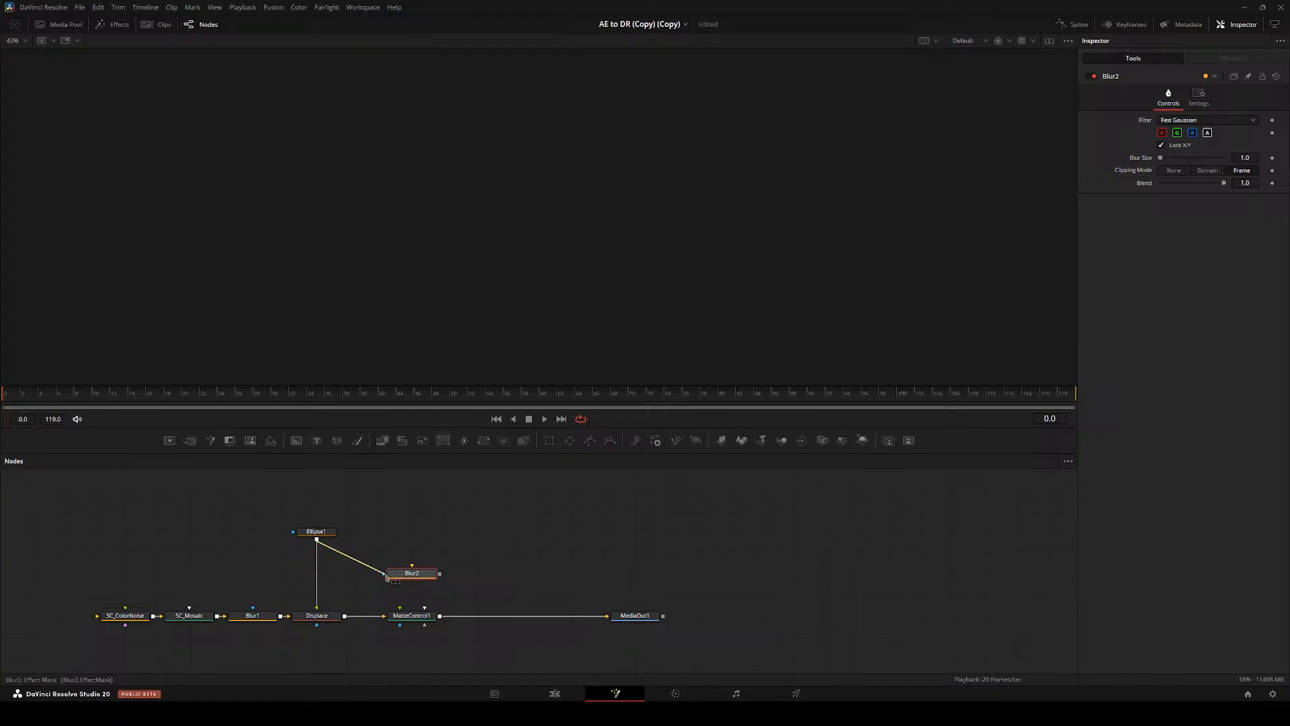
{"action": "key", "text": "ctrl+t"}
{"action": "key", "text": "2"}
{"action": "left_click_drag", "start_coordinate": [1150, 160], "coordinate": [1205, 160]}
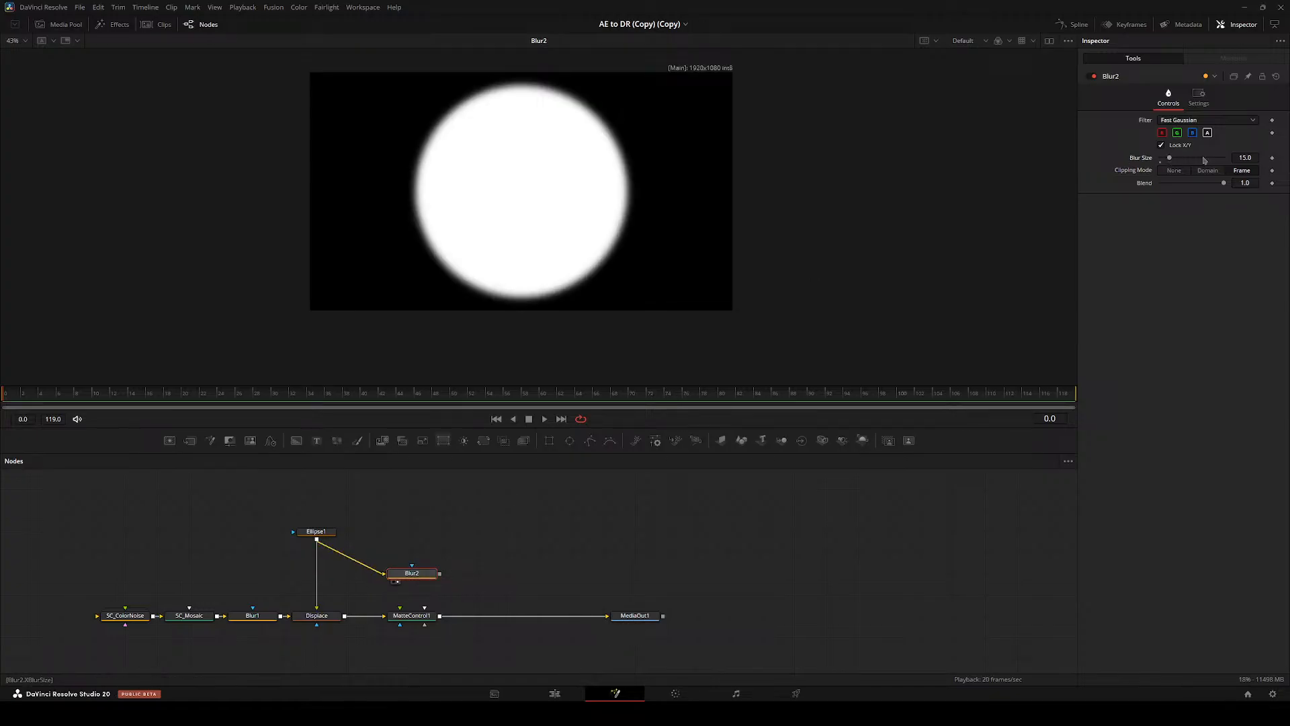
- Connect Blur2 to the garbage matte input of MatteControl1 and show MatteControl1 in the viewer
{"action": "left_click_drag", "start_coordinate": [434, 590], "coordinate": [422, 614]}
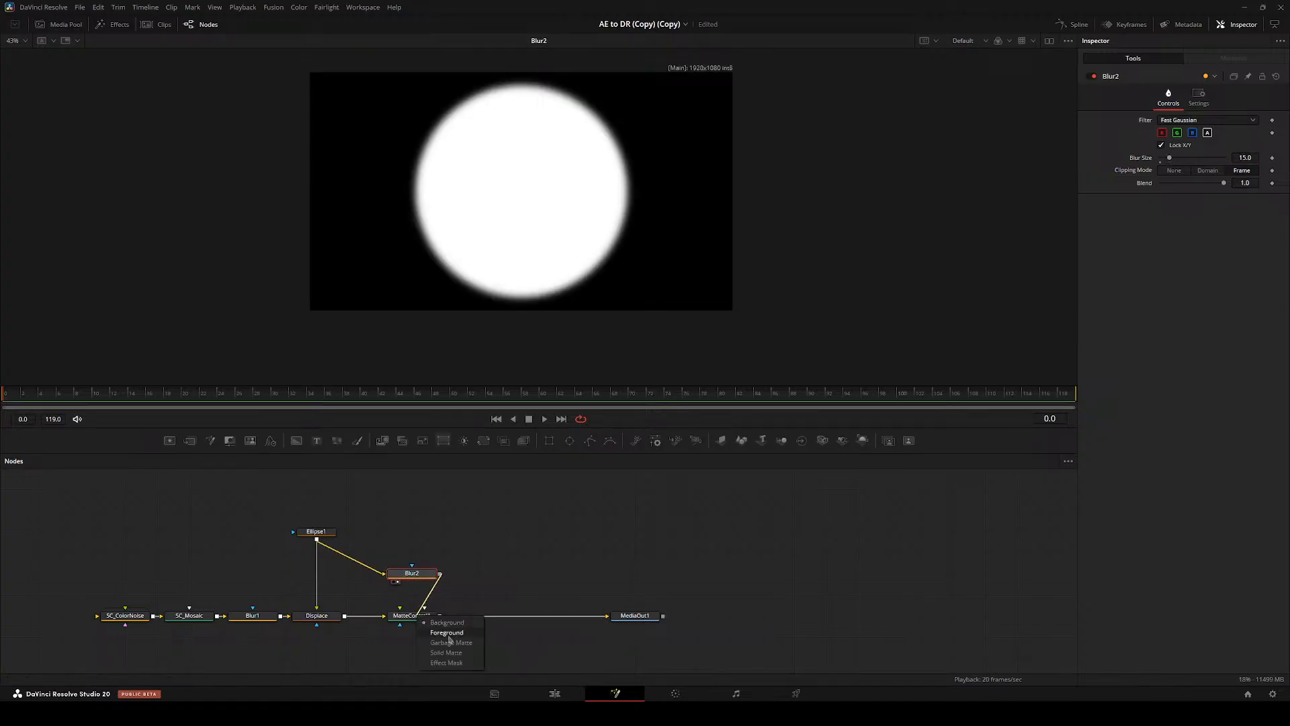
{"action": "left_click", "coordinate": [444, 644]}
{"action": "left_click", "coordinate": [426, 616]}
{"action": "key", "text": "2"}
{"action": "scroll", "coordinate": [487, 248], "scroll_direction": "up", "scroll_amount": 2}
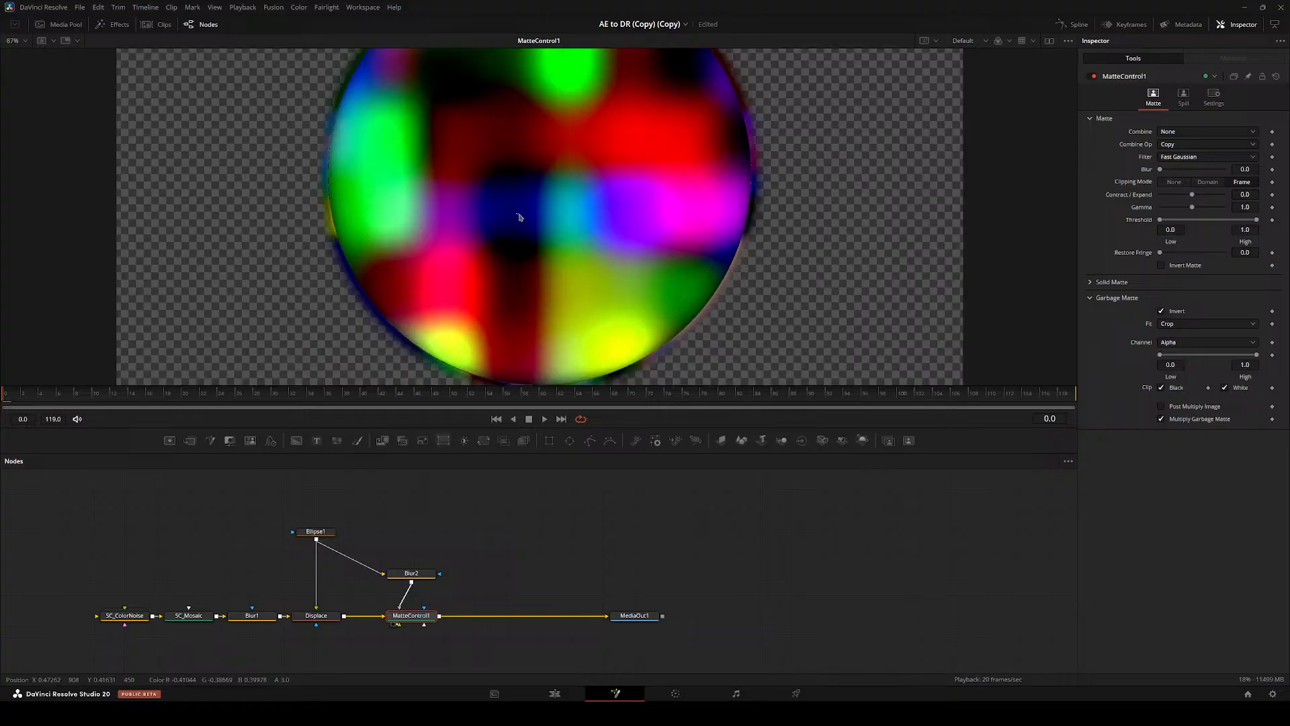
- Route Ellipse1 through Blur2 into Displace and directly into MatteControl1, and set Blur2's Blur Size to 47.2
{"action": "left_click_drag", "start_coordinate": [419, 575], "coordinate": [348, 572]}
{"action": "scroll", "coordinate": [406, 314], "scroll_direction": "up", "scroll_amount": 2}
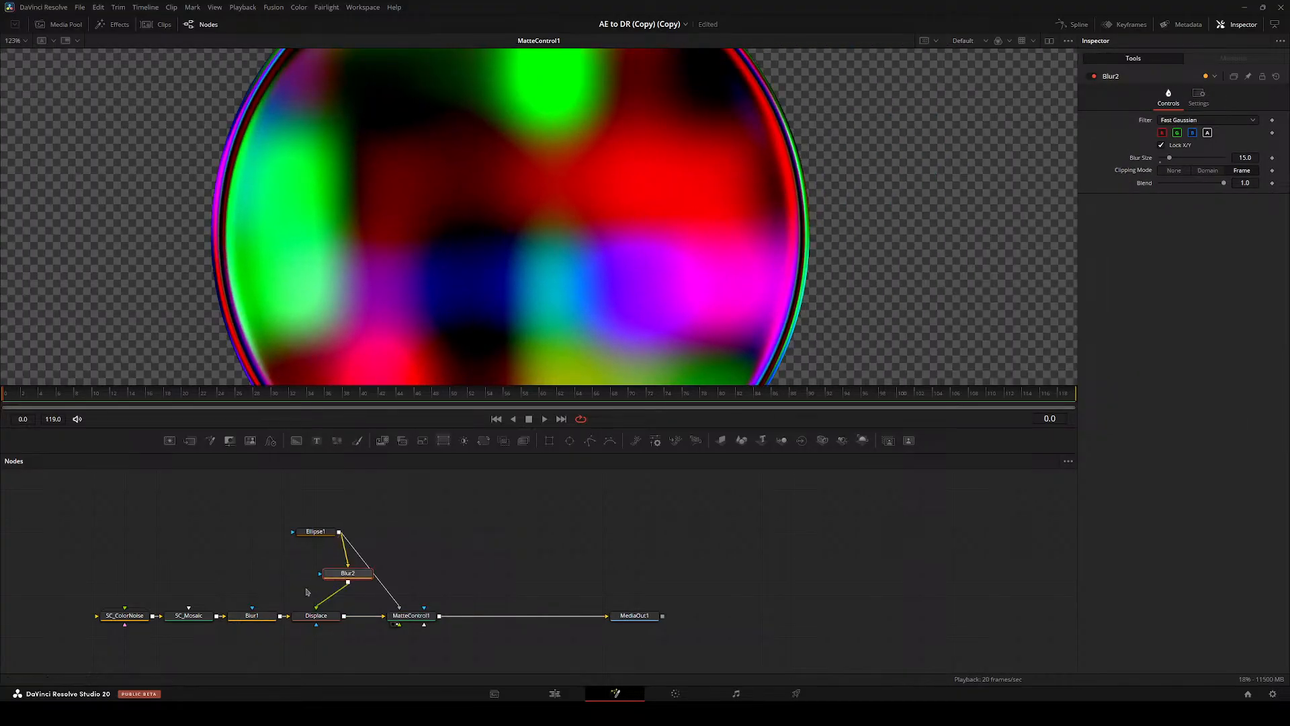
{"action": "left_click_drag", "start_coordinate": [1168, 157], "coordinate": [1192, 159]}
{"action": "key", "text": "ctrl+f"}
{"action": "key", "text": "space"}
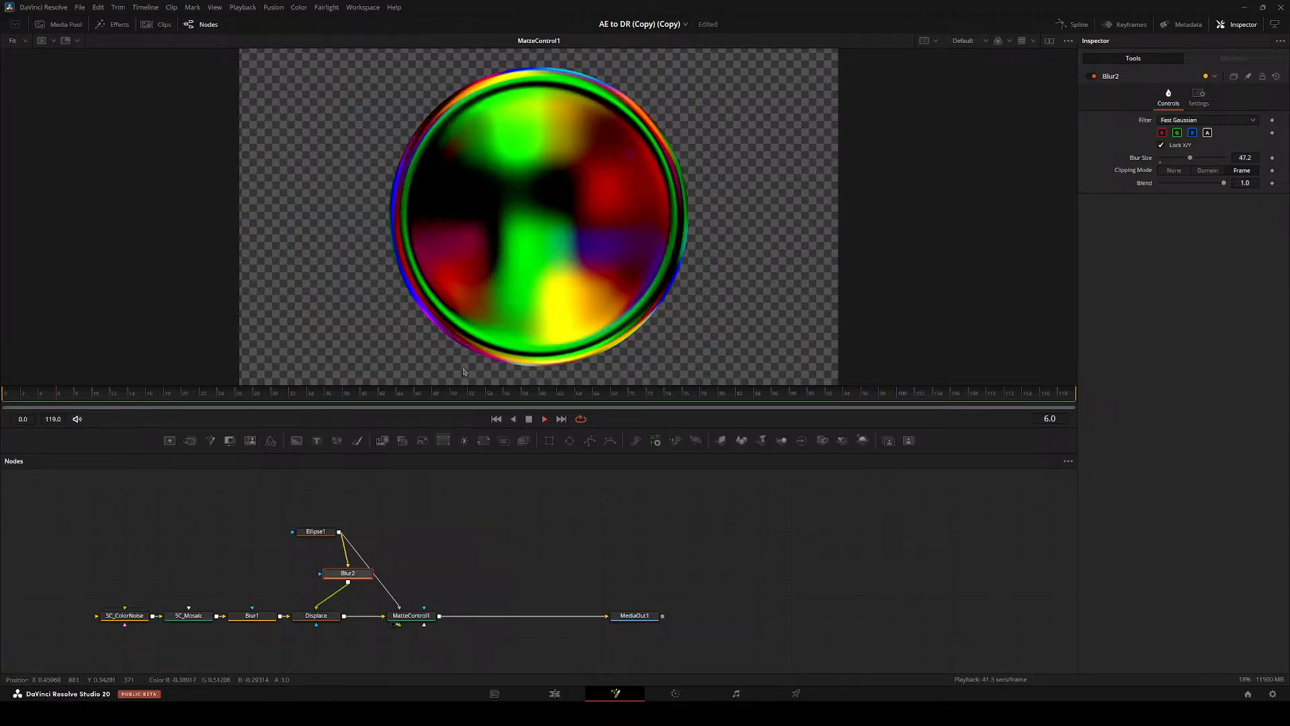
- Rearrange the mask nodes so Blur2 sits above Displace and Ellipse1 sits above MatteControl1
{"action": "left_click_drag", "start_coordinate": [347, 573], "coordinate": [284, 573]}
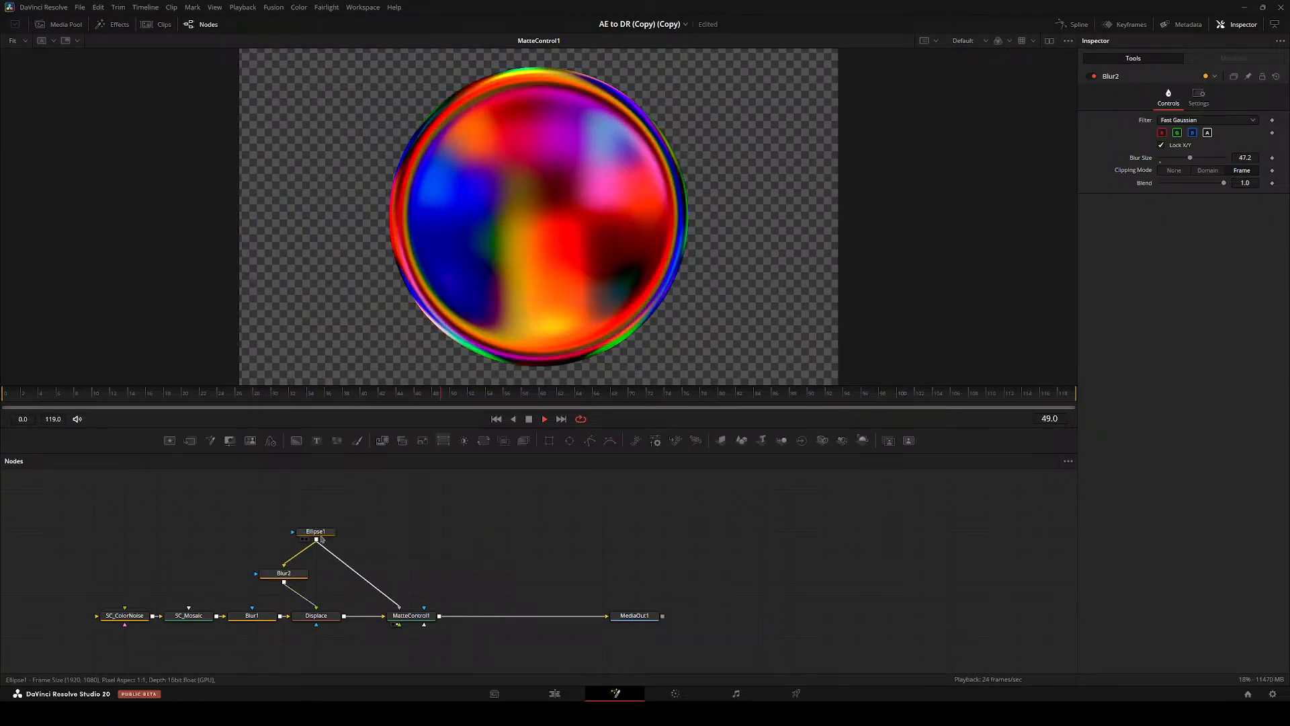
{"action": "left_click_drag", "start_coordinate": [315, 532], "coordinate": [379, 531]}
{"action": "left_click_drag", "start_coordinate": [283, 573], "coordinate": [315, 573]}
{"action": "left_click_drag", "start_coordinate": [378, 531], "coordinate": [411, 573]}
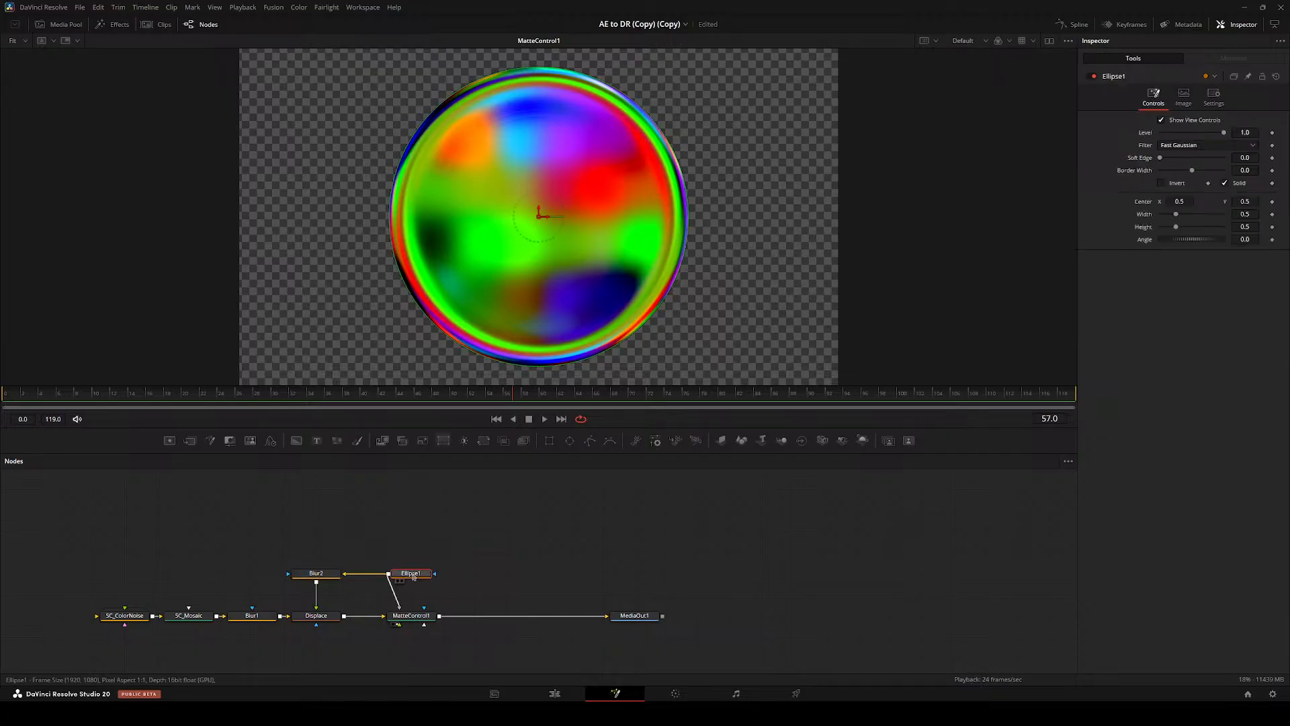
{"action": "scroll", "coordinate": [605, 279], "scroll_direction": "up", "scroll_amount": 3}
{"action": "left_click_drag", "start_coordinate": [489, 614], "coordinate": [478, 507]}
- Lower Displace's Refraction Strength to 4.57
{"action": "left_click", "coordinate": [402, 567]}
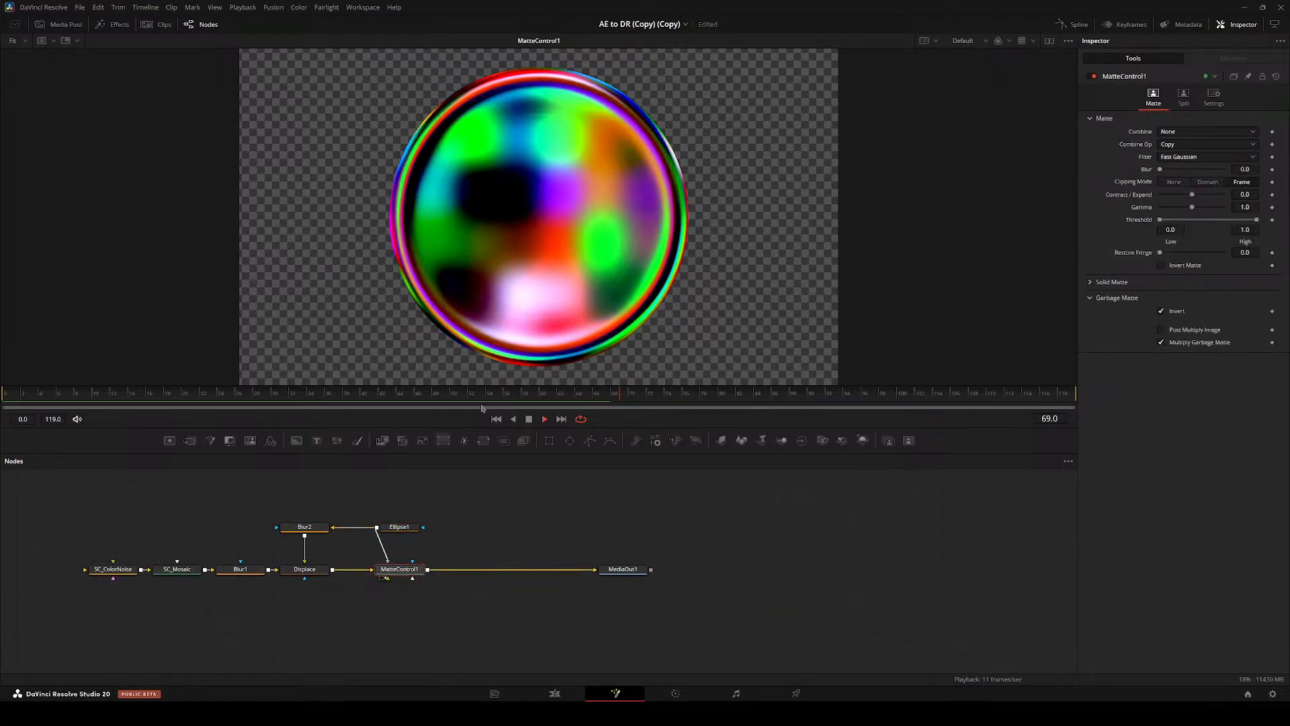
{"action": "left_click", "coordinate": [305, 569]}
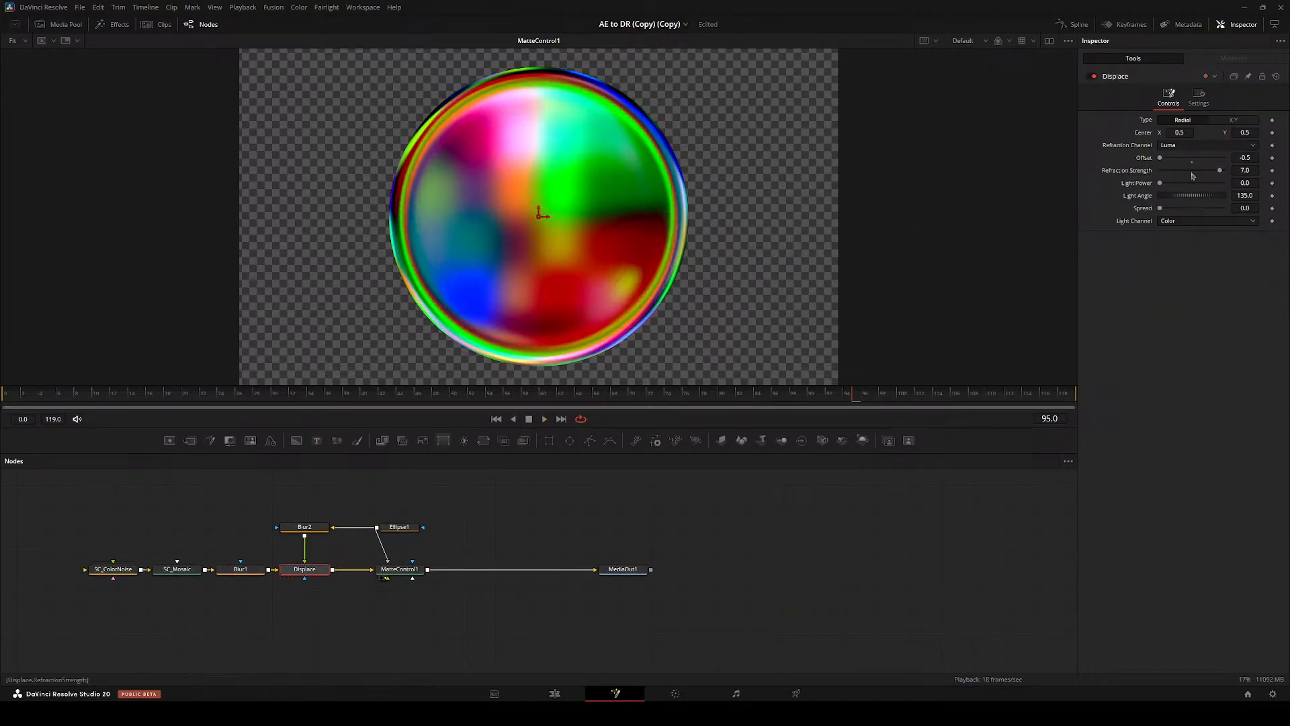
{"action": "left_click_drag", "start_coordinate": [1220, 170], "coordinate": [1210, 171]}
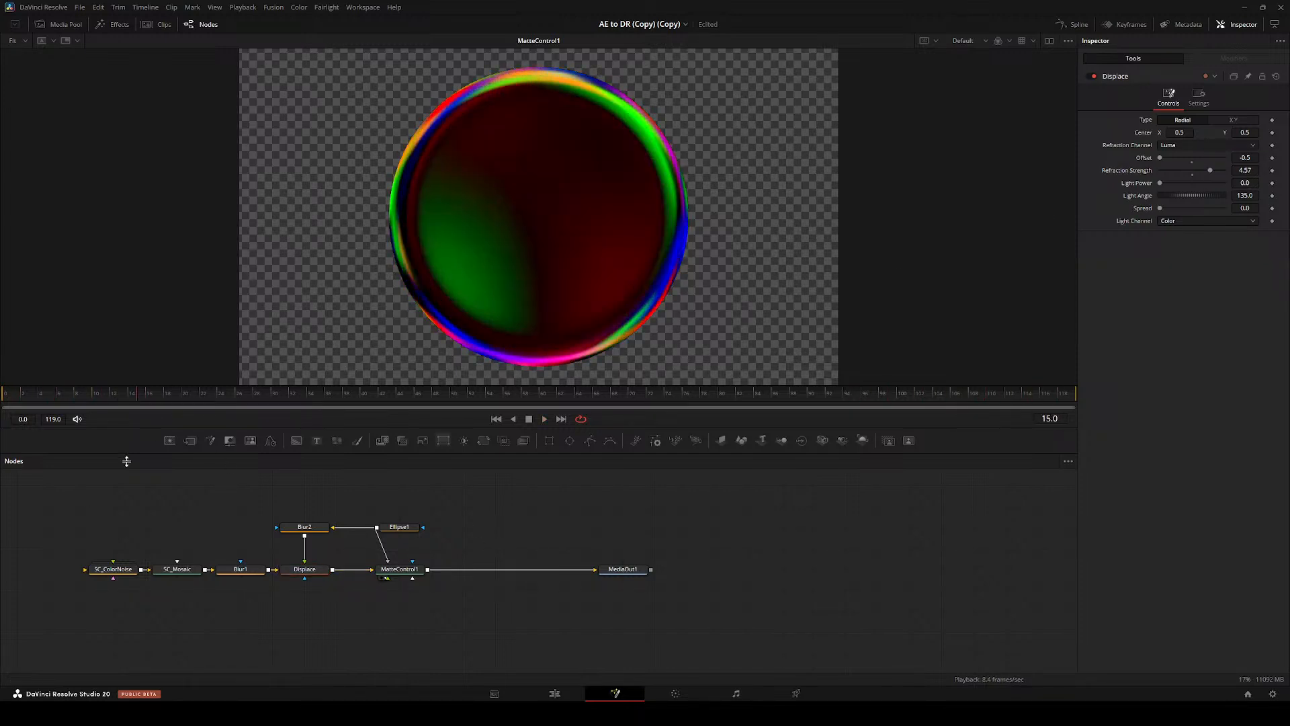
- Move SC_ColorNoise, SC_Mosaic and Blur1 together away from Displace to leave room for another node
{"action": "left_click", "coordinate": [176, 568]}
{"action": "left_click_drag", "start_coordinate": [177, 566], "coordinate": [381, 575]}
{"action": "left_click_drag", "start_coordinate": [260, 540], "coordinate": [472, 589]}
{"action": "left_click_drag", "start_coordinate": [460, 578], "coordinate": [332, 578]}
{"action": "left_click", "coordinate": [340, 559]}
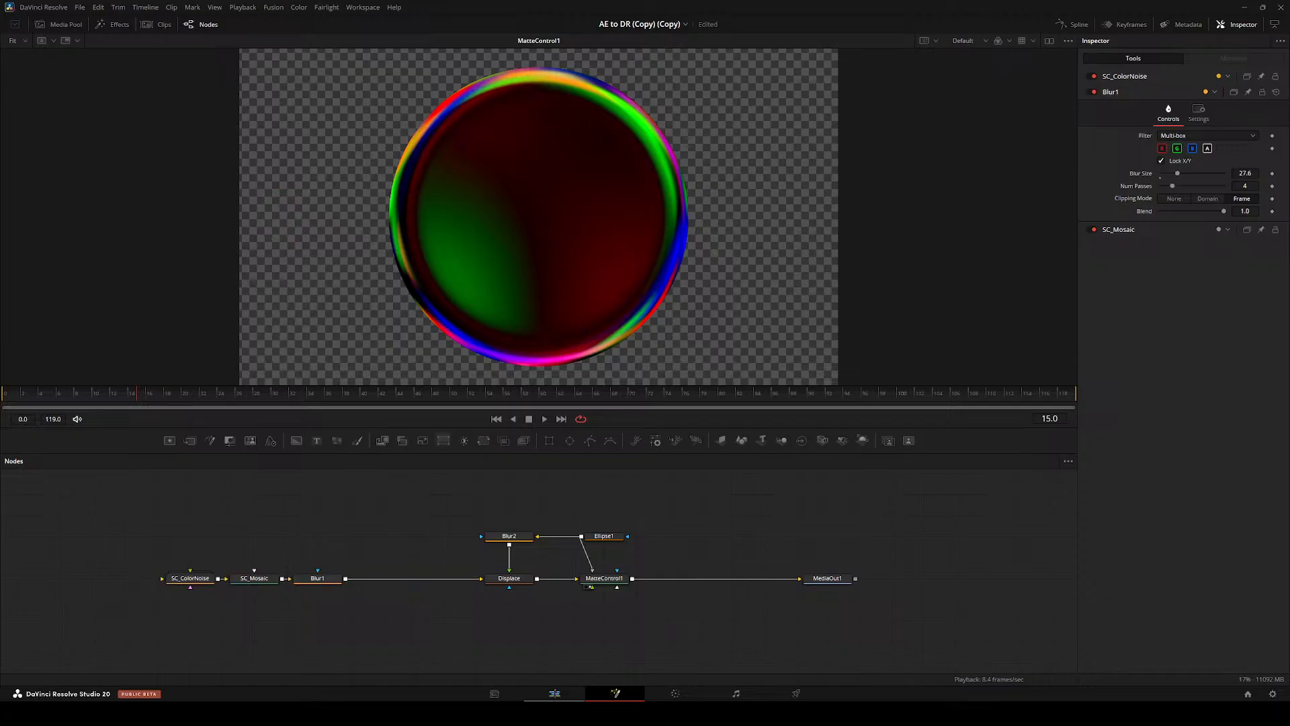
- Switch to the browser, rewind the reference video to the colour blur at about 0:24, pause it and return to DaVinci Resolve
{"action": "mouse_move", "coordinate": [578, 712]}
{"action": "left_click", "coordinate": [530, 666]}
{"action": "left_click", "coordinate": [378, 348]}
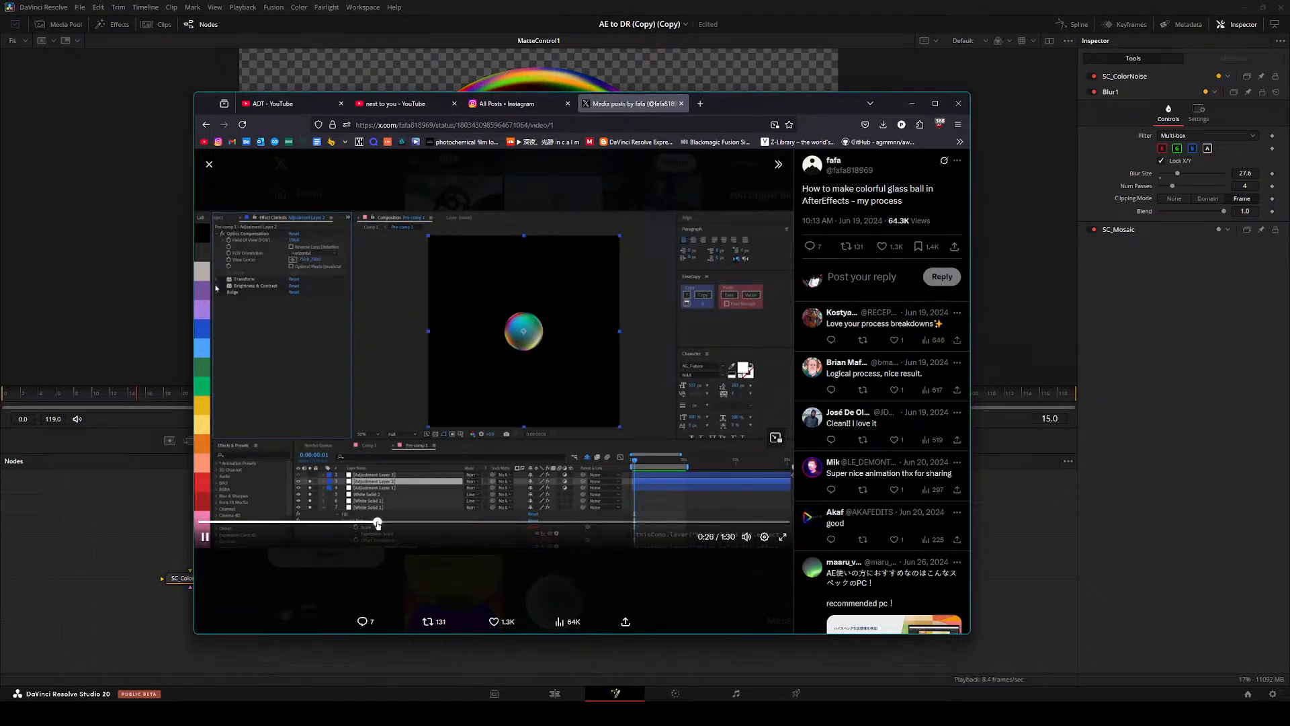
{"action": "mouse_move", "coordinate": [378, 523]}
{"action": "left_mouse_down"}
{"action": "mouse_move", "coordinate": [292, 513]}
{"action": "mouse_move", "coordinate": [355, 522]}
{"action": "left_mouse_up"}
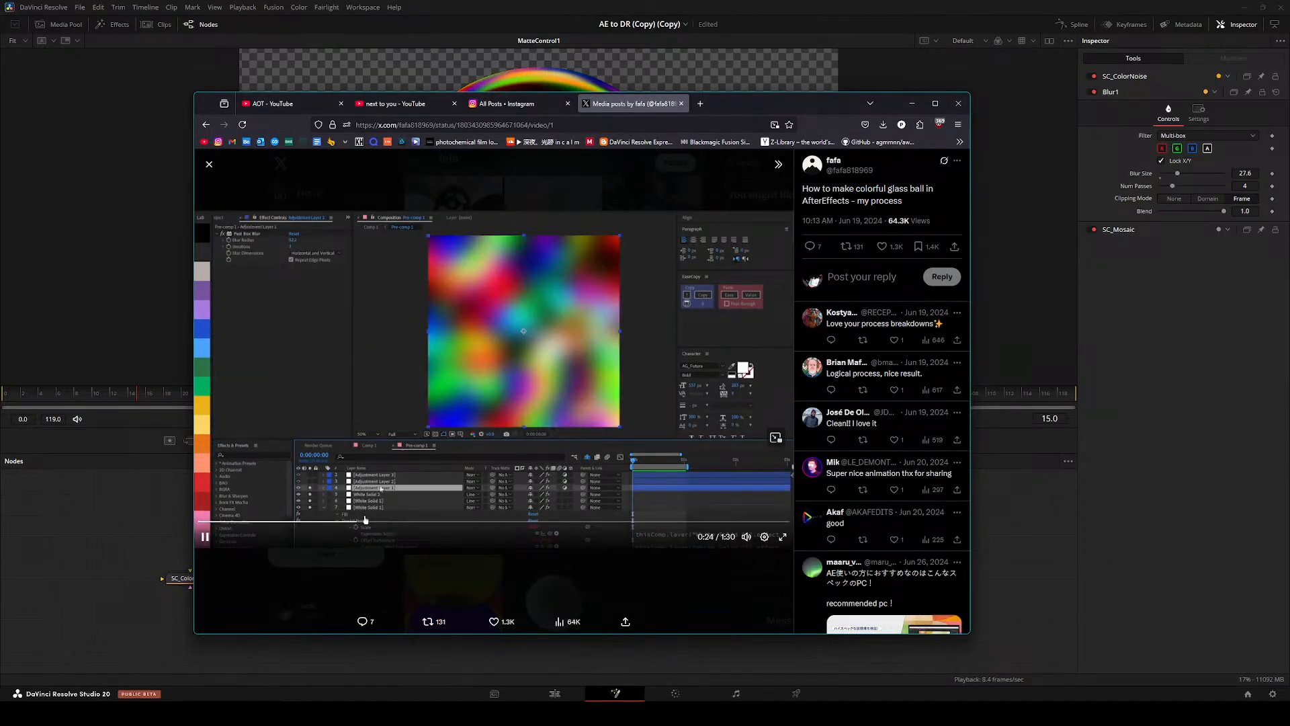
{"action": "left_click", "coordinate": [276, 385]}
{"action": "key", "text": "alt+Tab"}
- Set Blur1's Blur Size to 100, show Blur1 in the viewer and compare it with the reference video
{"action": "left_click", "coordinate": [317, 578]}
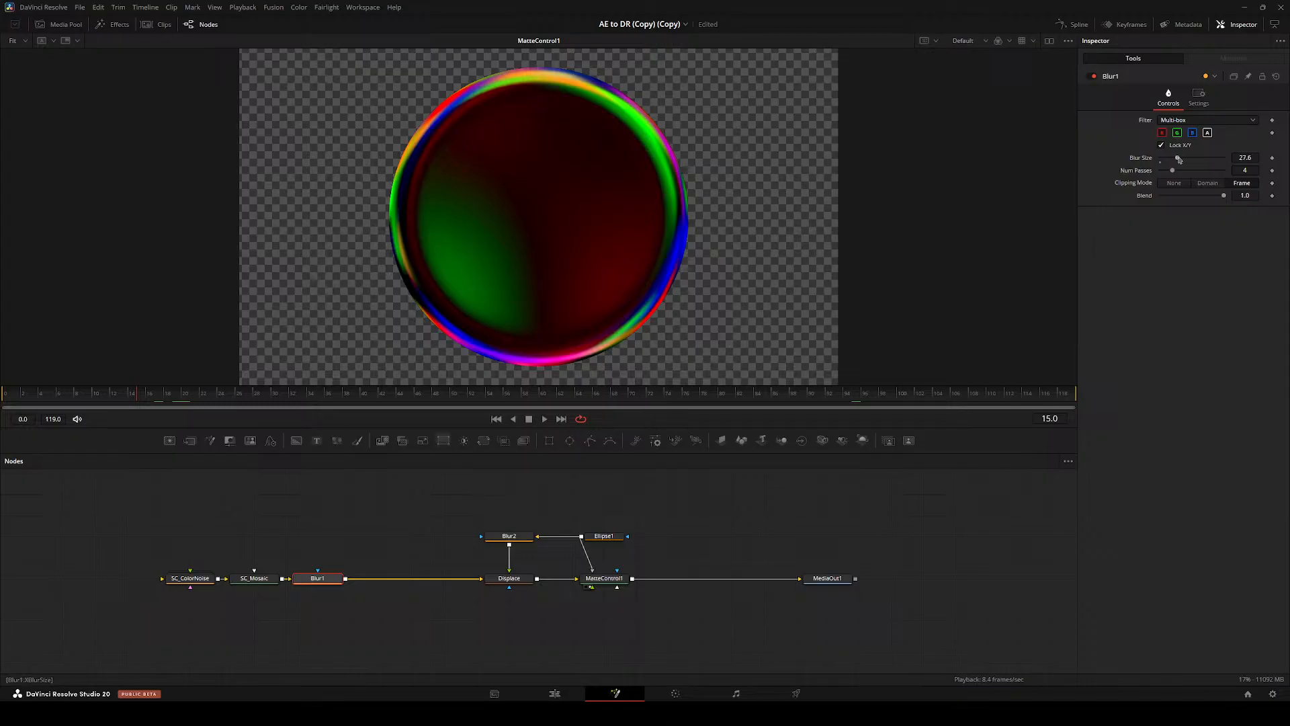
{"action": "left_click_drag", "start_coordinate": [1179, 160], "coordinate": [1224, 159]}
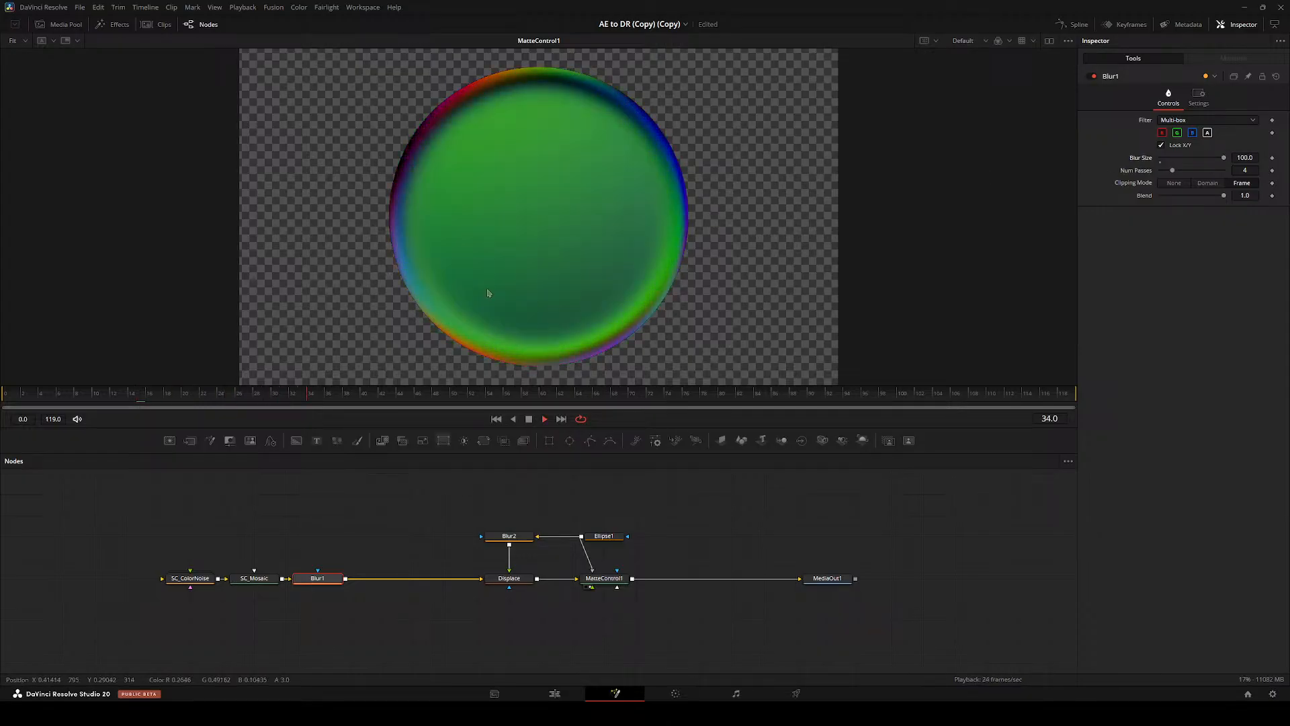
{"action": "key", "text": "1"}
{"action": "key", "text": "alt+Tab"}
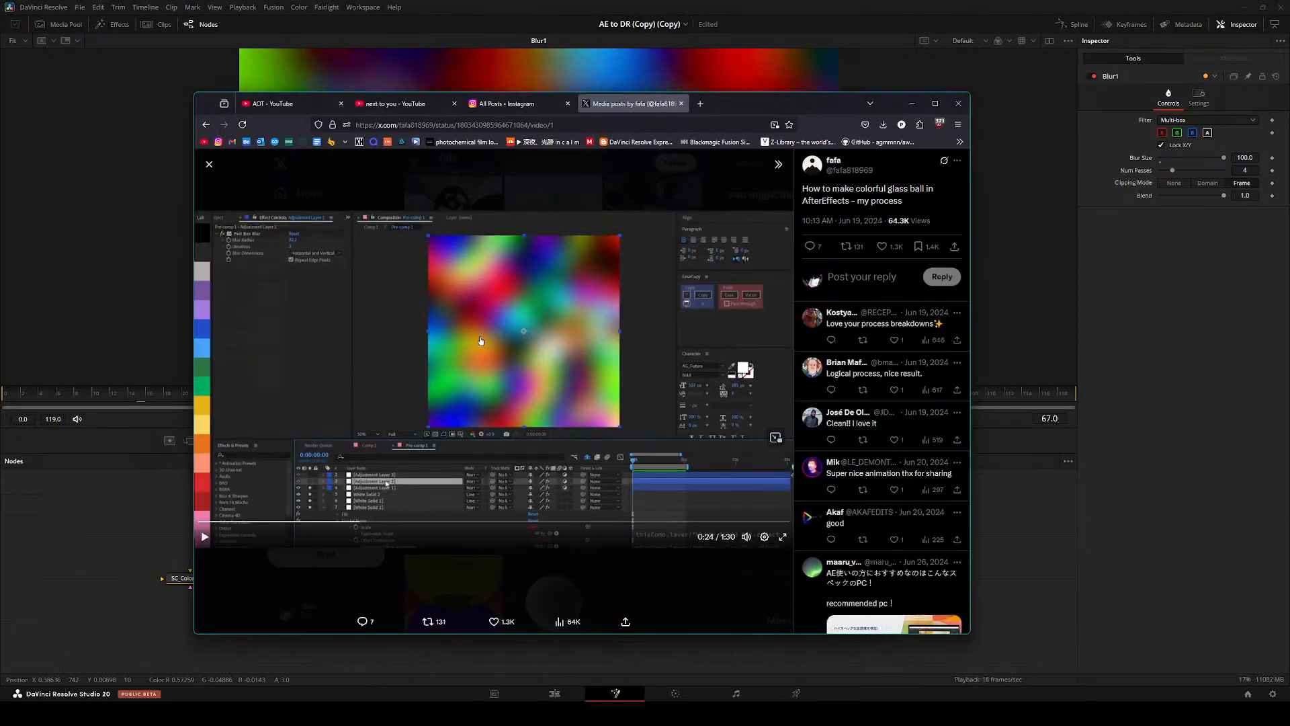
{"action": "key", "text": "alt+Tab"}
- Insert a Brightness / Contrast node between Blur1 and Displace
{"action": "key", "text": "shift+space"}
{"action": "type", "text": "brightn"}
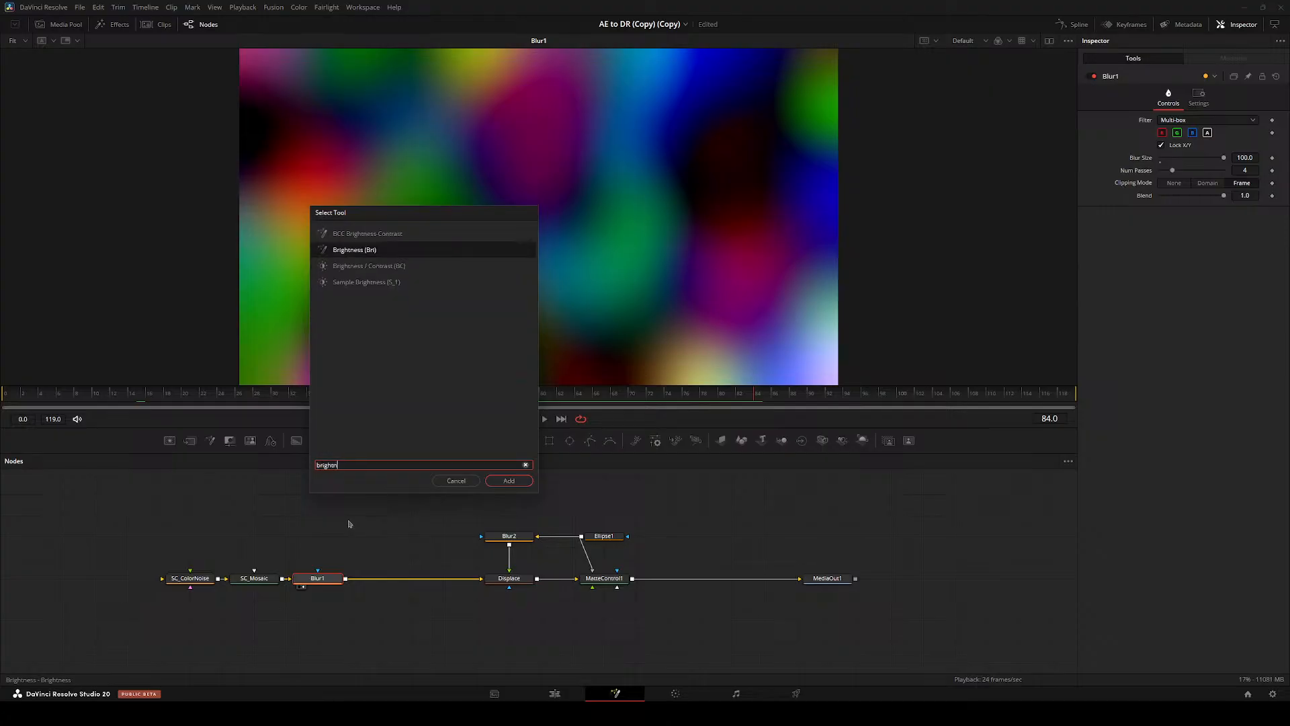
{"action": "type", "text": "es"}
{"action": "key", "text": "Down"}
{"action": "key", "text": "Return"}
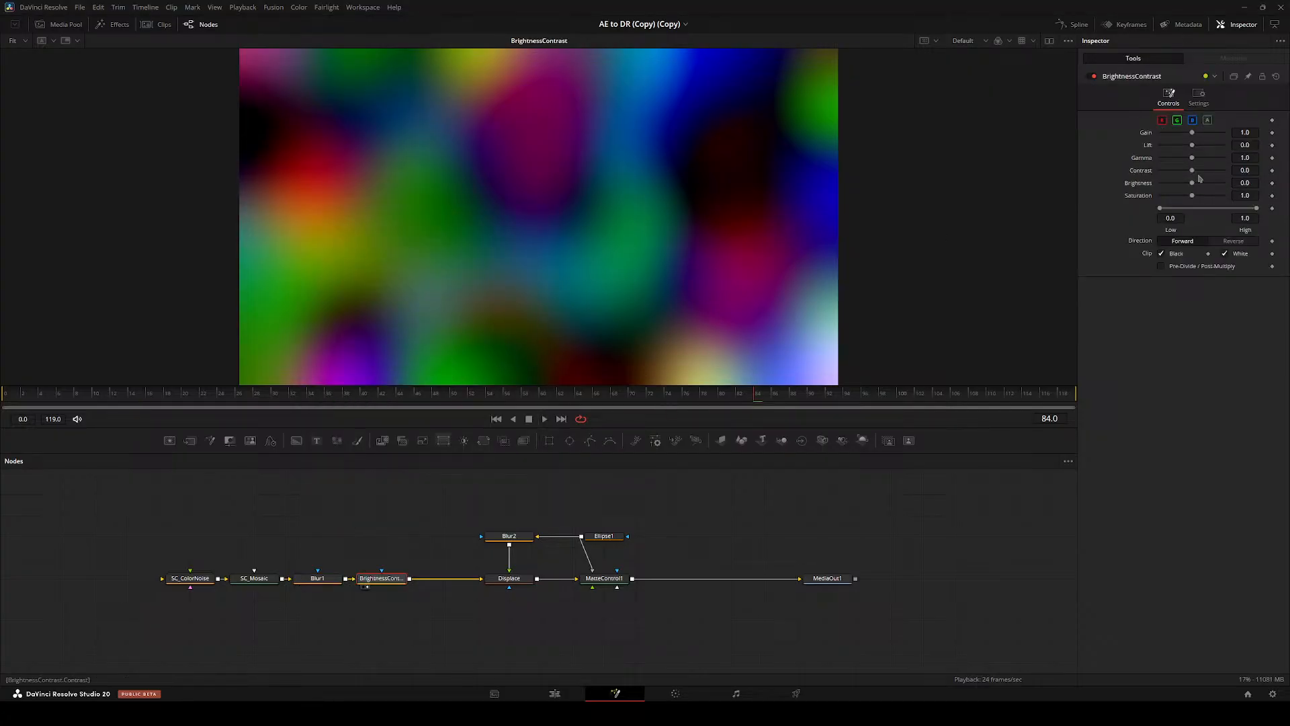
- Set the BrightnessContrast node's Gain to 1.5
{"action": "left_click_drag", "start_coordinate": [1192, 158], "coordinate": [1197, 132]}
{"action": "key", "text": "ctrl+z"}
{"action": "left_click", "coordinate": [1255, 133]}
{"action": "type", "text": "1"}
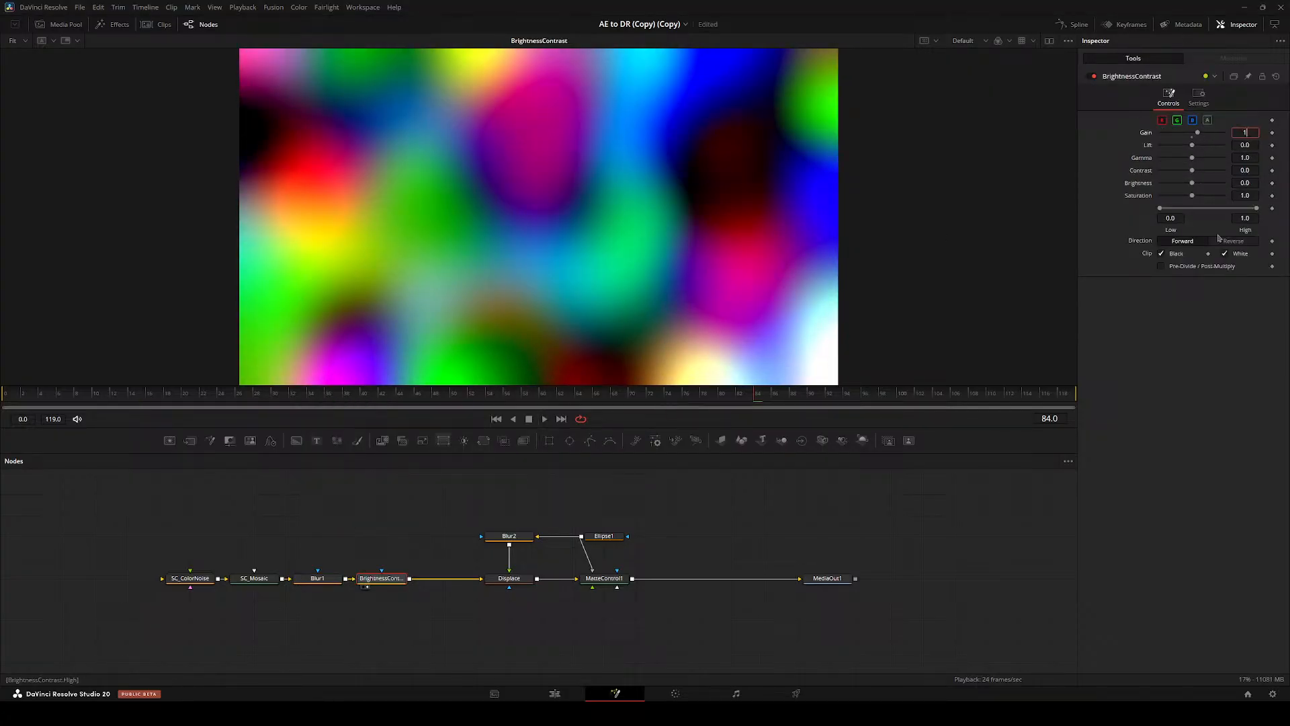
{"action": "type", "text": ".5"}
{"action": "key", "text": "Tab"}
- Show MatteControl1 in the viewer and play back the brightened ball
{"action": "left_click", "coordinate": [619, 578]}
{"action": "key", "text": "2"}
{"action": "left_click", "coordinate": [694, 538]}
{"action": "key", "text": "space"}
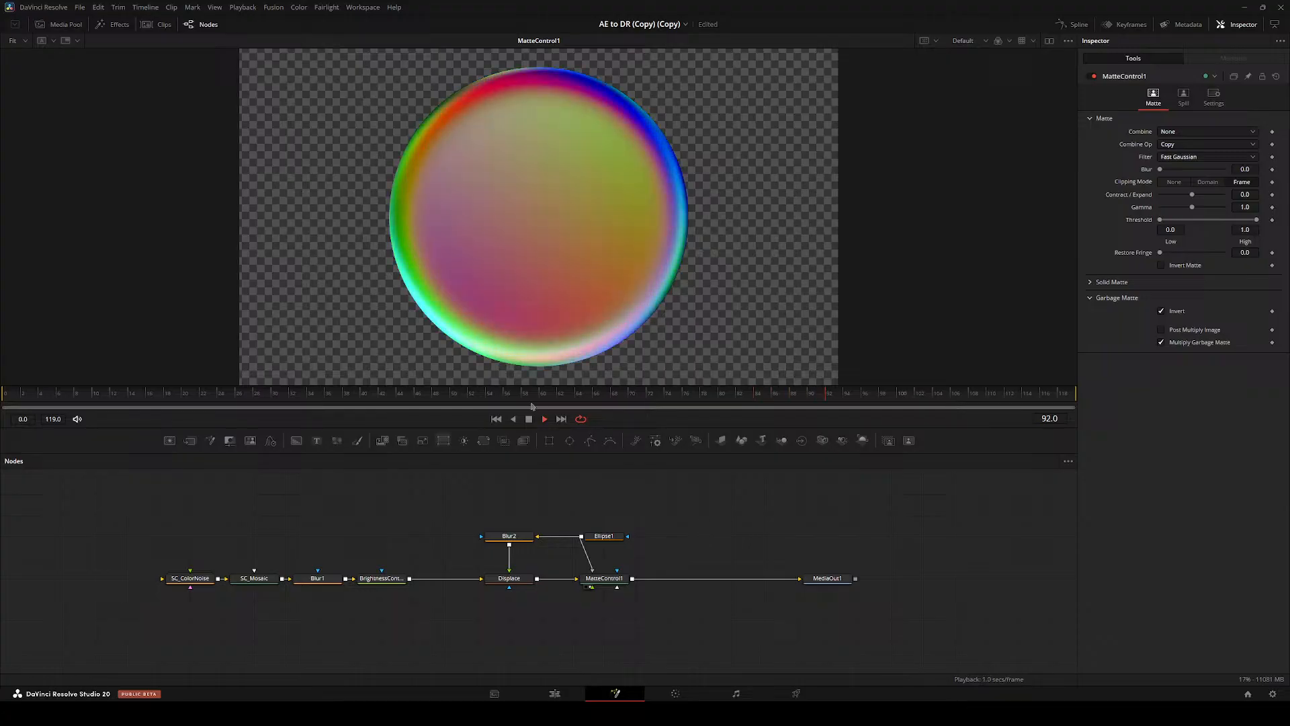
{"action": "key", "text": "space"}
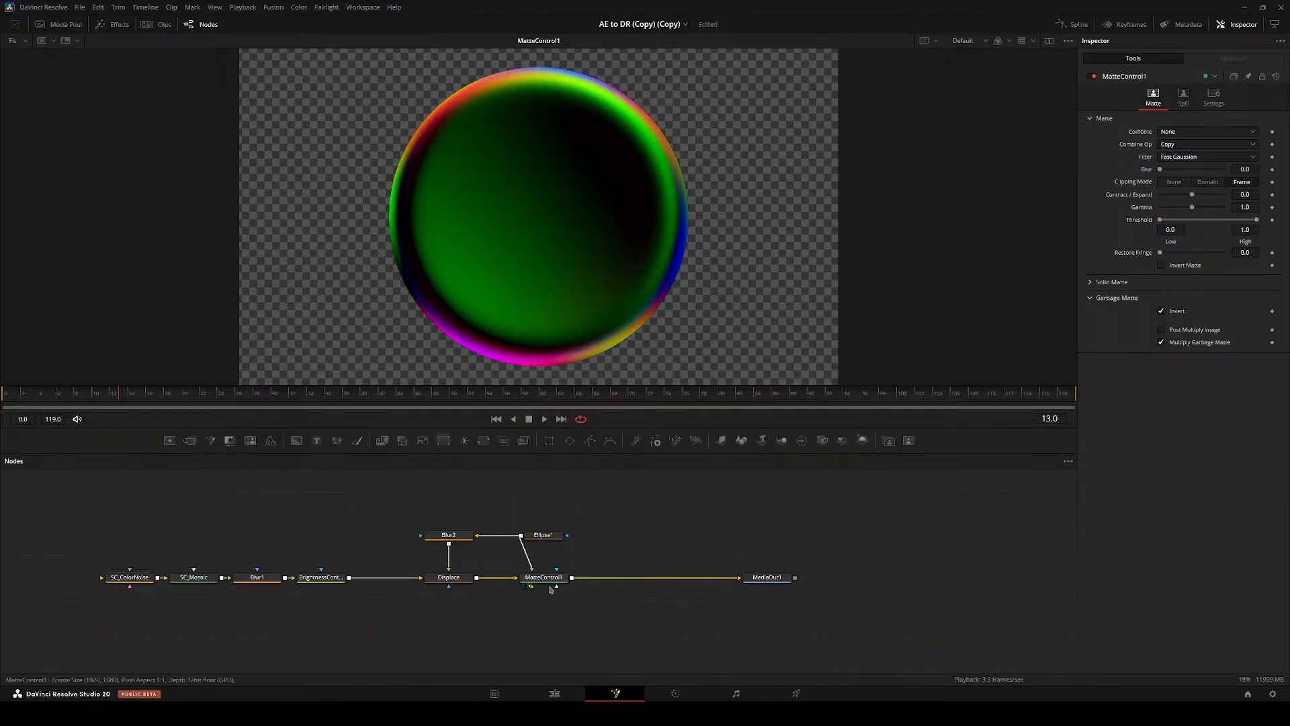
- Insert a Transform node after MatteControl1, show it in the viewer and reduce its Size to about 0.58
{"action": "left_click", "coordinate": [553, 579]}
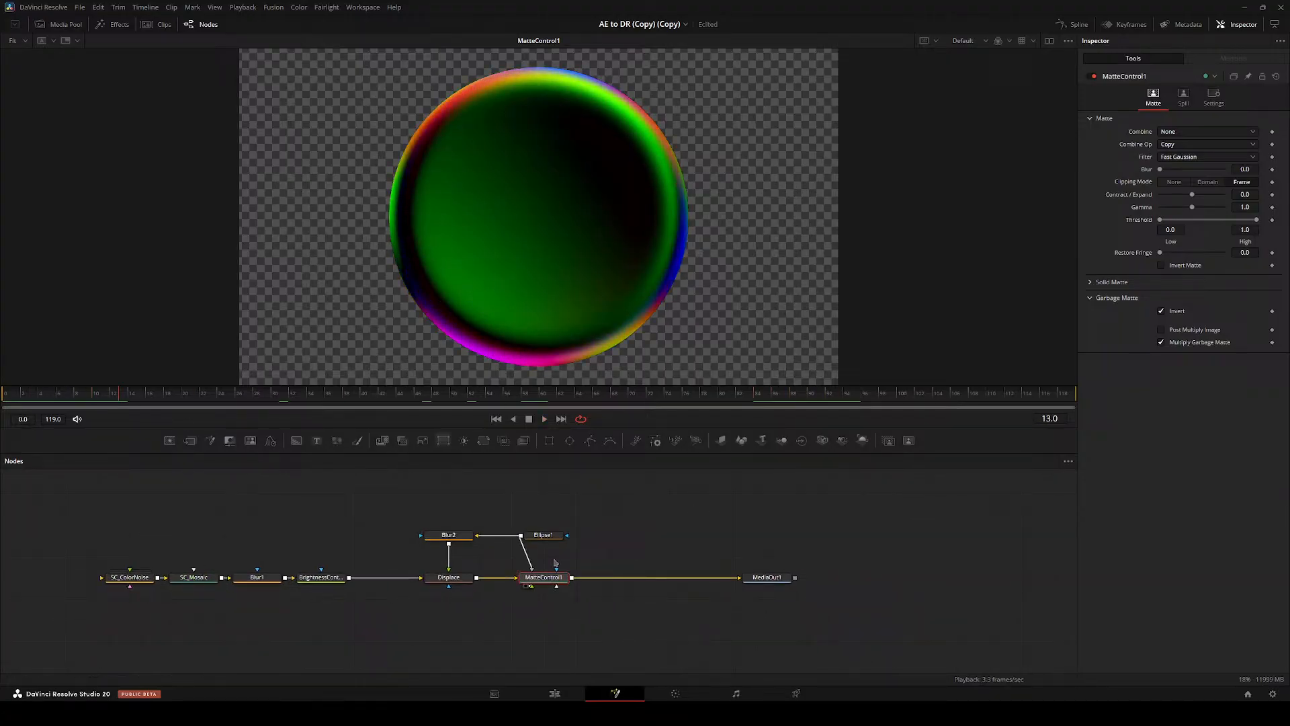
{"action": "key", "text": "shift+space"}
{"action": "type", "text": "xf"}
{"action": "key", "text": "Return"}
{"action": "key", "text": "2"}
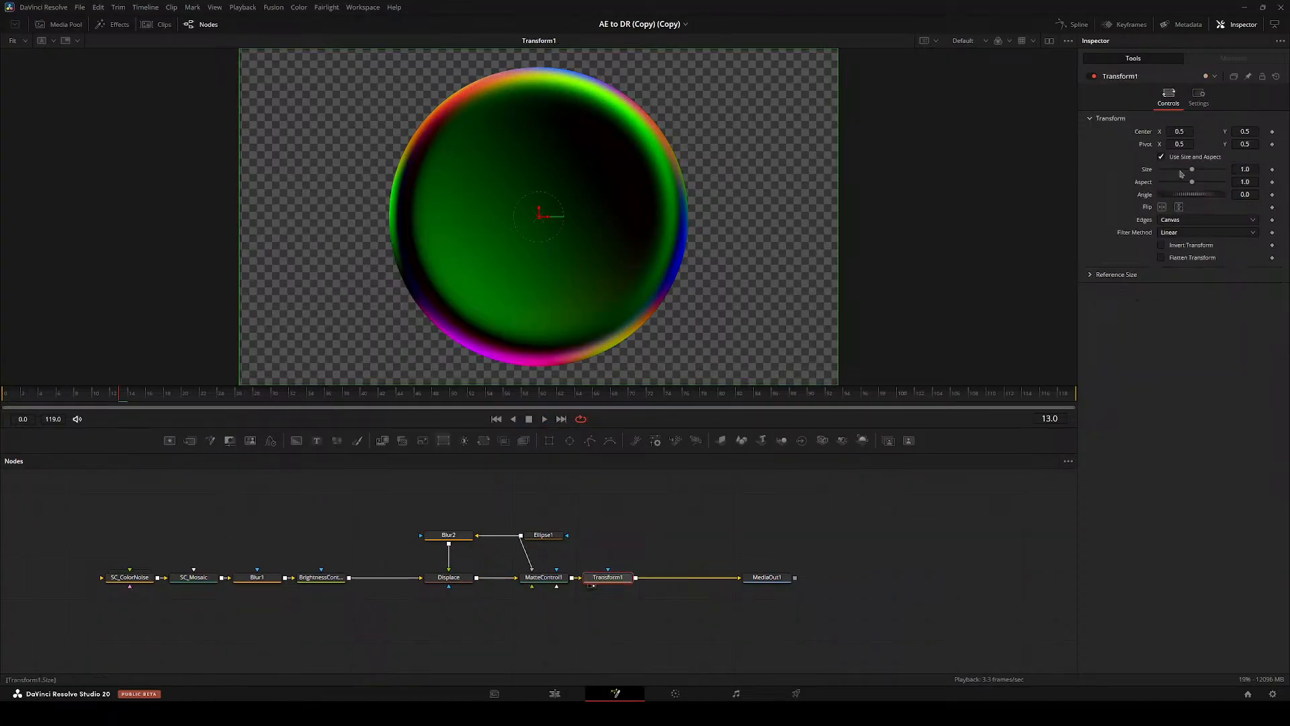
{"action": "left_click_drag", "start_coordinate": [1192, 170], "coordinate": [1054, 199]}
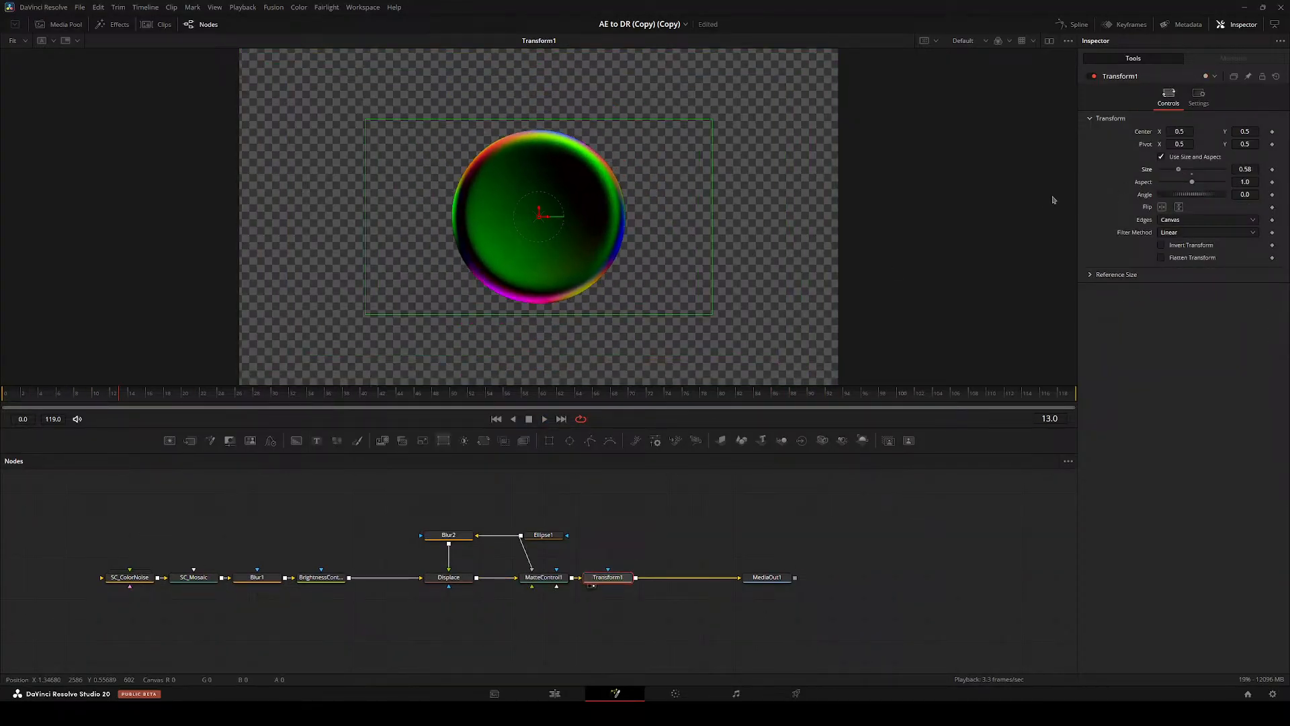
- Play back the scaled ball and move Displace, MatteControl1, Blur2 and Ellipse1 together closer to BrightnessContrast
{"action": "key", "text": "space"}
{"action": "left_click", "coordinate": [653, 540]}
{"action": "left_click_drag", "start_coordinate": [675, 540], "coordinate": [610, 546]}
{"action": "key", "text": "space"}
{"action": "left_click_drag", "start_coordinate": [344, 513], "coordinate": [466, 584]}
{"action": "left_click_drag", "start_coordinate": [478, 582], "coordinate": [447, 582]}
{"action": "left_click", "coordinate": [550, 553]}
{"action": "left_click_drag", "start_coordinate": [550, 553], "coordinate": [661, 536]}
{"action": "left_click_drag", "start_coordinate": [241, 530], "coordinate": [182, 527]}
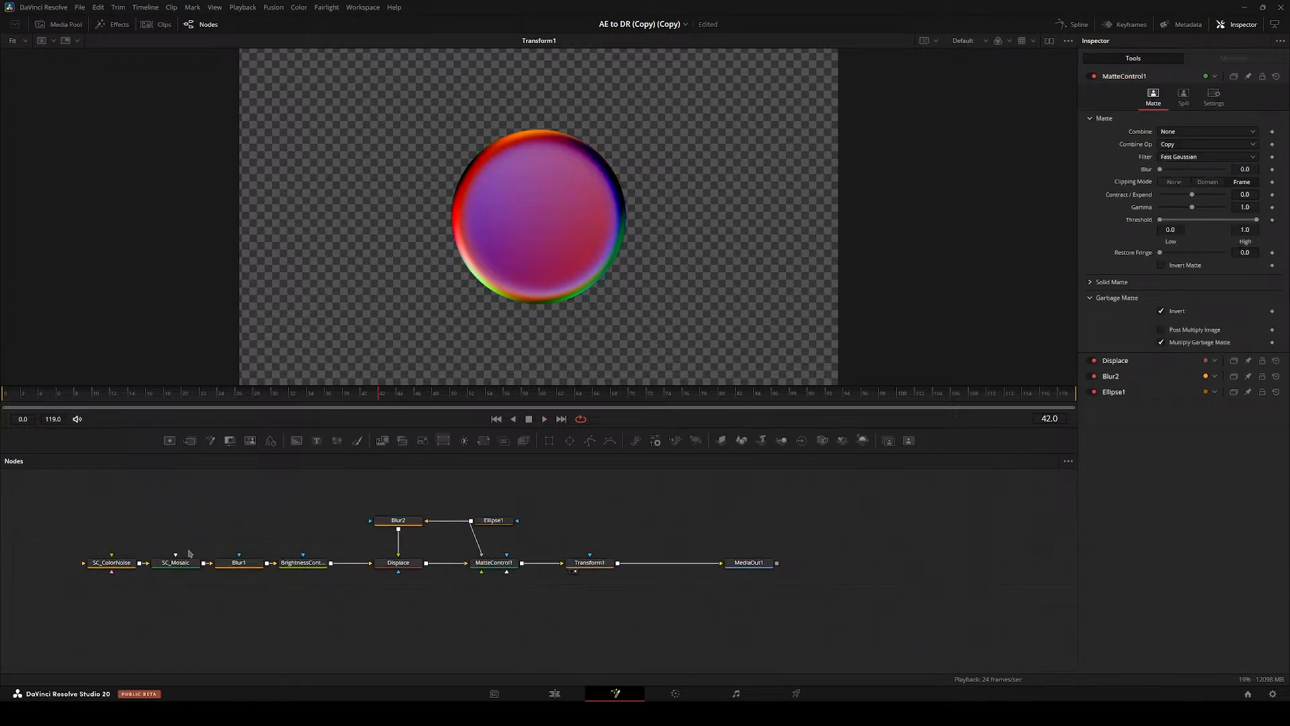
- View SC_ColorNoise and BrightnessContrast in turn to examine how the colour noise moves
{"action": "left_click", "coordinate": [137, 563]}
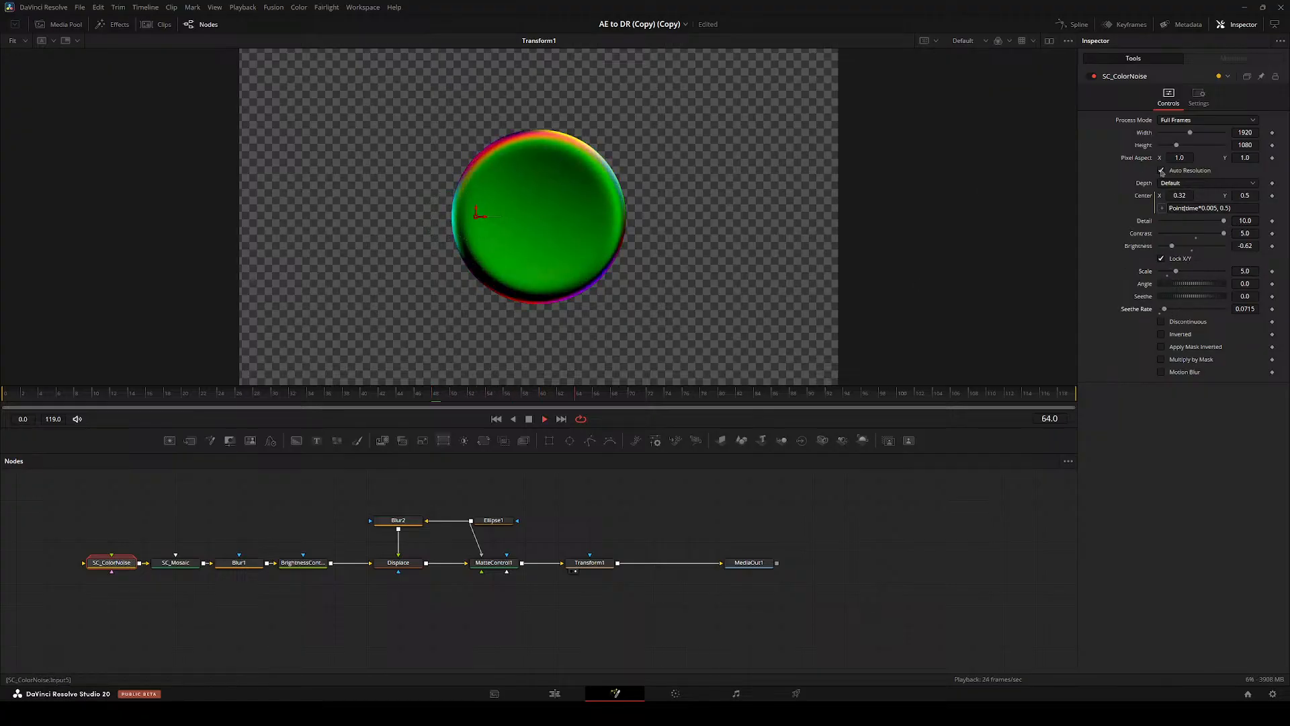
{"action": "key", "text": "2"}
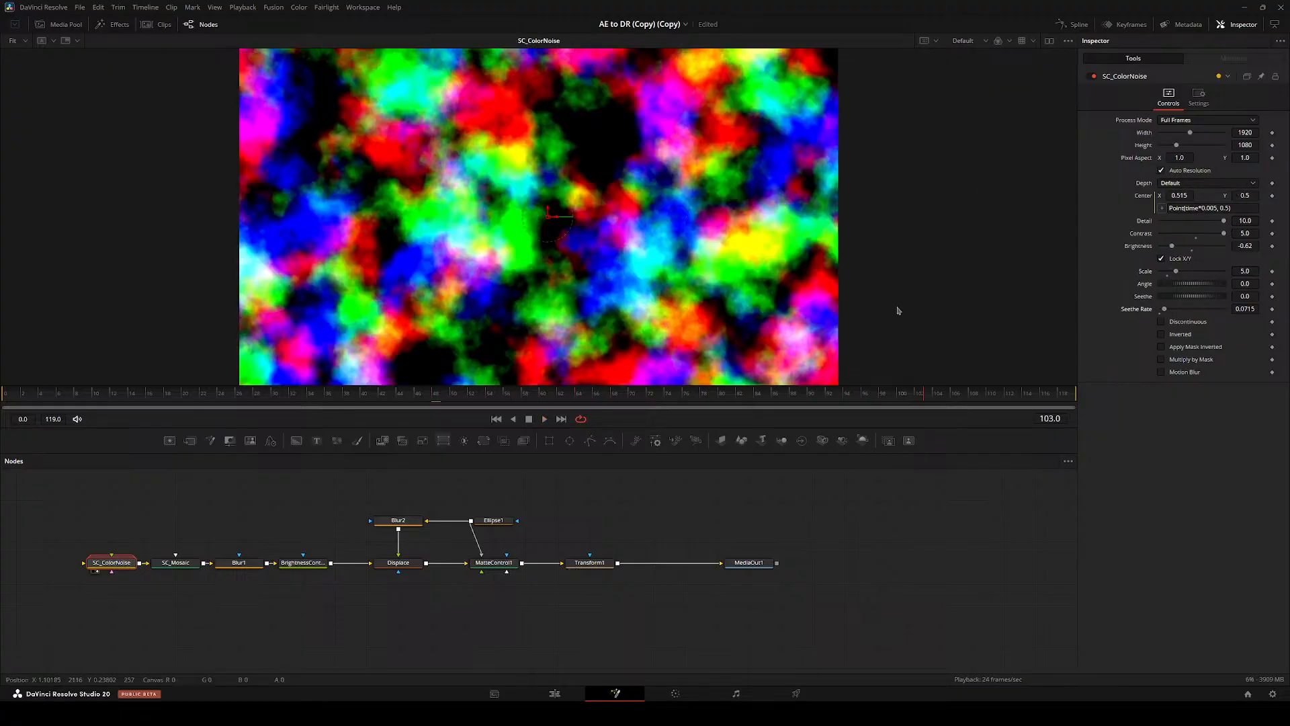
{"action": "left_click", "coordinate": [303, 563]}
{"action": "key", "text": "2"}
{"action": "left_click_drag", "start_coordinate": [310, 499], "coordinate": [416, 501]}
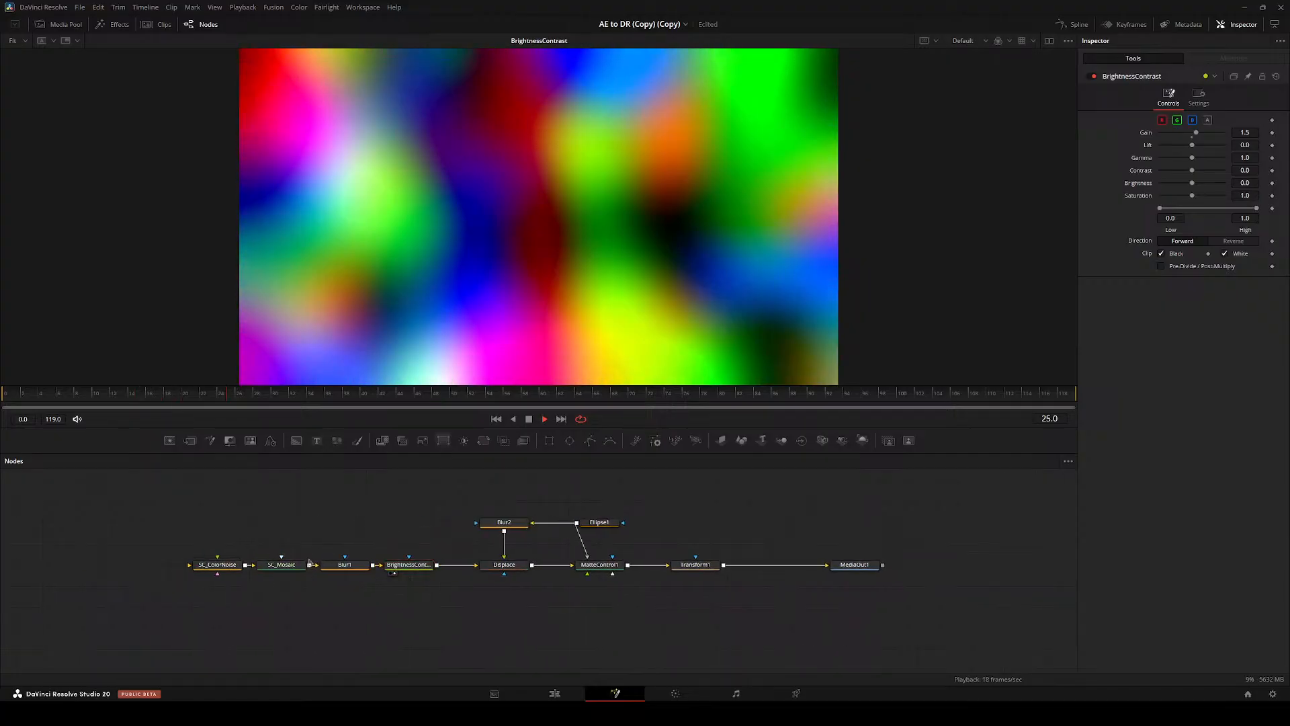
- Change SC_ColorNoise's Center expression to Point(time*0.0025, 0.5) and play back the motion
{"action": "left_click", "coordinate": [217, 565]}
{"action": "key", "text": "space"}
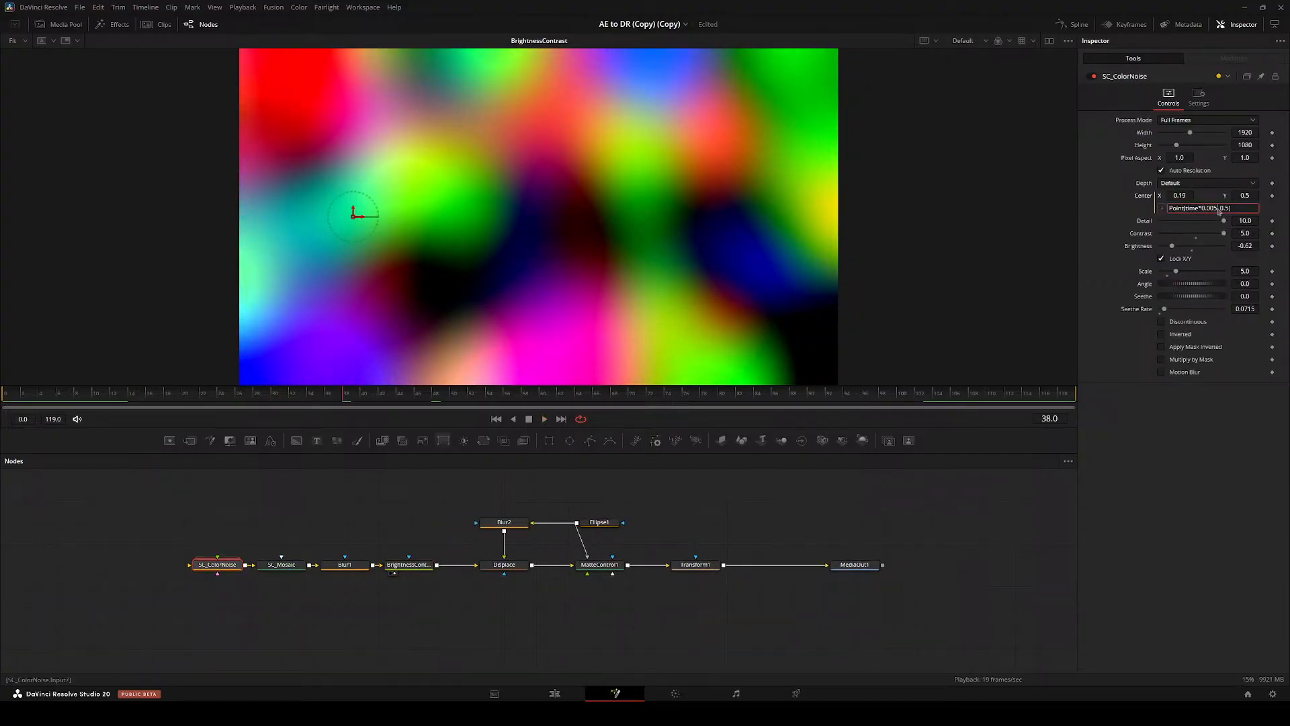
{"action": "key", "text": "space"}
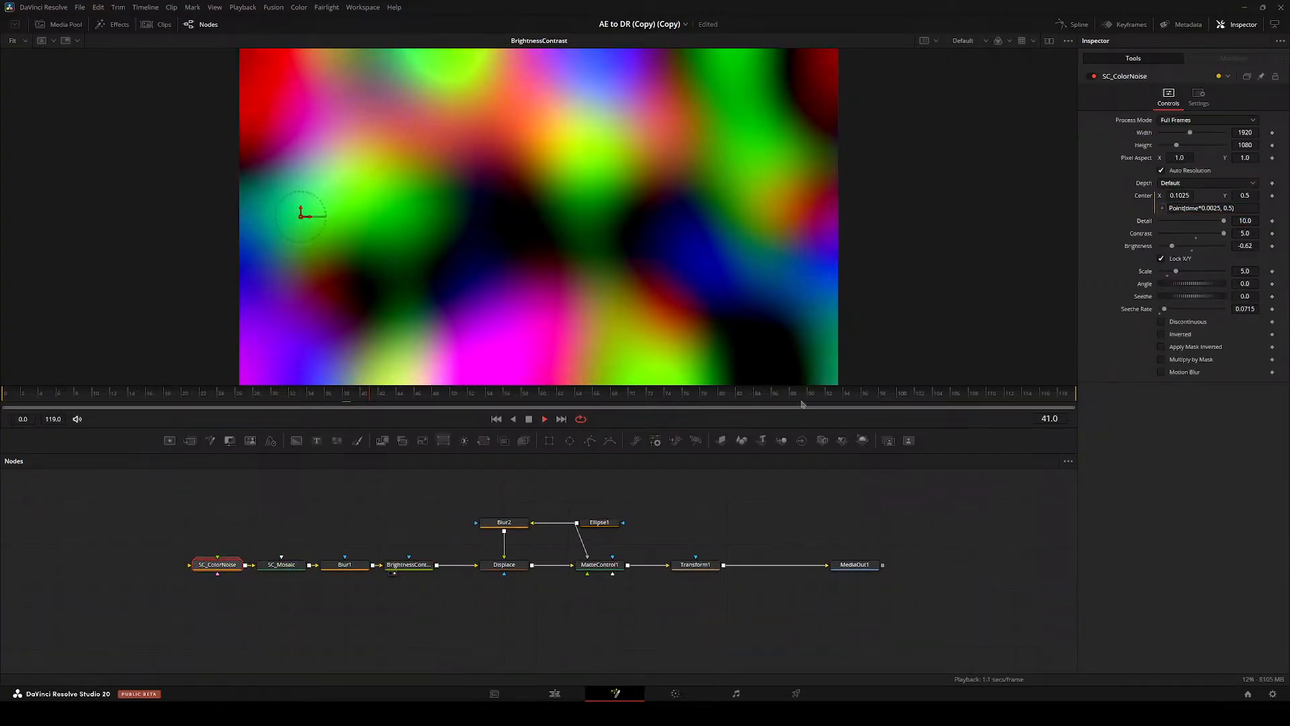
- Show Transform1 in the viewer and watch the glass ball's playback with the new noise speed
{"action": "left_click", "coordinate": [696, 565]}
{"action": "key", "text": "2"}
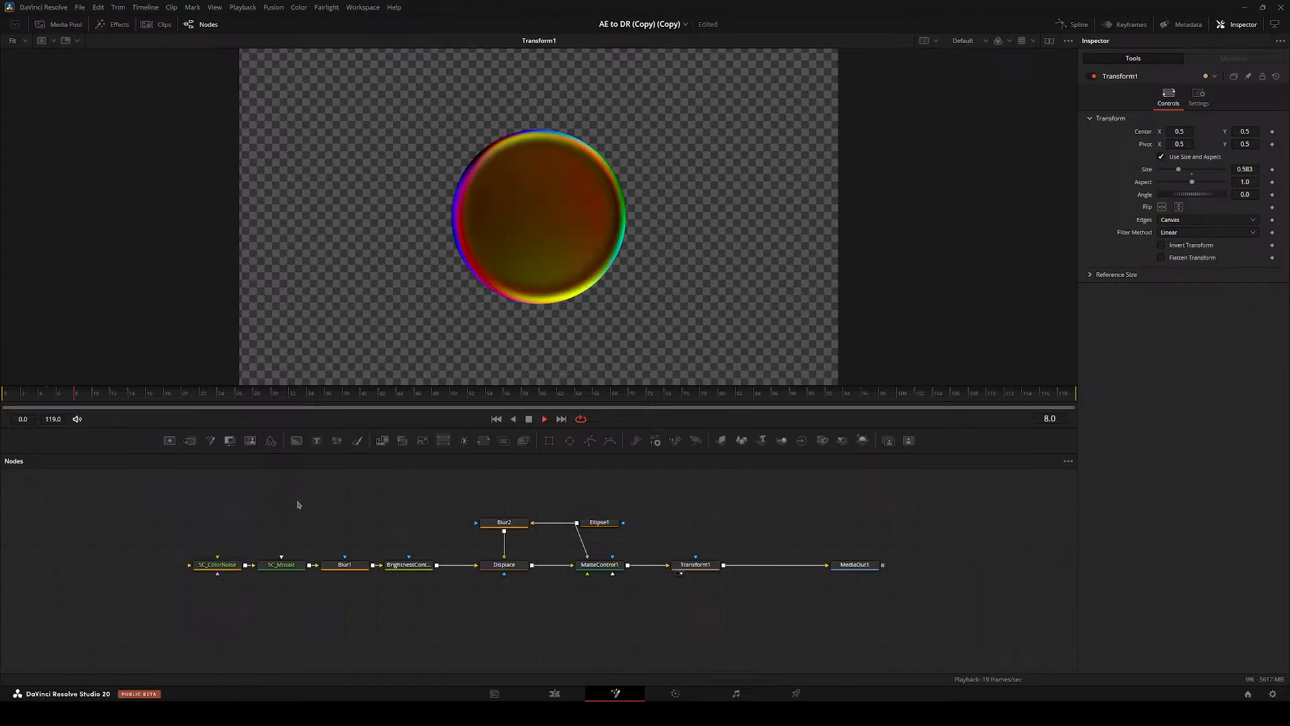
{"action": "left_click_drag", "start_coordinate": [608, 506], "coordinate": [460, 533]}
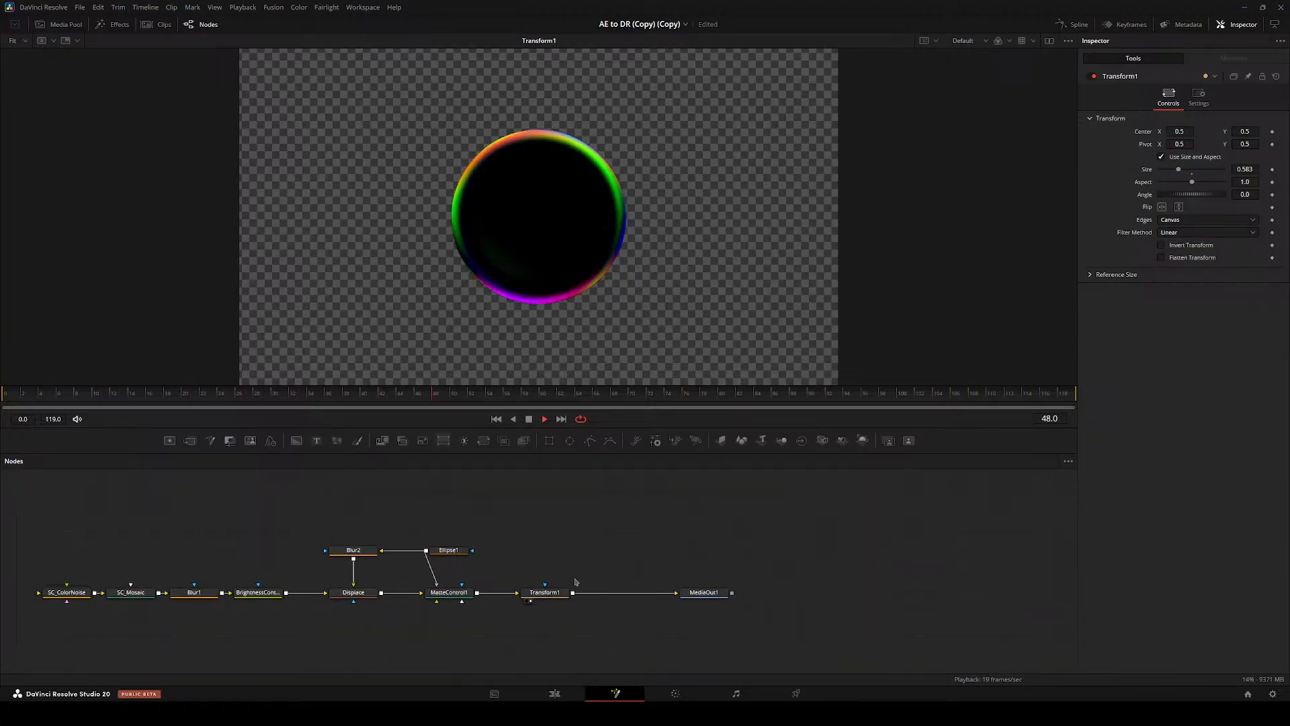
- Stop playback, switch to the browser and review the reference video around 0:34 to 0:39 for the ball's effect settings
{"action": "left_click_drag", "start_coordinate": [575, 584], "coordinate": [487, 562]}
{"action": "key", "text": "space"}
{"action": "key", "text": "alt+Tab"}
{"action": "left_click", "coordinate": [416, 372]}
{"action": "left_click", "coordinate": [460, 522]}
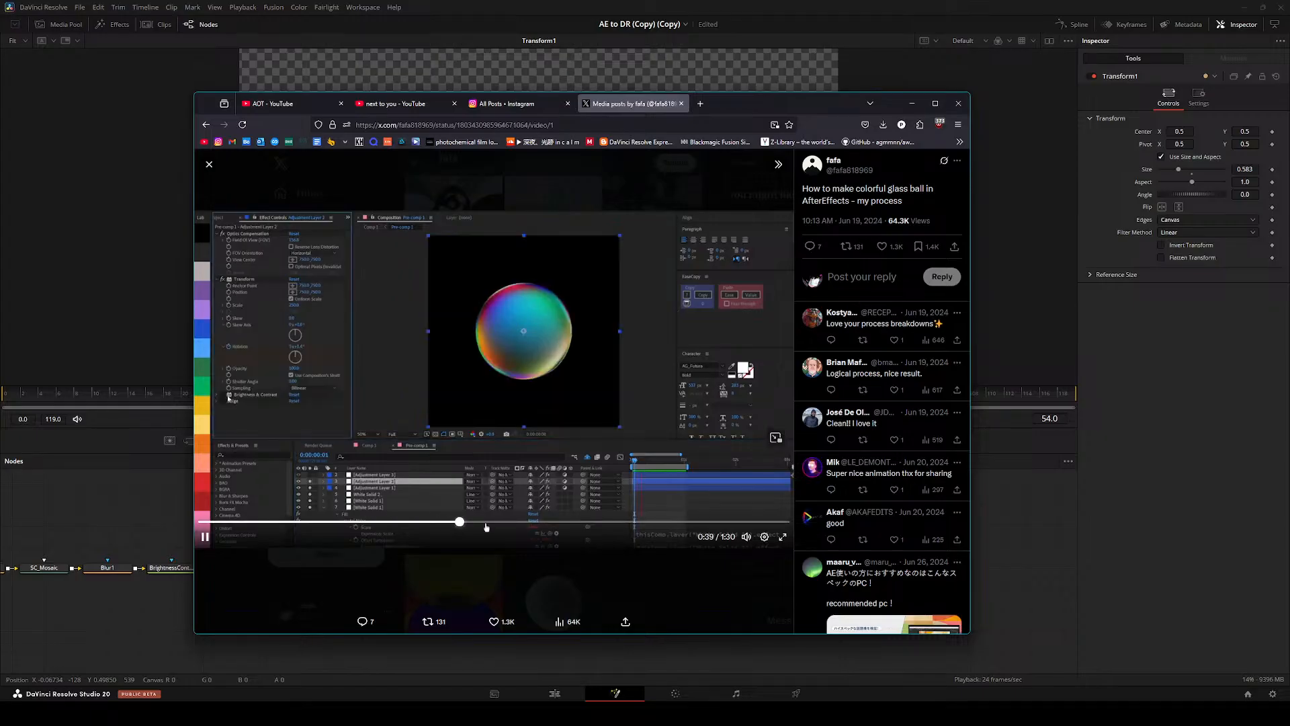
{"action": "left_click", "coordinate": [417, 522]}
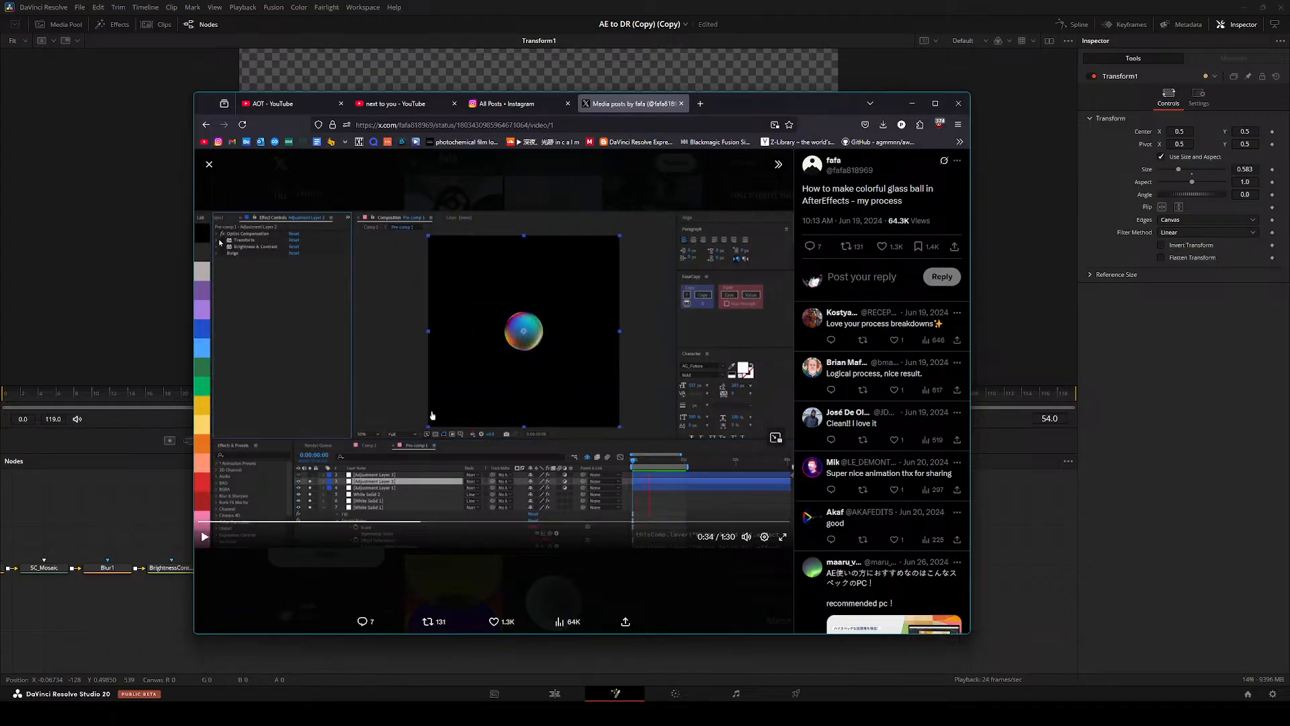
- Return to DaVinci Resolve, play back the ball and check the settings of SC_ColorNoise and Transform1
{"action": "key", "text": "alt+Tab"}
{"action": "left_click_drag", "start_coordinate": [104, 555], "coordinate": [291, 560]}
{"action": "left_click", "coordinate": [170, 572]}
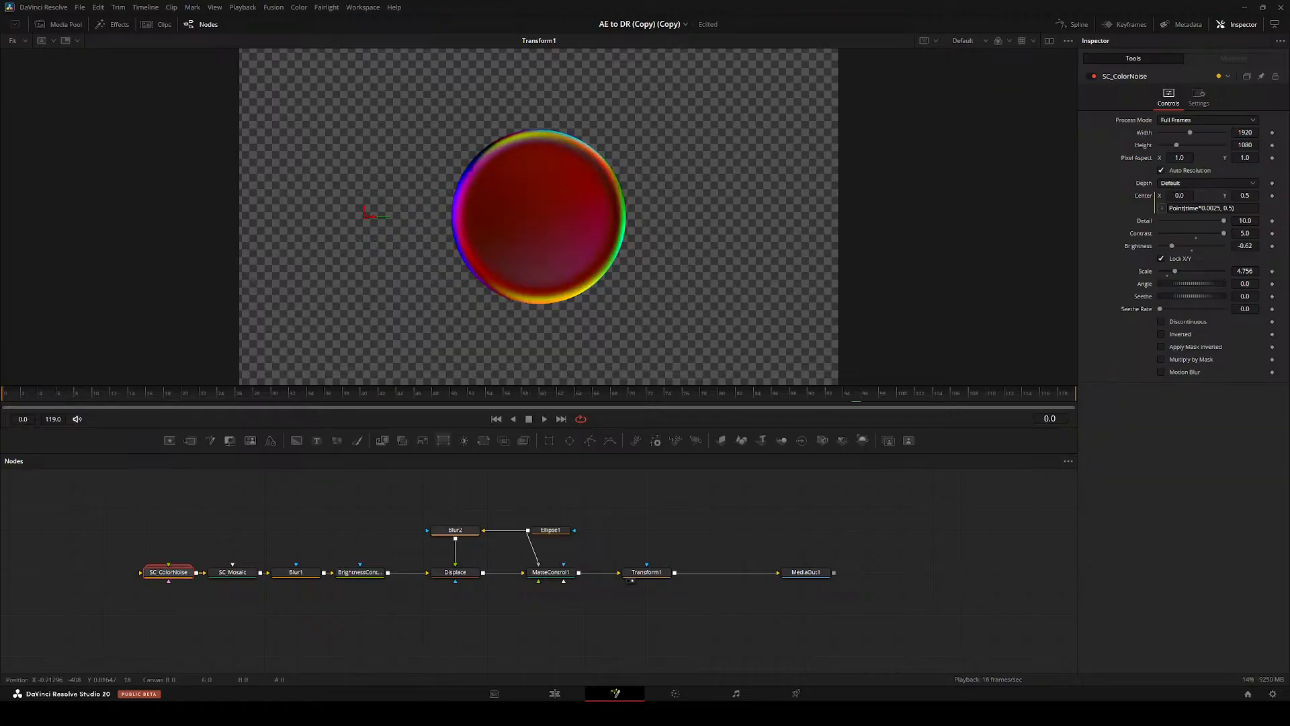
{"action": "left_click_drag", "start_coordinate": [512, 503], "coordinate": [348, 514]}
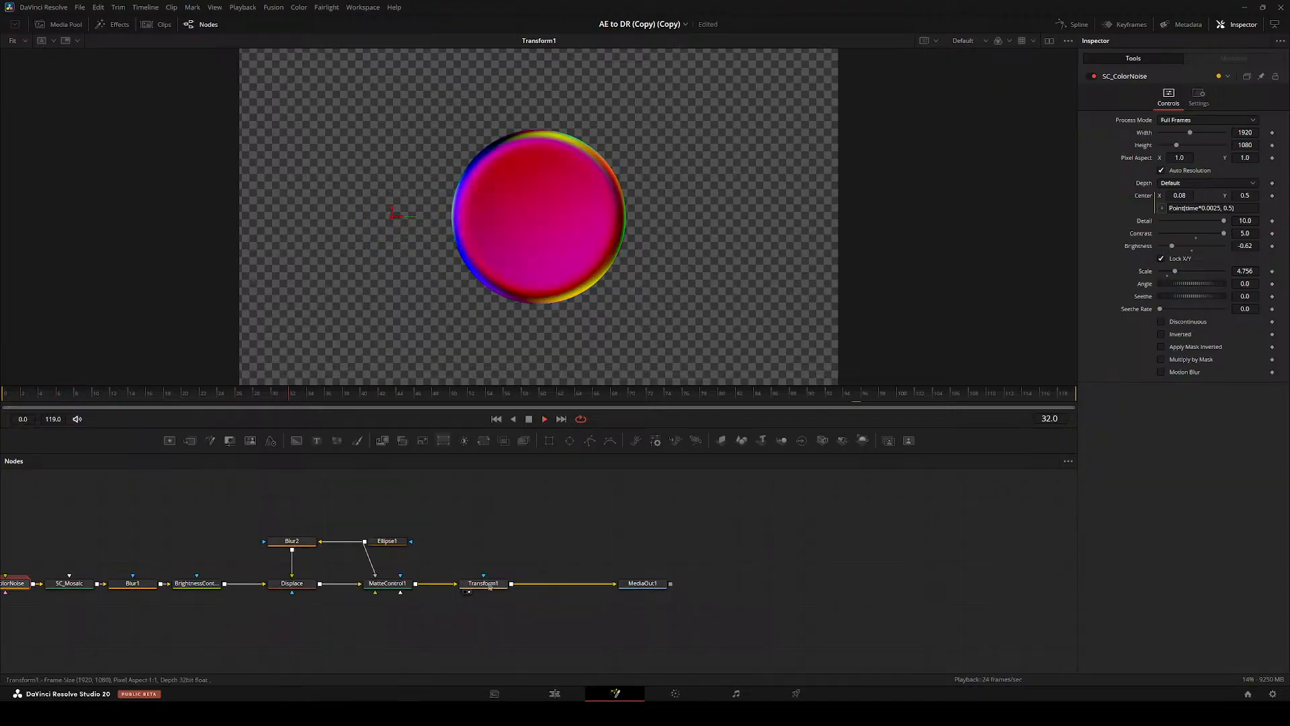
{"action": "left_click", "coordinate": [493, 582]}
{"action": "scroll", "coordinate": [500, 561], "scroll_direction": "down", "scroll_amount": 5}
{"action": "scroll", "coordinate": [494, 567], "scroll_direction": "up", "scroll_amount": 6}
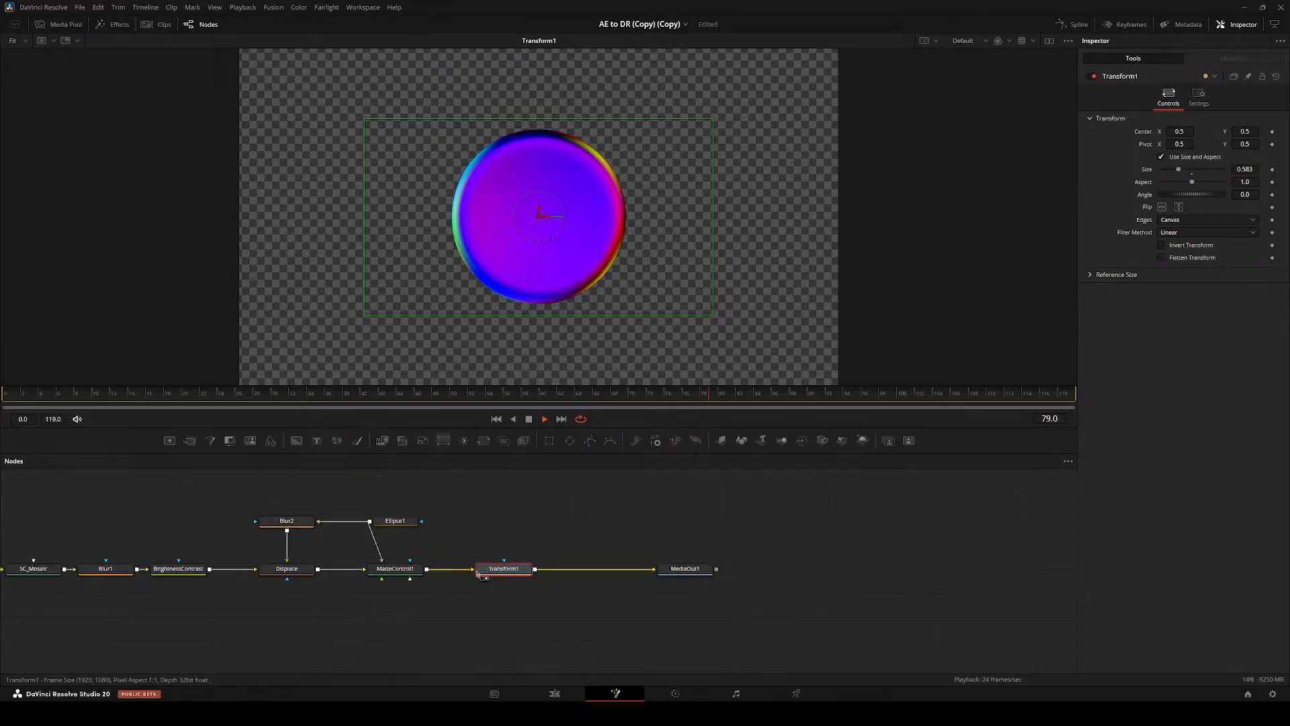
- Space Transform1 and MediaOut1 farther from MatteControl1, stop playback and scrub the timeline to frame 56
{"action": "left_click_drag", "start_coordinate": [505, 569], "coordinate": [468, 569]}
{"action": "mouse_move", "coordinate": [646, 577]}
{"action": "left_mouse_down"}
{"action": "mouse_move", "coordinate": [738, 586]}
{"action": "mouse_move", "coordinate": [736, 565]}
{"action": "left_mouse_up"}
{"action": "left_click_drag", "start_coordinate": [451, 566], "coordinate": [524, 563]}
{"action": "left_click_drag", "start_coordinate": [523, 560], "coordinate": [411, 621]}
{"action": "key", "text": "space"}
{"action": "left_click_drag", "start_coordinate": [176, 386], "coordinate": [178, 393]}
{"action": "left_click_drag", "start_coordinate": [195, 401], "coordinate": [452, 412]}
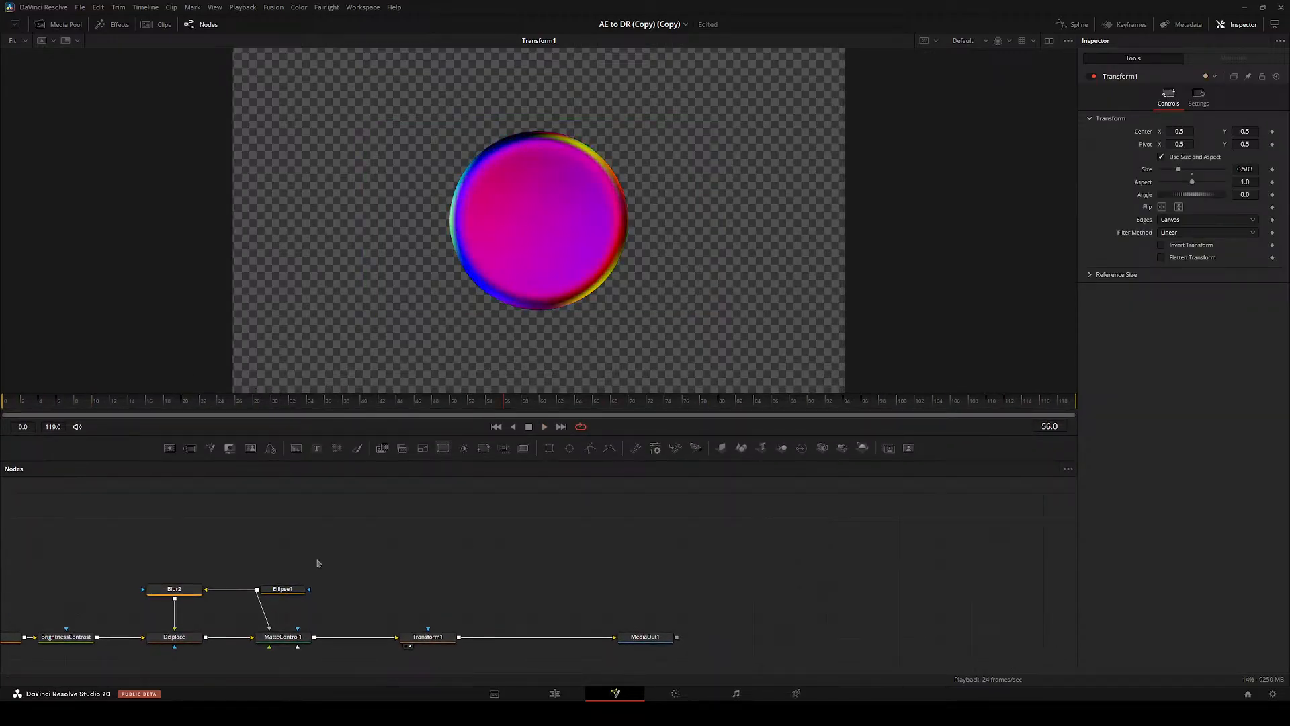
- Switch to the browser and play the reference video to about 0:46 to examine its Transform and Brightness & Contrast settings
{"action": "key", "text": "alt+Tab"}
{"action": "left_click", "coordinate": [466, 523]}
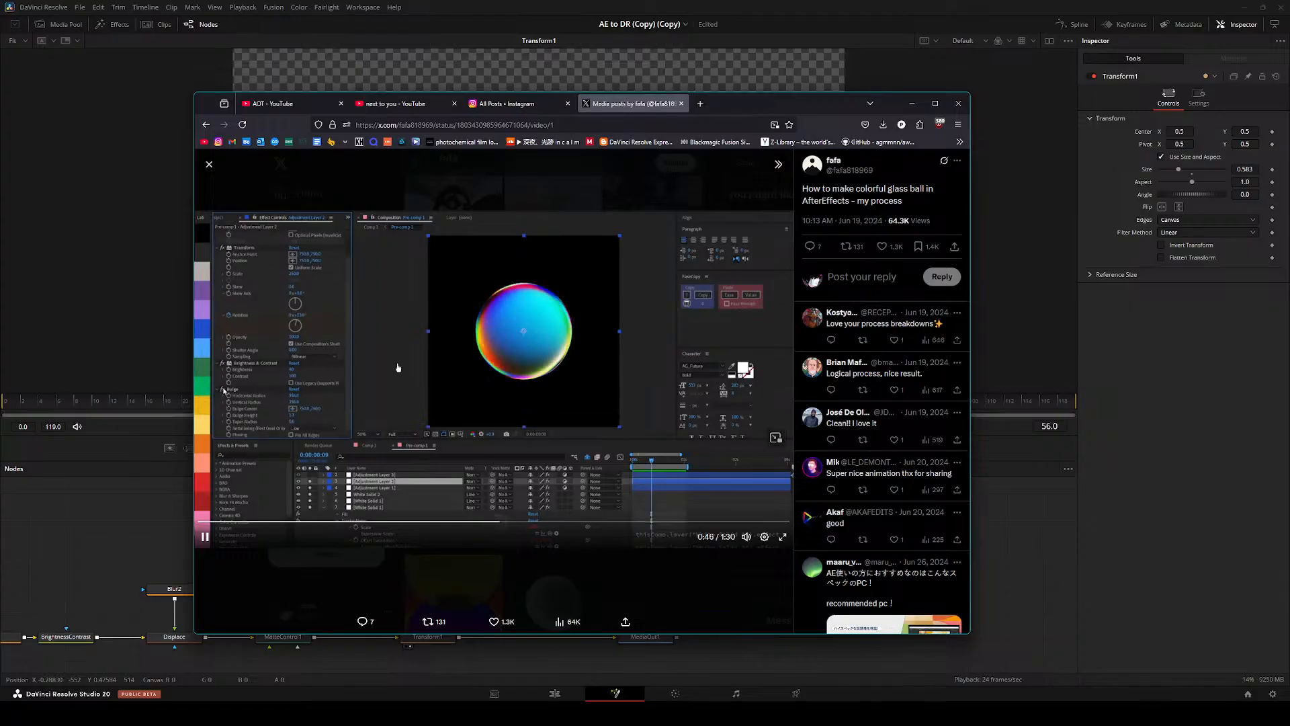
{"action": "left_click", "coordinate": [167, 528]}
- Try rotating Transform1 to an angle of -41.7 in DaVinci Resolve and undo the rotation
{"action": "left_click", "coordinate": [427, 636]}
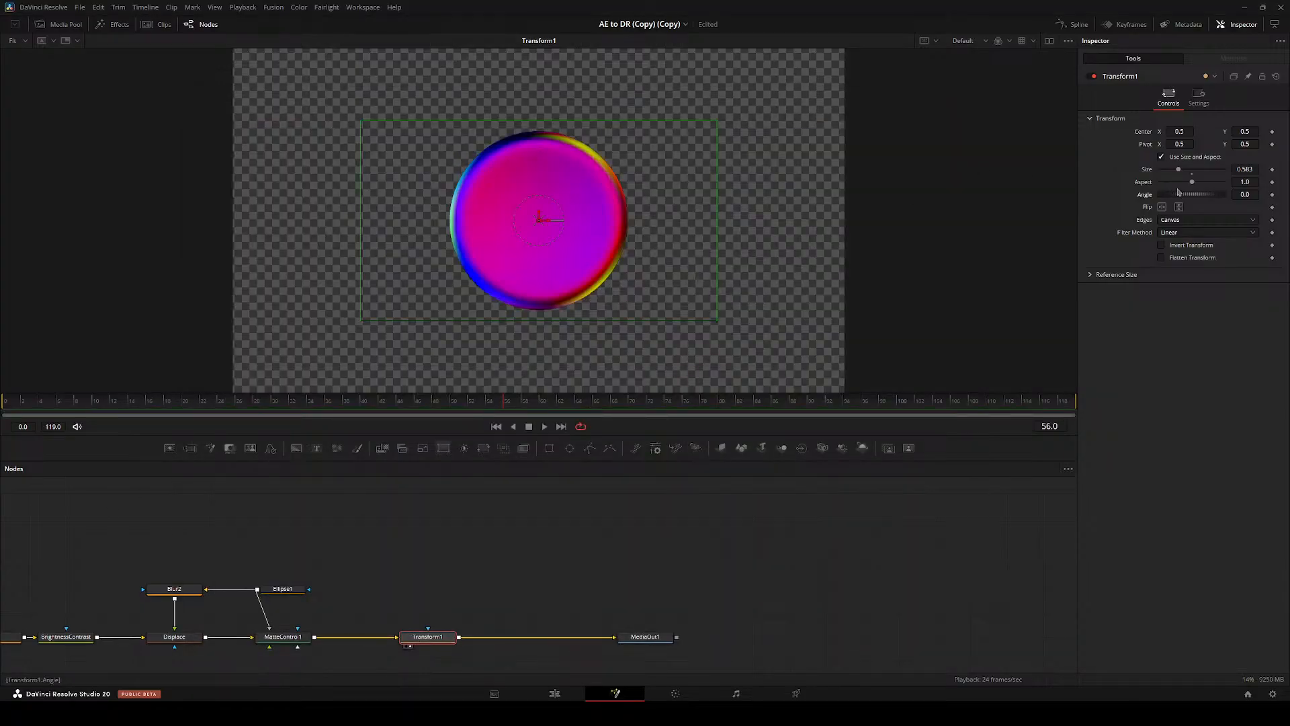
{"action": "left_click_drag", "start_coordinate": [1190, 195], "coordinate": [1181, 194]}
{"action": "scroll", "coordinate": [285, 645], "scroll_direction": "down", "scroll_amount": 2}
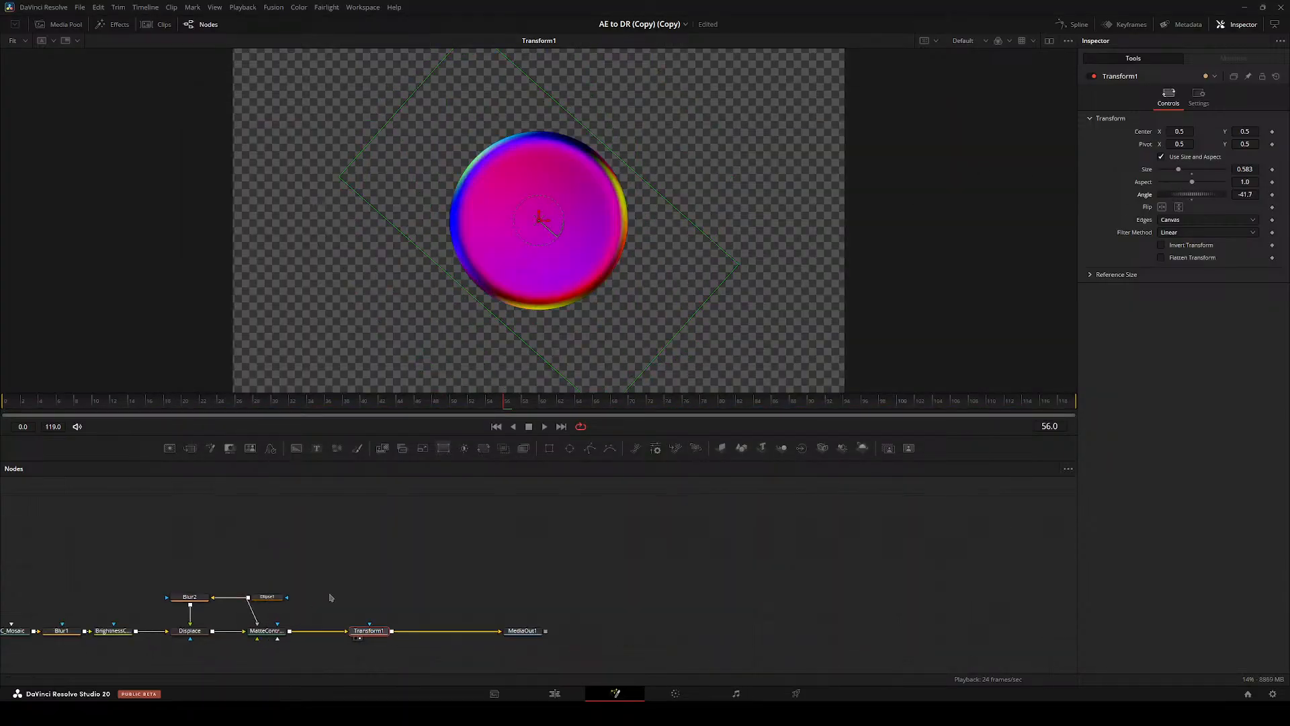
{"action": "key", "text": "ctrl+z"}
- Move Blur2 and Ellipse1 higher above the main chain and view Blur2, Ellipse1, Displace and MatteControl1 in turn
{"action": "left_click_drag", "start_coordinate": [355, 627], "coordinate": [278, 536]}
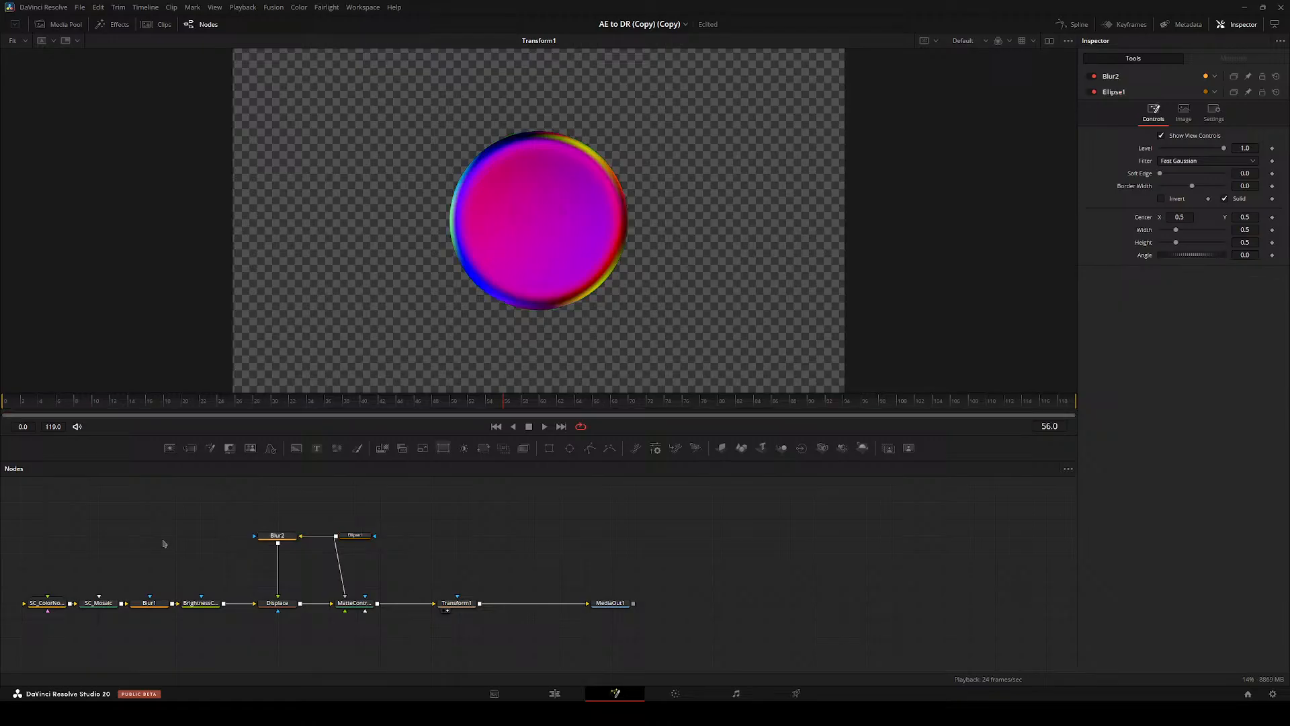
{"action": "scroll", "coordinate": [224, 541], "scroll_direction": "up", "scroll_amount": 2}
{"action": "left_click", "coordinate": [307, 529]}
{"action": "key", "text": "2"}
{"action": "left_click", "coordinate": [414, 528]}
{"action": "key", "text": "2"}
{"action": "left_click", "coordinate": [302, 623]}
{"action": "key", "text": "2"}
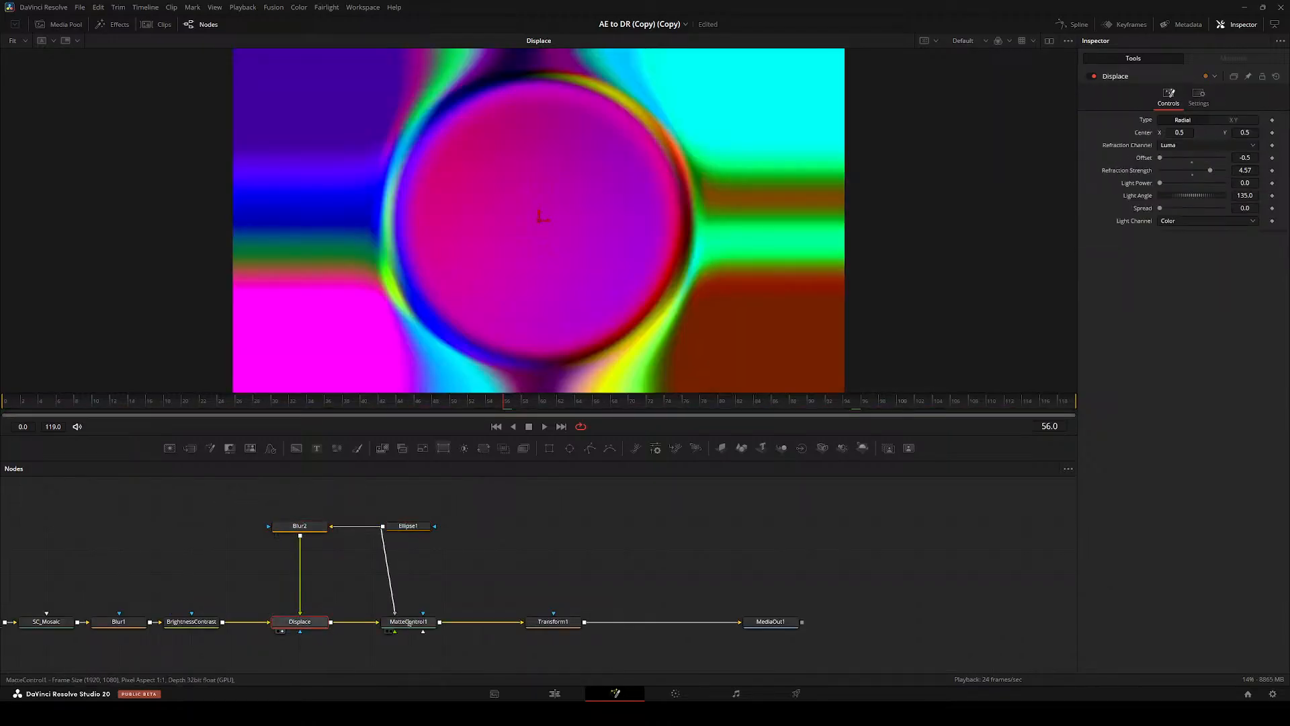
{"action": "left_click", "coordinate": [411, 622]}
{"action": "key", "text": "2"}
- Add a CreateBumpMap node fed by Blur2, show it in the viewer and set its Height Scale to 25
{"action": "key", "text": "shift+space"}
{"action": "key", "text": "Return"}
{"action": "left_click_drag", "start_coordinate": [526, 574], "coordinate": [166, 578]}
{"action": "left_click_drag", "start_coordinate": [304, 608], "coordinate": [186, 573]}
{"action": "key", "text": "2"}
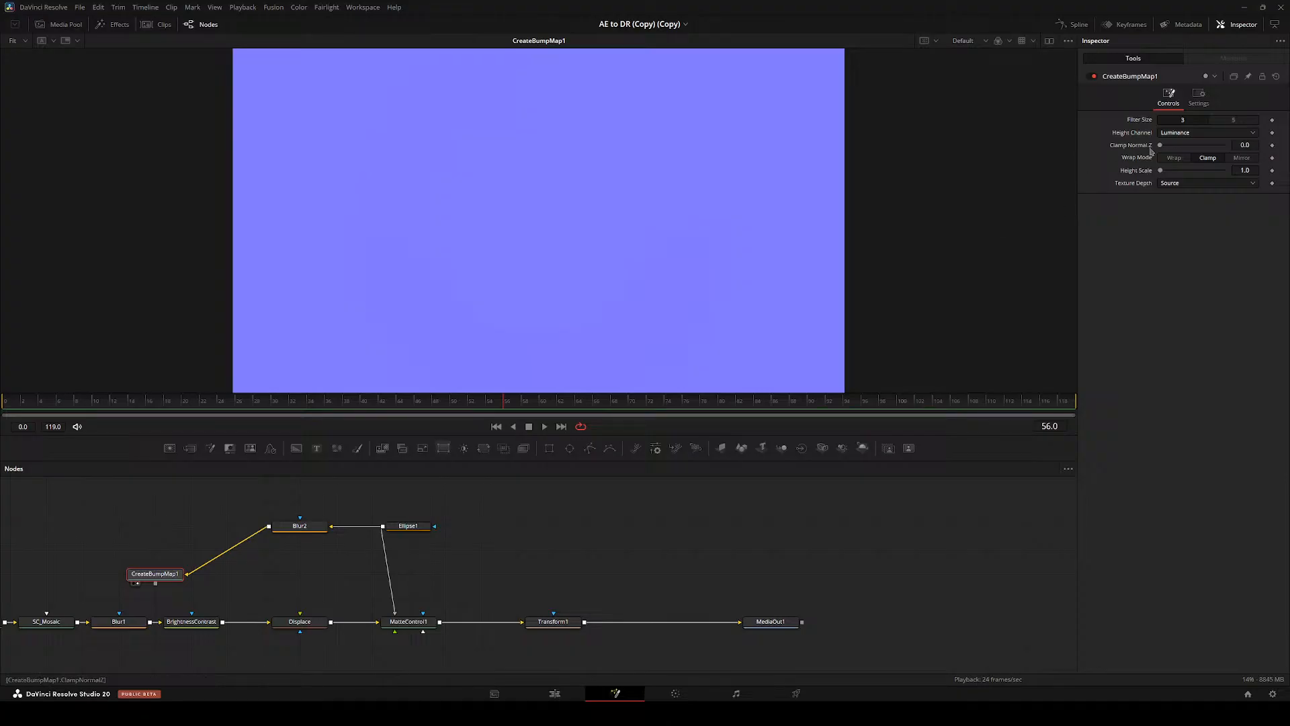
{"action": "left_click_drag", "start_coordinate": [1160, 171], "coordinate": [1218, 176]}
{"action": "type", "text": "25"}
{"action": "key", "text": "Return"}
- Try CreateBumpMap1 between Ellipse1 and Blur2, and between Blur2 and Displace, viewing the effect on Displace and MatteControl1
{"action": "left_click_drag", "start_coordinate": [176, 577], "coordinate": [359, 529]}
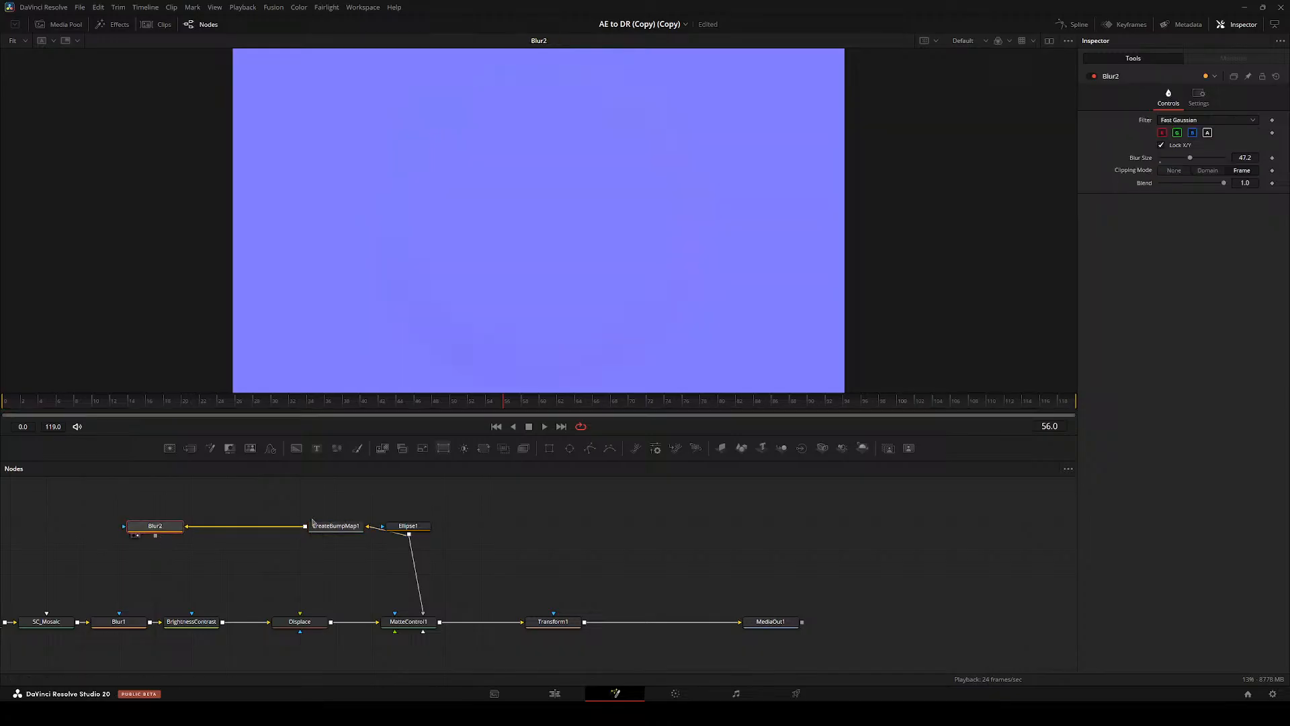
{"action": "left_click_drag", "start_coordinate": [336, 526], "coordinate": [264, 526]}
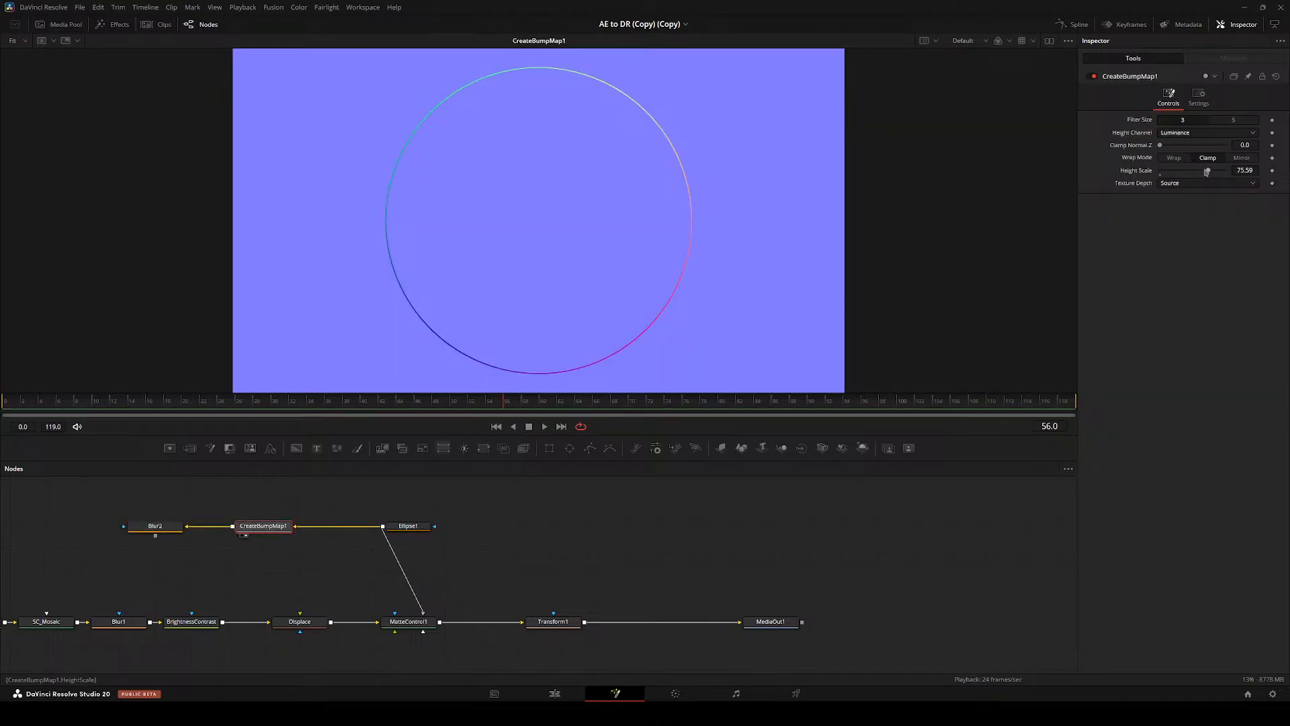
{"action": "left_click_drag", "start_coordinate": [267, 525], "coordinate": [303, 622]}
{"action": "left_click", "coordinate": [295, 574]}
{"action": "left_click", "coordinate": [307, 622]}
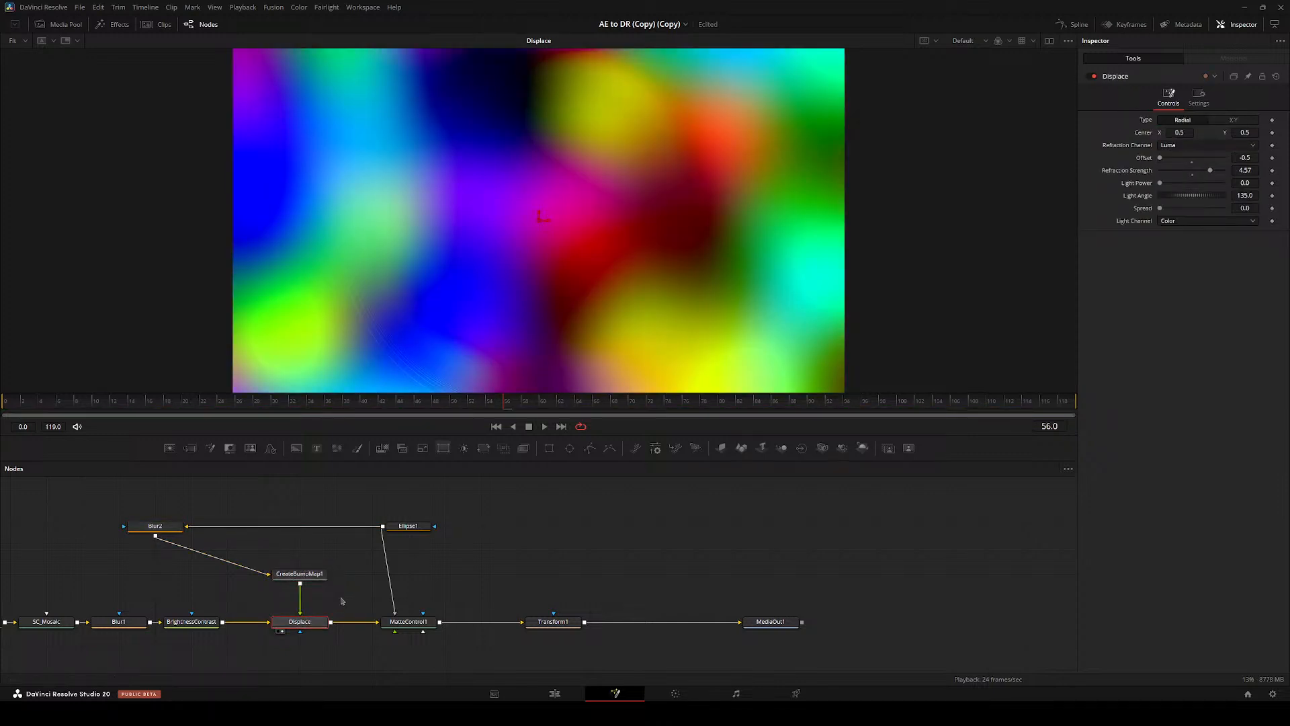
{"action": "left_click", "coordinate": [408, 621]}
{"action": "key", "text": "1"}
- Pull CreateBumpMap1 out from between Blur2 and Displace, set it aside beyond Ellipse1 and move Blur2 closer to Ellipse1
{"action": "left_click", "coordinate": [299, 573]}
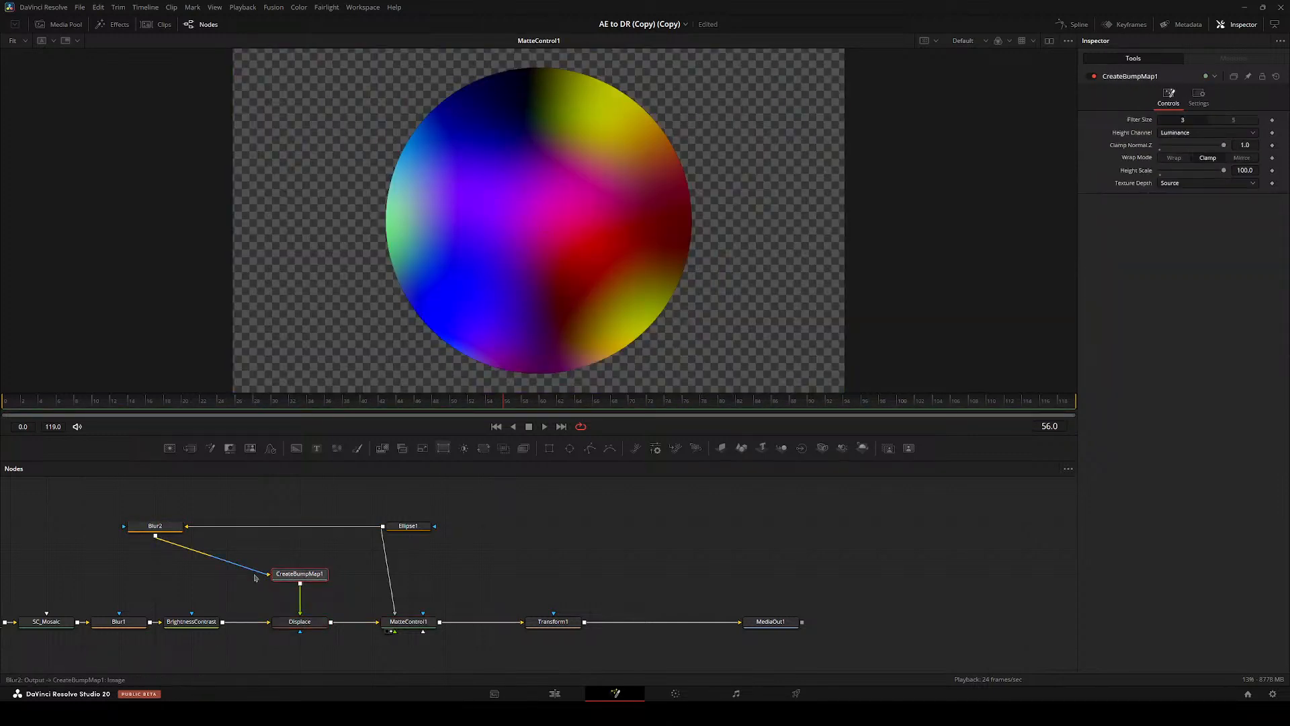
{"action": "left_click", "coordinate": [168, 528]}
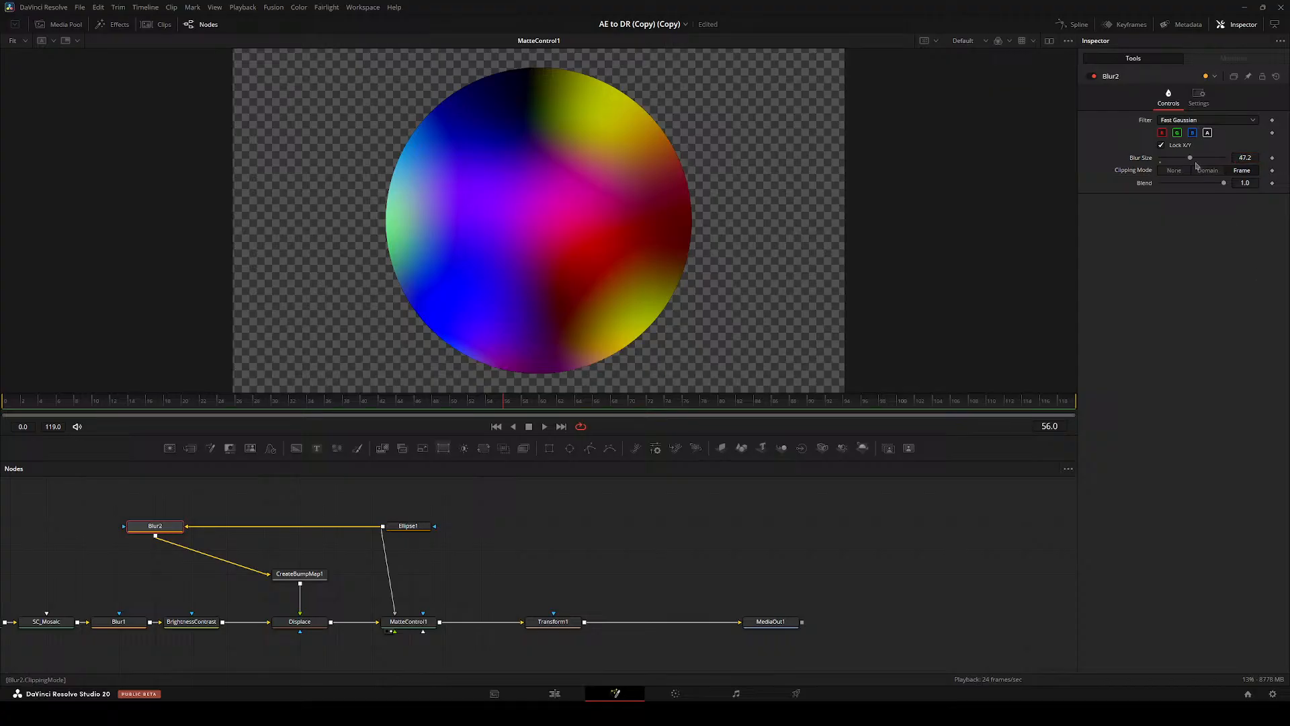
{"action": "left_click", "coordinate": [288, 571]}
{"action": "left_click_drag", "start_coordinate": [288, 571], "coordinate": [326, 547]}
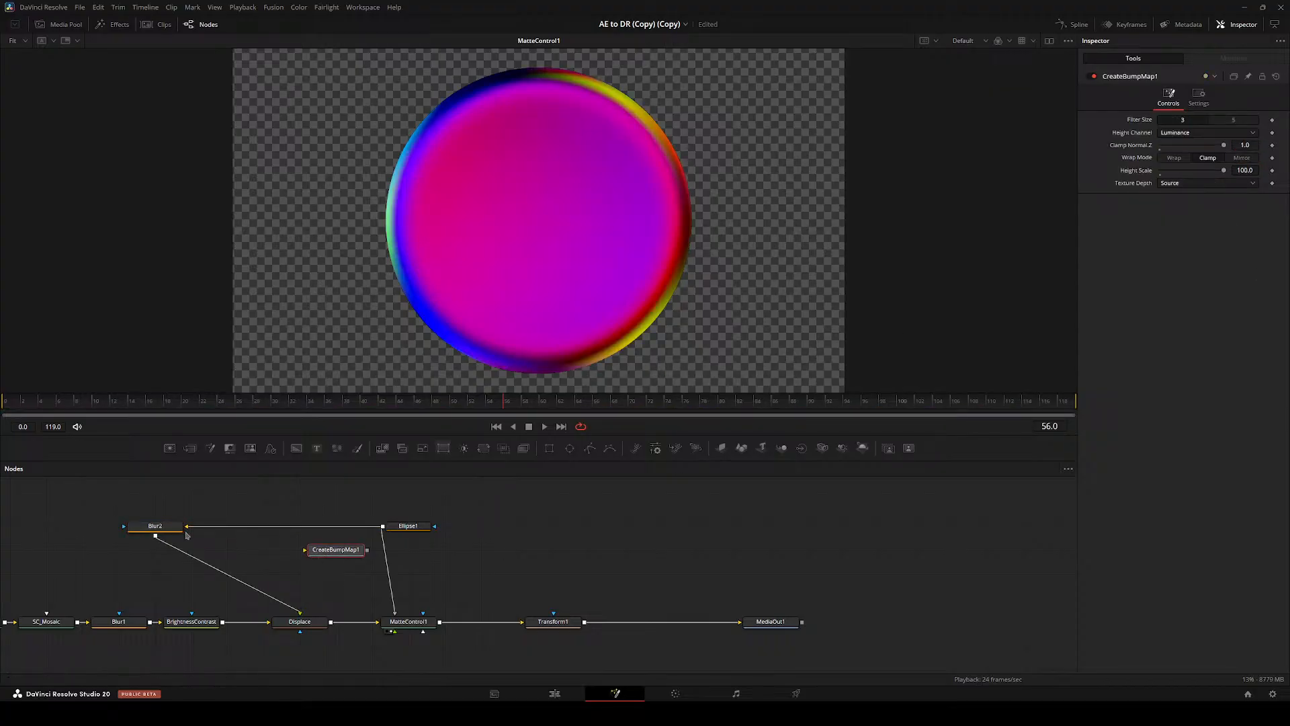
{"action": "left_click_drag", "start_coordinate": [171, 530], "coordinate": [243, 533]}
{"action": "left_click_drag", "start_coordinate": [352, 552], "coordinate": [604, 552]}
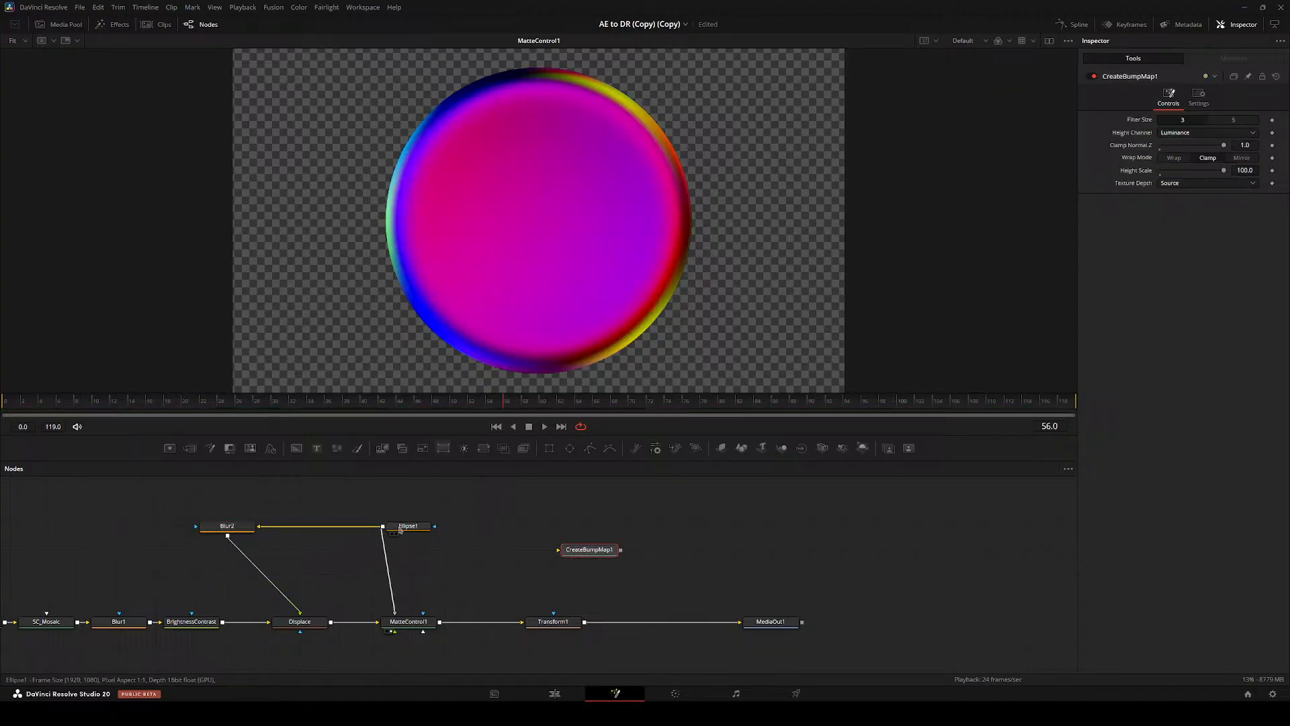
- Try feeding CreateBumpMap1 directly from Ellipse1, view the bump map and undo the connection
{"action": "left_click_drag", "start_coordinate": [383, 526], "coordinate": [590, 551]}
{"action": "left_click_drag", "start_coordinate": [590, 551], "coordinate": [555, 551]}
{"action": "key", "text": "2"}
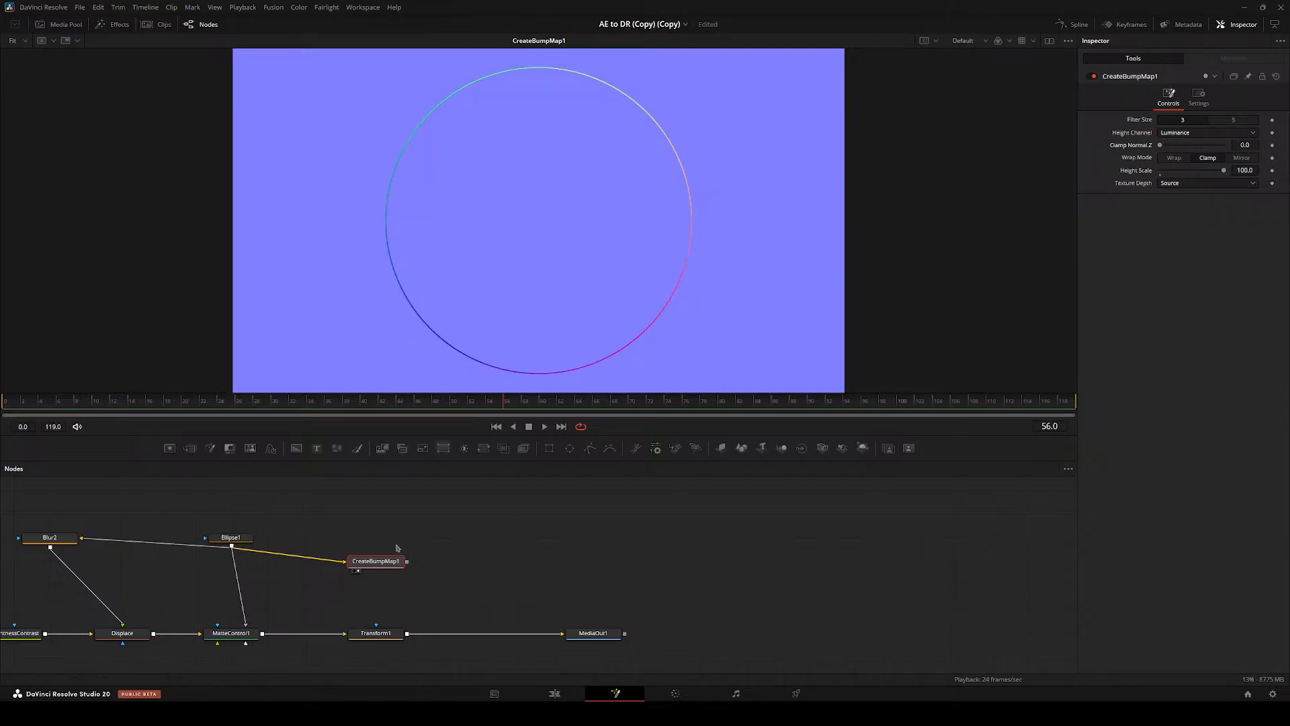
{"action": "key", "text": "ctrl+z"}
{"action": "key", "text": "ctrl+z"}
- View Ellipse1, add an Erode / Dilate node fed by its output and show the new node in the viewer
{"action": "left_click", "coordinate": [230, 538]}
{"action": "key", "text": "2"}
{"action": "left_click", "coordinate": [363, 496]}
{"action": "key", "text": "shift+space"}
{"action": "type", "text": "er"}
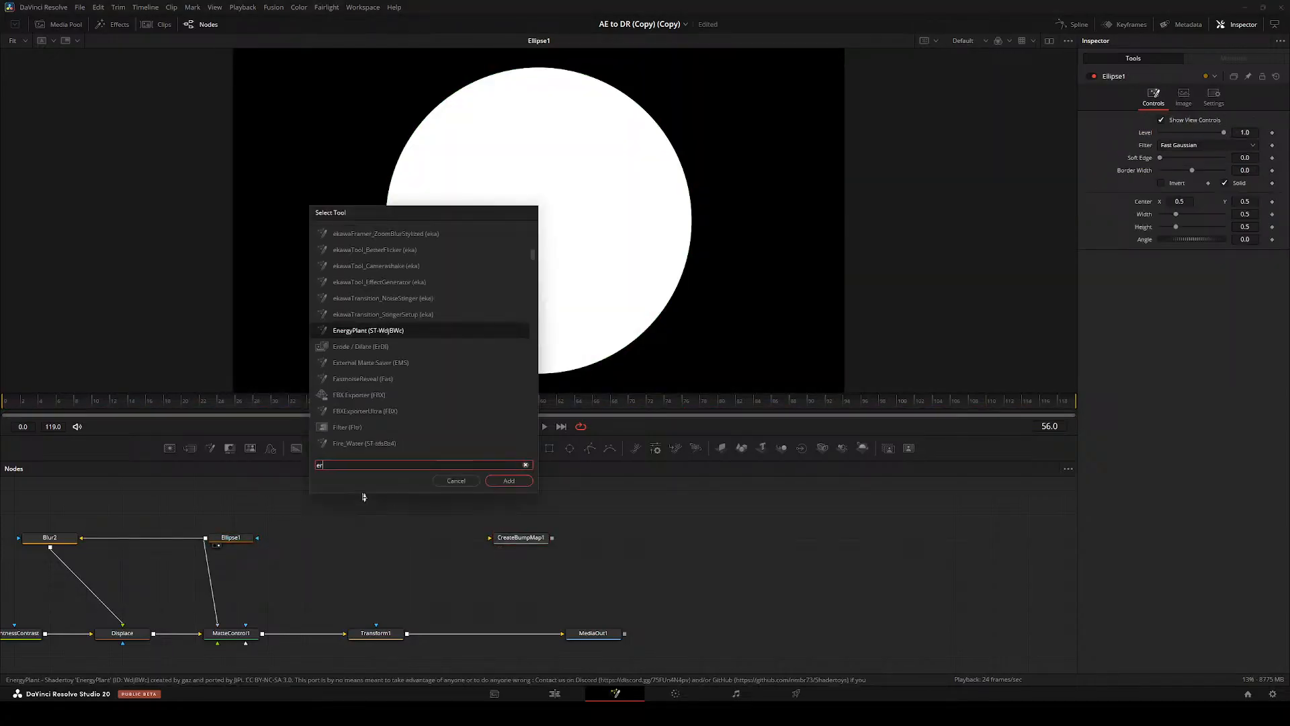
{"action": "key", "text": "Down"}
{"action": "key", "text": "Return"}
{"action": "left_click_drag", "start_coordinate": [291, 539], "coordinate": [334, 516]}
{"action": "key", "text": "2"}
{"action": "mouse_move", "coordinate": [329, 519]}
{"action": "left_mouse_down"}
{"action": "mouse_move", "coordinate": [401, 567]}
{"action": "mouse_move", "coordinate": [345, 521]}
{"action": "left_mouse_up"}
{"action": "key", "text": "ctrl+t"}
{"action": "key", "text": "2"}
- Change ErodeDilate1's filter type, lower its Amount and feed it into CreateBumpMap1 to view the bump map
{"action": "left_click", "coordinate": [1180, 133]}
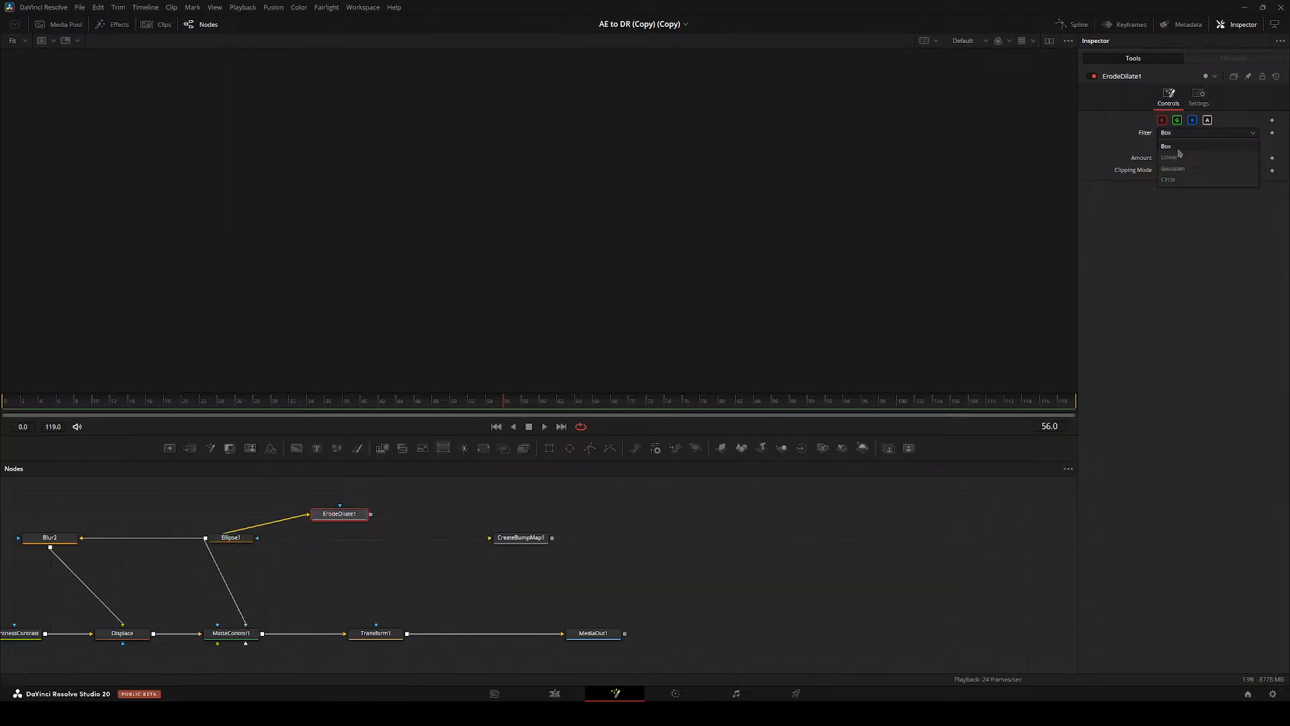
{"action": "left_click", "coordinate": [1180, 174]}
{"action": "left_click_drag", "start_coordinate": [1191, 158], "coordinate": [1159, 161]}
{"action": "left_click_drag", "start_coordinate": [370, 514], "coordinate": [339, 561]}
{"action": "key", "text": "2"}
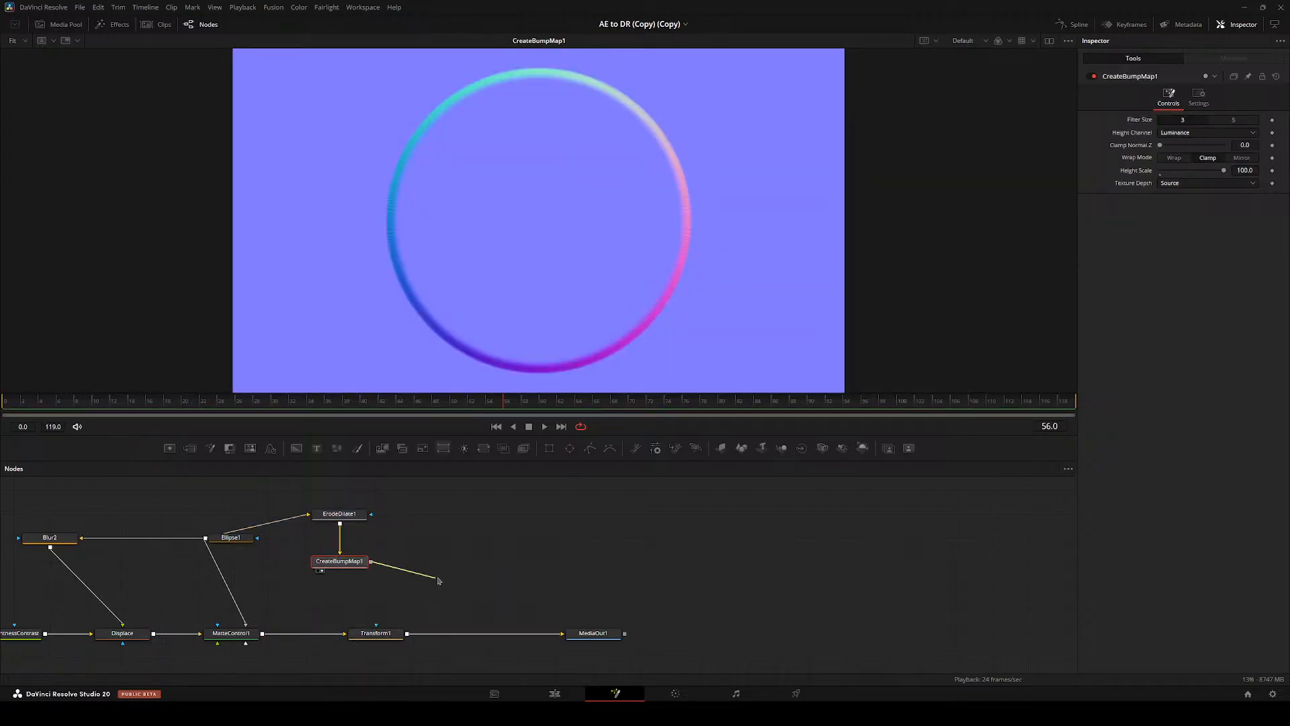
- Move Transform1 farther from MatteControl1 to make room in the chain and show MatteControl1 in the viewer
{"action": "left_click_drag", "start_coordinate": [438, 580], "coordinate": [437, 584]}
{"action": "left_click_drag", "start_coordinate": [375, 634], "coordinate": [448, 634]}
{"action": "key", "text": "2"}
{"action": "left_click", "coordinate": [232, 634]}
{"action": "key", "text": "2"}
{"action": "left_click_drag", "start_coordinate": [235, 645], "coordinate": [327, 614]}
- Add a second Displace node below CreateBumpMap1, using MatteControl1 as its image and CreateBumpMap1 as its displacement map
{"action": "left_click", "coordinate": [458, 553]}
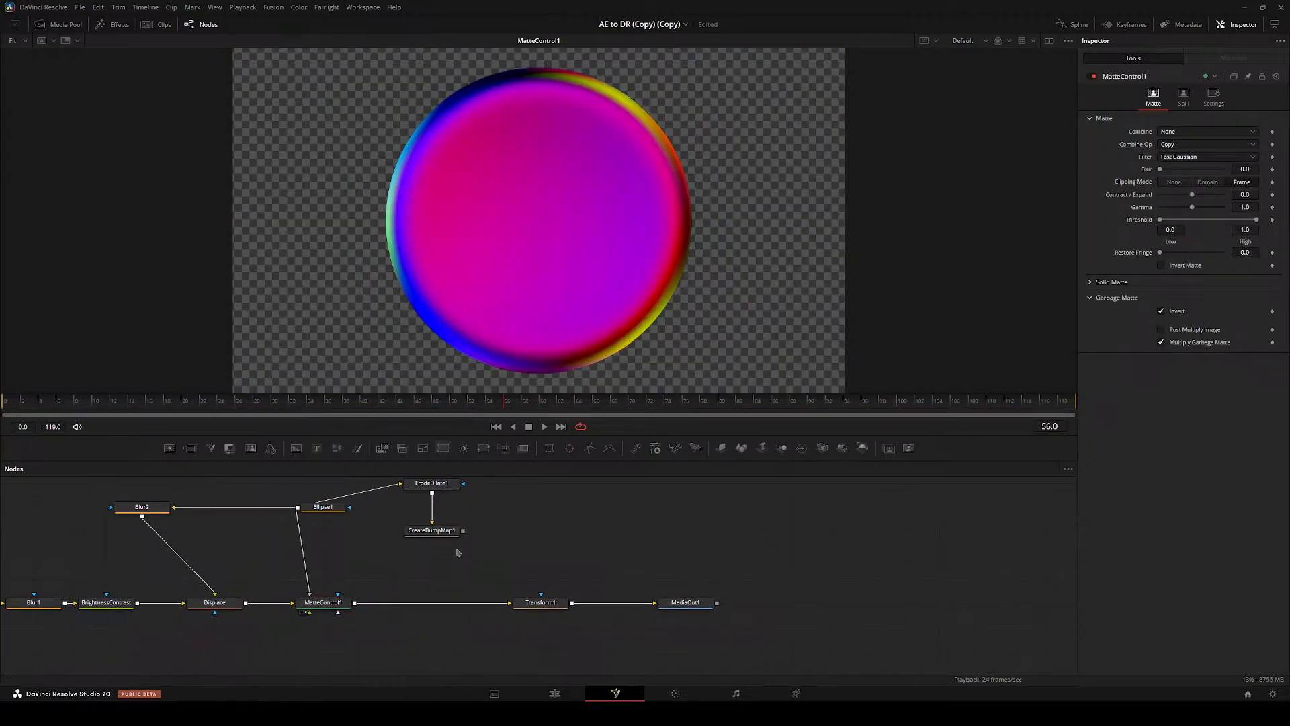
{"action": "key", "text": "shift+space"}
{"action": "type", "text": "displace"}
{"action": "key", "text": "Return"}
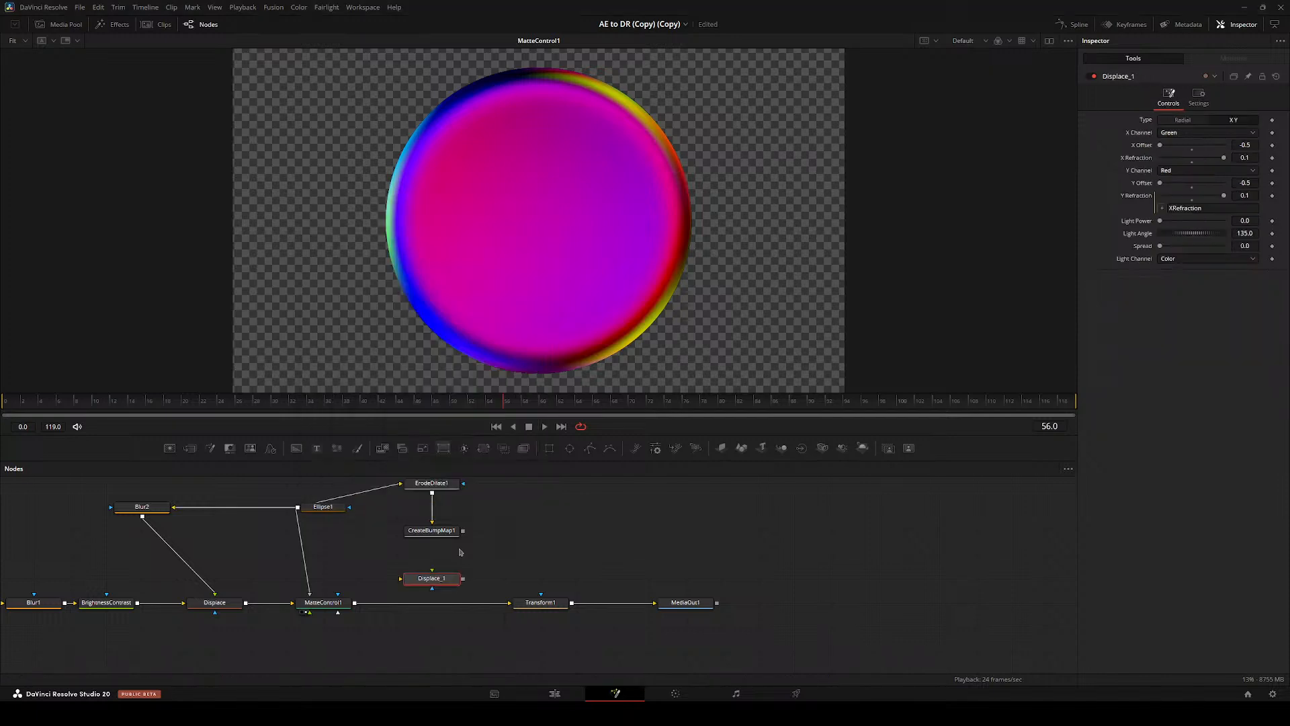
{"action": "left_click_drag", "start_coordinate": [355, 602], "coordinate": [418, 586]}
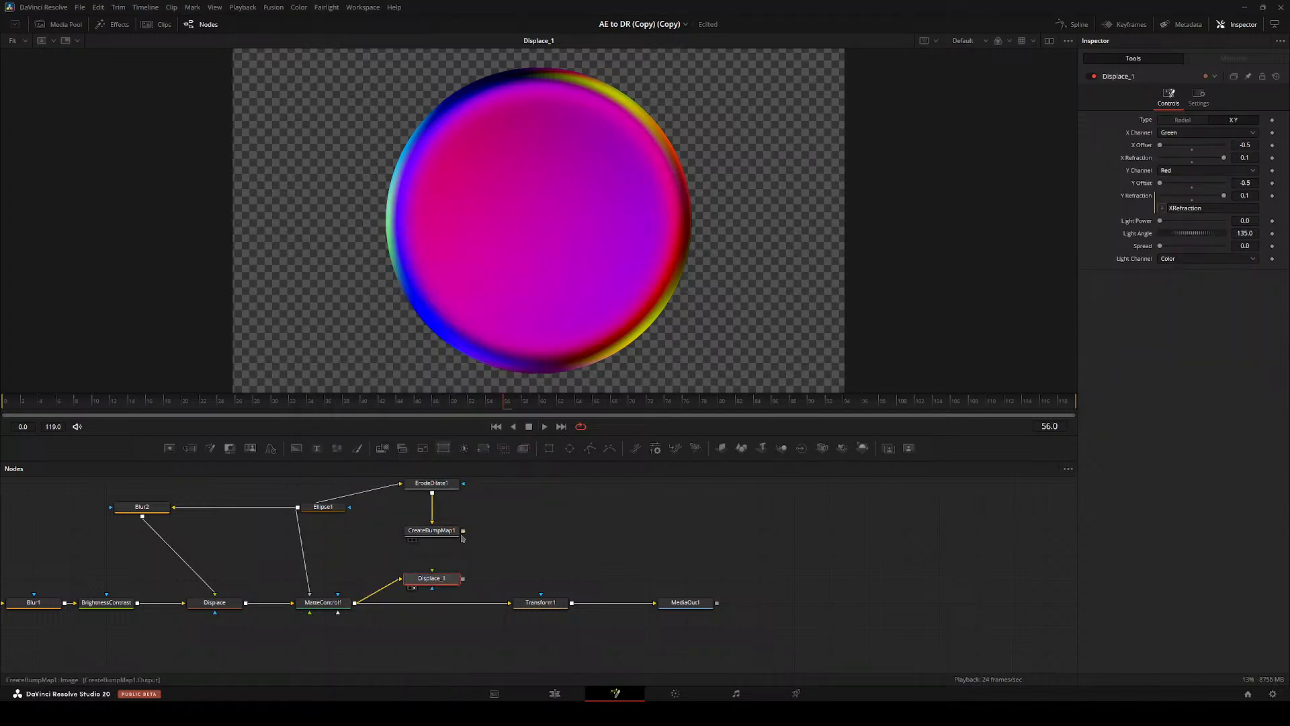
{"action": "left_click_drag", "start_coordinate": [462, 532], "coordinate": [455, 581]}
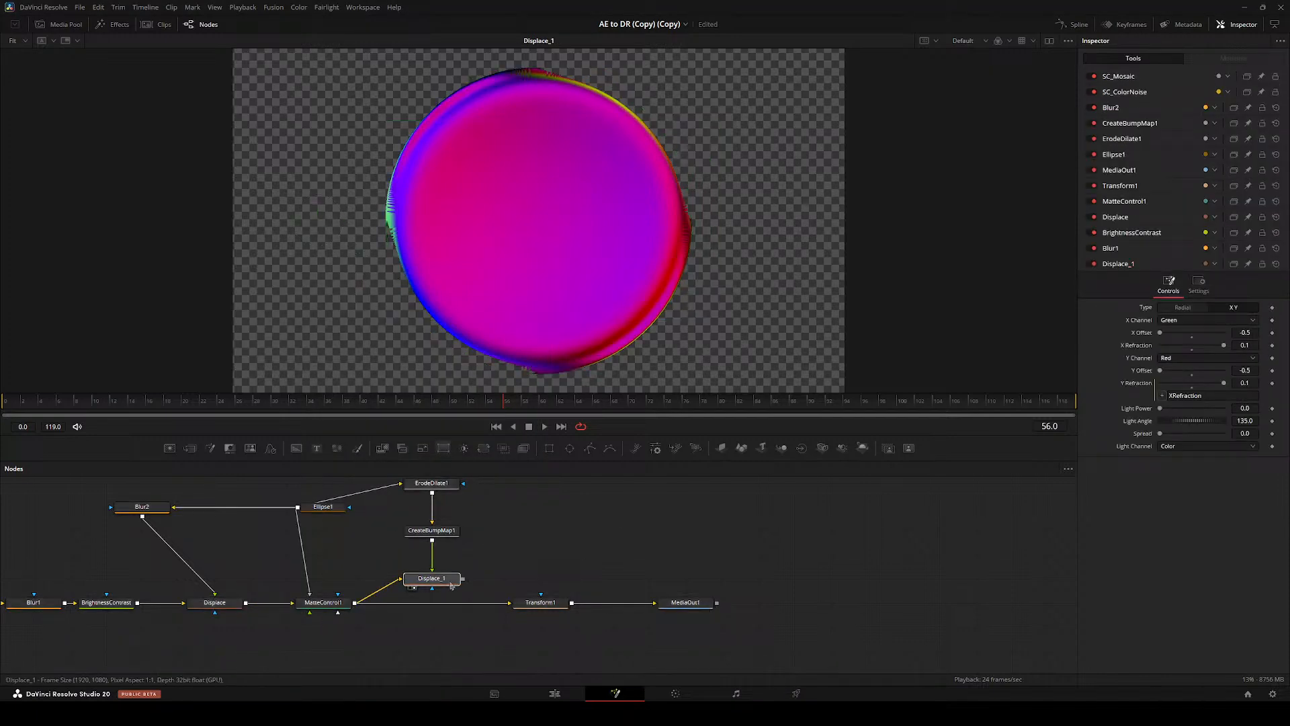
- Set Displace_1 to the Radial type with a Refraction Strength of 0.1 and a Light Power of 135
{"action": "left_click", "coordinate": [1183, 120]}
{"action": "left_click", "coordinate": [1195, 171]}
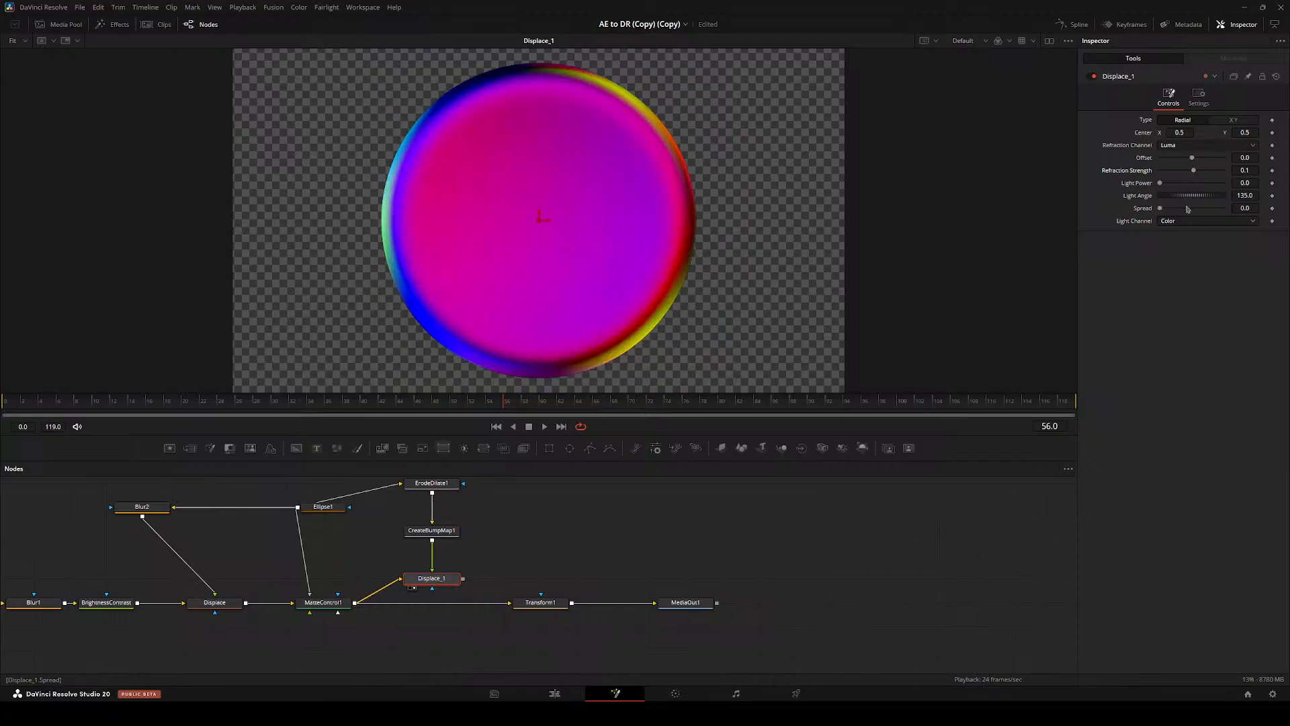
{"action": "left_click_drag", "start_coordinate": [1160, 184], "coordinate": [1223, 184]}
{"action": "type", "text": "1"}
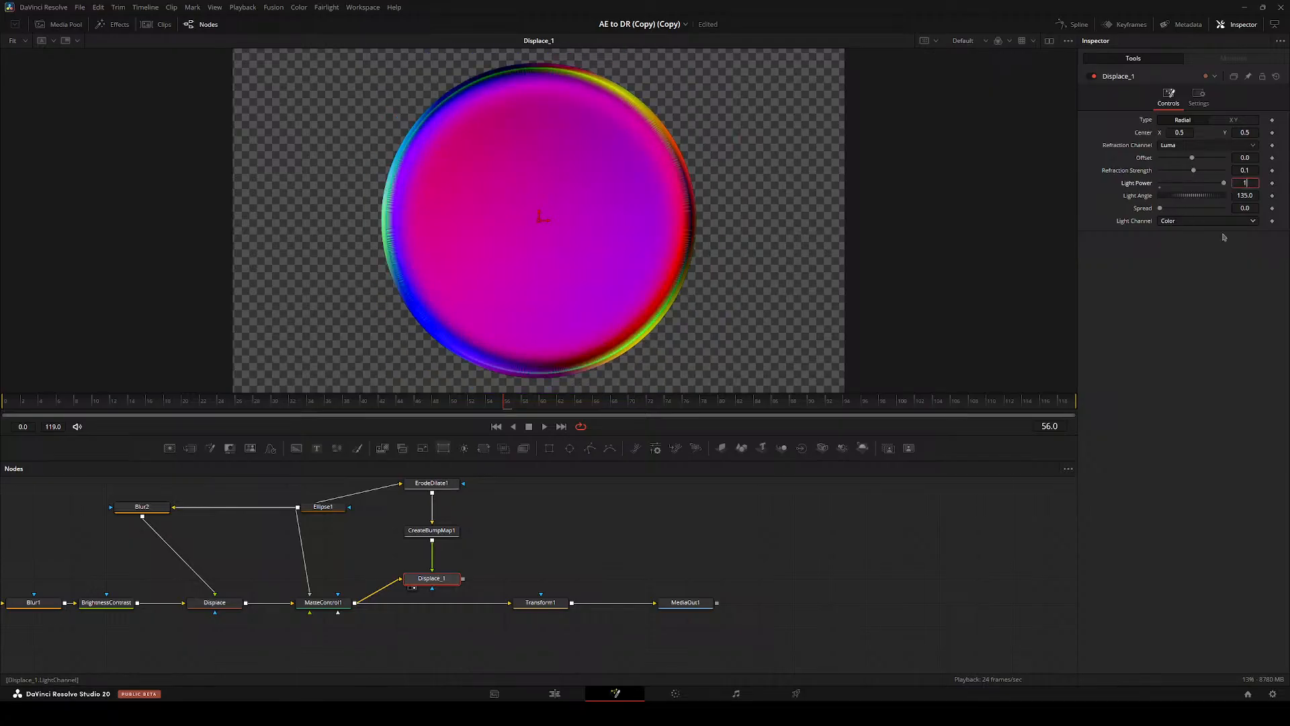
{"action": "type", "text": "35"}
{"action": "key", "text": "Return"}
- Set Displace_1's Light Channel to Red and lower its Light Power to about 4.38
{"action": "left_click", "coordinate": [1176, 221]}
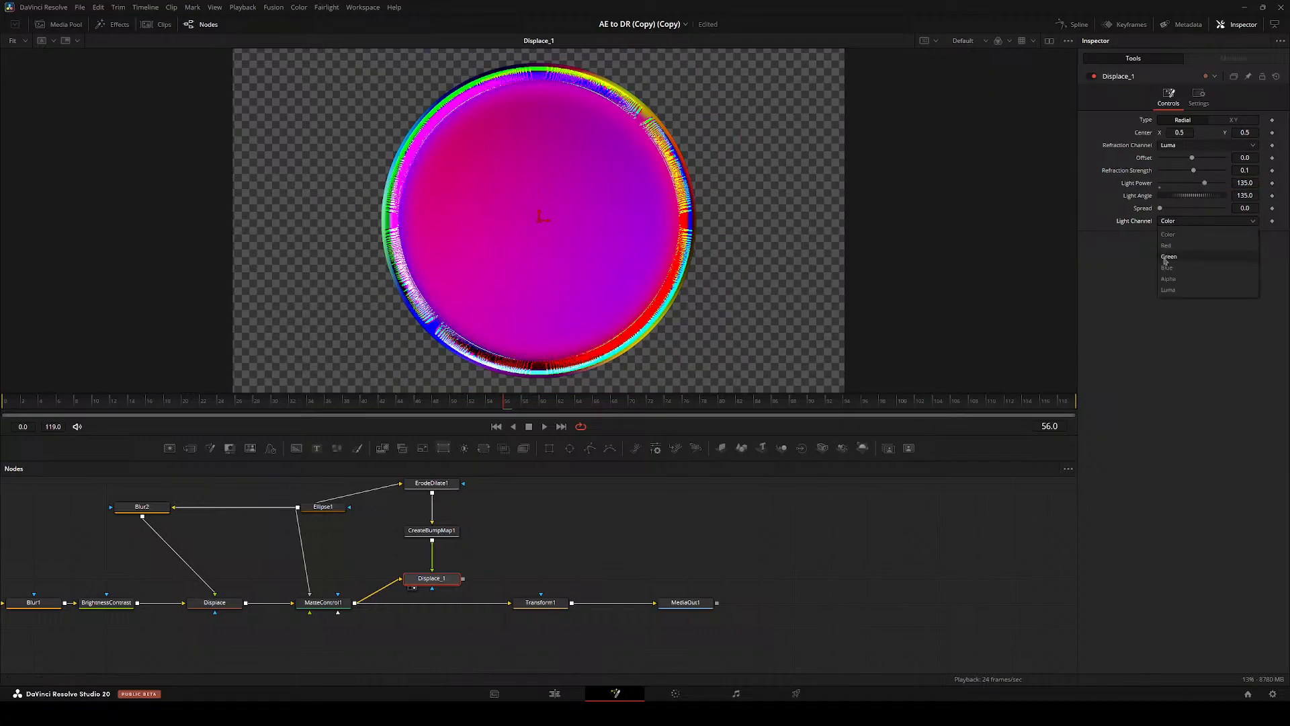
{"action": "left_click", "coordinate": [1169, 245]}
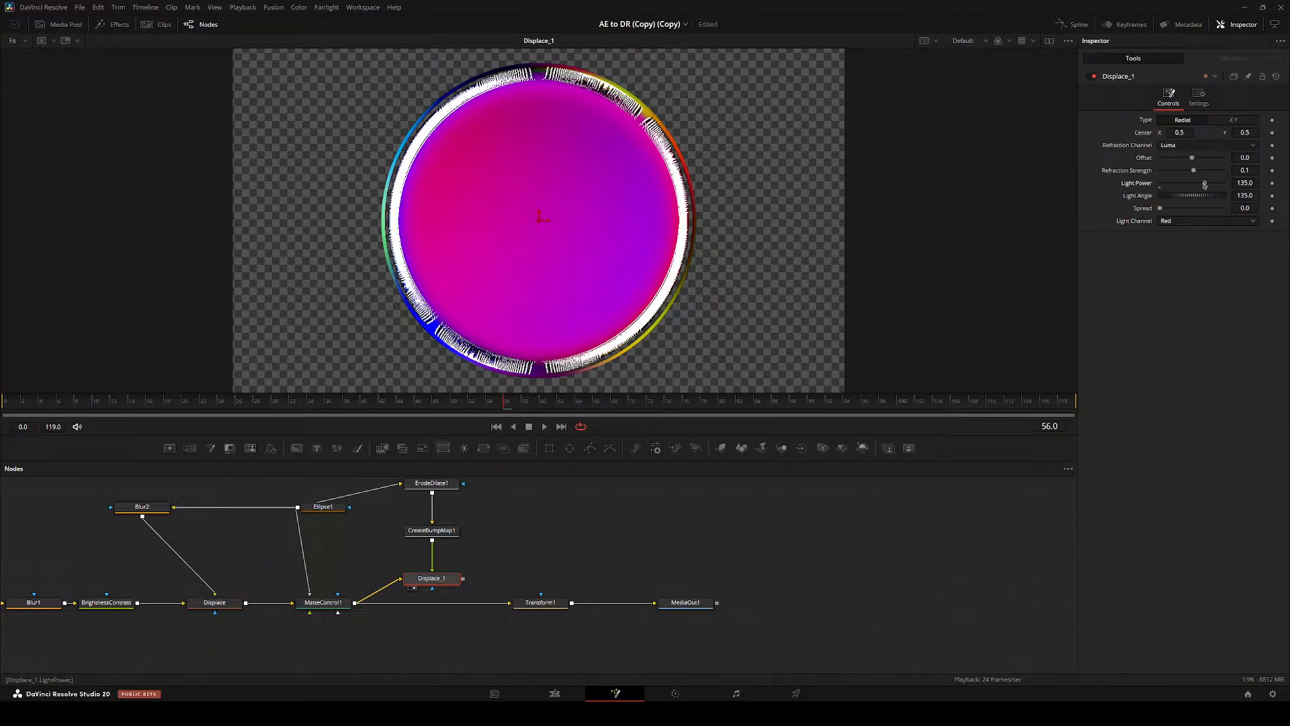
{"action": "left_click_drag", "start_coordinate": [1205, 185], "coordinate": [1161, 185]}
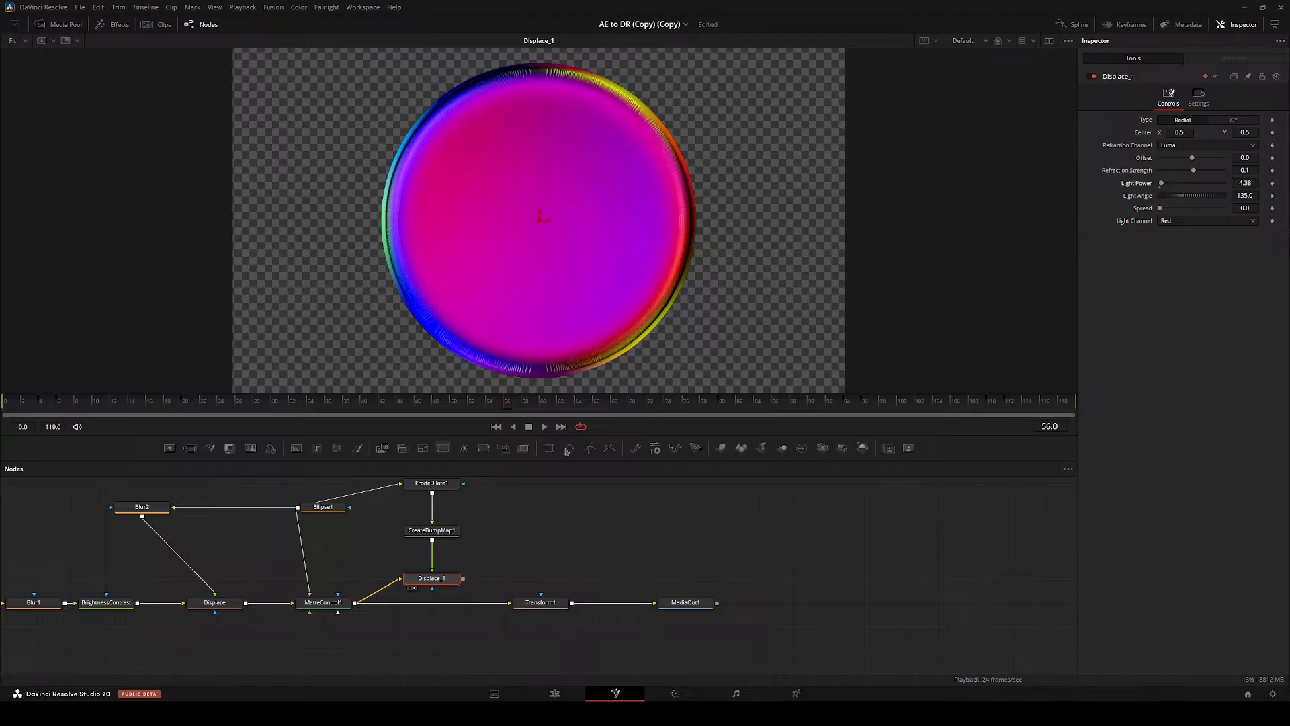
- Delete the experimental Displace_1, CreateBumpMap1 and ErodeDilate1 nodes
{"action": "left_click_drag", "start_coordinate": [461, 536], "coordinate": [400, 573]}
{"action": "left_click", "coordinate": [372, 614]}
{"action": "key", "text": "Delete"}
{"action": "key", "text": "Delete"}
{"action": "key", "text": "Delete"}
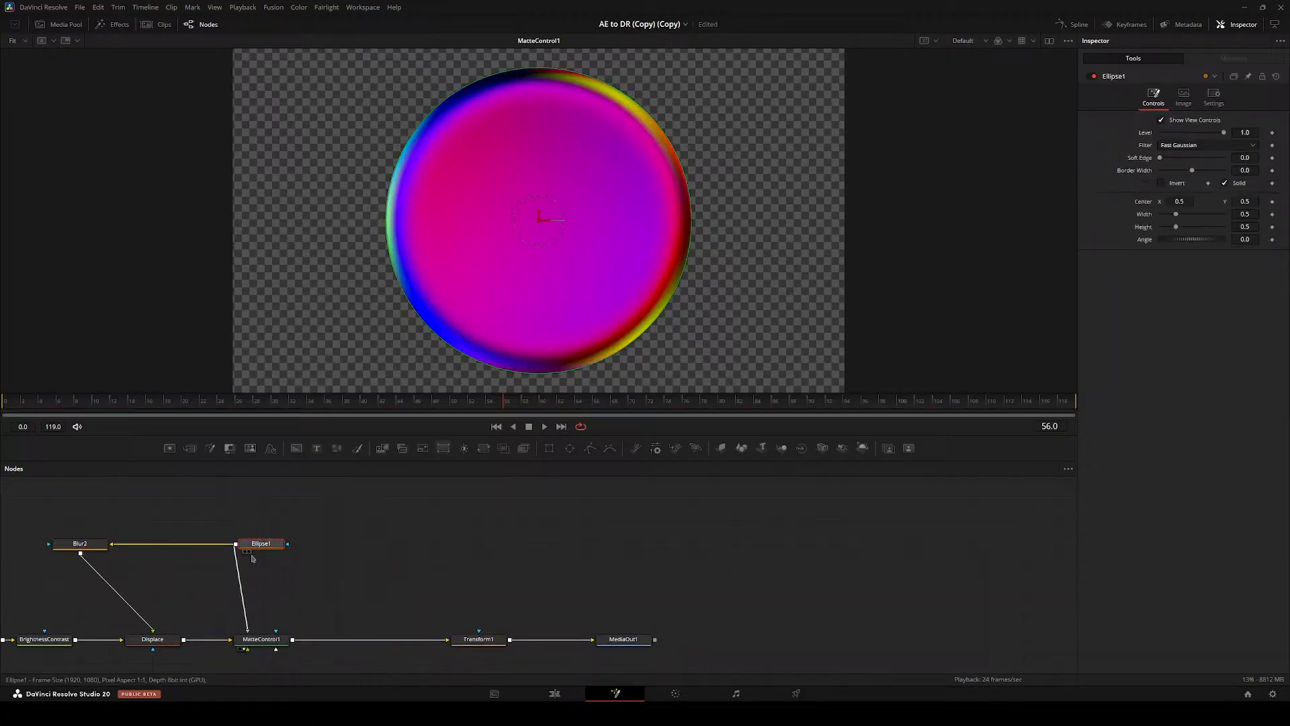
- Show Transform1 in the viewer, switch to the browser and continue the reference video from 0:46
{"action": "left_click_drag", "start_coordinate": [265, 546], "coordinate": [244, 488]}
{"action": "left_click_drag", "start_coordinate": [412, 556], "coordinate": [268, 556]}
{"action": "key", "text": "1"}
{"action": "key", "text": "alt+Tab"}
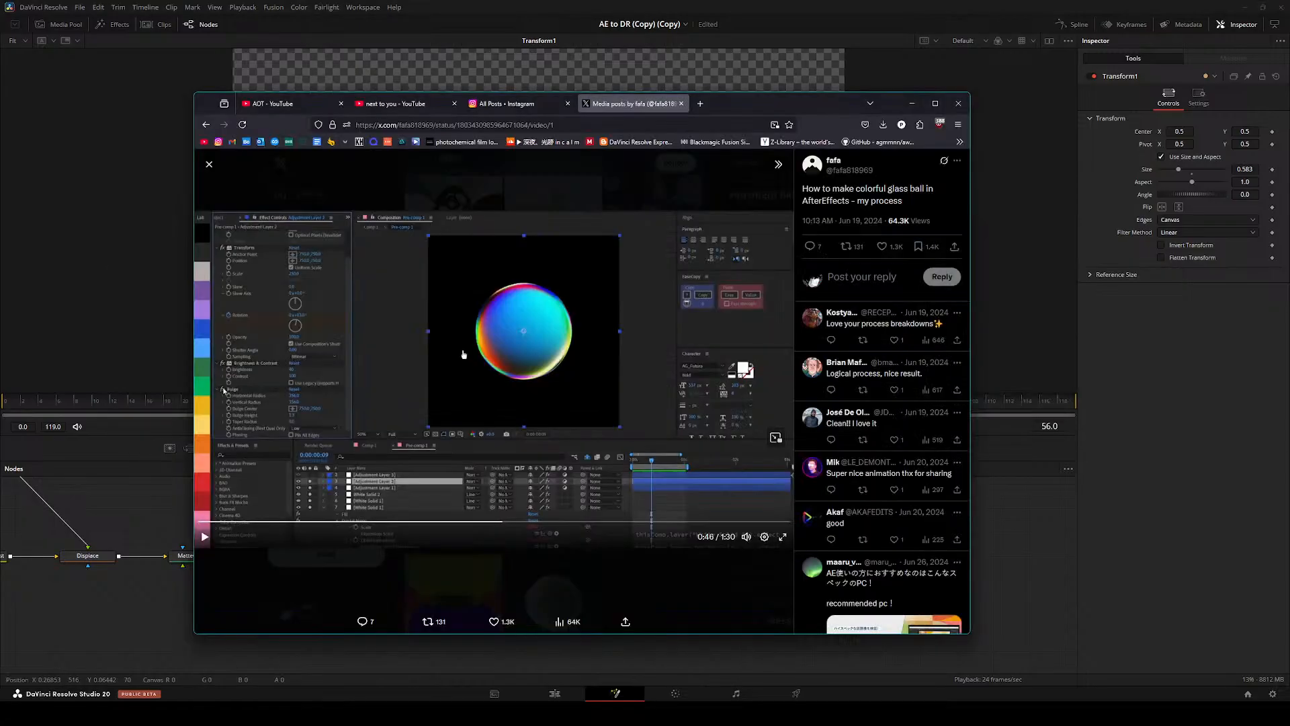
{"action": "left_click", "coordinate": [463, 354]}
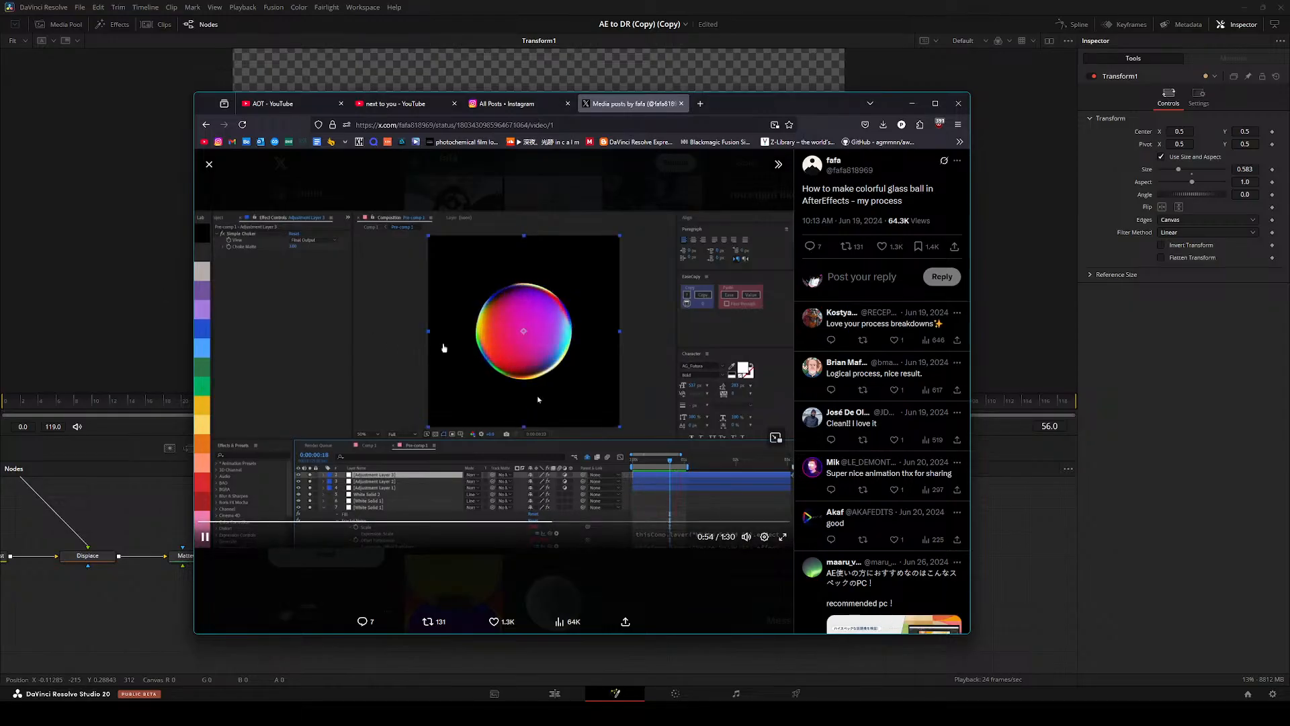
- Return to DaVinci Resolve and play back the glass ball from the Transform1 node
{"action": "left_click", "coordinate": [155, 500]}
{"action": "left_click_drag", "start_coordinate": [398, 552], "coordinate": [463, 545]}
{"action": "key", "text": "space"}
{"action": "left_click", "coordinate": [350, 582]}
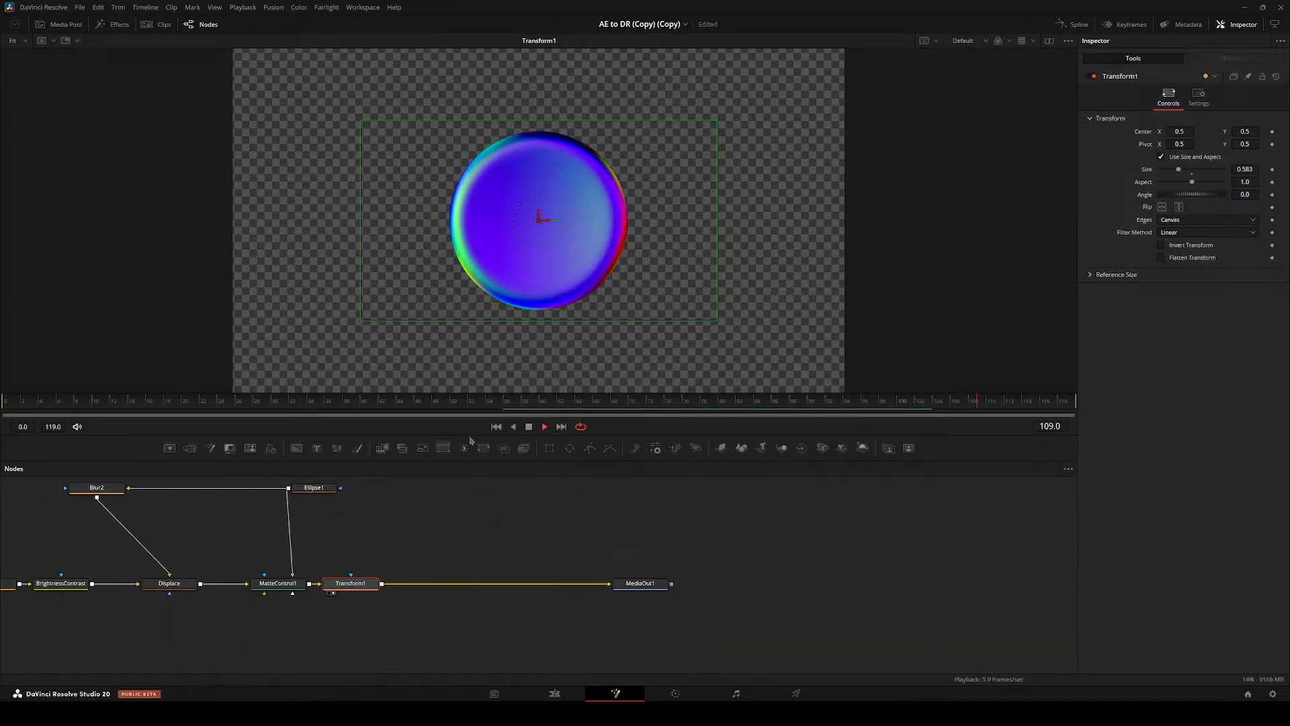
{"action": "key", "text": "space"}
{"action": "key", "text": "space"}
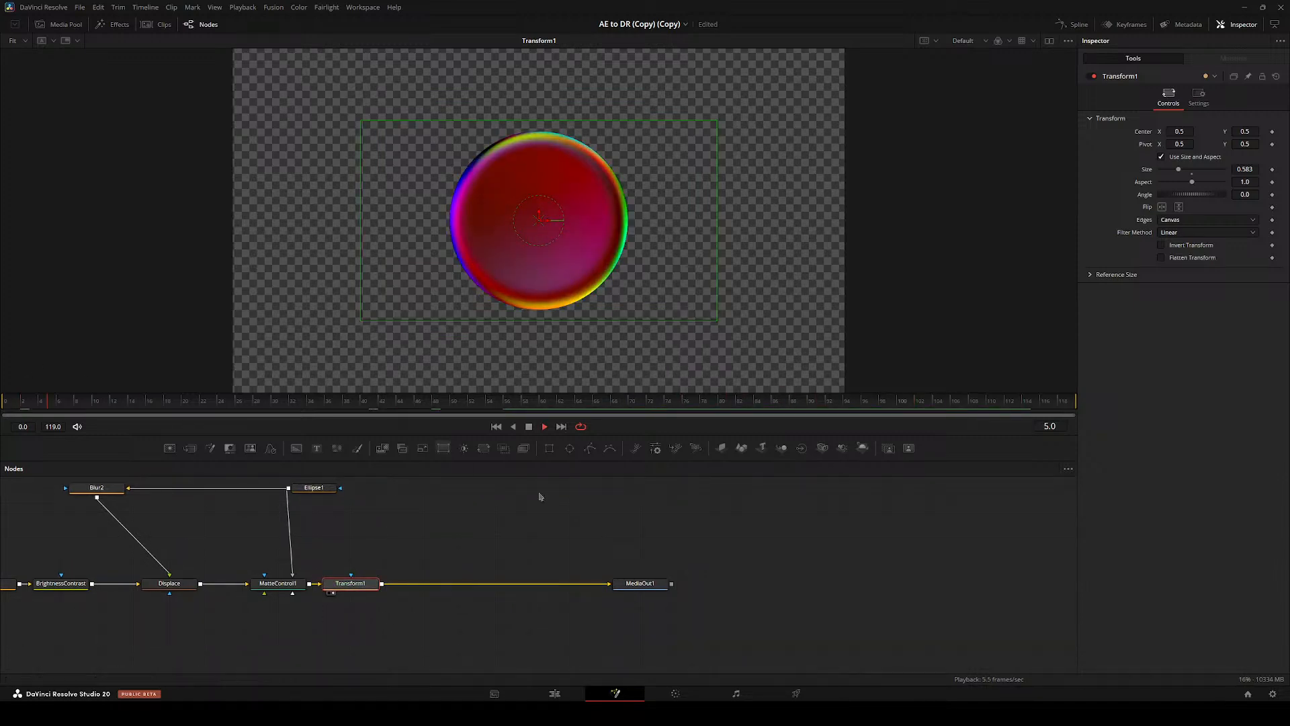
{"action": "left_click_drag", "start_coordinate": [542, 495], "coordinate": [446, 538]}
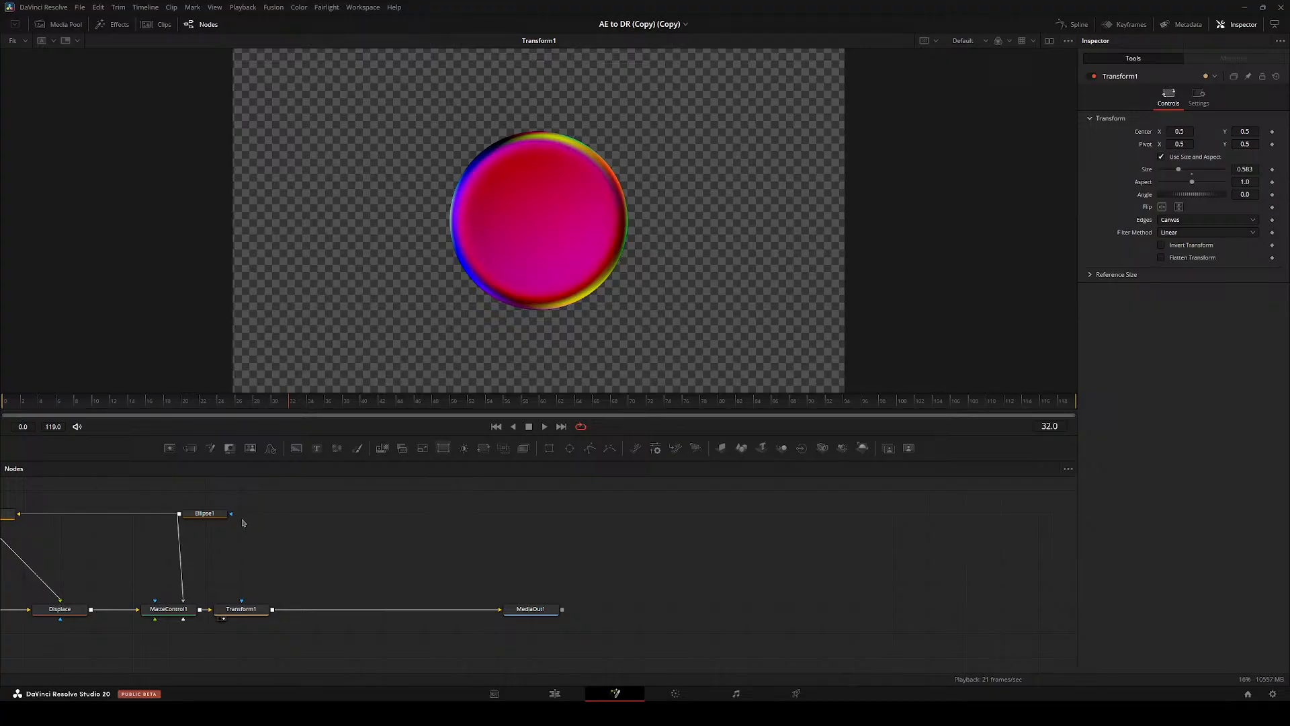
- Move the SC_ColorNoise, SC_Mosaic, Blur1 and BrightnessContrast nodes together in the node graph, in line with Displace
{"action": "mouse_move", "coordinate": [244, 523]}
{"action": "left_mouse_down"}
{"action": "mouse_move", "coordinate": [394, 522]}
{"action": "mouse_move", "coordinate": [320, 514]}
{"action": "left_mouse_up"}
{"action": "left_click_drag", "start_coordinate": [139, 515], "coordinate": [211, 514]}
{"action": "left_click_drag", "start_coordinate": [211, 514], "coordinate": [451, 516]}
{"action": "left_click_drag", "start_coordinate": [440, 506], "coordinate": [546, 543]}
{"action": "left_click_drag", "start_coordinate": [19, 540], "coordinate": [313, 591]}
{"action": "left_click_drag", "start_coordinate": [295, 583], "coordinate": [330, 584]}
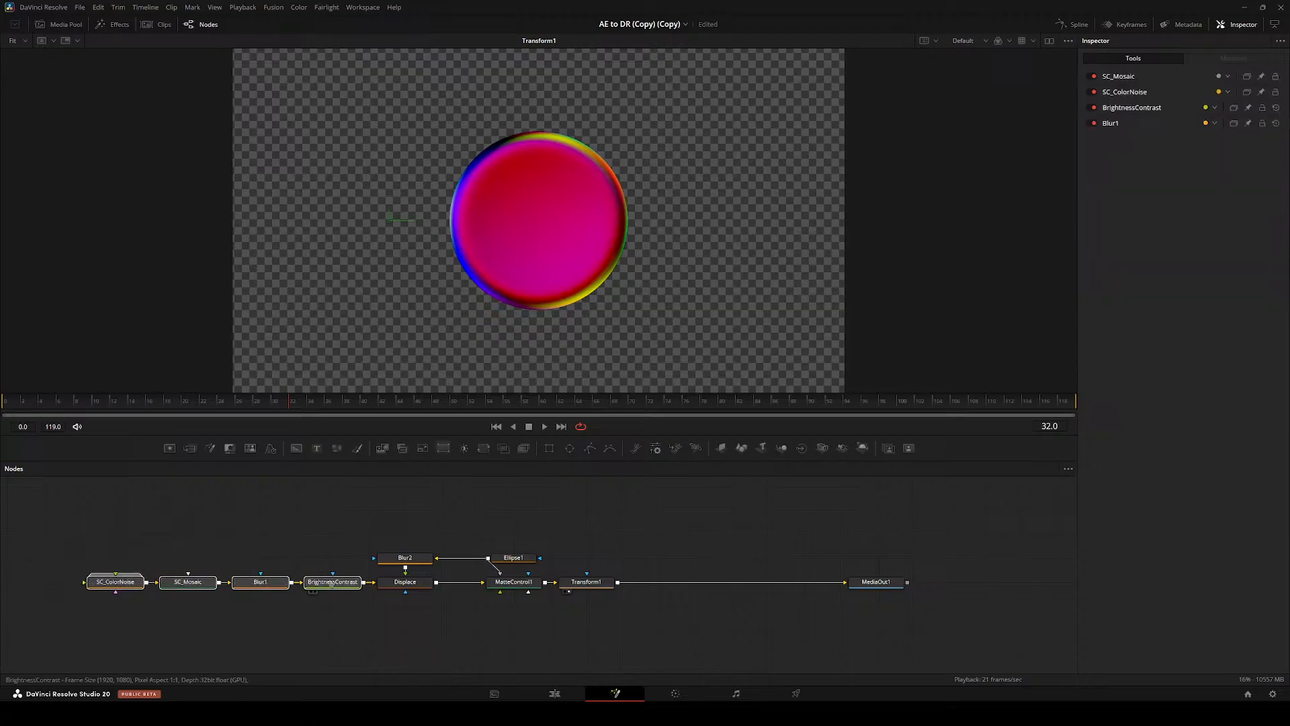
- Arrange Blur2 and Ellipse1 level with each other above Displace and MatteControl1, leaving a gap before Transform1
{"action": "left_click_drag", "start_coordinate": [376, 546], "coordinate": [382, 575]}
{"action": "left_click_drag", "start_coordinate": [381, 571], "coordinate": [268, 571]}
{"action": "left_click", "coordinate": [441, 544]}
{"action": "left_click_drag", "start_coordinate": [284, 523], "coordinate": [356, 523]}
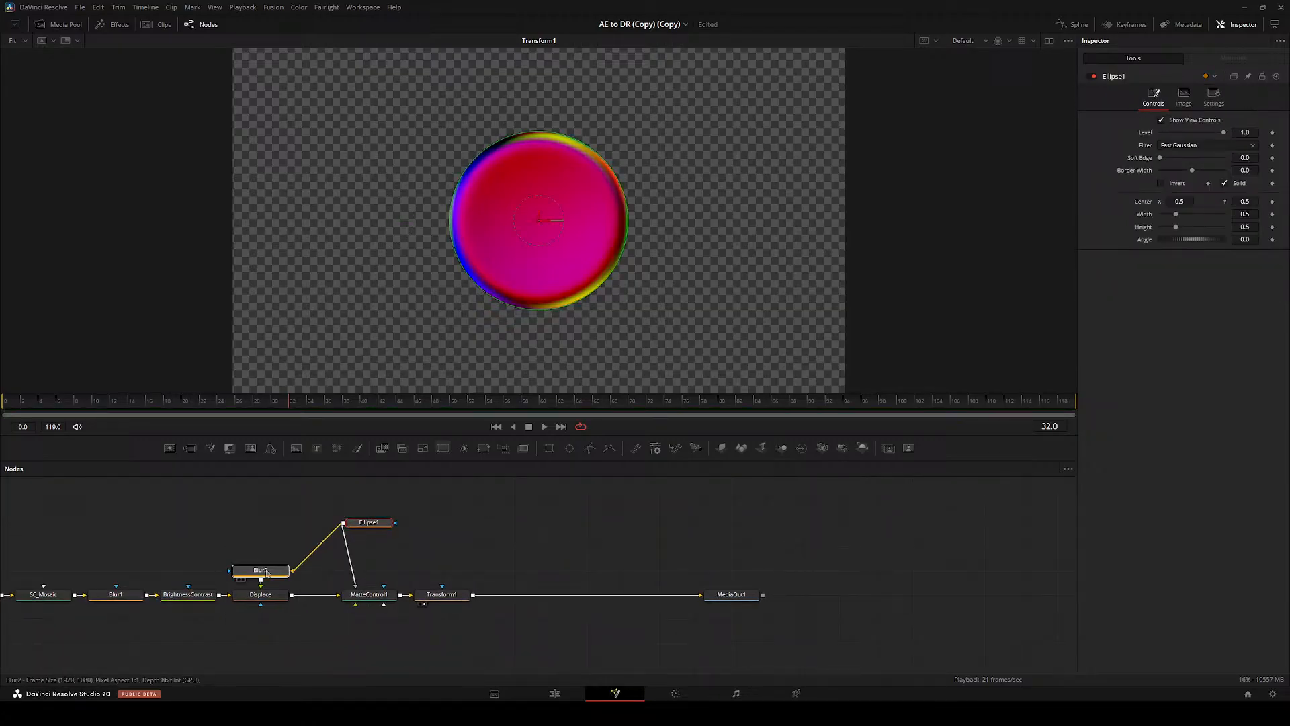
{"action": "left_click_drag", "start_coordinate": [268, 573], "coordinate": [267, 549]}
{"action": "left_click_drag", "start_coordinate": [370, 524], "coordinate": [328, 530]}
{"action": "scroll", "coordinate": [334, 553], "scroll_direction": "down", "scroll_amount": 2}
{"action": "left_click_drag", "start_coordinate": [296, 585], "coordinate": [347, 585]}
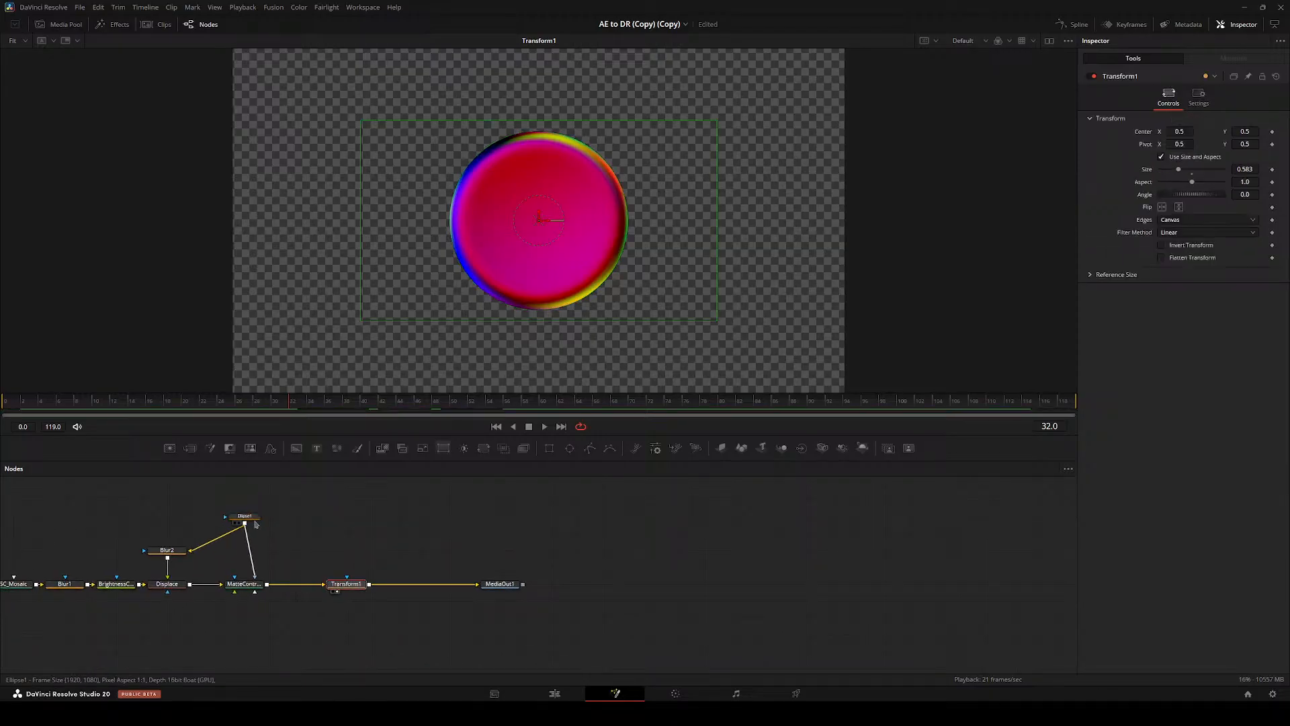
{"action": "left_click_drag", "start_coordinate": [246, 521], "coordinate": [246, 553]}
- Move MediaOut1 farther along the node flow and place Transform1 nearer to MatteControl1
{"action": "left_click_drag", "start_coordinate": [335, 562], "coordinate": [239, 565]}
{"action": "left_click_drag", "start_coordinate": [407, 566], "coordinate": [510, 566]}
{"action": "mouse_move", "coordinate": [338, 548]}
{"action": "left_mouse_down"}
{"action": "mouse_move", "coordinate": [422, 561]}
{"action": "mouse_move", "coordinate": [329, 522]}
{"action": "mouse_move", "coordinate": [289, 543]}
{"action": "mouse_move", "coordinate": [500, 537]}
{"action": "left_mouse_up"}
{"action": "scroll", "coordinate": [347, 548], "scroll_direction": "up", "scroll_amount": 1}
{"action": "scroll", "coordinate": [332, 548], "scroll_direction": "up", "scroll_amount": 1}
{"action": "scroll", "coordinate": [422, 560], "scroll_direction": "up", "scroll_amount": 2}
{"action": "left_click", "coordinate": [301, 549]}
{"action": "left_click", "coordinate": [289, 543]}
{"action": "left_click_drag", "start_coordinate": [201, 502], "coordinate": [396, 534]}
{"action": "left_click", "coordinate": [467, 566]}
{"action": "left_click_drag", "start_coordinate": [491, 542], "coordinate": [275, 546]}
- Add a CreateBumpMap node fed by MatteControl1, show it in the viewer and move Transform1 toward MediaOut1
{"action": "key", "text": "shift+space"}
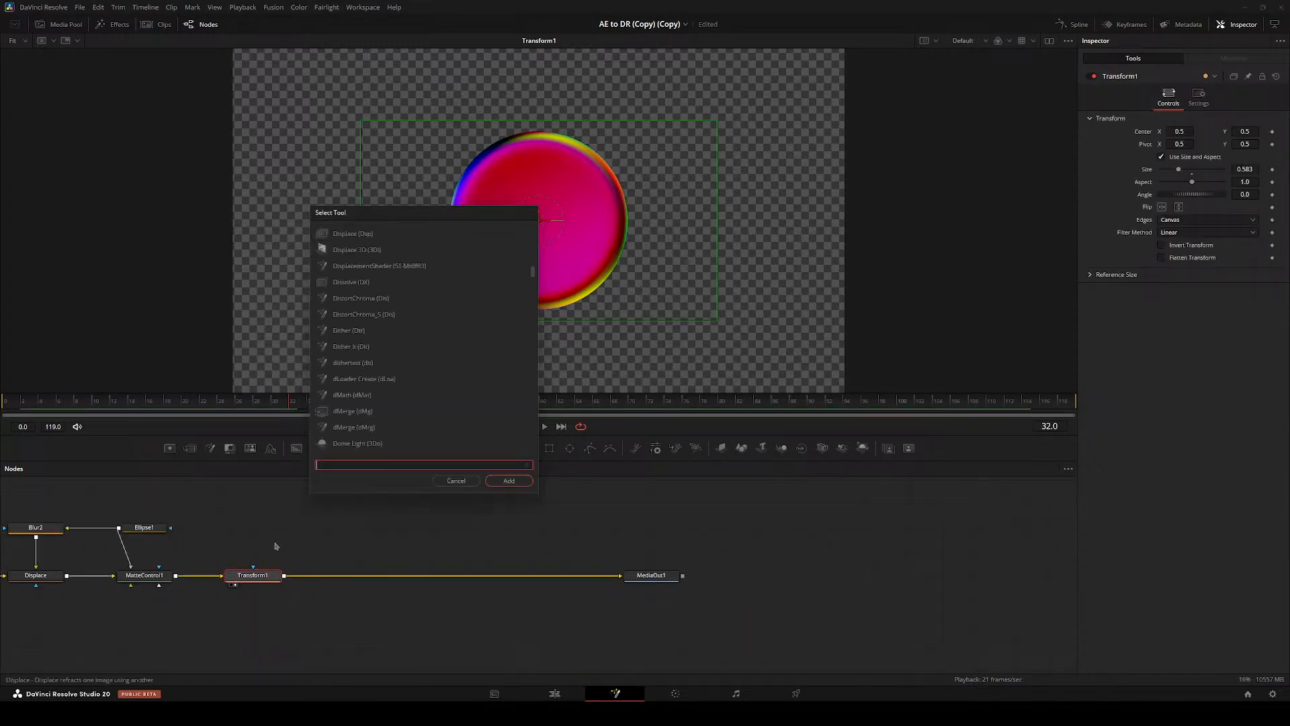
{"action": "key", "text": "Escape"}
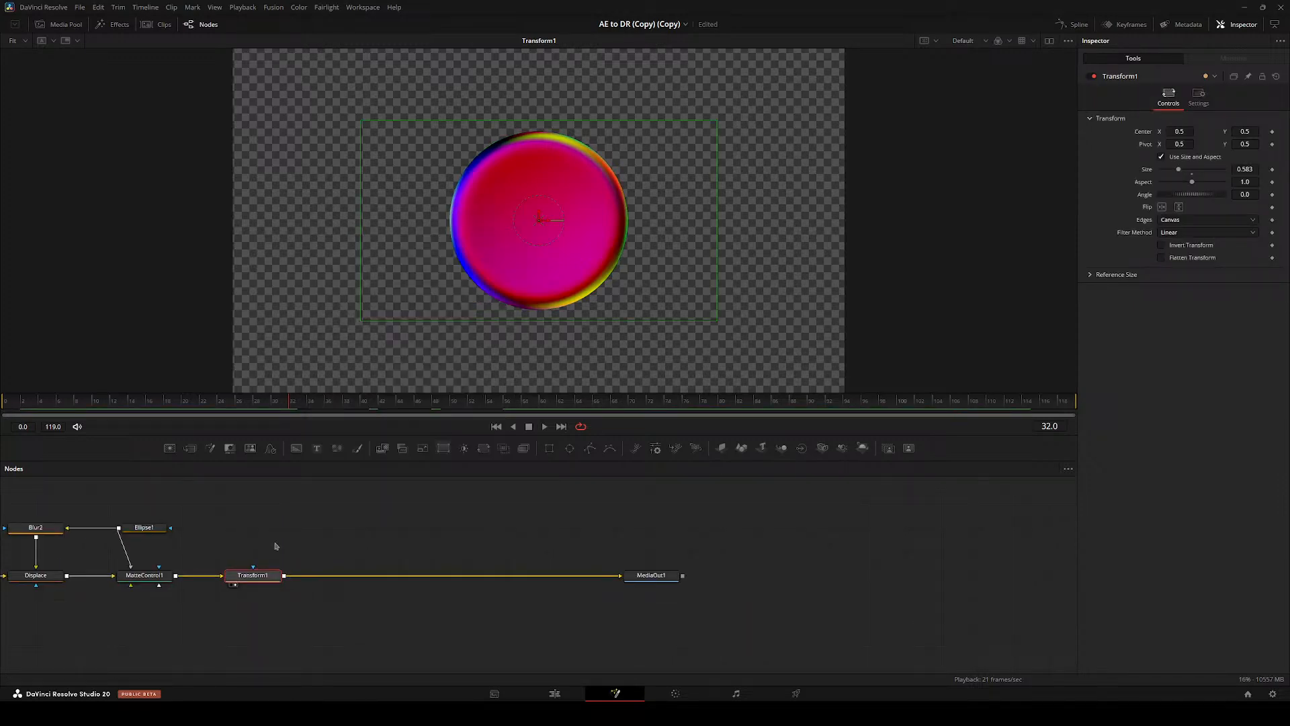
{"action": "key", "text": "shift+space"}
{"action": "type", "text": "bump"}
{"action": "key", "text": "Return"}
{"action": "left_click_drag", "start_coordinate": [331, 578], "coordinate": [260, 533]}
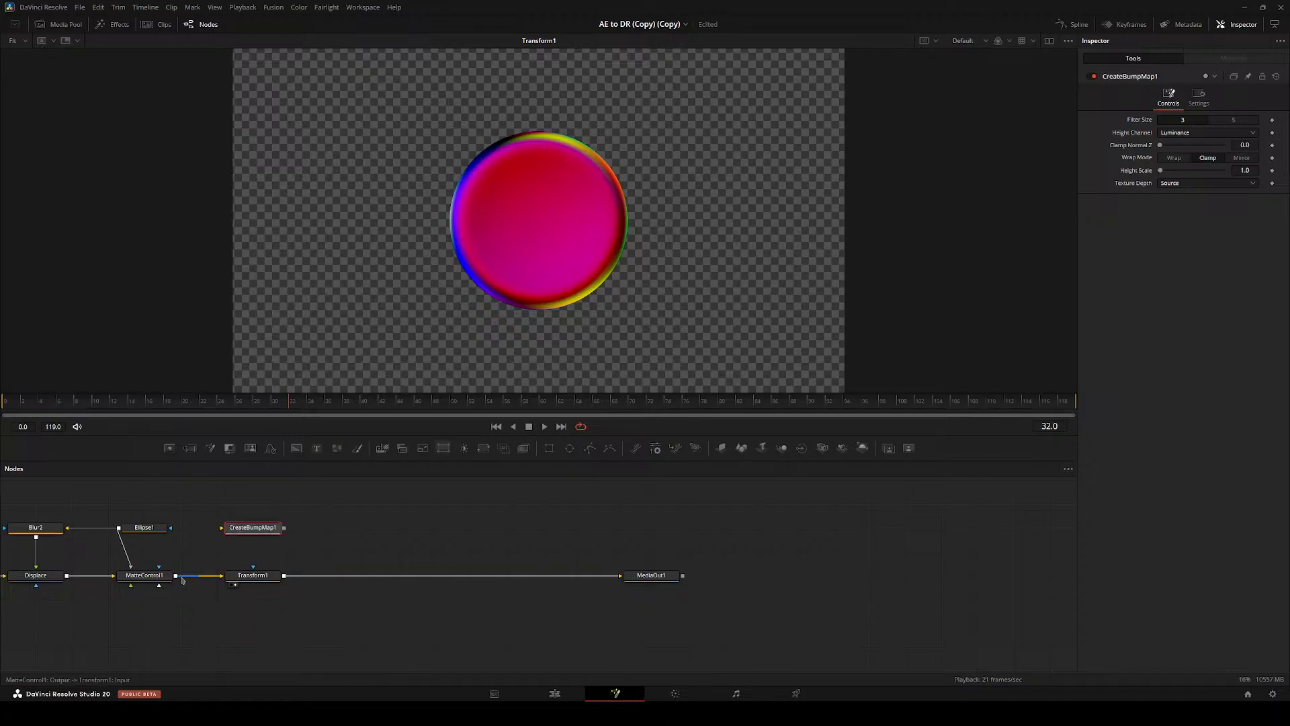
{"action": "key", "text": "2"}
{"action": "left_click_drag", "start_coordinate": [264, 576], "coordinate": [518, 578]}
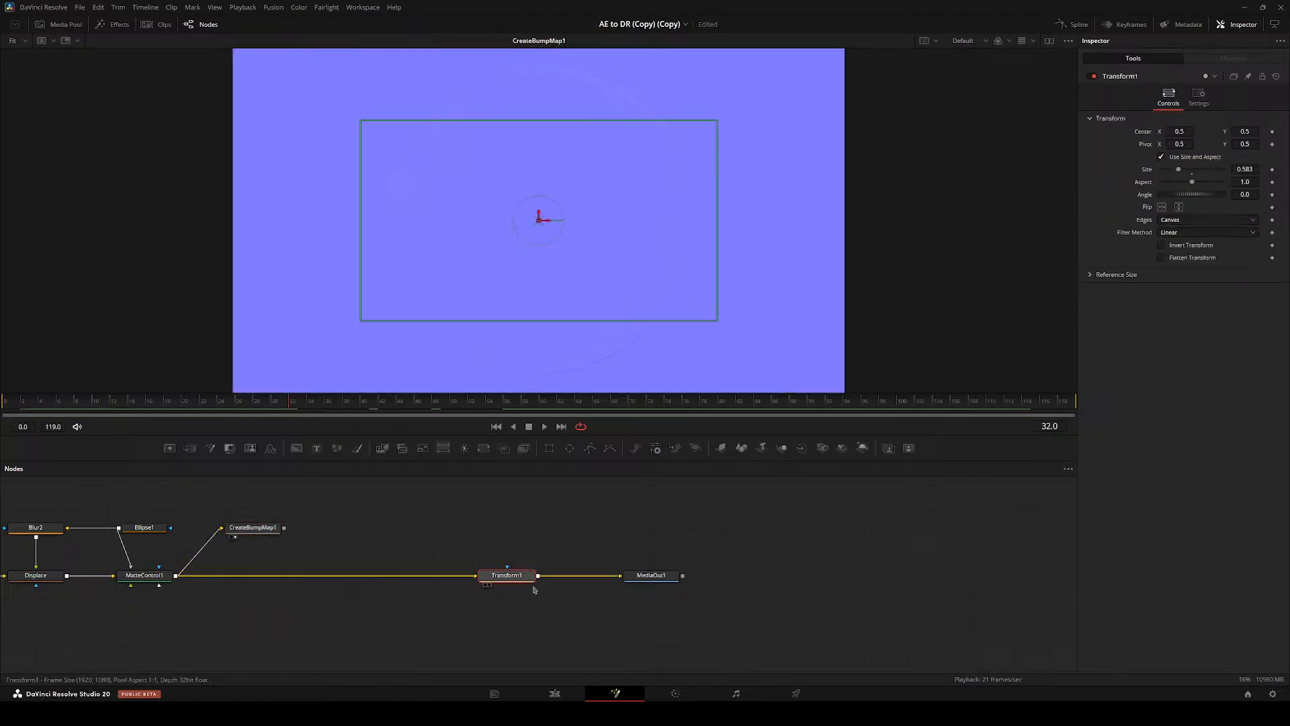
{"action": "left_click", "coordinate": [531, 602]}
- Set CreateBumpMap1's Height Scale to 100, move the node above the chain and play back the bump map
{"action": "left_click", "coordinate": [264, 533]}
{"action": "left_click_drag", "start_coordinate": [1159, 172], "coordinate": [1225, 171]}
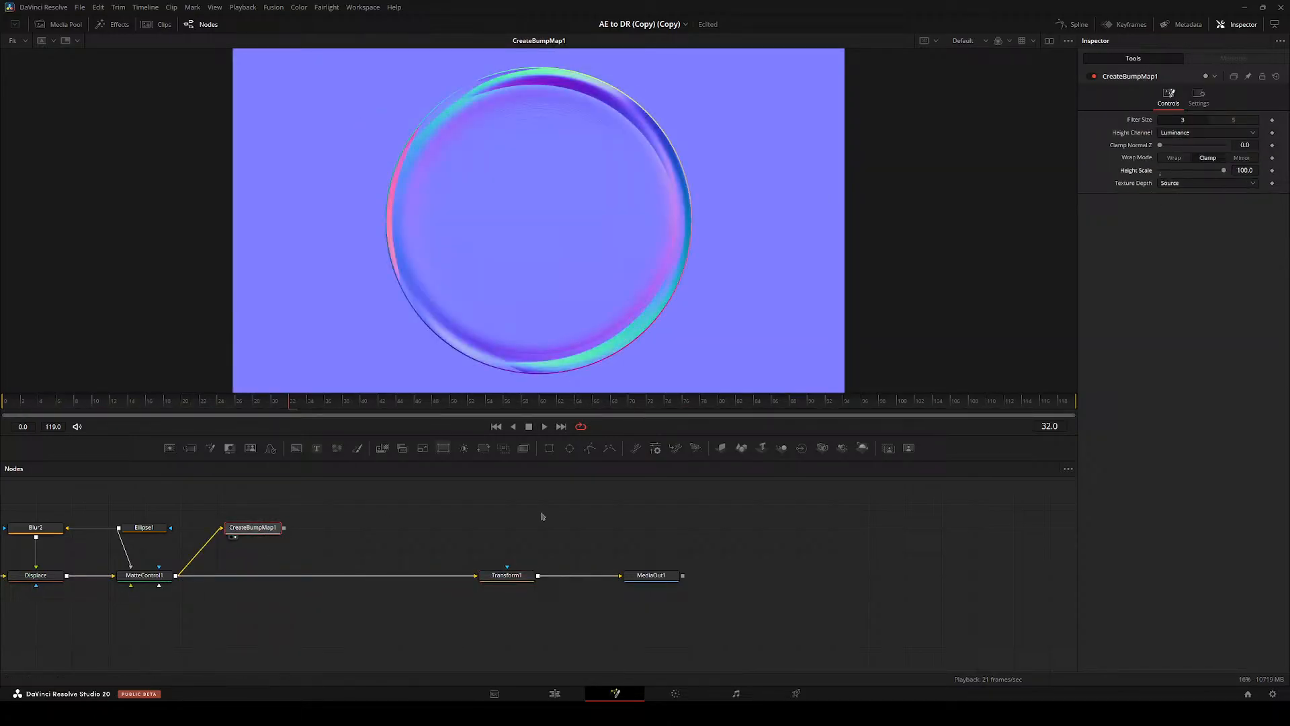
{"action": "left_click_drag", "start_coordinate": [542, 515], "coordinate": [720, 583]}
{"action": "left_click_drag", "start_coordinate": [432, 596], "coordinate": [432, 549]}
{"action": "key", "text": "space"}
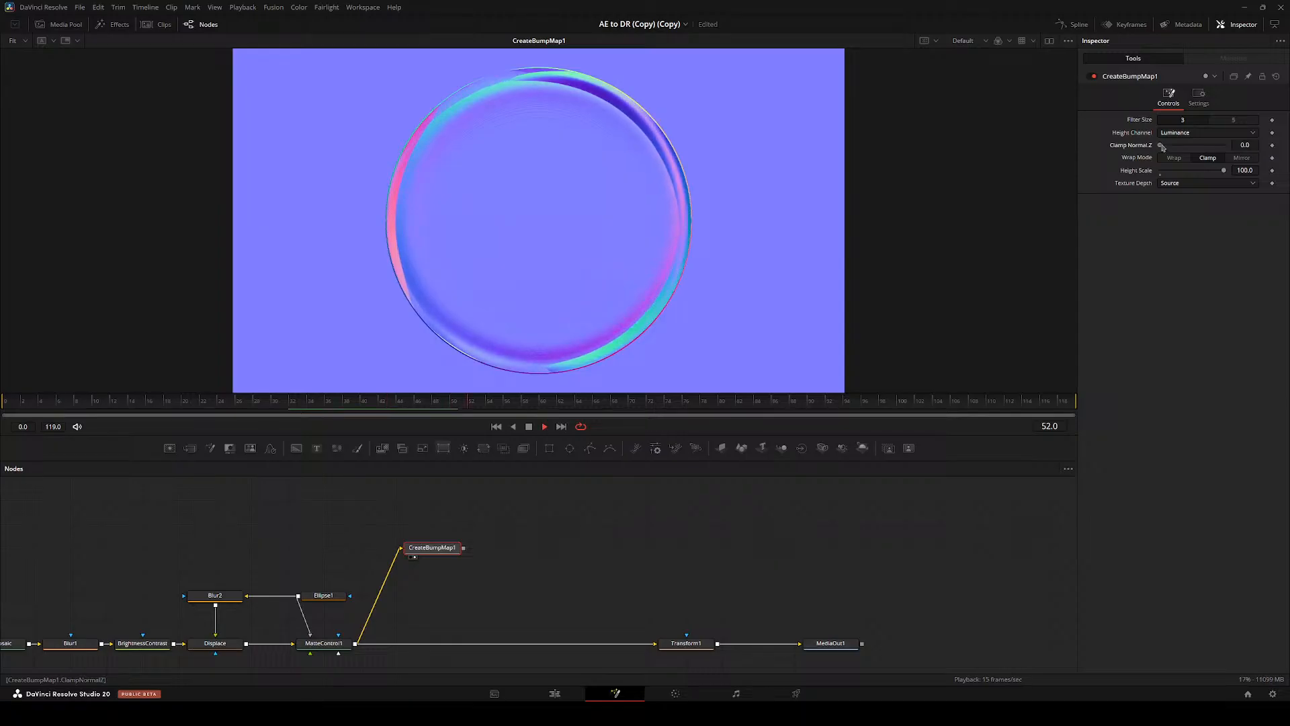
- Set CreateBumpMap1's Filter Size to 5 and try Clamp Normal Z at 1.0 before restoring it to 0.0
{"action": "left_click_drag", "start_coordinate": [1159, 145], "coordinate": [1225, 145]}
{"action": "left_click_drag", "start_coordinate": [618, 528], "coordinate": [483, 486]}
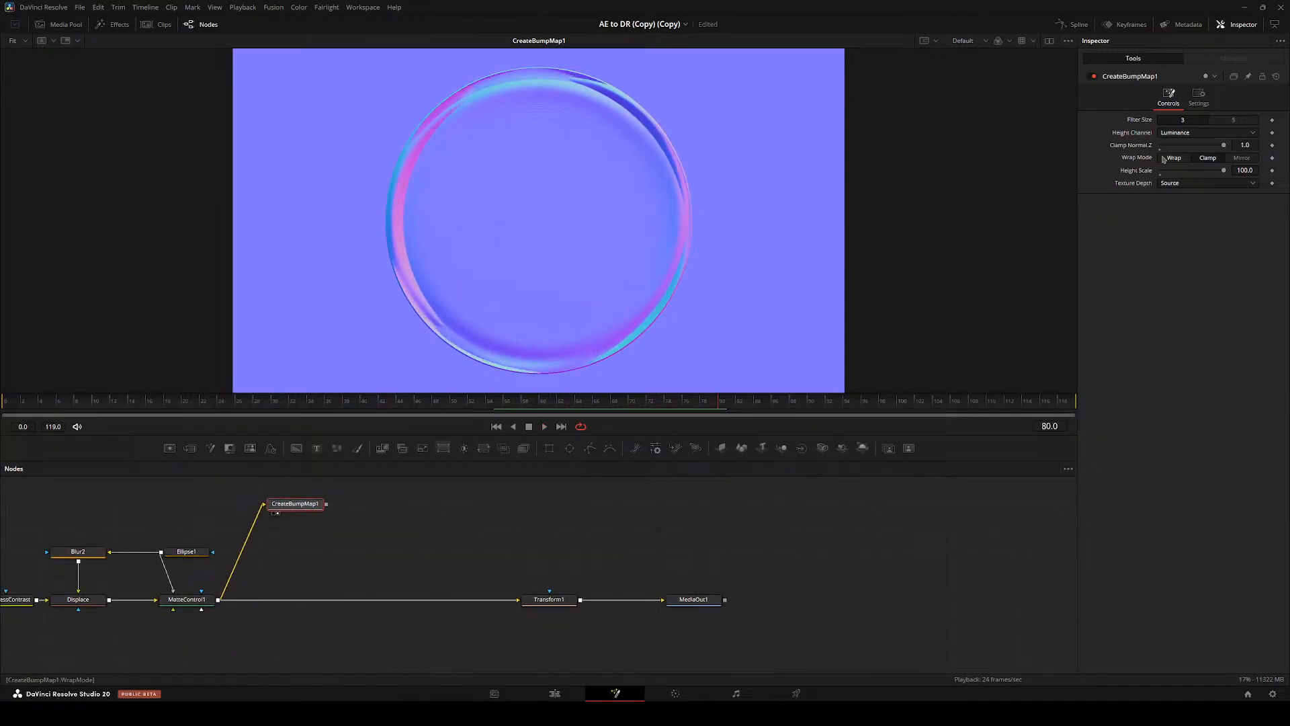
{"action": "left_click", "coordinate": [1234, 120]}
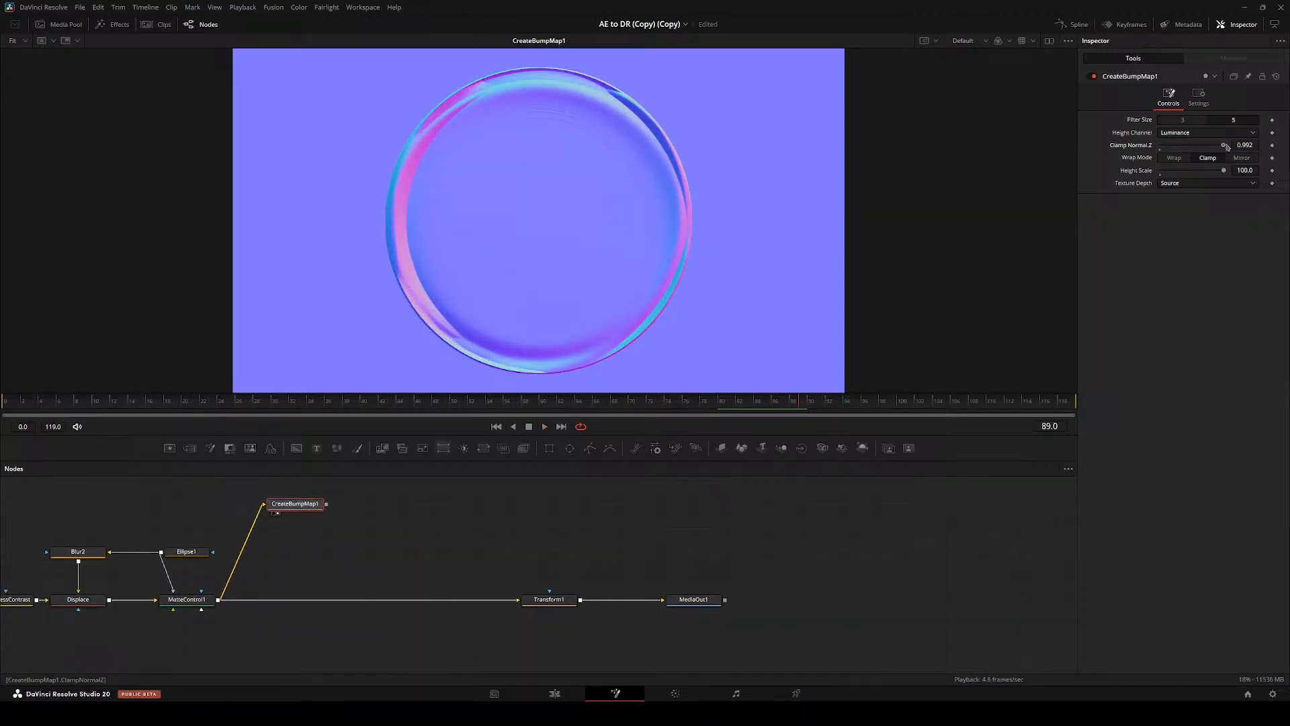
{"action": "left_click_drag", "start_coordinate": [1224, 146], "coordinate": [1159, 145]}
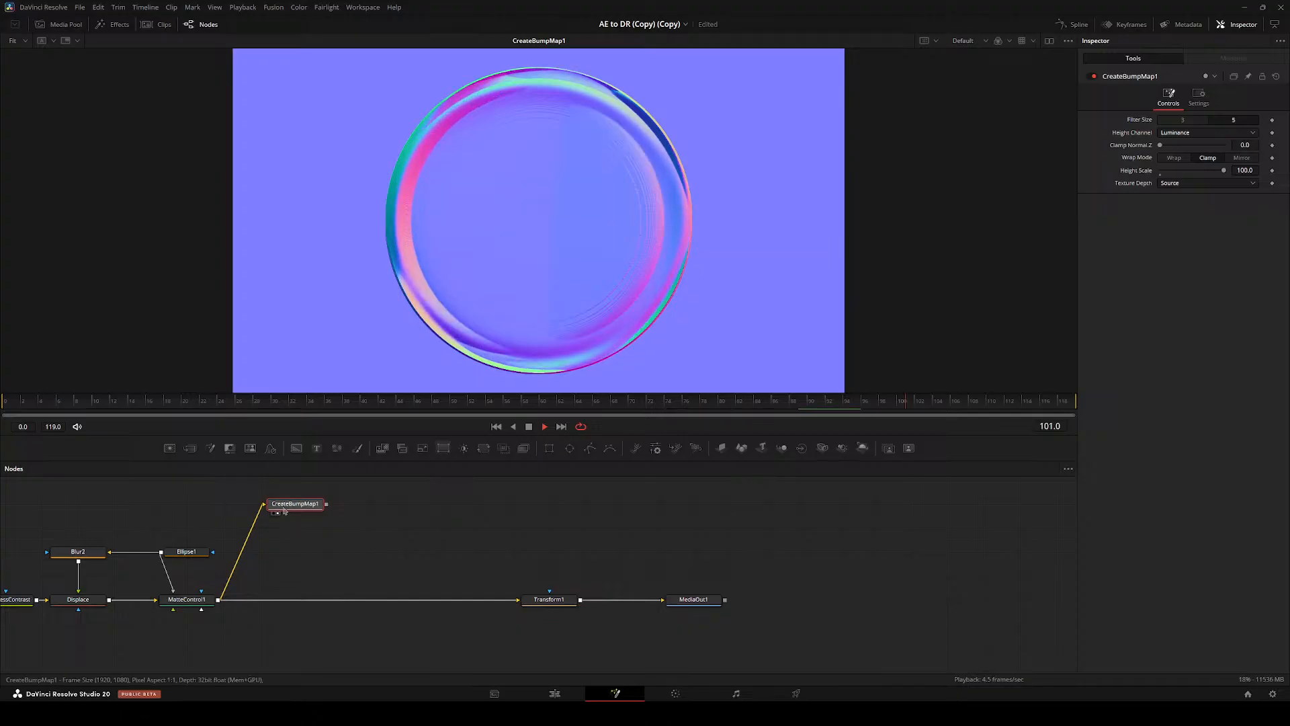
- Add a Custom Tool after CreateBumpMap1 and subtract 0.5 in its Red and Green channel expressions
{"action": "key", "text": "shift+space"}
{"action": "type", "text": "customtool"}
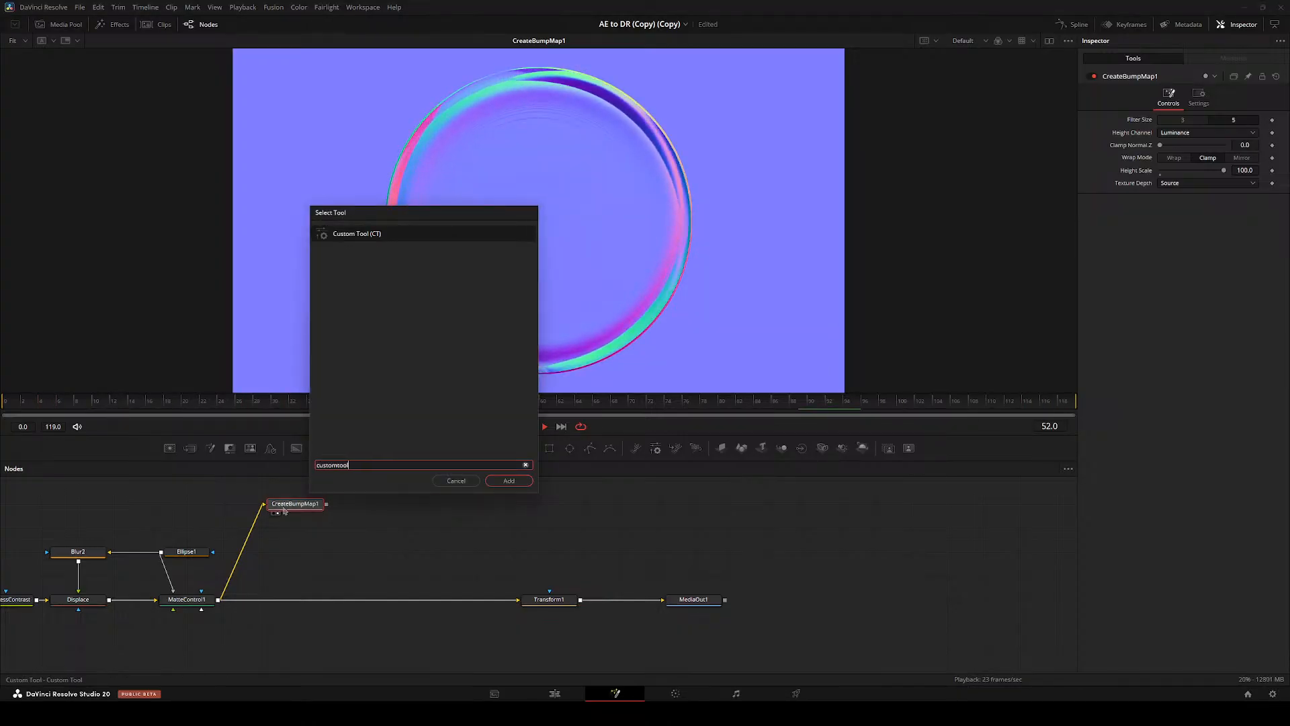
{"action": "key", "text": "Return"}
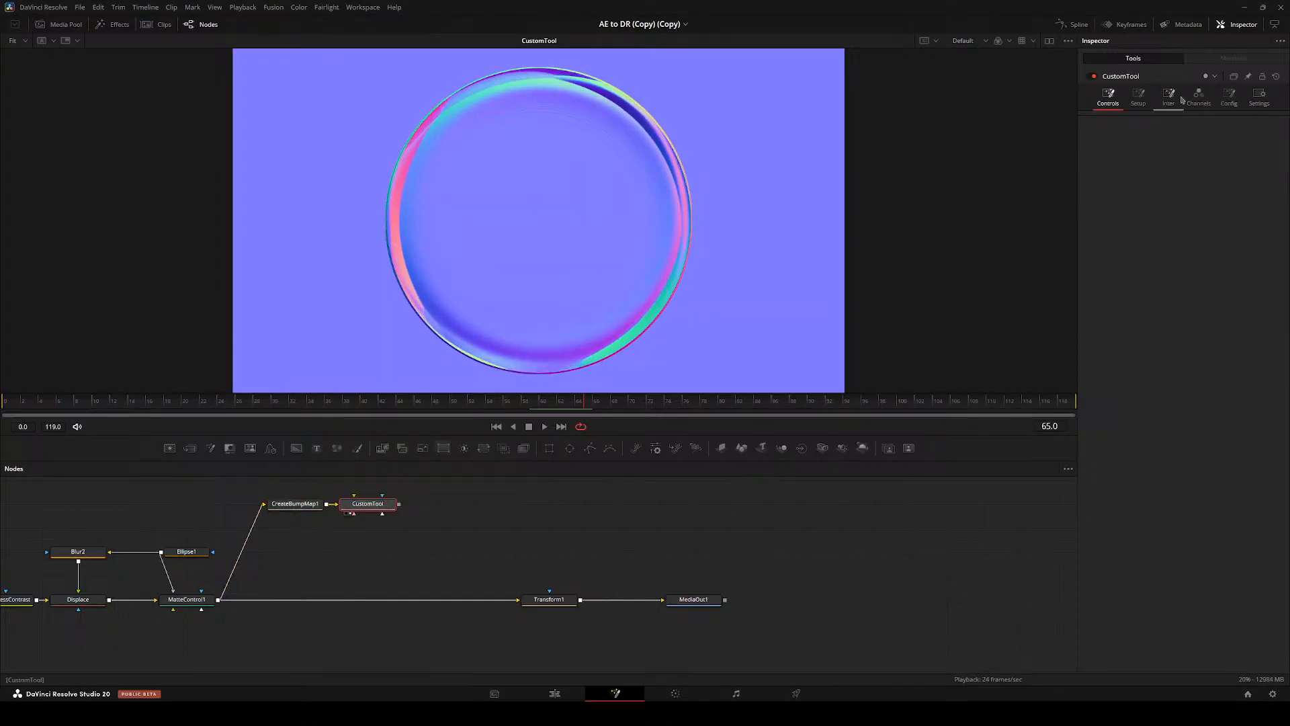
{"action": "left_click", "coordinate": [1196, 98]}
{"action": "type", "text": "0l.5"}
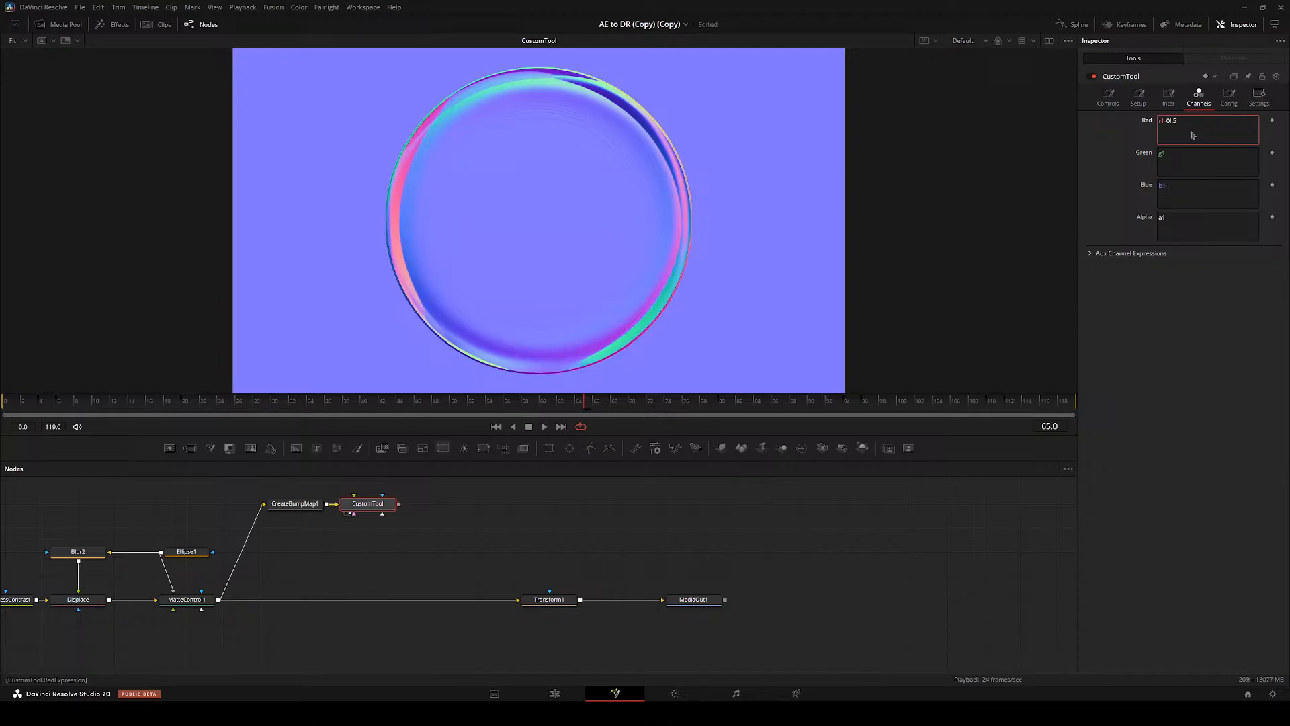
{"action": "key", "text": "Tab"}
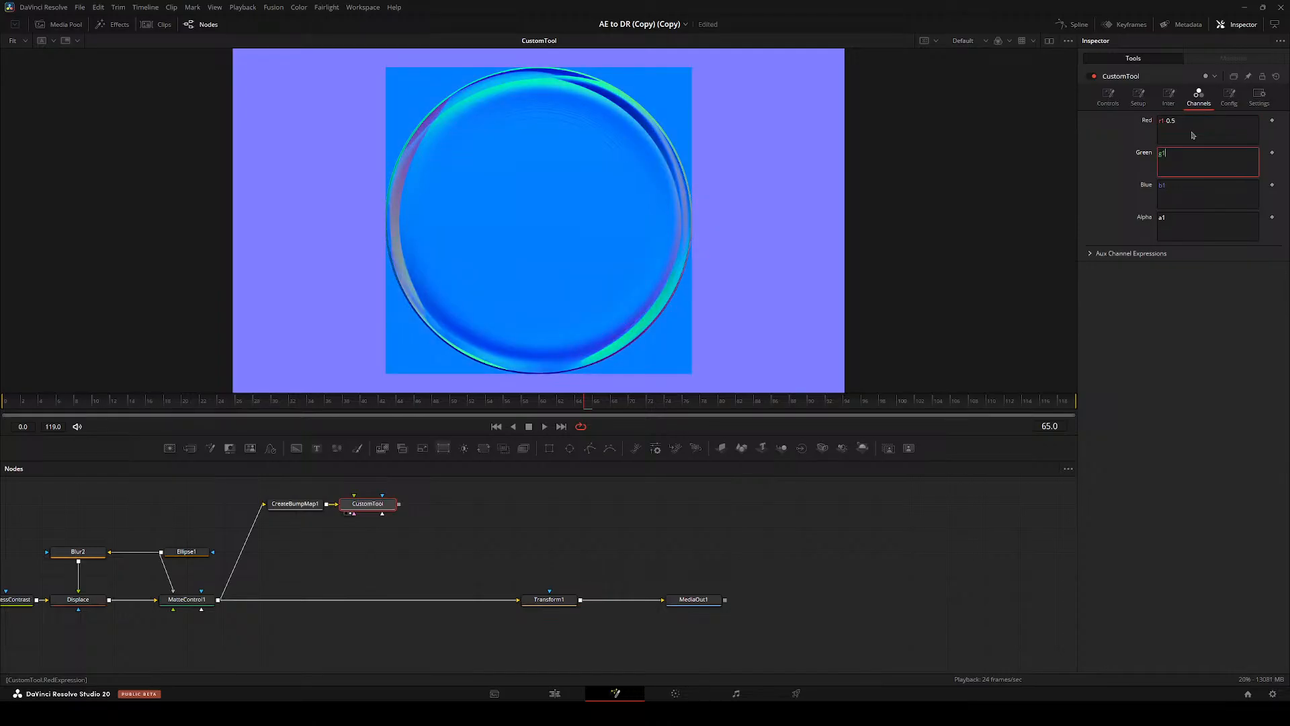
{"action": "type", "text": "0.5"}
{"action": "key", "text": "Tab"}
- Subtract 1 in the CustomTool's Blue expression and set its Alpha expression to 0
{"action": "type", "text": "-"}
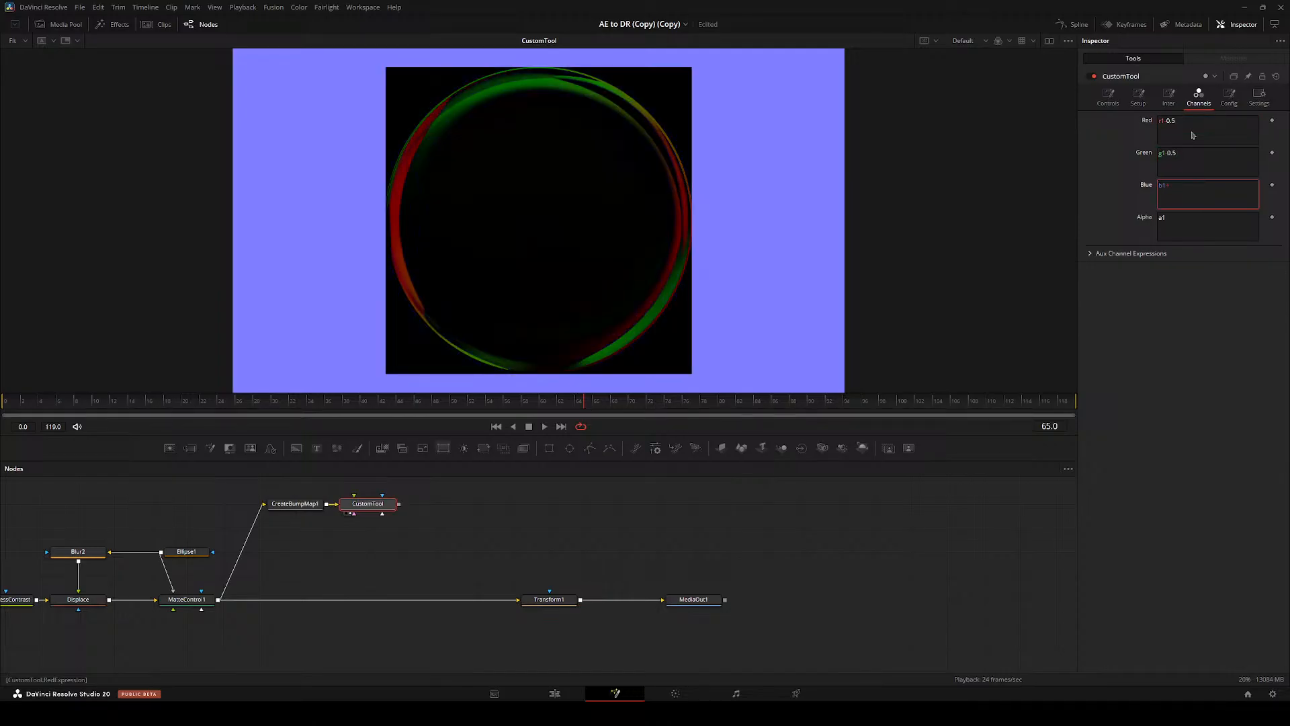
{"action": "key", "text": "BackSpace"}
{"action": "type", "text": "*0"}
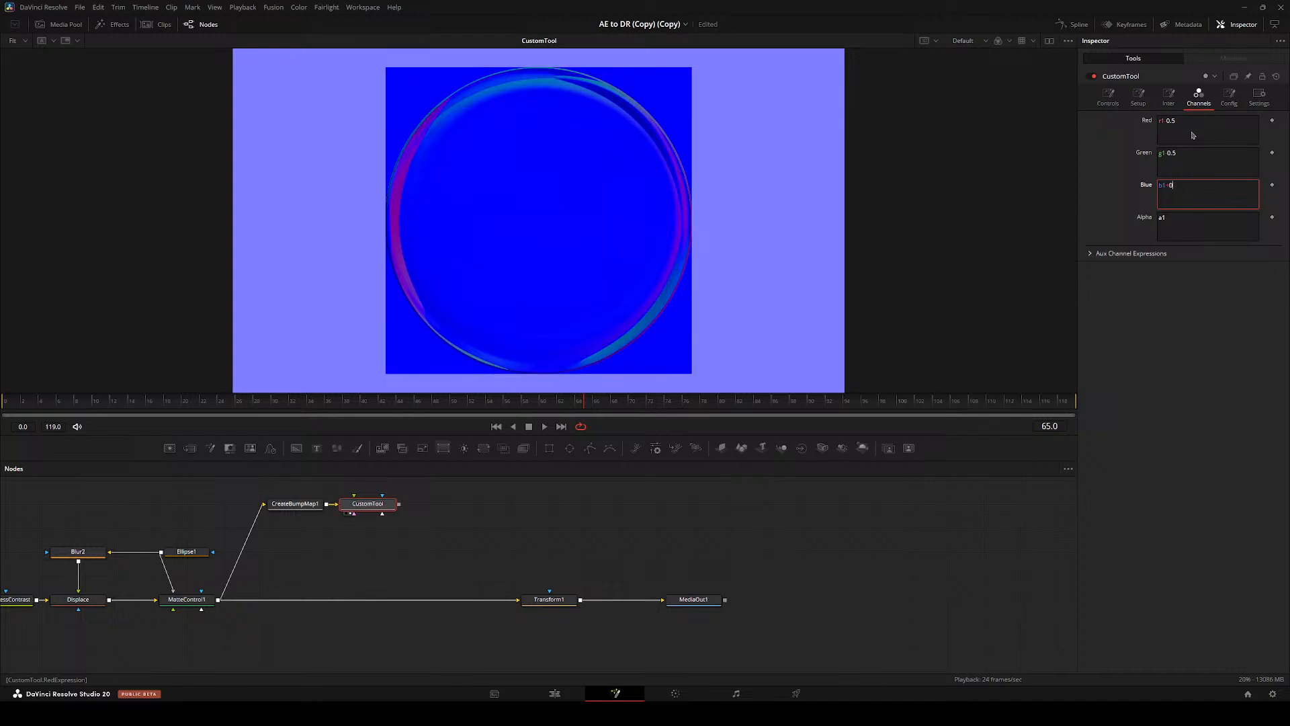
{"action": "key", "text": "BackSpace"}
{"action": "type", "text": "1"}
{"action": "key", "text": "BackSpace"}
{"action": "type", "text": "0.5"}
{"action": "key", "text": "BackSpace"}
{"action": "key", "text": "BackSpace"}
{"action": "key", "text": "BackSpace"}
{"action": "key", "text": "BackSpace"}
{"action": "type", "text": "-"}
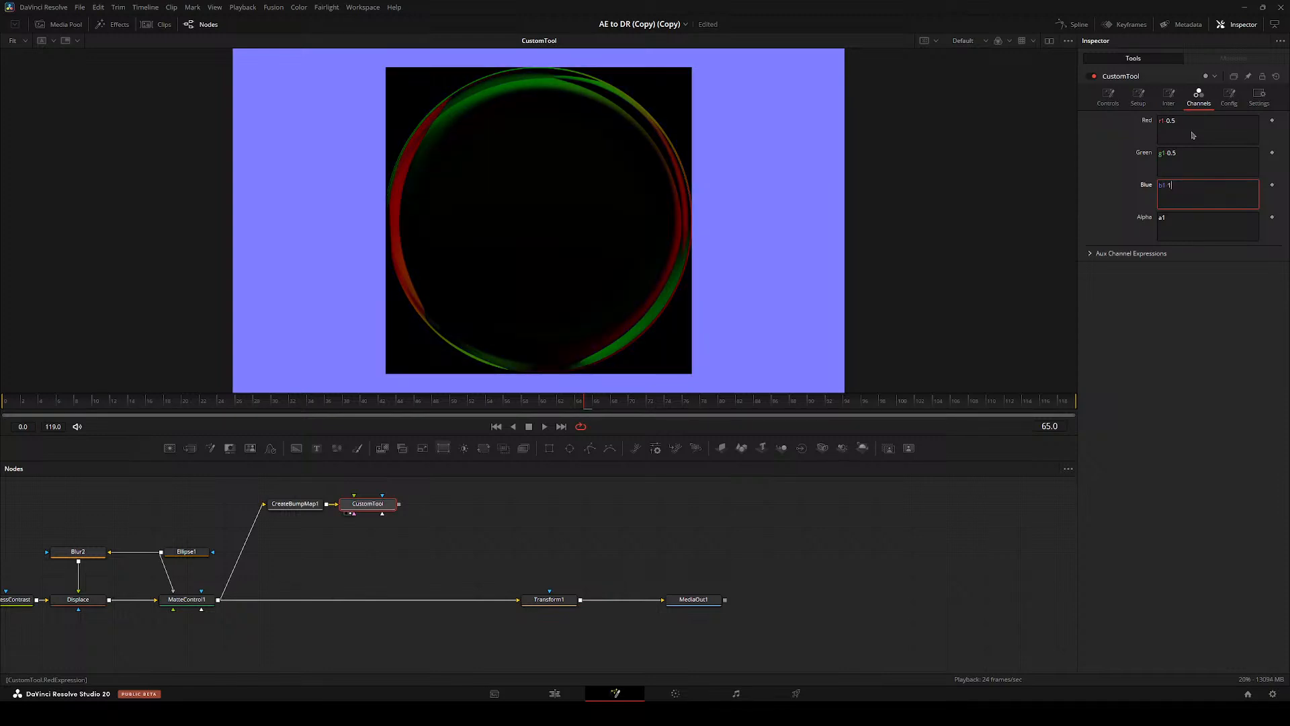
{"action": "key", "text": "BackSpace"}
{"action": "key", "text": "BackSpace"}
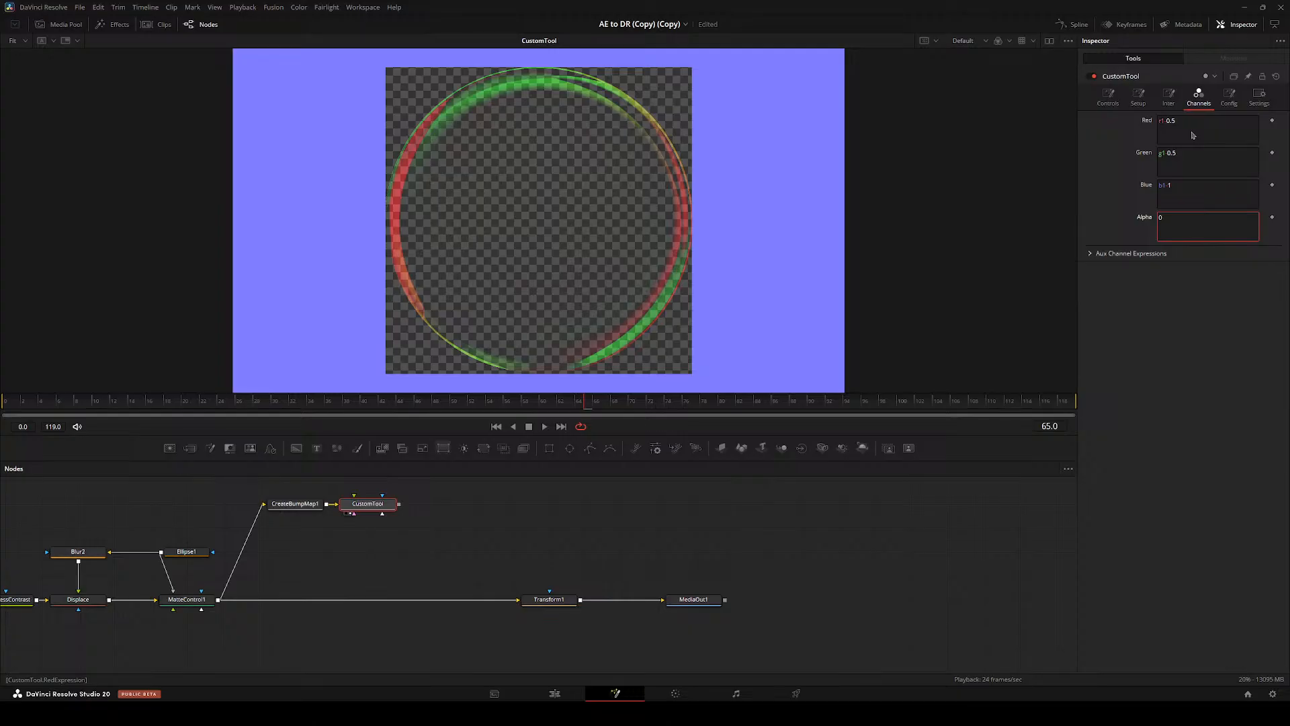
- Try CreateBumpMap1's output as the CustomTool's effect mask with Apply Mask Inverted enabled
{"action": "left_click", "coordinate": [385, 577]}
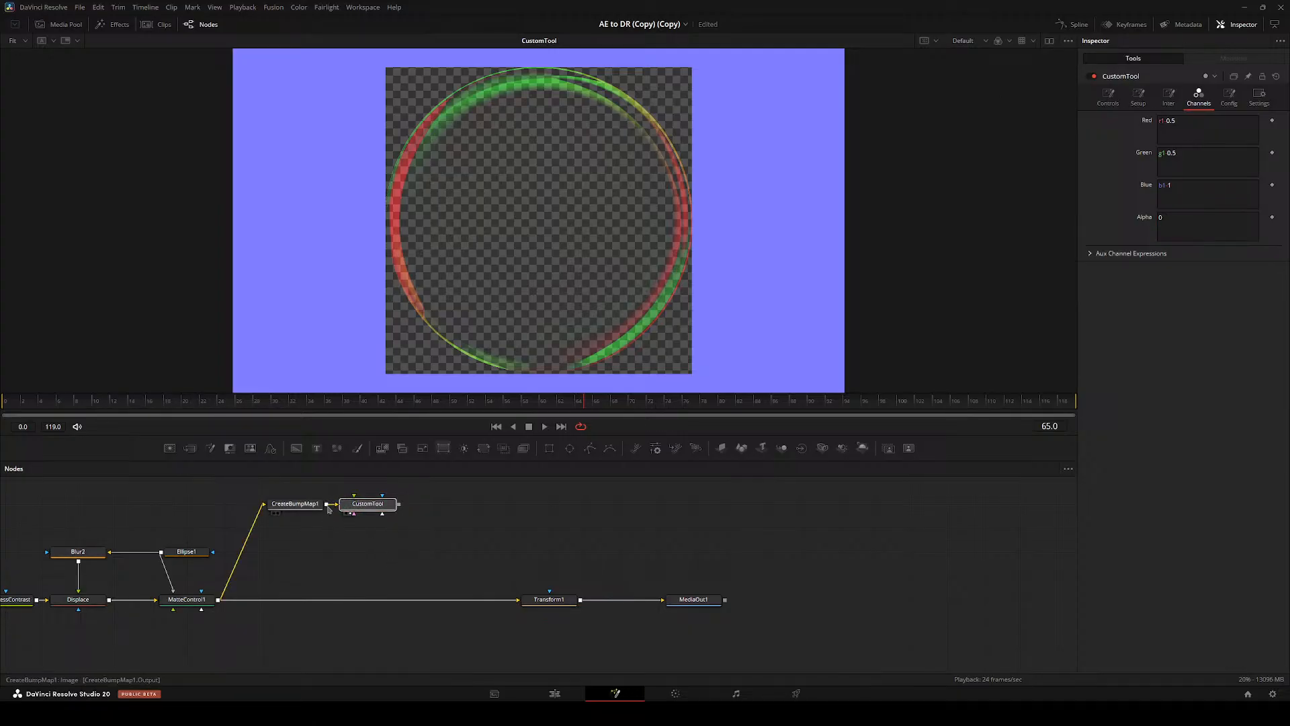
{"action": "left_click_drag", "start_coordinate": [328, 504], "coordinate": [350, 503]}
{"action": "left_click", "coordinate": [382, 539]}
{"action": "left_click", "coordinate": [370, 506]}
{"action": "left_click", "coordinate": [1259, 97]}
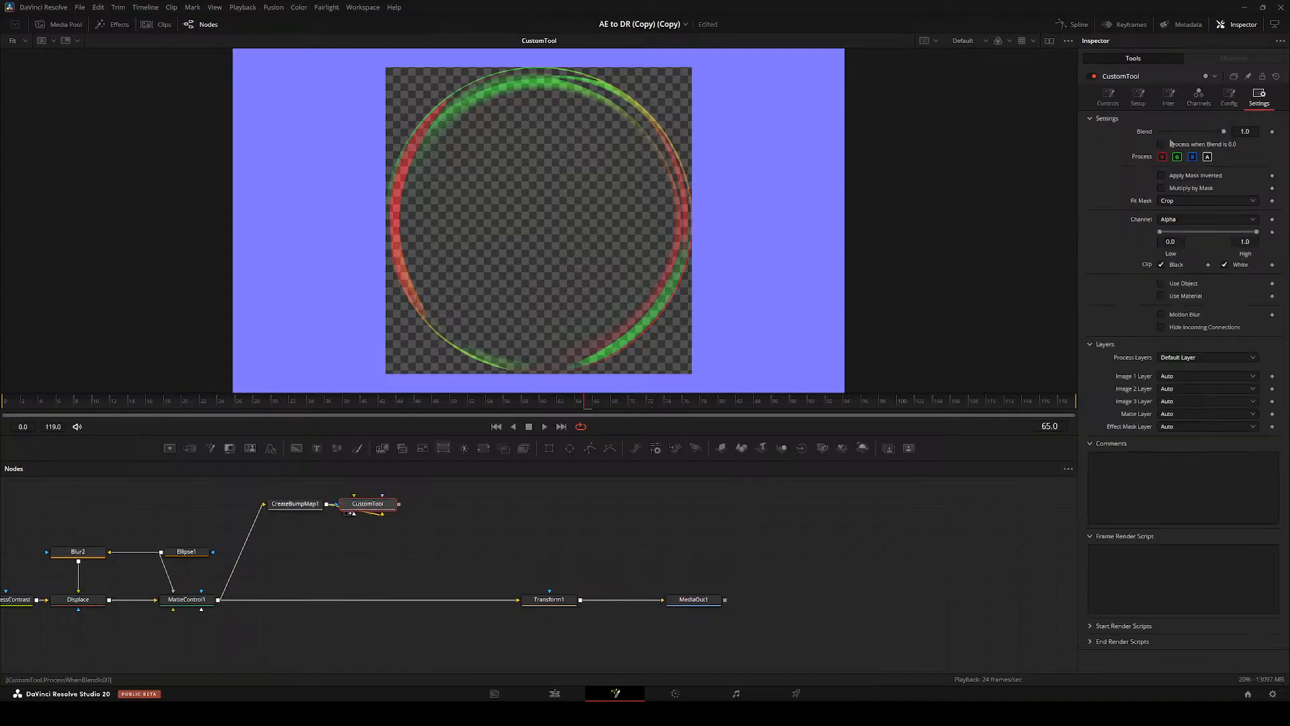
{"action": "left_click", "coordinate": [1171, 178]}
{"action": "left_click_drag", "start_coordinate": [360, 507], "coordinate": [468, 507]}
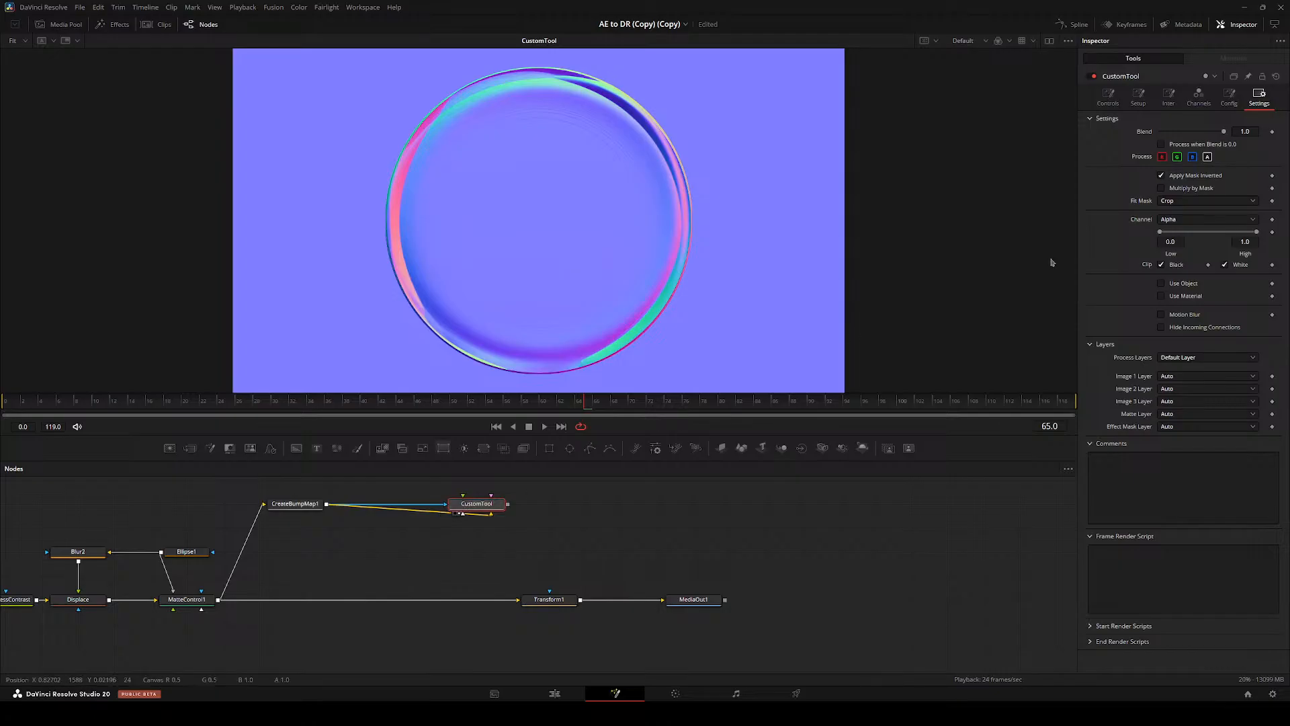
- Replace Apply Mask Inverted with Multiply by Mask on the CustomTool and disconnect its effect mask
{"action": "left_click", "coordinate": [1170, 176]}
{"action": "left_click", "coordinate": [1166, 188]}
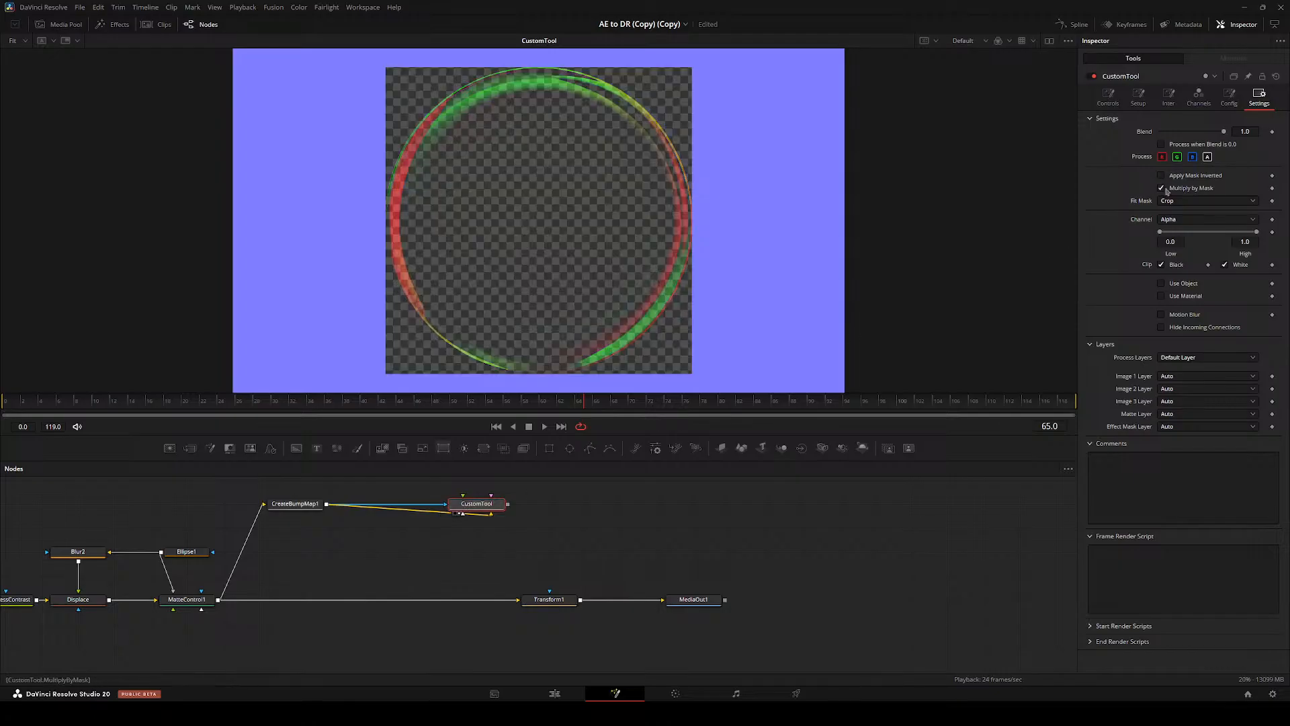
{"action": "left_click", "coordinate": [433, 508]}
{"action": "left_click_drag", "start_coordinate": [468, 507], "coordinate": [529, 509]}
- Try a Matte Control on CreateBumpMap1 with the CustomTool as inverted garbage matte, and delete it
{"action": "left_click", "coordinate": [504, 448]}
{"action": "left_click_drag", "start_coordinate": [327, 504], "coordinate": [438, 553]}
{"action": "key", "text": "2"}
{"action": "key", "text": "ctrl+s"}
{"action": "left_click", "coordinate": [1102, 298]}
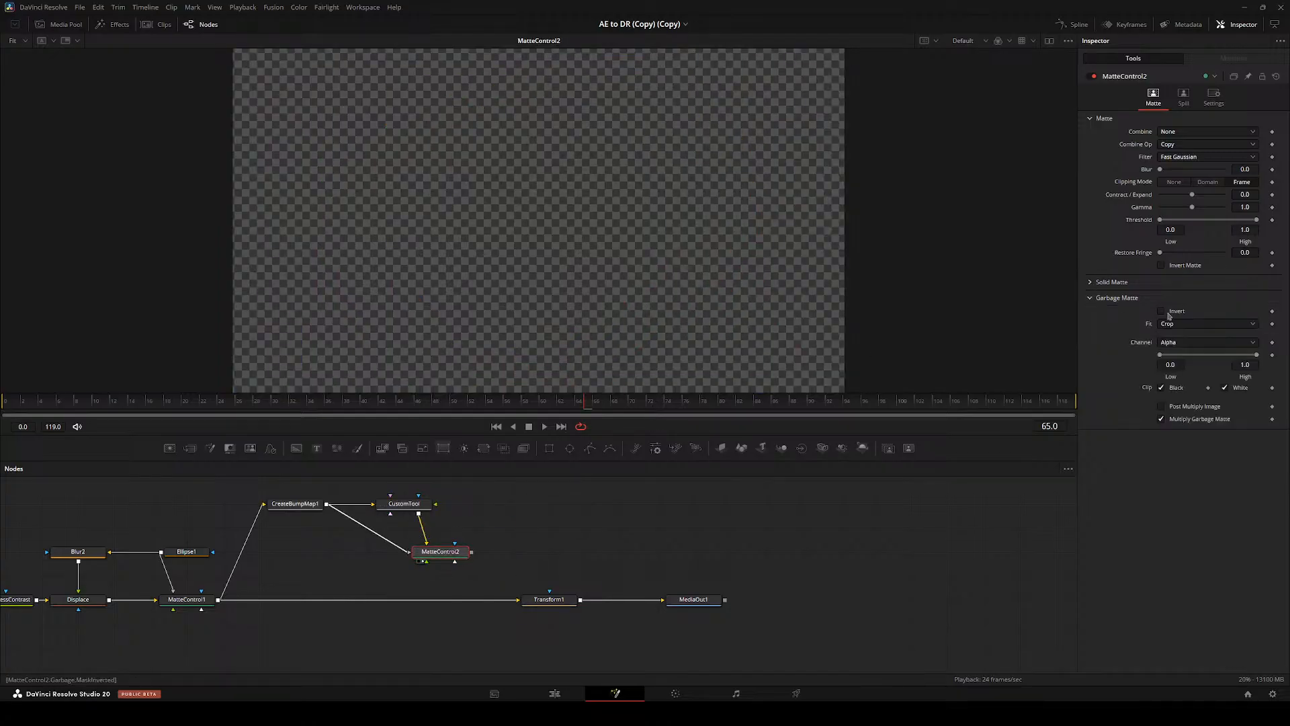
{"action": "left_click", "coordinate": [425, 537]}
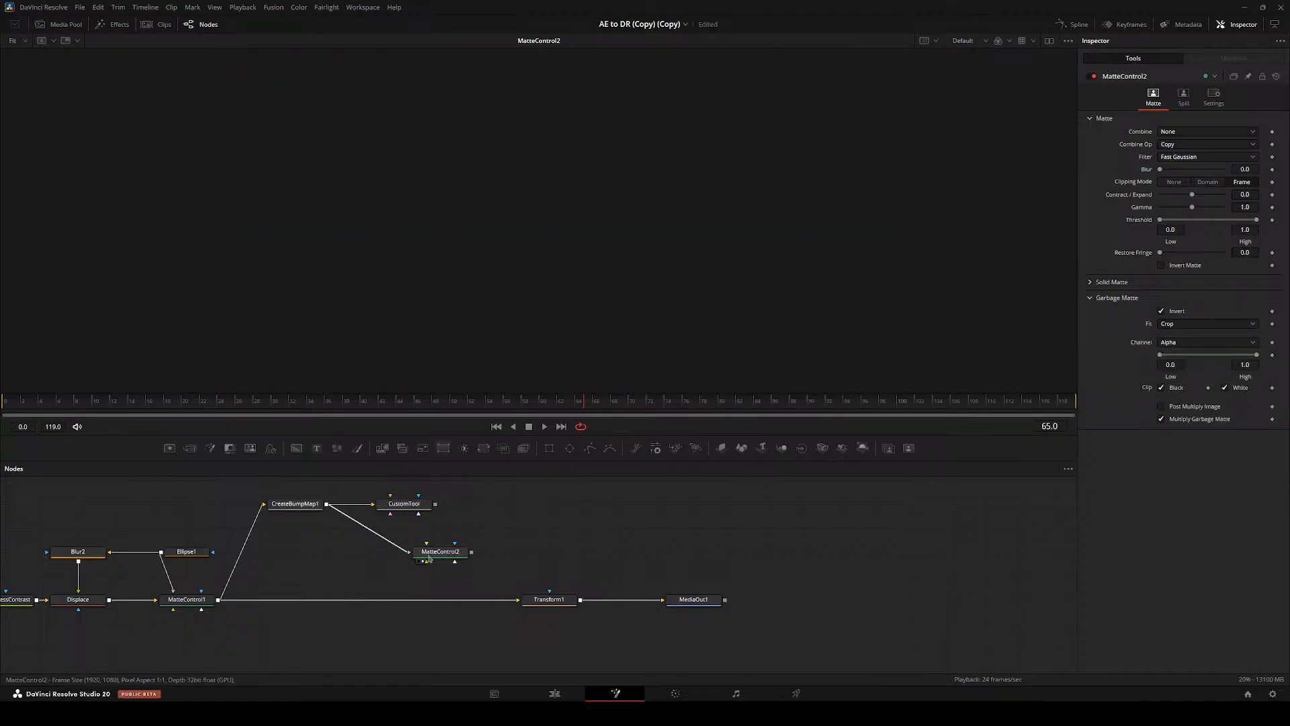
{"action": "key", "text": "Delete"}
- Move the CustomTool beside CreateBumpMap1 and compare the two nodes' outputs in the viewer
{"action": "left_click_drag", "start_coordinate": [404, 504], "coordinate": [367, 504]}
{"action": "key", "text": "2"}
{"action": "left_click_drag", "start_coordinate": [491, 524], "coordinate": [460, 599]}
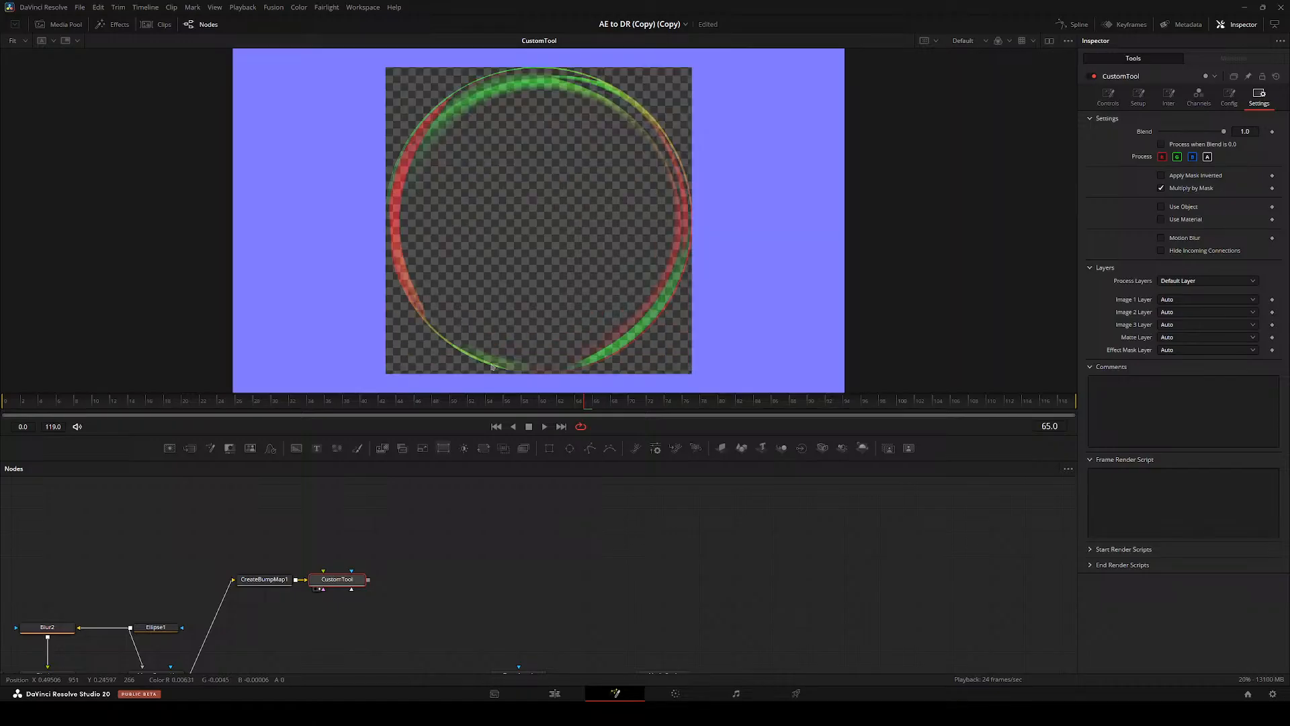
{"action": "left_click", "coordinate": [268, 580]}
{"action": "key", "text": "2"}
{"action": "left_click", "coordinate": [362, 579]}
{"action": "key", "text": "2"}
- Move the CreateBumpMap1 and CustomTool nodes together closer to MatteControl1
{"action": "left_click_drag", "start_coordinate": [245, 558], "coordinate": [324, 495]}
{"action": "left_click_drag", "start_coordinate": [325, 495], "coordinate": [440, 531]}
{"action": "left_click", "coordinate": [432, 536]}
{"action": "left_click_drag", "start_coordinate": [427, 517], "coordinate": [210, 507]}
{"action": "left_click_drag", "start_coordinate": [321, 555], "coordinate": [285, 507]}
{"action": "left_click_drag", "start_coordinate": [178, 487], "coordinate": [289, 532]}
{"action": "left_click", "coordinate": [379, 527]}
{"action": "left_click_drag", "start_coordinate": [389, 524], "coordinate": [423, 567]}
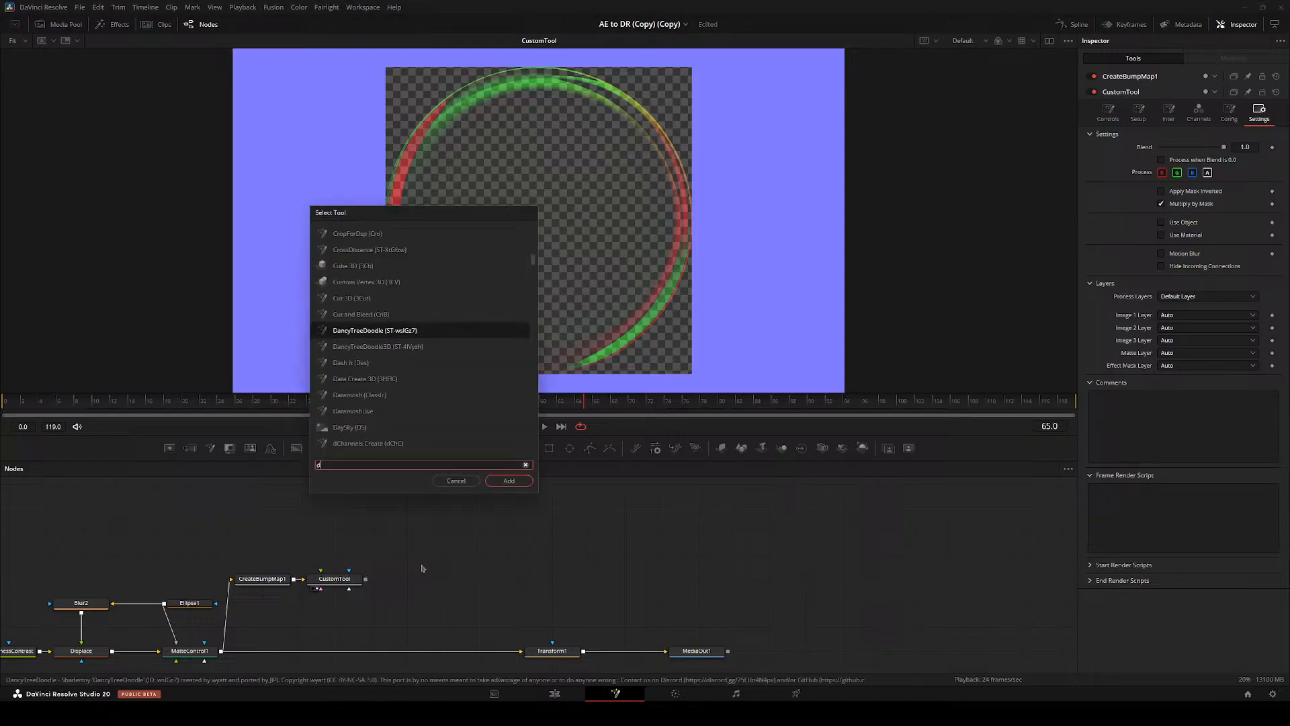
{"action": "key", "text": "shift+space"}
{"action": "key", "text": "Escape"}
{"action": "left_click", "coordinate": [333, 579]}
{"action": "key", "text": "shift+space"}
{"action": "key", "text": "Escape"}
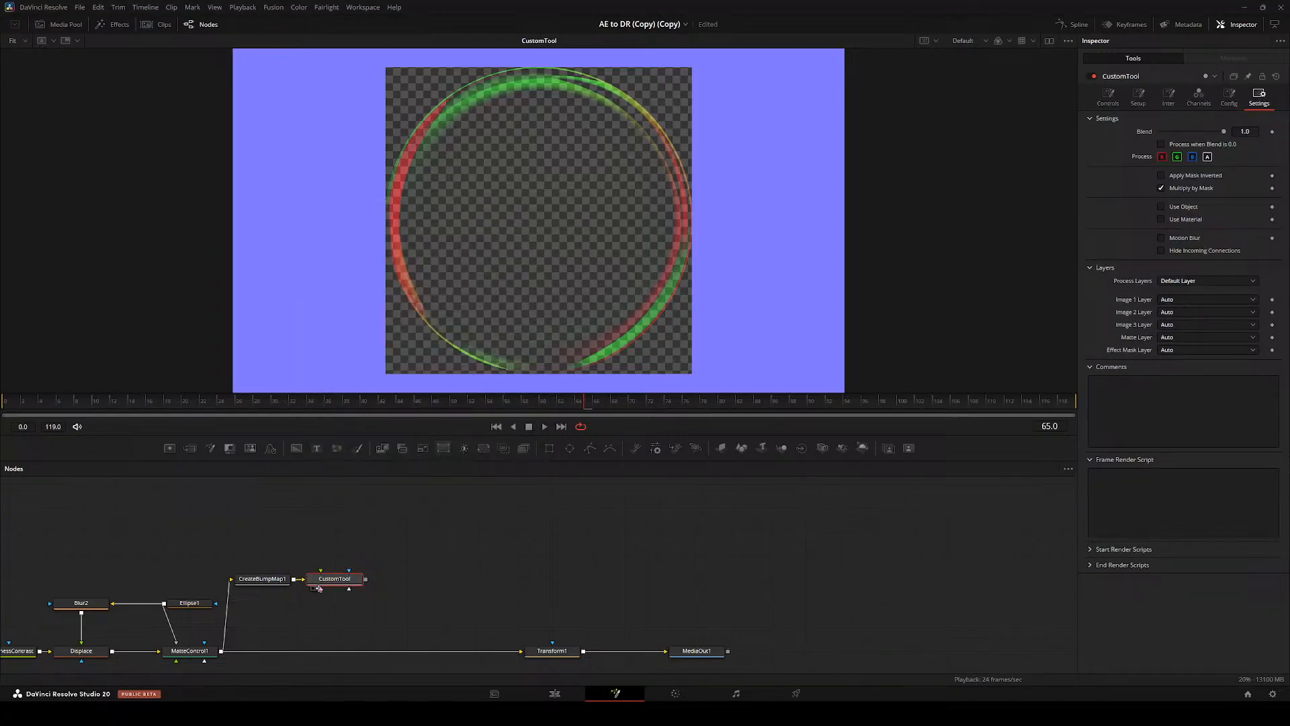
- Detach the CustomTool from the chain and paste a copy of BrightnessContrast after CreateBumpMap1
{"action": "left_click_drag", "start_coordinate": [334, 579], "coordinate": [189, 508]}
{"action": "left_click_drag", "start_coordinate": [291, 583], "coordinate": [327, 586]}
{"action": "key", "text": "ctrl+v"}
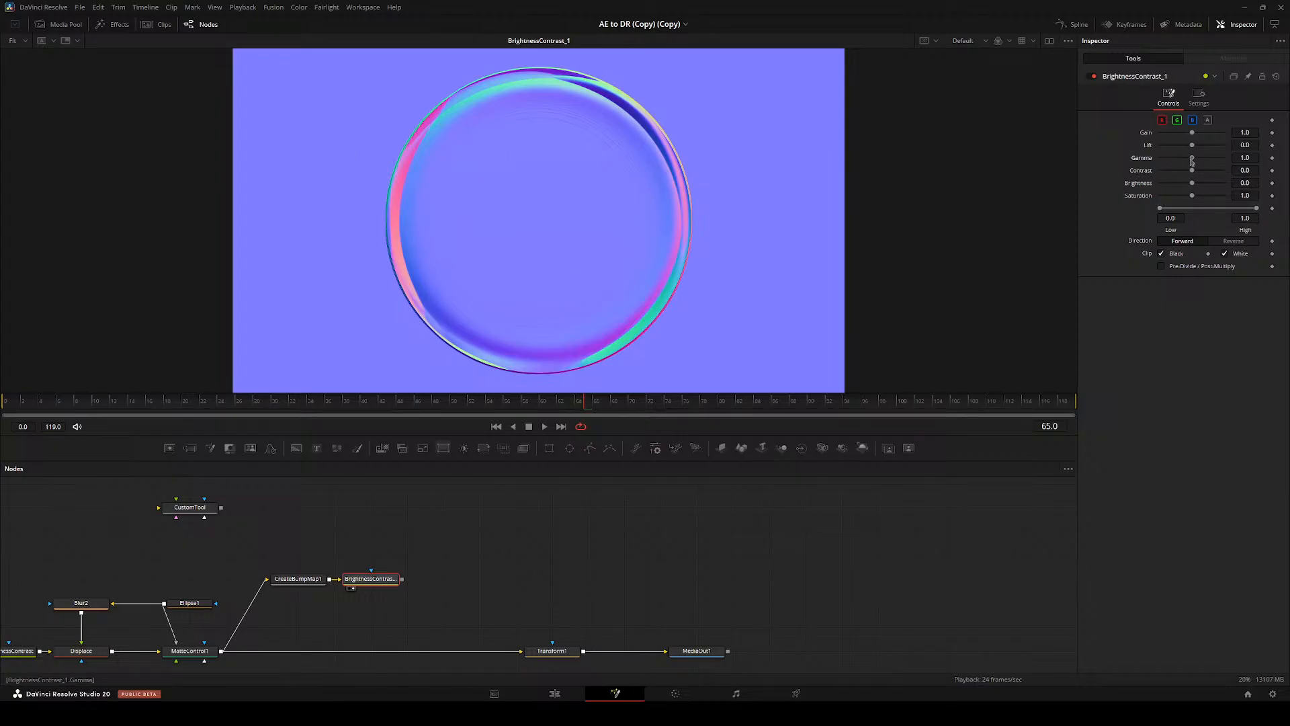
- Set BrightnessContrast_1's Gamma to 0.5 and select the node together with CreateBumpMap1
{"action": "left_click_drag", "start_coordinate": [1191, 161], "coordinate": [1176, 160]}
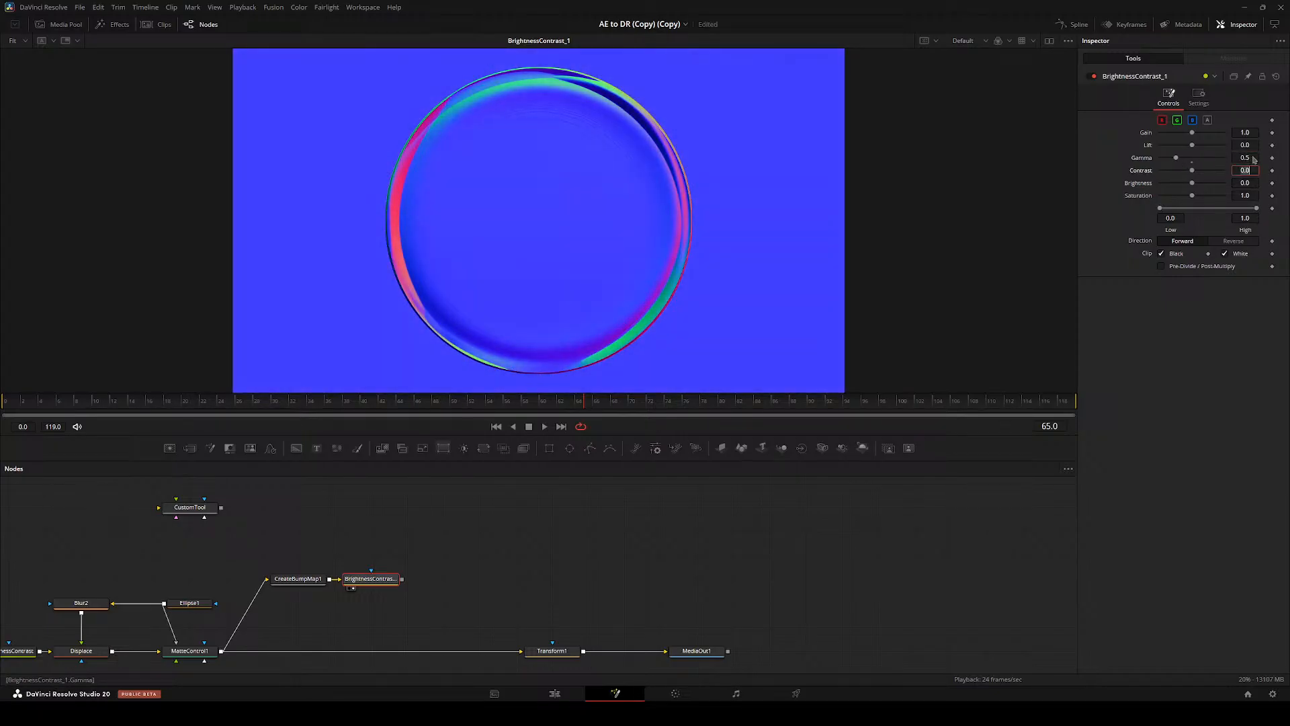
{"action": "left_click_drag", "start_coordinate": [457, 584], "coordinate": [458, 567]}
{"action": "left_click_drag", "start_coordinate": [295, 540], "coordinate": [463, 583]}
{"action": "left_click_drag", "start_coordinate": [409, 551], "coordinate": [309, 556]}
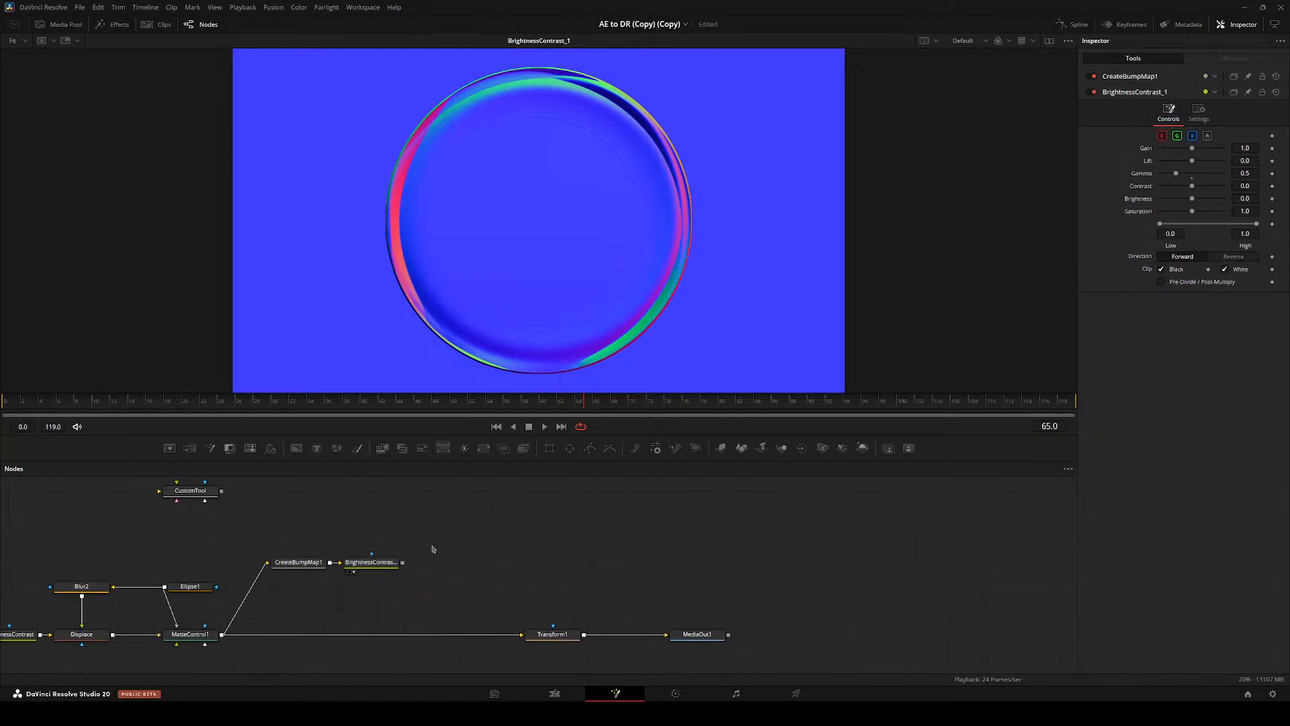
- Try placing the CustomTool after BrightnessContrast_1 and view its output
{"action": "left_click_drag", "start_coordinate": [435, 548], "coordinate": [369, 536]}
{"action": "key", "text": "shift+space"}
{"action": "type", "text": "dsp"}
{"action": "key", "text": "Return"}
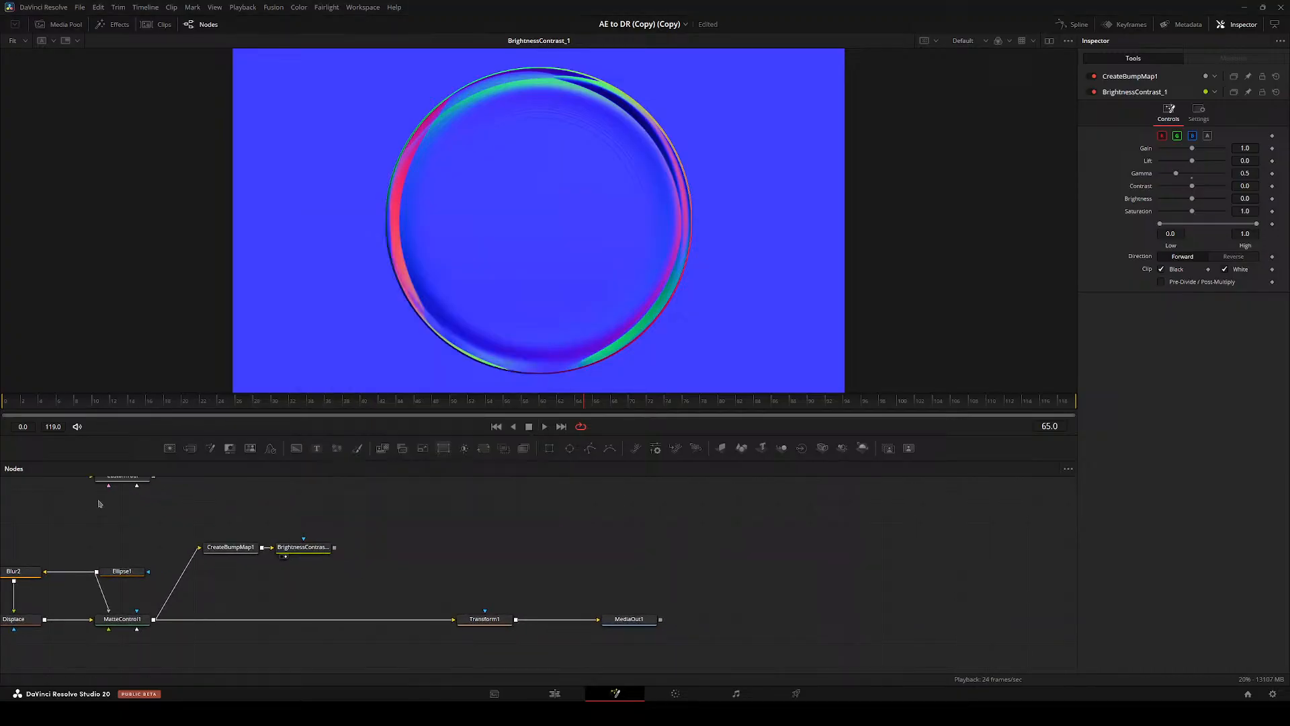
{"action": "key", "text": "1"}
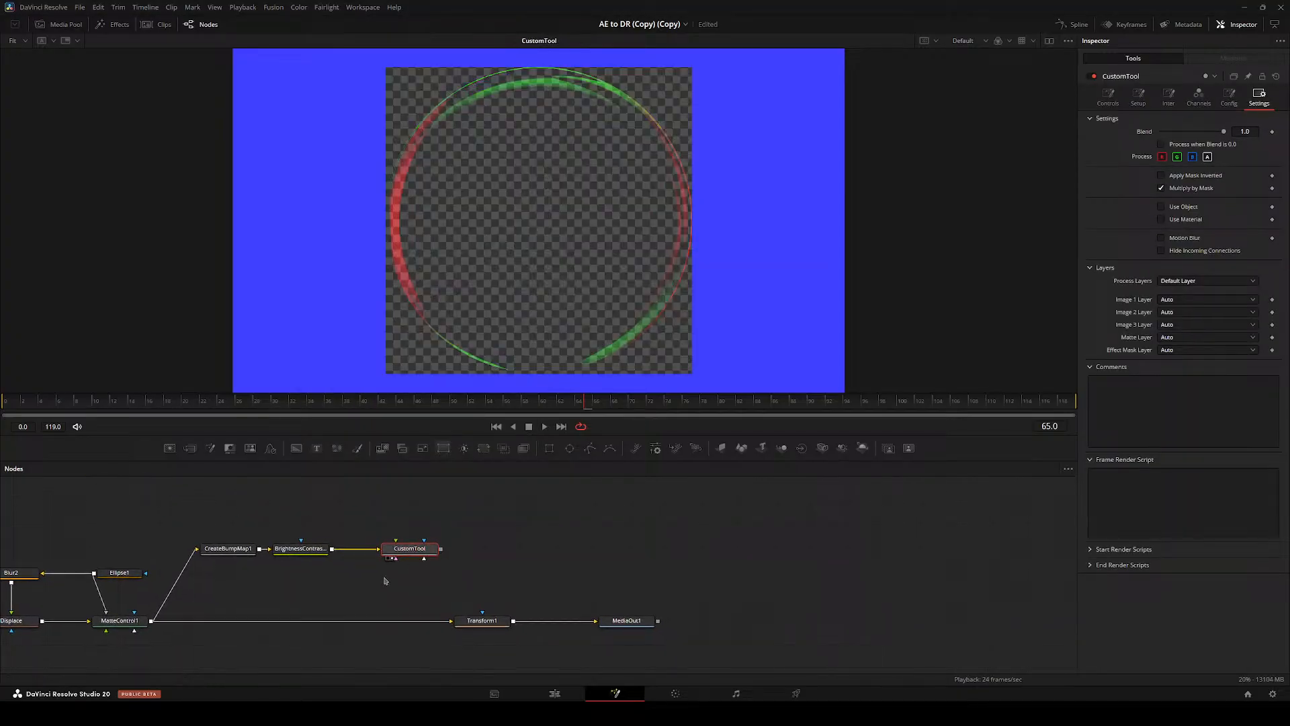
- Feed the CustomTool directly from CreateBumpMap1 and arrange it and BrightnessContrast_1 as two parallel branches
{"action": "left_click_drag", "start_coordinate": [410, 549], "coordinate": [301, 596]}
{"action": "left_click_drag", "start_coordinate": [259, 549], "coordinate": [276, 597]}
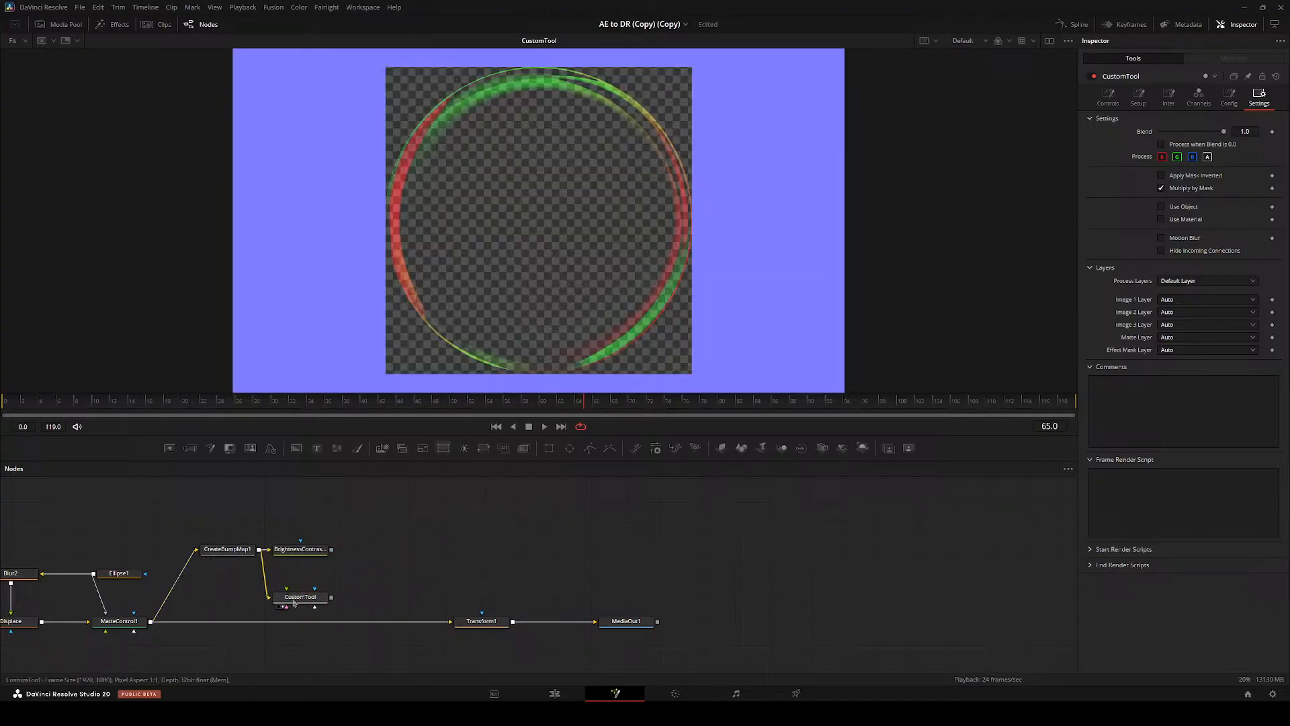
{"action": "left_click_drag", "start_coordinate": [300, 549], "coordinate": [300, 525]}
{"action": "left_click", "coordinate": [301, 600]}
{"action": "left_click_drag", "start_coordinate": [301, 602], "coordinate": [300, 577]}
{"action": "left_click", "coordinate": [300, 529]}
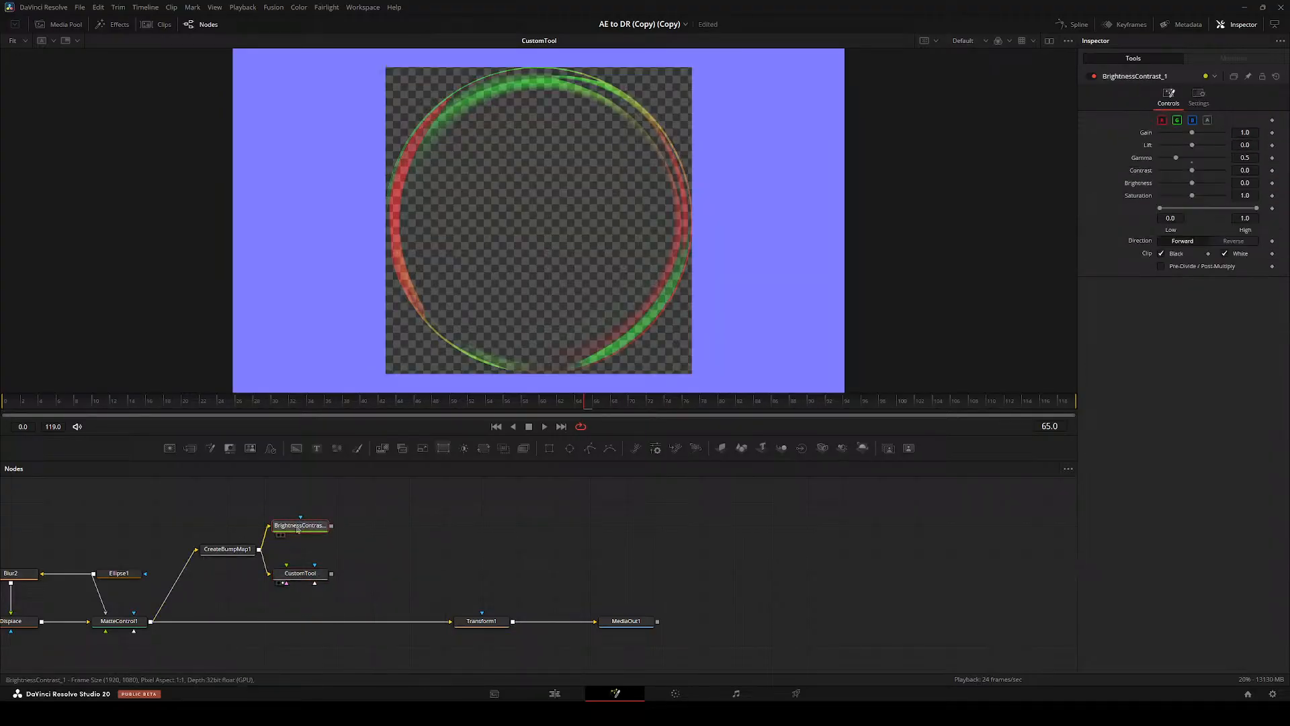
{"action": "left_click_drag", "start_coordinate": [374, 561], "coordinate": [531, 543]}
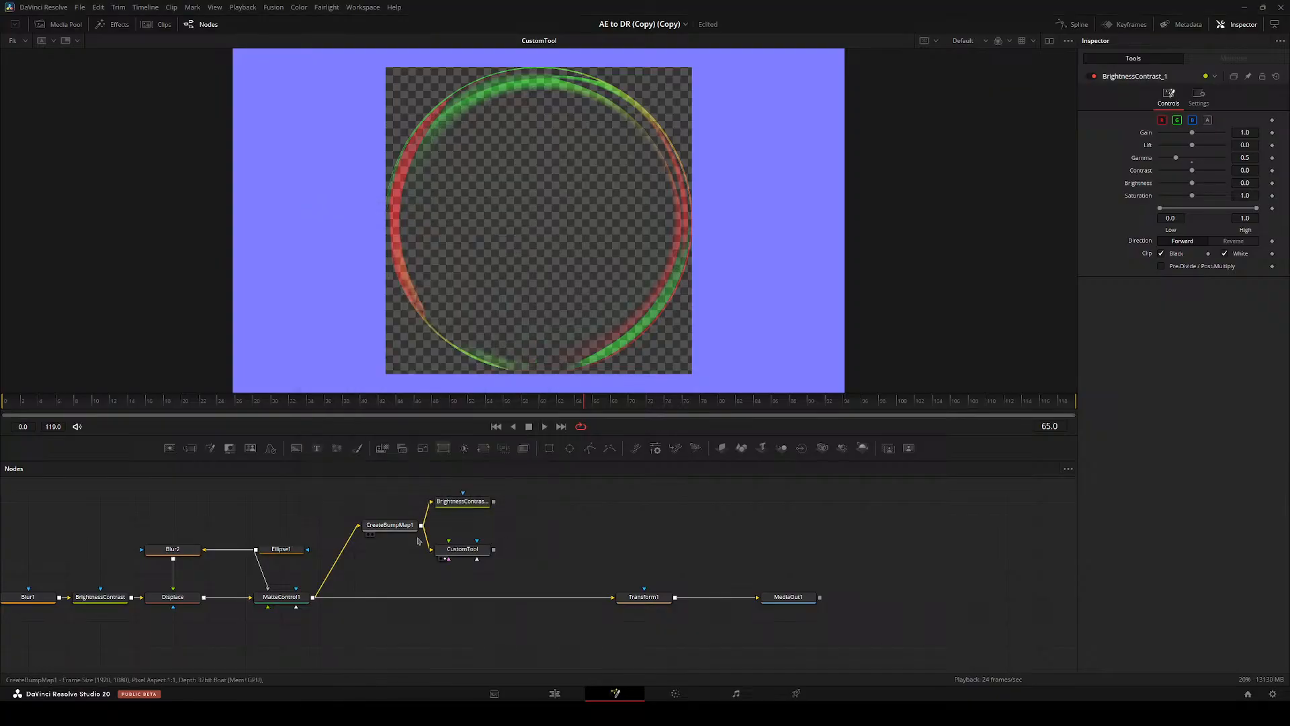
{"action": "left_click", "coordinate": [475, 550]}
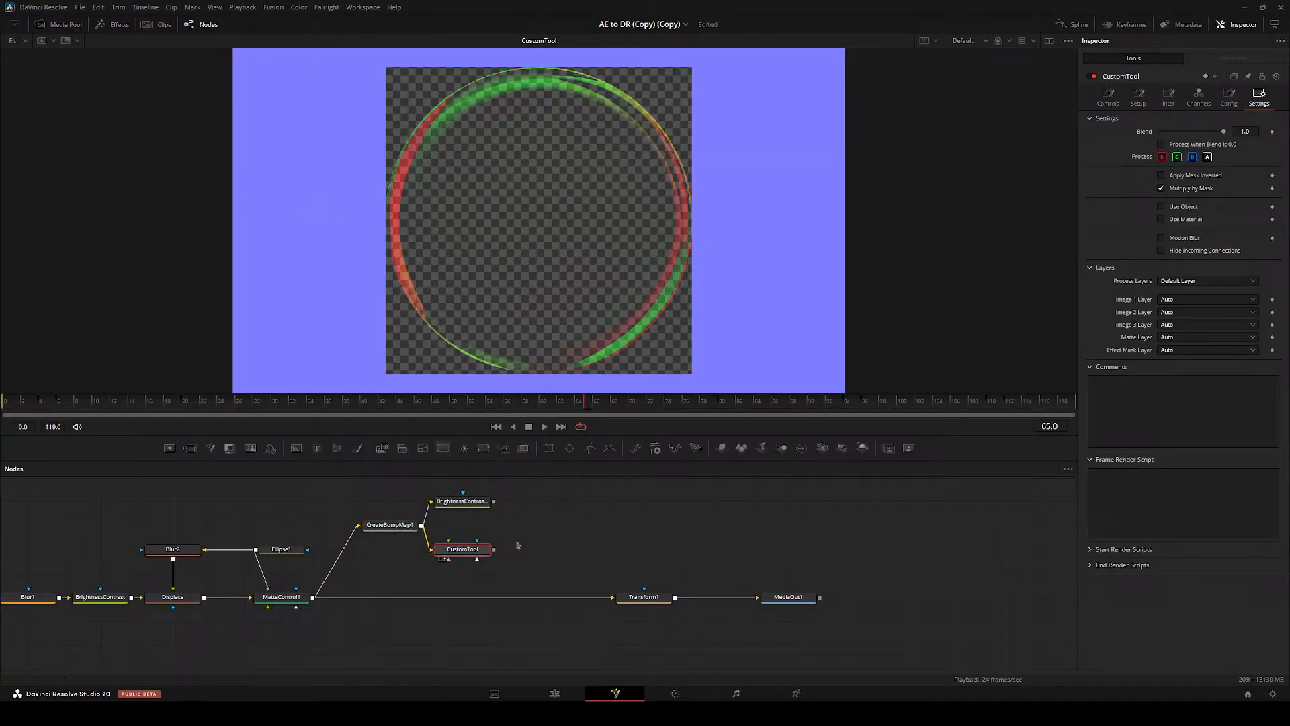
{"action": "key", "text": "shift+space"}
{"action": "type", "text": "me"}
{"action": "key", "text": "Return"}
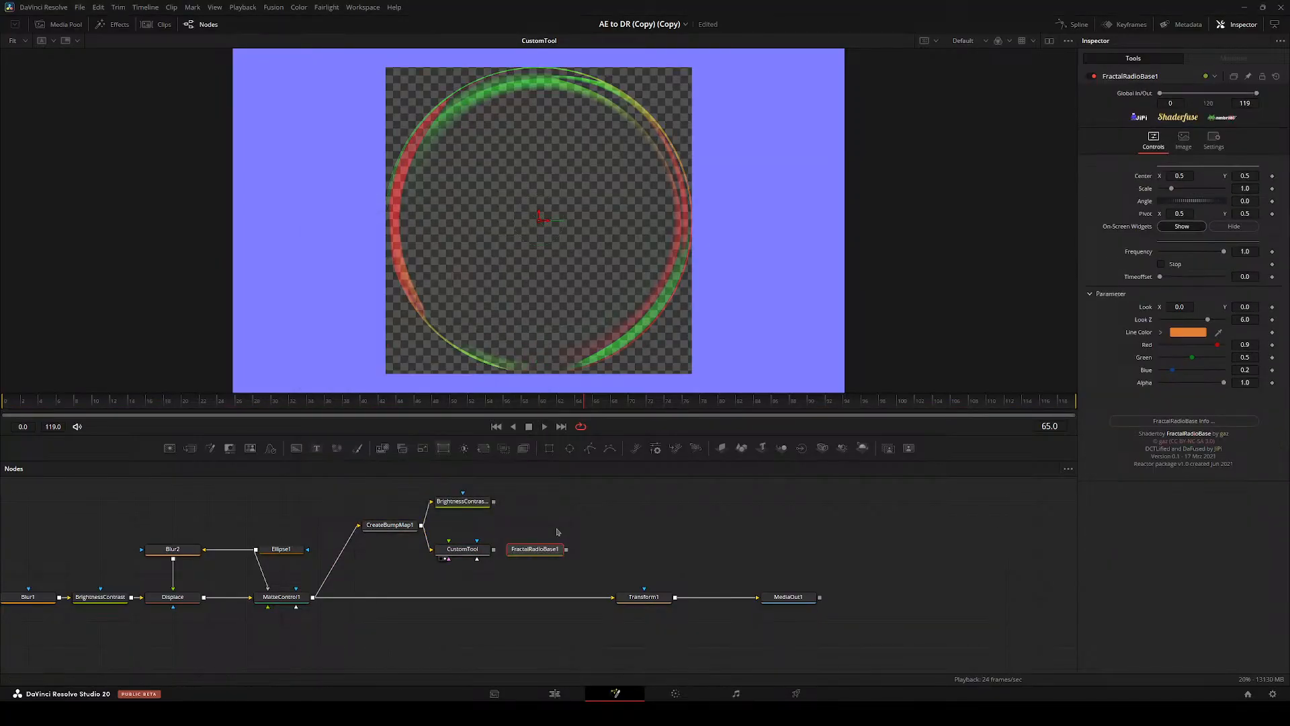
{"action": "key", "text": "Delete"}
- Add a Color Corrector between MatteControl1 and Transform1, use the CustomTool as its effect mask, and view it
{"action": "key", "text": "shift+space"}
{"action": "type", "text": "color cor"}
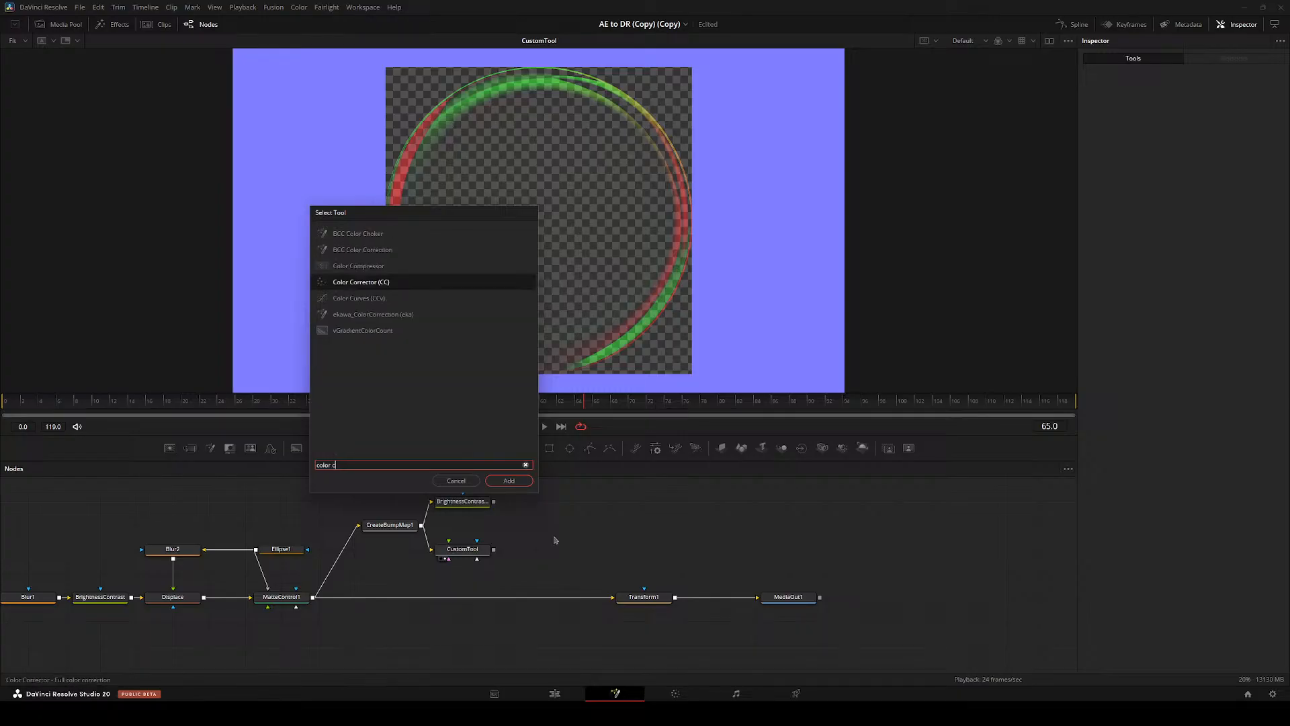
{"action": "key", "text": "Return"}
{"action": "left_click_drag", "start_coordinate": [556, 552], "coordinate": [468, 600]}
{"action": "left_click", "coordinate": [497, 624]}
{"action": "key", "text": "2"}
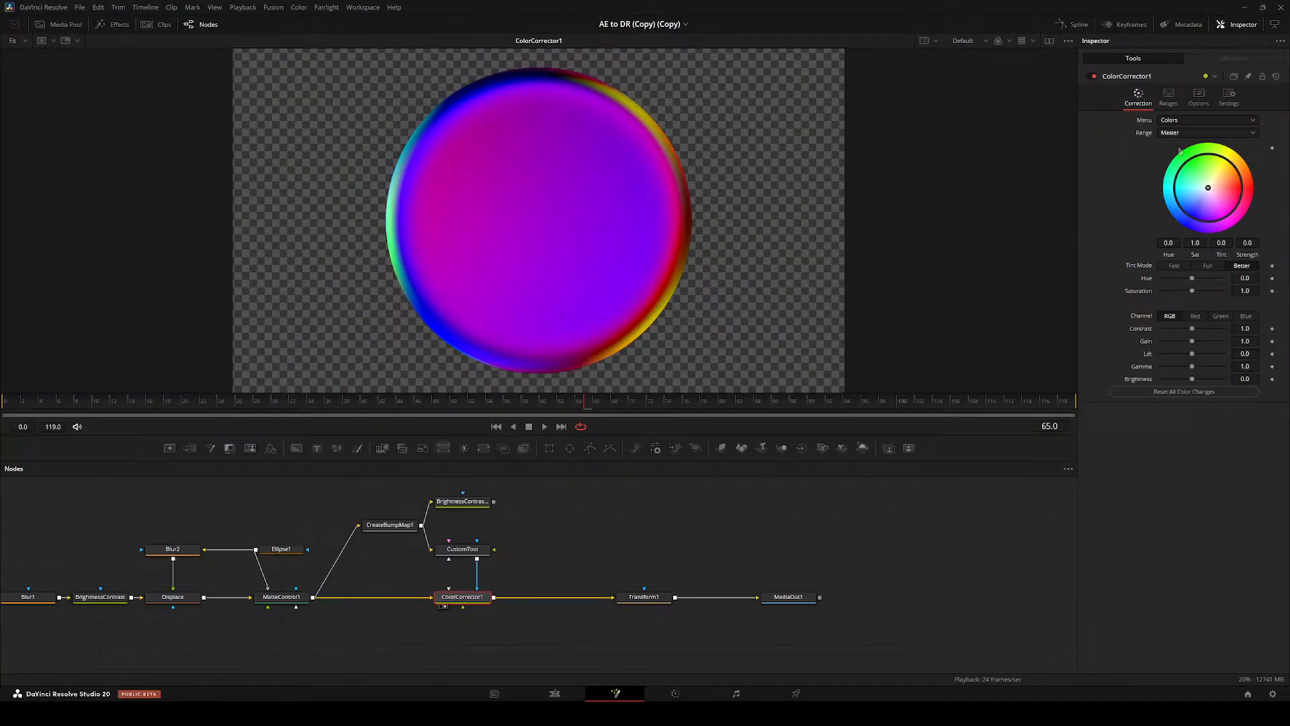
- Set ColorCorrector1's effect mask channel to Red
{"action": "left_click", "coordinate": [1229, 96]}
{"action": "left_click", "coordinate": [1207, 219]}
{"action": "left_click", "coordinate": [1183, 202]}
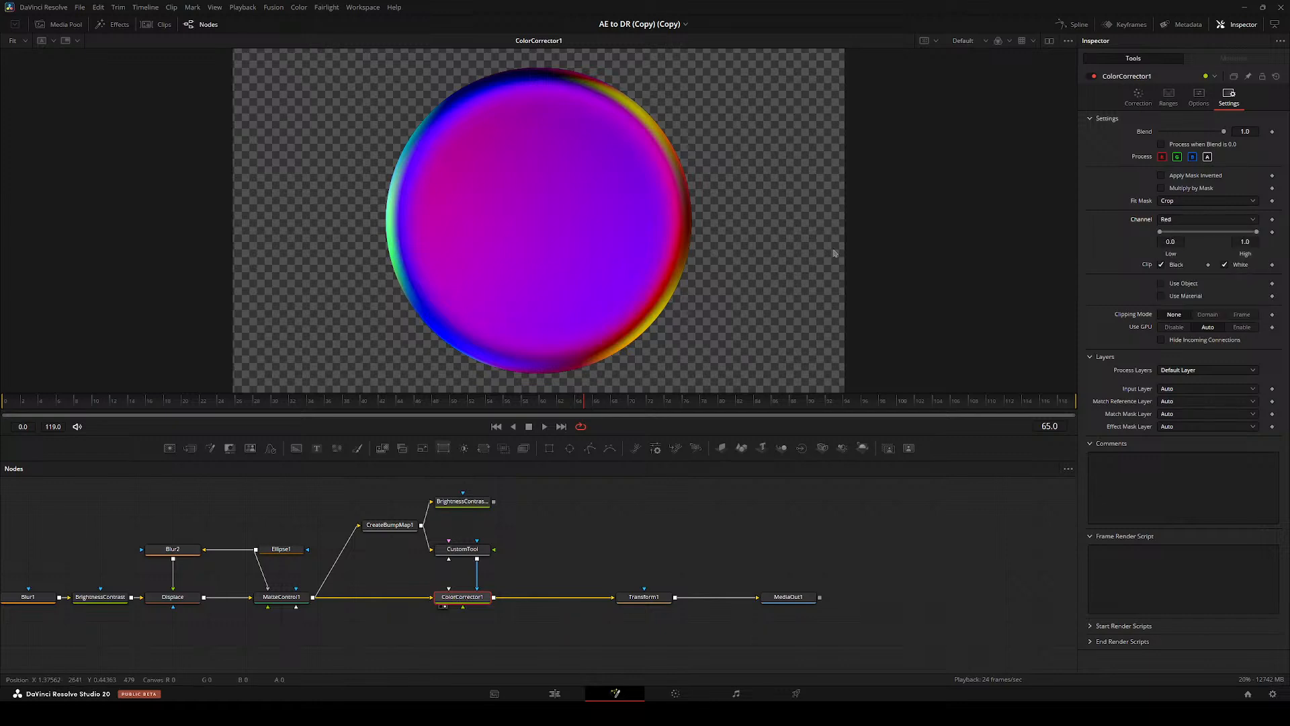
{"action": "left_click_drag", "start_coordinate": [465, 550], "coordinate": [612, 526]}
{"action": "left_click", "coordinate": [463, 503]}
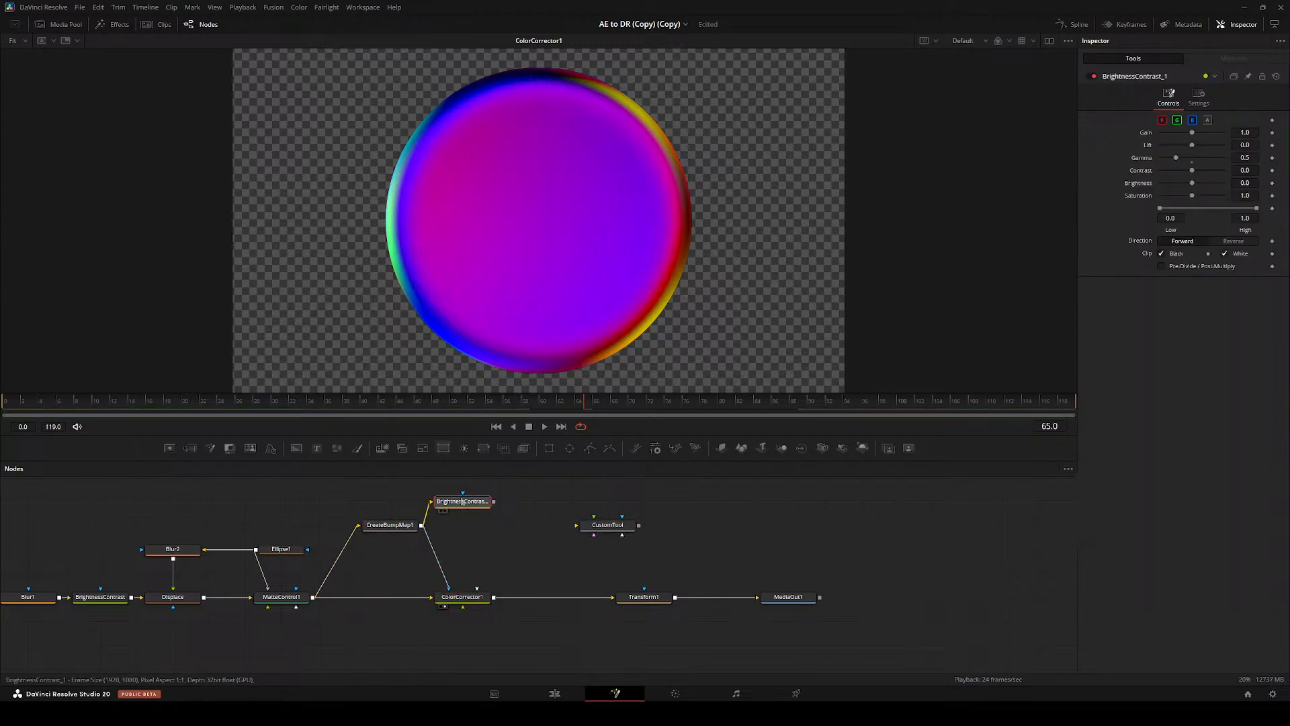
{"action": "key", "text": "ctrl+z"}
- Set ColorCorrector1's master RGB Gain to 5.0 and play back its output
{"action": "left_click", "coordinate": [464, 550]}
{"action": "key", "text": "2"}
{"action": "left_click", "coordinate": [465, 598]}
{"action": "key", "text": "2"}
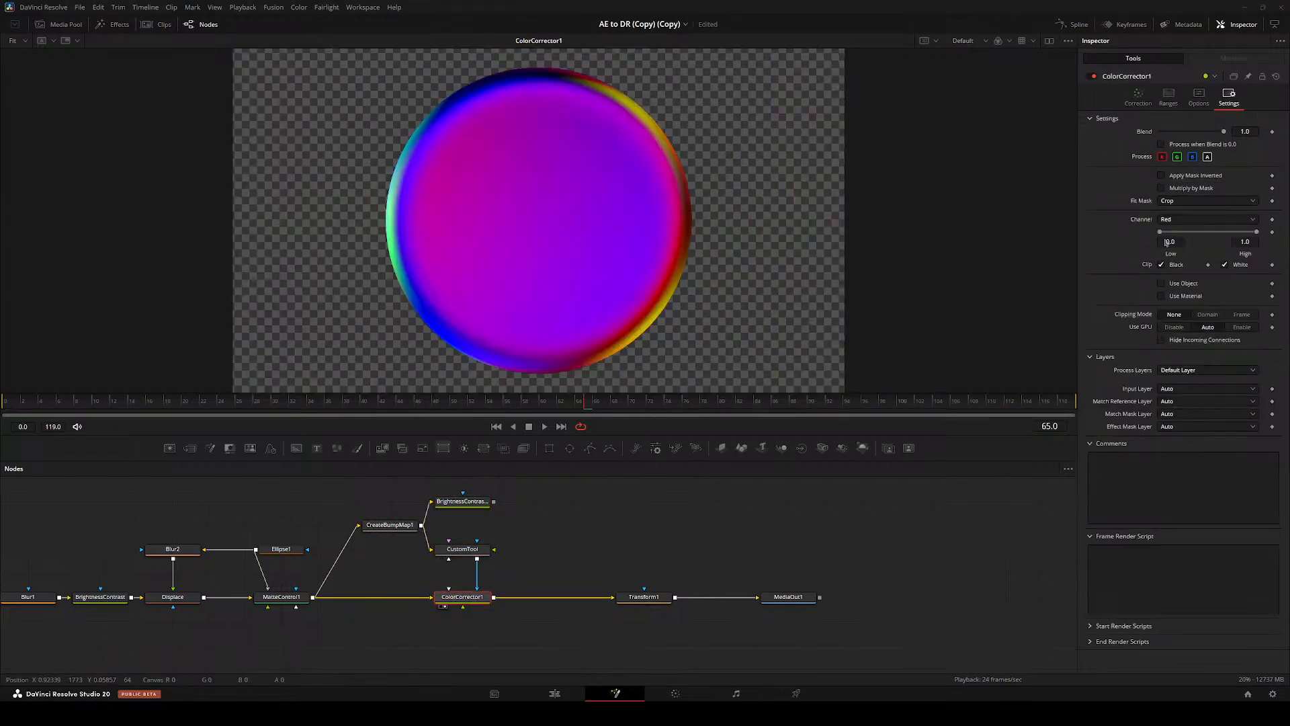
{"action": "left_click", "coordinate": [1140, 99]}
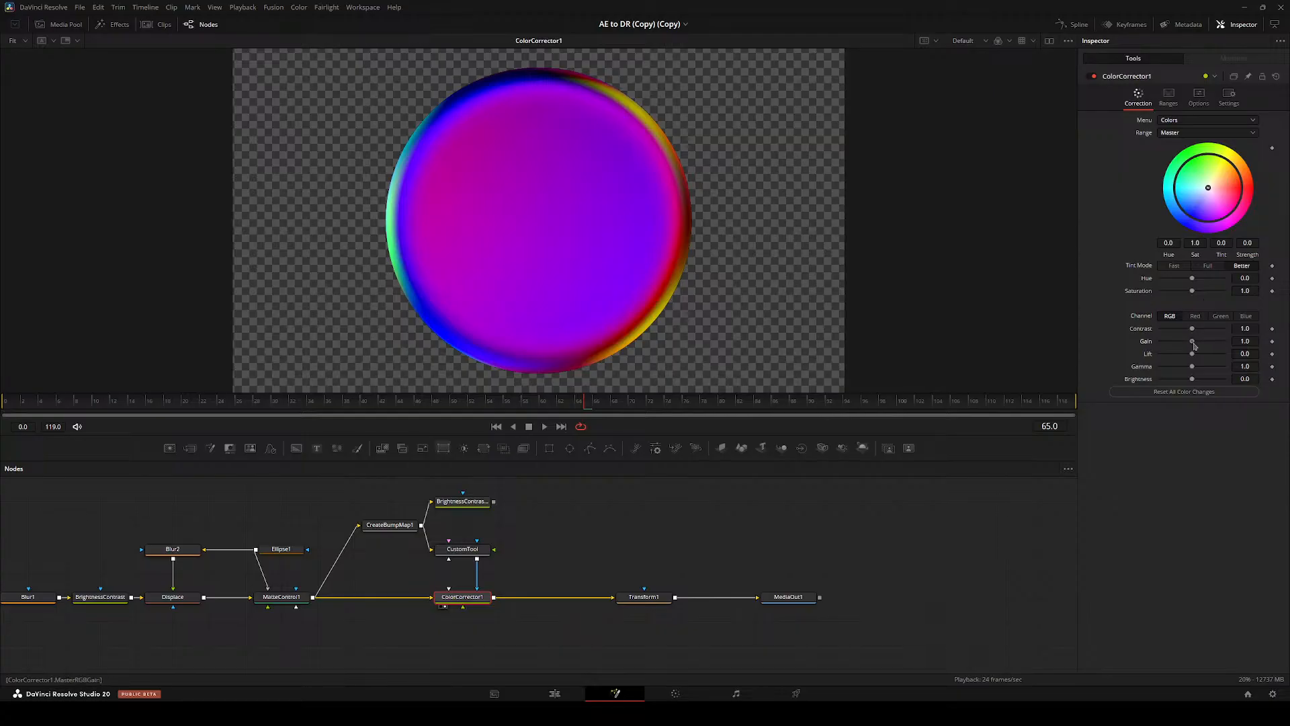
{"action": "left_click_drag", "start_coordinate": [1194, 344], "coordinate": [1238, 343]}
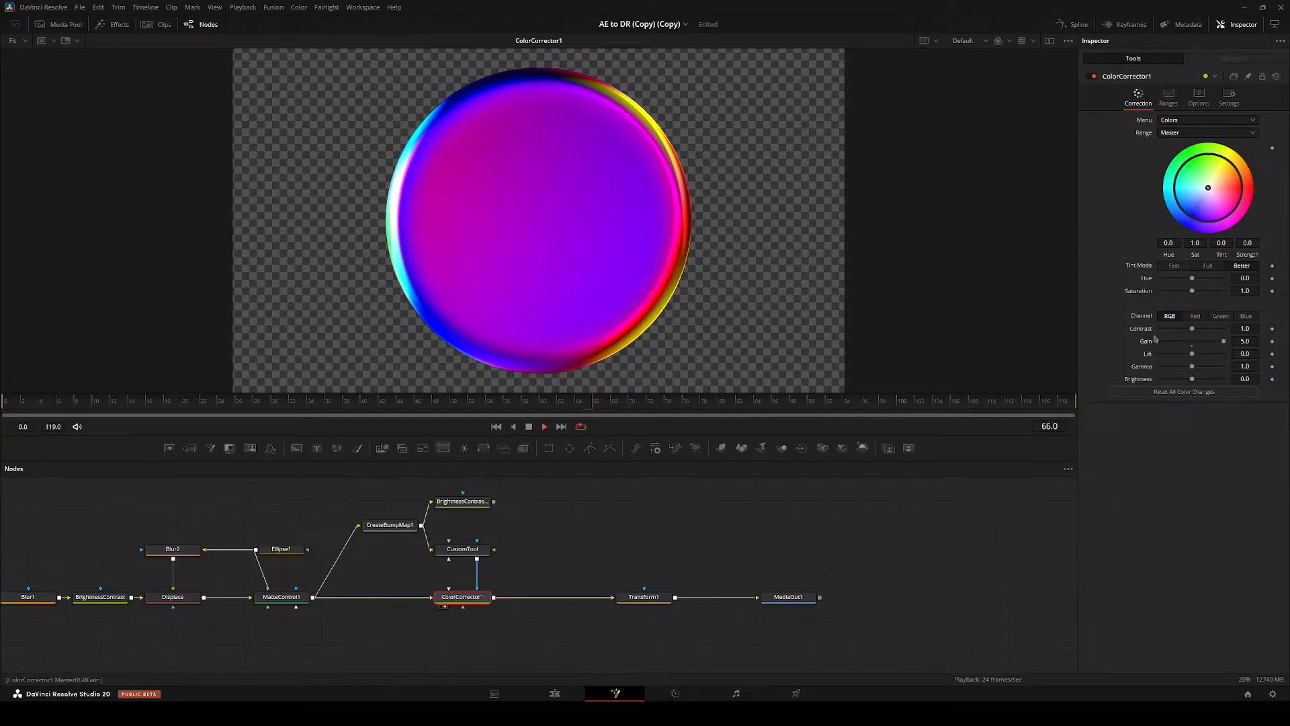
{"action": "key", "text": "space"}
- Insert a Transform node between MatteControl1 and CreateBumpMap1, spacing out the neighbouring nodes
{"action": "left_click", "coordinate": [390, 525]}
{"action": "left_click", "coordinate": [377, 491]}
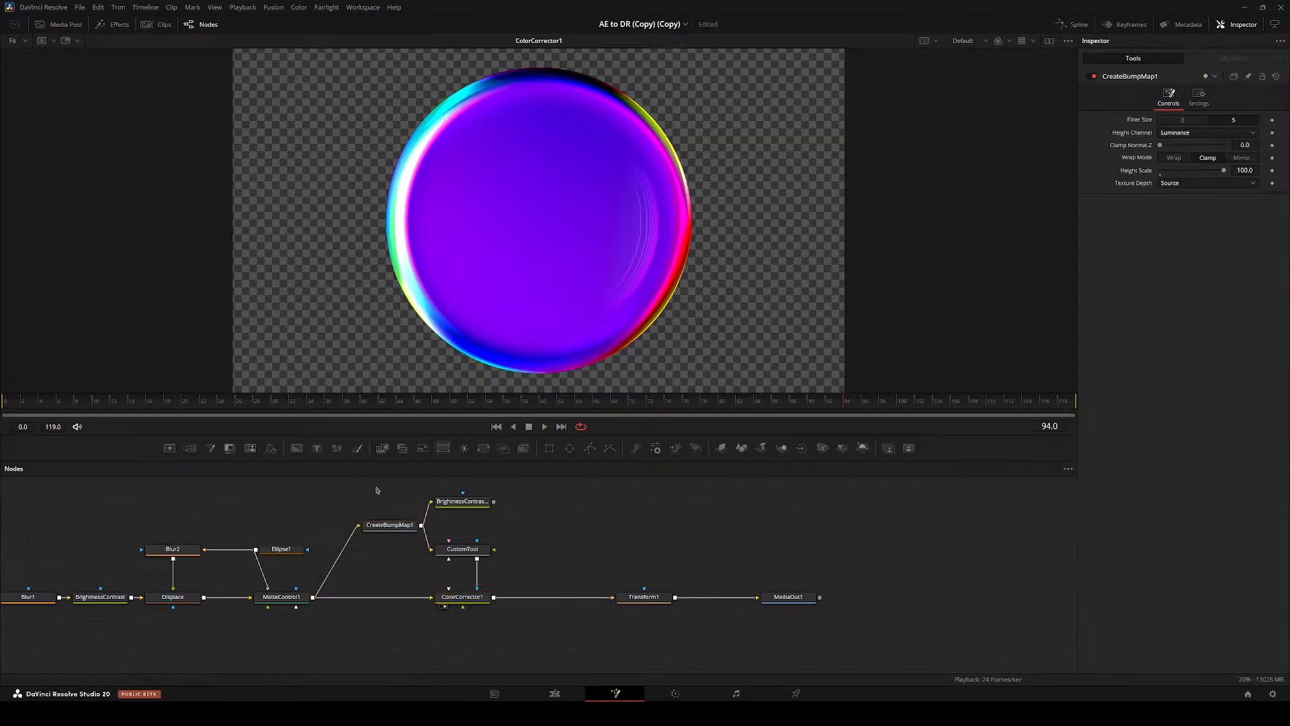
{"action": "key", "text": "ctrl+v"}
{"action": "left_click_drag", "start_coordinate": [410, 526], "coordinate": [536, 567]}
{"action": "key", "text": "Delete"}
{"action": "key", "text": "ctrl+v"}
{"action": "left_click_drag", "start_coordinate": [407, 551], "coordinate": [479, 551]}
{"action": "left_click_drag", "start_coordinate": [551, 528], "coordinate": [589, 527]}
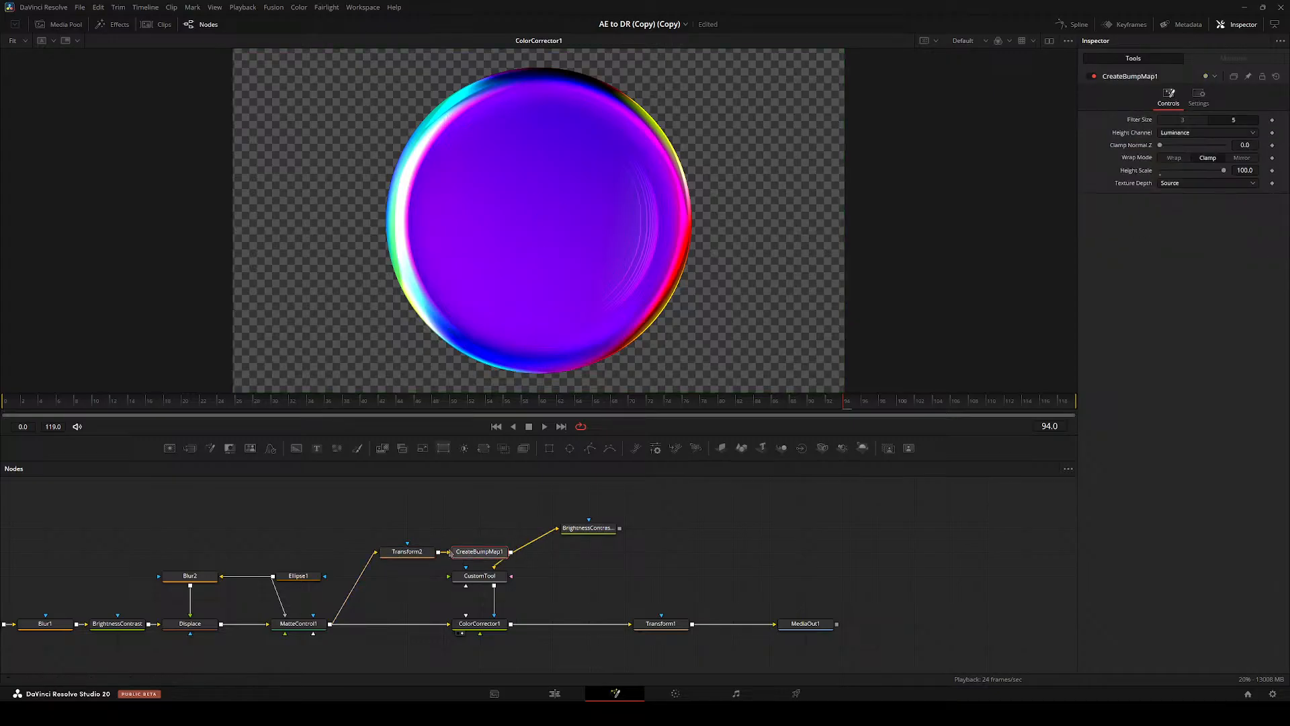
- Line up Transform2, CreateBumpMap1 and BrightnessContrast_1 in a row above the CustomTool
{"action": "left_click_drag", "start_coordinate": [372, 528], "coordinate": [372, 503]}
{"action": "left_click_drag", "start_coordinate": [487, 541], "coordinate": [469, 520]}
{"action": "left_click_drag", "start_coordinate": [479, 552], "coordinate": [443, 504]}
{"action": "left_click_drag", "start_coordinate": [588, 527], "coordinate": [661, 504]}
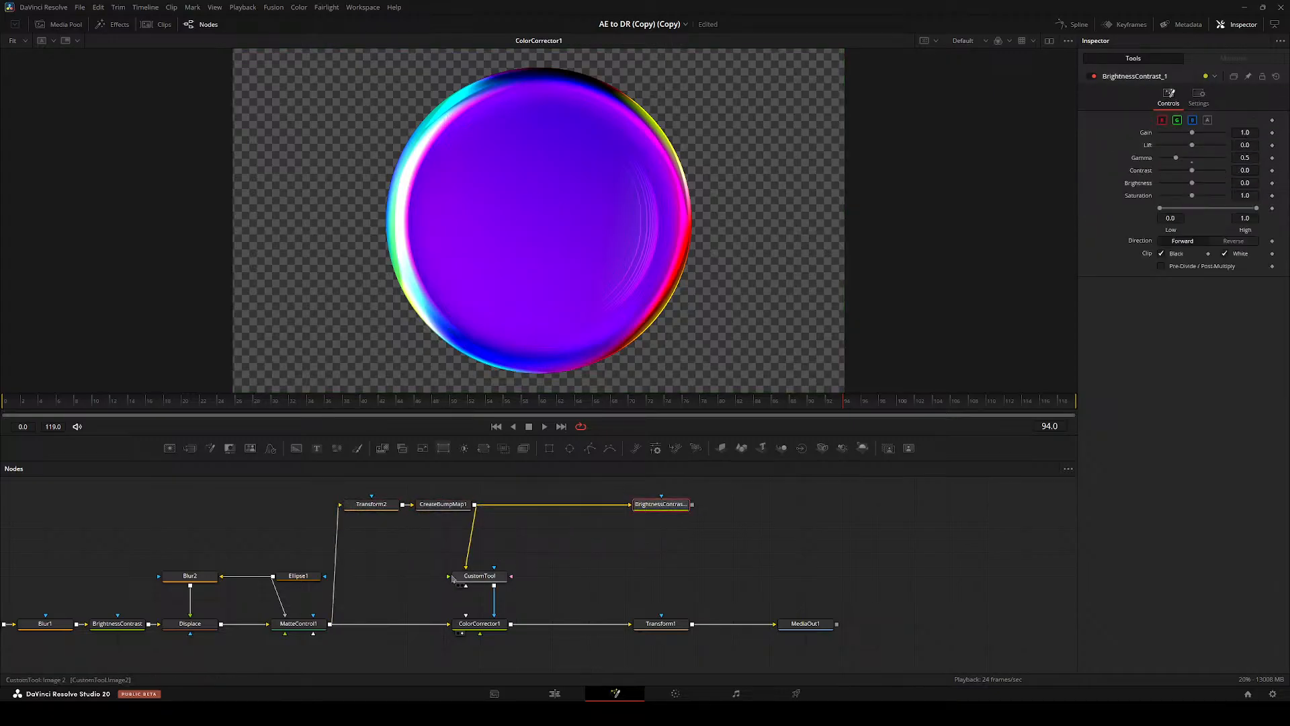
- Paste an instance of Transform2 between CreateBumpMap1 and the CustomTool
{"action": "left_click", "coordinate": [479, 576]}
{"action": "key", "text": "1"}
{"action": "scroll", "coordinate": [520, 524], "scroll_direction": "up", "scroll_amount": 2}
{"action": "left_click", "coordinate": [226, 508]}
{"action": "key", "text": "1"}
{"action": "left_click", "coordinate": [296, 519]}
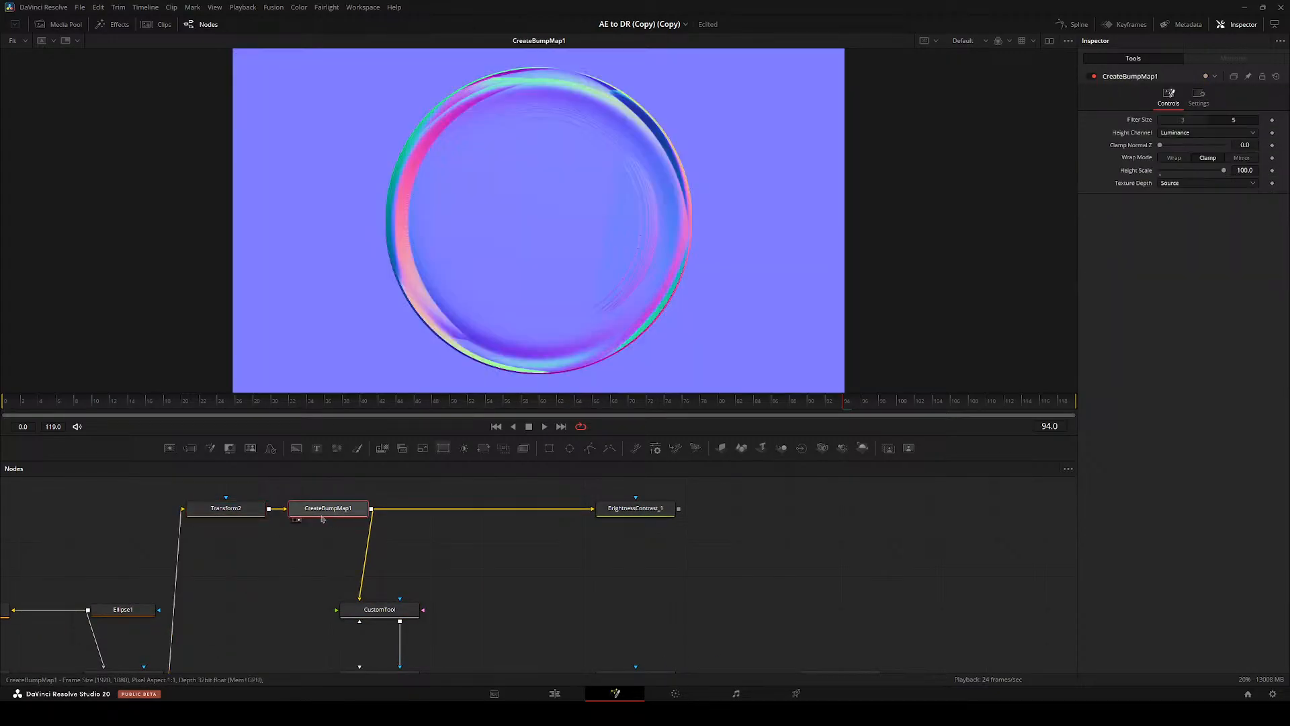
{"action": "key", "text": "ctrl+c"}
{"action": "key", "text": "ctrl+shift+v"}
{"action": "left_click_drag", "start_coordinate": [511, 579], "coordinate": [370, 547]}
- Deinstance the Invert Transform setting on Instance_Transform2 and enable it
{"action": "left_click", "coordinate": [222, 507]}
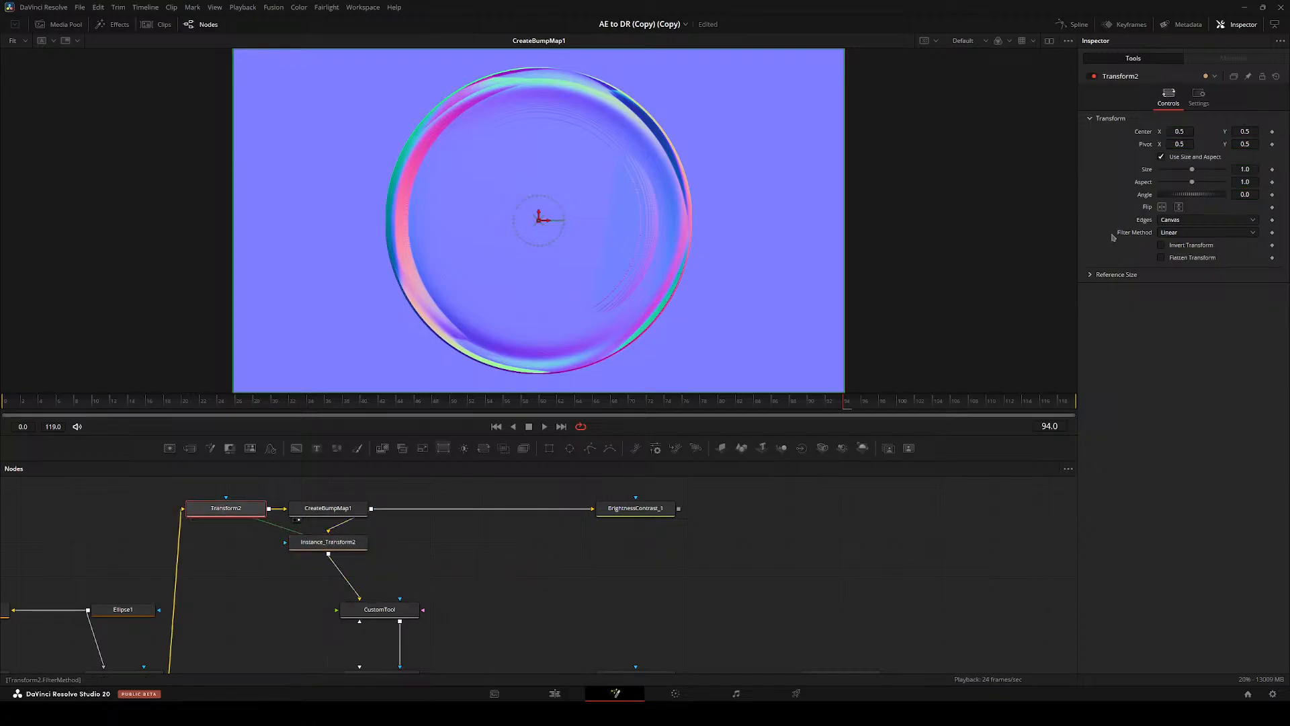
{"action": "left_click", "coordinate": [343, 543]}
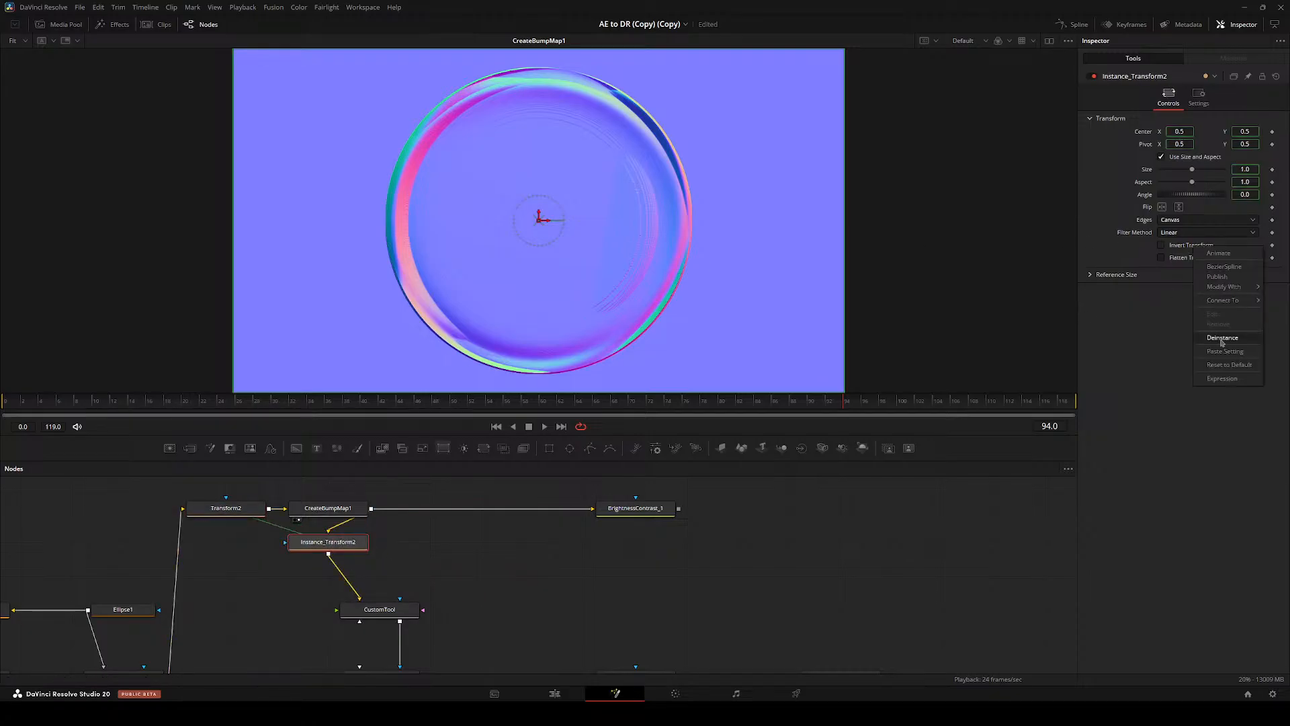
{"action": "left_click", "coordinate": [1193, 246]}
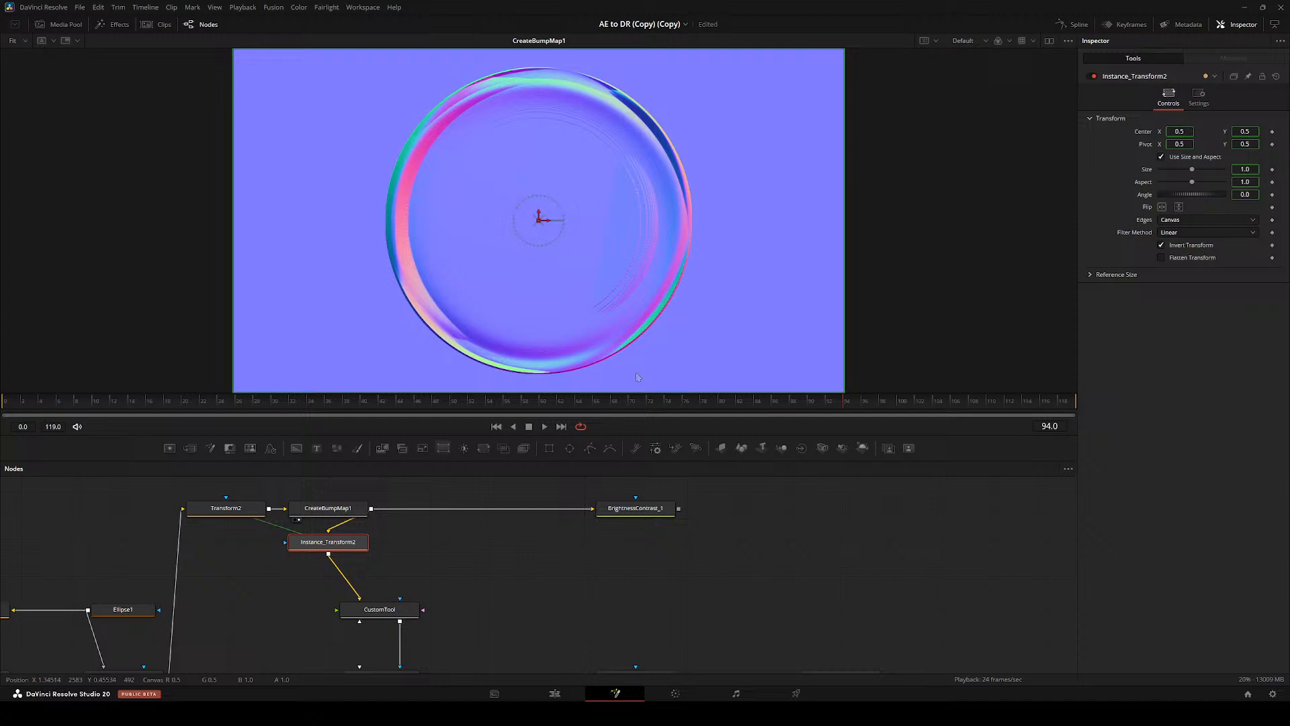
- Drive Transform2's Angle with the expression time*15 and play back the rotation
{"action": "left_click", "coordinate": [224, 508]}
{"action": "left_click", "coordinate": [1144, 194]}
{"action": "left_click", "coordinate": [1195, 208]}
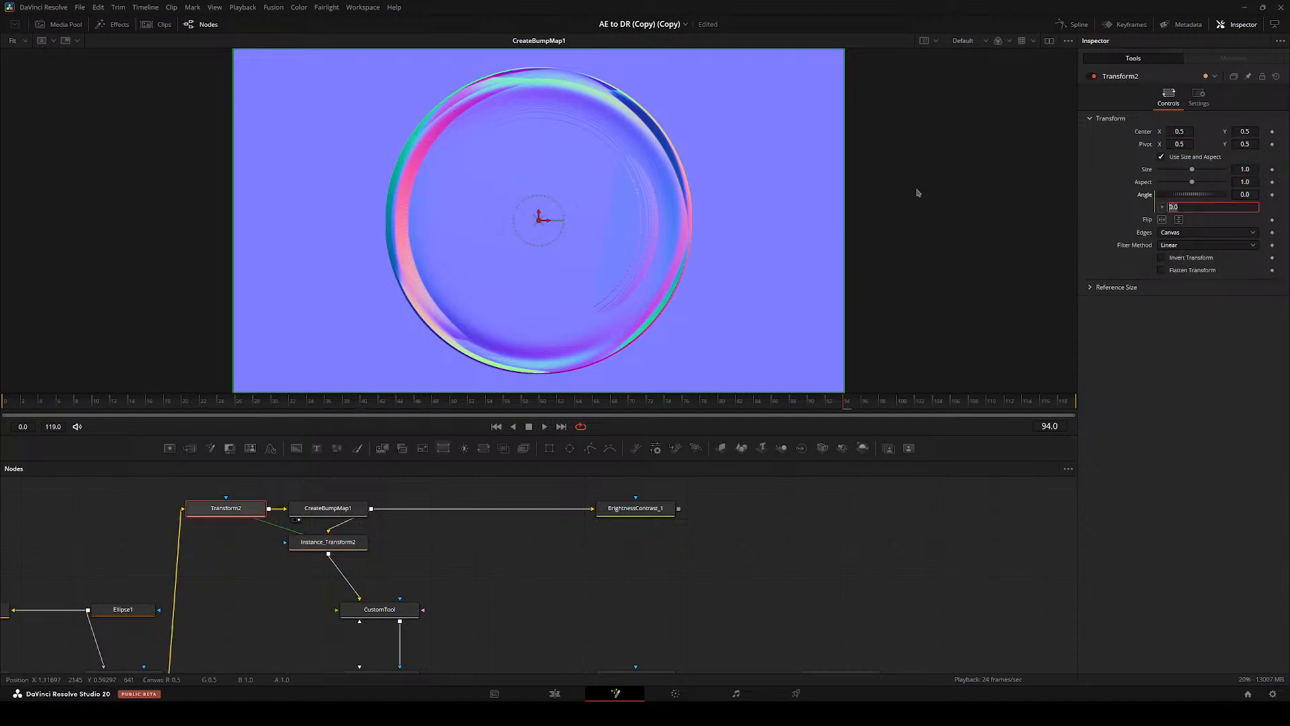
{"action": "type", "text": "time*15"}
{"action": "key", "text": "Tab"}
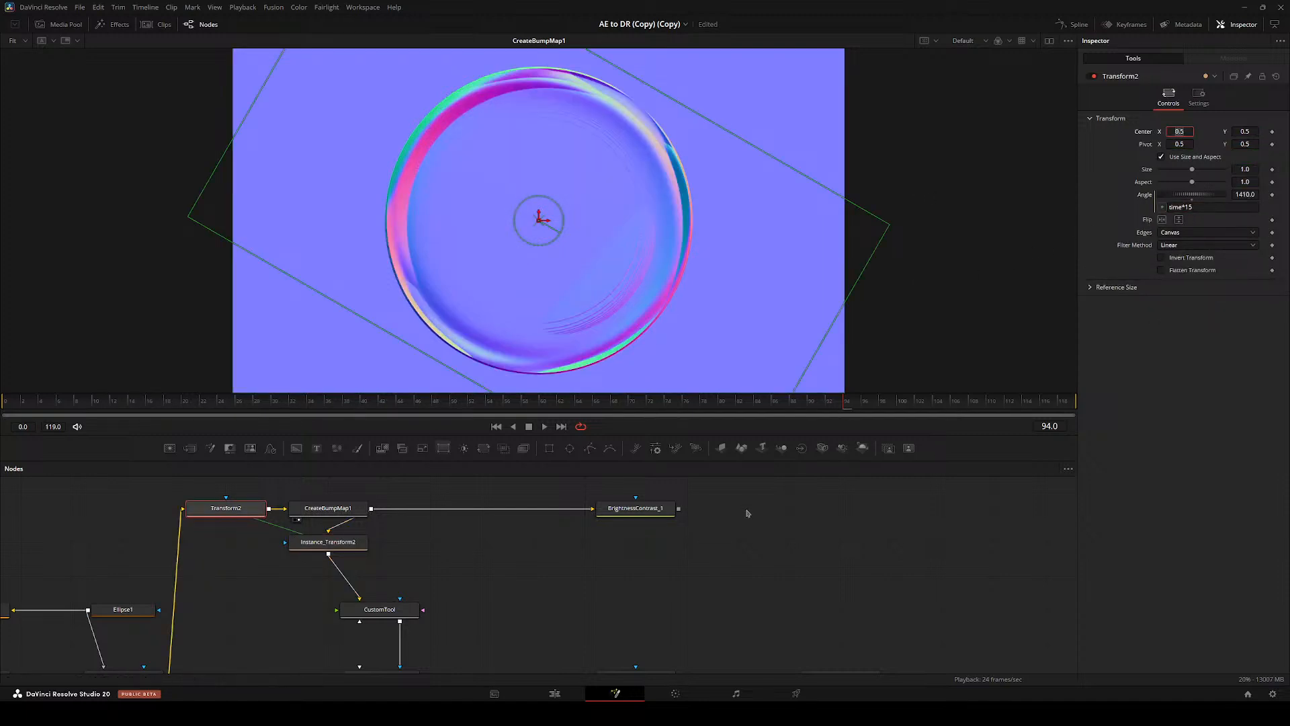
{"action": "key", "text": "space"}
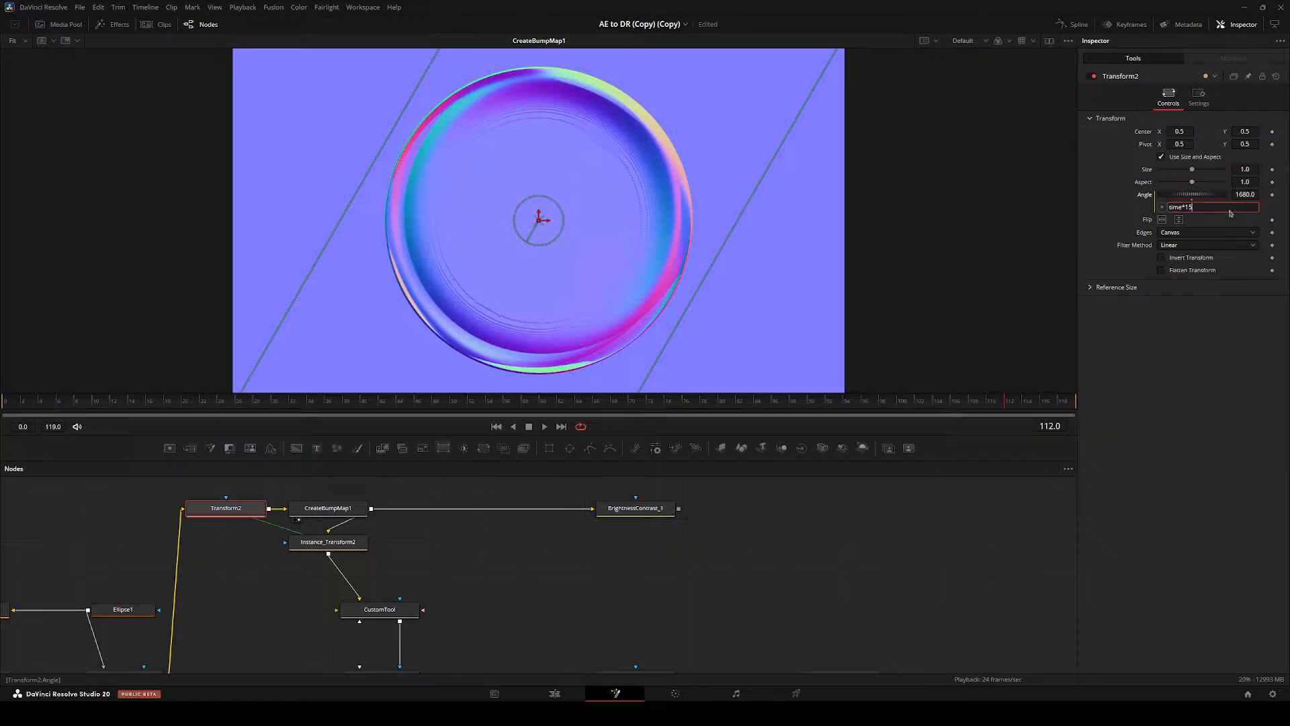
- Slow Transform2's rotation by changing the Angle expression to time*5, and play it back
{"action": "key", "text": "BackSpace"}
{"action": "key", "text": "BackSpace"}
{"action": "type", "text": "5"}
{"action": "key", "text": "Tab"}
{"action": "key", "text": "space"}
- Add a Blur node between the CustomTool and ColorCorrector1 with a Blur Size of 2.0
{"action": "left_click", "coordinate": [629, 658]}
{"action": "left_click_drag", "start_coordinate": [426, 627], "coordinate": [544, 624]}
{"action": "left_click", "coordinate": [356, 617]}
{"action": "key", "text": "1"}
{"action": "left_click", "coordinate": [464, 630]}
{"action": "key", "text": "shift+space"}
{"action": "type", "text": "blur"}
{"action": "key", "text": "Return"}
{"action": "key", "text": "2"}
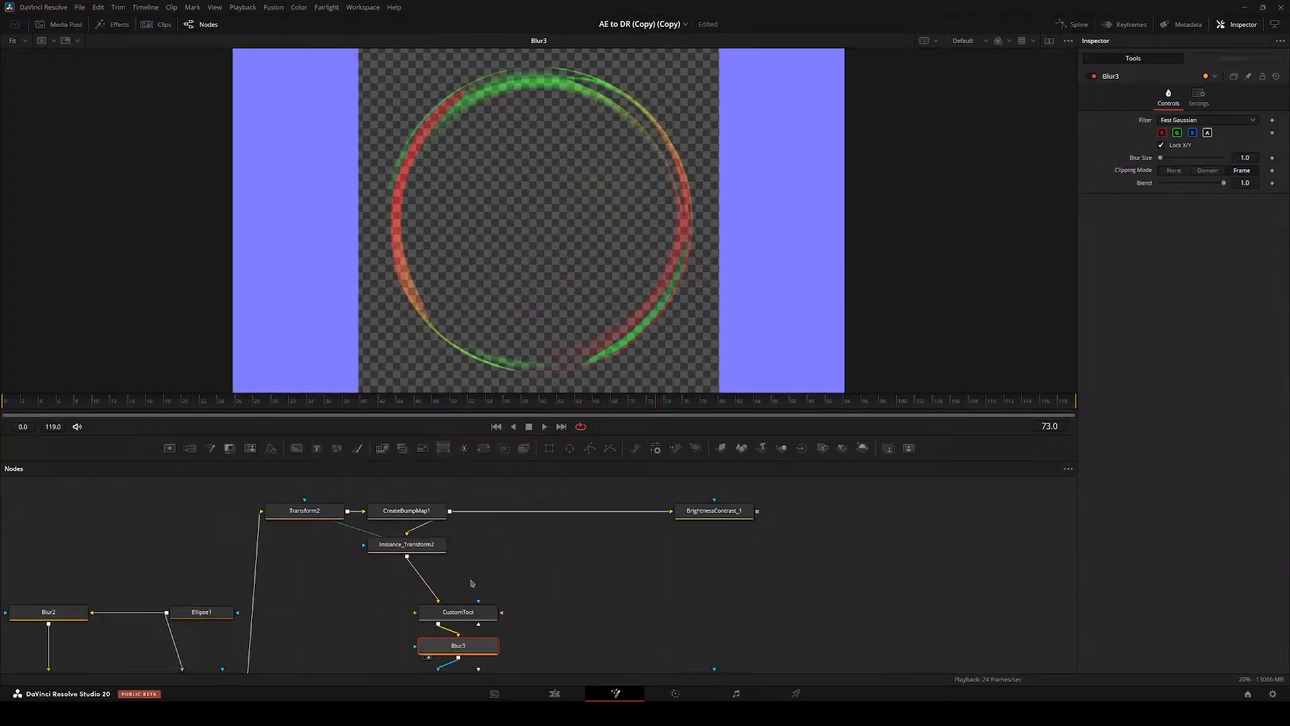
{"action": "left_click_drag", "start_coordinate": [509, 615], "coordinate": [495, 527]}
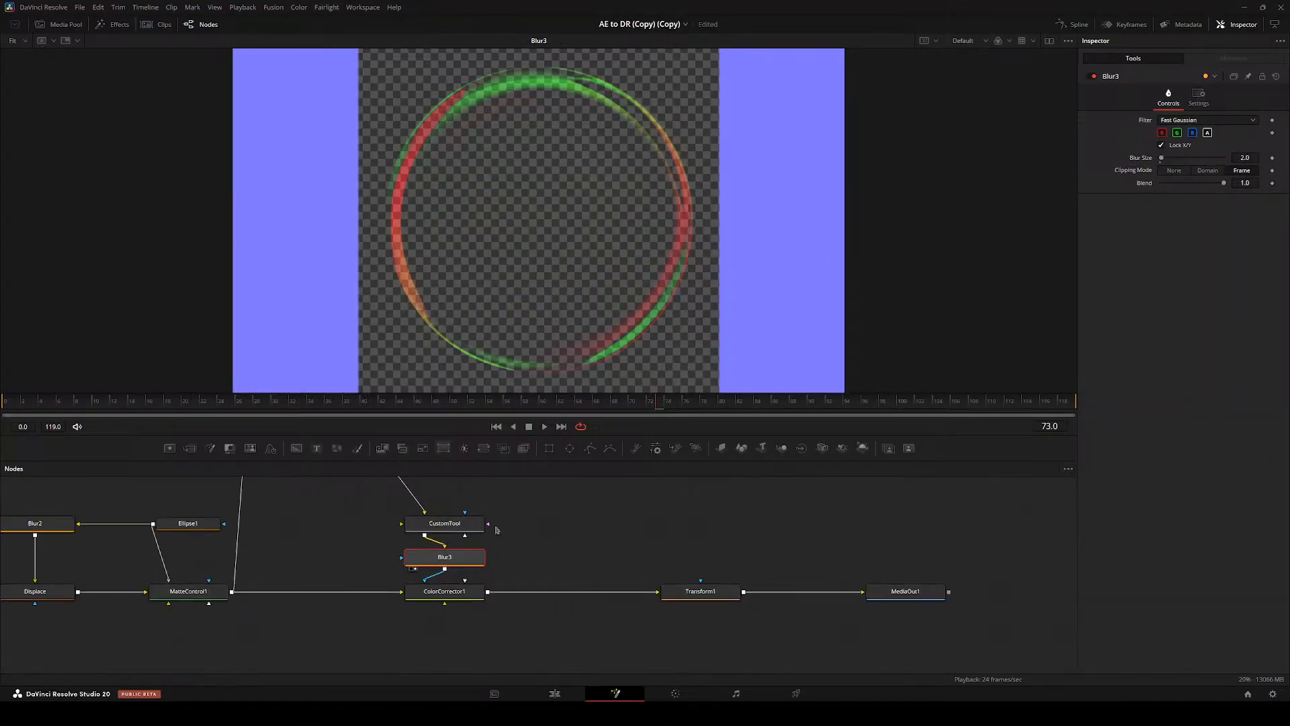
- Play back ColorCorrector1's output, set Blur3's Blur Size to 10.03 and replay the result
{"action": "left_click", "coordinate": [444, 591]}
{"action": "key", "text": "2"}
{"action": "key", "text": "space"}
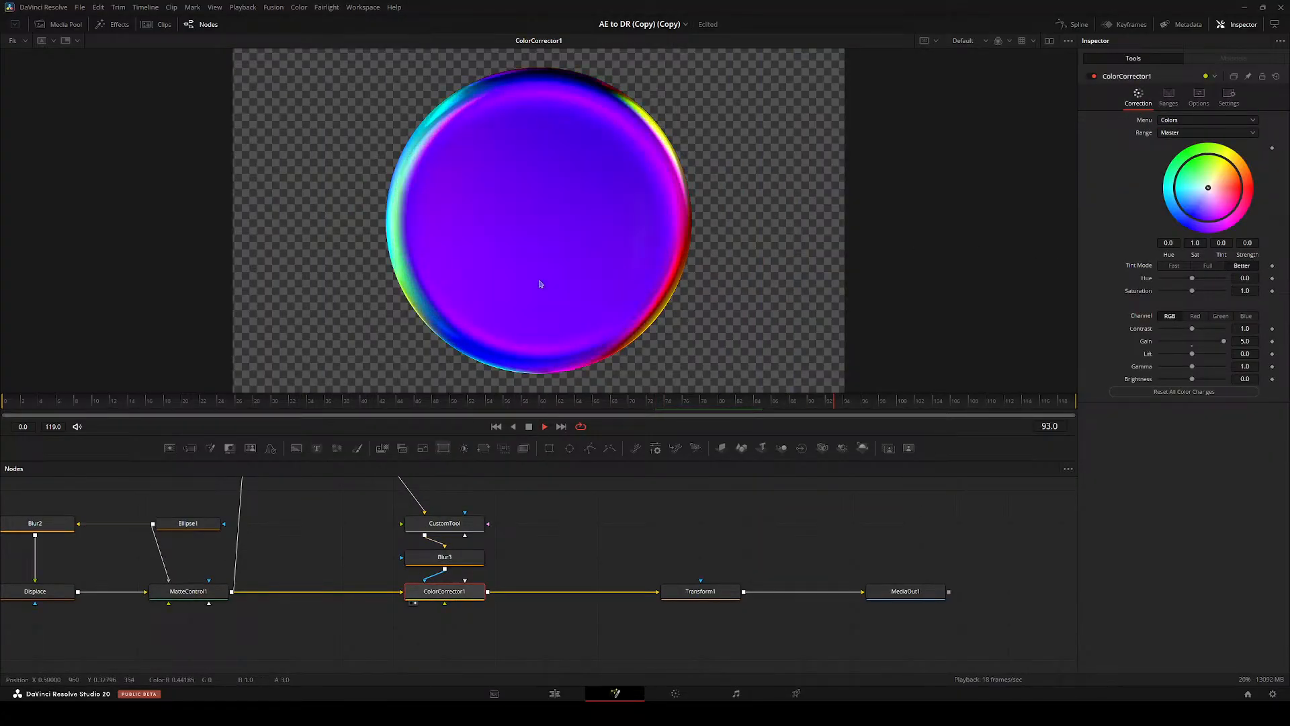
{"action": "key", "text": "space"}
{"action": "left_click", "coordinate": [444, 557]}
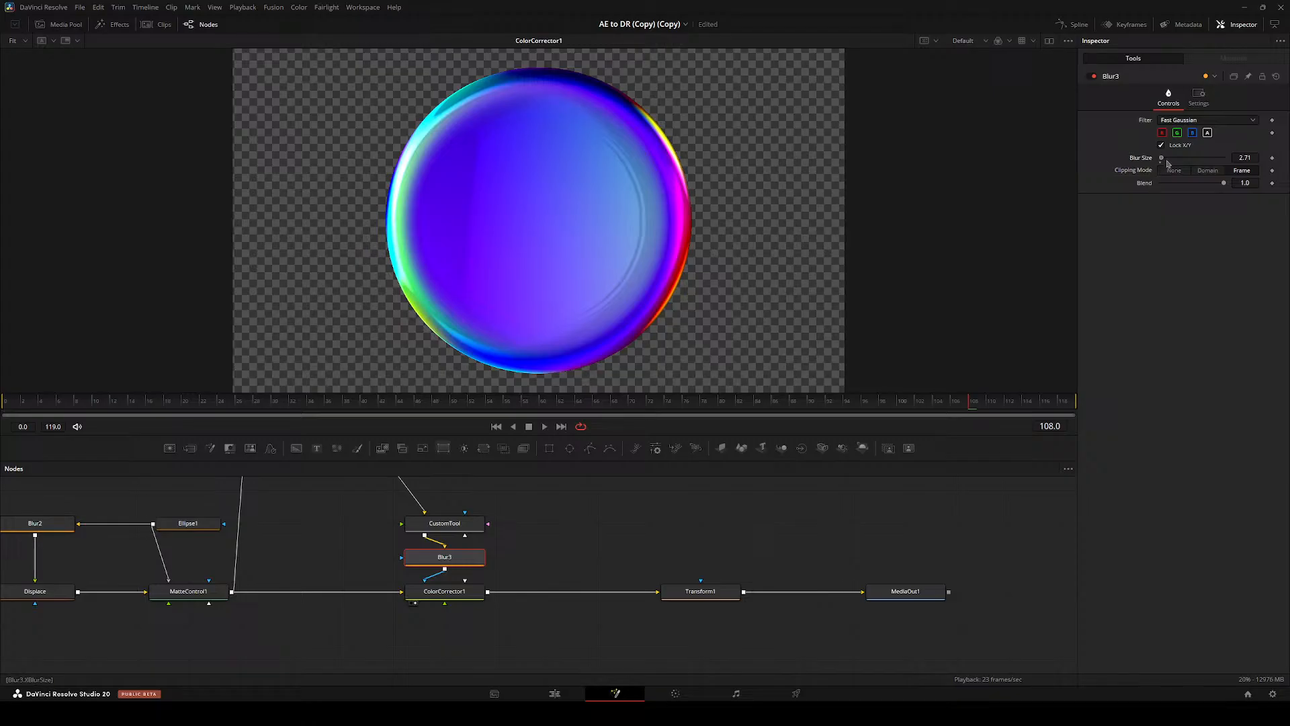
{"action": "left_click_drag", "start_coordinate": [1167, 162], "coordinate": [1172, 162]}
{"action": "key", "text": "space"}
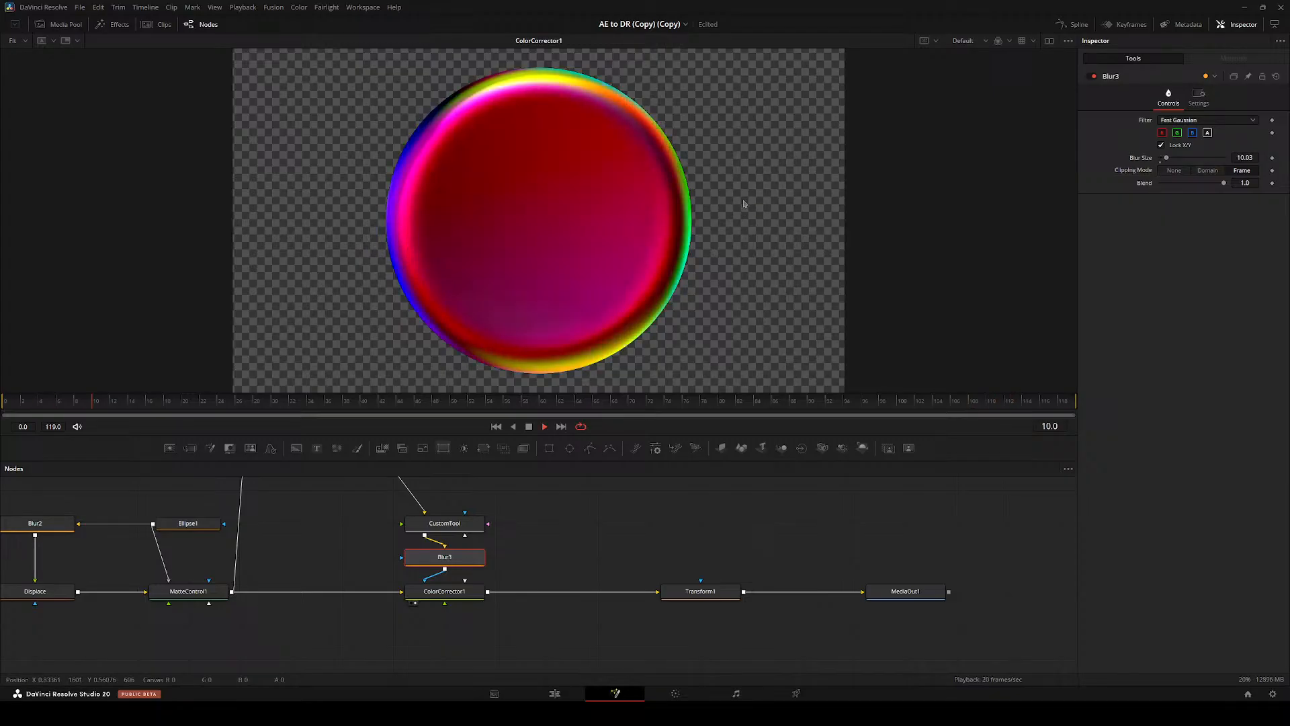
{"action": "left_click_drag", "start_coordinate": [424, 513], "coordinate": [504, 525]}
{"action": "key", "text": "space"}
- Drive Transform1's Angle with the expression time*5 and play back the spinning ball
{"action": "left_click_drag", "start_coordinate": [716, 610], "coordinate": [566, 510]}
{"action": "left_click", "coordinate": [610, 563]}
{"action": "key", "text": "2"}
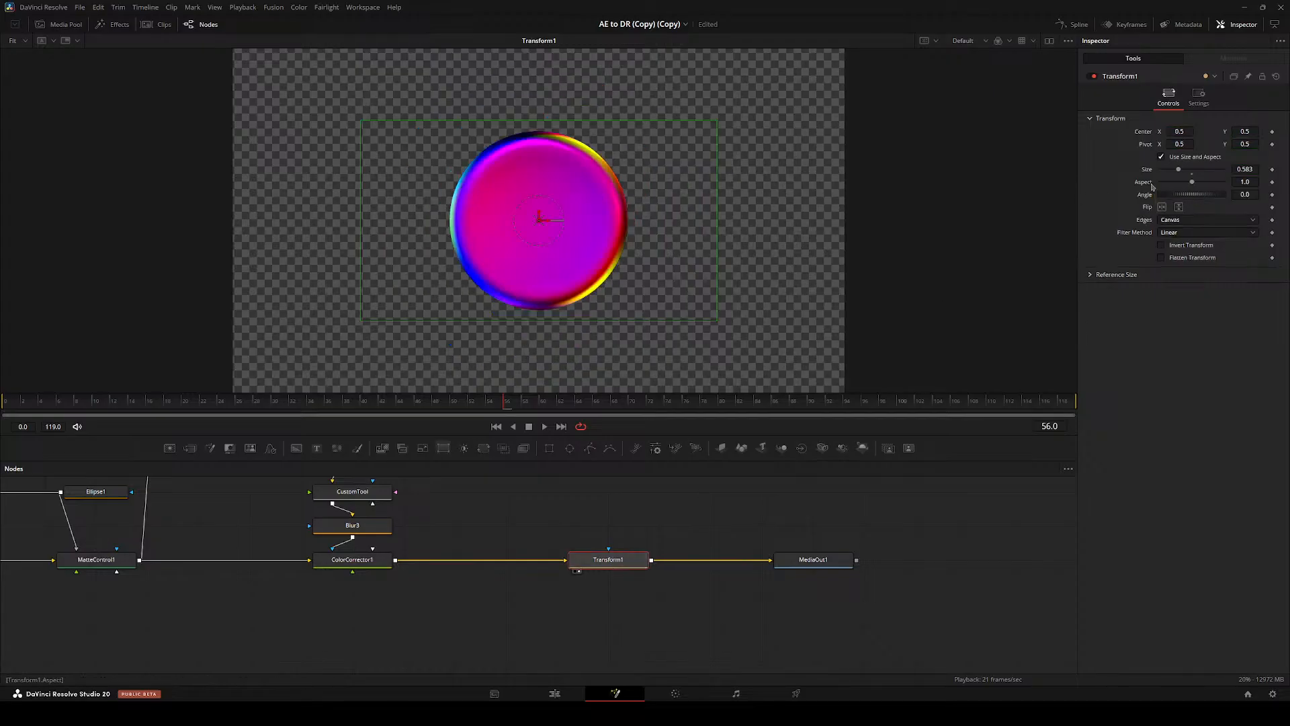
{"action": "right_click", "coordinate": [1145, 201]}
{"action": "left_click", "coordinate": [1173, 319]}
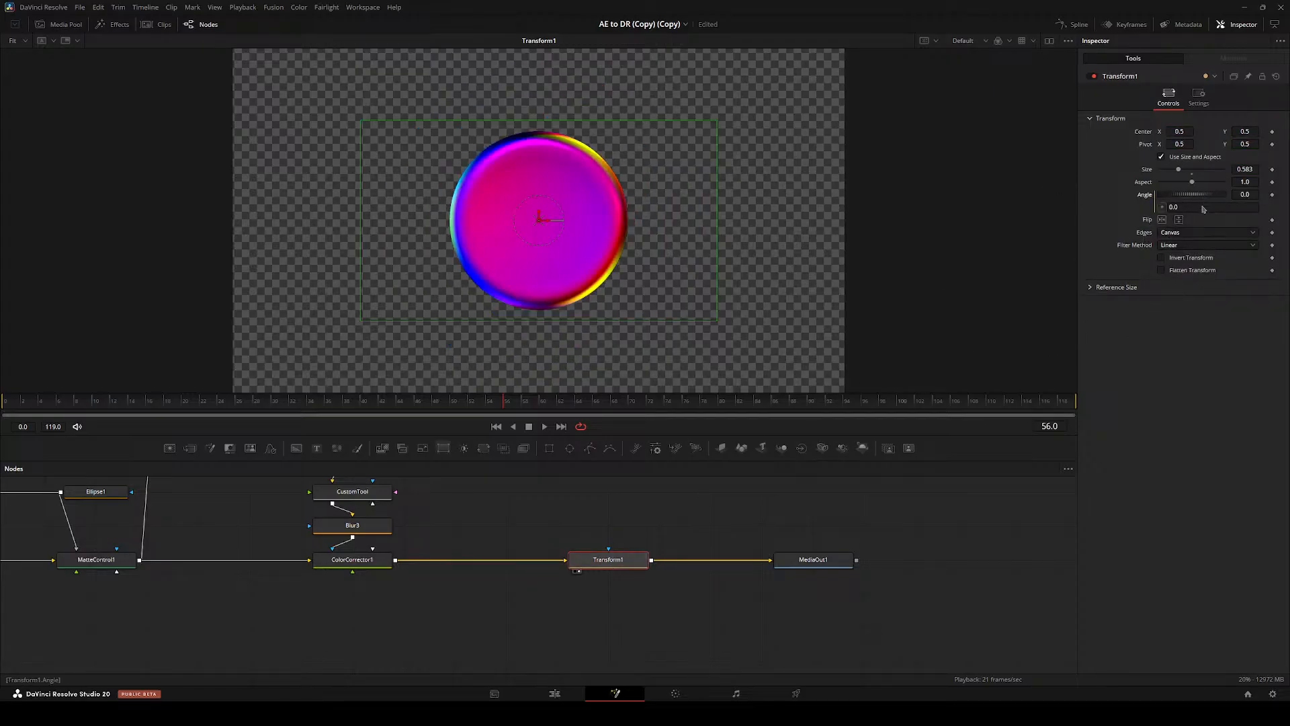
{"action": "type", "text": "time*1"}
{"action": "key", "text": "BackSpace"}
{"action": "type", "text": "5"}
{"action": "key", "text": "Return"}
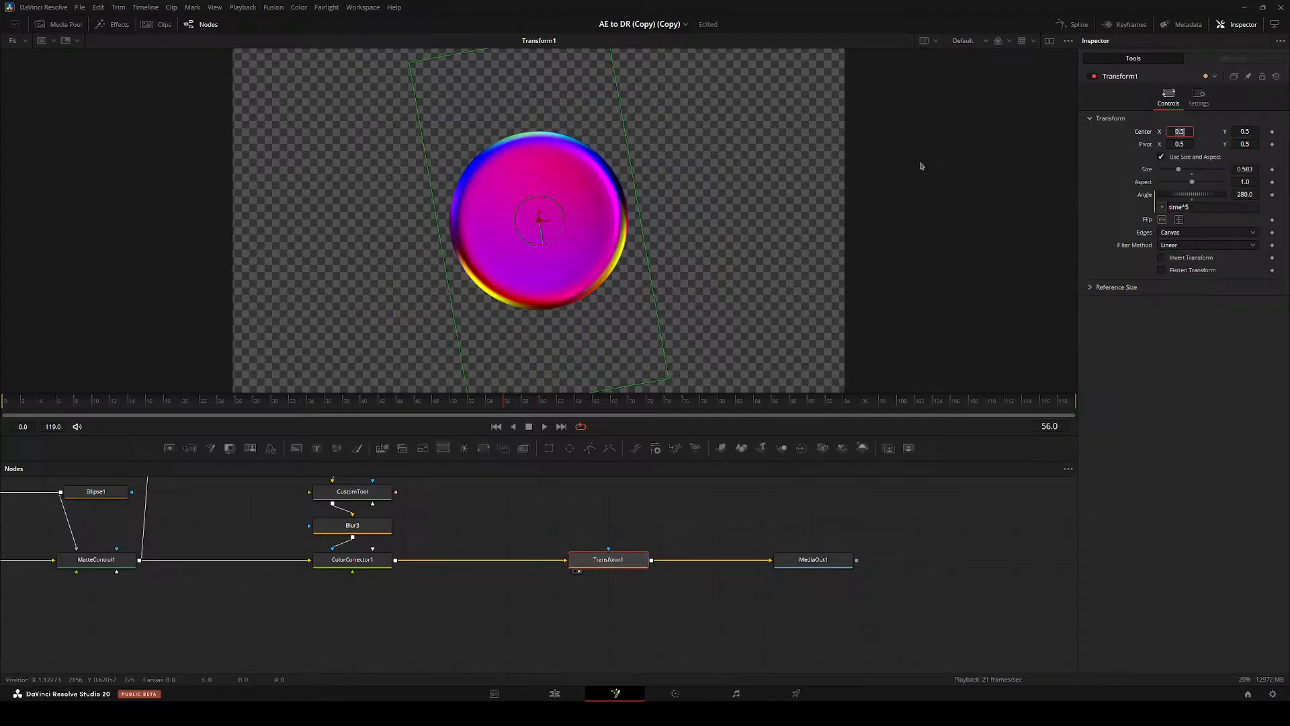
{"action": "key", "text": "space"}
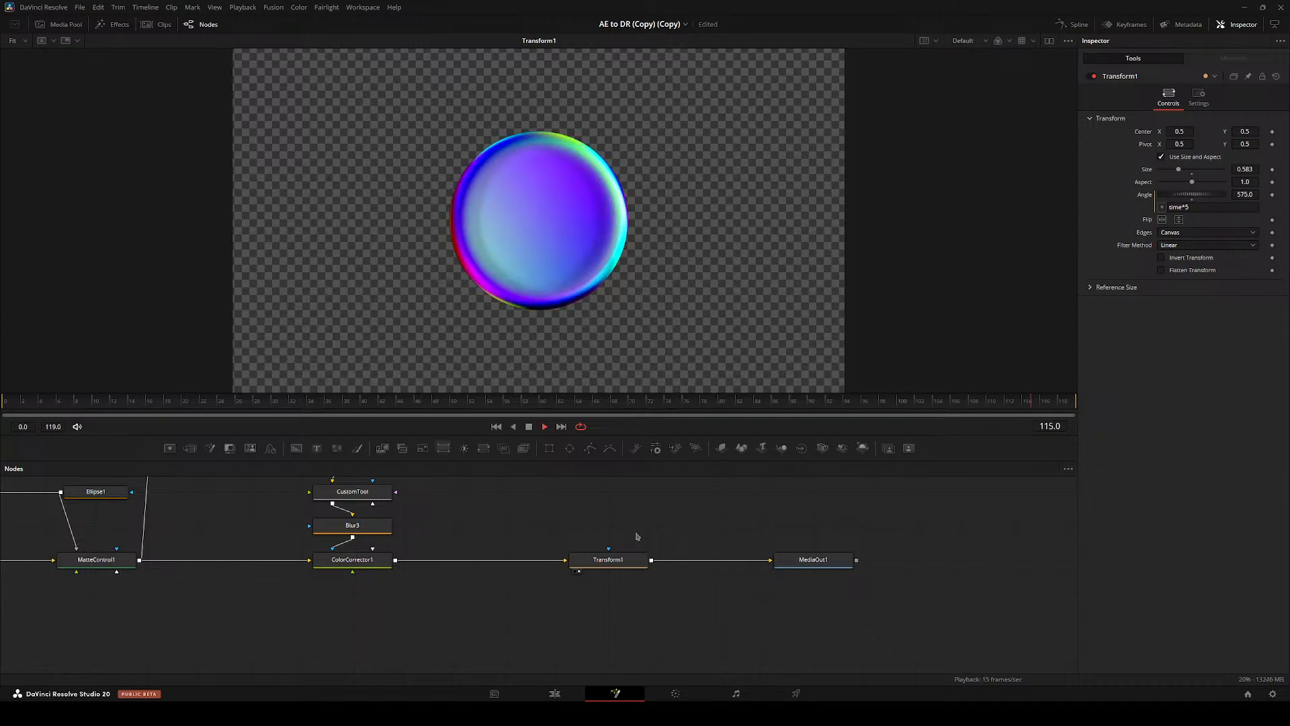
- Delete Transform1 from between ColorCorrector1 and MediaOut1 and view ColorCorrector1's output
{"action": "left_click", "coordinate": [622, 557]}
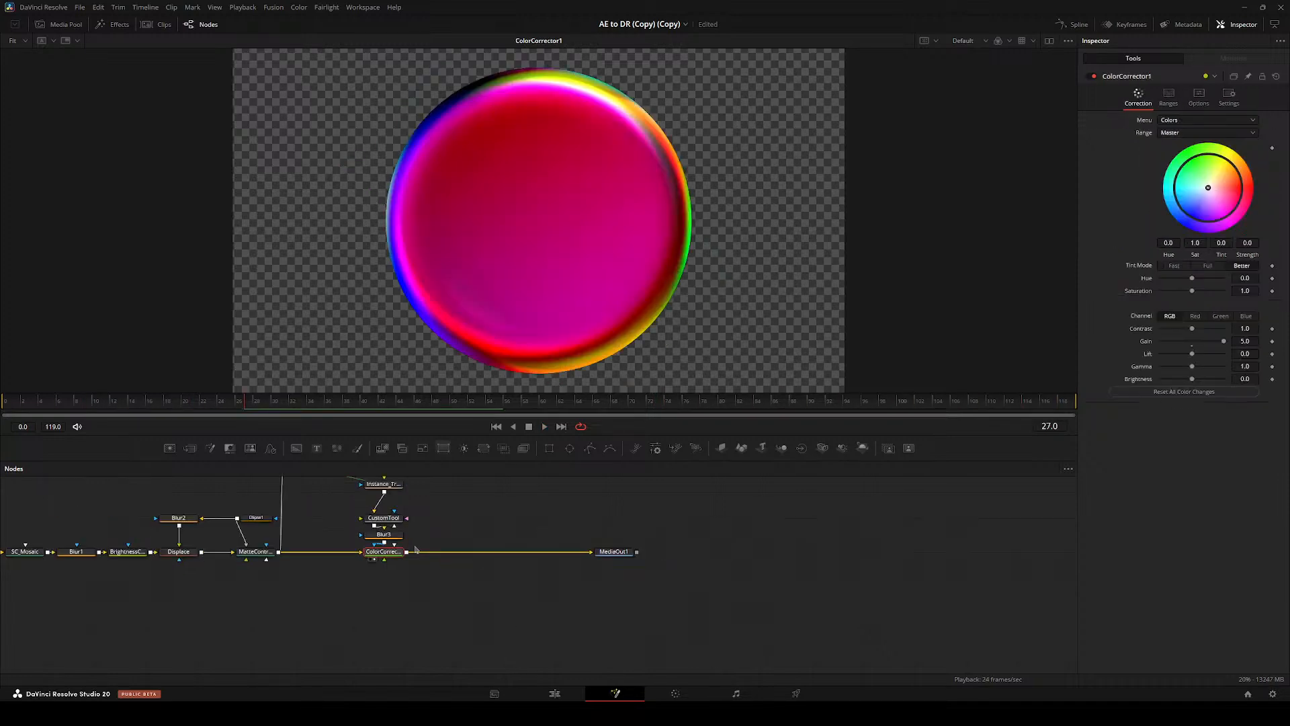
{"action": "left_click_drag", "start_coordinate": [413, 545], "coordinate": [379, 598]}
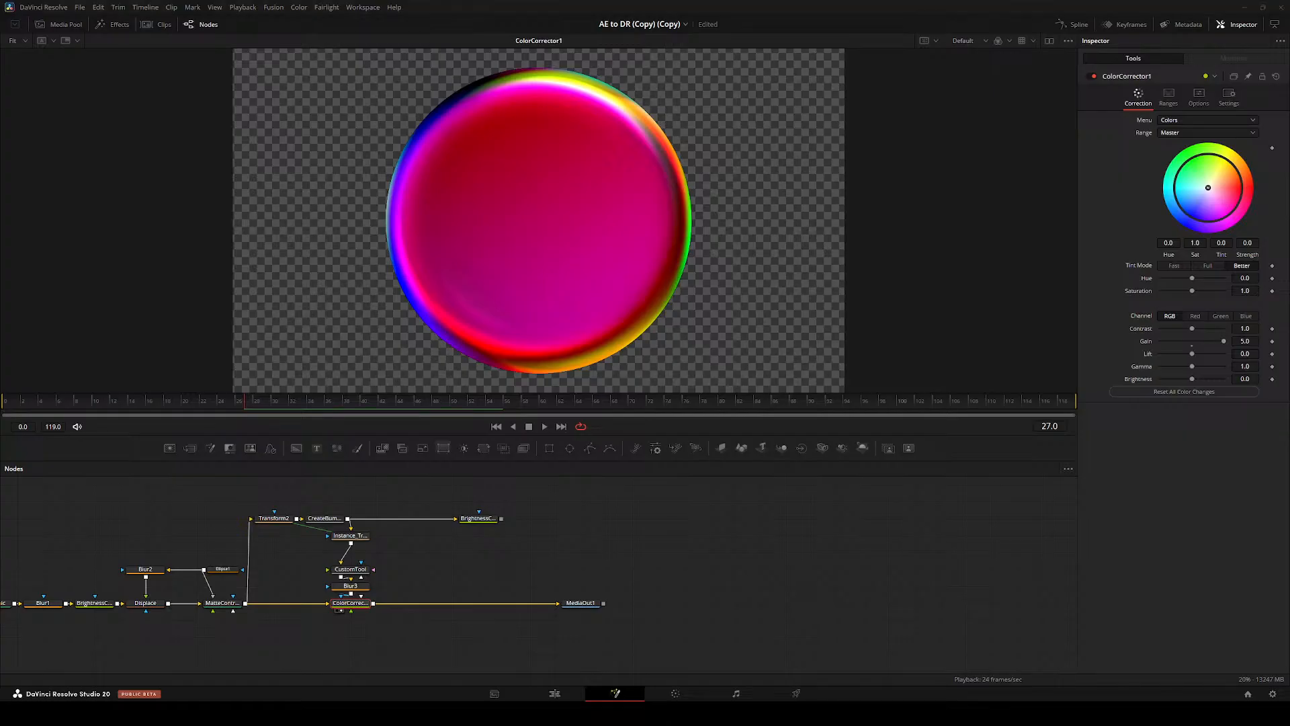
- Place Transform2 below CreateBumpMap1 and Ellipse1 directly above Blur2, and view Blur2's output
{"action": "left_click_drag", "start_coordinate": [546, 551], "coordinate": [680, 571]}
{"action": "left_click_drag", "start_coordinate": [408, 540], "coordinate": [406, 579]}
{"action": "left_click", "coordinate": [406, 580]}
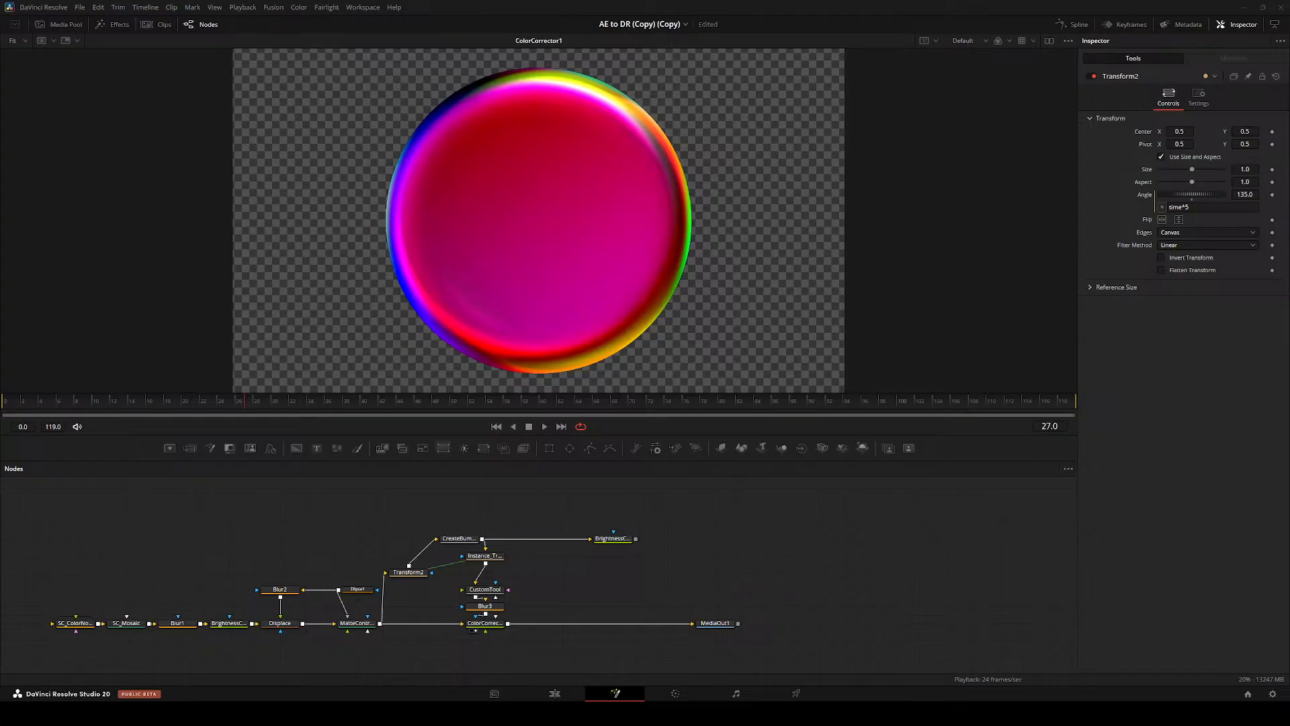
{"action": "left_click_drag", "start_coordinate": [335, 564], "coordinate": [332, 506]}
{"action": "scroll", "coordinate": [389, 551], "scroll_direction": "up", "scroll_amount": 2}
{"action": "key", "text": "2"}
{"action": "left_click_drag", "start_coordinate": [371, 544], "coordinate": [327, 560]}
{"action": "left_click", "coordinate": [210, 629]}
{"action": "key", "text": "2"}
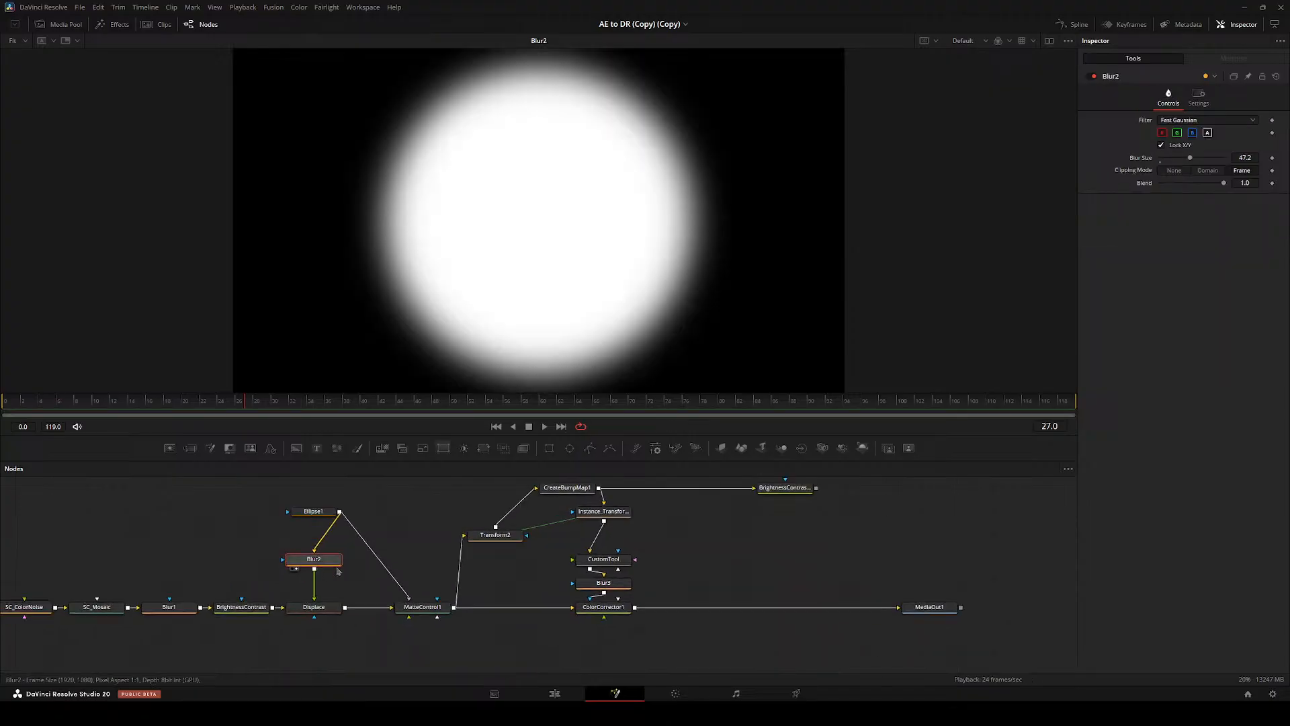
- View the Displace node's output and open its settings for inspection
{"action": "left_click", "coordinate": [319, 608]}
{"action": "key", "text": "2"}
{"action": "left_click_drag", "start_coordinate": [395, 513], "coordinate": [496, 554]}
{"action": "left_click_drag", "start_coordinate": [390, 623], "coordinate": [436, 603]}
{"action": "left_click", "coordinate": [448, 538]}
{"action": "left_click", "coordinate": [296, 544]}
{"action": "left_click_drag", "start_coordinate": [297, 545], "coordinate": [191, 504]}
{"action": "left_click", "coordinate": [338, 548]}
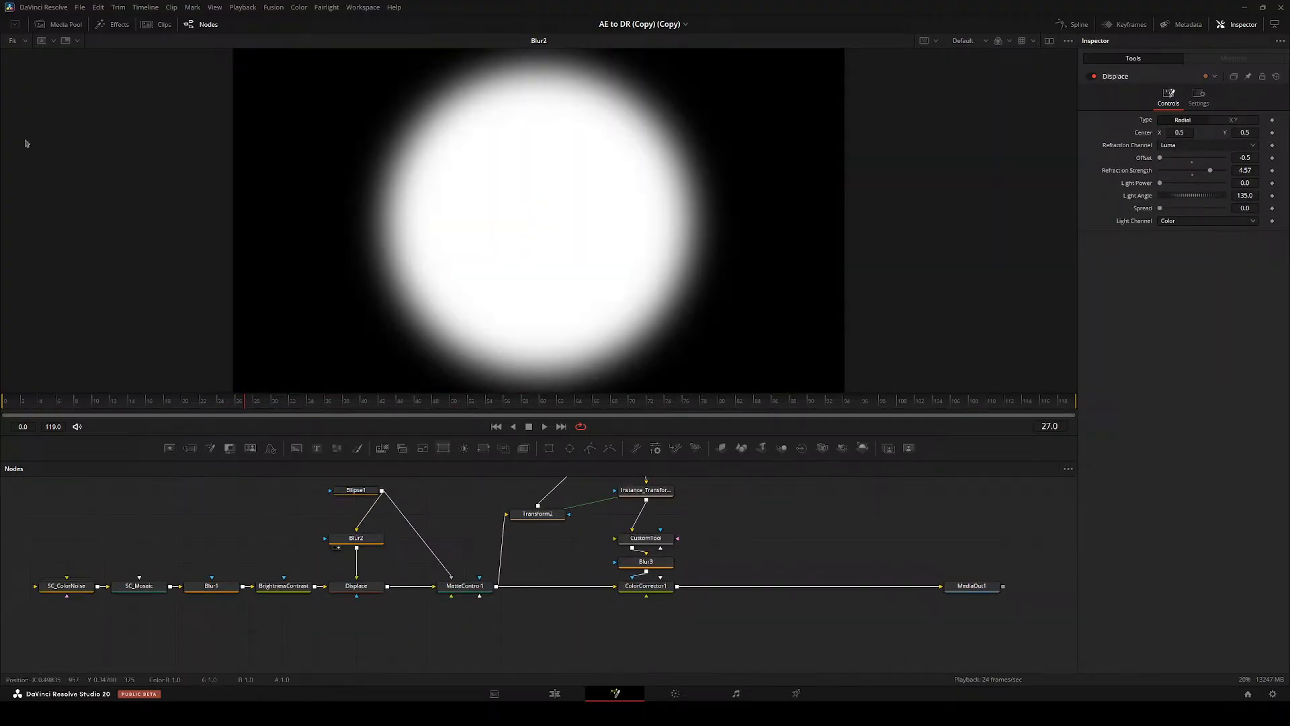
{"action": "left_click", "coordinate": [336, 595]}
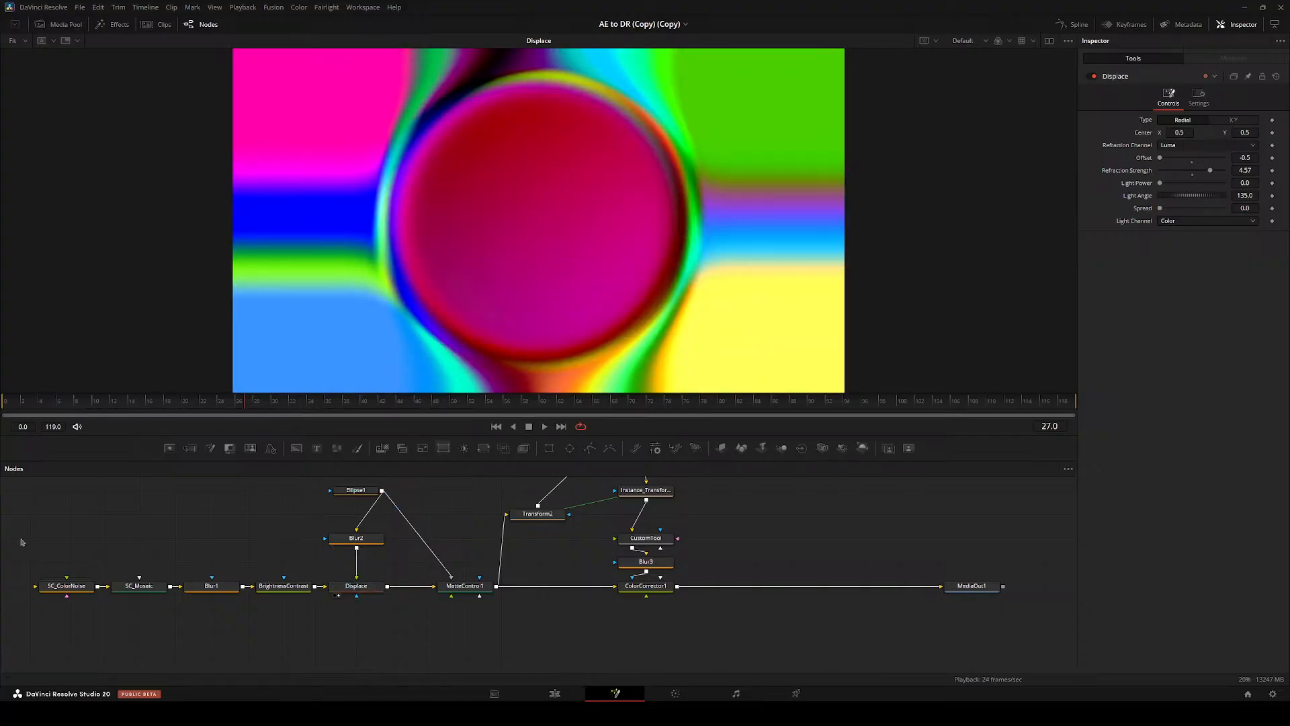
- Examine the noise, mosaic, blur and BrightnessContrast chain, and compare the BrightnessContrast output with the Displace output
{"action": "left_click_drag", "start_coordinate": [18, 537], "coordinate": [210, 588]}
{"action": "left_click", "coordinate": [194, 595]}
{"action": "left_click_drag", "start_coordinate": [120, 561], "coordinate": [162, 585]}
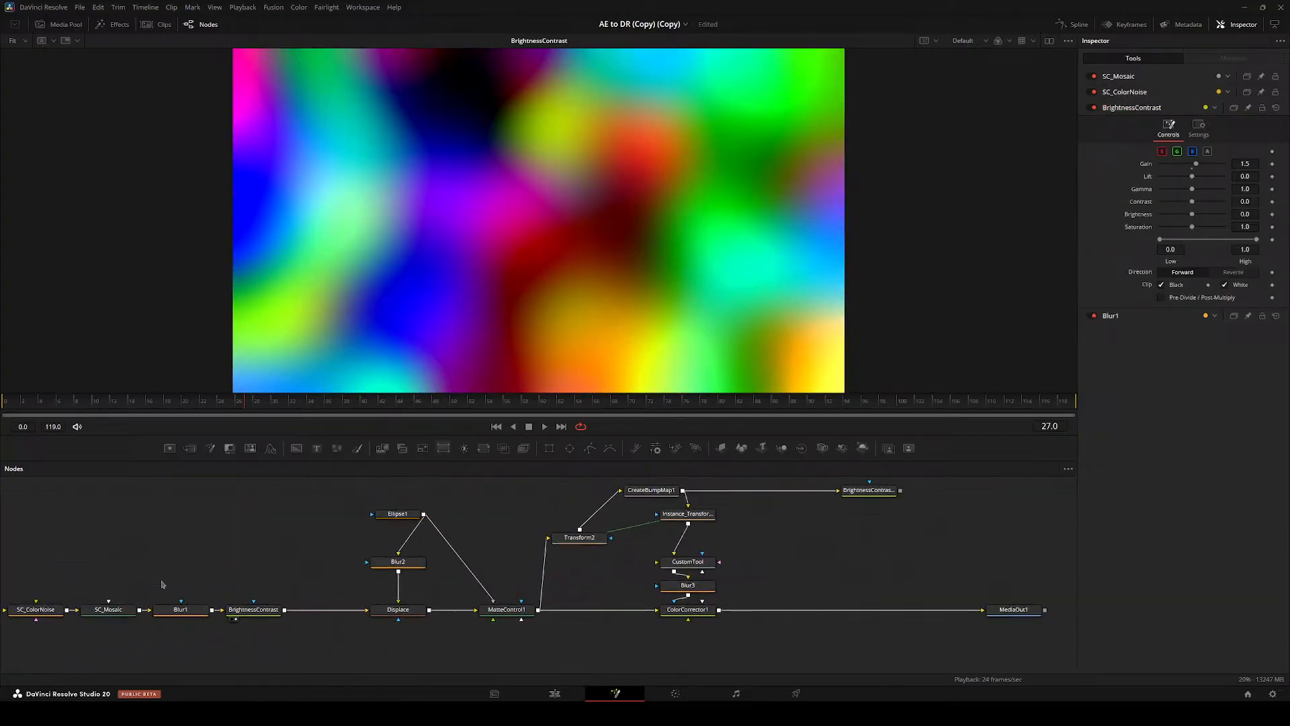
{"action": "left_click_drag", "start_coordinate": [401, 630], "coordinate": [499, 377]}
{"action": "left_click_drag", "start_coordinate": [461, 564], "coordinate": [343, 541]}
{"action": "left_click", "coordinate": [261, 601]}
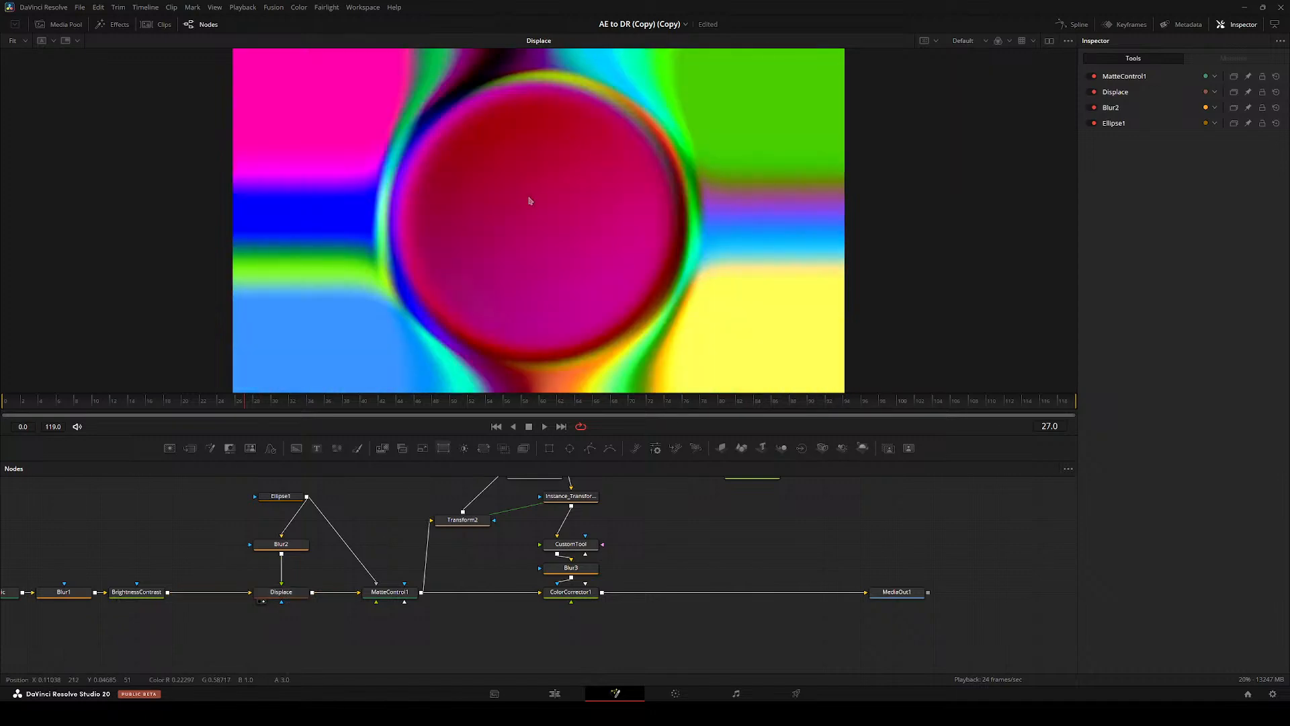
- Move Ellipse1, Blur2 and Displace next to BrightnessContrast, and set Displace's Refraction Strength to 5.0
{"action": "left_click_drag", "start_coordinate": [262, 490], "coordinate": [215, 591]}
{"action": "left_click", "coordinate": [215, 591]}
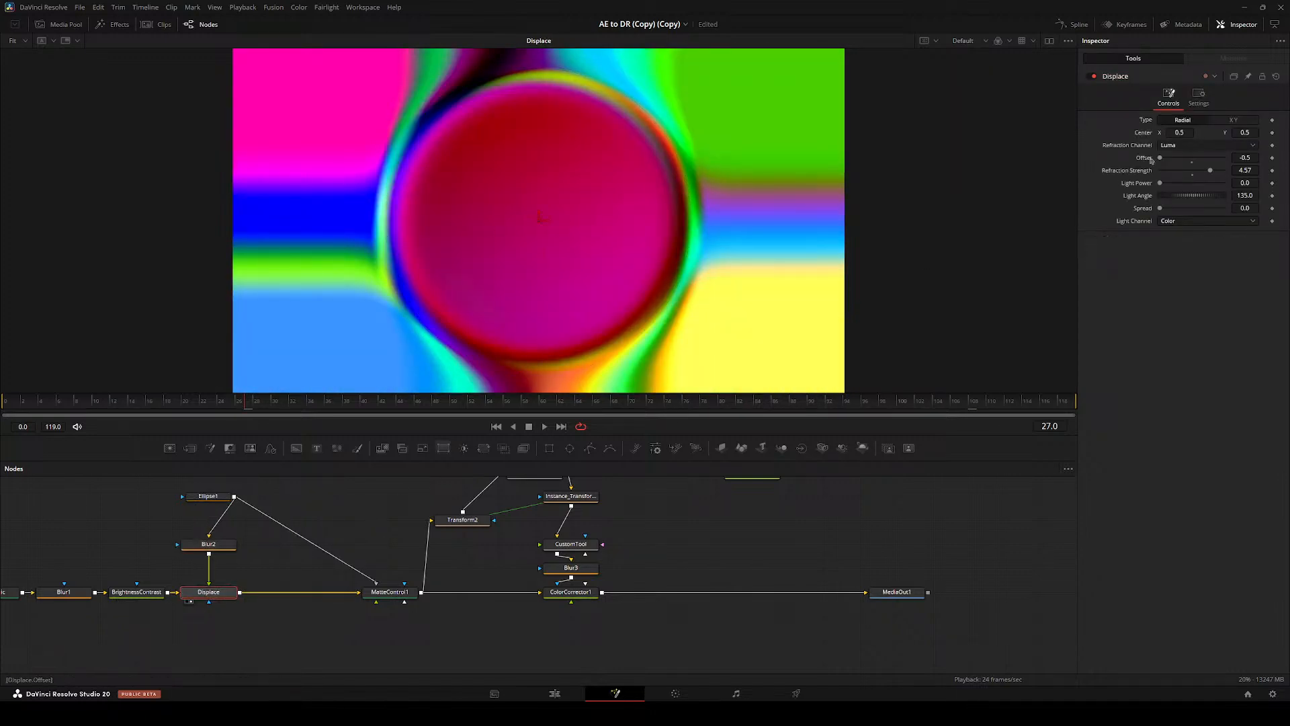
{"action": "mouse_move", "coordinate": [1211, 170]}
{"action": "left_mouse_down"}
{"action": "mouse_move", "coordinate": [1196, 167]}
{"action": "mouse_move", "coordinate": [1216, 170]}
{"action": "left_mouse_up"}
{"action": "key", "text": "Return"}
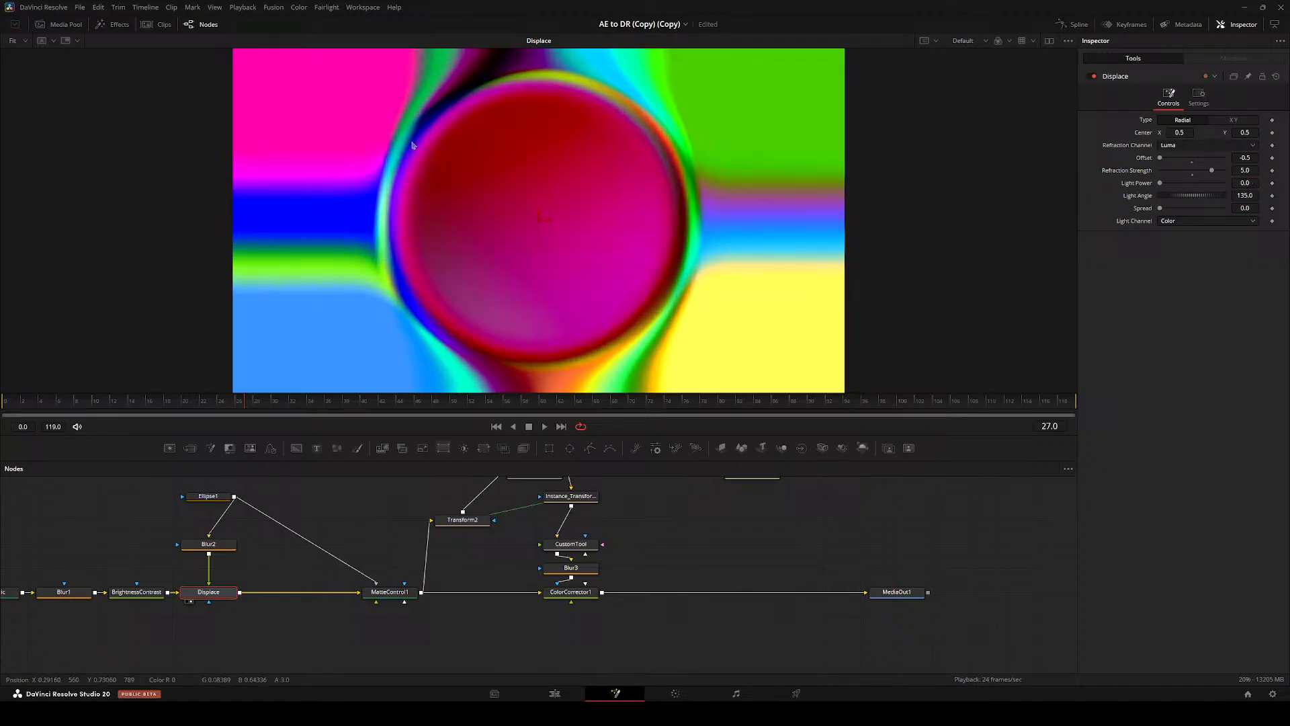
- View the outputs of BrightnessContrast, Displace and MatteControl1 in turn
{"action": "mouse_move", "coordinate": [320, 520]}
{"action": "left_mouse_down"}
{"action": "mouse_move", "coordinate": [172, 512]}
{"action": "mouse_move", "coordinate": [322, 543]}
{"action": "left_mouse_up"}
{"action": "left_click", "coordinate": [112, 599]}
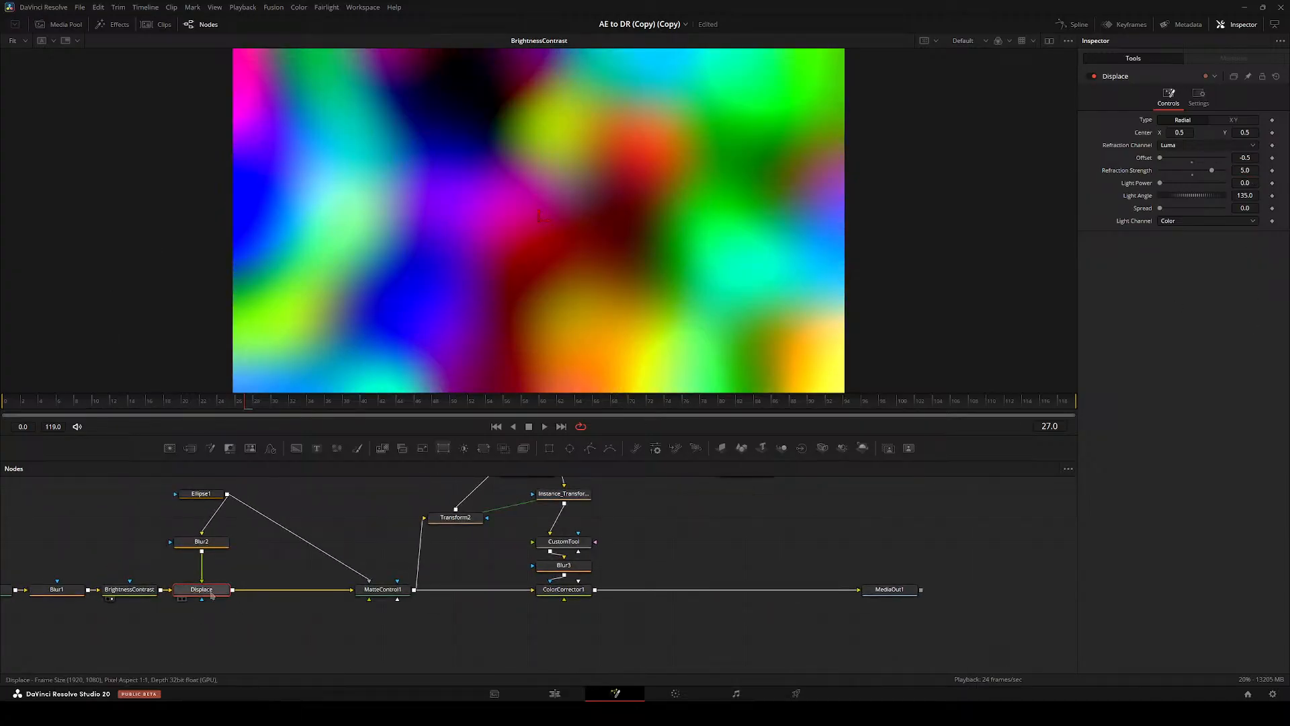
{"action": "left_click", "coordinate": [184, 599]}
{"action": "left_click_drag", "start_coordinate": [341, 639], "coordinate": [293, 644]}
{"action": "left_click", "coordinate": [316, 589]}
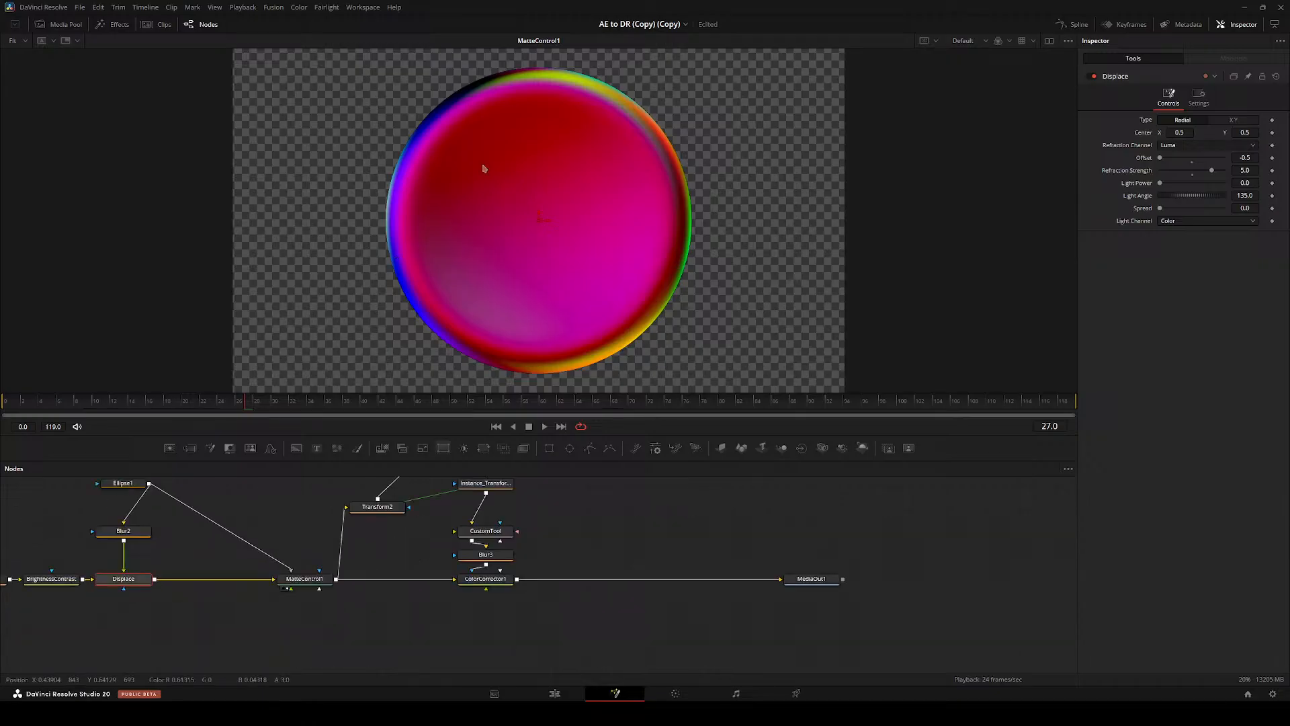
- Place MatteControl1 beside Displace with Ellipse1 centred above the pair, and play back the masked ball
{"action": "left_click_drag", "start_coordinate": [238, 568], "coordinate": [313, 618]}
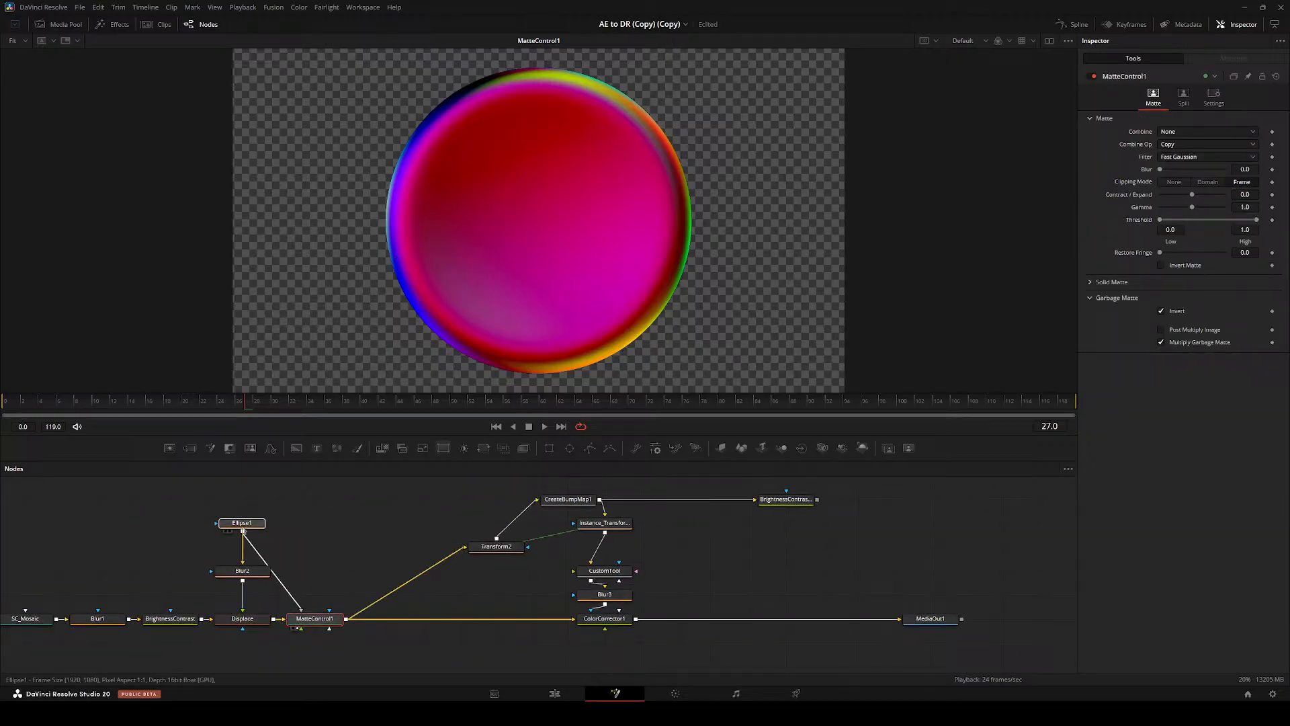
{"action": "left_click_drag", "start_coordinate": [242, 523], "coordinate": [278, 523]}
{"action": "scroll", "coordinate": [384, 295], "scroll_direction": "up", "scroll_amount": 3}
{"action": "key", "text": "space"}
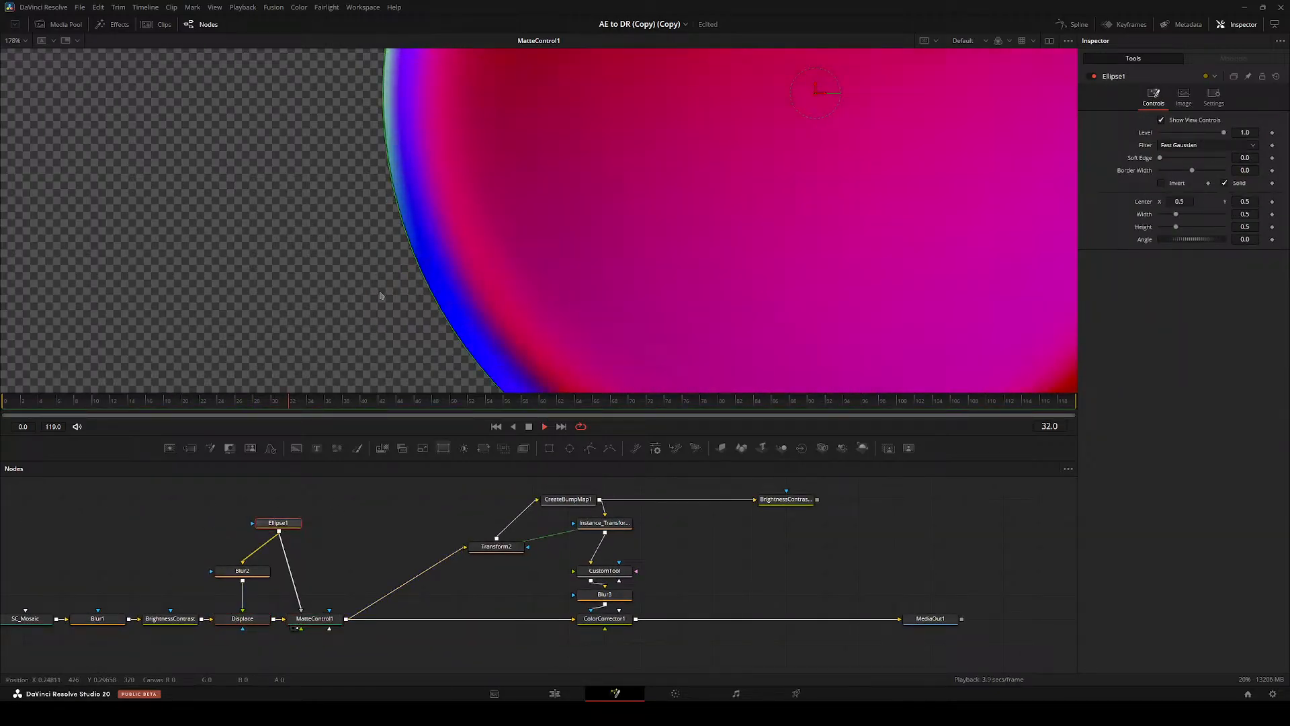
{"action": "key", "text": "ctrl+f"}
{"action": "left_click", "coordinate": [392, 498]}
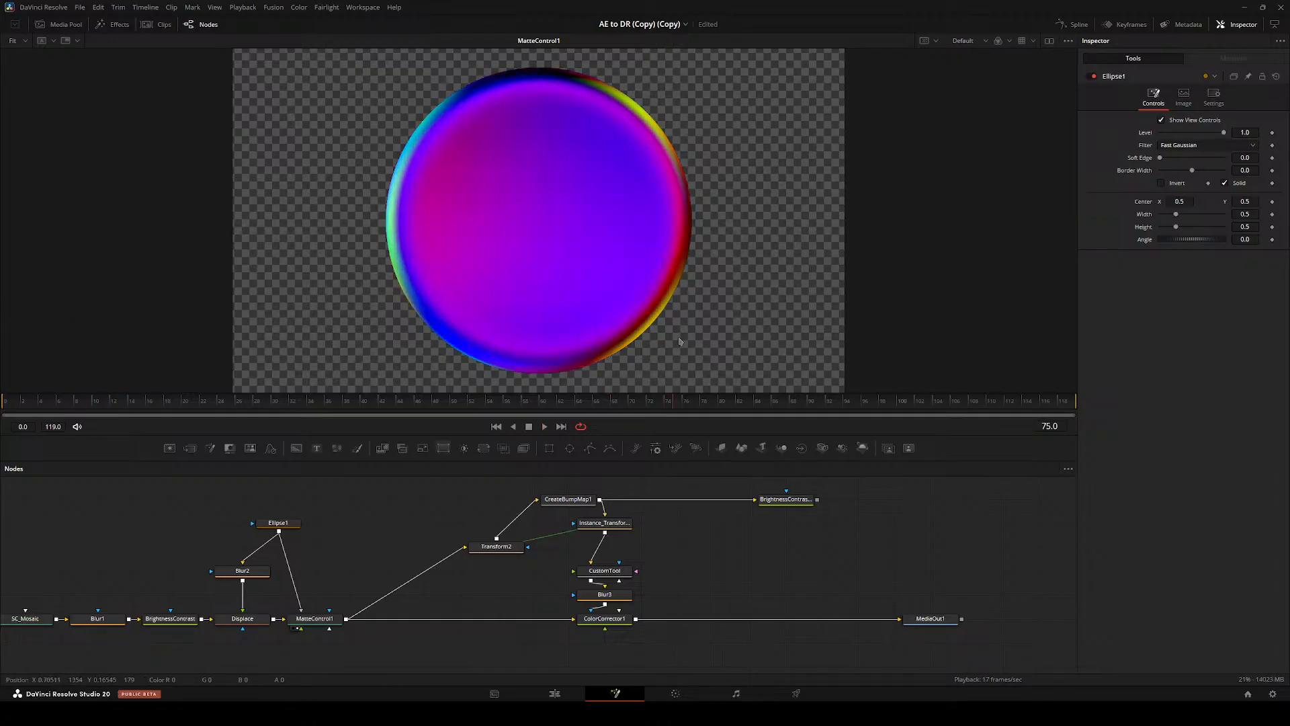
{"action": "key", "text": "space"}
- View Transform2's rotating output, open CreateBumpMap1's settings and scrub the comp back to frame 0
{"action": "left_click_drag", "start_coordinate": [537, 580], "coordinate": [233, 571]}
{"action": "key", "text": "2"}
{"action": "left_click", "coordinate": [376, 520]}
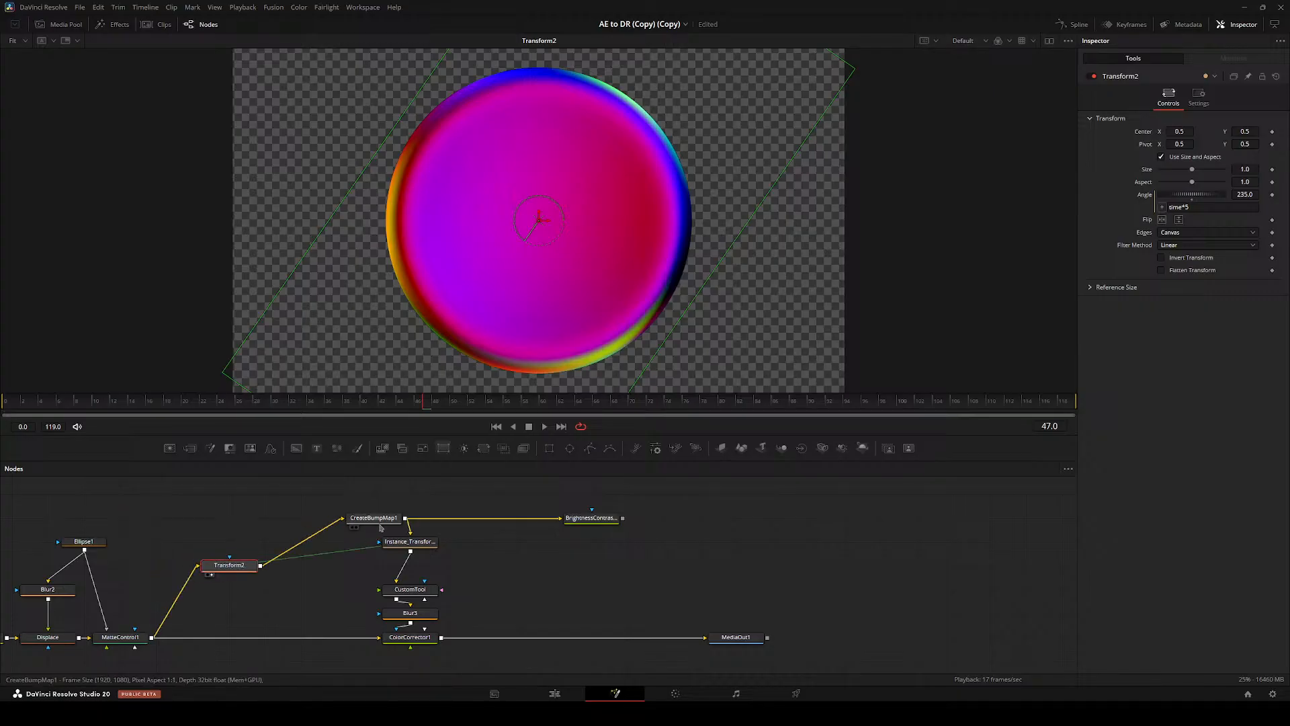
{"action": "left_click_drag", "start_coordinate": [325, 548], "coordinate": [207, 544]}
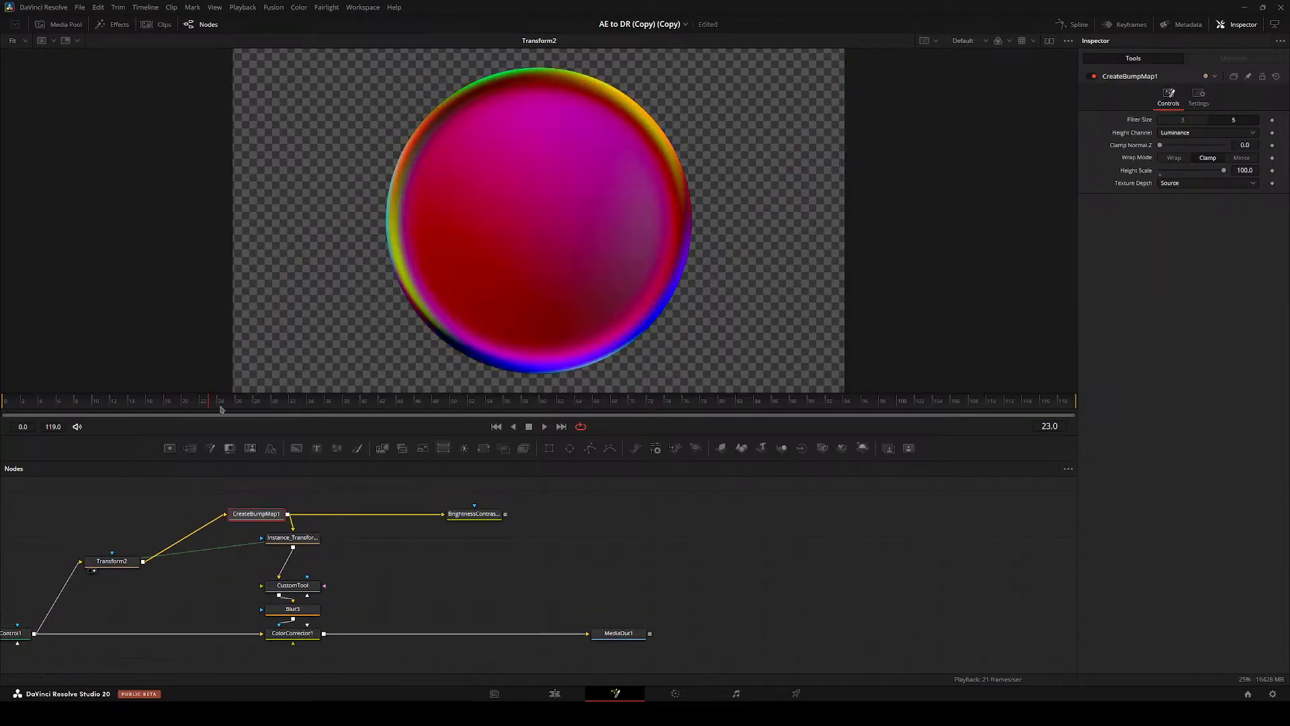
{"action": "left_click_drag", "start_coordinate": [230, 506], "coordinate": [544, 532]}
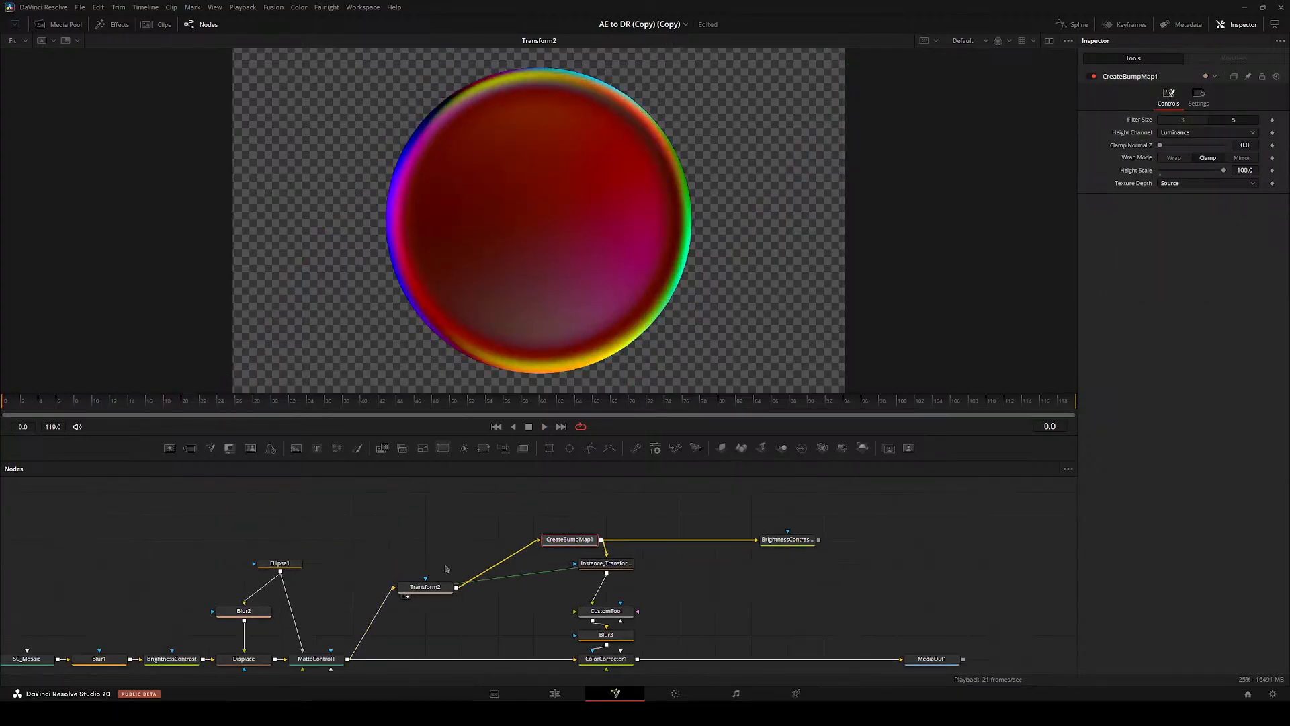
- View MatteControl1's output and detach Transform2, CreateBumpMap1 and the instanced Transform from the node flow
{"action": "left_click_drag", "start_coordinate": [445, 569], "coordinate": [432, 506]}
{"action": "left_click", "coordinate": [322, 625]}
{"action": "key", "text": "2"}
{"action": "left_click_drag", "start_coordinate": [487, 514], "coordinate": [439, 573]}
{"action": "left_click_drag", "start_coordinate": [542, 566], "coordinate": [506, 543]}
{"action": "left_click_drag", "start_coordinate": [563, 589], "coordinate": [526, 566]}
{"action": "left_click", "coordinate": [743, 566]}
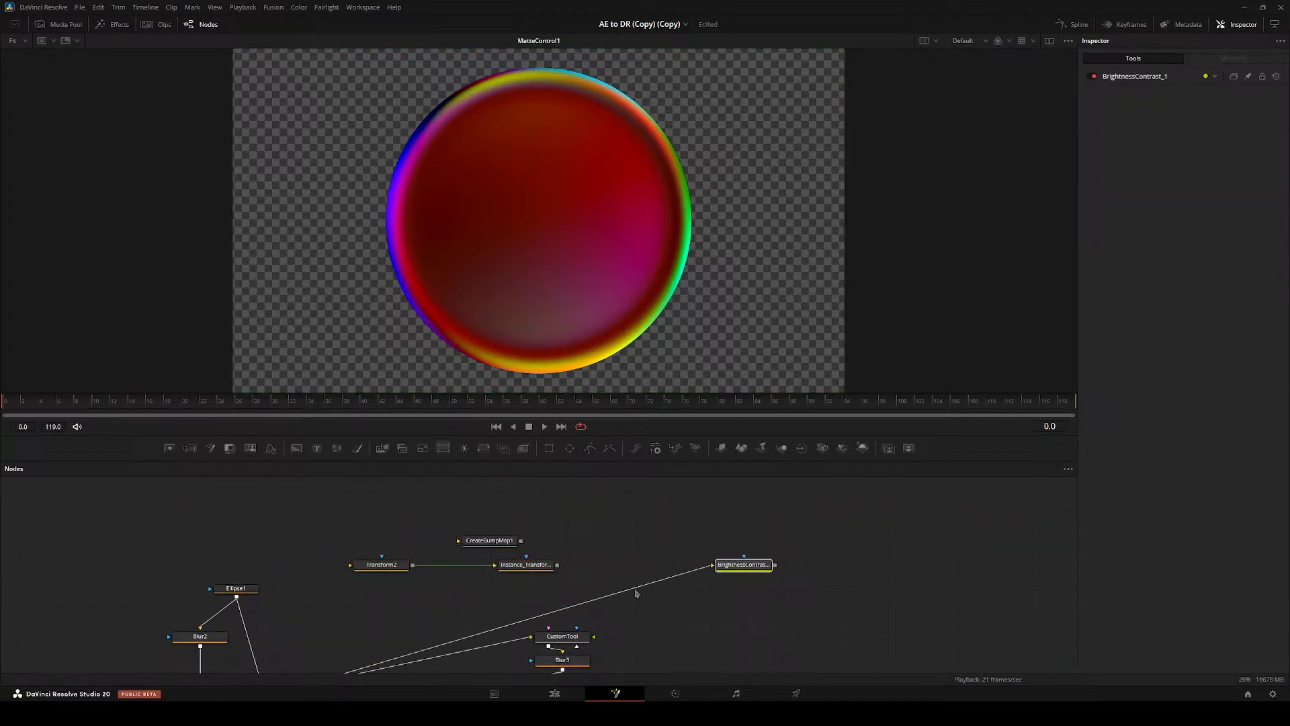
- Detach CustomTool, Blur3, ColorCorrector1 and BrightnessContrast_1 so that MatteControl1 feeds MediaOut1 directly
{"action": "left_click_drag", "start_coordinate": [636, 594], "coordinate": [507, 520]}
{"action": "left_click_drag", "start_coordinate": [442, 563], "coordinate": [486, 586]}
{"action": "left_click_drag", "start_coordinate": [453, 610], "coordinate": [566, 581]}
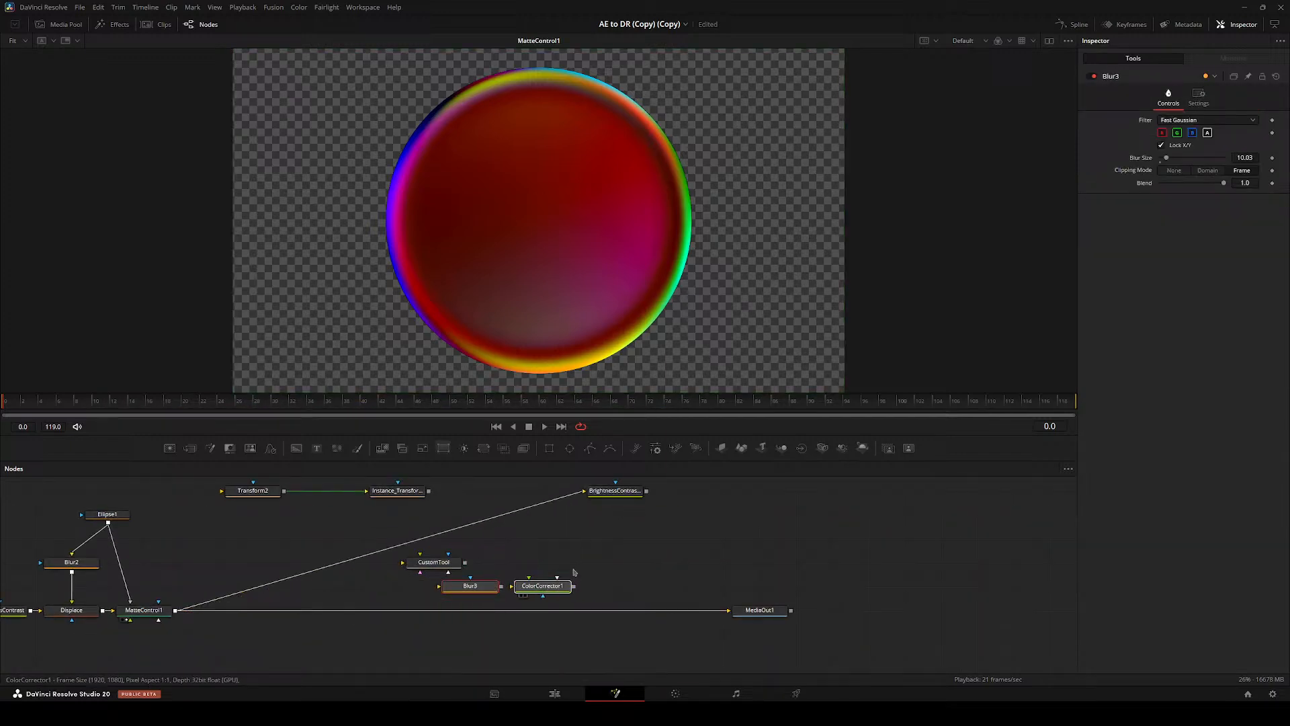
{"action": "left_click", "coordinate": [149, 610]}
{"action": "left_click_drag", "start_coordinate": [626, 491], "coordinate": [228, 515]}
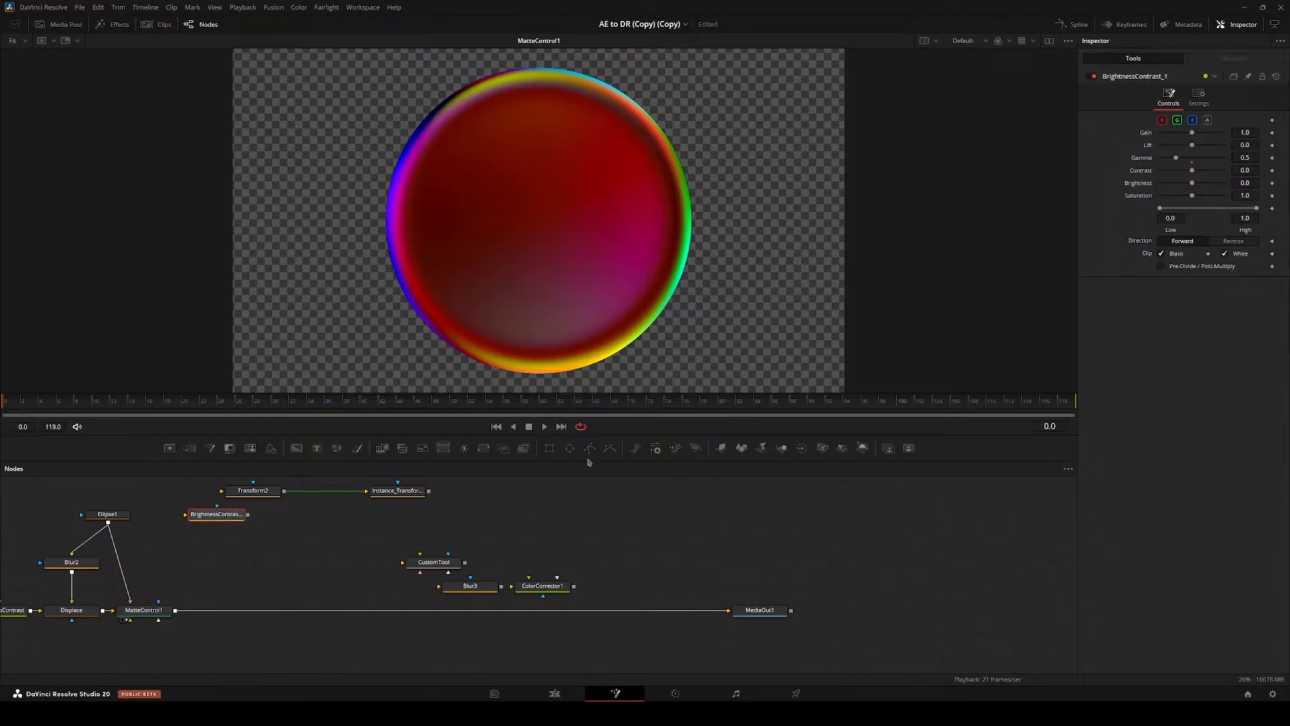
- Add a Background node masked by a new Ellipse node beside MatteControl1
{"action": "left_click", "coordinate": [230, 583]}
{"action": "left_click_drag", "start_coordinate": [231, 583], "coordinate": [537, 560]}
{"action": "key", "text": "shift+space"}
{"action": "type", "text": "bg"}
{"action": "left_click", "coordinate": [509, 482]}
{"action": "left_click_drag", "start_coordinate": [429, 560], "coordinate": [428, 536]}
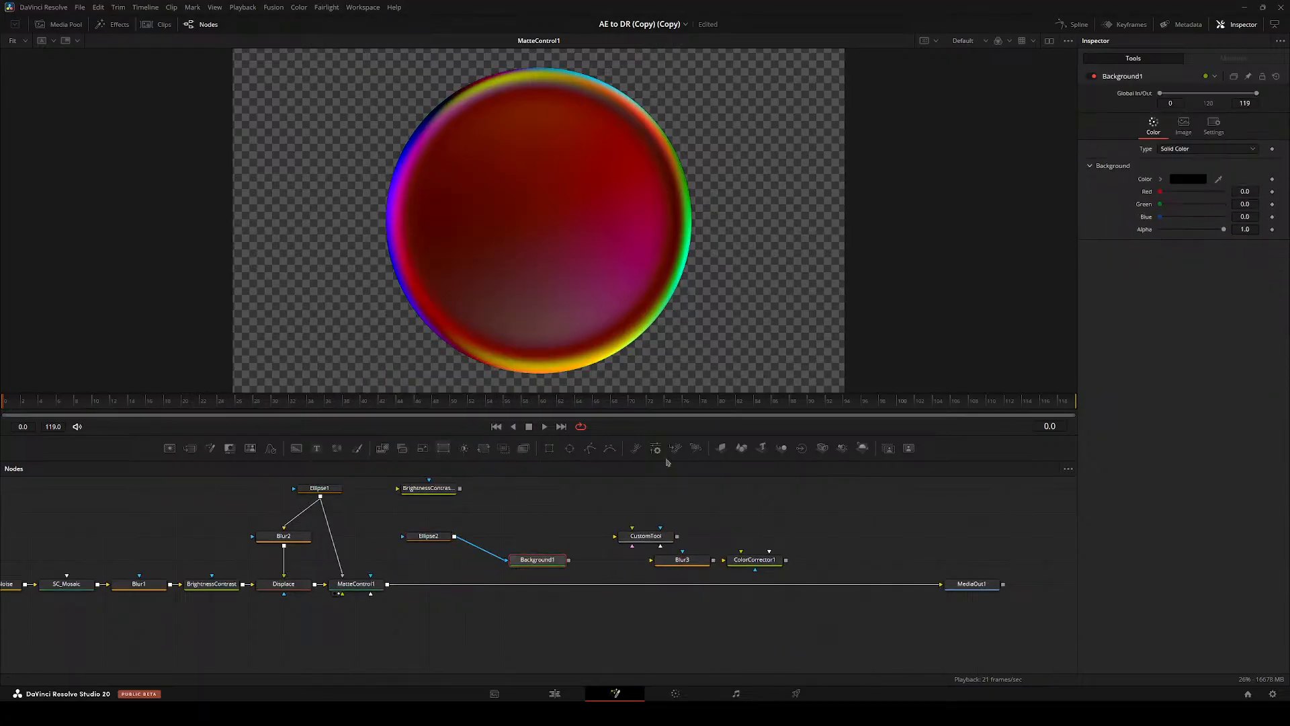
- Make Background1 white, merge it over MatteControl1's output and view the merge
{"action": "left_click", "coordinate": [1160, 180]}
{"action": "left_click", "coordinate": [1159, 188]}
{"action": "left_click", "coordinate": [1160, 180]}
{"action": "left_click_drag", "start_coordinate": [568, 559], "coordinate": [407, 587]}
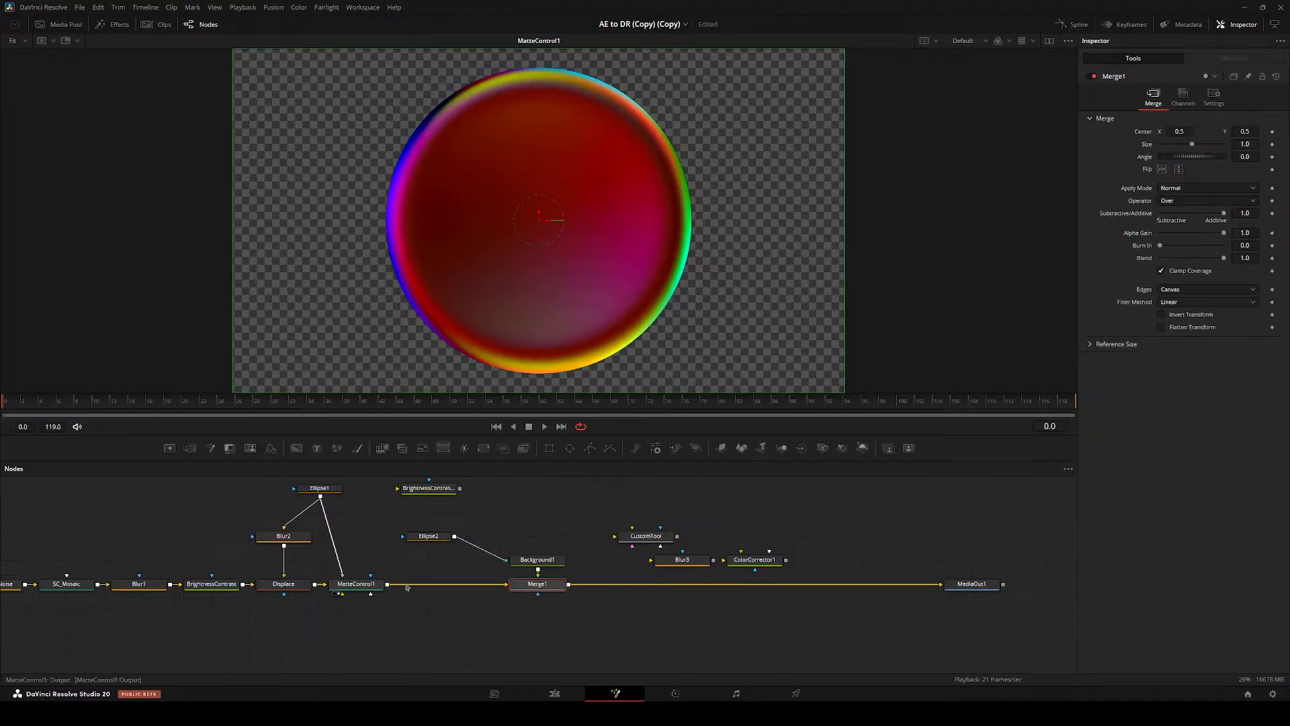
{"action": "key", "text": "2"}
- Shrink Ellipse2 to a small circle with a width and height of about 0.077
{"action": "left_click", "coordinate": [545, 561]}
{"action": "left_click", "coordinate": [440, 537]}
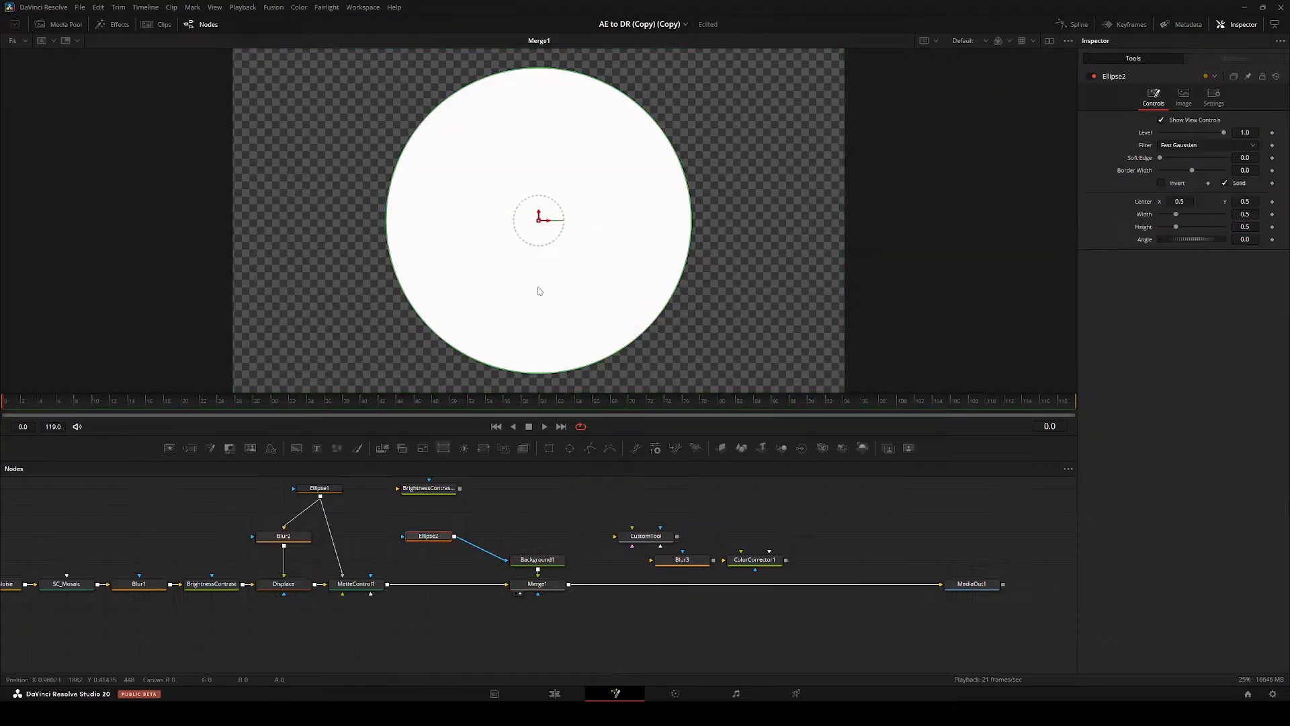
{"action": "left_click_drag", "start_coordinate": [669, 139], "coordinate": [559, 208]}
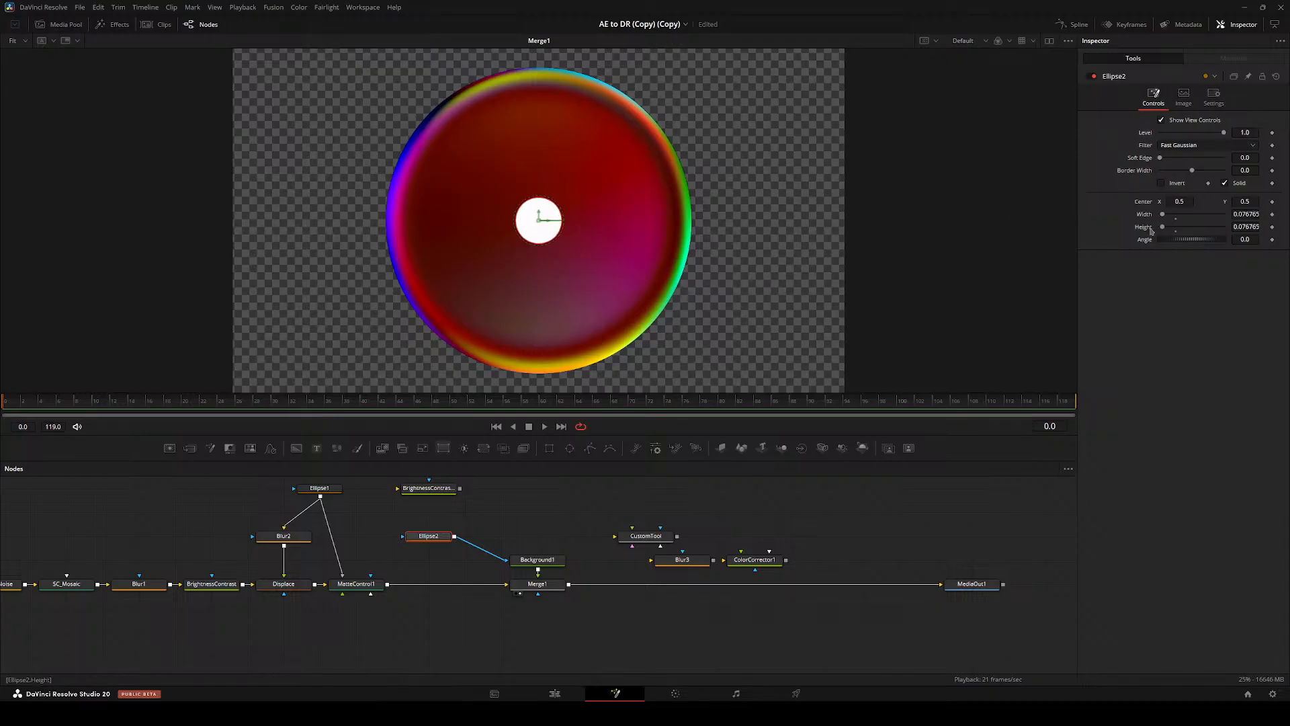
{"action": "right_click", "coordinate": [1162, 228]}
{"action": "left_click", "coordinate": [1183, 334]}
{"action": "right_click", "coordinate": [1148, 229]}
{"action": "left_click", "coordinate": [1110, 362]}
{"action": "key", "text": "ctrl+z"}
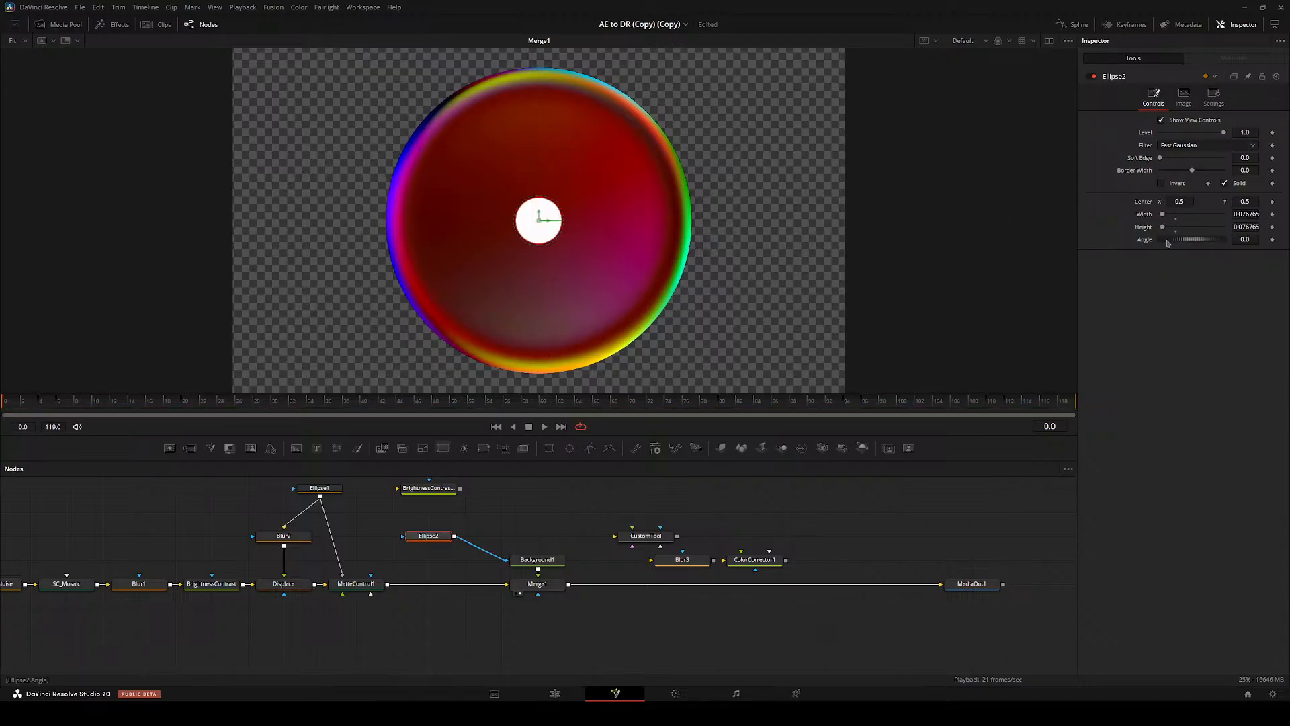
- Drive Ellipse2's Height with the expression Width, and set its Width to 0.063
{"action": "right_click", "coordinate": [1151, 229]}
{"action": "left_click", "coordinate": [1166, 347]}
{"action": "right_click", "coordinate": [1144, 228]}
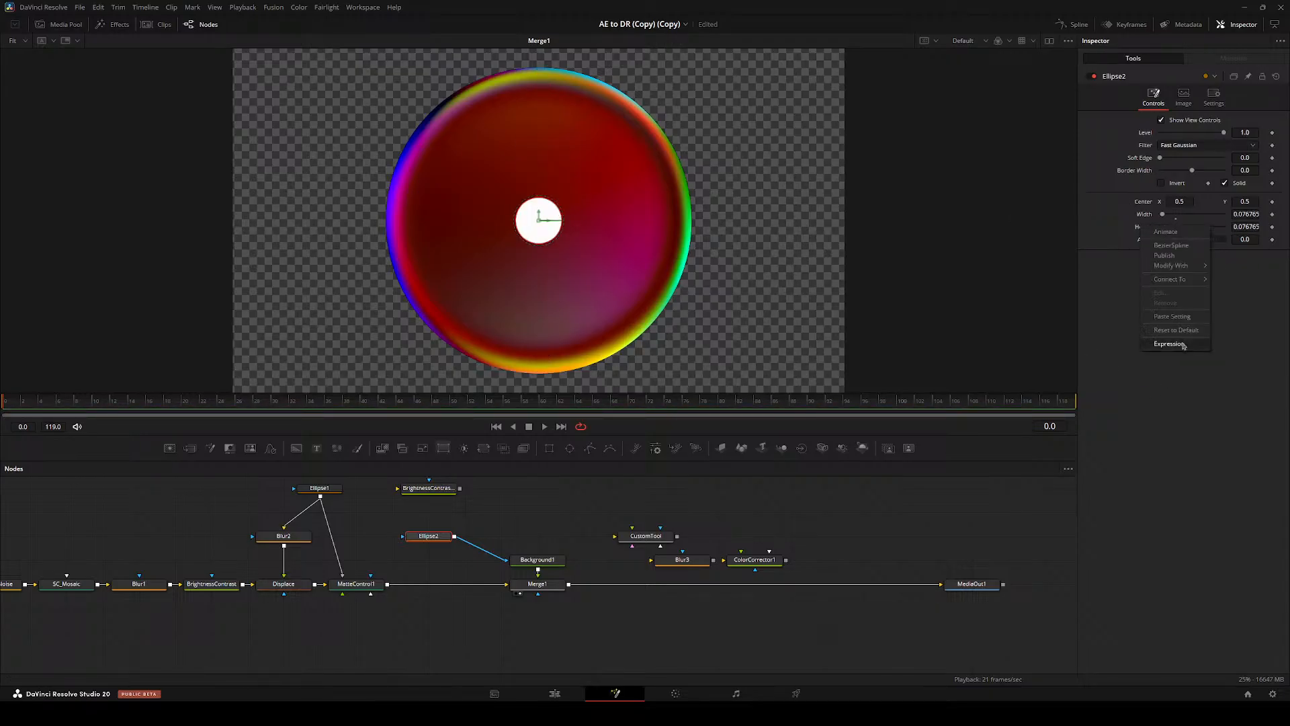
{"action": "left_click", "coordinate": [1169, 346]}
{"action": "mouse_move", "coordinate": [1162, 239]}
{"action": "left_mouse_down"}
{"action": "mouse_move", "coordinate": [1144, 215]}
{"action": "mouse_move", "coordinate": [1162, 215]}
{"action": "left_mouse_up"}
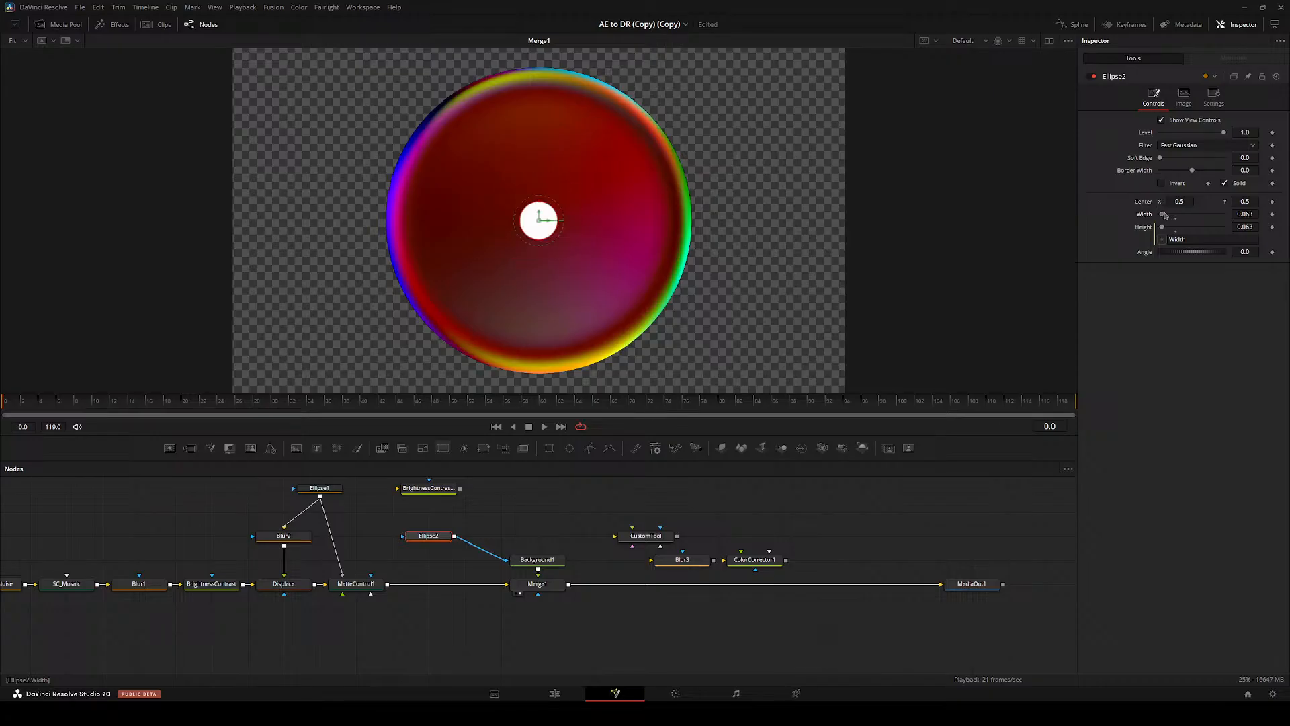
- Move Ellipse2's centre to about X 0.398, Y 0.540, and view MatteControl1's output
{"action": "left_click_drag", "start_coordinate": [540, 225], "coordinate": [475, 205]}
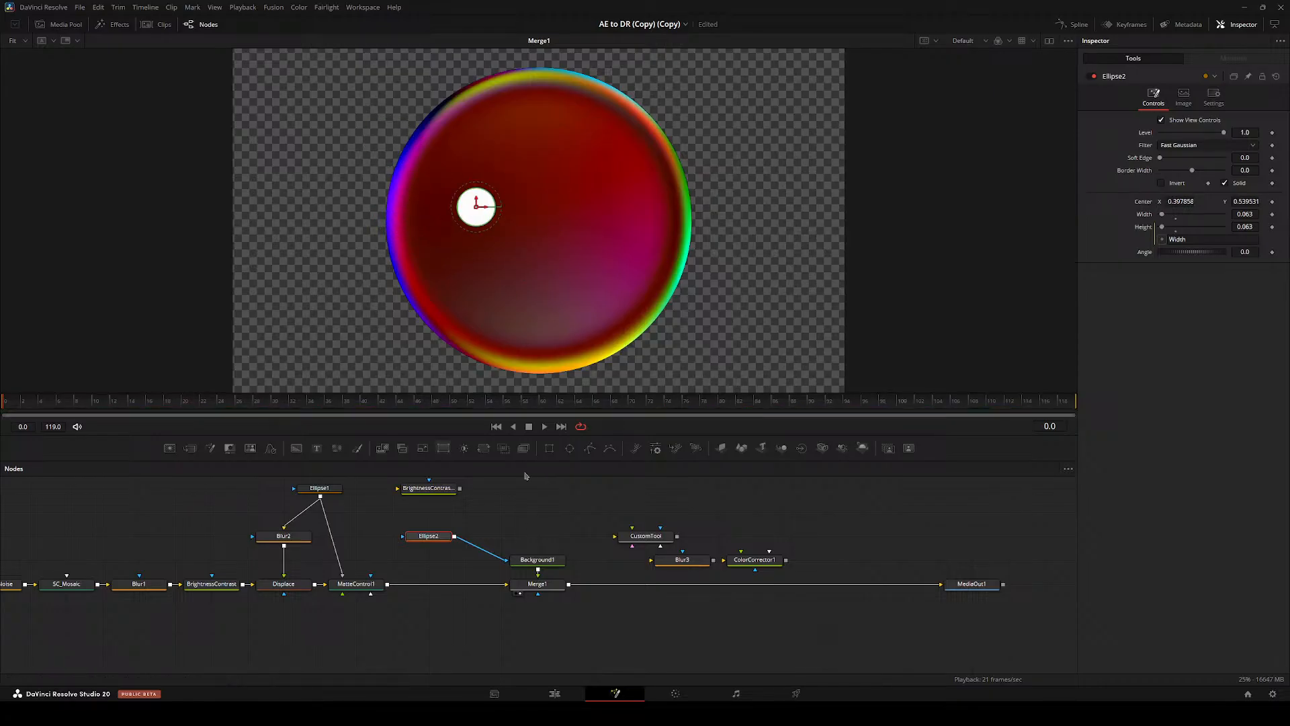
{"action": "left_click", "coordinate": [637, 202]}
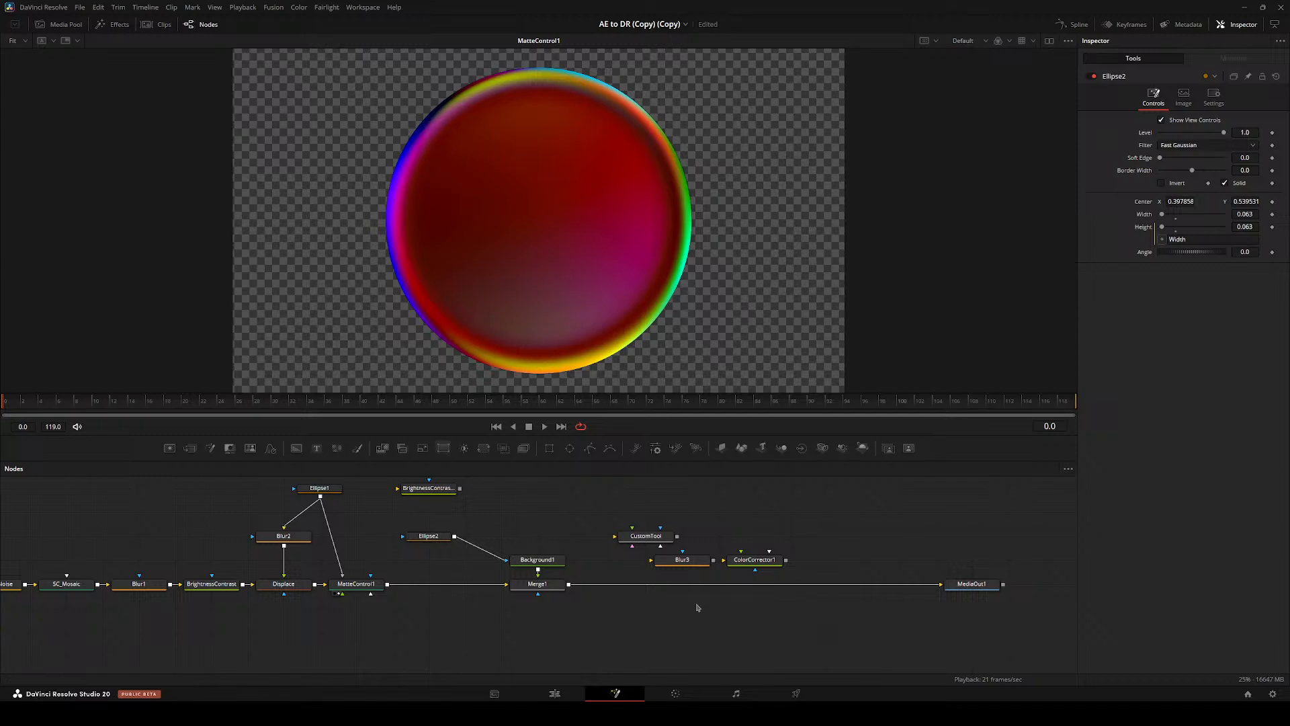
{"action": "left_click_drag", "start_coordinate": [658, 607], "coordinate": [498, 613]}
{"action": "left_click_drag", "start_coordinate": [507, 556], "coordinate": [462, 606]}
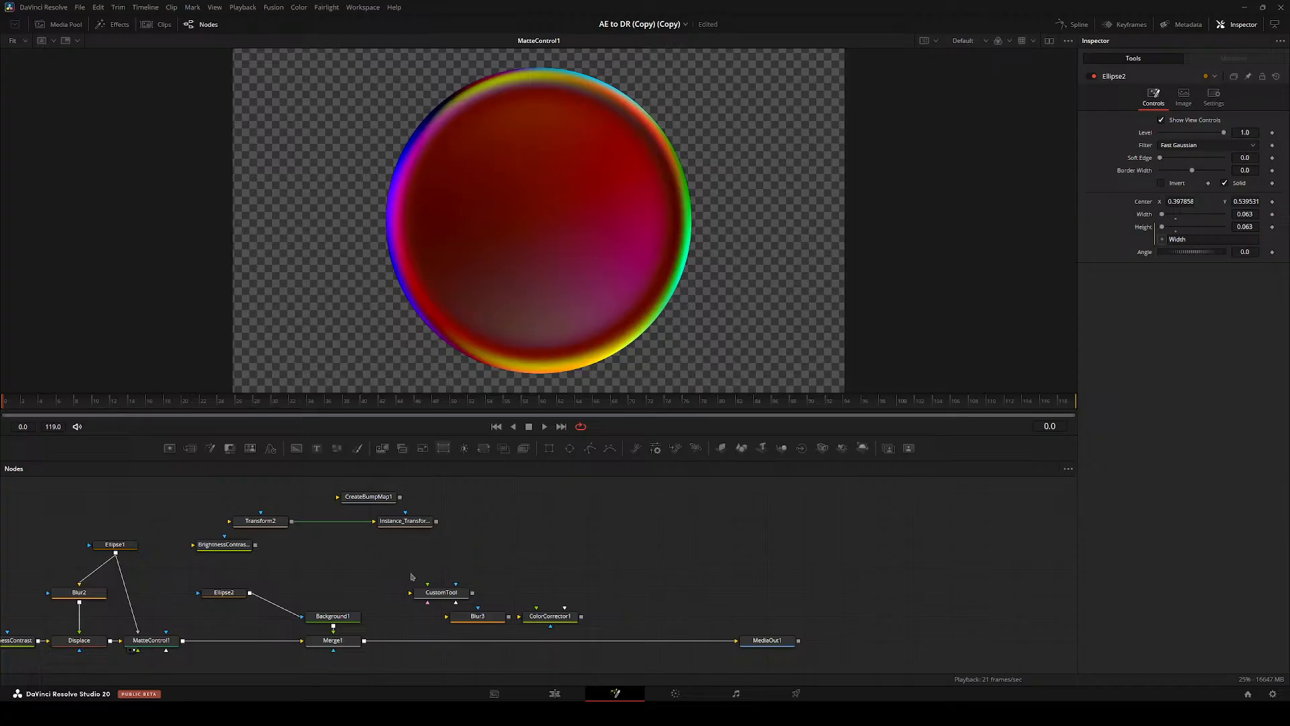
- Move the unused CustomTool, Blur3 and ColorCorrector1 nodes up and away from the main flow
{"action": "left_click_drag", "start_coordinate": [410, 573], "coordinate": [622, 630]}
{"action": "left_click", "coordinate": [495, 618]}
{"action": "left_click", "coordinate": [530, 616], "text": "ctrl"}
{"action": "left_click_drag", "start_coordinate": [661, 557], "coordinate": [651, 521]}
{"action": "left_click", "coordinate": [463, 555]}
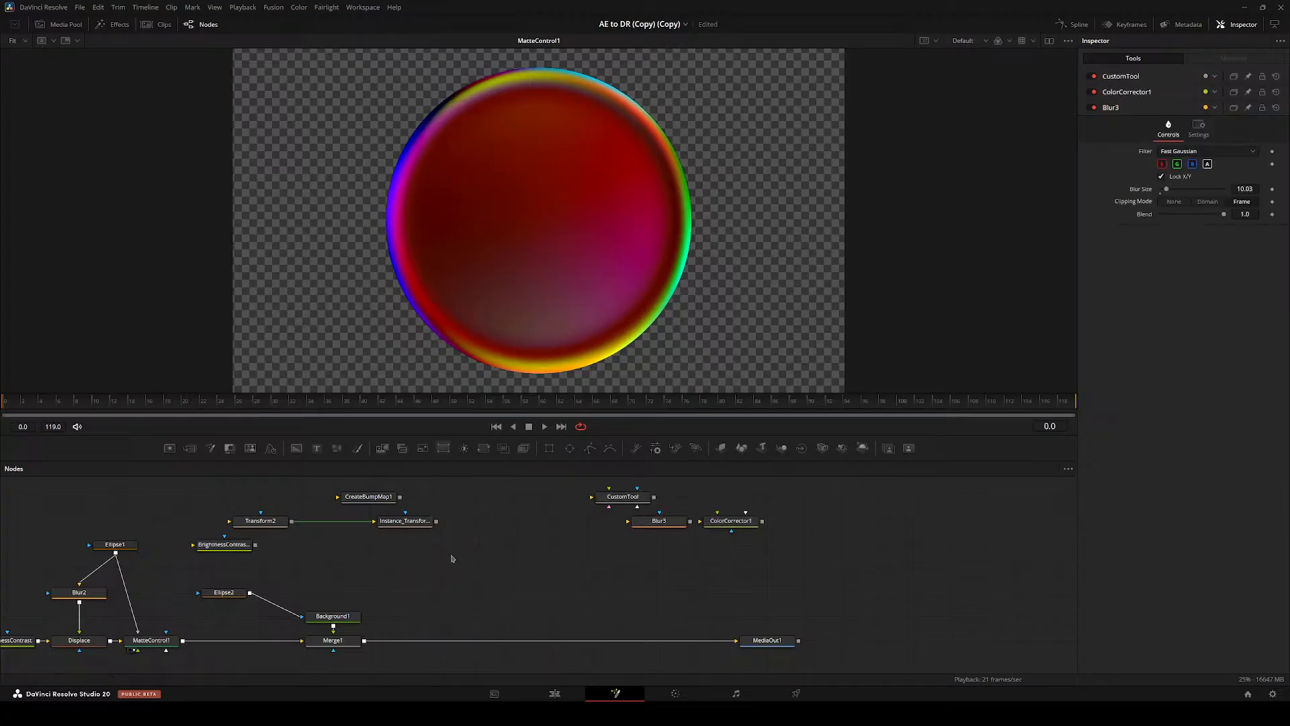
- Place Ellipse2 above Background1 and delete the extra mask node added on trial
{"action": "left_click_drag", "start_coordinate": [256, 584], "coordinate": [407, 541]}
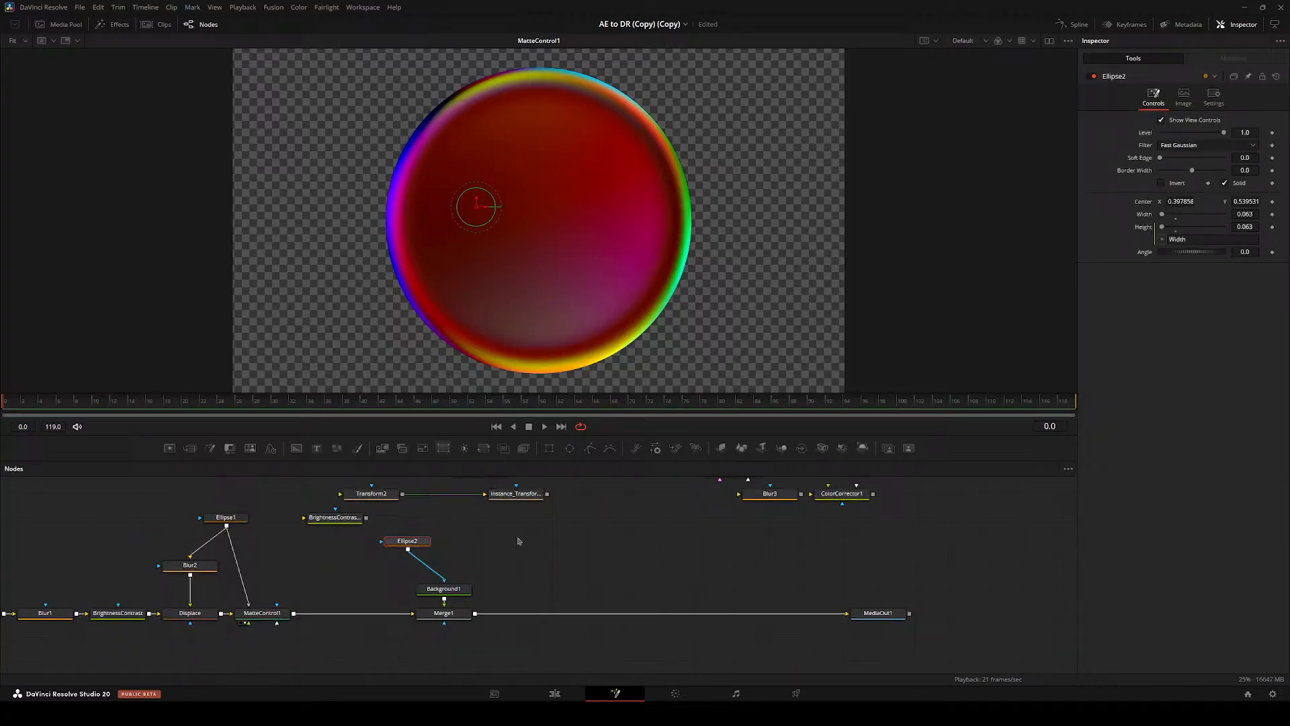
{"action": "left_click_drag", "start_coordinate": [549, 451], "coordinate": [529, 554]}
{"action": "left_click_drag", "start_coordinate": [533, 550], "coordinate": [461, 594]}
{"action": "key", "text": "Delete"}
{"action": "left_click_drag", "start_coordinate": [369, 593], "coordinate": [366, 590]}
{"action": "left_click_drag", "start_coordinate": [352, 580], "coordinate": [423, 580]}
{"action": "left_click_drag", "start_coordinate": [425, 593], "coordinate": [350, 572]}
{"action": "left_click", "coordinate": [420, 570]}
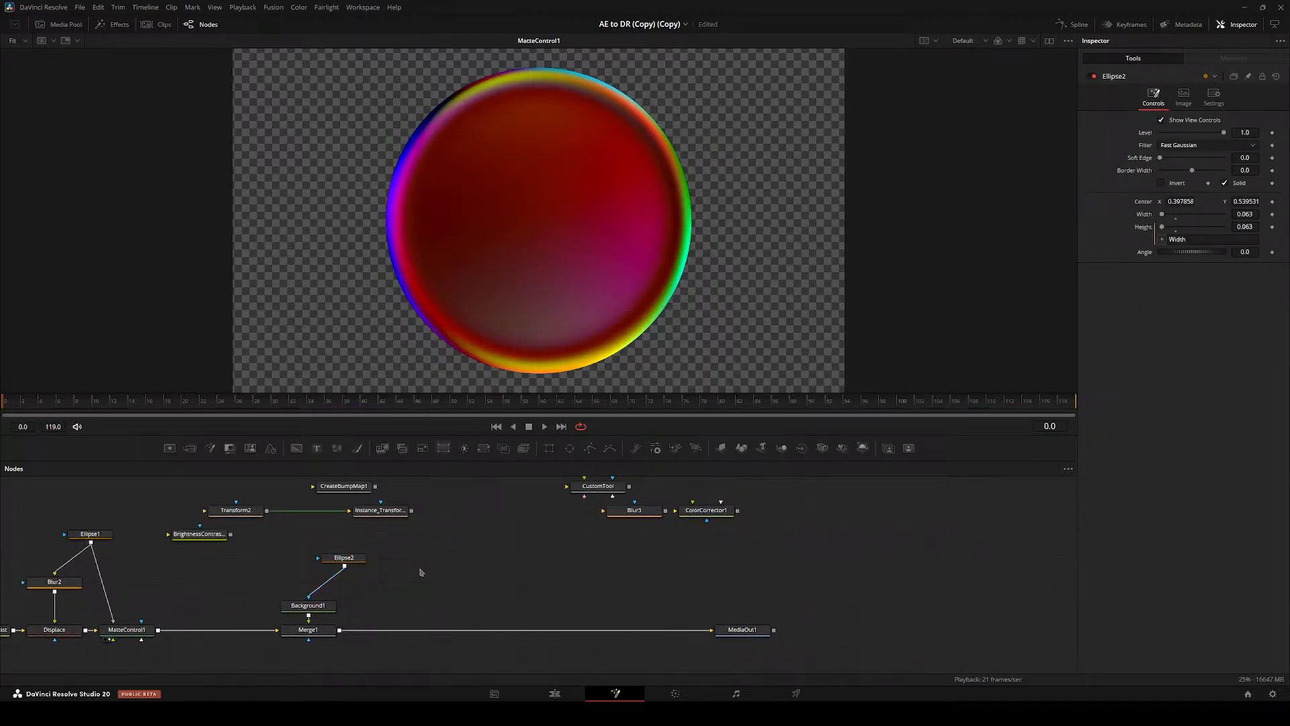
- Add an unconnected Blur node beside Ellipse2
{"action": "left_click_drag", "start_coordinate": [455, 575], "coordinate": [487, 571]}
{"action": "key", "text": "shift+space"}
{"action": "type", "text": "blur"}
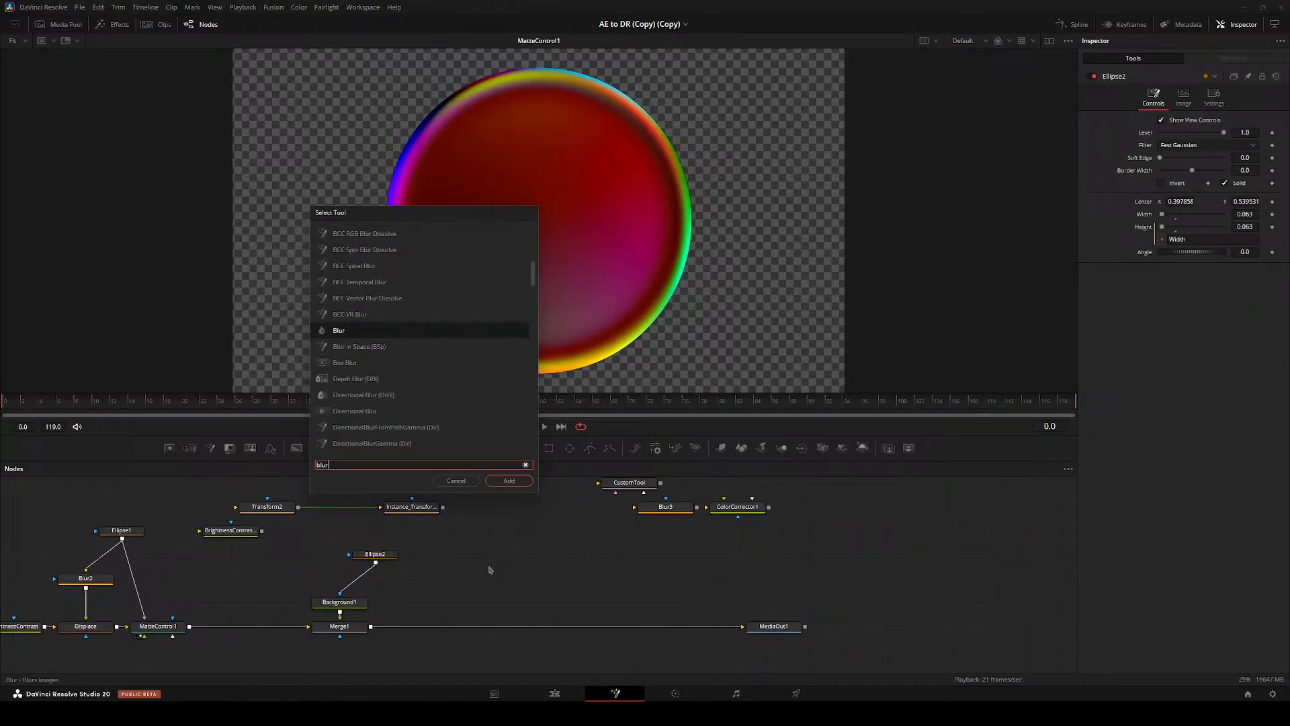
{"action": "key", "text": "Return"}
- Bring the white car clip named 2 from the media pool into an empty node area and view it
{"action": "scroll", "coordinate": [469, 540], "scroll_direction": "down", "scroll_amount": 3}
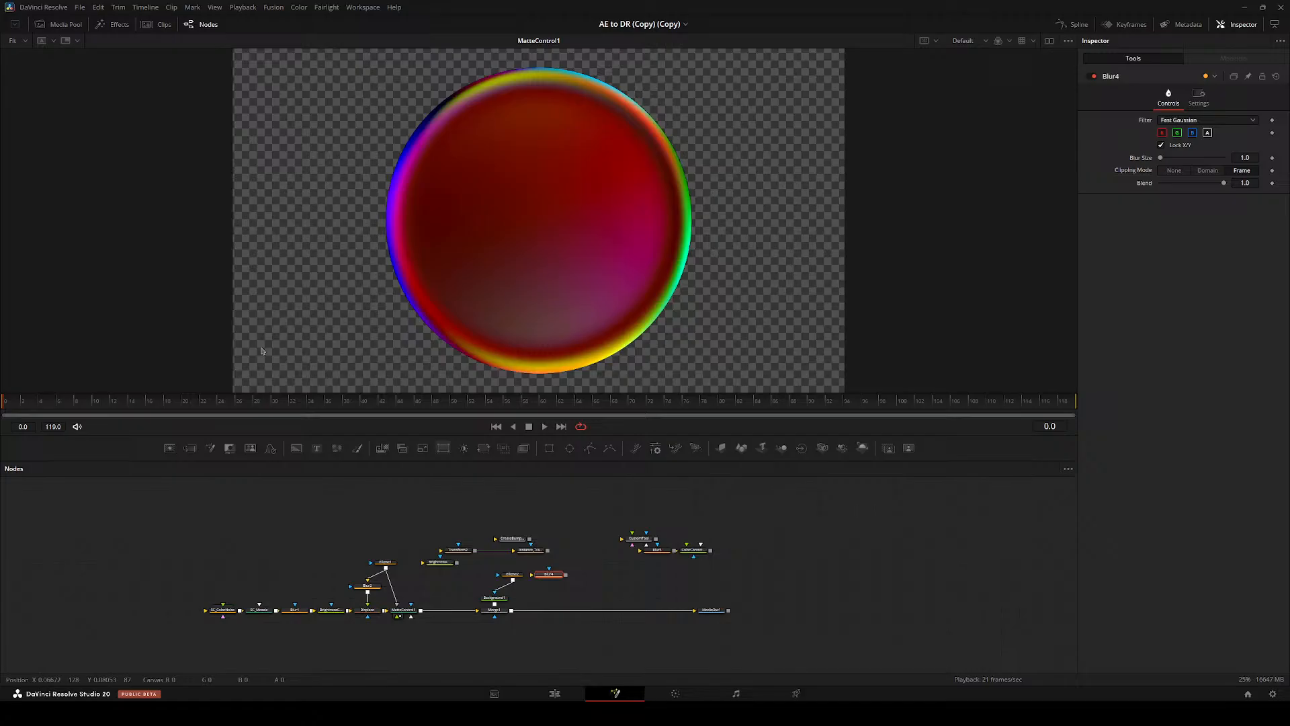
{"action": "left_click", "coordinate": [57, 25]}
{"action": "scroll", "coordinate": [285, 401], "scroll_direction": "down", "scroll_amount": 5}
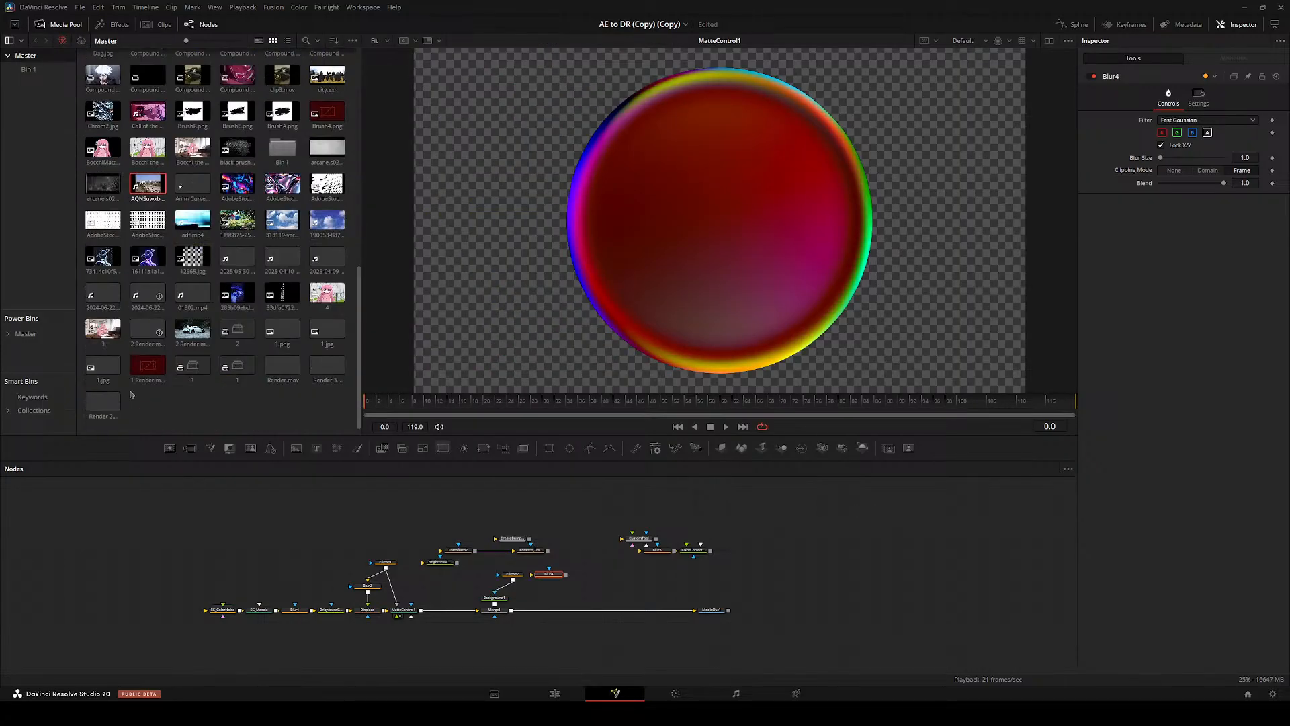
{"action": "left_click_drag", "start_coordinate": [235, 332], "coordinate": [237, 507]}
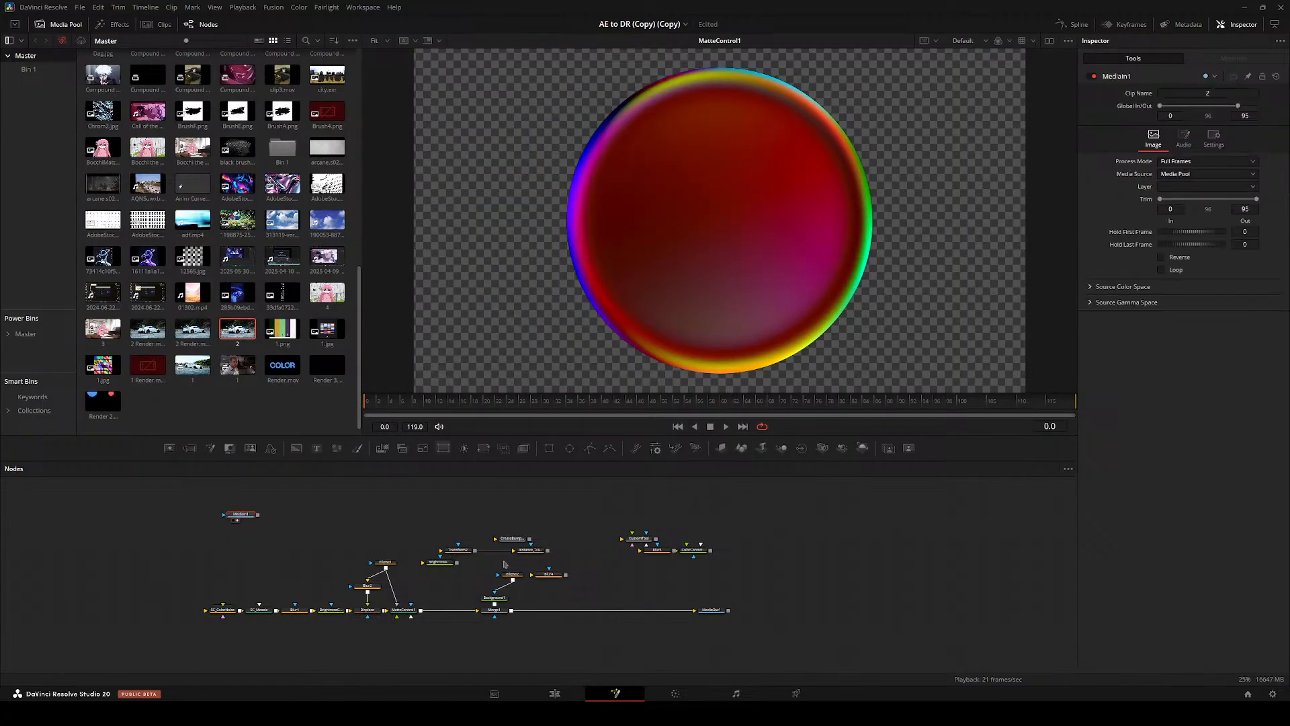
{"action": "key", "text": "2"}
{"action": "left_click_drag", "start_coordinate": [552, 577], "coordinate": [552, 591]}
{"action": "left_click", "coordinate": [57, 25]}
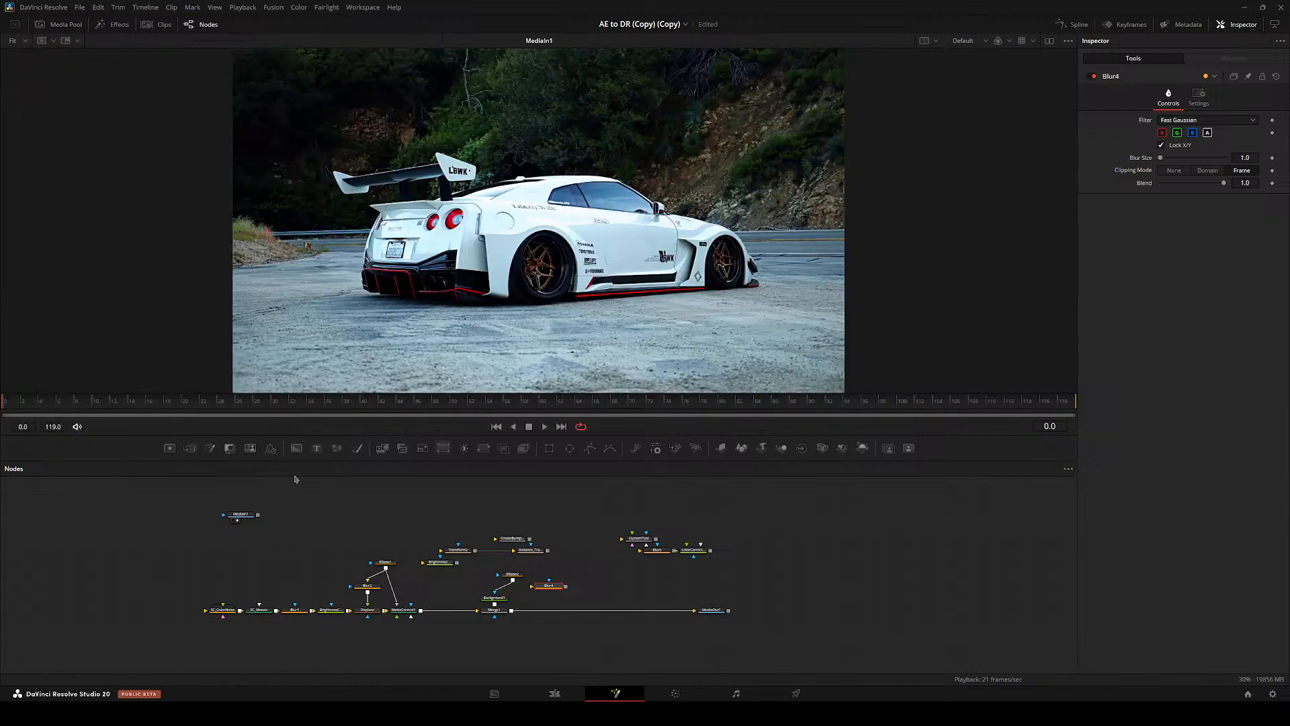
- Mask Blur4 with a new rectangle, connect it after MediaIn1, and set its blur size to about 29
{"action": "scroll", "coordinate": [299, 518], "scroll_direction": "up", "scroll_amount": 4}
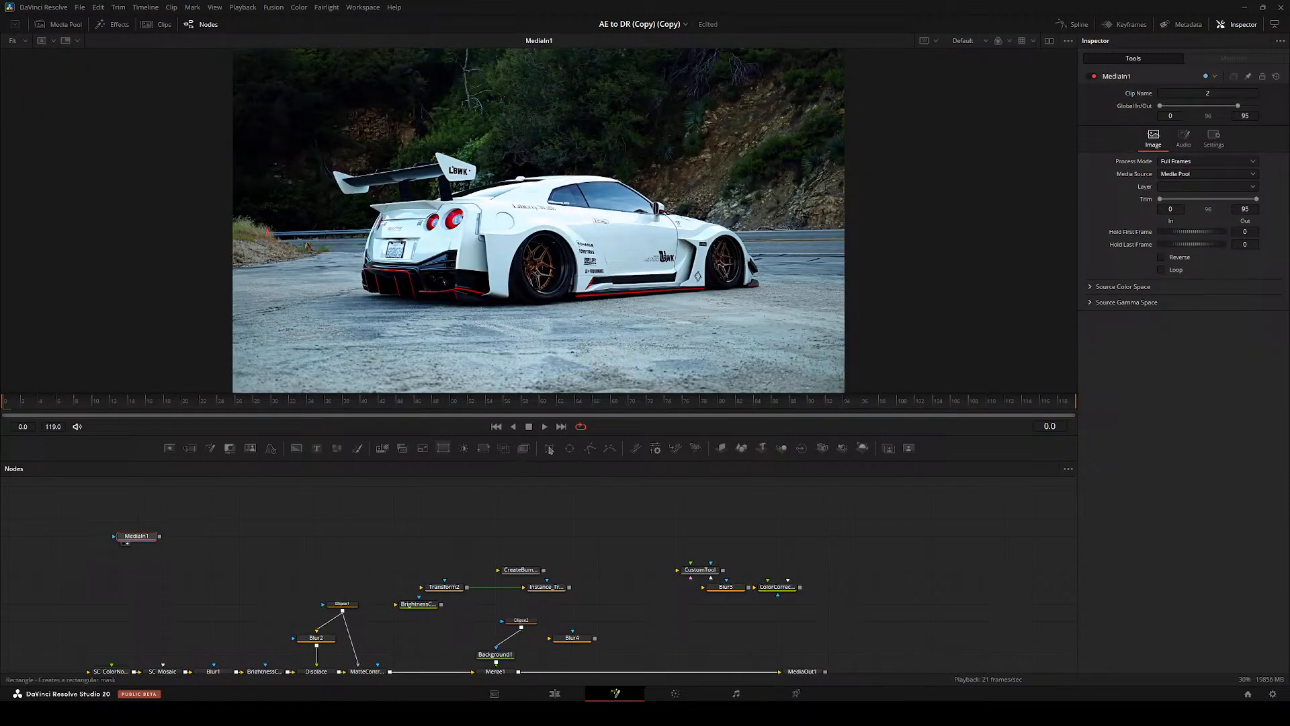
{"action": "left_click", "coordinate": [550, 448]}
{"action": "left_click_drag", "start_coordinate": [572, 638], "coordinate": [213, 536]}
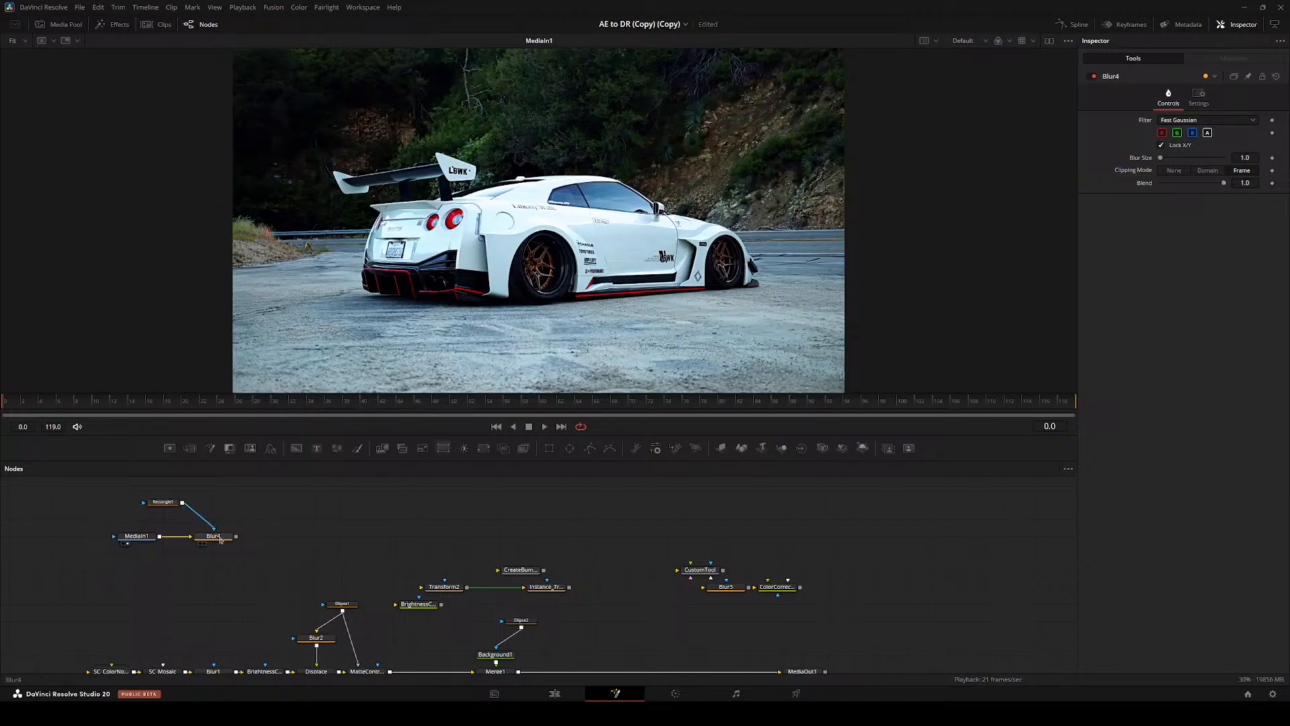
{"action": "key", "text": "1"}
{"action": "left_click_drag", "start_coordinate": [1160, 160], "coordinate": [1181, 158]}
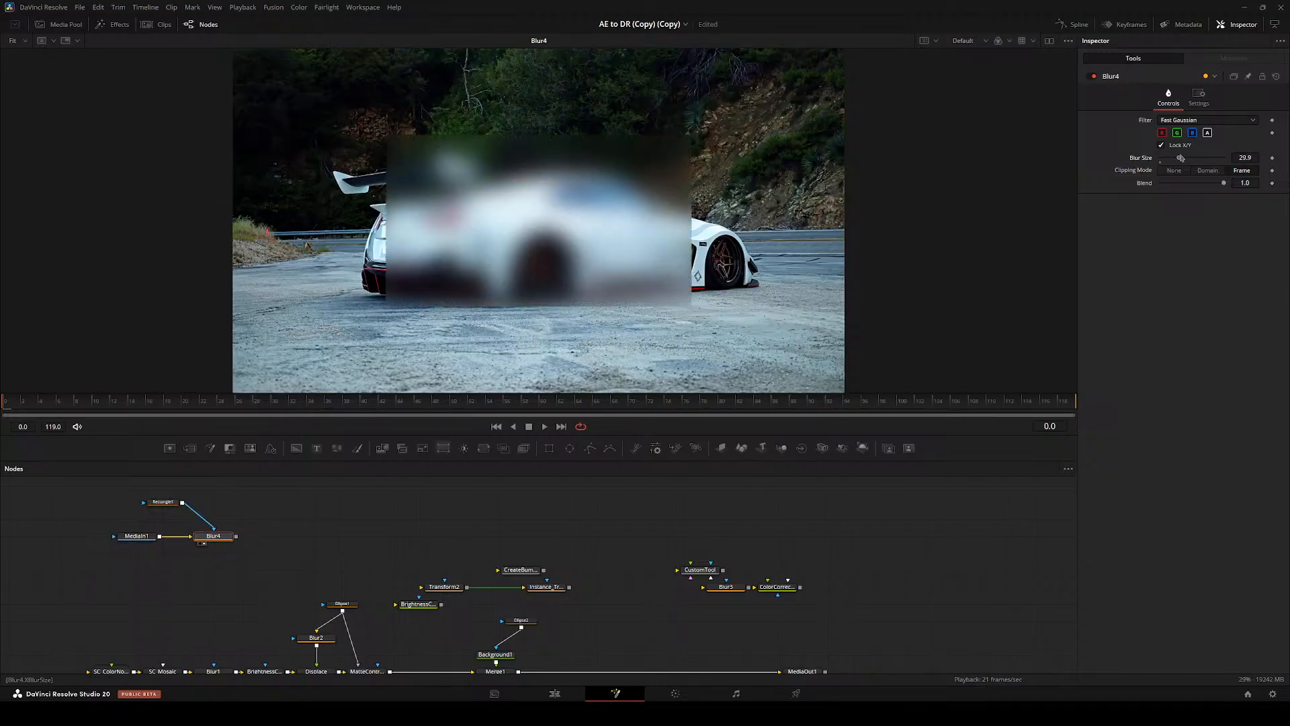
- Try Rectangle1 with Solid turned off, then turn Solid back on
{"action": "left_click", "coordinate": [163, 501]}
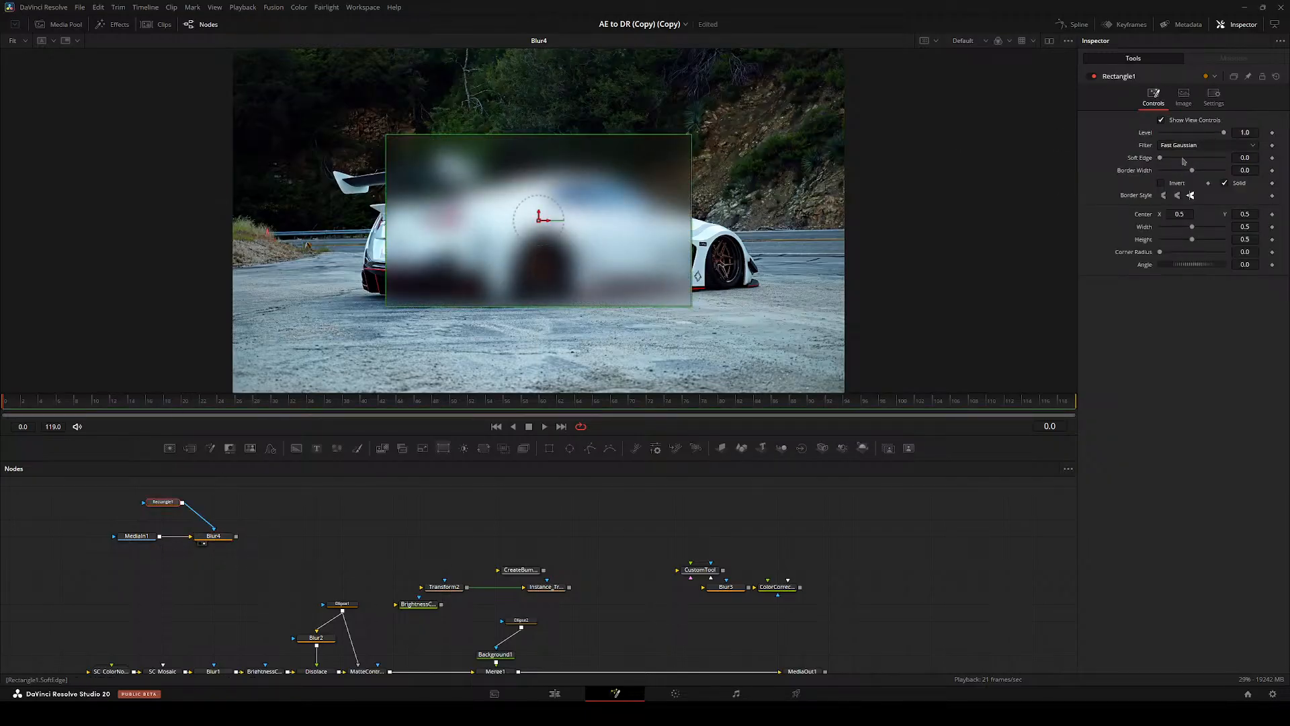
{"action": "scroll", "coordinate": [881, 278], "scroll_direction": "up", "scroll_amount": 4}
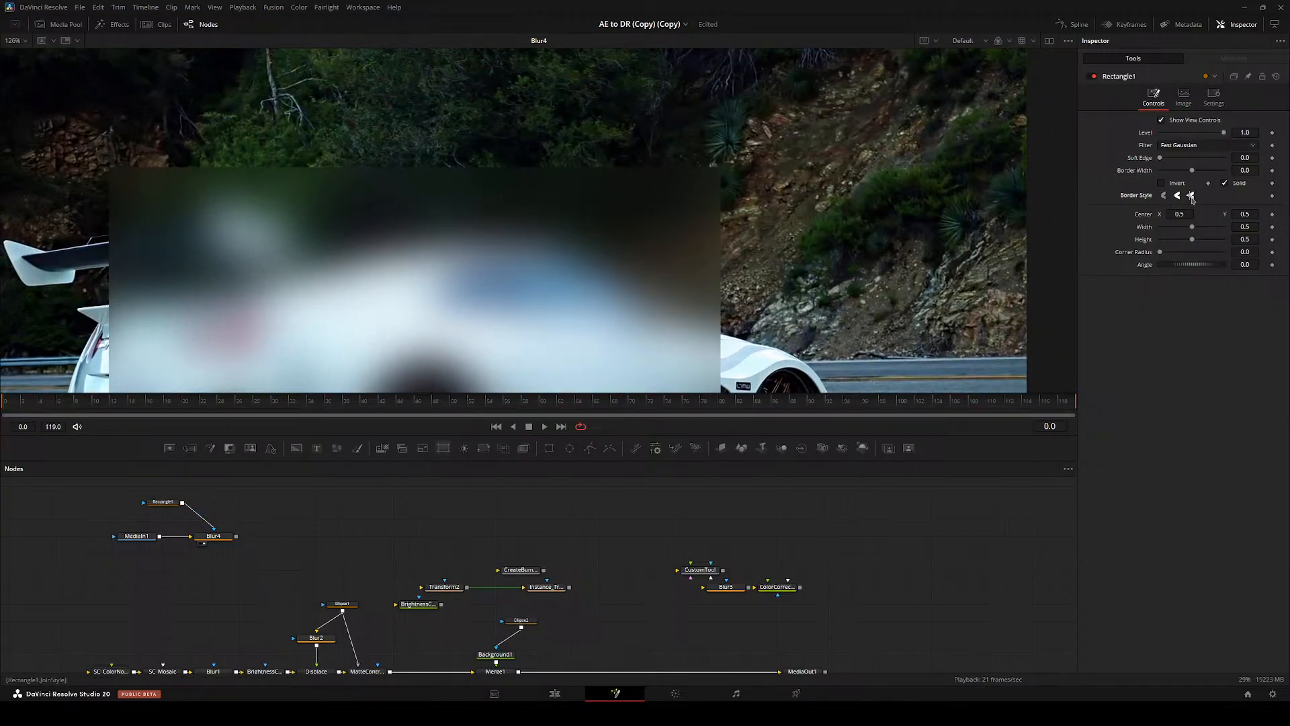
{"action": "mouse_move", "coordinate": [1187, 173]}
{"action": "left_mouse_down"}
{"action": "mouse_move", "coordinate": [1202, 172]}
{"action": "mouse_move", "coordinate": [1191, 173]}
{"action": "left_mouse_up"}
{"action": "left_click", "coordinate": [1224, 183]}
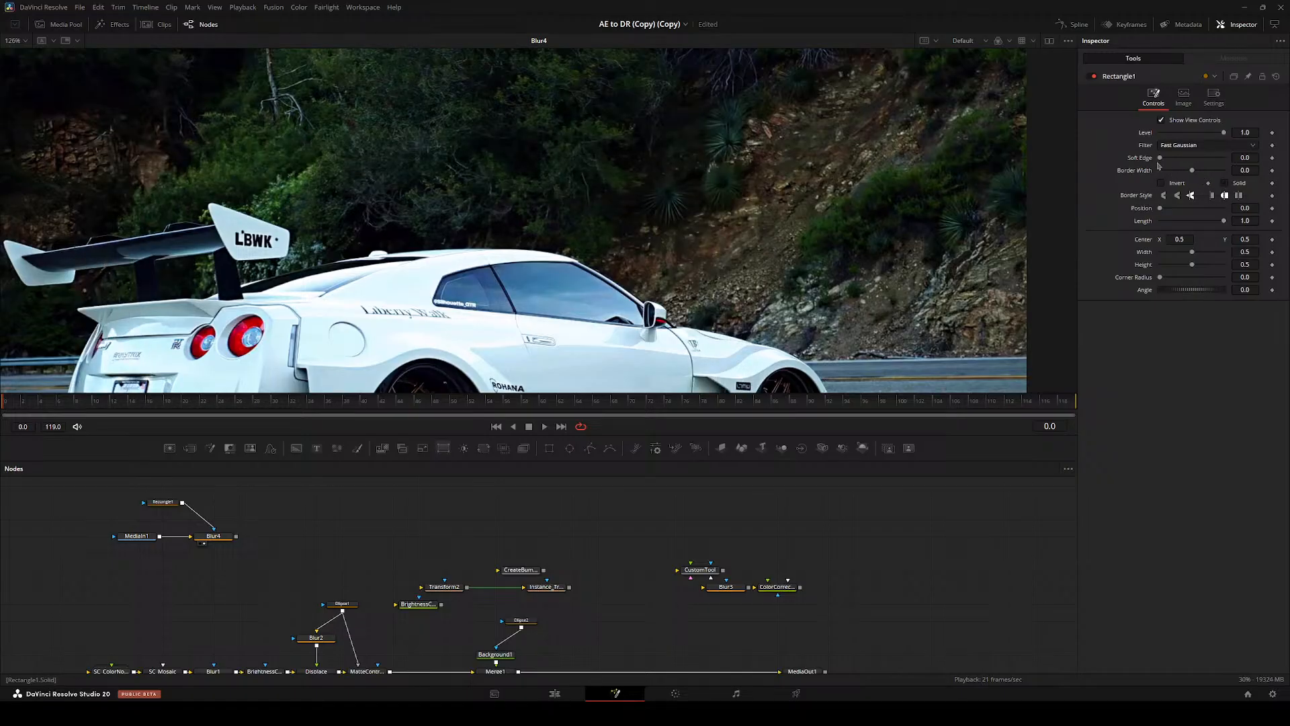
{"action": "left_click", "coordinate": [1224, 184]}
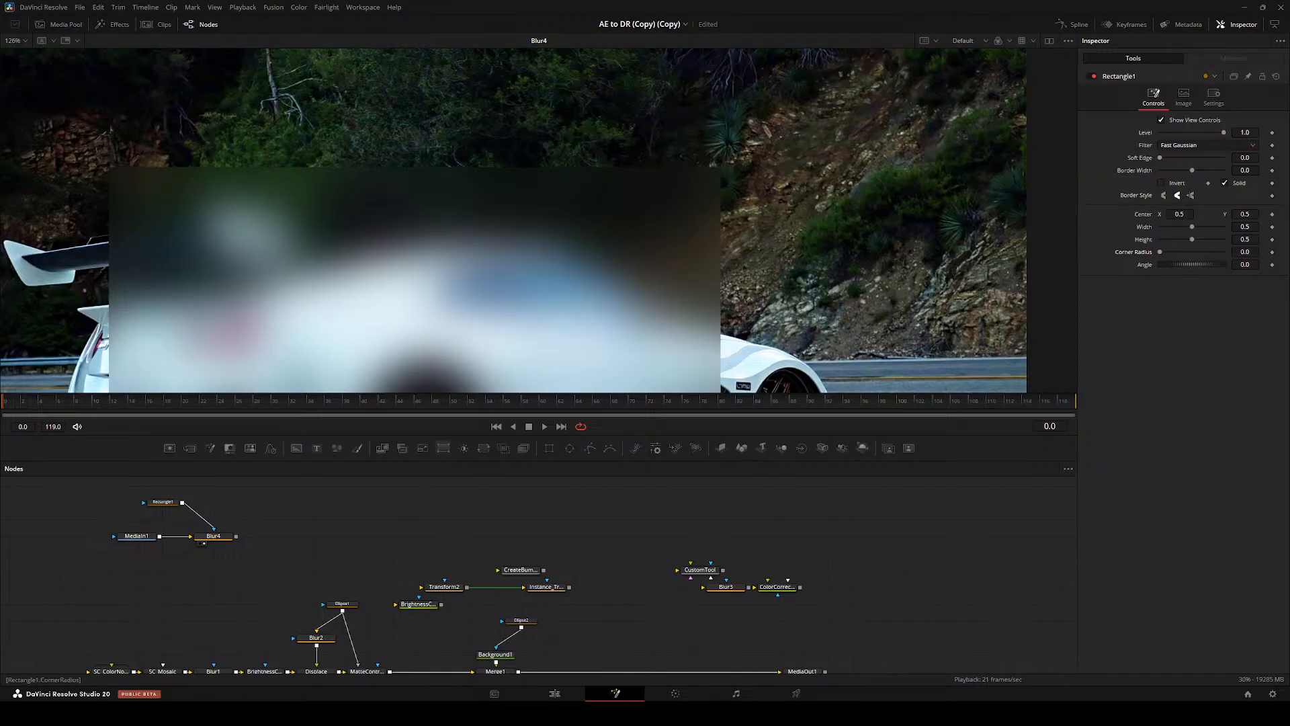
- Set Rectangle1's corner radius to 0.2 and examine the rounded edges of the blurred area
{"action": "scroll", "coordinate": [653, 183], "scroll_direction": "down", "scroll_amount": 4}
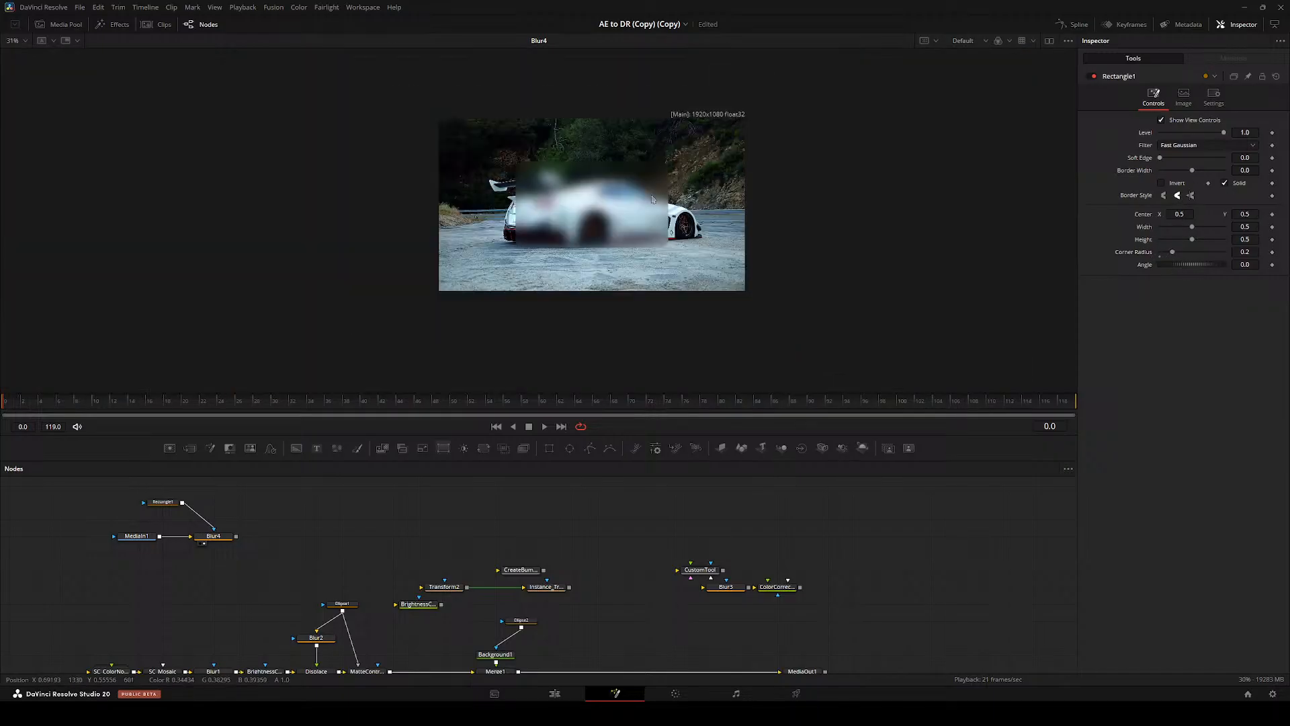
{"action": "scroll", "coordinate": [653, 185], "scroll_direction": "up", "scroll_amount": 3}
{"action": "left_click_drag", "start_coordinate": [658, 195], "coordinate": [618, 247]}
{"action": "left_click_drag", "start_coordinate": [425, 287], "coordinate": [485, 265]}
{"action": "left_click_drag", "start_coordinate": [329, 230], "coordinate": [441, 176]}
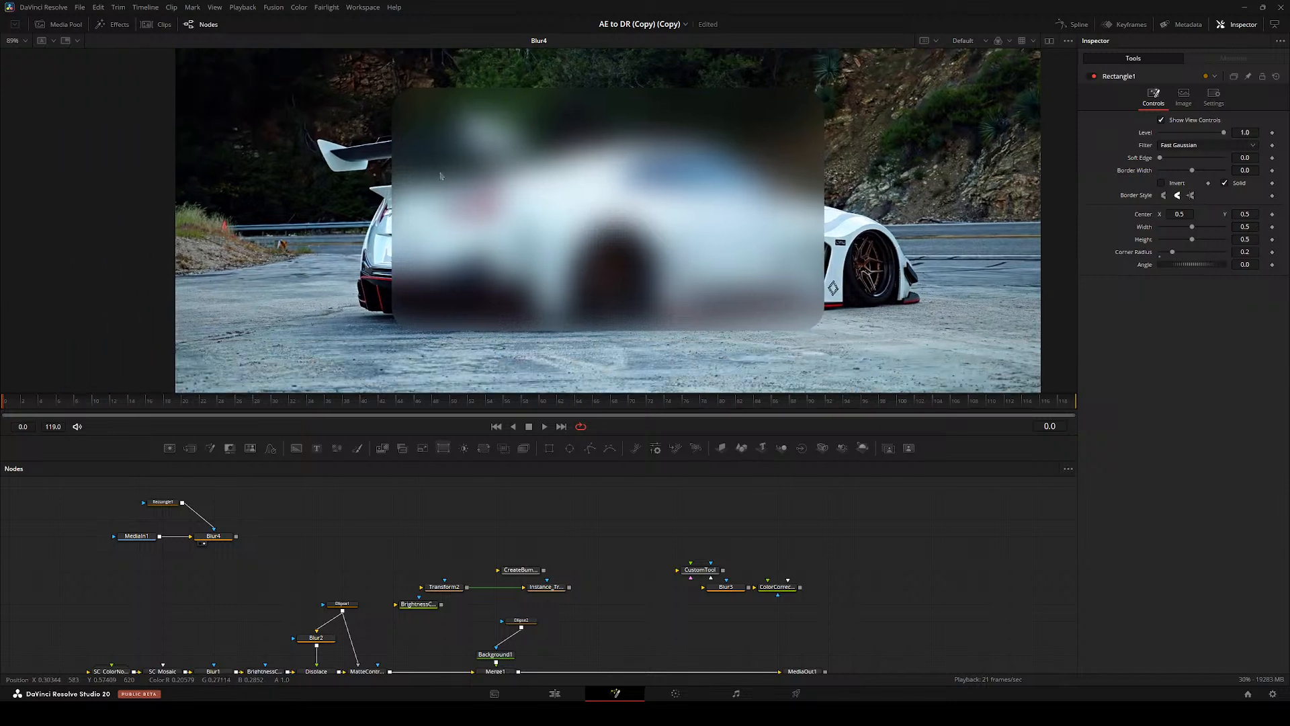
{"action": "key", "text": "ctrl+f"}
- Add a Displace node below Blur4, feed it from MediaIn1 and Rectangle1, and view its output
{"action": "left_click_drag", "start_coordinate": [222, 505], "coordinate": [356, 538]}
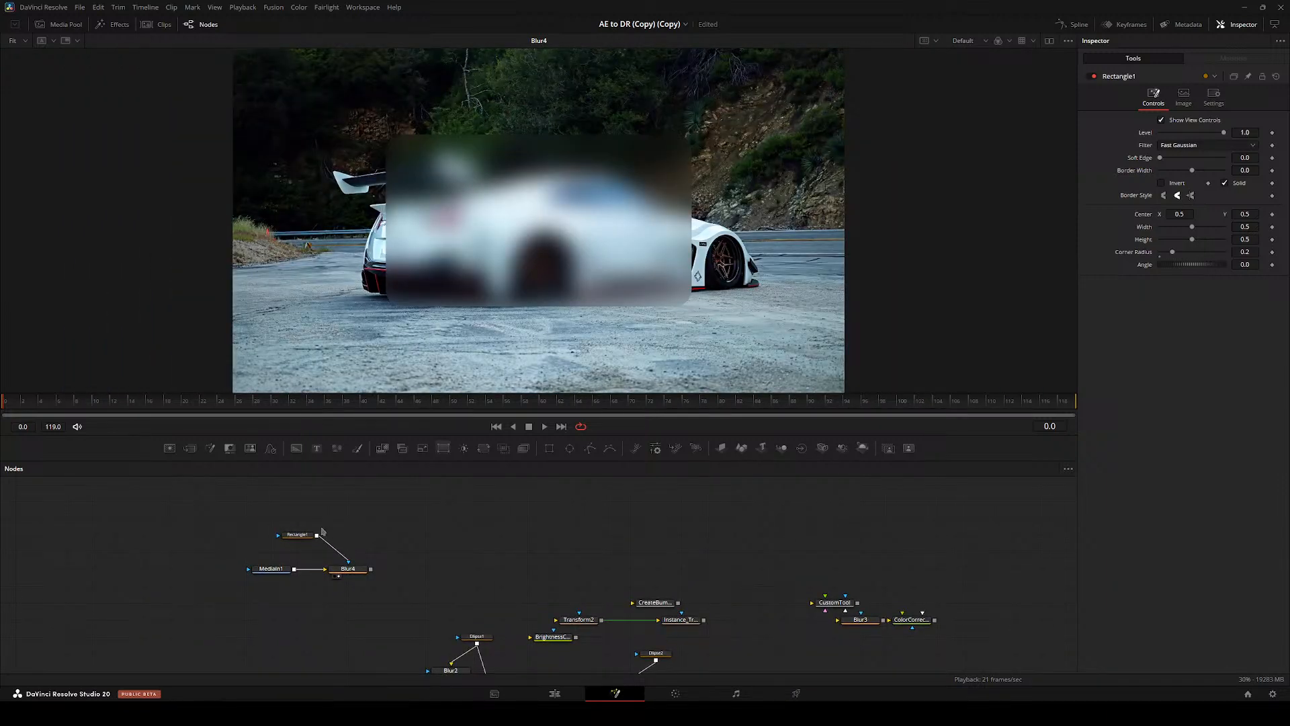
{"action": "left_click_drag", "start_coordinate": [461, 543], "coordinate": [277, 555]}
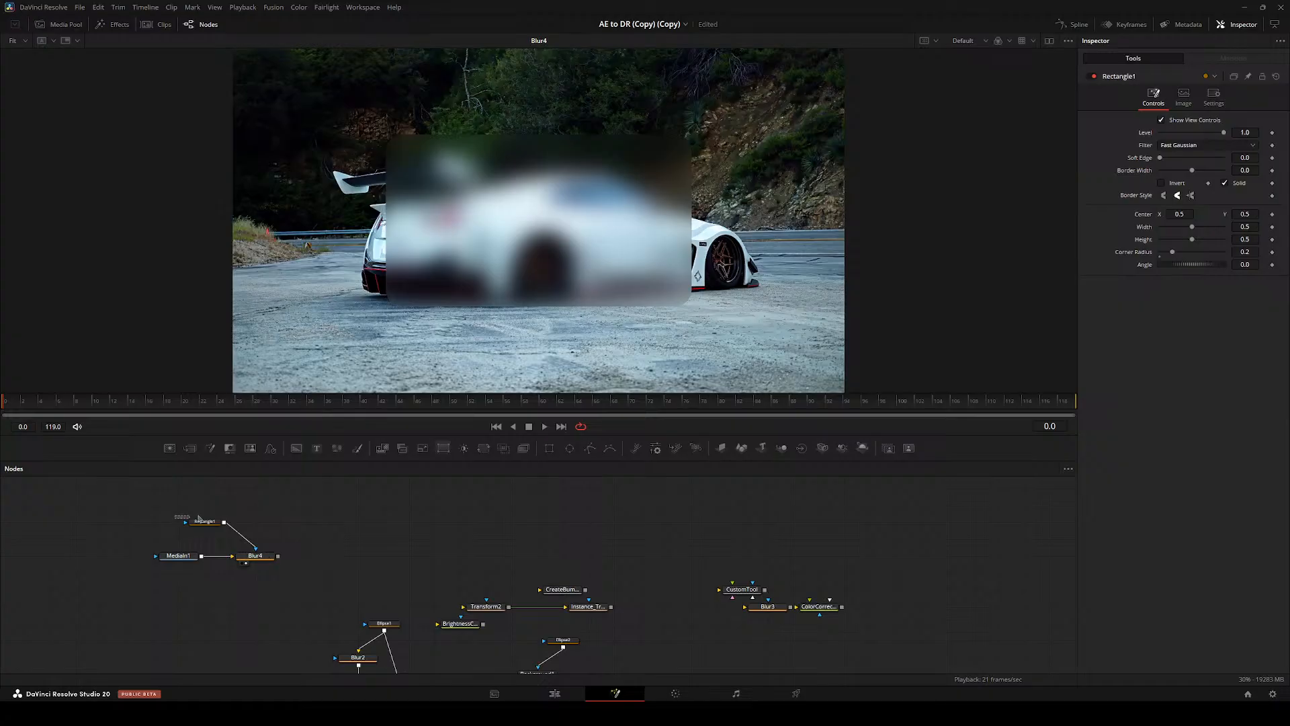
{"action": "key", "text": "shift+space"}
{"action": "type", "text": "displace"}
{"action": "key", "text": "Return"}
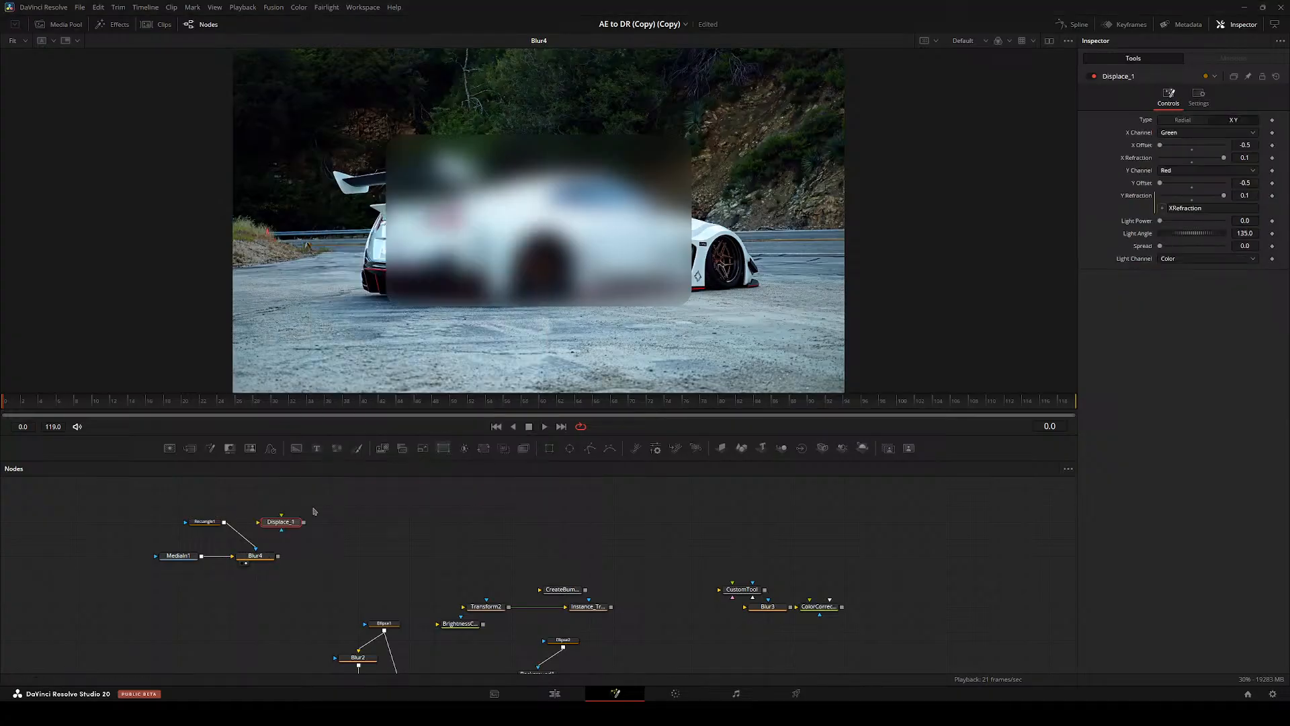
{"action": "left_click_drag", "start_coordinate": [216, 586], "coordinate": [274, 611]}
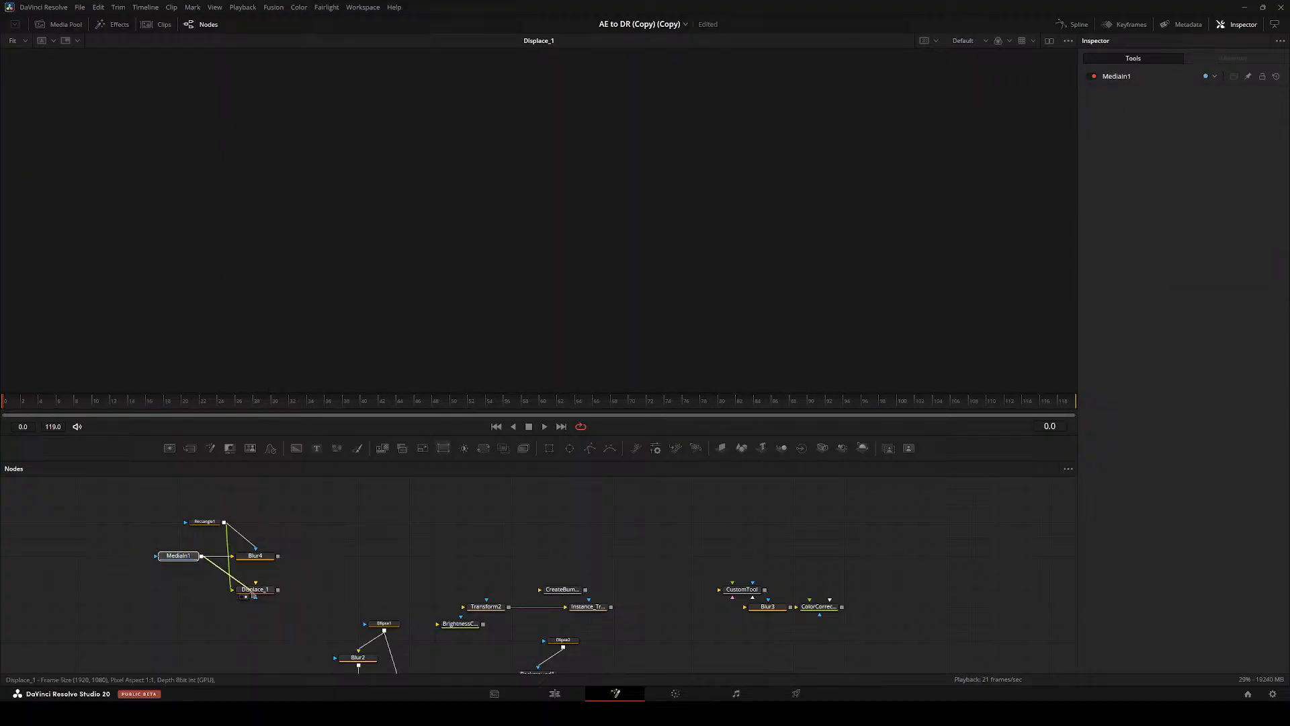
- Switch Displace_1 to Radial with an offset of -0.5 and a refraction strength of 1.3
{"action": "left_click", "coordinate": [1181, 120]}
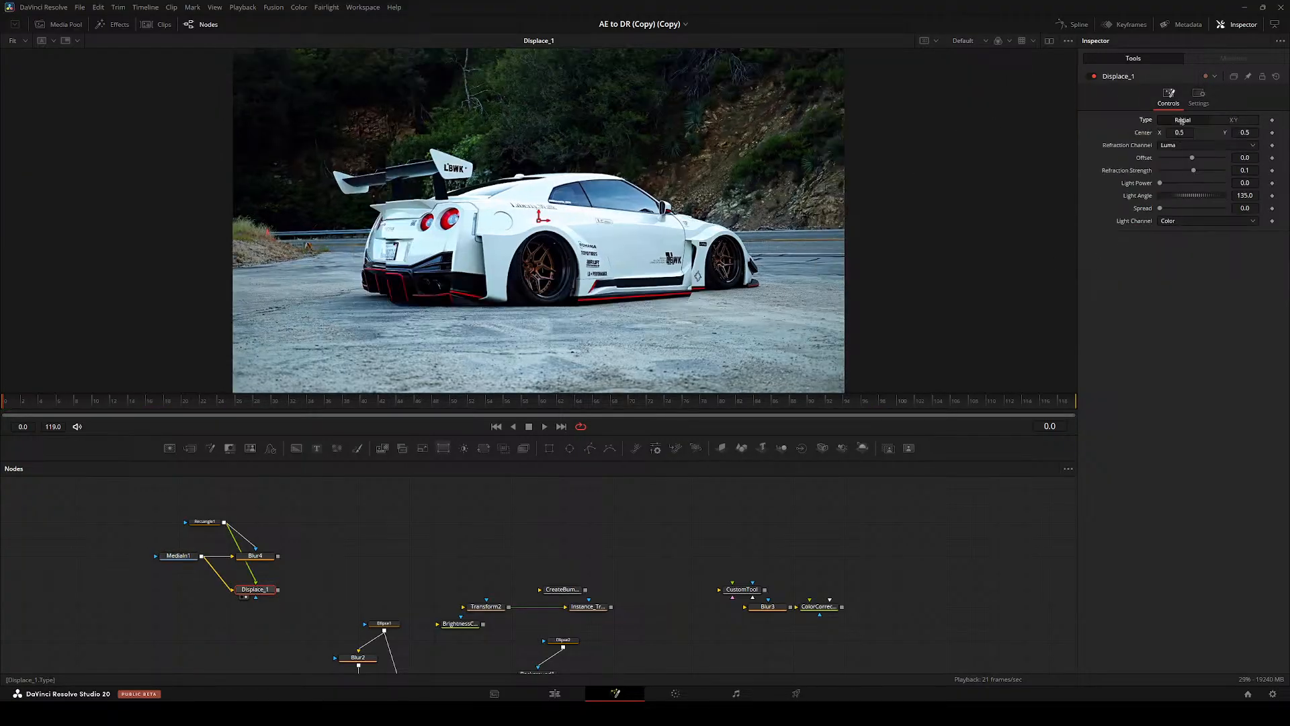
{"action": "mouse_move", "coordinate": [1192, 172]}
{"action": "left_mouse_down"}
{"action": "mouse_move", "coordinate": [1224, 171]}
{"action": "mouse_move", "coordinate": [1163, 171]}
{"action": "mouse_move", "coordinate": [1177, 170]}
{"action": "left_mouse_up"}
{"action": "left_click_drag", "start_coordinate": [1191, 158], "coordinate": [1214, 170]}
- Test Displace_1's spread up to 25 and settle on a spread of 1.0
{"action": "left_click_drag", "start_coordinate": [1161, 209], "coordinate": [1223, 208]}
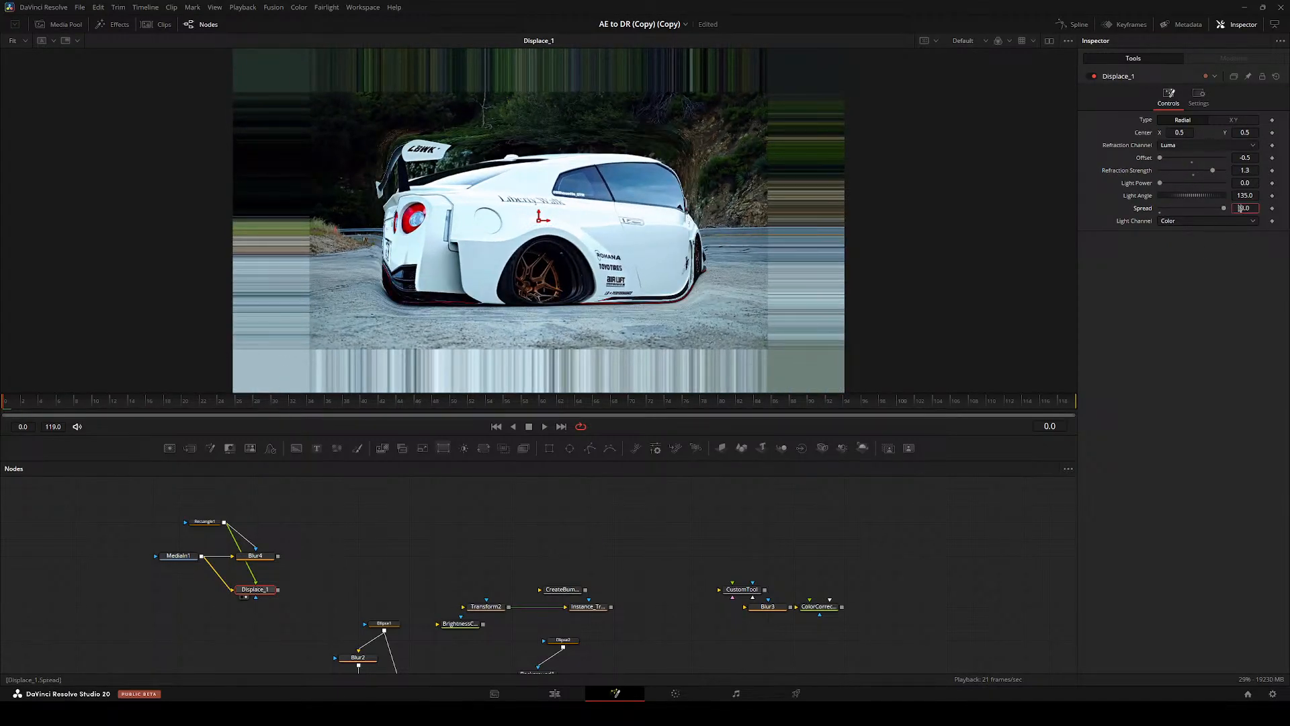
{"action": "type", "text": "25"}
{"action": "key", "text": "Return"}
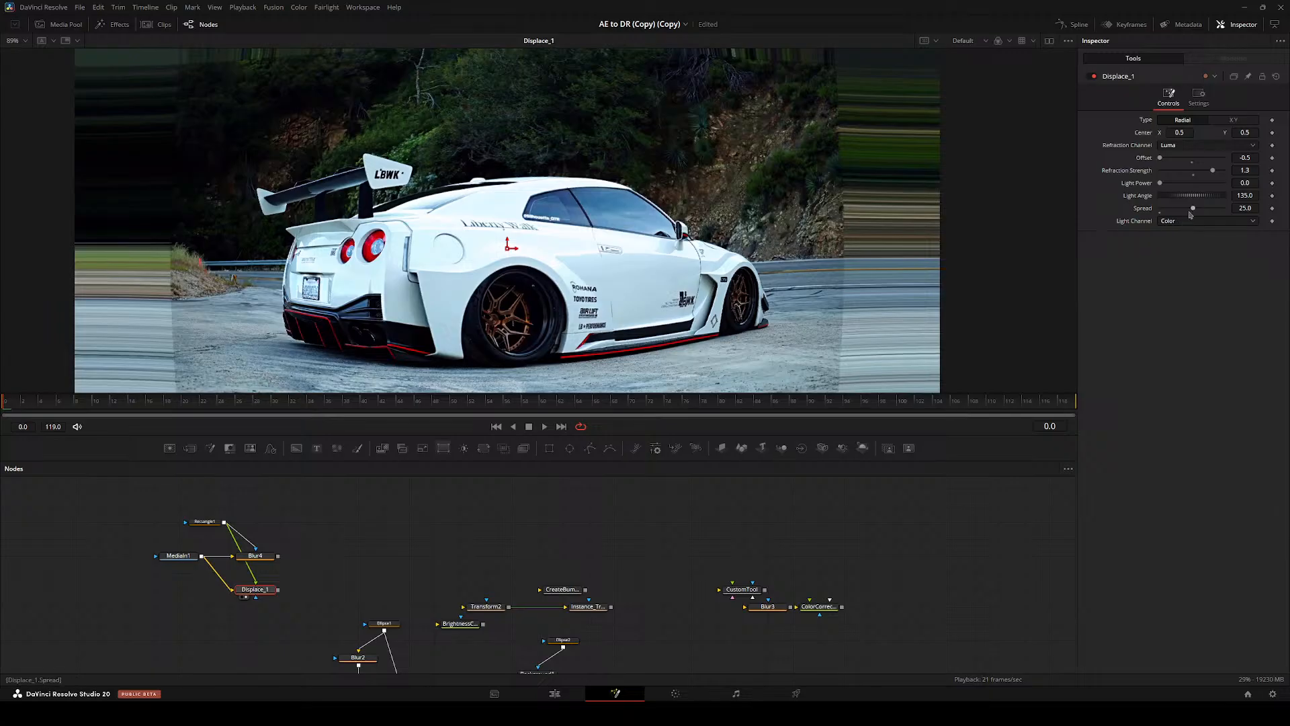
{"action": "left_click_drag", "start_coordinate": [1189, 214], "coordinate": [1158, 212]}
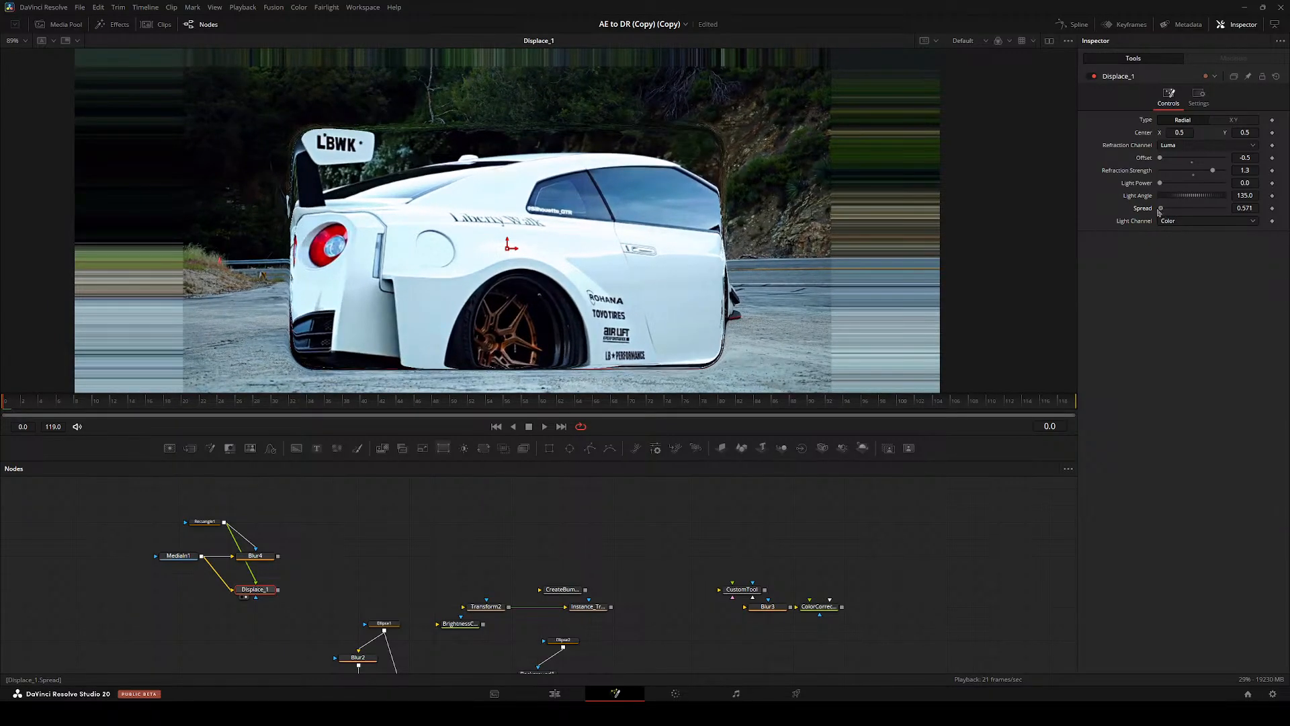
{"action": "type", "text": "0"}
{"action": "key", "text": "Return"}
{"action": "key", "text": "ctrl+f"}
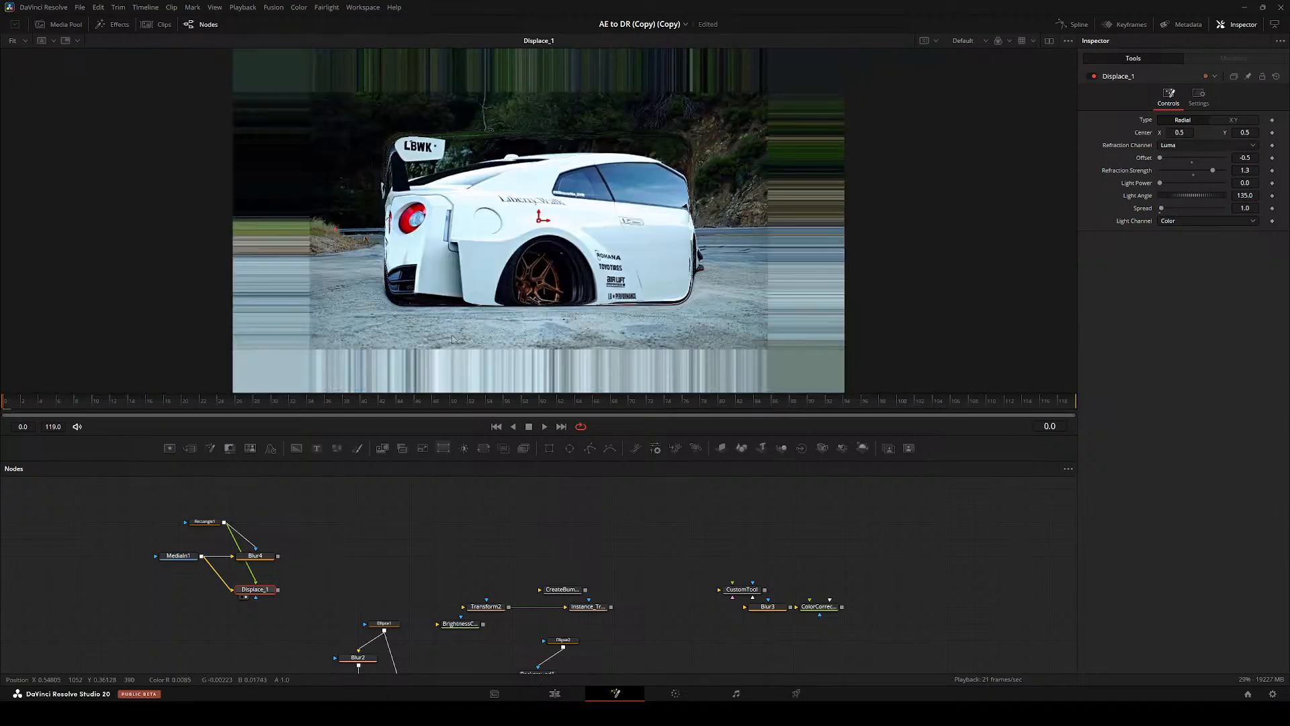
- Spread out the car clip's nodes, moving Blur4 to the far side of Displace_1
{"action": "left_click_drag", "start_coordinate": [286, 511], "coordinate": [388, 524]}
{"action": "left_click_drag", "start_coordinate": [280, 569], "coordinate": [229, 586]}
{"action": "left_click_drag", "start_coordinate": [356, 572], "coordinate": [314, 539]}
{"action": "left_click", "coordinate": [317, 536]}
{"action": "left_click", "coordinate": [454, 537]}
{"action": "left_click", "coordinate": [243, 590]}
{"action": "scroll", "coordinate": [283, 581], "scroll_direction": "up", "scroll_amount": 3}
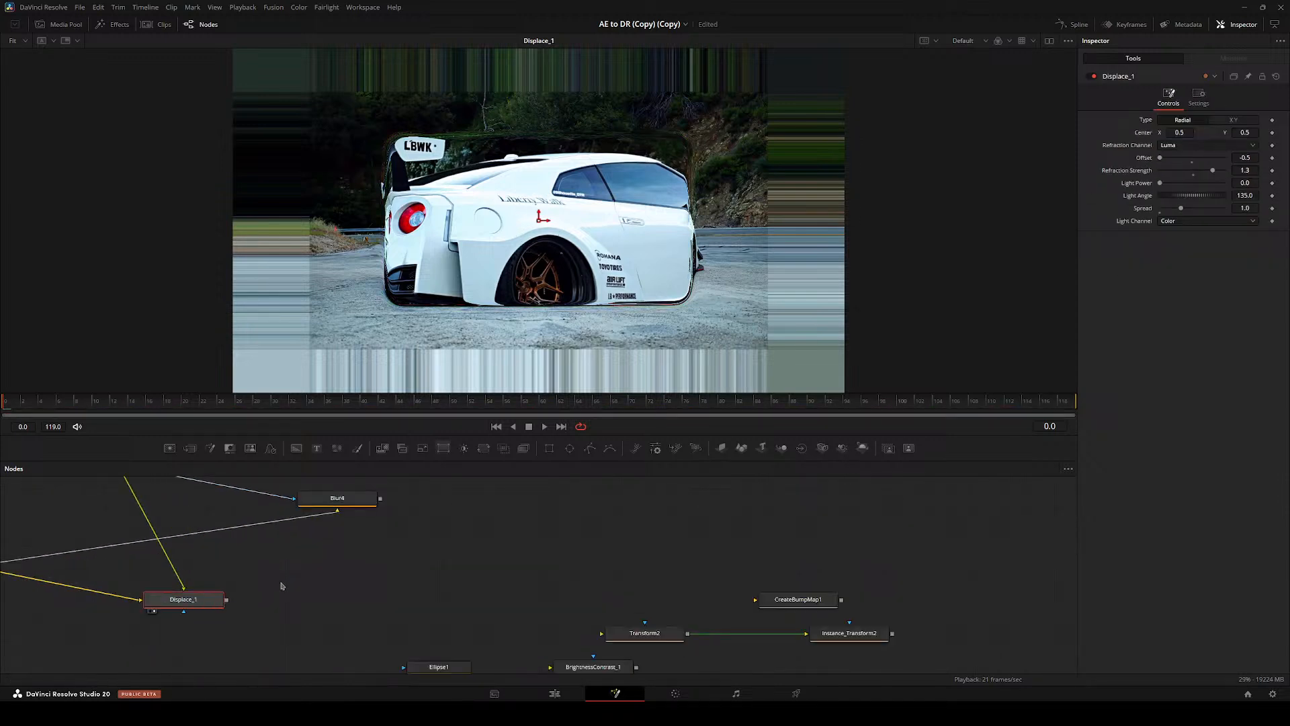
- Add a Matte Control after Displace_1, connect Rectangle1 as its garbage matte, and view the result
{"action": "left_click_drag", "start_coordinate": [282, 584], "coordinate": [434, 594]}
{"action": "left_click", "coordinate": [325, 593]}
{"action": "left_click", "coordinate": [254, 595]}
{"action": "key", "text": "m"}
{"action": "left_click_drag", "start_coordinate": [336, 531], "coordinate": [293, 602]}
{"action": "left_click_drag", "start_coordinate": [169, 532], "coordinate": [403, 667]}
{"action": "left_click", "coordinate": [387, 566]}
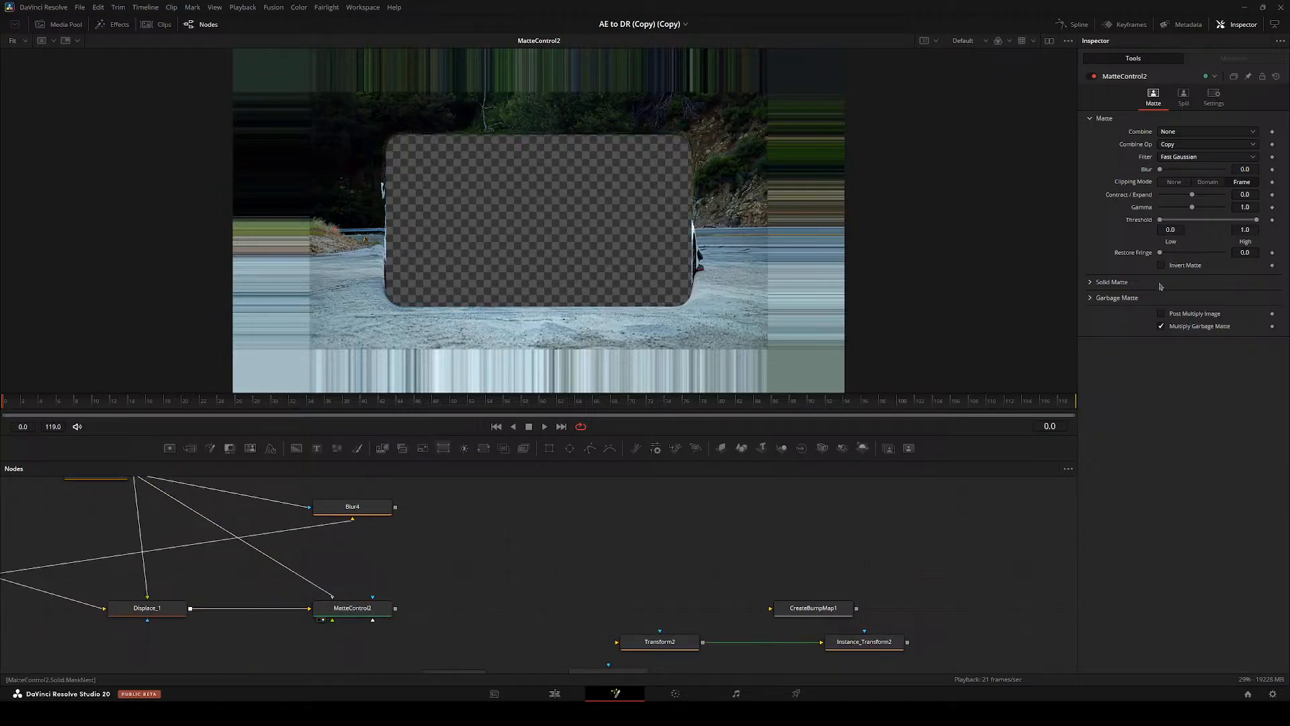
- Invert MatteControl2's garbage matte so only the rounded rectangle area is kept
{"action": "left_click", "coordinate": [1116, 298]}
{"action": "left_click", "coordinate": [1161, 310]}
{"action": "left_click_drag", "start_coordinate": [456, 561], "coordinate": [714, 608]}
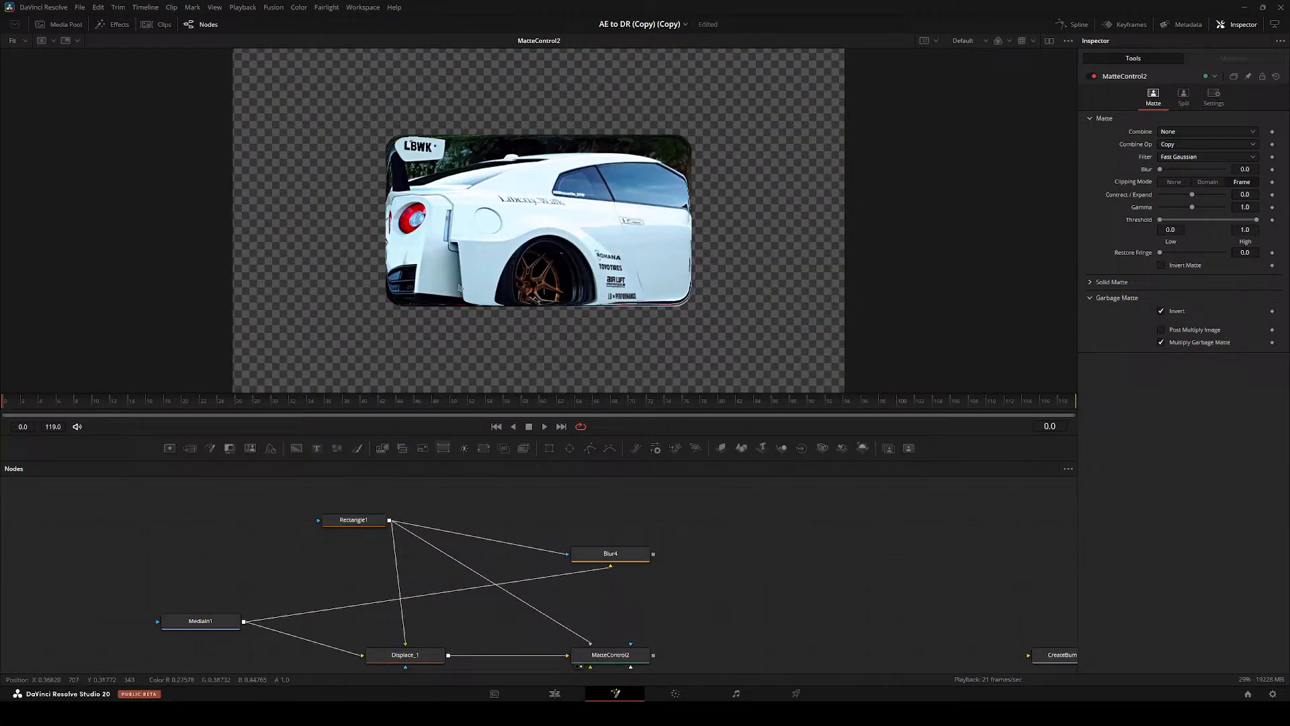
- Detach Blur4 from its current inputs and insert it between Displace_1 and MatteControl2
{"action": "left_click_drag", "start_coordinate": [598, 542], "coordinate": [563, 595]}
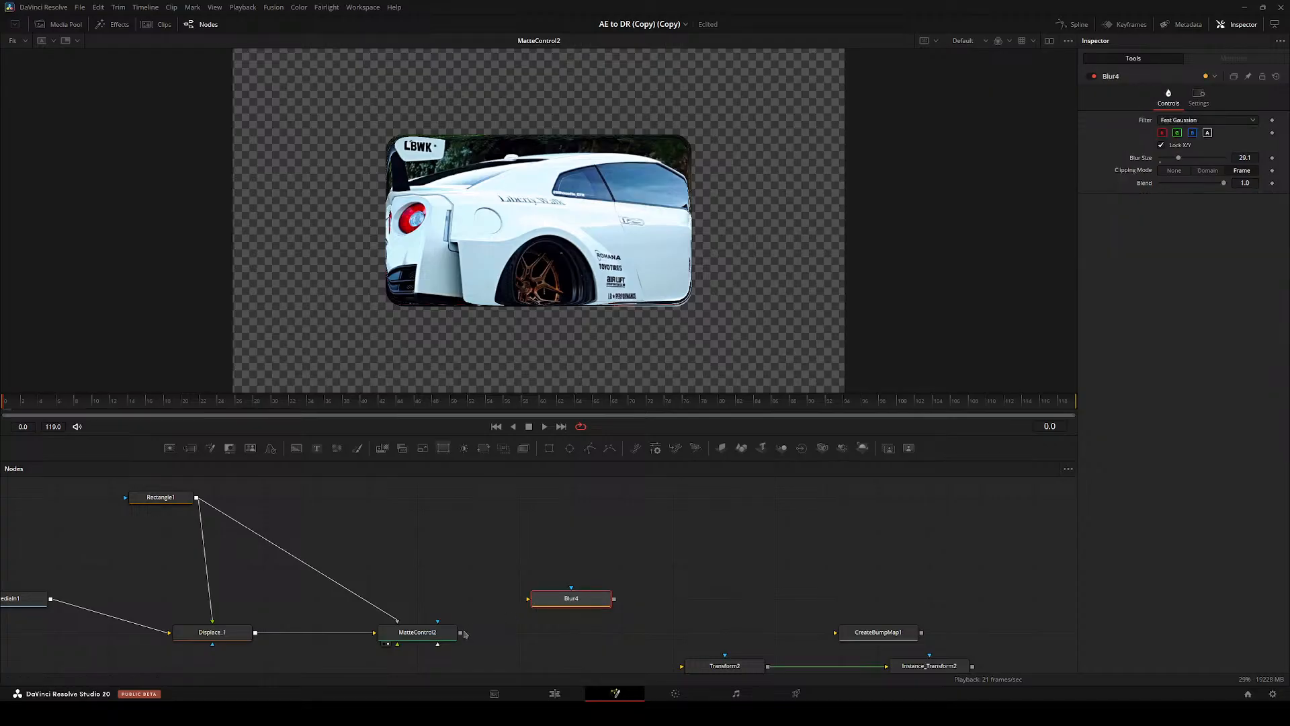
{"action": "left_click_drag", "start_coordinate": [461, 633], "coordinate": [191, 637]}
{"action": "key", "text": "2"}
{"action": "left_click", "coordinate": [289, 637]}
{"action": "key", "text": "2"}
{"action": "left_click_drag", "start_coordinate": [200, 527], "coordinate": [508, 551]}
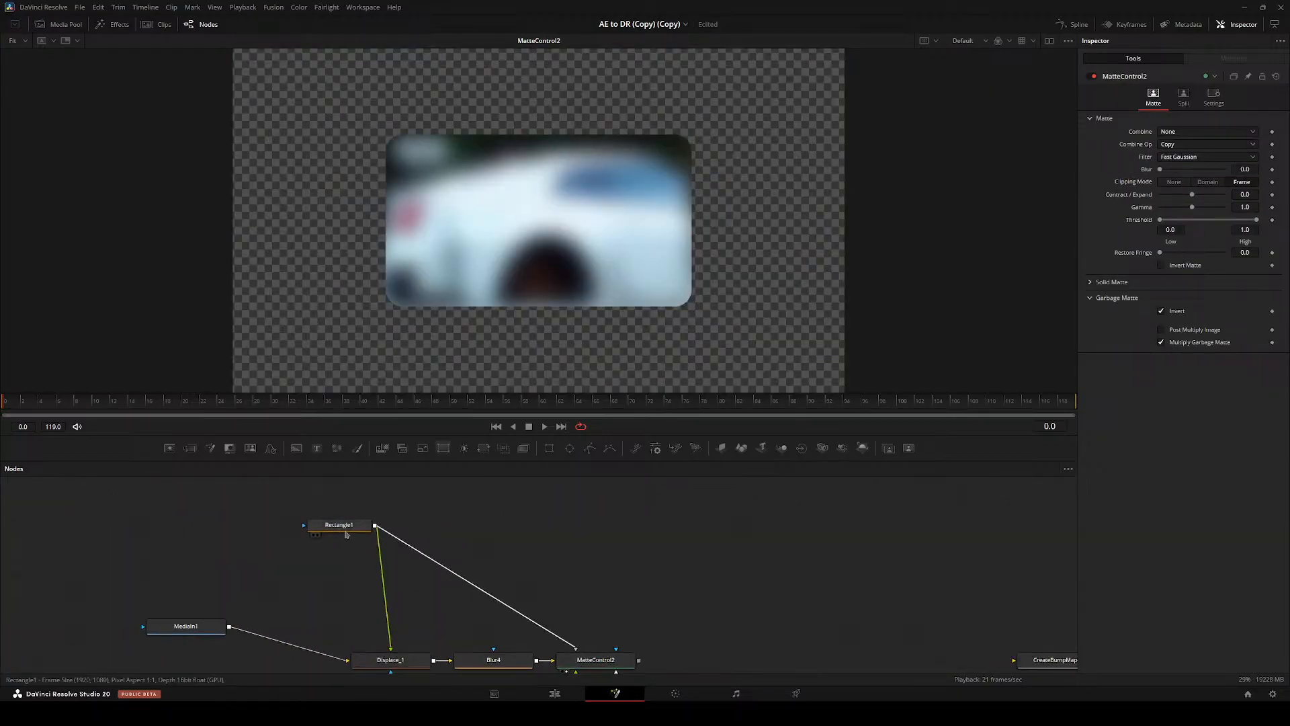
- Merge MatteControl2's output over MediaIn1 with a new Merge node and view the composite
{"action": "left_click", "coordinate": [346, 530]}
{"action": "left_click_drag", "start_coordinate": [481, 631], "coordinate": [445, 587]}
{"action": "left_click", "coordinate": [552, 615]}
{"action": "left_click", "coordinate": [354, 615]}
{"action": "left_click", "coordinate": [168, 583]}
{"action": "left_click_drag", "start_coordinate": [193, 582], "coordinate": [603, 616]}
{"action": "left_click_drag", "start_coordinate": [662, 615], "coordinate": [597, 568]}
{"action": "key", "text": "2"}
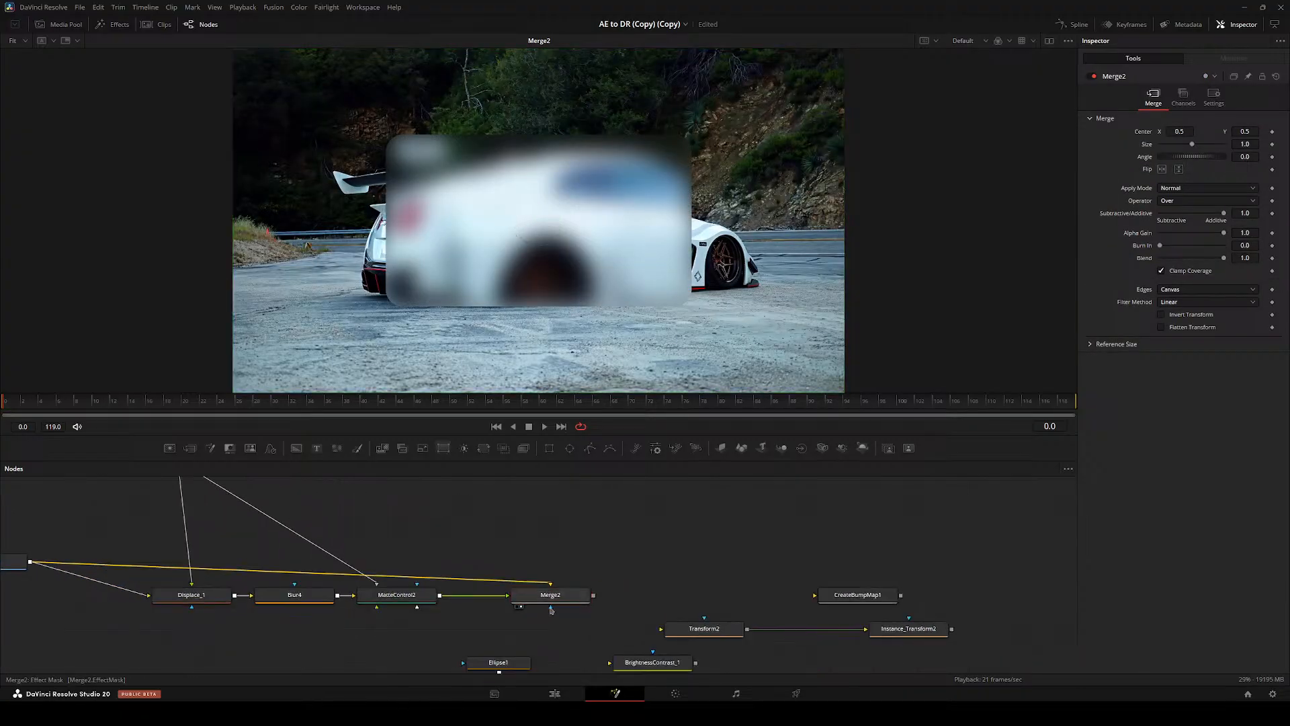
- Raise Displace_1's refraction strength to 2.0 and step it on up to 48
{"action": "left_click_drag", "start_coordinate": [476, 555], "coordinate": [674, 557]}
{"action": "left_click", "coordinate": [492, 598]}
{"action": "left_click", "coordinate": [387, 599]}
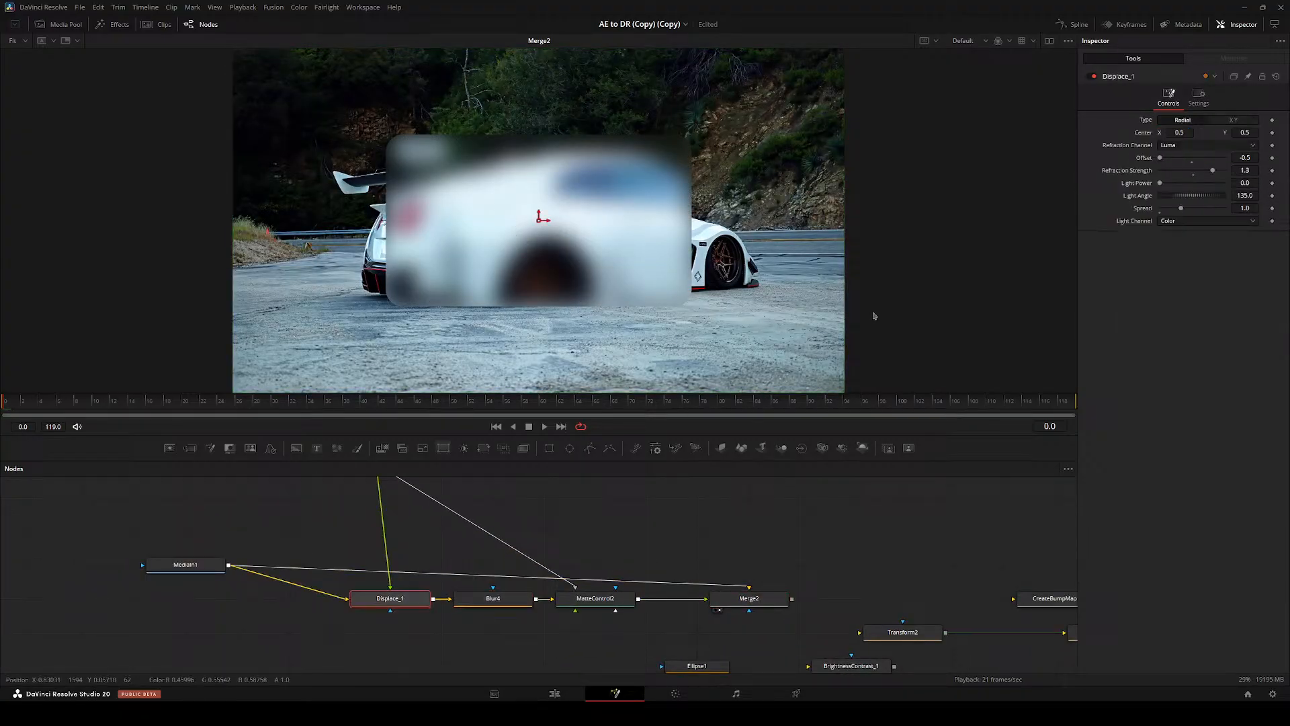
{"action": "left_click_drag", "start_coordinate": [1214, 174], "coordinate": [1224, 170]}
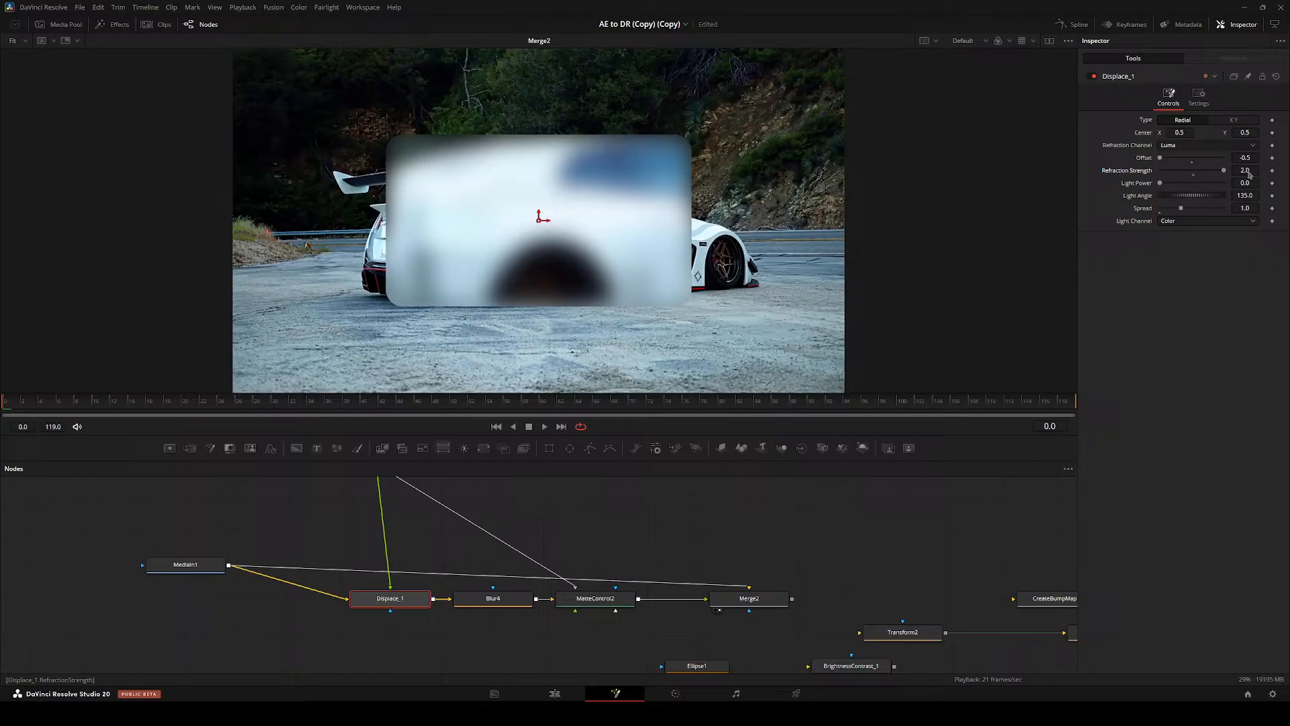
{"action": "key", "text": "Up"}
{"action": "key", "text": "Up"}
{"action": "key", "text": "Up"}
{"action": "key", "text": "Up"}
{"action": "key", "text": "Up"}
{"action": "key", "text": "Up"}
{"action": "key", "text": "Up"}
{"action": "key", "text": "Up"}
{"action": "key", "text": "Up"}
{"action": "key", "text": "Up"}
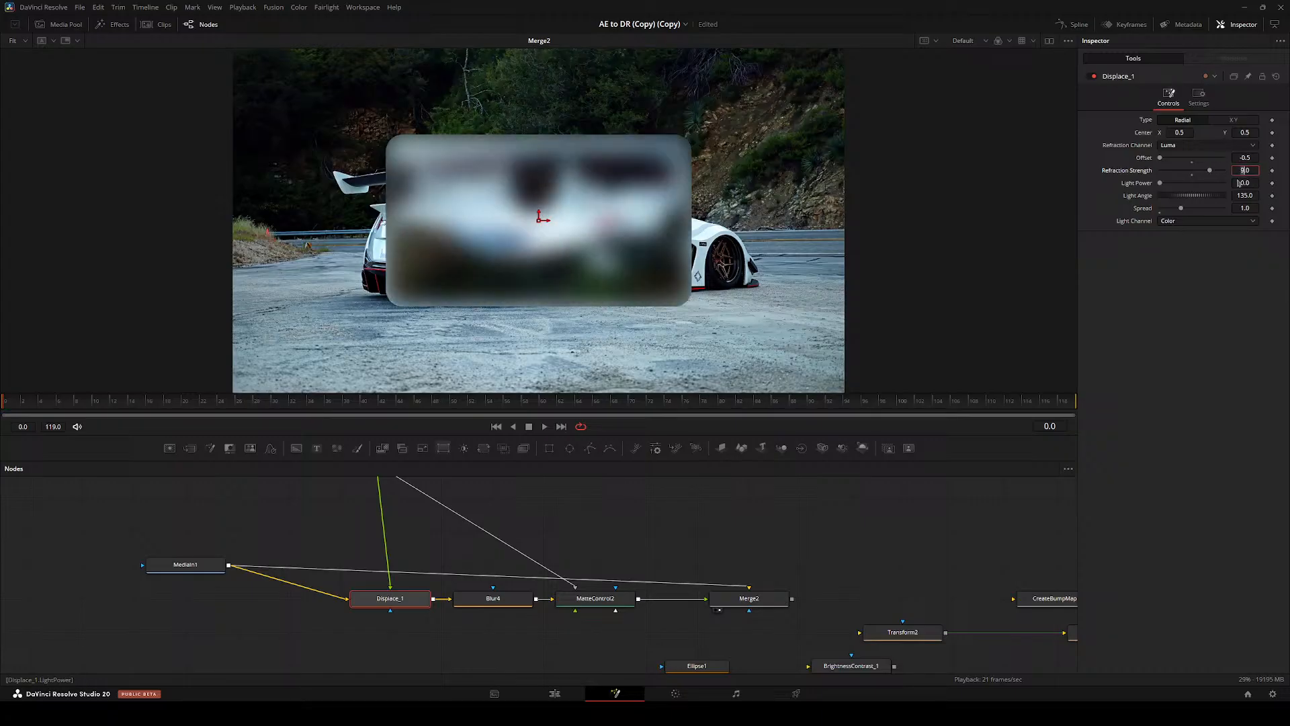
{"action": "key", "text": "Up"}
{"action": "key", "text": "Up"}
{"action": "key", "text": "Up"}
{"action": "key", "text": "Up"}
{"action": "key", "text": "Up"}
{"action": "key", "text": "Up"}
{"action": "key", "text": "Up"}
{"action": "key", "text": "Up"}
{"action": "key", "text": "Up"}
{"action": "key", "text": "Up"}
{"action": "key", "text": "Up"}
{"action": "key", "text": "Up"}
{"action": "key", "text": "Up"}
{"action": "key", "text": "Up"}
{"action": "key", "text": "Up"}
{"action": "key", "text": "Up"}
{"action": "key", "text": "Up"}
{"action": "key", "text": "Up"}
{"action": "key", "text": "Up"}
{"action": "key", "text": "Up"}
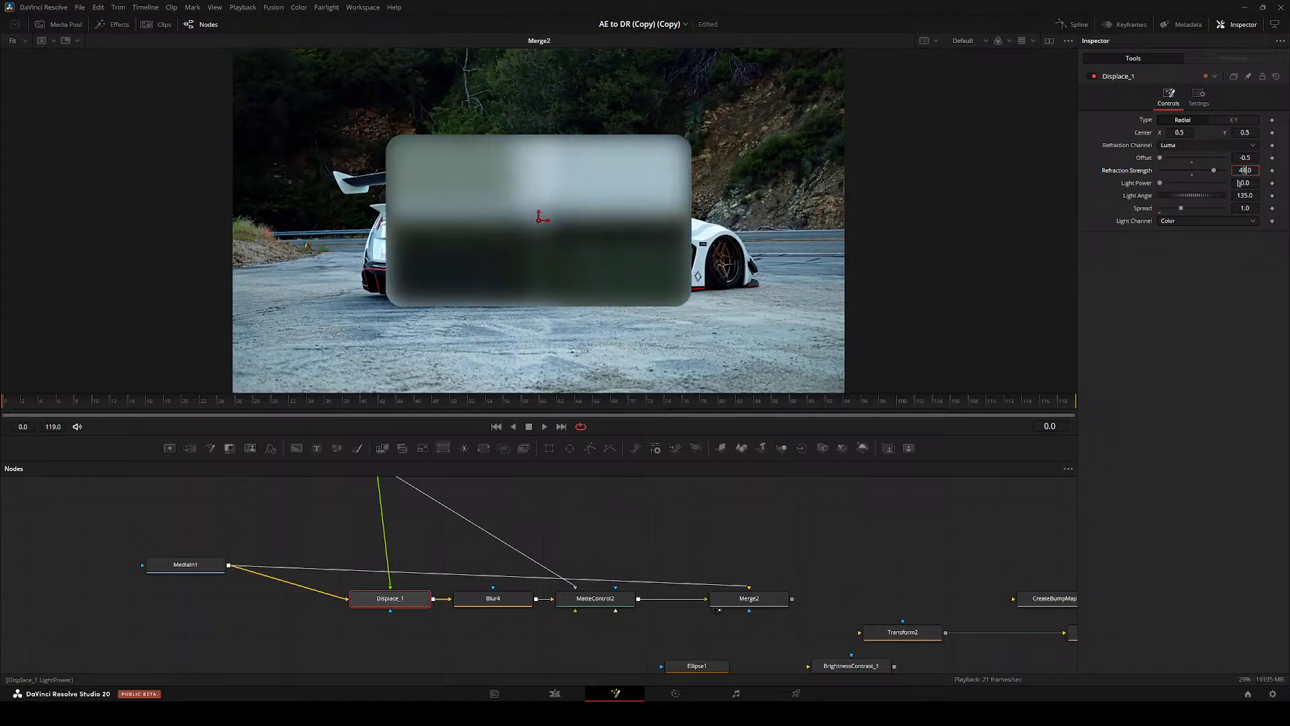
- Lower Displace_1's refraction strength step by step to -29
{"action": "key", "text": "Down"}
{"action": "key", "text": "Down"}
{"action": "key", "text": "Down"}
{"action": "key", "text": "Down"}
{"action": "key", "text": "Down"}
{"action": "key", "text": "Down"}
{"action": "key", "text": "Down"}
{"action": "key", "text": "Down"}
{"action": "key", "text": "Down"}
{"action": "key", "text": "Down"}
{"action": "key", "text": "Down"}
{"action": "key", "text": "Down"}
{"action": "key", "text": "Down"}
{"action": "key", "text": "Down"}
{"action": "key", "text": "Down"}
{"action": "key", "text": "Down"}
{"action": "key", "text": "Down"}
{"action": "key", "text": "Down"}
{"action": "key", "text": "Down"}
{"action": "key", "text": "Down"}
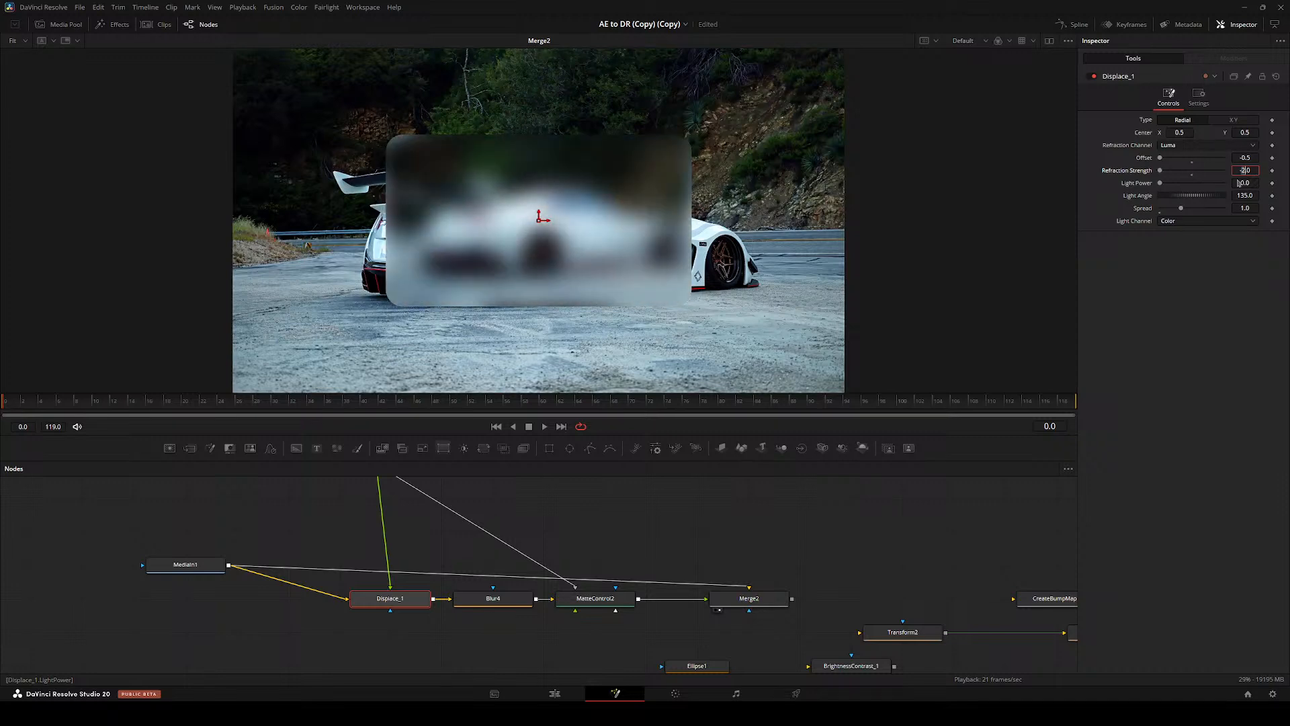
{"action": "key", "text": "Down"}
{"action": "key", "text": "Down"}
{"action": "key", "text": "Down"}
{"action": "key", "text": "Down"}
{"action": "key", "text": "Down"}
{"action": "key", "text": "Down"}
{"action": "key", "text": "Down"}
{"action": "key", "text": "Down"}
{"action": "key", "text": "Down"}
{"action": "key", "text": "Down"}
{"action": "key", "text": "Down"}
{"action": "key", "text": "Down"}
{"action": "key", "text": "Down"}
{"action": "key", "text": "Down"}
{"action": "key", "text": "Down"}
{"action": "key", "text": "Down"}
{"action": "key", "text": "Down"}
{"action": "key", "text": "Down"}
{"action": "key", "text": "Down"}
{"action": "key", "text": "Down"}
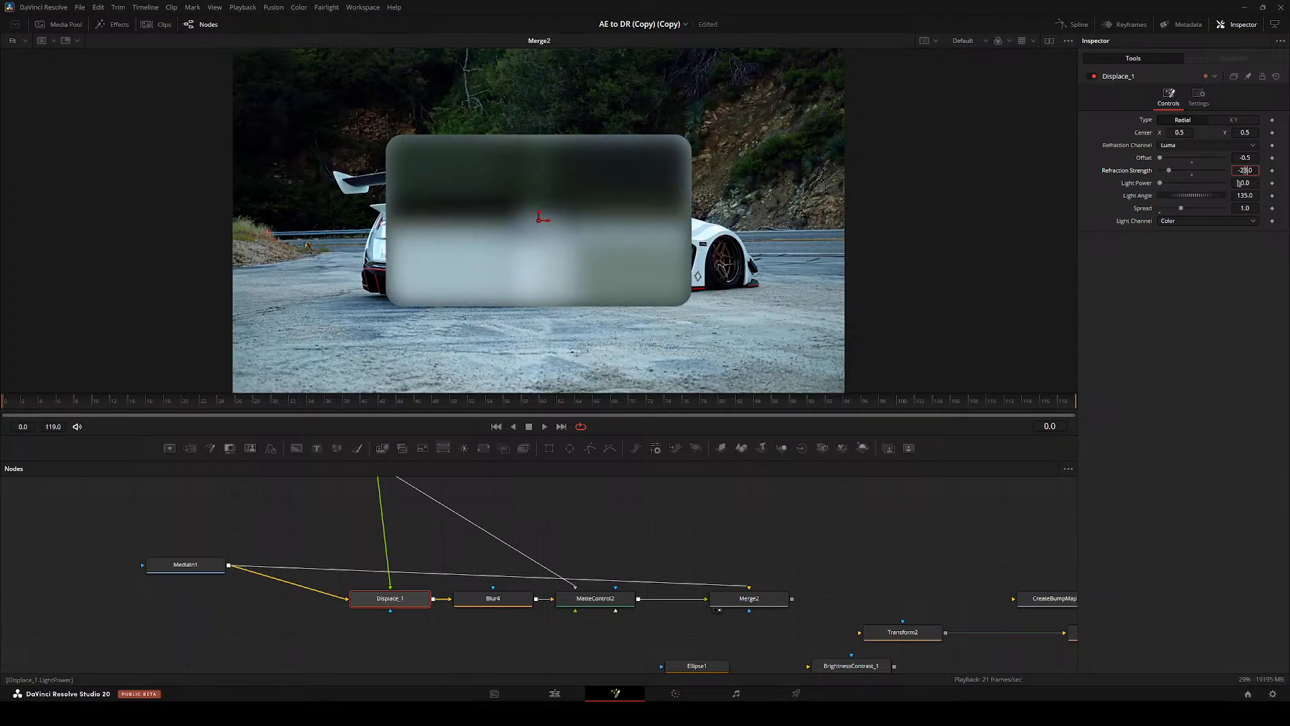
- Raise Displace_1's refraction strength step by step to -14
{"action": "key", "text": "Up"}
{"action": "key", "text": "Up"}
{"action": "key", "text": "Up"}
{"action": "key", "text": "Up"}
{"action": "key", "text": "Up"}
{"action": "key", "text": "Up"}
{"action": "key", "text": "Up"}
{"action": "key", "text": "Up"}
{"action": "key", "text": "Up"}
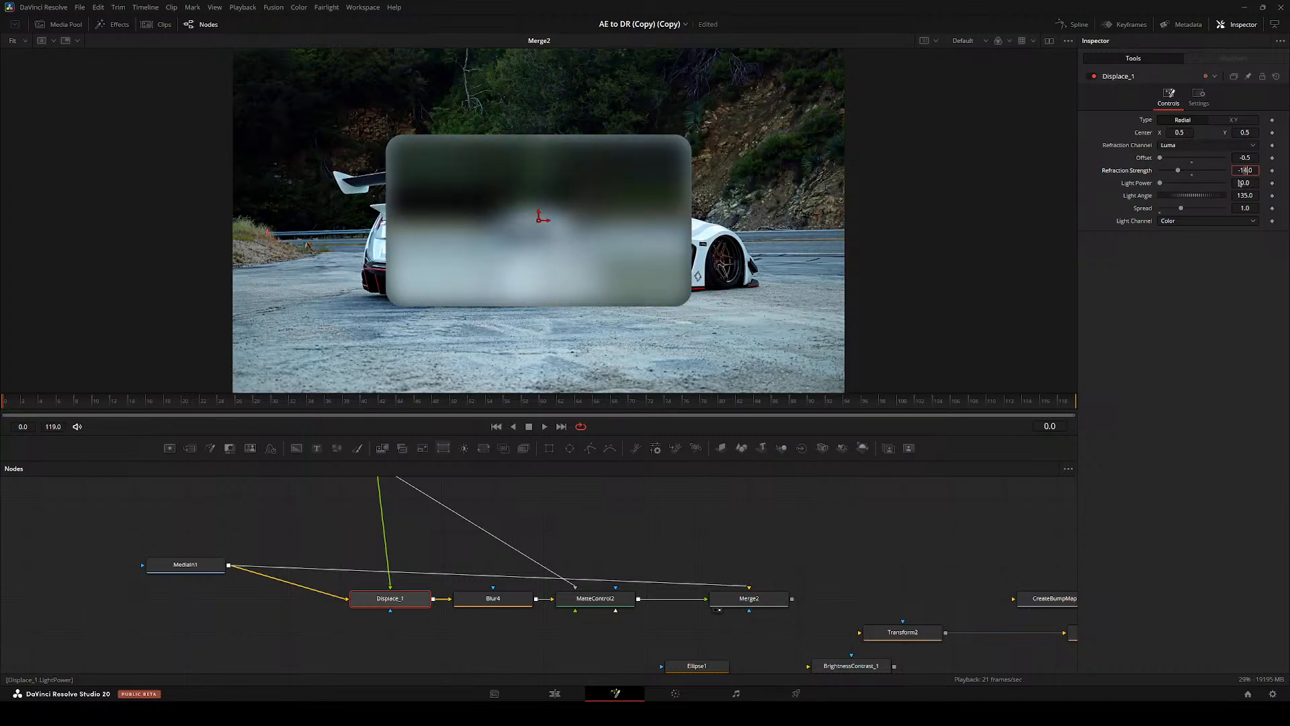
- Delete the leftover node beside the glass effect's node chain
{"action": "left_click", "coordinate": [635, 448]}
{"action": "left_click_drag", "start_coordinate": [627, 492], "coordinate": [396, 500]}
{"action": "left_click", "coordinate": [384, 512]}
{"action": "scroll", "coordinate": [380, 518], "scroll_direction": "down", "scroll_amount": 2}
{"action": "left_click", "coordinate": [218, 590]}
{"action": "key", "text": "Delete"}
{"action": "scroll", "coordinate": [403, 581], "scroll_direction": "down", "scroll_amount": 2}
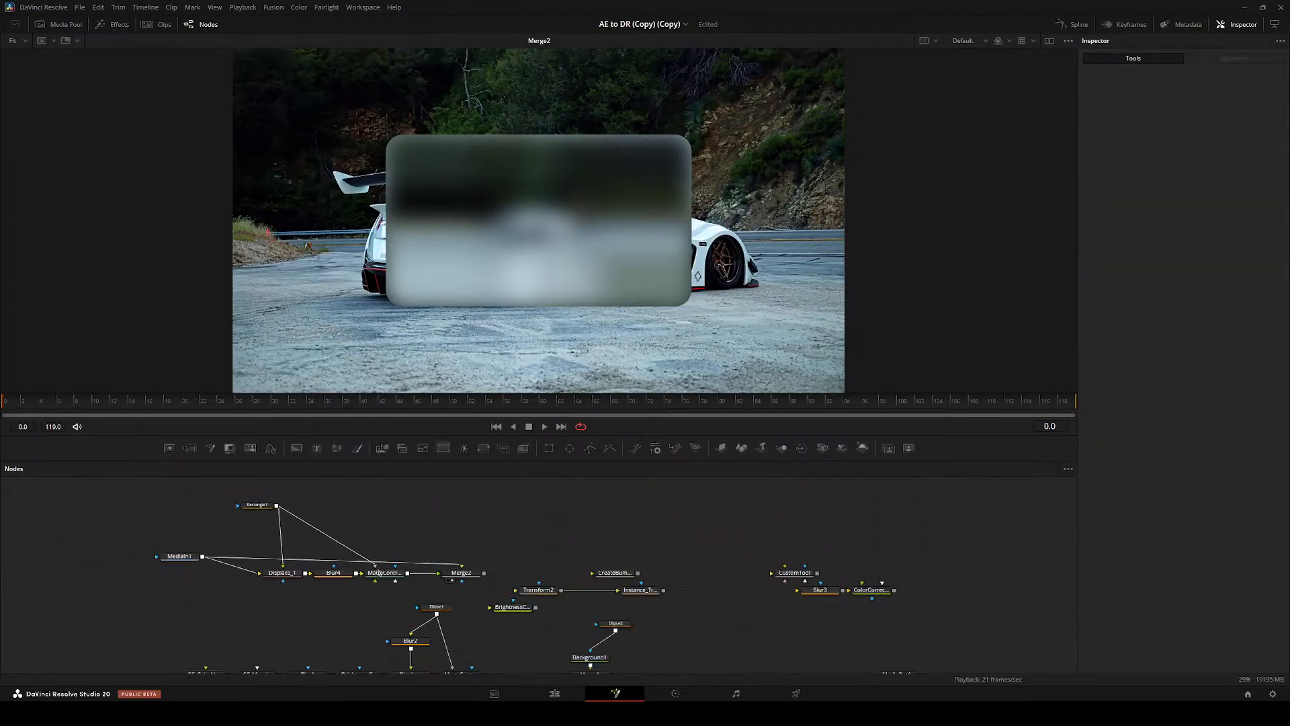
- Line up MediaIn1 and Merge2 above the displace and blur chain and play back the composite
{"action": "left_click_drag", "start_coordinate": [179, 556], "coordinate": [205, 539]}
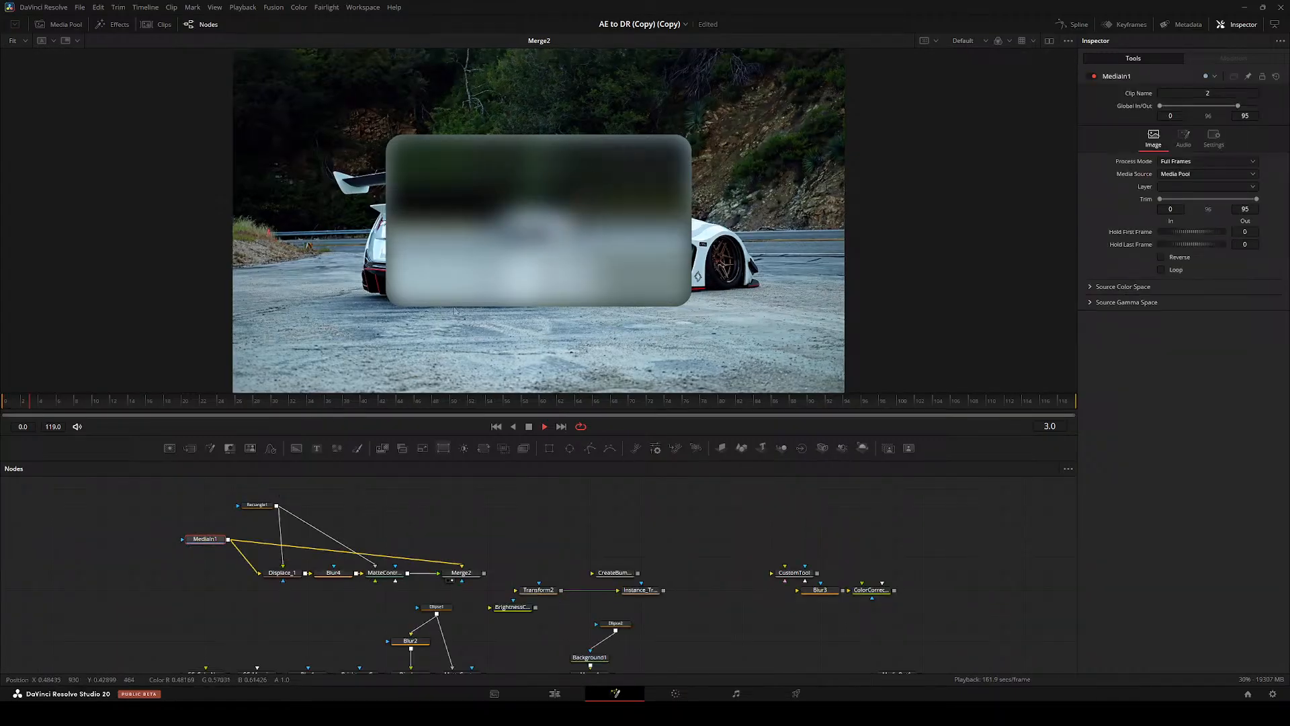
{"action": "key", "text": "space"}
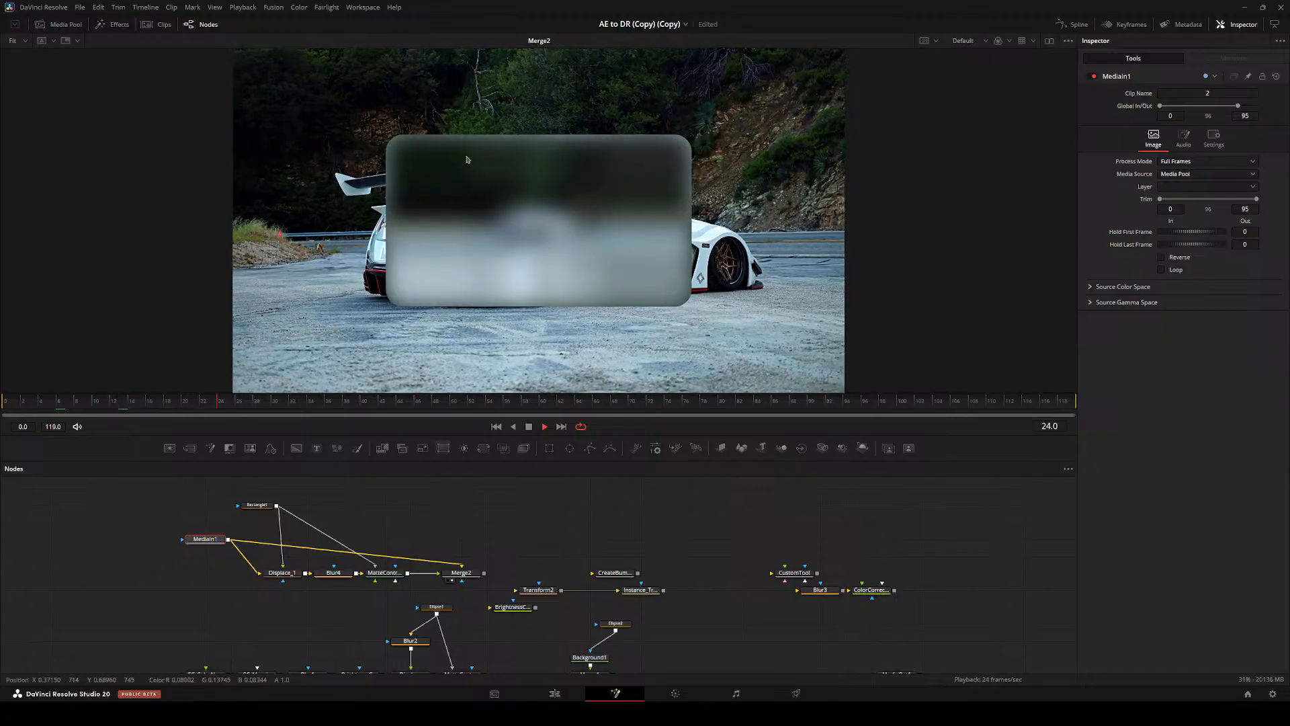
{"action": "scroll", "coordinate": [511, 197], "scroll_direction": "up", "scroll_amount": 2}
{"action": "key", "text": "space"}
{"action": "left_click_drag", "start_coordinate": [461, 572], "coordinate": [436, 539]}
- Raise Displace_1's refraction strength and move the playhead to frame 5
{"action": "left_click", "coordinate": [385, 574]}
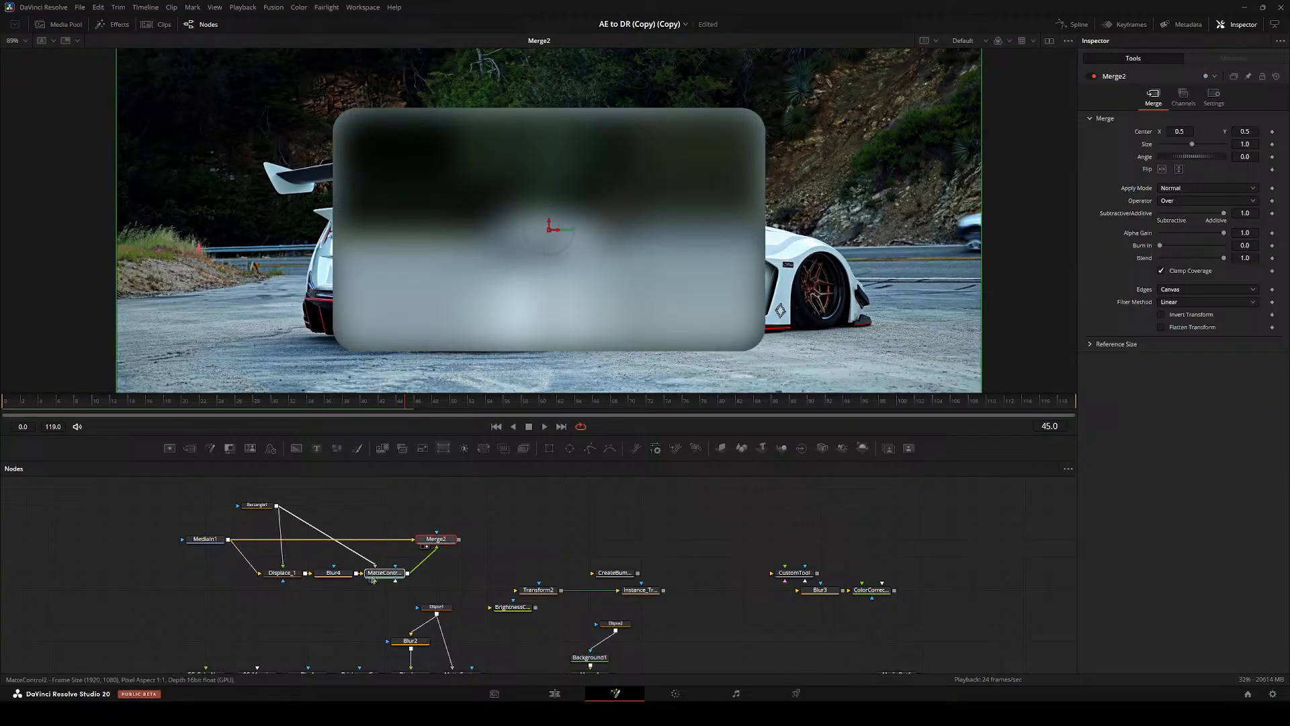
{"action": "left_click", "coordinate": [334, 573]}
{"action": "left_click", "coordinate": [263, 573]}
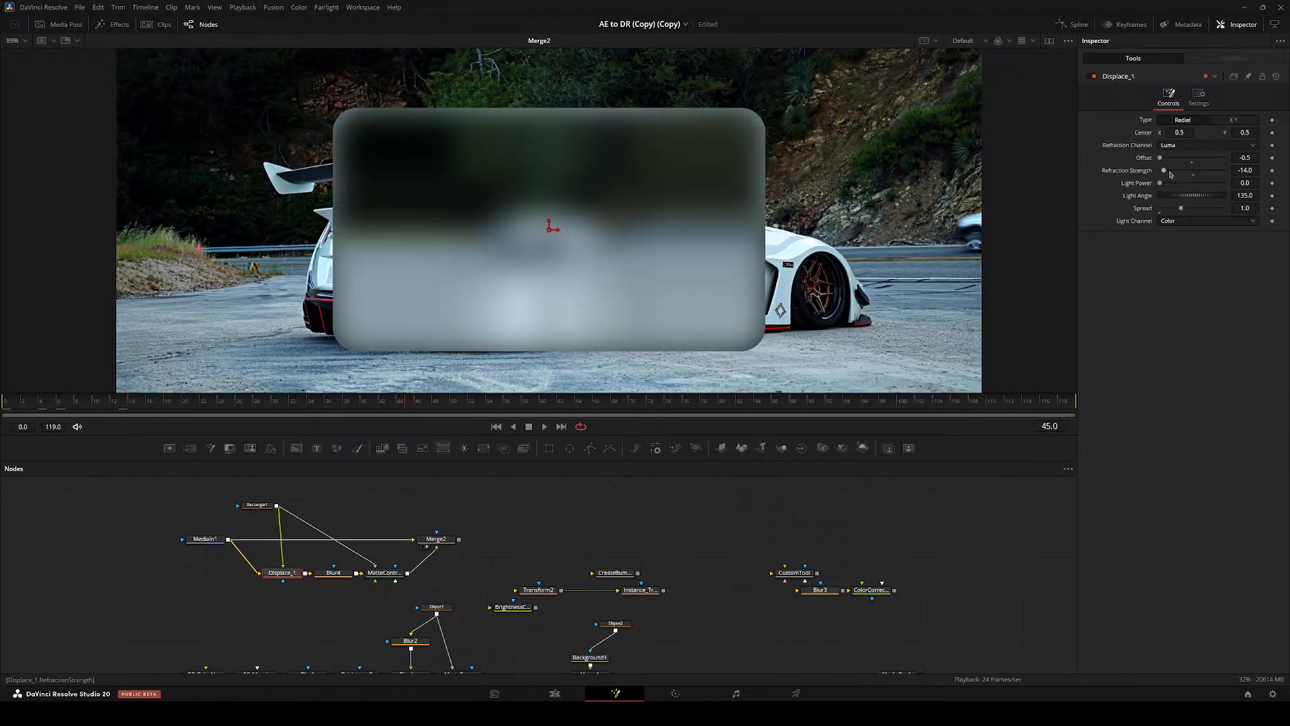
{"action": "left_click_drag", "start_coordinate": [1169, 174], "coordinate": [1210, 171]}
{"action": "left_click_drag", "start_coordinate": [405, 401], "coordinate": [47, 402]}
- Feed Rectangle1 into a pasted CreateBumpMap node, view it and set its height scale to 100
{"action": "scroll", "coordinate": [249, 531], "scroll_direction": "up", "scroll_amount": 3}
{"action": "left_click_drag", "start_coordinate": [267, 482], "coordinate": [267, 516]}
{"action": "key", "text": "2"}
{"action": "left_click_drag", "start_coordinate": [364, 536], "coordinate": [348, 556]}
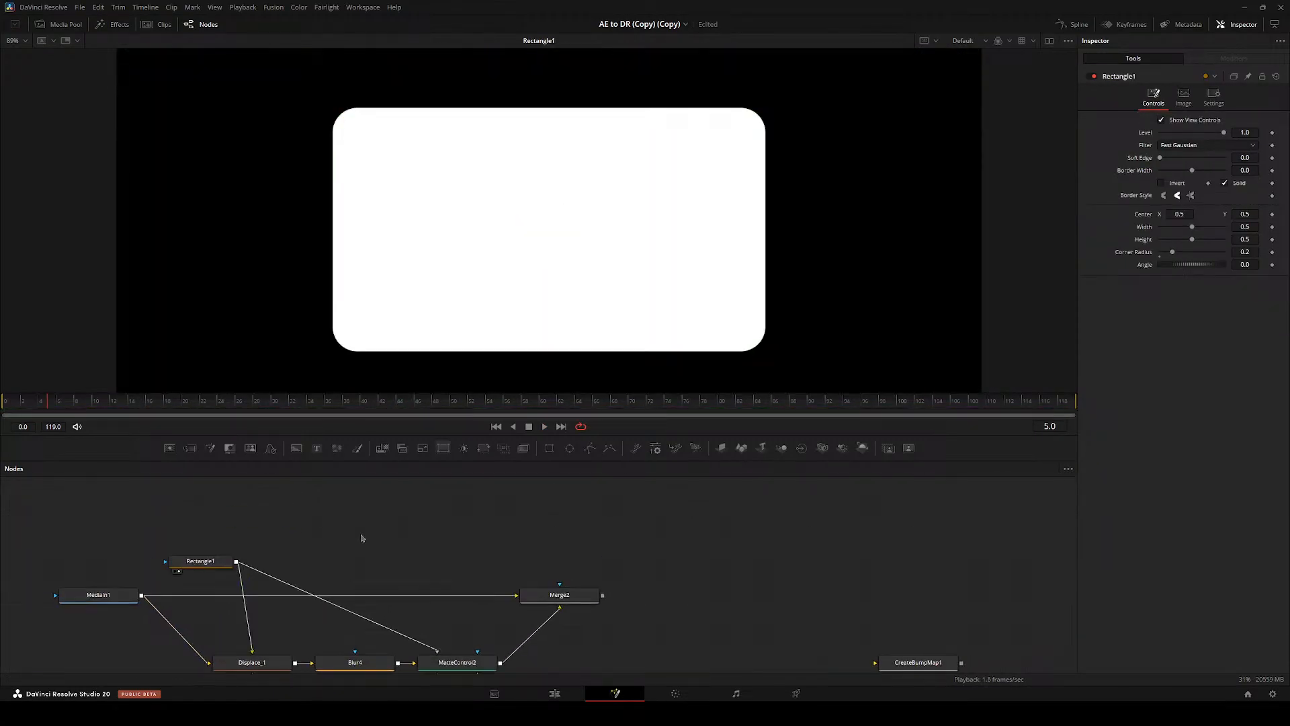
{"action": "key", "text": "ctrl+v"}
{"action": "left_click_drag", "start_coordinate": [237, 562], "coordinate": [358, 531]}
{"action": "key", "text": "2"}
{"action": "left_click_drag", "start_coordinate": [359, 531], "coordinate": [462, 536]}
{"action": "key", "text": "2"}
{"action": "key", "text": "2"}
{"action": "left_click_drag", "start_coordinate": [1161, 171], "coordinate": [1282, 183]}
{"action": "left_click_drag", "start_coordinate": [395, 598], "coordinate": [293, 634]}
- Try adding a NormalToXYZ tool after CreateBumpMap2
{"action": "left_click_drag", "start_coordinate": [330, 559], "coordinate": [279, 558]}
{"action": "key", "text": "shift+space"}
{"action": "type", "text": "normal"}
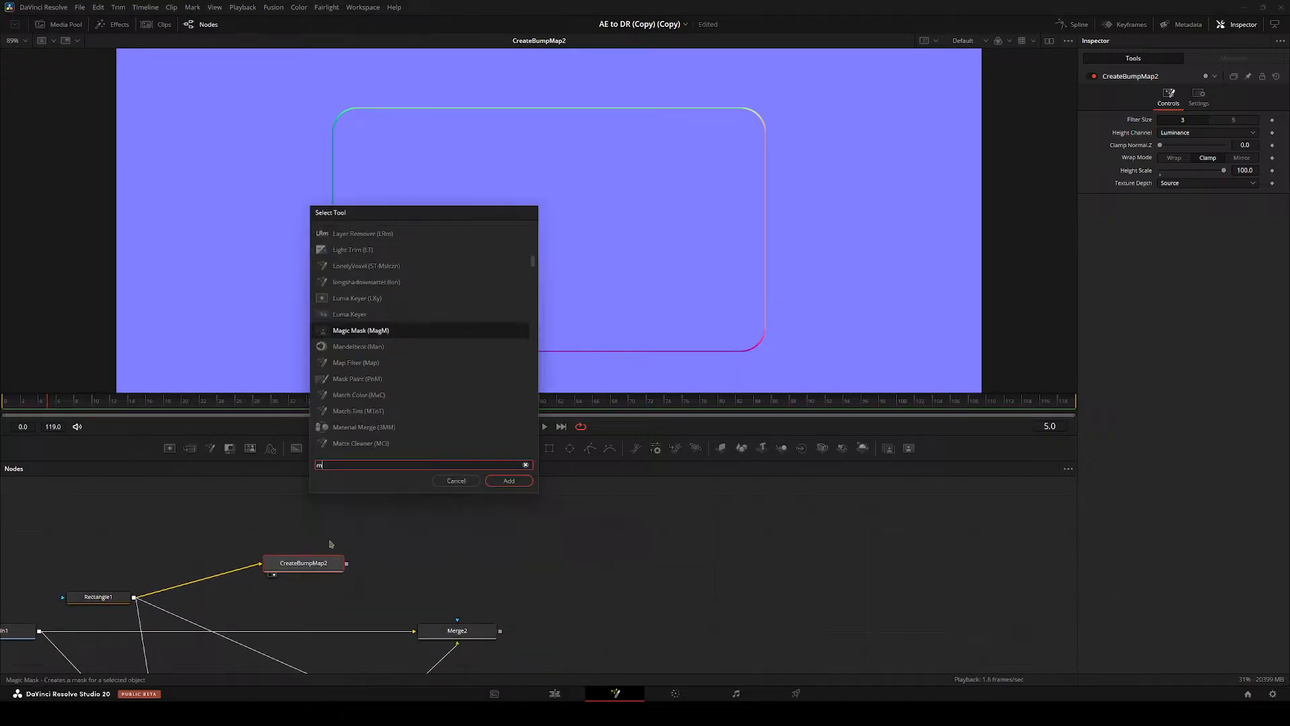
{"action": "type", "text": "to"}
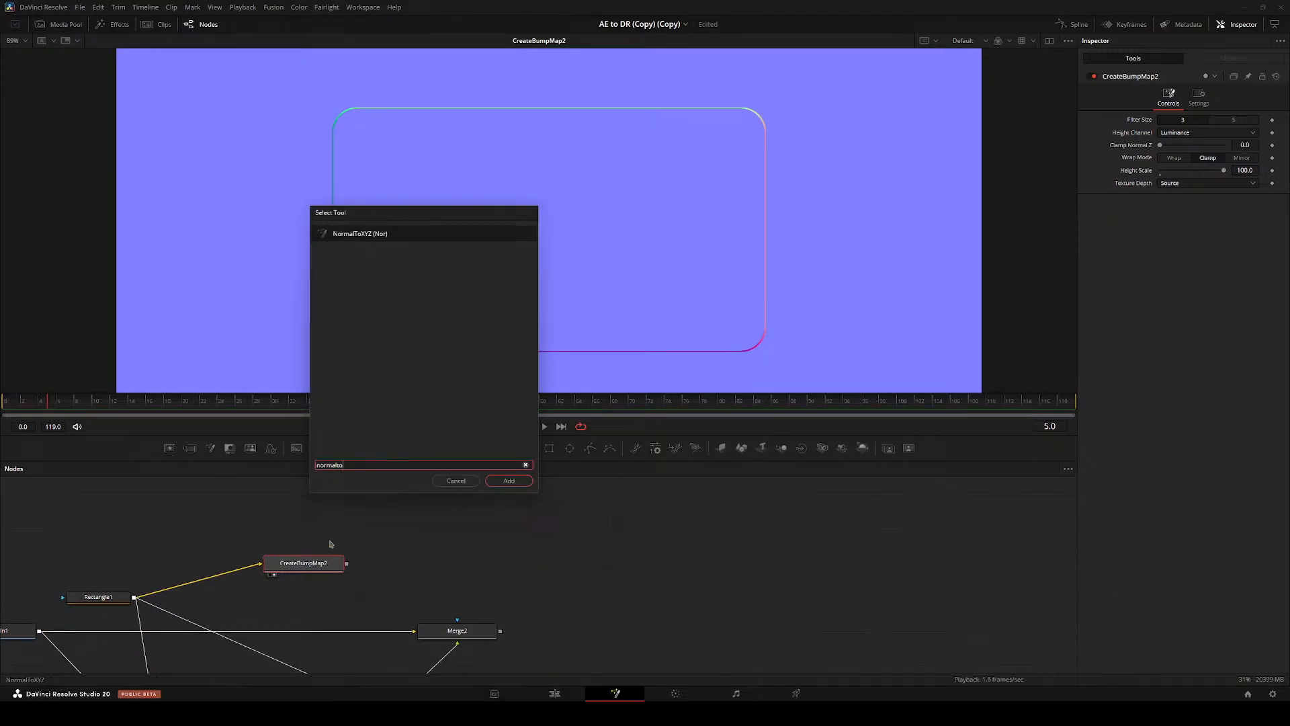
{"action": "key", "text": "Return"}
- Remove the nodes added with the NormalToXYZ tool, including ChannelBooleans1_1 and CustomTool_1
{"action": "left_click", "coordinate": [555, 567]}
{"action": "left_click_drag", "start_coordinate": [415, 565], "coordinate": [620, 564]}
{"action": "key", "text": "Delete"}
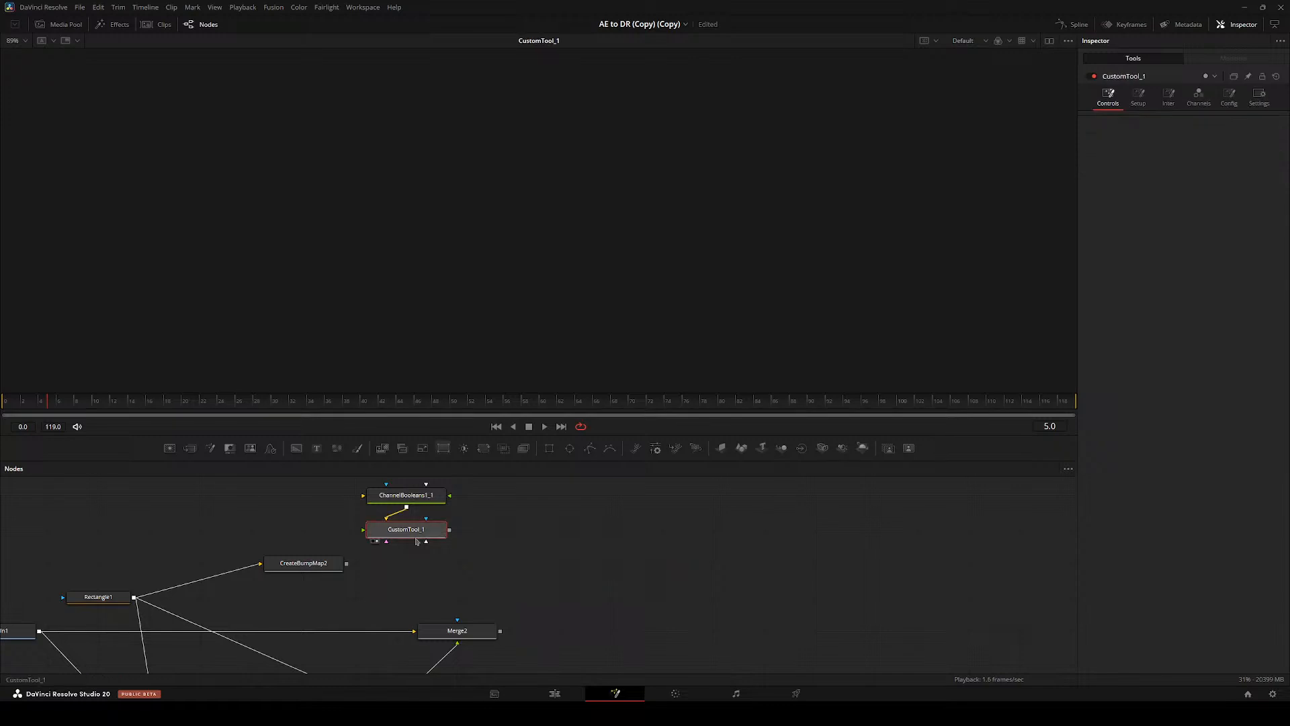
{"action": "left_click_drag", "start_coordinate": [415, 534], "coordinate": [671, 568]}
{"action": "left_click", "coordinate": [328, 567]}
{"action": "left_click", "coordinate": [408, 497]}
{"action": "key", "text": "Delete"}
{"action": "left_click_drag", "start_coordinate": [613, 532], "coordinate": [721, 591]}
{"action": "key", "text": "Delete"}
- Move CreateBumpMap2 up, view it and add a ChannelBooleans node after it
{"action": "left_click_drag", "start_coordinate": [301, 570], "coordinate": [250, 538]}
{"action": "key", "text": "2"}
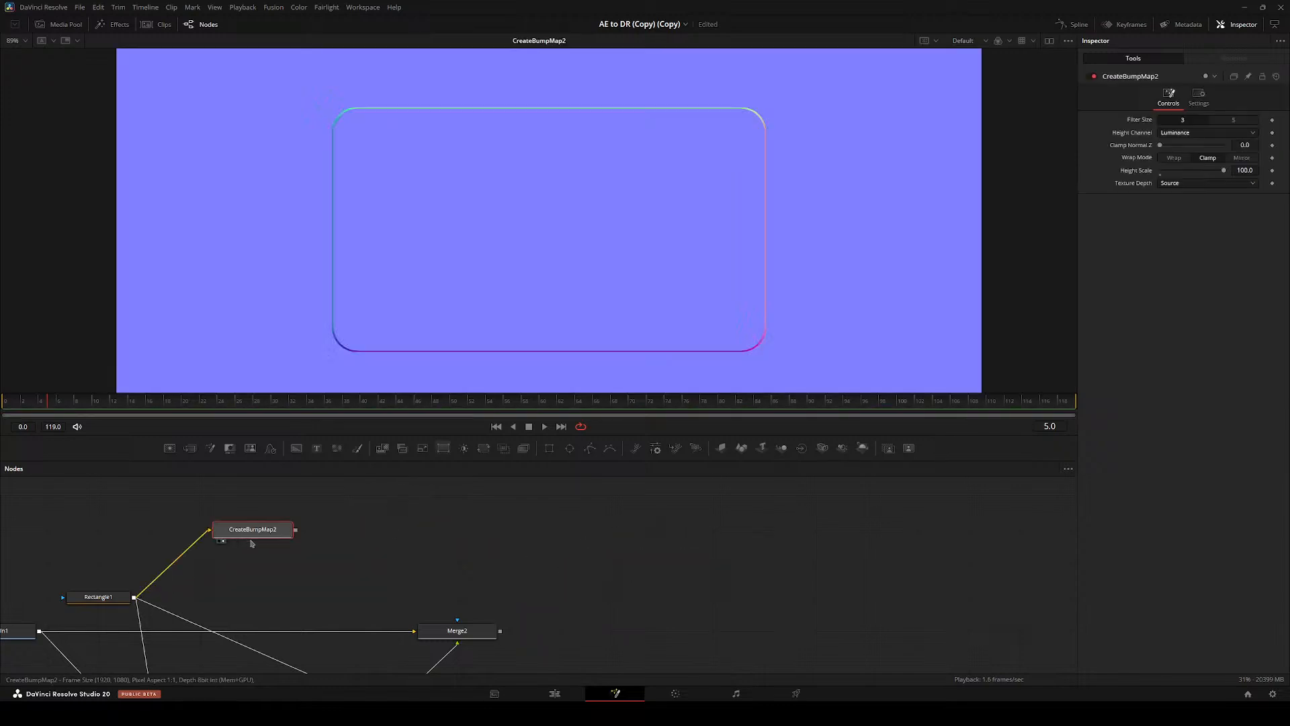
{"action": "left_click_drag", "start_coordinate": [382, 565], "coordinate": [279, 630]}
{"action": "key", "text": "shift+space"}
{"action": "type", "text": "bol"}
{"action": "key", "text": "Return"}
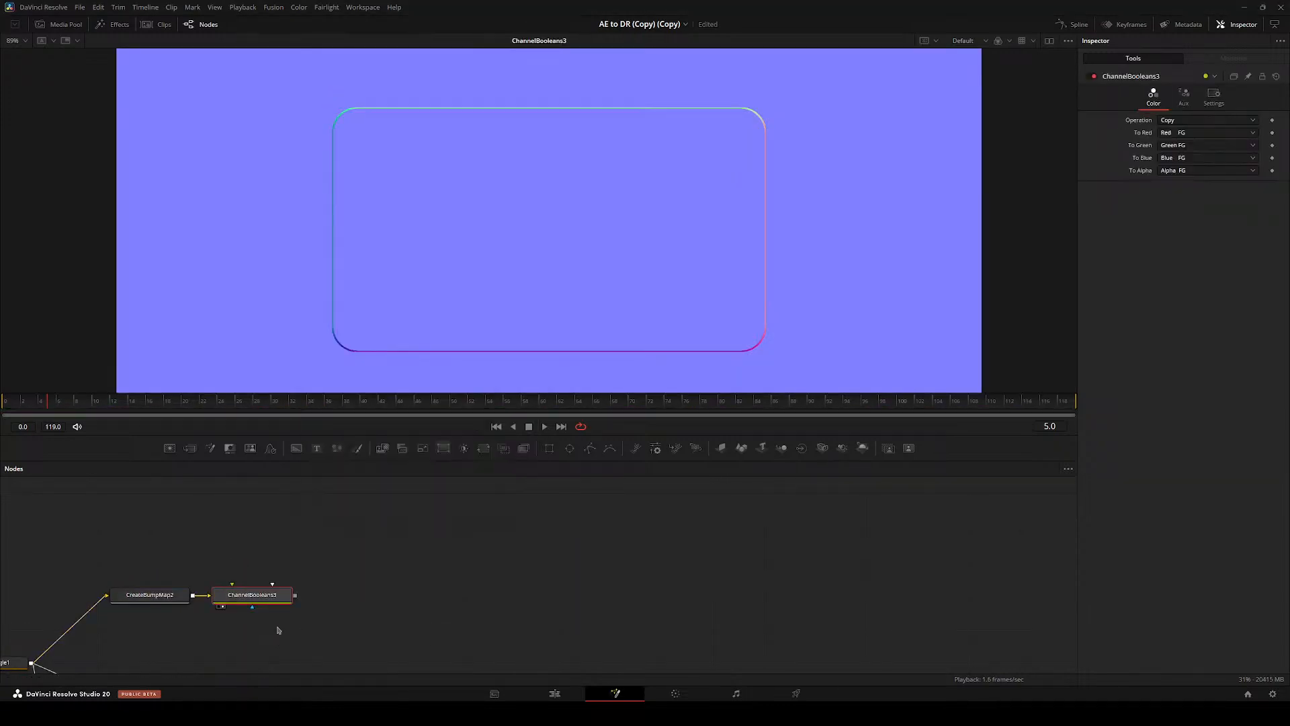
- Set ChannelBooleans3's To Red, To Green and To Blue to X Normal FG, Y Normal FG and Z Normal FG
{"action": "left_click", "coordinate": [1202, 132]}
{"action": "scroll", "coordinate": [1174, 251], "scroll_direction": "down", "scroll_amount": 10}
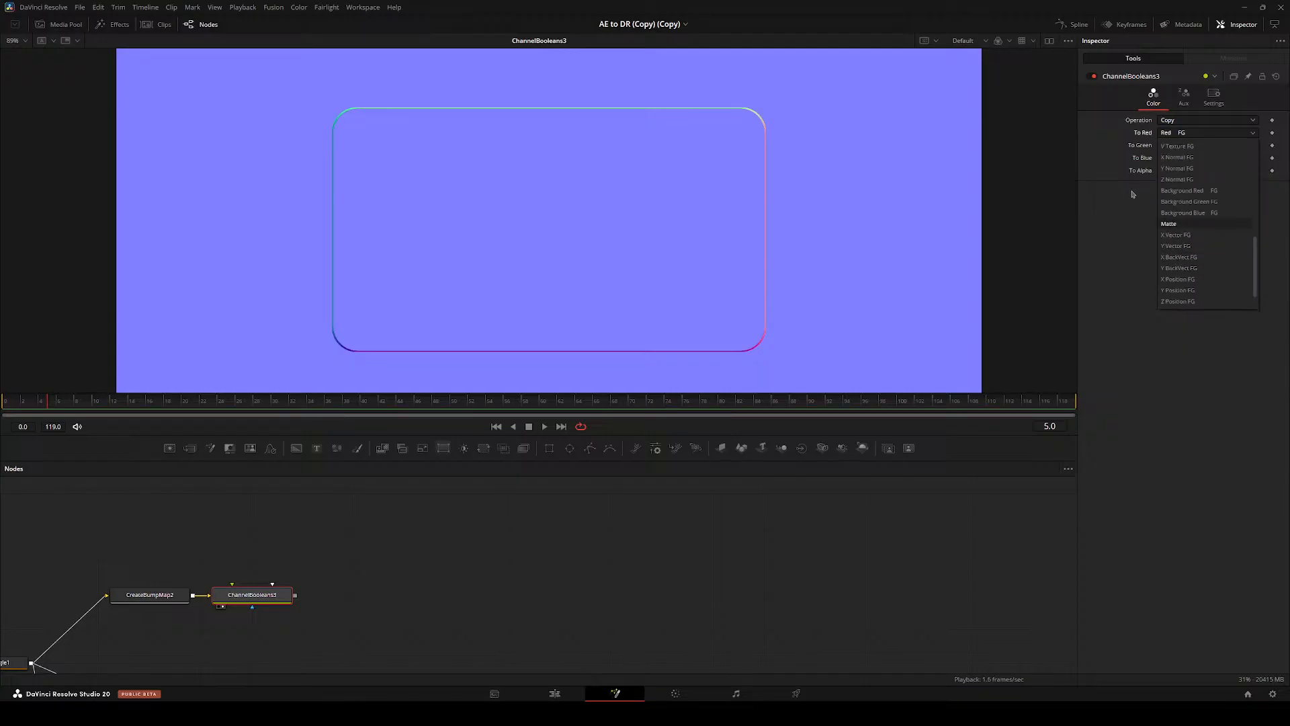
{"action": "scroll", "coordinate": [1171, 169], "scroll_direction": "up", "scroll_amount": 2}
{"action": "left_click", "coordinate": [1175, 223]}
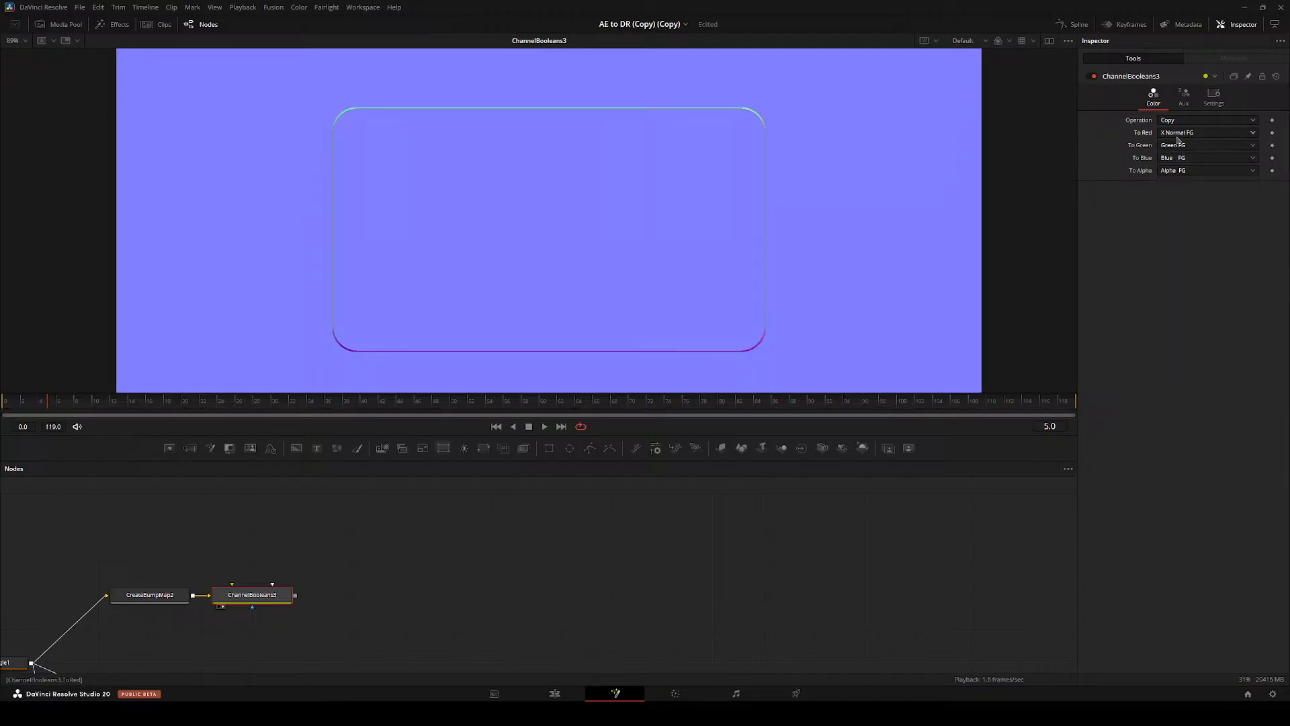
{"action": "left_click", "coordinate": [1182, 146]}
{"action": "scroll", "coordinate": [1177, 252], "scroll_direction": "down", "scroll_amount": 4}
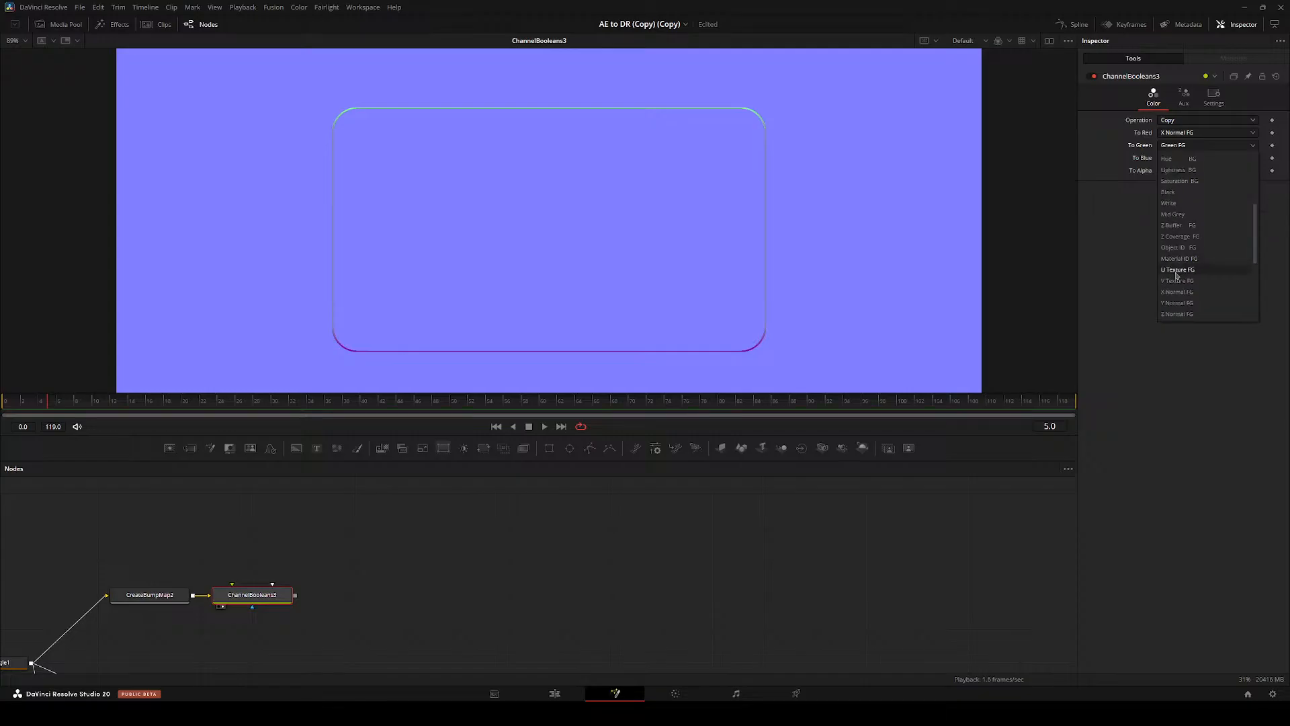
{"action": "left_click", "coordinate": [1184, 303]}
{"action": "left_click", "coordinate": [1182, 157]}
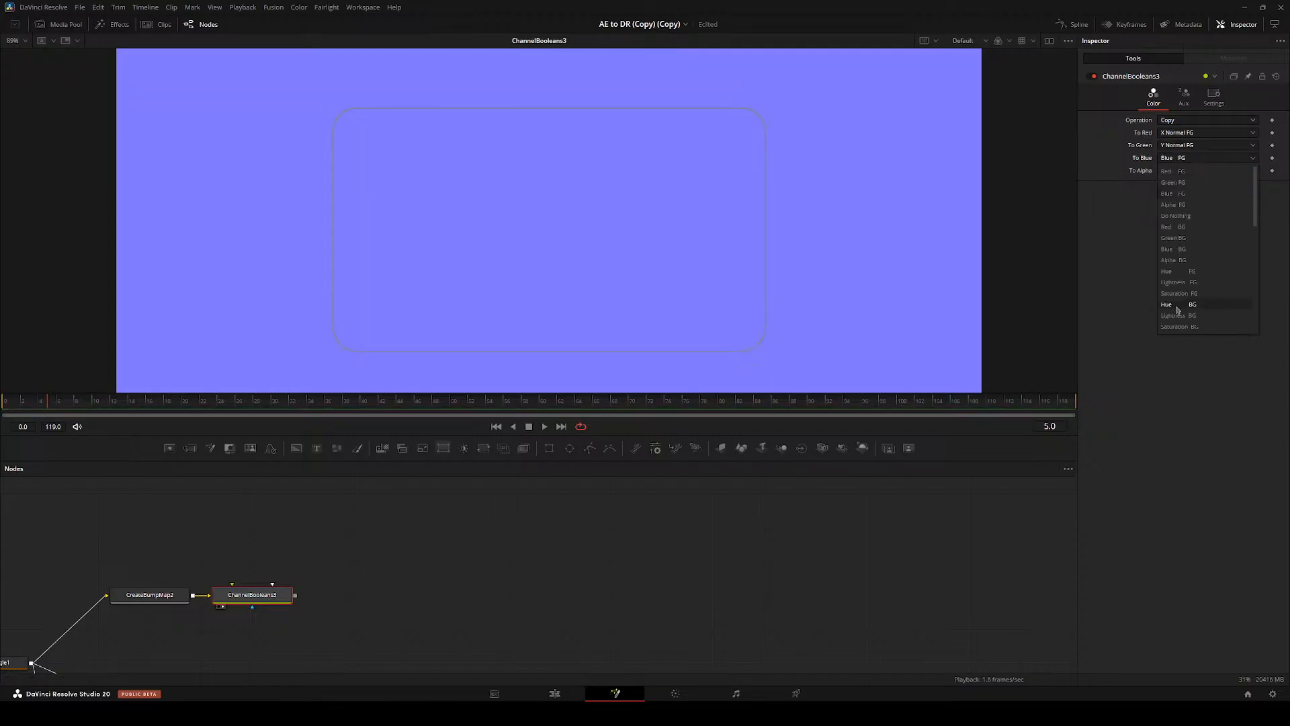
{"action": "scroll", "coordinate": [1175, 240], "scroll_direction": "down", "scroll_amount": 2}
{"action": "left_click", "coordinate": [1182, 295]}
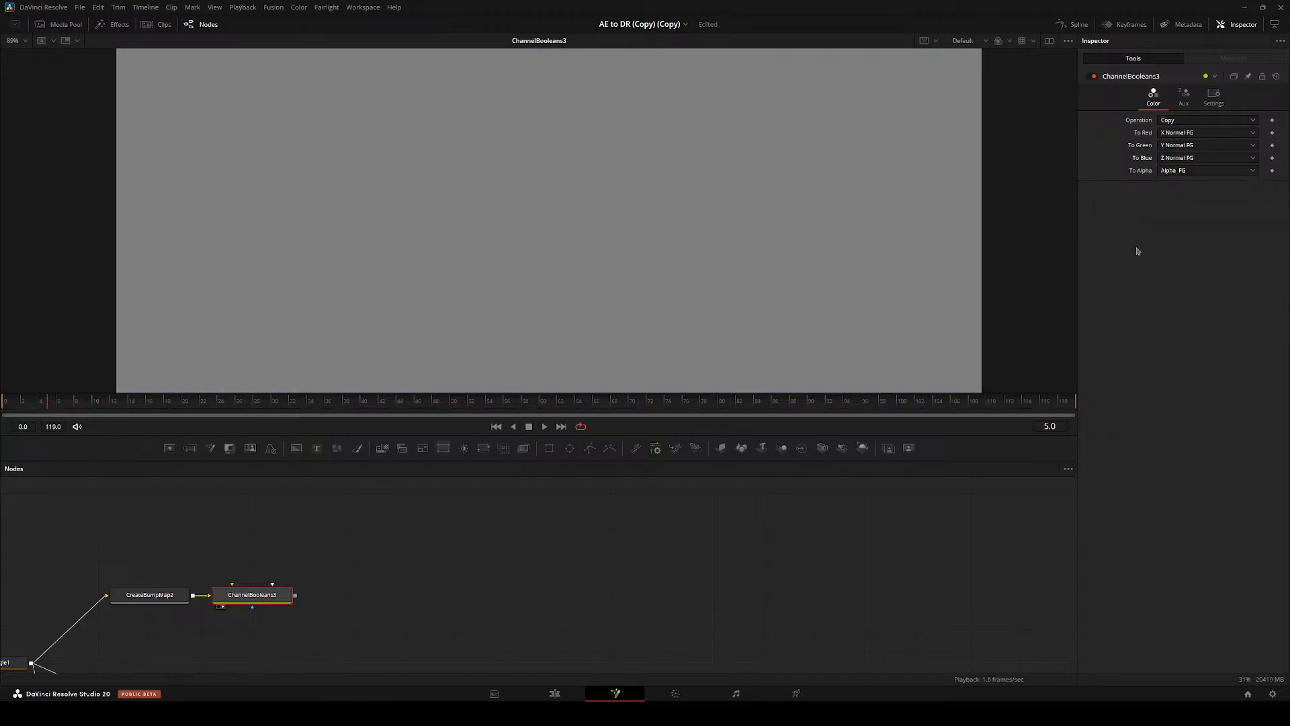
- Set ChannelBooleans3's To Alpha to Do Nothing and space the bump map nodes apart
{"action": "left_click", "coordinate": [1171, 173]}
{"action": "left_click", "coordinate": [1148, 173]}
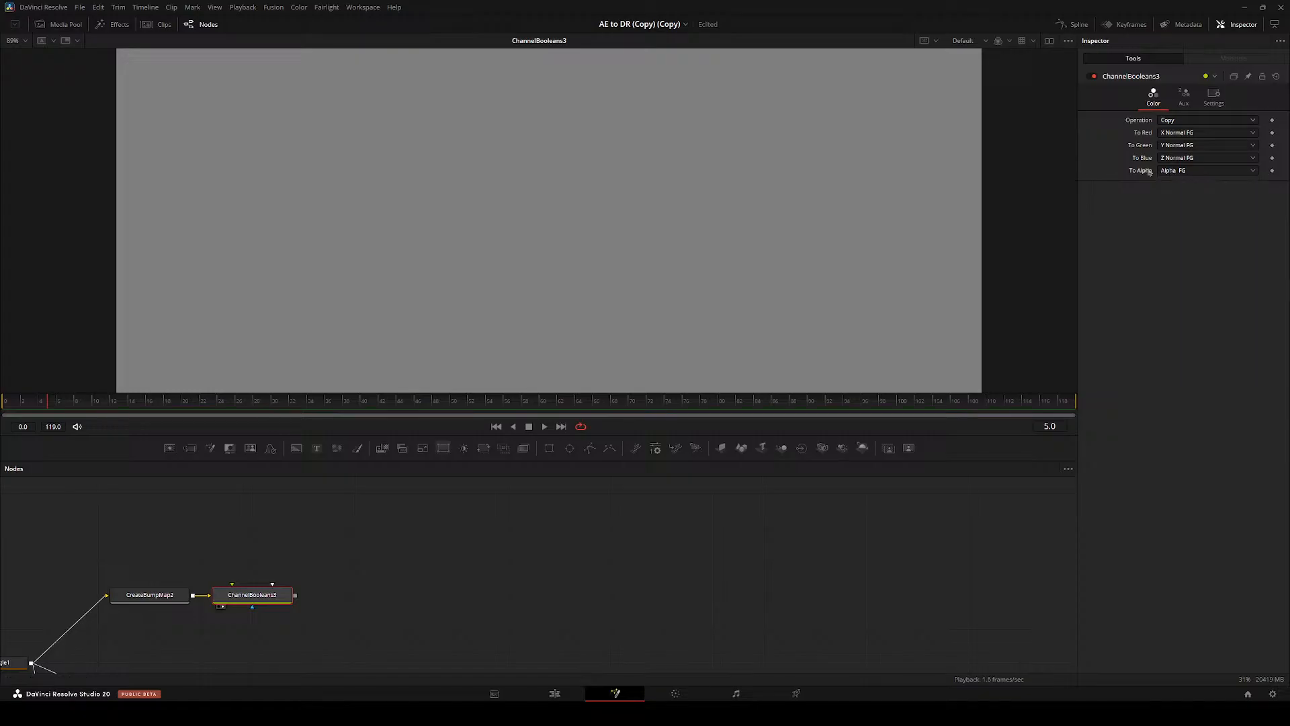
{"action": "scroll", "coordinate": [1148, 173], "scroll_direction": "down", "scroll_amount": 5}
{"action": "key", "text": "space"}
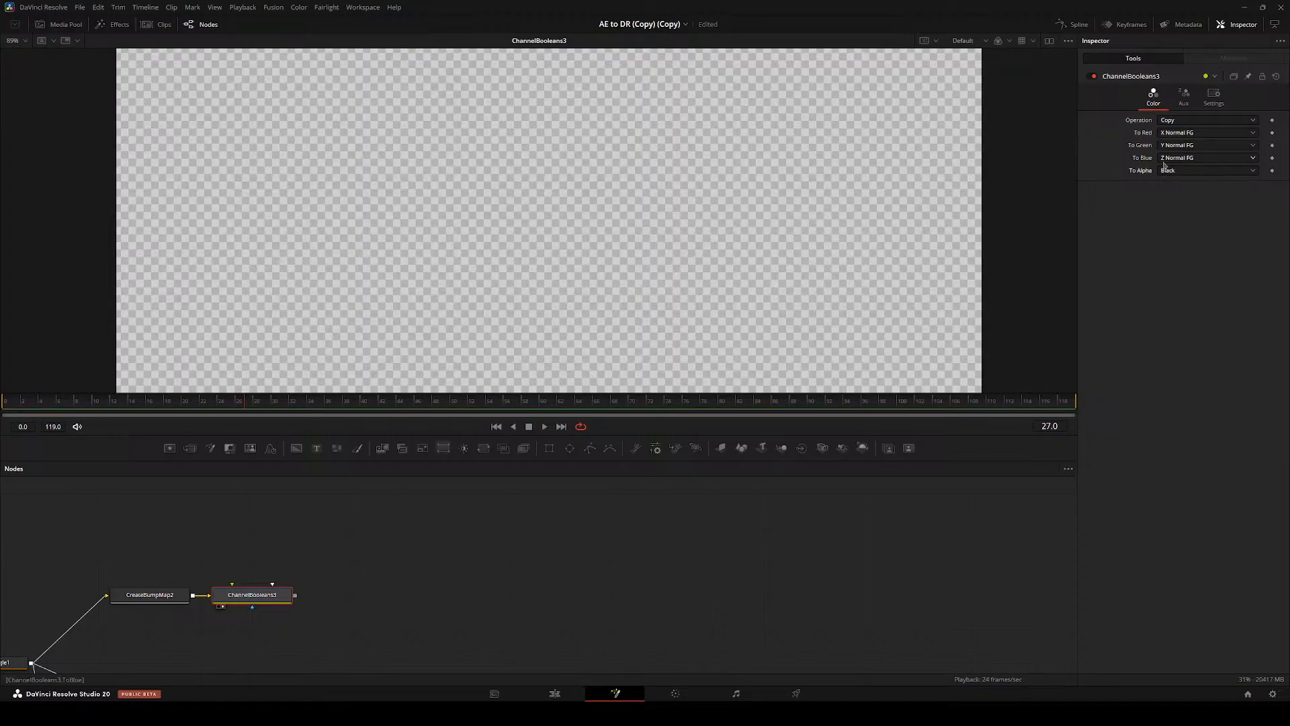
{"action": "left_click_drag", "start_coordinate": [252, 595], "coordinate": [354, 561]}
{"action": "left_click_drag", "start_coordinate": [150, 595], "coordinate": [282, 554]}
{"action": "left_click", "coordinate": [1180, 171]}
{"action": "left_click", "coordinate": [1183, 221]}
- Add a Shader node below ChannelBooleans3 and connect ChannelBooleans3 to its Environment Reflection Map input
{"action": "left_click_drag", "start_coordinate": [485, 554], "coordinate": [435, 554]}
{"action": "left_click", "coordinate": [547, 536]}
{"action": "key", "text": "shift+space"}
{"action": "type", "text": "shader"}
{"action": "key", "text": "Return"}
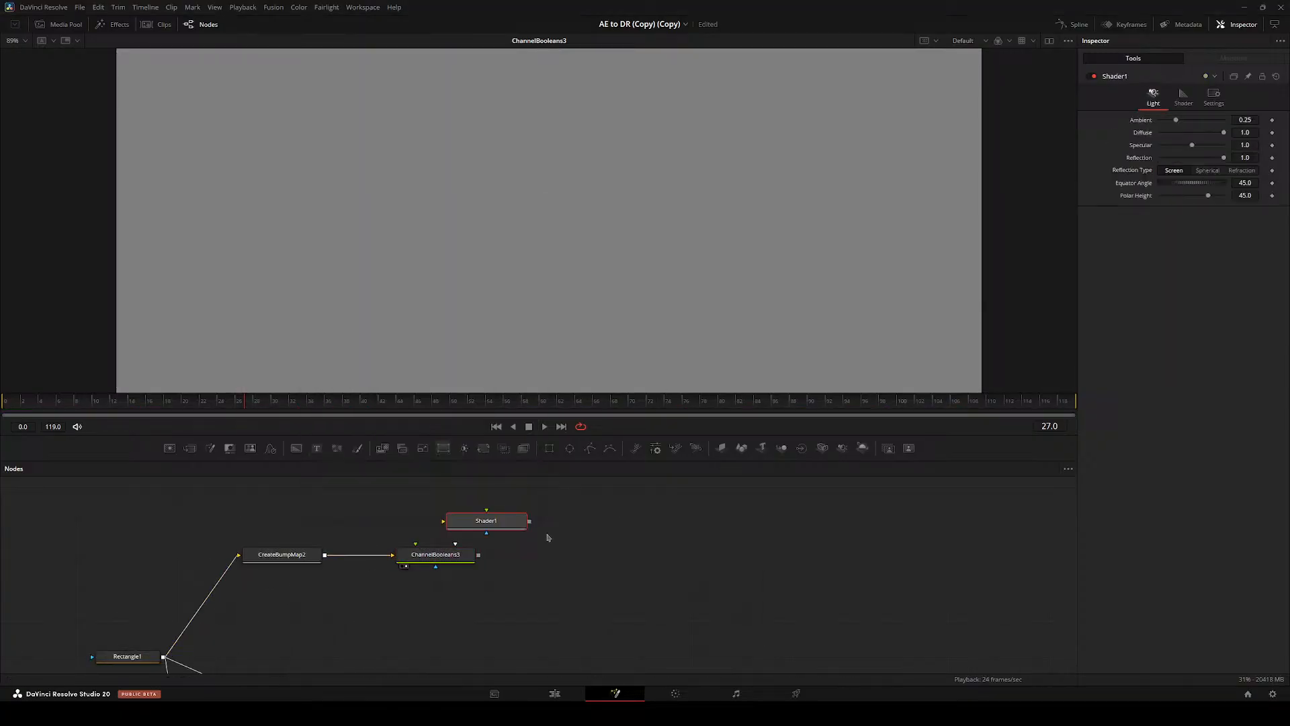
{"action": "left_click_drag", "start_coordinate": [527, 522], "coordinate": [527, 623]}
{"action": "left_click_drag", "start_coordinate": [487, 576], "coordinate": [514, 643]}
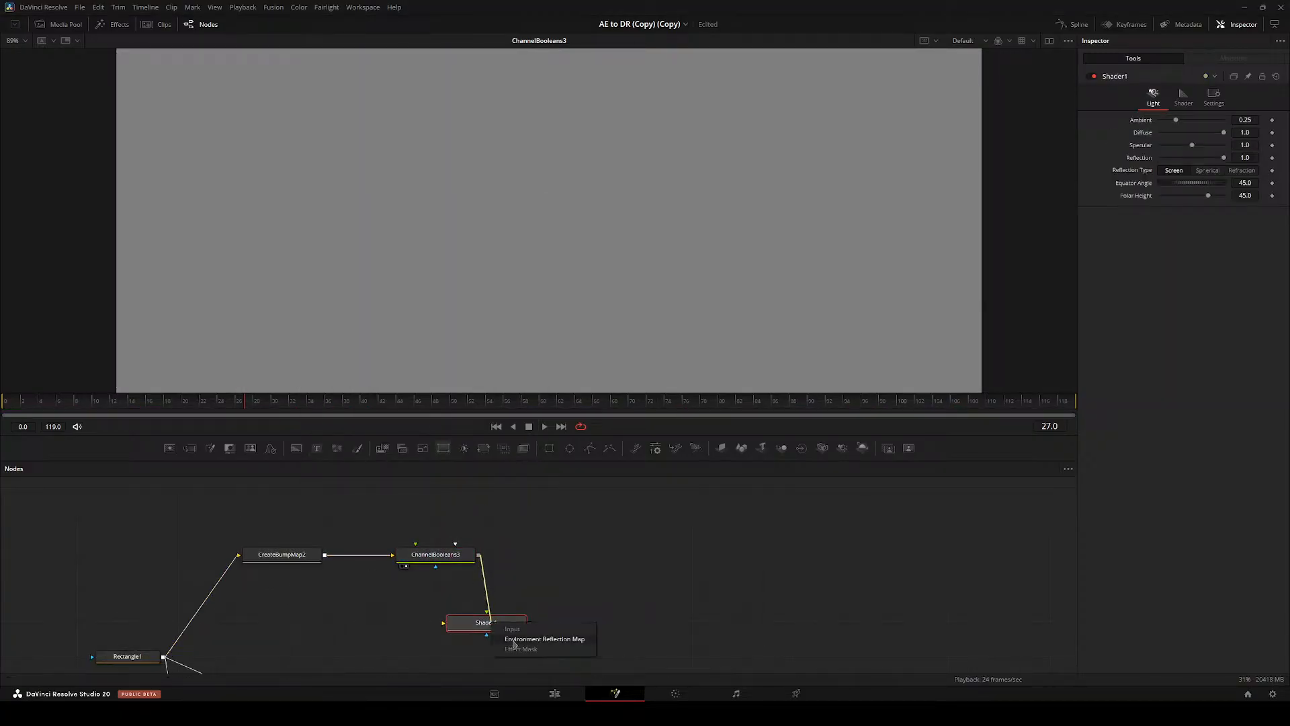
{"action": "left_click", "coordinate": [519, 639]}
- Add a Background node and connect it to Shader1's remaining input
{"action": "left_click_drag", "start_coordinate": [614, 602], "coordinate": [288, 549]}
{"action": "key", "text": "shift+space"}
{"action": "type", "text": "bg"}
{"action": "key", "text": "Return"}
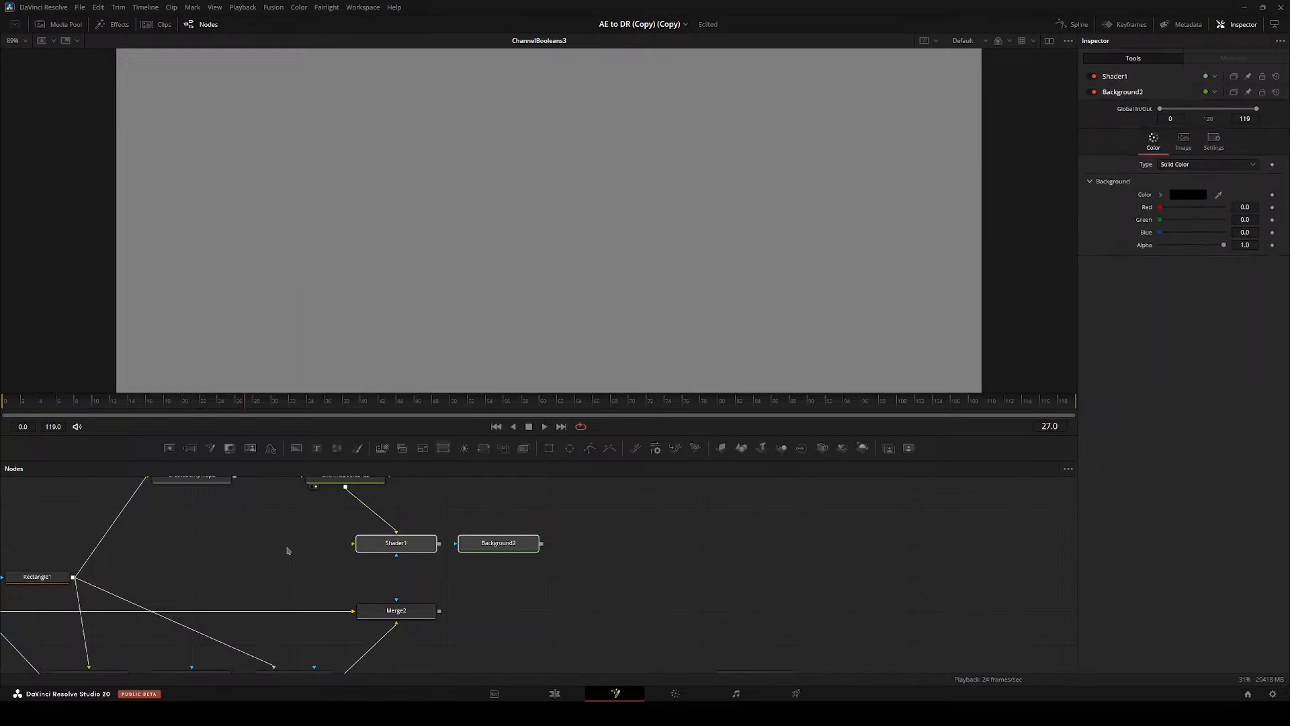
{"action": "key", "text": "alt+s"}
{"action": "left_click_drag", "start_coordinate": [385, 552], "coordinate": [181, 552]}
{"action": "left_click_drag", "start_coordinate": [307, 549], "coordinate": [446, 589]}
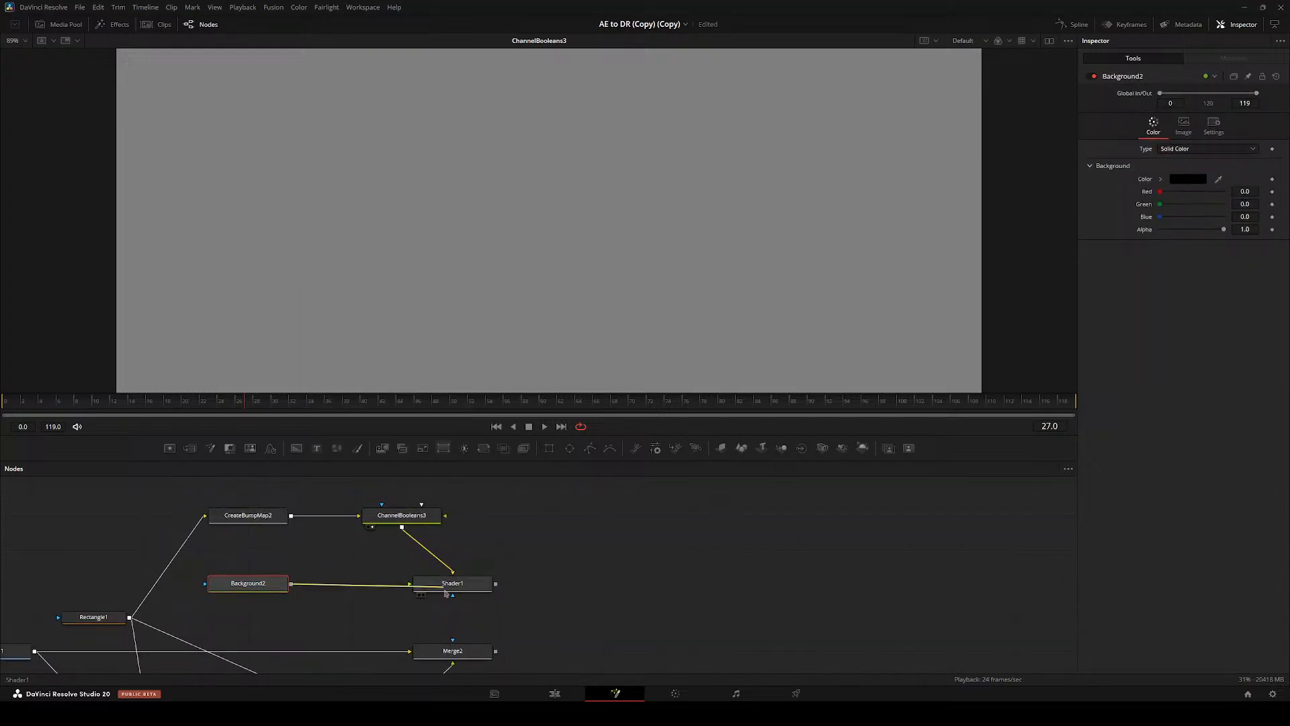
- View Shader1 and set Background2's type to Gradient
{"action": "left_click", "coordinate": [436, 587]}
{"action": "key", "text": "2"}
{"action": "left_click", "coordinate": [266, 587]}
{"action": "left_click", "coordinate": [1167, 151]}
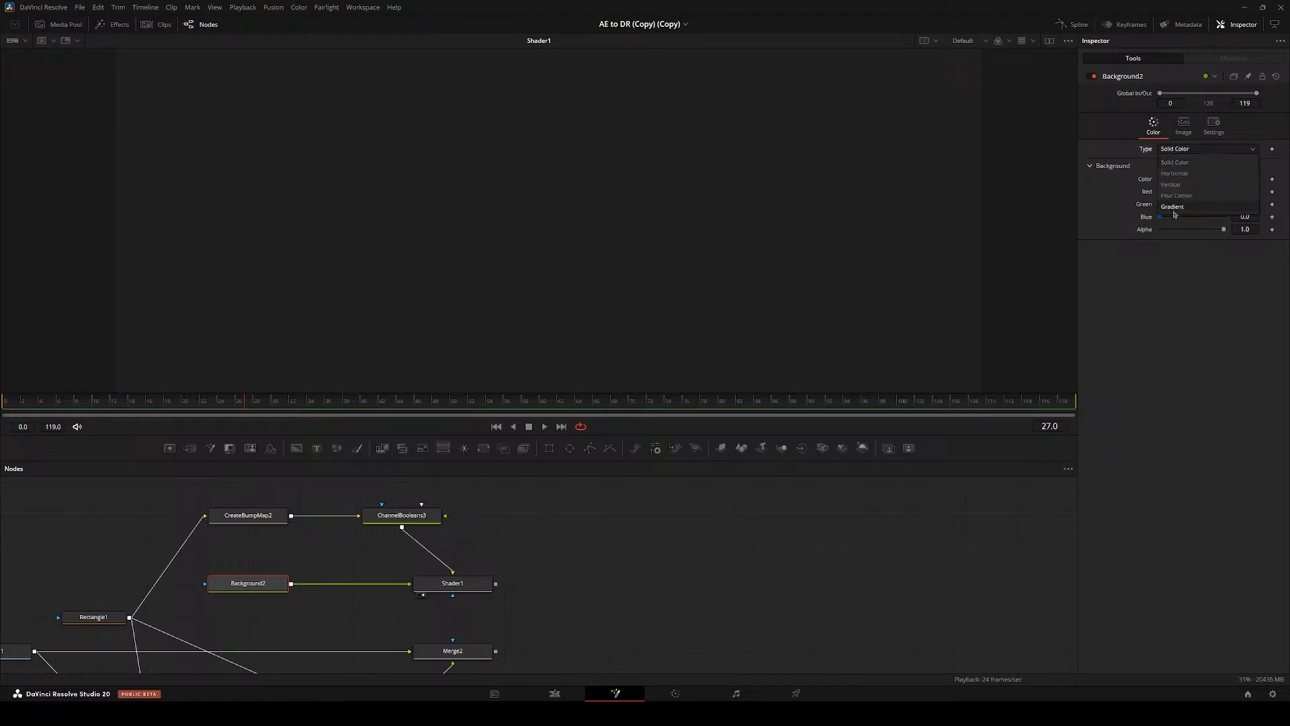
{"action": "left_click", "coordinate": [1174, 209]}
{"action": "key", "text": "ctrl+f"}
{"action": "scroll", "coordinate": [506, 342], "scroll_direction": "down", "scroll_amount": 3}
{"action": "left_click_drag", "start_coordinate": [1188, 204], "coordinate": [1132, 204]}
- Line up ChannelBooleans3 directly above Shader1
{"action": "left_click_drag", "start_coordinate": [555, 587], "coordinate": [675, 552]}
{"action": "left_click", "coordinate": [505, 481]}
{"action": "left_click_drag", "start_coordinate": [501, 485], "coordinate": [552, 486]}
{"action": "left_click_drag", "start_coordinate": [531, 493], "coordinate": [535, 544]}
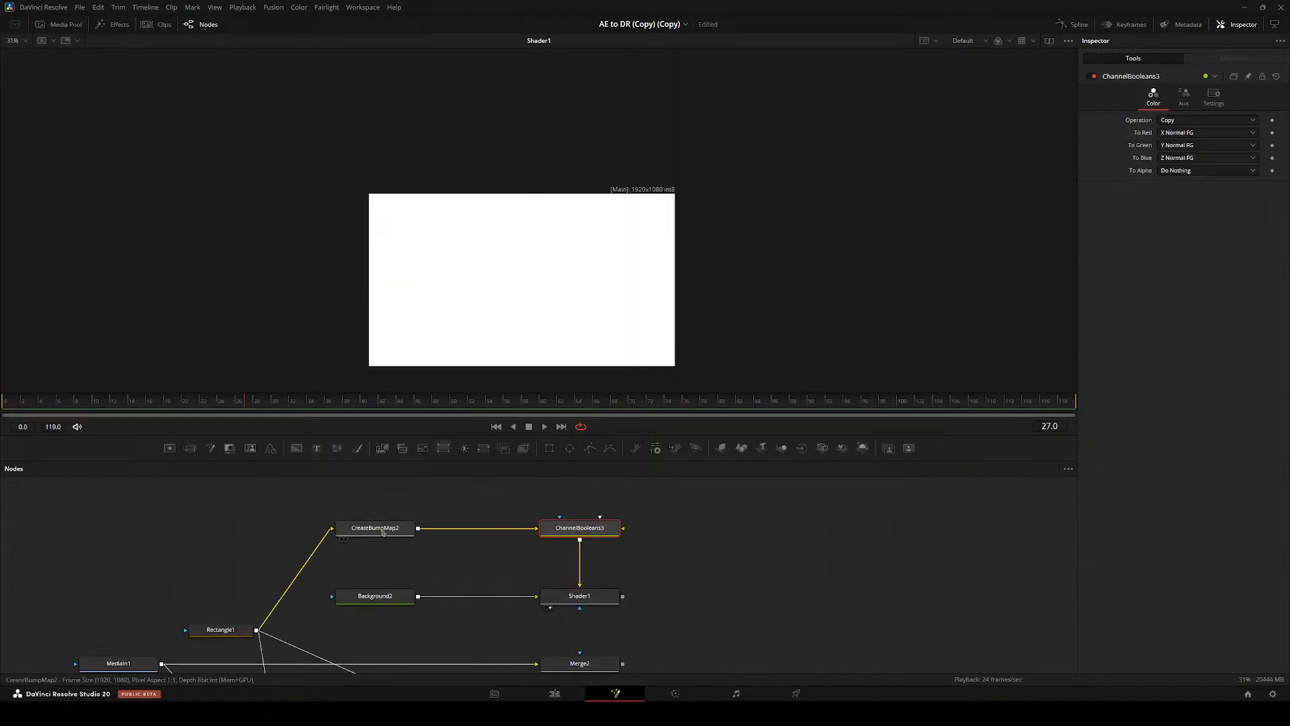
- Insert an Erode/Dilate node between Rectangle1 and CreateBumpMap2 and view its output
{"action": "left_click", "coordinate": [374, 528]}
{"action": "key", "text": "2"}
{"action": "left_click", "coordinate": [293, 536]}
{"action": "key", "text": "shift+space"}
{"action": "type", "text": "erode"}
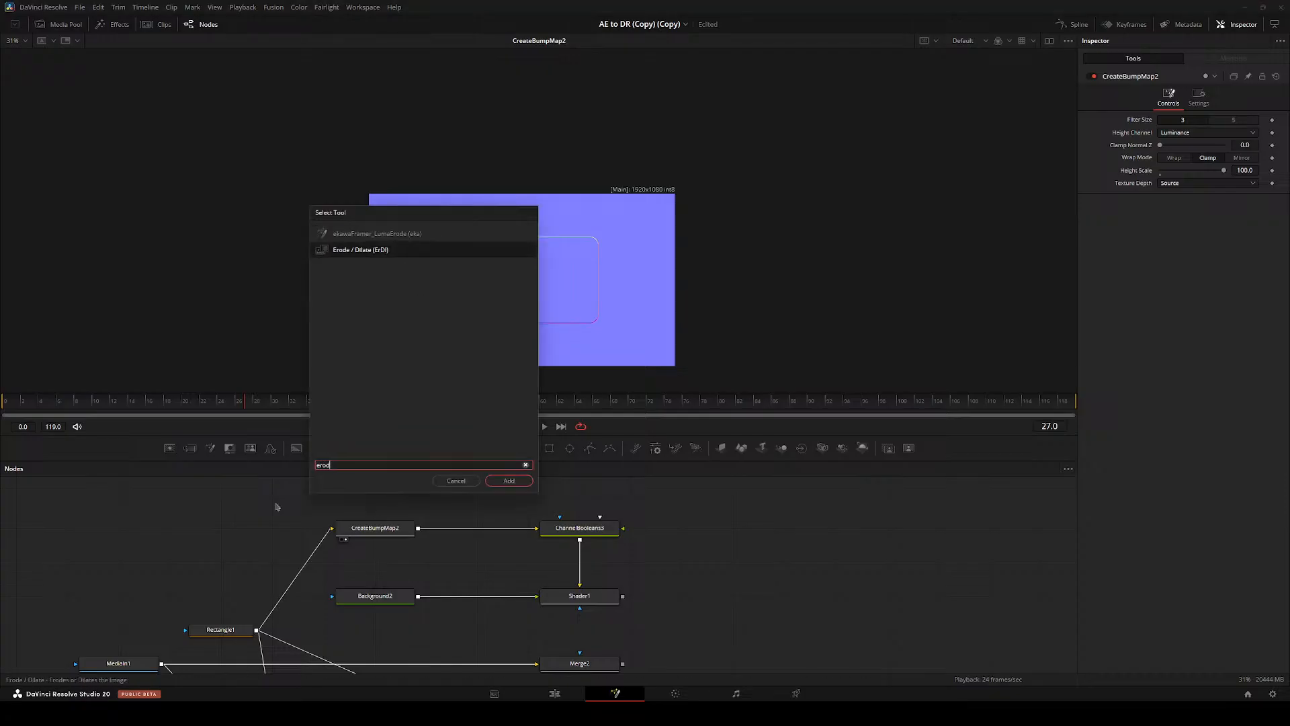
{"action": "key", "text": "Return"}
{"action": "mouse_move", "coordinate": [285, 534]}
{"action": "left_mouse_down"}
{"action": "mouse_move", "coordinate": [336, 568]}
{"action": "mouse_move", "coordinate": [286, 534]}
{"action": "left_mouse_up"}
{"action": "key", "text": "2"}
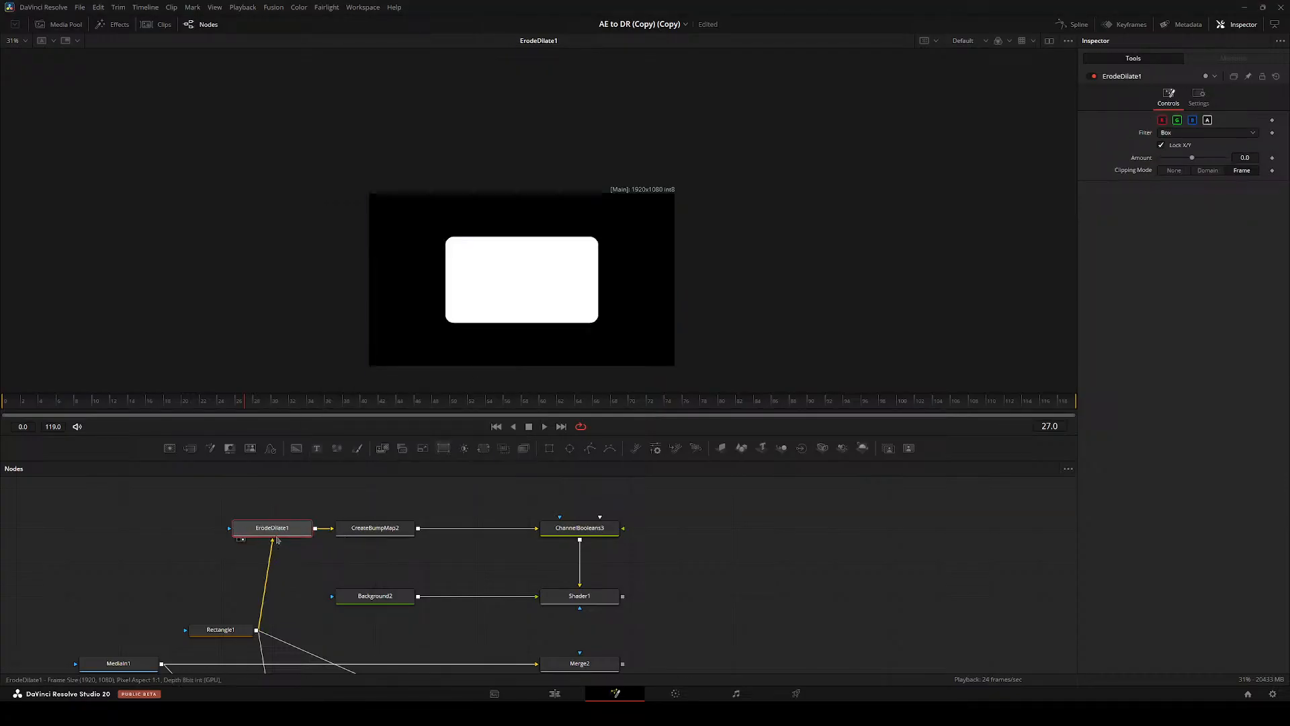
- Set ErodeDilate1's amount to -0.01 and its filter to Gaussian
{"action": "scroll", "coordinate": [539, 295], "scroll_direction": "up", "scroll_amount": 4}
{"action": "key", "text": "ctrl+f"}
{"action": "key", "text": "Escape"}
{"action": "left_click_drag", "start_coordinate": [1192, 157], "coordinate": [1160, 157]}
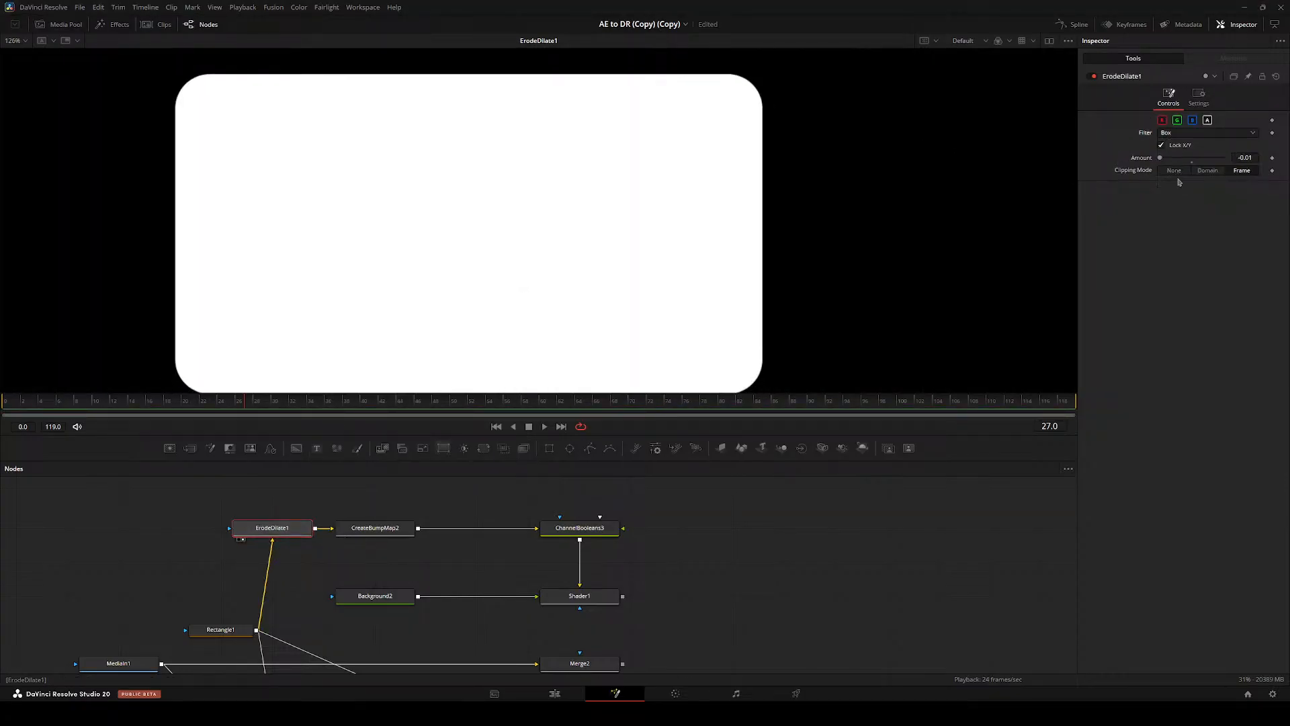
{"action": "left_click", "coordinate": [1181, 134]}
{"action": "left_click", "coordinate": [1185, 170]}
- View CreateBumpMap2 and Shader1 in turn, and set Shader1's ambient and diffuse to 0
{"action": "key", "text": "2"}
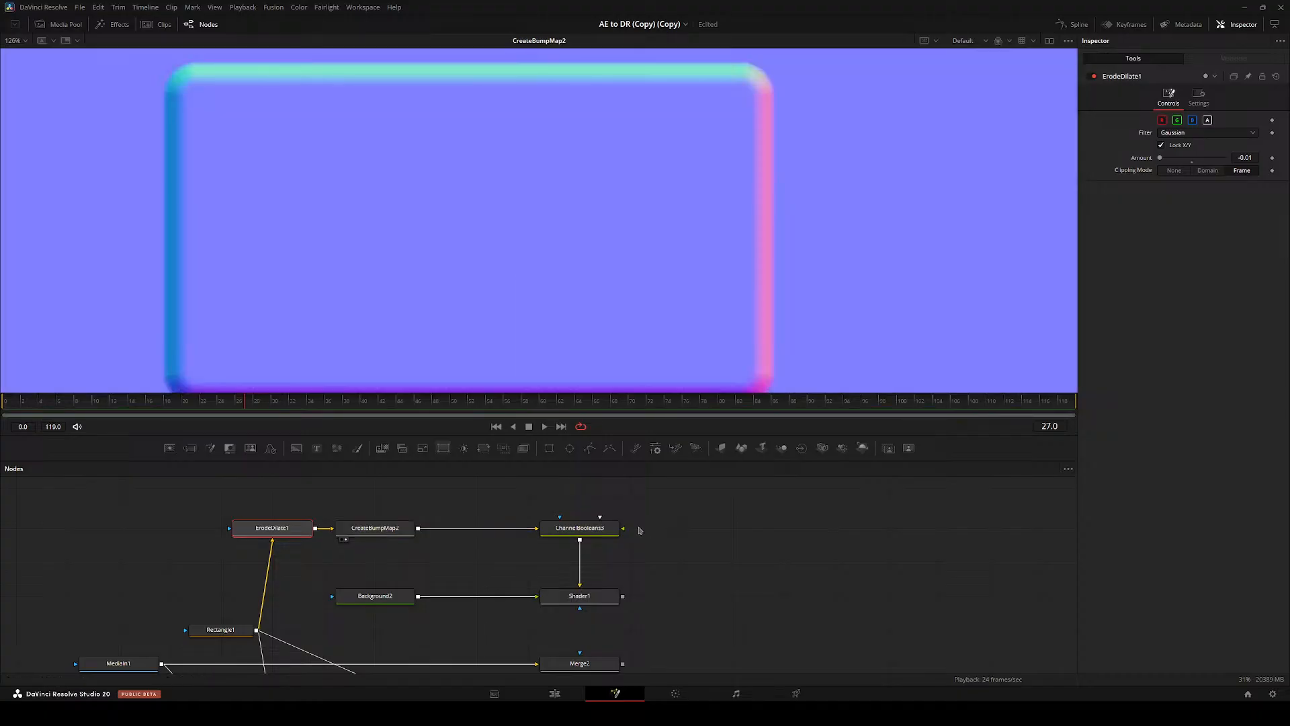
{"action": "key", "text": "2"}
{"action": "left_click", "coordinate": [579, 596]}
{"action": "key", "text": "2"}
{"action": "key", "text": "ctrl+f"}
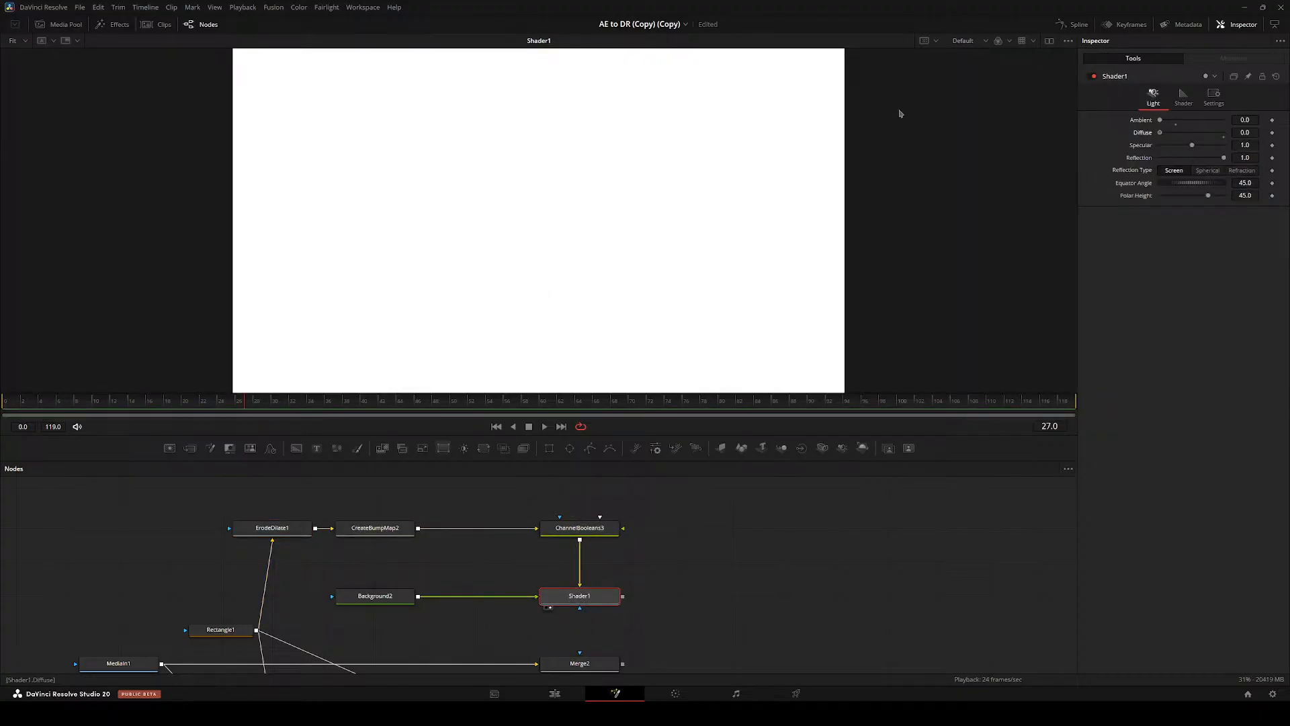
- Set Shader1's reflection type to Refraction and swap its two inputs
{"action": "left_click", "coordinate": [1207, 170]}
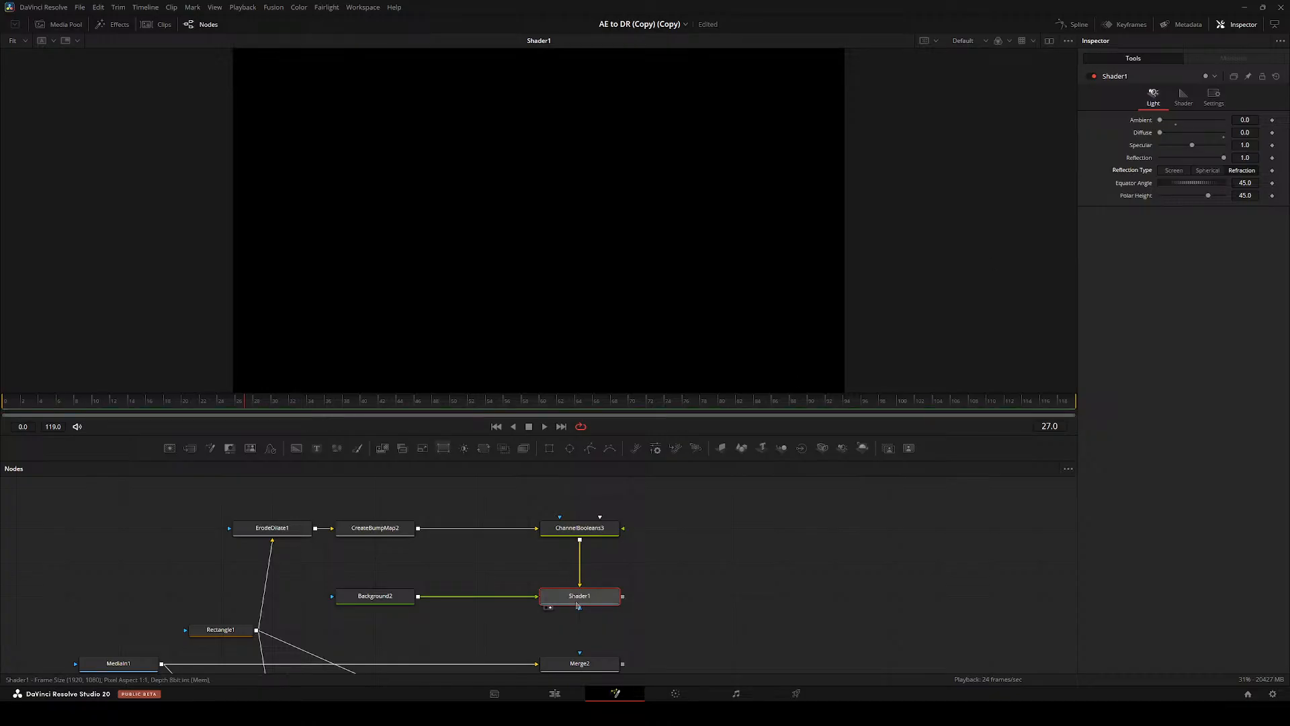
{"action": "left_click", "coordinate": [1241, 170]}
{"action": "left_click_drag", "start_coordinate": [593, 596], "coordinate": [412, 619]}
{"action": "key", "text": "ctrl+t"}
{"action": "left_click_drag", "start_coordinate": [406, 538], "coordinate": [579, 497]}
{"action": "scroll", "coordinate": [572, 500], "scroll_direction": "down", "scroll_amount": 3}
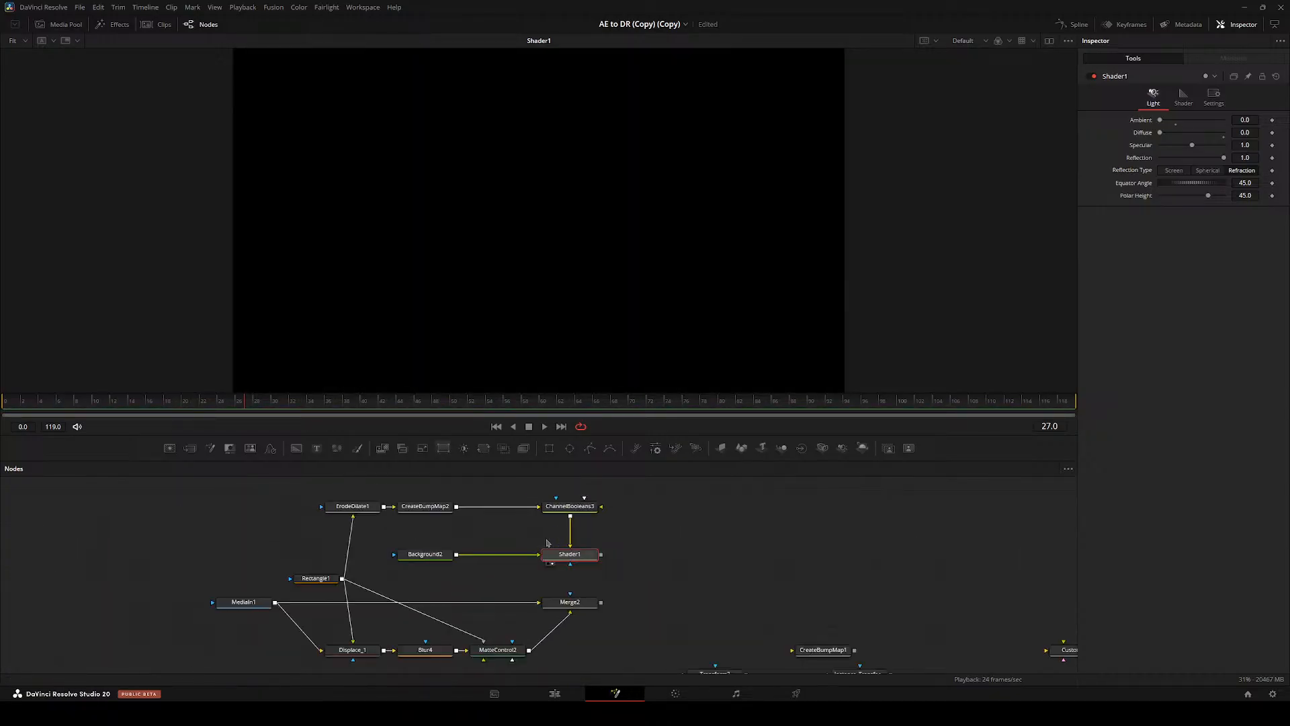
- Delete Background2 and feed Shader1's free input from the colour noise and mosaic branch instead
{"action": "left_click", "coordinate": [425, 555]}
{"action": "key", "text": "Delete"}
{"action": "left_click_drag", "start_coordinate": [462, 542], "coordinate": [348, 562]}
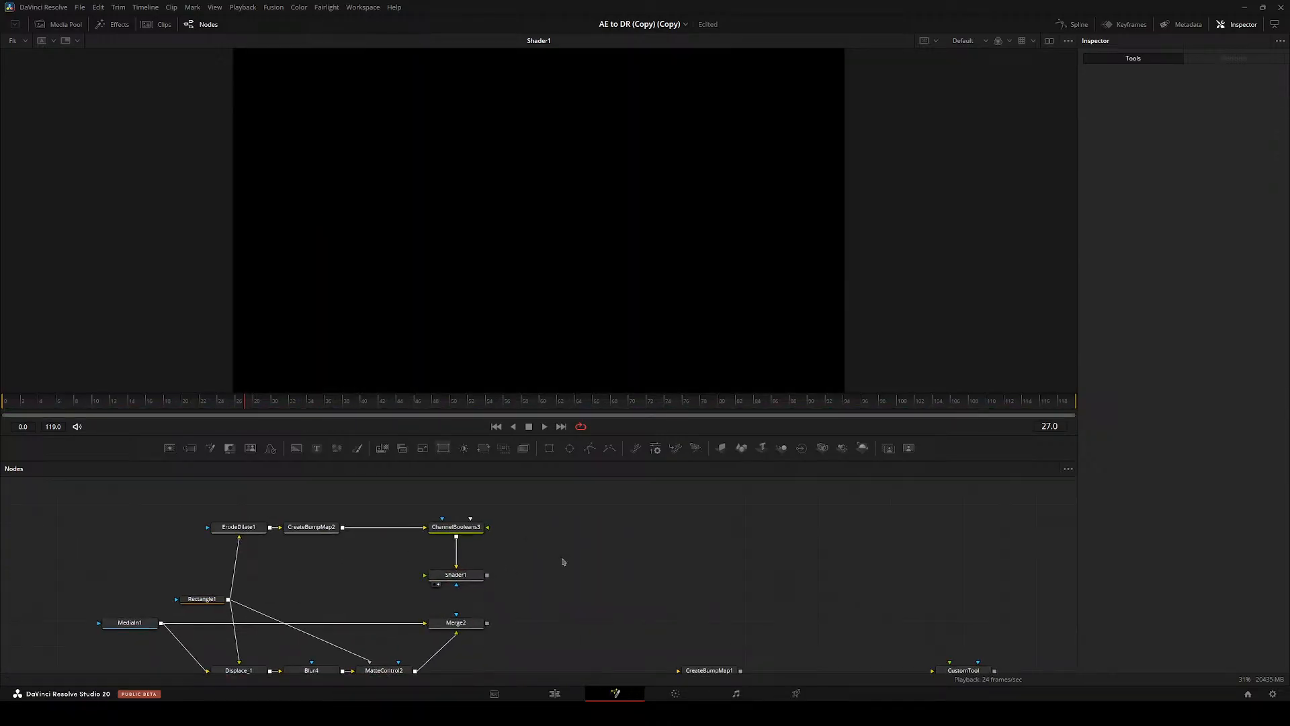
{"action": "scroll", "coordinate": [569, 563], "scroll_direction": "down", "scroll_amount": 2}
{"action": "left_click_drag", "start_coordinate": [571, 568], "coordinate": [471, 504]}
{"action": "scroll", "coordinate": [357, 600], "scroll_direction": "up", "scroll_amount": 1}
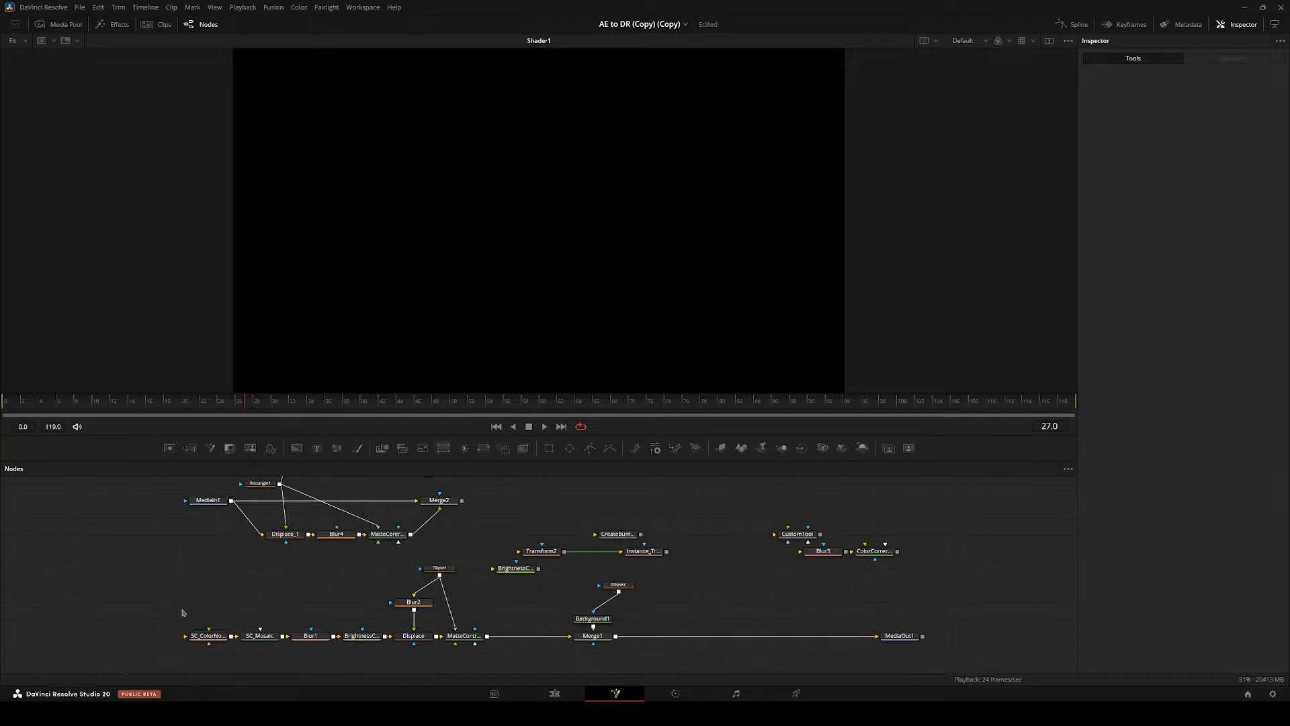
{"action": "left_click_drag", "start_coordinate": [182, 613], "coordinate": [527, 579]}
{"action": "left_click", "coordinate": [448, 490]}
{"action": "scroll", "coordinate": [527, 579], "scroll_direction": "up", "scroll_amount": 3}
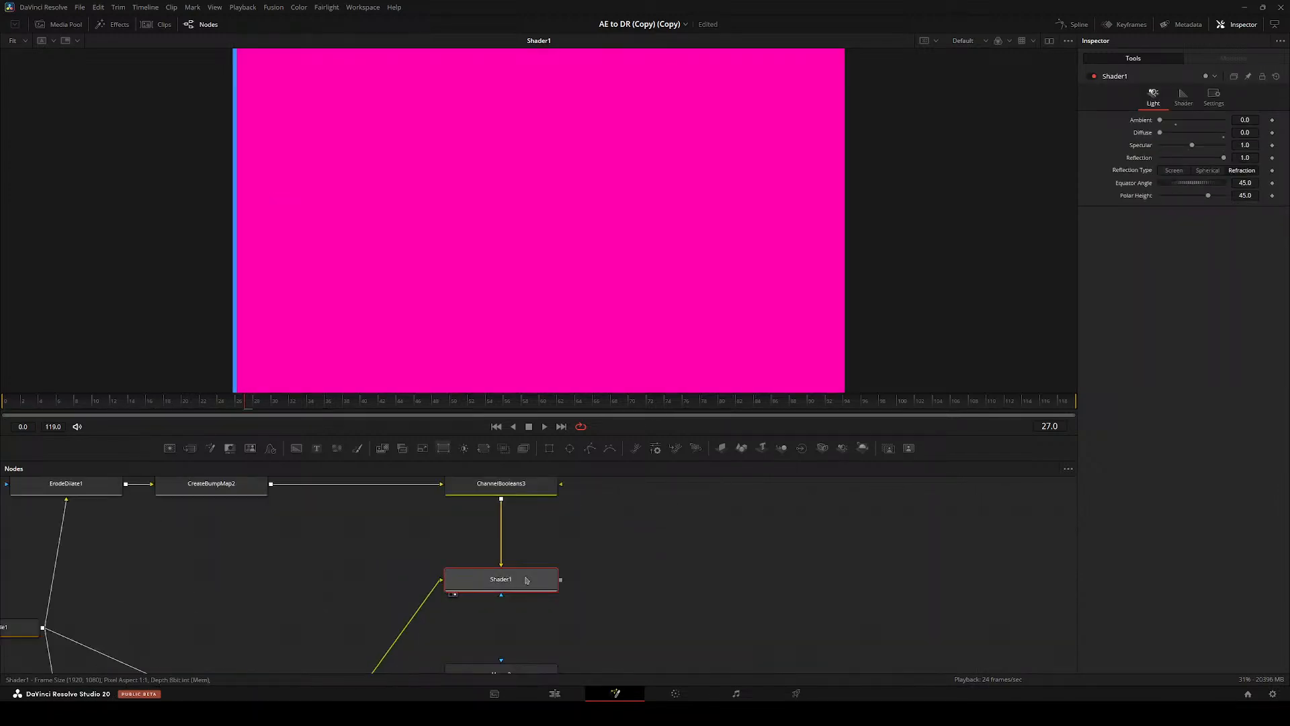
- Check Shader1 with its two inputs swapped both ways, and examine the settings of CreateBumpMap2 and ChannelBooleans3
{"action": "key", "text": "ctrl+t"}
{"action": "key", "text": "ctrl+t"}
{"action": "left_click_drag", "start_coordinate": [440, 603], "coordinate": [349, 671]}
{"action": "scroll", "coordinate": [327, 538], "scroll_direction": "down", "scroll_amount": 2}
{"action": "left_click_drag", "start_coordinate": [327, 538], "coordinate": [529, 535]}
{"action": "left_click", "coordinate": [435, 543]}
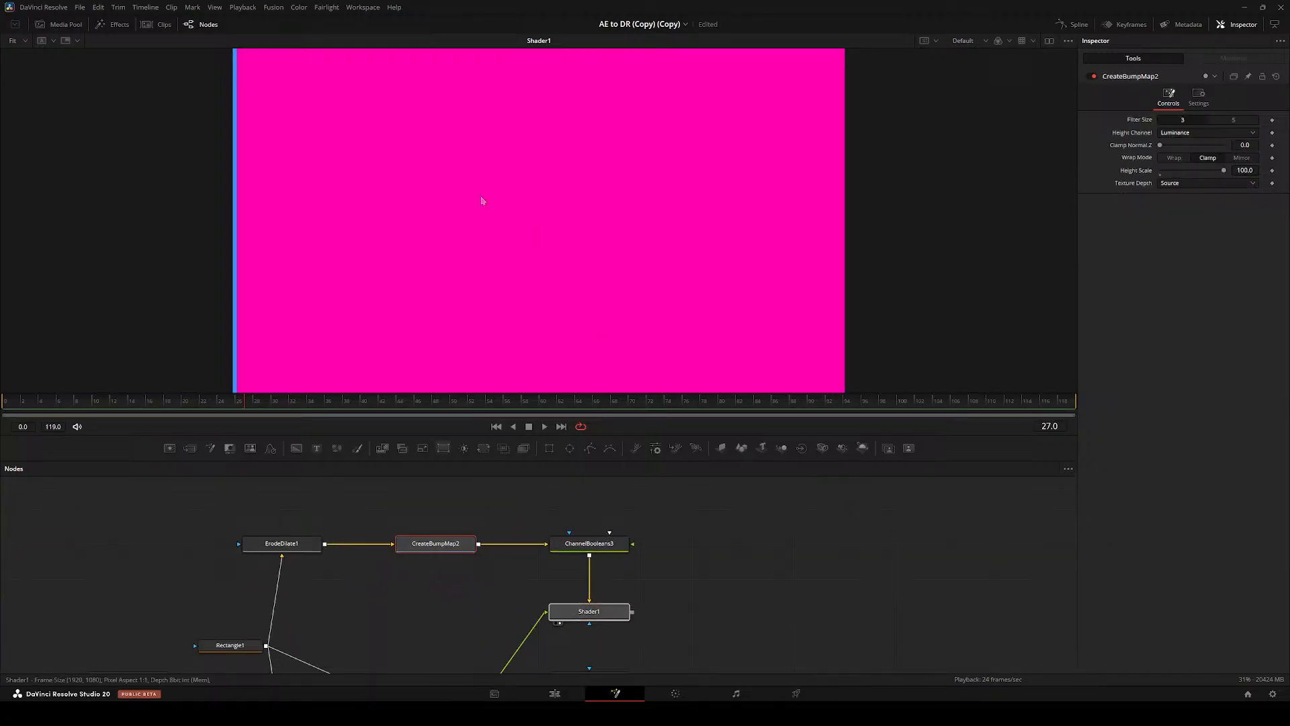
{"action": "left_click", "coordinate": [589, 543]}
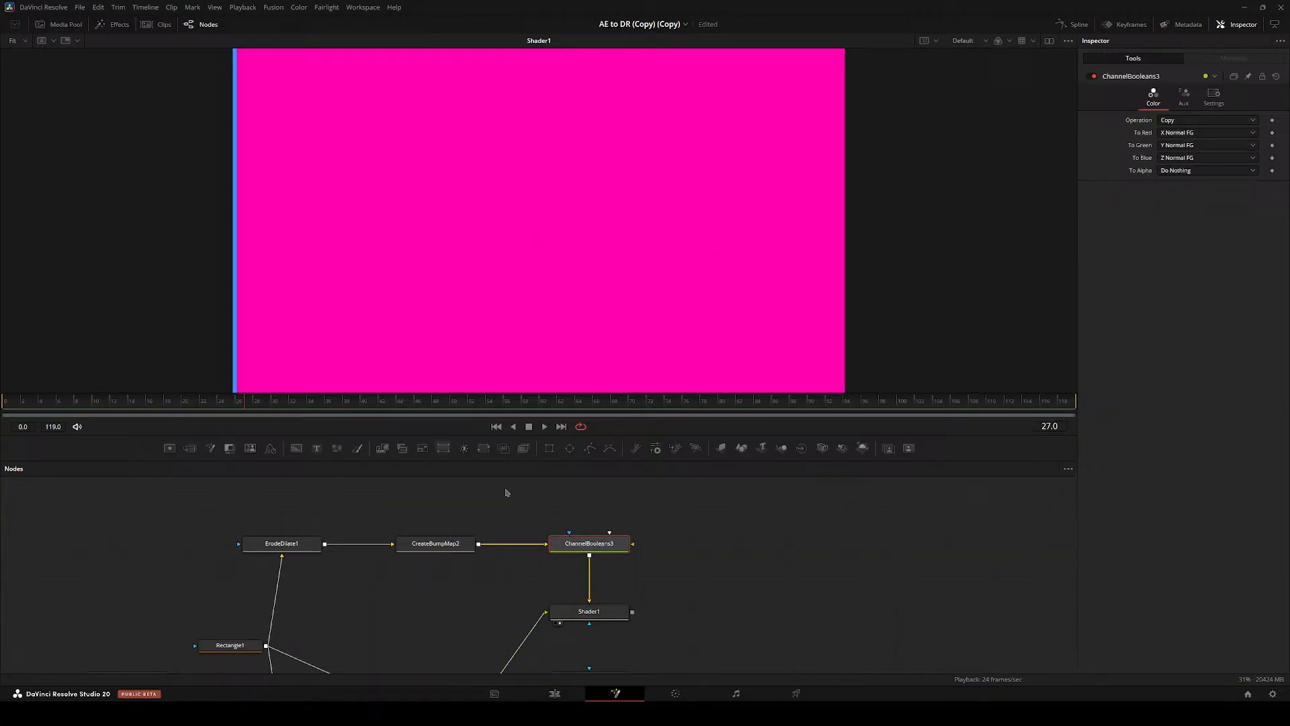
- Compare the output of CreateBumpMap2 with that of ChannelBooleans3 in the viewer
{"action": "left_click_drag", "start_coordinate": [600, 522], "coordinate": [552, 369]}
{"action": "left_click_drag", "start_coordinate": [589, 595], "coordinate": [549, 359]}
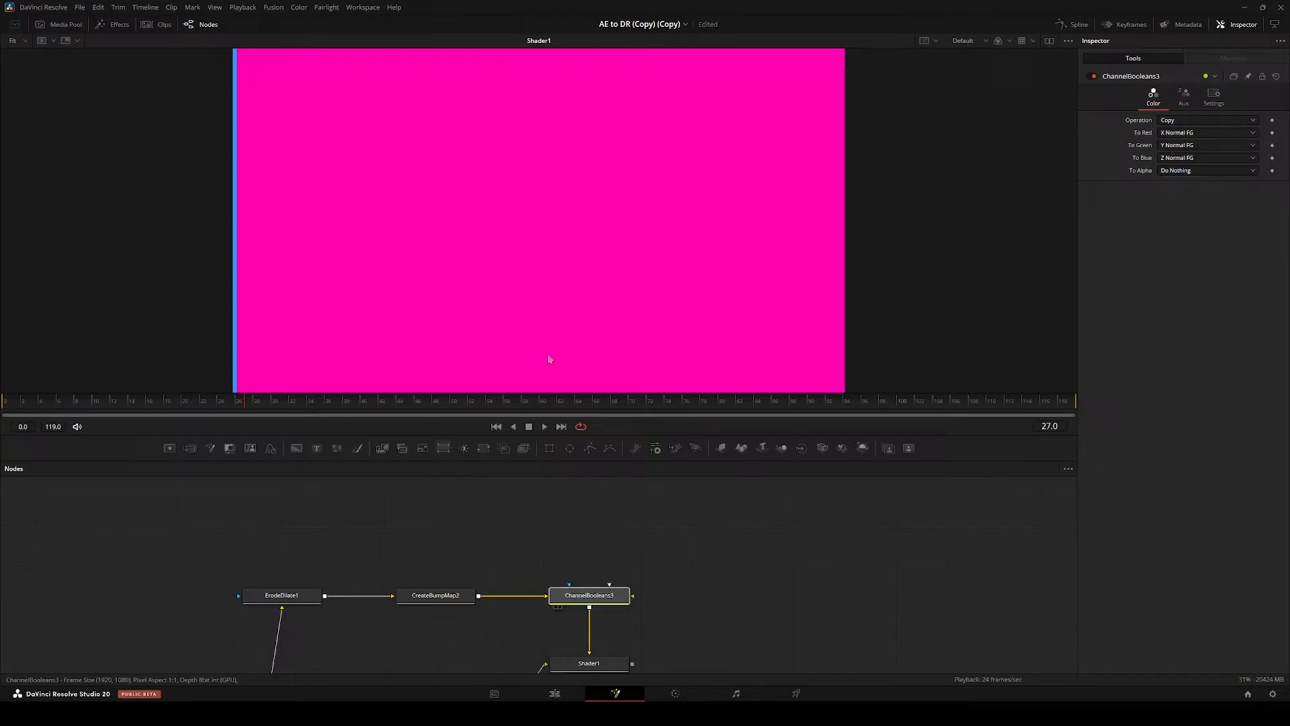
{"action": "left_click_drag", "start_coordinate": [630, 668], "coordinate": [623, 356]}
{"action": "left_click", "coordinate": [526, 559]}
{"action": "left_click_drag", "start_coordinate": [650, 579], "coordinate": [553, 553]}
{"action": "left_click_drag", "start_coordinate": [415, 514], "coordinate": [455, 235]}
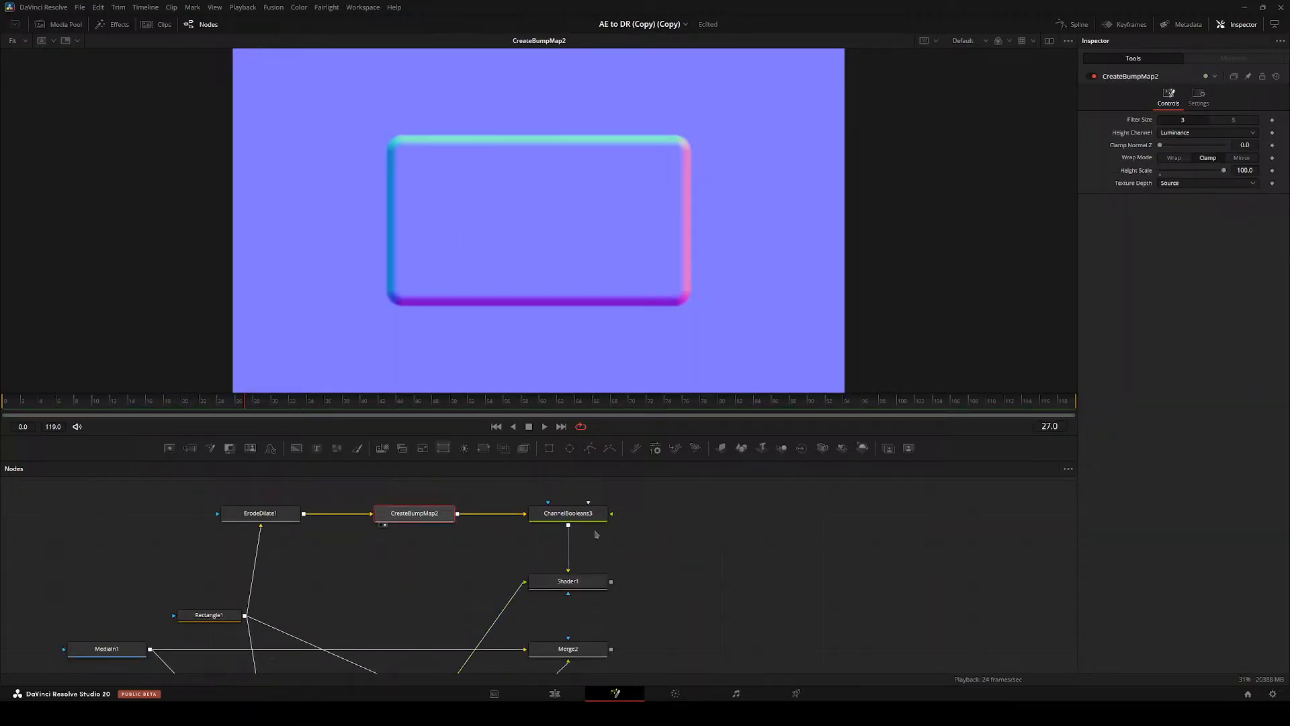
{"action": "key", "text": "1"}
{"action": "left_click", "coordinate": [571, 514]}
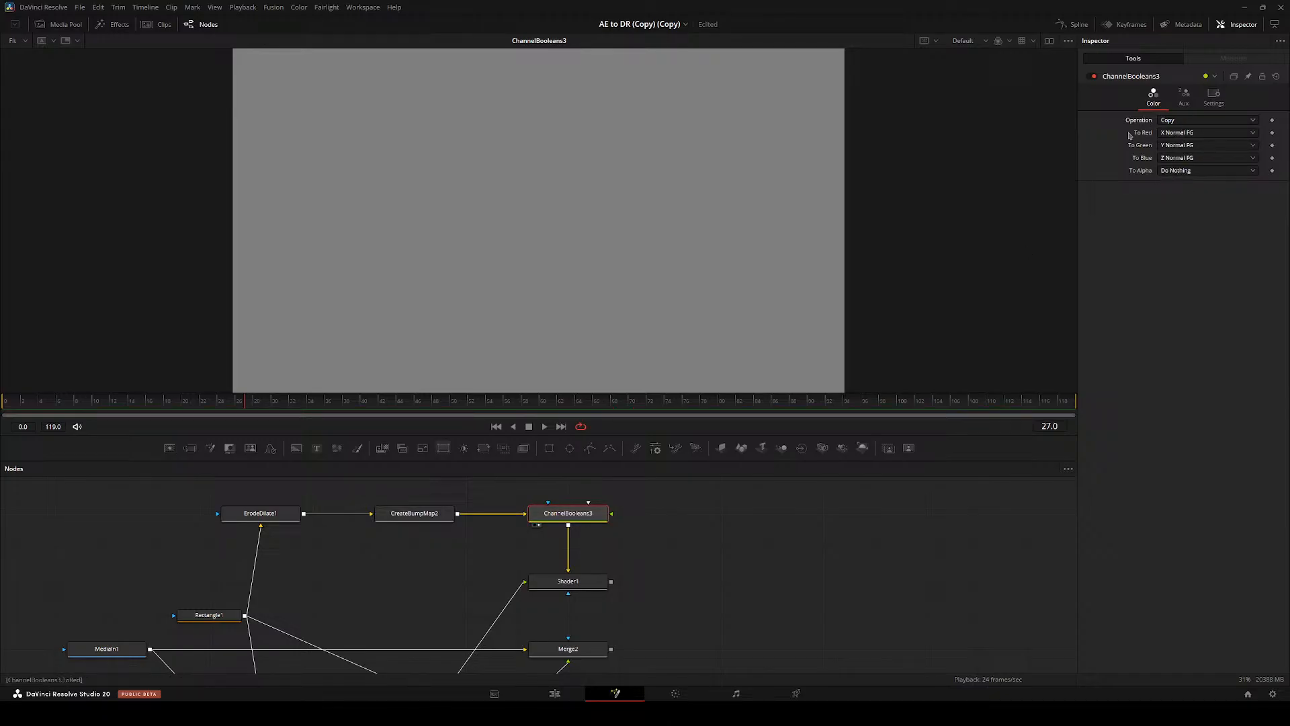
- Pull ChannelBooleans3 out of the chain and put a new Channel Booleans node between CreateBumpMap2 and Shader1 instead
{"action": "left_click_drag", "start_coordinate": [568, 513], "coordinate": [773, 512]}
{"action": "key", "text": "shift+space"}
{"action": "type", "text": "channel"}
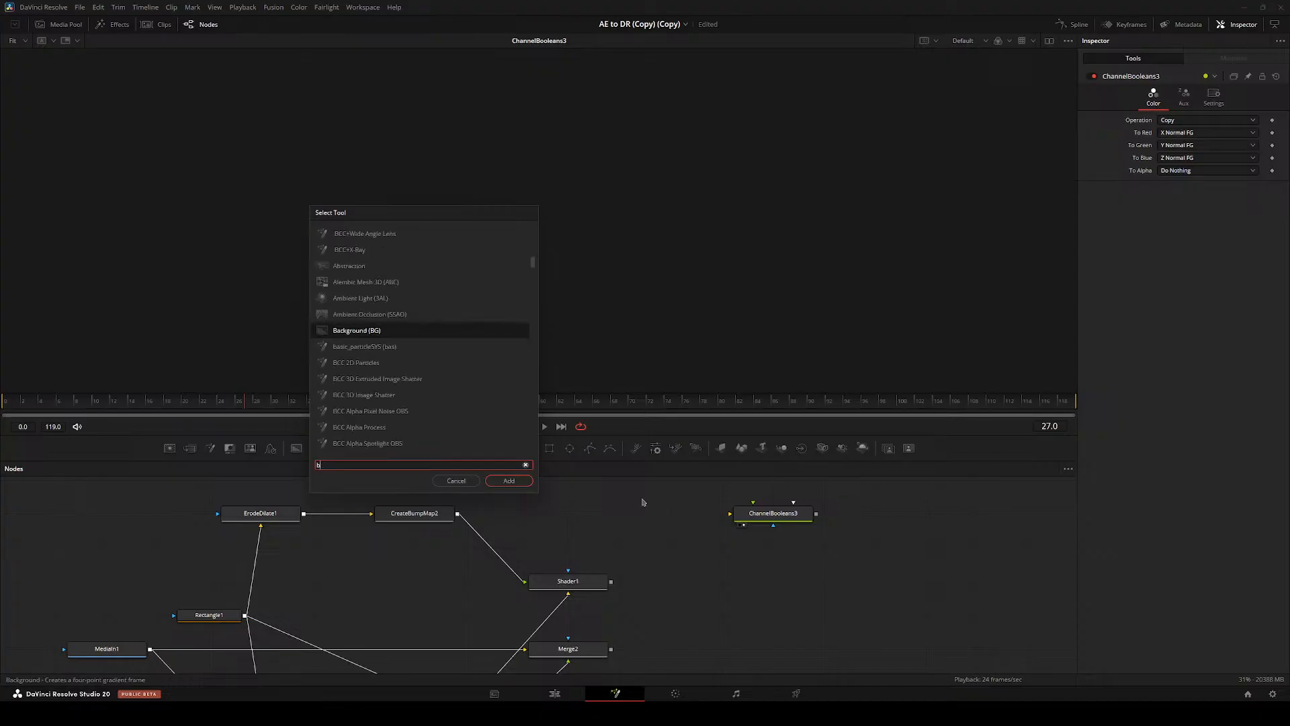
{"action": "key", "text": "Return"}
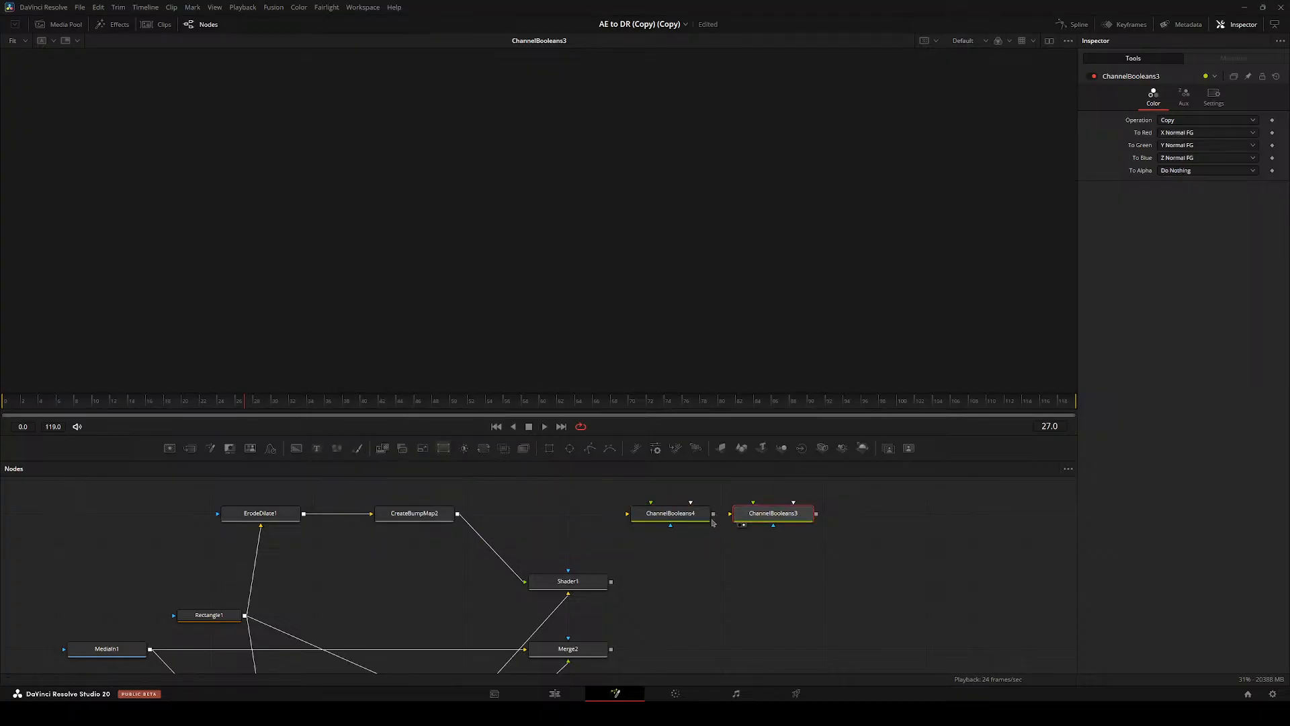
{"action": "left_click_drag", "start_coordinate": [667, 509], "coordinate": [598, 521]}
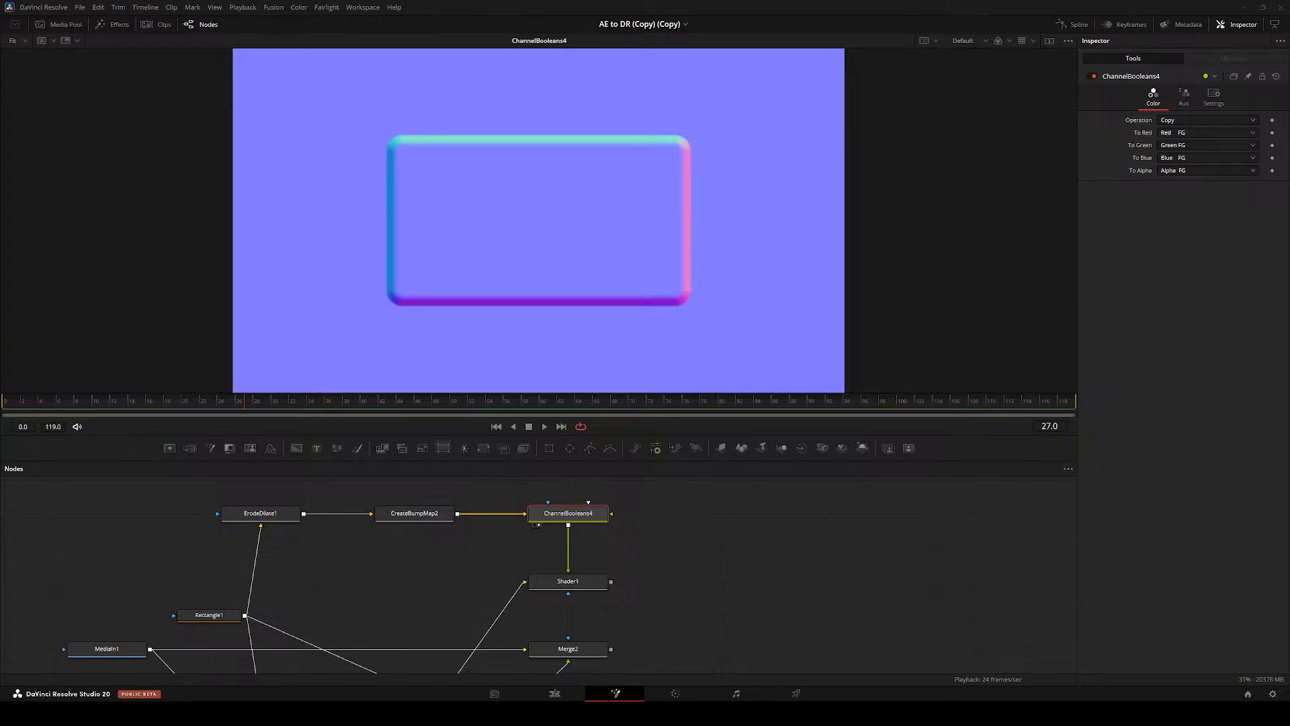
- Enable extra channels on ChannelBooleans4 and map X Normal to Red FG, Y Normal to Green FG and Z Normal to Blue FG
{"action": "left_click_drag", "start_coordinate": [585, 517], "coordinate": [574, 520]}
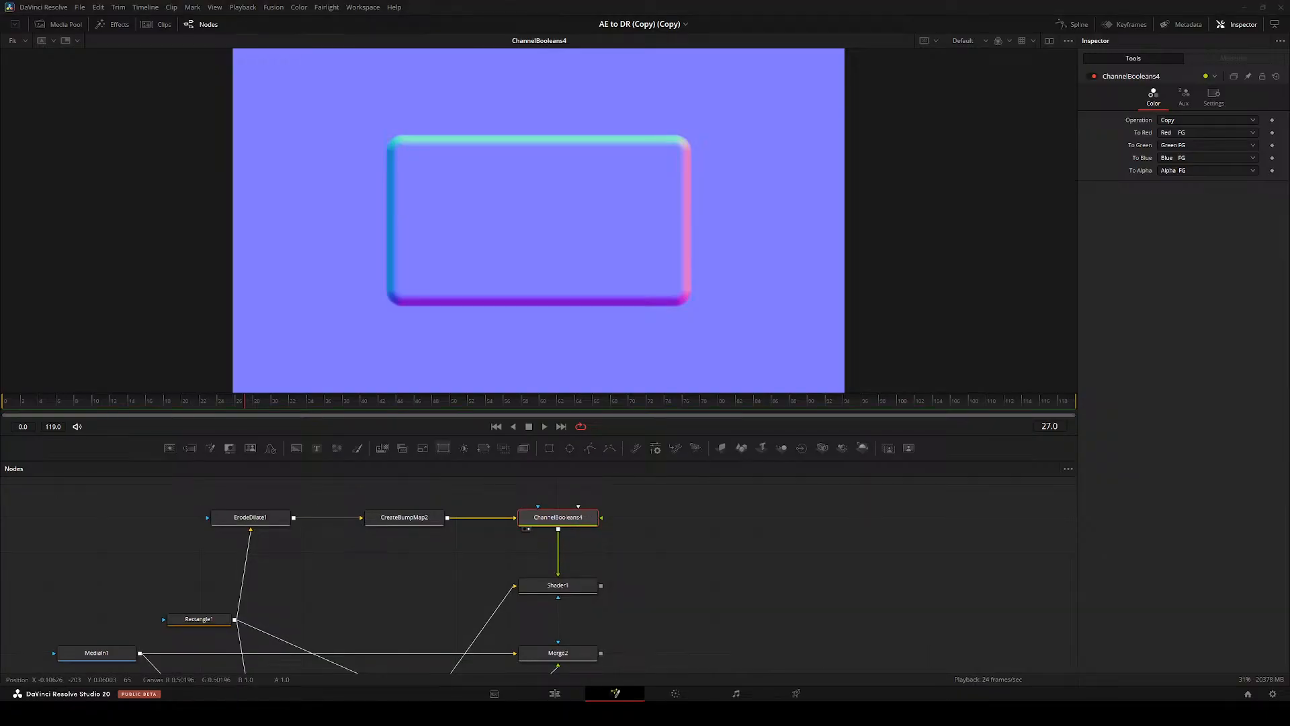
{"action": "left_click_drag", "start_coordinate": [535, 597], "coordinate": [509, 625]}
{"action": "left_click_drag", "start_coordinate": [437, 578], "coordinate": [373, 590]}
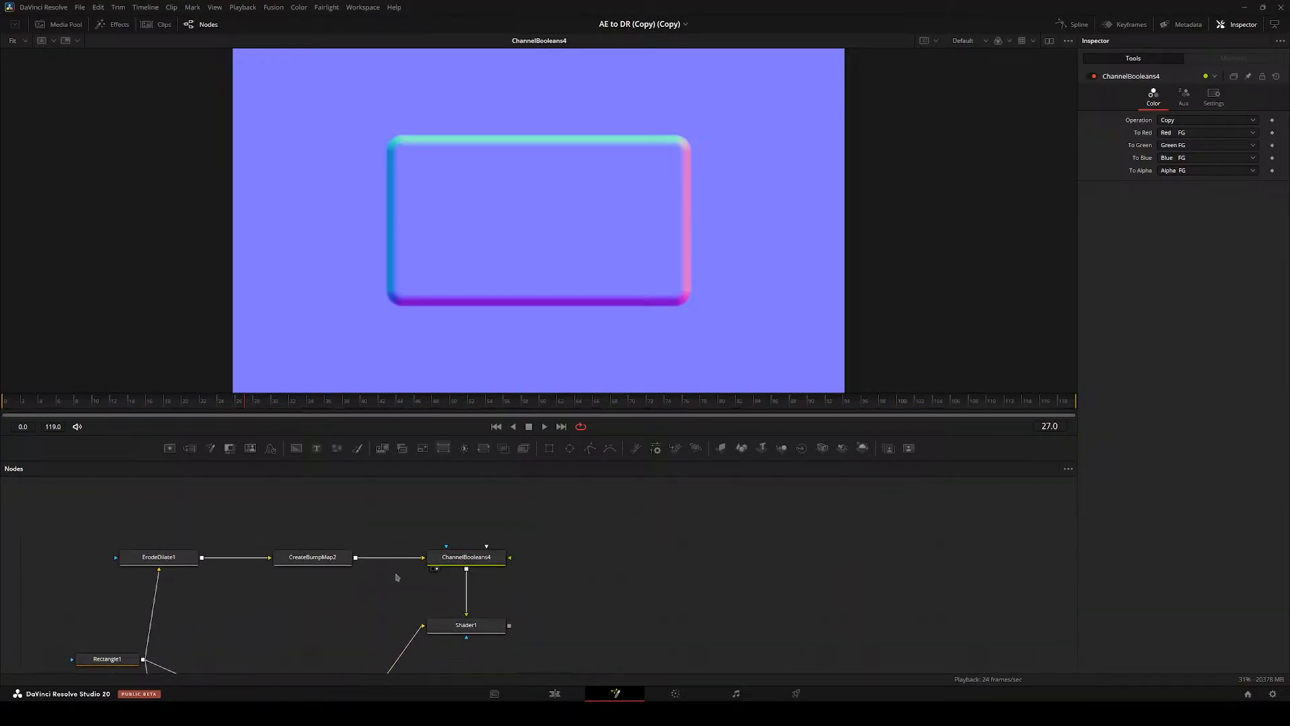
{"action": "left_click", "coordinate": [1171, 105]}
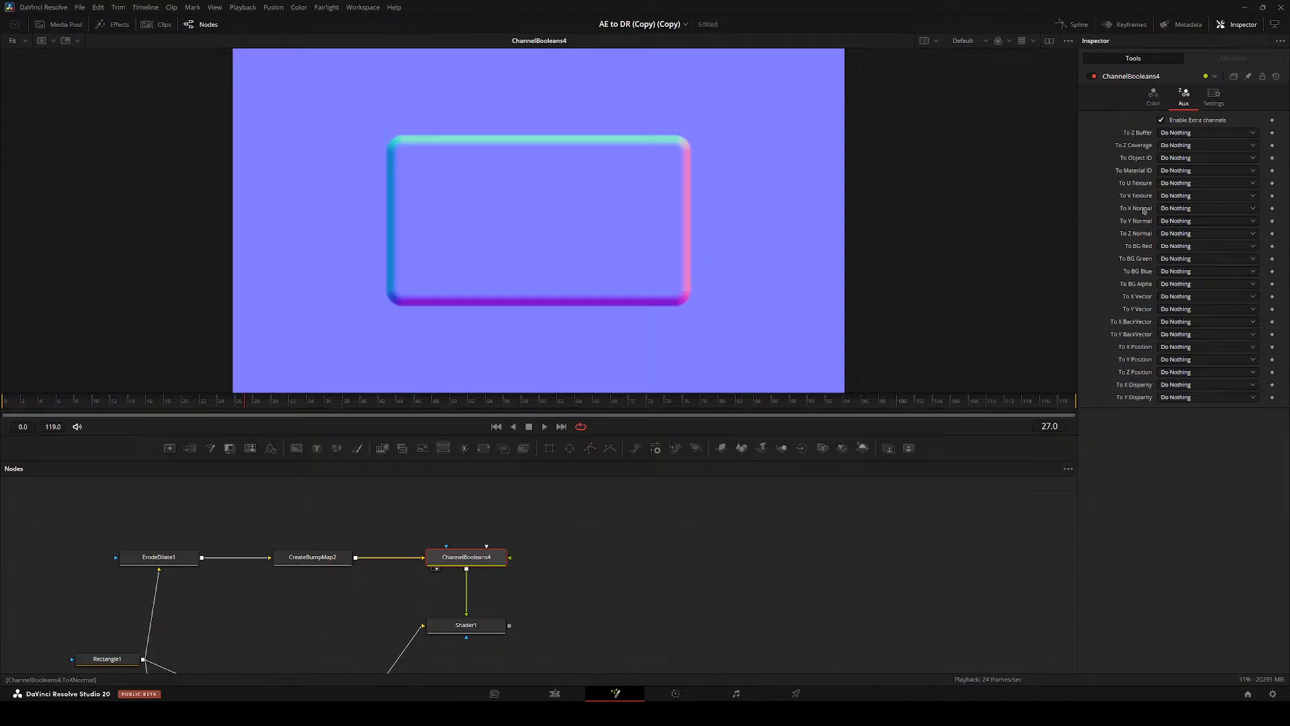
{"action": "left_click", "coordinate": [1174, 208]}
{"action": "left_click", "coordinate": [1174, 222]}
{"action": "left_click", "coordinate": [1175, 221]}
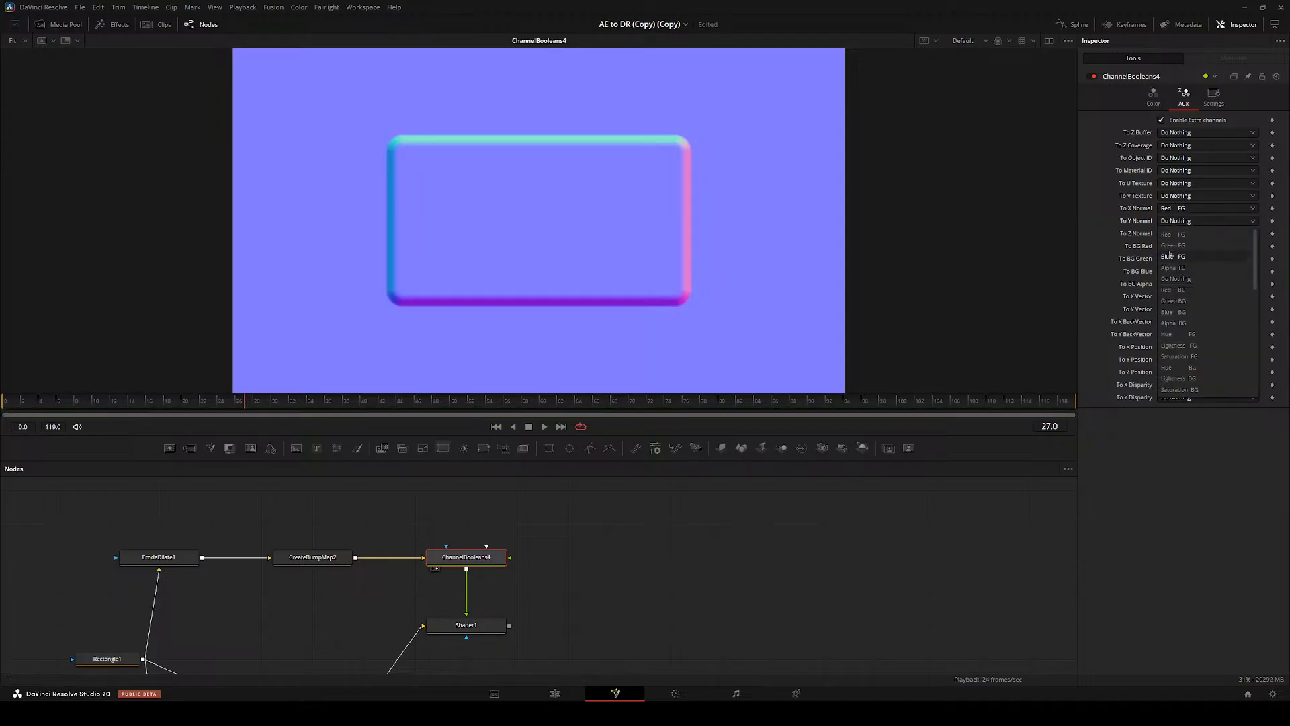
{"action": "left_click", "coordinate": [1172, 246]}
{"action": "left_click", "coordinate": [1175, 233]}
{"action": "left_click", "coordinate": [1171, 268]}
- Display Shader1 in the viewer in place of ChannelBooleans4 and swap Shader1's two inputs
{"action": "key", "text": "1"}
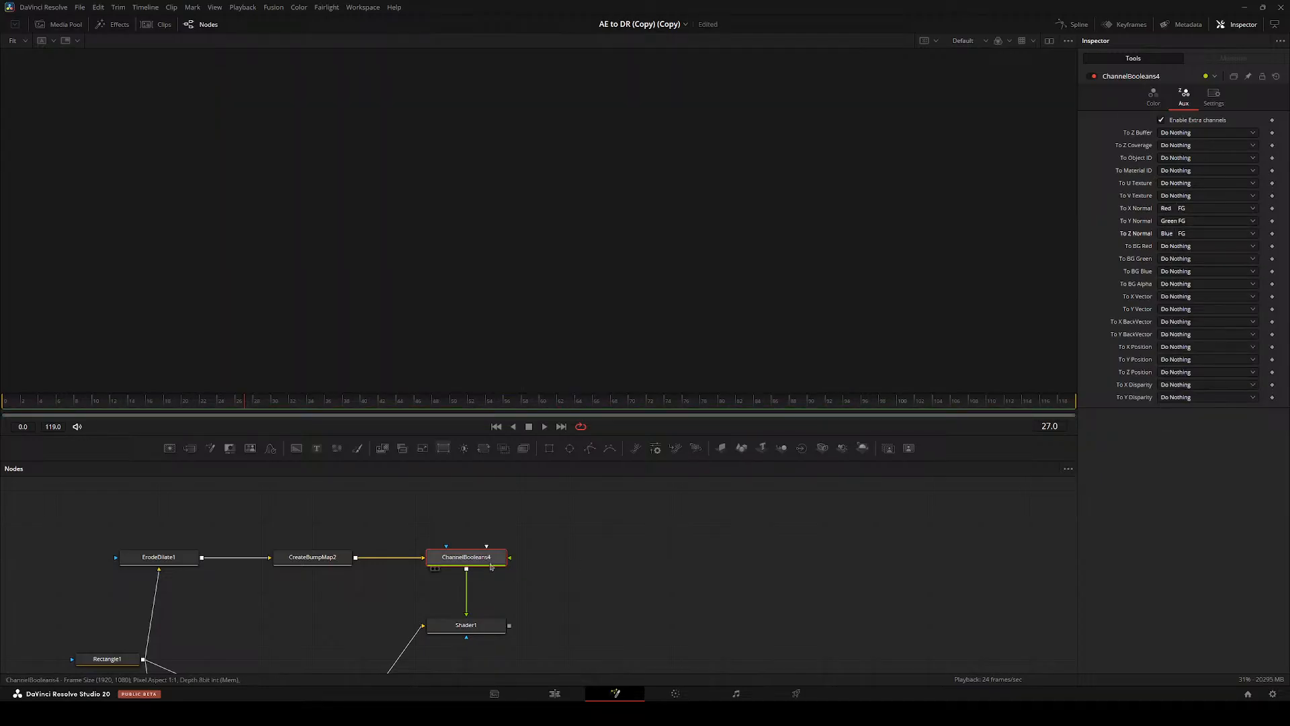
{"action": "key", "text": "1"}
{"action": "left_click", "coordinate": [471, 628]}
{"action": "key", "text": "1"}
{"action": "left_click_drag", "start_coordinate": [517, 613], "coordinate": [557, 584]}
{"action": "key", "text": "ctrl+t"}
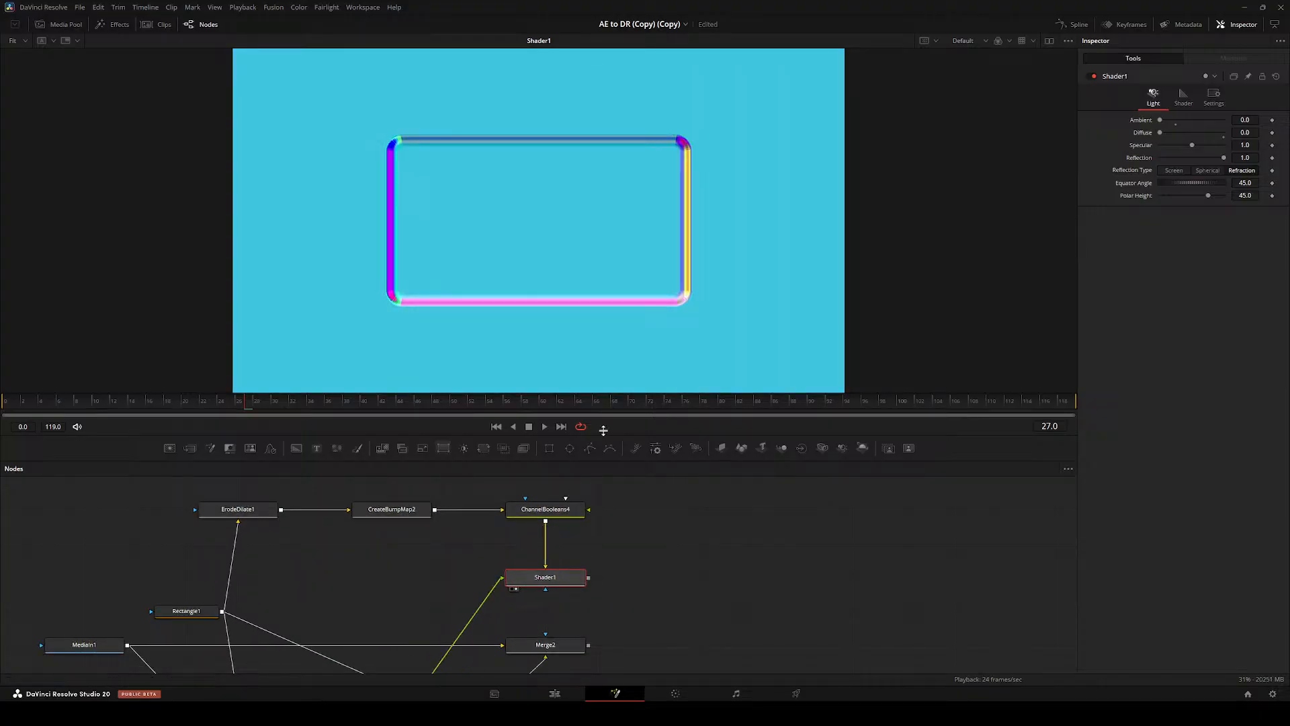
- Play back the composition with Shader1 in the viewer and disconnect the image feeding the shader
{"action": "key", "text": "space"}
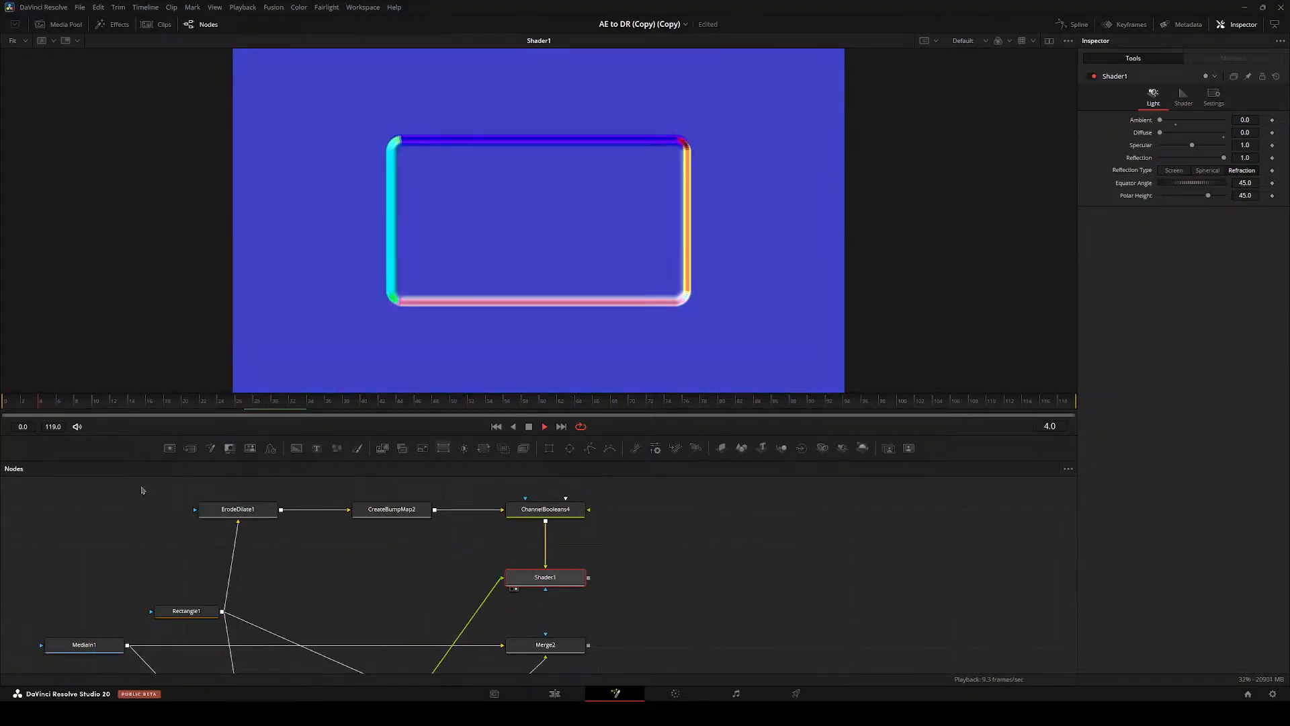
{"action": "scroll", "coordinate": [389, 573], "scroll_direction": "down", "scroll_amount": 2}
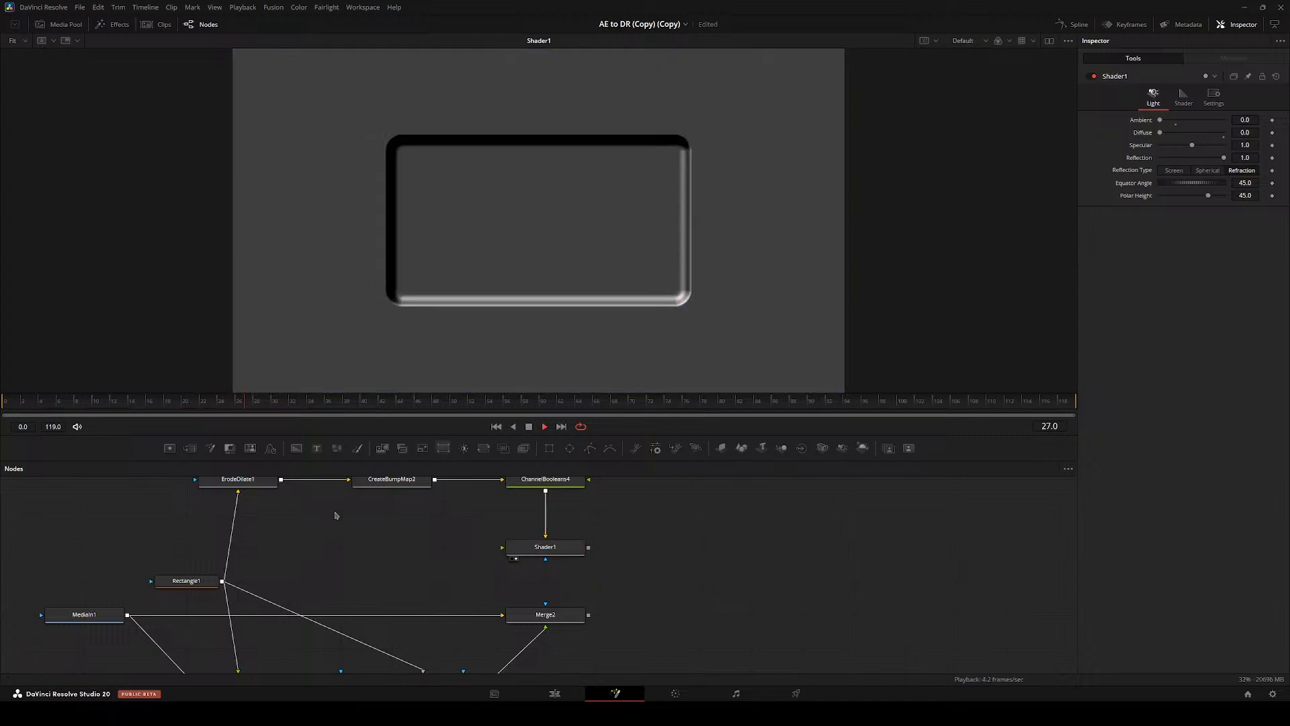
{"action": "key", "text": "shift+space"}
{"action": "type", "text": "bol"}
{"action": "key", "text": "Escape"}
- Return the playhead to the first frame of the composition
{"action": "left_click_drag", "start_coordinate": [349, 526], "coordinate": [365, 582]}
{"action": "left_click", "coordinate": [451, 548]}
{"action": "left_click_drag", "start_coordinate": [45, 402], "coordinate": [3, 402]}
{"action": "left_click_drag", "start_coordinate": [505, 570], "coordinate": [325, 585]}
- Make room between ErodeDilate1 and CreateBumpMap2 in the node graph and display Shader1 in the viewer
{"action": "left_click_drag", "start_coordinate": [265, 534], "coordinate": [421, 522]}
{"action": "left_click", "coordinate": [173, 548]}
{"action": "left_click_drag", "start_coordinate": [191, 546], "coordinate": [418, 499]}
{"action": "left_click_drag", "start_coordinate": [371, 606], "coordinate": [115, 572]}
{"action": "left_click_drag", "start_coordinate": [419, 502], "coordinate": [229, 295]}
{"action": "left_click_drag", "start_coordinate": [472, 536], "coordinate": [138, 555]}
{"action": "left_click", "coordinate": [611, 566]}
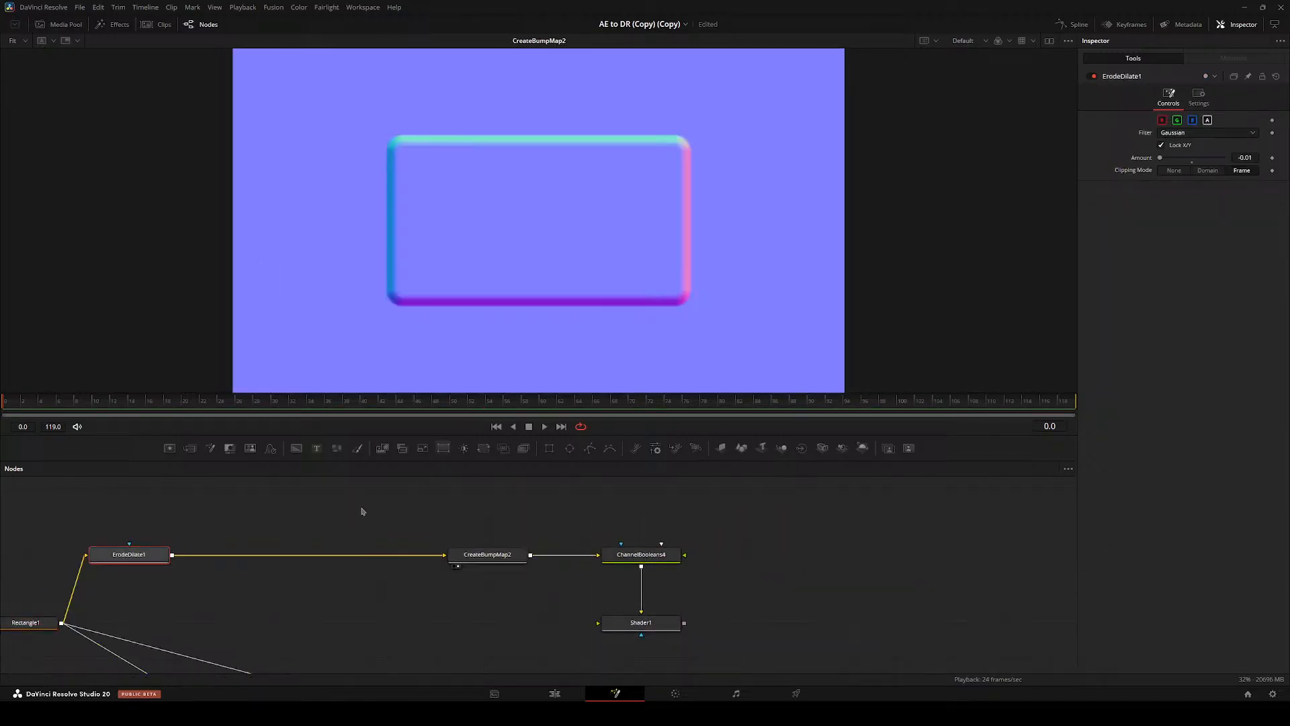
{"action": "left_click", "coordinate": [363, 510]}
{"action": "left_click", "coordinate": [611, 635]}
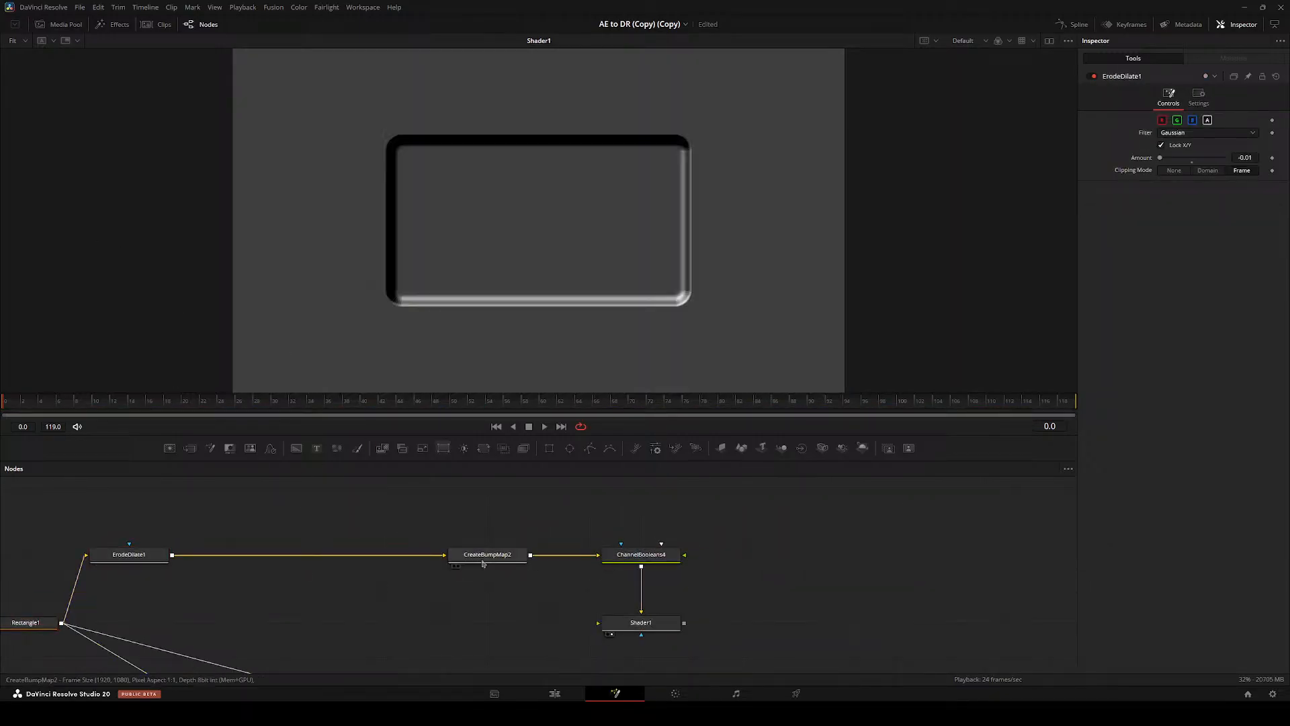
- Add a Background node below CreateBumpMap2 in the node graph
{"action": "left_click_drag", "start_coordinate": [460, 592], "coordinate": [429, 560]}
{"action": "key", "text": "shift+space"}
{"action": "type", "text": "b"}
{"action": "key", "text": "Return"}
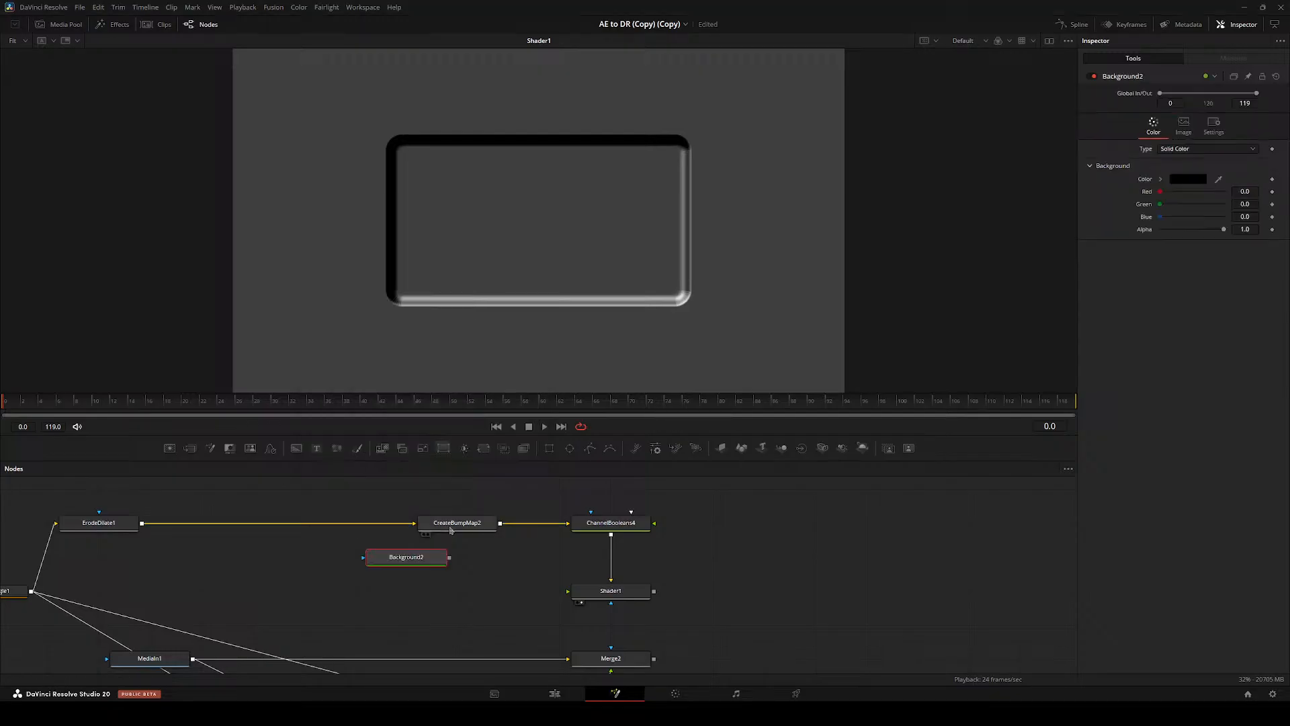
- Try white as the Background node's solid color
{"action": "left_click", "coordinate": [1160, 181]}
{"action": "left_click_drag", "start_coordinate": [1164, 193], "coordinate": [1158, 186]}
{"action": "left_click", "coordinate": [1161, 180]}
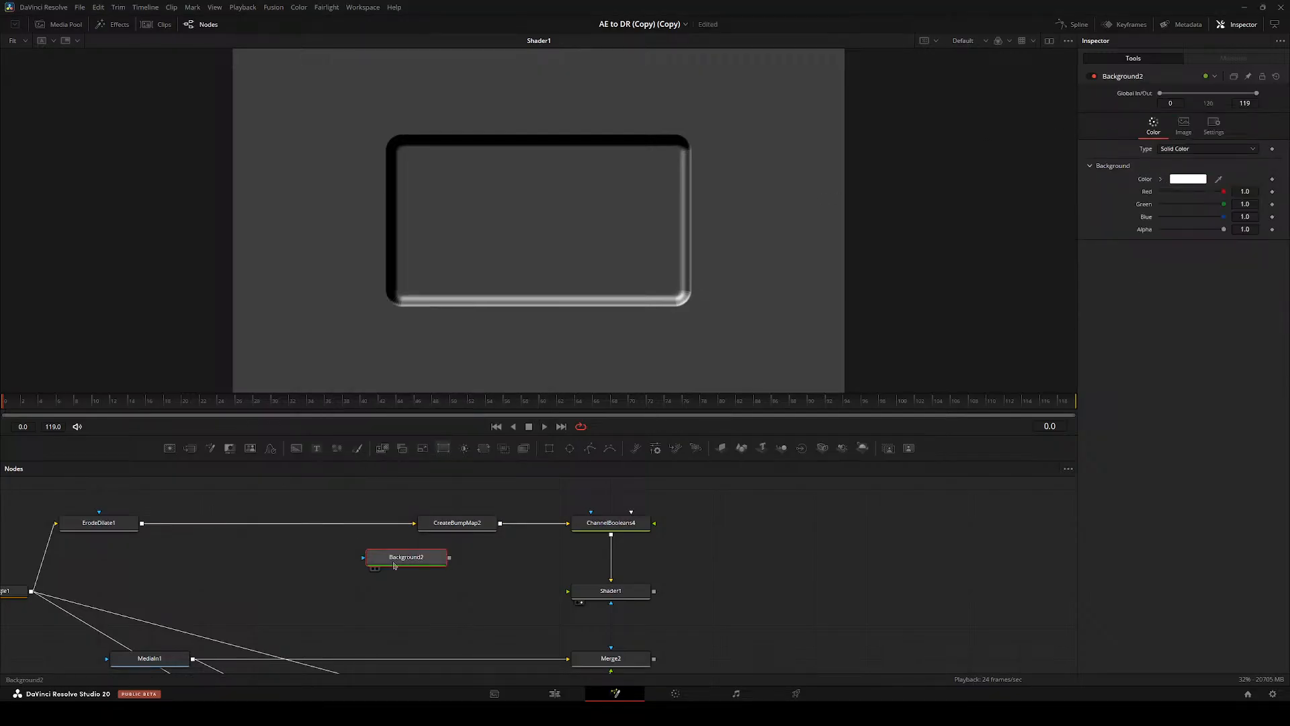
- Connect the Background node to Shader1's image input and align it level with the shader
{"action": "left_click_drag", "start_coordinate": [450, 558], "coordinate": [605, 591]}
{"action": "left_click", "coordinate": [608, 591]}
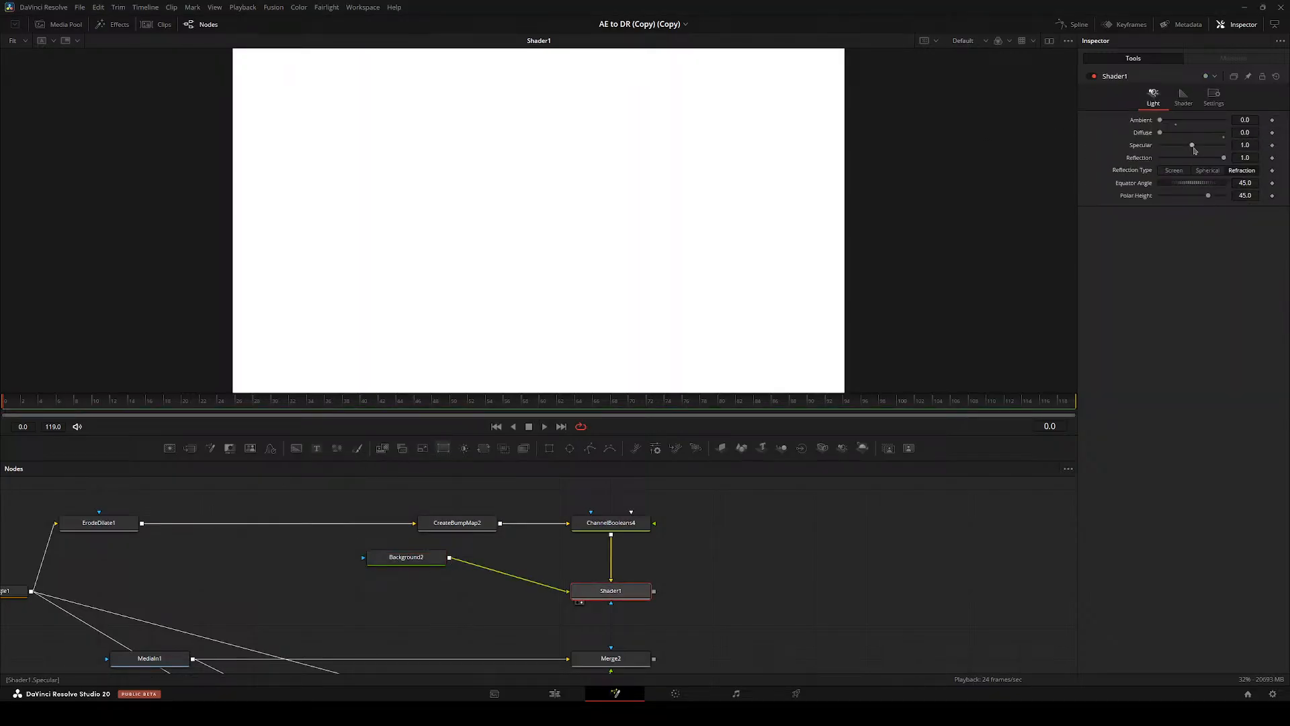
{"action": "left_click_drag", "start_coordinate": [413, 559], "coordinate": [413, 593]}
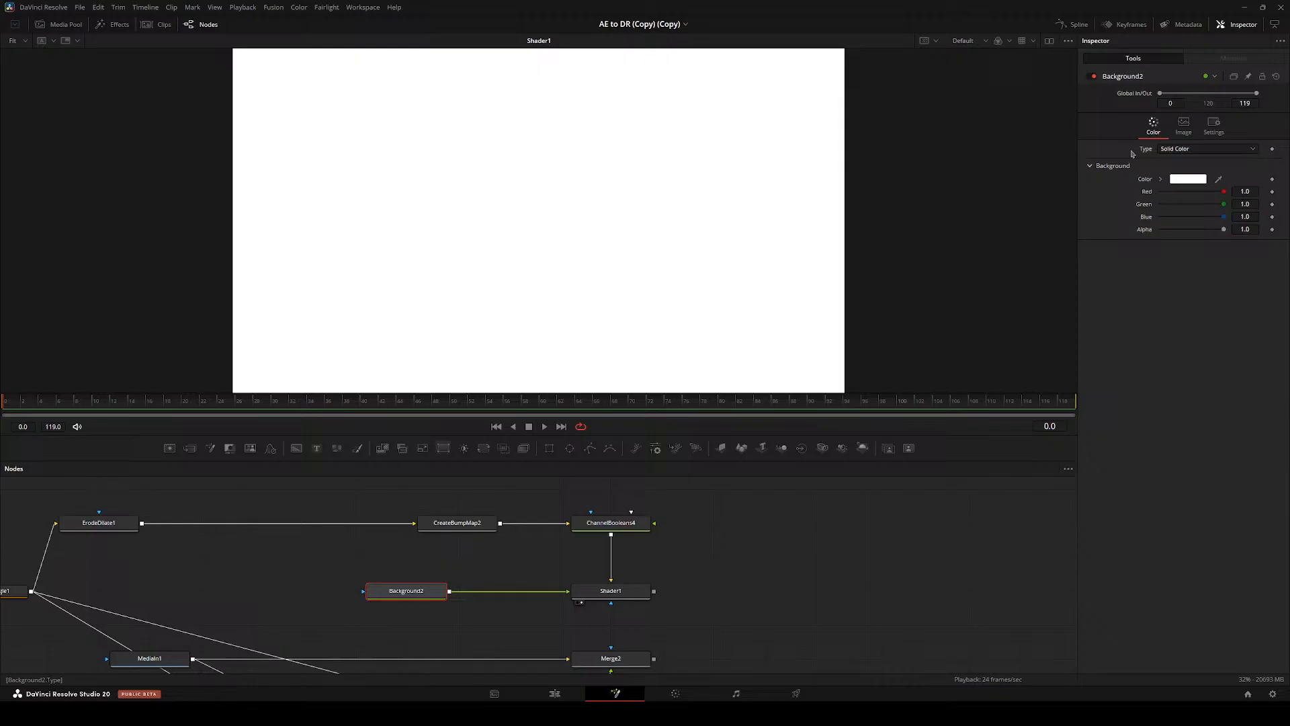
- Try a color value of 0.5 on the Background node and undo its color changes back to black
{"action": "left_click", "coordinate": [1160, 180]}
{"action": "type", "text": "0.5"}
{"action": "key", "text": "Tab"}
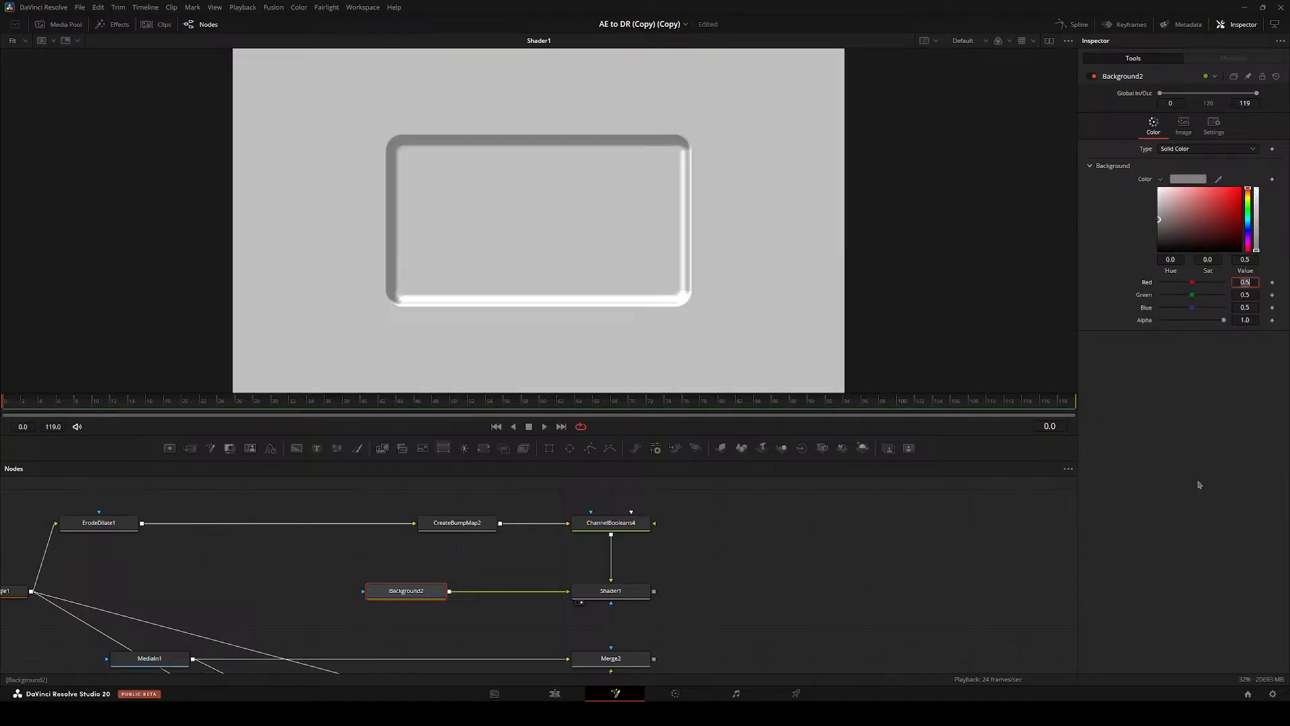
{"action": "left_click", "coordinate": [342, 555]}
{"action": "left_click_drag", "start_coordinate": [332, 553], "coordinate": [144, 520]}
{"action": "key", "text": "ctrl+z"}
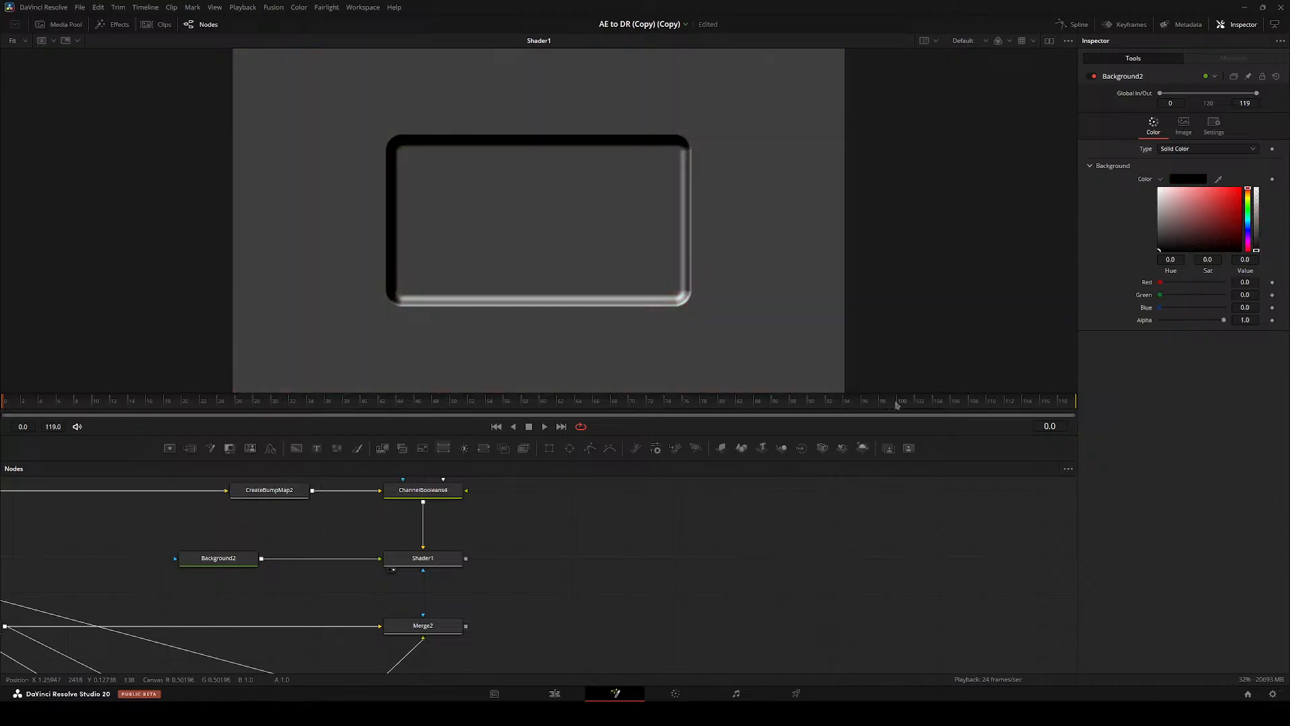
- Insert a Transform node between ErodeDilate1 and CreateBumpMap2 and move CreateBumpMap2 beside it
{"action": "left_click_drag", "start_coordinate": [339, 562], "coordinate": [652, 640]}
{"action": "left_click", "coordinate": [521, 572]}
{"action": "left_click", "coordinate": [352, 485]}
{"action": "key", "text": "shift+space"}
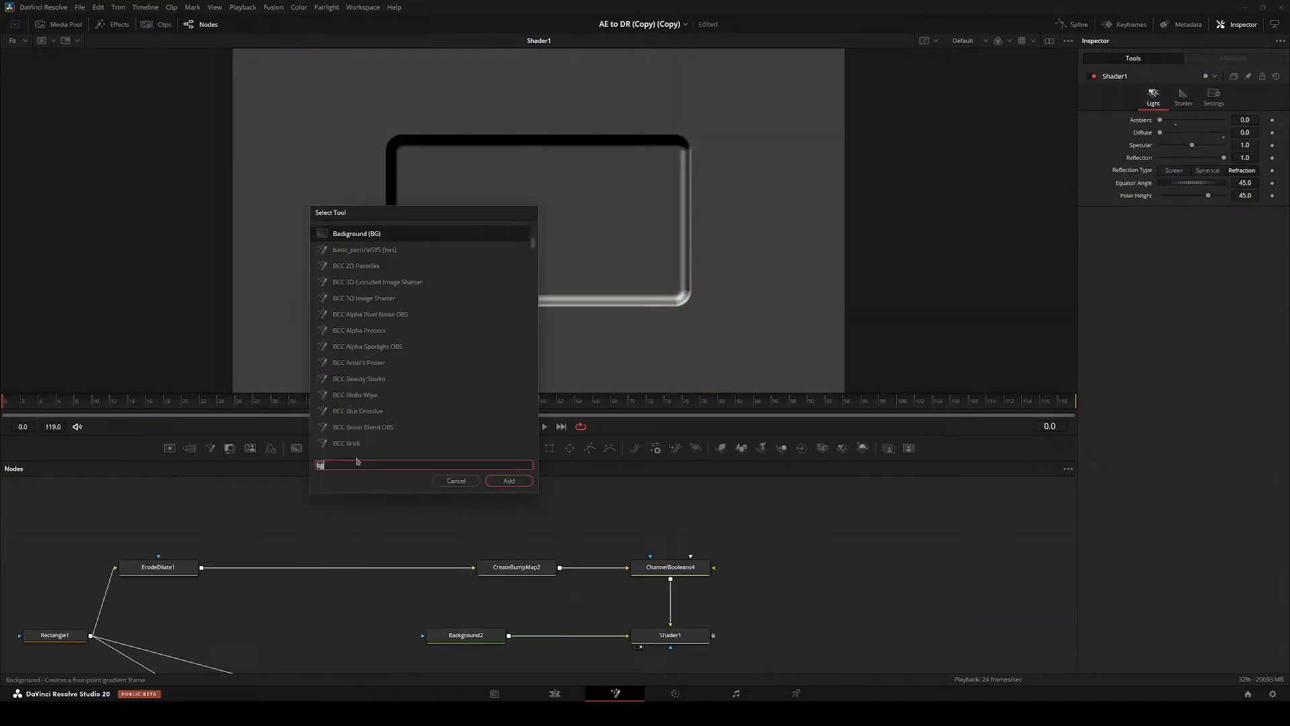
{"action": "type", "text": "xf"}
{"action": "key", "text": "Return"}
{"action": "left_click_drag", "start_coordinate": [362, 501], "coordinate": [311, 569]}
{"action": "left_click_drag", "start_coordinate": [517, 569], "coordinate": [432, 573]}
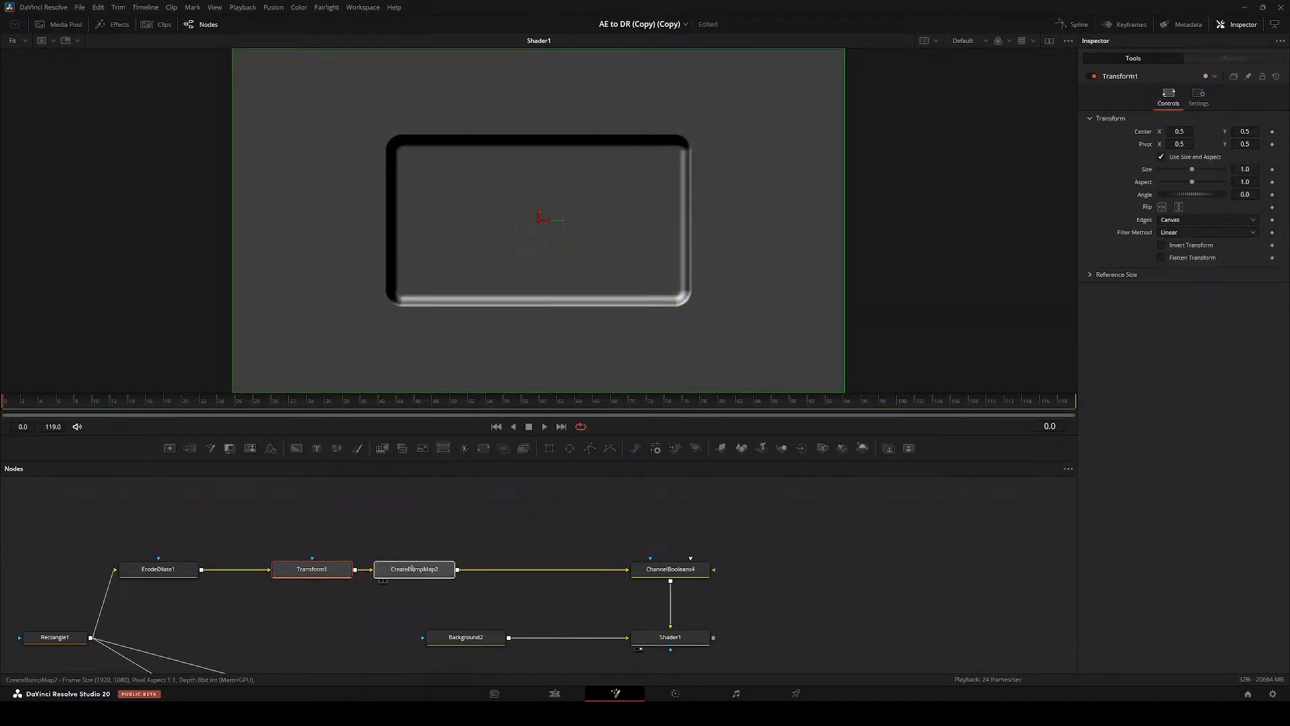
- Insert an instance of the Transform node between CreateBumpMap2 and ChannelBooleans4 with Invert Transform enabled
{"action": "key", "text": "ctrl+shift+v"}
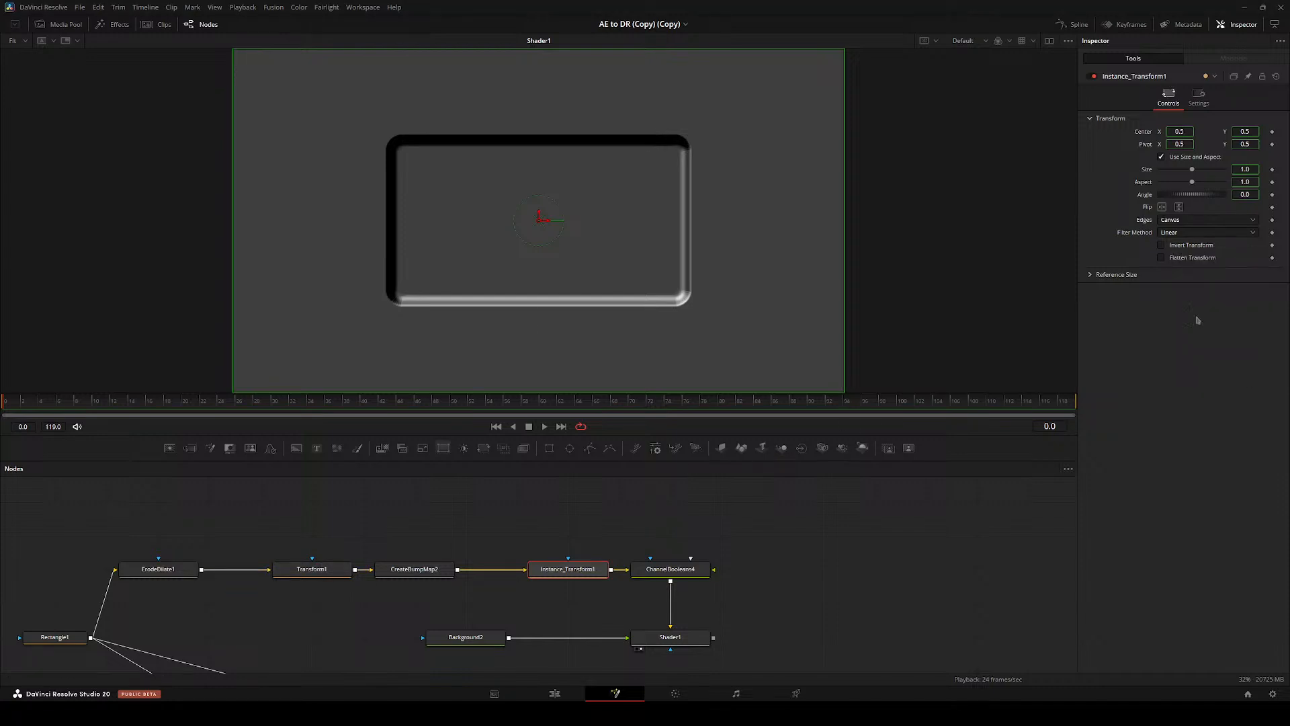
{"action": "left_click", "coordinate": [327, 569]}
{"action": "left_click_drag", "start_coordinate": [463, 605], "coordinate": [334, 567]}
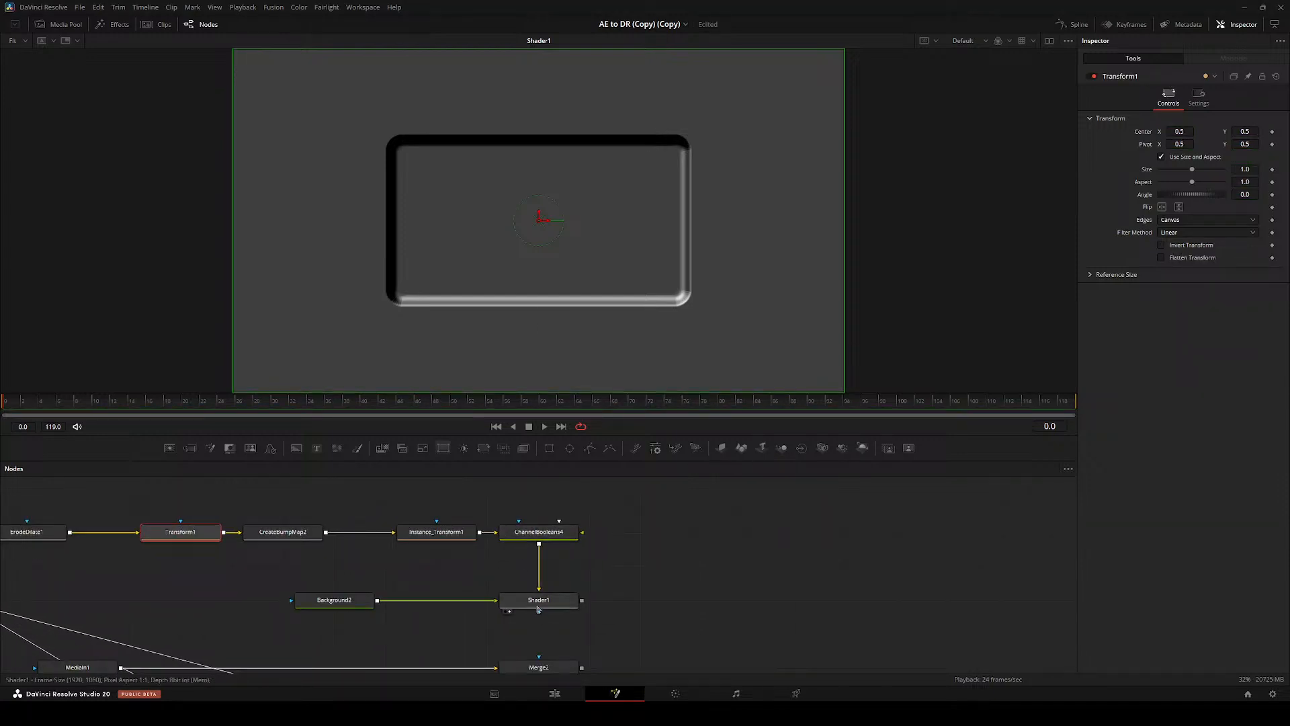
- Try rotating Transform1 while Shader1 is in the viewer and undo the angle change
{"action": "left_click", "coordinate": [533, 602]}
{"action": "left_click_drag", "start_coordinate": [432, 575], "coordinate": [654, 605]}
{"action": "left_click", "coordinate": [408, 560]}
{"action": "left_click_drag", "start_coordinate": [1170, 196], "coordinate": [1130, 196]}
{"action": "key", "text": "ctrl+z"}
{"action": "left_click_drag", "start_coordinate": [739, 605], "coordinate": [438, 543]}
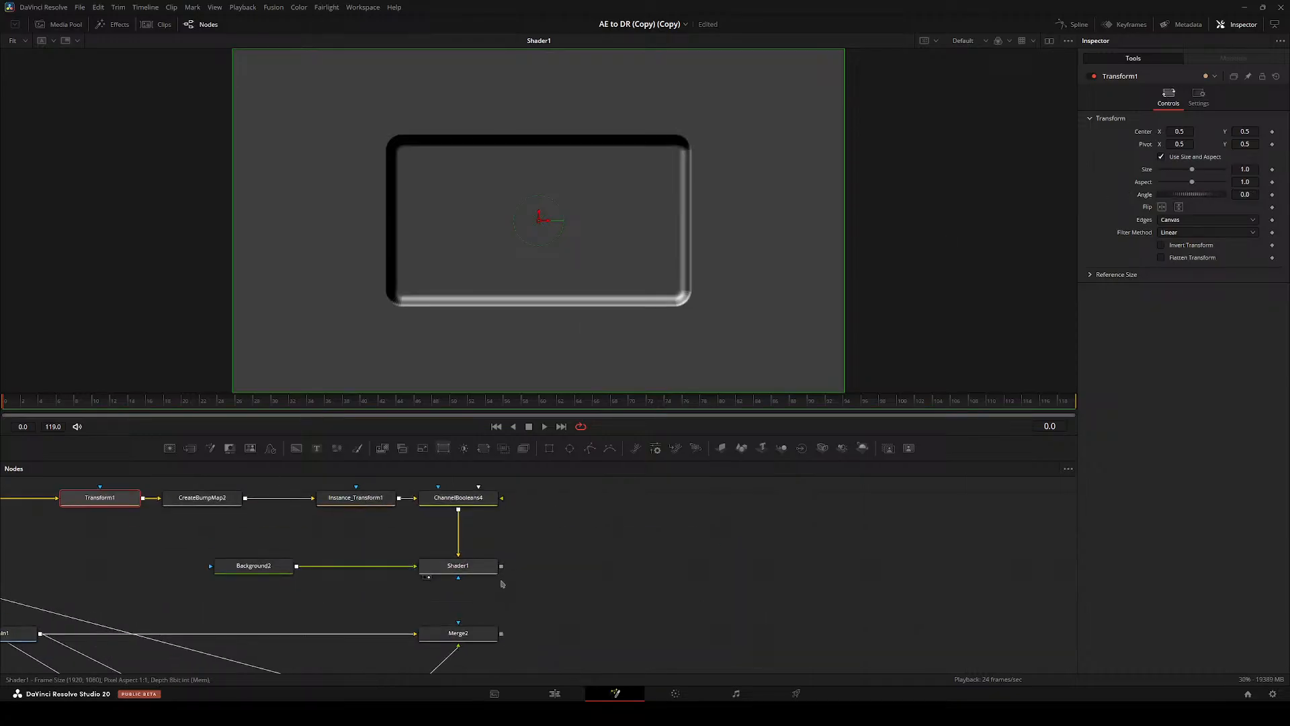
- Move Instance_Transform1 next to CreateBumpMap2 and shift the chain from ErodeDilate1 to Instance_Transform1 up above Rectangle1
{"action": "left_click", "coordinate": [464, 566]}
{"action": "left_click_drag", "start_coordinate": [550, 577], "coordinate": [710, 595]}
{"action": "left_click_drag", "start_coordinate": [437, 513], "coordinate": [342, 539]}
{"action": "left_click_drag", "start_coordinate": [434, 548], "coordinate": [383, 549]}
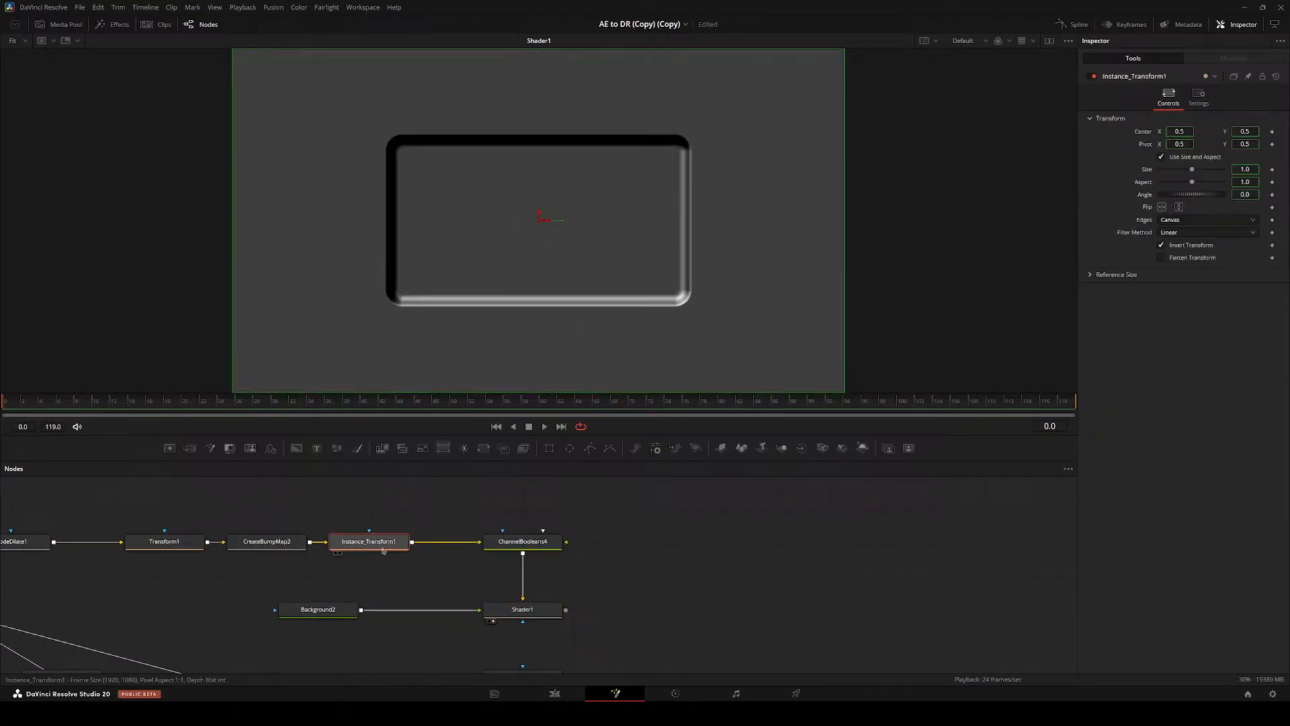
{"action": "left_click_drag", "start_coordinate": [195, 519], "coordinate": [677, 608]}
{"action": "left_click_drag", "start_coordinate": [612, 596], "coordinate": [509, 535]}
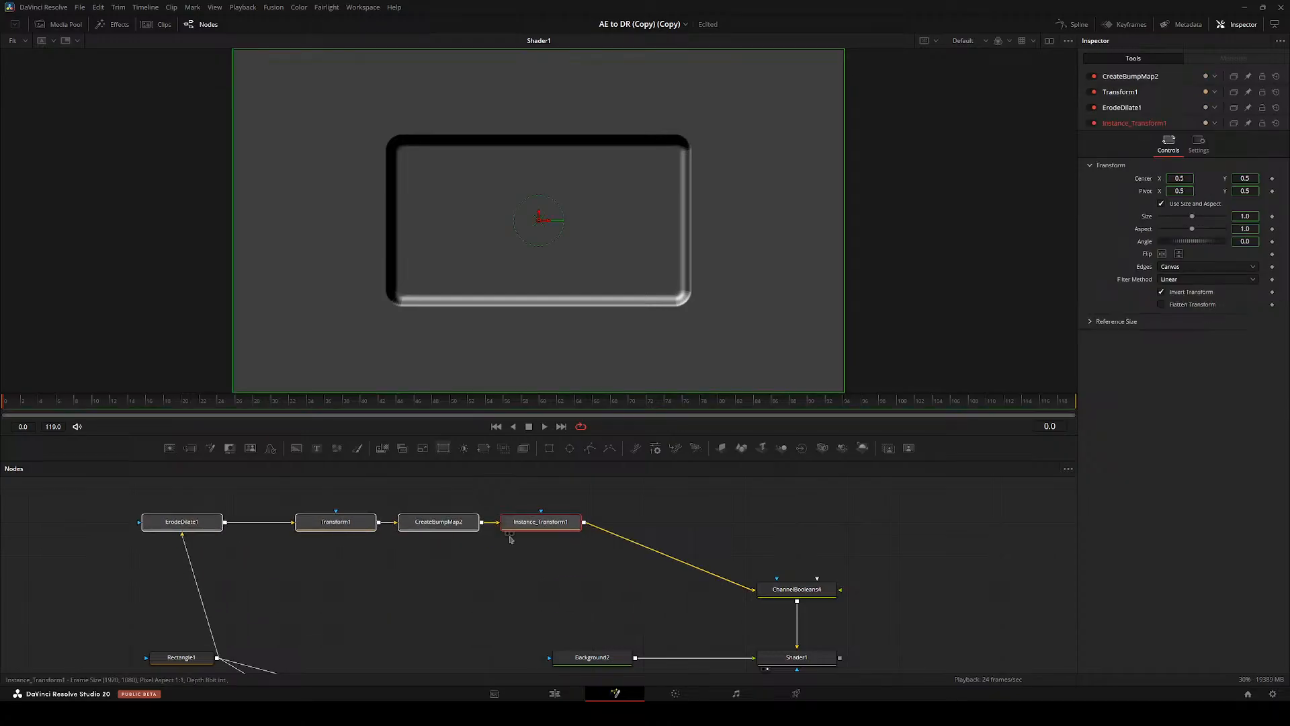
- Add a Blur node with a blur size of 2.0 after Instance_Transform1
{"action": "left_click", "coordinate": [552, 530]}
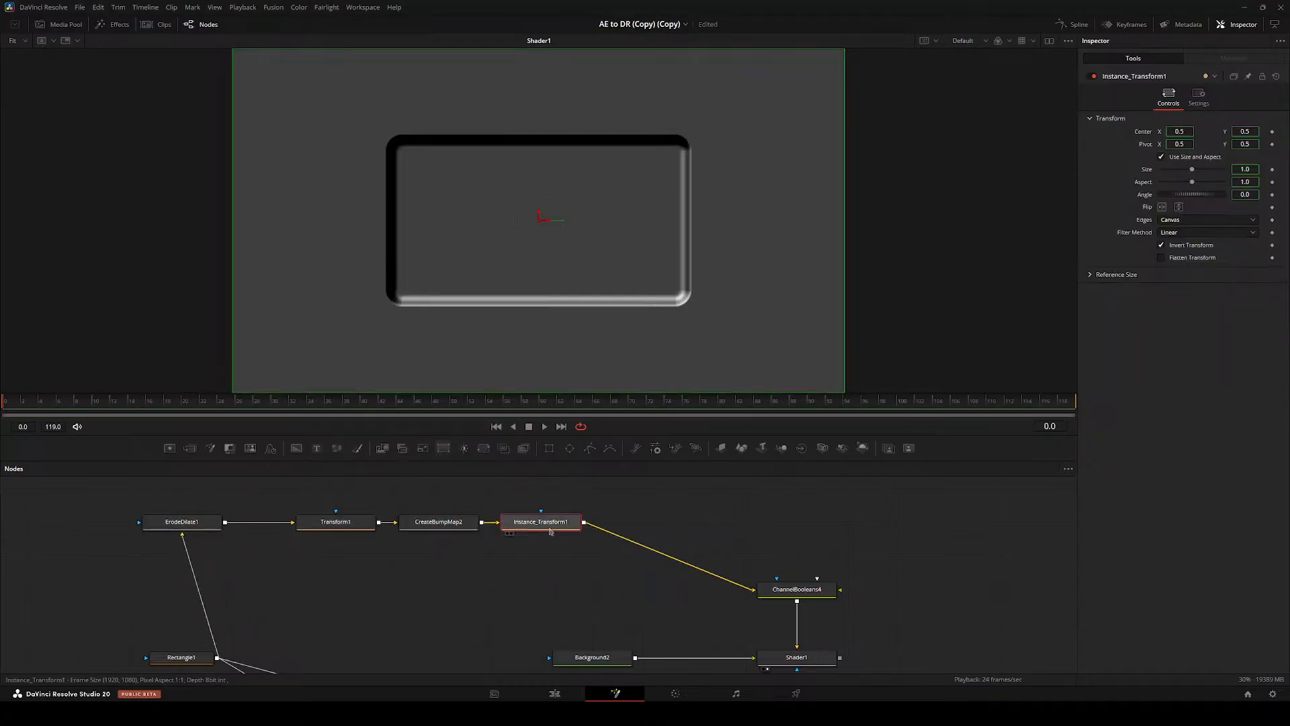
{"action": "key", "text": "shift+space"}
{"action": "type", "text": "blur"}
{"action": "key", "text": "Return"}
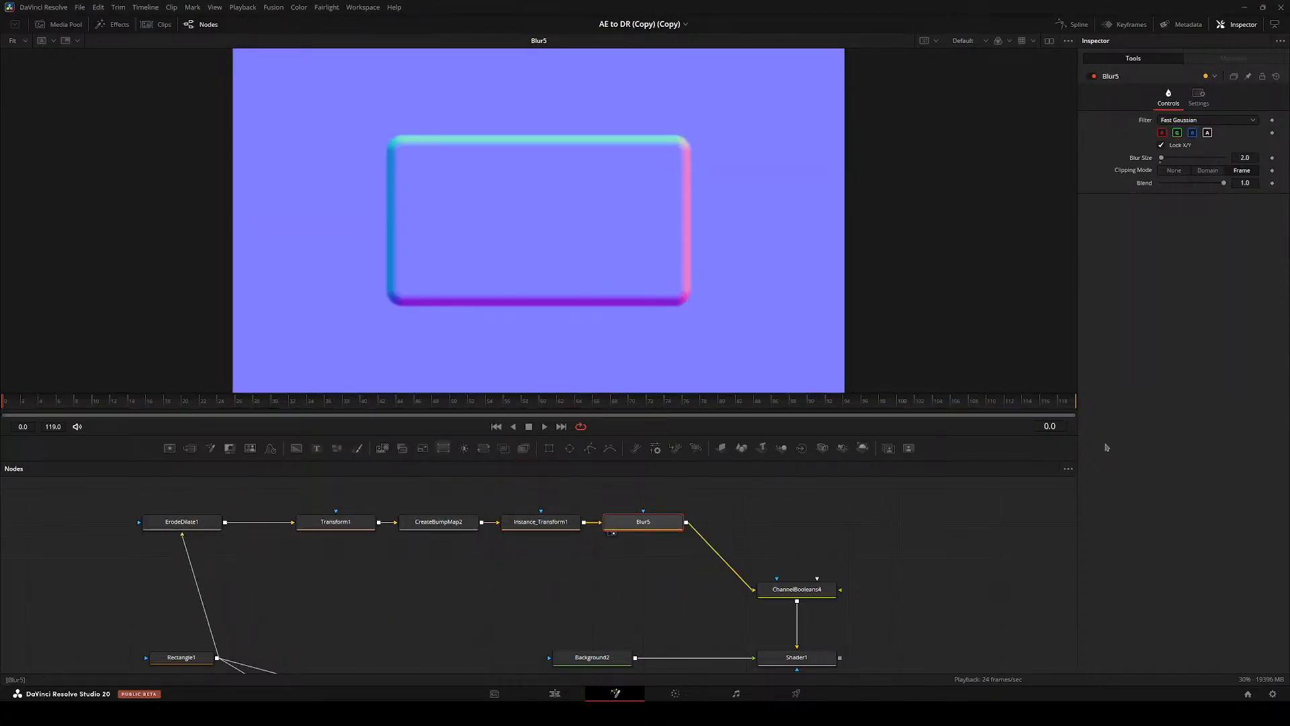
- Display Shader1 and examine the blurred bump edges of the rectangle up close
{"action": "left_click_drag", "start_coordinate": [900, 598], "coordinate": [752, 612]}
{"action": "left_click", "coordinate": [468, 636]}
{"action": "key", "text": "2"}
{"action": "left_click", "coordinate": [752, 613]}
{"action": "scroll", "coordinate": [518, 547], "scroll_direction": "down", "scroll_amount": 2}
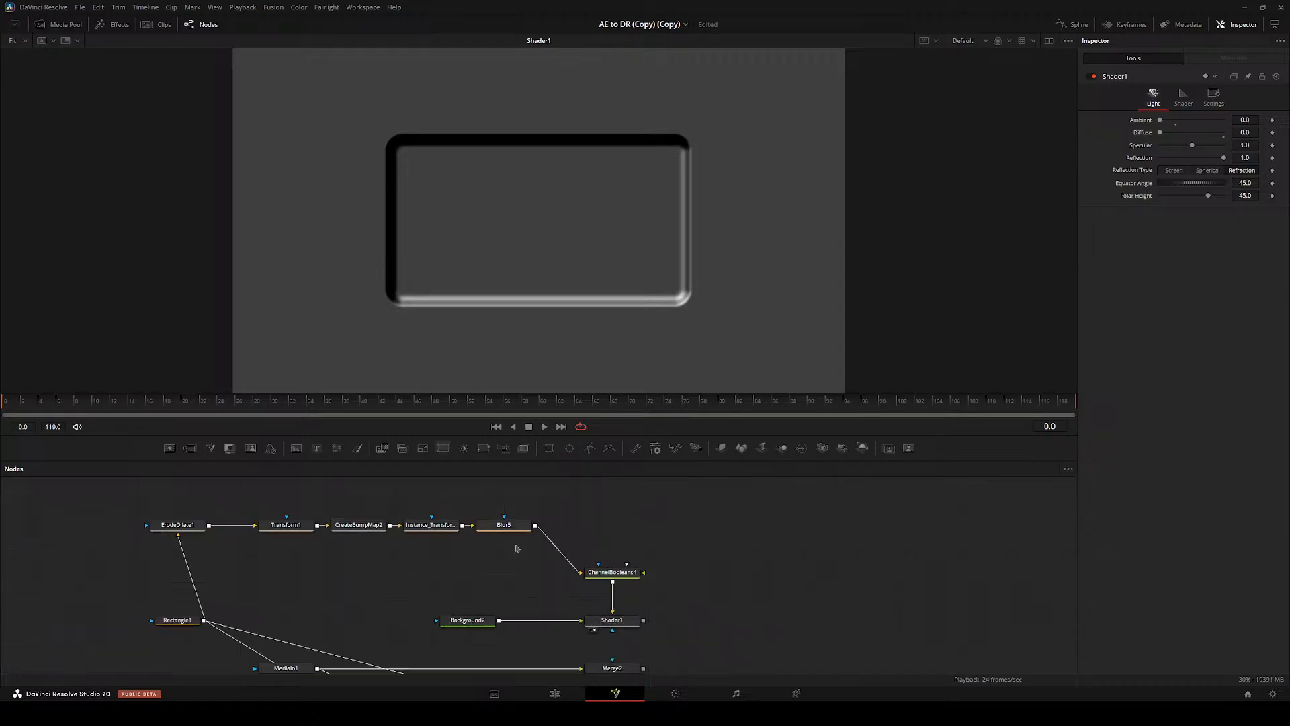
{"action": "left_click_drag", "start_coordinate": [518, 547], "coordinate": [482, 488]}
{"action": "scroll", "coordinate": [473, 309], "scroll_direction": "up", "scroll_amount": 4}
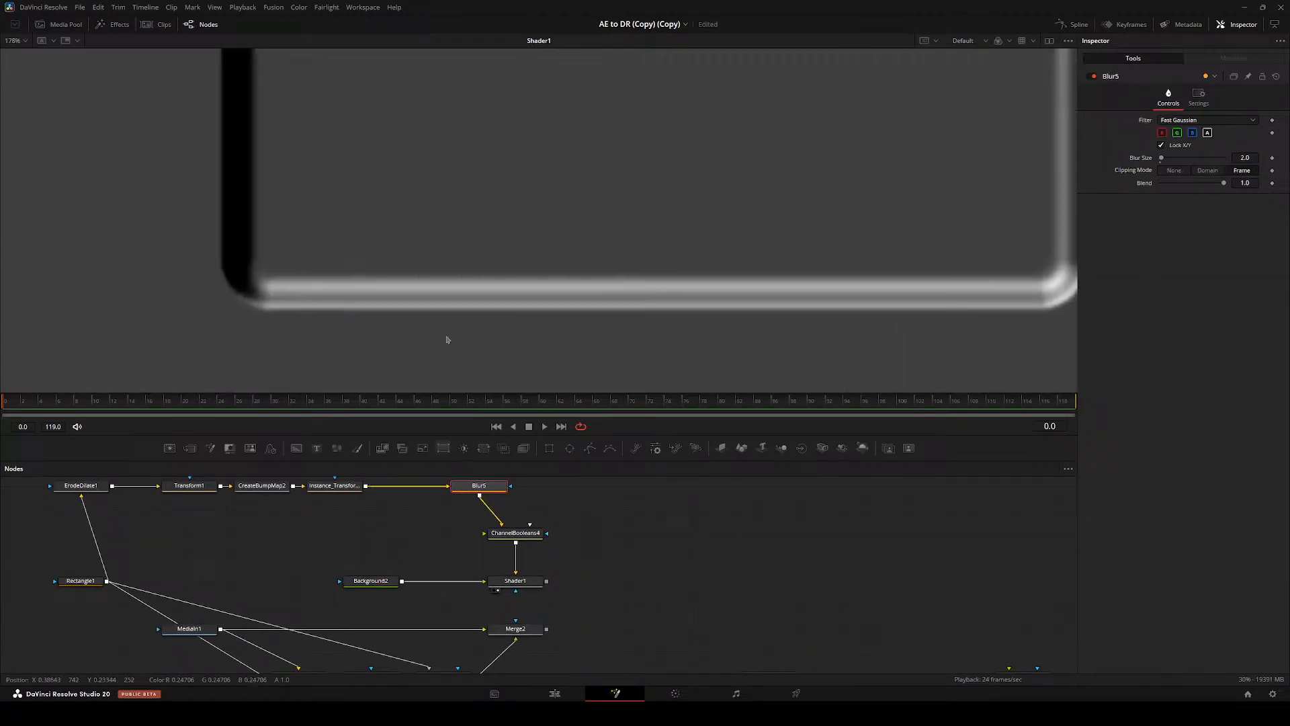
{"action": "key", "text": "ctrl+f"}
- Detach the Blur node from between Instance_Transform1 and ChannelBooleans4 and park it aside in the node graph
{"action": "left_click_drag", "start_coordinate": [519, 590], "coordinate": [441, 654]}
{"action": "left_click_drag", "start_coordinate": [405, 555], "coordinate": [332, 556]}
{"action": "left_click_drag", "start_coordinate": [403, 608], "coordinate": [447, 557]}
{"action": "left_click", "coordinate": [480, 595]}
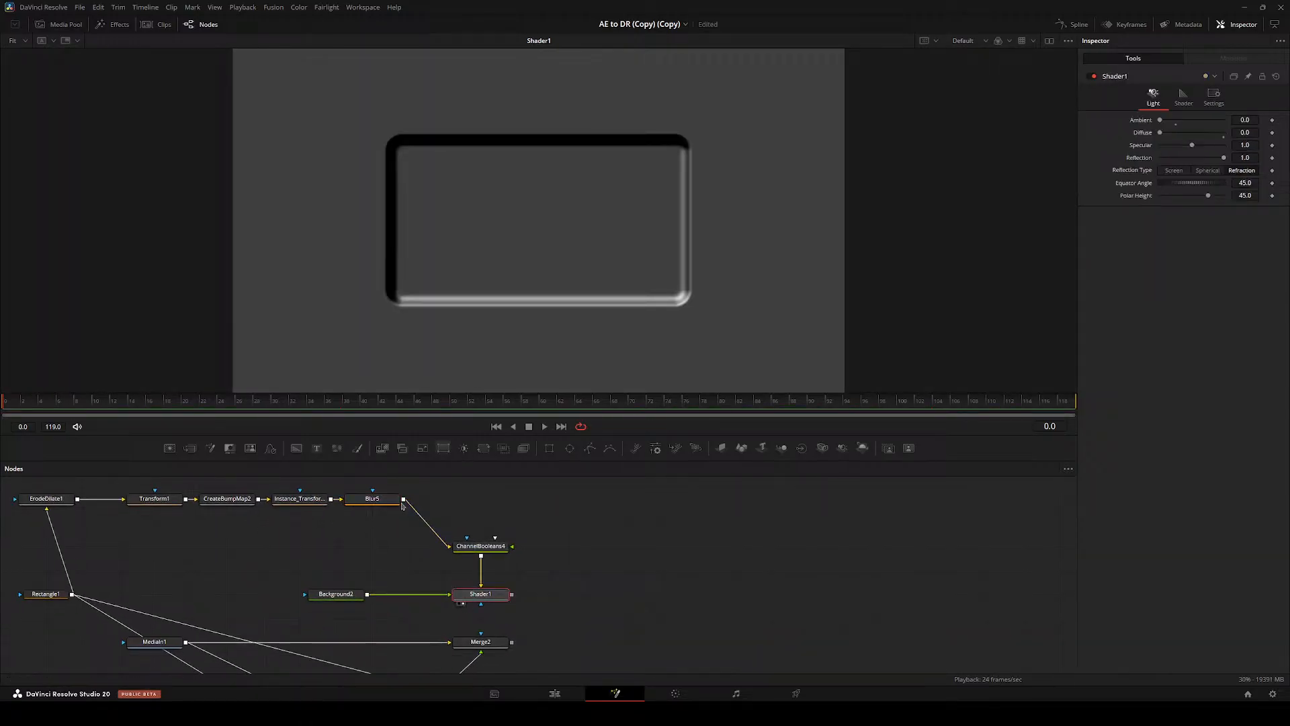
{"action": "left_click_drag", "start_coordinate": [383, 501], "coordinate": [673, 502]}
- Display Merge2 in the viewer and add a ColorCorrector node after it
{"action": "left_click_drag", "start_coordinate": [504, 614], "coordinate": [466, 567]}
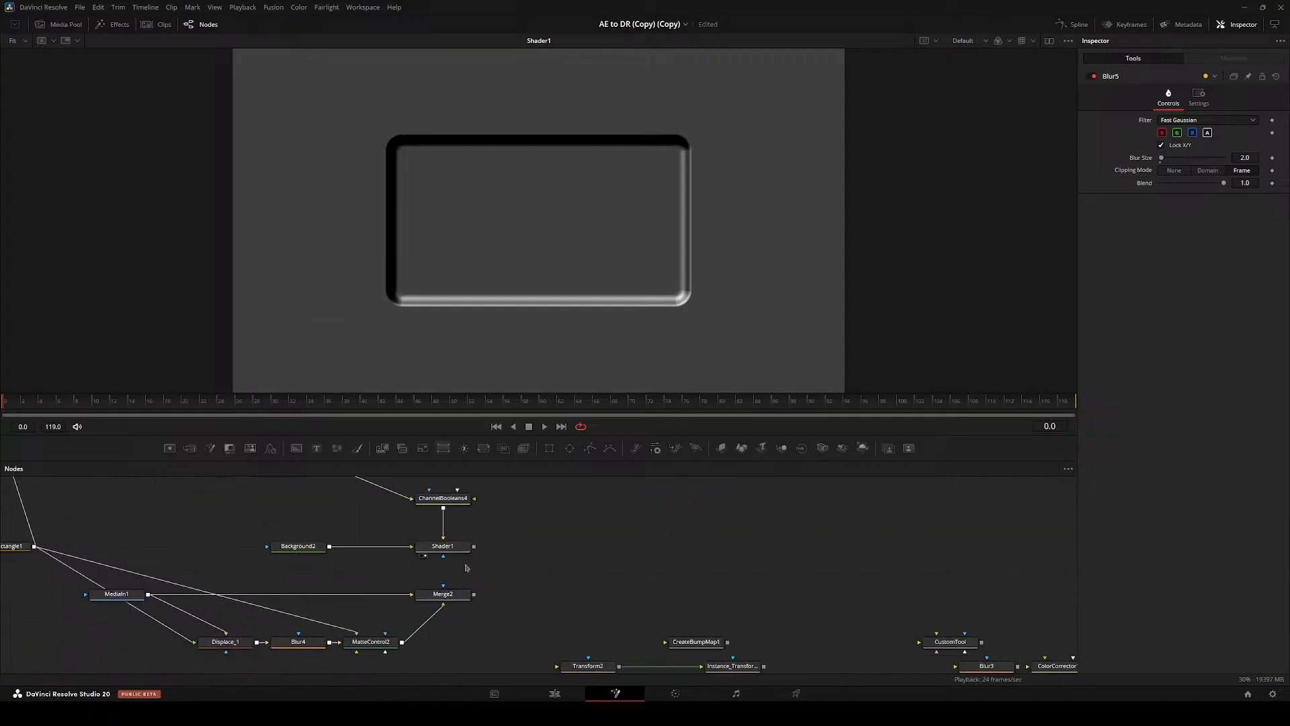
{"action": "left_click", "coordinate": [453, 546]}
{"action": "left_click", "coordinate": [455, 594]}
{"action": "key", "text": "2"}
{"action": "key", "text": "shift+space"}
{"action": "type", "text": "cc"}
{"action": "key", "text": "Return"}
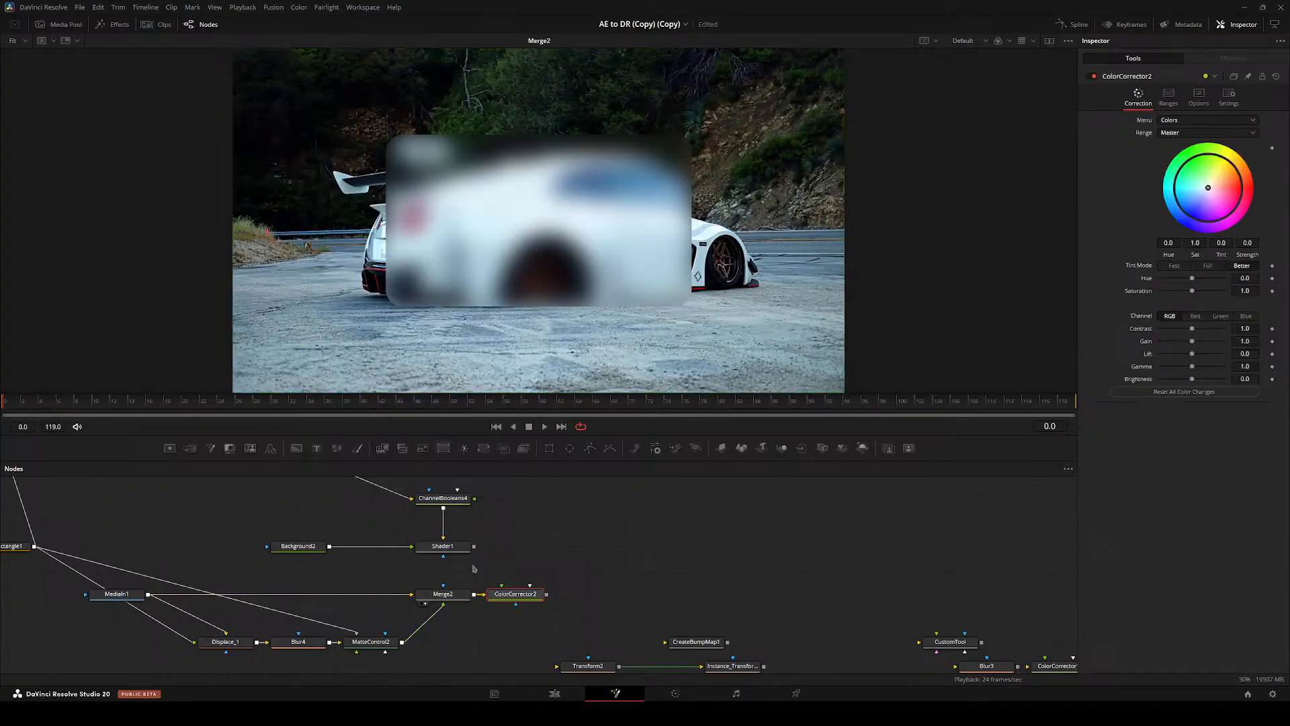
- Mask the ColorCorrector with Shader1's output, change its mask channel, and raise the Gain to about 1.783
{"action": "left_click_drag", "start_coordinate": [474, 548], "coordinate": [514, 600]}
{"action": "left_click", "coordinate": [1222, 99]}
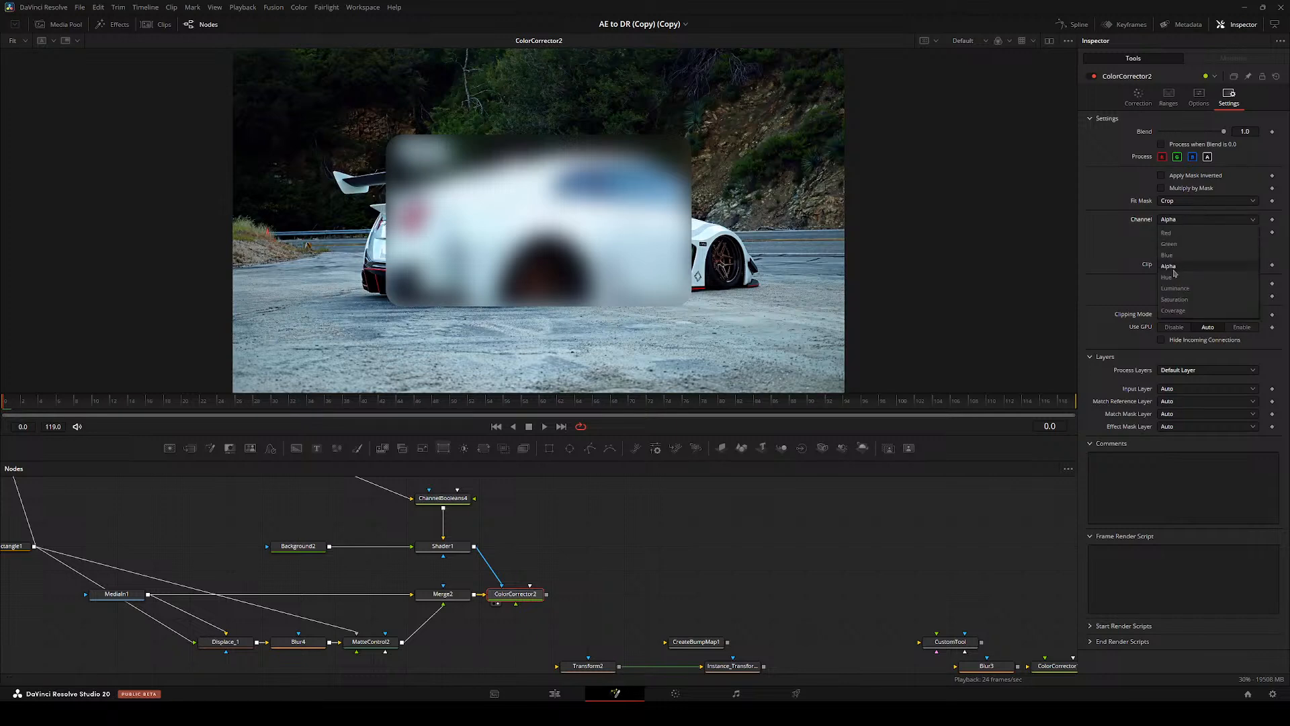
{"action": "left_click", "coordinate": [1139, 99]}
{"action": "left_click_drag", "start_coordinate": [1192, 341], "coordinate": [1214, 339]}
- Set Shader1's Polar Height to 90 with the reflection type on Refraction
{"action": "left_click", "coordinate": [436, 547]}
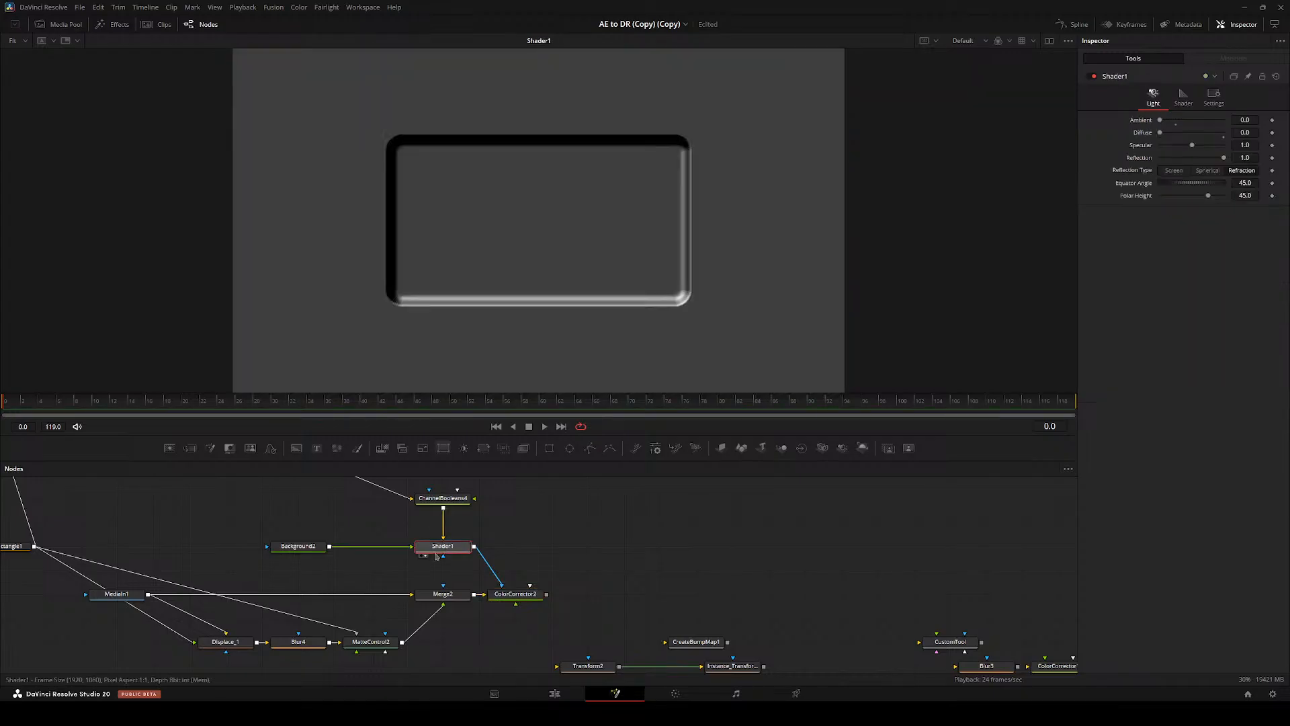
{"action": "left_click_drag", "start_coordinate": [1208, 195], "coordinate": [1224, 195]}
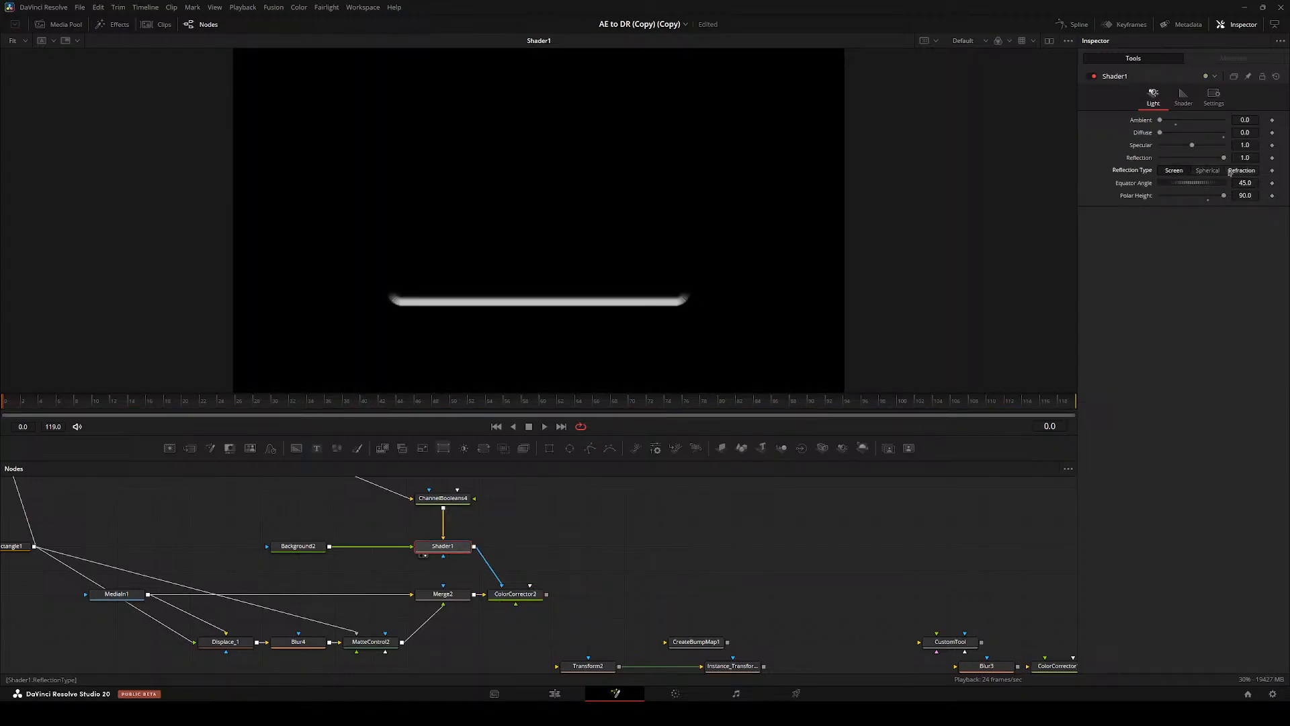
{"action": "left_click", "coordinate": [1230, 172]}
- Display ColorCorrector2 and examine the highlight along the glass rectangle's bottom edge
{"action": "left_click", "coordinate": [498, 603]}
{"action": "left_click", "coordinate": [580, 543]}
{"action": "scroll", "coordinate": [404, 274], "scroll_direction": "up", "scroll_amount": 3}
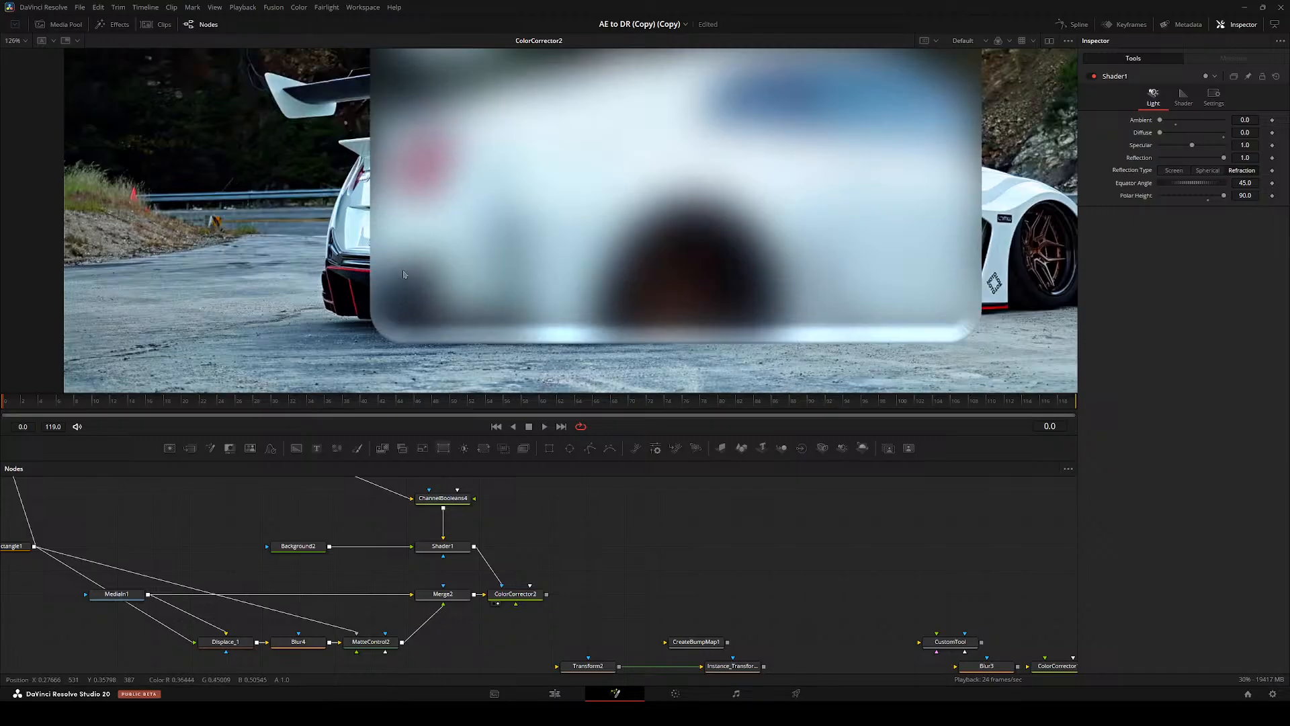
{"action": "scroll", "coordinate": [404, 274], "scroll_direction": "down", "scroll_amount": 5}
{"action": "key", "text": "ctrl+f"}
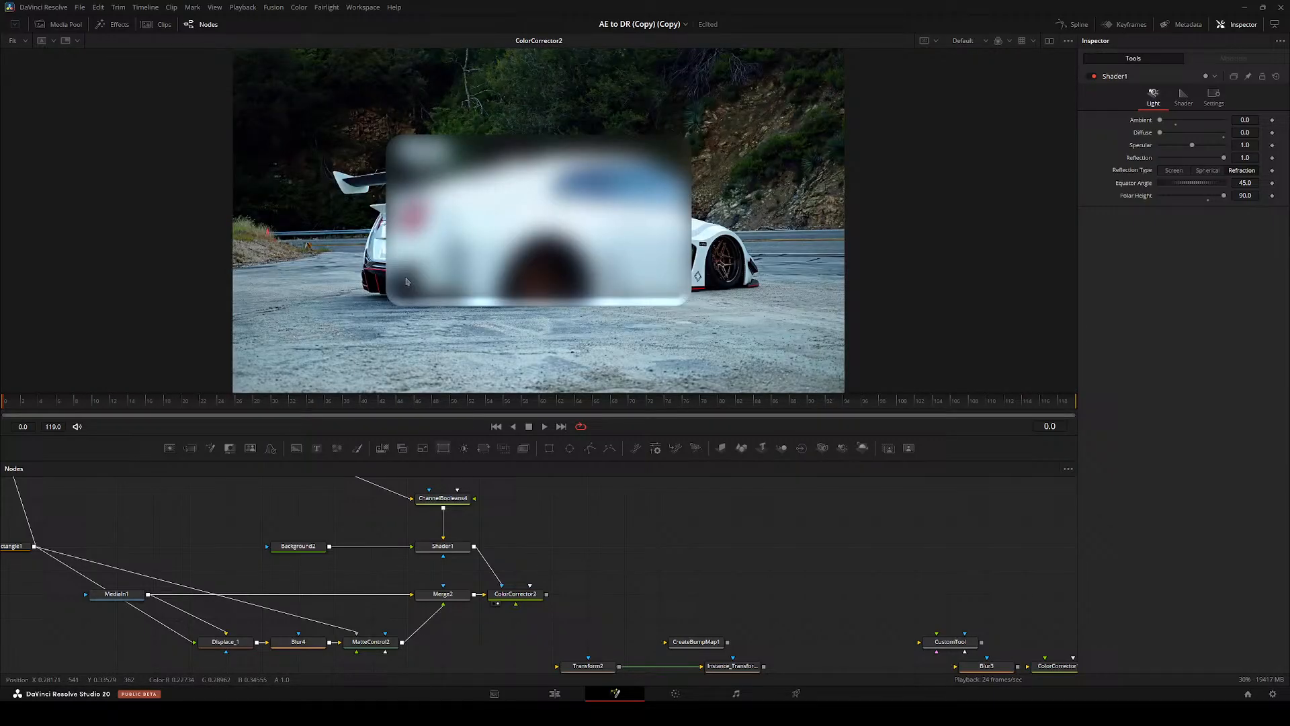
- Save the project and tidy the node graph, lining ChannelBooleans4 up with the bump-map chain and placing Rectangle1 below ErodeDilate1
{"action": "left_click_drag", "start_coordinate": [509, 507], "coordinate": [470, 553]}
{"action": "key", "text": "ctrl+s"}
{"action": "left_click_drag", "start_coordinate": [152, 490], "coordinate": [312, 514]}
{"action": "left_click_drag", "start_coordinate": [134, 518], "coordinate": [486, 559]}
{"action": "left_click_drag", "start_coordinate": [445, 549], "coordinate": [513, 493]}
{"action": "mouse_move", "coordinate": [231, 583]}
{"action": "left_mouse_down"}
{"action": "mouse_move", "coordinate": [250, 546]}
{"action": "mouse_move", "coordinate": [233, 559]}
{"action": "left_mouse_up"}
{"action": "left_click_drag", "start_coordinate": [310, 542], "coordinate": [244, 530]}
{"action": "left_click_drag", "start_coordinate": [444, 540], "coordinate": [245, 569]}
{"action": "left_click_drag", "start_coordinate": [50, 556], "coordinate": [156, 571]}
{"action": "left_click_drag", "start_coordinate": [270, 551], "coordinate": [229, 549]}
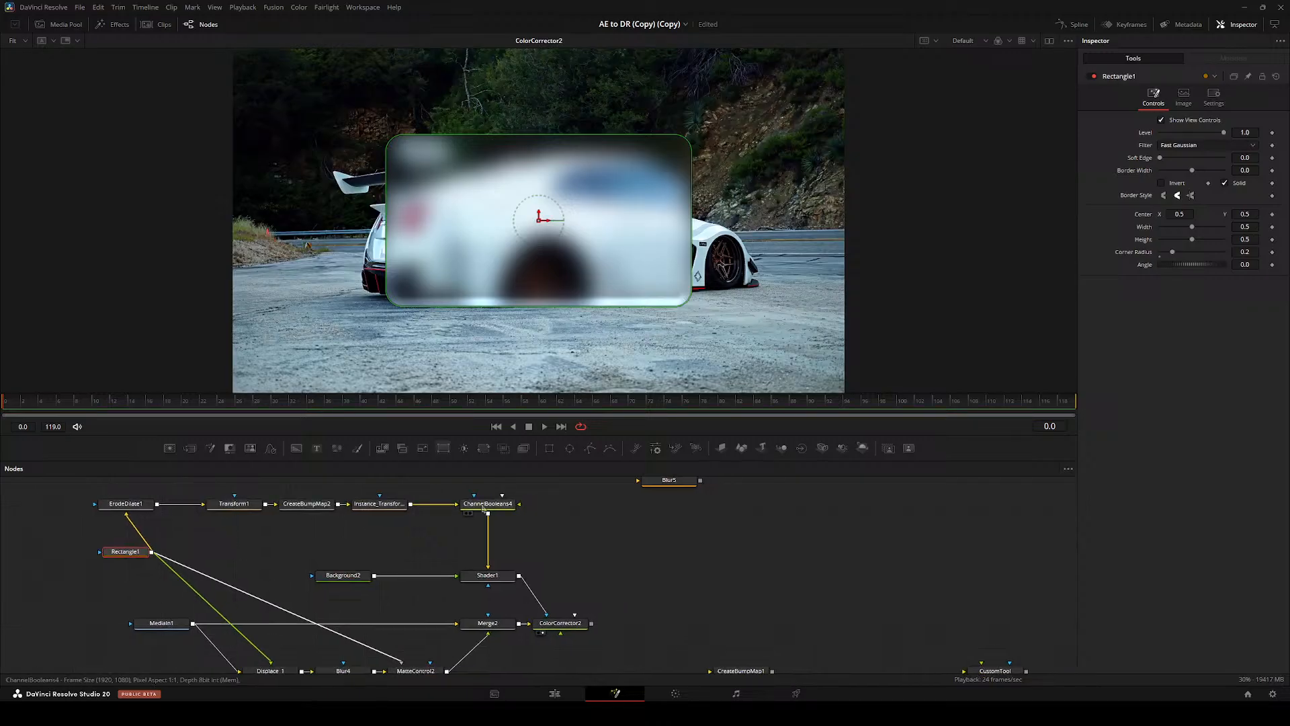
- Close the gaps between the nodes from ErodeDilate1 to ChannelBooleans4 and display Shader1 in the viewer
{"action": "left_click", "coordinate": [488, 504]}
{"action": "left_click_drag", "start_coordinate": [148, 508], "coordinate": [188, 508]}
{"action": "left_click_drag", "start_coordinate": [52, 479], "coordinate": [384, 515]}
{"action": "left_click_drag", "start_coordinate": [386, 506], "coordinate": [423, 506]}
{"action": "left_click", "coordinate": [487, 506]}
{"action": "key", "text": "2"}
{"action": "left_click_drag", "start_coordinate": [524, 579], "coordinate": [430, 343]}
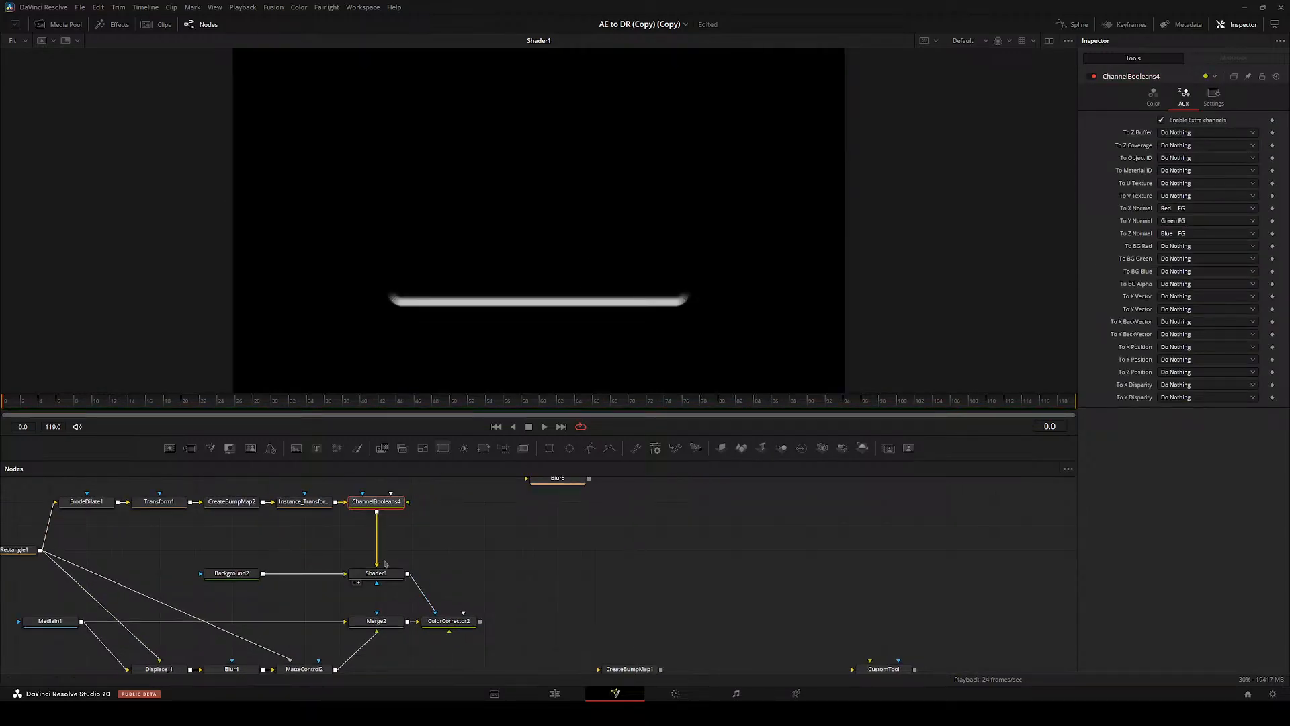
- Move Background2 and Shader1 up, shift Merge2 back toward MediaIn1, and align ColorCorrector2 below Shader1
{"action": "left_click_drag", "start_coordinate": [217, 547], "coordinate": [406, 584]}
{"action": "left_click_drag", "start_coordinate": [390, 574], "coordinate": [389, 550]}
{"action": "left_click_drag", "start_coordinate": [383, 619], "coordinate": [463, 567]}
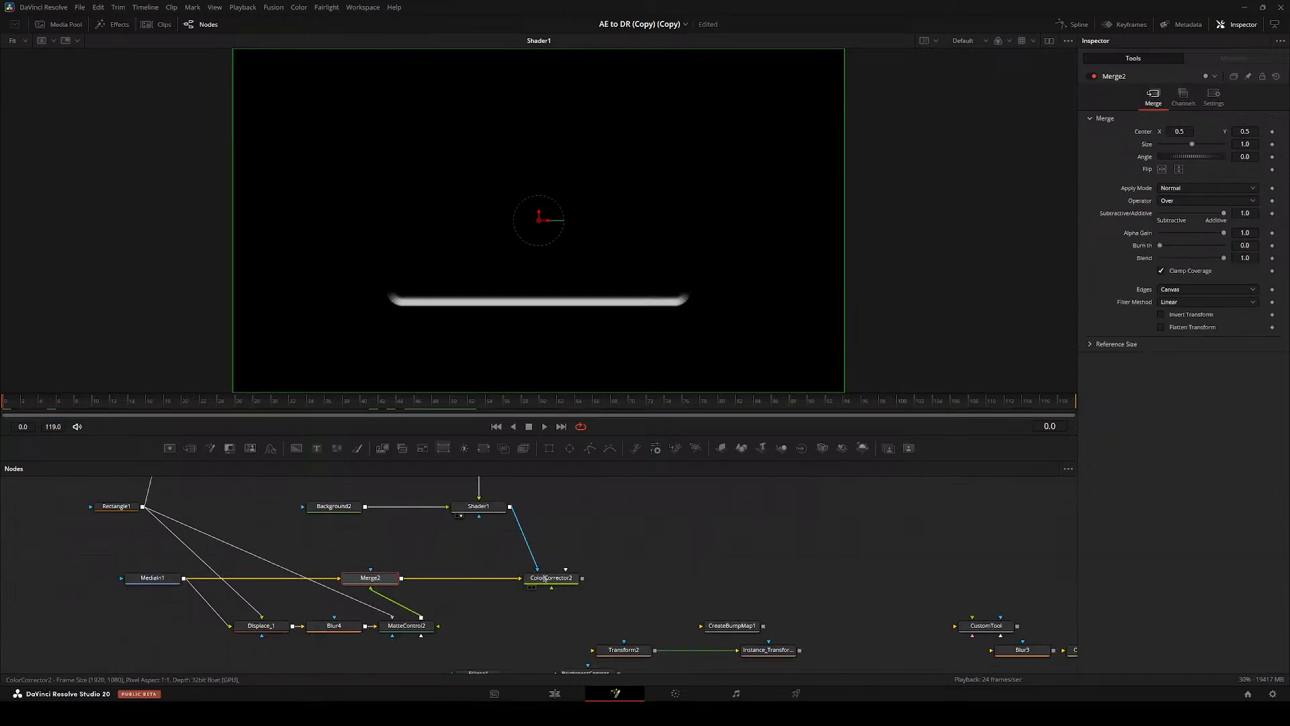
{"action": "left_click_drag", "start_coordinate": [550, 579], "coordinate": [441, 573]}
- Save the project and display ColorCorrector2 in the viewer
{"action": "left_click", "coordinate": [570, 561]}
{"action": "key", "text": "ctrl+s"}
{"action": "left_click", "coordinate": [423, 581]}
{"action": "key", "text": "2"}
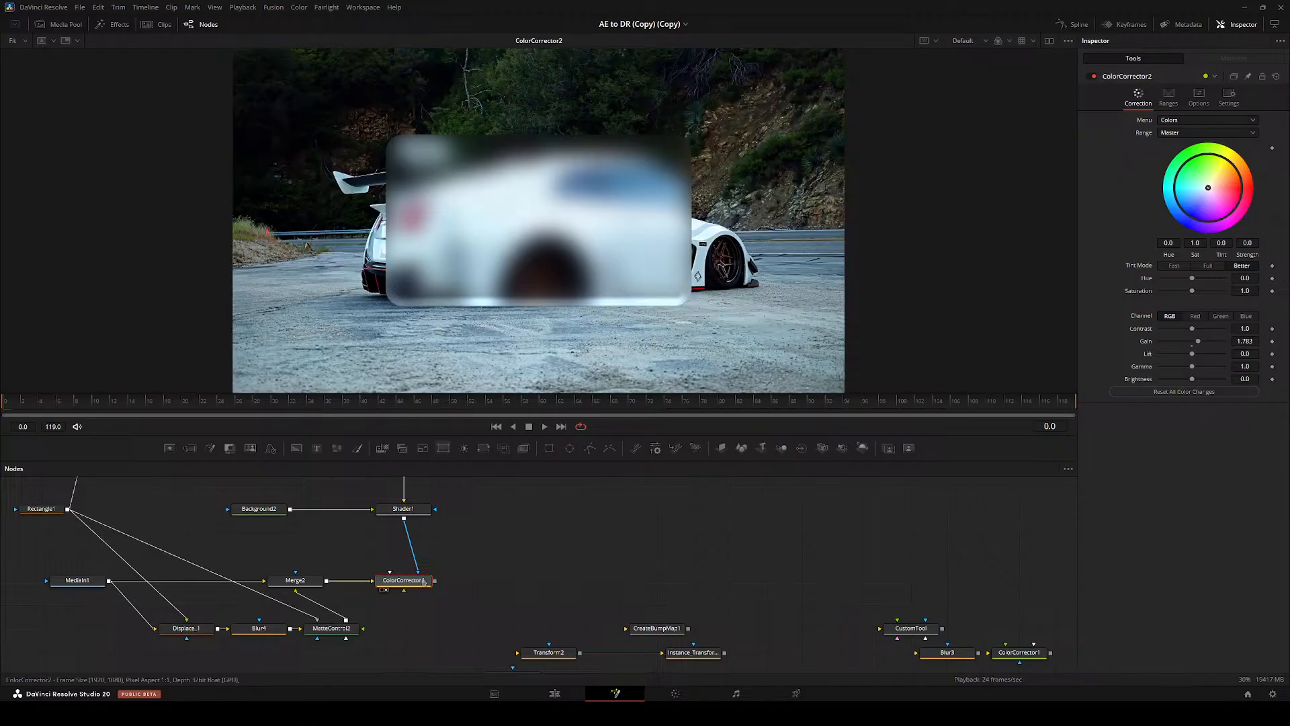
- Move the Displace_1, Blur4 and MatteControl2 nodes together to sit directly beneath MediaIn1
{"action": "left_click_drag", "start_coordinate": [460, 594], "coordinate": [546, 576]}
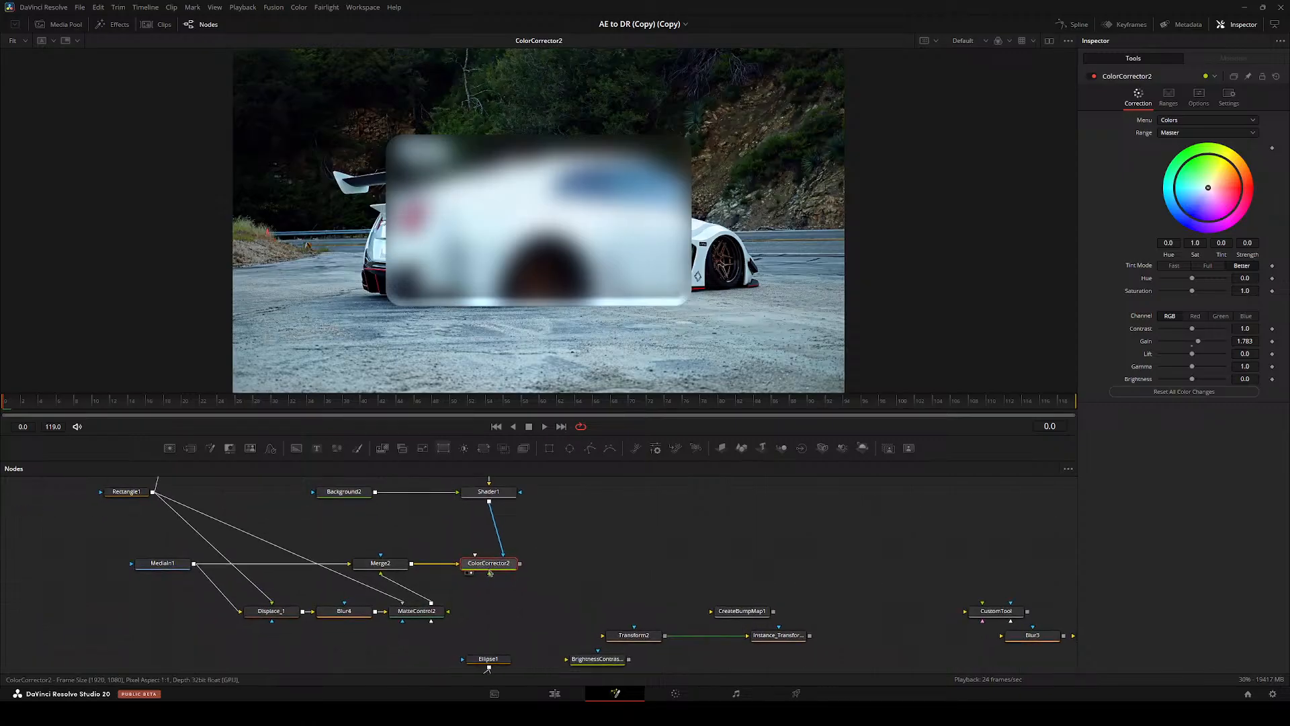
{"action": "left_click_drag", "start_coordinate": [236, 639], "coordinate": [446, 606]}
{"action": "left_click_drag", "start_coordinate": [417, 613], "coordinate": [344, 602]}
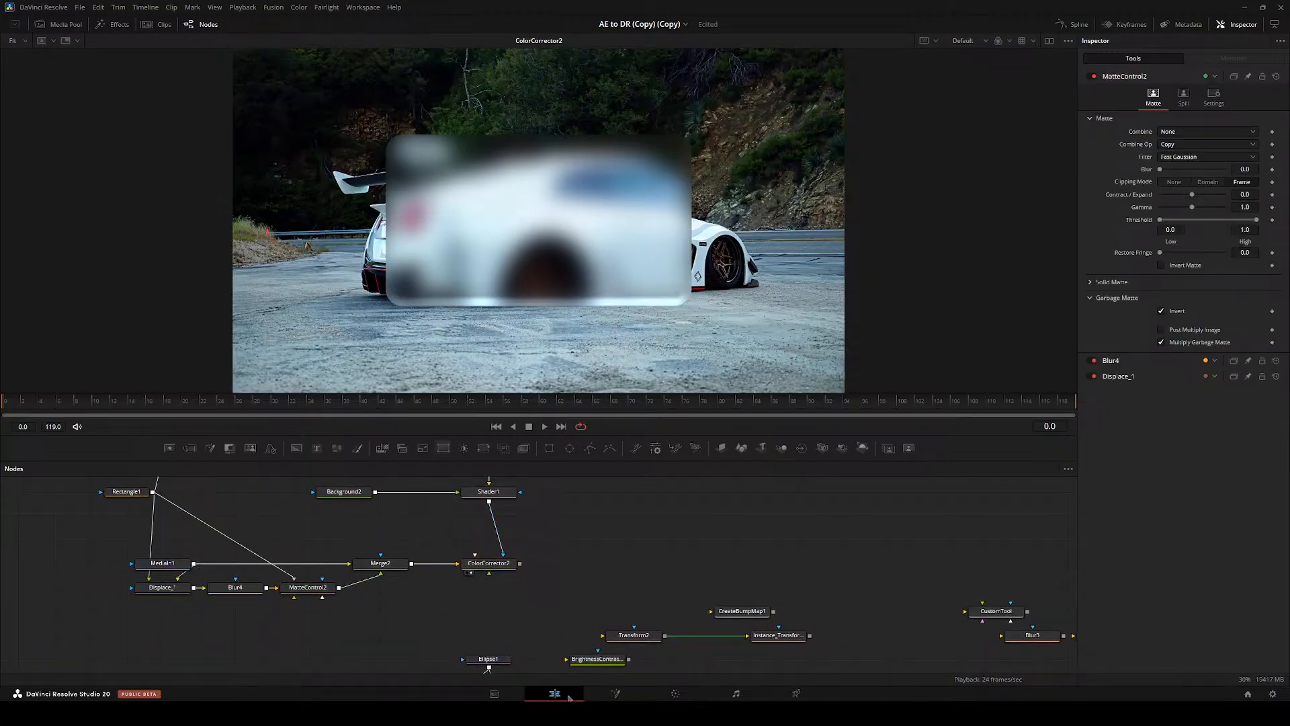
- Check Timeline 3 on the Edit page and return to the Fusion composition
{"action": "left_click", "coordinate": [555, 693]}
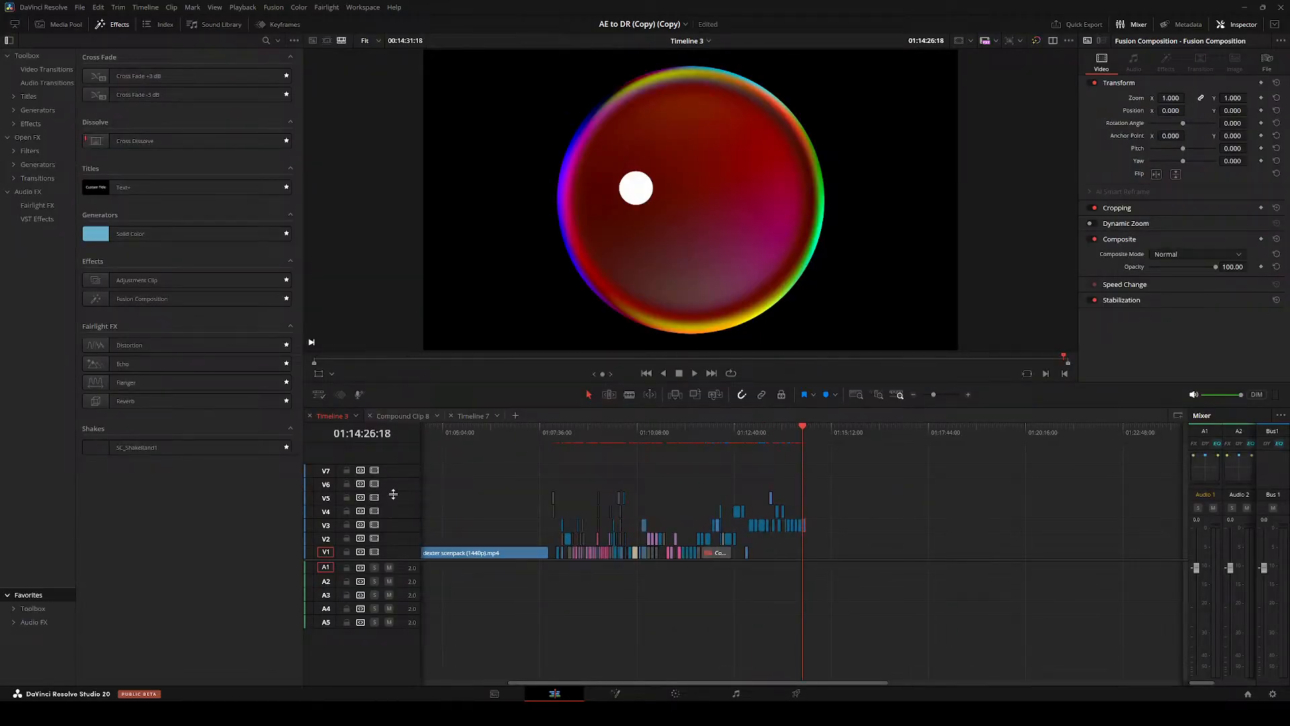
{"action": "scroll", "coordinate": [828, 558], "scroll_direction": "up", "scroll_amount": 10}
{"action": "left_click", "coordinate": [829, 526]}
{"action": "left_click", "coordinate": [615, 693]}
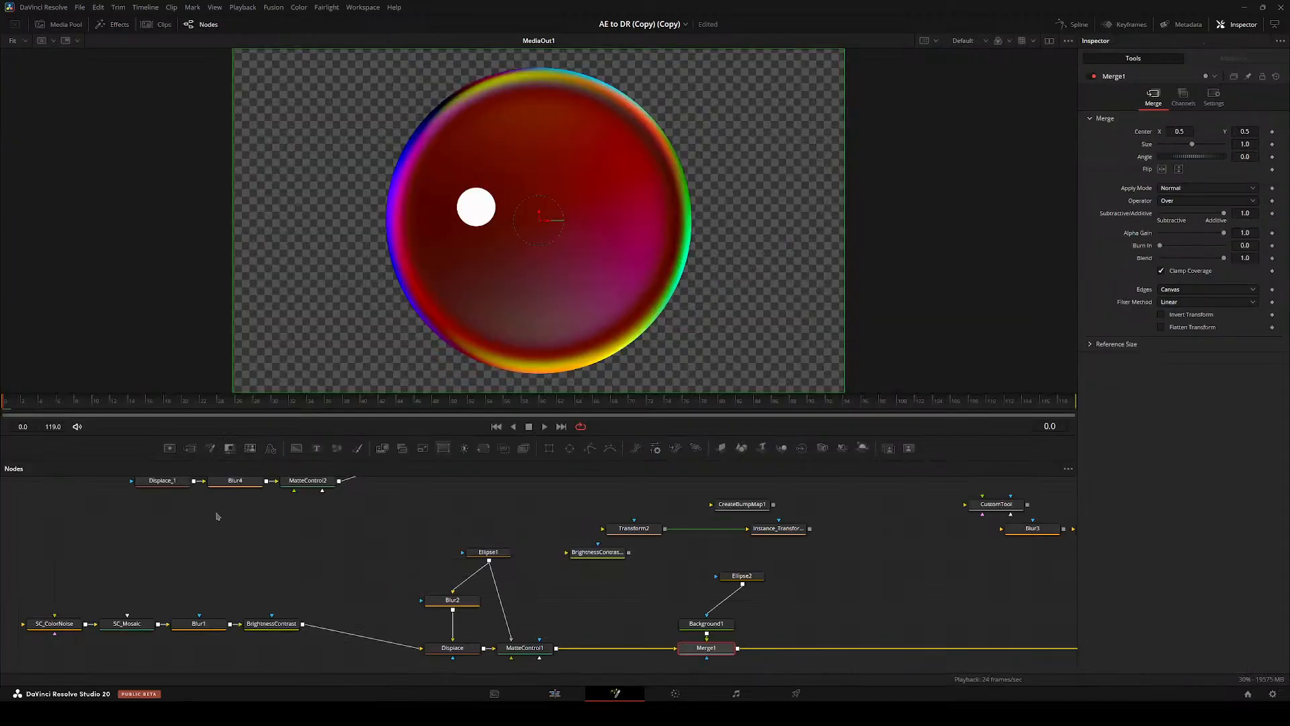
- Line up the SC_ColorNoise-to-BrightnessContrast chain with Displace and MatteControl1, placing Blur2 and Ellipse1 directly above them
{"action": "left_click_drag", "start_coordinate": [470, 571], "coordinate": [415, 584]}
{"action": "scroll", "coordinate": [415, 584], "scroll_direction": "down", "scroll_amount": 2}
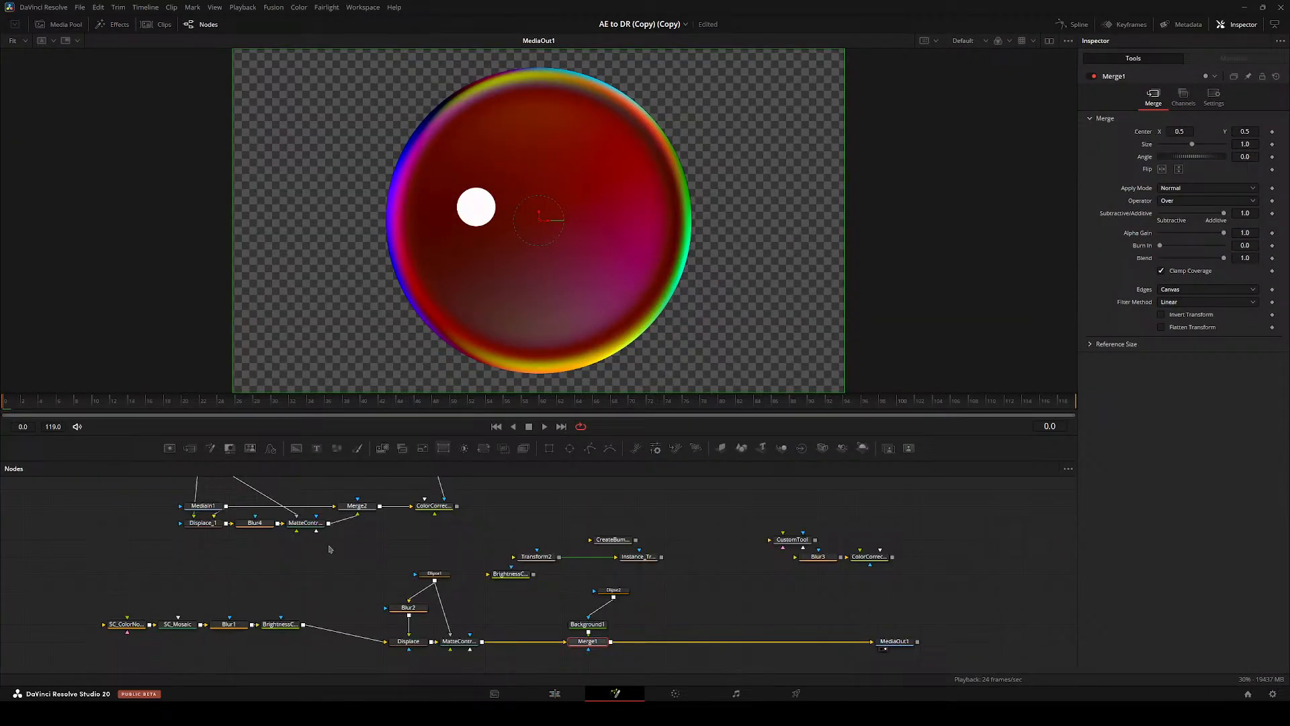
{"action": "left_click_drag", "start_coordinate": [329, 546], "coordinate": [407, 641]}
{"action": "left_click_drag", "start_coordinate": [357, 571], "coordinate": [430, 598]}
{"action": "left_click_drag", "start_coordinate": [432, 549], "coordinate": [458, 597]}
{"action": "left_click_drag", "start_coordinate": [226, 553], "coordinate": [328, 604]}
{"action": "left_click_drag", "start_coordinate": [354, 576], "coordinate": [110, 617]}
{"action": "left_click_drag", "start_coordinate": [175, 597], "coordinate": [201, 614]}
{"action": "left_click", "coordinate": [249, 559]}
{"action": "left_click_drag", "start_coordinate": [309, 571], "coordinate": [273, 618]}
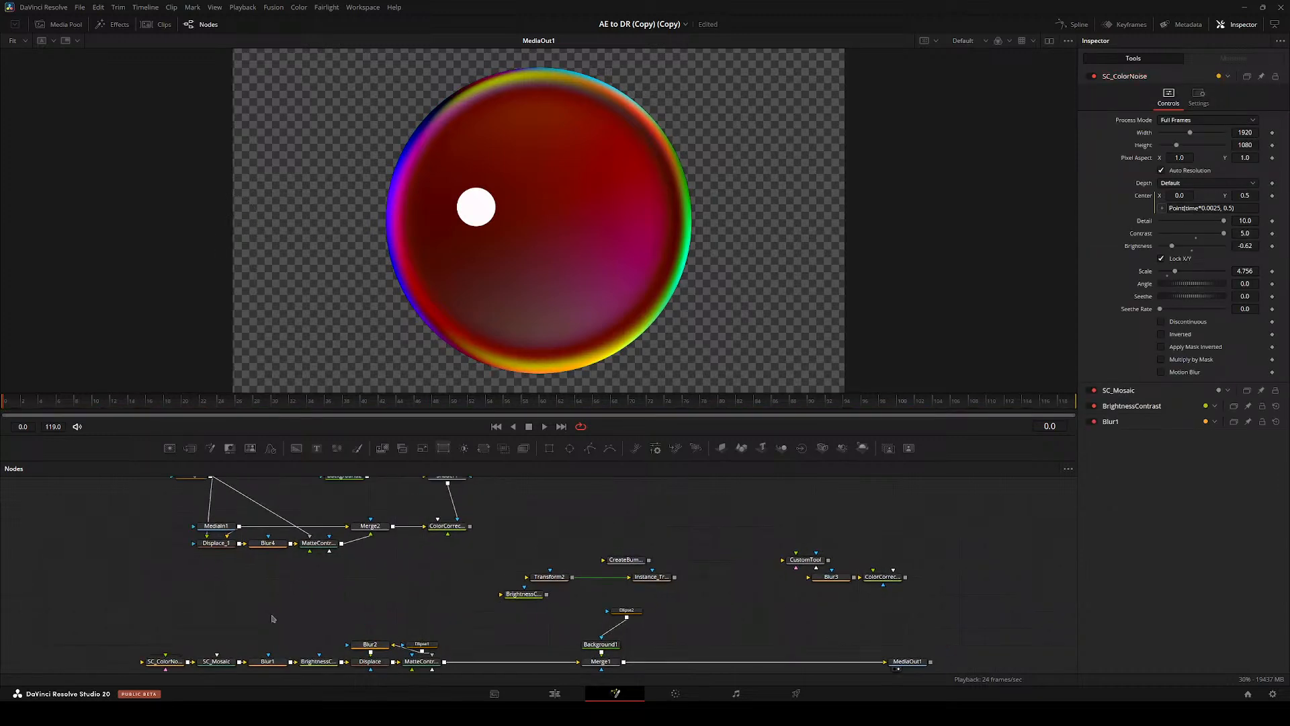
- Return to the glass rectangle nodes and display ColorCorrector2 in the viewer
{"action": "left_click_drag", "start_coordinate": [384, 619], "coordinate": [352, 611]}
{"action": "left_click_drag", "start_coordinate": [398, 572], "coordinate": [374, 601]}
{"action": "left_click_drag", "start_coordinate": [443, 564], "coordinate": [444, 585]}
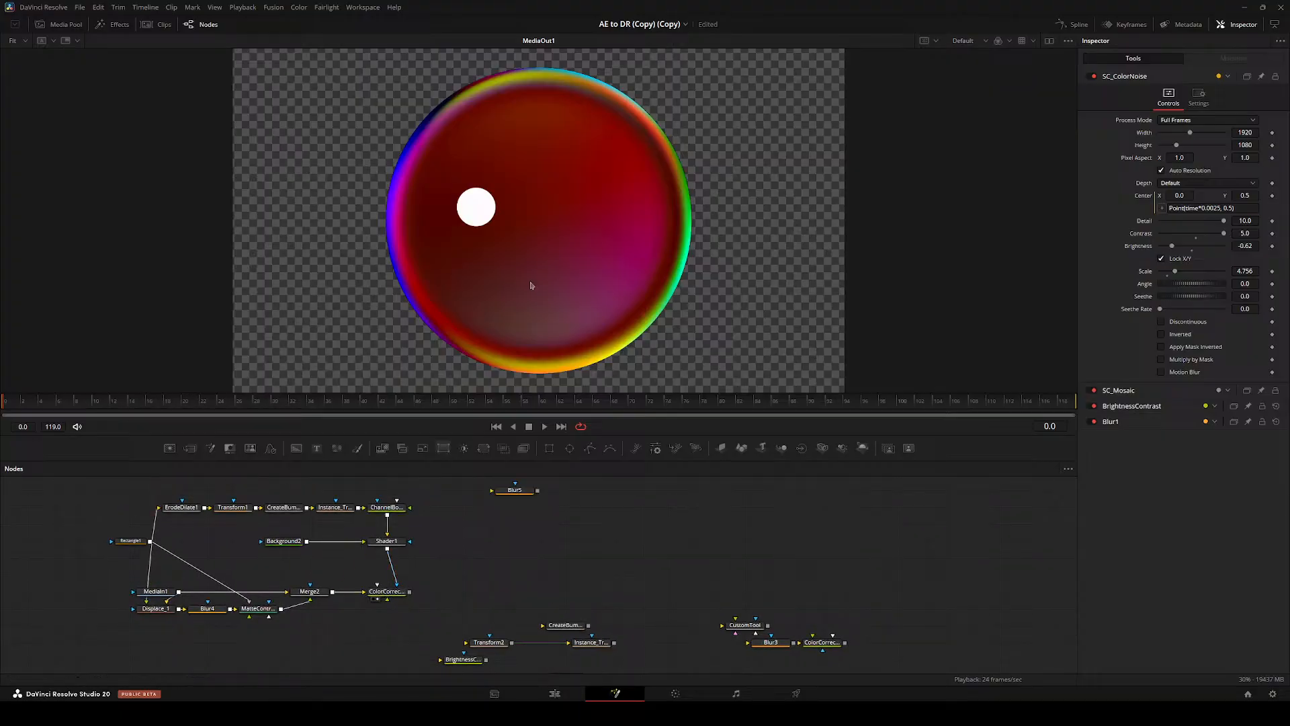
{"action": "scroll", "coordinate": [441, 545], "scroll_direction": "up", "scroll_amount": 3}
{"action": "scroll", "coordinate": [396, 527], "scroll_direction": "down", "scroll_amount": 2}
{"action": "left_click_drag", "start_coordinate": [396, 527], "coordinate": [594, 574]}
- Try rotating the Angle on Instance_Transform1 and on Transform1, undoing each change
{"action": "left_click", "coordinate": [497, 535]}
{"action": "left_click_drag", "start_coordinate": [1209, 198], "coordinate": [907, 196]}
{"action": "key", "text": "ctrl+z"}
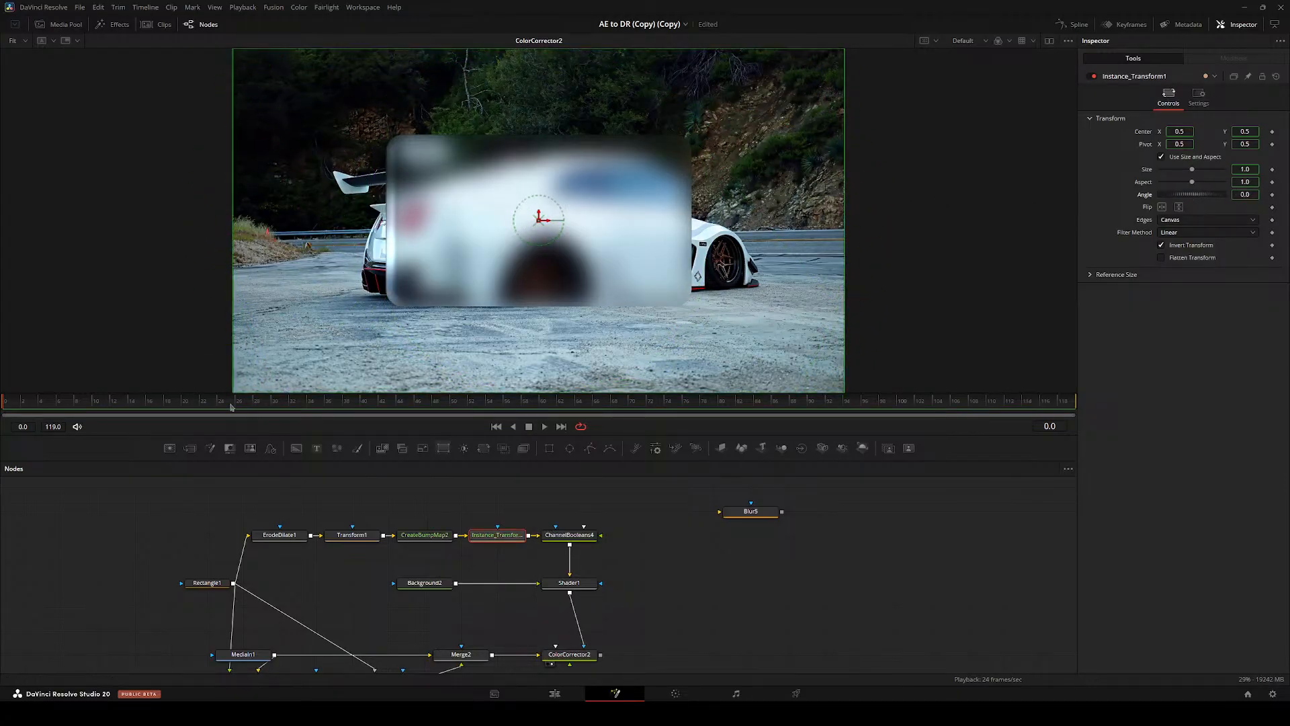
{"action": "left_click", "coordinate": [336, 537]}
{"action": "left_click_drag", "start_coordinate": [1167, 196], "coordinate": [1179, 198]}
{"action": "key", "text": "ctrl+z"}
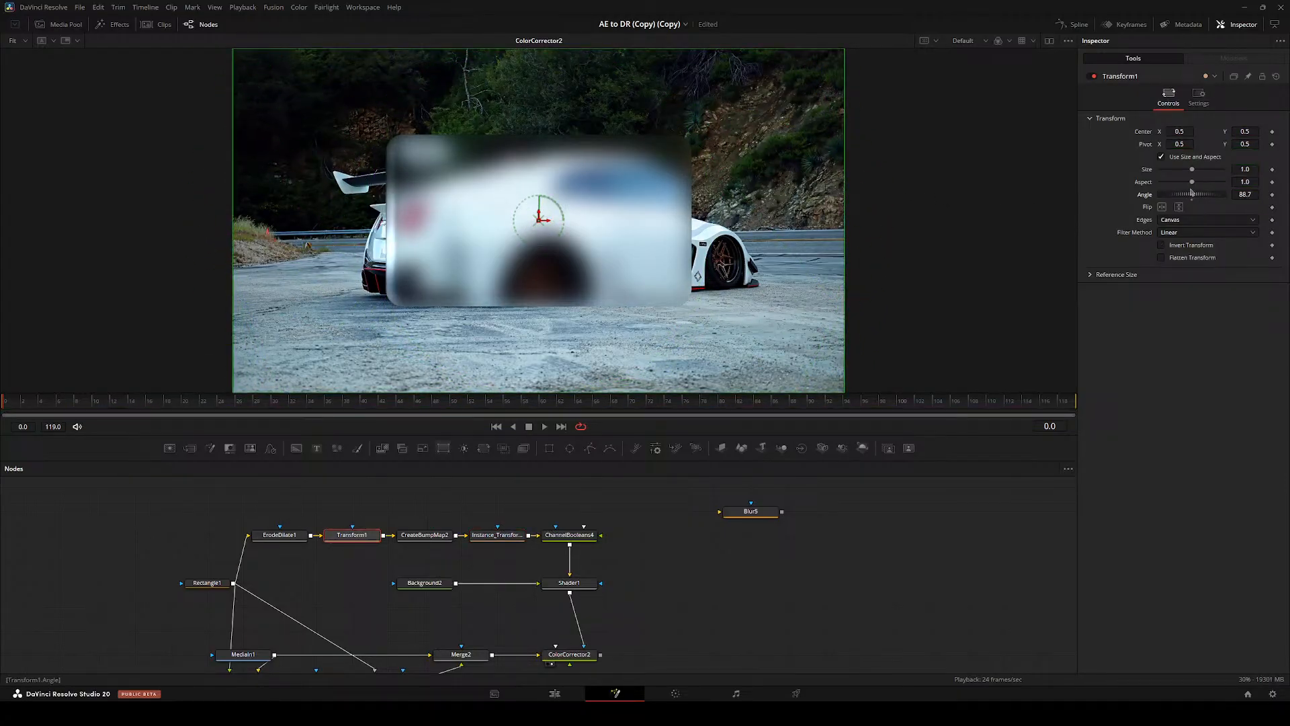
- Drive Transform1's Angle with the expression time*5 and play the composition
{"action": "left_click_drag", "start_coordinate": [622, 529], "coordinate": [484, 490]}
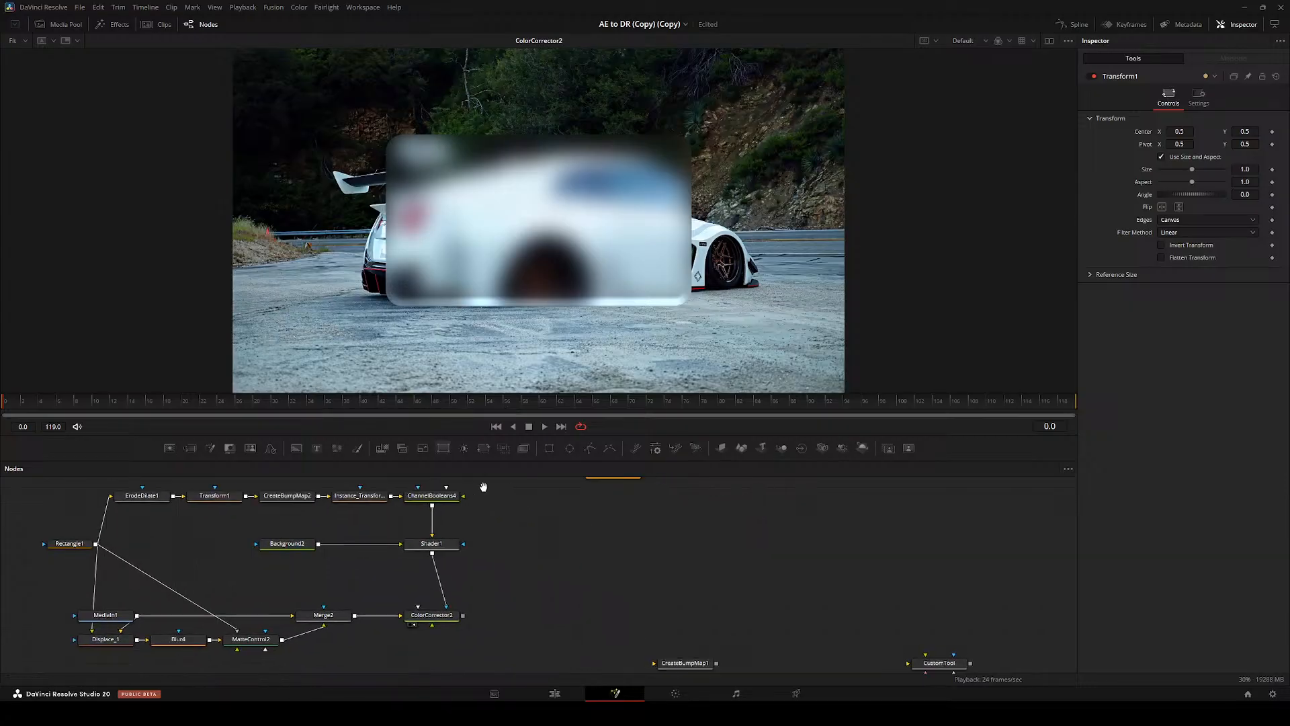
{"action": "left_click", "coordinate": [290, 500]}
{"action": "left_click", "coordinate": [216, 501]}
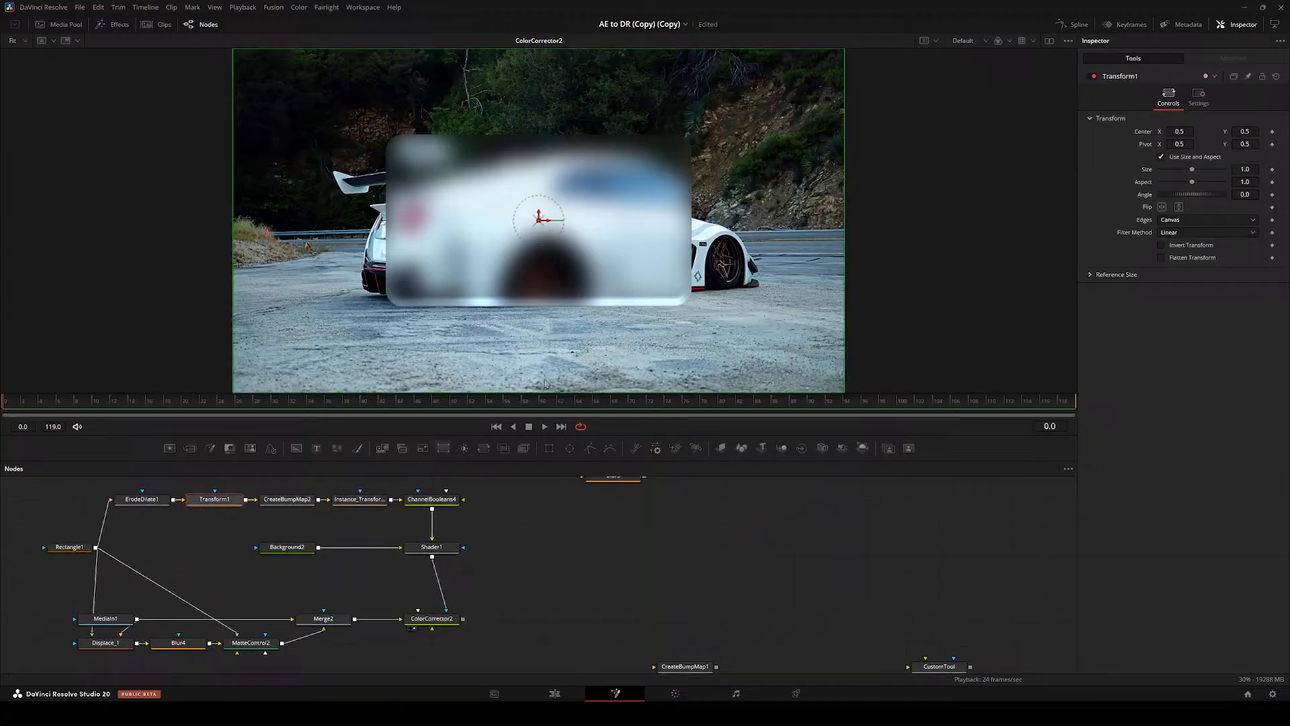
{"action": "right_click", "coordinate": [1142, 197]}
{"action": "left_click", "coordinate": [1180, 314]}
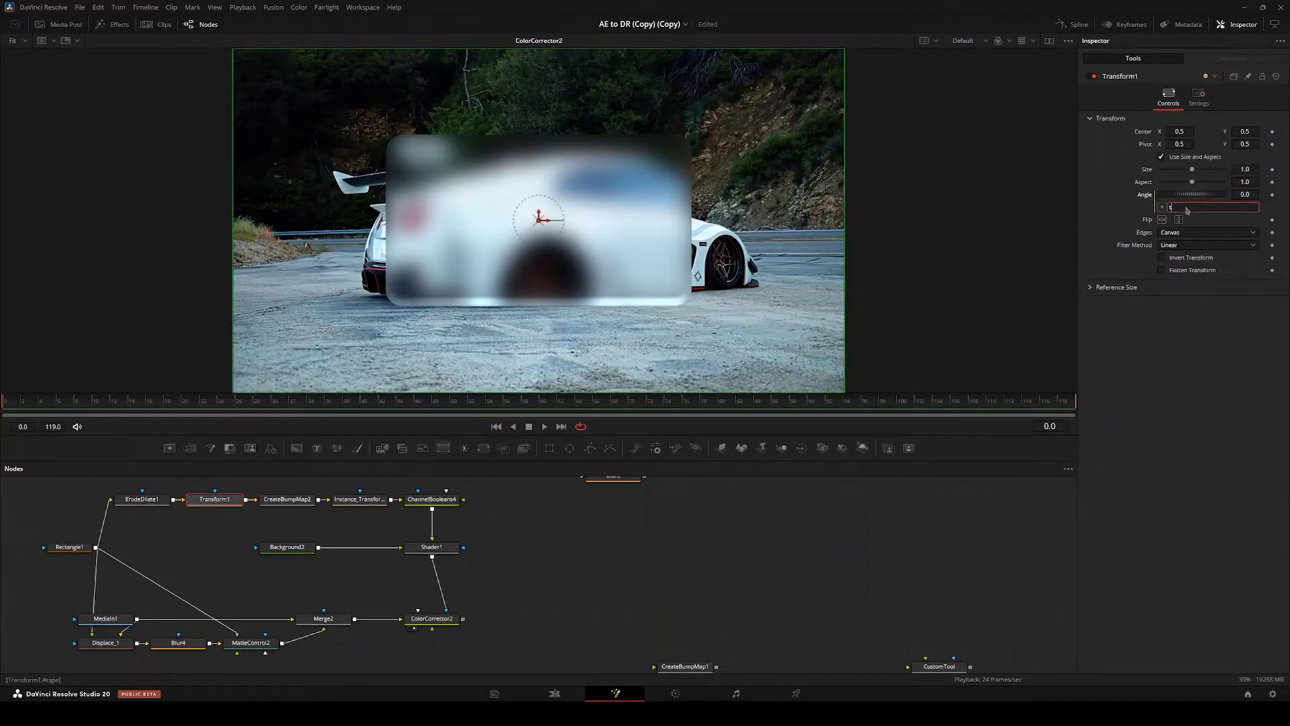
{"action": "type", "text": "time*5"}
{"action": "key", "text": "Return"}
{"action": "key", "text": "space"}
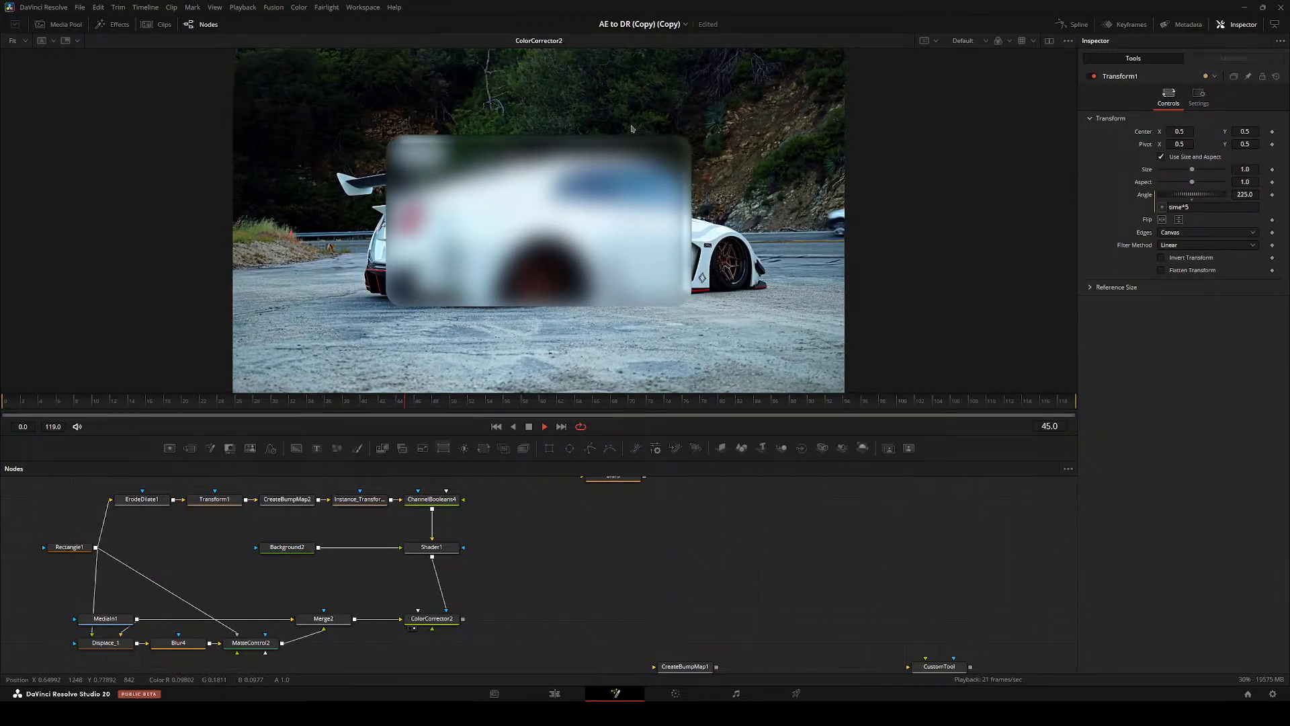
{"action": "key", "text": "space"}
- Raise ColorCorrector2's Gain to 3.98, play the composition and scrub to frame 63
{"action": "left_click", "coordinate": [432, 618]}
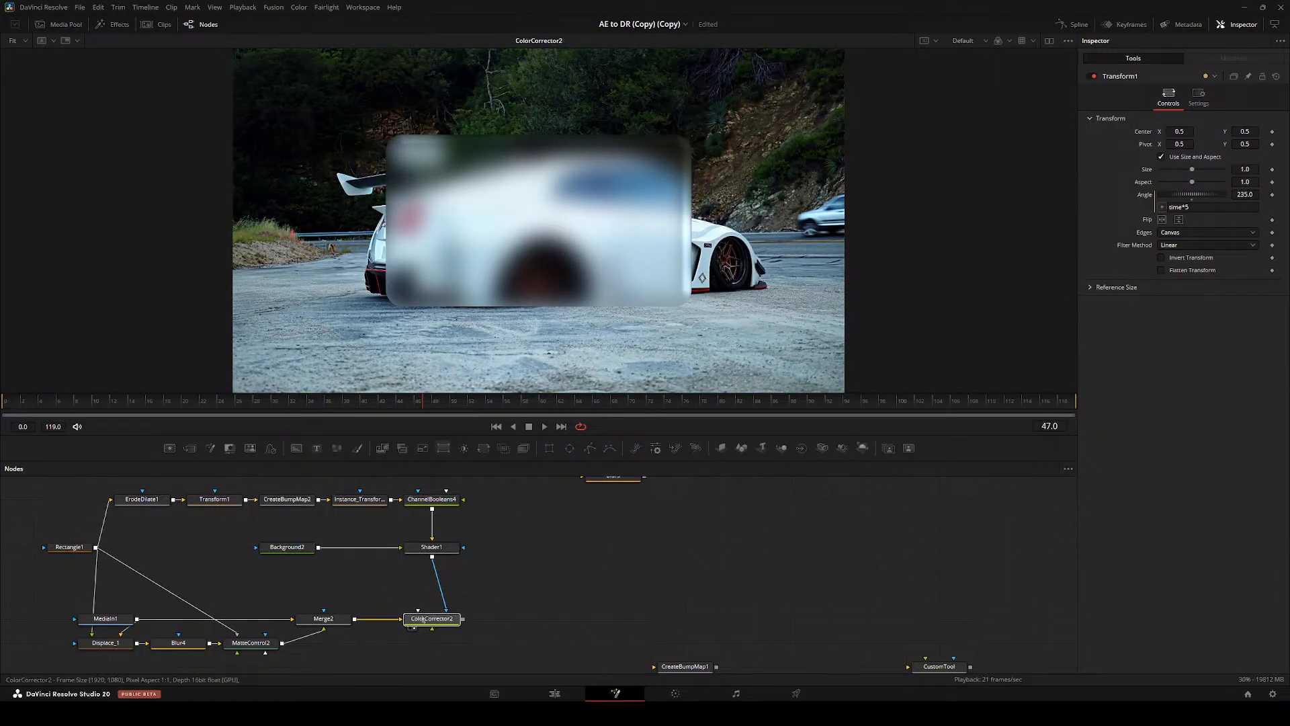
{"action": "left_click_drag", "start_coordinate": [1200, 346], "coordinate": [1215, 341]}
{"action": "key", "text": "space"}
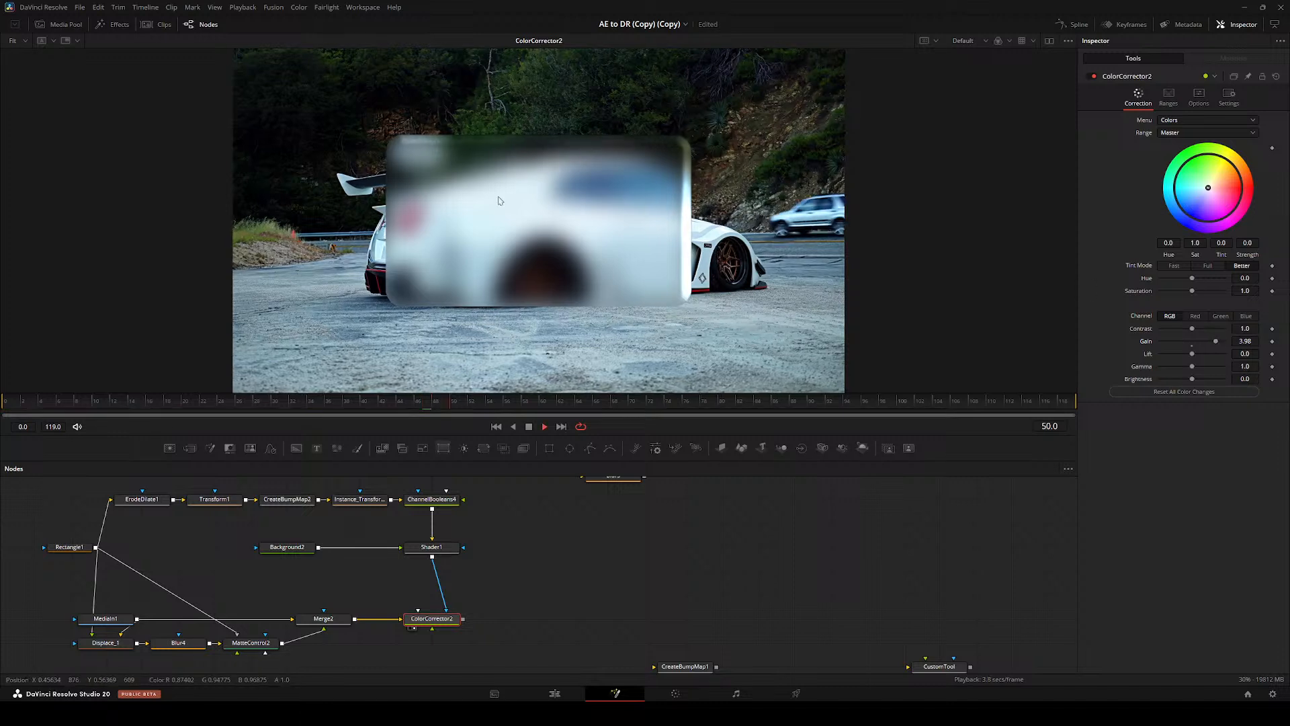
{"action": "mouse_move", "coordinate": [588, 404]}
{"action": "left_mouse_down"}
{"action": "mouse_move", "coordinate": [531, 404]}
{"action": "mouse_move", "coordinate": [569, 405]}
{"action": "left_mouse_up"}
- Stack Instance_Transform1 and ChannelBooleans4 in a column above Shader1, with Instance_Transform1 displayed in the viewer
{"action": "scroll", "coordinate": [369, 303], "scroll_direction": "up", "scroll_amount": 3}
{"action": "left_click_drag", "start_coordinate": [234, 522], "coordinate": [437, 559]}
{"action": "left_click_drag", "start_coordinate": [437, 548], "coordinate": [437, 571]}
{"action": "left_click", "coordinate": [423, 500]}
{"action": "key", "text": "2"}
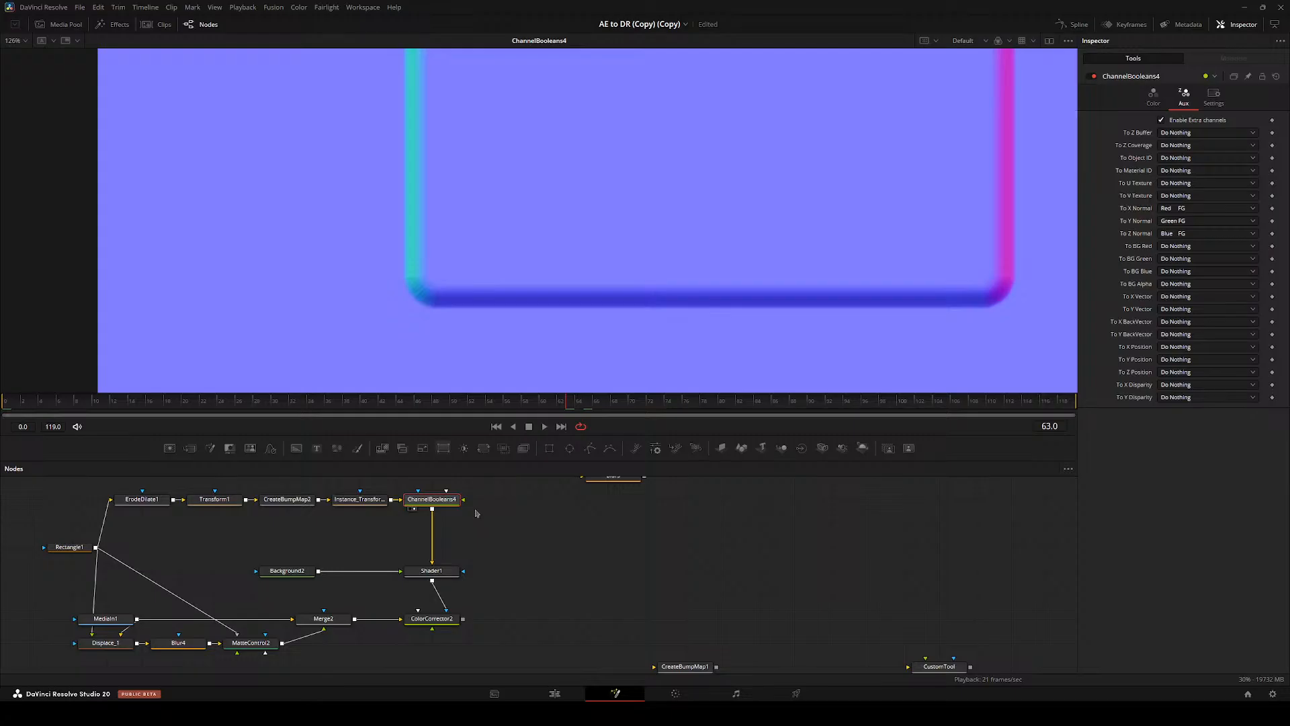
{"action": "left_click_drag", "start_coordinate": [438, 500], "coordinate": [437, 547]}
{"action": "left_click", "coordinate": [365, 500]}
{"action": "key", "text": "2"}
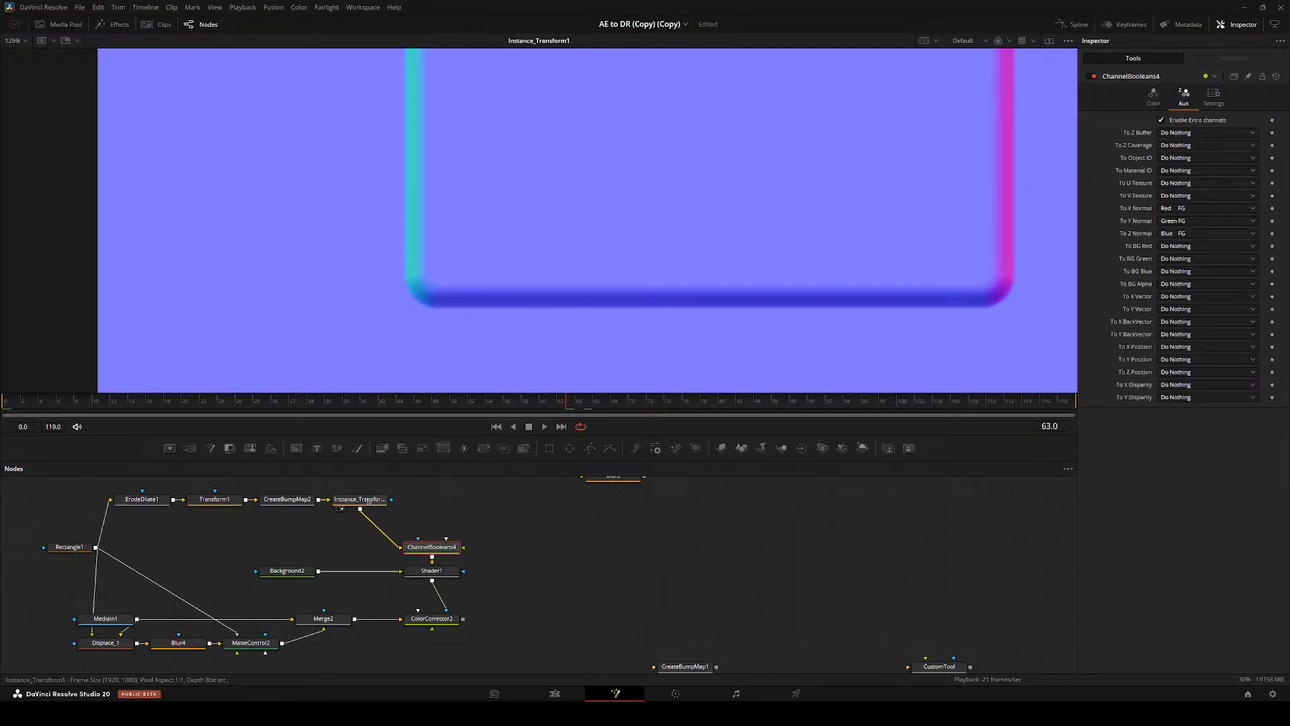
{"action": "left_click_drag", "start_coordinate": [368, 500], "coordinate": [440, 500]}
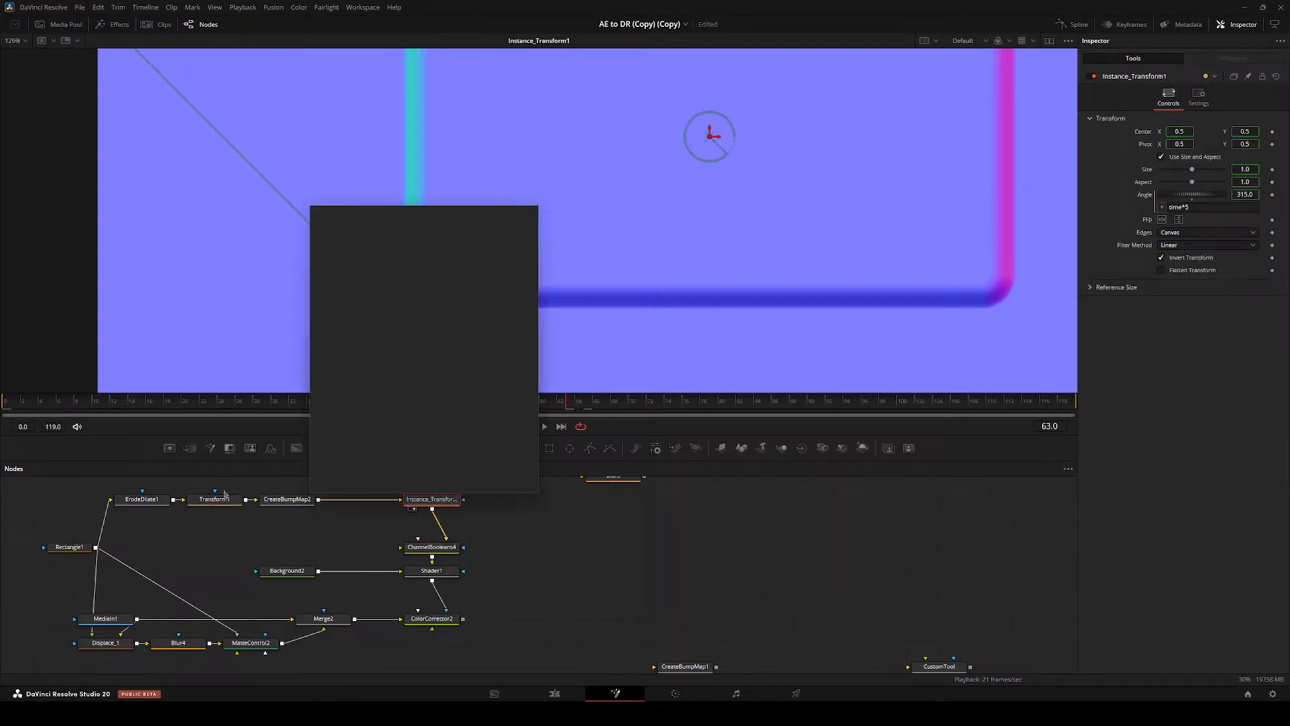
- Insert a Color Curves node between Instance_Transform1 and ChannelBooleans4 and bend its curve into an S shape
{"action": "type", "text": "ccv"}
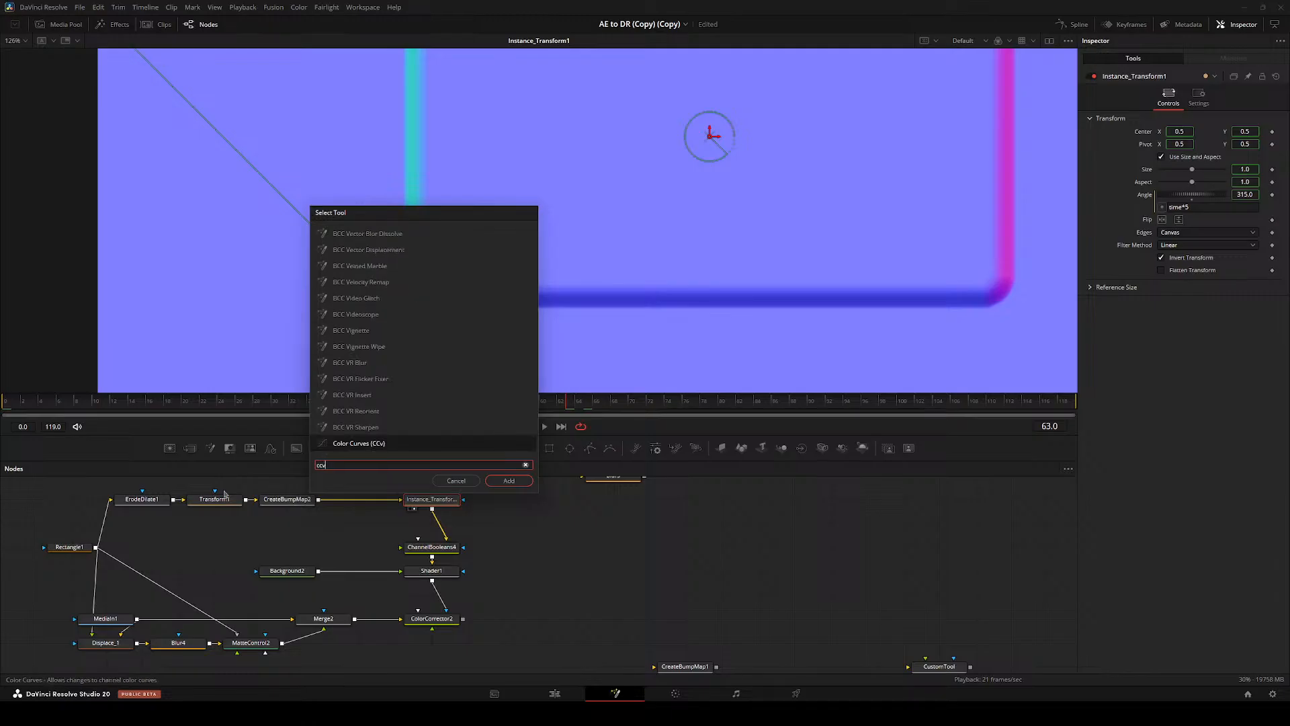
{"action": "key", "text": "Return"}
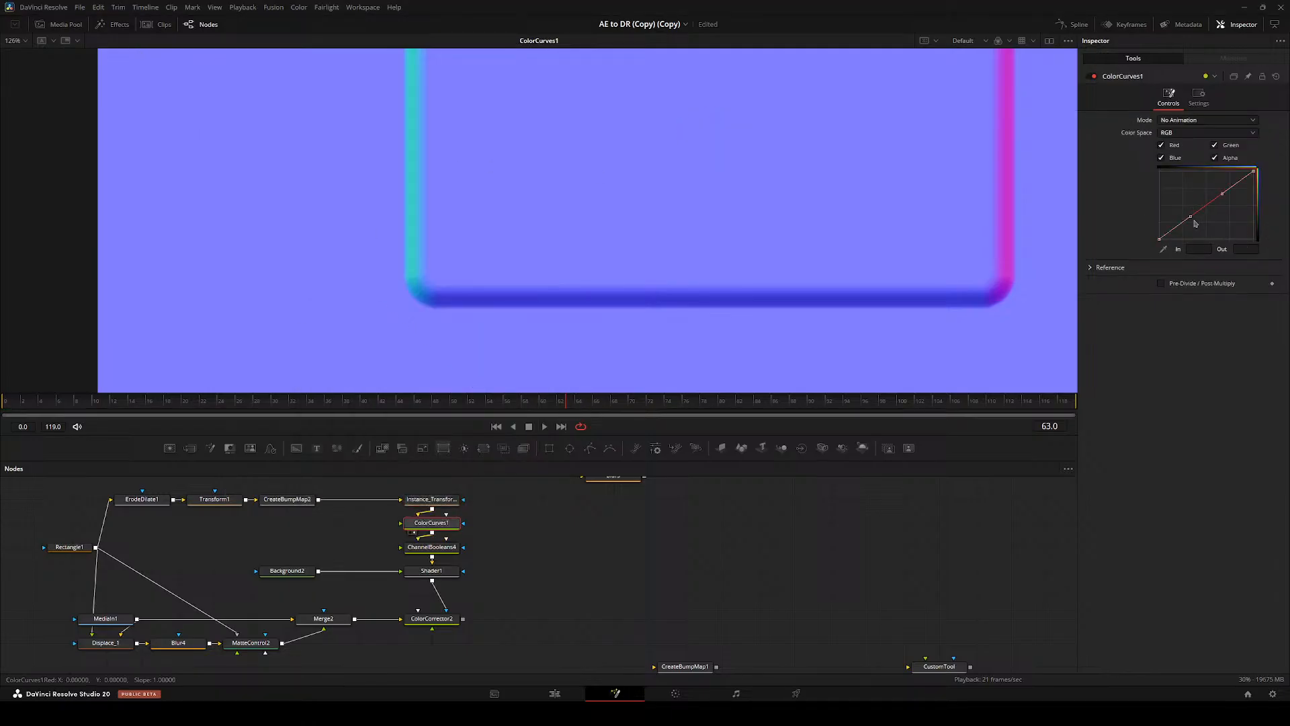
{"action": "left_click_drag", "start_coordinate": [1191, 217], "coordinate": [1206, 239]}
{"action": "left_click_drag", "start_coordinate": [1222, 194], "coordinate": [1216, 175]}
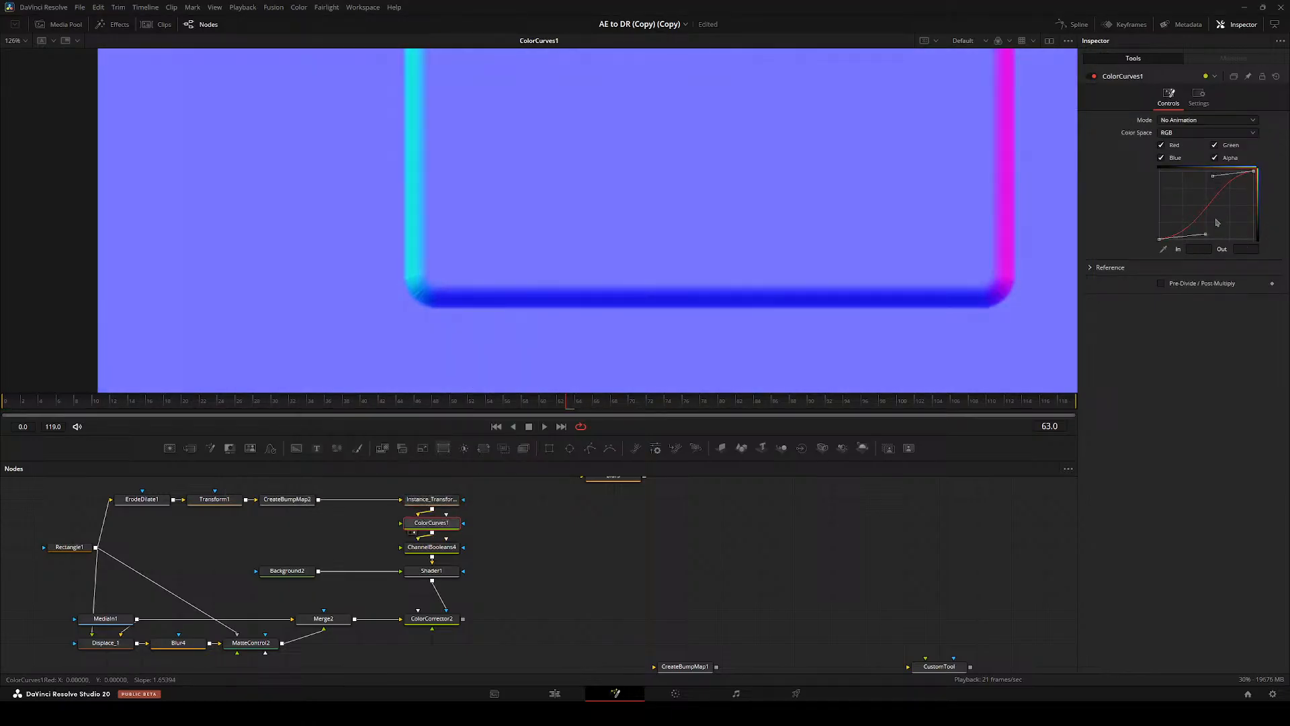
{"action": "scroll", "coordinate": [444, 272], "scroll_direction": "up", "scroll_amount": 5}
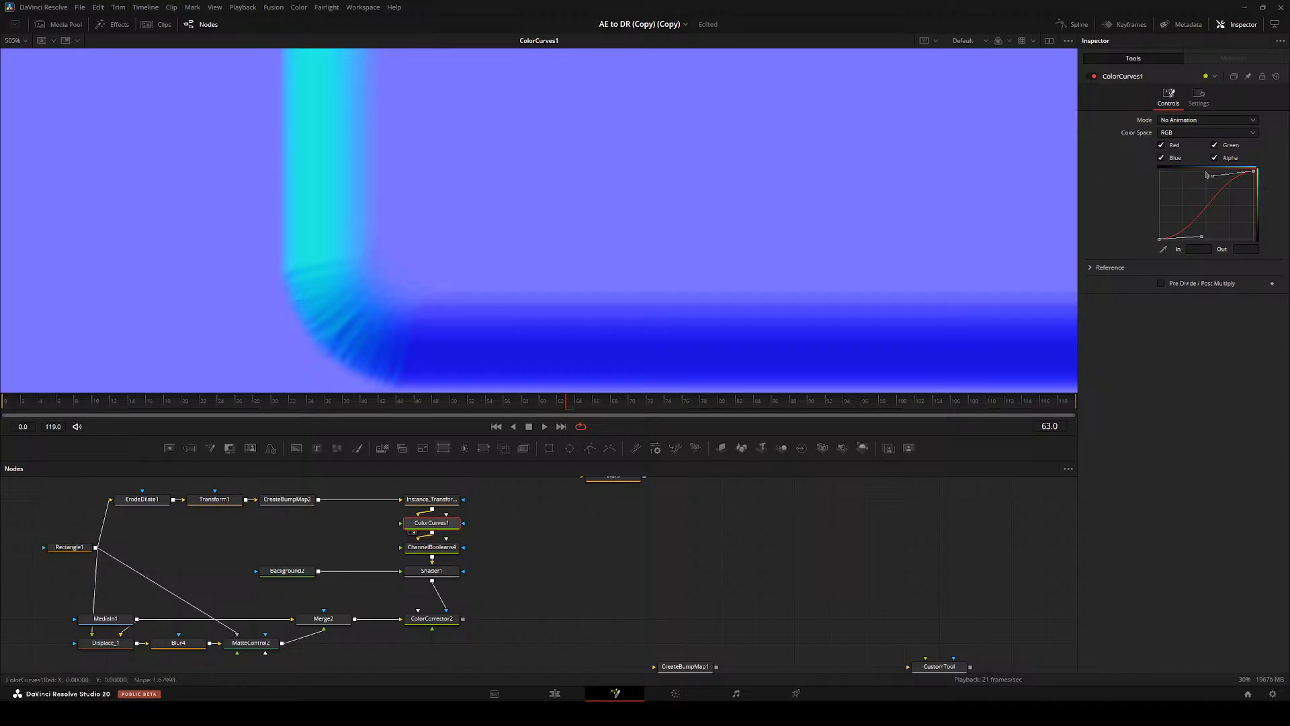
{"action": "left_click_drag", "start_coordinate": [1202, 240], "coordinate": [1202, 236]}
{"action": "left_click_drag", "start_coordinate": [1213, 179], "coordinate": [1213, 176]}
- Move the nodes from ErodeDilate1 to ColorCurves1 up together and add a Blur node after ColorCurves1
{"action": "scroll", "coordinate": [470, 571], "scroll_direction": "up", "scroll_amount": 3}
{"action": "left_click_drag", "start_coordinate": [101, 533], "coordinate": [406, 547]}
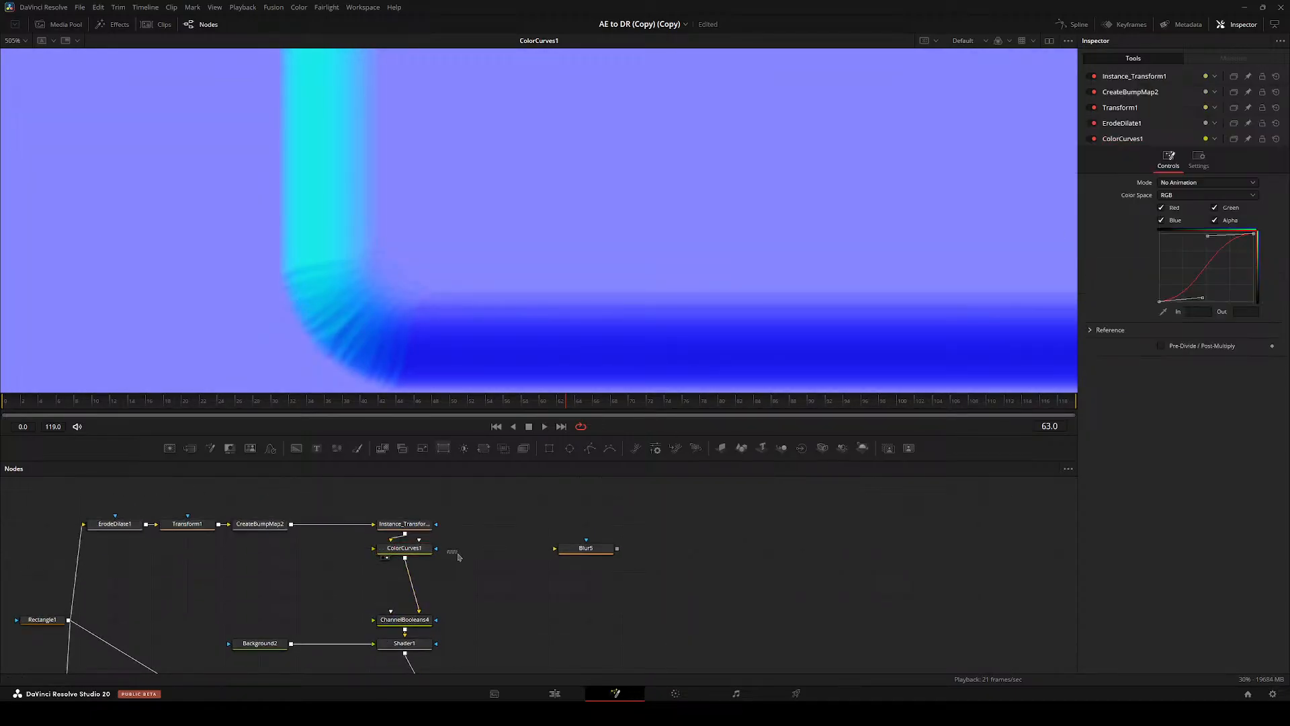
{"action": "left_click", "coordinate": [419, 548]}
{"action": "key", "text": "shift+space"}
{"action": "type", "text": "blur"}
{"action": "key", "text": "Return"}
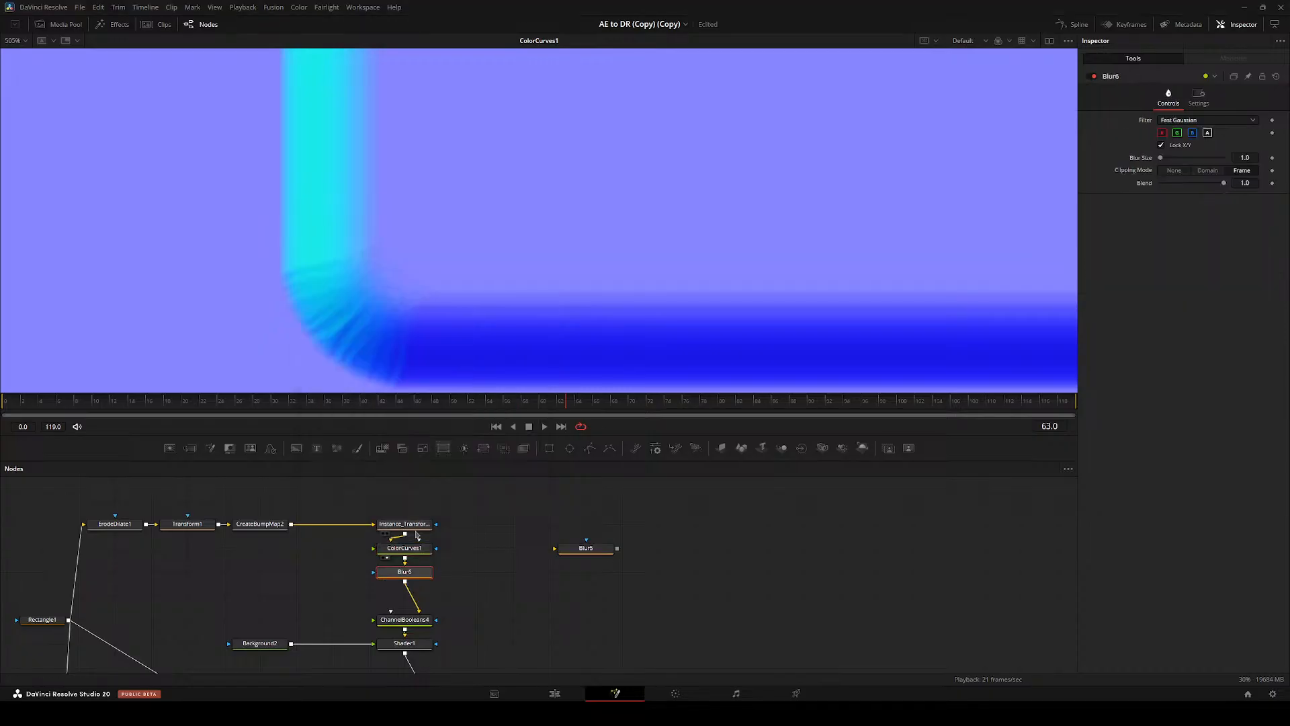
- Detach ColorCurves1, place Blur6 directly below Instance_Transform1 and set its Blur Size to 5
{"action": "left_click_drag", "start_coordinate": [404, 547], "coordinate": [404, 594]}
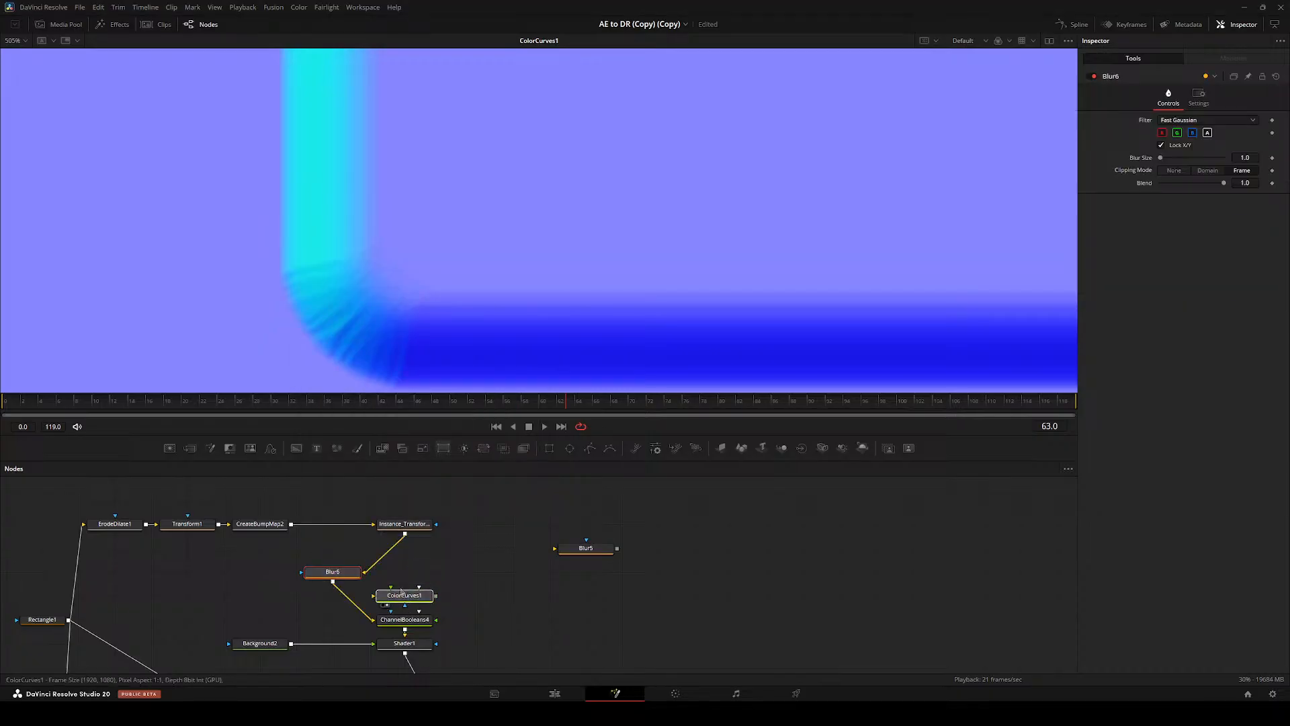
{"action": "left_click_drag", "start_coordinate": [332, 571], "coordinate": [416, 589]}
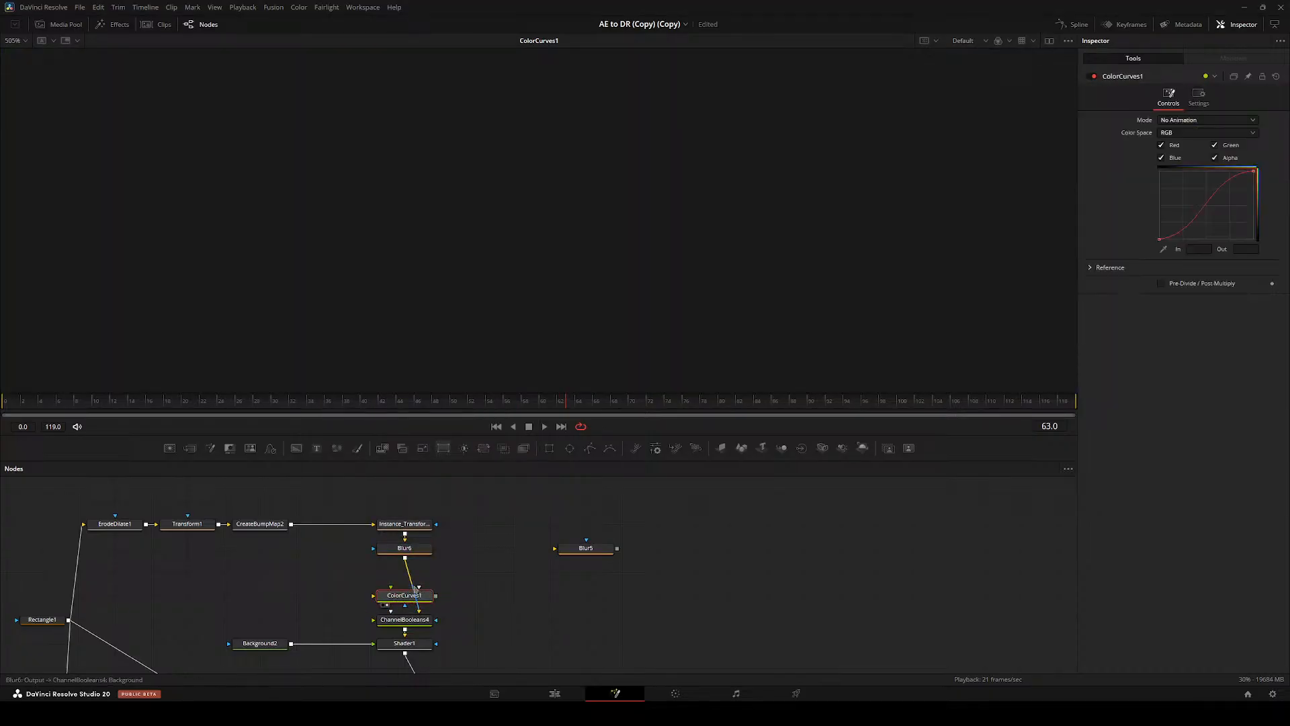
{"action": "left_click", "coordinate": [405, 548]}
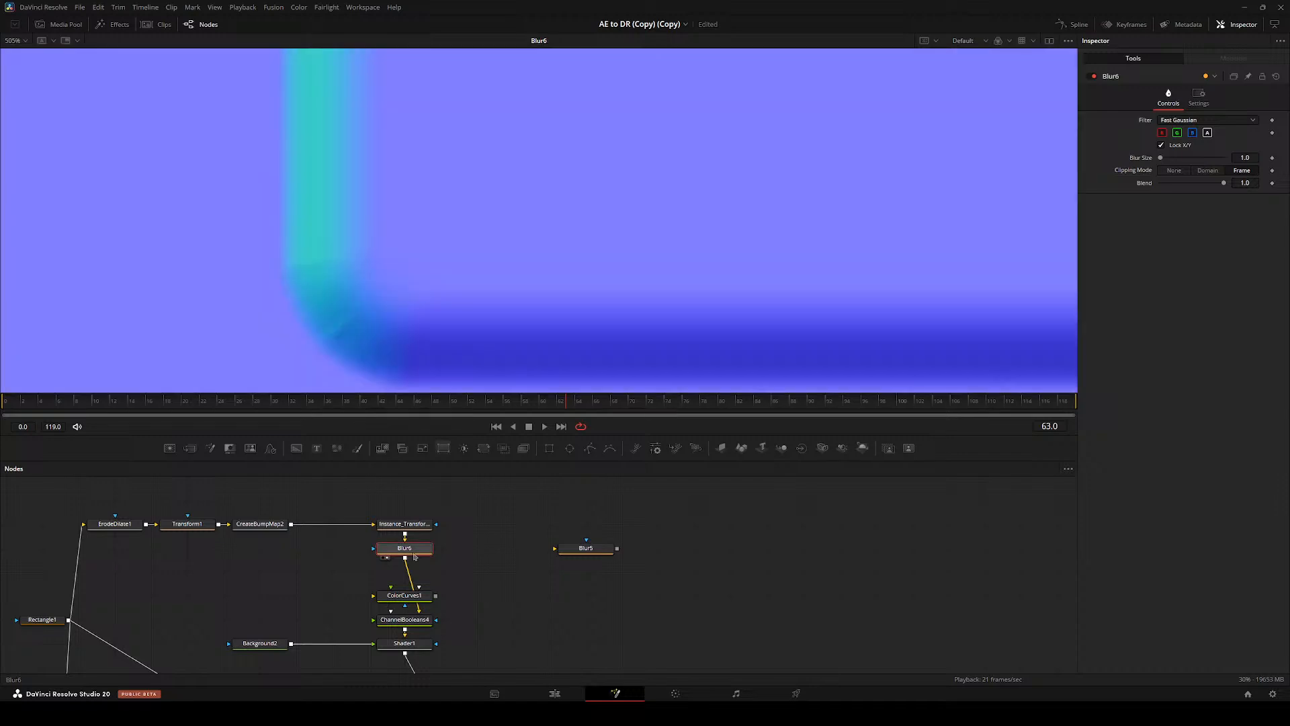
{"action": "type", "text": "1"}
{"action": "type", "text": "5"}
{"action": "key", "text": "Return"}
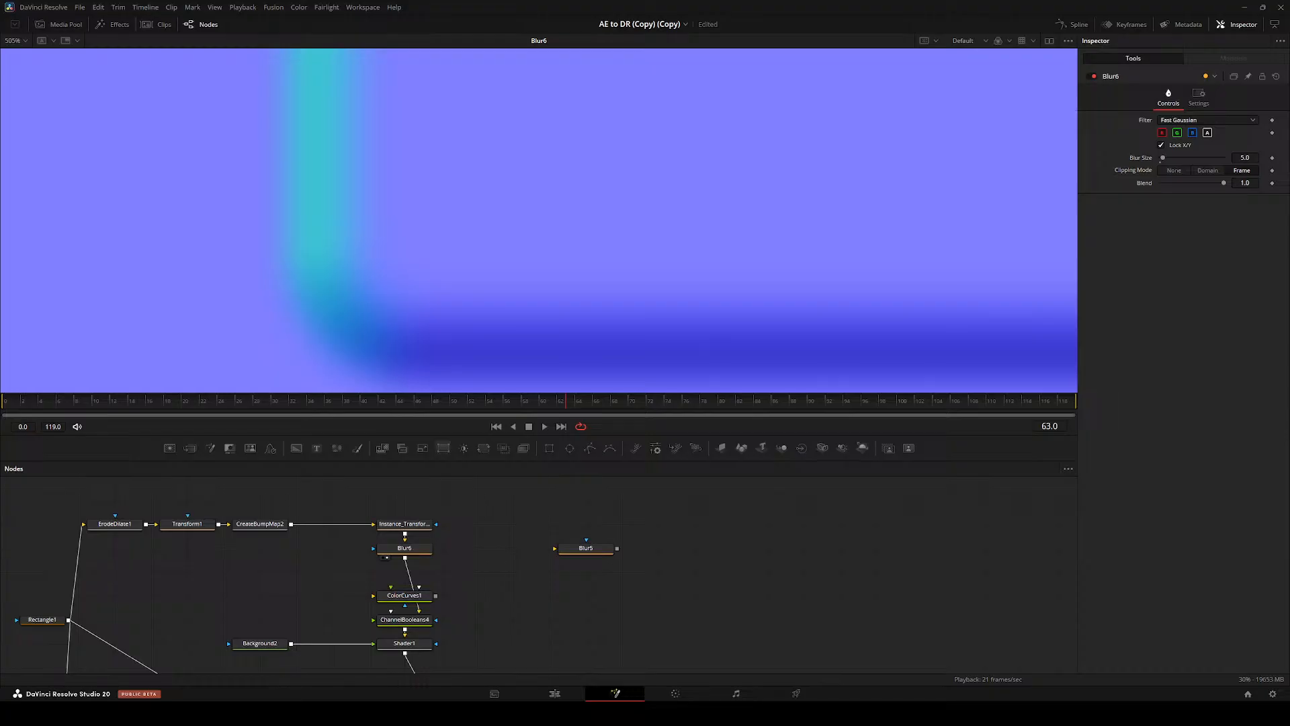
- Reinsert ColorCurves1 between Blur6 and ChannelBooleans4, display it in the viewer and set Blur6's Blur Size to 2
{"action": "left_click_drag", "start_coordinate": [415, 593], "coordinate": [320, 548]}
{"action": "key", "text": "2"}
{"action": "left_click_drag", "start_coordinate": [391, 580], "coordinate": [314, 476]}
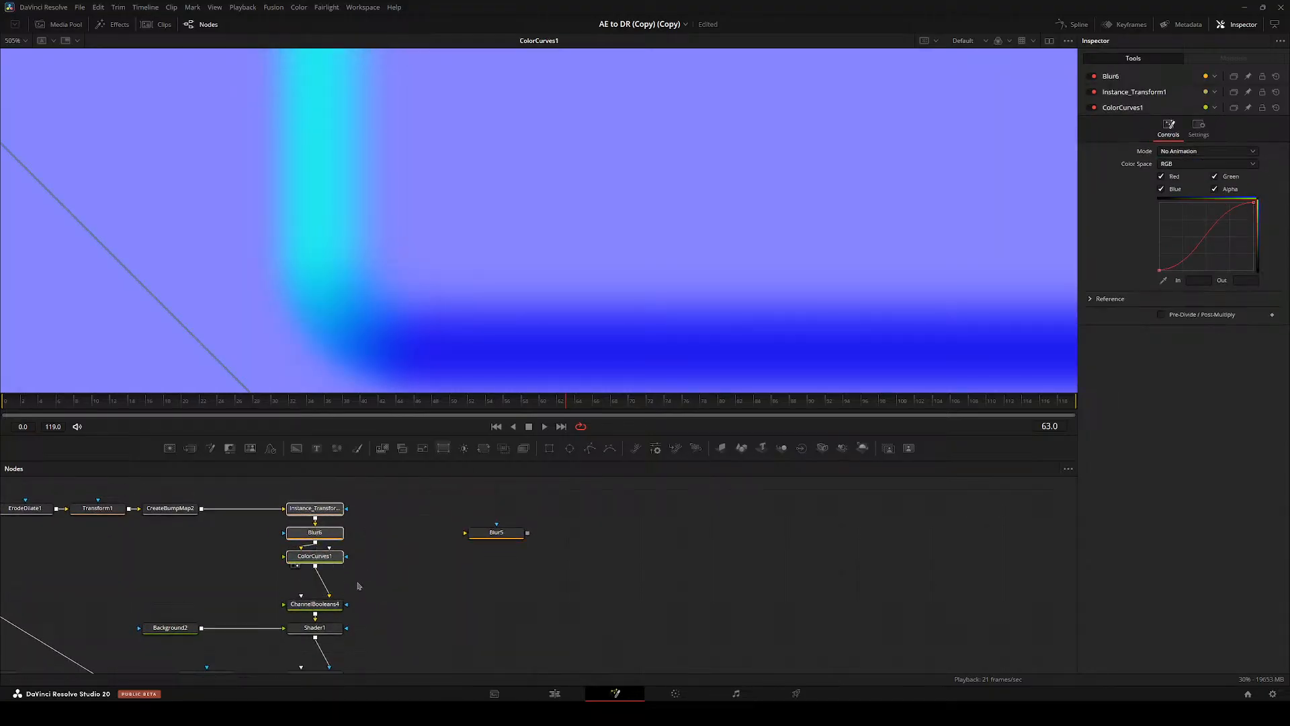
{"action": "left_click", "coordinate": [316, 532]}
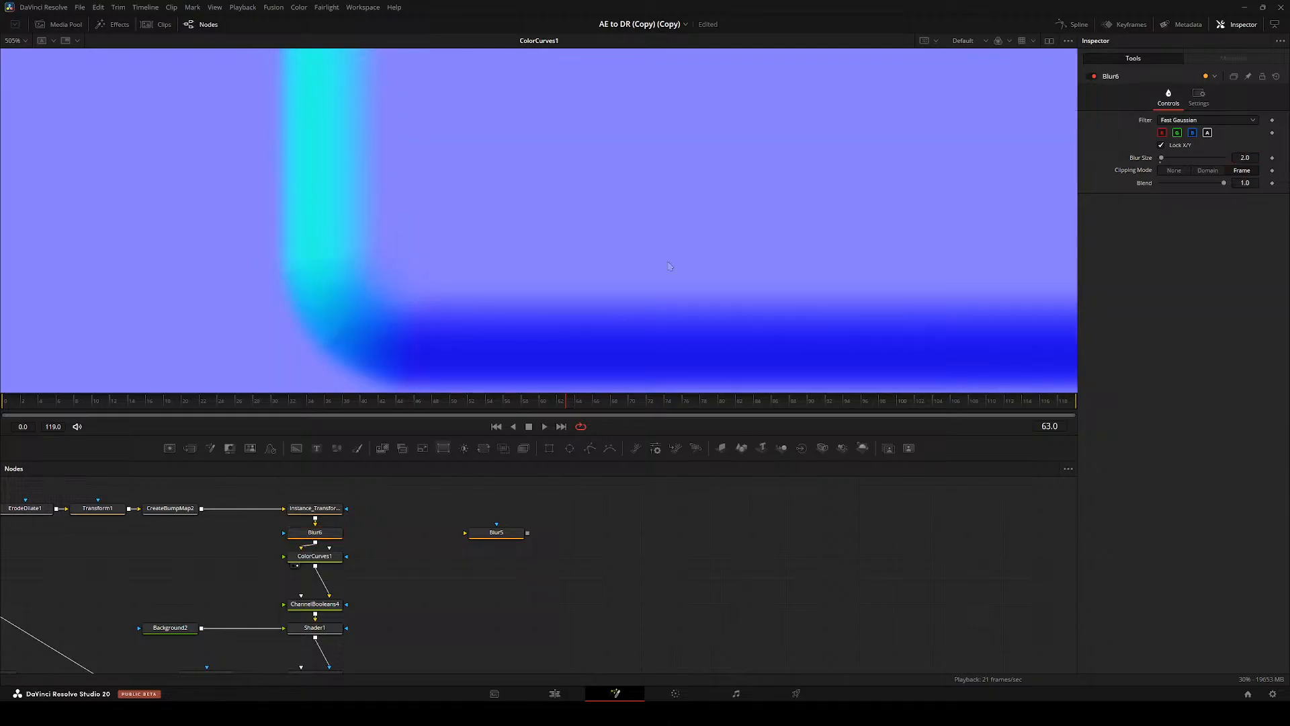
- Display Shader1 fitted to the viewer, return the node to the column above ColorCorrector2 and play the composition
{"action": "left_click_drag", "start_coordinate": [314, 627], "coordinate": [387, 485]}
{"action": "key", "text": "2"}
{"action": "left_click_drag", "start_coordinate": [401, 555], "coordinate": [363, 575]}
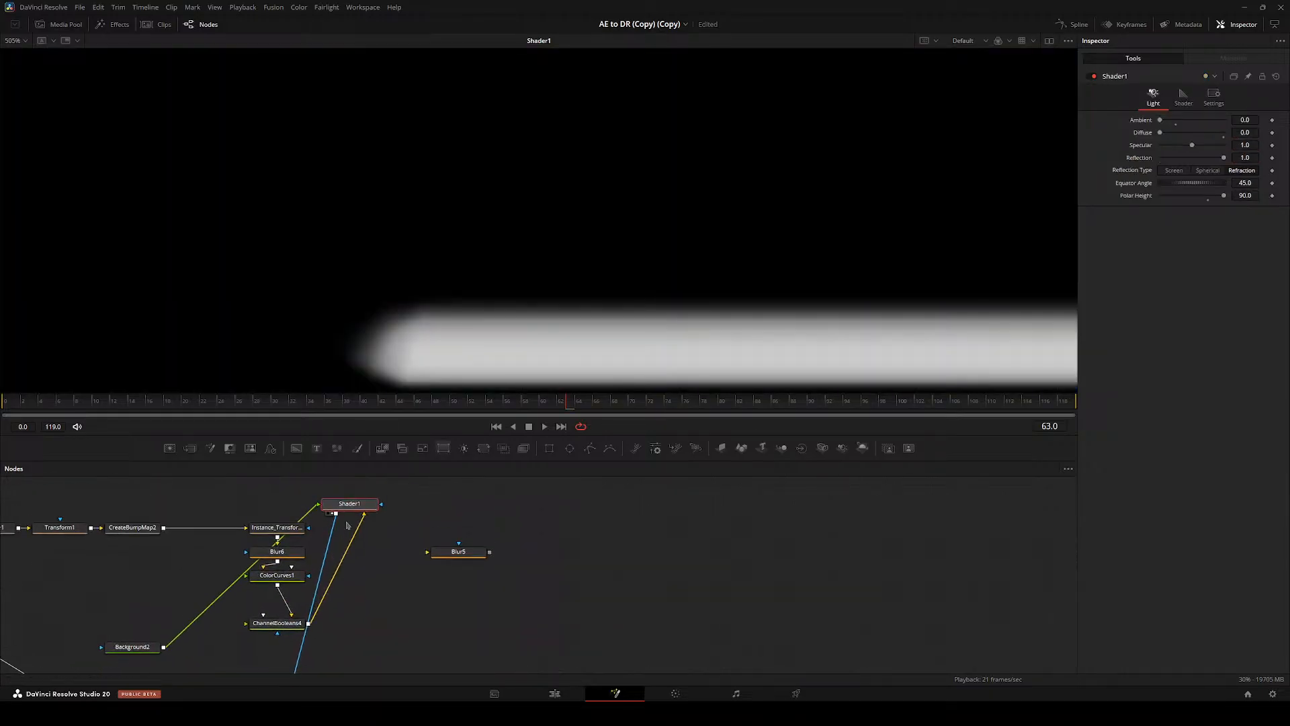
{"action": "left_click_drag", "start_coordinate": [349, 504], "coordinate": [277, 624]}
{"action": "key", "text": "ctrl+f"}
{"action": "key", "text": "space"}
{"action": "left_click_drag", "start_coordinate": [381, 581], "coordinate": [432, 521]}
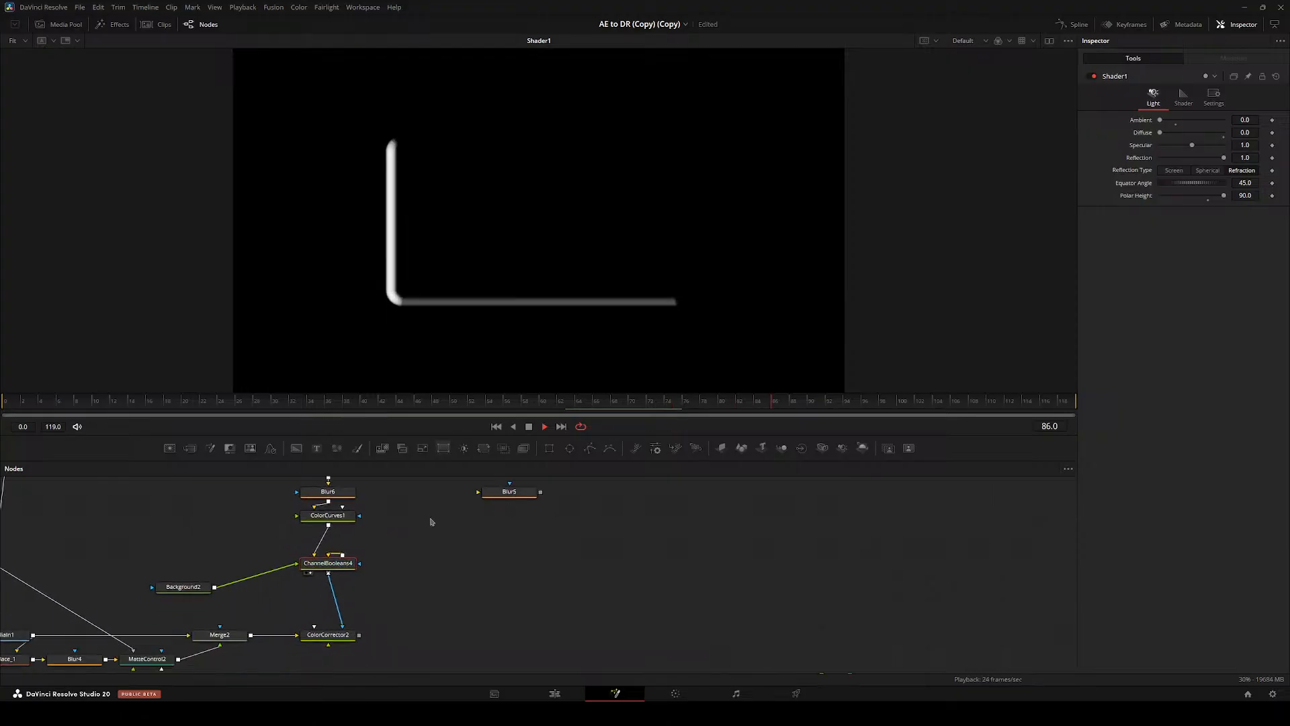
- Display ColorCorrector2 in the viewer, play the composition from frame 6 and scrub to frame 40
{"action": "left_click_drag", "start_coordinate": [328, 635], "coordinate": [433, 336]}
{"action": "left_click_drag", "start_coordinate": [461, 403], "coordinate": [58, 413]}
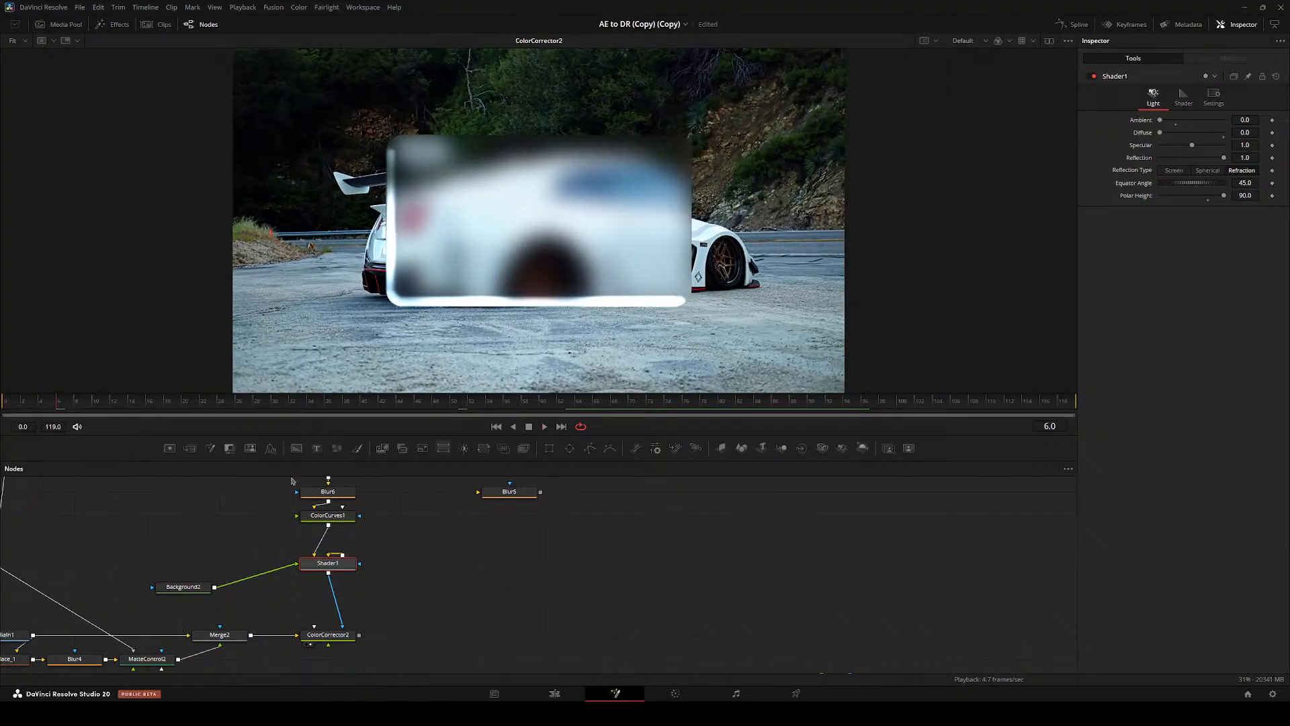
{"action": "key", "text": "space"}
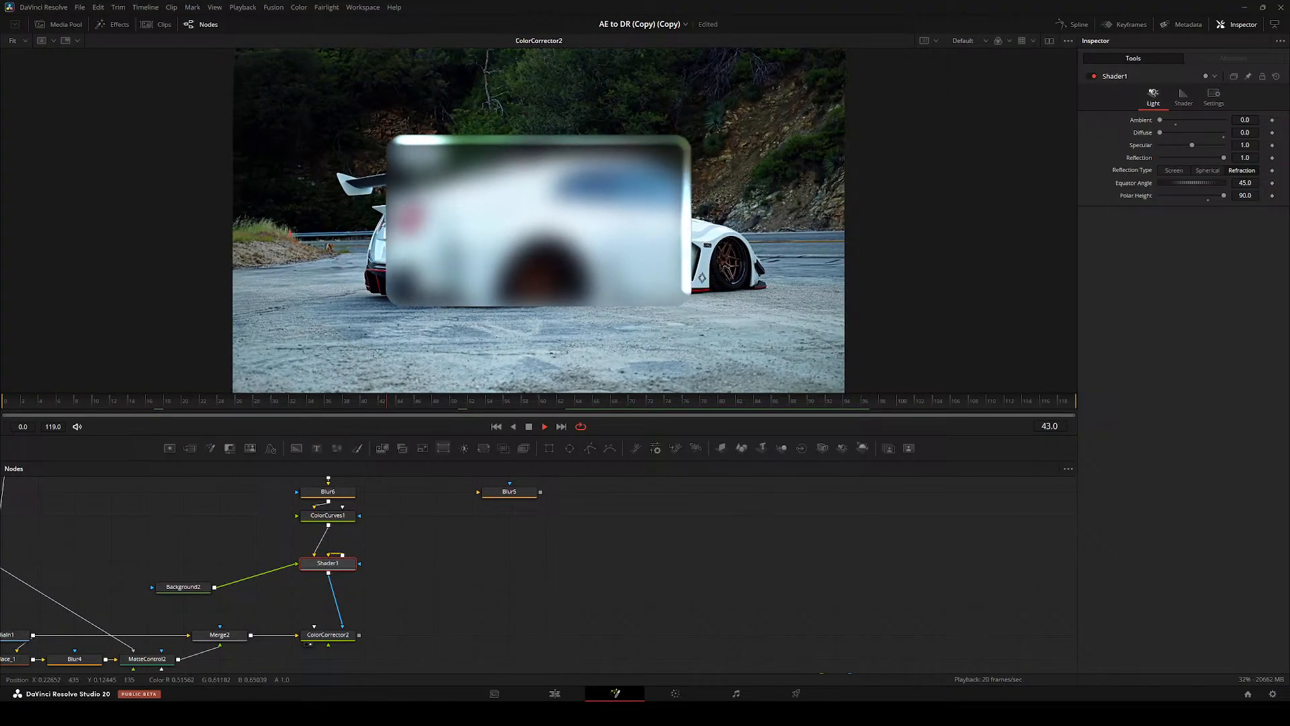
{"action": "left_click_drag", "start_coordinate": [494, 397], "coordinate": [369, 392]}
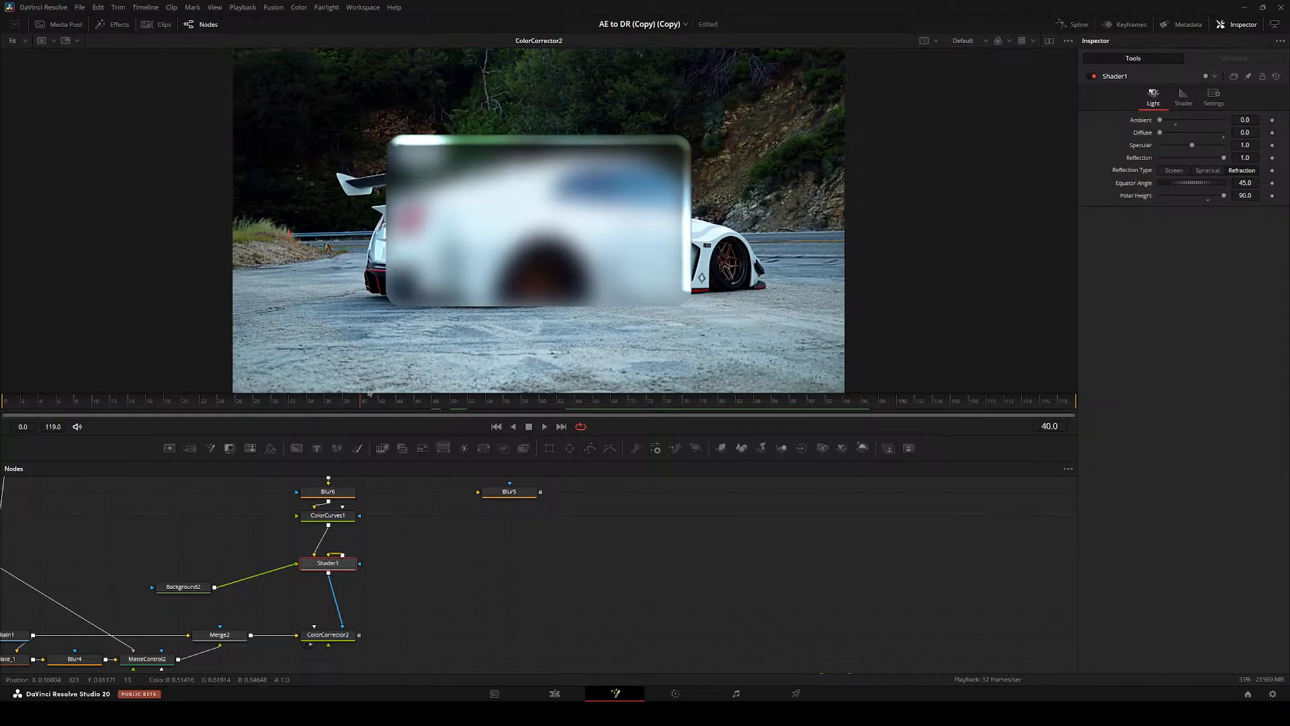
- Place ChannelBooleans4 between ColorCurves1 and Shader1 and set Shader1's Reflection Type to Screen
{"action": "mouse_move", "coordinate": [324, 564]}
{"action": "left_mouse_down"}
{"action": "mouse_move", "coordinate": [320, 589]}
{"action": "mouse_move", "coordinate": [533, 587]}
{"action": "mouse_move", "coordinate": [320, 541]}
{"action": "left_mouse_up"}
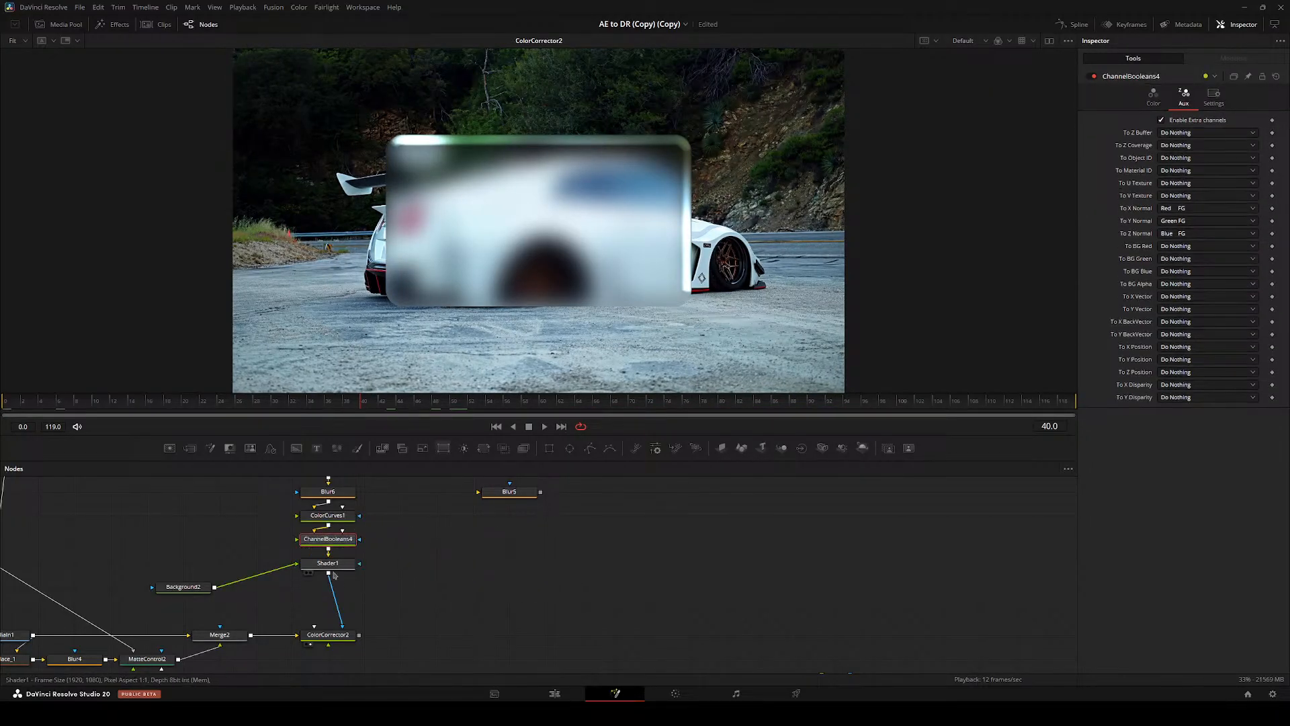
{"action": "left_click", "coordinate": [329, 564]}
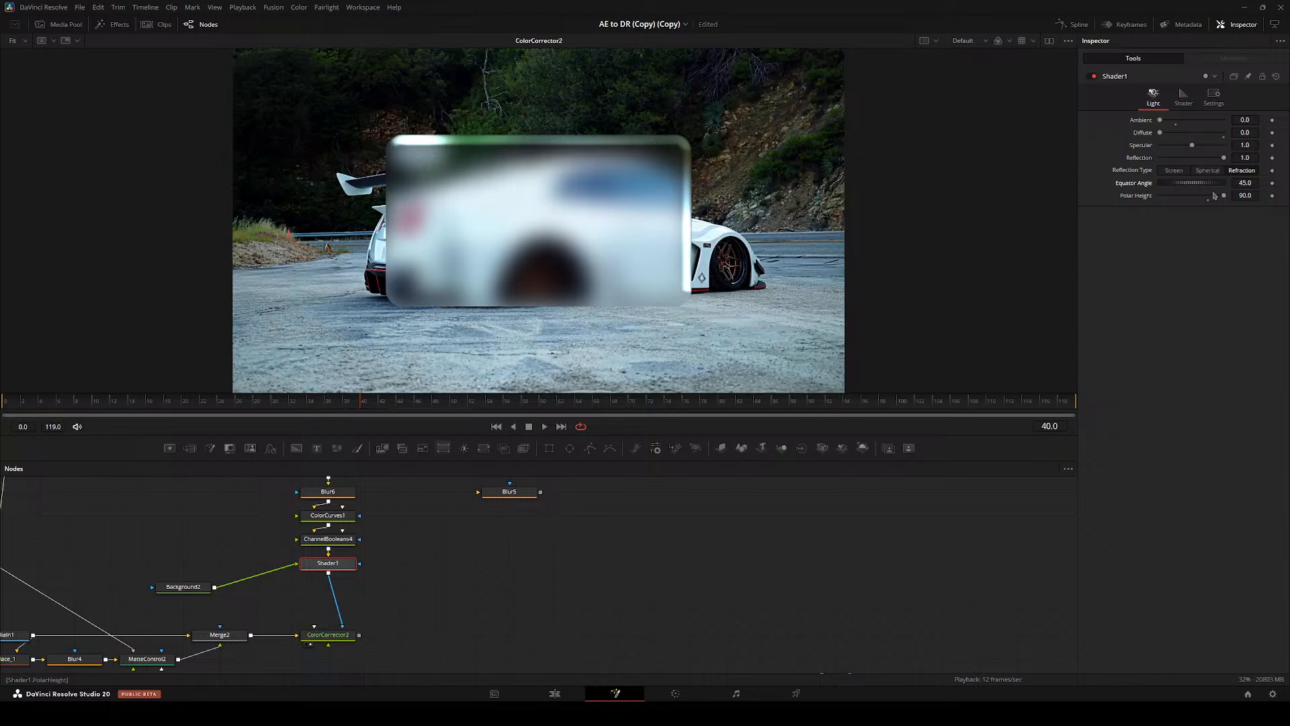
{"action": "mouse_move", "coordinate": [1219, 196]}
{"action": "left_mouse_down"}
{"action": "mouse_move", "coordinate": [1179, 194]}
{"action": "mouse_move", "coordinate": [1224, 196]}
{"action": "left_mouse_up"}
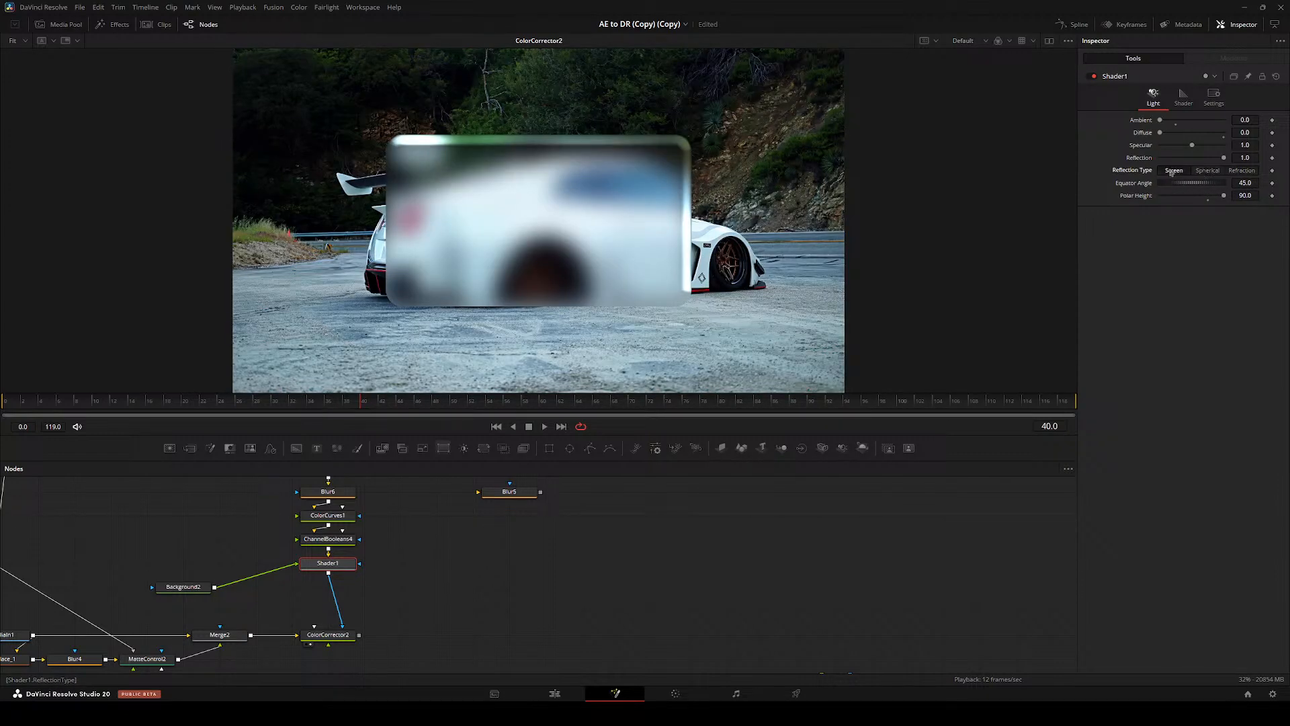
- Play the composition to check the Screen reflection, return to the first frame and play it again
{"action": "key", "text": "space"}
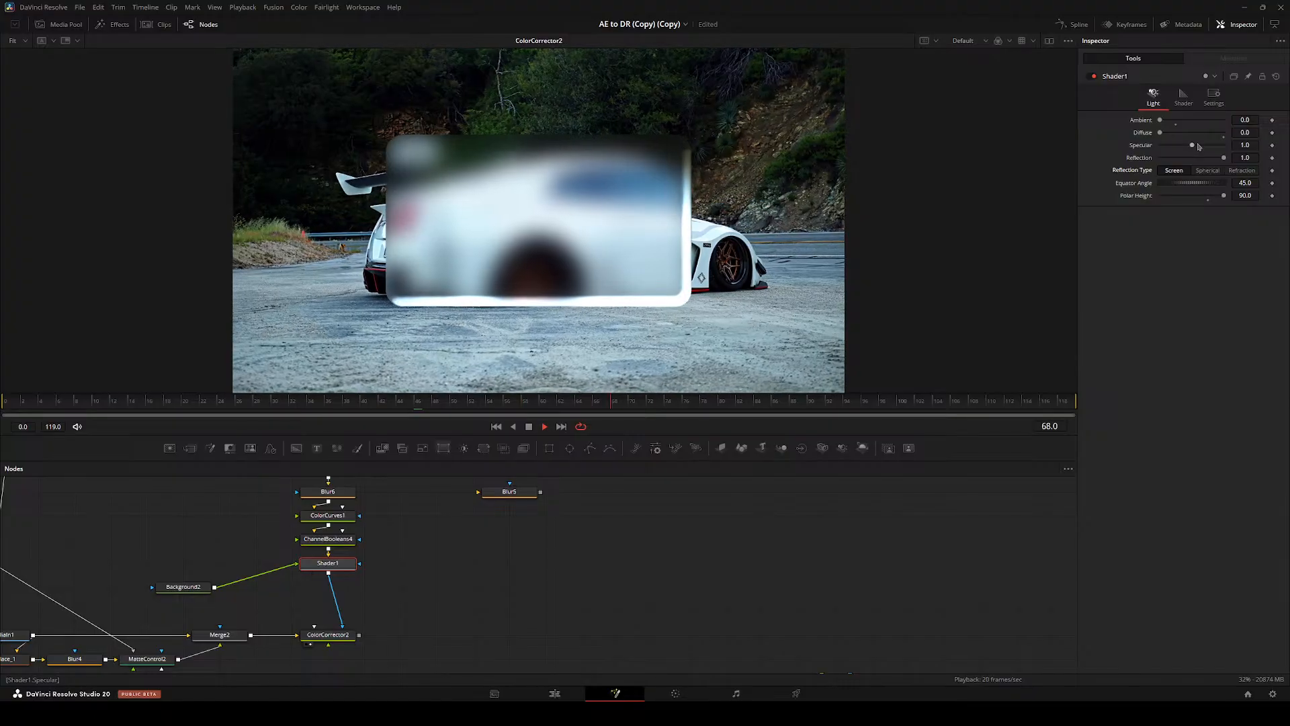
{"action": "left_click_drag", "start_coordinate": [375, 542], "coordinate": [441, 599]}
{"action": "left_click", "coordinate": [497, 428]}
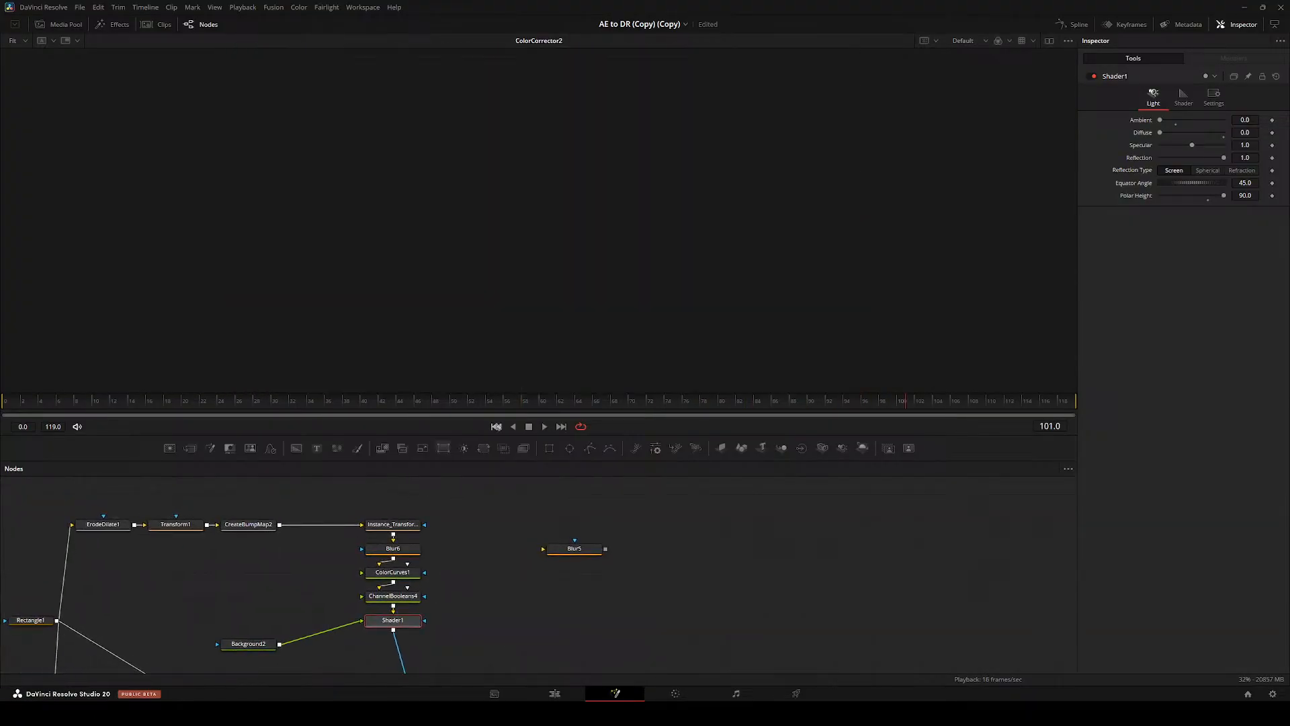
{"action": "key", "text": "space"}
{"action": "left_click_drag", "start_coordinate": [429, 541], "coordinate": [564, 536]}
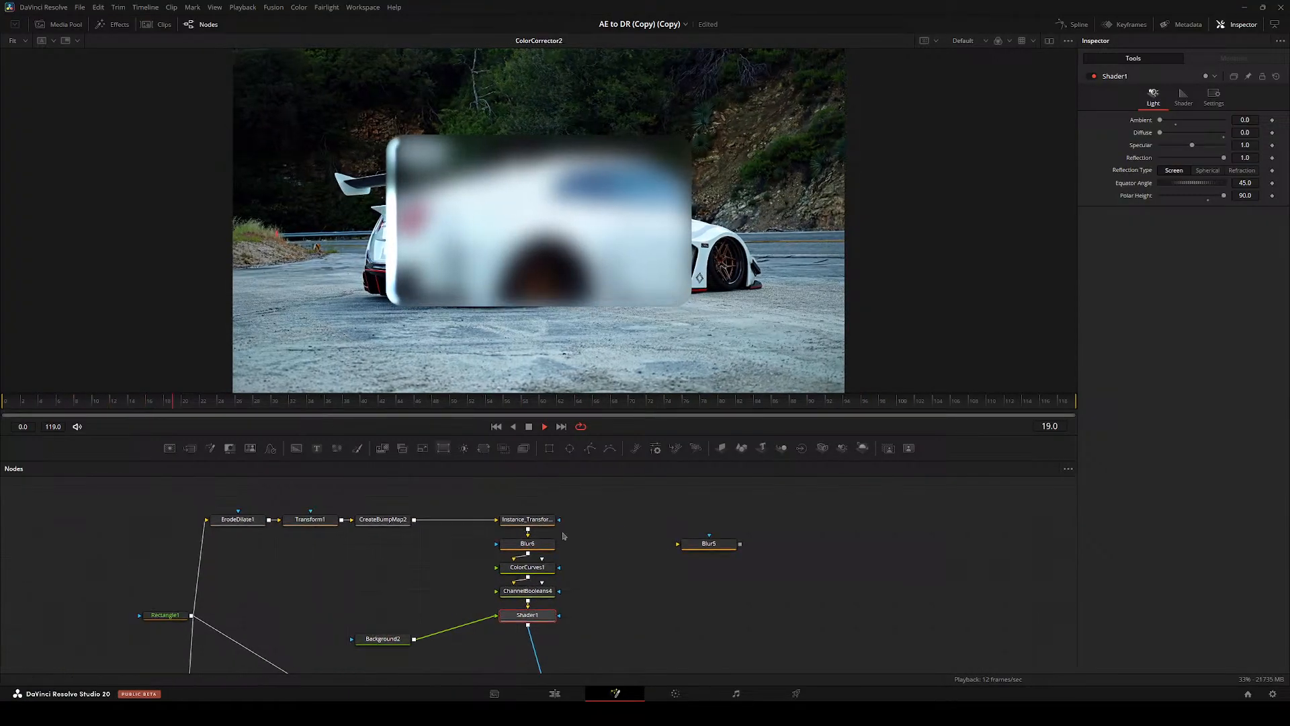
{"action": "key", "text": "space"}
- Display CreateBumpMap2, the instanced Transform, Blur6, ColorCurves1 and ChannelBooleans4 in turn, playing ChannelBooleans4 and scrubbing back to frame 1
{"action": "left_click", "coordinate": [397, 520]}
{"action": "key", "text": "2"}
{"action": "left_click", "coordinate": [527, 520]}
{"action": "key", "text": "2"}
{"action": "left_click", "coordinate": [527, 544]}
{"action": "key", "text": "2"}
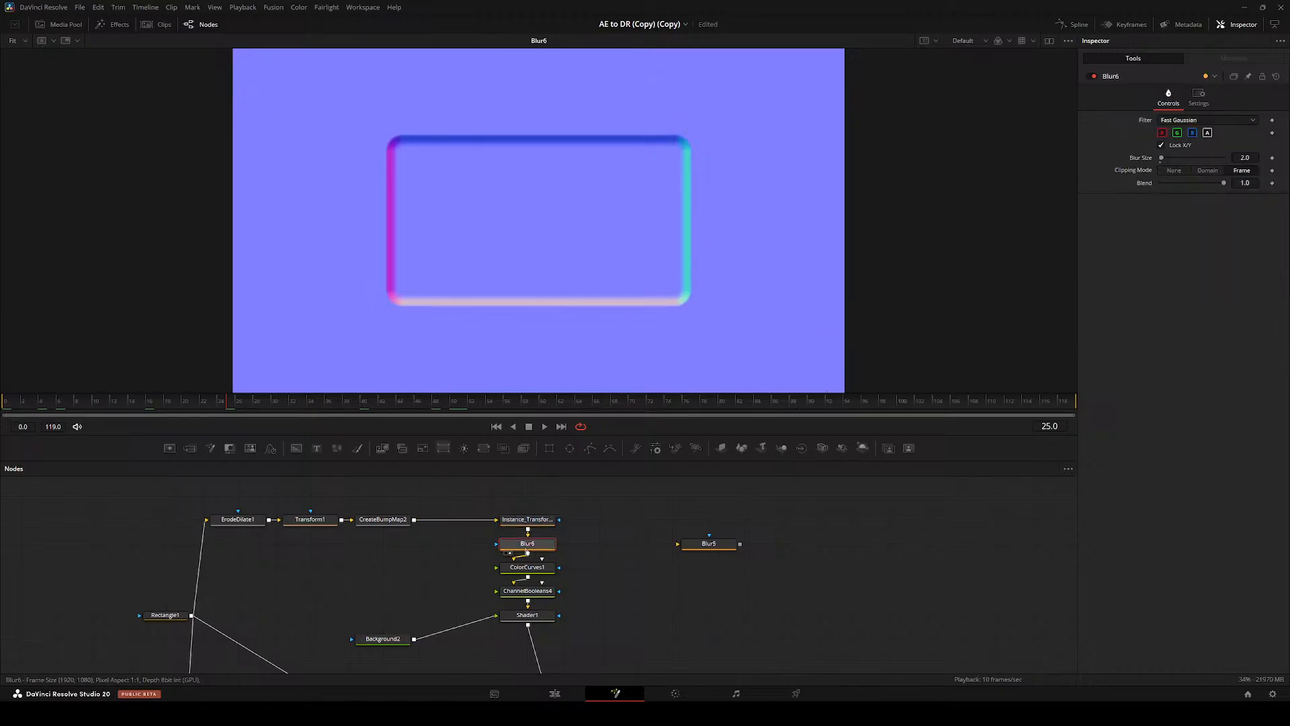
{"action": "left_click", "coordinate": [527, 568]}
{"action": "key", "text": "2"}
{"action": "left_click", "coordinate": [527, 591]}
{"action": "key", "text": "2"}
{"action": "key", "text": "space"}
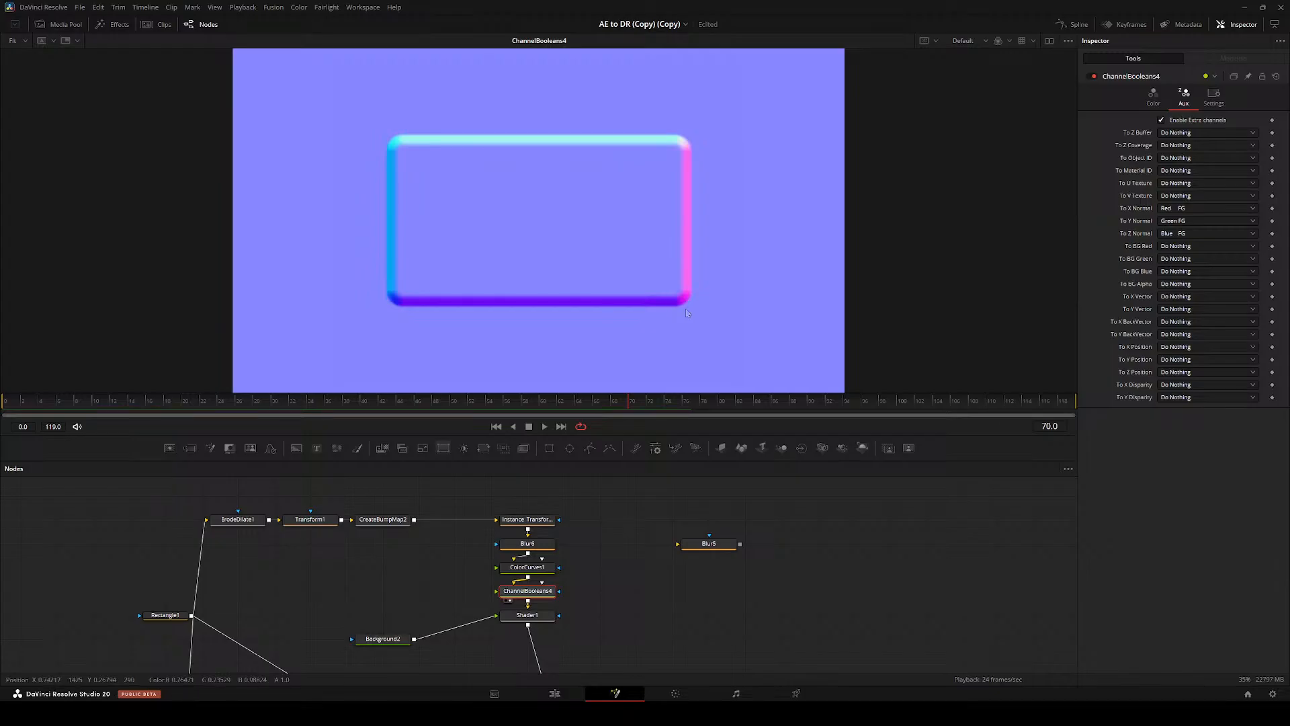
{"action": "mouse_move", "coordinate": [630, 401]}
{"action": "left_mouse_down"}
{"action": "mouse_move", "coordinate": [735, 407]}
{"action": "mouse_move", "coordinate": [164, 334]}
{"action": "mouse_move", "coordinate": [37, 332]}
{"action": "left_mouse_up"}
- Place Merge2 directly above MatteControl2 and MediaIn1 to the upper left of Displace_1 in the node graph
{"action": "left_click_drag", "start_coordinate": [632, 590], "coordinate": [505, 549]}
{"action": "left_click_drag", "start_coordinate": [574, 614], "coordinate": [622, 579]}
{"action": "left_click", "coordinate": [596, 565]}
{"action": "left_click_drag", "start_coordinate": [385, 563], "coordinate": [460, 530]}
{"action": "left_click", "coordinate": [410, 585]}
{"action": "left_click_drag", "start_coordinate": [269, 585], "coordinate": [124, 584]}
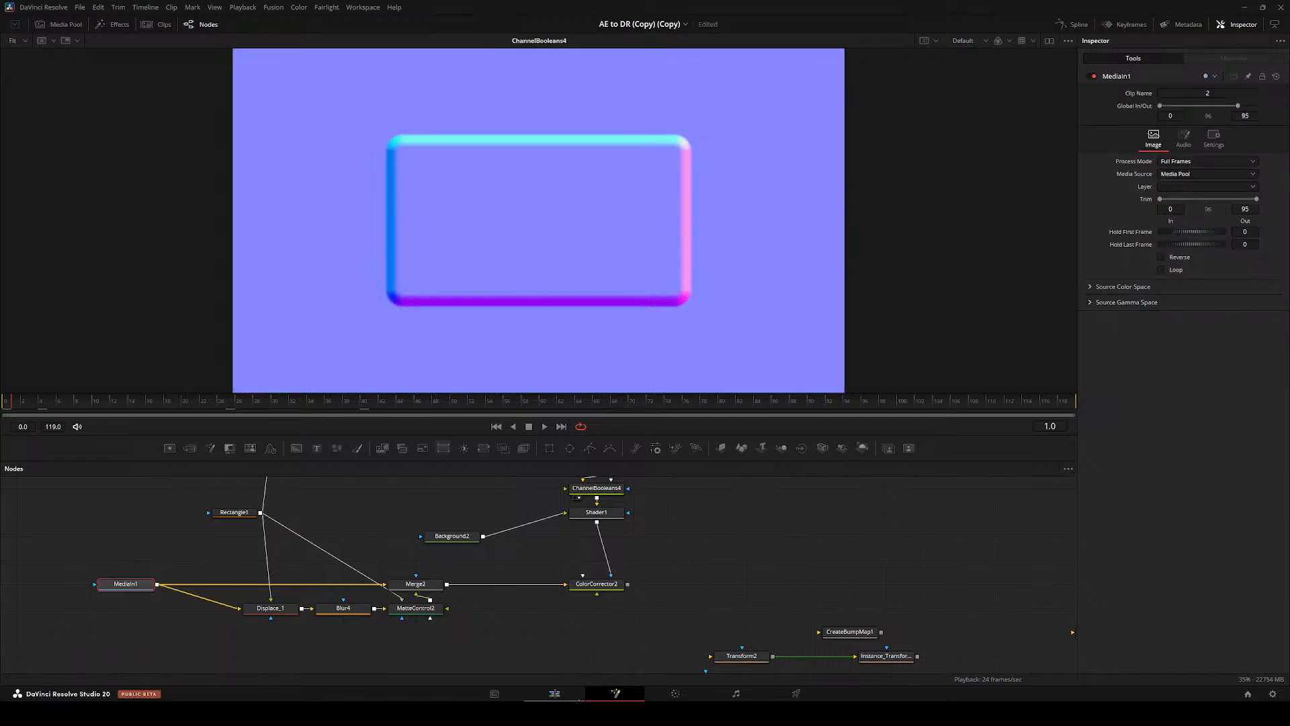
{"action": "mouse_move", "coordinate": [578, 713]}
{"action": "left_click", "coordinate": [626, 664]}
{"action": "left_click_drag", "start_coordinate": [517, 569], "coordinate": [455, 548]}
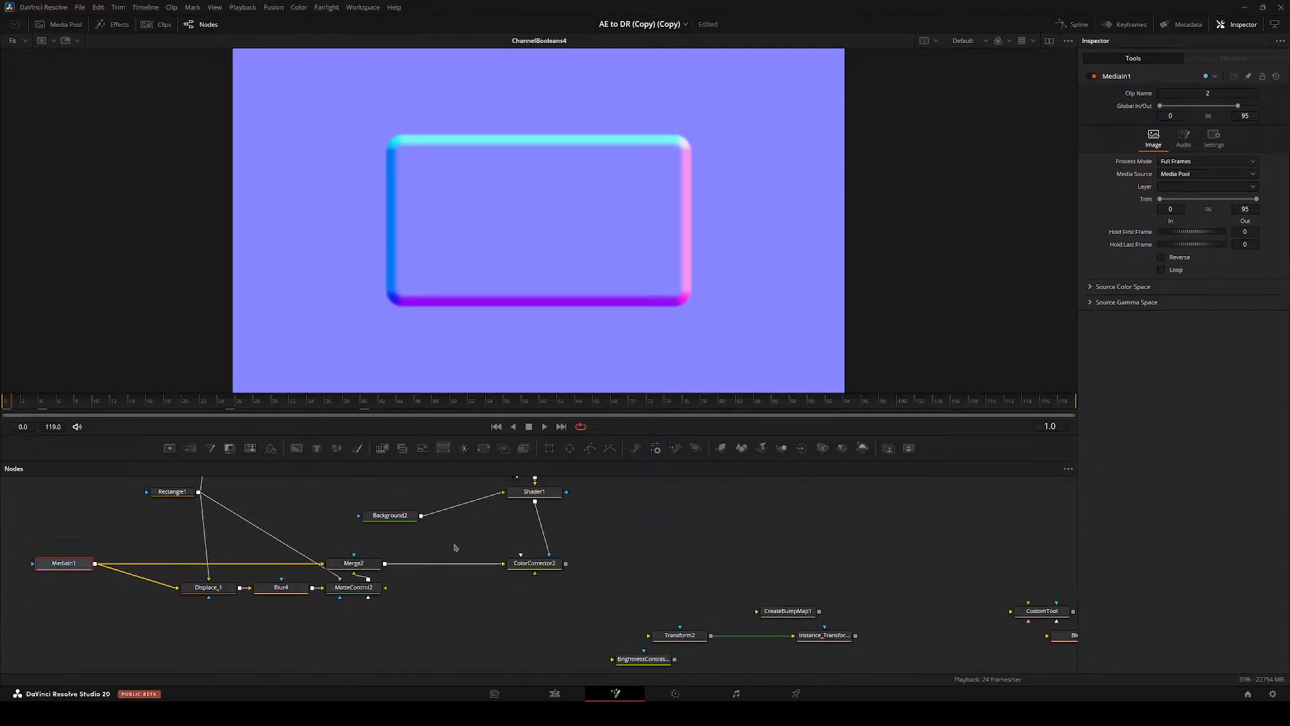
{"action": "left_click_drag", "start_coordinate": [98, 561], "coordinate": [134, 539]}
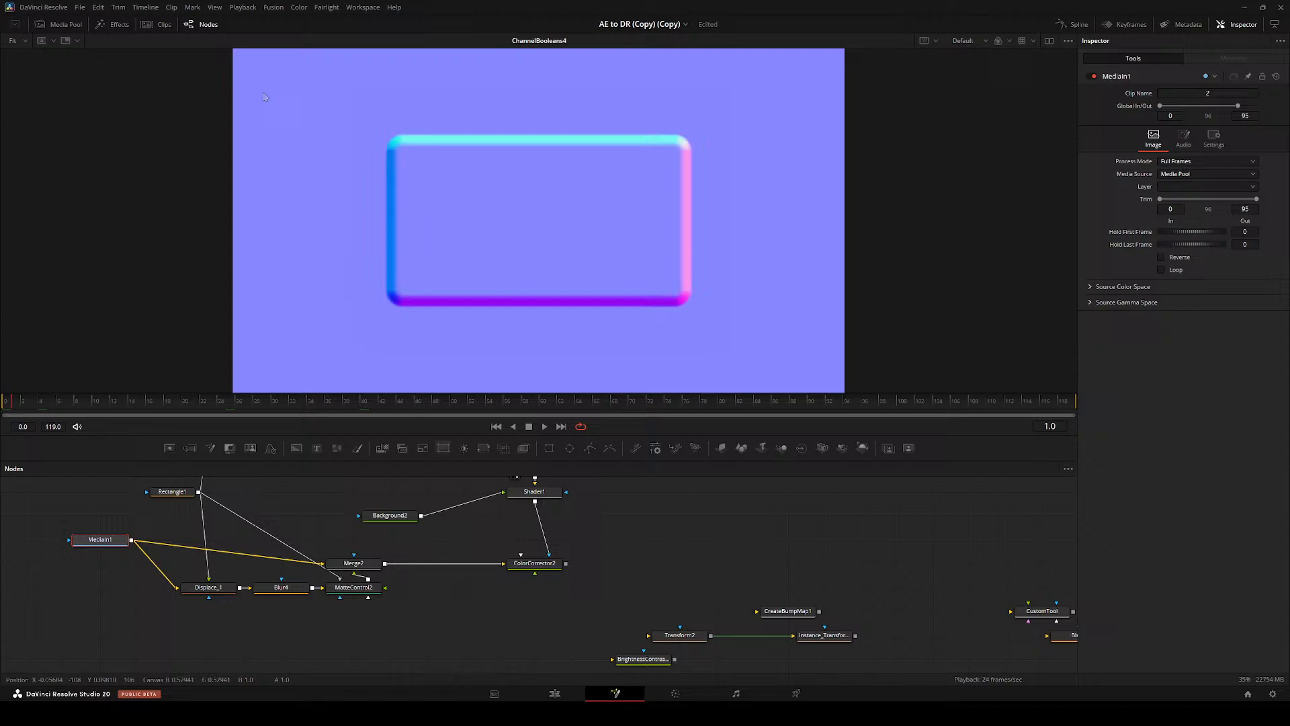
- Open the Reactor package manager and search it for "real shadow"
{"action": "left_click", "coordinate": [363, 8]}
{"action": "mouse_move", "coordinate": [371, 331]}
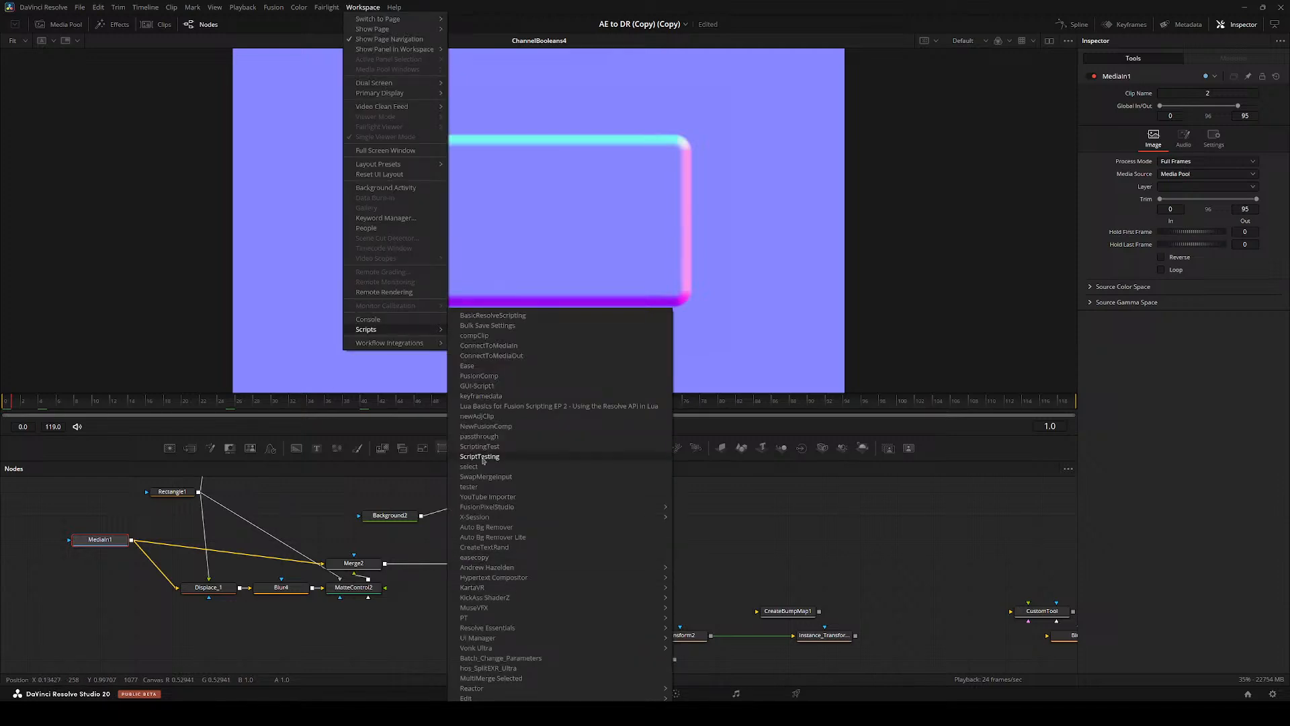
{"action": "mouse_move", "coordinate": [498, 691]}
{"action": "left_click", "coordinate": [706, 709]}
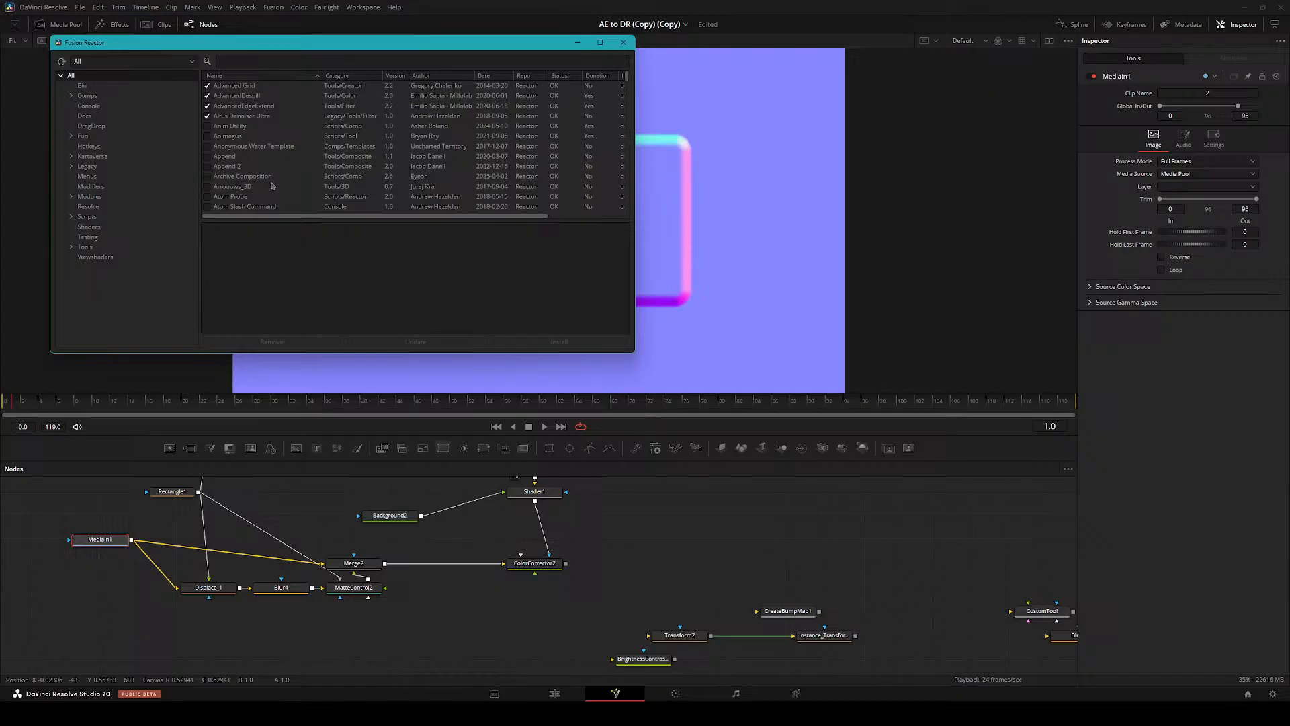
{"action": "left_click", "coordinate": [273, 61]}
{"action": "type", "text": "real shadow"}
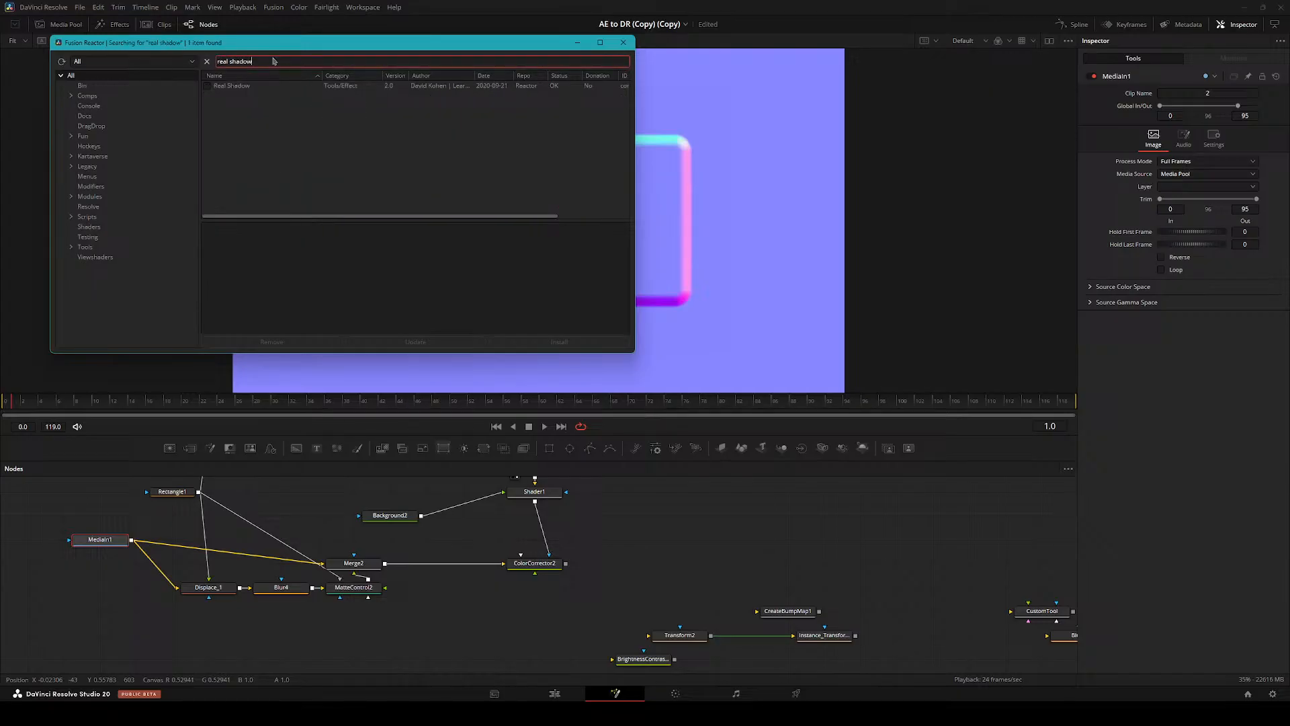
- Install the Real Shadow package, read through its description and close Reactor
{"action": "left_click", "coordinate": [281, 89]}
{"action": "left_click", "coordinate": [209, 87]}
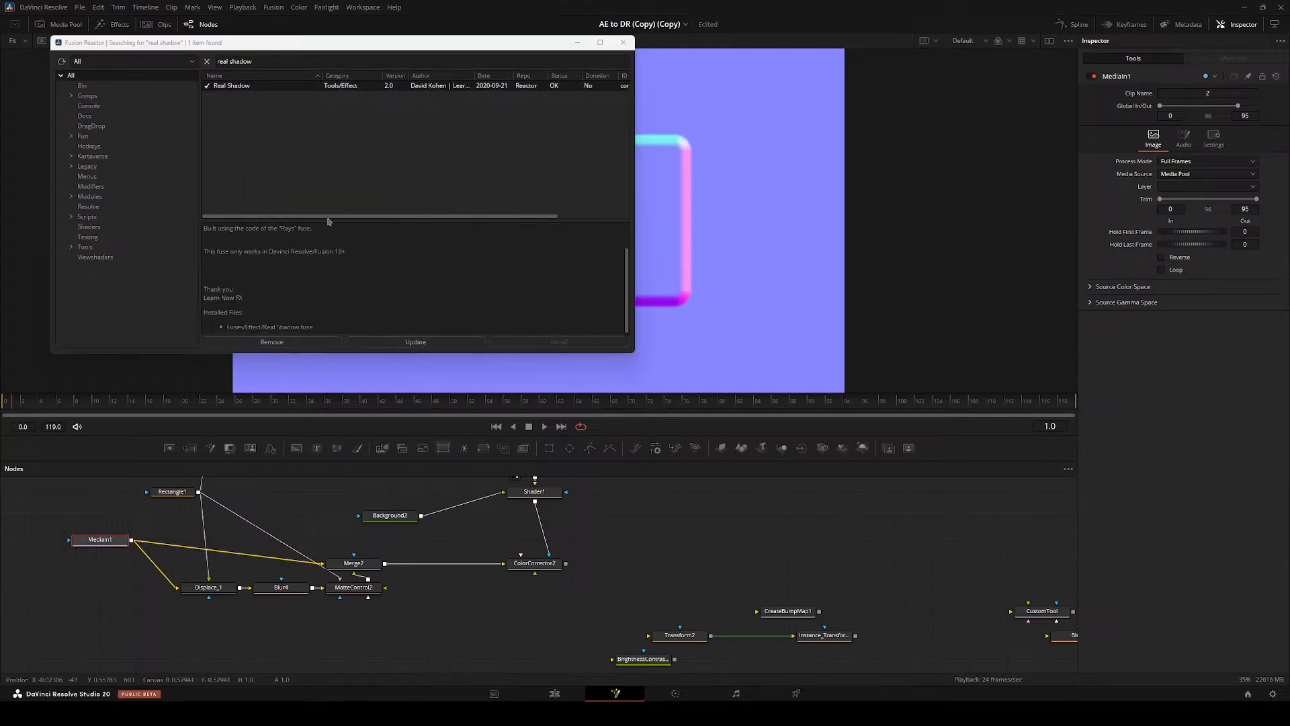
{"action": "scroll", "coordinate": [224, 306], "scroll_direction": "up", "scroll_amount": 2}
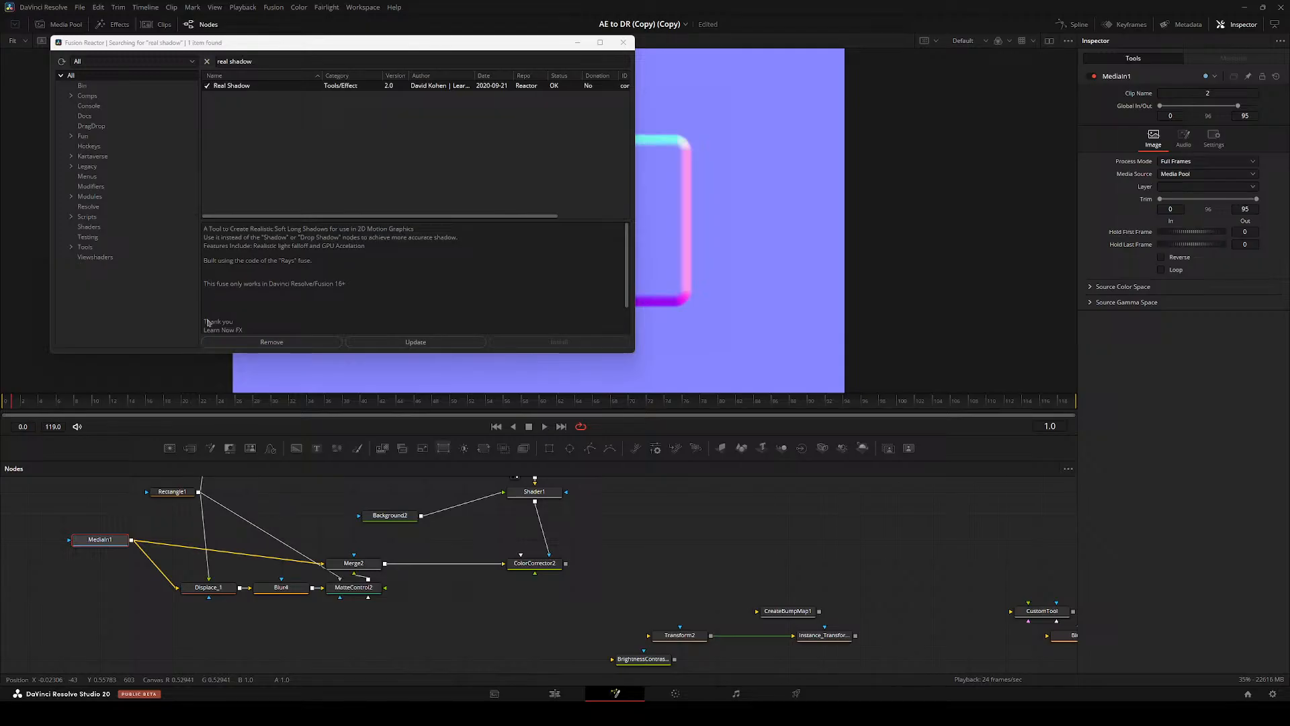
{"action": "left_click_drag", "start_coordinate": [269, 283], "coordinate": [347, 289]}
{"action": "left_click", "coordinate": [267, 276]}
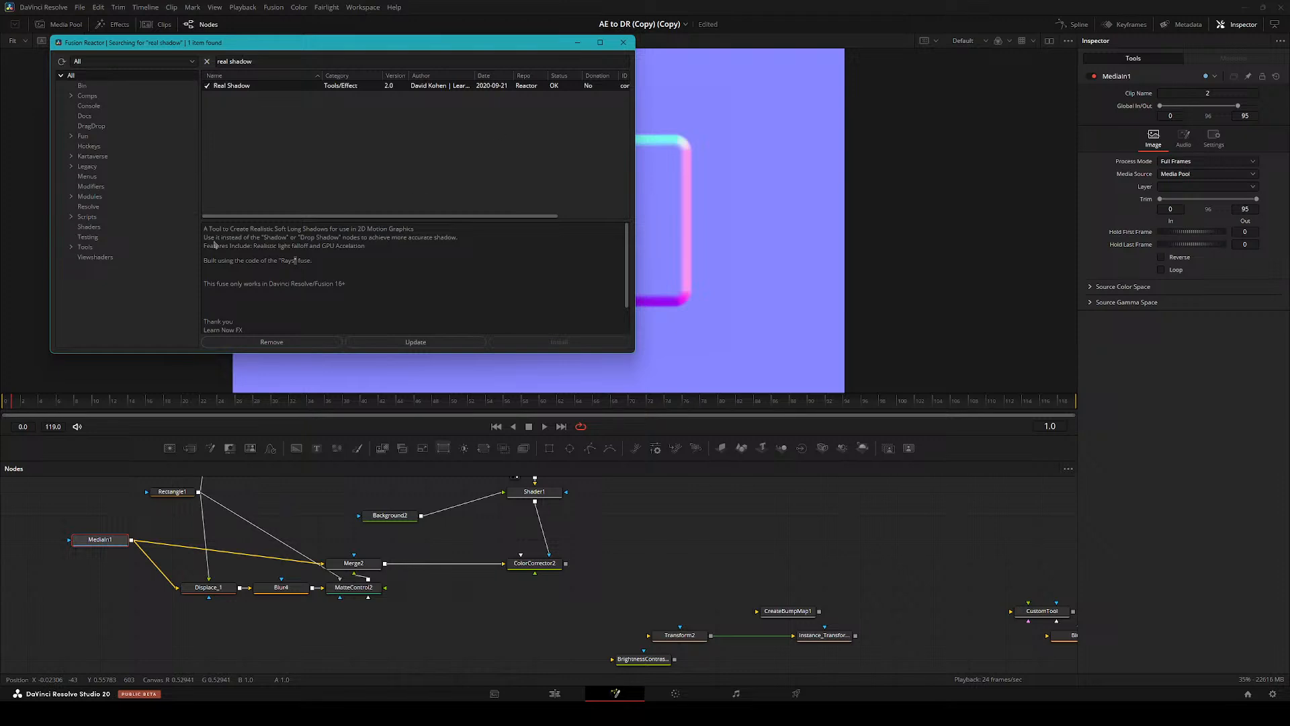
{"action": "left_click", "coordinate": [623, 42]}
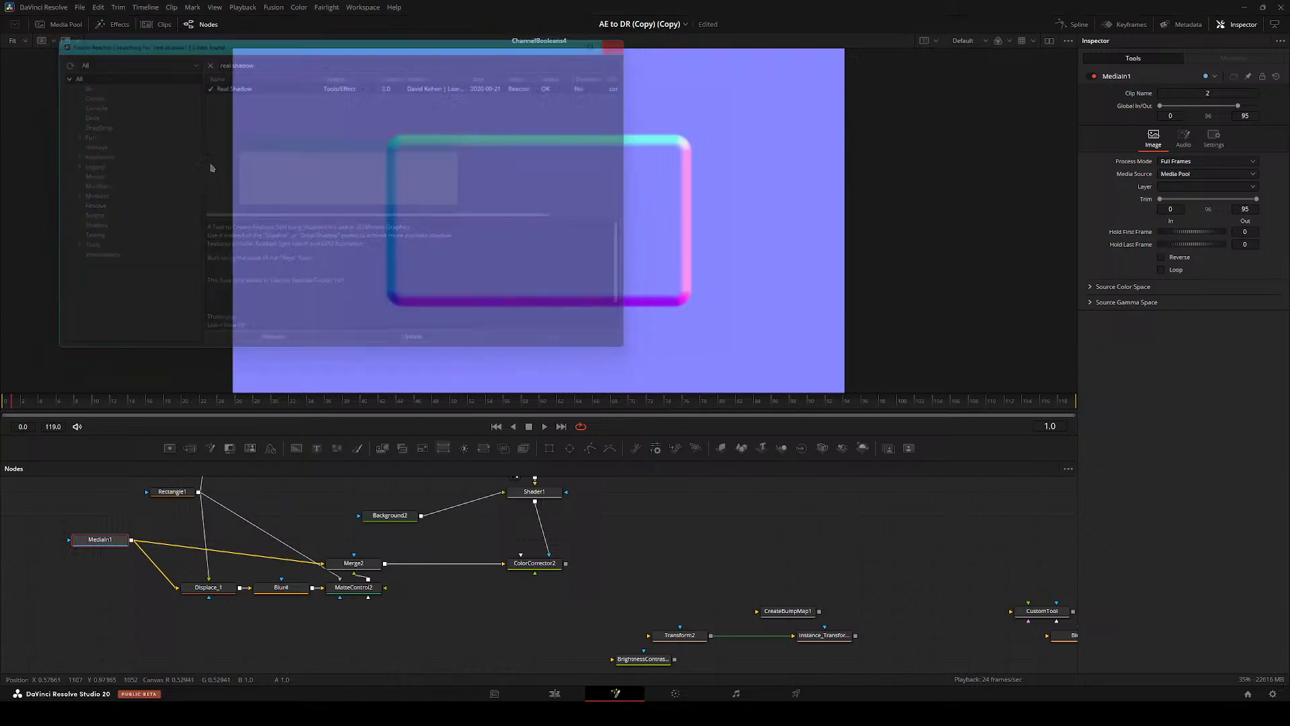
- Display Merge2 in the viewer, move the node closer to ColorCorrector2 and display MatteControl2
{"action": "left_click_drag", "start_coordinate": [354, 563], "coordinate": [444, 387]}
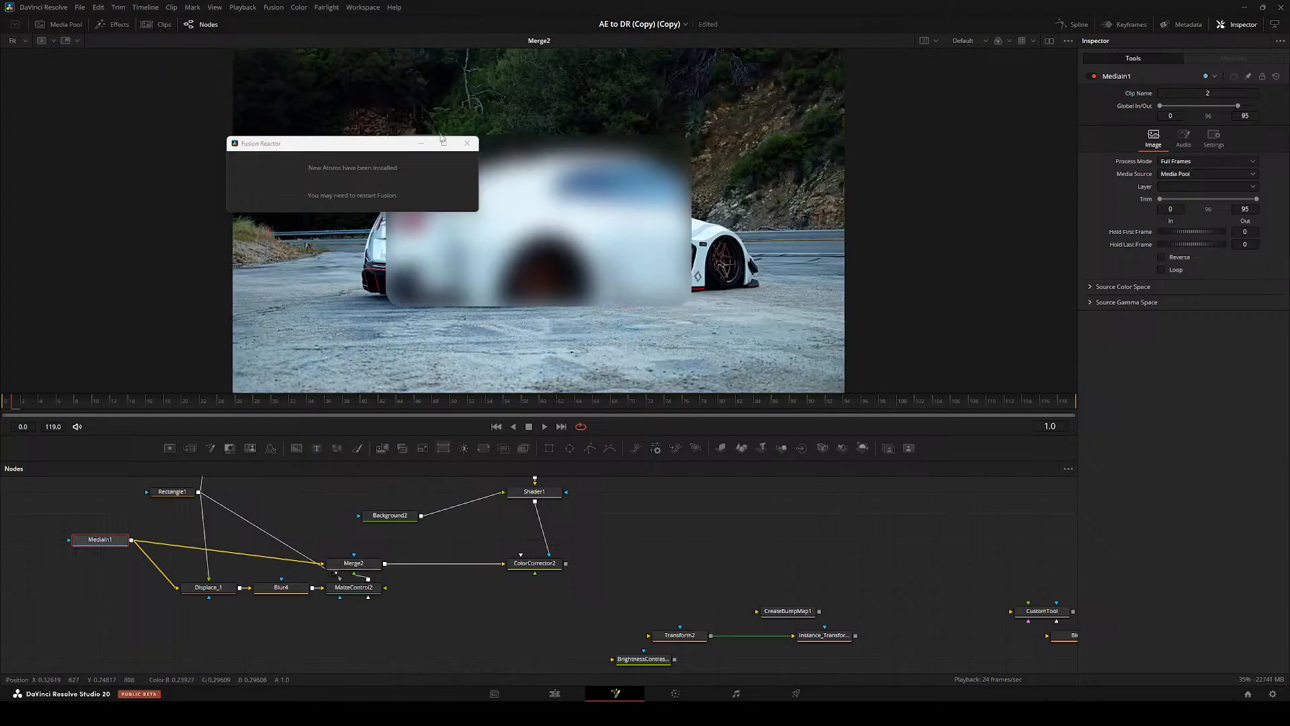
{"action": "left_click_drag", "start_coordinate": [354, 563], "coordinate": [426, 563]}
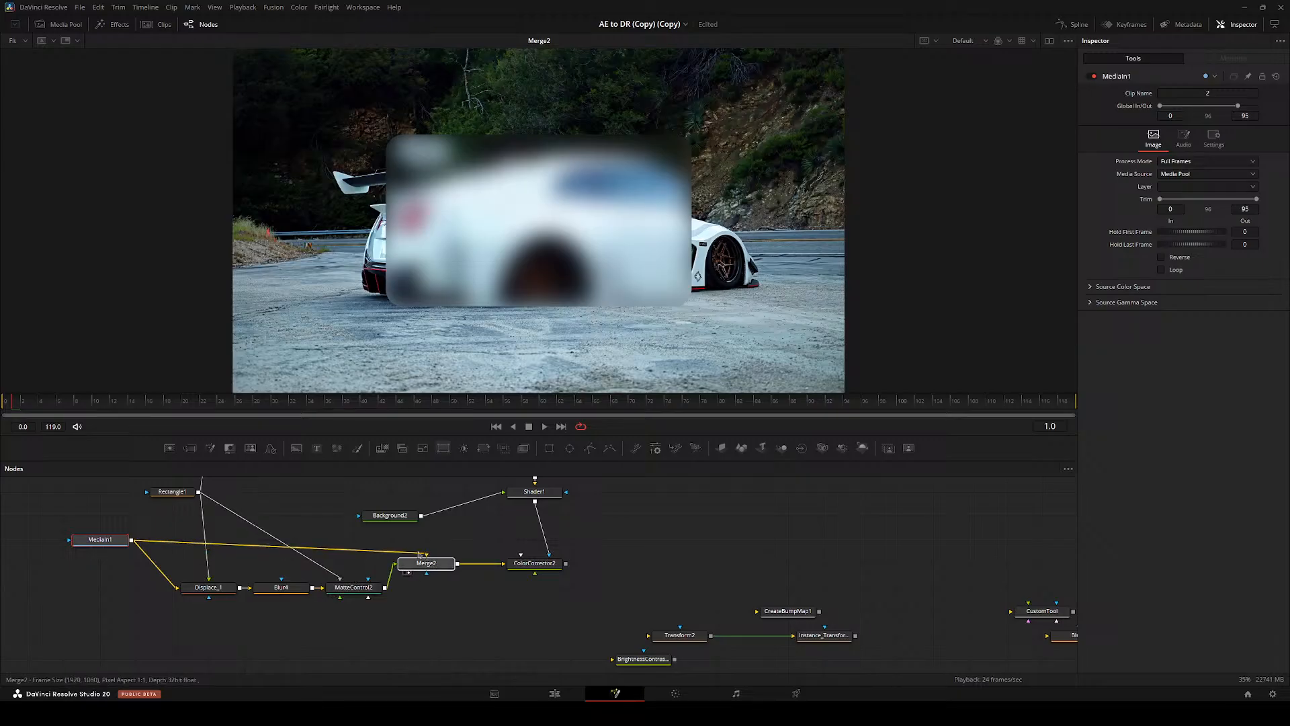
{"action": "key", "text": "2"}
{"action": "left_click", "coordinate": [353, 587]}
{"action": "key", "text": "2"}
- Shift Displace_1, Blur4 and MatteControl2 together away from Merge2 and move Rectangle1 to the upper left of MediaIn1
{"action": "left_click_drag", "start_coordinate": [421, 640], "coordinate": [101, 583]}
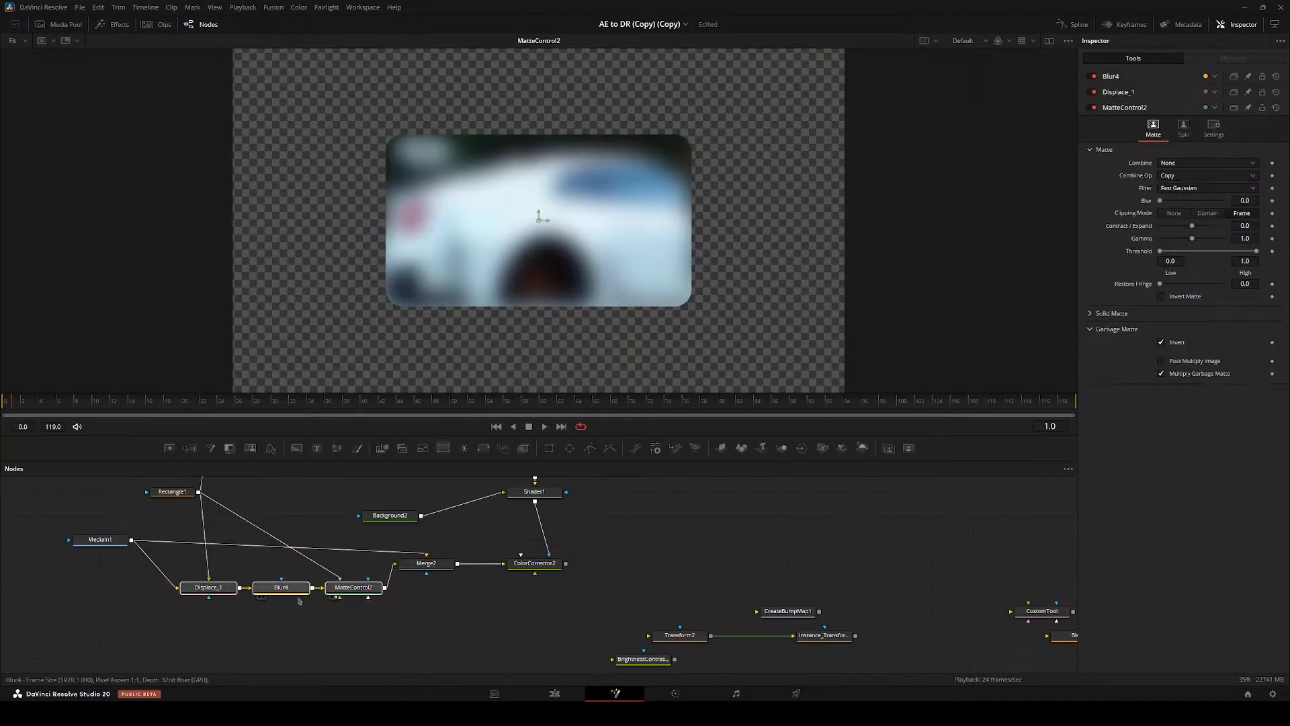
{"action": "left_click_drag", "start_coordinate": [355, 589], "coordinate": [246, 589]}
{"action": "left_click", "coordinate": [292, 605]}
{"action": "left_click_drag", "start_coordinate": [172, 492], "coordinate": [63, 492]}
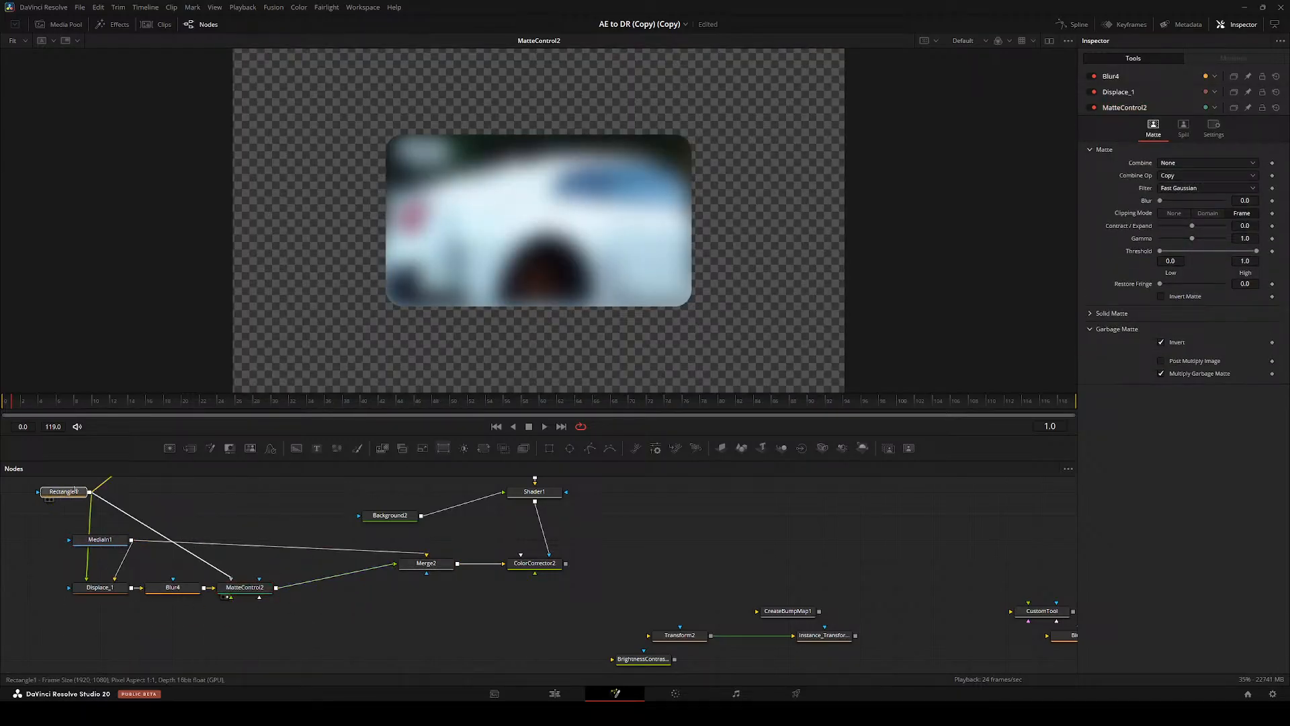
{"action": "left_click", "coordinate": [245, 588]}
{"action": "left_click", "coordinate": [317, 524]}
{"action": "key", "text": "shift+space"}
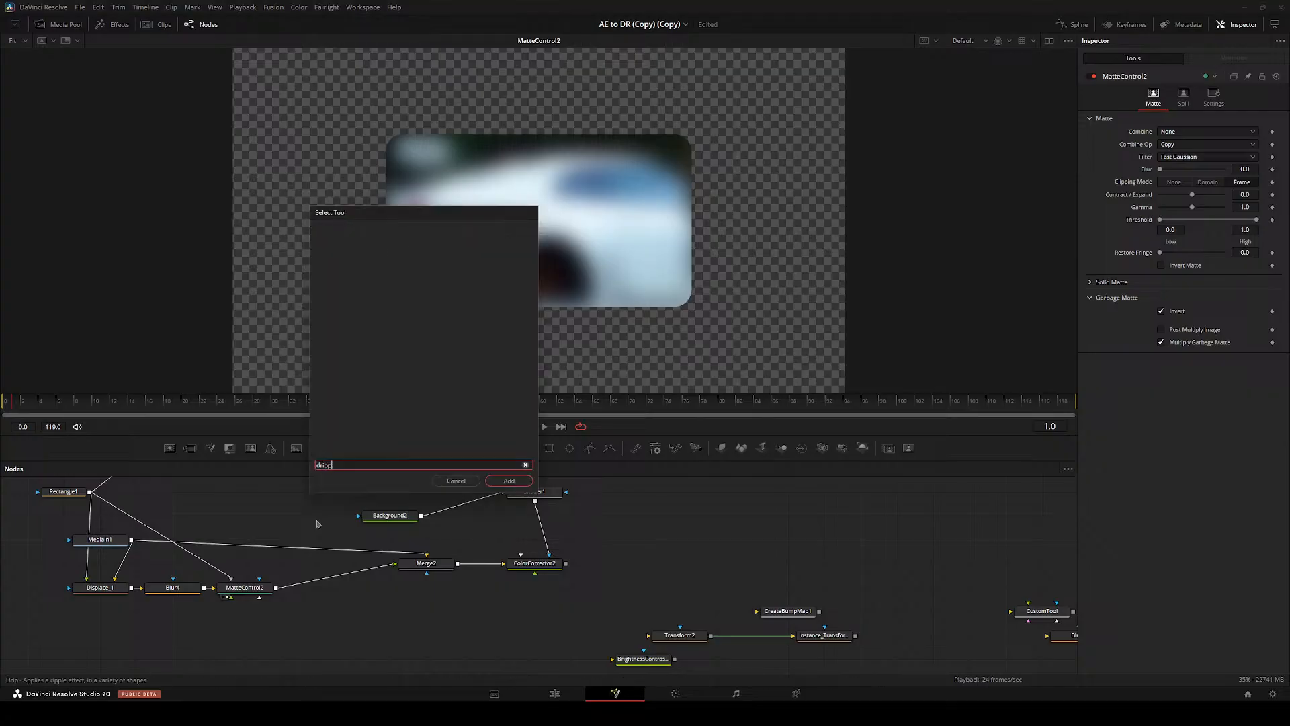
{"action": "type", "text": "drop"}
{"action": "key", "text": "Return"}
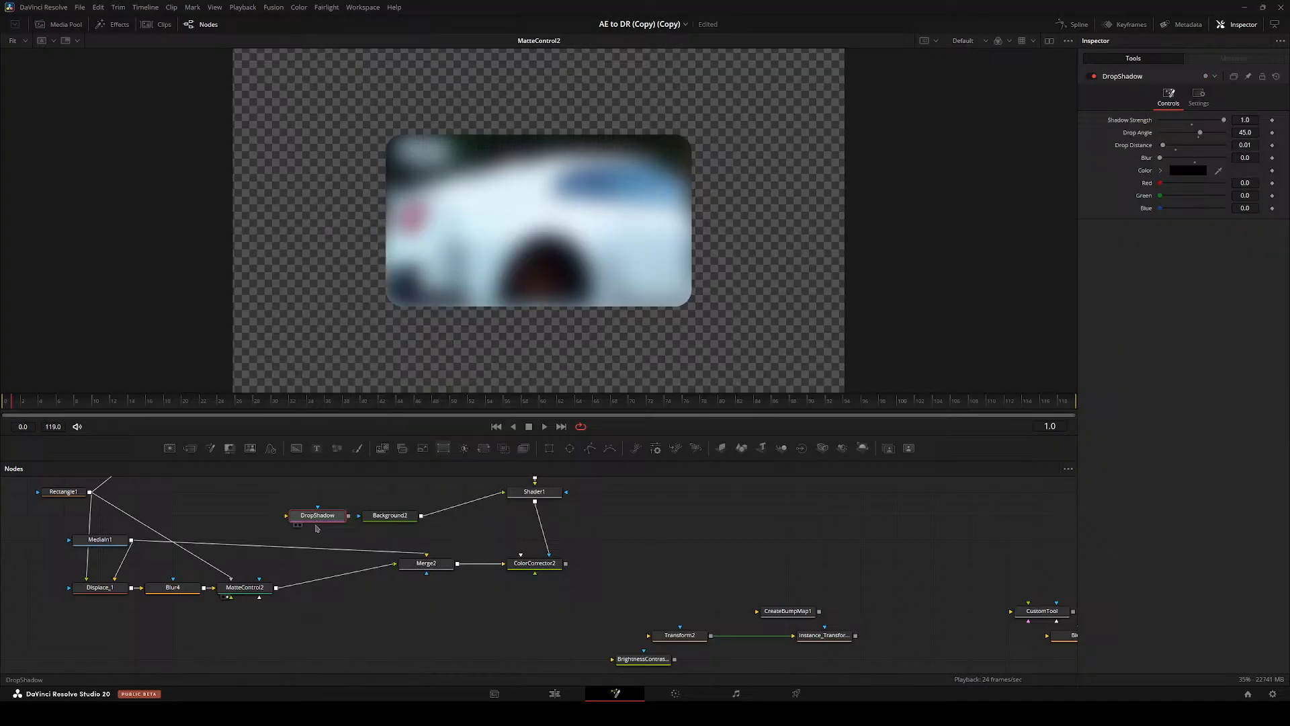
{"action": "left_click_drag", "start_coordinate": [317, 518], "coordinate": [396, 640]}
{"action": "key", "text": "Delete"}
{"action": "key", "text": "shift+space"}
{"action": "key", "text": "Return"}
{"action": "key", "text": "Delete"}
- Add a Shadow node, insert it between MatteControl2 and Merge2 and display it in the viewer
{"action": "key", "text": "shift+space"}
{"action": "type", "text": "shadow"}
{"action": "key", "text": "Return"}
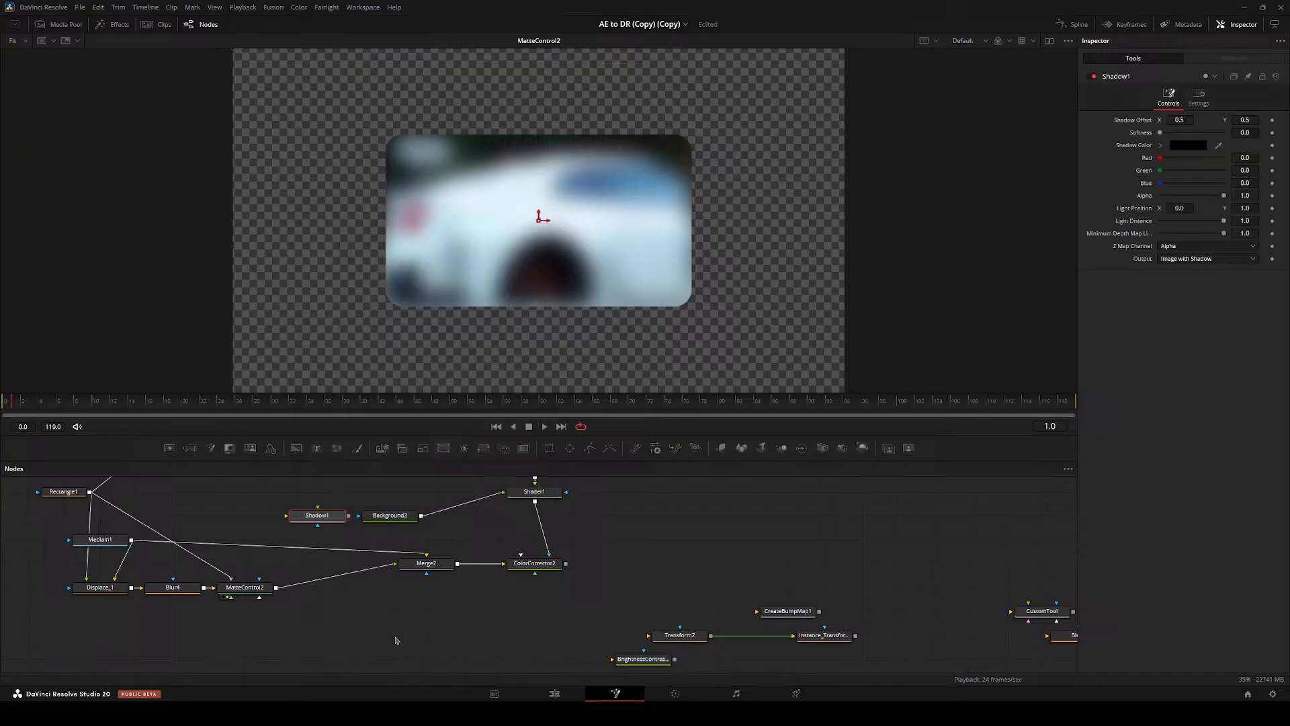
{"action": "left_click_drag", "start_coordinate": [323, 516], "coordinate": [355, 587]}
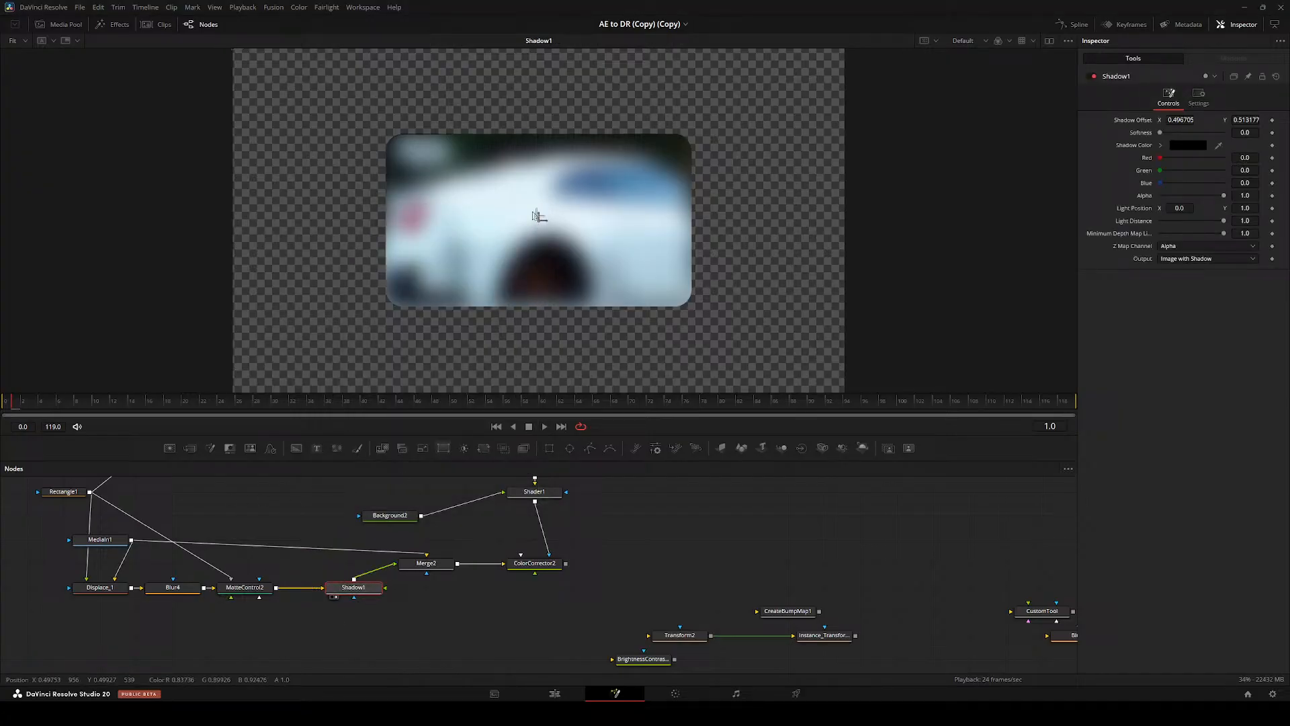
- Set Shadow1's Softness to 0.0061 with its offset kept at 0.5, 0.5, and display Merge2 in the viewer
{"action": "mouse_move", "coordinate": [541, 218]}
{"action": "left_mouse_down"}
{"action": "mouse_move", "coordinate": [542, 231]}
{"action": "mouse_move", "coordinate": [540, 218]}
{"action": "left_mouse_up"}
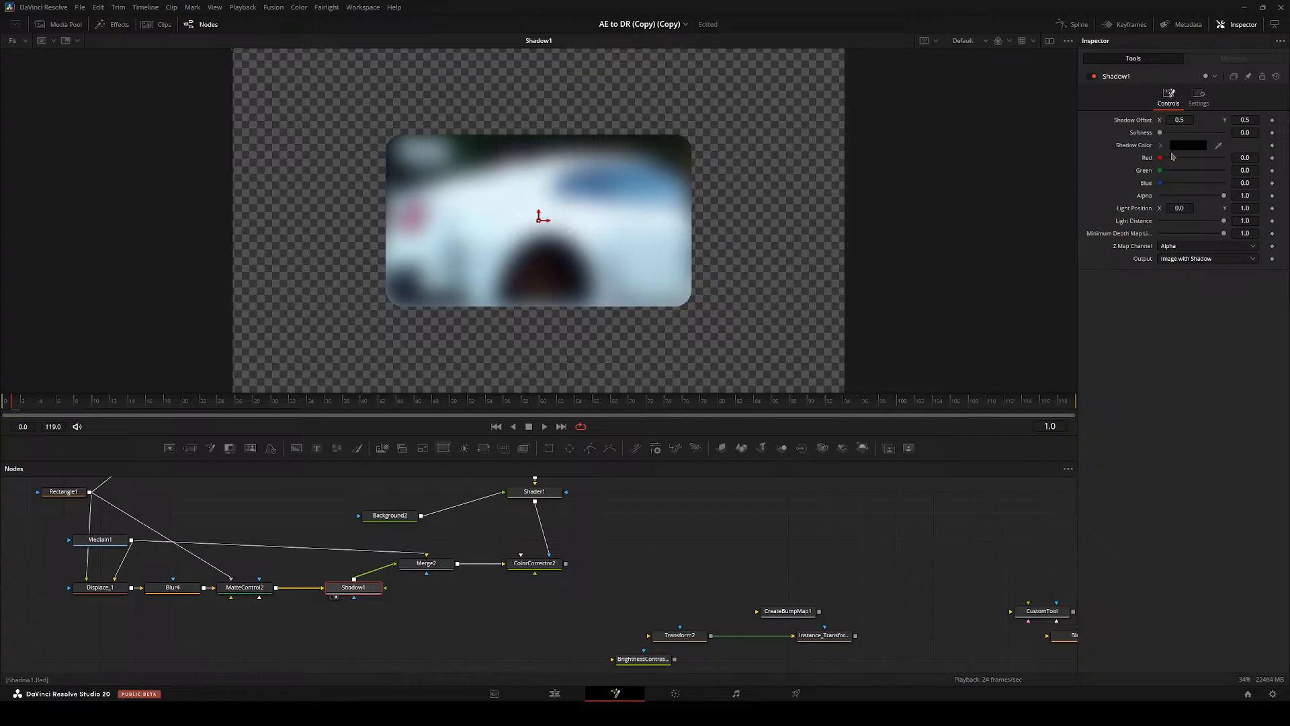
{"action": "left_click_drag", "start_coordinate": [1159, 133], "coordinate": [1173, 135]}
{"action": "left_click", "coordinate": [422, 564]}
{"action": "key", "text": "1"}
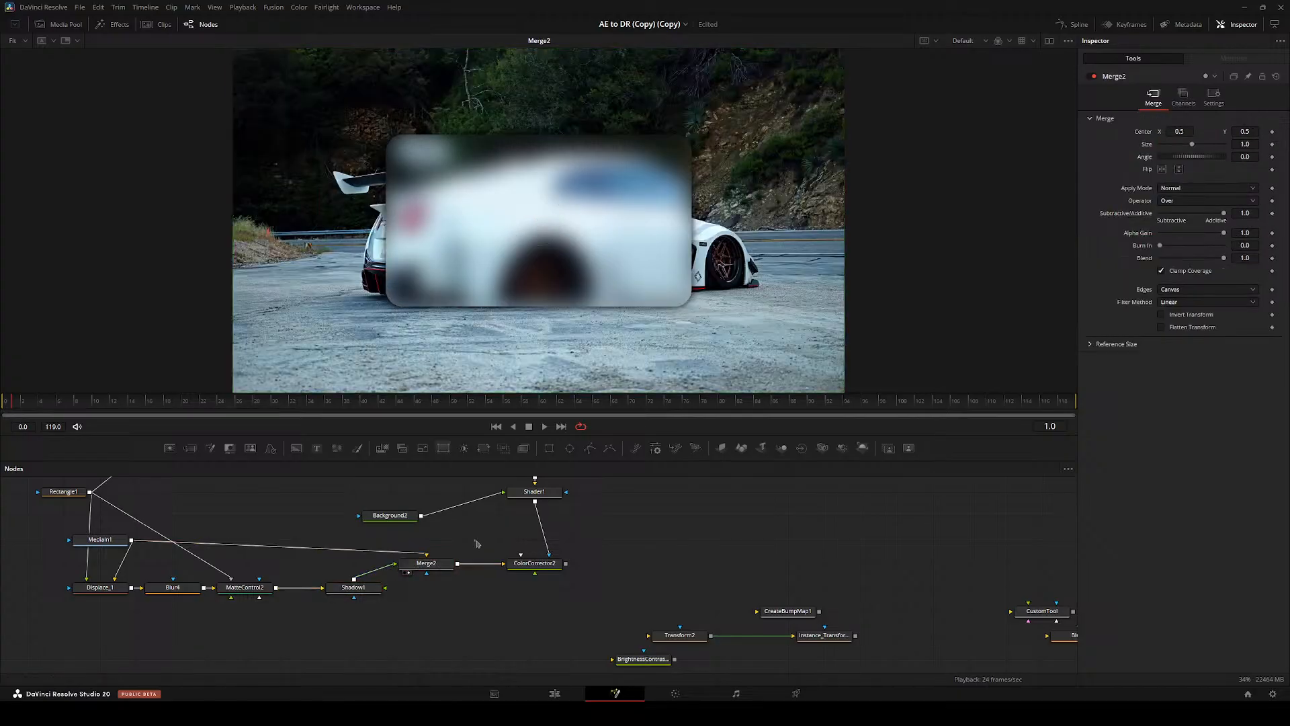
{"action": "left_click", "coordinate": [355, 588]}
{"action": "left_click_drag", "start_coordinate": [1172, 133], "coordinate": [1157, 135]}
{"action": "scroll", "coordinate": [561, 265], "scroll_direction": "up", "scroll_amount": 5}
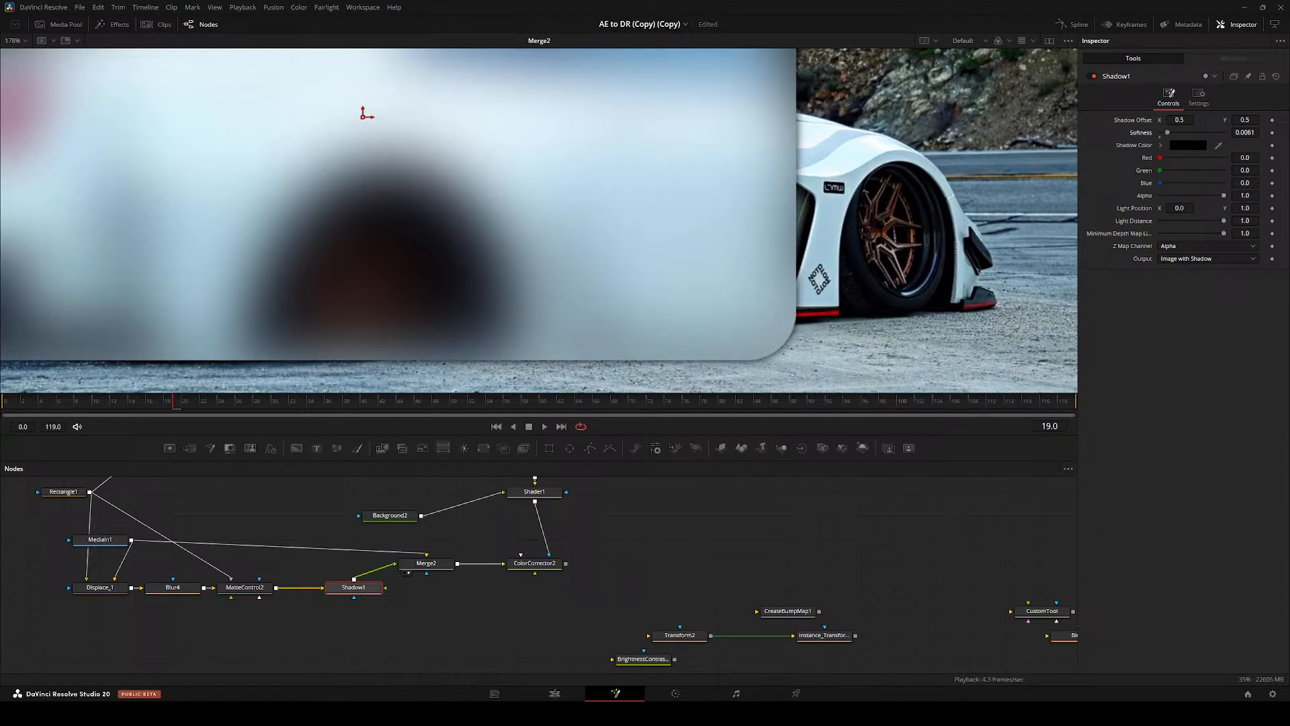
- Switch to the browser's post on making a colorful glass ball in After Effects and return to DaVinci Resolve
{"action": "mouse_move", "coordinate": [581, 713]}
{"action": "left_click", "coordinate": [526, 661]}
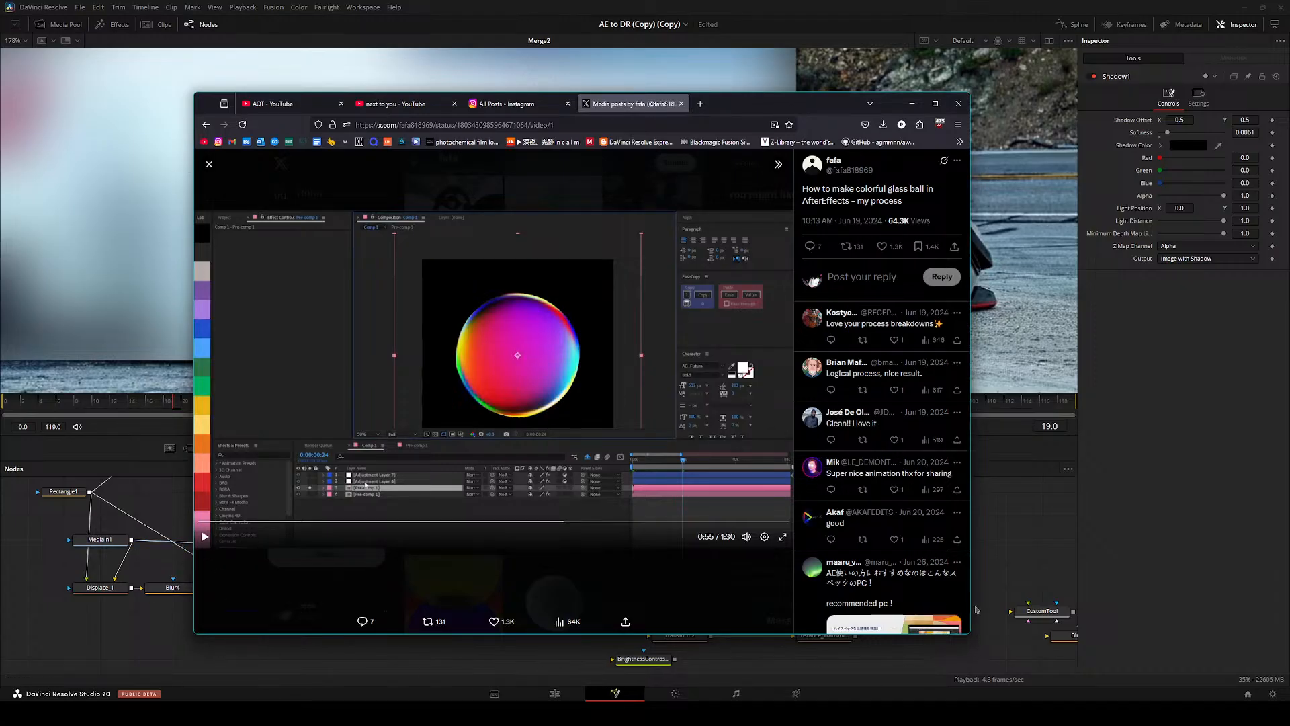
{"action": "left_click", "coordinate": [1087, 195]}
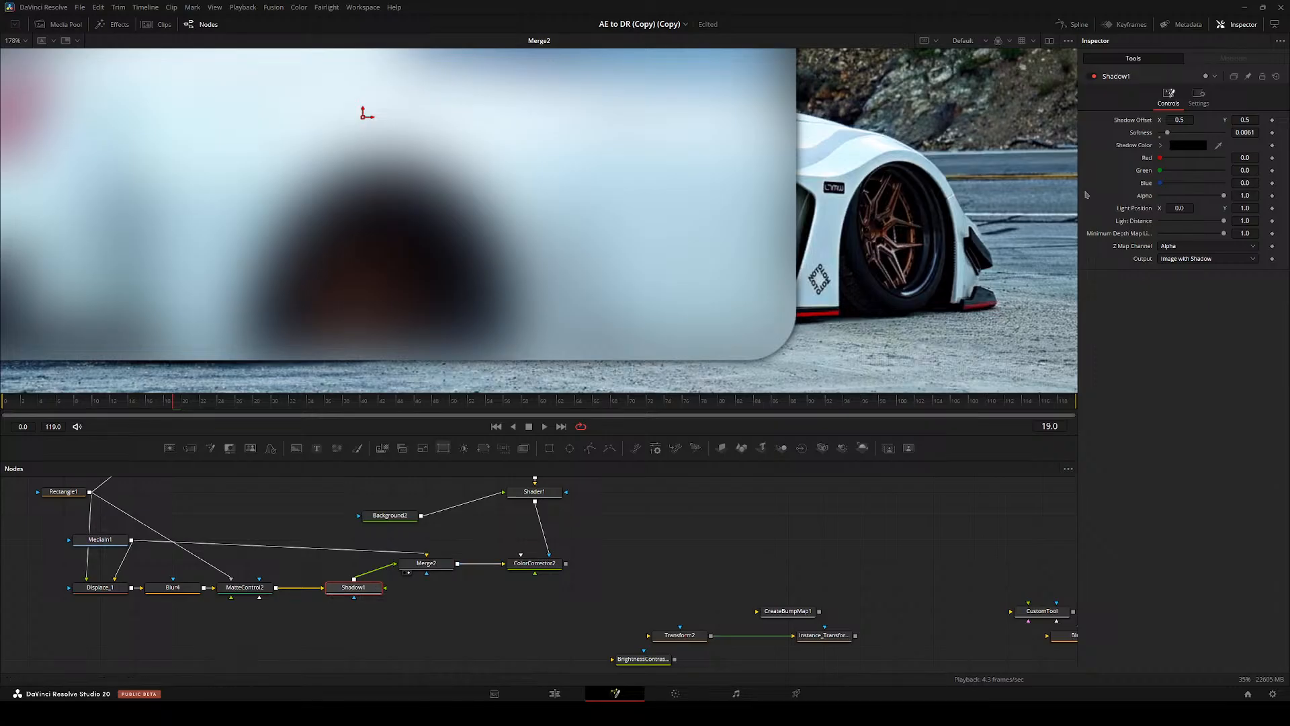
- Set Shadow1's Softness to 0.033 and fit the image to the viewer
{"action": "left_click_drag", "start_coordinate": [1167, 133], "coordinate": [1195, 131]}
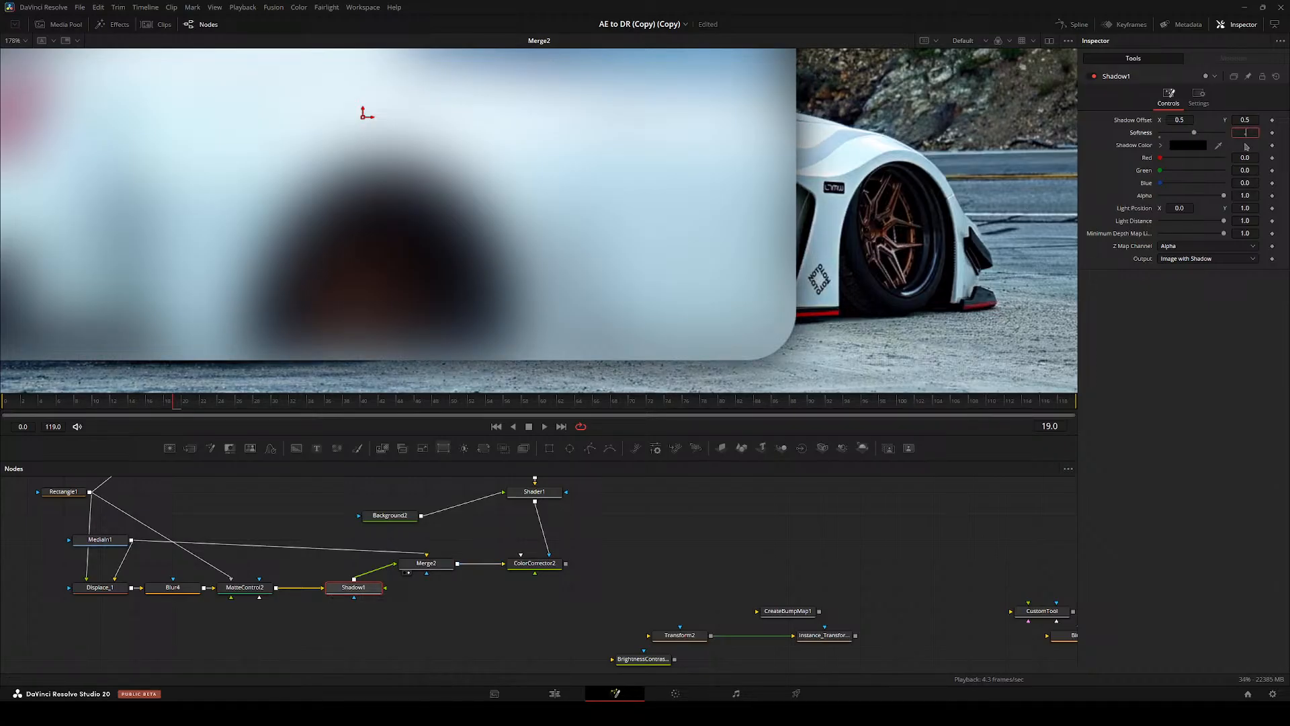
{"action": "key", "text": "Return"}
{"action": "key", "text": "ctrl+f"}
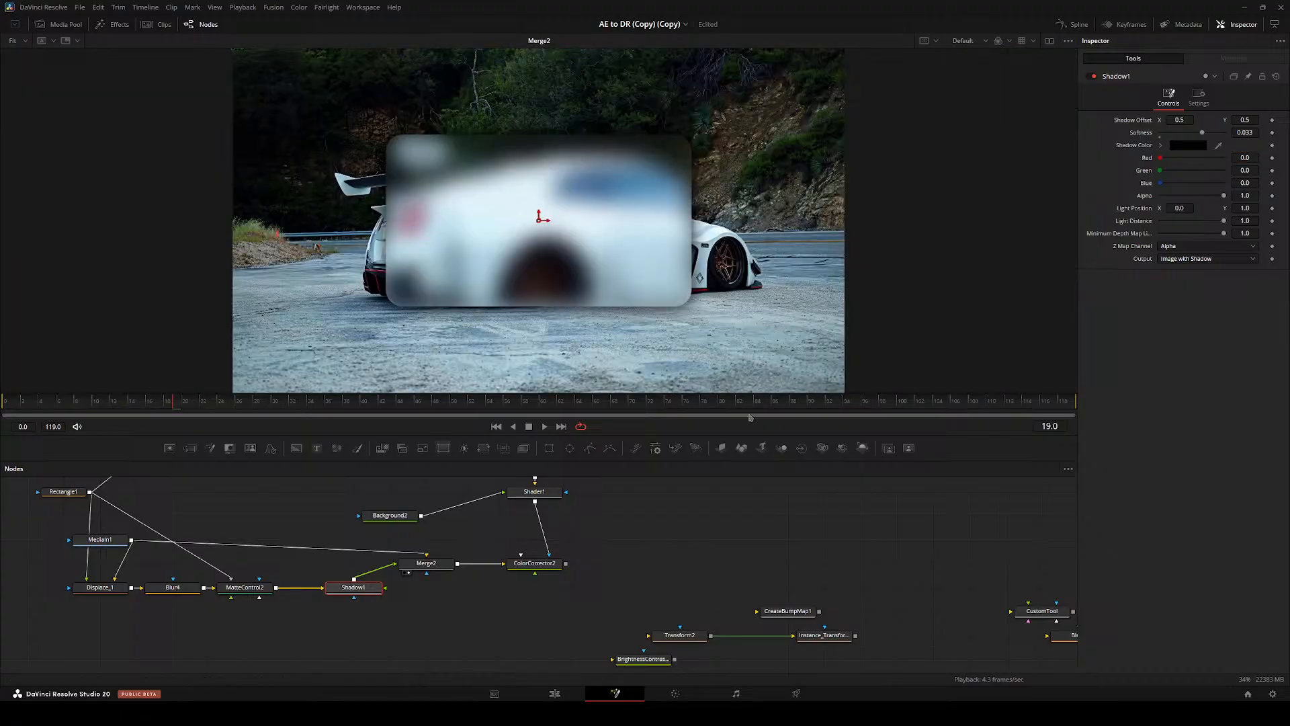
- Try moving Rectangle1 up and to the left to a center of about 0.44, 0.53, and undo the move
{"action": "left_click_drag", "start_coordinate": [436, 542], "coordinate": [538, 547]}
{"action": "left_click_drag", "start_coordinate": [202, 531], "coordinate": [276, 604]}
{"action": "left_click", "coordinate": [238, 570]}
{"action": "left_click_drag", "start_coordinate": [539, 220], "coordinate": [504, 207]}
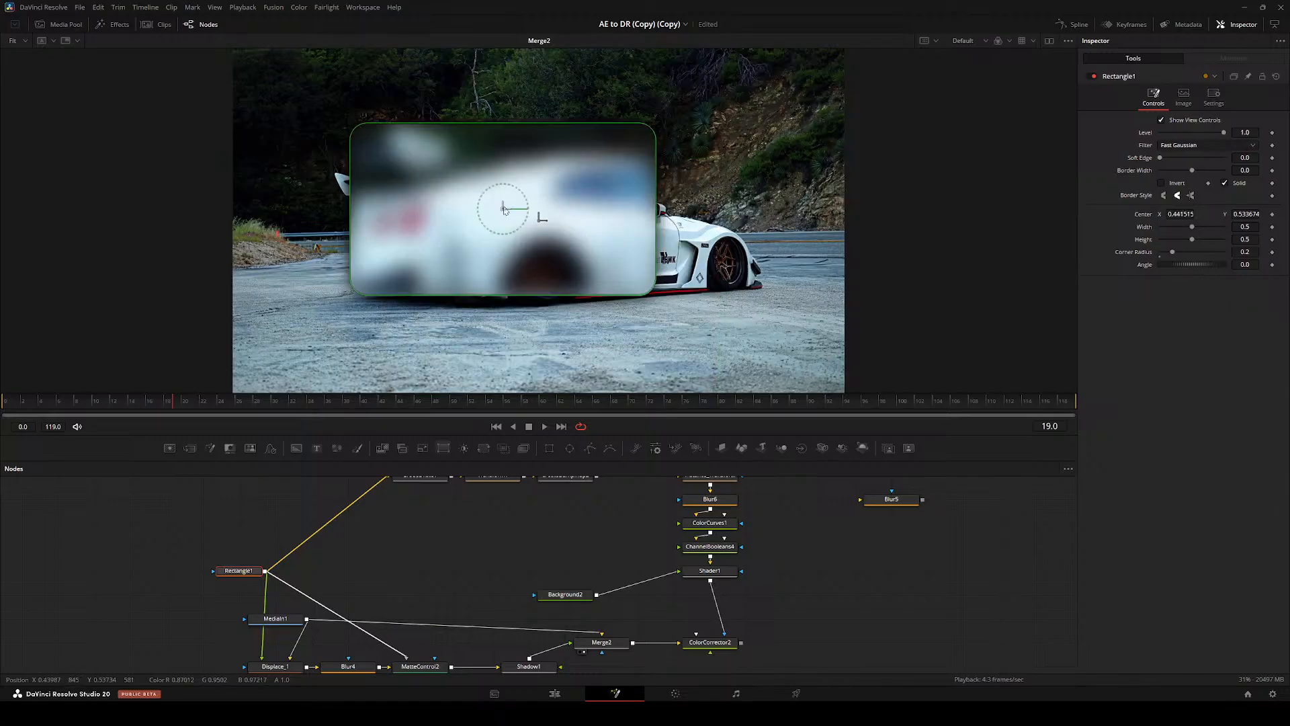
{"action": "key", "text": "ctrl+z"}
- Move MediaIn1 to the lower left of Rectangle1 in the node graph and select Displace_1
{"action": "left_click_drag", "start_coordinate": [257, 576], "coordinate": [380, 543]}
{"action": "left_click_drag", "start_coordinate": [401, 585], "coordinate": [255, 561]}
{"action": "left_click", "coordinate": [399, 632]}
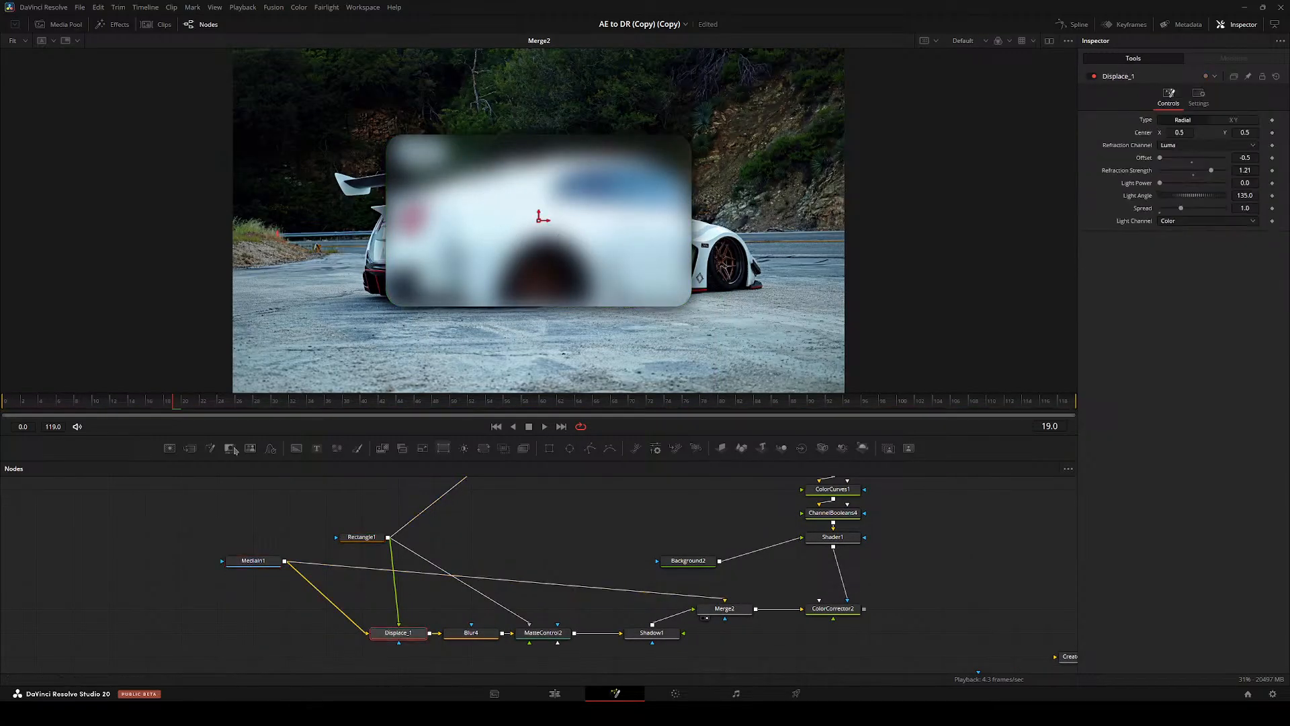
- Add an expression to Displace_1's Center that links it to Rectangle1's Center
{"action": "right_click", "coordinate": [1159, 137]}
{"action": "left_click", "coordinate": [1184, 253]}
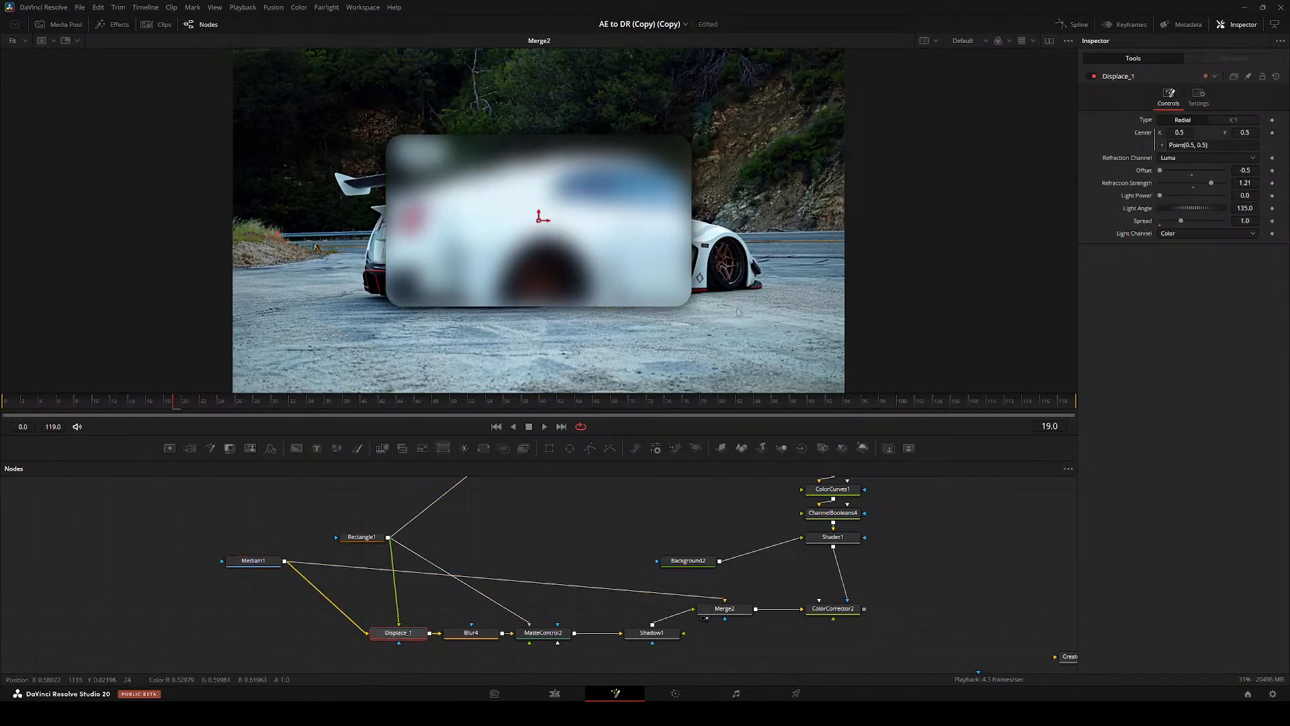
{"action": "left_click", "coordinate": [361, 537]}
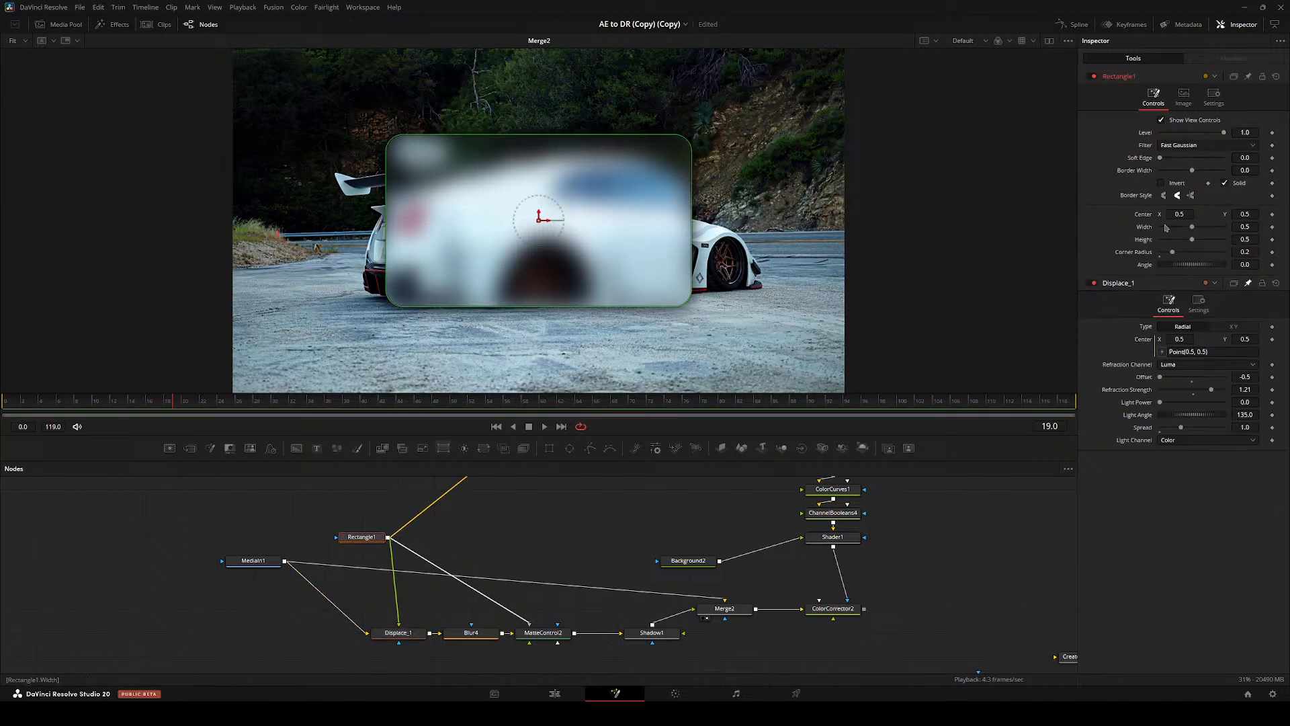
{"action": "left_click_drag", "start_coordinate": [1161, 352], "coordinate": [1186, 213]}
- Move Rectangle1 toward the lower left to a center of about 0.365, 0.346 and view ColorCorrector2
{"action": "left_click", "coordinate": [370, 536]}
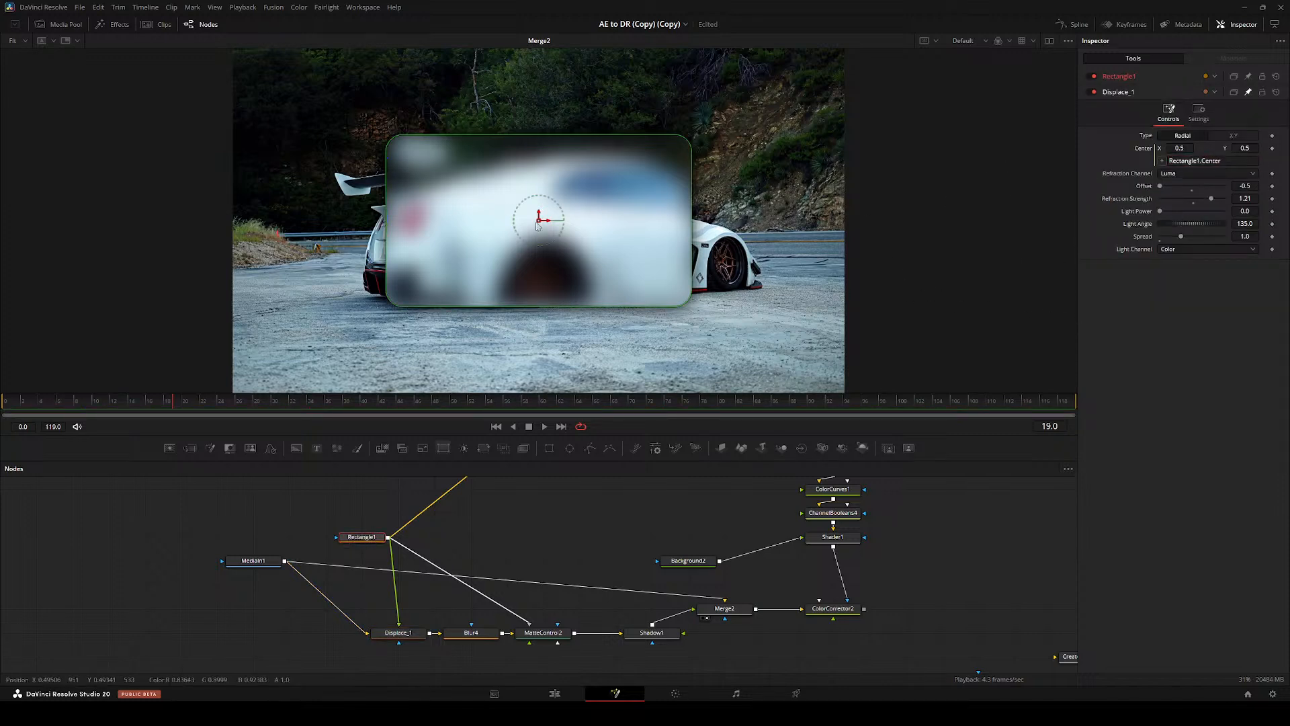
{"action": "left_click_drag", "start_coordinate": [537, 225], "coordinate": [455, 273]}
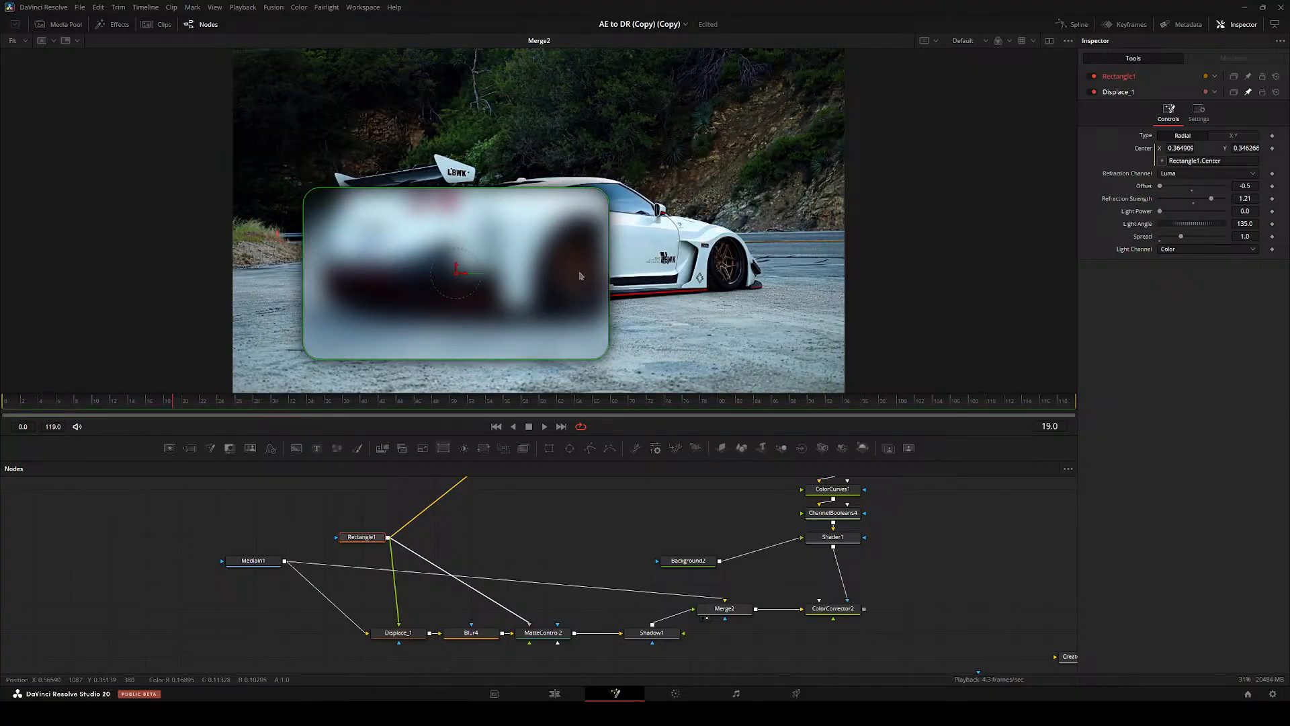
{"action": "left_click_drag", "start_coordinate": [662, 588], "coordinate": [507, 527]}
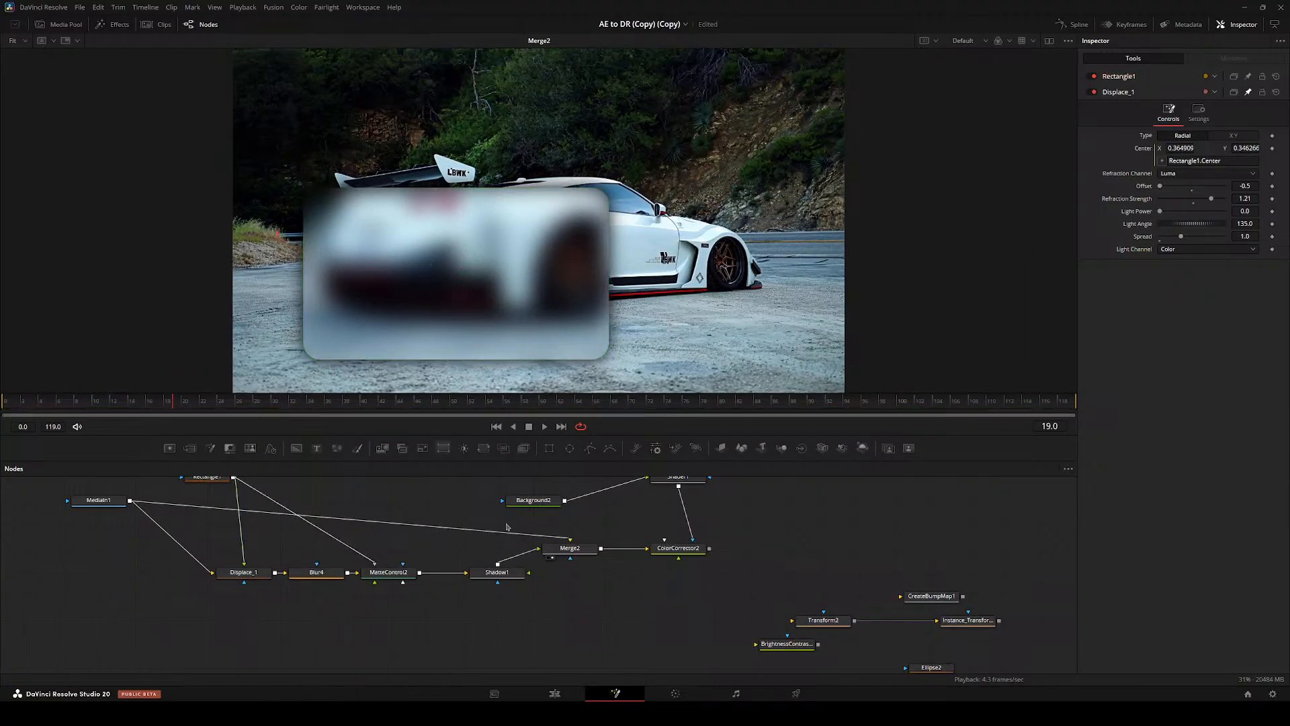
{"action": "left_click_drag", "start_coordinate": [679, 488], "coordinate": [377, 433]}
{"action": "key", "text": "1"}
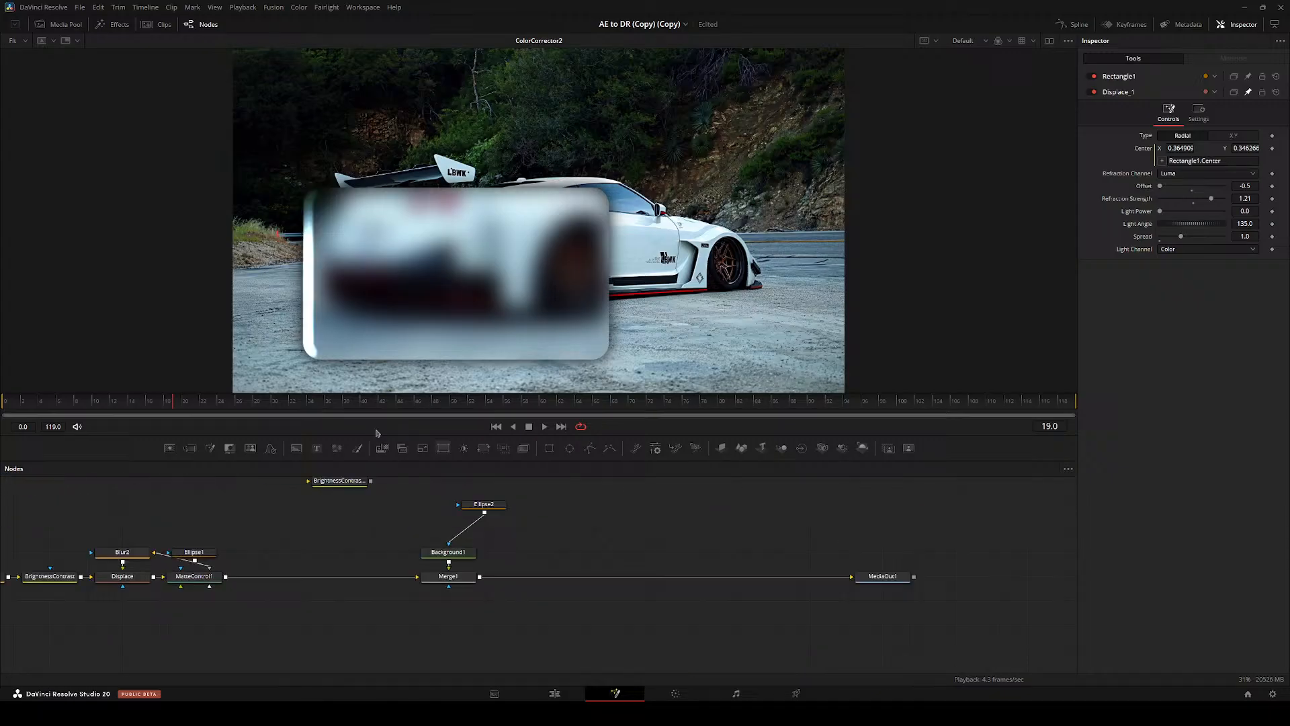
- View Merge1 and place Ellipse2 directly above Background1 in the node graph
{"action": "left_click", "coordinate": [449, 570]}
{"action": "key", "text": "1"}
{"action": "left_click_drag", "start_coordinate": [468, 556], "coordinate": [549, 564]}
{"action": "left_click_drag", "start_coordinate": [517, 513], "coordinate": [480, 513]}
{"action": "left_click_drag", "start_coordinate": [504, 560], "coordinate": [540, 559]}
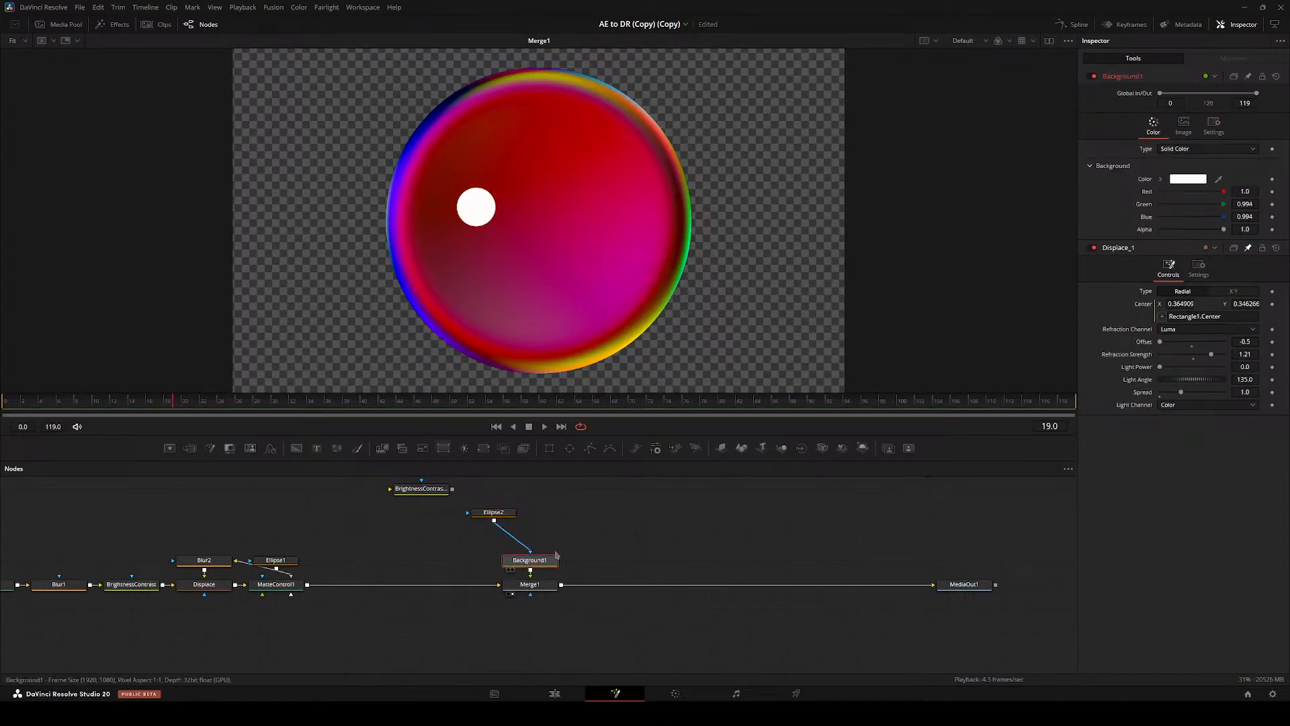
{"action": "left_click", "coordinate": [573, 555]}
{"action": "left_click_drag", "start_coordinate": [494, 514], "coordinate": [531, 537]}
{"action": "left_click_drag", "start_coordinate": [647, 516], "coordinate": [498, 571]}
{"action": "left_click", "coordinate": [498, 572]}
{"action": "key", "text": "shift+space"}
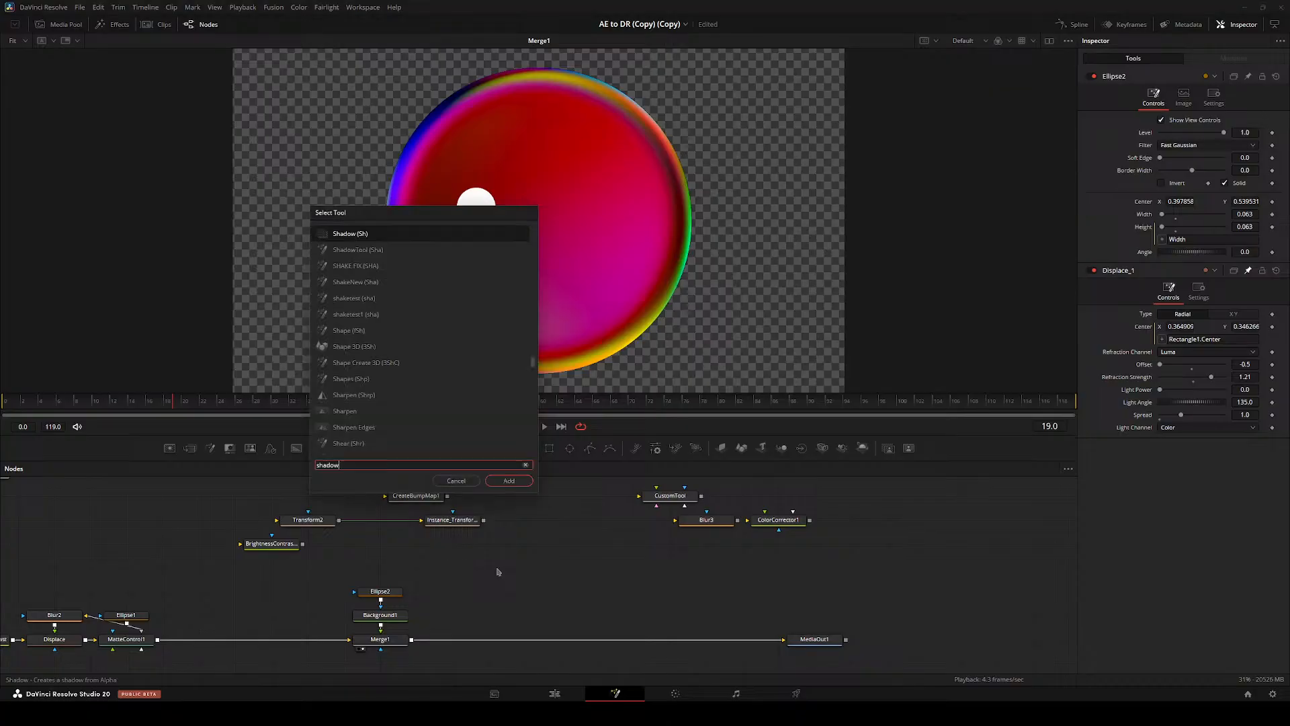
{"action": "key", "text": "Escape"}
{"action": "key", "text": "ctrl+a"}
{"action": "left_click", "coordinate": [498, 571]}
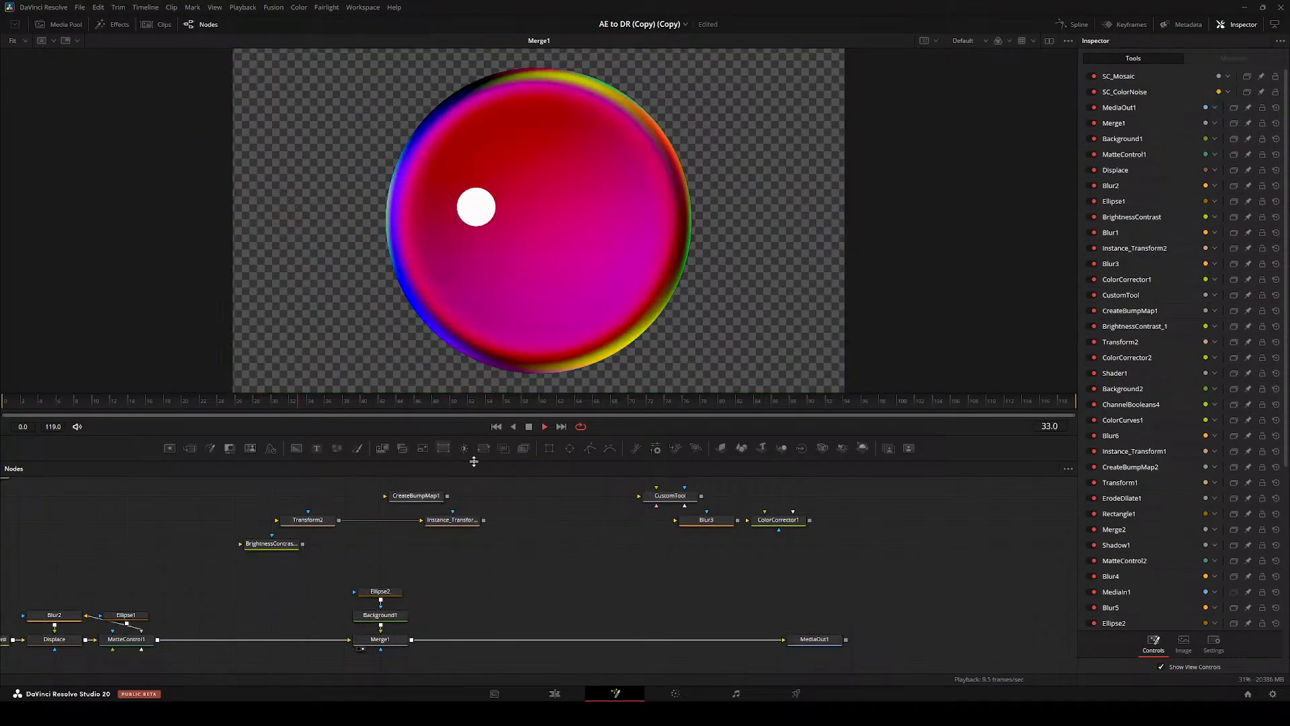
- Add a new black Background node to the left of Ellipse2 and Background1 in the node graph
{"action": "left_click_drag", "start_coordinate": [254, 404], "coordinate": [47, 404]}
{"action": "left_click_drag", "start_coordinate": [330, 527], "coordinate": [486, 480]}
{"action": "key", "text": "ctrl+v"}
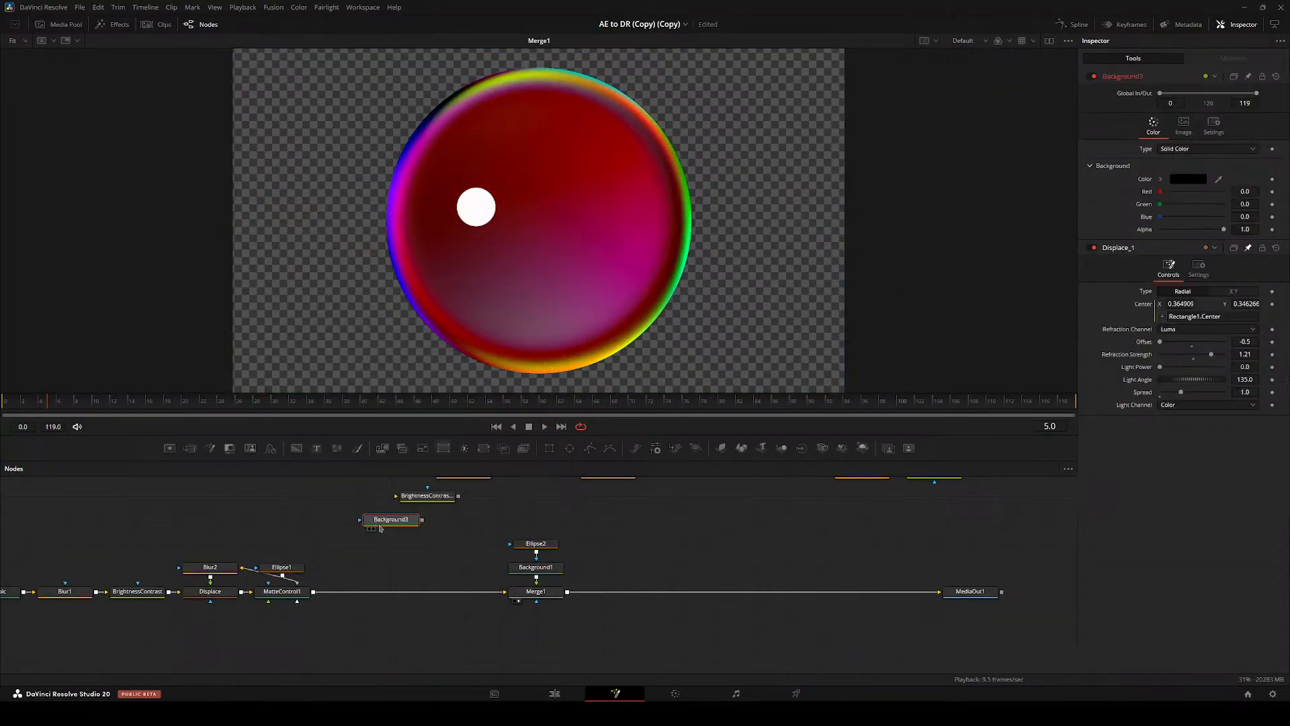
{"action": "left_click_drag", "start_coordinate": [404, 526], "coordinate": [403, 549]}
- Go back toward the start of the clip and view the Merge2 and ColorCorrector2 outputs, ending on Merge2
{"action": "left_click_drag", "start_coordinate": [50, 403], "coordinate": [4, 403]}
{"action": "left_click_drag", "start_coordinate": [324, 573], "coordinate": [506, 688]}
{"action": "left_click", "coordinate": [380, 517]}
{"action": "key", "text": "1"}
{"action": "left_click", "coordinate": [498, 517]}
{"action": "key", "text": "1"}
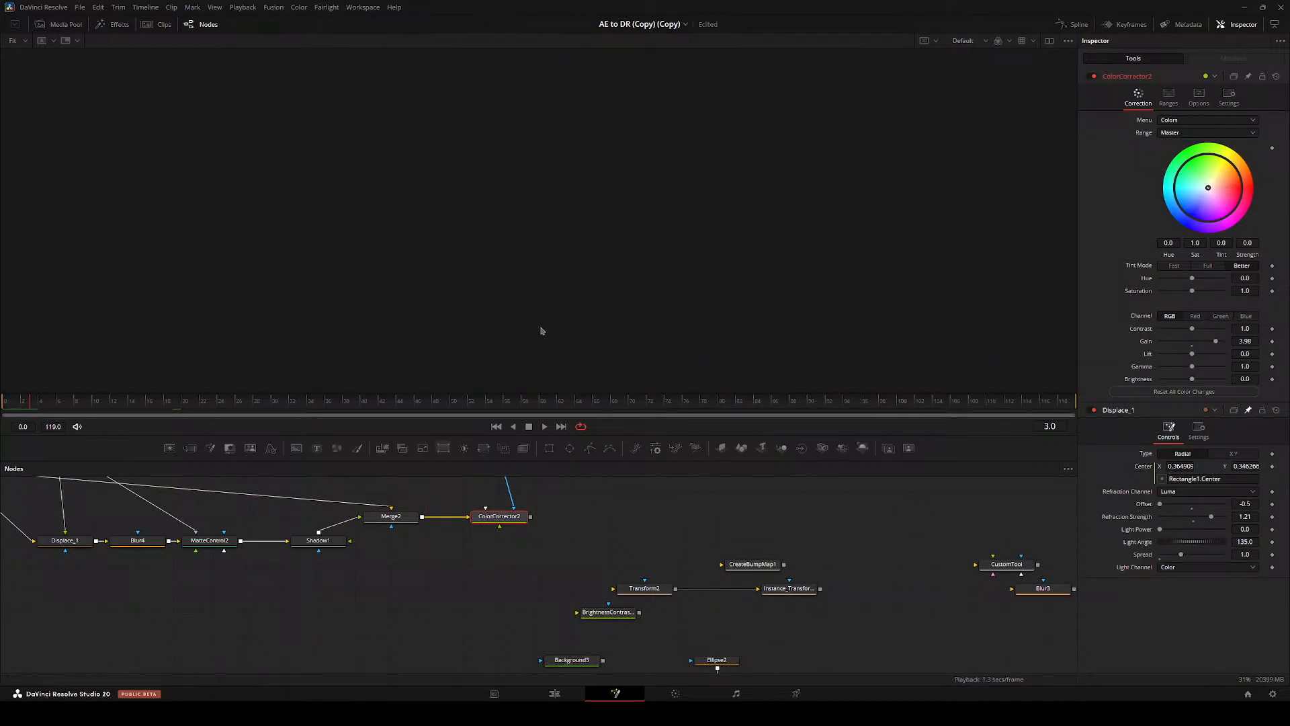
{"action": "left_click_drag", "start_coordinate": [392, 516], "coordinate": [465, 311]}
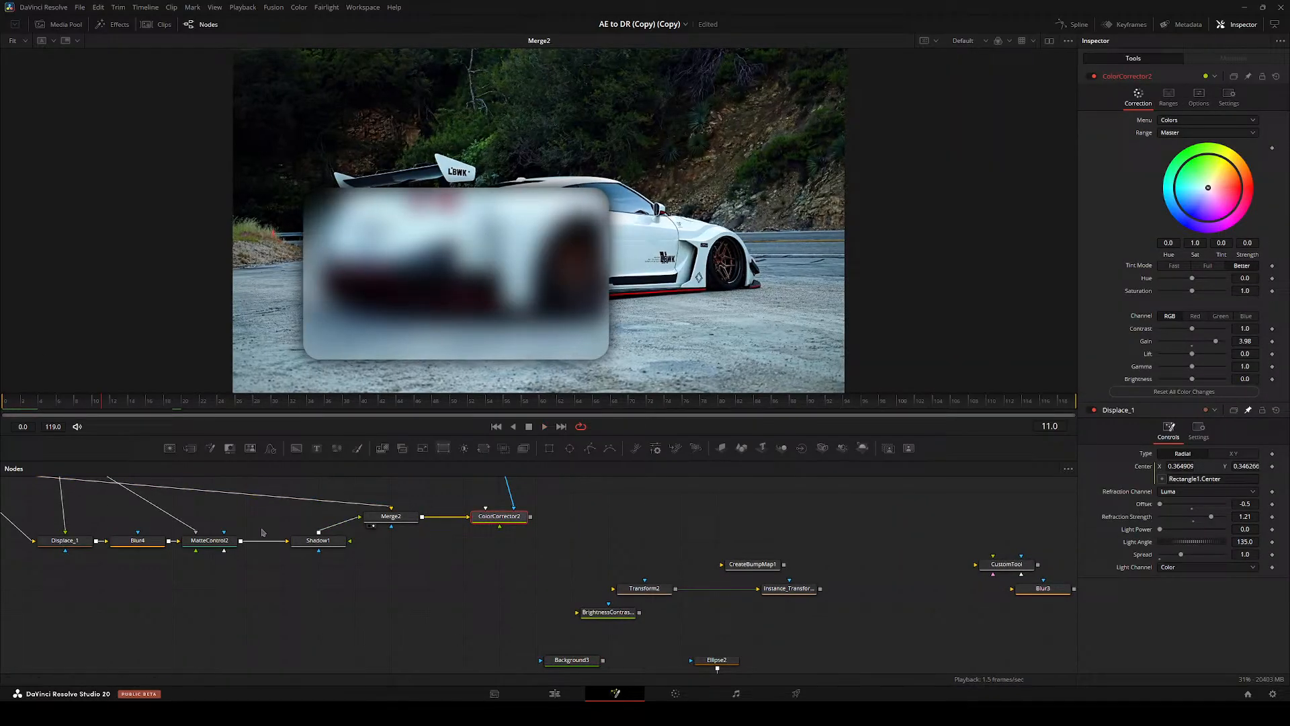
- Try Rectangle1 at centers of about 0.53, 0.46 and 0.38, 0.49 over the car, undoing the drag at its corner
{"action": "left_click_drag", "start_coordinate": [67, 481], "coordinate": [351, 571]}
{"action": "left_click", "coordinate": [314, 547]}
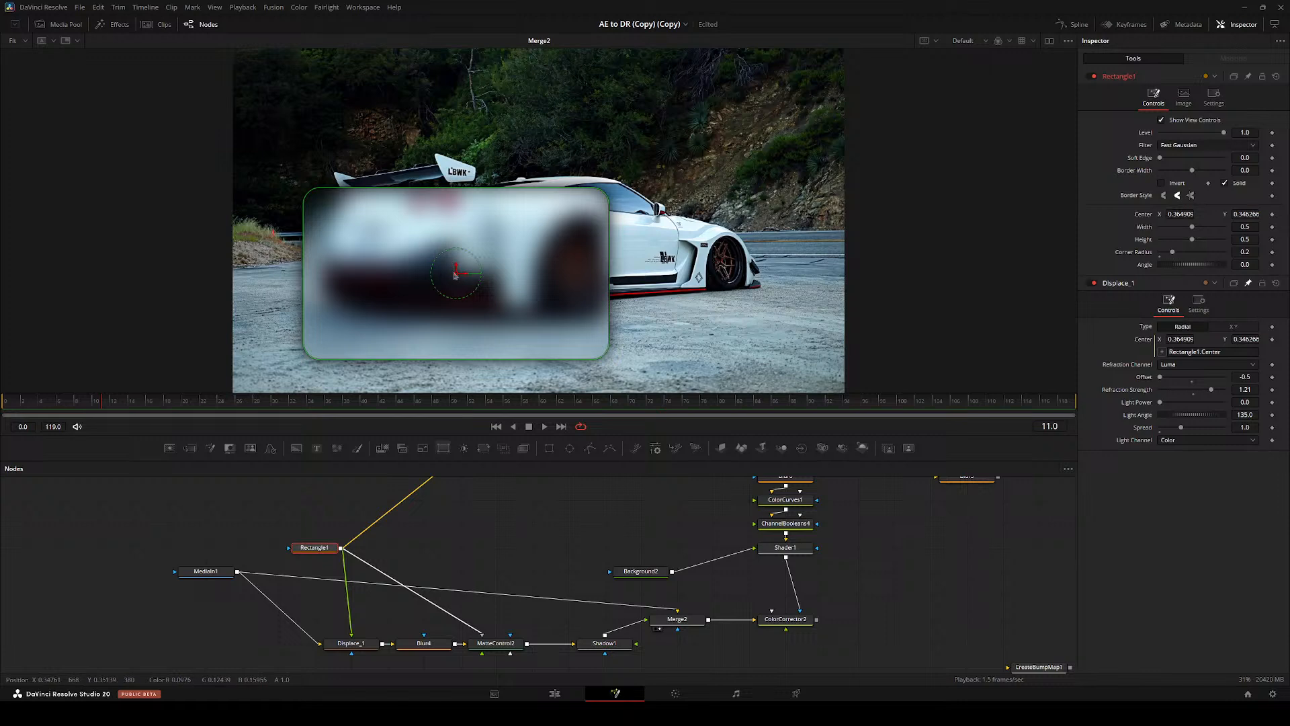
{"action": "left_click_drag", "start_coordinate": [455, 274], "coordinate": [558, 235]}
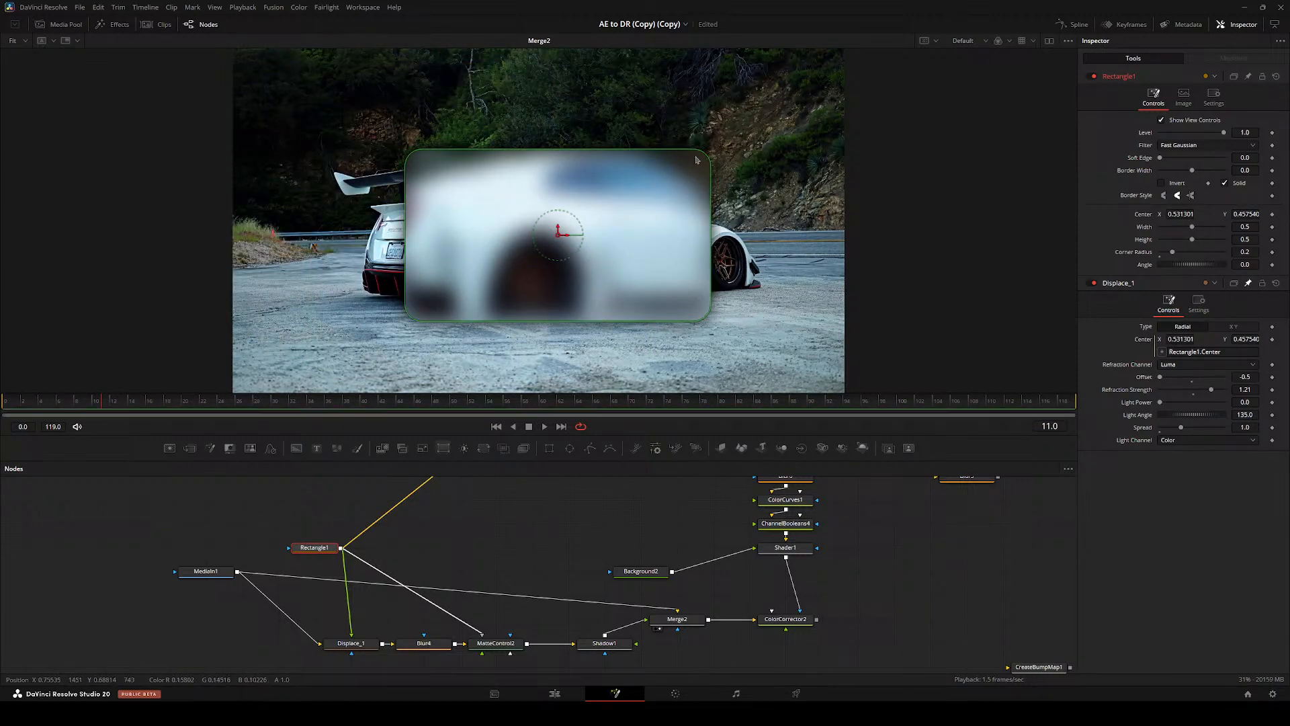
{"action": "left_click_drag", "start_coordinate": [696, 159], "coordinate": [724, 142]}
{"action": "key", "text": "ctrl+z"}
{"action": "left_click_drag", "start_coordinate": [555, 221], "coordinate": [466, 223]}
- Set Displace_1's Refraction Strength to 2.0 and move Rectangle1 to a center of about 0.48, 0.53
{"action": "left_click", "coordinate": [354, 646]}
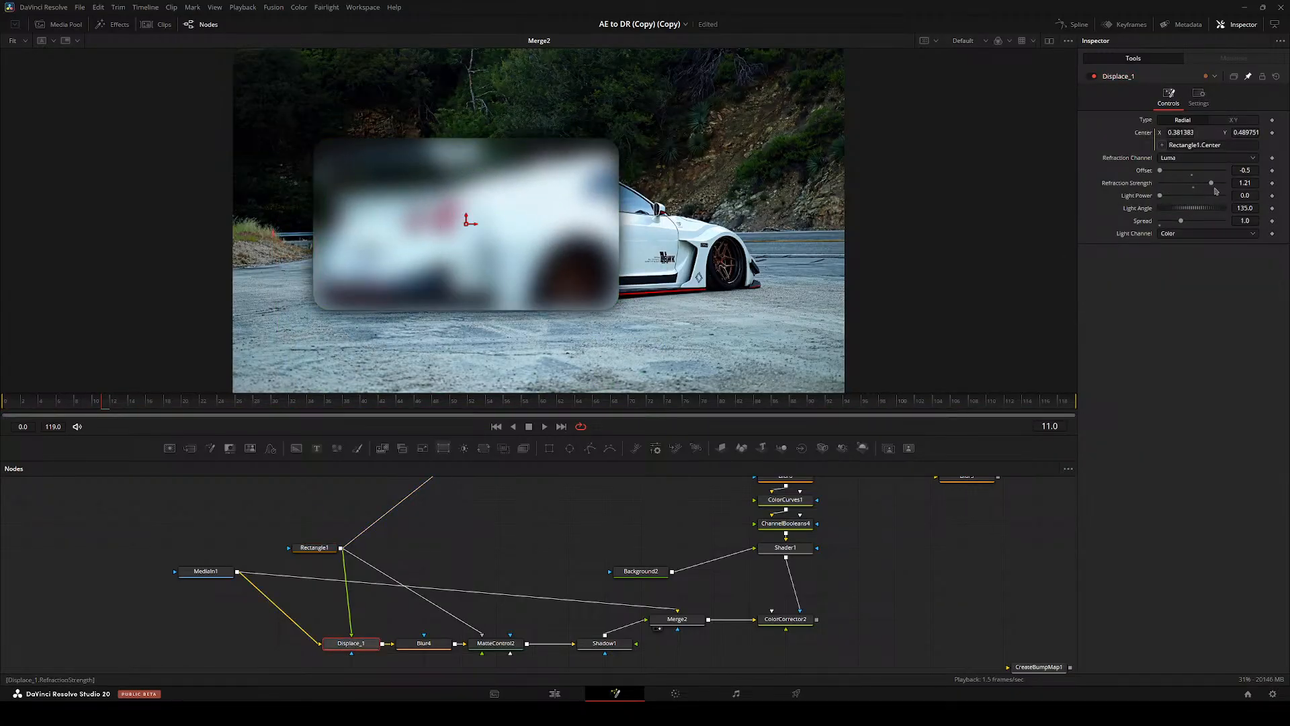
{"action": "left_click_drag", "start_coordinate": [1215, 191], "coordinate": [1226, 186]}
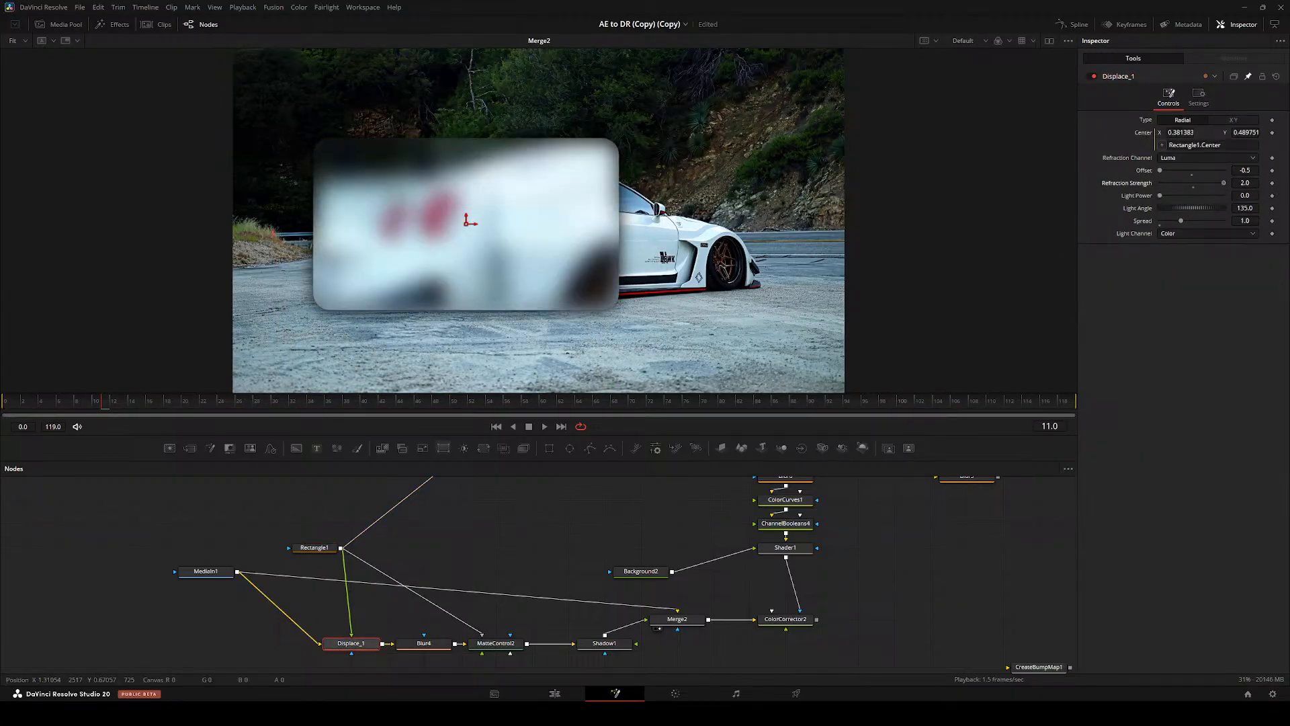
{"action": "left_click", "coordinate": [313, 547]}
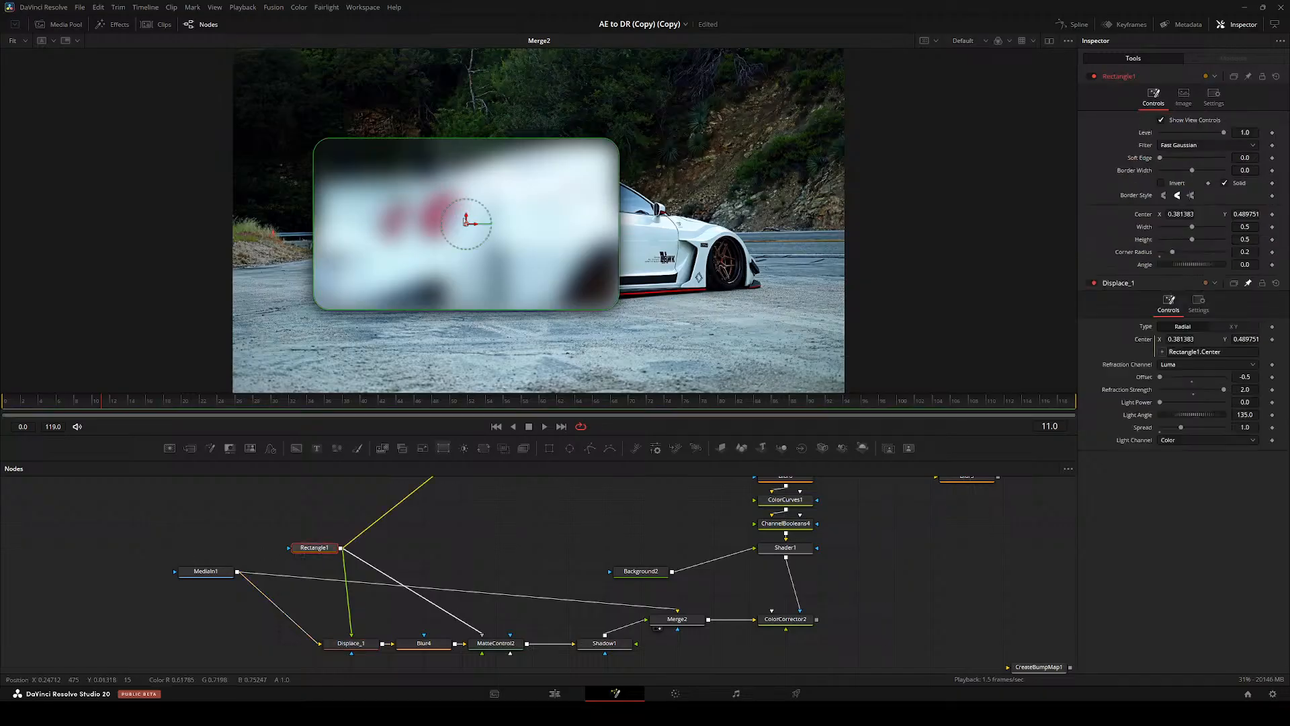
{"action": "left_click_drag", "start_coordinate": [470, 227], "coordinate": [532, 214]}
- View Background3 and set its Type to Gradient
{"action": "left_click_drag", "start_coordinate": [470, 578], "coordinate": [127, 503]}
{"action": "left_click", "coordinate": [307, 530]}
{"action": "scroll", "coordinate": [343, 535], "scroll_direction": "down", "scroll_amount": 3}
{"action": "scroll", "coordinate": [349, 567], "scroll_direction": "up", "scroll_amount": 2}
{"action": "scroll", "coordinate": [349, 568], "scroll_direction": "up", "scroll_amount": 2}
{"action": "left_click_drag", "start_coordinate": [377, 645], "coordinate": [394, 566]}
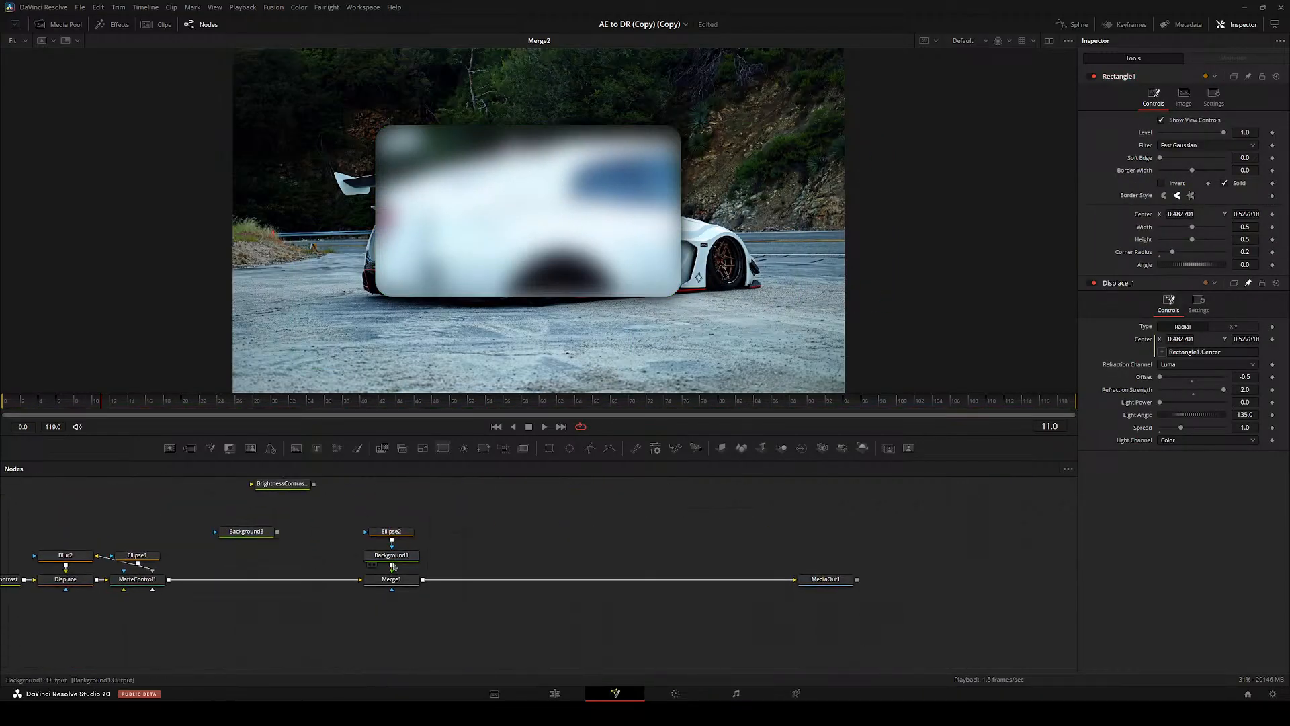
{"action": "left_click", "coordinate": [251, 531]}
{"action": "key", "text": "1"}
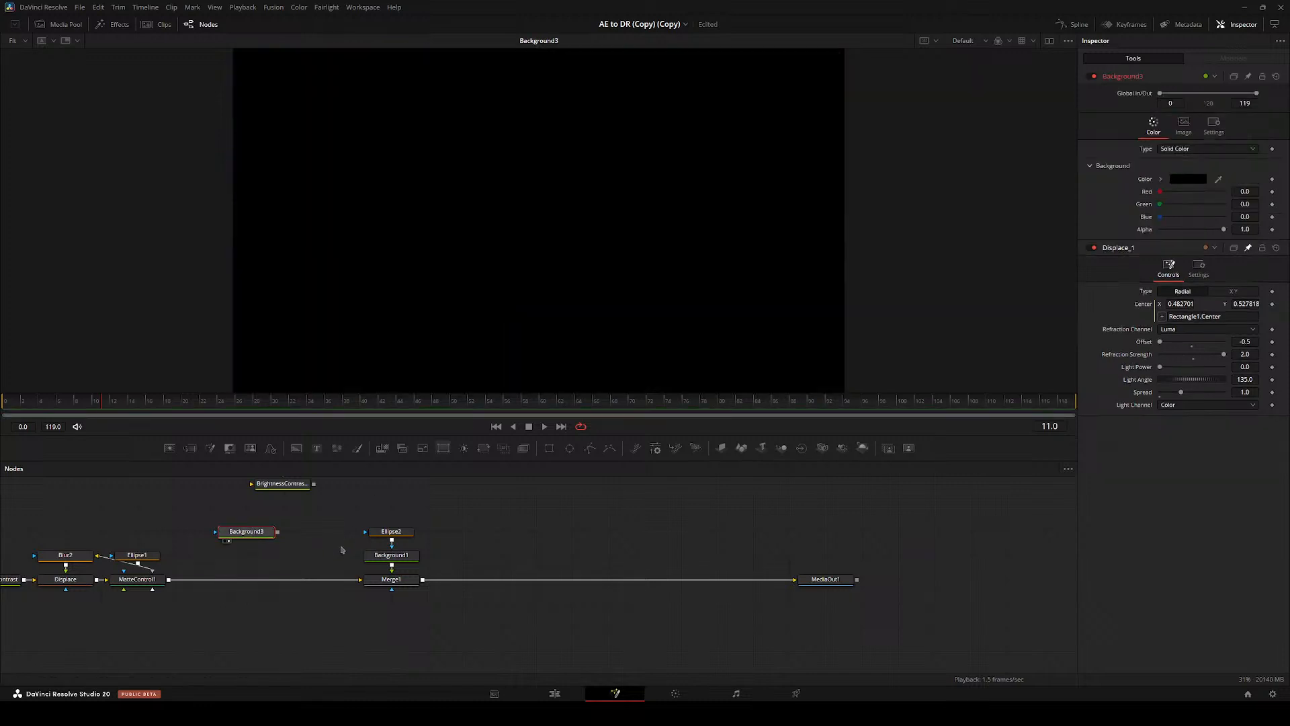
{"action": "left_click", "coordinate": [1188, 149]}
{"action": "left_click", "coordinate": [1177, 210]}
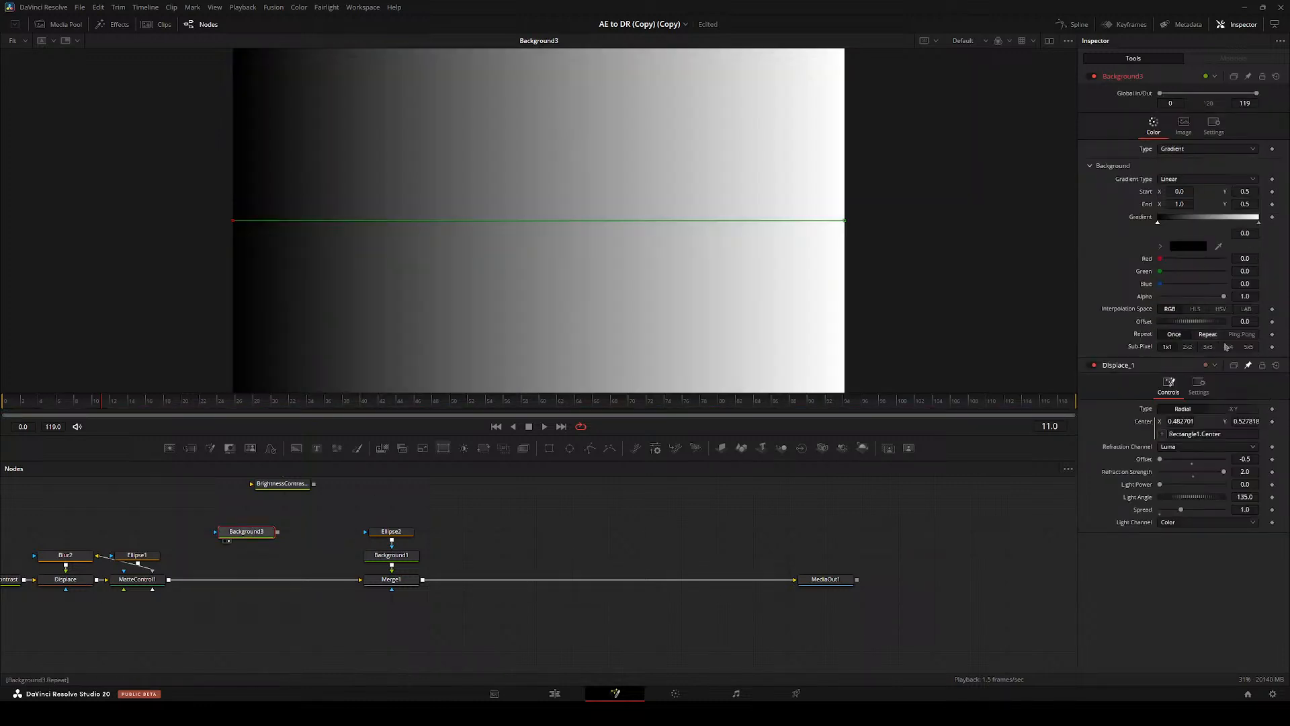
- View Merge1 and insert a Displace node between MatteControl1 and Merge1
{"action": "left_click", "coordinate": [389, 583]}
{"action": "key", "text": "1"}
{"action": "left_click_drag", "start_coordinate": [497, 548], "coordinate": [204, 560]}
{"action": "left_click", "coordinate": [648, 556]}
{"action": "key", "text": "shift+space"}
{"action": "type", "text": "dis"}
{"action": "key", "text": "Return"}
- Move Background3 to the right of Ellipse2, view it and set its Gradient Type to Radial
{"action": "left_click_drag", "start_coordinate": [202, 543], "coordinate": [491, 543]}
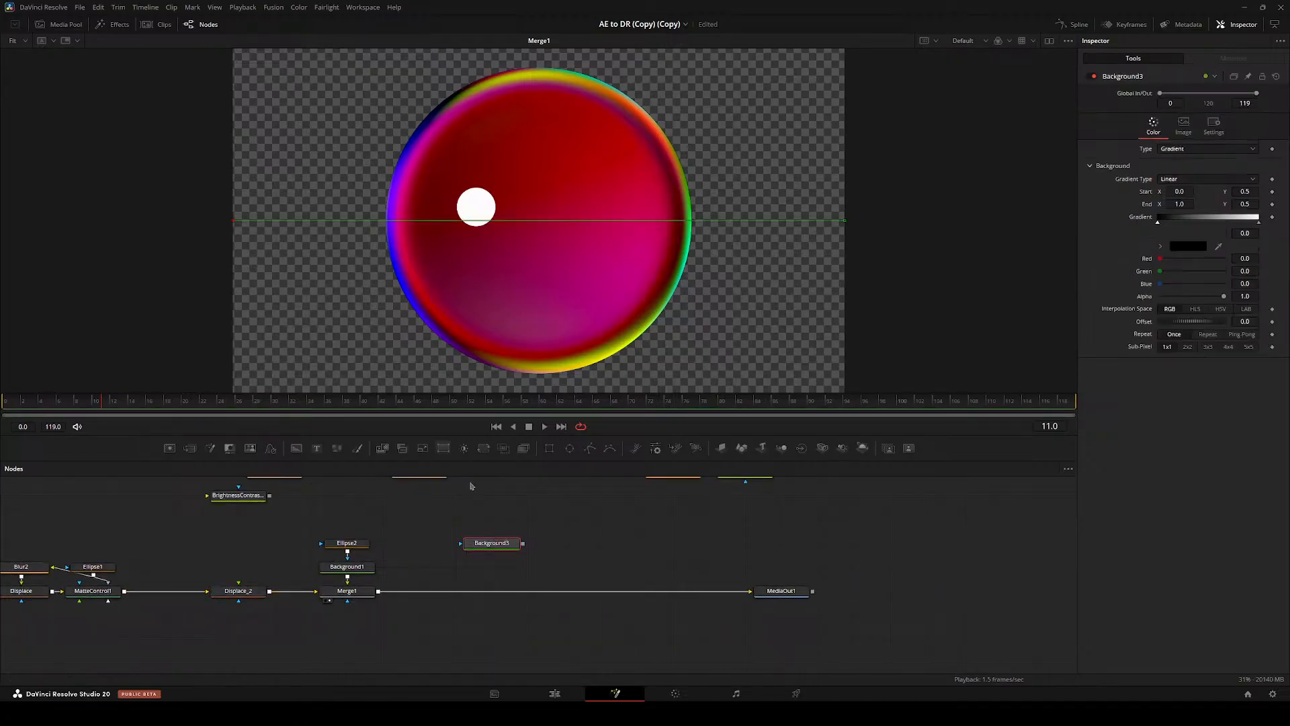
{"action": "key", "text": "1"}
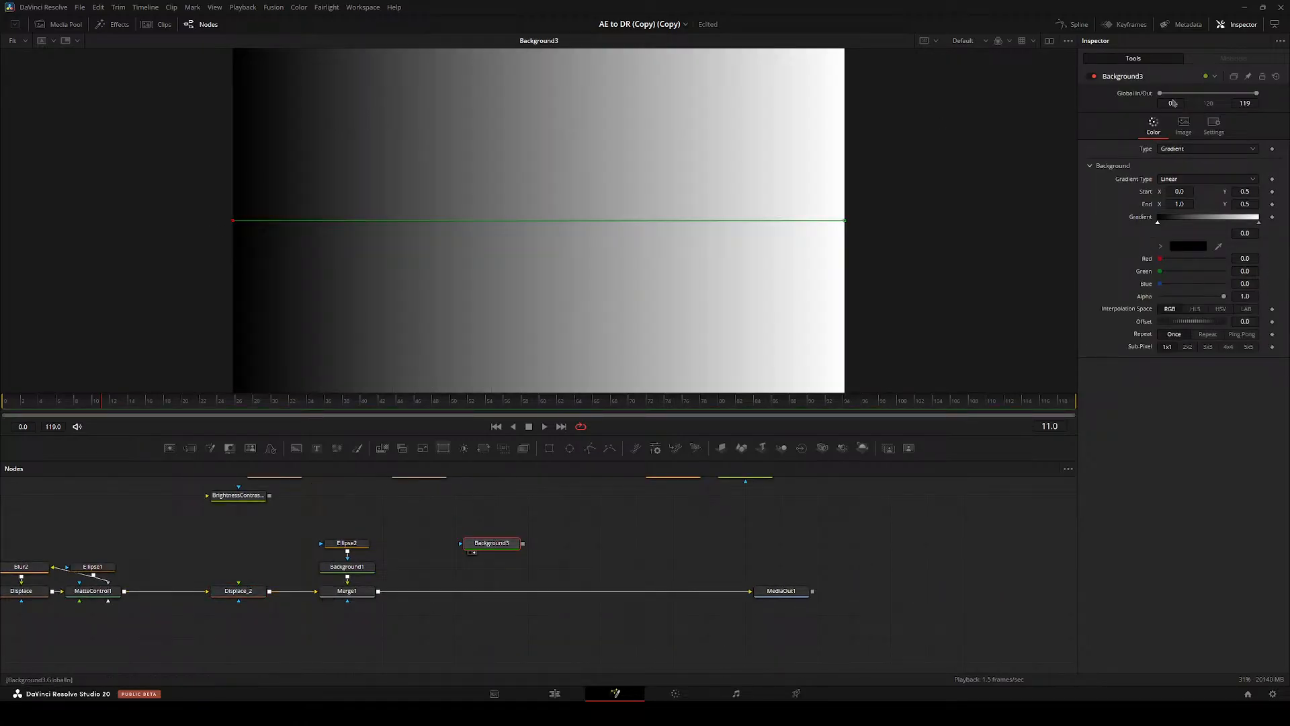
{"action": "left_click", "coordinate": [1182, 149]}
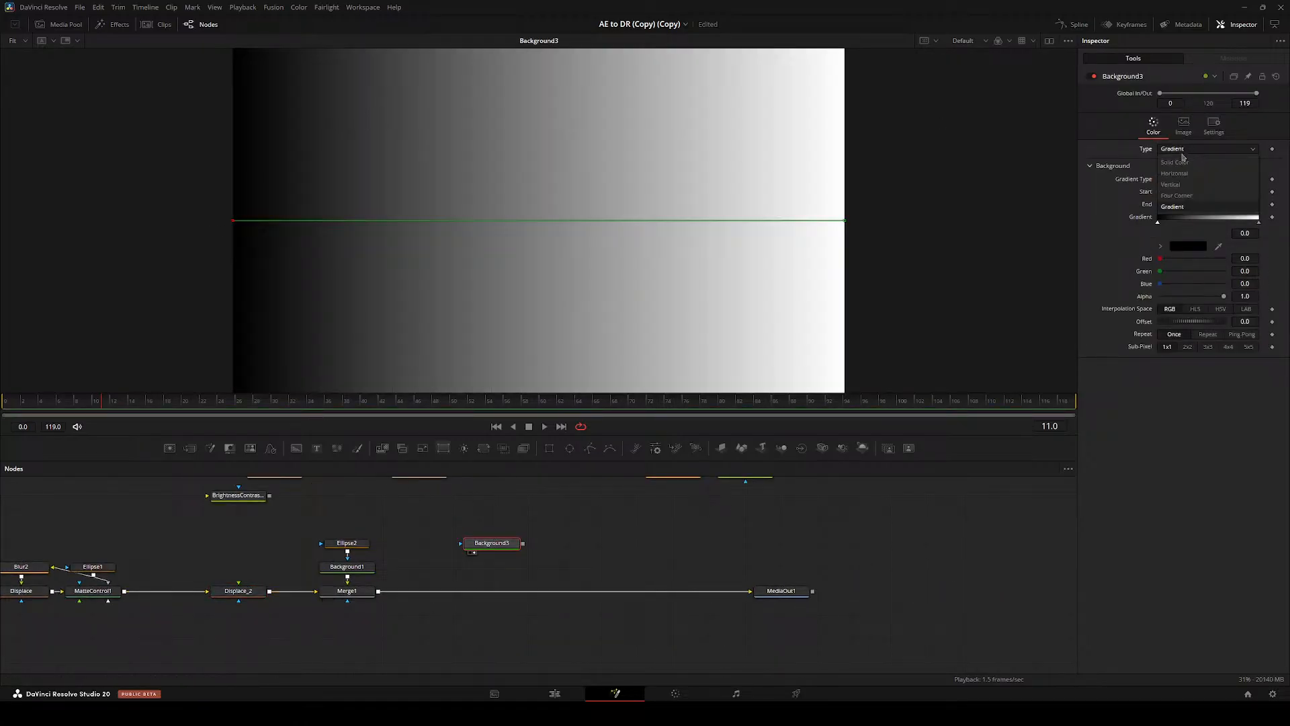
{"action": "left_click", "coordinate": [1173, 206]}
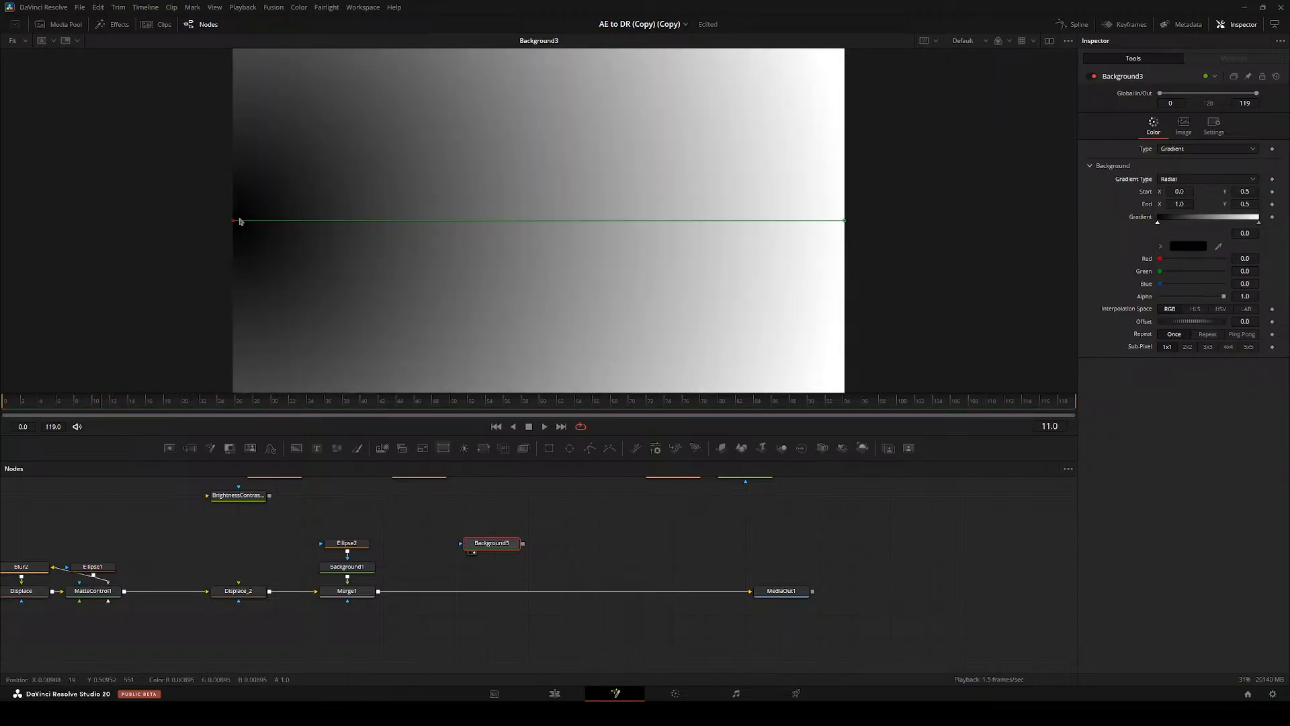
- Position Background3's radial gradient with its start at about 0.32, 0.61 and its end at about 0.99, 0.33
{"action": "left_click_drag", "start_coordinate": [240, 221], "coordinate": [403, 208]}
{"action": "left_click_drag", "start_coordinate": [841, 221], "coordinate": [413, 137]}
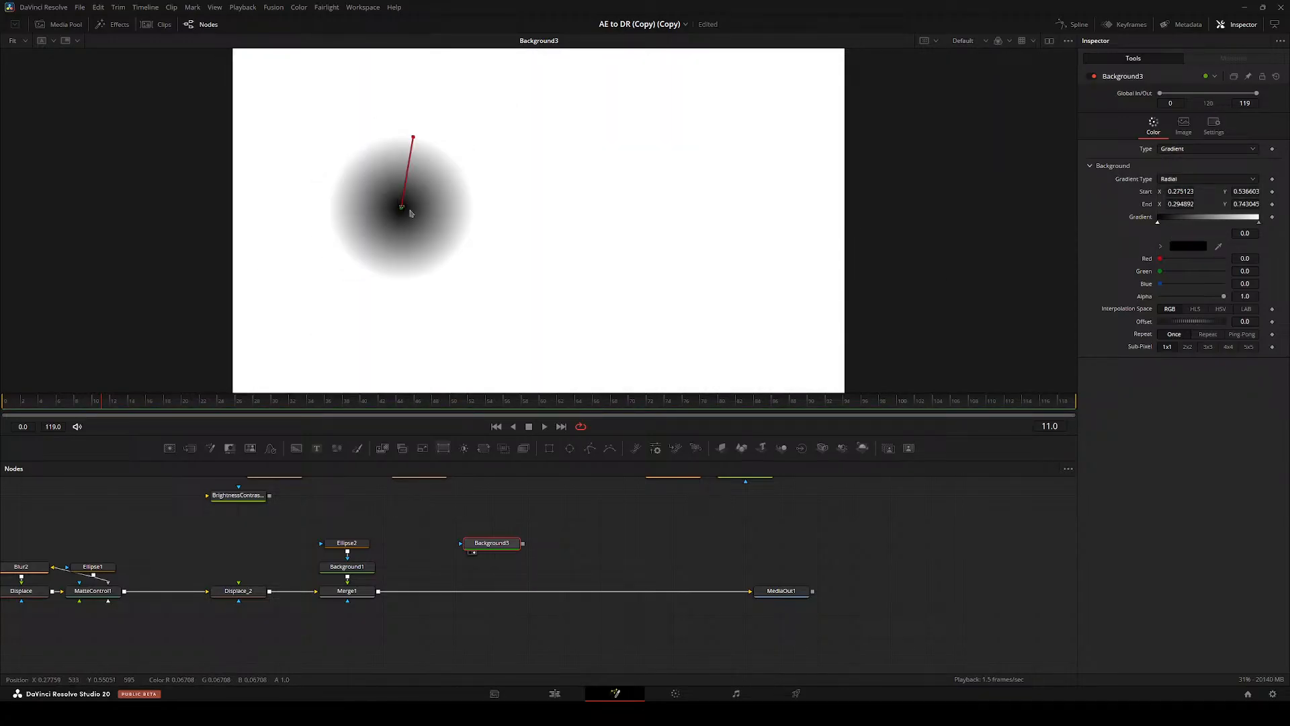
{"action": "left_click_drag", "start_coordinate": [406, 210], "coordinate": [712, 309]}
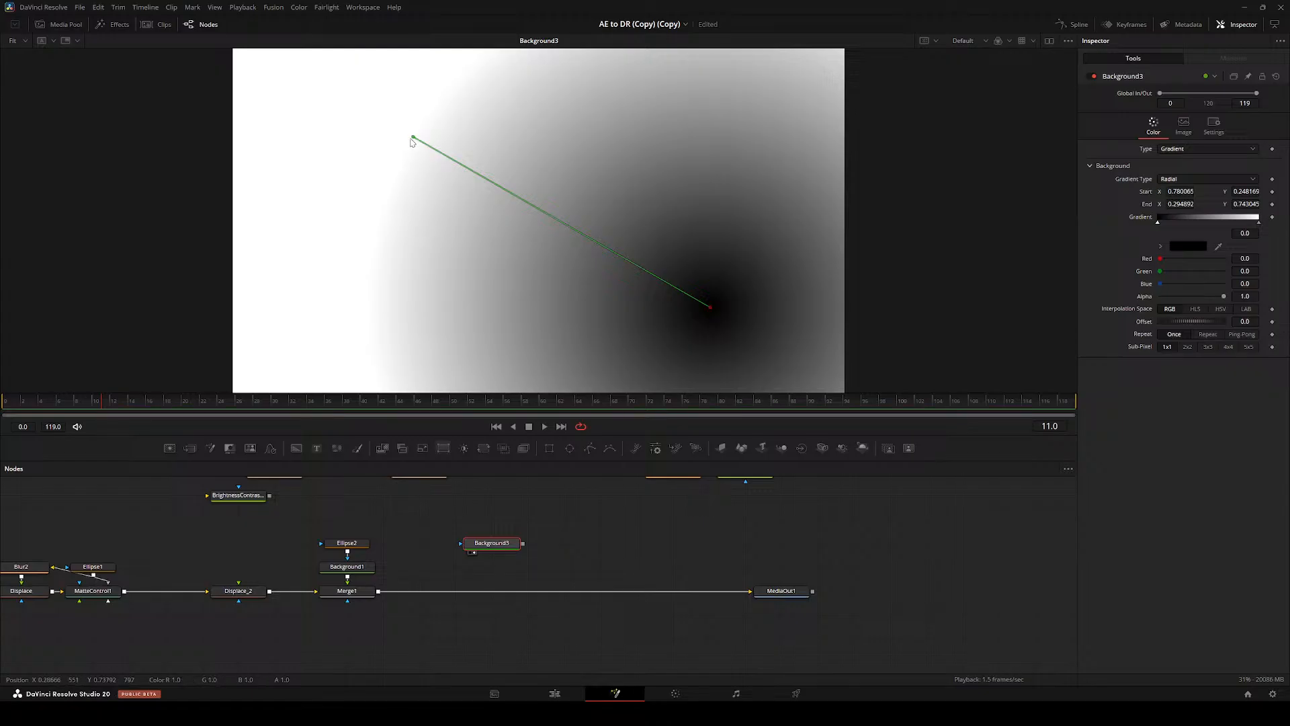
{"action": "left_click_drag", "start_coordinate": [413, 138], "coordinate": [841, 280]}
{"action": "left_click_drag", "start_coordinate": [712, 308], "coordinate": [428, 181]}
- Set Background3's first gradient stop to white and its last stop to black
{"action": "left_click", "coordinate": [1161, 245]}
{"action": "left_click", "coordinate": [1159, 255]}
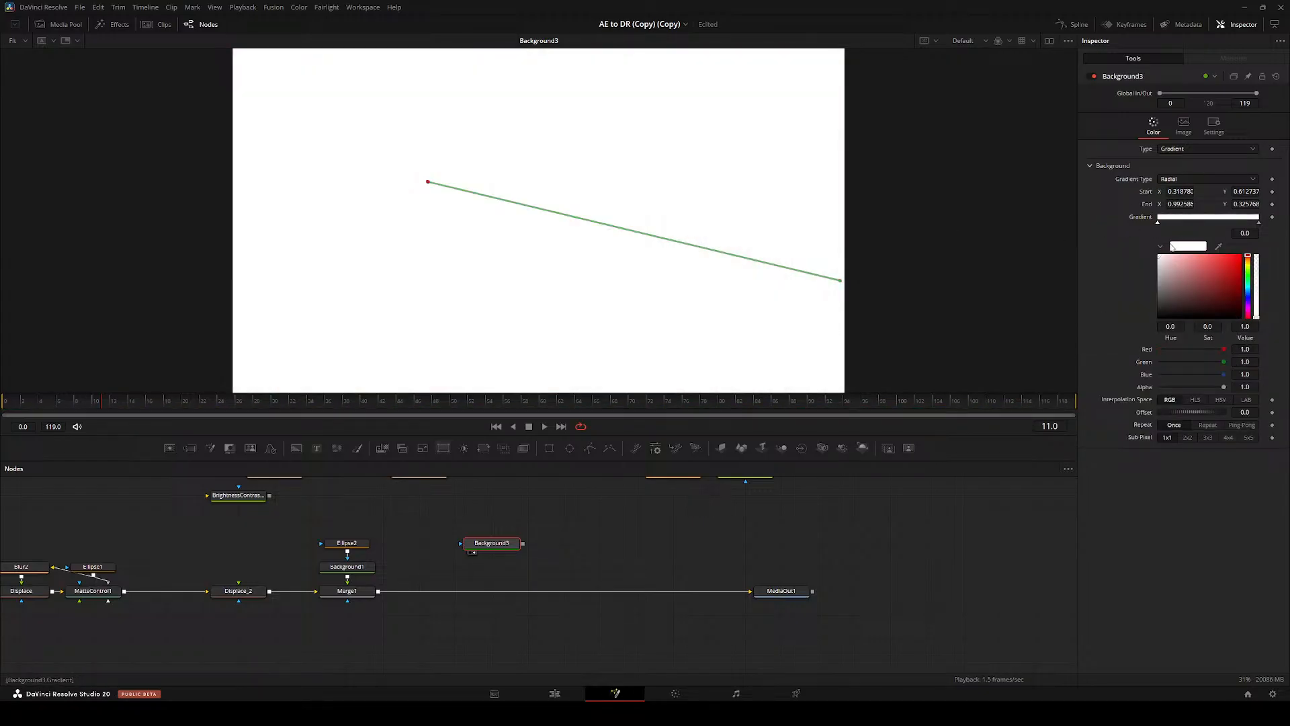
{"action": "left_click", "coordinate": [1161, 246]}
{"action": "left_click", "coordinate": [1259, 224]}
{"action": "left_click", "coordinate": [1160, 246]}
{"action": "left_click", "coordinate": [1159, 333]}
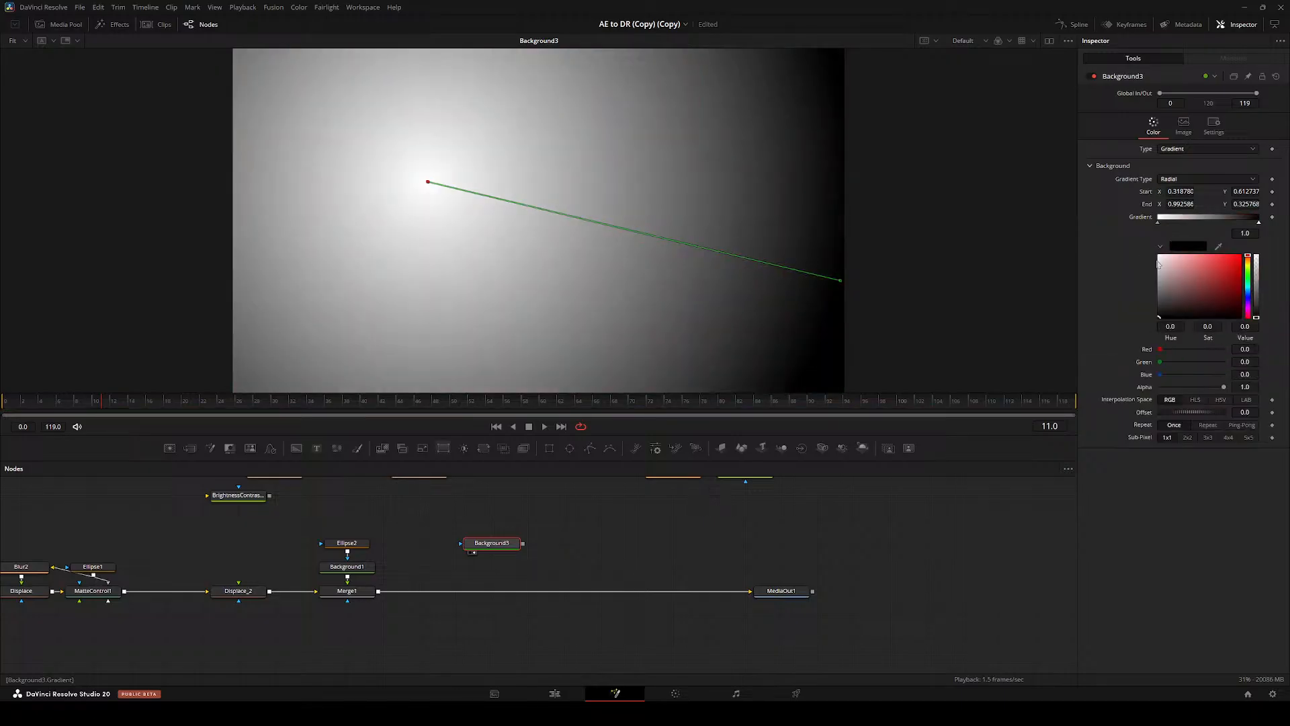
{"action": "left_click", "coordinate": [1160, 246]}
- Move Background3 to the upper left of Displace_2, raise Ellipse2 above Background1 and view Ellipse2
{"action": "left_click_drag", "start_coordinate": [493, 547], "coordinate": [216, 546]}
{"action": "left_click", "coordinate": [344, 544]}
{"action": "left_click_drag", "start_coordinate": [341, 544], "coordinate": [341, 521]}
{"action": "key", "text": "2"}
{"action": "left_click_drag", "start_coordinate": [255, 539], "coordinate": [459, 566]}
- Pin Background3's controls in the Inspector and select Ellipse2 to show both nodes' settings
{"action": "left_click", "coordinate": [407, 571]}
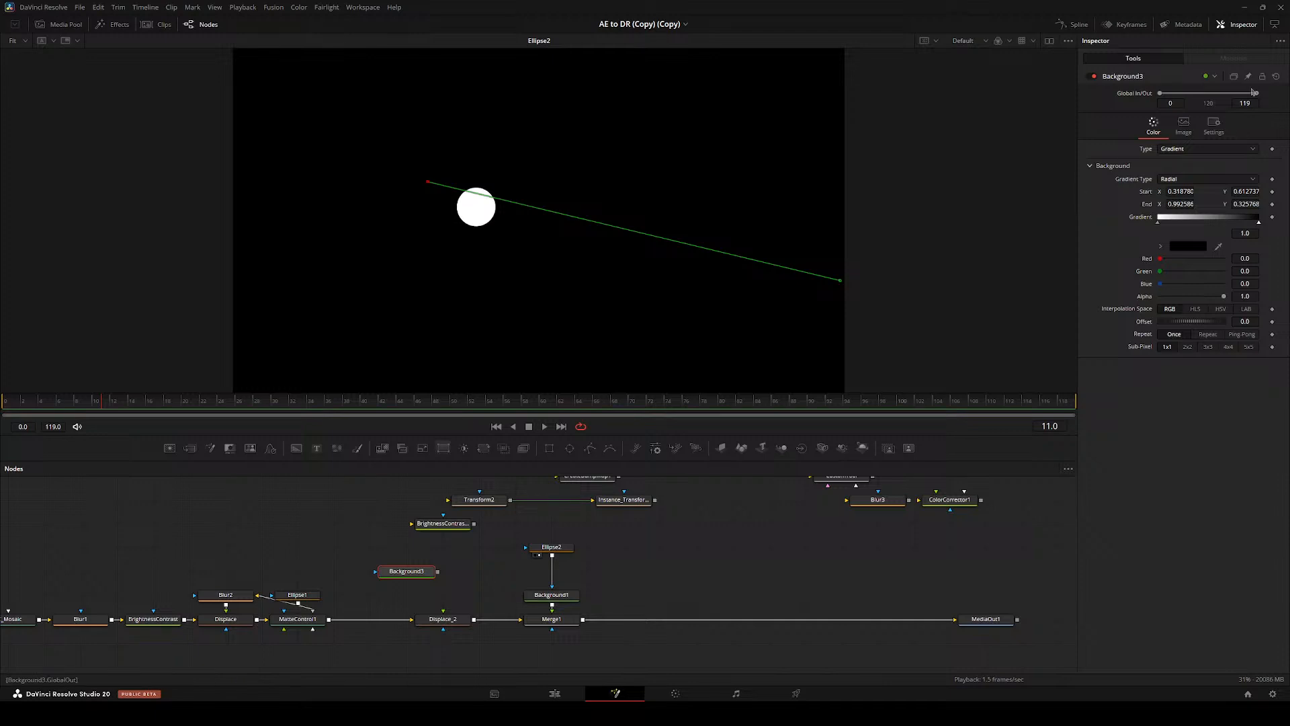
{"action": "left_click", "coordinate": [1247, 76]}
{"action": "left_click", "coordinate": [558, 547]}
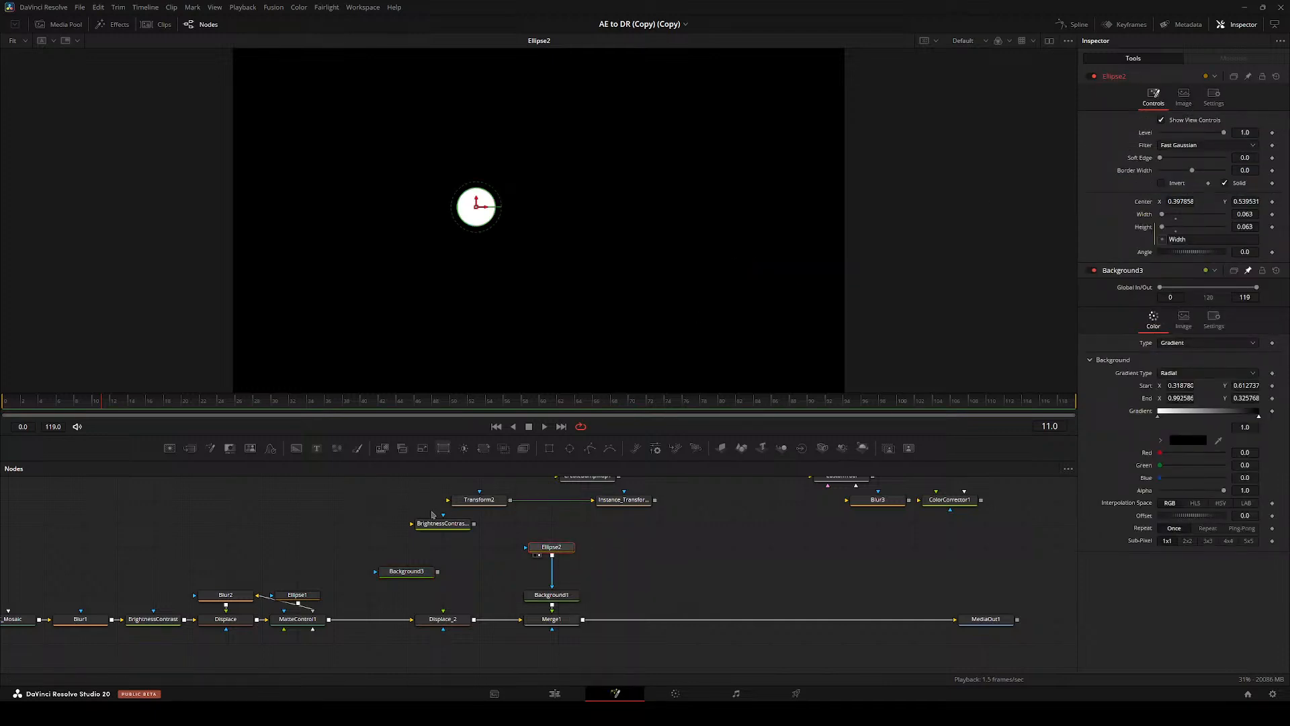
{"action": "left_click_drag", "start_coordinate": [431, 513], "coordinate": [420, 484]}
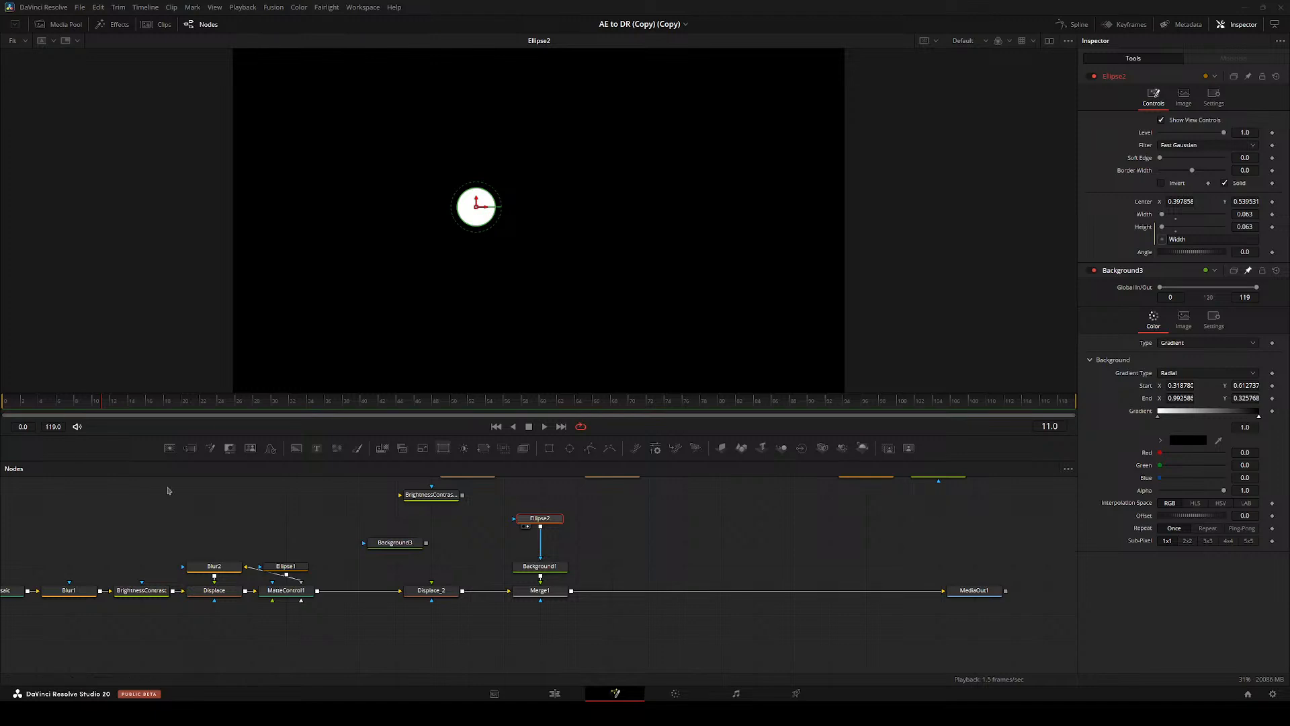
- Move Ellipse1 higher above MatteControl1 in the node graph and select Background3
{"action": "left_click_drag", "start_coordinate": [288, 563], "coordinate": [334, 545]}
{"action": "left_click_drag", "start_coordinate": [395, 565], "coordinate": [287, 586]}
{"action": "left_click", "coordinate": [405, 527]}
{"action": "left_click", "coordinate": [430, 574]}
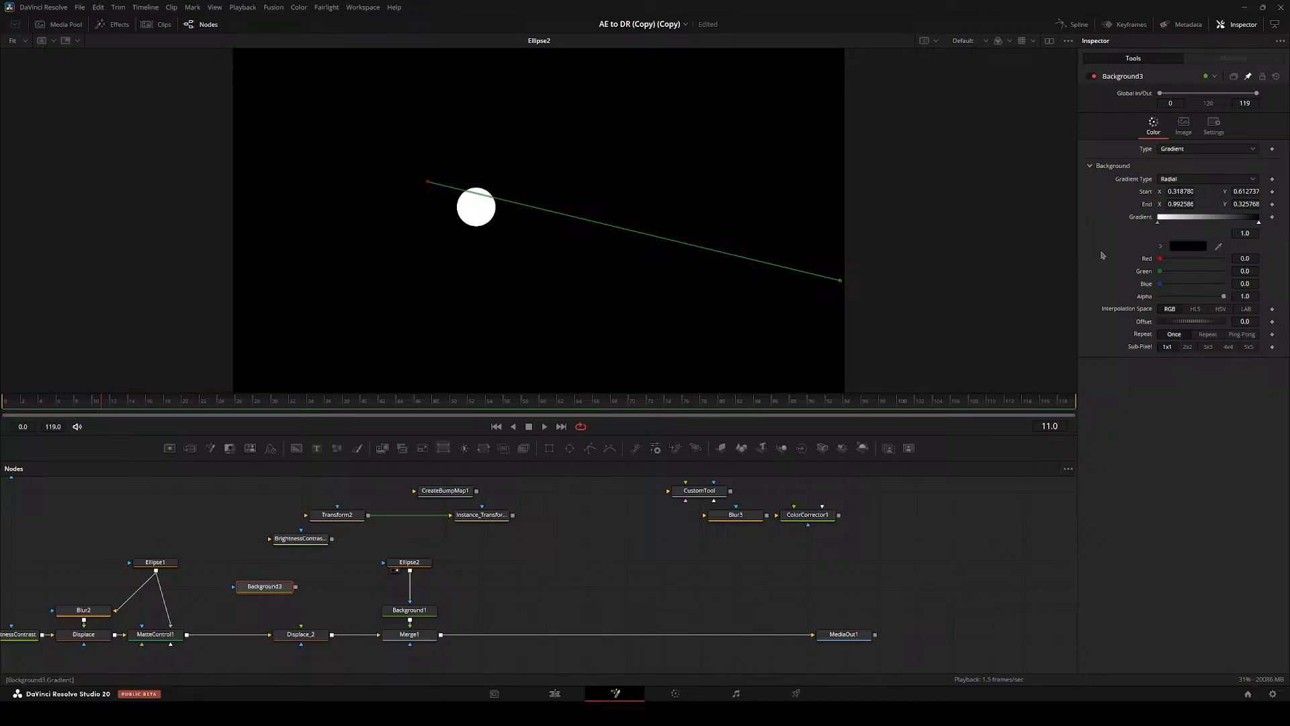
- Link Background3's gradient start point to Ellipse2's center with the expression Ellipse2.Center
{"action": "left_click", "coordinate": [409, 561]}
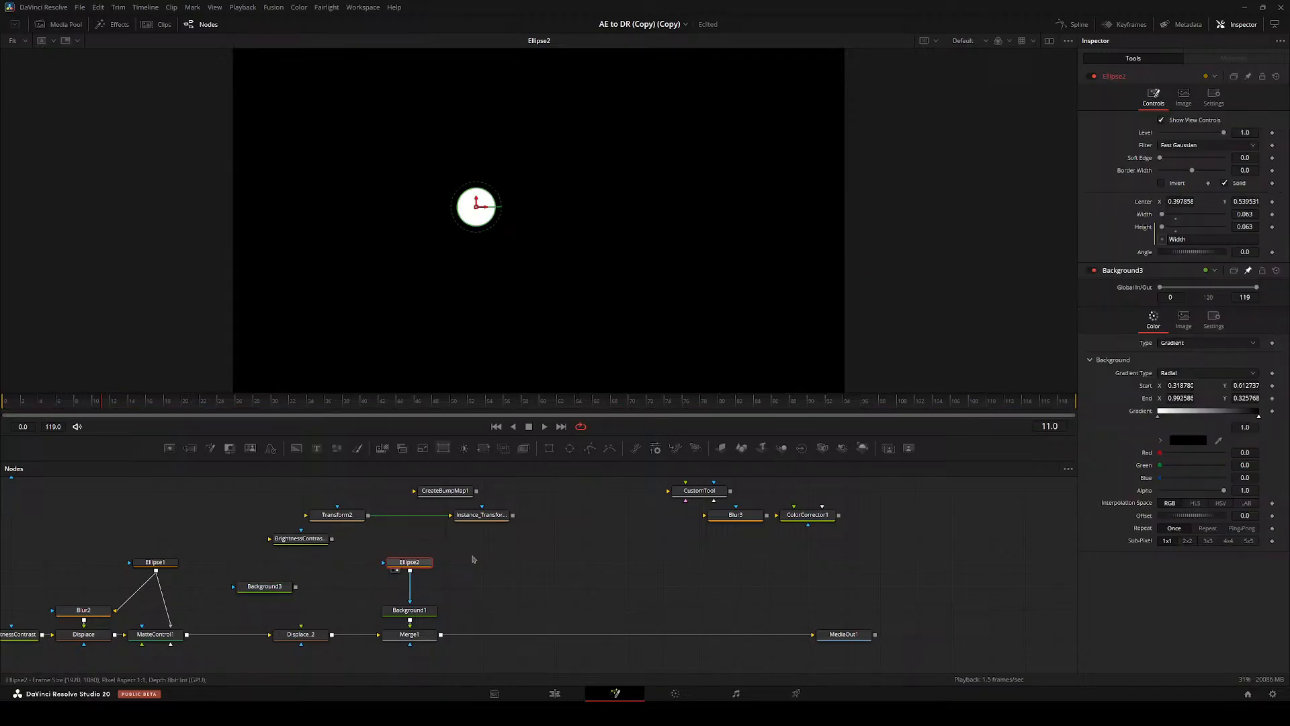
{"action": "right_click", "coordinate": [1150, 396]}
{"action": "left_click", "coordinate": [1176, 505]}
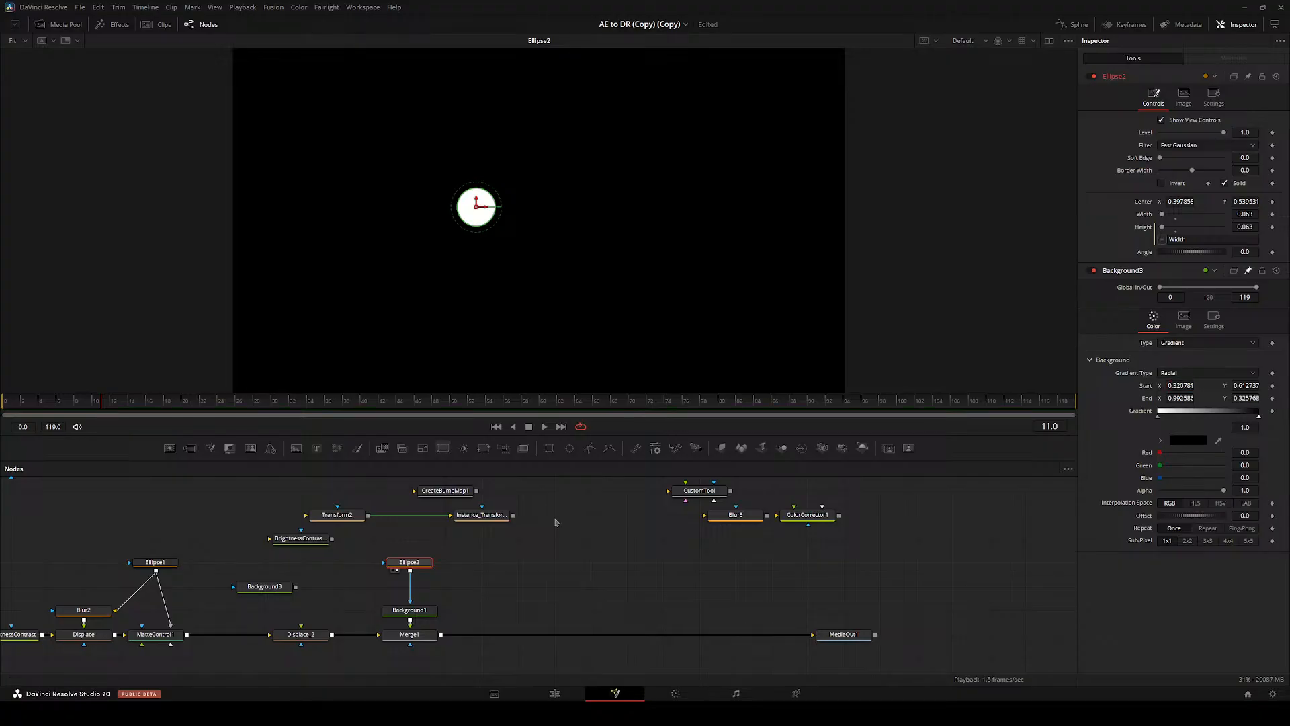
{"action": "left_click", "coordinate": [259, 586]}
{"action": "left_click", "coordinate": [404, 562], "text": "ctrl"}
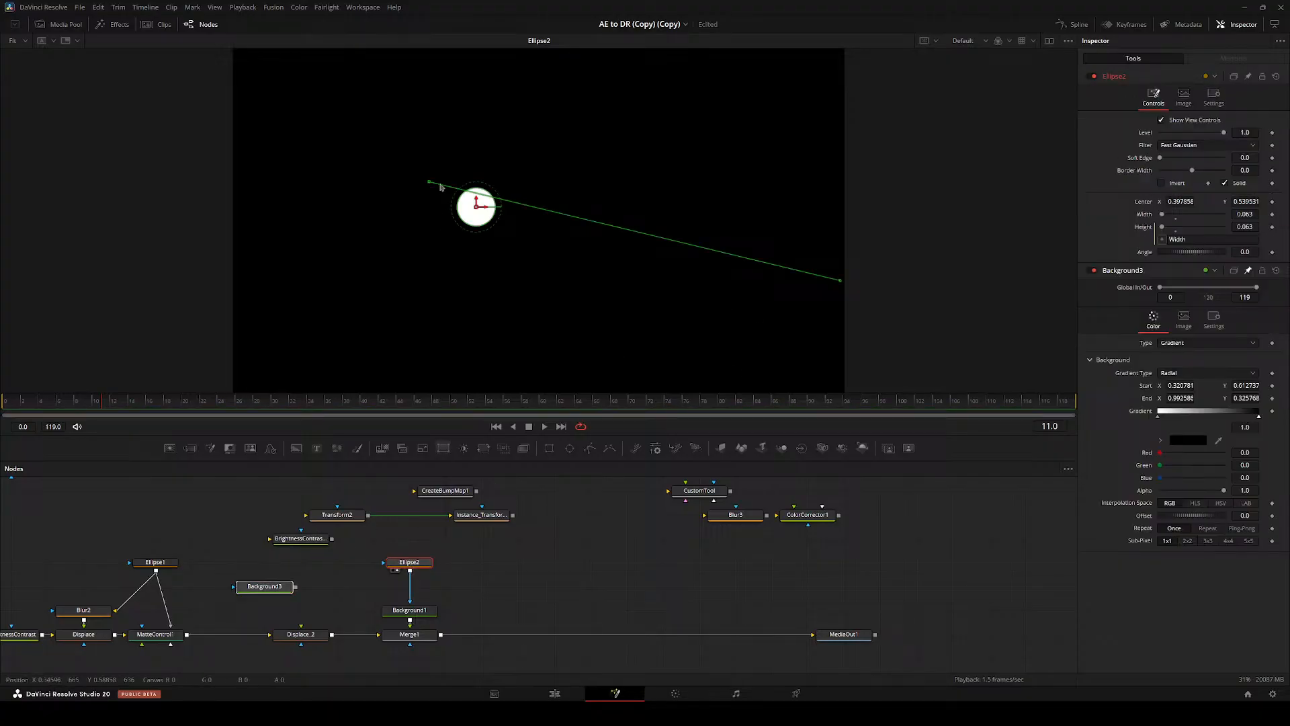
{"action": "mouse_move", "coordinate": [440, 187]}
{"action": "left_mouse_down"}
{"action": "mouse_move", "coordinate": [446, 173]}
{"action": "mouse_move", "coordinate": [435, 196]}
{"action": "mouse_move", "coordinate": [444, 189]}
{"action": "left_mouse_up"}
{"action": "right_click", "coordinate": [1156, 389]}
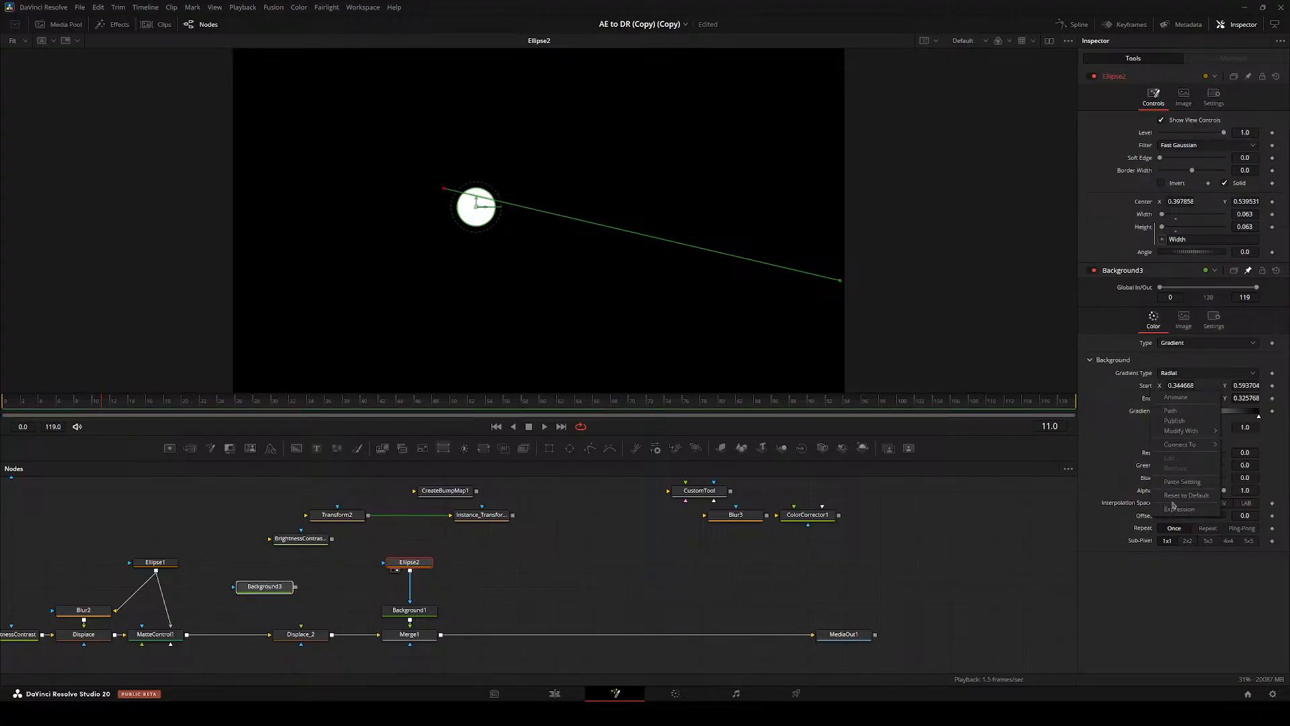
{"action": "left_click", "coordinate": [1176, 508]}
{"action": "left_click_drag", "start_coordinate": [1162, 398], "coordinate": [1145, 202]}
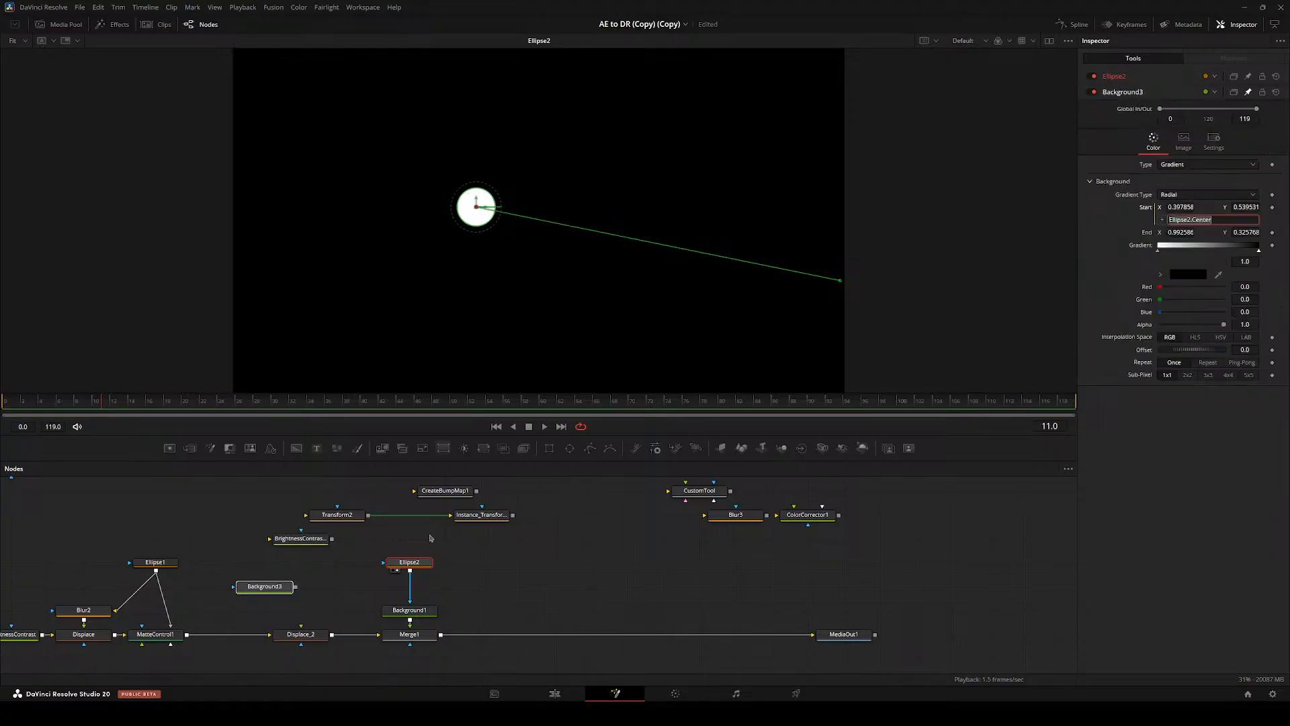
- View Background1 and Merge1 in turn to check the white circle over the glass ball
{"action": "left_click", "coordinate": [424, 561]}
{"action": "left_click", "coordinate": [393, 618]}
{"action": "left_click_drag", "start_coordinate": [522, 575], "coordinate": [590, 508]}
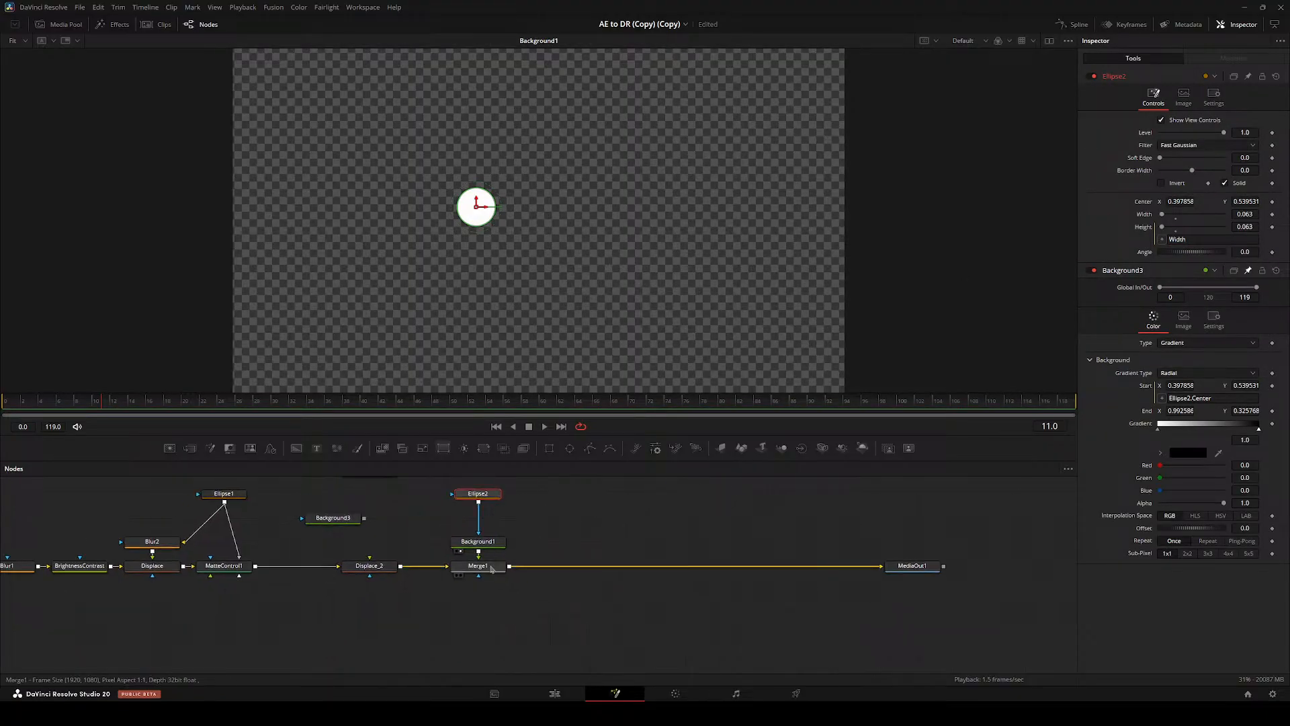
{"action": "left_click", "coordinate": [461, 575]}
- Set Background3's gradient end point to X 1.0, Y 0.5 and connect the node to Displace_2, placing it directly above
{"action": "left_click", "coordinate": [333, 518]}
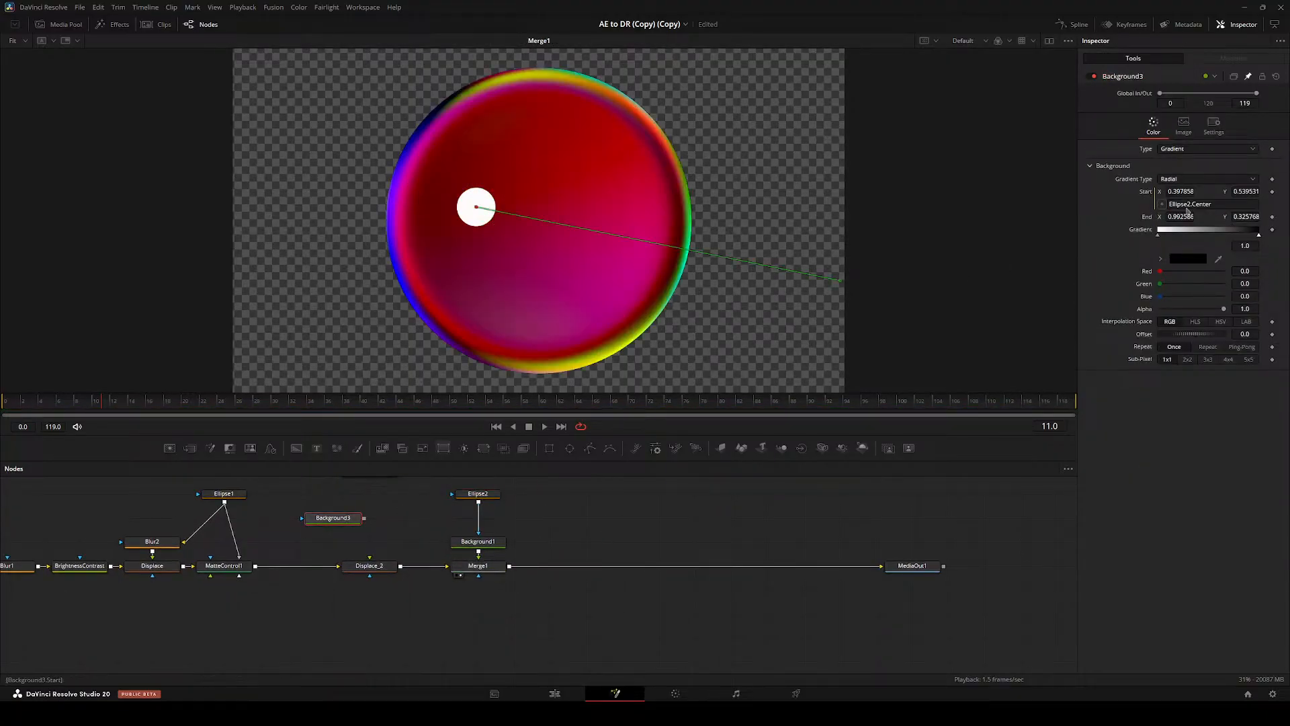
{"action": "left_click_drag", "start_coordinate": [1183, 216], "coordinate": [1181, 220]}
{"action": "type", "text": "1"}
{"action": "key", "text": "Tab"}
{"action": "key", "text": "Tab"}
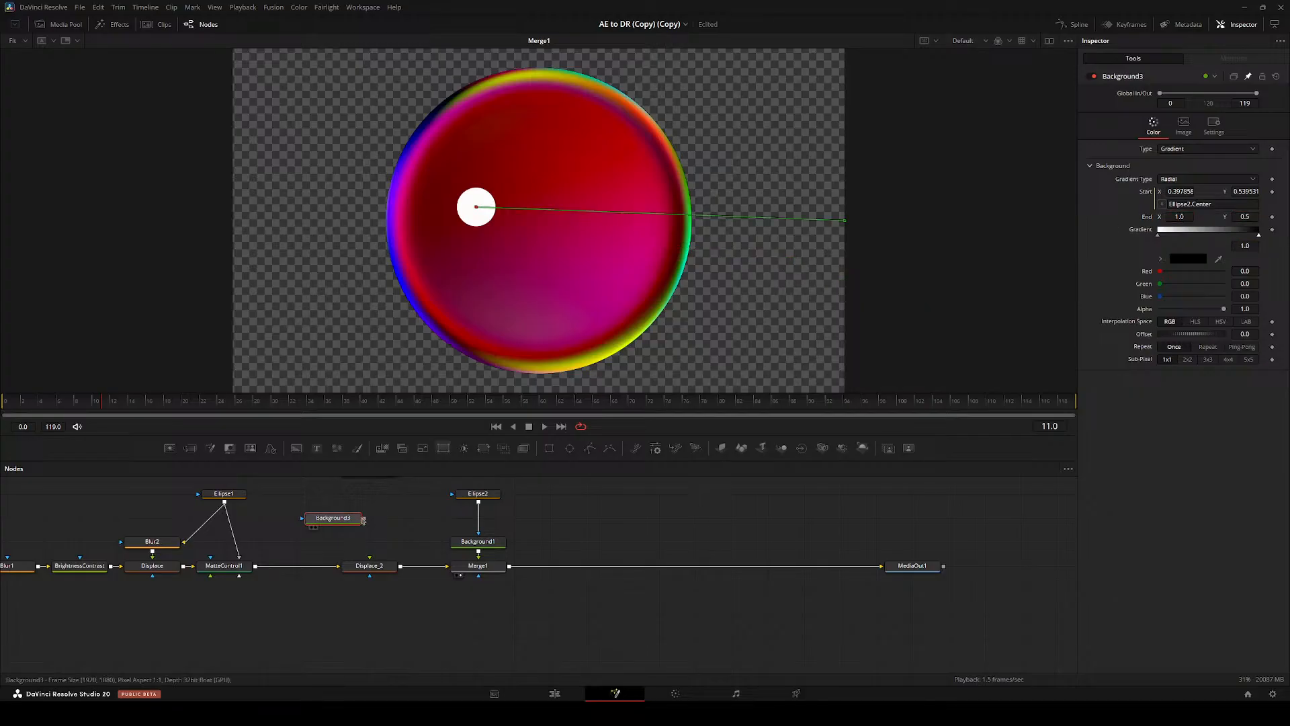
{"action": "left_click_drag", "start_coordinate": [333, 527], "coordinate": [371, 559]}
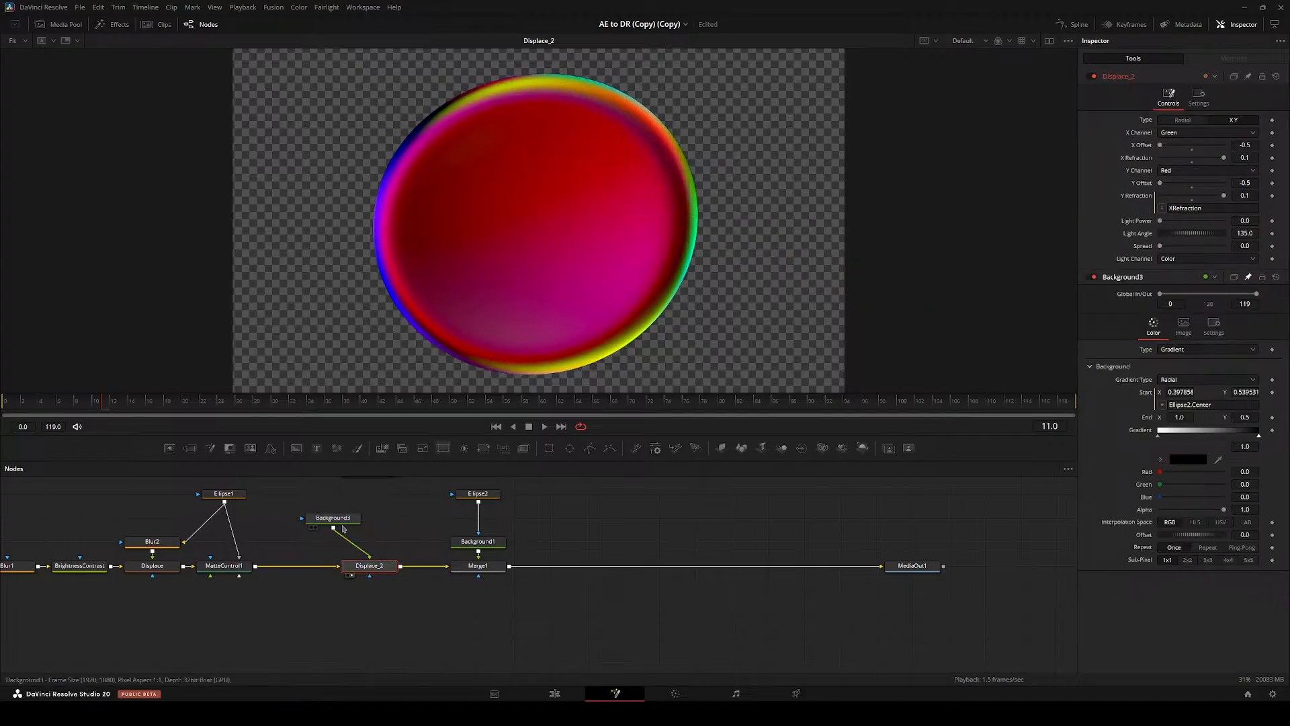
{"action": "left_click_drag", "start_coordinate": [333, 517], "coordinate": [369, 517]}
- Reset Displace_2's X Offset and X Refraction to 0.0 and remove the expression from Y Refraction
{"action": "left_click", "coordinate": [1192, 149]}
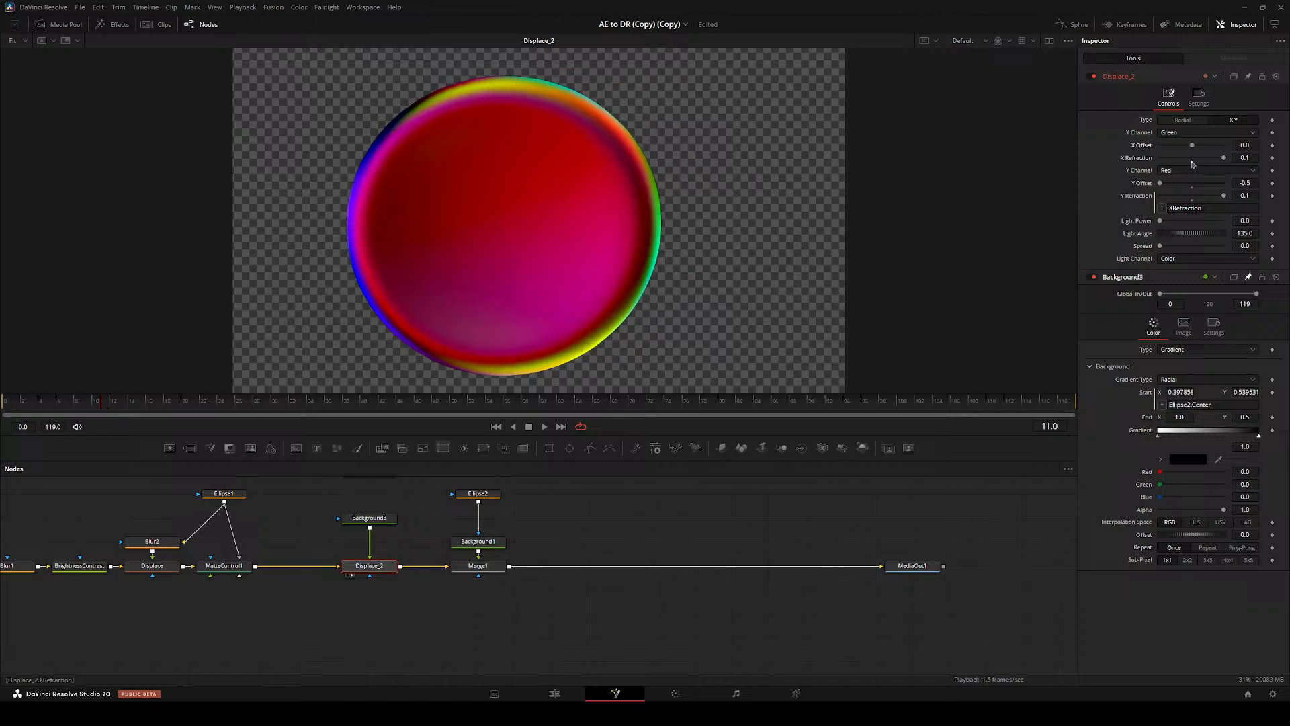
{"action": "left_click", "coordinate": [1192, 162]}
{"action": "left_click_drag", "start_coordinate": [1192, 158], "coordinate": [1274, 167]}
{"action": "left_click", "coordinate": [1192, 162]}
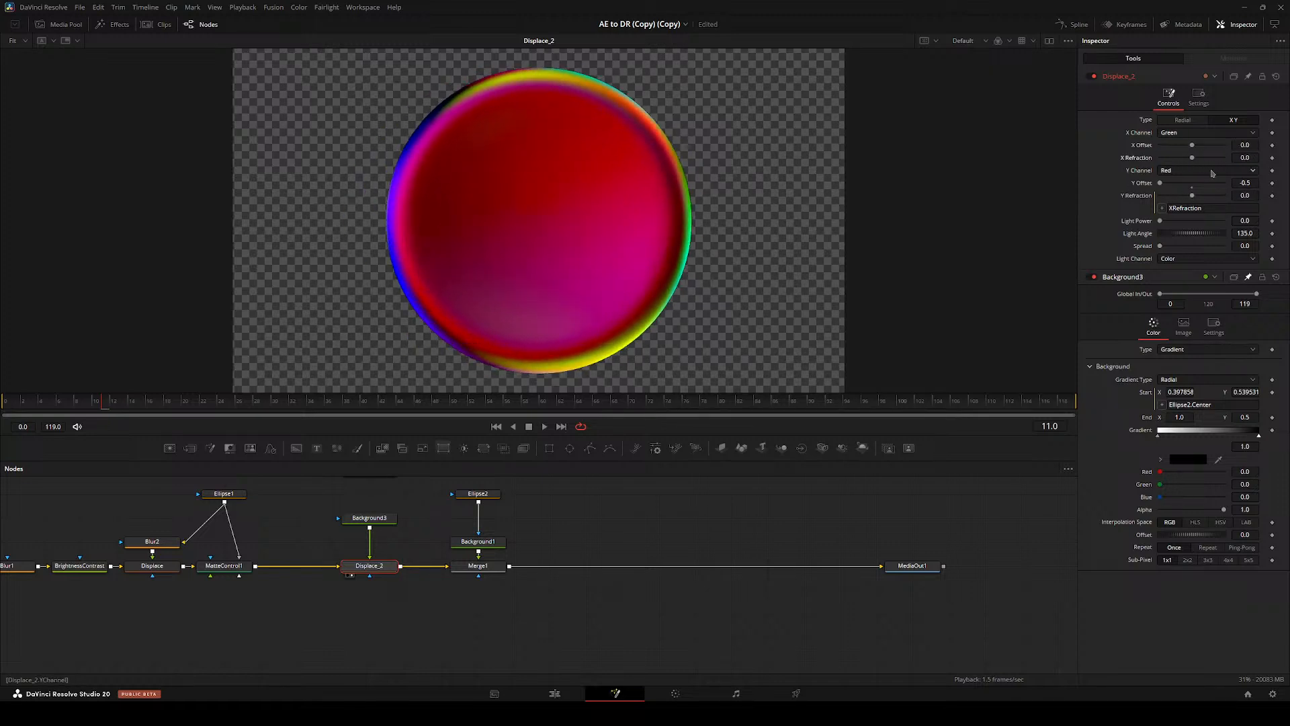
{"action": "right_click", "coordinate": [1145, 201]}
{"action": "left_click", "coordinate": [1164, 312]}
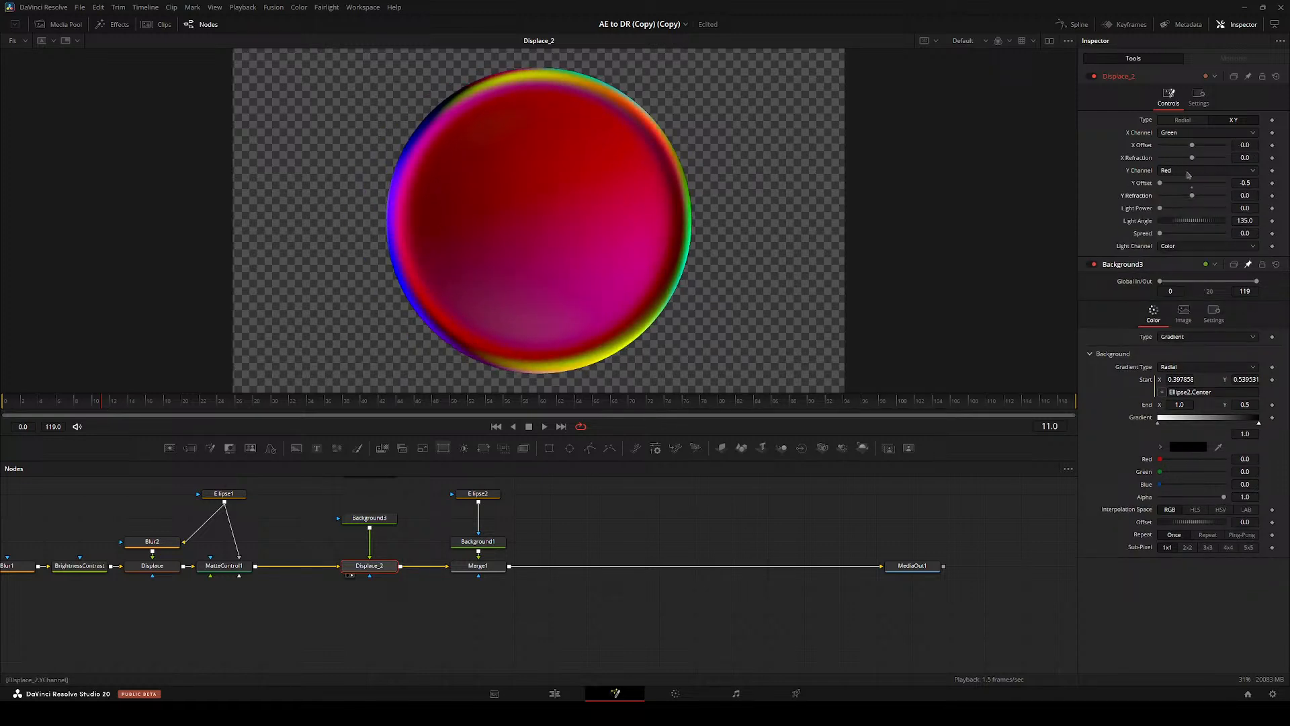
- Switch Displace_2 to Radial displacement and move Ellipse2 to the center of the ball to test it
{"action": "left_click", "coordinate": [1183, 121]}
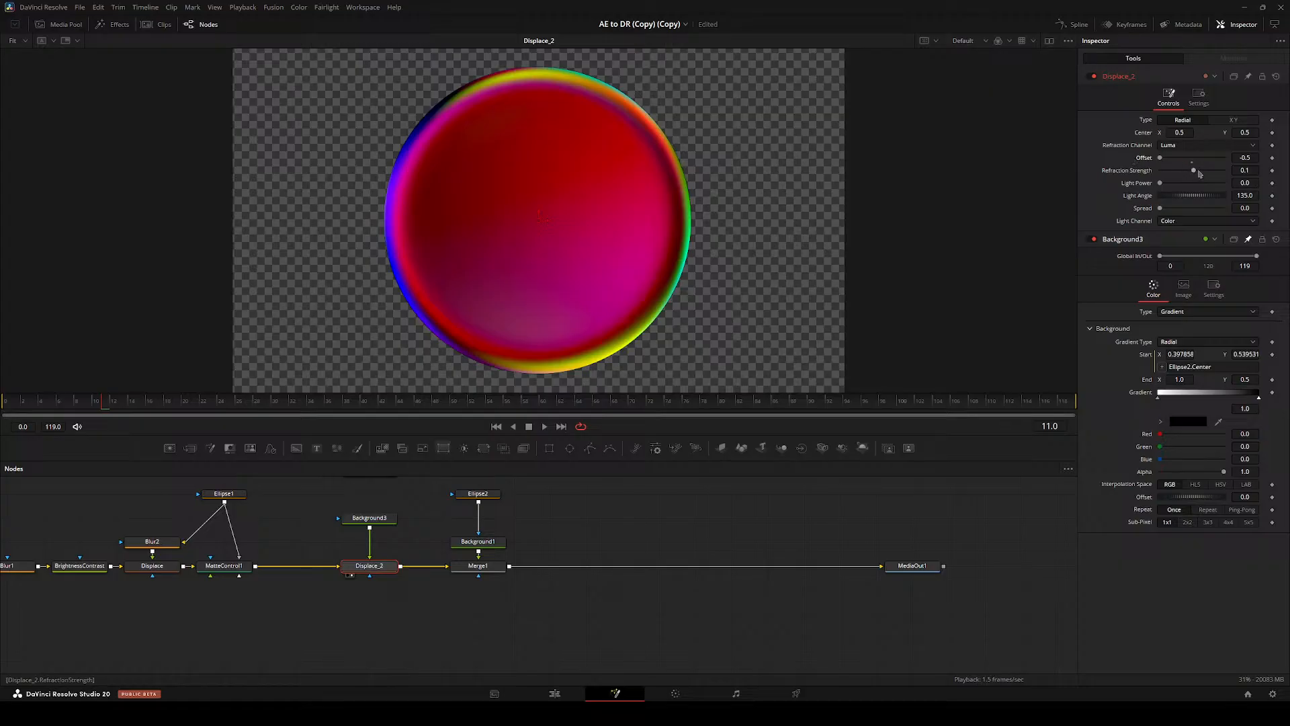
{"action": "left_click", "coordinate": [477, 493]}
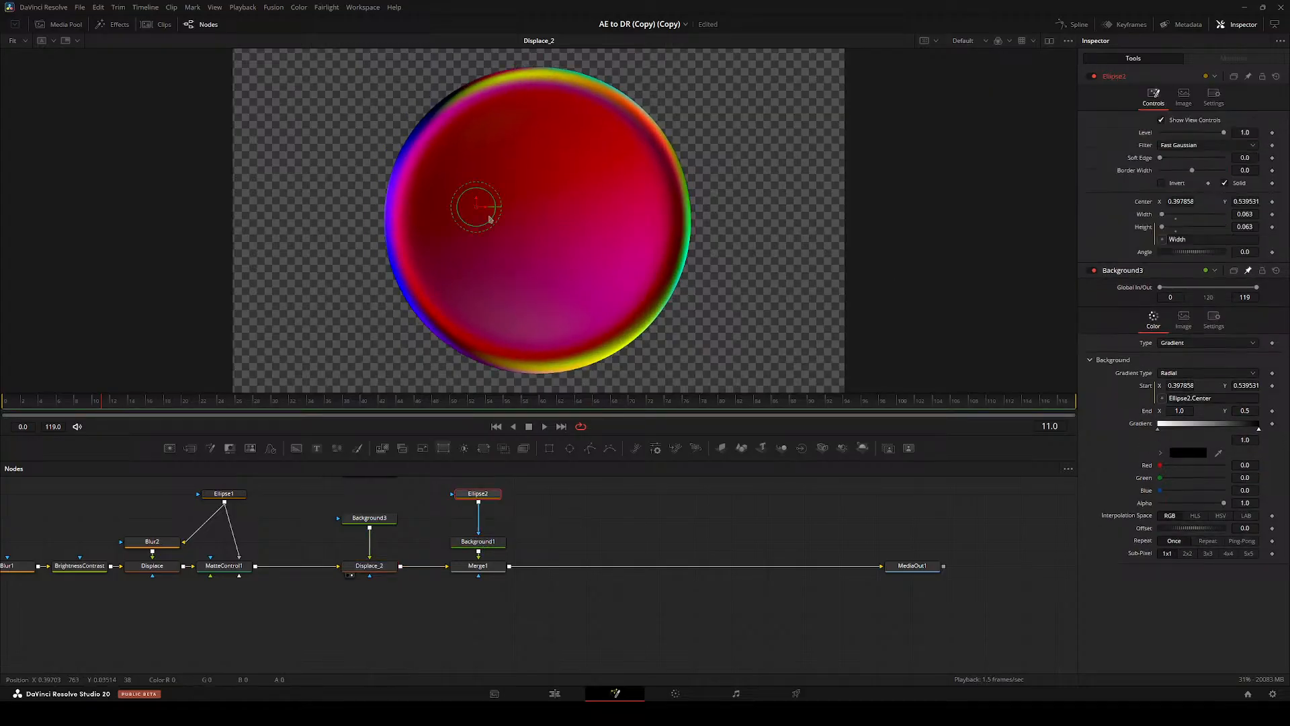
{"action": "mouse_move", "coordinate": [477, 206]}
{"action": "left_mouse_down"}
{"action": "mouse_move", "coordinate": [418, 159]}
{"action": "mouse_move", "coordinate": [309, 133]}
{"action": "mouse_move", "coordinate": [591, 201]}
{"action": "mouse_move", "coordinate": [477, 206]}
{"action": "left_mouse_up"}
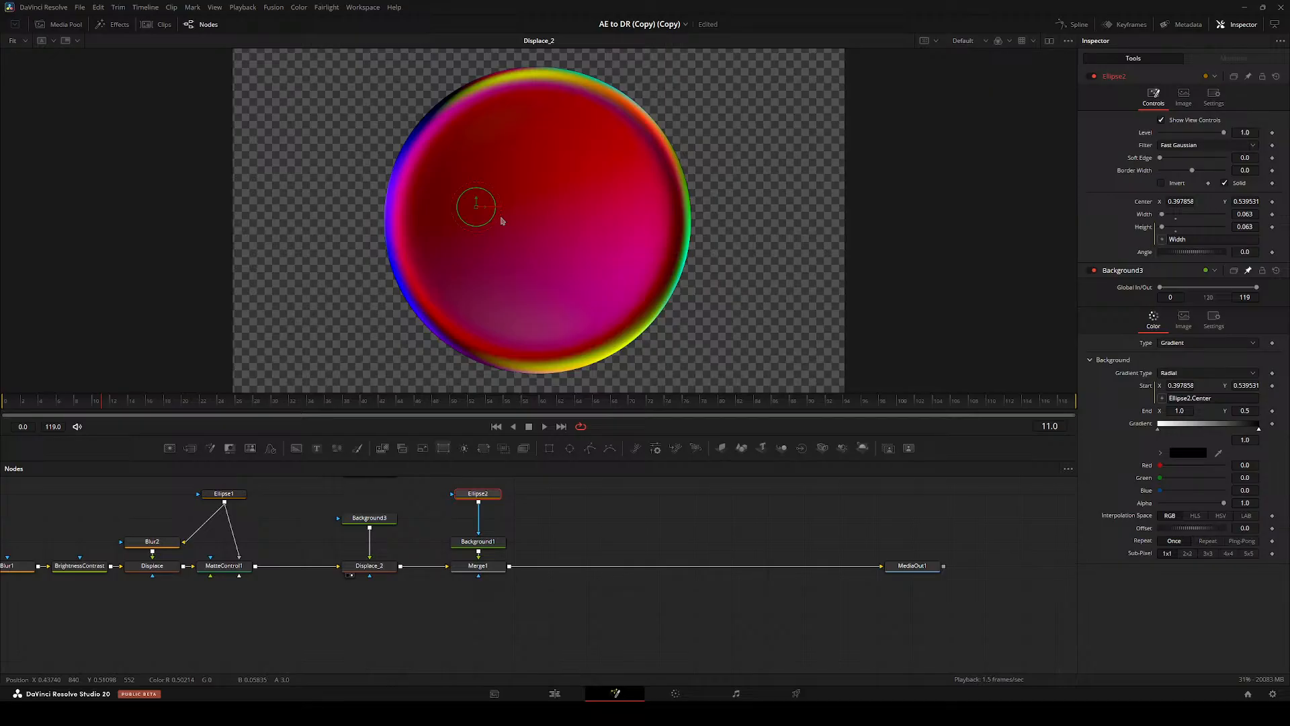
{"action": "left_click_drag", "start_coordinate": [476, 206], "coordinate": [538, 220]}
- Move the unused CreateBumpMap1, Transform2, Instance_Transform2 and BrightnessContrast_1 nodes over beside CustomTool in the node graph
{"action": "left_click_drag", "start_coordinate": [433, 508], "coordinate": [300, 602]}
{"action": "left_click_drag", "start_coordinate": [183, 505], "coordinate": [471, 570]}
{"action": "left_click_drag", "start_coordinate": [237, 563], "coordinate": [382, 516]}
{"action": "left_click_drag", "start_coordinate": [469, 581], "coordinate": [575, 618]}
{"action": "left_click_drag", "start_coordinate": [514, 559], "coordinate": [542, 457]}
{"action": "left_click", "coordinate": [497, 518]}
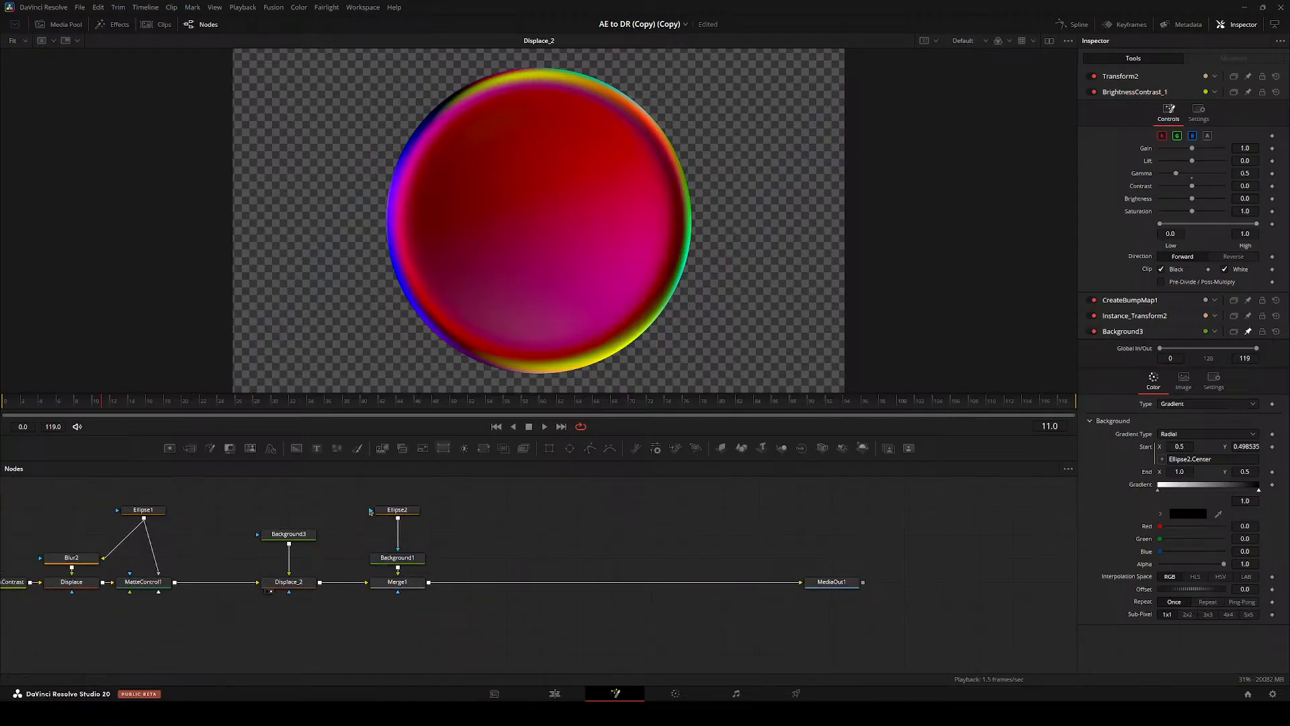
- Move Ellipse2 to the ball's upper-left edge, at about X 0.293, Y 0.578
{"action": "left_click", "coordinate": [269, 536]}
{"action": "left_click_drag", "start_coordinate": [346, 518], "coordinate": [274, 550]}
{"action": "left_click", "coordinate": [322, 543]}
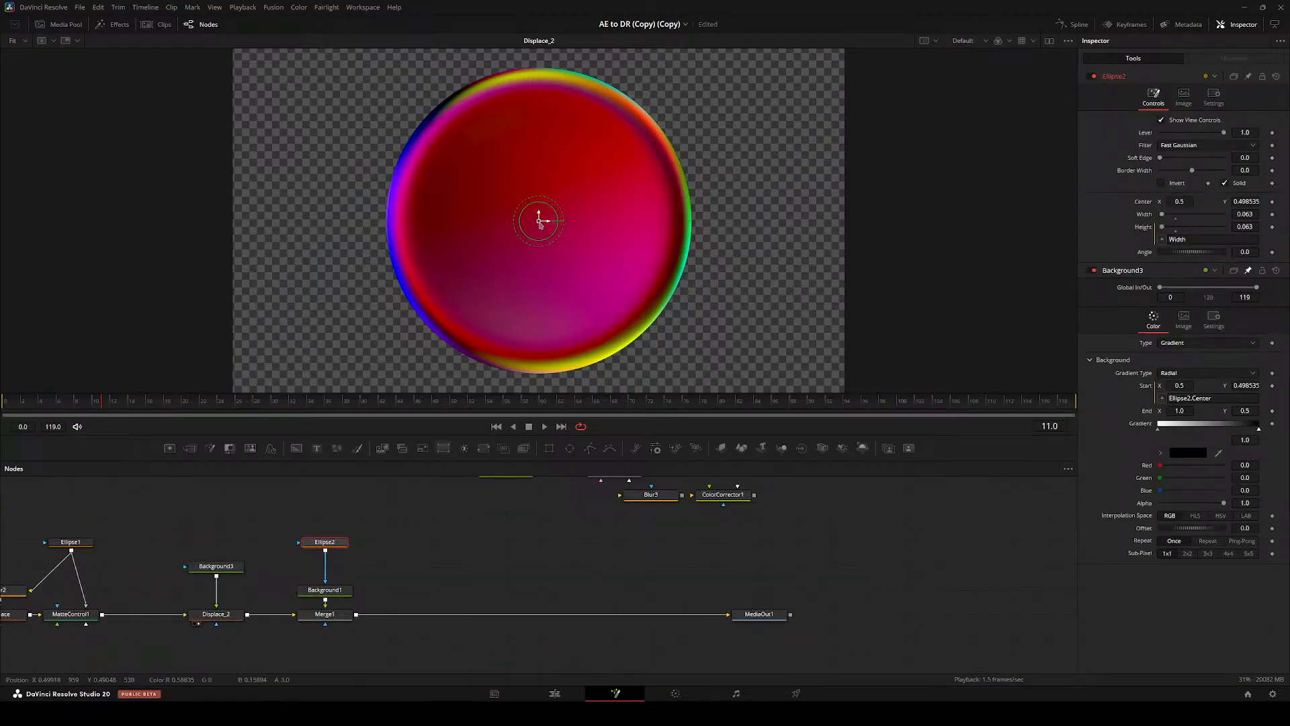
{"action": "left_click_drag", "start_coordinate": [539, 222], "coordinate": [411, 192]}
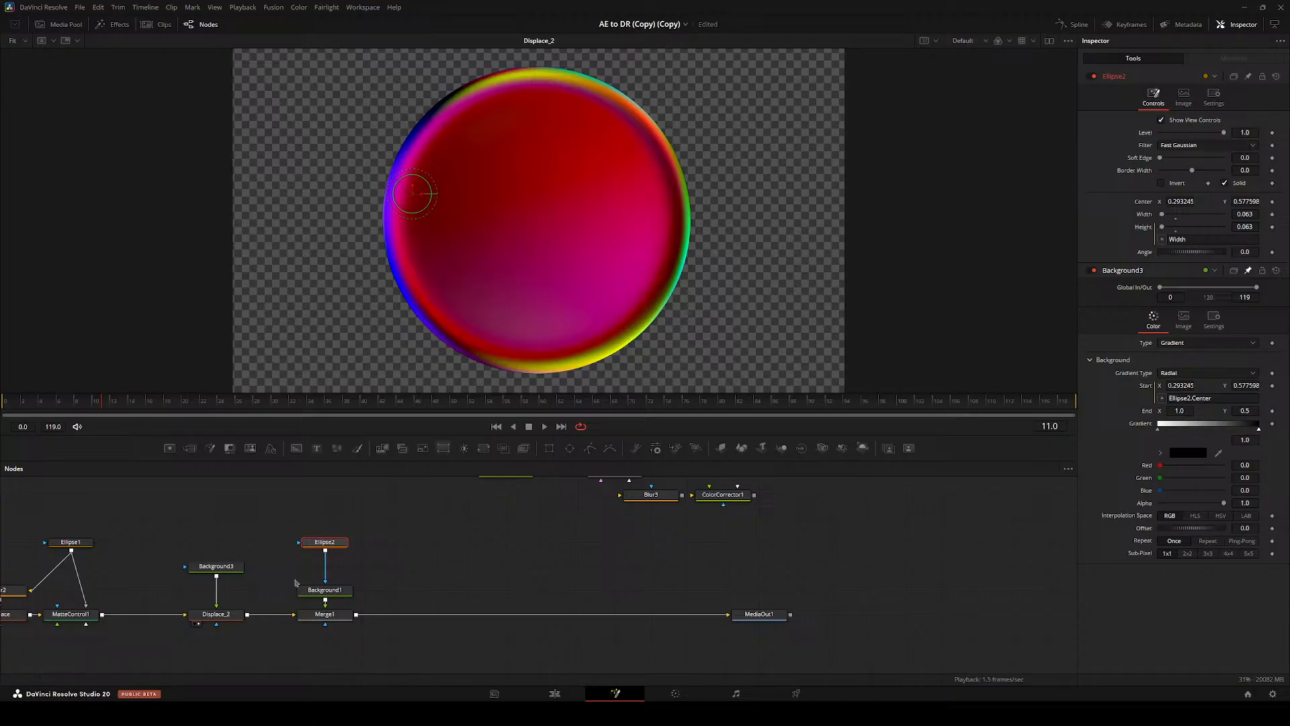
- Switch Displace_2's type back to XY and raise its X Refraction to 0.1
{"action": "left_click", "coordinate": [222, 614]}
{"action": "left_click", "coordinate": [1233, 121]}
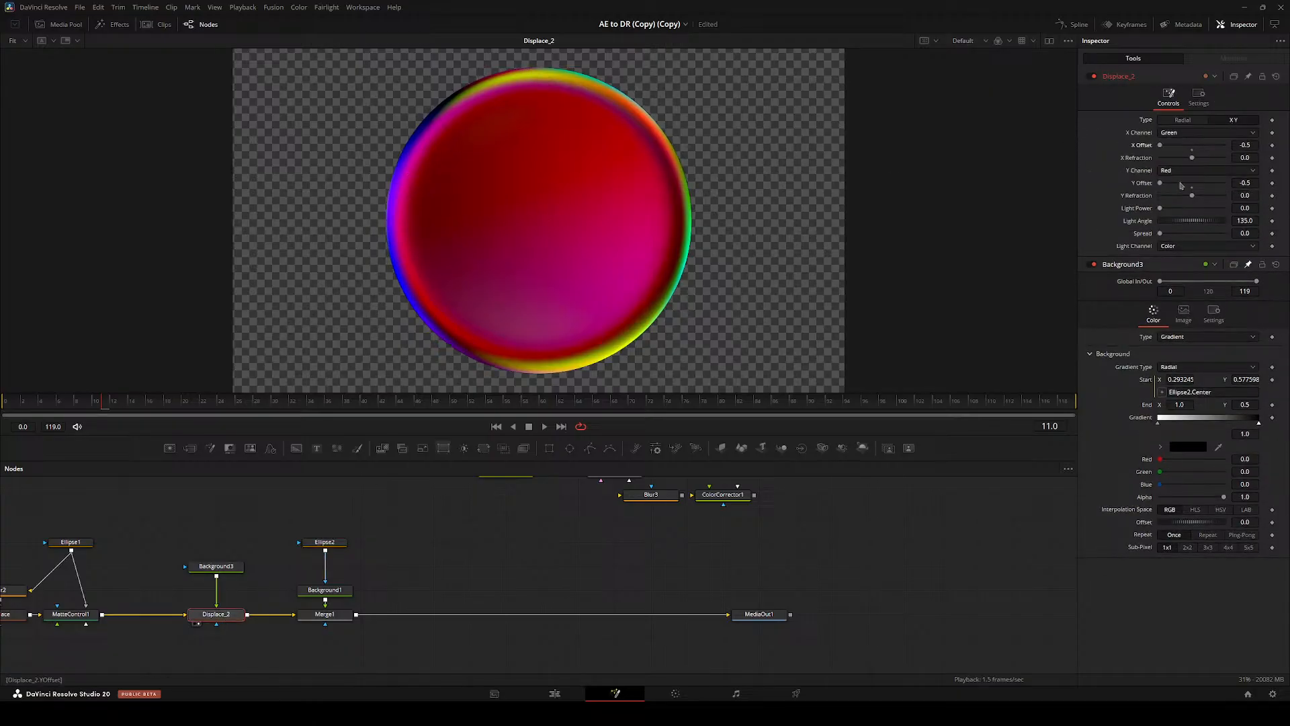
{"action": "left_click_drag", "start_coordinate": [1193, 158], "coordinate": [1224, 158]}
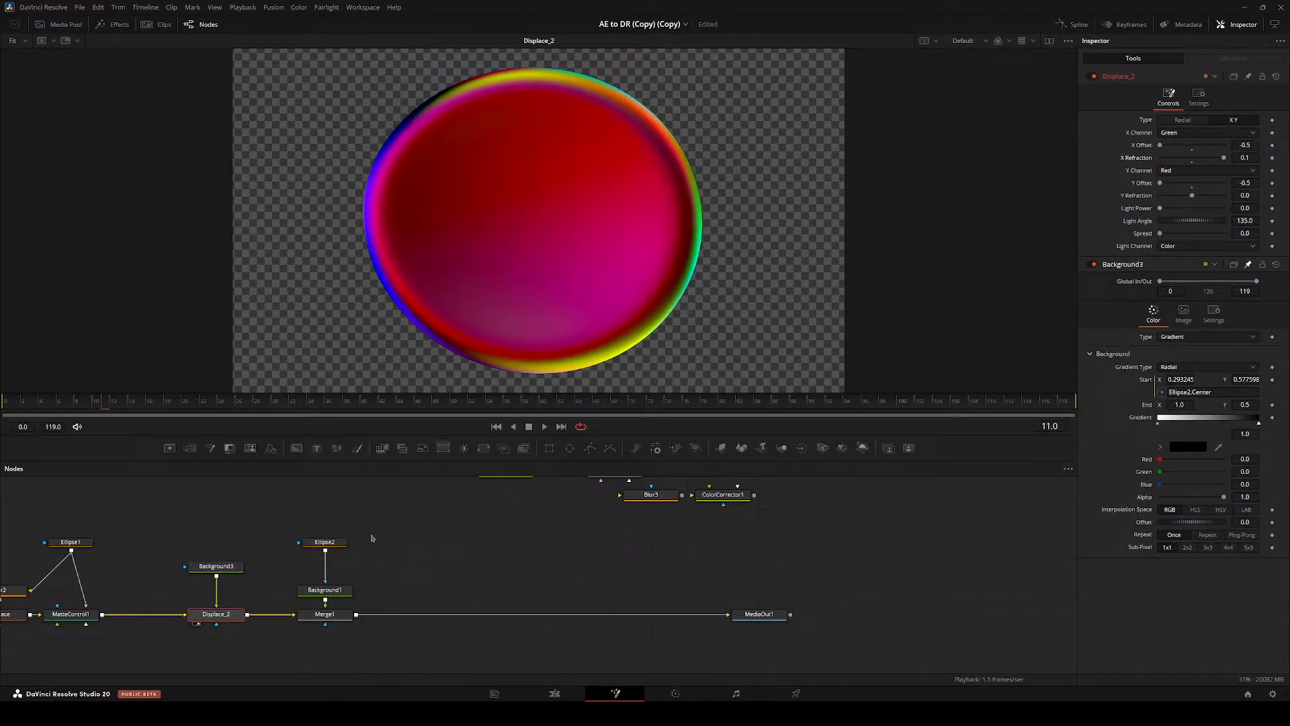
- View Ellipse2, Background1 and Background3 in turn to compare the possible displacement sources
{"action": "left_click", "coordinate": [340, 541]}
{"action": "key", "text": "2"}
{"action": "left_click", "coordinate": [344, 590]}
{"action": "key", "text": "2"}
{"action": "left_click", "coordinate": [402, 564]}
{"action": "left_click_drag", "start_coordinate": [317, 574], "coordinate": [453, 570]}
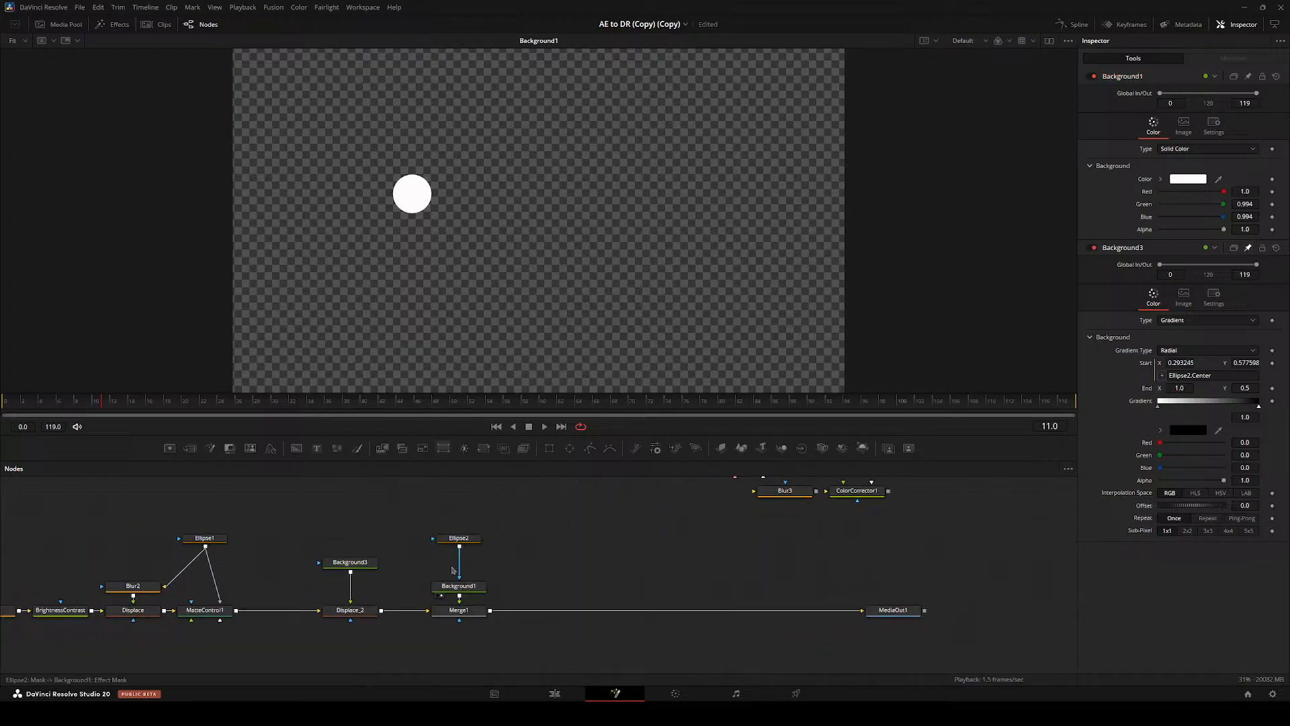
{"action": "left_click", "coordinate": [352, 562]}
{"action": "key", "text": "2"}
- Pull Background3 out of the chain, connect Ellipse2 to Displace_2 in its place and view Merge1
{"action": "left_click_drag", "start_coordinate": [350, 562], "coordinate": [277, 492]}
{"action": "left_click_drag", "start_coordinate": [461, 539], "coordinate": [350, 600]}
{"action": "key", "text": "2"}
{"action": "left_click", "coordinate": [459, 610]}
{"action": "key", "text": "2"}
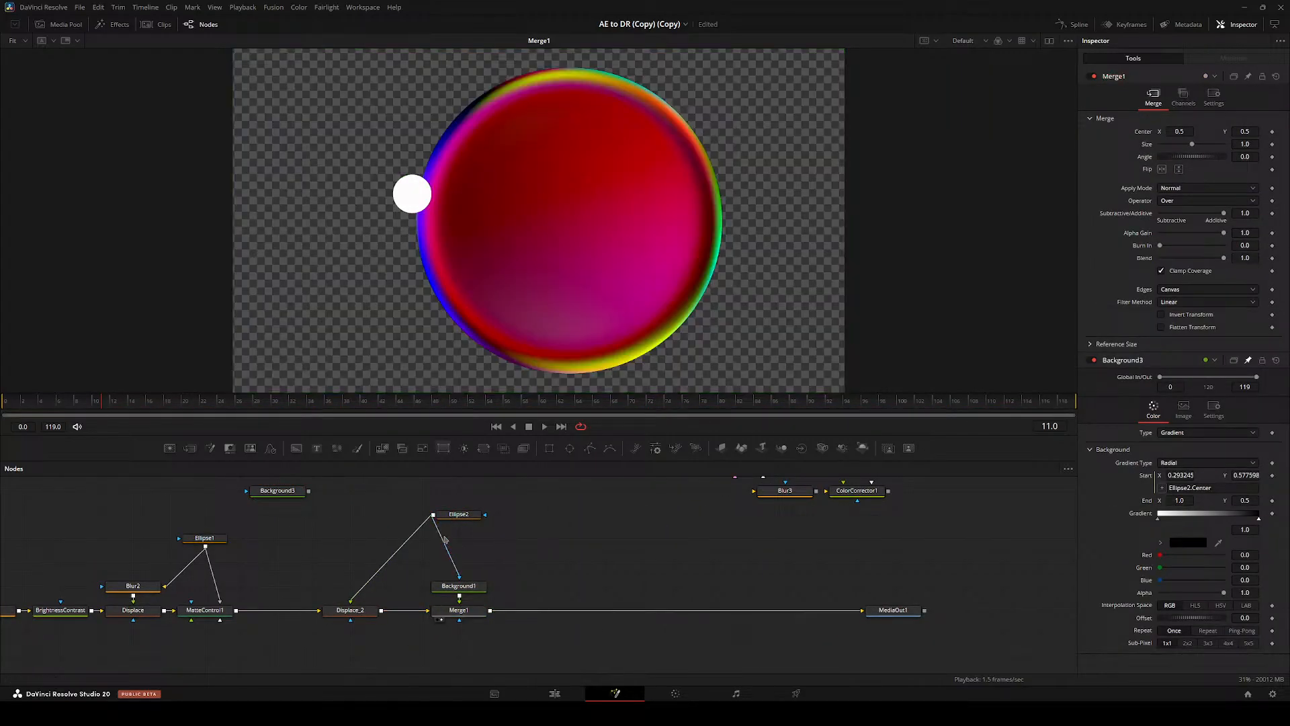
- Move Ellipse2 to about X 0.36, Y 0.64 and raise Displace_2's Spread to 3.0 while viewing that node
{"action": "left_click", "coordinate": [469, 518]}
{"action": "left_click_drag", "start_coordinate": [415, 201], "coordinate": [454, 173]}
{"action": "left_click", "coordinate": [350, 610]}
{"action": "key", "text": "2"}
{"action": "left_click", "coordinate": [457, 523]}
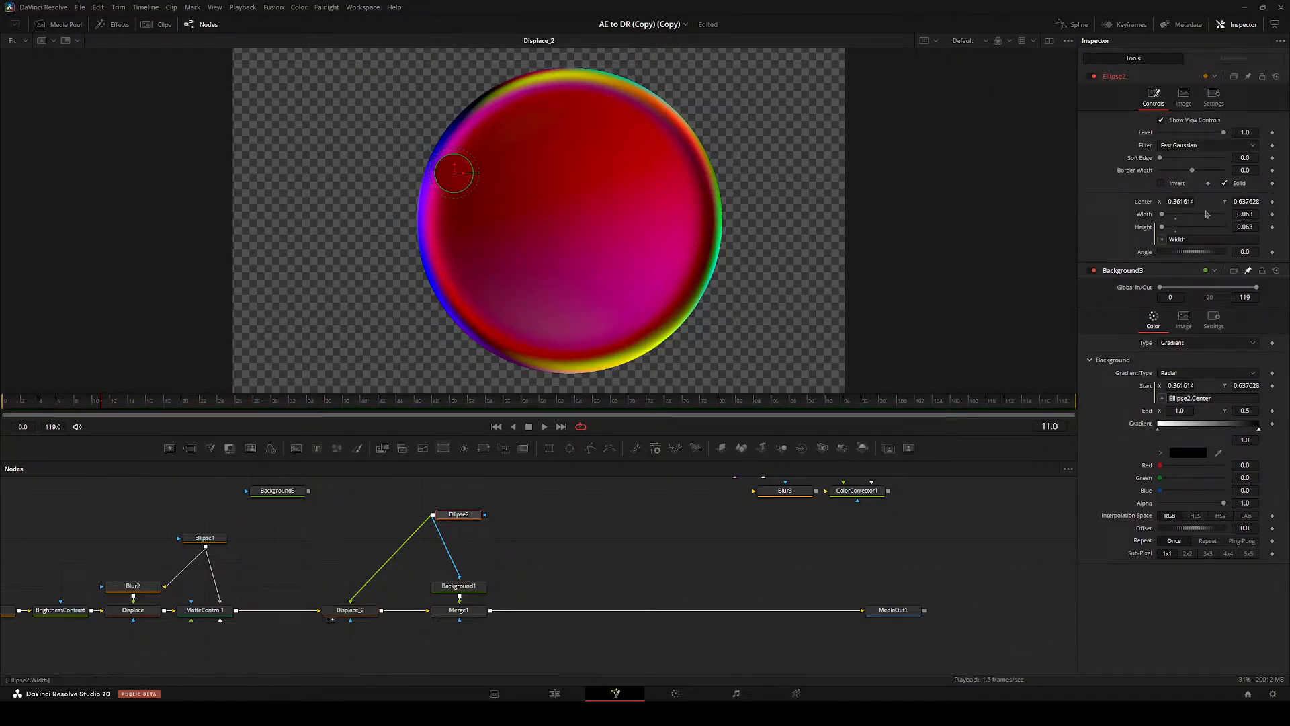
{"action": "left_click", "coordinate": [350, 610]}
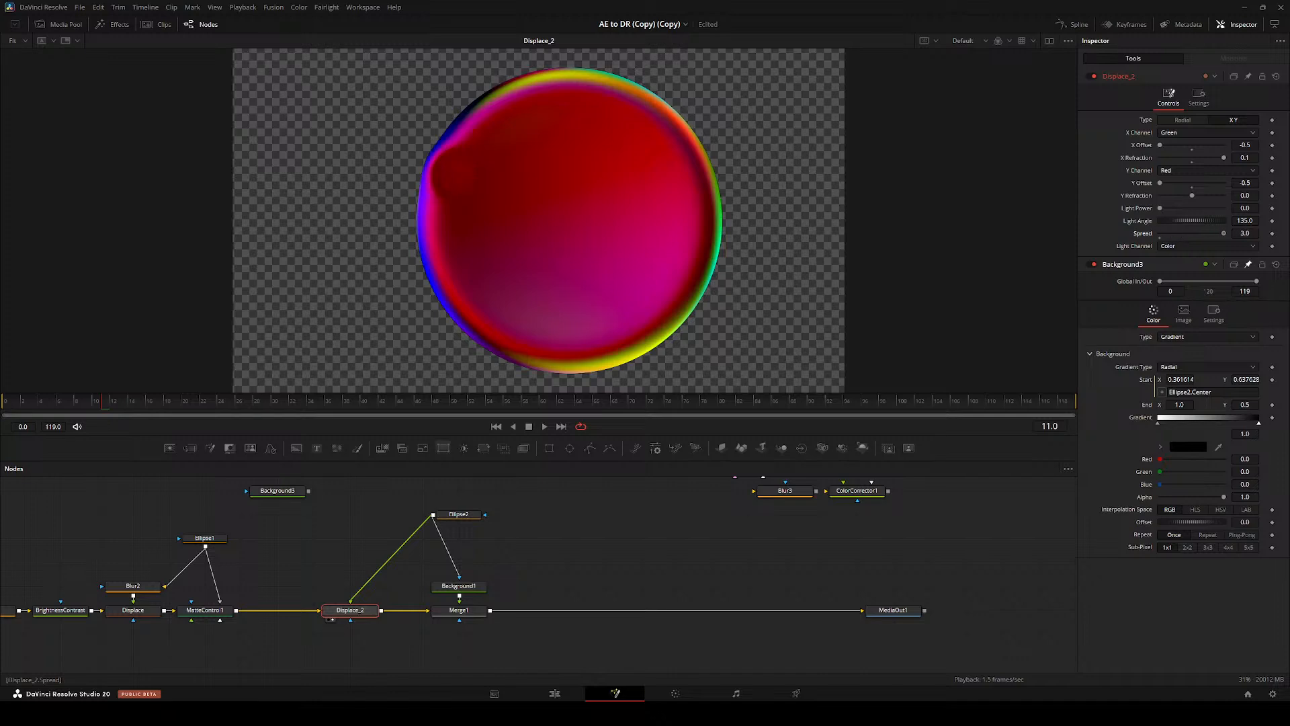
- Move Ellipse2 to the ball's lower-right edge at about X 0.688, Y 0.236, checking Merge1 and Displace_2
{"action": "left_click", "coordinate": [458, 514]}
{"action": "left_click_drag", "start_coordinate": [465, 189], "coordinate": [440, 213]}
{"action": "left_click_drag", "start_coordinate": [432, 216], "coordinate": [654, 309]}
{"action": "left_click", "coordinate": [459, 610]}
{"action": "key", "text": "2"}
{"action": "left_click", "coordinate": [460, 515]}
{"action": "left_click", "coordinate": [459, 609]}
{"action": "left_click", "coordinate": [347, 613]}
{"action": "key", "text": "2"}
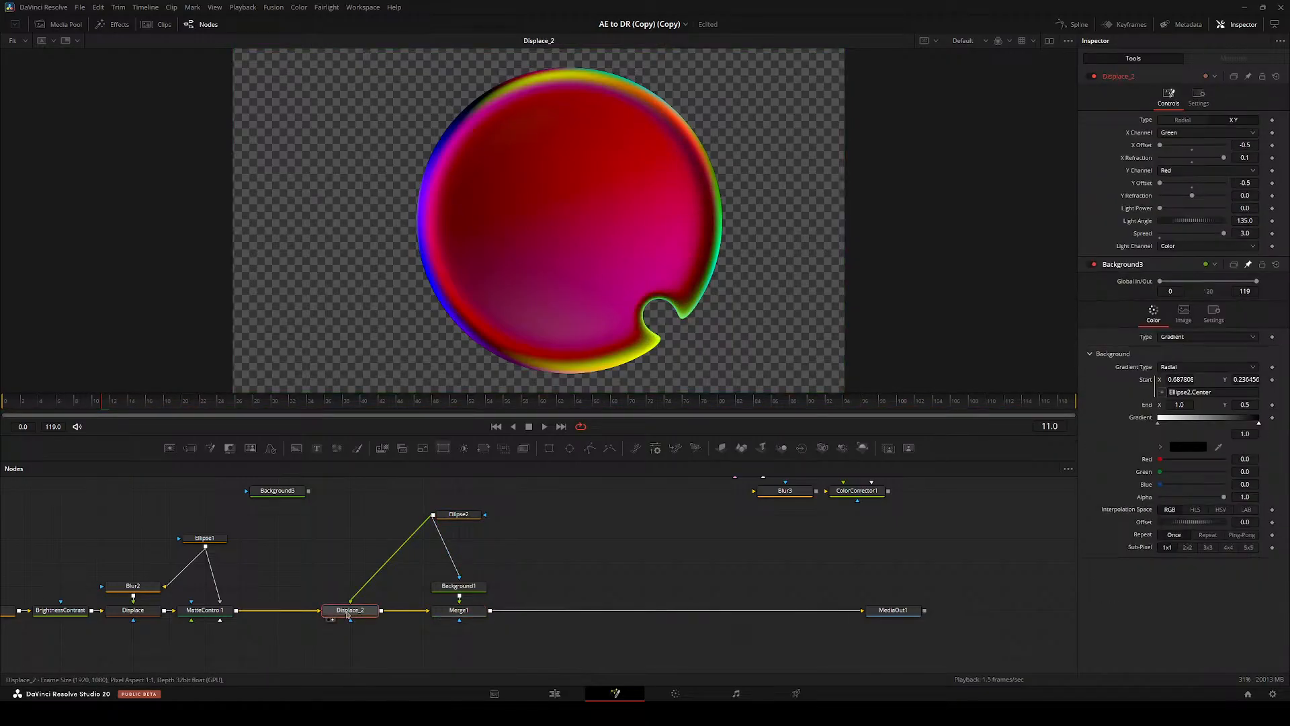
- Delete the Background3 node and place Ellipse2 directly above Displace_2
{"action": "left_click", "coordinate": [294, 492]}
{"action": "key", "text": "Delete"}
{"action": "left_click_drag", "start_coordinate": [470, 516], "coordinate": [378, 518]}
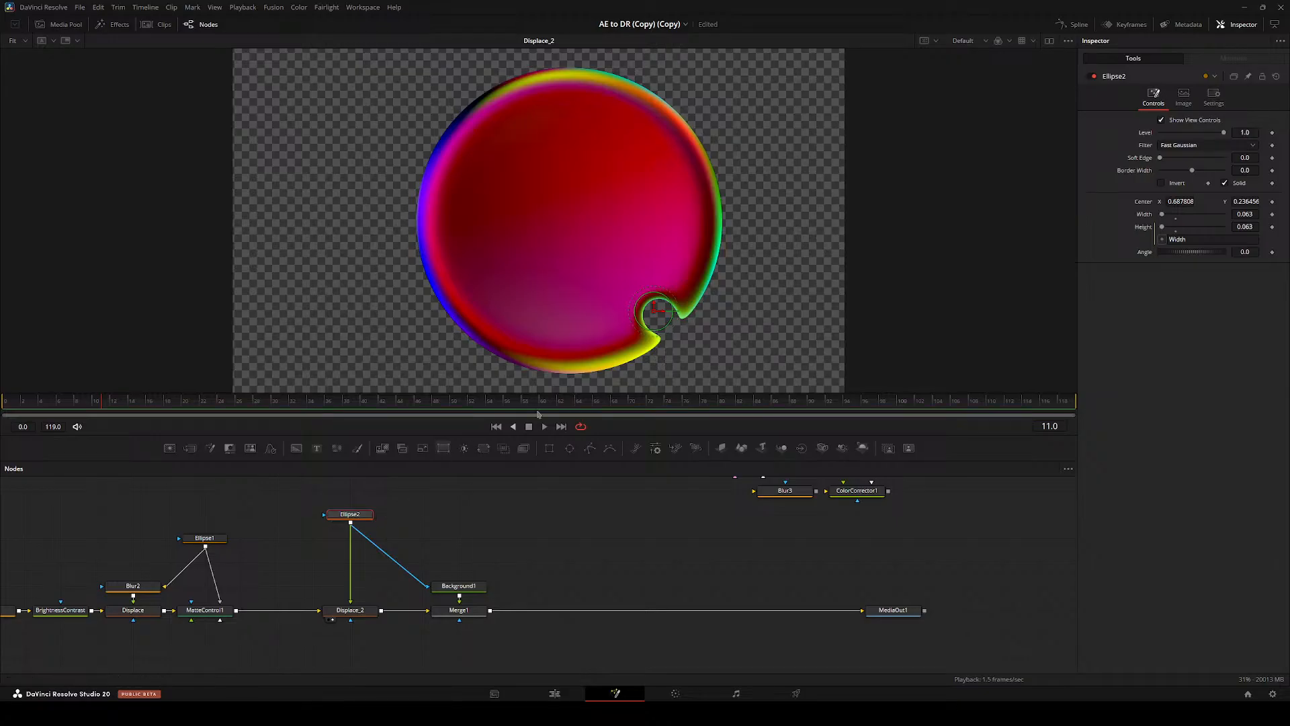
- Try a Soft Edge of 0.2 on Ellipse2 and undo it
{"action": "left_click_drag", "start_coordinate": [1169, 161], "coordinate": [1212, 173]}
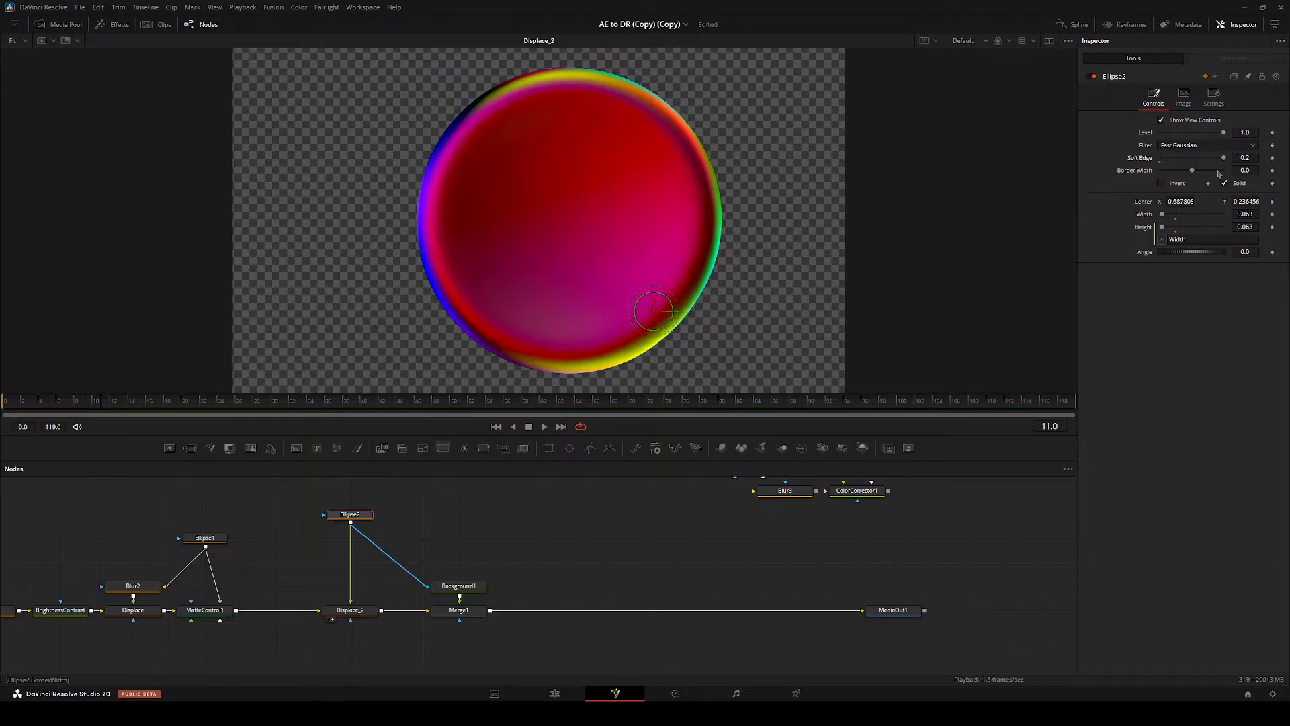
{"action": "key", "text": "ctrl+z"}
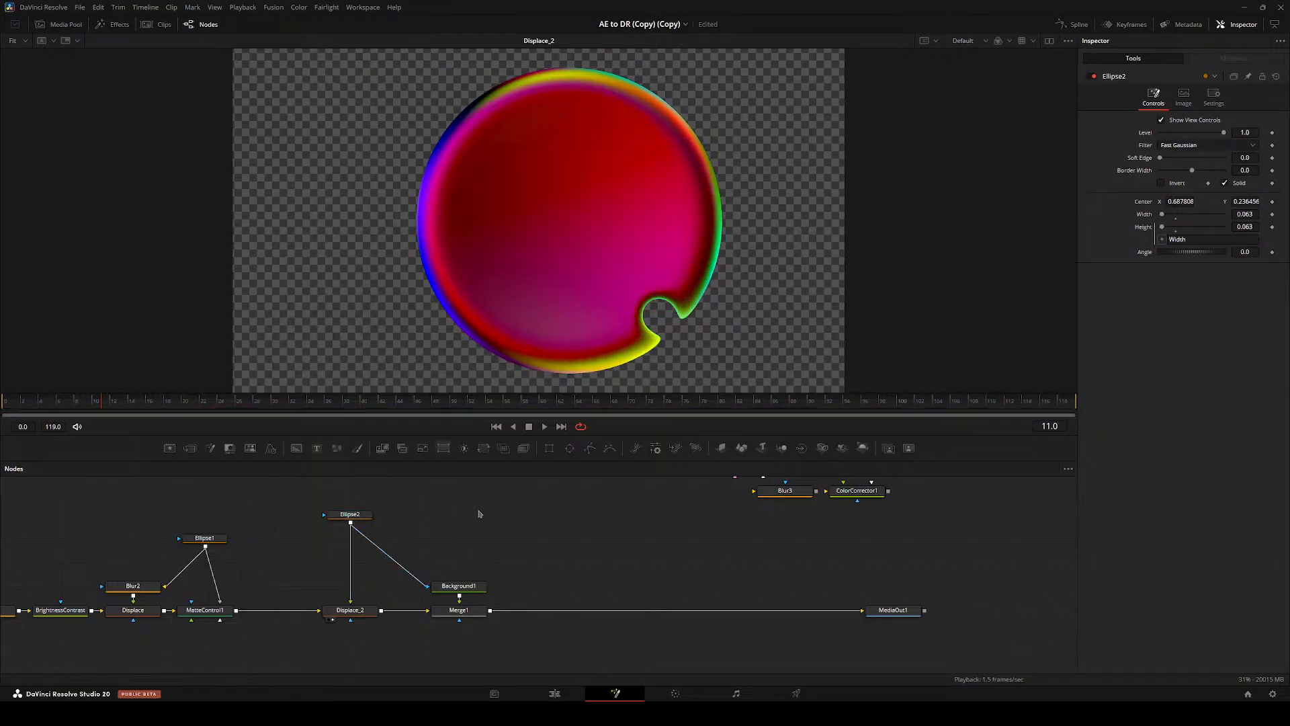
- Place Ellipse2 above Background1, view it, and add a Transform node above Displace_2
{"action": "left_click_drag", "start_coordinate": [350, 514], "coordinate": [459, 490]}
{"action": "key", "text": "2"}
{"action": "left_click", "coordinate": [586, 523]}
{"action": "key", "text": "t"}
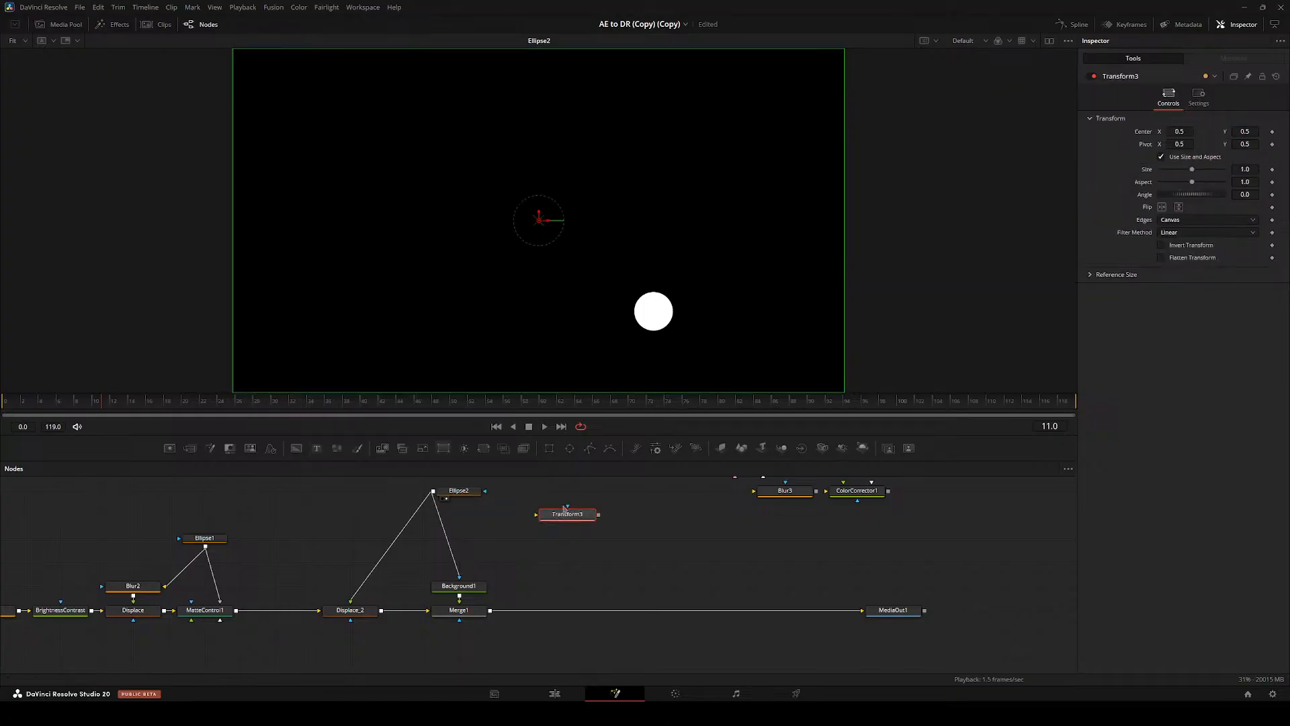
{"action": "left_click_drag", "start_coordinate": [542, 520], "coordinate": [316, 517]}
- Reroute Ellipse2's output from Displace_2 into the main input of Transform3
{"action": "left_click_drag", "start_coordinate": [355, 597], "coordinate": [427, 561]}
{"action": "left_click", "coordinate": [421, 555], "text": "alt"}
{"action": "key", "text": "Delete"}
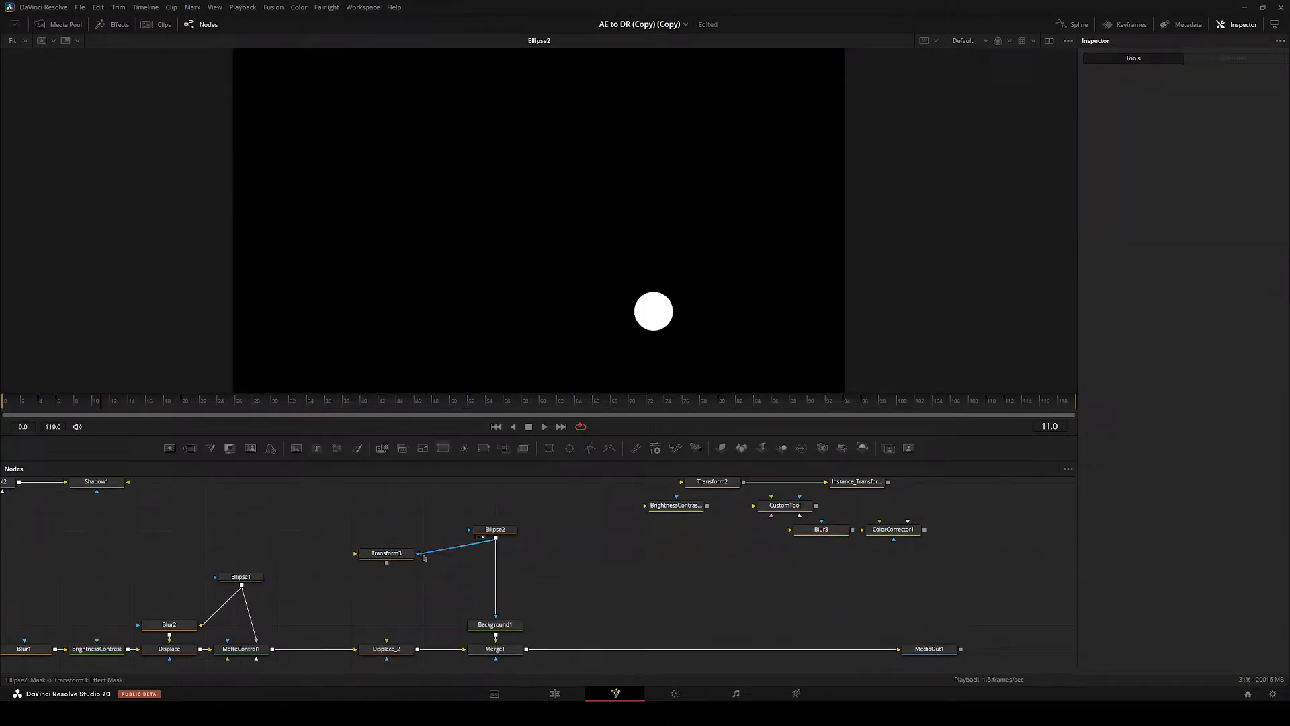
{"action": "left_click", "coordinate": [386, 552]}
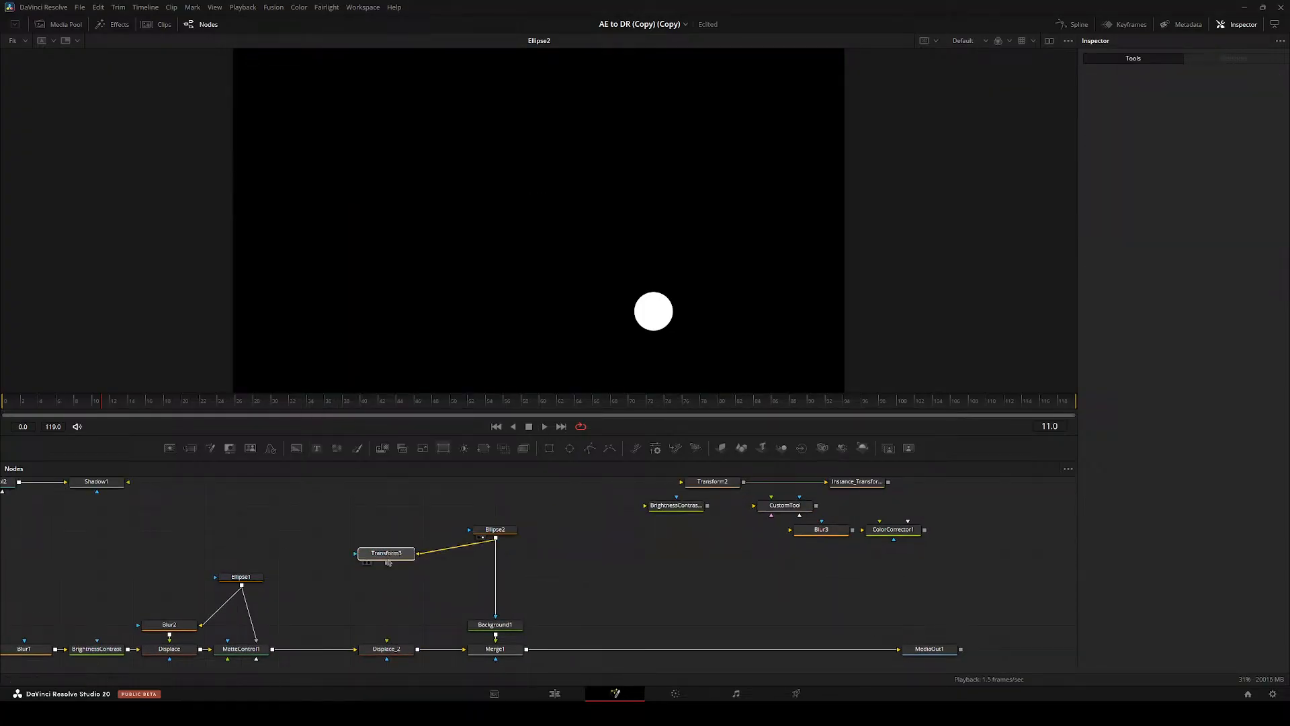
- Pin Ellipse2's controls in the Inspector and select Transform3 to show both nodes' settings
{"action": "left_click", "coordinate": [495, 529]}
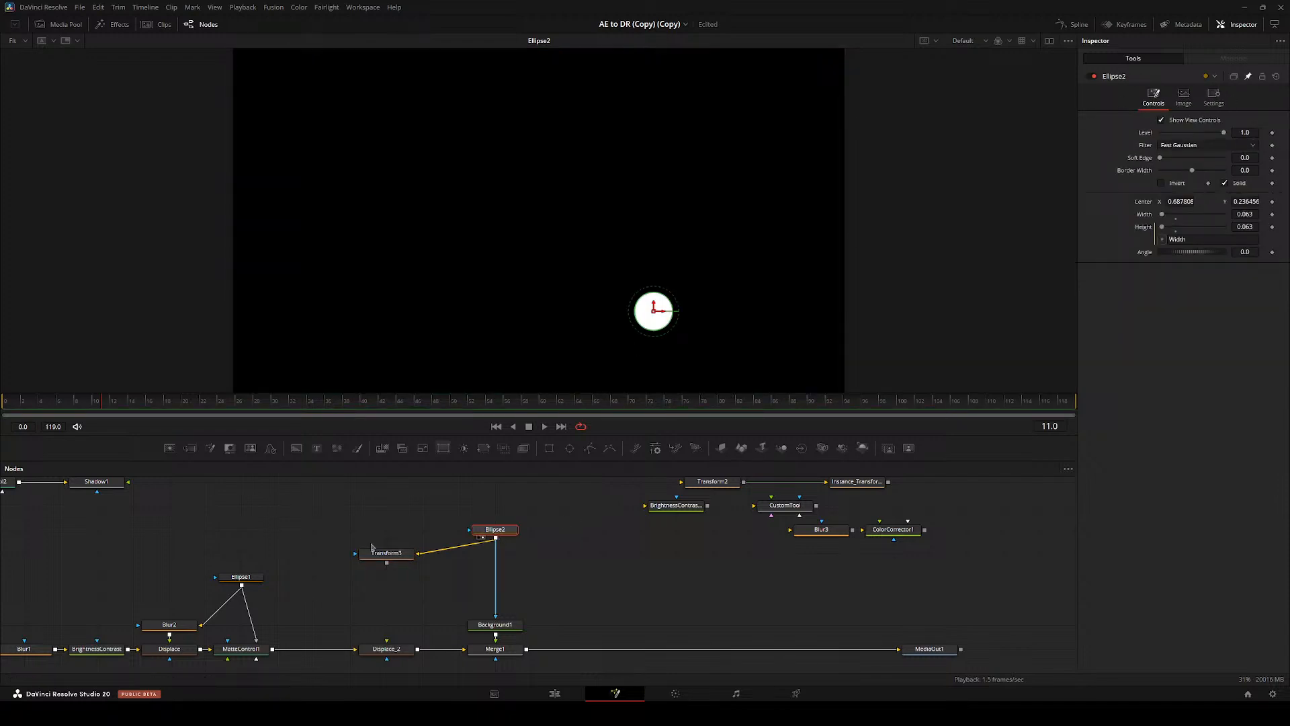
{"action": "left_click", "coordinate": [409, 552], "text": "ctrl"}
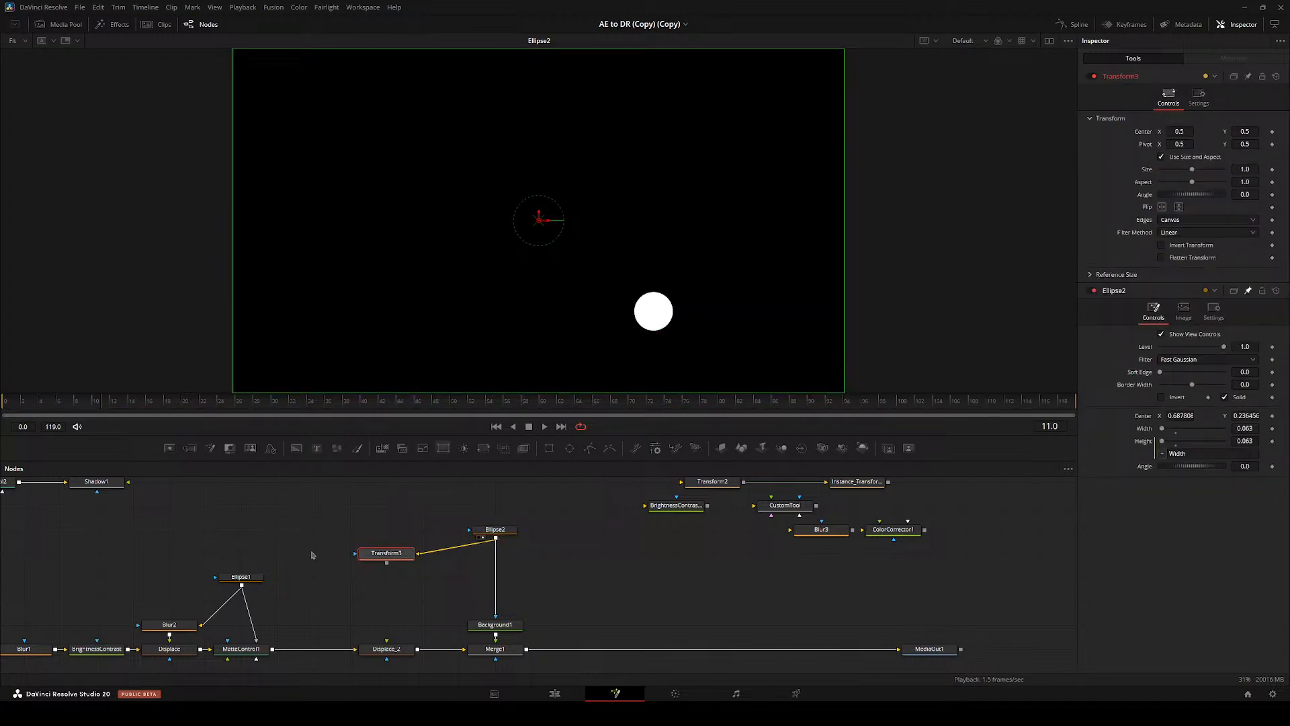
{"action": "left_click_drag", "start_coordinate": [311, 552], "coordinate": [277, 526]}
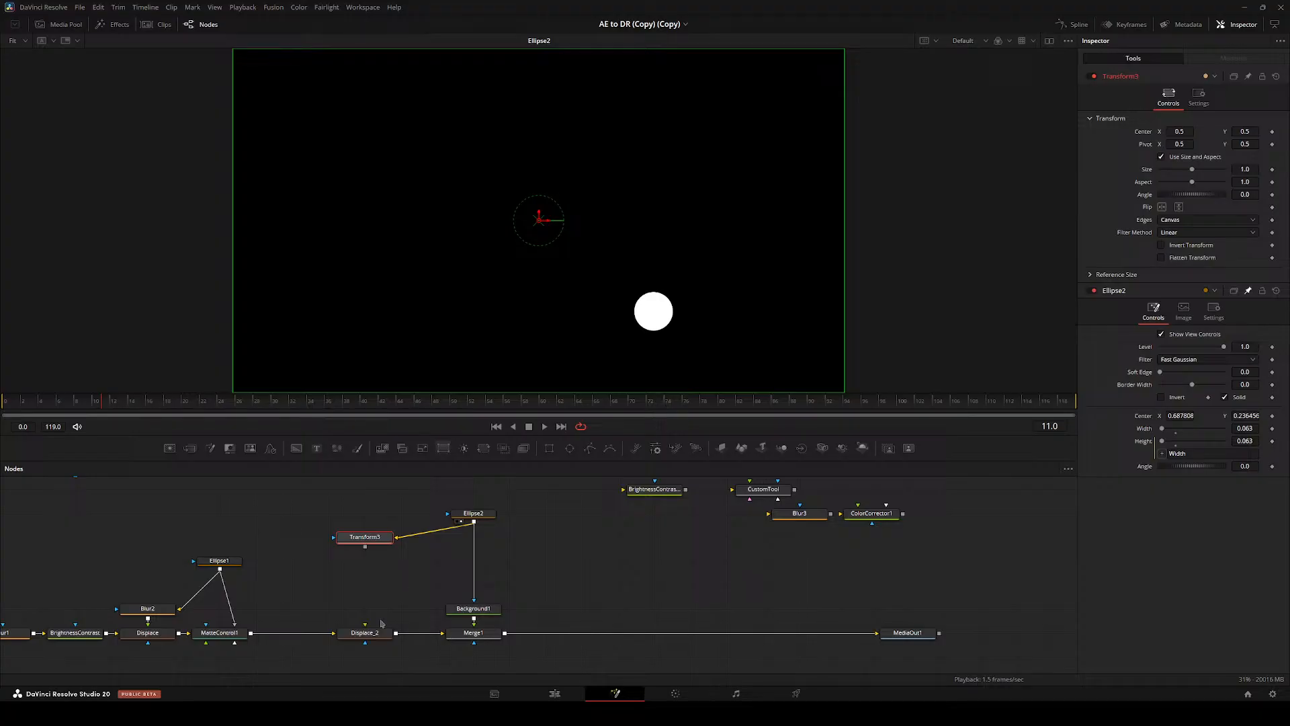
- Switch to the browser showing the After Effects glass ball reference video
{"action": "left_click", "coordinate": [497, 684]}
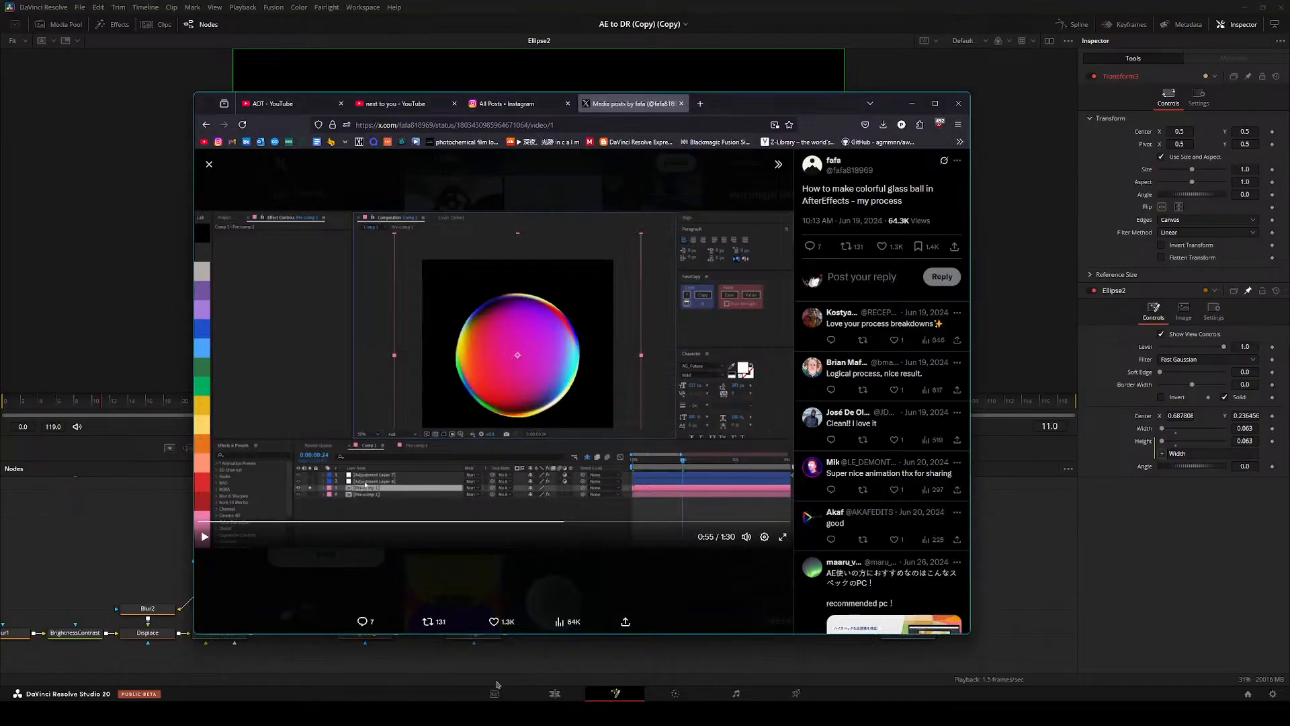
- Check the reference video at 0:51, and return to DaVinci Resolve to view the outputs of Displace_2 and Ellipse2
{"action": "left_click", "coordinate": [501, 522]}
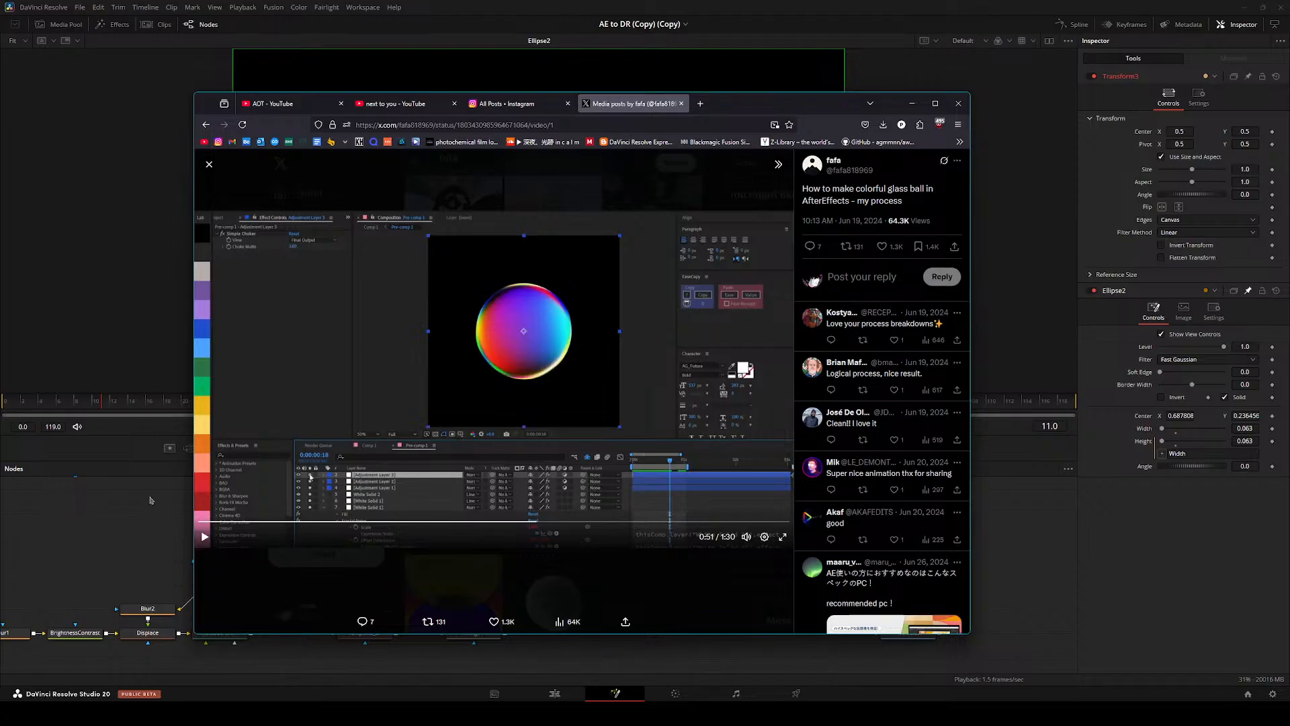
{"action": "left_click", "coordinate": [75, 581]}
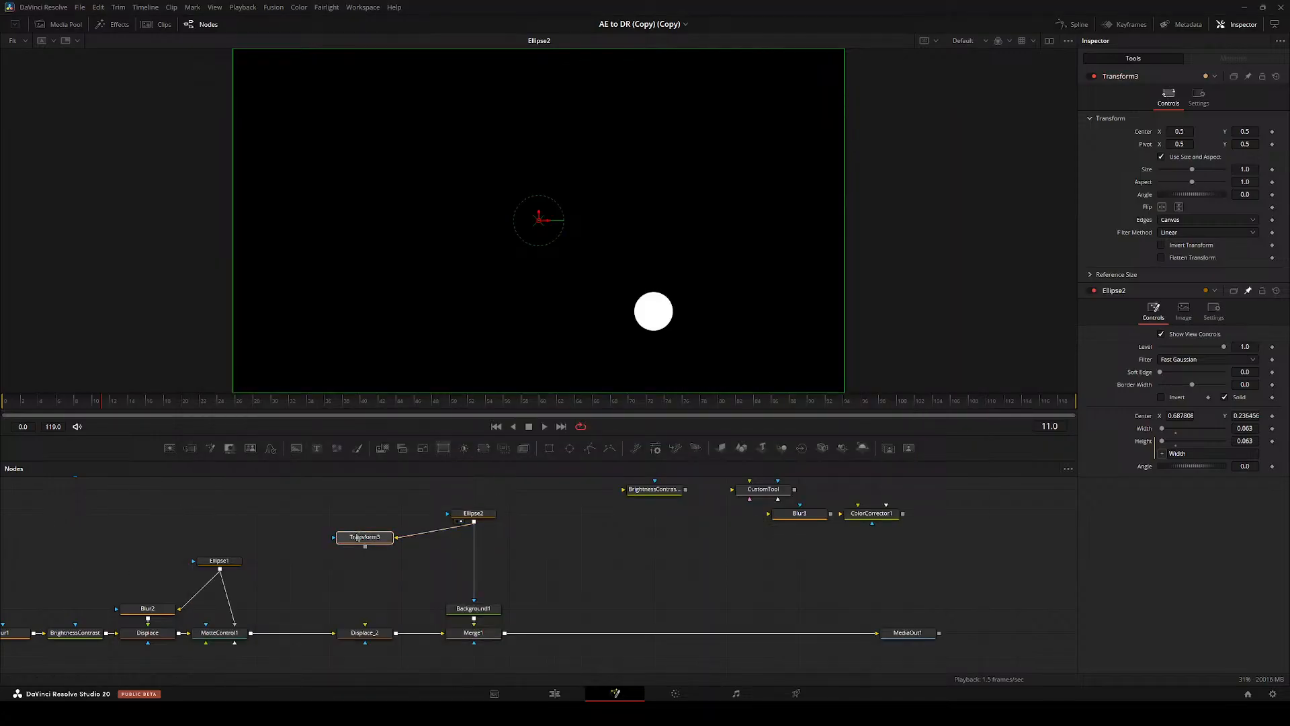
{"action": "left_click_drag", "start_coordinate": [360, 631], "coordinate": [450, 267]}
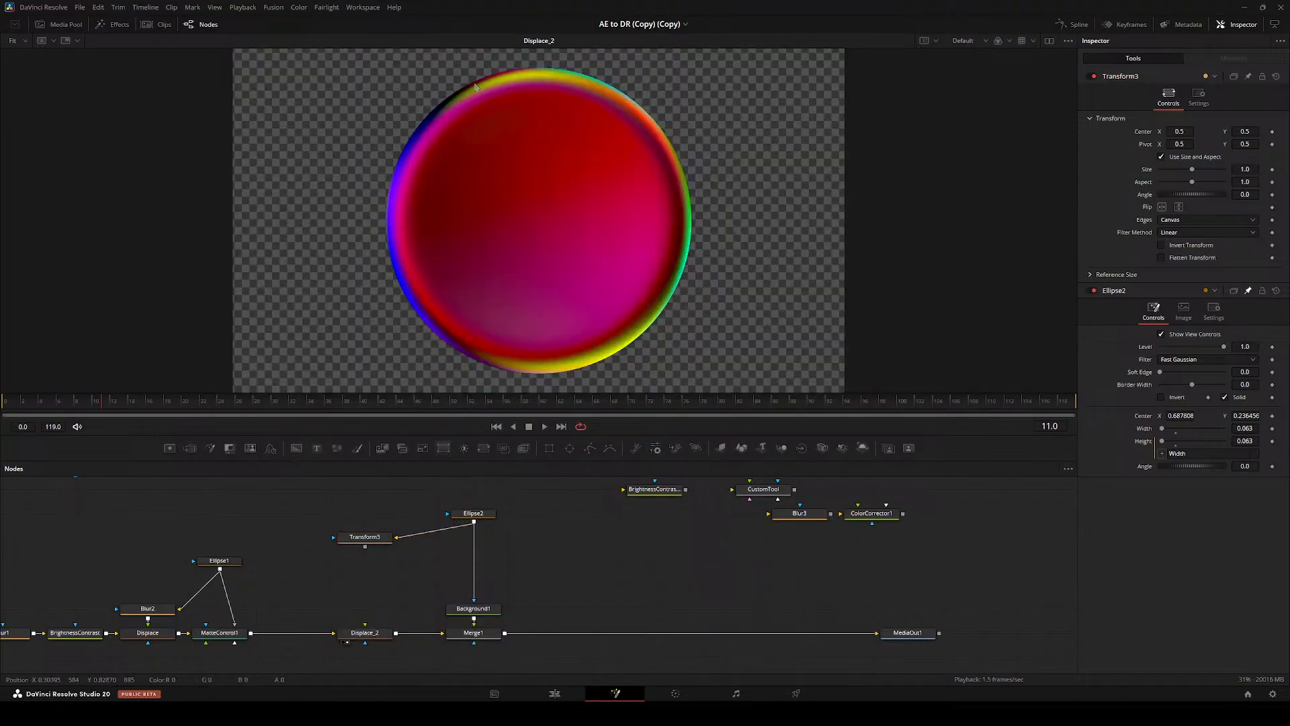
{"action": "left_click_drag", "start_coordinate": [473, 513], "coordinate": [479, 353]}
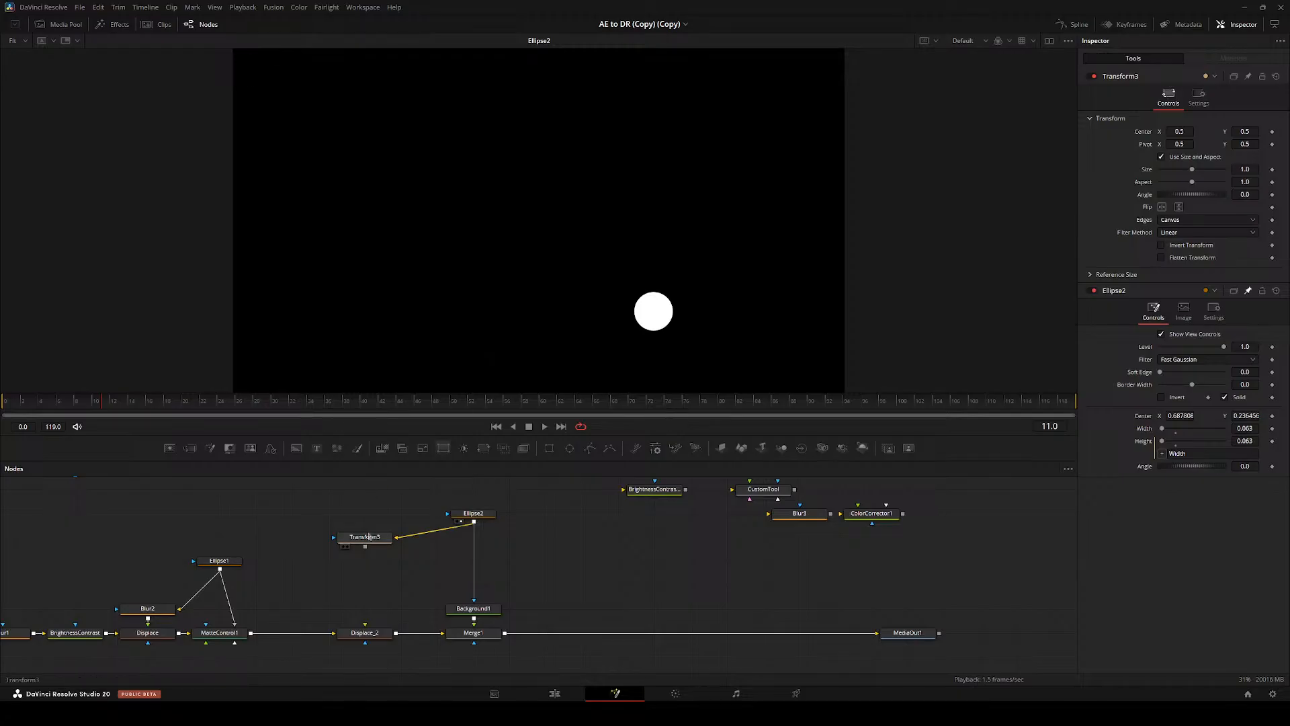
- View Transform3 and link its Pivot to Ellipse2's Center with an expression
{"action": "left_click_drag", "start_coordinate": [368, 537], "coordinate": [484, 302]}
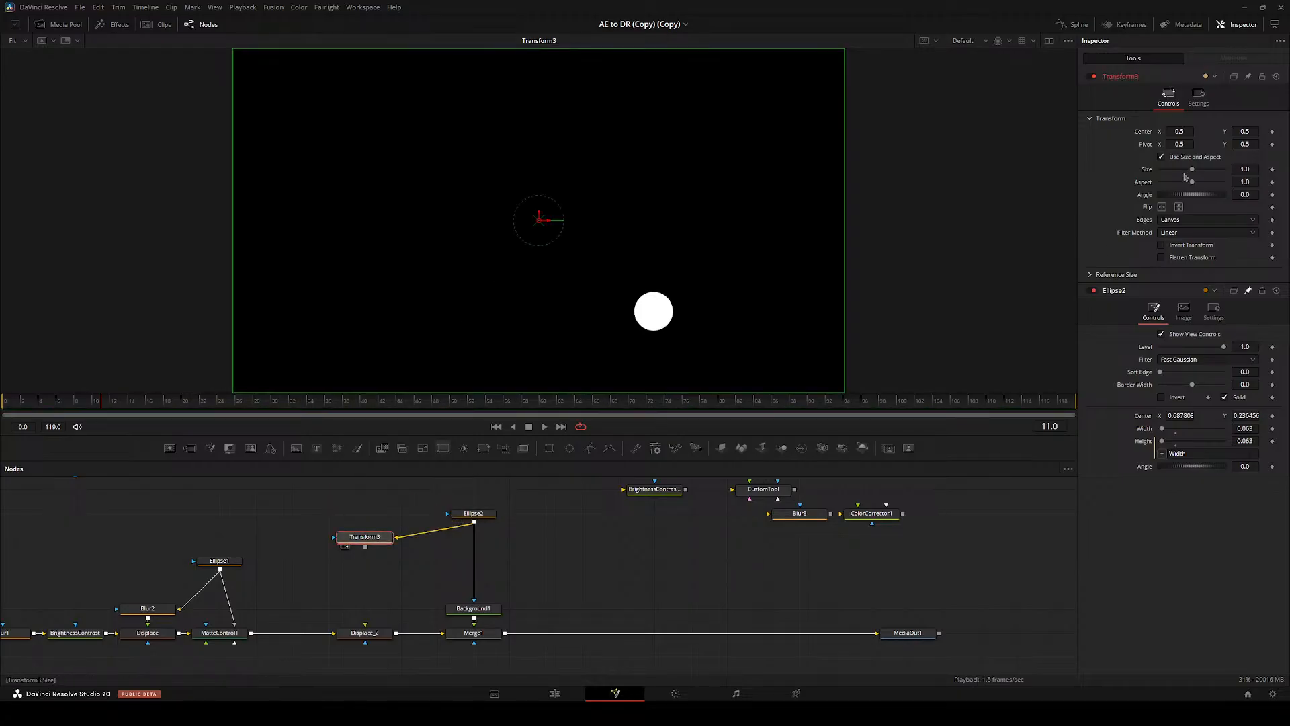
{"action": "right_click", "coordinate": [1146, 166]}
{"action": "left_click", "coordinate": [1176, 260]}
{"action": "left_click_drag", "start_coordinate": [1162, 155], "coordinate": [1156, 430]}
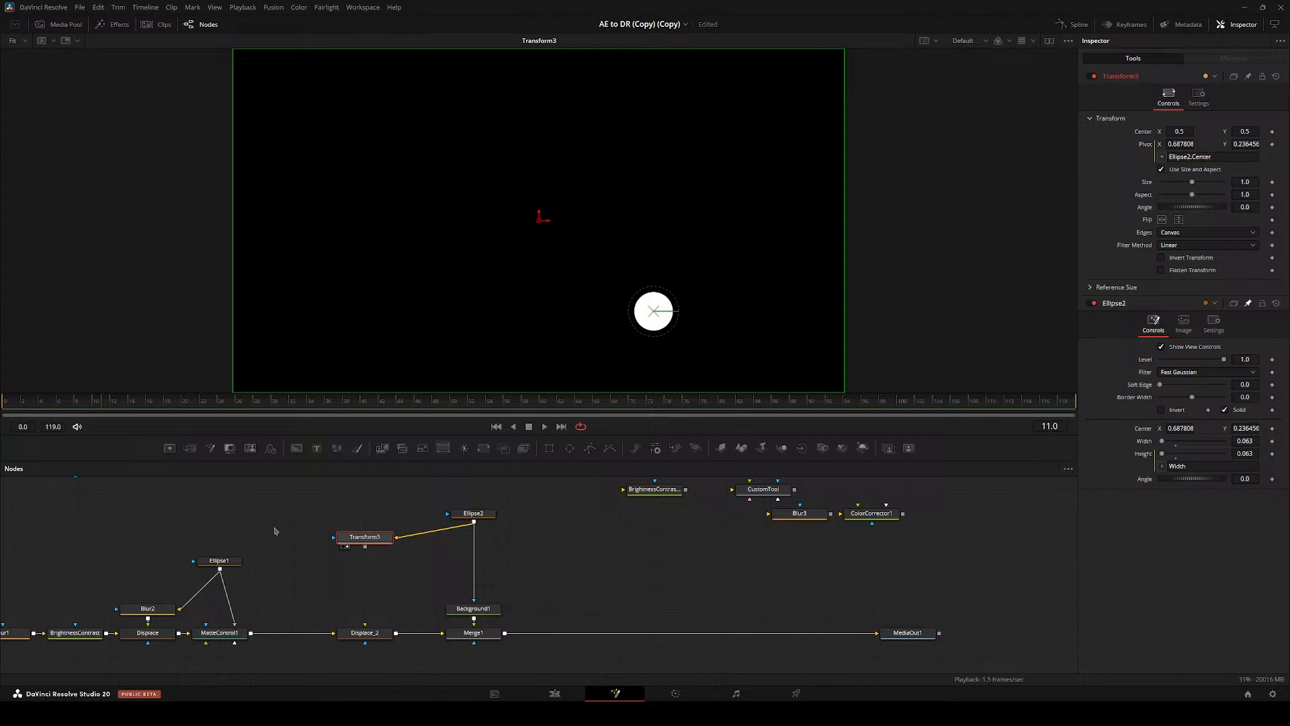
- Line up Transform3 beside Ellipse2 in the node graph and set its Size to 2.5
{"action": "left_click_drag", "start_coordinate": [274, 531], "coordinate": [337, 557]}
{"action": "left_click", "coordinate": [209, 518]}
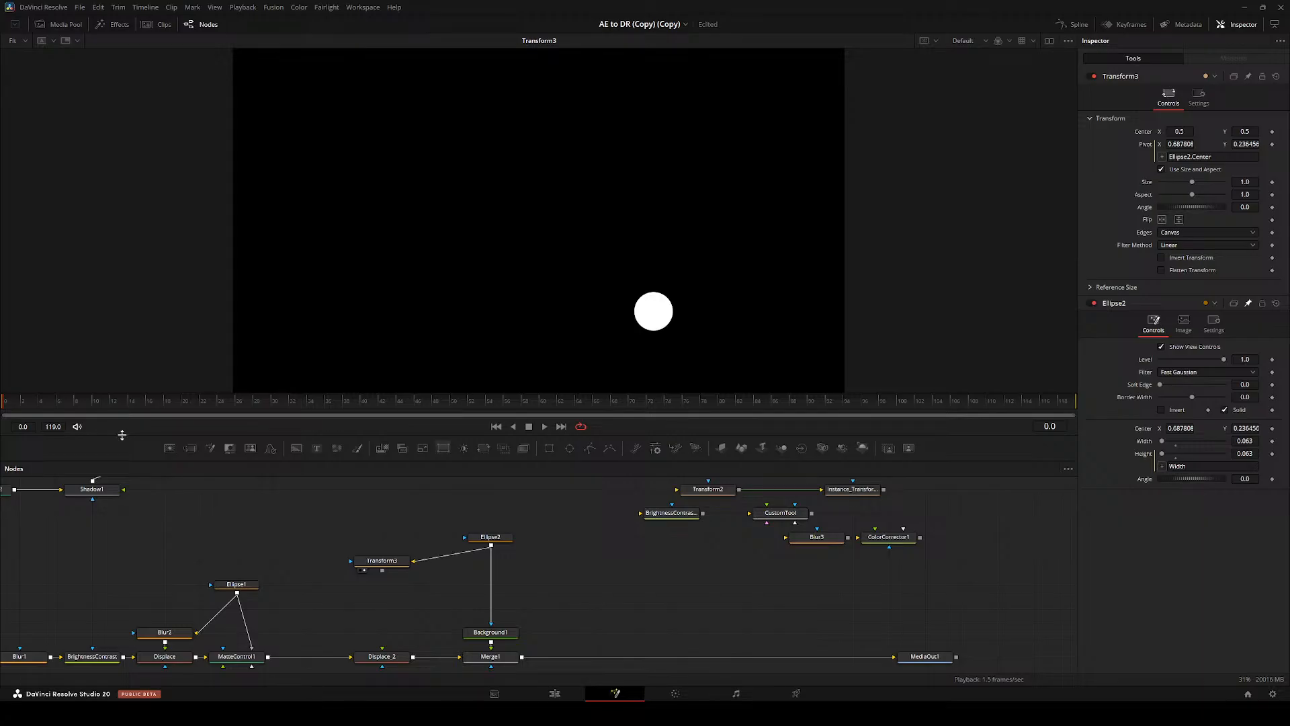
{"action": "left_click_drag", "start_coordinate": [122, 434], "coordinate": [121, 424]}
{"action": "left_click_drag", "start_coordinate": [383, 551], "coordinate": [383, 528]}
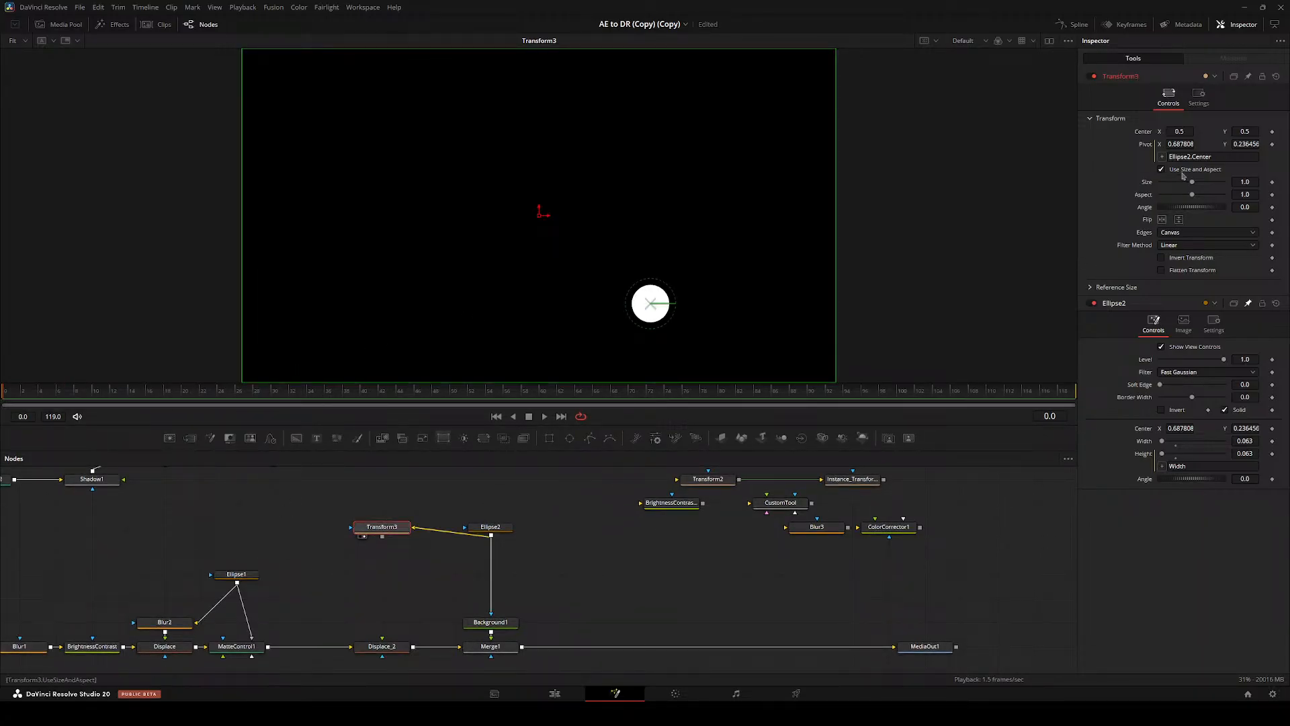
{"action": "left_click_drag", "start_coordinate": [1185, 177], "coordinate": [1247, 172]}
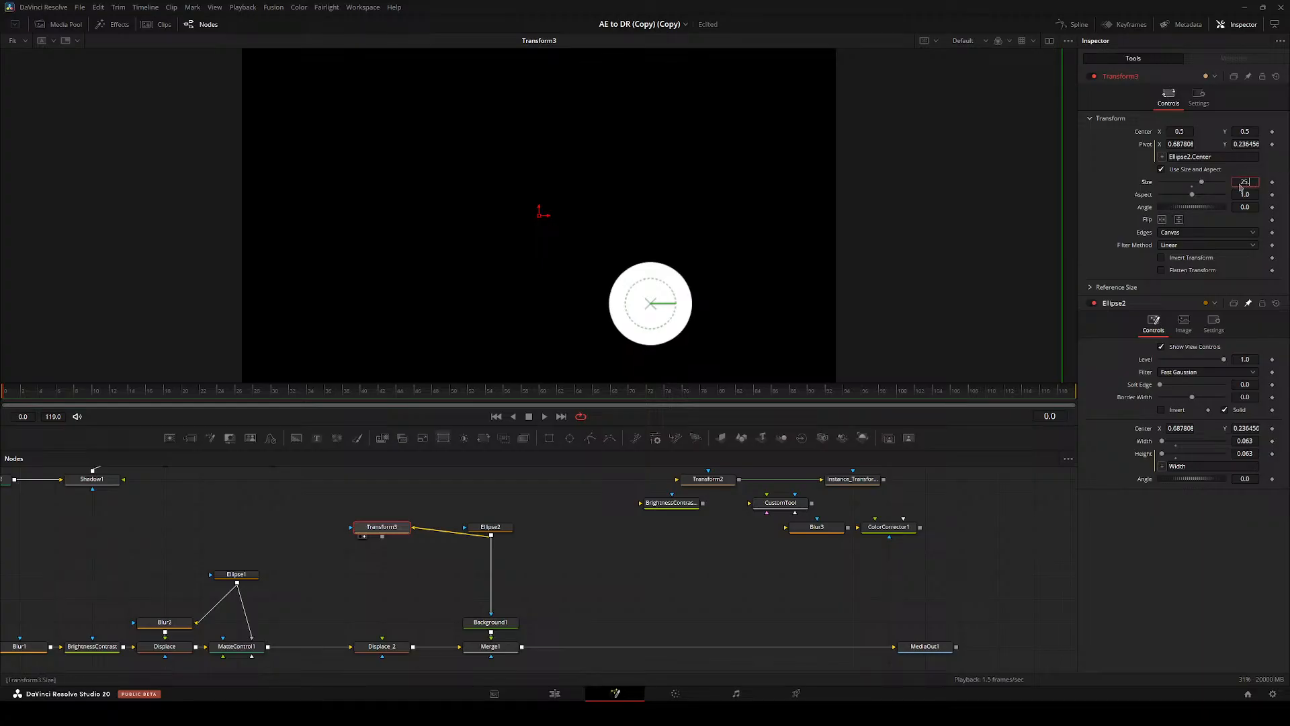
{"action": "key", "text": "Tab"}
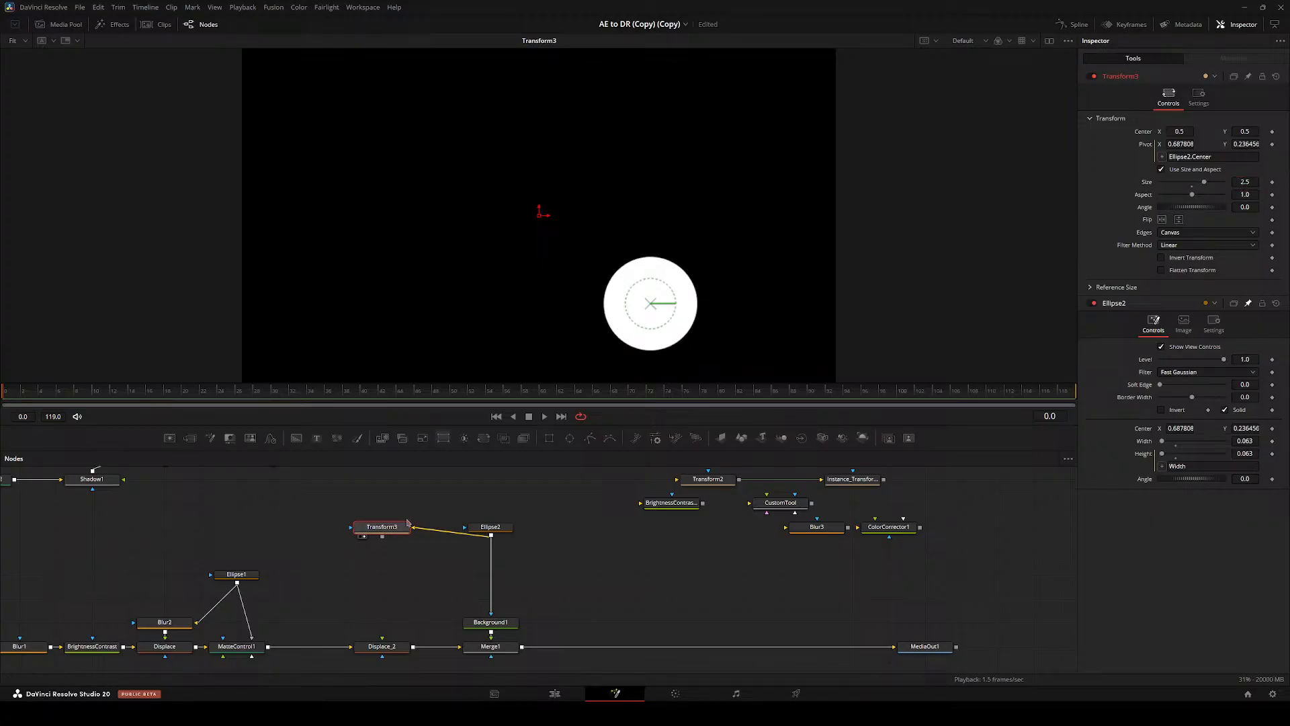
- Add a Blur node fed by Transform3's output, view it, and raise its Blur Size to about 26.8
{"action": "left_click_drag", "start_coordinate": [382, 496], "coordinate": [290, 500]}
{"action": "left_click", "coordinate": [291, 500]}
{"action": "key", "text": "shift+space"}
{"action": "key", "text": "Escape"}
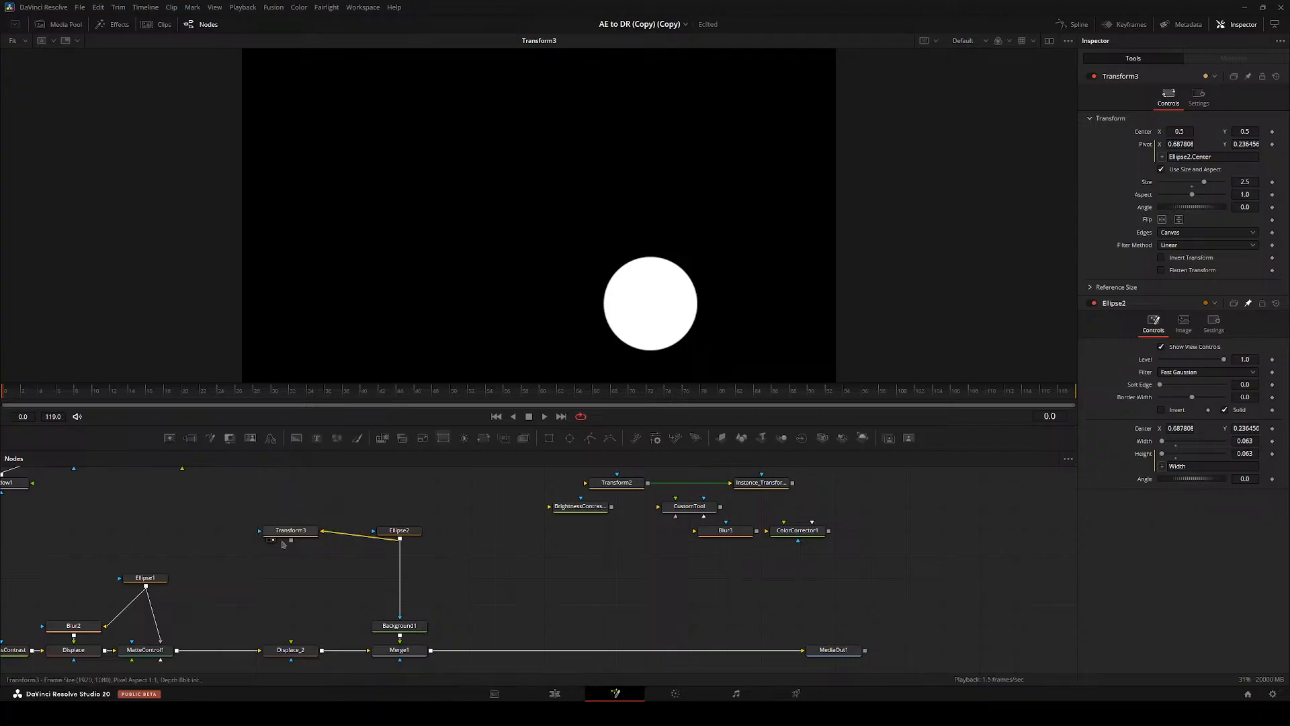
{"action": "left_click", "coordinate": [300, 528]}
{"action": "key", "text": "shift+space"}
{"action": "type", "text": "blur"}
{"action": "key", "text": "Return"}
{"action": "left_click_drag", "start_coordinate": [221, 526], "coordinate": [330, 596]}
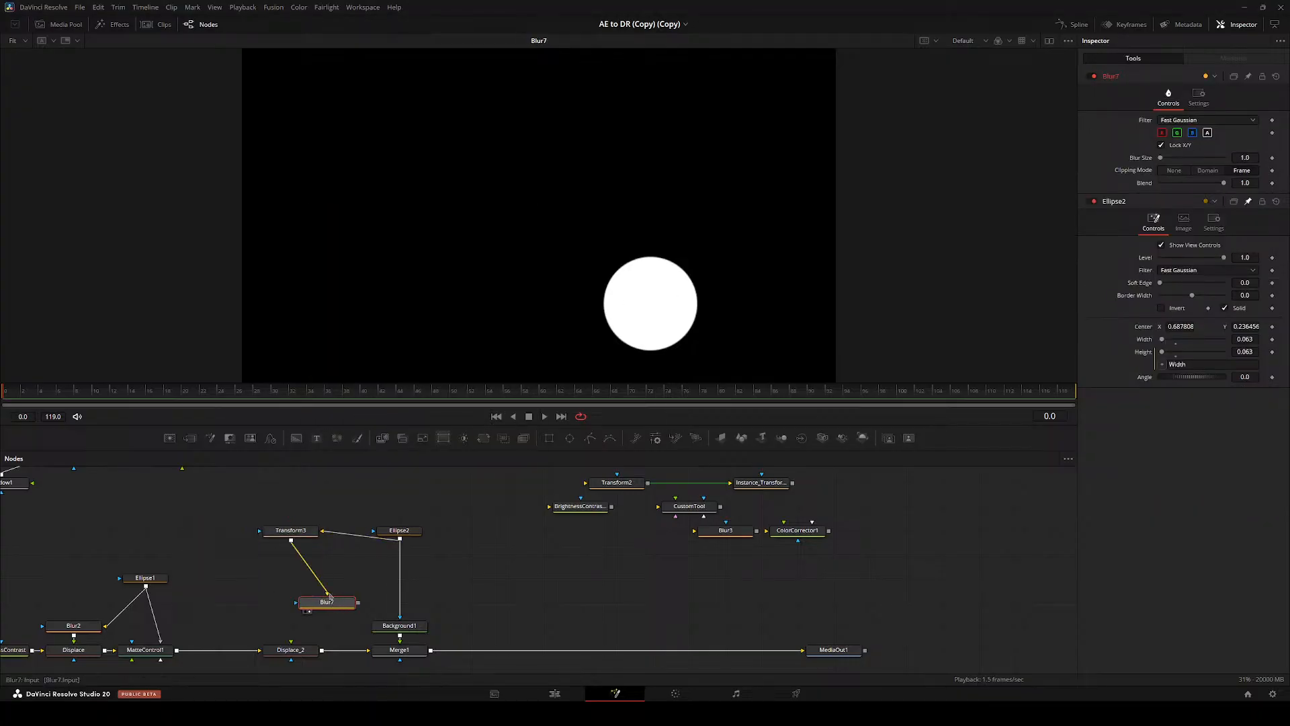
{"action": "left_click_drag", "start_coordinate": [1161, 158], "coordinate": [1177, 159]}
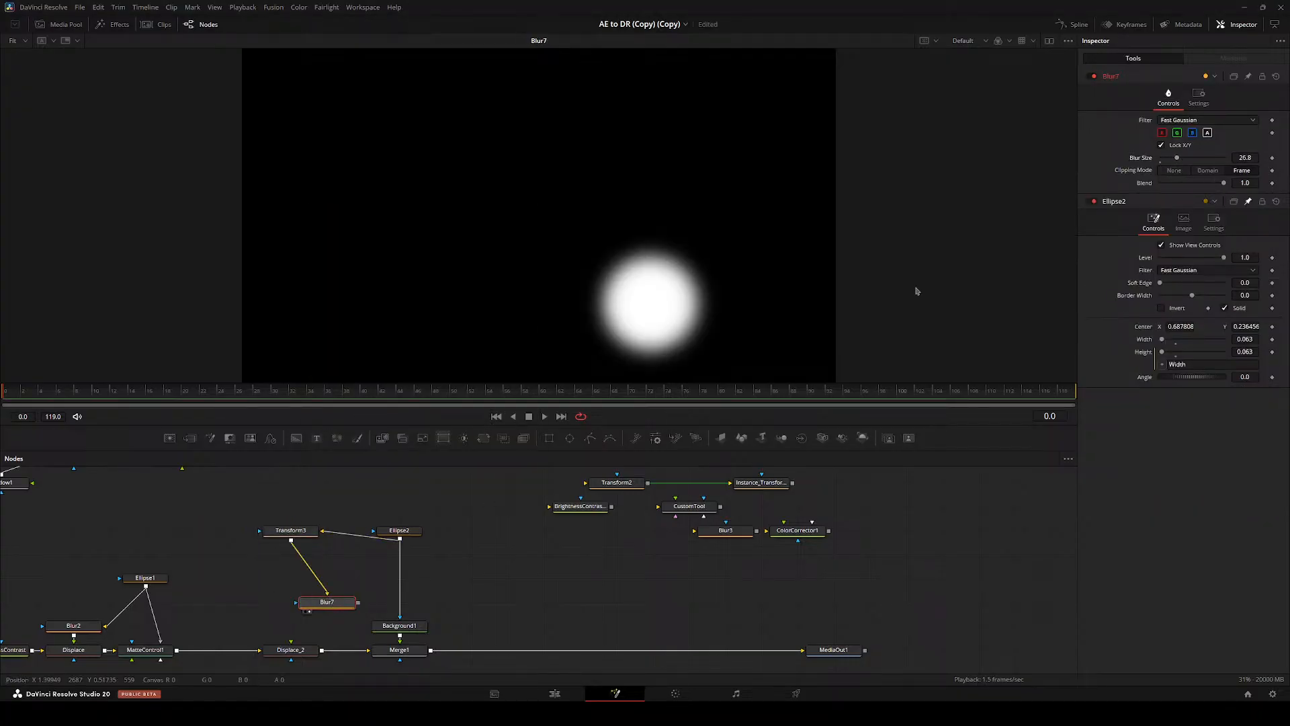
- Place Blur7 directly under Transform3, connect its output to Displace_2's green input, and view Displace_2
{"action": "left_click", "coordinate": [288, 530]}
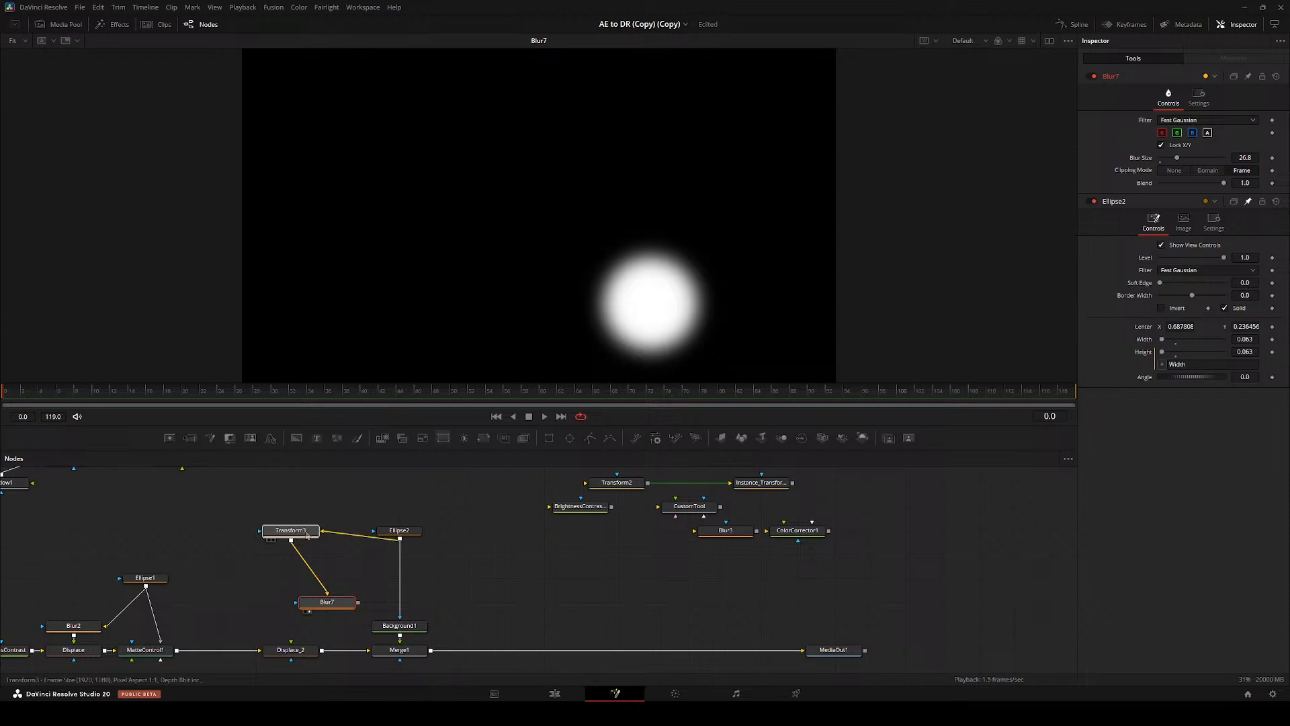
{"action": "left_click_drag", "start_coordinate": [327, 601], "coordinate": [314, 553]}
{"action": "left_click_drag", "start_coordinate": [314, 573], "coordinate": [334, 545]}
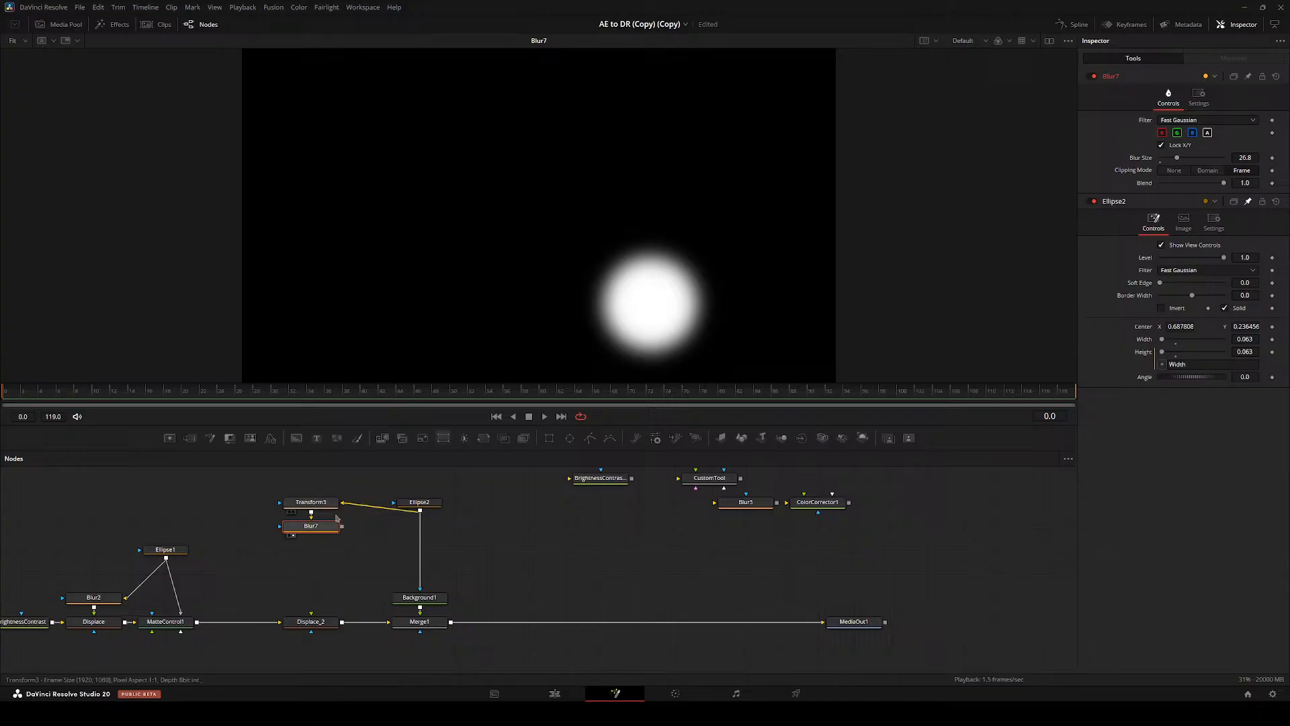
{"action": "left_click_drag", "start_coordinate": [342, 526], "coordinate": [321, 642]}
{"action": "left_click", "coordinate": [321, 640]}
{"action": "left_click", "coordinate": [329, 622]}
{"action": "key", "text": "2"}
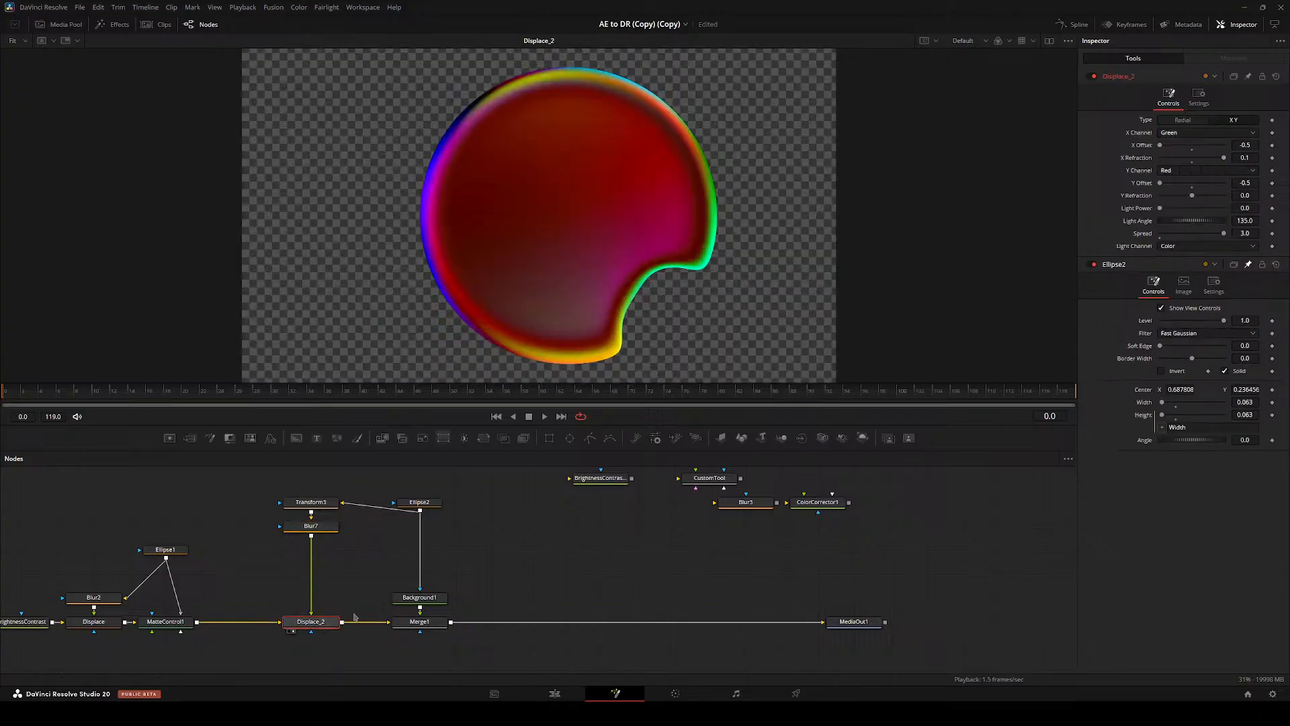
- View Merge1 and move Ellipse2 up along the ball's edge to a center of about 0.686, 0.374
{"action": "left_click", "coordinate": [428, 622]}
{"action": "key", "text": "2"}
{"action": "left_click", "coordinate": [447, 569]}
{"action": "left_click_drag", "start_coordinate": [341, 530], "coordinate": [399, 545]}
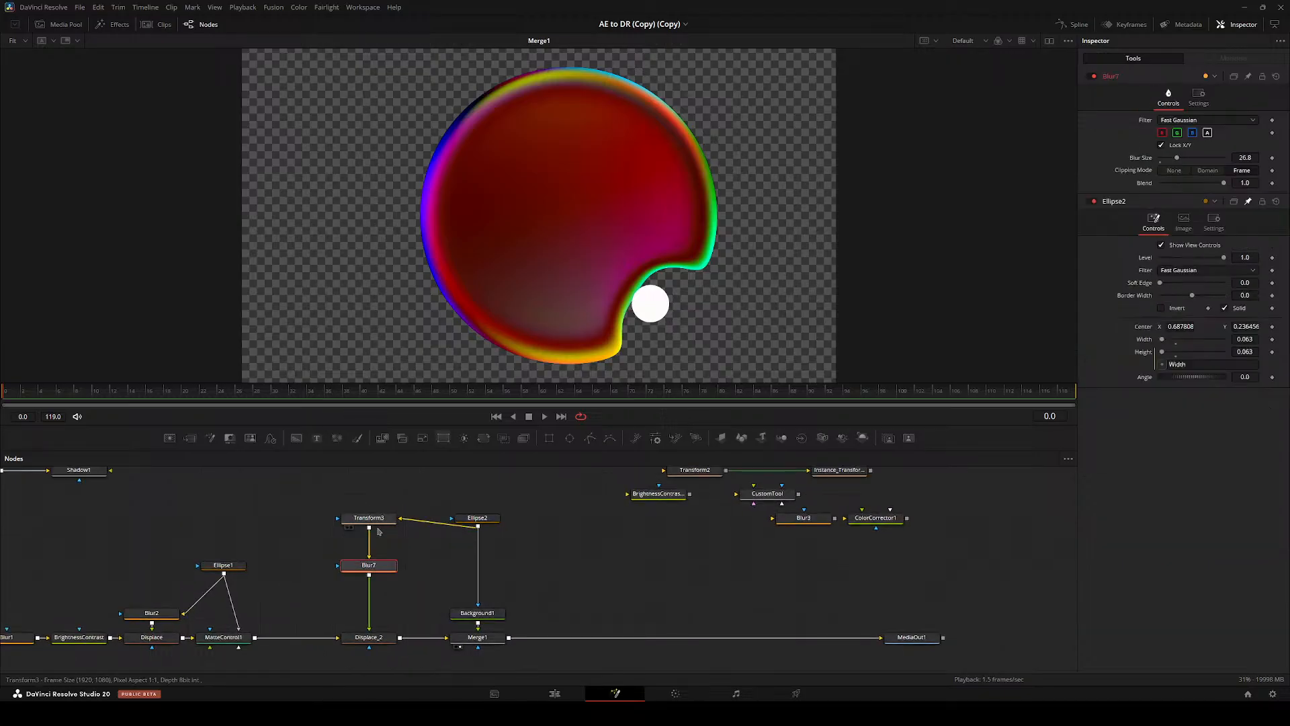
{"action": "left_click", "coordinate": [477, 518]}
{"action": "left_click_drag", "start_coordinate": [652, 306], "coordinate": [649, 258]}
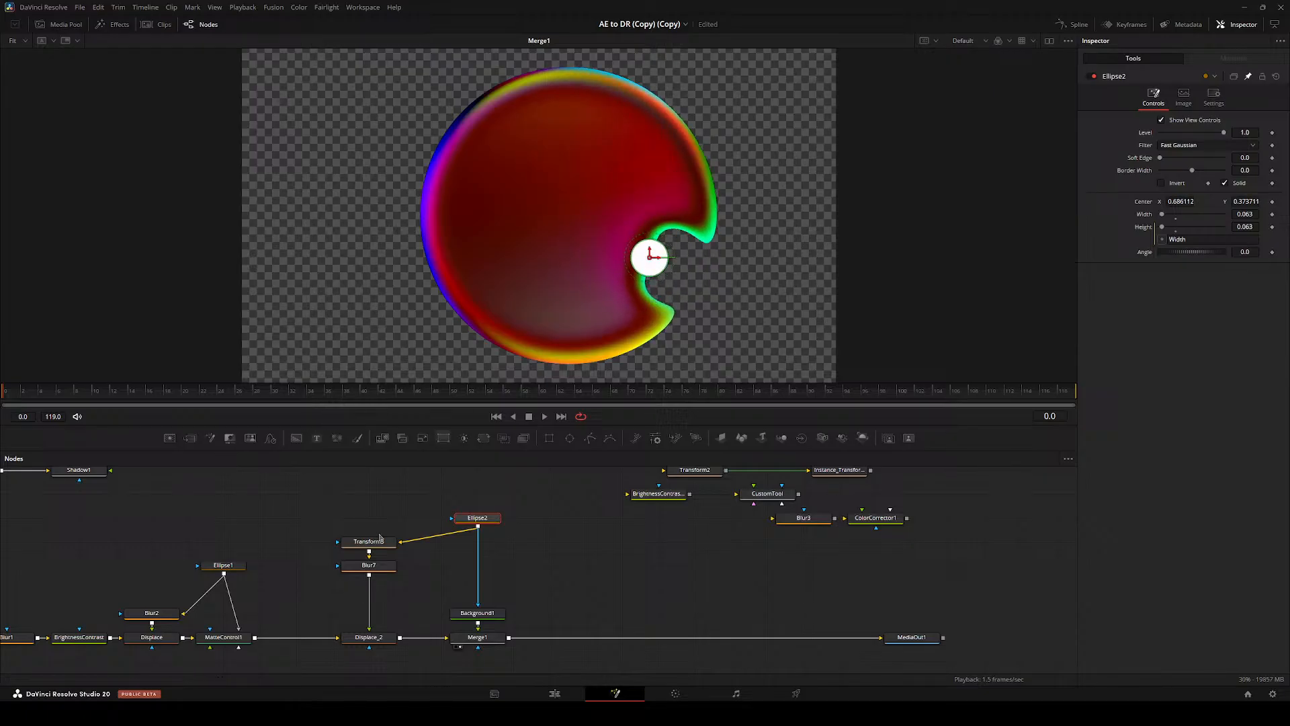
- Set Displace_2's X Offset and Y Offset to 0.0 and its Y Refraction to 0.1
{"action": "left_click_drag", "start_coordinate": [369, 540], "coordinate": [333, 493]}
{"action": "left_click", "coordinate": [368, 637]}
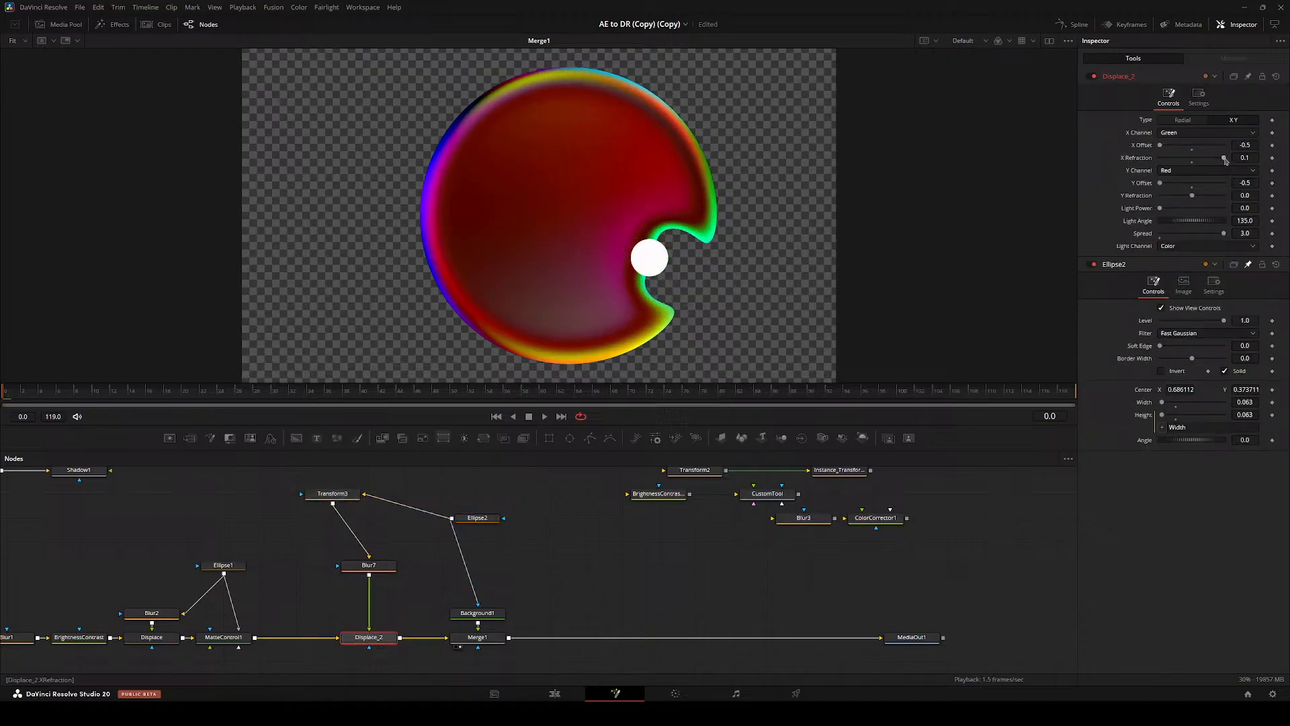
{"action": "left_click_drag", "start_coordinate": [1224, 160], "coordinate": [1272, 167]}
{"action": "left_click", "coordinate": [1192, 162]}
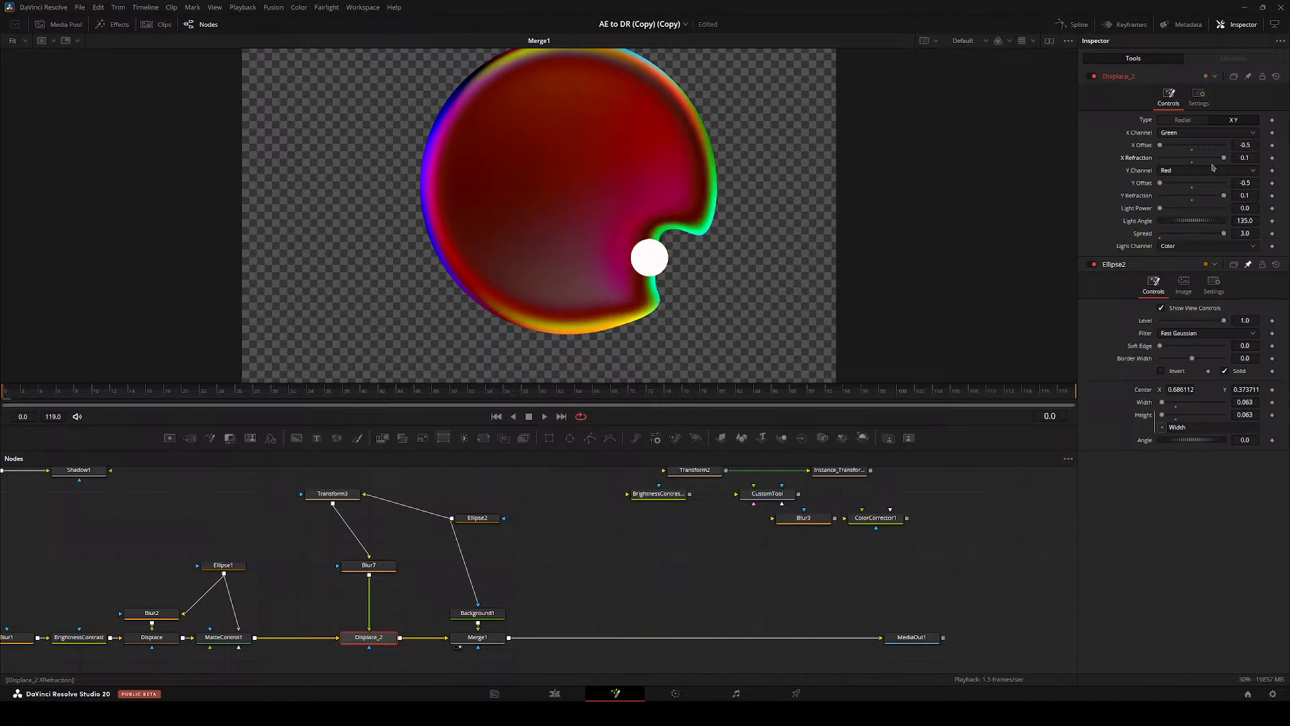
{"action": "left_click", "coordinate": [1192, 150]}
{"action": "left_click", "coordinate": [1192, 188]}
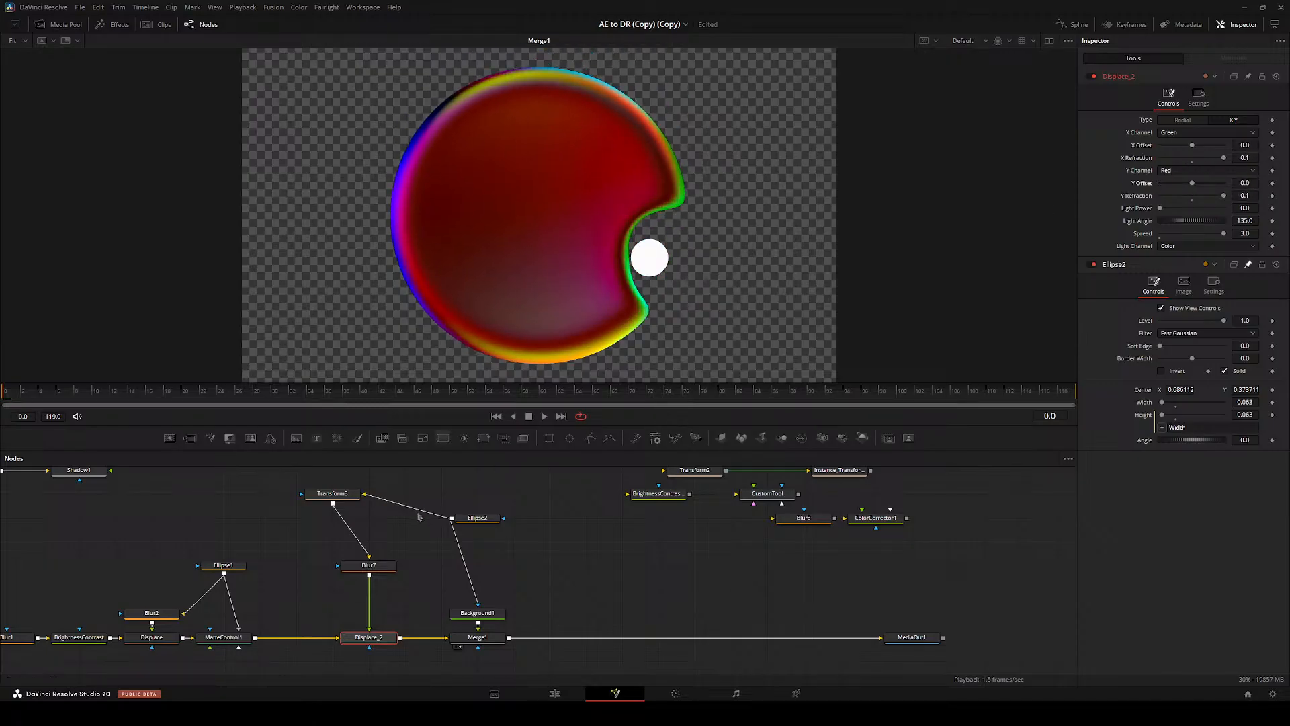
- Move Ellipse2 inside the ball to a center of about 0.503, 0.321
{"action": "left_click", "coordinate": [336, 495]}
{"action": "left_click", "coordinate": [661, 239]}
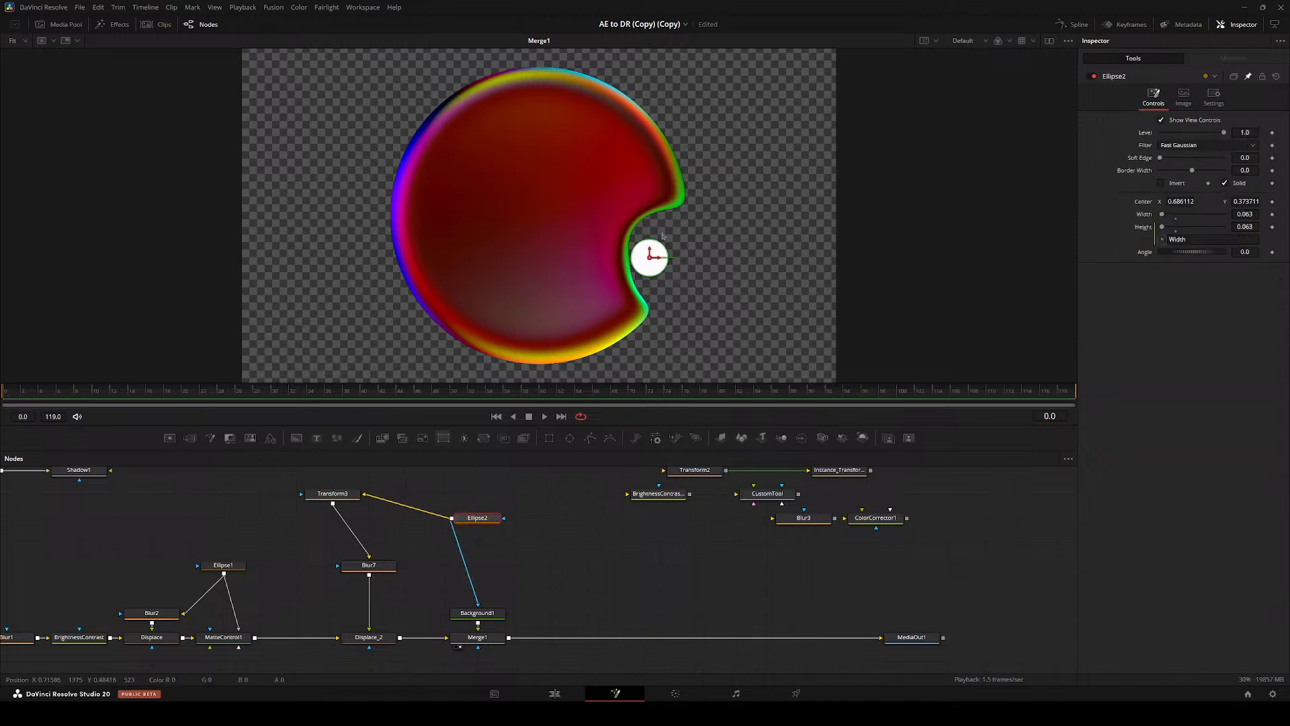
{"action": "left_click_drag", "start_coordinate": [649, 250], "coordinate": [544, 274]}
- Search the tools for "smear" and add a Smear node to an empty area of the flow
{"action": "left_click", "coordinate": [630, 548]}
{"action": "key", "text": "shift+space"}
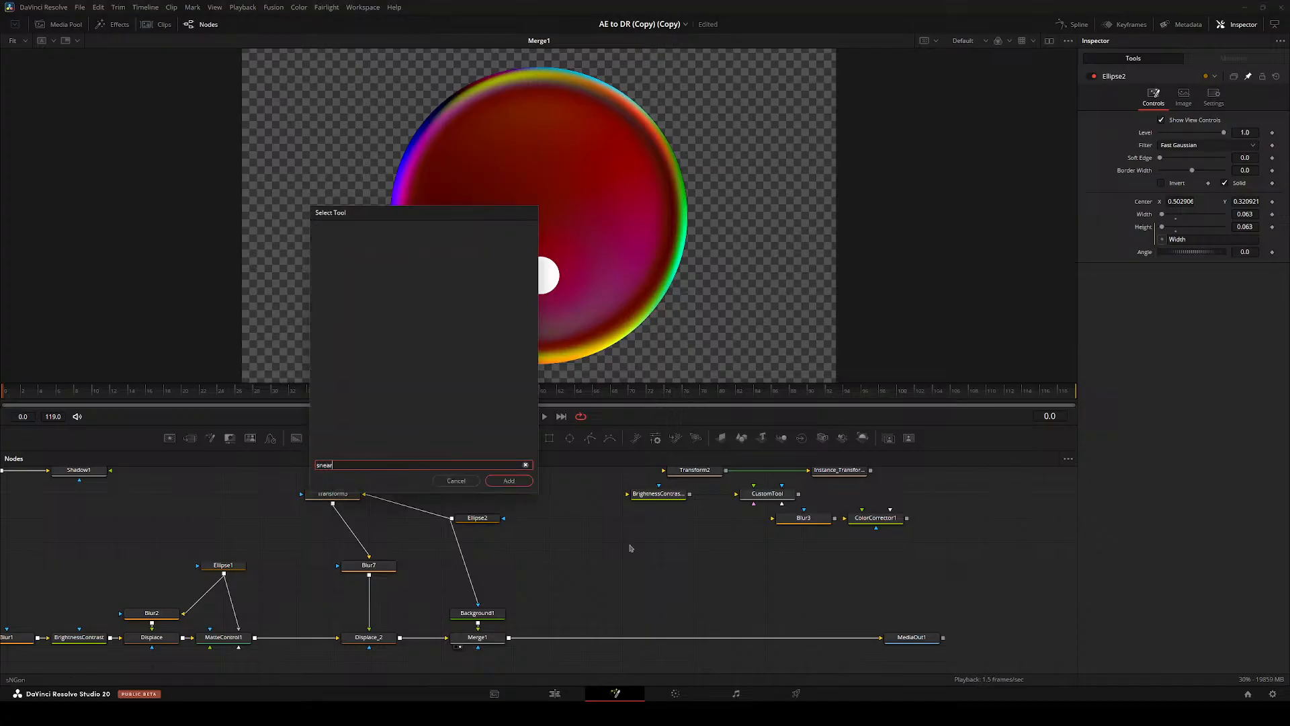
{"action": "type", "text": "sn"}
{"action": "key", "text": "BackSpace"}
{"action": "type", "text": "mea"}
{"action": "key", "text": "Up"}
{"action": "key", "text": "Up"}
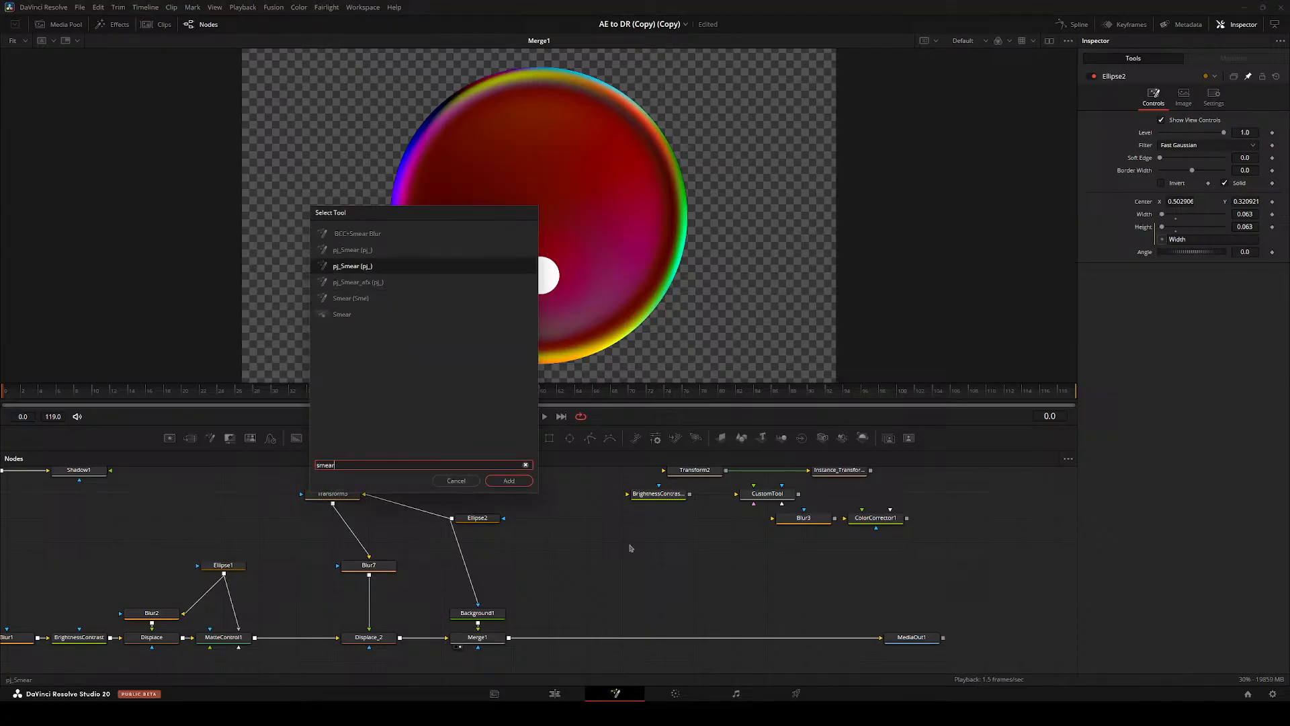
{"action": "key", "text": "Up"}
{"action": "key", "text": "Down"}
{"action": "key", "text": "Down"}
{"action": "key", "text": "Return"}
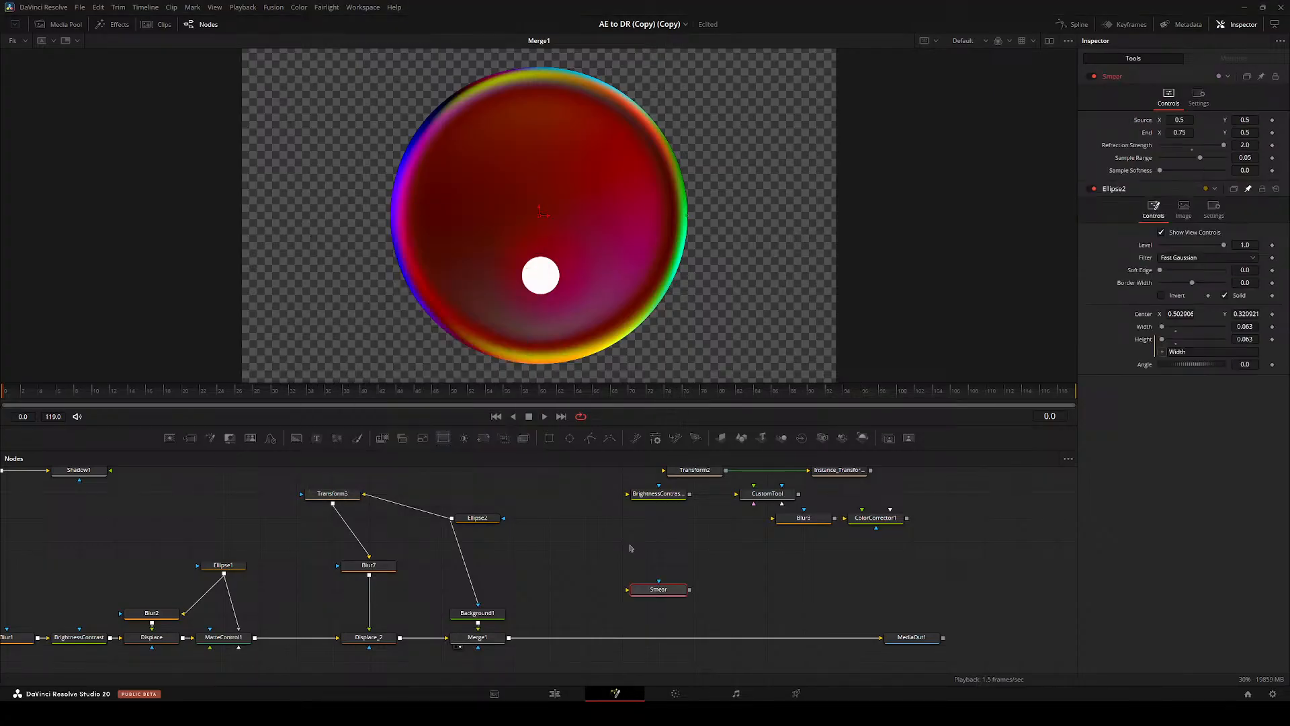
- Pull Displace_2 out of the flow and insert Smear between MatteControl1 and Merge1 in its place
{"action": "mouse_move", "coordinate": [631, 544]}
{"action": "left_mouse_down"}
{"action": "mouse_move", "coordinate": [565, 513]}
{"action": "mouse_move", "coordinate": [696, 506]}
{"action": "left_mouse_up"}
{"action": "mouse_move", "coordinate": [732, 553]}
{"action": "left_mouse_down"}
{"action": "mouse_move", "coordinate": [370, 599]}
{"action": "mouse_move", "coordinate": [370, 576]}
{"action": "left_mouse_up"}
{"action": "left_click_drag", "start_coordinate": [427, 612], "coordinate": [643, 563]}
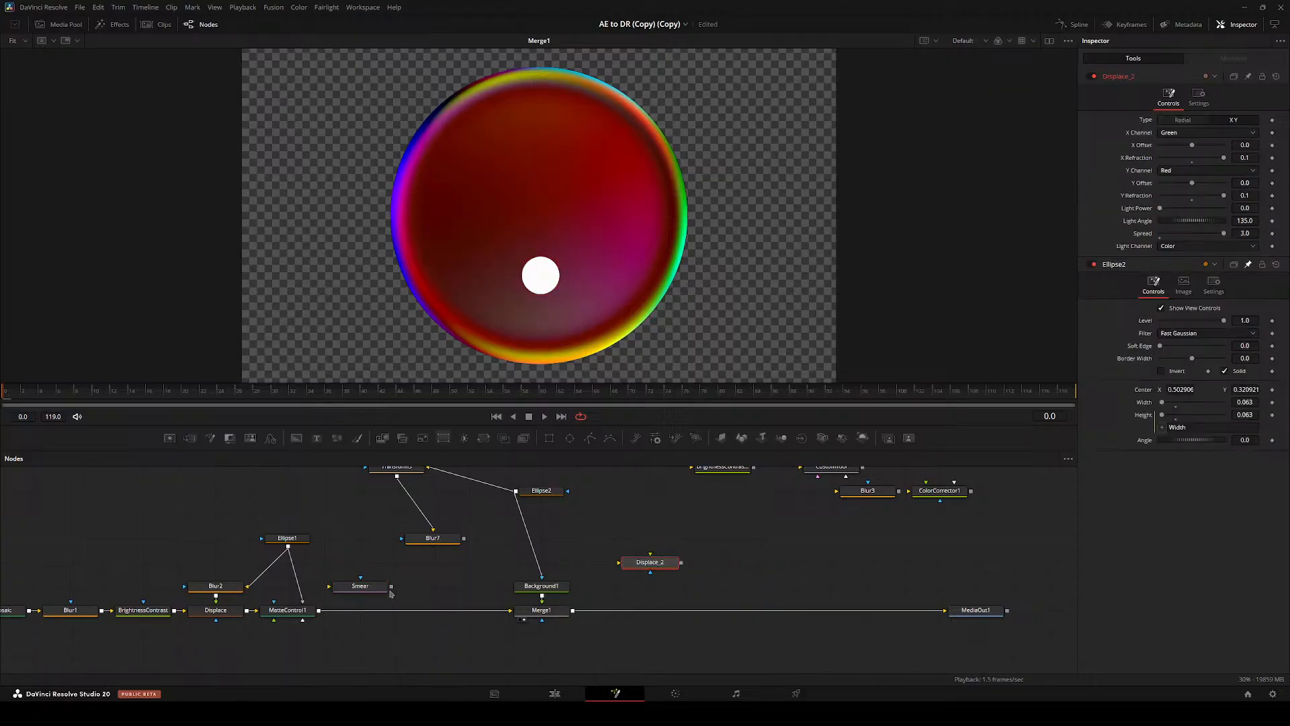
{"action": "mouse_move", "coordinate": [355, 587]}
{"action": "left_mouse_down"}
{"action": "mouse_move", "coordinate": [427, 612]}
{"action": "mouse_move", "coordinate": [387, 611]}
{"action": "left_mouse_up"}
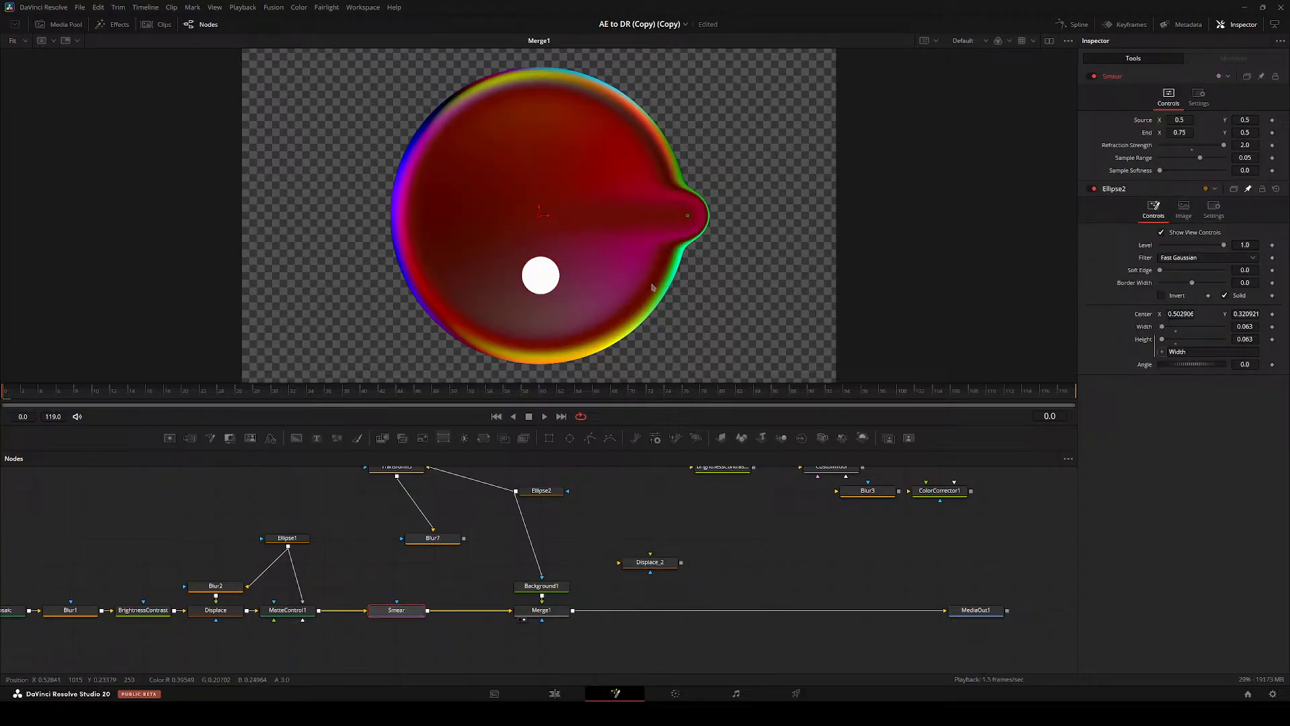
- Raise Smear's Sample Range to 0.127 and link its End point to Ellipse2's Center with an expression
{"action": "mouse_move", "coordinate": [688, 219]}
{"action": "left_mouse_down"}
{"action": "mouse_move", "coordinate": [578, 192]}
{"action": "mouse_move", "coordinate": [551, 119]}
{"action": "mouse_move", "coordinate": [446, 124]}
{"action": "mouse_move", "coordinate": [342, 177]}
{"action": "mouse_move", "coordinate": [255, 193]}
{"action": "mouse_move", "coordinate": [341, 131]}
{"action": "mouse_move", "coordinate": [718, 228]}
{"action": "mouse_move", "coordinate": [433, 298]}
{"action": "mouse_move", "coordinate": [435, 167]}
{"action": "mouse_move", "coordinate": [475, 164]}
{"action": "mouse_move", "coordinate": [461, 207]}
{"action": "mouse_move", "coordinate": [361, 316]}
{"action": "mouse_move", "coordinate": [239, 358]}
{"action": "mouse_move", "coordinate": [164, 235]}
{"action": "mouse_move", "coordinate": [482, 233]}
{"action": "mouse_move", "coordinate": [514, 296]}
{"action": "mouse_move", "coordinate": [550, 290]}
{"action": "left_mouse_up"}
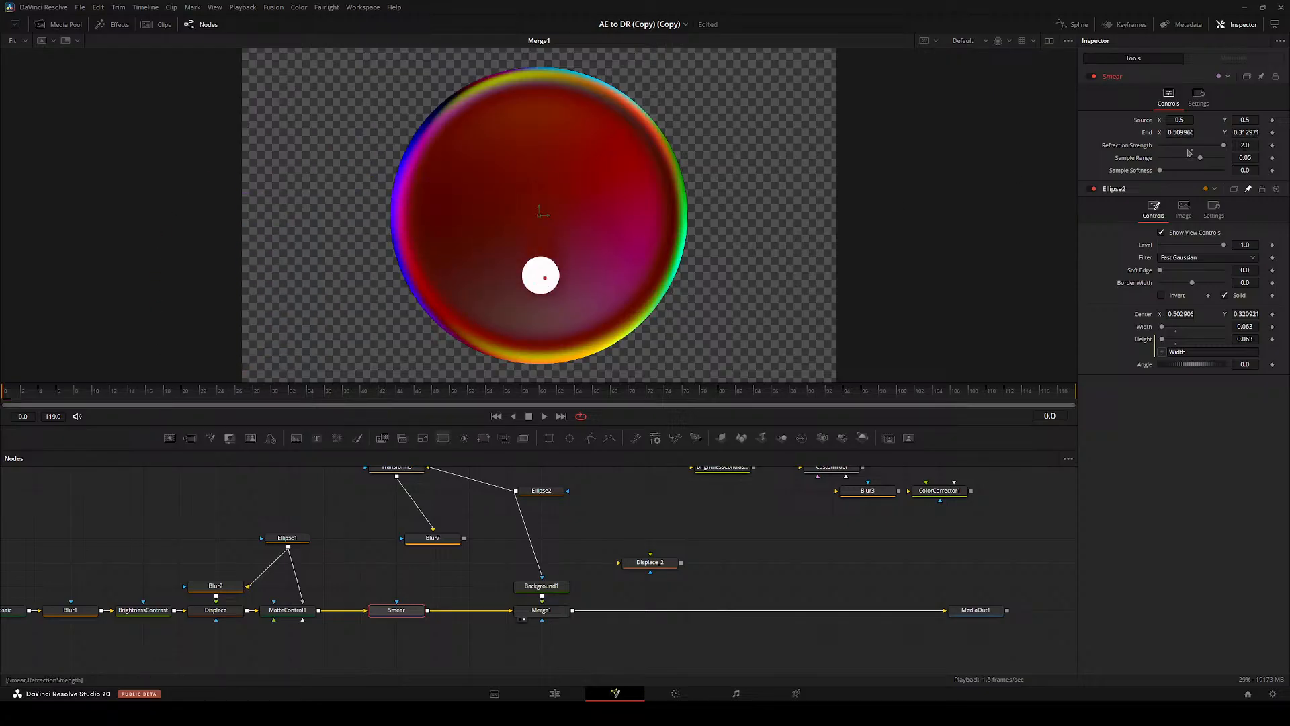
{"action": "left_click_drag", "start_coordinate": [1212, 159], "coordinate": [1217, 162]}
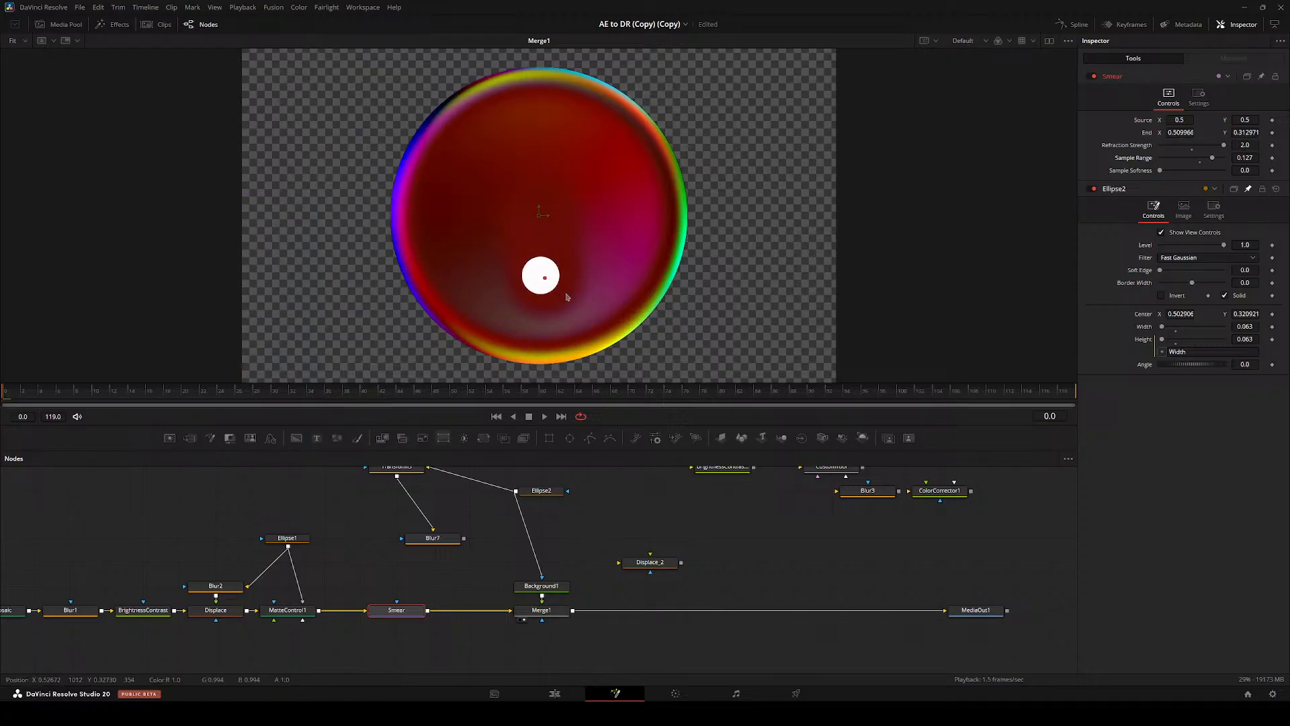
{"action": "mouse_move", "coordinate": [548, 279]}
{"action": "left_mouse_down"}
{"action": "mouse_move", "coordinate": [409, 269]}
{"action": "mouse_move", "coordinate": [426, 207]}
{"action": "mouse_move", "coordinate": [534, 278]}
{"action": "mouse_move", "coordinate": [543, 268]}
{"action": "left_mouse_up"}
{"action": "right_click", "coordinate": [1151, 135]}
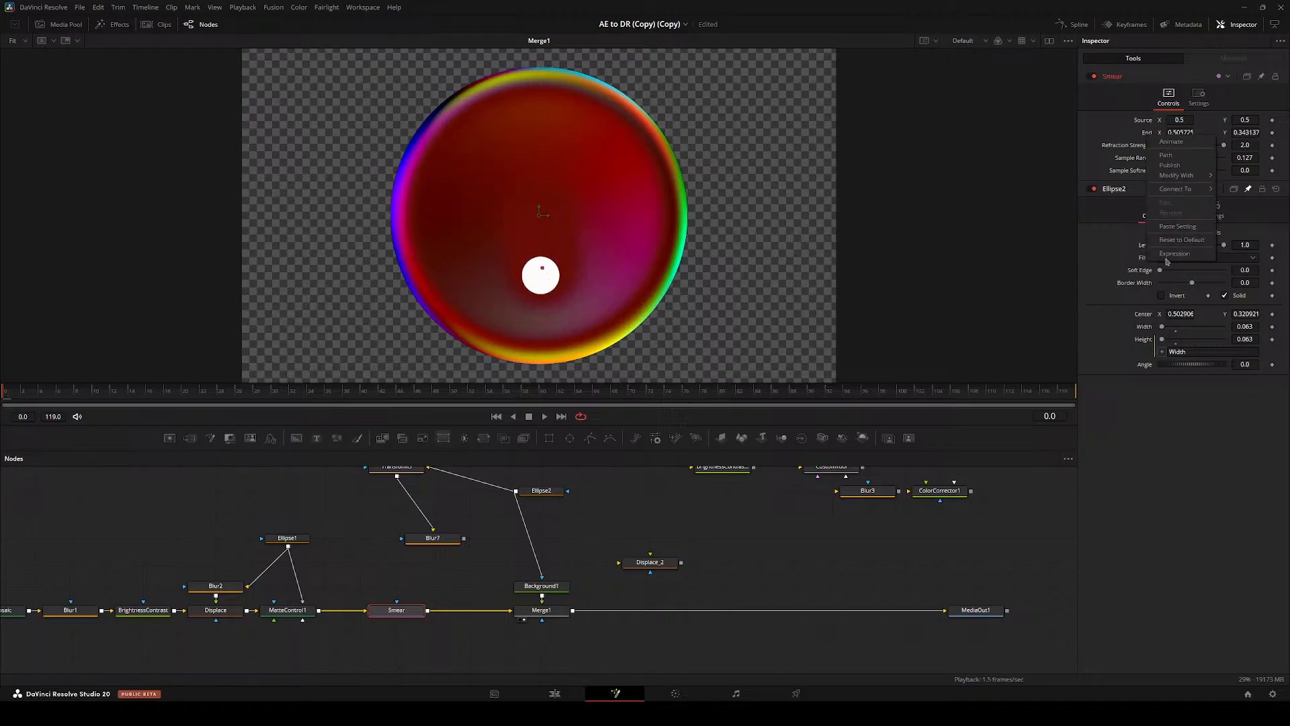
{"action": "left_click", "coordinate": [1169, 254]}
{"action": "left_click_drag", "start_coordinate": [1137, 327], "coordinate": [1140, 326]}
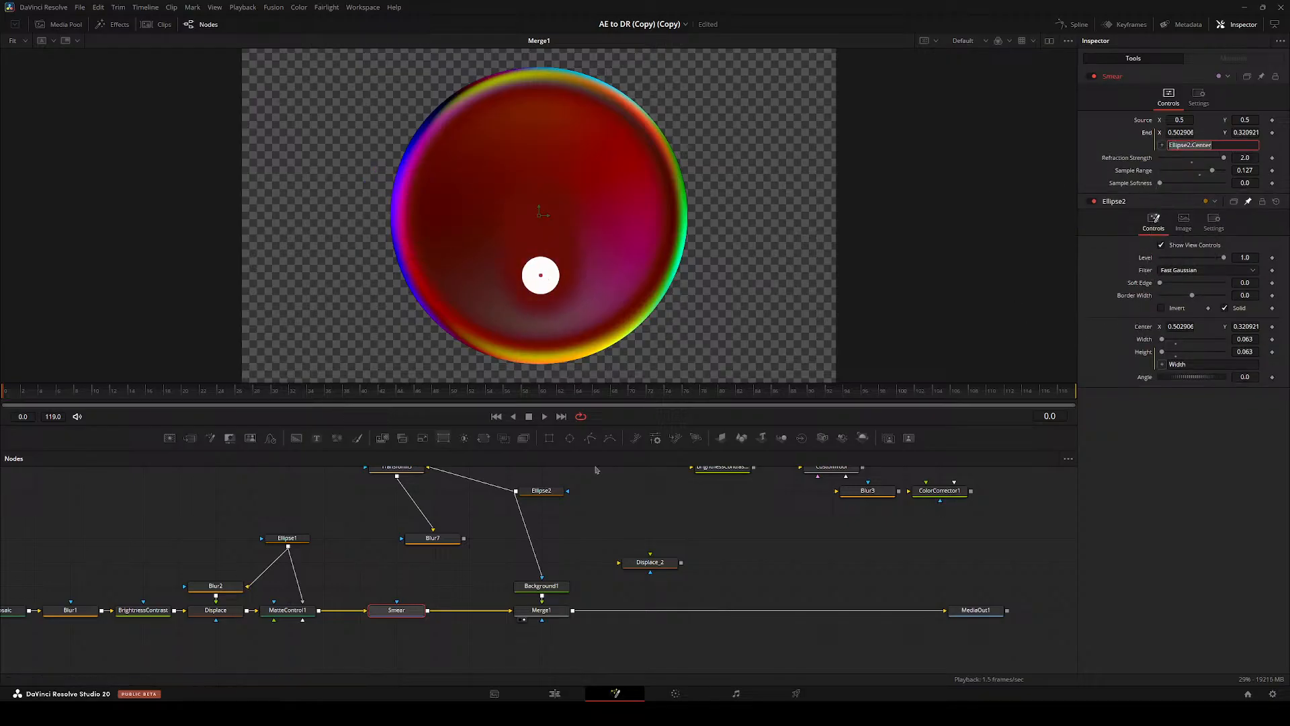
- Move Ellipse2 within the ball to a center of about 0.399, 0.532, and detach the Smear node from the flow
{"action": "left_click", "coordinate": [541, 490]}
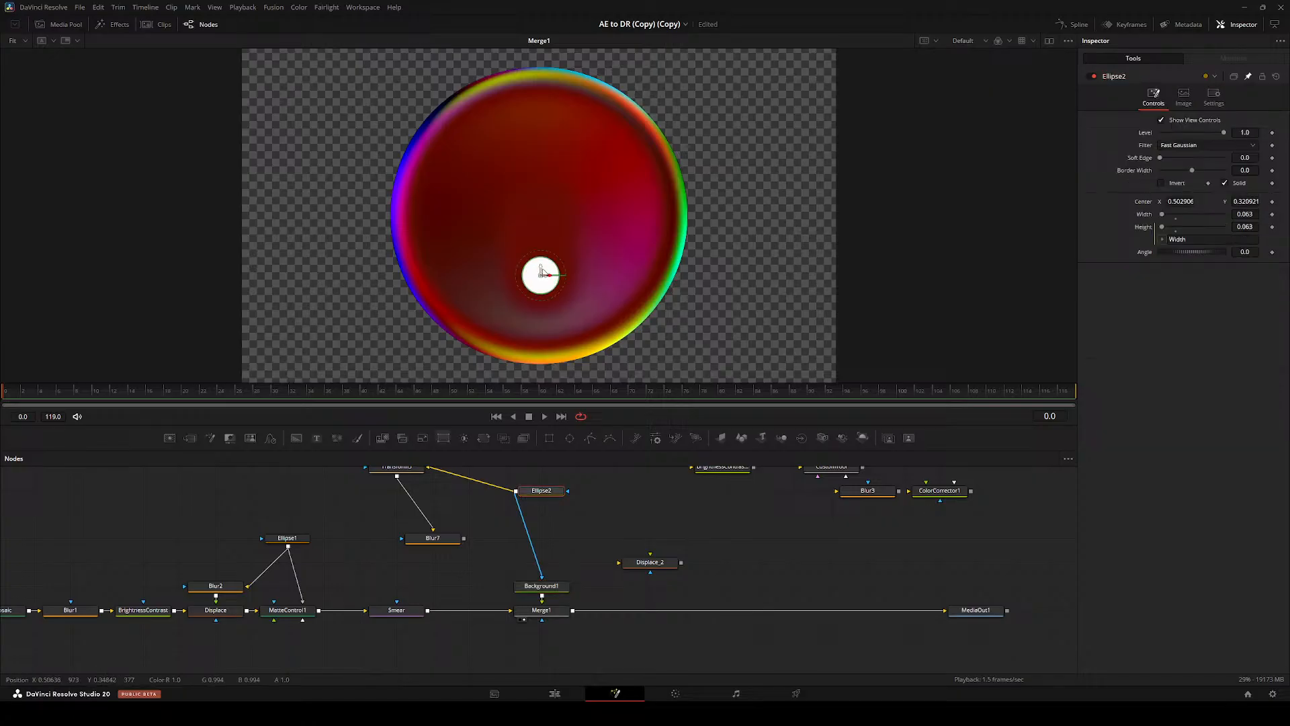
{"action": "left_click_drag", "start_coordinate": [540, 275], "coordinate": [478, 203]}
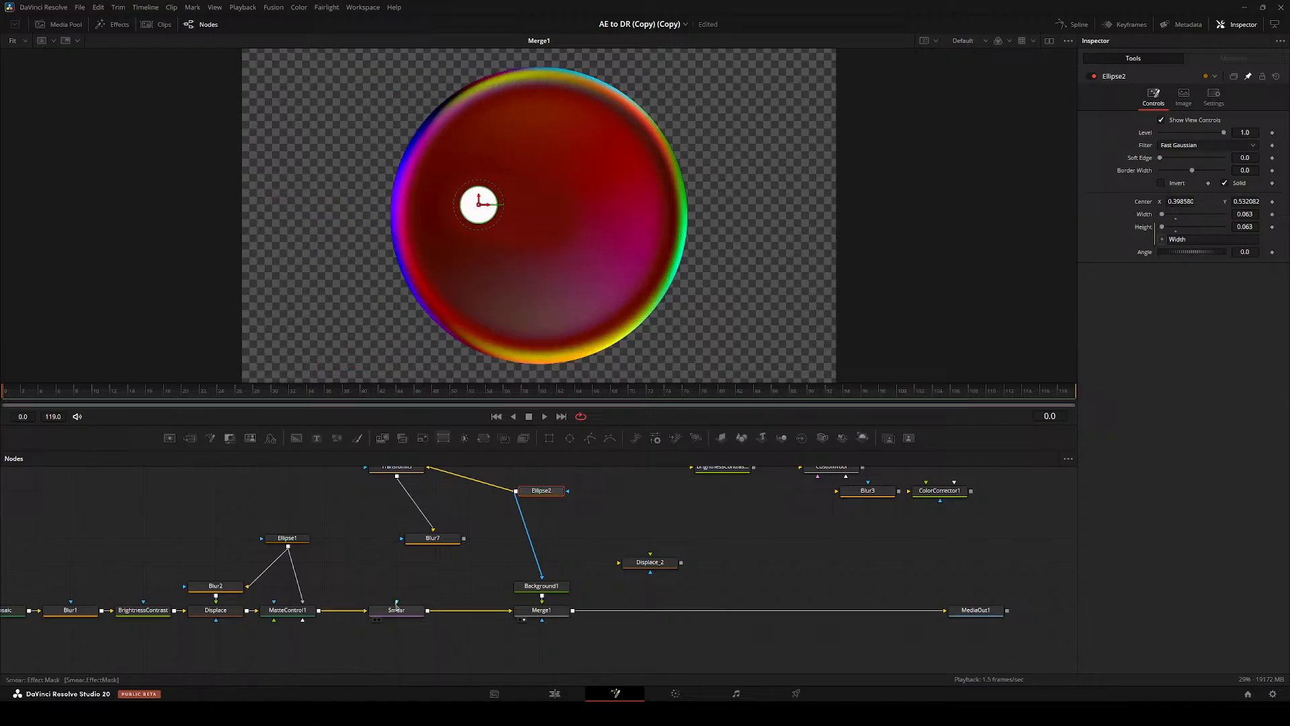
{"action": "key", "text": "Delete"}
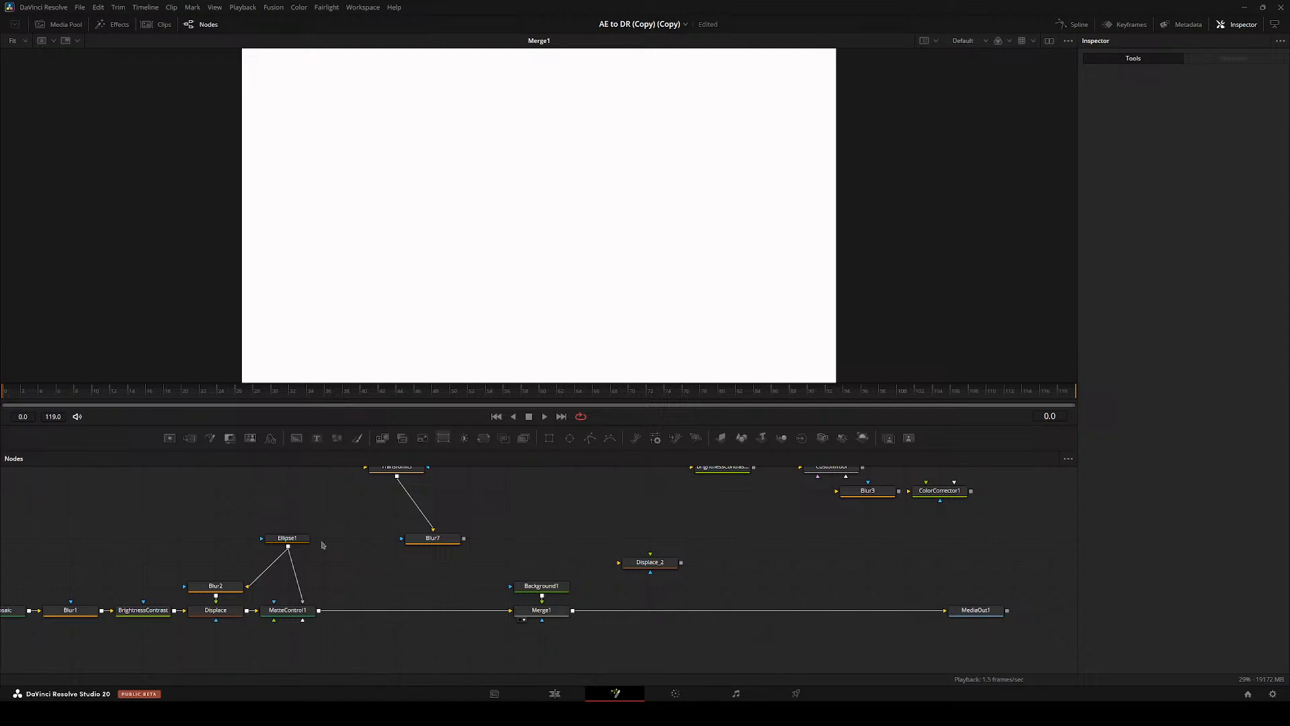
{"action": "key", "text": "ctrl+z"}
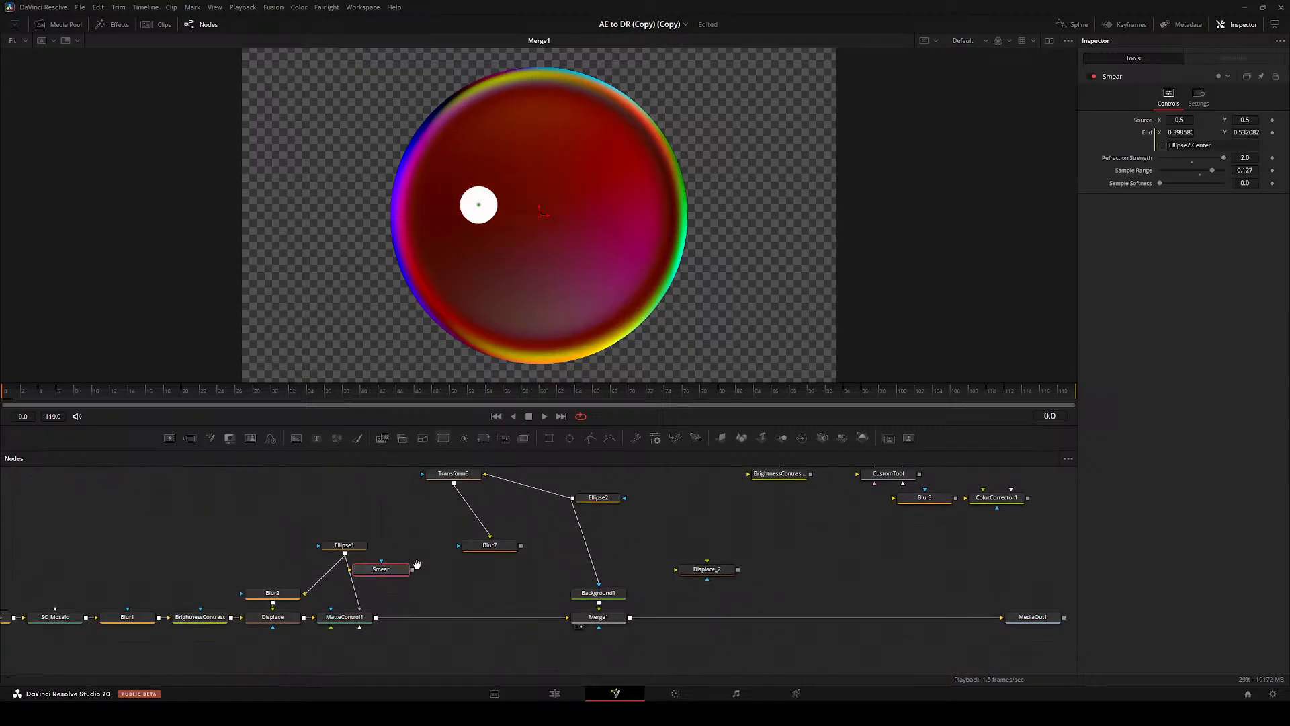
- Delete the detached Smear node and move Ellipse1 down closer to MatteControl1
{"action": "left_click_drag", "start_coordinate": [468, 577], "coordinate": [373, 597]}
{"action": "key", "text": "Delete"}
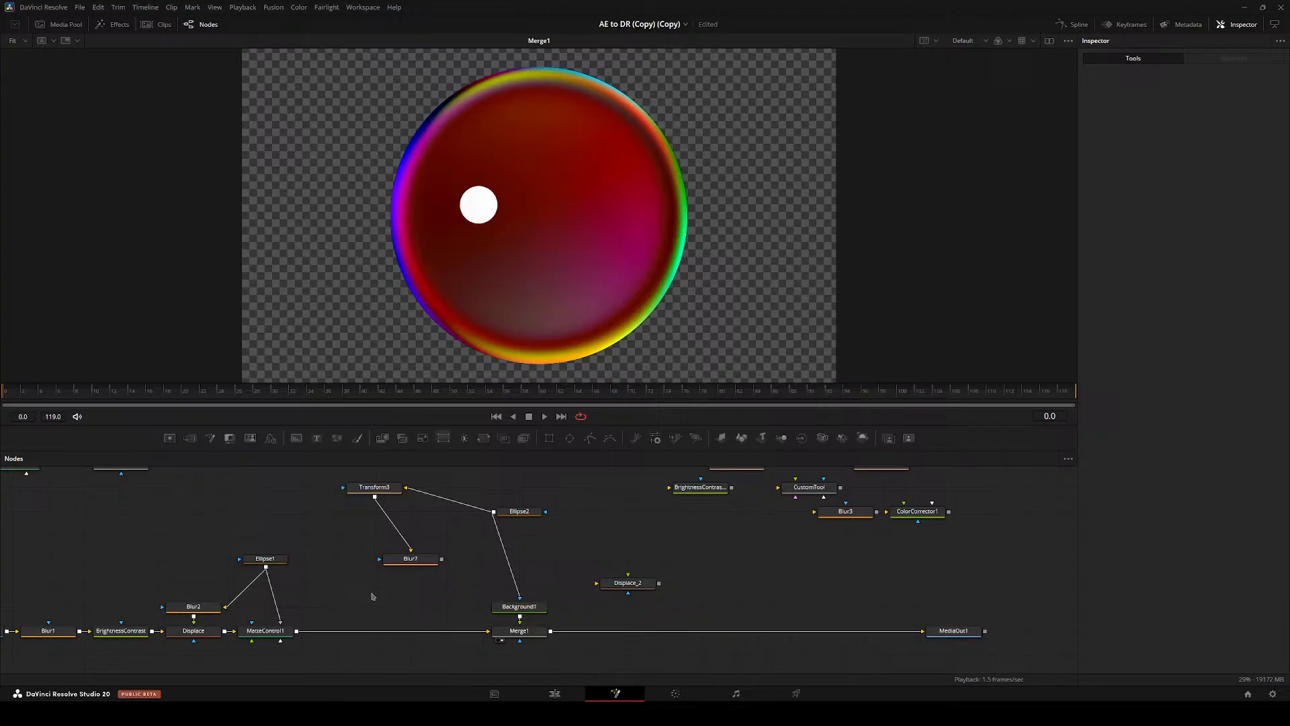
{"action": "left_click_drag", "start_coordinate": [286, 559], "coordinate": [286, 584]}
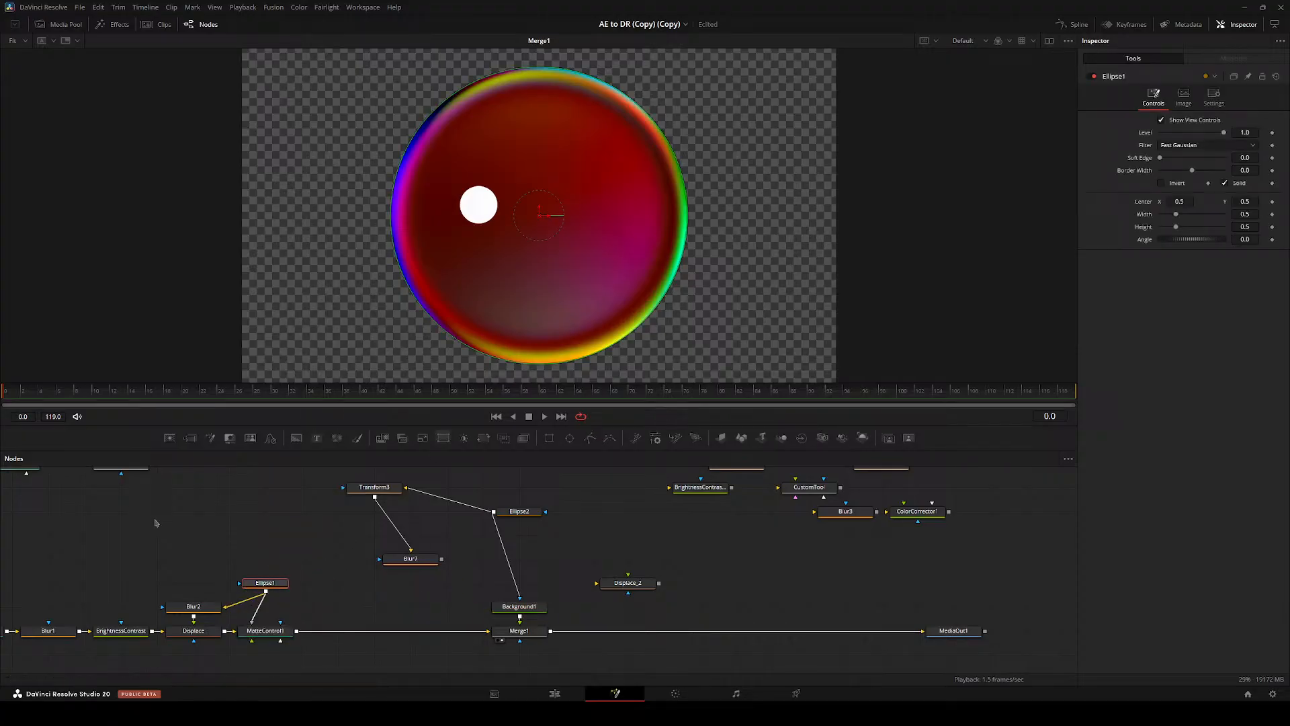
- Show the Displace node's output with the whole frame visible and check its Refraction Strength
{"action": "scroll", "coordinate": [408, 159], "scroll_direction": "up", "scroll_amount": 3}
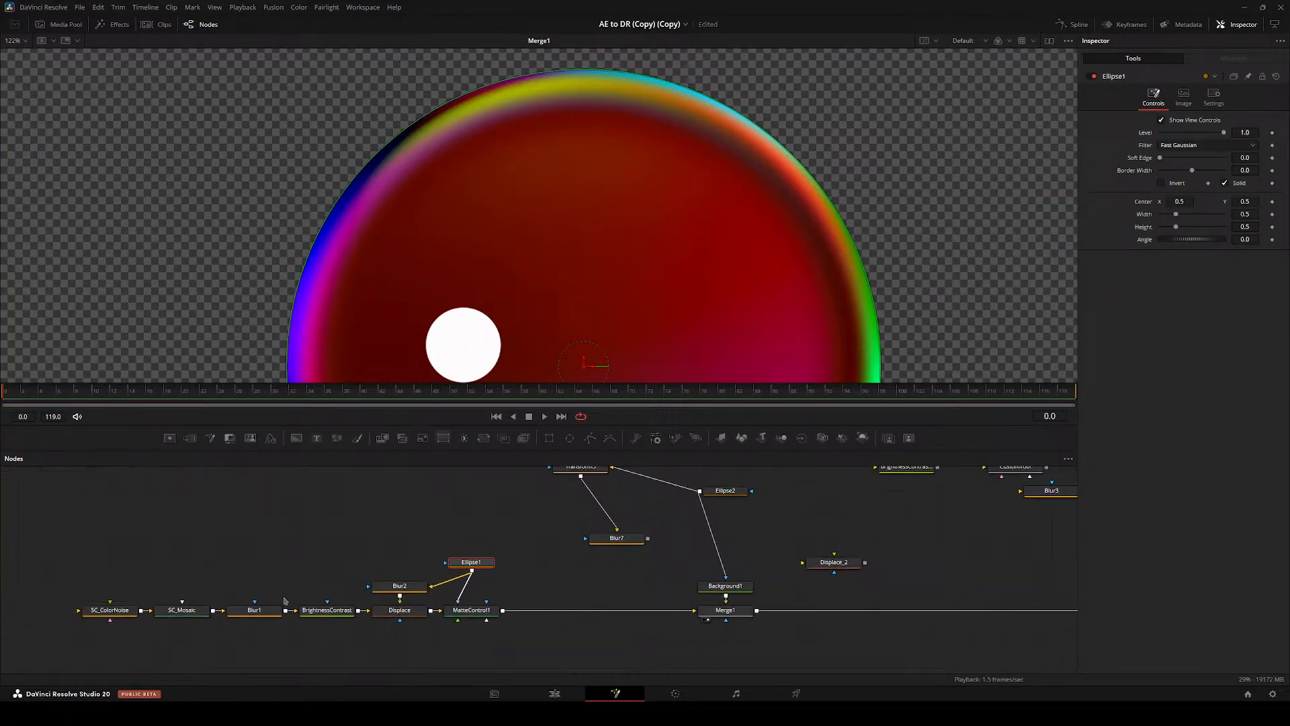
{"action": "key", "text": "1"}
{"action": "key", "text": "ctrl+f"}
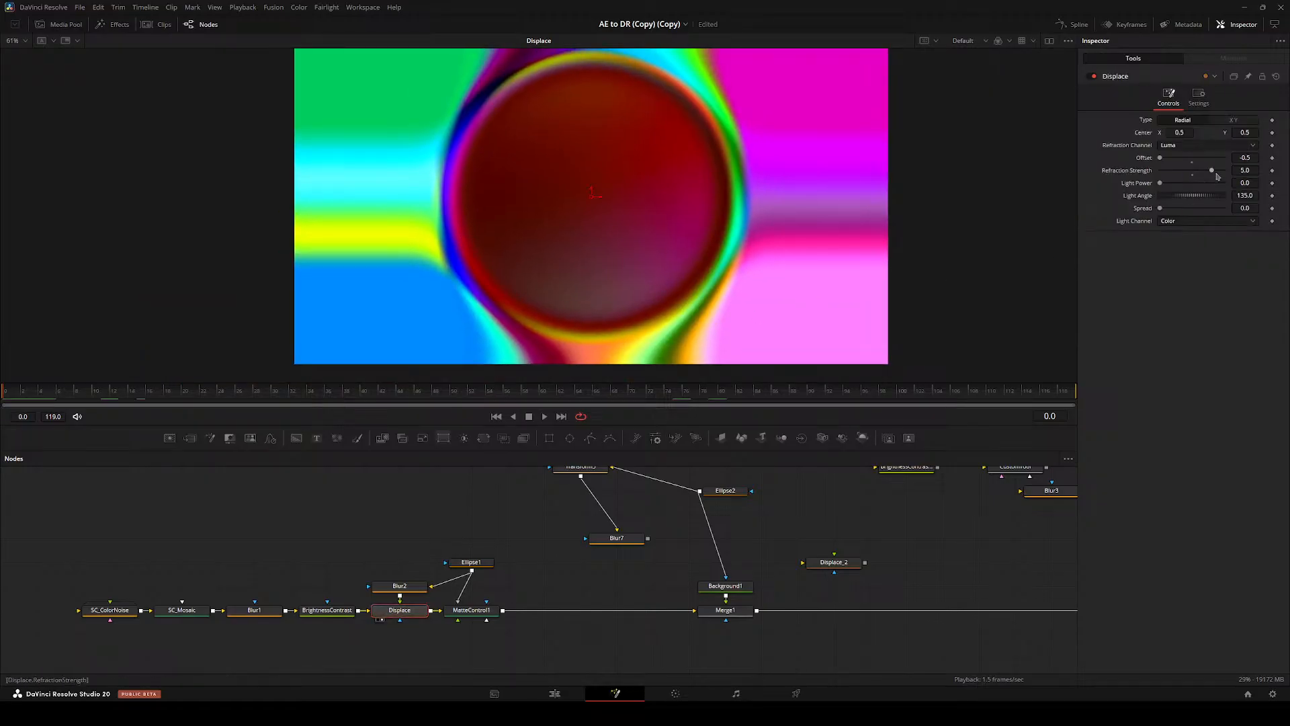
{"action": "mouse_move", "coordinate": [1213, 171]}
{"action": "left_mouse_down"}
{"action": "mouse_move", "coordinate": [1184, 170]}
{"action": "mouse_move", "coordinate": [1208, 154]}
{"action": "left_mouse_up"}
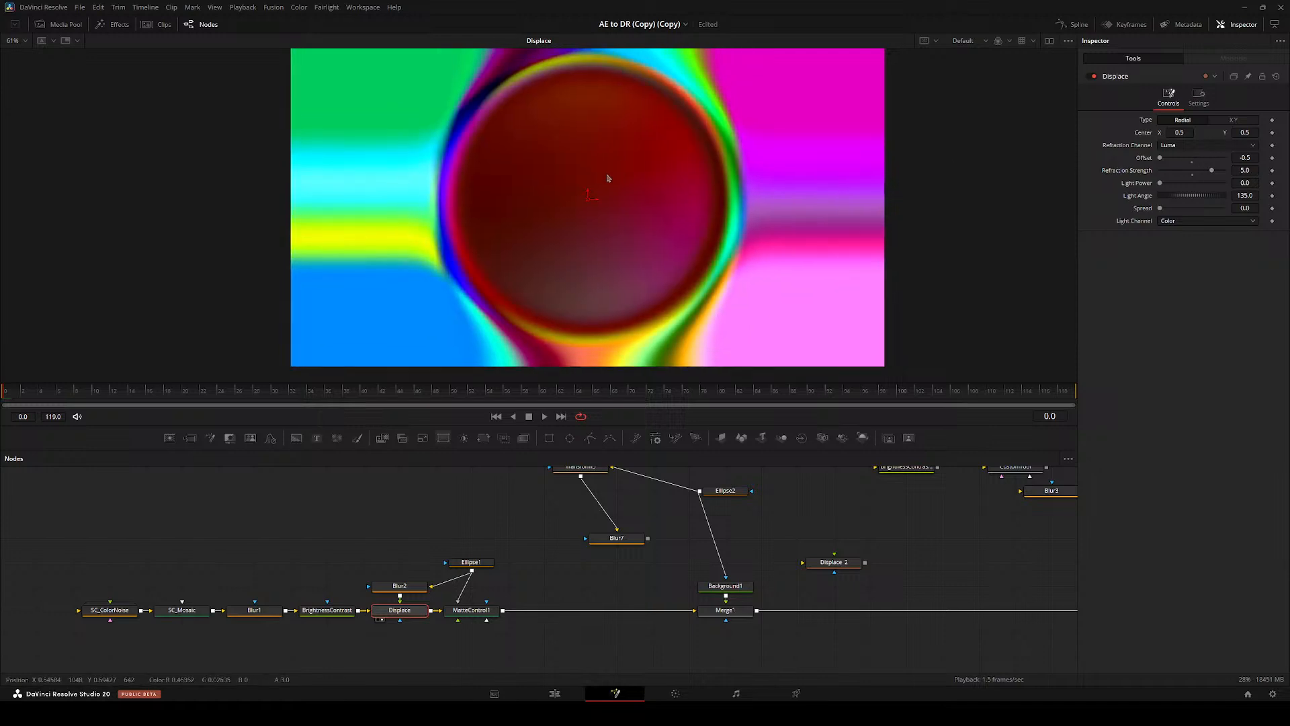
- Examine how the Displace output bends the color bands around the ball's edge
{"action": "left_click_drag", "start_coordinate": [513, 176], "coordinate": [344, 156]}
{"action": "left_click_drag", "start_coordinate": [430, 553], "coordinate": [162, 538]}
{"action": "left_click_drag", "start_coordinate": [342, 538], "coordinate": [271, 538]}
{"action": "left_click_drag", "start_coordinate": [323, 480], "coordinate": [378, 536]}
{"action": "left_click_drag", "start_coordinate": [336, 583], "coordinate": [373, 583]}
{"action": "left_click_drag", "start_coordinate": [342, 520], "coordinate": [405, 594]}
{"action": "left_click", "coordinate": [412, 594]}
{"action": "mouse_move", "coordinate": [374, 536]}
{"action": "left_mouse_down"}
{"action": "mouse_move", "coordinate": [410, 560]}
{"action": "mouse_move", "coordinate": [369, 513]}
{"action": "left_mouse_up"}
{"action": "left_click", "coordinate": [305, 564]}
{"action": "left_click_drag", "start_coordinate": [305, 564], "coordinate": [463, 502]}
{"action": "left_click", "coordinate": [349, 594]}
{"action": "left_click_drag", "start_coordinate": [456, 175], "coordinate": [540, 276]}
{"action": "scroll", "coordinate": [396, 209], "scroll_direction": "up", "scroll_amount": 1}
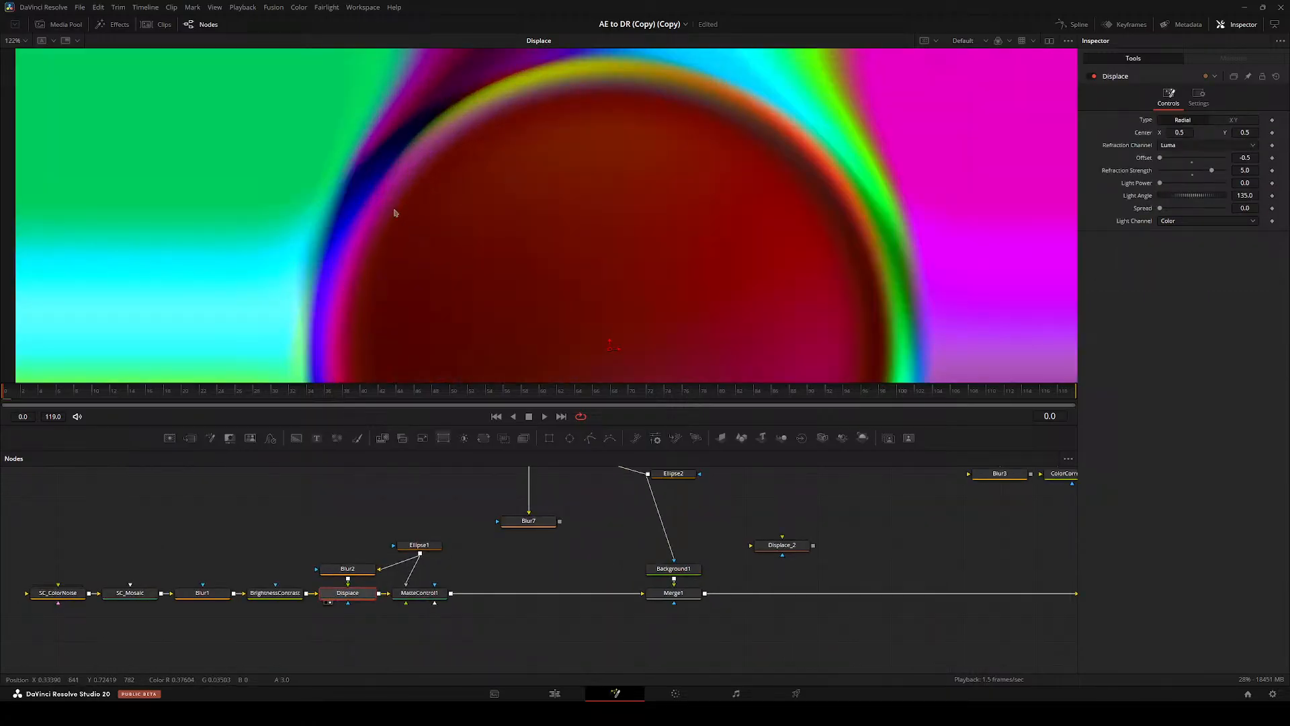
{"action": "left_click_drag", "start_coordinate": [395, 210], "coordinate": [312, 261]}
{"action": "scroll", "coordinate": [282, 132], "scroll_direction": "down", "scroll_amount": 1}
{"action": "left_click_drag", "start_coordinate": [289, 161], "coordinate": [336, 174]}
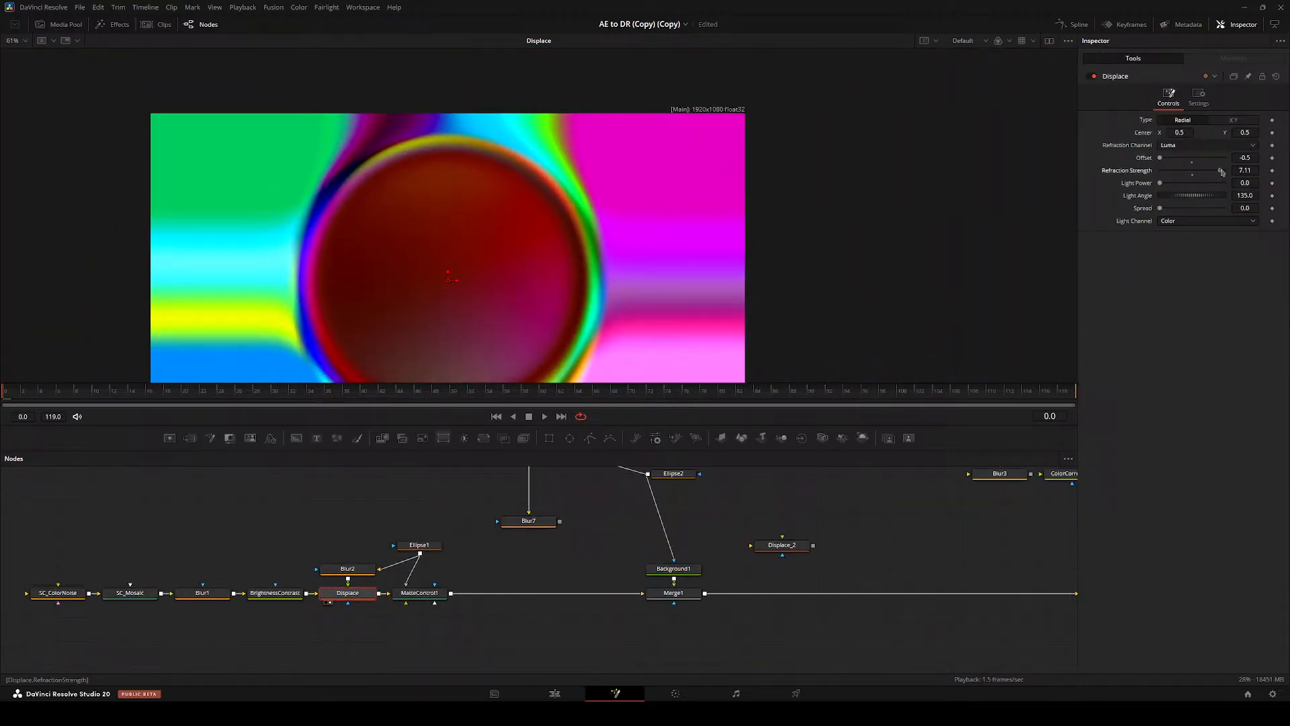
- Test Displace's Refraction Strength at 8.0 and about 4.0, and set it back to 5.0
{"action": "left_click_drag", "start_coordinate": [1212, 170], "coordinate": [1225, 172]}
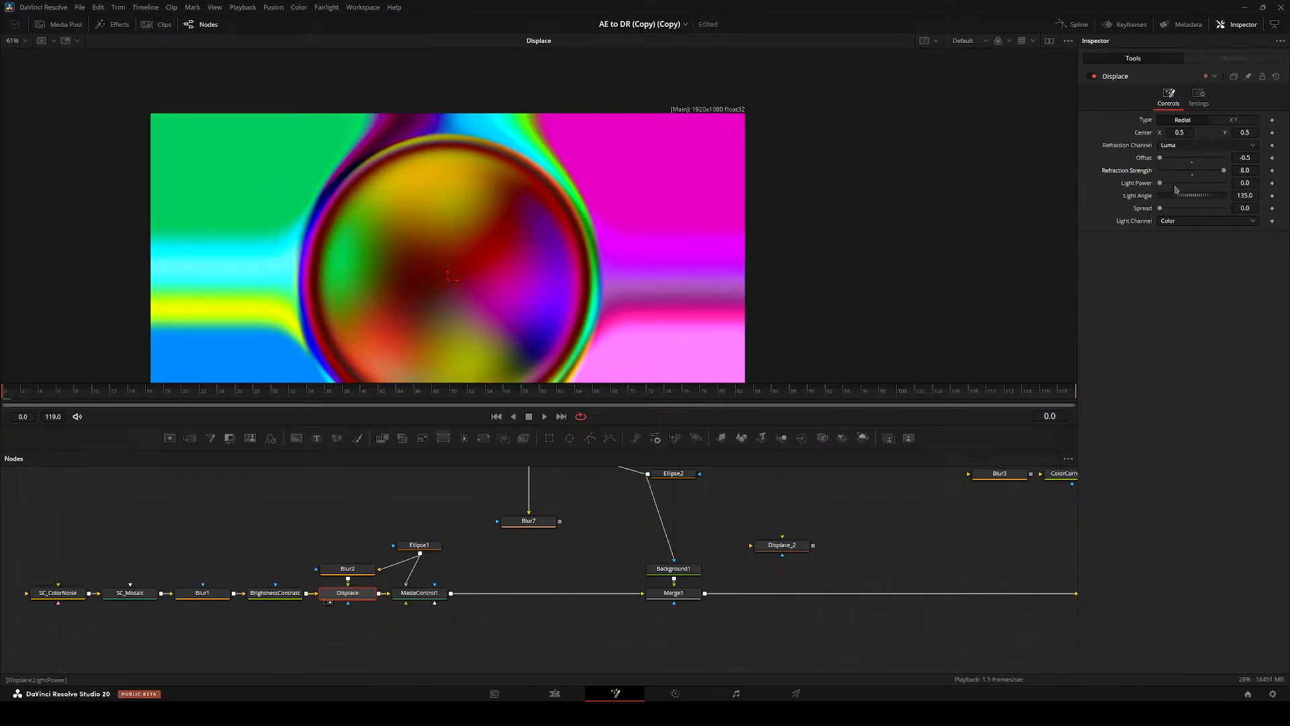
{"action": "left_click_drag", "start_coordinate": [673, 250], "coordinate": [749, 225]}
{"action": "left_click_drag", "start_coordinate": [1224, 171], "coordinate": [1124, 172]}
{"action": "key", "text": "Return"}
{"action": "left_click_drag", "start_coordinate": [470, 298], "coordinate": [385, 274]}
{"action": "mouse_move", "coordinate": [1212, 170]}
{"action": "left_mouse_down"}
{"action": "mouse_move", "coordinate": [1190, 168]}
{"action": "mouse_move", "coordinate": [1208, 171]}
{"action": "left_mouse_up"}
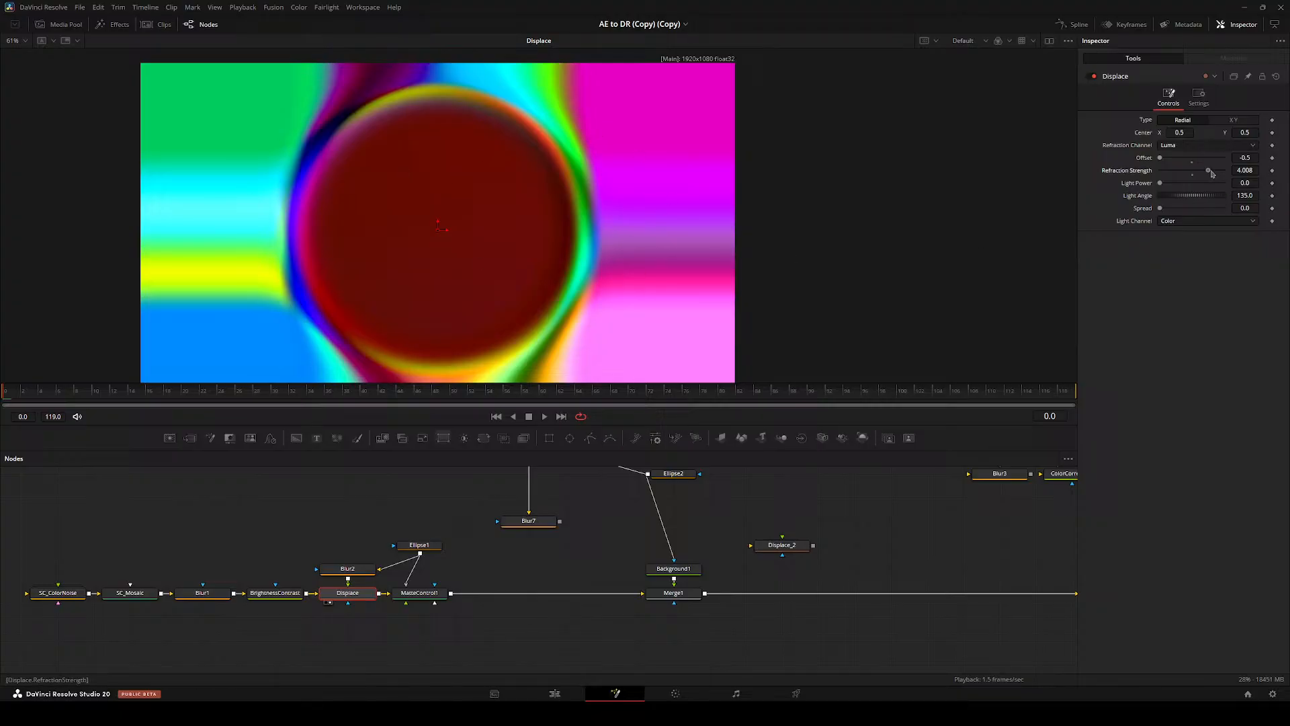
{"action": "left_click_drag", "start_coordinate": [1208, 171], "coordinate": [1211, 170]}
{"action": "double_click", "coordinate": [1244, 171]}
{"action": "type", "text": "5"}
{"action": "key", "text": "Return"}
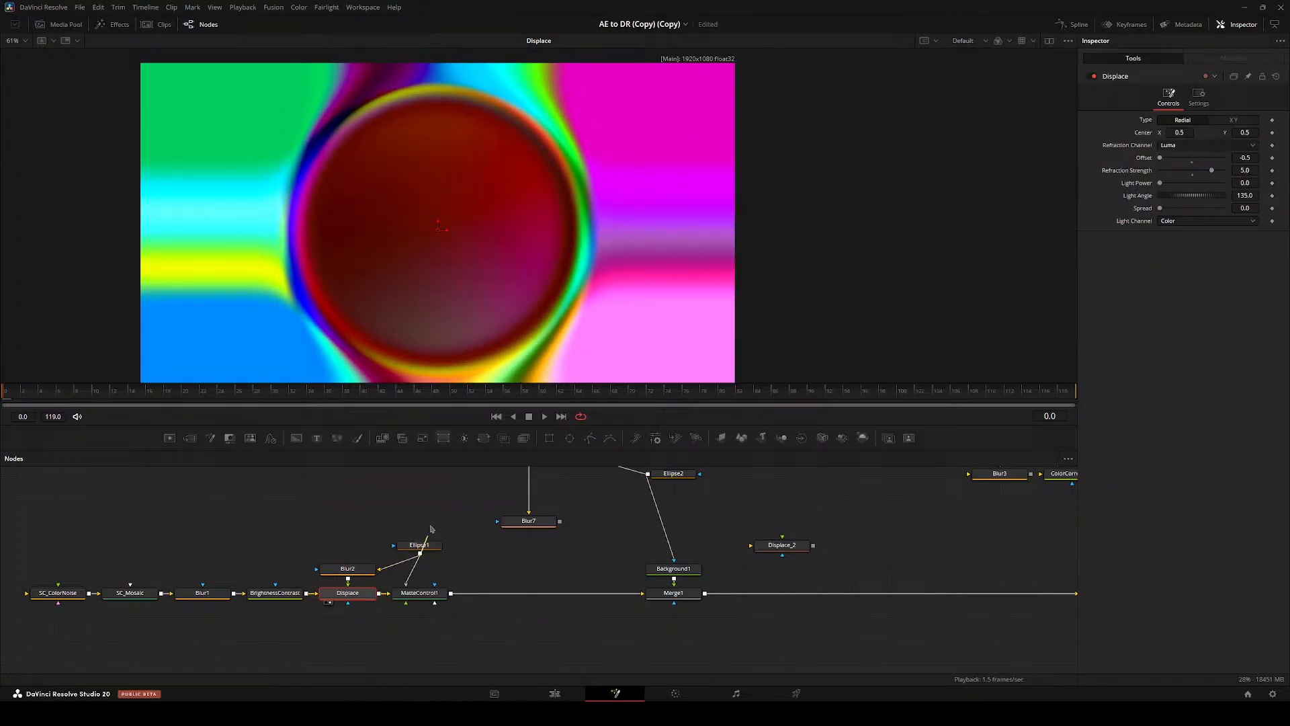
- Compare Blur2's blurred ellipse mask with the Displace output at the ball's edge
{"action": "scroll", "coordinate": [429, 537], "scroll_direction": "up", "scroll_amount": 5}
{"action": "scroll", "coordinate": [409, 597], "scroll_direction": "down", "scroll_amount": 4}
{"action": "left_click_drag", "start_coordinate": [400, 588], "coordinate": [487, 536]}
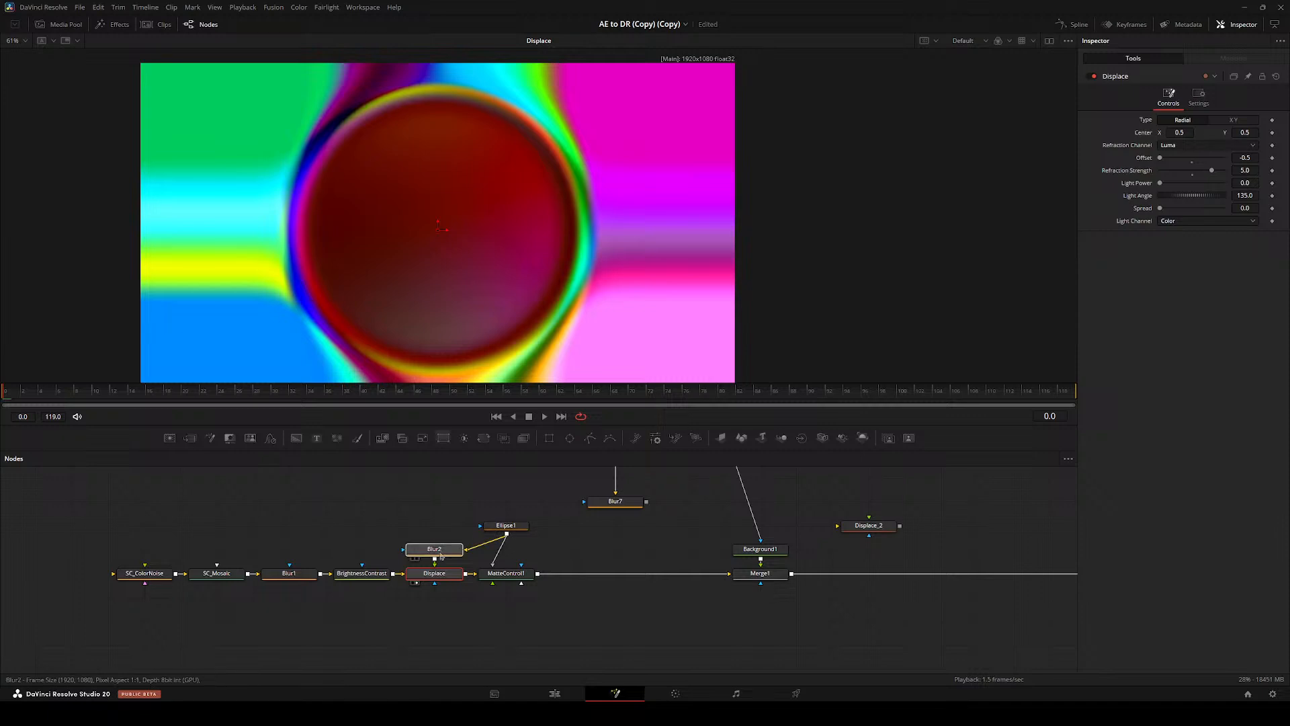
{"action": "left_click", "coordinate": [412, 559]}
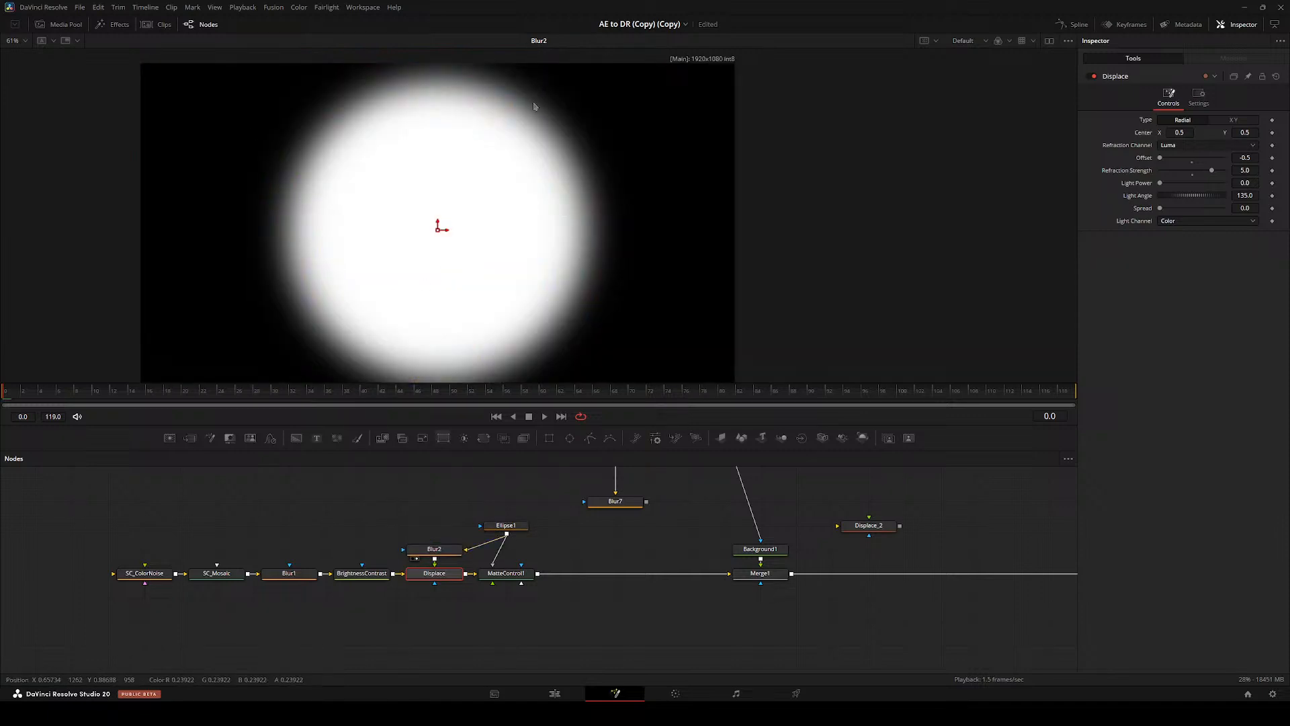
{"action": "key", "text": "1"}
{"action": "scroll", "coordinate": [421, 271], "scroll_direction": "up", "scroll_amount": 6}
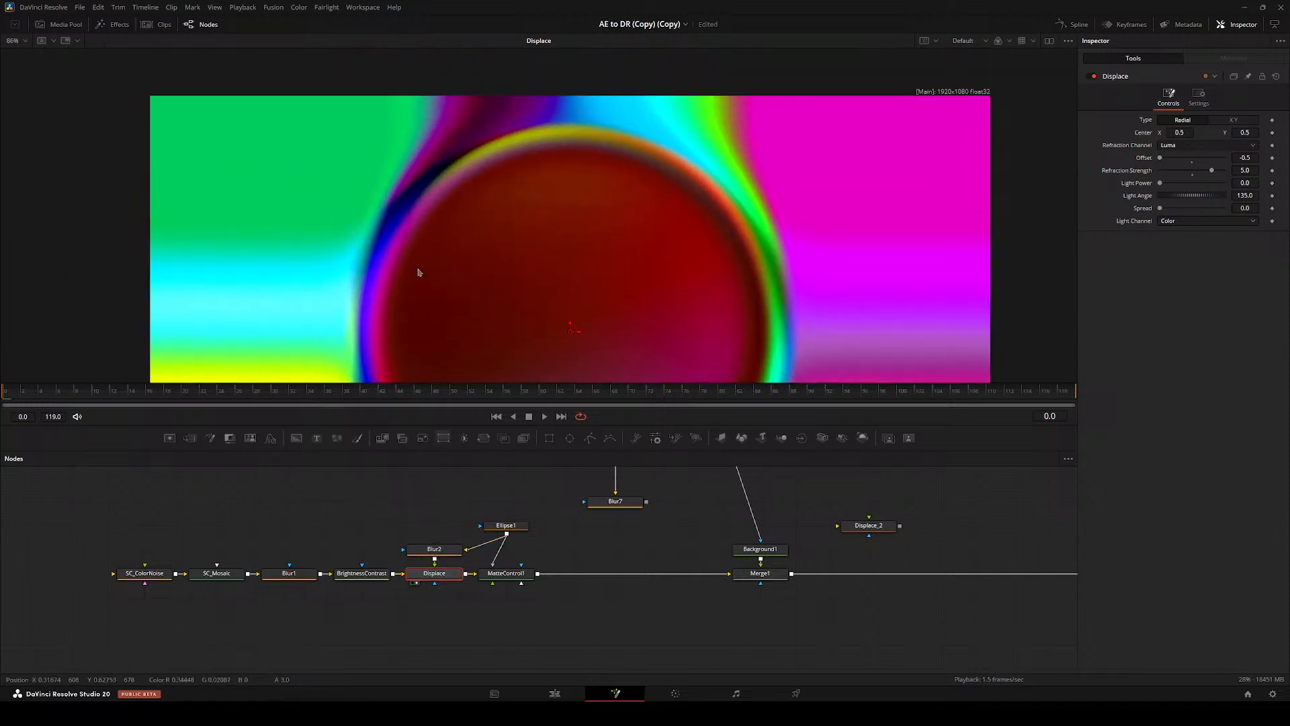
- Go to frame 93 and compare the Displace output with Blur2's mask around the ball's left edge
{"action": "left_click_drag", "start_coordinate": [708, 392], "coordinate": [836, 392]}
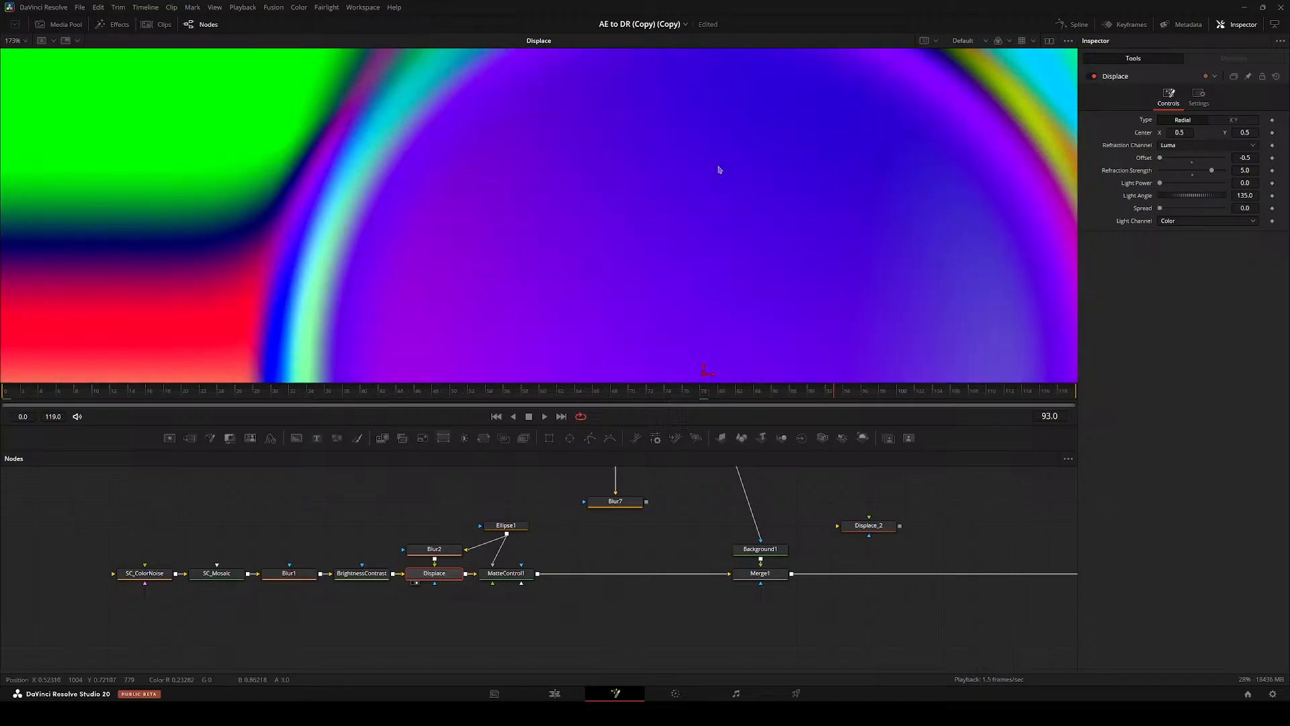
{"action": "key", "text": "ctrl+f"}
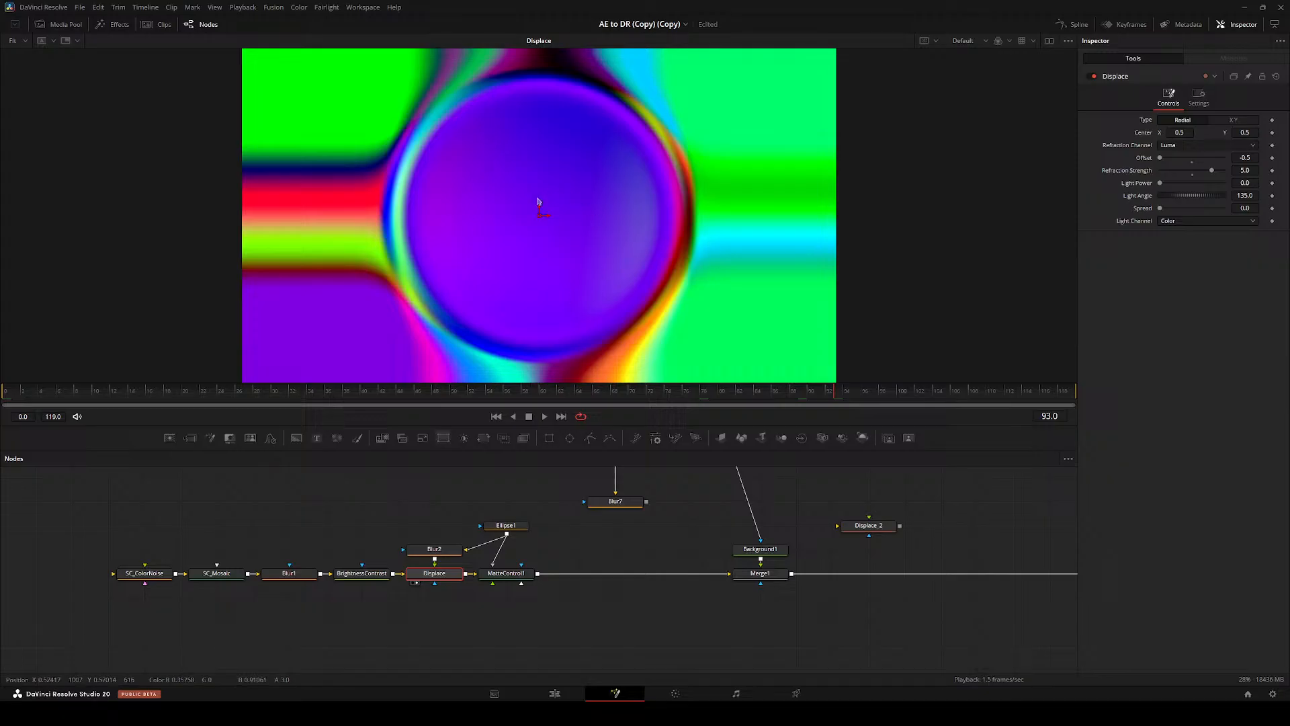
{"action": "left_click", "coordinate": [416, 558]}
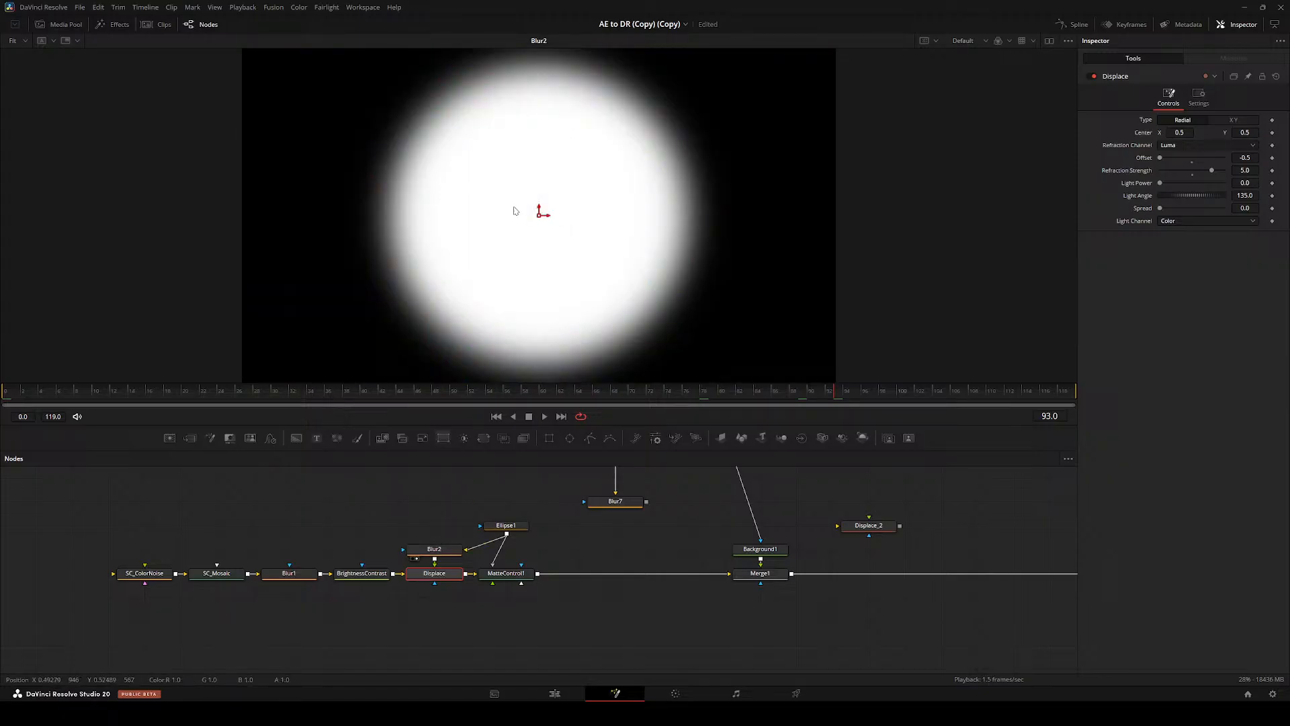
{"action": "left_click_drag", "start_coordinate": [515, 211], "coordinate": [569, 219]}
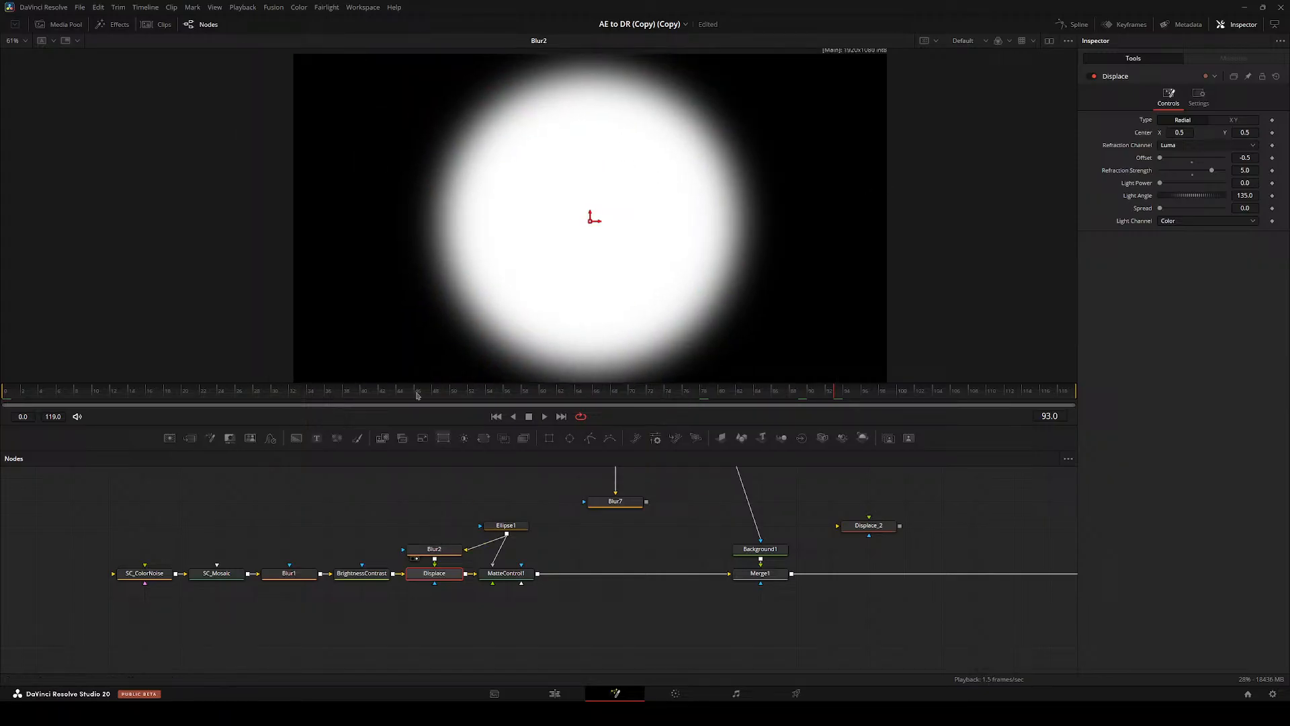
{"action": "left_click_drag", "start_coordinate": [433, 552], "coordinate": [349, 459]}
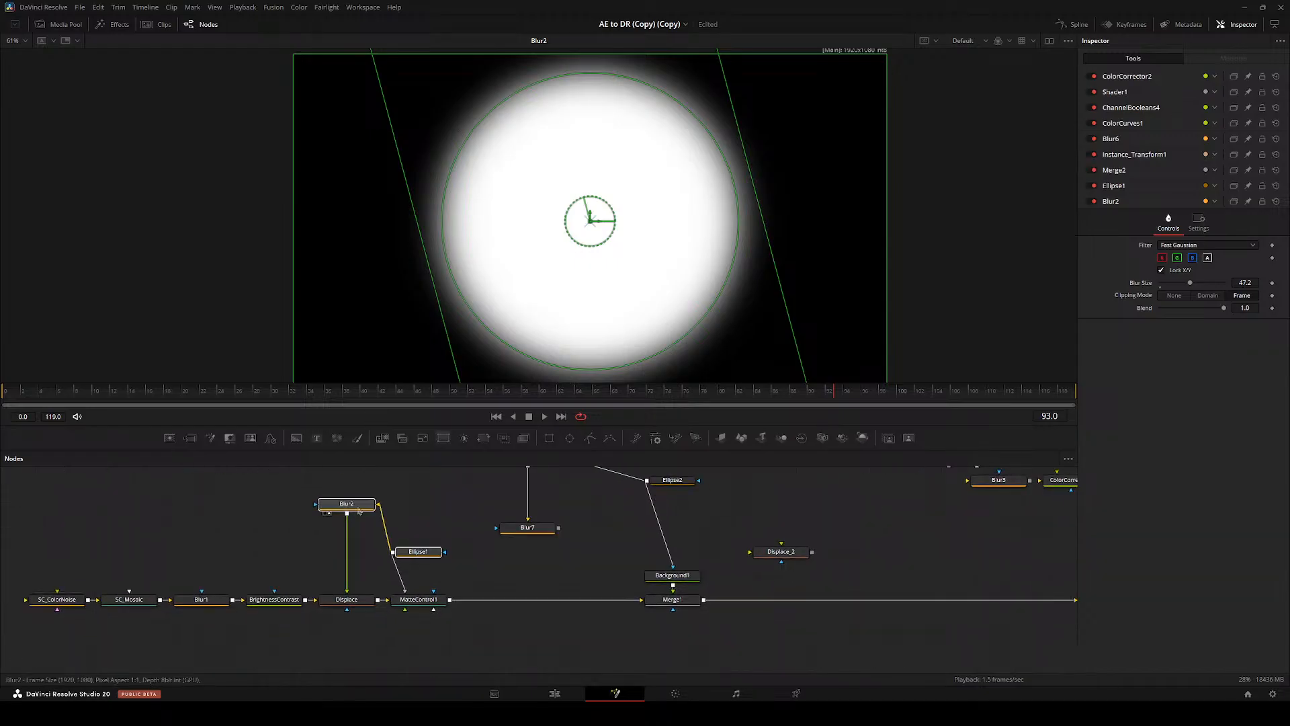
{"action": "left_click_drag", "start_coordinate": [350, 507], "coordinate": [354, 586]}
{"action": "left_click", "coordinate": [329, 609]}
{"action": "scroll", "coordinate": [476, 229], "scroll_direction": "up", "scroll_amount": 3}
{"action": "left_click_drag", "start_coordinate": [477, 230], "coordinate": [563, 349]}
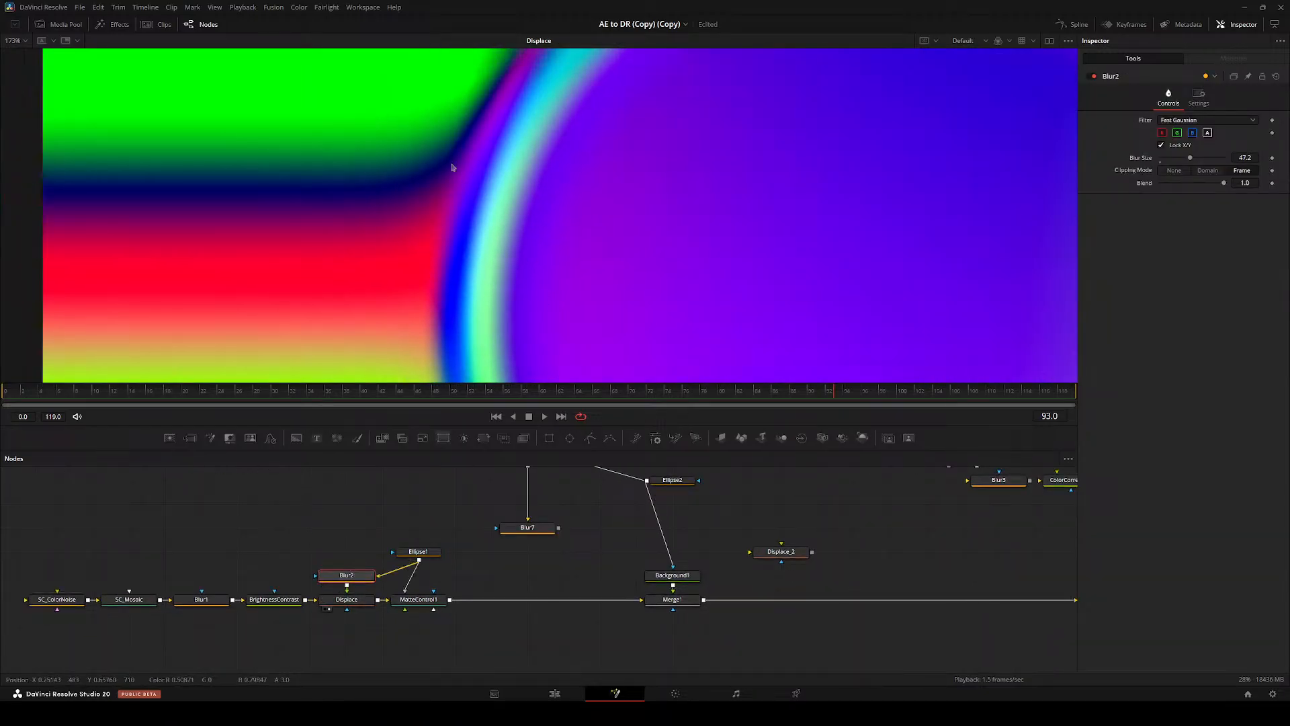
{"action": "left_click_drag", "start_coordinate": [439, 156], "coordinate": [504, 177]}
- View Blur2's mask edge, move Blur2 up level with Ellipse1, and show the full Displace output again
{"action": "left_click_drag", "start_coordinate": [348, 574], "coordinate": [516, 235]}
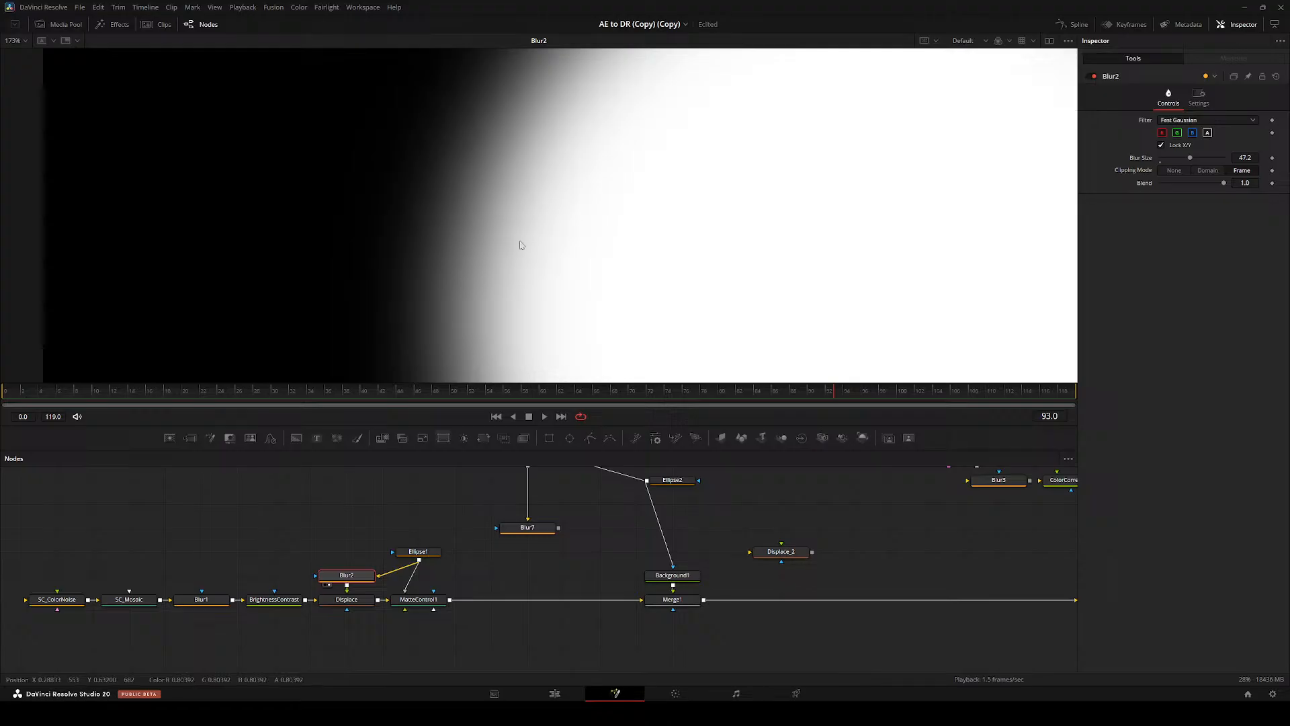
{"action": "left_click_drag", "start_coordinate": [352, 572], "coordinate": [355, 547]}
{"action": "left_click", "coordinate": [328, 609]}
{"action": "key", "text": "ctrl+f"}
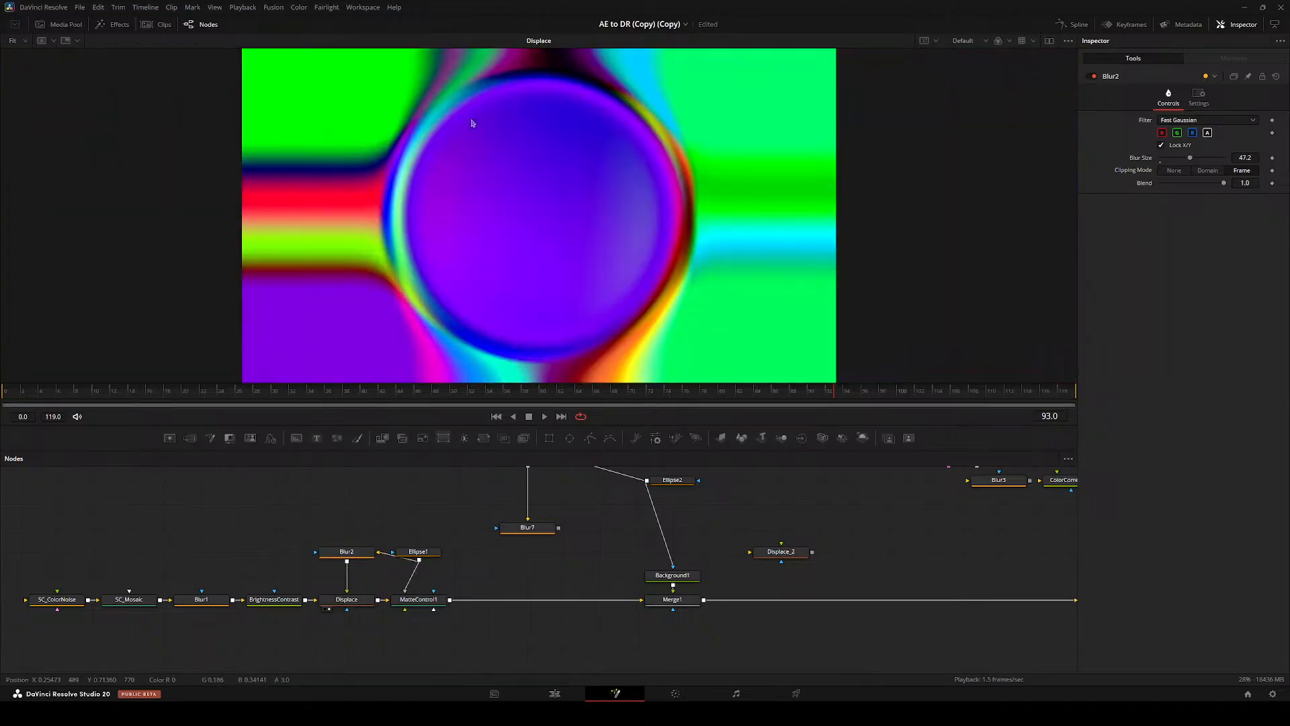
{"action": "left_click_drag", "start_coordinate": [470, 147], "coordinate": [441, 168]}
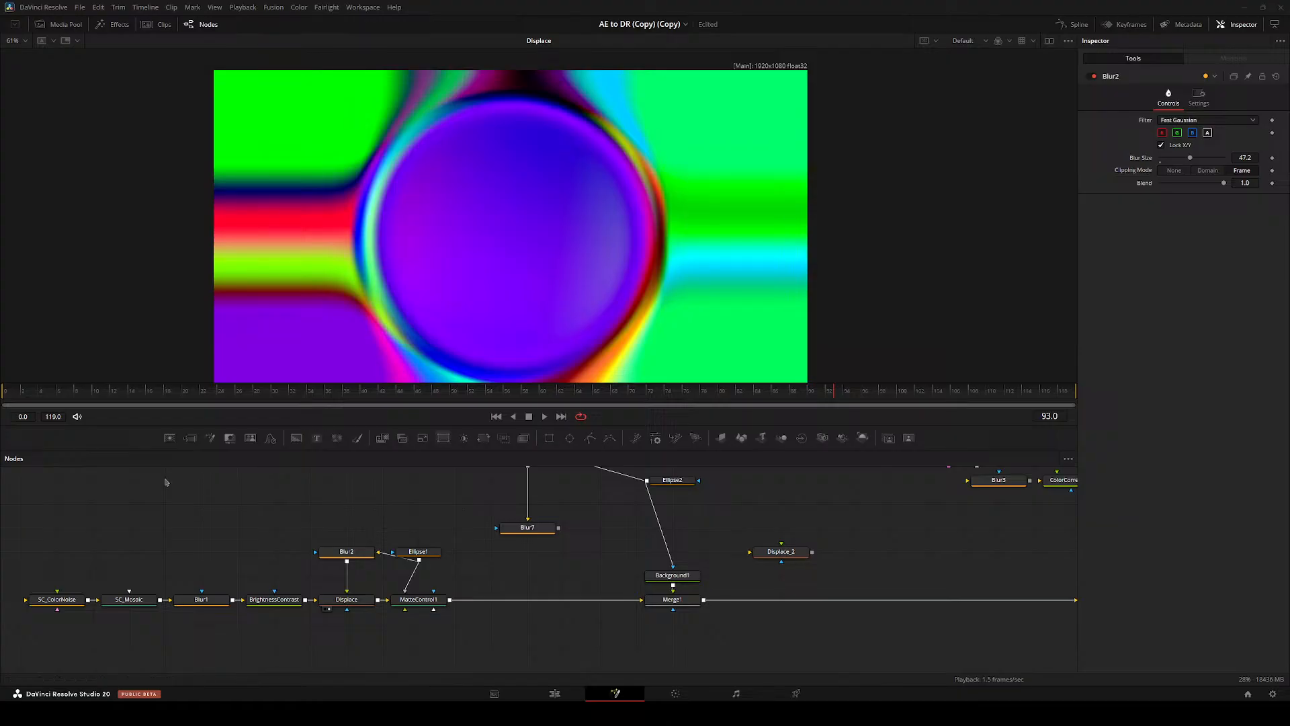
{"action": "left_click_drag", "start_coordinate": [433, 571], "coordinate": [430, 565]}
{"action": "key", "text": "shift+space"}
{"action": "type", "text": "smear"}
{"action": "key", "text": "Return"}
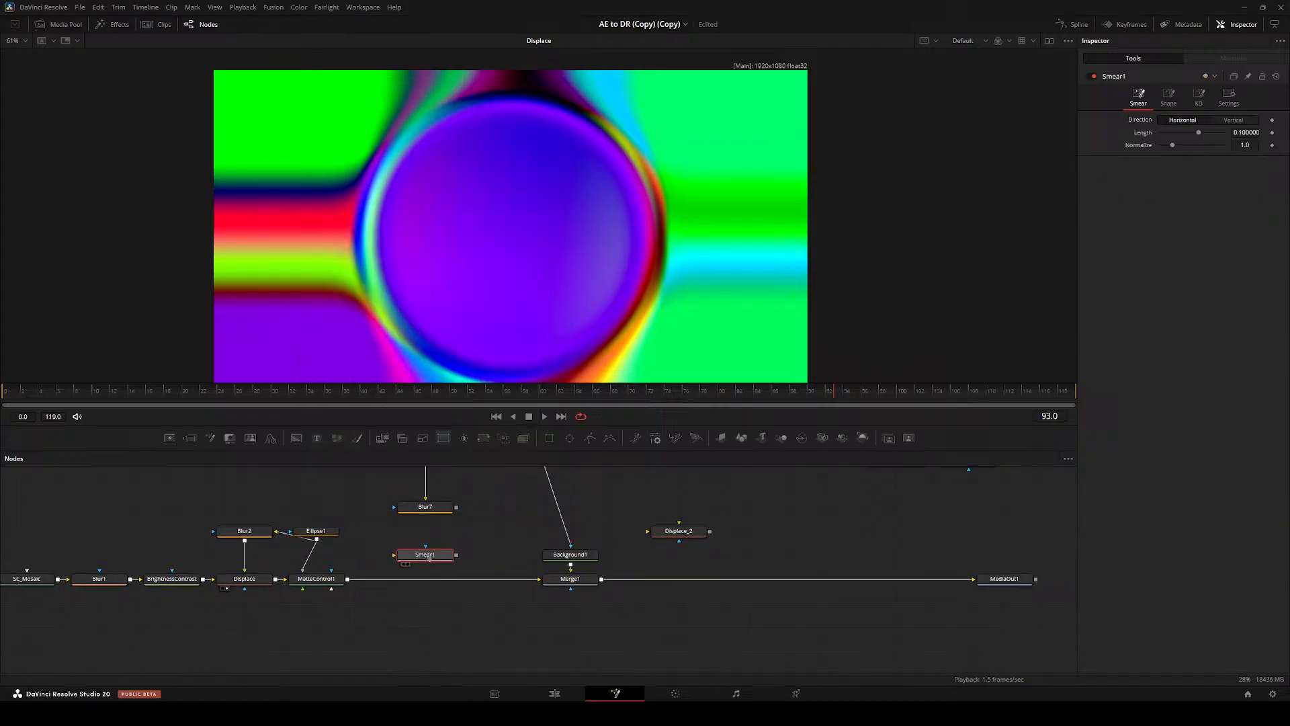
{"action": "key", "text": "Delete"}
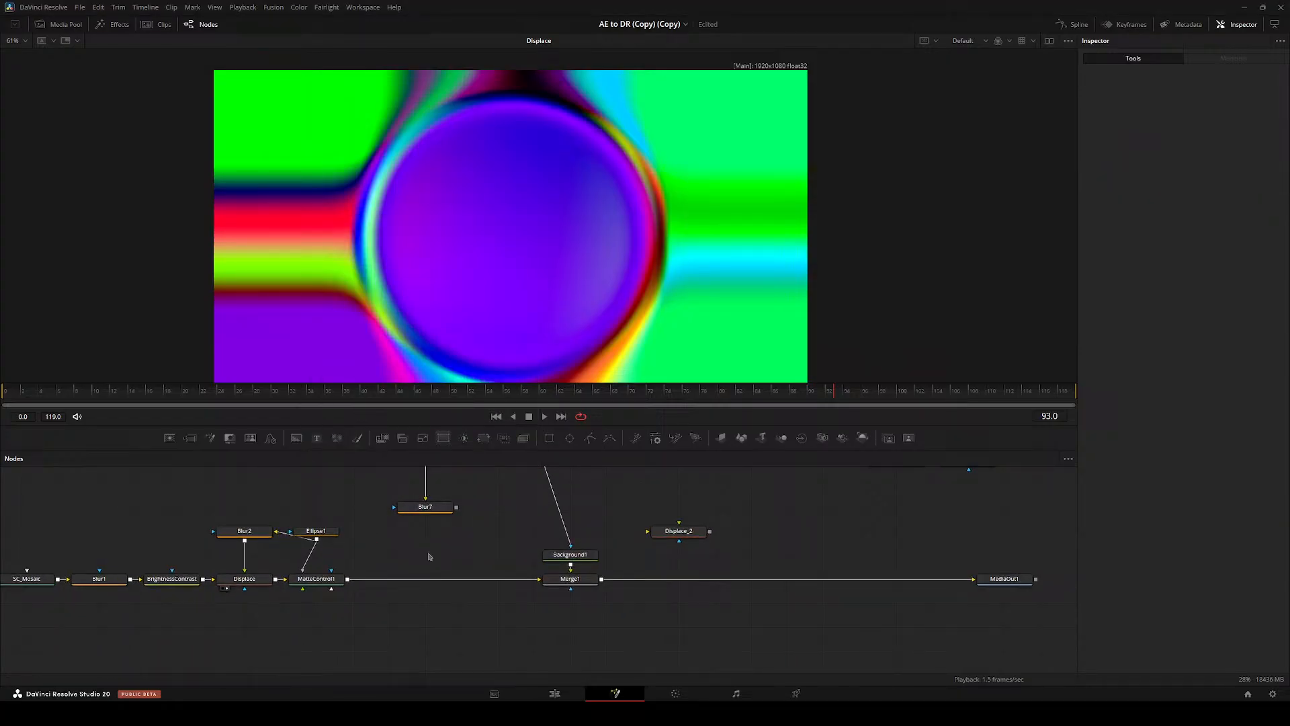
- Compare the outputs of Displace, MatteControl1 and Blur2 up close at the ball's left edge
{"action": "left_click_drag", "start_coordinate": [430, 558], "coordinate": [301, 576]}
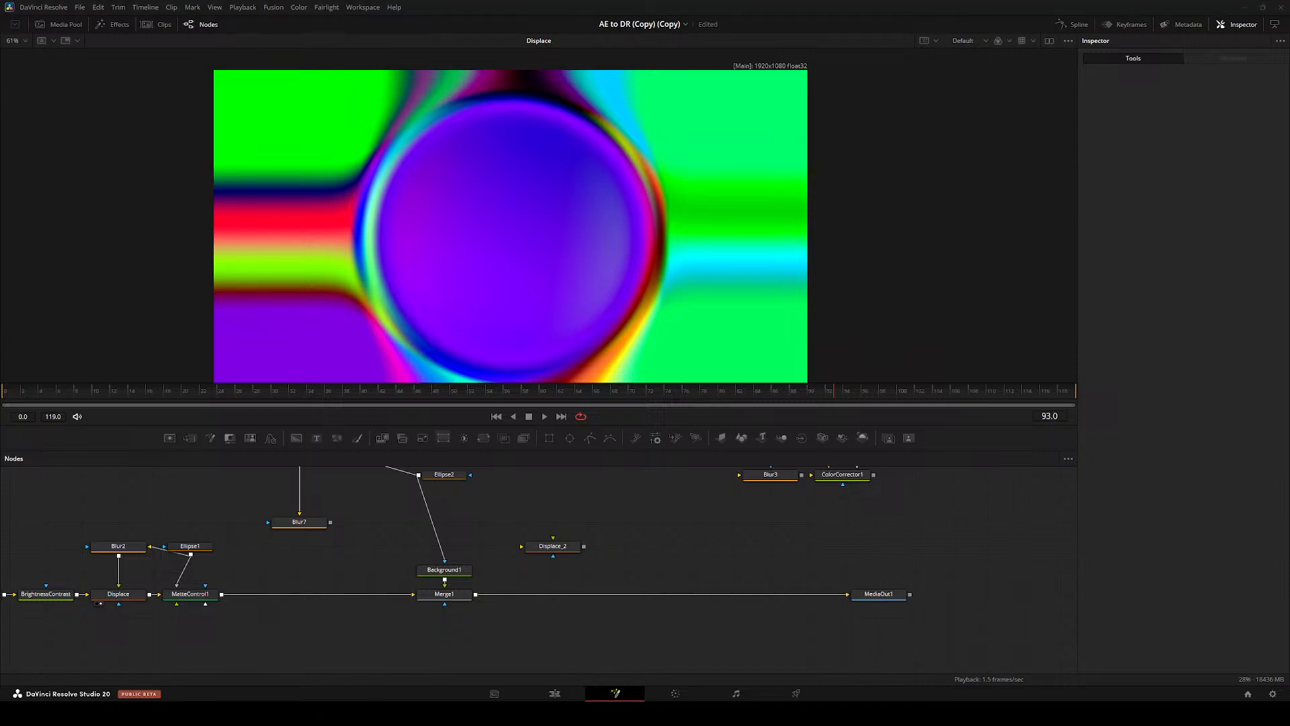
{"action": "left_click_drag", "start_coordinate": [368, 521], "coordinate": [477, 538]}
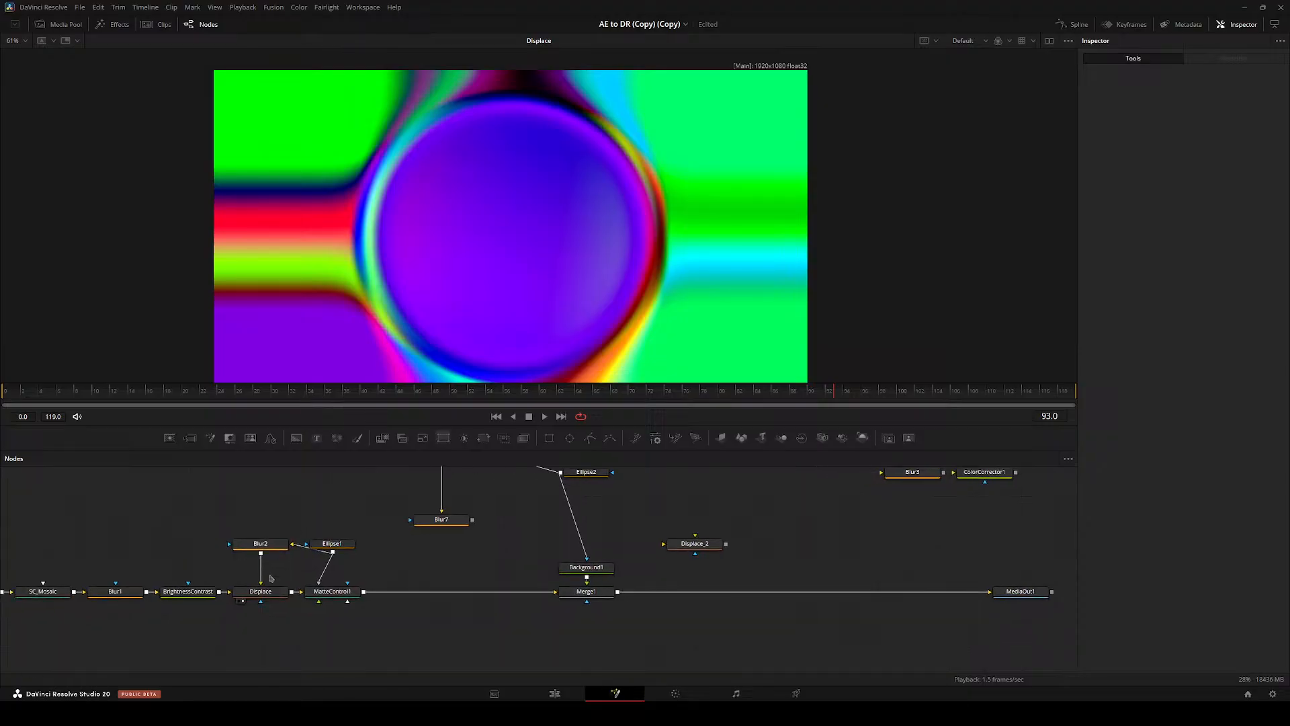
{"action": "scroll", "coordinate": [323, 275], "scroll_direction": "up", "scroll_amount": 6}
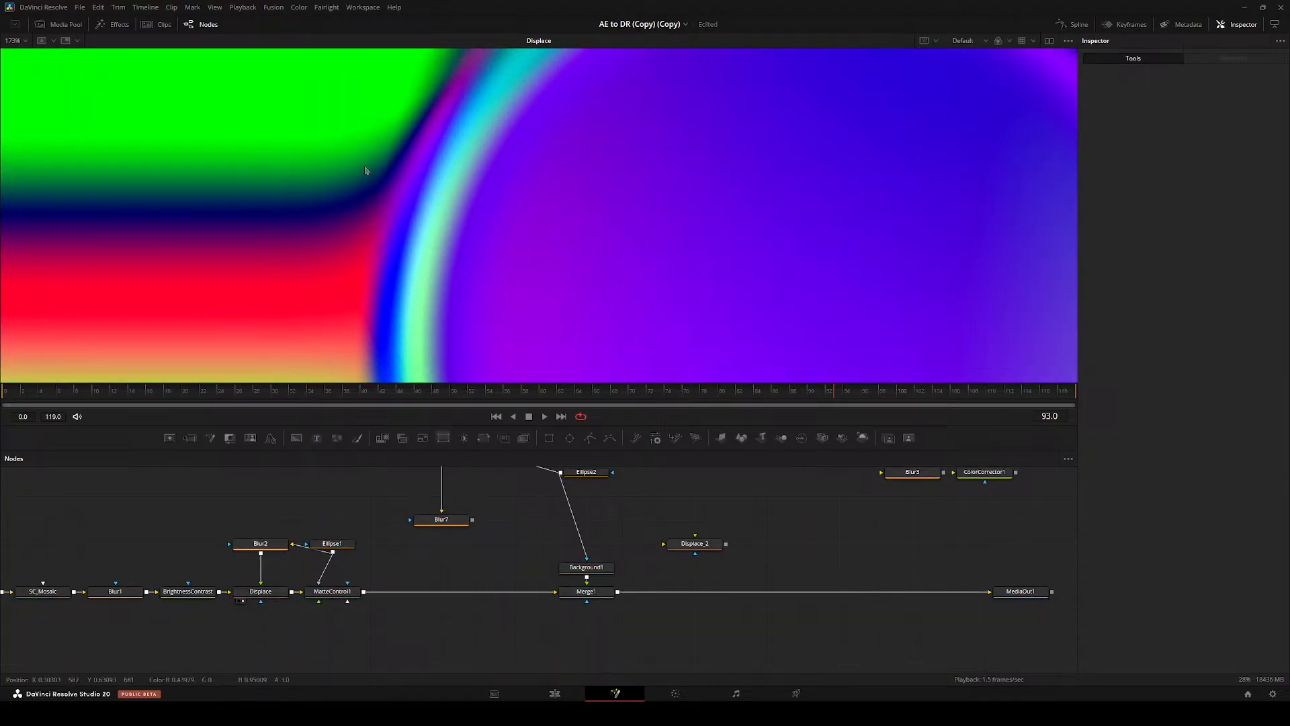
{"action": "left_click_drag", "start_coordinate": [341, 595], "coordinate": [372, 326]}
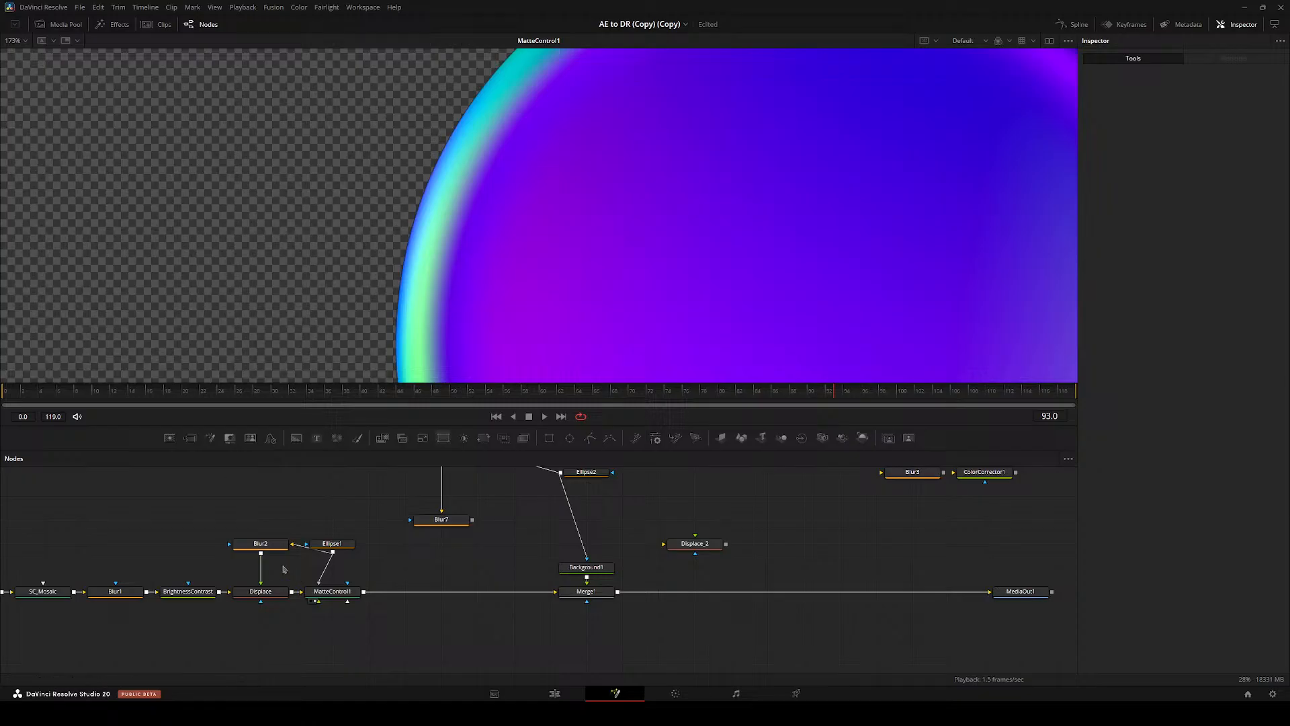
{"action": "scroll", "coordinate": [253, 540], "scroll_direction": "up", "scroll_amount": 1}
{"action": "left_click_drag", "start_coordinate": [261, 567], "coordinate": [278, 263]}
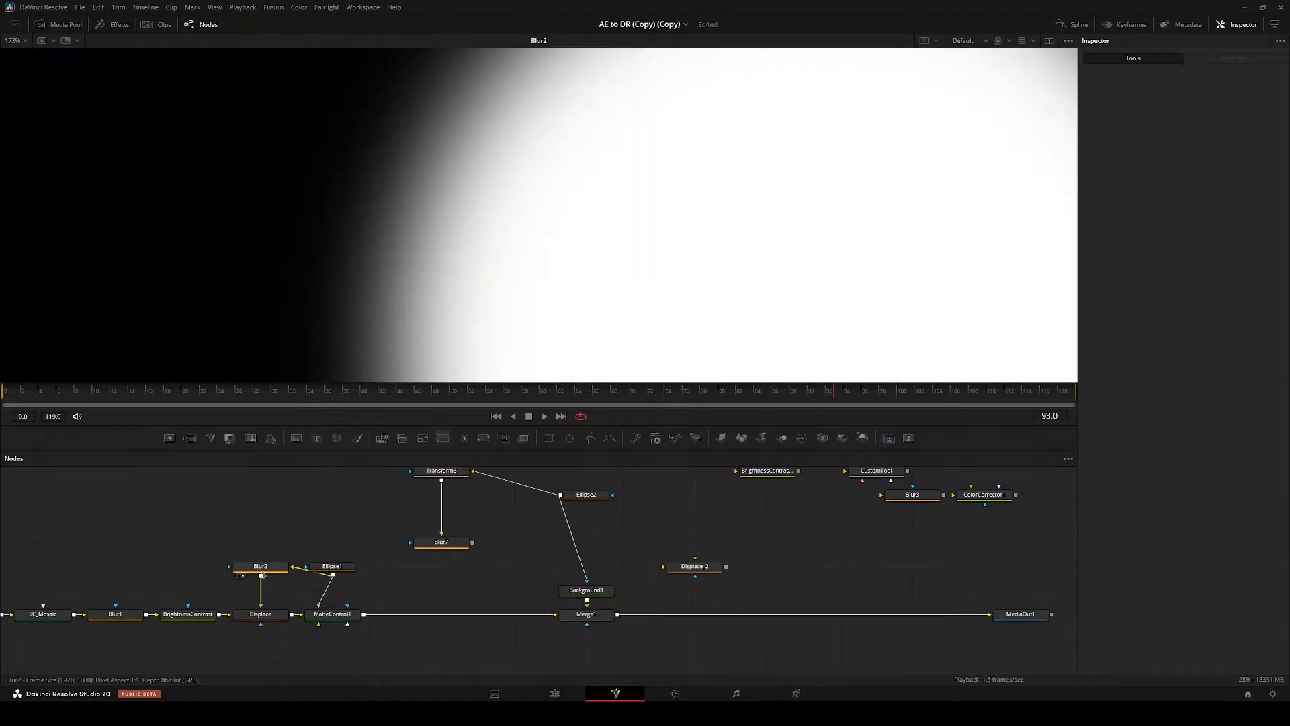
{"action": "left_click", "coordinate": [261, 614]}
{"action": "key", "text": "2"}
- Test Blur2's Blur Size at 0.0 and raise it to 100.0 while viewing the Displace output
{"action": "left_click", "coordinate": [260, 566]}
{"action": "scroll", "coordinate": [1177, 159], "scroll_direction": "up", "scroll_amount": 1}
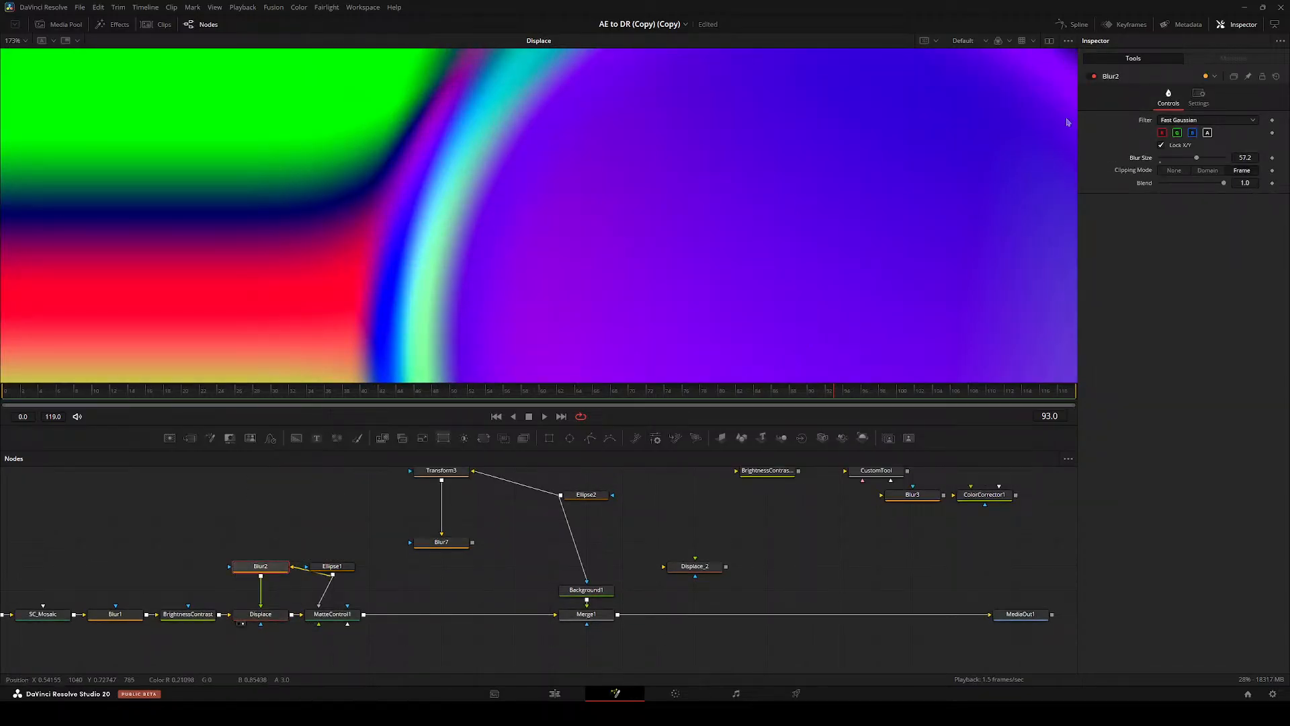
{"action": "scroll", "coordinate": [1190, 161], "scroll_direction": "up", "scroll_amount": 1}
{"action": "left_click_drag", "start_coordinate": [1202, 159], "coordinate": [1135, 159]}
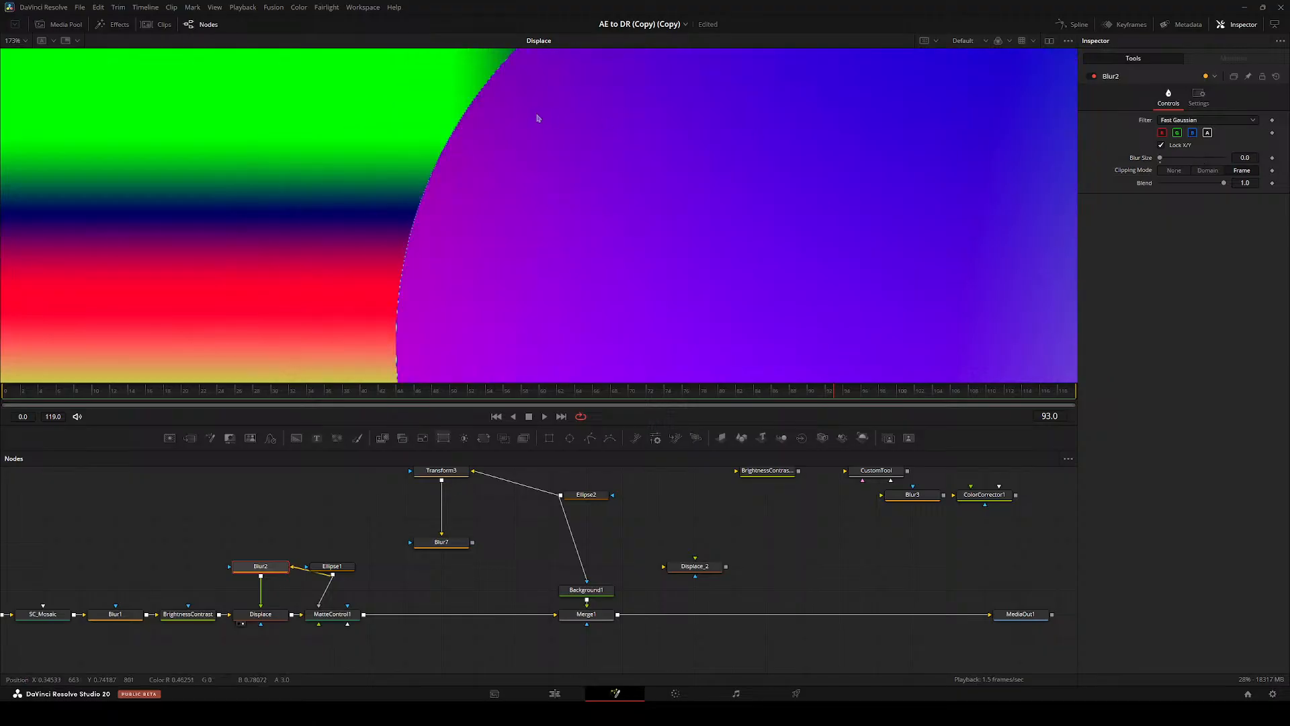
{"action": "key", "text": "ctrl+f"}
{"action": "scroll", "coordinate": [413, 143], "scroll_direction": "up", "scroll_amount": 5}
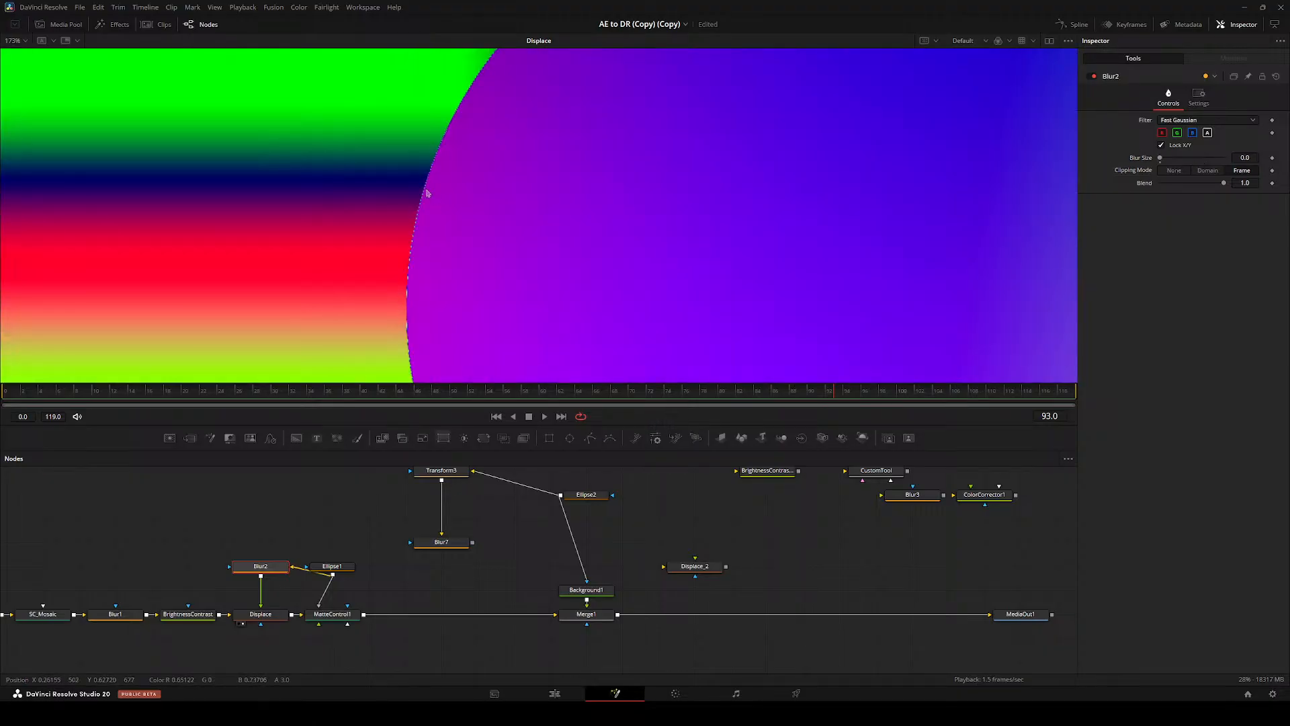
{"action": "left_click_drag", "start_coordinate": [1167, 159], "coordinate": [1224, 157]}
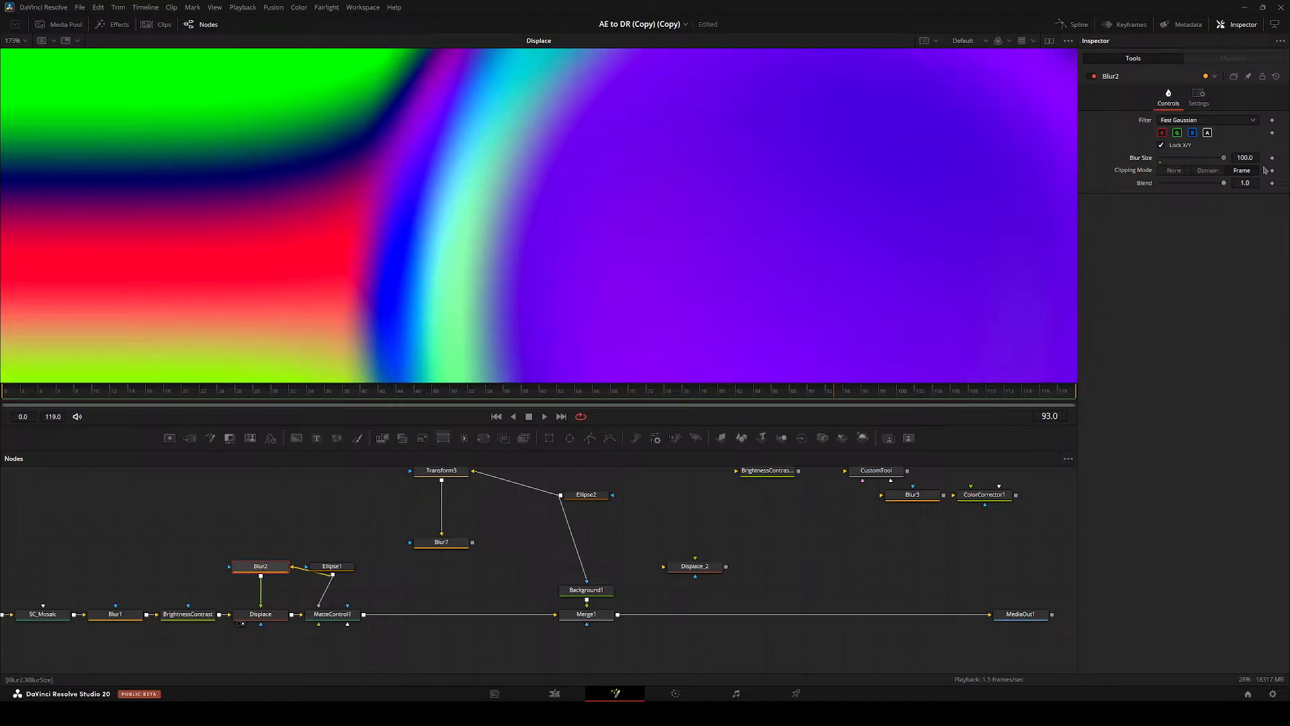
{"action": "key", "text": "ctrl+f"}
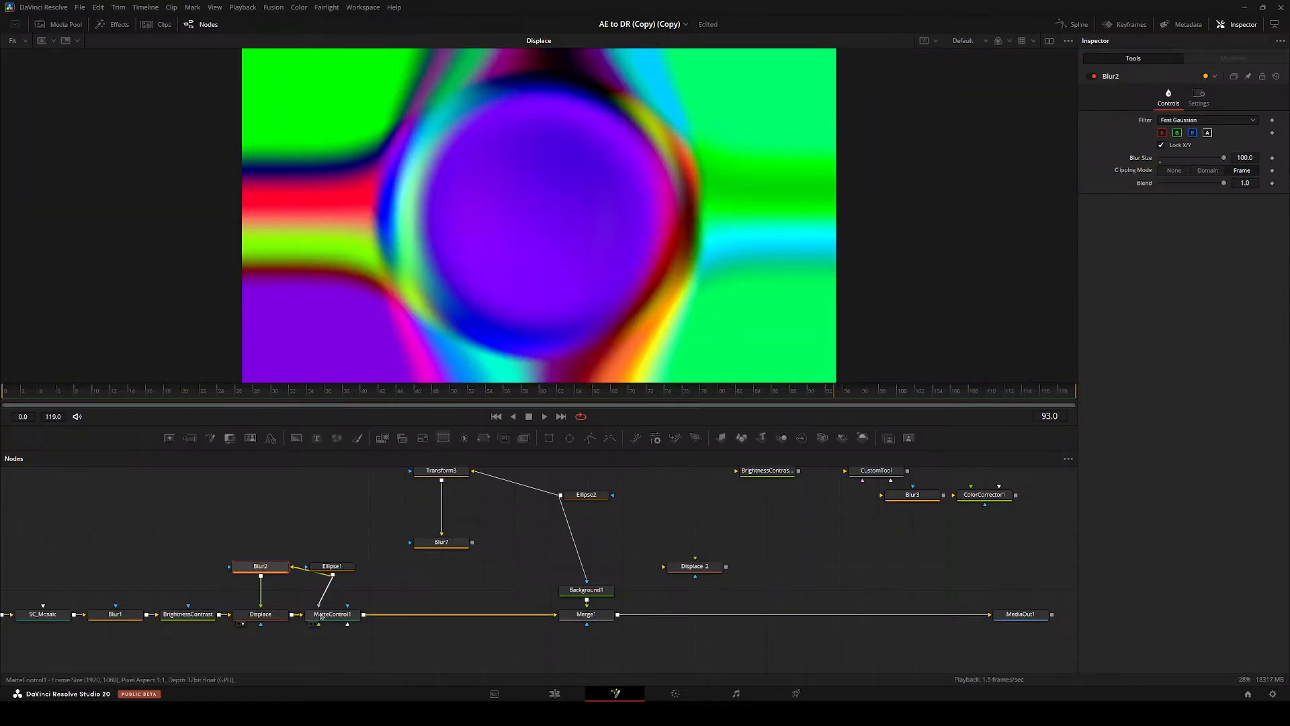
- Move Ellipse1 up above Blur2's level and select the Displace node to show its settings
{"action": "left_click_drag", "start_coordinate": [332, 565], "coordinate": [332, 541]}
{"action": "left_click", "coordinate": [273, 570]}
{"action": "left_click", "coordinate": [269, 614]}
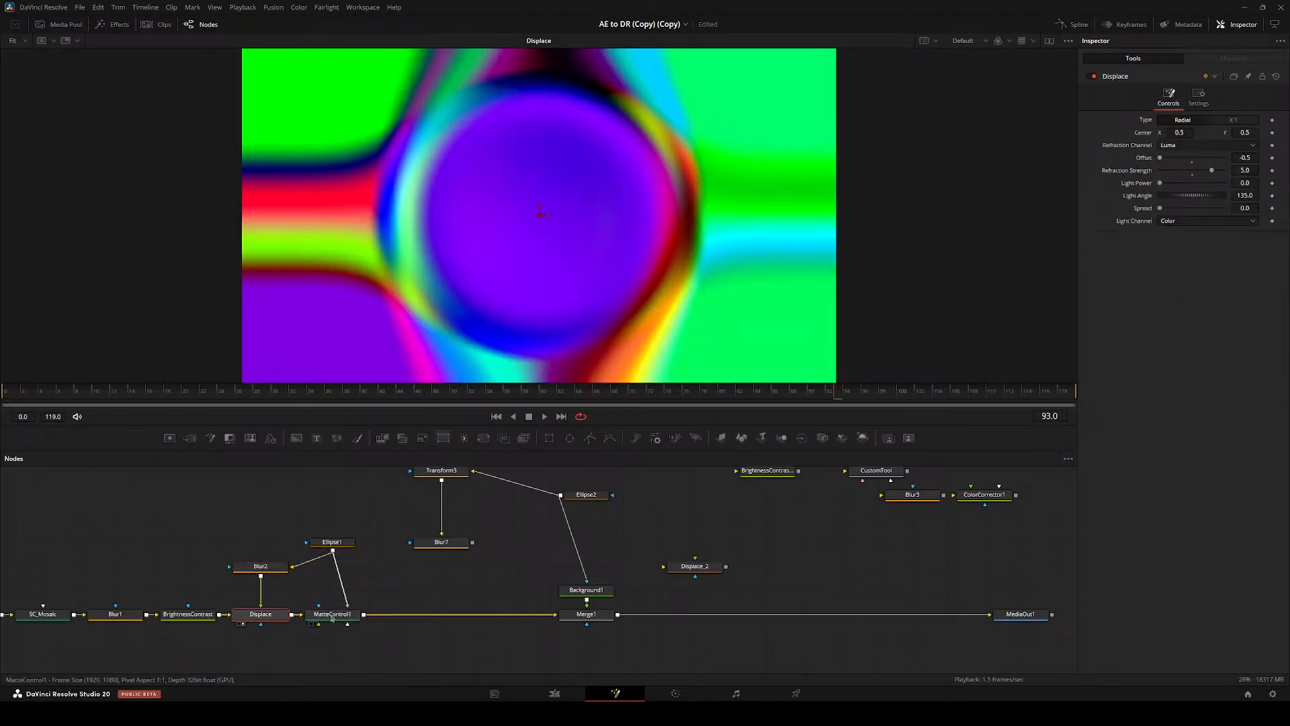
- Test Displace's Refraction Strength at 8.0, set it to 10.0, and play the animation
{"action": "left_click", "coordinate": [329, 614]}
{"action": "left_click", "coordinate": [272, 615]}
{"action": "left_click_drag", "start_coordinate": [1215, 173], "coordinate": [1223, 172]}
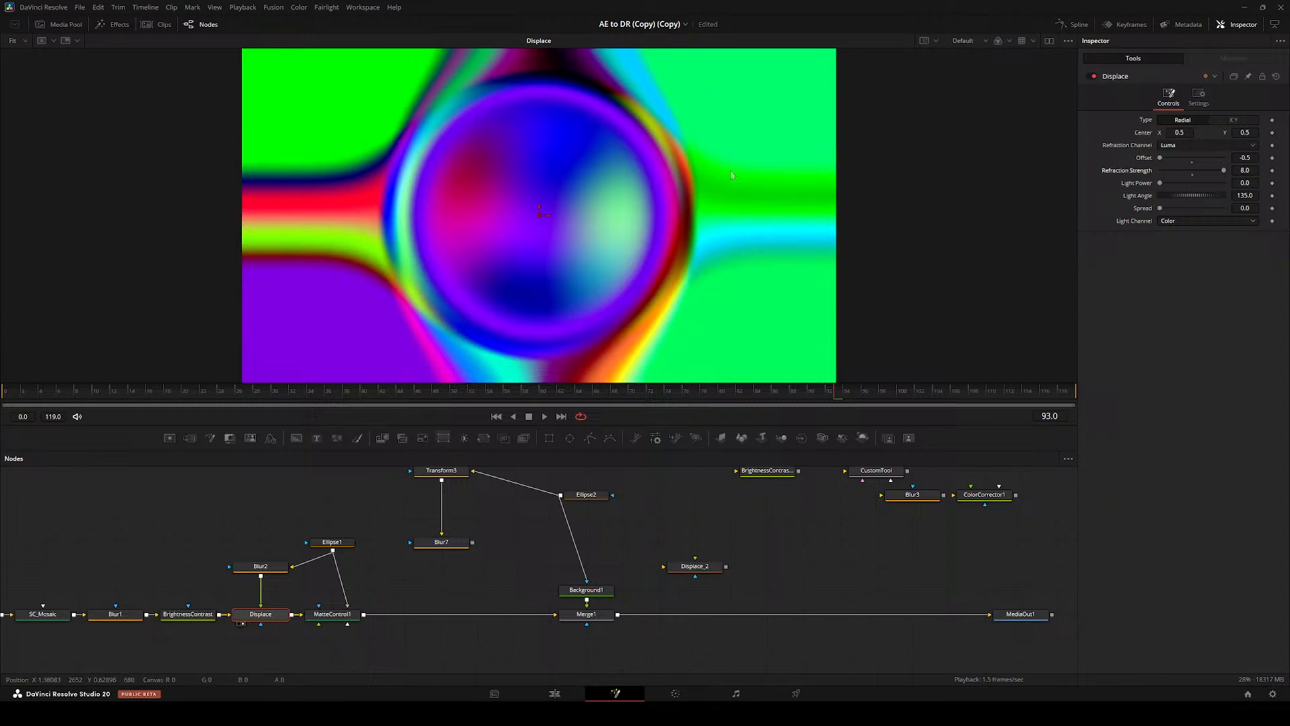
{"action": "left_click", "coordinate": [1245, 170]}
{"action": "key", "text": "Tab"}
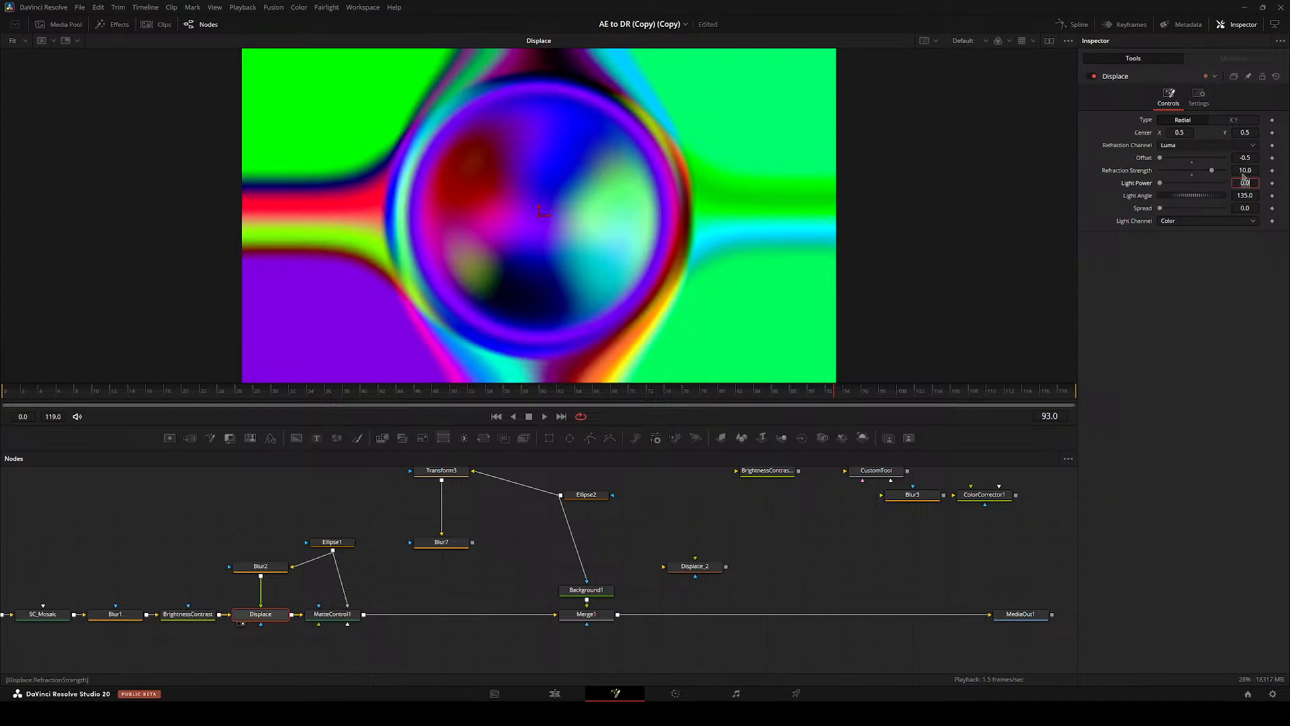
{"action": "key", "text": "space"}
- View MatteControl1's output, place Ellipse1 level with Blur2, select Blur2, and inspect the ball's right side up close
{"action": "left_click", "coordinate": [332, 617]}
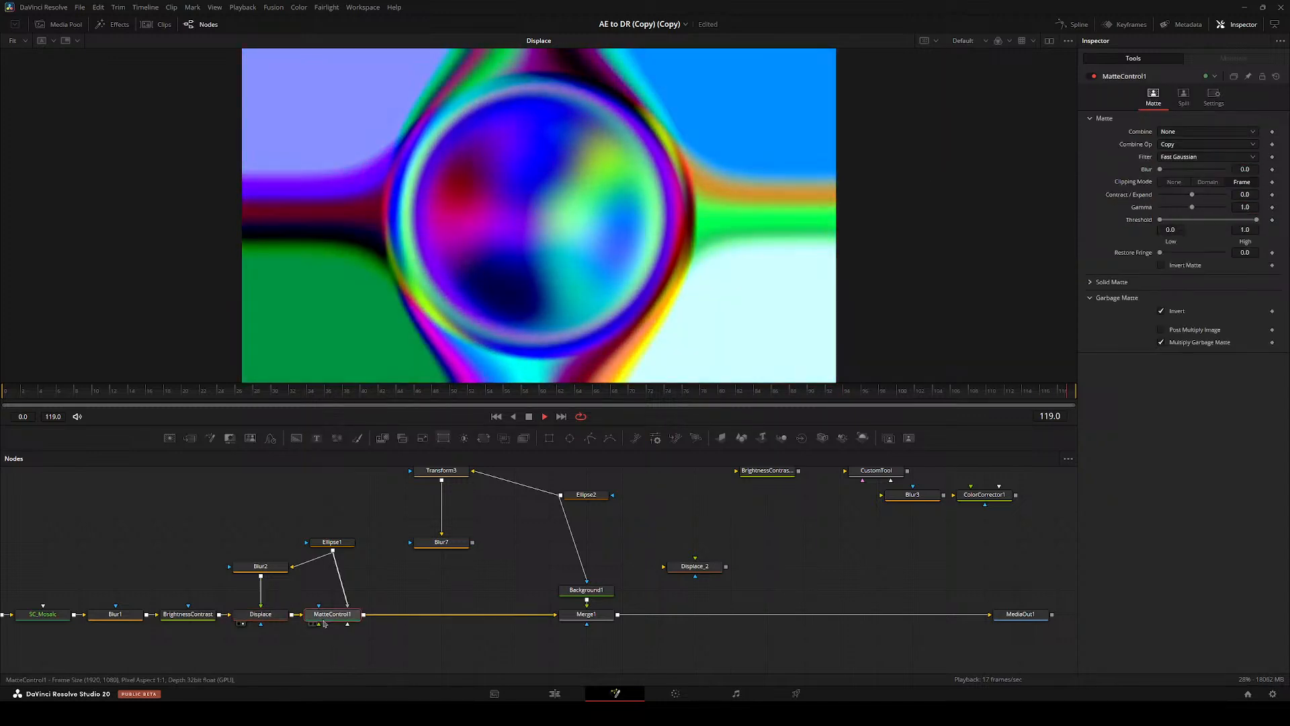
{"action": "left_click", "coordinate": [412, 597]}
{"action": "left_click_drag", "start_coordinate": [412, 597], "coordinate": [353, 608]}
{"action": "left_click_drag", "start_coordinate": [274, 553], "coordinate": [406, 505]}
{"action": "left_click", "coordinate": [300, 557]}
{"action": "left_click", "coordinate": [305, 539]}
{"action": "scroll", "coordinate": [501, 252], "scroll_direction": "up", "scroll_amount": 5}
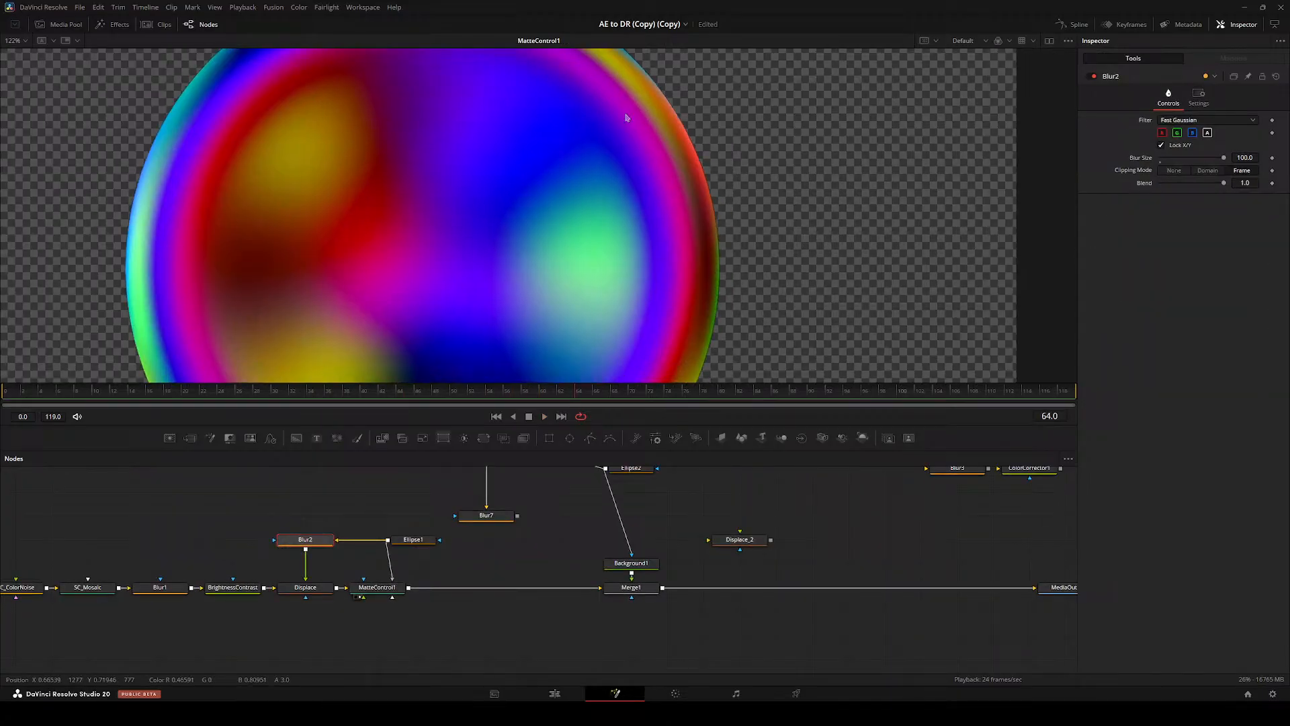
{"action": "left_click_drag", "start_coordinate": [501, 253], "coordinate": [403, 169]}
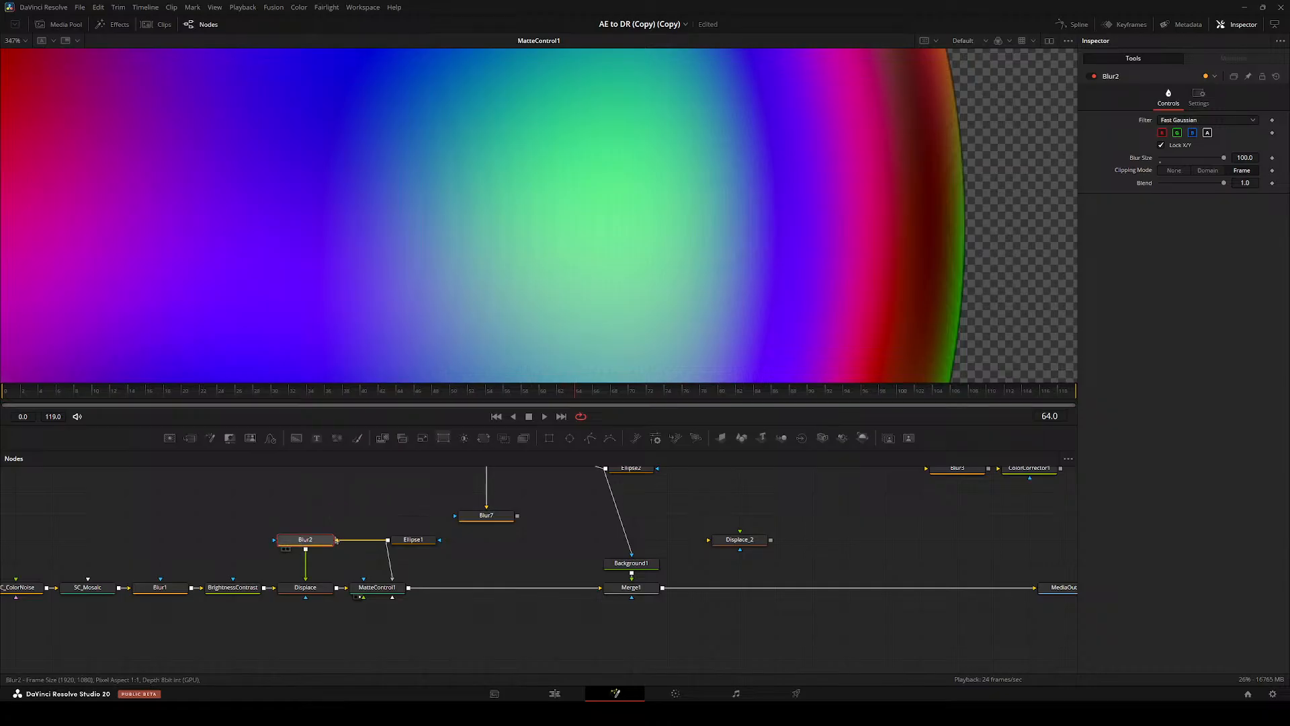
- Insert a Grain node between Blur2 and Displace and view its output
{"action": "key", "text": "shift+space"}
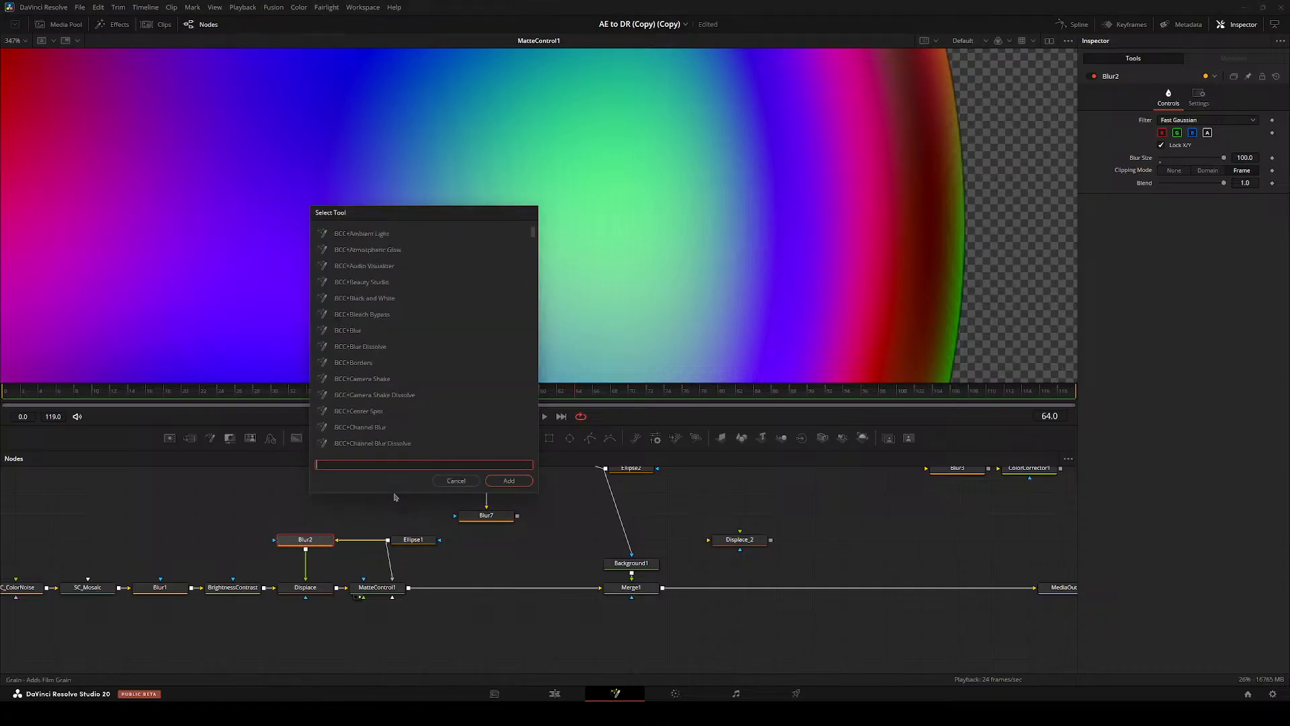
{"action": "type", "text": "grain"}
{"action": "key", "text": "Up"}
{"action": "key", "text": "Down"}
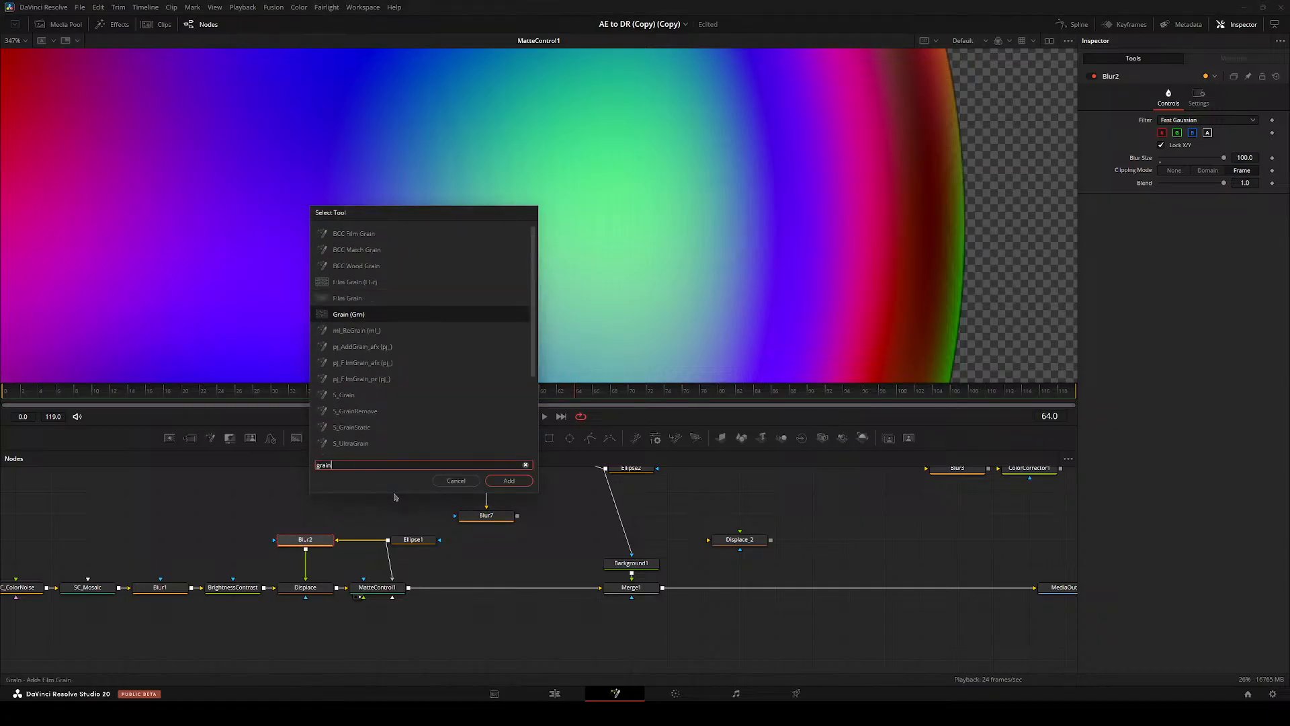
{"action": "key", "text": "Return"}
{"action": "left_click_drag", "start_coordinate": [307, 563], "coordinate": [549, 313]}
{"action": "key", "text": "ctrl+f"}
{"action": "key", "text": "Escape"}
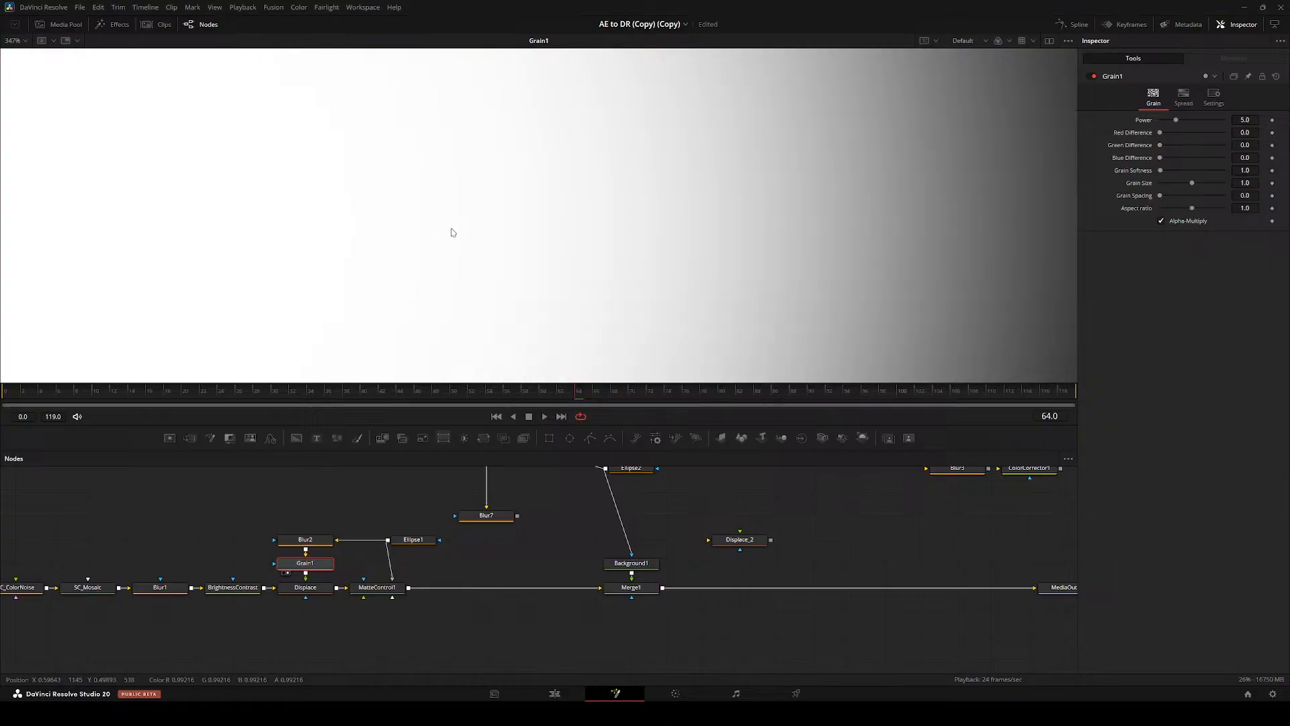
- Test Grain1's Power at about 3 and at 20.0 with the Displace output, and delete Grain1 from the chain
{"action": "scroll", "coordinate": [538, 212], "scroll_direction": "down", "scroll_amount": 8}
{"action": "scroll", "coordinate": [746, 162], "scroll_direction": "up", "scroll_amount": 4}
{"action": "left_click_drag", "start_coordinate": [1175, 120], "coordinate": [1168, 123]}
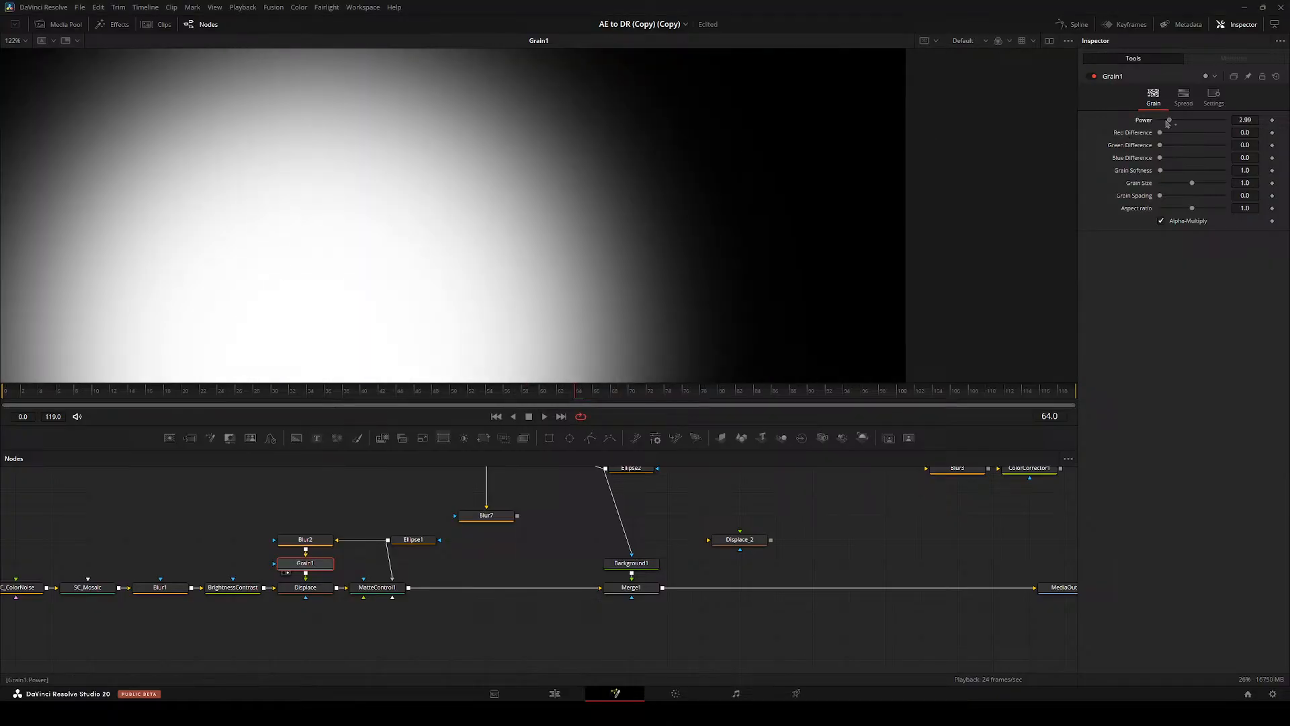
{"action": "left_click_drag", "start_coordinate": [311, 587], "coordinate": [457, 296]}
{"action": "scroll", "coordinate": [513, 226], "scroll_direction": "up", "scroll_amount": 6}
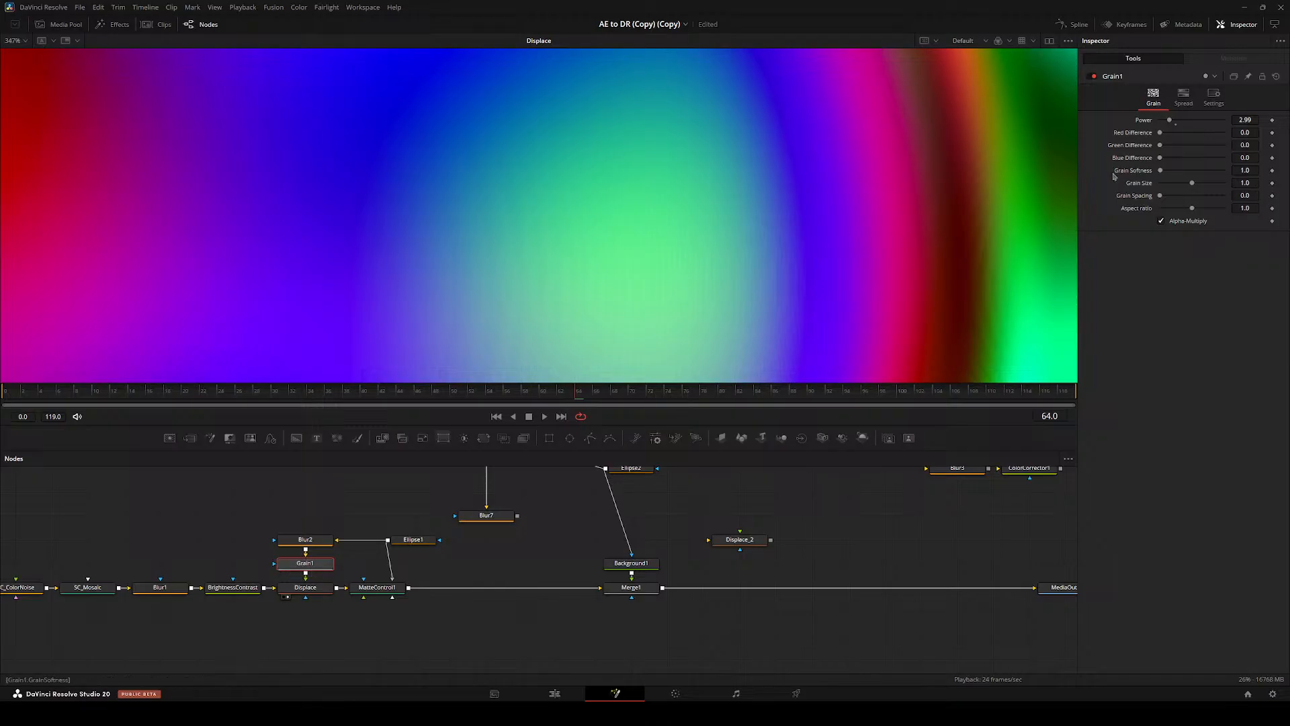
{"action": "left_click_drag", "start_coordinate": [321, 563], "coordinate": [195, 479]}
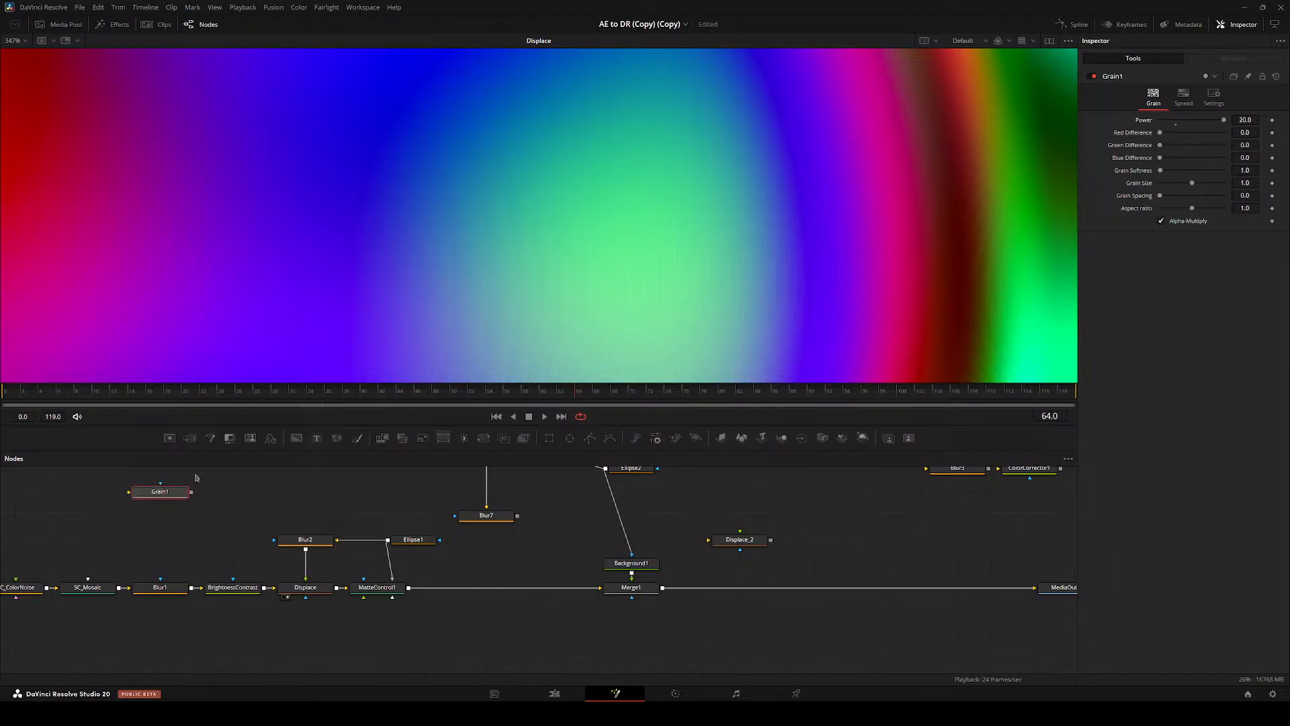
{"action": "key", "text": "Delete"}
- Compare the zoomed-in outputs of Blur2, Ellipse1 and Displace
{"action": "left_click_drag", "start_coordinate": [309, 539], "coordinate": [424, 311]}
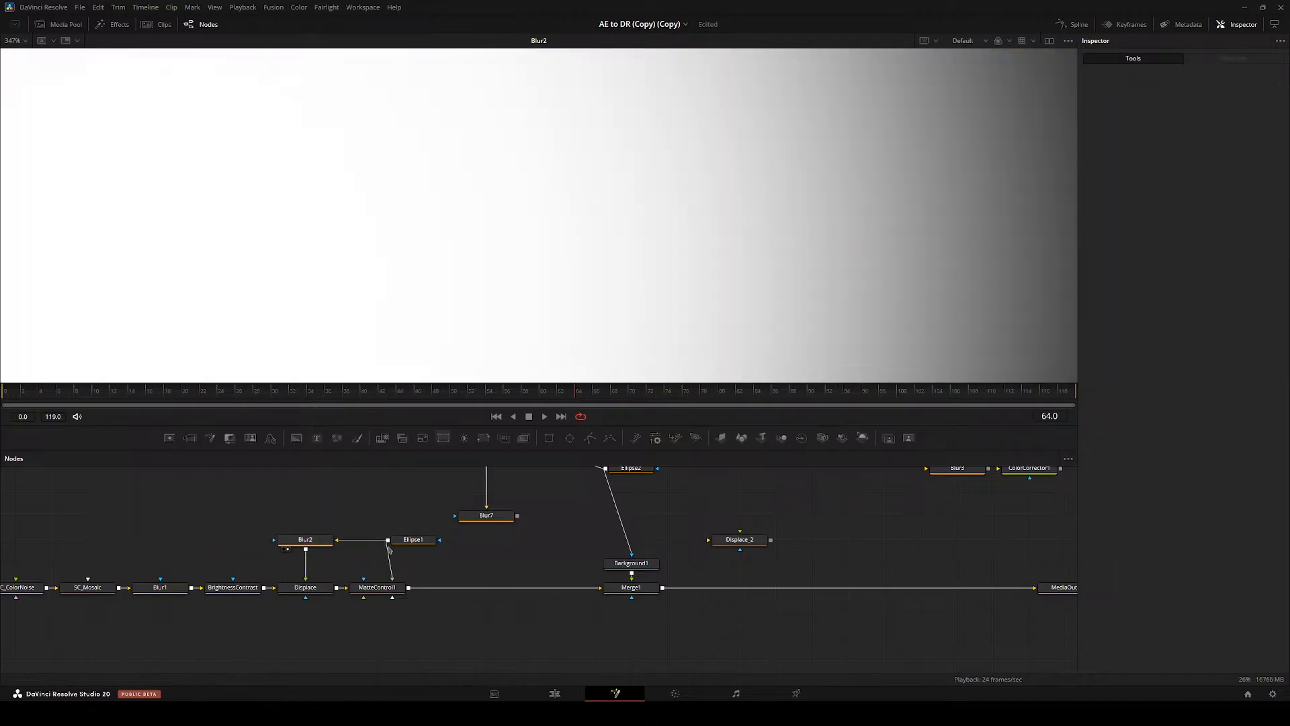
{"action": "left_click_drag", "start_coordinate": [411, 539], "coordinate": [396, 323]}
{"action": "left_click_drag", "start_coordinate": [307, 540], "coordinate": [422, 235]}
{"action": "left_click_drag", "start_coordinate": [313, 587], "coordinate": [337, 356]}
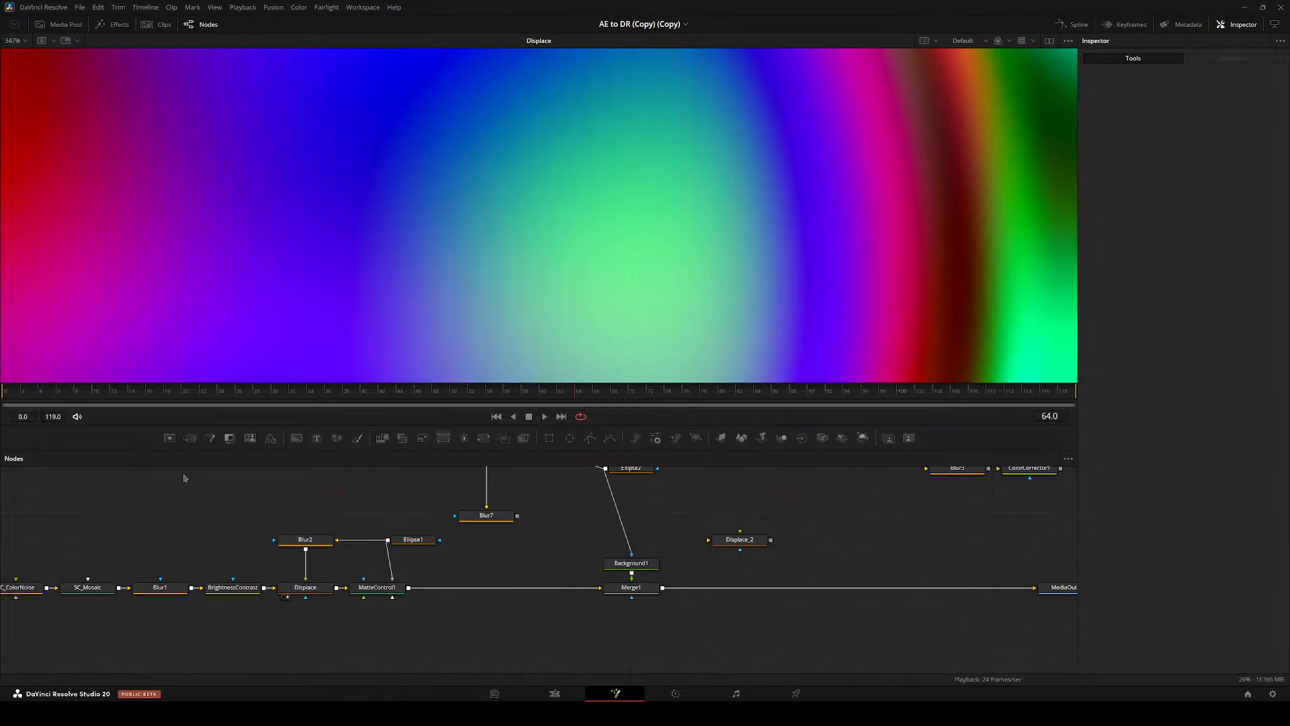
- View Ellipse1's full mask and inspect its control, image and general settings
{"action": "left_click", "coordinate": [415, 540]}
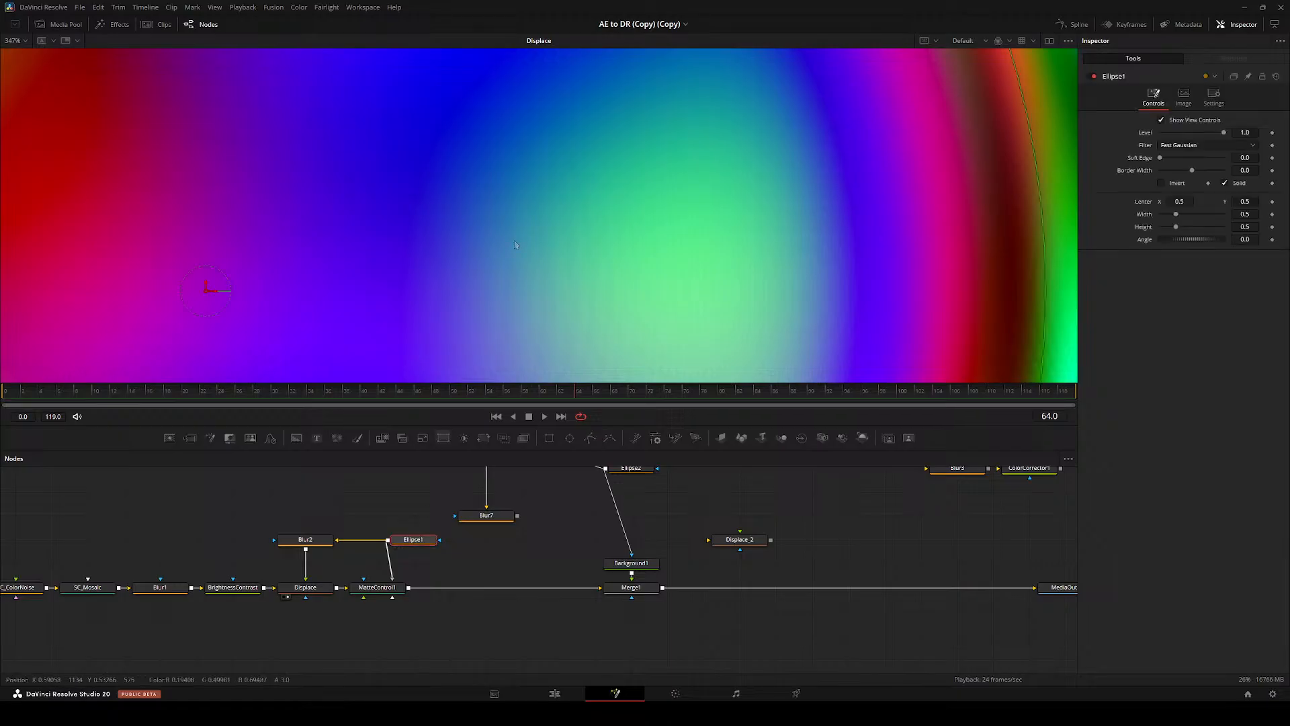
{"action": "key", "text": "ctrl+f"}
{"action": "key", "text": "1"}
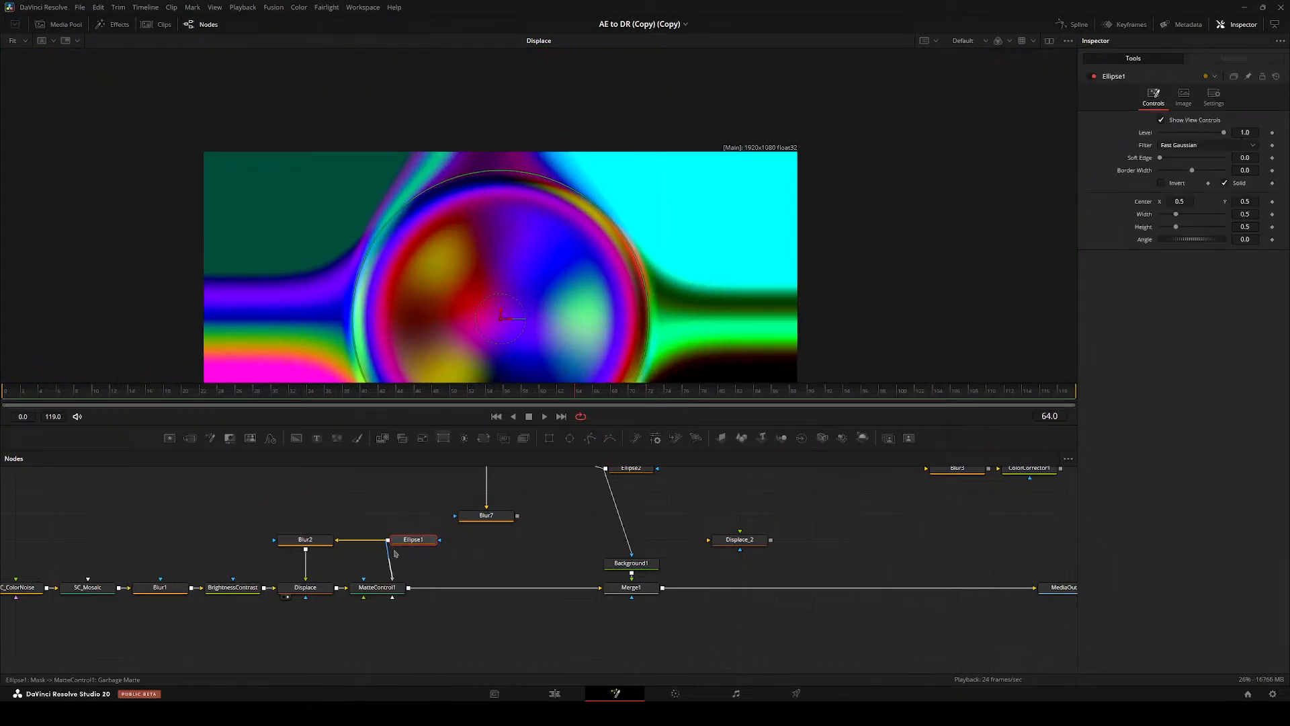
{"action": "left_click", "coordinate": [1184, 96]}
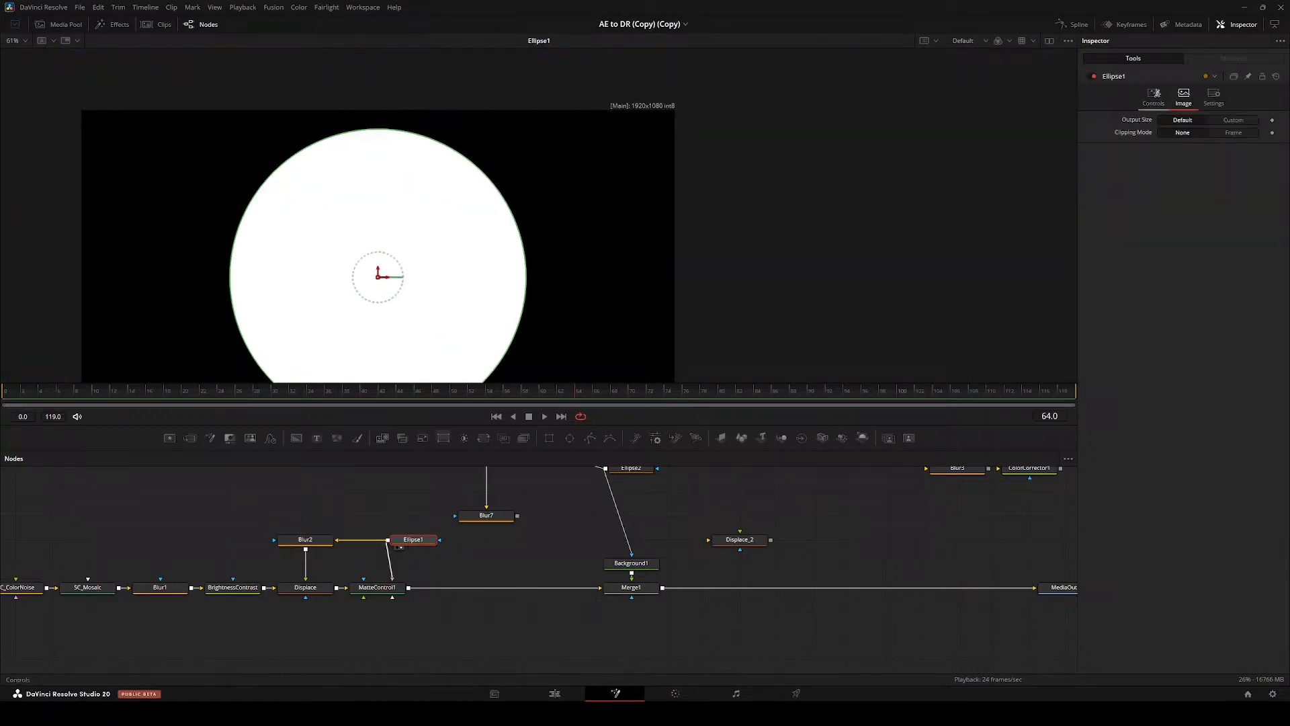
{"action": "left_click", "coordinate": [1153, 98]}
{"action": "left_click", "coordinate": [1183, 96]}
{"action": "left_click", "coordinate": [1213, 96]}
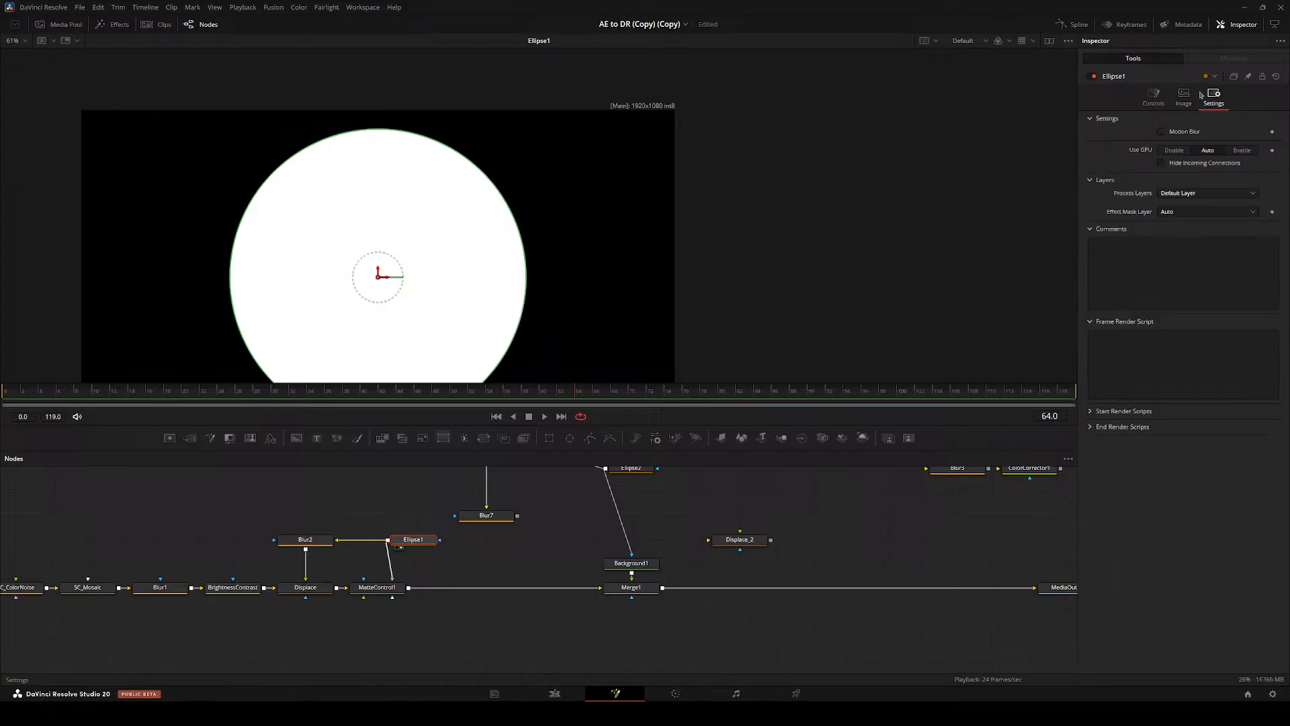
{"action": "left_click", "coordinate": [1152, 96]}
- Insert a Change Depth node between Blur2 and Displace, set its Depth to float32, and inspect the Displace output up close
{"action": "left_click", "coordinate": [305, 541]}
{"action": "key", "text": "shift+space"}
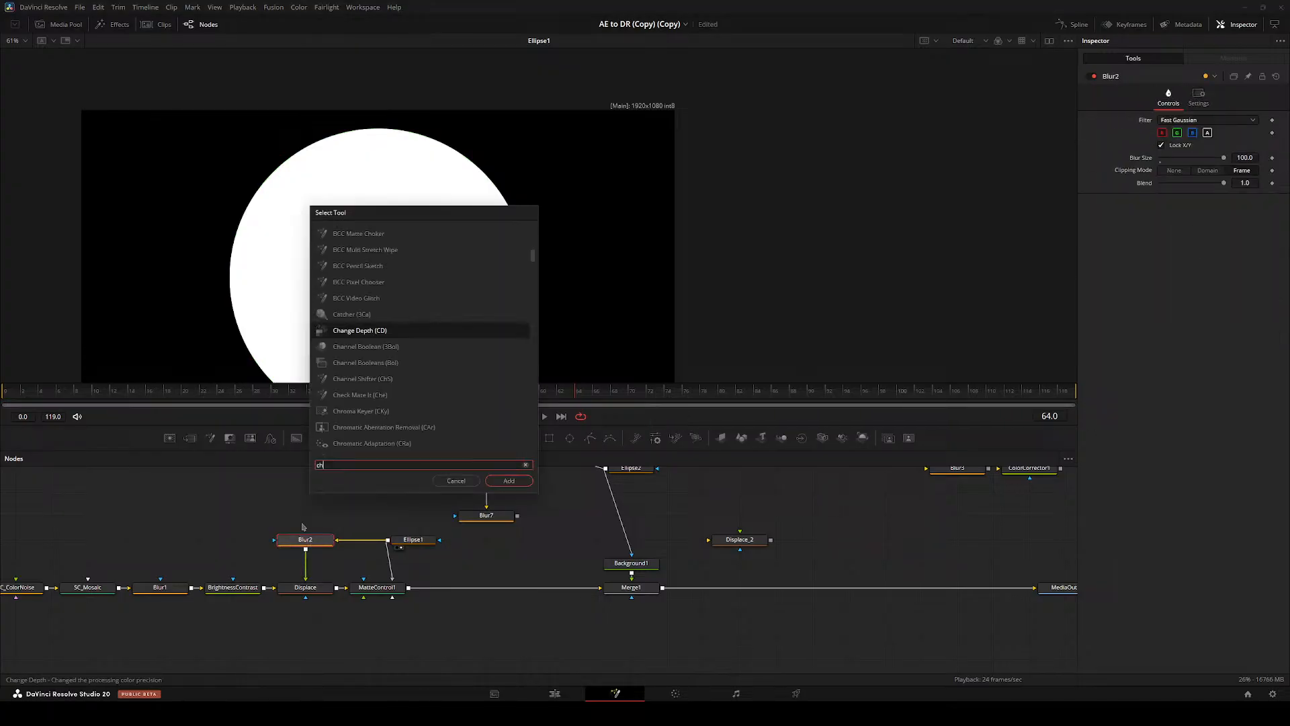
{"action": "type", "text": "cd"}
{"action": "key", "text": "Return"}
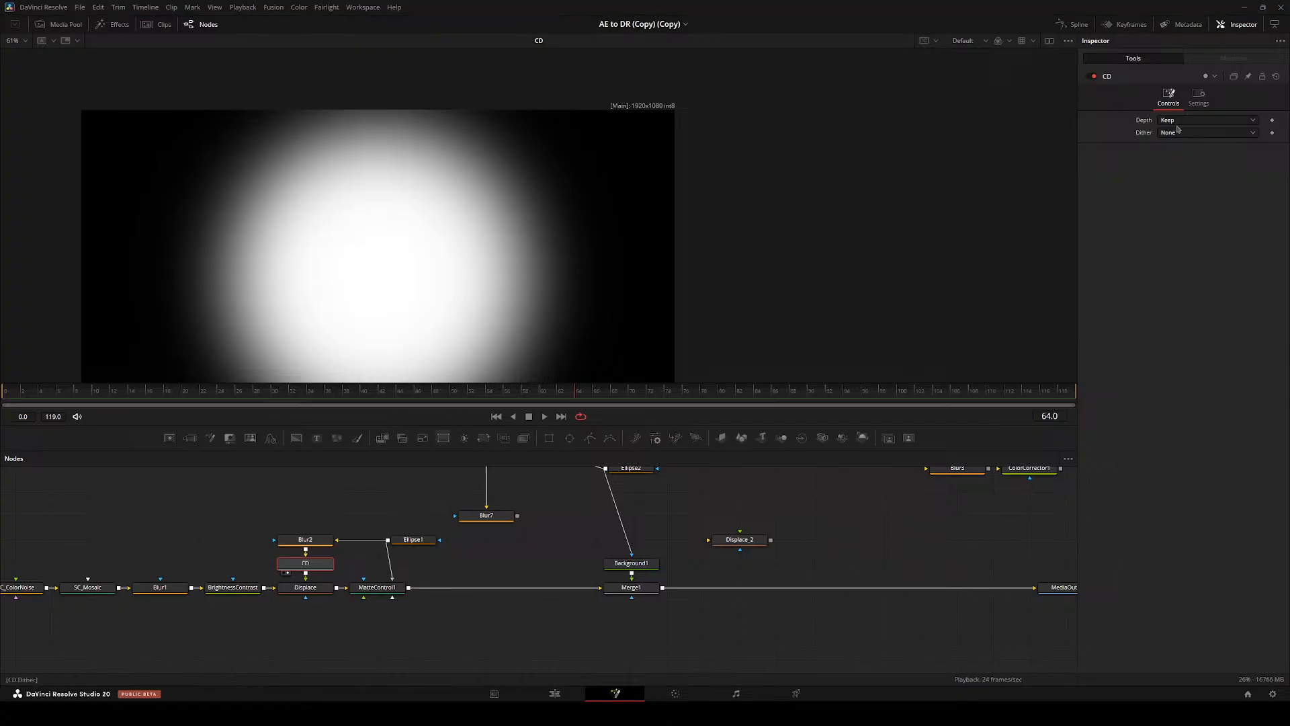
{"action": "left_click", "coordinate": [287, 597]}
{"action": "scroll", "coordinate": [487, 216], "scroll_direction": "up", "scroll_amount": 4}
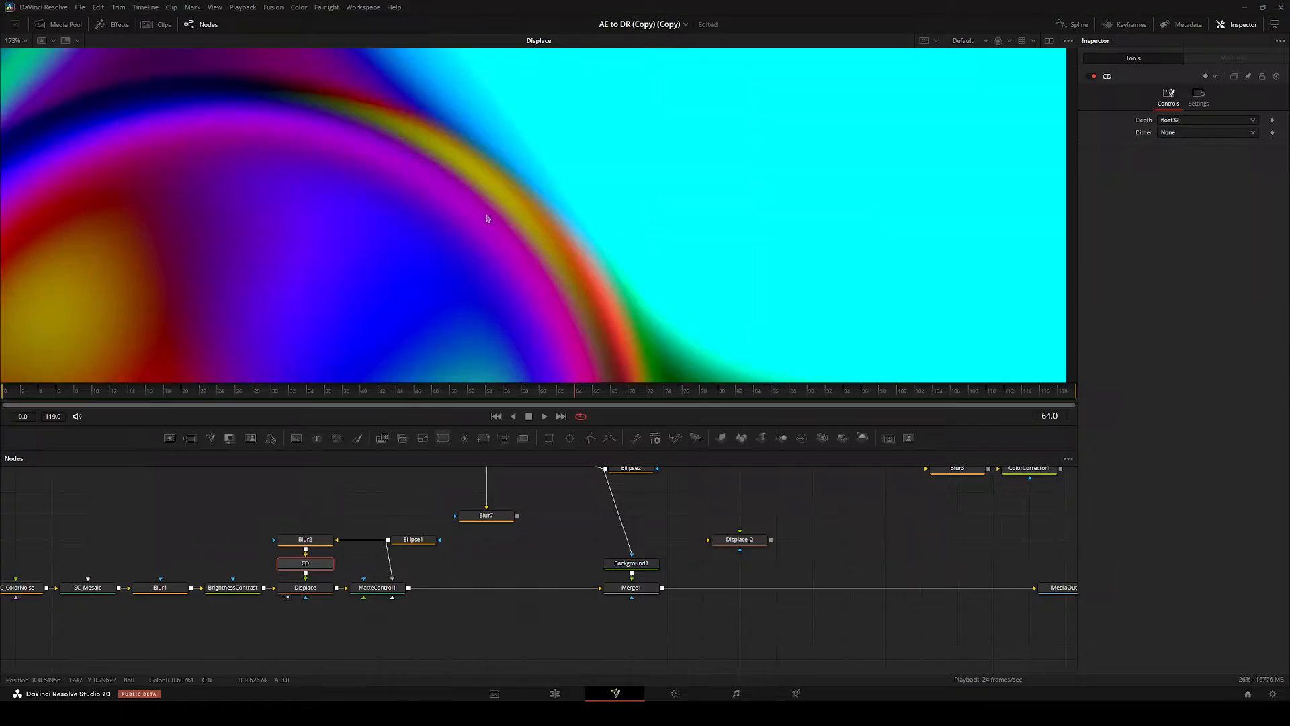
{"action": "left_click_drag", "start_coordinate": [376, 329], "coordinate": [541, 161]}
- Remove the Change Depth node from the chain, move Ellipse1 above Blur2, and view Blur2's full output
{"action": "left_click_drag", "start_coordinate": [294, 564], "coordinate": [113, 515]}
{"action": "left_click_drag", "start_coordinate": [311, 514], "coordinate": [461, 504]}
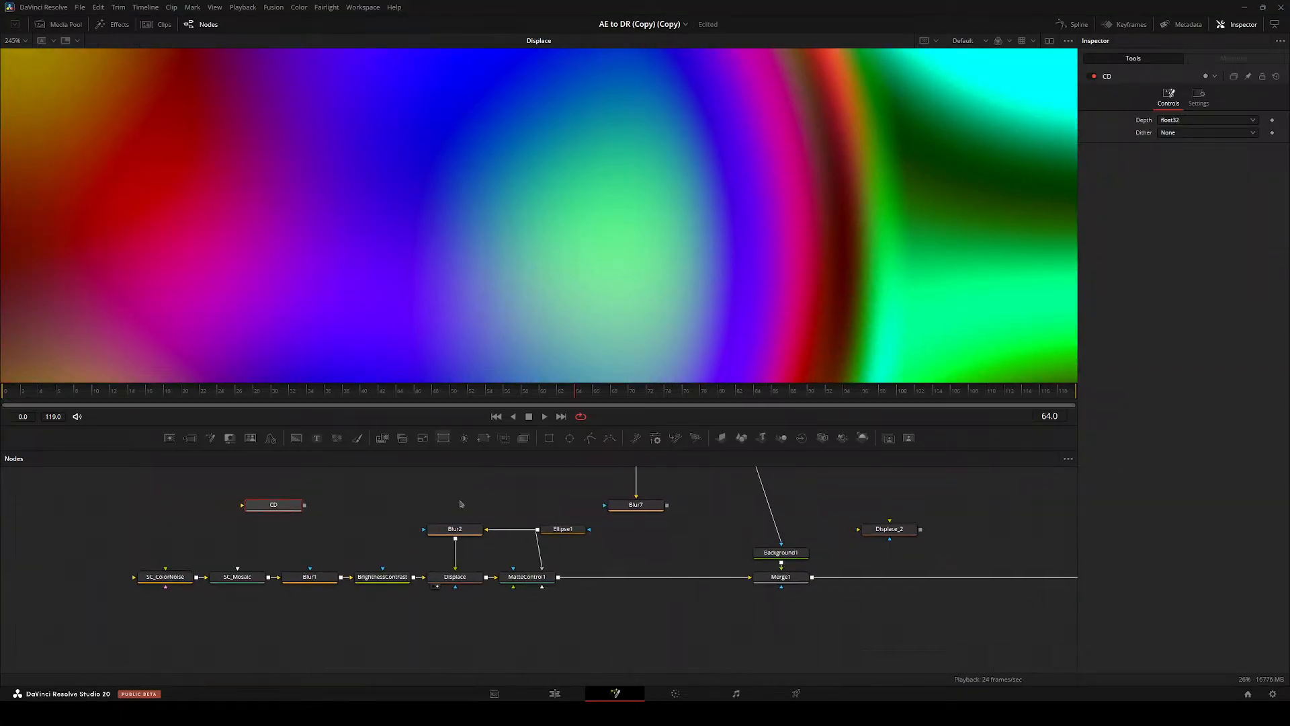
{"action": "left_click_drag", "start_coordinate": [563, 528], "coordinate": [491, 480]}
{"action": "left_click", "coordinate": [435, 538]}
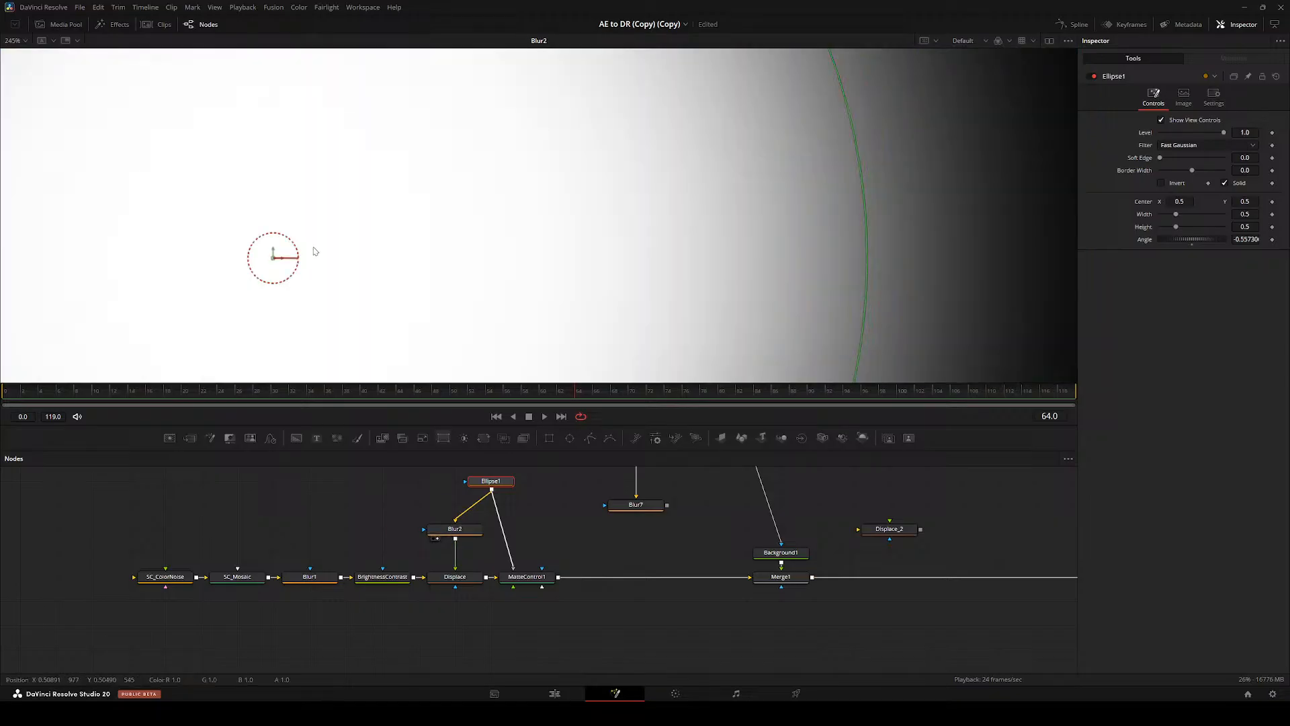
{"action": "key", "text": "ctrl+f"}
{"action": "left_click", "coordinate": [364, 485]}
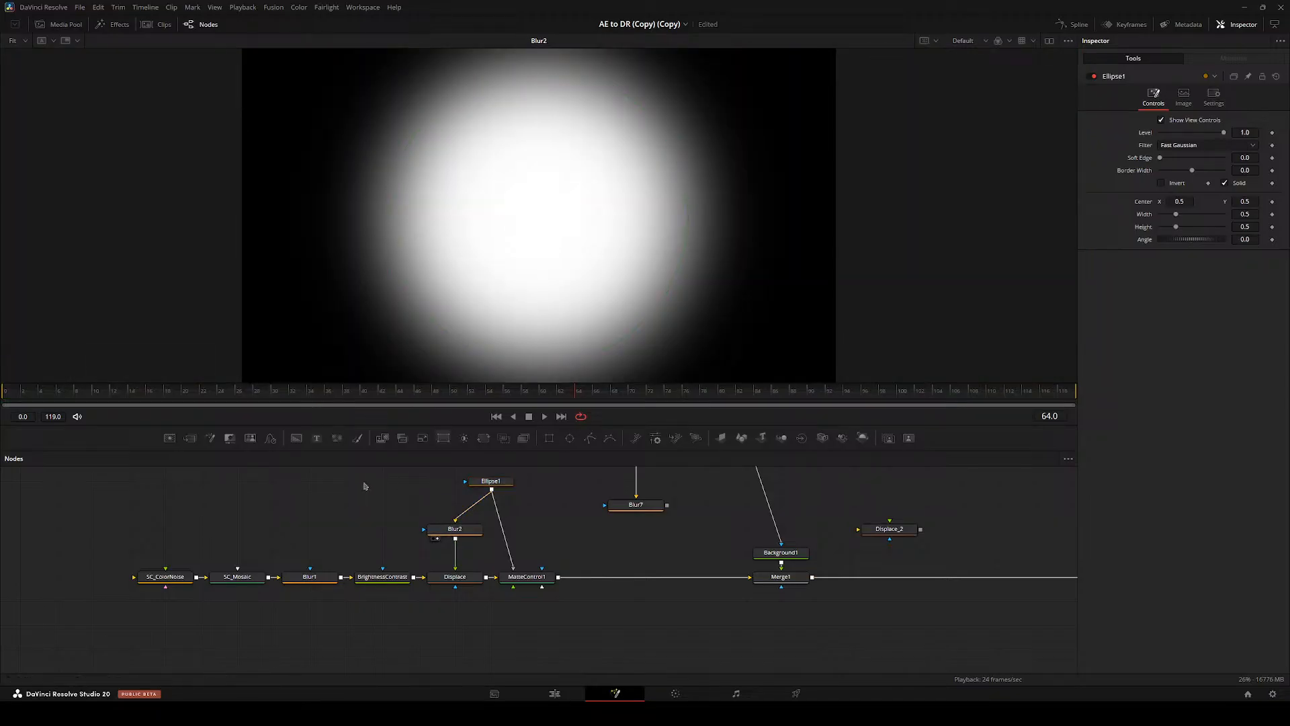
{"action": "key", "text": "shift+space"}
{"action": "type", "text": "fa"}
{"action": "key", "text": "Return"}
{"action": "key", "text": "Delete"}
- Add a separate Change Depth node, try inserting it between Ellipse1 and Blur2, and undo the insertion
{"action": "key", "text": "shift+space"}
{"action": "type", "text": "cd"}
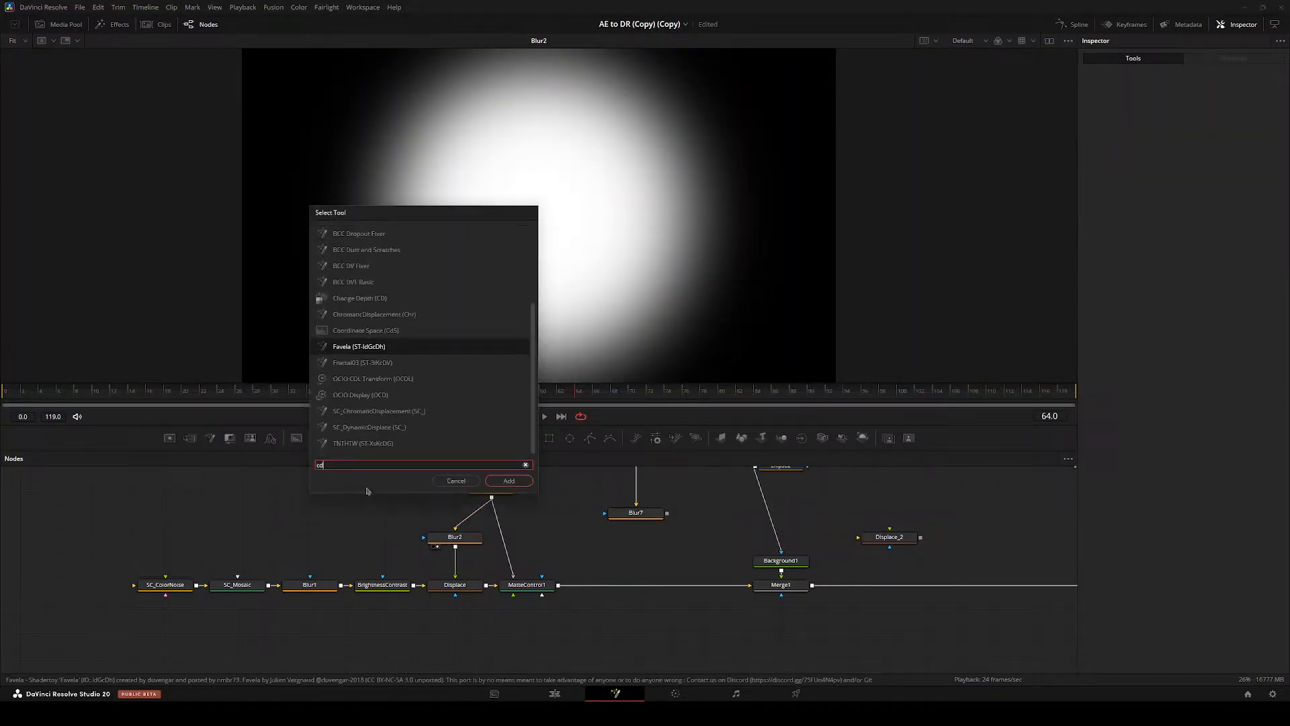
{"action": "key", "text": "Up"}
{"action": "key", "text": "Up"}
{"action": "key", "text": "Up"}
{"action": "key", "text": "Return"}
{"action": "left_click_drag", "start_coordinate": [368, 490], "coordinate": [451, 509]}
{"action": "key", "text": "ctrl+z"}
{"action": "key", "text": "ctrl+z"}
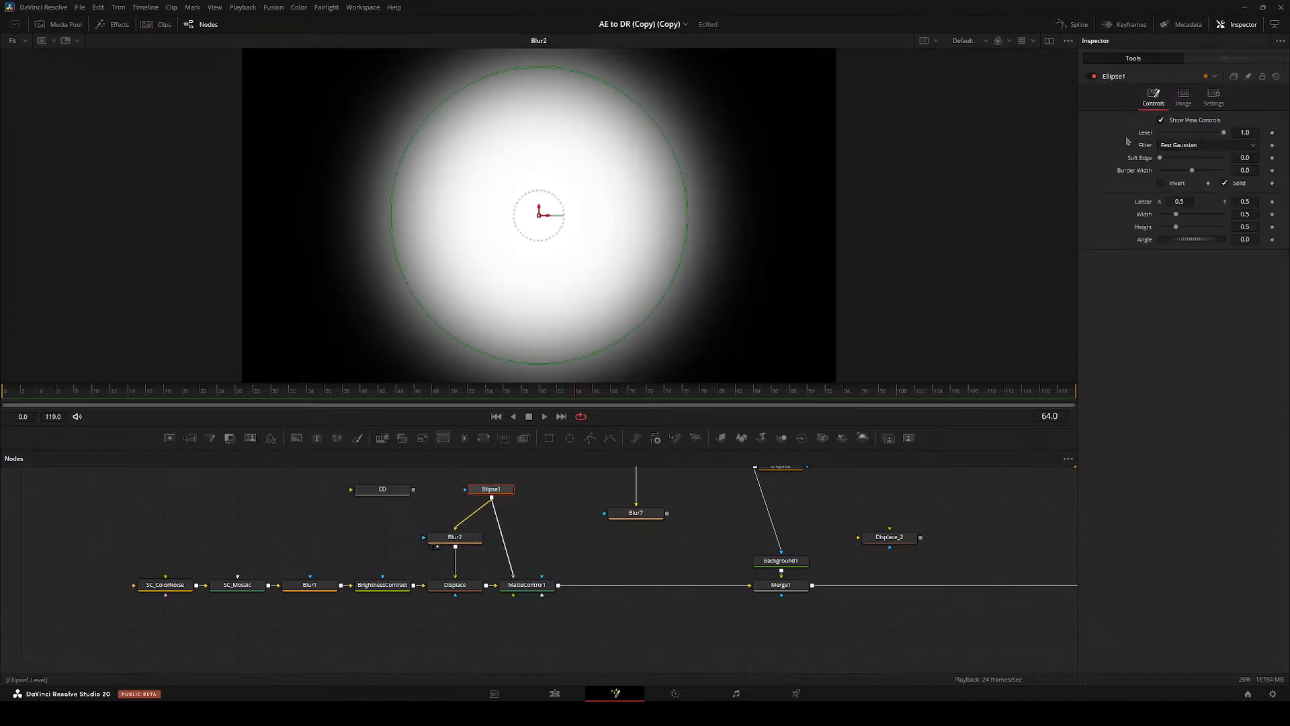
- Switch Ellipse1's Output Size to Custom and set its Depth to float32
{"action": "left_click", "coordinate": [1187, 98]}
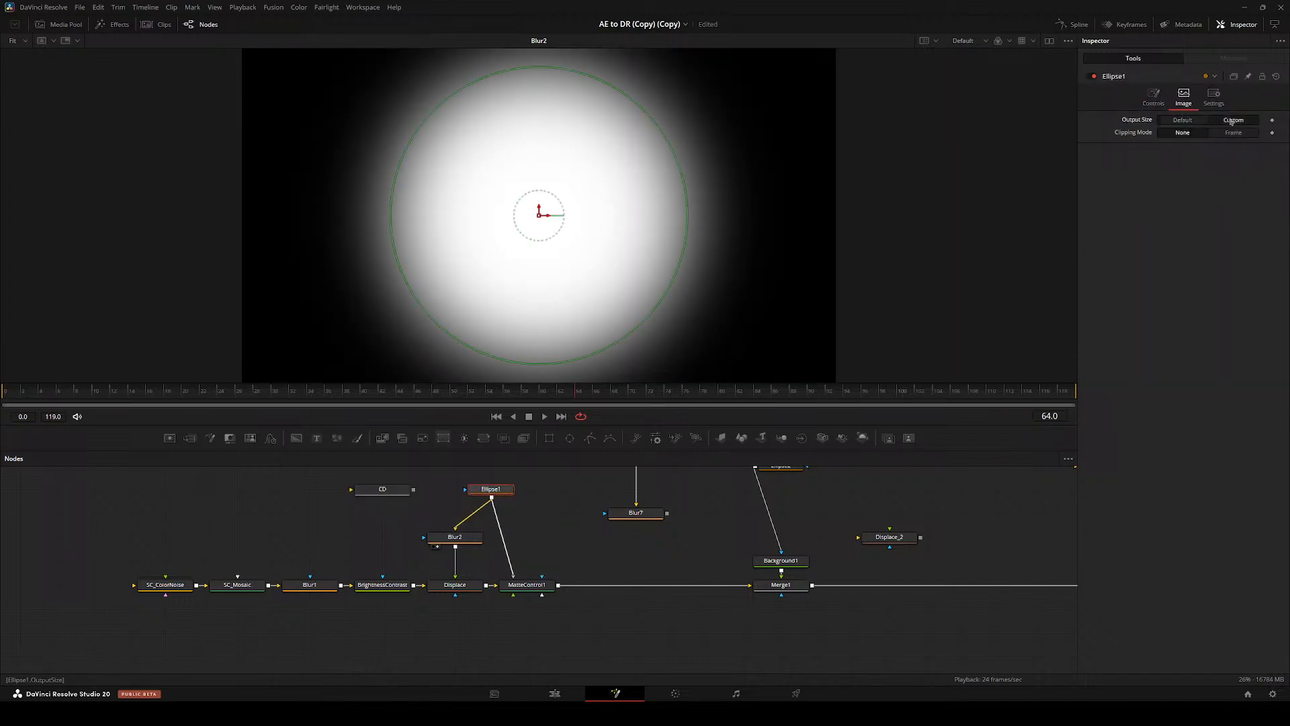
{"action": "left_click", "coordinate": [1206, 195]}
{"action": "left_click", "coordinate": [1182, 253]}
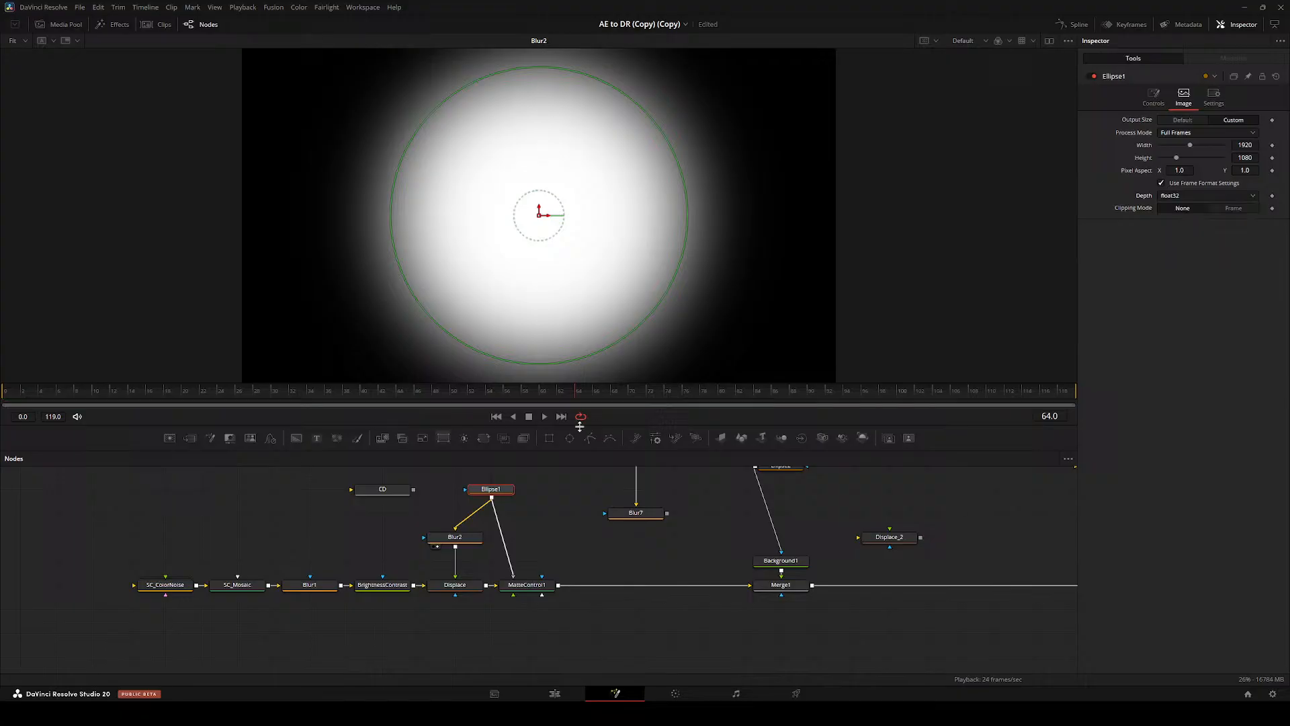
- Check Blur2's and Displace's outputs up close, and show MatteControl1's full output
{"action": "left_click", "coordinate": [455, 537]}
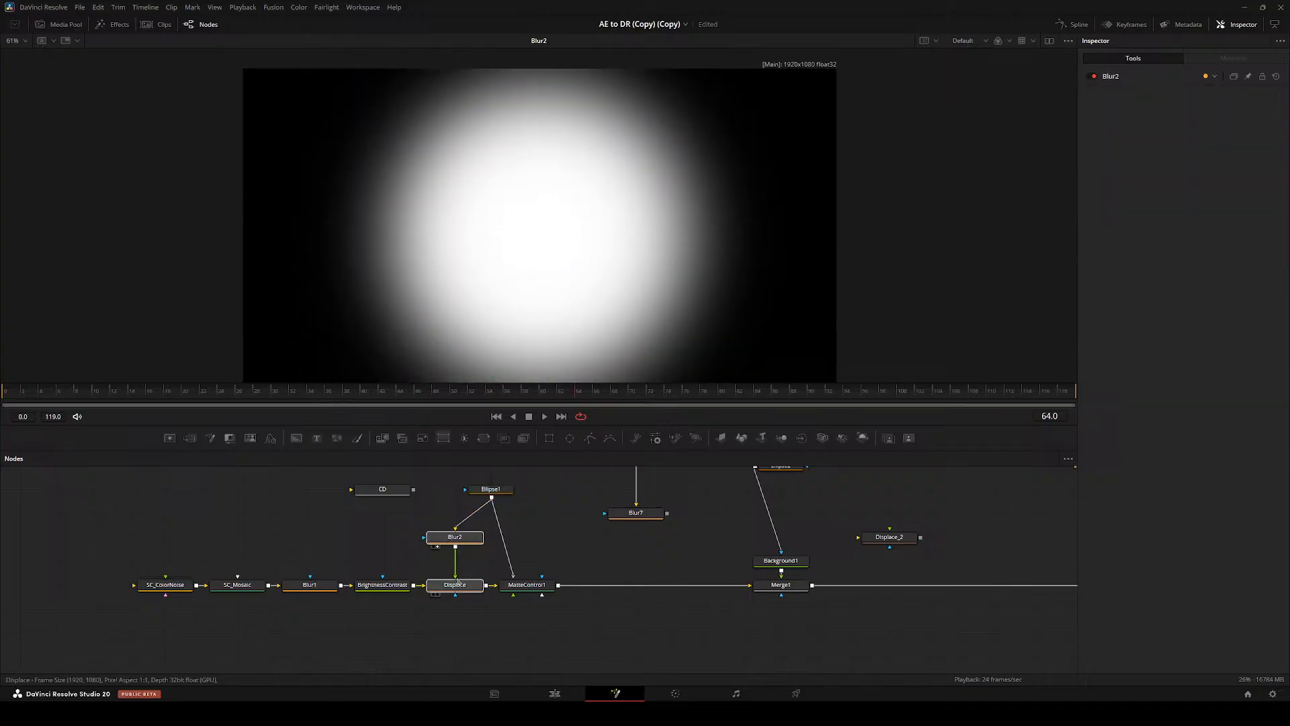
{"action": "left_click", "coordinate": [433, 594]}
{"action": "scroll", "coordinate": [556, 237], "scroll_direction": "up", "scroll_amount": 3}
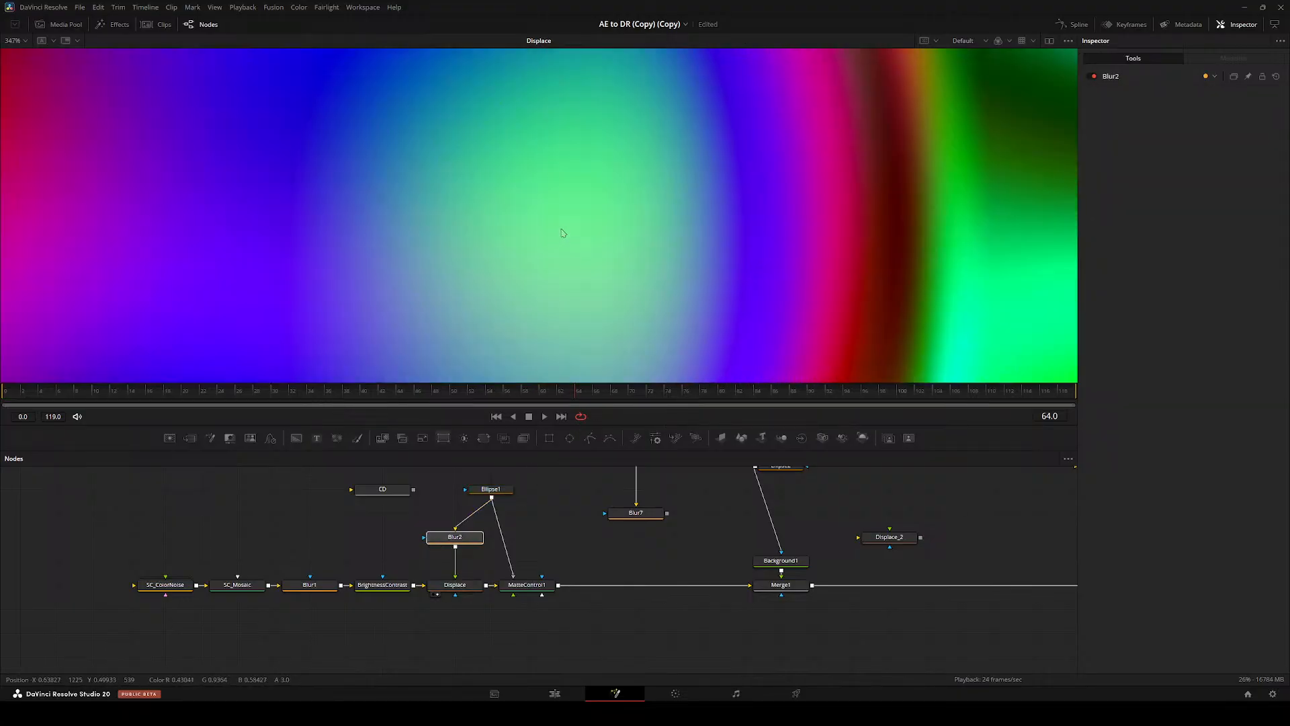
{"action": "key", "text": "1"}
{"action": "key", "text": "ctrl+f"}
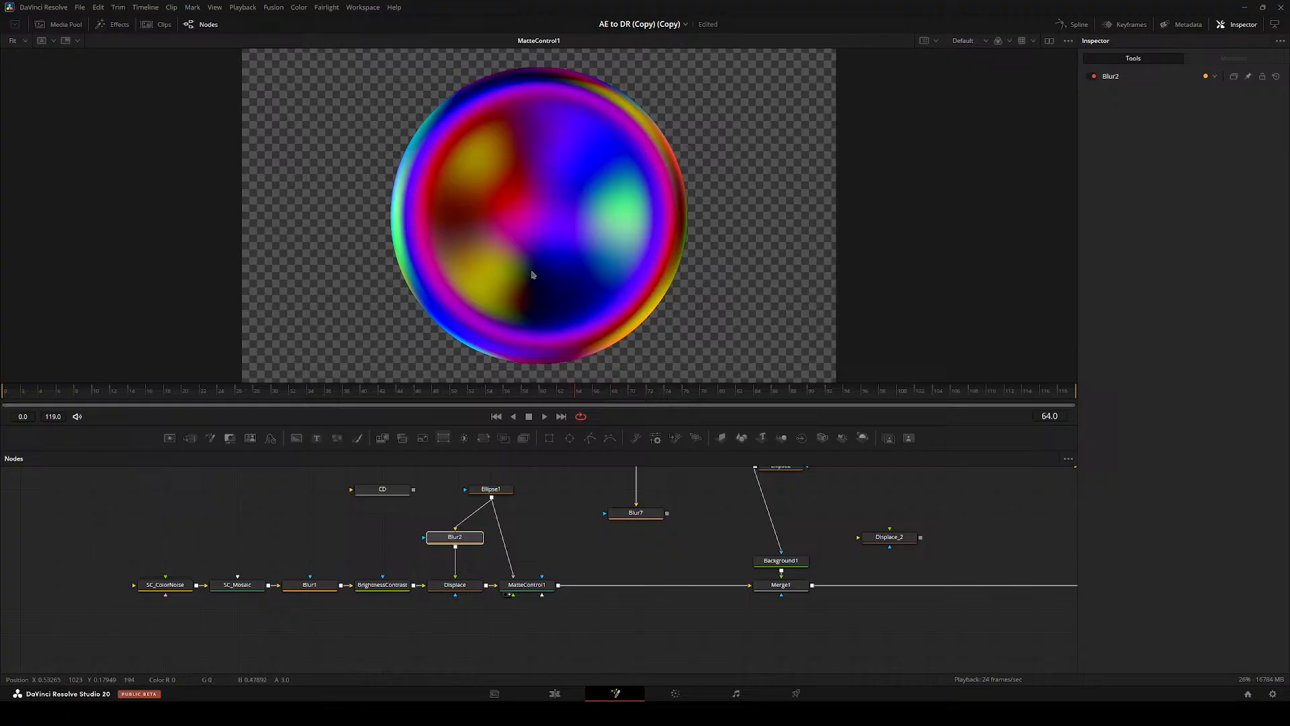
- Select Displace and test its Refraction Strength down to -2.0 while viewing MatteControl1
{"action": "left_click_drag", "start_coordinate": [705, 575], "coordinate": [530, 628]}
{"action": "left_click", "coordinate": [278, 637]}
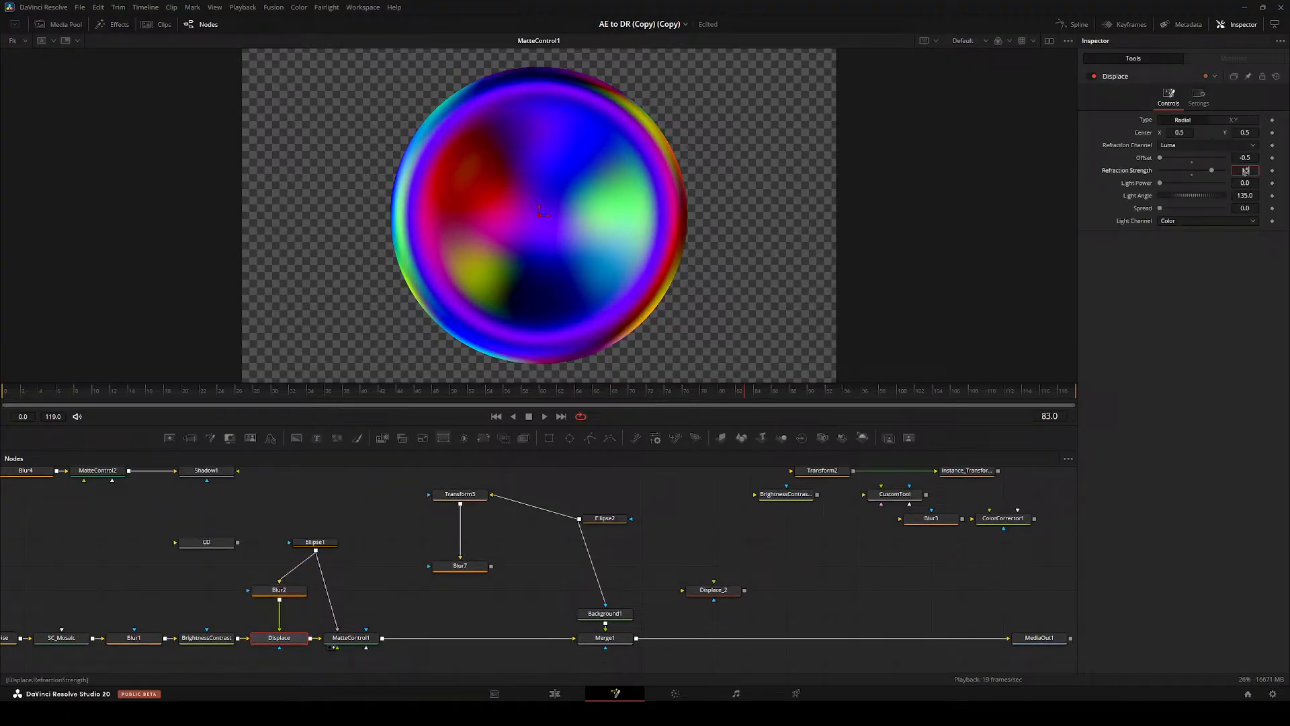
{"action": "key", "text": "Tab"}
{"action": "left_click_drag", "start_coordinate": [1222, 172], "coordinate": [1011, 155]}
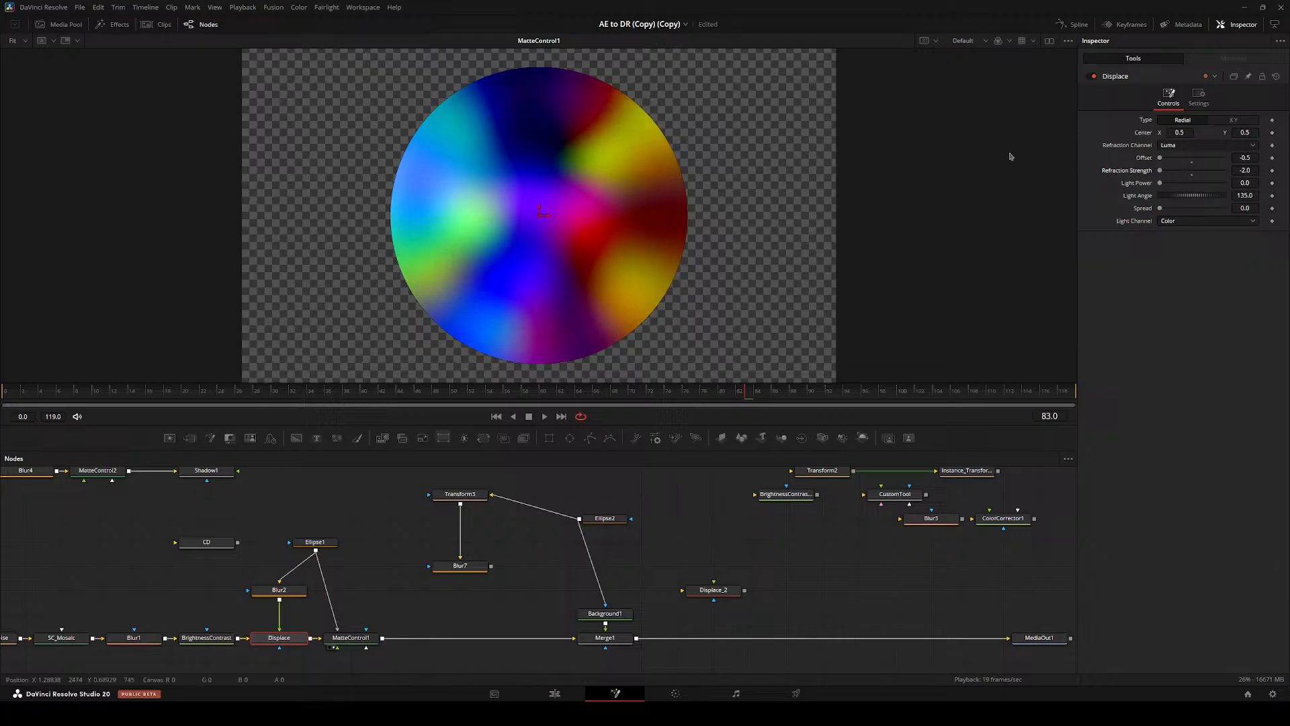
- Try Displace with Offset 0.5 and Refraction Strength -15.0, and with Offset -0.5 and Refraction Strength -30.0
{"action": "left_click", "coordinate": [1242, 172]}
{"action": "left_click", "coordinate": [1162, 159]}
{"action": "left_click_drag", "start_coordinate": [1159, 159], "coordinate": [1223, 158]}
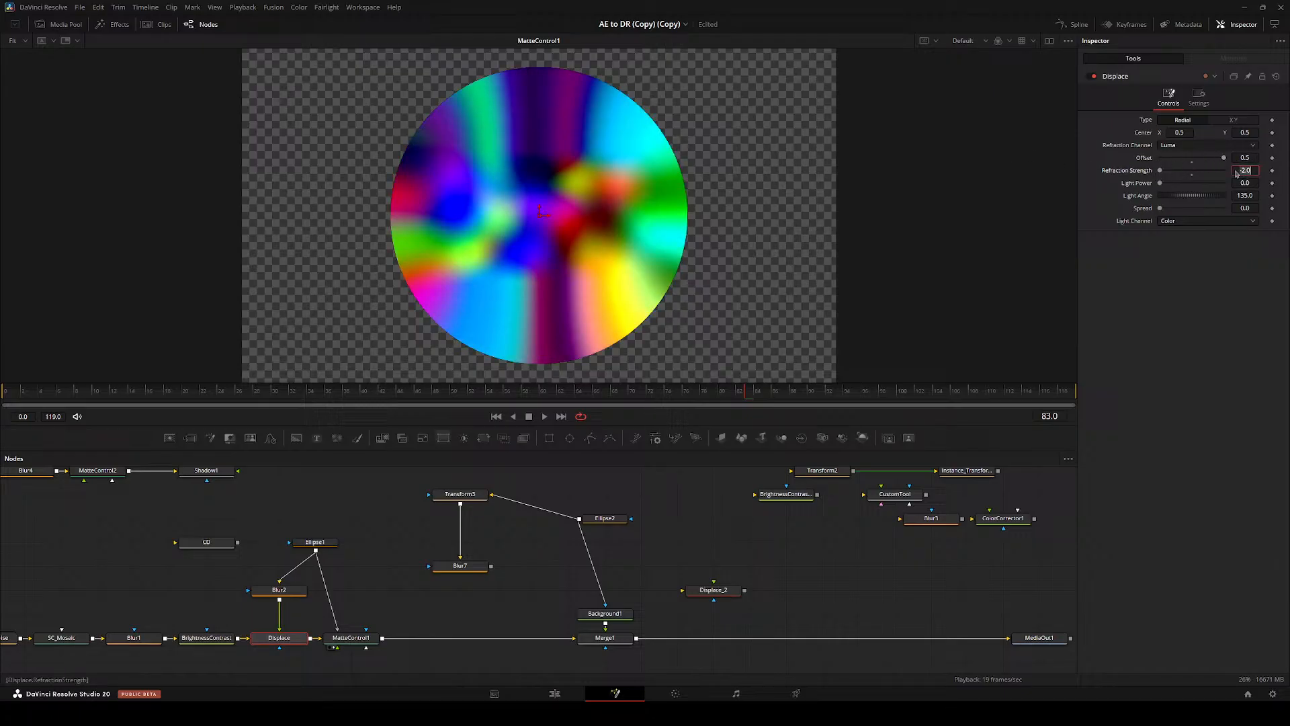
{"action": "type", "text": "-16"}
{"action": "key", "text": "Tab"}
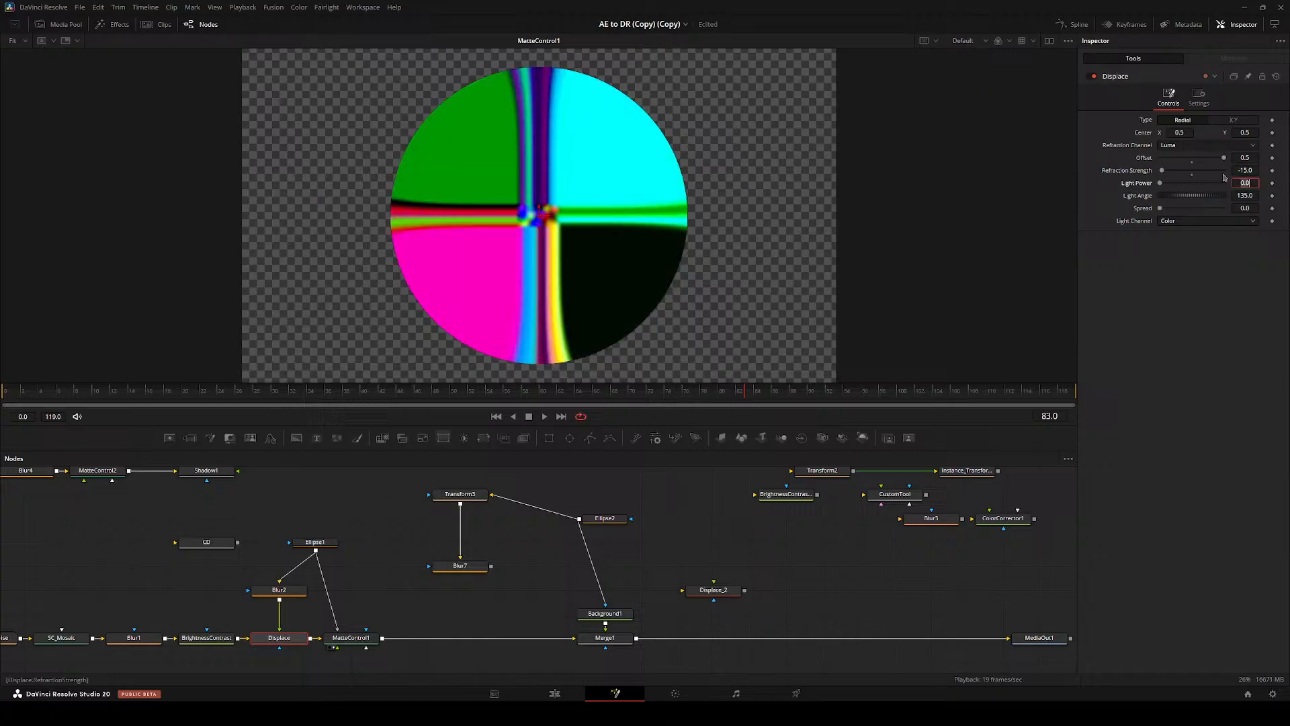
{"action": "left_click_drag", "start_coordinate": [1160, 171], "coordinate": [997, 150]}
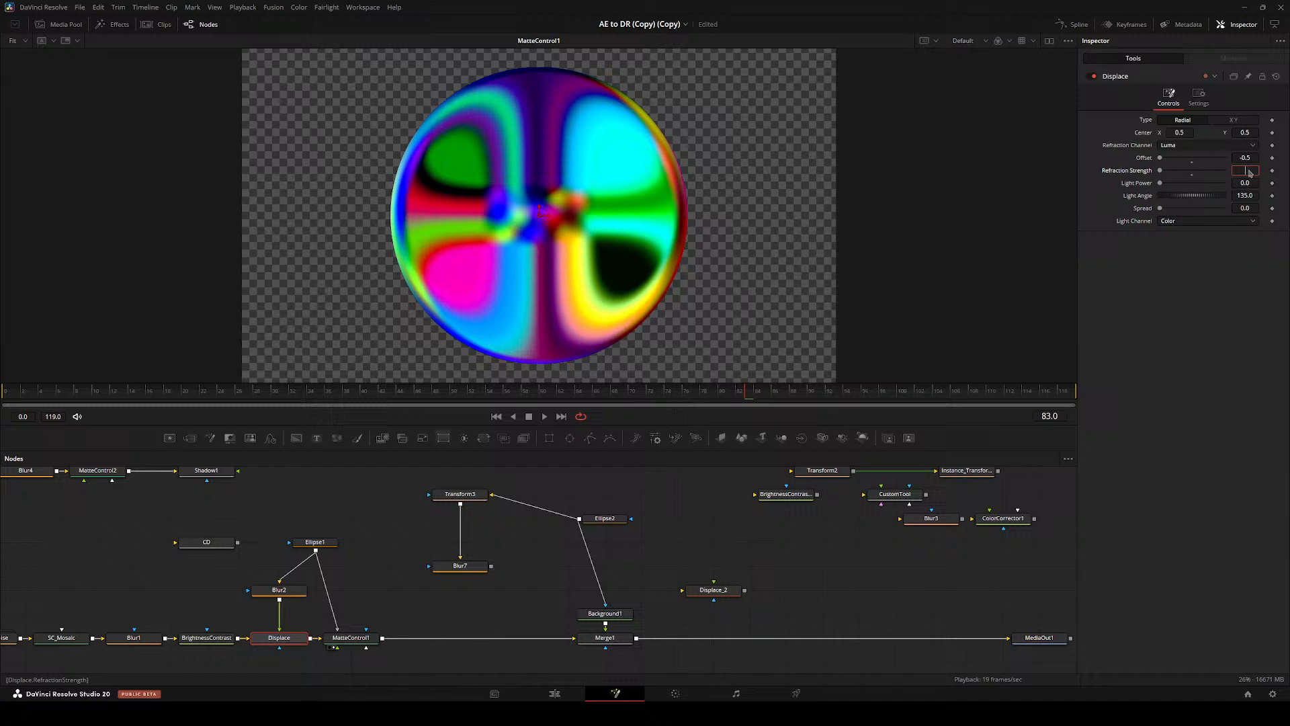
{"action": "key", "text": "Tab"}
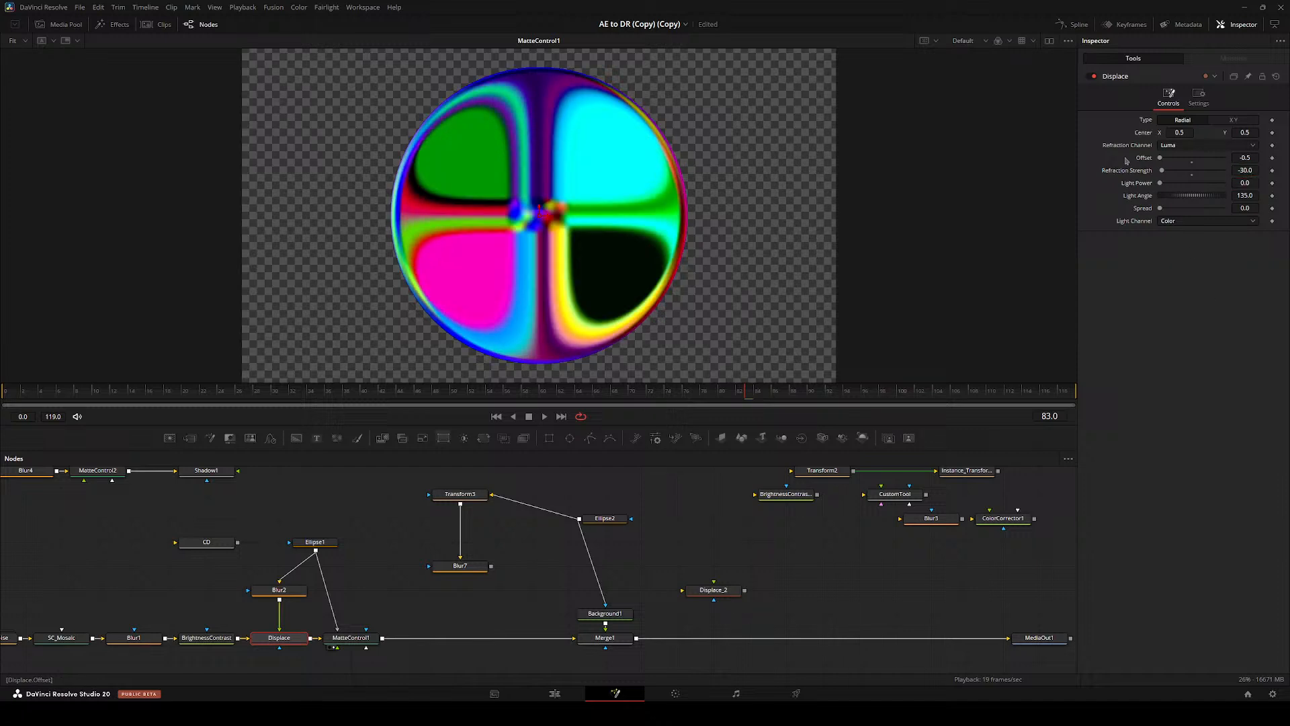
- Try positive Refraction Strength values on Displace, including 5 and 8.0, while playing the animation
{"action": "left_click_drag", "start_coordinate": [1160, 171], "coordinate": [1222, 172]}
{"action": "left_click", "coordinate": [1236, 175]}
{"action": "key", "text": "Return"}
{"action": "double_click", "coordinate": [1243, 173]}
{"action": "type", "text": "5"}
{"action": "key", "text": "Return"}
{"action": "key", "text": "space"}
{"action": "key", "text": "space"}
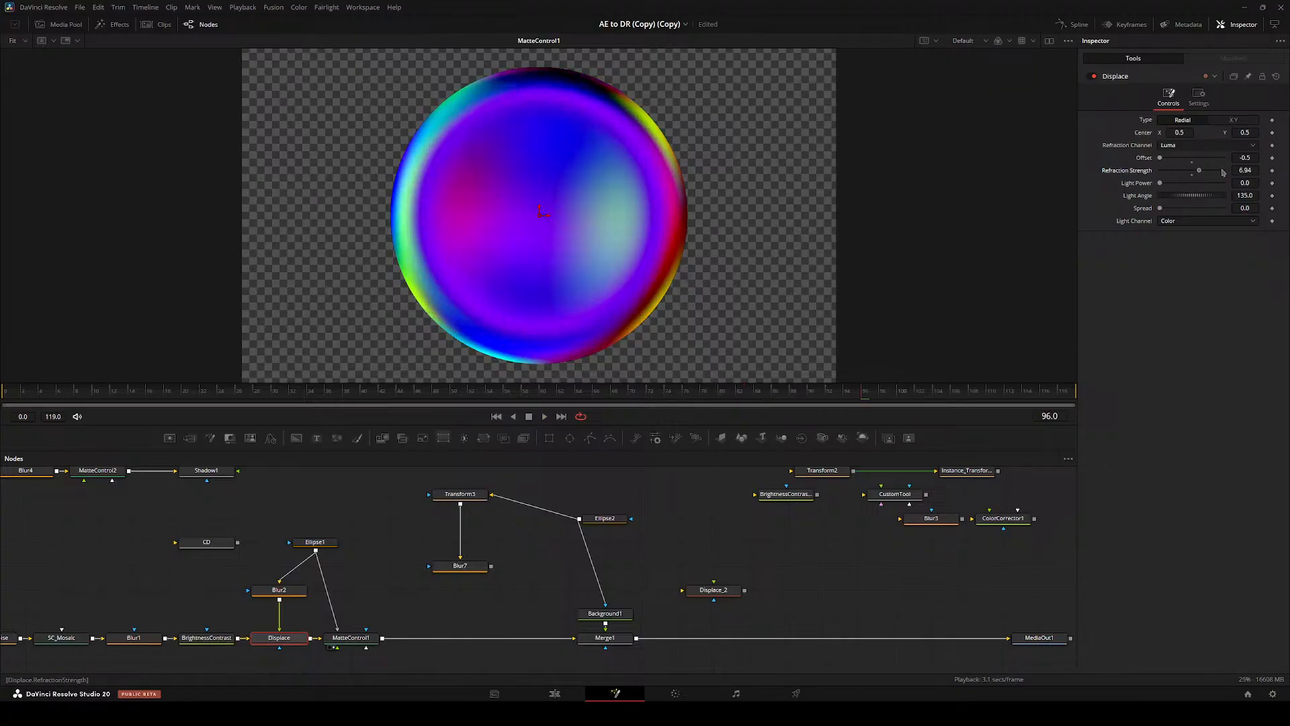
{"action": "type", "text": "8"}
{"action": "key", "text": "Tab"}
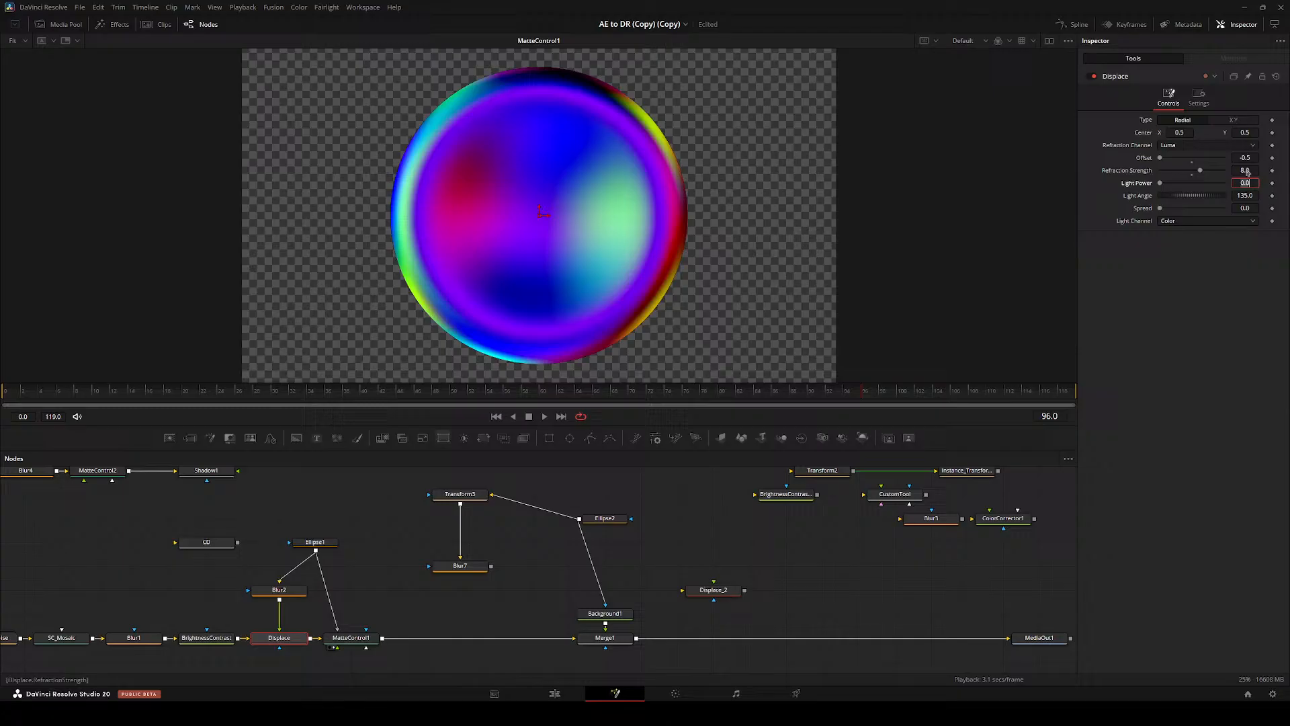
- Play the animation, try a Refraction Strength of 15.0 on Displace, and judge the ball at different magnifications
{"action": "left_click", "coordinate": [1279, 306]}
{"action": "key", "text": "space"}
{"action": "scroll", "coordinate": [619, 506], "scroll_direction": "up", "scroll_amount": 1}
{"action": "double_click", "coordinate": [1243, 172]}
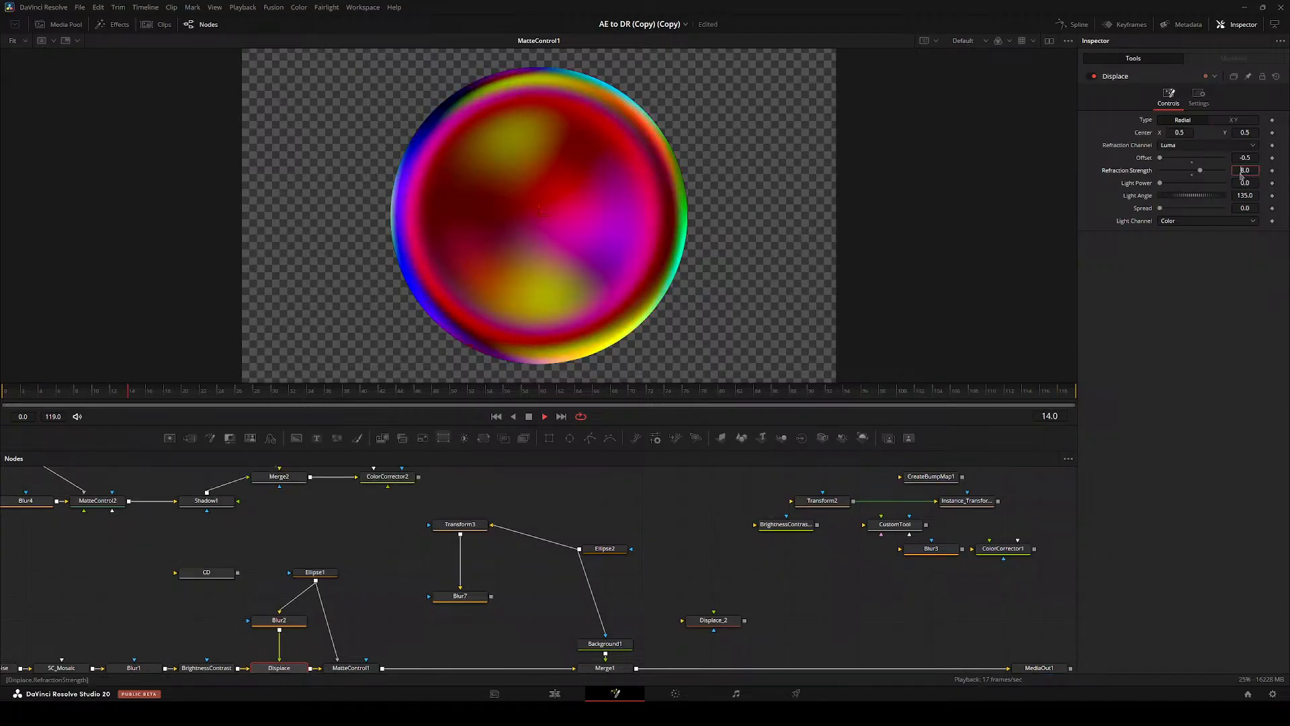
{"action": "type", "text": "15"}
{"action": "key", "text": "Return"}
{"action": "left_click_drag", "start_coordinate": [700, 194], "coordinate": [626, 180]}
{"action": "key", "text": "ctrl+f"}
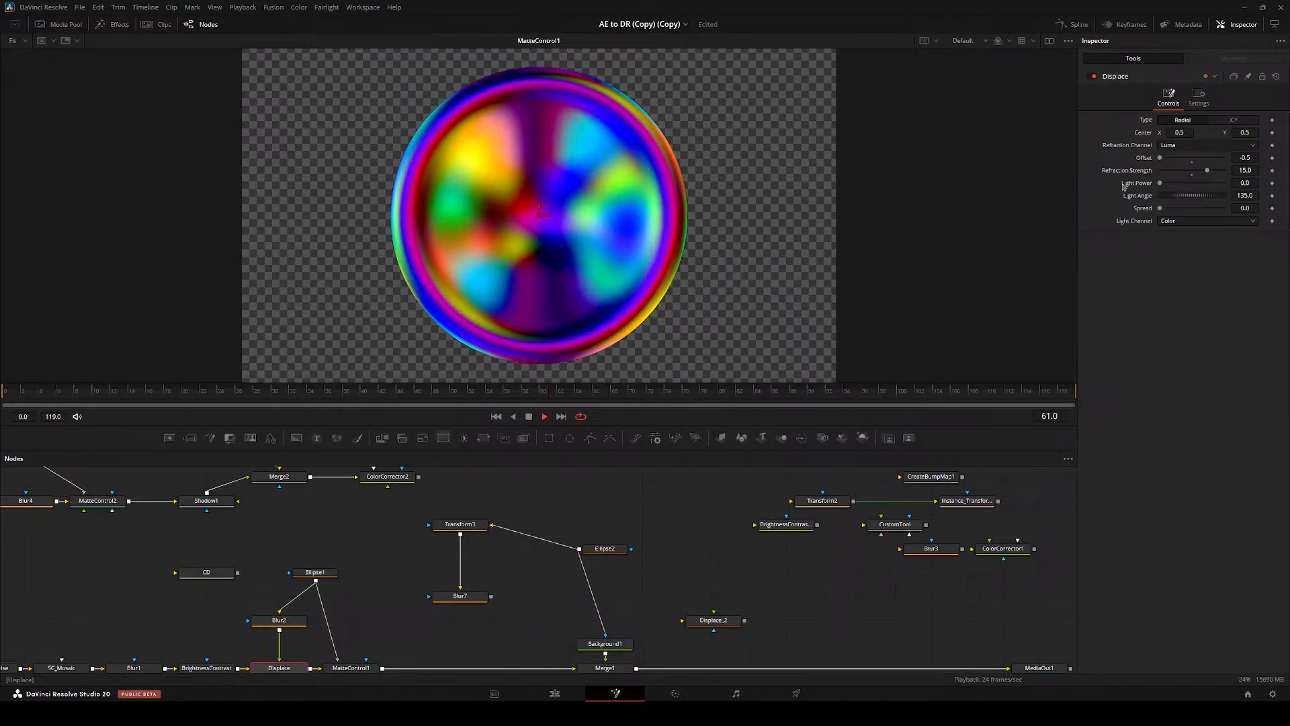
{"action": "scroll", "coordinate": [789, 225], "scroll_direction": "down", "scroll_amount": 2}
{"action": "key", "text": "space"}
{"action": "key", "text": "space"}
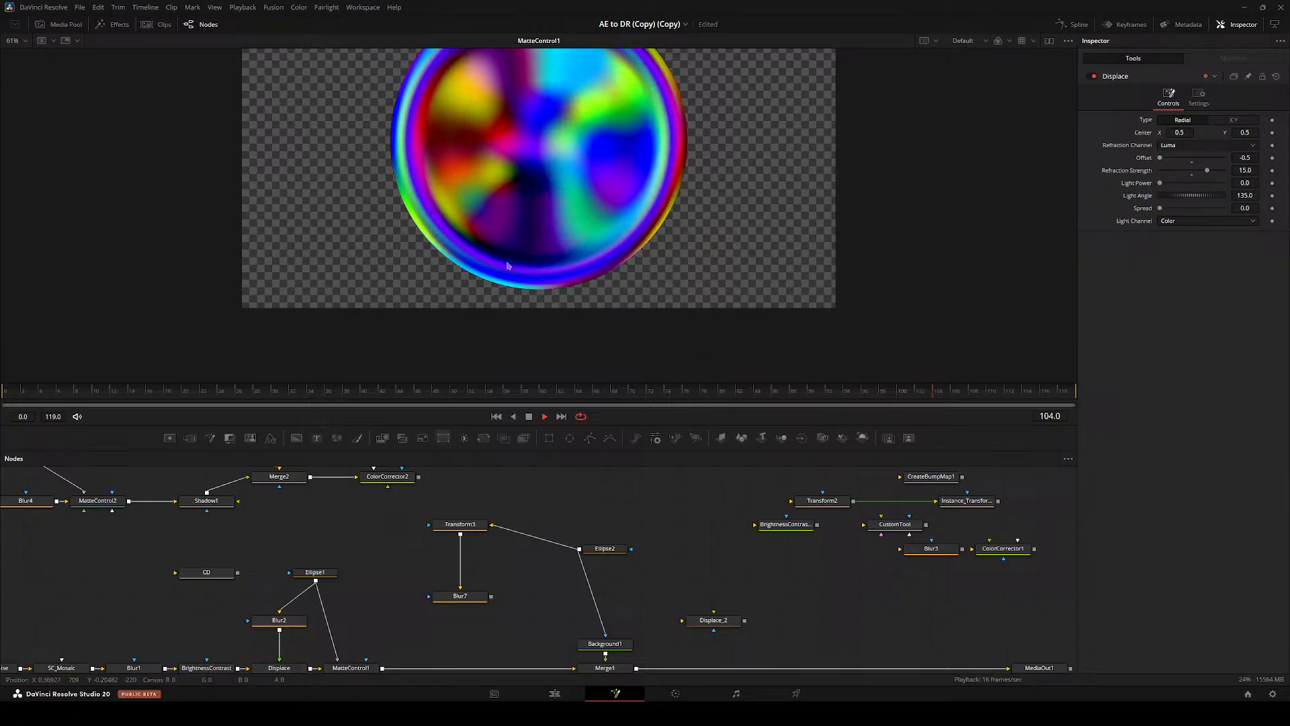
{"action": "scroll", "coordinate": [512, 262], "scroll_direction": "down", "scroll_amount": 3}
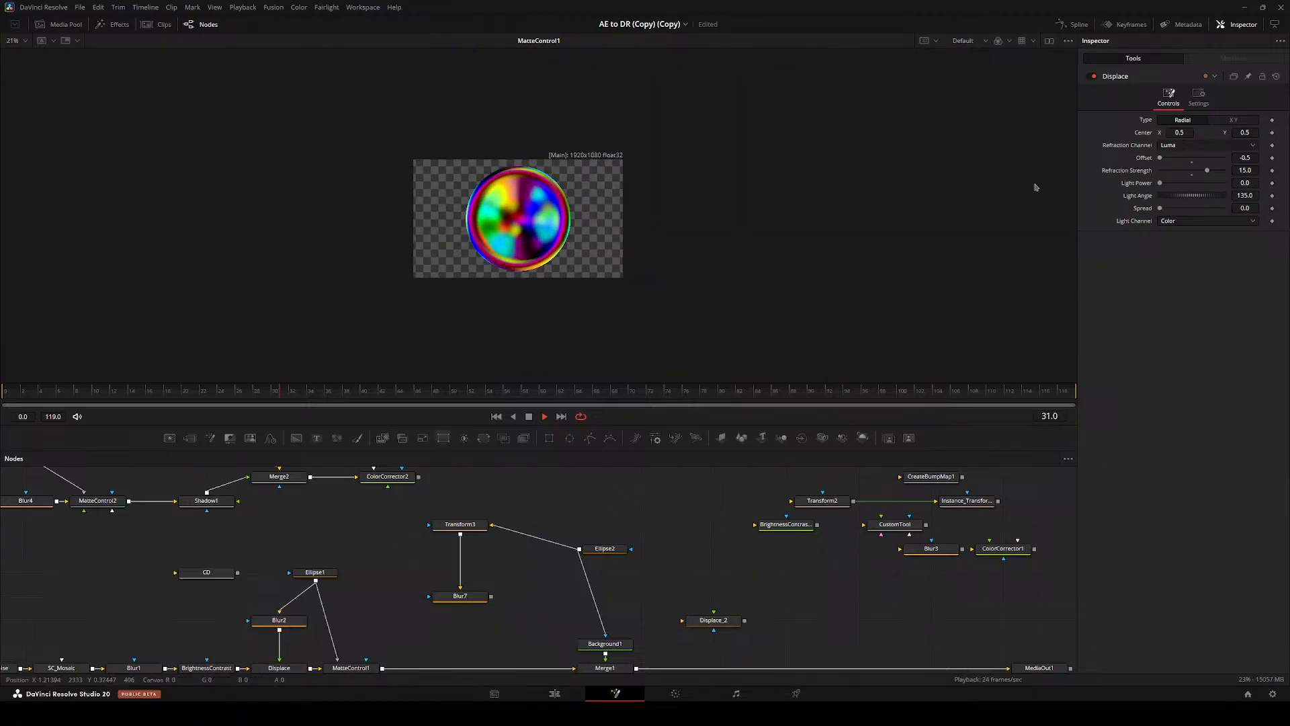
- Lower Displace's Refraction Strength to 7.0 and fit the ball in the viewer
{"action": "left_click_drag", "start_coordinate": [1207, 171], "coordinate": [1206, 173]}
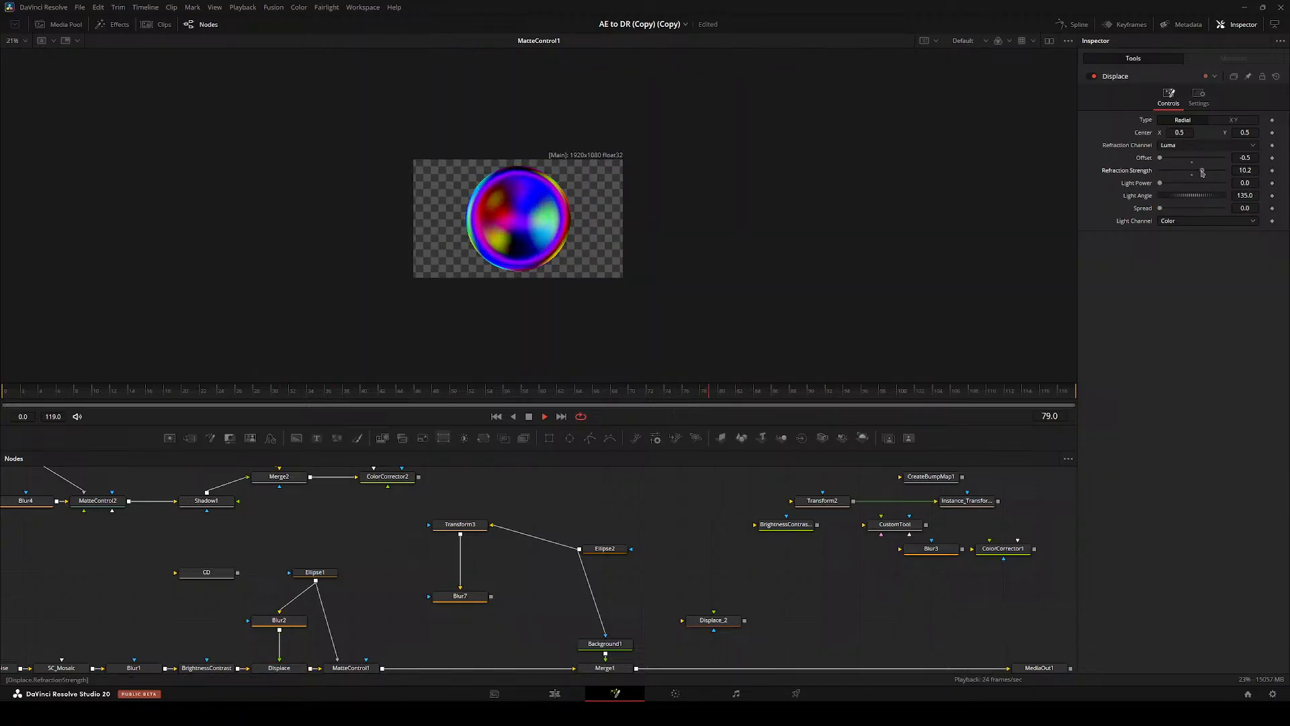
{"action": "left_click", "coordinate": [1247, 171]}
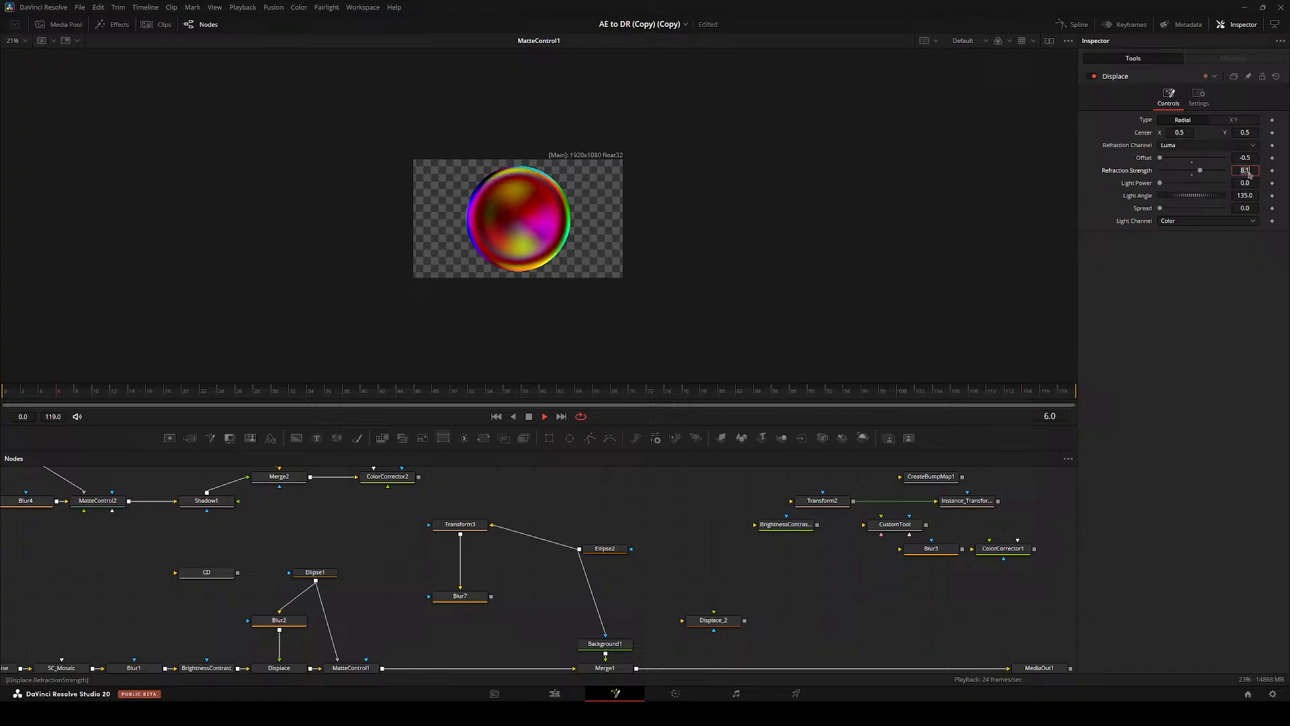
{"action": "key", "text": "Return"}
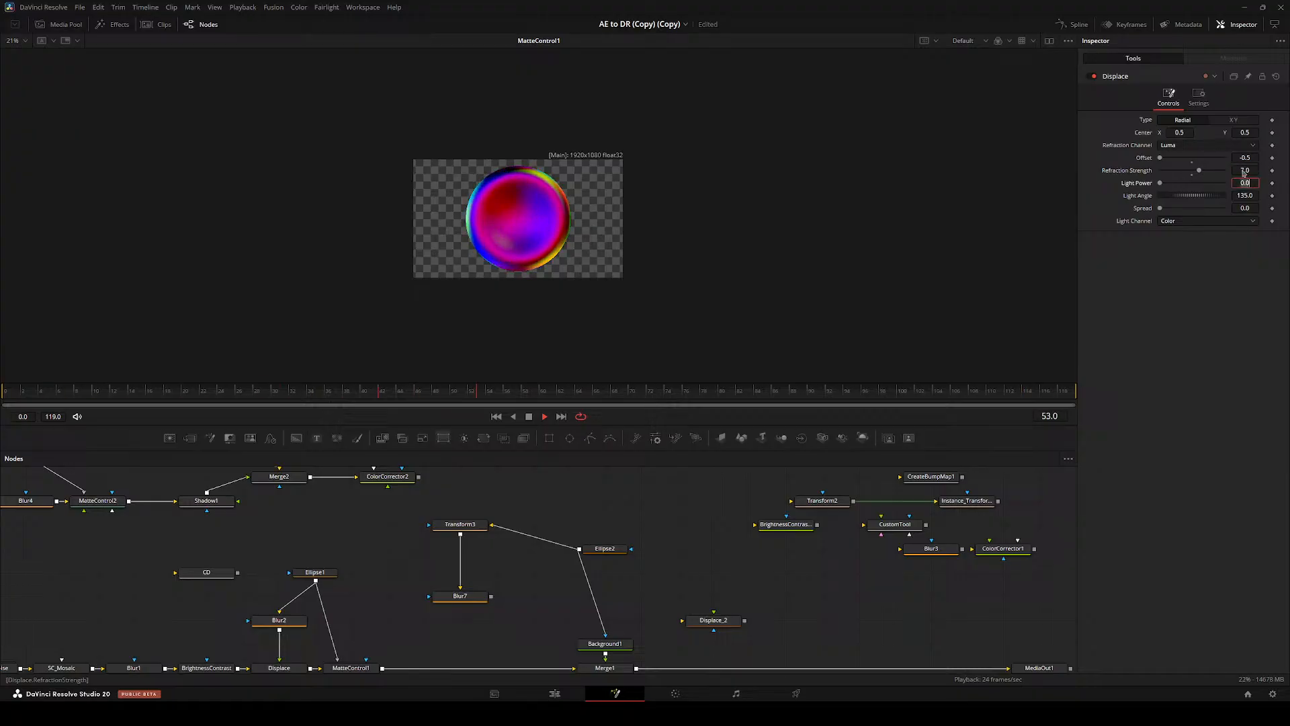
{"action": "key", "text": "ctrl+f"}
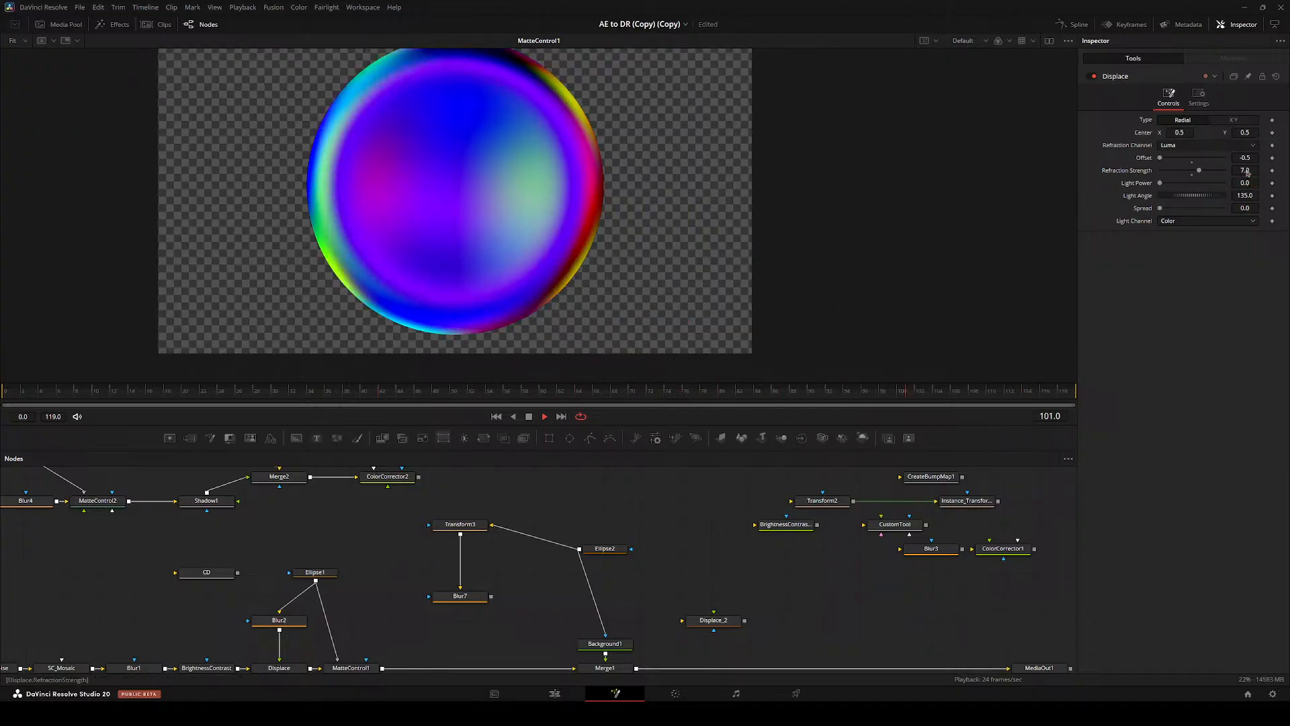
- Select MatteControl1, show its output, and examine the ball's lower edge up close
{"action": "left_click_drag", "start_coordinate": [356, 577], "coordinate": [449, 483]}
{"action": "left_click", "coordinate": [447, 578]}
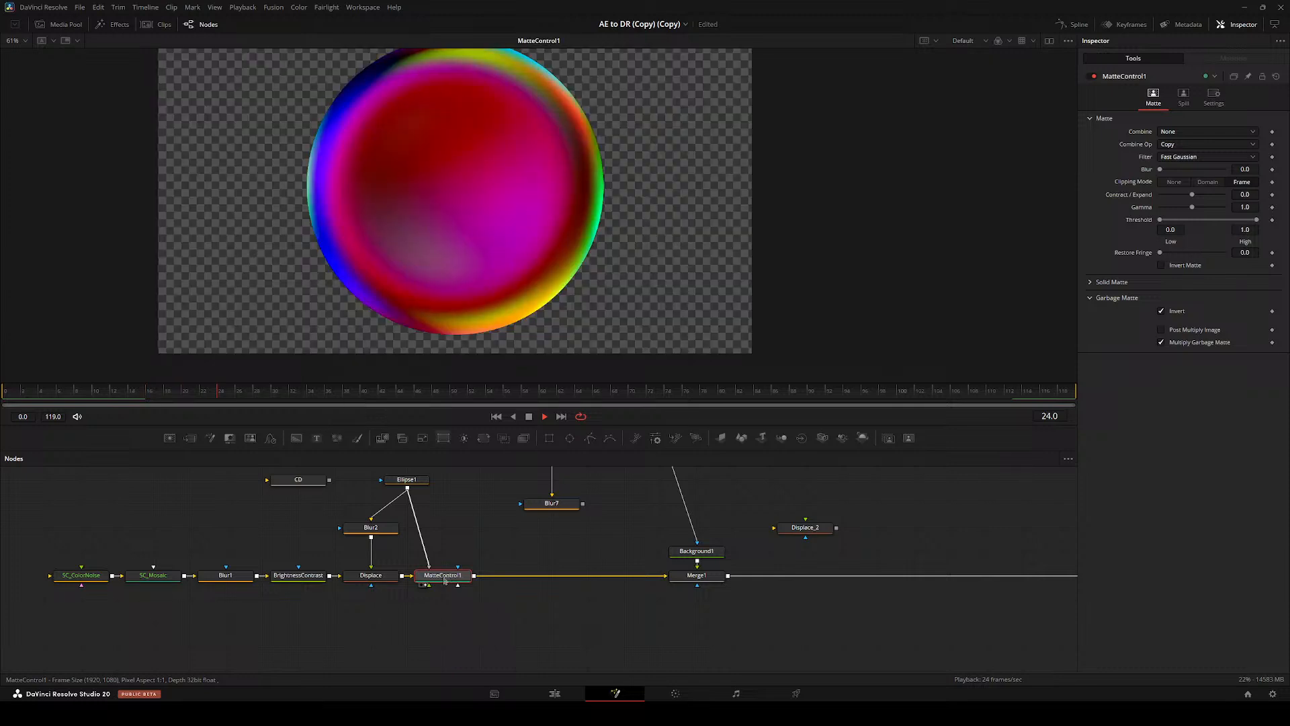
{"action": "left_click_drag", "start_coordinate": [430, 537], "coordinate": [380, 574]}
{"action": "left_click_drag", "start_coordinate": [357, 516], "coordinate": [392, 517]}
{"action": "left_click", "coordinate": [408, 612]}
{"action": "key", "text": "1"}
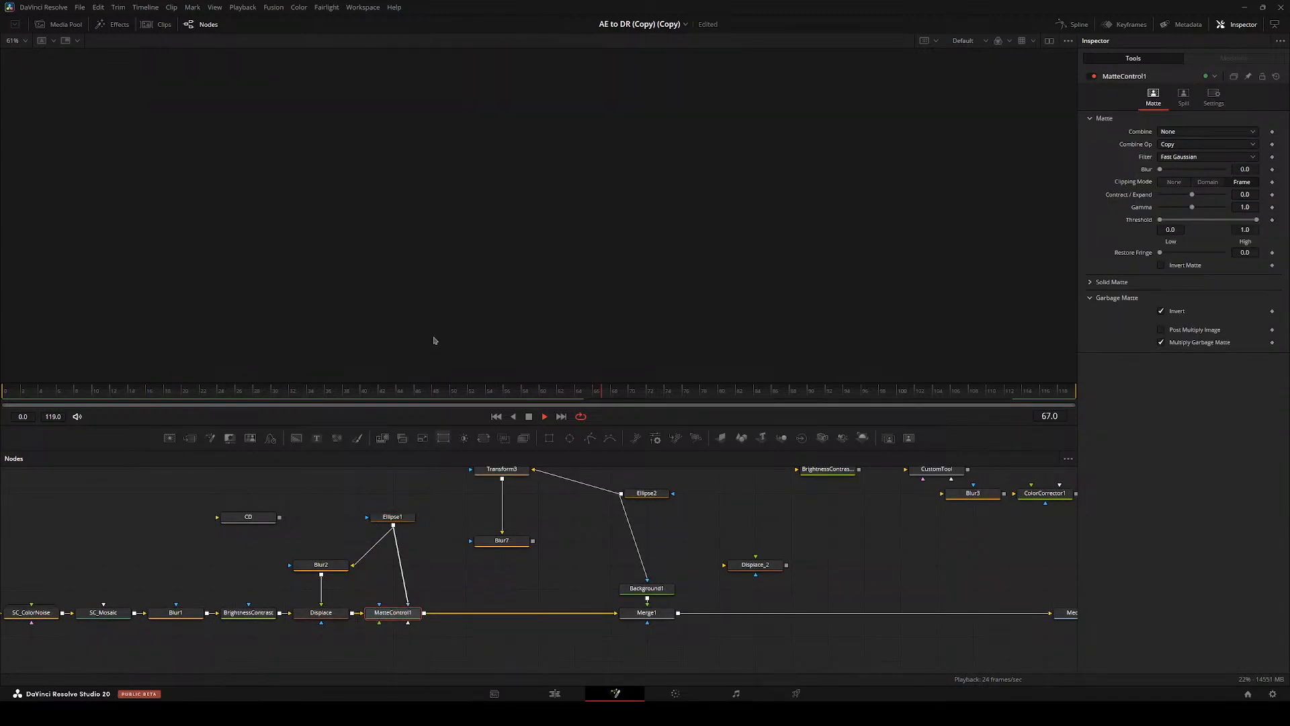
{"action": "scroll", "coordinate": [364, 291], "scroll_direction": "up", "scroll_amount": 10}
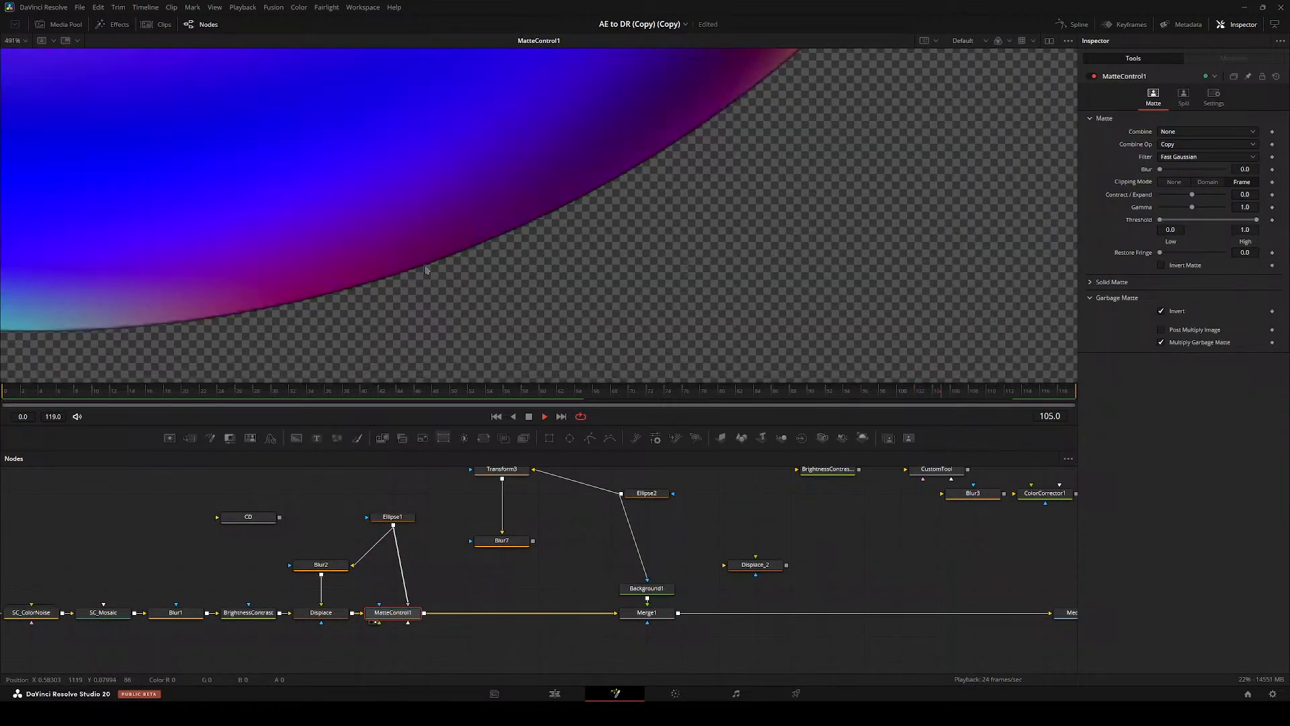
{"action": "scroll", "coordinate": [425, 270], "scroll_direction": "up", "scroll_amount": 3}
- Try an AlphaMultiply node after MatteControl1, undo it, and recheck the ball's edge
{"action": "key", "text": "shift+space"}
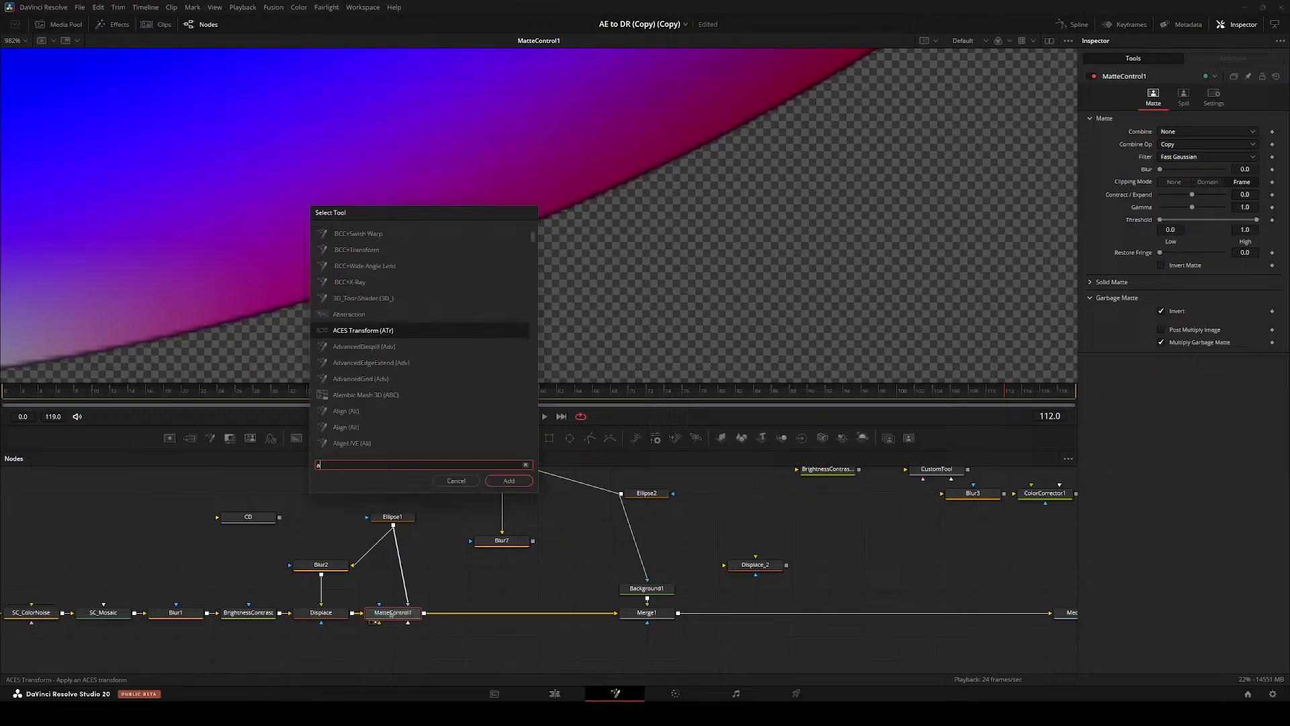
{"action": "type", "text": "alpha mu"}
{"action": "key", "text": "Return"}
{"action": "key", "text": "ctrl+f"}
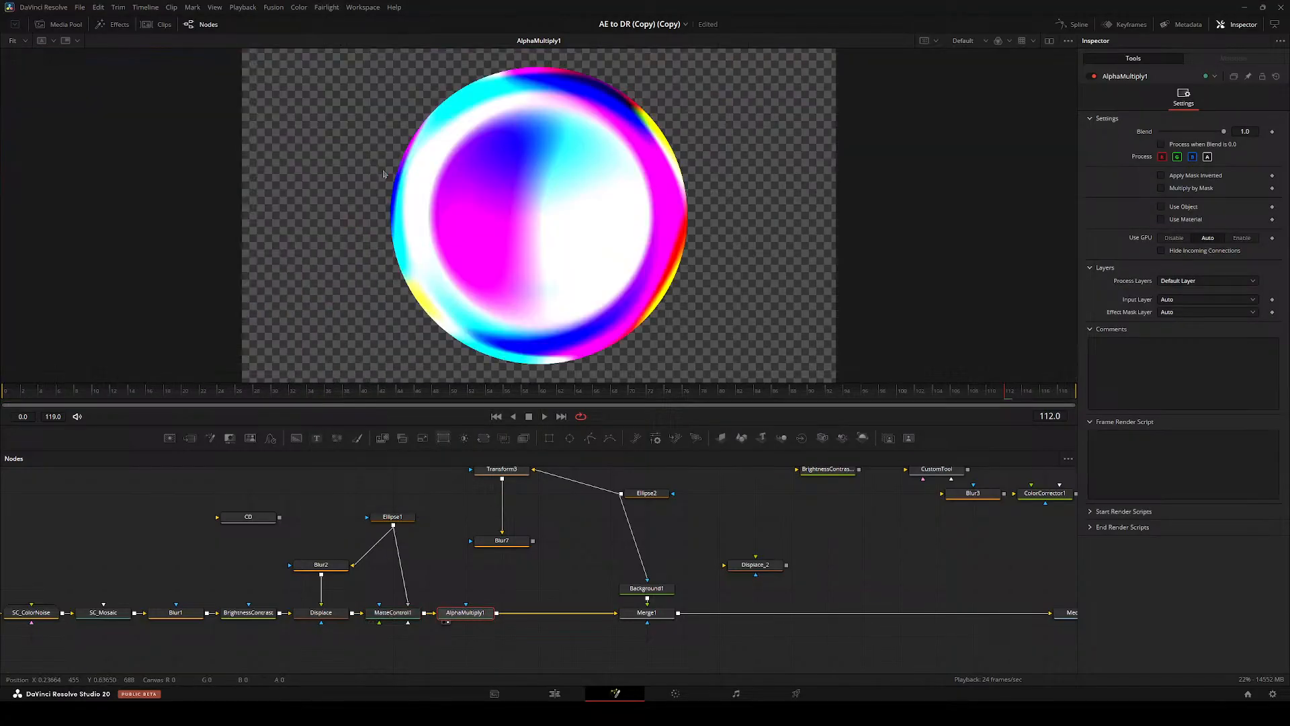
{"action": "key", "text": "ctrl+z"}
{"action": "scroll", "coordinate": [484, 288], "scroll_direction": "up", "scroll_amount": 12}
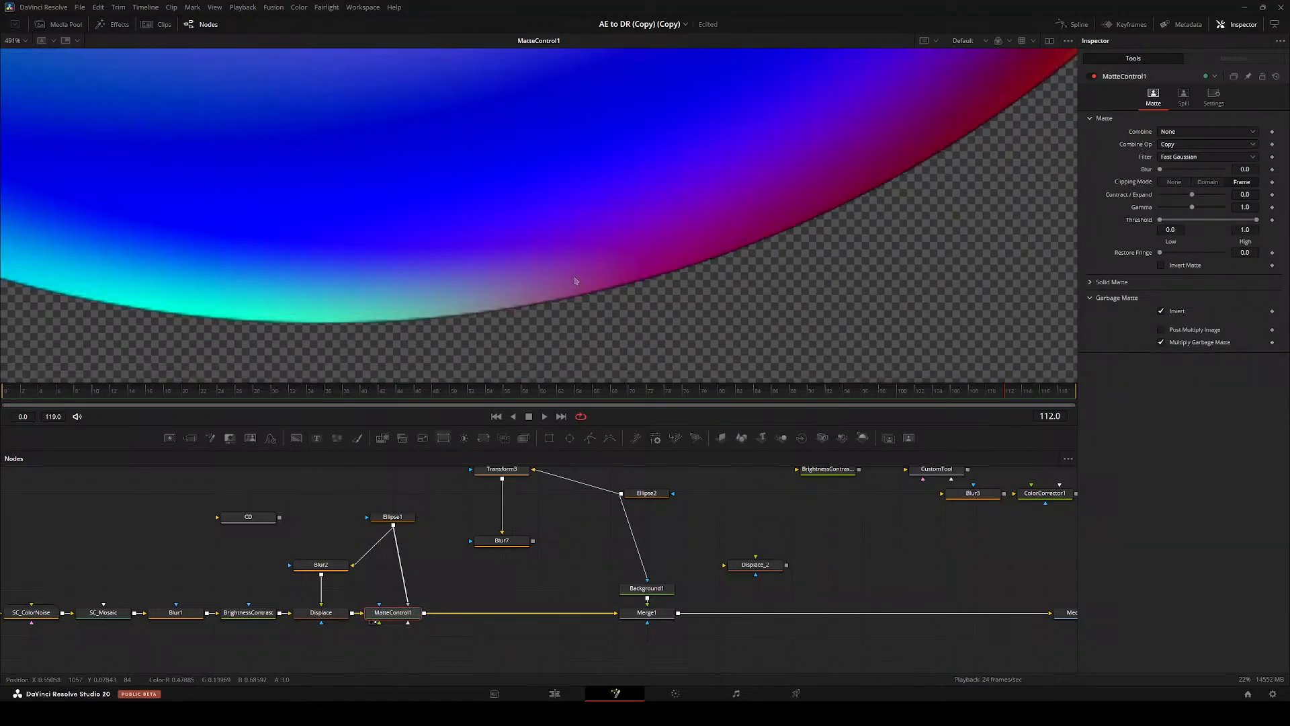
{"action": "scroll", "coordinate": [351, 260], "scroll_direction": "up", "scroll_amount": 5}
{"action": "key", "text": "ctrl+f"}
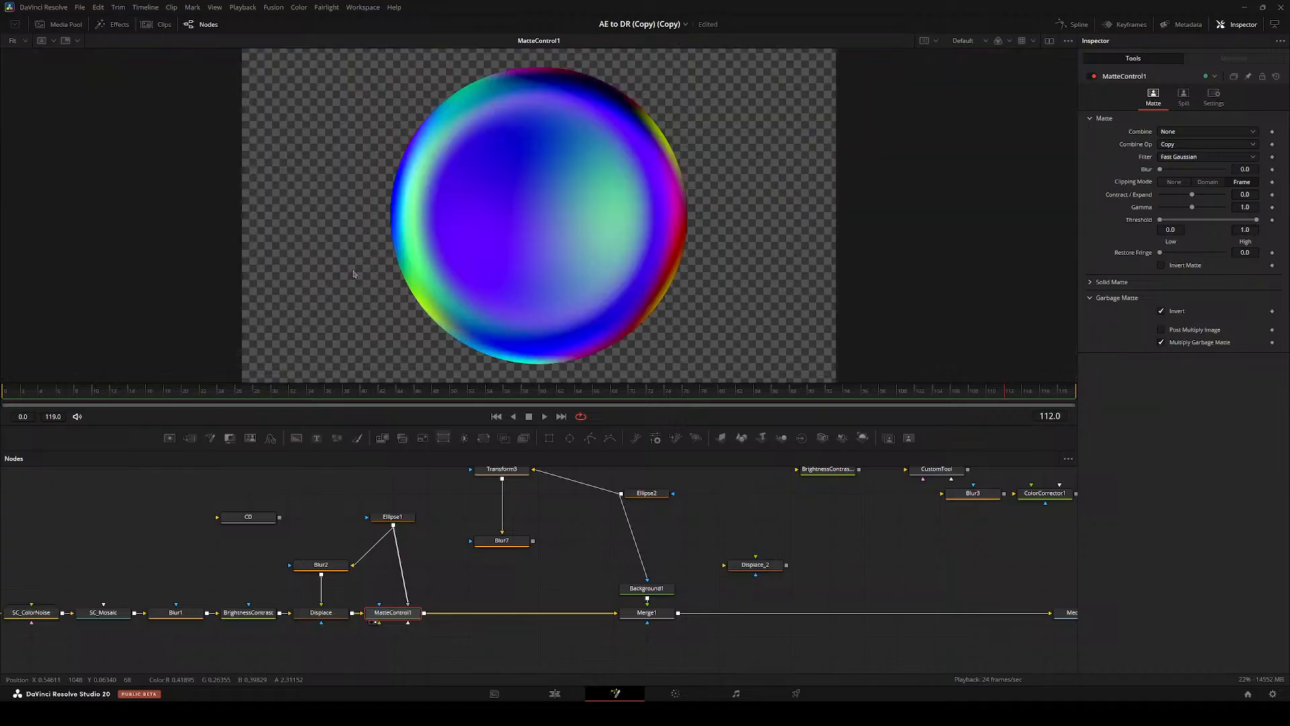
- Tidy the node graph by placing Ellipse1 and Blur2 close above MatteControl1 and Displace, with the CD node farther above
{"action": "left_click_drag", "start_coordinate": [424, 498], "coordinate": [364, 593]}
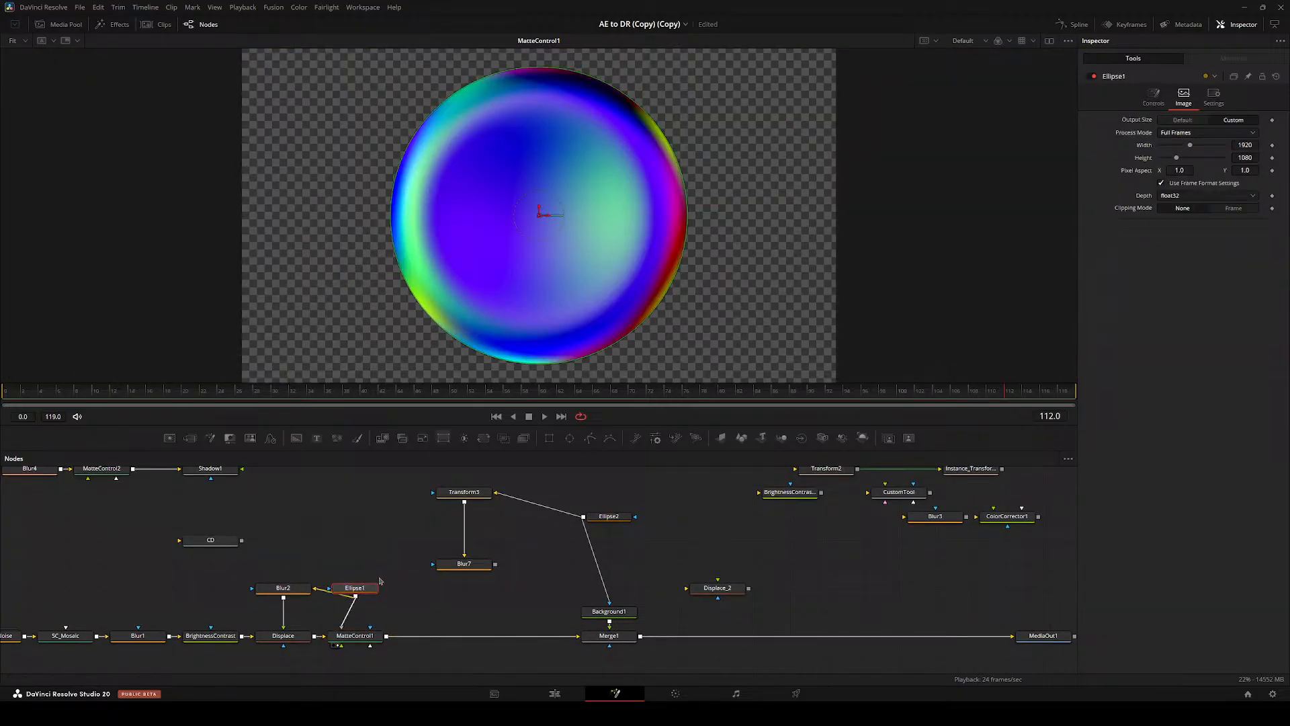
{"action": "mouse_move", "coordinate": [252, 555]}
{"action": "left_mouse_down"}
{"action": "mouse_move", "coordinate": [363, 594]}
{"action": "mouse_move", "coordinate": [364, 608]}
{"action": "left_mouse_up"}
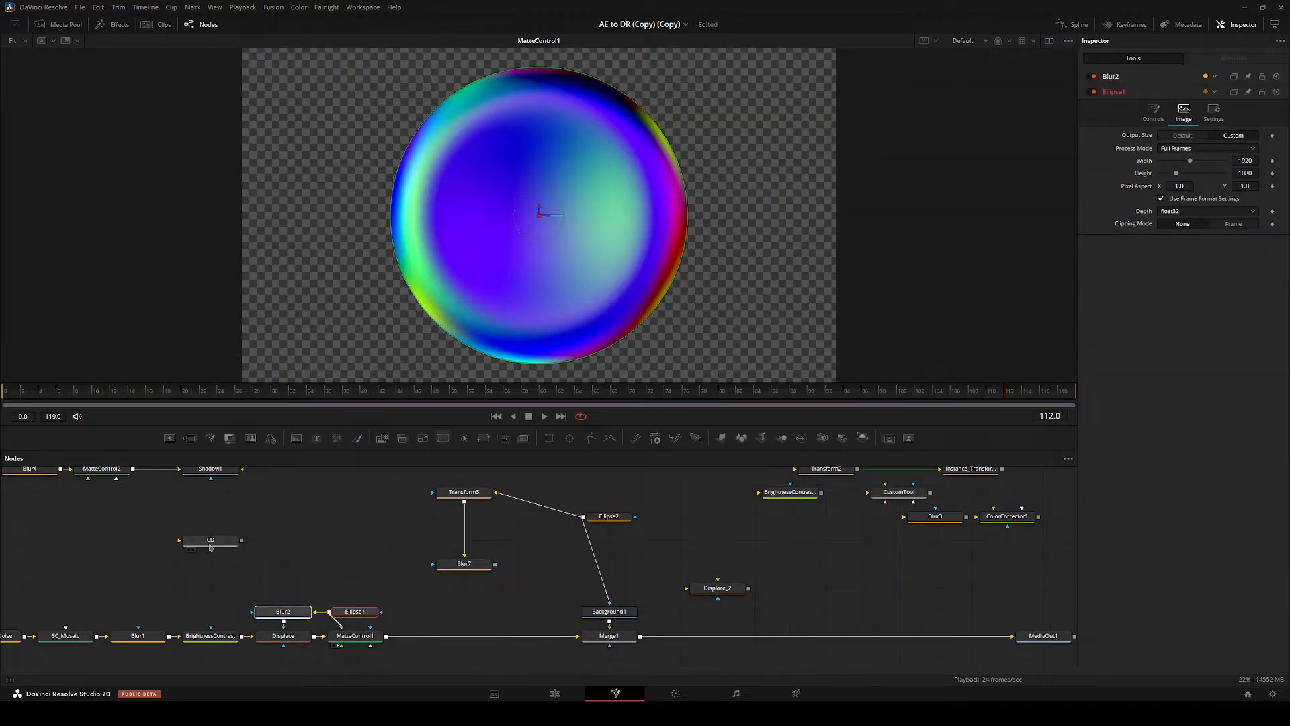
{"action": "left_click_drag", "start_coordinate": [210, 546], "coordinate": [282, 522]}
{"action": "scroll", "coordinate": [373, 547], "scroll_direction": "down", "scroll_amount": 2}
{"action": "left_click_drag", "start_coordinate": [374, 549], "coordinate": [431, 538]}
{"action": "left_click", "coordinate": [416, 547]}
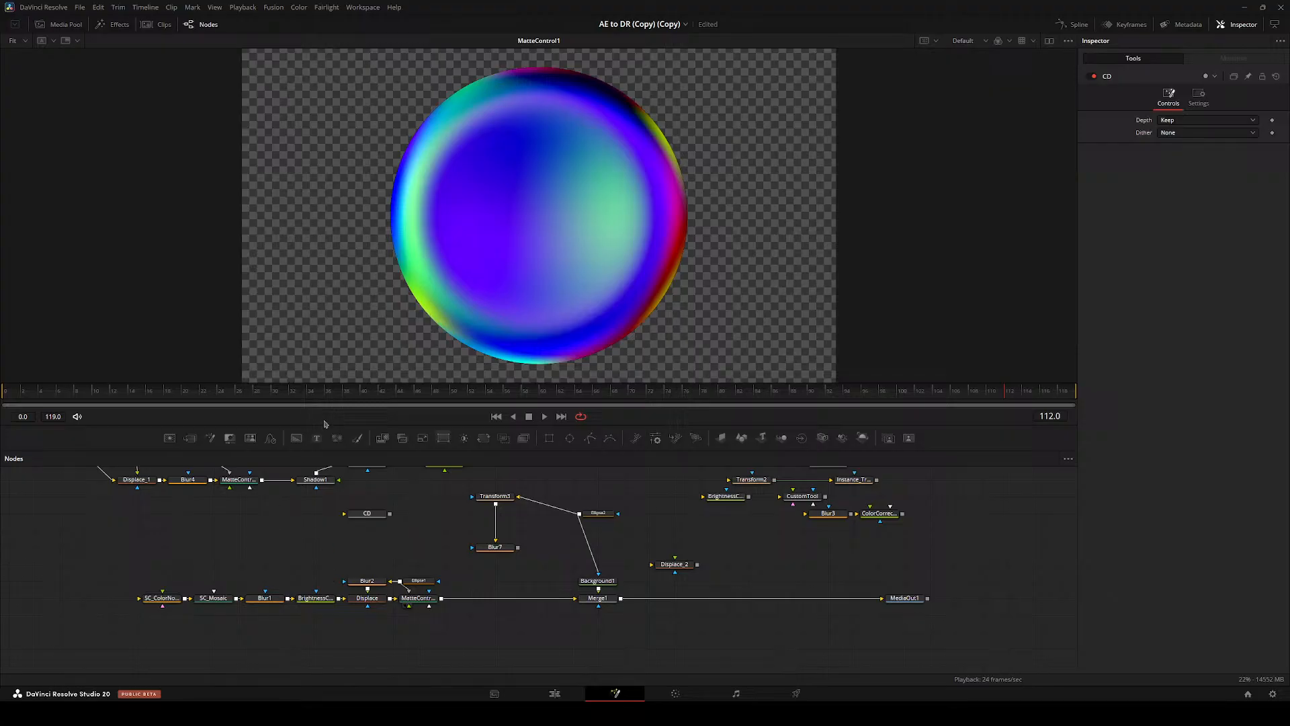
{"action": "left_click_drag", "start_coordinate": [479, 610], "coordinate": [438, 525]}
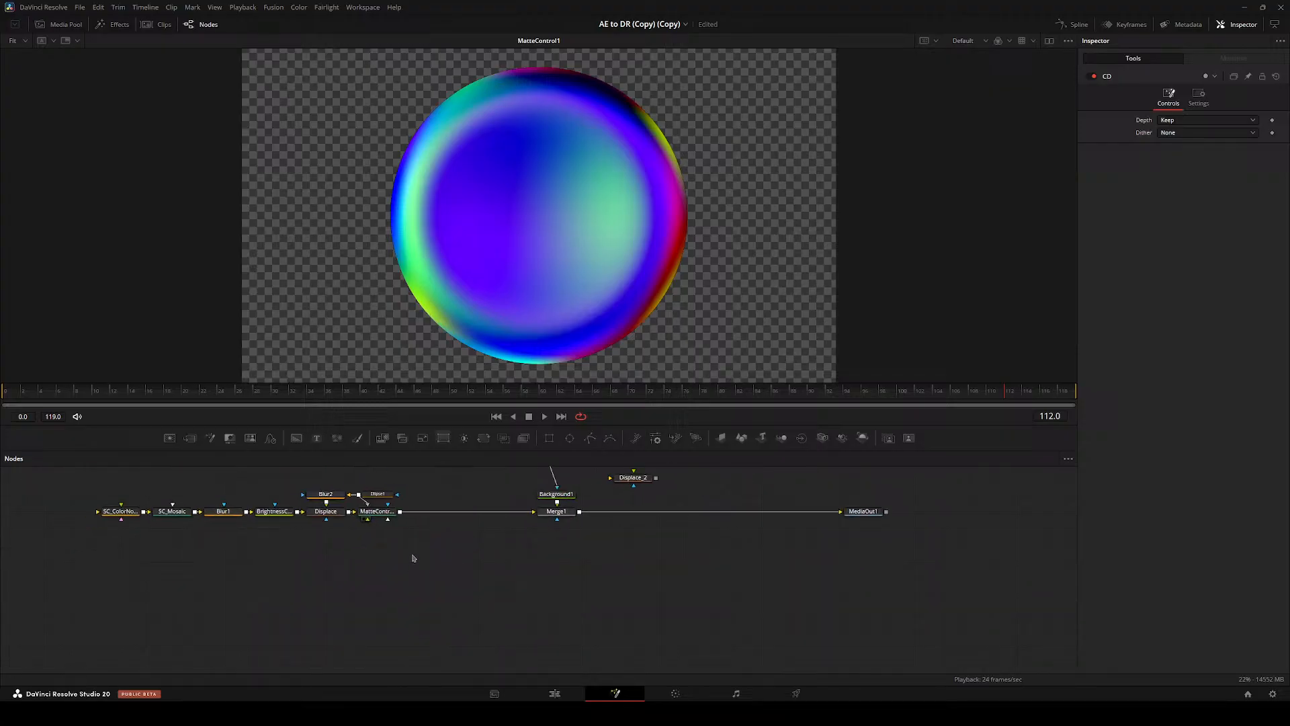
- Look through the SC_ tools, add an SC_DistortBlur node, and place it below the main node row
{"action": "key", "text": "shift+space"}
{"action": "type", "text": "sc_"}
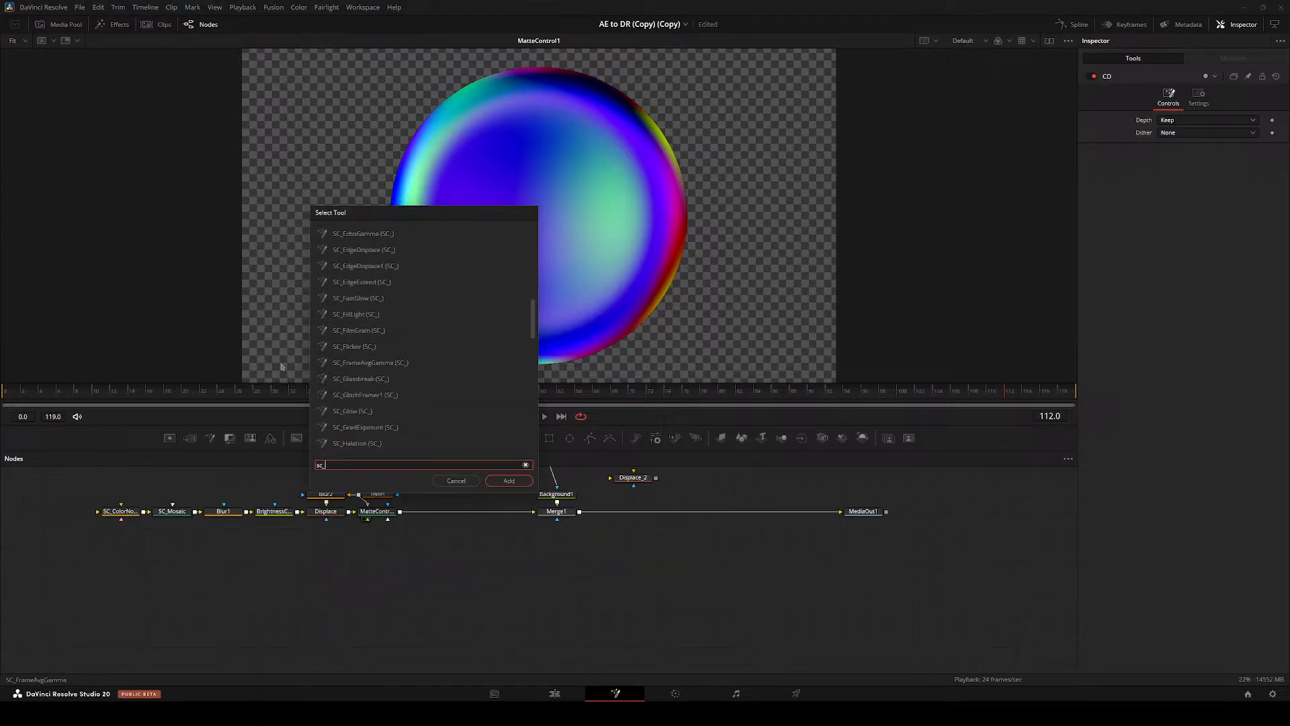
{"action": "scroll", "coordinate": [348, 306], "scroll_direction": "down", "scroll_amount": 3}
{"action": "scroll", "coordinate": [340, 399], "scroll_direction": "down", "scroll_amount": 4}
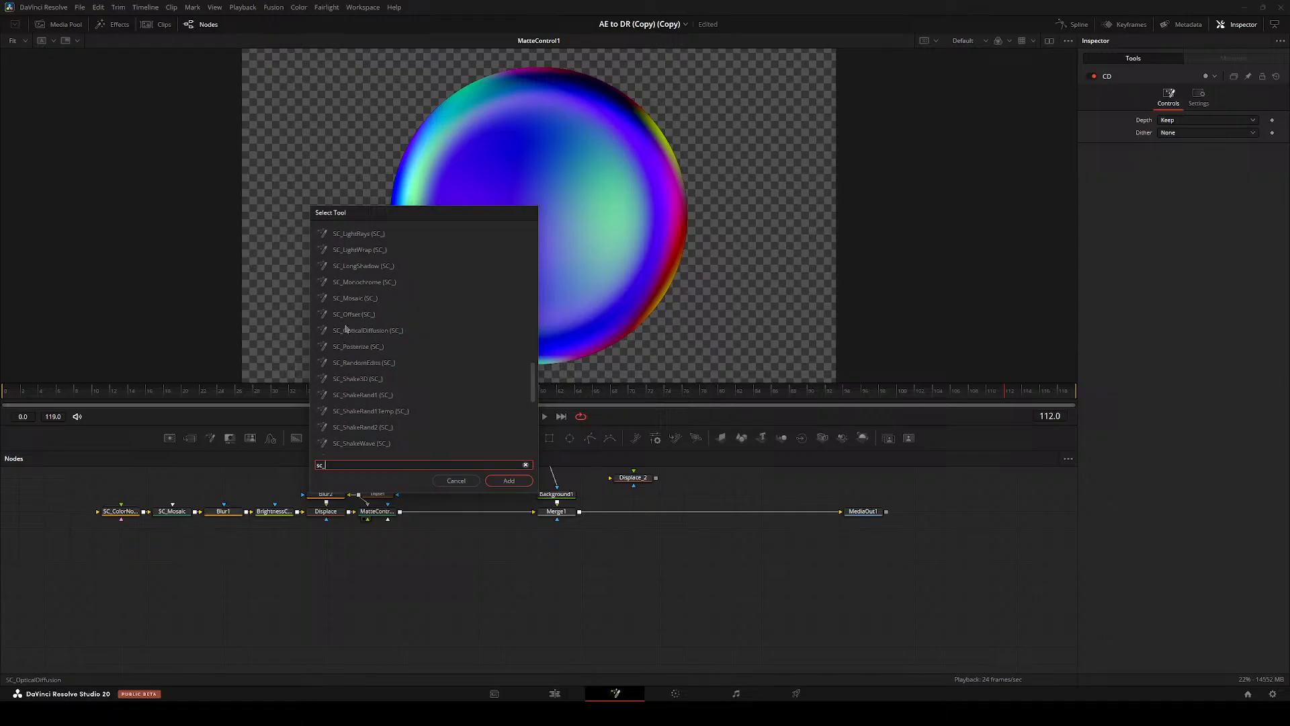
{"action": "scroll", "coordinate": [356, 366], "scroll_direction": "up", "scroll_amount": 2}
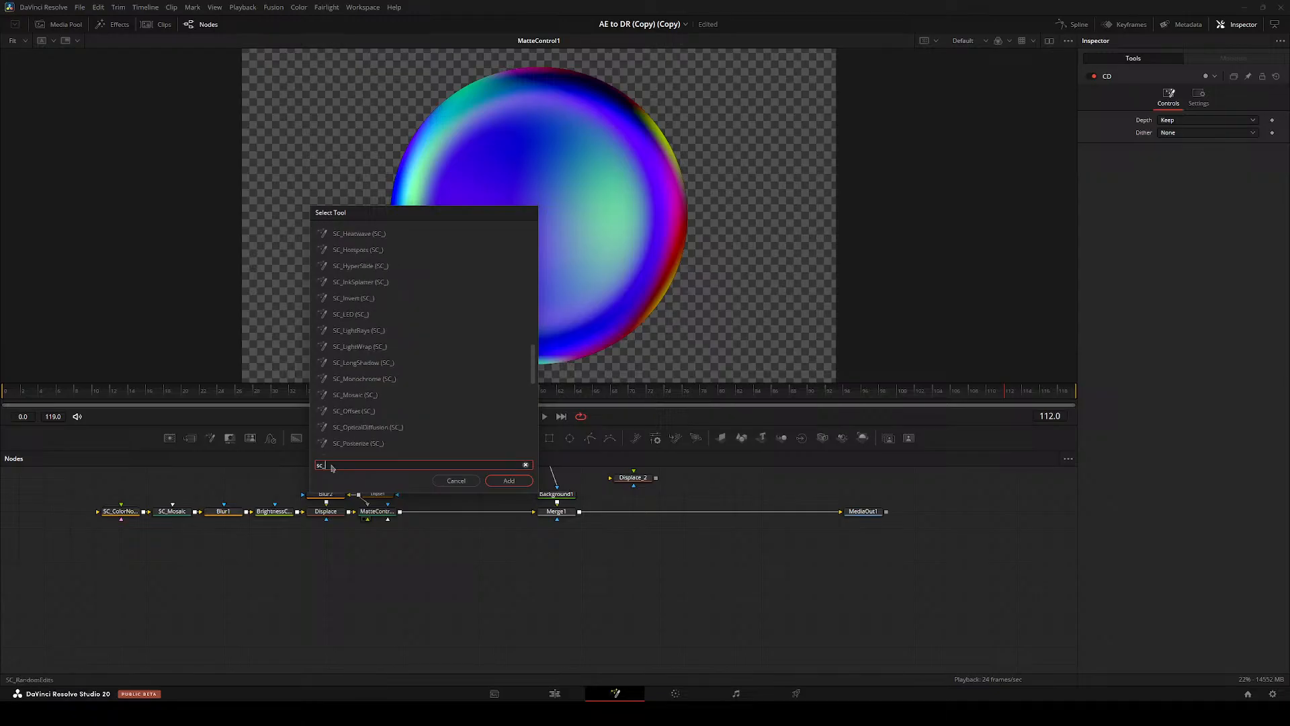
{"action": "scroll", "coordinate": [364, 384], "scroll_direction": "up", "scroll_amount": 7}
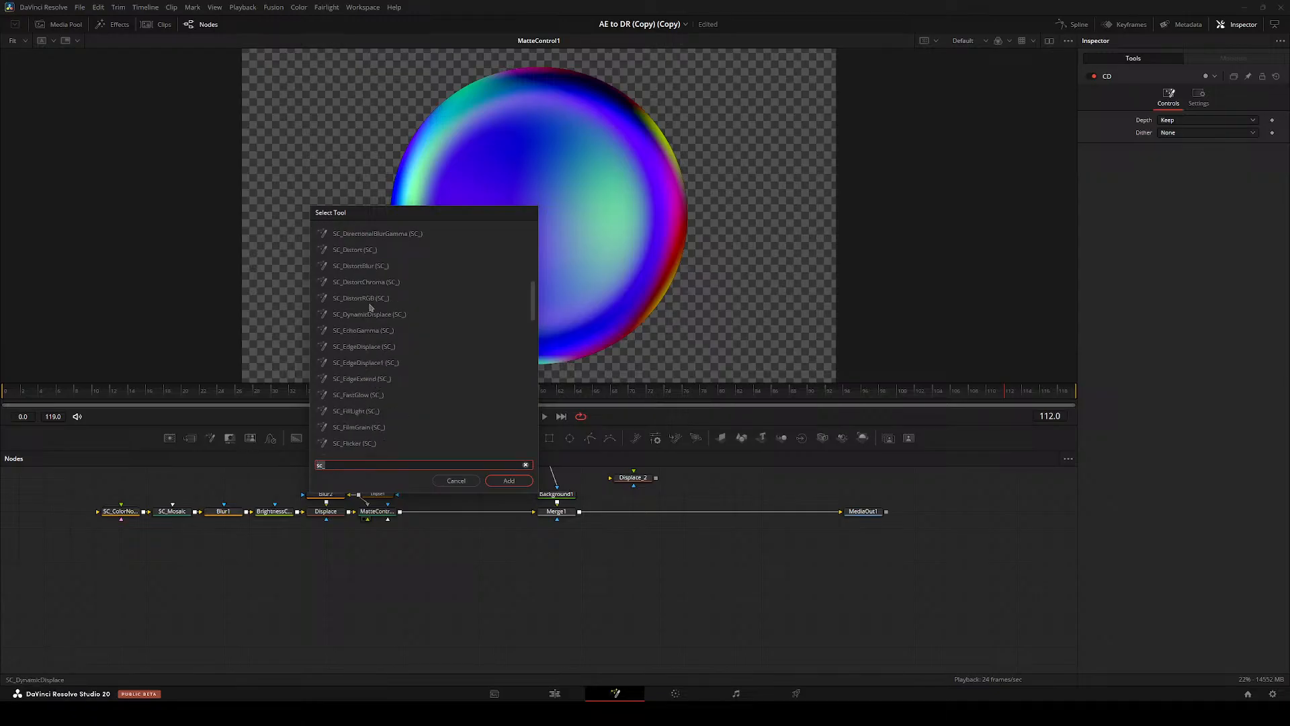
{"action": "scroll", "coordinate": [351, 356], "scroll_direction": "up", "scroll_amount": 3}
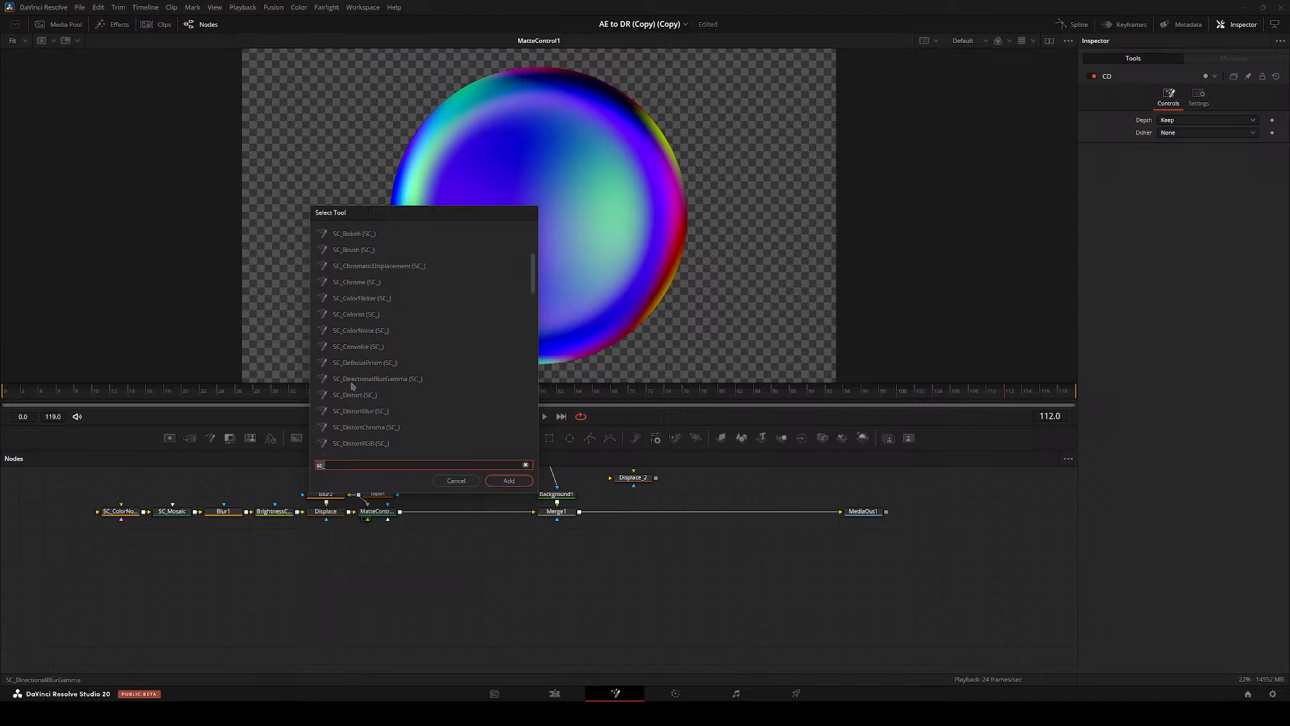
{"action": "double_click", "coordinate": [352, 411]}
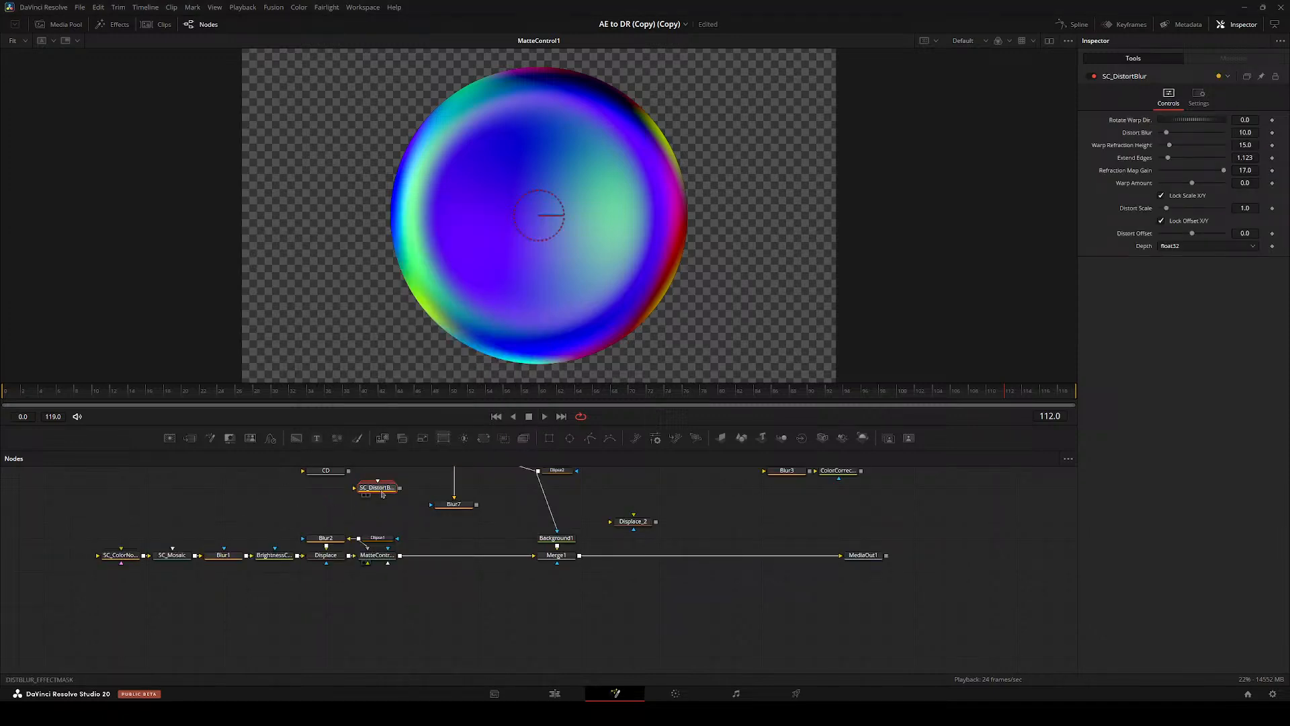
{"action": "left_click_drag", "start_coordinate": [383, 494], "coordinate": [459, 629]}
- Open the Spline editor beside the node graph, then connect MatteControl1's output to SC_DistortBlur and view the result
{"action": "left_click", "coordinate": [1074, 29]}
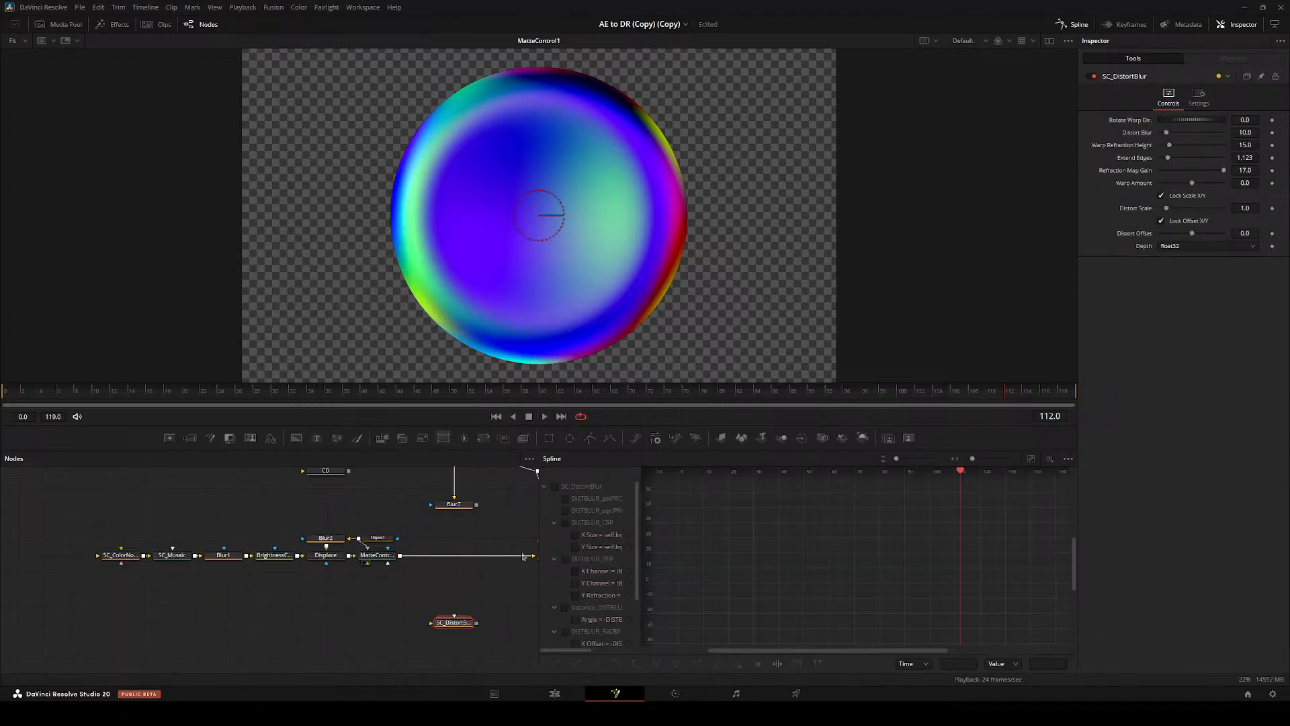
{"action": "left_click_drag", "start_coordinate": [545, 538], "coordinate": [656, 543]}
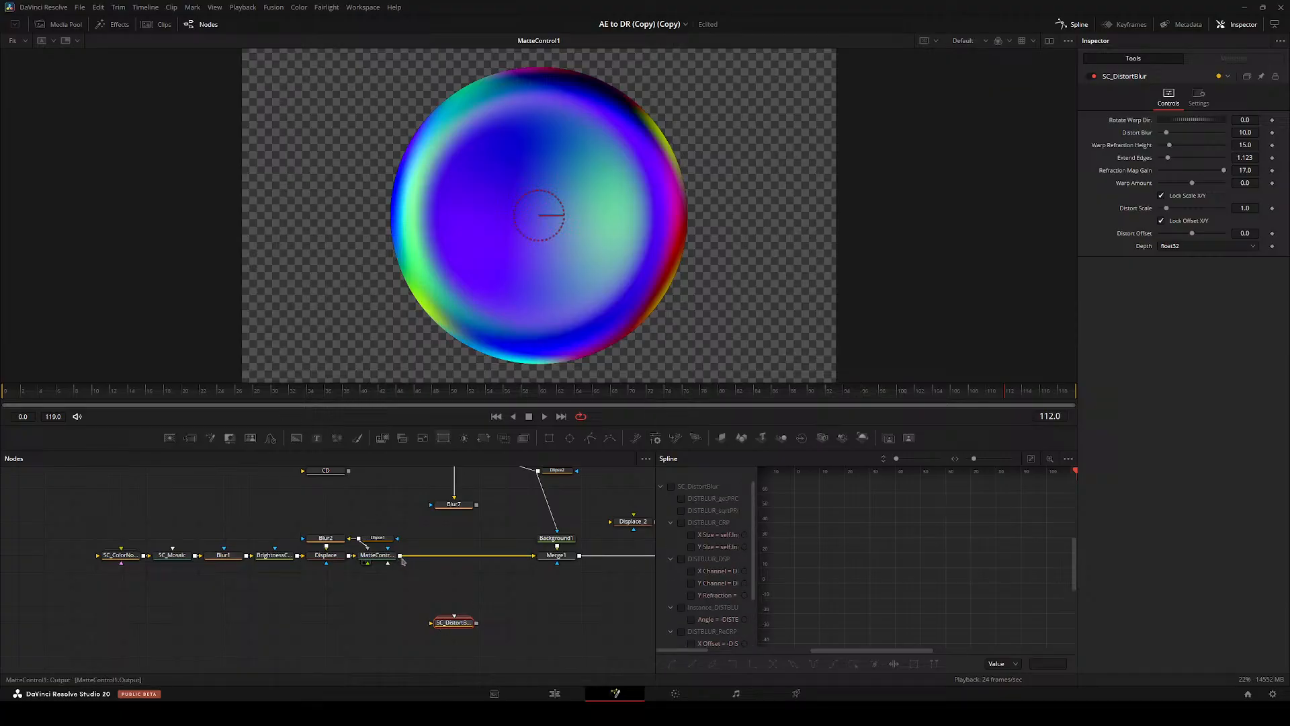
{"action": "left_click_drag", "start_coordinate": [401, 555], "coordinate": [453, 622]}
{"action": "left_click_drag", "start_coordinate": [453, 622], "coordinate": [479, 606]}
{"action": "left_click_drag", "start_coordinate": [563, 634], "coordinate": [444, 626]}
{"action": "key", "text": "2"}
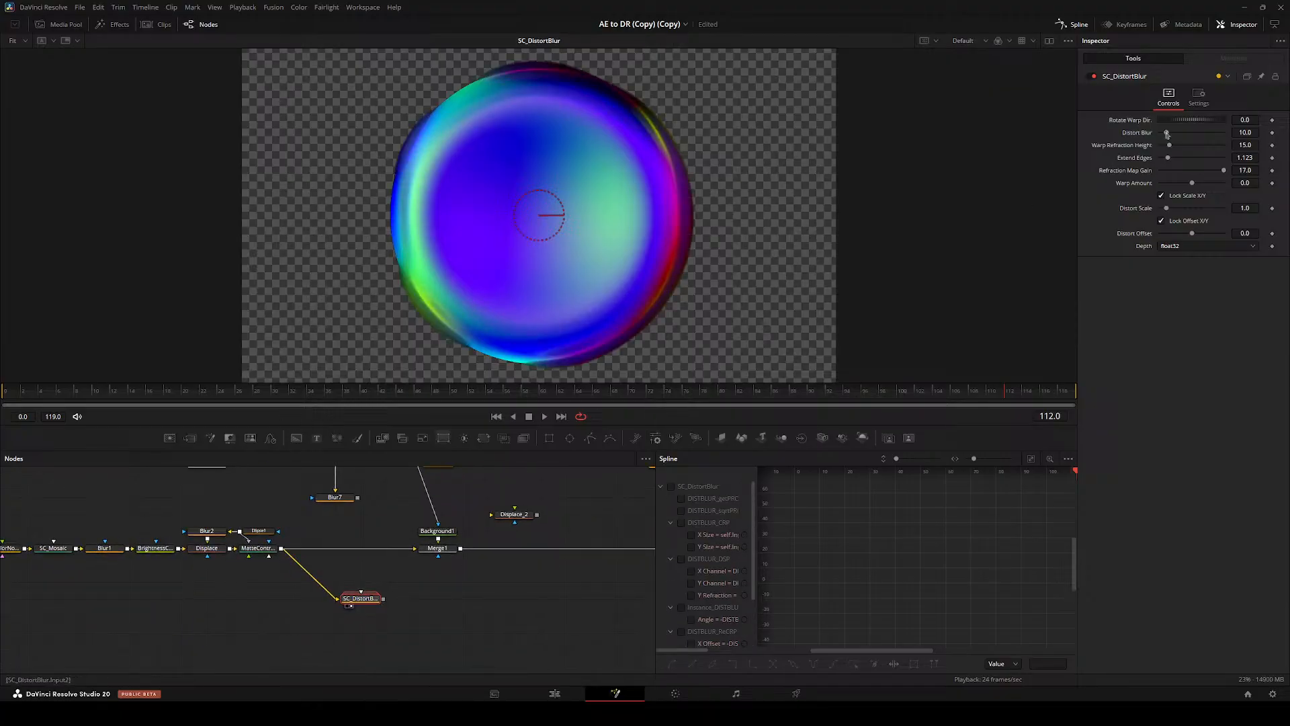
- Try SC_DistortBlur with Rotate Warp Dir 83.5, Distort Blur 52.8, Warp Refraction Height 100 and Warp Amount 0.1, and delete the node
{"action": "left_click_drag", "start_coordinate": [1181, 132], "coordinate": [1281, 182]}
{"action": "left_click", "coordinate": [1166, 137]}
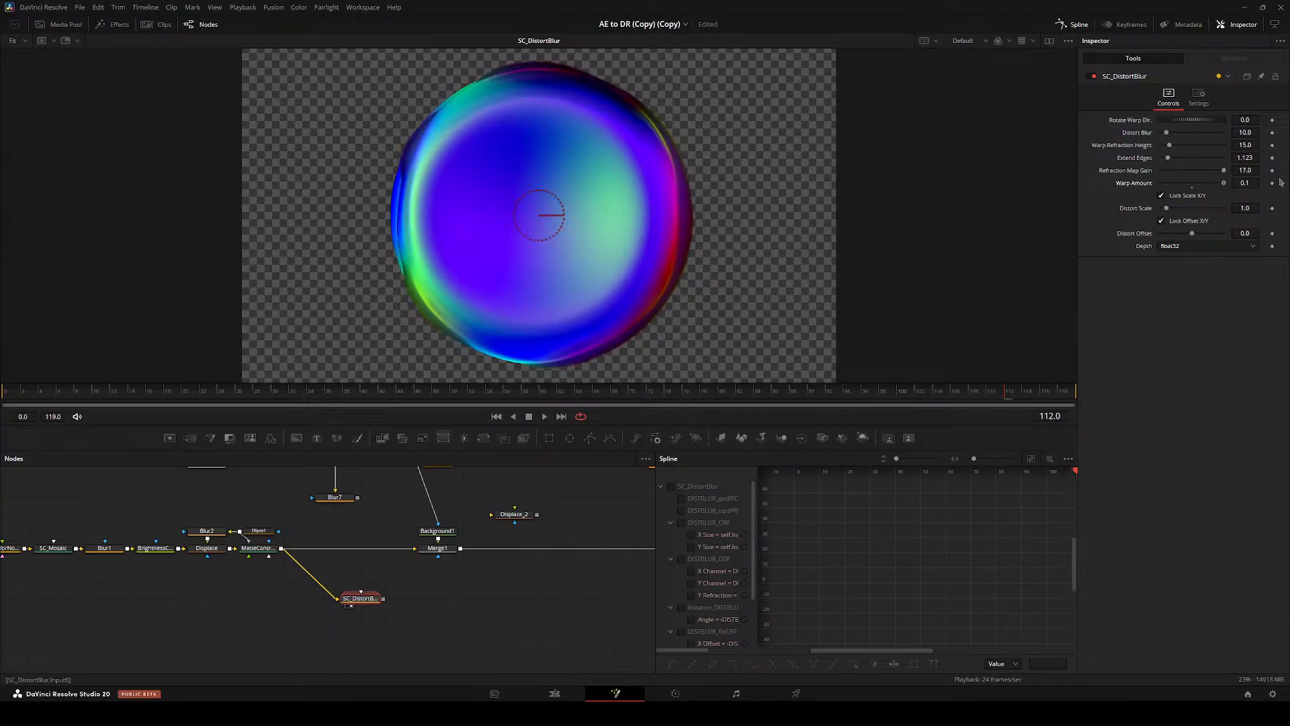
{"action": "left_click_drag", "start_coordinate": [1166, 132], "coordinate": [1209, 125]}
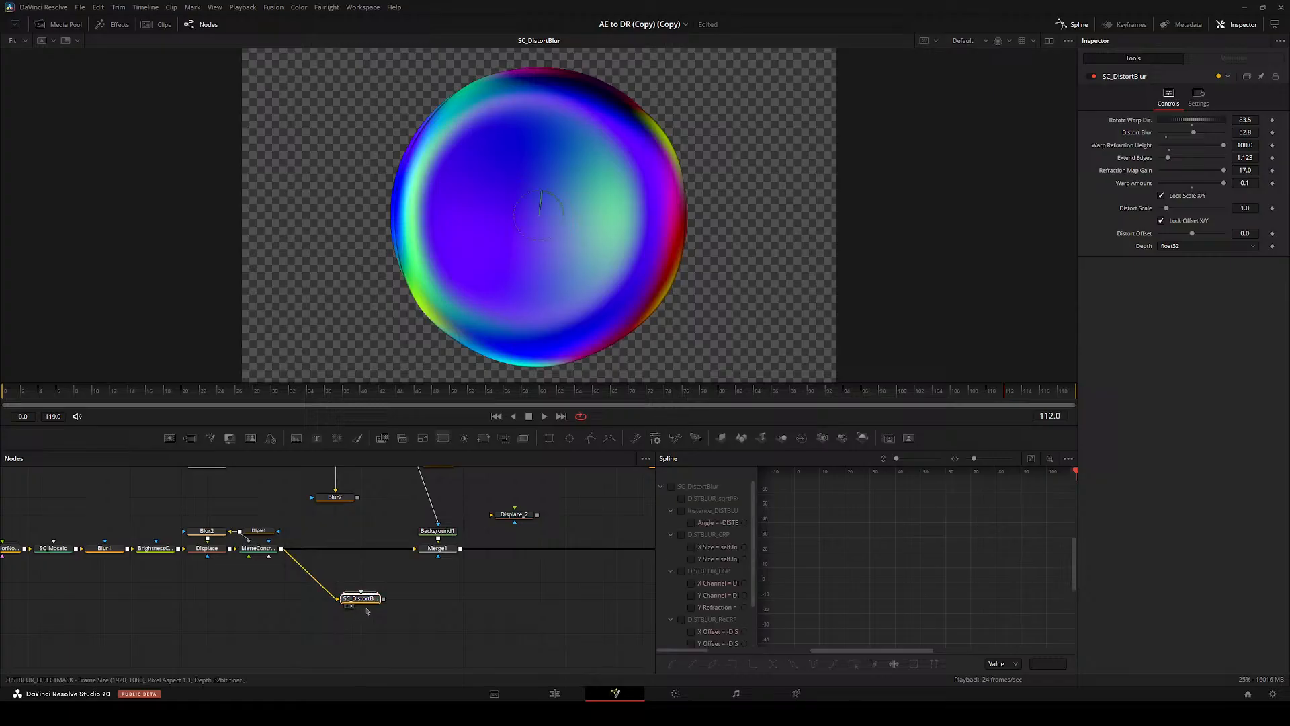
{"action": "key", "text": "Delete"}
- Search the tool list for sc_ and try adding SC_BlurChroma to the node graph
{"action": "left_click_drag", "start_coordinate": [409, 599], "coordinate": [291, 589]}
{"action": "scroll", "coordinate": [345, 564], "scroll_direction": "up", "scroll_amount": 2}
{"action": "key", "text": "ctrl+f"}
{"action": "key", "text": "Escape"}
{"action": "key", "text": "shift+space"}
{"action": "key", "text": "BackSpace"}
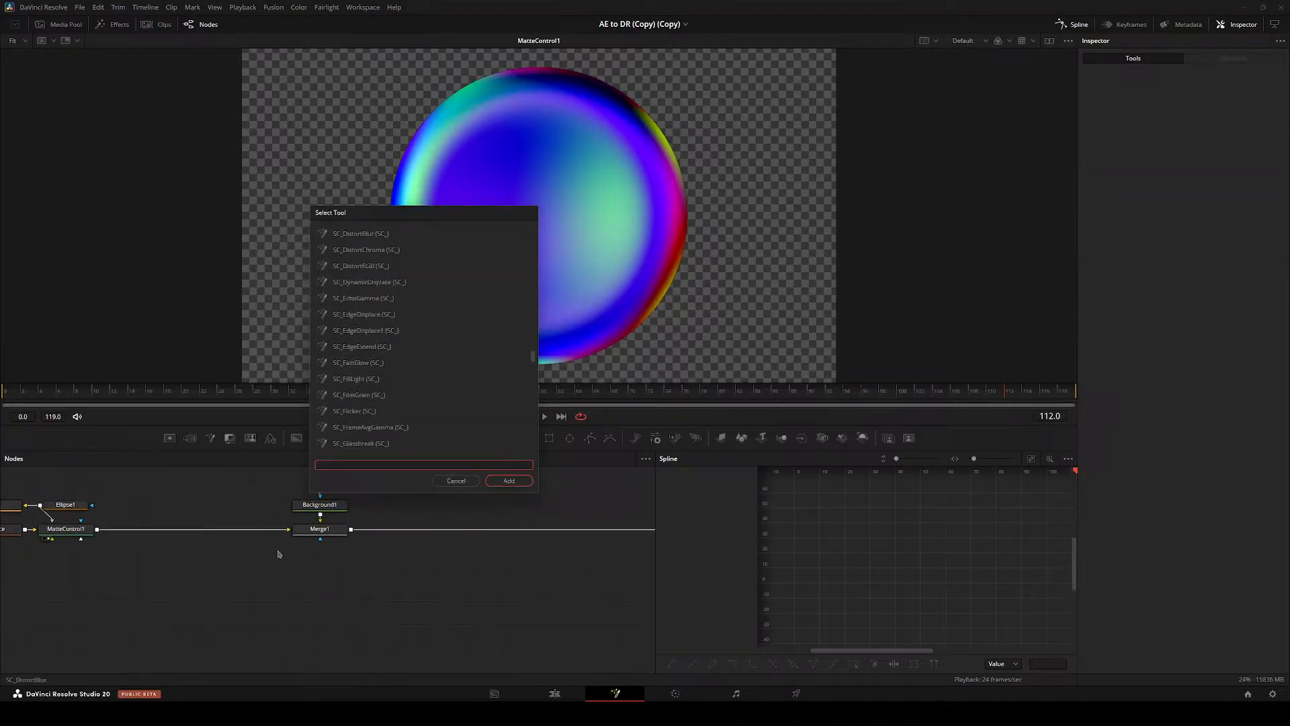
{"action": "type", "text": "cs"}
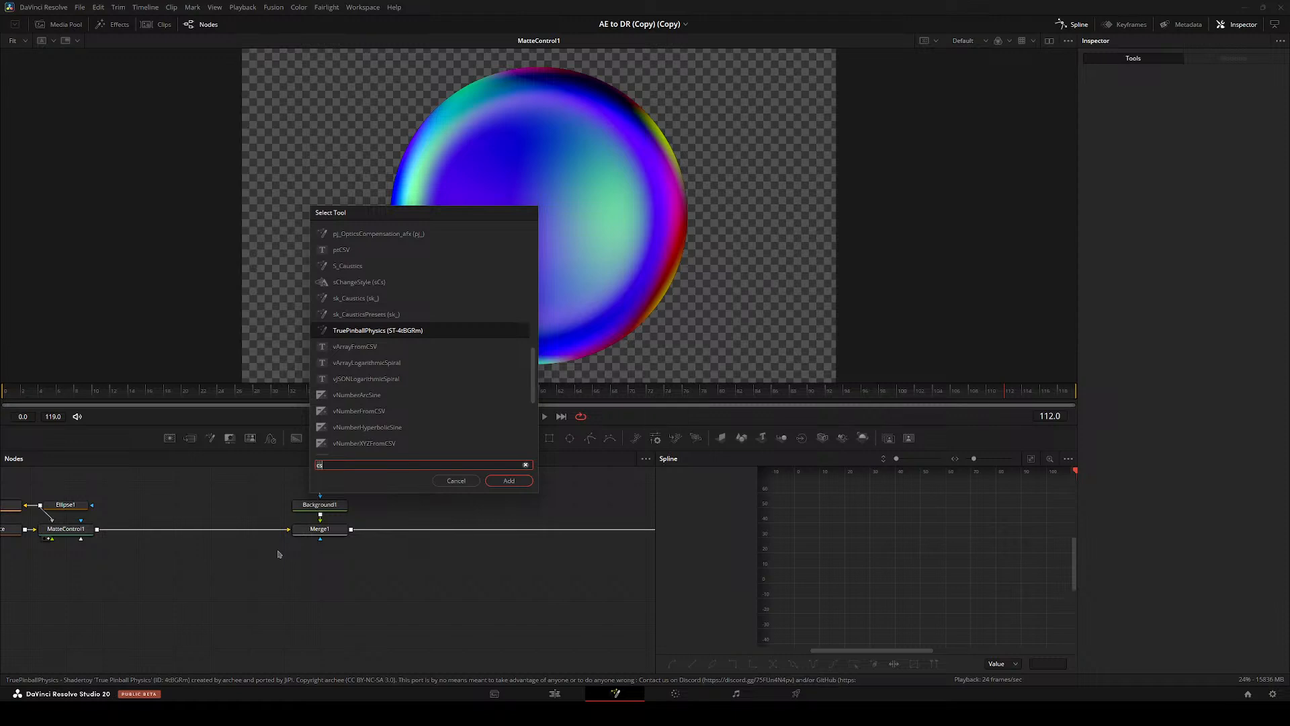
{"action": "key", "text": "BackSpace"}
{"action": "key", "text": "BackSpace"}
{"action": "type", "text": "sc_"}
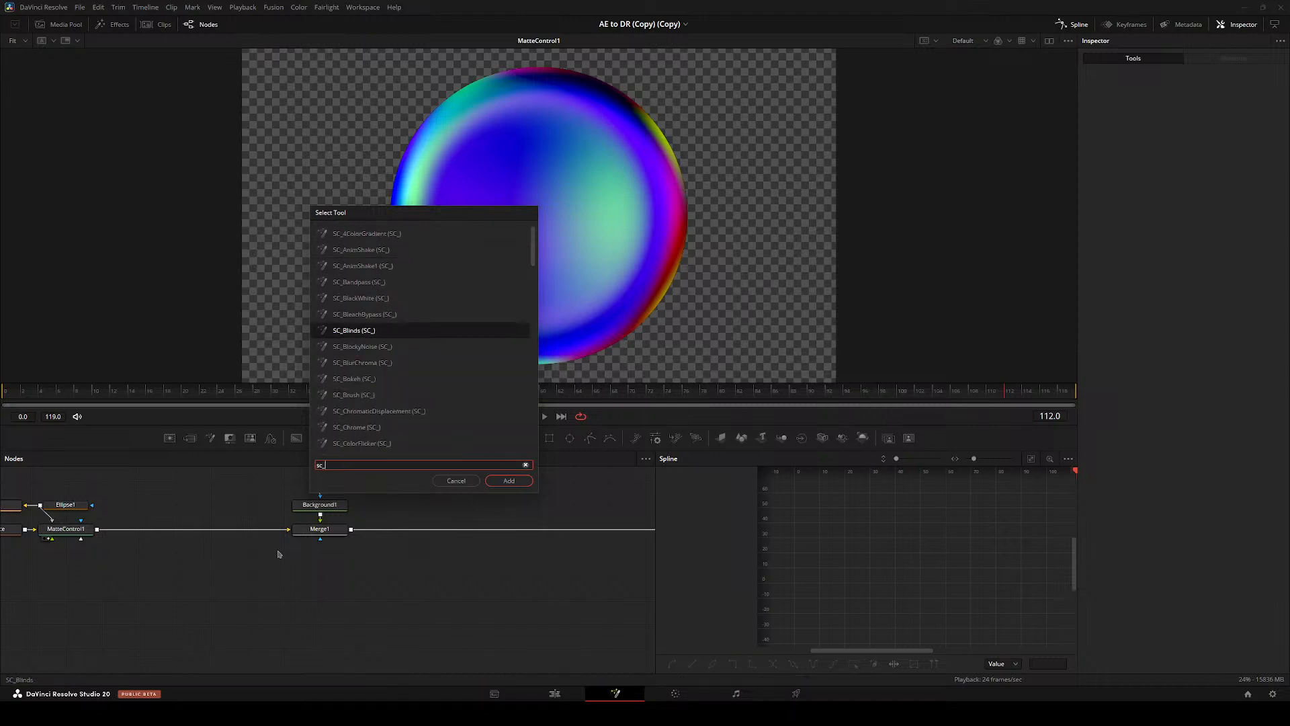
{"action": "key", "text": "Down"}
{"action": "key", "text": "Down"}
{"action": "key", "text": "Down"}
{"action": "key", "text": "Up"}
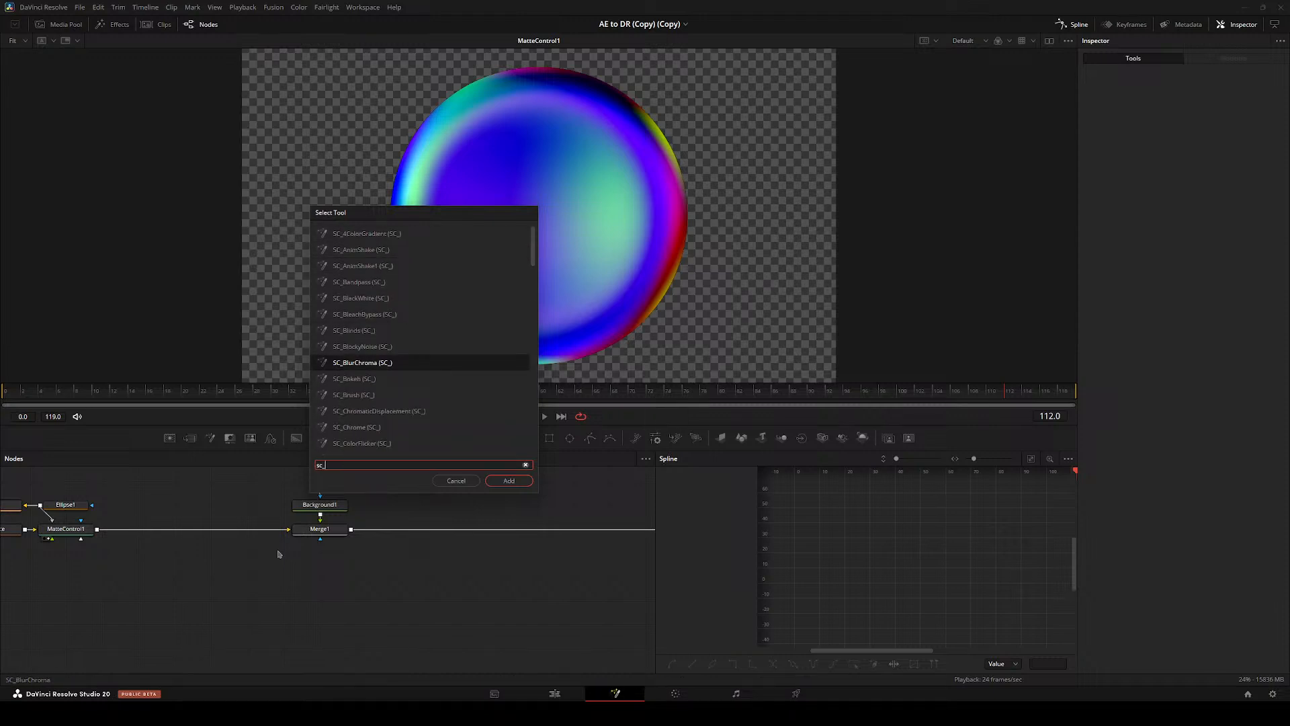
{"action": "key", "text": "Return"}
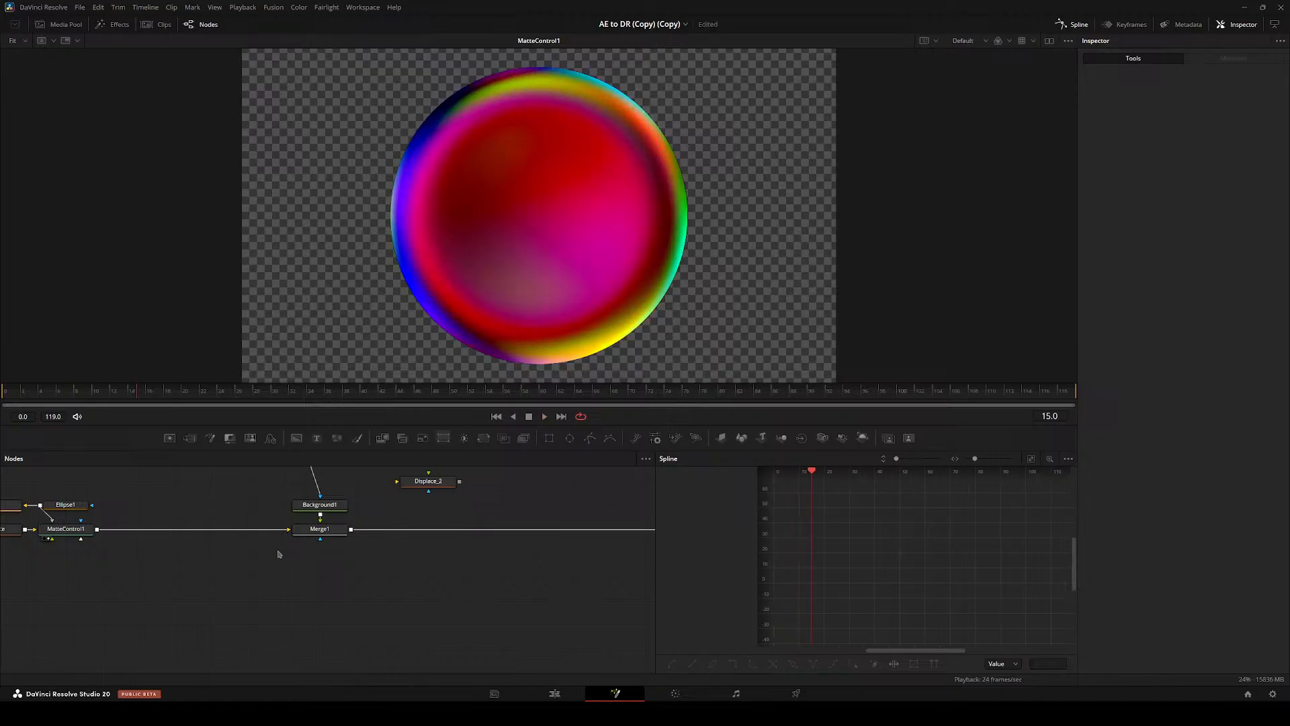
- Browse the SC_ tools, add an SC_BlackWhite node, and place it below the main node row between MatteControl1 and Merge1
{"action": "key", "text": "shift+space"}
{"action": "type", "text": "sc_"}
{"action": "key", "text": "Down"}
{"action": "key", "text": "Down"}
{"action": "key", "text": "Down"}
{"action": "key", "text": "Down"}
{"action": "key", "text": "Down"}
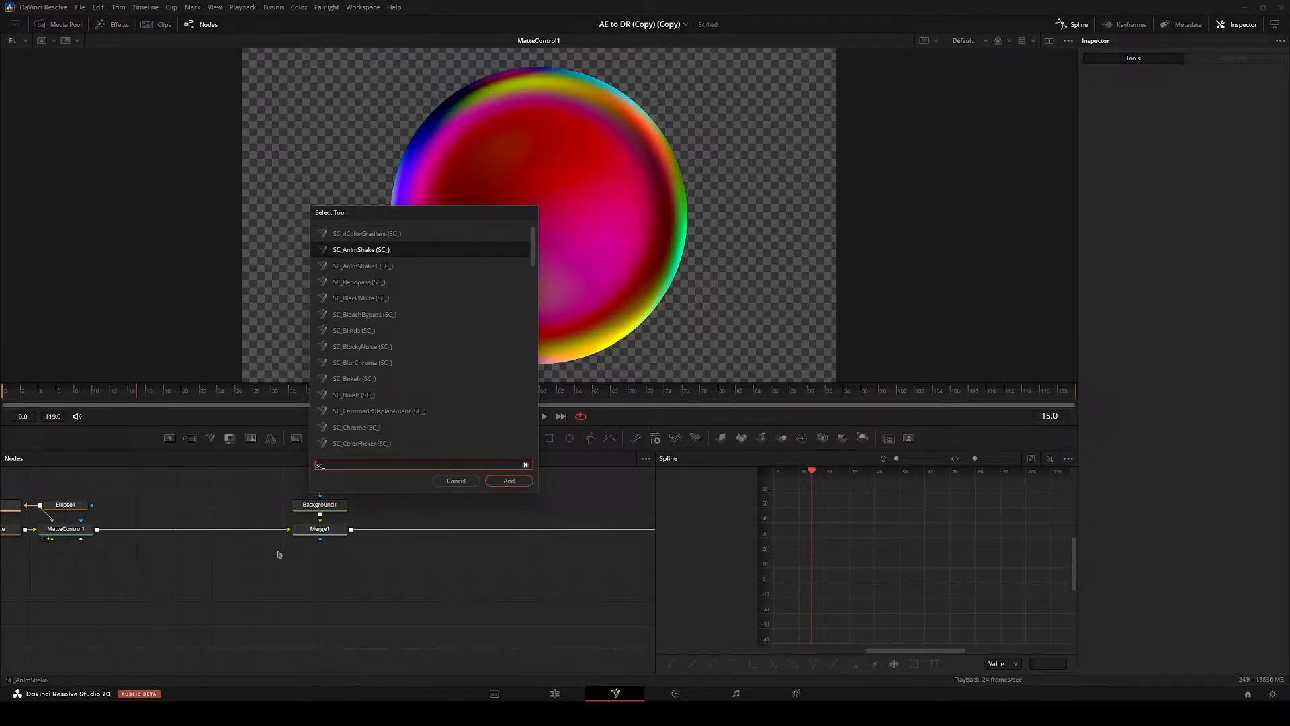
{"action": "key", "text": "Down"}
{"action": "key", "text": "Down"}
{"action": "key", "text": "Down"}
{"action": "key", "text": "Down"}
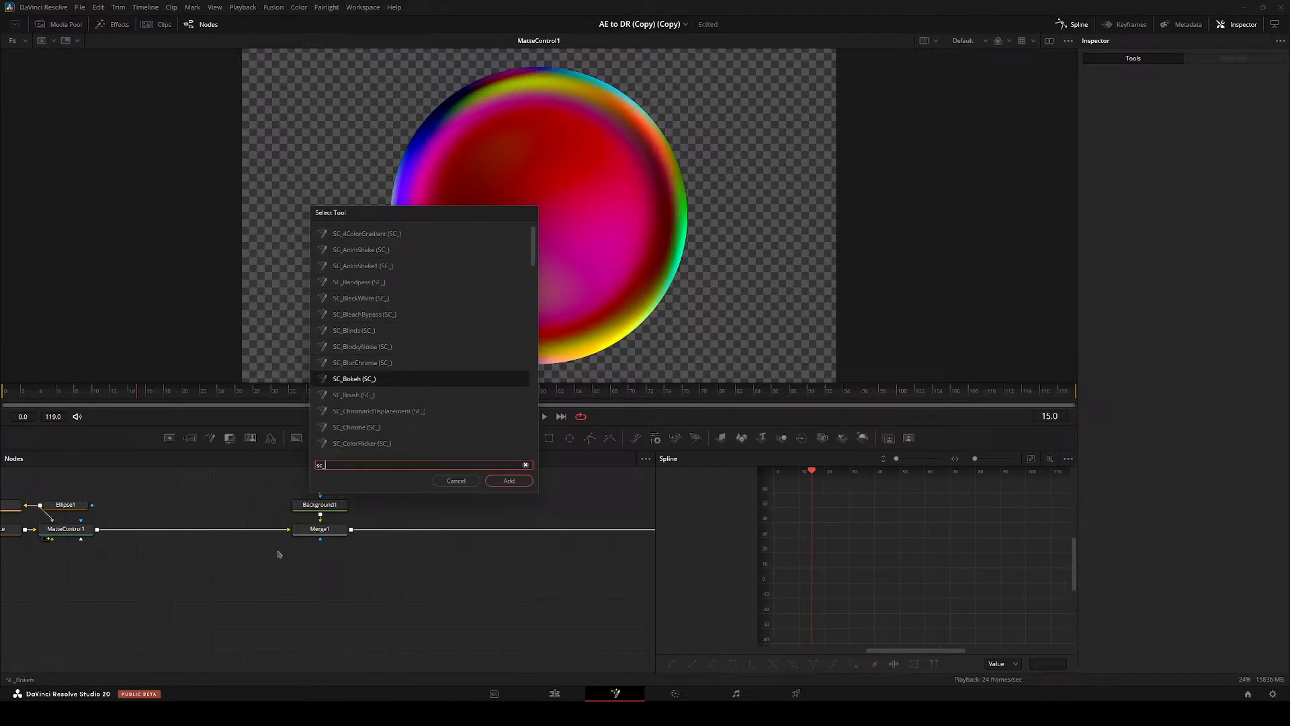
{"action": "key", "text": "Up"}
{"action": "key", "text": "Up"}
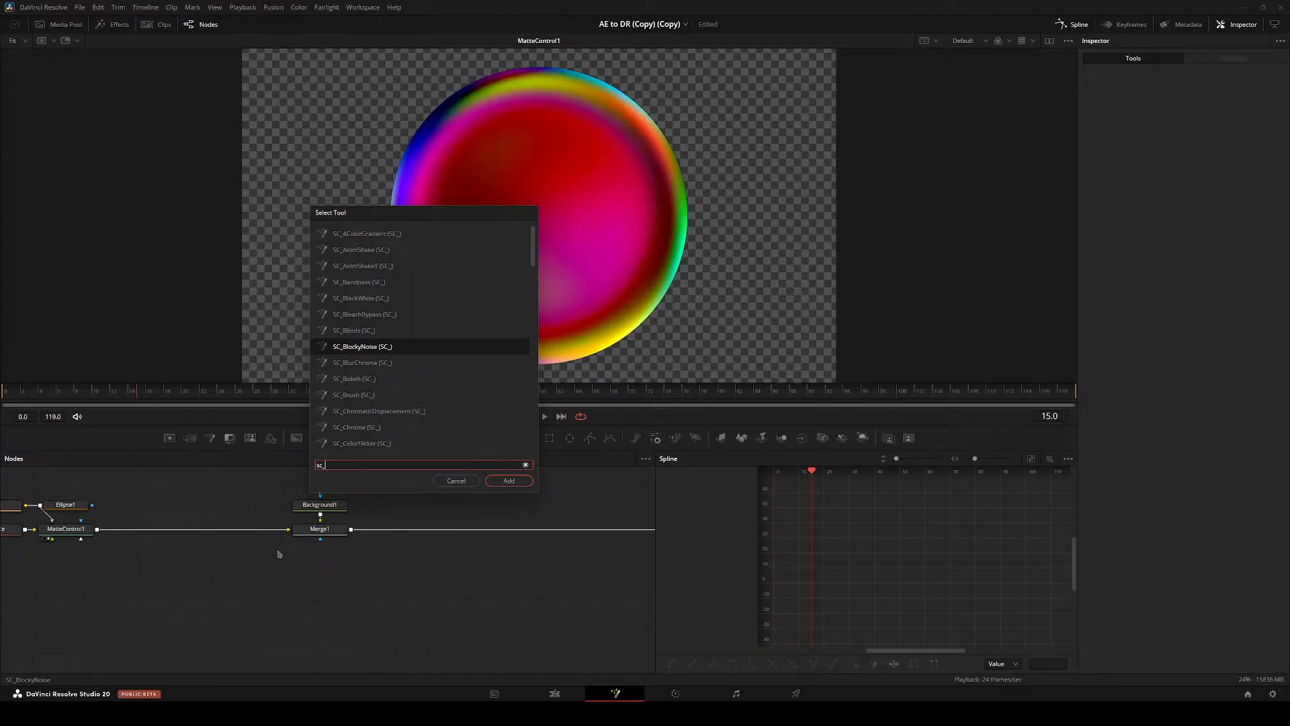
{"action": "key", "text": "Up"}
{"action": "key", "text": "Up"}
{"action": "key", "text": "Up"}
{"action": "key", "text": "Up"}
{"action": "key", "text": "Up"}
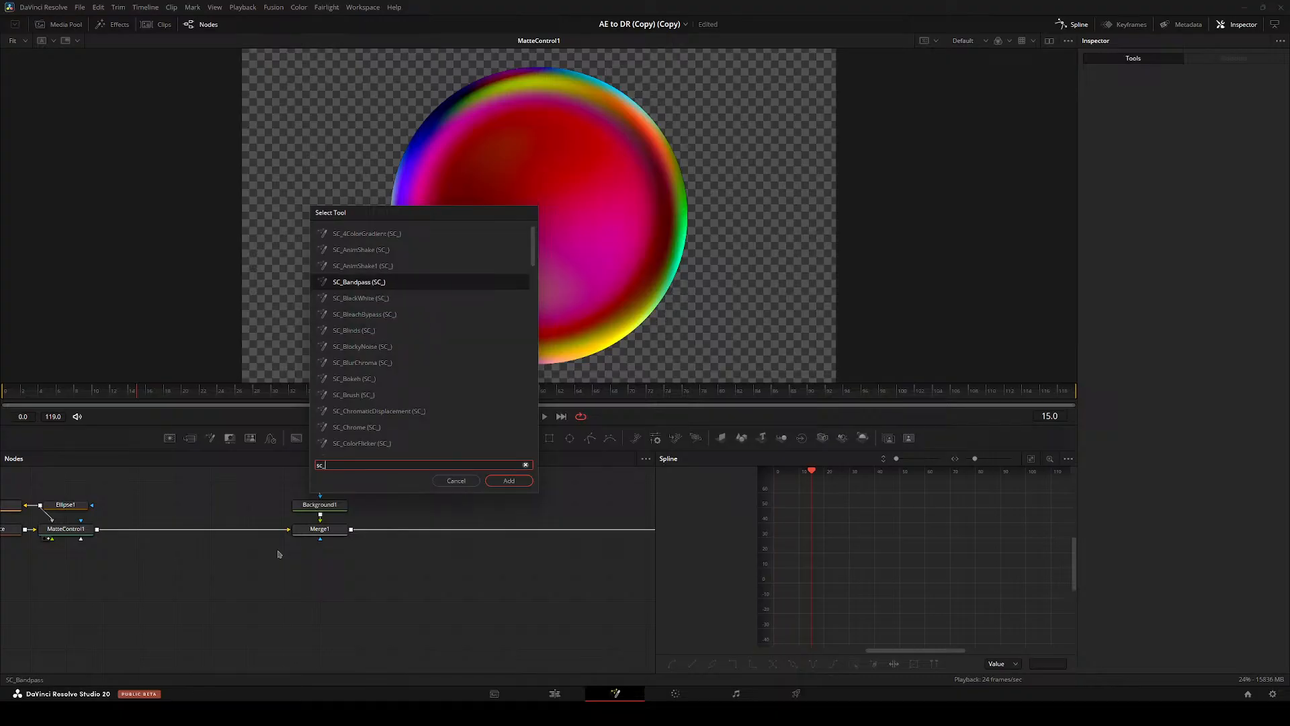
{"action": "key", "text": "Up"}
{"action": "key", "text": "Up"}
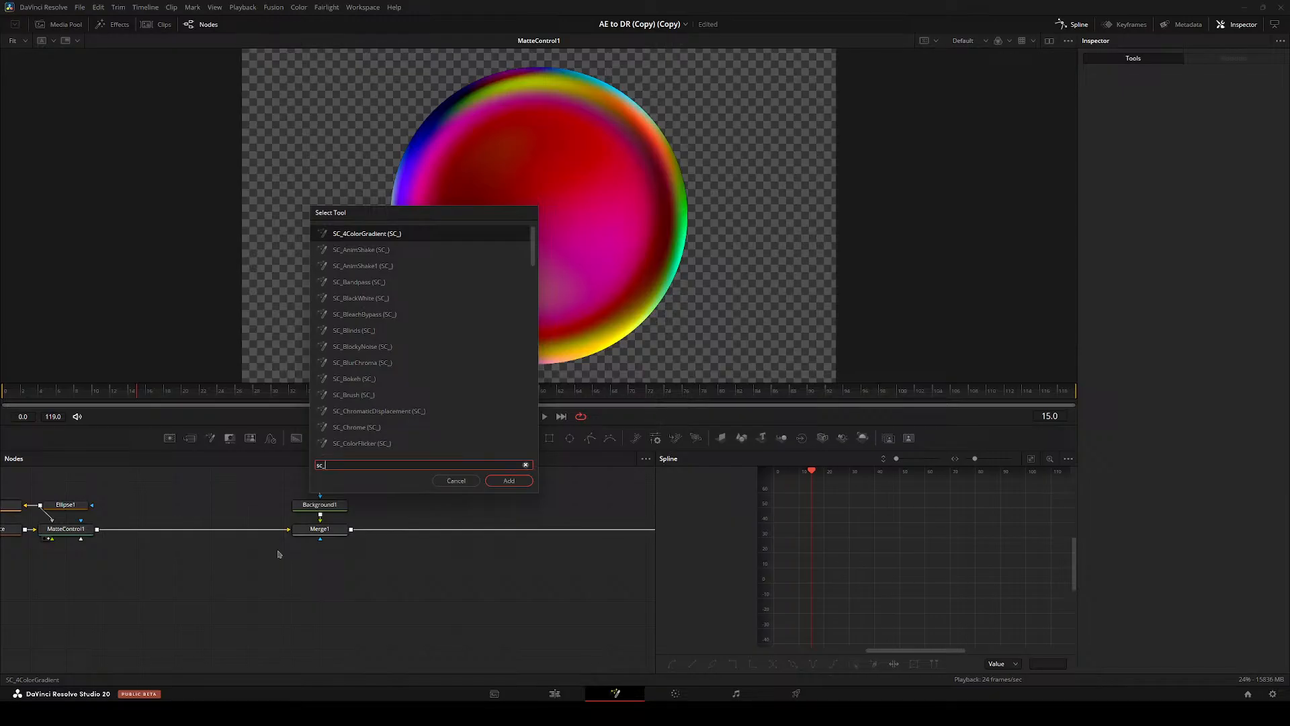
{"action": "key", "text": "Down"}
{"action": "key", "text": "Up"}
{"action": "key", "text": "Down"}
{"action": "key", "text": "Down"}
{"action": "key", "text": "Down"}
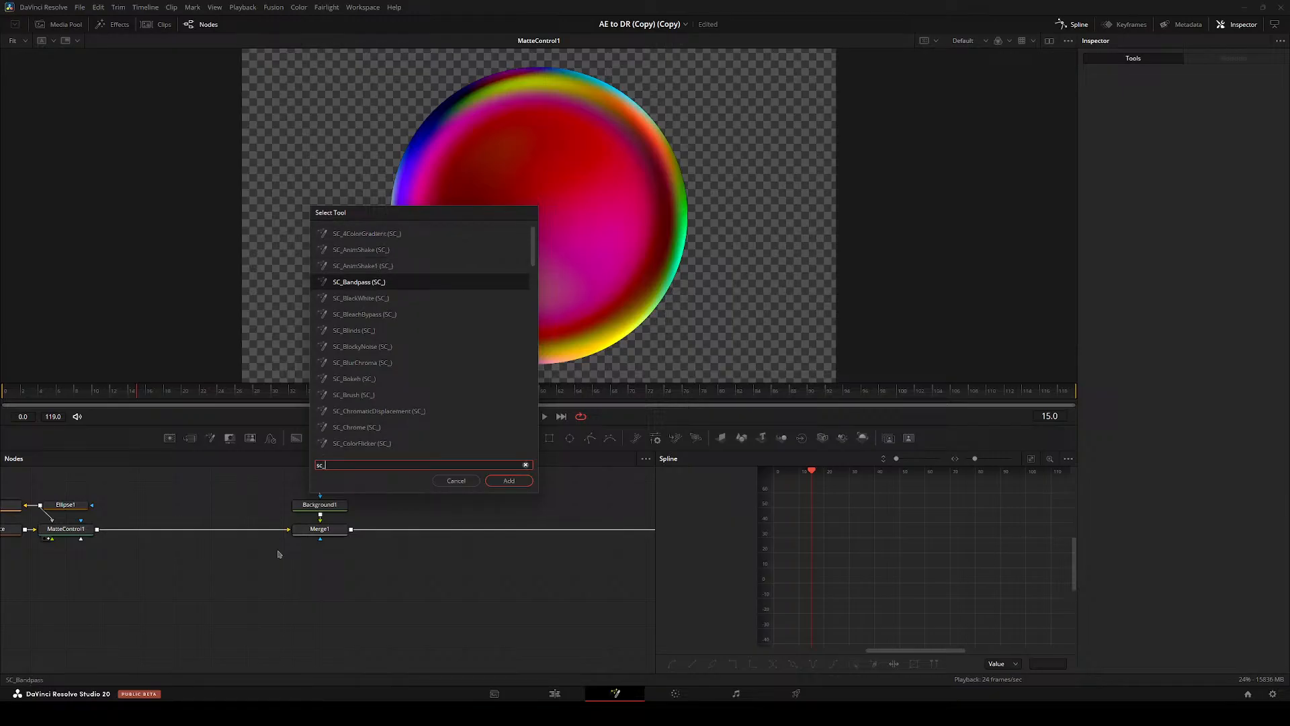
{"action": "key", "text": "Down"}
{"action": "key", "text": "Down"}
{"action": "key", "text": "Up"}
{"action": "key", "text": "Down"}
{"action": "key", "text": "Up"}
{"action": "key", "text": "Up"}
{"action": "key", "text": "Up"}
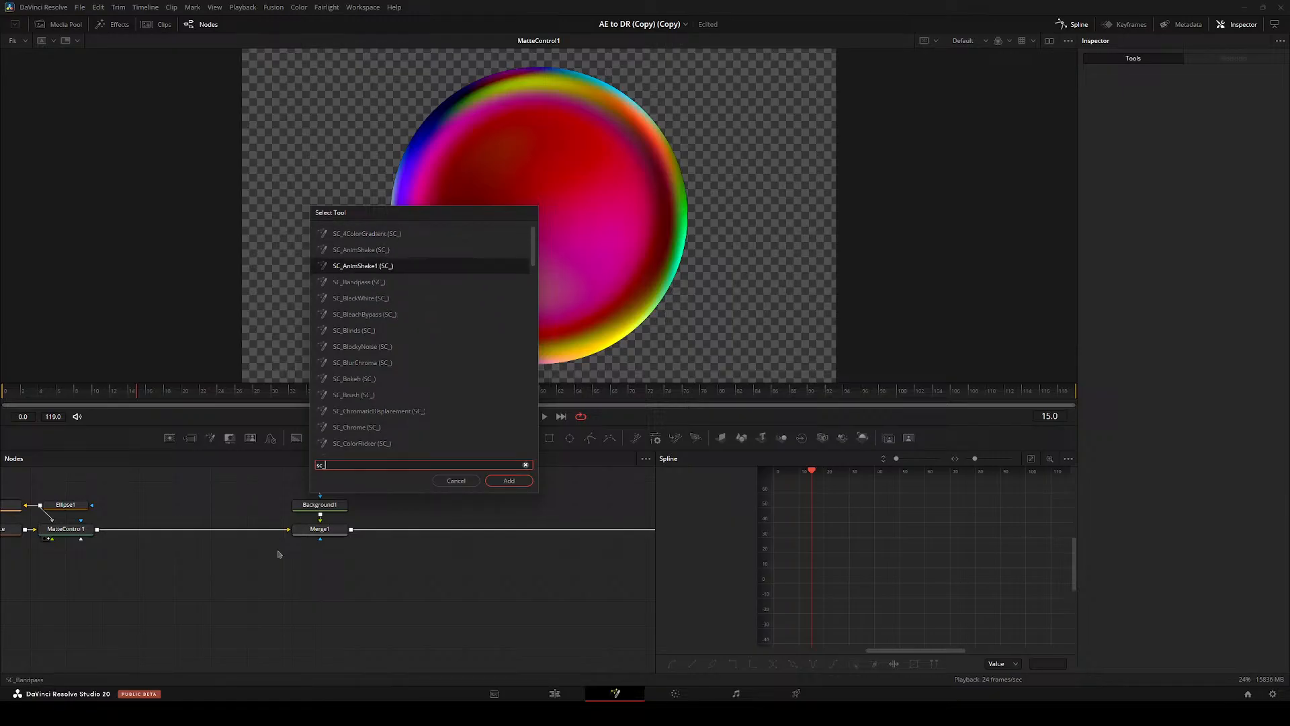
{"action": "key", "text": "Down"}
{"action": "key", "text": "Down"}
{"action": "key", "text": "Return"}
{"action": "left_click_drag", "start_coordinate": [250, 595], "coordinate": [321, 600]}
- Look through SC_BlackWhite's Bright_2 and BW_4 curves in the Spline editor and toggle the display of BW_4's Red curve
{"action": "scroll", "coordinate": [700, 550], "scroll_direction": "down", "scroll_amount": 4}
{"action": "scroll", "coordinate": [701, 549], "scroll_direction": "up", "scroll_amount": 3}
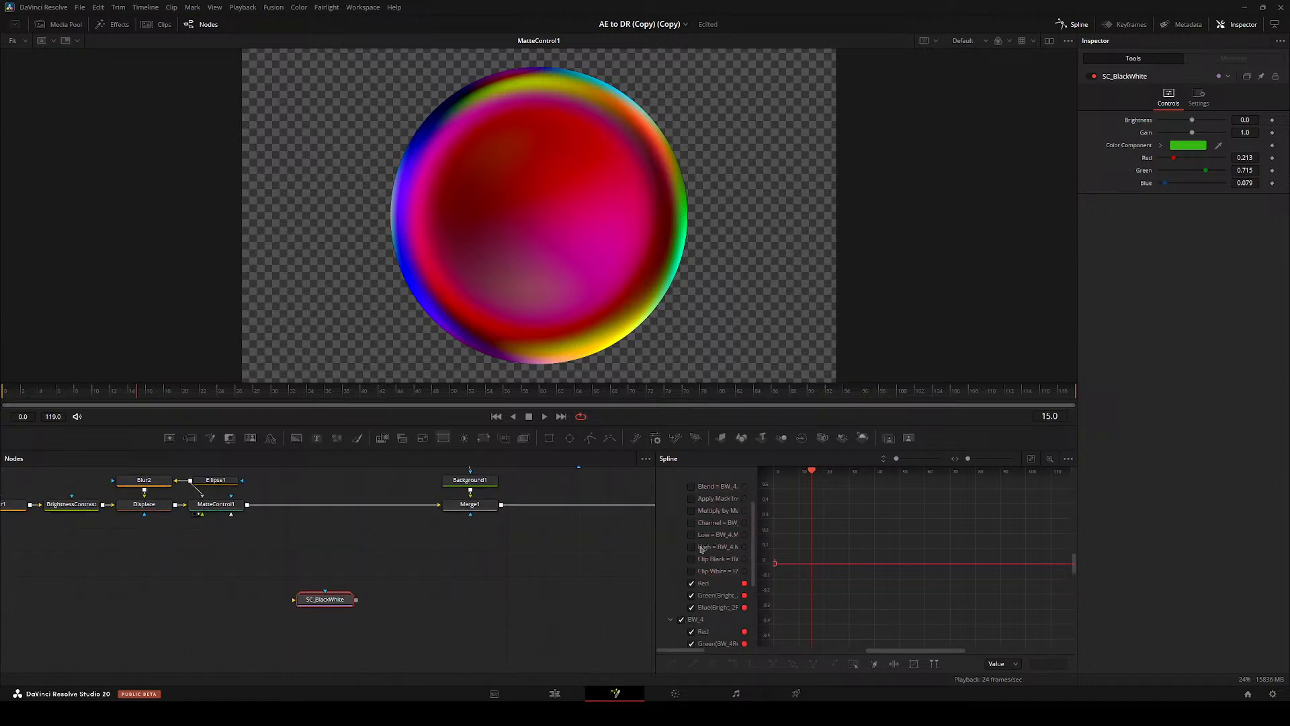
{"action": "left_click", "coordinate": [692, 631]}
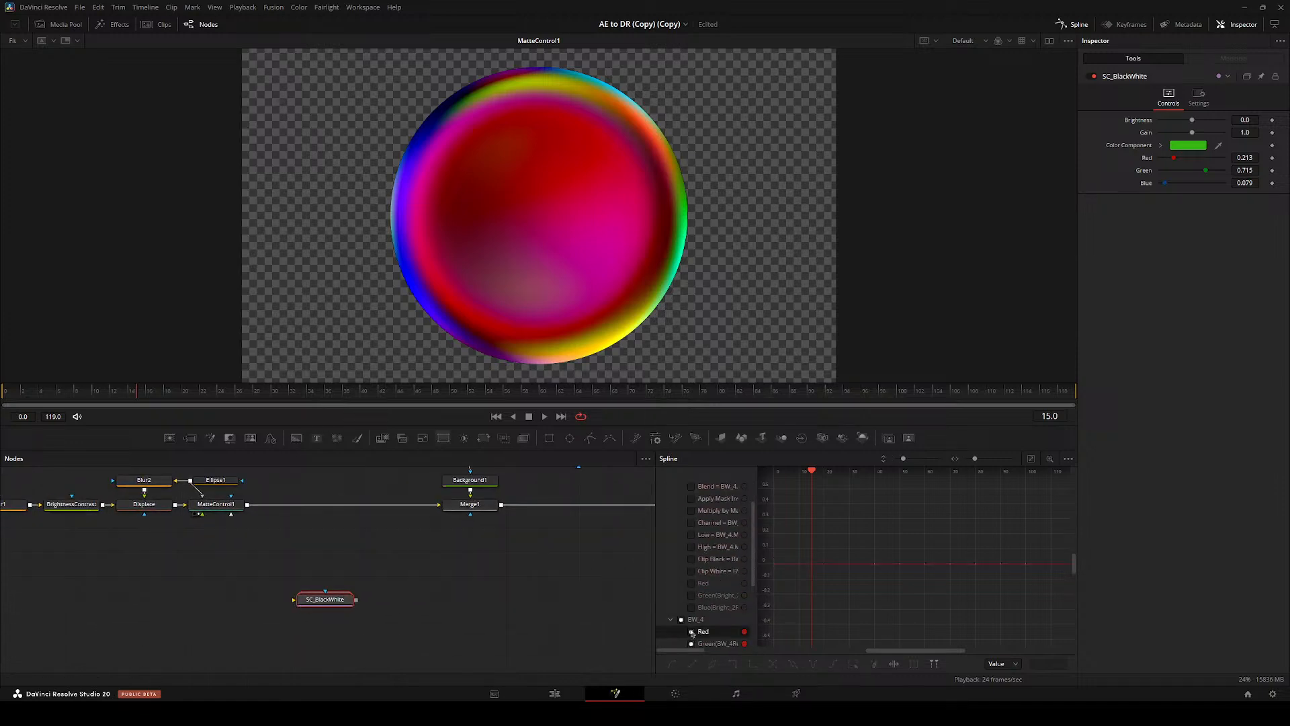
- Connect MatteControl1's output to SC_BlackWhite and view the result
{"action": "left_click_drag", "start_coordinate": [247, 504], "coordinate": [325, 601]}
{"action": "key", "text": "1"}
{"action": "left_click", "coordinate": [339, 619]}
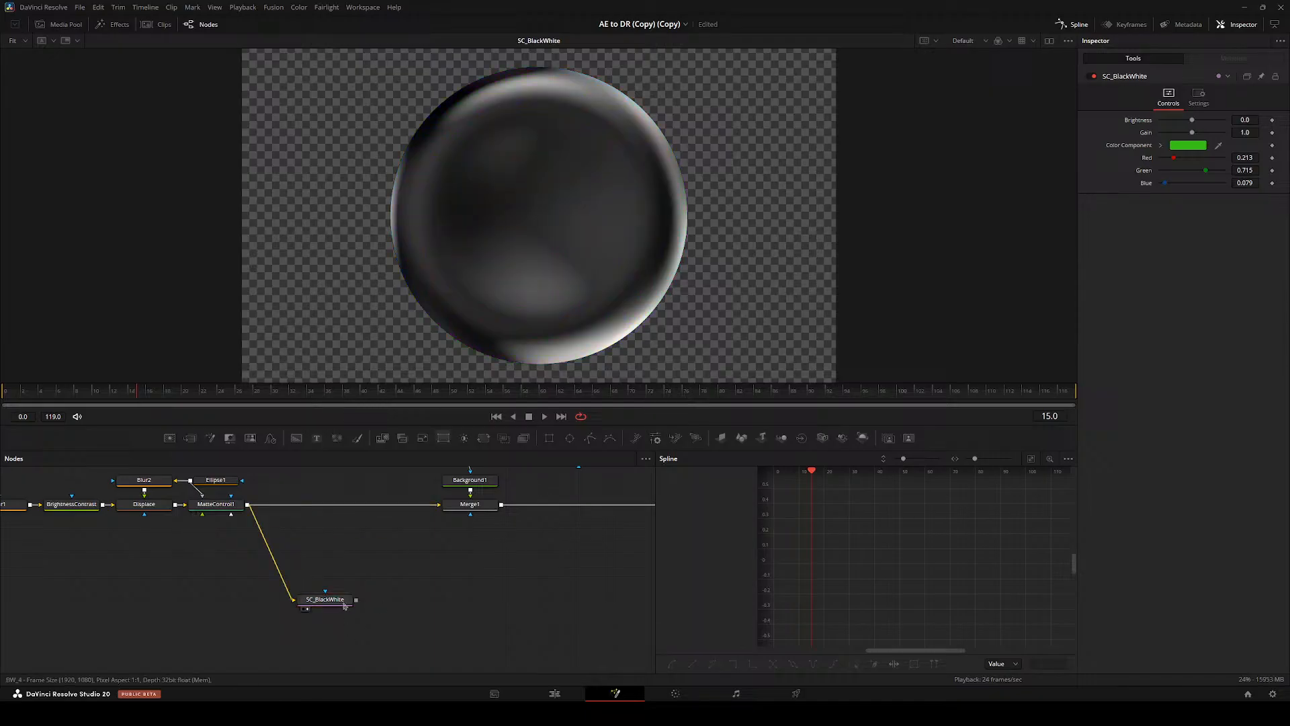
- Try sampling the ball's edge for SC_BlackWhite's Color Component and undo the pick
{"action": "left_click", "coordinate": [338, 601]}
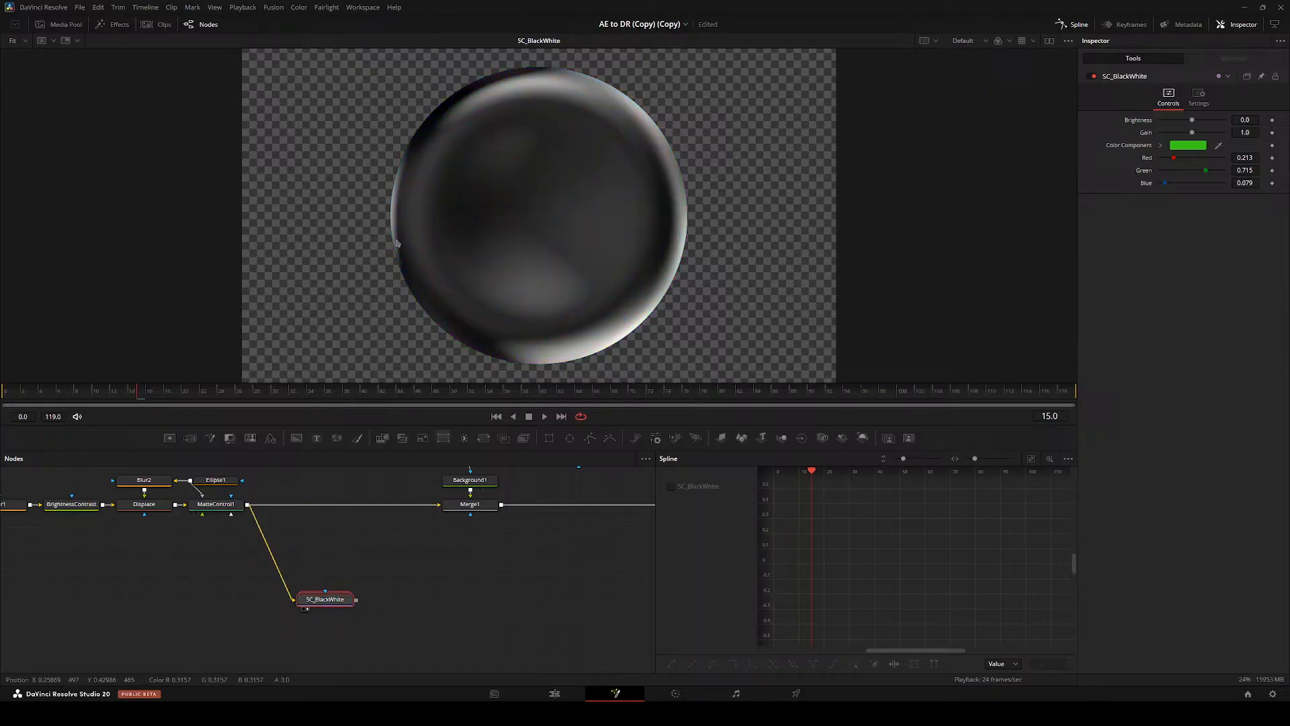
{"action": "left_click_drag", "start_coordinate": [1222, 148], "coordinate": [393, 279]}
{"action": "key", "text": "ctrl+z"}
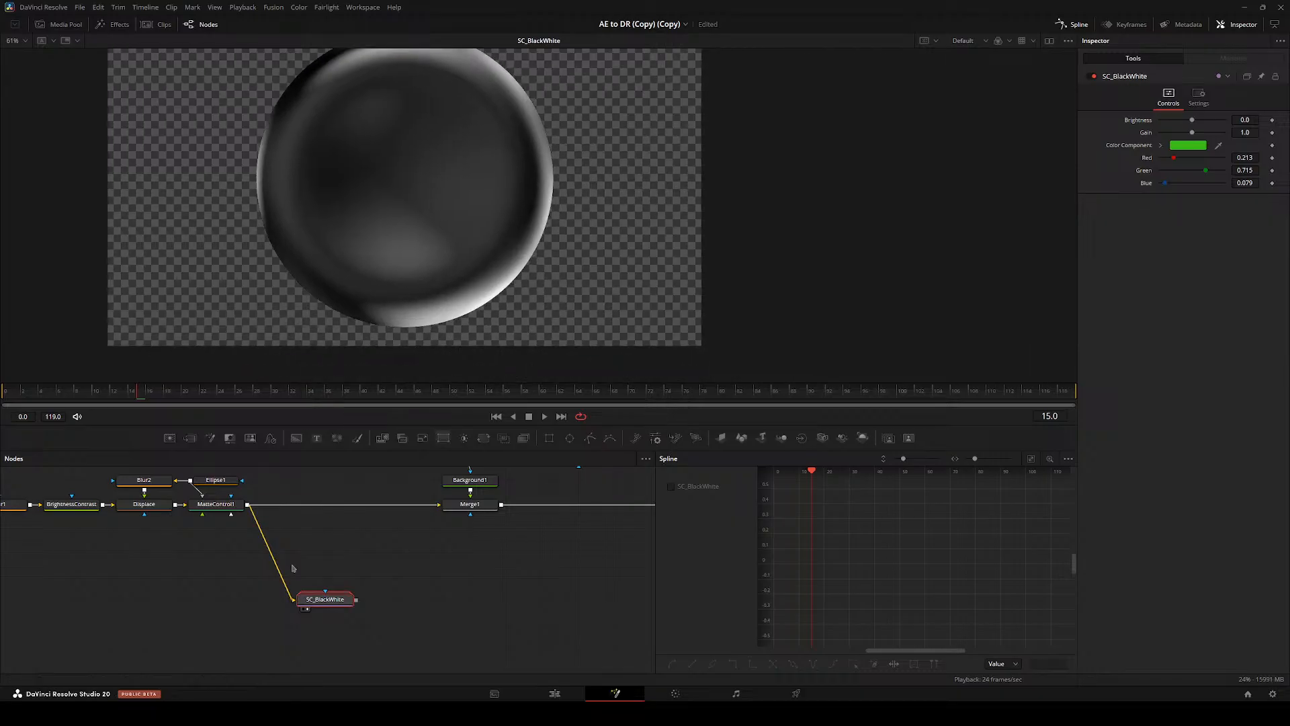
- Expand the SC_BlackWhite group in the node graph to reveal its inner Bright_2 and BW_4 nodes
{"action": "left_click_drag", "start_coordinate": [307, 564], "coordinate": [204, 560]}
{"action": "left_click", "coordinate": [204, 561]}
{"action": "left_click", "coordinate": [197, 600]}
{"action": "left_click", "coordinate": [202, 605]}
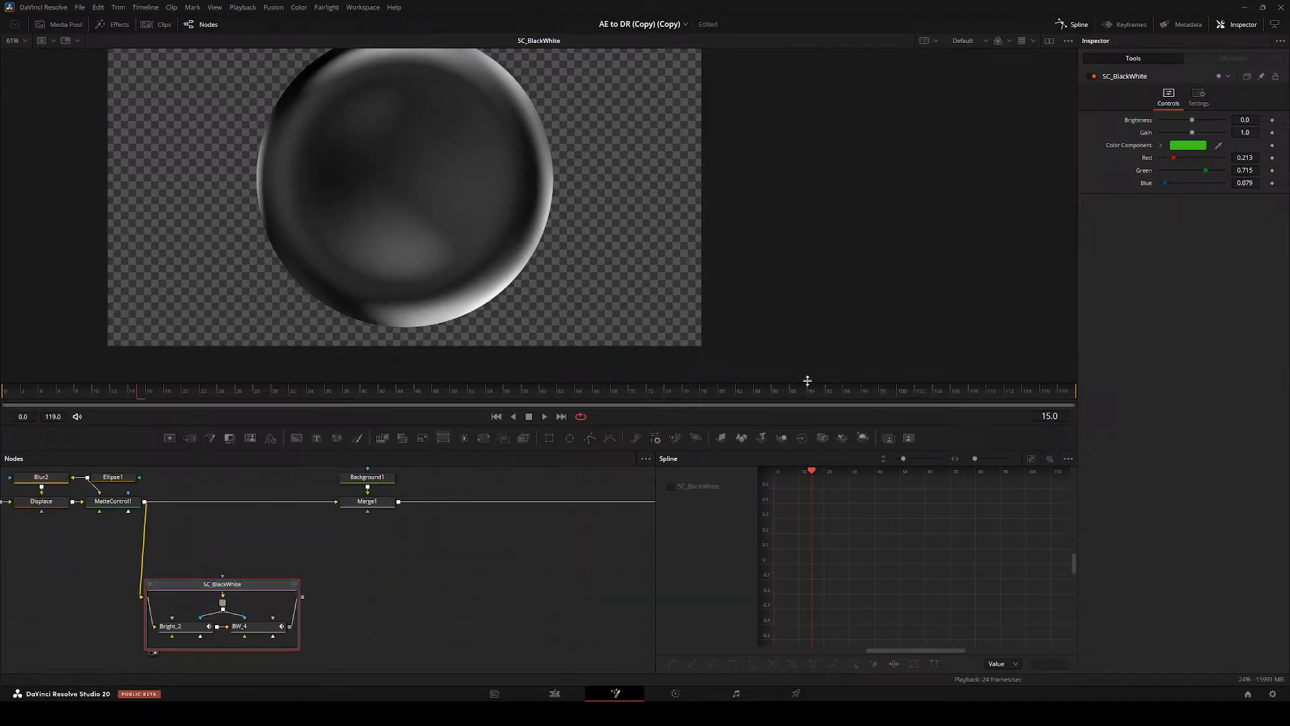
- Set the Spline editor's filter to Show All and enlarge the editor area
{"action": "left_click", "coordinate": [1068, 461]}
{"action": "left_click", "coordinate": [983, 491]}
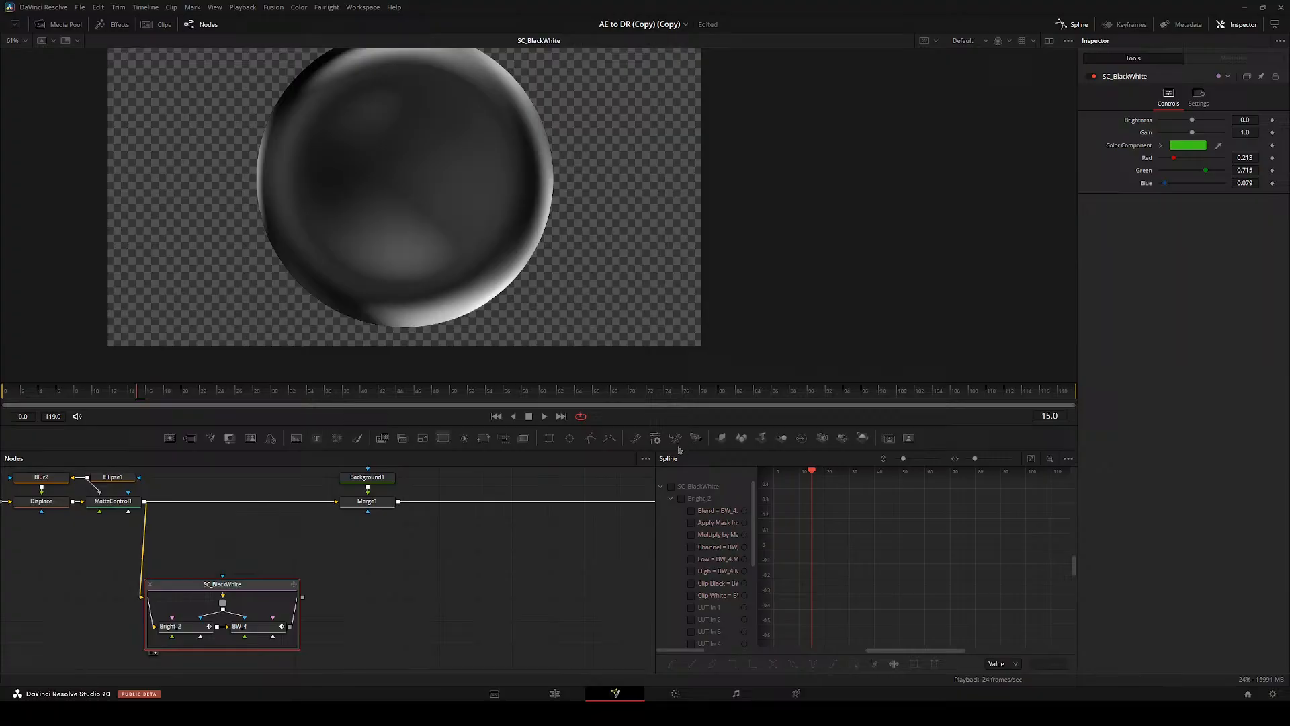
{"action": "left_click_drag", "start_coordinate": [675, 450], "coordinate": [424, 484]}
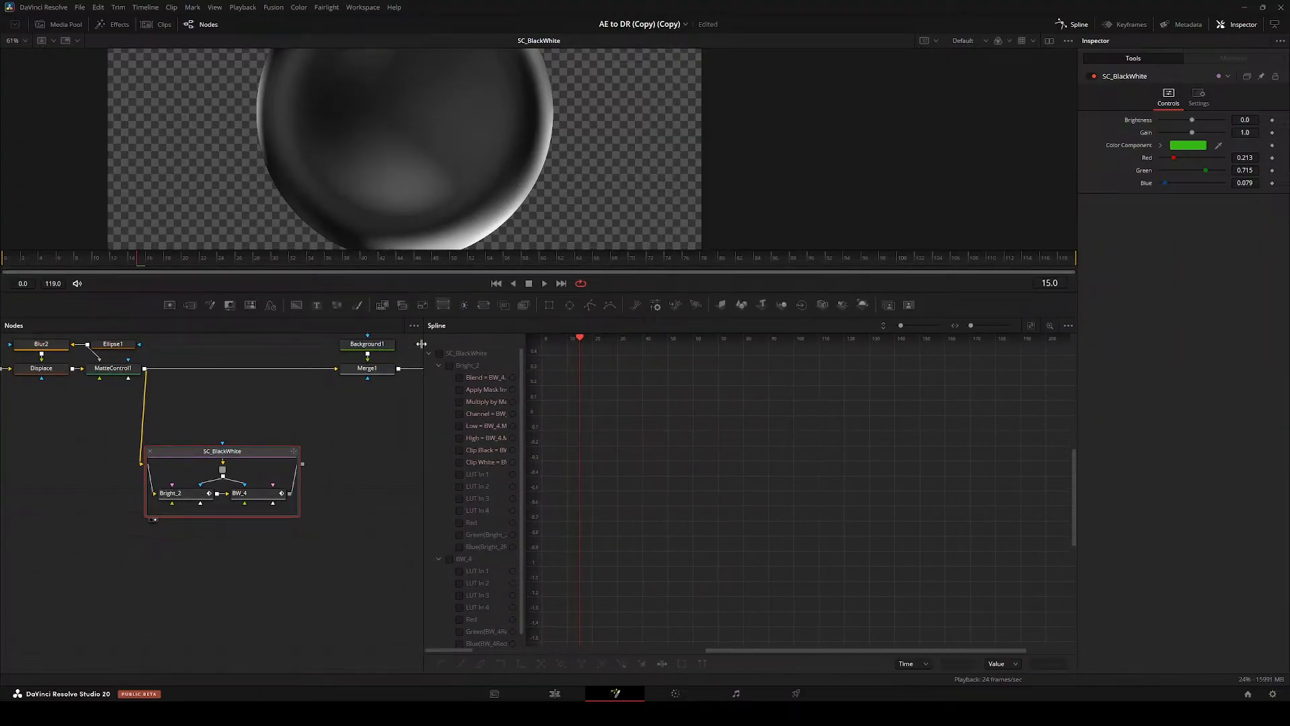
- Display all Bright_2 curves in the Spline editor, move the playhead to frame 0, and hide those curves again
{"action": "left_click", "coordinate": [448, 365]}
{"action": "key", "text": "ctrl+f"}
{"action": "left_click_drag", "start_coordinate": [122, 258], "coordinate": [3, 258]}
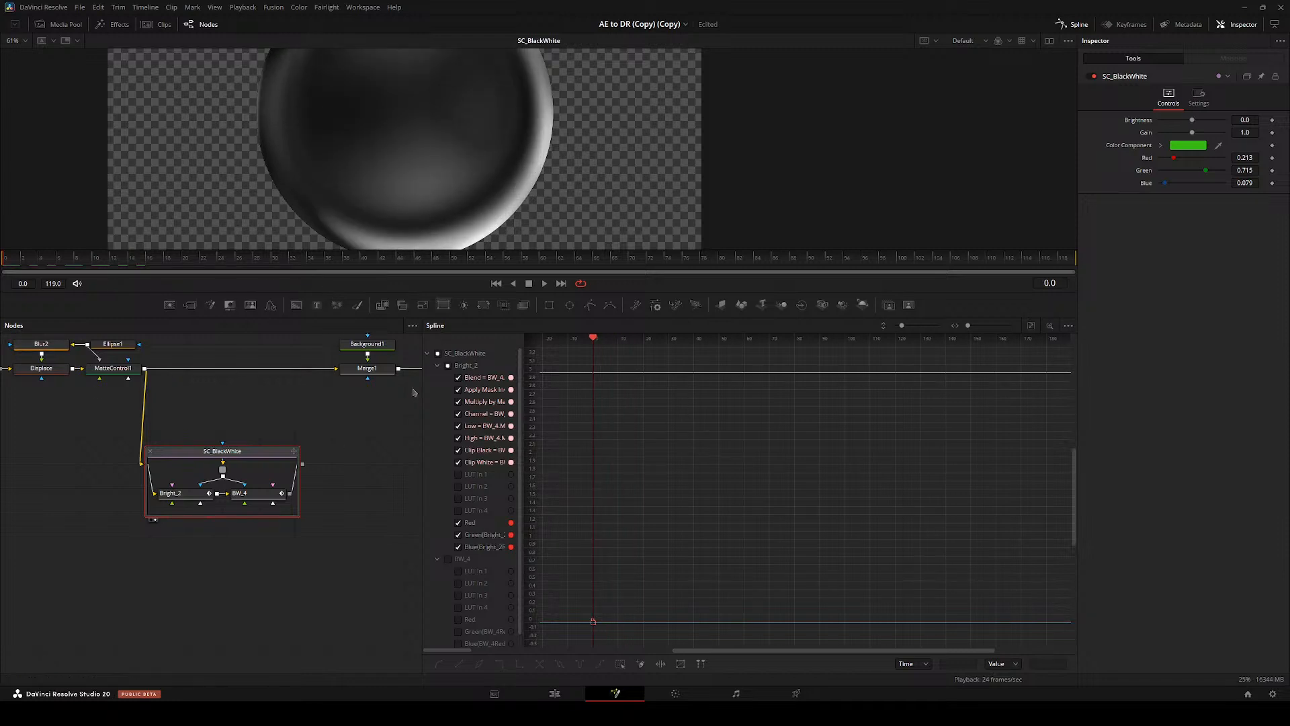
{"action": "left_click", "coordinate": [459, 378]}
{"action": "left_click", "coordinate": [448, 365]}
{"action": "left_click", "coordinate": [448, 366]}
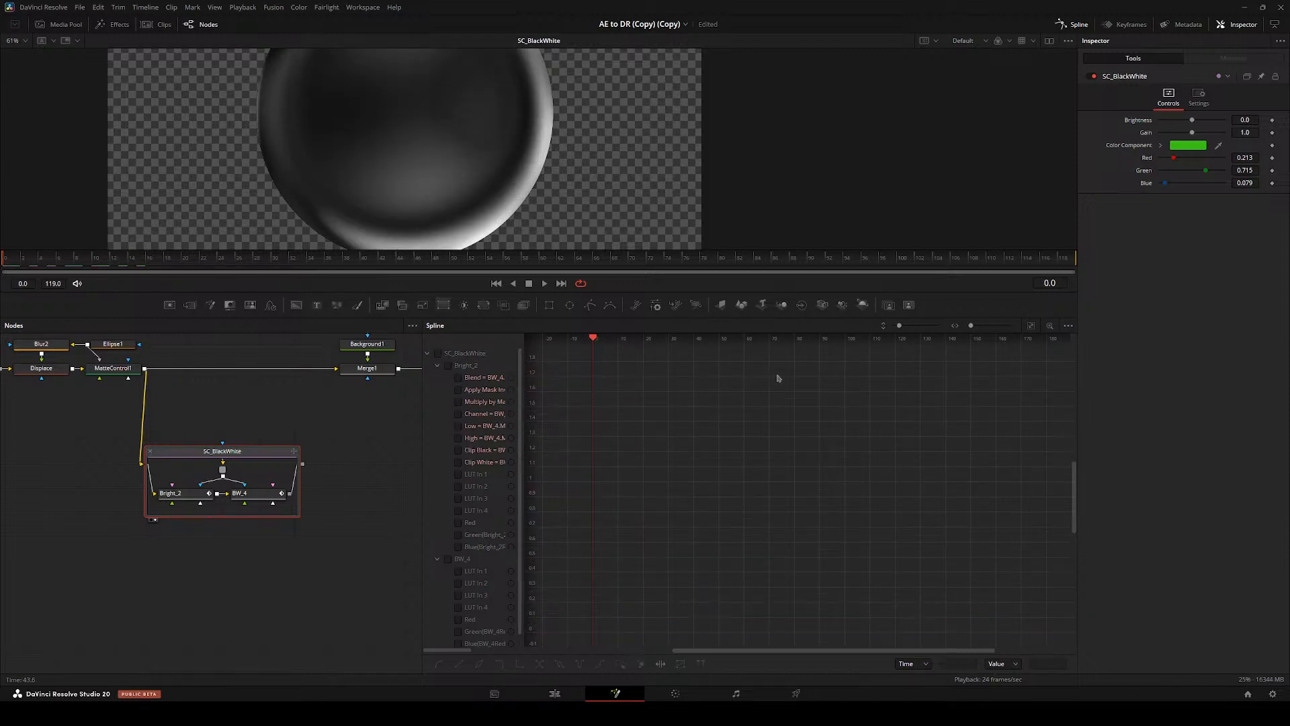
- Create a new timeline filter named HideSplines from the Spline editor's filter options and enlarge the Fusion Settings dialog
{"action": "left_click", "coordinate": [1068, 326]}
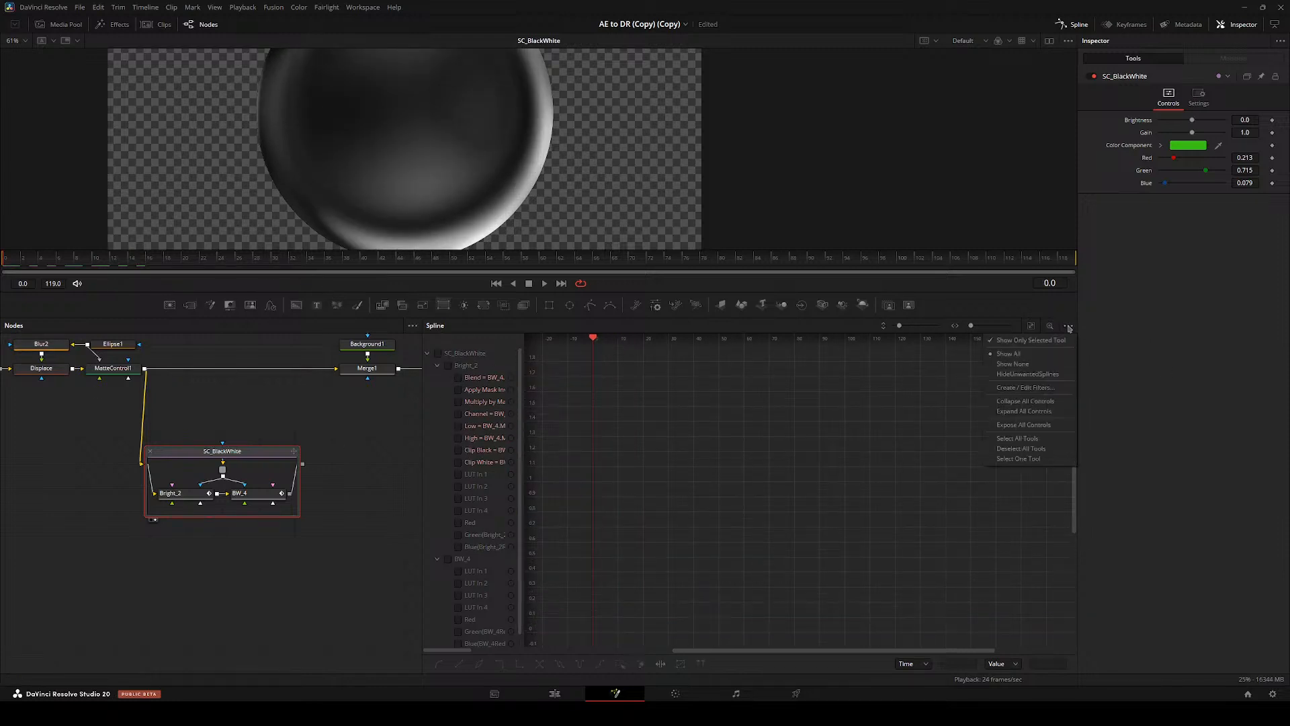
{"action": "left_click", "coordinate": [1008, 392]}
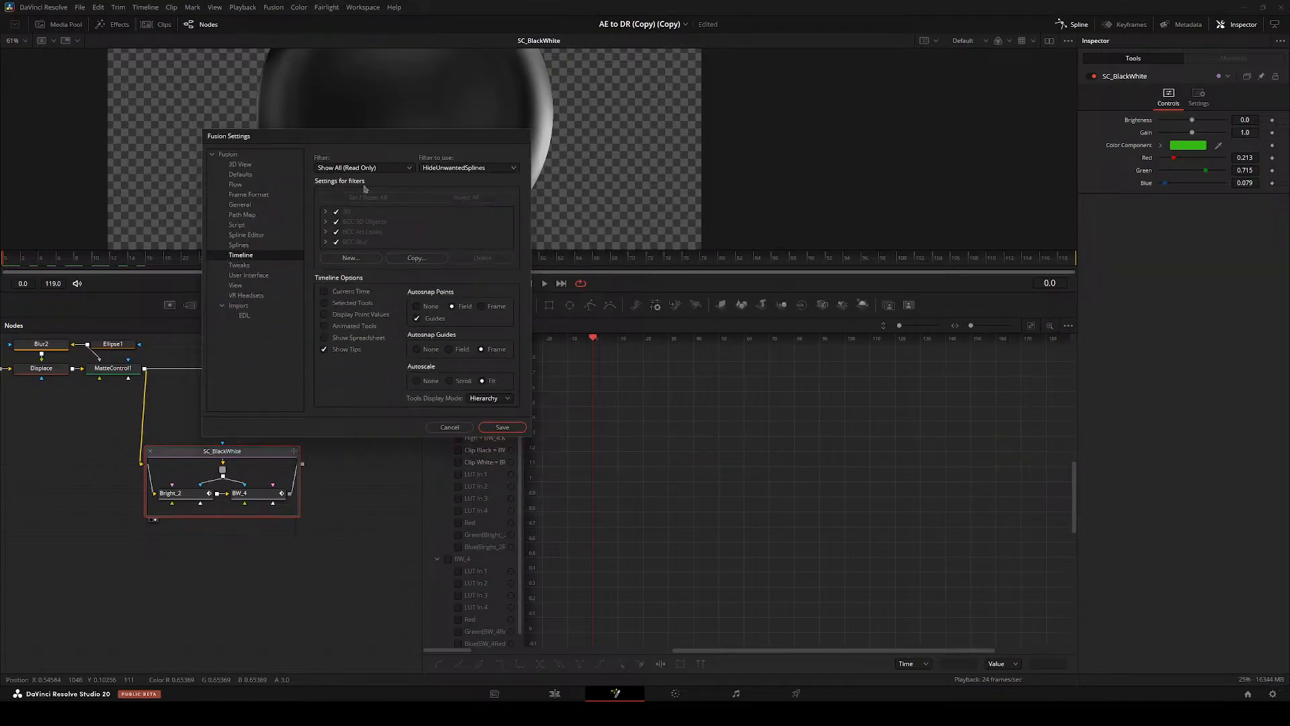
{"action": "left_click", "coordinate": [351, 257]}
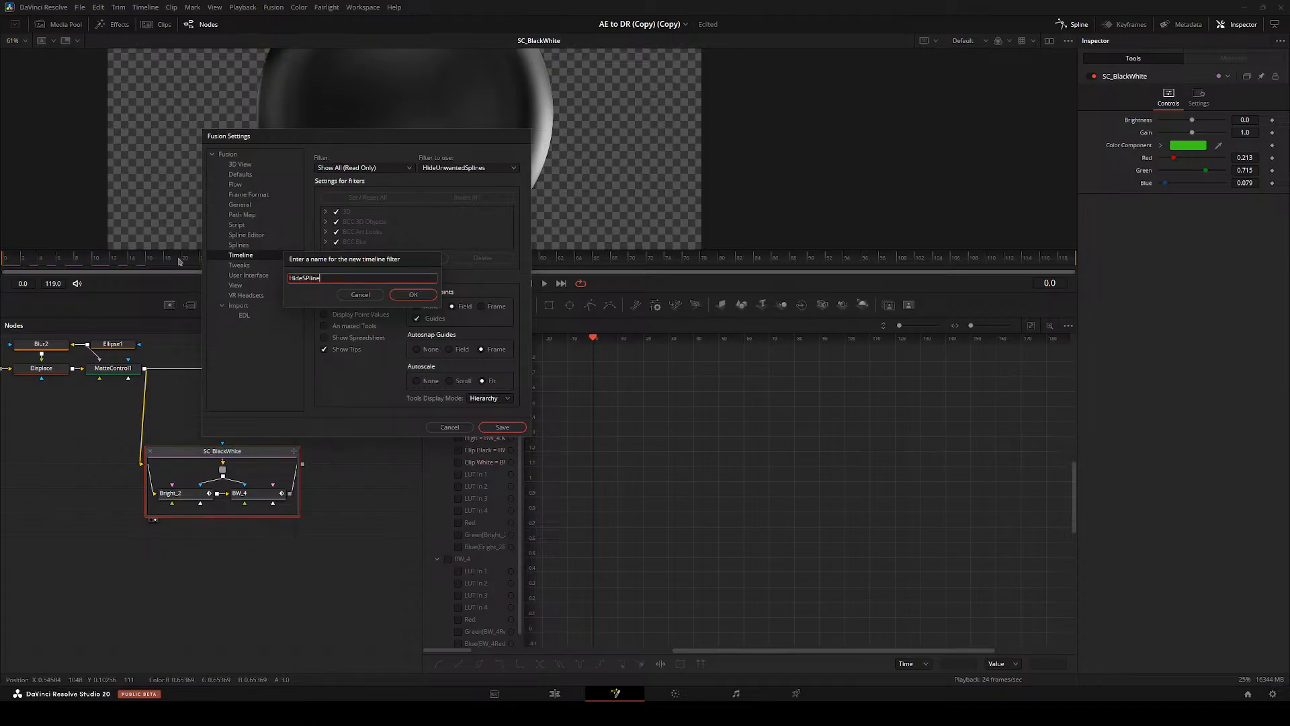
{"action": "type", "text": "HideSplines"}
{"action": "key", "text": "Return"}
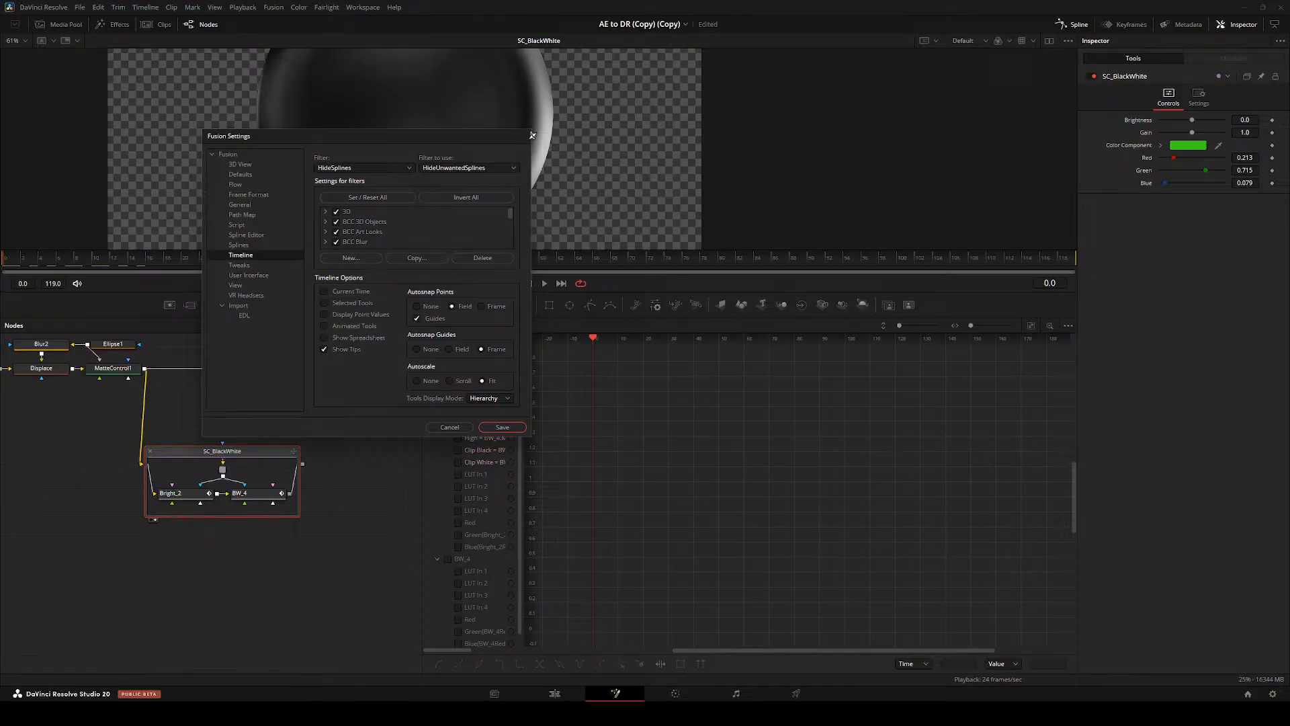
{"action": "left_click_drag", "start_coordinate": [532, 135], "coordinate": [763, 85]}
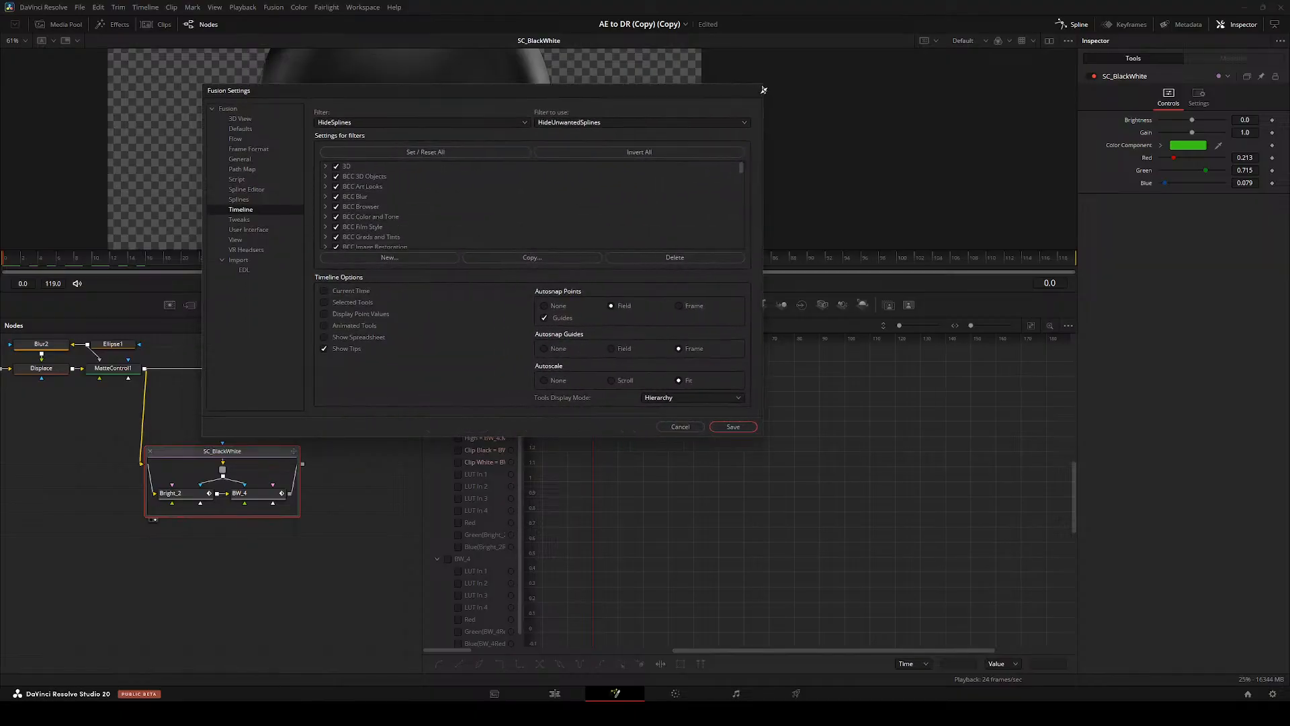
- Select HideSplines as both Filter and Filter to use, and review its category list down to the Splines and LUT Splines entries
{"action": "left_click", "coordinate": [422, 120]}
{"action": "left_click", "coordinate": [390, 168]}
{"action": "left_click", "coordinate": [556, 122]}
{"action": "left_click", "coordinate": [539, 167]}
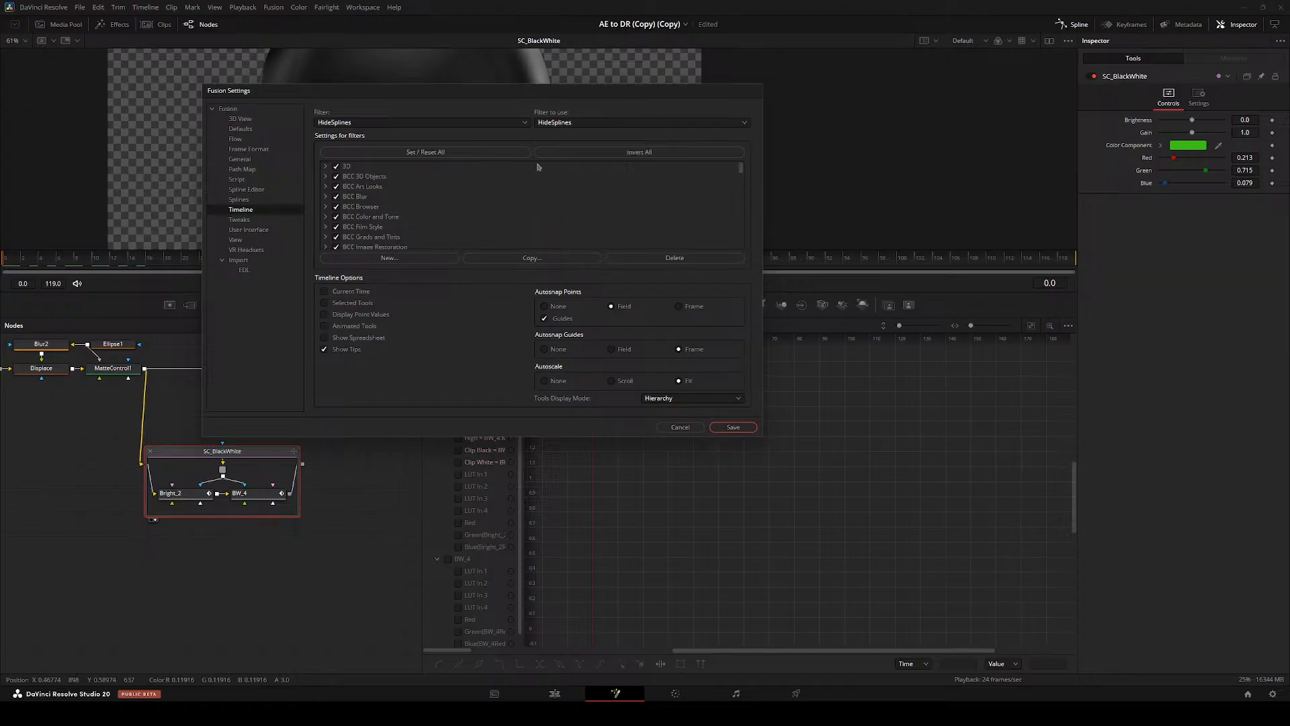
{"action": "scroll", "coordinate": [359, 200], "scroll_direction": "down", "scroll_amount": 8}
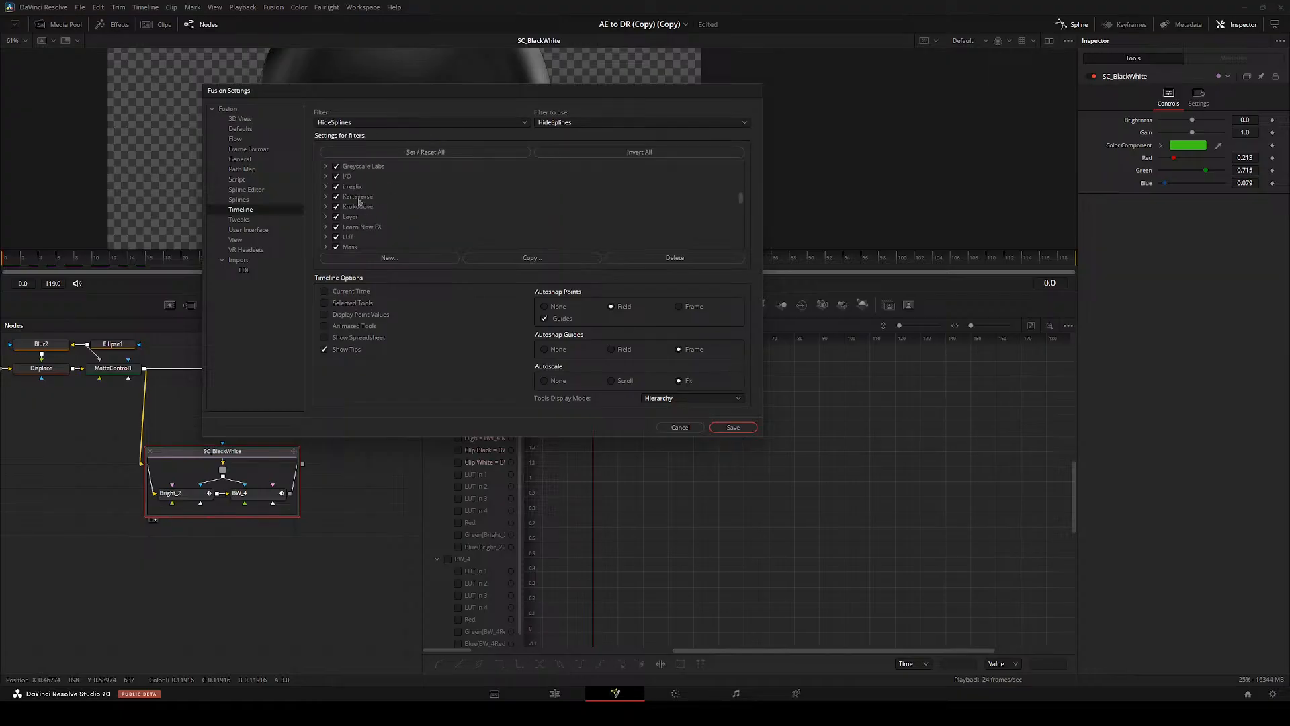
{"action": "scroll", "coordinate": [359, 200], "scroll_direction": "down", "scroll_amount": 10}
{"action": "scroll", "coordinate": [336, 201], "scroll_direction": "up", "scroll_amount": 1}
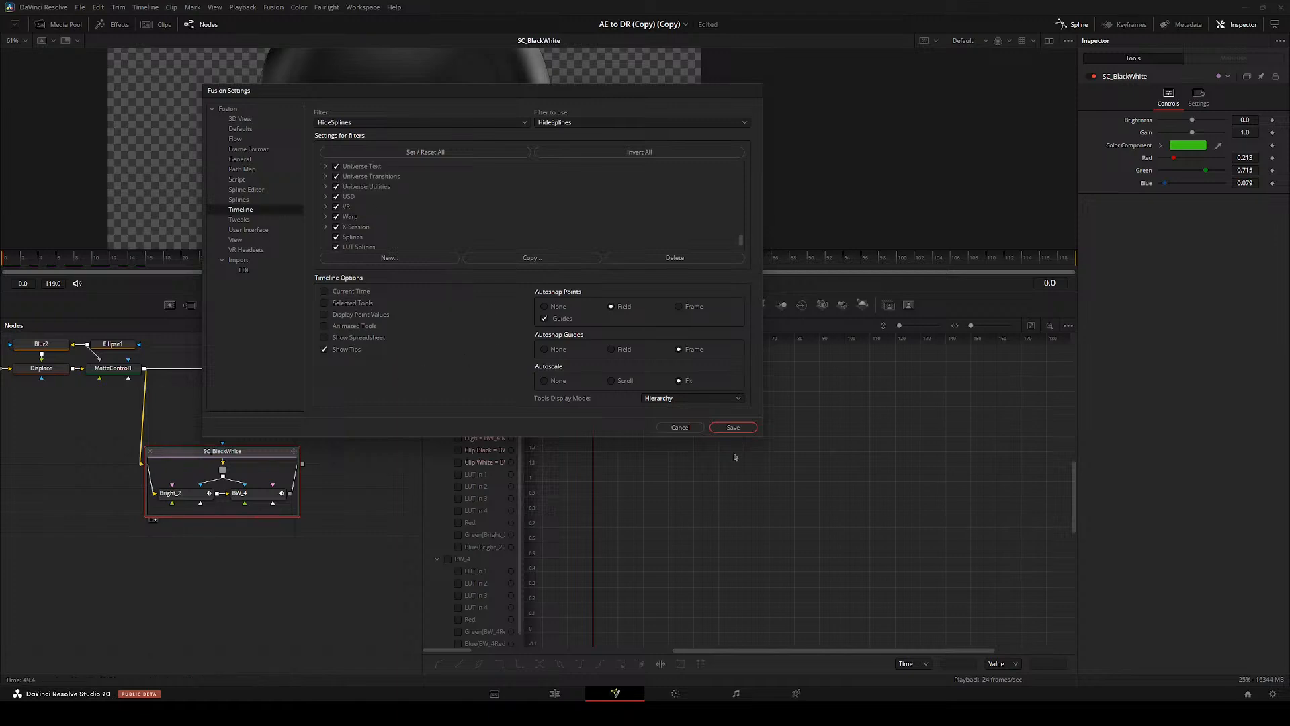
- Switch both Filter to use and Filter to HideUnwantedSplines and show the end of its category list
{"action": "left_click_drag", "start_coordinate": [395, 101], "coordinate": [481, 206]}
{"action": "left_click", "coordinate": [728, 226]}
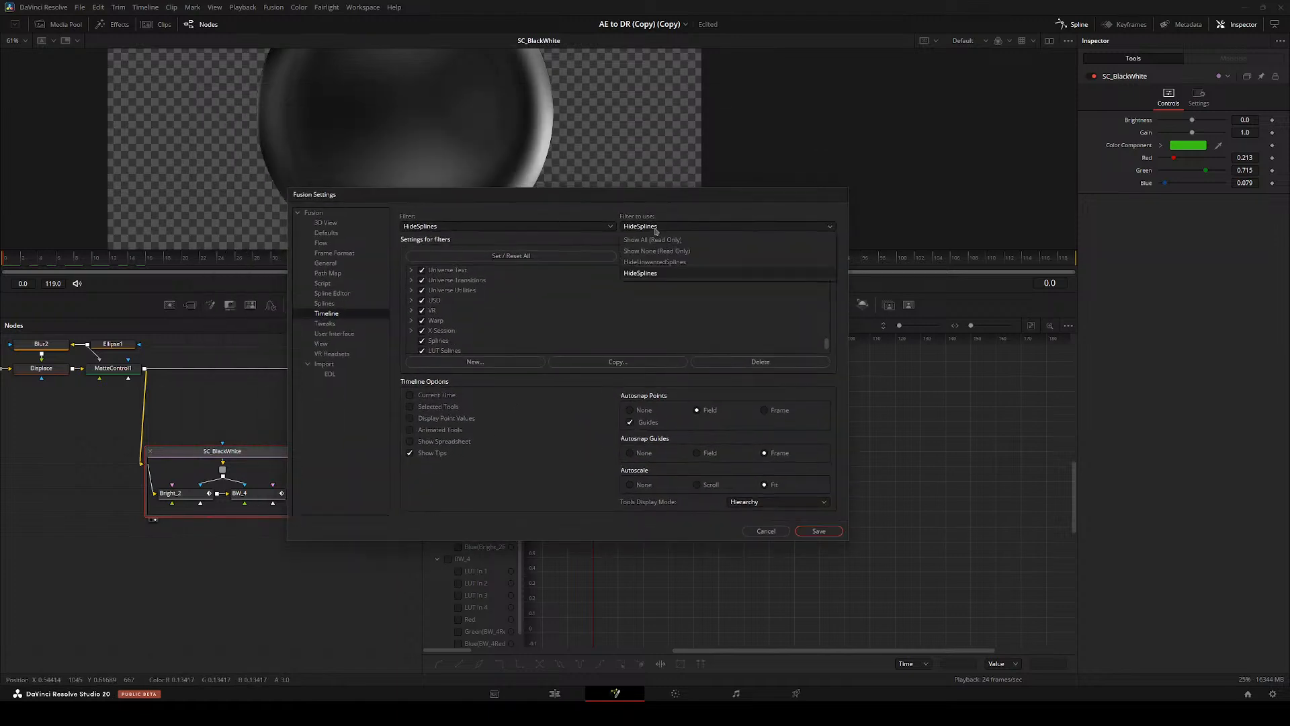
{"action": "left_click", "coordinate": [672, 265]}
{"action": "scroll", "coordinate": [427, 324], "scroll_direction": "down", "scroll_amount": 1}
{"action": "left_click", "coordinate": [471, 225]}
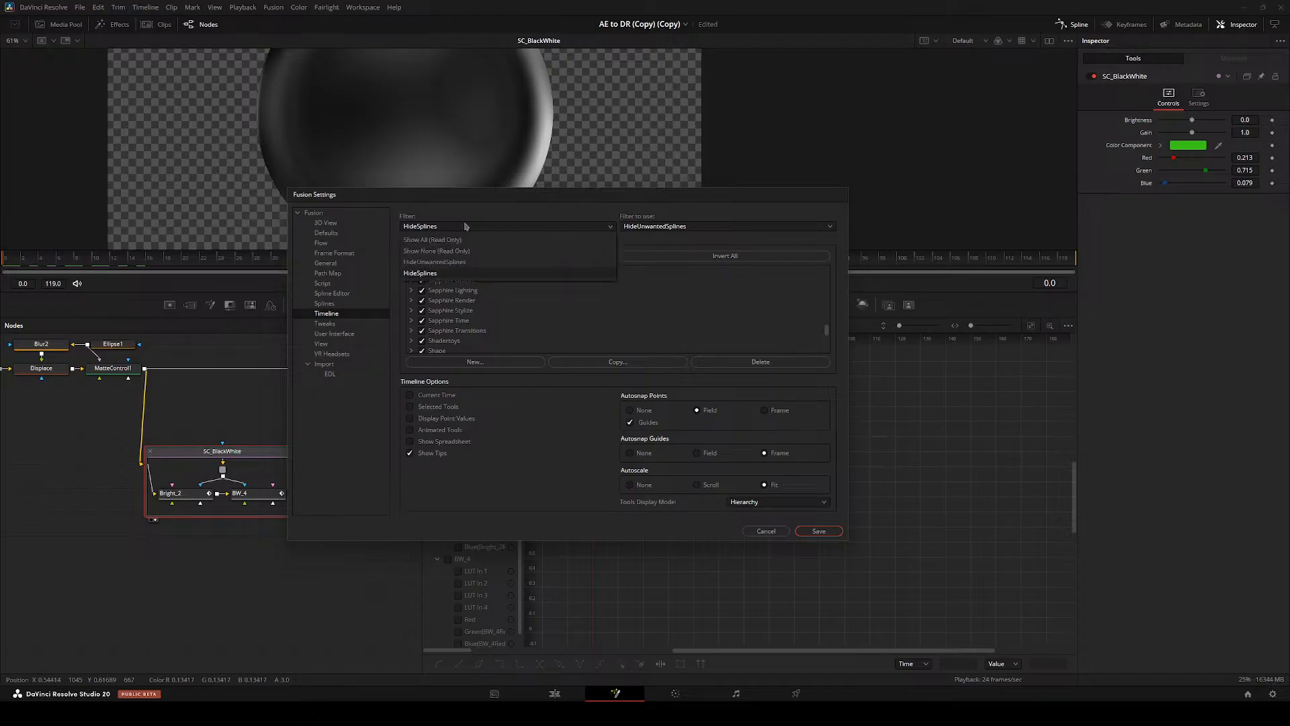
{"action": "left_click", "coordinate": [443, 237]}
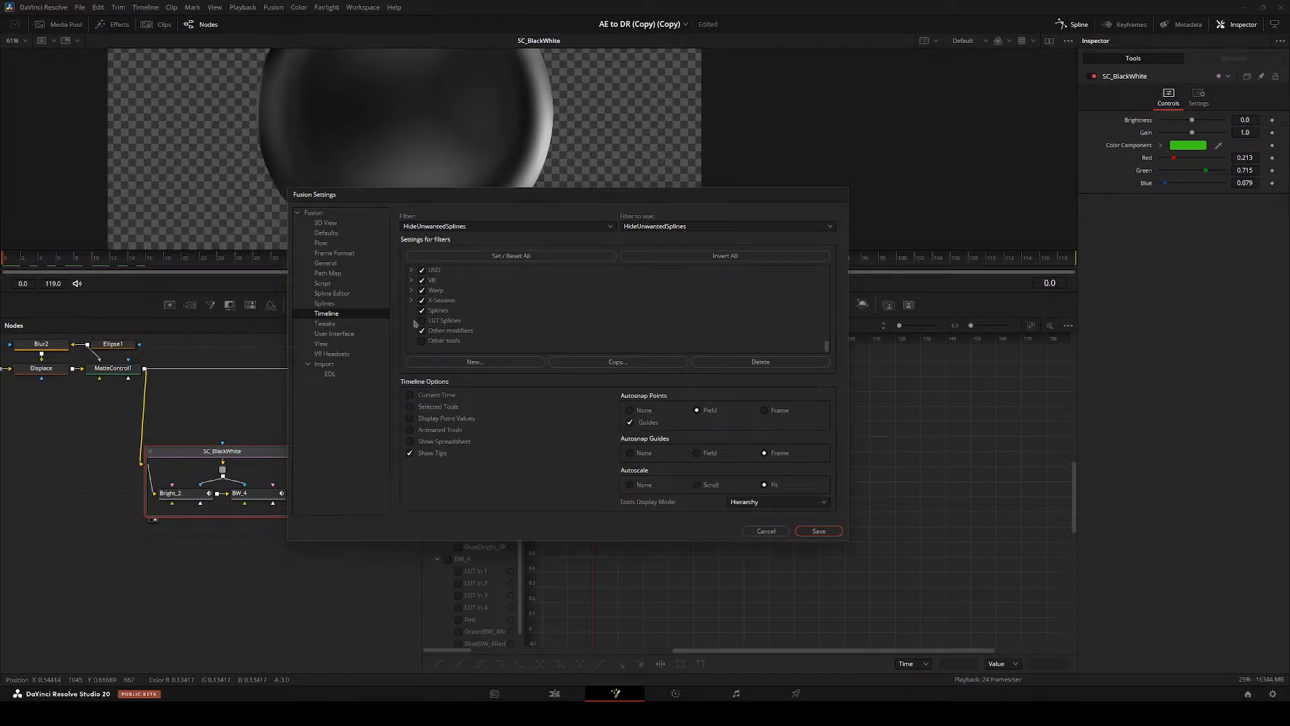
- Switch both Filter and Filter to use back to HideSplines in the timeline filter settings
{"action": "left_click", "coordinate": [457, 226]}
{"action": "left_click", "coordinate": [587, 273]}
{"action": "left_click", "coordinate": [671, 225]}
{"action": "left_click", "coordinate": [645, 262]}
- Exclude LUT Splines and Other tools from the HideSplines filter and save the Fusion settings
{"action": "left_click", "coordinate": [411, 321]}
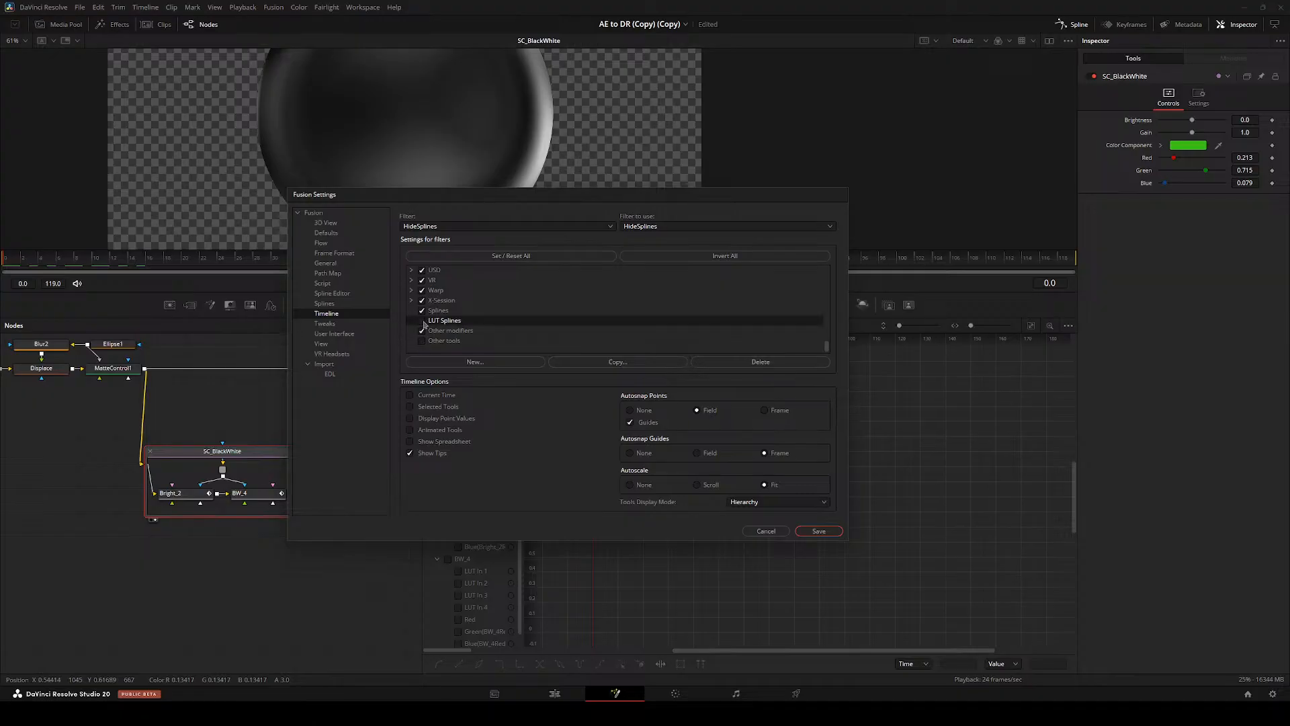
{"action": "left_click", "coordinate": [430, 342]}
{"action": "left_click", "coordinate": [445, 311]}
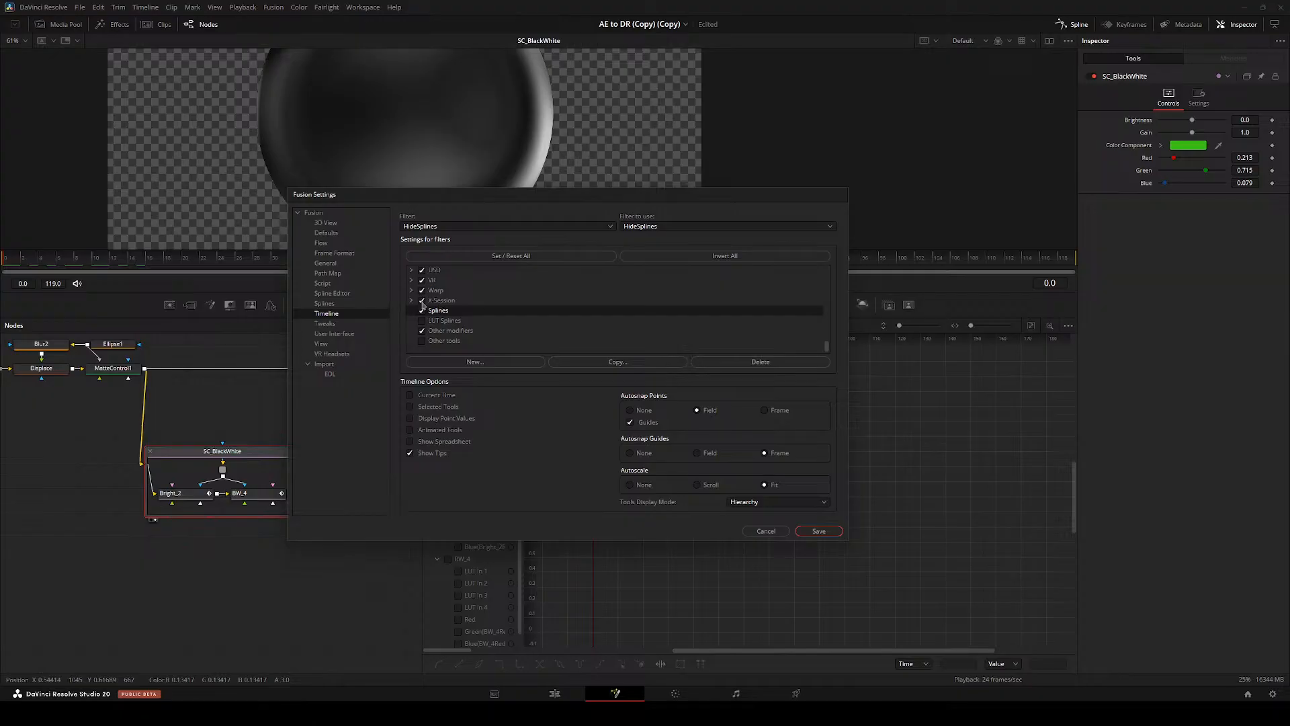
{"action": "left_click", "coordinate": [456, 331]}
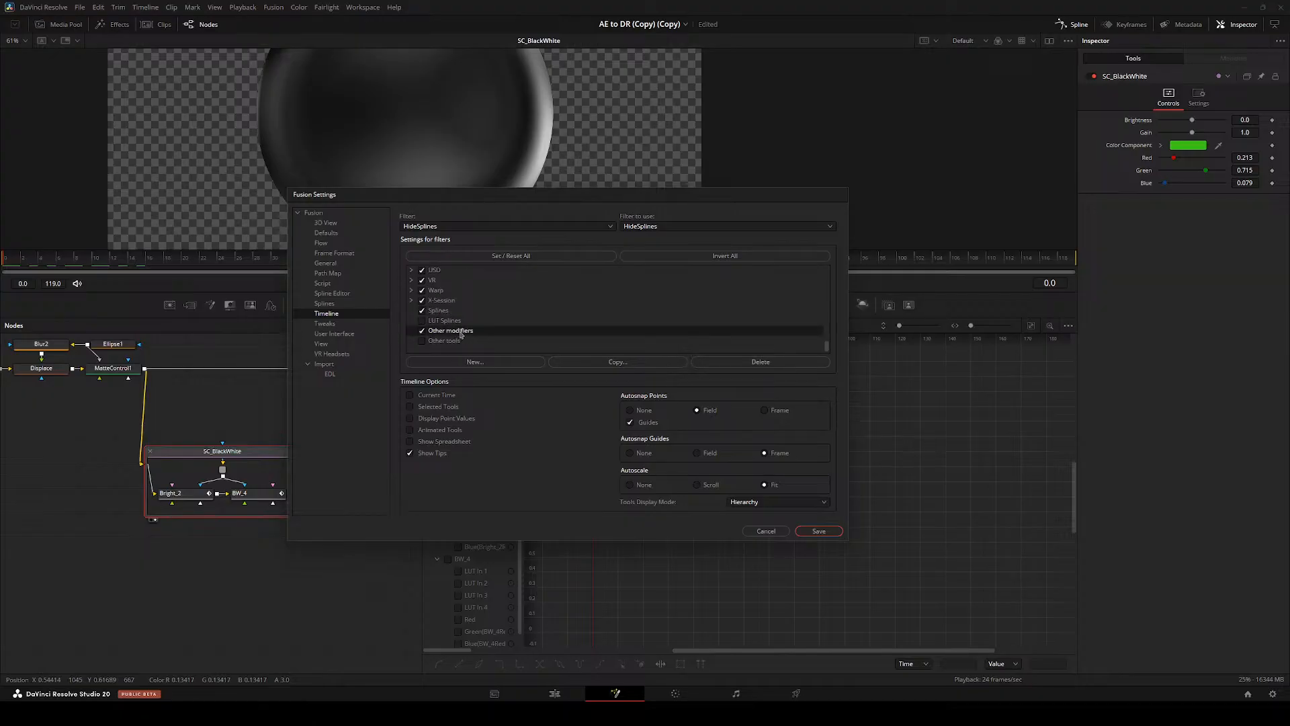
{"action": "left_click_drag", "start_coordinate": [374, 189], "coordinate": [329, 183]}
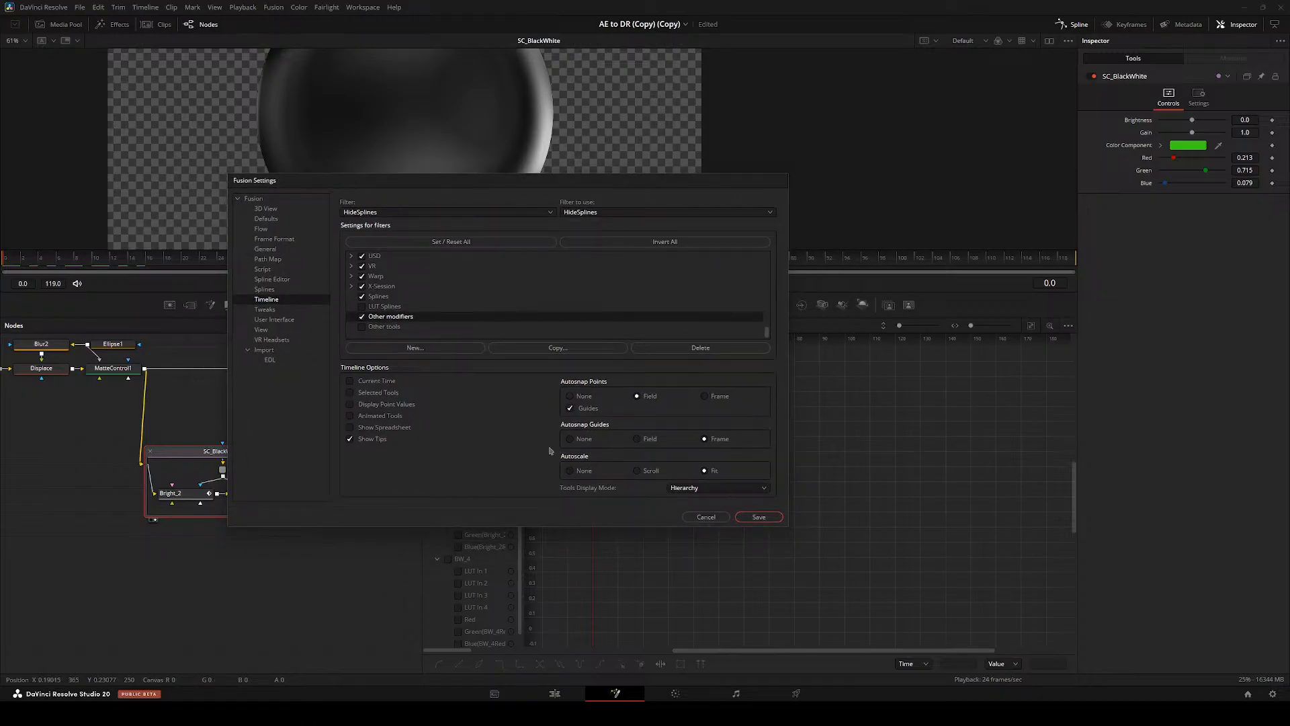
{"action": "left_click", "coordinate": [759, 517]}
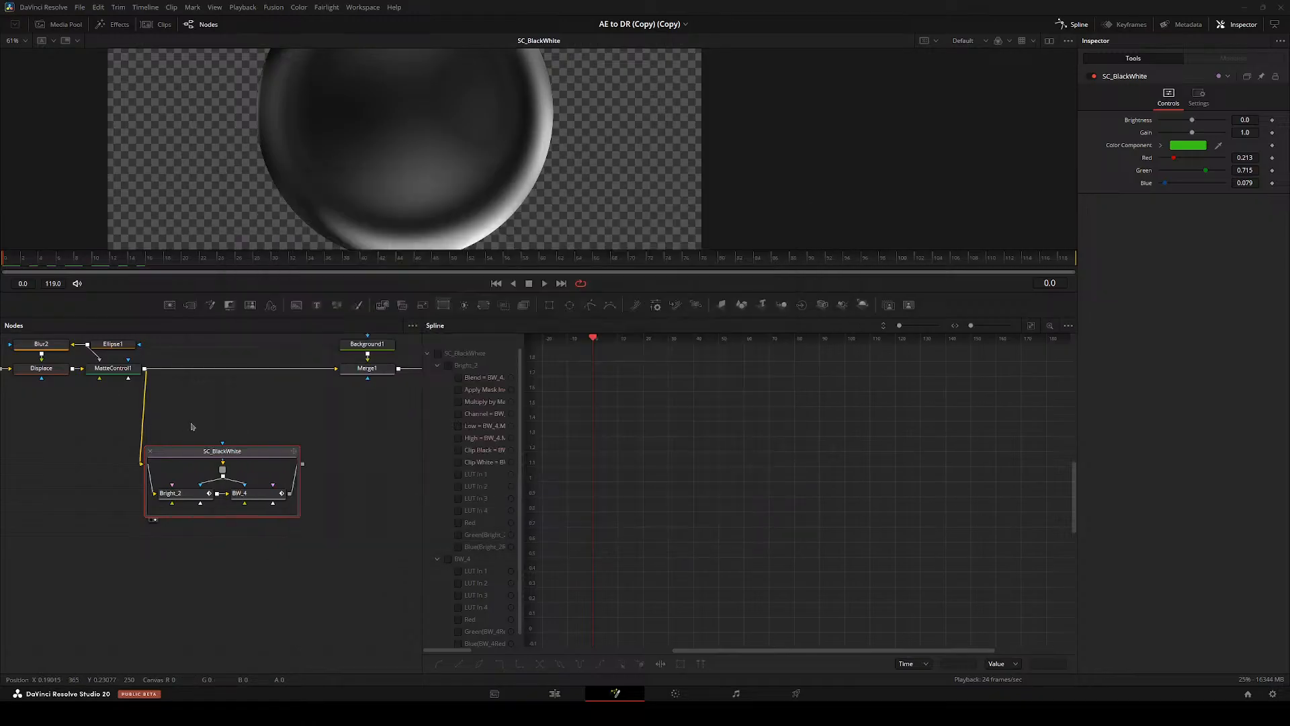
- Collapse the SC_BlackWhite group, then filter its splines with HideSplines and display Bright_2's LUT In 1 curve
{"action": "left_click", "coordinate": [294, 451]}
{"action": "left_click", "coordinate": [1068, 325]}
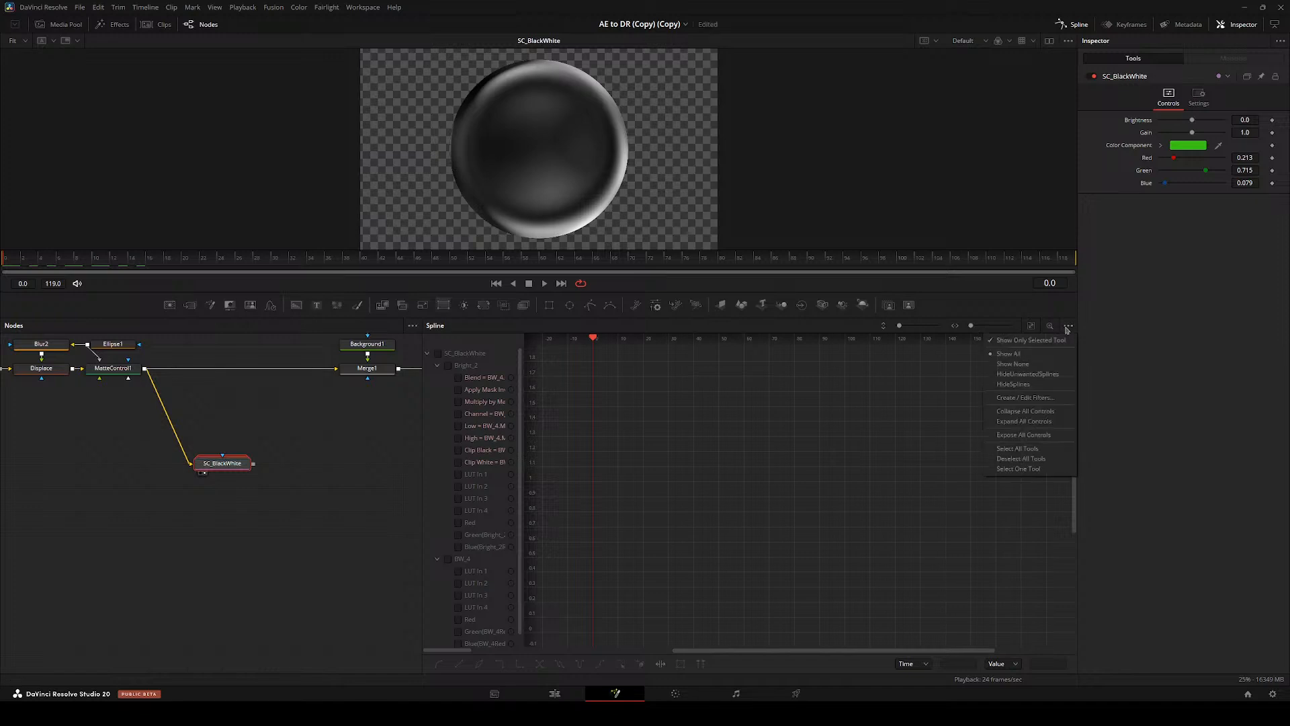
{"action": "left_click", "coordinate": [1004, 385]}
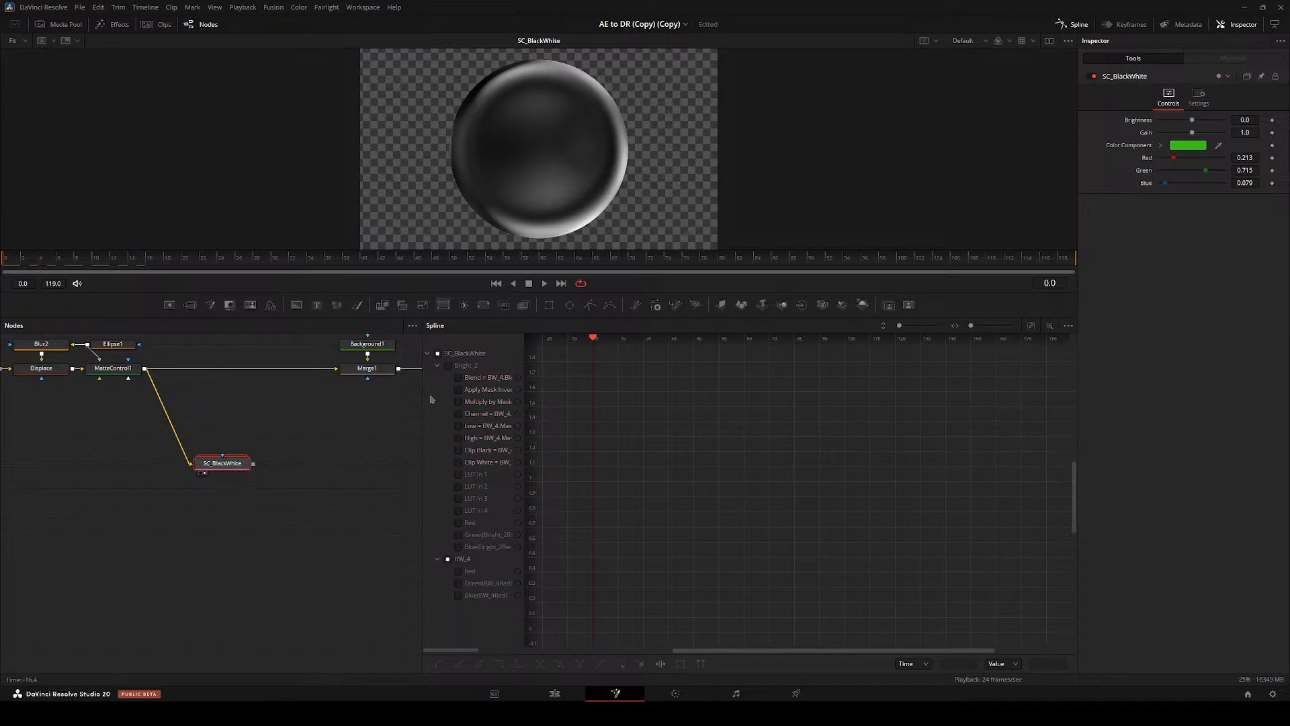
{"action": "left_click", "coordinate": [458, 474]}
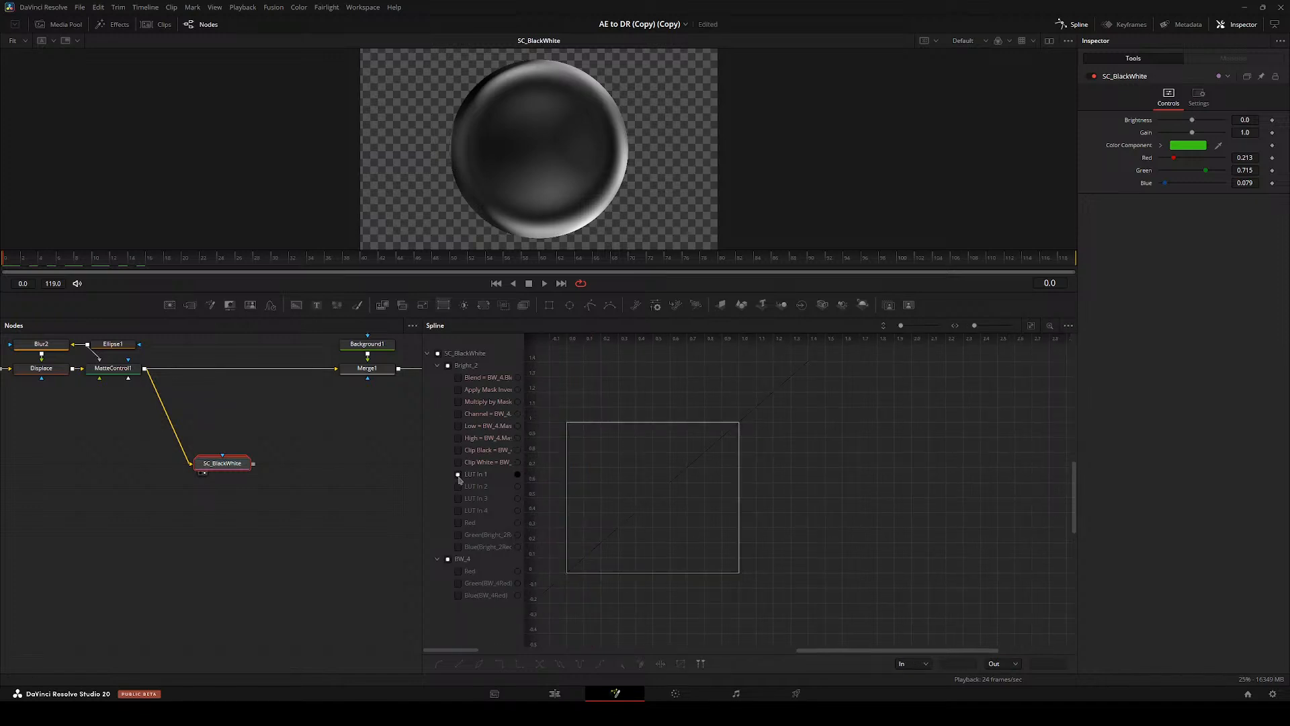
- Reselect the SC_BlackWhite node and reapply the HideSplines filter to its spline list
{"action": "left_click", "coordinate": [178, 495]}
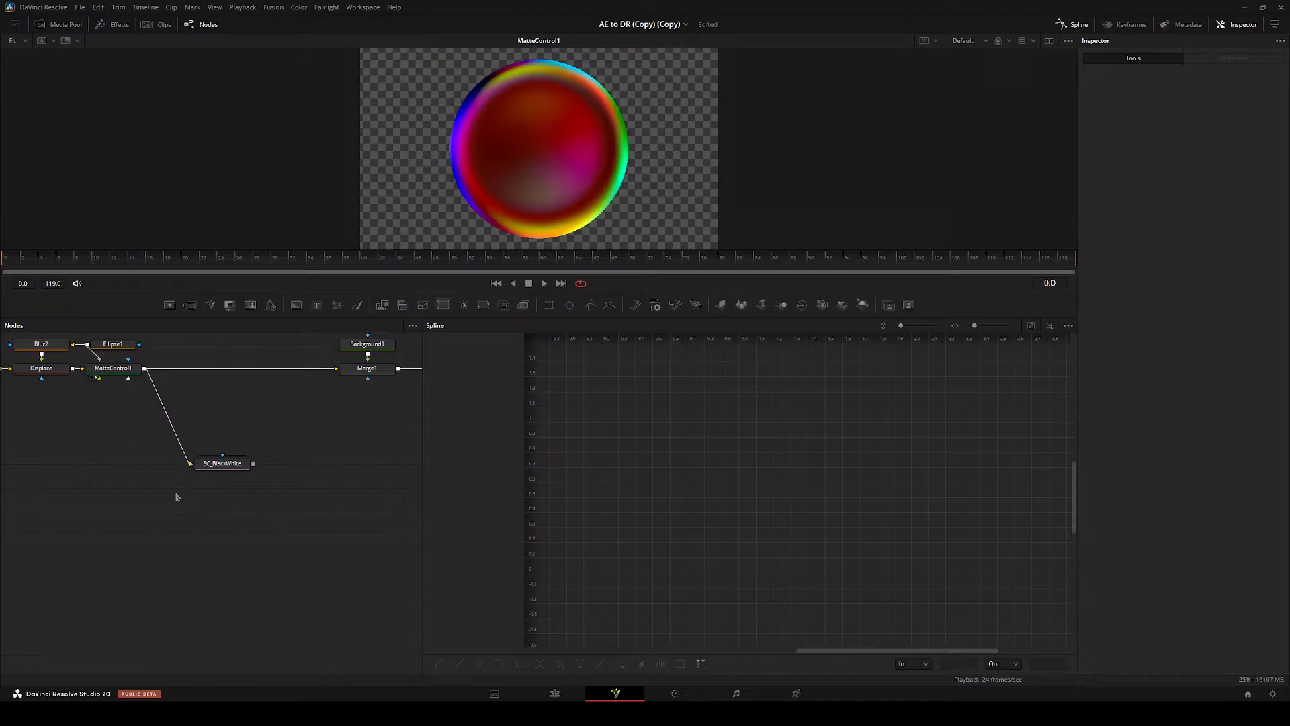
{"action": "left_click", "coordinate": [220, 467]}
{"action": "left_click", "coordinate": [1068, 326]}
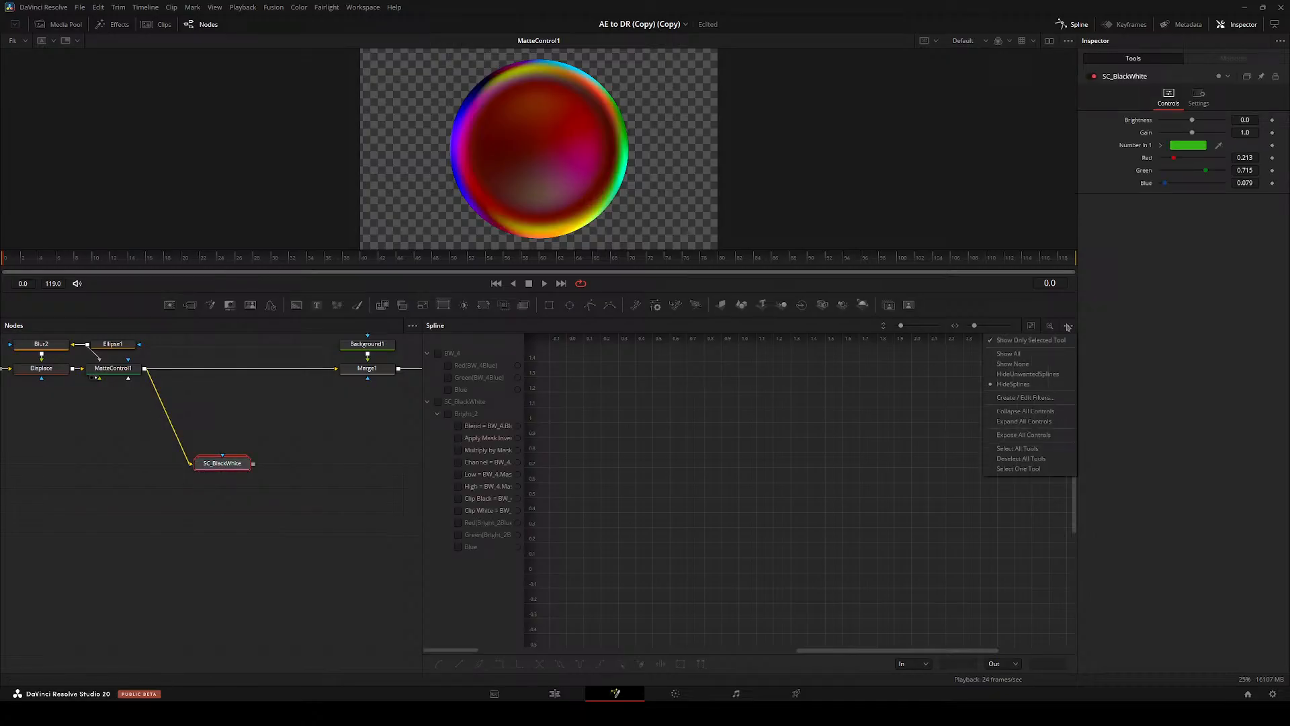
{"action": "left_click", "coordinate": [1024, 385]}
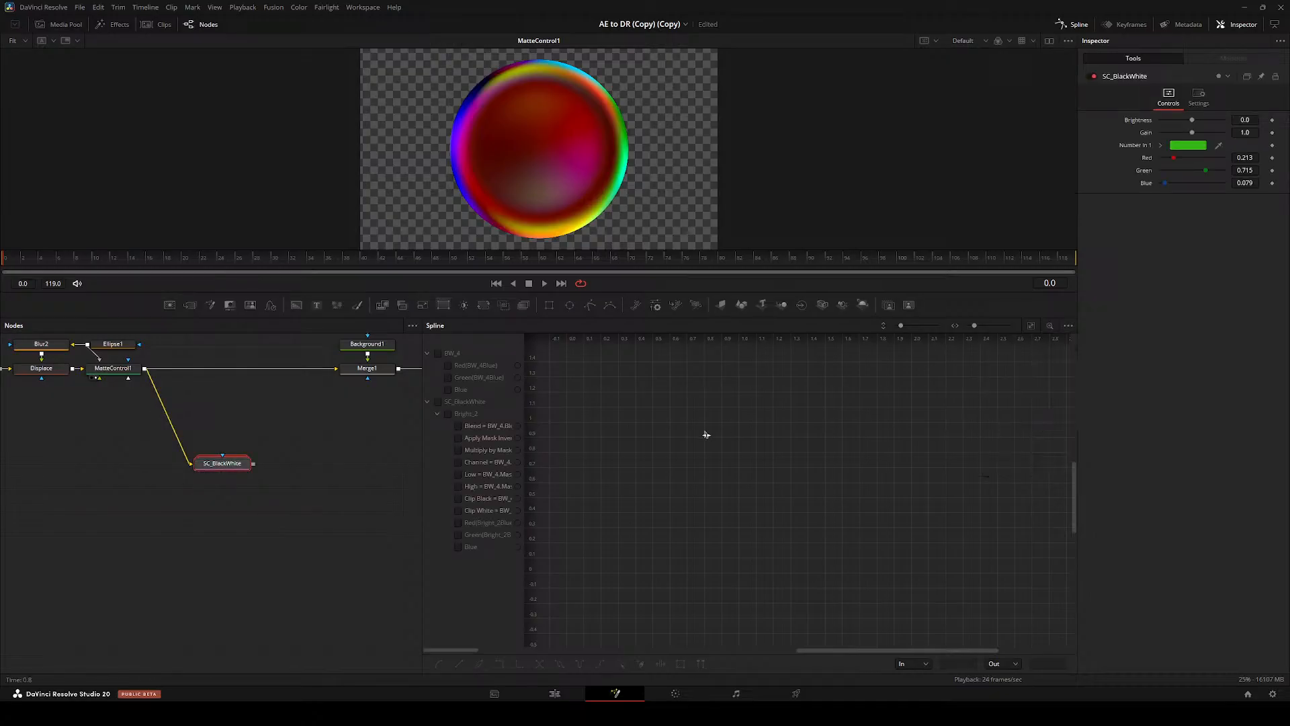
- Widen the node editor and load SC_BlackWhite into the viewer, placing the node closer to Merge1
{"action": "left_click_drag", "start_coordinate": [425, 361], "coordinate": [656, 363]}
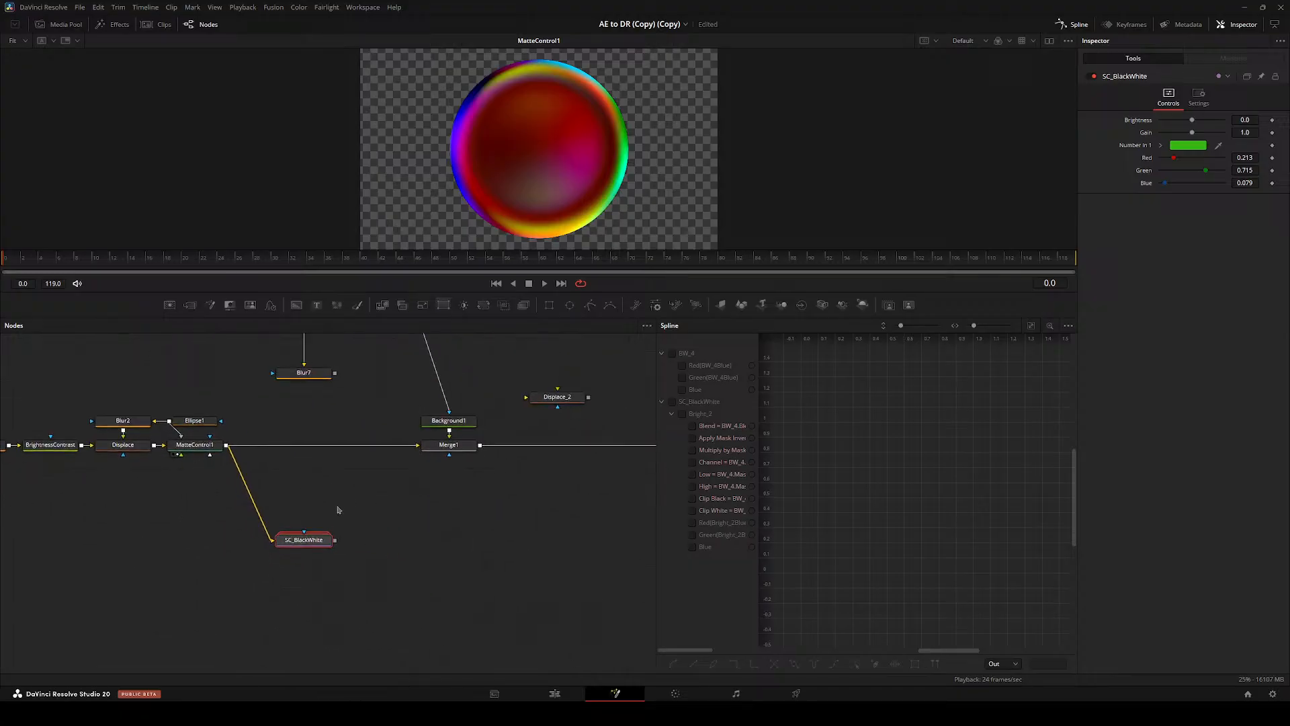
{"action": "key", "text": "2"}
{"action": "left_click_drag", "start_coordinate": [366, 514], "coordinate": [398, 522]}
{"action": "scroll", "coordinate": [556, 121], "scroll_direction": "up", "scroll_amount": 2}
{"action": "left_click_drag", "start_coordinate": [556, 154], "coordinate": [555, 179]}
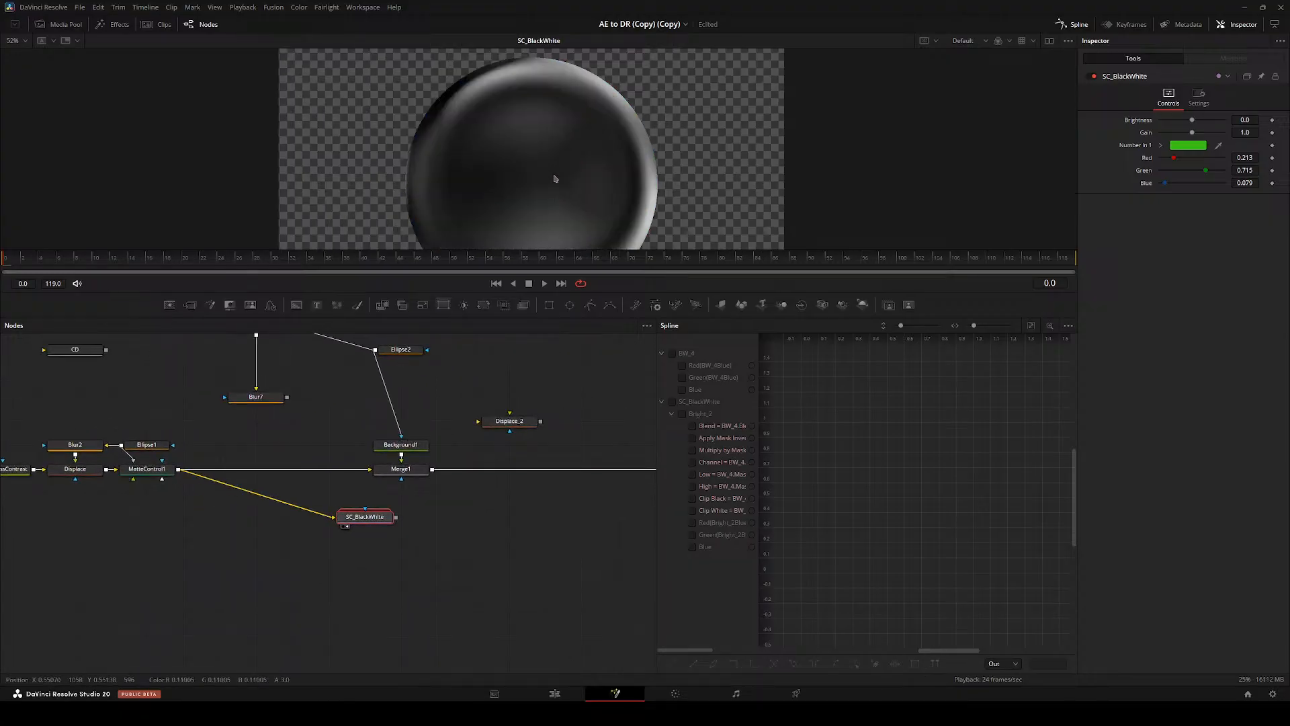
- Enlarge the viewer area, fit the grayscale ball in it, and shift SC_BlackWhite closer to MatteControl1
{"action": "left_click_drag", "start_coordinate": [428, 293], "coordinate": [429, 459]}
{"action": "key", "text": "ctrl+f"}
{"action": "left_click_drag", "start_coordinate": [452, 530], "coordinate": [464, 419]}
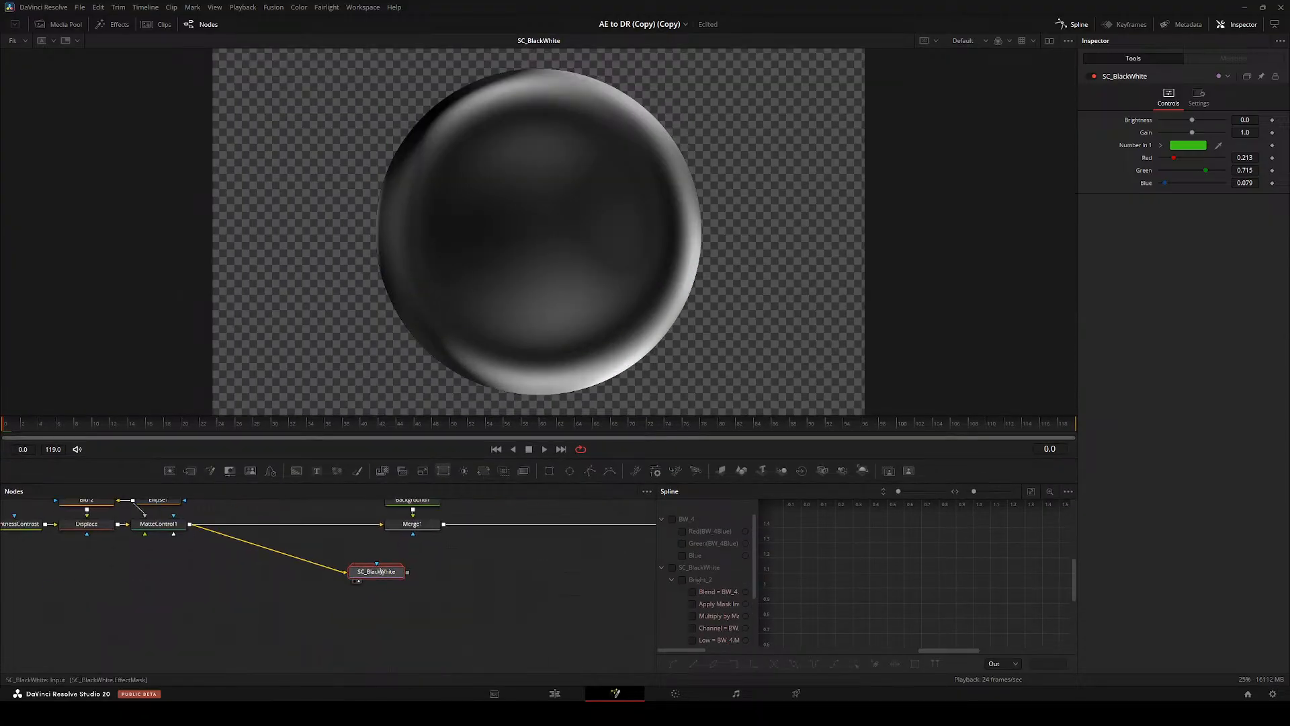
{"action": "left_click_drag", "start_coordinate": [400, 574], "coordinate": [327, 574]}
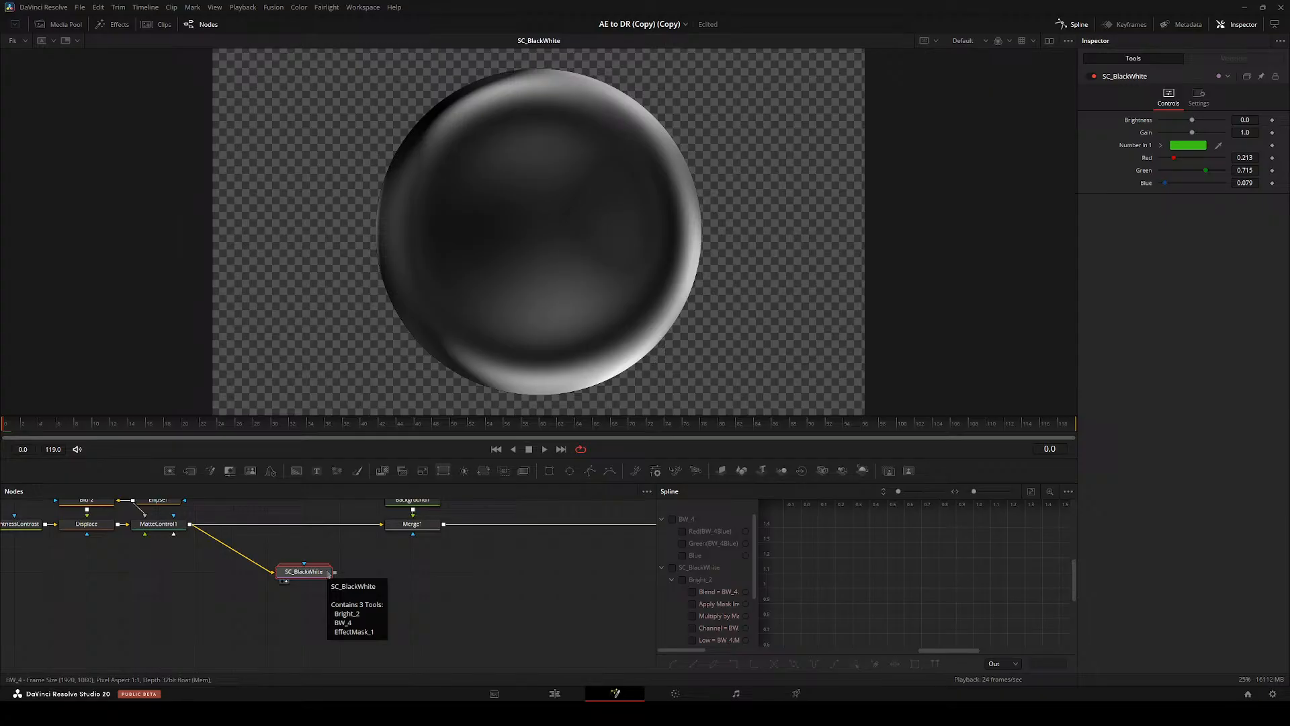
- Delete the SC_BlackWhite node and space out MatteControl1, with Ellipse1 above and between Blur2 and MatteControl1
{"action": "key", "text": "Delete"}
{"action": "left_click_drag", "start_coordinate": [244, 568], "coordinate": [335, 628]}
{"action": "left_click_drag", "start_coordinate": [156, 539], "coordinate": [238, 563]}
{"action": "left_click", "coordinate": [371, 561]}
{"action": "left_click", "coordinate": [360, 533]}
{"action": "mouse_move", "coordinate": [238, 564]}
{"action": "left_mouse_down"}
{"action": "mouse_move", "coordinate": [182, 551]}
{"action": "mouse_move", "coordinate": [178, 566]}
{"action": "mouse_move", "coordinate": [222, 573]}
{"action": "mouse_move", "coordinate": [186, 573]}
{"action": "mouse_move", "coordinate": [222, 573]}
{"action": "left_mouse_up"}
{"action": "left_click_drag", "start_coordinate": [295, 557], "coordinate": [385, 537]}
{"action": "left_click_drag", "start_coordinate": [290, 597], "coordinate": [363, 597]}
{"action": "left_click_drag", "start_coordinate": [432, 605], "coordinate": [333, 597]}
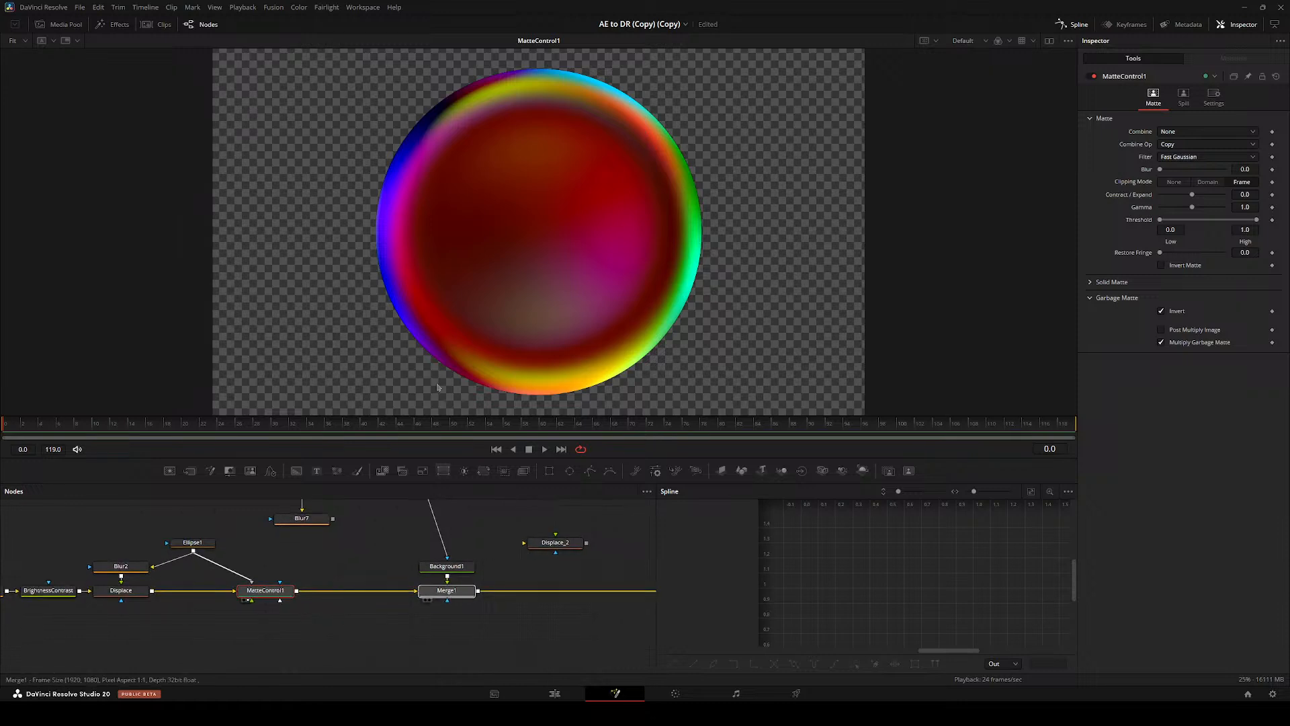
- Display Merge1 in the viewer and move Ellipse2 down close above Background1
{"action": "left_click_drag", "start_coordinate": [437, 388], "coordinate": [439, 377]}
{"action": "left_click_drag", "start_coordinate": [513, 508], "coordinate": [257, 527]}
{"action": "left_click_drag", "start_coordinate": [194, 588], "coordinate": [417, 555]}
{"action": "left_click_drag", "start_coordinate": [416, 522], "coordinate": [412, 598]}
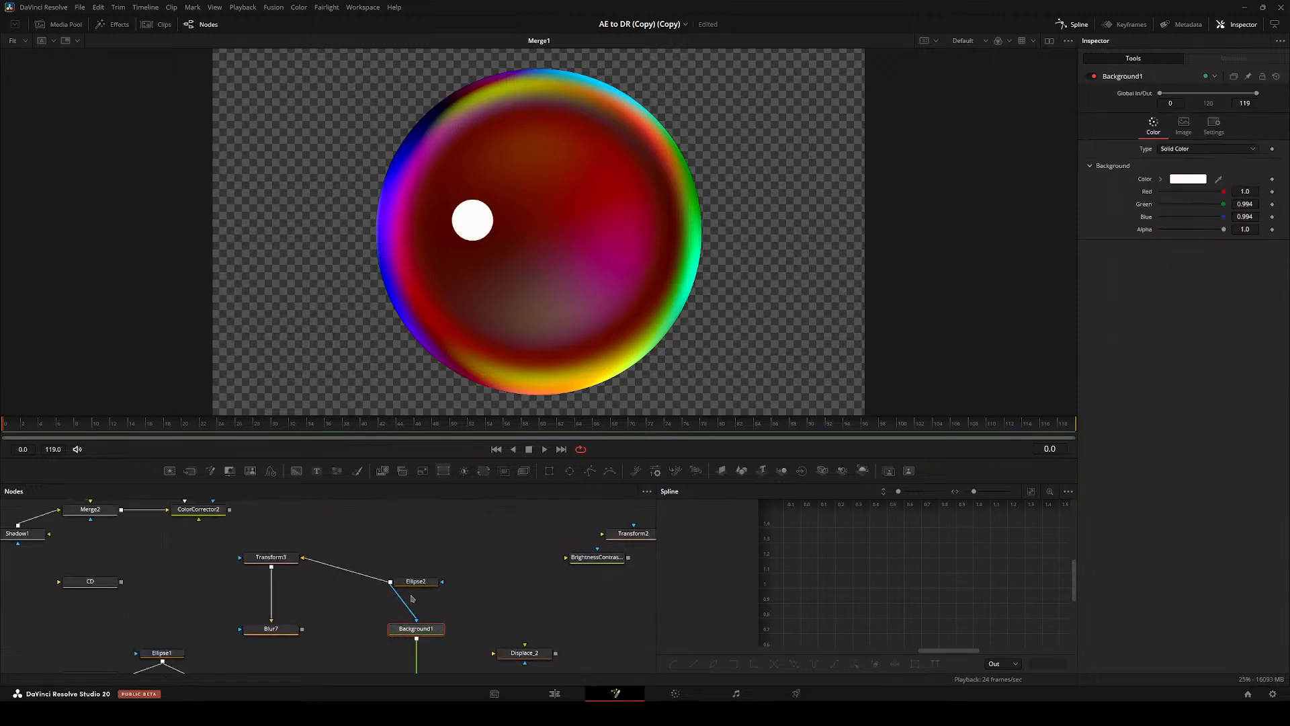
- Align Transform3 in a row with Ellipse2 and add a Smear tool above them
{"action": "left_click_drag", "start_coordinate": [272, 557], "coordinate": [236, 580]}
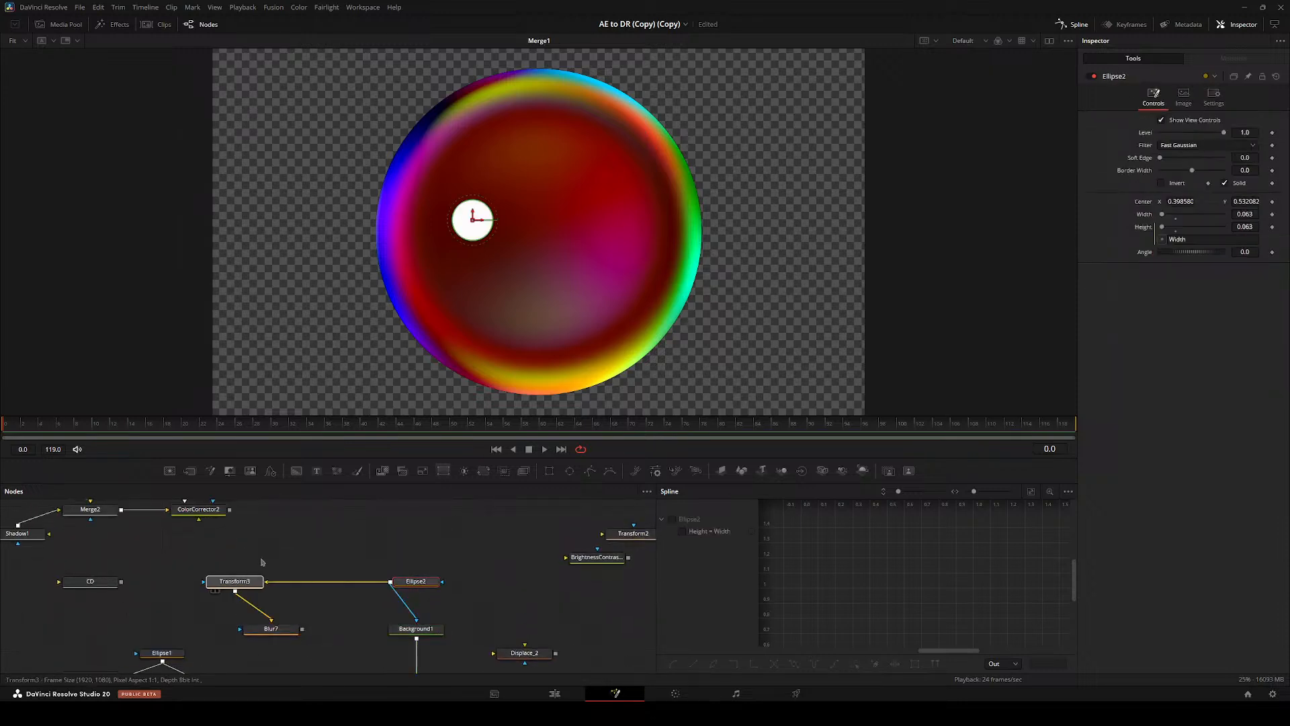
{"action": "right_click", "coordinate": [345, 535]}
{"action": "left_click", "coordinate": [323, 525]}
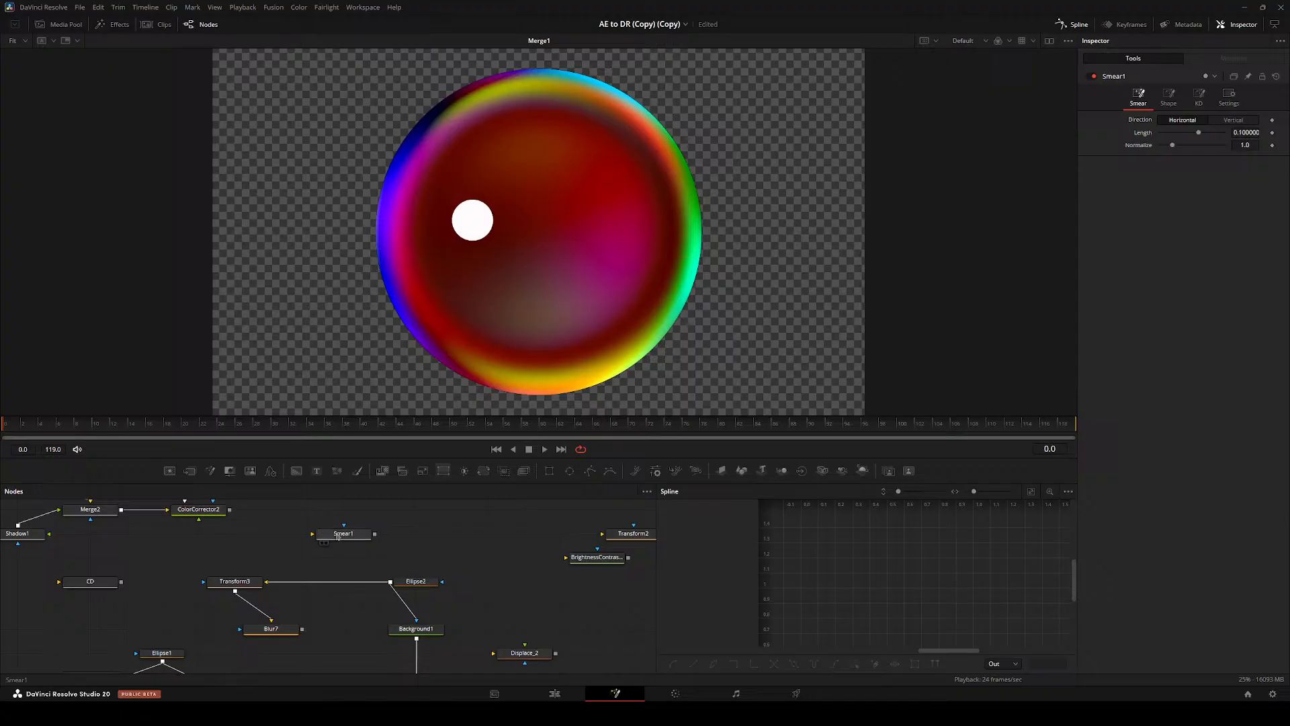
- Delete the Smear1 node and add the pj_Smear tool in its place
{"action": "key", "text": "Delete"}
{"action": "key", "text": "shift+space"}
{"action": "type", "text": "smear"}
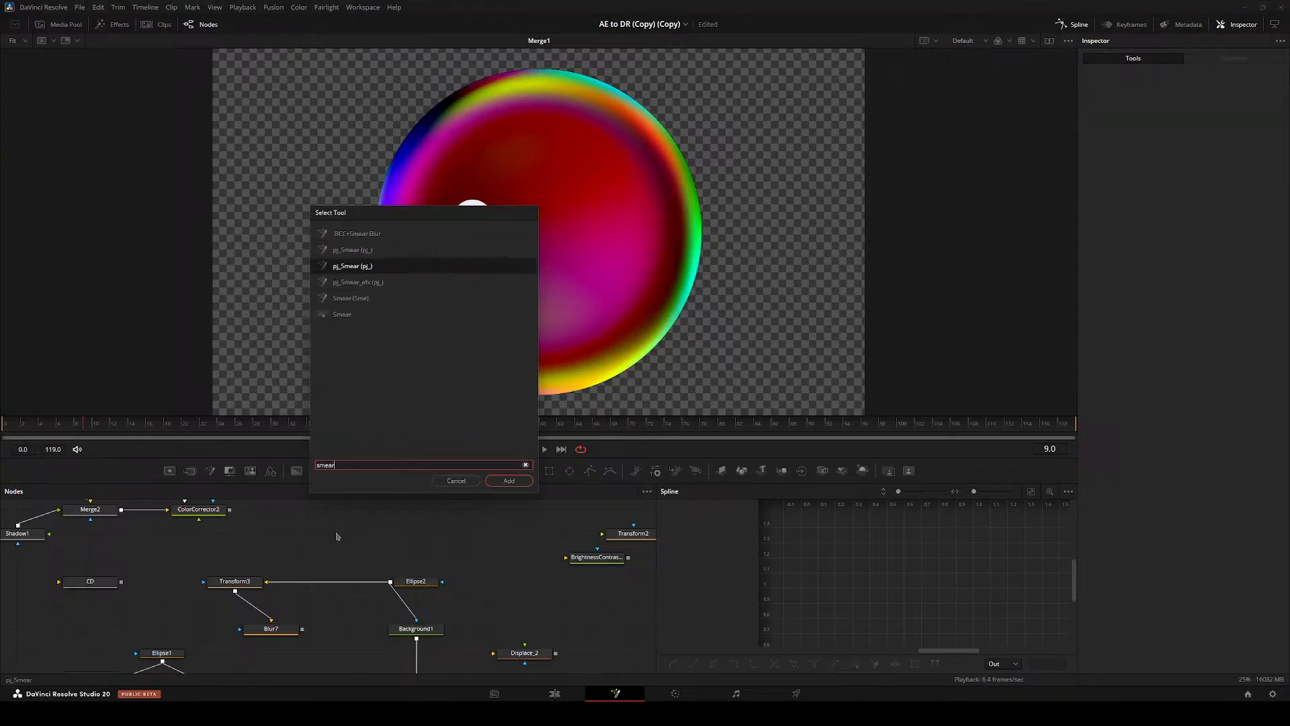
{"action": "key", "text": "Return"}
- Run the script that converts the pj_Smear macro into a group, and open the group below the Merge1 row
{"action": "right_click", "coordinate": [340, 534]}
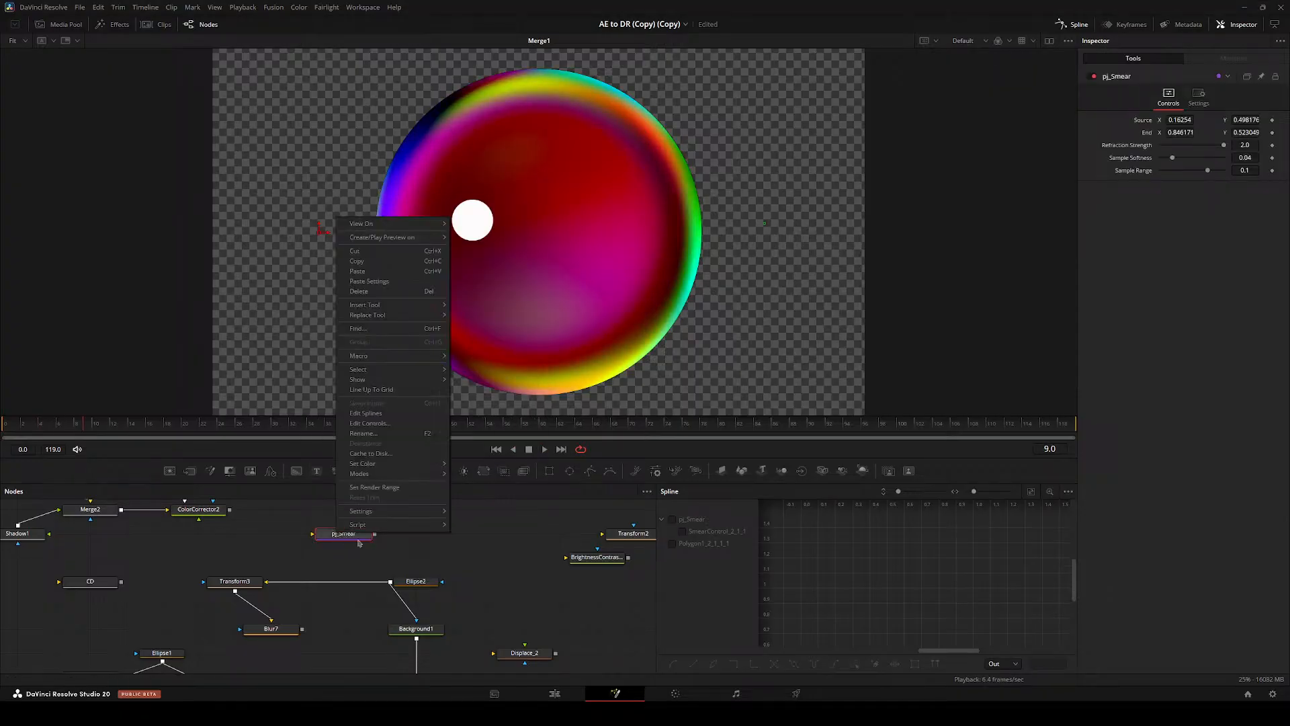
{"action": "mouse_move", "coordinate": [358, 524]}
{"action": "mouse_move", "coordinate": [469, 538]}
{"action": "left_click", "coordinate": [570, 538]}
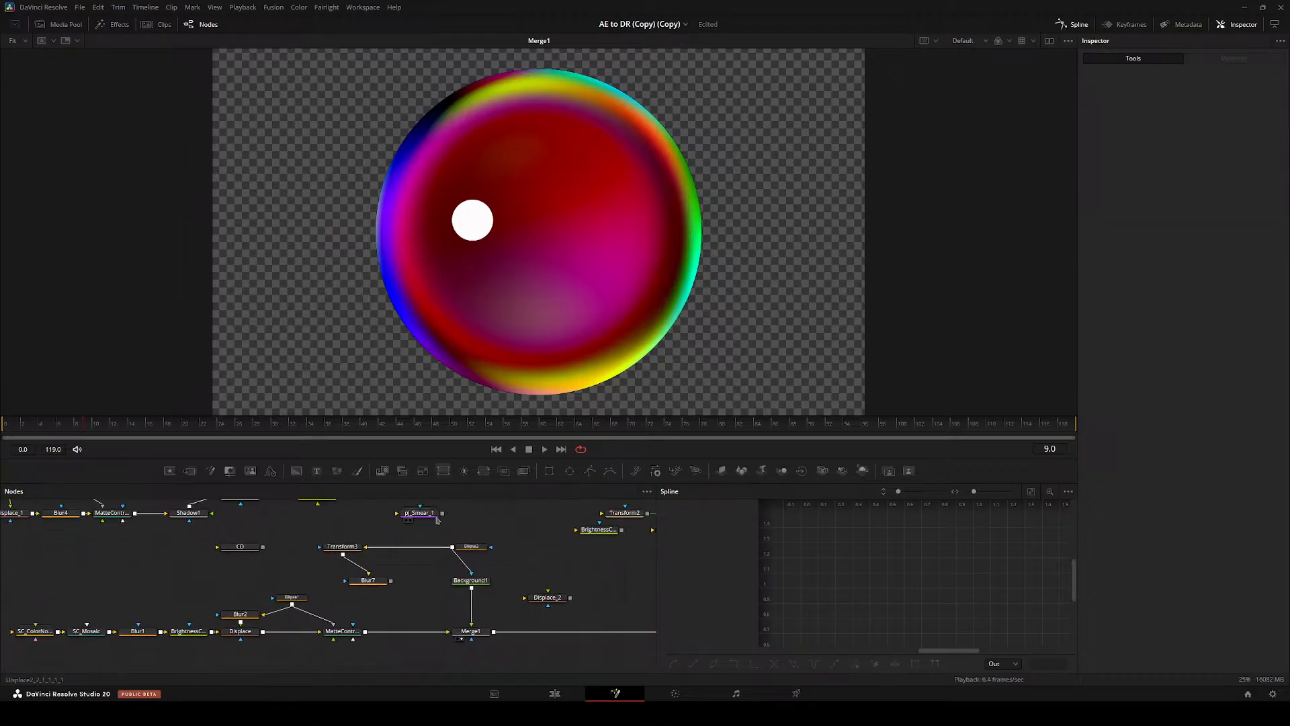
{"action": "left_click_drag", "start_coordinate": [414, 544], "coordinate": [363, 560]}
{"action": "scroll", "coordinate": [364, 566], "scroll_direction": "up", "scroll_amount": 2}
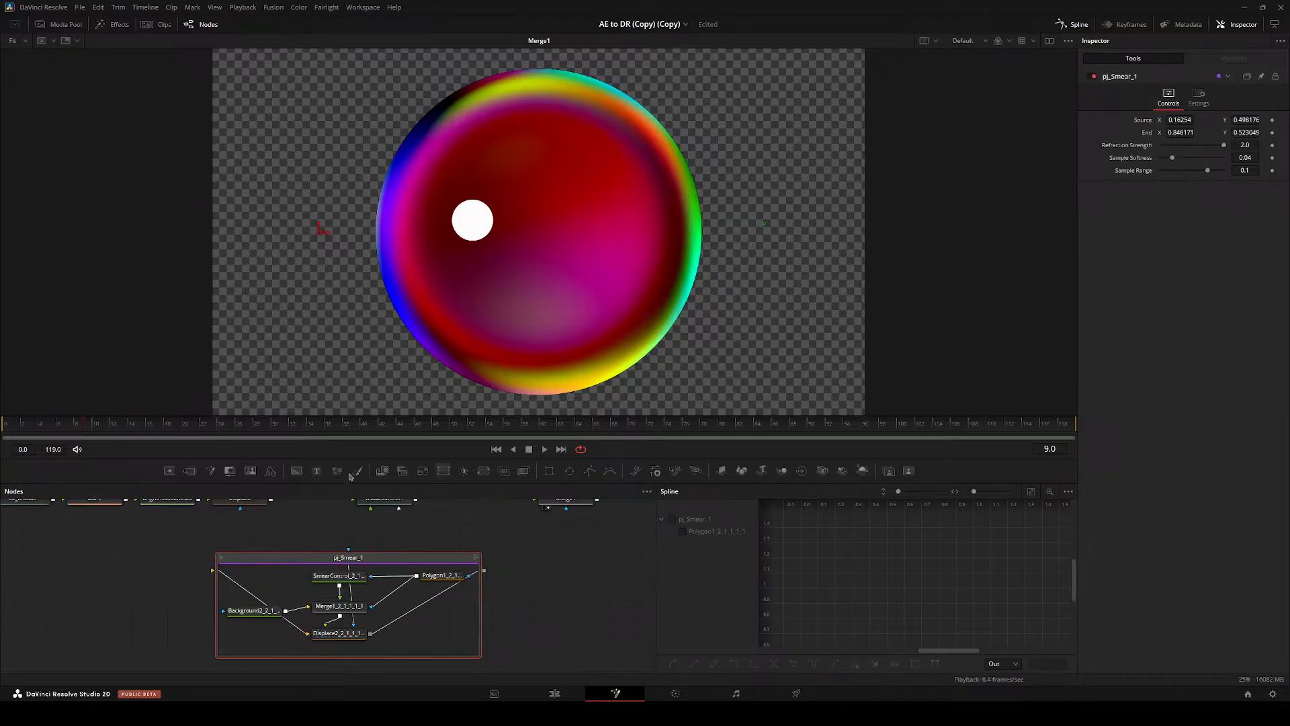
{"action": "mouse_move", "coordinate": [350, 483]}
{"action": "left_mouse_down"}
{"action": "mouse_move", "coordinate": [347, 396]}
{"action": "mouse_move", "coordinate": [453, 478]}
{"action": "left_mouse_up"}
{"action": "left_click_drag", "start_coordinate": [453, 479], "coordinate": [377, 537]}
- Inspect the smear group's Background, SmearControl and Polygon nodes in the viewer, moving the Polygon node closer to the others
{"action": "left_click", "coordinate": [287, 582]}
{"action": "key", "text": "2"}
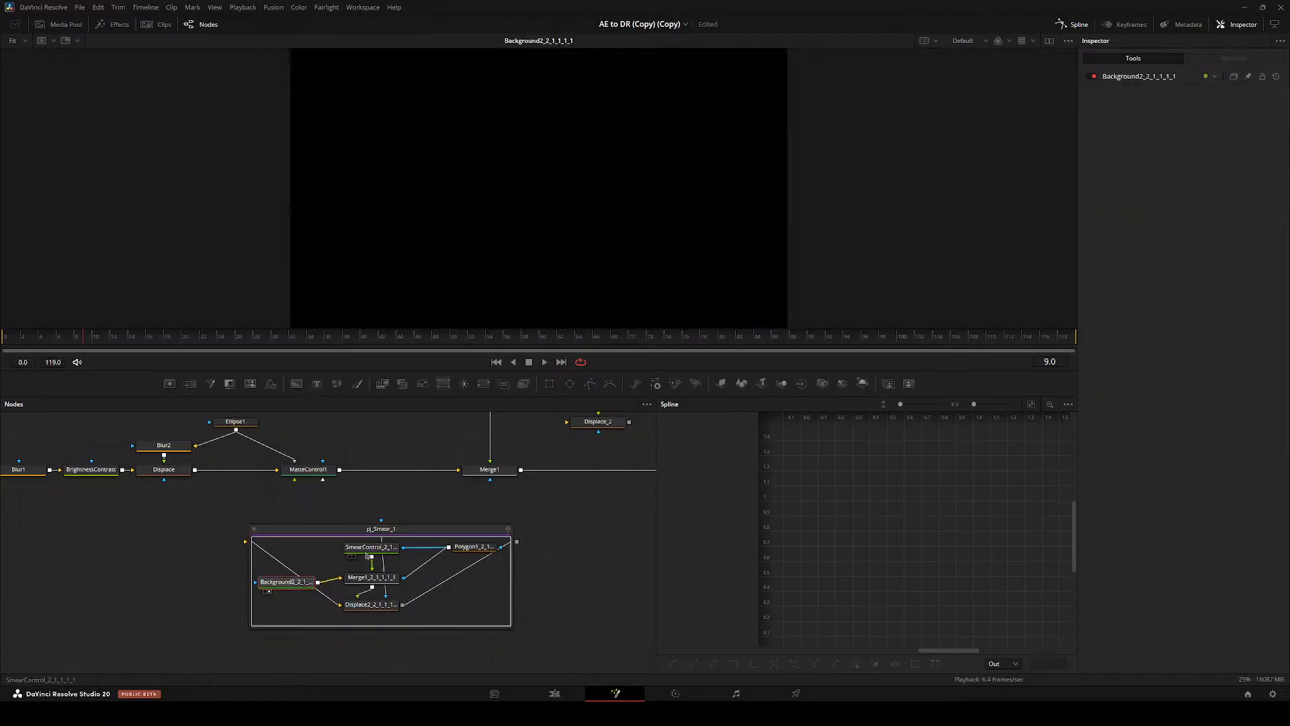
{"action": "left_click", "coordinate": [371, 548]}
{"action": "key", "text": "2"}
{"action": "left_click", "coordinate": [364, 578]}
{"action": "left_click", "coordinate": [474, 547]}
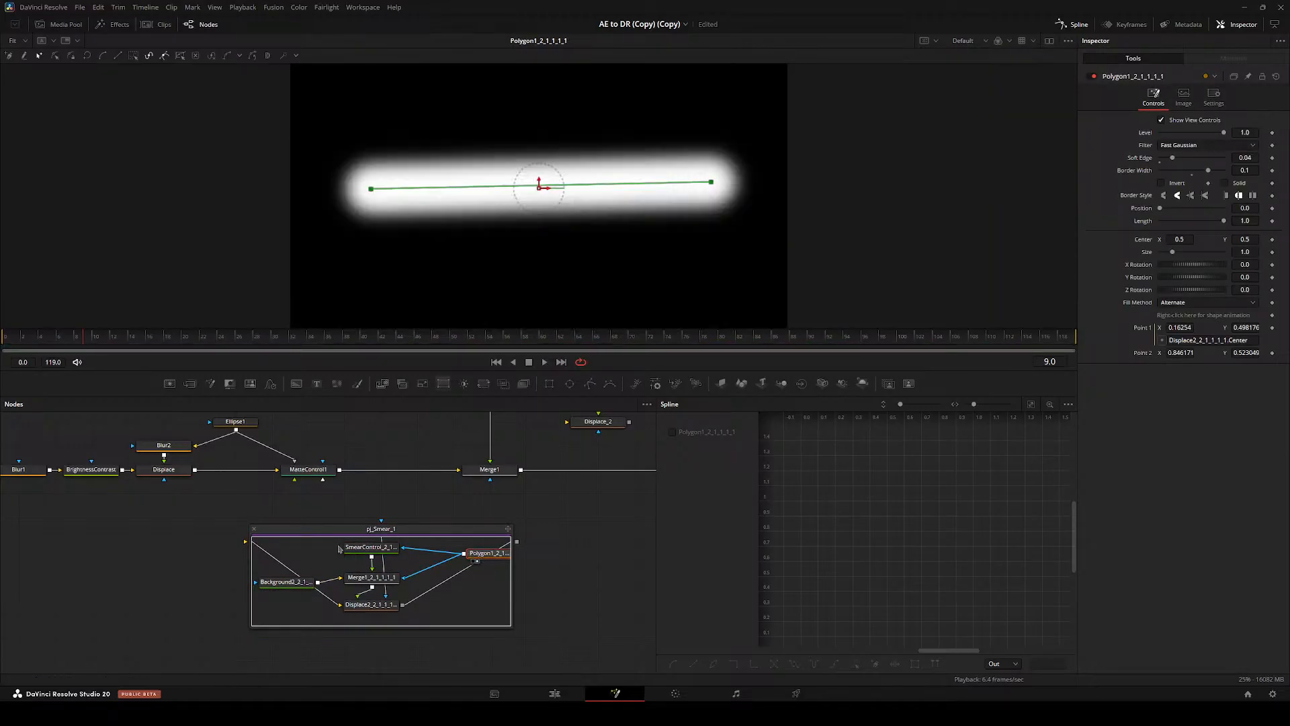
{"action": "left_click_drag", "start_coordinate": [476, 553], "coordinate": [455, 559]}
{"action": "key", "text": "2"}
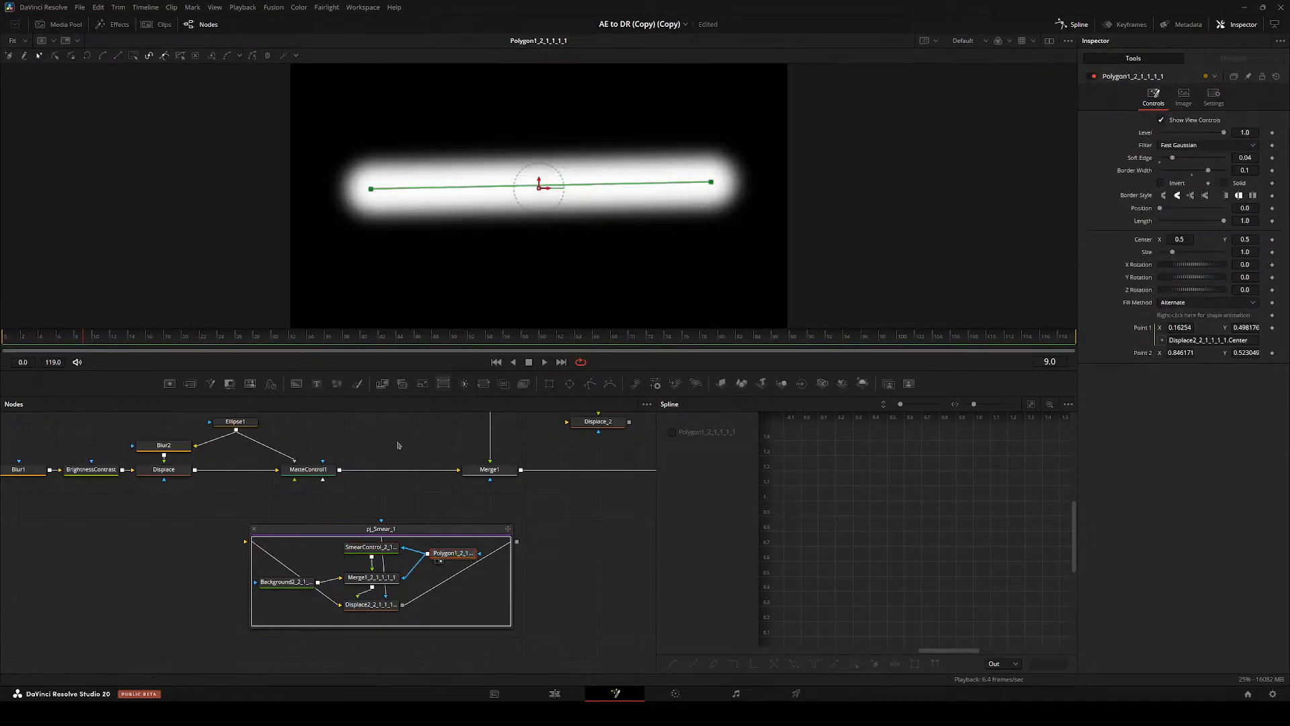
- Examine the gradient stroke produced by the Merge node inside the pj_Smear_1 group
{"action": "left_click_drag", "start_coordinate": [436, 512], "coordinate": [386, 570]}
{"action": "left_click_drag", "start_coordinate": [307, 606], "coordinate": [316, 612]}
{"action": "key", "text": "2"}
{"action": "left_click", "coordinate": [321, 635]}
{"action": "key", "text": "2"}
{"action": "left_click", "coordinate": [350, 485]}
{"action": "left_click_drag", "start_coordinate": [349, 486], "coordinate": [311, 442]}
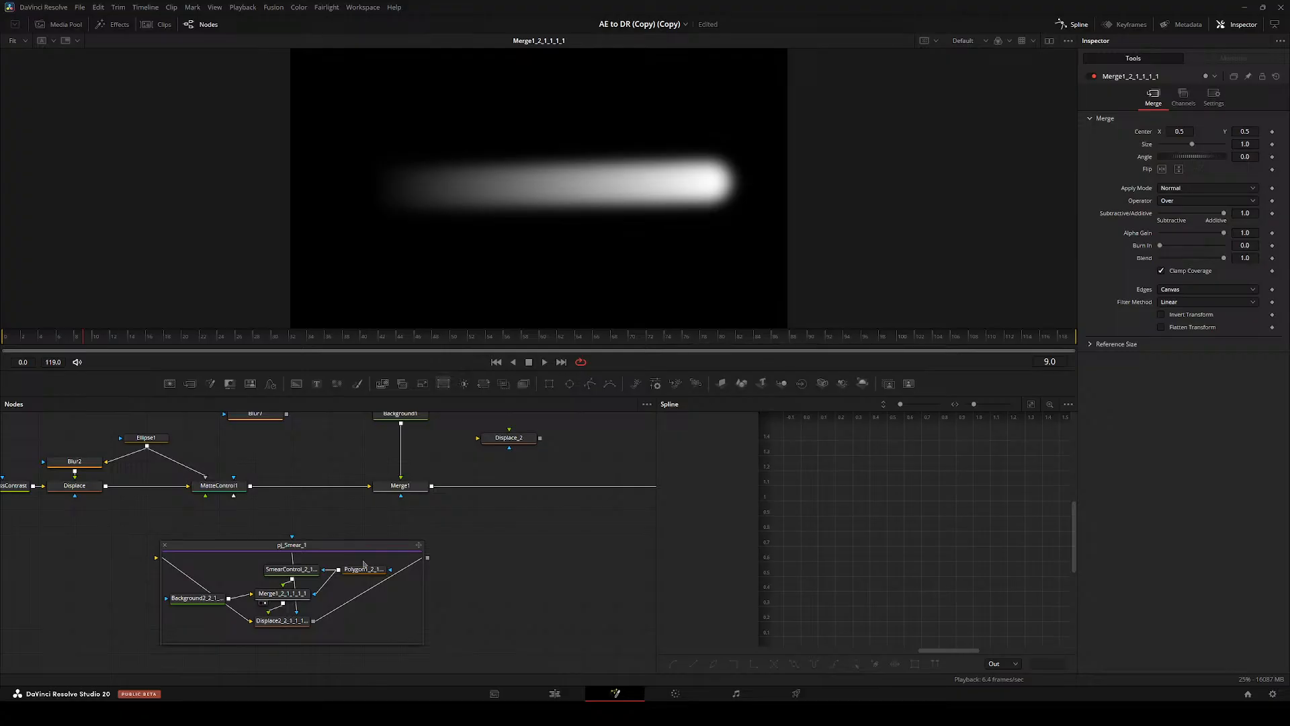
- Move Transform3 and Blur7 out of the way, and raise Ellipse1 and Blur2 to make room above Displace
{"action": "key", "text": "1"}
{"action": "scroll", "coordinate": [180, 486], "scroll_direction": "up", "scroll_amount": 6}
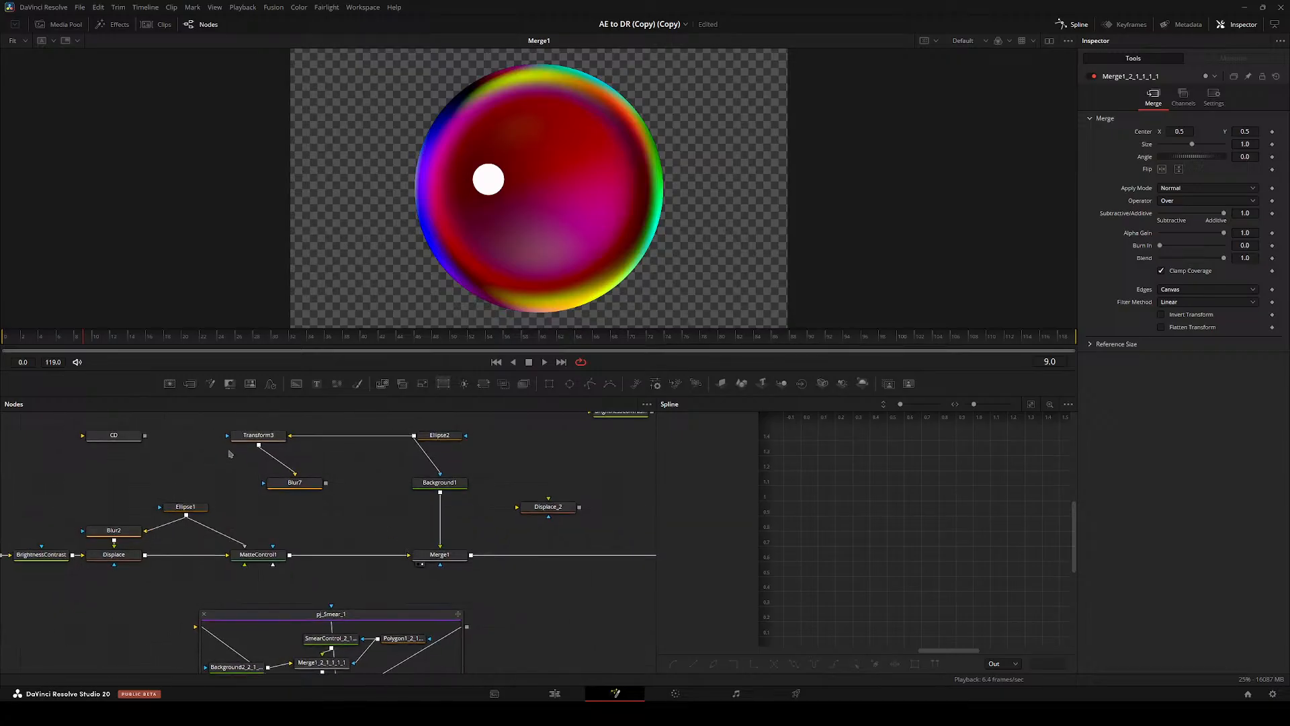
{"action": "left_click_drag", "start_coordinate": [183, 475], "coordinate": [268, 463]}
{"action": "left_click_drag", "start_coordinate": [181, 500], "coordinate": [340, 467]}
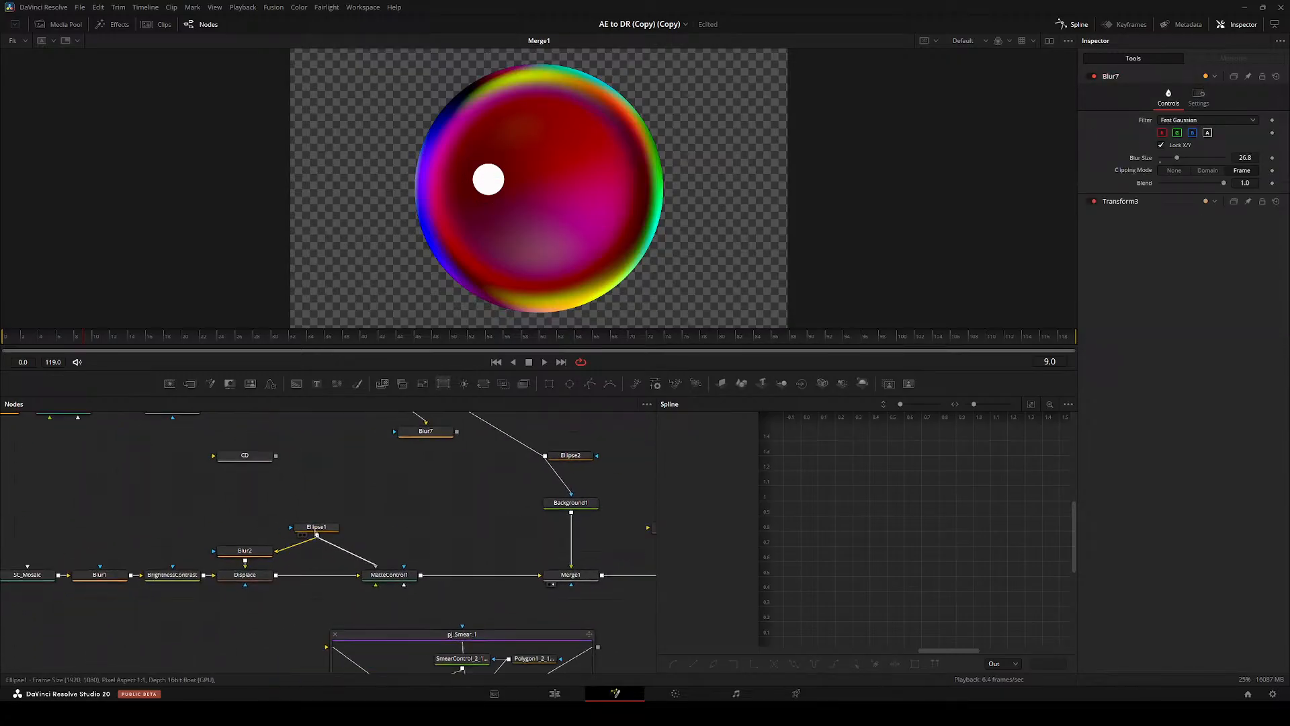
{"action": "left_click_drag", "start_coordinate": [316, 527], "coordinate": [316, 479]}
{"action": "left_click_drag", "start_coordinate": [255, 551], "coordinate": [254, 503]}
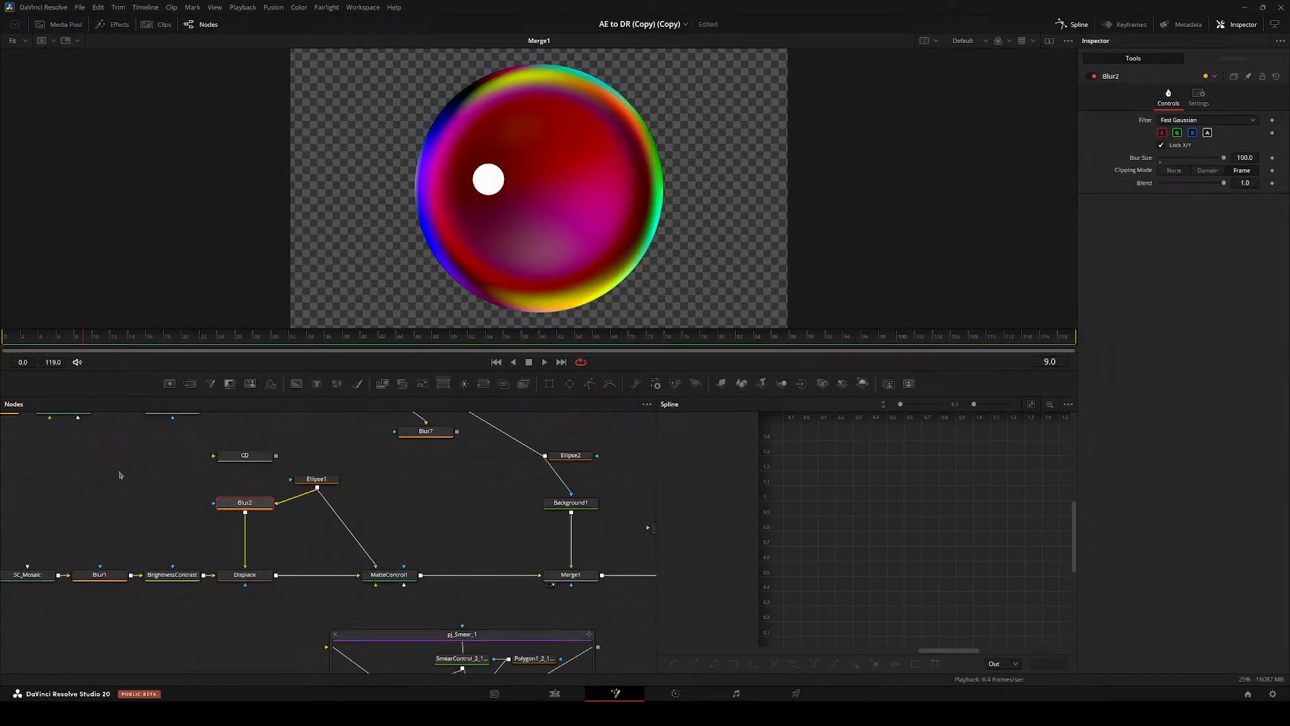
- Compare the output of Displace with its Blur2 displacement map in the viewer
{"action": "key", "text": "1"}
{"action": "left_click", "coordinate": [244, 574]}
{"action": "key", "text": "1"}
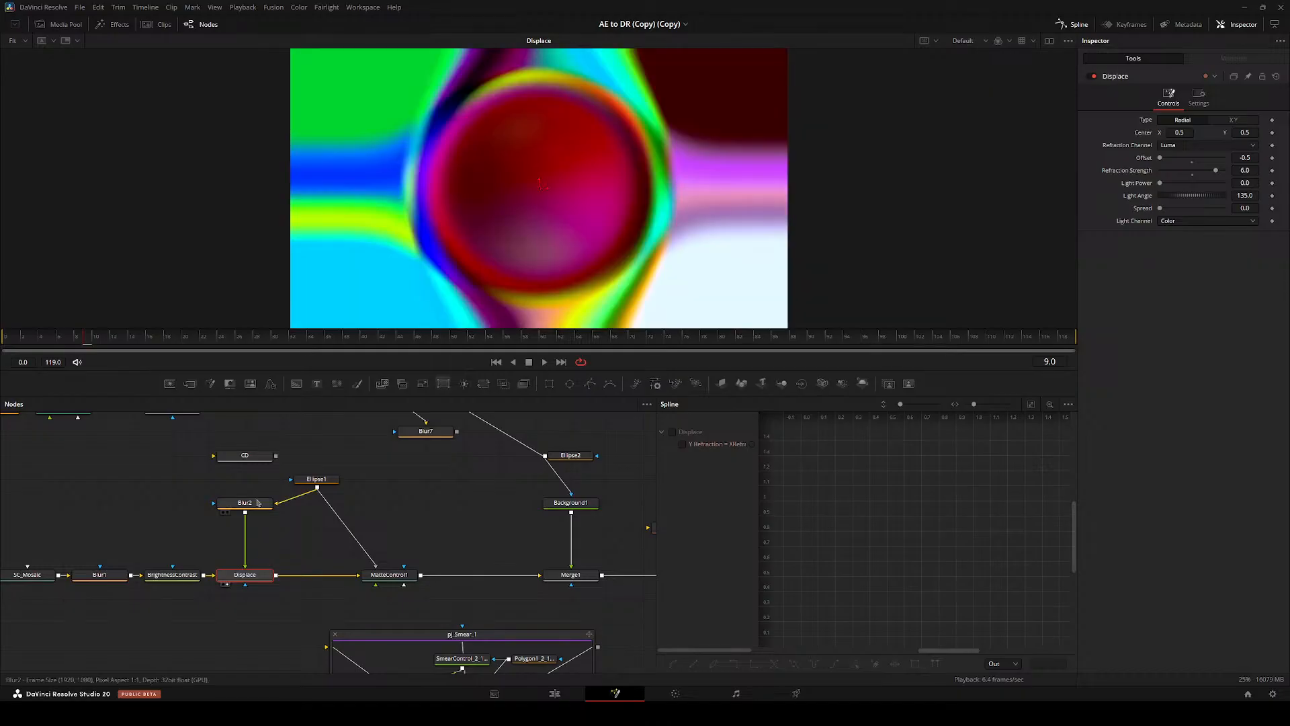
{"action": "left_click", "coordinate": [257, 502]}
{"action": "key", "text": "1"}
- Add a Grain node after Blur2, set its Power to 20, and check its Spread options
{"action": "key", "text": "shift+space"}
{"action": "type", "text": "grain"}
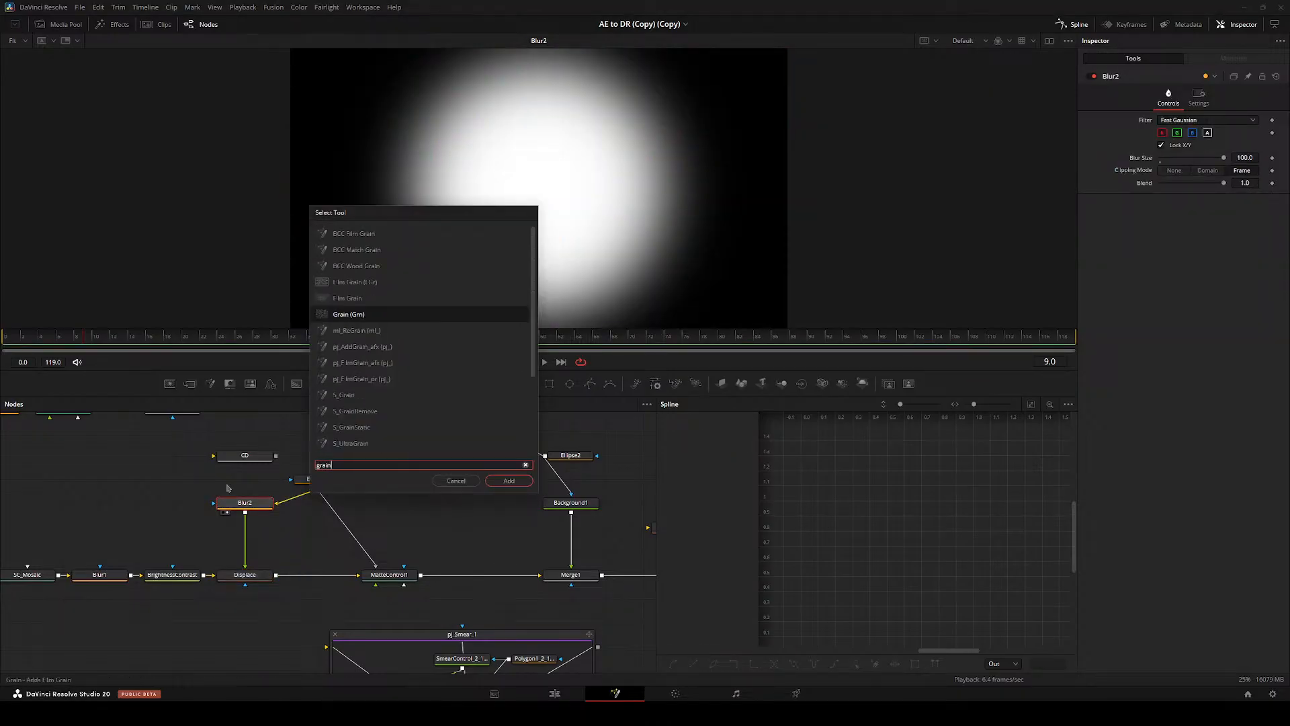
{"action": "key", "text": "Return"}
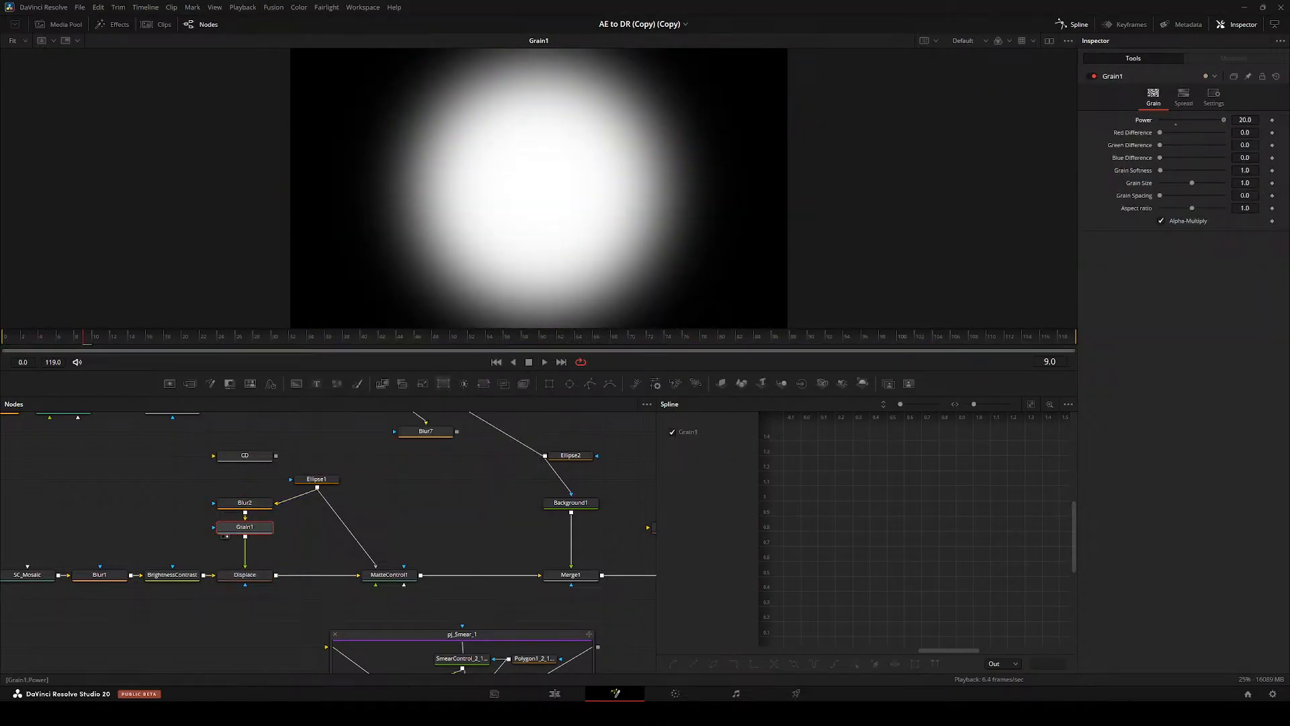
{"action": "left_click", "coordinate": [1213, 98]}
{"action": "left_click", "coordinate": [1184, 98]}
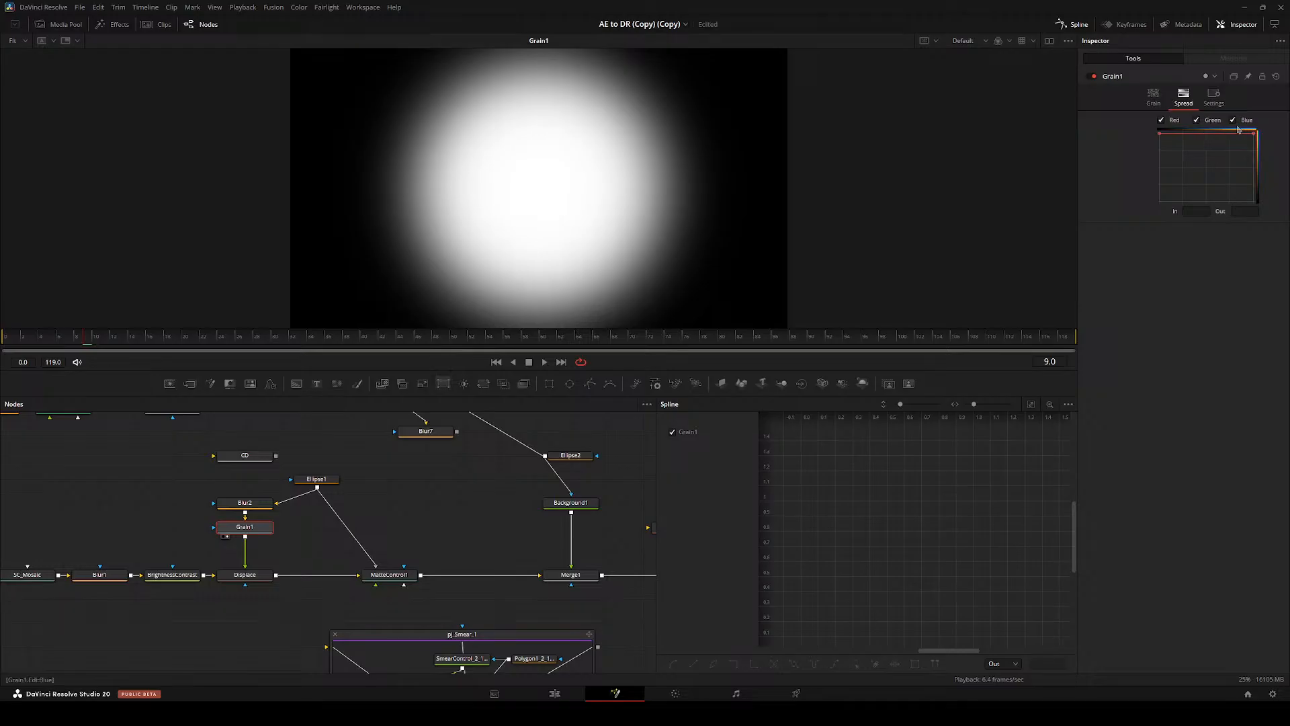
{"action": "left_click", "coordinate": [1153, 98]}
{"action": "scroll", "coordinate": [585, 167], "scroll_direction": "up", "scroll_amount": 3}
- Pull Grain1 out of the chain, view Blur2, and add a Background node near Displace
{"action": "left_click_drag", "start_coordinate": [246, 528], "coordinate": [172, 479]}
{"action": "left_click", "coordinate": [243, 502]}
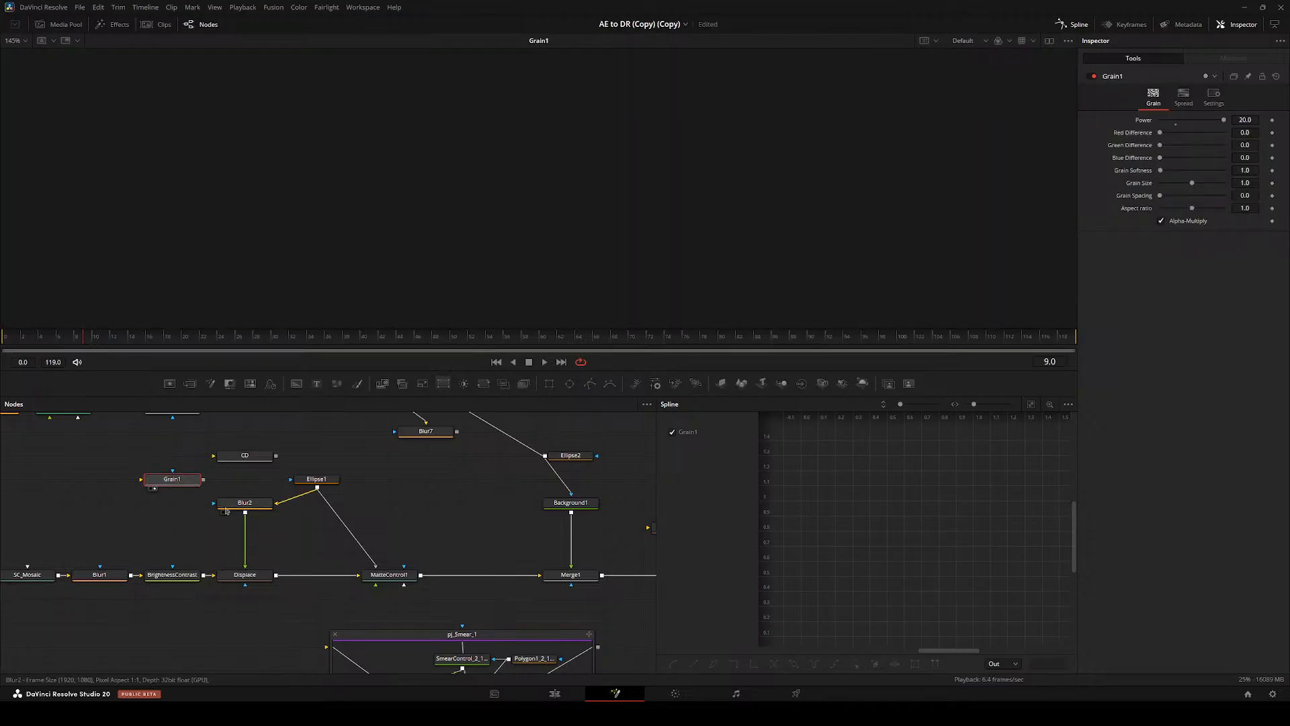
{"action": "key", "text": "2"}
{"action": "left_click", "coordinate": [179, 547]}
{"action": "key", "text": "shift+space"}
{"action": "type", "text": "bg"}
{"action": "key", "text": "Return"}
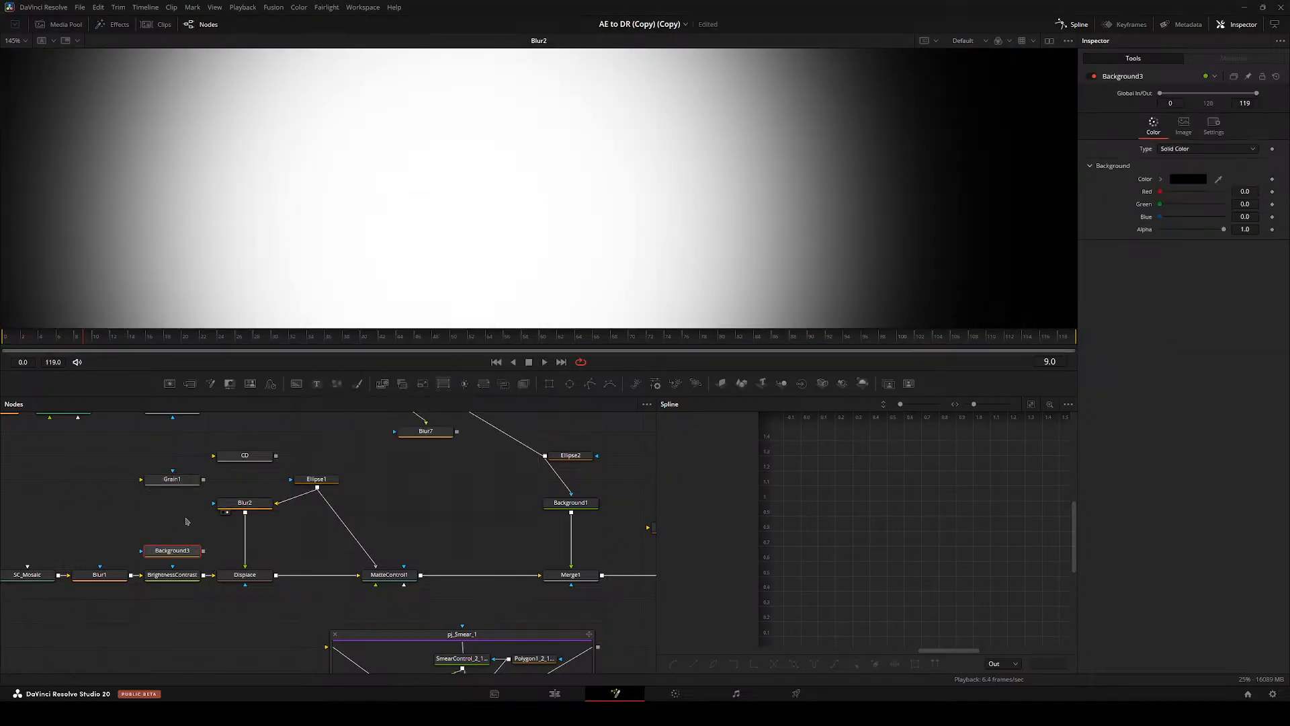
- Make Background3 solid white and place it below Blur2 with Blur2 as its mask
{"action": "left_click_drag", "start_coordinate": [188, 548], "coordinate": [261, 548]}
{"action": "key", "text": "2"}
{"action": "left_click", "coordinate": [1161, 179]}
{"action": "left_click_drag", "start_coordinate": [1181, 203], "coordinate": [1157, 183]}
{"action": "left_click", "coordinate": [1161, 180]}
{"action": "left_click_drag", "start_coordinate": [245, 551], "coordinate": [244, 527]}
- Connect Grain1 between Background3 and Displace, and show the full Displace result
{"action": "left_click_drag", "start_coordinate": [173, 479], "coordinate": [248, 555]}
{"action": "key", "text": "2"}
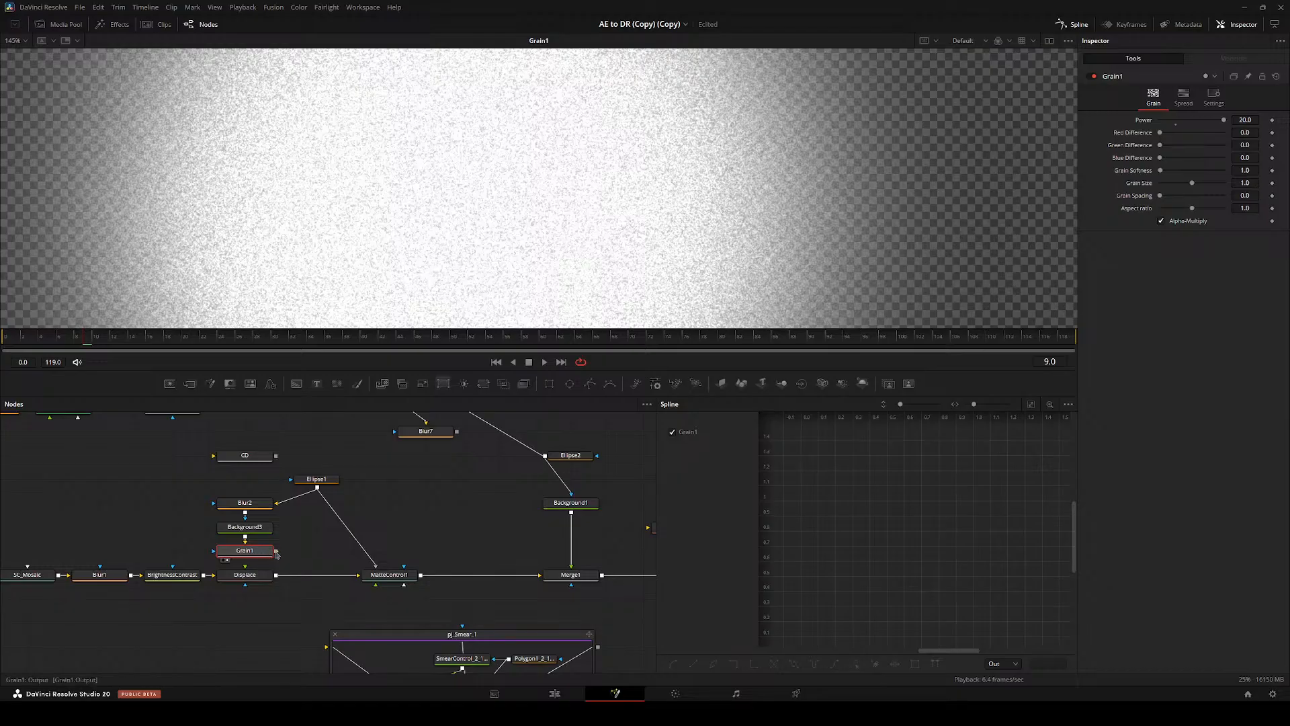
{"action": "left_click", "coordinate": [250, 578]}
{"action": "key", "text": "2"}
{"action": "key", "text": "ctrl+f"}
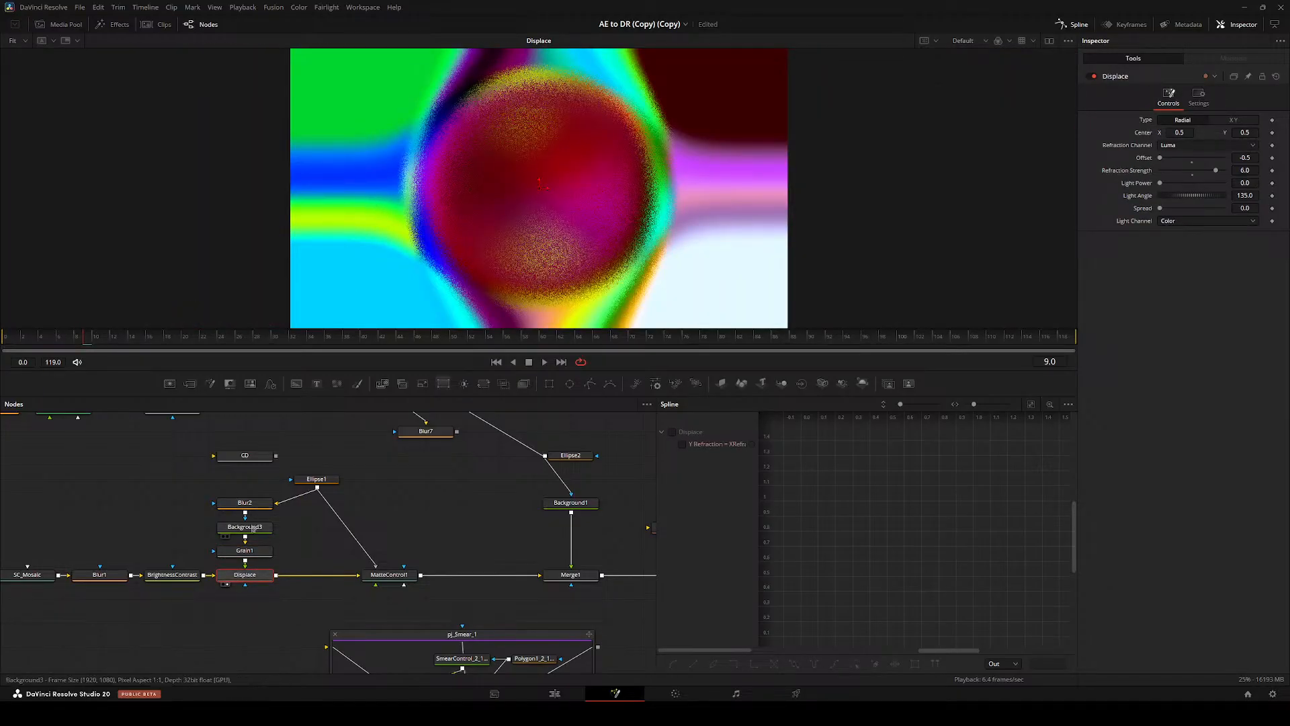
- Lower Grain1's Power to 5.83 and inspect the displaced grain up close
{"action": "left_click", "coordinate": [246, 551]}
{"action": "left_click_drag", "start_coordinate": [1222, 123], "coordinate": [1178, 121]}
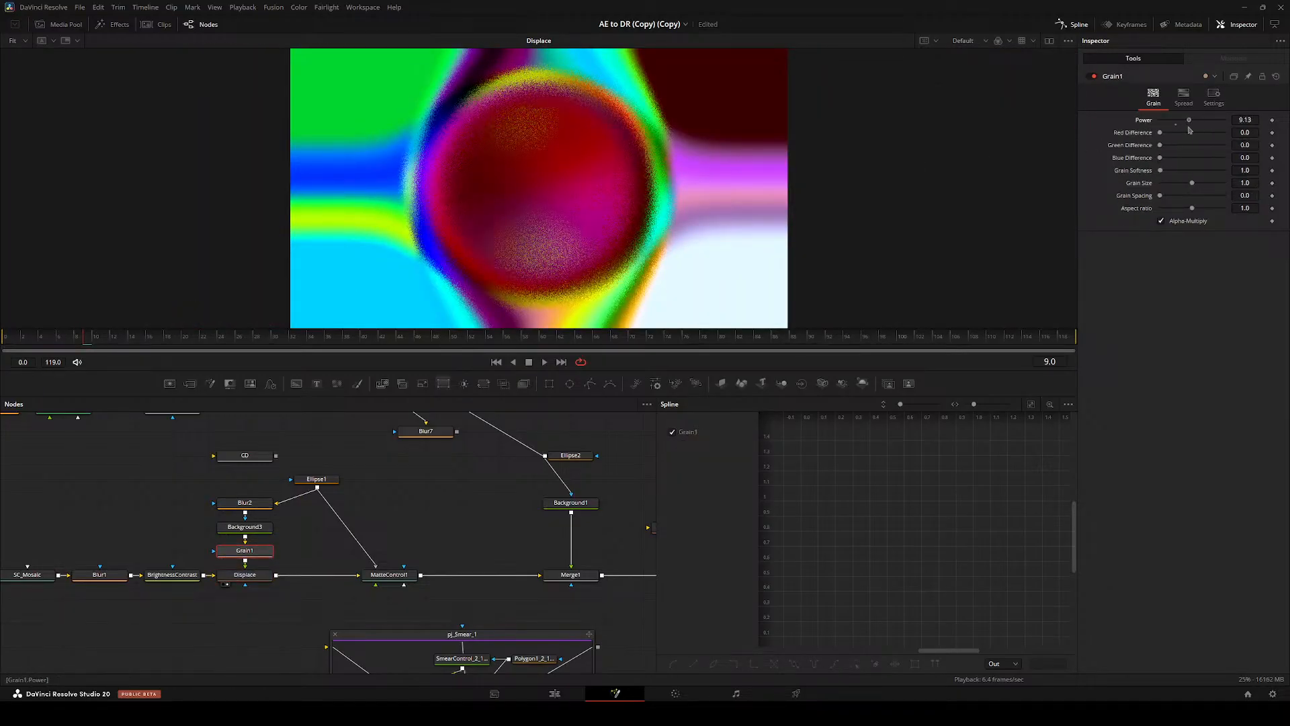
{"action": "scroll", "coordinate": [499, 272], "scroll_direction": "up", "scroll_amount": 3}
- Show MatteControl1 in the viewer and play the animation to check the grain on the orb
{"action": "left_click", "coordinate": [387, 575]}
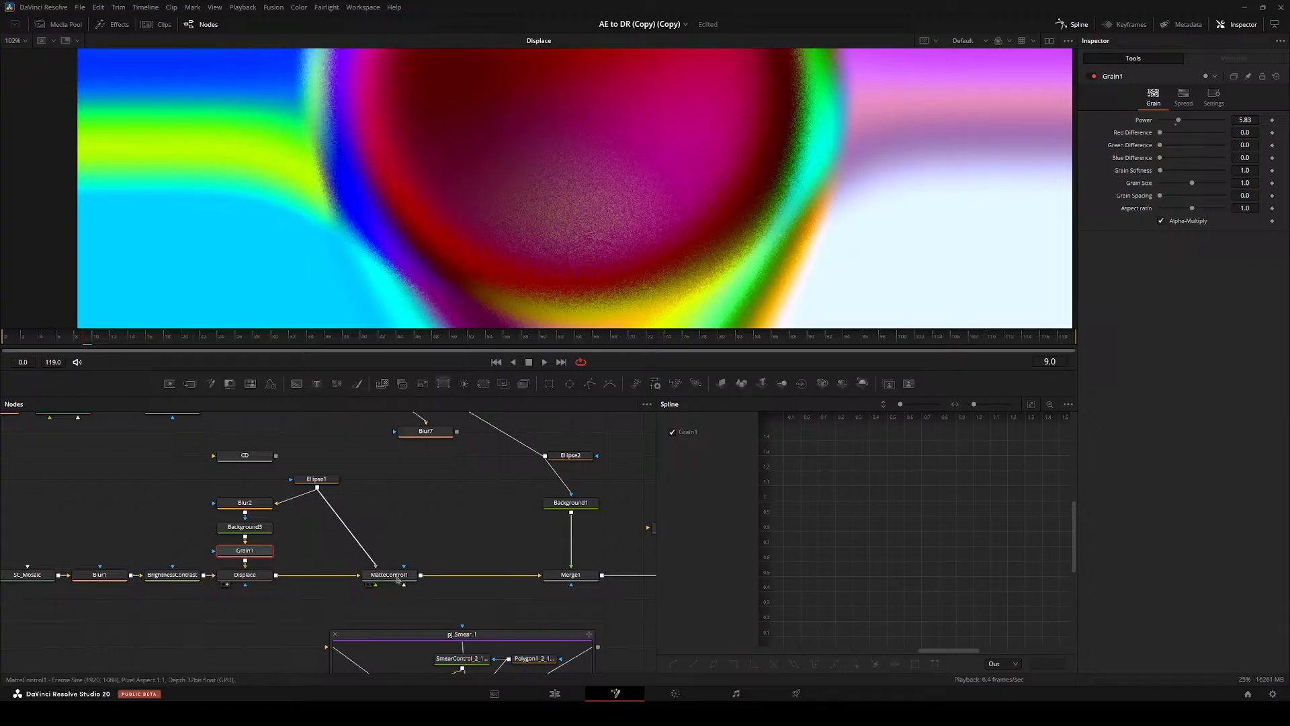
{"action": "key", "text": "2"}
{"action": "scroll", "coordinate": [517, 148], "scroll_direction": "down", "scroll_amount": 2}
{"action": "scroll", "coordinate": [515, 151], "scroll_direction": "up", "scroll_amount": 1}
{"action": "left_click_drag", "start_coordinate": [497, 168], "coordinate": [405, 229]}
{"action": "key", "text": "space"}
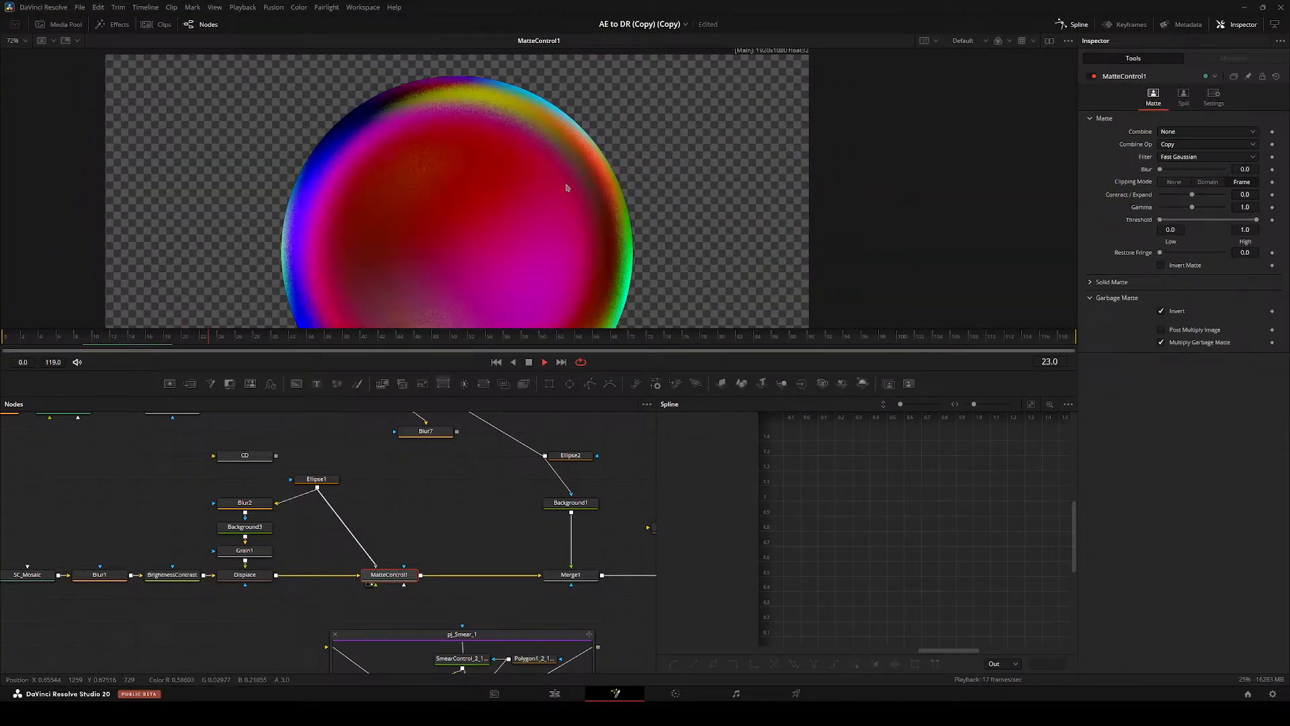
{"action": "key", "text": "ctrl+f"}
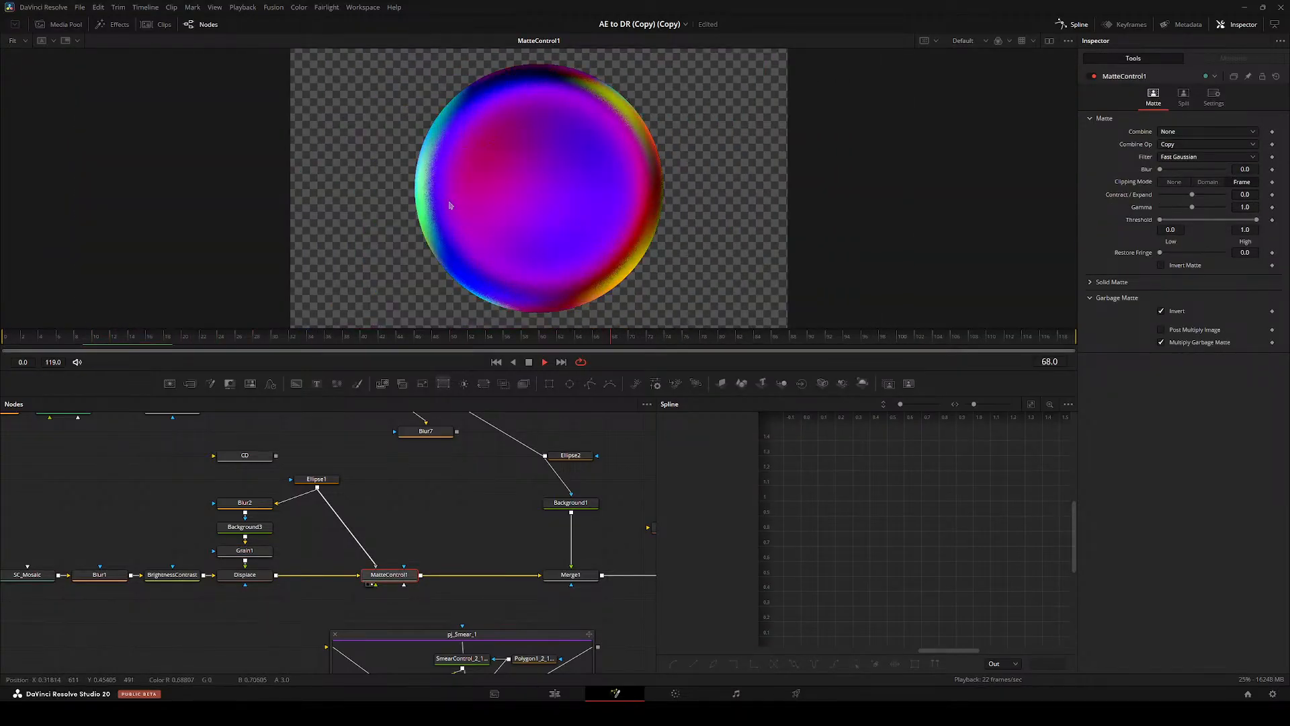
- Reduce Grain1's Power to 1.57 and inspect the orb's surface up close
{"action": "left_click", "coordinate": [244, 550]}
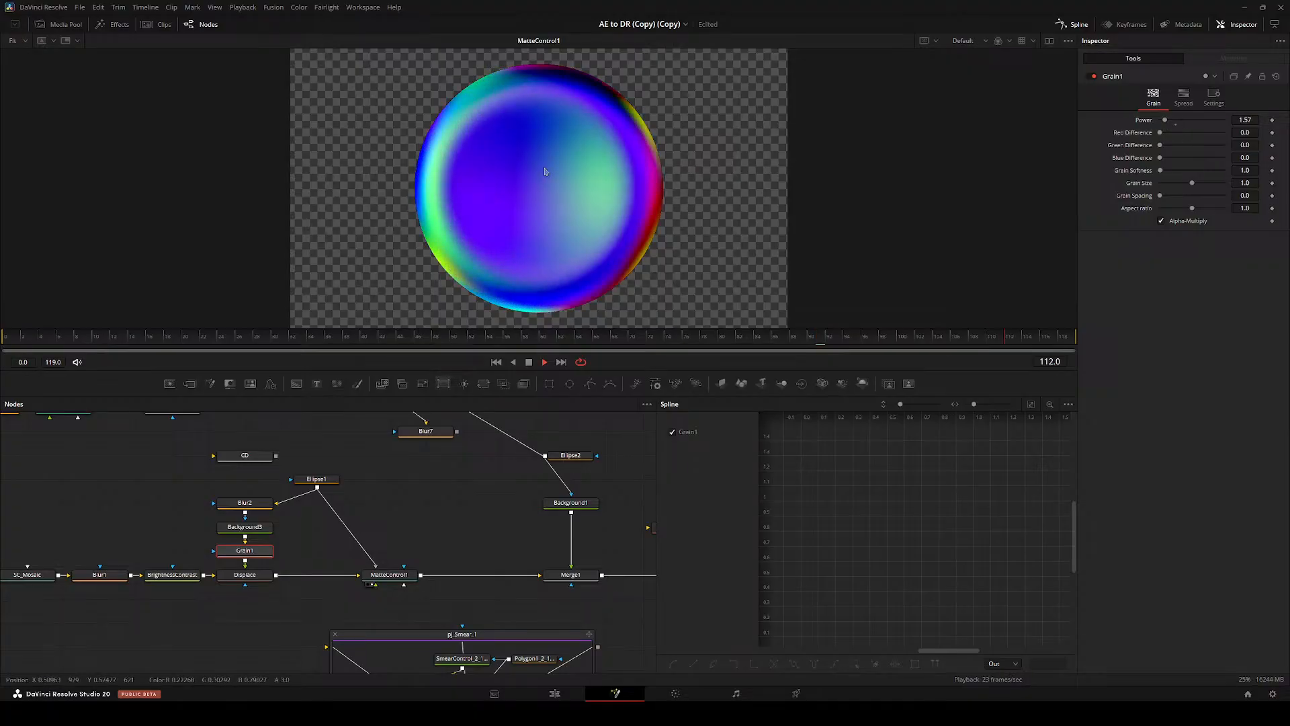
{"action": "scroll", "coordinate": [583, 227], "scroll_direction": "up", "scroll_amount": 5}
{"action": "left_click_drag", "start_coordinate": [591, 233], "coordinate": [339, 237]}
{"action": "key", "text": "ctrl+f"}
- View Grain1 on its own, and pull it out of the chain between Background3 and Displace
{"action": "left_click_drag", "start_coordinate": [337, 516], "coordinate": [246, 545]}
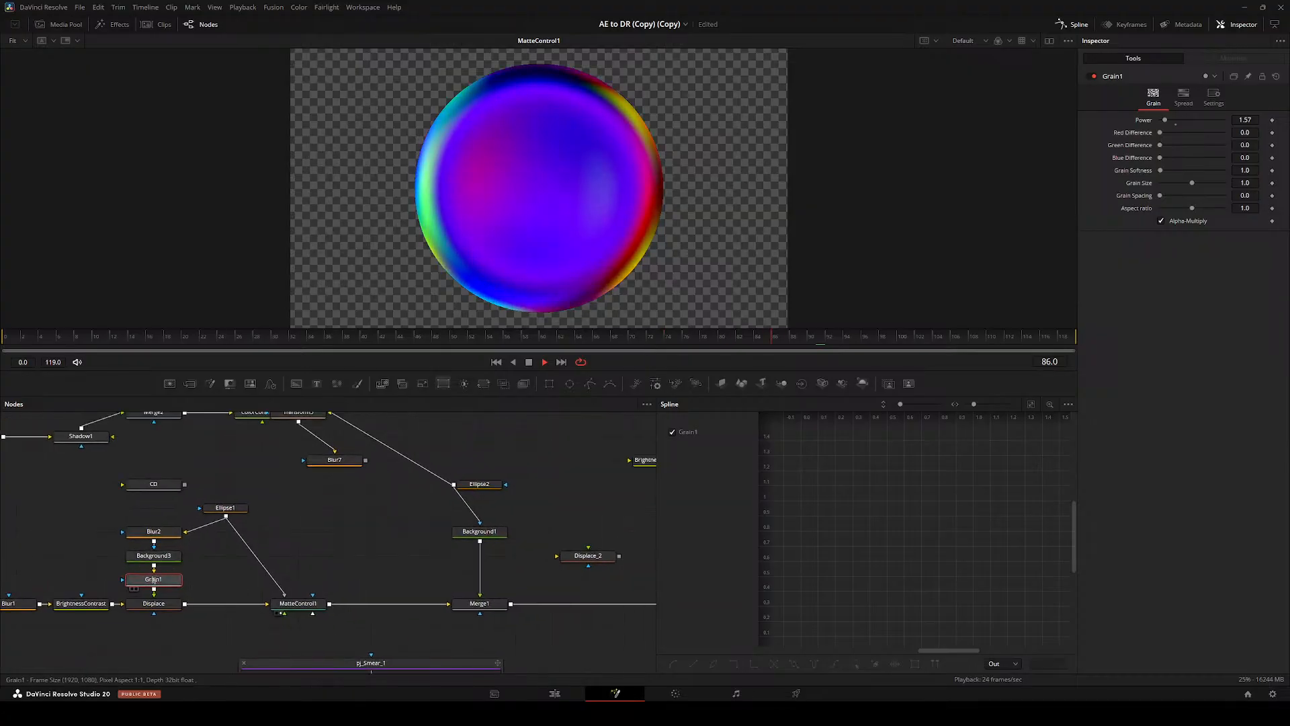
{"action": "key", "text": "2"}
{"action": "left_click", "coordinate": [355, 539]}
{"action": "left_click_drag", "start_coordinate": [165, 579], "coordinate": [129, 555]}
{"action": "left_click_drag", "start_coordinate": [150, 545], "coordinate": [370, 561]}
{"action": "left_click_drag", "start_coordinate": [342, 572], "coordinate": [235, 526]}
- Add a Film Grain node after Background3 and show it in the viewer
{"action": "left_click", "coordinate": [373, 572]}
{"action": "key", "text": "shift+space"}
{"action": "type", "text": "filmgrian"}
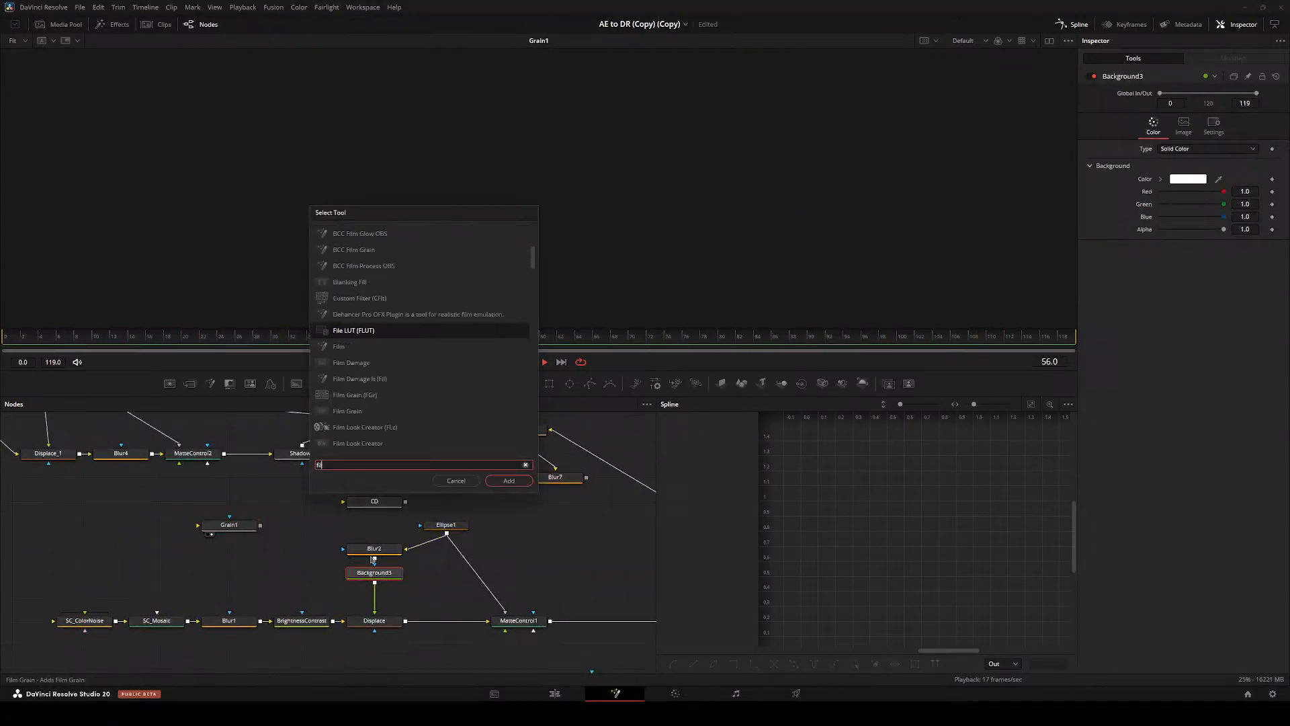
{"action": "key", "text": "BackSpace"}
{"action": "key", "text": "Return"}
{"action": "key", "text": "2"}
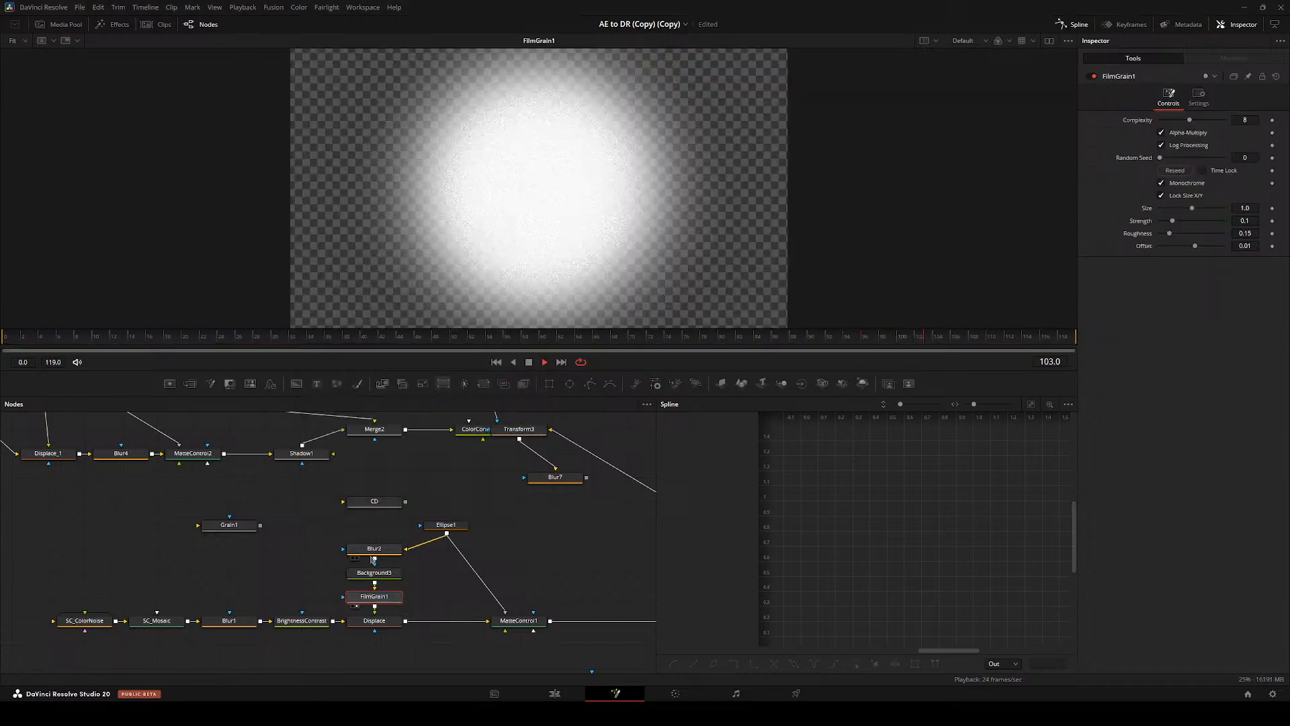
- Enable Time Lock on FilmGrain1, and set its Size to 0.45 and Strength to 0.5
{"action": "key", "text": "space"}
{"action": "left_click", "coordinate": [1203, 170]}
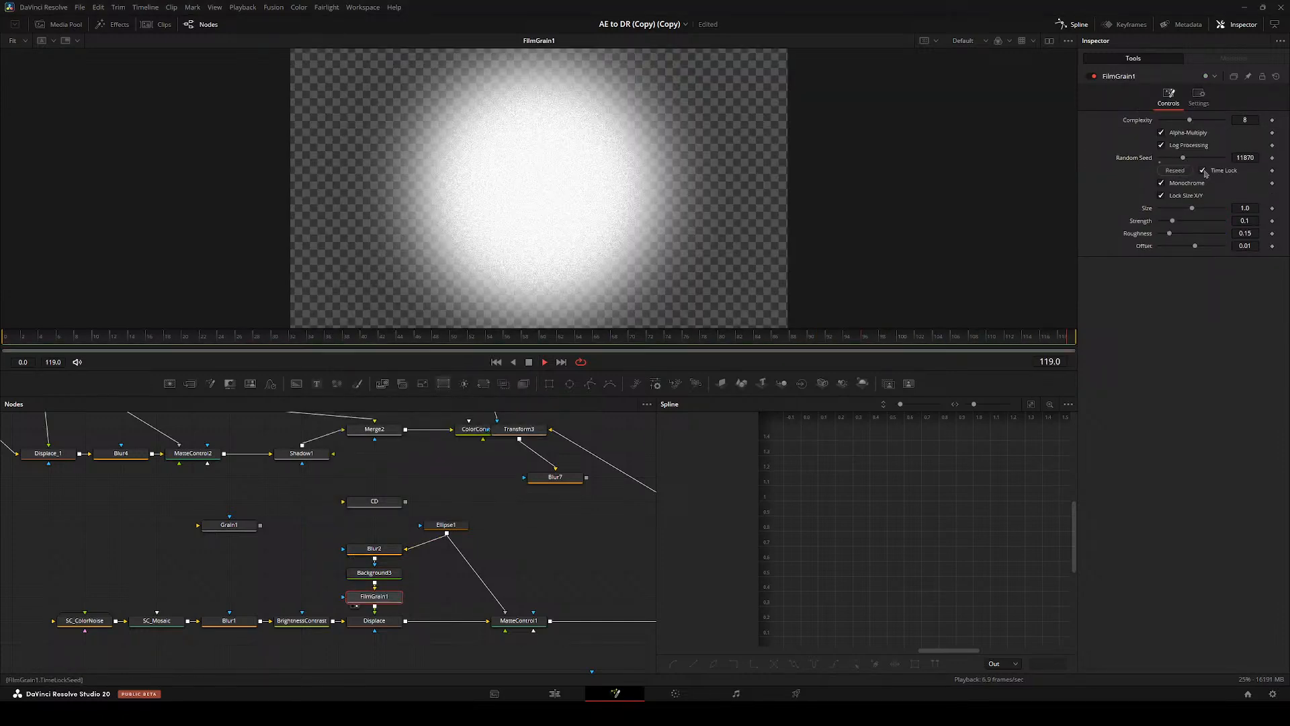
{"action": "key", "text": "space"}
{"action": "mouse_move", "coordinate": [1172, 221]}
{"action": "left_mouse_down"}
{"action": "mouse_move", "coordinate": [1226, 222]}
{"action": "mouse_move", "coordinate": [1177, 209]}
{"action": "left_mouse_up"}
- Show Displace in the viewer and play it briefly to check the locked grain
{"action": "left_click", "coordinate": [374, 621]}
{"action": "key", "text": "2"}
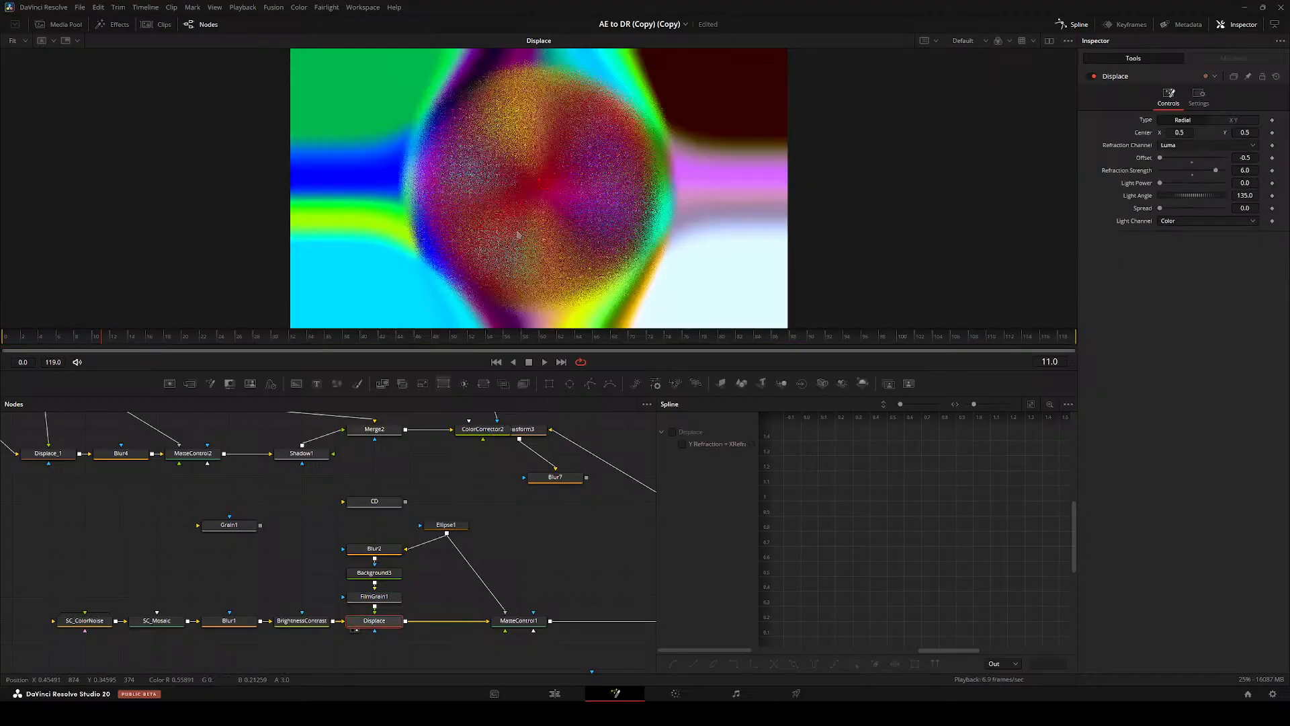
{"action": "key", "text": "space"}
{"action": "key", "text": "space"}
- Reduce FilmGrain1's Strength to 0.0669 and play the displaced result up close
{"action": "left_click", "coordinate": [374, 596]}
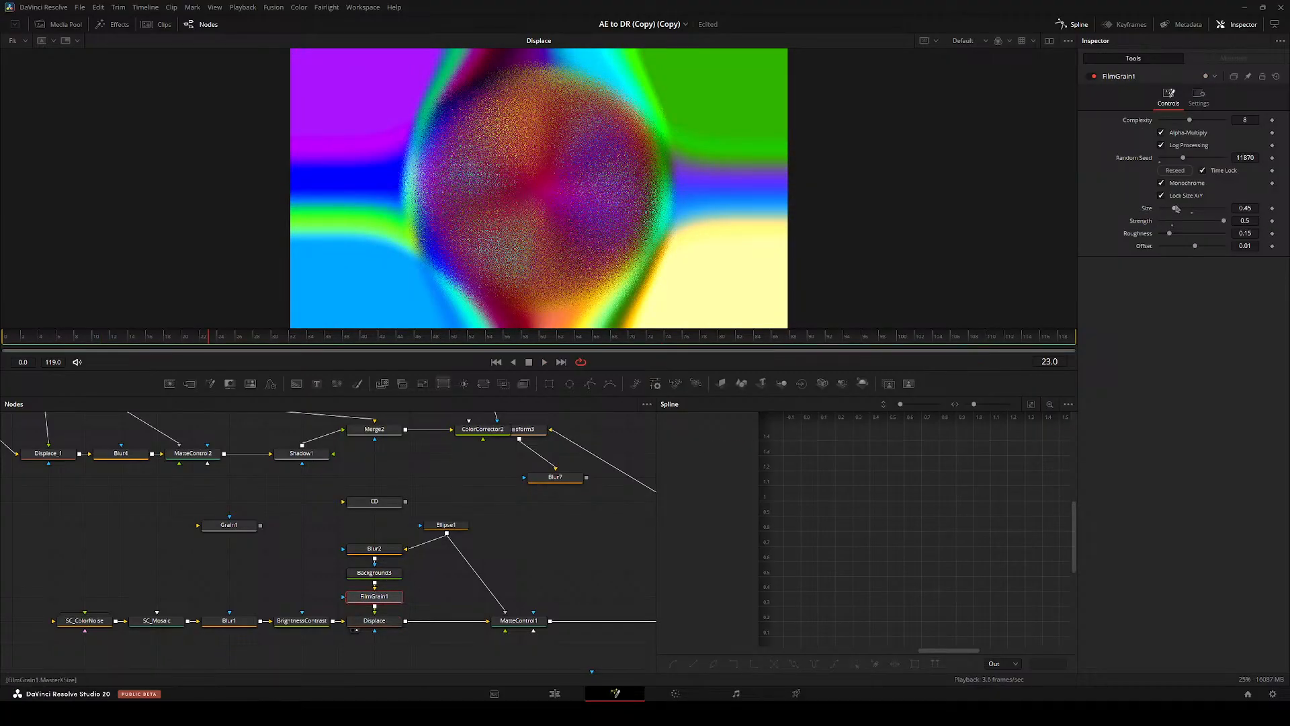
{"action": "left_click_drag", "start_coordinate": [1223, 222], "coordinate": [1168, 233]}
{"action": "scroll", "coordinate": [688, 215], "scroll_direction": "up", "scroll_amount": 5}
{"action": "key", "text": "space"}
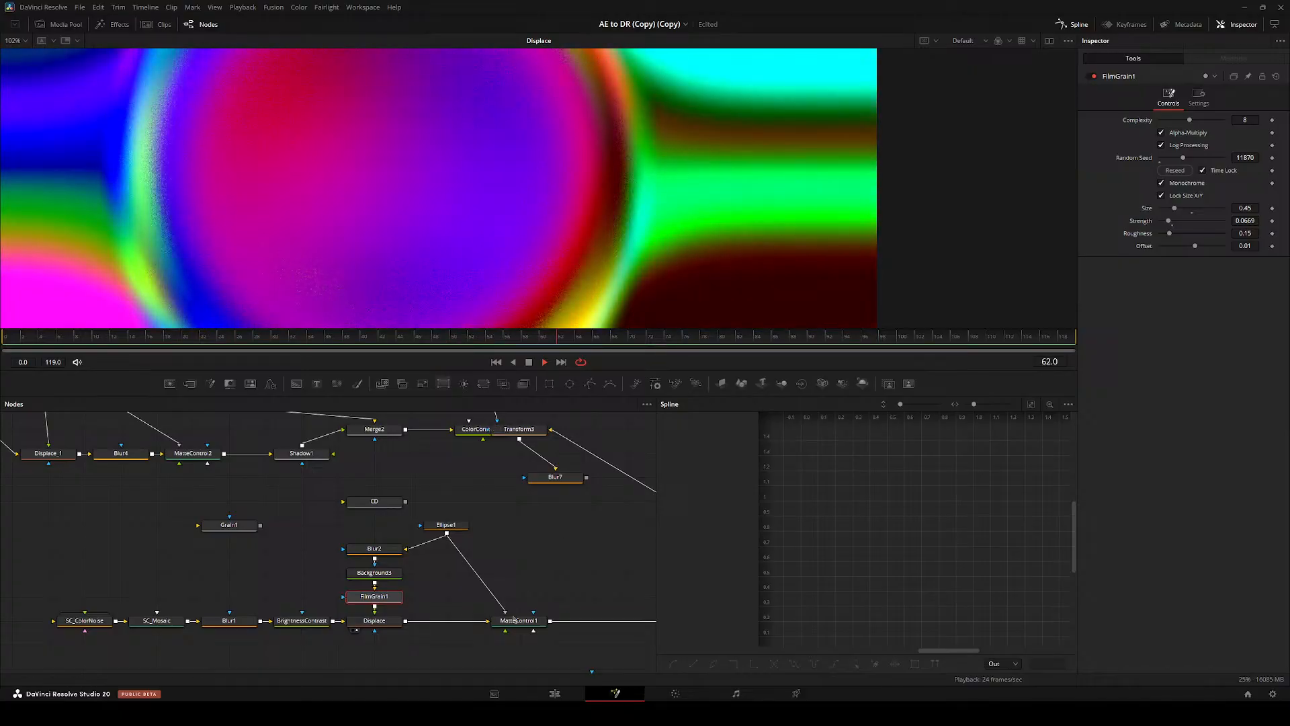
- Show MatteControl1 fitted in the viewer to check the masked, grainy orb
{"action": "left_click", "coordinate": [513, 618]}
{"action": "key", "text": "1"}
{"action": "key", "text": "ctrl+f"}
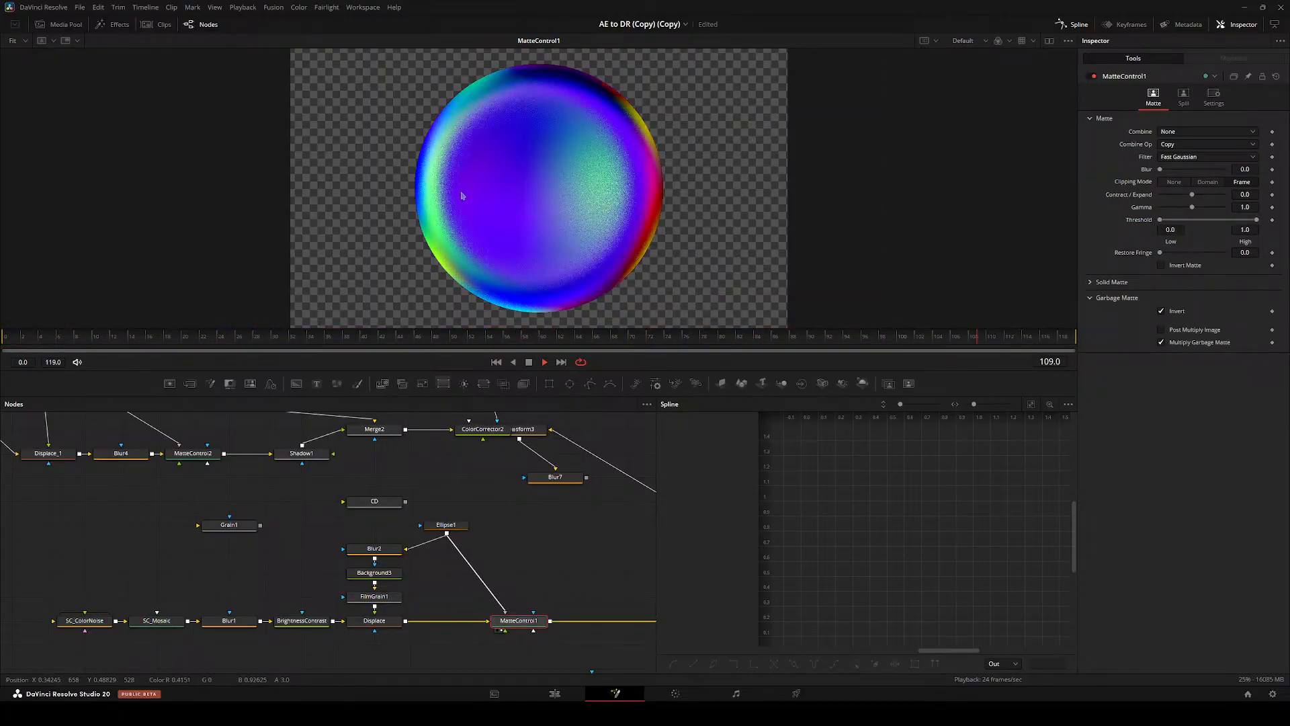
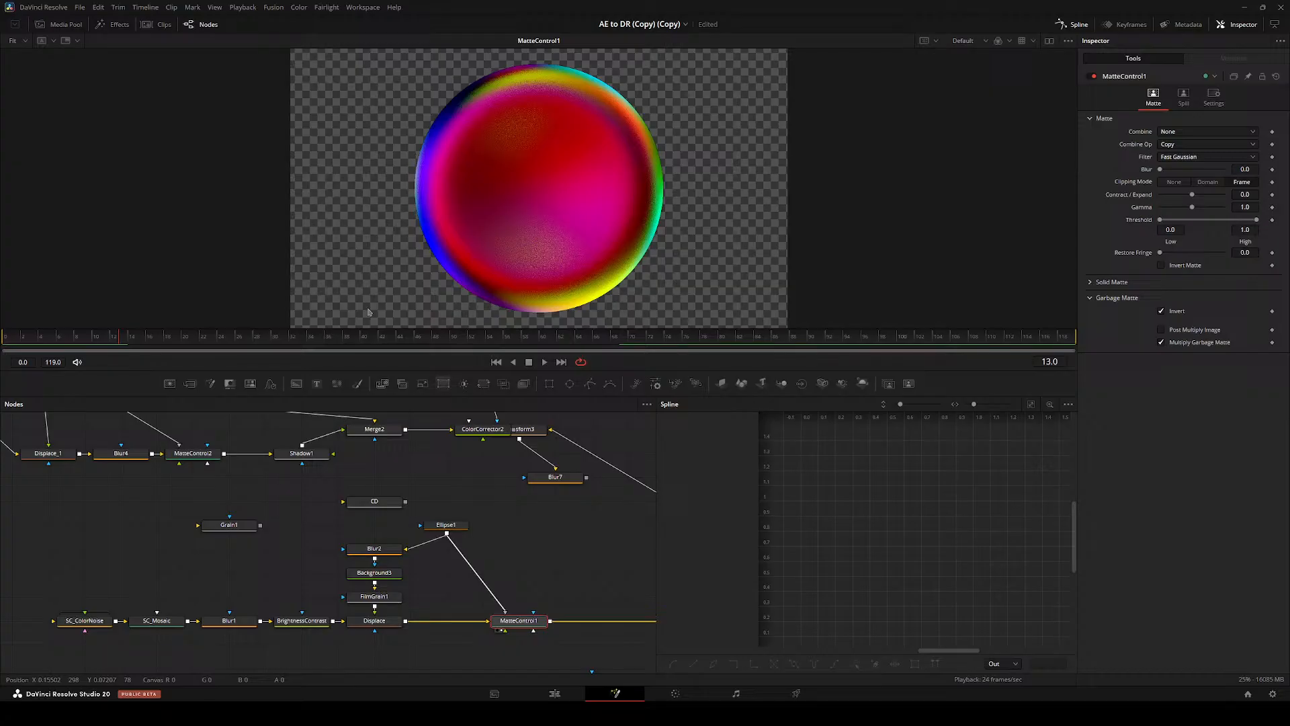
- Shift Ellipse1 closer to MatteControl1, and pull FilmGrain1 out of the chain between Background3 and Displace
{"action": "left_click_drag", "start_coordinate": [446, 525], "coordinate": [483, 526]}
{"action": "left_click_drag", "start_coordinate": [482, 526], "coordinate": [312, 504]}
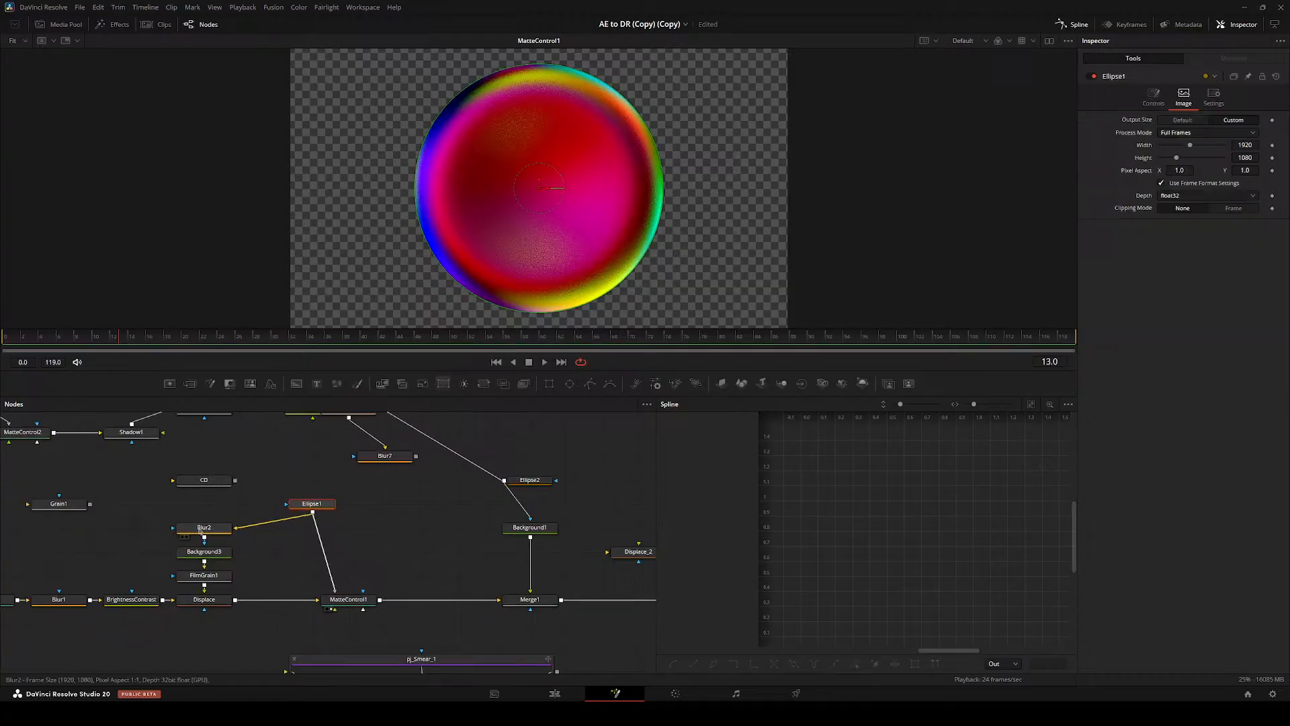
{"action": "left_click_drag", "start_coordinate": [204, 574], "coordinate": [261, 549]}
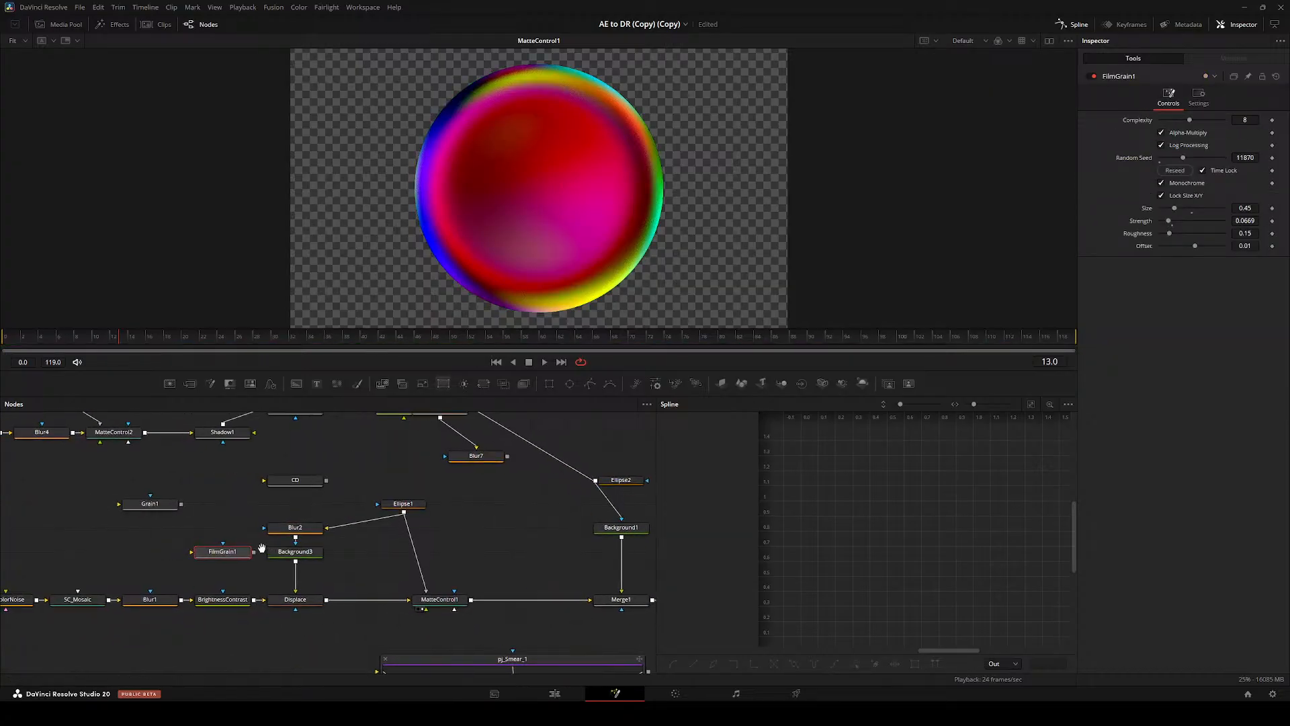
- Delete FilmGrain1 and shift Grain1 closer to Blur1
{"action": "key", "text": "Delete"}
{"action": "left_click_drag", "start_coordinate": [346, 567], "coordinate": [363, 588]}
{"action": "left_click_drag", "start_coordinate": [177, 526], "coordinate": [183, 552]}
{"action": "left_click_drag", "start_coordinate": [221, 552], "coordinate": [190, 522]}
{"action": "scroll", "coordinate": [464, 542], "scroll_direction": "down", "scroll_amount": 3}
{"action": "left_click_drag", "start_coordinate": [468, 541], "coordinate": [286, 528]}
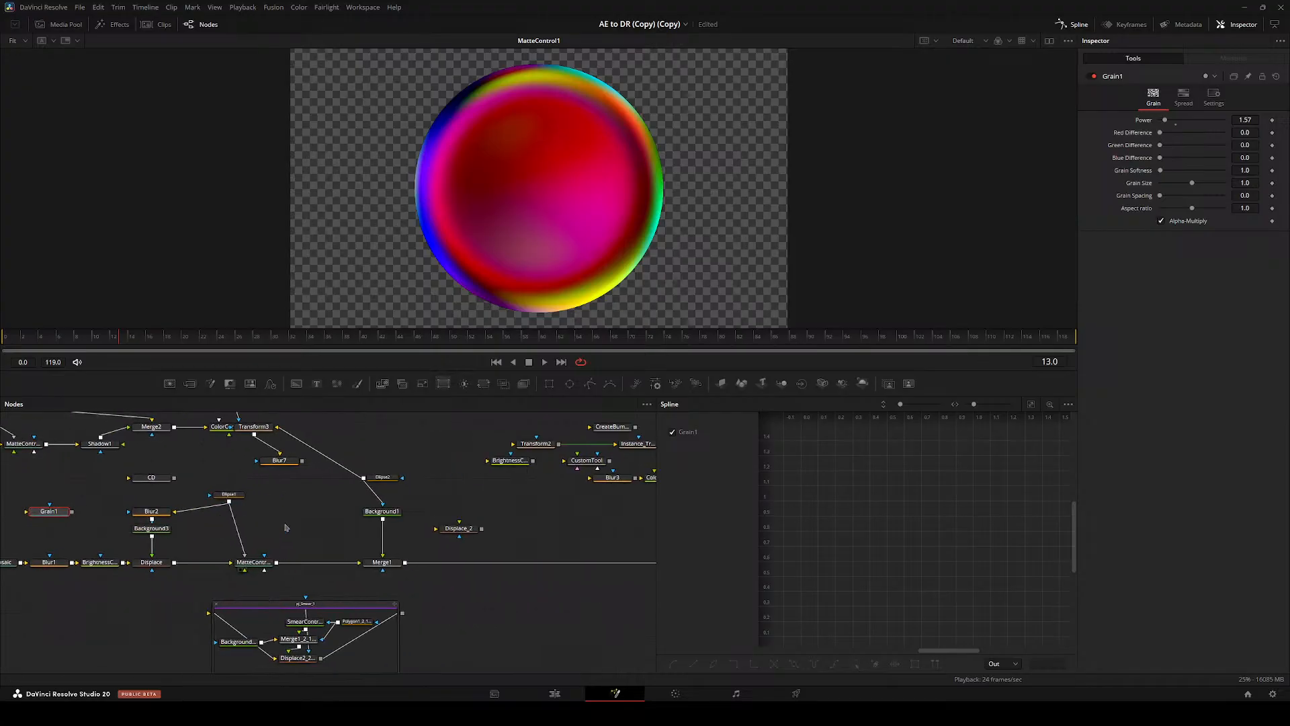
- Show Merge1 up close in the viewer and check MatteControl1's matte settings
{"action": "left_click_drag", "start_coordinate": [382, 561], "coordinate": [568, 216]}
{"action": "scroll", "coordinate": [490, 188], "scroll_direction": "up", "scroll_amount": 2}
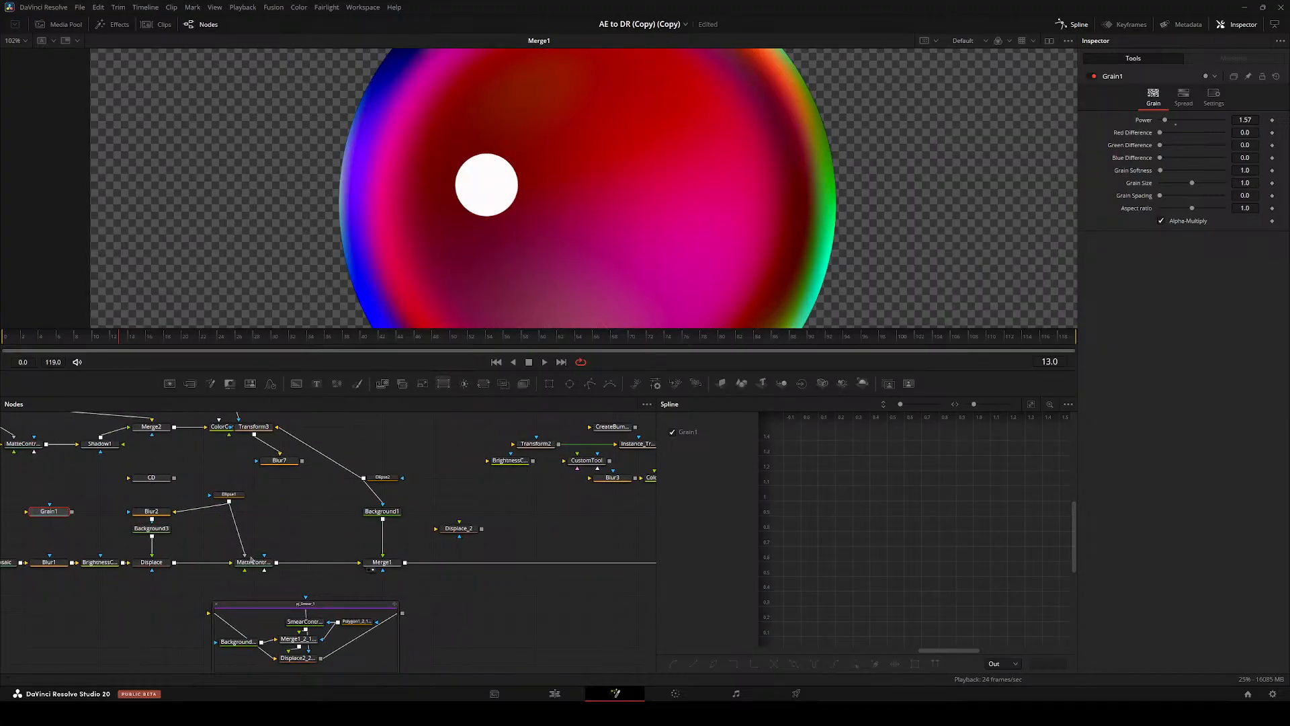
{"action": "left_click", "coordinate": [251, 561]}
- View the merge and SmearControl nodes inside pj_Smear_1, and shift the group's black background node closer to its merge
{"action": "scroll", "coordinate": [352, 509], "scroll_direction": "up", "scroll_amount": 5}
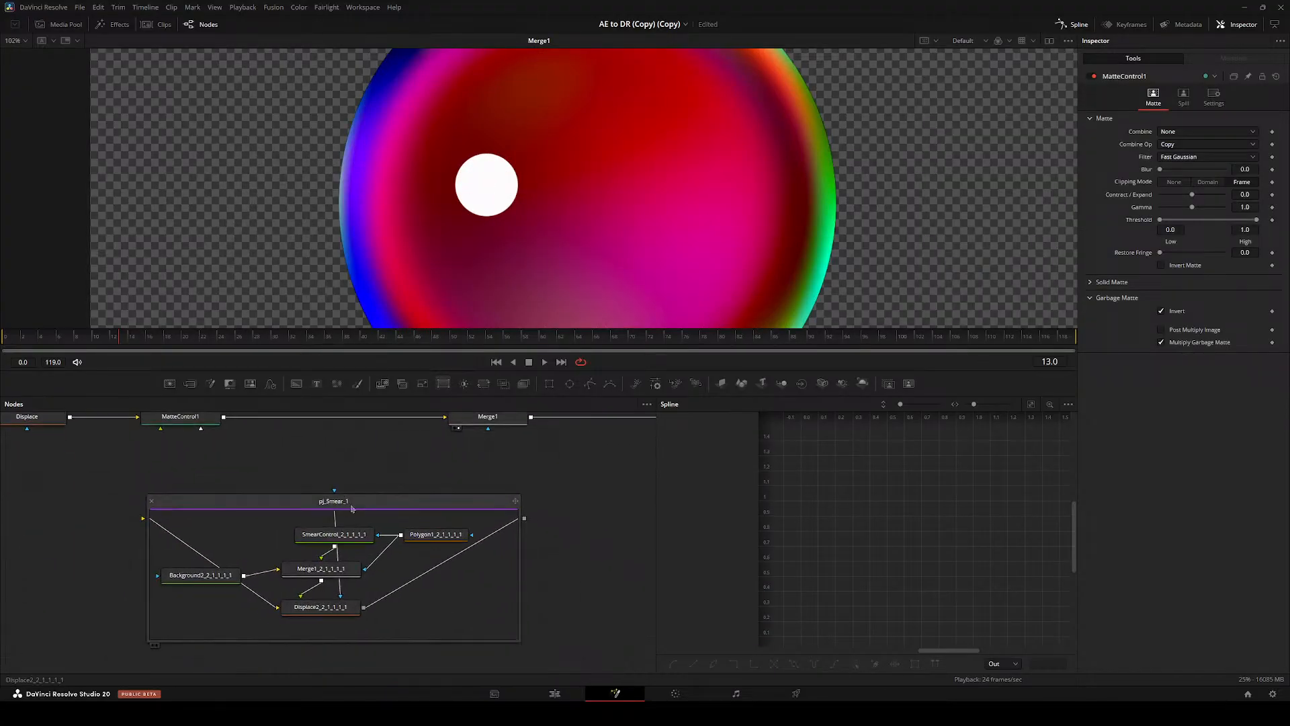
{"action": "left_click", "coordinate": [351, 509]}
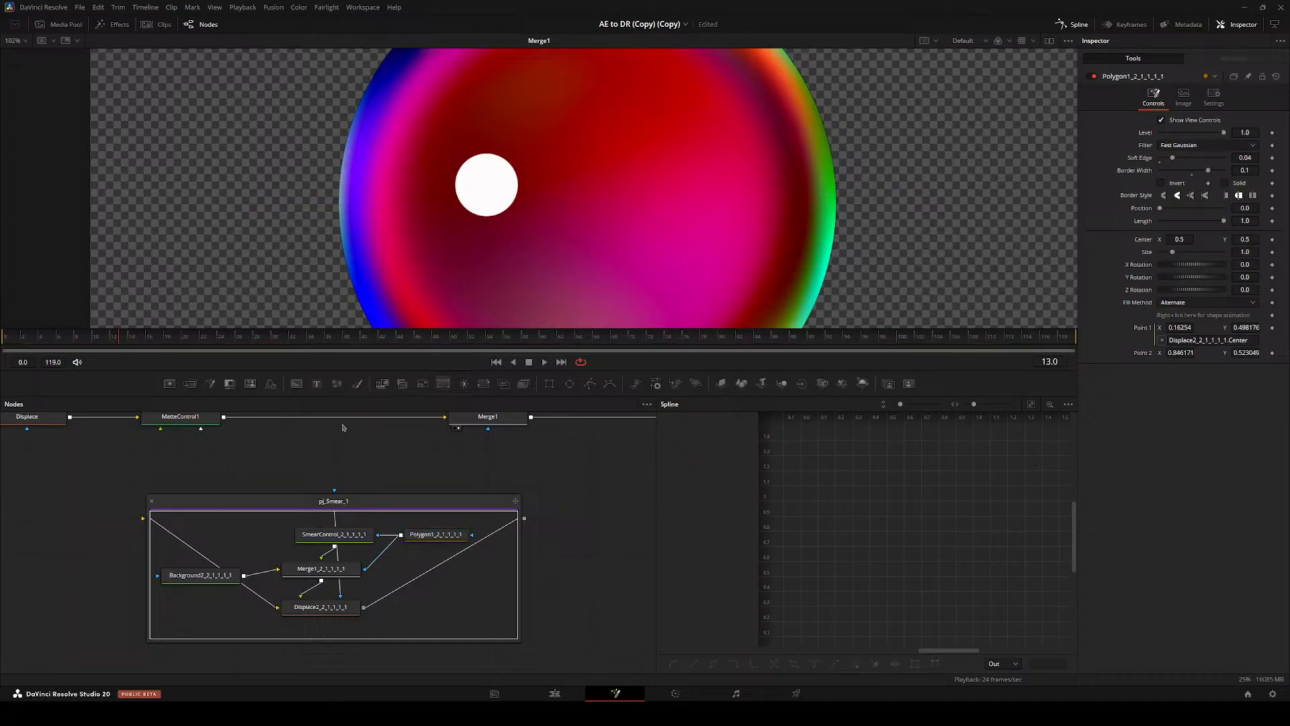
{"action": "left_click_drag", "start_coordinate": [335, 533], "coordinate": [397, 300]}
{"action": "key", "text": "1"}
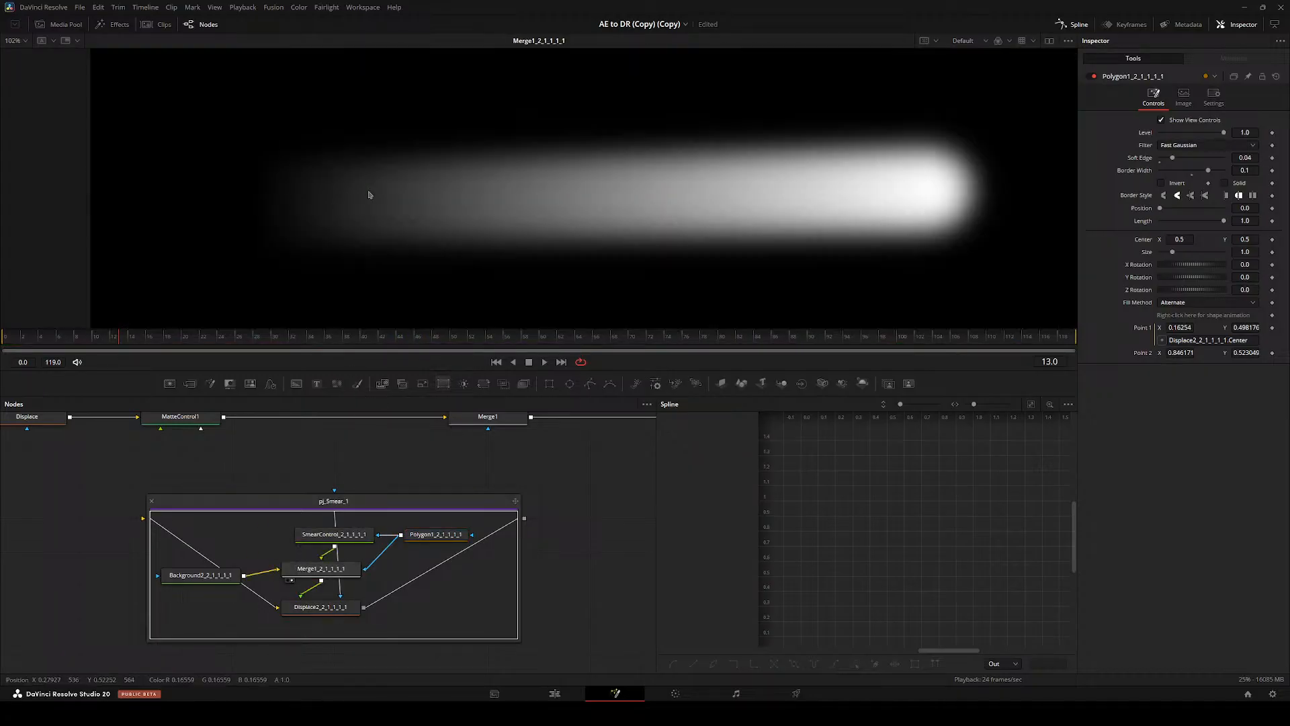
{"action": "mouse_move", "coordinate": [228, 575]}
{"action": "left_mouse_down"}
{"action": "mouse_move", "coordinate": [210, 532]}
{"action": "mouse_move", "coordinate": [259, 566]}
{"action": "left_mouse_up"}
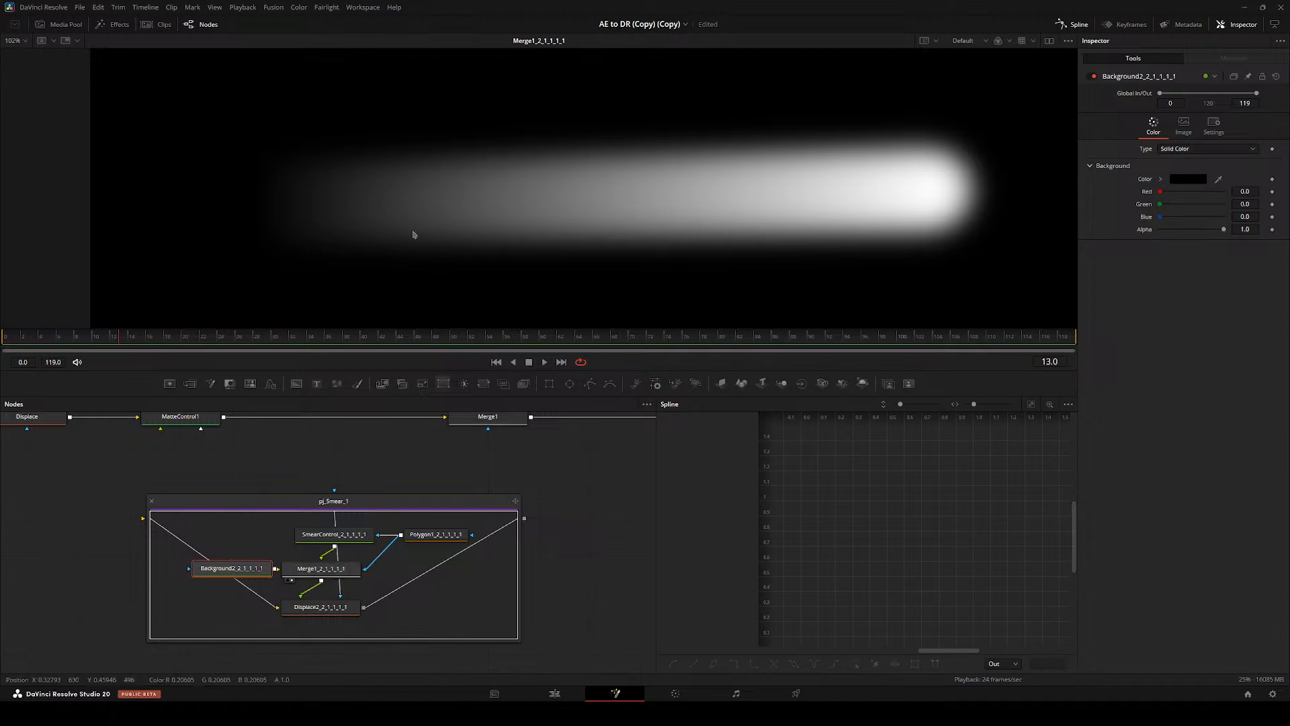
{"action": "key", "text": "1"}
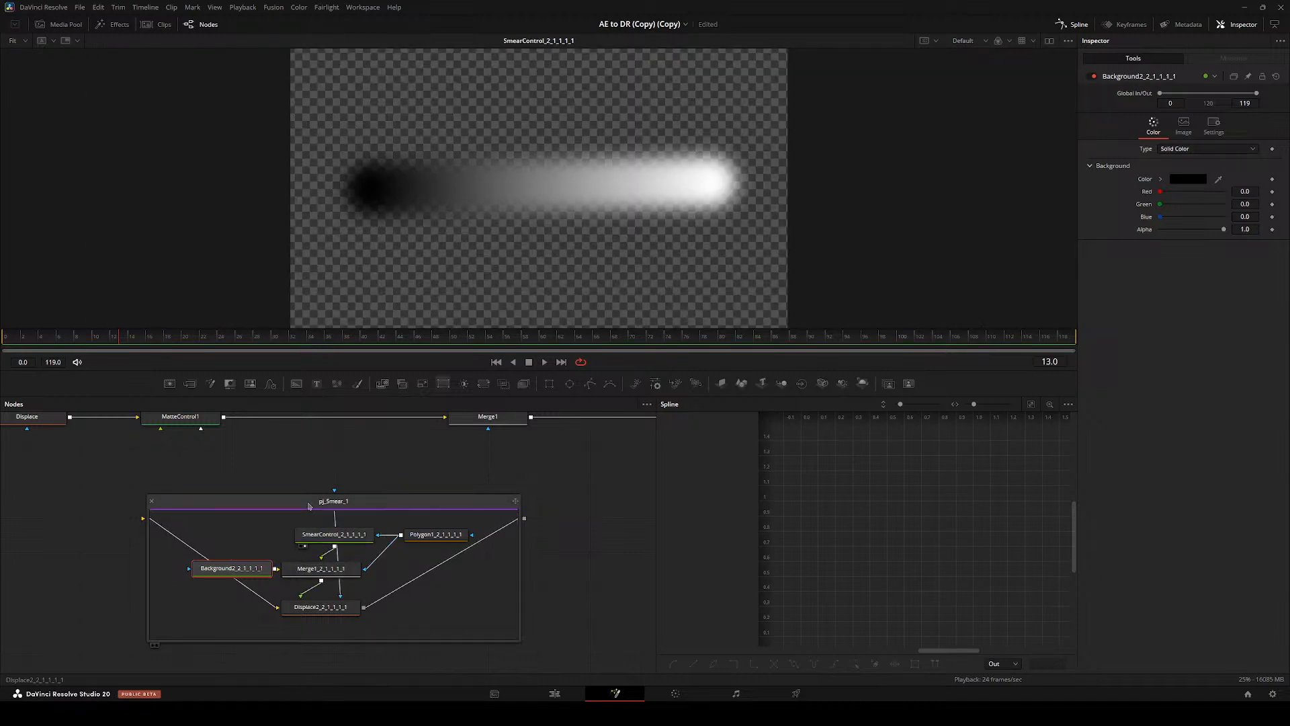
- Move the pj_Smear_1 group out of the way and add a fresh pj_smear macro next to it
{"action": "left_click_drag", "start_coordinate": [321, 501], "coordinate": [117, 534]}
{"action": "key", "text": "shift+space"}
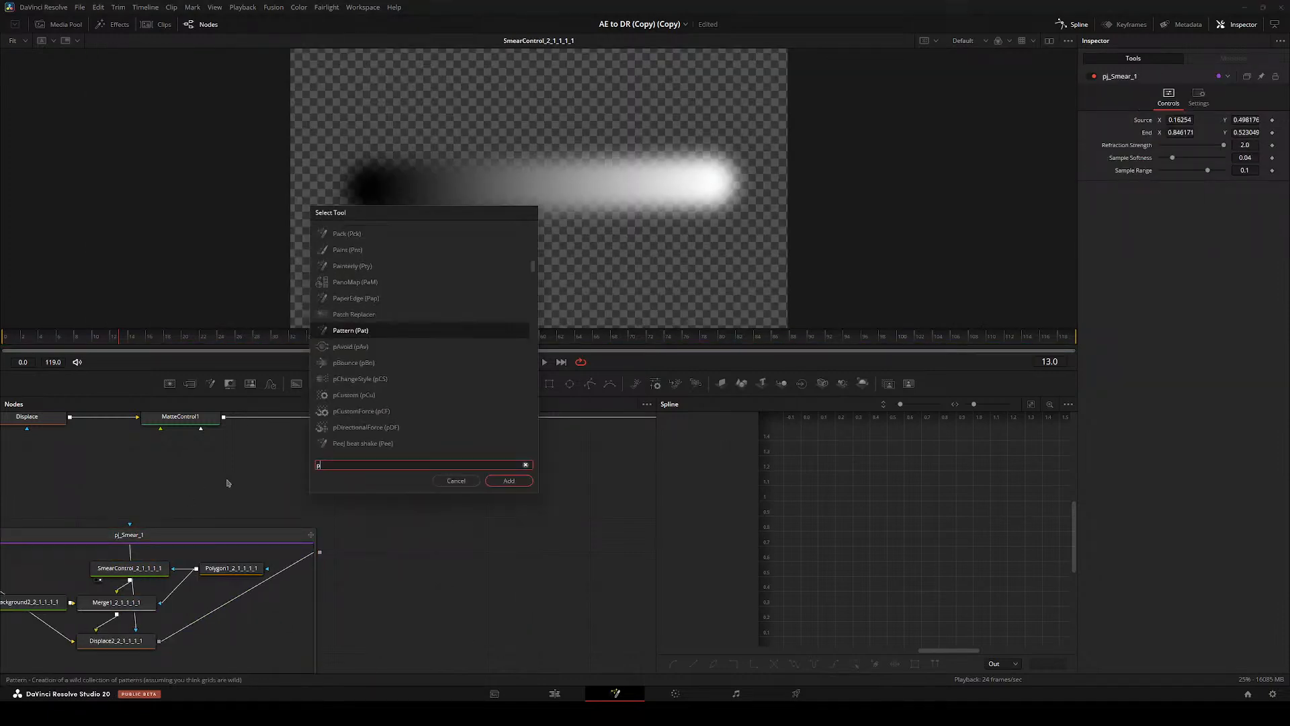
{"action": "type", "text": "pj_smear"}
{"action": "key", "text": "Return"}
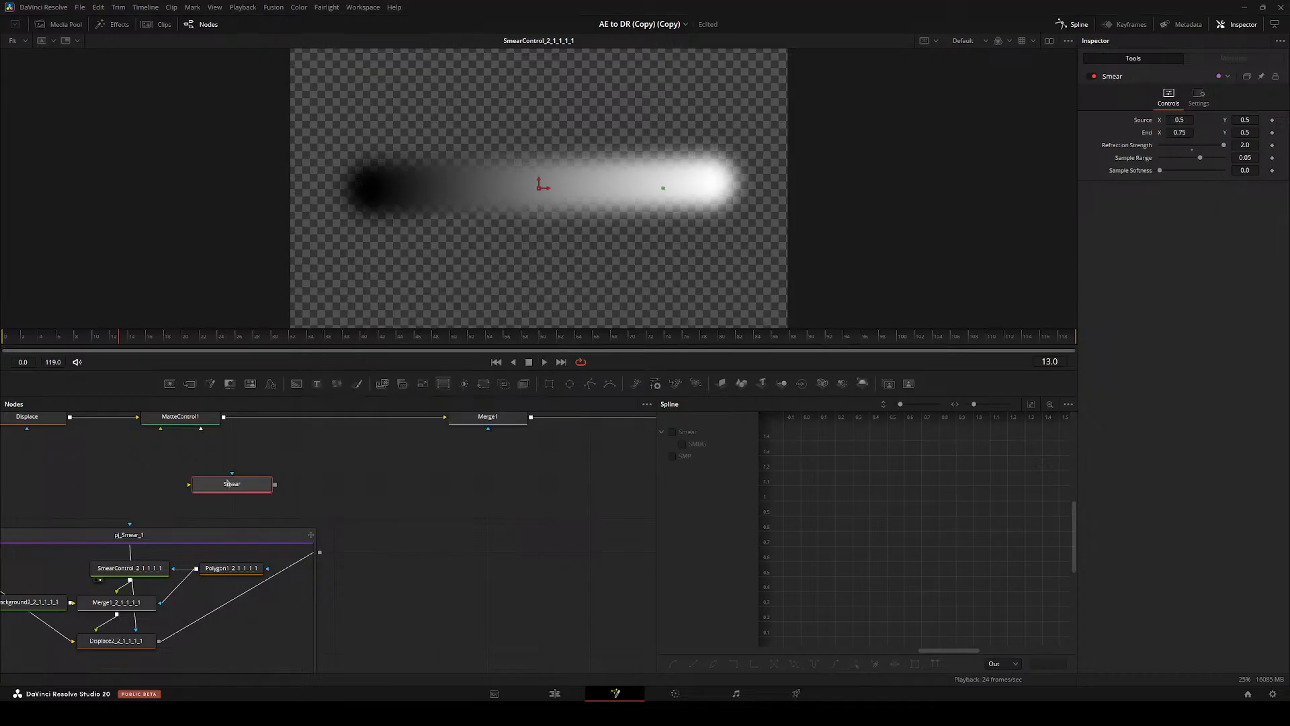
- Turn the new Smear macro into an expanded group that exposes its inner nodes
{"action": "right_click", "coordinate": [234, 481]}
{"action": "mouse_move", "coordinate": [285, 477]}
{"action": "left_click", "coordinate": [457, 488]}
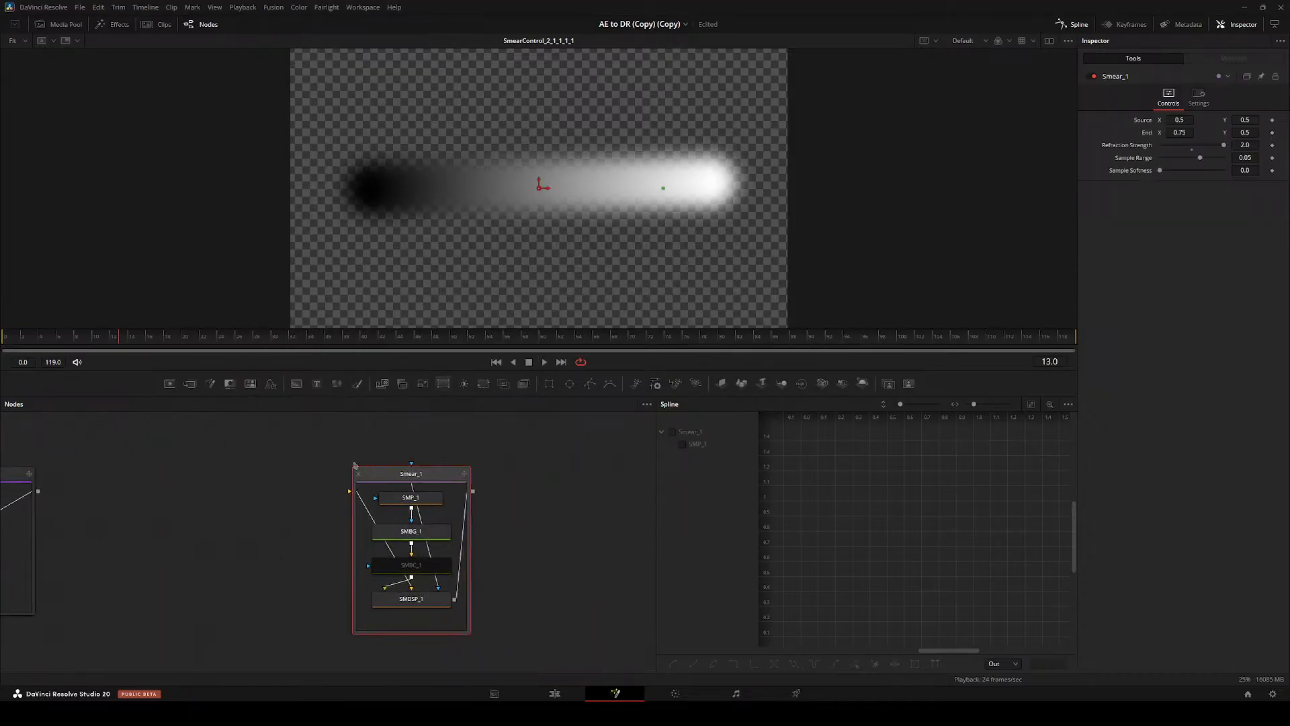
- View Smear_1's inner nodes in turn, ending on SMP_1, and shift SMP_1, SMBG_1 and SMBC_1 slightly down within the group
{"action": "left_click", "coordinate": [559, 524]}
{"action": "left_click", "coordinate": [546, 554]}
{"action": "key", "text": "2"}
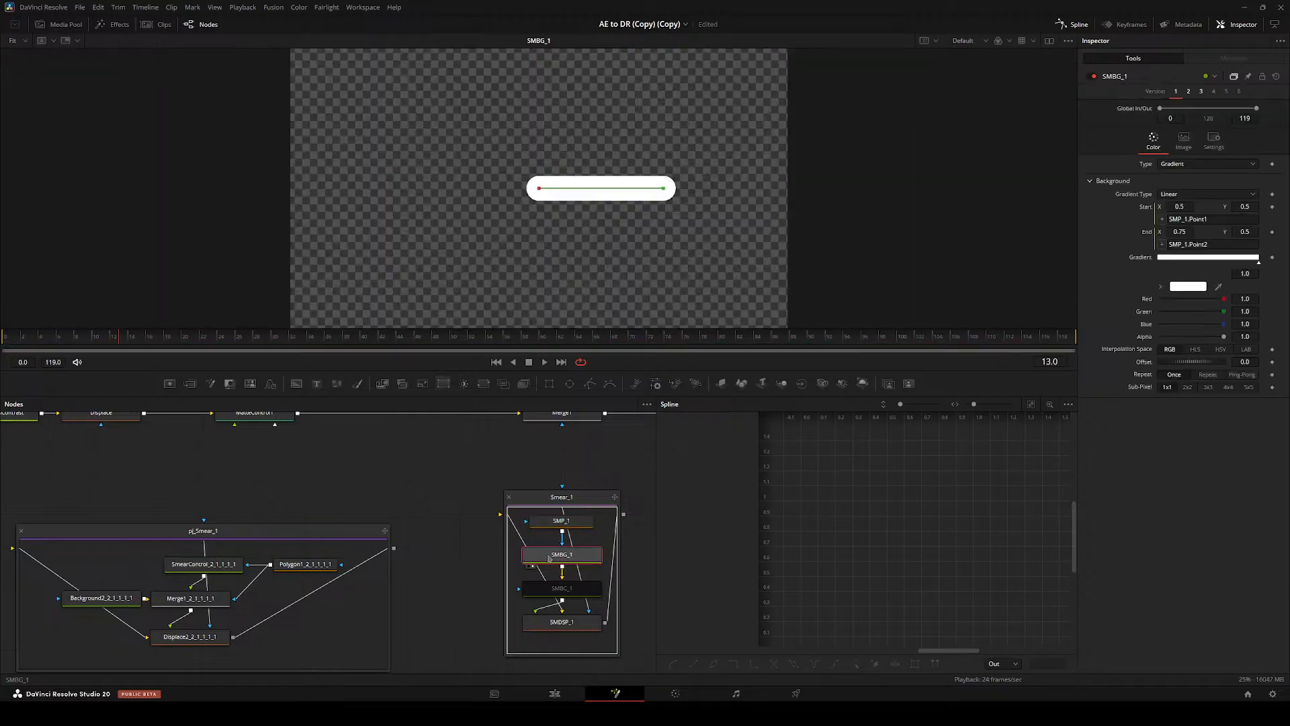
{"action": "left_click_drag", "start_coordinate": [556, 587], "coordinate": [563, 564]}
{"action": "key", "text": "2"}
{"action": "left_click", "coordinate": [555, 629]}
{"action": "key", "text": "2"}
{"action": "key", "text": "2"}
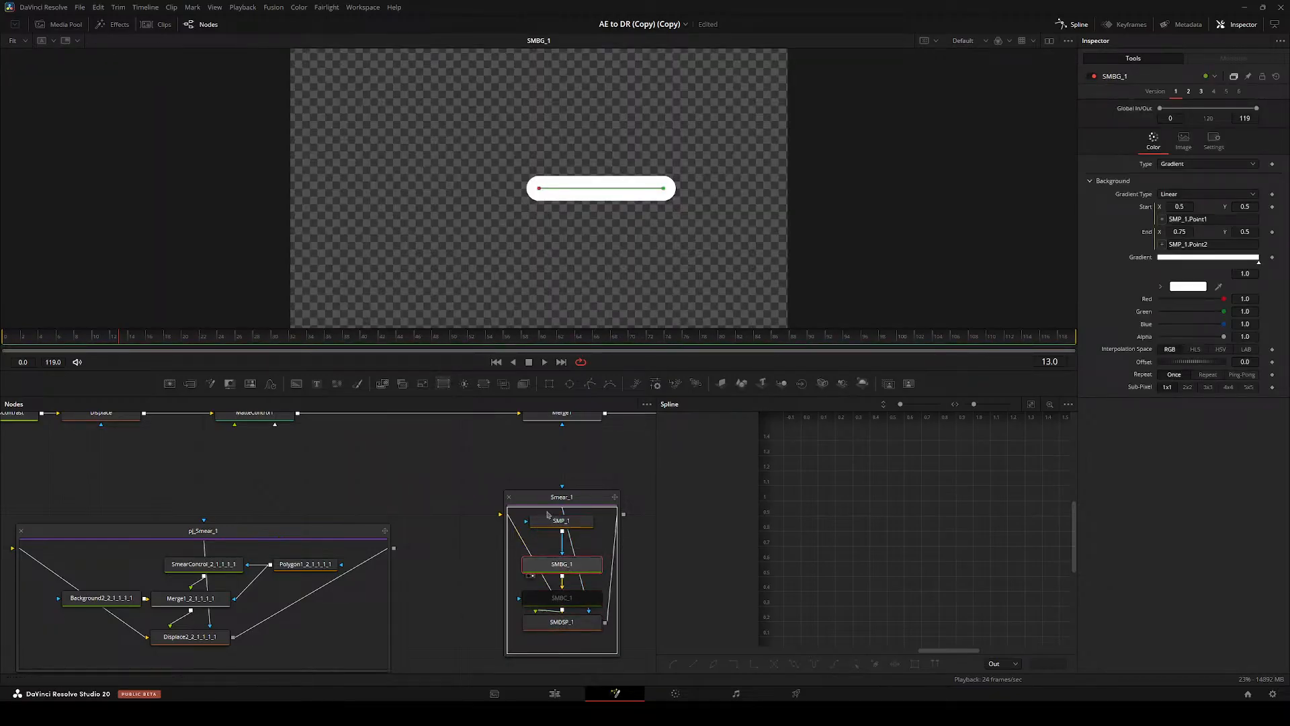
{"action": "left_click_drag", "start_coordinate": [542, 518], "coordinate": [445, 541]}
{"action": "key", "text": "2"}
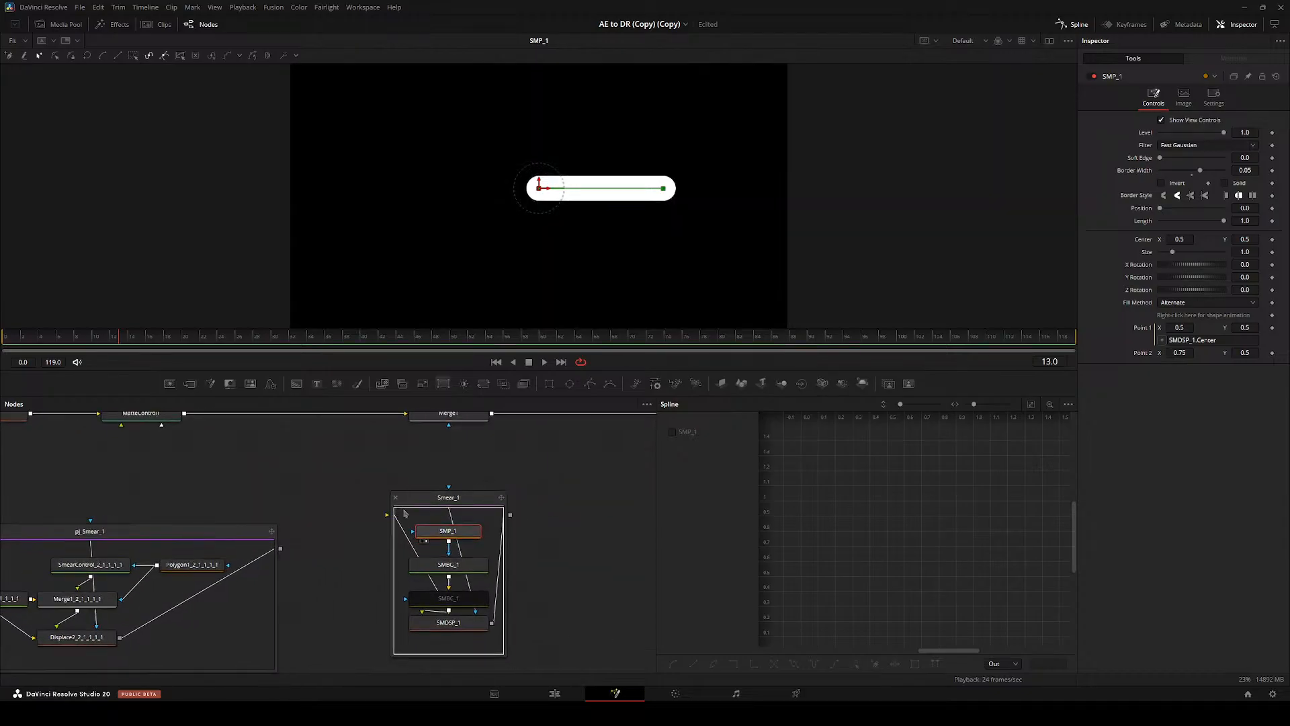
- Remove SMBG_1 from the Smear_1 group, feed SMP_1 directly into SMBC_1, and move SMBC_1 up
{"action": "left_click", "coordinate": [445, 568]}
{"action": "key", "text": "2"}
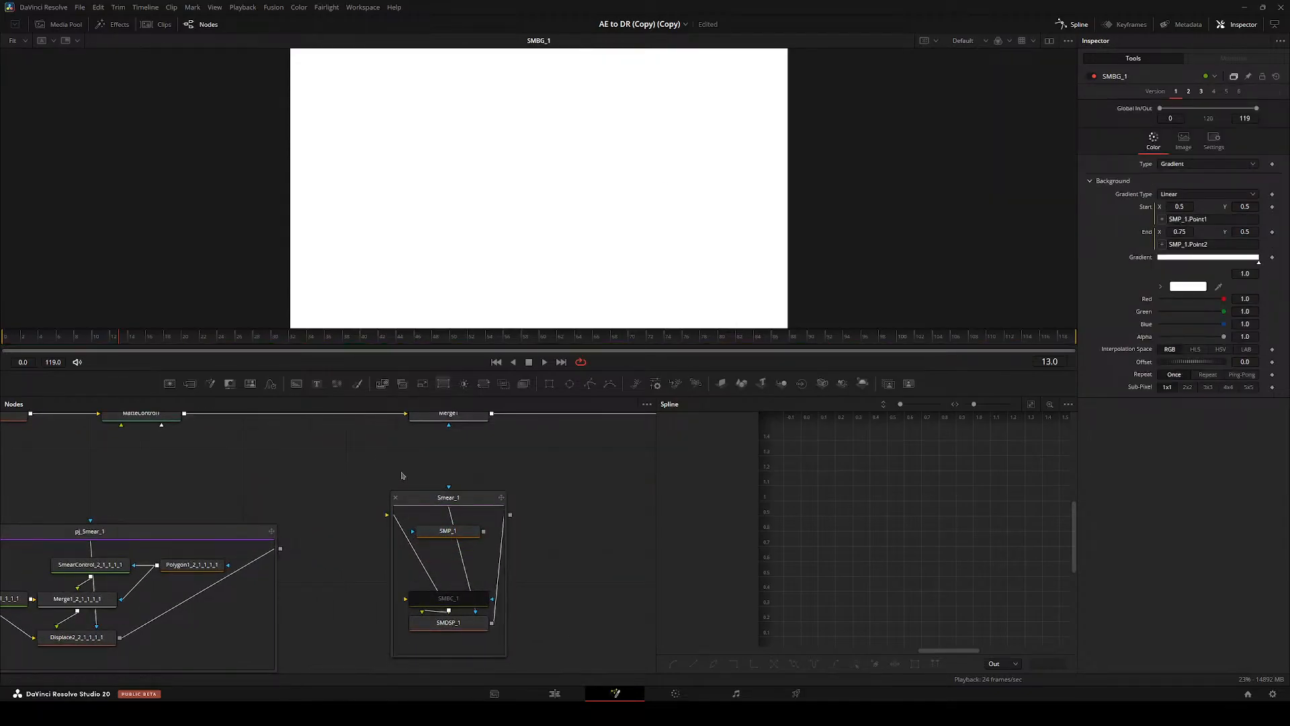
{"action": "left_click", "coordinate": [485, 536]}
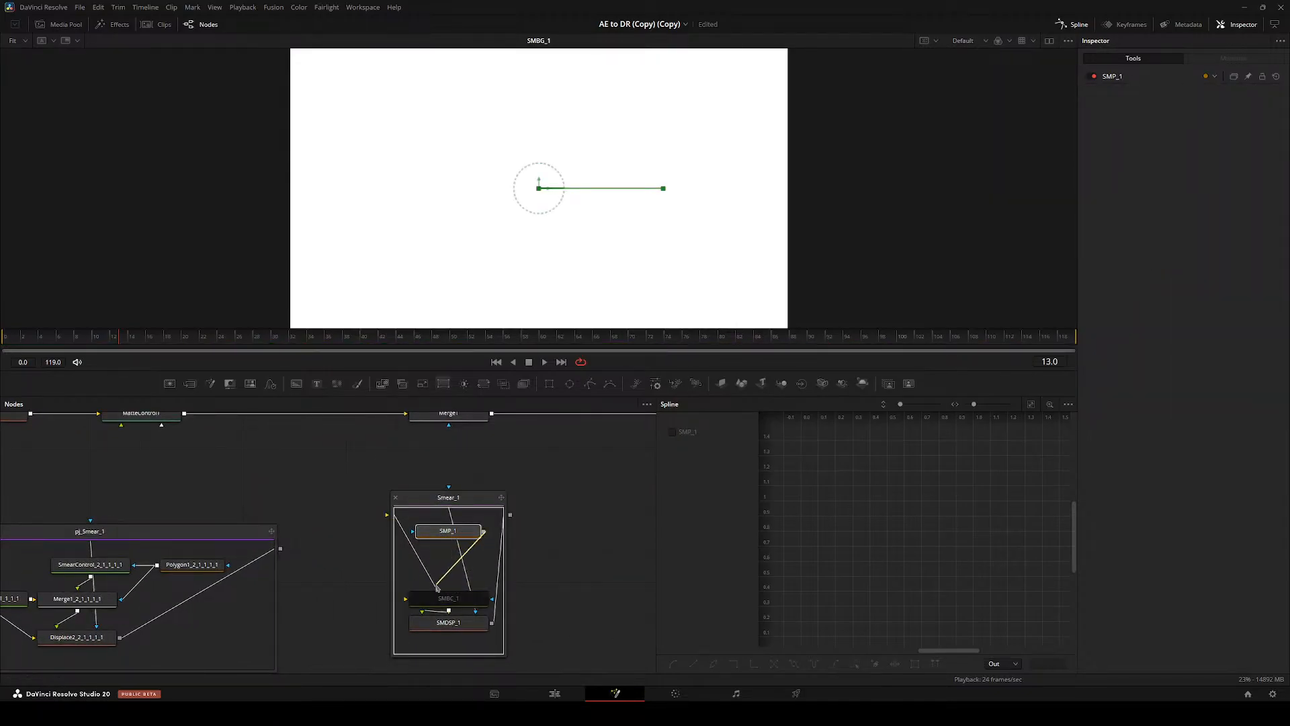
{"action": "left_click_drag", "start_coordinate": [426, 599], "coordinate": [460, 565]}
{"action": "left_click", "coordinate": [449, 602]}
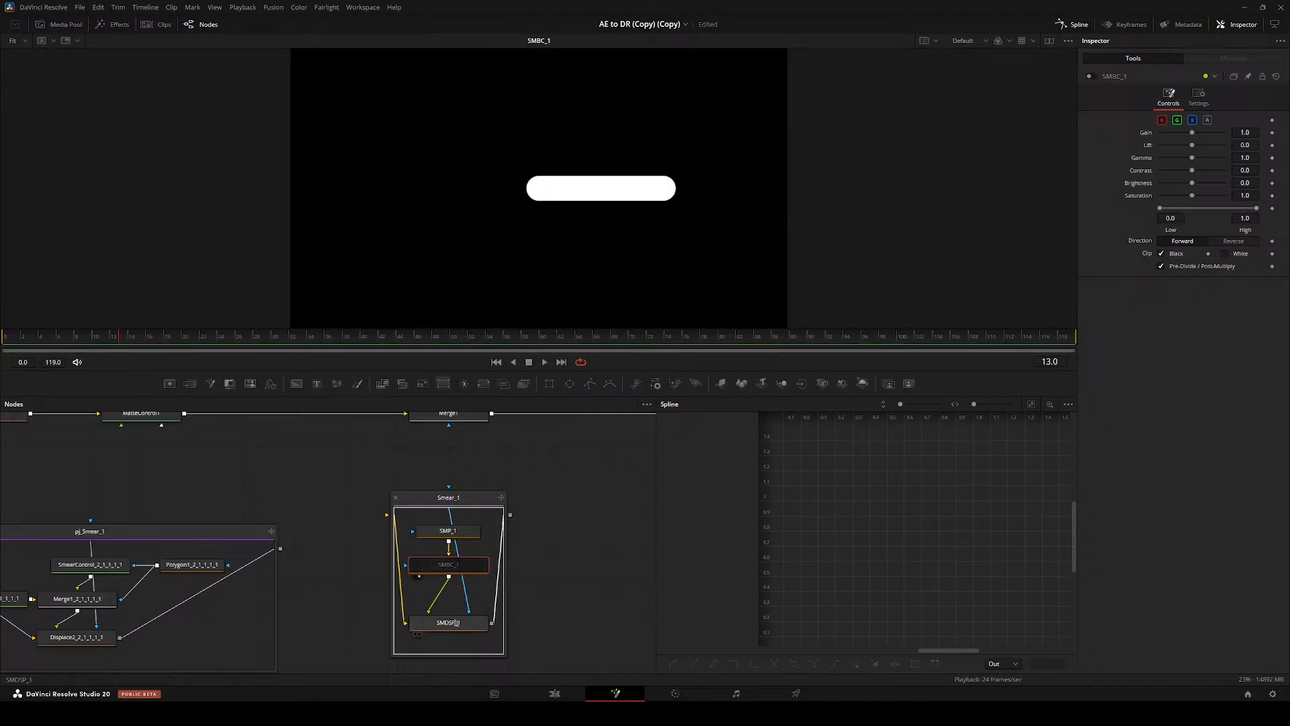
- Show SMDSP_1 in the viewer, reposition the Smear_1 group, and connect MatteControl1's output to its input
{"action": "left_click", "coordinate": [460, 622]}
{"action": "key", "text": "2"}
{"action": "left_click_drag", "start_coordinate": [461, 496], "coordinate": [358, 495]}
{"action": "left_click_drag", "start_coordinate": [374, 485], "coordinate": [512, 532]}
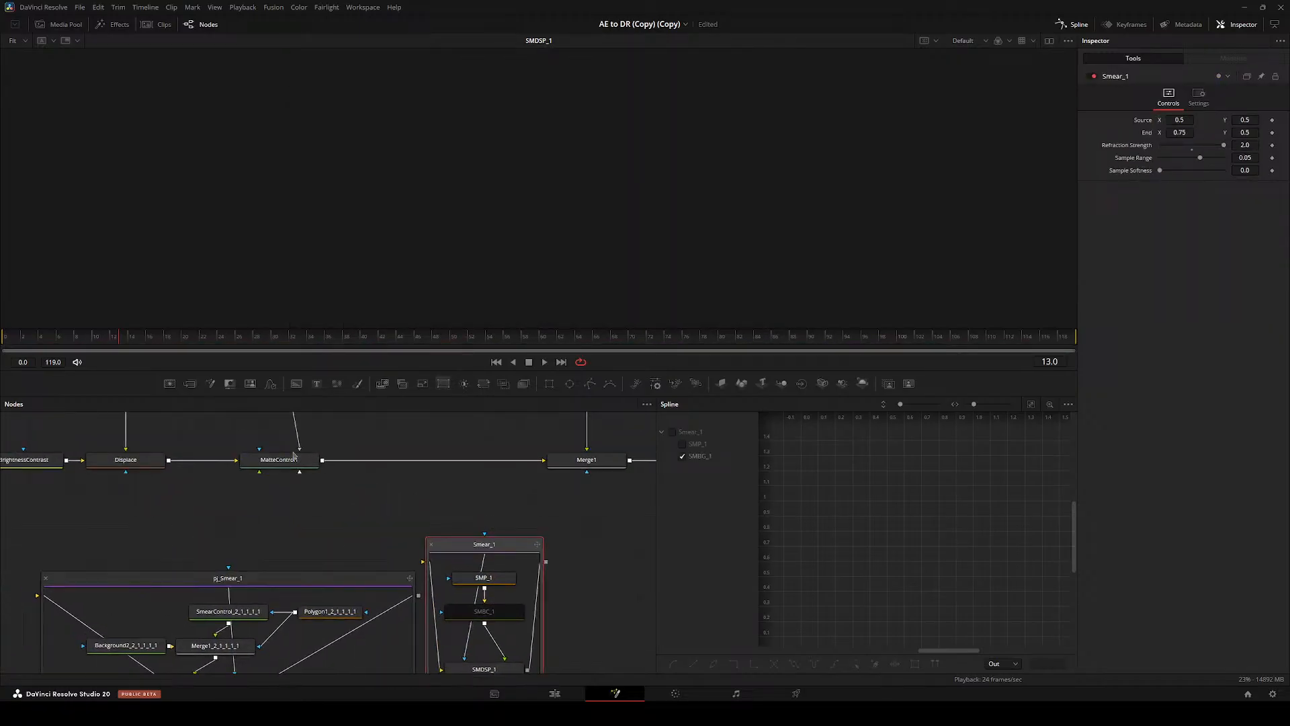
{"action": "left_click_drag", "start_coordinate": [322, 461], "coordinate": [424, 562]}
{"action": "left_click_drag", "start_coordinate": [554, 552], "coordinate": [418, 482]}
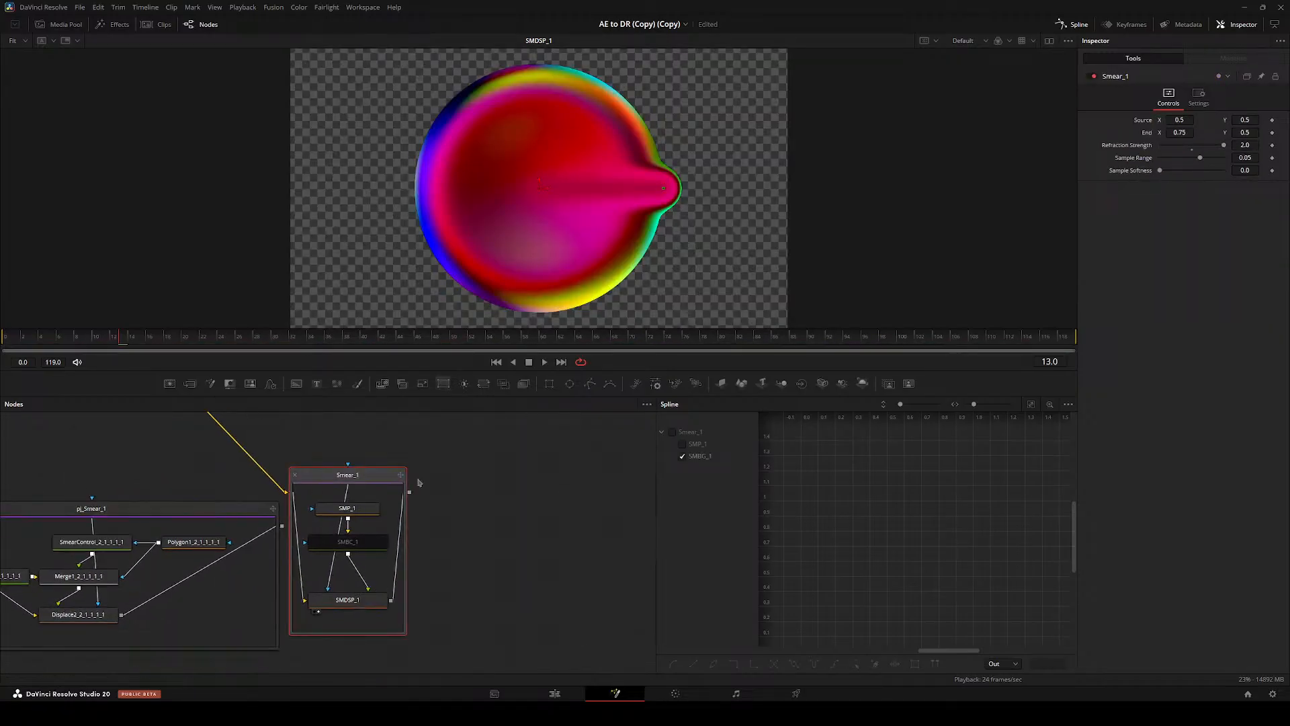
- Shift SMDSP_1 slightly down and move SMP_1's second point to the orb's lower-left edge, about 0.351, 0.219
{"action": "left_click", "coordinate": [418, 482]}
{"action": "left_click_drag", "start_coordinate": [364, 597], "coordinate": [364, 607]}
{"action": "left_click", "coordinate": [360, 512]}
{"action": "mouse_move", "coordinate": [657, 189]}
{"action": "left_mouse_down"}
{"action": "mouse_move", "coordinate": [607, 99]}
{"action": "mouse_move", "coordinate": [735, 175]}
{"action": "mouse_move", "coordinate": [610, 215]}
{"action": "mouse_move", "coordinate": [613, 295]}
{"action": "mouse_move", "coordinate": [507, 299]}
{"action": "mouse_move", "coordinate": [446, 285]}
{"action": "mouse_move", "coordinate": [464, 228]}
{"action": "mouse_move", "coordinate": [407, 213]}
{"action": "mouse_move", "coordinate": [398, 169]}
{"action": "mouse_move", "coordinate": [403, 282]}
{"action": "mouse_move", "coordinate": [470, 201]}
{"action": "mouse_move", "coordinate": [279, 181]}
{"action": "mouse_move", "coordinate": [810, 218]}
{"action": "mouse_move", "coordinate": [757, 182]}
{"action": "mouse_move", "coordinate": [571, 279]}
{"action": "mouse_move", "coordinate": [340, 228]}
{"action": "mouse_move", "coordinate": [379, 415]}
{"action": "mouse_move", "coordinate": [403, 209]}
{"action": "mouse_move", "coordinate": [115, 188]}
{"action": "mouse_move", "coordinate": [231, 289]}
{"action": "mouse_move", "coordinate": [440, 293]}
{"action": "left_mouse_up"}
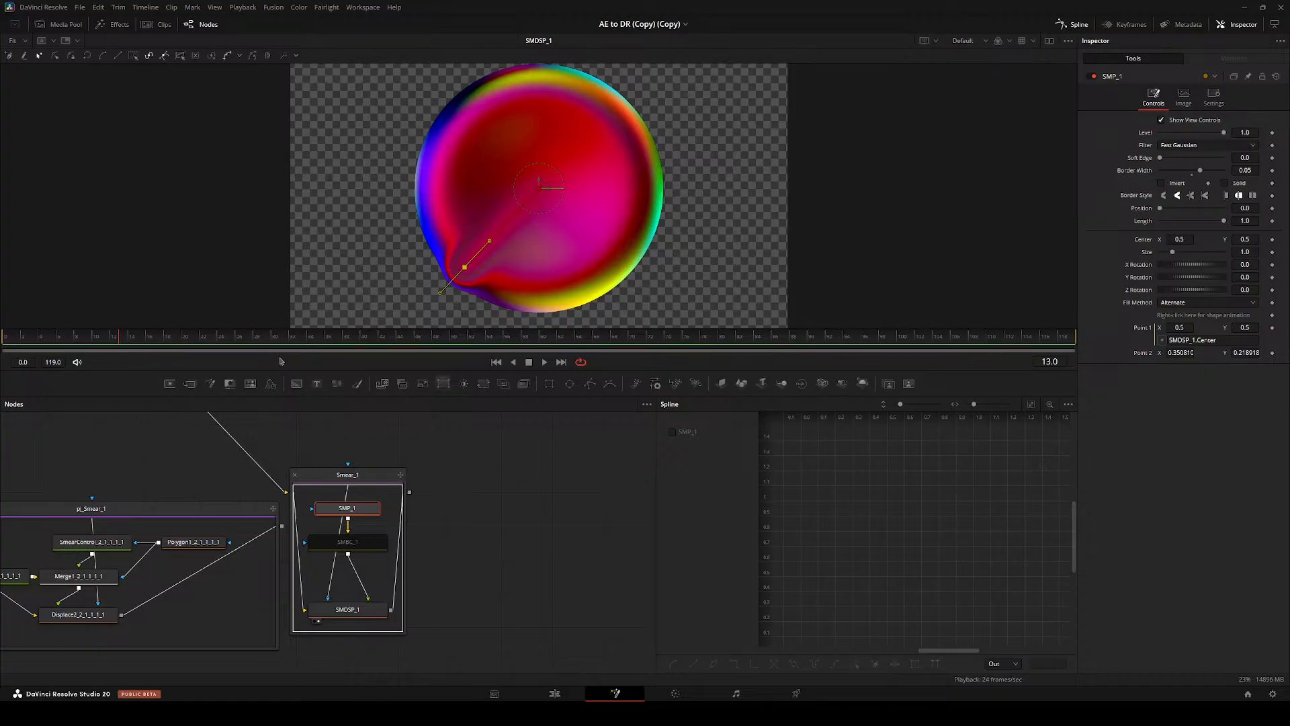
- Undo the recent Smear_1 edits back to before SMBG_1 was removed from the group
{"action": "key", "text": "ctrl+z"}
{"action": "key", "text": "ctrl+z"}
{"action": "key", "text": "ctrl+z"}
{"action": "key", "text": "ctrl+z"}
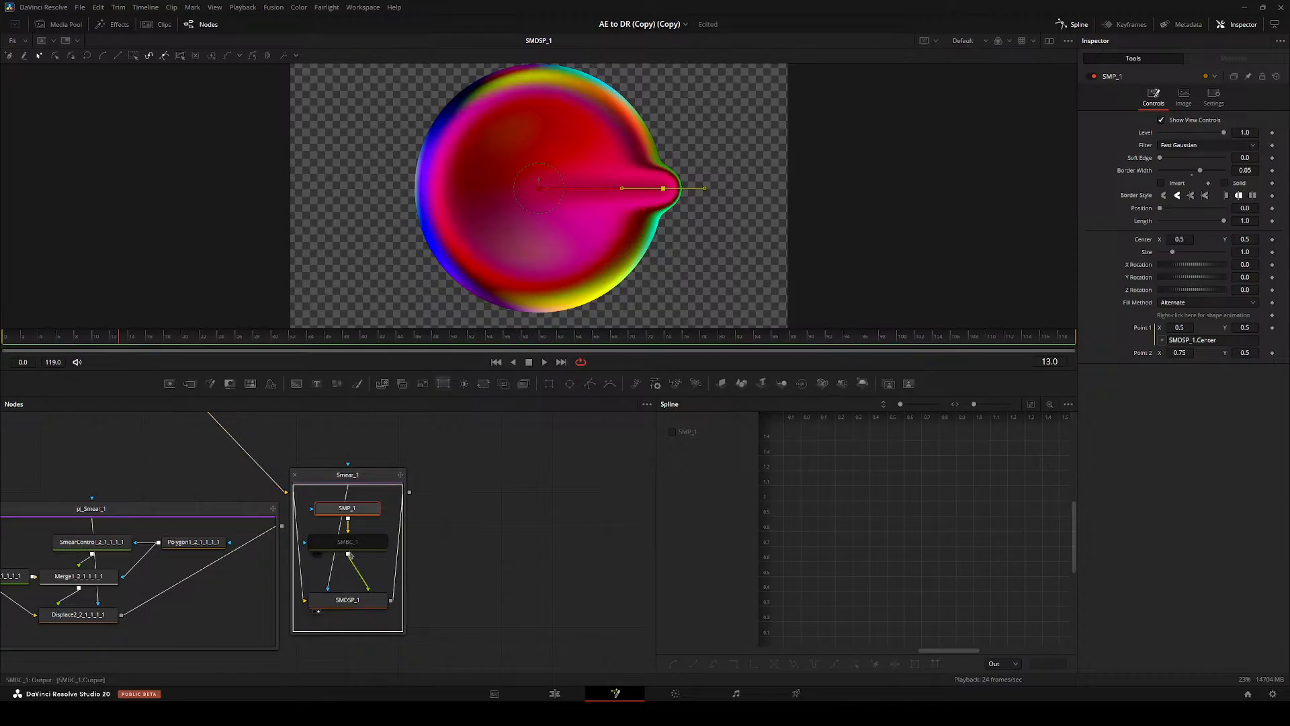
{"action": "left_click", "coordinate": [383, 584]}
{"action": "key", "text": "ctrl+z"}
{"action": "key", "text": "ctrl+z"}
{"action": "key", "text": "ctrl+z"}
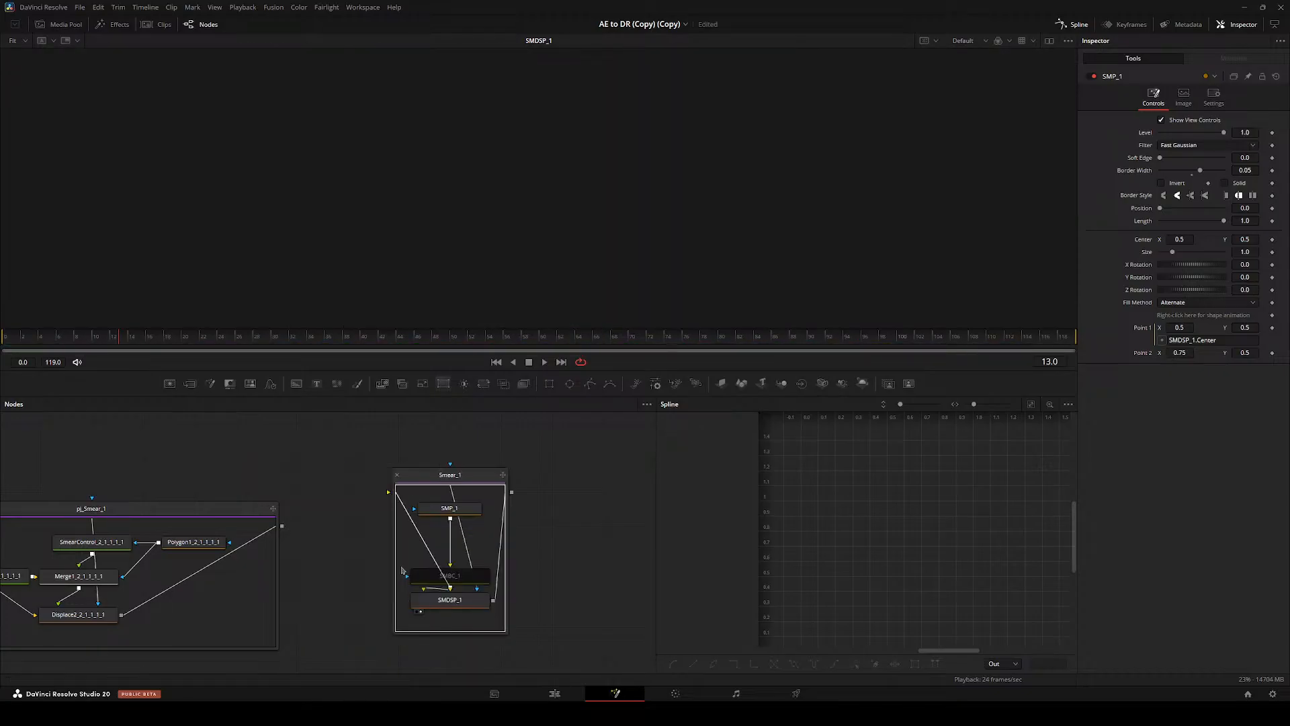
{"action": "key", "text": "ctrl+z"}
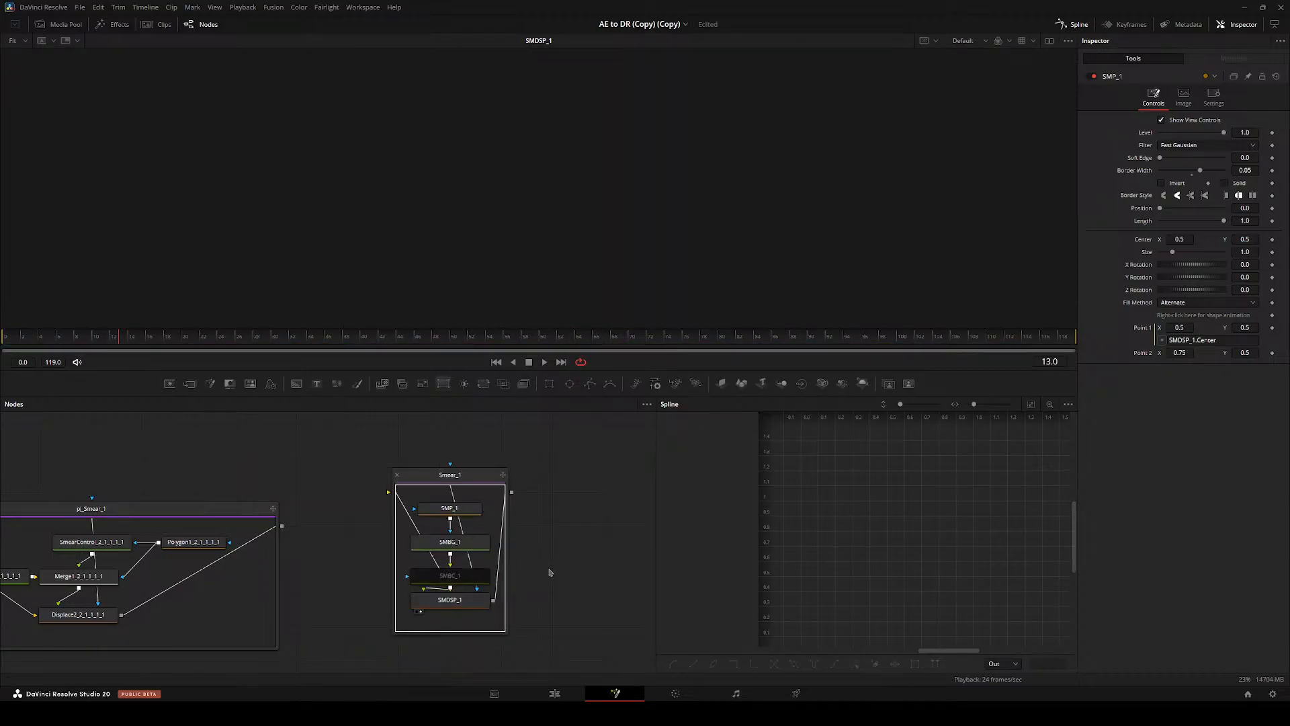
- View SMBG_1 and SMDSP_1 in turn, and move the playhead to frame 39
{"action": "left_click", "coordinate": [476, 545]}
{"action": "key", "text": "2"}
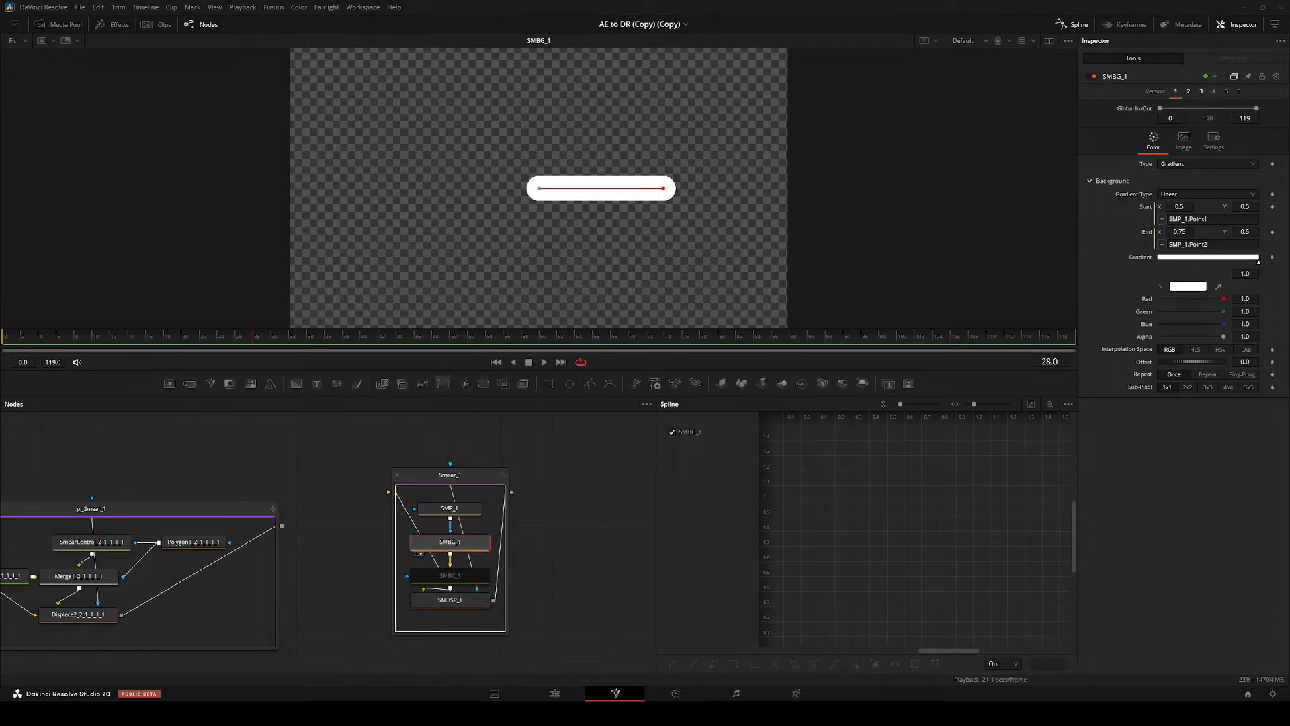
{"action": "left_click_drag", "start_coordinate": [463, 600], "coordinate": [579, 208]}
{"action": "left_click", "coordinate": [352, 338]}
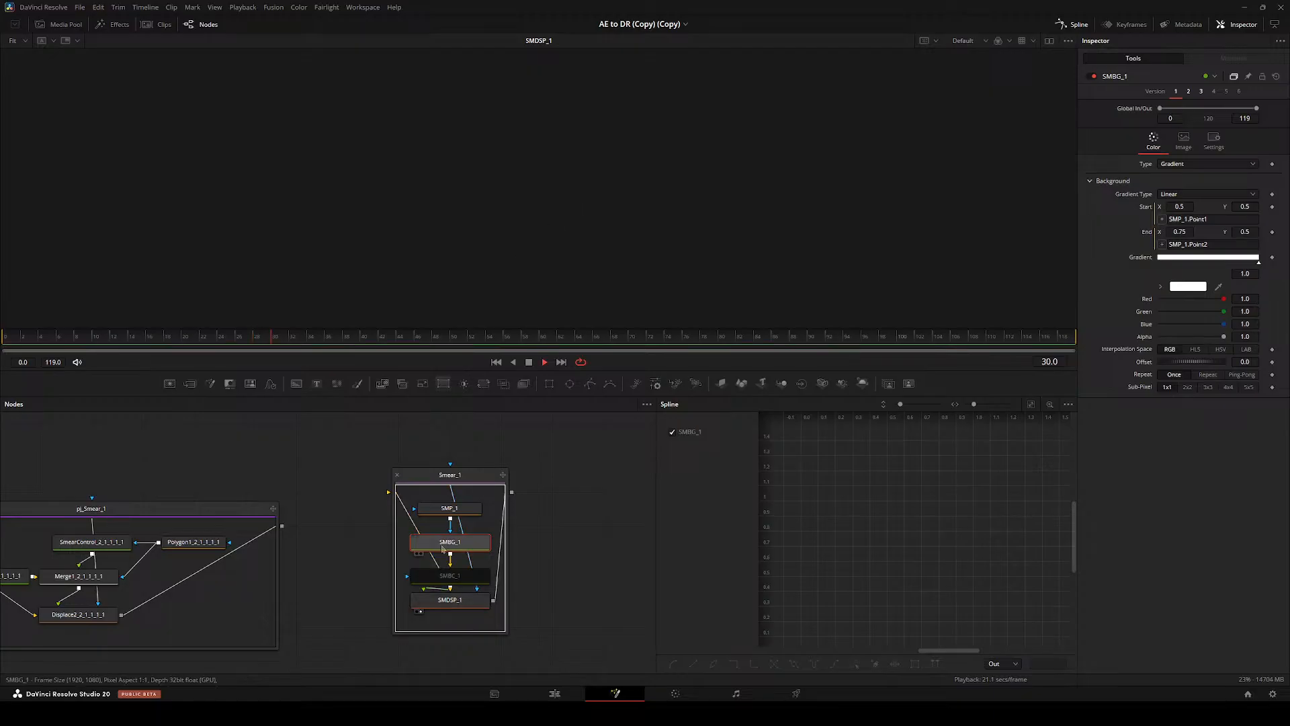
- Connect MatteControl1's output to the Smear_1 input and collapse the Smear_1 group
{"action": "left_click_drag", "start_coordinate": [365, 457], "coordinate": [447, 496]}
{"action": "mouse_move", "coordinate": [267, 428]}
{"action": "left_mouse_down"}
{"action": "mouse_move", "coordinate": [357, 461]}
{"action": "mouse_move", "coordinate": [471, 530]}
{"action": "left_mouse_up"}
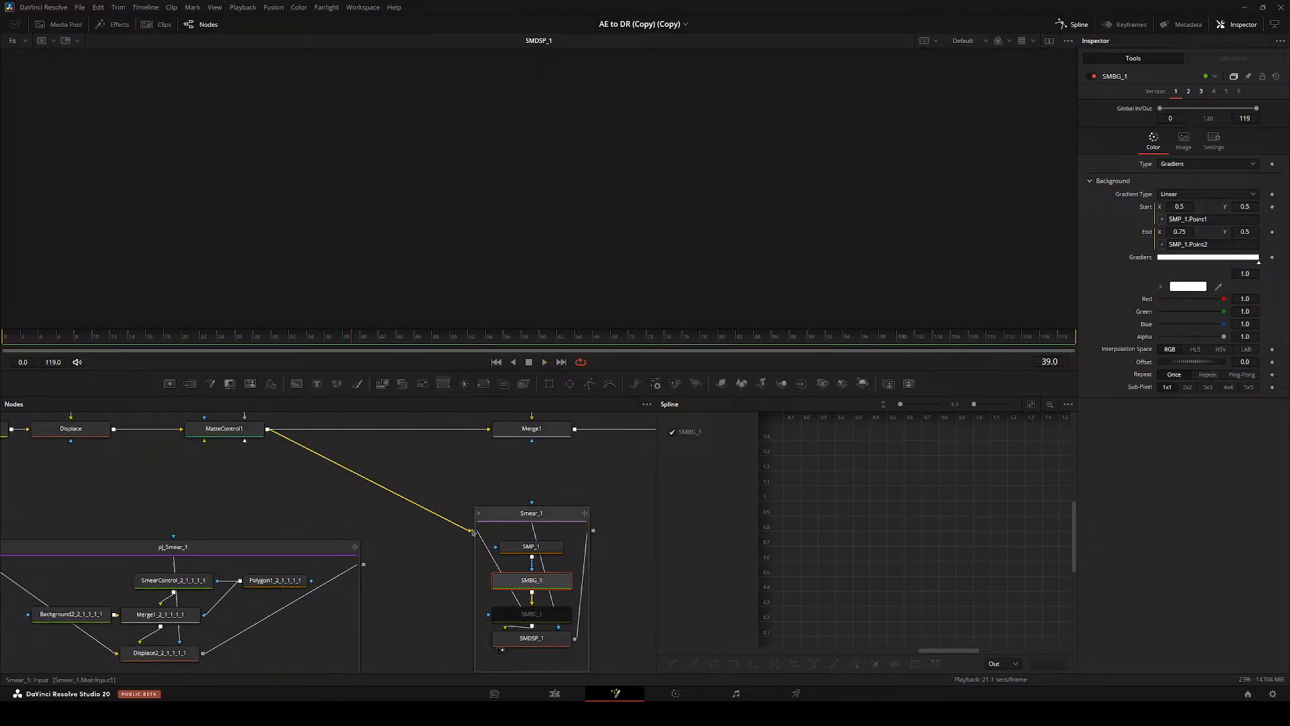
{"action": "left_click", "coordinate": [479, 513]}
{"action": "left_click_drag", "start_coordinate": [476, 446], "coordinate": [360, 483]}
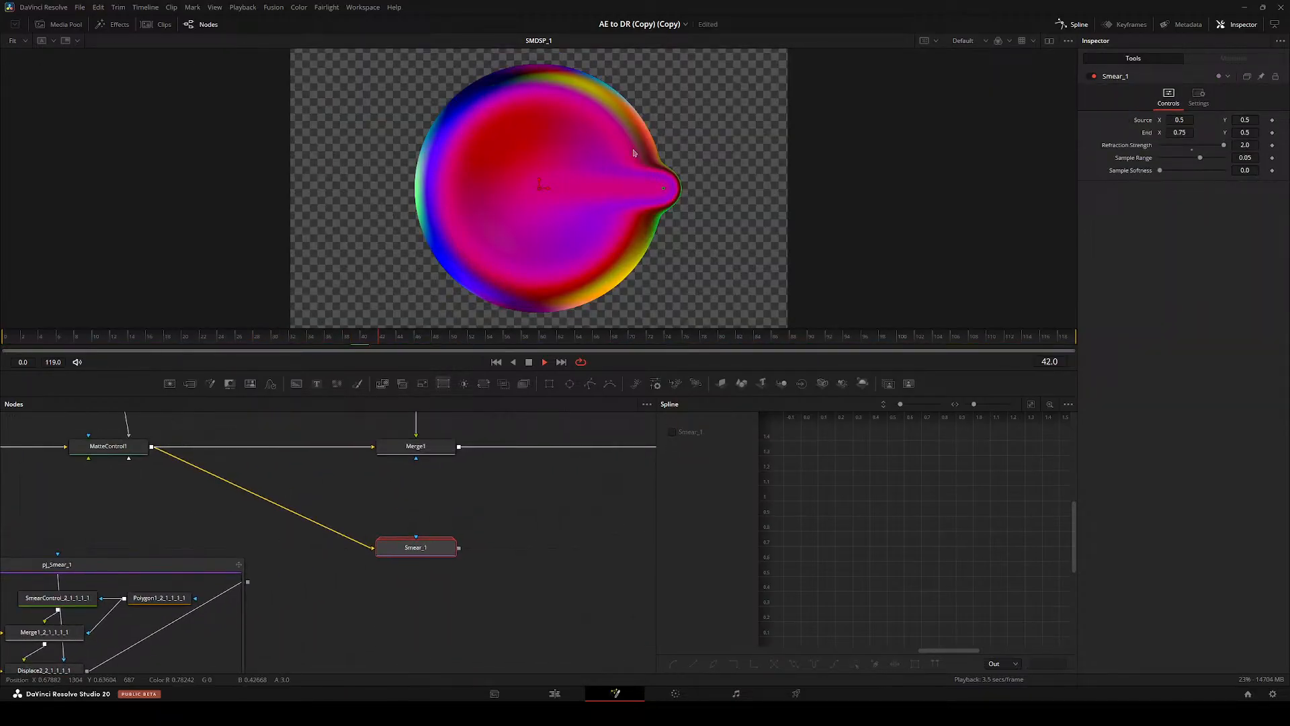
- Move Smear_1's End point to about 0.699, 0.253 and raise its Sample Softness to 0.1024
{"action": "mouse_move", "coordinate": [663, 188]}
{"action": "left_mouse_down"}
{"action": "mouse_move", "coordinate": [589, 124]}
{"action": "mouse_move", "coordinate": [631, 111]}
{"action": "mouse_move", "coordinate": [639, 258]}
{"action": "left_mouse_up"}
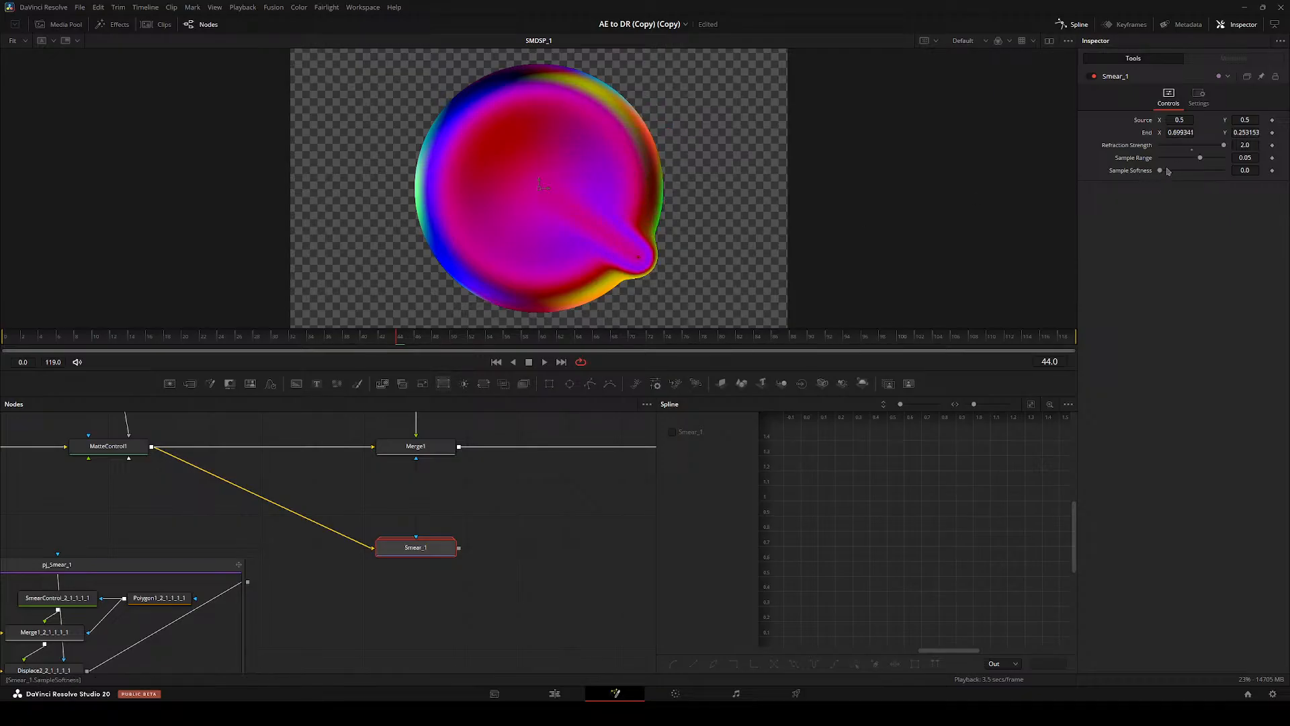
{"action": "left_click_drag", "start_coordinate": [1168, 171], "coordinate": [1193, 170]}
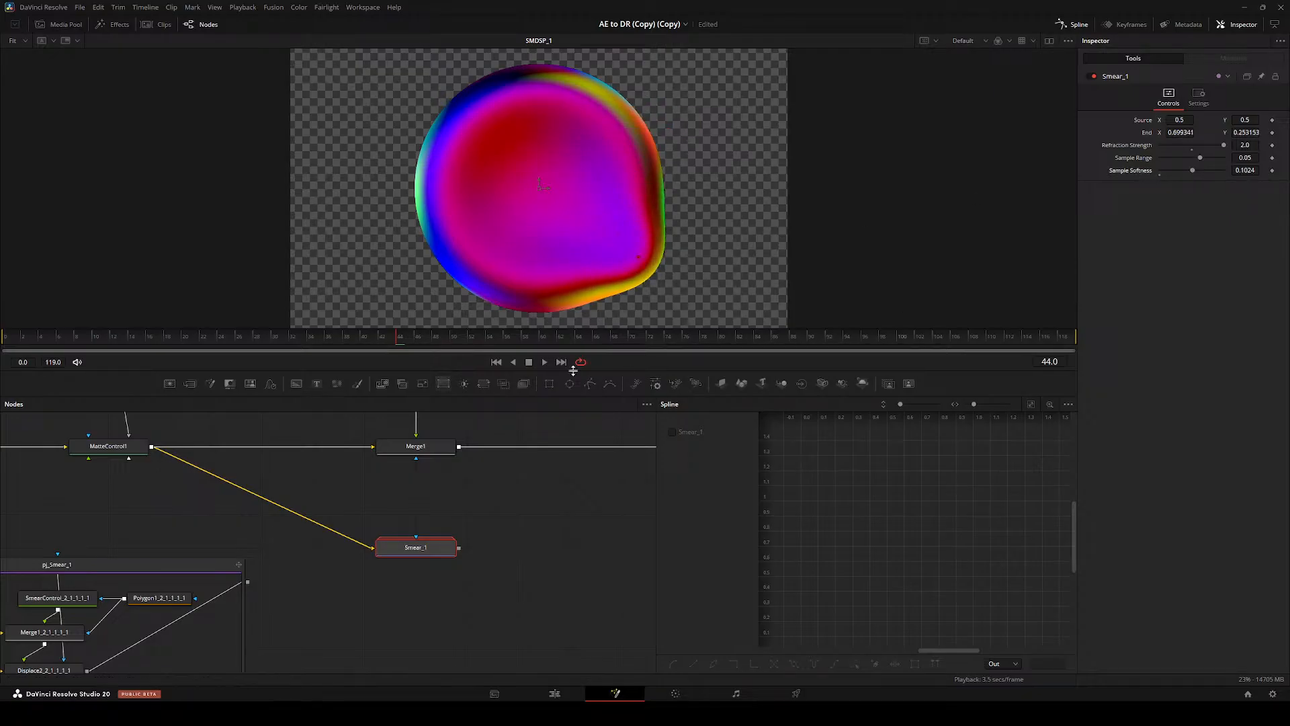
- Expand Smear_1 and view SMP_1 and SMBG_1 in turn to examine the softened smear mask
{"action": "double_click", "coordinate": [424, 549]}
{"action": "left_click_drag", "start_coordinate": [426, 551], "coordinate": [372, 505]}
{"action": "left_click", "coordinate": [373, 553]}
{"action": "left_click", "coordinate": [378, 520]}
{"action": "key", "text": "2"}
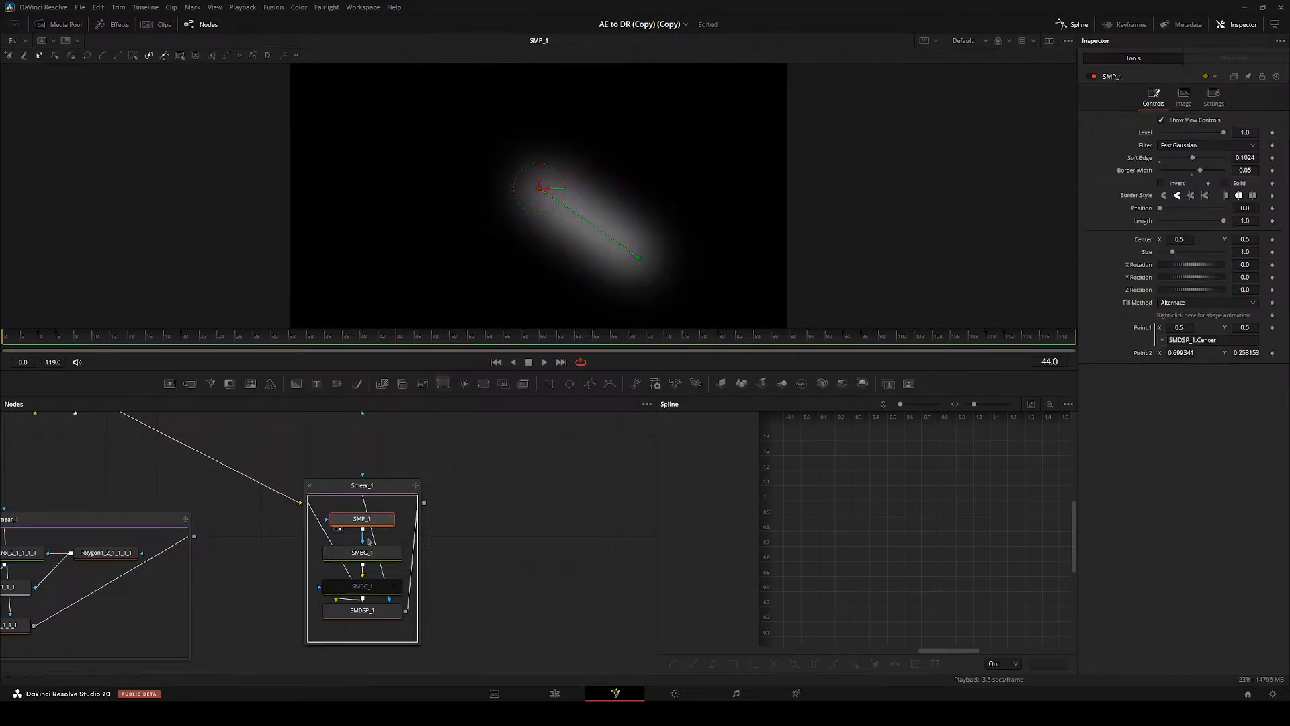
{"action": "left_click", "coordinate": [365, 553]}
{"action": "key", "text": "2"}
- Collapse Smear_1, show it in the viewer, and set its Sample Range to 0.092
{"action": "double_click", "coordinate": [376, 486]}
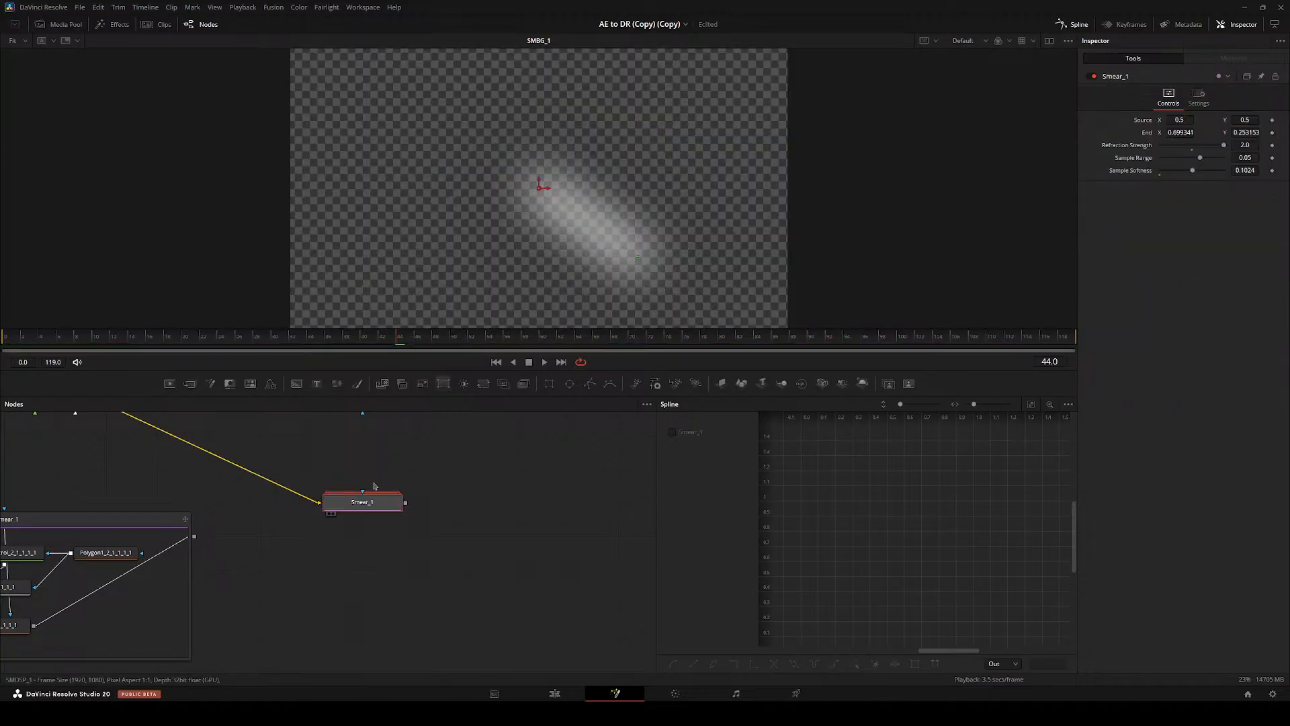
{"action": "key", "text": "2"}
{"action": "left_click_drag", "start_coordinate": [1199, 159], "coordinate": [1204, 157]}
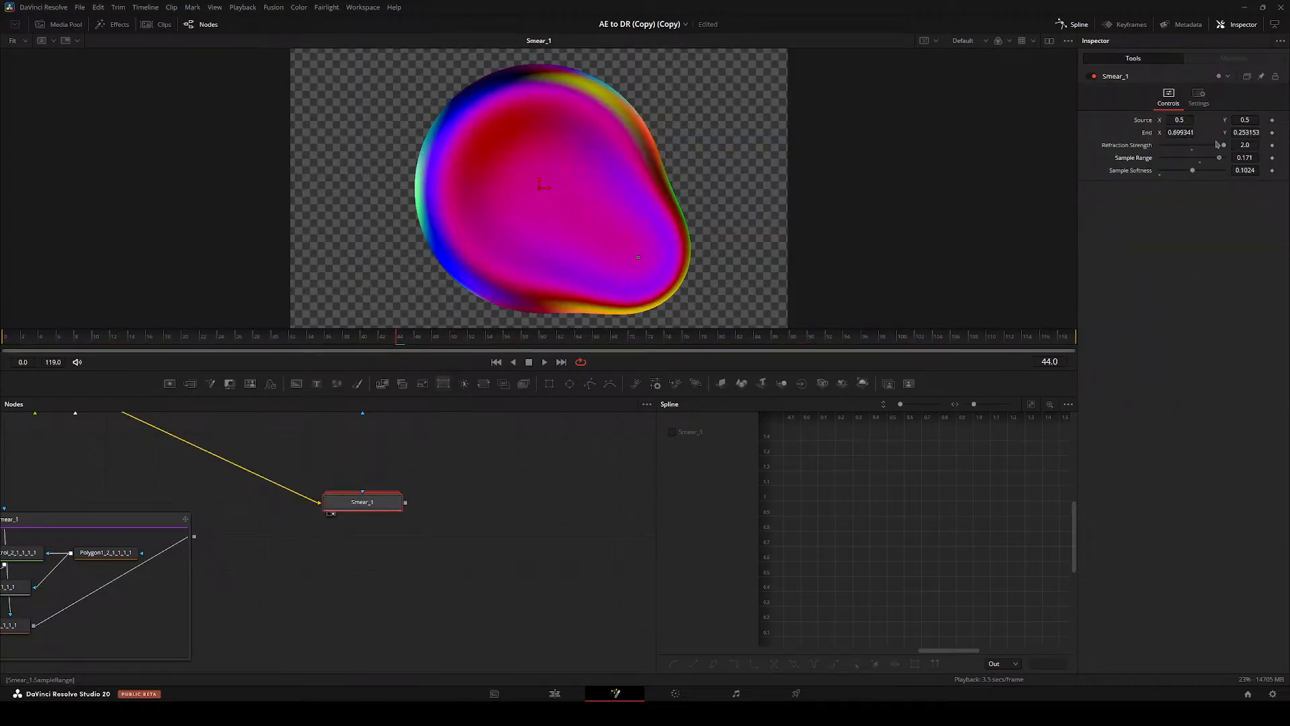
- Expand Smear_1, show SMP_1 in the viewer, and reset Smear_1's Sample Range to 0.05
{"action": "double_click", "coordinate": [362, 501]}
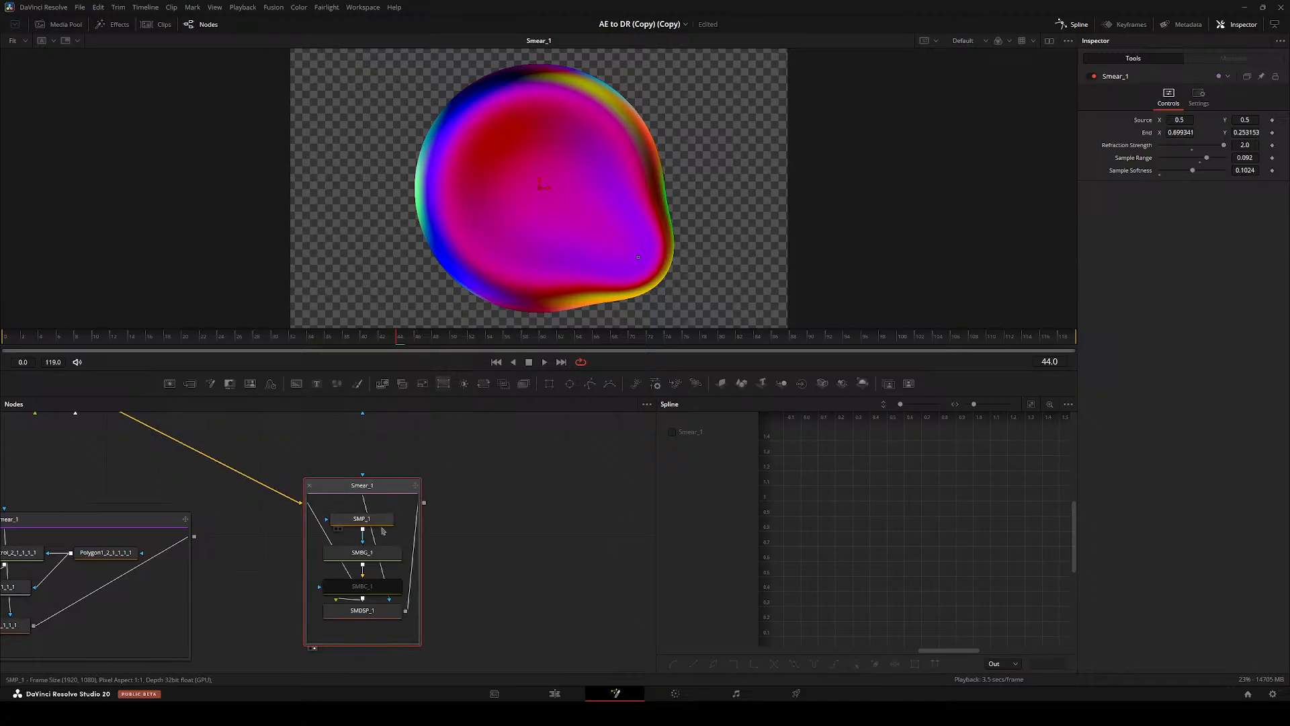
{"action": "left_click", "coordinate": [361, 518]}
{"action": "key", "text": "2"}
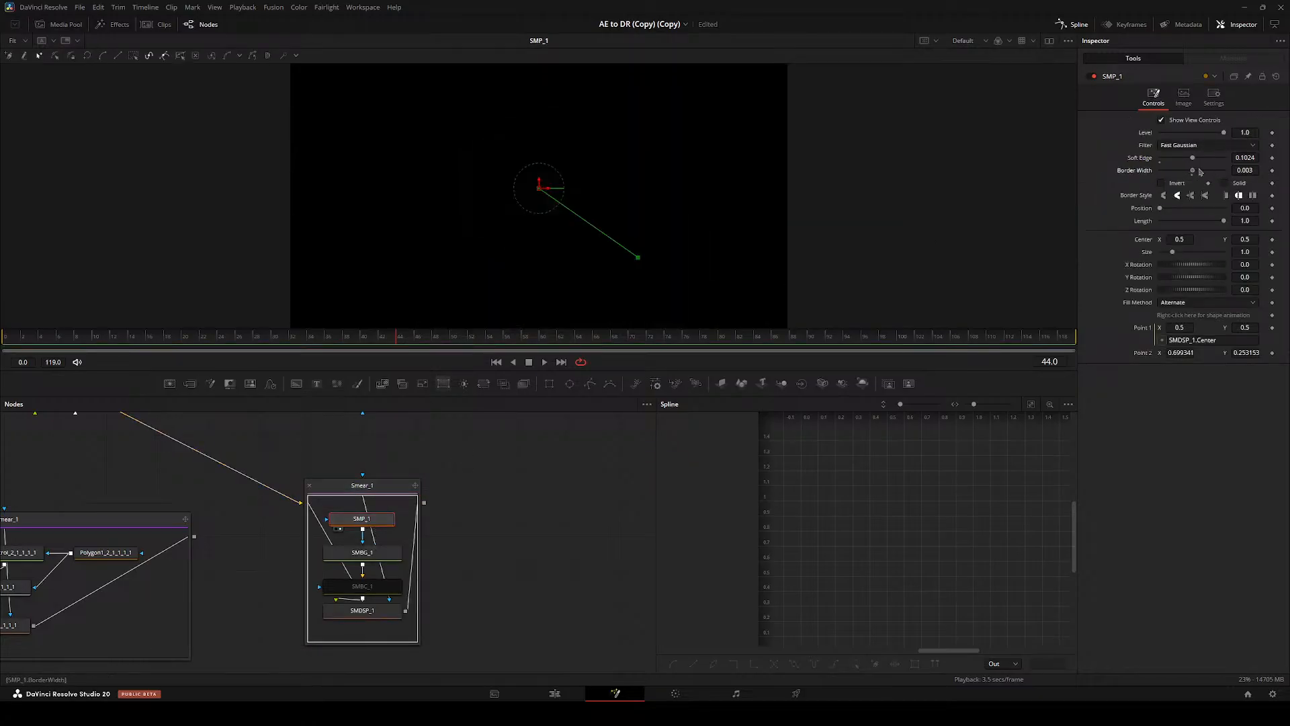
{"action": "left_click", "coordinate": [350, 479]}
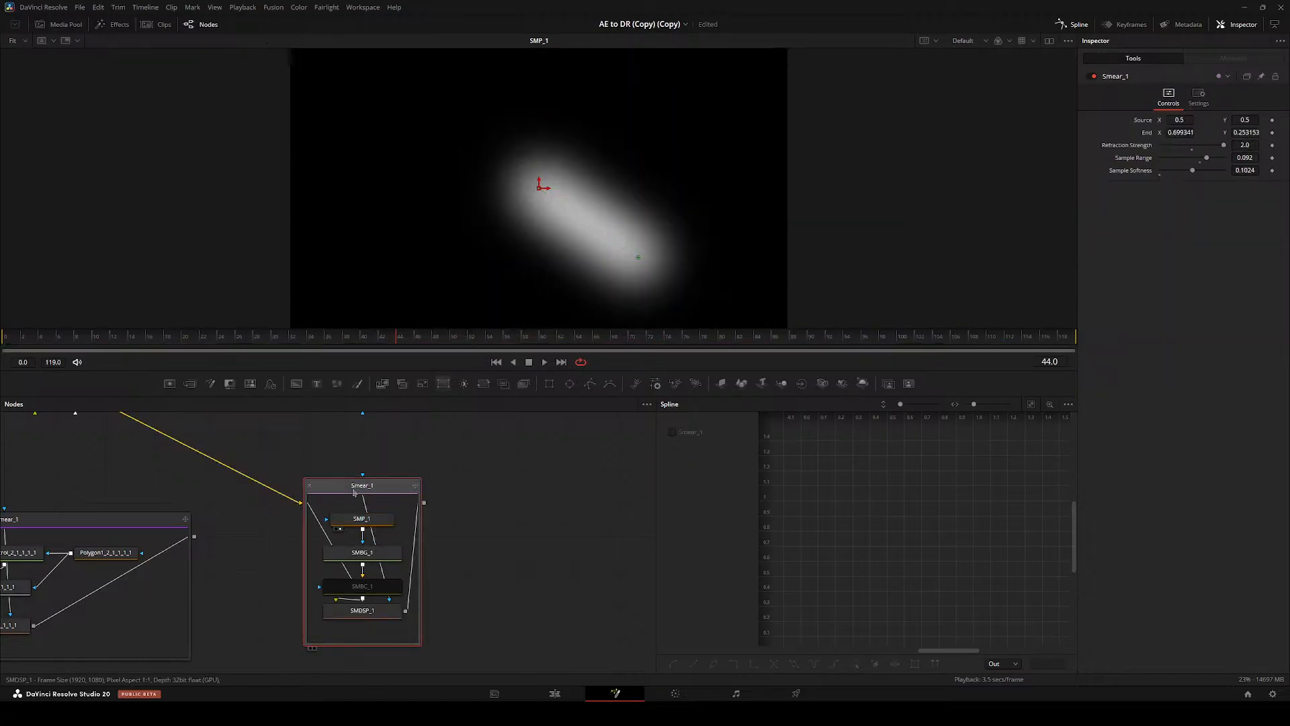
{"action": "left_click", "coordinate": [1199, 162]}
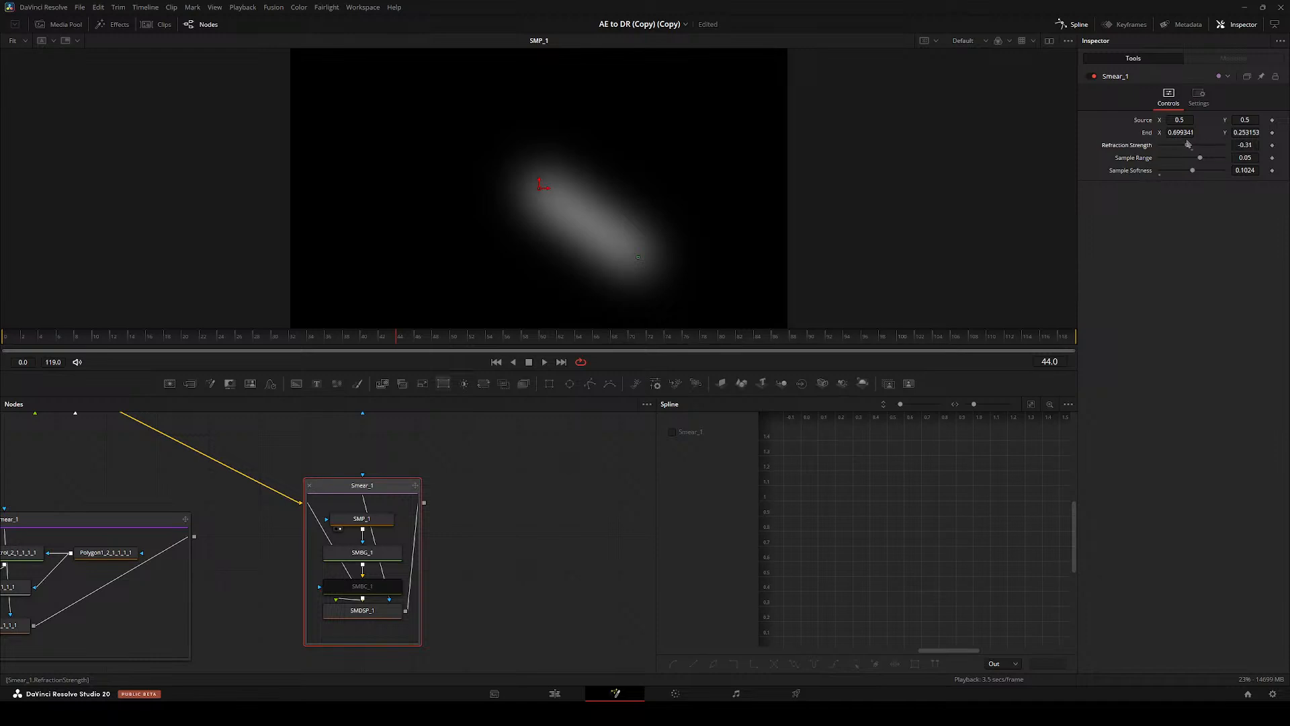
- Collapse Smear_1, show it in the viewer with Refraction Strength 2.0, and move its End point to about 0.26, 0.56
{"action": "double_click", "coordinate": [382, 490]}
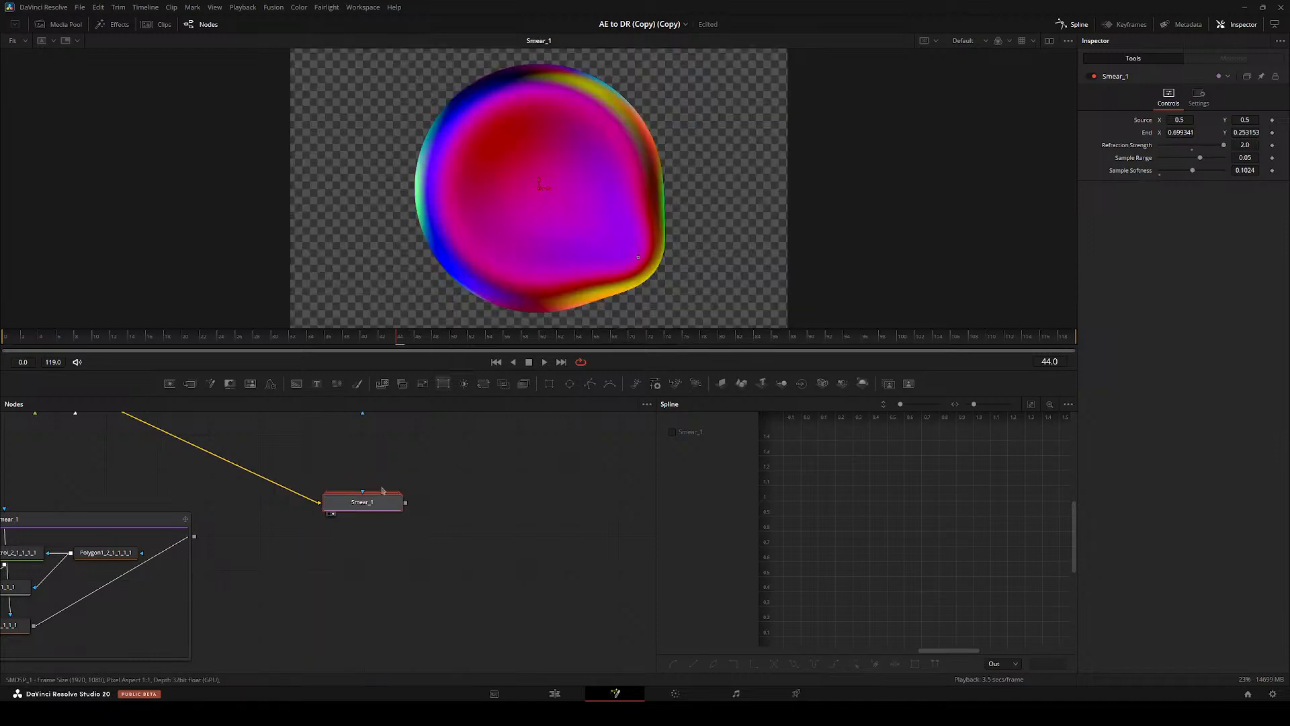
{"action": "mouse_move", "coordinate": [638, 259]}
{"action": "left_mouse_down"}
{"action": "mouse_move", "coordinate": [524, 276]}
{"action": "mouse_move", "coordinate": [419, 169]}
{"action": "left_mouse_up"}
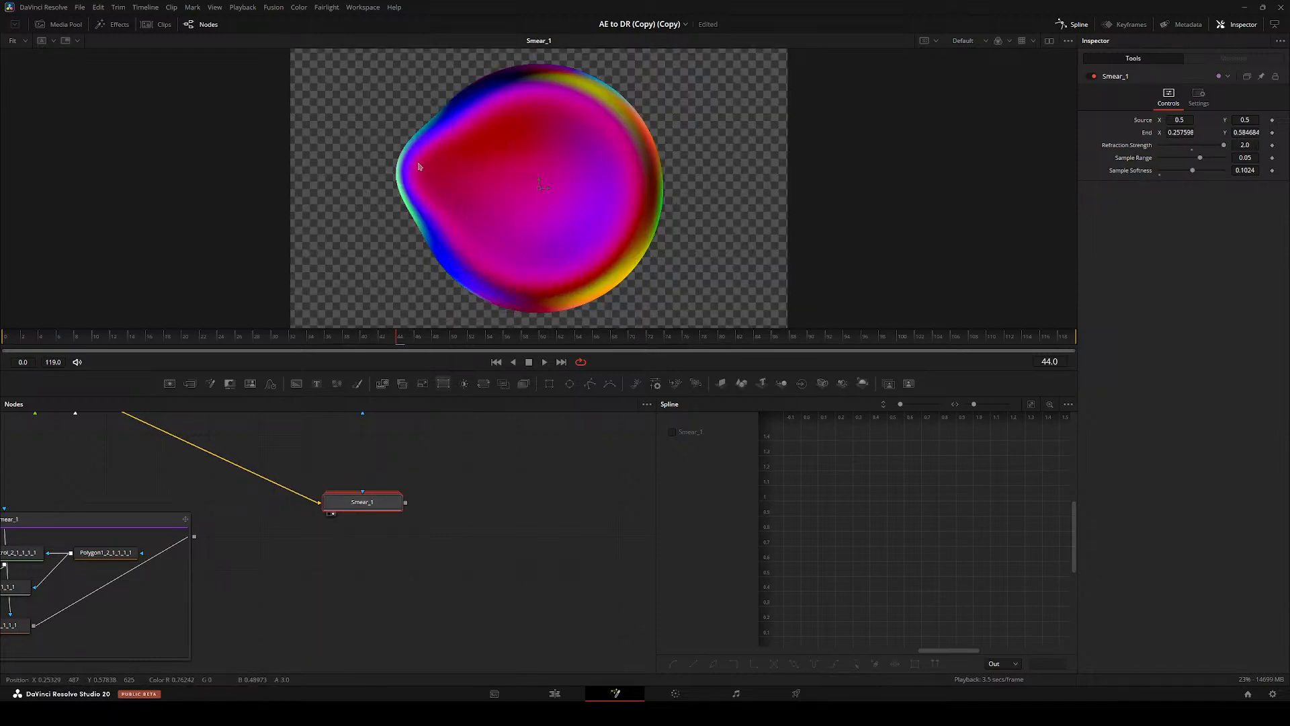
- Try removing SMBG_1 from inside Smear_1 and moving the End point to test the smear without the gradient, undoing both
{"action": "double_click", "coordinate": [353, 501]}
{"action": "left_click", "coordinate": [359, 549]}
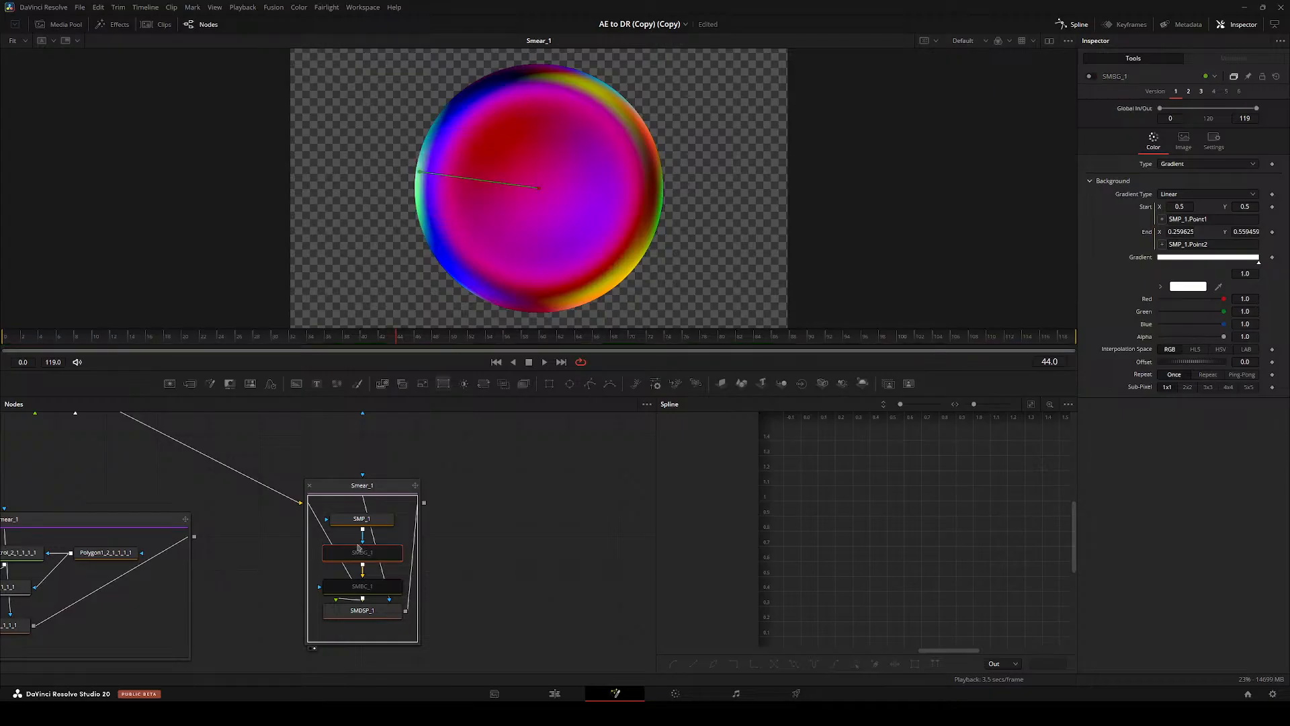
{"action": "key", "text": "Delete"}
{"action": "left_click", "coordinate": [488, 550]}
{"action": "left_click_drag", "start_coordinate": [398, 519], "coordinate": [362, 587]}
{"action": "left_click", "coordinate": [383, 594]}
{"action": "left_click", "coordinate": [383, 507]}
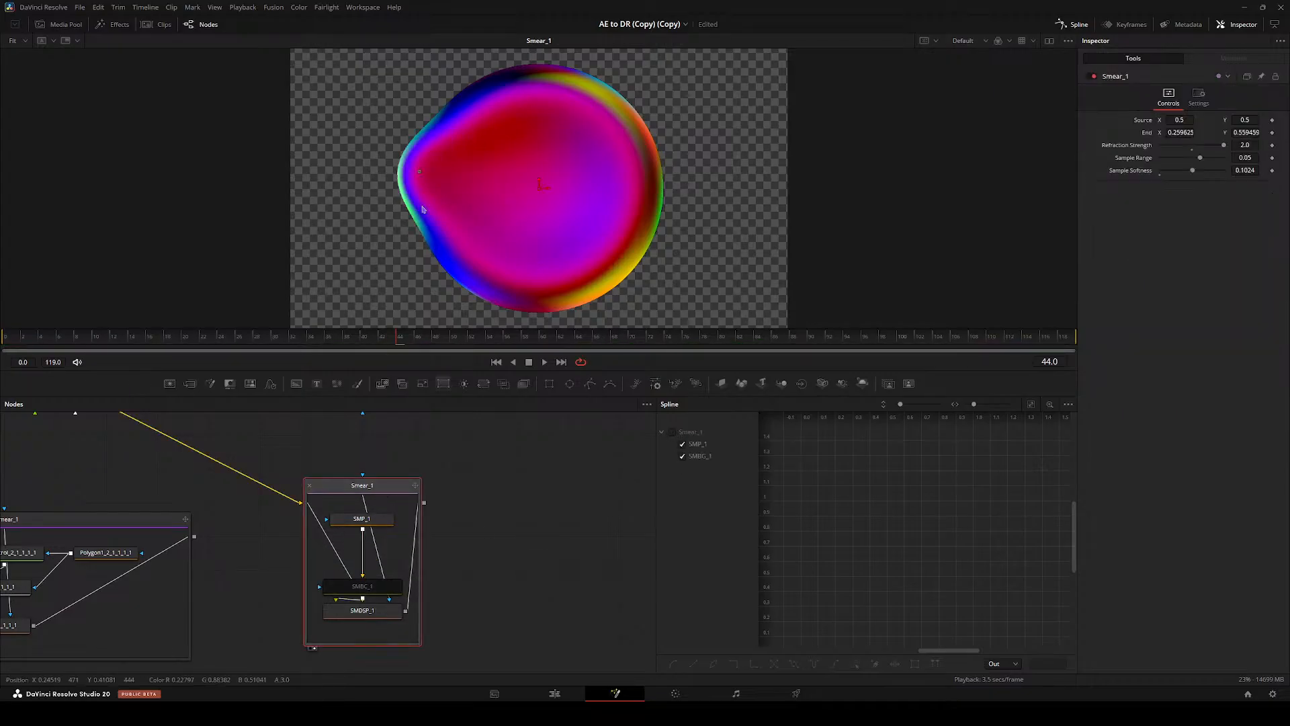
{"action": "mouse_move", "coordinate": [424, 176]}
{"action": "left_mouse_down"}
{"action": "mouse_move", "coordinate": [431, 118]}
{"action": "mouse_move", "coordinate": [384, 222]}
{"action": "mouse_move", "coordinate": [377, 273]}
{"action": "left_mouse_up"}
{"action": "key", "text": "ctrl+z"}
{"action": "key", "text": "ctrl+z"}
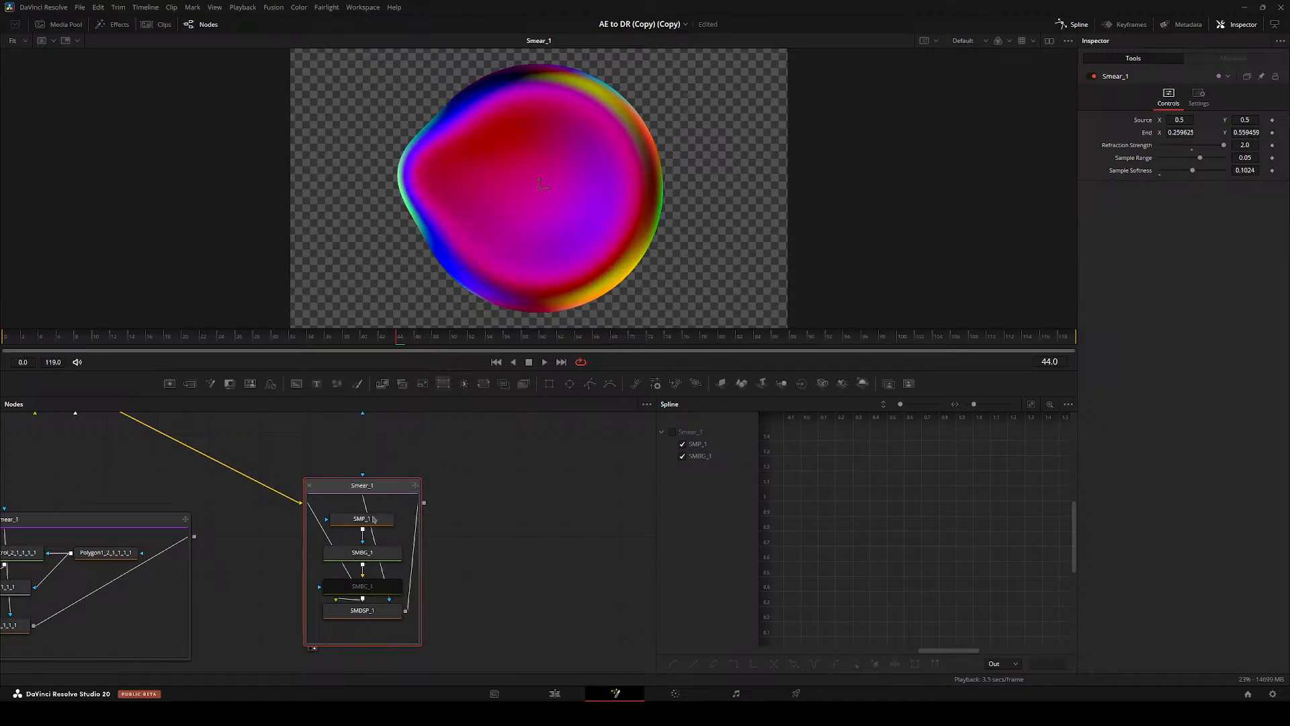
- Move Smear_1's End point to about 0.014, 0.718, collapse the group, show it in the viewer and play to frame 58
{"action": "left_click", "coordinate": [349, 519]}
{"action": "mouse_move", "coordinate": [420, 169]}
{"action": "left_mouse_down"}
{"action": "mouse_move", "coordinate": [490, 125]}
{"action": "mouse_move", "coordinate": [353, 229]}
{"action": "mouse_move", "coordinate": [474, 140]}
{"action": "mouse_move", "coordinate": [403, 176]}
{"action": "mouse_move", "coordinate": [331, 179]}
{"action": "mouse_move", "coordinate": [318, 129]}
{"action": "mouse_move", "coordinate": [294, 129]}
{"action": "left_mouse_up"}
{"action": "left_click", "coordinate": [370, 494]}
{"action": "key", "text": "2"}
{"action": "key", "text": "2"}
{"action": "key", "text": "ctrl+e"}
{"action": "key", "text": "space"}
{"action": "key", "text": "space"}
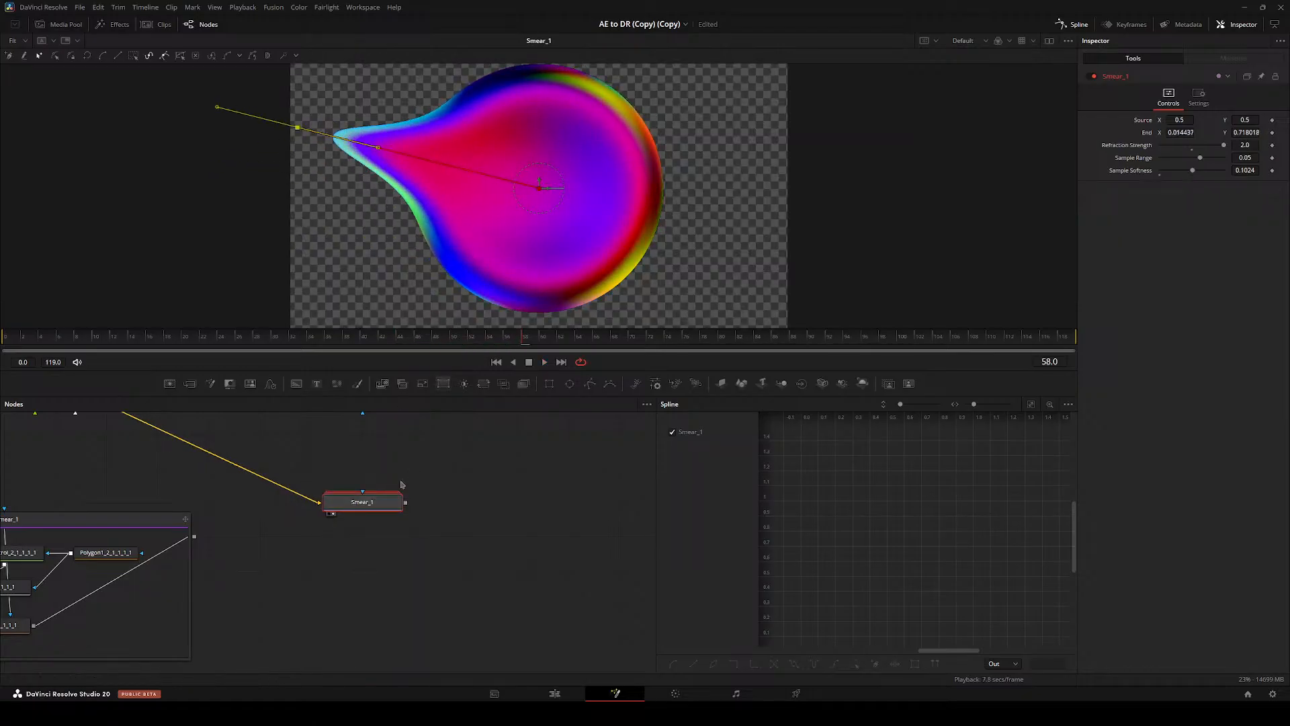
- Expand Smear_1, view SMBG_1 and pull it out of the chain below SMP_1, closing the Ease Copy window
{"action": "key", "text": "ctrl+e"}
{"action": "left_click", "coordinate": [363, 553]}
{"action": "key", "text": "2"}
{"action": "left_click", "coordinate": [369, 519]}
{"action": "left_click", "coordinate": [357, 555]}
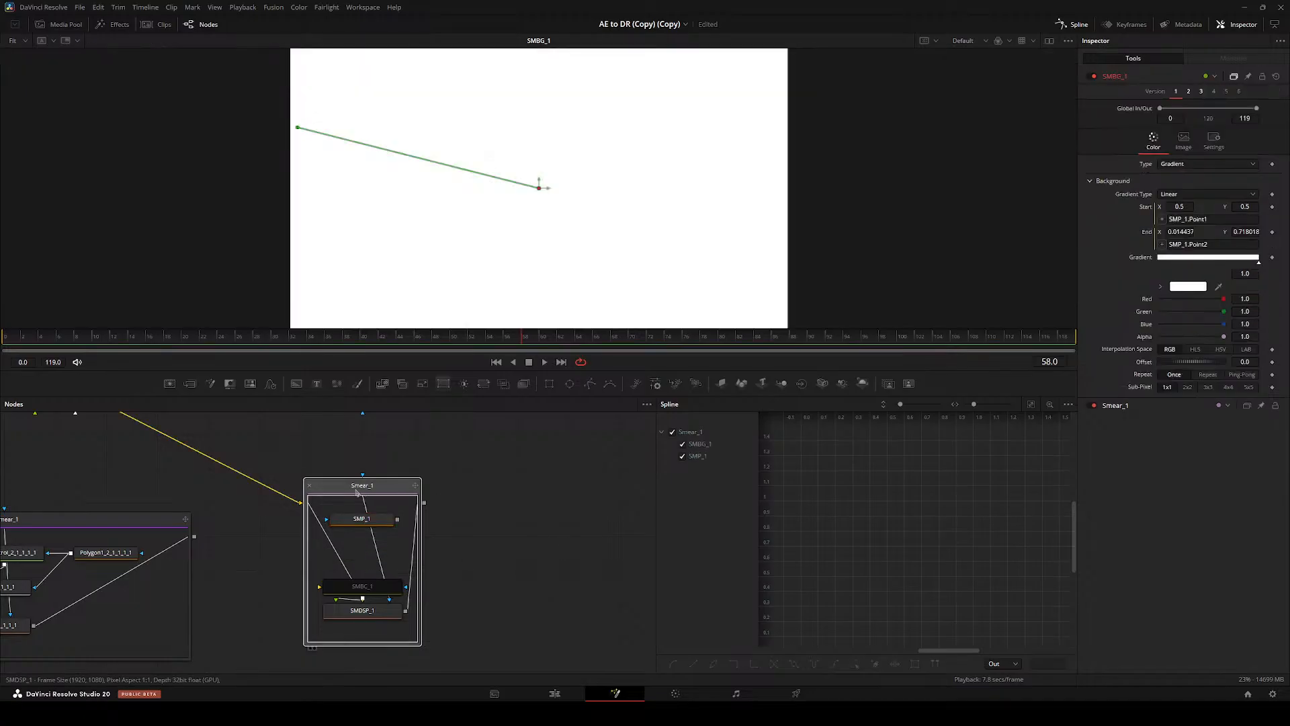
{"action": "key", "text": "ctrl+e"}
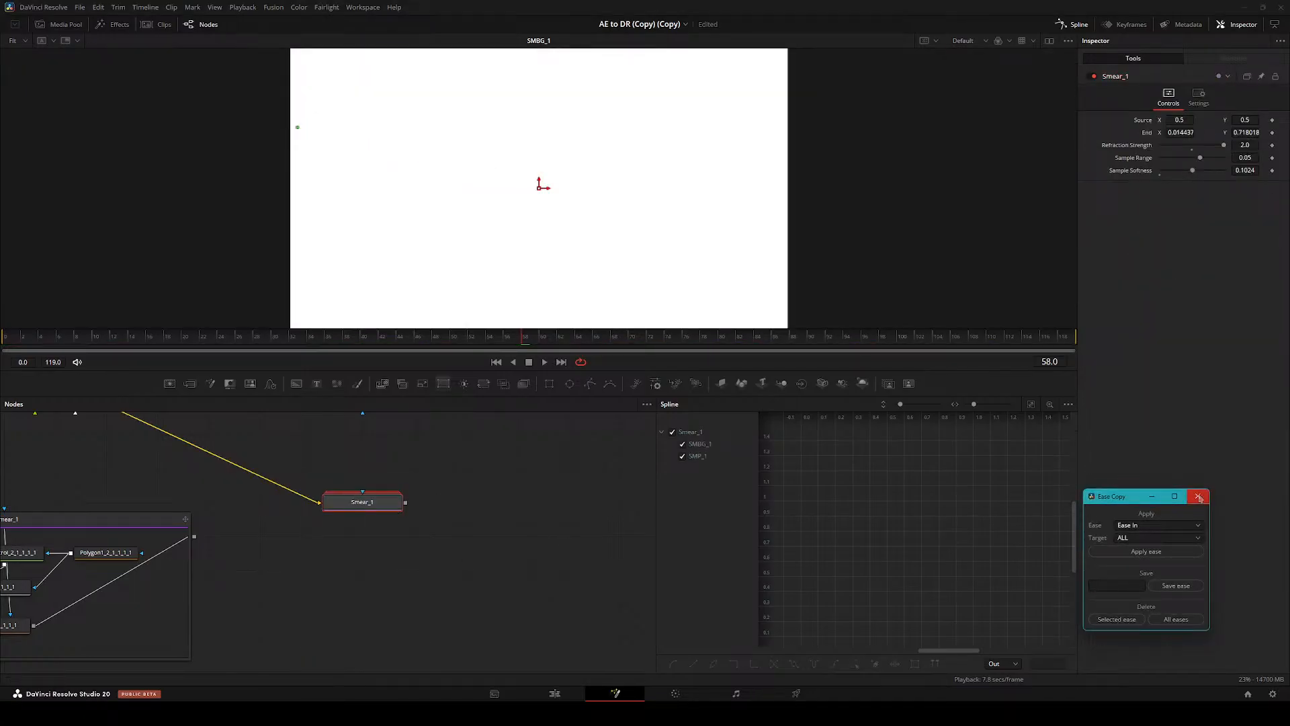
{"action": "left_click", "coordinate": [1198, 496]}
- Connect SMP_1 directly to SMBC_1 inside Smear_1, and show Smear_1 enlarged to inspect the smear tip
{"action": "key", "text": "ctrl+e"}
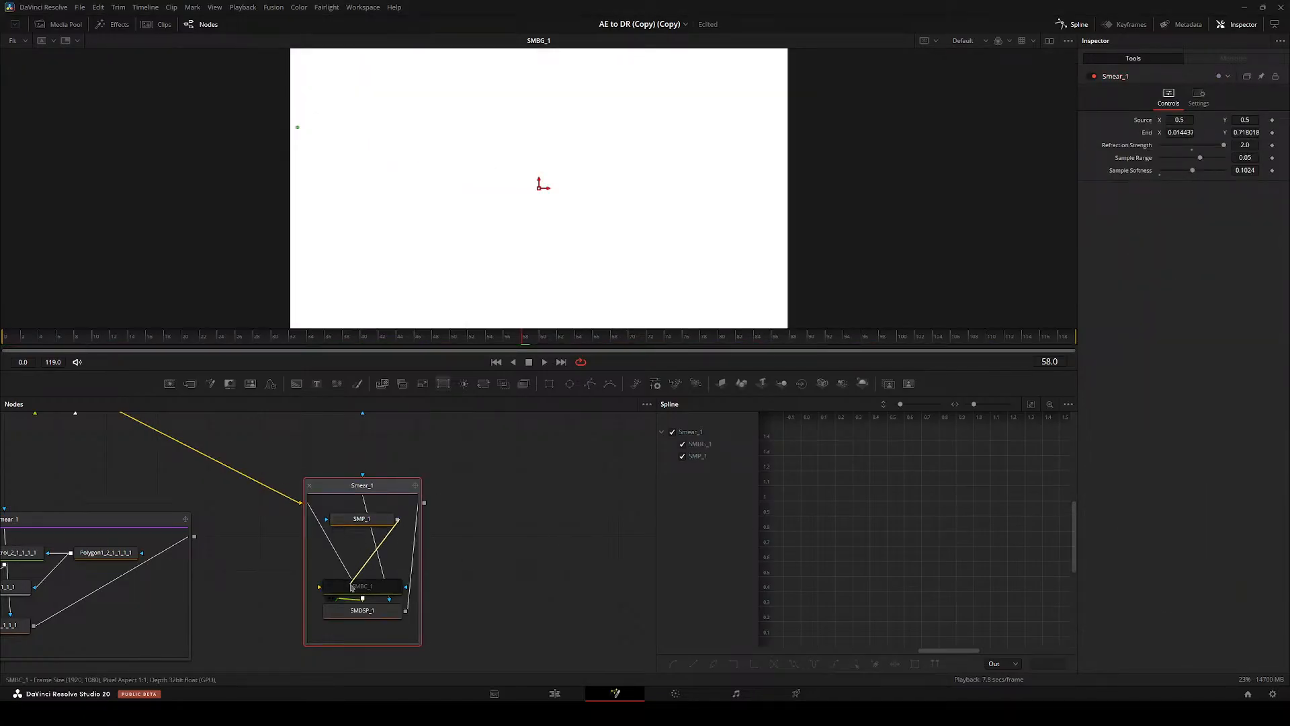
{"action": "left_click_drag", "start_coordinate": [371, 589], "coordinate": [370, 589]}
{"action": "left_click", "coordinate": [367, 590]}
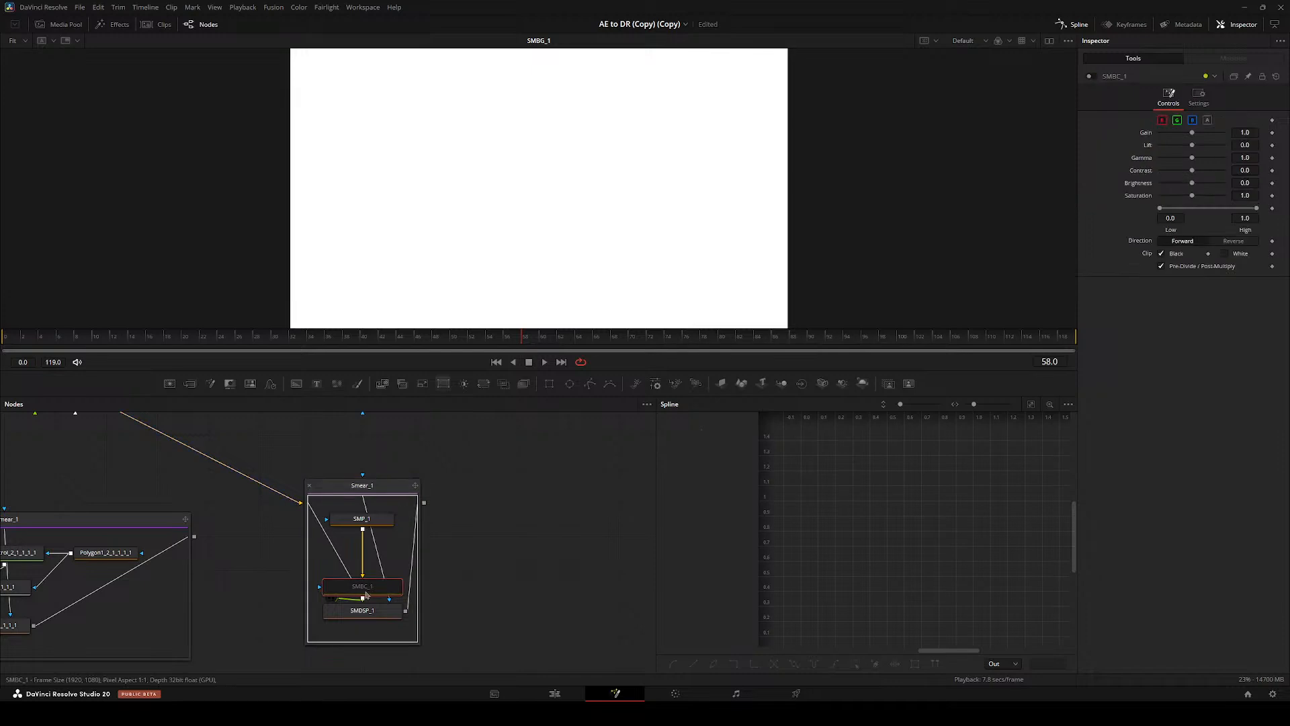
{"action": "key", "text": "Delete"}
{"action": "key", "text": "2"}
{"action": "left_click_drag", "start_coordinate": [375, 524], "coordinate": [372, 550]}
{"action": "left_click", "coordinate": [386, 487]}
{"action": "key", "text": "2"}
{"action": "key", "text": "ctrl+e"}
{"action": "scroll", "coordinate": [326, 155], "scroll_direction": "up", "scroll_amount": 3}
{"action": "left_click_drag", "start_coordinate": [326, 155], "coordinate": [329, 268]}
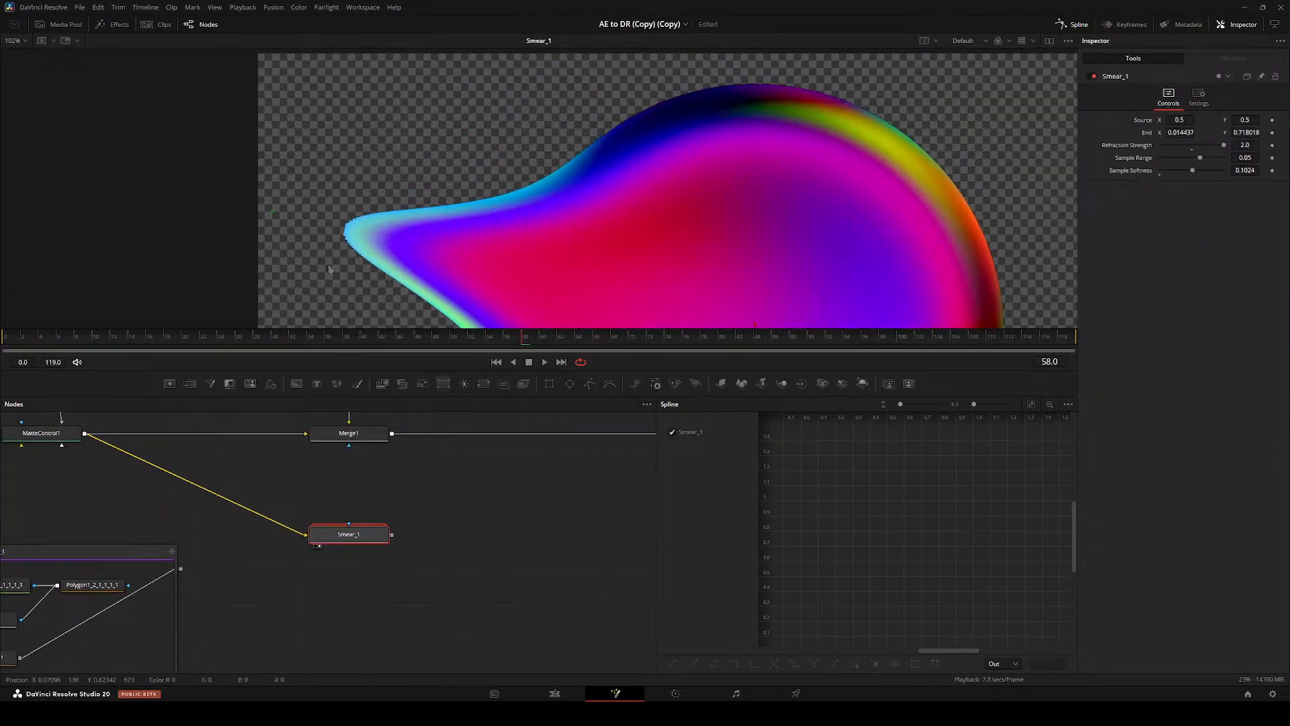
- Expand Smear_1 and try SMBC_1 in the chain between SMP_1 and SMDSP_1, viewing its mask
{"action": "key", "text": "ctrl+e"}
{"action": "key", "text": "ctrl+z"}
{"action": "left_click_drag", "start_coordinate": [350, 618], "coordinate": [350, 585]}
{"action": "key", "text": "2"}
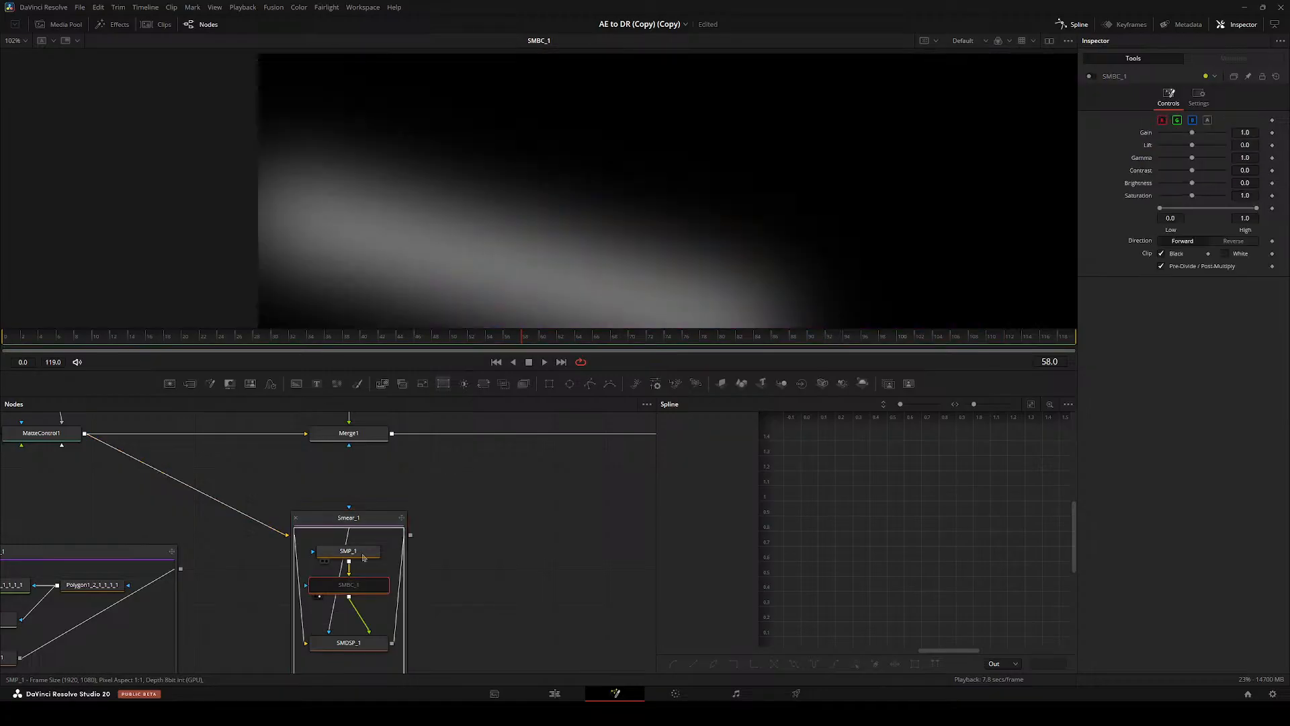
{"action": "key", "text": "2"}
{"action": "key", "text": "2"}
{"action": "key", "text": "ctrl+z"}
{"action": "key", "text": "2"}
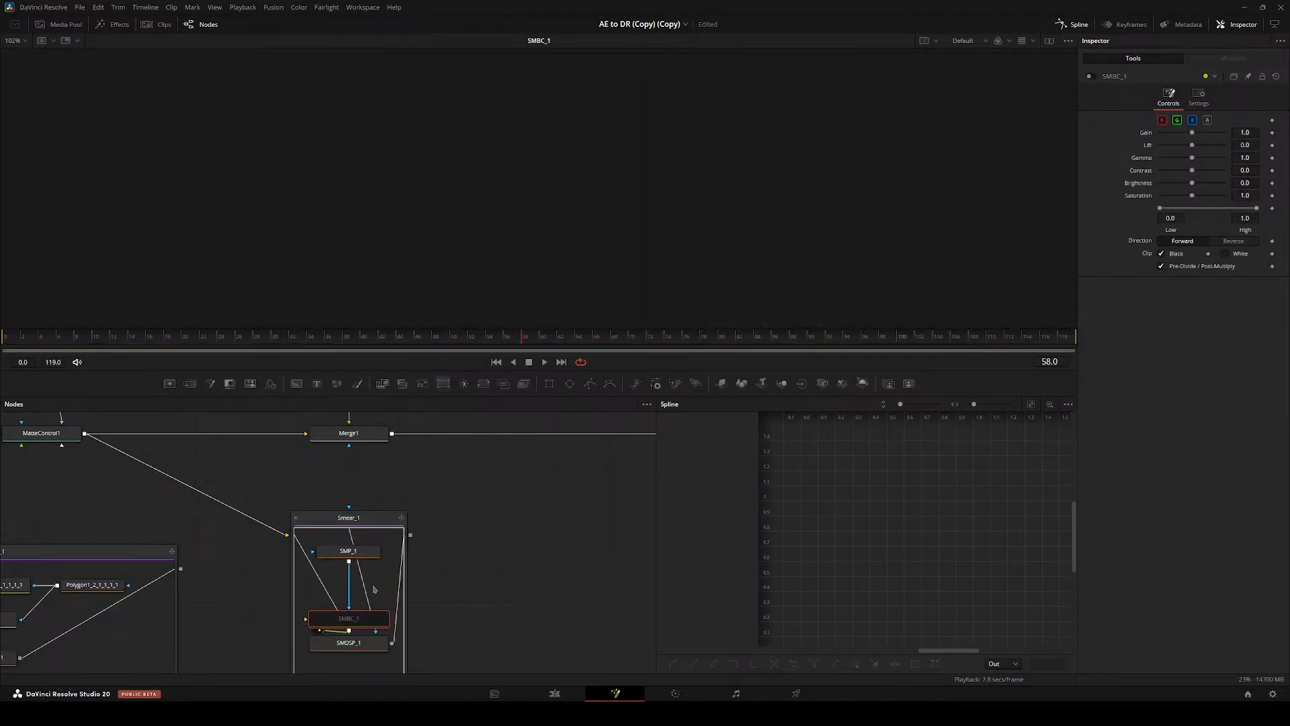
{"action": "key", "text": "ctrl+e"}
{"action": "key", "text": "ctrl+e"}
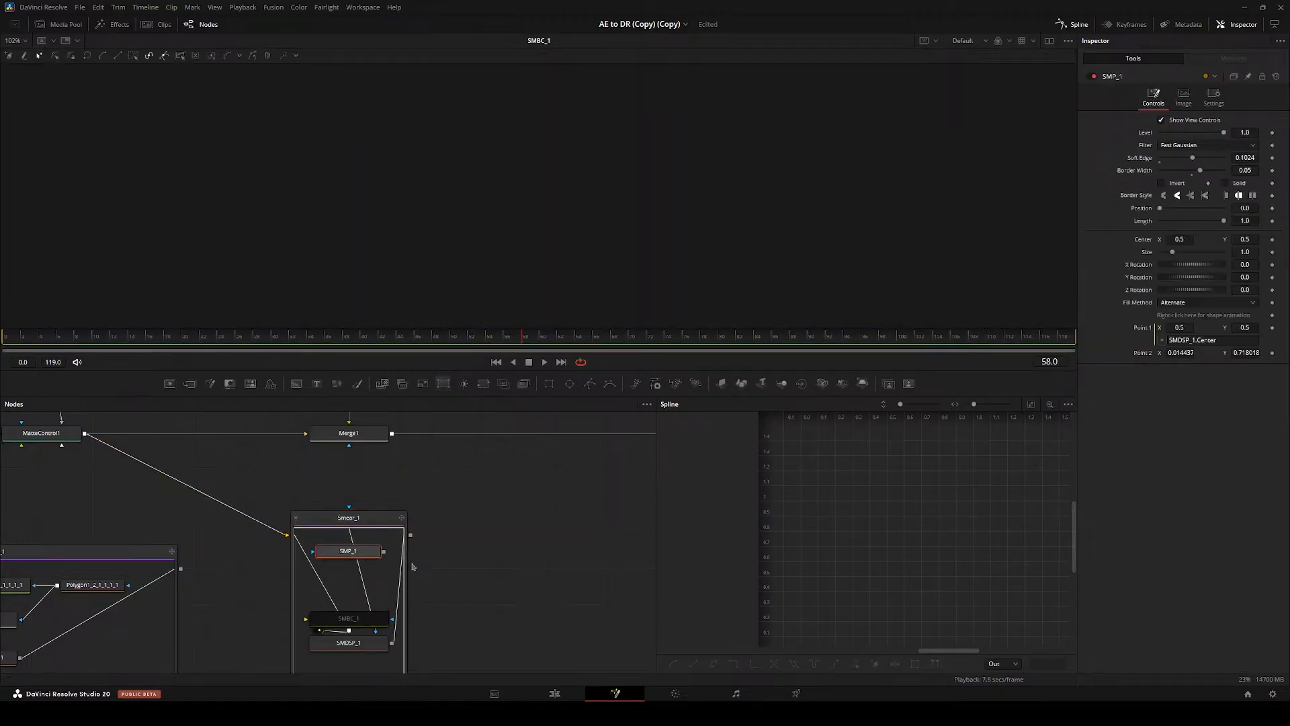
- Widen the Smear_1 group, reinsert SMBG_1 between SMP_1 and SMBC_1, and show SMDSP_1 in the viewer
{"action": "scroll", "coordinate": [537, 578], "scroll_direction": "down", "scroll_amount": 3}
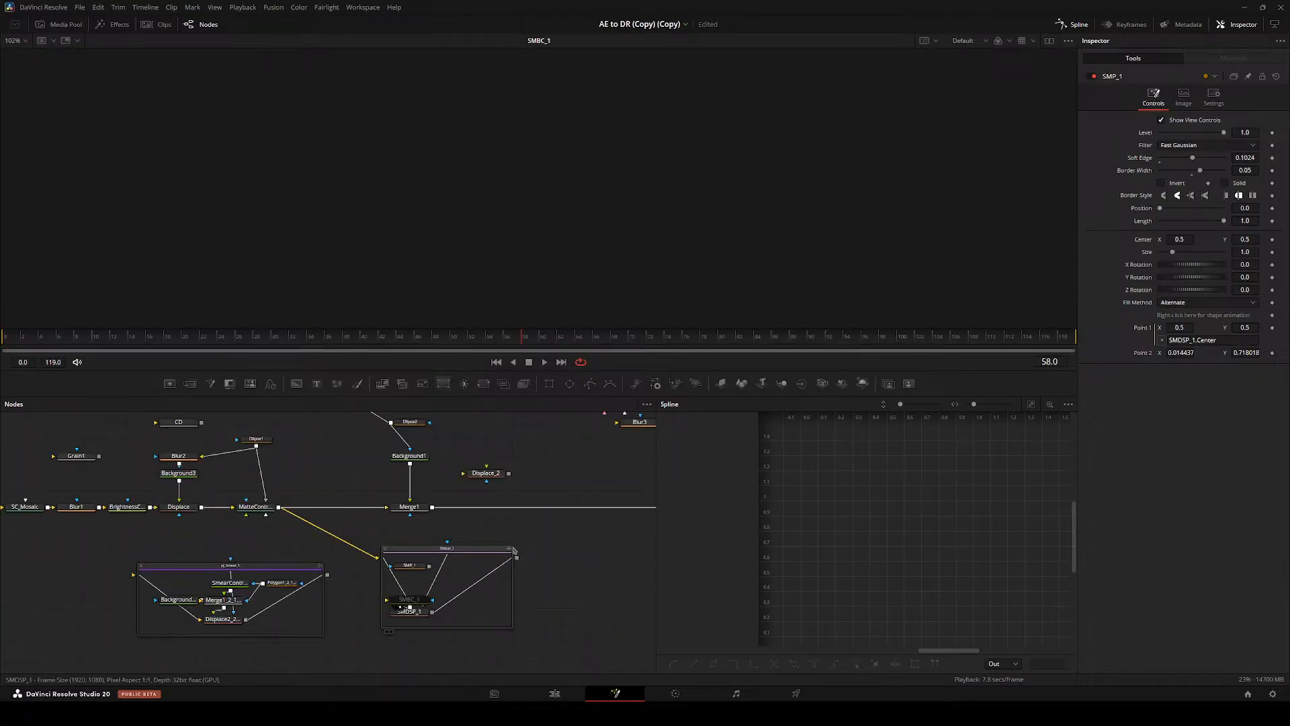
{"action": "left_click_drag", "start_coordinate": [514, 552], "coordinate": [579, 541]}
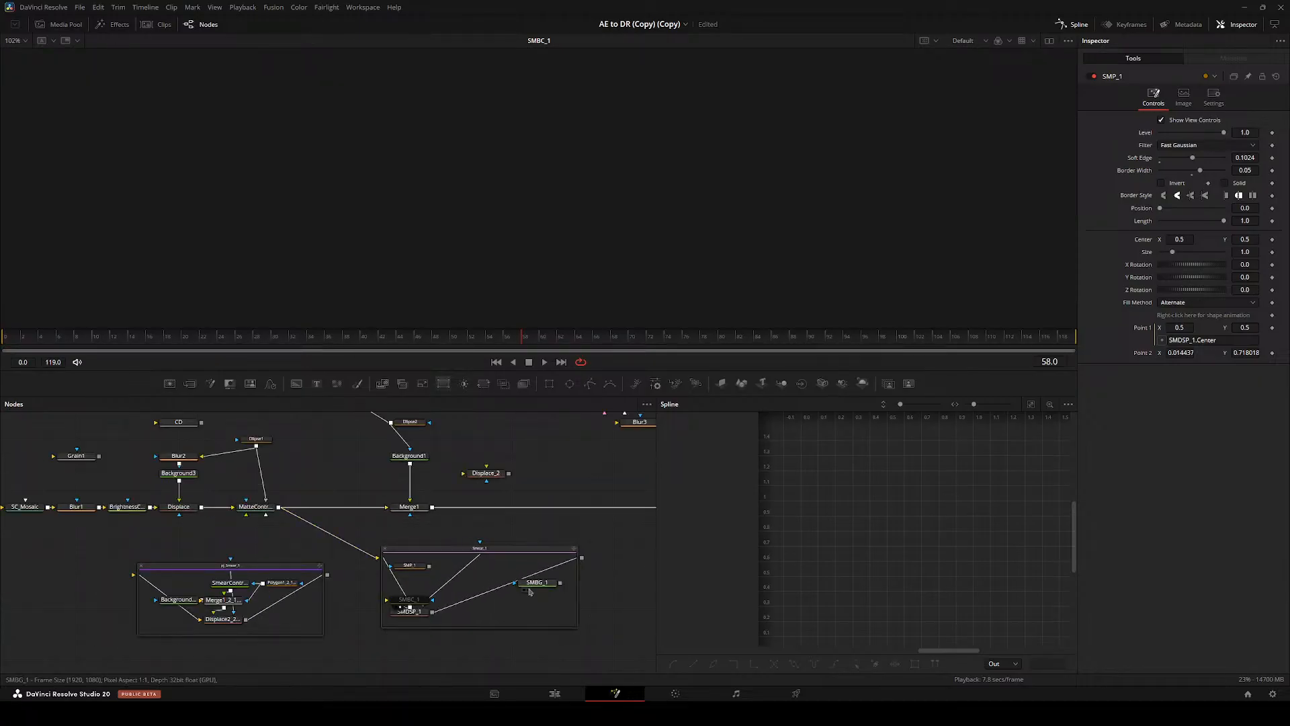
{"action": "mouse_move", "coordinate": [533, 586]}
{"action": "left_mouse_down"}
{"action": "mouse_move", "coordinate": [409, 584]}
{"action": "mouse_move", "coordinate": [411, 602]}
{"action": "left_mouse_up"}
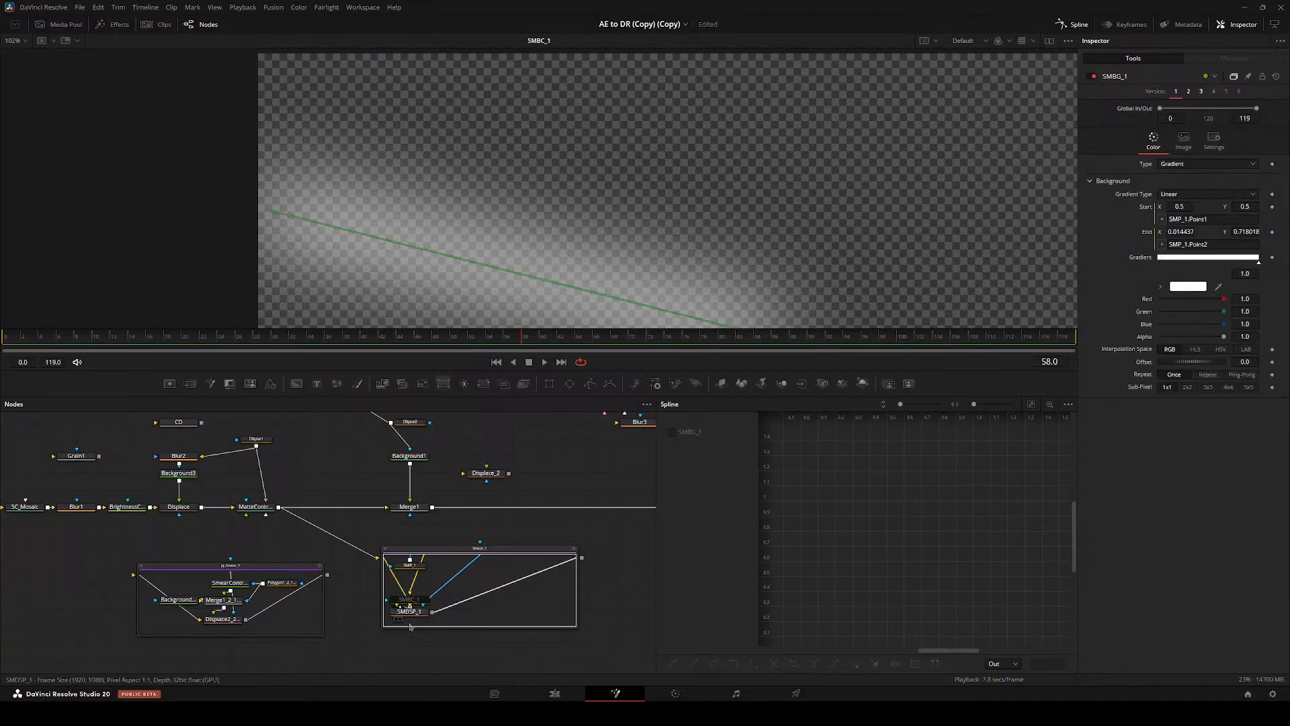
{"action": "key", "text": "1"}
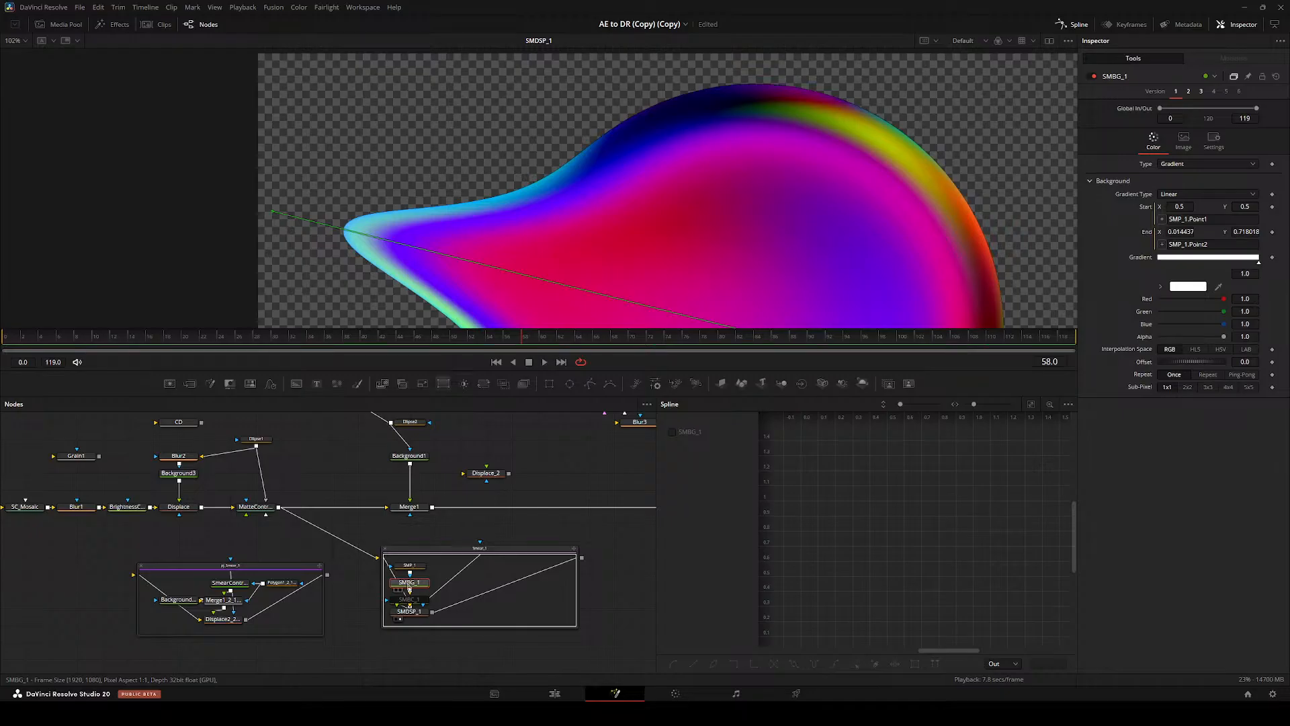
- Collapse and duplicate Smear_1, place the copy below the original, and feed both from MatteControl1 through a router
{"action": "left_click", "coordinate": [384, 548]}
{"action": "key", "text": "ctrl+c"}
{"action": "key", "text": "ctrl+v"}
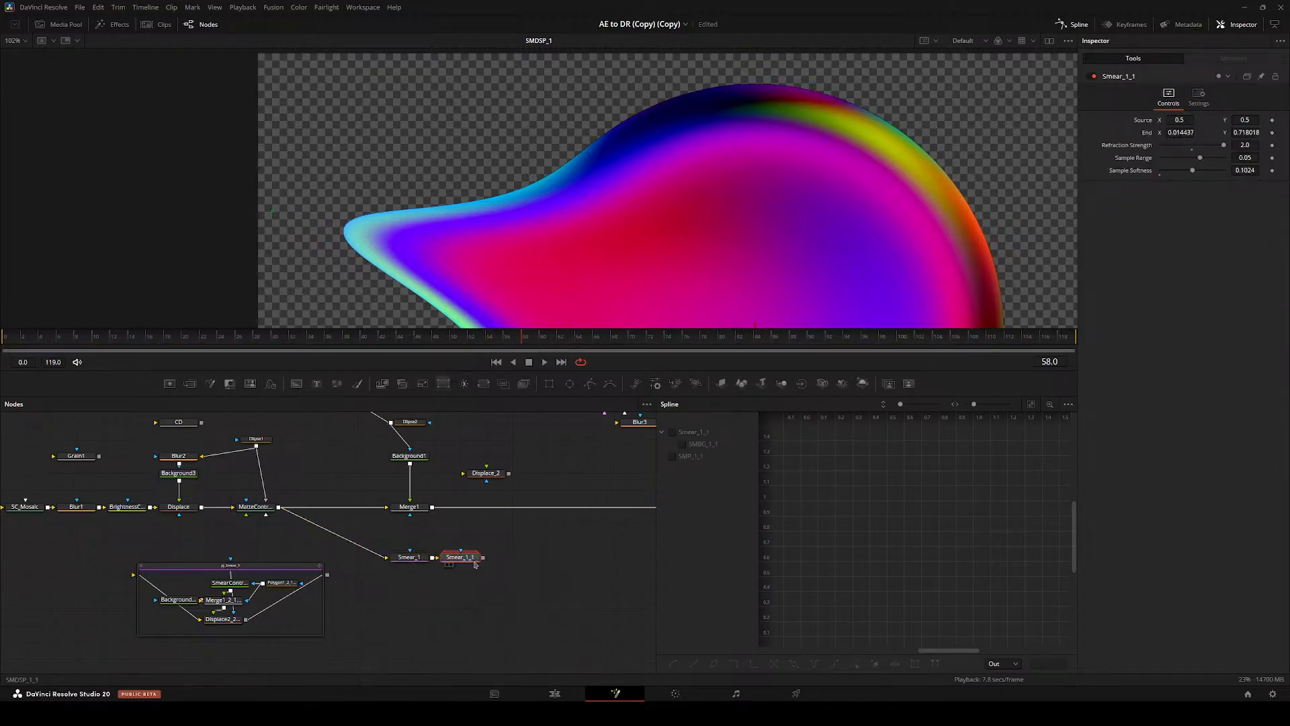
{"action": "mouse_move", "coordinate": [467, 559]}
{"action": "left_mouse_down"}
{"action": "mouse_move", "coordinate": [416, 609]}
{"action": "mouse_move", "coordinate": [404, 592]}
{"action": "mouse_move", "coordinate": [426, 557]}
{"action": "mouse_move", "coordinate": [447, 575]}
{"action": "left_mouse_up"}
{"action": "left_click", "coordinate": [365, 550], "text": "alt"}
- Expand Smear_1_1, delete its SMBG_1_1 node, and place SMBC_1_1 directly between SMP_1_1 and SMDSP_1_1
{"action": "double_click", "coordinate": [414, 593]}
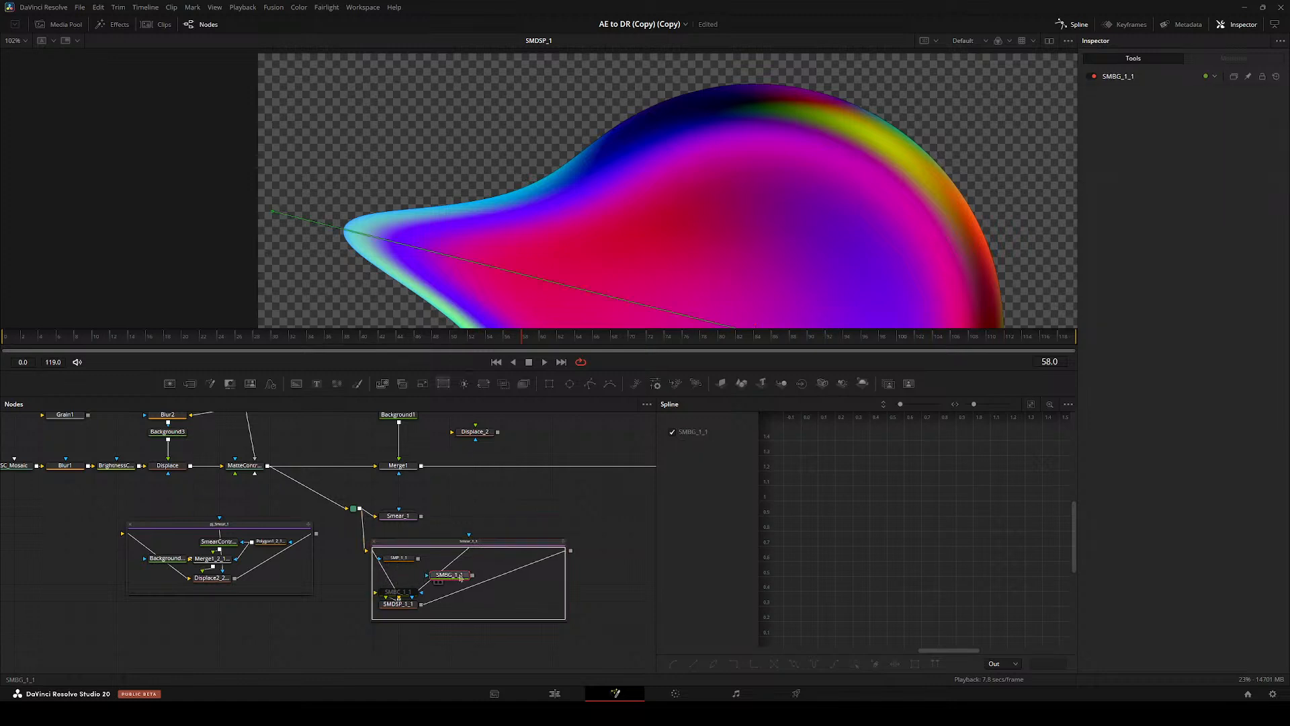
{"action": "key", "text": "Delete"}
{"action": "left_click", "coordinate": [406, 599]}
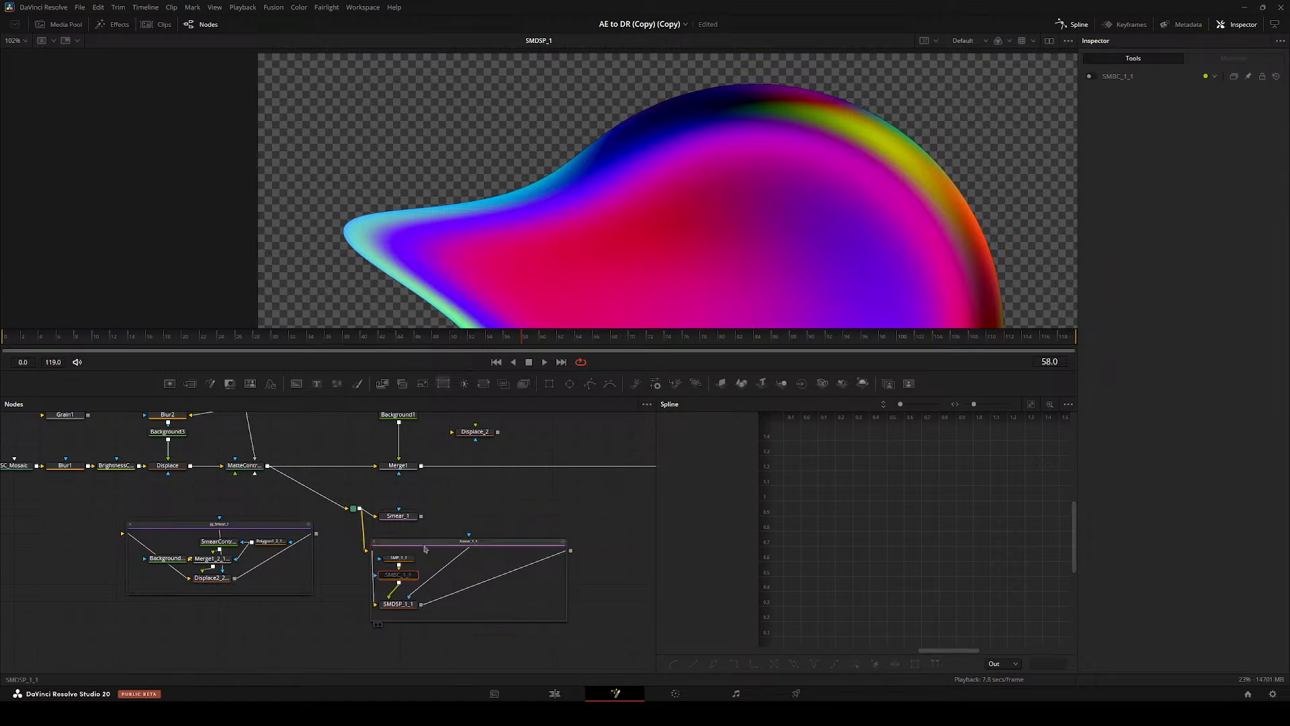
- Collapse Smear_1_1 and view Smear_1 and Smear_1_1 in turn, enlarged at the smear tip, to compare their edges
{"action": "left_click", "coordinate": [373, 541]}
{"action": "key", "text": "2"}
{"action": "scroll", "coordinate": [372, 548], "scroll_direction": "up", "scroll_amount": 2}
{"action": "left_click_drag", "start_coordinate": [371, 548], "coordinate": [302, 555]}
{"action": "left_click", "coordinate": [336, 510]}
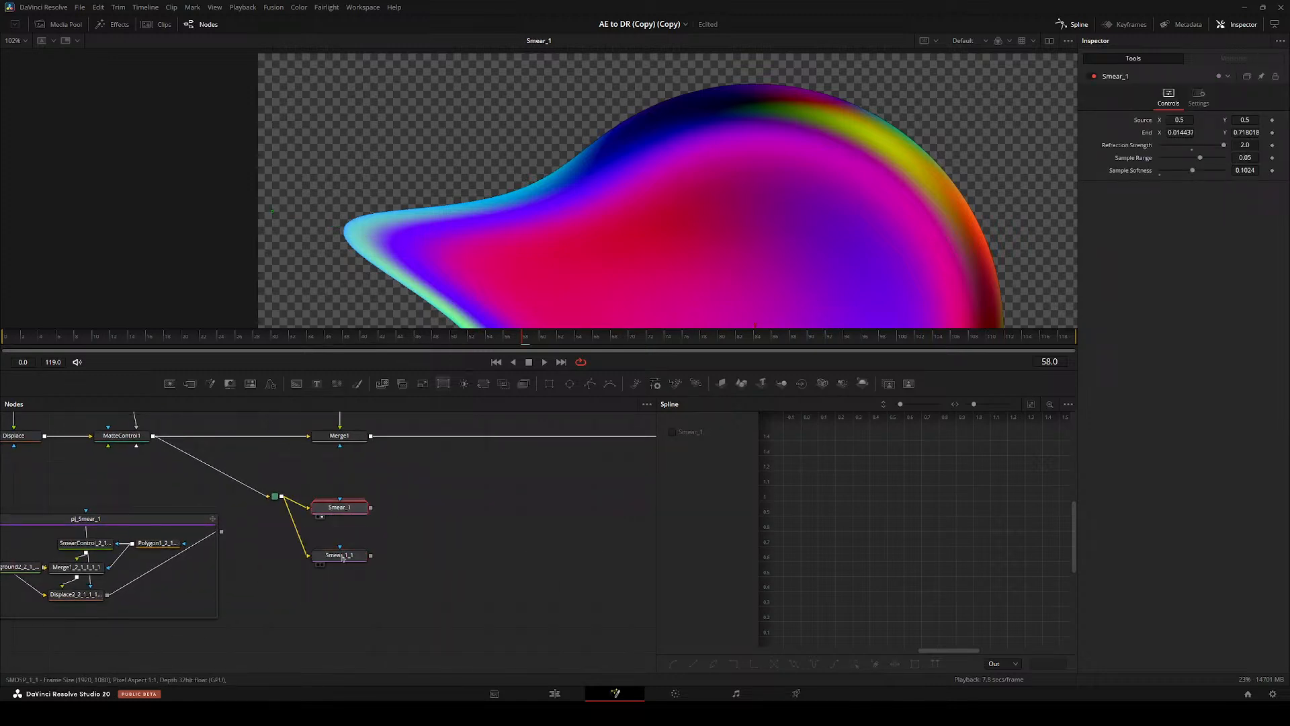
{"action": "left_click", "coordinate": [340, 557]}
{"action": "scroll", "coordinate": [377, 249], "scroll_direction": "up", "scroll_amount": 4}
{"action": "left_click", "coordinate": [361, 511]}
{"action": "key", "text": "2"}
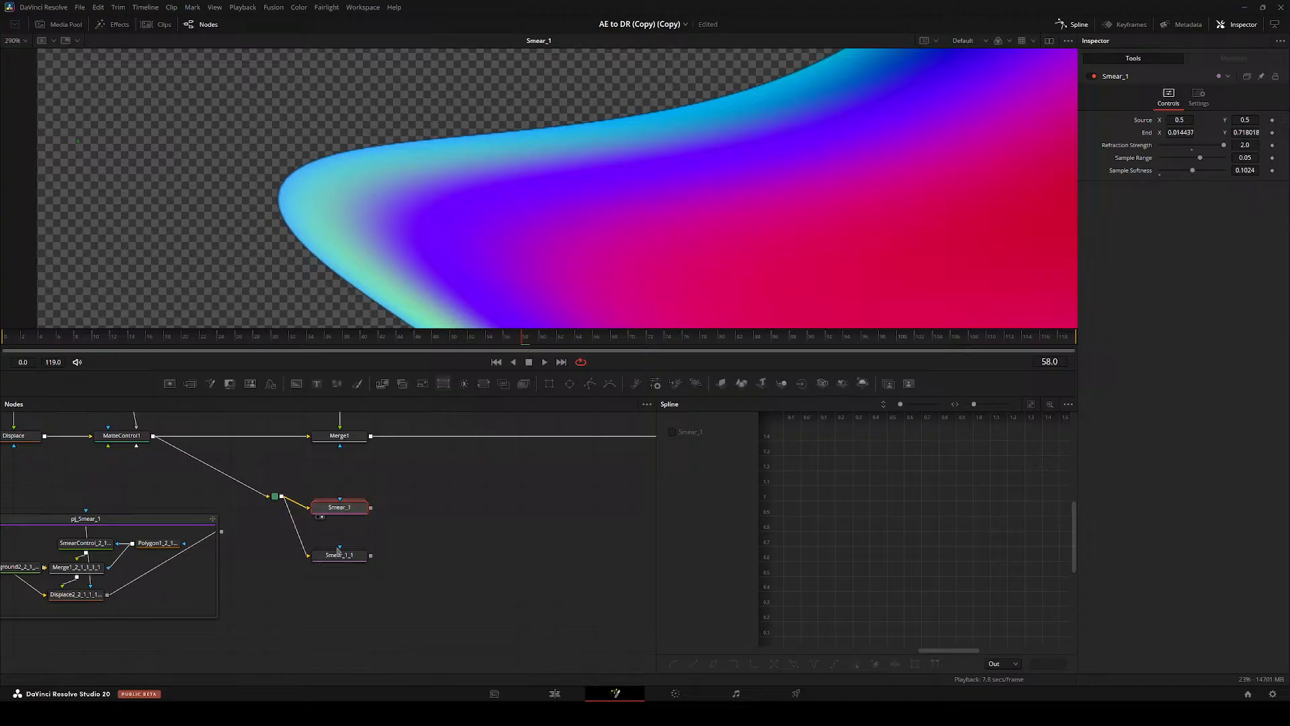
- Expand Smear_1 to check its inner nodes, collapse it, and show and expand Smear_1_1 for comparison
{"action": "double_click", "coordinate": [346, 509]}
{"action": "left_click", "coordinate": [342, 520]}
{"action": "double_click", "coordinate": [384, 496]}
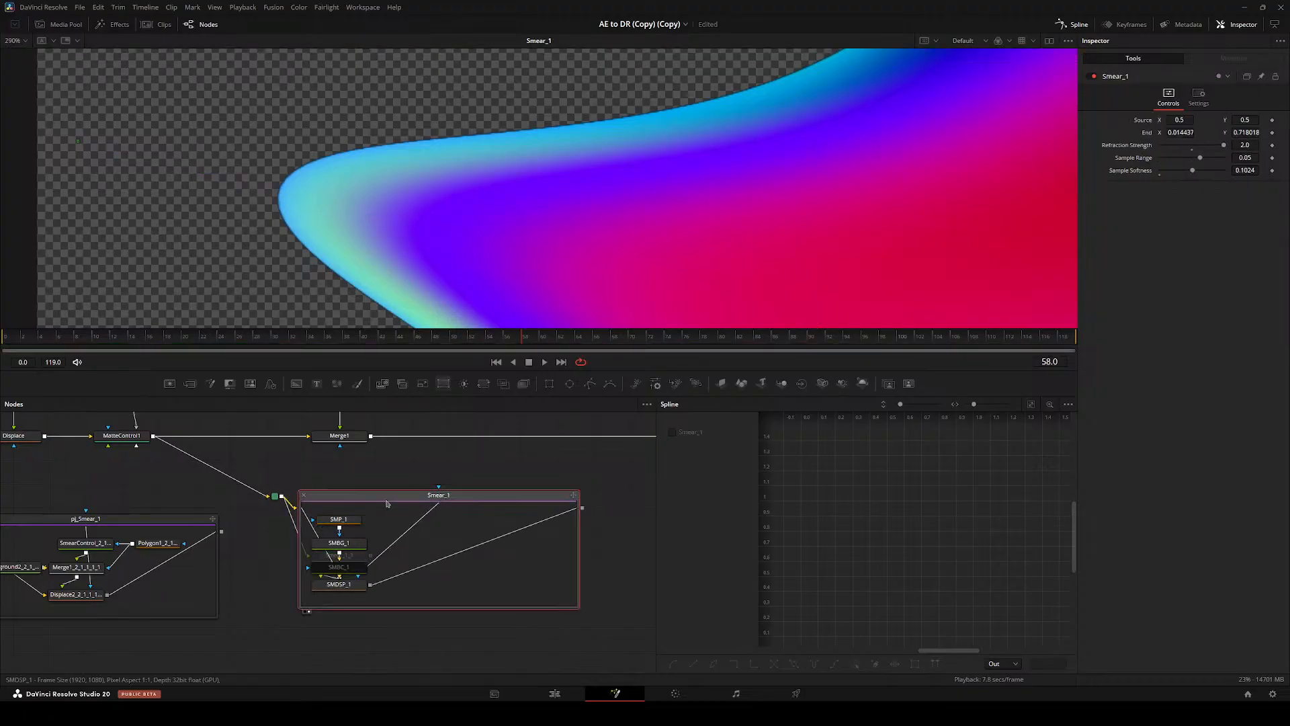
{"action": "left_click", "coordinate": [352, 556]}
{"action": "key", "text": "2"}
{"action": "double_click", "coordinate": [352, 556]}
- Set SMP_1_1's image depth to float32, collapse Smear_1_1 and fit the whole smeared orb in the viewer
{"action": "left_click", "coordinate": [338, 567]}
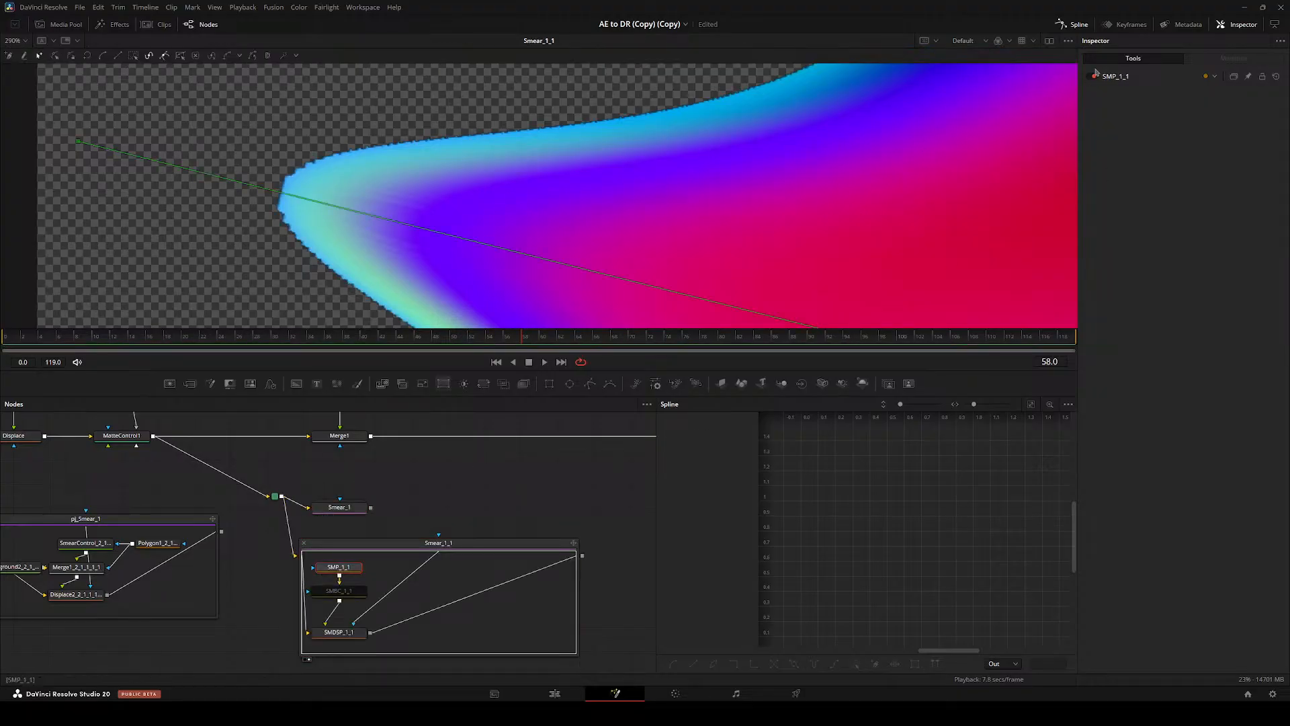
{"action": "left_click", "coordinate": [1116, 76]}
{"action": "left_click", "coordinate": [1183, 96]}
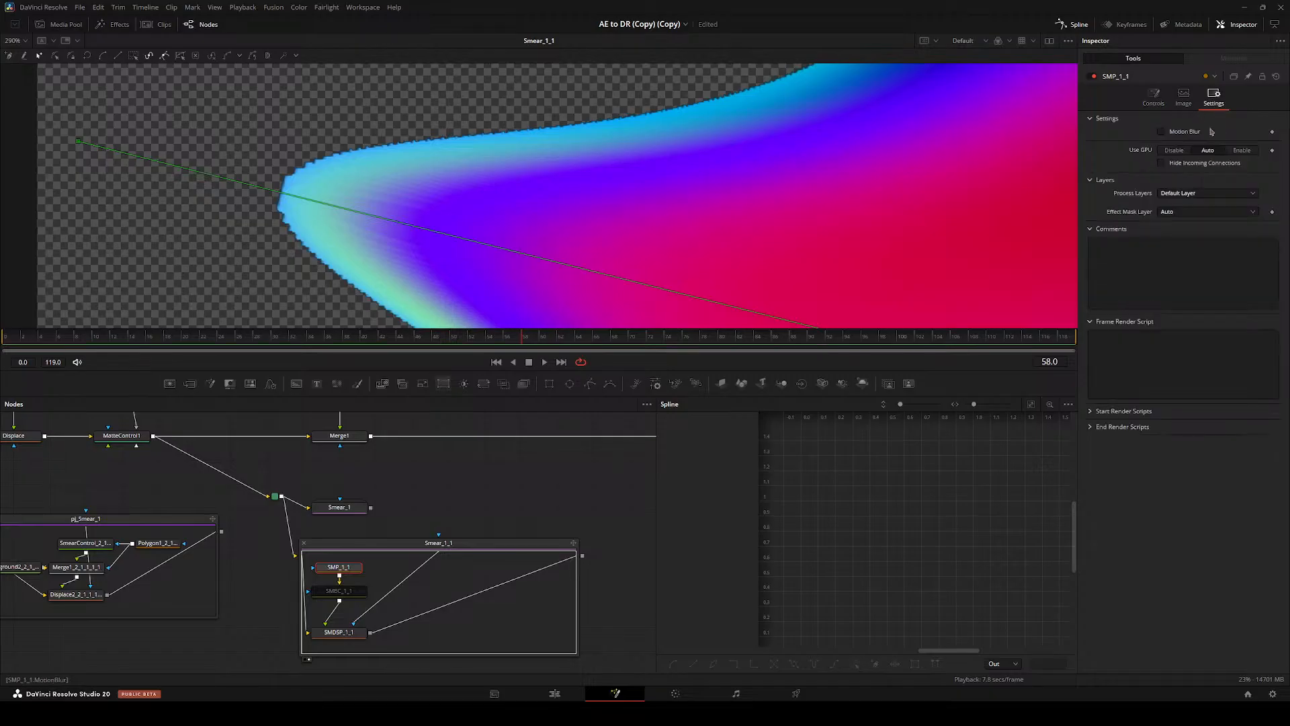
{"action": "left_click", "coordinate": [1218, 122]}
{"action": "left_click", "coordinate": [1206, 195]}
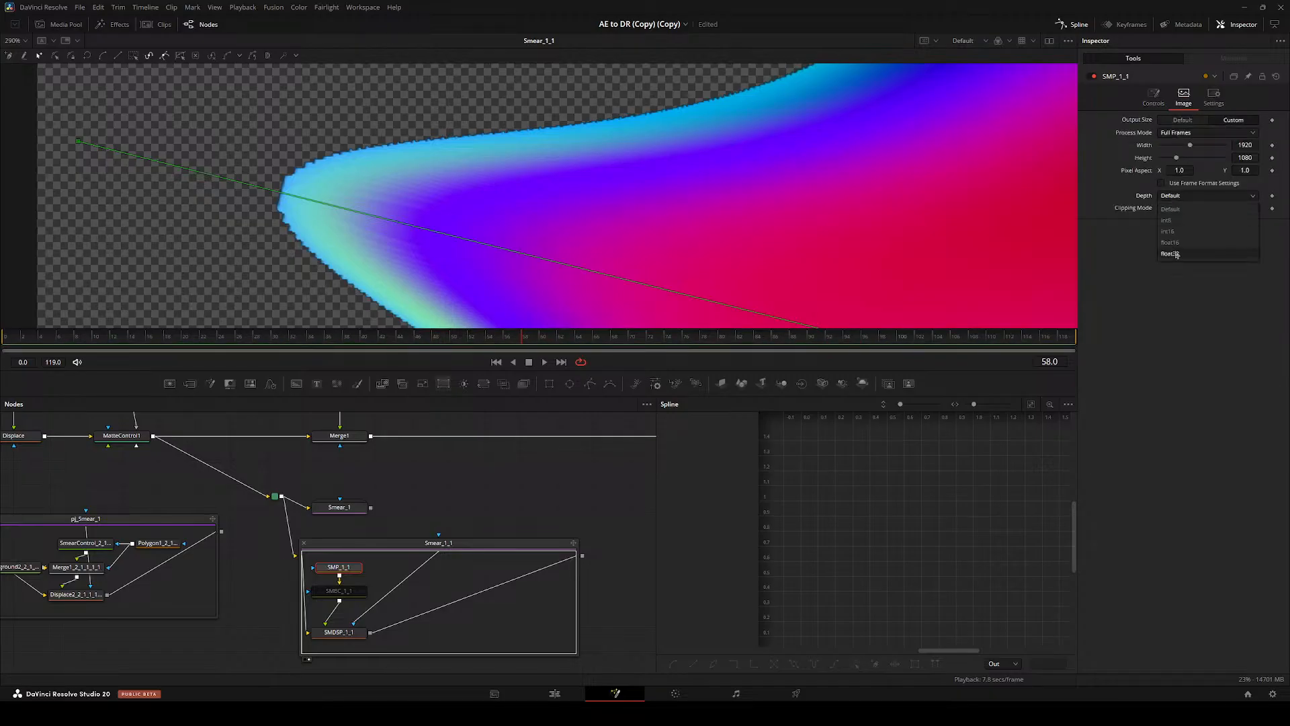
{"action": "left_click", "coordinate": [1186, 254]}
{"action": "key", "text": "ctrl+f"}
{"action": "double_click", "coordinate": [366, 545]}
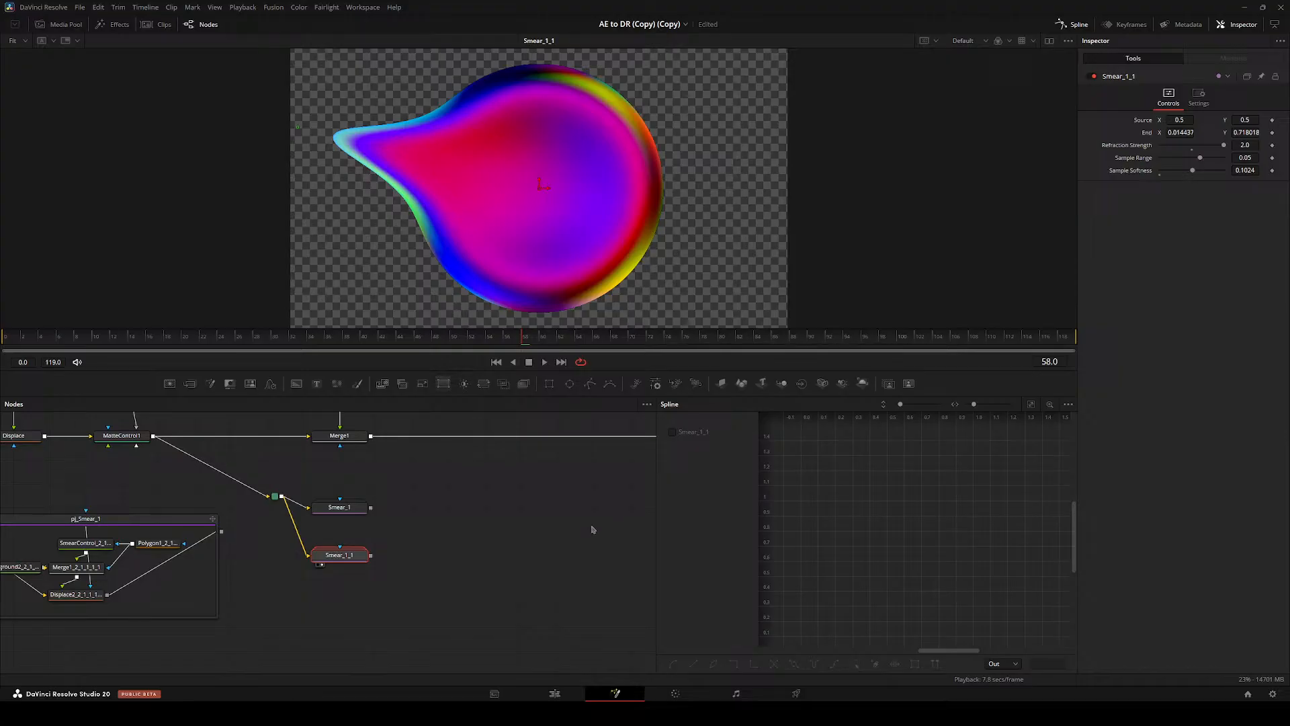
{"action": "left_click_drag", "start_coordinate": [593, 529], "coordinate": [495, 654]}
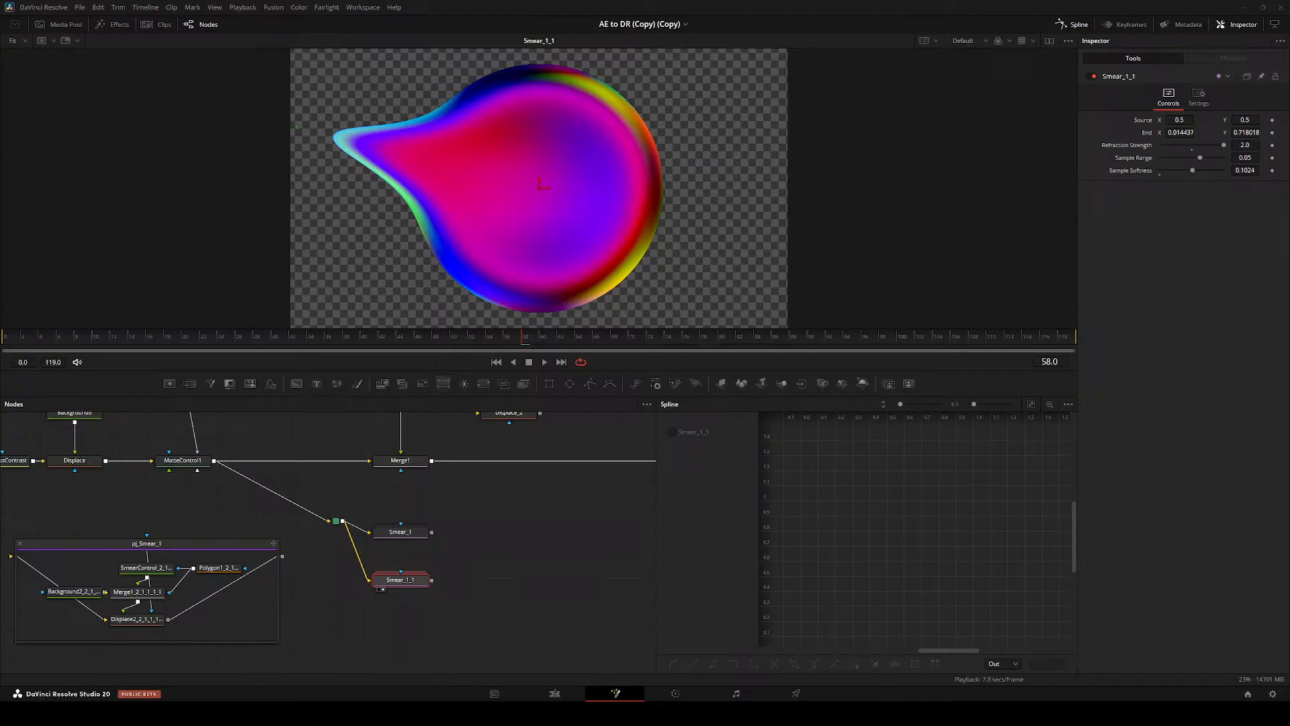
- Return to the Edit timeline, place the playhead at 01:14:20:18, and open the clip there in Fusion
{"action": "left_click", "coordinate": [576, 692]}
{"action": "left_click", "coordinate": [569, 432]}
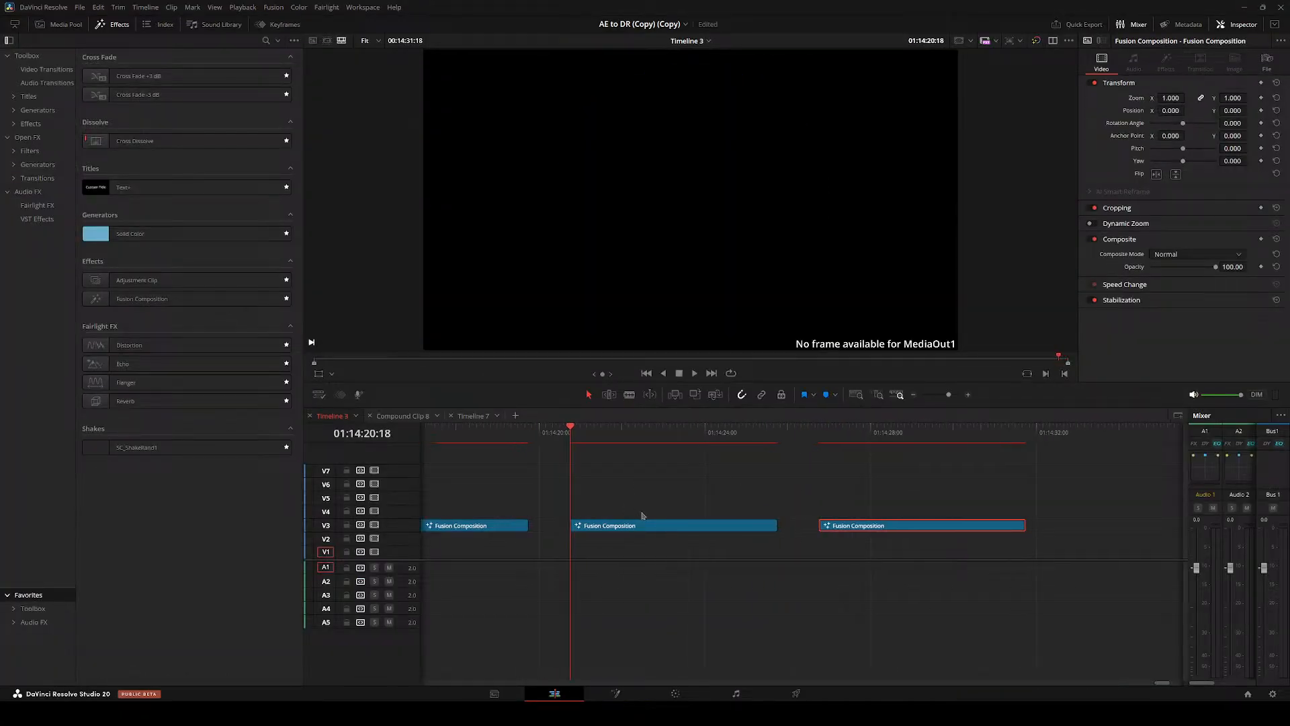
{"action": "left_click", "coordinate": [576, 528]}
{"action": "key", "text": "shift+5"}
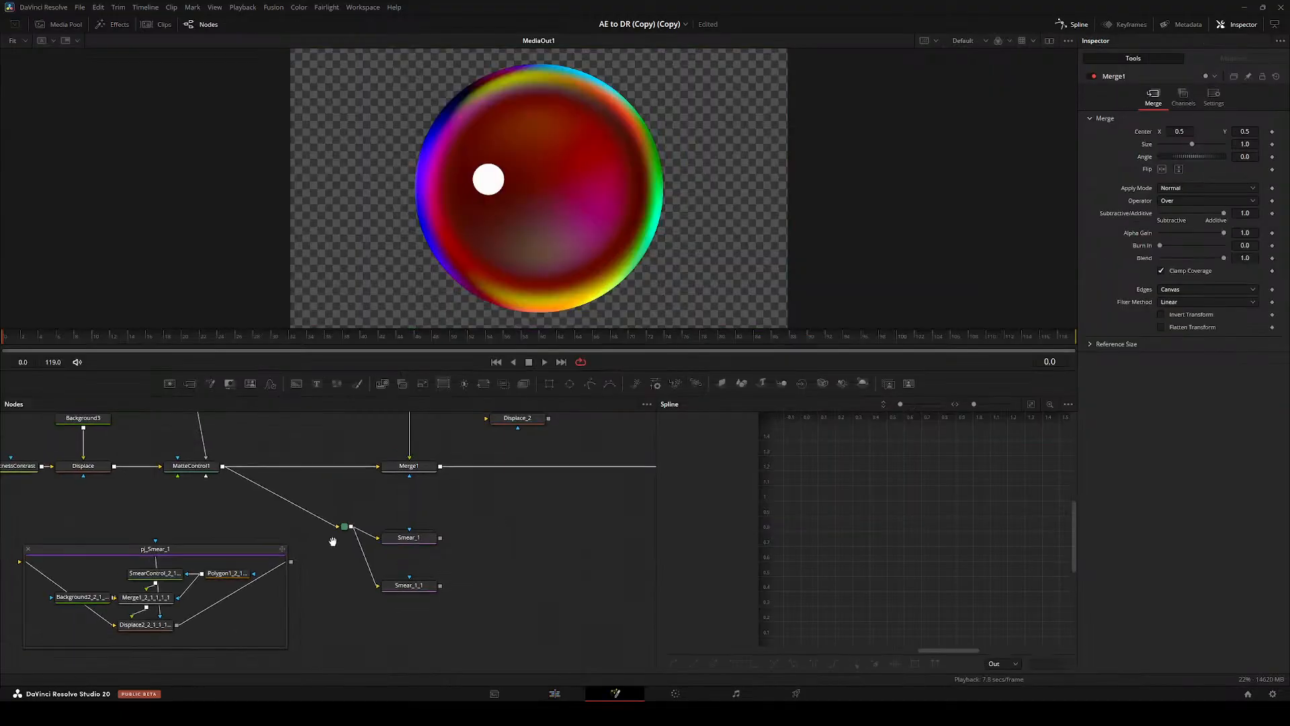
- Return to the Edit timeline, open the Fusion composition at the playhead, and look over the Chrome text composition's node graph
{"action": "left_click", "coordinate": [554, 693]}
{"action": "left_click", "coordinate": [596, 528]}
{"action": "key", "text": "shift+5"}
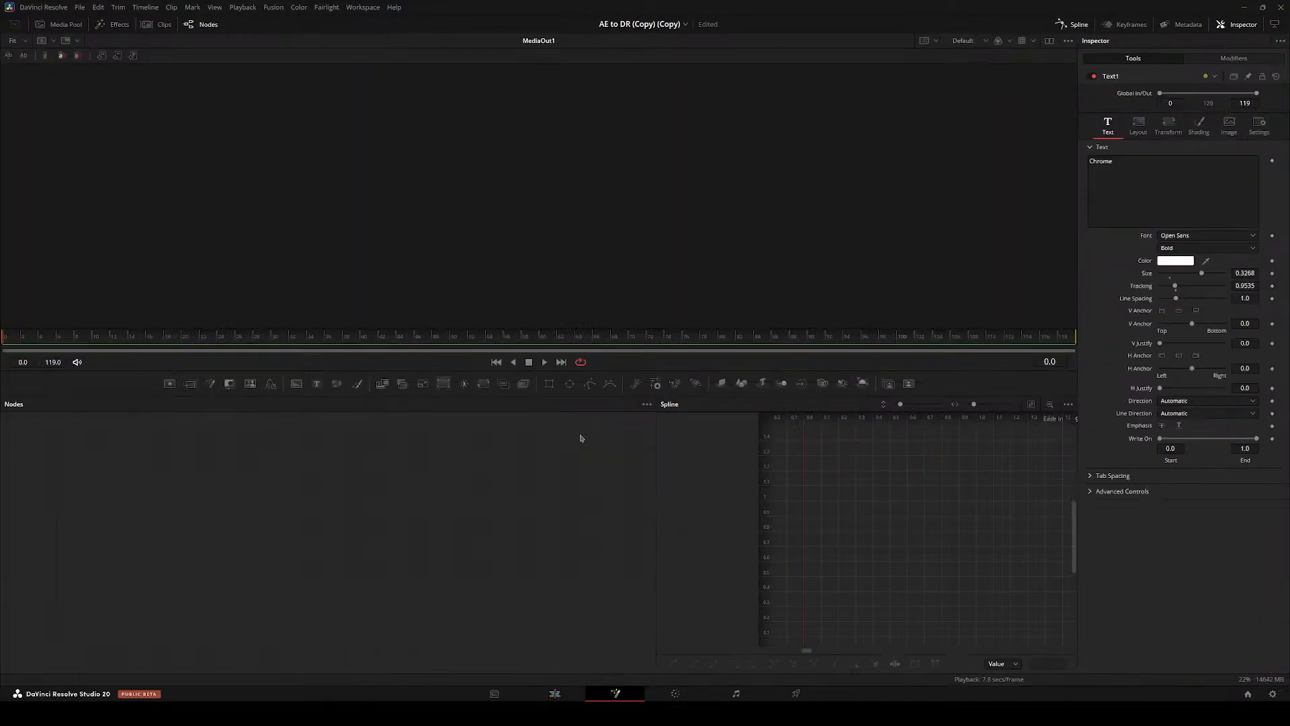
{"action": "left_click_drag", "start_coordinate": [273, 582], "coordinate": [42, 573]}
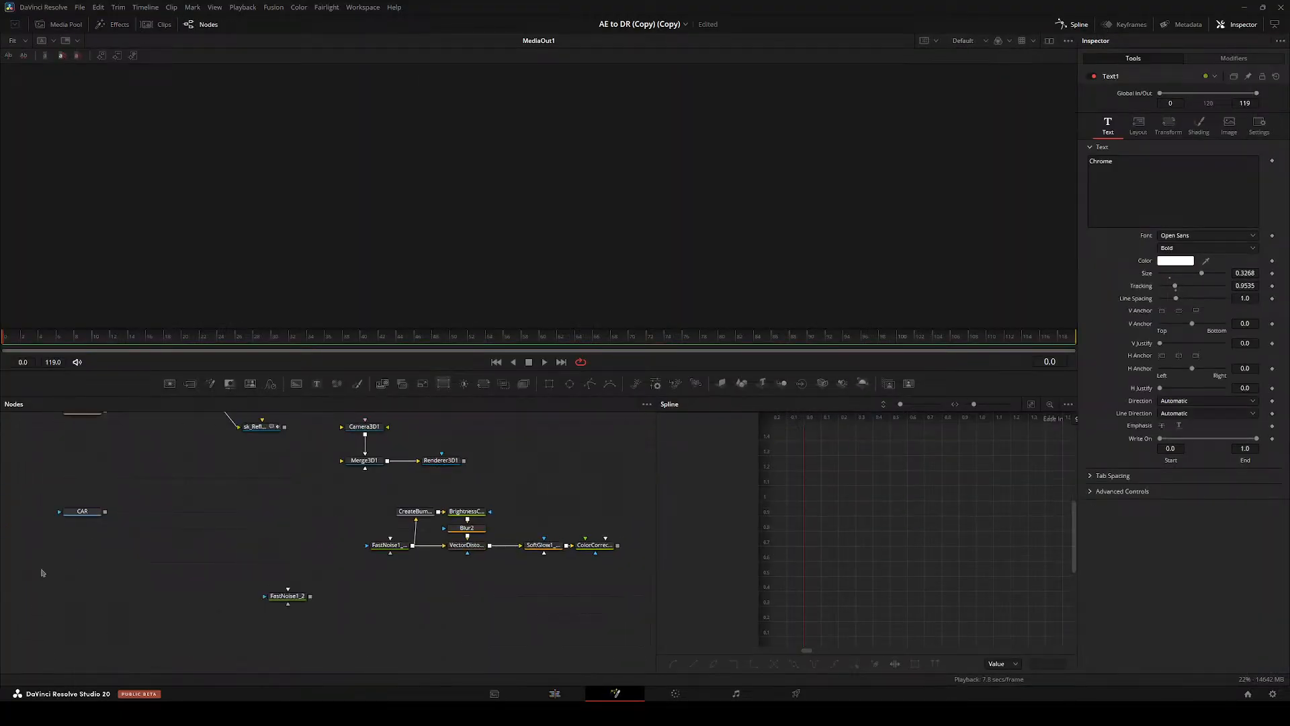
{"action": "scroll", "coordinate": [41, 573], "scroll_direction": "down", "scroll_amount": 2}
{"action": "scroll", "coordinate": [446, 521], "scroll_direction": "down", "scroll_amount": 3}
{"action": "left_click_drag", "start_coordinate": [446, 521], "coordinate": [342, 528]}
{"action": "scroll", "coordinate": [432, 547], "scroll_direction": "up", "scroll_amount": 3}
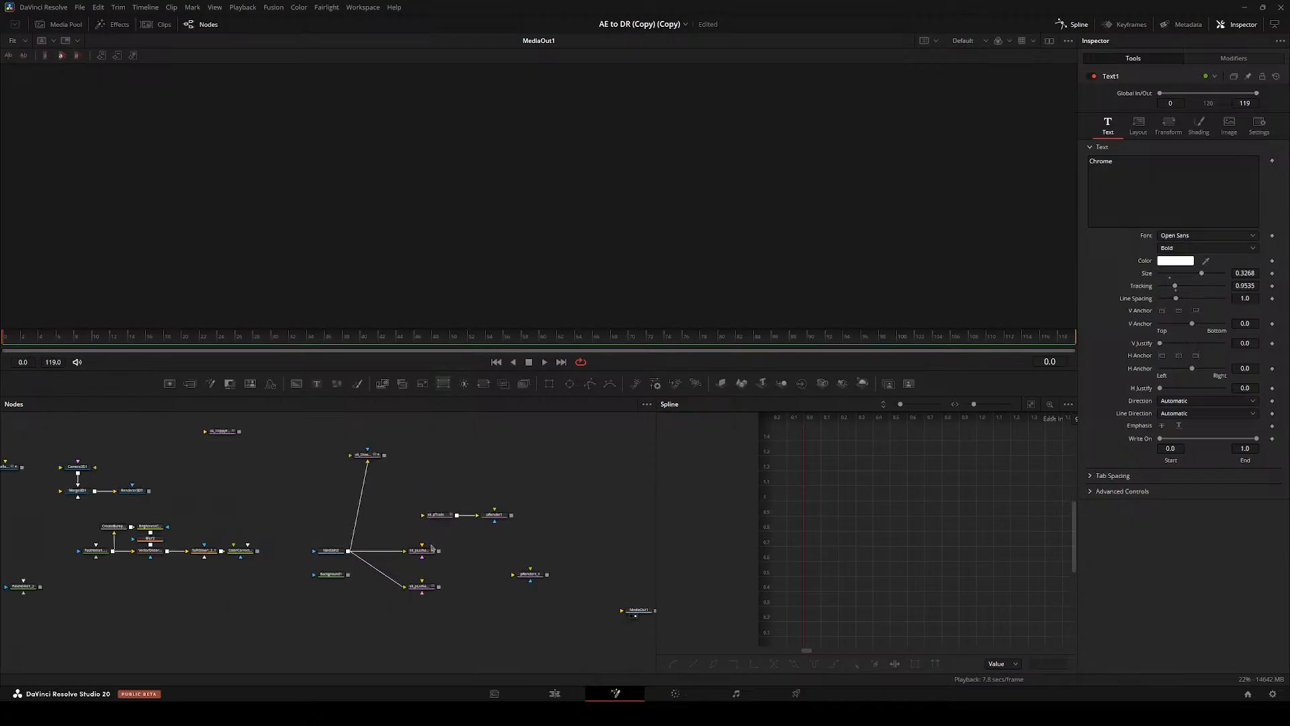
- Return to the Edit timeline, move the playhead to the short, empty Fusion composition, and open it in Fusion
{"action": "left_click", "coordinate": [576, 696]}
{"action": "left_click_drag", "start_coordinate": [598, 430], "coordinate": [436, 431]}
{"action": "scroll", "coordinate": [712, 475], "scroll_direction": "left", "scroll_amount": 3}
{"action": "scroll", "coordinate": [672, 465], "scroll_direction": "down", "scroll_amount": 2}
{"action": "left_click_drag", "start_coordinate": [796, 436], "coordinate": [681, 436]}
{"action": "left_click", "coordinate": [615, 693]}
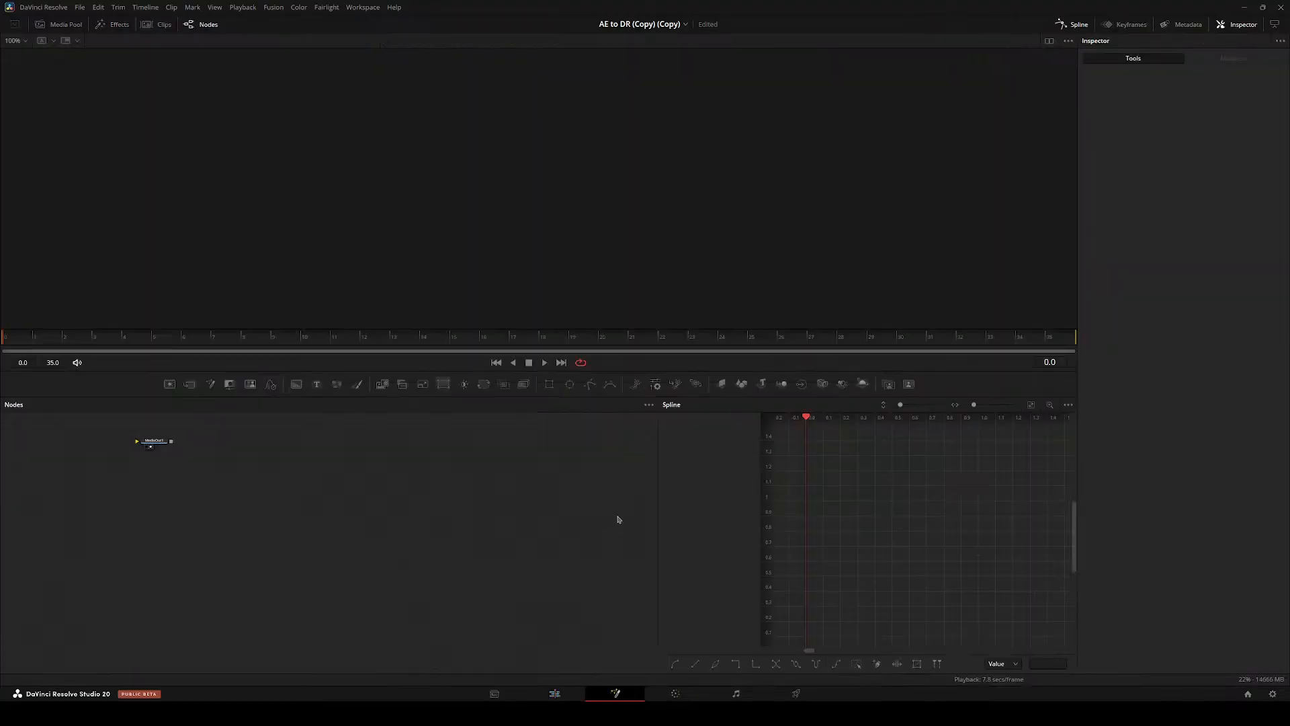
- Look over the composition's node graph, including the TW channel nodes and the SC_SimpleChoker macro
{"action": "left_click_drag", "start_coordinate": [618, 520], "coordinate": [527, 619]}
{"action": "left_click_drag", "start_coordinate": [194, 616], "coordinate": [370, 539]}
{"action": "scroll", "coordinate": [370, 540], "scroll_direction": "up", "scroll_amount": 1}
{"action": "scroll", "coordinate": [370, 539], "scroll_direction": "up", "scroll_amount": 2}
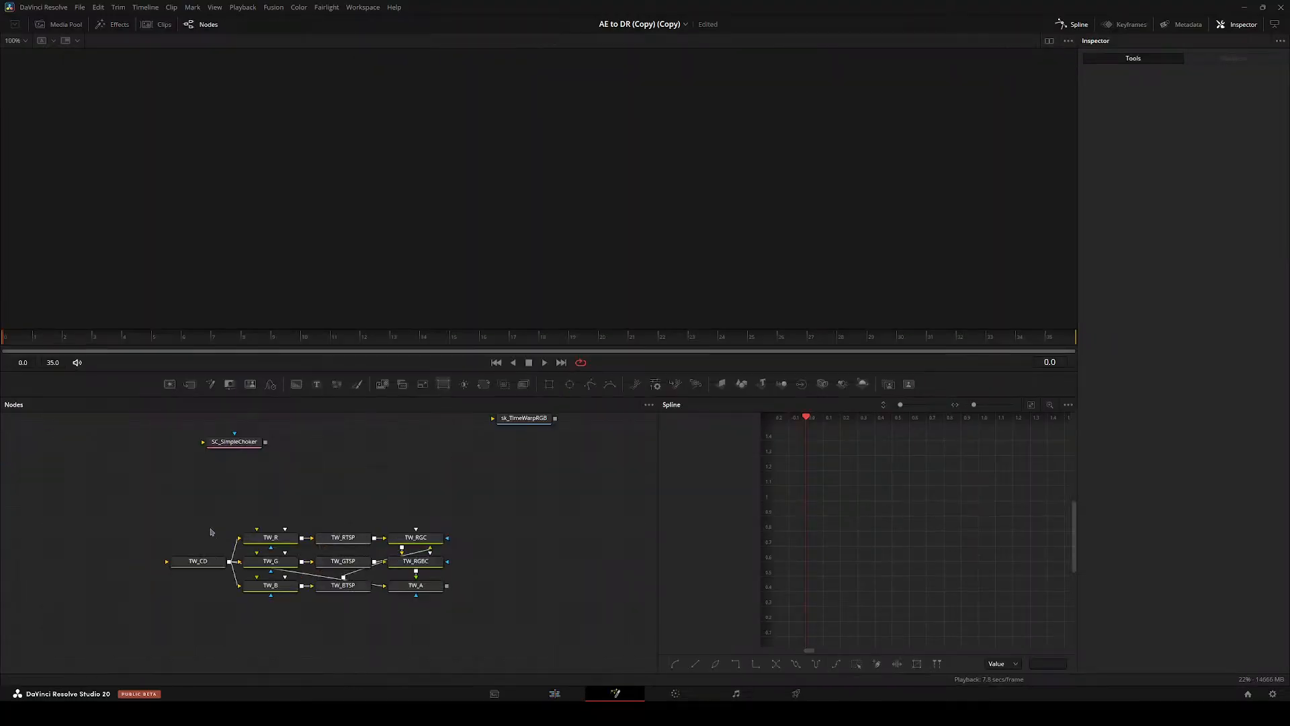
{"action": "scroll", "coordinate": [211, 533], "scroll_direction": "down", "scroll_amount": 2}
{"action": "left_click_drag", "start_coordinate": [210, 532], "coordinate": [494, 522]}
{"action": "scroll", "coordinate": [416, 599], "scroll_direction": "down", "scroll_amount": 2}
{"action": "scroll", "coordinate": [353, 597], "scroll_direction": "up", "scroll_amount": 2}
{"action": "scroll", "coordinate": [430, 521], "scroll_direction": "down", "scroll_amount": 2}
{"action": "left_click_drag", "start_coordinate": [276, 508], "coordinate": [369, 557]}
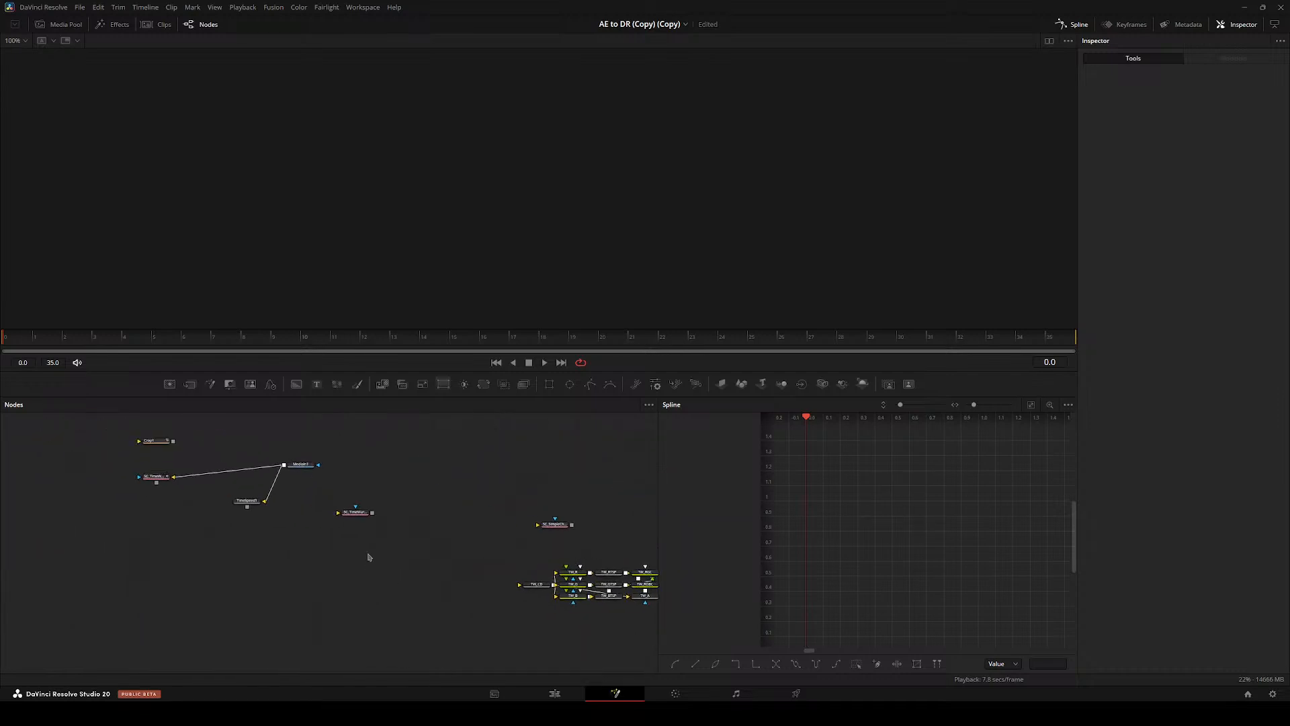
- Examine SC_TimeWarpRGB_1's settings and the time warp nodes around it
{"action": "left_click", "coordinate": [155, 477]}
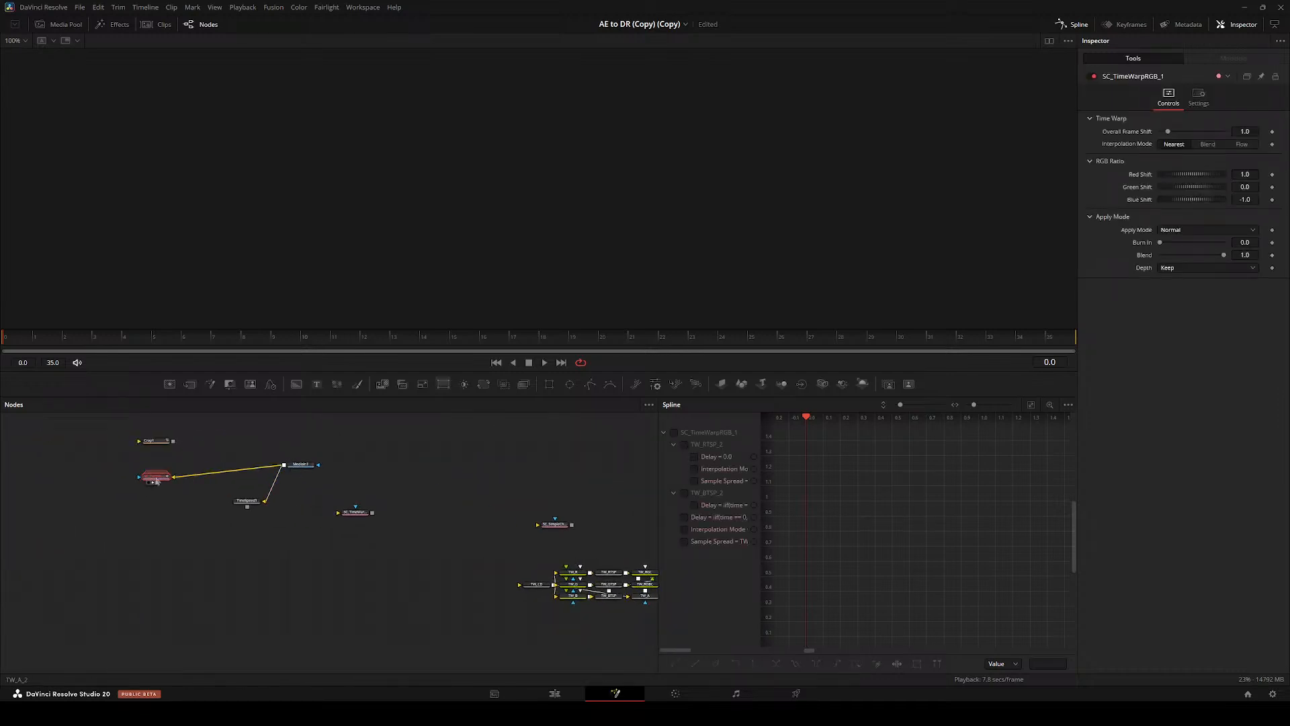
{"action": "left_click_drag", "start_coordinate": [156, 481], "coordinate": [192, 469]}
{"action": "left_click_drag", "start_coordinate": [636, 579], "coordinate": [514, 601]}
{"action": "left_click", "coordinate": [212, 534]}
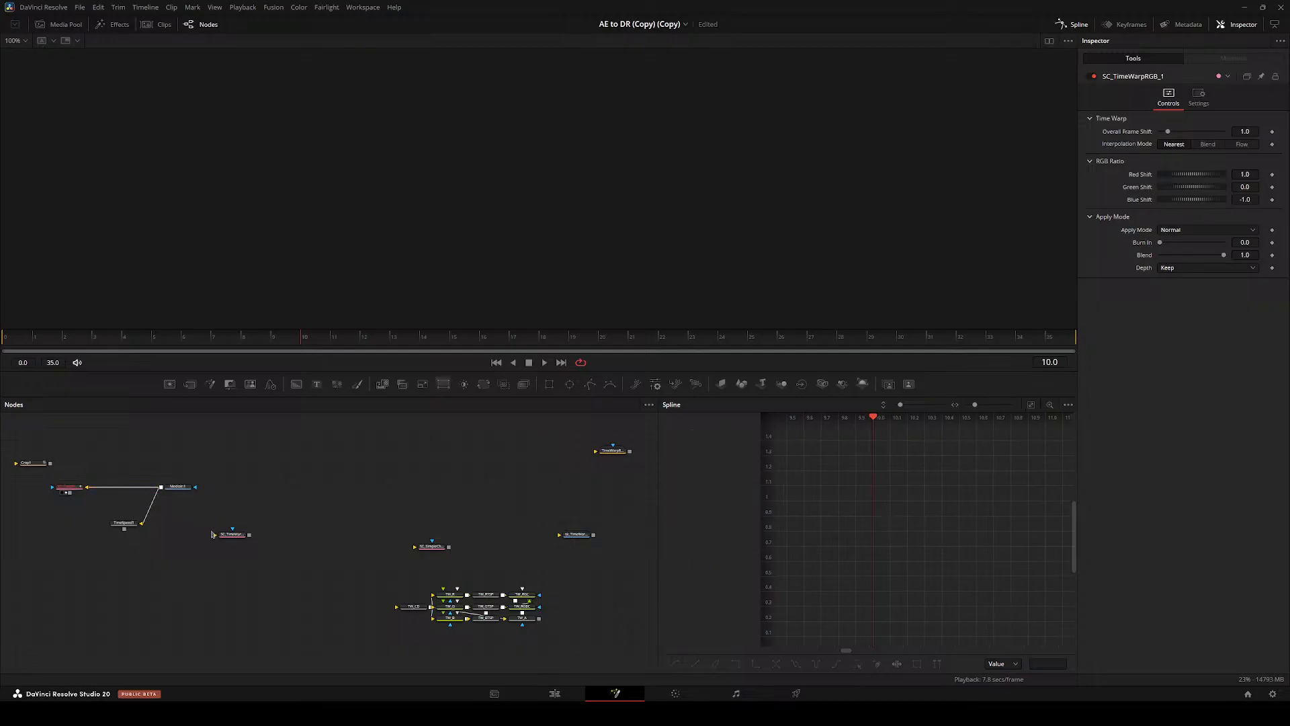
- Return to the Edit timeline, place the playhead at 01:13:55:08, and open the composition there in Fusion
{"action": "left_click", "coordinate": [554, 693]}
{"action": "left_click_drag", "start_coordinate": [671, 449], "coordinate": [578, 436]}
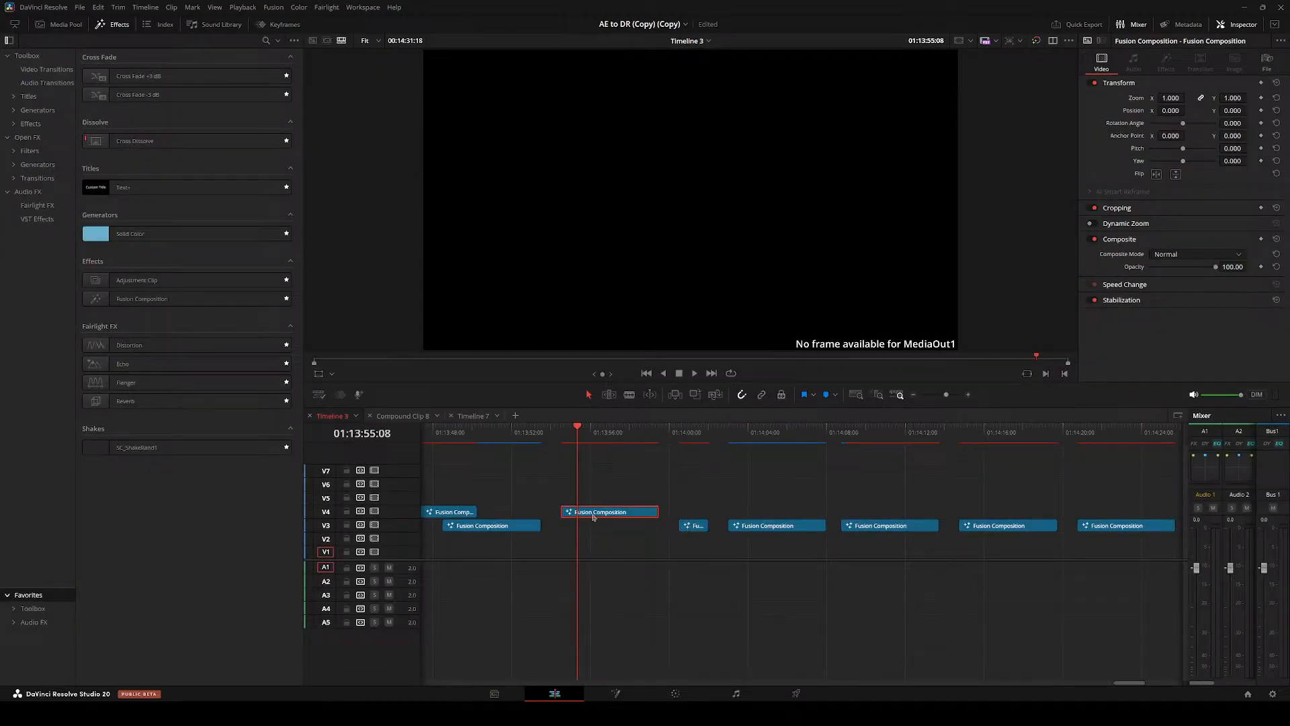
{"action": "left_click", "coordinate": [615, 694]}
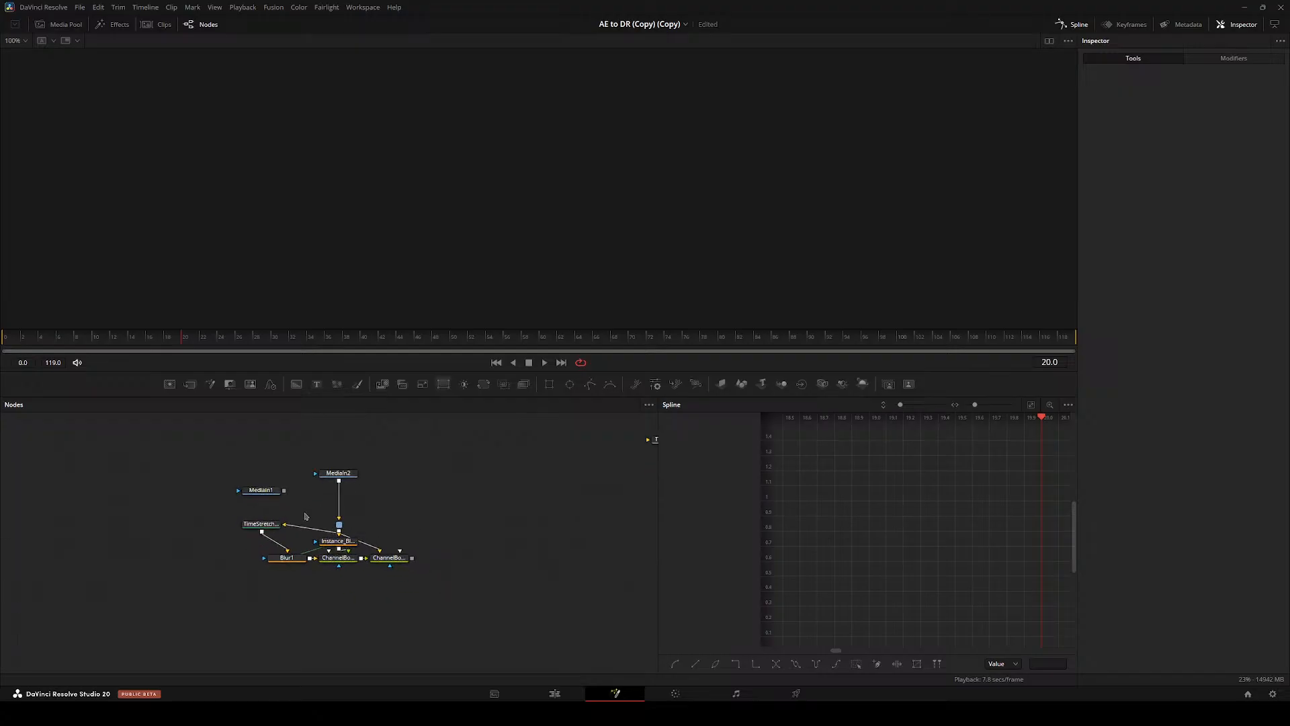
- Return to the Edit timeline, place the playhead at 01:13:47:04, and open the V4 Fusion composition there
{"action": "left_click", "coordinate": [554, 696]}
{"action": "left_click", "coordinate": [464, 434]}
{"action": "scroll", "coordinate": [647, 472], "scroll_direction": "left", "scroll_amount": 3}
{"action": "left_click_drag", "start_coordinate": [600, 445], "coordinate": [567, 433]}
{"action": "left_click", "coordinate": [573, 510]}
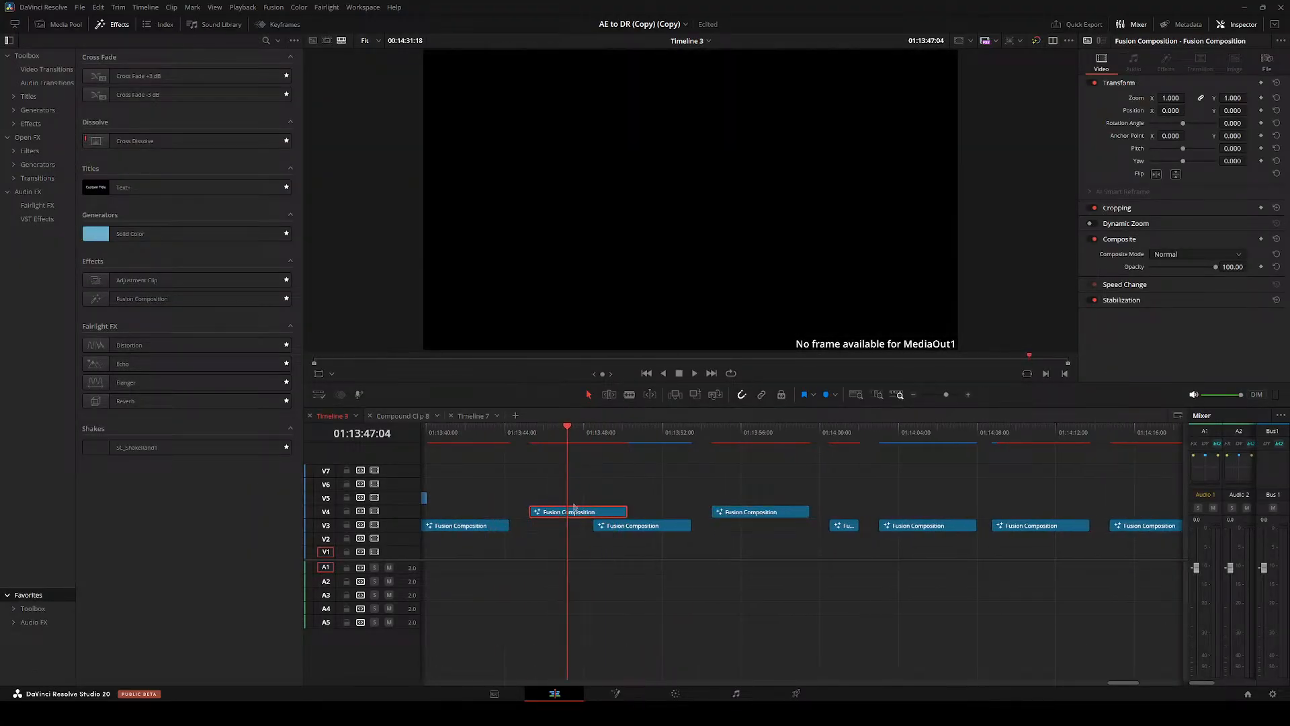
{"action": "key", "text": "shift+5"}
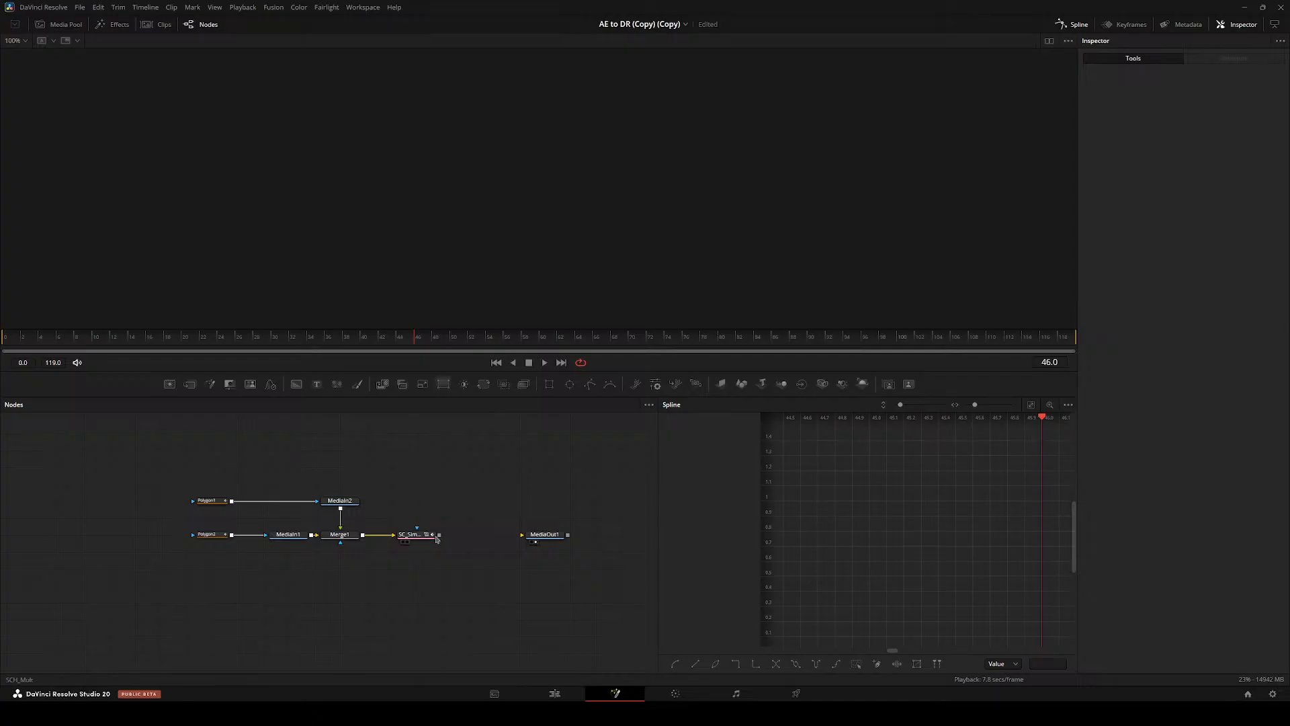
- Show the SC_SimpleChoker node in the viewer and examine its settings
{"action": "left_click", "coordinate": [435, 538]}
{"action": "key", "text": "1"}
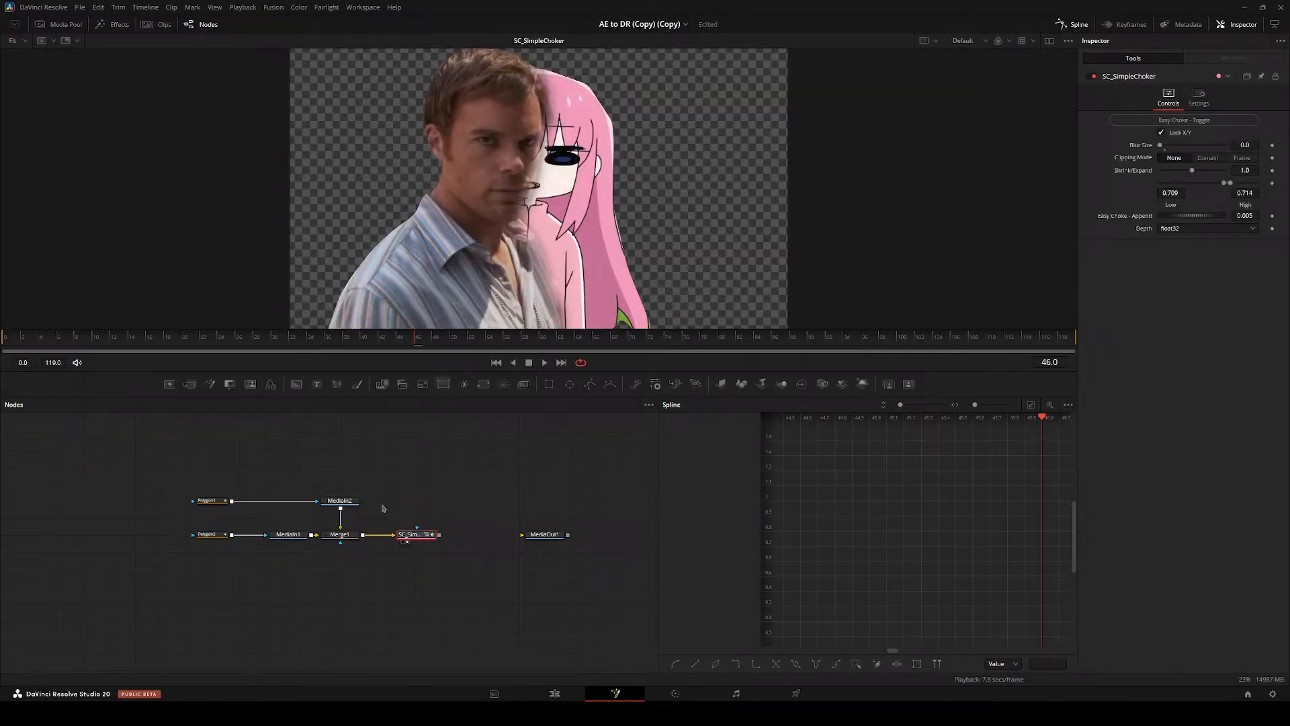
{"action": "left_click_drag", "start_coordinate": [377, 504], "coordinate": [342, 539]}
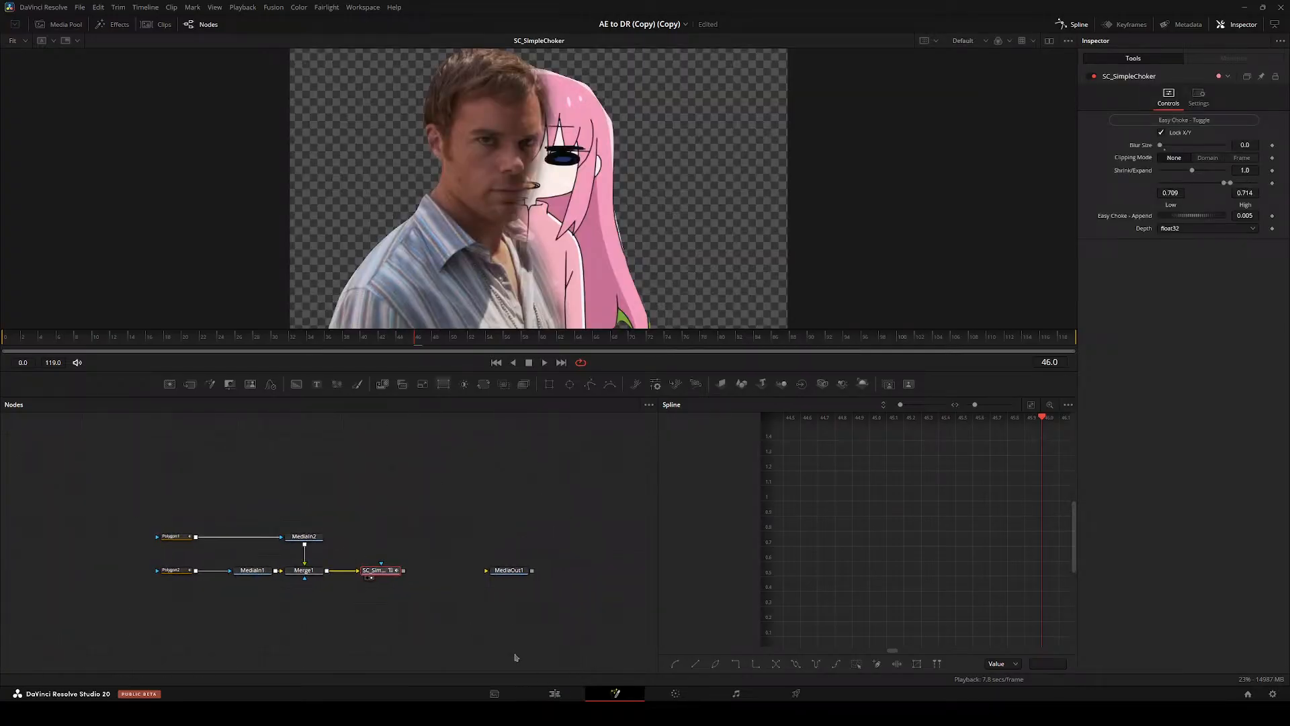
- Return to the Edit timeline, place the playhead at 01:13:40:18, and open the V3 Fusion composition there
{"action": "left_click", "coordinate": [552, 694]}
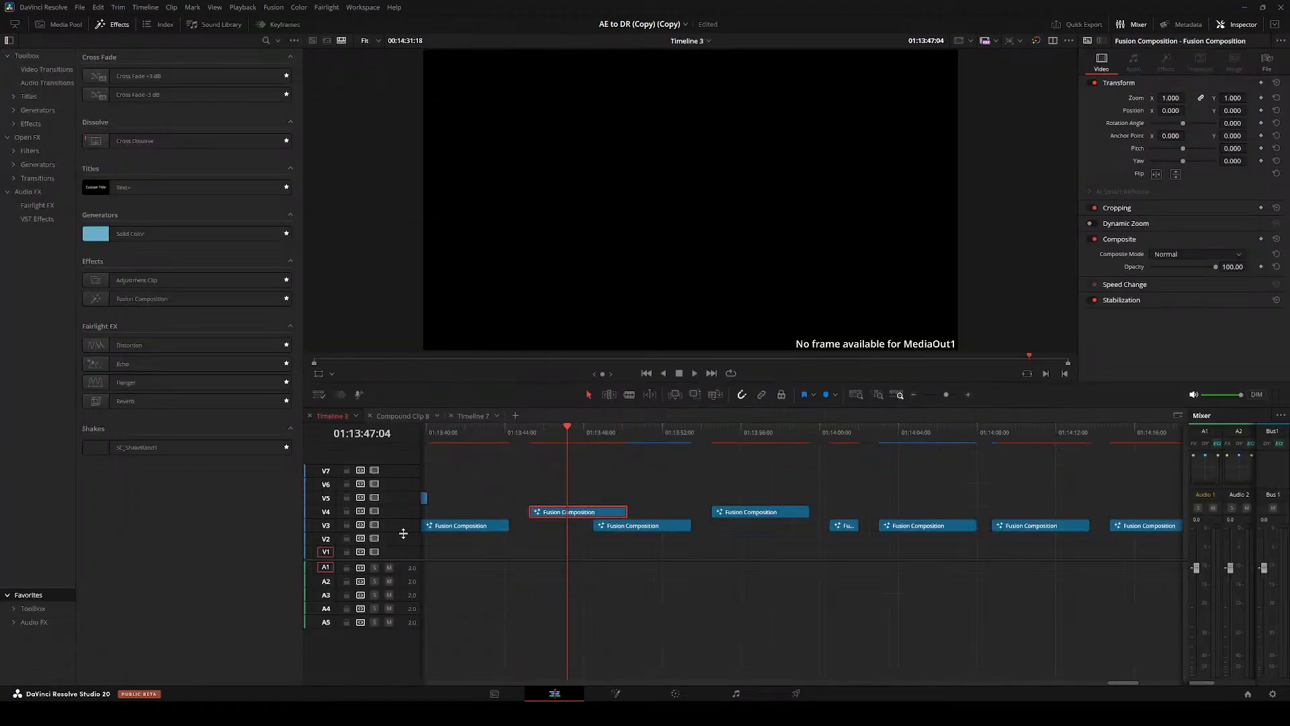
{"action": "scroll", "coordinate": [580, 569], "scroll_direction": "right", "scroll_amount": 2}
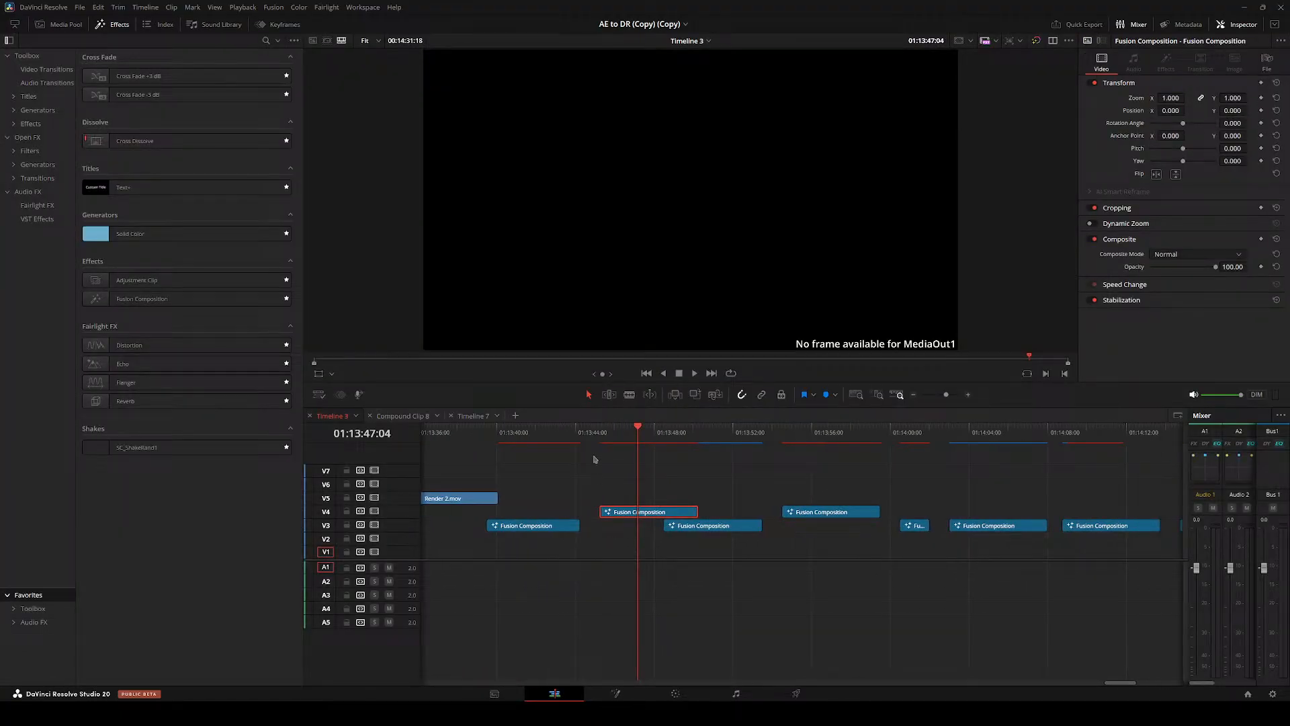
{"action": "left_click_drag", "start_coordinate": [642, 436], "coordinate": [512, 438]}
{"action": "scroll", "coordinate": [649, 513], "scroll_direction": "left", "scroll_amount": 3}
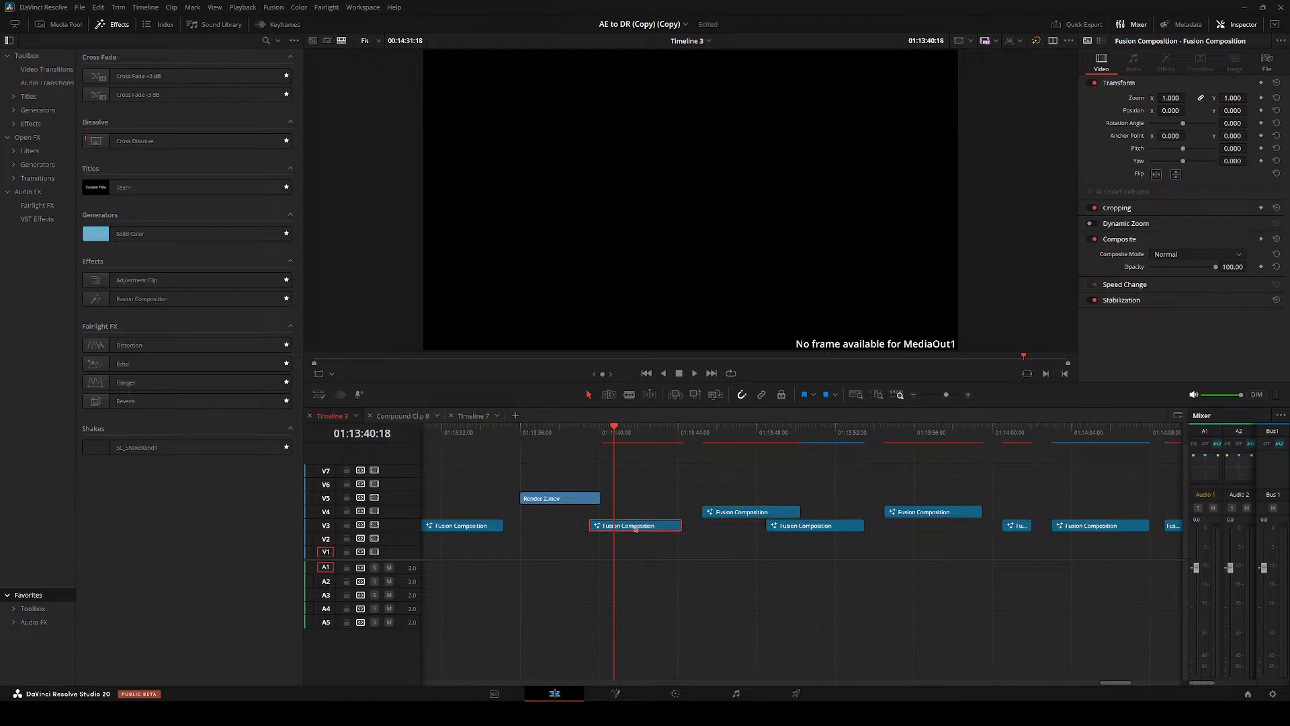
{"action": "scroll", "coordinate": [630, 497], "scroll_direction": "left", "scroll_amount": 3}
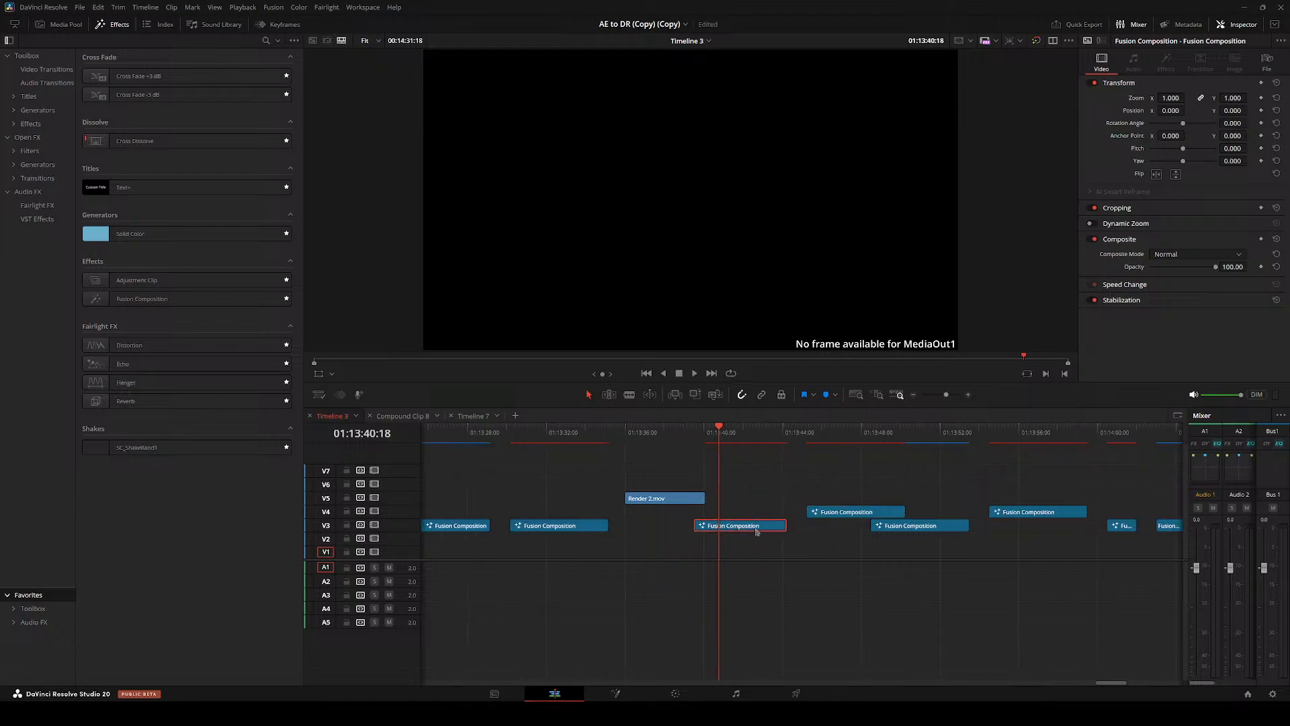
{"action": "key", "text": "shift+5"}
- Look over the composition's node graph from the background and matte nodes to the final merges
{"action": "left_click_drag", "start_coordinate": [390, 525], "coordinate": [471, 517]}
{"action": "left_click_drag", "start_coordinate": [270, 514], "coordinate": [265, 578]}
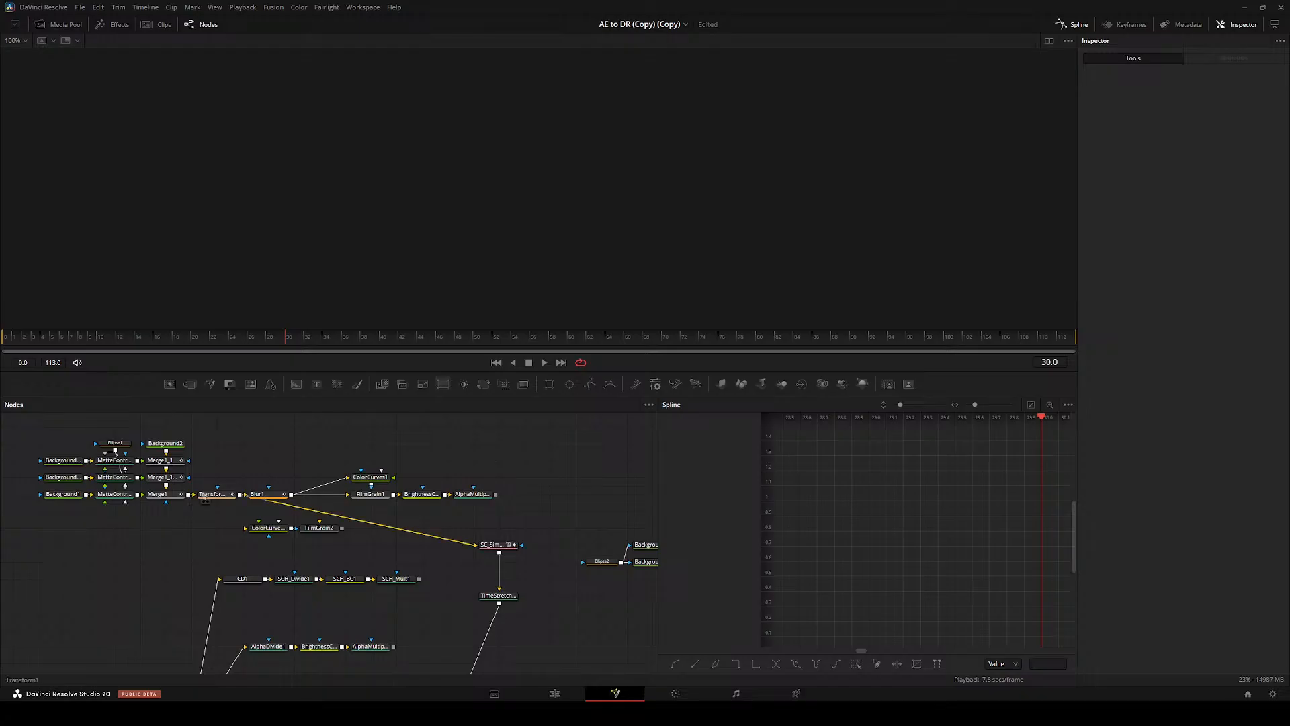
{"action": "left_click_drag", "start_coordinate": [209, 501], "coordinate": [260, 479]}
{"action": "left_click_drag", "start_coordinate": [393, 605], "coordinate": [242, 423]}
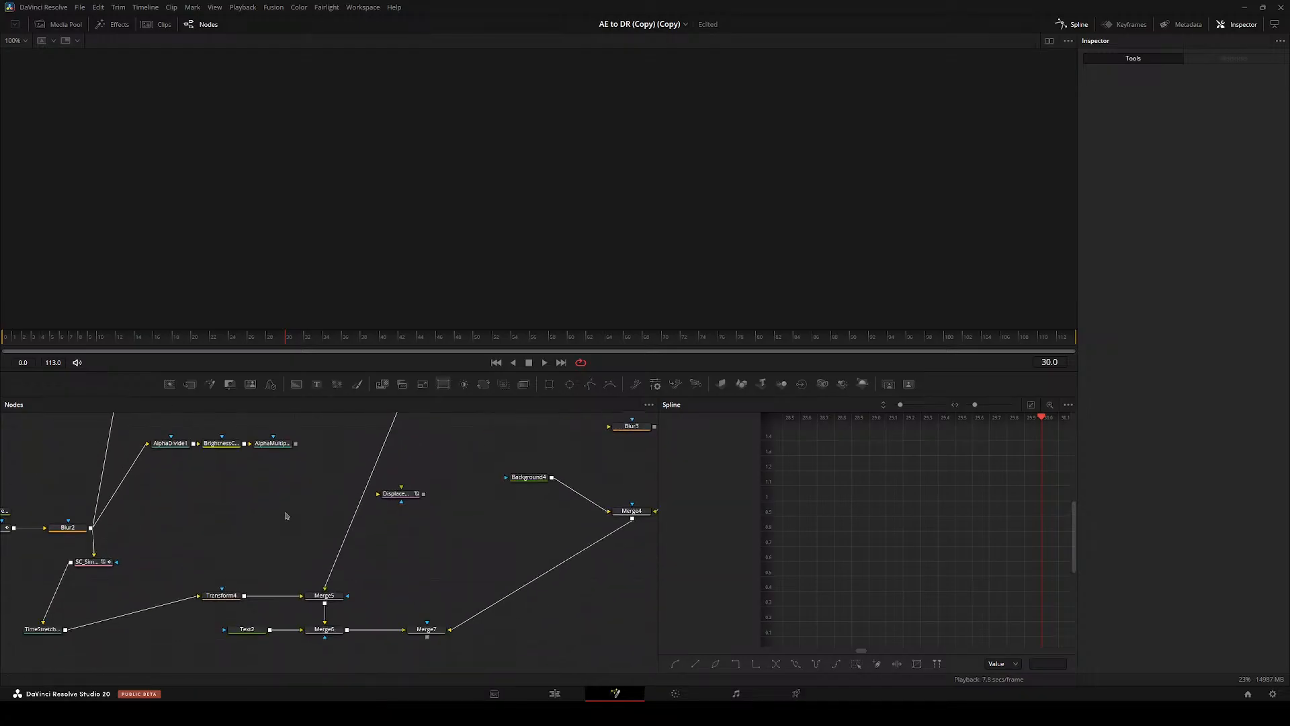
- Return to the Edit timeline, place the playhead at 01:13:31:01, open the composition in Fusion, and look over its nodes
{"action": "left_click", "coordinate": [554, 693]}
{"action": "left_click_drag", "start_coordinate": [678, 433], "coordinate": [555, 435]}
{"action": "key", "text": "shift+5"}
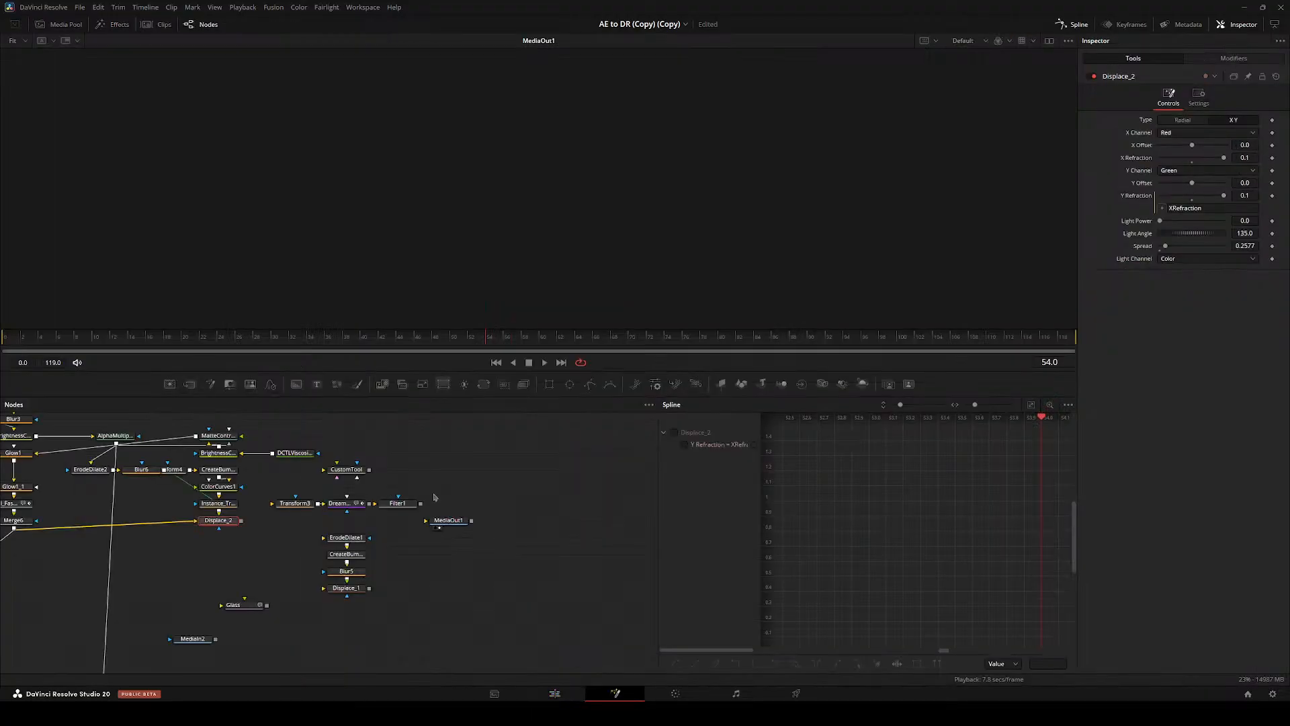
{"action": "left_click_drag", "start_coordinate": [293, 547], "coordinate": [396, 603]}
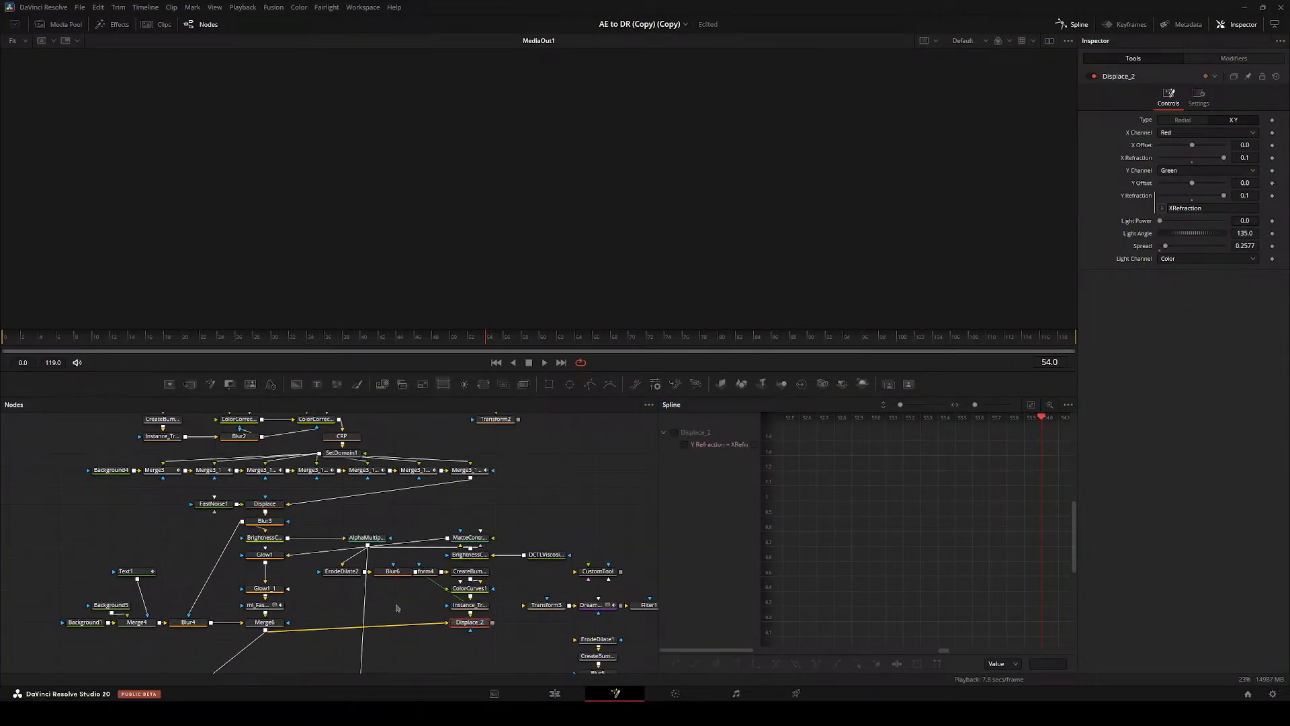
{"action": "left_click_drag", "start_coordinate": [397, 608], "coordinate": [320, 545]}
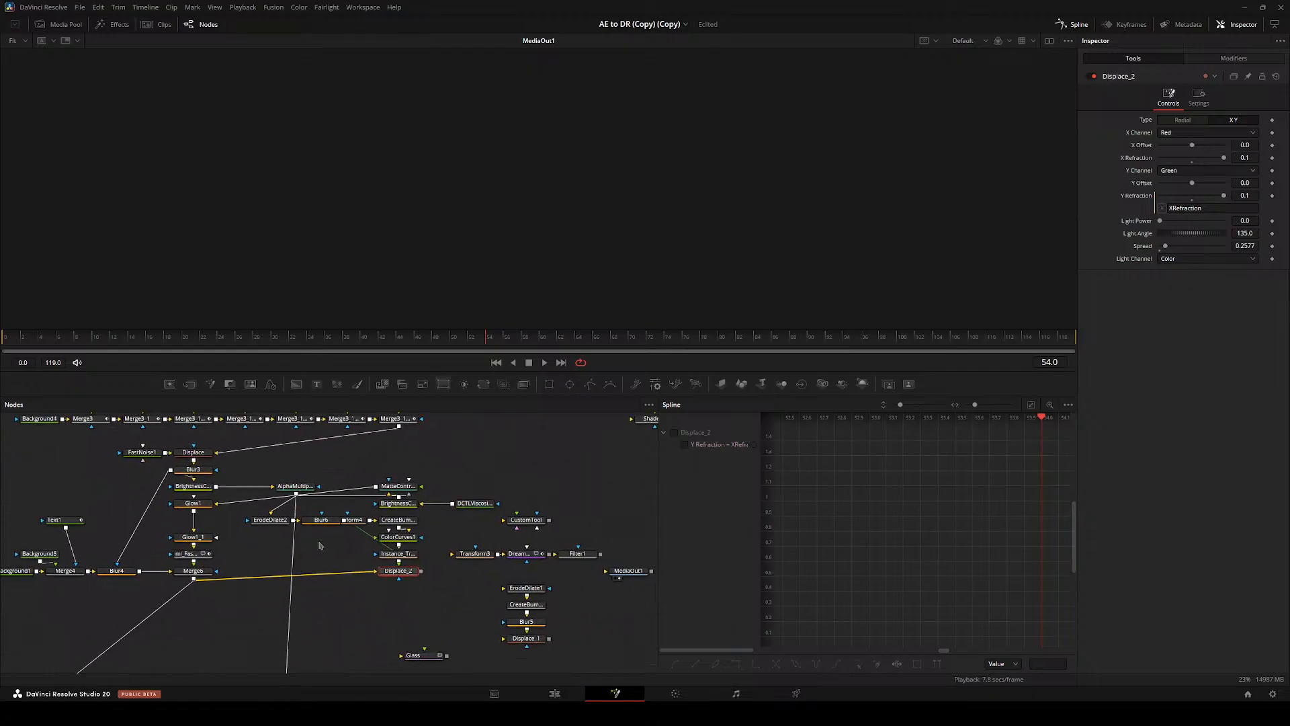
- Show Displace_2 in the viewer and preview the composition at frame 21
{"action": "key", "text": "2"}
{"action": "left_click_drag", "start_coordinate": [487, 341], "coordinate": [191, 345]}
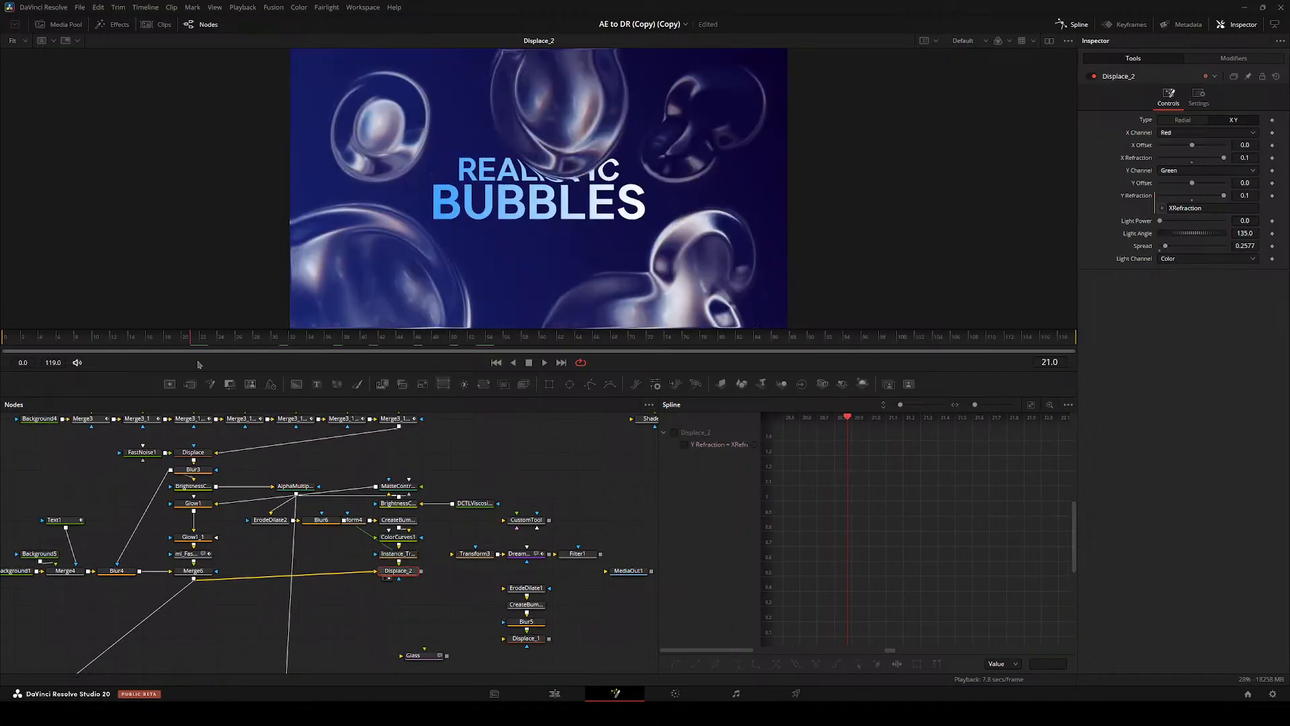
{"action": "left_click_drag", "start_coordinate": [418, 501], "coordinate": [526, 494]}
- Return to the Edit timeline, rename the realistic bubbles composition clip to Bubbles, and set its clip color to pink
{"action": "left_click", "coordinate": [567, 692]}
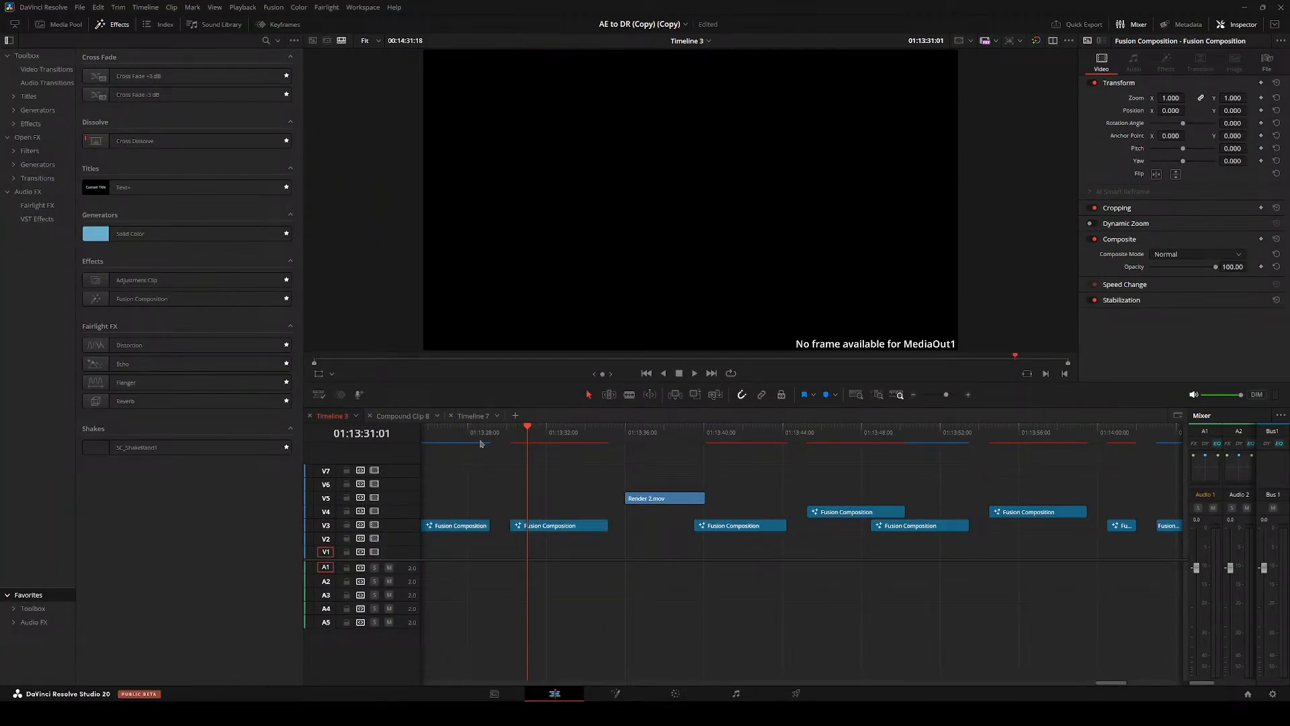
{"action": "left_click", "coordinate": [521, 433]}
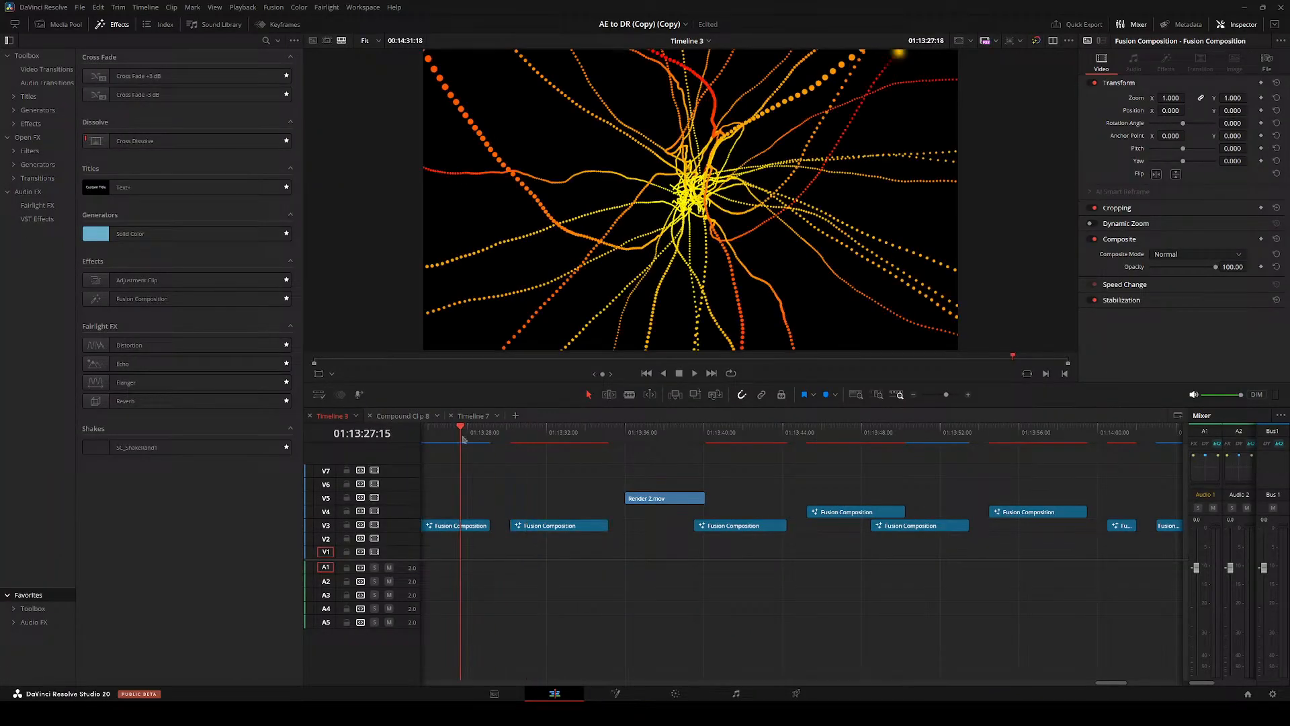
{"action": "left_click", "coordinate": [1266, 63]}
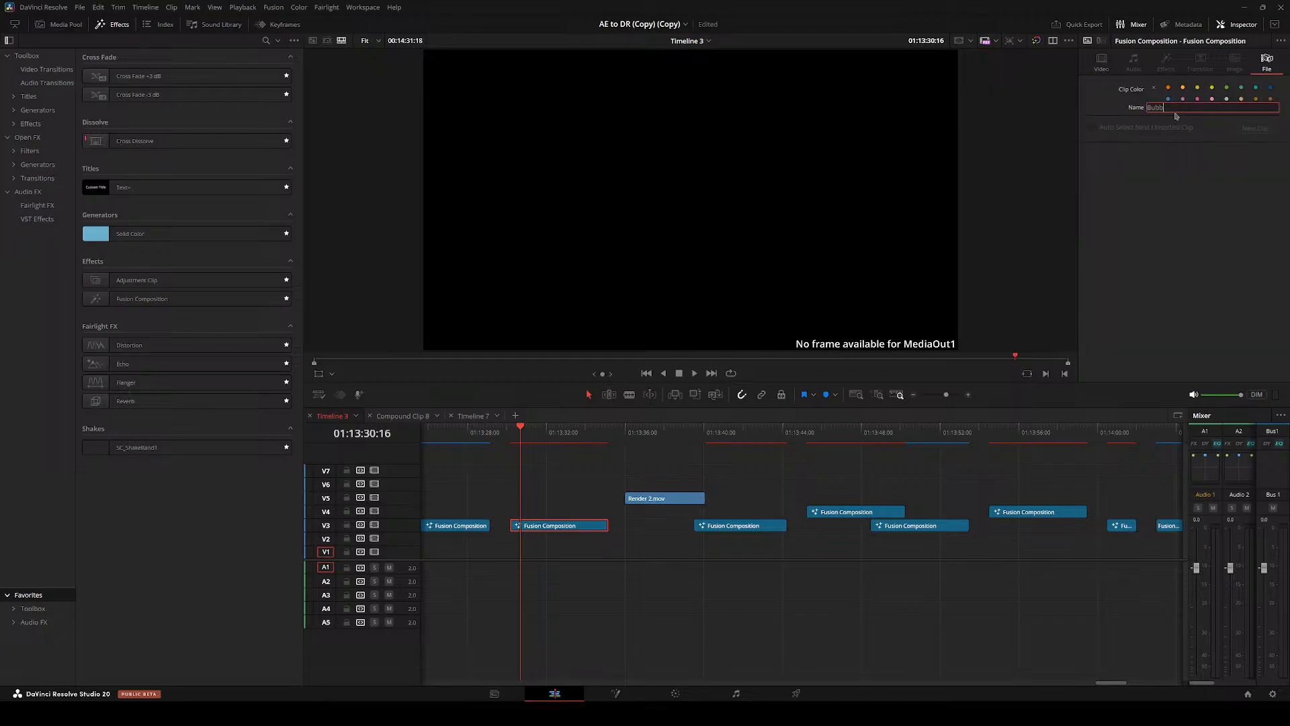
{"action": "key", "text": "Return"}
{"action": "scroll", "coordinate": [778, 526], "scroll_direction": "left", "scroll_amount": 3}
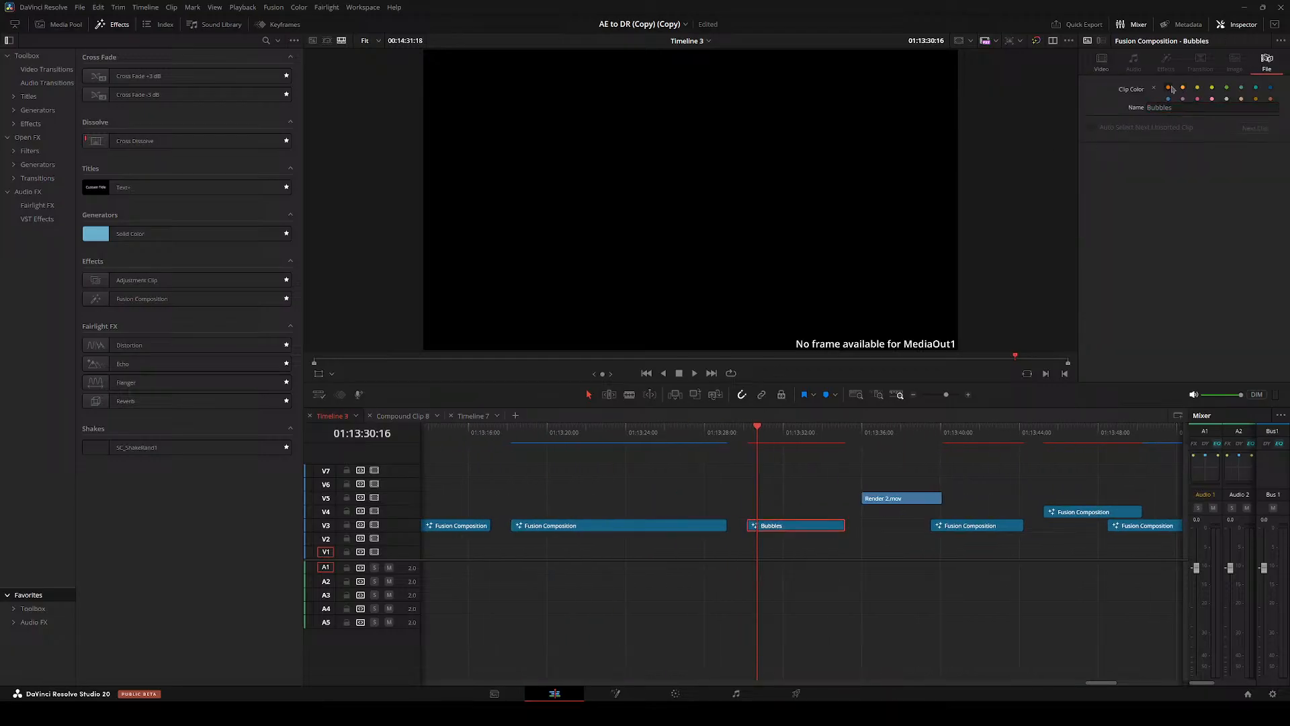
- Place the playhead at 01:13:13:23 and open the Fusion composition on V3 there in Fusion
{"action": "left_click_drag", "start_coordinate": [687, 435], "coordinate": [584, 436]}
{"action": "scroll", "coordinate": [722, 495], "scroll_direction": "left", "scroll_amount": 2}
{"action": "left_click", "coordinate": [571, 437]}
{"action": "left_click", "coordinate": [615, 529]}
{"action": "key", "text": "shift+5"}
- Show the Freeze clip in the viewer and connect its output to Resize1
{"action": "left_click_drag", "start_coordinate": [500, 537], "coordinate": [287, 440]}
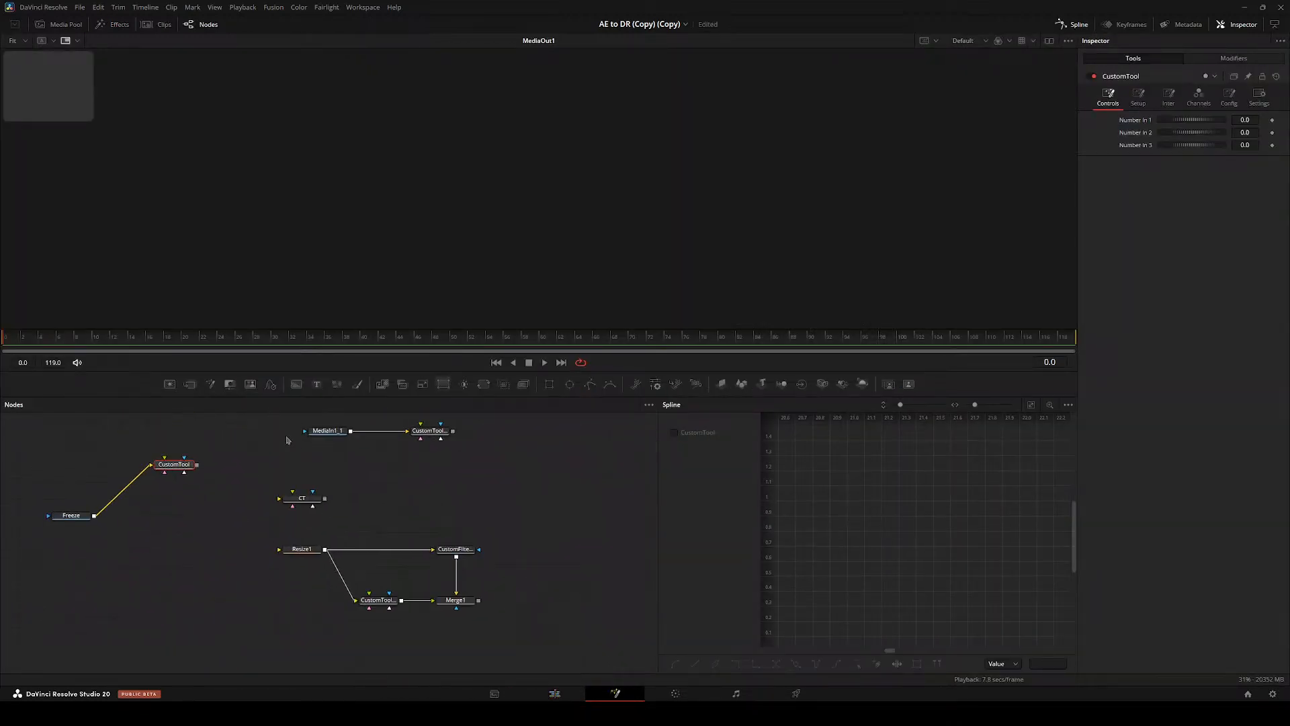
{"action": "left_click", "coordinate": [433, 600]}
{"action": "left_click", "coordinate": [90, 517]}
{"action": "key", "text": "1"}
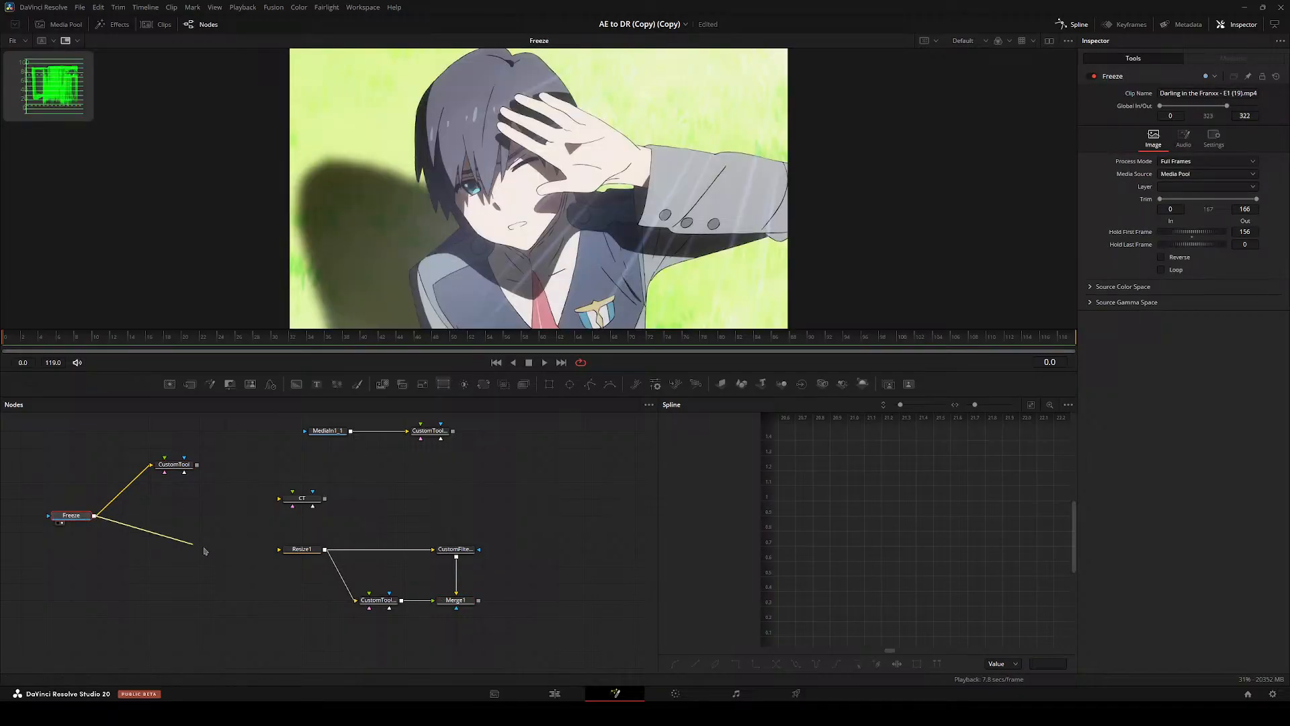
{"action": "left_click_drag", "start_coordinate": [204, 549], "coordinate": [287, 550]}
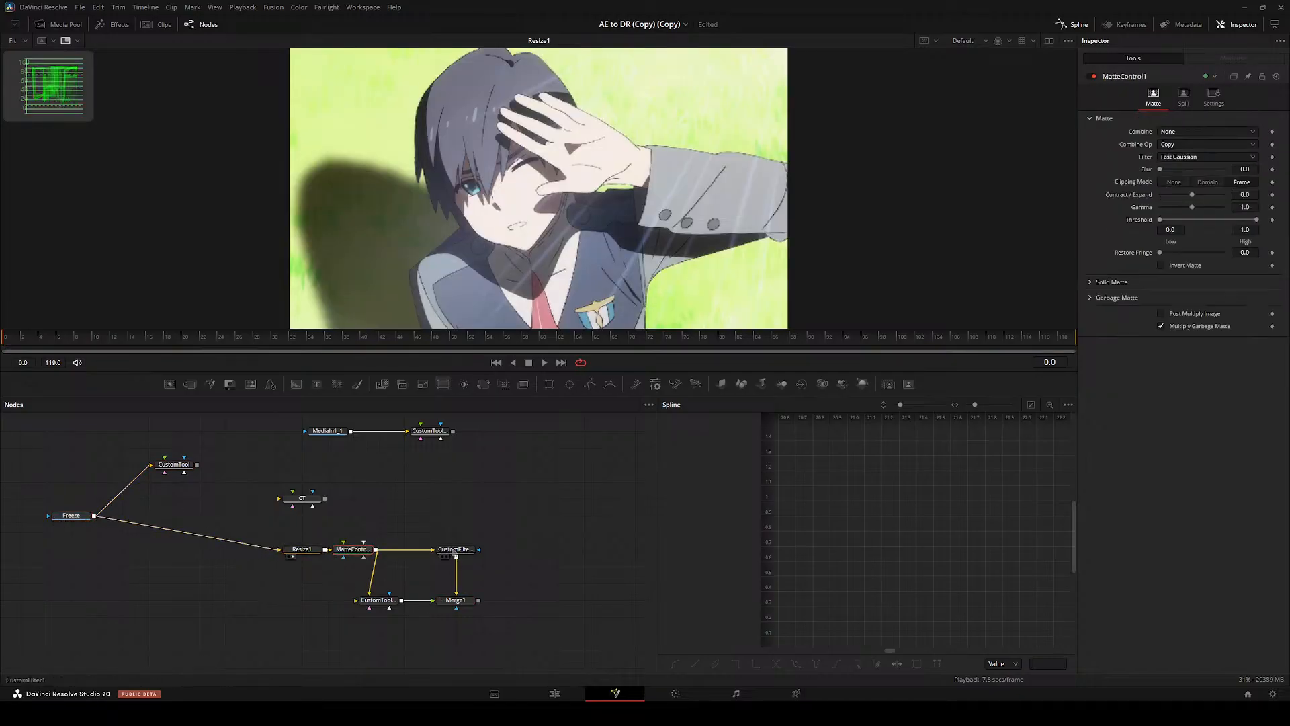
- Select CustomFilter1, then show Merge1's difference outline in the viewer and play it back
{"action": "left_click", "coordinate": [447, 549]}
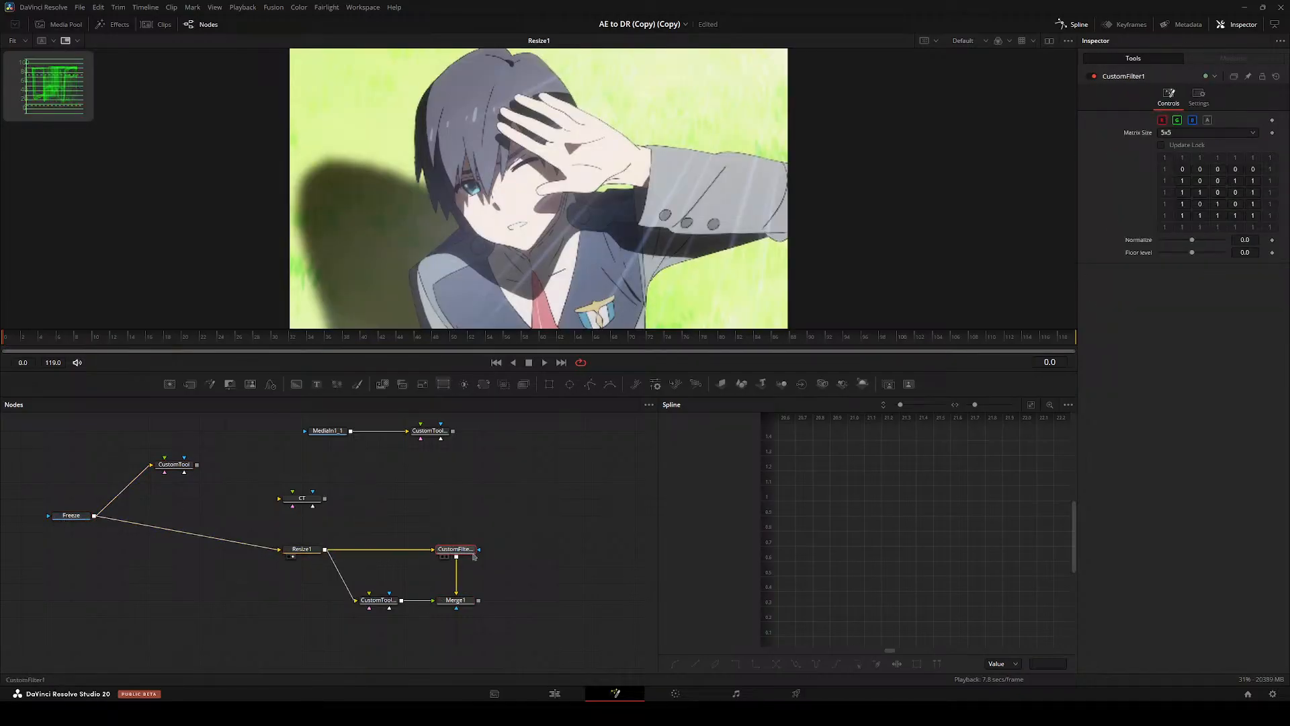
{"action": "left_click", "coordinate": [461, 601]}
{"action": "key", "text": "1"}
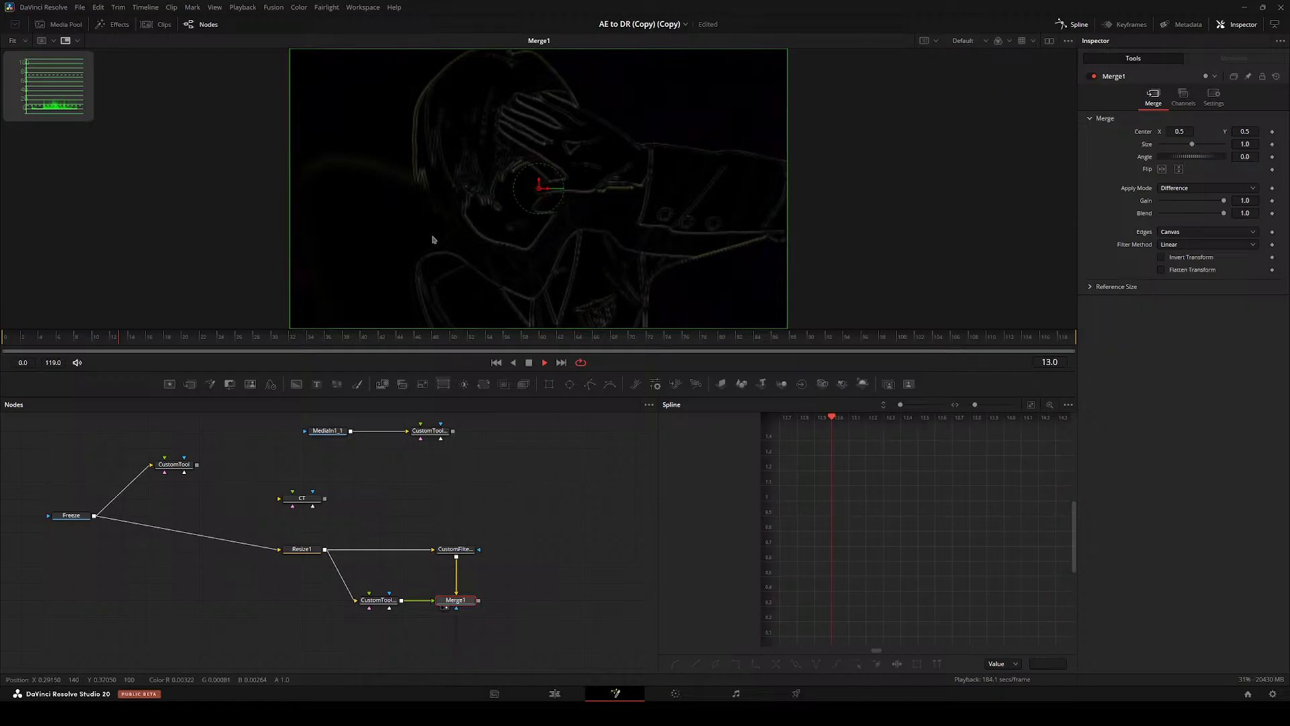
{"action": "scroll", "coordinate": [435, 242], "scroll_direction": "up", "scroll_amount": 1}
{"action": "scroll", "coordinate": [435, 242], "scroll_direction": "down", "scroll_amount": 1}
{"action": "left_click_drag", "start_coordinate": [444, 239], "coordinate": [393, 275]}
{"action": "key", "text": "space"}
- Compare the settings of CustomTool_3, CustomFilter1 and Merge1 in the outline setup
{"action": "left_click", "coordinate": [385, 600]}
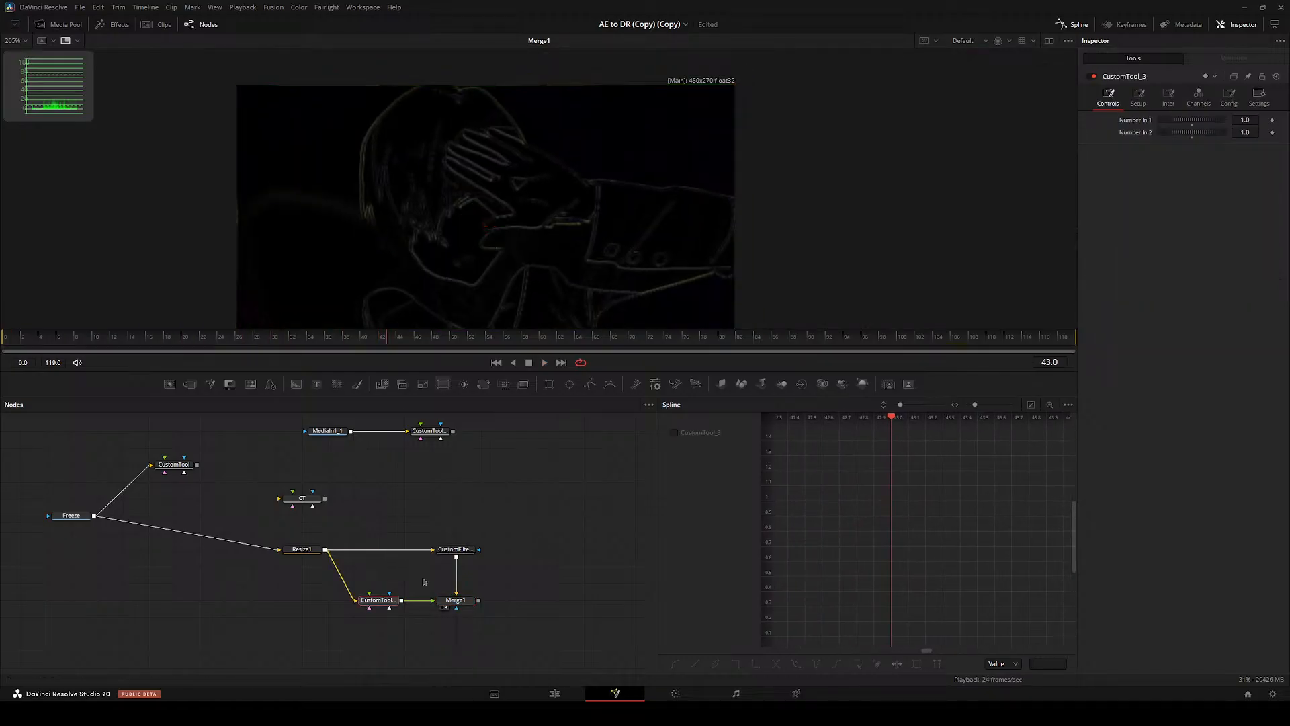
{"action": "left_click", "coordinate": [465, 548]}
{"action": "key", "text": "2"}
{"action": "left_click", "coordinate": [464, 599]}
{"action": "key", "text": "2"}
{"action": "left_click", "coordinate": [415, 620]}
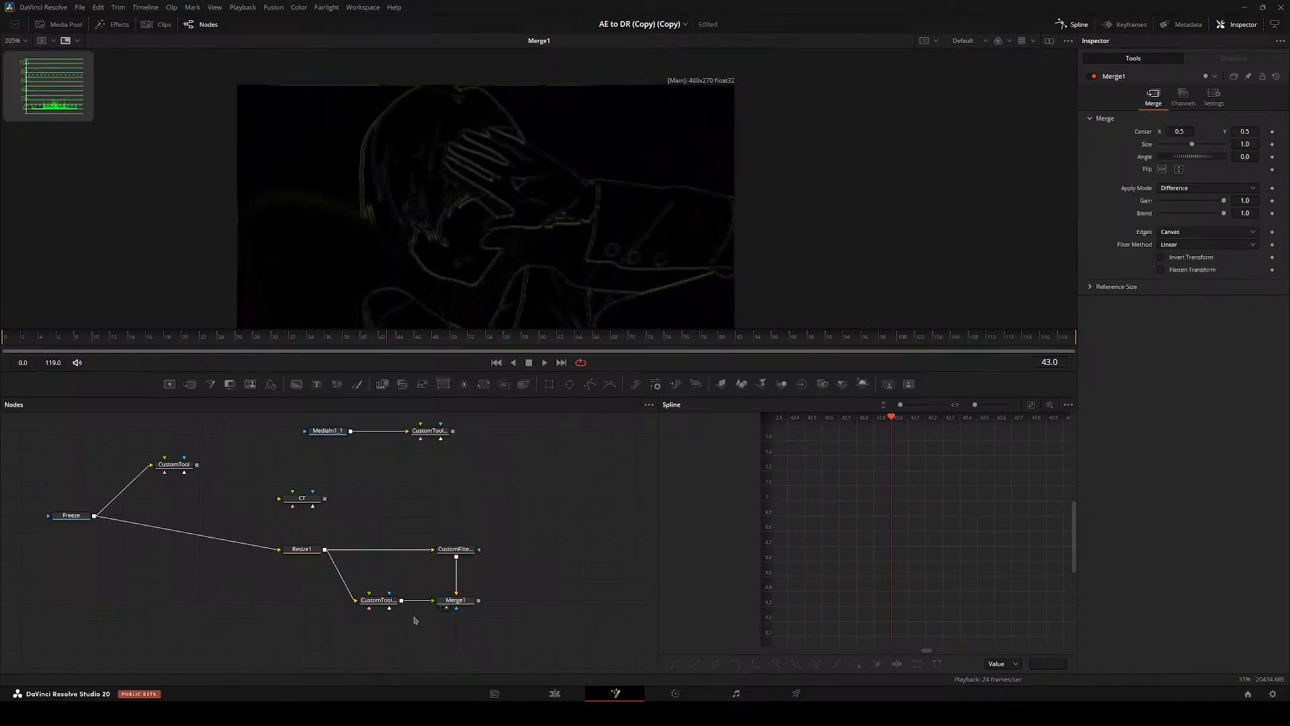
- Return to the Edit timeline, place the playhead at 01:12:51:17, and open the car clip's Fusion composition
{"action": "left_click", "coordinate": [554, 692]}
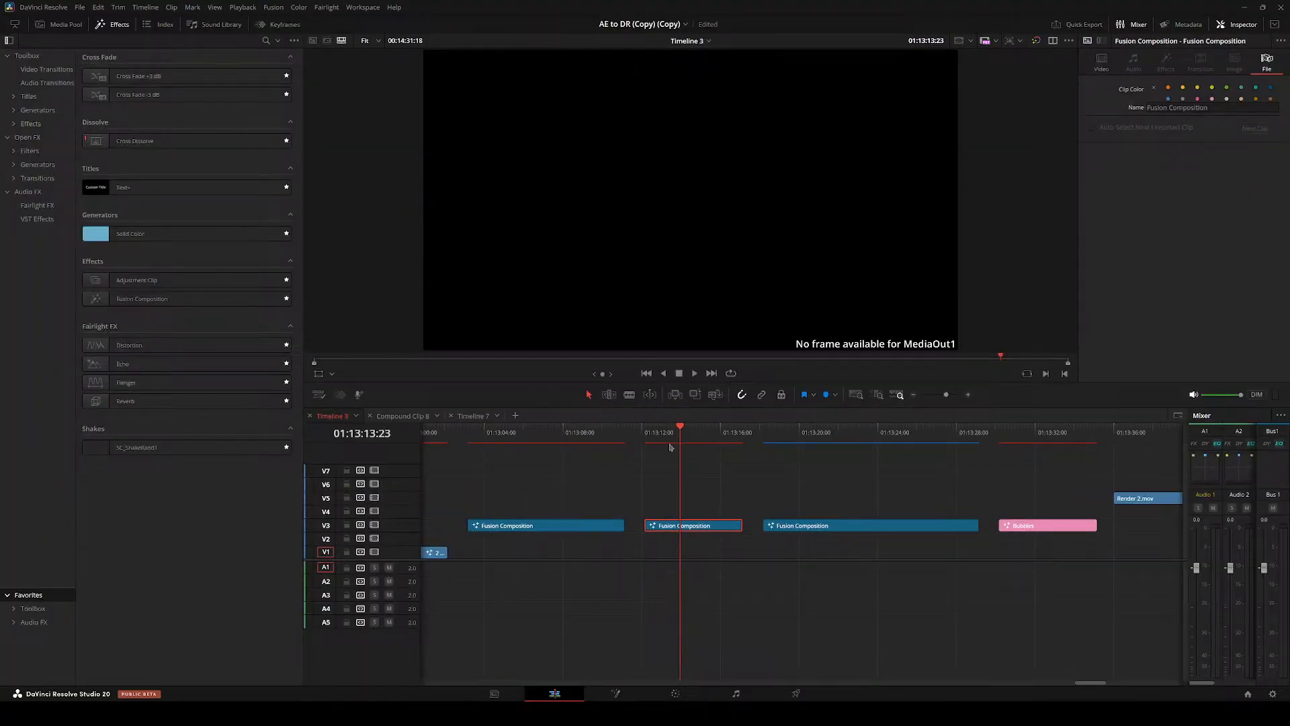
{"action": "left_click_drag", "start_coordinate": [663, 434], "coordinate": [541, 435]}
{"action": "scroll", "coordinate": [540, 447], "scroll_direction": "left", "scroll_amount": 3}
{"action": "left_click_drag", "start_coordinate": [700, 434], "coordinate": [642, 432]}
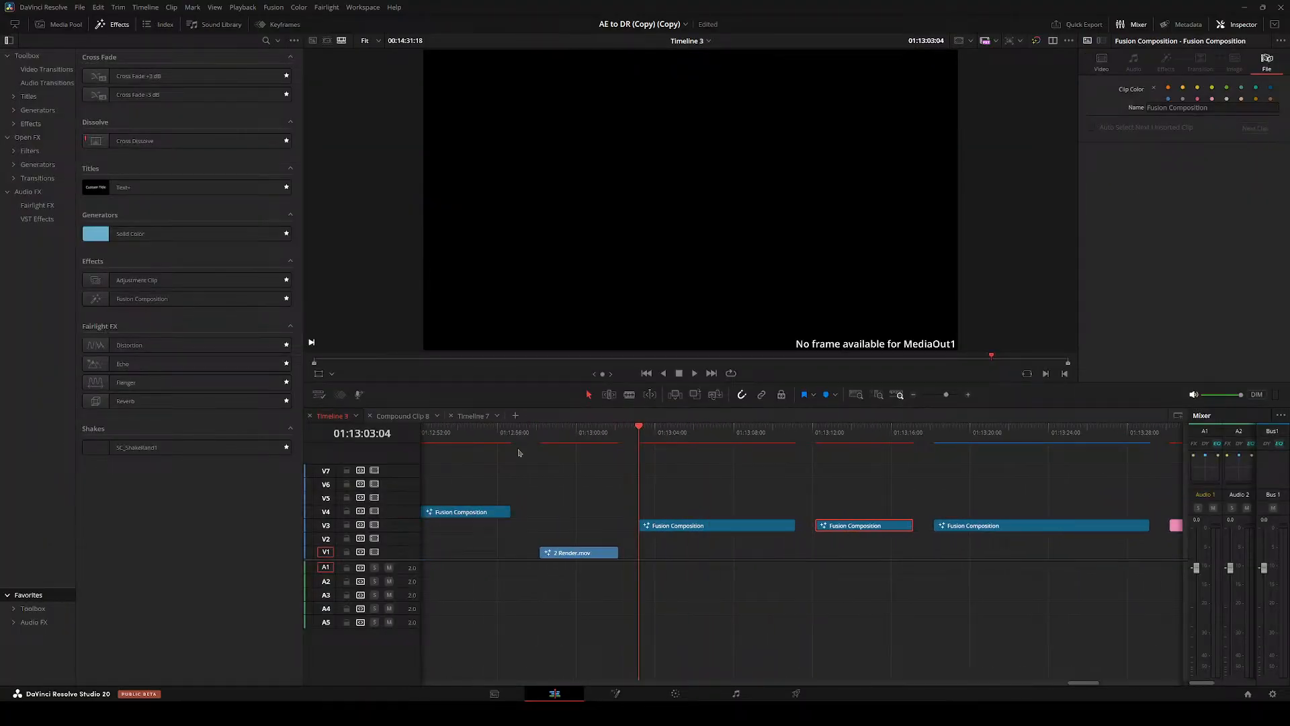
{"action": "scroll", "coordinate": [519, 452], "scroll_direction": "left", "scroll_amount": 3}
{"action": "left_click", "coordinate": [562, 433]}
{"action": "scroll", "coordinate": [753, 512], "scroll_direction": "left", "scroll_amount": 2}
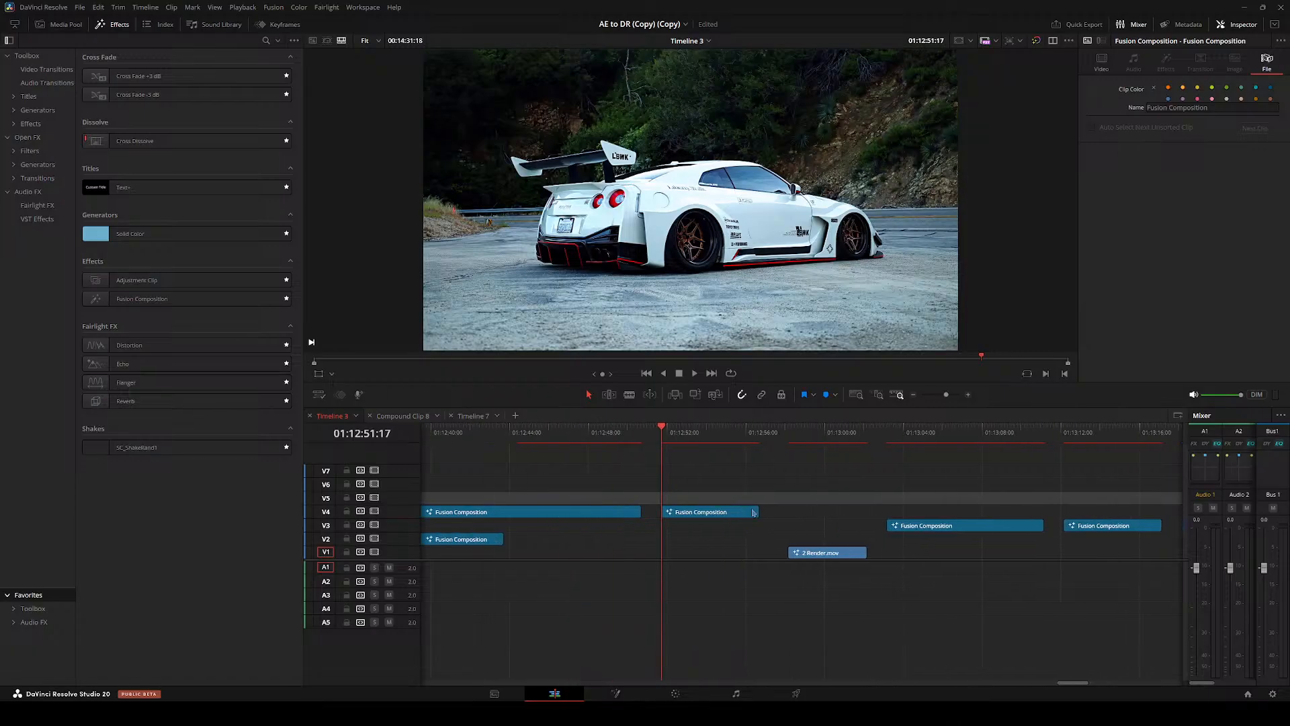
{"action": "left_click", "coordinate": [753, 512]}
{"action": "key", "text": "shift+5"}
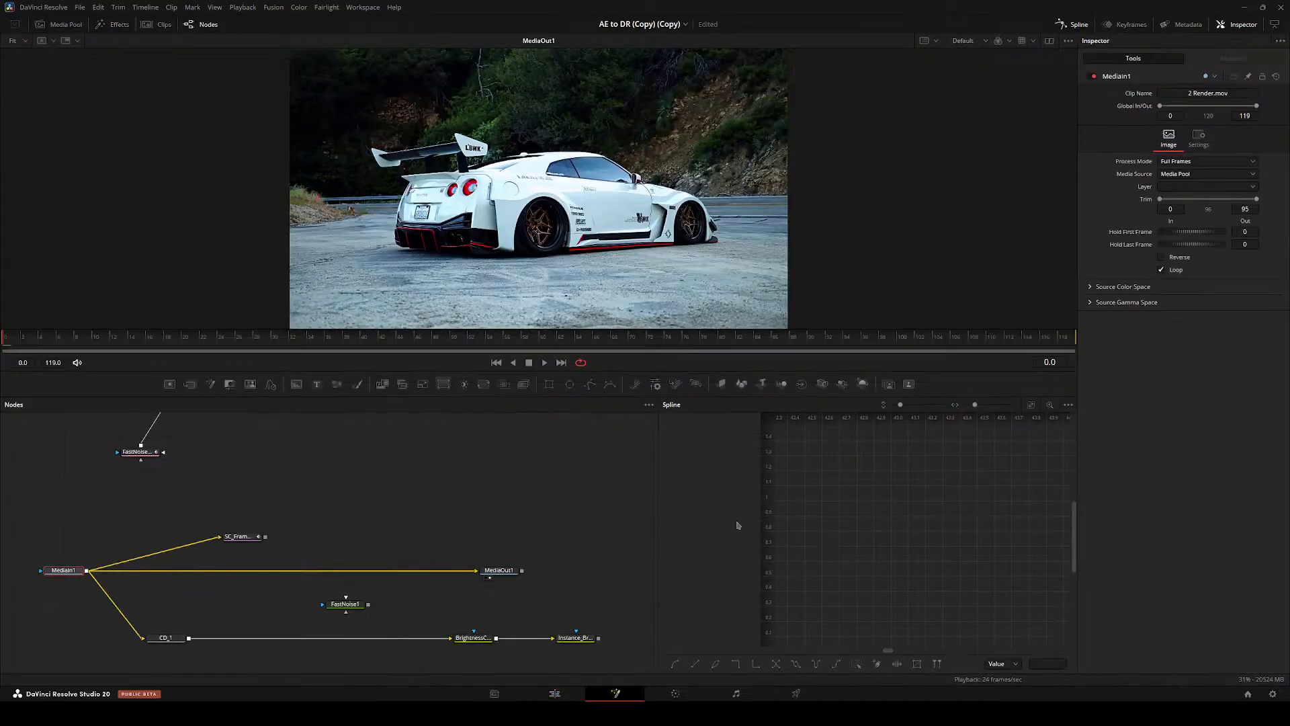
- Show the car composition's effect nodes, including SC_VideoGlitch, one after another in the viewer
{"action": "left_click_drag", "start_coordinate": [270, 544], "coordinate": [276, 493]}
{"action": "left_click_drag", "start_coordinate": [223, 414], "coordinate": [172, 467]}
{"action": "key", "text": "2"}
{"action": "left_click_drag", "start_coordinate": [352, 552], "coordinate": [246, 441]}
{"action": "left_click", "coordinate": [379, 484]}
{"action": "key", "text": "2"}
{"action": "left_click_drag", "start_coordinate": [468, 526], "coordinate": [364, 492]}
{"action": "key", "text": "2"}
{"action": "left_click_drag", "start_coordinate": [336, 481], "coordinate": [490, 490]}
{"action": "left_click", "coordinate": [277, 480]}
{"action": "key", "text": "2"}
{"action": "left_click_drag", "start_coordinate": [295, 497], "coordinate": [359, 601]}
{"action": "left_click", "coordinate": [372, 466]}
{"action": "key", "text": "2"}
- Show the BrightnessContrast node and its instance after CD_1 in the viewer and check their settings
{"action": "left_click_drag", "start_coordinate": [548, 555], "coordinate": [492, 422]}
{"action": "left_click_drag", "start_coordinate": [574, 560], "coordinate": [372, 503]}
{"action": "left_click", "coordinate": [407, 508]}
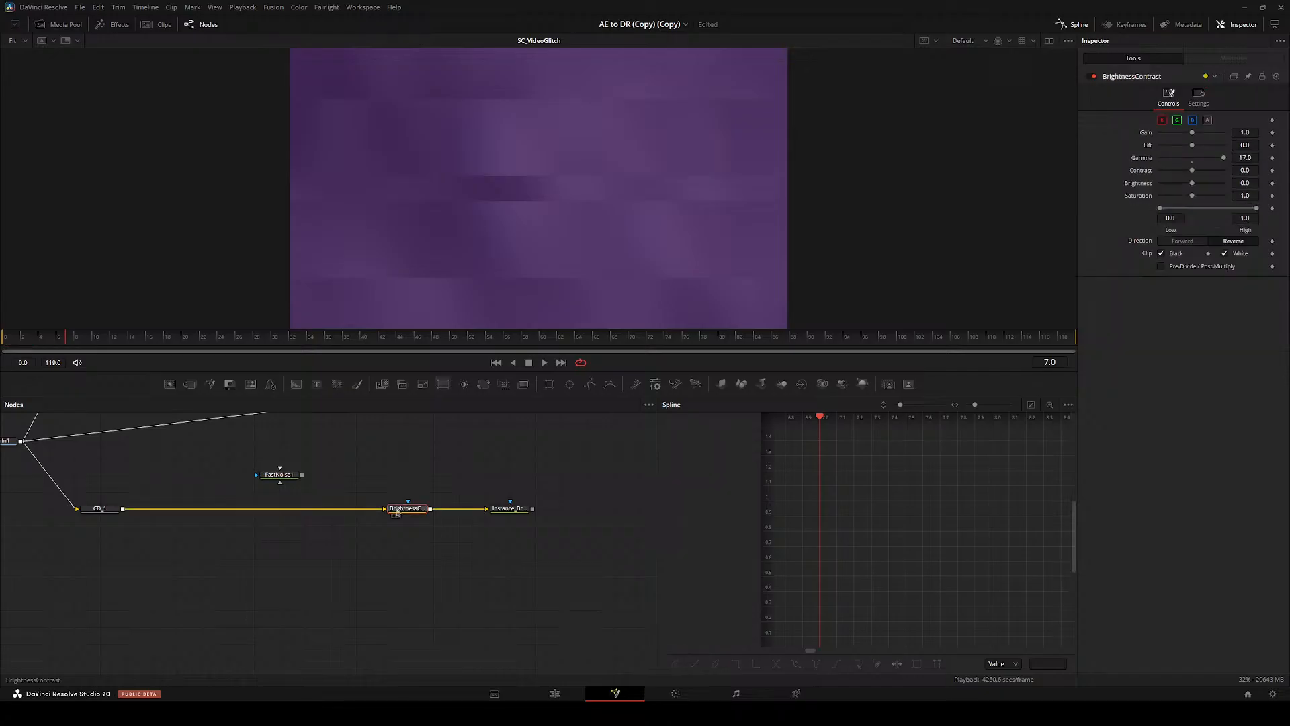
{"action": "key", "text": "2"}
{"action": "left_click", "coordinate": [509, 508]}
{"action": "key", "text": "2"}
- Return to the Edit timeline, place the playhead at 01:12:39:07, and open the V4 clip's Fusion composition
{"action": "left_click", "coordinate": [548, 692]}
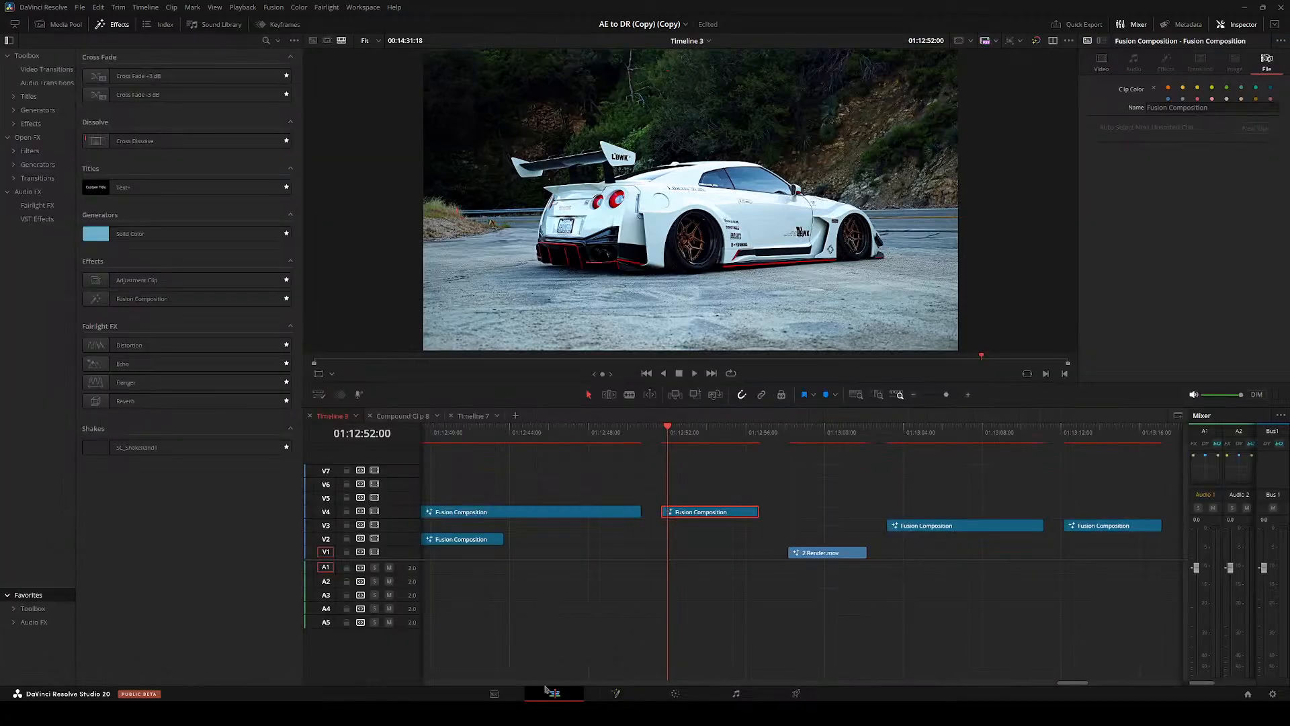
{"action": "left_click_drag", "start_coordinate": [624, 432], "coordinate": [452, 433]}
{"action": "left_click_drag", "start_coordinate": [475, 509], "coordinate": [687, 511]}
{"action": "left_click", "coordinate": [687, 512]}
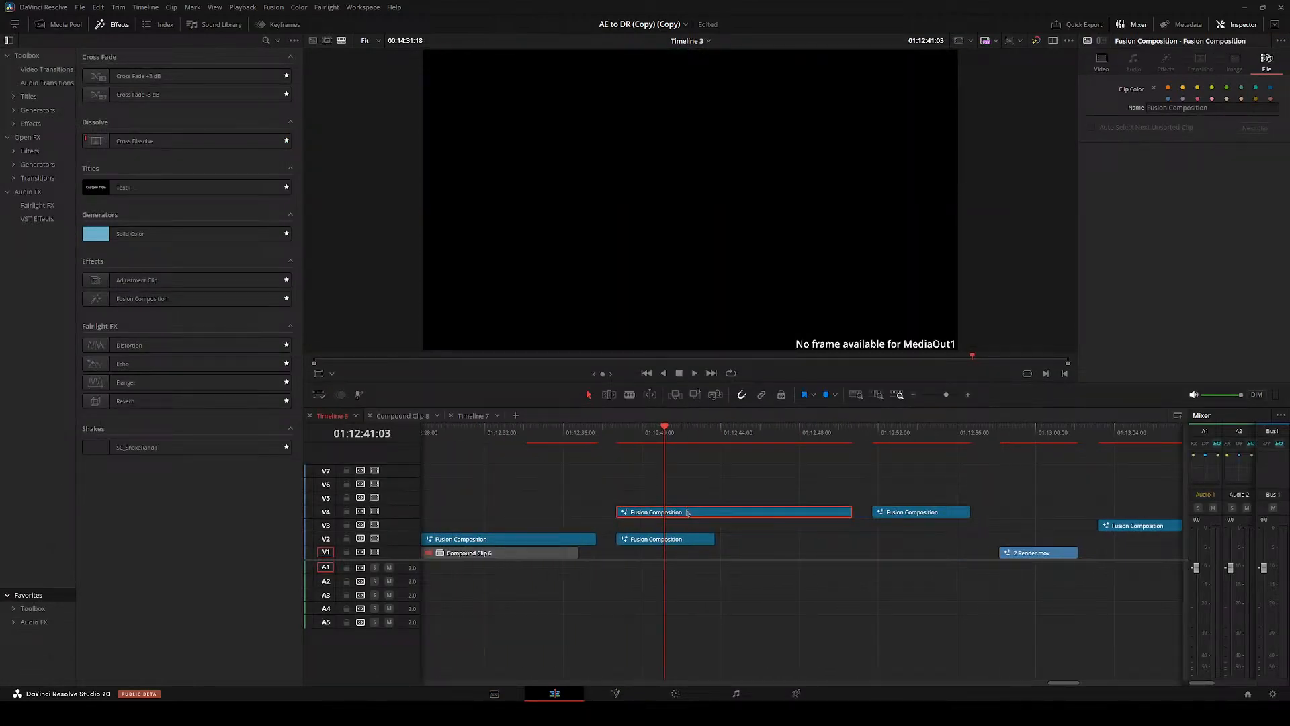
{"action": "scroll", "coordinate": [688, 512], "scroll_direction": "down", "scroll_amount": 3}
{"action": "scroll", "coordinate": [687, 512], "scroll_direction": "right", "scroll_amount": 3}
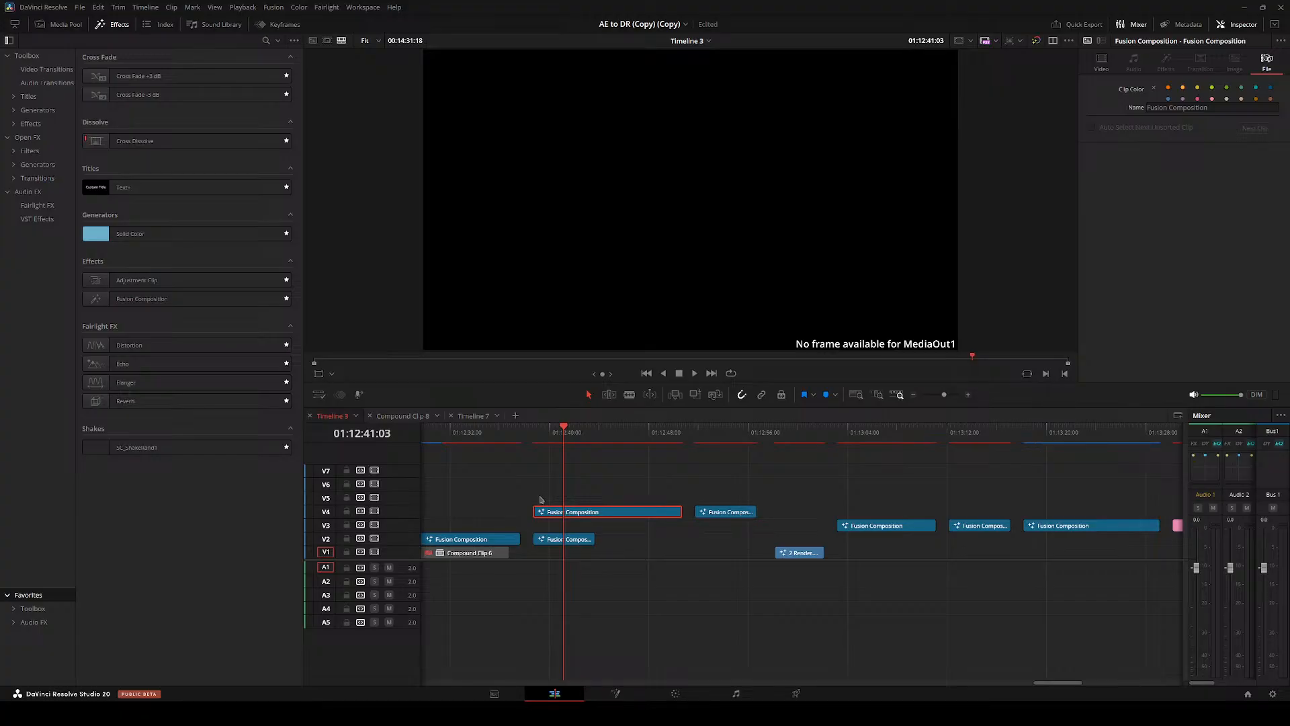
{"action": "scroll", "coordinate": [717, 455], "scroll_direction": "up", "scroll_amount": 3}
{"action": "left_click", "coordinate": [743, 437]}
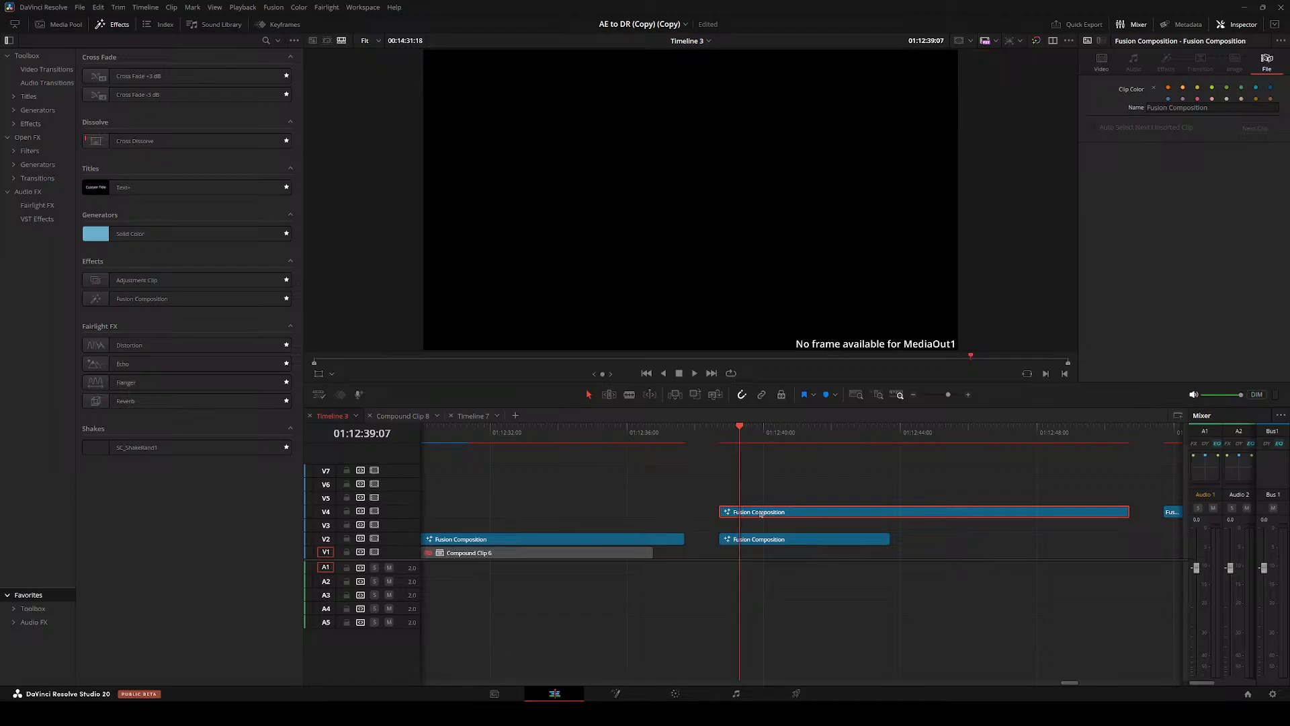
{"action": "key", "text": "shift+5"}
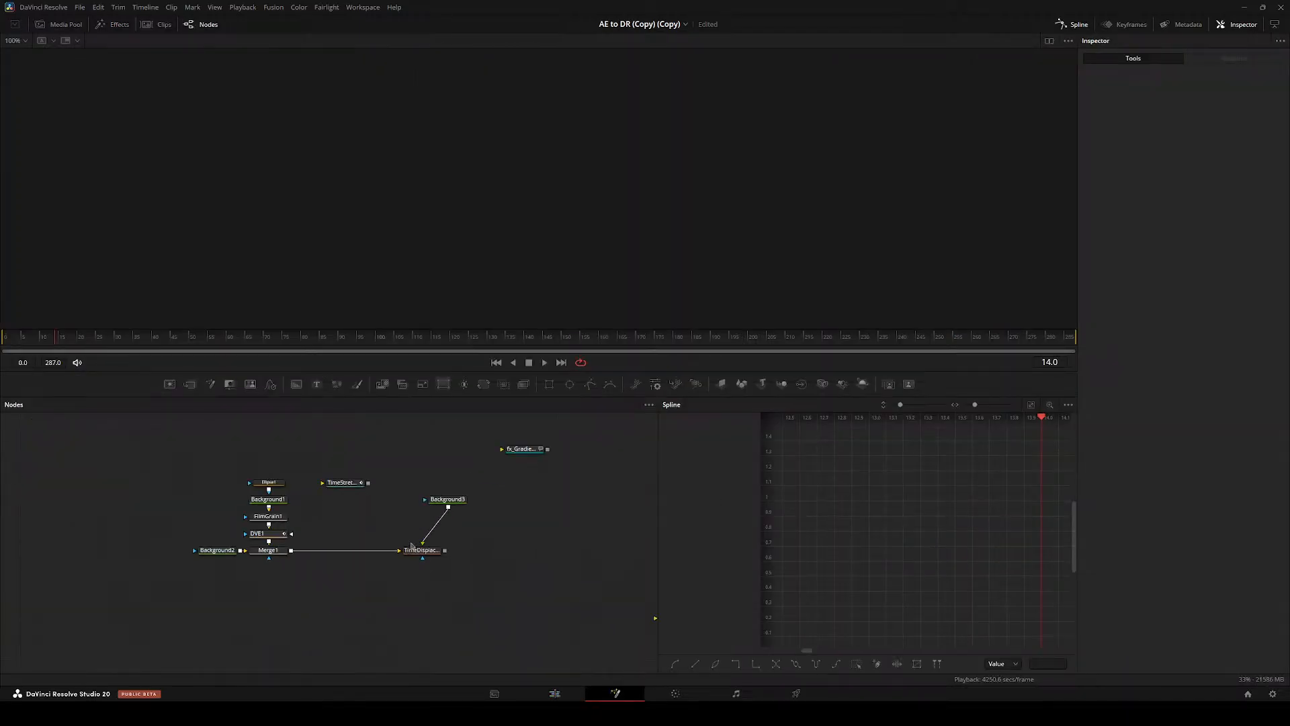
- Select the TimeDisplace node, then return to the Edit timeline and open the V2 clip's Fusion composition at the playhead
{"action": "left_click", "coordinate": [426, 553]}
{"action": "left_click", "coordinate": [554, 692]}
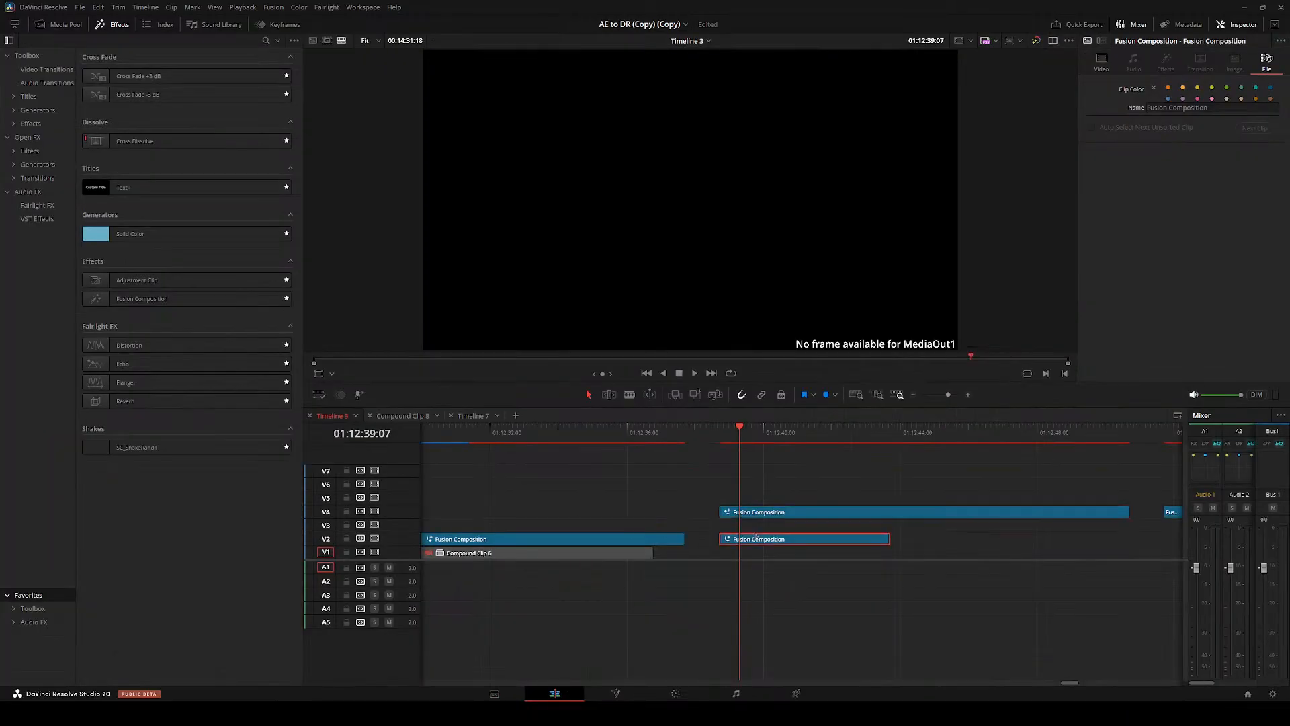
{"action": "key", "text": "shift+5"}
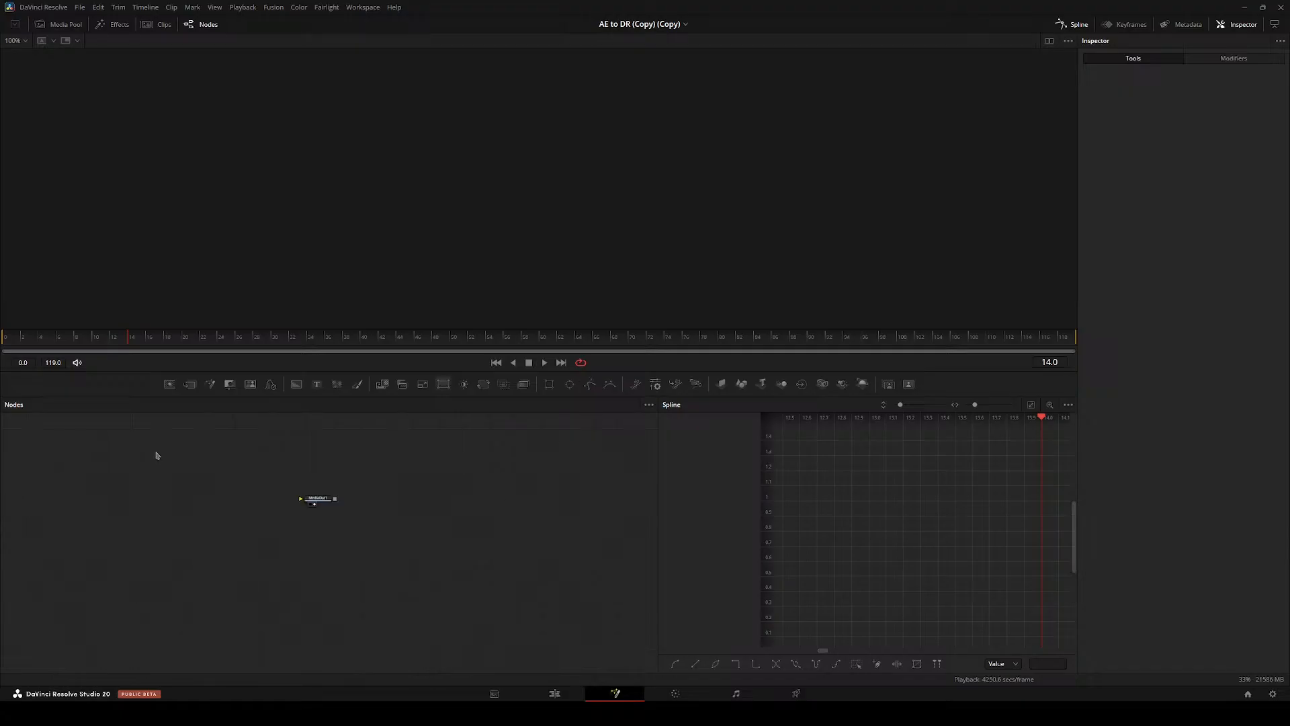
- Return to the Edit timeline, open the V2 Fusion composition at 01:12:33:08, and select pBounce1 in its particle chain
{"action": "left_click", "coordinate": [554, 692]}
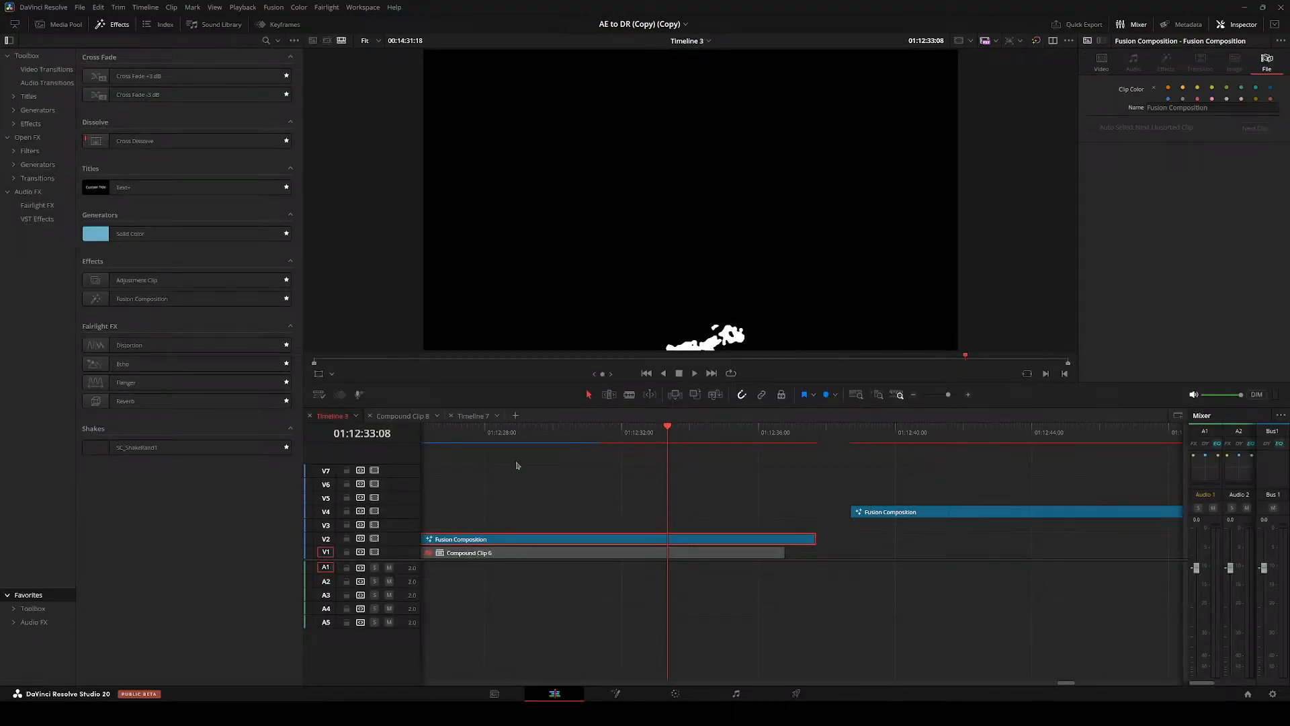
{"action": "key", "text": "shift+5"}
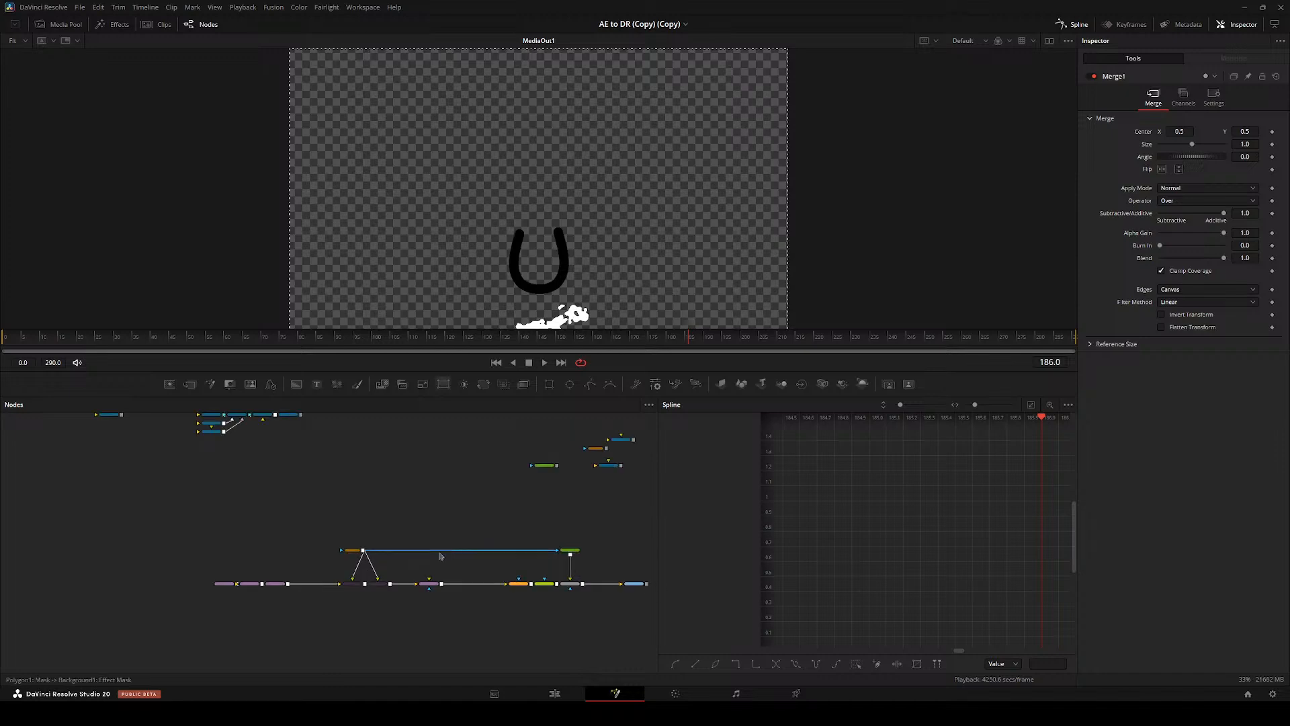
{"action": "left_click_drag", "start_coordinate": [225, 336], "coordinate": [132, 336]}
{"action": "left_click_drag", "start_coordinate": [286, 628], "coordinate": [405, 543]}
{"action": "left_click", "coordinate": [356, 547]}
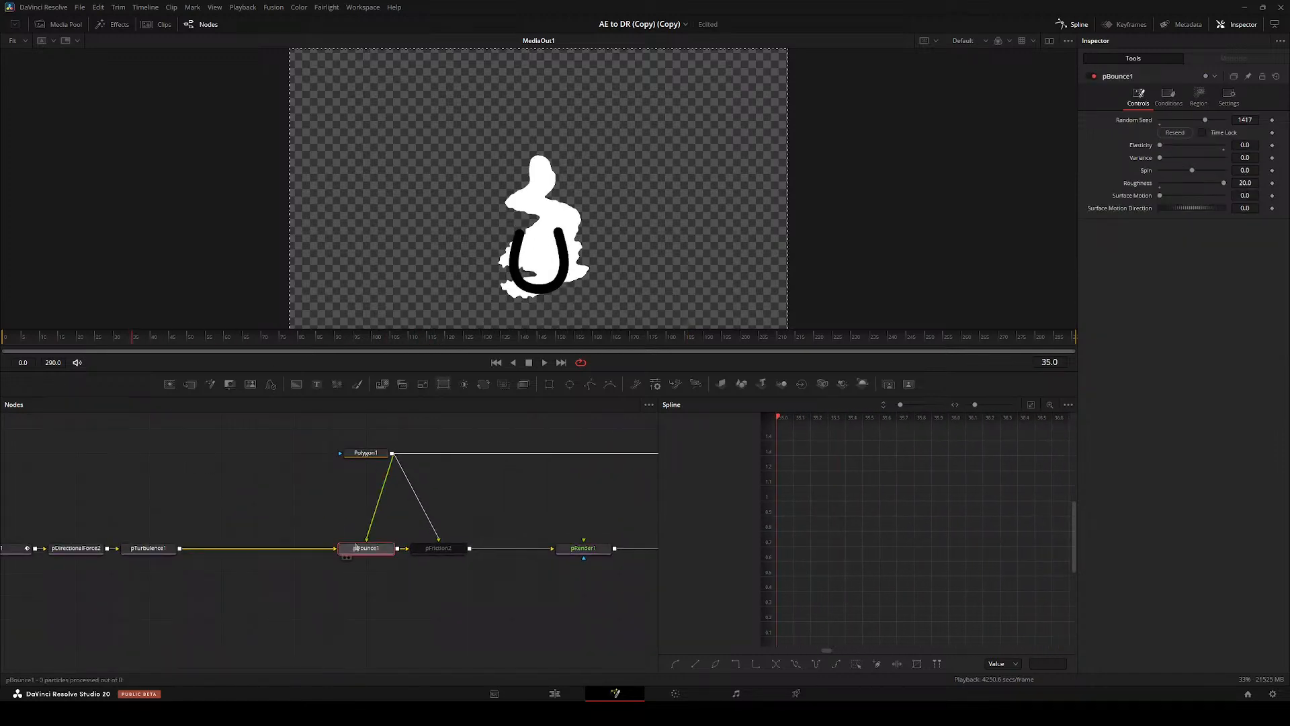
- Play back the particle liquid from frame 0 and examine up close how it flows around the U shape
{"action": "key", "text": "space"}
{"action": "left_click_drag", "start_coordinate": [190, 329], "coordinate": [2, 330]}
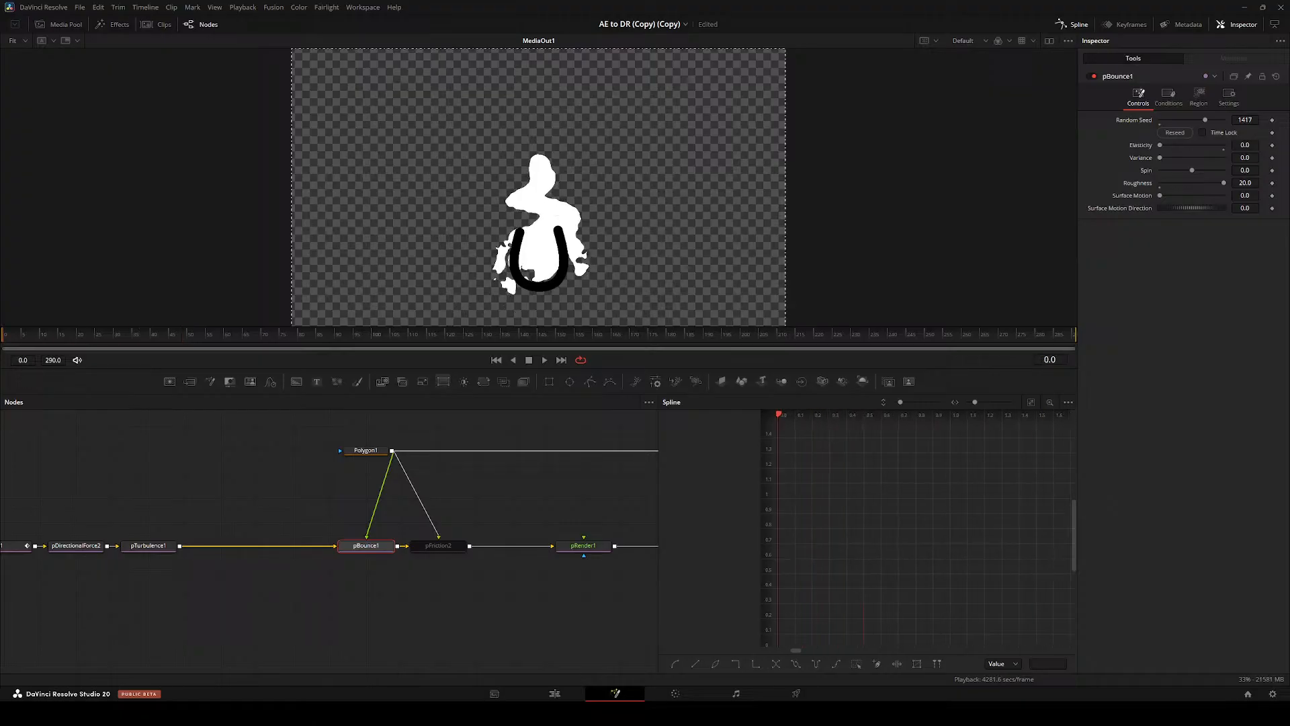
{"action": "key", "text": "space"}
{"action": "left_click_drag", "start_coordinate": [251, 455], "coordinate": [427, 444]}
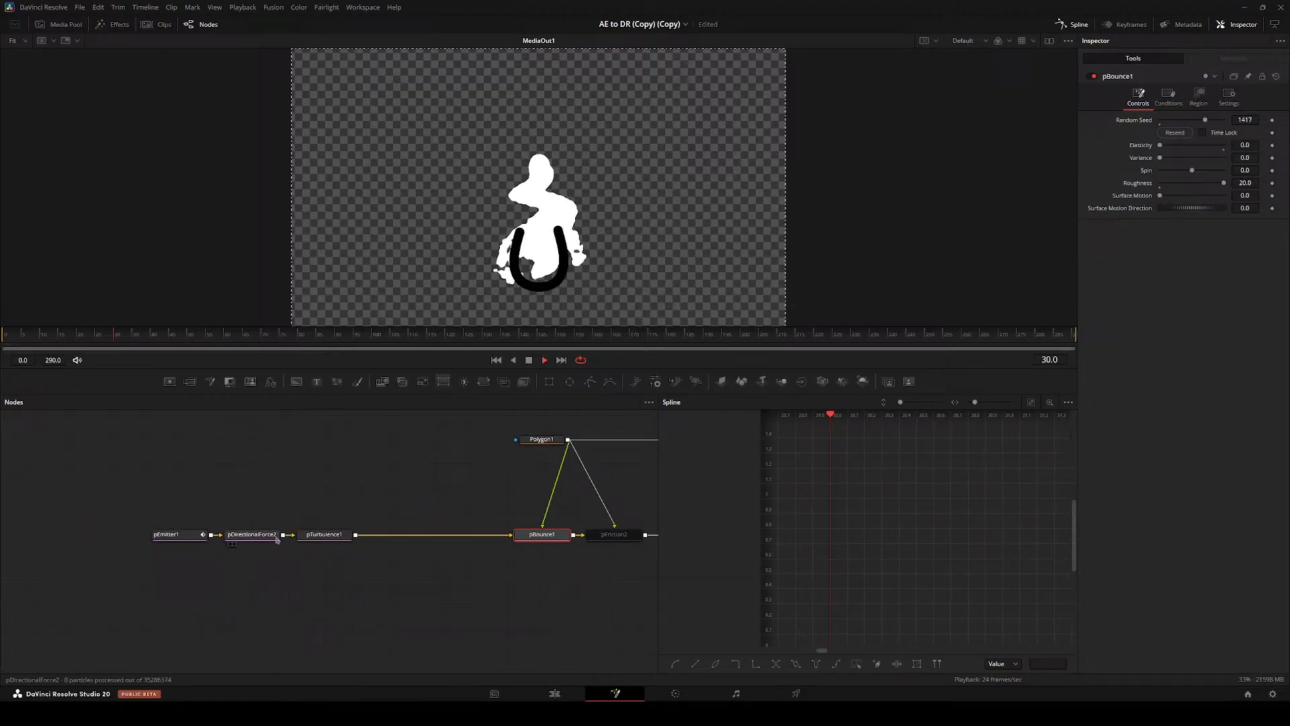
{"action": "scroll", "coordinate": [529, 284], "scroll_direction": "up", "scroll_amount": 5}
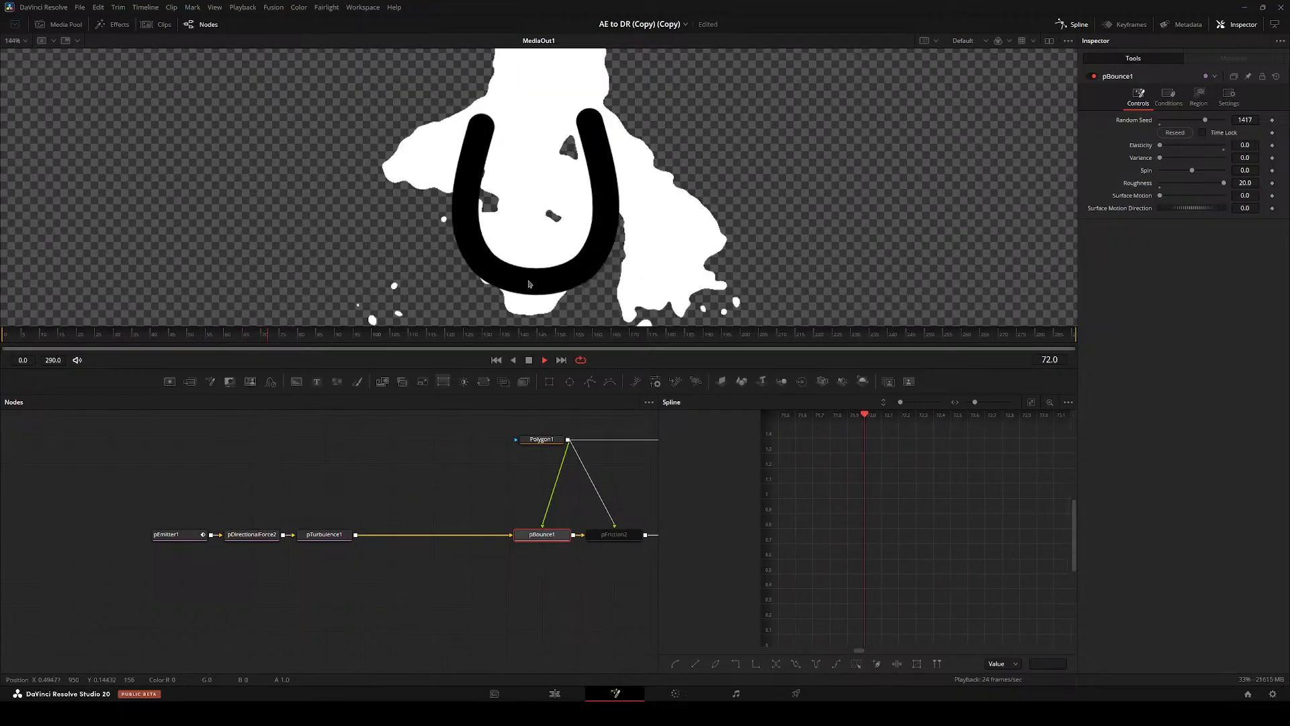
{"action": "scroll", "coordinate": [529, 283], "scroll_direction": "up", "scroll_amount": 3}
{"action": "left_click_drag", "start_coordinate": [446, 516], "coordinate": [419, 553]}
{"action": "left_click_drag", "start_coordinate": [307, 336], "coordinate": [186, 336]}
{"action": "left_click_drag", "start_coordinate": [520, 571], "coordinate": [359, 490]}
{"action": "key", "text": "ctrl+z"}
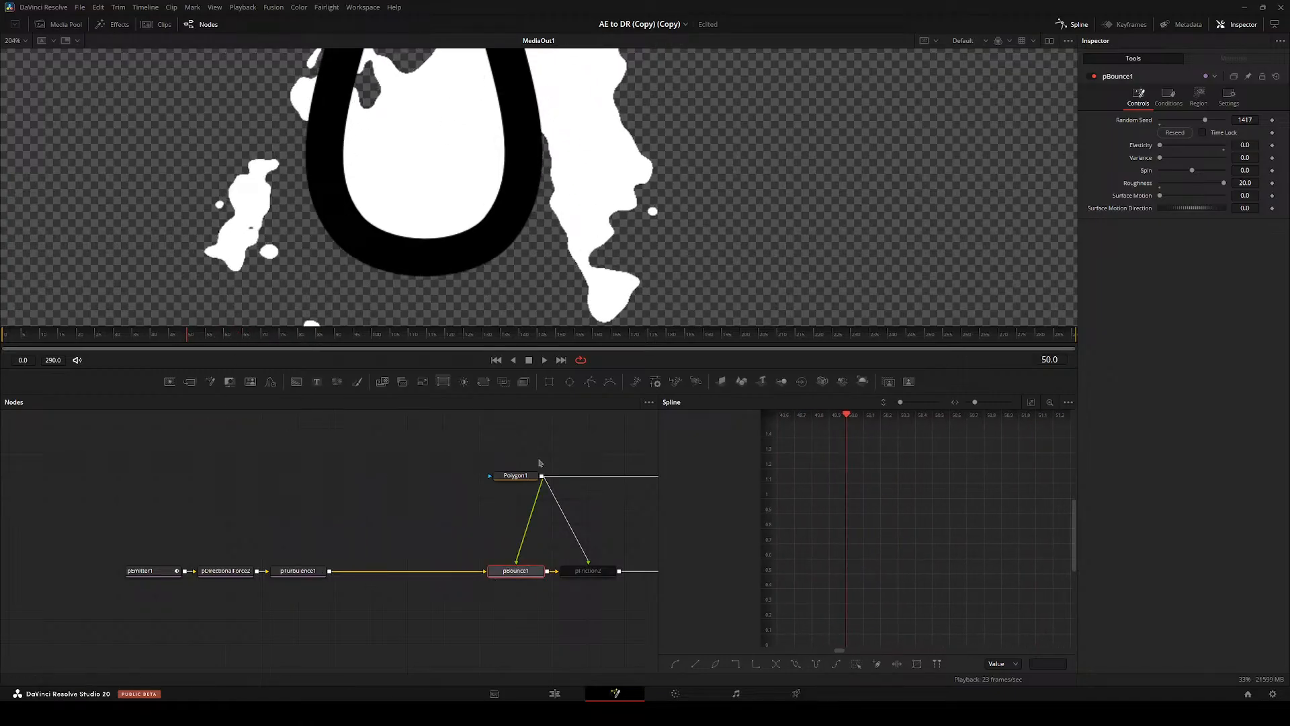
- Show pRender1's particles in the viewer and fit the whole frame in view
{"action": "left_click", "coordinate": [503, 483]}
{"action": "left_click_drag", "start_coordinate": [492, 565], "coordinate": [356, 396]}
{"action": "left_click_drag", "start_coordinate": [317, 470], "coordinate": [153, 366]}
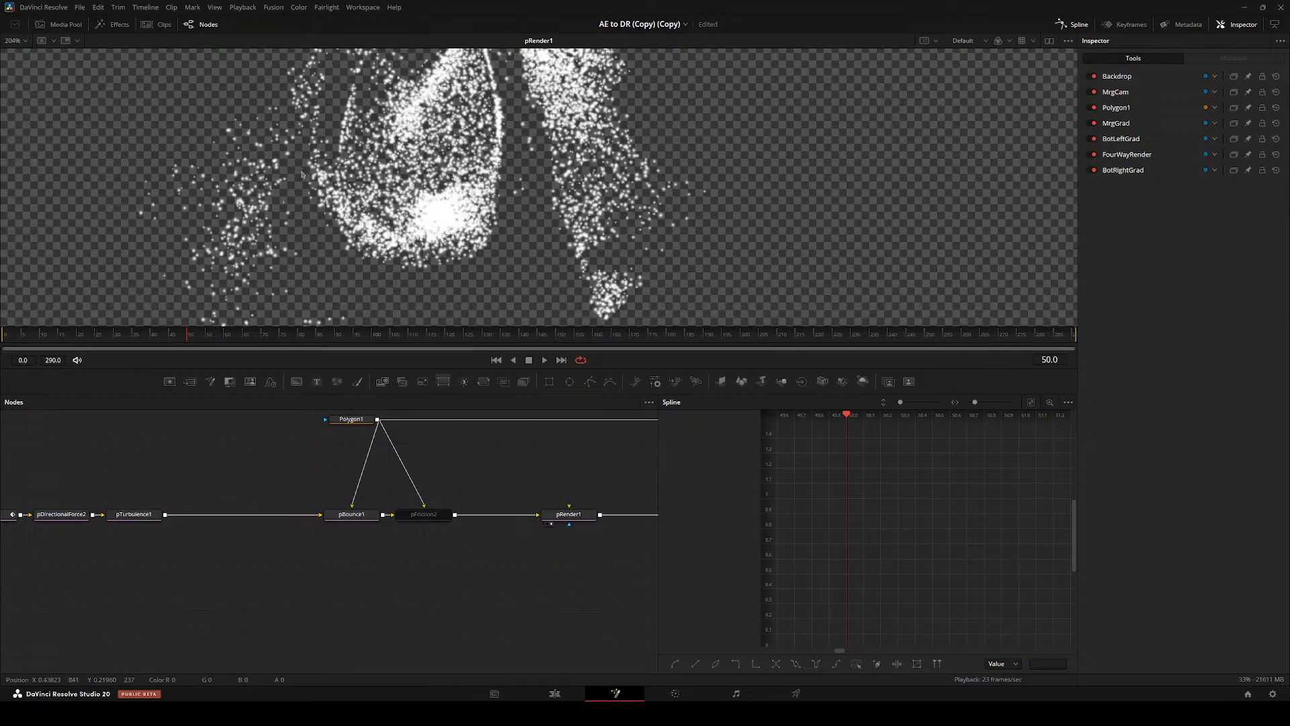
{"action": "key", "text": "ctrl+f"}
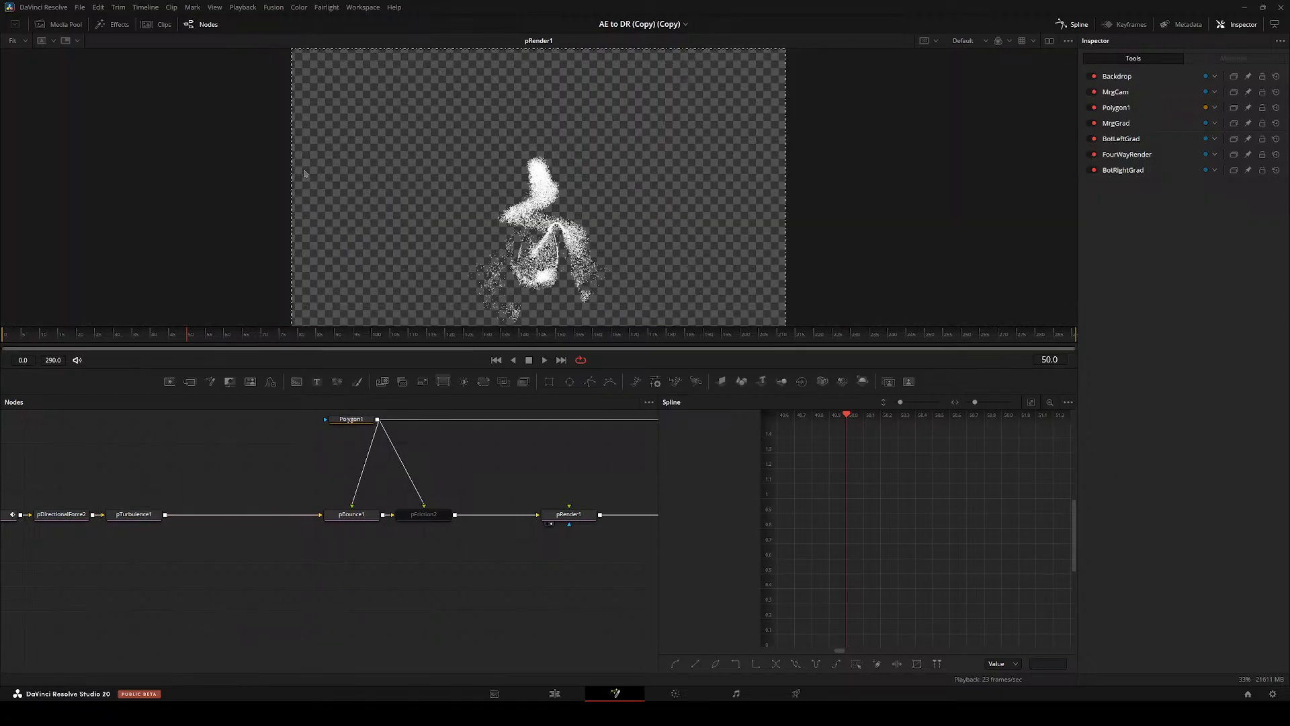
- Move pEmitter1, pDirectionalForce2 and pTurbulence1 closer to pBounce1 in the node graph
{"action": "left_click_drag", "start_coordinate": [312, 508], "coordinate": [375, 370]}
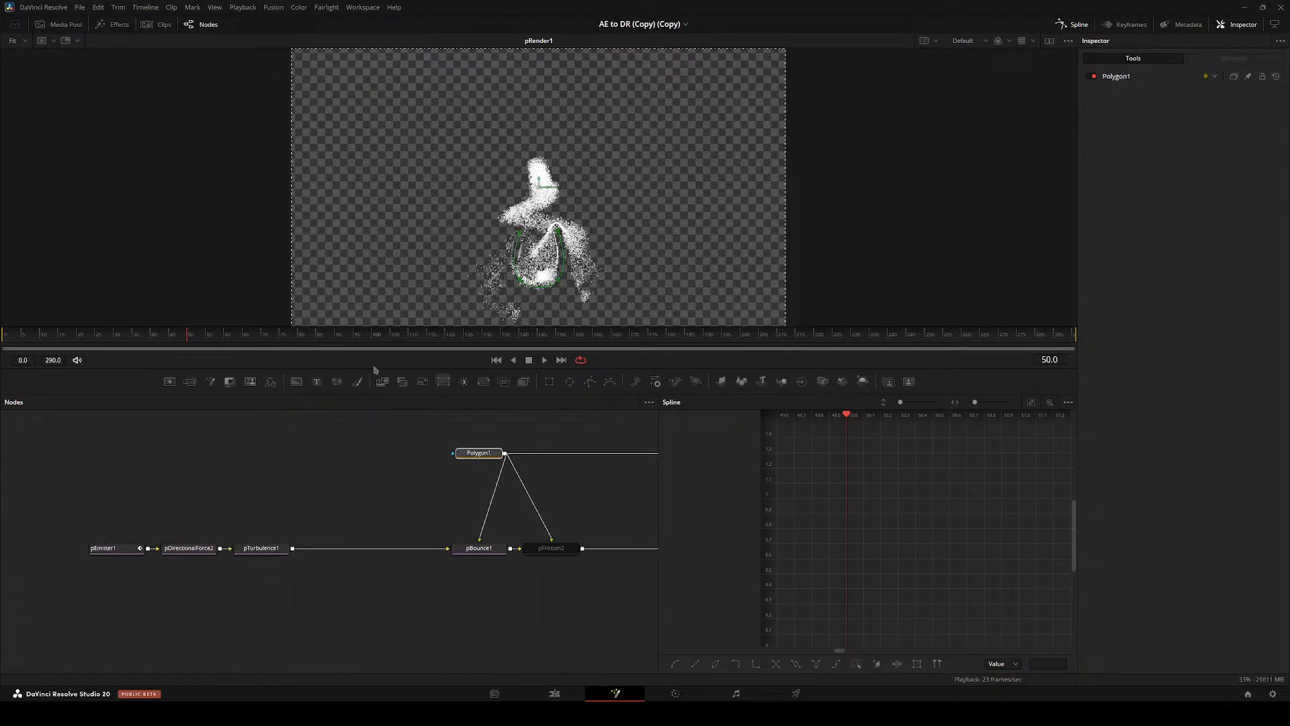
{"action": "left_click_drag", "start_coordinate": [106, 509], "coordinate": [284, 559]}
{"action": "left_click_drag", "start_coordinate": [272, 549], "coordinate": [381, 549]}
{"action": "left_click", "coordinate": [452, 476]}
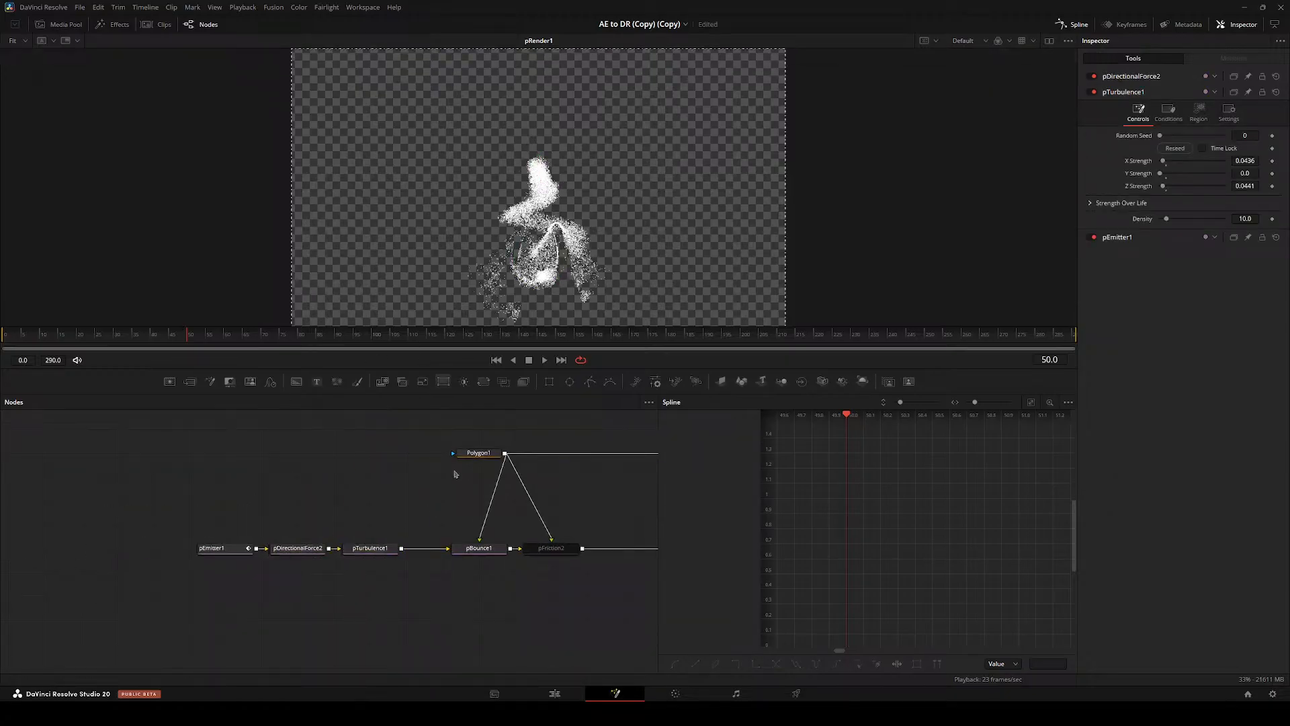
- Show Blur1, BrightnessContrast and Merge1 one after another in the viewer to examine how the particles become liquid
{"action": "left_click_drag", "start_coordinate": [294, 496], "coordinate": [142, 486]}
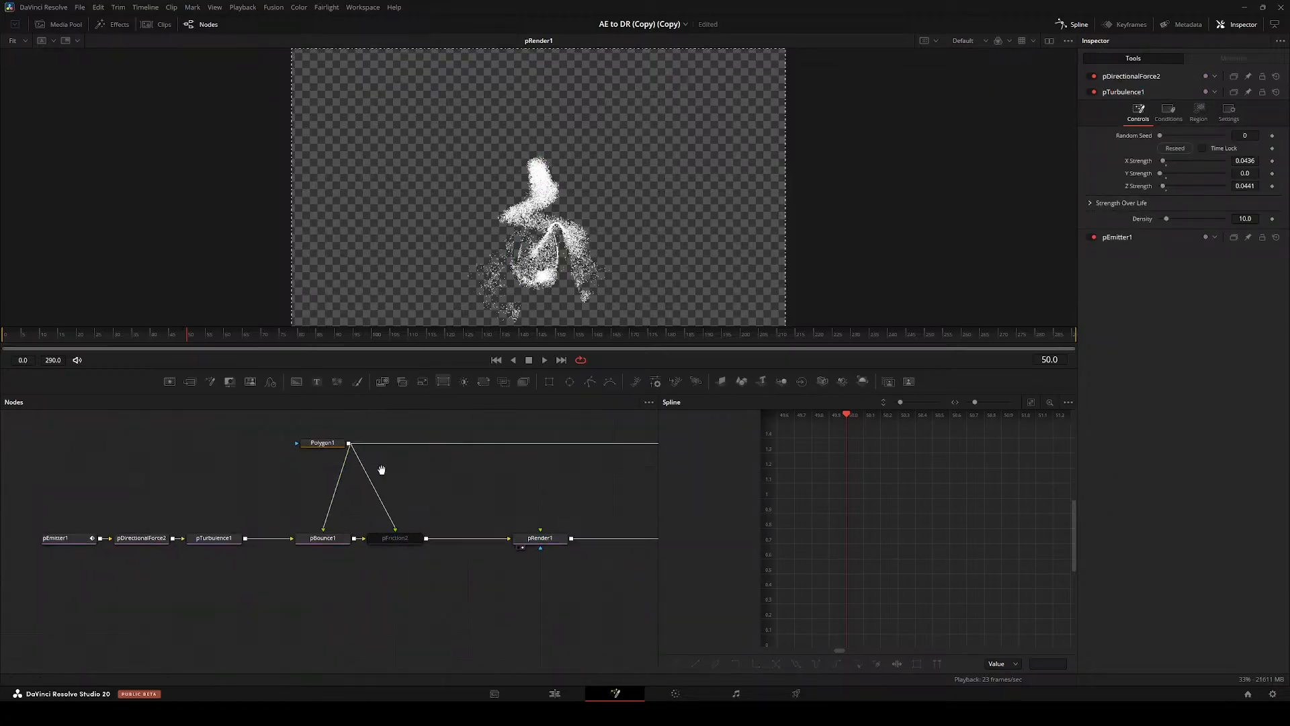
{"action": "left_click_drag", "start_coordinate": [380, 466], "coordinate": [277, 475]}
{"action": "key", "text": "ctrl+Left"}
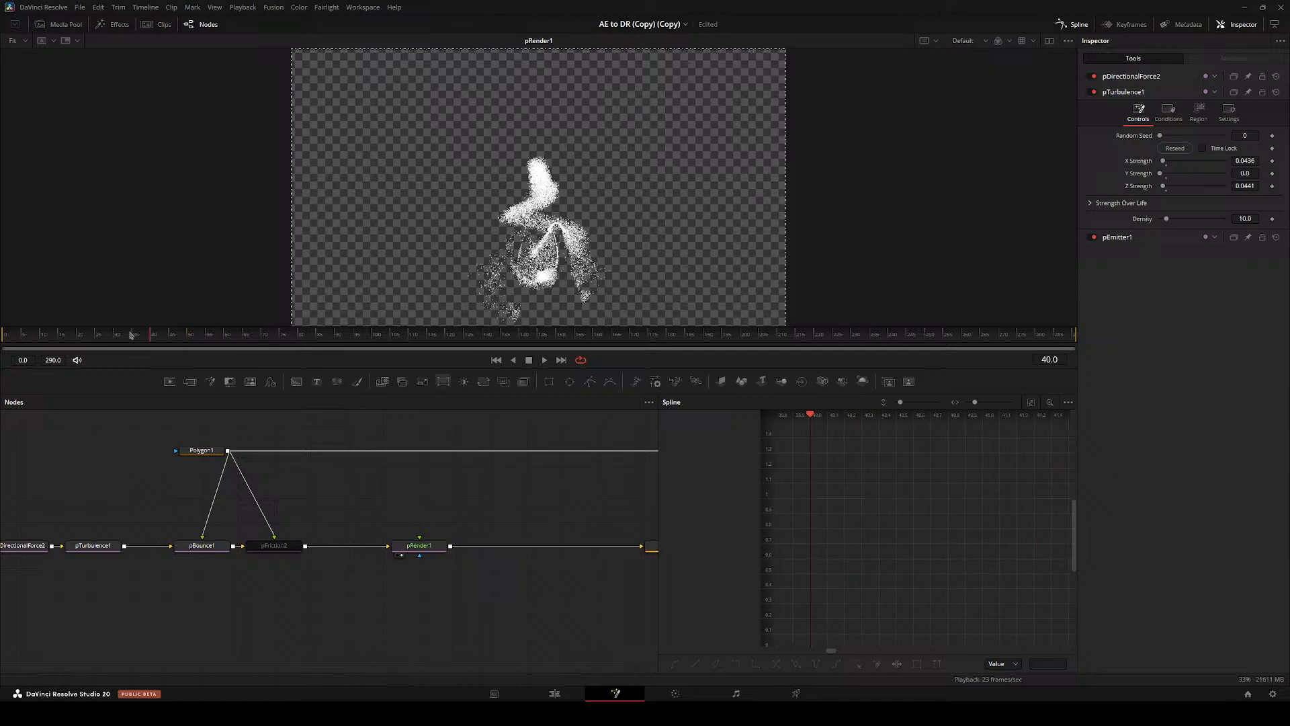
{"action": "key", "text": "space"}
{"action": "left_click_drag", "start_coordinate": [516, 561], "coordinate": [369, 524]}
{"action": "left_click", "coordinate": [518, 513]}
{"action": "key", "text": "2"}
{"action": "left_click_drag", "start_coordinate": [518, 514], "coordinate": [454, 551]}
{"action": "left_click", "coordinate": [492, 510]}
{"action": "key", "text": "2"}
{"action": "left_click", "coordinate": [576, 510]}
{"action": "key", "text": "2"}
- Play back Merge1's combined liquid and U shape in the viewer
{"action": "key", "text": "space"}
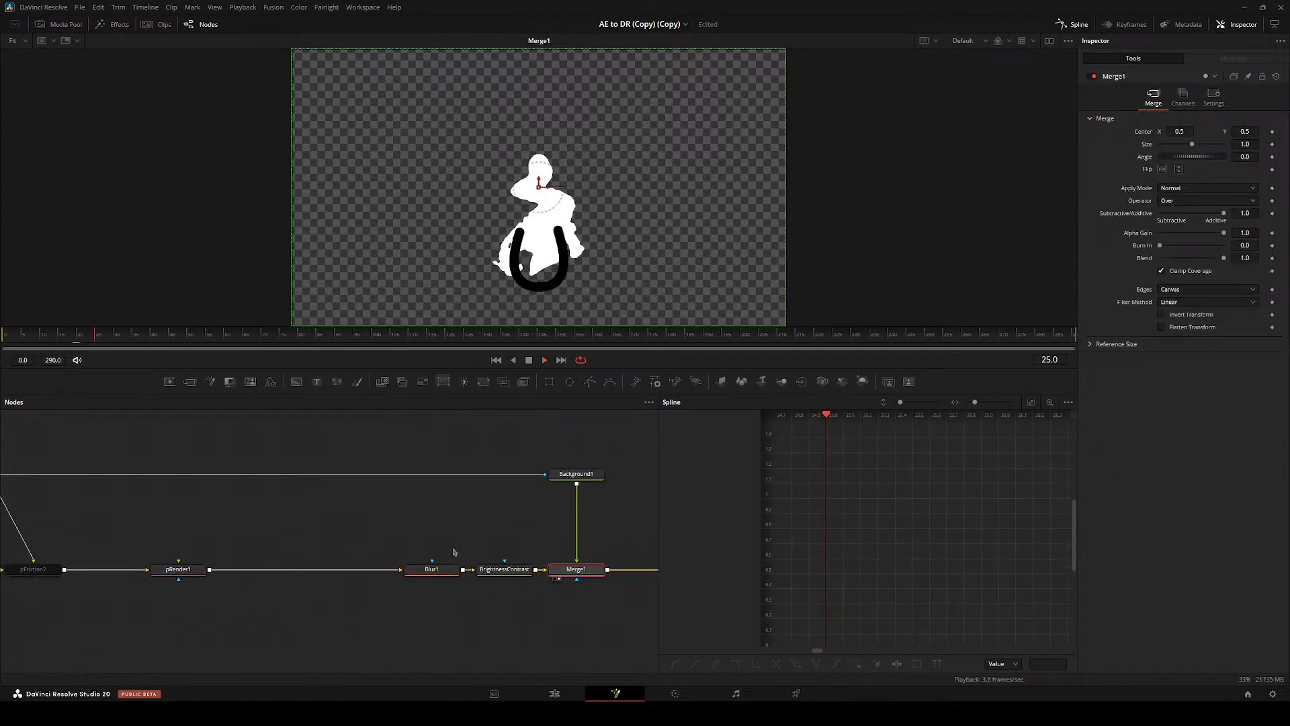
{"action": "left_click", "coordinate": [454, 551]}
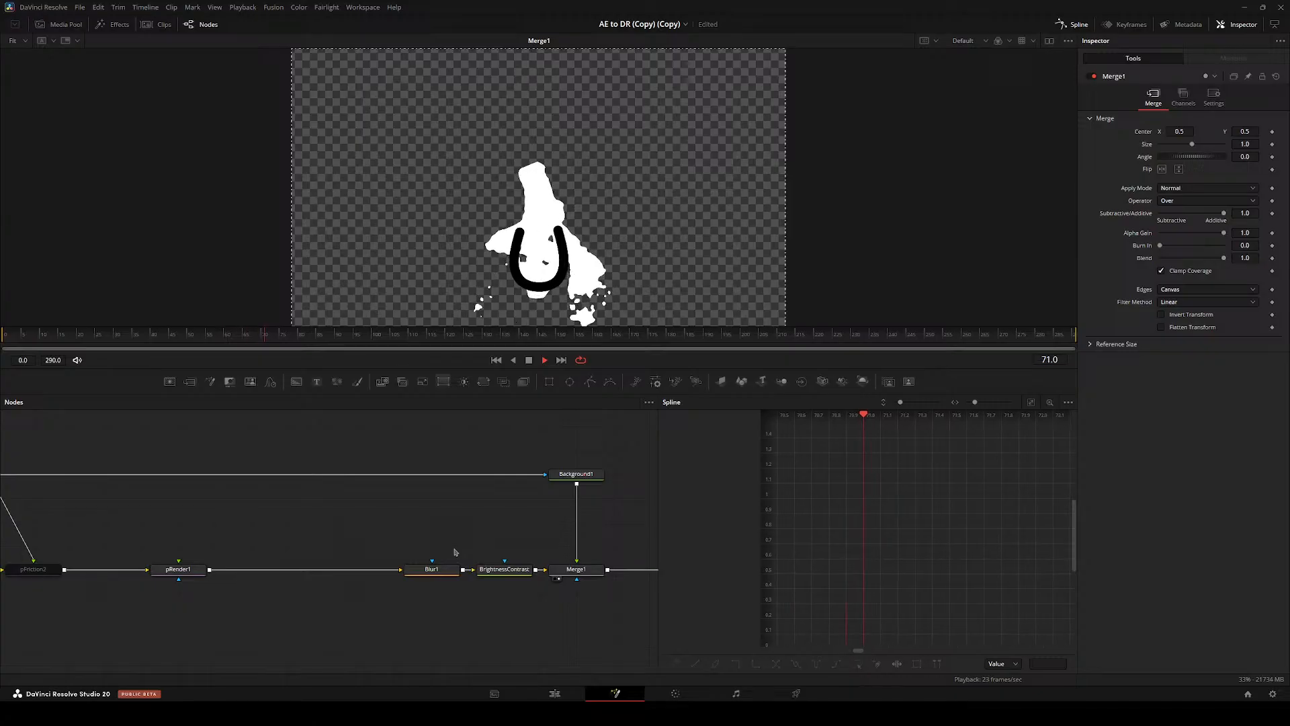
{"action": "key", "text": "space"}
- Go back along the particle chain and show pRender1 in the viewer again
{"action": "left_click_drag", "start_coordinate": [311, 538], "coordinate": [567, 558]}
{"action": "left_click", "coordinate": [170, 555]}
{"action": "left_click_drag", "start_coordinate": [628, 531], "coordinate": [306, 524]}
{"action": "left_click_drag", "start_coordinate": [446, 524], "coordinate": [346, 559]}
{"action": "left_click", "coordinate": [131, 579]}
{"action": "key", "text": "2"}
- Add a Background node between pRender1 and Blur1, masked by the particles, and set its Red to 1.0
{"action": "left_click_drag", "start_coordinate": [574, 580], "coordinate": [606, 591]}
{"action": "left_click", "coordinate": [524, 536]}
{"action": "key", "text": "b"}
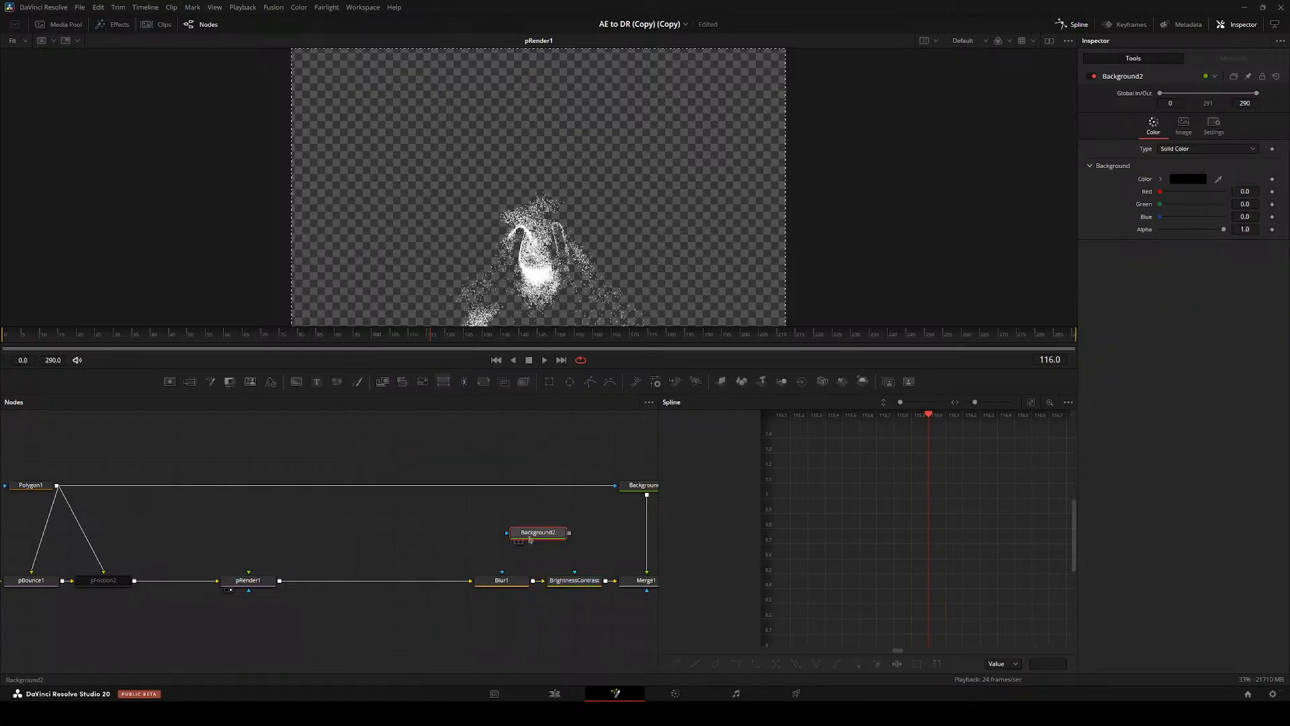
{"action": "left_click_drag", "start_coordinate": [530, 539], "coordinate": [387, 586]}
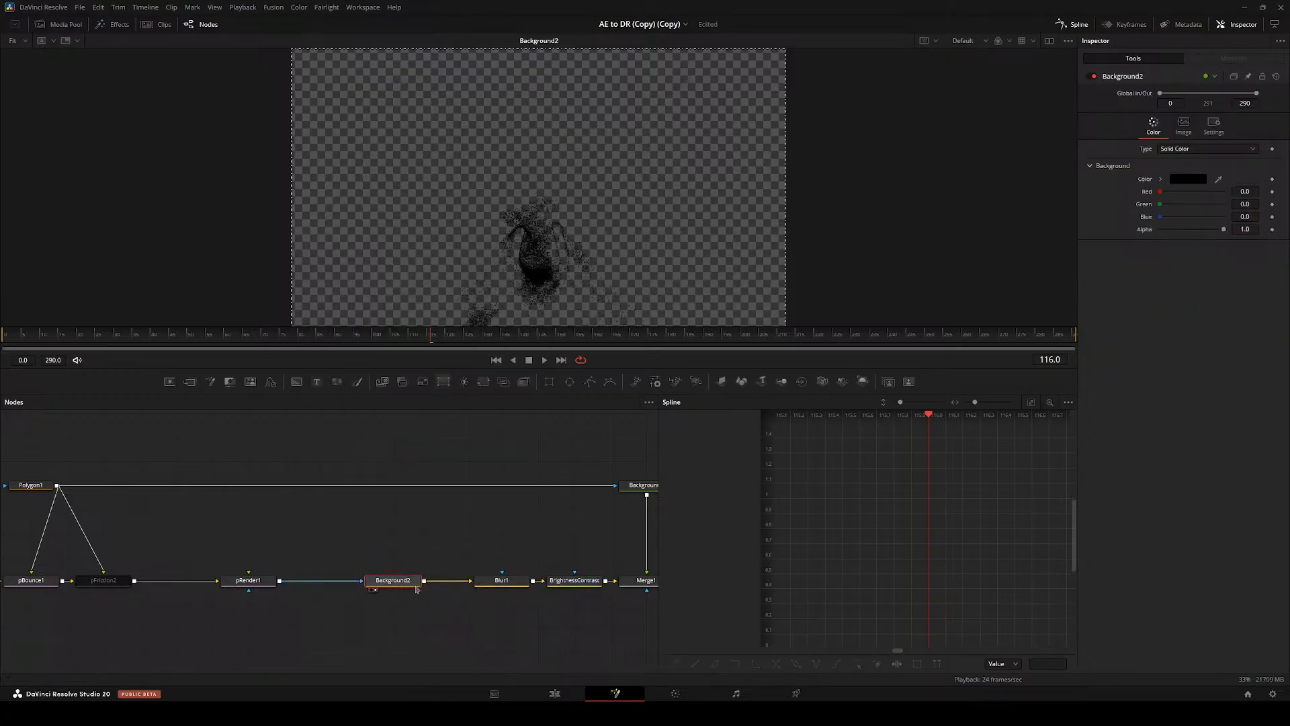
{"action": "left_click_drag", "start_coordinate": [1160, 193], "coordinate": [1224, 193]}
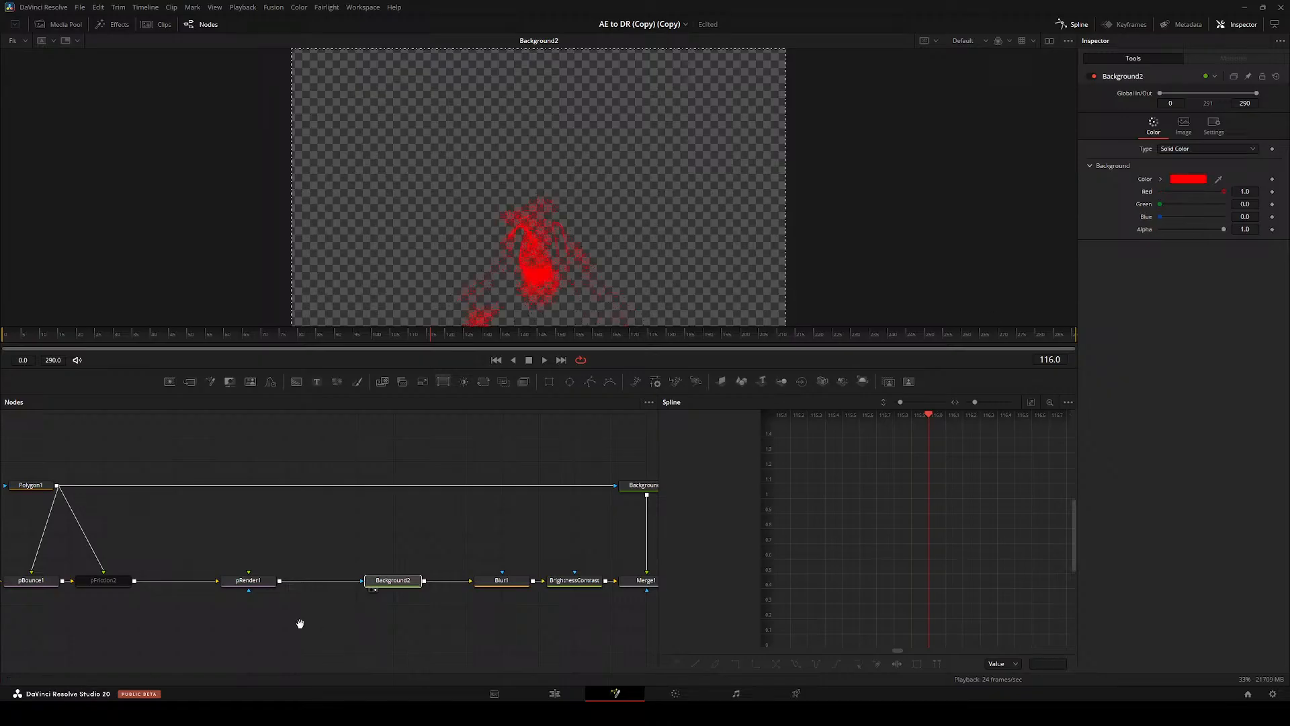
- Show Blur1 and BrightnessContrast in the viewer and play back the red-filled liquid
{"action": "left_click_drag", "start_coordinate": [300, 622], "coordinate": [165, 593]}
{"action": "left_click", "coordinate": [362, 553]}
{"action": "key", "text": "2"}
{"action": "left_click", "coordinate": [436, 553]}
{"action": "key", "text": "2"}
{"action": "left_click", "coordinate": [433, 503]}
{"action": "key", "text": "ctrl+f"}
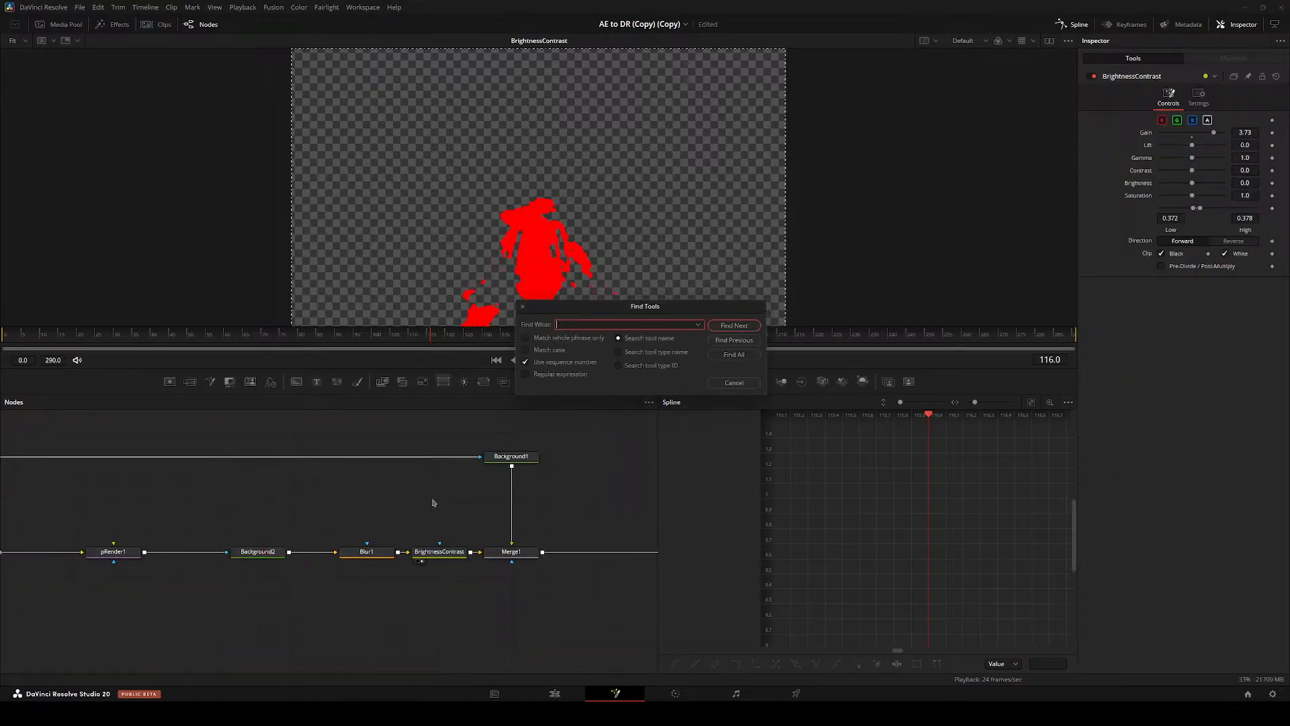
{"action": "key", "text": "Escape"}
{"action": "key", "text": "space"}
{"action": "scroll", "coordinate": [554, 228], "scroll_direction": "up", "scroll_amount": 1}
{"action": "left_click_drag", "start_coordinate": [539, 538], "coordinate": [440, 447]}
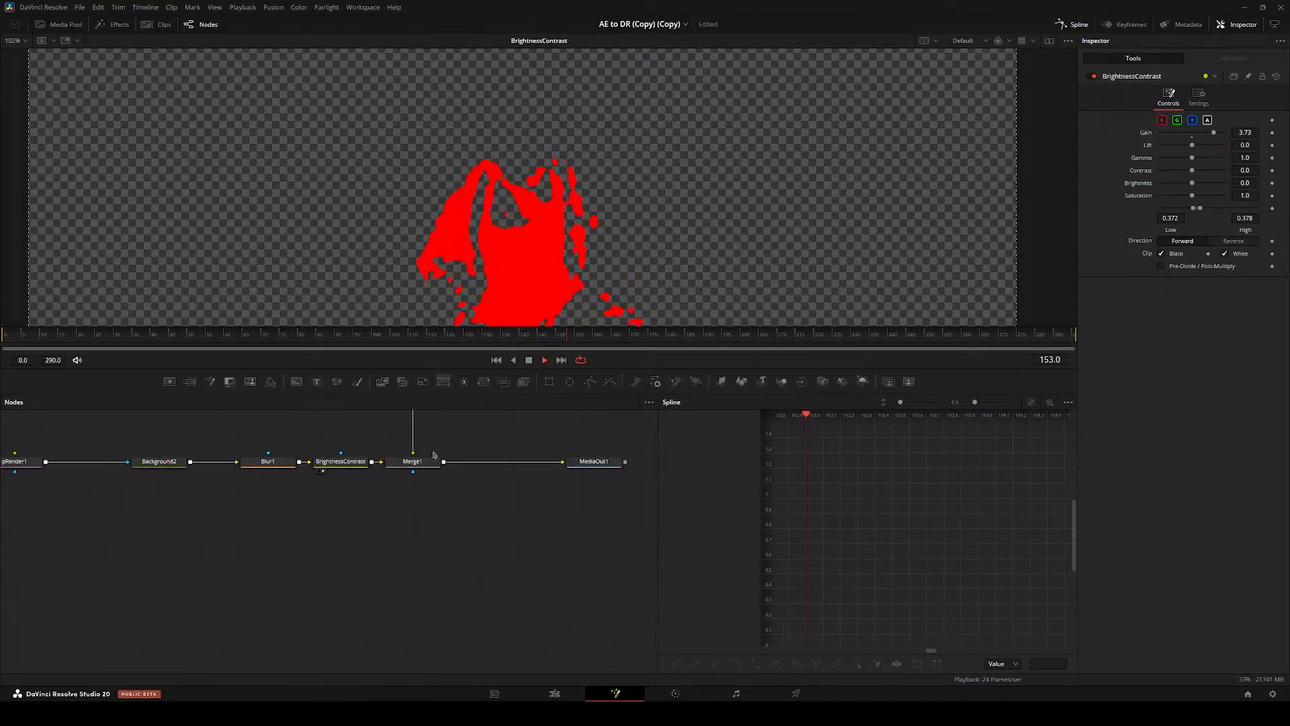
- Show Merge1 in the viewer, then play back and scrub the red liquid flowing around the U shape
{"action": "left_click", "coordinate": [432, 460]}
{"action": "key", "text": "2"}
{"action": "left_click", "coordinate": [428, 331]}
{"action": "left_click_drag", "start_coordinate": [428, 331], "coordinate": [101, 332]}
{"action": "key", "text": "space"}
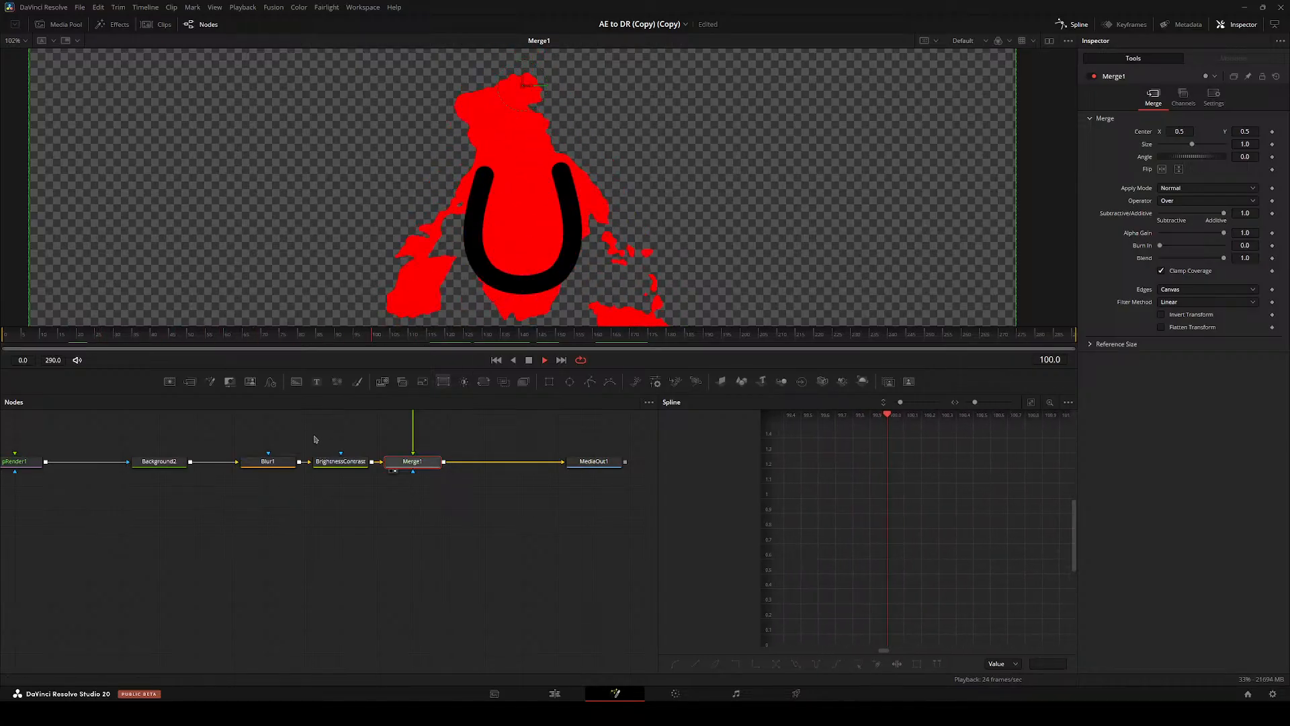
{"action": "left_click_drag", "start_coordinate": [232, 334], "coordinate": [229, 315]}
{"action": "key", "text": "j"}
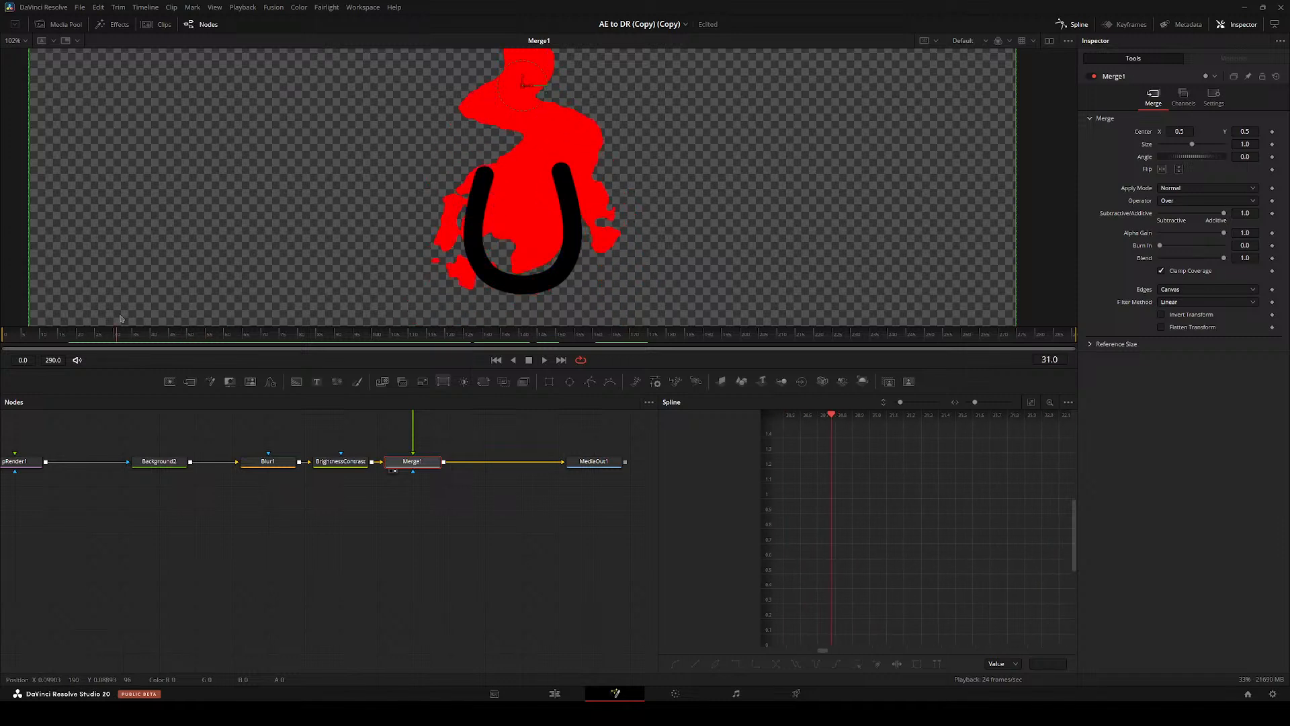
- Move Polygon1 above pFriction2 and enable the pFriction2 node
{"action": "left_click_drag", "start_coordinate": [214, 423], "coordinate": [383, 477]}
{"action": "scroll", "coordinate": [383, 477], "scroll_direction": "left", "scroll_amount": 10}
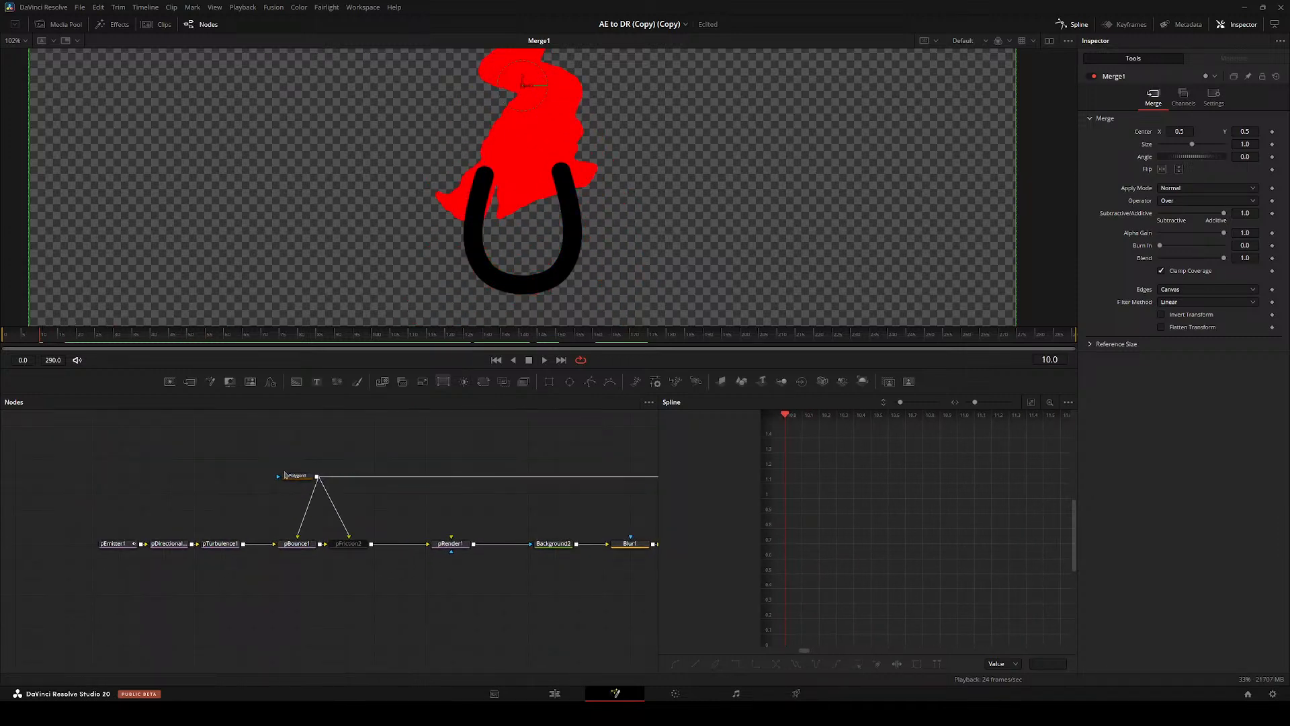
{"action": "left_click_drag", "start_coordinate": [297, 476], "coordinate": [349, 475]}
{"action": "left_click", "coordinate": [348, 544]}
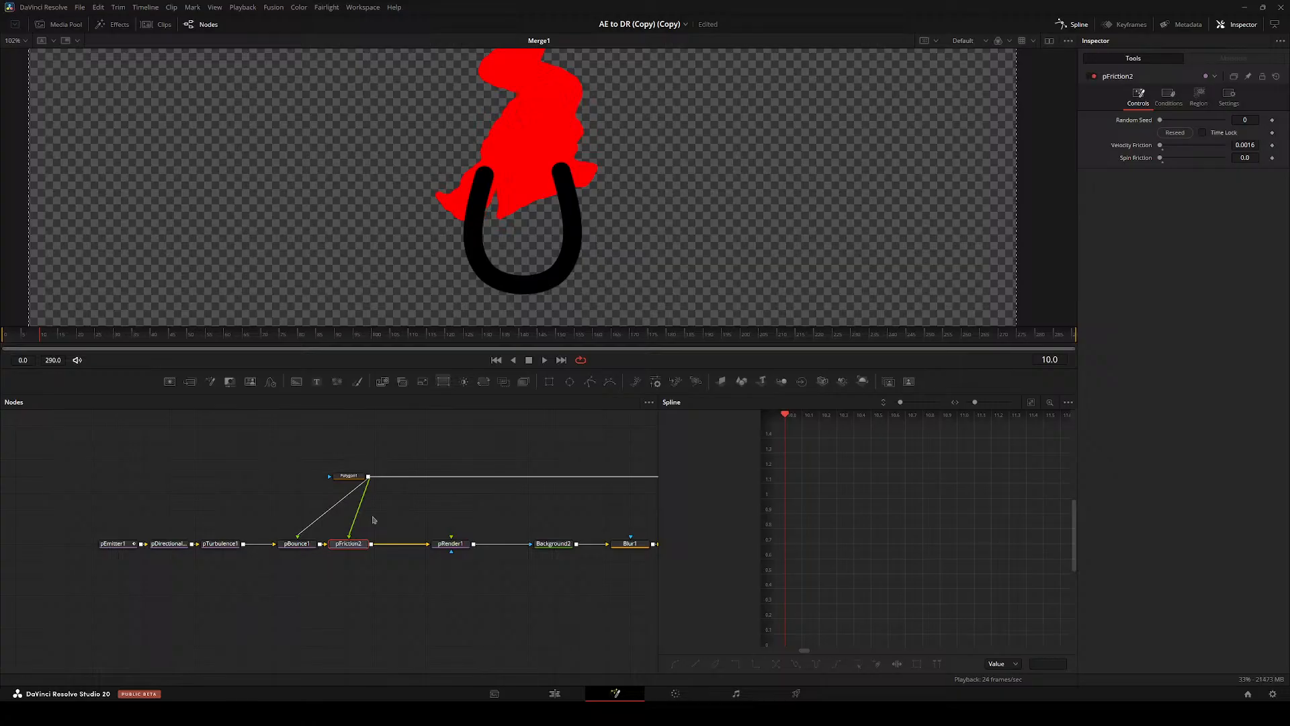
- Show pRender1 in the viewer, then play back and scrub the white particles bouncing around the U shape
{"action": "left_click_drag", "start_coordinate": [470, 549], "coordinate": [418, 575]}
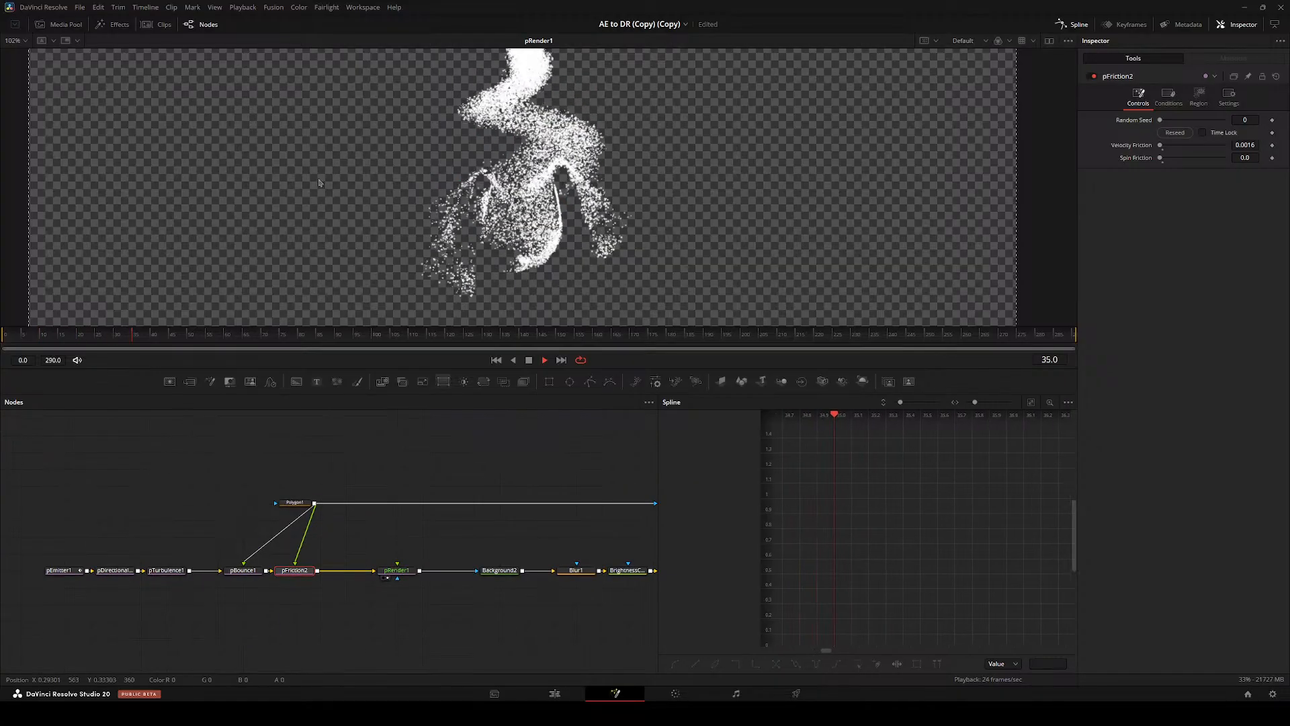
{"action": "scroll", "coordinate": [593, 180], "scroll_direction": "up", "scroll_amount": 2}
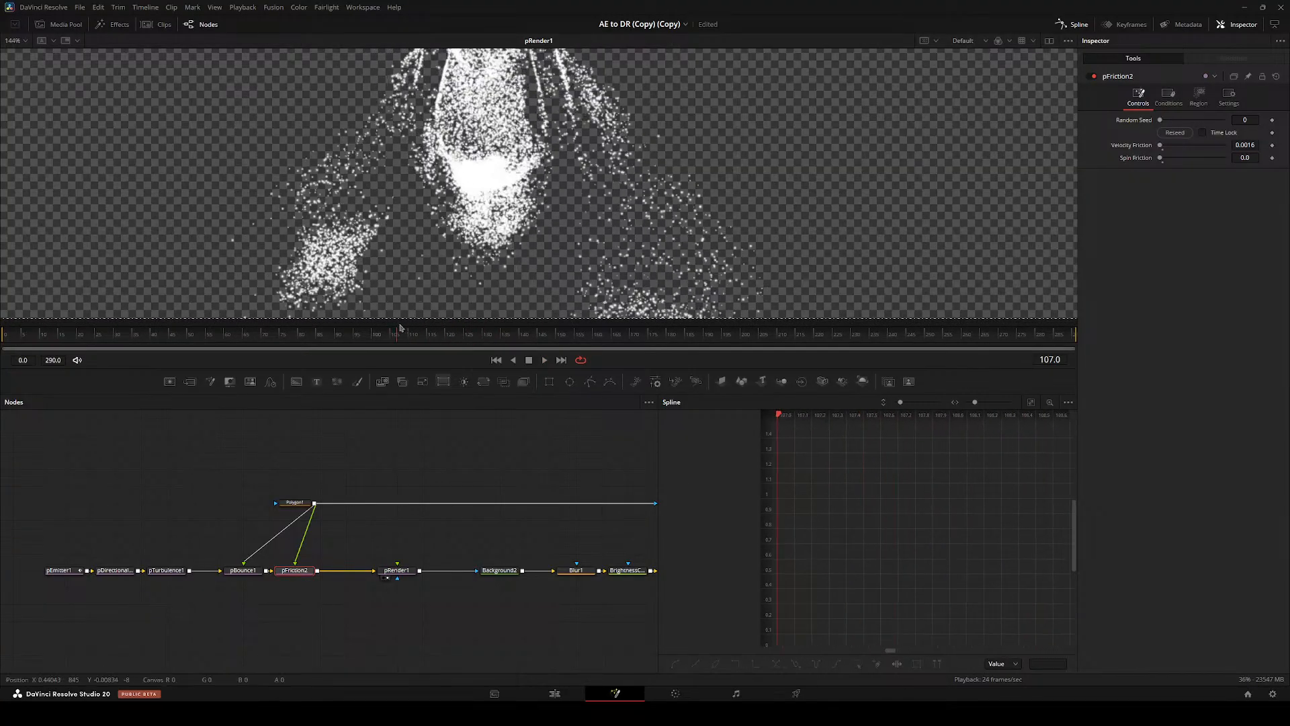
{"action": "left_click_drag", "start_coordinate": [207, 318], "coordinate": [390, 328]}
- Move pFriction2 slightly farther from pBounce1, display pBounce1's controls and resume playback
{"action": "right_click", "coordinate": [270, 481]}
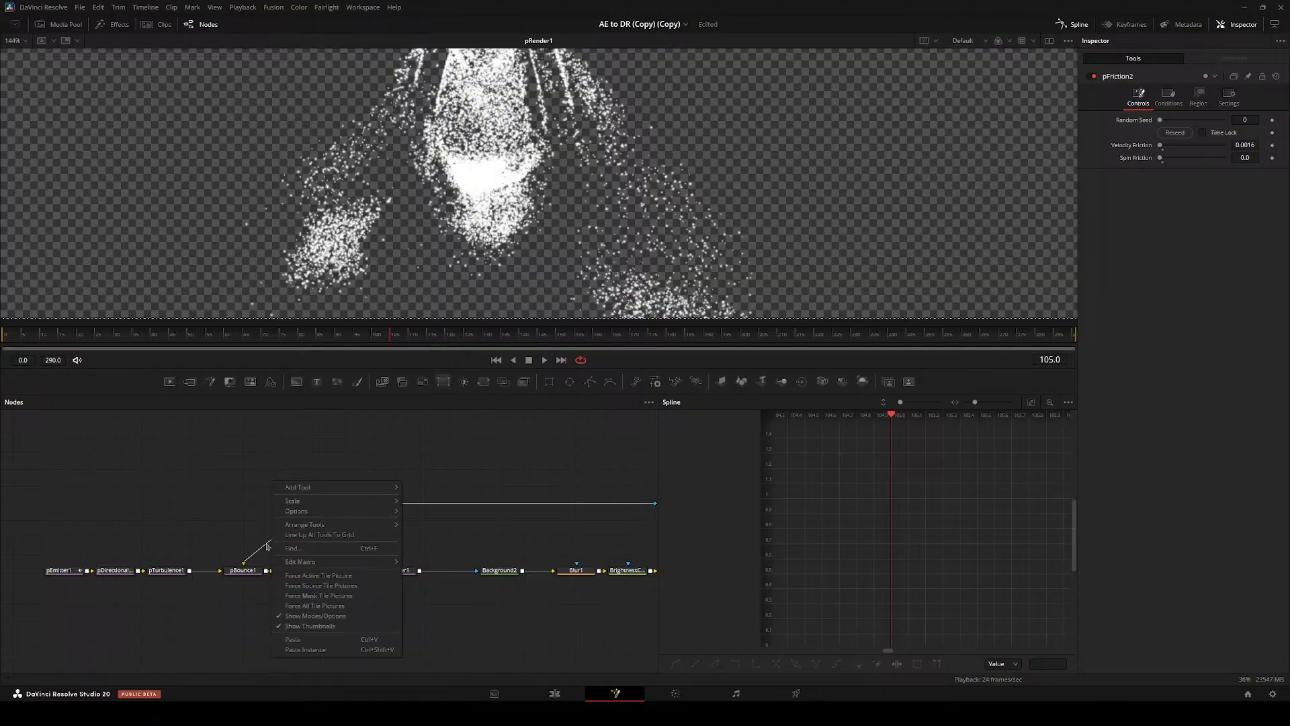
{"action": "left_click", "coordinate": [257, 575]}
{"action": "left_click", "coordinate": [255, 574]}
{"action": "left_click_drag", "start_coordinate": [294, 570], "coordinate": [320, 571]}
{"action": "left_click", "coordinate": [245, 571]}
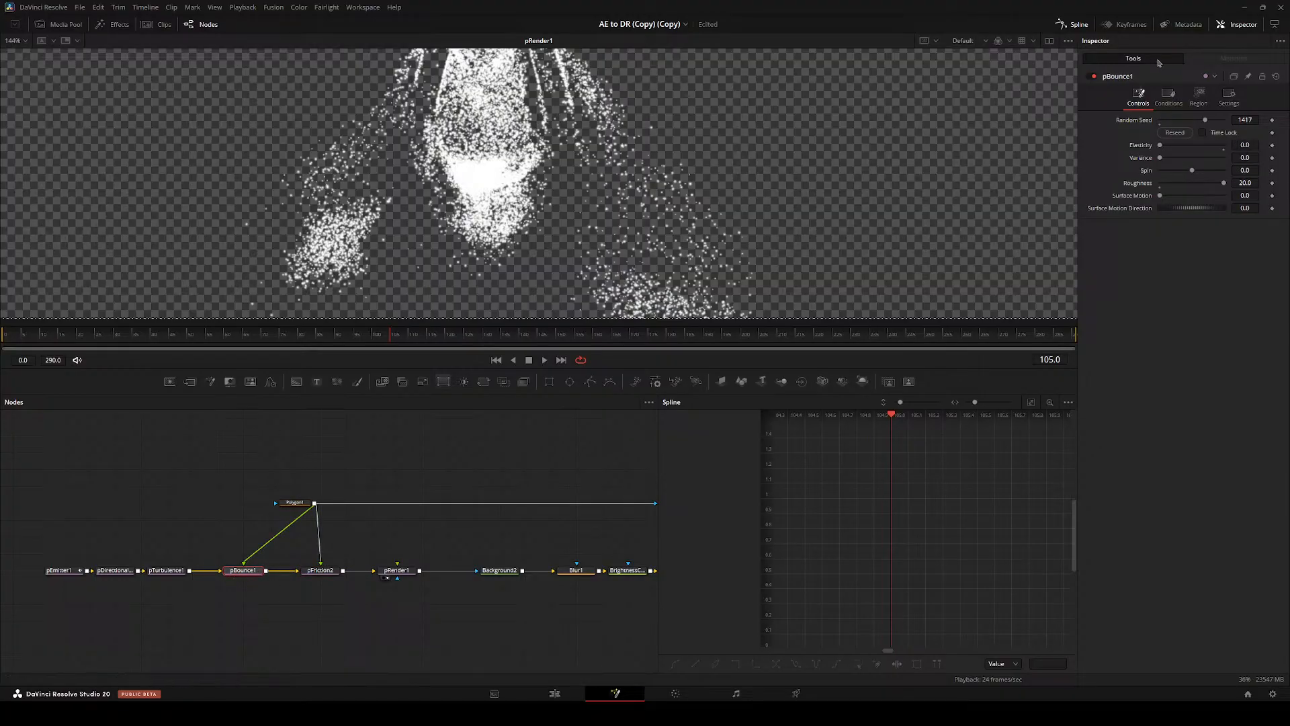
{"action": "key", "text": "space"}
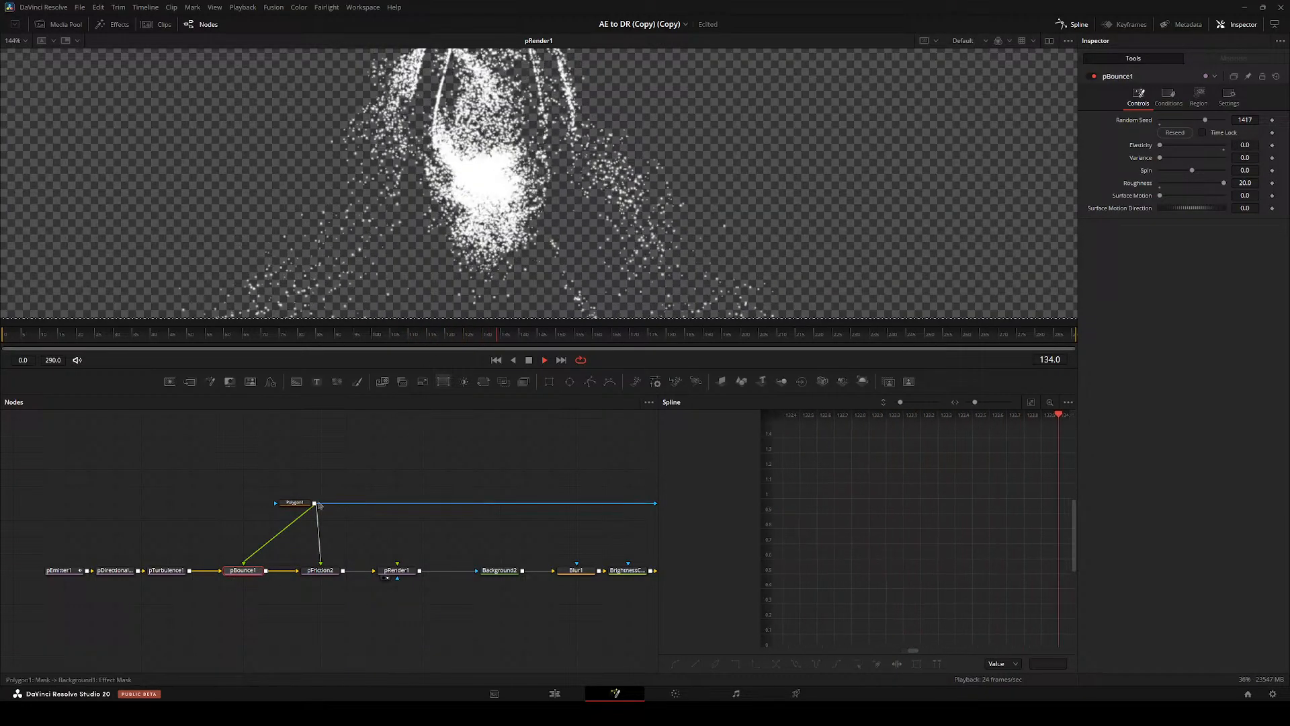
- View the outputs of Background2, Blur1 and BrightnessContrast one after another during playback
{"action": "left_click_drag", "start_coordinate": [279, 470], "coordinate": [221, 467]}
{"action": "left_click", "coordinate": [339, 567]}
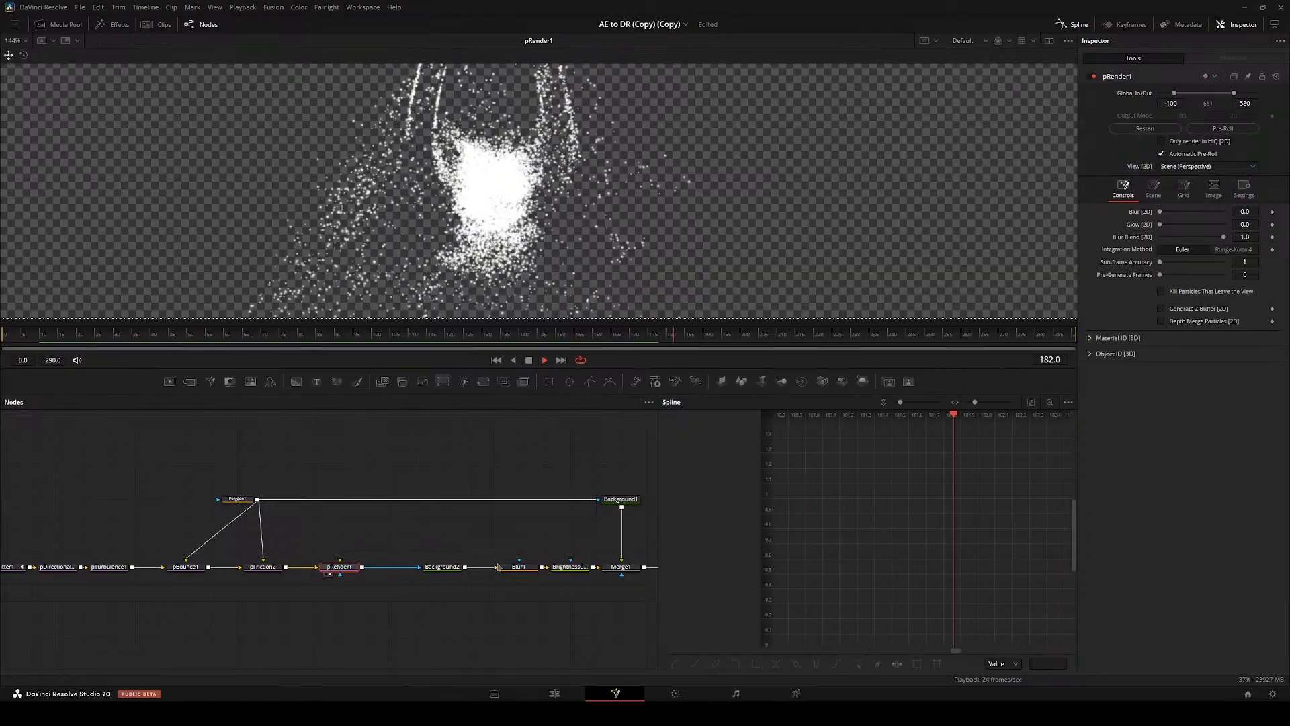
{"action": "left_click", "coordinate": [442, 567]}
{"action": "key", "text": "2"}
{"action": "left_click_drag", "start_coordinate": [569, 564], "coordinate": [470, 562]}
{"action": "left_click", "coordinate": [422, 564]}
{"action": "key", "text": "2"}
{"action": "left_click", "coordinate": [471, 564]}
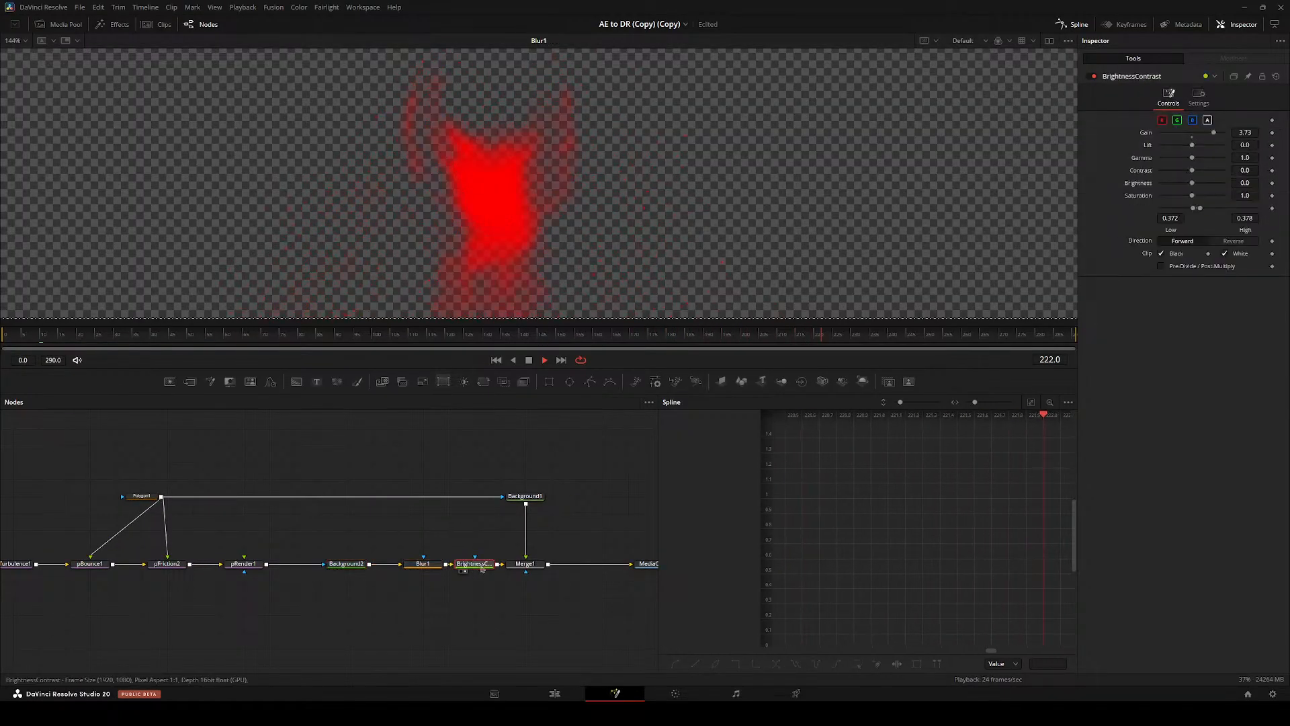
{"action": "key", "text": "2"}
- Show Merge1 in the viewer, scrub the red liquid and fit the whole frame in view
{"action": "left_click_drag", "start_coordinate": [560, 563], "coordinate": [444, 592]}
{"action": "left_click", "coordinate": [423, 594]}
{"action": "left_click_drag", "start_coordinate": [455, 334], "coordinate": [763, 275]}
{"action": "key", "text": "2"}
{"action": "key", "text": "ctrl+f"}
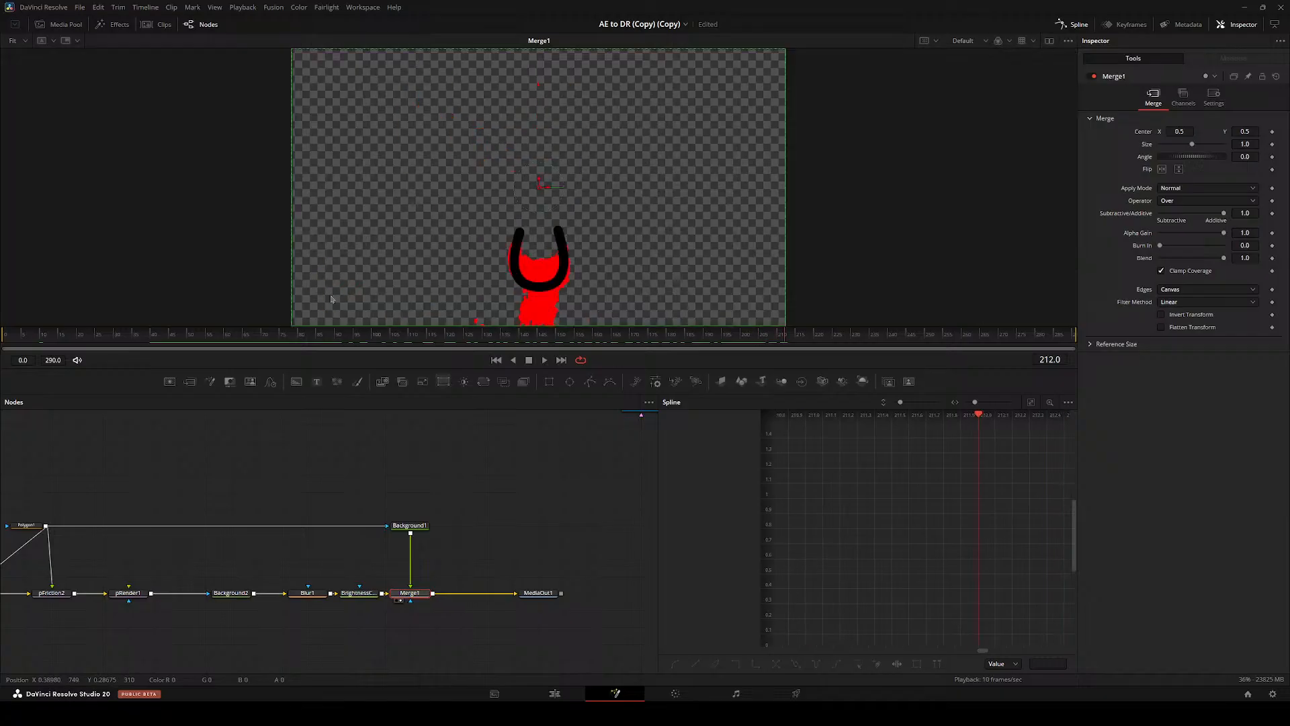
- Return to the edit timeline, move the playhead to the last Fusion Composition clip and open it in Fusion
{"action": "left_click", "coordinate": [568, 699]}
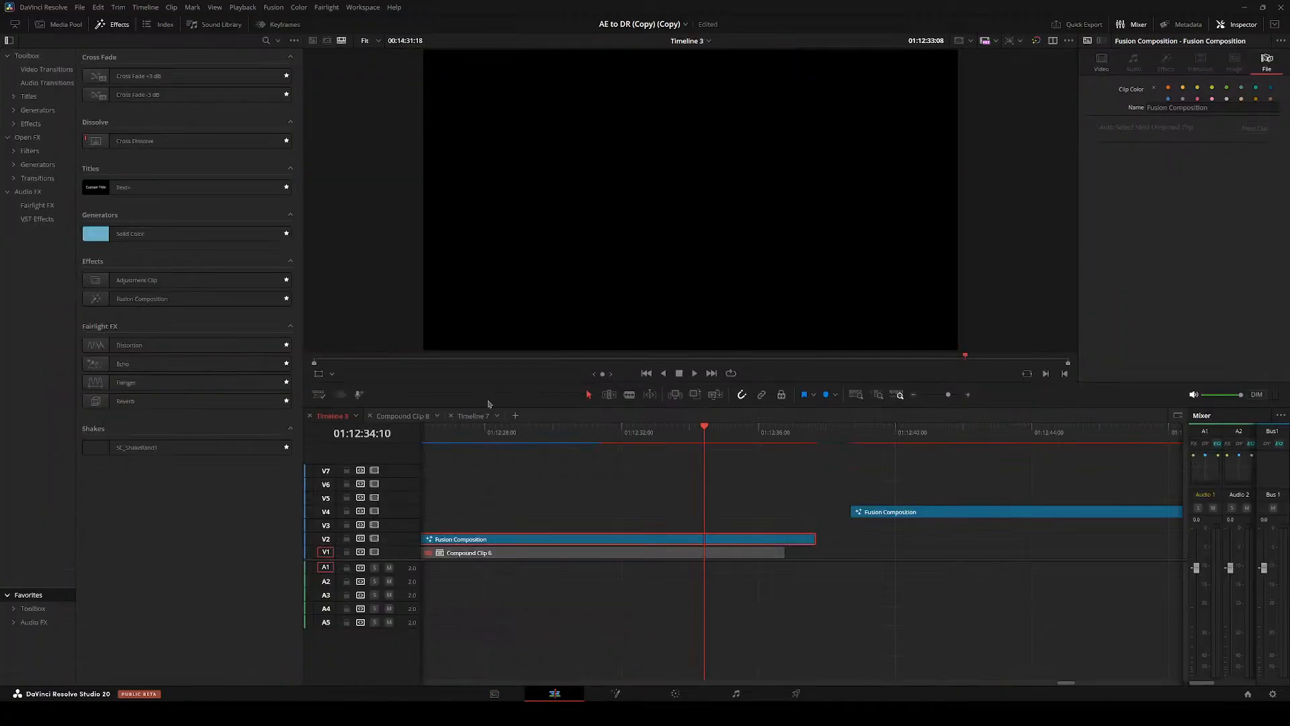
{"action": "left_click_drag", "start_coordinate": [704, 433], "coordinate": [1014, 444]}
{"action": "scroll", "coordinate": [806, 438], "scroll_direction": "right", "scroll_amount": 5}
{"action": "scroll", "coordinate": [757, 455], "scroll_direction": "right", "scroll_amount": 5}
{"action": "left_click_drag", "start_coordinate": [757, 434], "coordinate": [912, 435]}
{"action": "scroll", "coordinate": [739, 447], "scroll_direction": "right", "scroll_amount": 5}
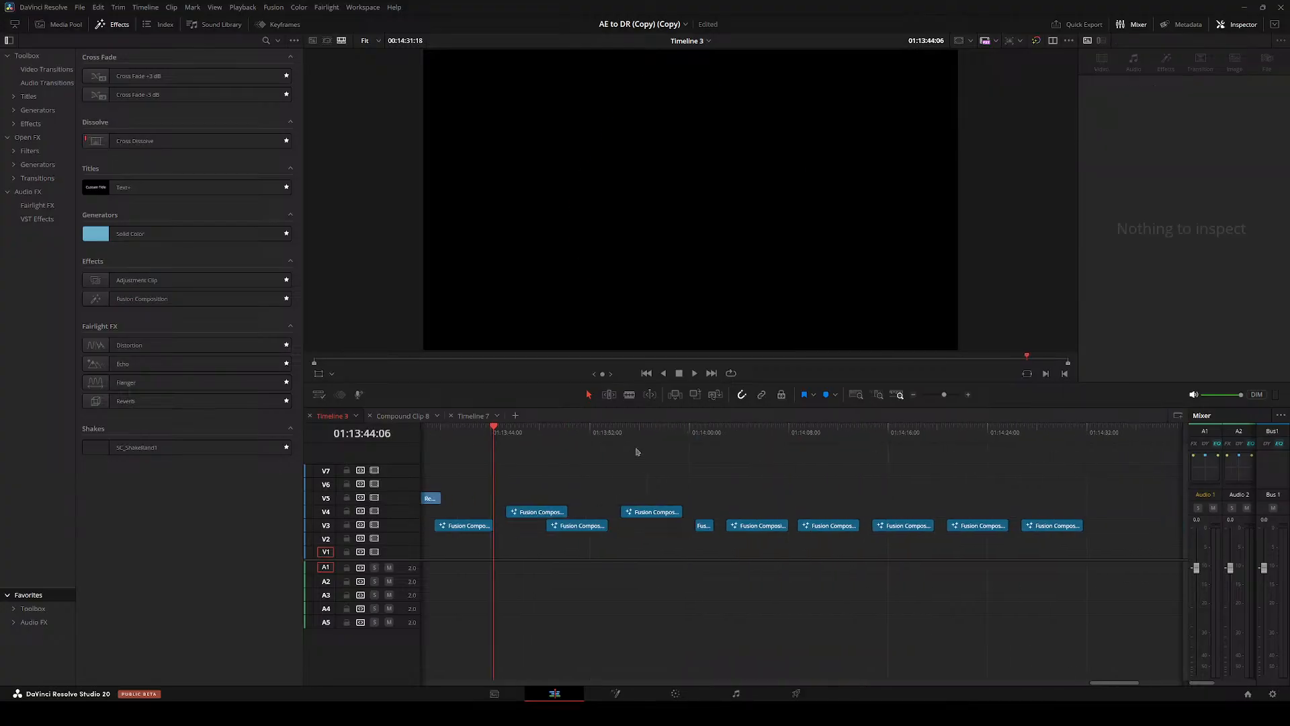
{"action": "left_click_drag", "start_coordinate": [637, 437], "coordinate": [1041, 488]}
{"action": "key", "text": "shift+5"}
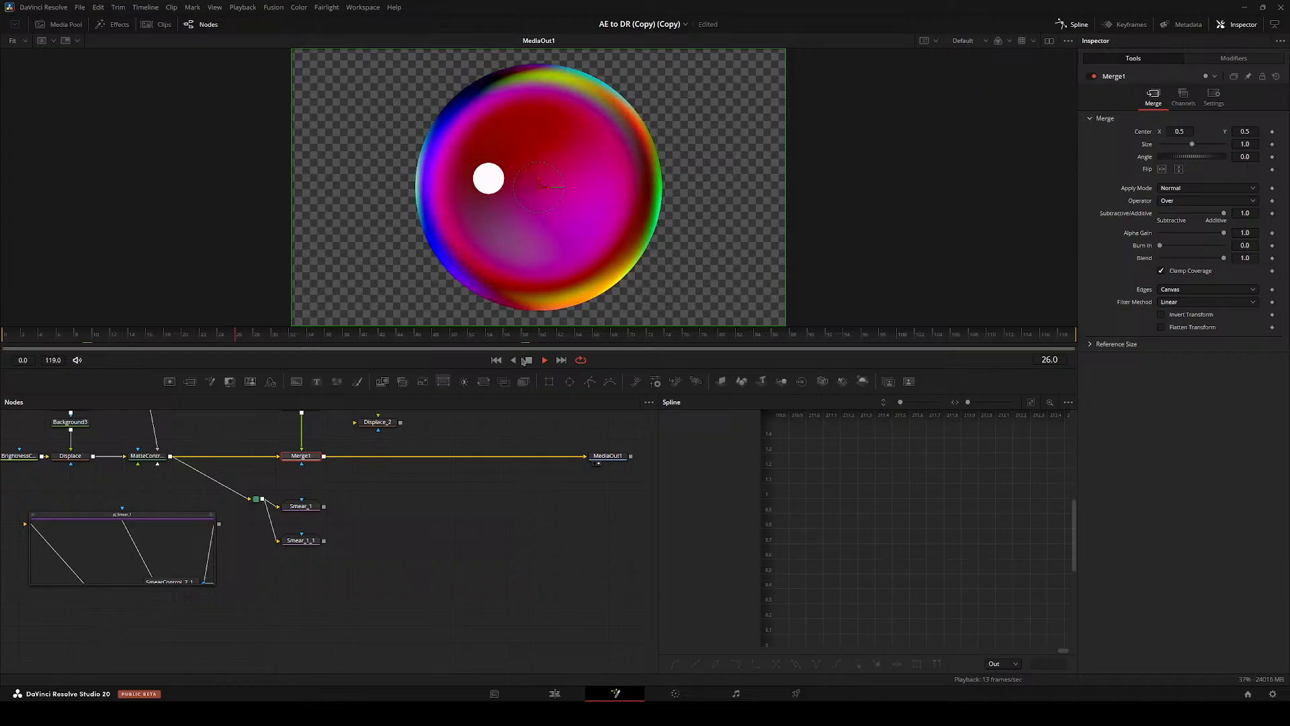
- Play back the iridescent sphere composition, stop it and bring the Smear nodes into view
{"action": "left_click", "coordinate": [528, 361]}
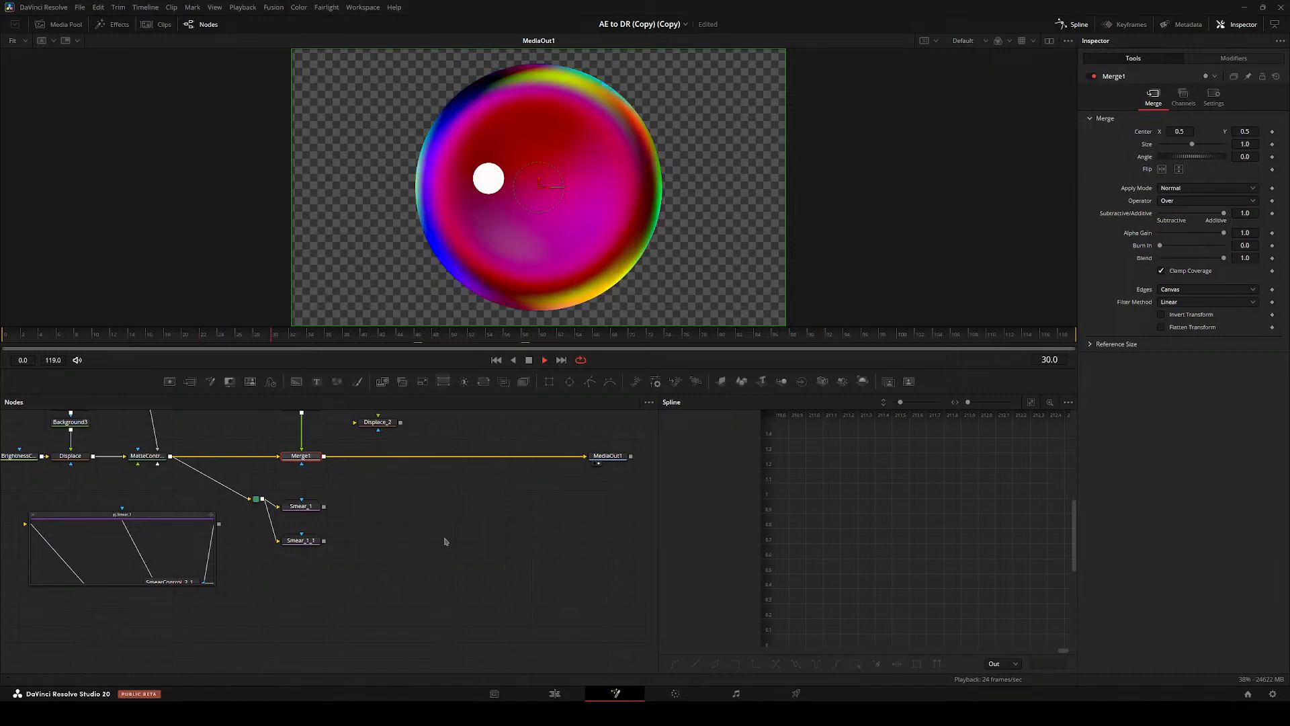
{"action": "mouse_move", "coordinate": [321, 492]}
{"action": "left_mouse_down"}
{"action": "mouse_move", "coordinate": [337, 564]}
{"action": "mouse_move", "coordinate": [377, 530]}
{"action": "mouse_move", "coordinate": [265, 645]}
{"action": "left_mouse_up"}
{"action": "key", "text": "space"}
{"action": "left_click", "coordinate": [365, 578]}
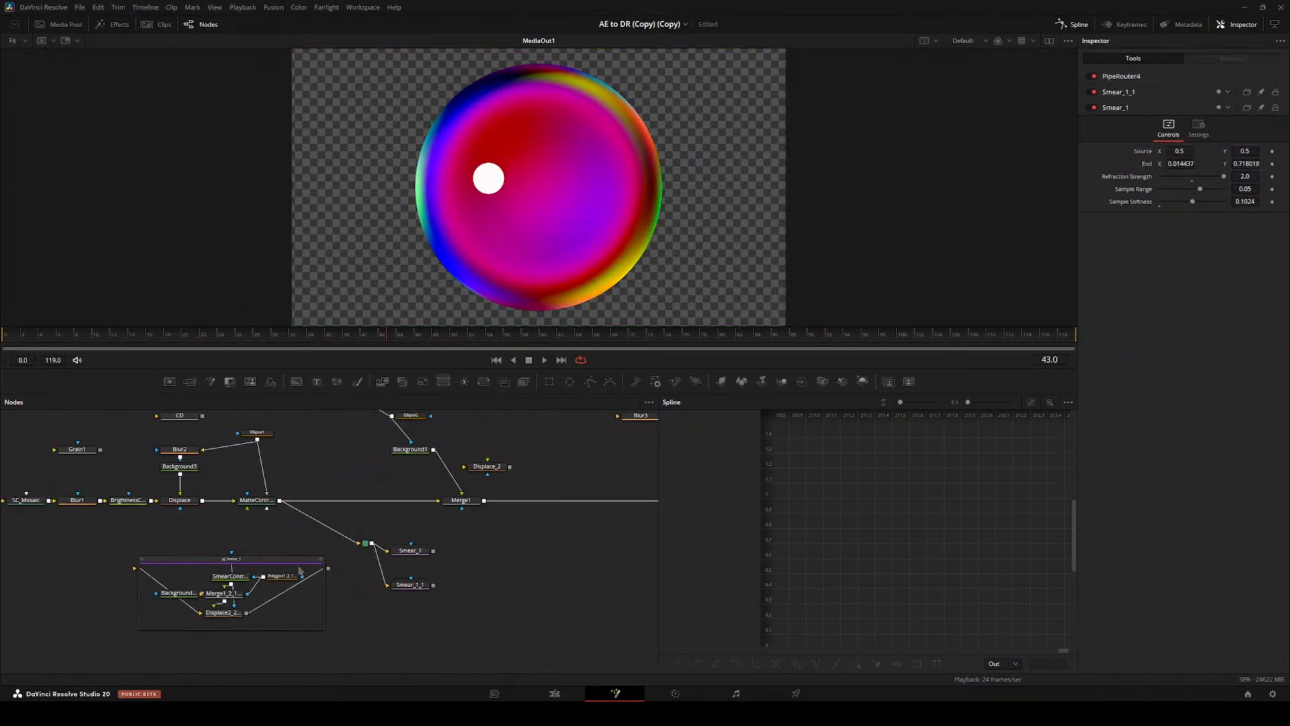
- Collapse the unconnected pj_Smear_1 group and delete it from the node graph
{"action": "left_click", "coordinate": [262, 559]}
{"action": "key", "text": "ctrl+e"}
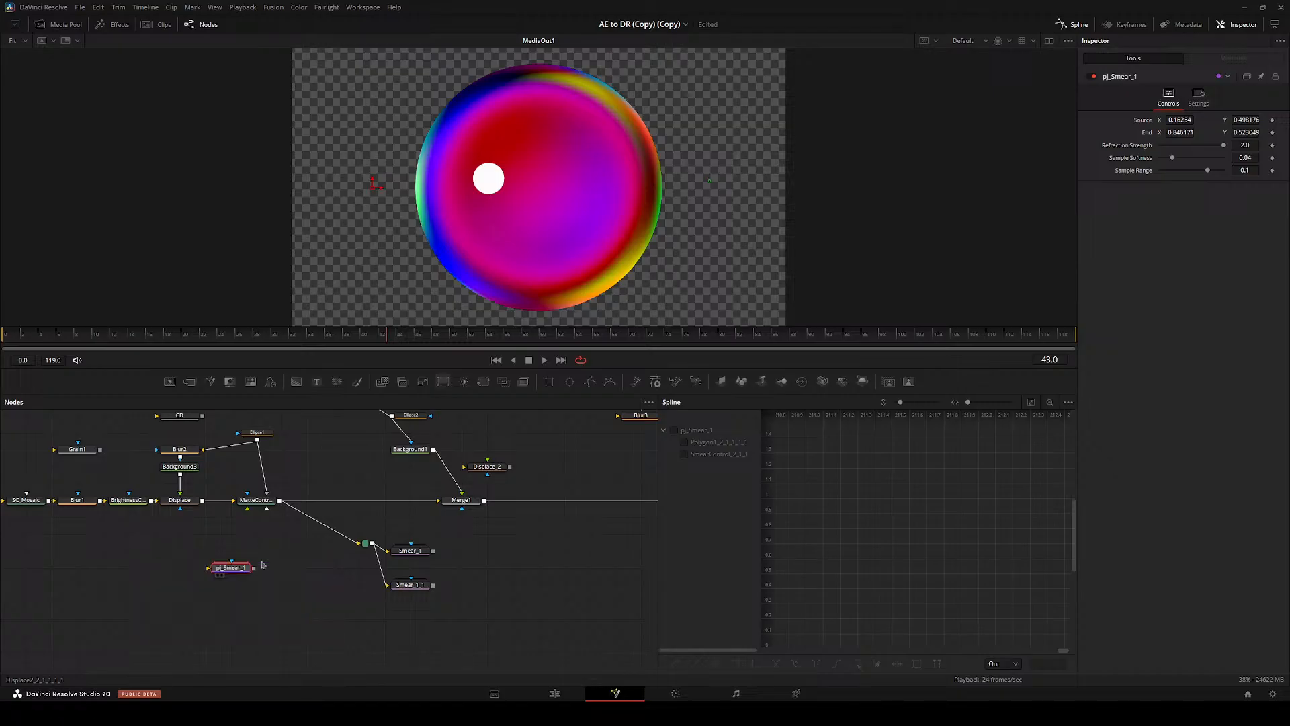
{"action": "key", "text": "Delete"}
{"action": "left_click_drag", "start_coordinate": [254, 567], "coordinate": [161, 553]}
{"action": "scroll", "coordinate": [91, 569], "scroll_direction": "up", "scroll_amount": 2}
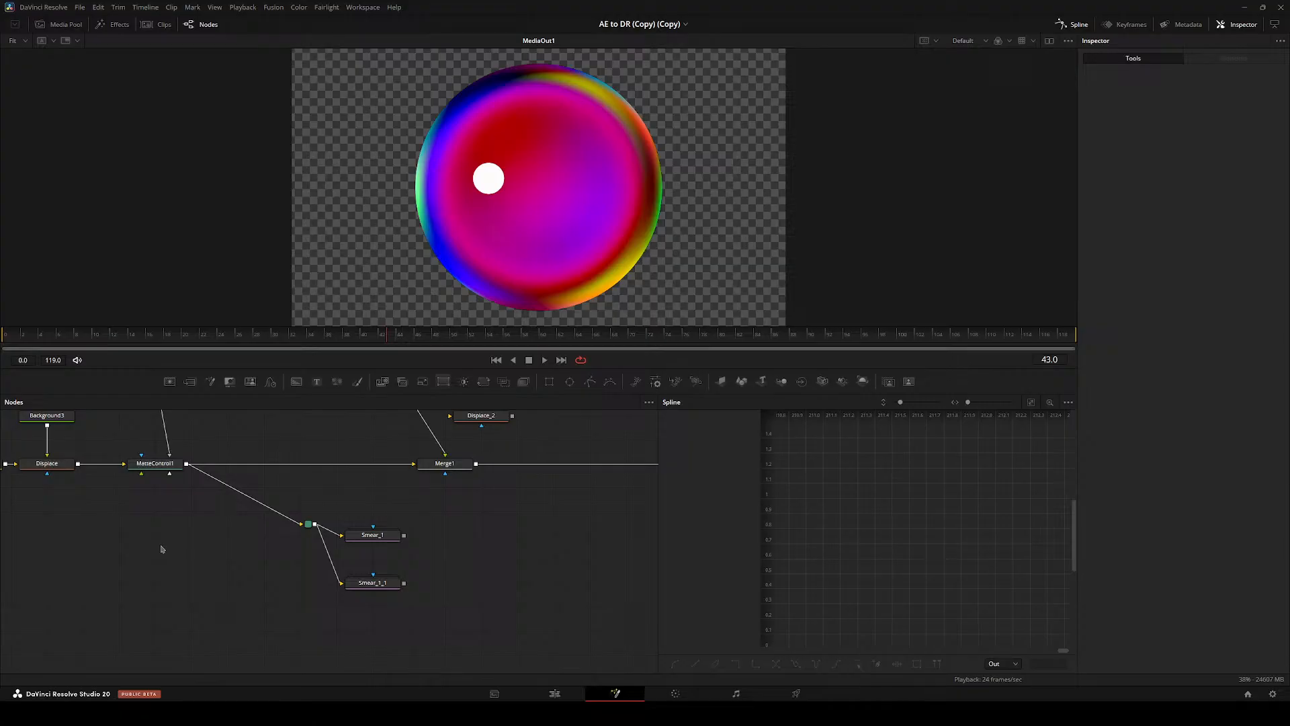
- Spread out the router and the two Smear nodes, and show Smear_1 in the viewer
{"action": "left_click_drag", "start_coordinate": [308, 524], "coordinate": [228, 559]}
{"action": "left_click_drag", "start_coordinate": [376, 537], "coordinate": [232, 512]}
{"action": "mouse_move", "coordinate": [267, 535]}
{"action": "left_mouse_down"}
{"action": "mouse_move", "coordinate": [355, 573]}
{"action": "mouse_move", "coordinate": [395, 550]}
{"action": "left_mouse_up"}
{"action": "key", "text": "2"}
{"action": "left_click_drag", "start_coordinate": [467, 620], "coordinate": [286, 597]}
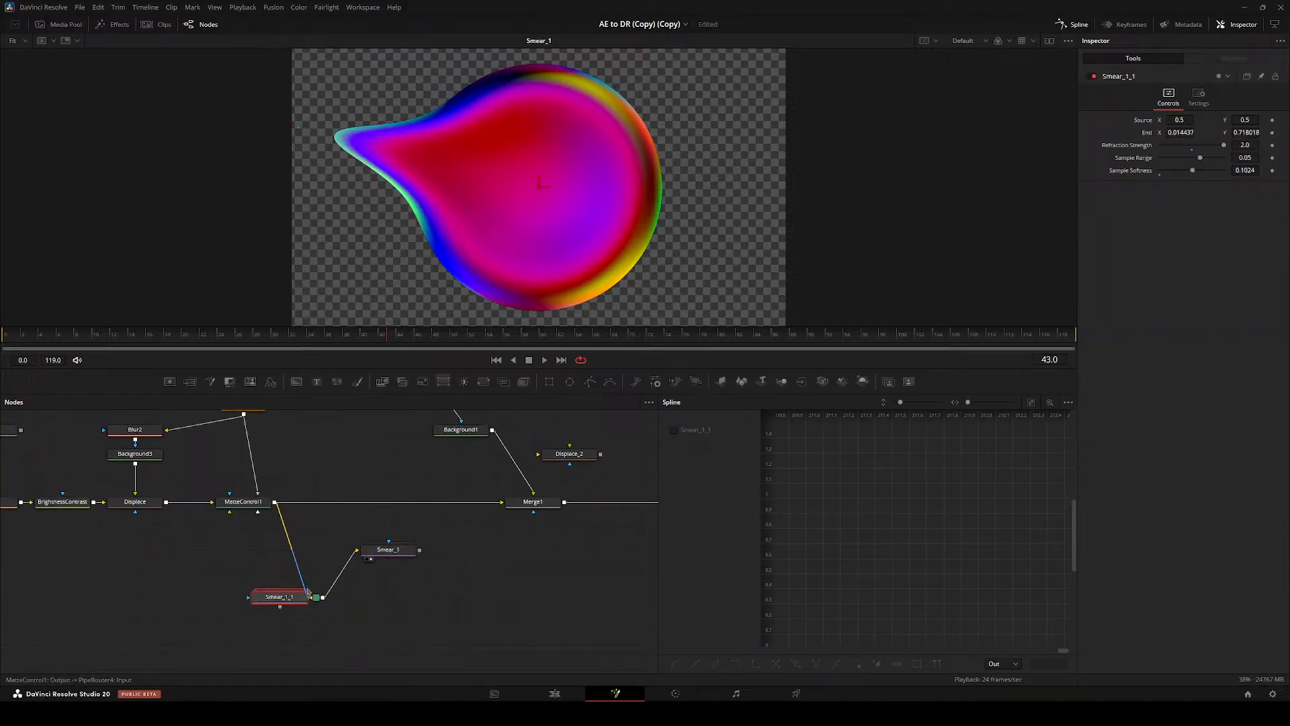
{"action": "key", "text": "Delete"}
{"action": "left_click", "coordinate": [400, 550]}
{"action": "double_click", "coordinate": [389, 549]}
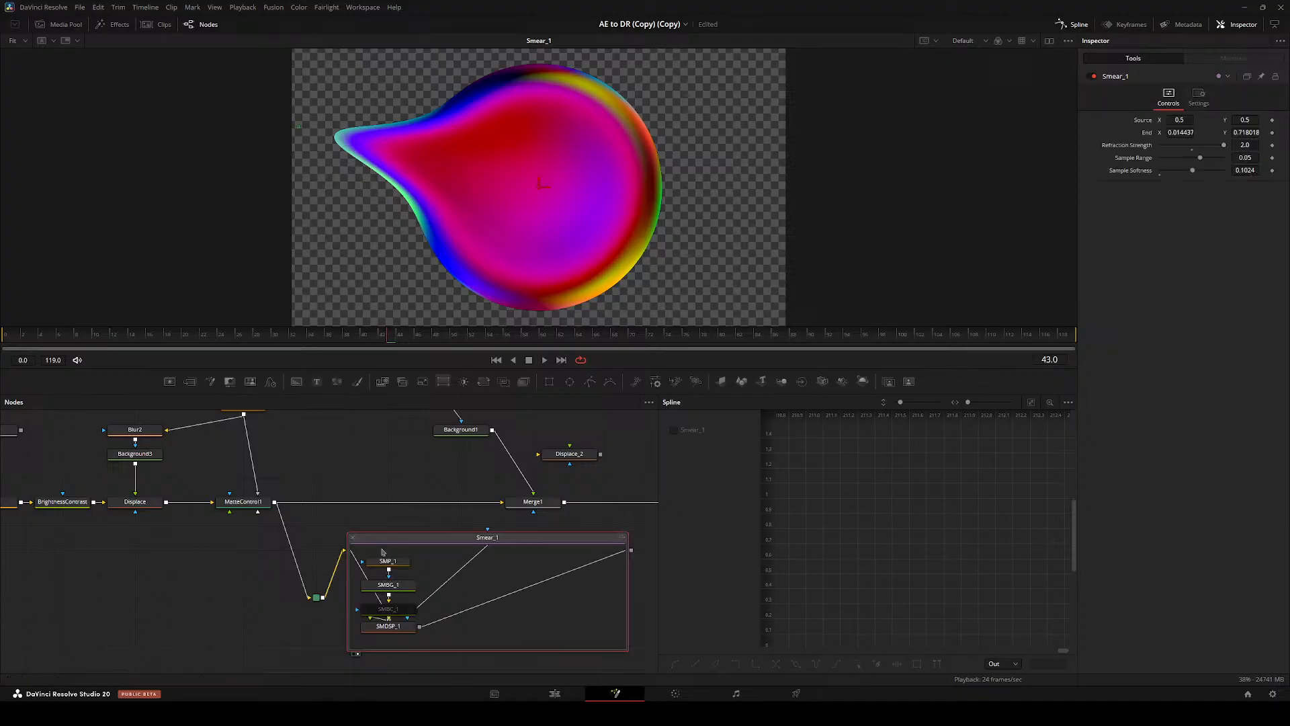
{"action": "left_click", "coordinate": [292, 536]}
{"action": "key", "text": "ctrl+z"}
{"action": "key", "text": "ctrl+z"}
{"action": "key", "text": "ctrl+z"}
{"action": "key", "text": "ctrl+z"}
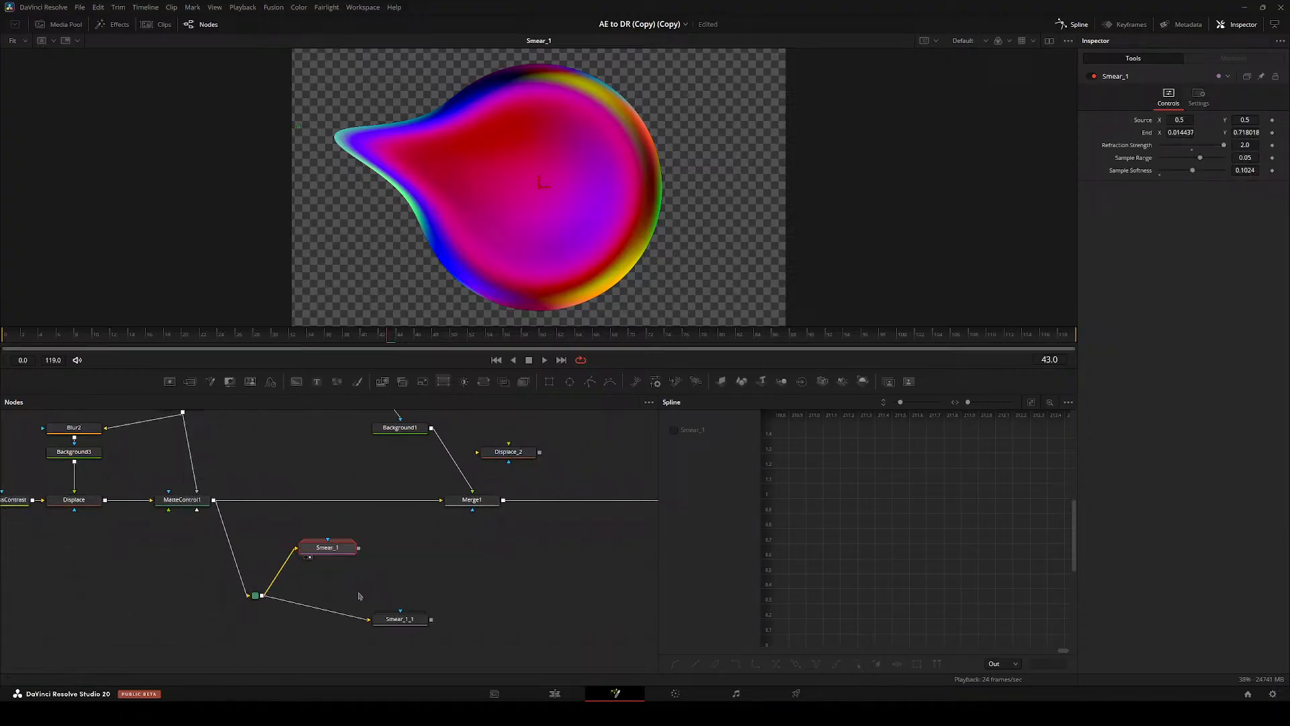
- Open the Smear_1 group, view SMBG_1 and make its gradient start fully transparent black, with all channels at 0.0
{"action": "double_click", "coordinate": [339, 549]}
{"action": "left_click", "coordinate": [336, 584]}
{"action": "key", "text": "2"}
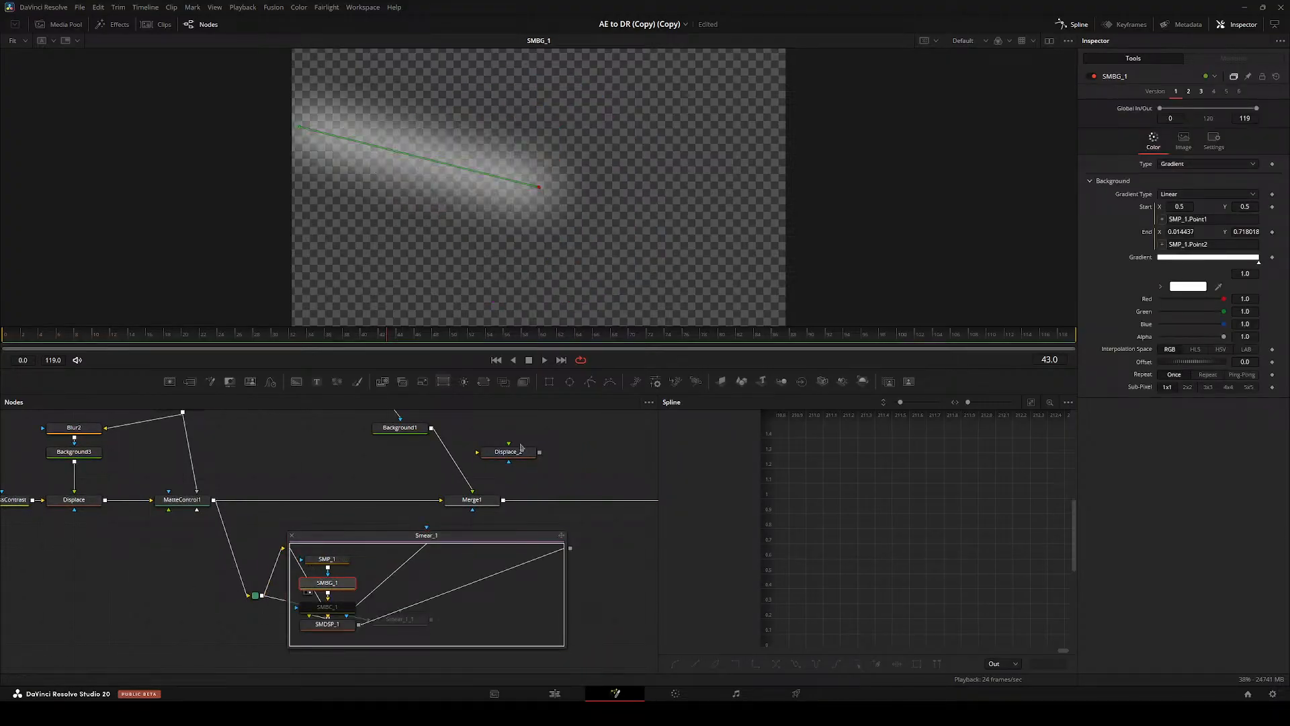
{"action": "left_click_drag", "start_coordinate": [1240, 258], "coordinate": [1115, 260]}
{"action": "left_click", "coordinate": [1160, 287]}
{"action": "left_click_drag", "start_coordinate": [1199, 309], "coordinate": [853, 322]}
{"action": "left_click", "coordinate": [1160, 287]}
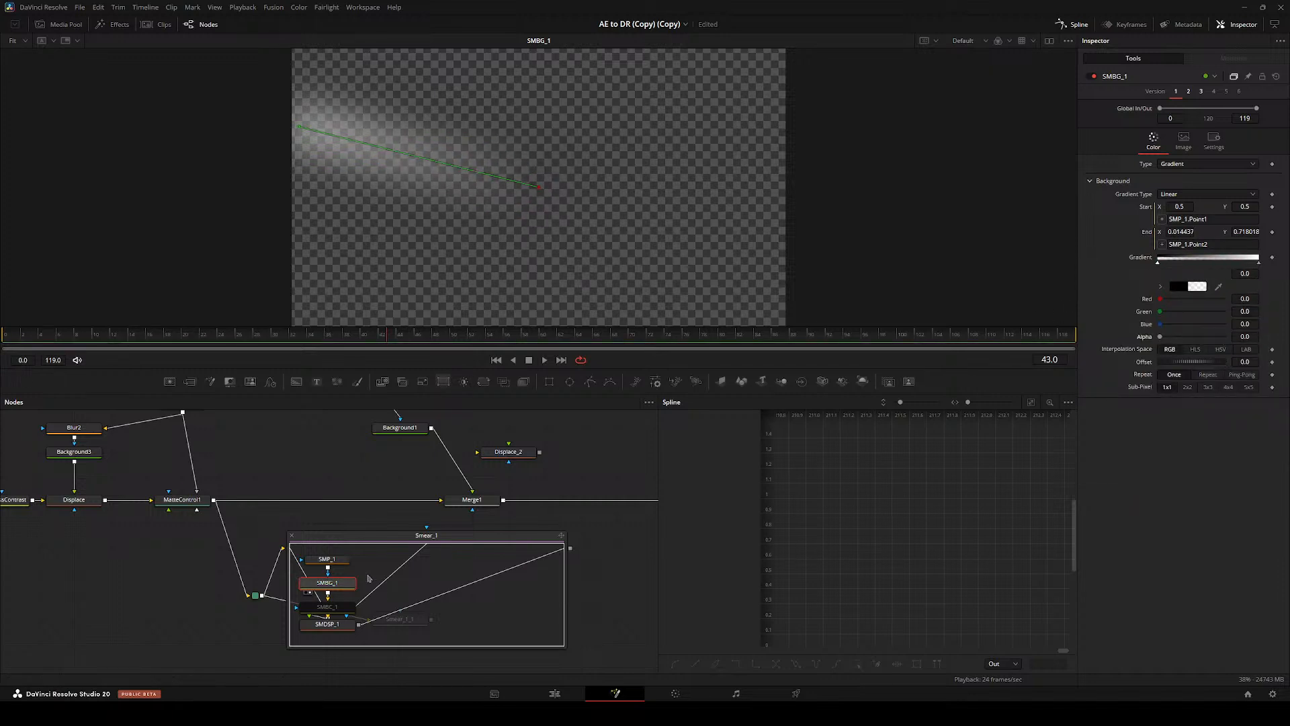
- Close the Smear_1 group, show its output and pull the smear's end point toward the sphere
{"action": "double_click", "coordinate": [373, 536]}
{"action": "key", "text": "2"}
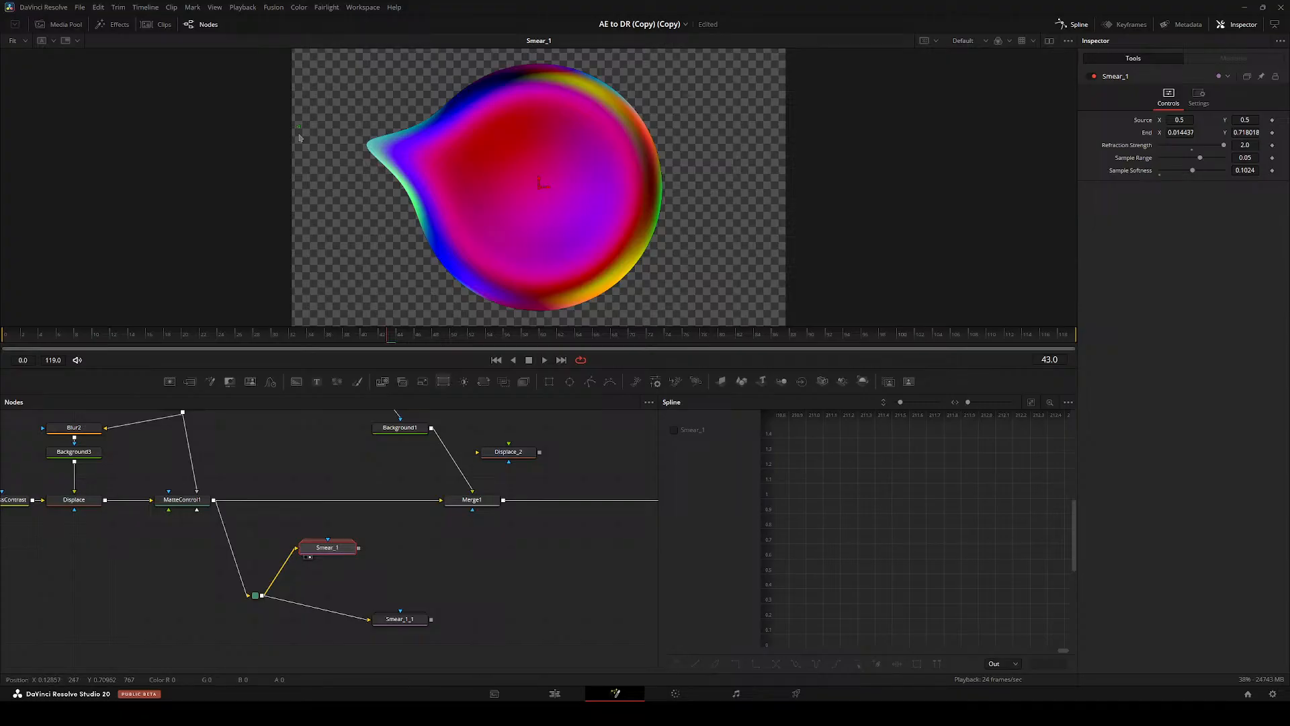
{"action": "mouse_move", "coordinate": [299, 128]}
{"action": "left_mouse_down"}
{"action": "mouse_move", "coordinate": [452, 138]}
{"action": "mouse_move", "coordinate": [470, 129]}
{"action": "mouse_move", "coordinate": [403, 132]}
{"action": "mouse_move", "coordinate": [479, 130]}
{"action": "mouse_move", "coordinate": [463, 101]}
{"action": "mouse_move", "coordinate": [444, 90]}
{"action": "mouse_move", "coordinate": [334, 154]}
{"action": "mouse_move", "coordinate": [374, 164]}
{"action": "left_mouse_up"}
- Detach Smear_1 and set it aside, and move Smear_1_1 next to the router
{"action": "mouse_move", "coordinate": [327, 549]}
{"action": "left_mouse_down"}
{"action": "mouse_move", "coordinate": [109, 596]}
{"action": "mouse_move", "coordinate": [74, 620]}
{"action": "left_mouse_up"}
{"action": "left_click_drag", "start_coordinate": [411, 618], "coordinate": [302, 595]}
{"action": "mouse_move", "coordinate": [349, 578]}
{"action": "left_mouse_down"}
{"action": "mouse_move", "coordinate": [404, 587]}
{"action": "mouse_move", "coordinate": [444, 646]}
{"action": "left_mouse_up"}
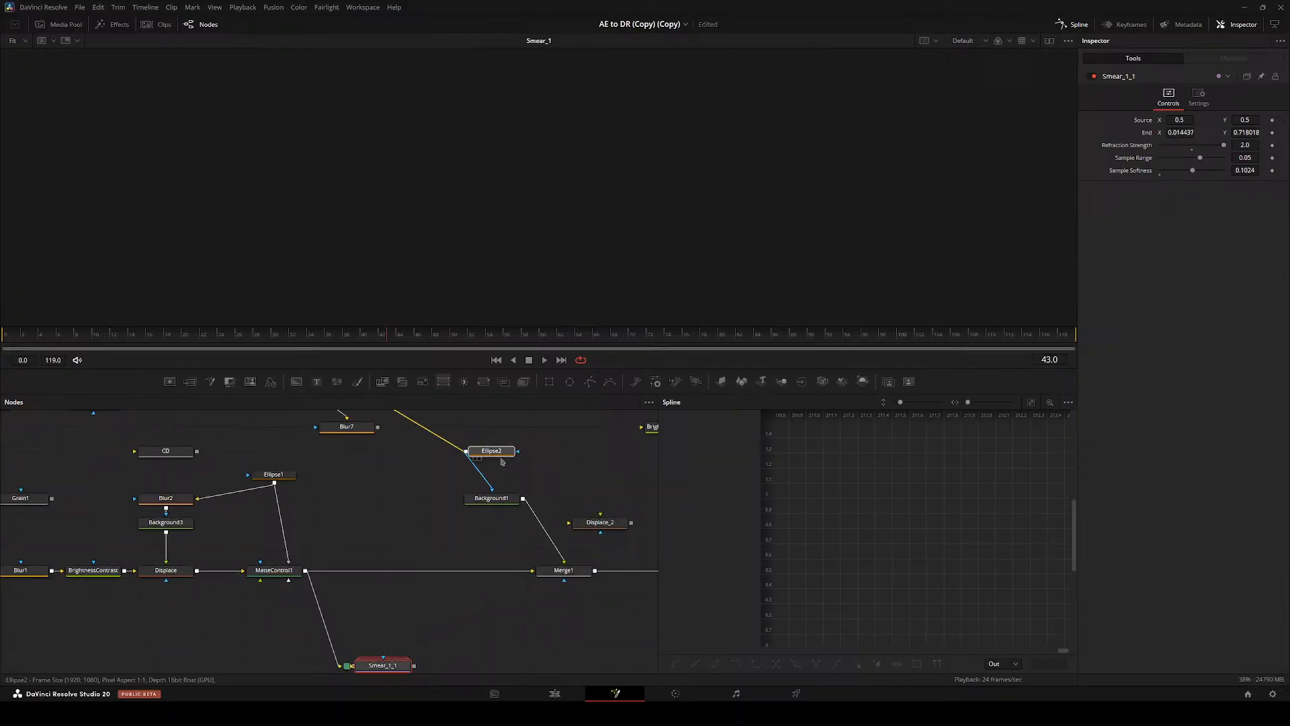
- Show Ellipse2 in the viewer and delete the Transform3 and Blur7 nodes attached to it
{"action": "left_click_drag", "start_coordinate": [499, 453], "coordinate": [442, 502]}
{"action": "left_click", "coordinate": [400, 505]}
{"action": "left_click_drag", "start_coordinate": [424, 475], "coordinate": [438, 458]}
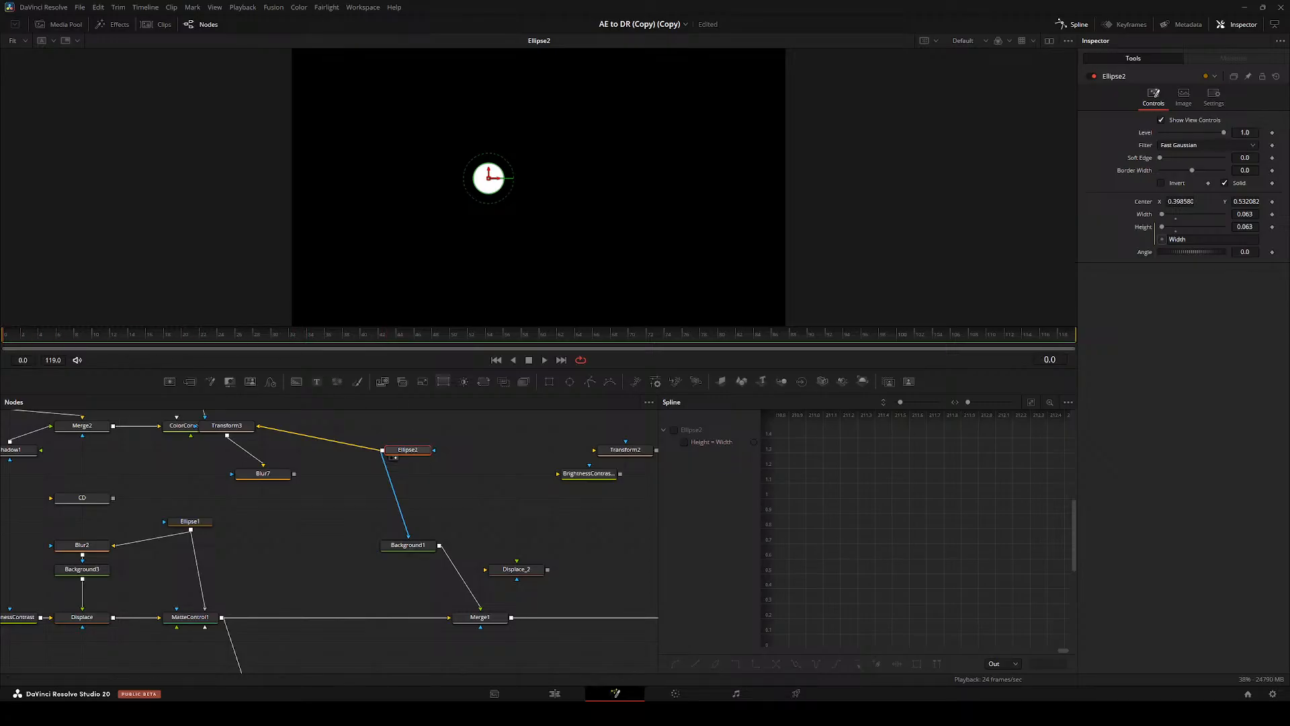
{"action": "left_click_drag", "start_coordinate": [234, 427], "coordinate": [306, 523]}
{"action": "left_click_drag", "start_coordinate": [268, 475], "coordinate": [308, 497]}
{"action": "key", "text": "Delete"}
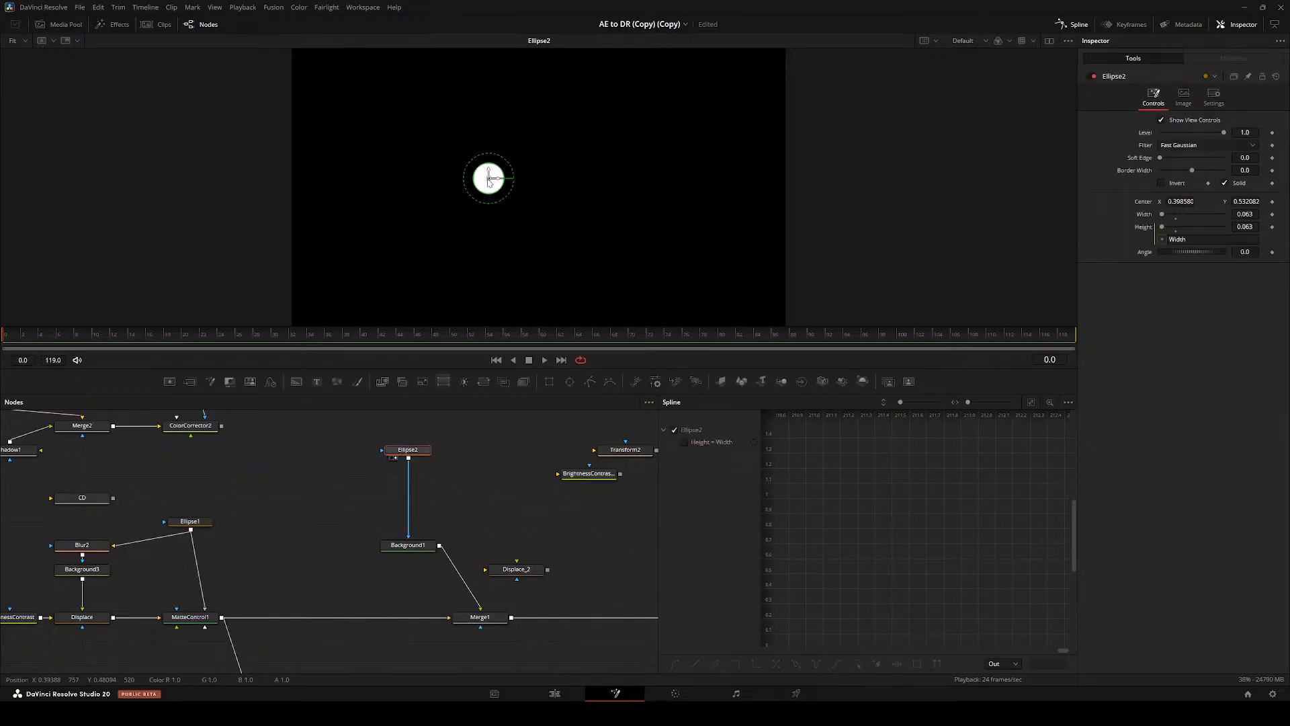
{"action": "mouse_move", "coordinate": [488, 180]}
{"action": "left_mouse_down"}
{"action": "mouse_move", "coordinate": [453, 167]}
{"action": "mouse_move", "coordinate": [447, 185]}
{"action": "mouse_move", "coordinate": [477, 186]}
{"action": "left_mouse_up"}
{"action": "key", "text": "ctrl+z"}
{"action": "left_click_drag", "start_coordinate": [456, 233], "coordinate": [456, 232]}
- Show Merge1, place Background1 below it, and connect Ellipse2 above it as the merge's effect mask
{"action": "left_click_drag", "start_coordinate": [475, 616], "coordinate": [301, 190]}
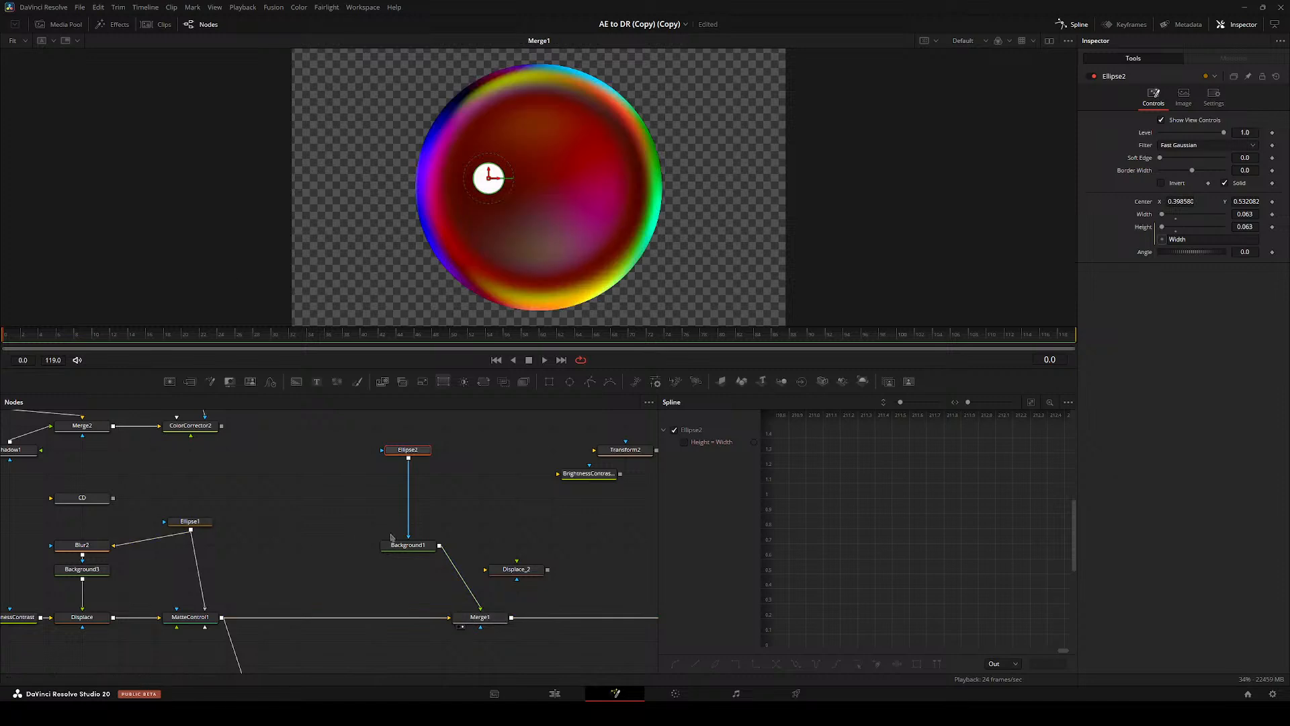
{"action": "left_click_drag", "start_coordinate": [416, 545], "coordinate": [585, 571]}
{"action": "left_click_drag", "start_coordinate": [503, 571], "coordinate": [481, 664]}
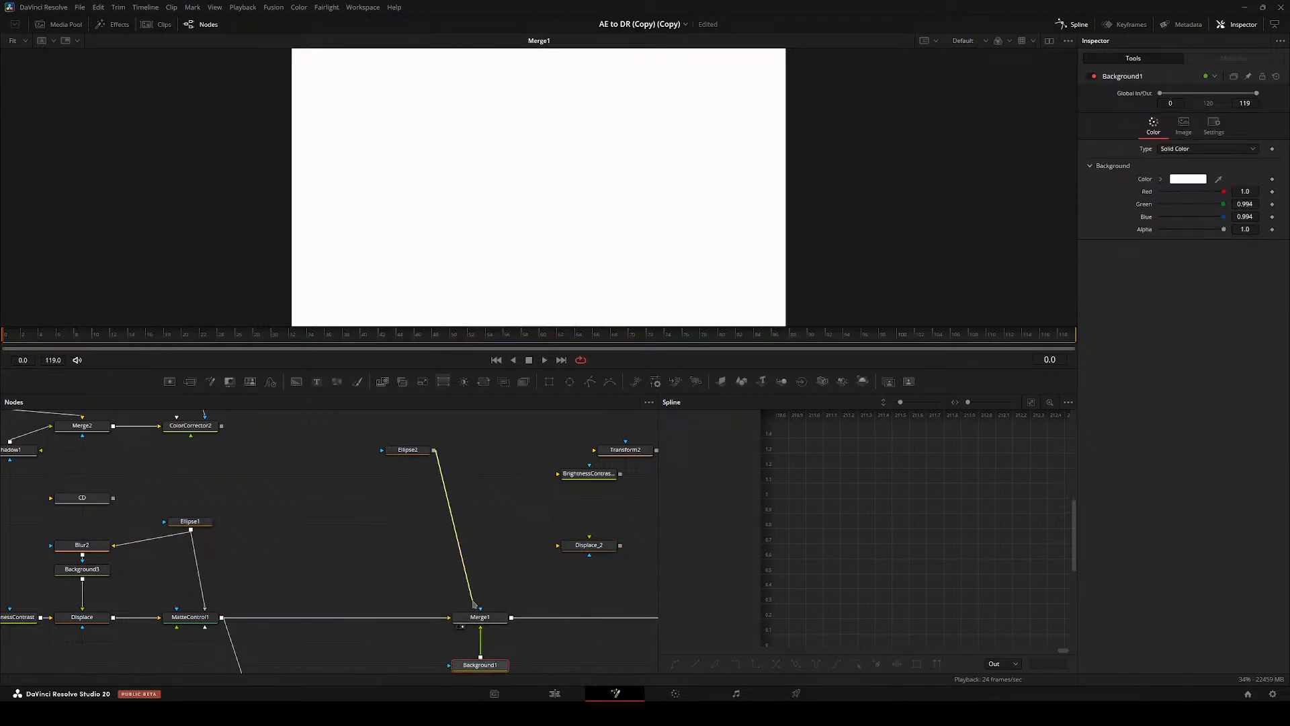
{"action": "left_click_drag", "start_coordinate": [474, 605], "coordinate": [479, 615]}
{"action": "left_click_drag", "start_coordinate": [413, 450], "coordinate": [484, 451]}
{"action": "left_click_drag", "start_coordinate": [507, 536], "coordinate": [434, 518]}
{"action": "left_click_drag", "start_coordinate": [392, 434], "coordinate": [391, 514]}
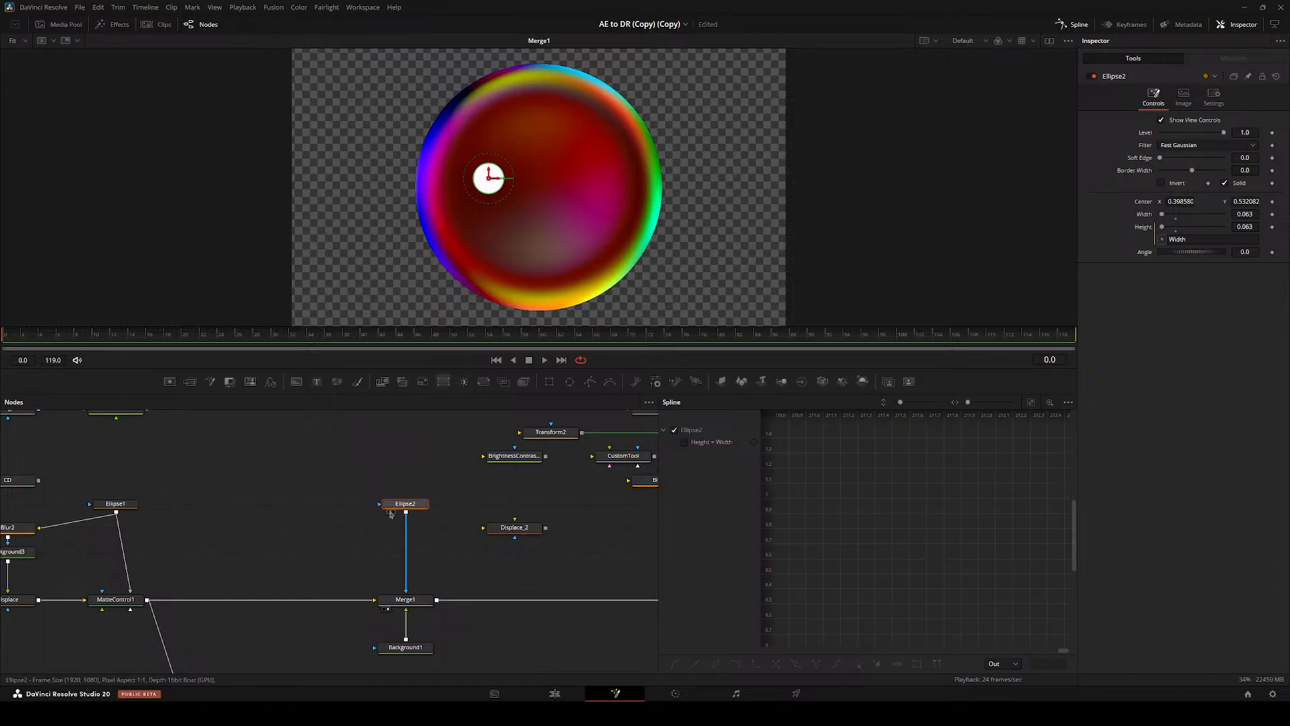
- Move the Ellipse2 mask to the sphere's upper-left edge, centered at about X 0.285, Y 0.643, and move Smear_1_1 away from the router
{"action": "left_click_drag", "start_coordinate": [433, 415], "coordinate": [547, 382]}
{"action": "left_click_drag", "start_coordinate": [491, 179], "coordinate": [435, 150]}
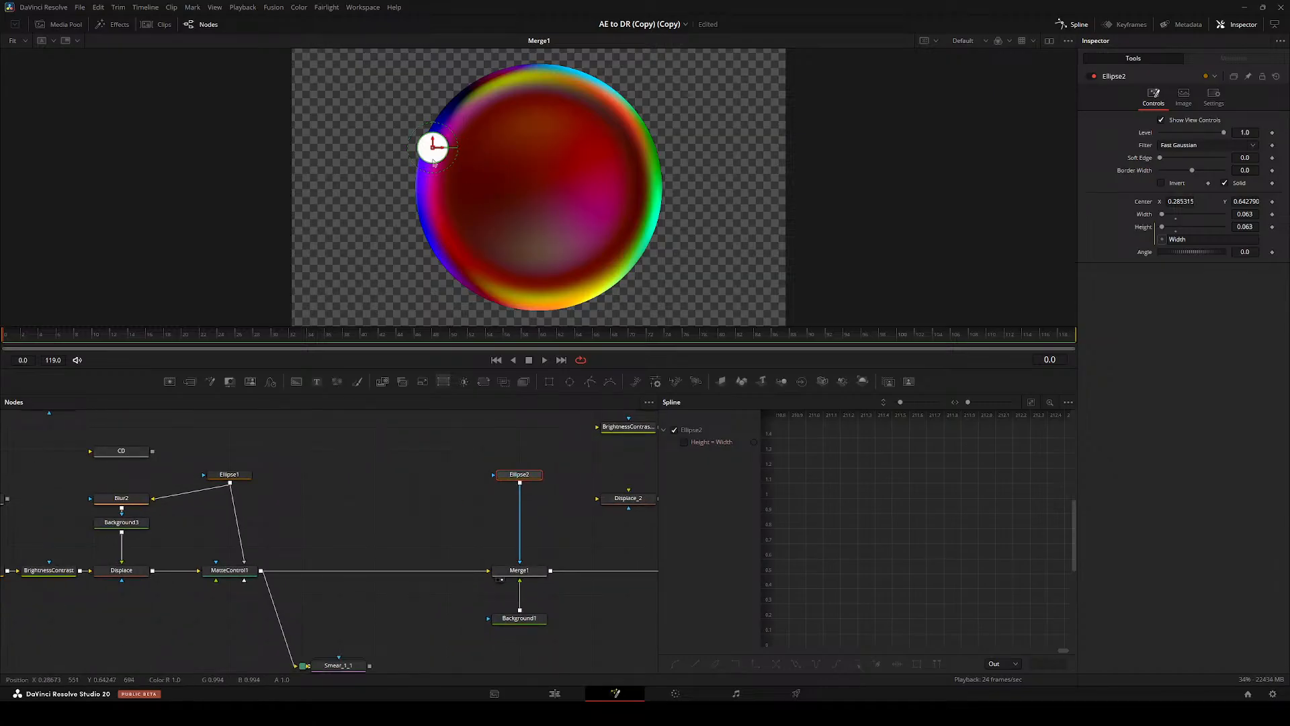
{"action": "left_click_drag", "start_coordinate": [416, 510], "coordinate": [273, 458]}
{"action": "left_click", "coordinate": [274, 458]}
{"action": "left_click_drag", "start_coordinate": [196, 612], "coordinate": [305, 635]}
- Insert a Displace node between MatteControl1 and Merge1, feed Ellipse2 into it, and set its X and Y Offset to 0.0
{"action": "left_click", "coordinate": [251, 459]}
{"action": "key", "text": "shift+space"}
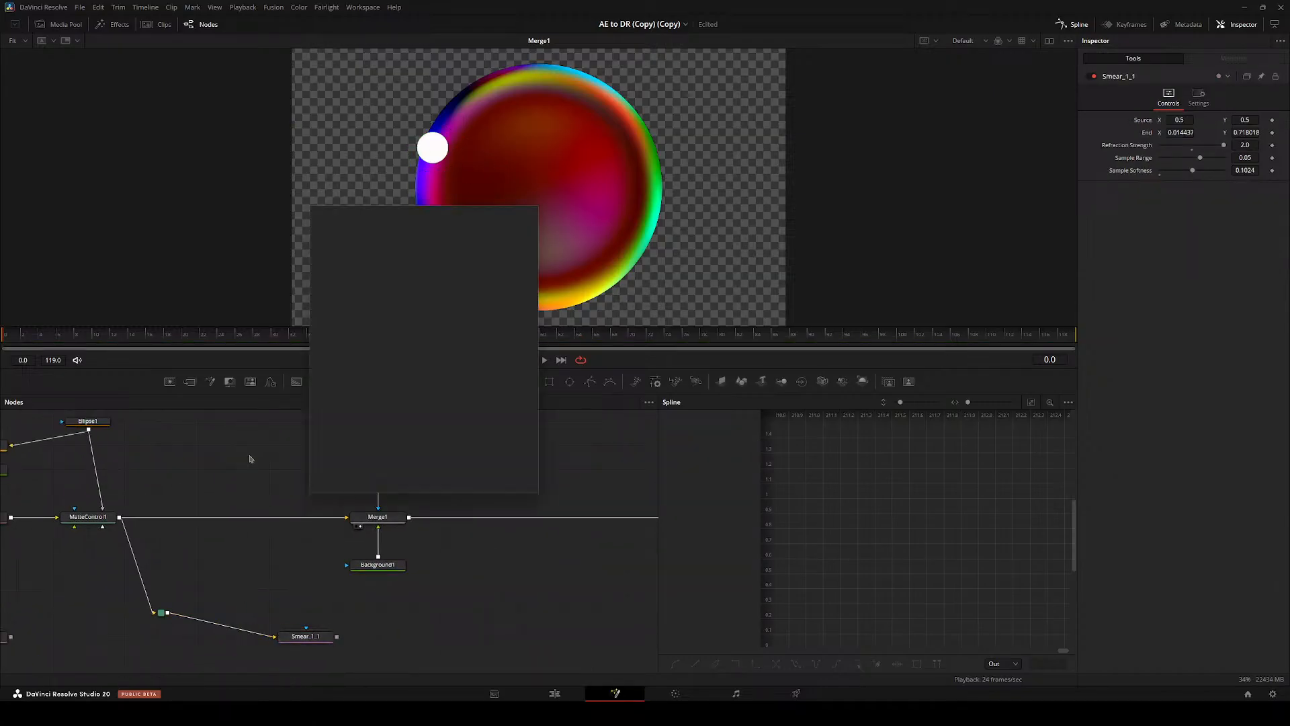
{"action": "type", "text": "disp"}
{"action": "key", "text": "Return"}
{"action": "left_click_drag", "start_coordinate": [250, 468], "coordinate": [401, 575]}
{"action": "left_click_drag", "start_coordinate": [477, 507], "coordinate": [340, 599]}
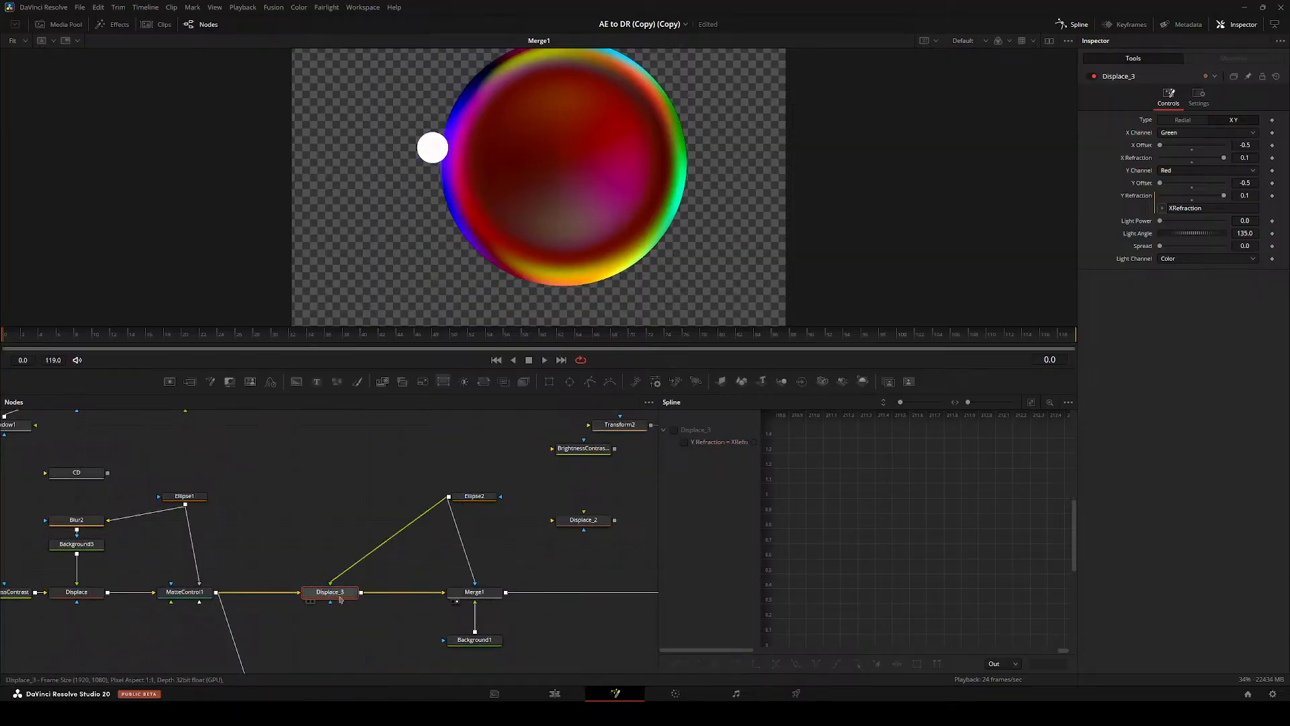
{"action": "double_click", "coordinate": [1191, 145]}
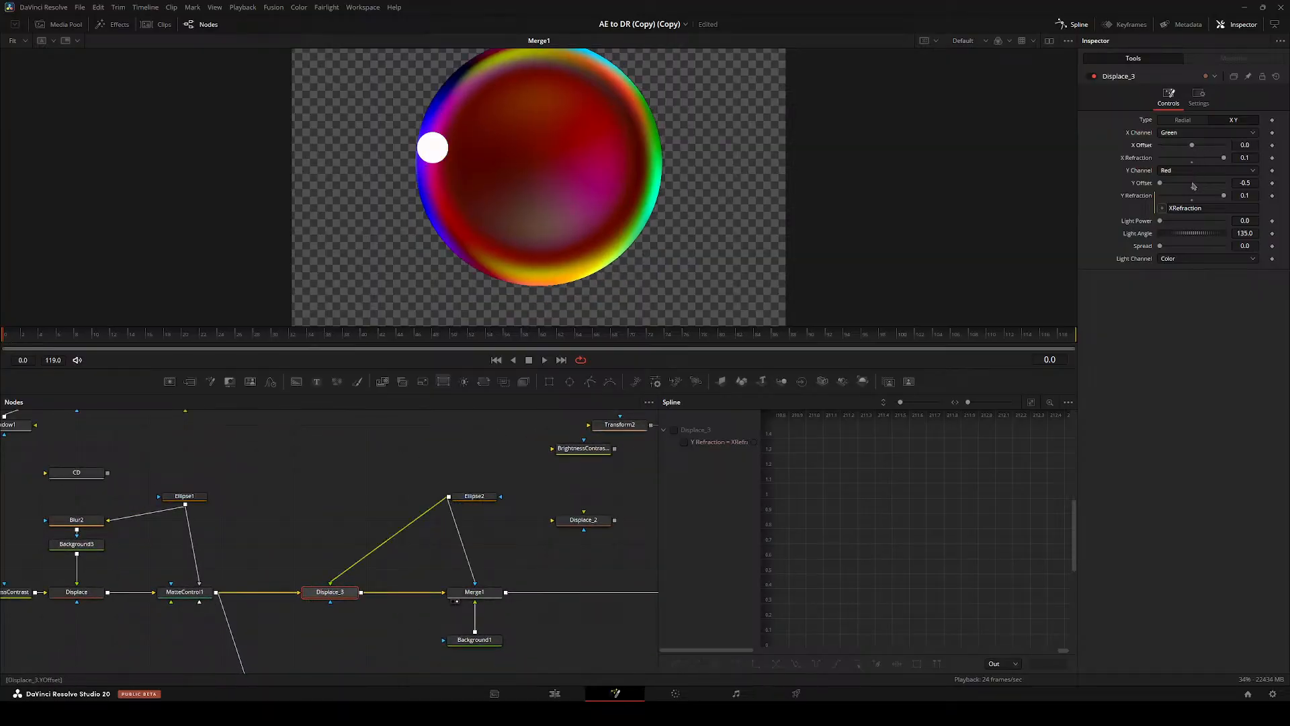
{"action": "double_click", "coordinate": [1191, 183]}
- Move Ellipse2 to the sphere's upper middle, center X about 0.505, and view Displace_3 with the ellipse selected
{"action": "left_click", "coordinate": [492, 497]}
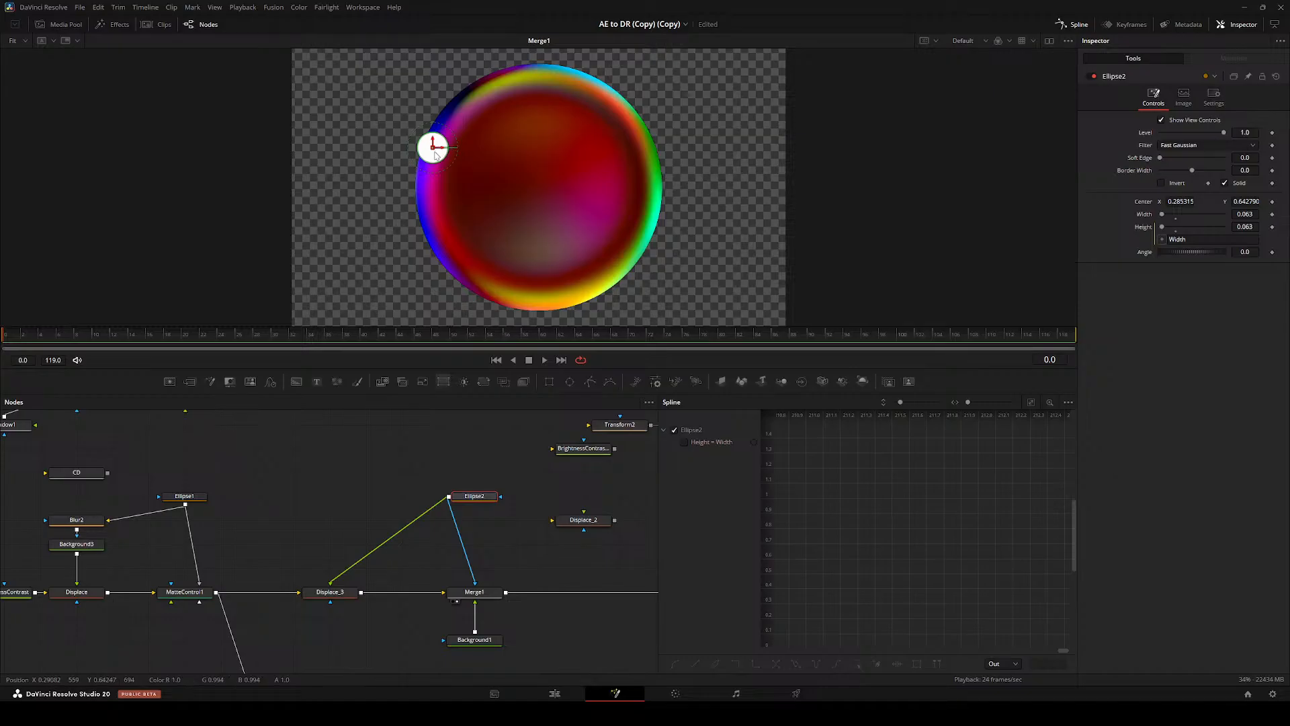
{"action": "left_click_drag", "start_coordinate": [436, 155], "coordinate": [540, 146]}
{"action": "left_click", "coordinate": [341, 593]}
{"action": "key", "text": "2"}
{"action": "left_click", "coordinate": [471, 496]}
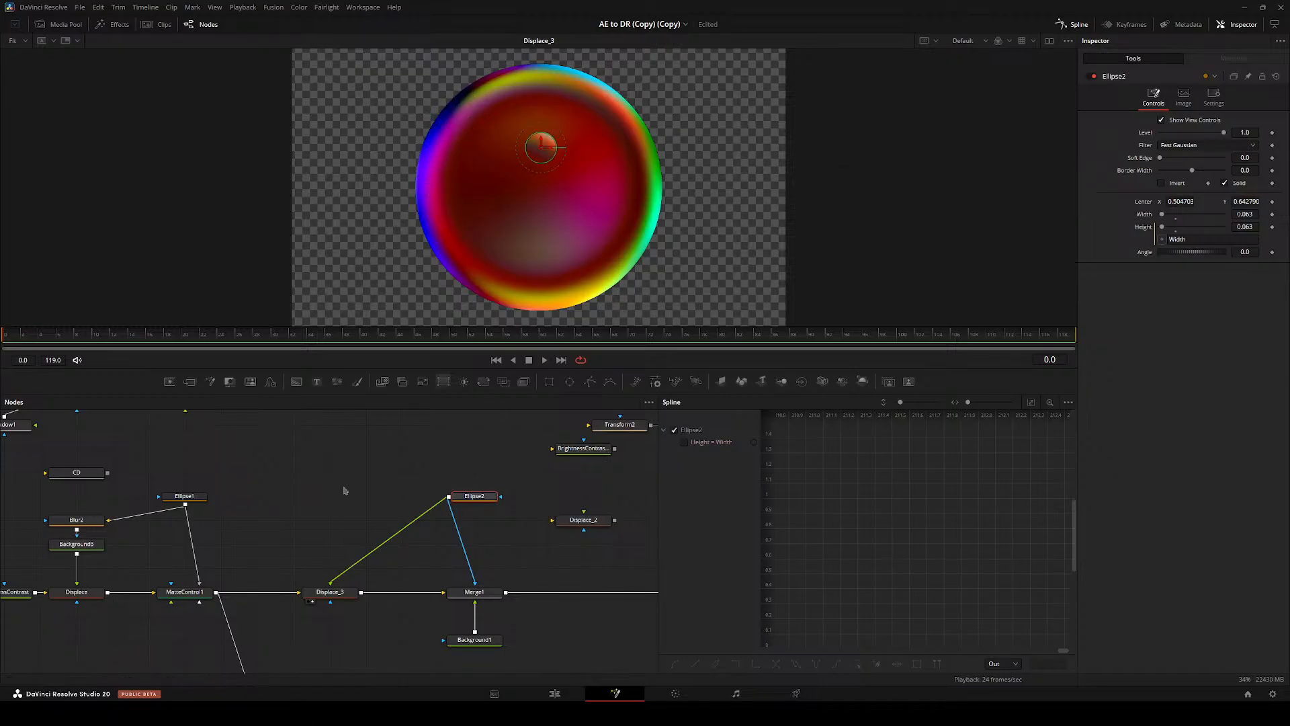
{"action": "left_click_drag", "start_coordinate": [371, 496], "coordinate": [355, 507]}
{"action": "key", "text": "shift+space"}
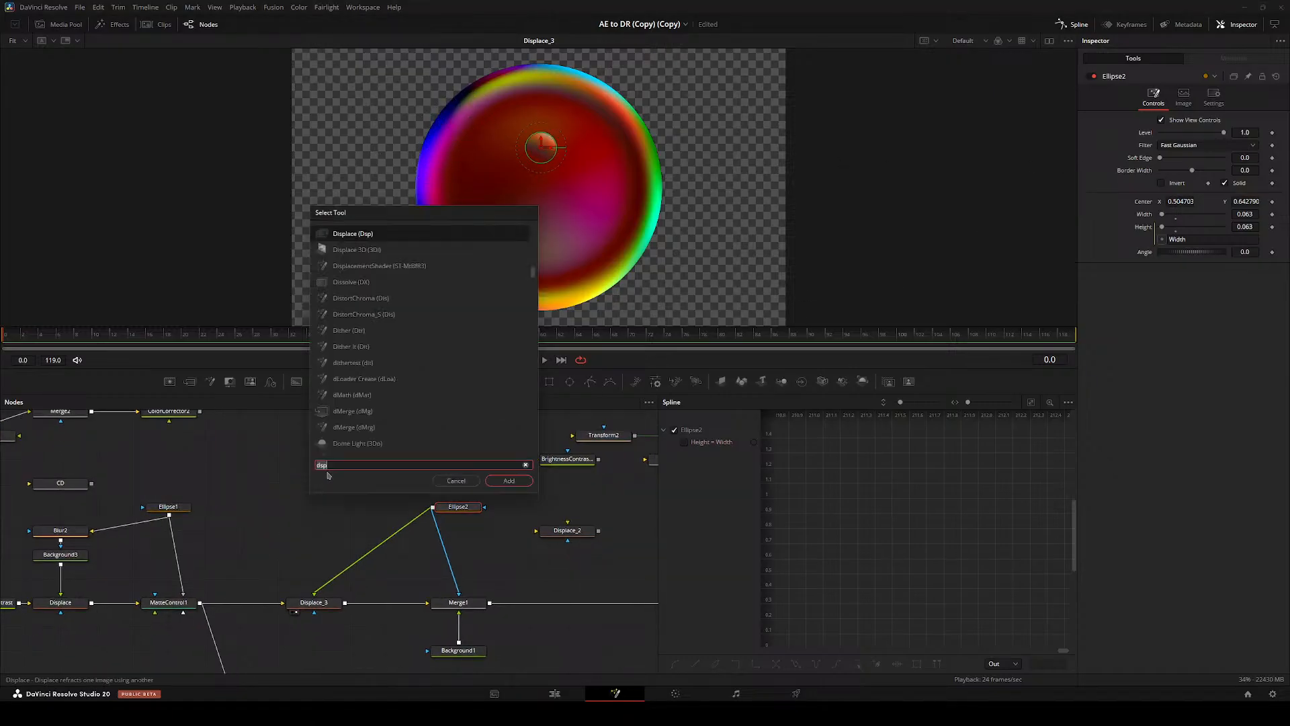
{"action": "type", "text": "erode"}
{"action": "key", "text": "Return"}
{"action": "left_click_drag", "start_coordinate": [449, 532], "coordinate": [383, 545]}
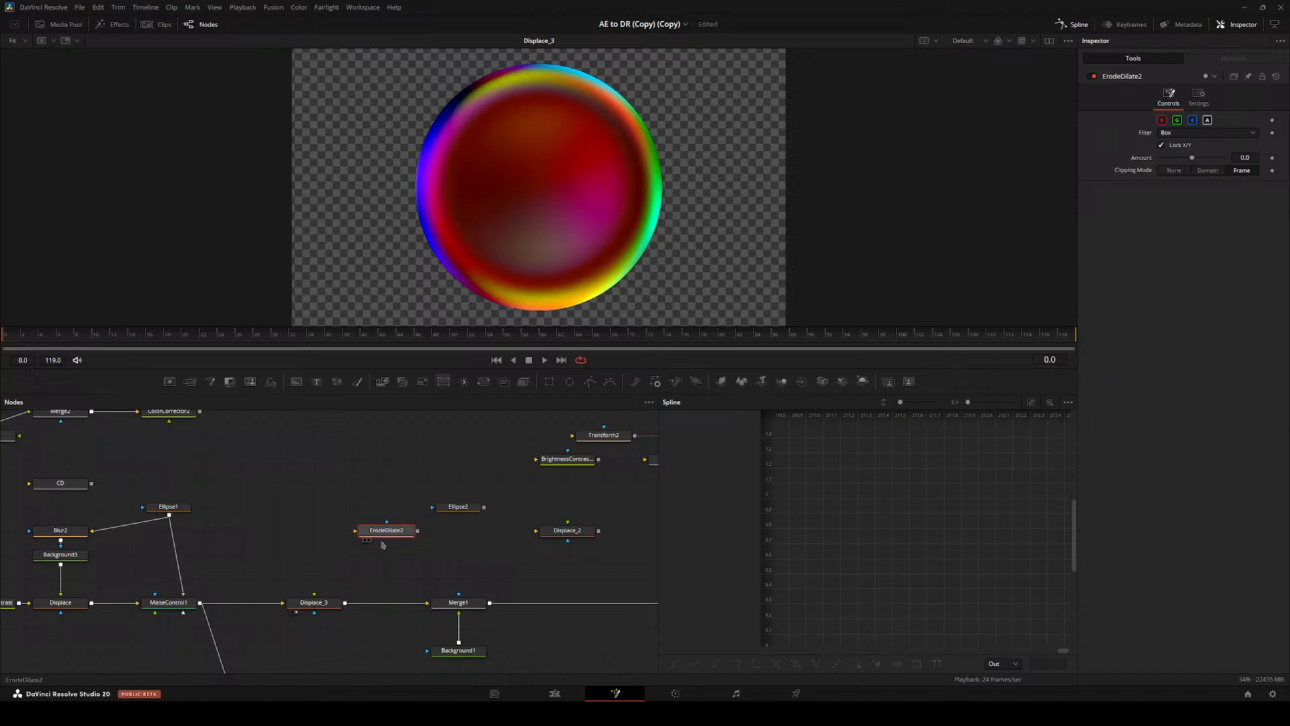
{"action": "left_click", "coordinate": [467, 507]}
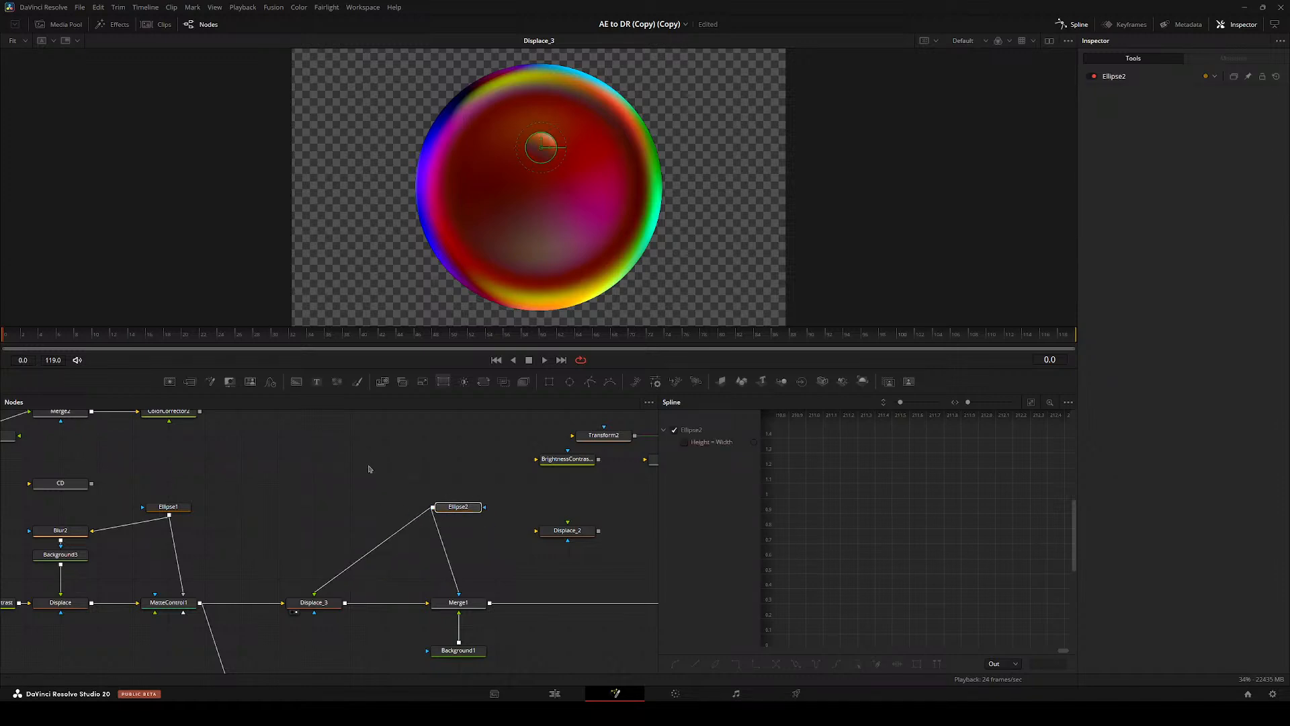
- Add an Erode/Dilate node, feed Ellipse2 into it above Displace_3, and view its output
{"action": "left_click", "coordinate": [369, 468]}
{"action": "key", "text": "shift+space"}
{"action": "type", "text": "erode"}
{"action": "key", "text": "Return"}
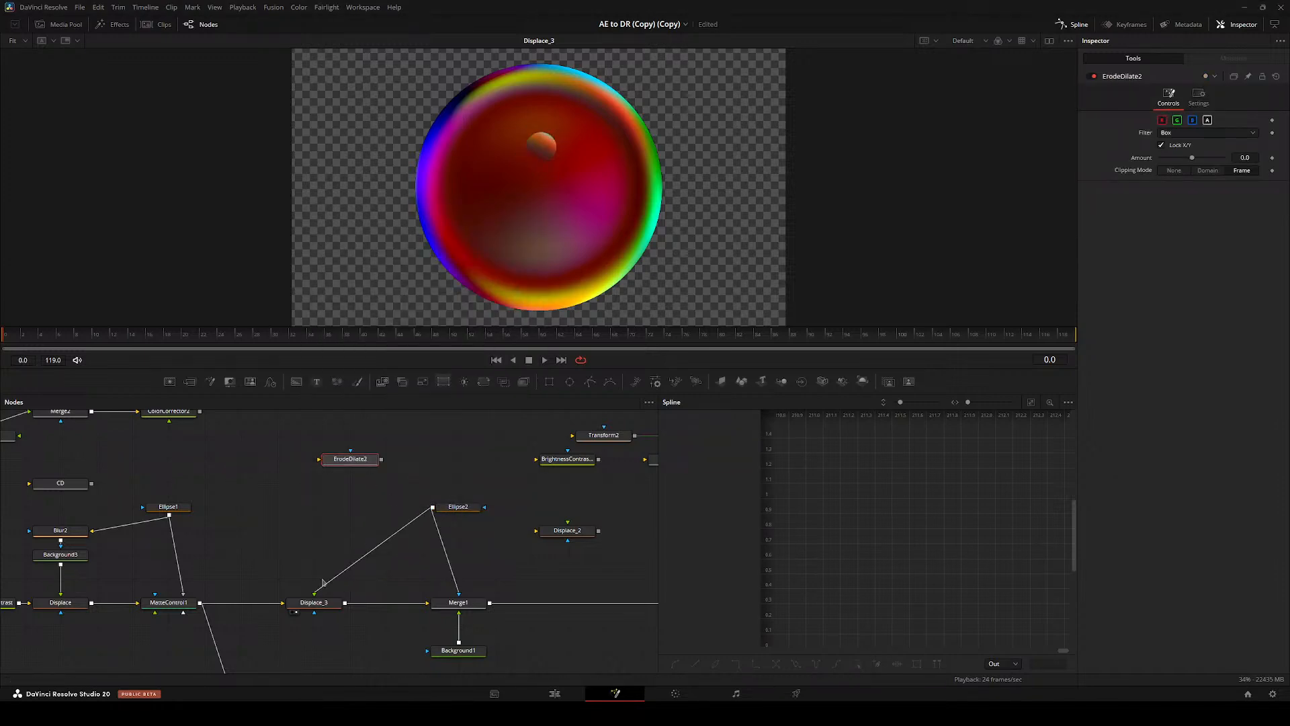
{"action": "left_click_drag", "start_coordinate": [323, 582], "coordinate": [314, 483]}
{"action": "left_click", "coordinate": [362, 467]}
{"action": "key", "text": "2"}
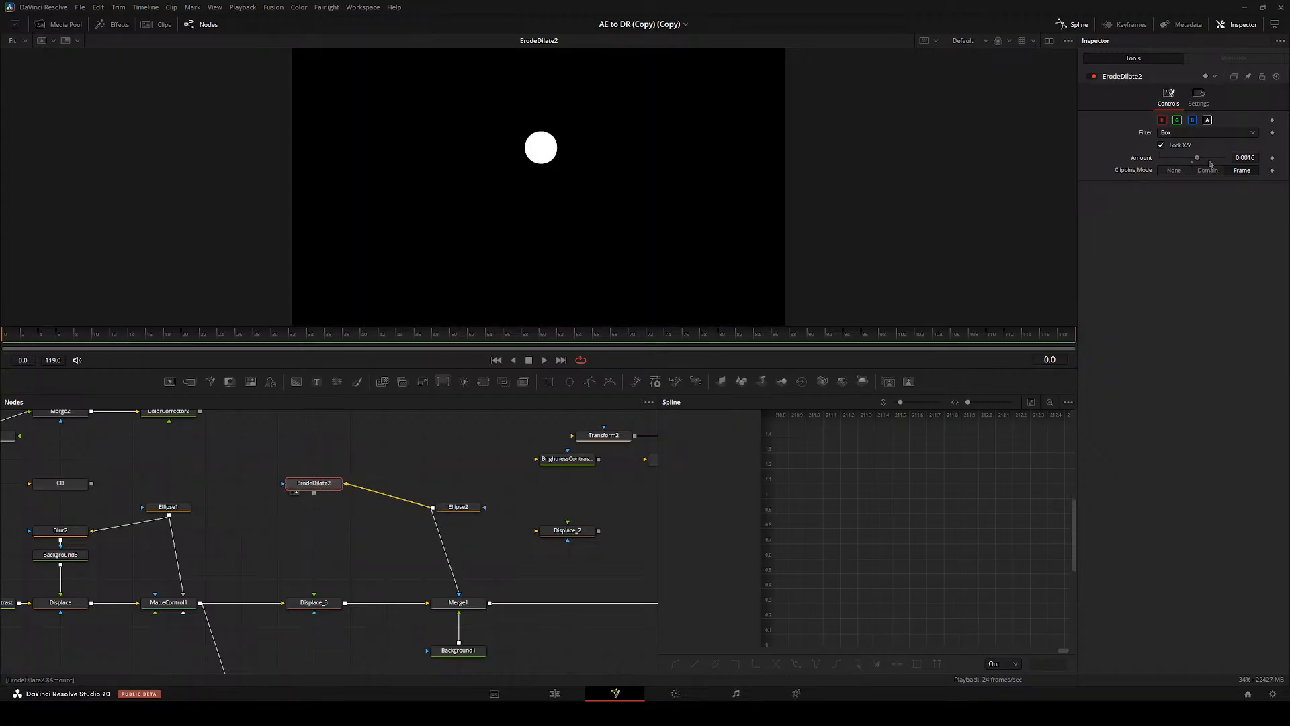
- Set the Erode/Dilate filter to Gaussian and its Amount to 0.02
{"action": "left_click", "coordinate": [1193, 134]}
{"action": "left_click", "coordinate": [1219, 179]}
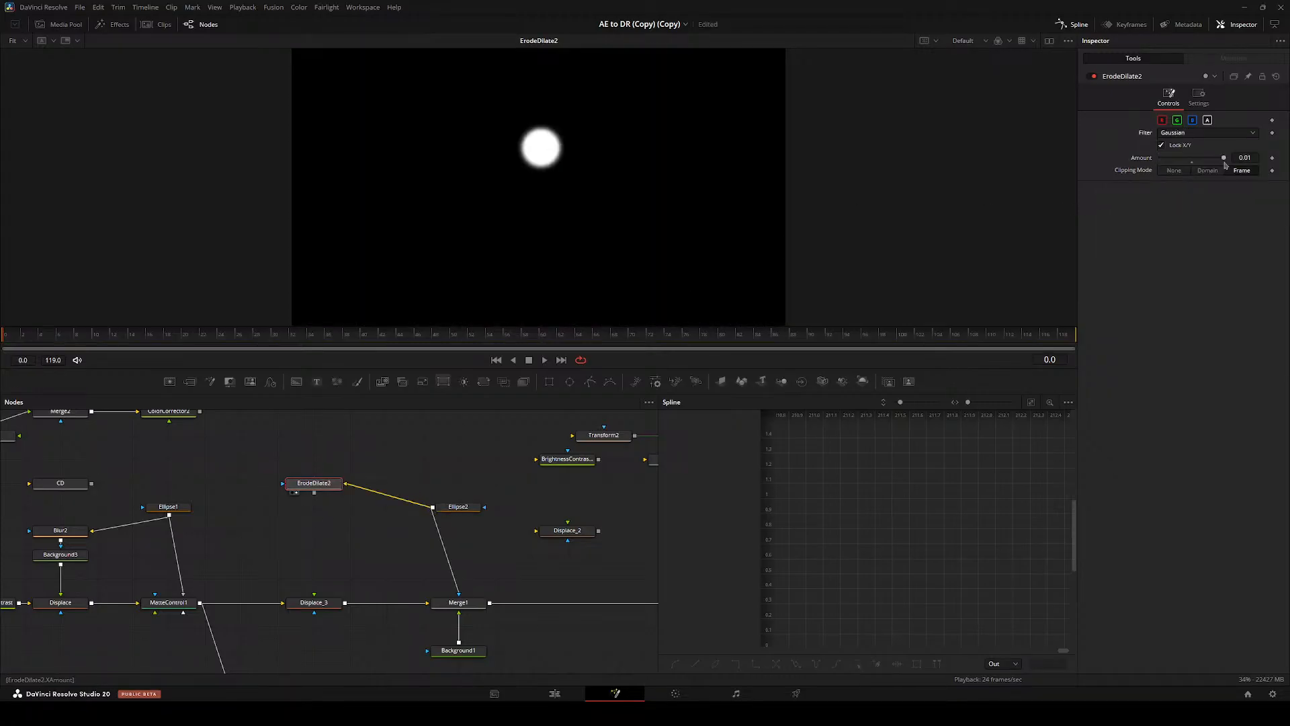
{"action": "type", "text": "2"}
{"action": "key", "text": "Return"}
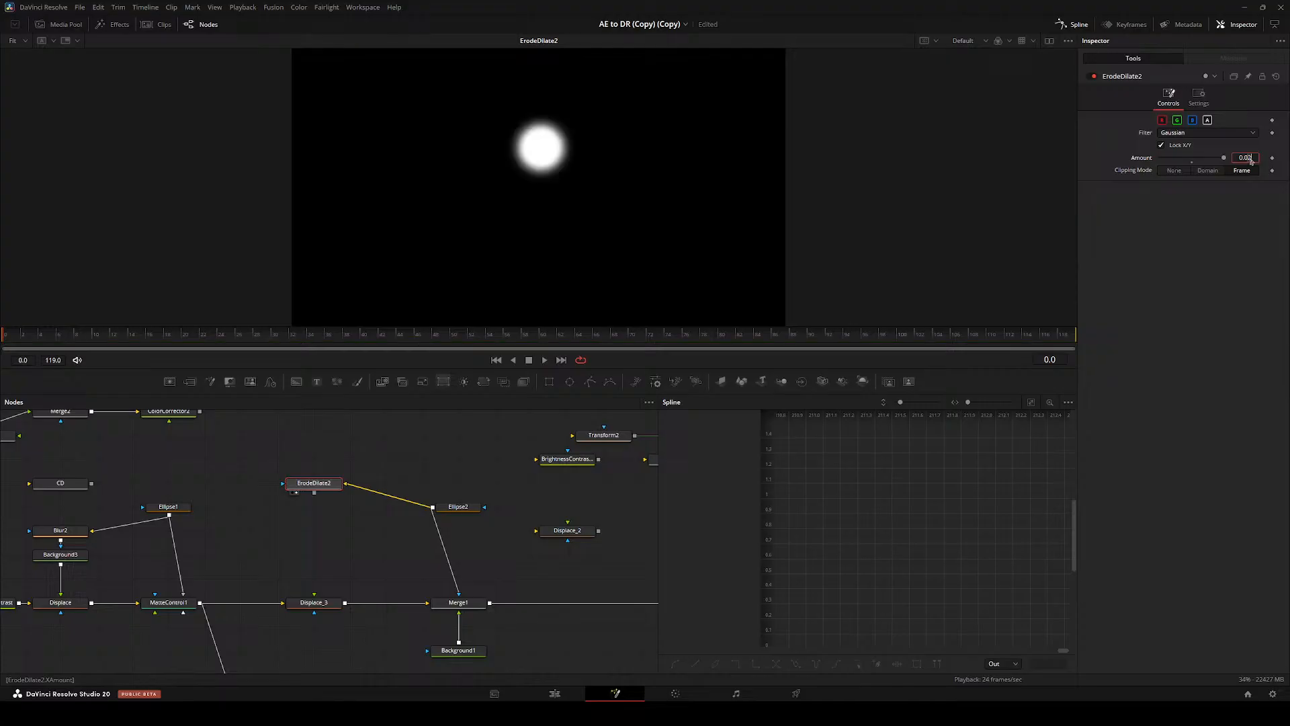
- Connect the Erode/Dilate node's output to Displace_3 as its displacement source and view Displace_3
{"action": "mouse_move", "coordinate": [403, 533]}
{"action": "left_mouse_down"}
{"action": "mouse_move", "coordinate": [340, 503]}
{"action": "mouse_move", "coordinate": [421, 526]}
{"action": "left_mouse_up"}
{"action": "left_click_drag", "start_coordinate": [339, 581], "coordinate": [332, 591]}
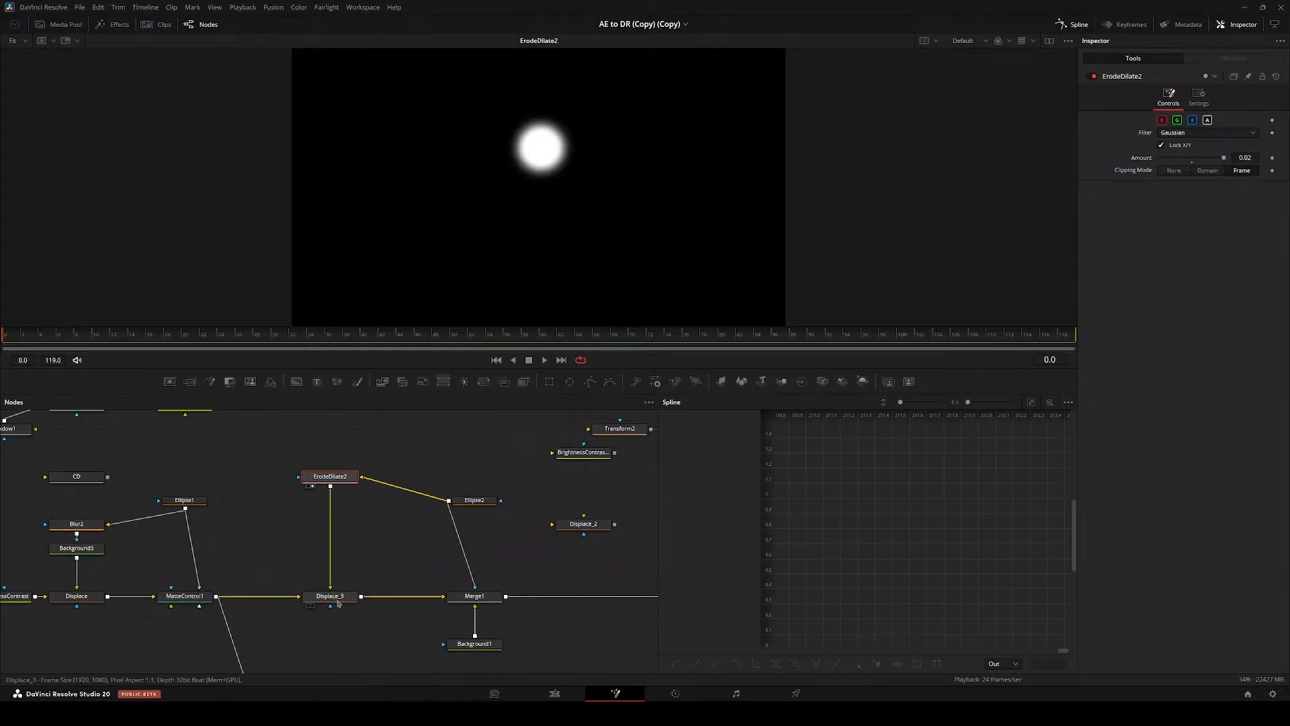
{"action": "left_click_drag", "start_coordinate": [345, 482], "coordinate": [269, 499]}
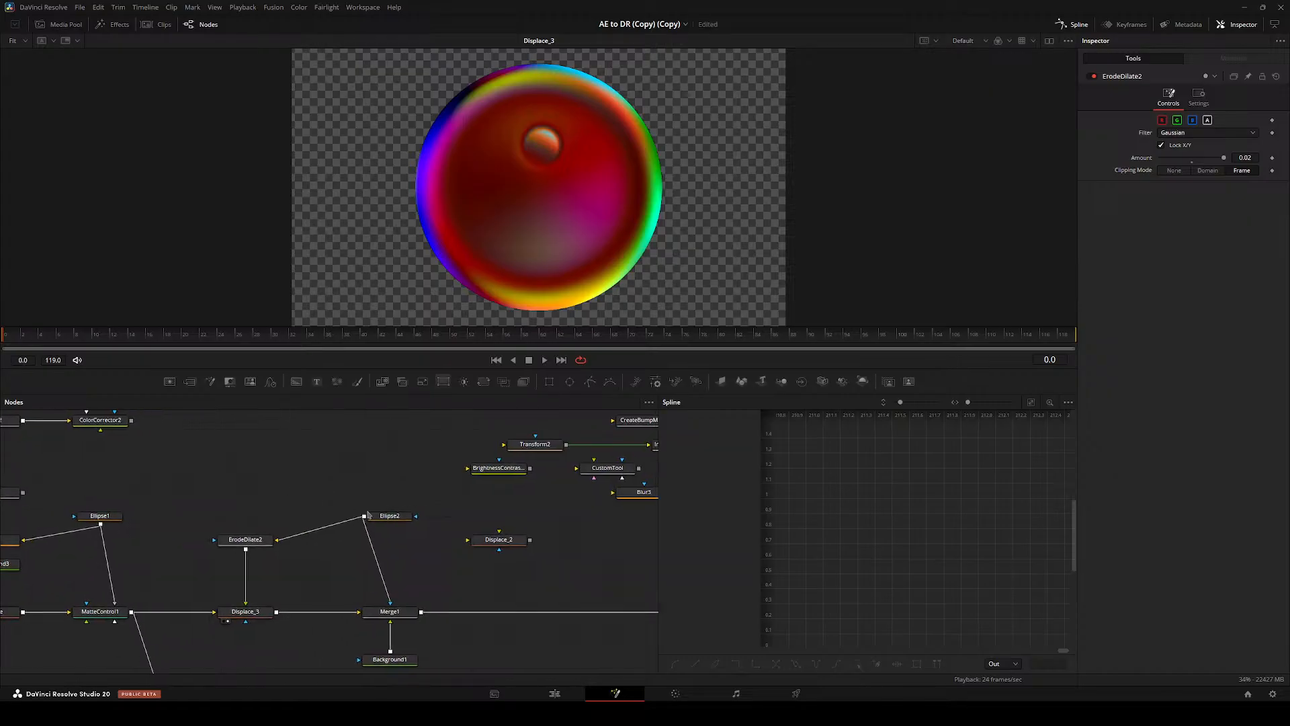
- Move Ellipse2 along the sphere's left edge to a center of about X 0.266, Y 0.454 while viewing Merge1
{"action": "left_click", "coordinate": [385, 516]}
{"action": "left_click_drag", "start_coordinate": [541, 148], "coordinate": [433, 143]}
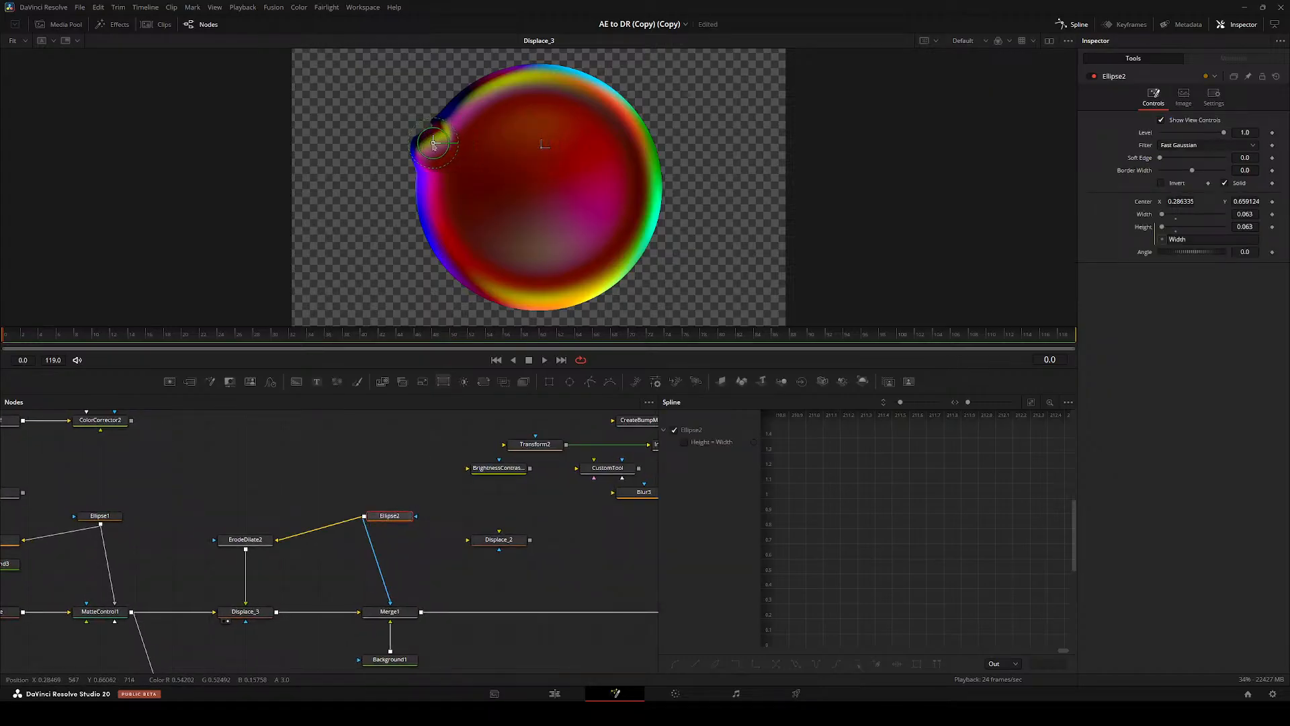
{"action": "left_click_drag", "start_coordinate": [396, 611], "coordinate": [454, 219]}
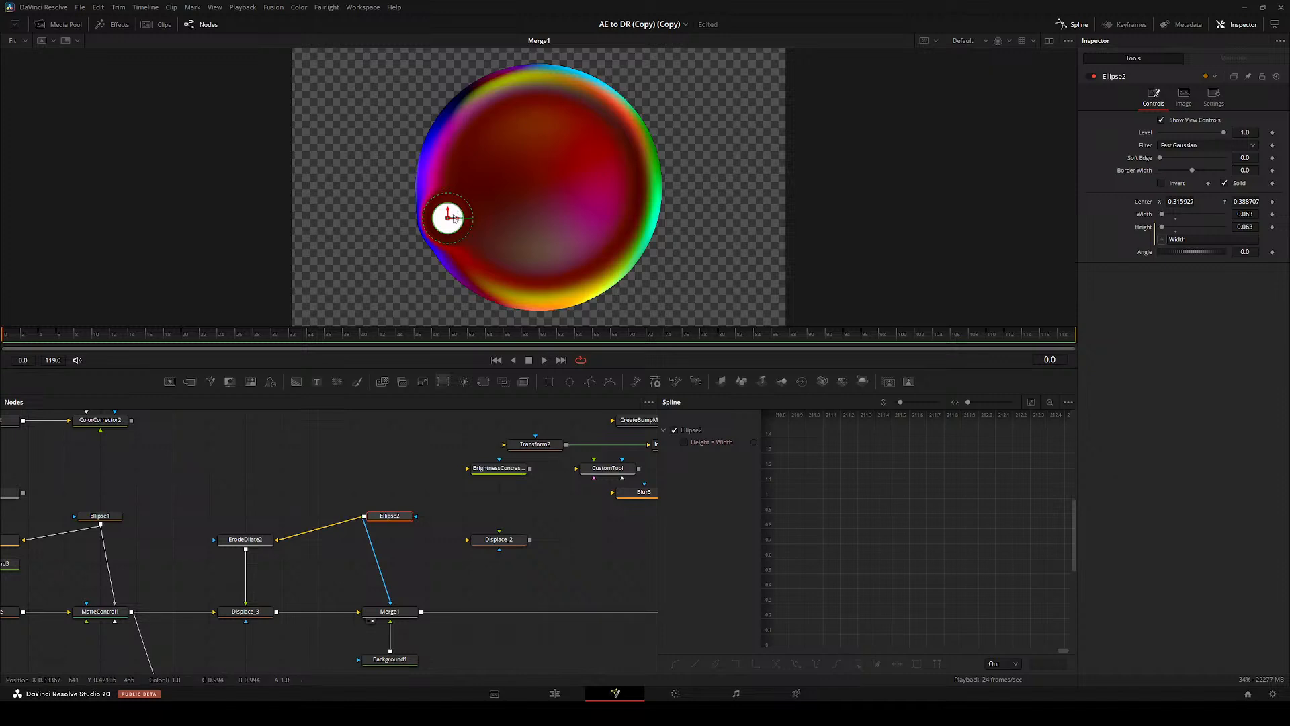
{"action": "left_click_drag", "start_coordinate": [448, 222], "coordinate": [412, 173]}
{"action": "scroll", "coordinate": [412, 172], "scroll_direction": "up", "scroll_amount": 3}
{"action": "left_click_drag", "start_coordinate": [340, 247], "coordinate": [390, 227]}
{"action": "scroll", "coordinate": [390, 227], "scroll_direction": "down", "scroll_amount": 2}
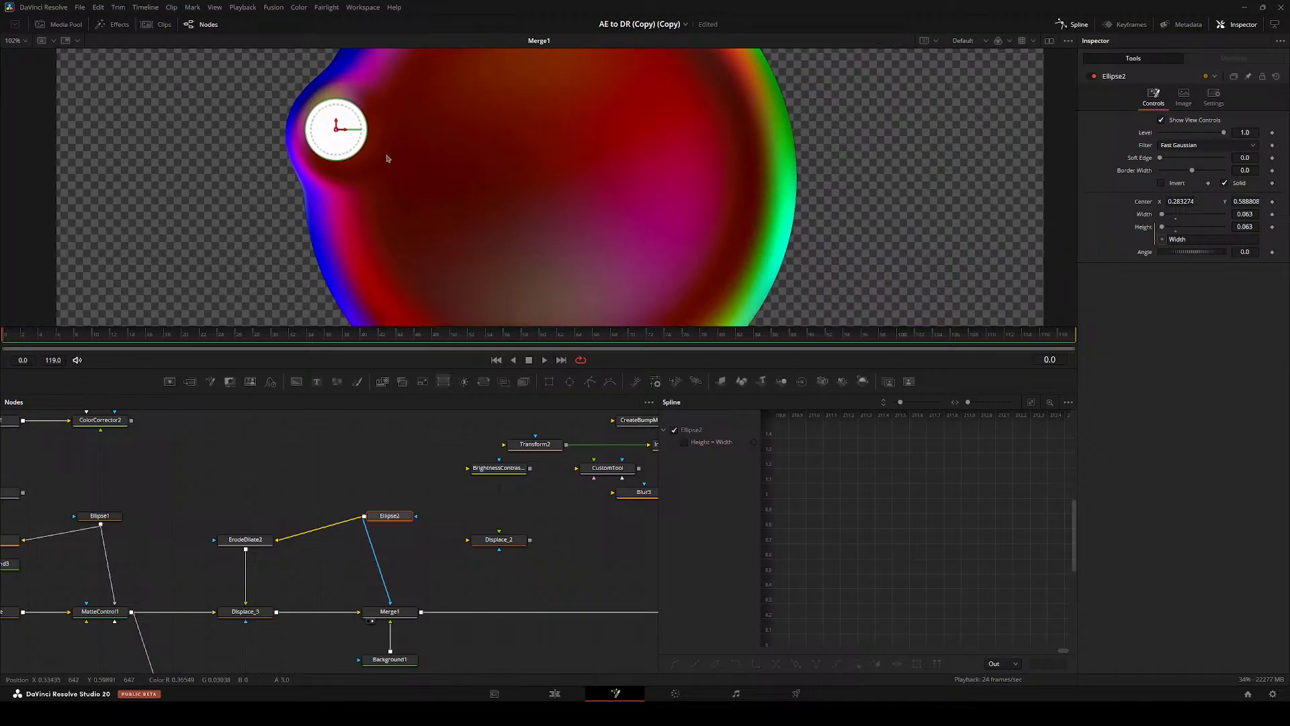
{"action": "left_click_drag", "start_coordinate": [337, 130], "coordinate": [321, 209]}
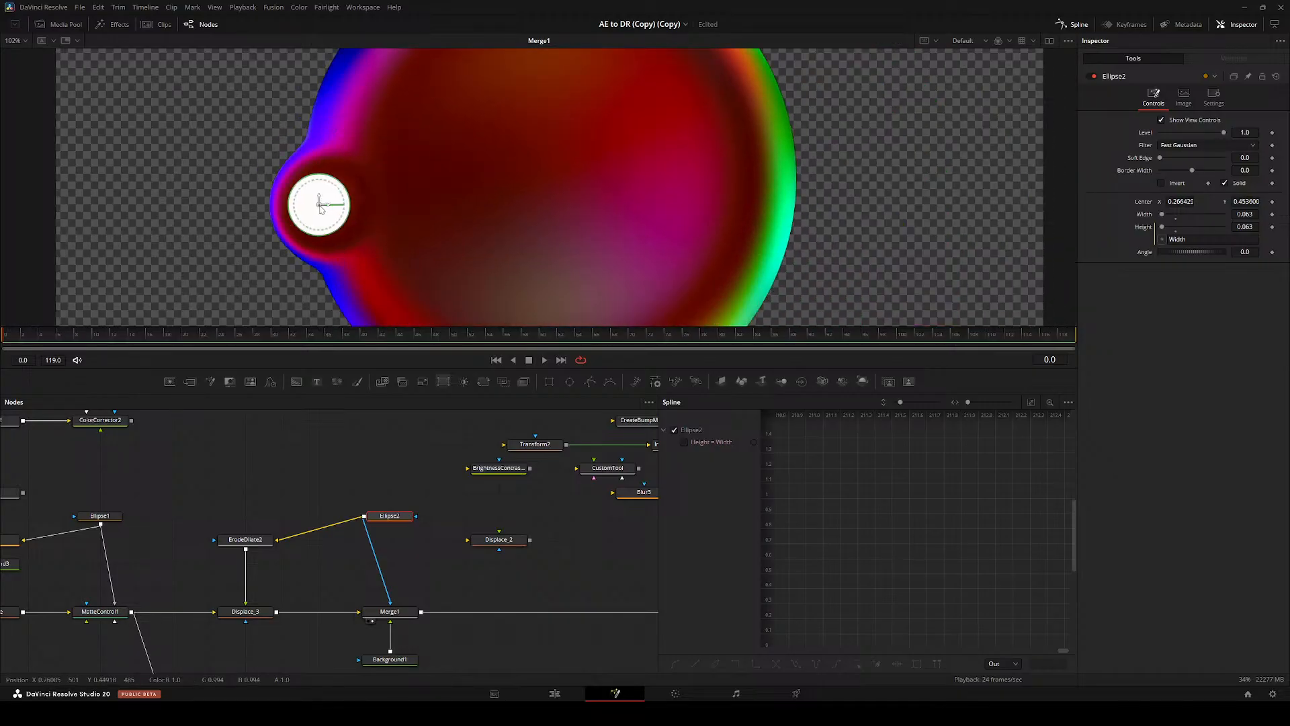
- Compare the ErodeDilate2 matte with the Displace_3 result and check the Erode/Dilate Amount
{"action": "left_click", "coordinate": [246, 539]}
{"action": "key", "text": "1"}
{"action": "left_click_drag", "start_coordinate": [245, 540], "coordinate": [245, 492]}
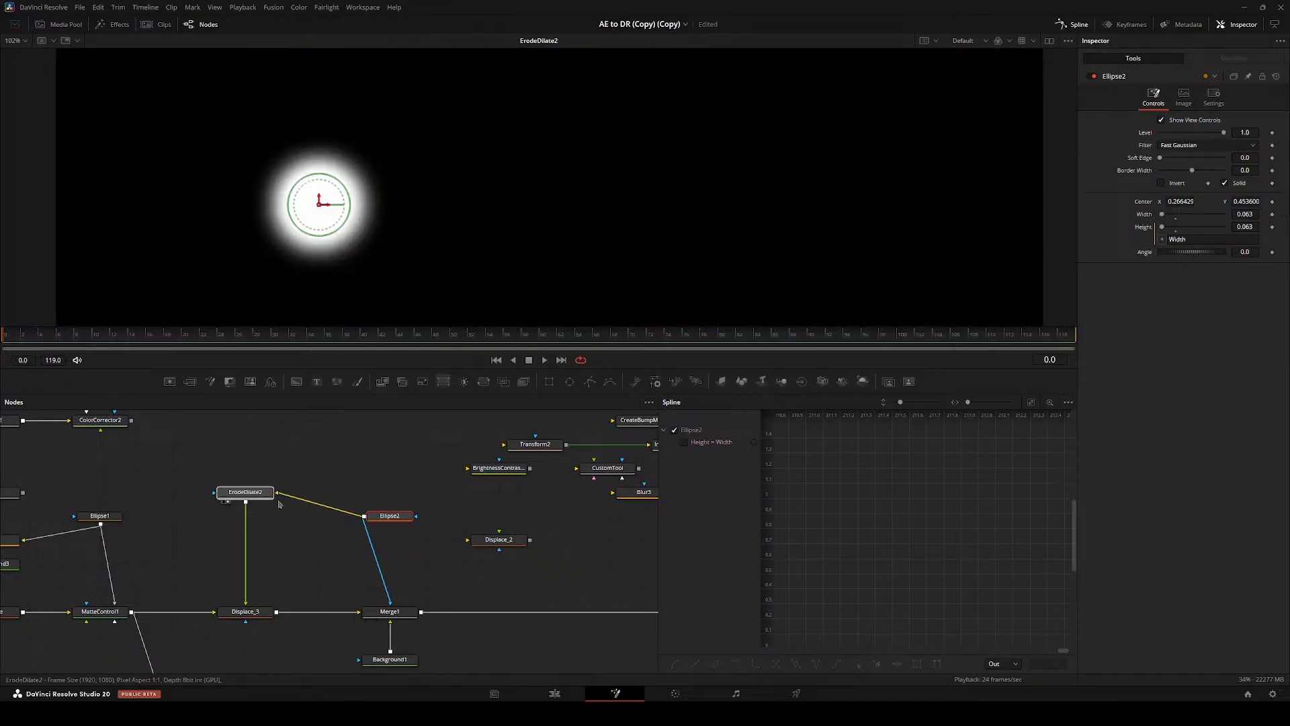
{"action": "left_click_drag", "start_coordinate": [264, 608], "coordinate": [442, 199]}
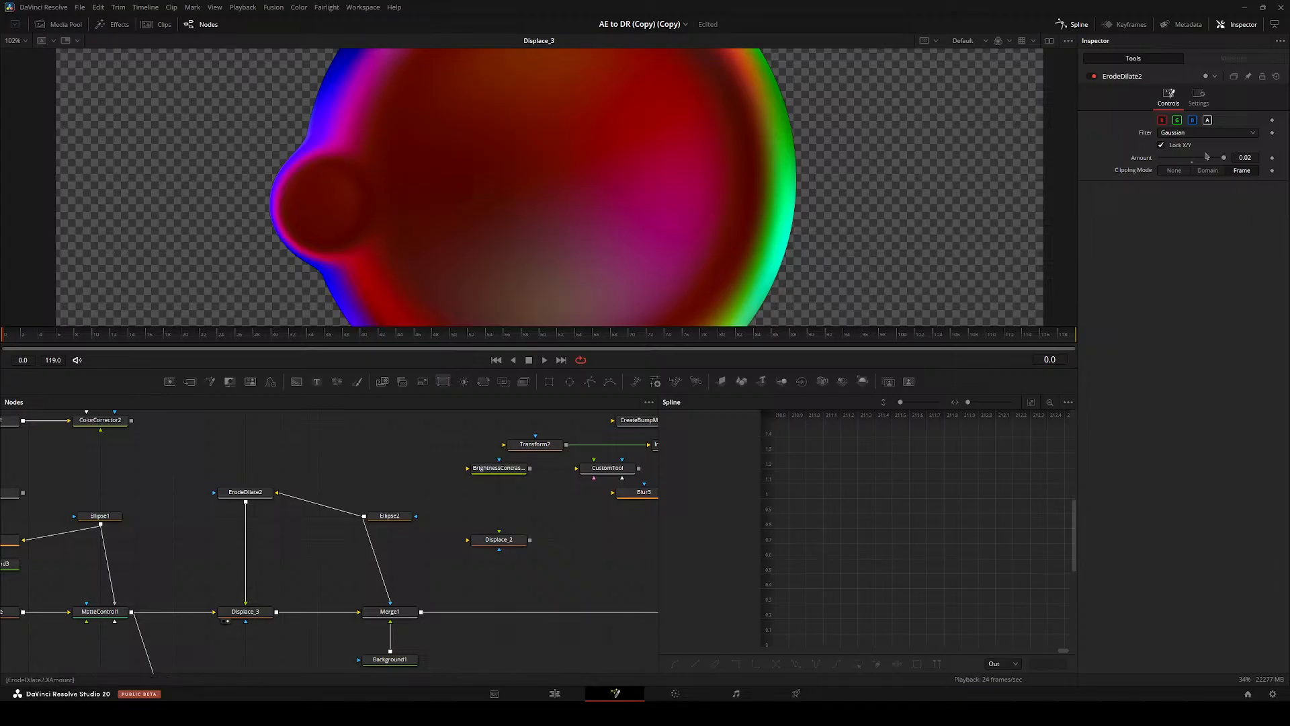
{"action": "left_click_drag", "start_coordinate": [1206, 156], "coordinate": [1230, 156]}
- Disconnect ErodeDilate2, add a Transform node between Ellipse2 and Displace_3, and feed Ellipse2 into its main input instead of its mask input
{"action": "left_click_drag", "start_coordinate": [246, 503], "coordinate": [246, 479]}
{"action": "key", "text": "ctrl+v"}
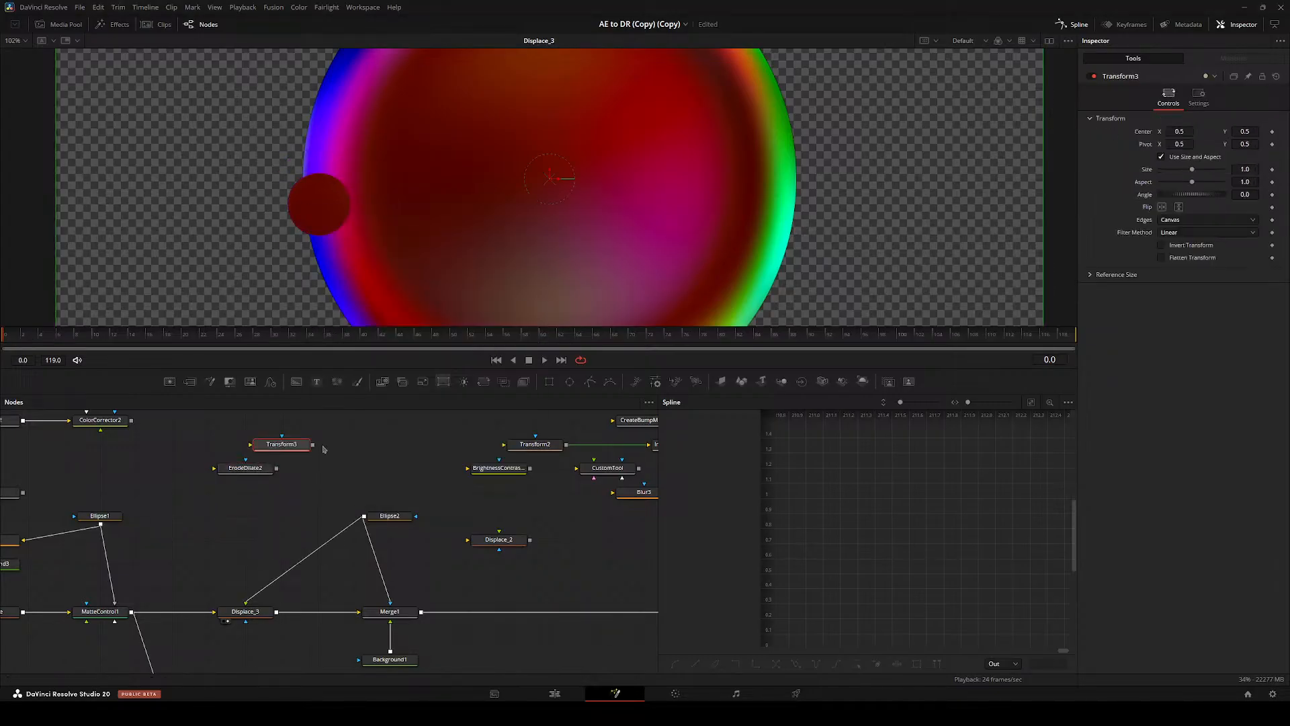
{"action": "left_click_drag", "start_coordinate": [250, 606], "coordinate": [250, 534]}
{"action": "key", "text": "1"}
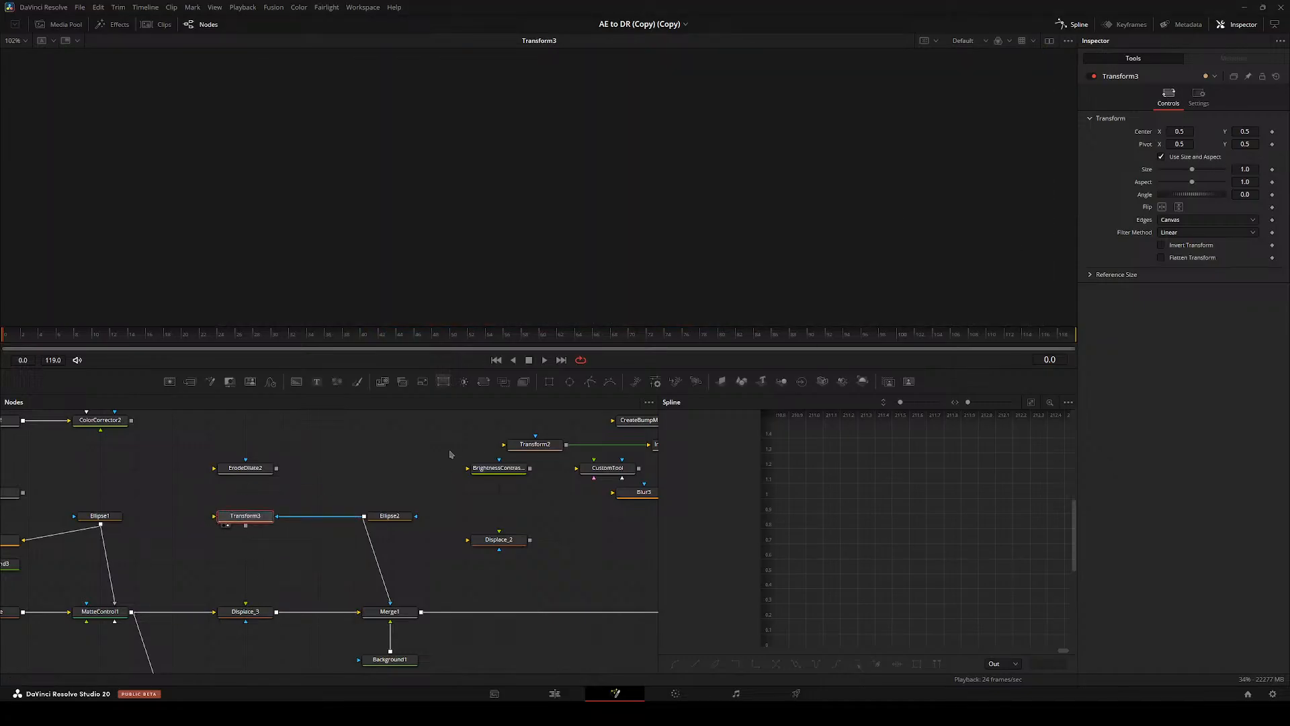
{"action": "left_click", "coordinate": [285, 517], "text": "alt"}
{"action": "key", "text": "Delete"}
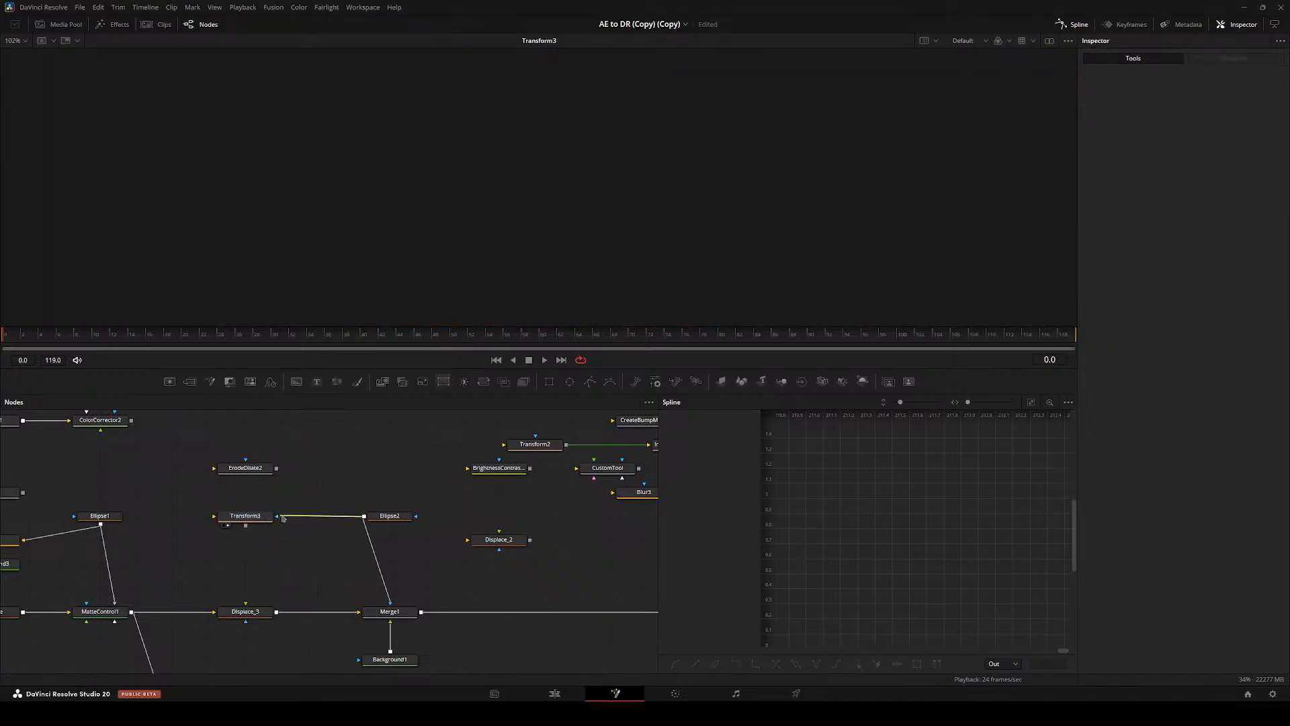
- Add an expression to Transform3's Pivot, pin its controls, and link the Pivot to Ellipse2.Center
{"action": "scroll", "coordinate": [264, 524], "scroll_direction": "down", "scroll_amount": 3}
{"action": "scroll", "coordinate": [267, 523], "scroll_direction": "up", "scroll_amount": 2}
{"action": "left_click_drag", "start_coordinate": [266, 525], "coordinate": [303, 556]}
{"action": "left_click", "coordinate": [301, 550]}
{"action": "left_click", "coordinate": [397, 549]}
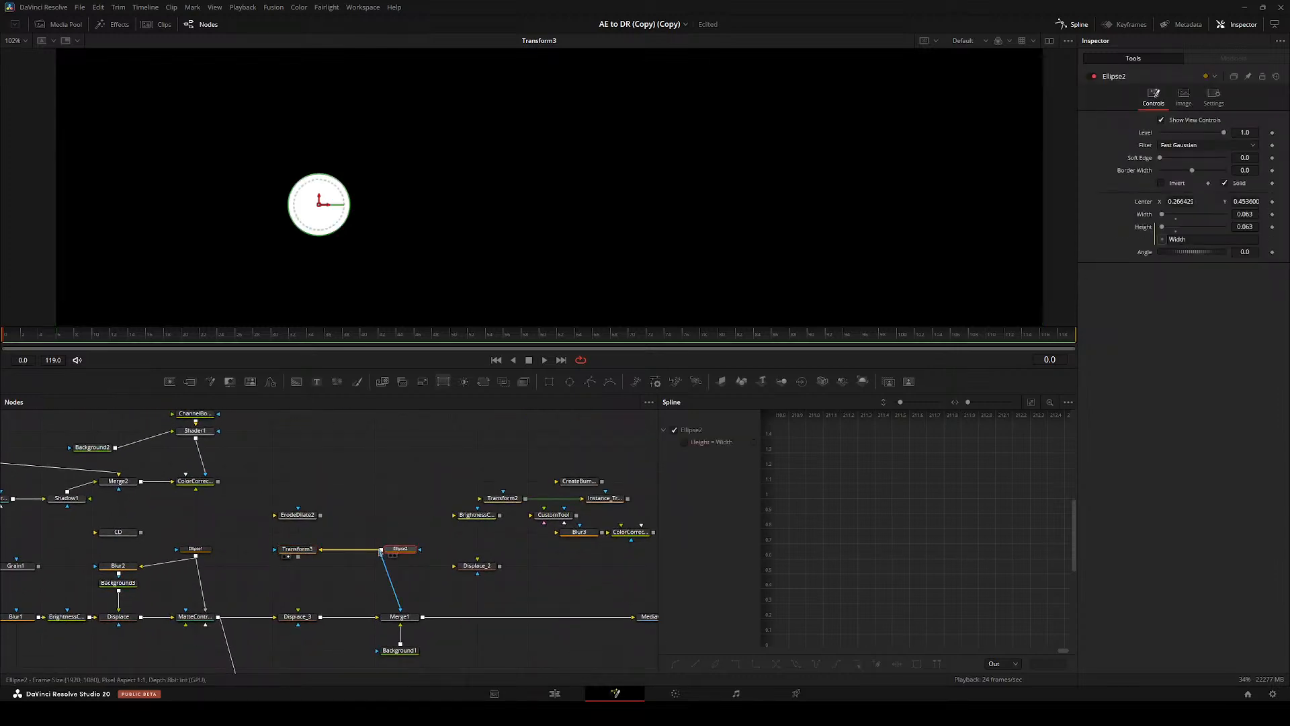
{"action": "left_click", "coordinate": [289, 553]}
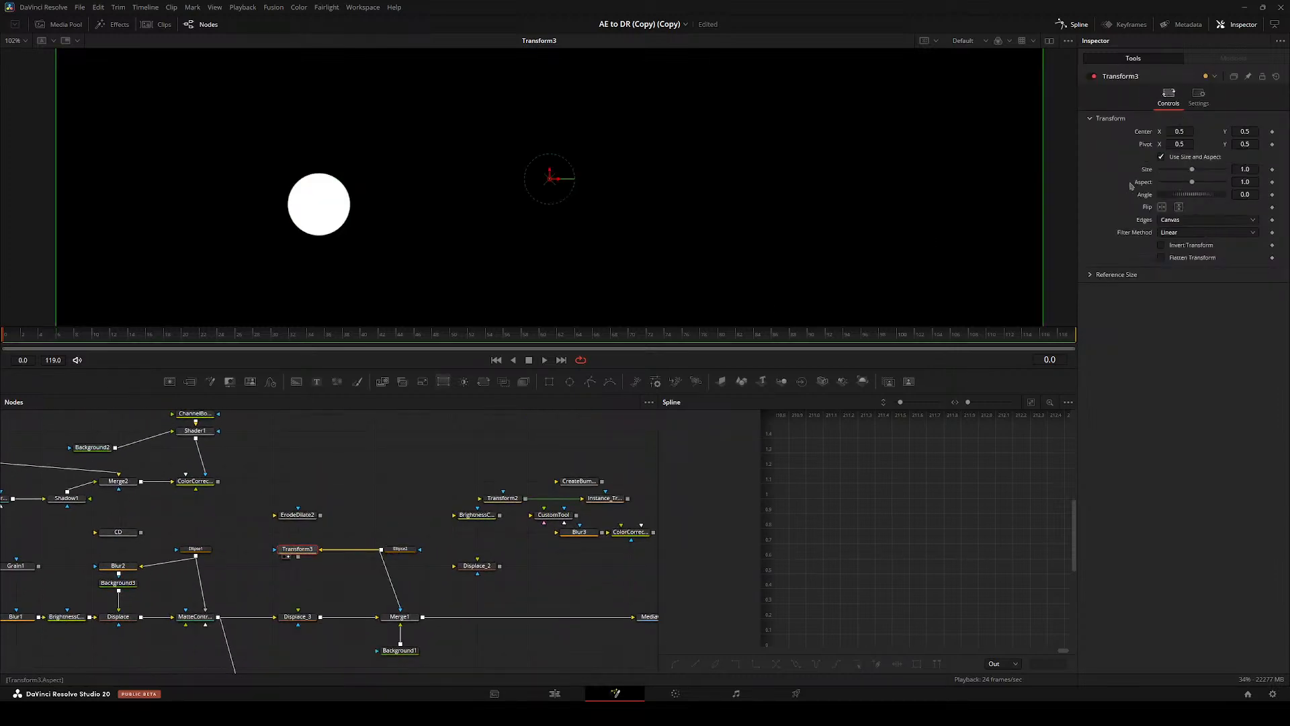
{"action": "right_click", "coordinate": [1140, 143]}
{"action": "left_click", "coordinate": [1161, 263]}
{"action": "left_click", "coordinate": [1248, 76]}
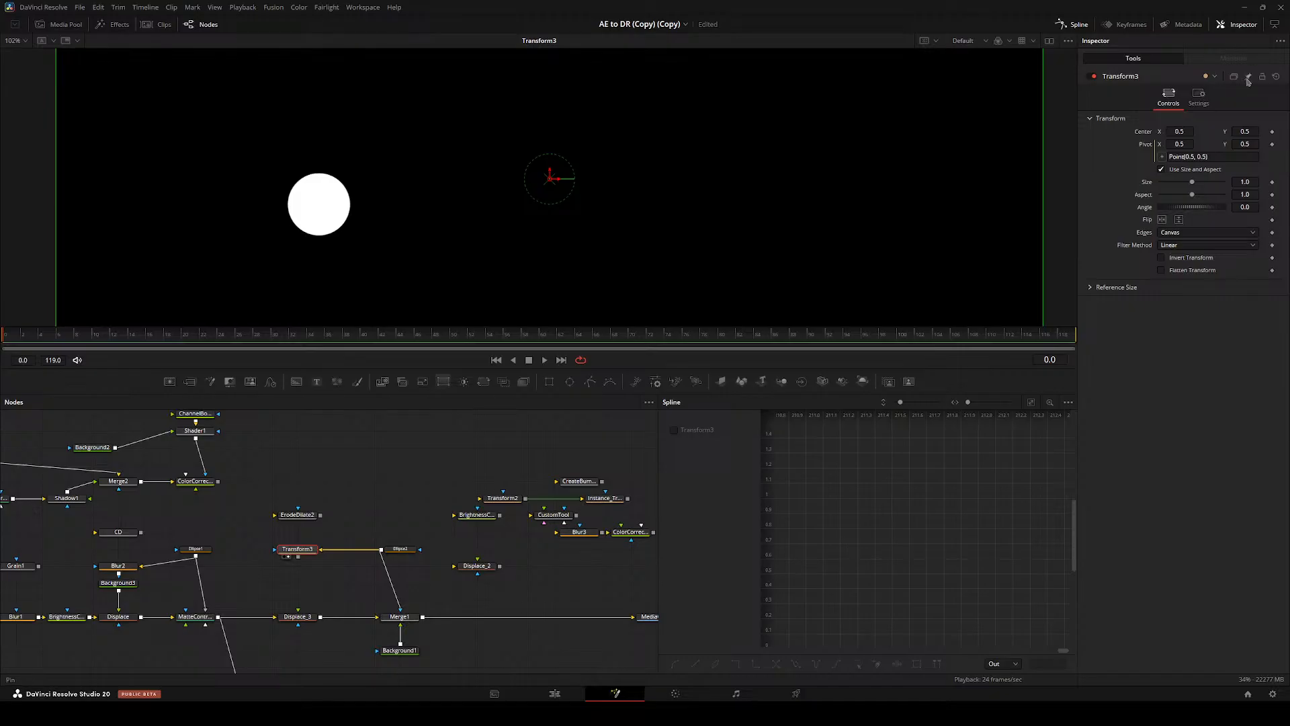
{"action": "left_click", "coordinate": [393, 553]}
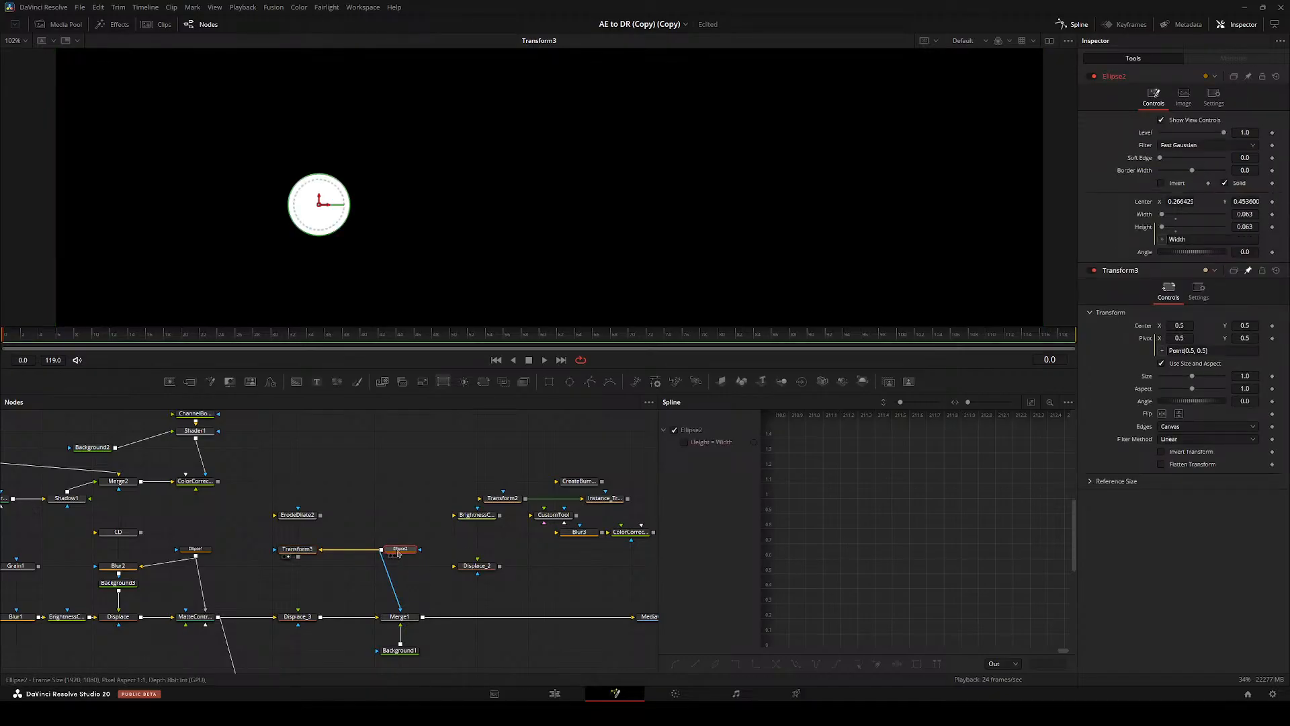
{"action": "scroll", "coordinate": [401, 551], "scroll_direction": "down", "scroll_amount": 2}
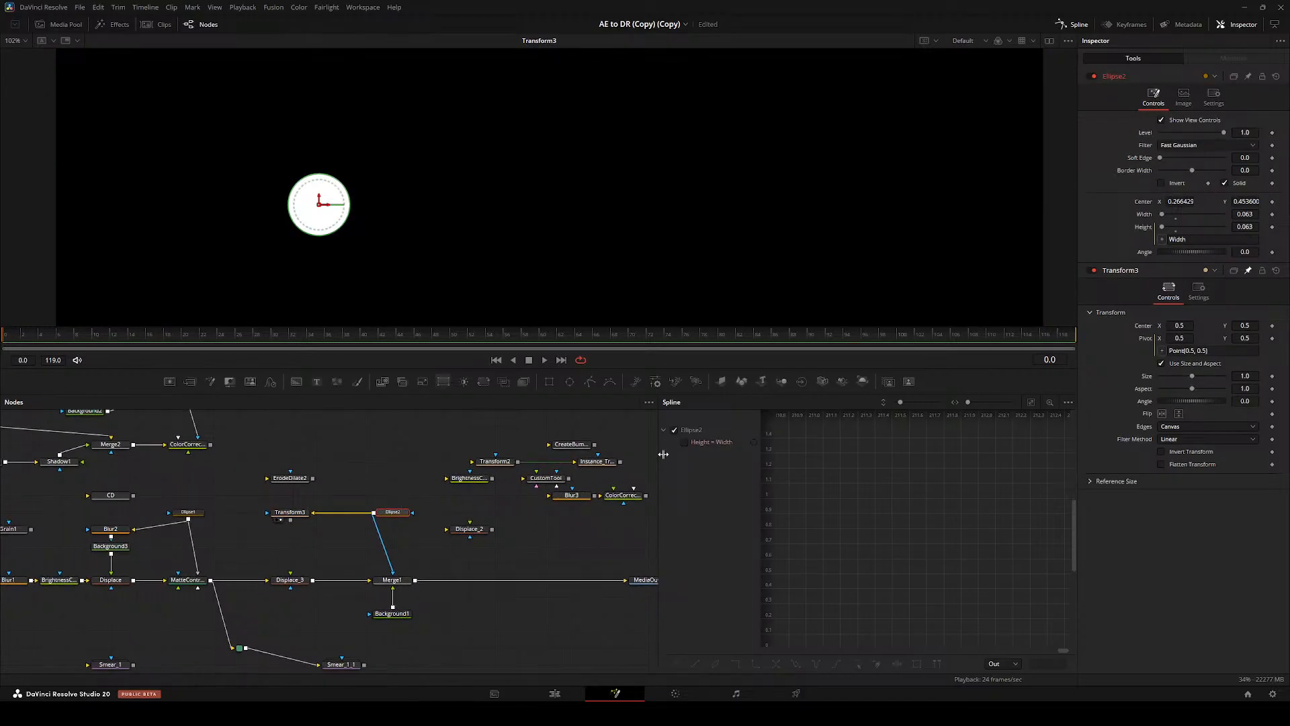
{"action": "left_click_drag", "start_coordinate": [1097, 233], "coordinate": [1143, 201]}
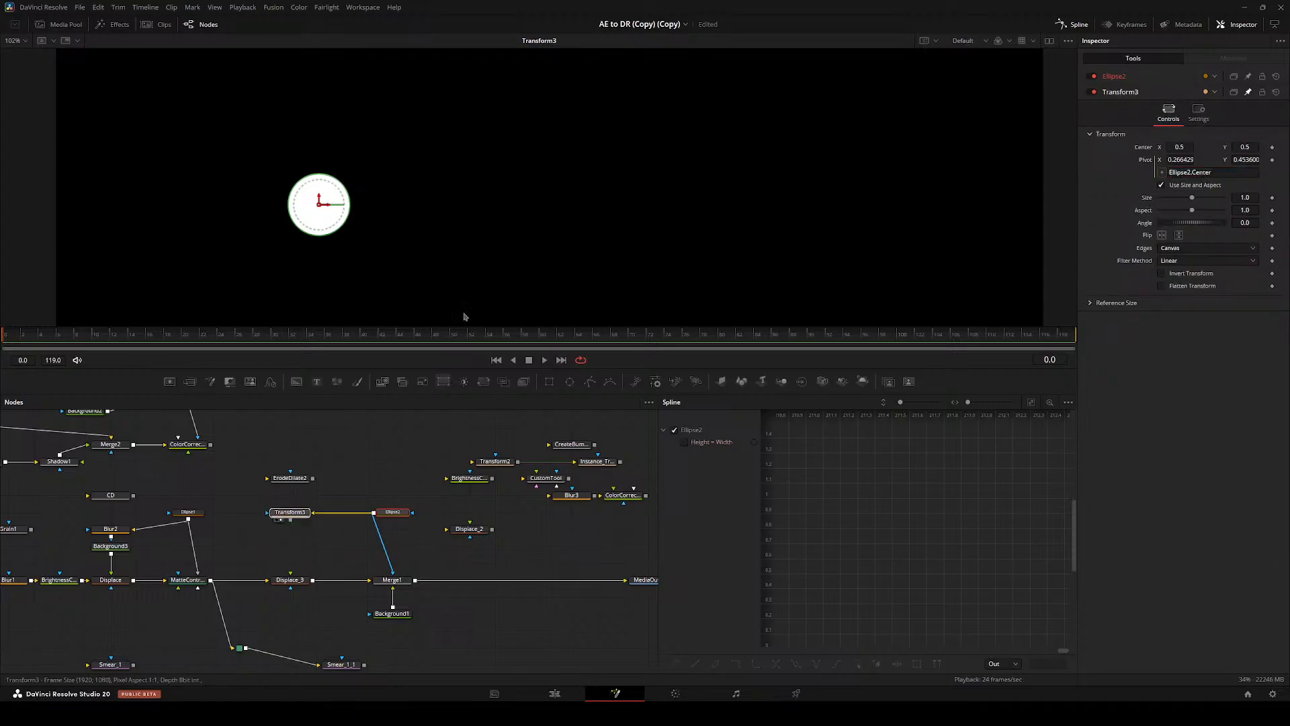
- Test the pivot link by moving Ellipse2 to about X 0.347, Y 0.488, and undo the move
{"action": "left_click", "coordinate": [321, 208]}
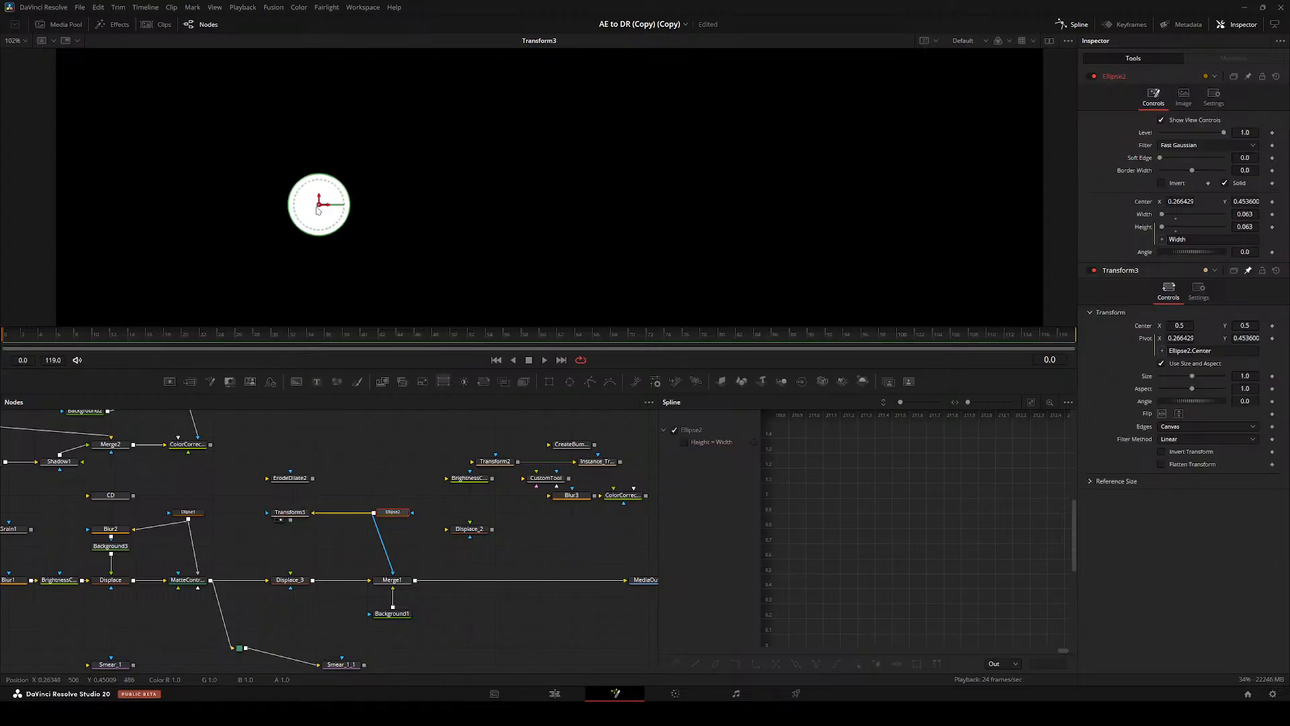
{"action": "left_click_drag", "start_coordinate": [323, 210], "coordinate": [399, 188]}
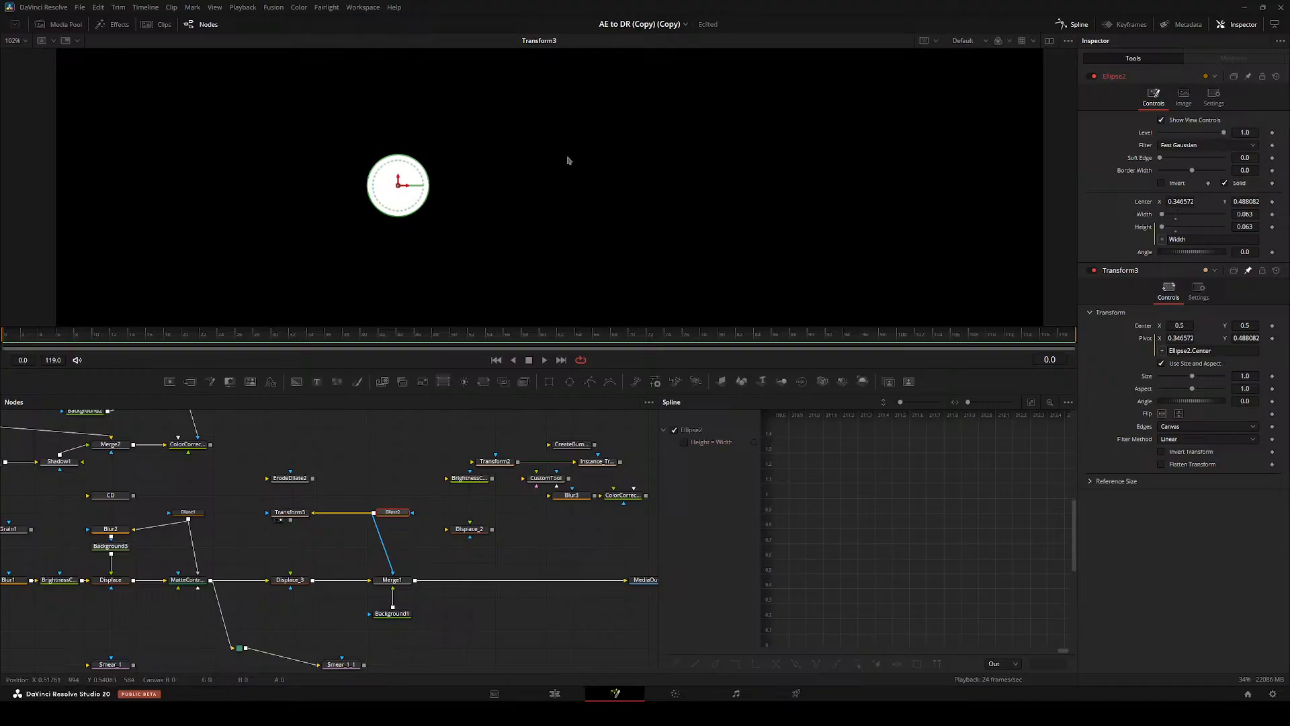
{"action": "key", "text": "ctrl+z"}
{"action": "key", "text": "ctrl+f"}
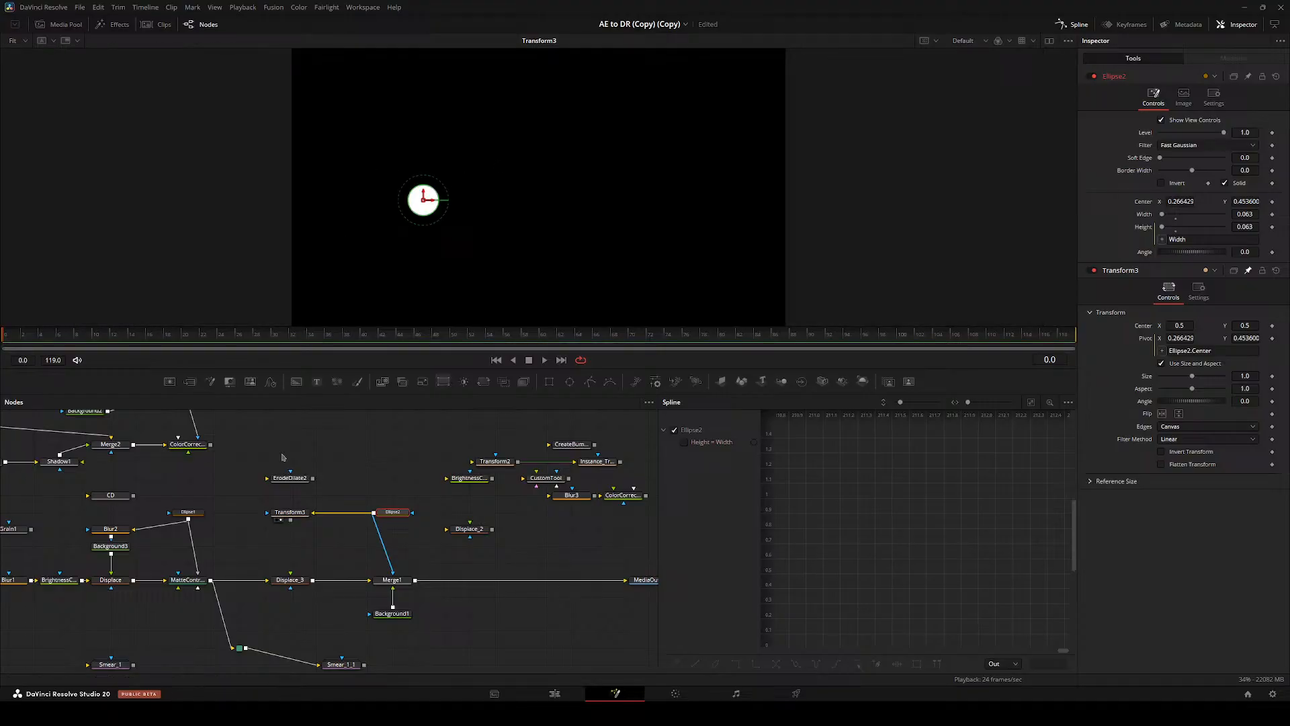
- Feed Transform3 into Displace_3 as its displacement source and set the transform's Size to about 1.95
{"action": "left_click", "coordinate": [282, 520]}
{"action": "key", "text": "2"}
{"action": "left_click_drag", "start_coordinate": [291, 520], "coordinate": [291, 580]}
{"action": "left_click", "coordinate": [292, 581]}
{"action": "key", "text": "2"}
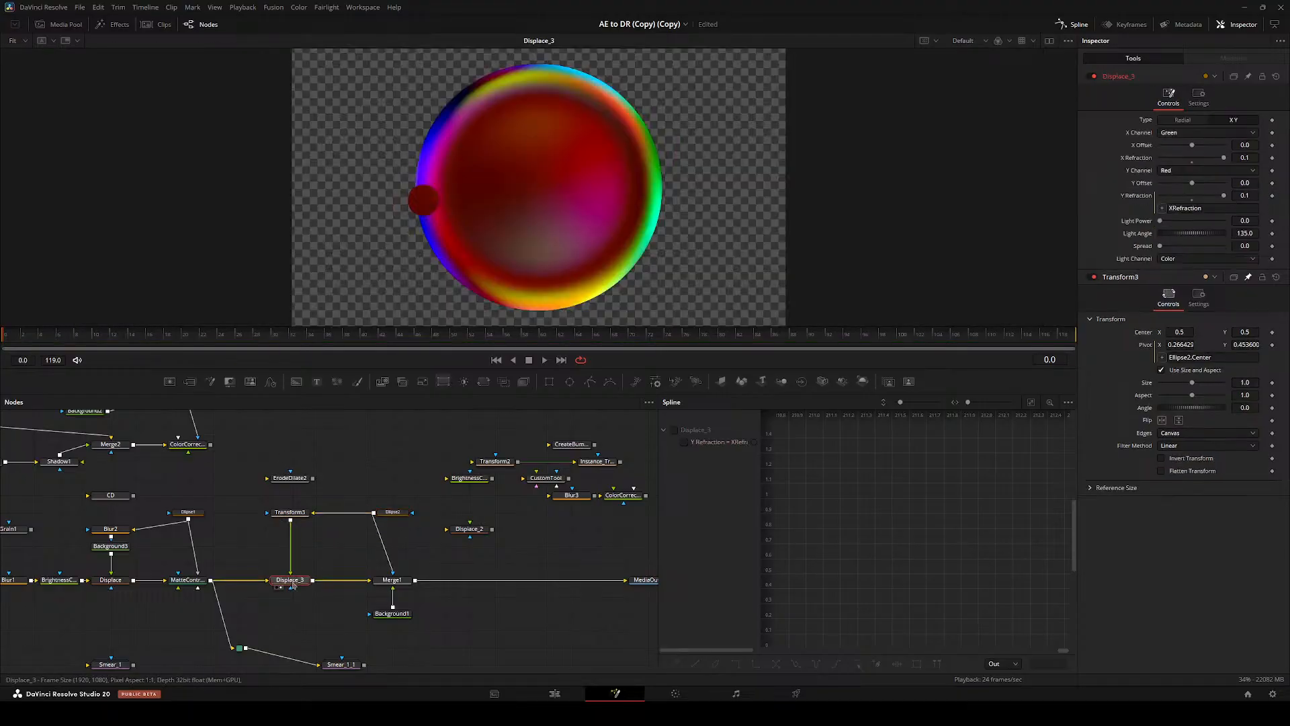
{"action": "left_click", "coordinate": [289, 512]}
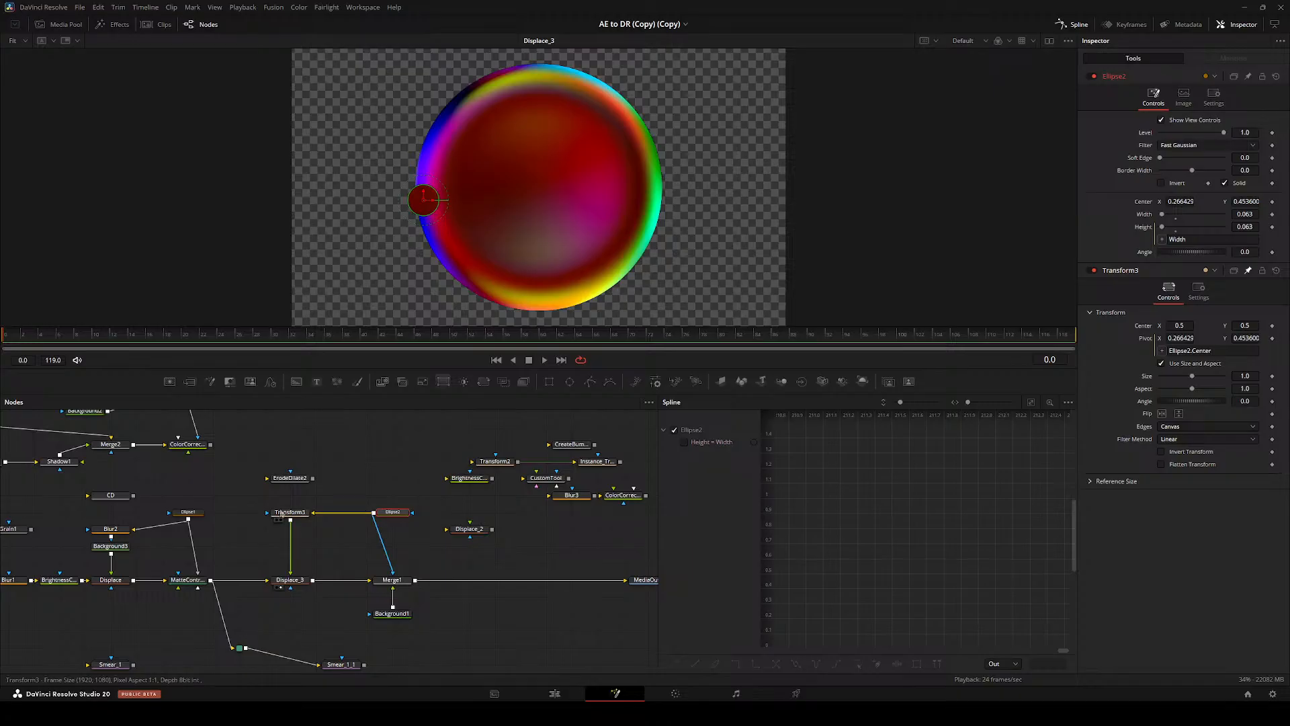
{"action": "left_click_drag", "start_coordinate": [1192, 182], "coordinate": [1197, 185]}
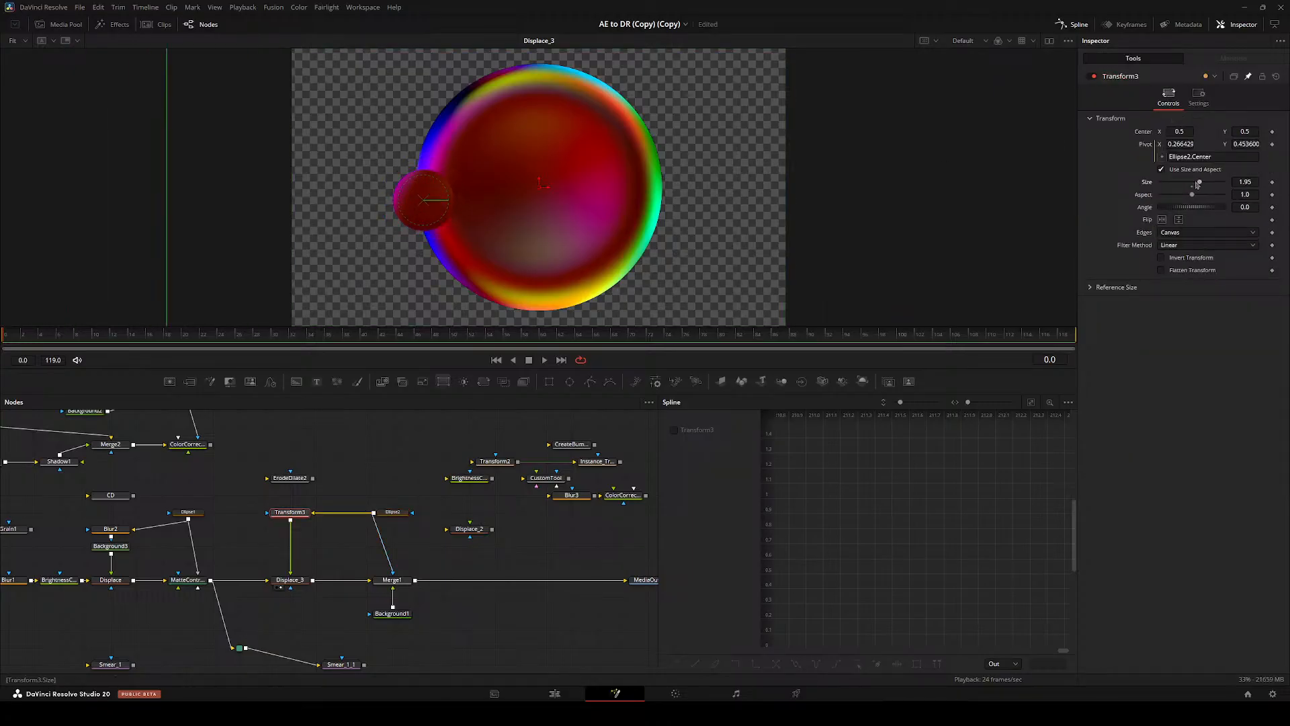
- Insert a Blur node between Transform3 and Displace_3 and set its Blur Size to about 55
{"action": "key", "text": "shift+space"}
{"action": "type", "text": "blur"}
{"action": "key", "text": "Return"}
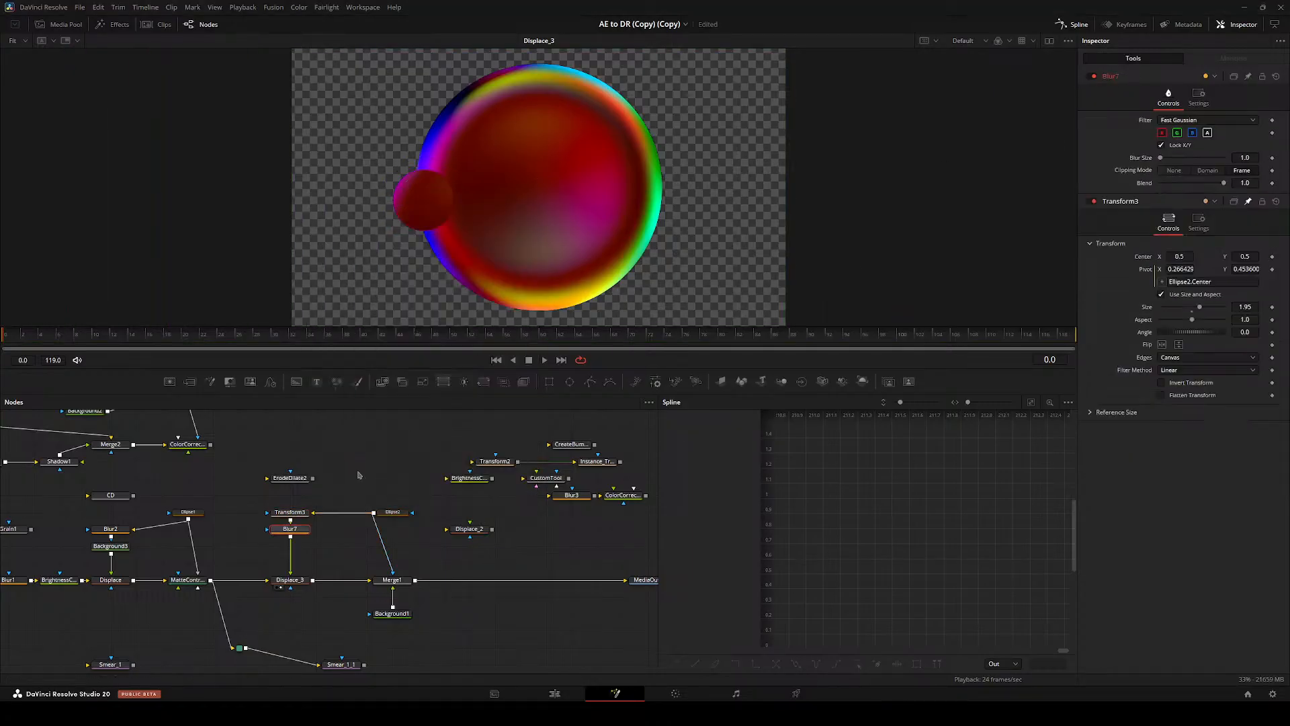
{"action": "key", "text": "2"}
{"action": "left_click_drag", "start_coordinate": [1159, 157], "coordinate": [1243, 161]}
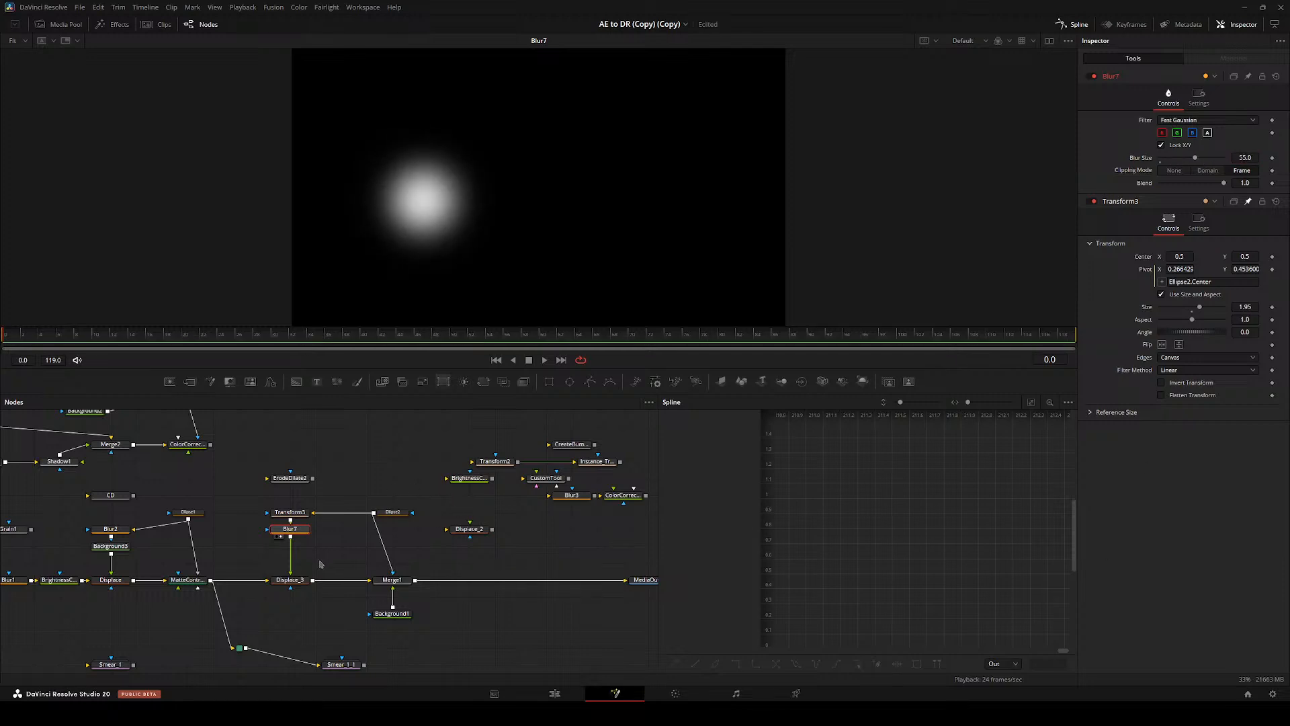
- View Merge1, move Ellipse2 to the sphere's right edge, center about X 0.650, Y 0.528, and select Displace_3
{"action": "left_click", "coordinate": [392, 579]}
{"action": "key", "text": "2"}
{"action": "left_click", "coordinate": [393, 512]}
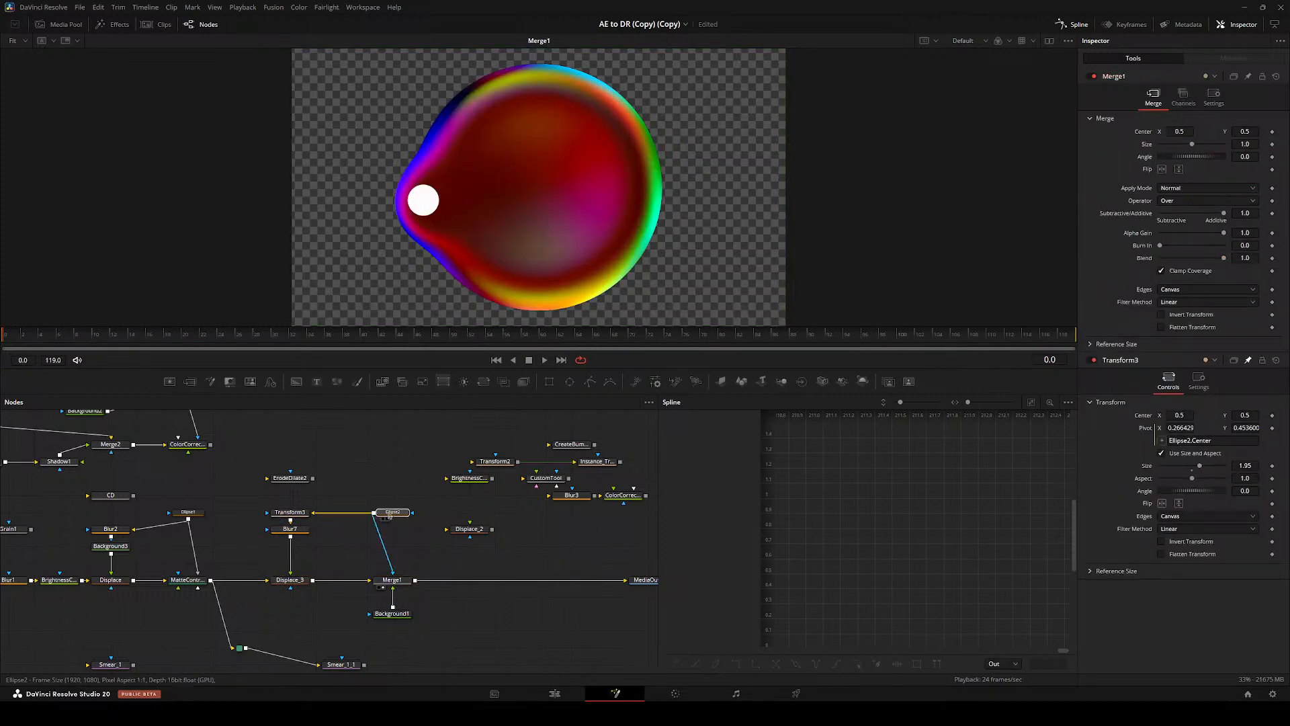
{"action": "left_click_drag", "start_coordinate": [424, 199], "coordinate": [614, 181]}
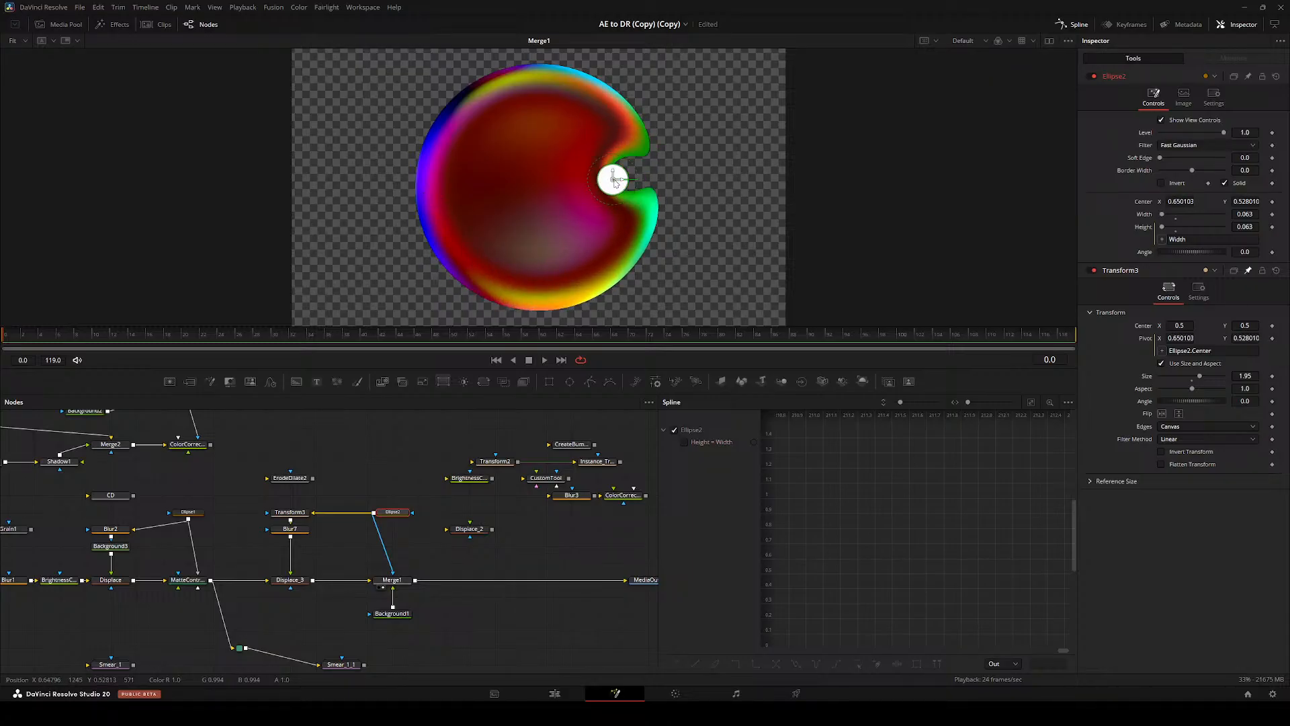
{"action": "scroll", "coordinate": [614, 182], "scroll_direction": "up", "scroll_amount": 3}
{"action": "left_click", "coordinate": [289, 579]}
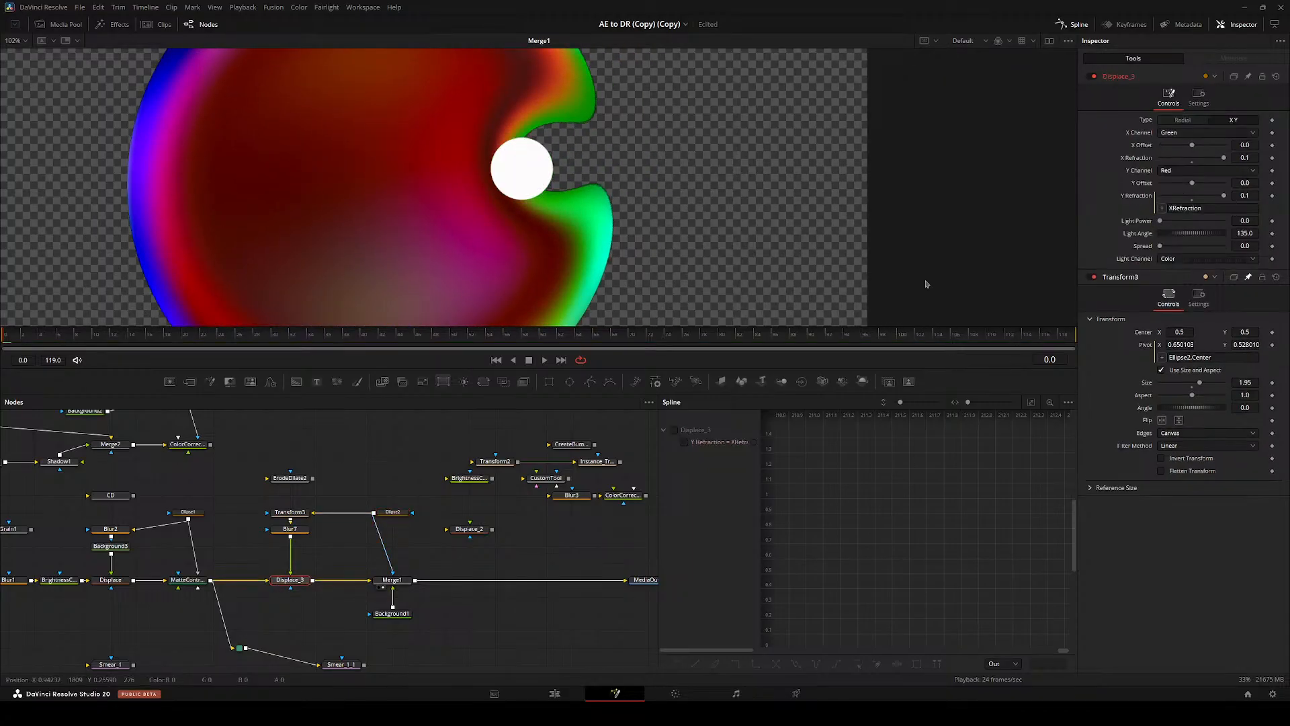
- View the output of Displace_3 and of the Blur node that feeds it
{"action": "key", "text": "1"}
{"action": "left_click", "coordinate": [288, 530]}
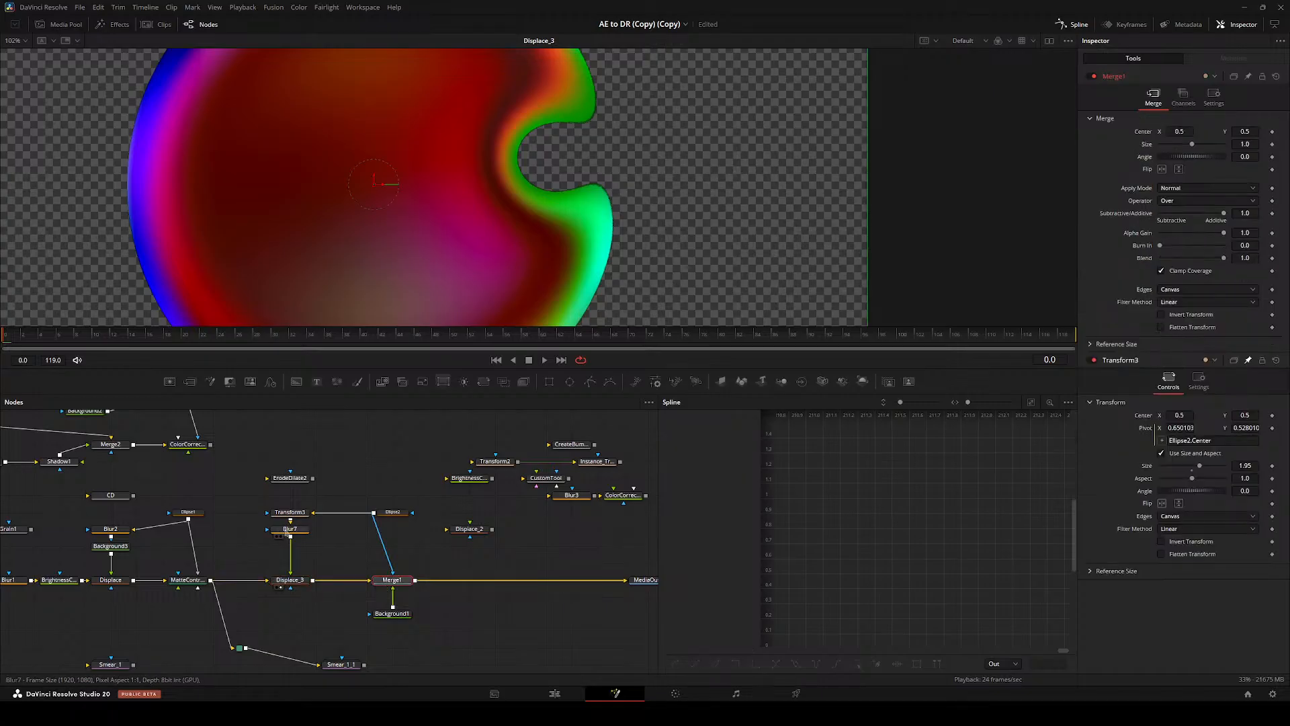
{"action": "key", "text": "1"}
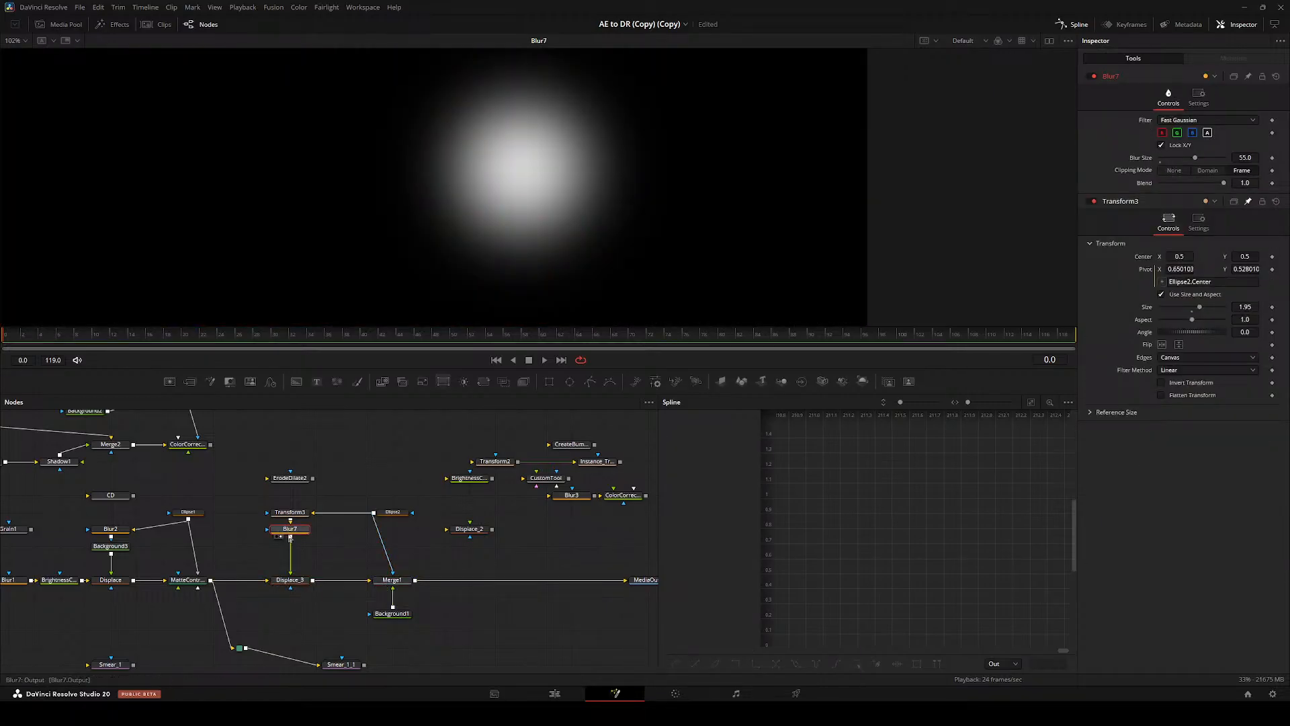
- Replace the blur between Transform3 and Displace_3 with a Directional Blur node
{"action": "left_click", "coordinate": [291, 512]}
{"action": "key", "text": "1"}
{"action": "key", "text": "shift+space"}
{"action": "type", "text": "dir"}
{"action": "key", "text": "Return"}
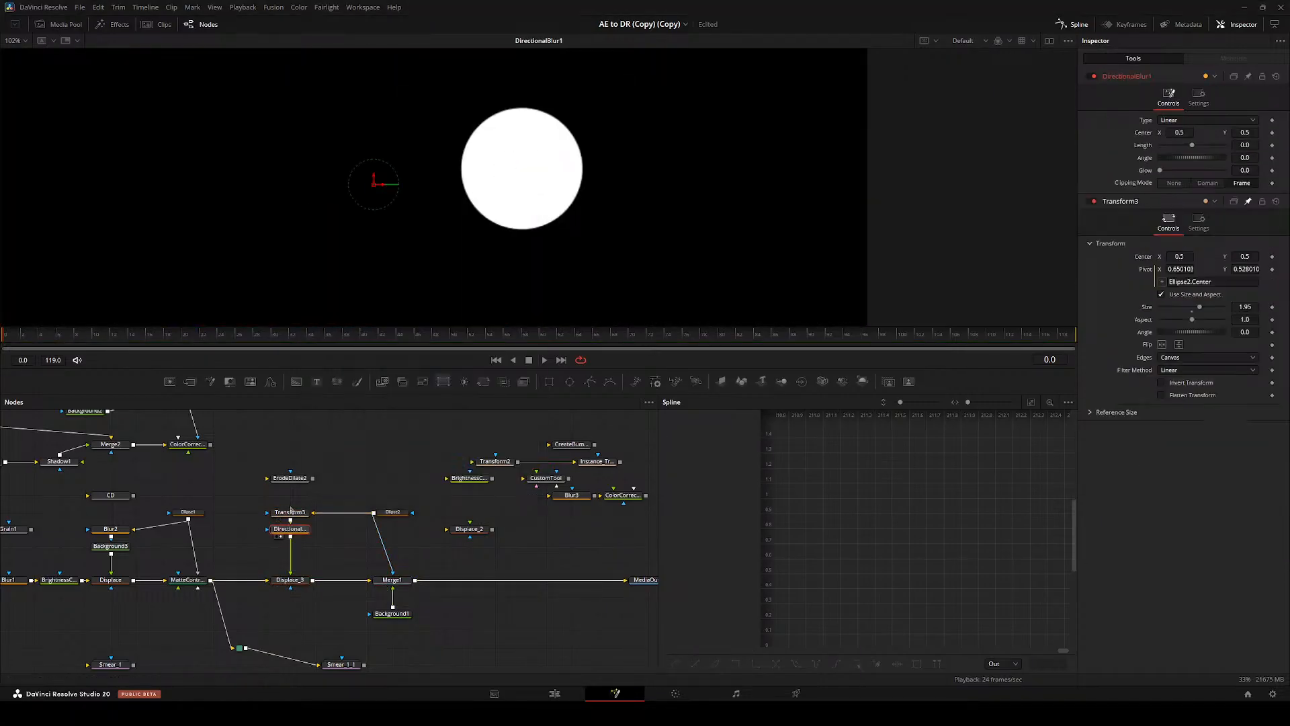
- Set the directional blur's Type to Radial and Length to 0.1, and move its center to about X 0.732, Y 0.569
{"action": "left_click", "coordinate": [1182, 119]}
{"action": "left_click", "coordinate": [1169, 144]}
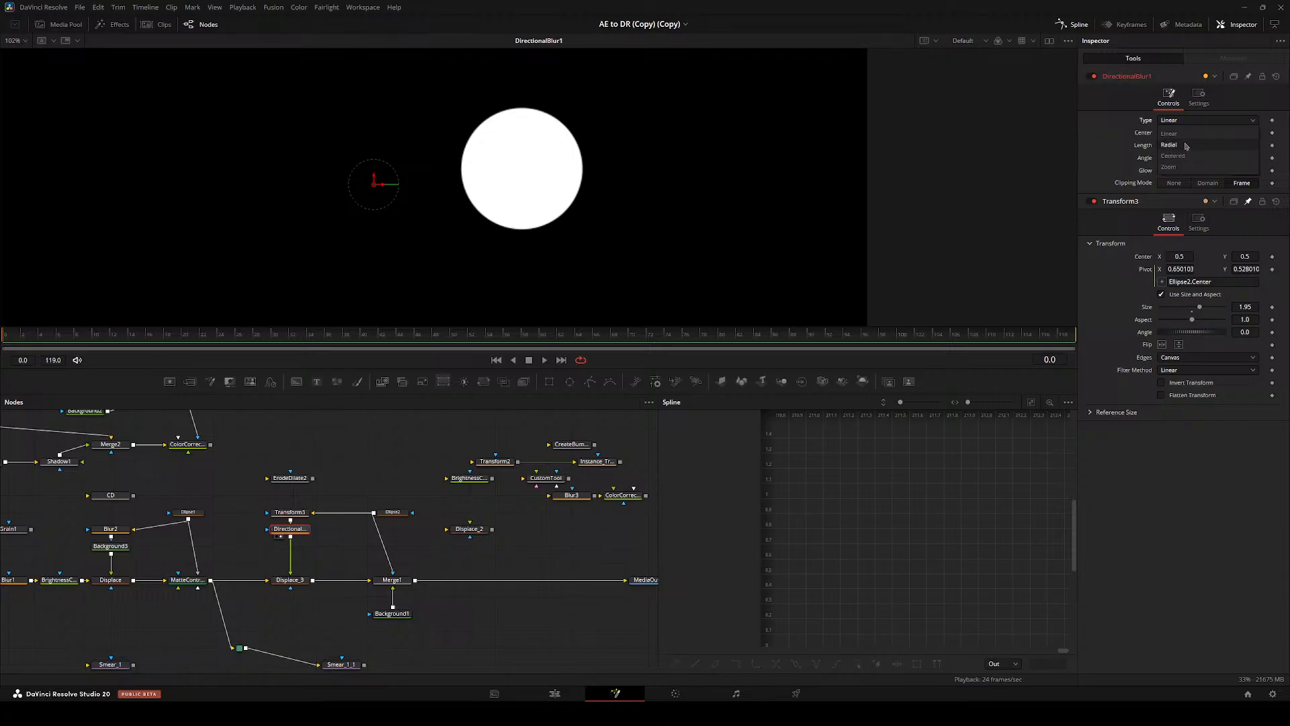
{"action": "left_click_drag", "start_coordinate": [1193, 146], "coordinate": [1223, 146]}
{"action": "key", "text": "ctrl+f"}
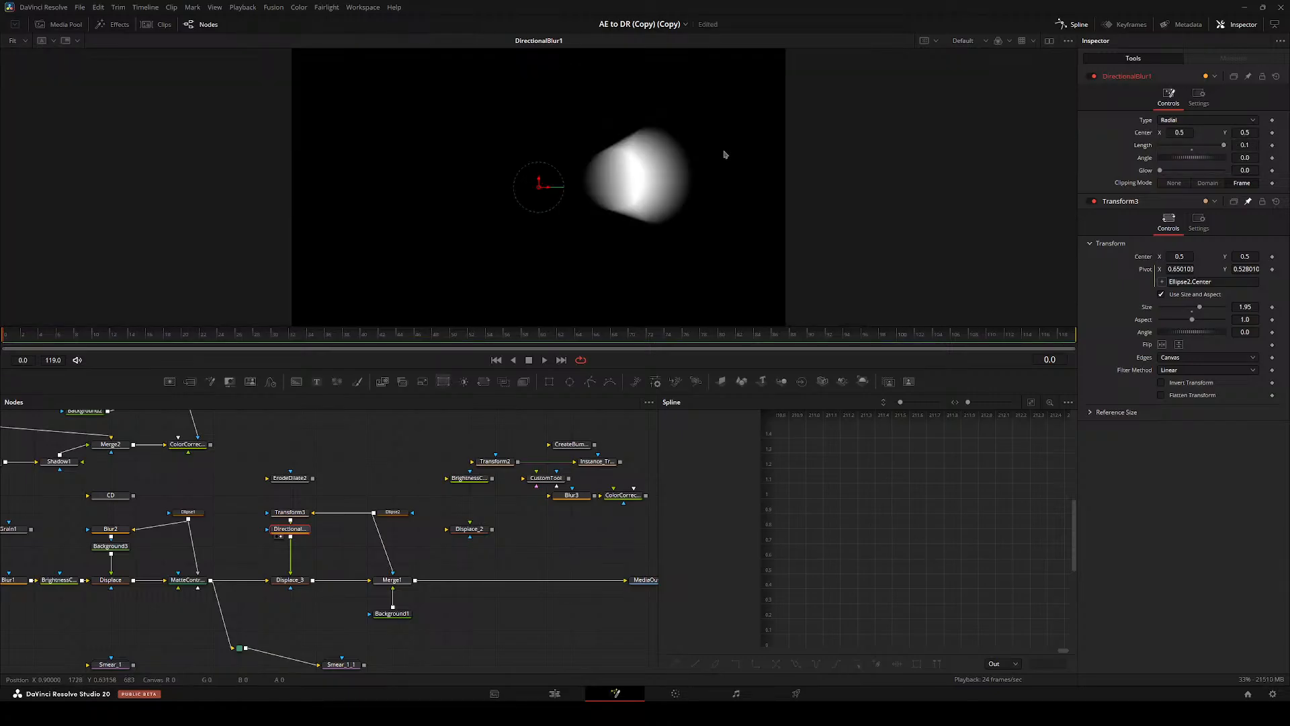
{"action": "left_click_drag", "start_coordinate": [536, 188], "coordinate": [655, 168]}
- Add an expression to the directional blur's Center and try to link it to Ellipse2
{"action": "right_click", "coordinate": [1137, 132]}
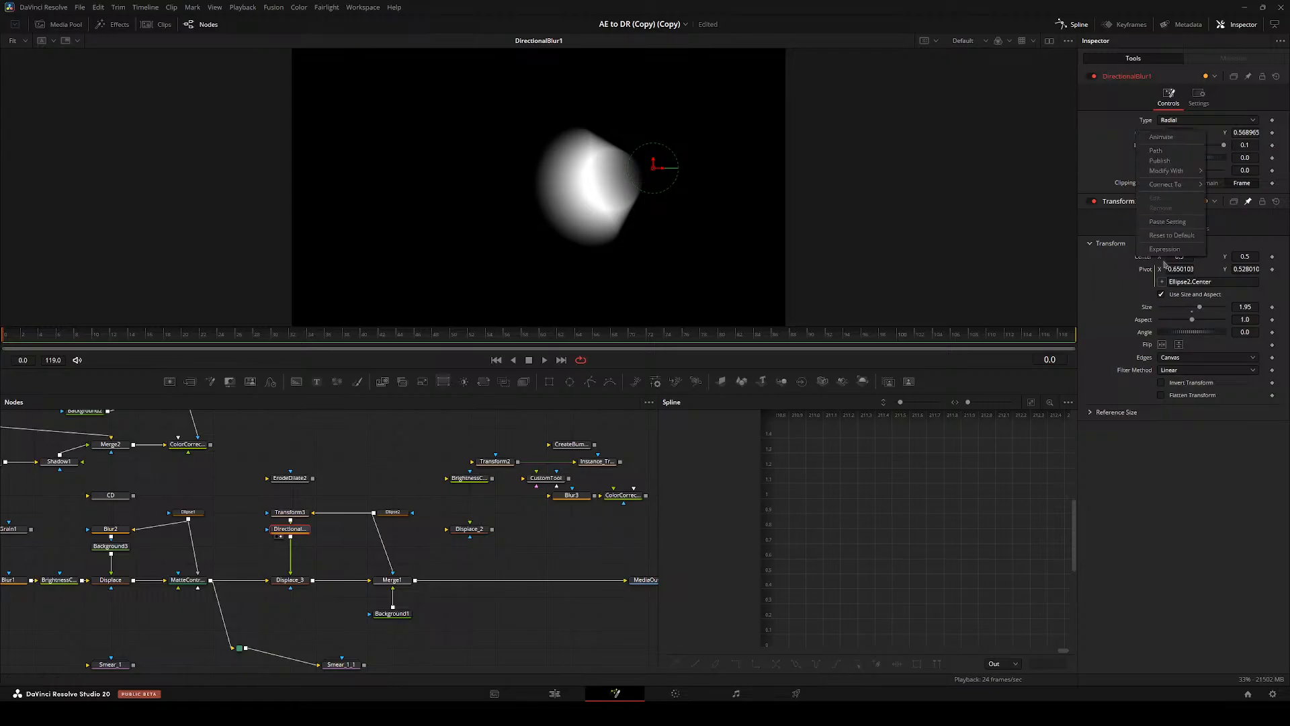
{"action": "left_click", "coordinate": [1161, 251]}
{"action": "left_click_drag", "start_coordinate": [1162, 145], "coordinate": [463, 289]}
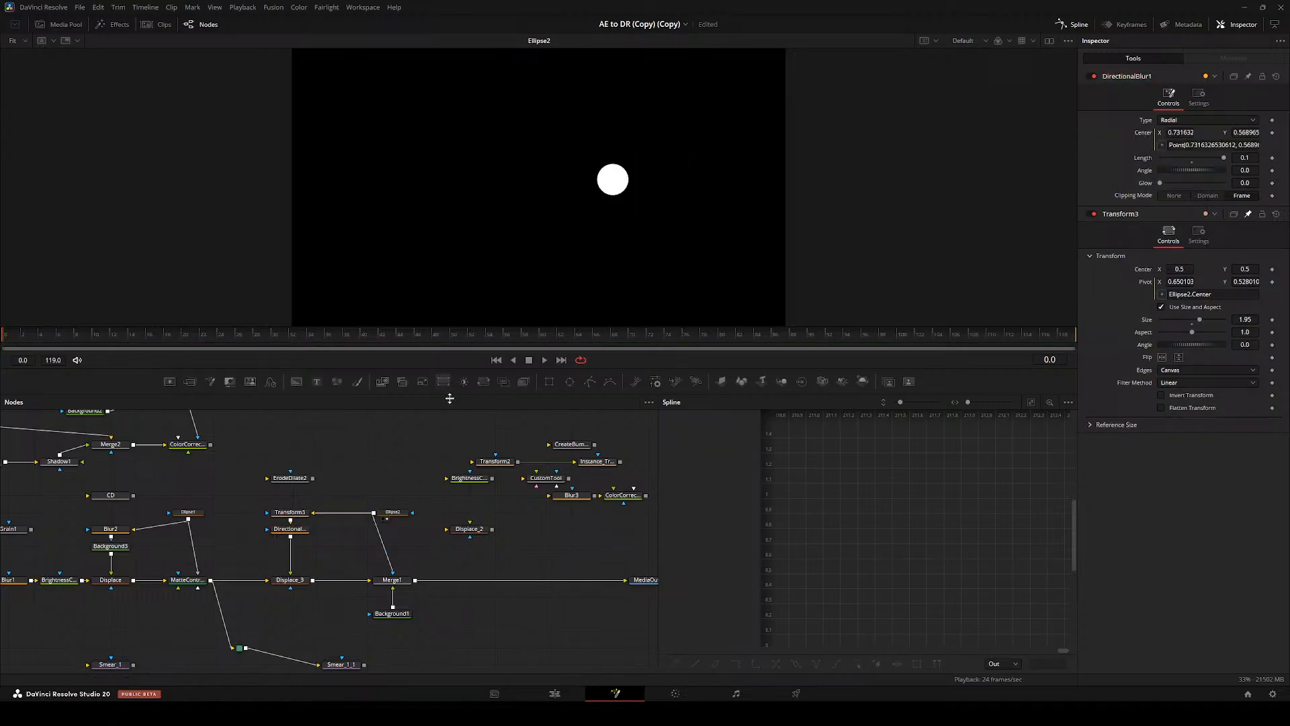
{"action": "left_click", "coordinate": [291, 529]}
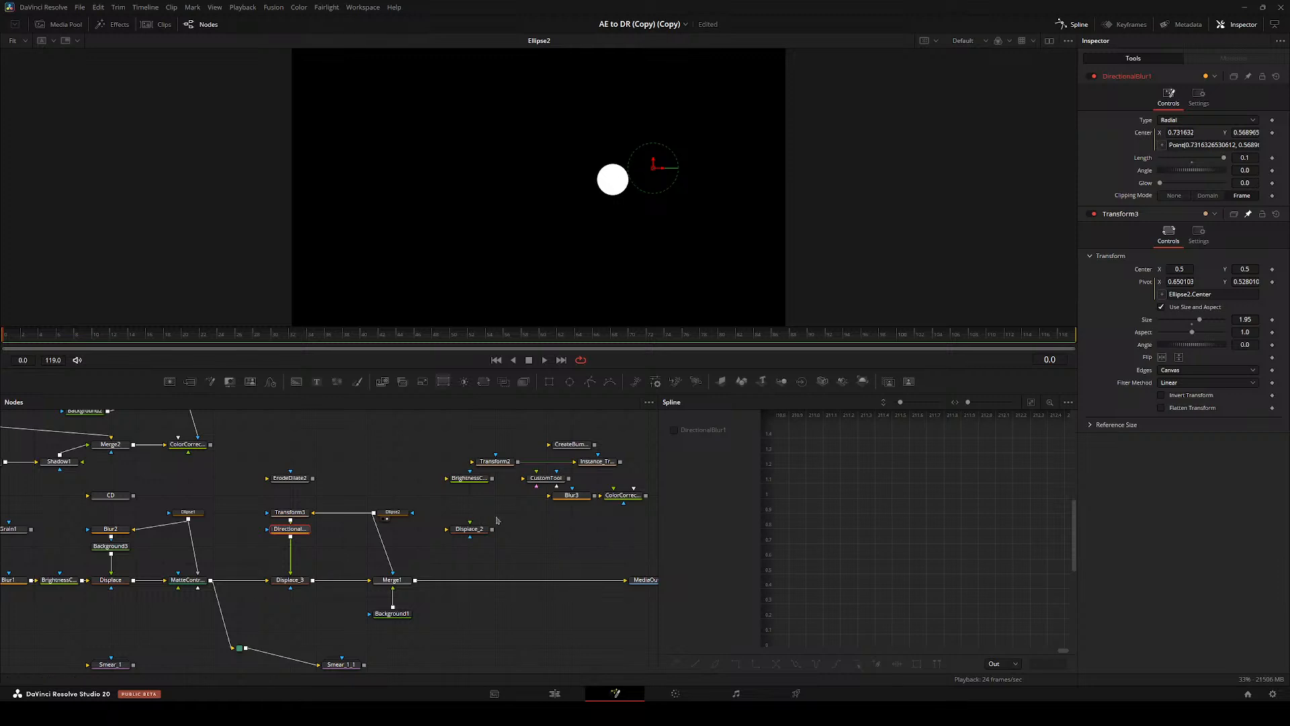
- Pin Ellipse2's controls and set the directional blur's Center expression to Ellipse2.Center
{"action": "left_click", "coordinate": [392, 512]}
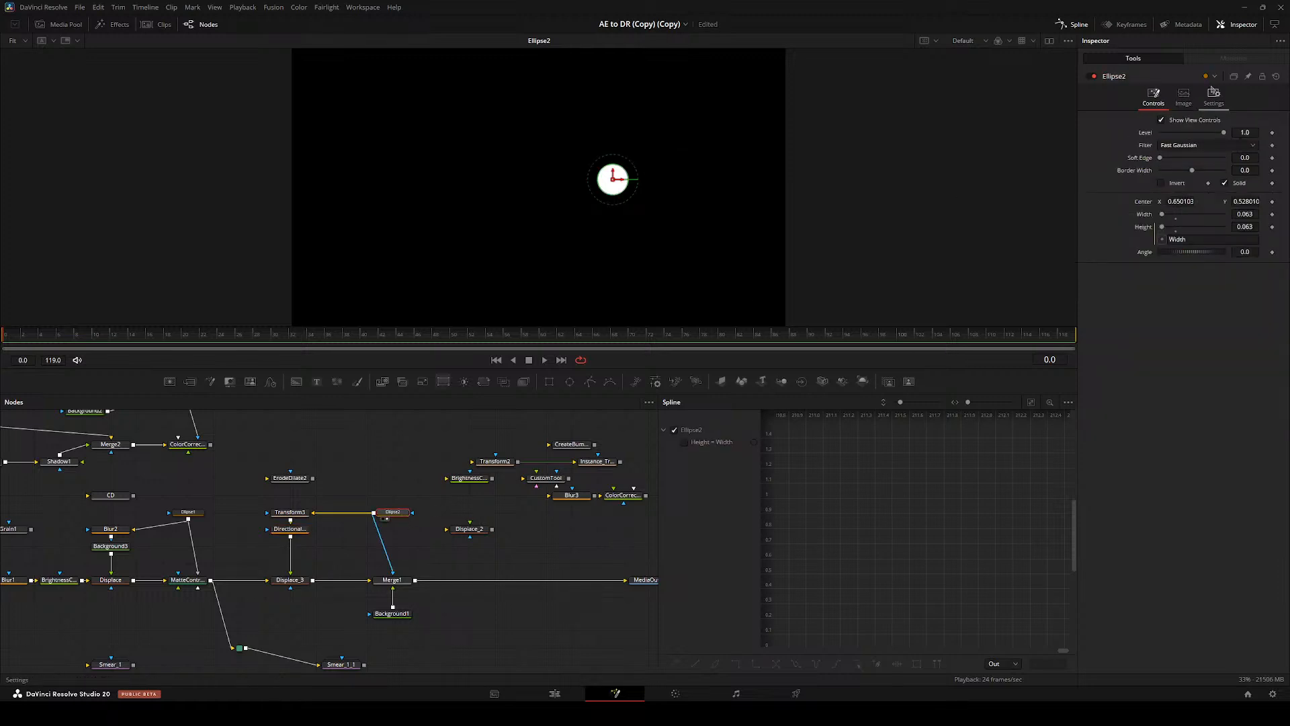
{"action": "left_click", "coordinate": [1248, 77]}
{"action": "left_click", "coordinate": [285, 530]}
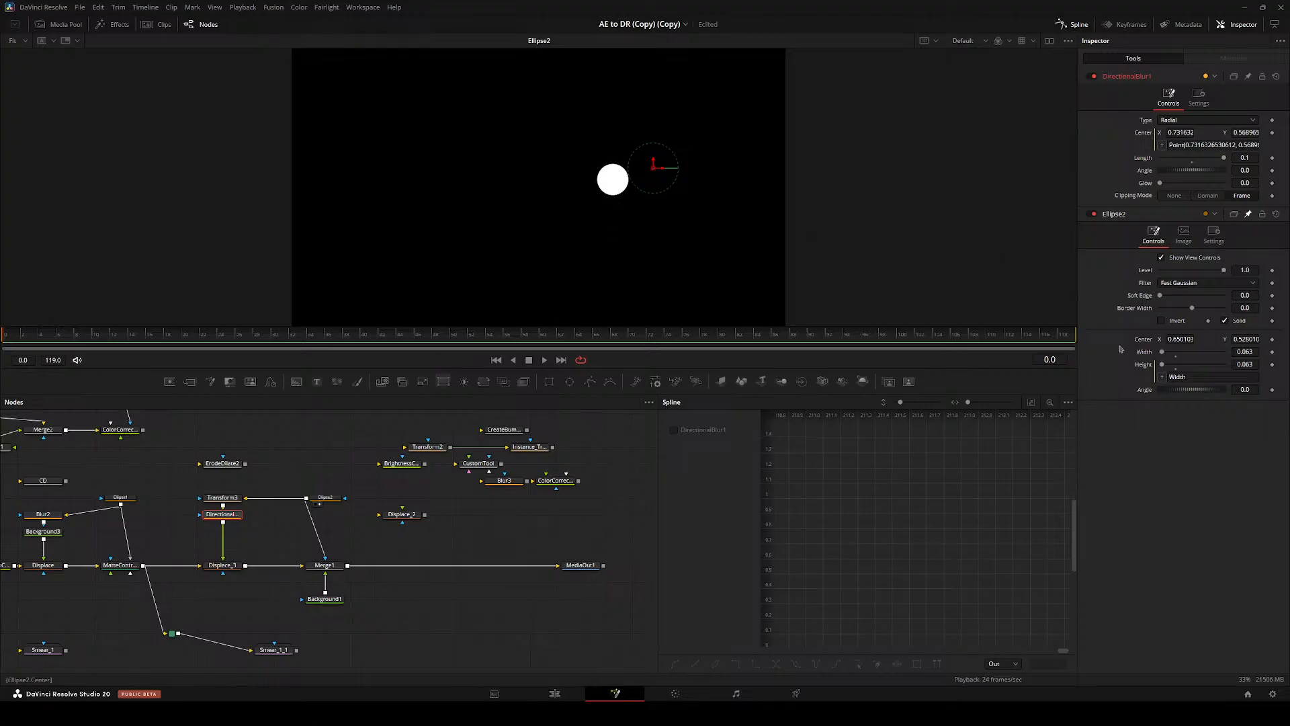
{"action": "left_click_drag", "start_coordinate": [1161, 145], "coordinate": [1200, 328]}
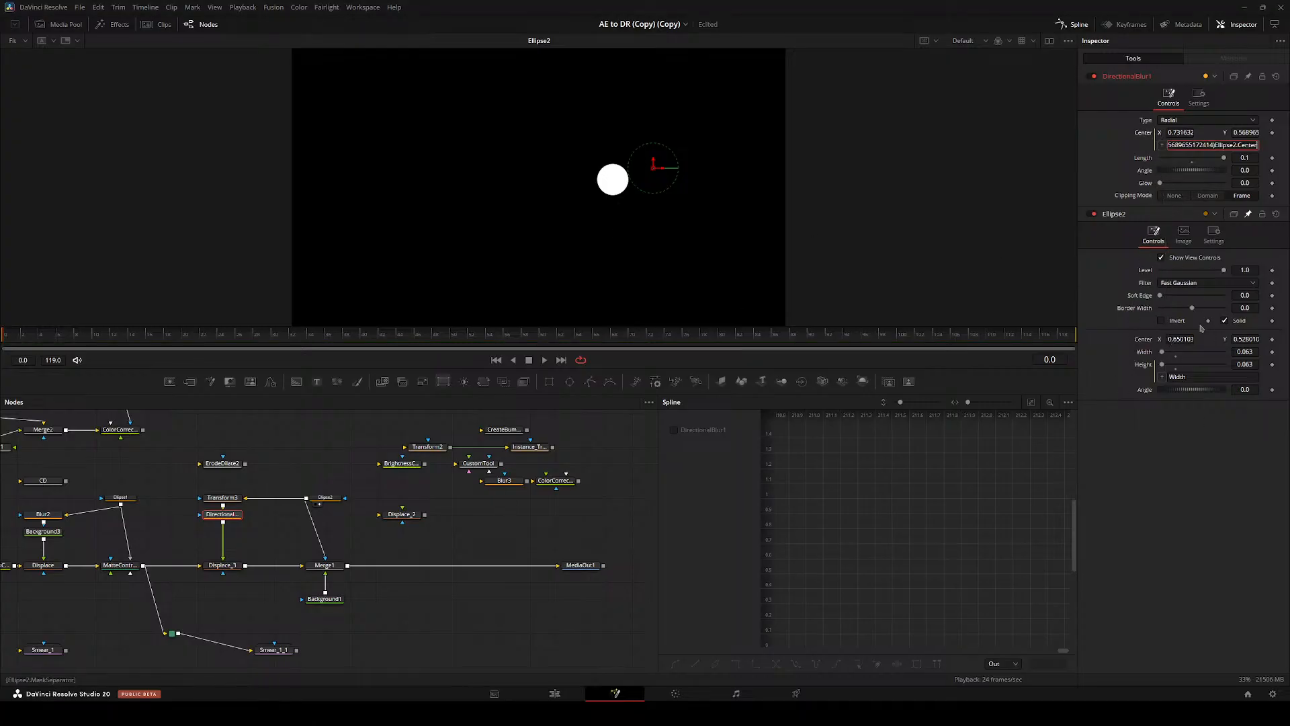
{"action": "left_click_drag", "start_coordinate": [1161, 145], "coordinate": [1145, 340]}
{"action": "left_click", "coordinate": [473, 507]}
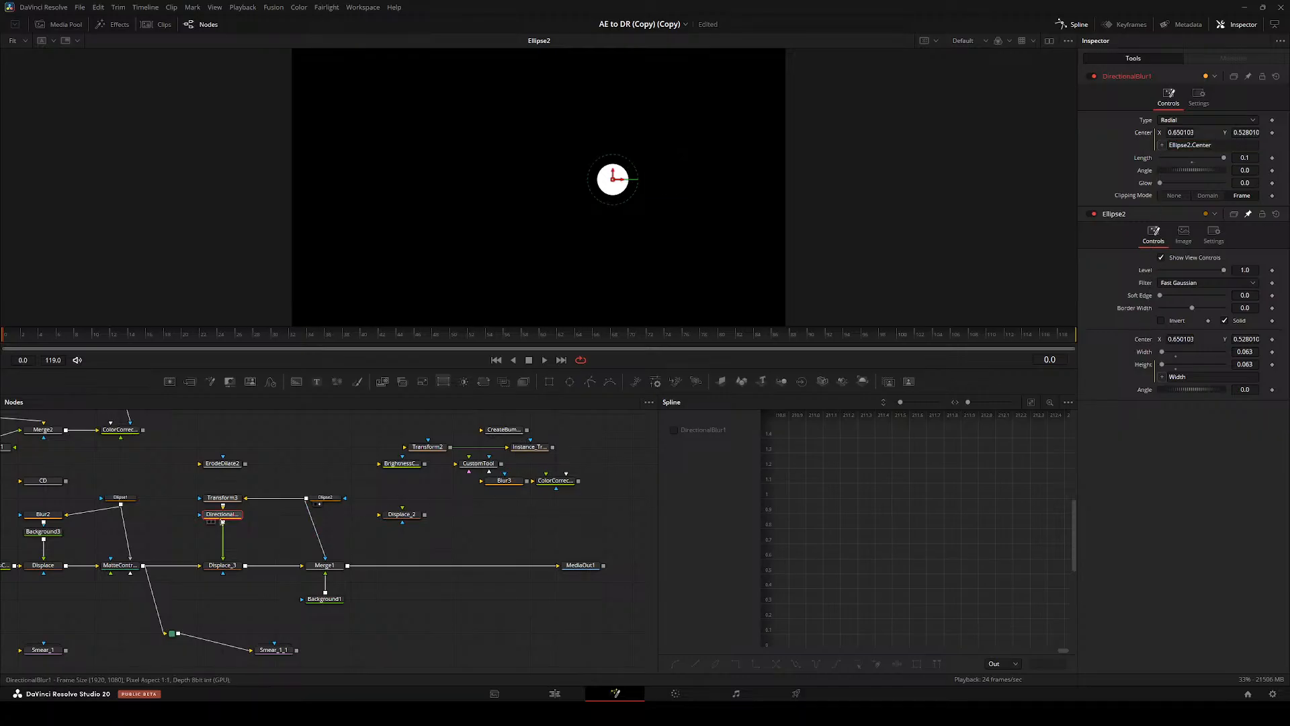
- View the directional blur and multiply its Center expression by 1.05, replacing the multiplier with 1.1
{"action": "key", "text": "2"}
{"action": "left_click", "coordinate": [327, 497]}
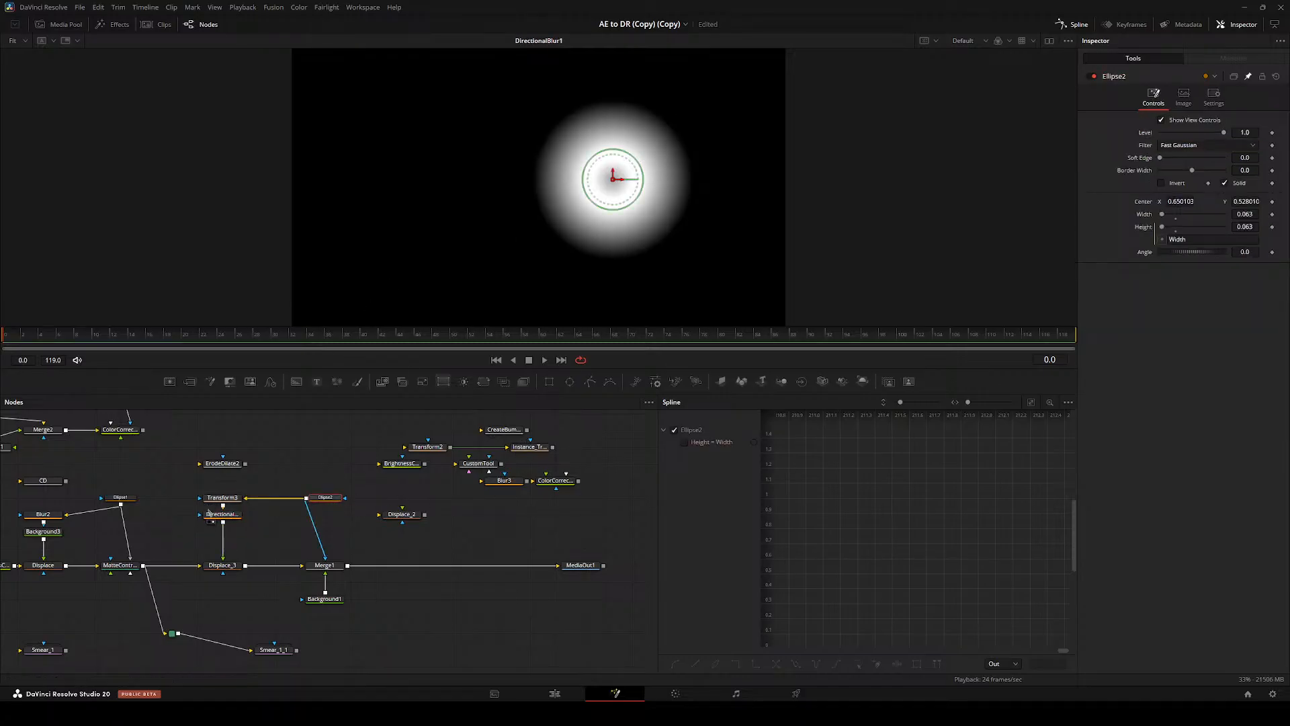
{"action": "left_click", "coordinate": [222, 514]}
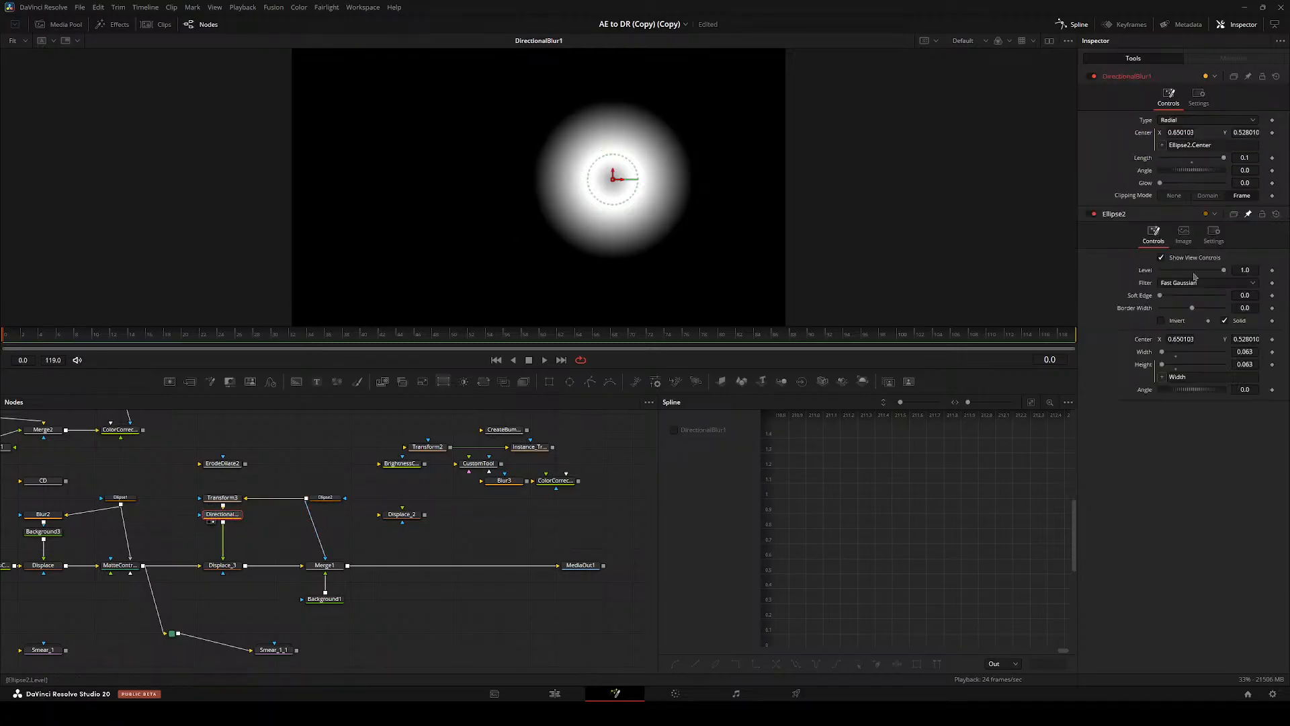
{"action": "left_click", "coordinate": [1216, 147]}
{"action": "type", "text": "*1.05"}
{"action": "key", "text": "Tab"}
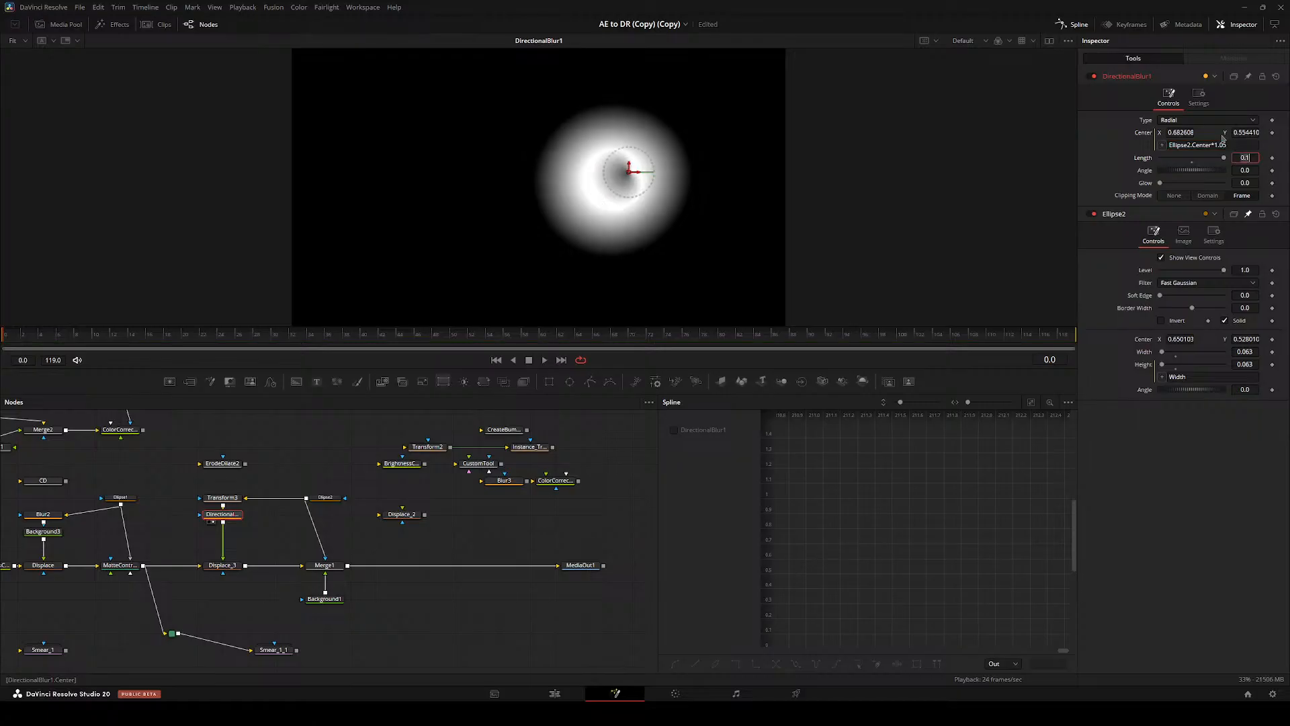
{"action": "left_click", "coordinate": [1216, 146]}
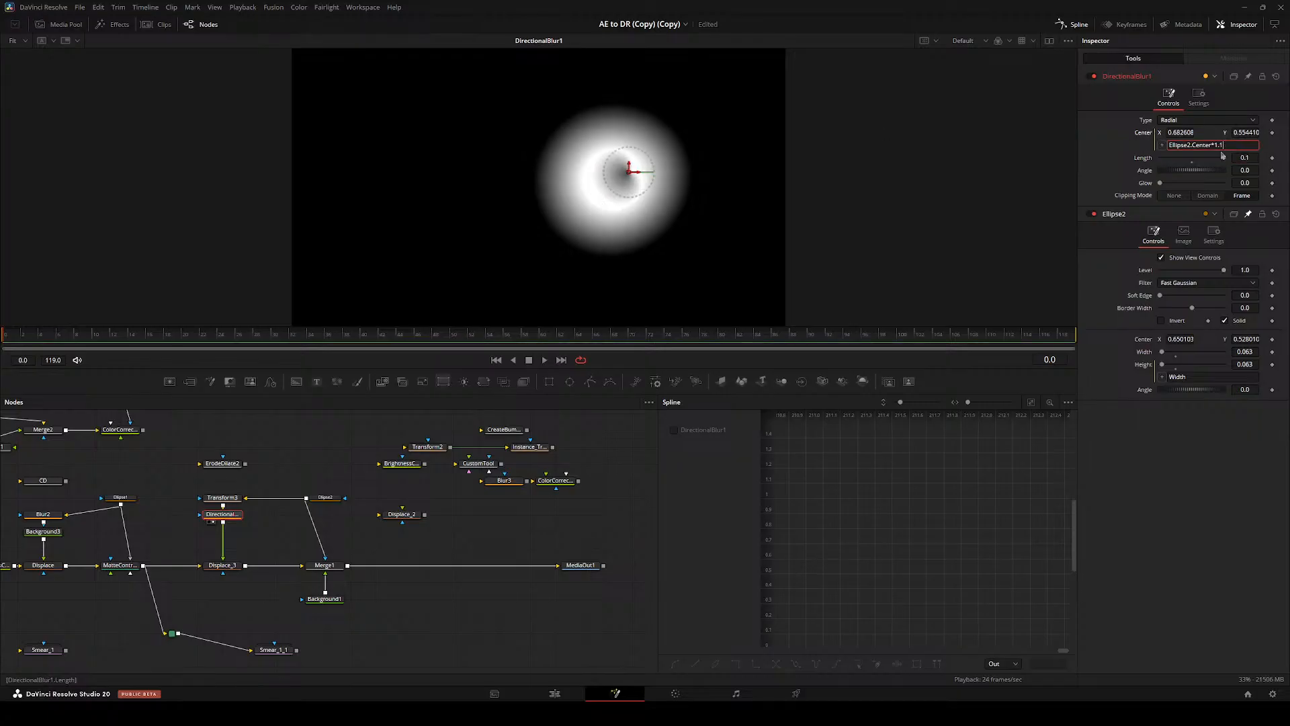
{"action": "key", "text": "Return"}
- Test the linked blur center by moving Ellipse2 to about X 0.077, Y 0.277, and undo the move
{"action": "left_click", "coordinate": [325, 497]}
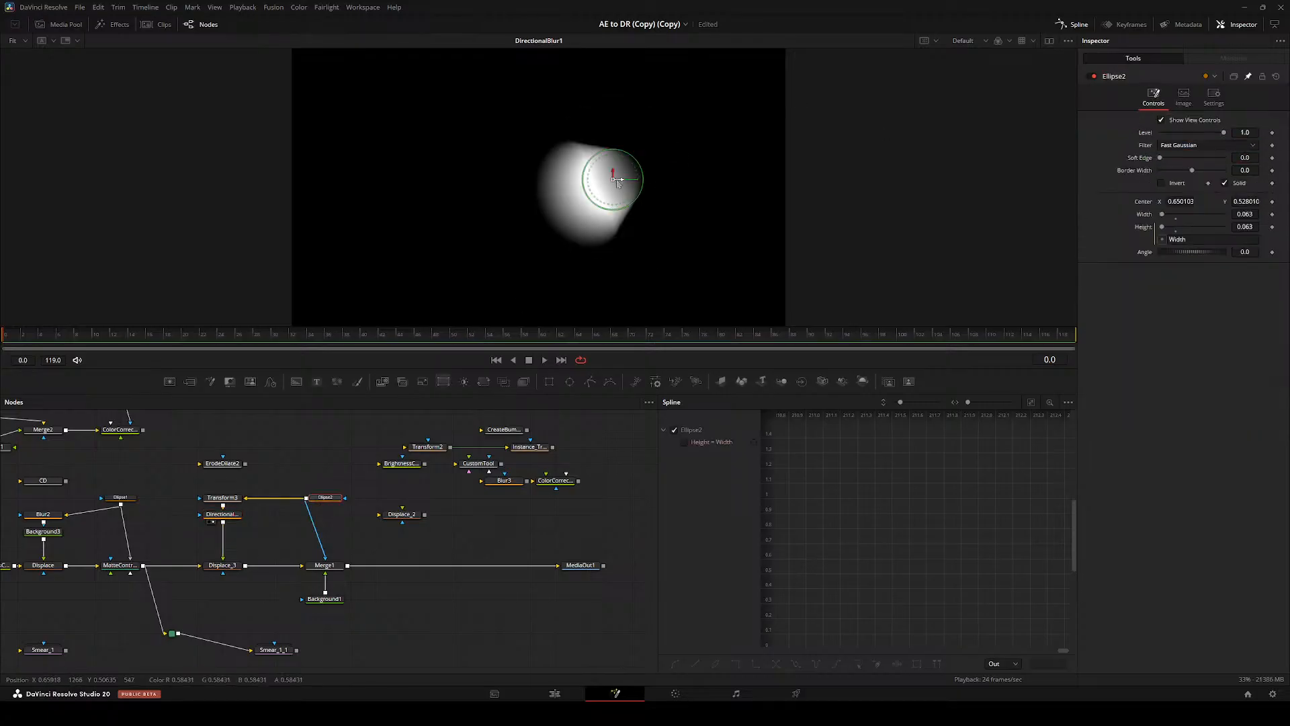
{"action": "left_click_drag", "start_coordinate": [617, 181], "coordinate": [350, 259]}
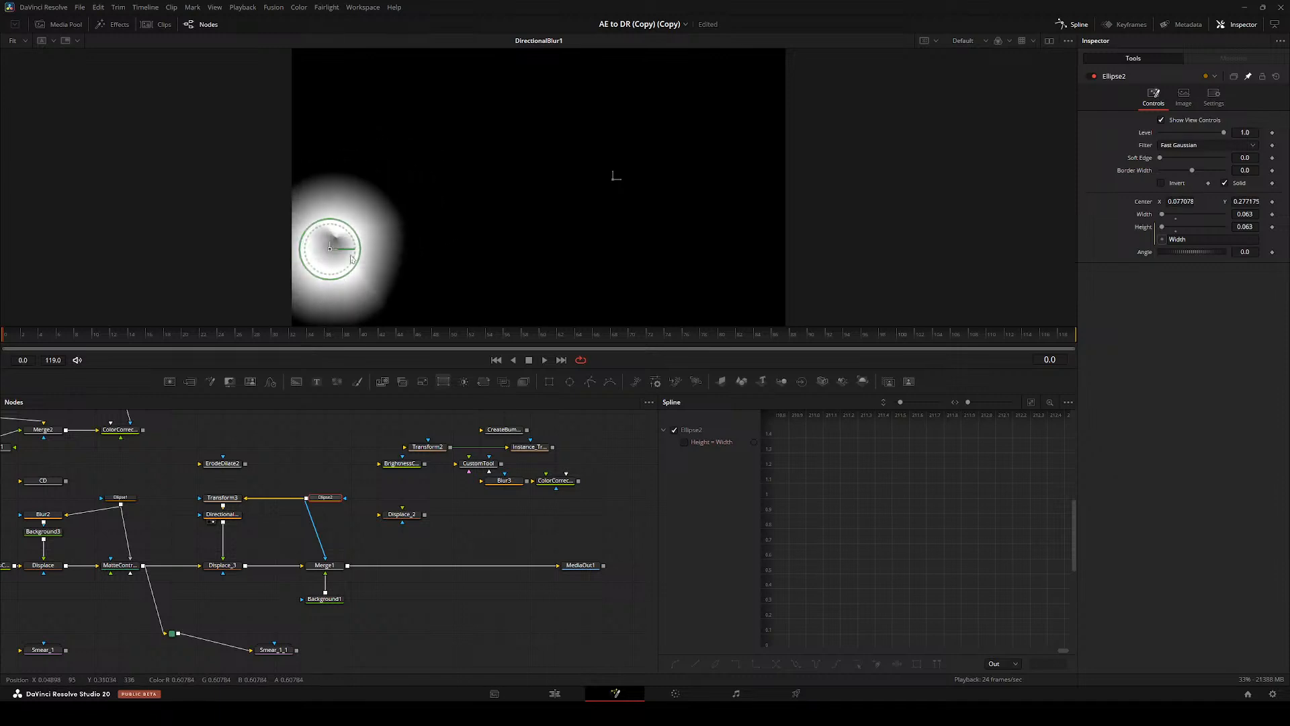
{"action": "key", "text": "ctrl+z"}
- View Displace_3, test the displacement by moving Ellipse2 down across the sphere, and undo the move
{"action": "left_click", "coordinate": [213, 573]}
{"action": "left_click", "coordinate": [287, 467]}
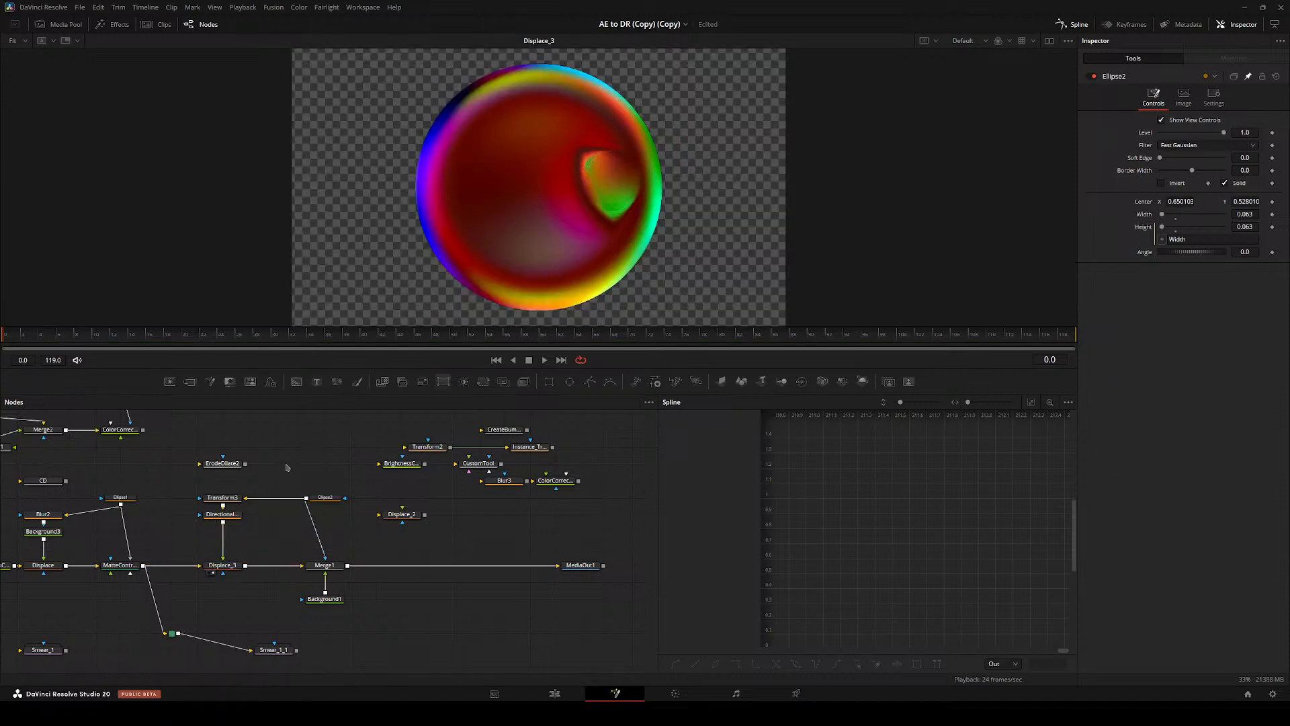
{"action": "left_click", "coordinate": [325, 497]}
{"action": "left_click_drag", "start_coordinate": [614, 181], "coordinate": [465, 283]}
{"action": "key", "text": "ctrl+z"}
- Delete the Directional Blur node and view Transform3
{"action": "left_click_drag", "start_coordinate": [217, 518], "coordinate": [344, 508]}
{"action": "scroll", "coordinate": [299, 464], "scroll_direction": "up", "scroll_amount": 2}
{"action": "key", "text": "Delete"}
{"action": "left_click", "coordinate": [136, 554]}
{"action": "key", "text": "2"}
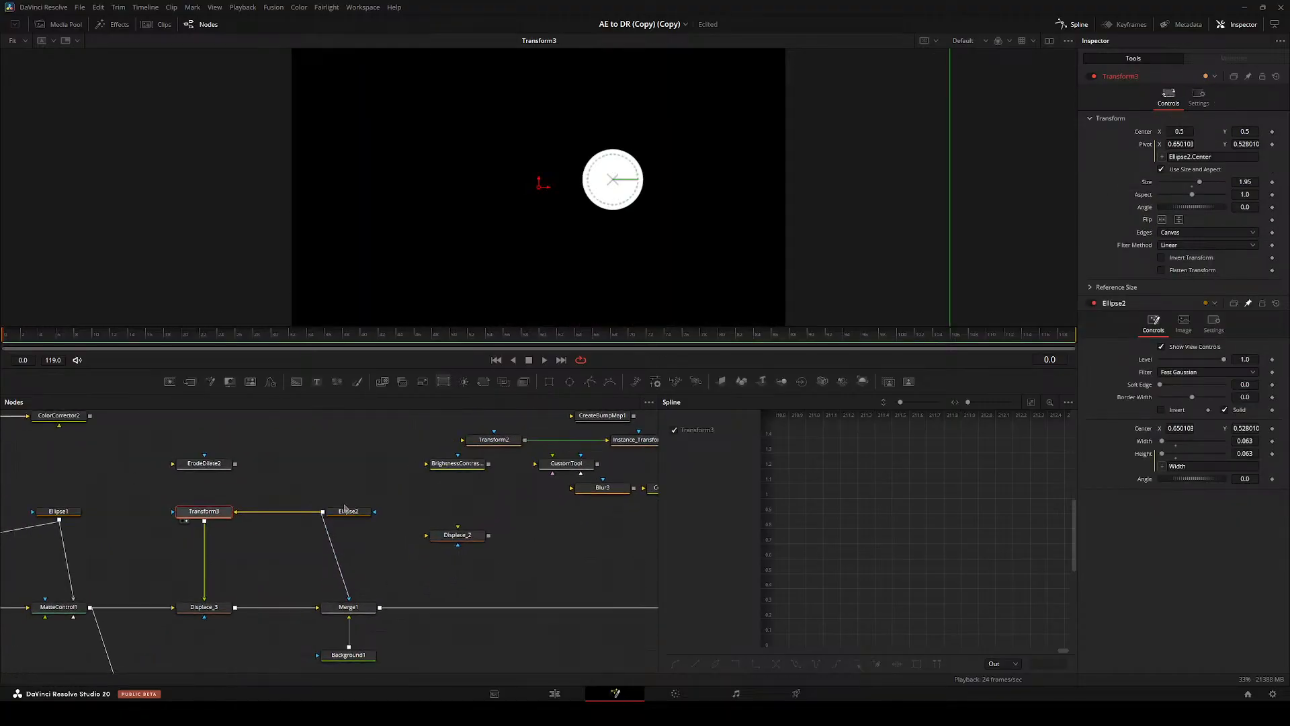
- Insert a Blur node after Transform3, try a Blur Size of 100, undo it, and set the size to 50
{"action": "key", "text": "shift+space"}
{"action": "type", "text": "blur"}
{"action": "key", "text": "Return"}
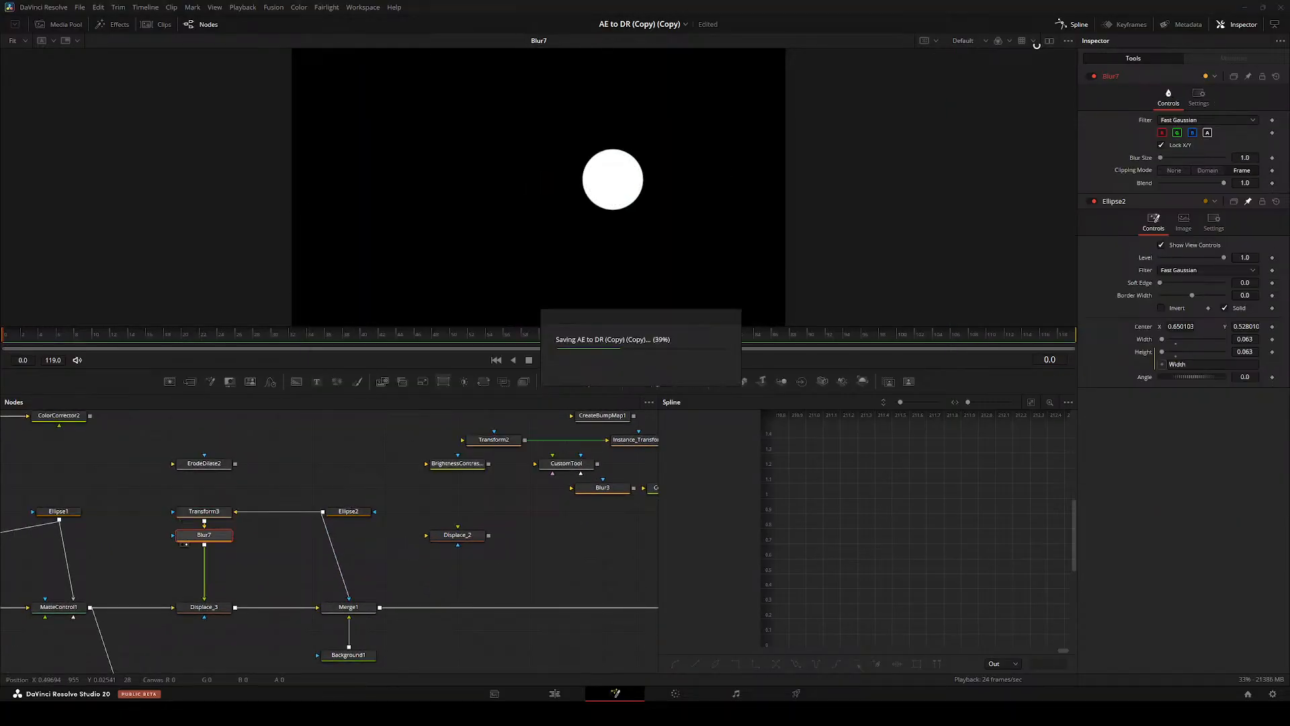
{"action": "left_click_drag", "start_coordinate": [1161, 158], "coordinate": [1266, 165]}
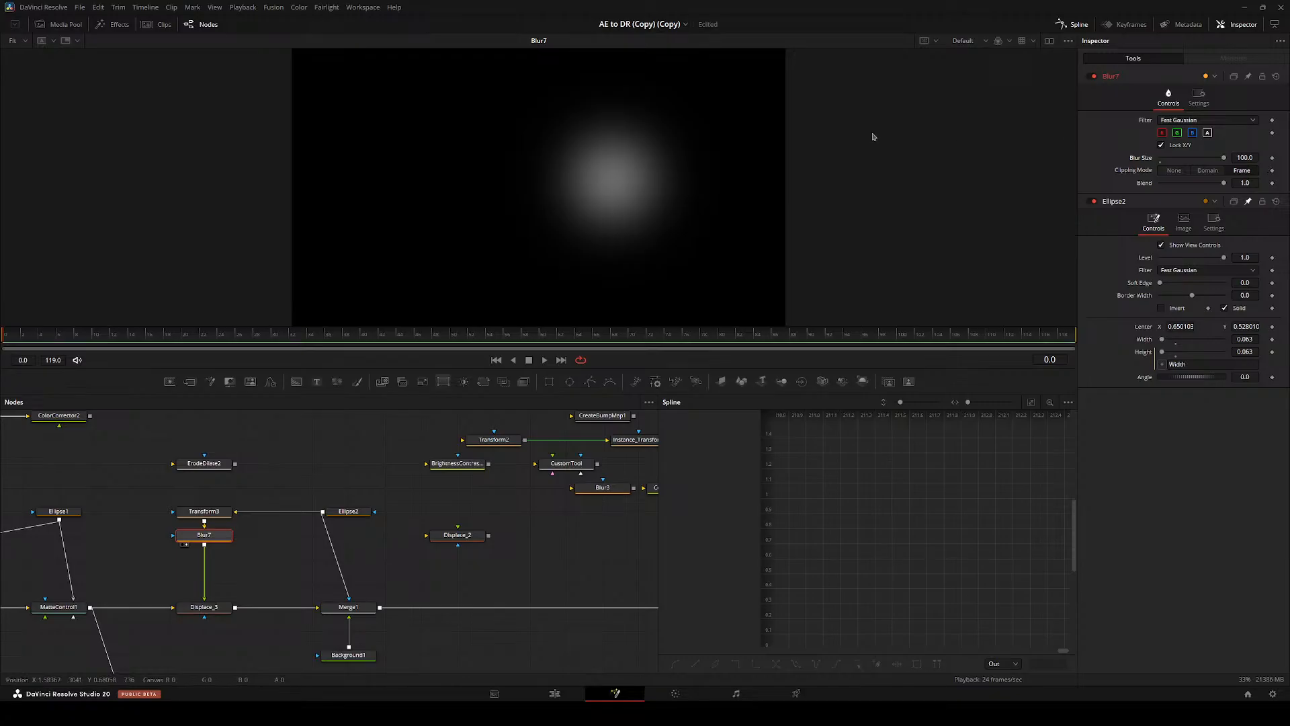
{"action": "key", "text": "ctrl+z"}
{"action": "left_click", "coordinate": [1249, 160]}
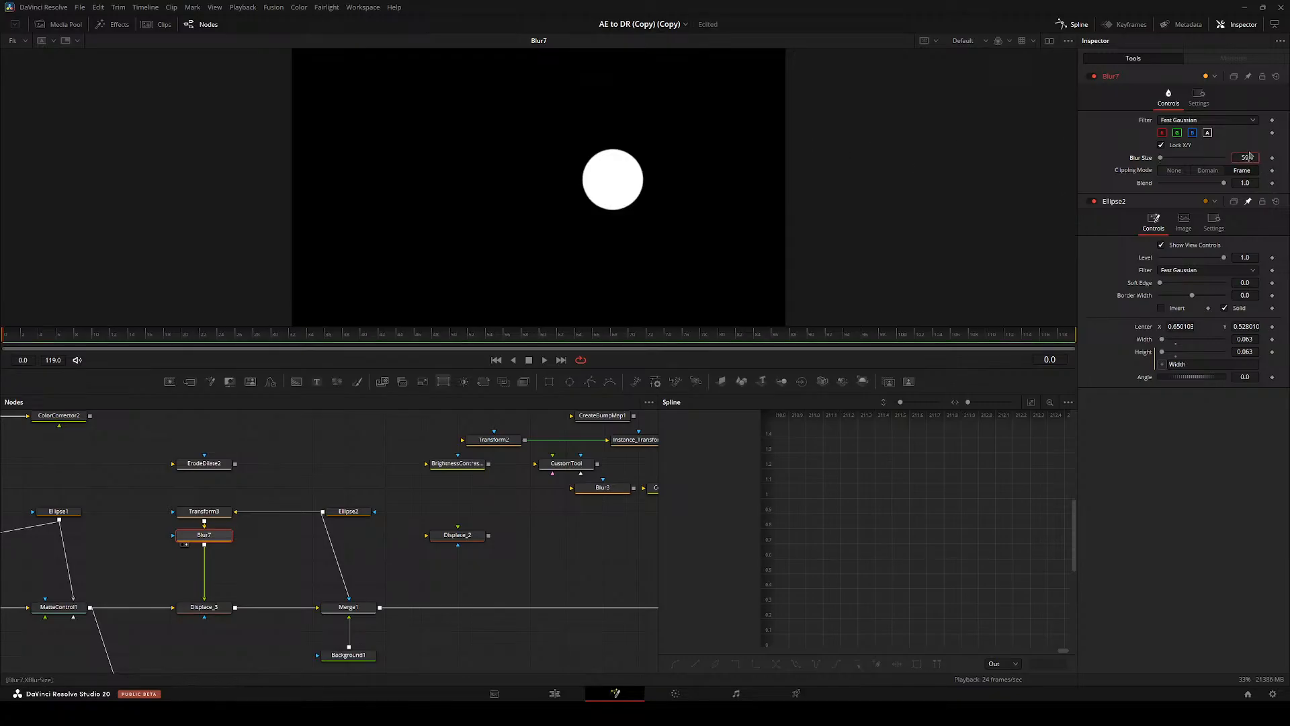
{"action": "type", "text": "50"}
{"action": "key", "text": "Tab"}
- Unlock the blur's X and Y sizes, try an X Blur Size of 100, and delete the Blur node
{"action": "left_click", "coordinate": [1172, 146]}
{"action": "left_click_drag", "start_coordinate": [1192, 158], "coordinate": [1222, 162]}
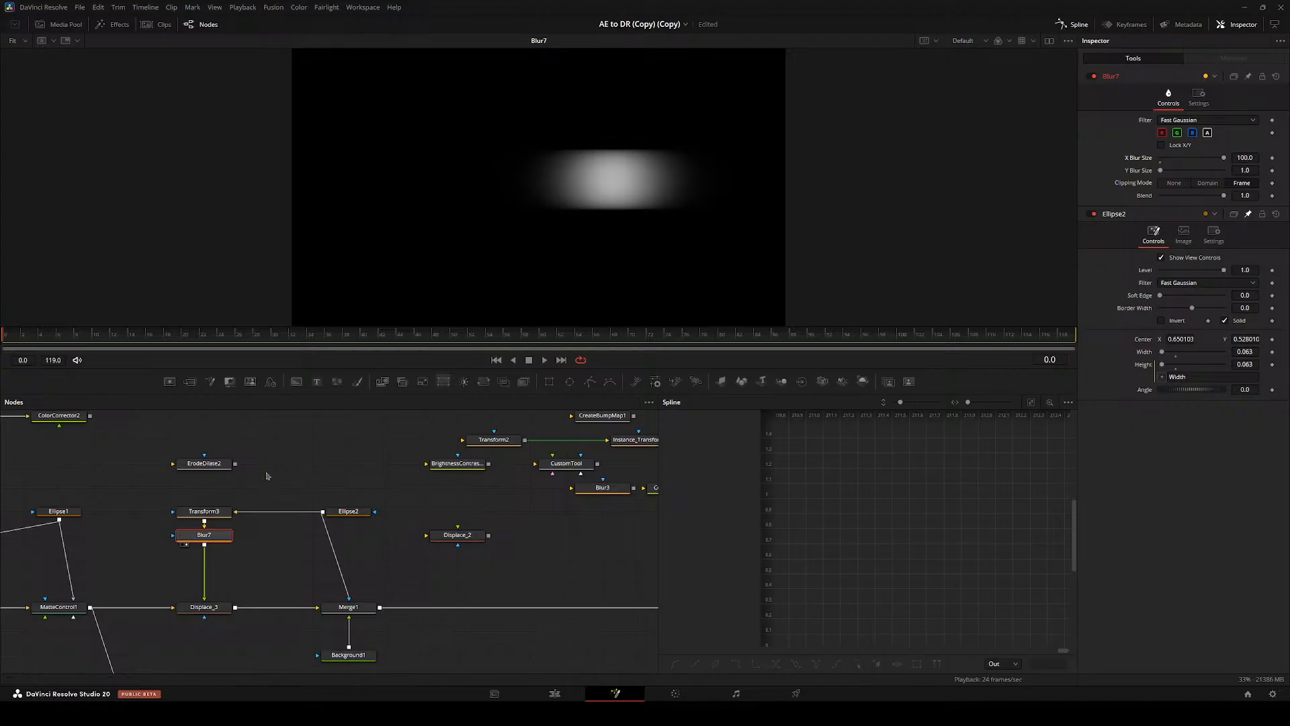
{"action": "key", "text": "Delete"}
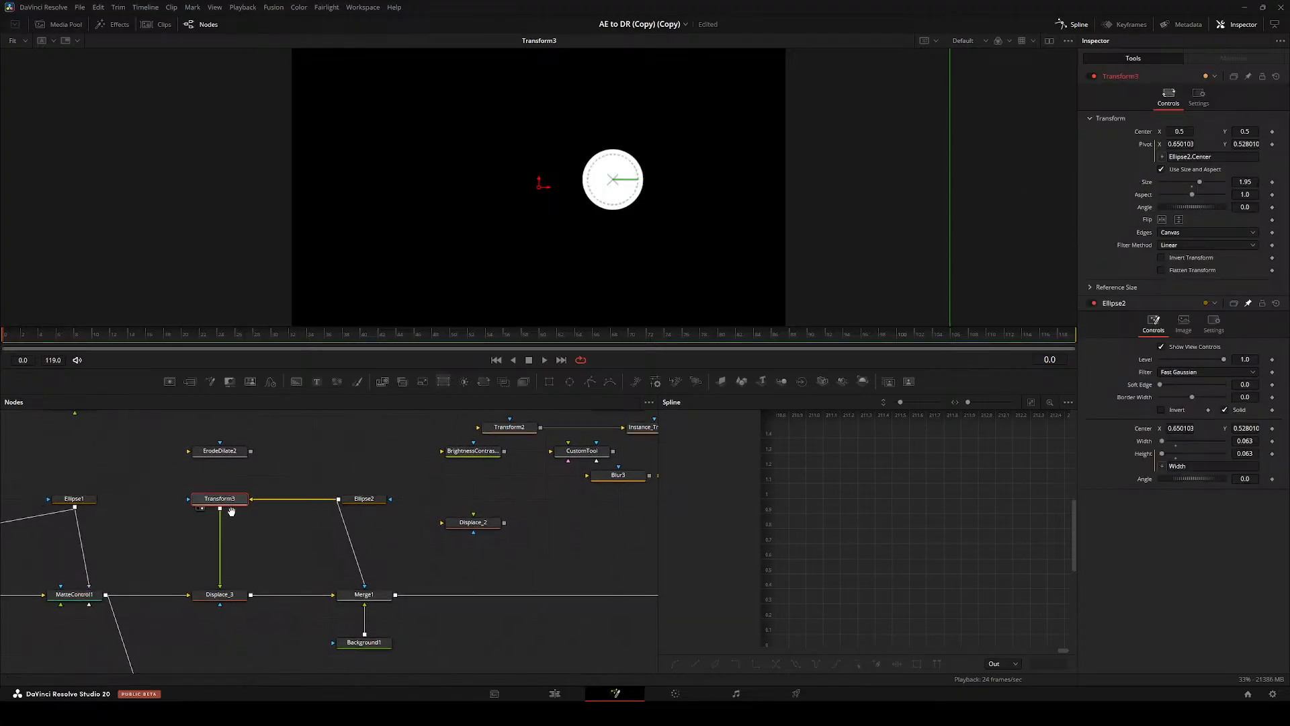
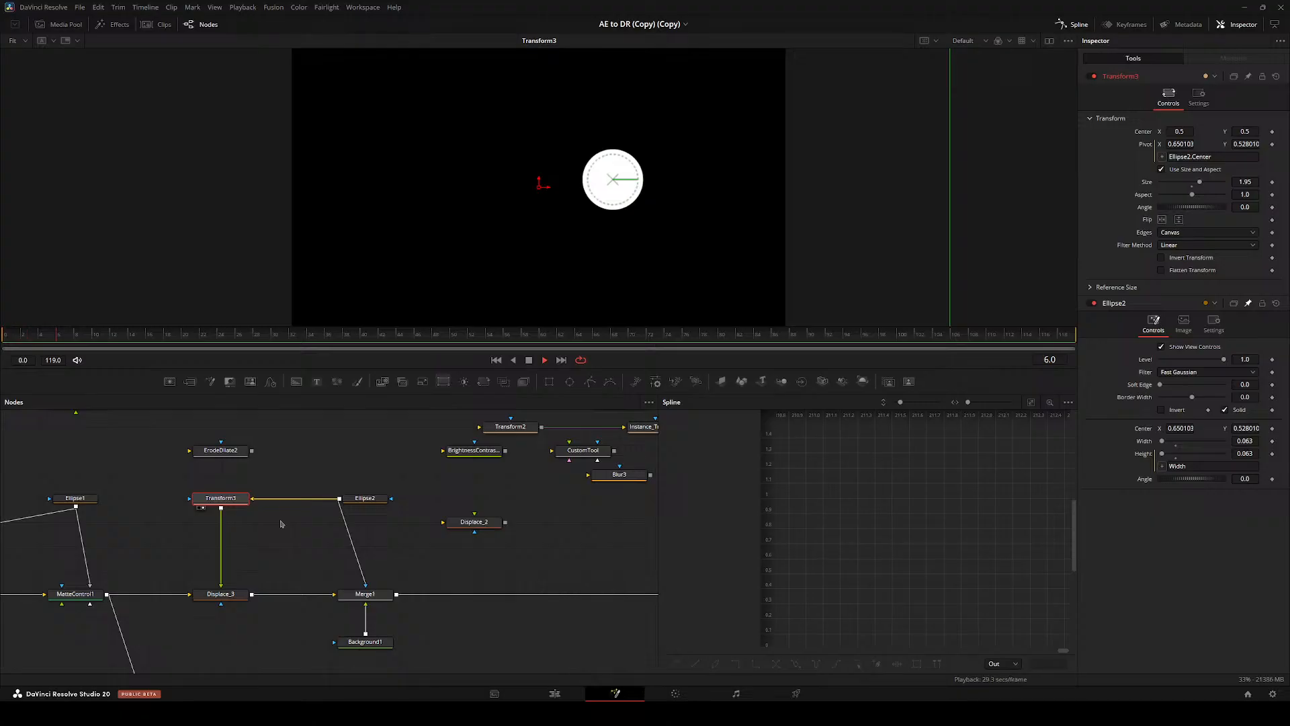
- Find the SC_LightRays tool and add it to the composition
{"action": "key", "text": "shift+space"}
{"action": "key", "text": "Escape"}
{"action": "key", "text": "shift+space"}
{"action": "type", "text": "sc_io"}
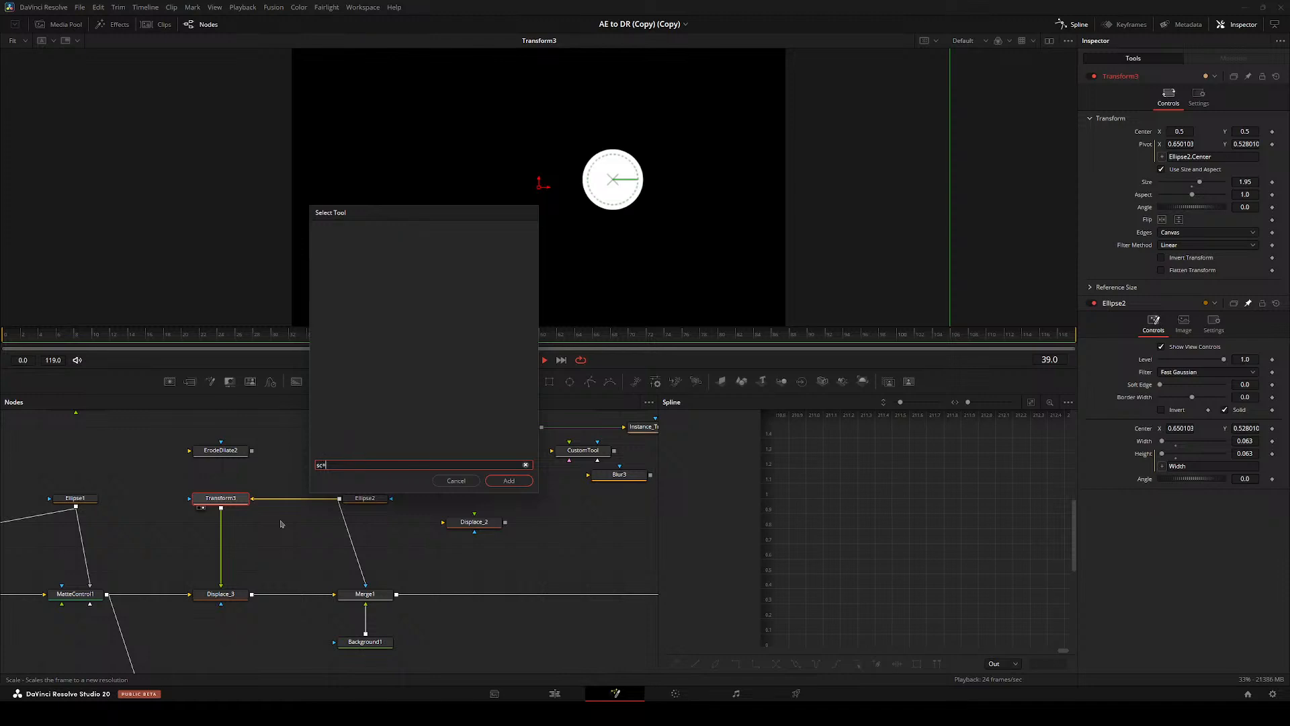
{"action": "type", "text": "li"}
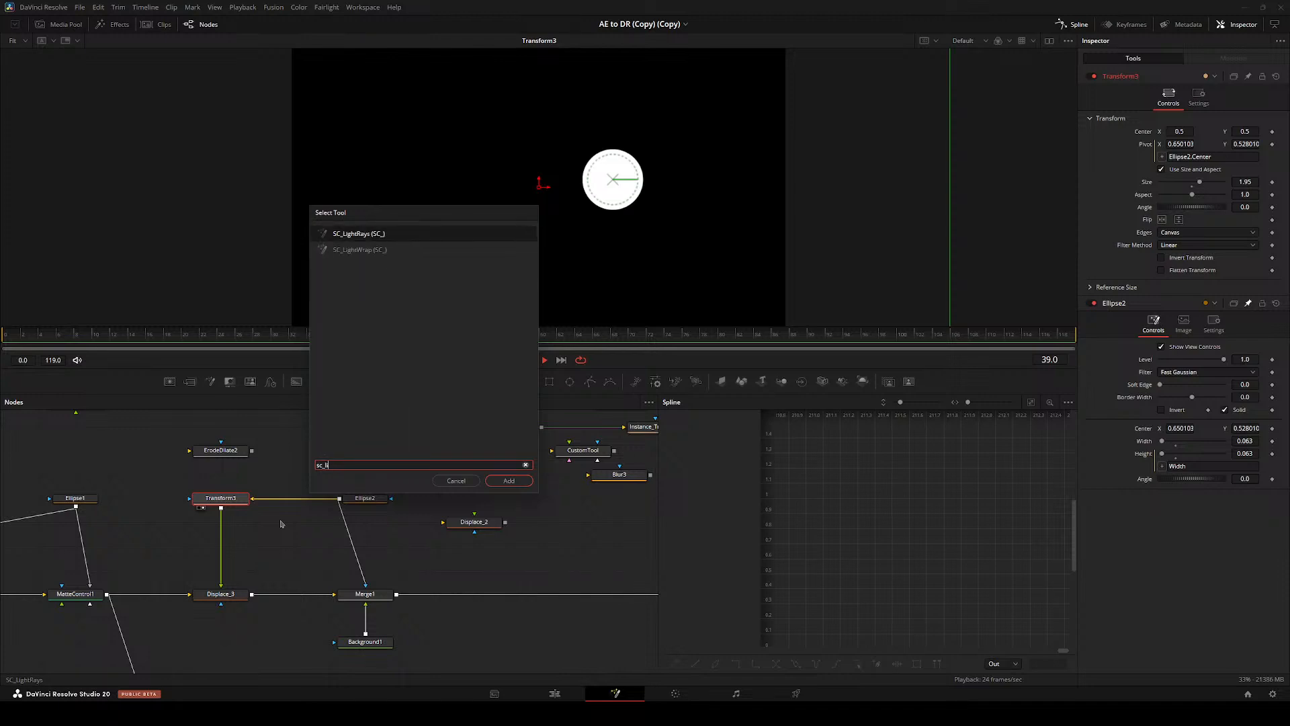
{"action": "key", "text": "Return"}
- Move SC_LightRays out of the displacement chain to above ErodeDilate2 and feed it from MatteControl1
{"action": "scroll", "coordinate": [204, 506], "scroll_direction": "down", "scroll_amount": 2}
{"action": "left_click_drag", "start_coordinate": [214, 528], "coordinate": [396, 530]}
{"action": "scroll", "coordinate": [396, 529], "scroll_direction": "up", "scroll_amount": 1}
{"action": "left_click_drag", "start_coordinate": [328, 588], "coordinate": [334, 525]}
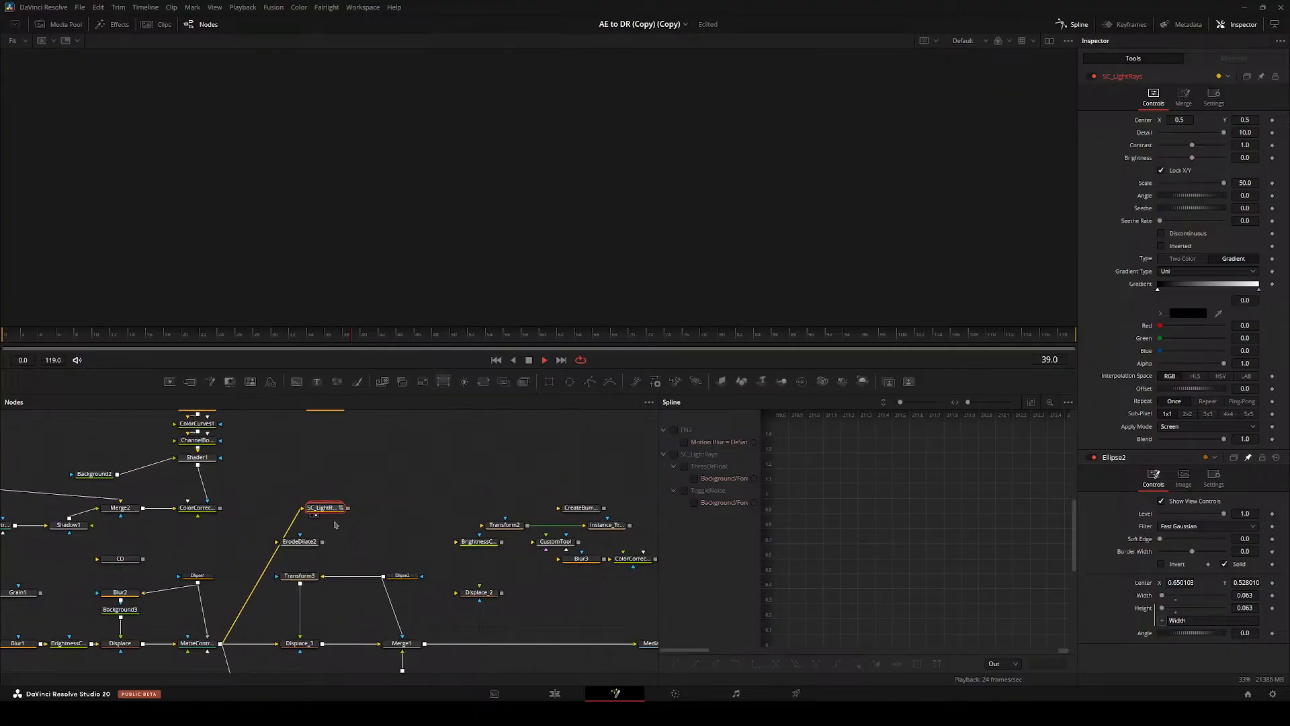
- Select MatteControl1, switch to the Edit page, and return to the Fusion composition to reload the viewer
{"action": "left_click", "coordinate": [317, 488]}
{"action": "left_click", "coordinate": [197, 643]}
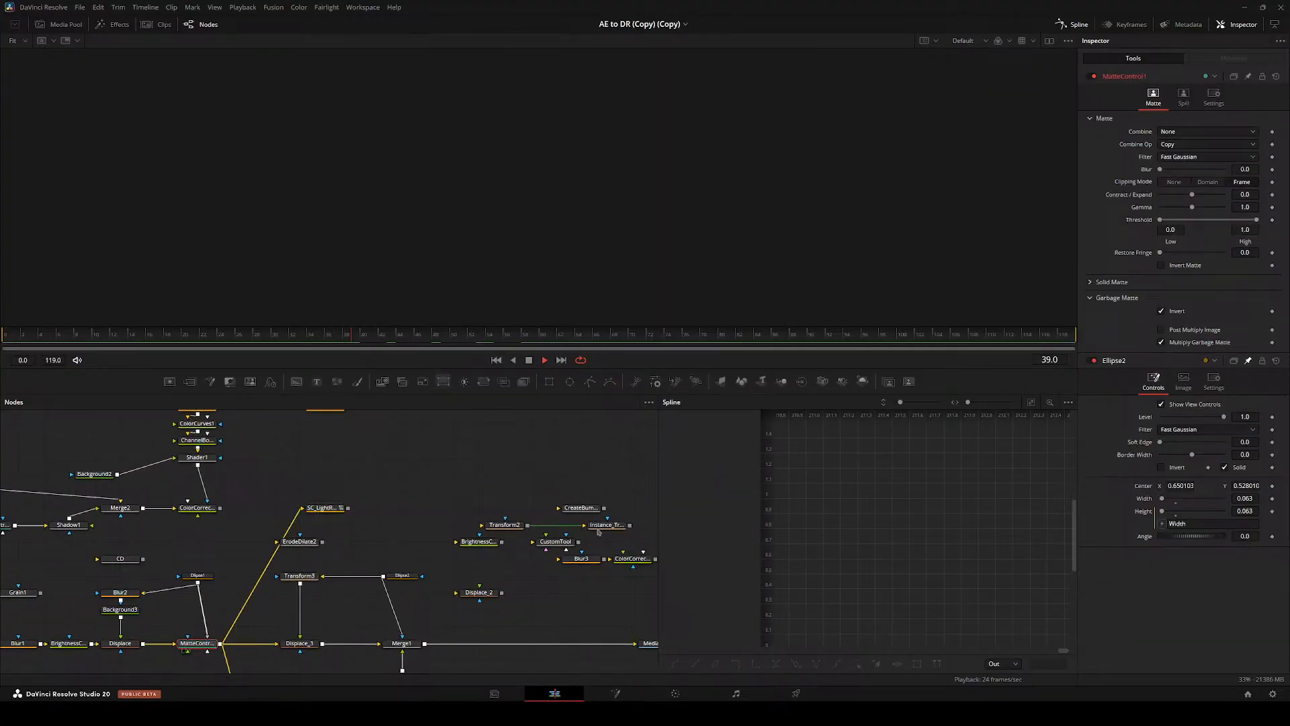
{"action": "left_click", "coordinate": [554, 693]}
{"action": "scroll", "coordinate": [943, 507], "scroll_direction": "right", "scroll_amount": 4}
{"action": "left_click", "coordinate": [616, 692]}
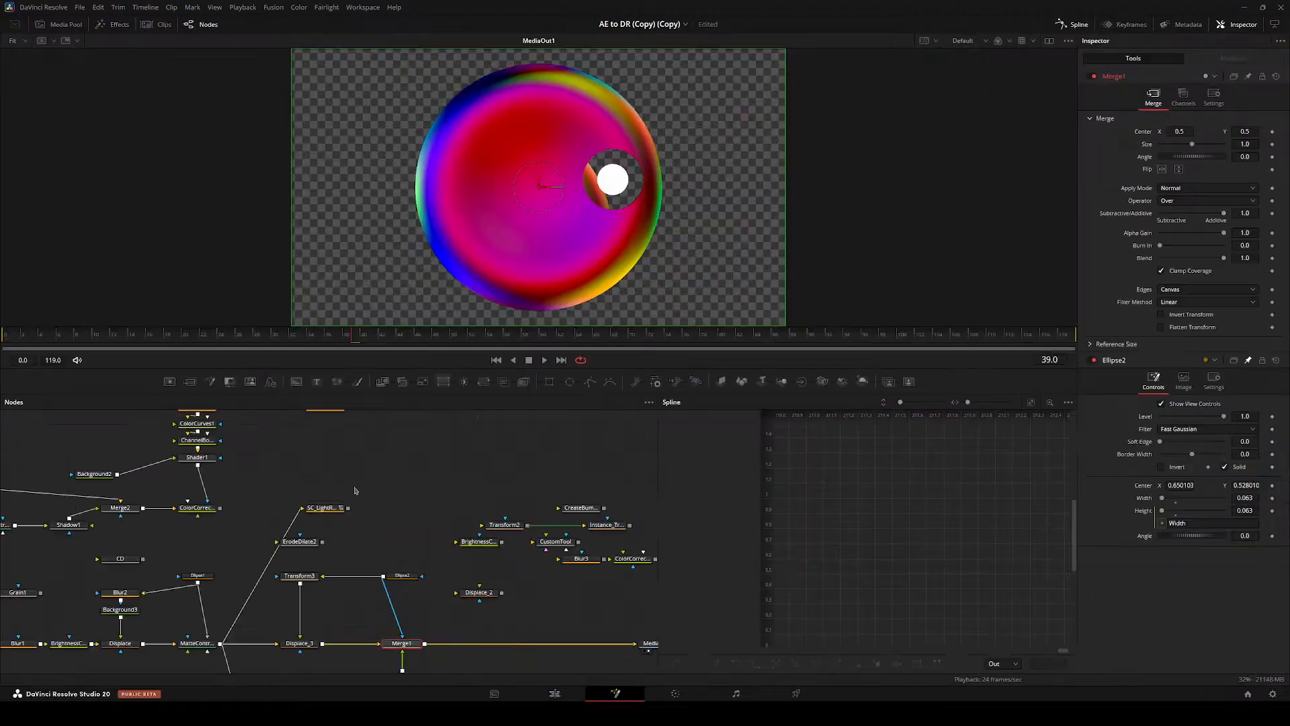
- View SC_LightRays and play the composition from the first frame
{"action": "left_click_drag", "start_coordinate": [484, 513], "coordinate": [363, 478]}
{"action": "left_click", "coordinate": [183, 470]}
{"action": "left_click_drag", "start_coordinate": [188, 474], "coordinate": [351, 511]}
{"action": "key", "text": "1"}
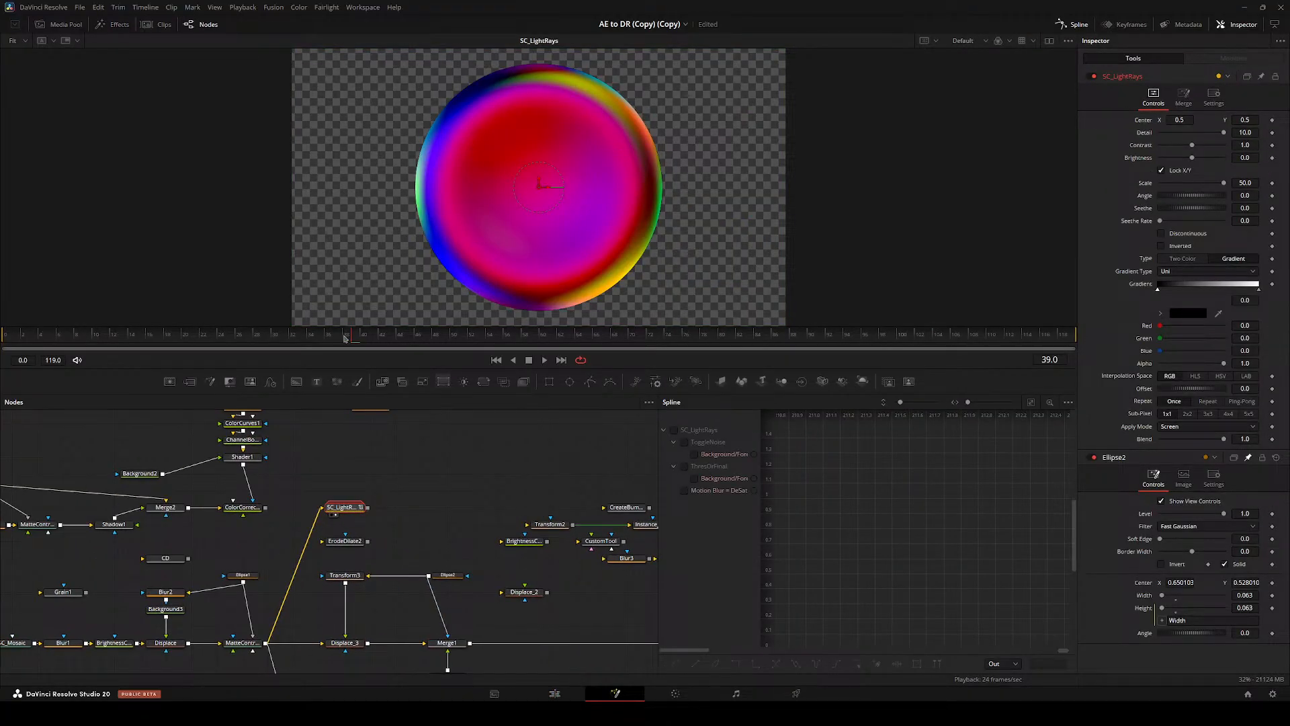
{"action": "left_click_drag", "start_coordinate": [345, 338], "coordinate": [5, 339]}
{"action": "key", "text": "space"}
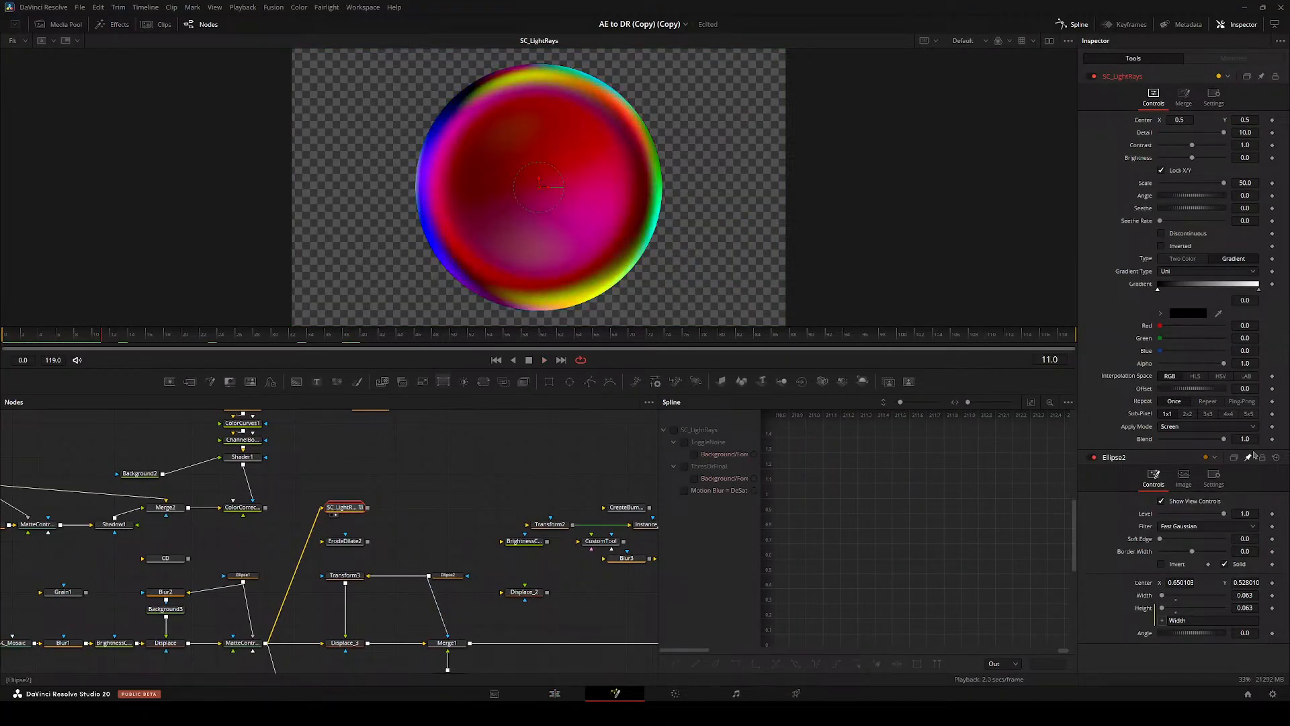
- Lower the Low threshold in SC_LightRays' merge settings and return to its noise controls
{"action": "left_click", "coordinate": [1177, 100]}
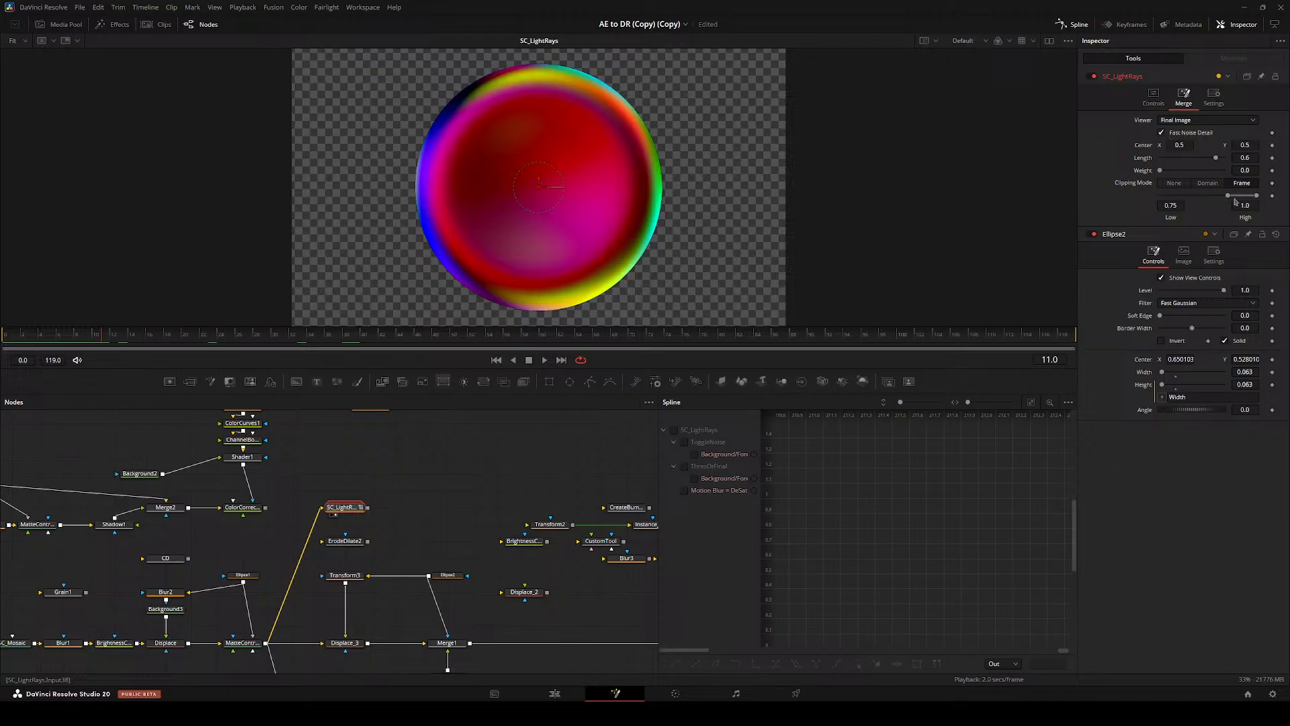
{"action": "left_click_drag", "start_coordinate": [1177, 194], "coordinate": [1176, 195]}
{"action": "left_click", "coordinate": [1153, 96]}
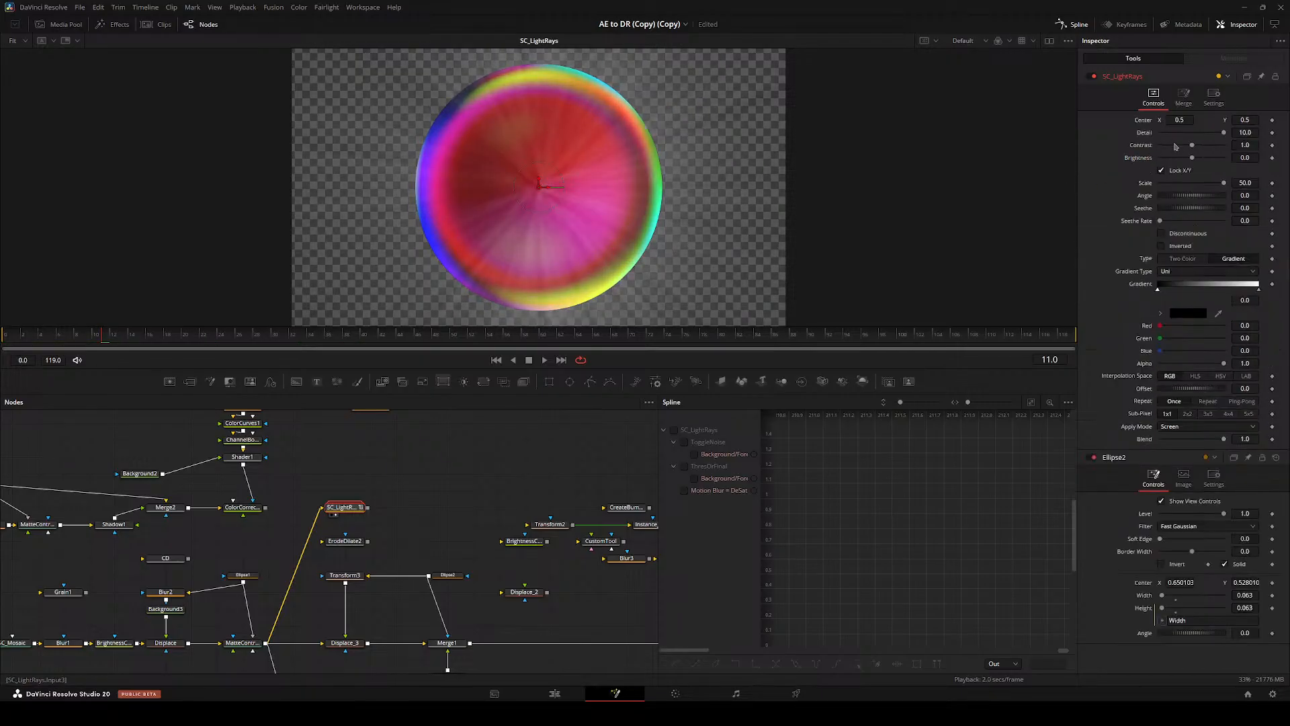
- Set the SC_LightRays noise contrast to 4.68 and seethe rate to 0.315, and play the composition to preview the animation
{"action": "left_click_drag", "start_coordinate": [1200, 145], "coordinate": [1220, 145]}
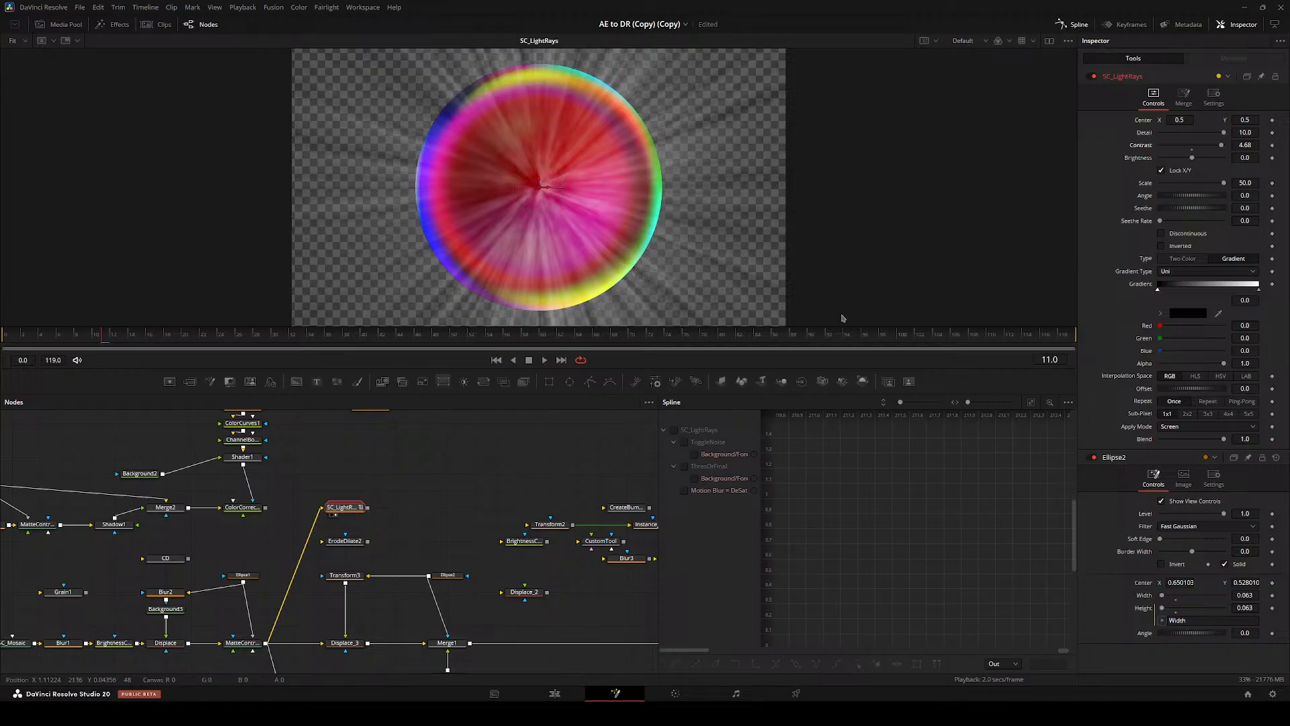
{"action": "left_click_drag", "start_coordinate": [1162, 222], "coordinate": [1181, 223]}
{"action": "key", "text": "space"}
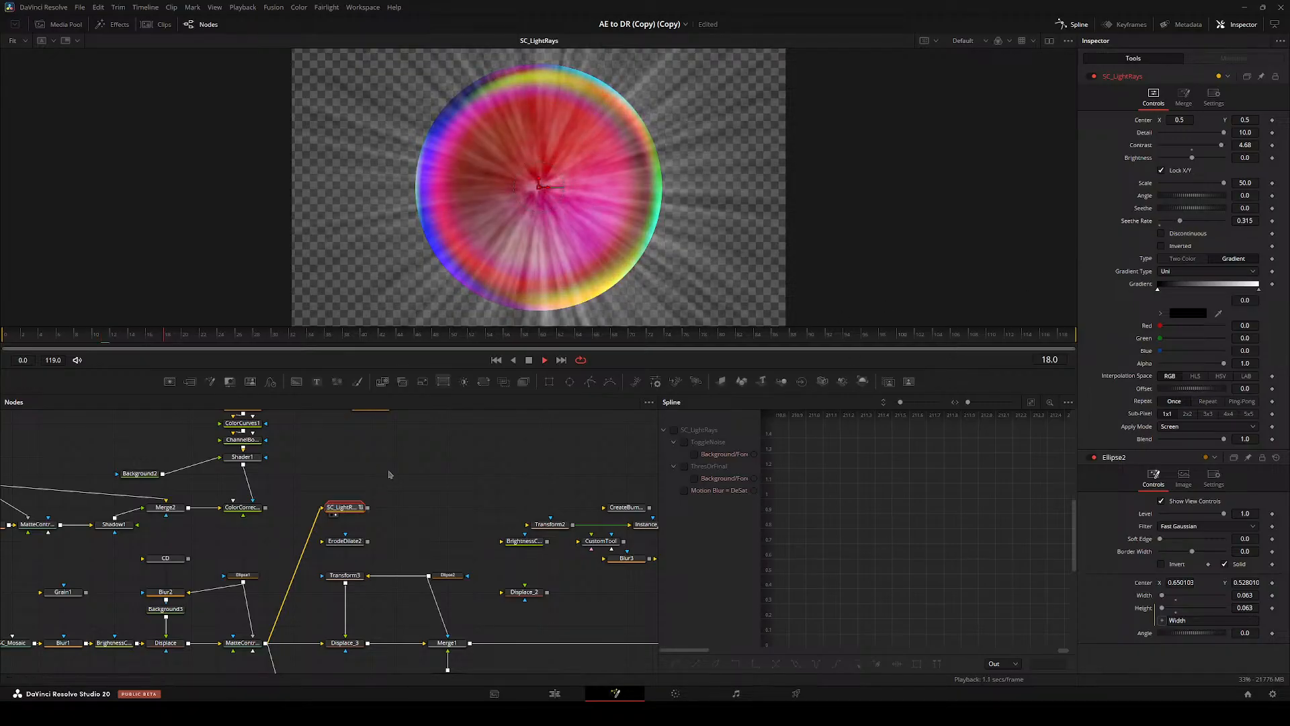
{"action": "left_click", "coordinate": [376, 427]}
{"action": "key", "text": "space"}
- In SC_LightRays' merge settings, move the ray center to about X 0.81, Y 0.94 and reduce the length to 0.381
{"action": "left_click", "coordinate": [1183, 96]}
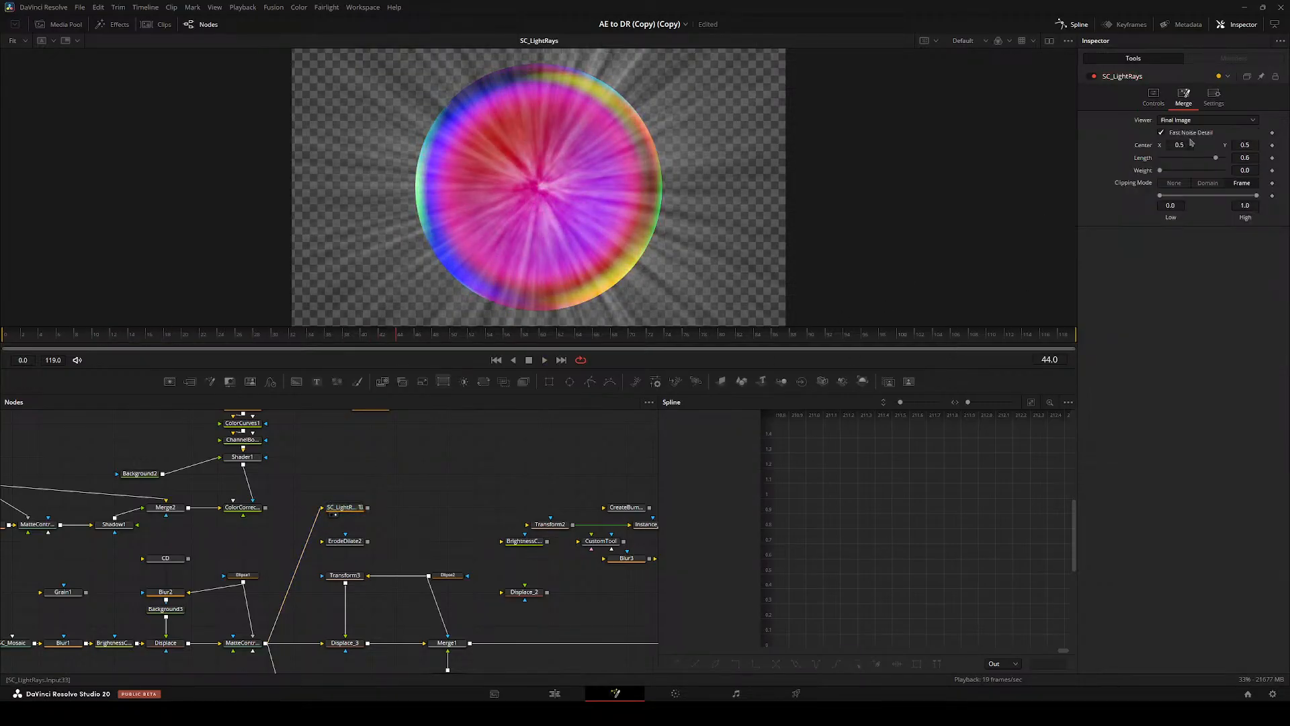
{"action": "mouse_move", "coordinate": [1179, 145]}
{"action": "left_mouse_down"}
{"action": "mouse_move", "coordinate": [1218, 146]}
{"action": "mouse_move", "coordinate": [1195, 145]}
{"action": "left_mouse_up"}
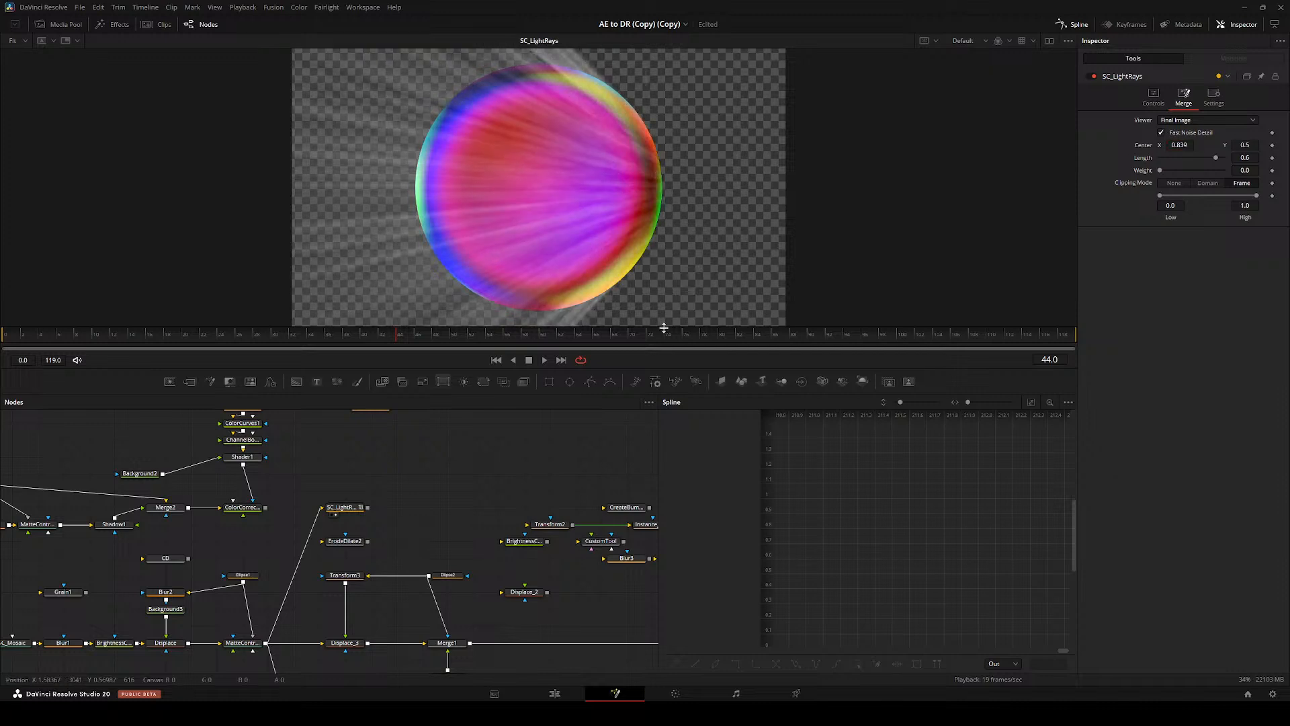
{"action": "left_click", "coordinate": [344, 508]}
{"action": "left_click_drag", "start_coordinate": [707, 188], "coordinate": [692, 64]}
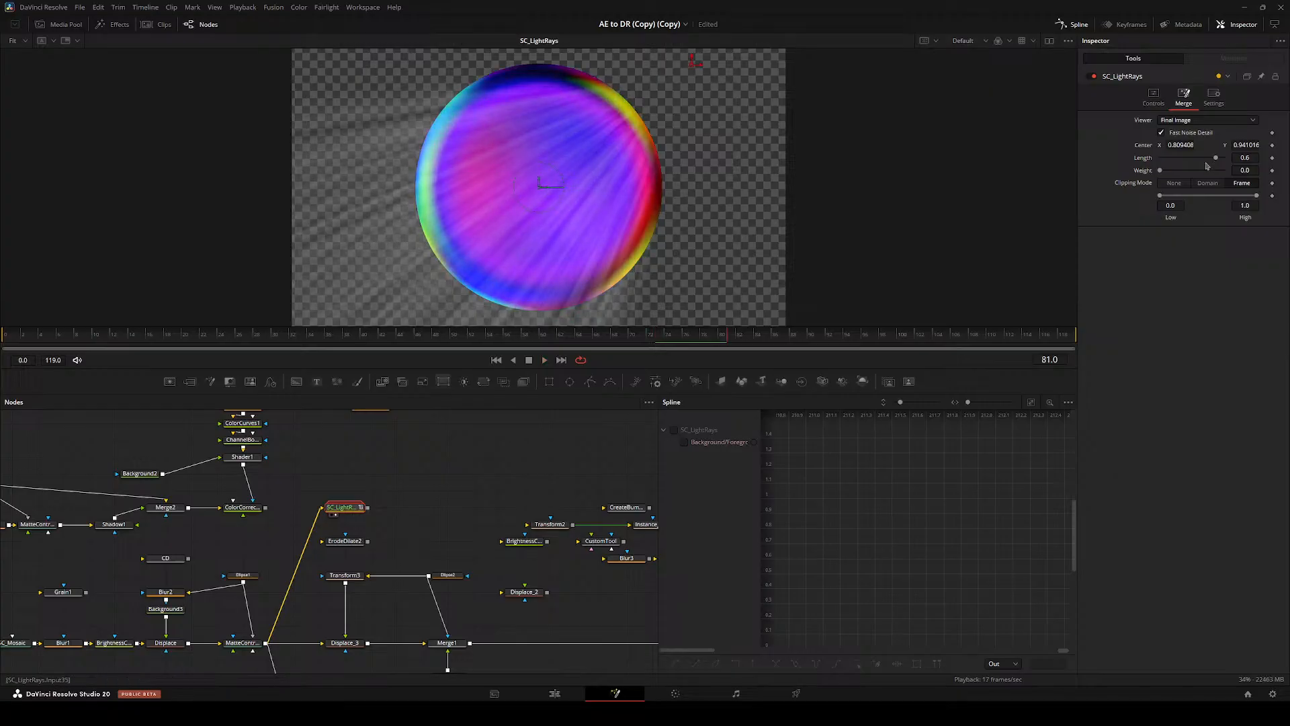
{"action": "left_click_drag", "start_coordinate": [1215, 157], "coordinate": [1207, 157]}
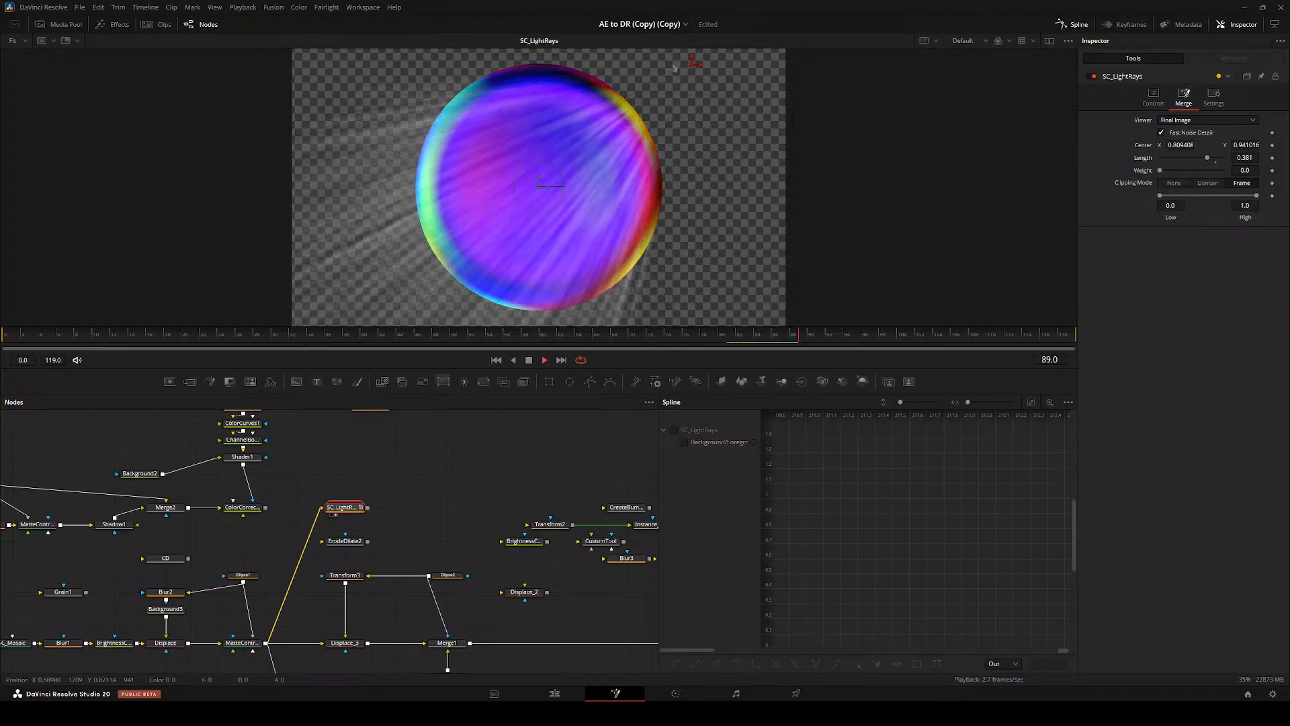
- Move the ray center outside the frame to about X -0.69, Y 2.23, and shift the SC_LightRays node up in the graph
{"action": "left_click_drag", "start_coordinate": [692, 64], "coordinate": [961, 5]}
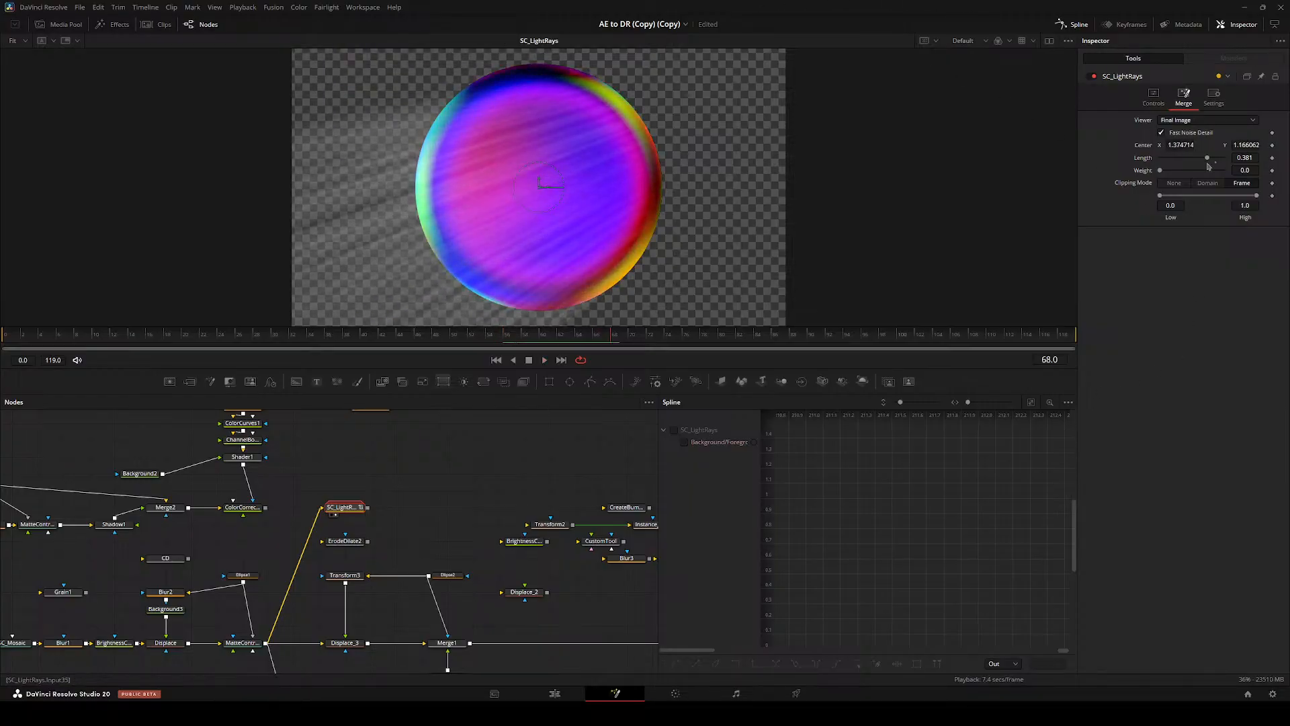
{"action": "mouse_move", "coordinate": [1160, 171]}
{"action": "left_mouse_down"}
{"action": "mouse_move", "coordinate": [1175, 168]}
{"action": "mouse_move", "coordinate": [1142, 164]}
{"action": "left_mouse_up"}
{"action": "scroll", "coordinate": [417, 168], "scroll_direction": "down", "scroll_amount": 4}
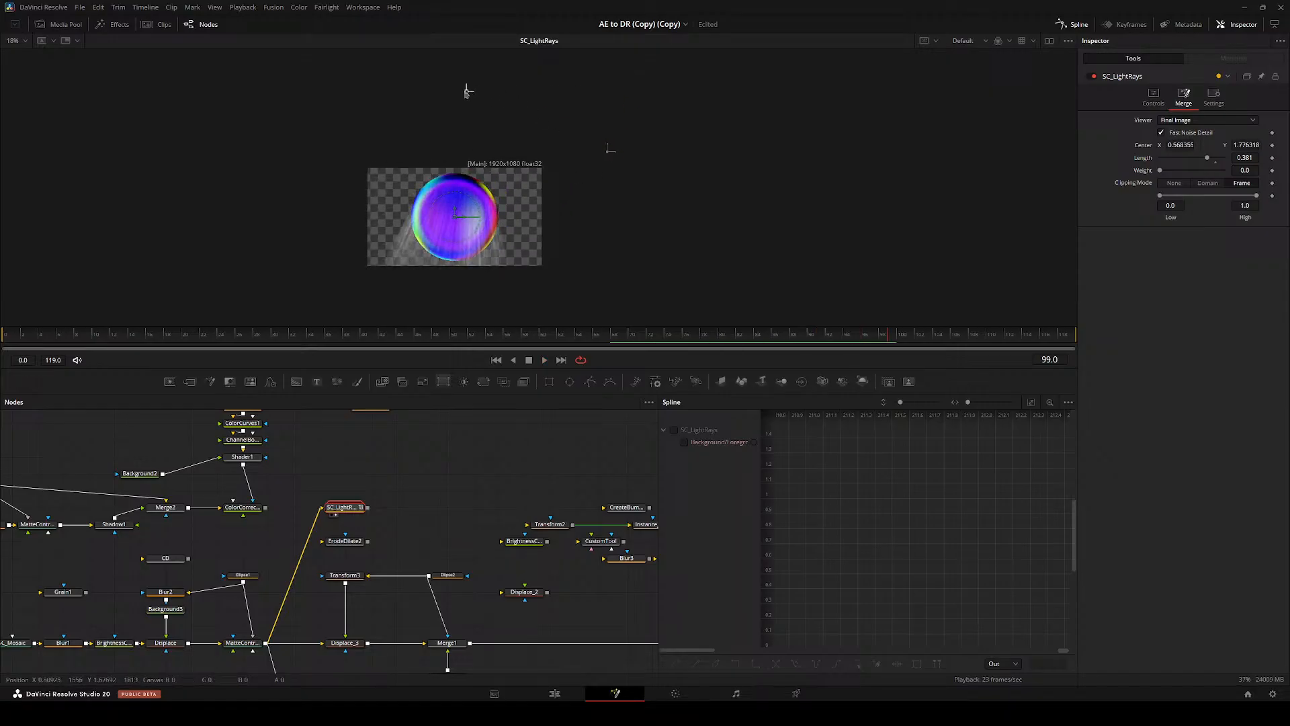
{"action": "left_click_drag", "start_coordinate": [469, 92], "coordinate": [338, 68]}
{"action": "scroll", "coordinate": [416, 210], "scroll_direction": "up", "scroll_amount": 3}
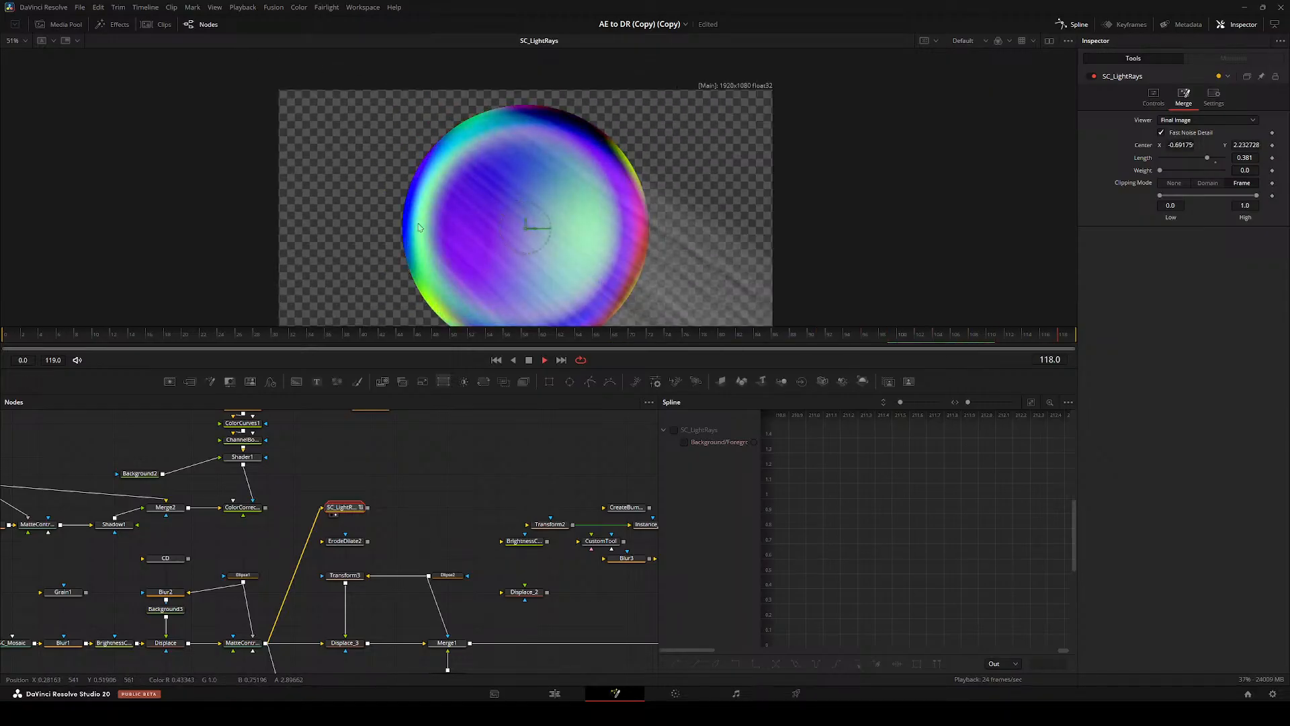
{"action": "key", "text": "ctrl+f"}
{"action": "left_click_drag", "start_coordinate": [464, 481], "coordinate": [369, 452]}
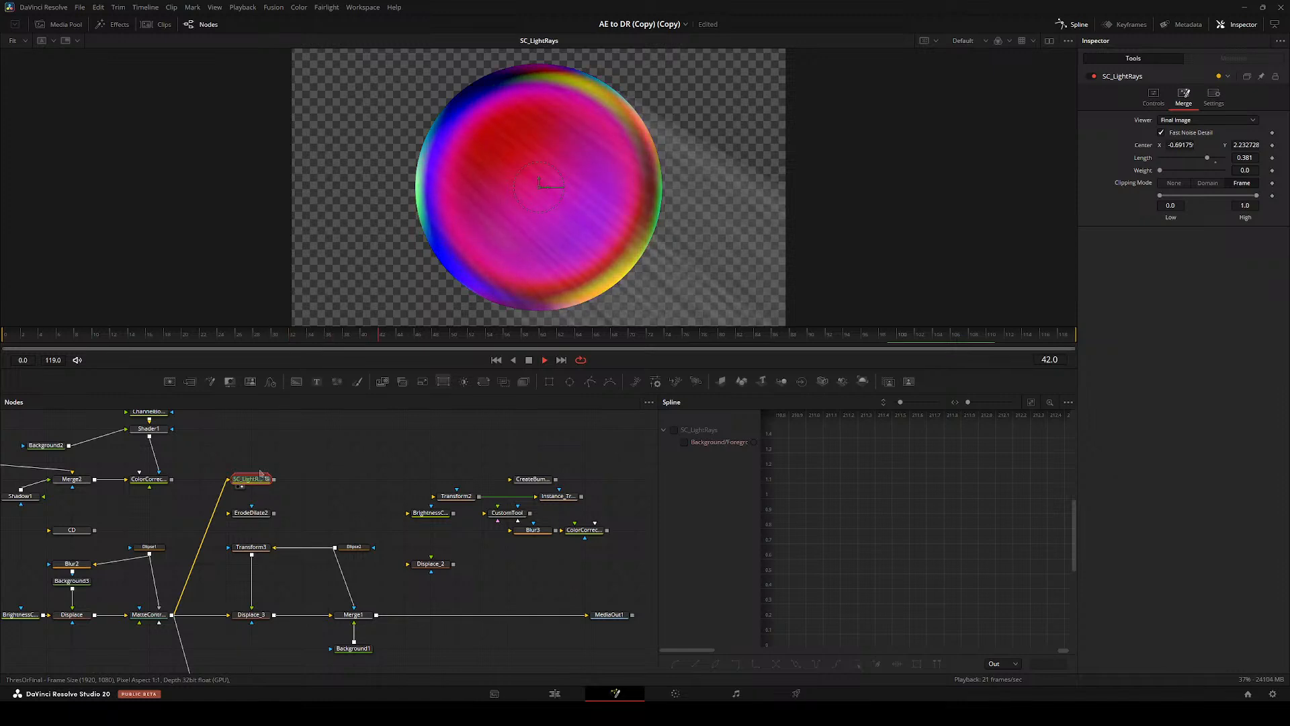
{"action": "left_click_drag", "start_coordinate": [261, 473], "coordinate": [236, 439]}
- Try the Discontinuous noise option in SC_LightRays' controls and switch it off again
{"action": "left_click", "coordinate": [1153, 98]}
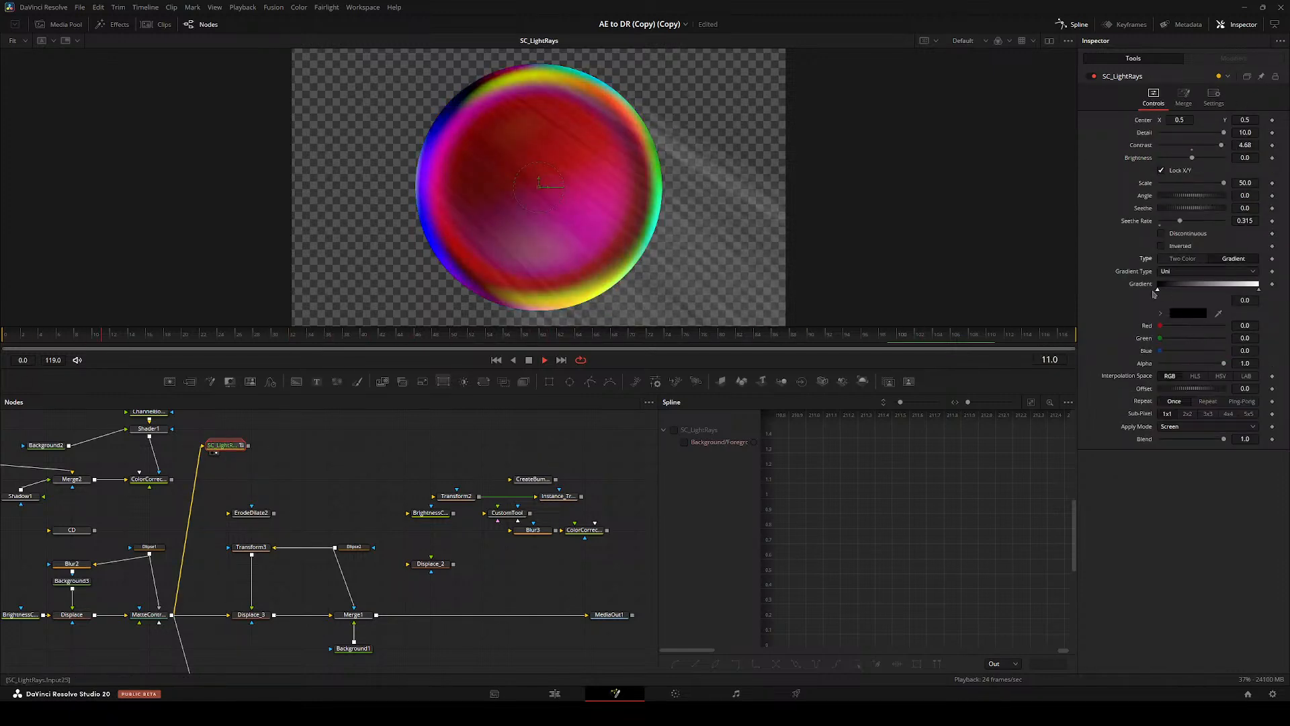
{"action": "left_click", "coordinate": [1258, 289]}
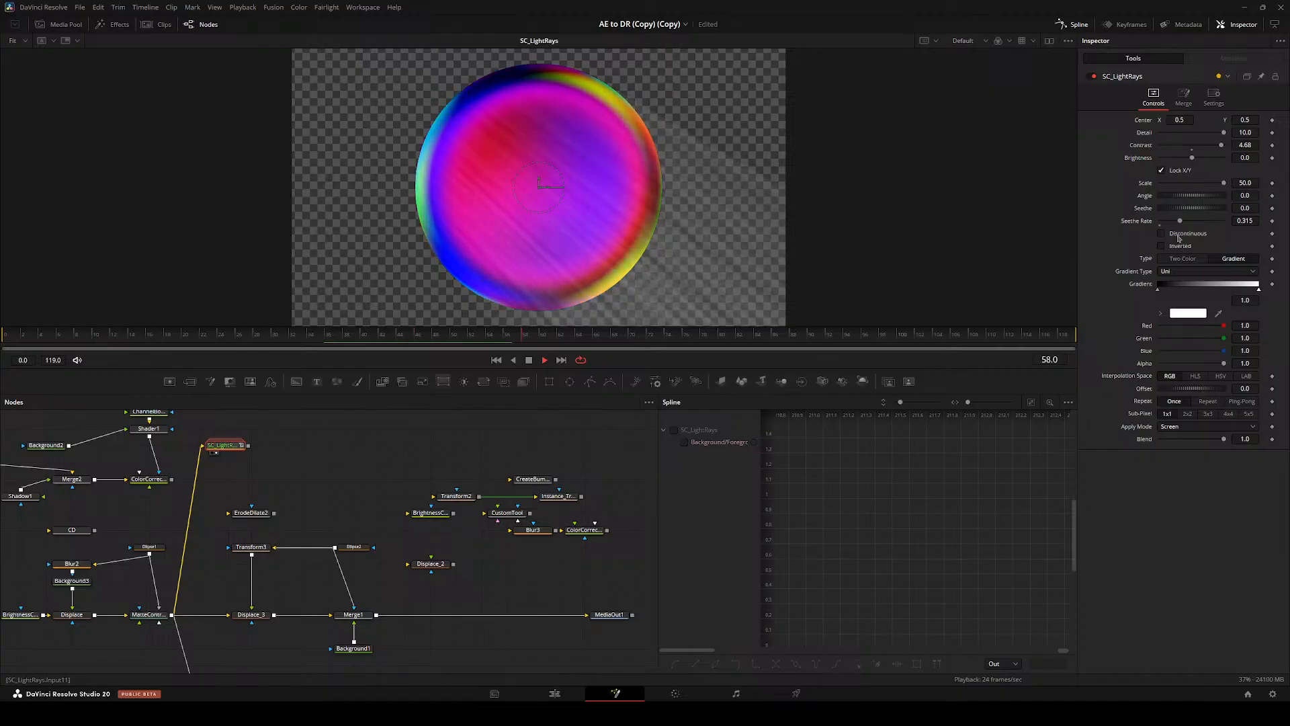
{"action": "left_click", "coordinate": [1179, 238]}
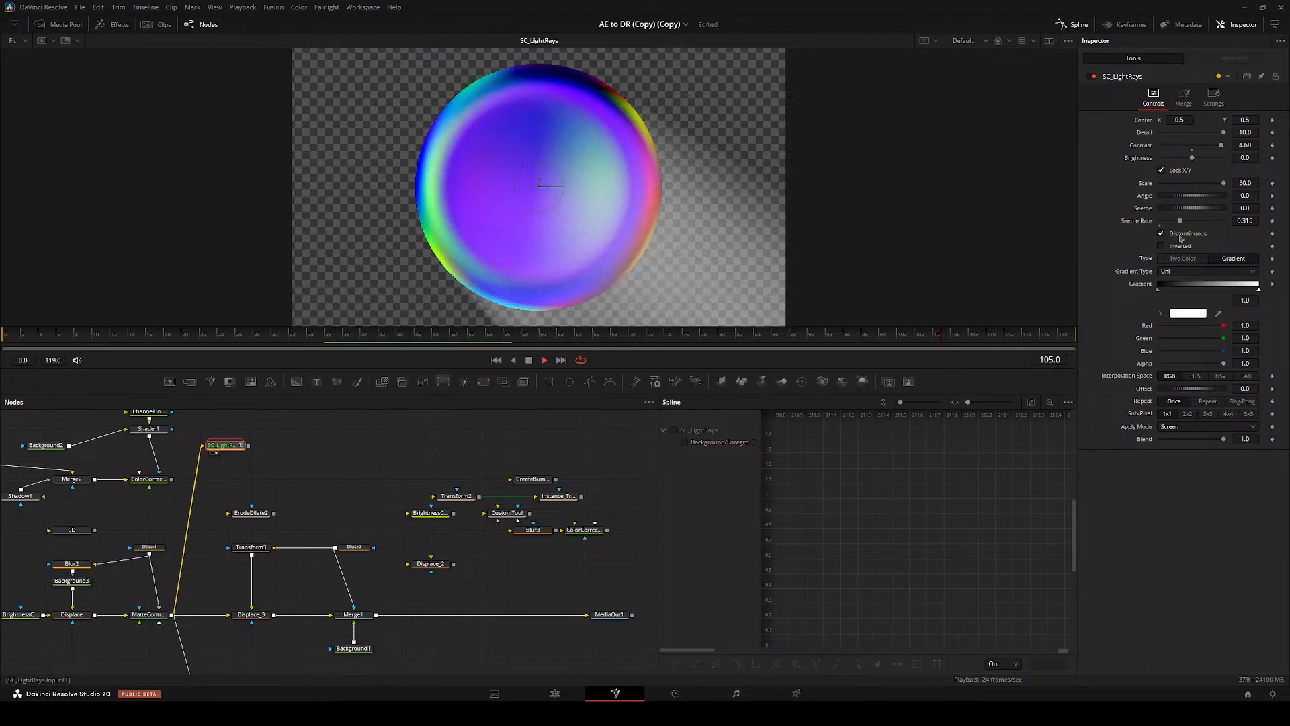
{"action": "left_click", "coordinate": [1180, 237]}
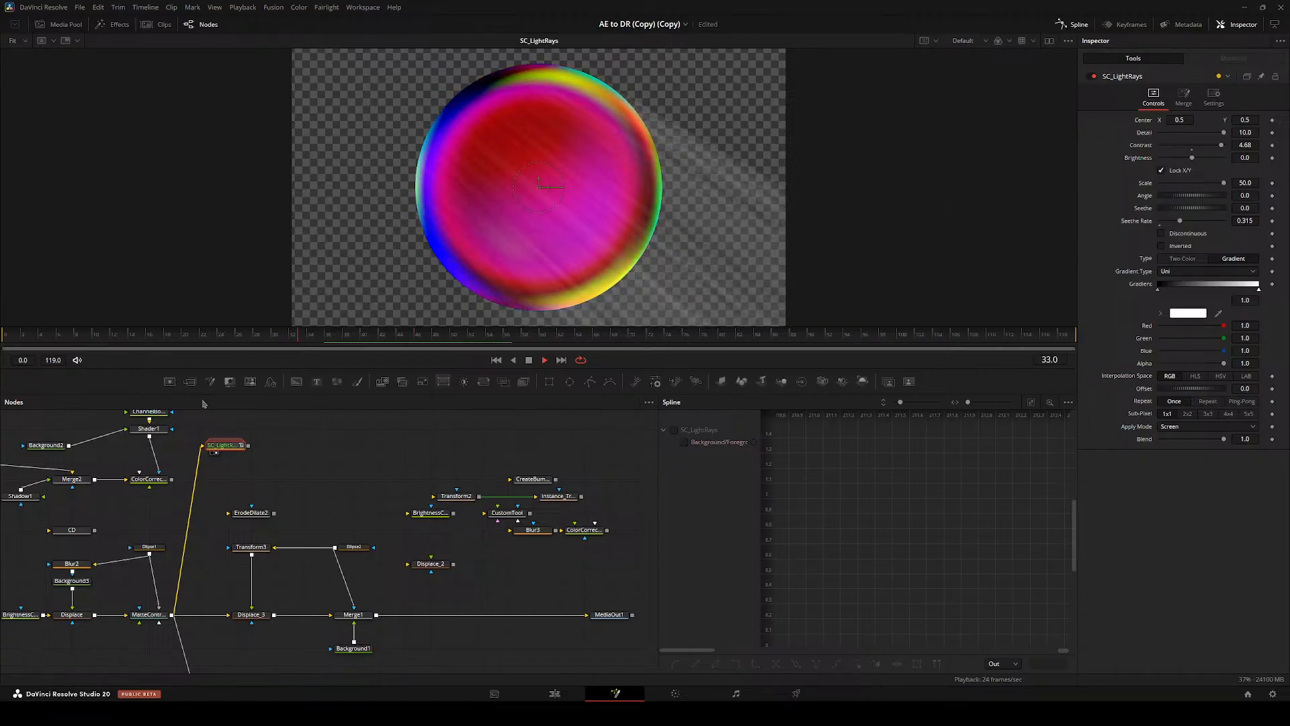
- Reposition SC_LightRays near Blur5, compare it with MatteControl1 in the viewer, and expand its group to show the internal nodes
{"action": "left_click_drag", "start_coordinate": [203, 403], "coordinate": [279, 456]}
{"action": "double_click", "coordinate": [336, 471]}
{"action": "double_click", "coordinate": [337, 477]}
{"action": "left_click", "coordinate": [296, 492]}
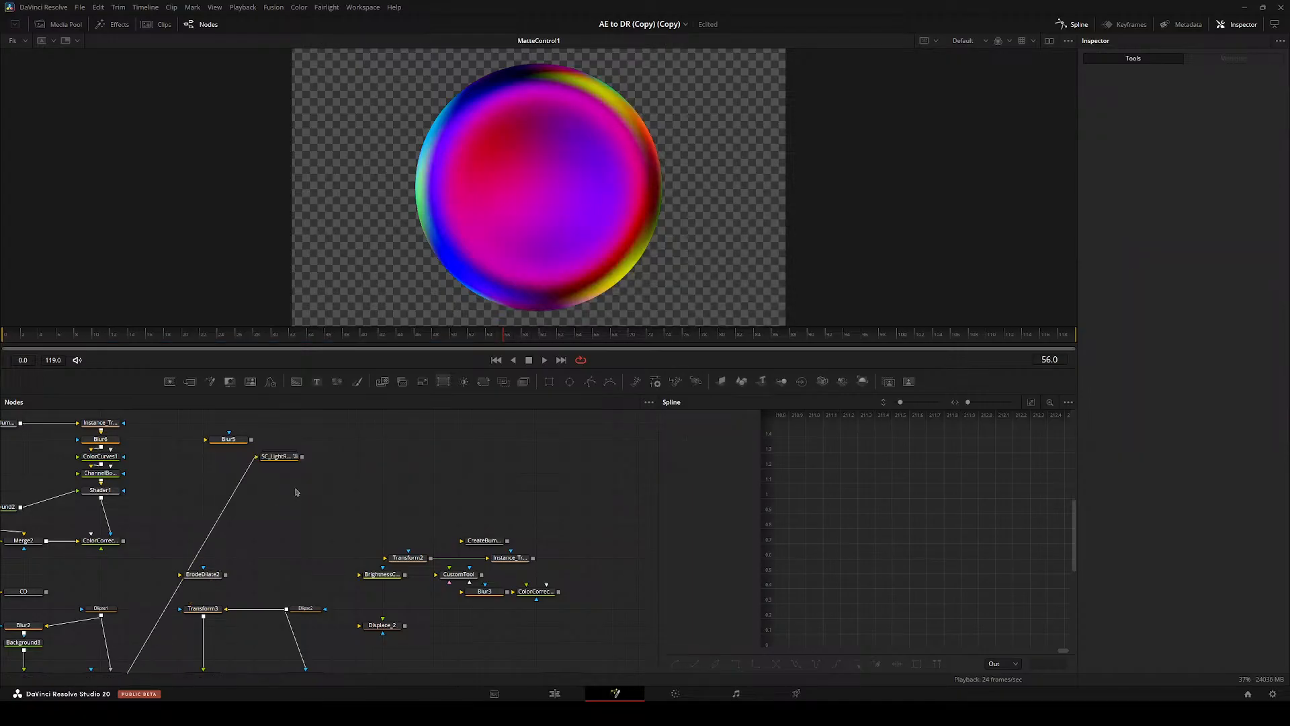
{"action": "double_click", "coordinate": [288, 456]}
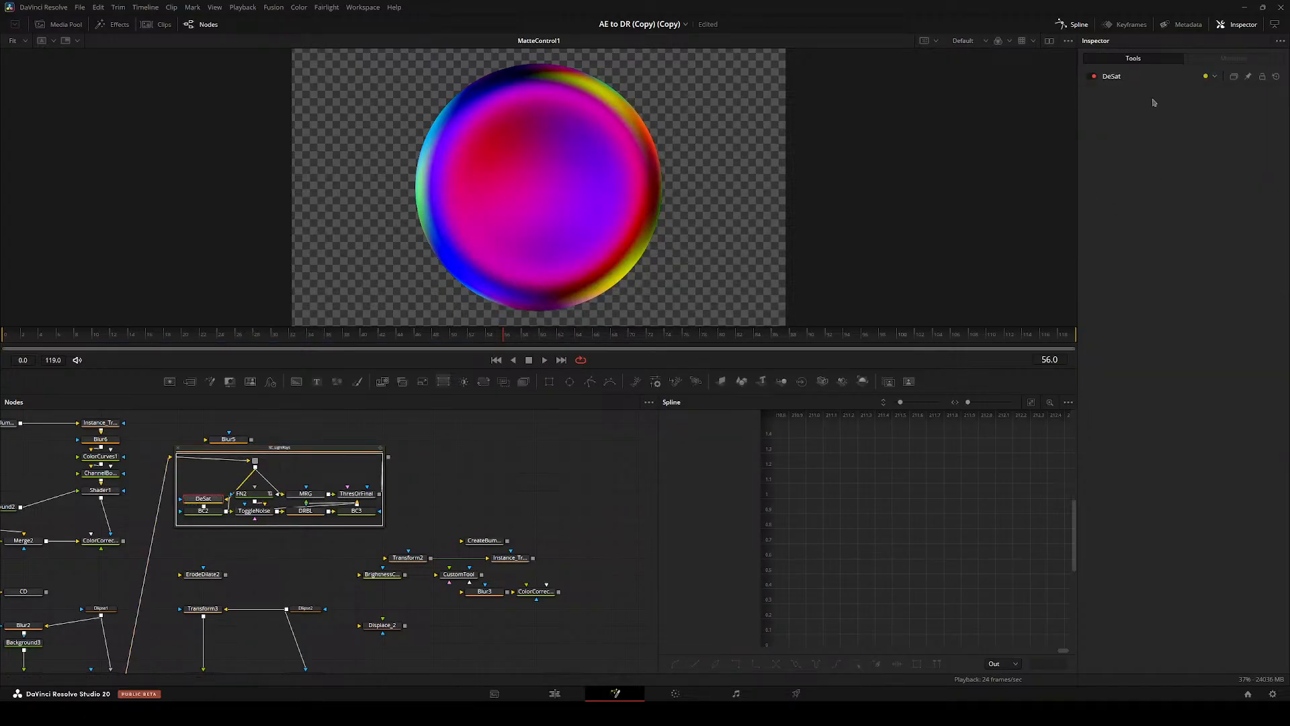
{"action": "left_click", "coordinate": [327, 447]}
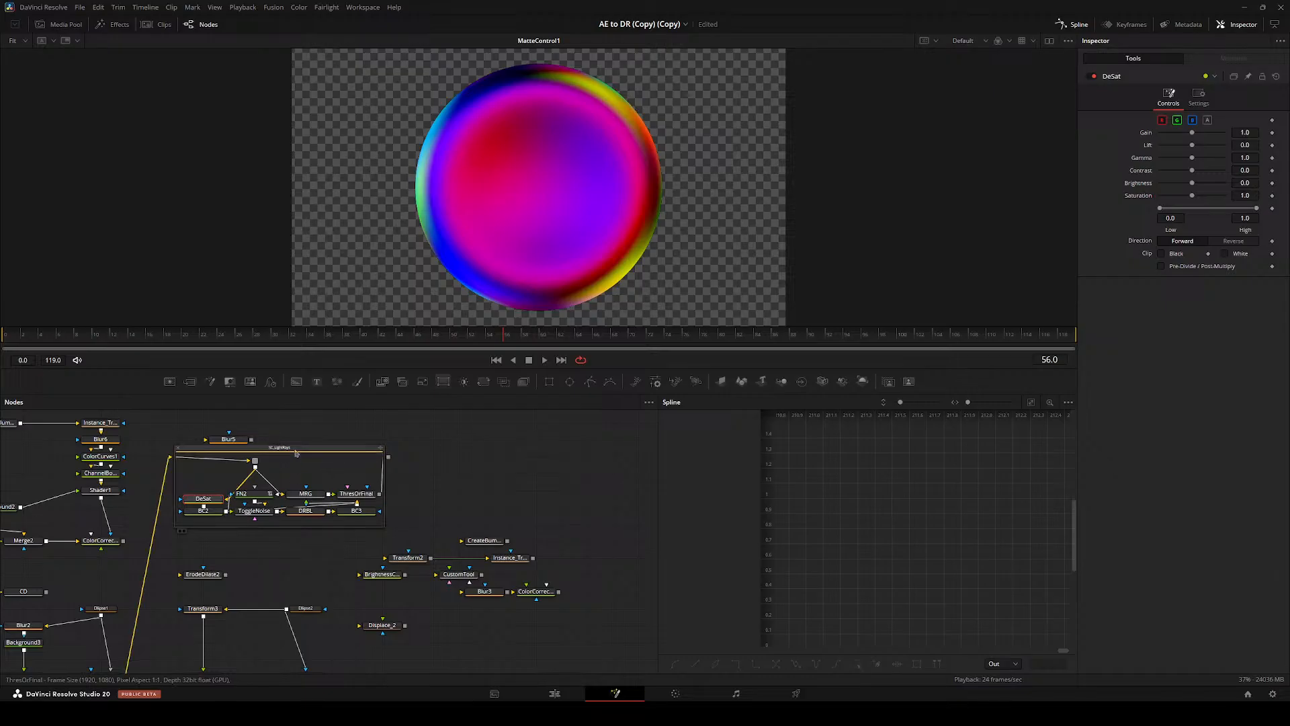
{"action": "key", "text": "2"}
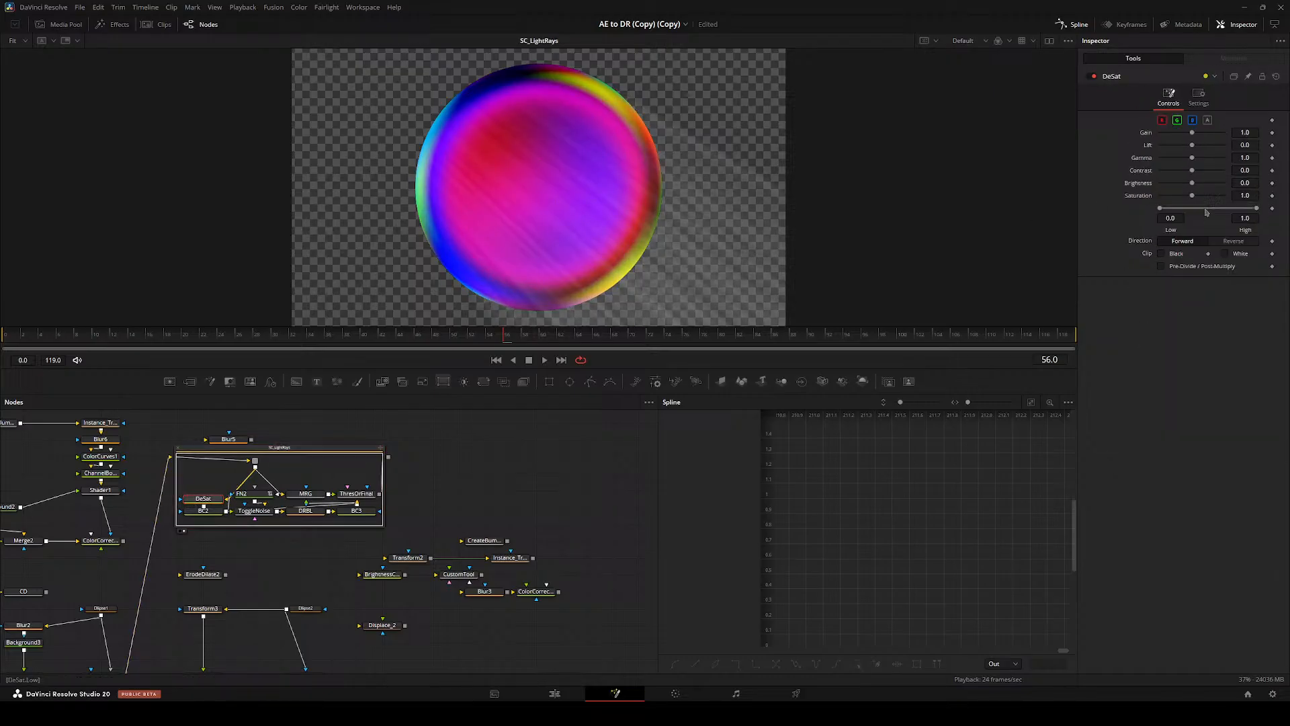
- Set the saturation of DeSat to 0, space it apart from BC2, and view BC2 and FN2
{"action": "left_click_drag", "start_coordinate": [1217, 199], "coordinate": [1158, 197]}
{"action": "left_click", "coordinate": [214, 512]}
{"action": "key", "text": "2"}
{"action": "mouse_move", "coordinate": [212, 500]}
{"action": "left_mouse_down"}
{"action": "mouse_move", "coordinate": [211, 481]}
{"action": "mouse_move", "coordinate": [216, 518]}
{"action": "left_mouse_up"}
{"action": "left_click", "coordinate": [217, 518]}
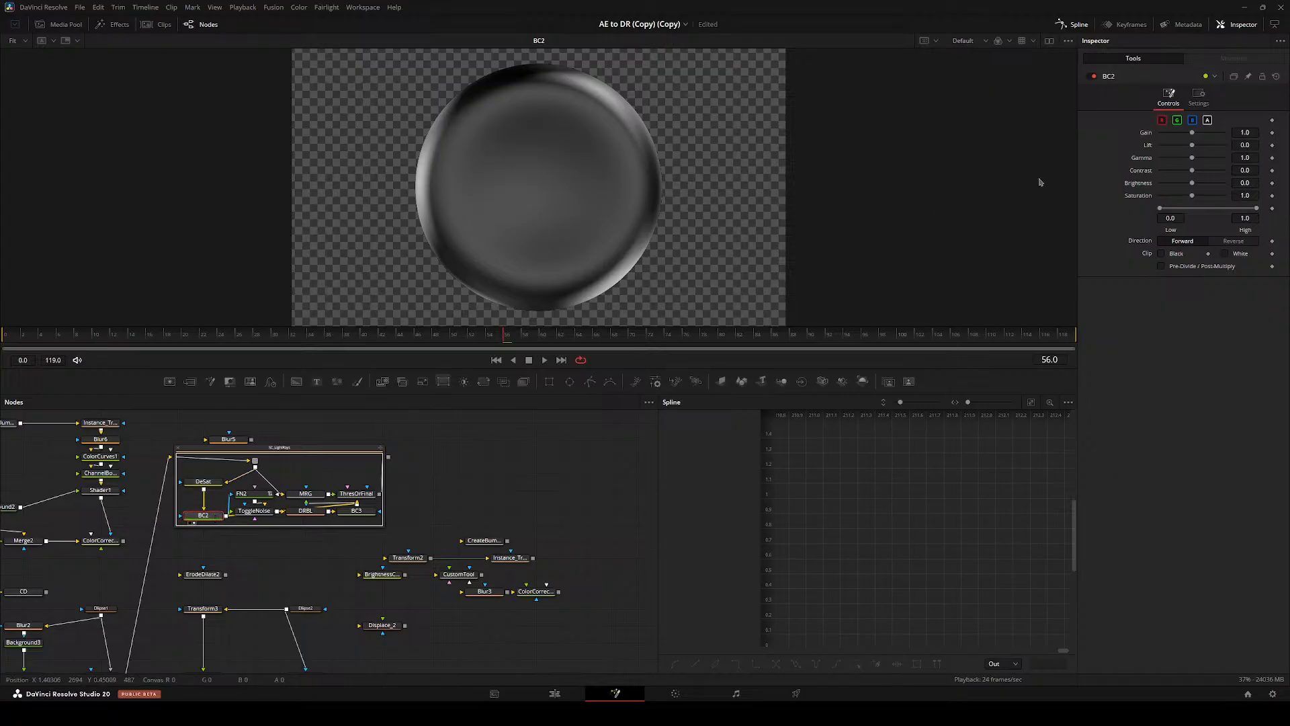
{"action": "left_click", "coordinate": [242, 494]}
{"action": "key", "text": "2"}
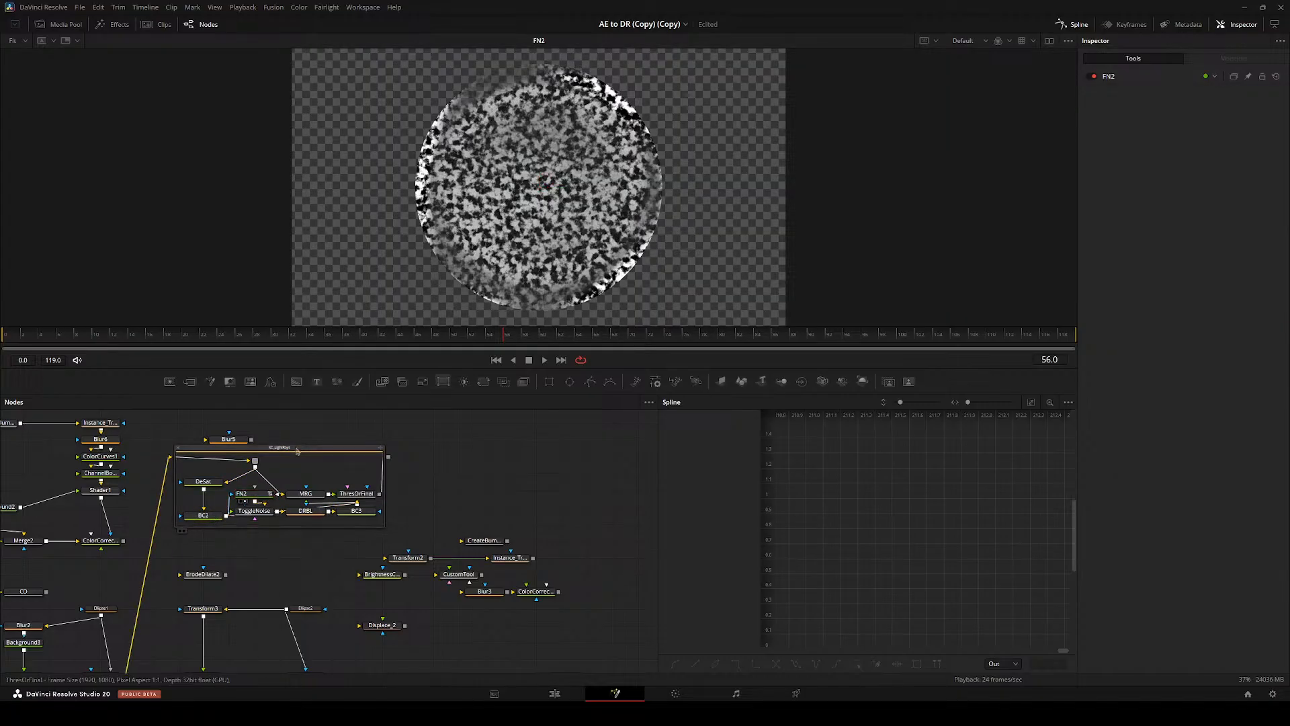
- Rearrange BC2 and FN2 inside the SC_LightRays group and add a Merge node after FN2
{"action": "left_click", "coordinate": [291, 452]}
{"action": "scroll", "coordinate": [261, 488], "scroll_direction": "up", "scroll_amount": 4}
{"action": "left_click_drag", "start_coordinate": [262, 487], "coordinate": [365, 489]}
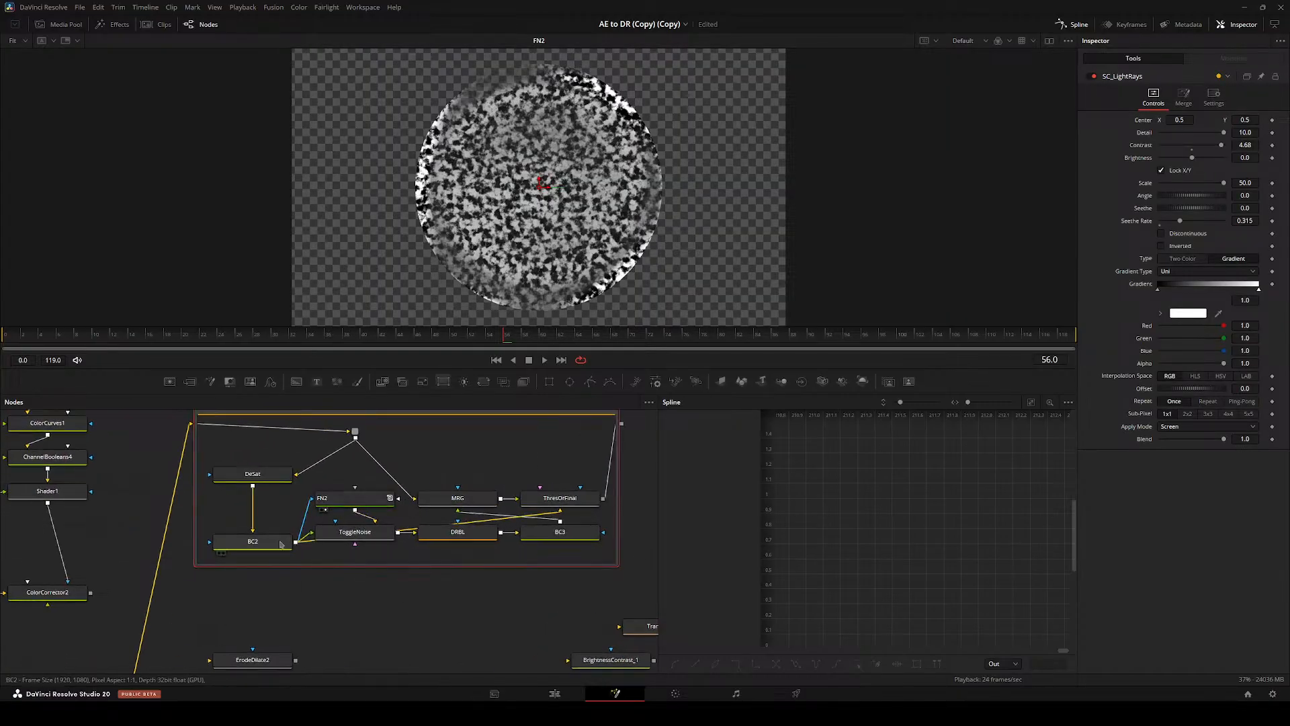
{"action": "left_click_drag", "start_coordinate": [274, 541], "coordinate": [274, 508]}
{"action": "left_click_drag", "start_coordinate": [381, 498], "coordinate": [430, 445]}
{"action": "key", "text": "shift+space"}
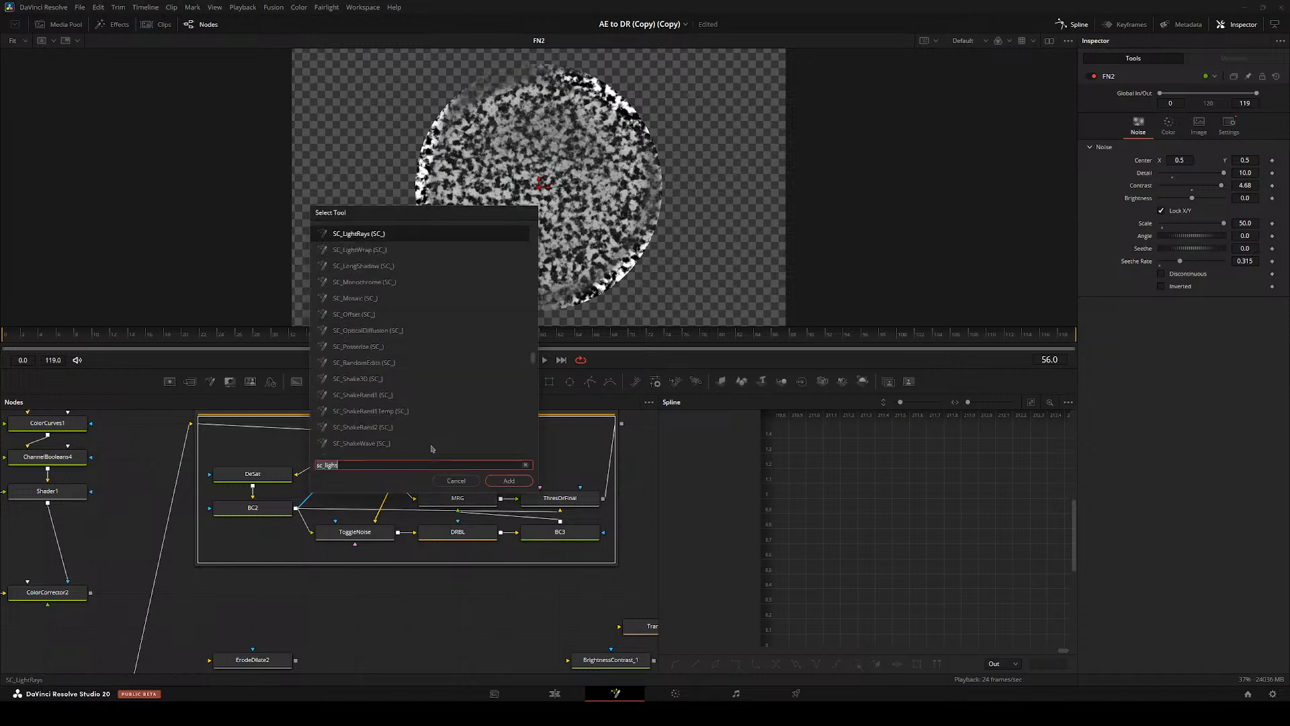
{"action": "type", "text": "merge"}
{"action": "key", "text": "Return"}
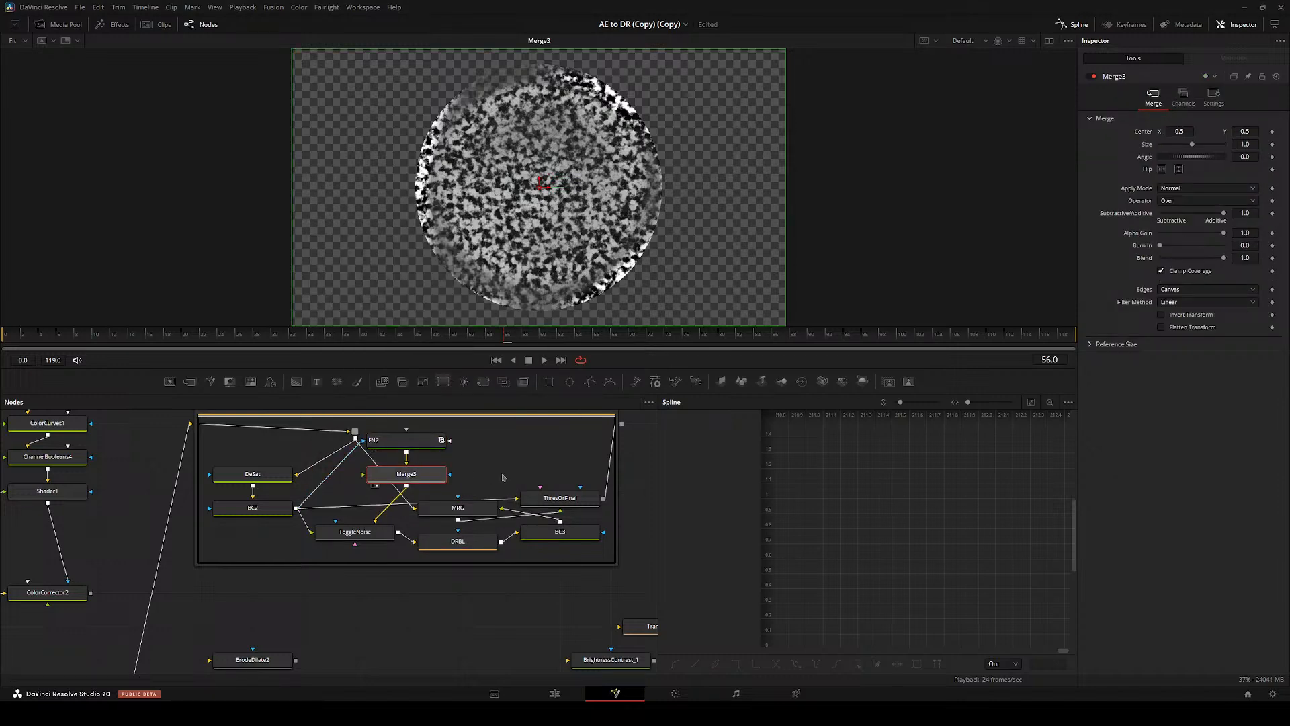
- View DeSat, move it up beside FN2, and connect the group's source input to the new Merge's foreground
{"action": "left_click", "coordinate": [503, 478]}
{"action": "left_click", "coordinate": [258, 476]}
{"action": "key", "text": "2"}
{"action": "left_click_drag", "start_coordinate": [259, 475], "coordinate": [259, 442]}
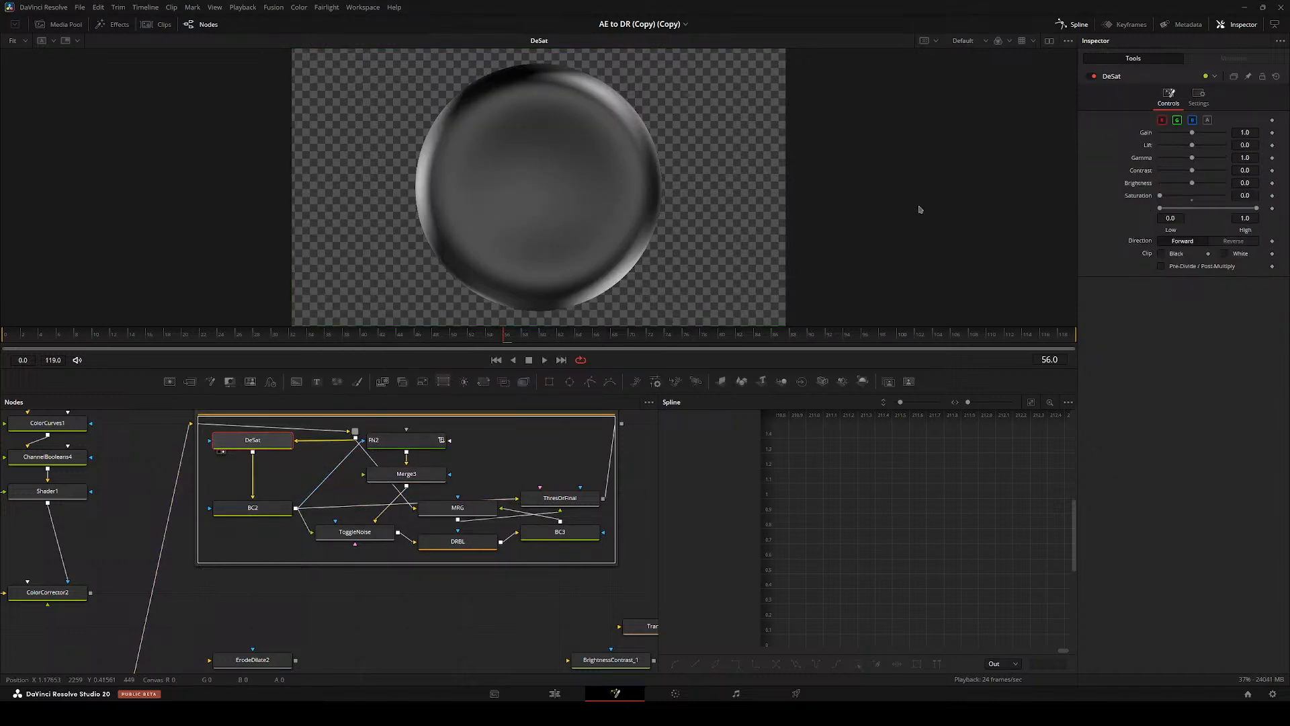
{"action": "left_click_drag", "start_coordinate": [356, 439], "coordinate": [409, 495]}
{"action": "left_click", "coordinate": [418, 491]}
- View the new Merge node and set its apply mode to Color
{"action": "left_click", "coordinate": [406, 473]}
{"action": "key", "text": "2"}
{"action": "left_click", "coordinate": [1179, 188]}
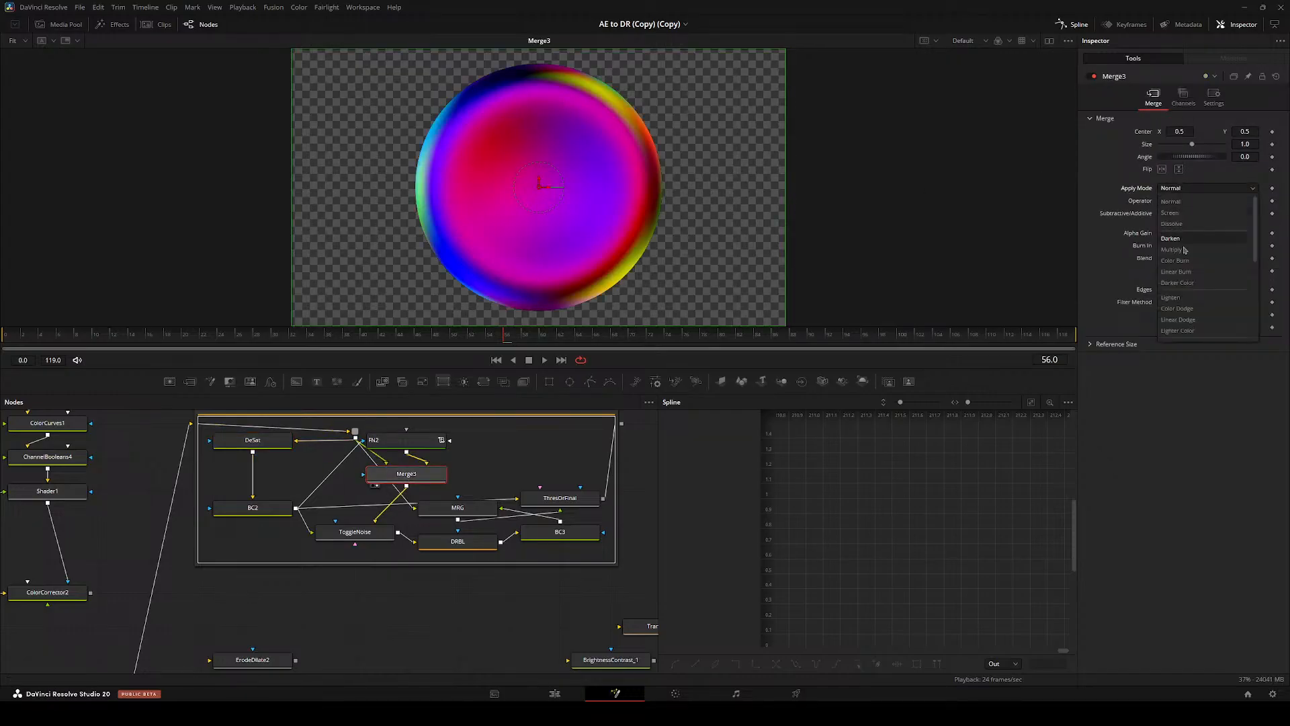
{"action": "scroll", "coordinate": [1184, 311], "scroll_direction": "down", "scroll_amount": 3}
{"action": "left_click", "coordinate": [1174, 321]}
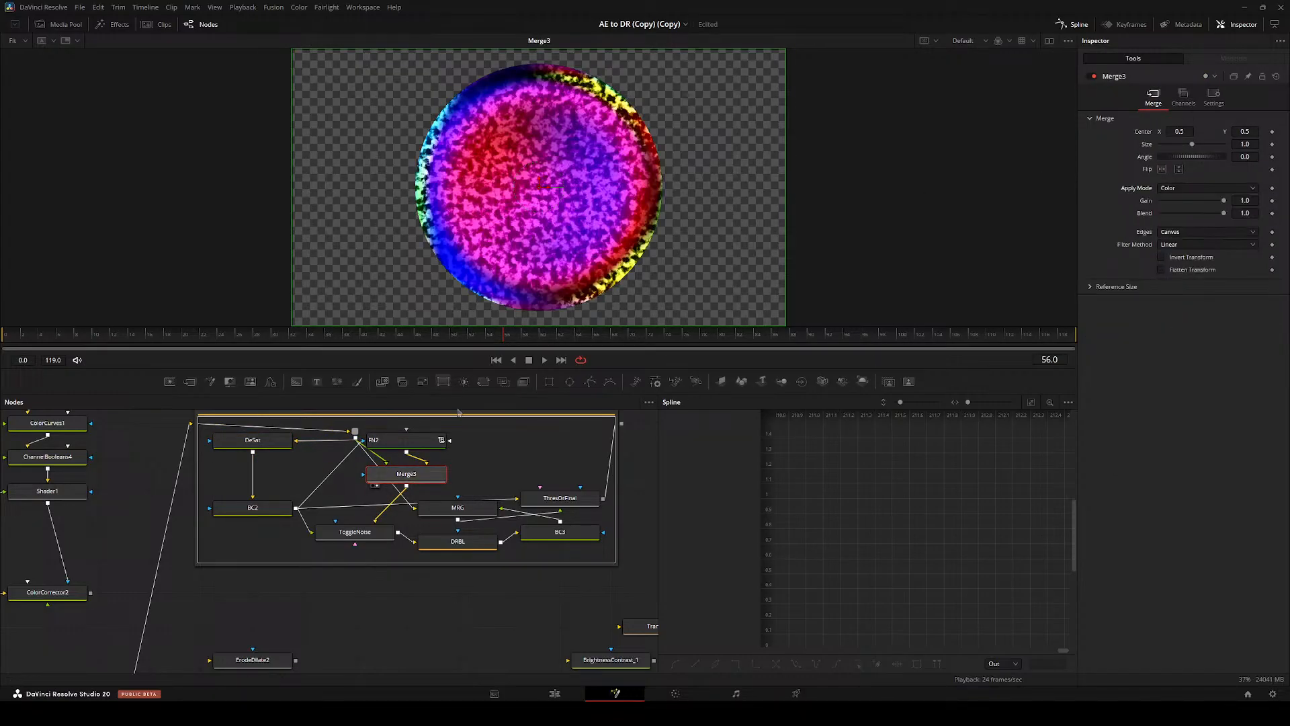
- View SC_LightRays' output, collapse its group, and raise the noise contrast to 5.0
{"action": "left_click", "coordinate": [454, 421]}
{"action": "scroll", "coordinate": [444, 423], "scroll_direction": "up", "scroll_amount": 1}
{"action": "double_click", "coordinate": [431, 442]}
{"action": "key", "text": "2"}
{"action": "left_click_drag", "start_coordinate": [411, 461], "coordinate": [308, 528]}
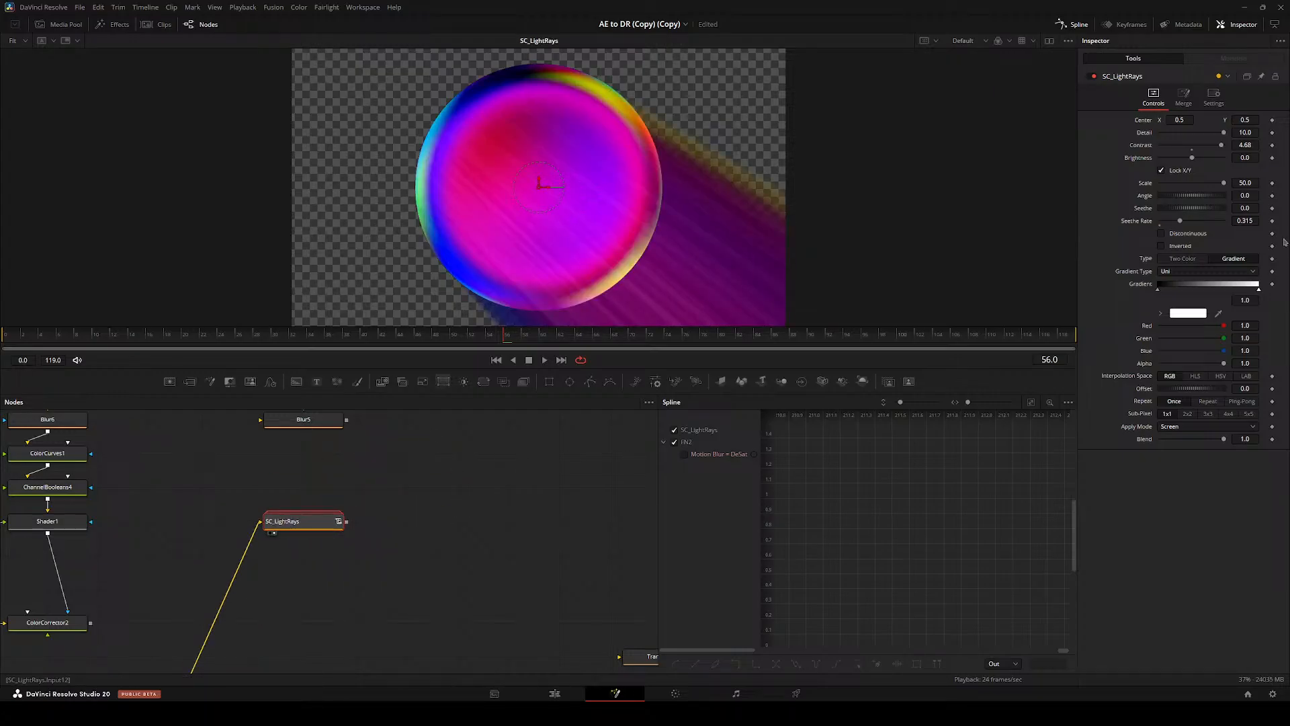
{"action": "double_click", "coordinate": [1196, 154]}
- Reopen the SC_LightRays group and cycle through Merge3's apply modes from Exclusion, settling on Color Dodge
{"action": "left_click", "coordinate": [338, 521]}
{"action": "left_click_drag", "start_coordinate": [276, 471], "coordinate": [480, 472]}
{"action": "left_click", "coordinate": [396, 536]}
{"action": "left_click", "coordinate": [396, 536]}
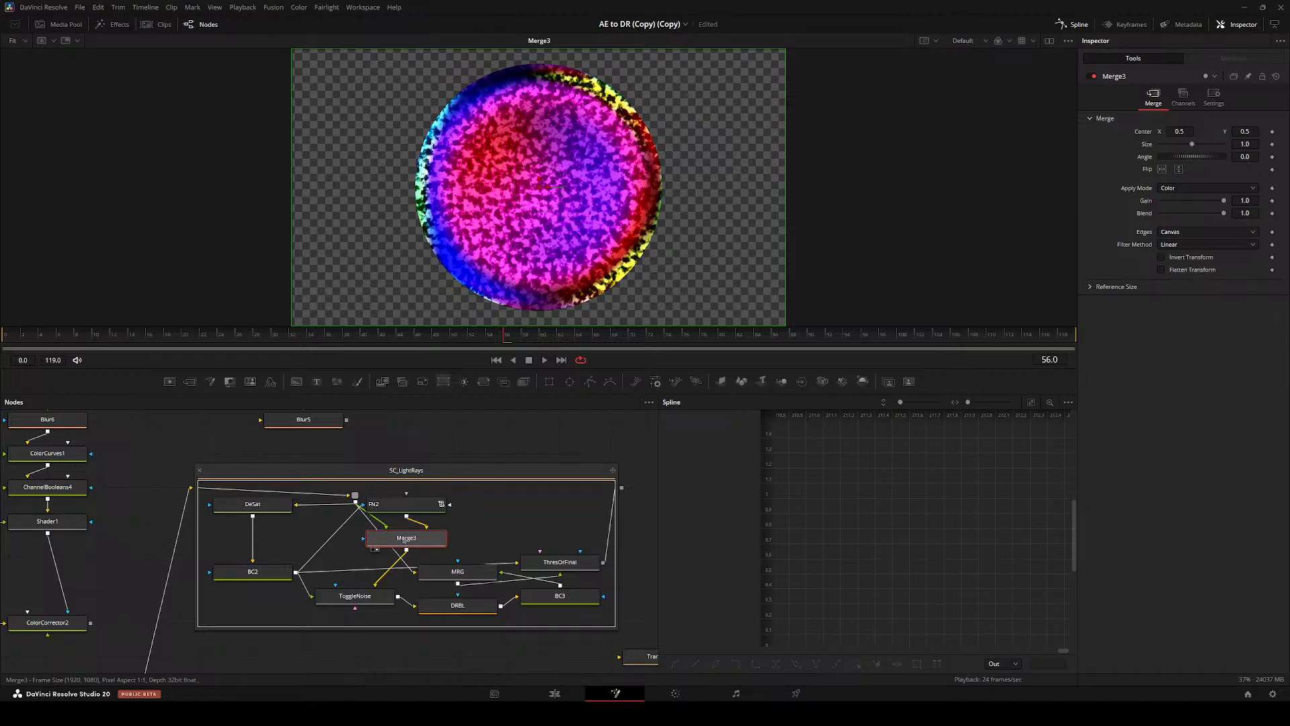
{"action": "left_click", "coordinate": [1205, 188]}
{"action": "left_click", "coordinate": [1181, 289]}
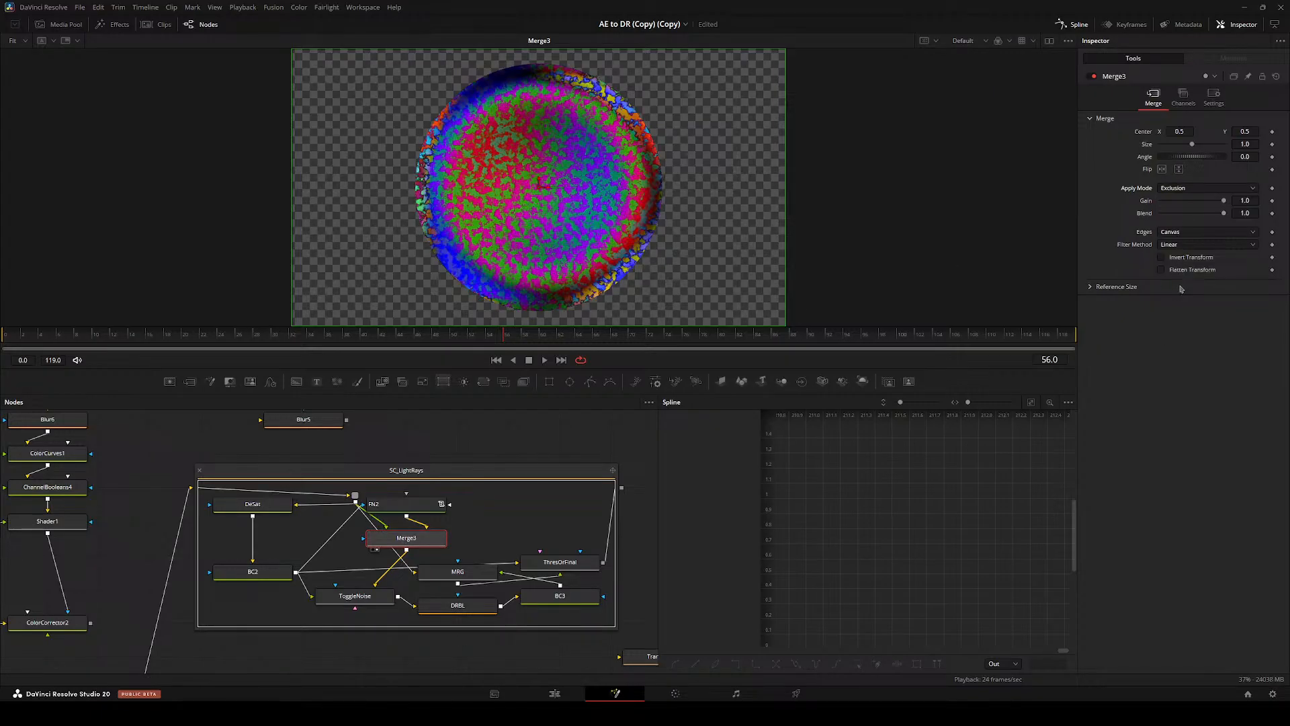
{"action": "key", "text": "Down"}
{"action": "key", "text": "Down"}
{"action": "key", "text": "Down"}
{"action": "key", "text": "Down"}
{"action": "key", "text": "Down"}
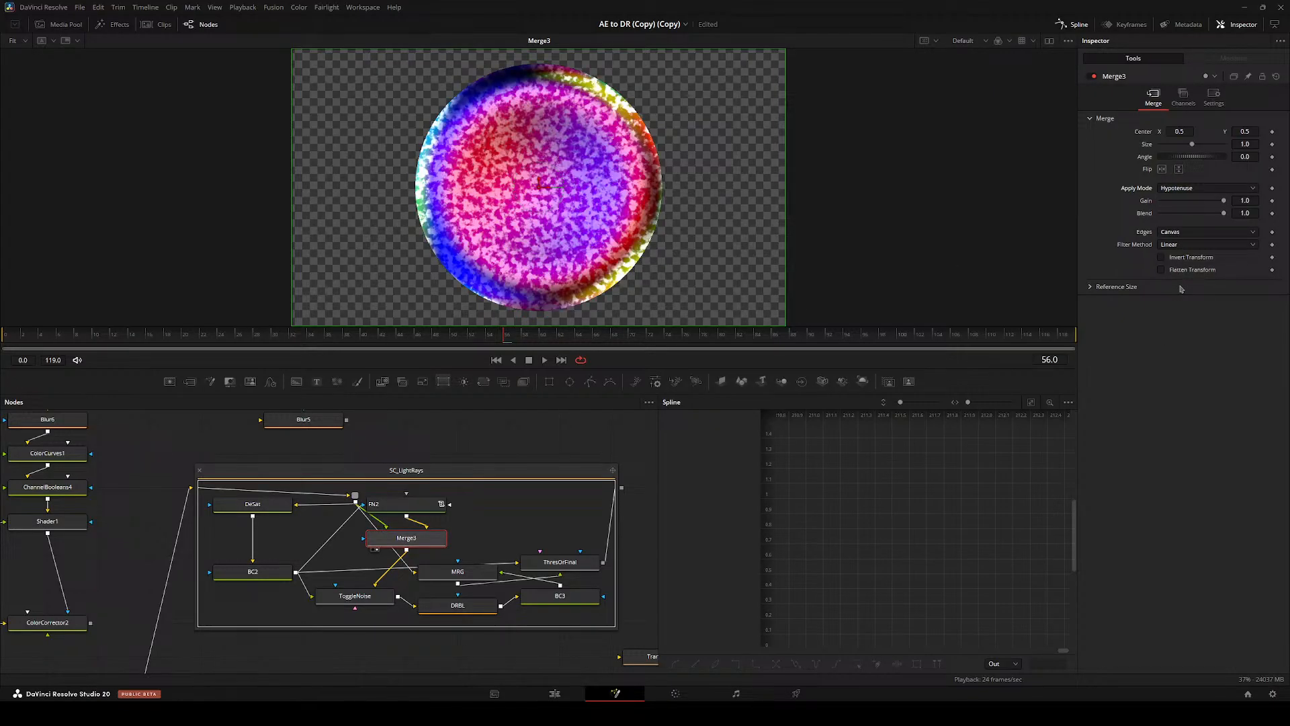
{"action": "key", "text": "Down"}
{"action": "key", "text": "Down"}
{"action": "key", "text": "Down"}
{"action": "key", "text": "Down"}
{"action": "key", "text": "Down"}
{"action": "key", "text": "Down"}
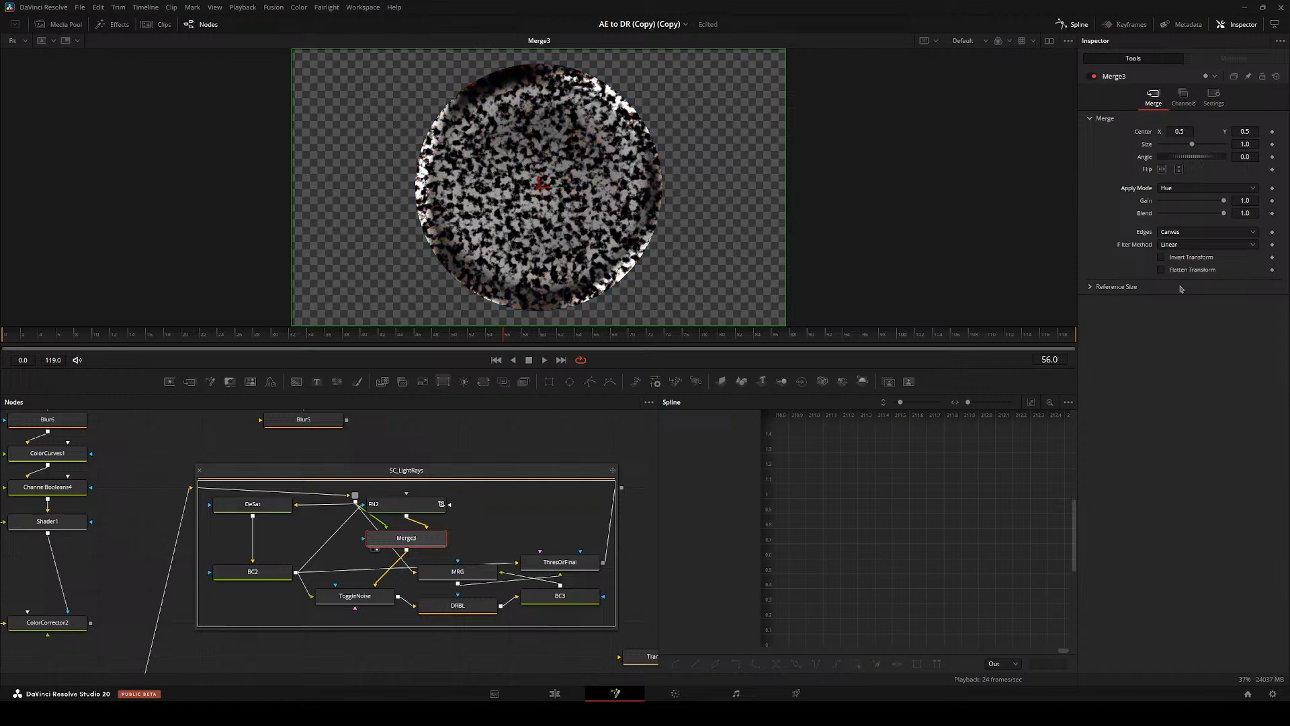
{"action": "key", "text": "Down"}
{"action": "key", "text": "Down"}
{"action": "key", "text": "Down"}
{"action": "key", "text": "Down"}
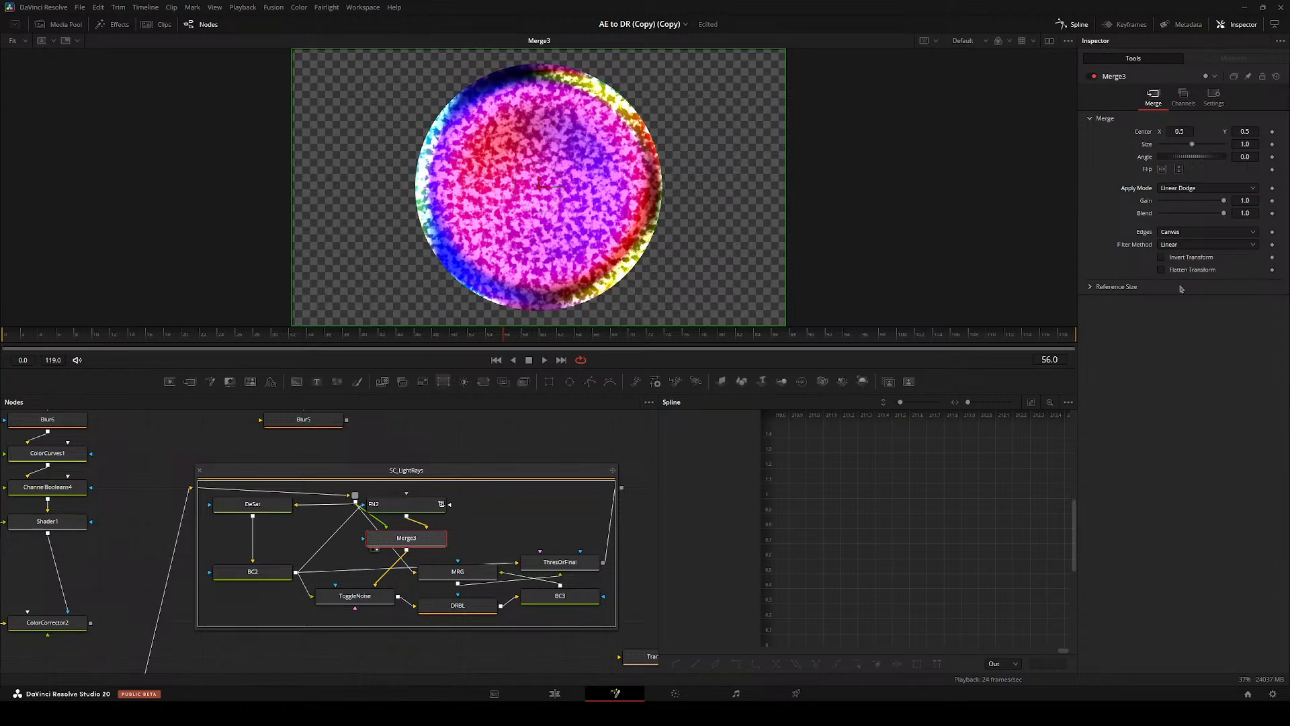
{"action": "key", "text": "Down"}
{"action": "key", "text": "Down"}
{"action": "key", "text": "Down"}
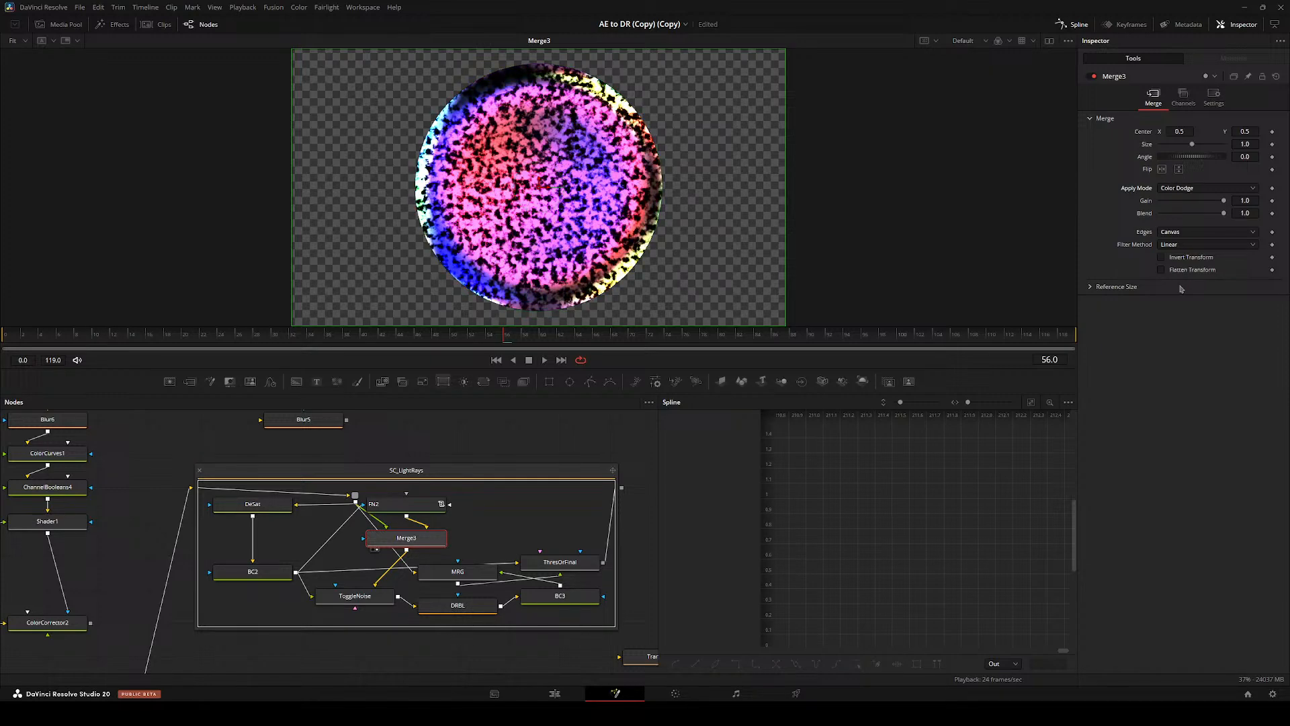
- View SC_LightRays' result with the new blend mode and collapse its group to a single node
{"action": "left_click", "coordinate": [421, 469]}
{"action": "key", "text": "2"}
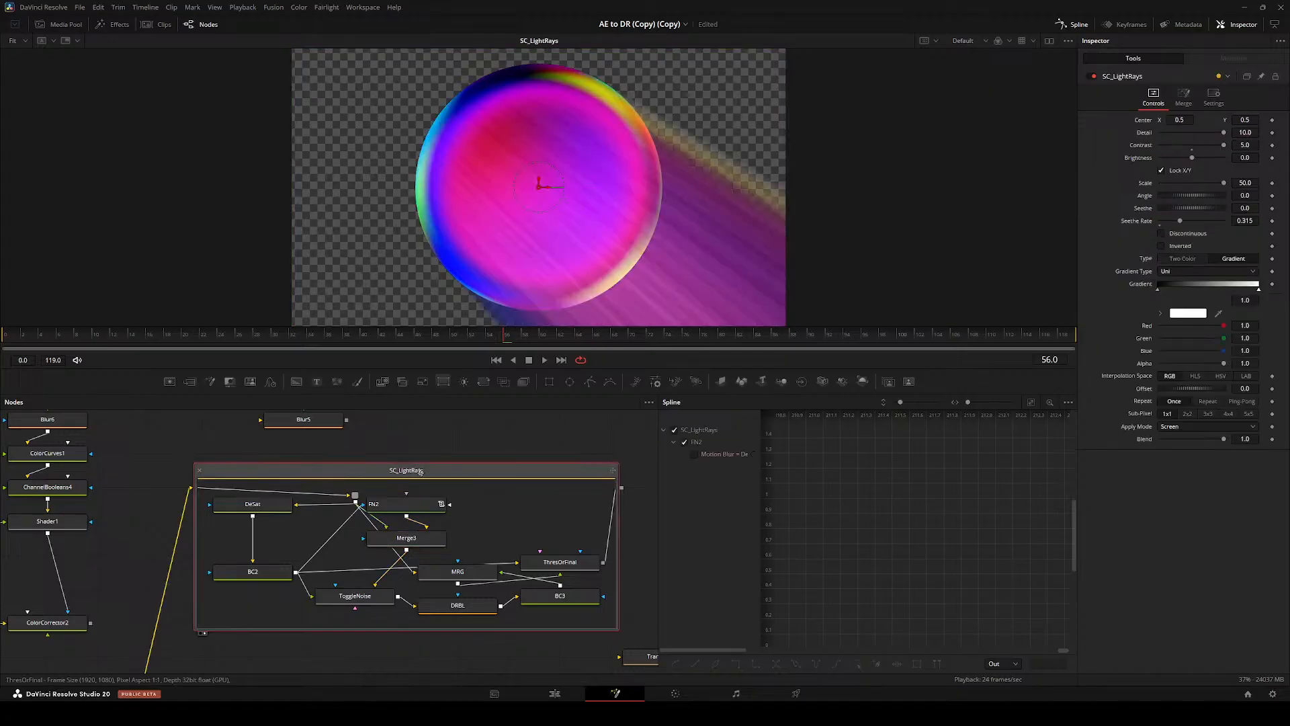
{"action": "double_click", "coordinate": [419, 475]}
{"action": "key", "text": "ctrl+e"}
{"action": "left_click_drag", "start_coordinate": [478, 493], "coordinate": [377, 498]}
{"action": "key", "text": "ctrl+e"}
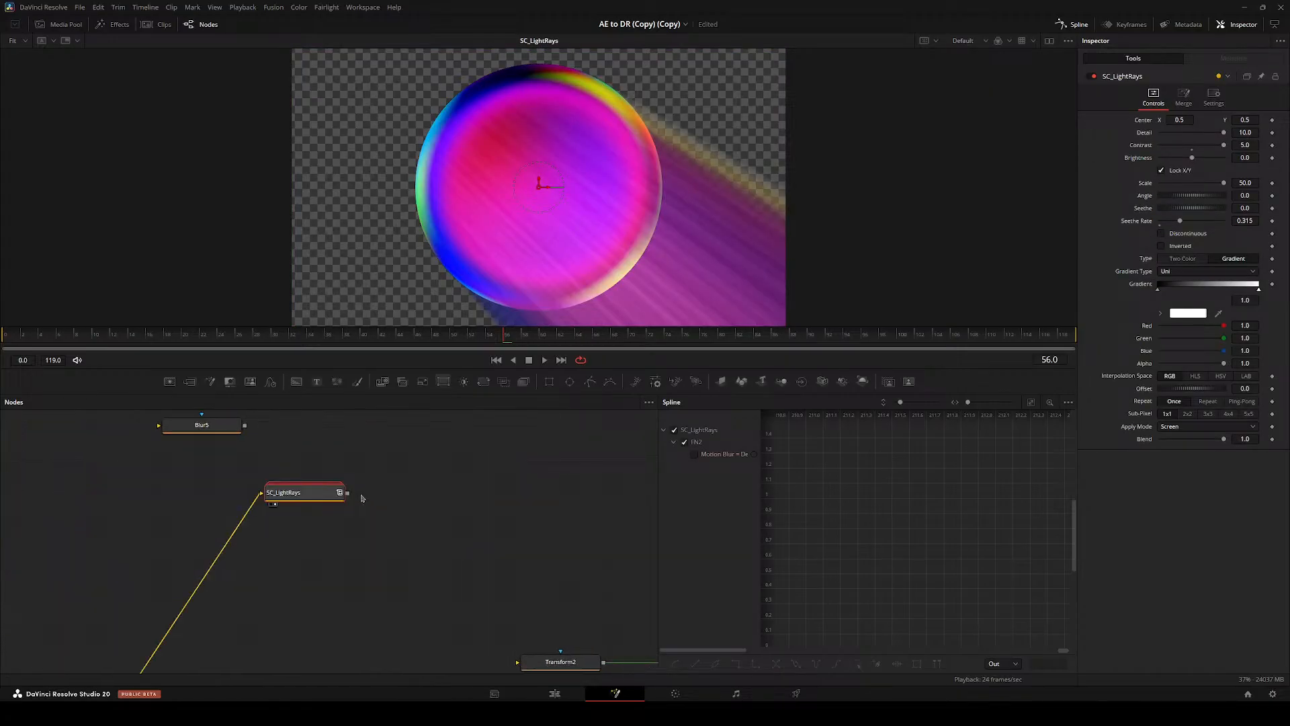
- Delete the SC_LightRays node and return to the Transform3 and Displace_3 branch of the node graph
{"action": "key", "text": "Delete"}
{"action": "left_click_drag", "start_coordinate": [266, 501], "coordinate": [371, 429]}
{"action": "scroll", "coordinate": [335, 472], "scroll_direction": "down", "scroll_amount": 1}
{"action": "scroll", "coordinate": [371, 429], "scroll_direction": "down", "scroll_amount": 1}
{"action": "left_click_drag", "start_coordinate": [337, 485], "coordinate": [244, 566]}
{"action": "left_click", "coordinate": [300, 513]}
{"action": "key", "text": "Delete"}
- Connect Blur5 to Displace_3, view the displaced sphere, and raise the blur size to 100.0
{"action": "key", "text": "ctrl+v"}
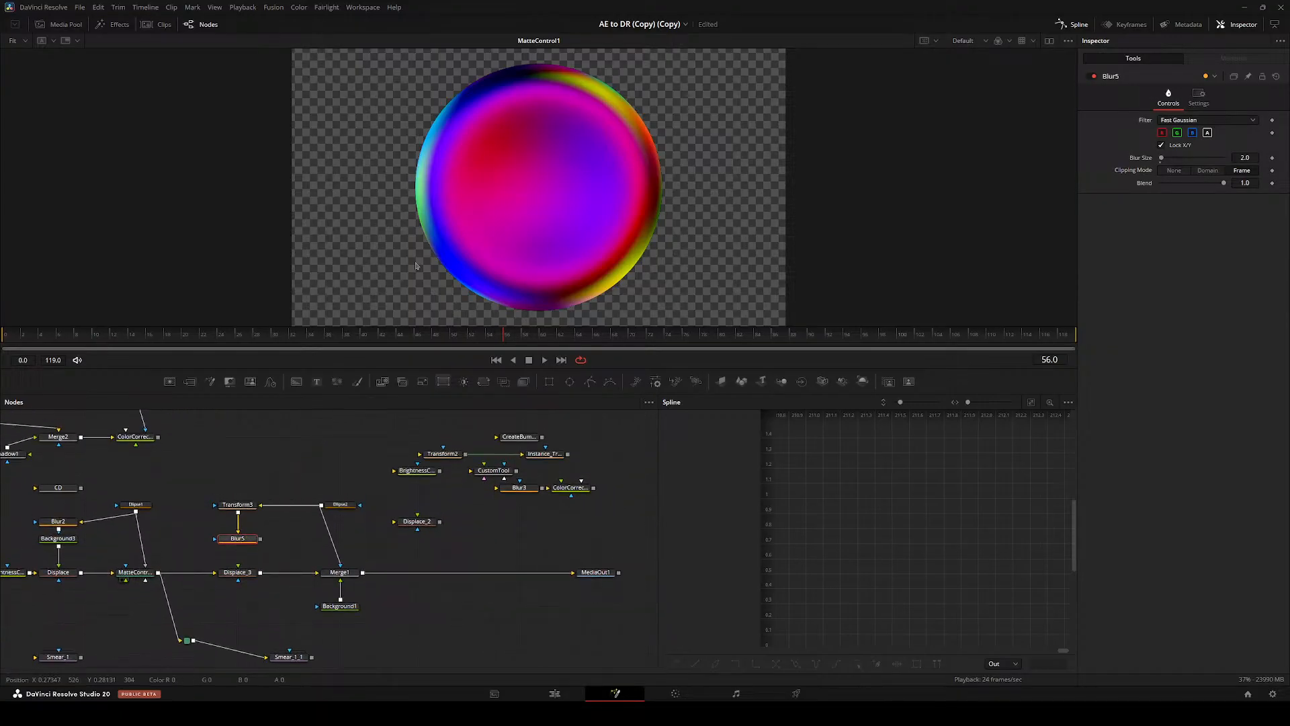
{"action": "left_click", "coordinate": [228, 579]}
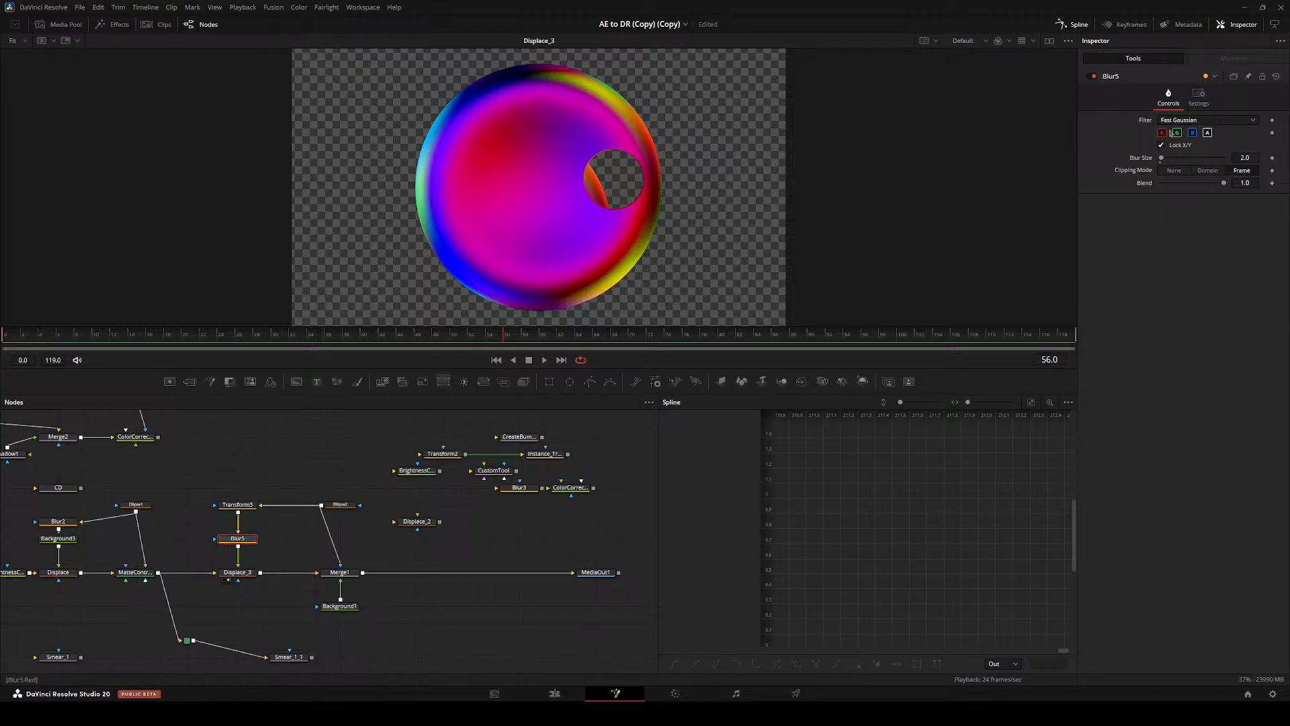
{"action": "left_click_drag", "start_coordinate": [1162, 158], "coordinate": [1282, 161]}
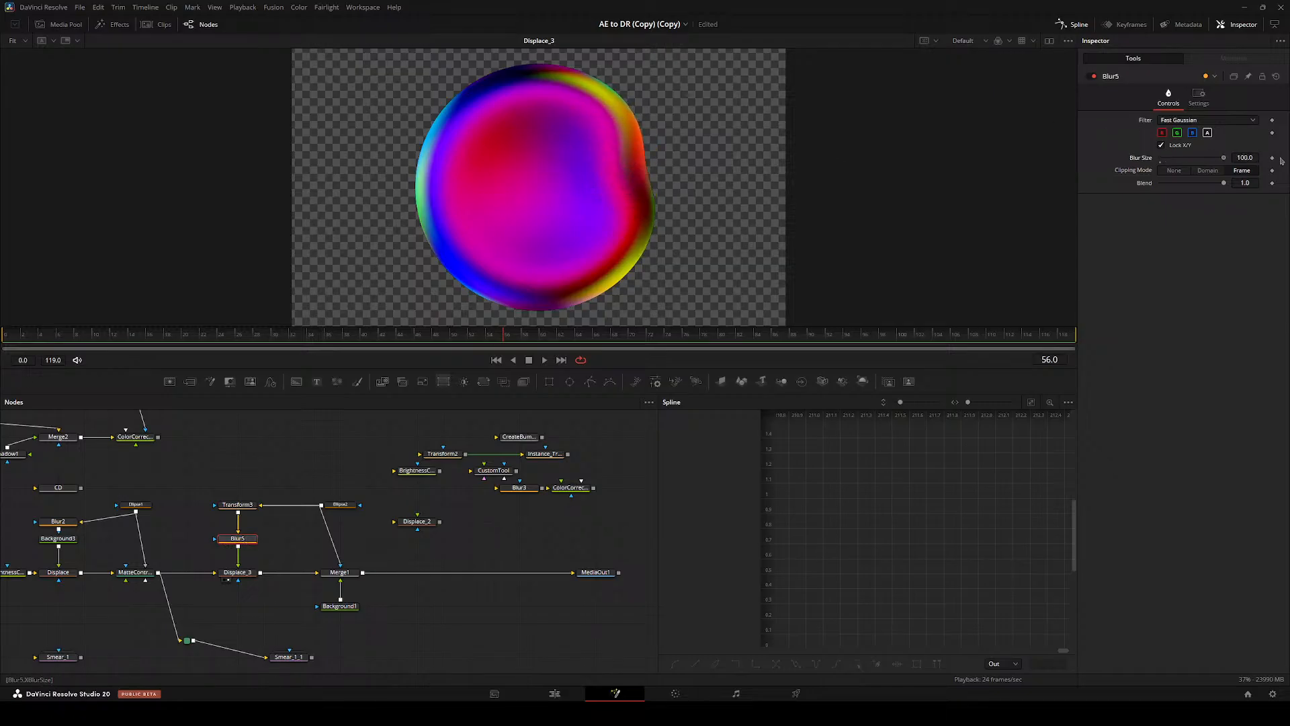
- Replace Blur5 with a Rays node between Transform3 and Displace_3
{"action": "key", "text": "Delete"}
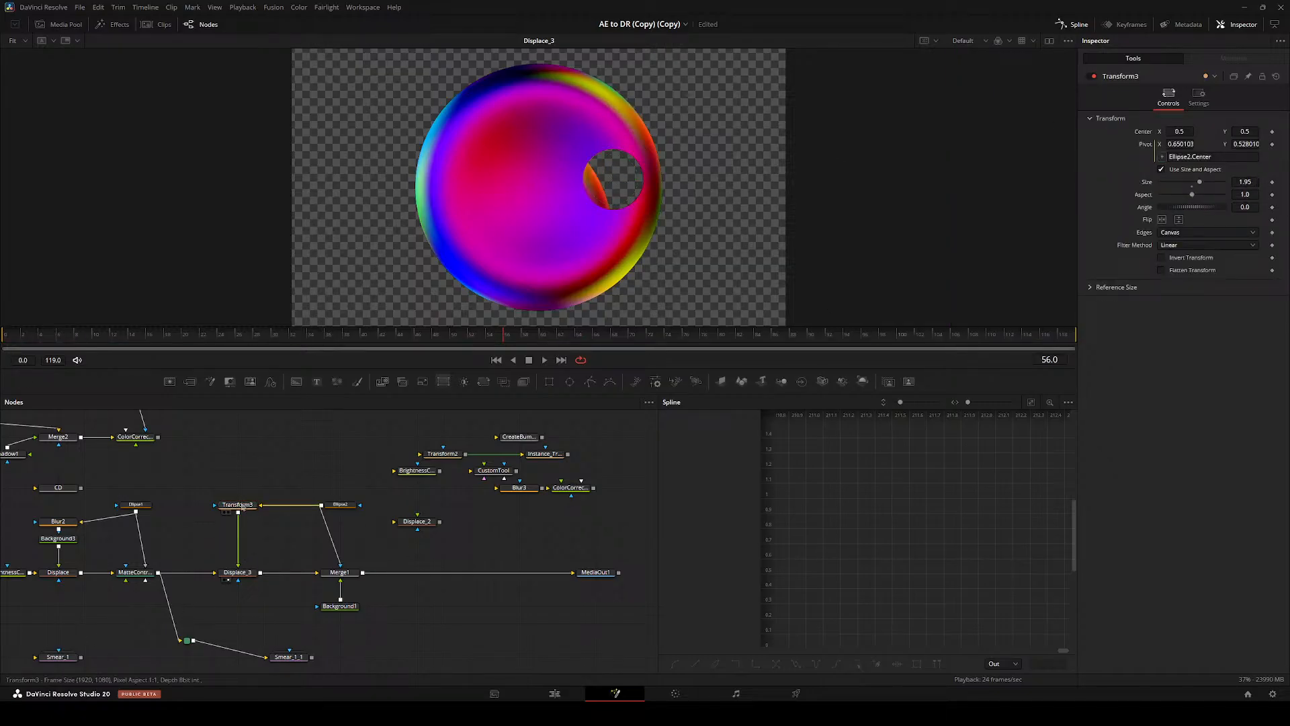
{"action": "left_click", "coordinate": [238, 505]}
{"action": "key", "text": "shift+space"}
{"action": "type", "text": "rays"}
{"action": "key", "text": "Return"}
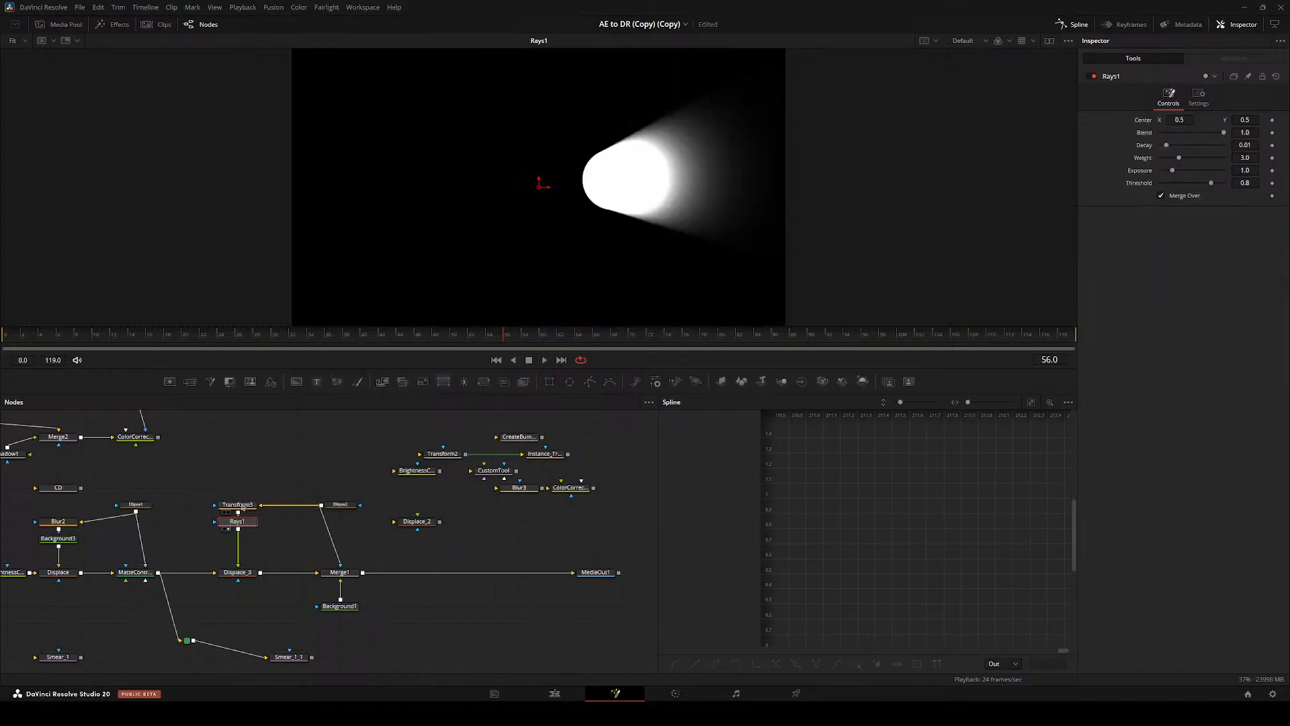
- Try moving the Rays center toward the frame's lower-left area, and delete the Rays node
{"action": "left_click_drag", "start_coordinate": [539, 186], "coordinate": [505, 318]}
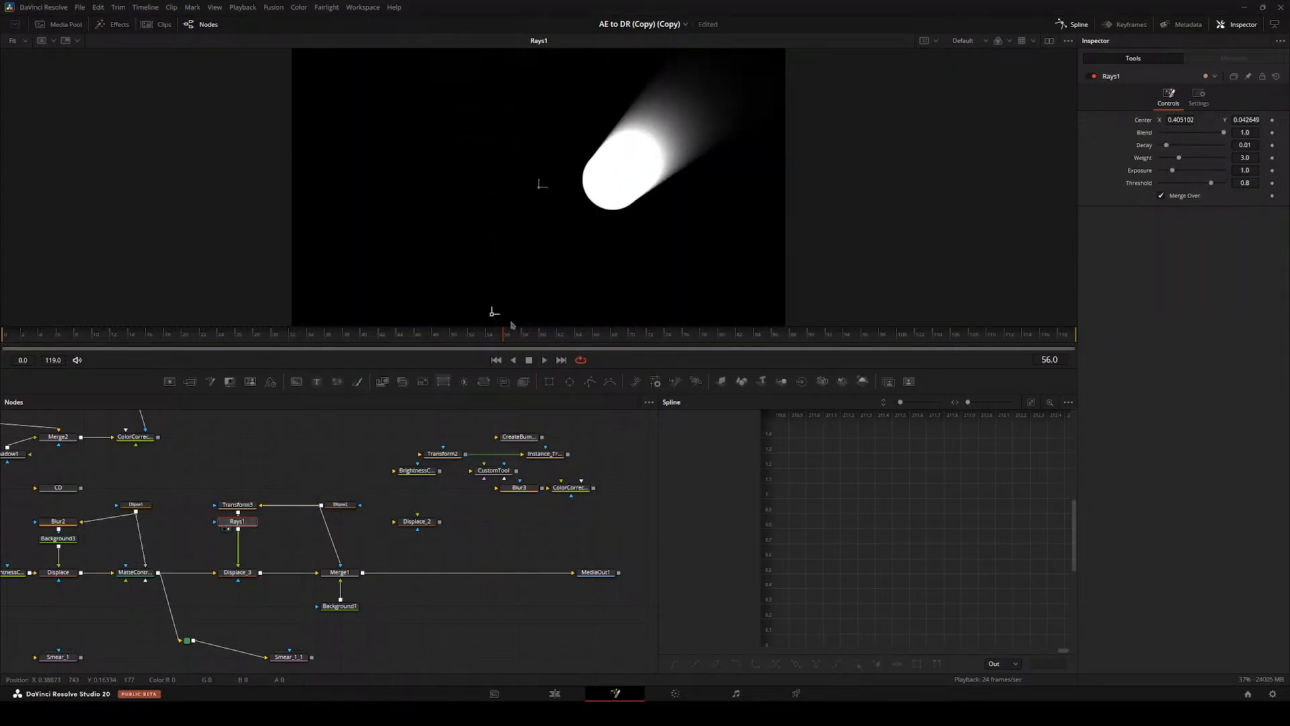
{"action": "key", "text": "ctrl+z"}
{"action": "left_click_drag", "start_coordinate": [228, 534], "coordinate": [229, 551]}
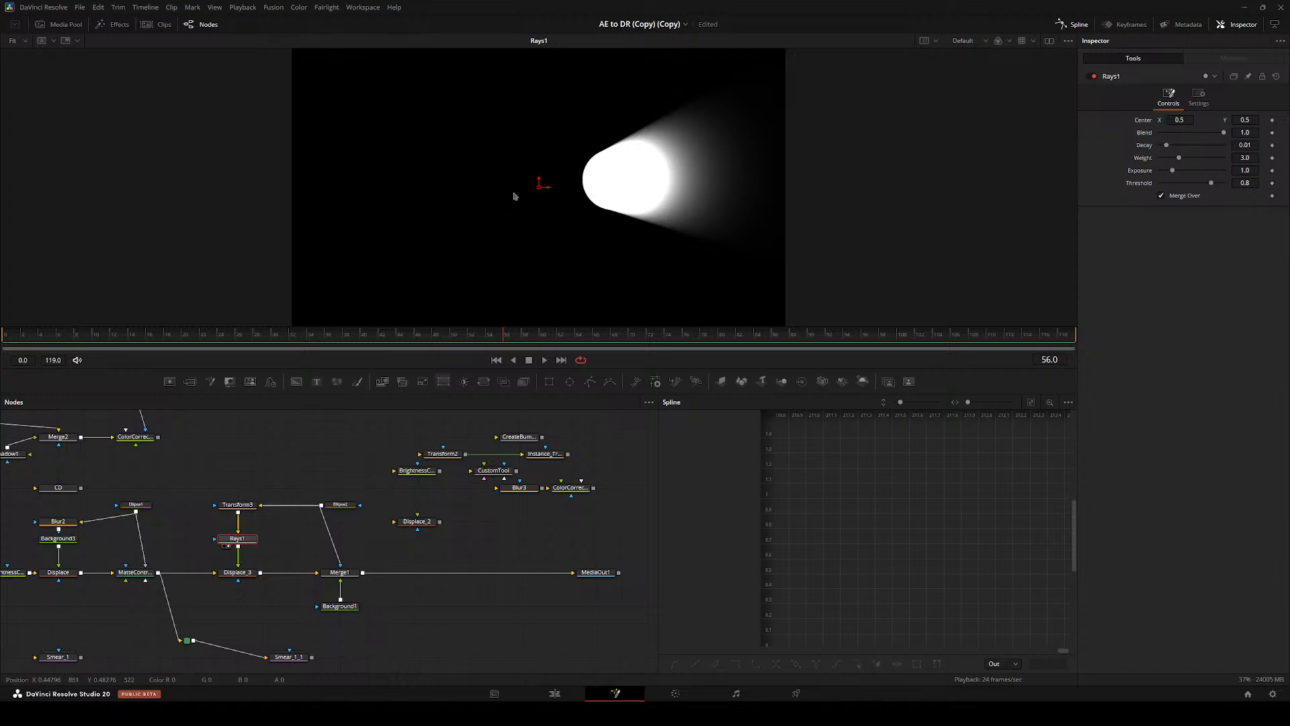
{"action": "left_click_drag", "start_coordinate": [540, 185], "coordinate": [417, 313]}
{"action": "key", "text": "Delete"}
- Move the Transform3 and Displace_3 nodes higher in the node graph, placing Displace_3 above the main branch
{"action": "left_click", "coordinate": [344, 482]}
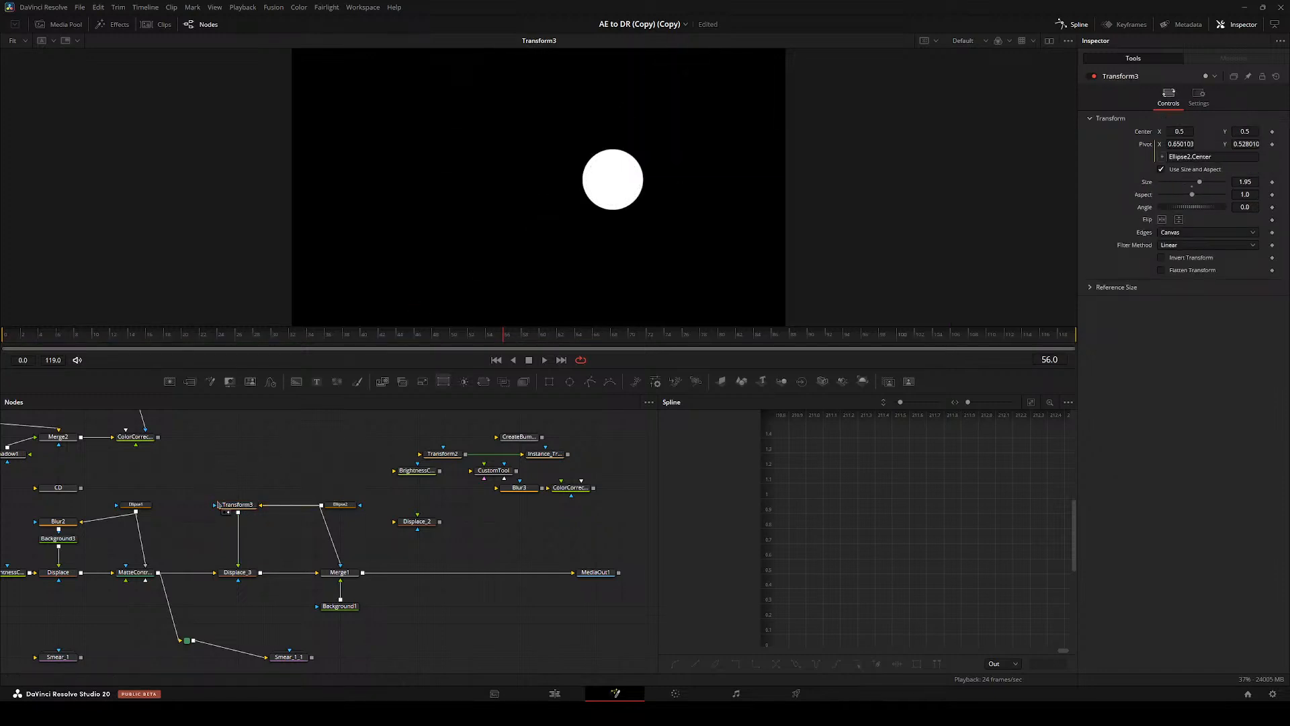
{"action": "left_click_drag", "start_coordinate": [236, 505], "coordinate": [236, 488]}
{"action": "left_click_drag", "start_coordinate": [236, 573], "coordinate": [172, 456]}
- View Merge1 and play back the white circle over the displaced sphere
{"action": "left_click", "coordinate": [275, 524]}
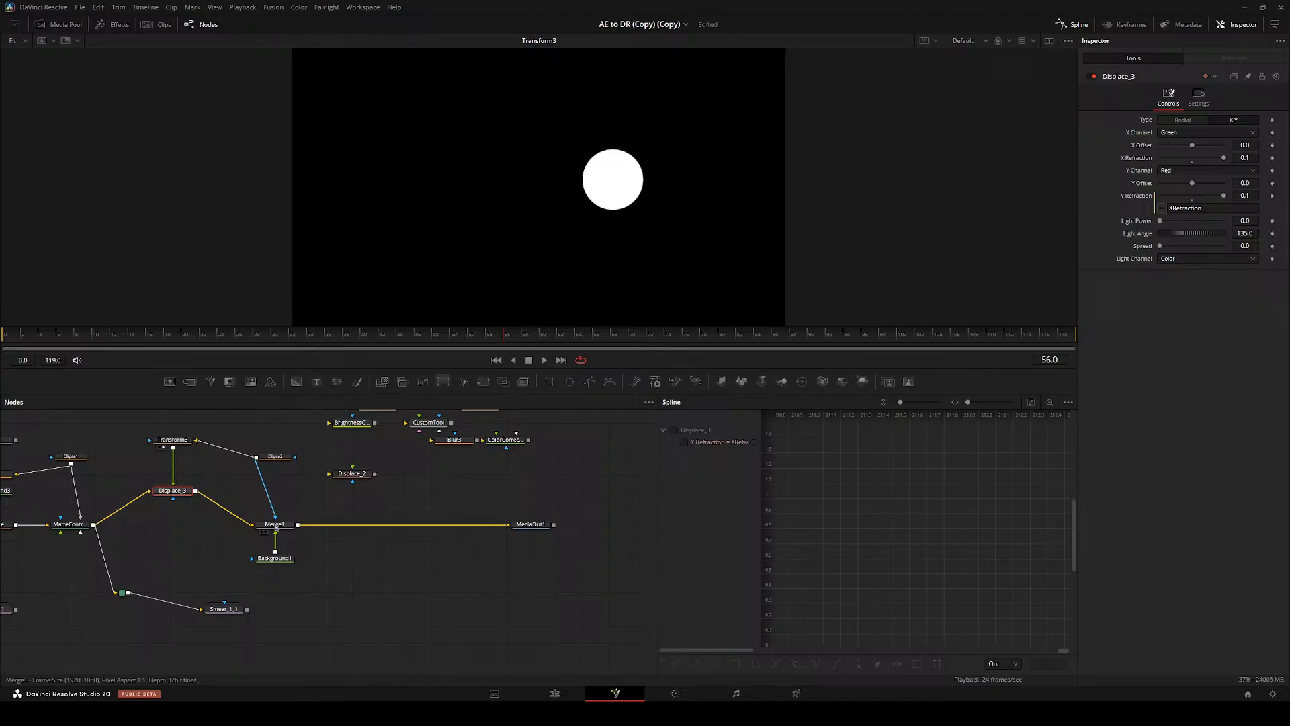
{"action": "key", "text": "2"}
{"action": "key", "text": "space"}
{"action": "left_click", "coordinate": [341, 568]}
{"action": "scroll", "coordinate": [341, 568], "scroll_direction": "up", "scroll_amount": 2}
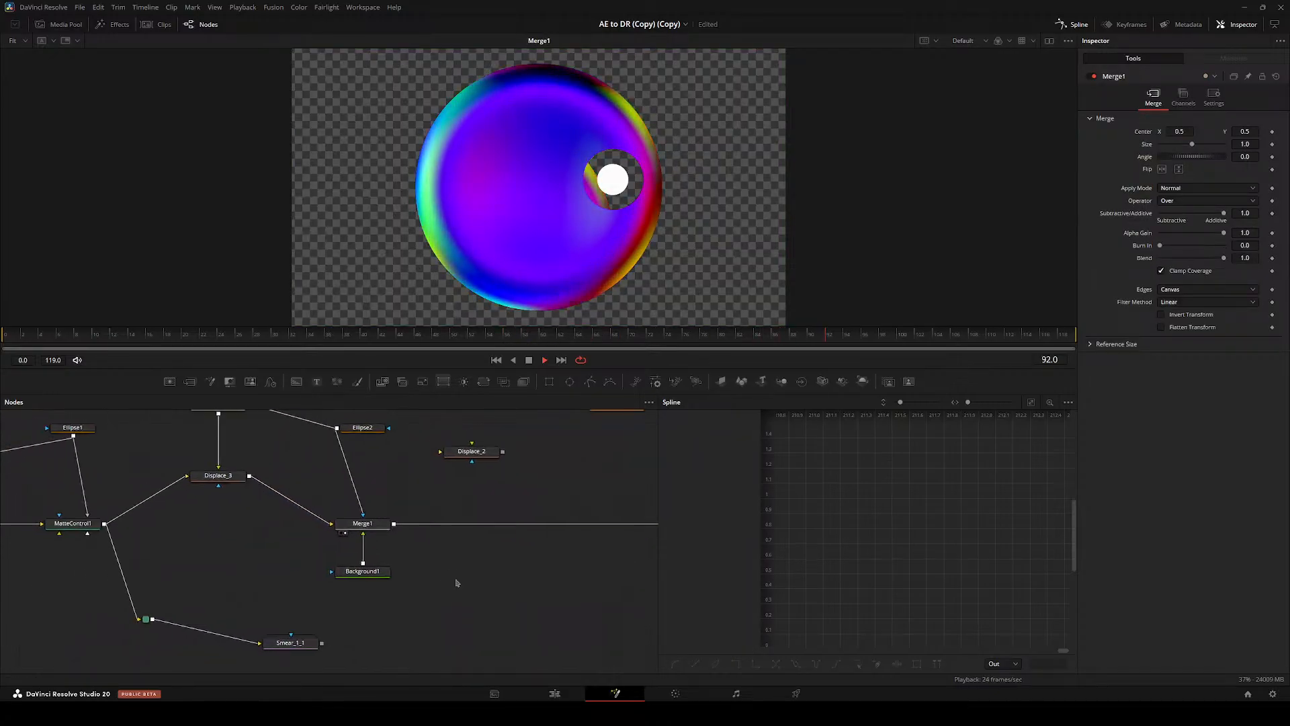
- Try a 0.2 soft edge and a shifted center on Ellipse2, undo the move, and reset the soft edge to 0.0
{"action": "left_click", "coordinate": [362, 431]}
{"action": "left_click_drag", "start_coordinate": [1176, 158], "coordinate": [1224, 158]}
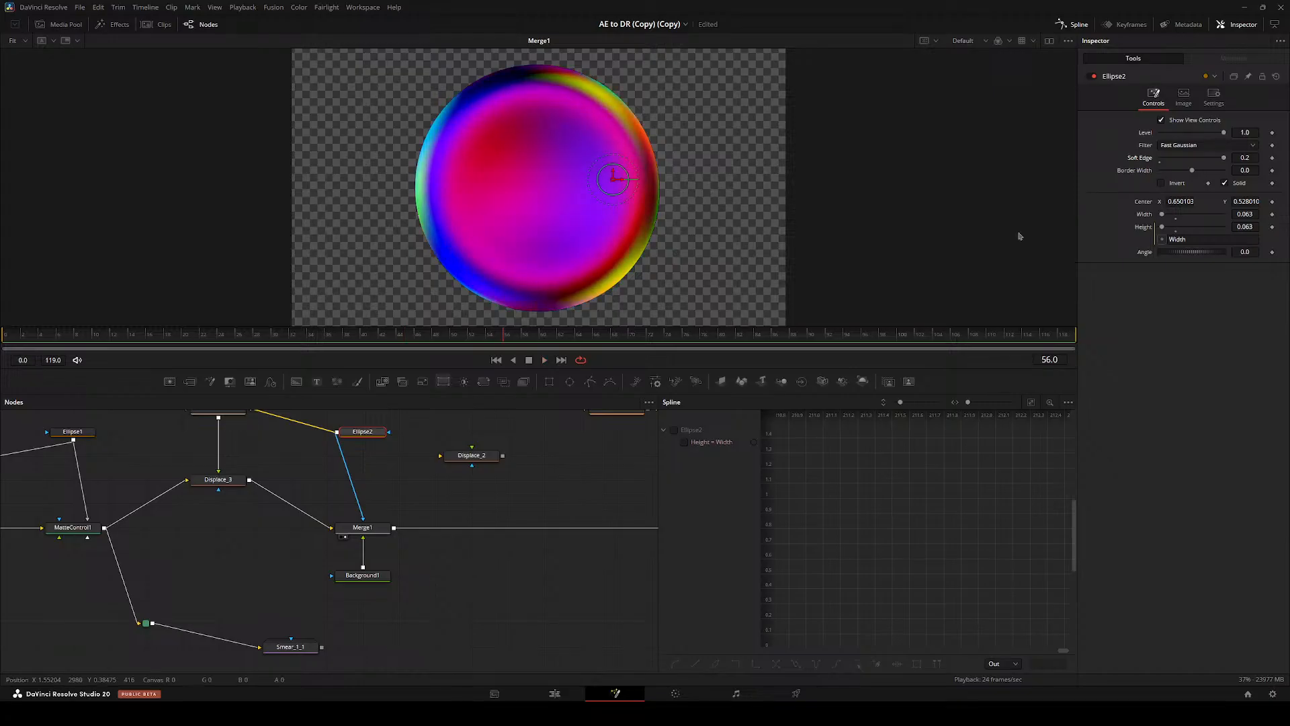
{"action": "left_click_drag", "start_coordinate": [618, 181], "coordinate": [632, 179]}
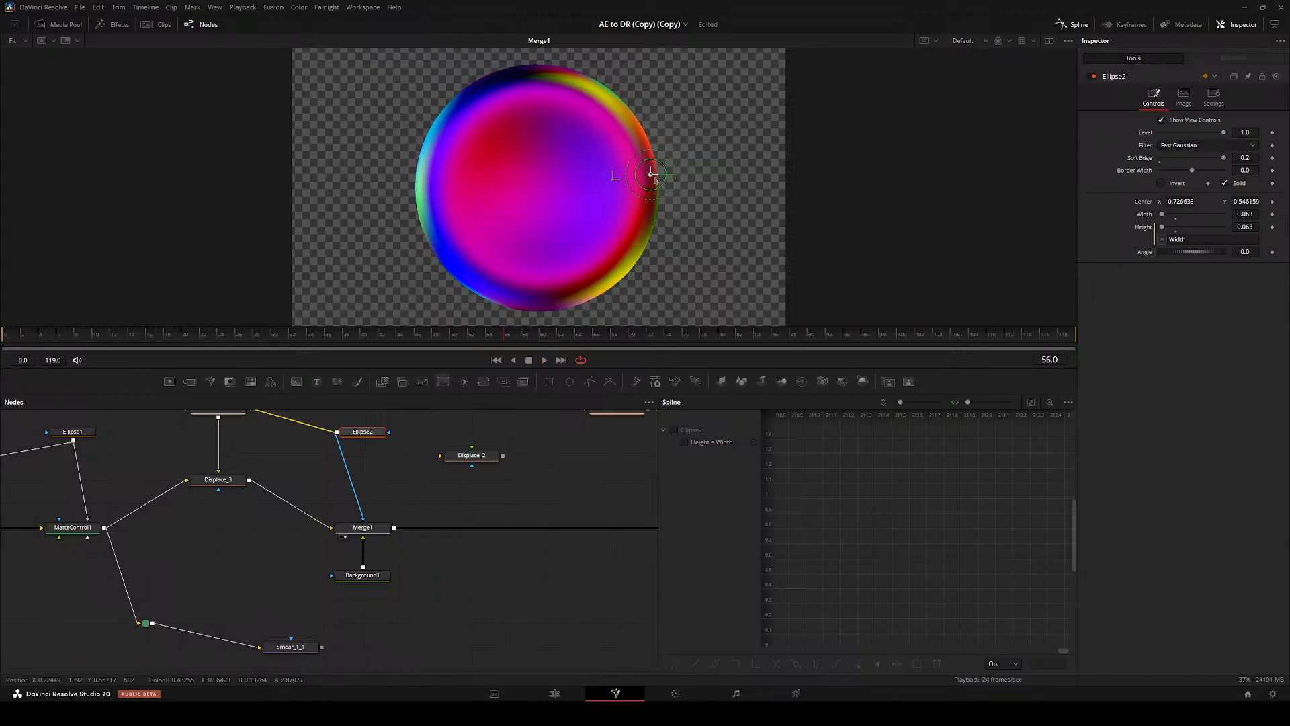
{"action": "key", "text": "ctrl+z"}
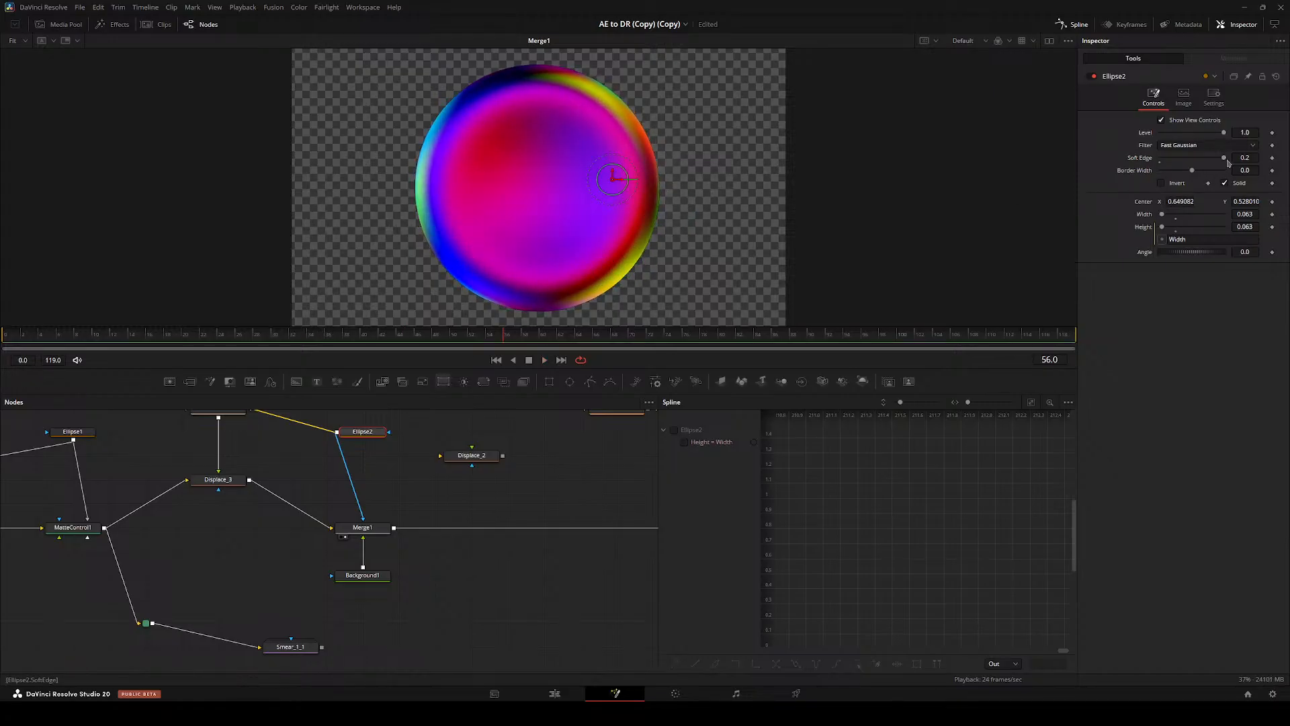
{"action": "left_click_drag", "start_coordinate": [1207, 161], "coordinate": [1085, 149]}
- Set Displace_3's X channel to Red, Y channel to Green, both offsets to 0.0, and X refraction to -0.1
{"action": "left_click", "coordinate": [218, 479]}
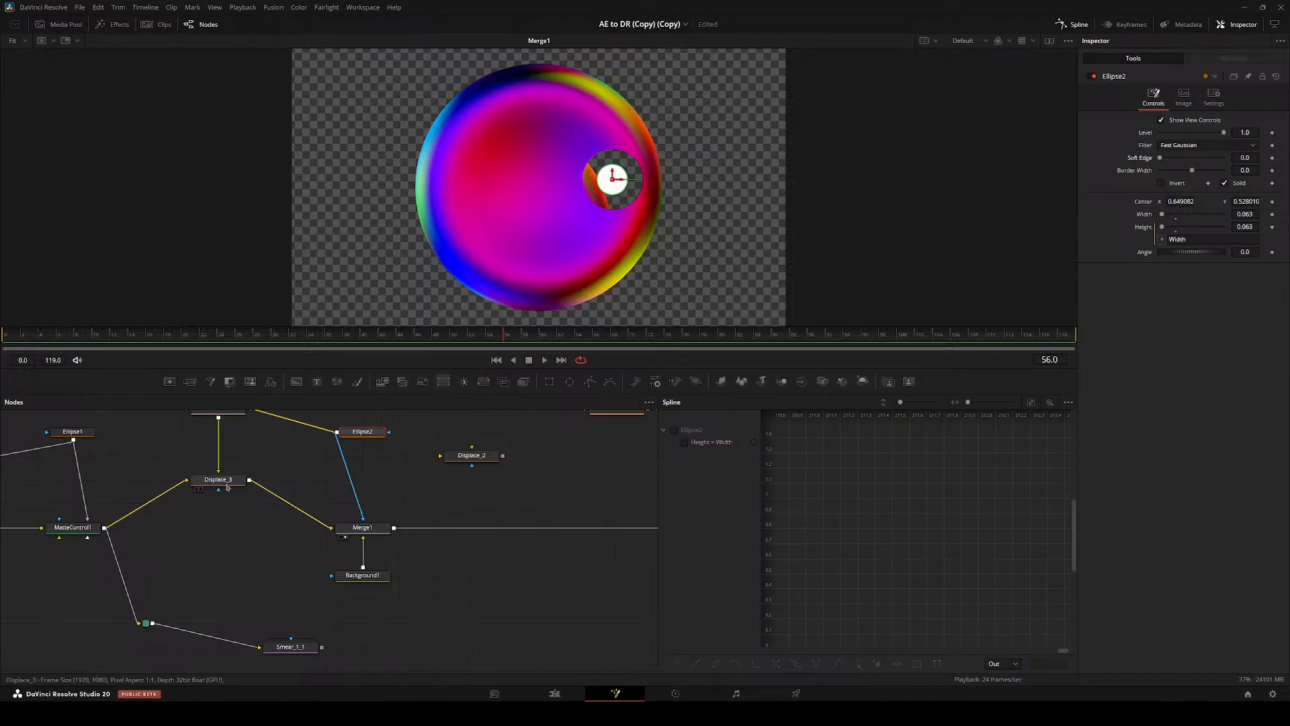
{"action": "left_click_drag", "start_coordinate": [1193, 145], "coordinate": [1220, 157]}
{"action": "left_click", "coordinate": [1201, 133]}
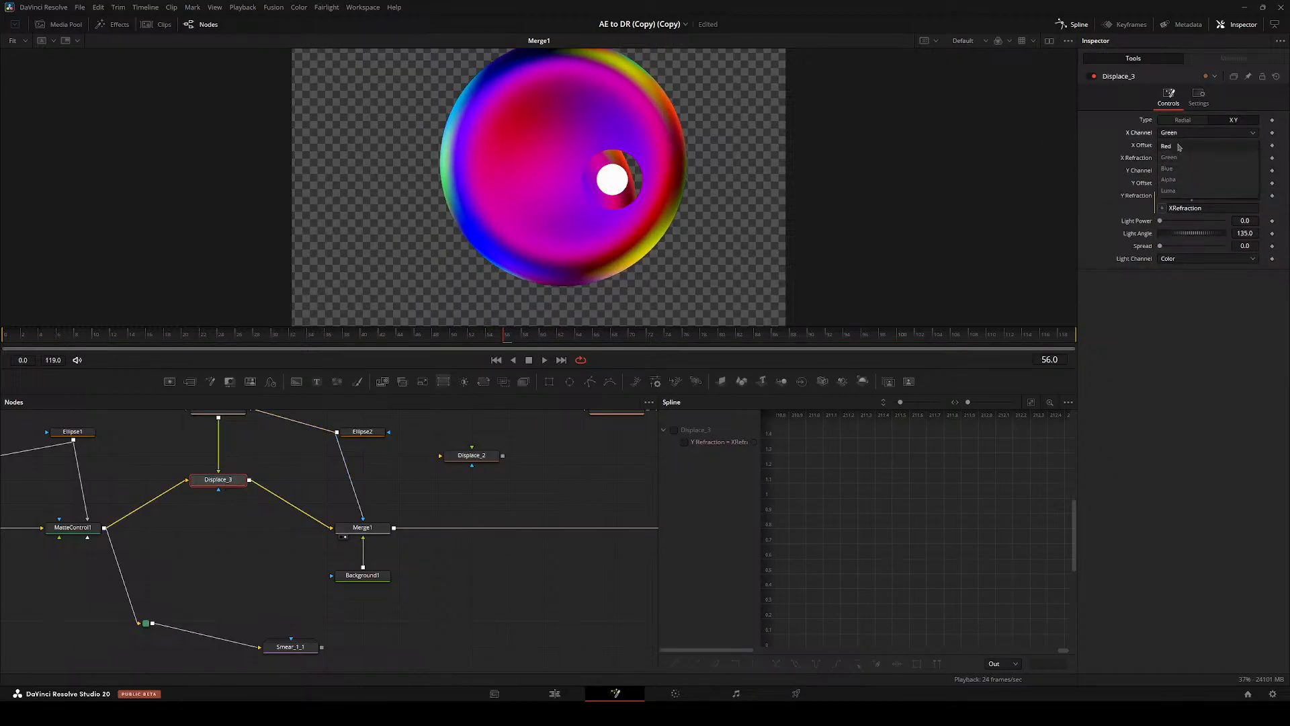
{"action": "left_click", "coordinate": [1178, 146]}
{"action": "left_click", "coordinate": [1177, 172]}
{"action": "left_click", "coordinate": [1173, 194]}
{"action": "left_click", "coordinate": [1192, 150]}
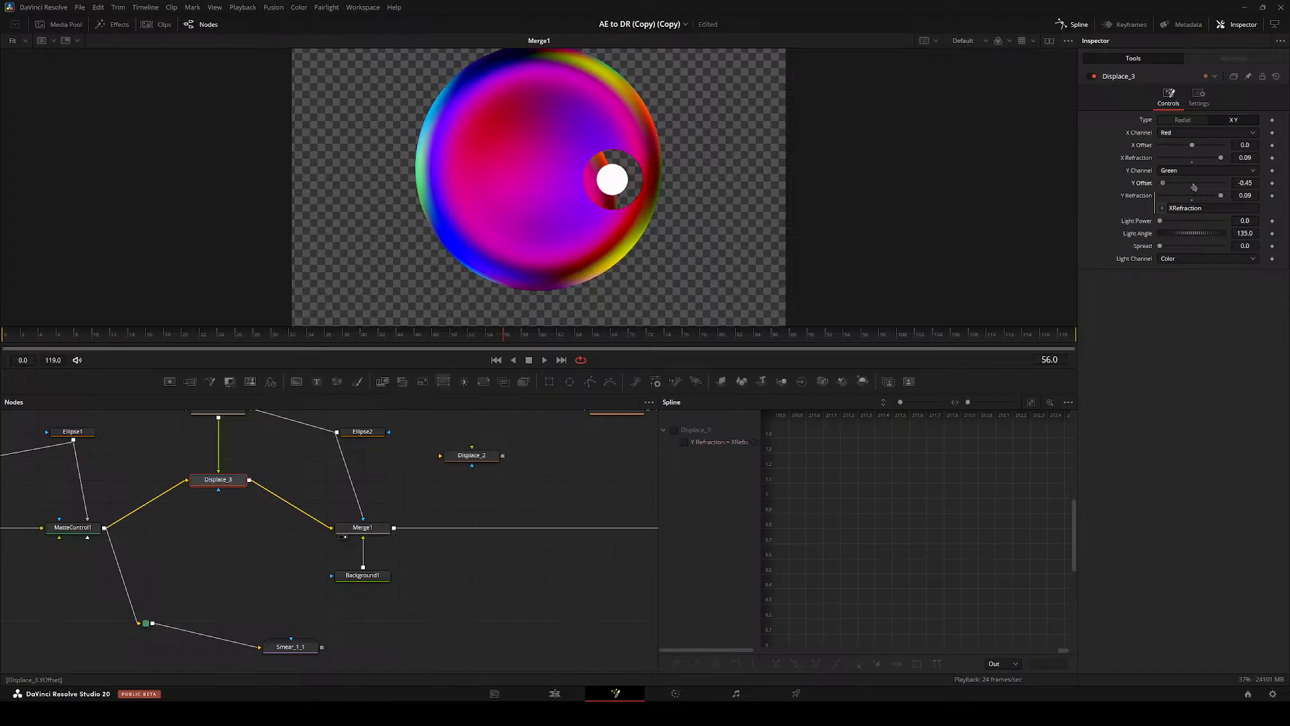
{"action": "left_click", "coordinate": [1191, 187]}
{"action": "left_click_drag", "start_coordinate": [1220, 158], "coordinate": [770, 191]}
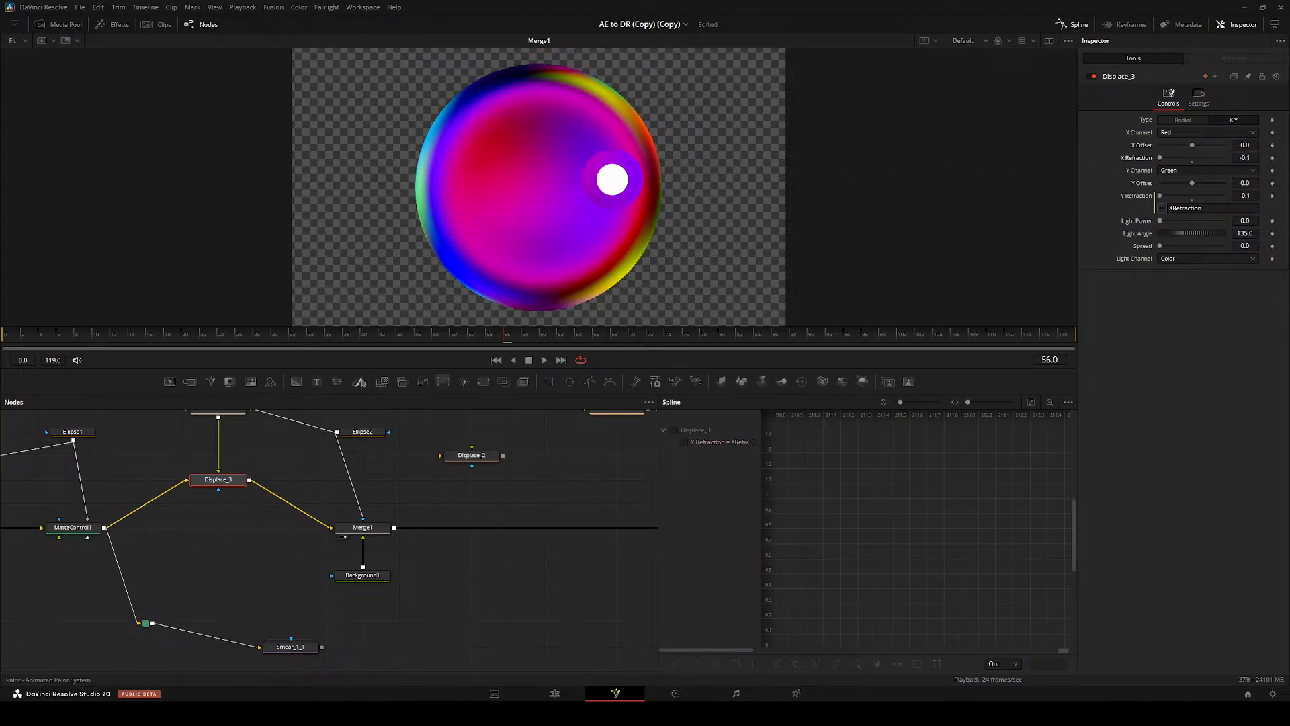
- Realign Displace_3 with the main branch and move Ellipse2's center to about 0.325, 0.584 at the sphere's left edge
{"action": "left_click_drag", "start_coordinate": [218, 479], "coordinate": [218, 527]}
{"action": "left_click", "coordinate": [363, 432]}
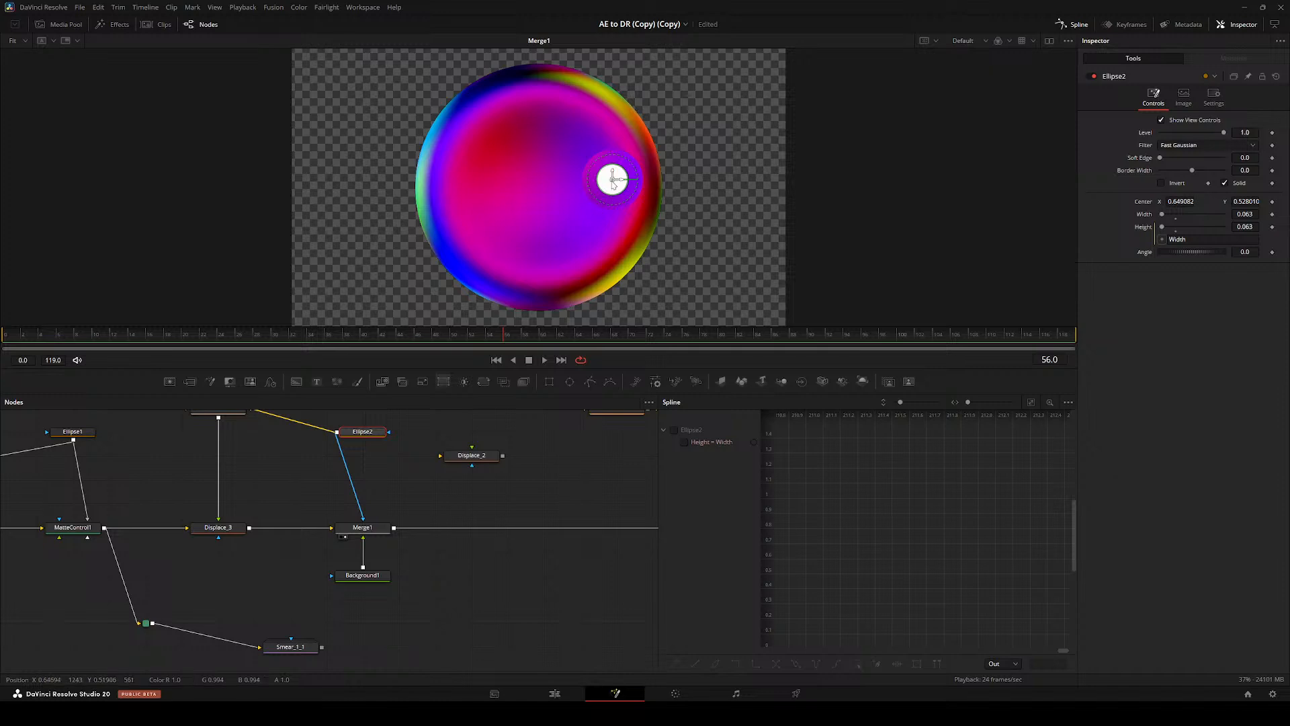
{"action": "left_click_drag", "start_coordinate": [613, 180], "coordinate": [452, 164]}
- Add an expression to Displace_3's X Refraction and pin Ellipse2's controls in the Inspector
{"action": "left_click", "coordinate": [218, 527]}
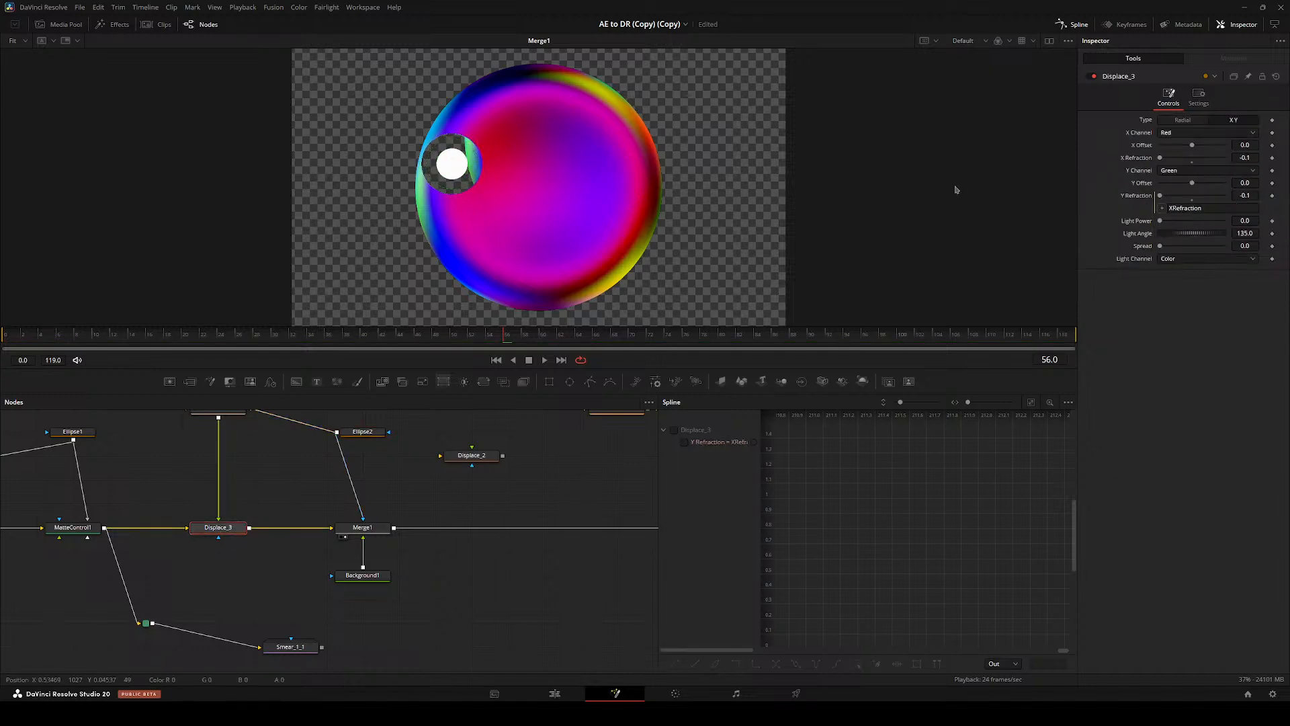
{"action": "right_click", "coordinate": [1138, 162]}
{"action": "left_click", "coordinate": [1158, 281]}
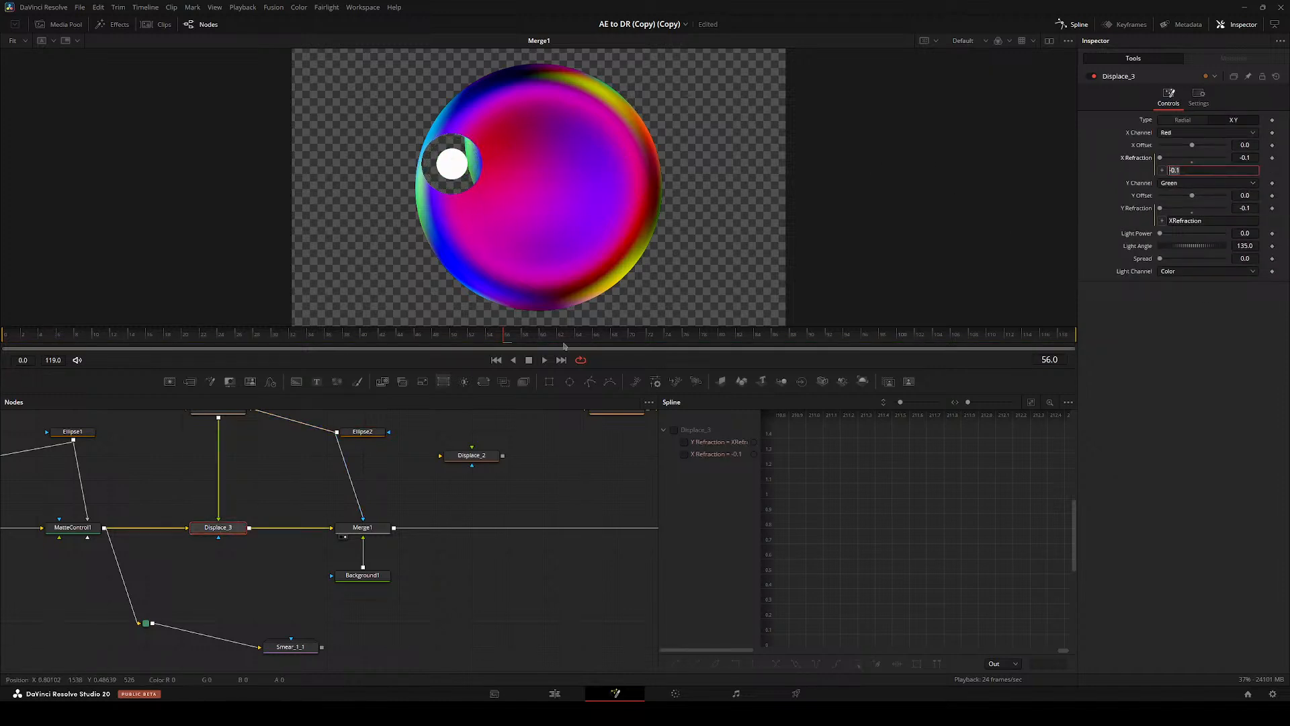
{"action": "left_click_drag", "start_coordinate": [362, 469], "coordinate": [363, 518]}
{"action": "left_click", "coordinate": [363, 481]}
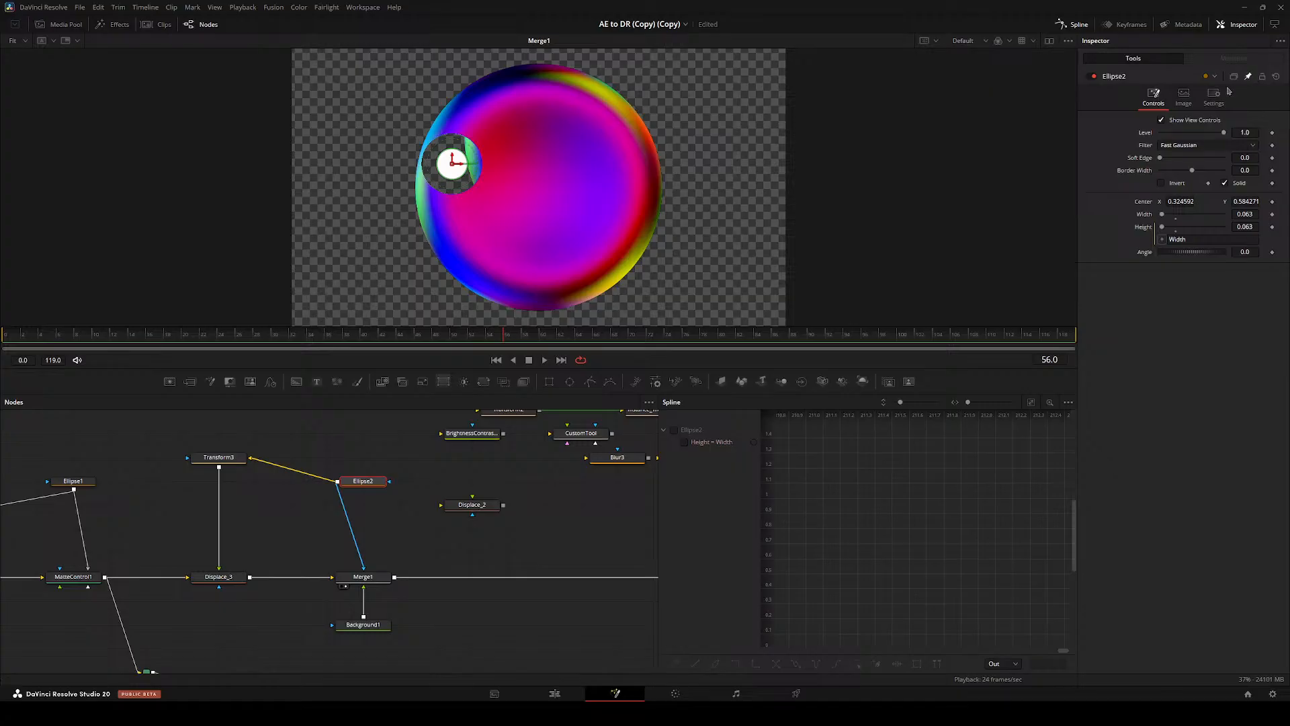
- Link Displace_3's X Refraction to Ellipse2.Center.X, and negate the expression to -Ellipse2.Center.X
{"action": "left_click", "coordinate": [218, 577]}
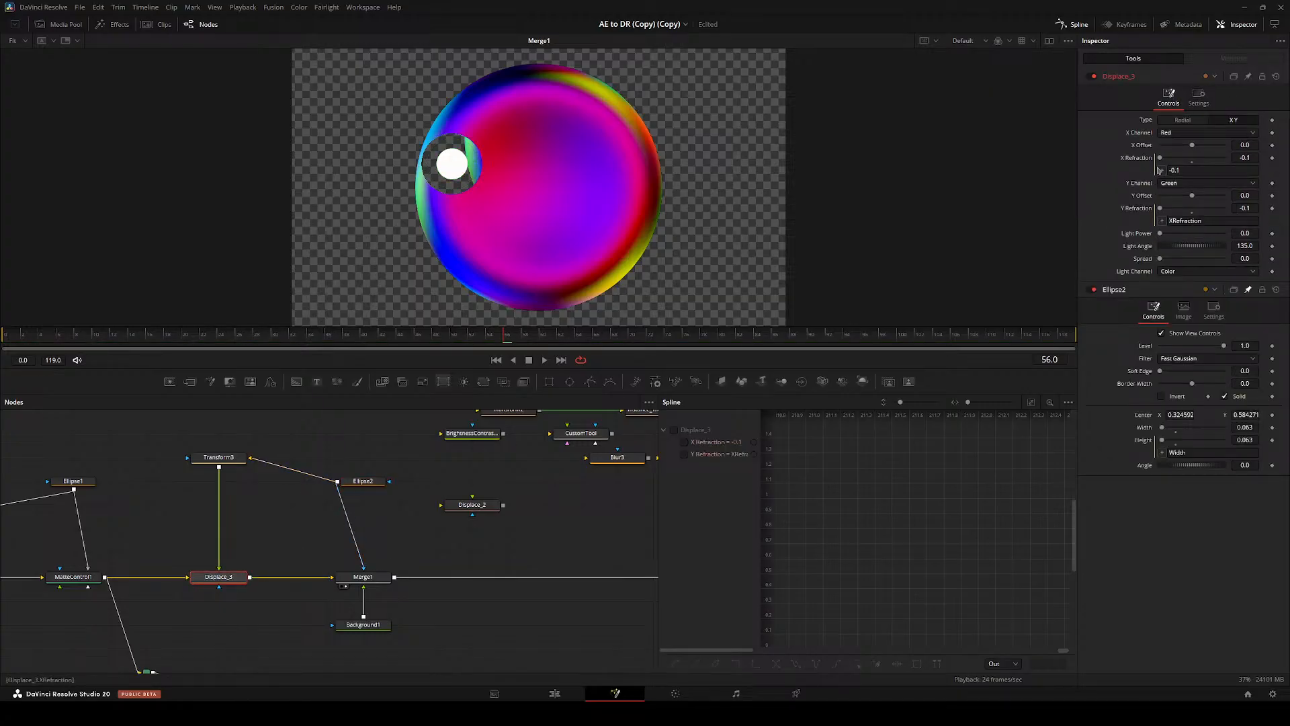
{"action": "left_click_drag", "start_coordinate": [1131, 370], "coordinate": [1143, 415]}
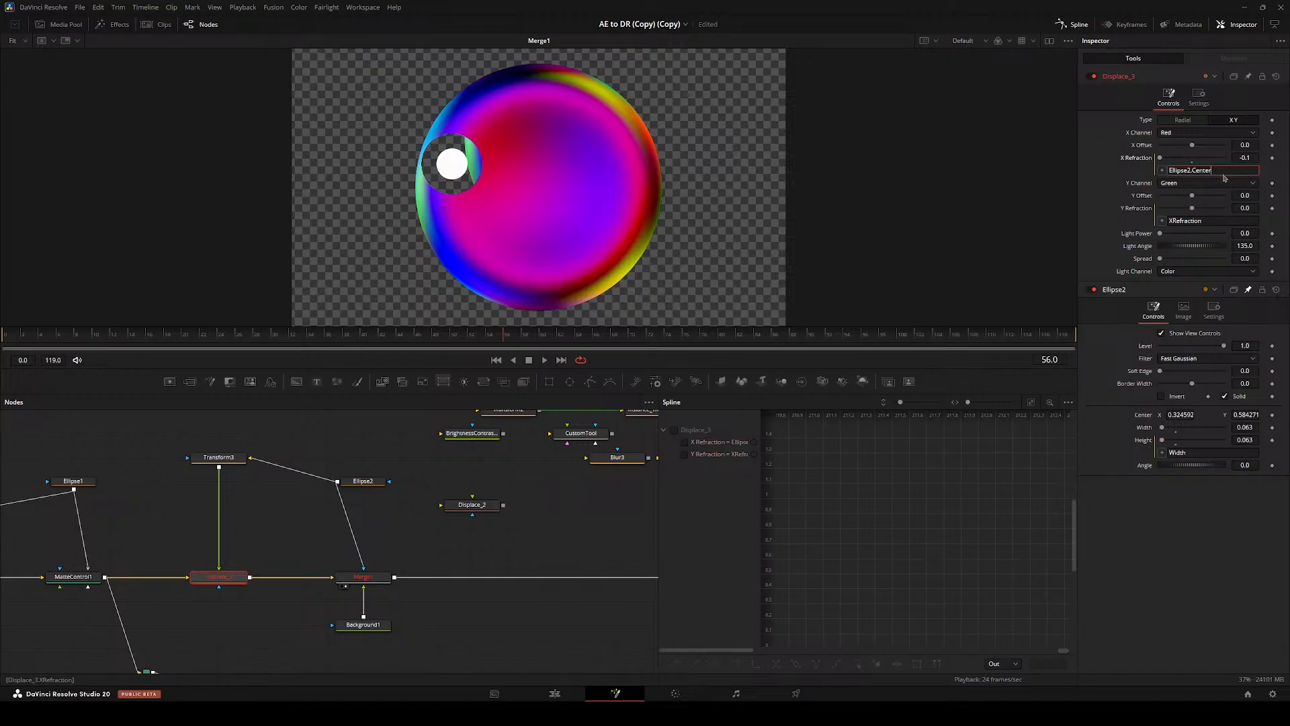
{"action": "type", "text": ".X"}
{"action": "key", "text": "Tab"}
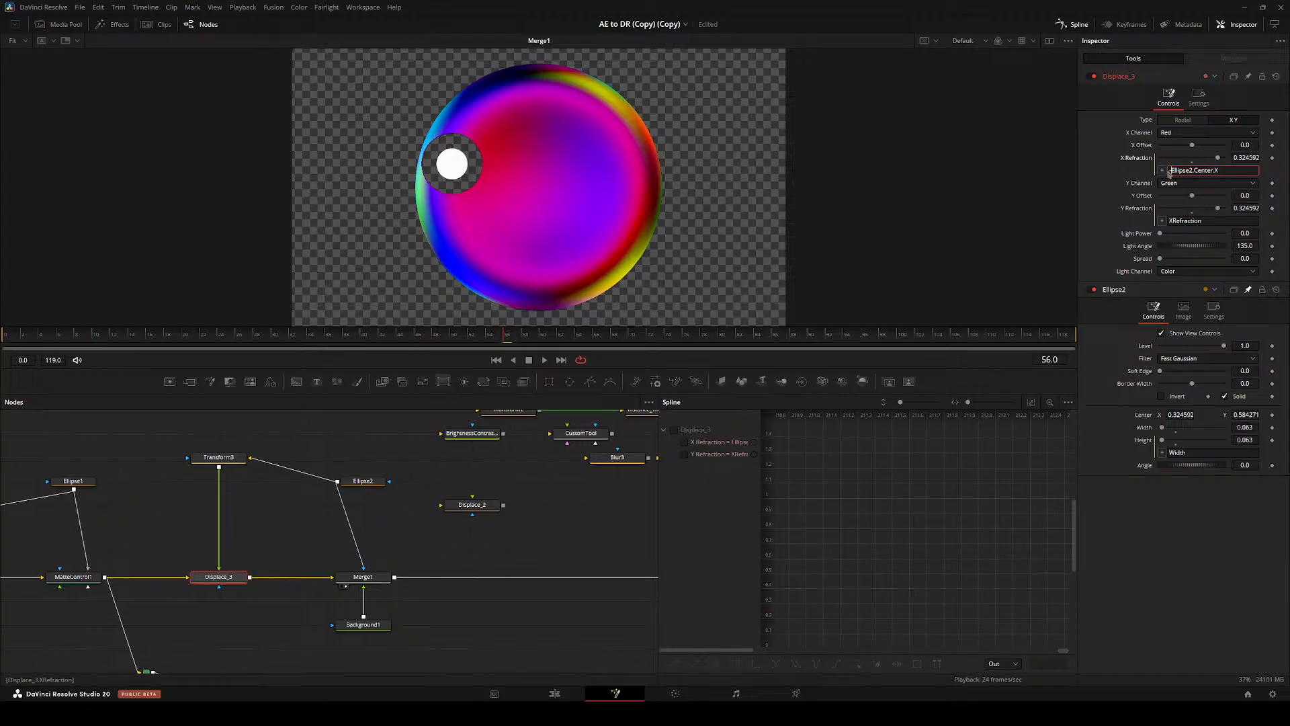
{"action": "key", "text": "Tab"}
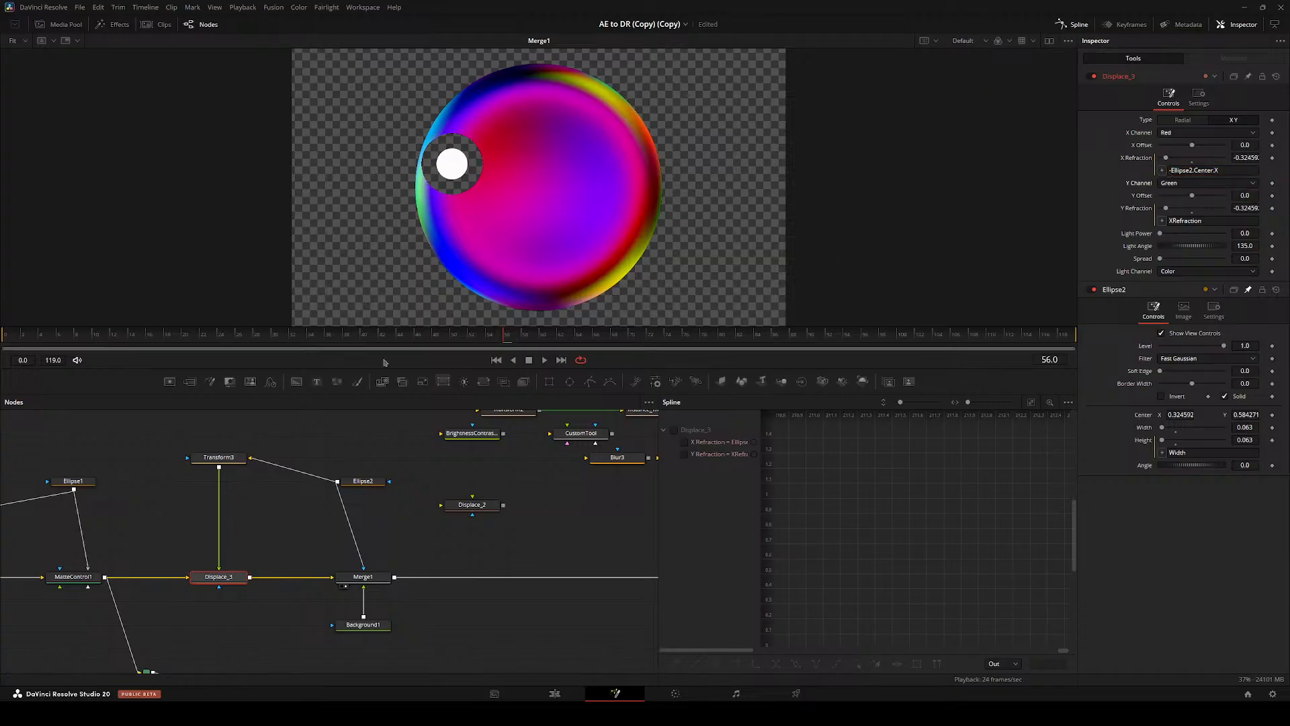
- Insert a Blur node after Transform3 and raise its blur size to 100.0
{"action": "left_click", "coordinate": [229, 462]}
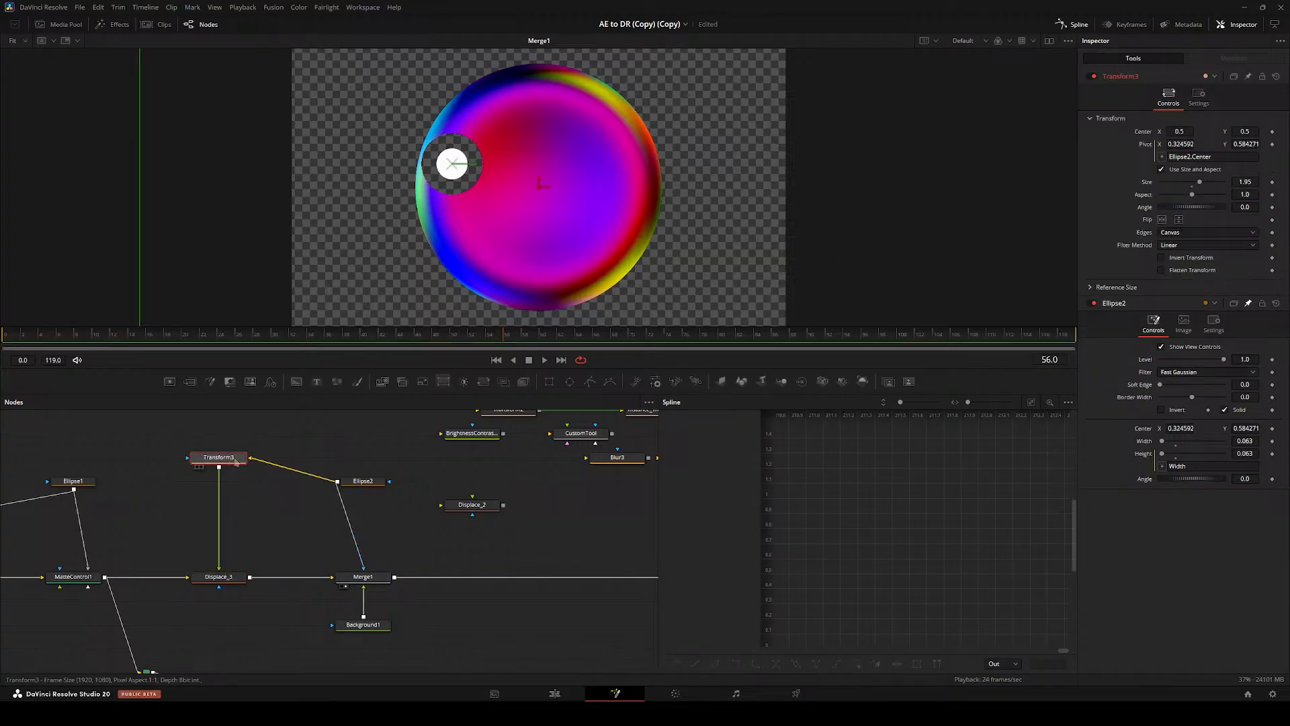
{"action": "key", "text": "shift+space"}
{"action": "type", "text": "blur"}
{"action": "key", "text": "Return"}
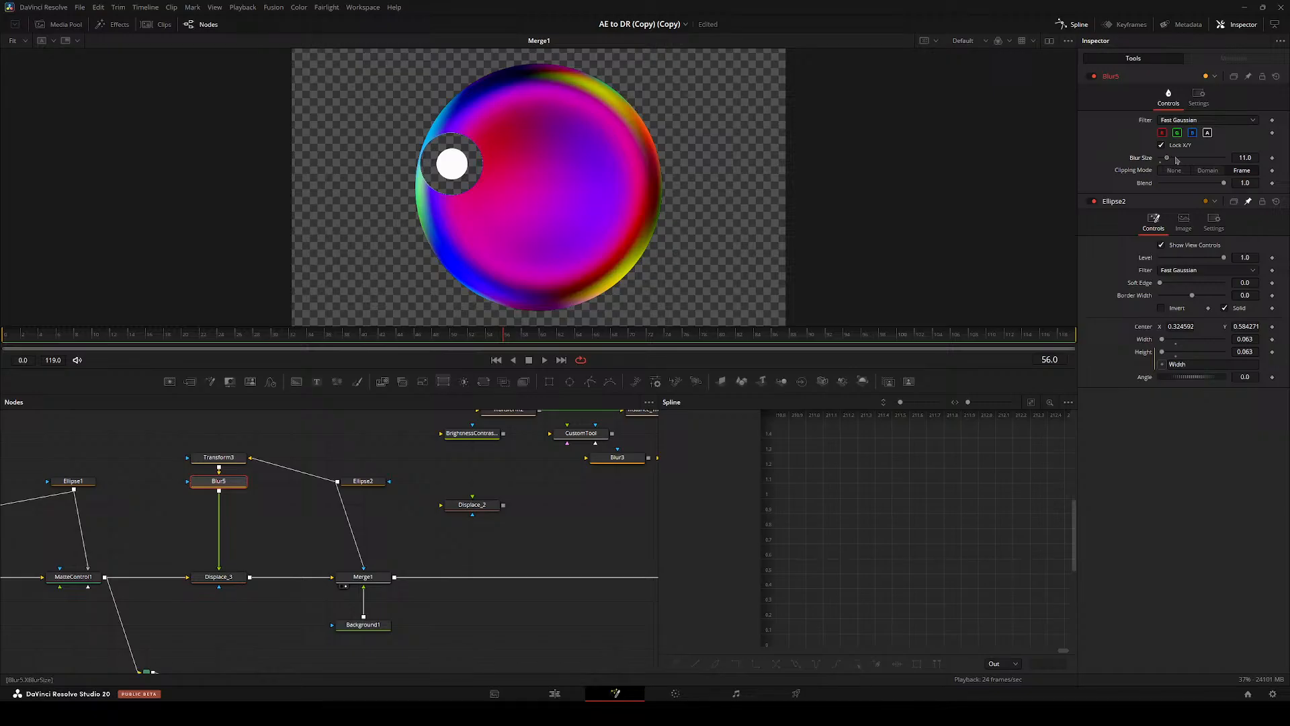
- Change Displace_3's X Refraction expression to Ellipse2.Center.X and move Ellipse2's center to about 0.65, 0.41
{"action": "left_click", "coordinate": [219, 577]}
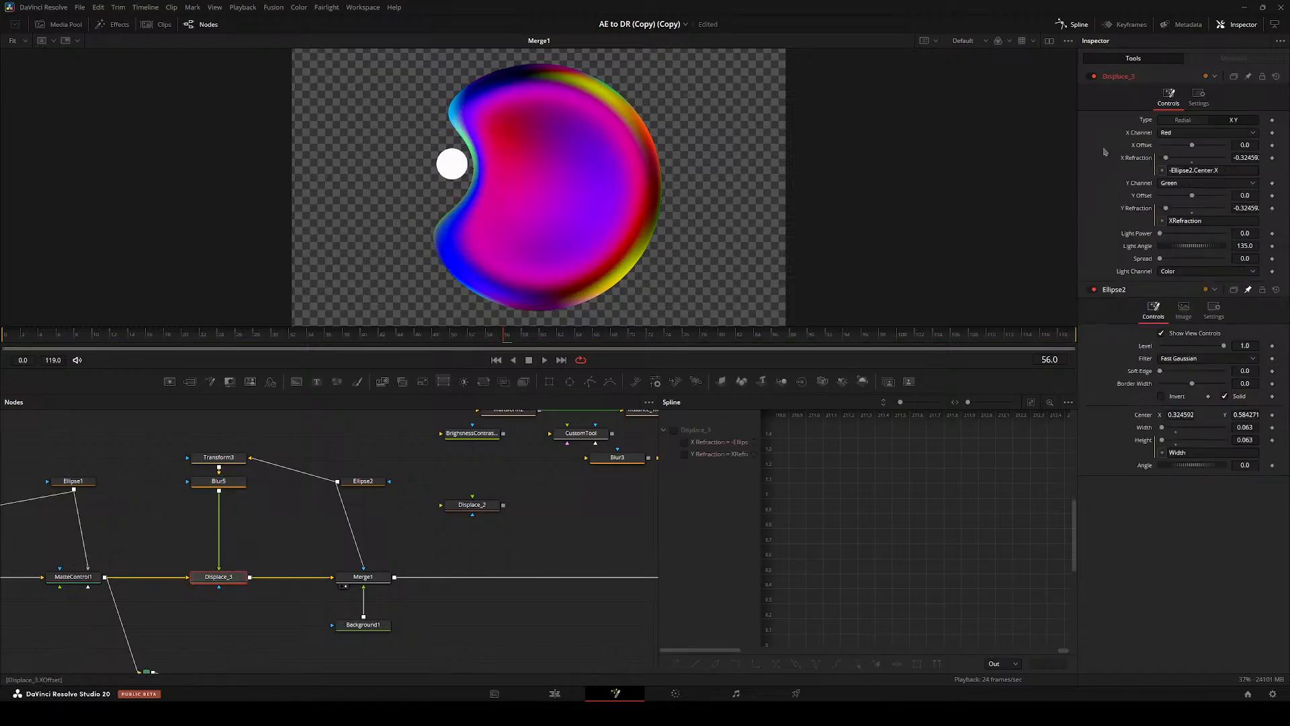
{"action": "key", "text": "Tab"}
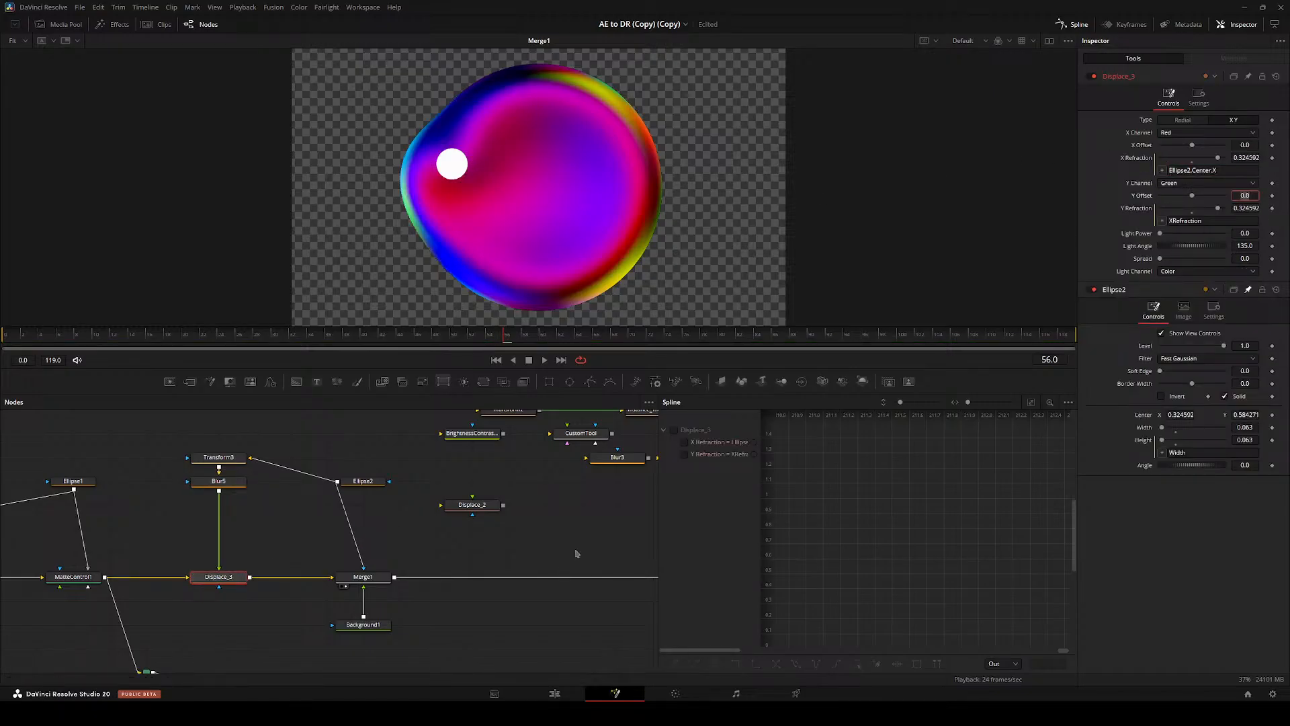
{"action": "left_click", "coordinate": [368, 481]}
{"action": "left_click_drag", "start_coordinate": [453, 167], "coordinate": [614, 217]}
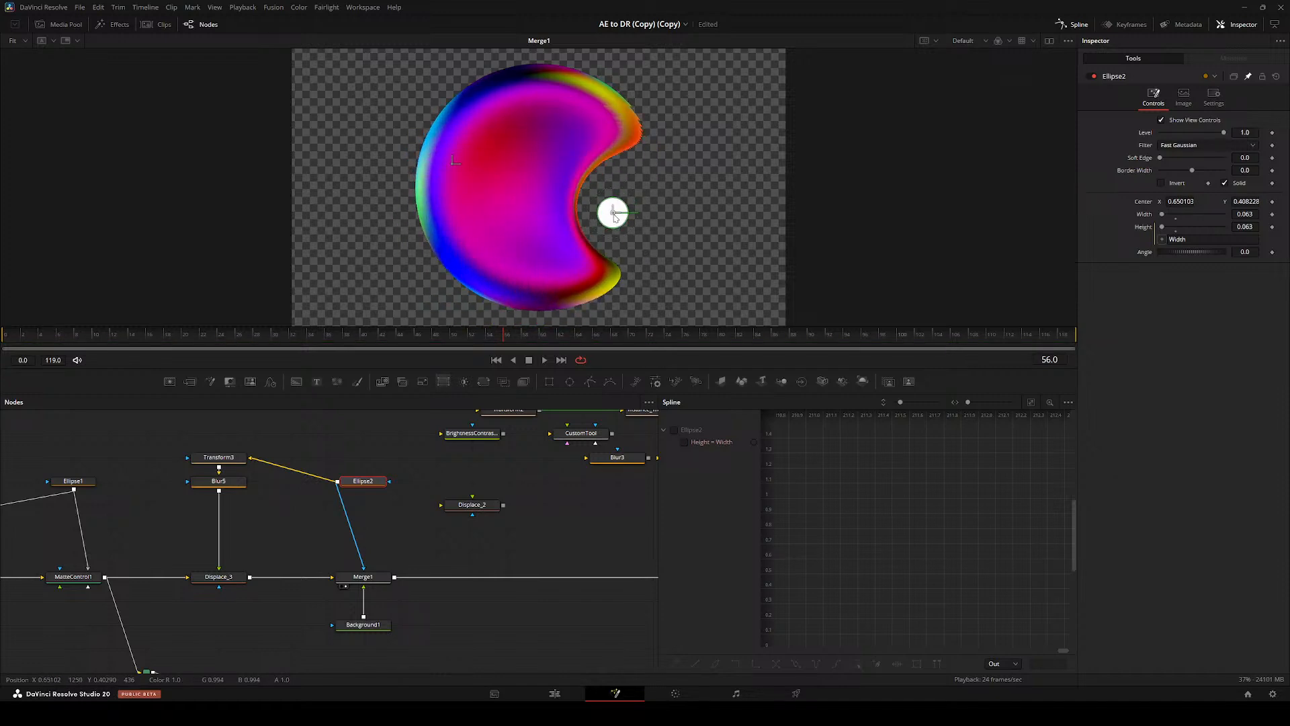
- View Displace_3's output on its own and examine the distorted sphere without the white circle
{"action": "left_click", "coordinate": [219, 481]}
{"action": "key", "text": "1"}
{"action": "left_click_drag", "start_coordinate": [227, 569], "coordinate": [471, 236]}
{"action": "left_click", "coordinate": [253, 530]}
{"action": "left_click_drag", "start_coordinate": [254, 530], "coordinate": [291, 453]}
{"action": "left_click_drag", "start_coordinate": [256, 561], "coordinate": [465, 197]}
{"action": "scroll", "coordinate": [521, 308], "scroll_direction": "right", "scroll_amount": 3}
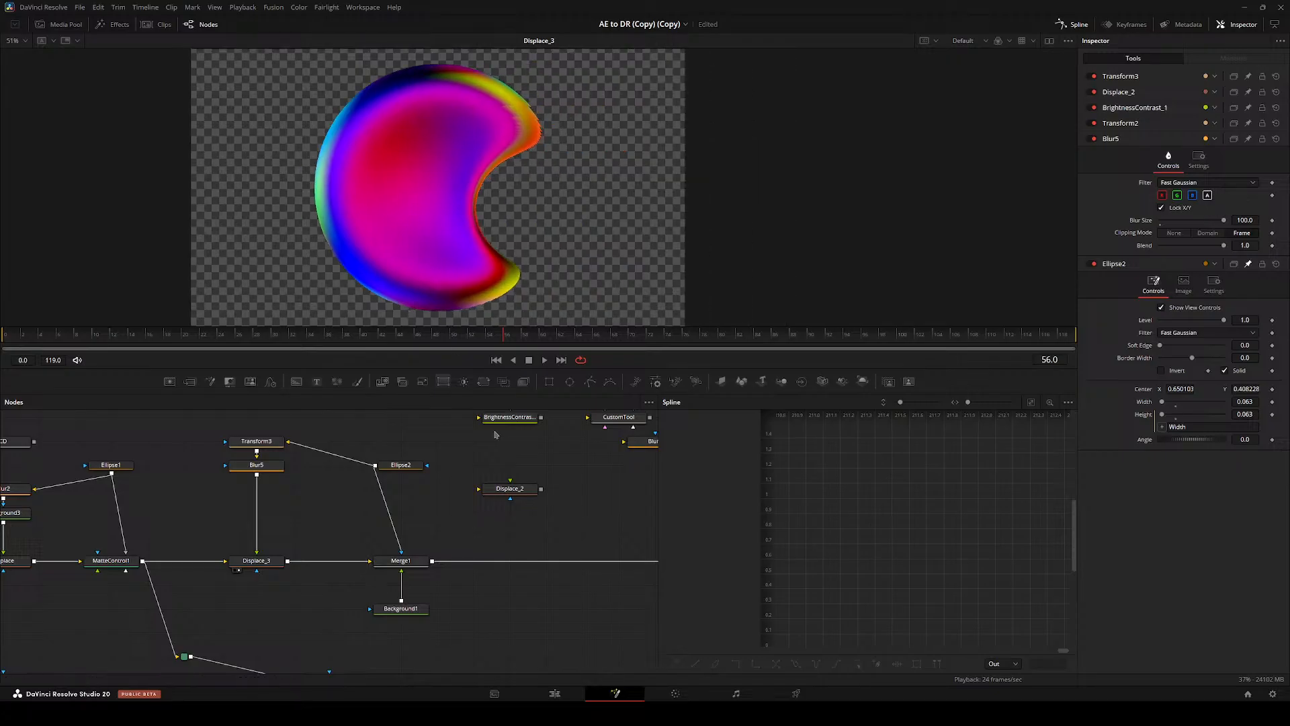
- Try Ellipse2.Center.X-0.5 as Displace_3's X Refraction expression, and change it to Ellipse2.Center.X-1
{"action": "left_click", "coordinate": [256, 561]}
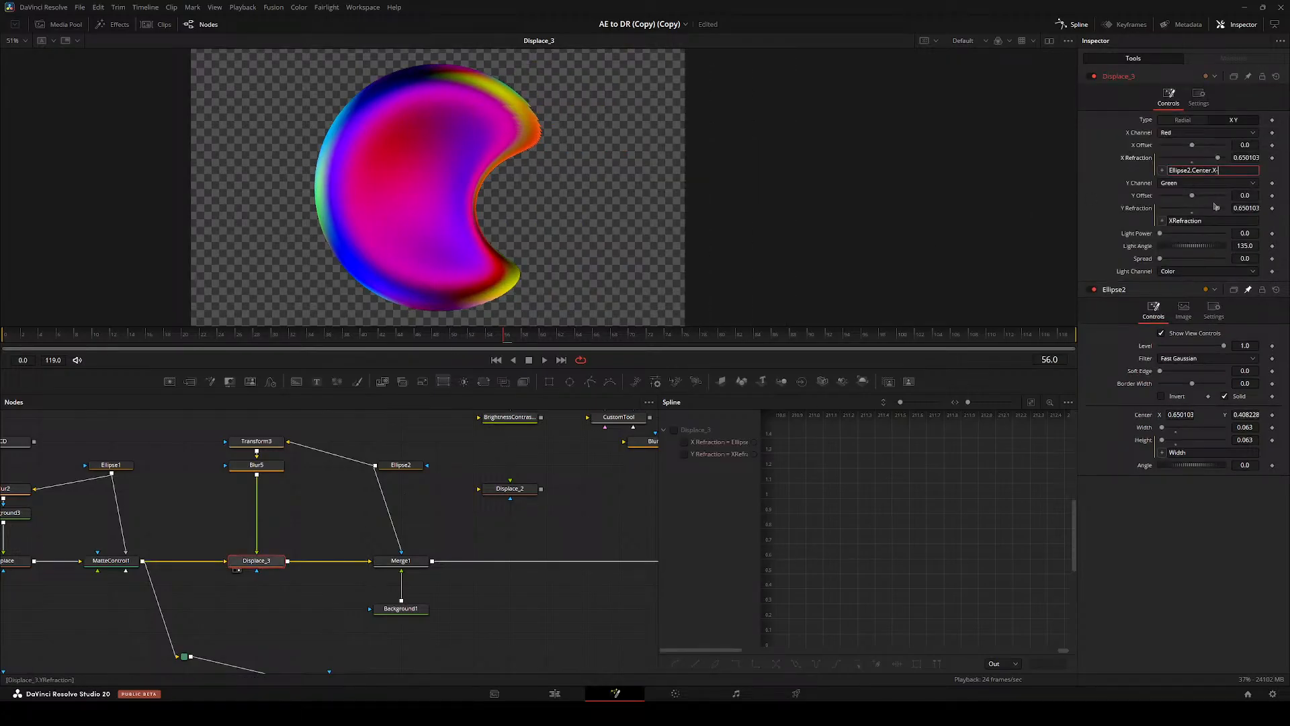
{"action": "key", "text": "Tab"}
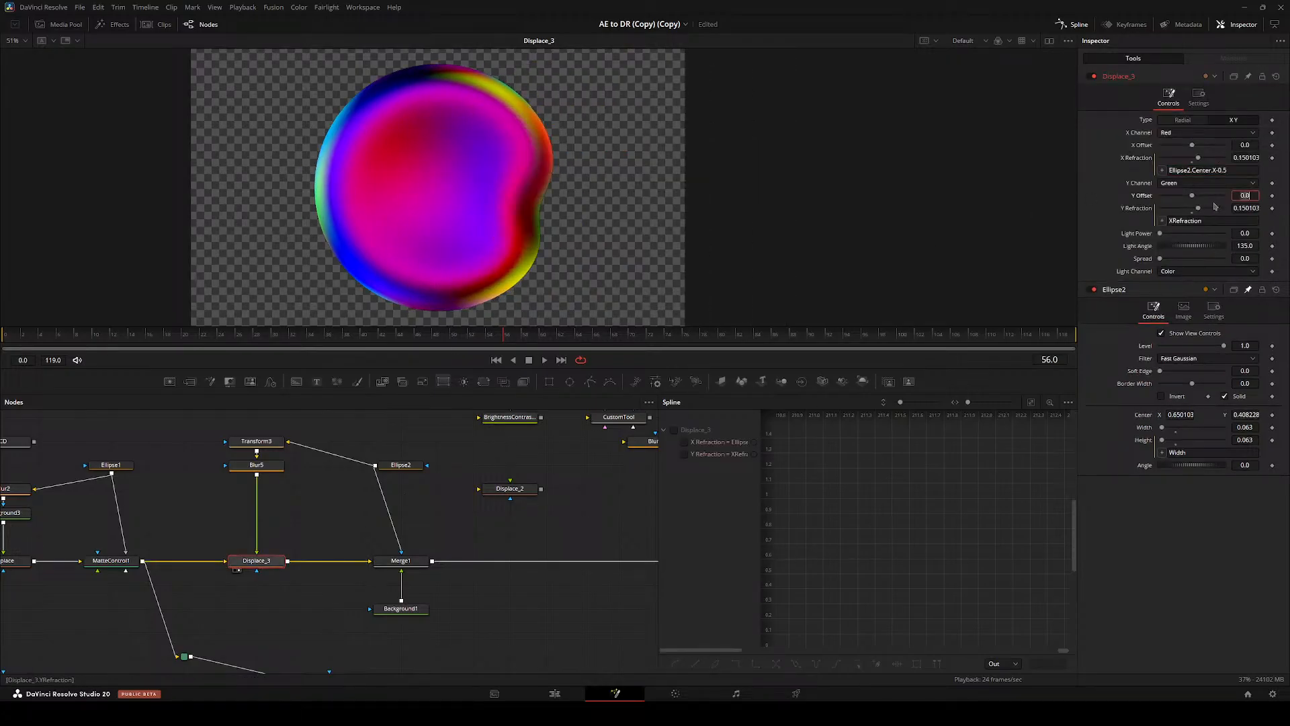
{"action": "left_click", "coordinate": [1227, 172]}
{"action": "type", "text": "-1"}
{"action": "key", "text": "Tab"}
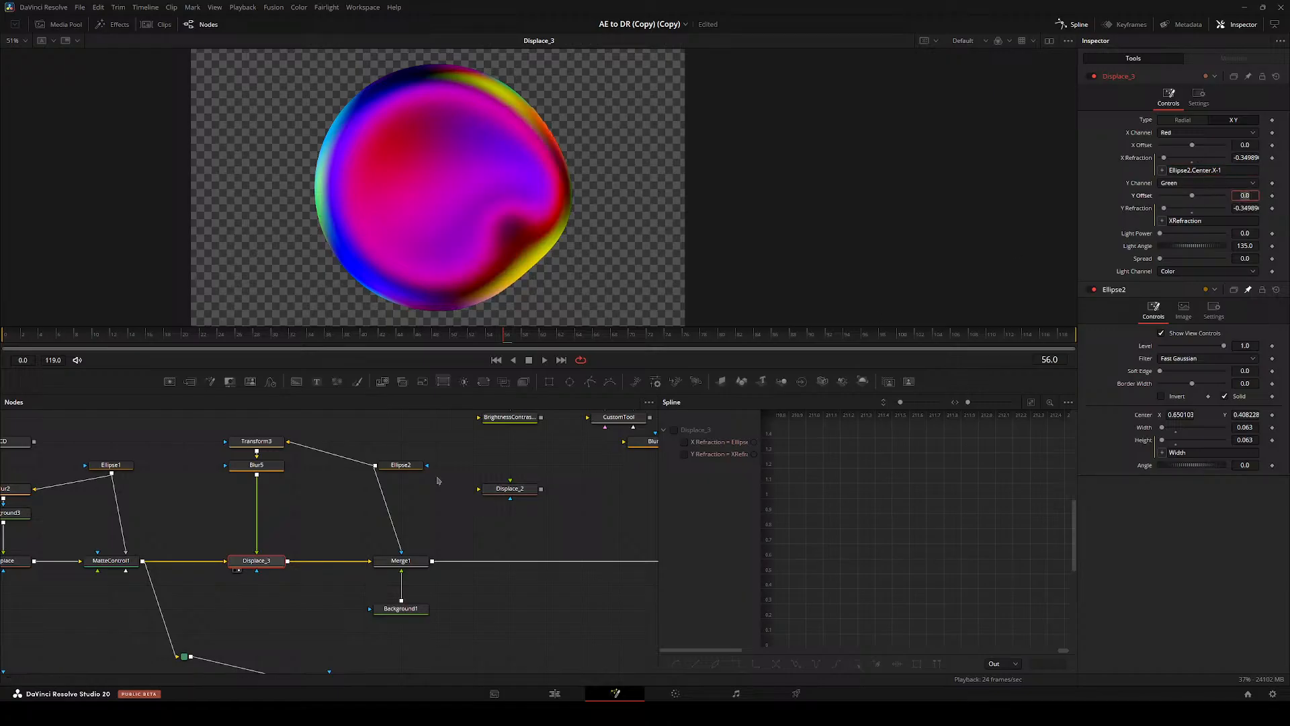
{"action": "left_click_drag", "start_coordinate": [478, 533], "coordinate": [518, 547]}
{"action": "left_click_drag", "start_coordinate": [420, 526], "coordinate": [377, 528]}
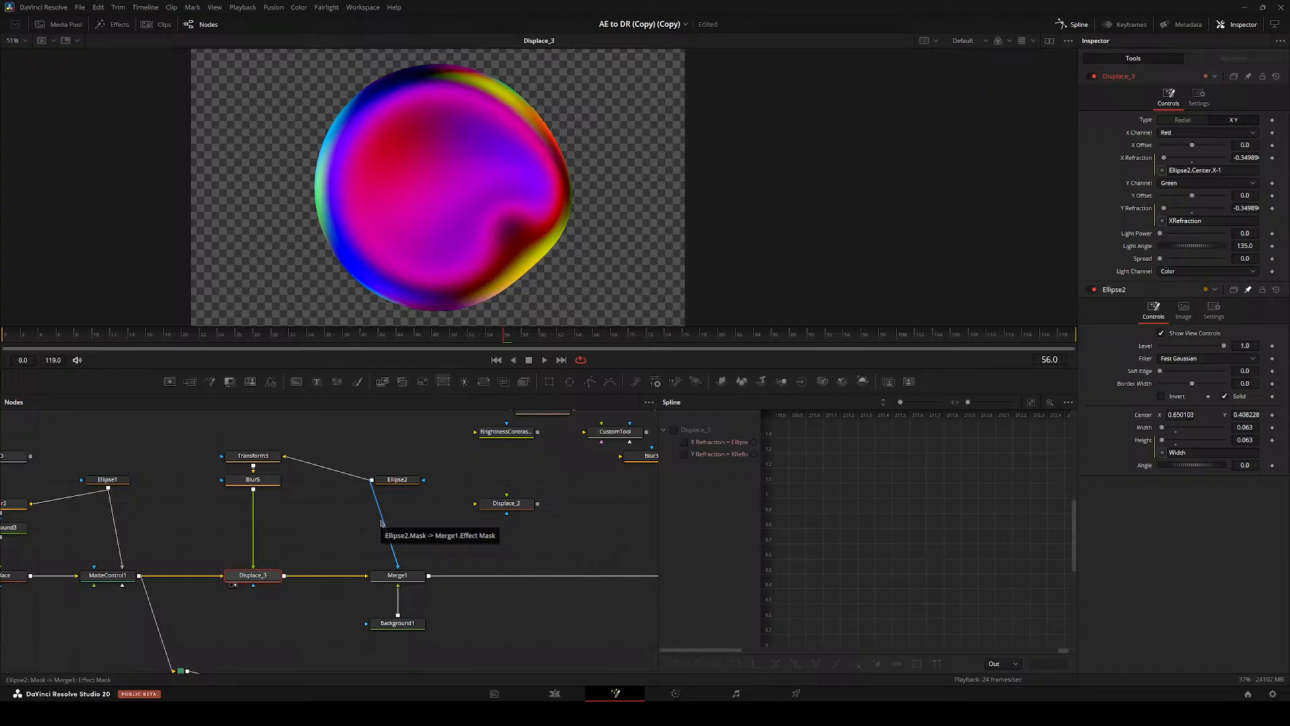
- Place Blur5 directly above Displace_3 and move Ellipse2's center to about 0.44, 0.38
{"action": "left_click_drag", "start_coordinate": [274, 432], "coordinate": [252, 552]}
{"action": "left_click", "coordinate": [403, 480]}
{"action": "left_click_drag", "start_coordinate": [515, 216], "coordinate": [408, 221]}
{"action": "left_click_drag", "start_coordinate": [253, 469], "coordinate": [371, 467]}
{"action": "left_click_drag", "start_coordinate": [358, 527], "coordinate": [361, 312]}
{"action": "left_click_drag", "start_coordinate": [420, 478], "coordinate": [349, 479]}
- View Blur5's output fitted to the viewer and move Transform3 closer to Ellipse2 in the node graph
{"action": "left_click_drag", "start_coordinate": [366, 549], "coordinate": [424, 285]}
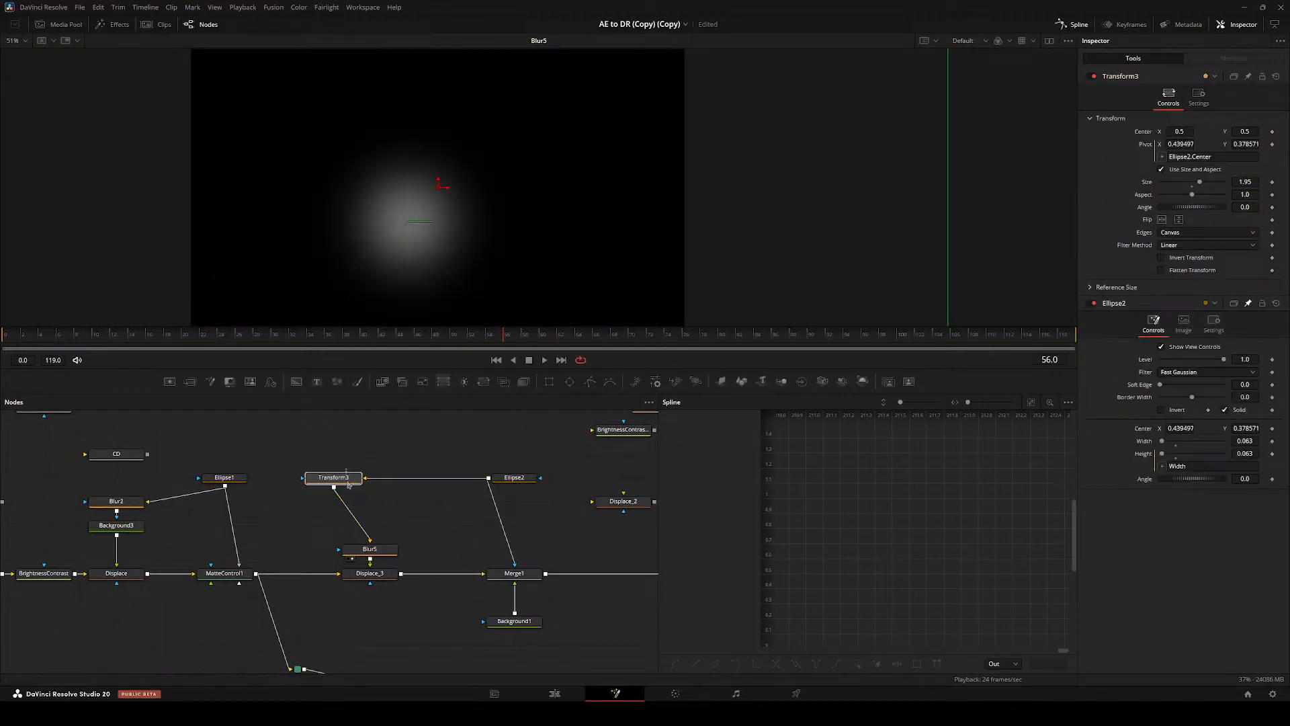
{"action": "left_click_drag", "start_coordinate": [425, 188], "coordinate": [377, 268]}
{"action": "key", "text": "ctrl+f"}
{"action": "left_click_drag", "start_coordinate": [359, 480], "coordinate": [447, 483]}
- Set Ellipse2's image depth to float32 and, viewing Merge1, move its circle to the sphere's upper-left edge
{"action": "left_click", "coordinate": [508, 479]}
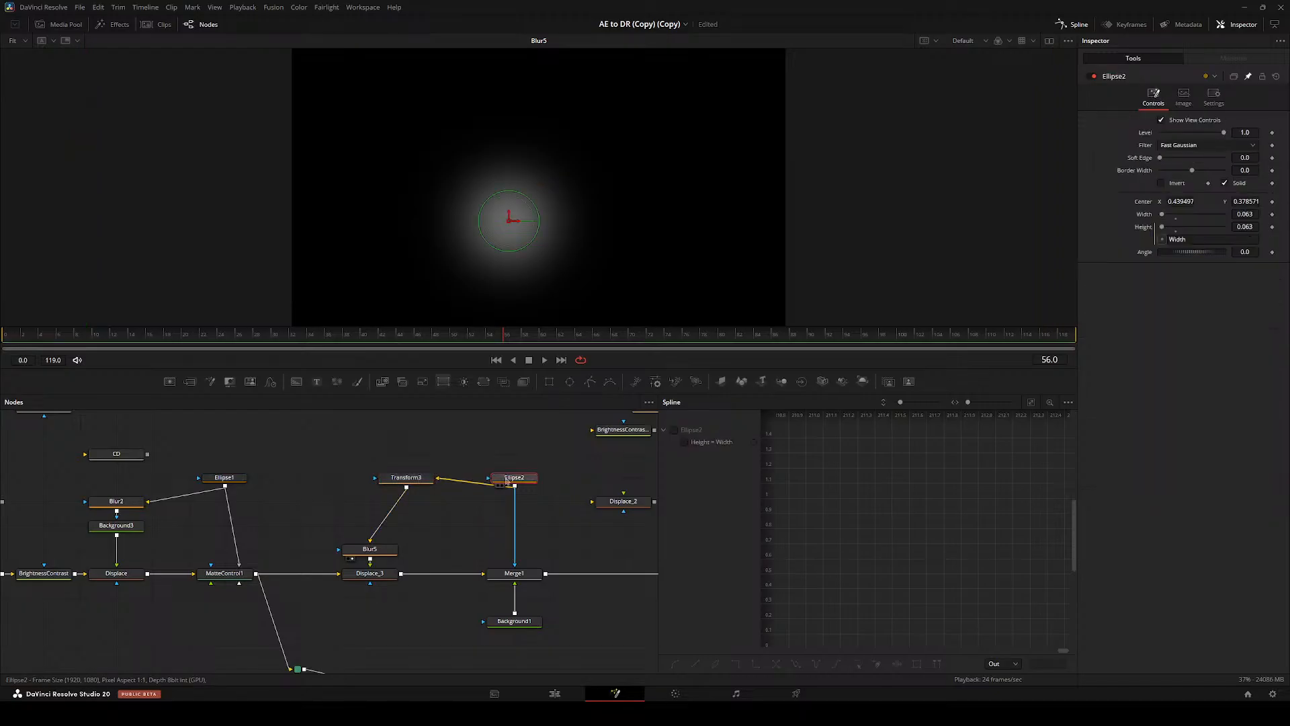
{"action": "left_click", "coordinate": [1182, 99]}
{"action": "left_click", "coordinate": [1218, 122]}
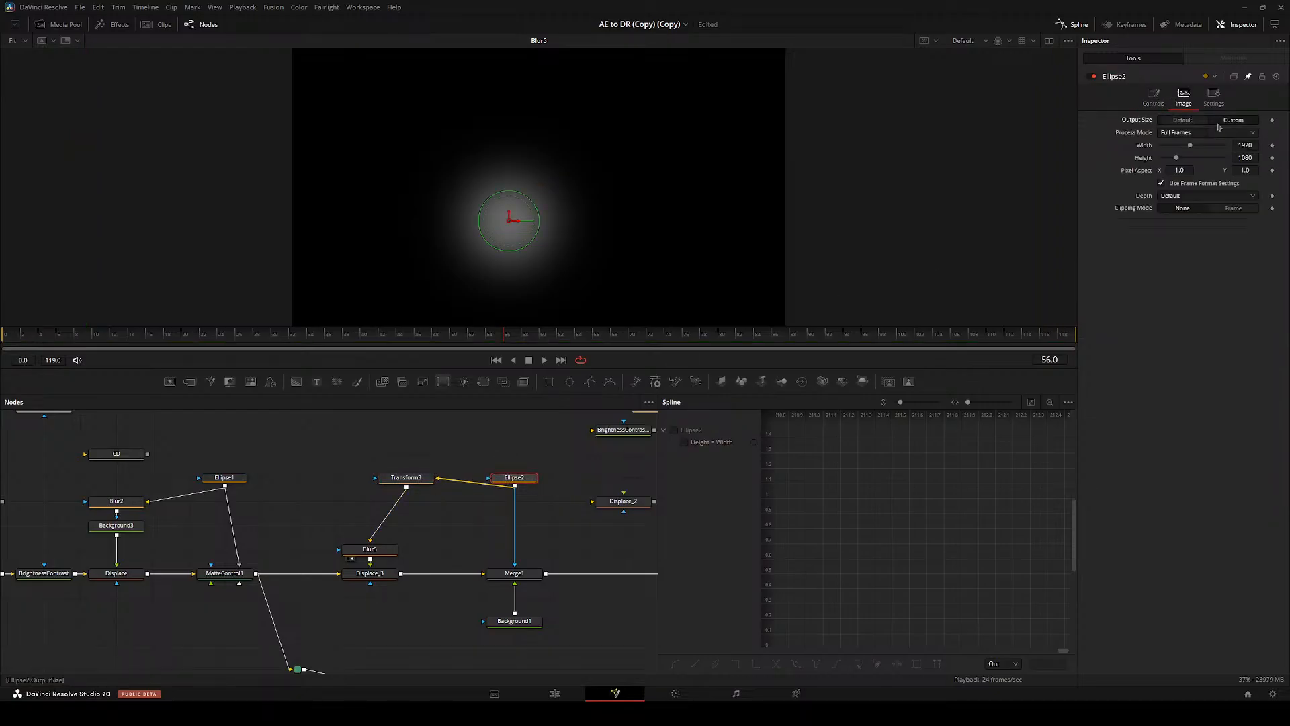
{"action": "left_click", "coordinate": [1180, 197]}
{"action": "left_click", "coordinate": [1173, 253]}
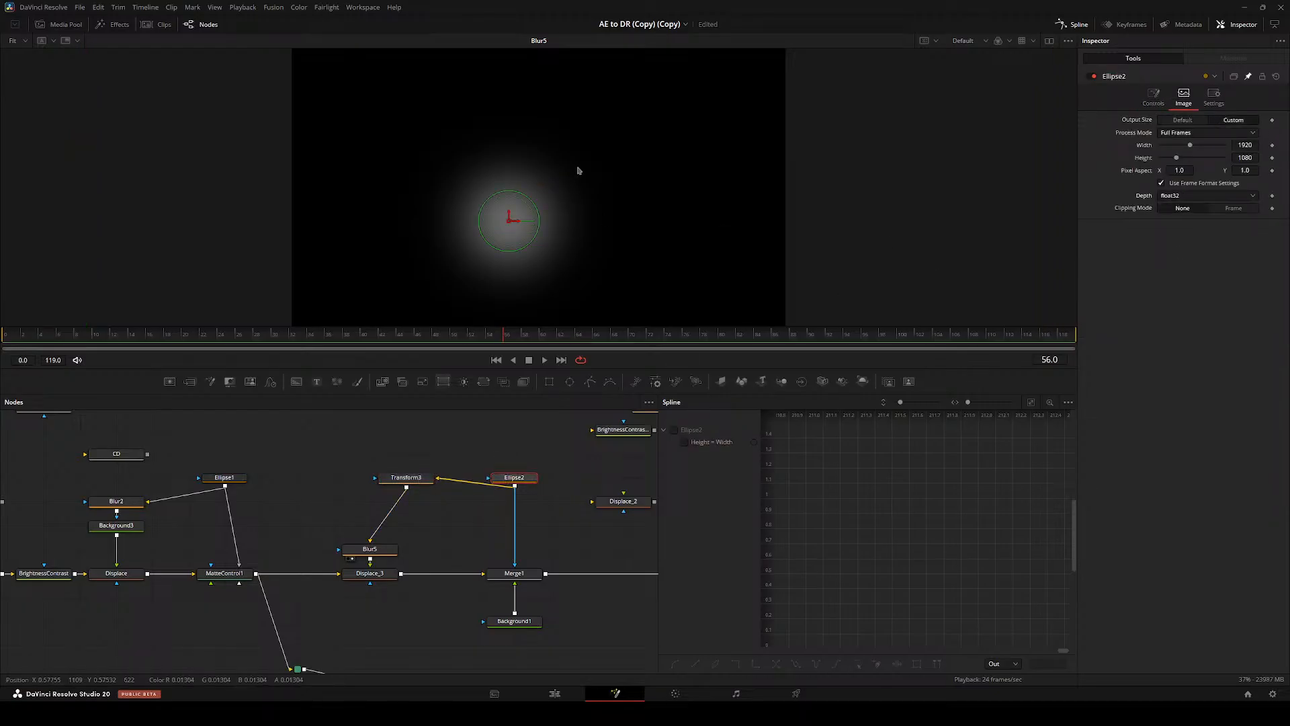
{"action": "left_click", "coordinate": [496, 583]}
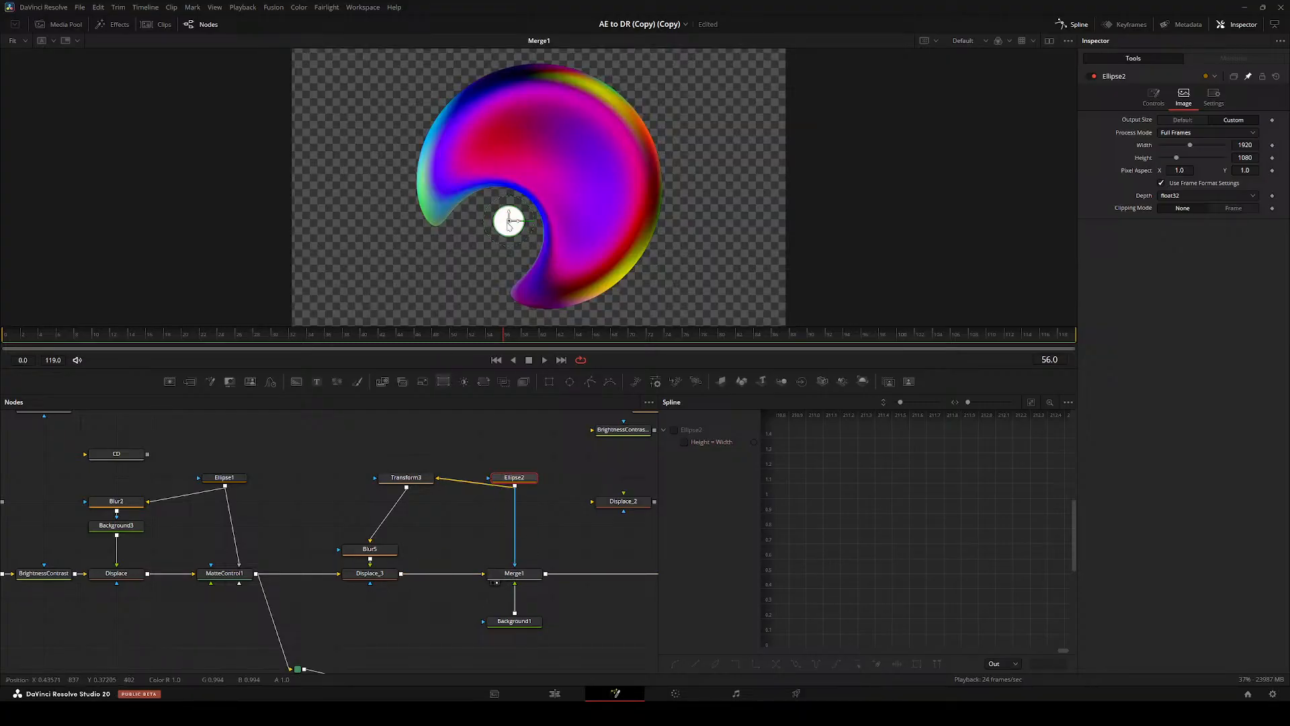
{"action": "left_click_drag", "start_coordinate": [509, 224], "coordinate": [485, 160]}
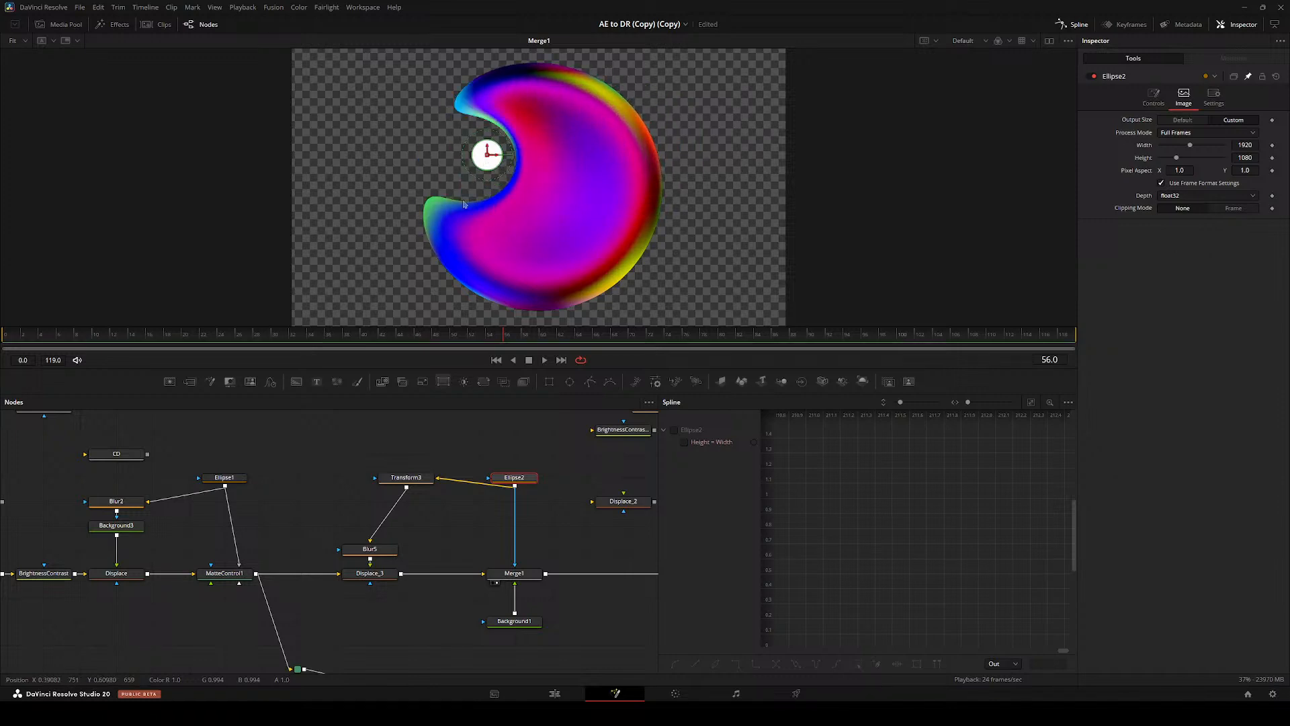
- Change Displace_3's X Refraction expression to Ellipse2.Center.X and move Ellipse2's circle to the sphere's lower-left edge
{"action": "left_click", "coordinate": [370, 573]}
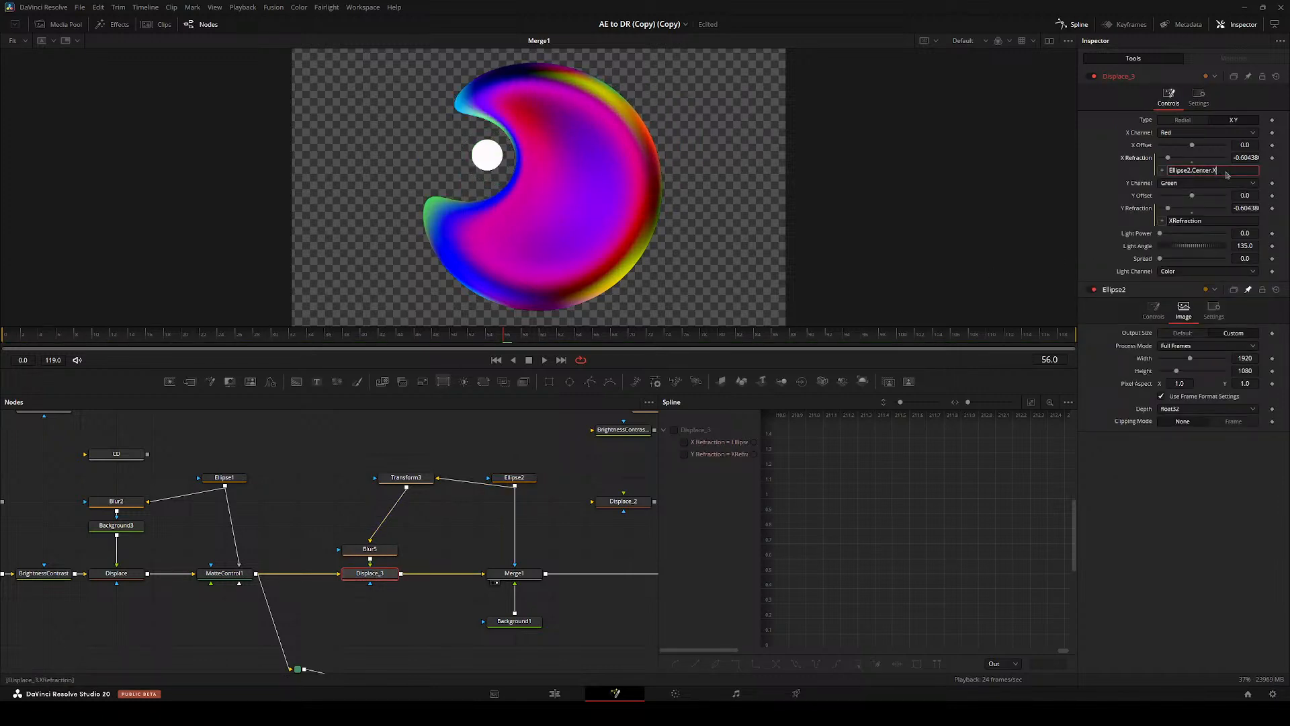
{"action": "key", "text": "Tab"}
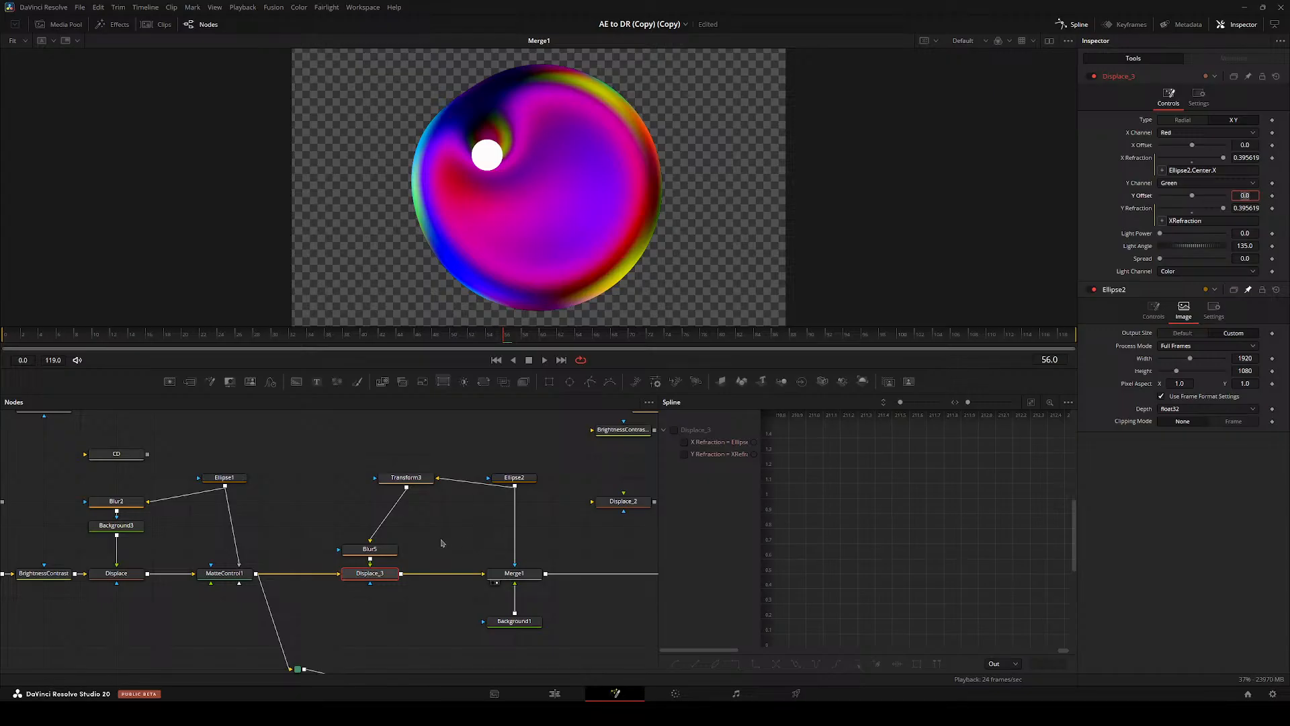
{"action": "left_click", "coordinate": [514, 477]}
{"action": "left_click_drag", "start_coordinate": [489, 158], "coordinate": [470, 271]}
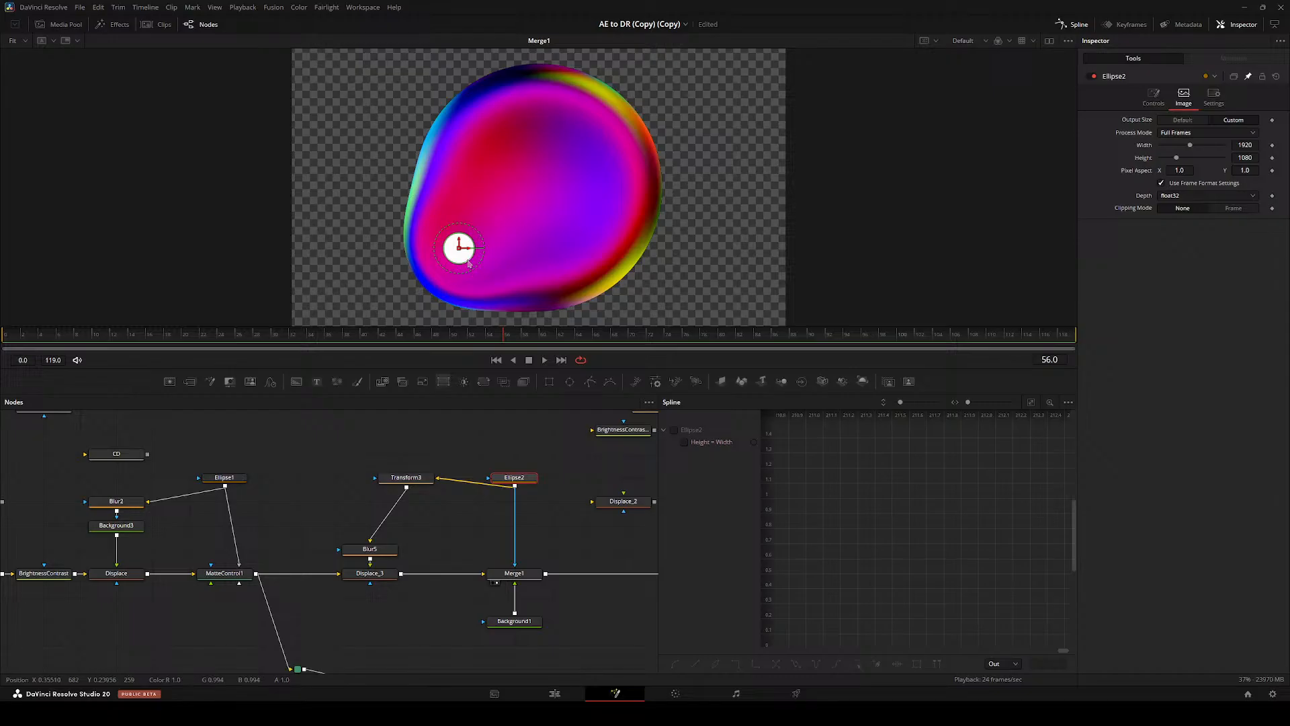
- Show the local database projects as a list and open the project "blender image replace"
{"action": "key", "text": "shift+1"}
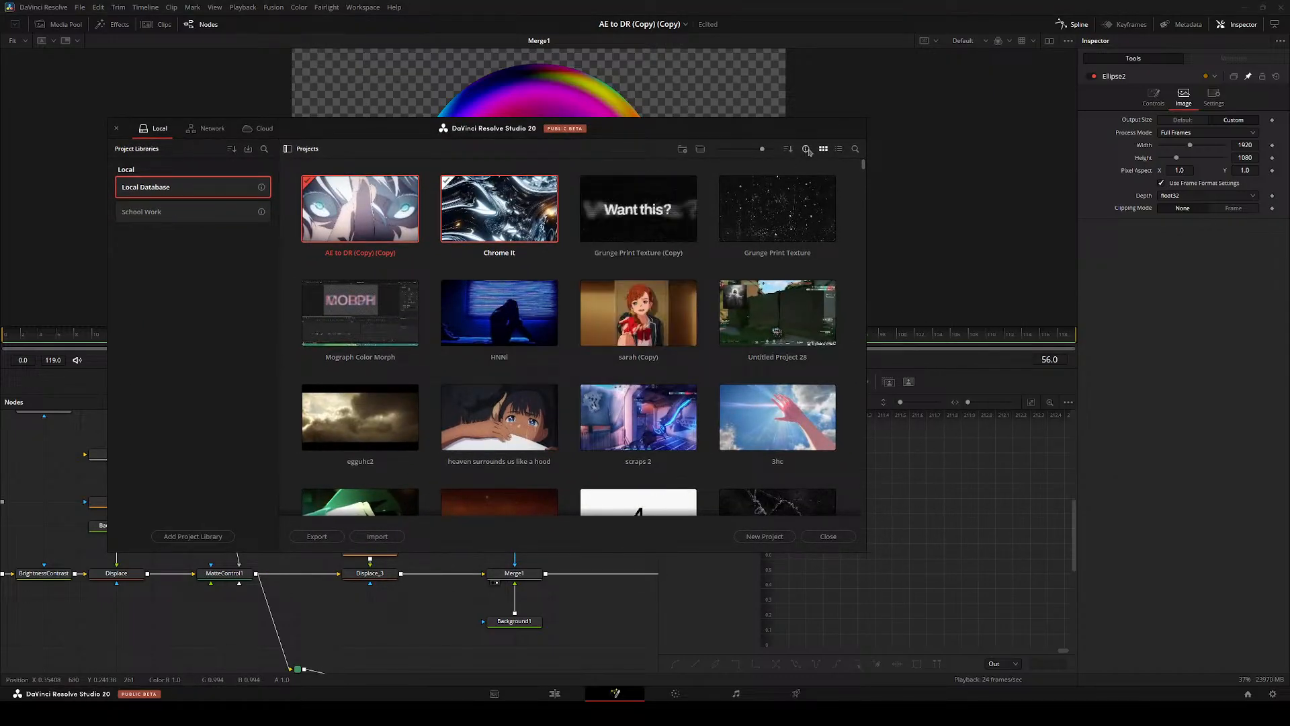
{"action": "left_click", "coordinate": [839, 148]}
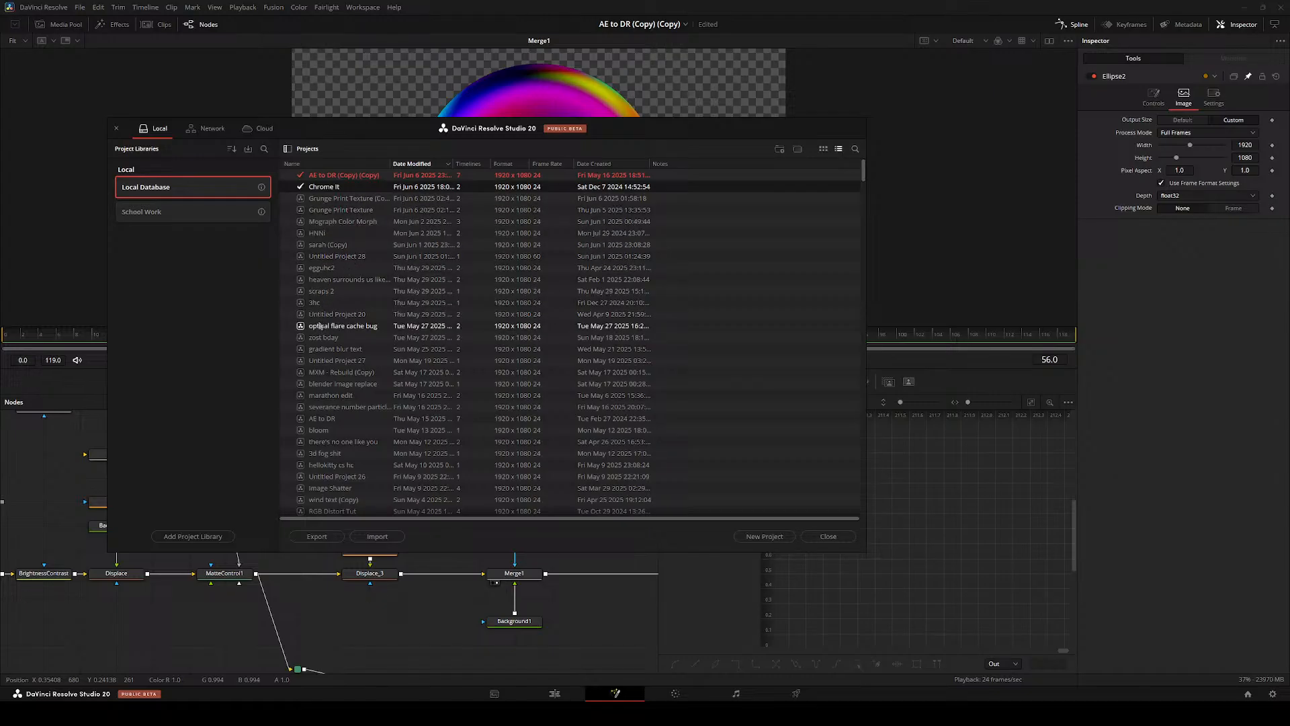
{"action": "double_click", "coordinate": [347, 384]}
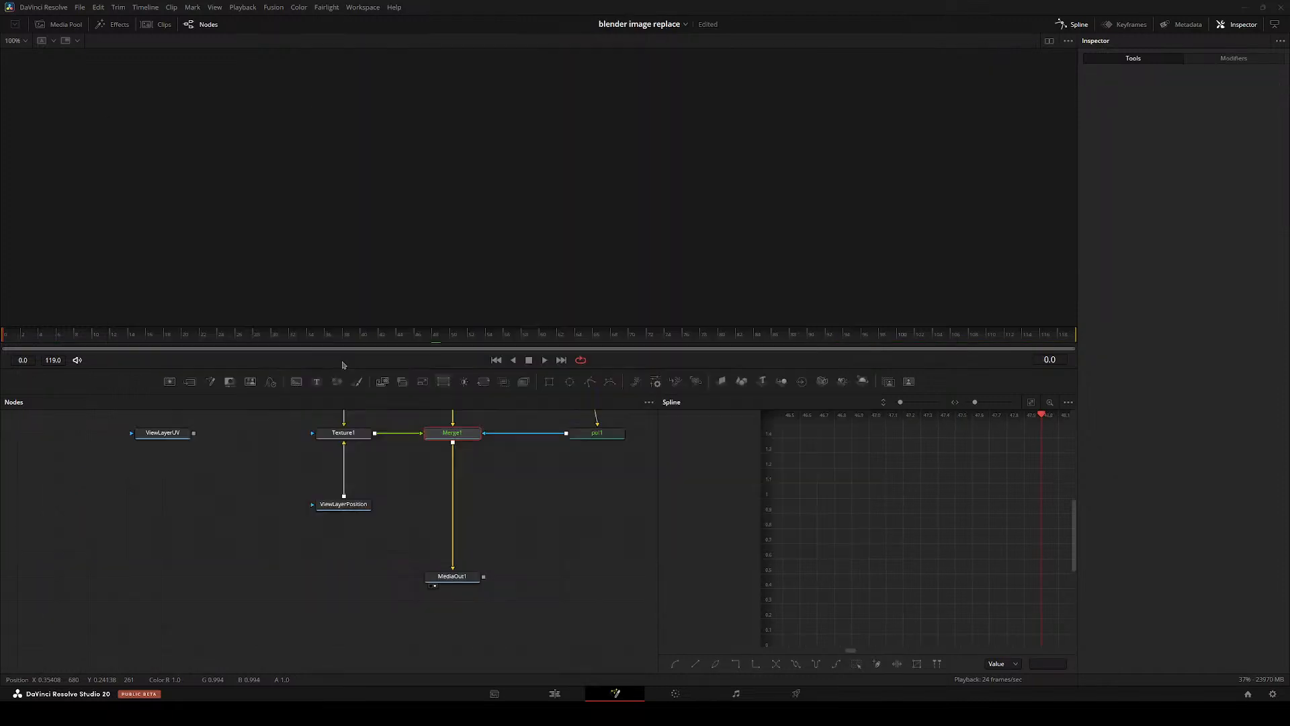
- Go to frame 0 and examine the MediaOut1 image together with the nodes around Merge1
{"action": "left_click_drag", "start_coordinate": [331, 580], "coordinate": [367, 645]}
{"action": "left_click_drag", "start_coordinate": [473, 435], "coordinate": [409, 525]}
{"action": "left_click", "coordinate": [6, 335]}
{"action": "scroll", "coordinate": [463, 577], "scroll_direction": "down", "scroll_amount": 3}
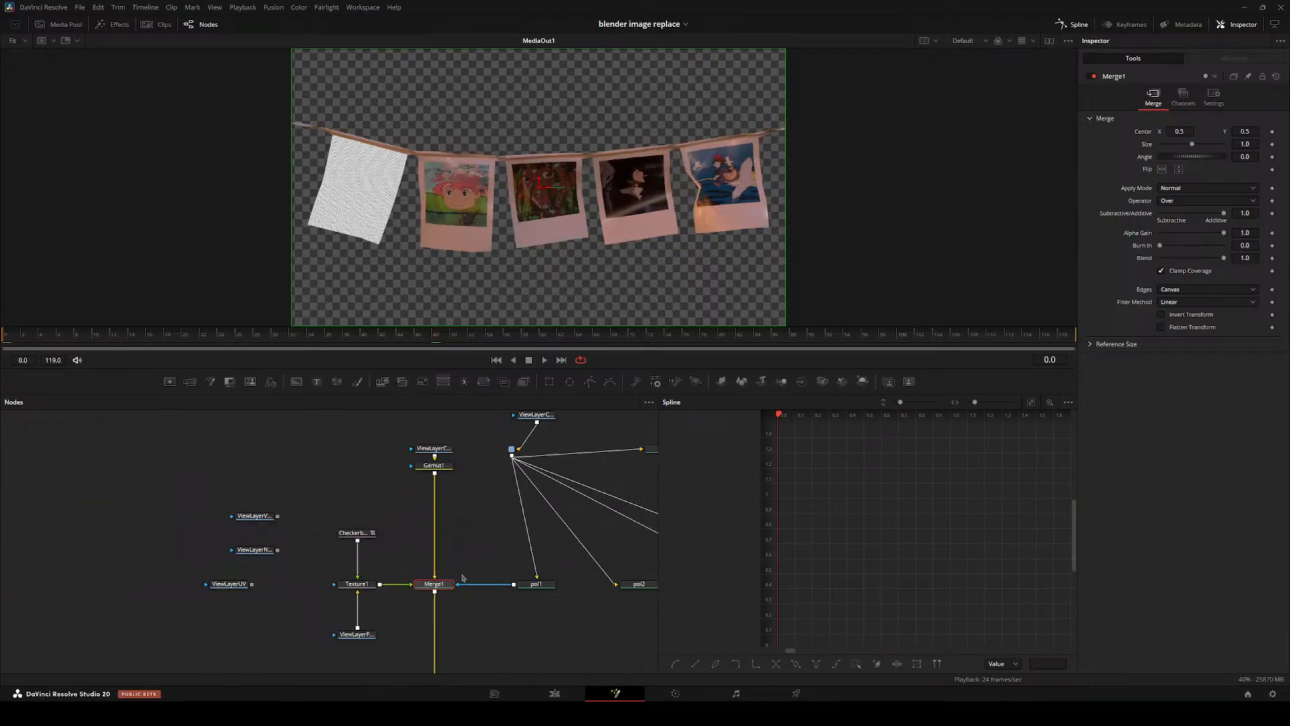
- View the ViewLayerCombined render pass on its own and play it back
{"action": "left_click_drag", "start_coordinate": [462, 576], "coordinate": [361, 638]}
{"action": "left_click_drag", "start_coordinate": [323, 556], "coordinate": [363, 289]}
{"action": "key", "text": "space"}
{"action": "left_click_drag", "start_coordinate": [282, 569], "coordinate": [284, 538]}
{"action": "scroll", "coordinate": [357, 489], "scroll_direction": "up", "scroll_amount": 5}
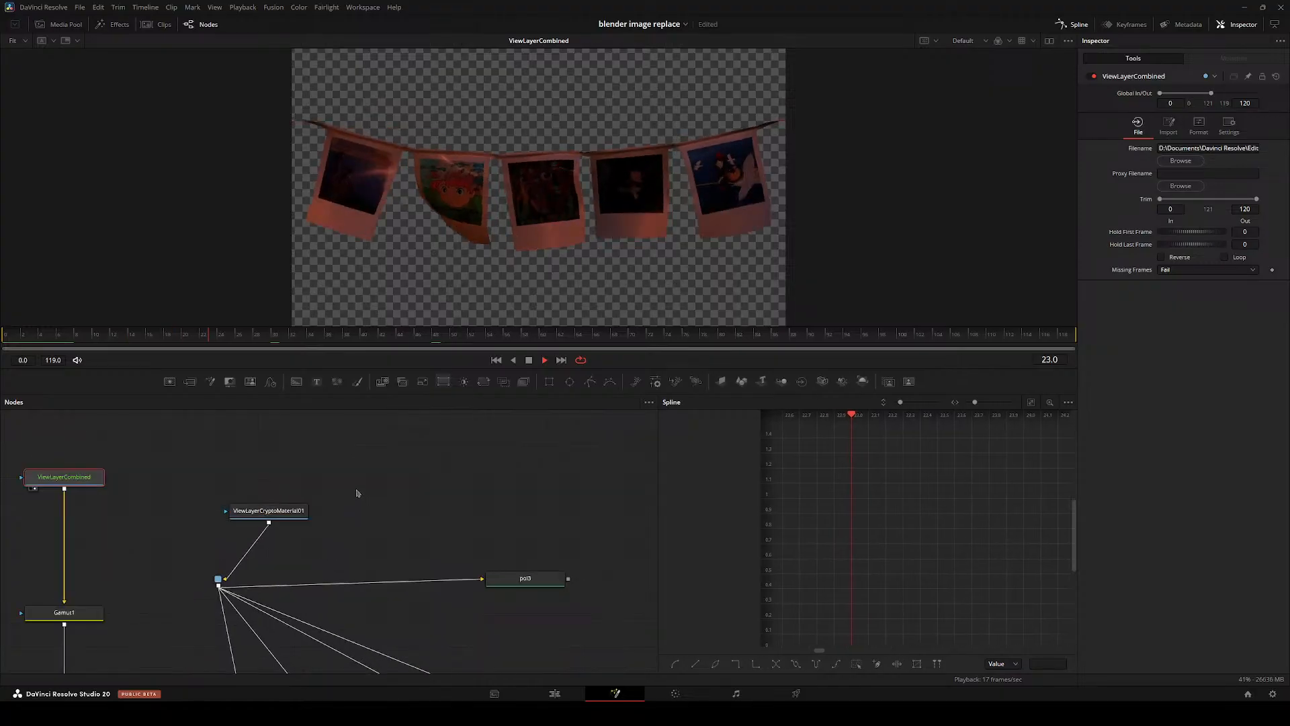
- View the ViewLayerCryptoMaterial01 pass, return to ViewLayerCombined, and stop the playback
{"action": "left_click", "coordinate": [504, 474]}
{"action": "left_click_drag", "start_coordinate": [504, 469], "coordinate": [460, 309]}
{"action": "key", "text": "space"}
{"action": "left_click_drag", "start_coordinate": [437, 536], "coordinate": [335, 503]}
{"action": "left_click_drag", "start_coordinate": [235, 502], "coordinate": [413, 320]}
{"action": "scroll", "coordinate": [501, 510], "scroll_direction": "down", "scroll_amount": 5}
{"action": "key", "text": "space"}
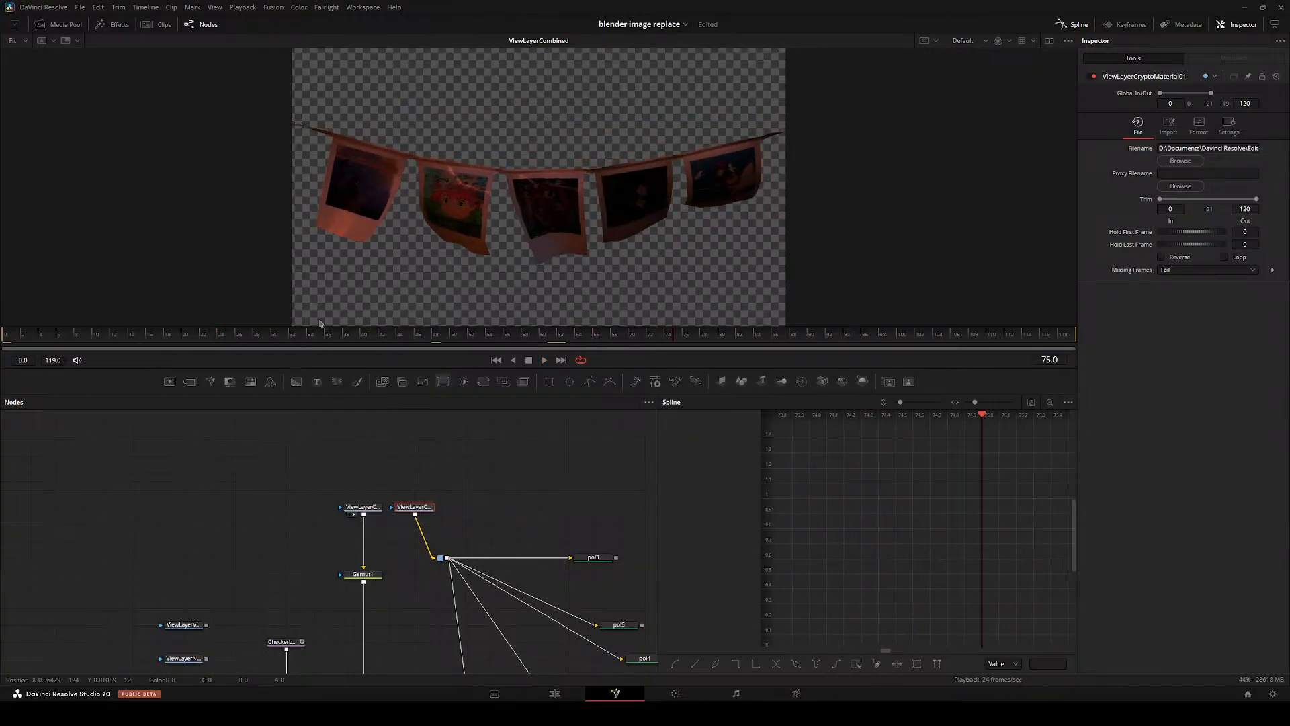
- View the colour-converted render from the Gamut1 node at frame 24
{"action": "left_click_drag", "start_coordinate": [319, 324], "coordinate": [217, 326]}
{"action": "left_click_drag", "start_coordinate": [435, 436], "coordinate": [230, 425]}
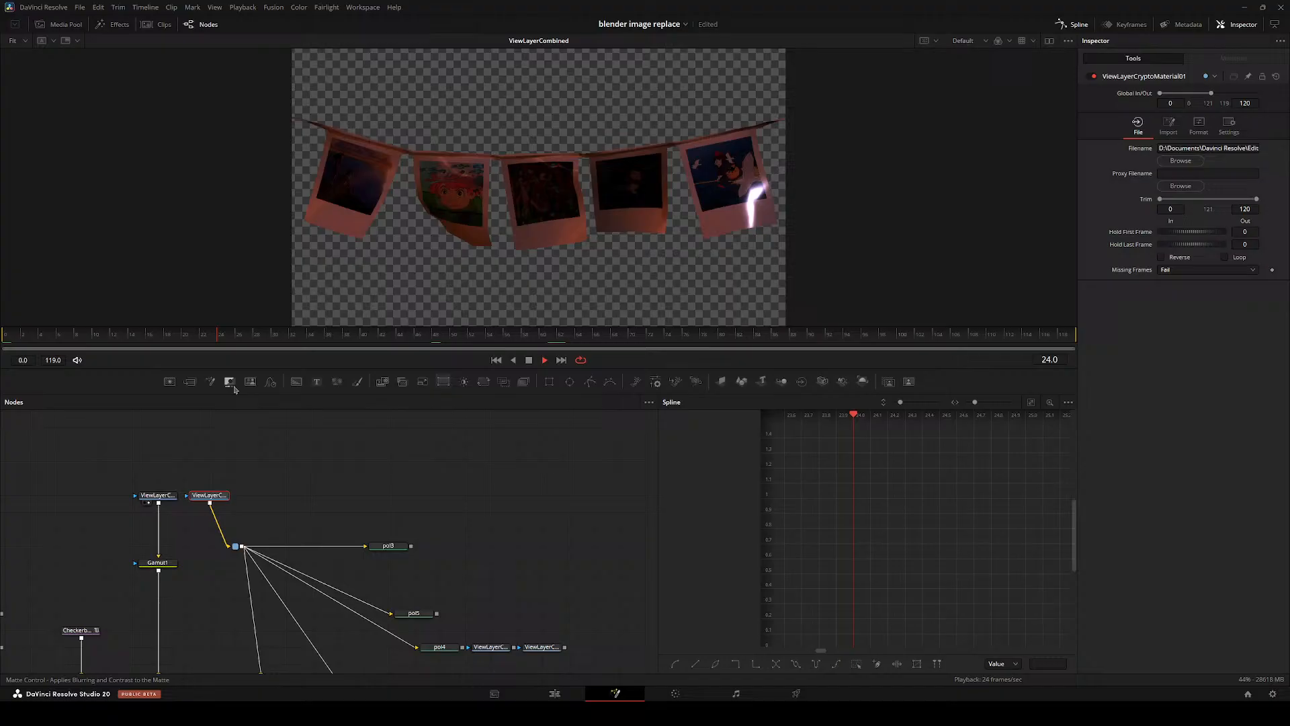
{"action": "left_click", "coordinate": [149, 570]}
{"action": "left_click_drag", "start_coordinate": [342, 580], "coordinate": [428, 523]}
{"action": "left_click", "coordinate": [249, 505]}
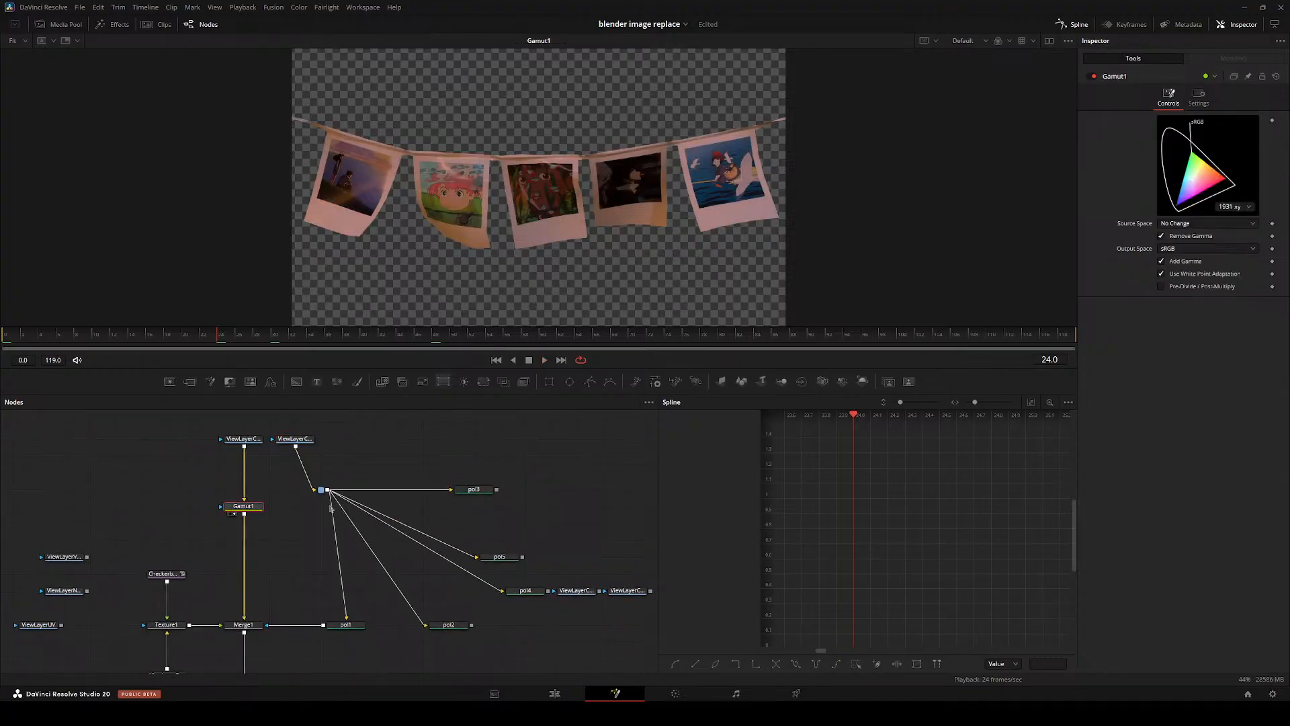
- Move the pipe router below the CryptoMaterial loader and examine the Gamut1 render up close at frame 31
{"action": "left_click_drag", "start_coordinate": [294, 438], "coordinate": [356, 550]}
{"action": "scroll", "coordinate": [375, 244], "scroll_direction": "up", "scroll_amount": 3}
{"action": "left_click_drag", "start_coordinate": [672, 72], "coordinate": [367, 131]}
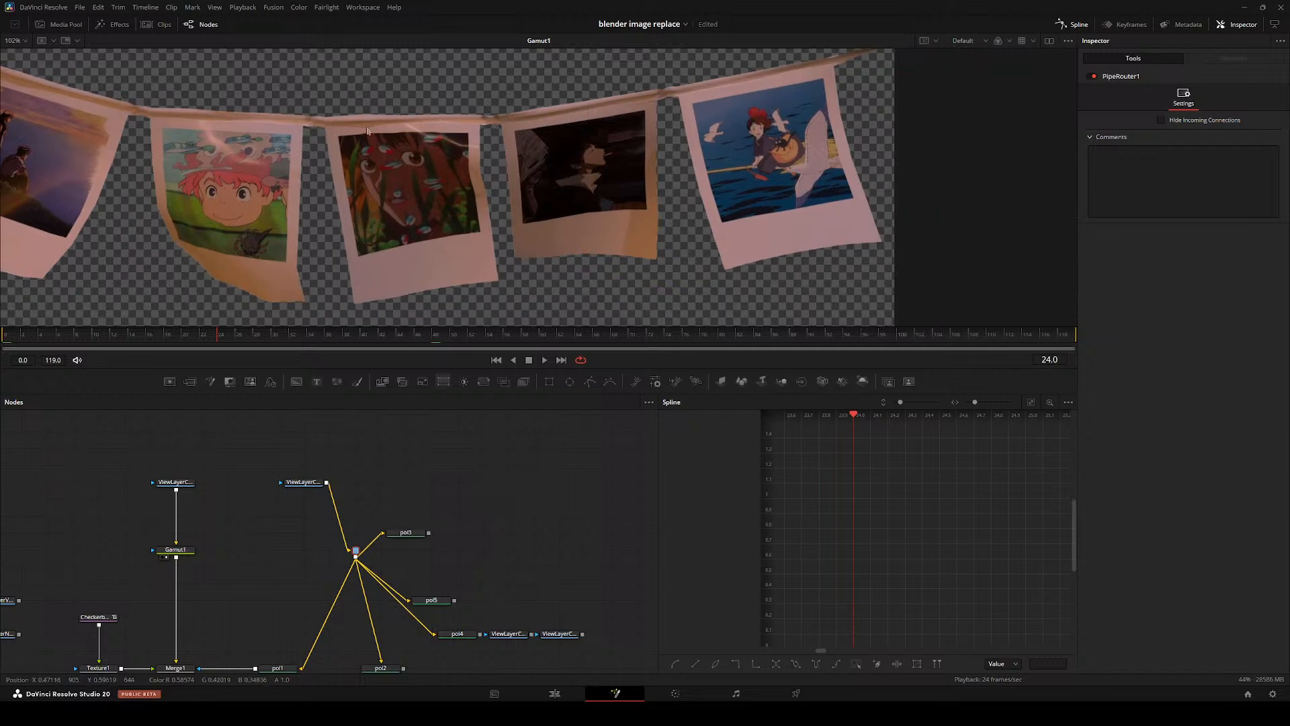
{"action": "left_click_drag", "start_coordinate": [382, 244], "coordinate": [614, 233]}
{"action": "left_click_drag", "start_coordinate": [225, 339], "coordinate": [280, 342]}
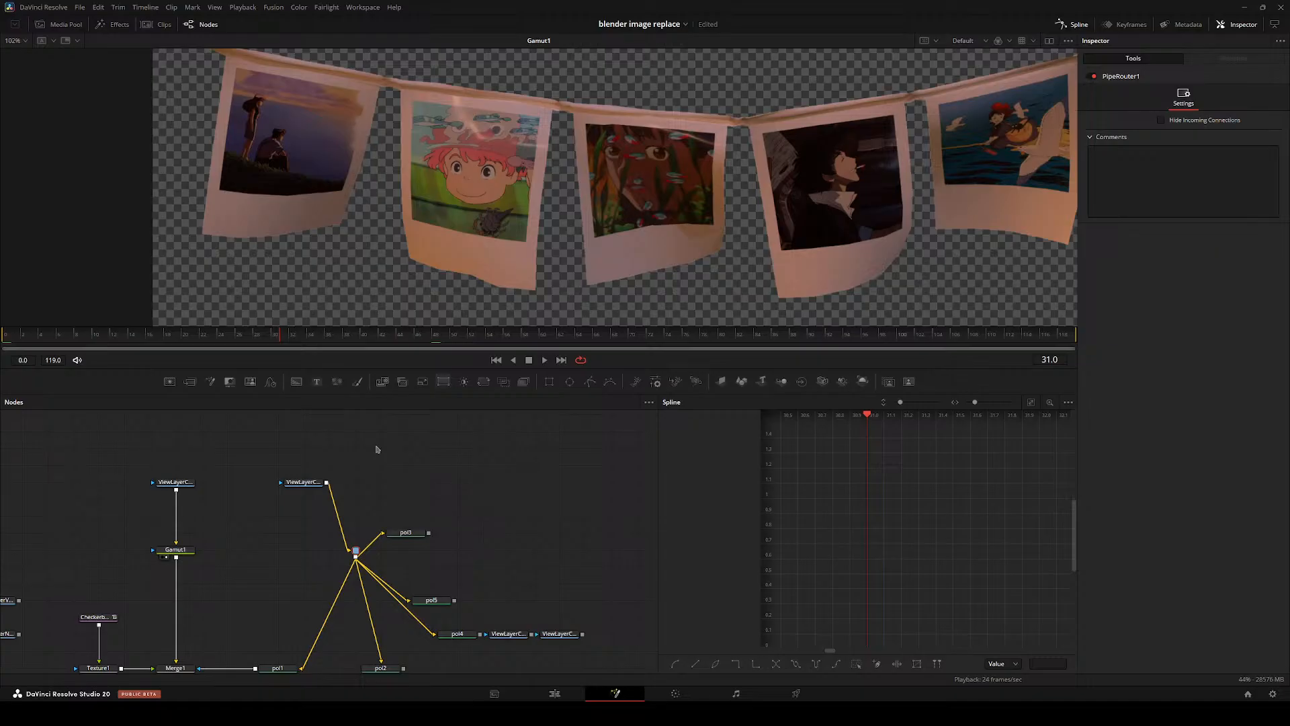
- Tidy the node layout by moving the combined-pass loader closer to Gamut1 and the CryptoMaterial loader closer to the pipe router
{"action": "left_click_drag", "start_coordinate": [105, 481], "coordinate": [130, 450]}
{"action": "left_click_drag", "start_coordinate": [200, 451], "coordinate": [226, 484]}
{"action": "left_click_drag", "start_coordinate": [227, 583], "coordinate": [298, 545]}
{"action": "left_click_drag", "start_coordinate": [298, 451], "coordinate": [272, 449]}
{"action": "left_click_drag", "start_coordinate": [279, 426], "coordinate": [103, 475]}
{"action": "left_click_drag", "start_coordinate": [231, 463], "coordinate": [187, 524]}
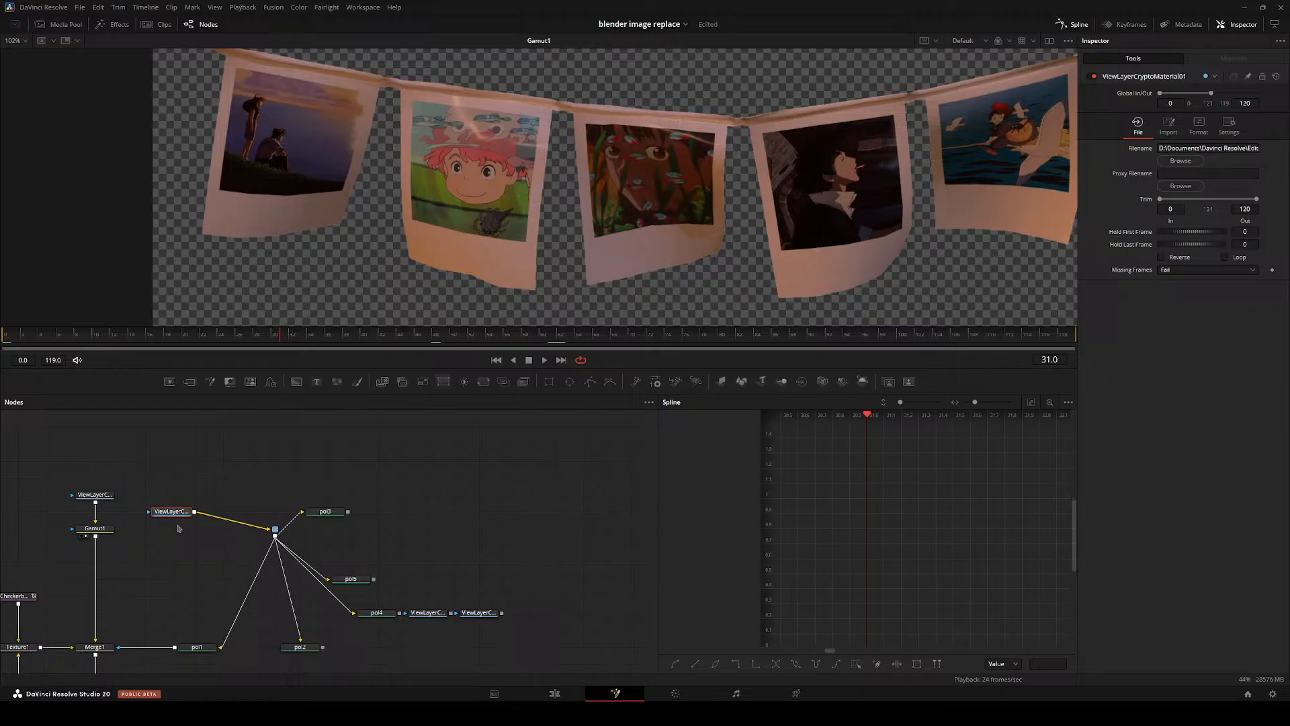
- View the pol1 matte with the whole frame fitted to the viewer
{"action": "left_click_drag", "start_coordinate": [199, 647], "coordinate": [463, 282]}
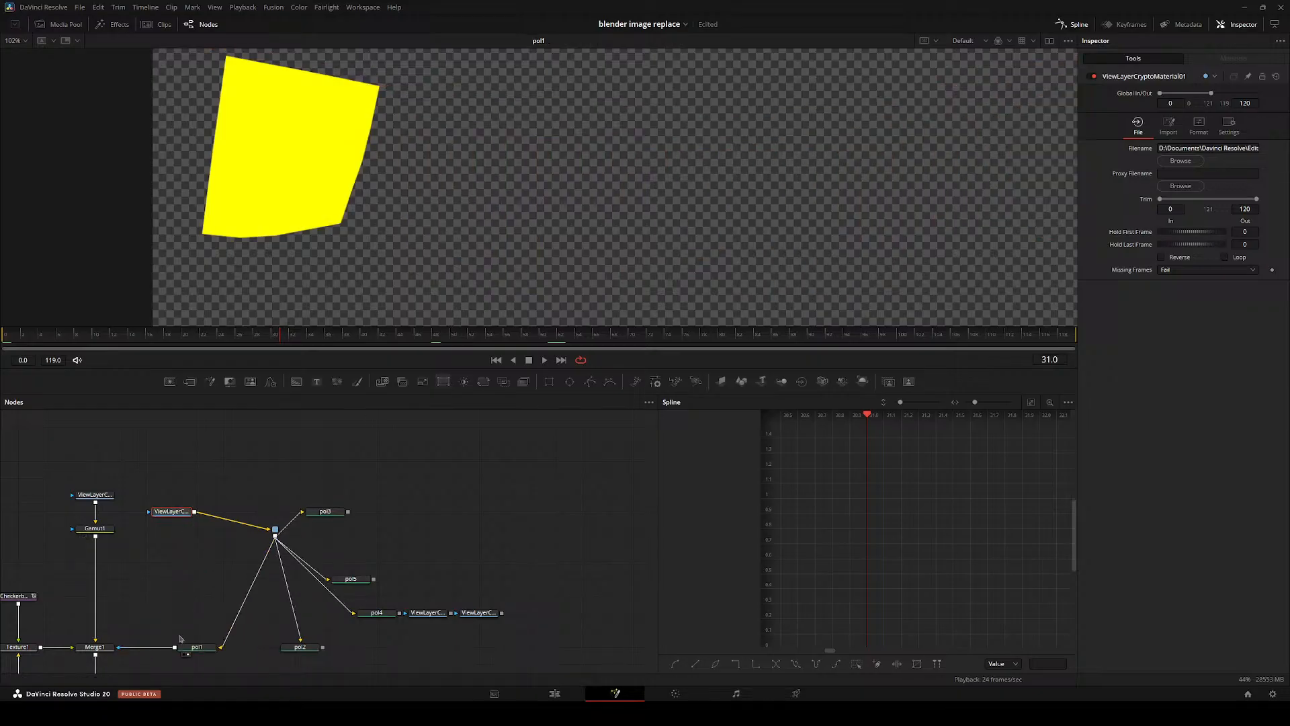
{"action": "left_click", "coordinate": [192, 646]}
{"action": "left_click_drag", "start_coordinate": [307, 210], "coordinate": [470, 251]}
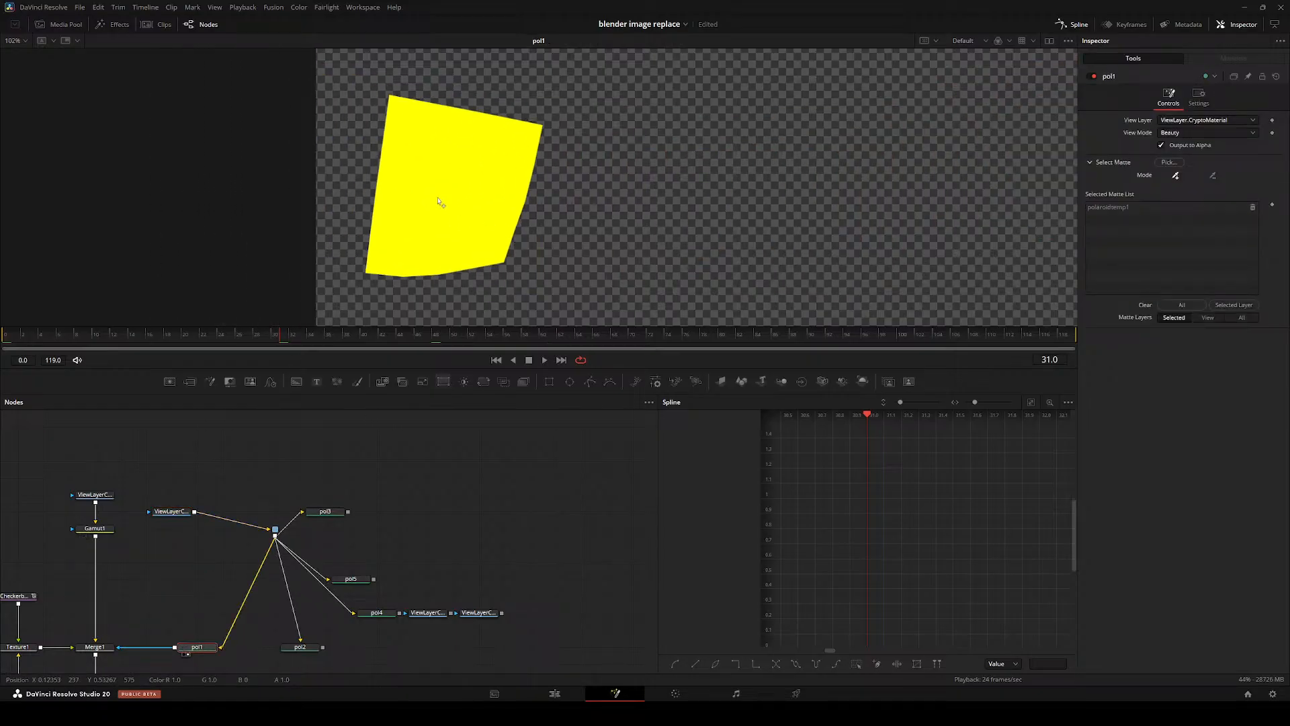
{"action": "key", "text": "ctrl+f"}
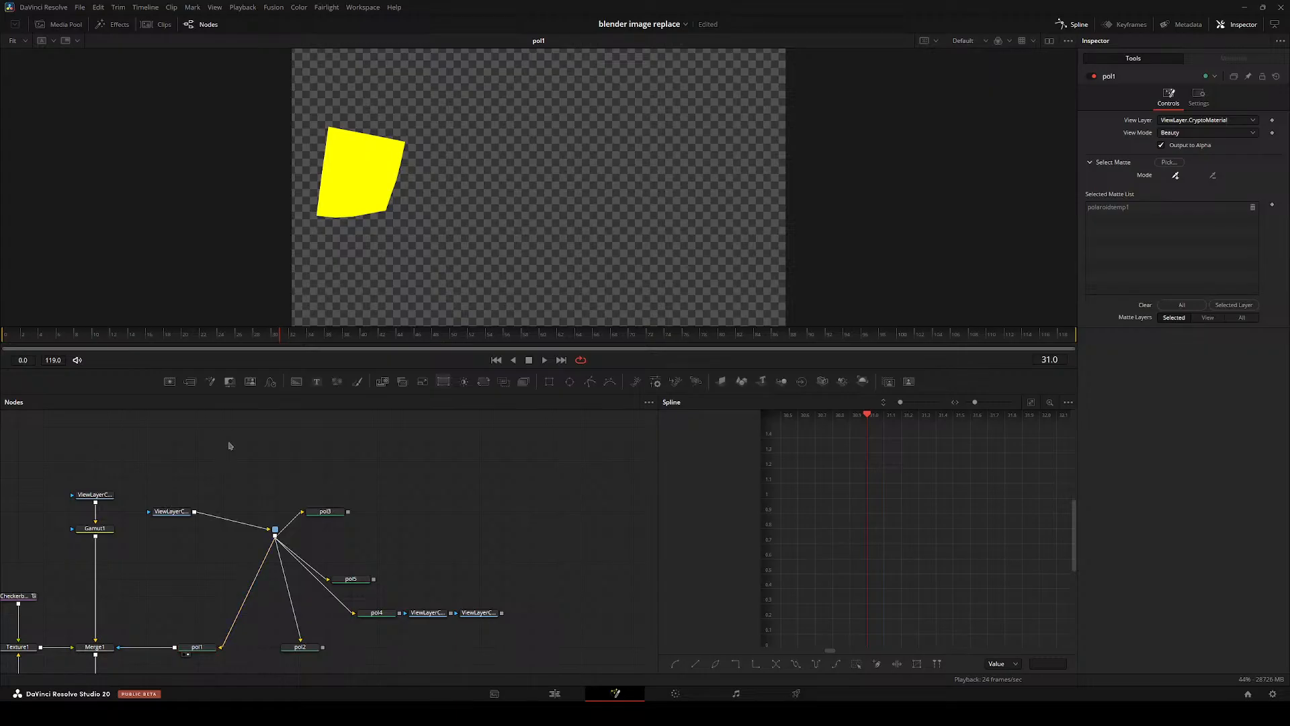
- Add a Cryptomatte node to the composition
{"action": "key", "text": "shift+space"}
{"action": "type", "text": "cryptom"}
{"action": "key", "text": "Down"}
{"action": "key", "text": "Down"}
{"action": "key", "text": "Down"}
{"action": "key", "text": "Down"}
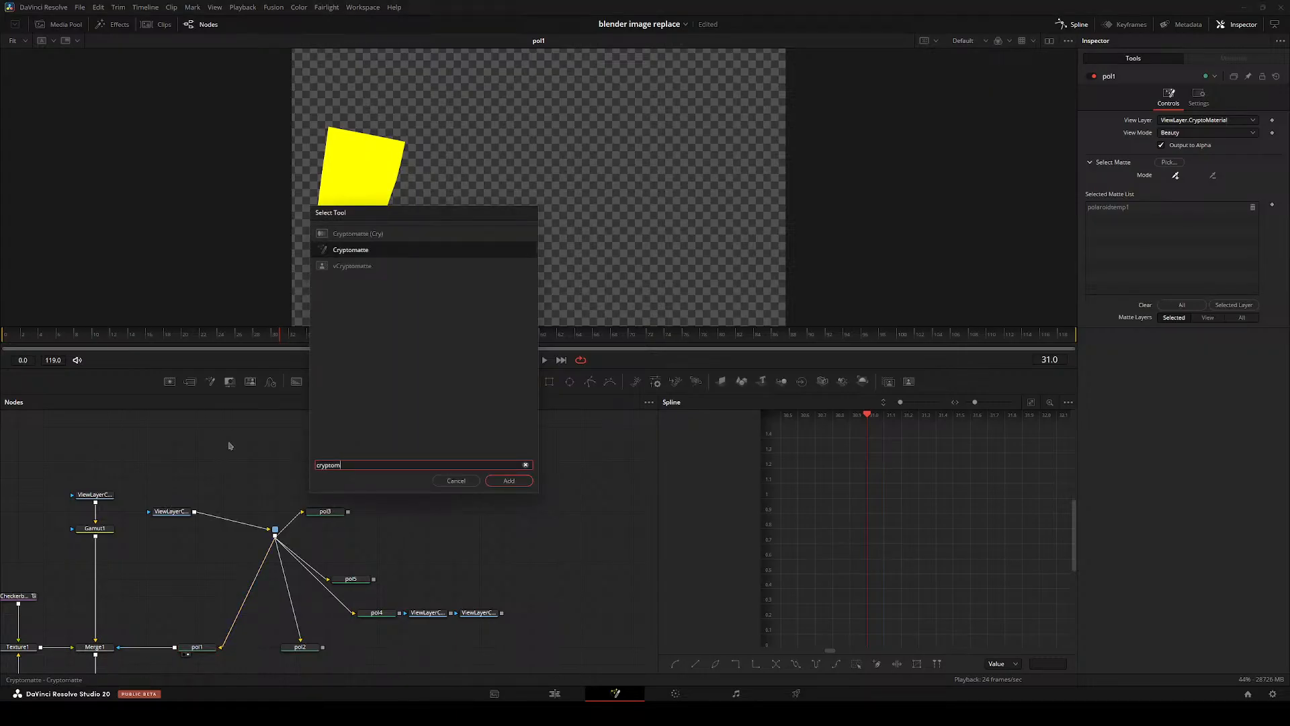
{"action": "key", "text": "Return"}
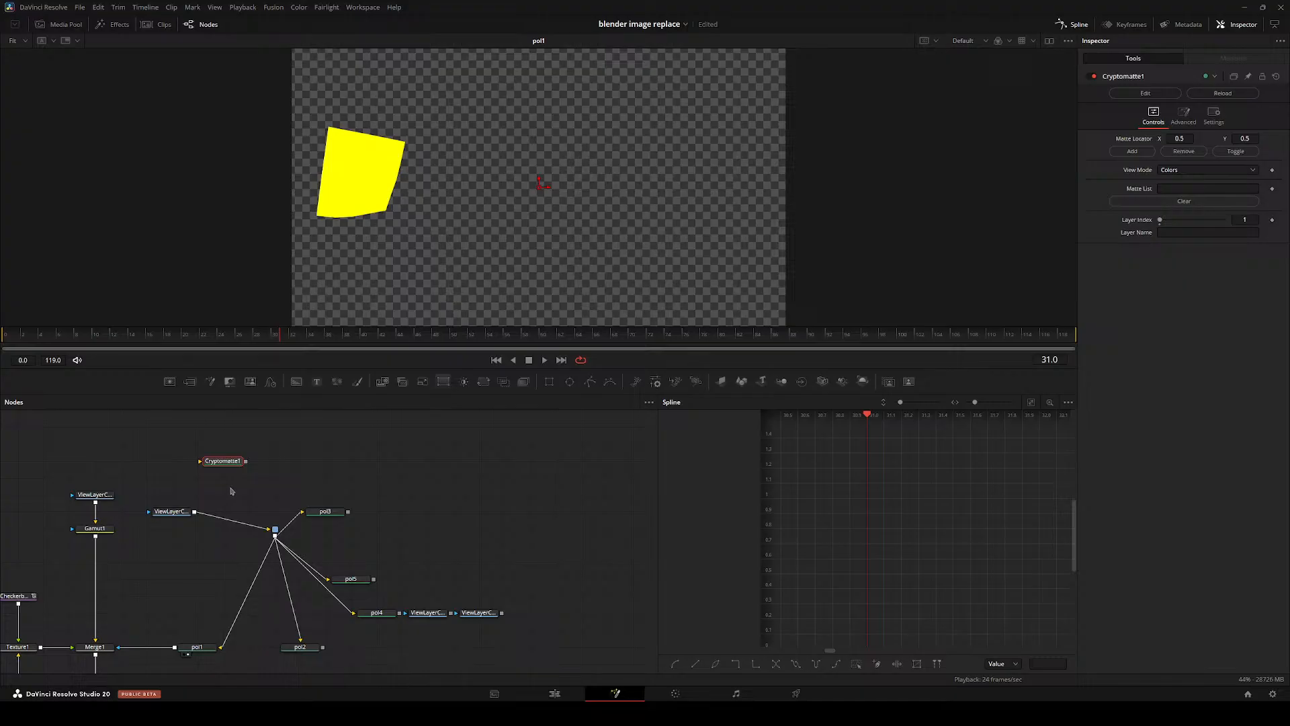
- Connect the CryptoMaterial loader to the new Cryptomatte node and view its colour-coded mattes
{"action": "left_click_drag", "start_coordinate": [194, 512], "coordinate": [219, 461]}
{"action": "left_click_drag", "start_coordinate": [236, 461], "coordinate": [322, 495]}
{"action": "key", "text": "2"}
- Place the matte locator at X 0.142 on the first polaroid and add that polaroid to the matte list
{"action": "left_click_drag", "start_coordinate": [297, 249], "coordinate": [332, 263]}
{"action": "scroll", "coordinate": [357, 245], "scroll_direction": "up", "scroll_amount": 2}
{"action": "key", "text": "ctrl+f"}
{"action": "key", "text": "ctrl+f"}
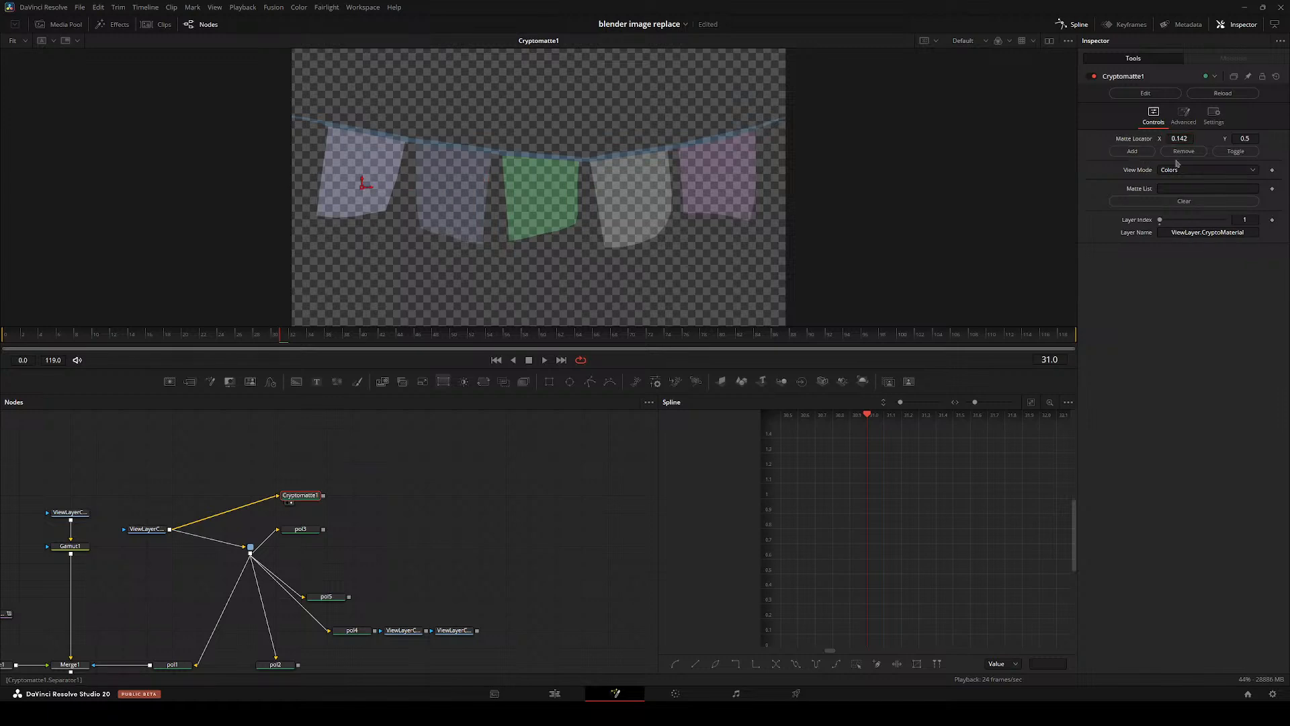
{"action": "left_click", "coordinate": [1132, 151]}
- Check the picked matte across several frames and delete the trial Cryptomatte node
{"action": "key", "text": "space"}
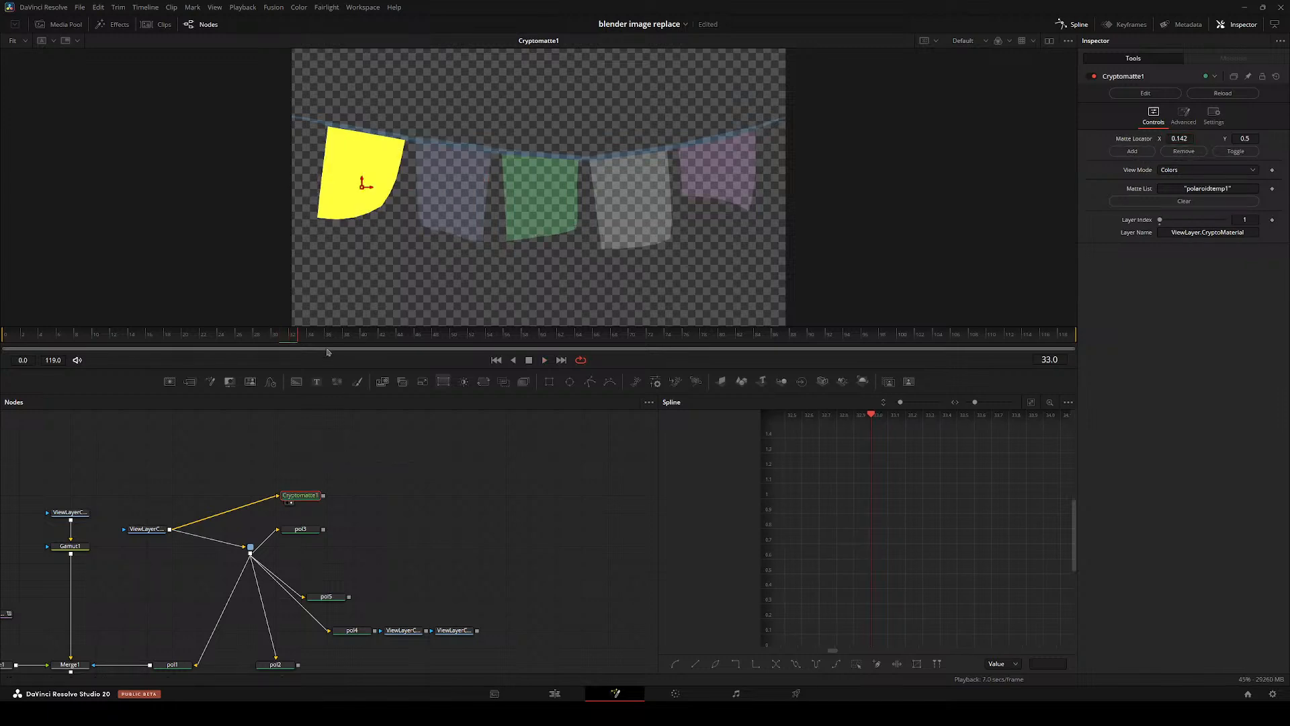
{"action": "left_click_drag", "start_coordinate": [320, 340], "coordinate": [131, 339]}
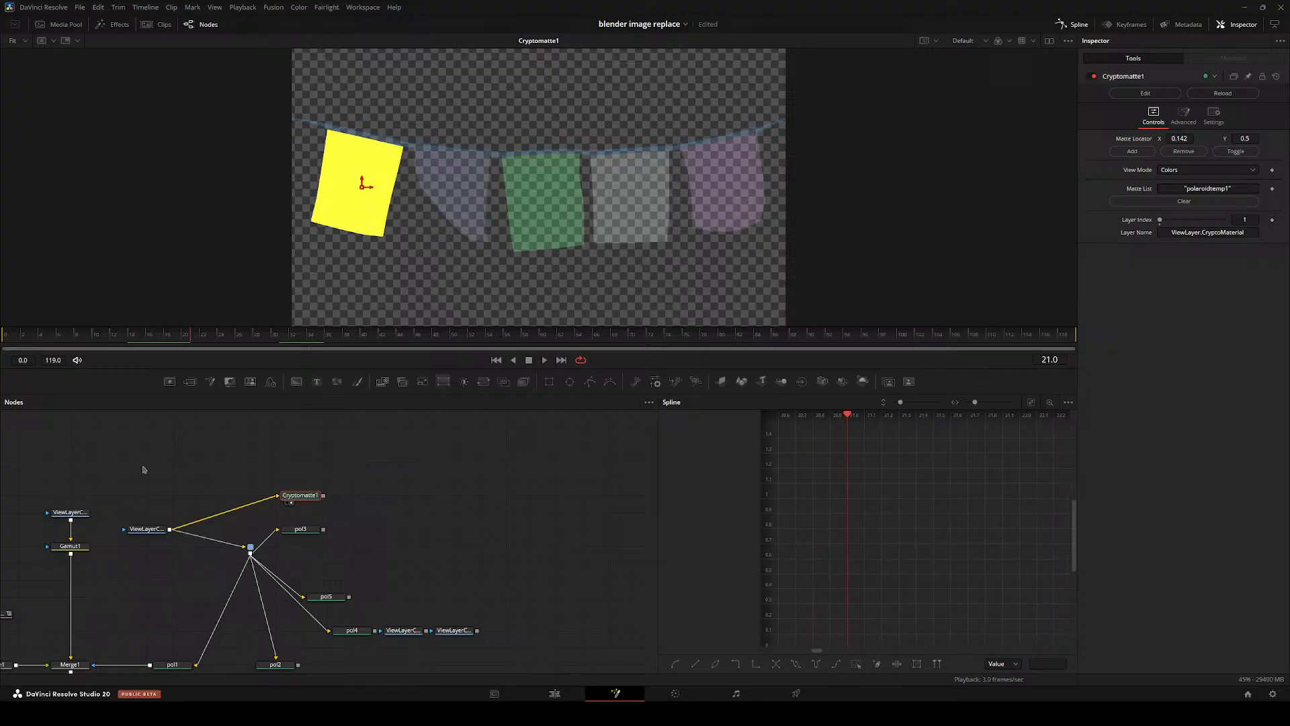
{"action": "key", "text": "Delete"}
- View the existing pol1 matte and play it back to check how it follows the first polaroid
{"action": "left_click_drag", "start_coordinate": [295, 509], "coordinate": [383, 493]}
{"action": "left_click", "coordinate": [261, 651]}
{"action": "key", "text": "2"}
{"action": "key", "text": "space"}
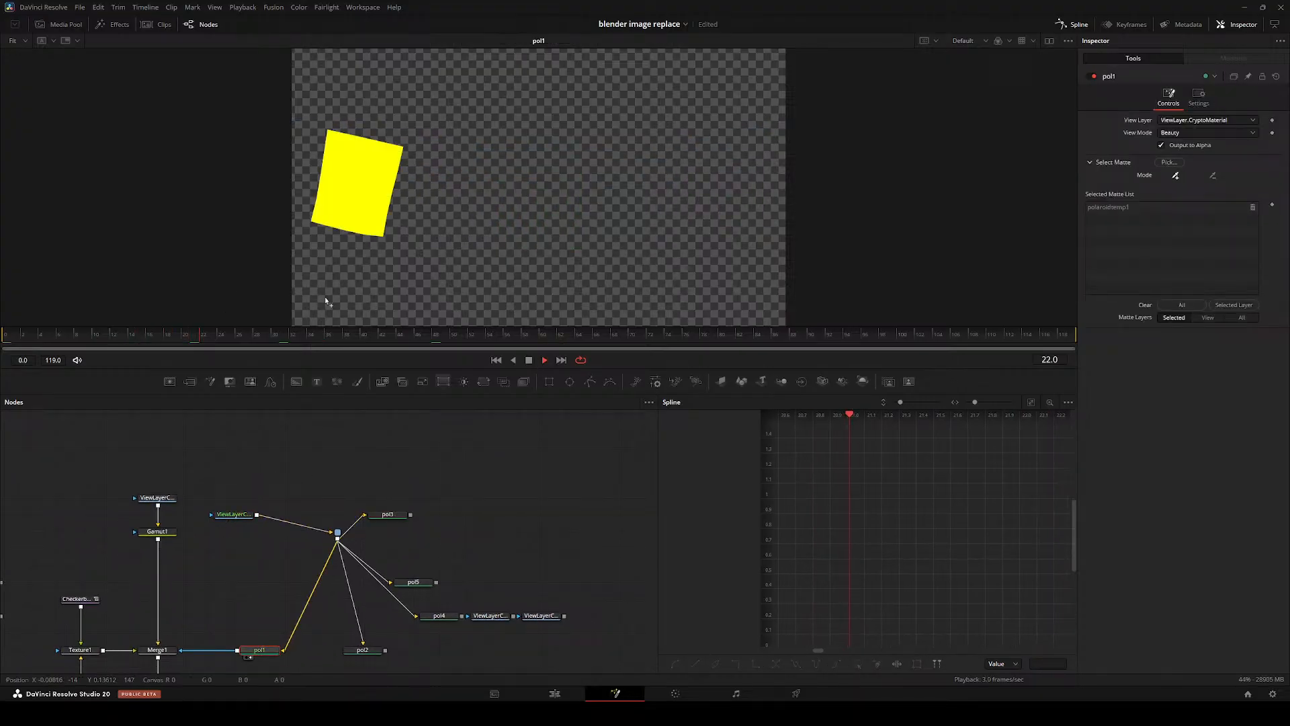
{"action": "left_click", "coordinate": [496, 360]}
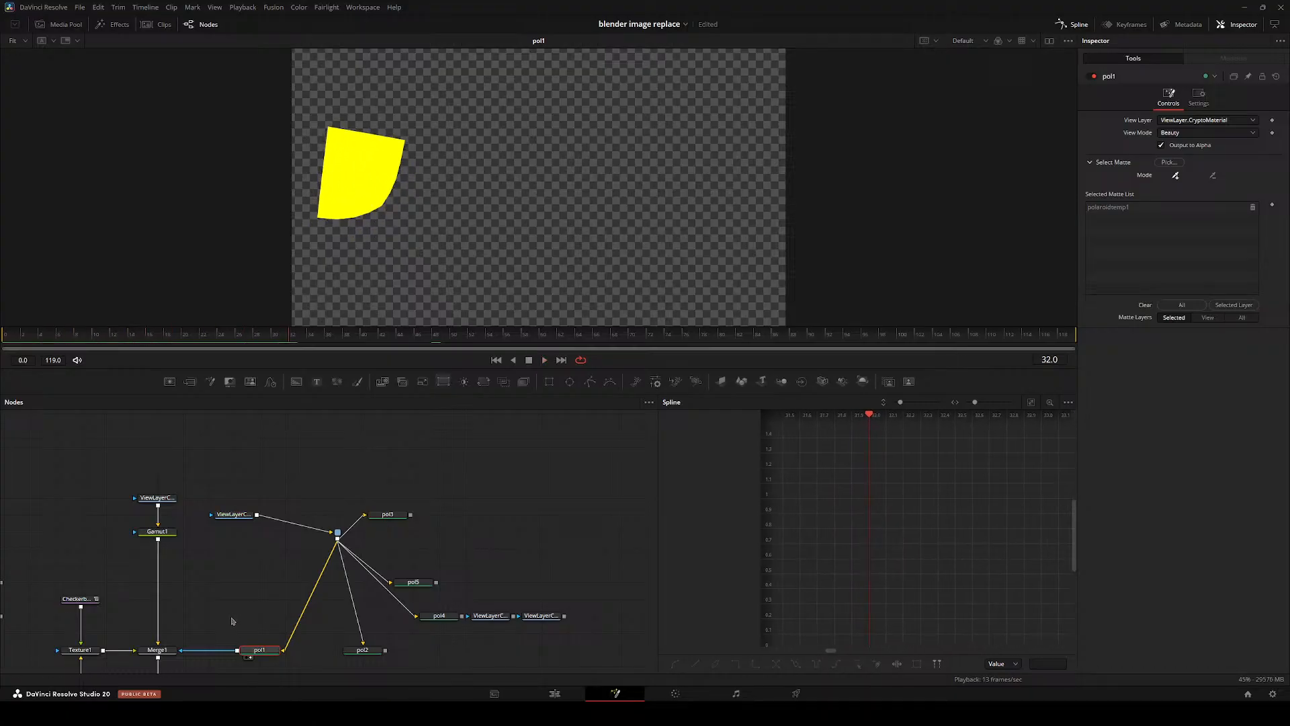
- View the Merge1 composite and inspect the replaced polaroid and its neighbours up close and at frame 6
{"action": "left_click_drag", "start_coordinate": [164, 657], "coordinate": [300, 614]}
{"action": "left_click", "coordinate": [285, 615]}
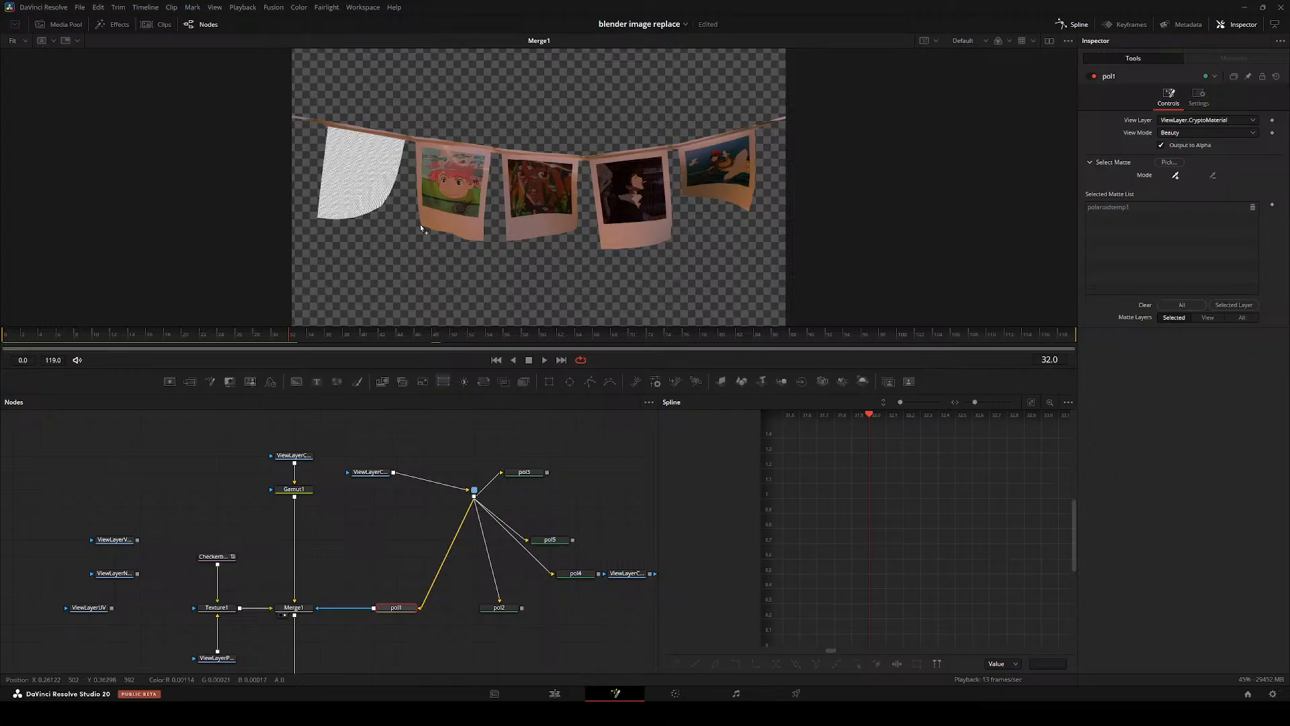
{"action": "scroll", "coordinate": [421, 228], "scroll_direction": "up", "scroll_amount": 4}
{"action": "left_click_drag", "start_coordinate": [420, 229], "coordinate": [311, 344]}
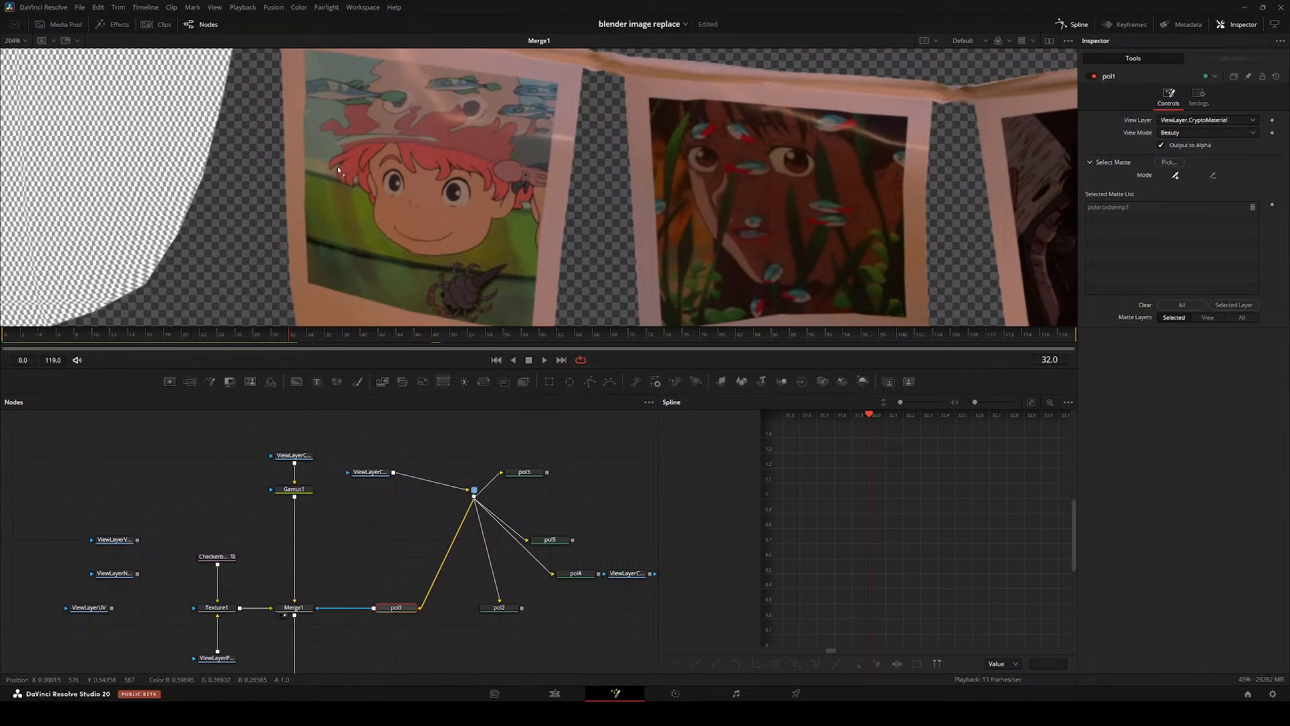
{"action": "left_click_drag", "start_coordinate": [338, 170], "coordinate": [462, 253]}
{"action": "left_click_drag", "start_coordinate": [287, 334], "coordinate": [57, 330]}
{"action": "key", "text": "ctrl+f"}
- View the output of the ViewLayerPosition pass that feeds Texture1
{"action": "left_click_drag", "start_coordinate": [268, 539], "coordinate": [413, 469]}
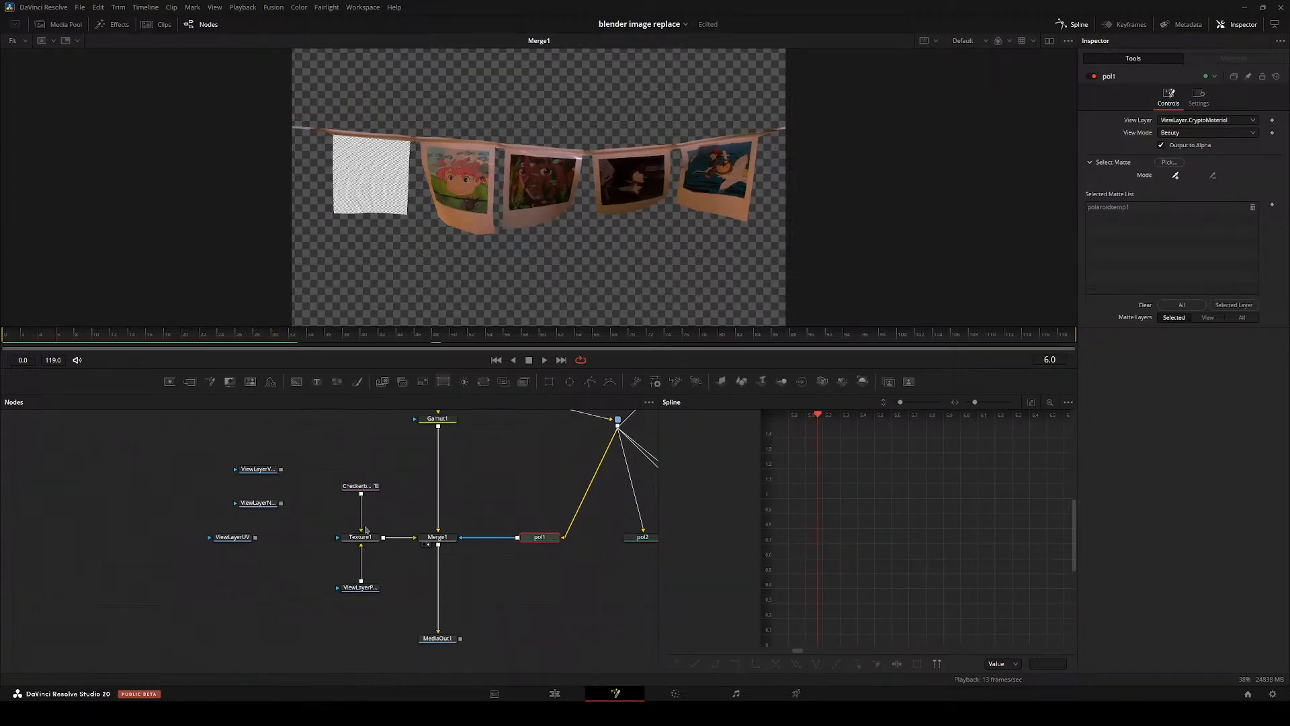
{"action": "left_click_drag", "start_coordinate": [363, 537], "coordinate": [353, 326]}
{"action": "left_click_drag", "start_coordinate": [361, 587], "coordinate": [172, 159]}
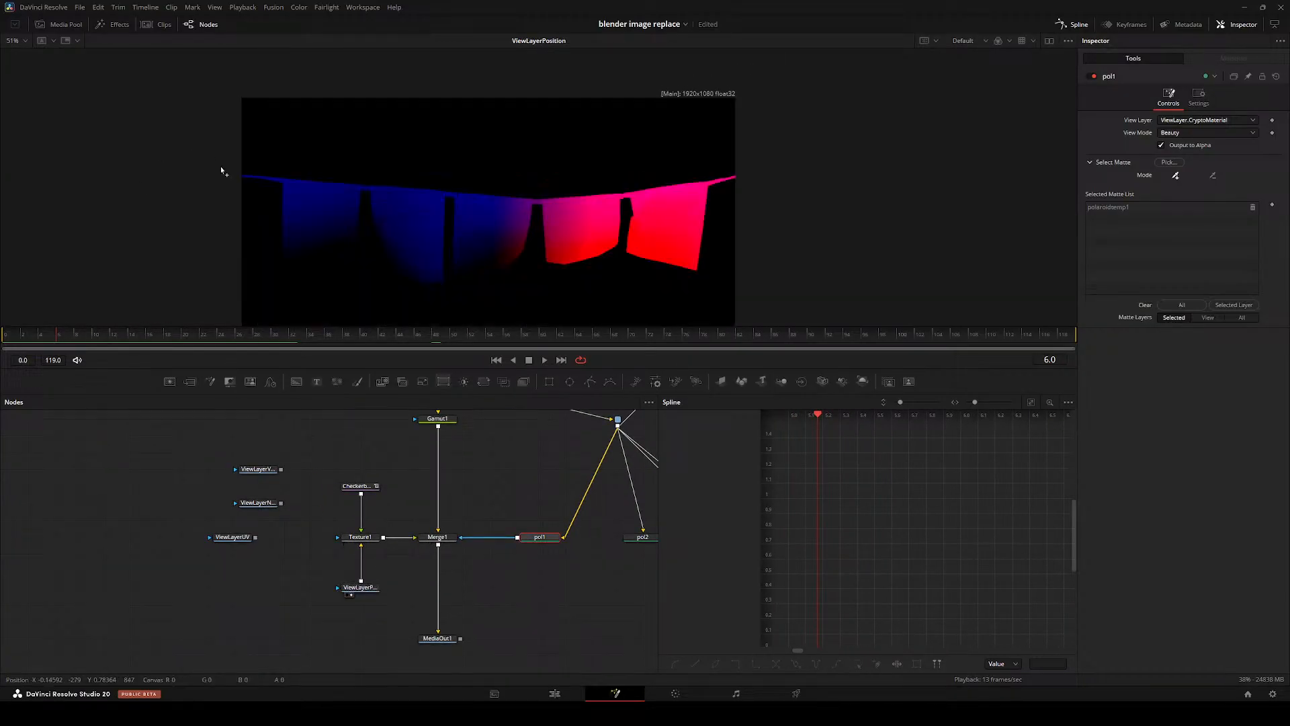
{"action": "left_click_drag", "start_coordinate": [432, 211], "coordinate": [342, 161]}
- Move ViewLayerPosition in line with Texture1 and set ViewLayerUV apart from the other pass loaders
{"action": "left_click_drag", "start_coordinate": [367, 587], "coordinate": [292, 535]}
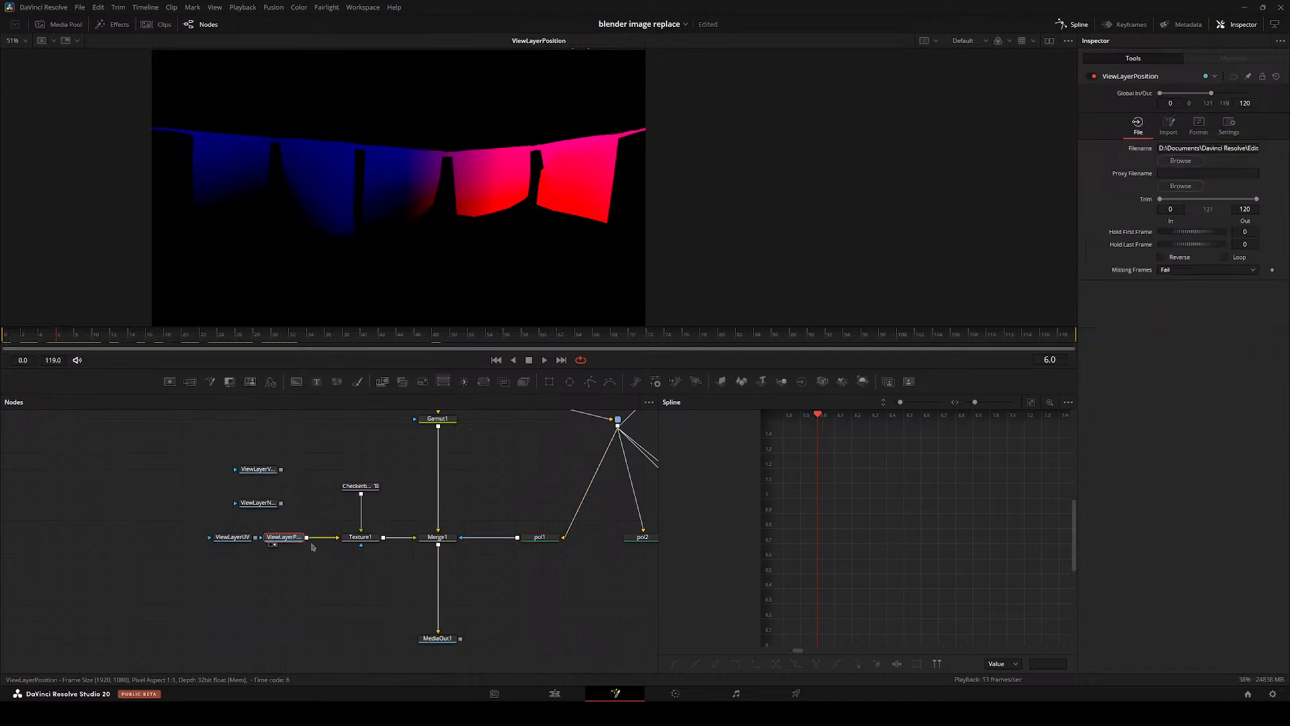
{"action": "left_click_drag", "start_coordinate": [437, 470], "coordinate": [508, 186]}
{"action": "left_click_drag", "start_coordinate": [232, 606], "coordinate": [155, 555]}
- Compare the Texture1 output with the Merge1 composite and examine the checkerboard on the first polaroid at frame 14
{"action": "left_click_drag", "start_coordinate": [360, 556], "coordinate": [497, 312]}
{"action": "left_click_drag", "start_coordinate": [348, 615], "coordinate": [130, 133]}
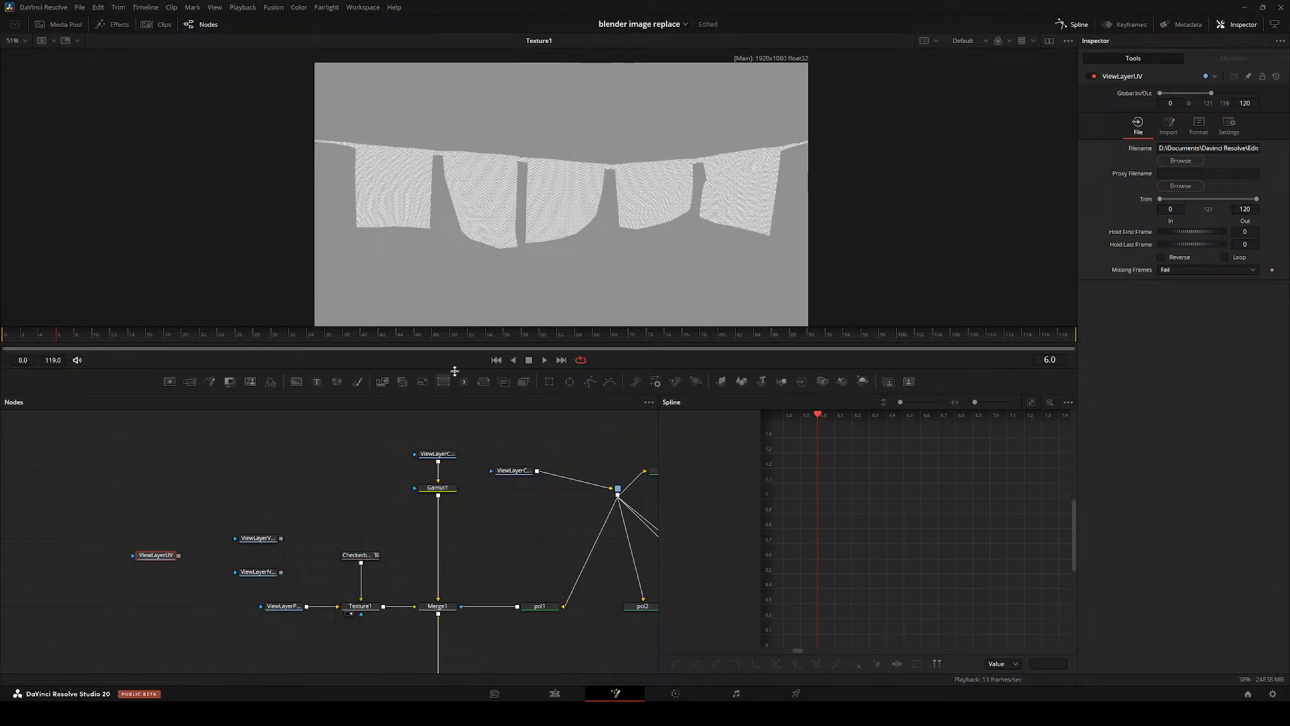
{"action": "left_click_drag", "start_coordinate": [437, 608], "coordinate": [150, 142]}
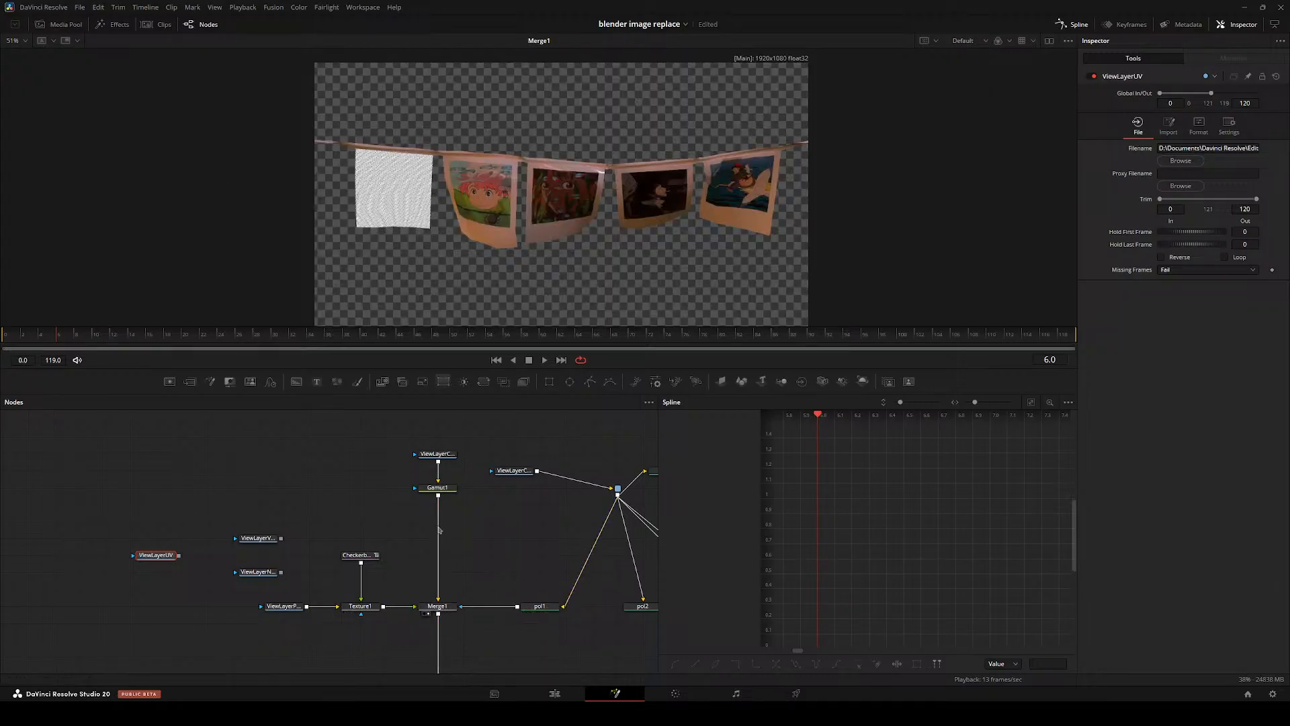
{"action": "scroll", "coordinate": [342, 103], "scroll_direction": "up", "scroll_amount": 8}
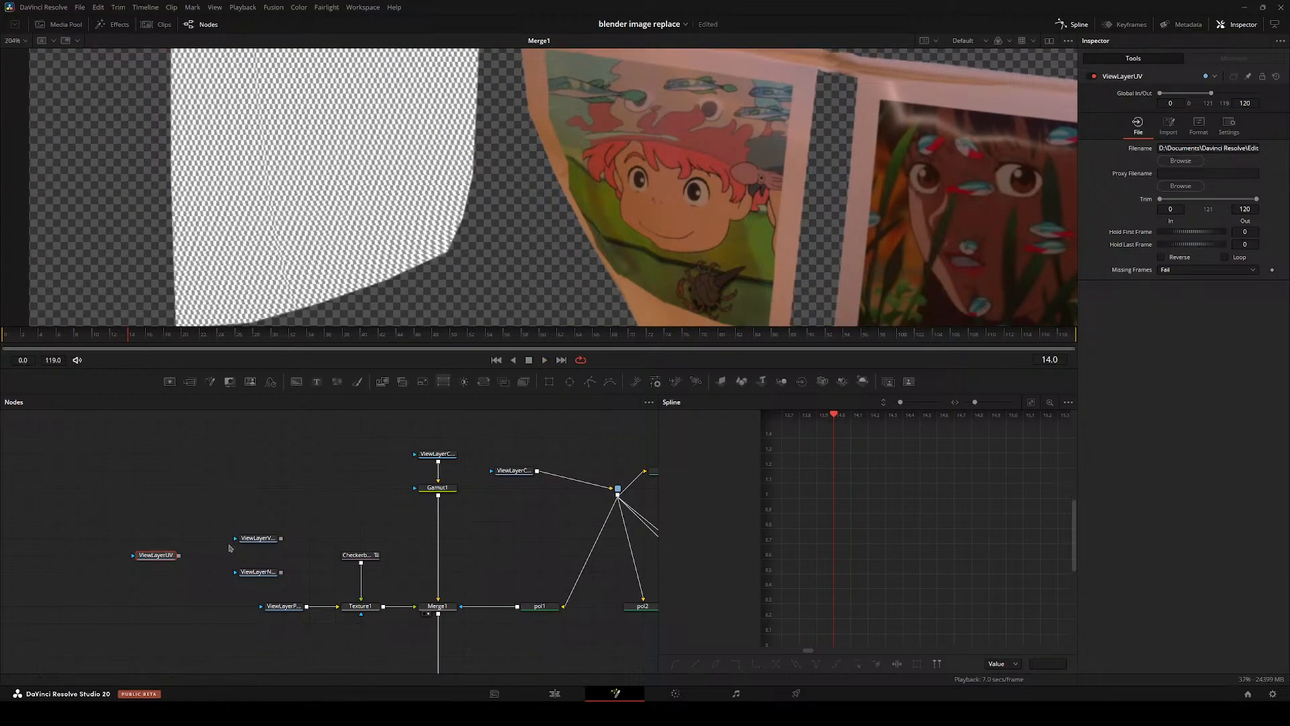
- Bring the polaroid image from the media pool into the node graph and view it
{"action": "scroll", "coordinate": [283, 513], "scroll_direction": "down", "scroll_amount": 2}
{"action": "left_click", "coordinate": [59, 24]}
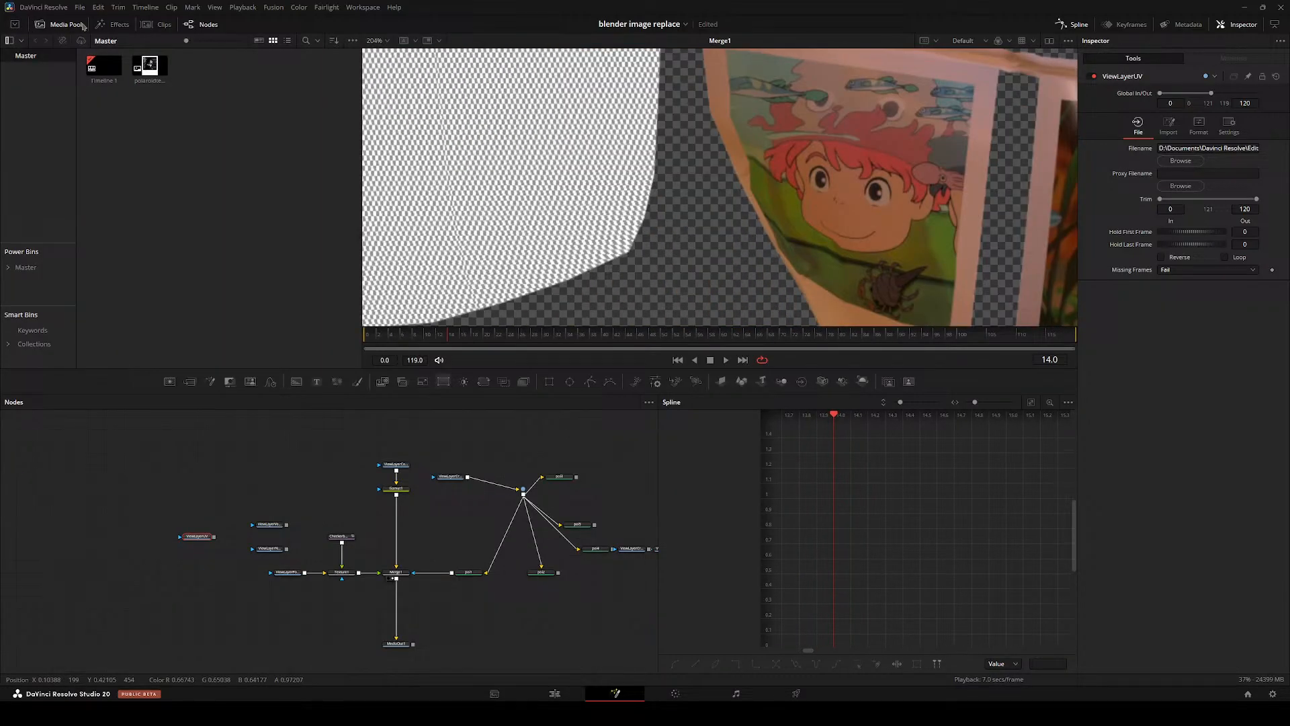
{"action": "left_click_drag", "start_coordinate": [149, 65], "coordinate": [196, 596]}
{"action": "key", "text": "1"}
{"action": "key", "text": "ctrl+f"}
- Feed the polaroid image into Texture1 in place of the Checkerboard and view the mapped texture
{"action": "left_click_drag", "start_coordinate": [342, 537], "coordinate": [246, 589]}
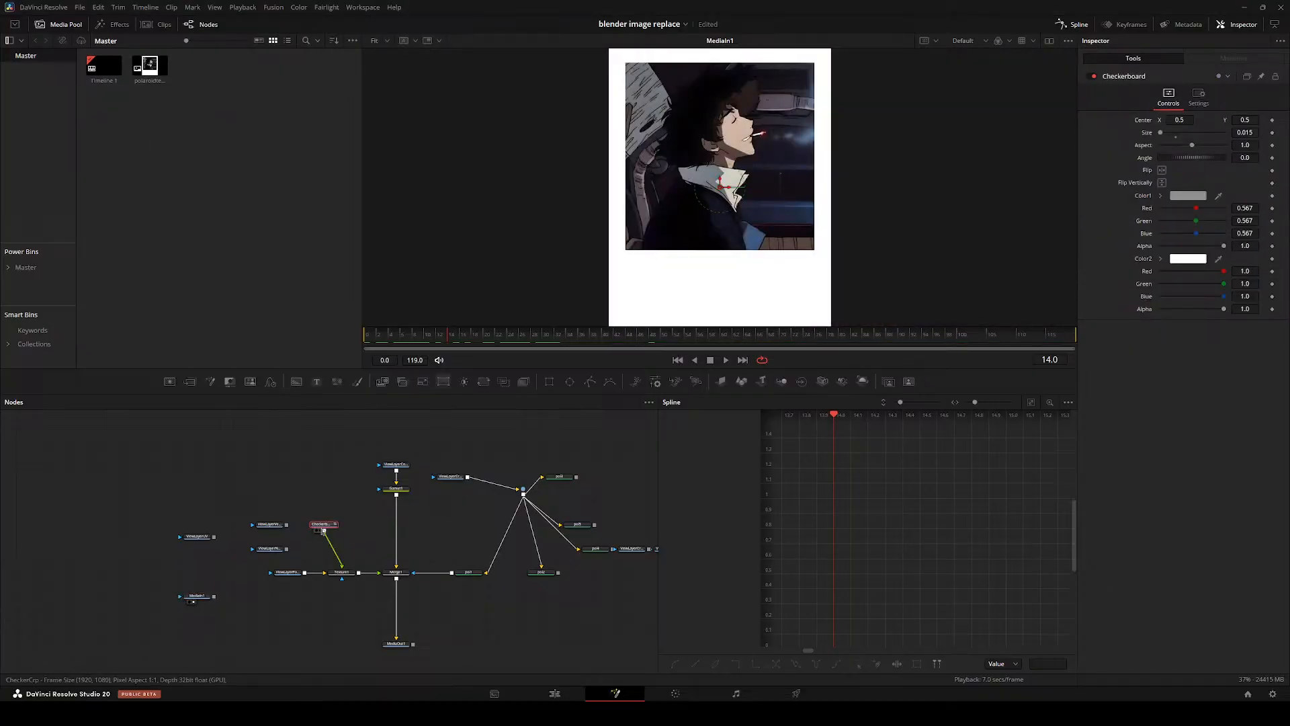
{"action": "left_click_drag", "start_coordinate": [323, 531], "coordinate": [304, 518]}
{"action": "left_click_drag", "start_coordinate": [196, 596], "coordinate": [324, 524]}
{"action": "left_click", "coordinate": [342, 573]}
{"action": "key", "text": "1"}
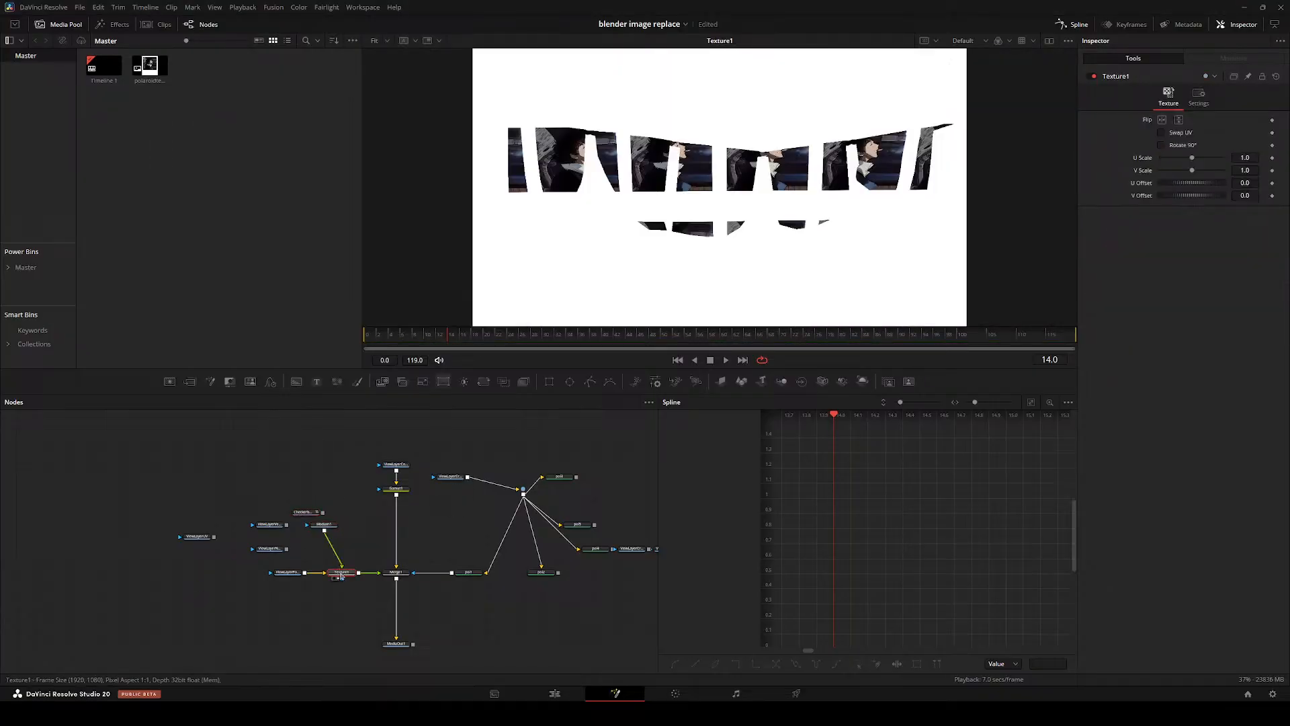
- View the first polaroid in the Merge1 composite and align MediaIn1 directly above Texture1
{"action": "left_click", "coordinate": [392, 578]}
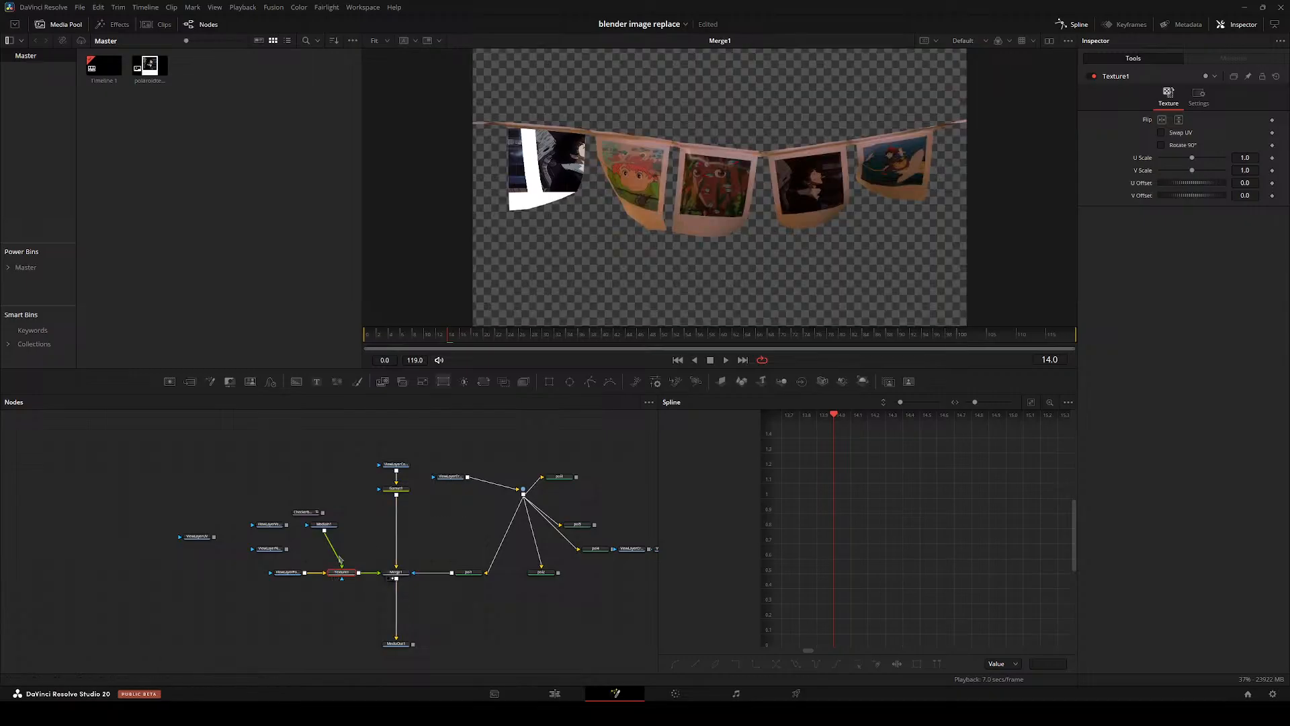
{"action": "left_click_drag", "start_coordinate": [324, 524], "coordinate": [342, 512]}
{"action": "scroll", "coordinate": [527, 145], "scroll_direction": "up", "scroll_amount": 5}
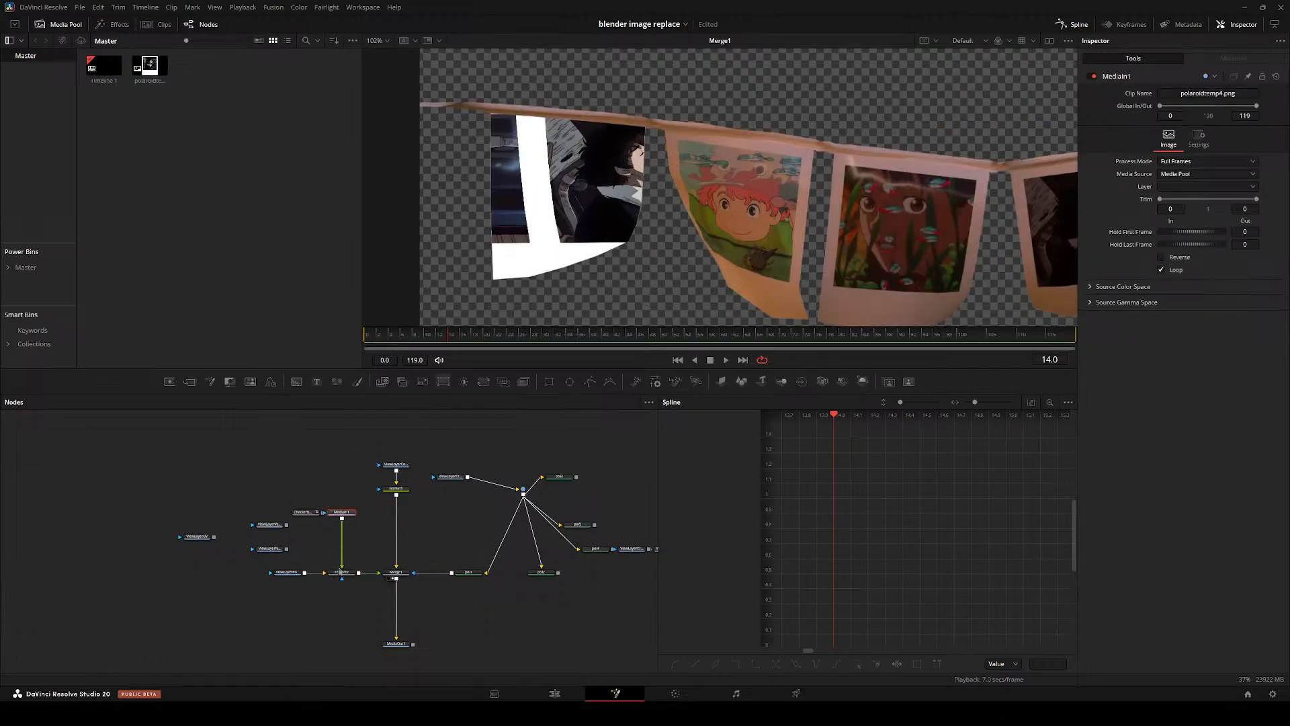
- Try different U and V mapping values on Texture1 and reset them to their defaults
{"action": "left_click", "coordinate": [341, 572]}
{"action": "left_click_drag", "start_coordinate": [1192, 159], "coordinate": [1179, 183]}
{"action": "double_click", "coordinate": [1142, 170]}
{"action": "left_click", "coordinate": [1192, 162]}
{"action": "left_click", "coordinate": [1192, 175]}
{"action": "double_click", "coordinate": [1142, 183]}
- Try the Swap UV and Rotate 90° options on Texture1 and turn both off again
{"action": "left_click", "coordinate": [1174, 136]}
{"action": "left_click", "coordinate": [1169, 145]}
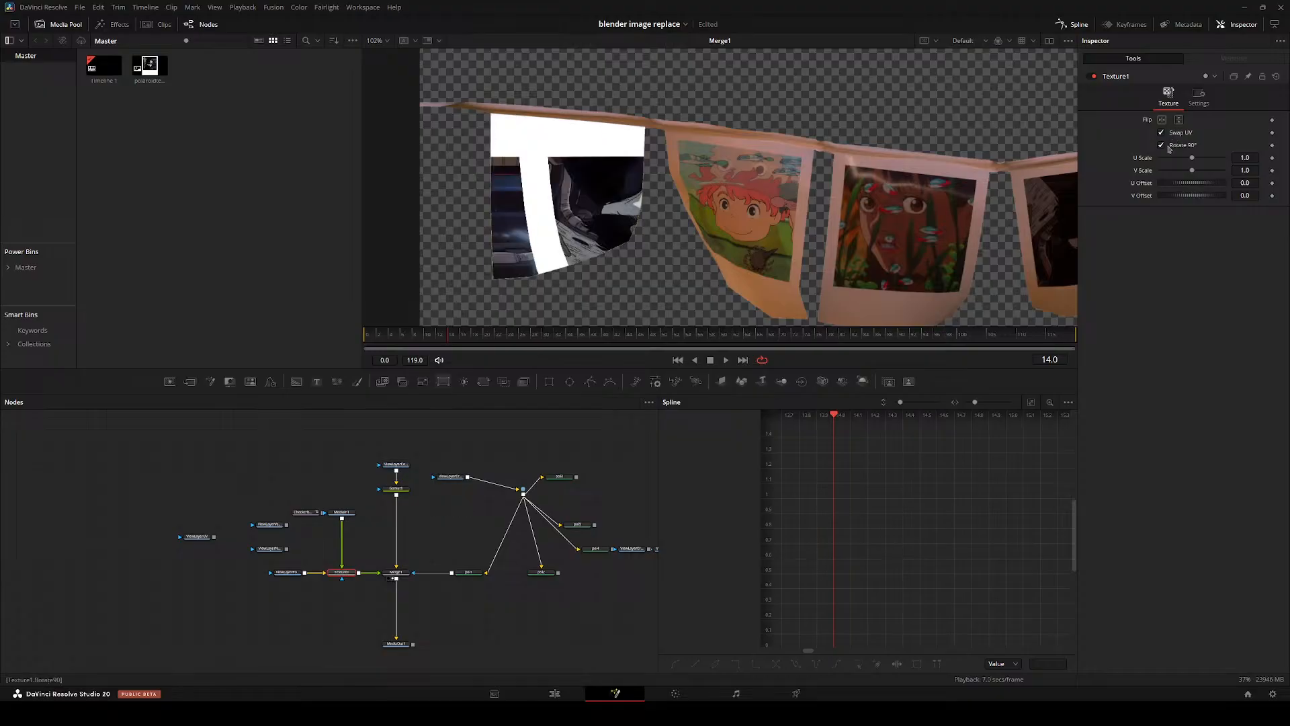
{"action": "left_click", "coordinate": [1170, 146]}
{"action": "left_click", "coordinate": [1175, 134]}
- Restore the Checkerboard as Texture1's input, leaving MediaIn1 disconnected, and fit the composite to the viewer
{"action": "scroll", "coordinate": [326, 515], "scroll_direction": "up", "scroll_amount": 3}
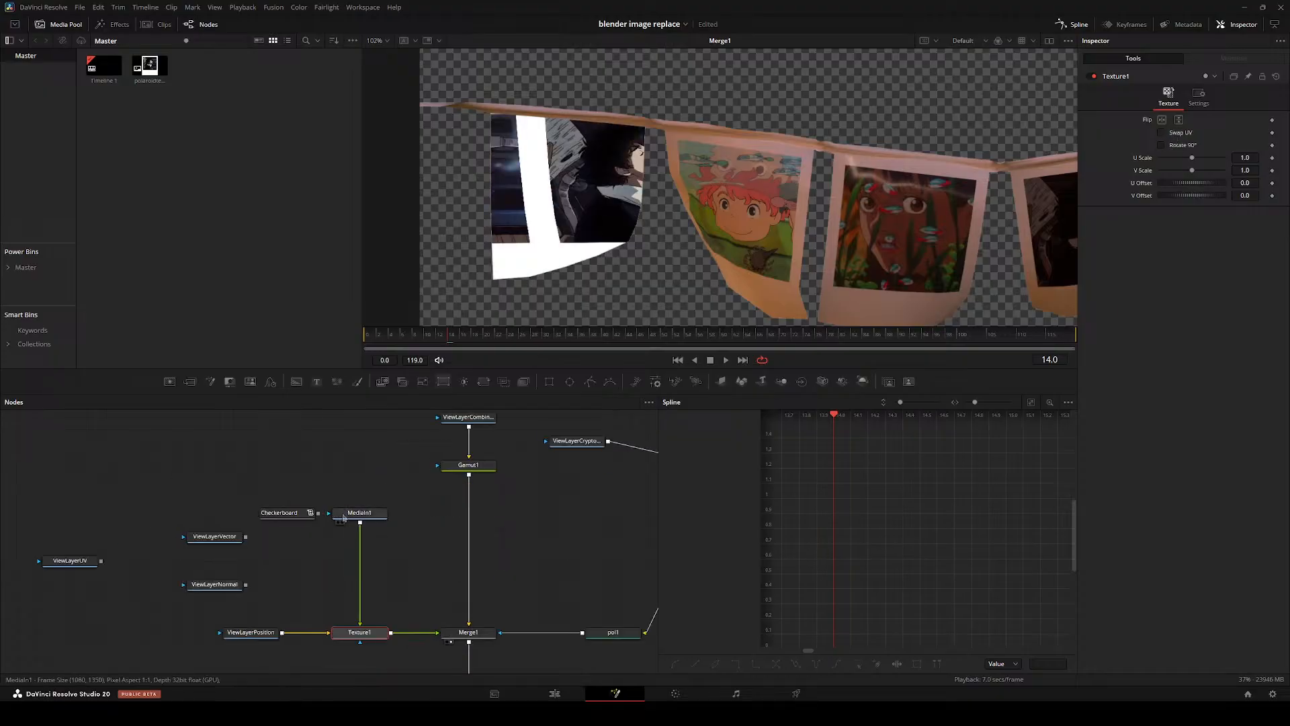
{"action": "left_click_drag", "start_coordinate": [352, 512], "coordinate": [316, 465]}
{"action": "left_click_drag", "start_coordinate": [318, 514], "coordinate": [370, 516]}
{"action": "left_click_drag", "start_coordinate": [422, 549], "coordinate": [319, 556]}
{"action": "key", "text": "ctrl+f"}
- View the ViewLayerVector and ViewLayerNormal passes and align both loaders above ViewLayerPosition
{"action": "left_click", "coordinate": [112, 546]}
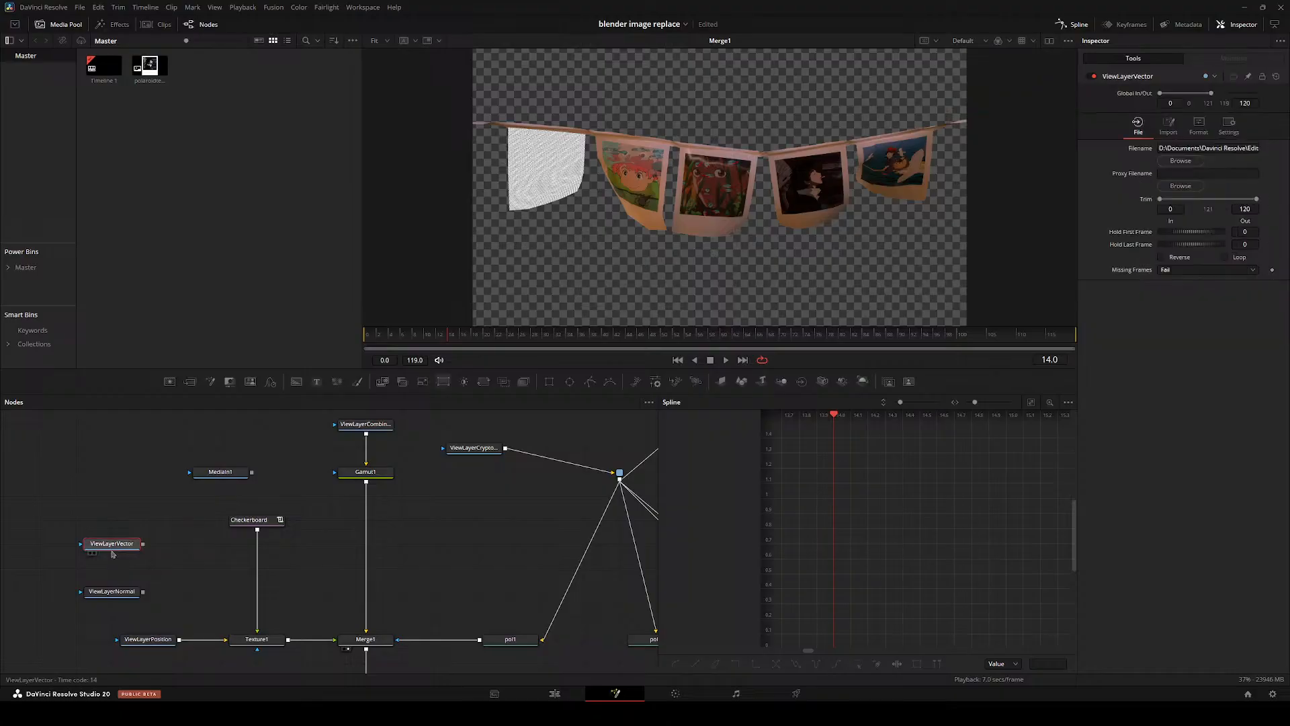
{"action": "key", "text": "2"}
{"action": "left_click", "coordinate": [112, 592]}
{"action": "key", "text": "2"}
{"action": "left_click_drag", "start_coordinate": [127, 541], "coordinate": [163, 494]}
{"action": "left_click_drag", "start_coordinate": [120, 591], "coordinate": [155, 543]}
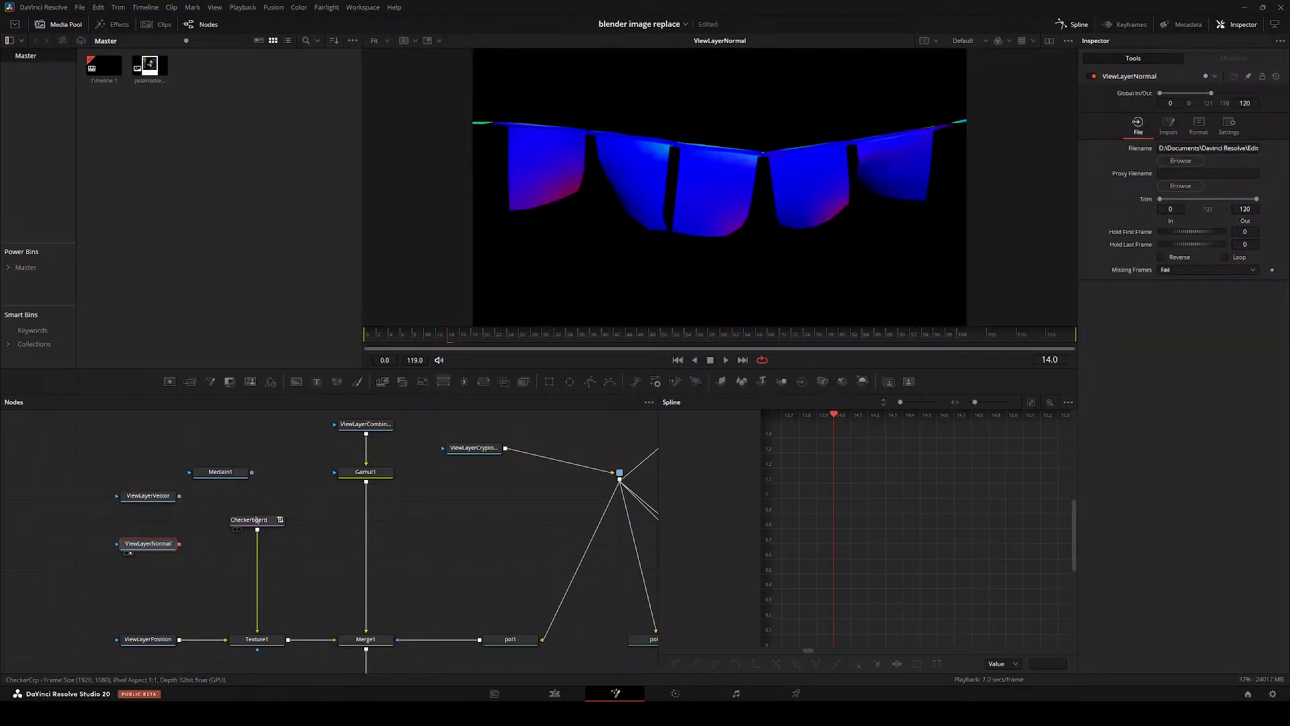
- View the outputs of MediaIn1 and the Checkerboard in turn
{"action": "left_click", "coordinate": [254, 520]}
{"action": "left_click", "coordinate": [220, 472]}
{"action": "key", "text": "2"}
{"action": "left_click", "coordinate": [254, 519]}
{"action": "key", "text": "2"}
- View the outputs of Merge1, pol1 and Gamut1 in turn
{"action": "left_click", "coordinate": [257, 638]}
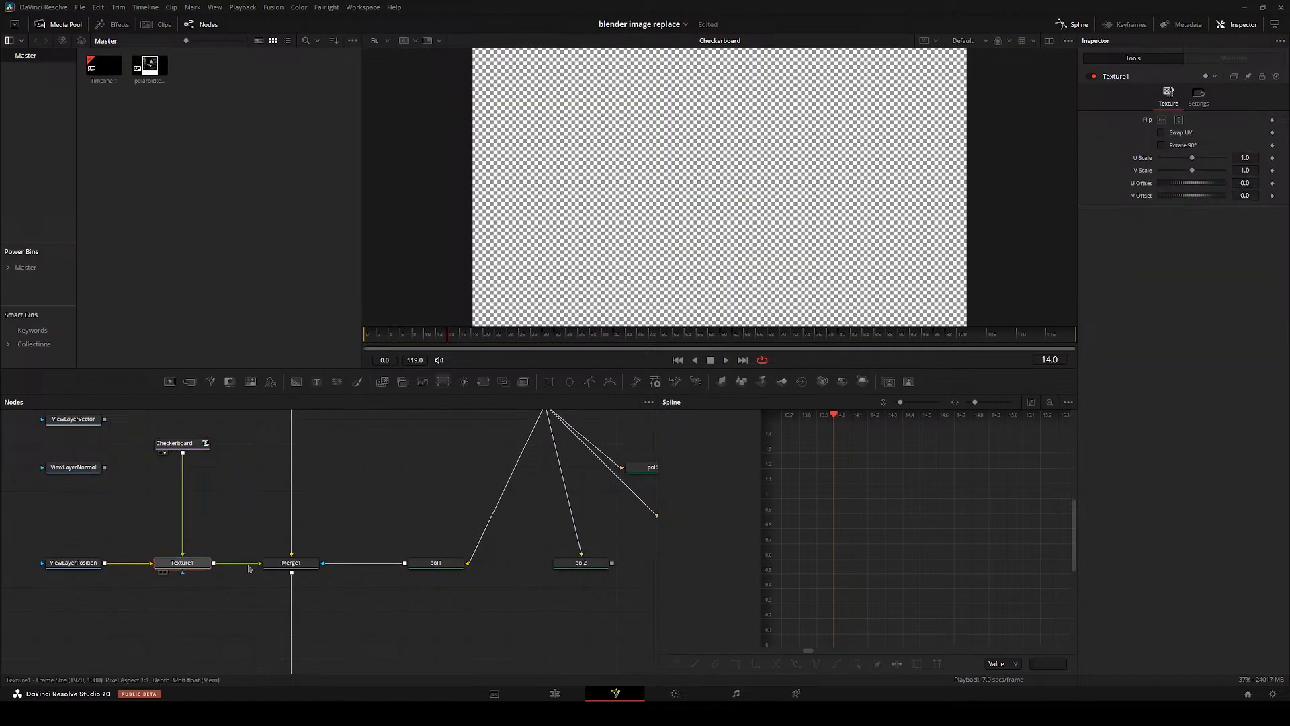
{"action": "left_click", "coordinate": [366, 639]}
{"action": "key", "text": "2"}
{"action": "left_click", "coordinate": [510, 639]}
{"action": "key", "text": "2"}
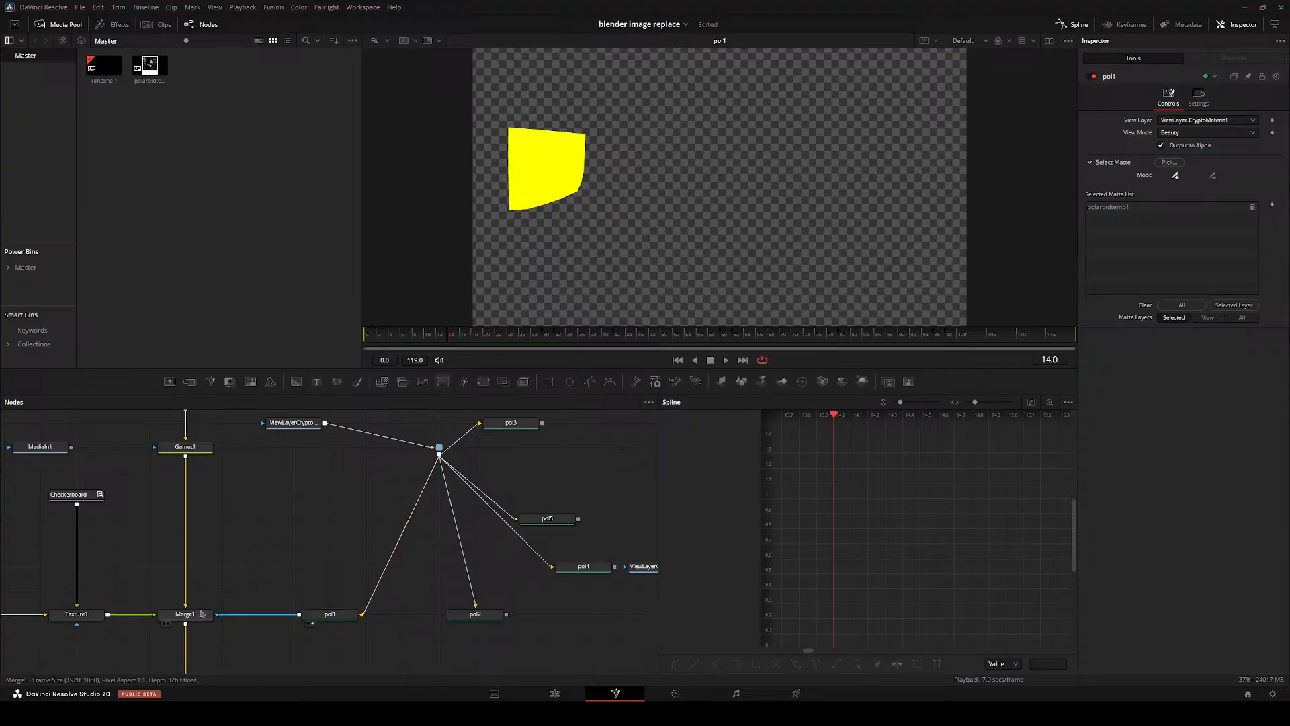
{"action": "left_click_drag", "start_coordinate": [131, 455], "coordinate": [322, 570]}
{"action": "left_click", "coordinate": [357, 565]}
{"action": "key", "text": "2"}
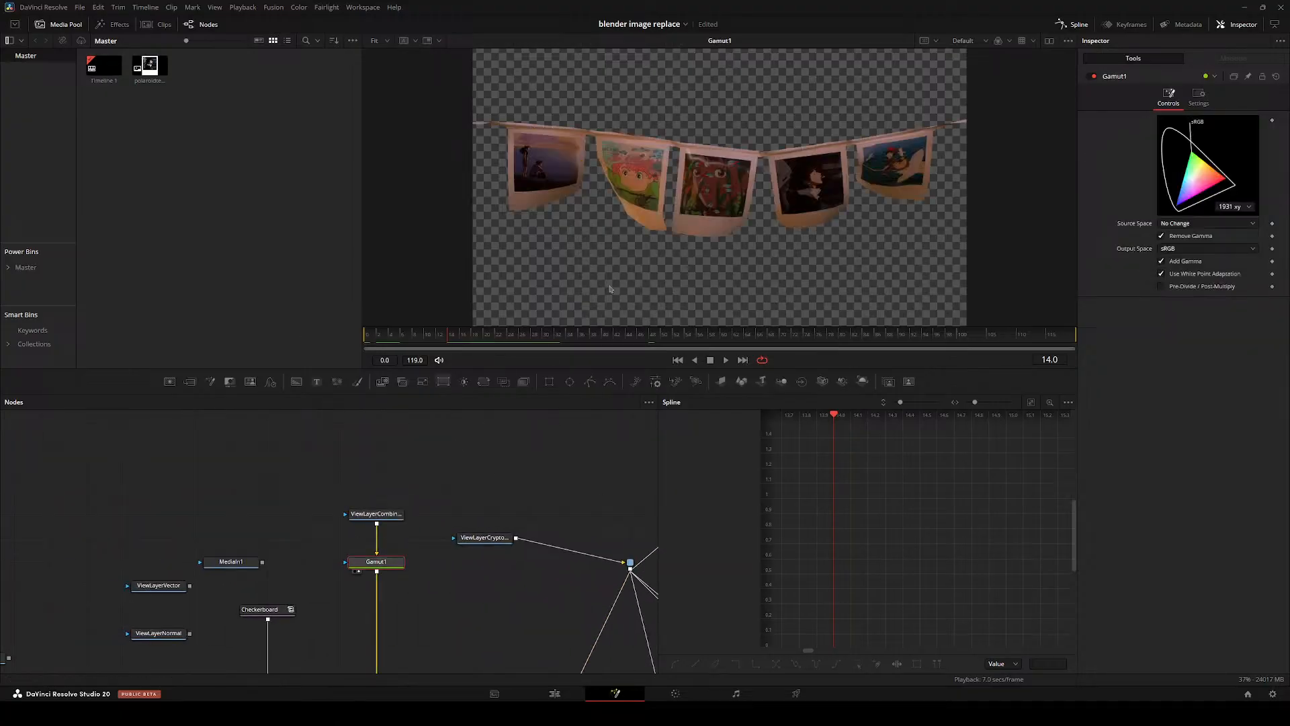
- Inspect the polaroid pictures up close in the Gamut1 and ViewLayerCombined outputs, moving to frame 66
{"action": "scroll", "coordinate": [445, 221], "scroll_direction": "up", "scroll_amount": 4}
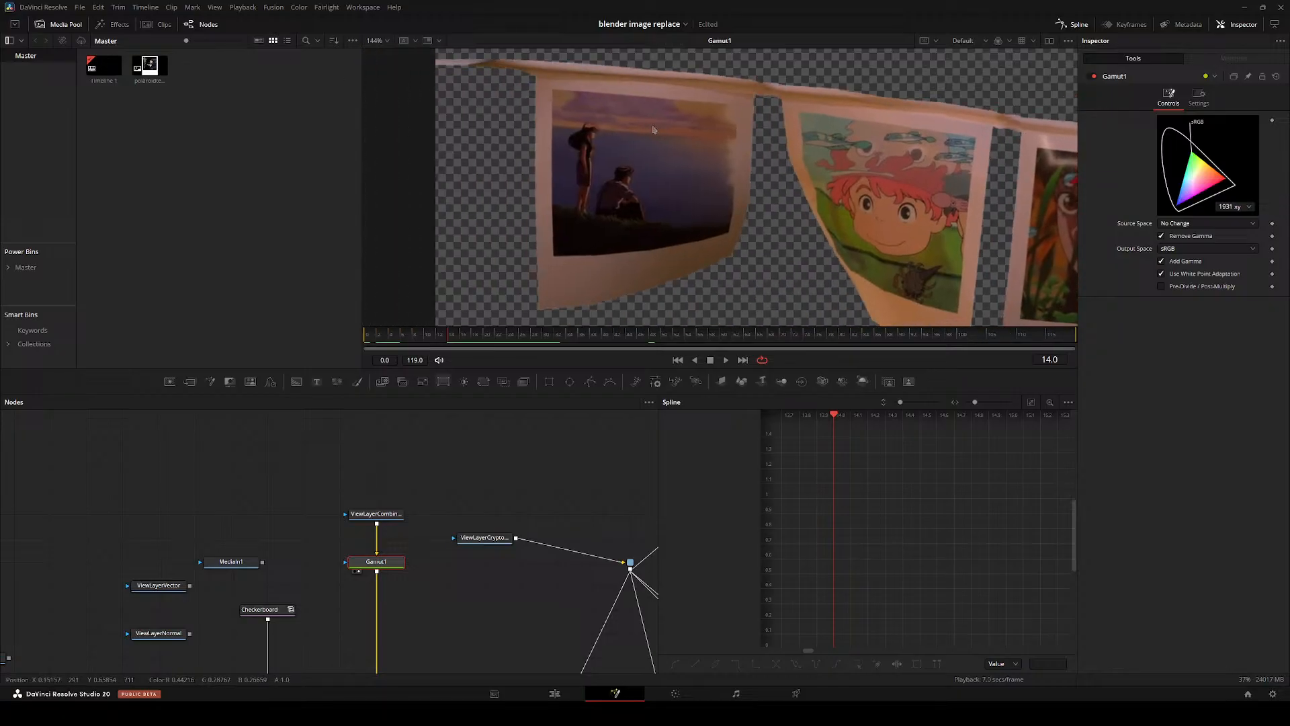
{"action": "left_click_drag", "start_coordinate": [610, 158], "coordinate": [552, 124]}
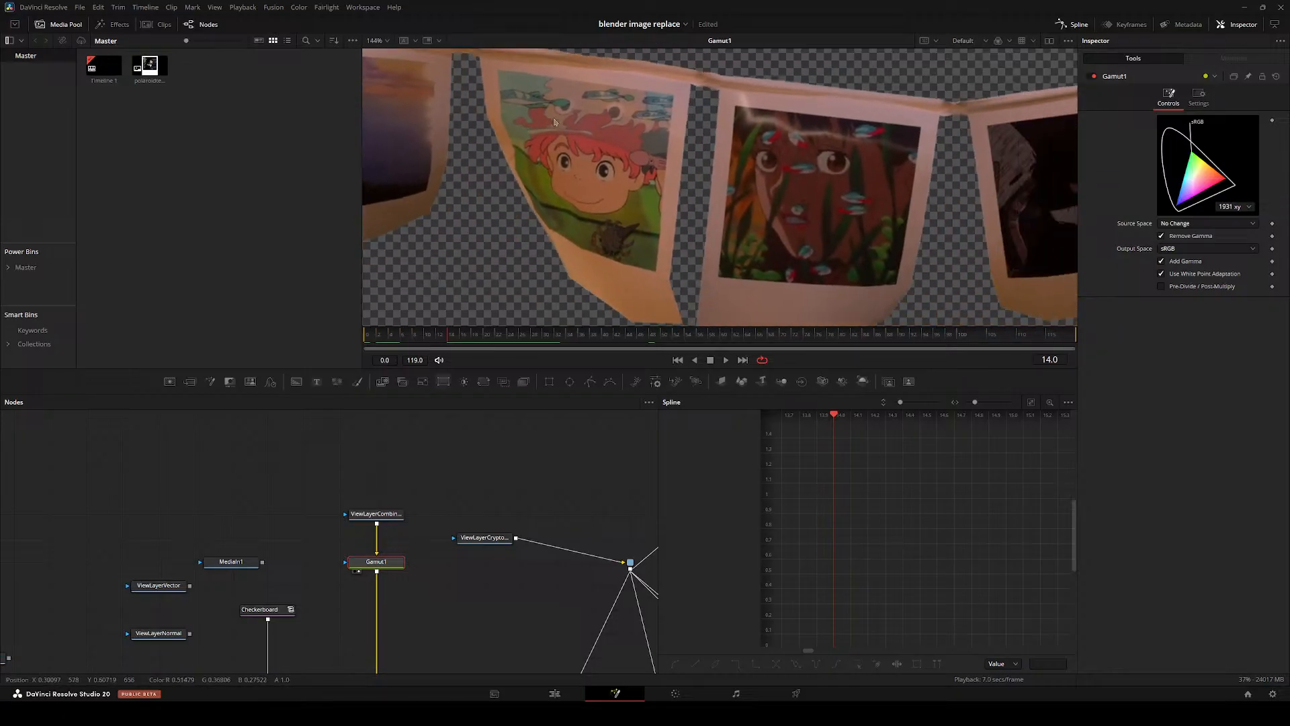
{"action": "left_click_drag", "start_coordinate": [375, 543], "coordinate": [432, 521]}
{"action": "left_click", "coordinate": [500, 477]}
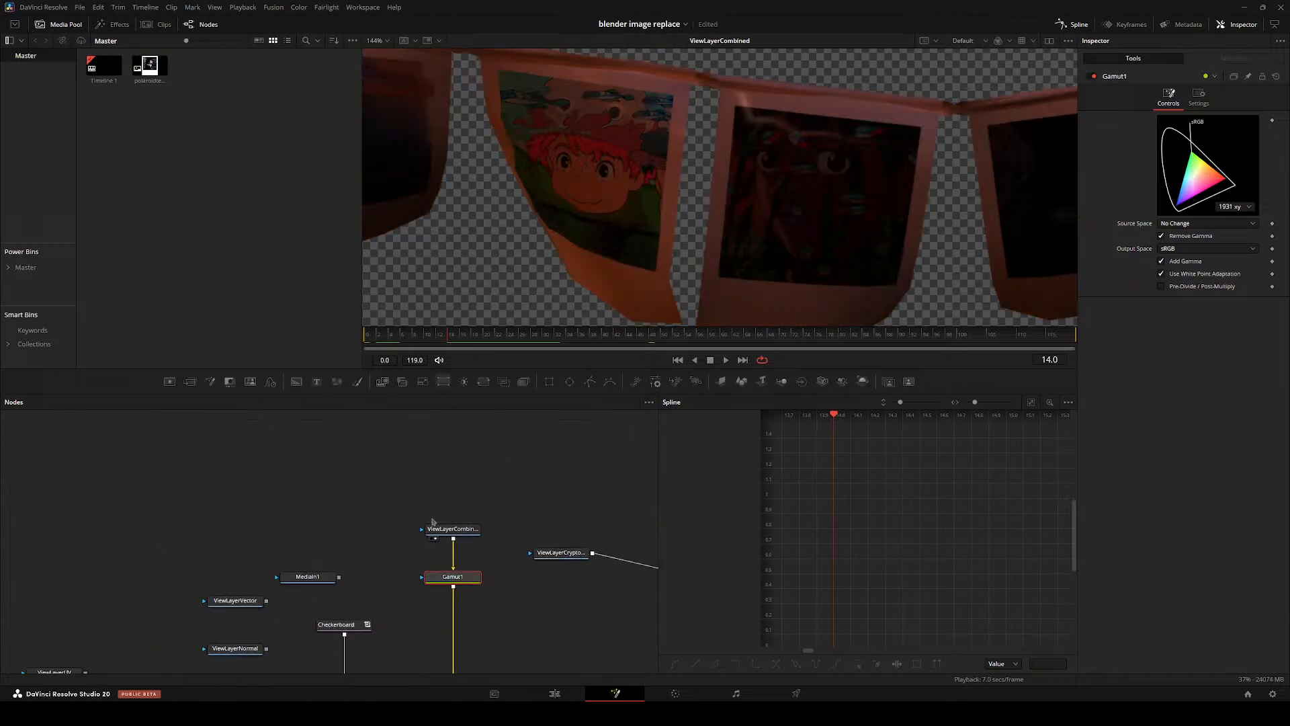
{"action": "left_click_drag", "start_coordinate": [440, 340], "coordinate": [756, 349]}
{"action": "left_click_drag", "start_coordinate": [440, 530], "coordinate": [441, 435]}
{"action": "left_click_drag", "start_coordinate": [449, 519], "coordinate": [381, 452]}
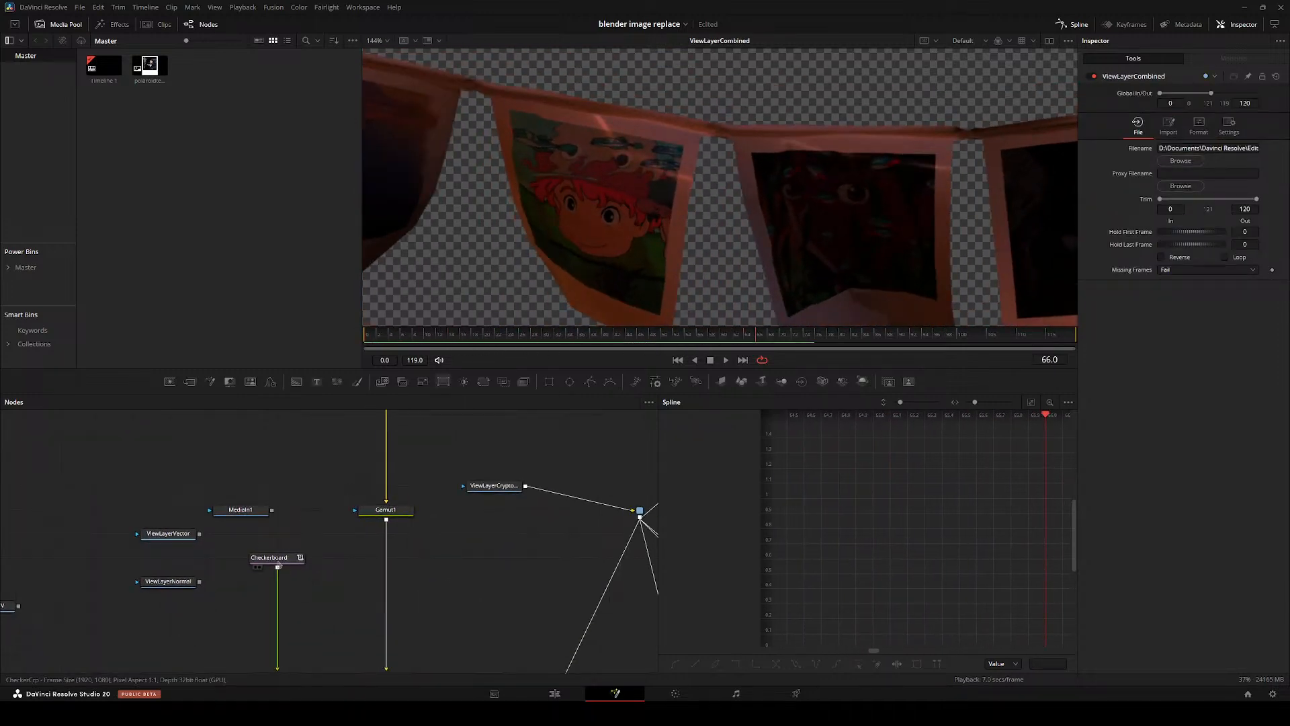
- View the outputs of the Checkerboard and MediaOut1 in turn at frame 66
{"action": "left_click", "coordinate": [259, 567]}
{"action": "left_click_drag", "start_coordinate": [401, 638], "coordinate": [413, 495]}
{"action": "left_click", "coordinate": [403, 537]}
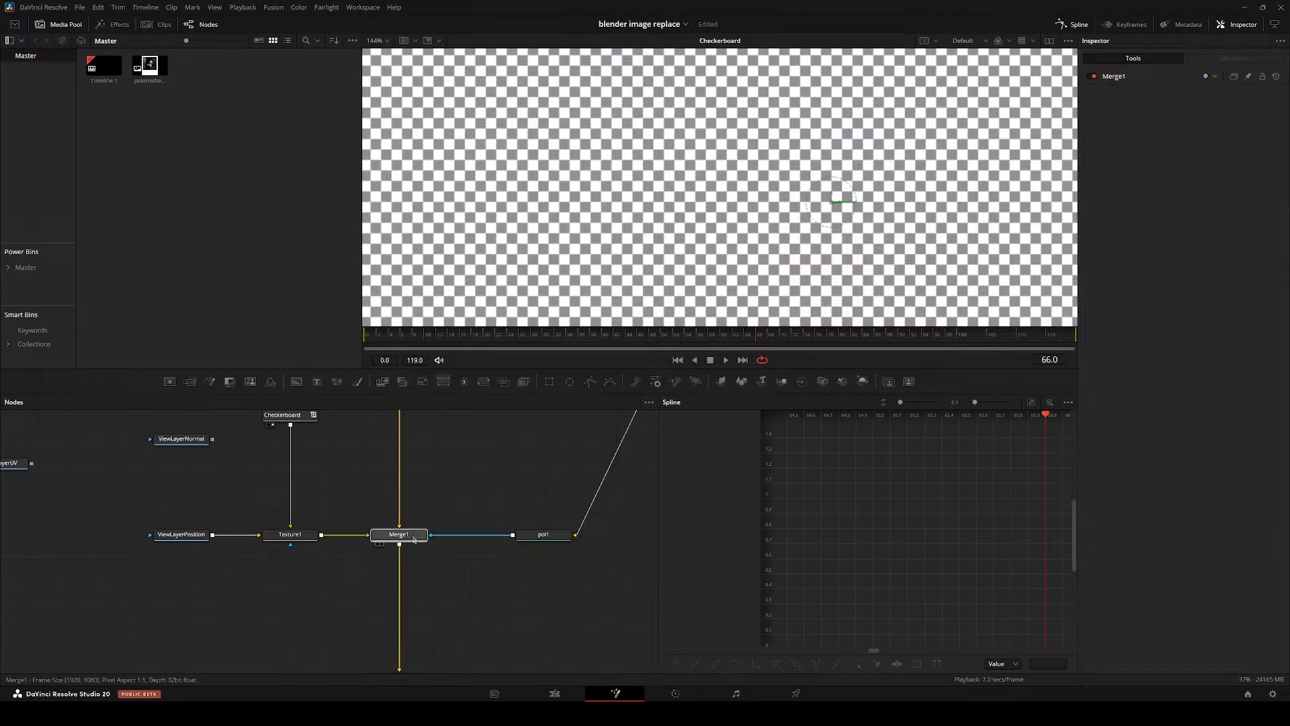
{"action": "key", "text": "2"}
{"action": "left_click_drag", "start_coordinate": [529, 526], "coordinate": [543, 308]}
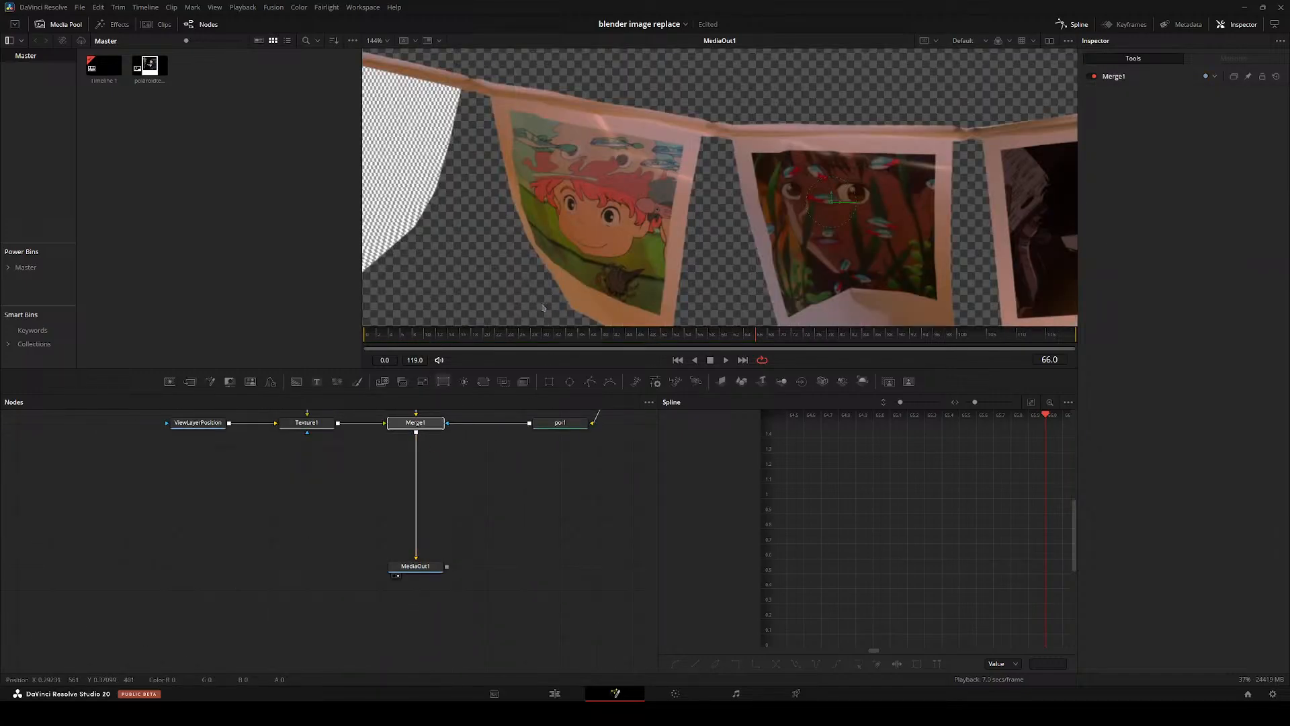
{"action": "key", "text": "ctrl+f"}
{"action": "key", "text": "shift+1"}
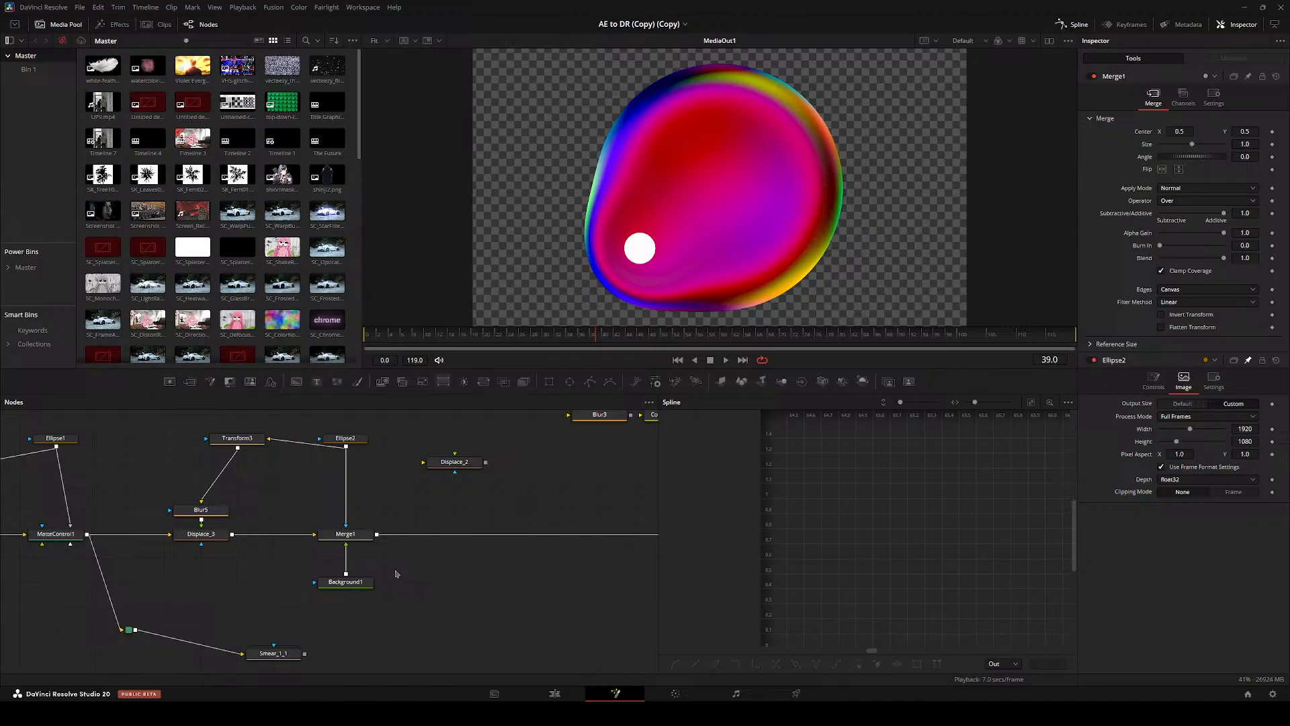
- Hide the Media Pool in the AE to DR (Copy) (Copy) project to enlarge the viewer
{"action": "left_click", "coordinate": [53, 28]}
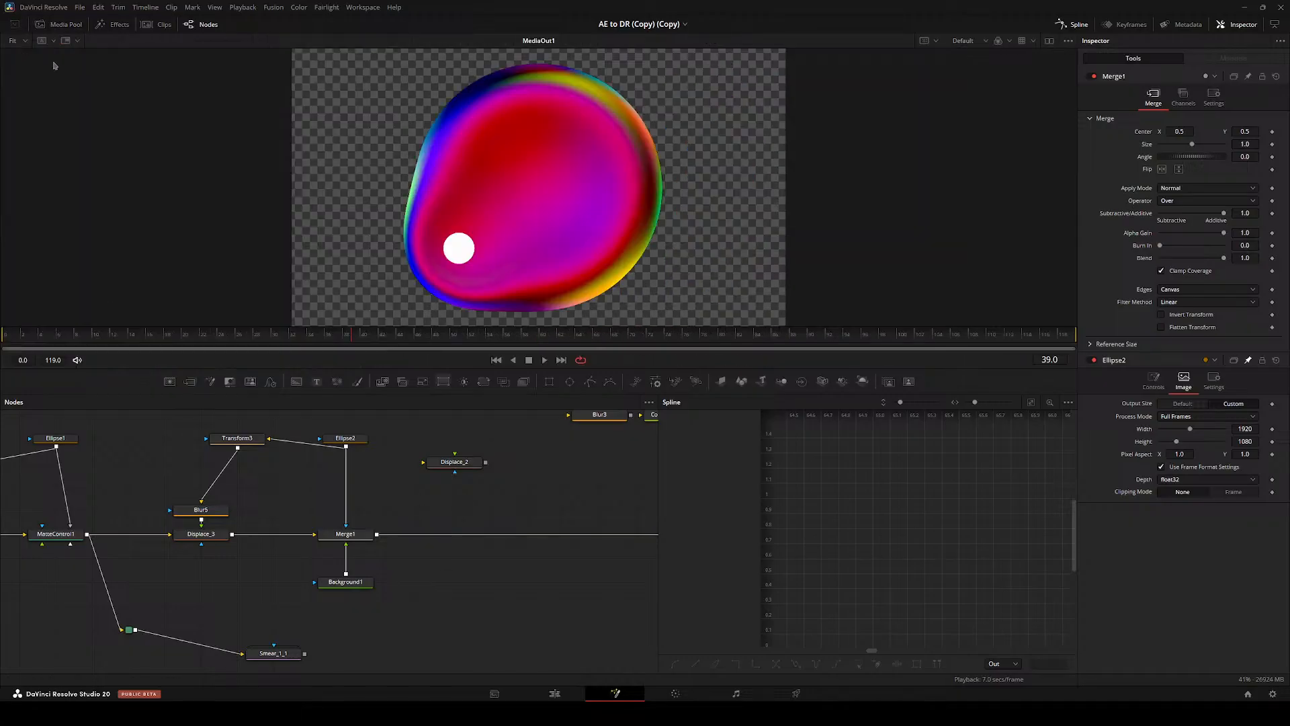
{"action": "key", "text": "shift+space"}
{"action": "key", "text": "Escape"}
{"action": "left_click", "coordinate": [452, 463]}
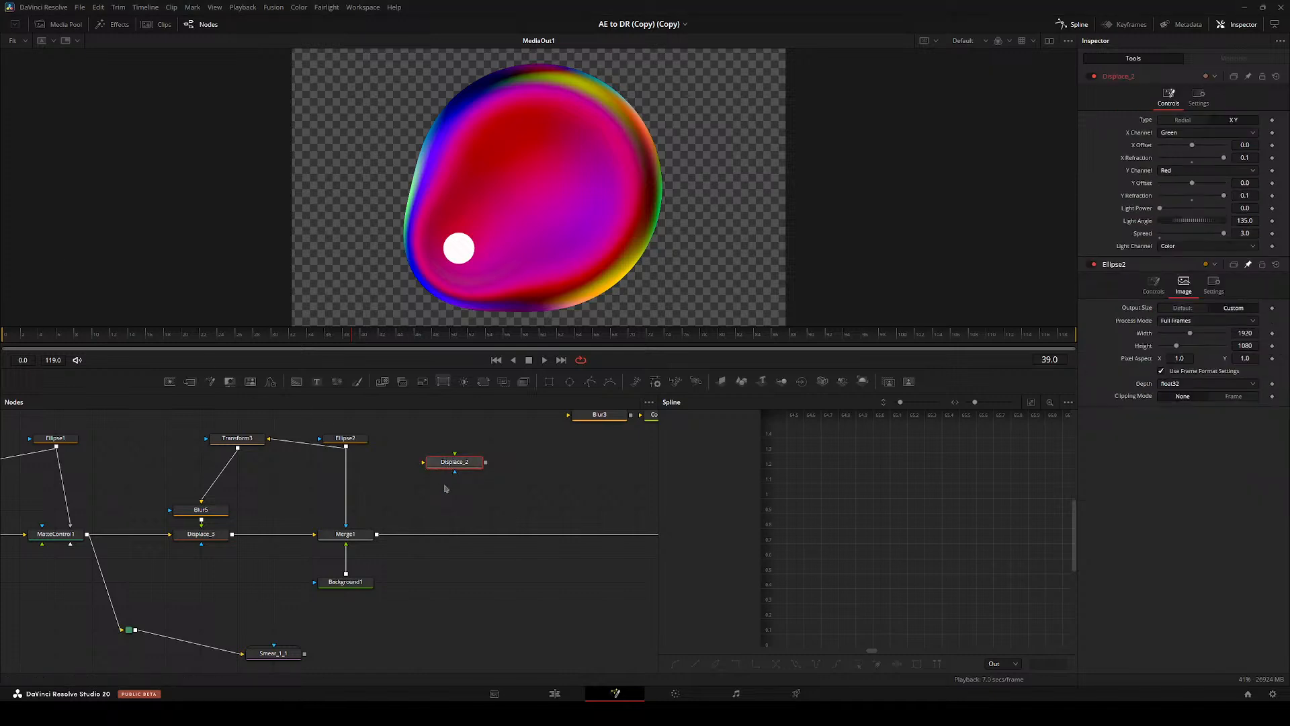
- Move the Ellipse2 circle inside the gradient disc, to a centre of about X 0.476, Y 0.404
{"action": "left_click_drag", "start_coordinate": [320, 454], "coordinate": [448, 501]}
{"action": "left_click", "coordinate": [464, 485]}
{"action": "left_click_drag", "start_coordinate": [459, 252], "coordinate": [527, 213]}
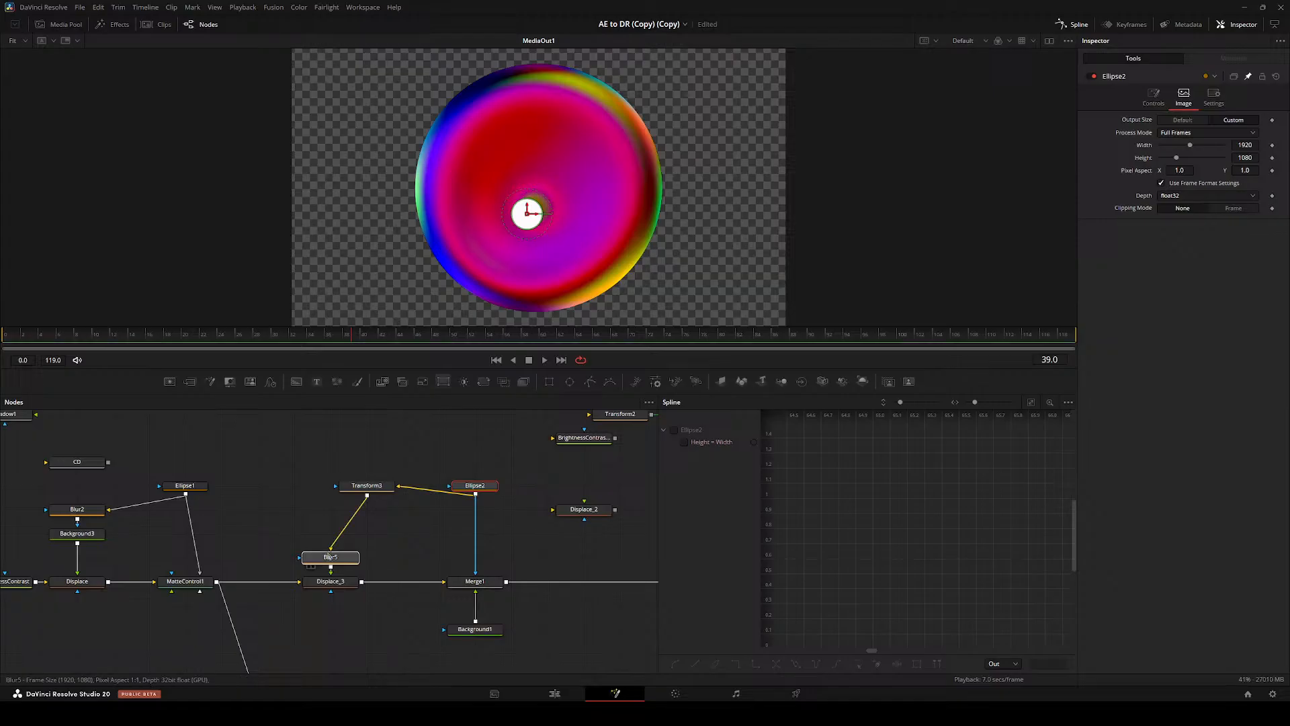
- Extract Transform3 and Blur5 from the branch so Ellipse2 feeds Displace_3 directly, and view Displace_3
{"action": "left_click", "coordinate": [330, 557]}
{"action": "left_click_drag", "start_coordinate": [363, 489], "coordinate": [328, 466]}
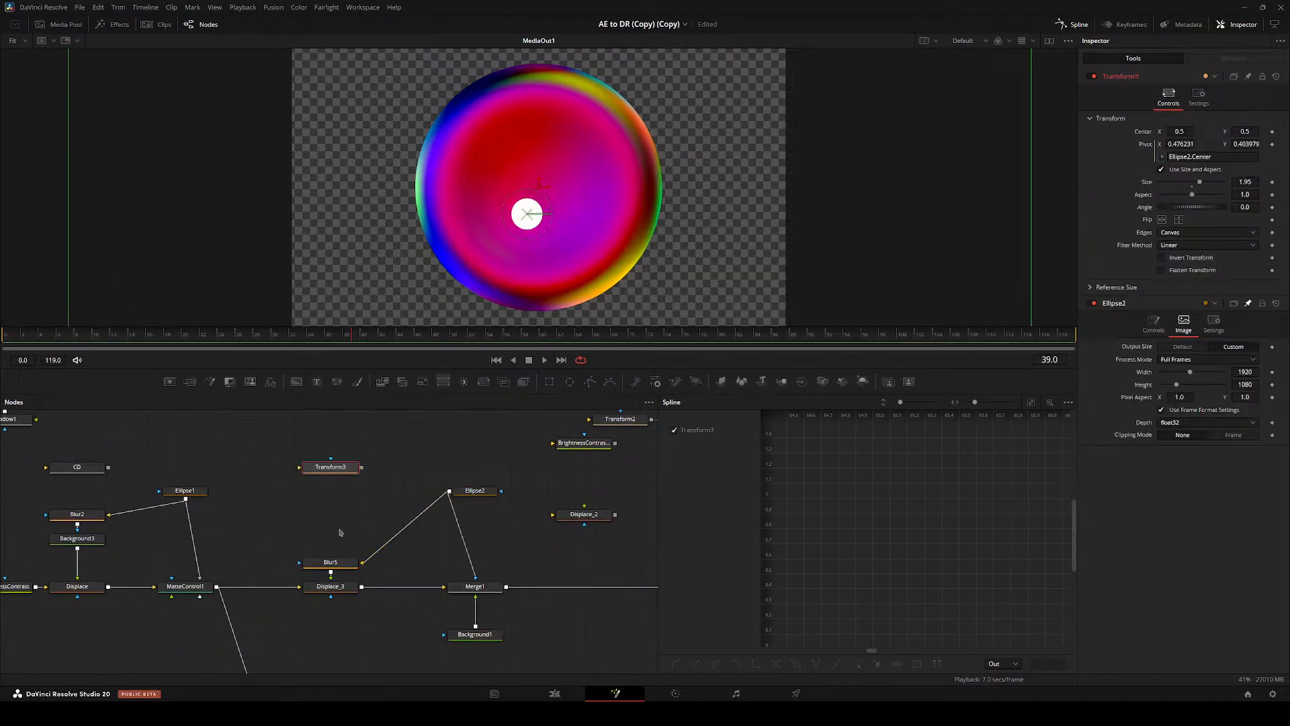
{"action": "left_click_drag", "start_coordinate": [330, 561], "coordinate": [258, 444]}
{"action": "left_click_drag", "start_coordinate": [469, 490], "coordinate": [507, 464]}
{"action": "left_click", "coordinate": [329, 586]}
{"action": "key", "text": "1"}
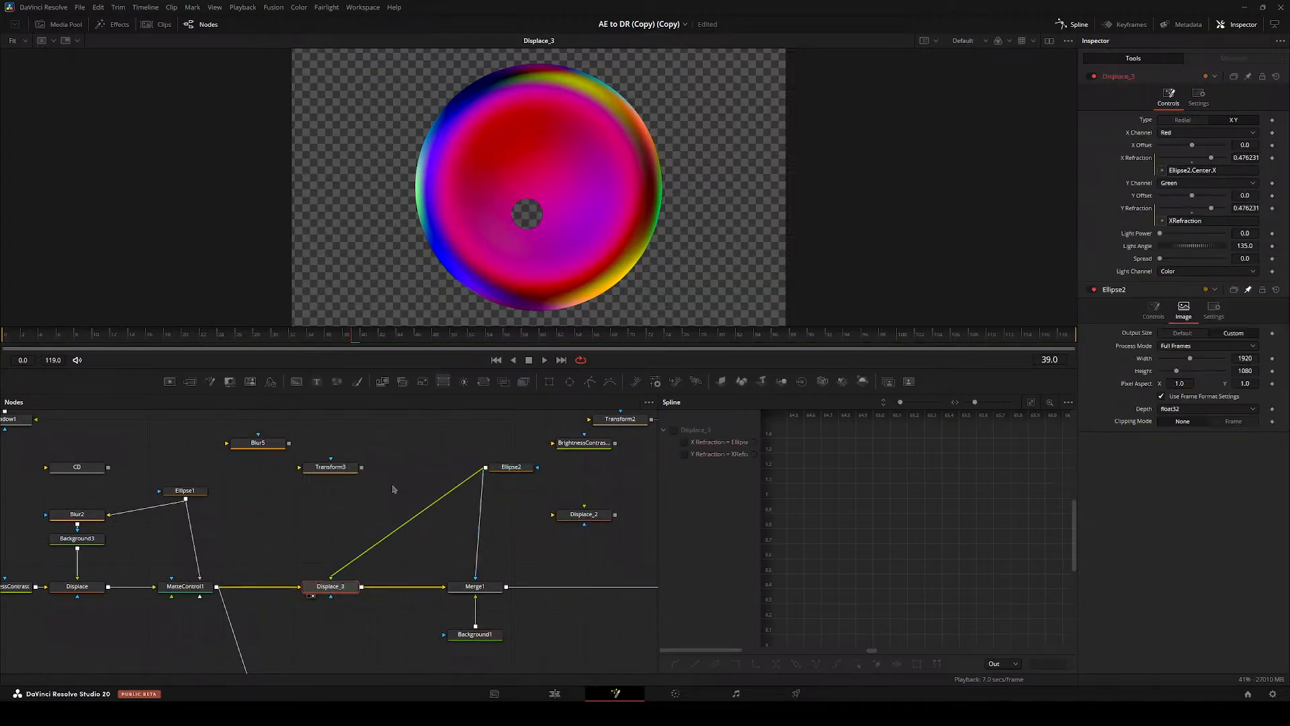
{"action": "key", "text": "shift+space"}
{"action": "type", "text": "smear"}
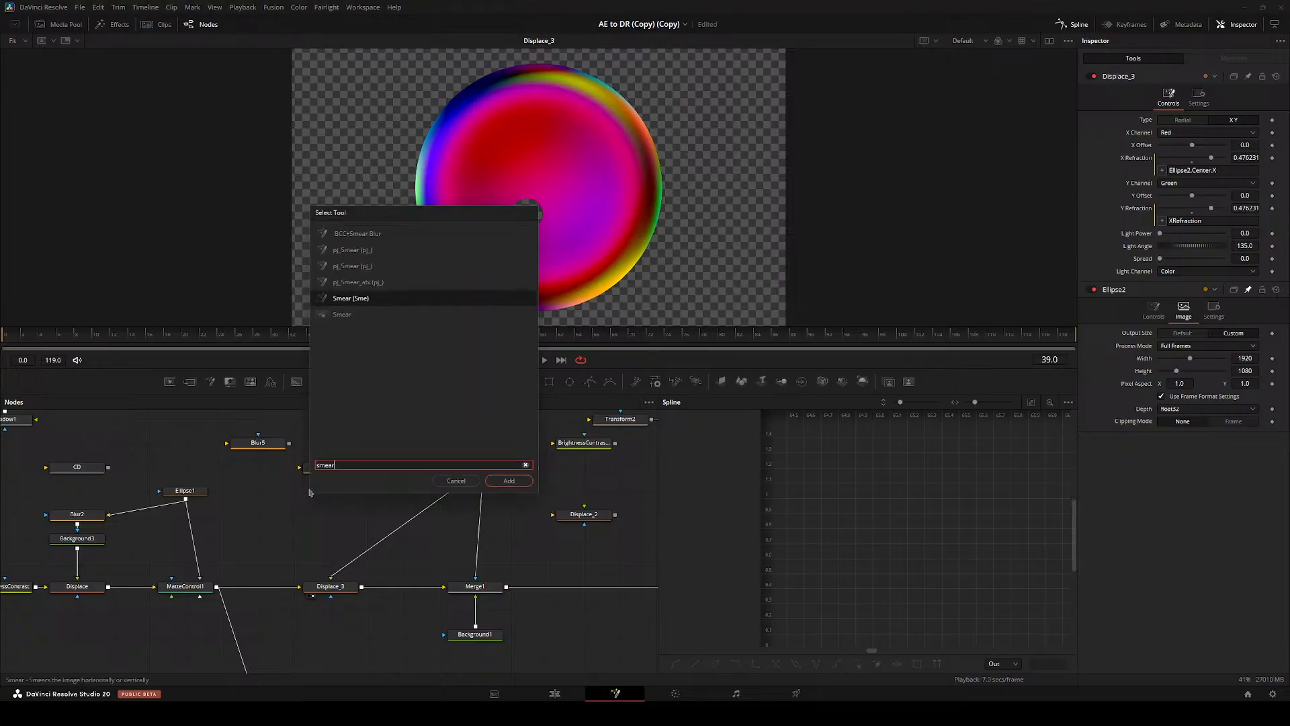
{"action": "key", "text": "Up"}
{"action": "key", "text": "Up"}
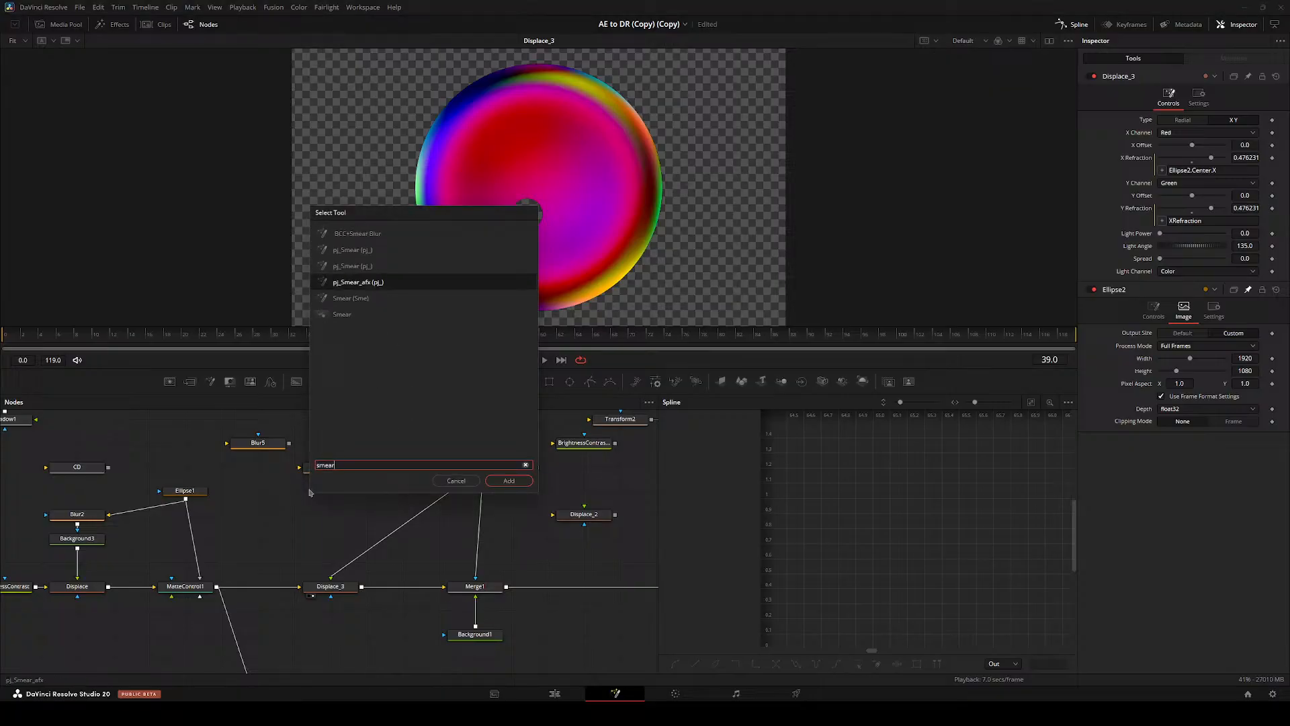
{"action": "key", "text": "Escape"}
- Add an unconnected Polygon mask above Ellipse2 and draw a straight horizontal line with it
{"action": "left_click_drag", "start_coordinate": [510, 467], "coordinate": [401, 477]}
{"action": "left_click", "coordinate": [468, 442]}
{"action": "key", "text": "shift+space"}
{"action": "type", "text": "poly"}
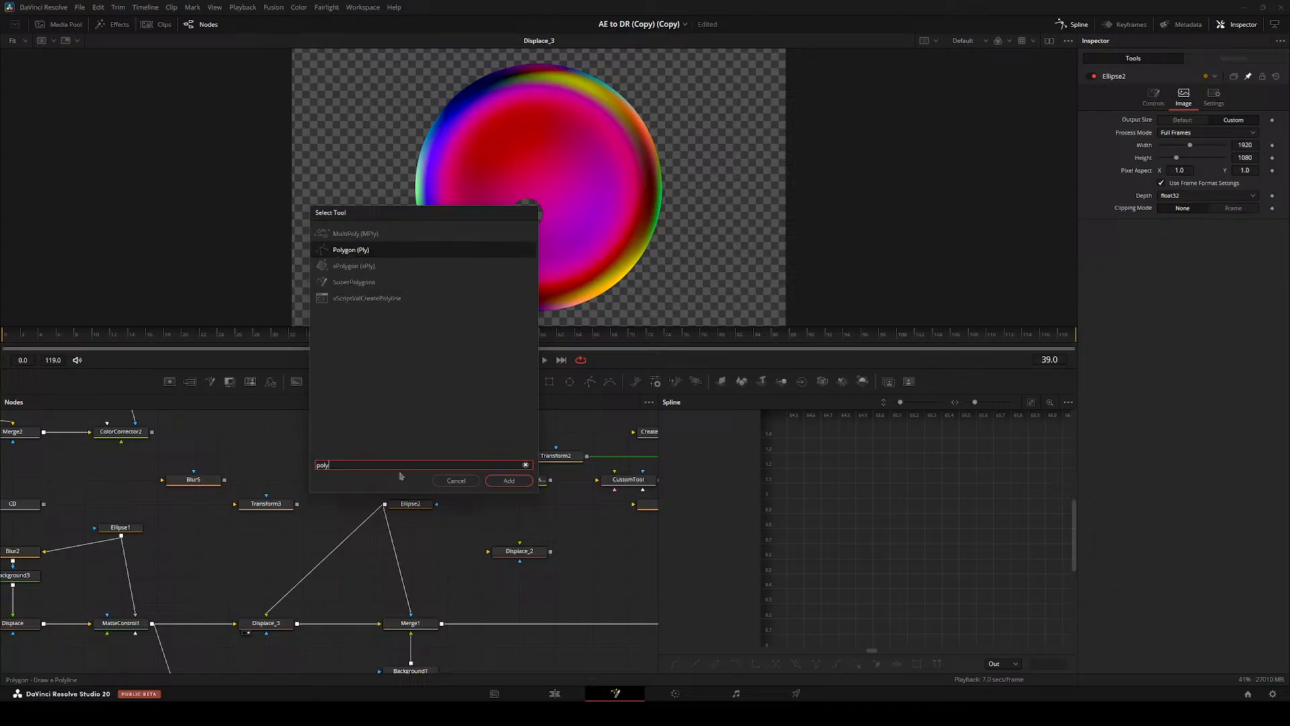
{"action": "key", "text": "Return"}
{"action": "left_click", "coordinate": [474, 228], "text": "shift"}
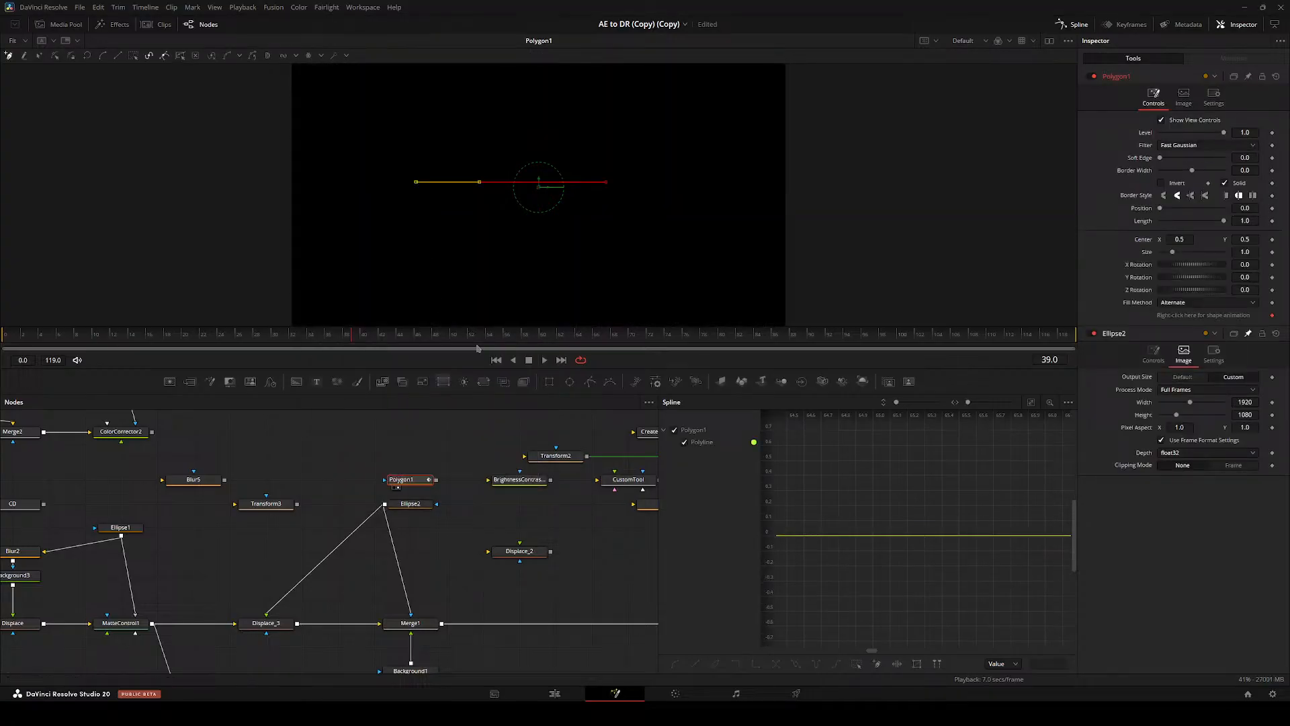
- Place Polygon1 apart from Ellipse2 and increase its Border Width to thicken the line
{"action": "left_click_drag", "start_coordinate": [411, 481], "coordinate": [339, 482]}
{"action": "left_click", "coordinate": [409, 504]}
{"action": "left_click", "coordinate": [339, 481], "text": "ctrl"}
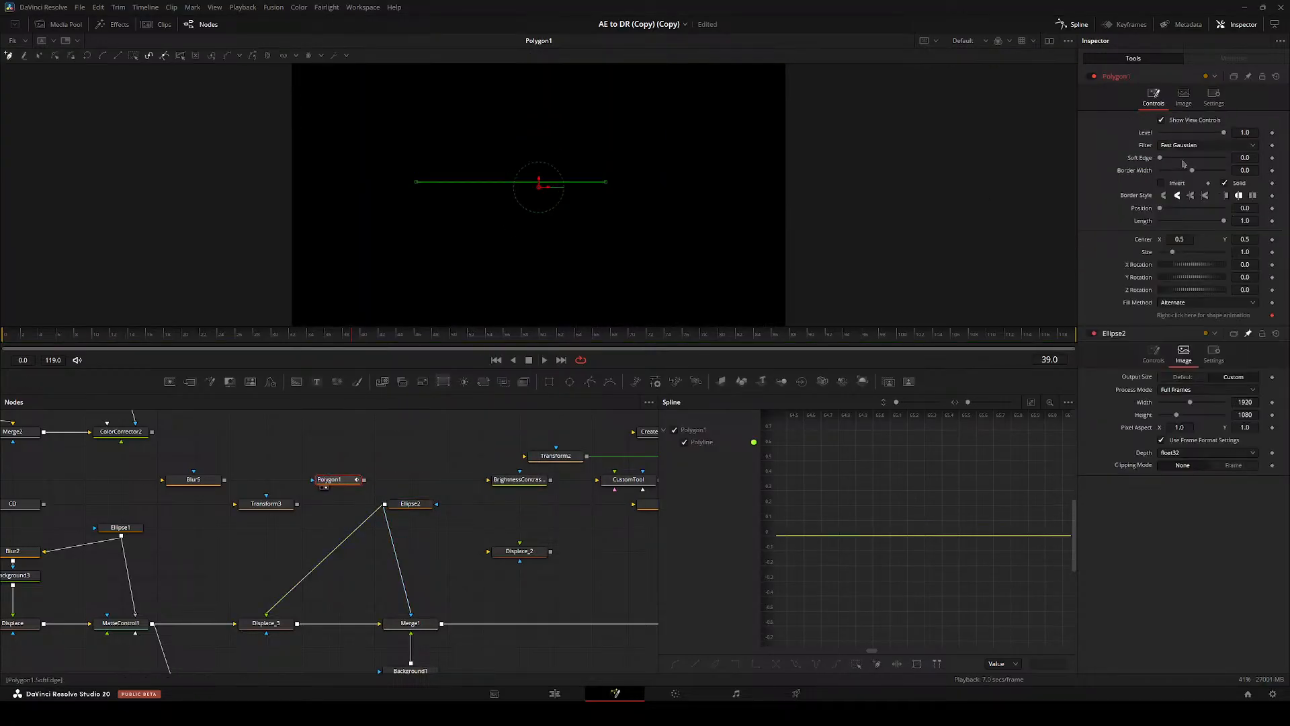
{"action": "left_click_drag", "start_coordinate": [1191, 171], "coordinate": [1231, 166]}
{"action": "key", "text": "ctrl+z"}
- Detach Ellipse2 and connect Polygon1 to Merge1's effect mask and Displace_3's foreground
{"action": "left_click_drag", "start_coordinate": [401, 504], "coordinate": [408, 625]}
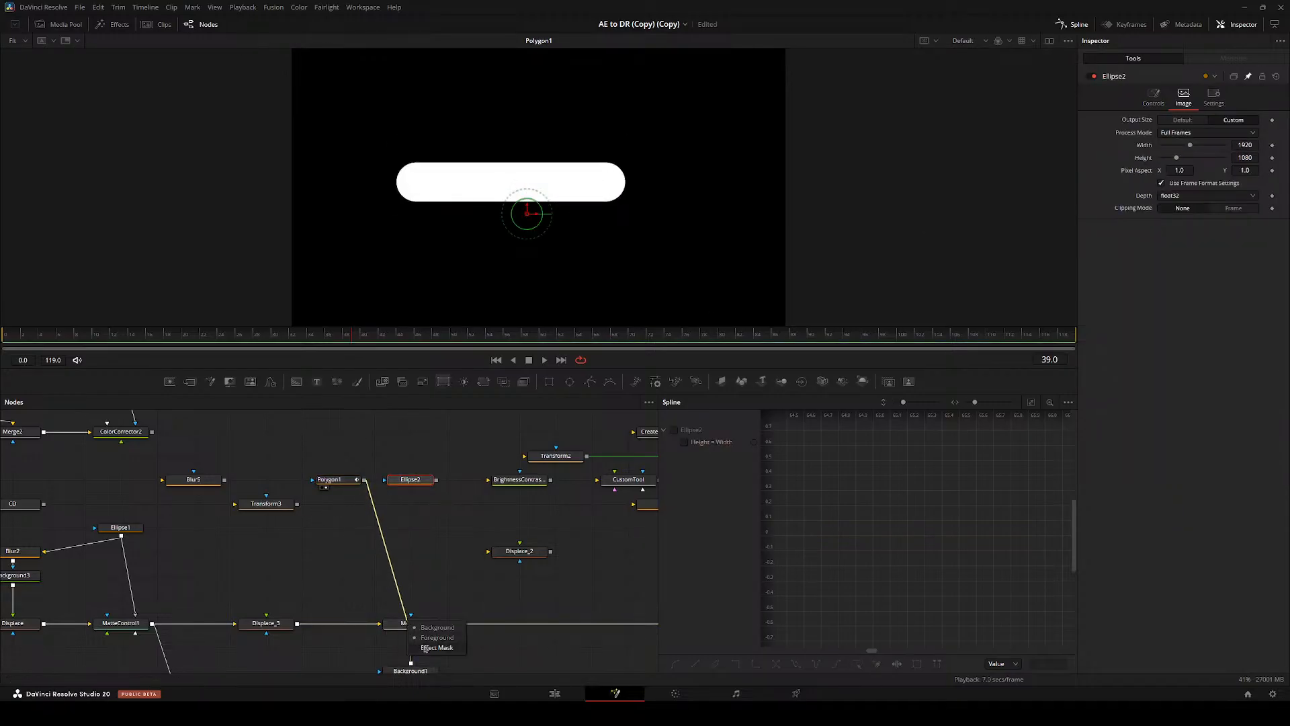
{"action": "left_click", "coordinate": [431, 648]}
{"action": "left_click_drag", "start_coordinate": [364, 480], "coordinate": [267, 616]}
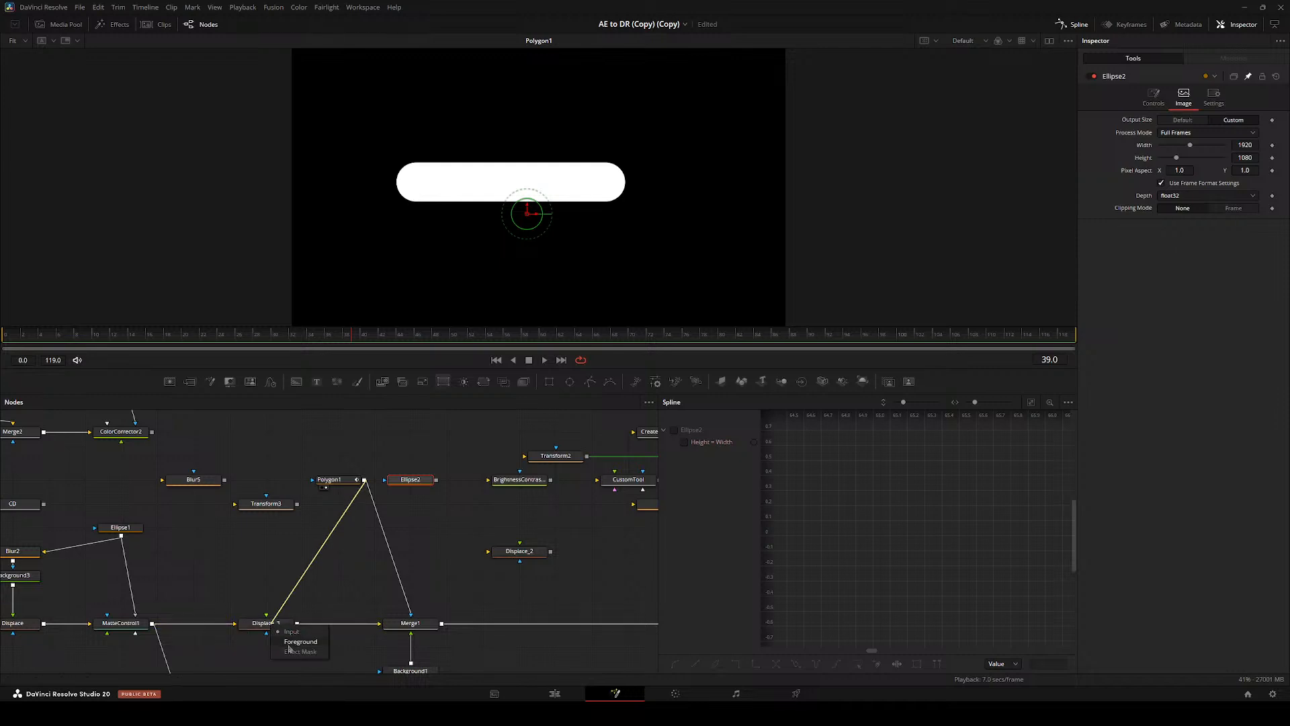
{"action": "left_click", "coordinate": [299, 648]}
- Place Polygon1 above Merge1, insert Ellipse2 into the connection between them, and view Ellipse2
{"action": "left_click_drag", "start_coordinate": [329, 479], "coordinate": [410, 527]}
{"action": "left_click_drag", "start_coordinate": [425, 477], "coordinate": [404, 569]}
{"action": "key", "text": "2"}
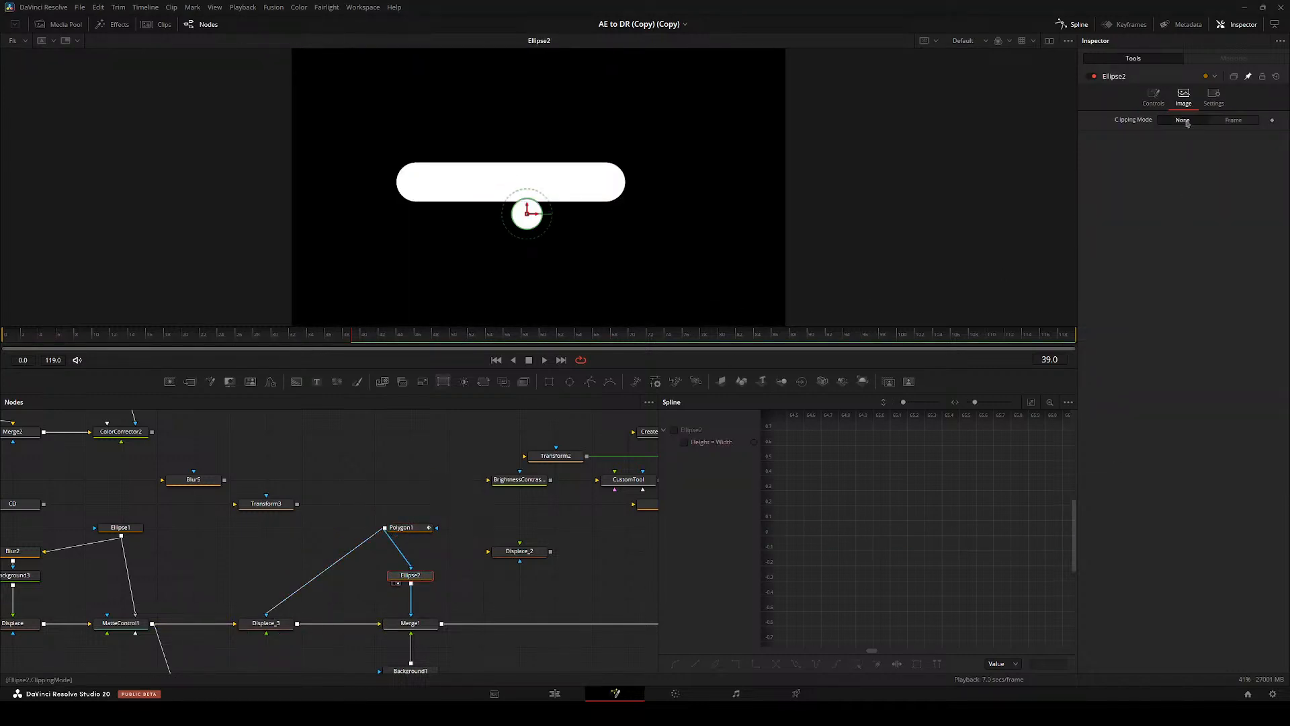
- Try the Subtract paint mode on Ellipse2 and undo it
{"action": "left_click", "coordinate": [1151, 102]}
{"action": "left_click", "coordinate": [1205, 183]}
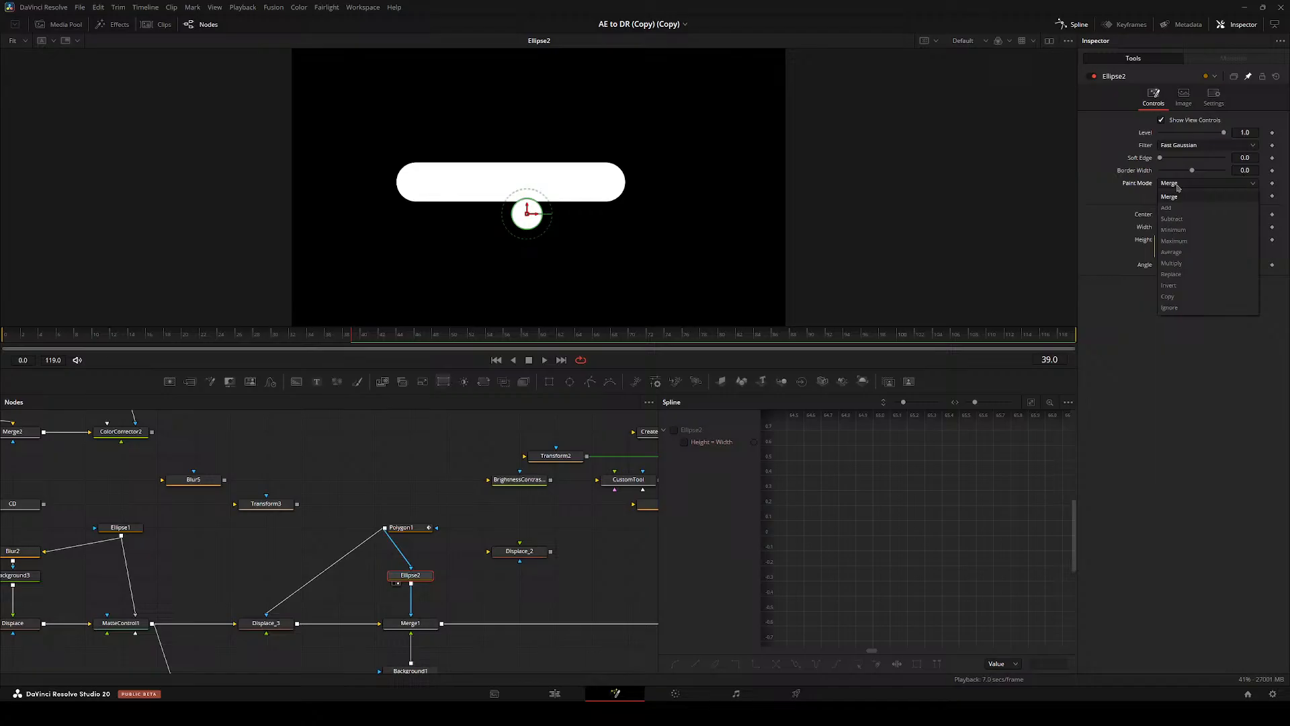
{"action": "left_click", "coordinate": [1174, 220]}
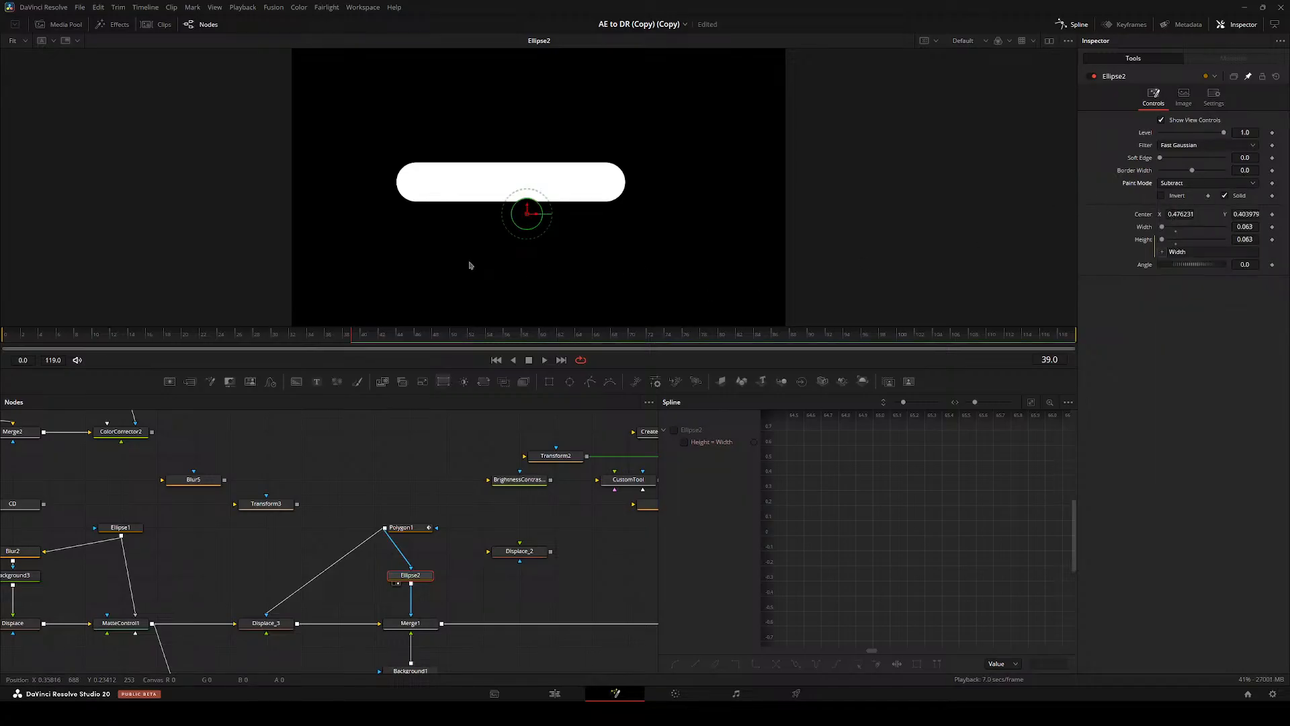
{"action": "key", "text": "ctrl+z"}
- Add a ScaleWipe node between Ellipse2 and Merge1
{"action": "key", "text": "shift+space"}
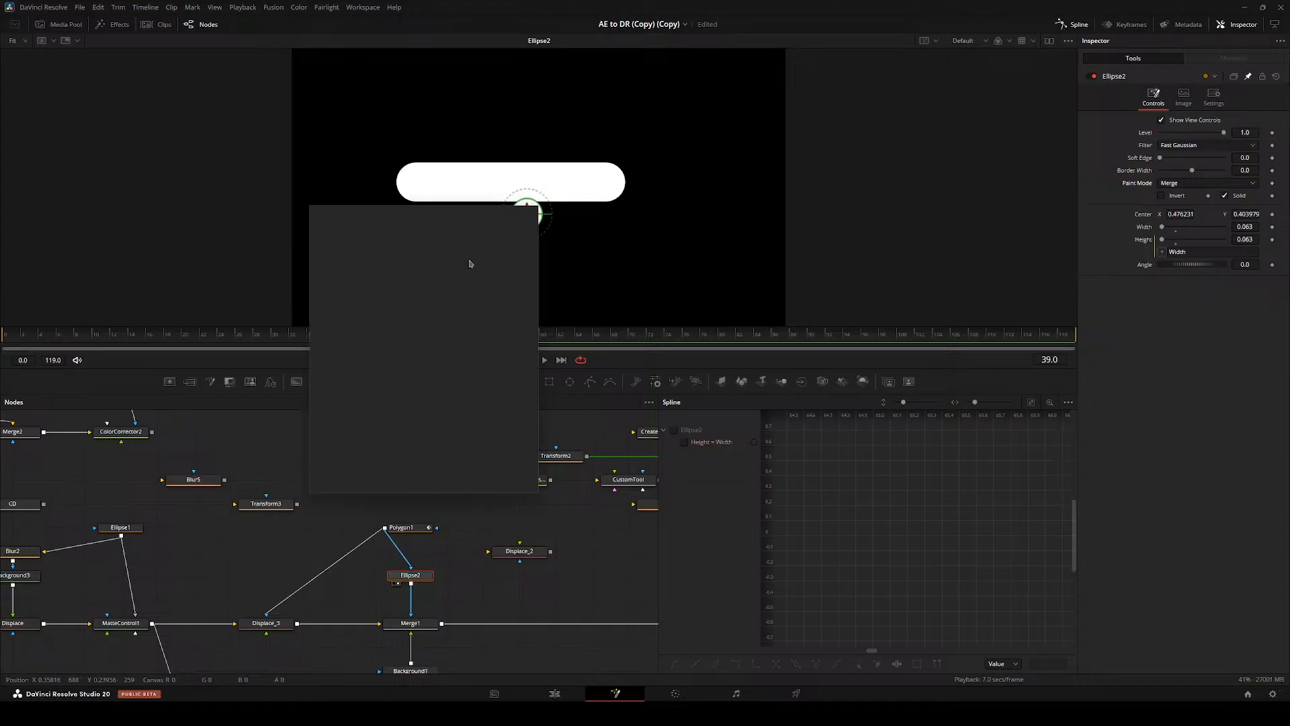
{"action": "type", "text": "scale_afx"}
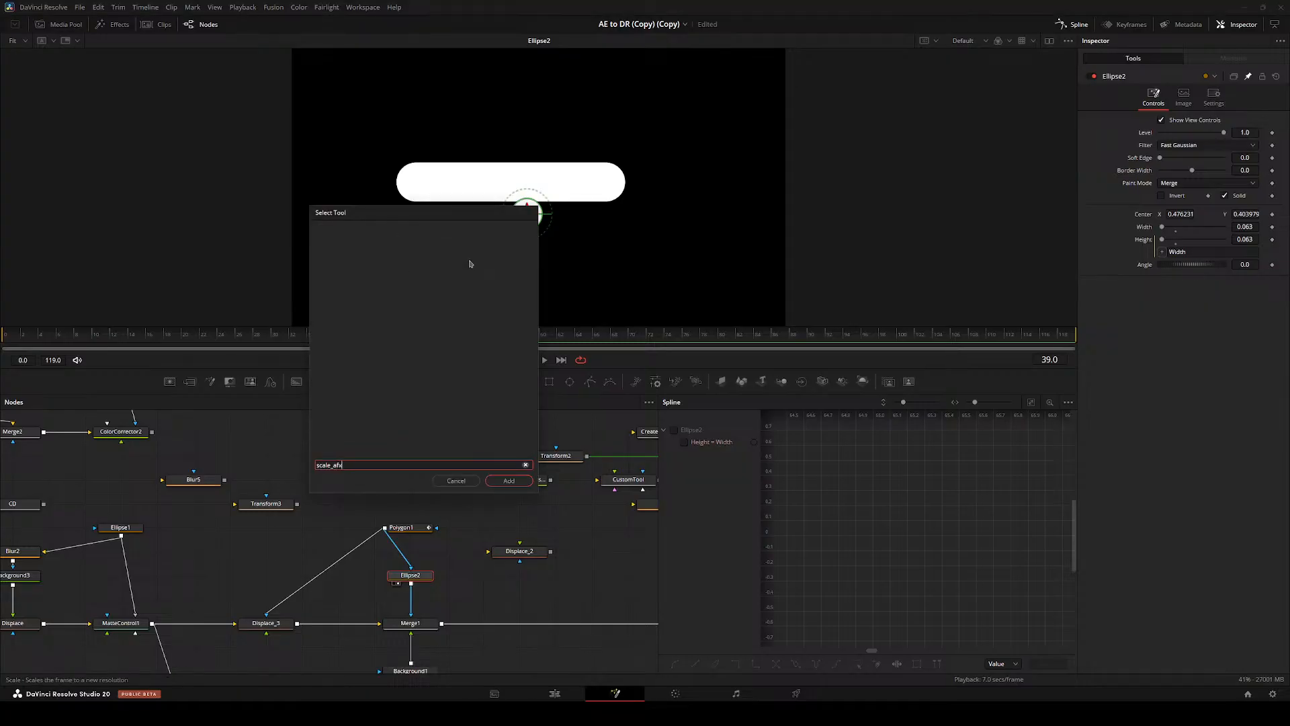
{"action": "key", "text": "BackSpace"}
{"action": "key", "text": "BackSpace"}
{"action": "key", "text": "BackSpace"}
{"action": "key", "text": "BackSpace"}
{"action": "type", "text": "wipe"}
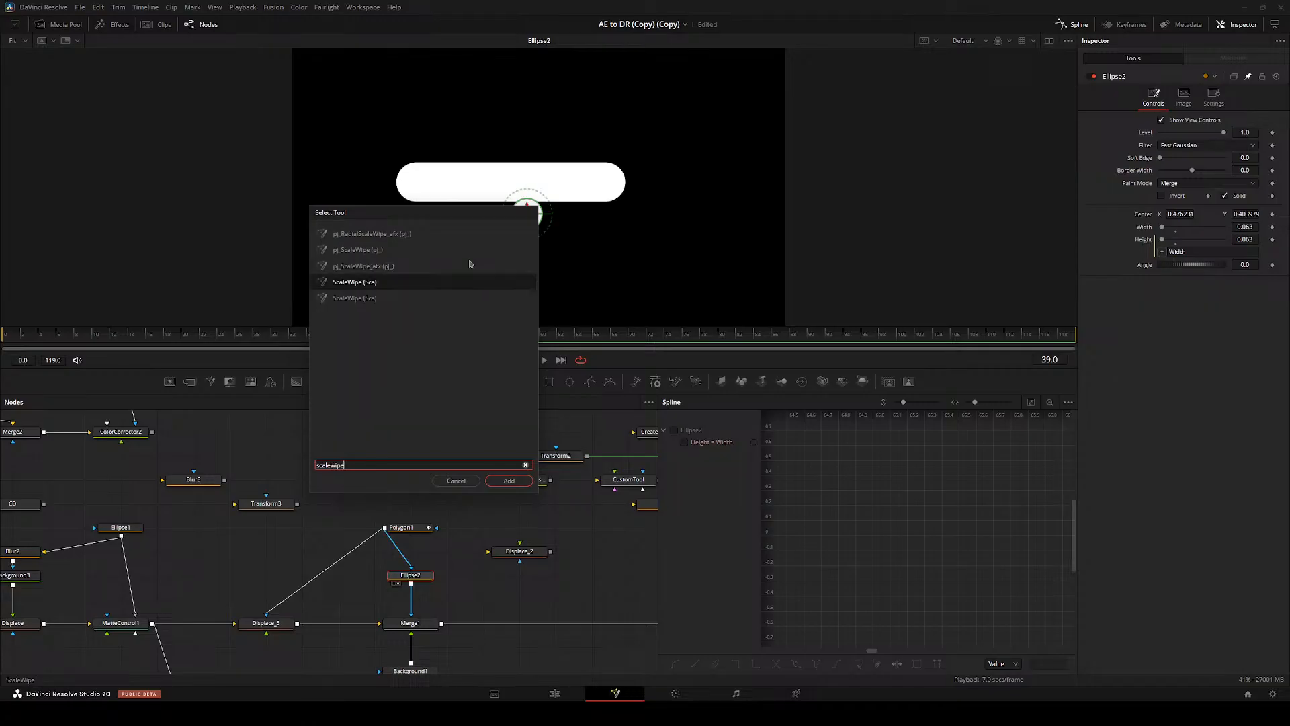
{"action": "double_click", "coordinate": [471, 265]}
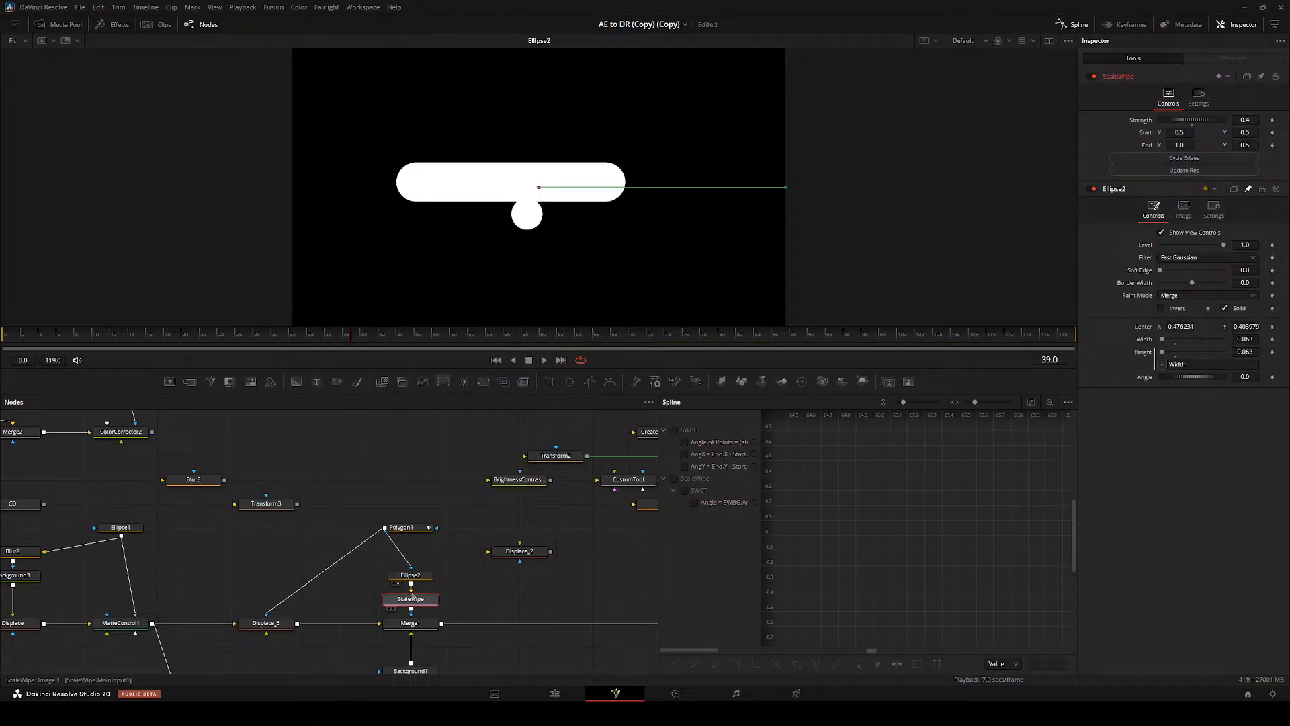
- Insert ScaleWipe between MatteControl1 and Displace_3 and adjust its stretch to an end of about X 0.676, Y 0.480 and strength 0.654
{"action": "left_click_drag", "start_coordinate": [392, 600], "coordinate": [330, 604]}
{"action": "key", "text": "2"}
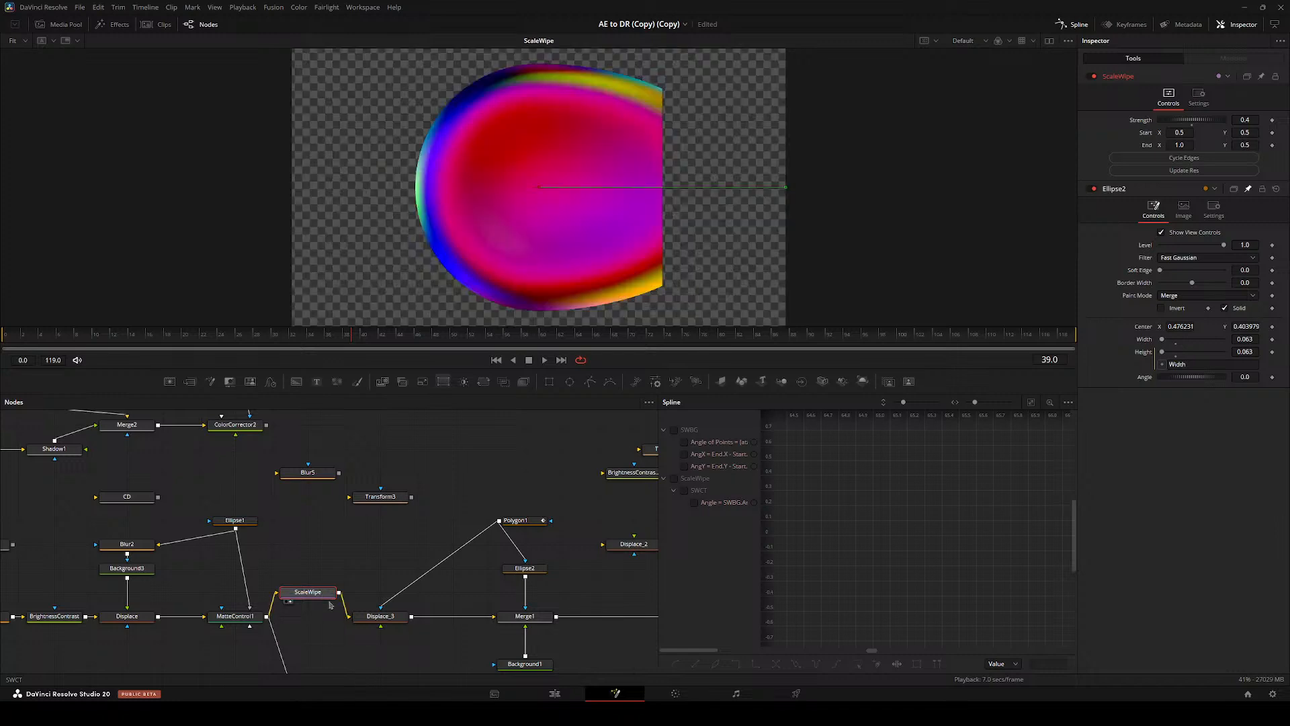
{"action": "left_click_drag", "start_coordinate": [789, 193], "coordinate": [630, 198]}
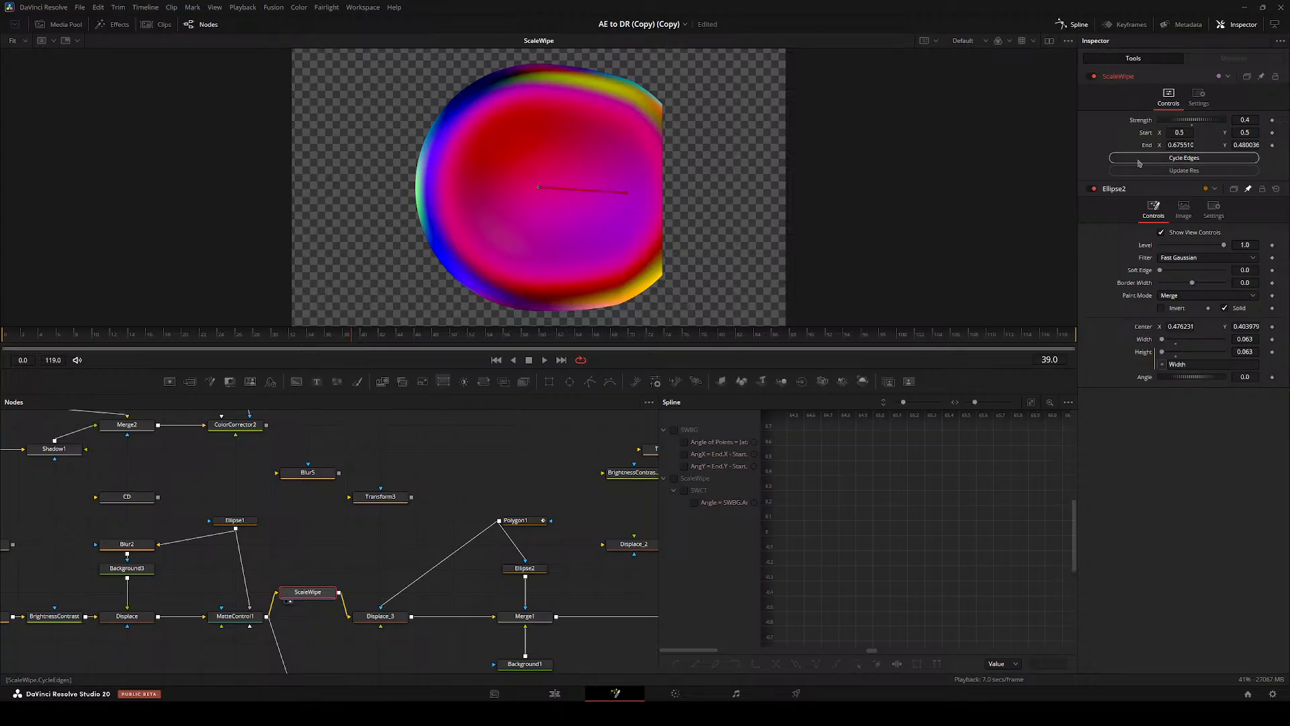
{"action": "mouse_move", "coordinate": [1191, 121]}
{"action": "left_mouse_down"}
{"action": "mouse_move", "coordinate": [1227, 120]}
{"action": "mouse_move", "coordinate": [1137, 107]}
{"action": "mouse_move", "coordinate": [1202, 112]}
{"action": "left_mouse_up"}
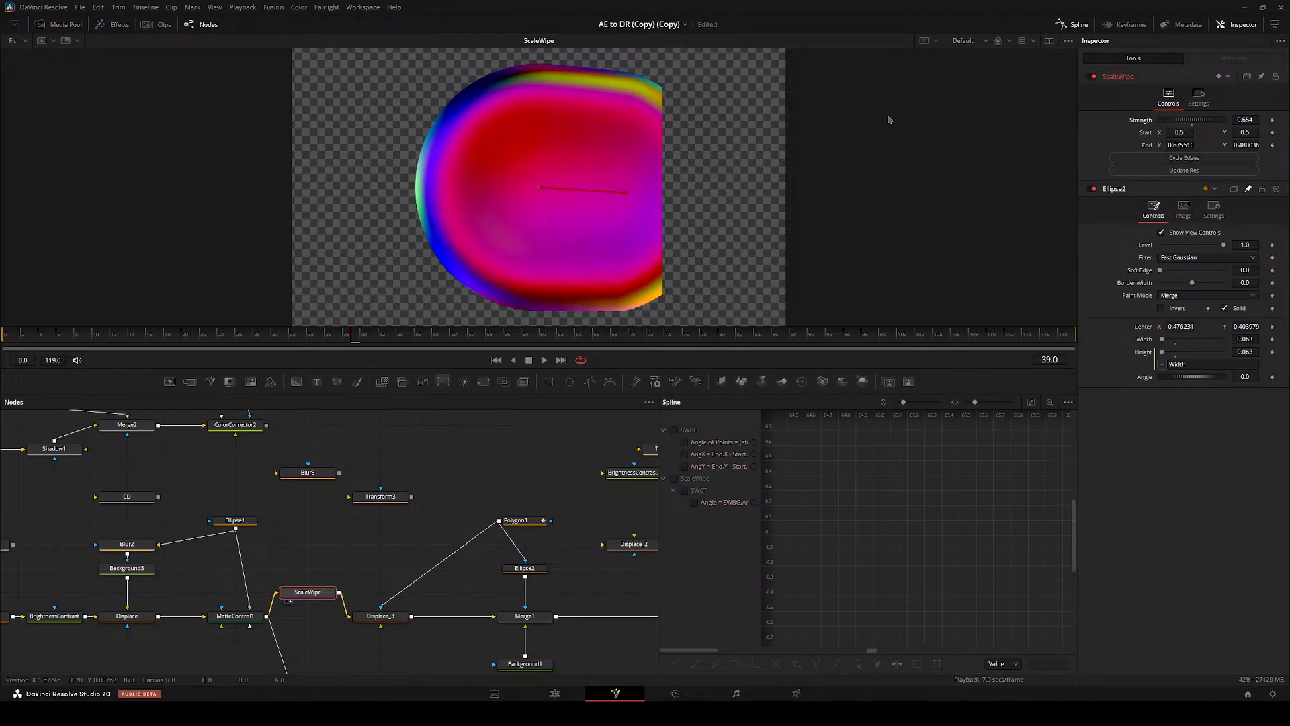
- Extract ScaleWipe and Ellipse2 from their chains and feed Ellipse2 into ScaleWipe, away from the main flow
{"action": "left_click_drag", "start_coordinate": [557, 201], "coordinate": [394, 245]}
{"action": "left_click_drag", "start_coordinate": [295, 597], "coordinate": [476, 524]}
{"action": "left_click_drag", "start_coordinate": [538, 570], "coordinate": [361, 547]}
{"action": "scroll", "coordinate": [407, 227], "scroll_direction": "up", "scroll_amount": 2}
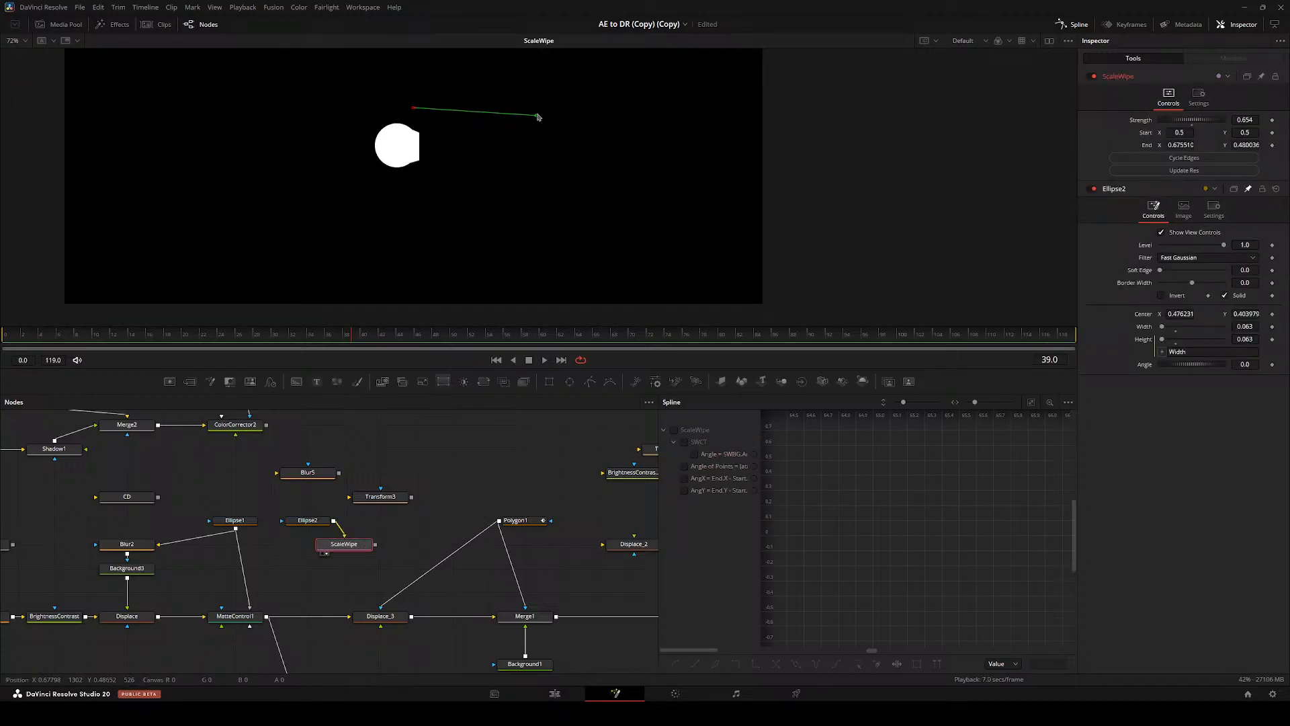
- Position the ScaleWipe across the circle, starting at about X 0.460, Y 0.401 and ending at about X 0.619, Y 0.399
{"action": "left_click_drag", "start_coordinate": [536, 117], "coordinate": [293, 145]}
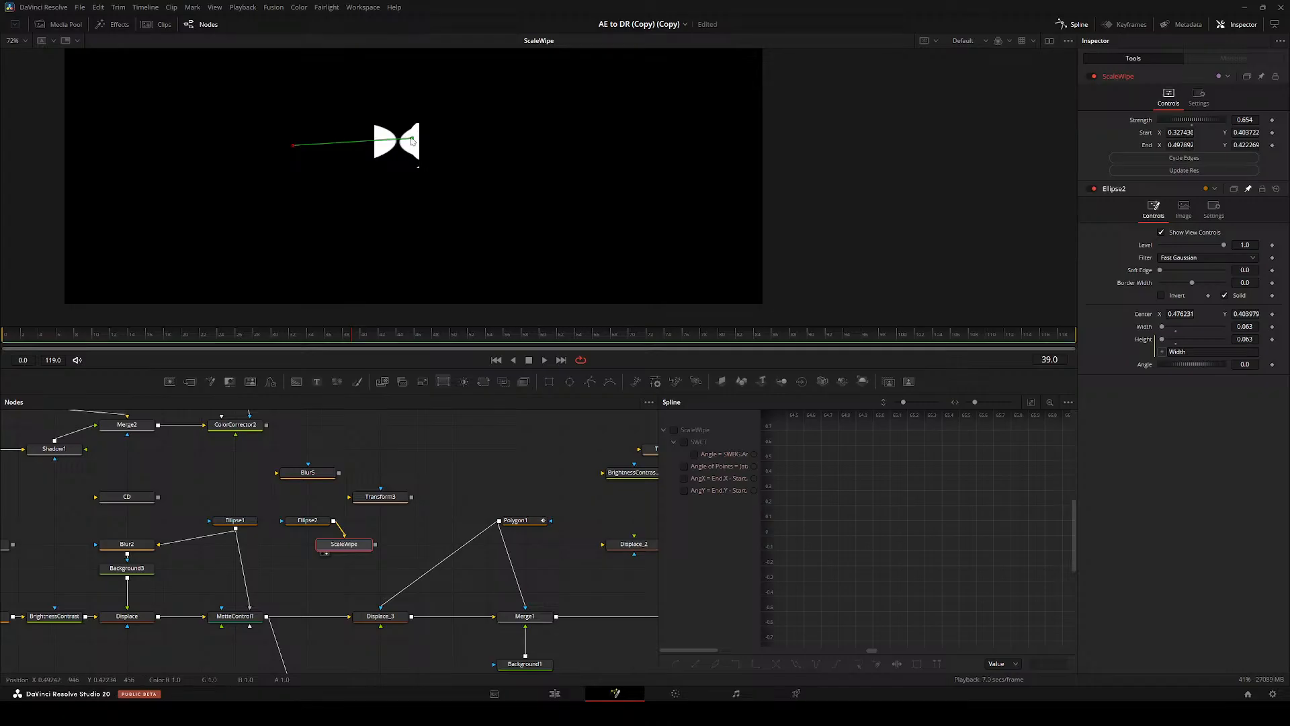
{"action": "left_click_drag", "start_coordinate": [411, 140], "coordinate": [622, 149]}
{"action": "left_click_drag", "start_coordinate": [295, 145], "coordinate": [387, 148]}
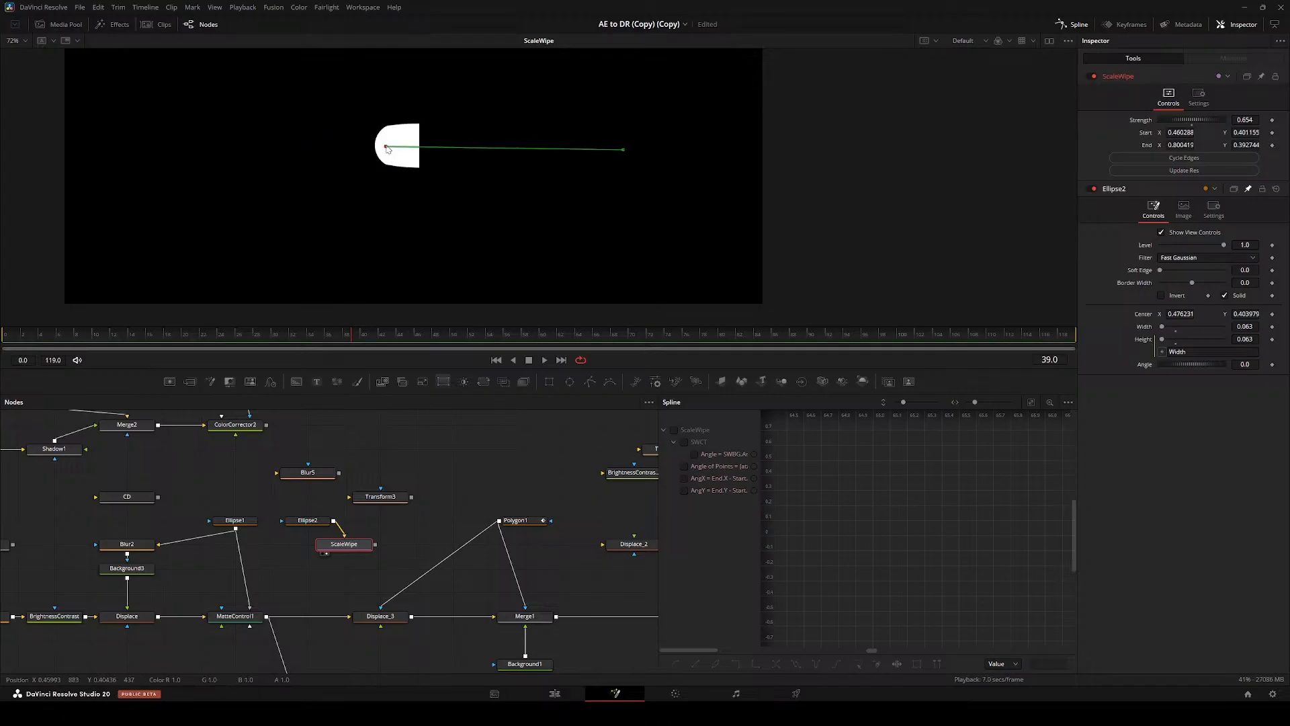
{"action": "left_click_drag", "start_coordinate": [624, 149], "coordinate": [496, 146]}
- View the outputs of Ellipse2 and ScaleWipe in turn
{"action": "left_click", "coordinate": [316, 520]}
{"action": "key", "text": "2"}
{"action": "left_click", "coordinate": [328, 544]}
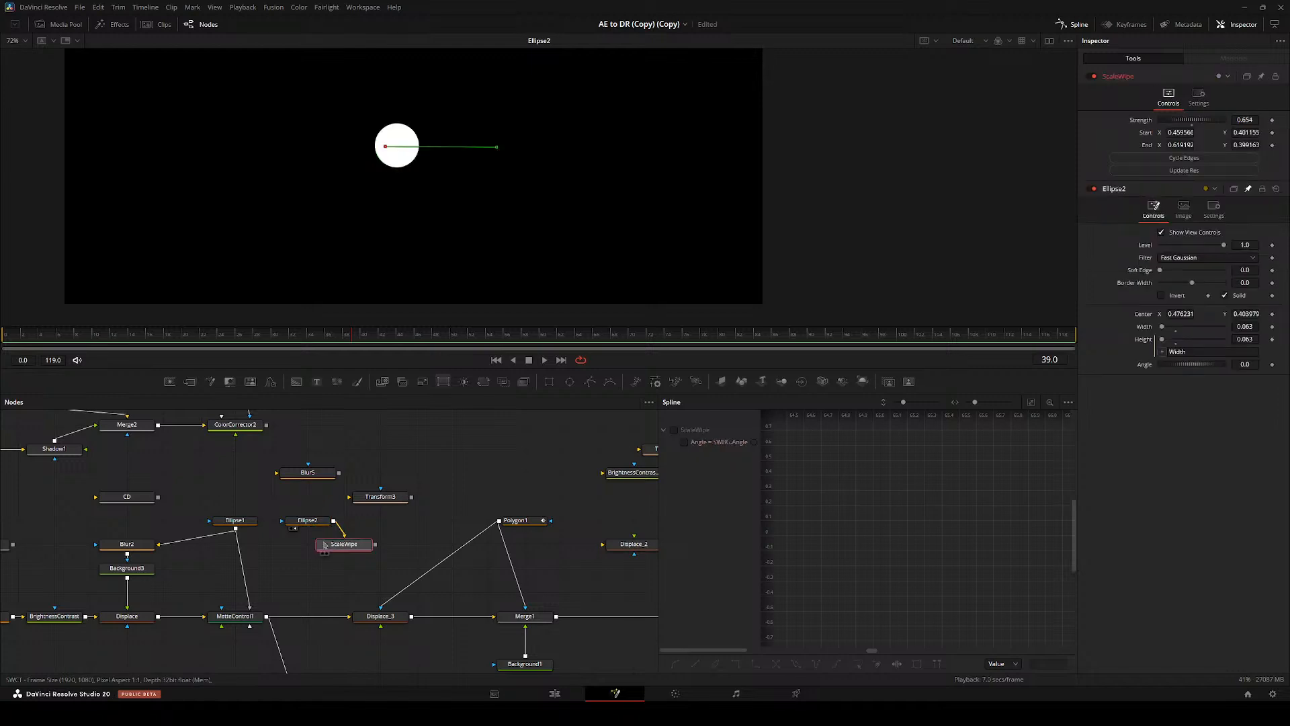
{"action": "key", "text": "2"}
- Create a group copy of the ScaleWipe node fed by Ellipse2 and expand it to show its internal nodes
{"action": "right_click", "coordinate": [325, 542]}
{"action": "mouse_move", "coordinate": [395, 537]}
{"action": "mouse_move", "coordinate": [463, 547]}
{"action": "left_click", "coordinate": [560, 548]}
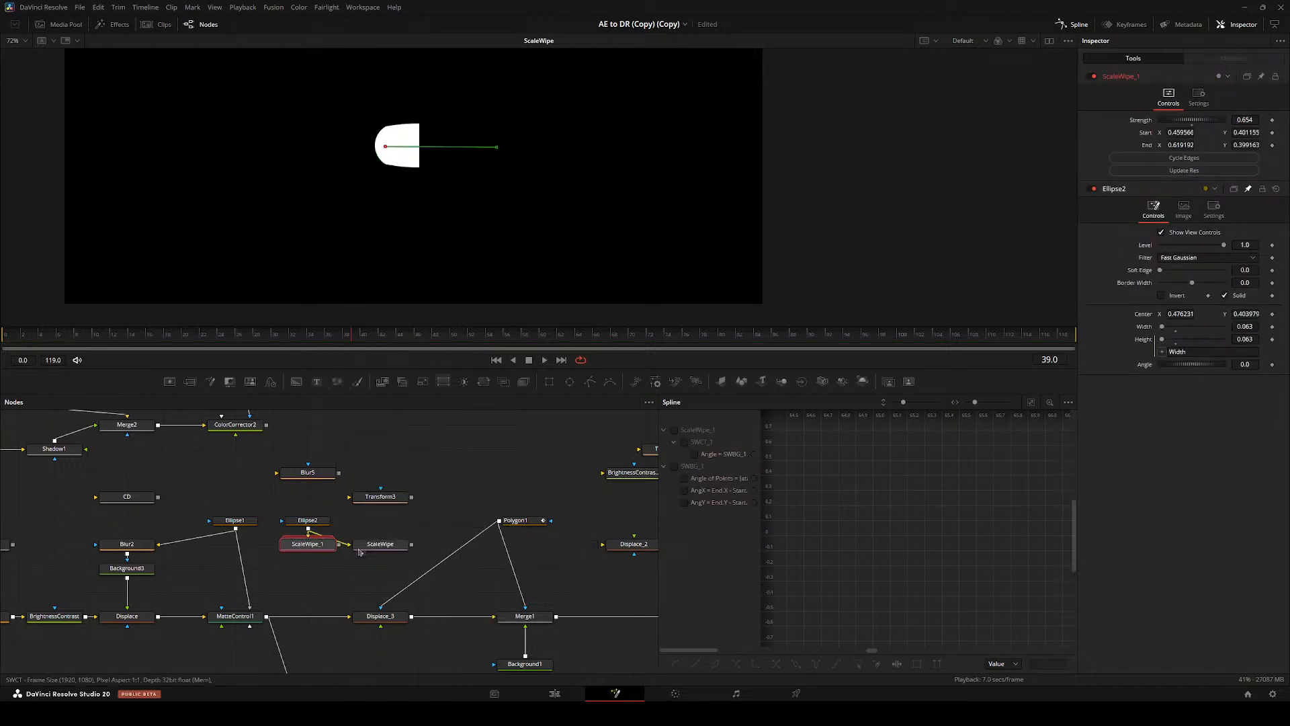
{"action": "double_click", "coordinate": [274, 581]}
- View the outputs of the internal SWBG_1 and SWCT_1 nodes in turn
{"action": "mouse_move", "coordinate": [310, 545]}
{"action": "left_mouse_down"}
{"action": "mouse_move", "coordinate": [274, 581]}
{"action": "mouse_move", "coordinate": [349, 542]}
{"action": "mouse_move", "coordinate": [384, 499]}
{"action": "mouse_move", "coordinate": [421, 499]}
{"action": "mouse_move", "coordinate": [329, 543]}
{"action": "left_mouse_up"}
{"action": "left_click", "coordinate": [349, 541]}
{"action": "key", "text": "2"}
{"action": "left_click", "coordinate": [419, 543]}
{"action": "key", "text": "2"}
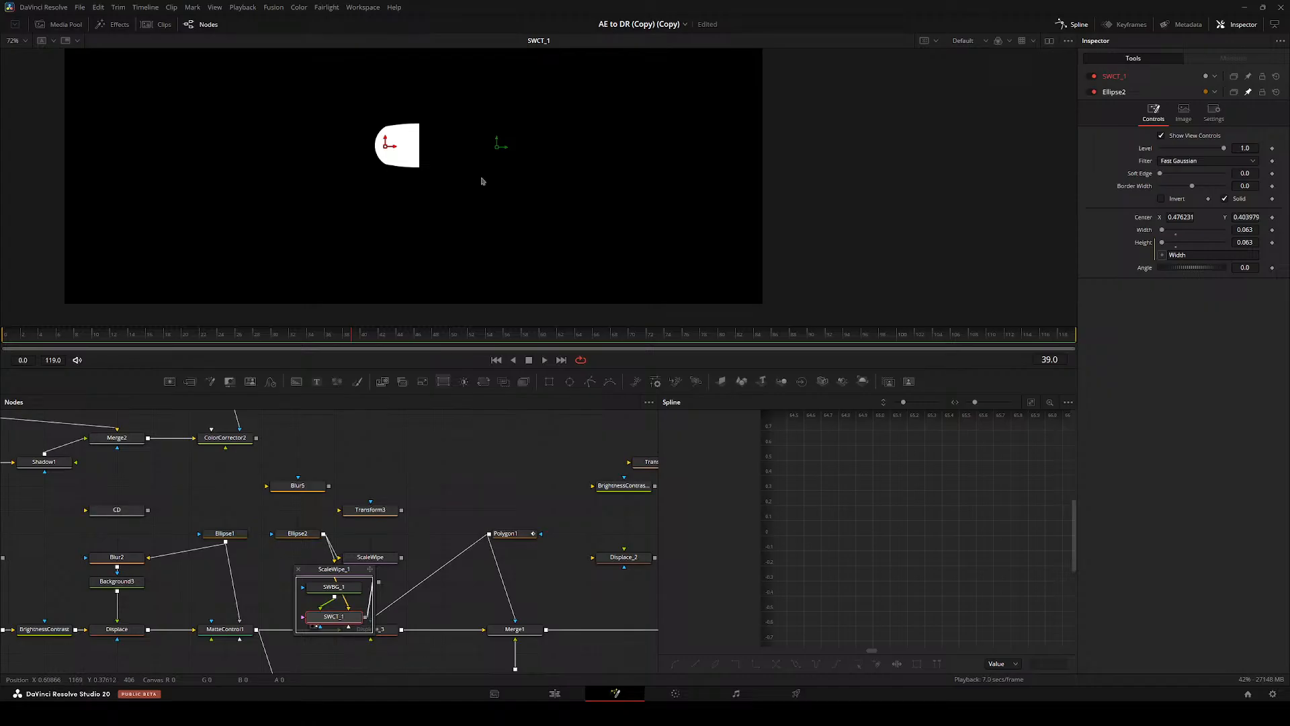
- Examine SWCT_1's linked point, strength and angle controls and its channel expressions
{"action": "left_click", "coordinate": [1120, 77]}
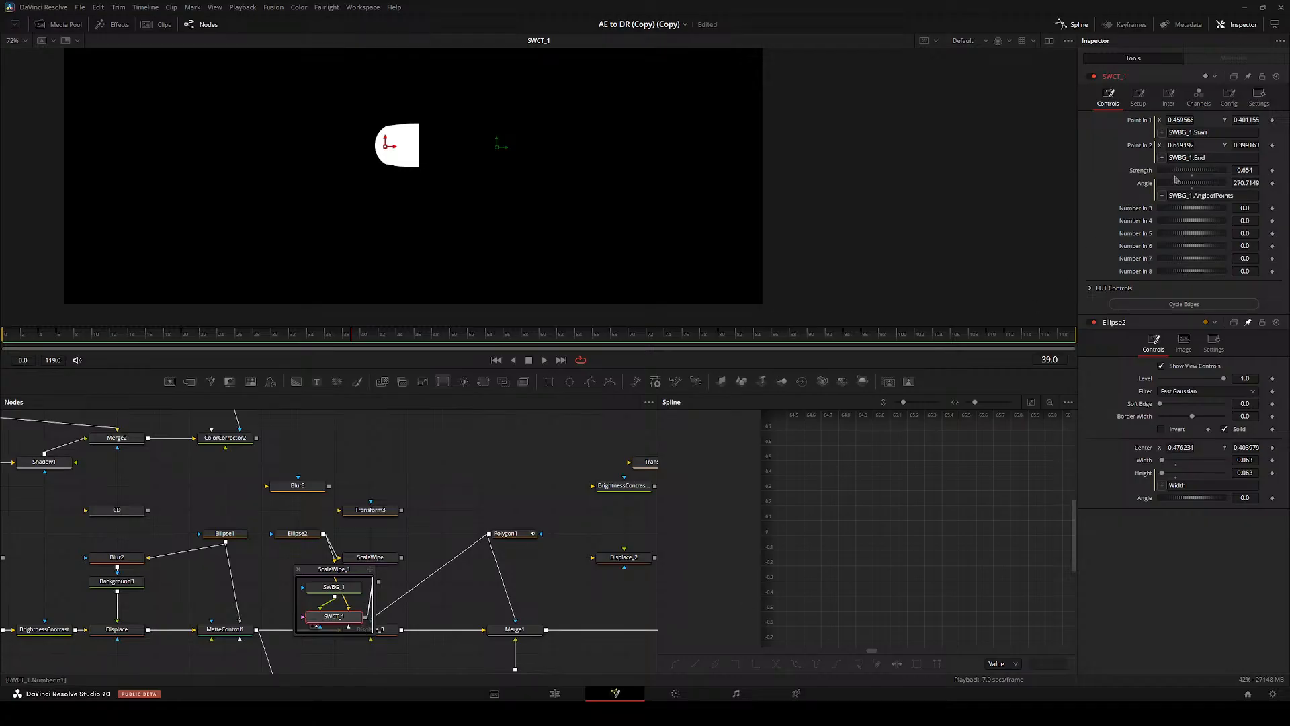
{"action": "left_click", "coordinate": [1199, 96]}
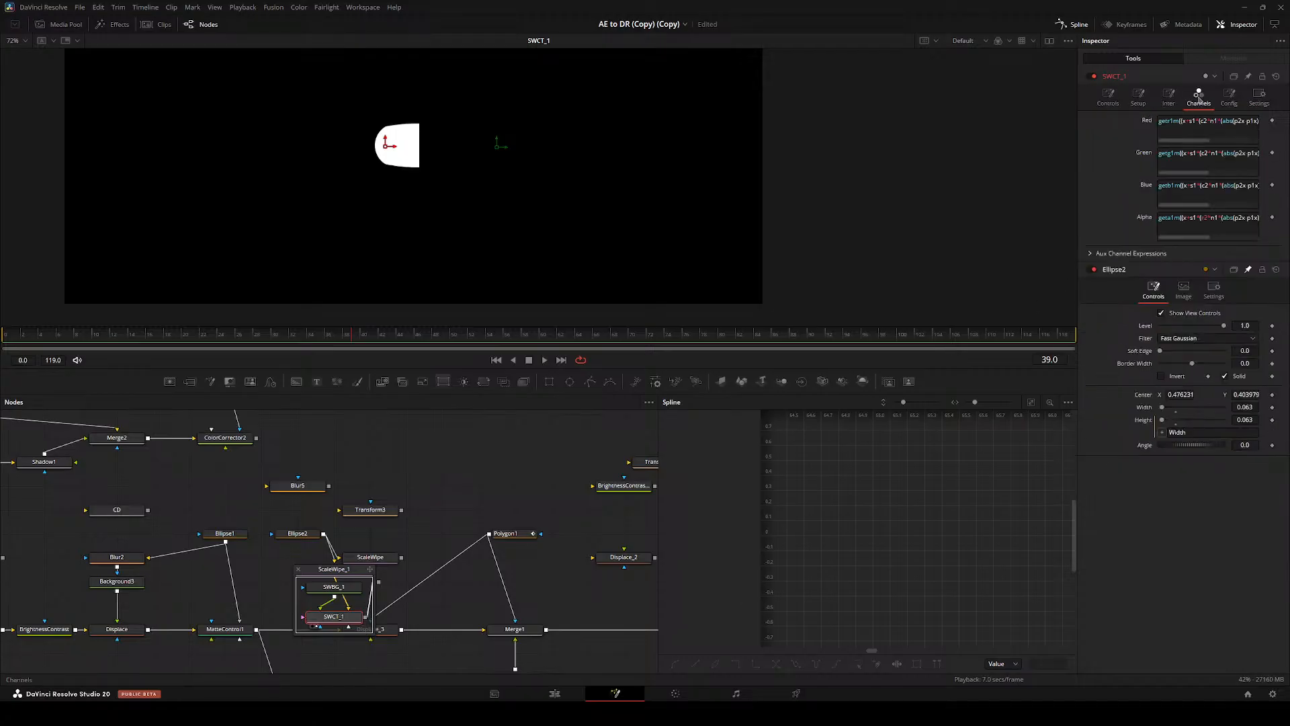
{"action": "left_click", "coordinate": [1108, 95]}
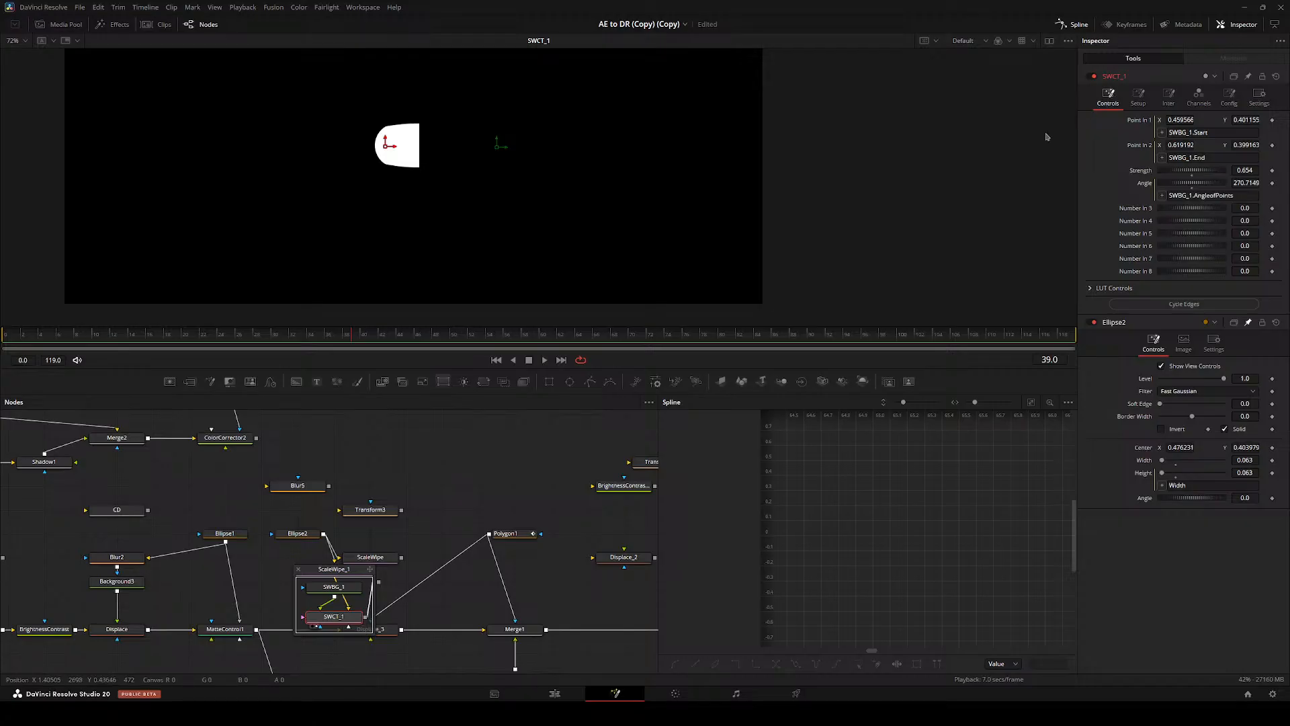
- Collapse the ScaleWipe_1 group copy and delete it from the node flow
{"action": "left_click", "coordinate": [298, 569]}
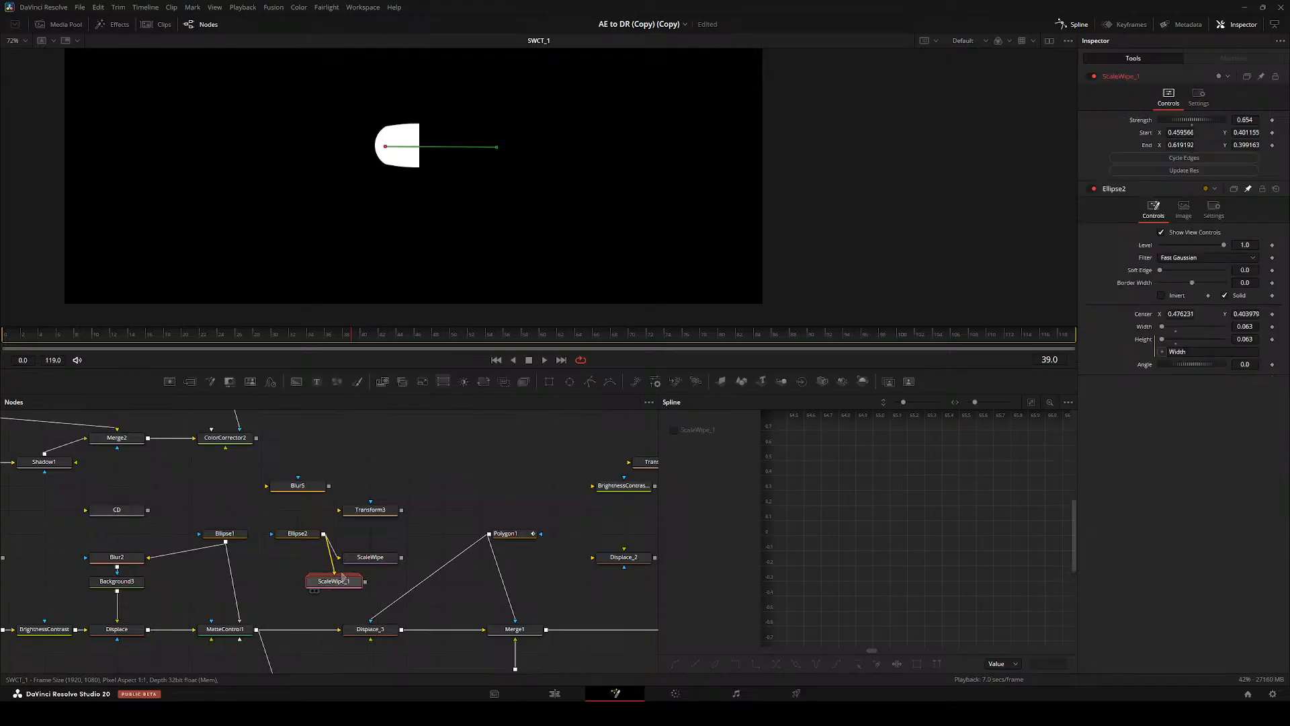
{"action": "left_click_drag", "start_coordinate": [346, 587], "coordinate": [327, 610]}
{"action": "key", "text": "Delete"}
- Add a RefractionMacro node and place it detached from ScaleWipe, above the main node chain
{"action": "left_click", "coordinate": [352, 579]}
{"action": "key", "text": "shift+space"}
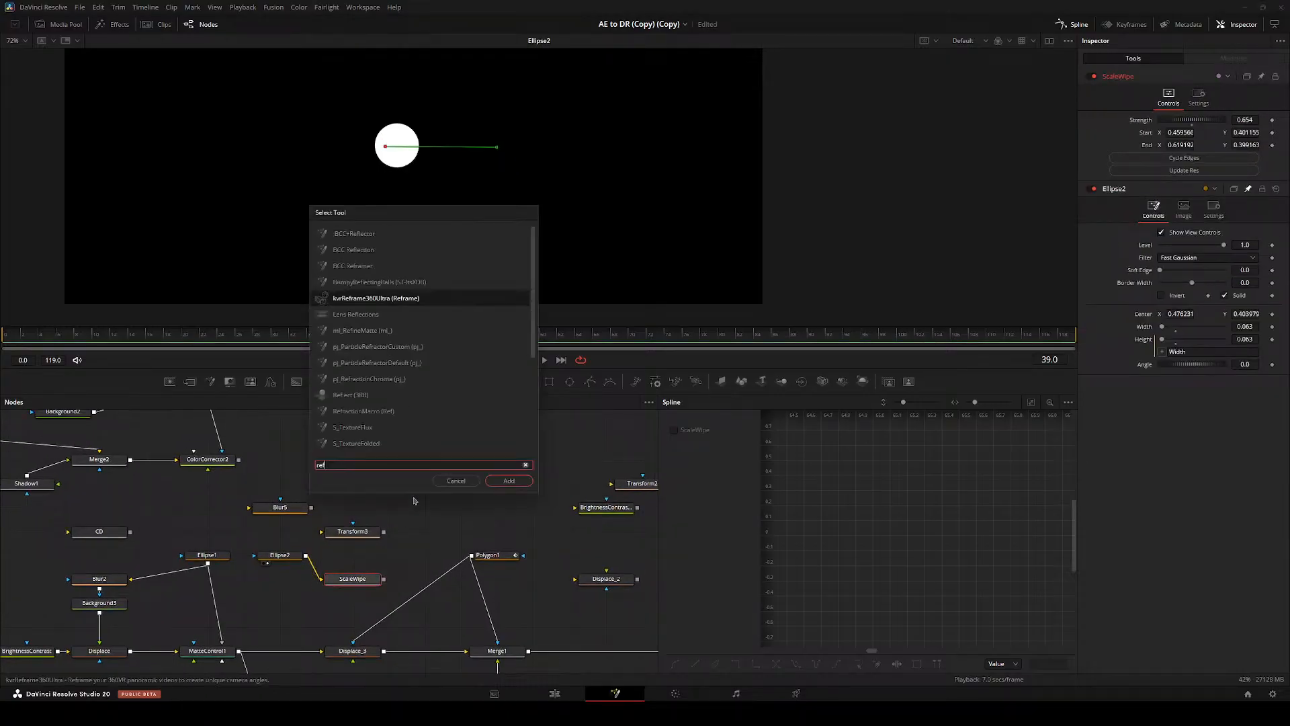
{"action": "type", "text": "refrat"}
{"action": "key", "text": "BackSpace"}
{"action": "type", "text": "ction"}
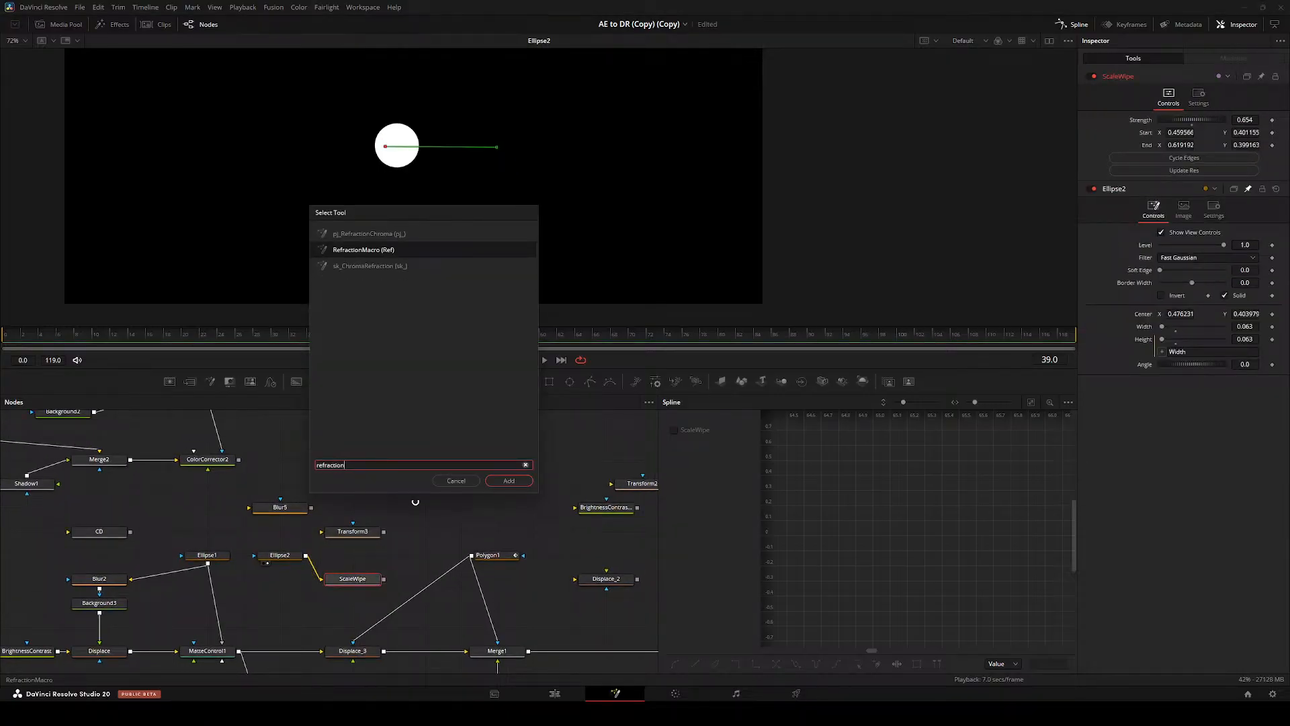
{"action": "key", "text": "Return"}
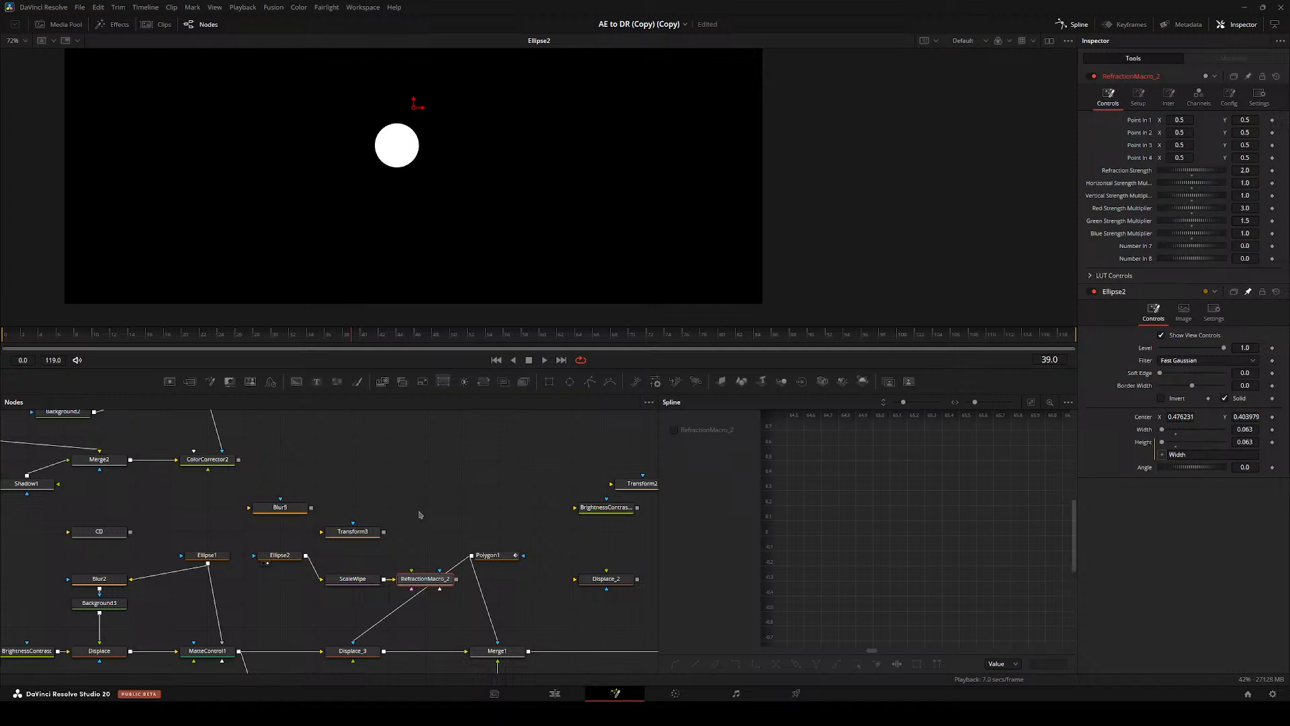
{"action": "left_click_drag", "start_coordinate": [411, 578], "coordinate": [448, 506]}
- View ScaleWipe's output, turn on the domain of definition overlay in the viewer, and go to frame 35
{"action": "left_click", "coordinate": [344, 579]}
{"action": "scroll", "coordinate": [340, 571], "scroll_direction": "down", "scroll_amount": 1}
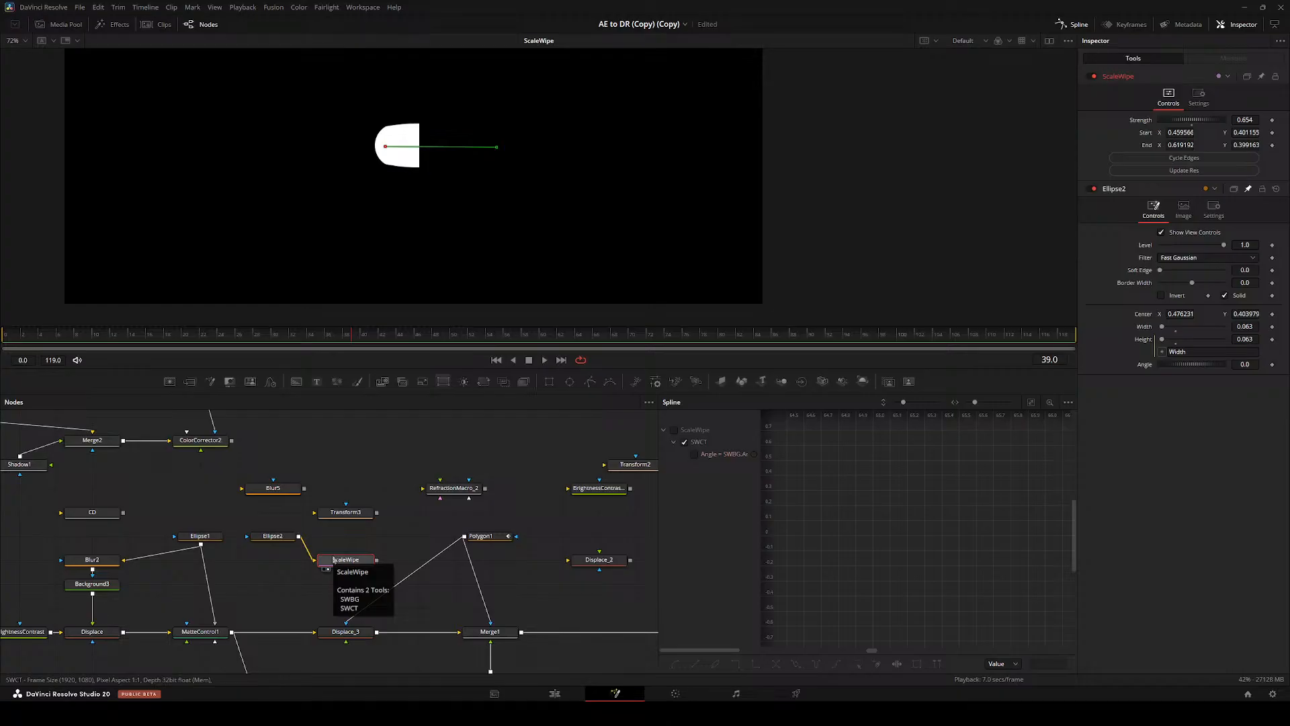
{"action": "left_click", "coordinate": [1068, 41]}
{"action": "mouse_move", "coordinate": [1035, 76]}
{"action": "left_click", "coordinate": [1091, 139]}
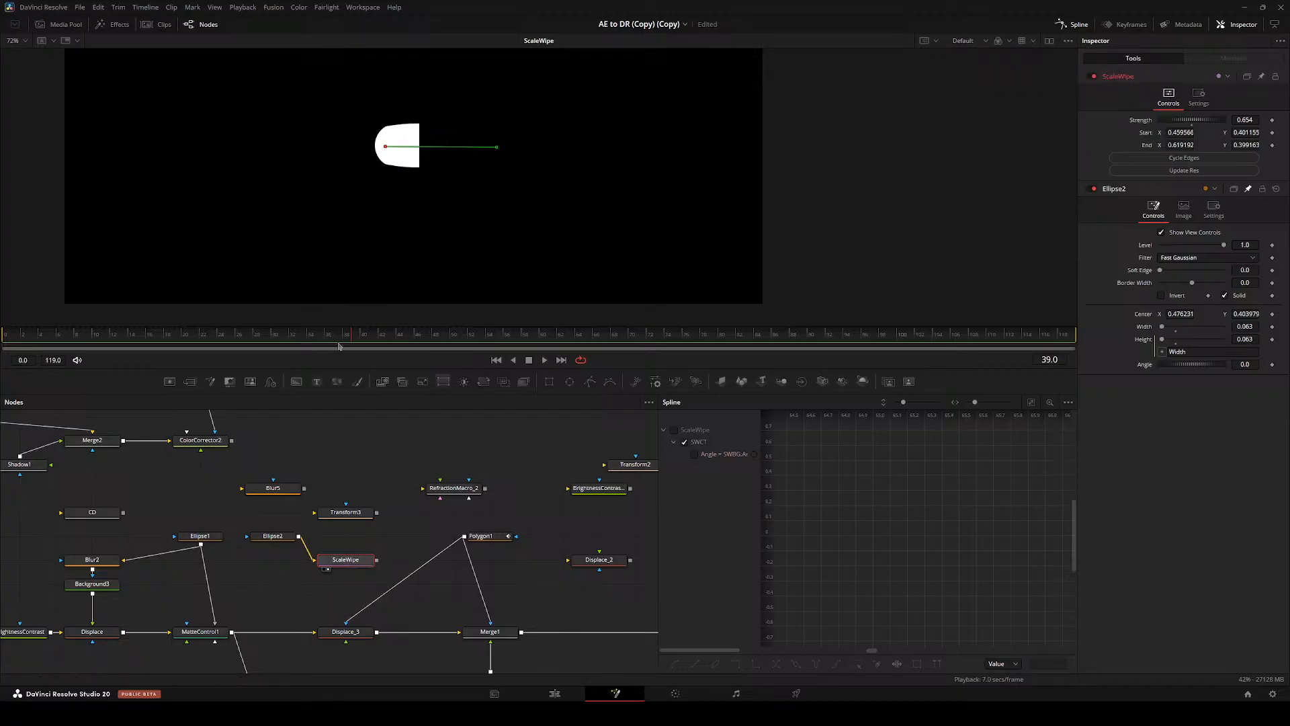
{"action": "left_click", "coordinate": [276, 334]}
{"action": "left_click_drag", "start_coordinate": [275, 336], "coordinate": [314, 334]}
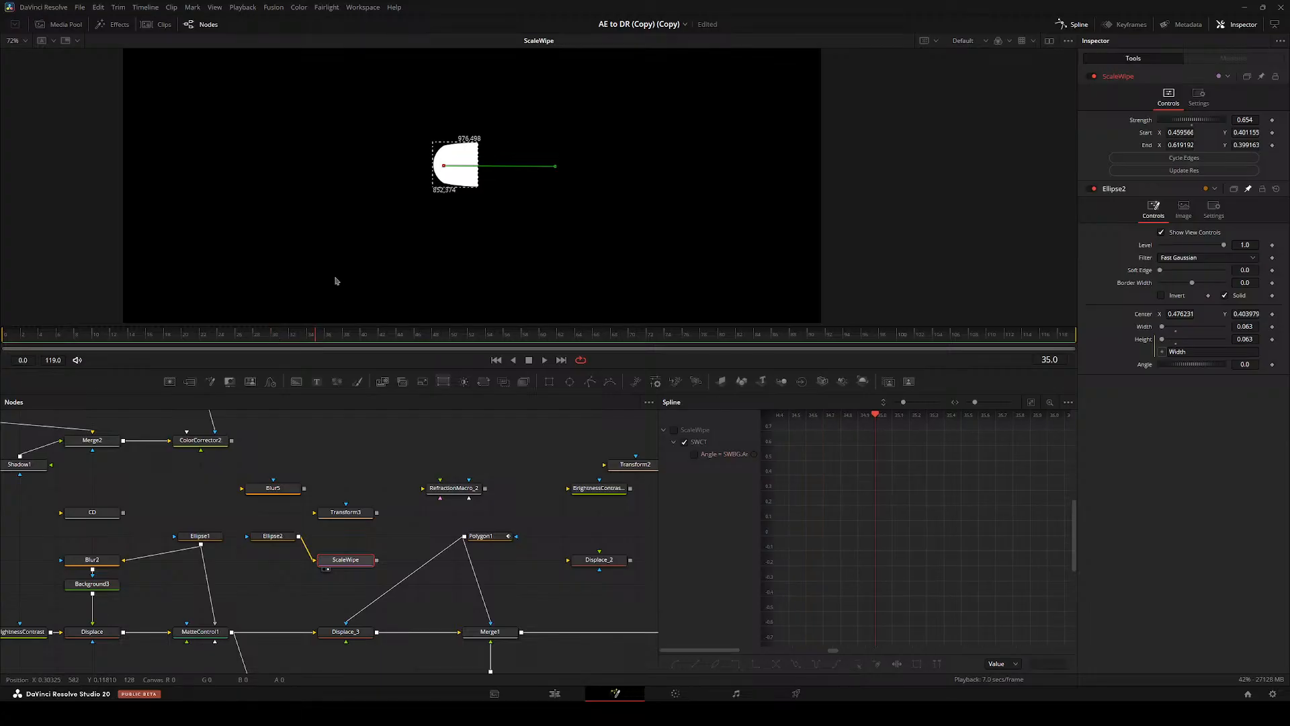
{"action": "left_click", "coordinate": [272, 539]}
{"action": "key", "text": "shift+space"}
{"action": "key", "text": "Return"}
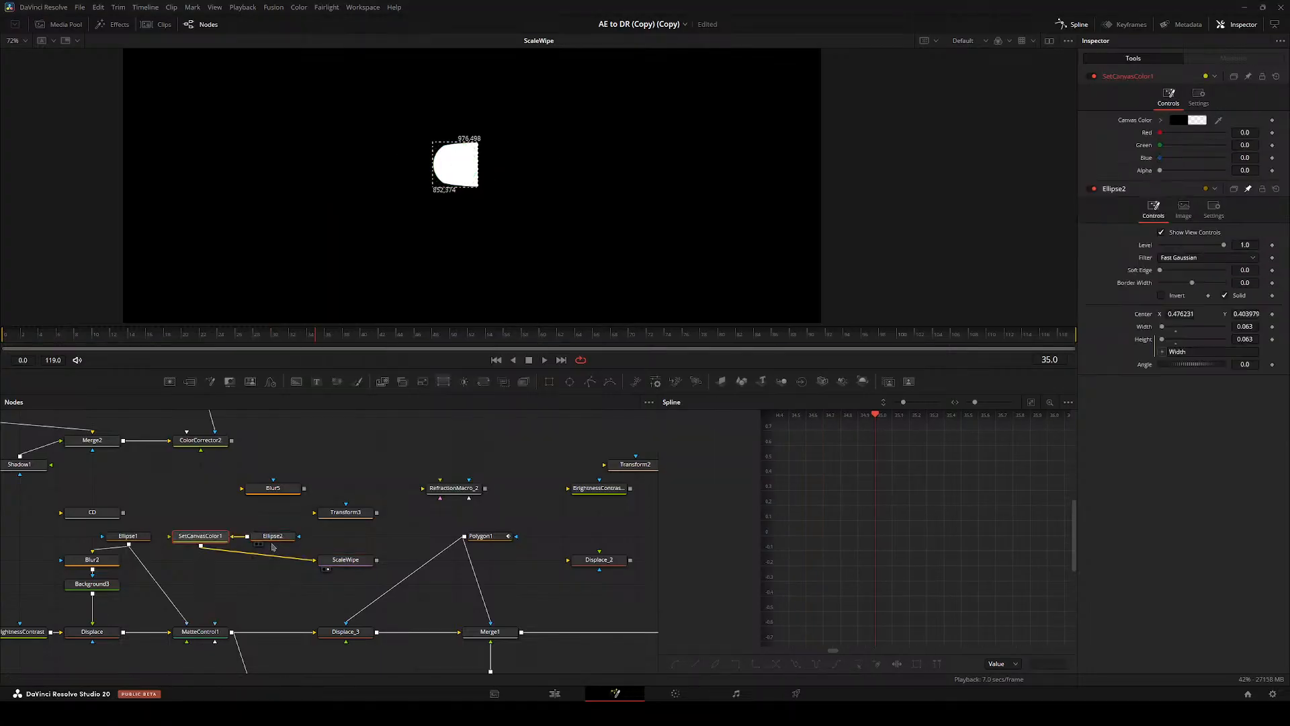
{"action": "key", "text": "ctrl+z"}
- Add a Set Domain node between Ellipse2 and ScaleWipe, view it, and change its mode to Set
{"action": "key", "text": "shift+space"}
{"action": "type", "text": "setd"}
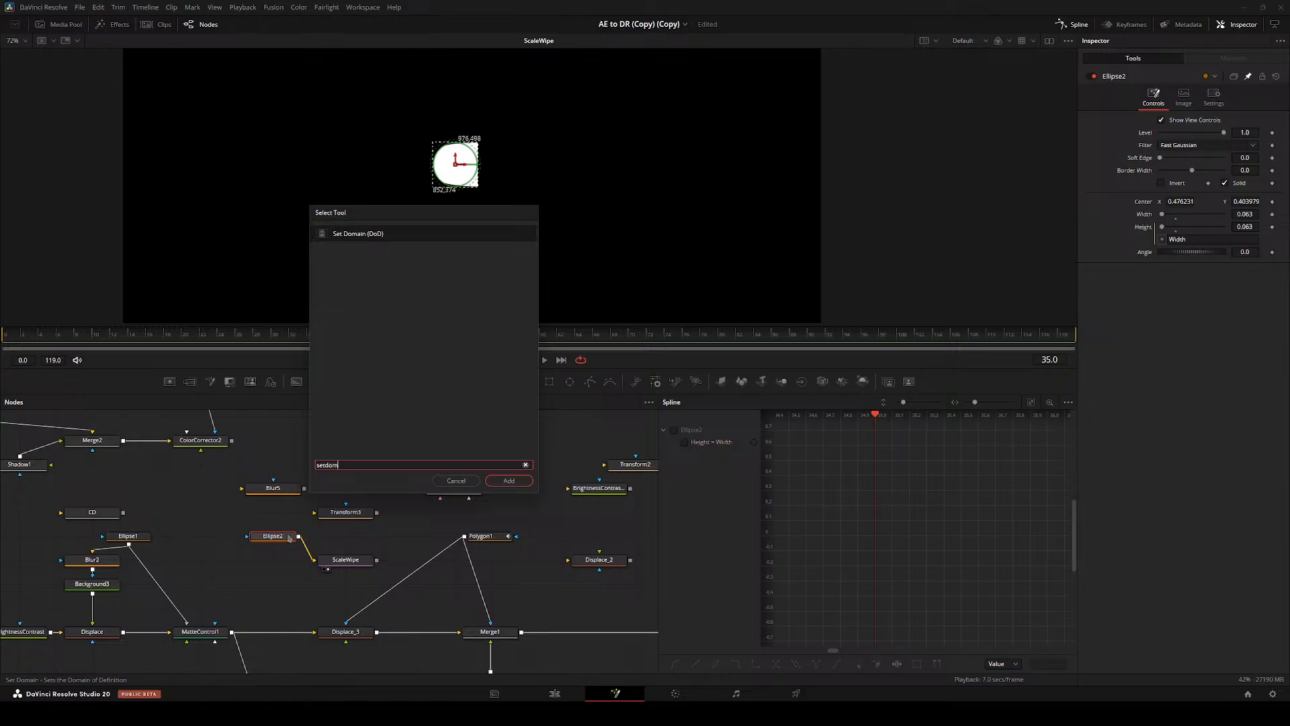
{"action": "type", "text": "om"}
{"action": "key", "text": "Return"}
{"action": "scroll", "coordinate": [468, 192], "scroll_direction": "down", "scroll_amount": 4}
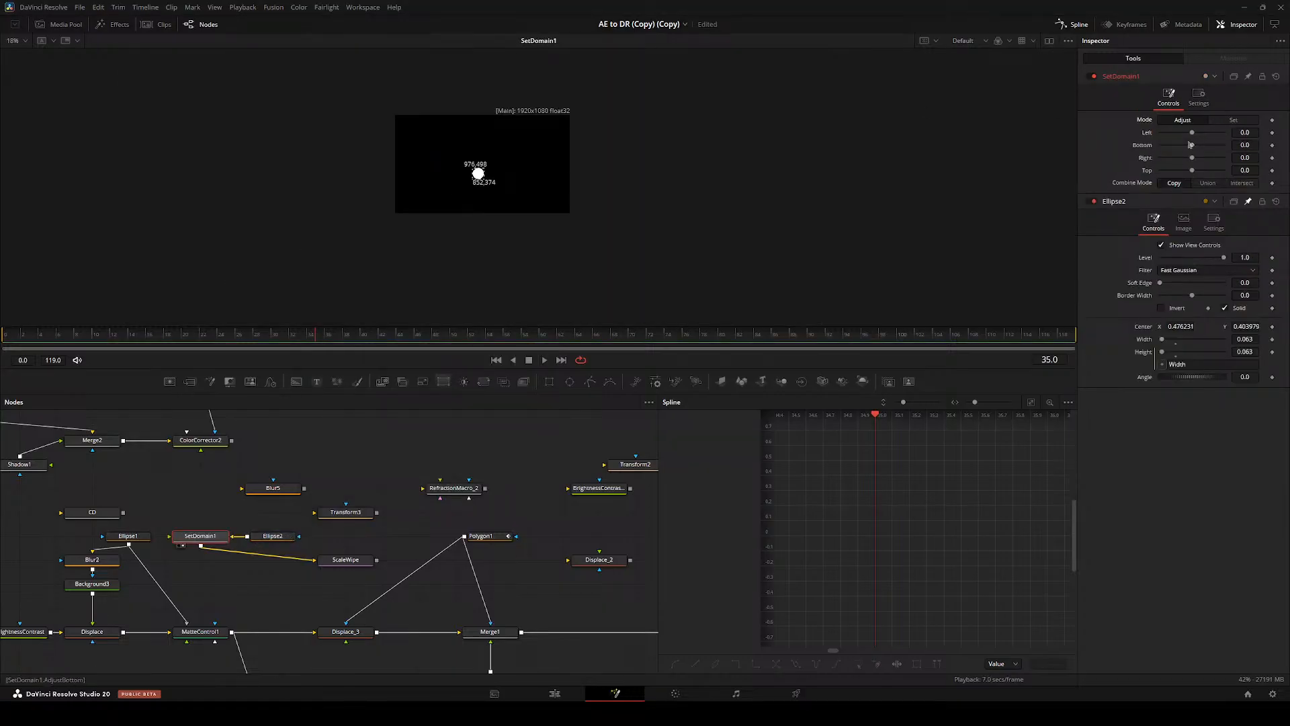
{"action": "left_click_drag", "start_coordinate": [200, 536], "coordinate": [236, 536]}
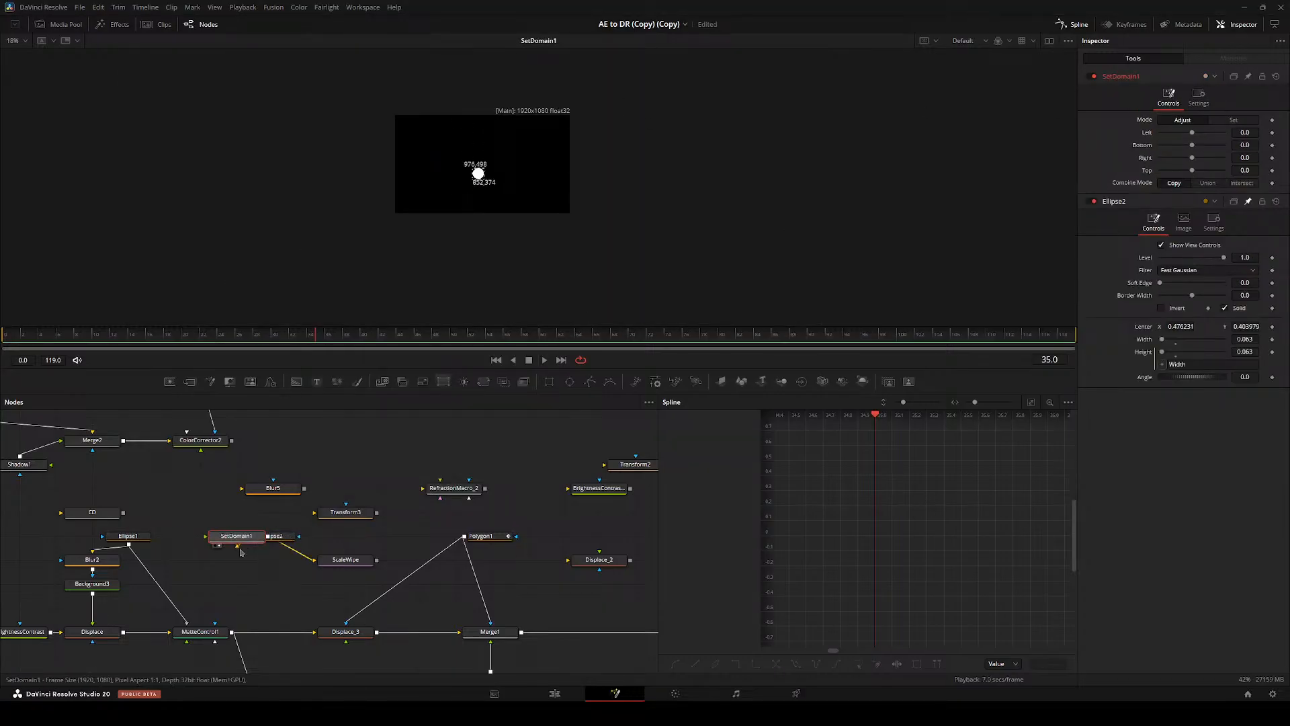
{"action": "key", "text": "ctrl+f"}
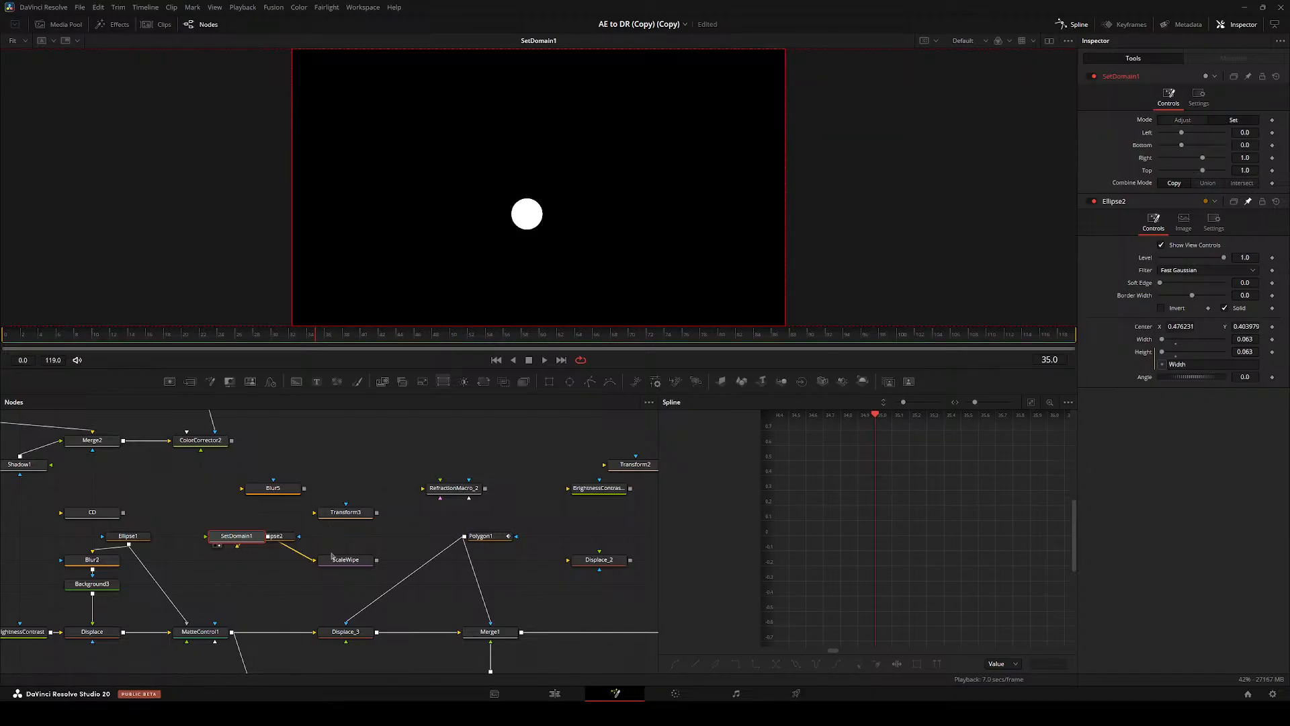
- View ScaleWipe's output and stack Ellipse2, SetDomain1 and ScaleWipe in a vertical chain
{"action": "left_click", "coordinate": [331, 559]}
{"action": "key", "text": "2"}
{"action": "left_click_drag", "start_coordinate": [235, 536], "coordinate": [274, 513]}
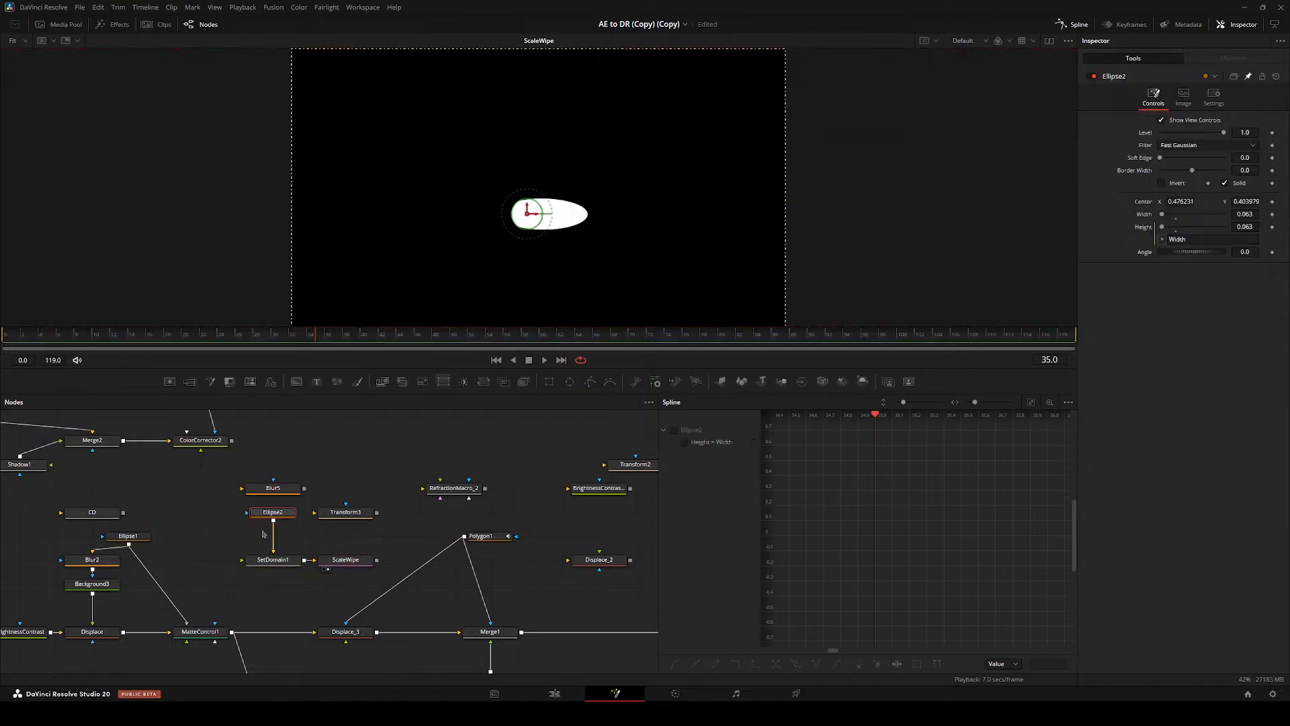
{"action": "left_click_drag", "start_coordinate": [271, 561], "coordinate": [272, 537]}
{"action": "left_click_drag", "start_coordinate": [345, 560], "coordinate": [273, 559]}
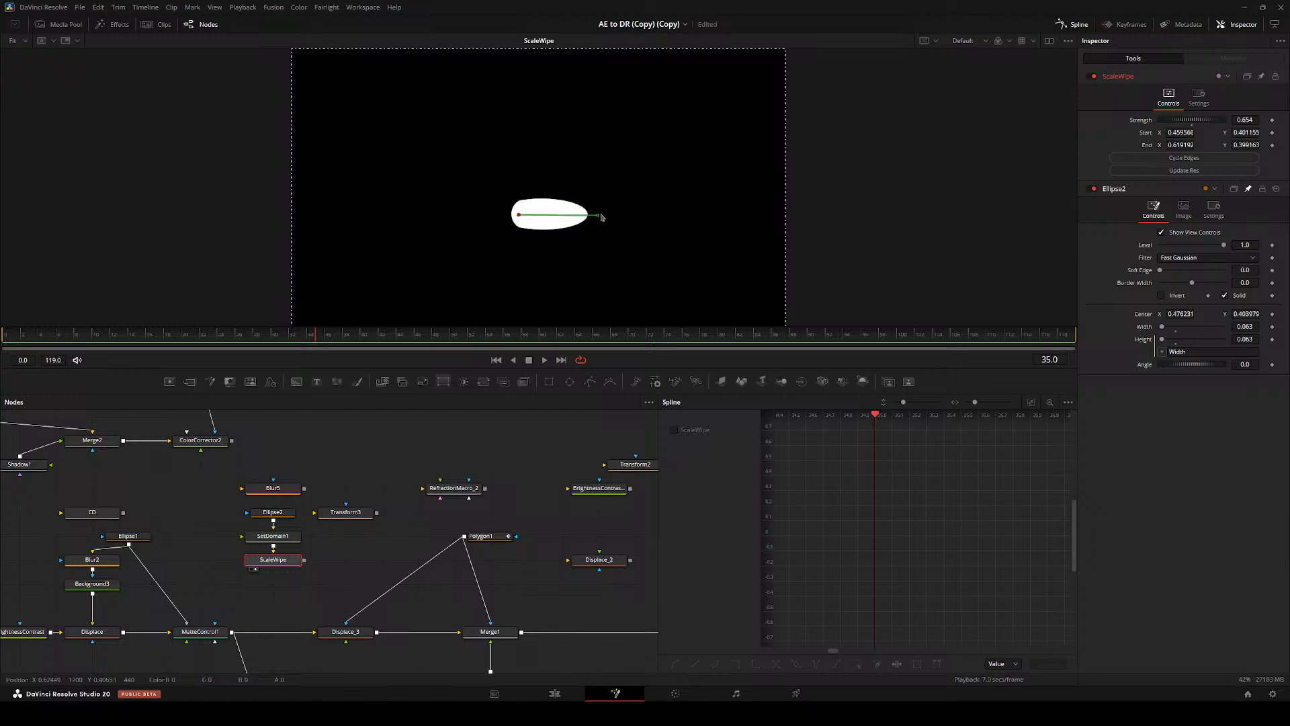
- Stretch the ScaleWipe to an end point at about X 0.995, Y 0.412 with a strength of about 0.879
{"action": "mouse_move", "coordinate": [599, 217]}
{"action": "left_mouse_down"}
{"action": "mouse_move", "coordinate": [611, 195]}
{"action": "mouse_move", "coordinate": [725, 153]}
{"action": "mouse_move", "coordinate": [585, 172]}
{"action": "mouse_move", "coordinate": [578, 205]}
{"action": "left_mouse_up"}
{"action": "left_click_drag", "start_coordinate": [1150, 119], "coordinate": [1192, 120]}
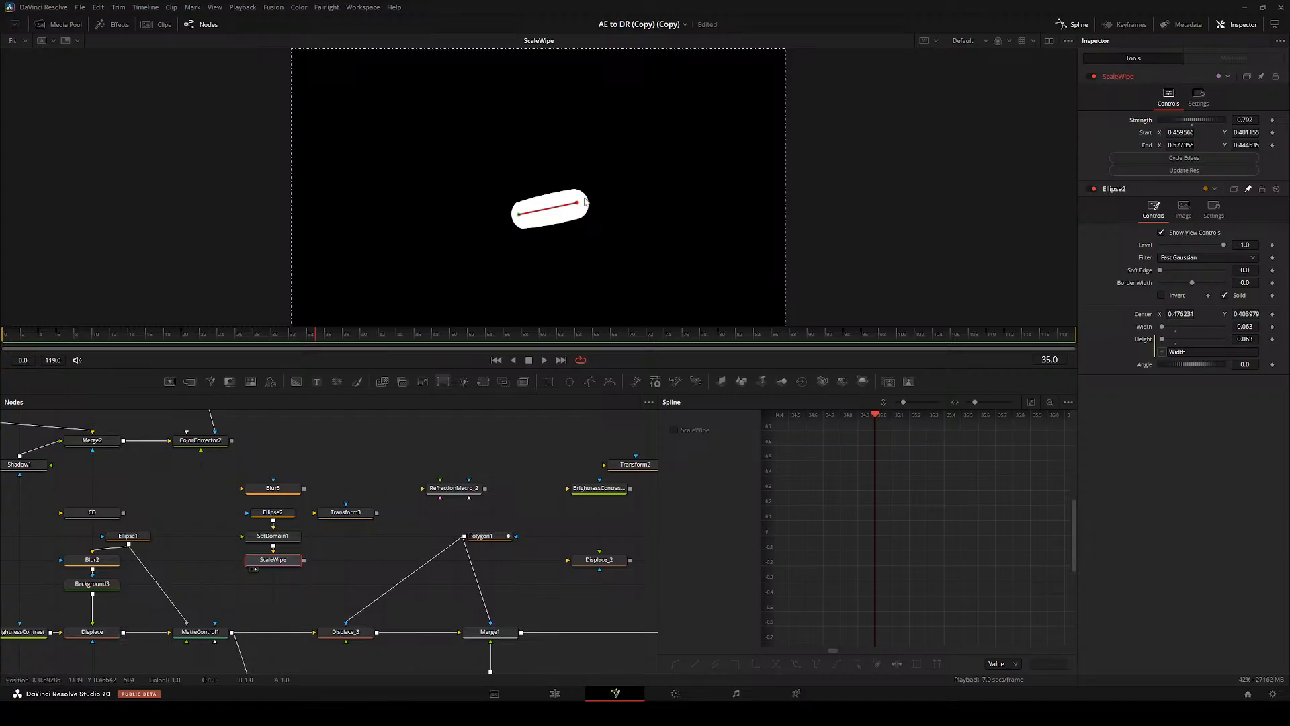
{"action": "left_click_drag", "start_coordinate": [577, 202], "coordinate": [784, 213]}
{"action": "left_click_drag", "start_coordinate": [1179, 120], "coordinate": [1142, 119]}
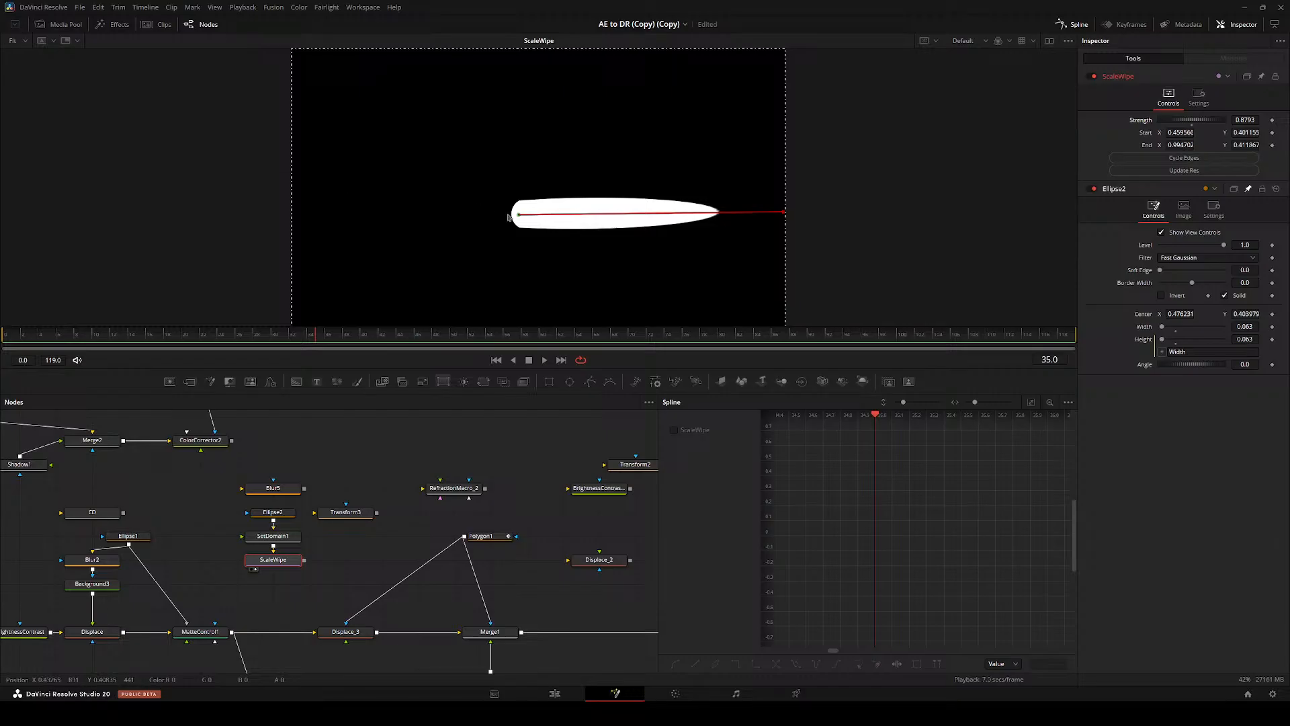
- Move the ScaleWipe's start point to about X 0.478, Y 0.412, near the circle's centre
{"action": "left_click_drag", "start_coordinate": [522, 215], "coordinate": [613, 150]}
{"action": "key", "text": "ctrl+z"}
{"action": "left_click_drag", "start_coordinate": [531, 215], "coordinate": [528, 212]}
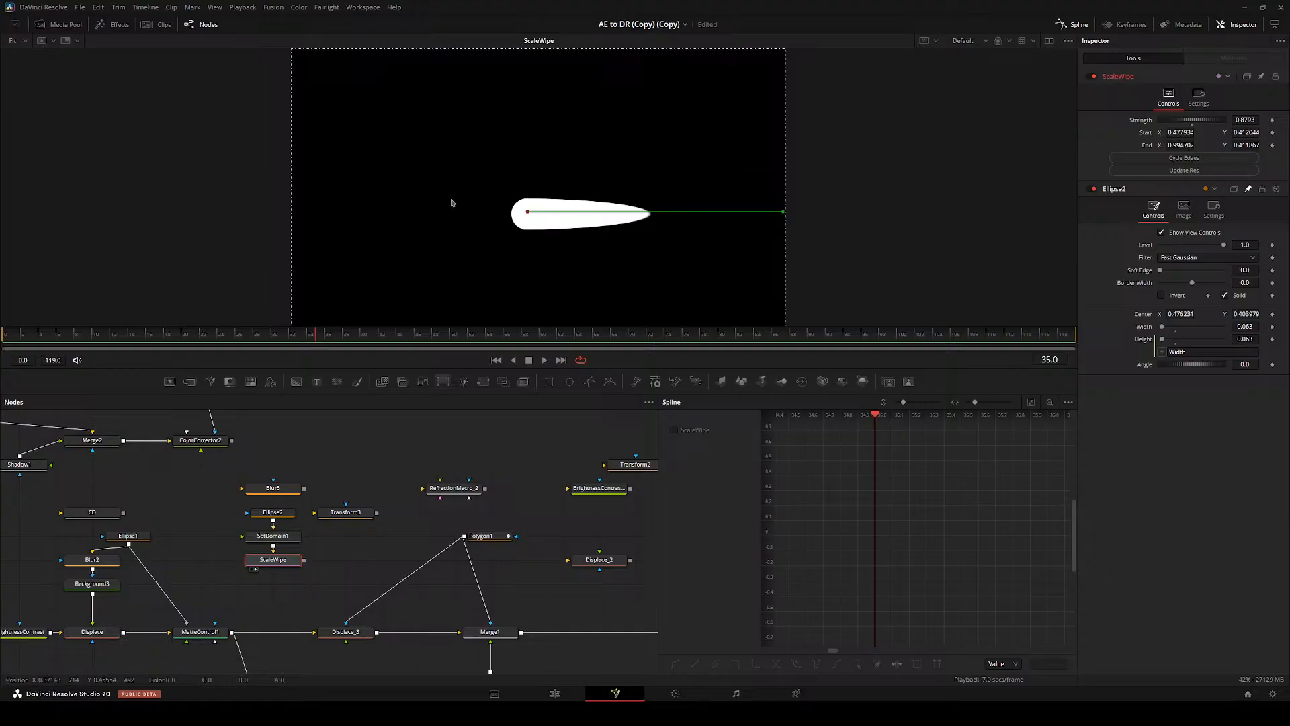
- Disconnect Polygon1 from Displace_3 and Merge1, and link ScaleWipe's Start to Ellipse2's Center with an expression
{"action": "left_click", "coordinate": [483, 535]}
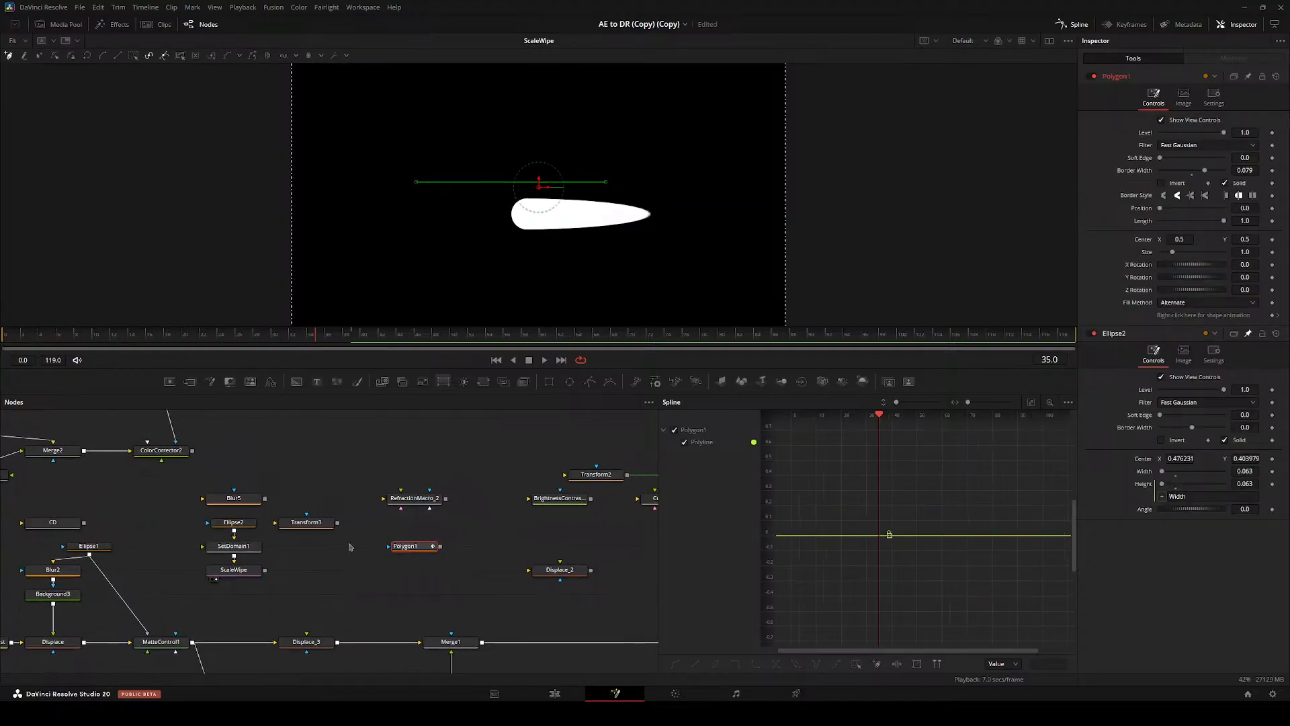
{"action": "left_click", "coordinate": [177, 544]}
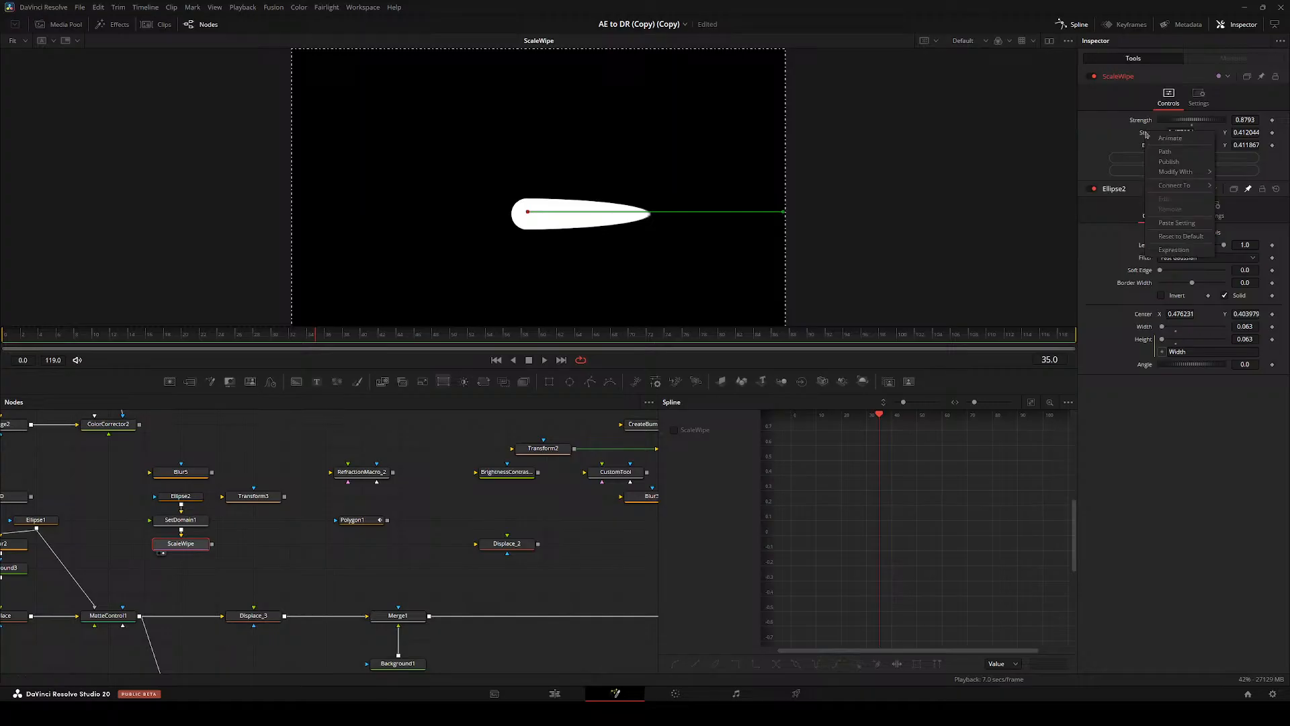
{"action": "right_click", "coordinate": [1147, 138]}
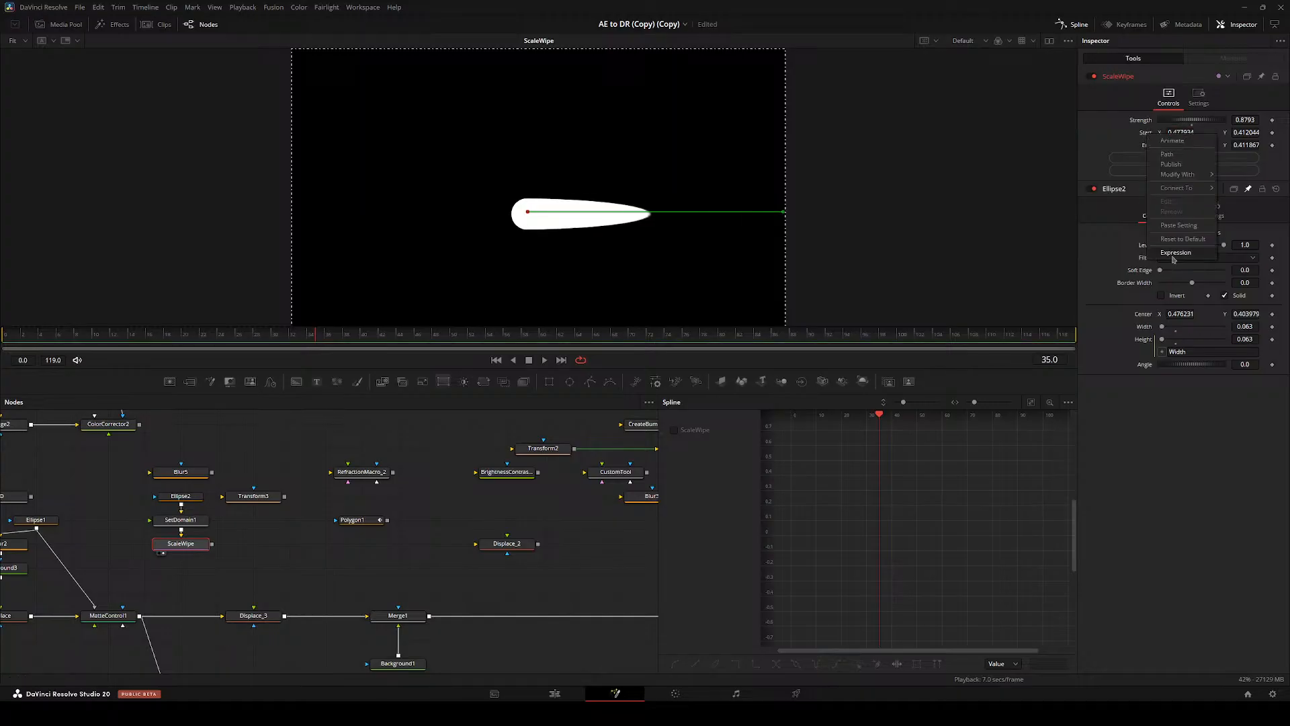
{"action": "left_click", "coordinate": [1175, 255]}
{"action": "left_click_drag", "start_coordinate": [1161, 145], "coordinate": [1144, 326]}
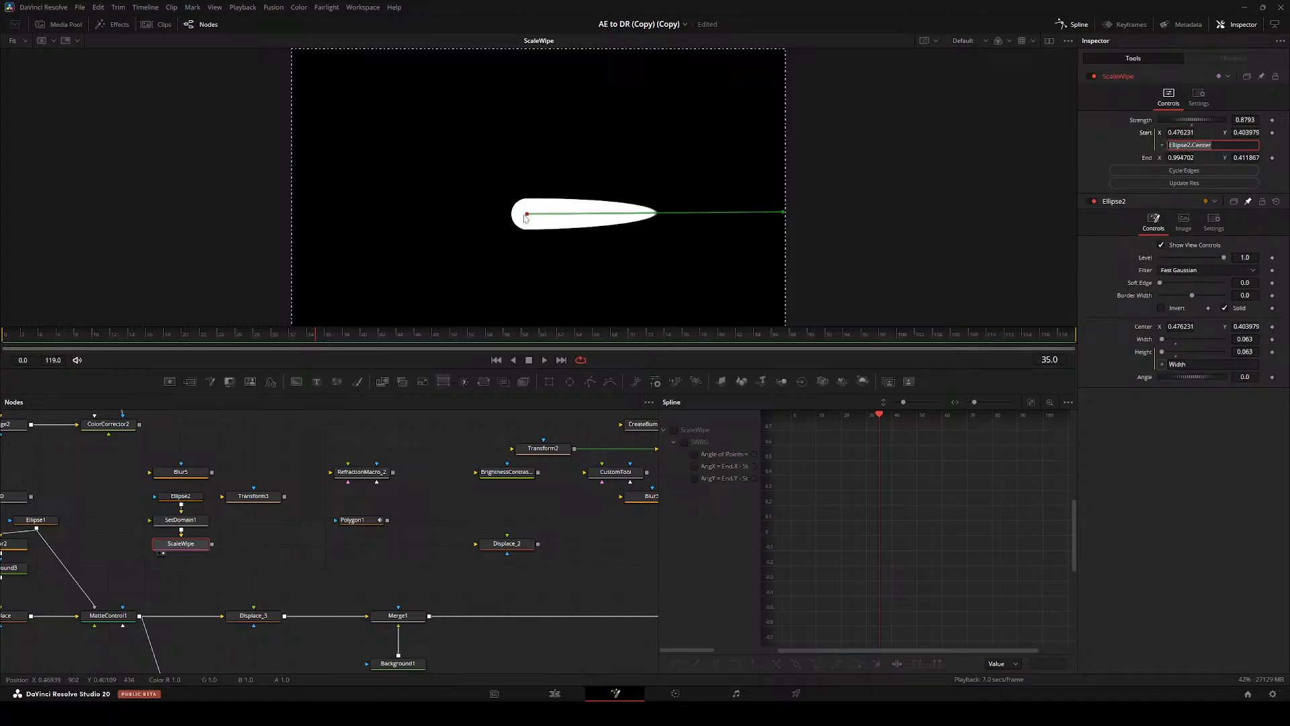
- Move the Ellipse2, SetDomain1 and ScaleWipe chain above Merge1, clearing Polygon1 and RefractionMacro_2 out of the way
{"action": "left_click_drag", "start_coordinate": [140, 474], "coordinate": [434, 520]}
{"action": "left_click_drag", "start_coordinate": [352, 519], "coordinate": [253, 448]}
{"action": "left_click_drag", "start_coordinate": [424, 474], "coordinate": [398, 519]}
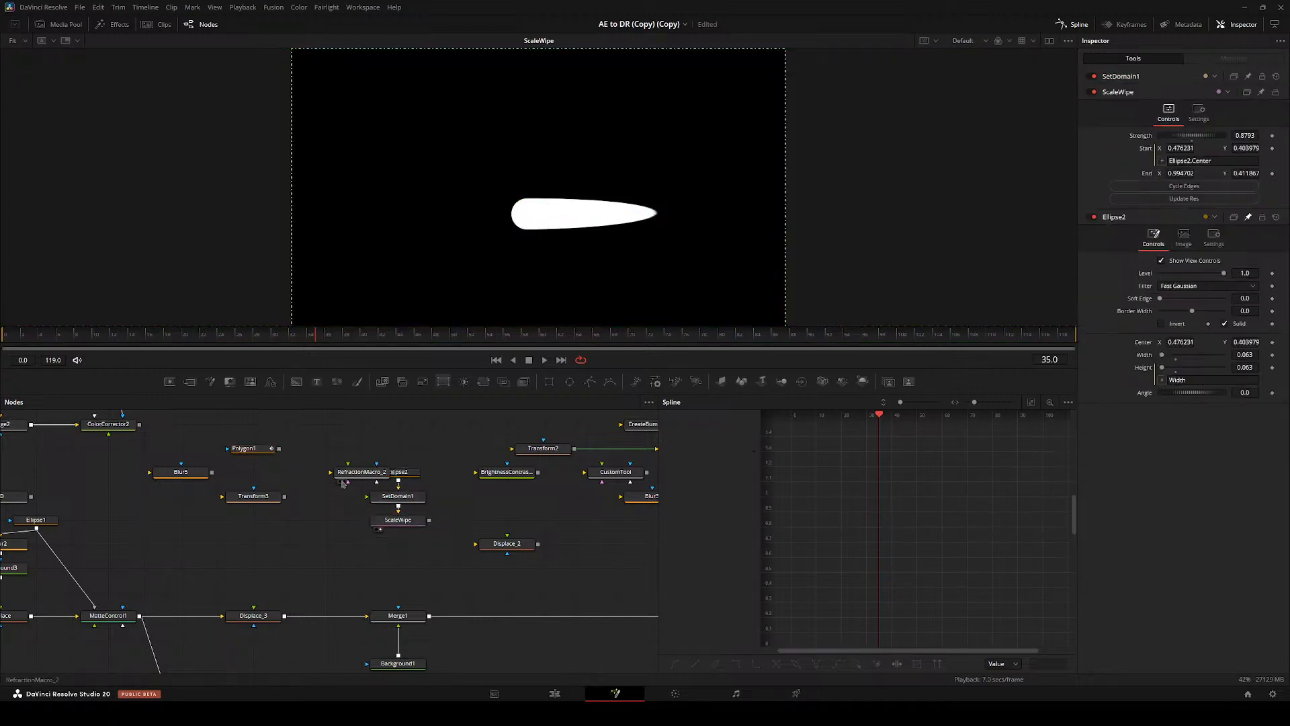
{"action": "left_click_drag", "start_coordinate": [362, 471], "coordinate": [326, 423]}
- Connect ScaleWipe's output to Displace_3 as its displacement source and view Displace_3
{"action": "left_click", "coordinate": [403, 475]}
{"action": "left_click", "coordinate": [397, 499], "text": "ctrl"}
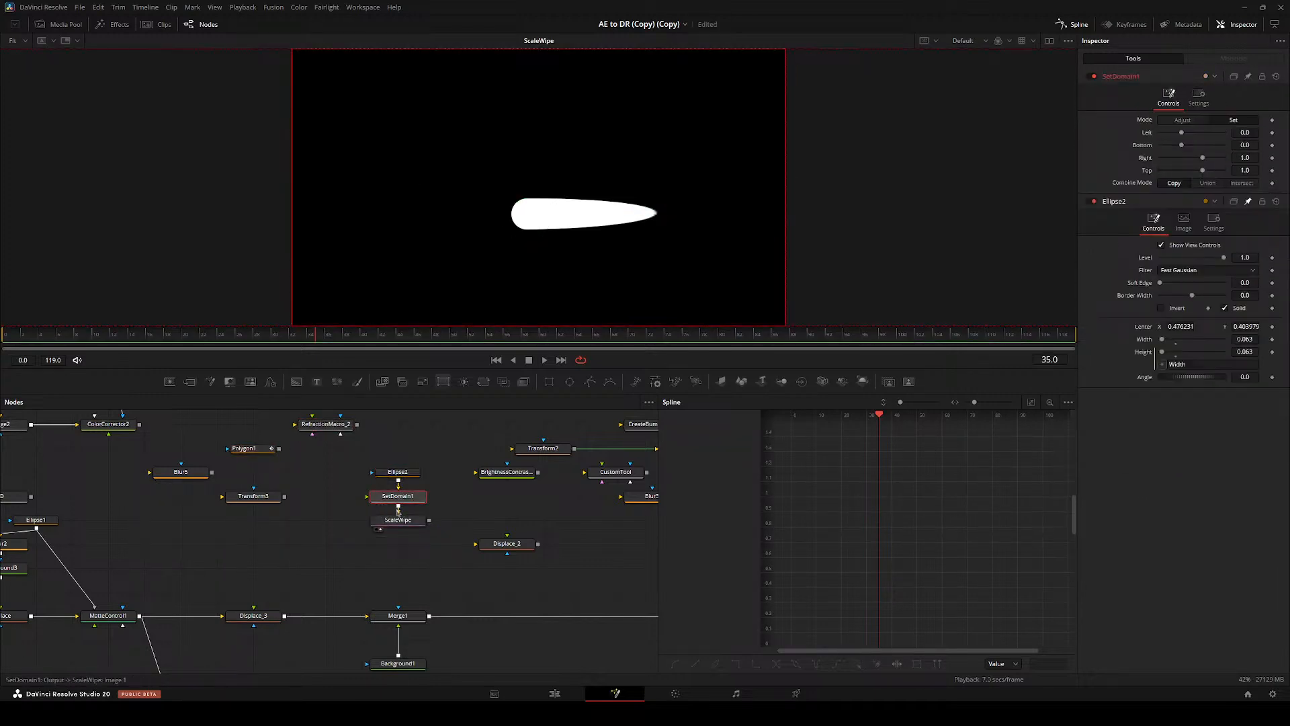
{"action": "left_click_drag", "start_coordinate": [264, 603], "coordinate": [254, 607]}
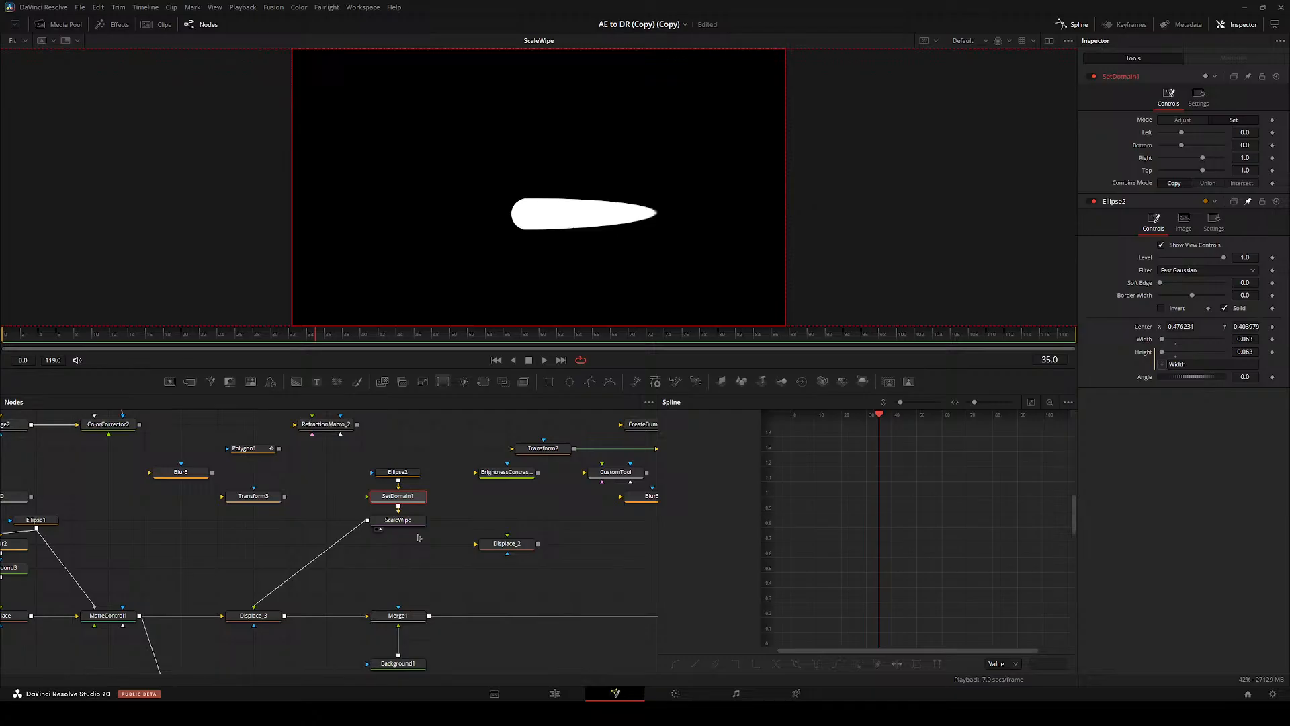
{"action": "left_click", "coordinate": [233, 625]}
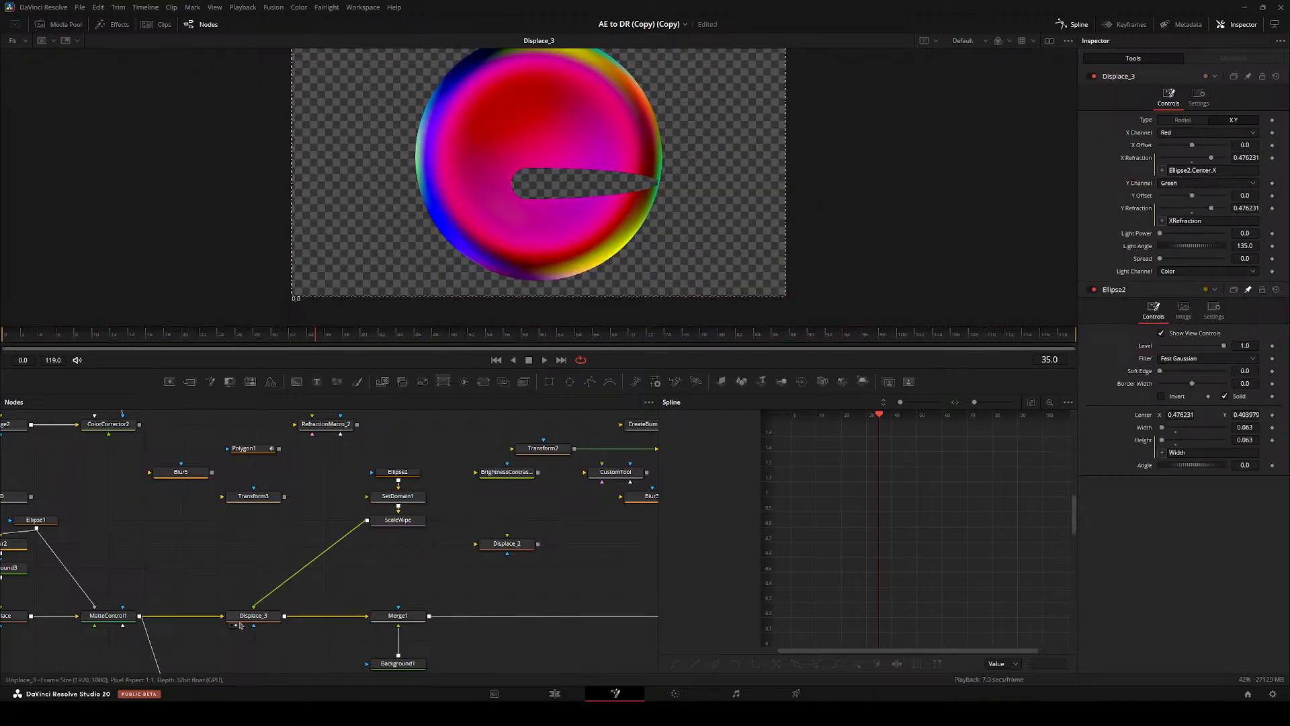
- Remove the Ellipse2 expression from Displace_3's X Refraction and set the refraction to -0.1
{"action": "left_click", "coordinate": [272, 618]}
{"action": "right_click", "coordinate": [1140, 163]}
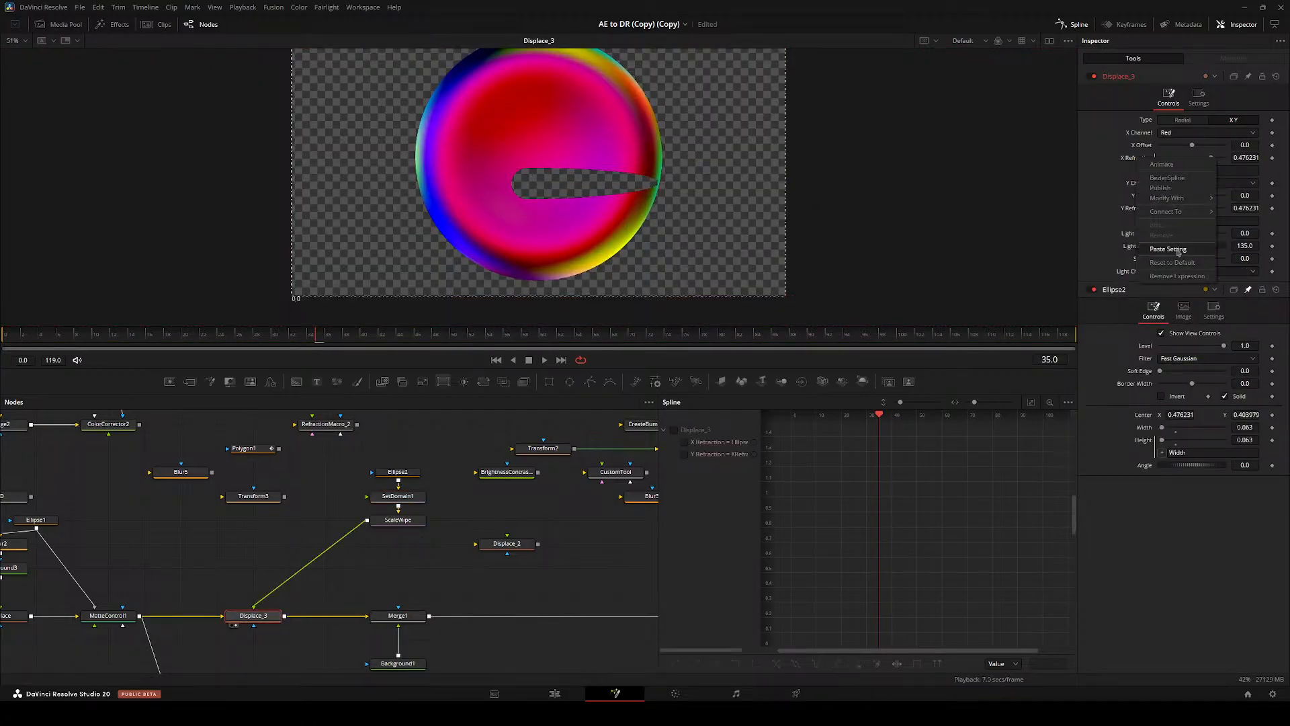
{"action": "left_click", "coordinate": [1162, 277]}
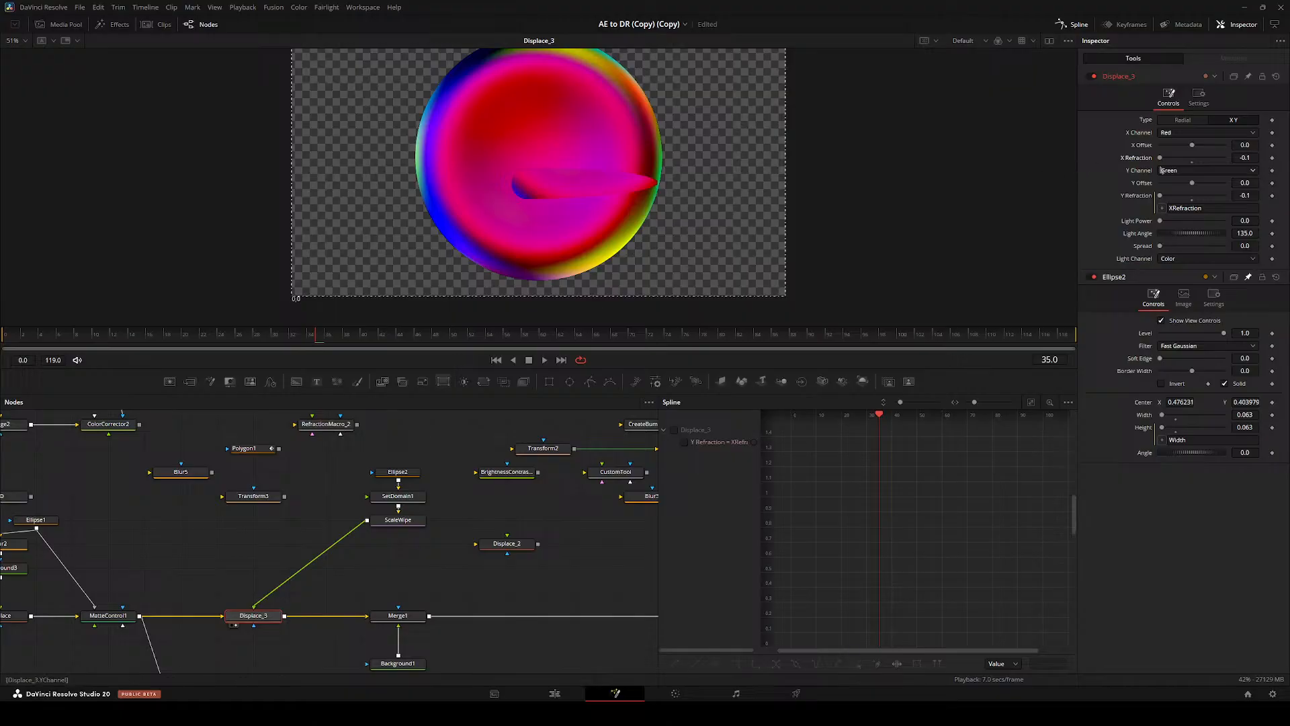
{"action": "double_click", "coordinate": [1190, 146]}
- Connect ScaleWipe to Merge1's effect mask and view Merge1's output
{"action": "left_click_drag", "start_coordinate": [405, 609], "coordinate": [397, 618]}
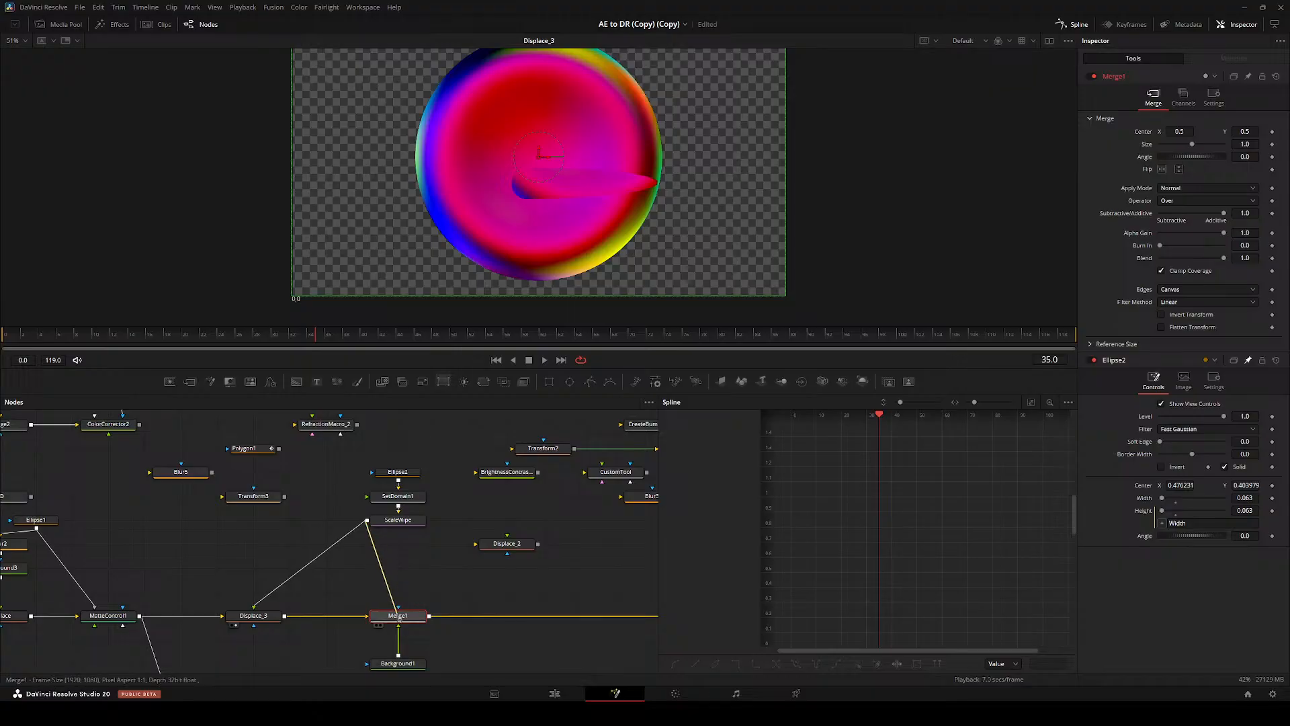
{"action": "key", "text": "2"}
{"action": "left_click", "coordinate": [404, 521]}
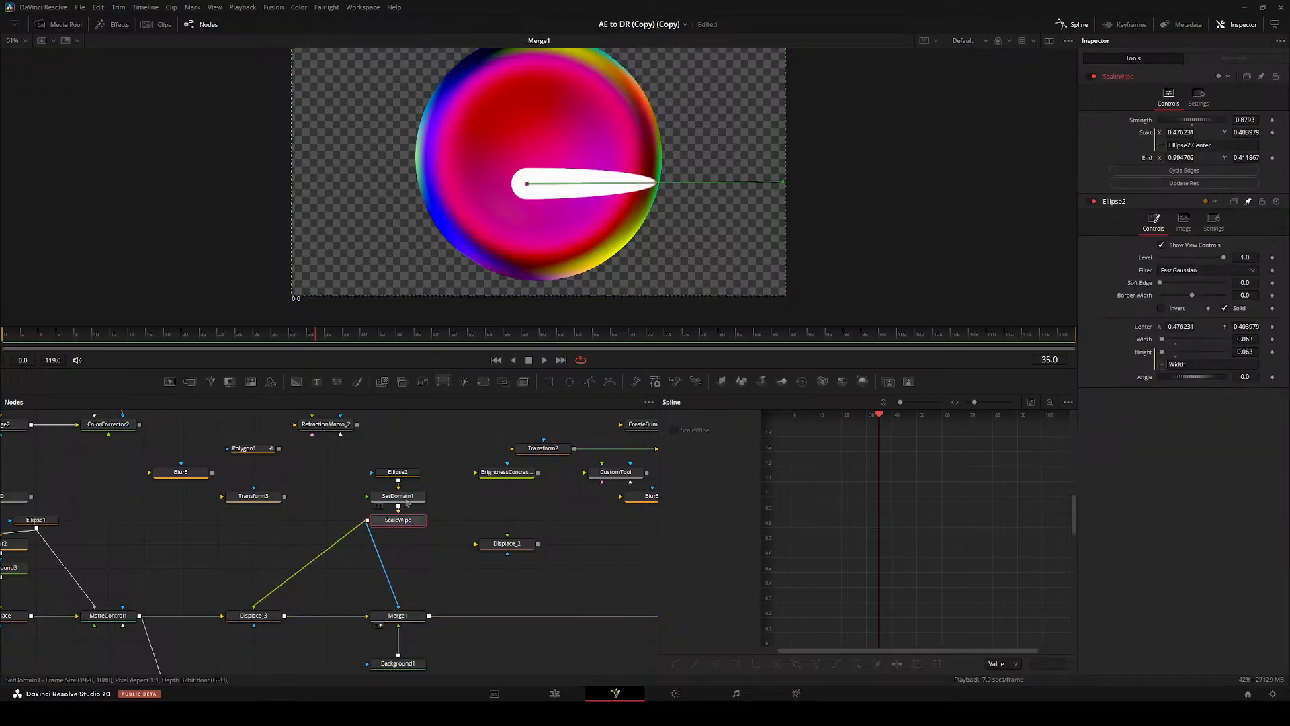
- Delete the Set Domain node between Ellipse2 and ScaleWipe, with Ellipse2 moved higher in the flow
{"action": "left_click", "coordinate": [405, 500]}
{"action": "left_click_drag", "start_coordinate": [368, 460], "coordinate": [413, 499]}
{"action": "left_click_drag", "start_coordinate": [413, 499], "coordinate": [417, 475]}
{"action": "left_click", "coordinate": [416, 473]}
{"action": "key", "text": "Delete"}
- Add an Auto Domain node between Ellipse2 and ScaleWipe and view its output
{"action": "left_click", "coordinate": [406, 450]}
{"action": "key", "text": "shift+space"}
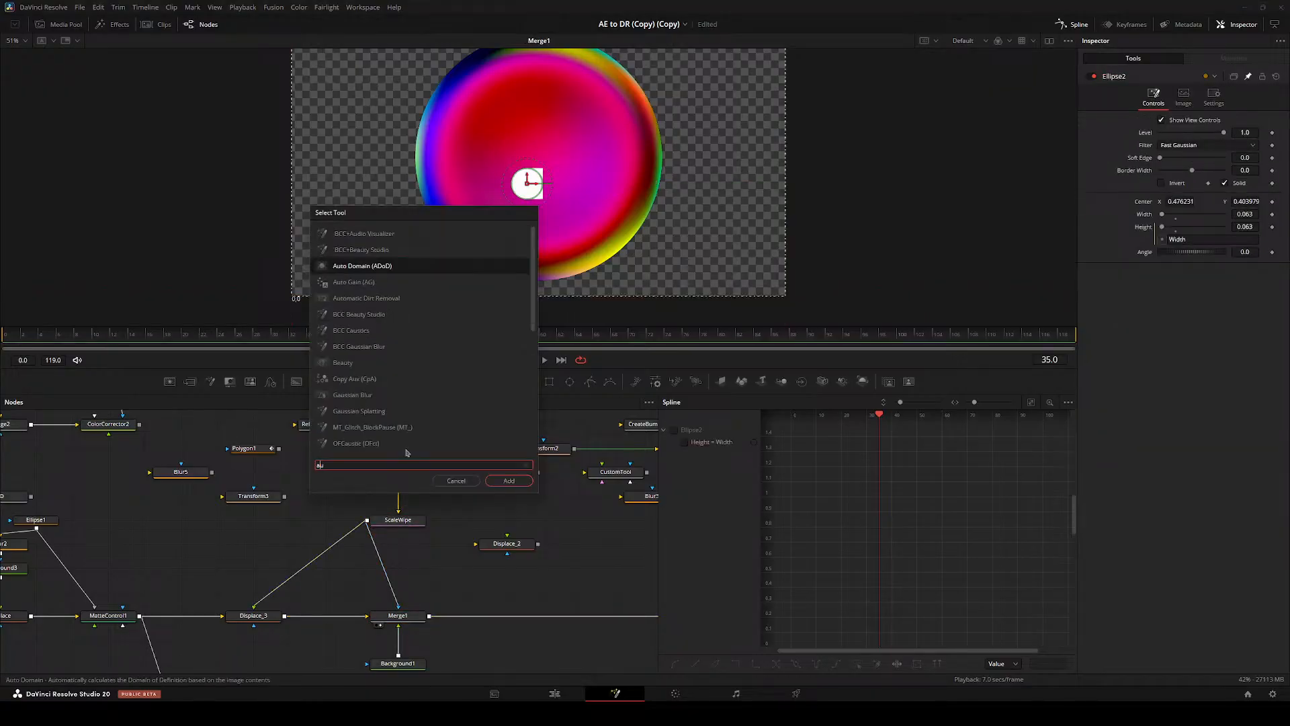
{"action": "type", "text": "atuautodom"}
{"action": "key", "text": "Return"}
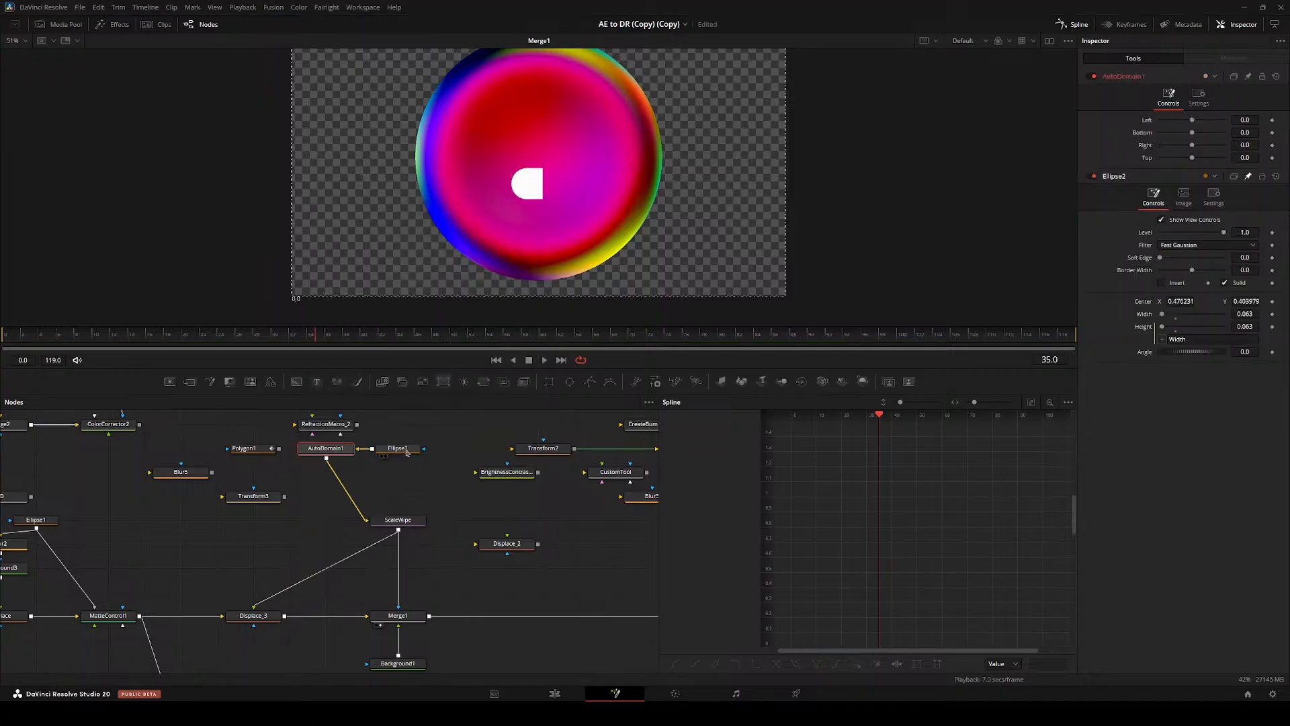
{"action": "key", "text": "2"}
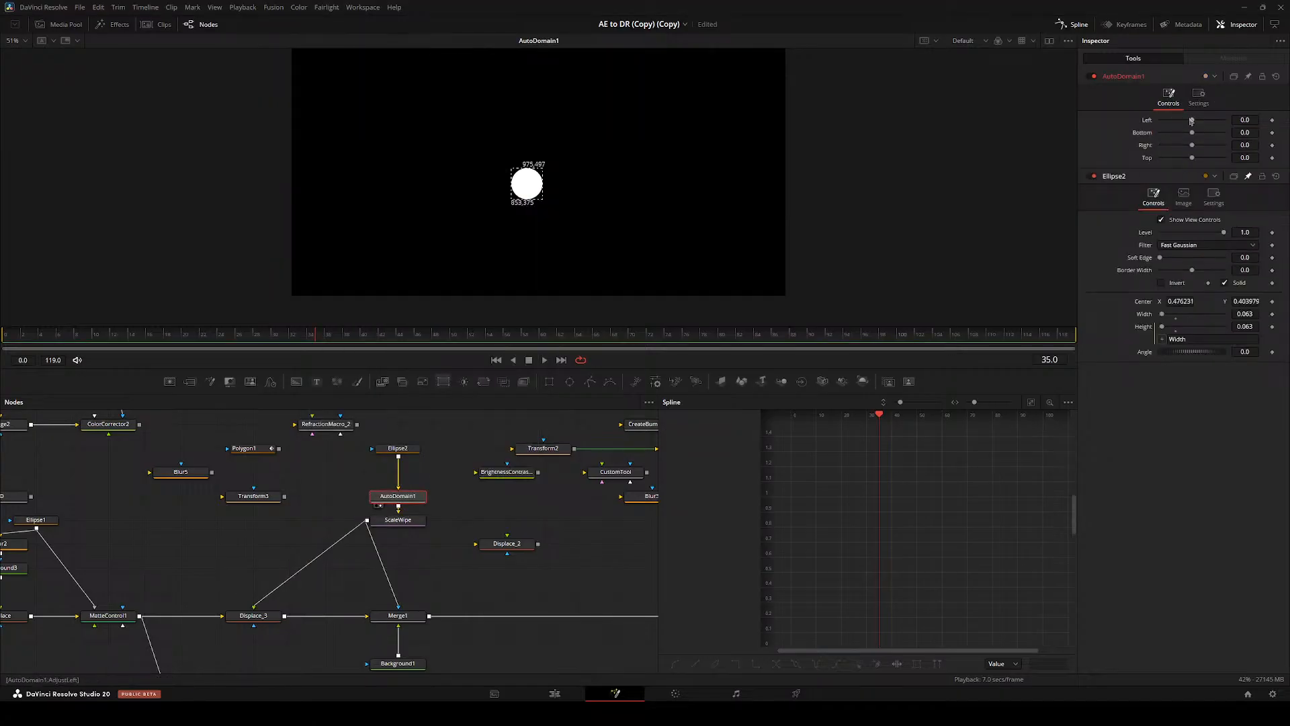
- Try adjusting the Auto Domain node's left edge, check ScaleWipe's output, and delete the Auto Domain node
{"action": "left_click_drag", "start_coordinate": [1191, 121], "coordinate": [1271, 119]}
{"action": "key", "text": "ctrl+z"}
{"action": "left_click", "coordinate": [398, 519]}
{"action": "key", "text": "2"}
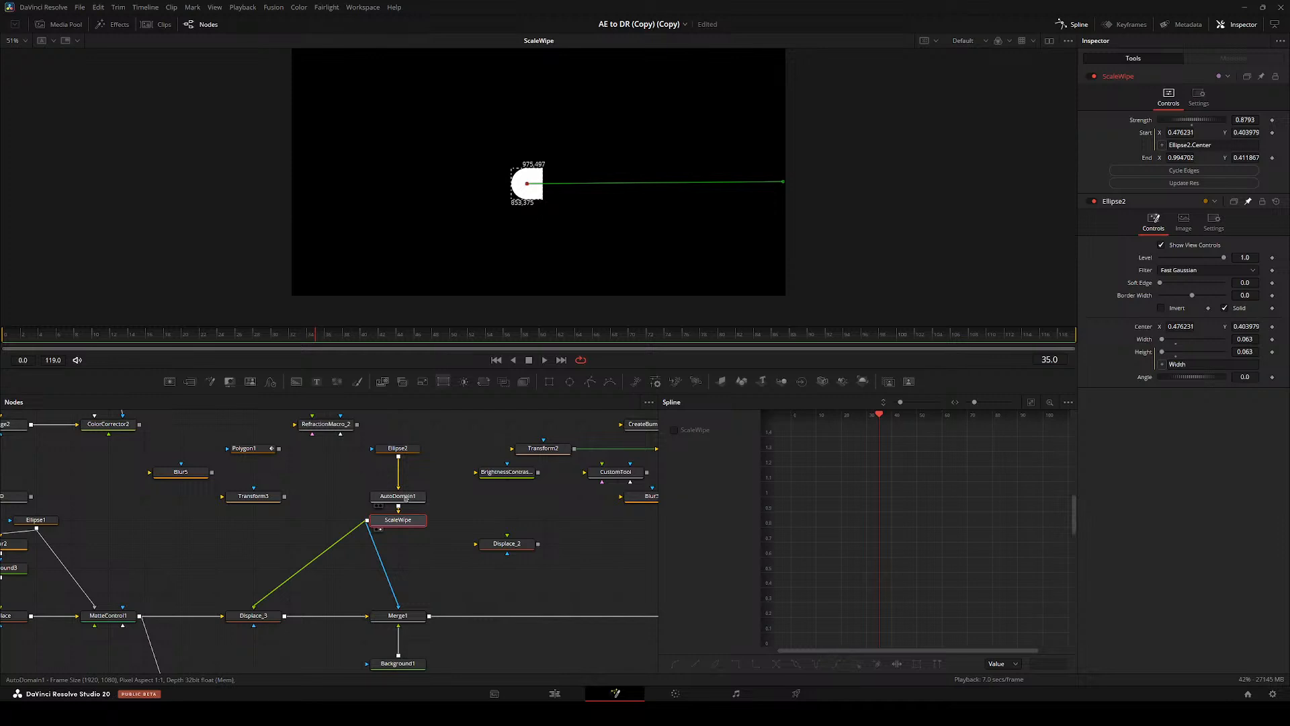
{"action": "left_click", "coordinate": [406, 498]}
{"action": "key", "text": "Delete"}
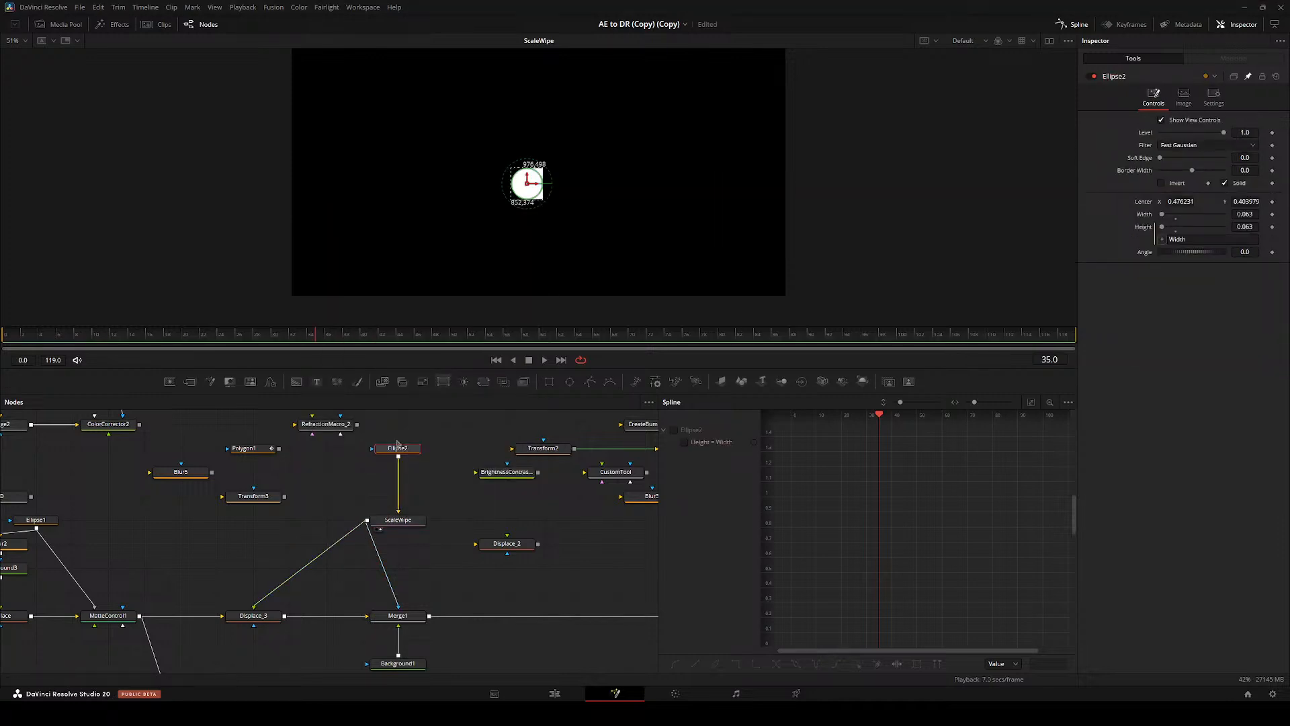
- Undo the recent node edits to restore the Set Domain node between Ellipse2 and ScaleWipe
{"action": "key", "text": "shift+space"}
{"action": "key", "text": "Escape"}
{"action": "key", "text": "ctrl+z"}
{"action": "key", "text": "ctrl+z"}
{"action": "key", "text": "ctrl+z"}
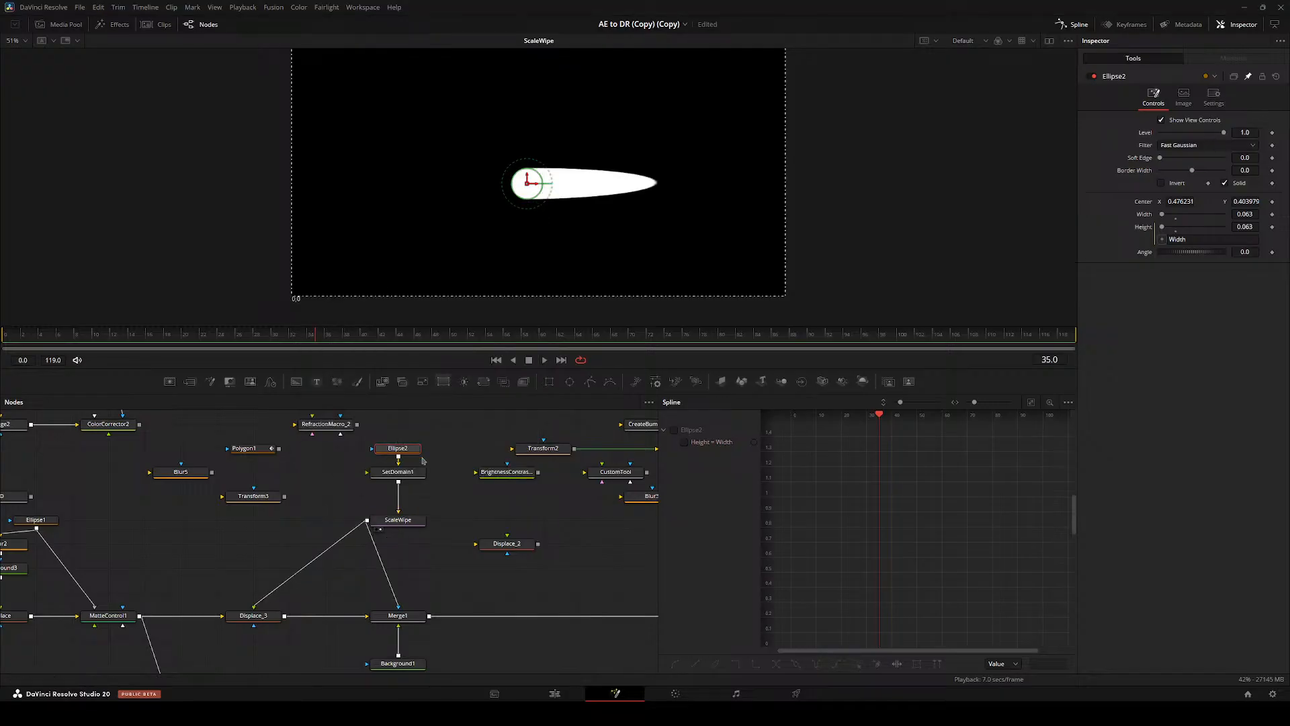
- Compare the outputs of ScaleWipe, Displace_3 and Merge1, and show Displace_3's refraction settings
{"action": "left_click", "coordinate": [398, 520]}
{"action": "key", "text": "1"}
{"action": "key", "text": "1"}
{"action": "left_click", "coordinate": [253, 615]}
{"action": "key", "text": "1"}
{"action": "left_click", "coordinate": [398, 615]}
{"action": "key", "text": "1"}
{"action": "left_click", "coordinate": [459, 599]}
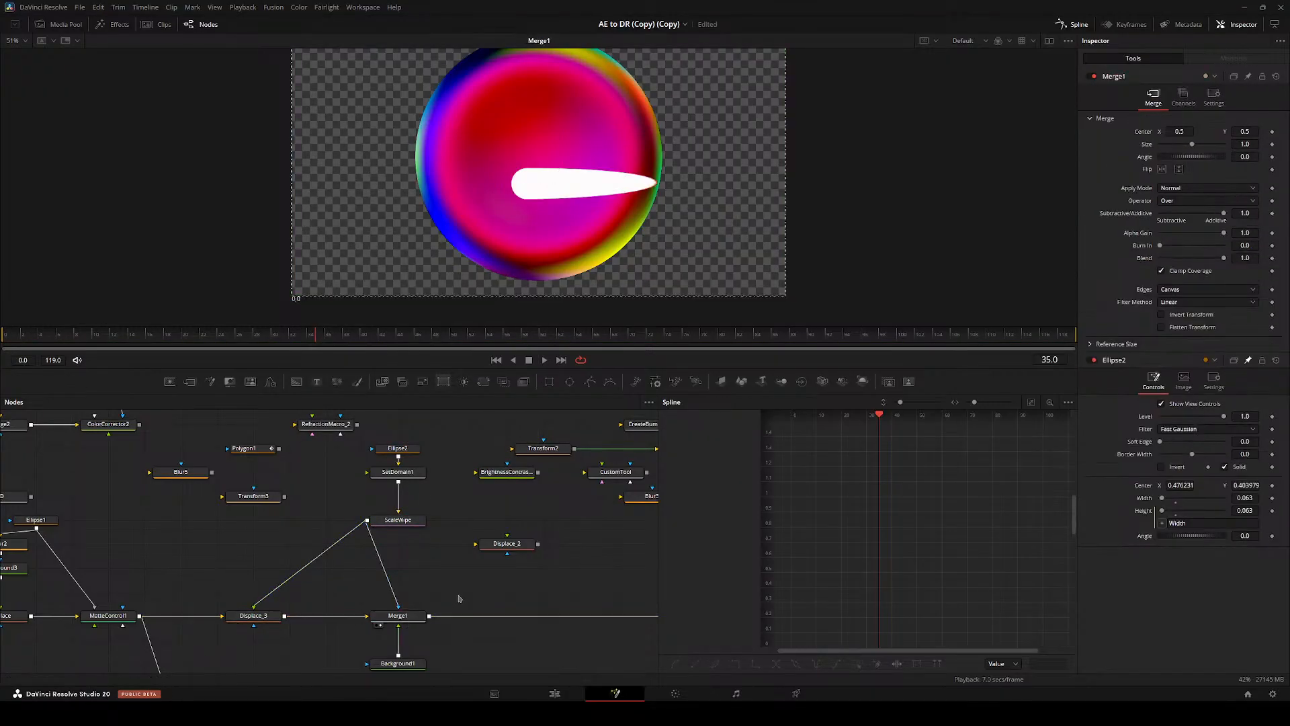
{"action": "left_click", "coordinate": [395, 615]}
{"action": "left_click_drag", "start_coordinate": [370, 597], "coordinate": [334, 582]}
{"action": "left_click", "coordinate": [218, 600]}
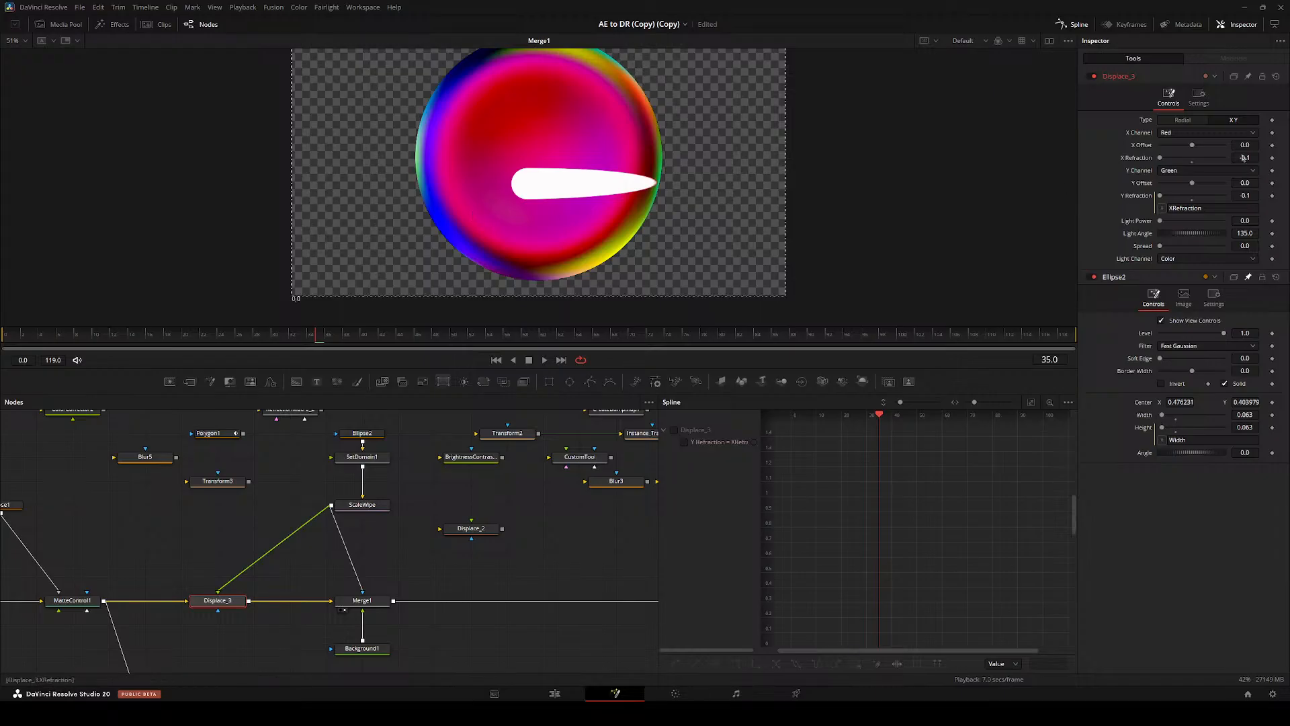
- Feed Merge1's effect mask directly from Set Domain and insert Transform3 between Set Domain and ScaleWipe
{"action": "left_click_drag", "start_coordinate": [343, 517], "coordinate": [552, 559]}
{"action": "left_click_drag", "start_coordinate": [445, 527], "coordinate": [408, 528]}
{"action": "left_click", "coordinate": [581, 553]}
{"action": "key", "text": "1"}
{"action": "left_click_drag", "start_coordinate": [554, 552], "coordinate": [385, 548]}
{"action": "mouse_move", "coordinate": [229, 523]}
{"action": "left_mouse_down"}
{"action": "mouse_move", "coordinate": [403, 523]}
{"action": "mouse_move", "coordinate": [331, 524]}
{"action": "mouse_move", "coordinate": [382, 543]}
{"action": "mouse_move", "coordinate": [243, 543]}
{"action": "left_mouse_up"}
{"action": "left_click_drag", "start_coordinate": [325, 520], "coordinate": [287, 548]}
{"action": "left_click", "coordinate": [287, 545]}
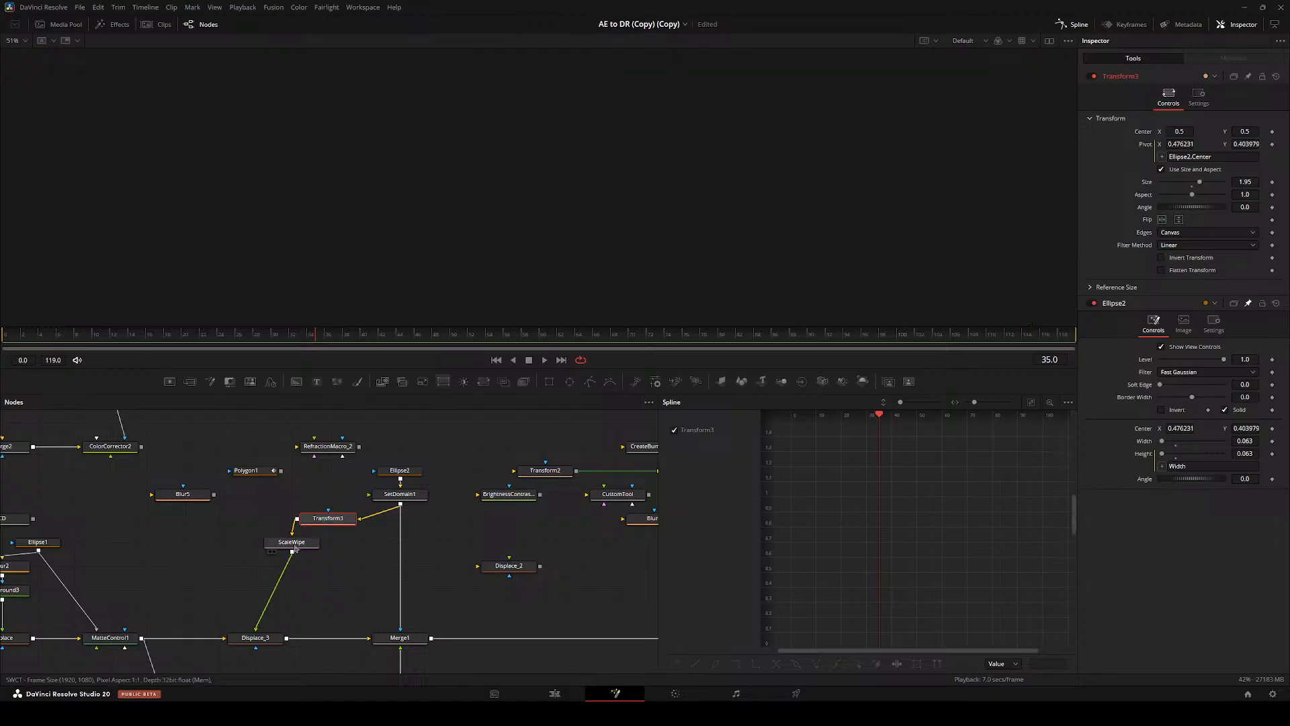
- Insert Blur5 between ScaleWipe and Displace_3, view its output, and set its blur size to 48
{"action": "left_click_drag", "start_coordinate": [212, 496], "coordinate": [259, 575]}
{"action": "key", "text": "2"}
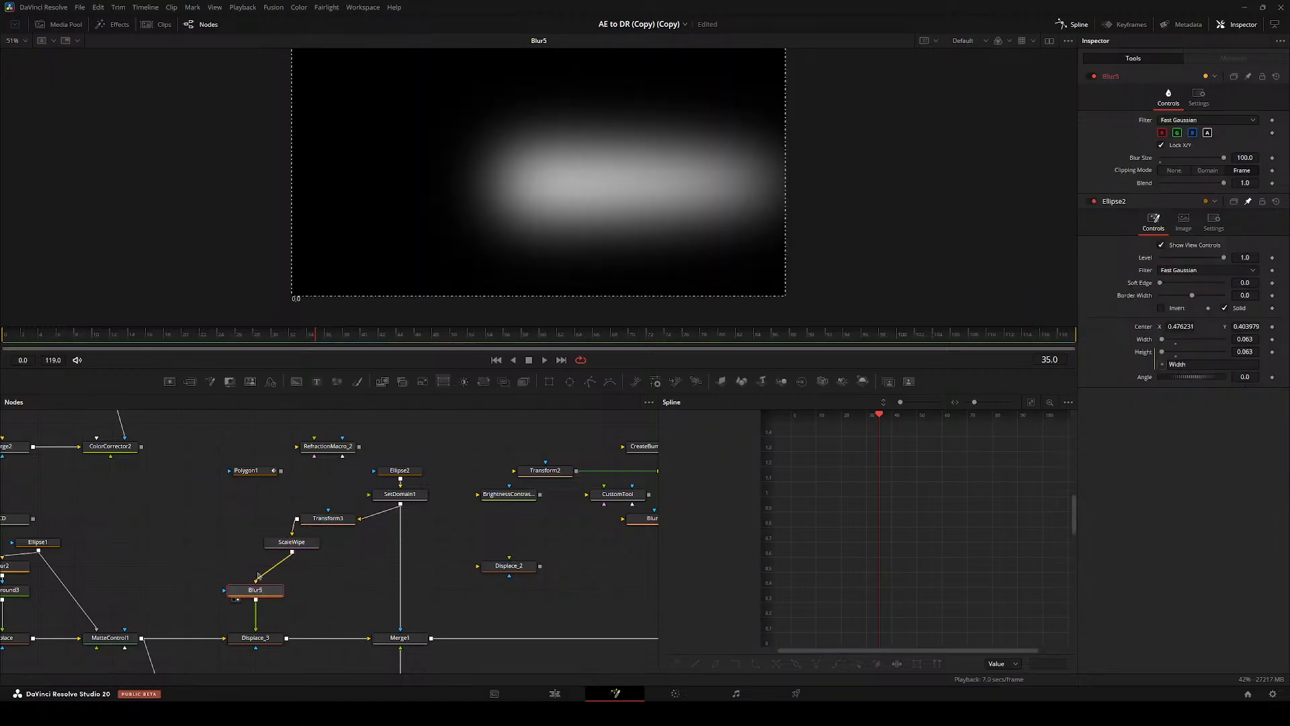
{"action": "left_click_drag", "start_coordinate": [1215, 160], "coordinate": [1188, 162]}
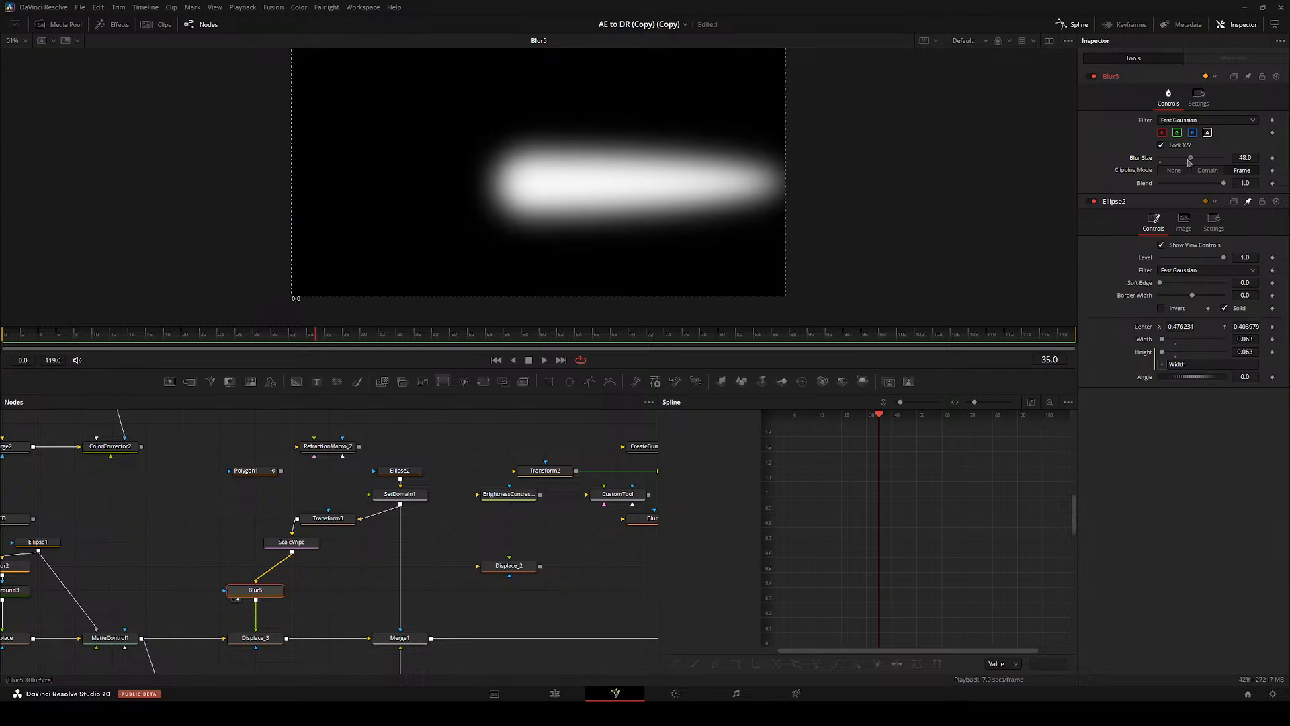
- Examine the outputs of Displace_3, Merge1 and Blur5 and show the Set Domain node's settings
{"action": "left_click", "coordinate": [256, 637]}
{"action": "key", "text": "2"}
{"action": "left_click_drag", "start_coordinate": [348, 607], "coordinate": [246, 586]}
{"action": "left_click", "coordinate": [296, 617]}
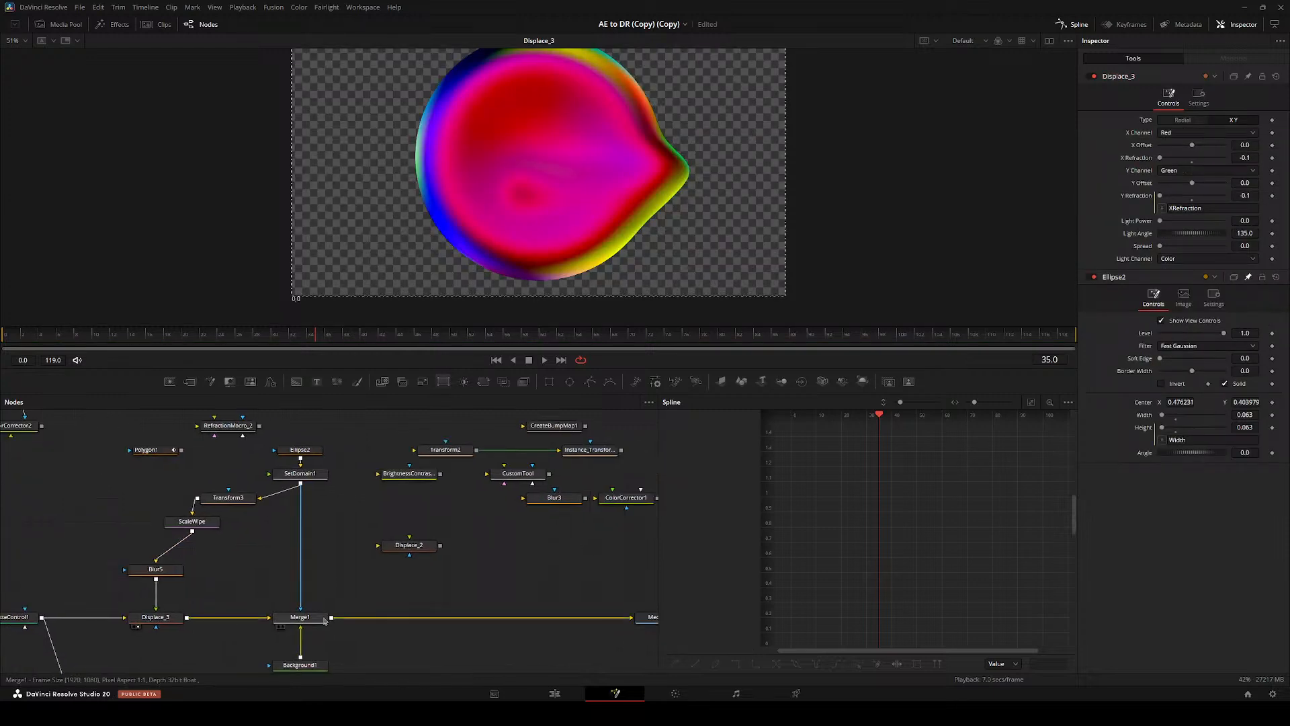
{"action": "key", "text": "2"}
{"action": "left_click_drag", "start_coordinate": [317, 569], "coordinate": [414, 608]}
{"action": "left_click", "coordinate": [389, 512]}
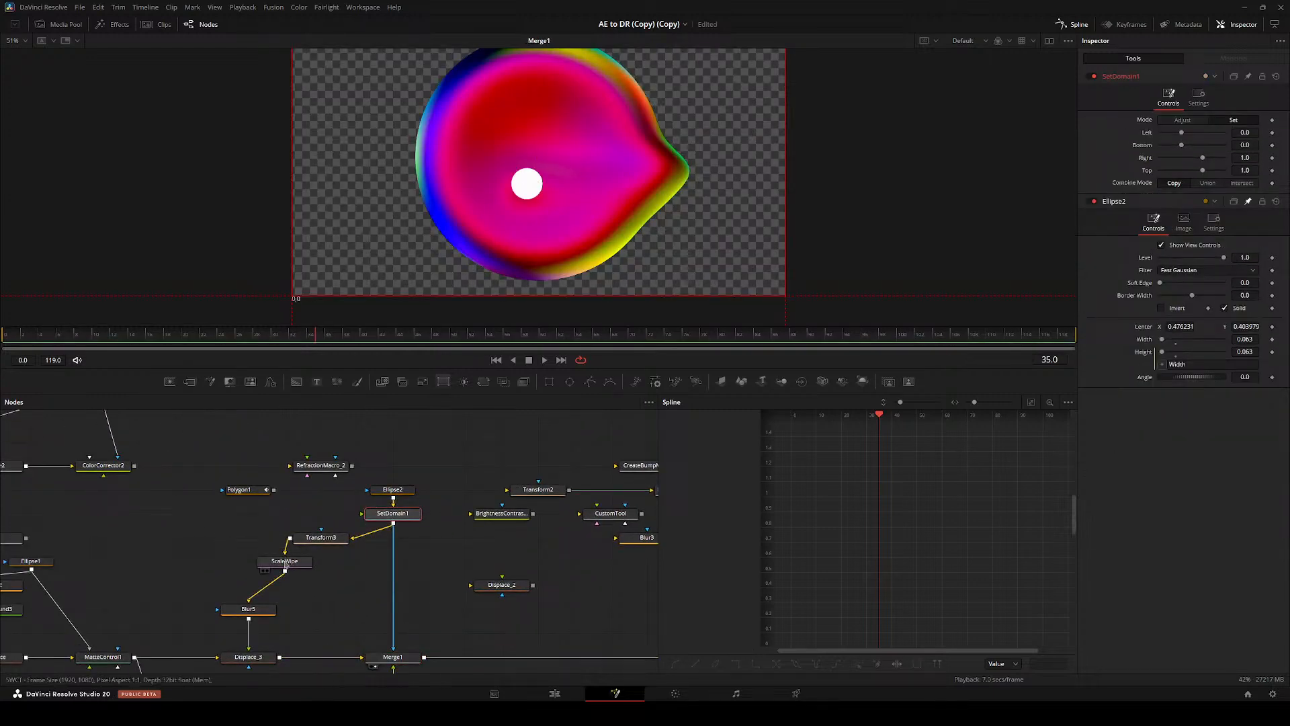
{"action": "left_click", "coordinate": [245, 526]}
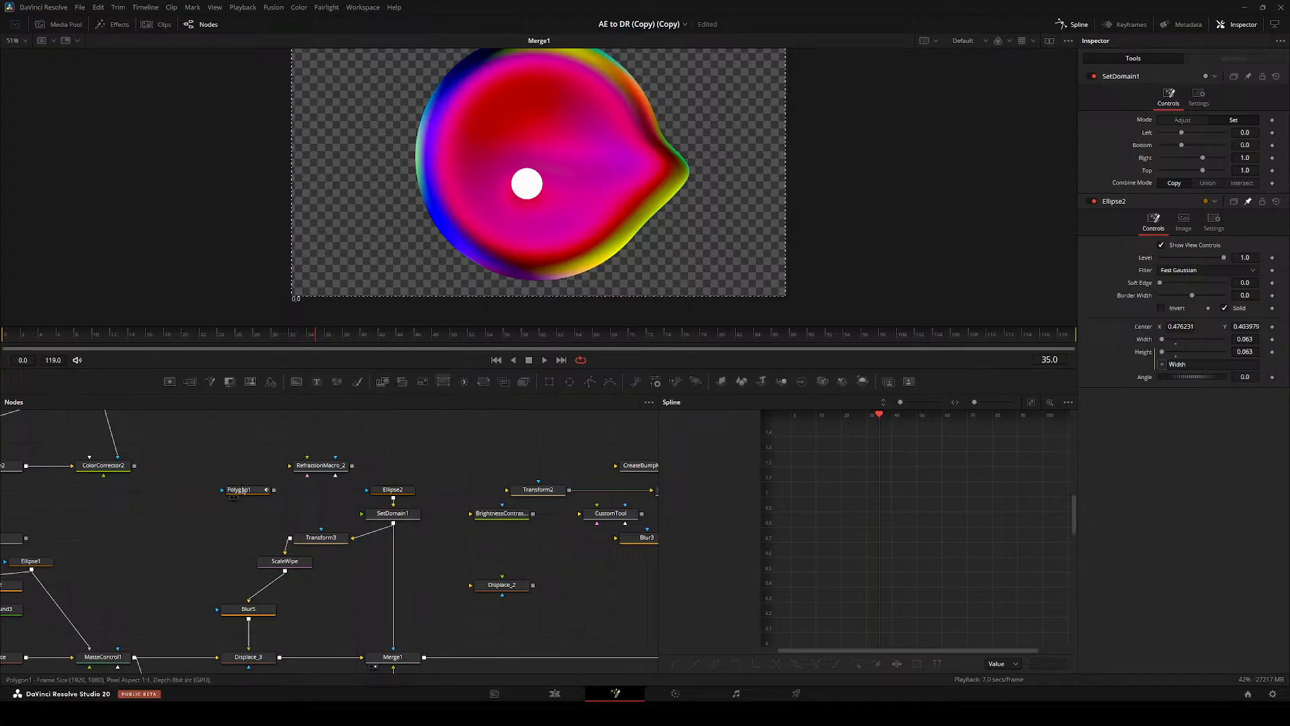
{"action": "left_click_drag", "start_coordinate": [551, 201], "coordinate": [552, 199]}
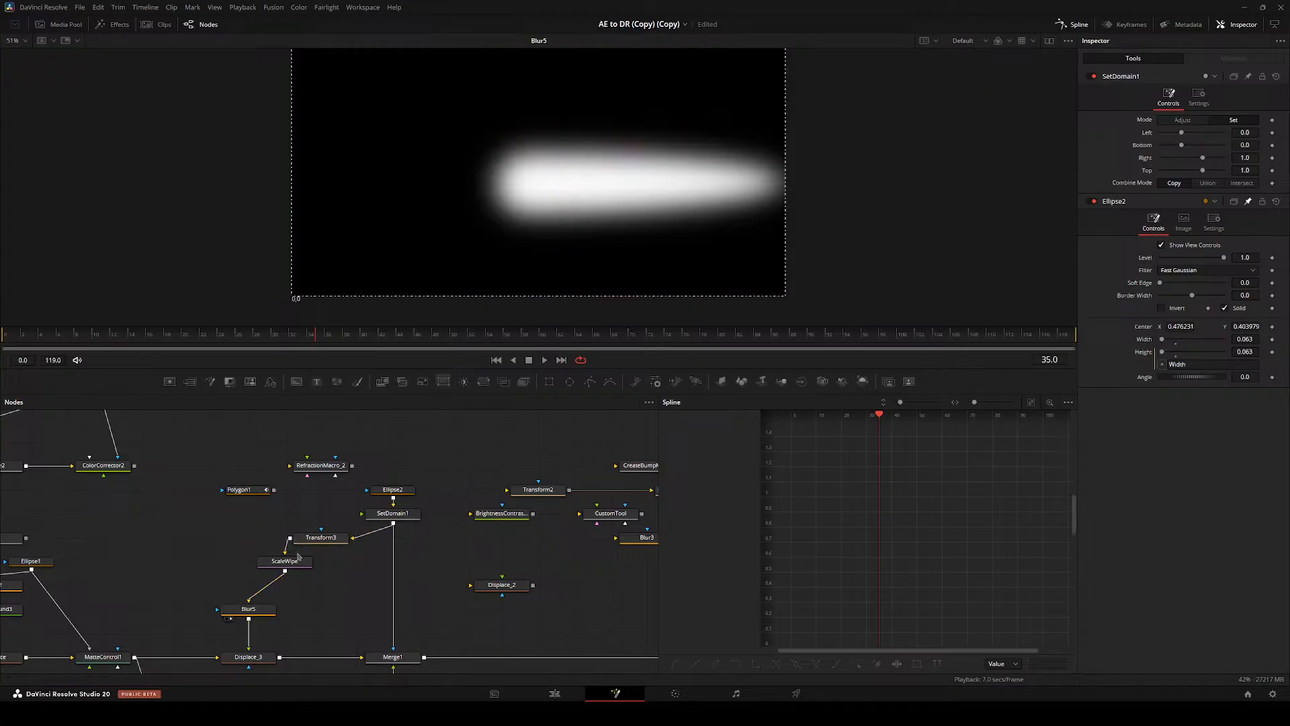
- View ScaleWipe's output, align the node above Blur5, and move its end point to about X 0.805, Y 0.514
{"action": "left_click_drag", "start_coordinate": [293, 560], "coordinate": [424, 275]}
{"action": "left_click_drag", "start_coordinate": [300, 563], "coordinate": [264, 563]}
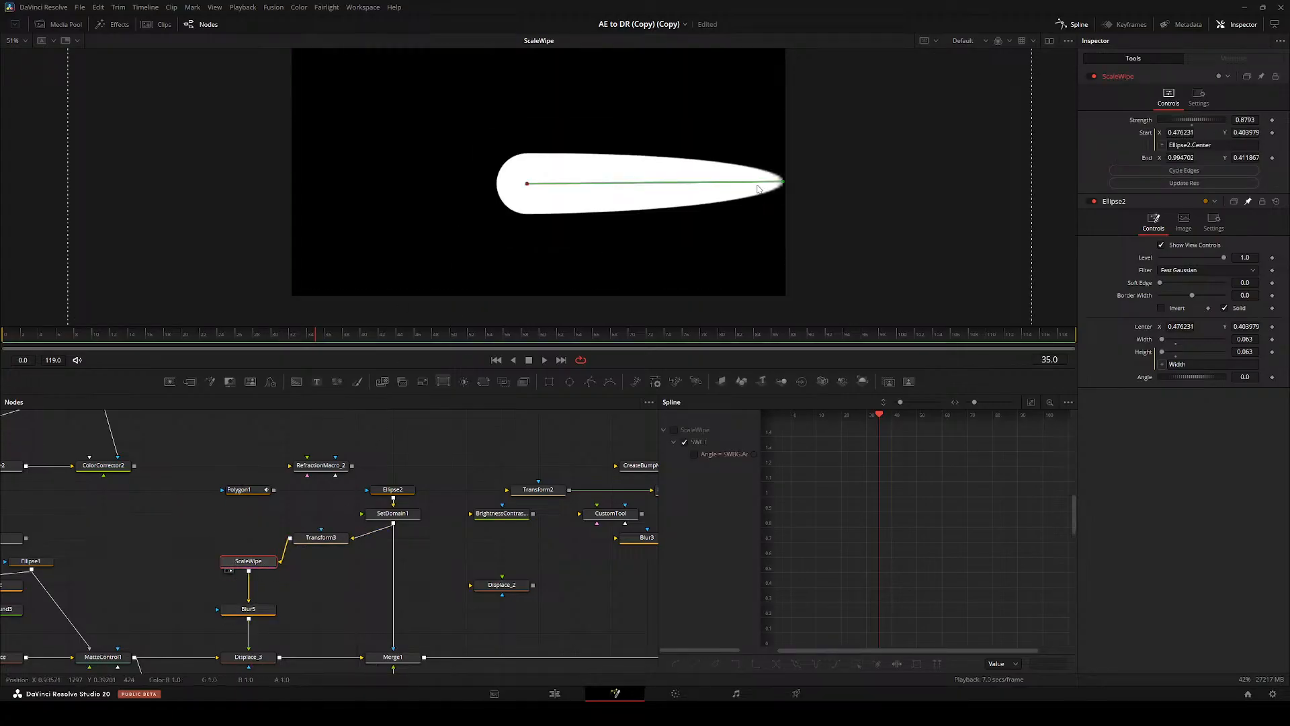
{"action": "left_click_drag", "start_coordinate": [785, 185], "coordinate": [689, 154]}
- Drive ScaleWipe's End position with the expression Start/2
{"action": "right_click", "coordinate": [1158, 166]}
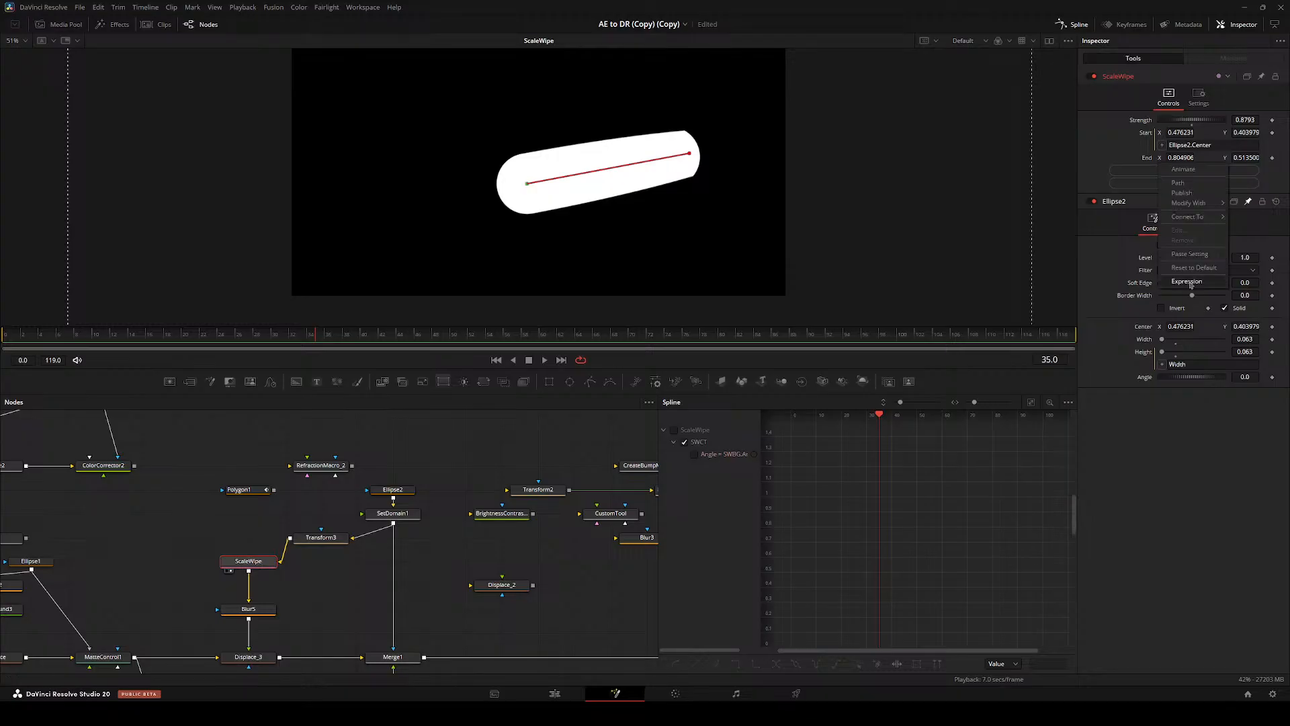
{"action": "left_click", "coordinate": [1184, 283]}
{"action": "left_click_drag", "start_coordinate": [1151, 146], "coordinate": [1146, 133]}
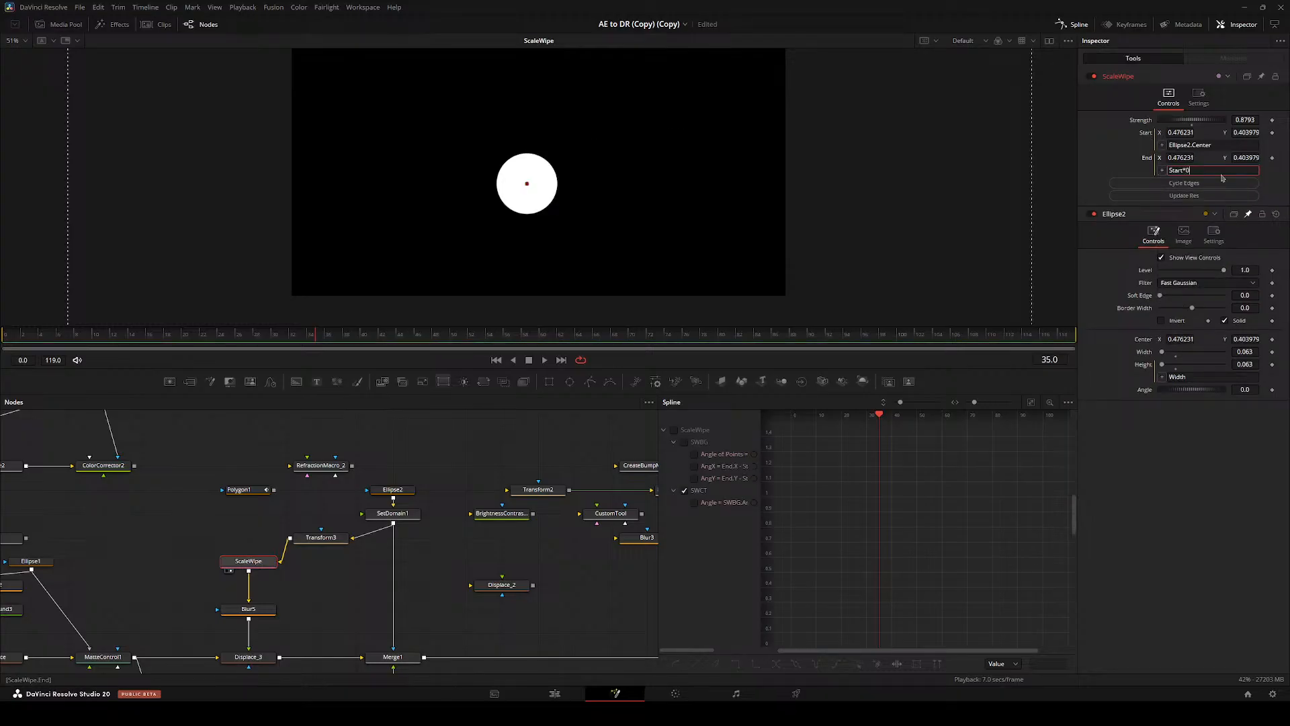
{"action": "type", "text": "/2"}
{"action": "key", "text": "Tab"}
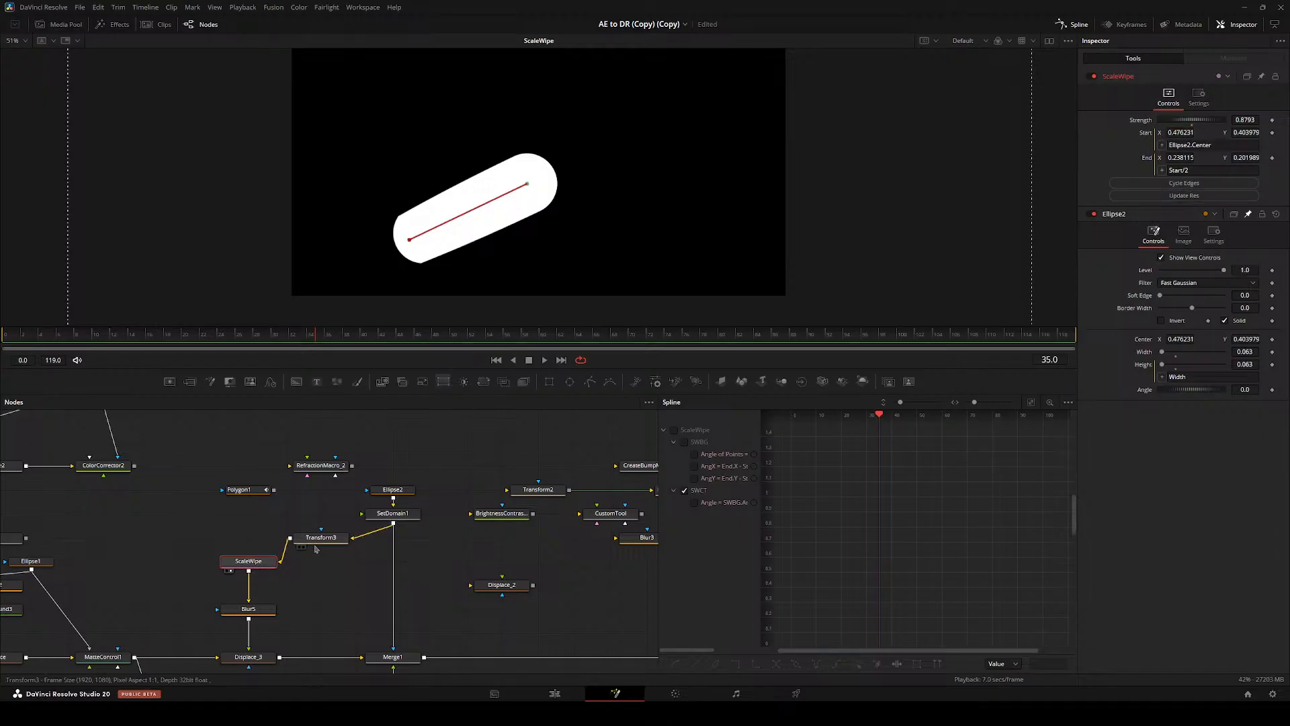
- Move Ellipse2's center to about X 0.611, Y 0.497 and place ScaleWipe in line with Transform3
{"action": "left_click", "coordinate": [392, 489]}
{"action": "left_click_drag", "start_coordinate": [528, 190], "coordinate": [594, 157]}
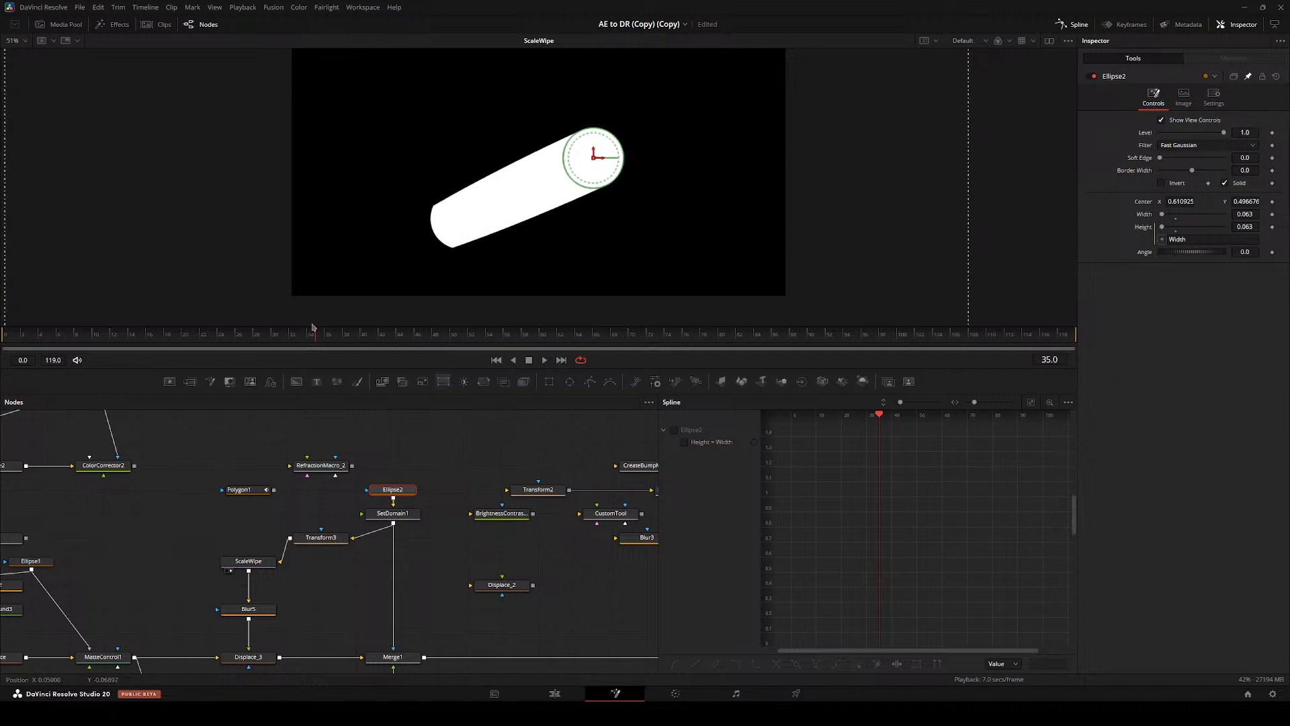
{"action": "left_click_drag", "start_coordinate": [250, 563], "coordinate": [215, 564]}
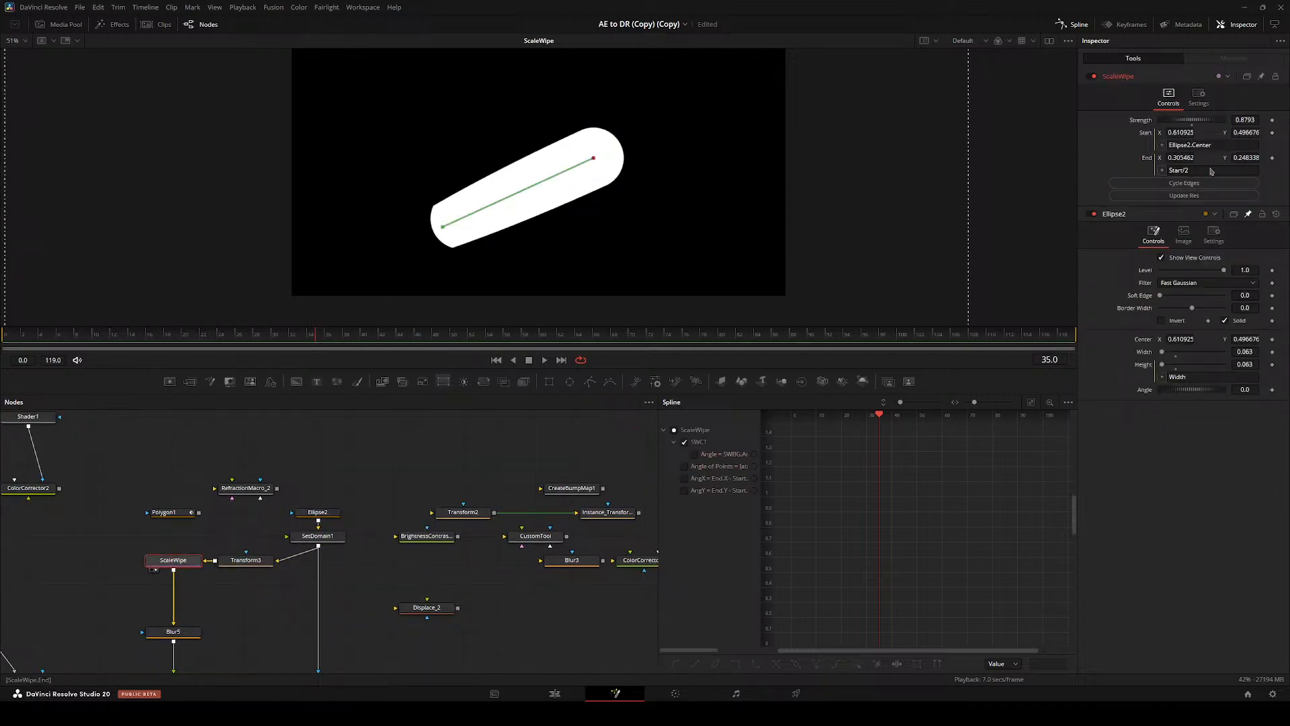
- Remove ScaleWipe's End expression and move the end point to about X 0.804, Y 0.741
{"action": "right_click", "coordinate": [1147, 159]}
{"action": "left_click", "coordinate": [1189, 276]}
{"action": "left_click_drag", "start_coordinate": [1180, 158], "coordinate": [1040, 181]}
{"action": "key", "text": "ctrl+z"}
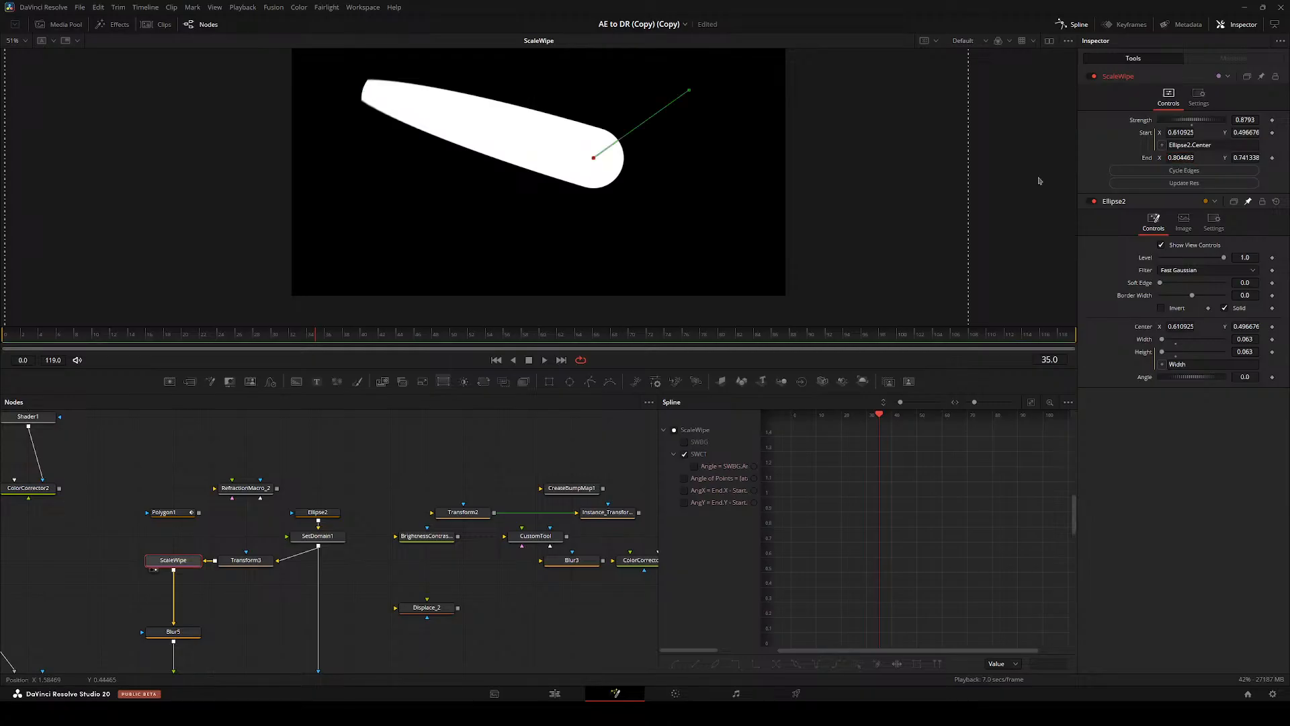
{"action": "left_click_drag", "start_coordinate": [575, 139], "coordinate": [484, 187]}
{"action": "left_click_drag", "start_coordinate": [595, 138], "coordinate": [291, 168]}
{"action": "key", "text": "ctrl+z"}
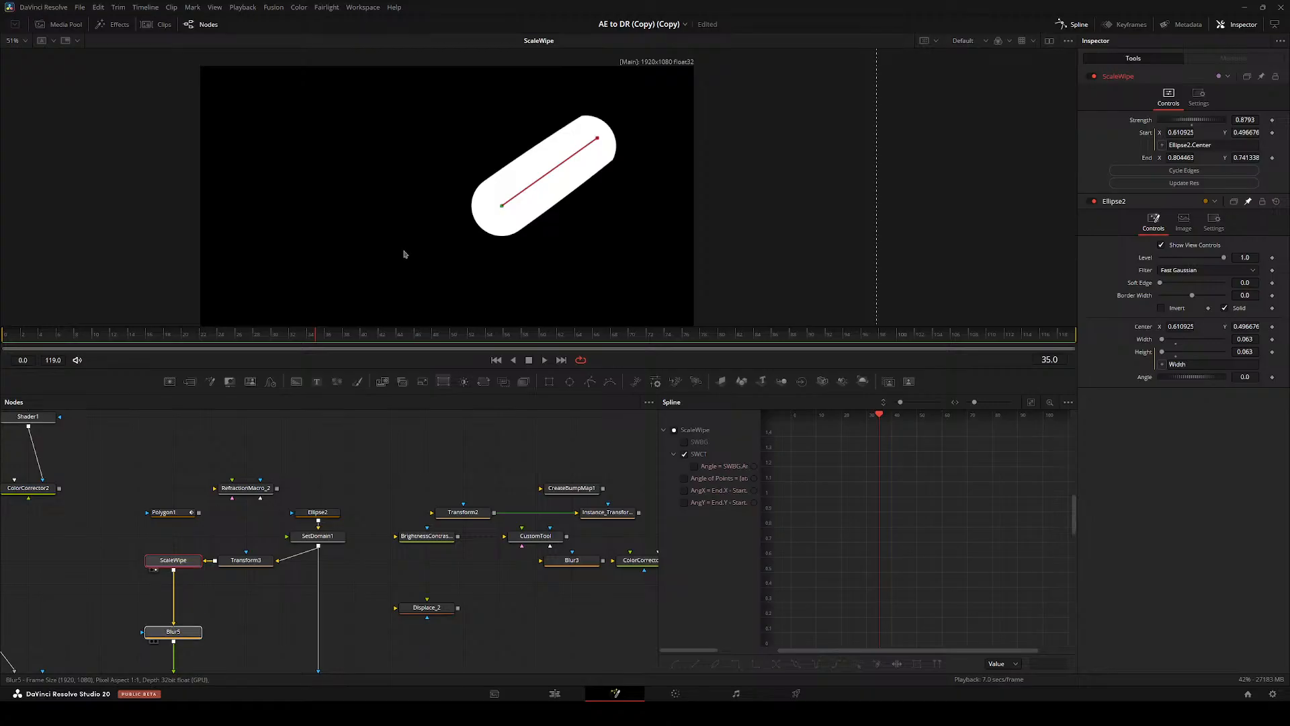
- View Displace_3's output and align Set Domain in the same row as Transform3 and ScaleWipe
{"action": "left_click", "coordinate": [156, 641]}
{"action": "left_click_drag", "start_coordinate": [227, 670], "coordinate": [285, 564]}
{"action": "left_click", "coordinate": [215, 563]}
{"action": "left_click_drag", "start_coordinate": [323, 508], "coordinate": [312, 558]}
{"action": "left_click", "coordinate": [323, 528]}
{"action": "left_click_drag", "start_coordinate": [373, 488], "coordinate": [373, 512]}
{"action": "left_click", "coordinate": [373, 464]}
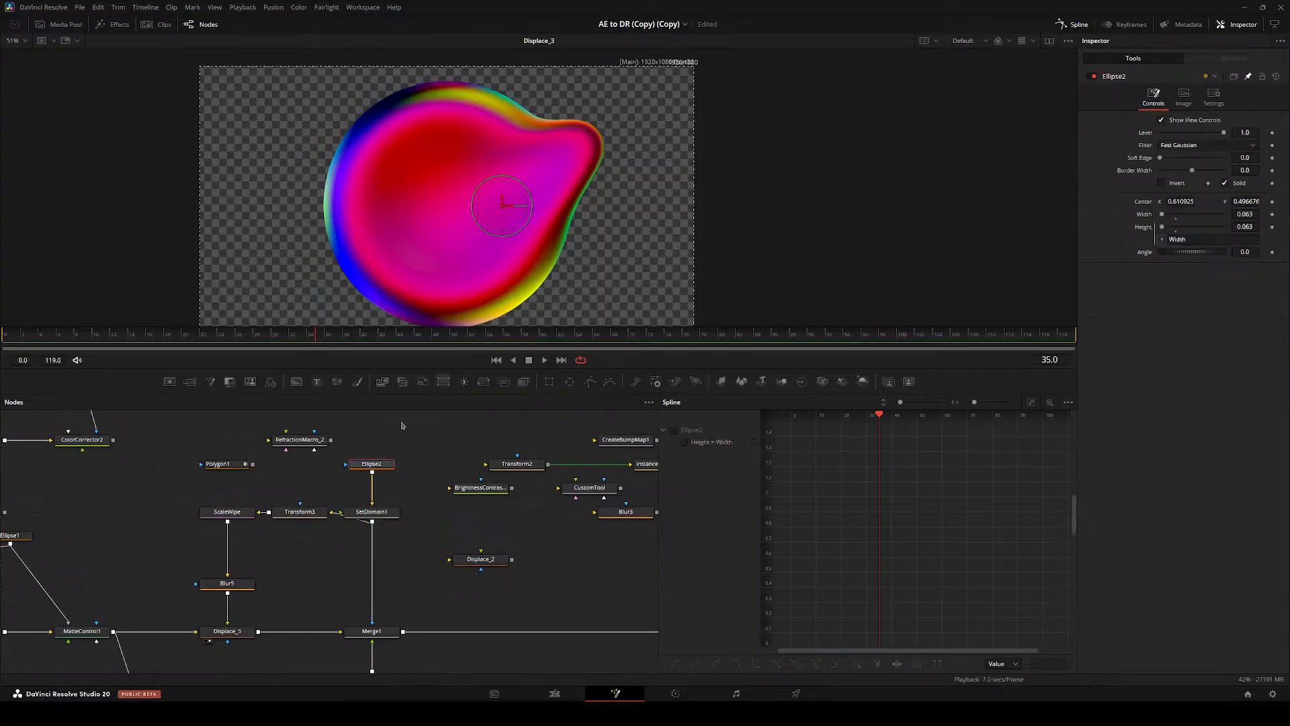
- View Merge1's output and move Ellipse2 to the disc's lower-left edge, at about X 0.39, Y 0.297
{"action": "left_click_drag", "start_coordinate": [502, 206], "coordinate": [395, 251]}
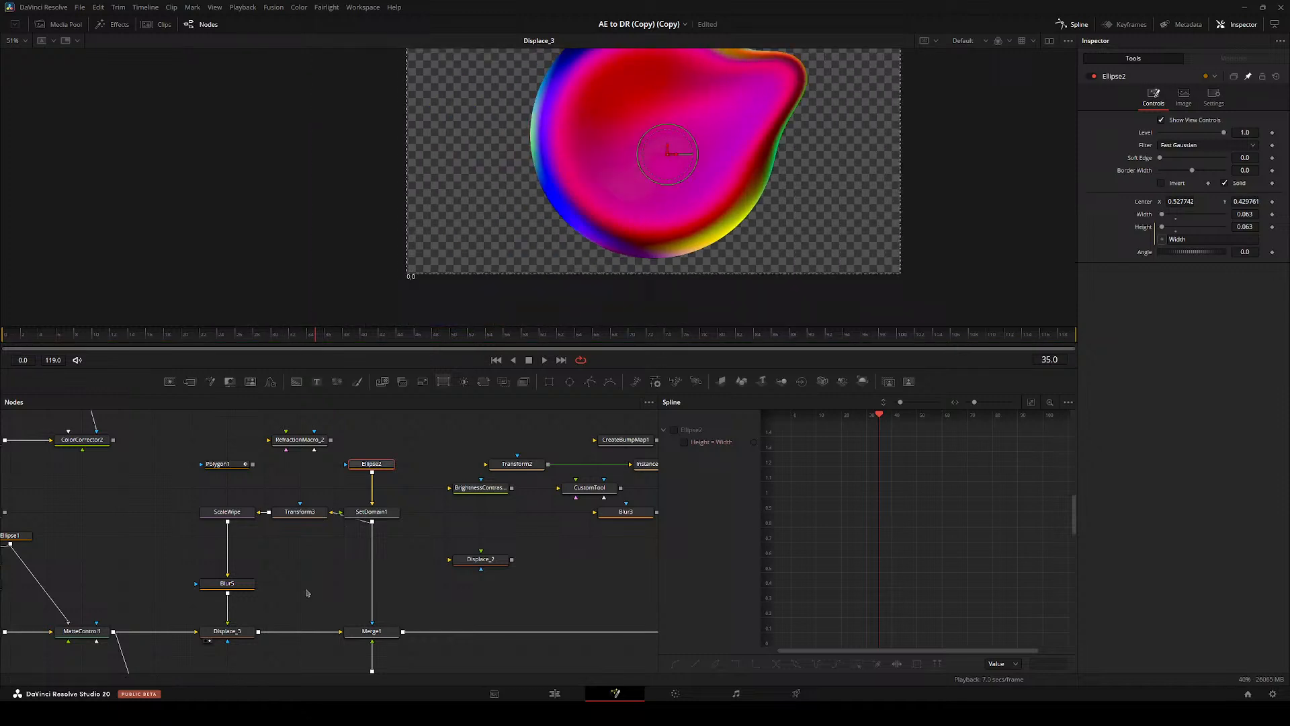
{"action": "scroll", "coordinate": [308, 593], "scroll_direction": "down", "scroll_amount": 3}
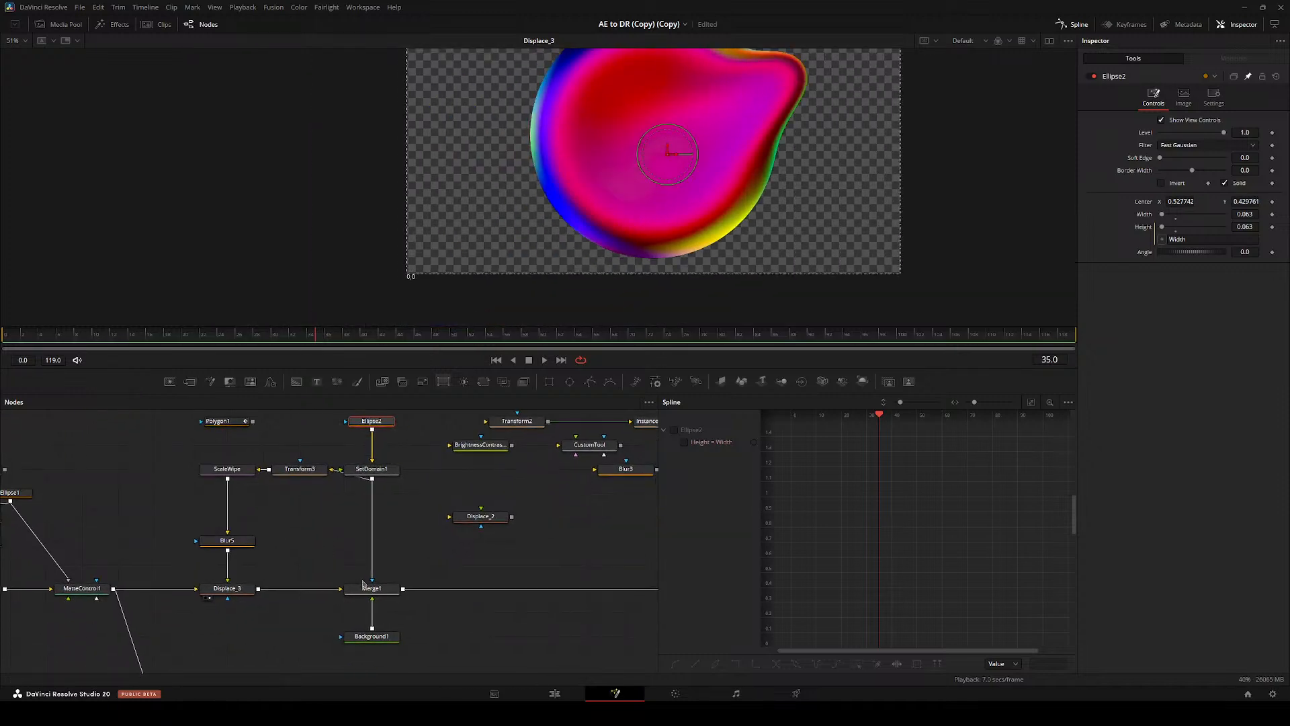
{"action": "scroll", "coordinate": [322, 578], "scroll_direction": "up", "scroll_amount": 2}
{"action": "left_click_drag", "start_coordinate": [335, 571], "coordinate": [402, 532]}
{"action": "left_click", "coordinate": [426, 441]}
{"action": "left_click", "coordinate": [292, 513]}
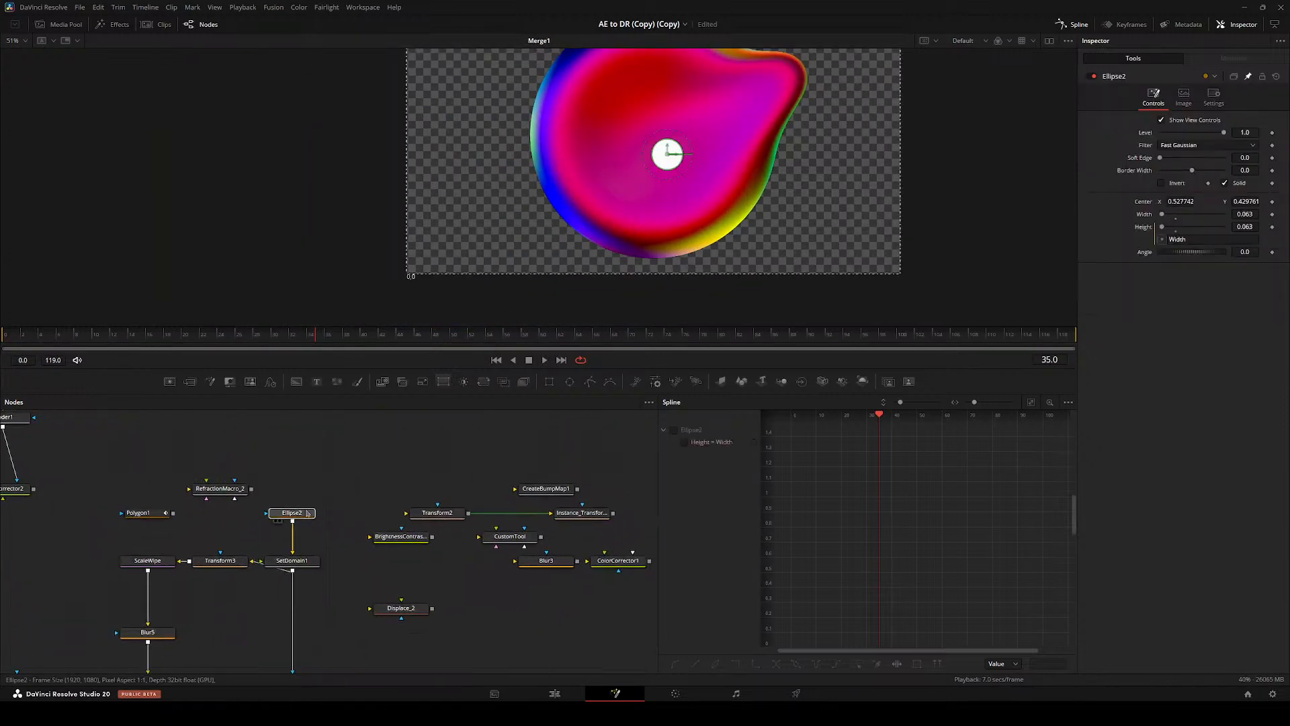
{"action": "left_click_drag", "start_coordinate": [669, 158], "coordinate": [602, 195]}
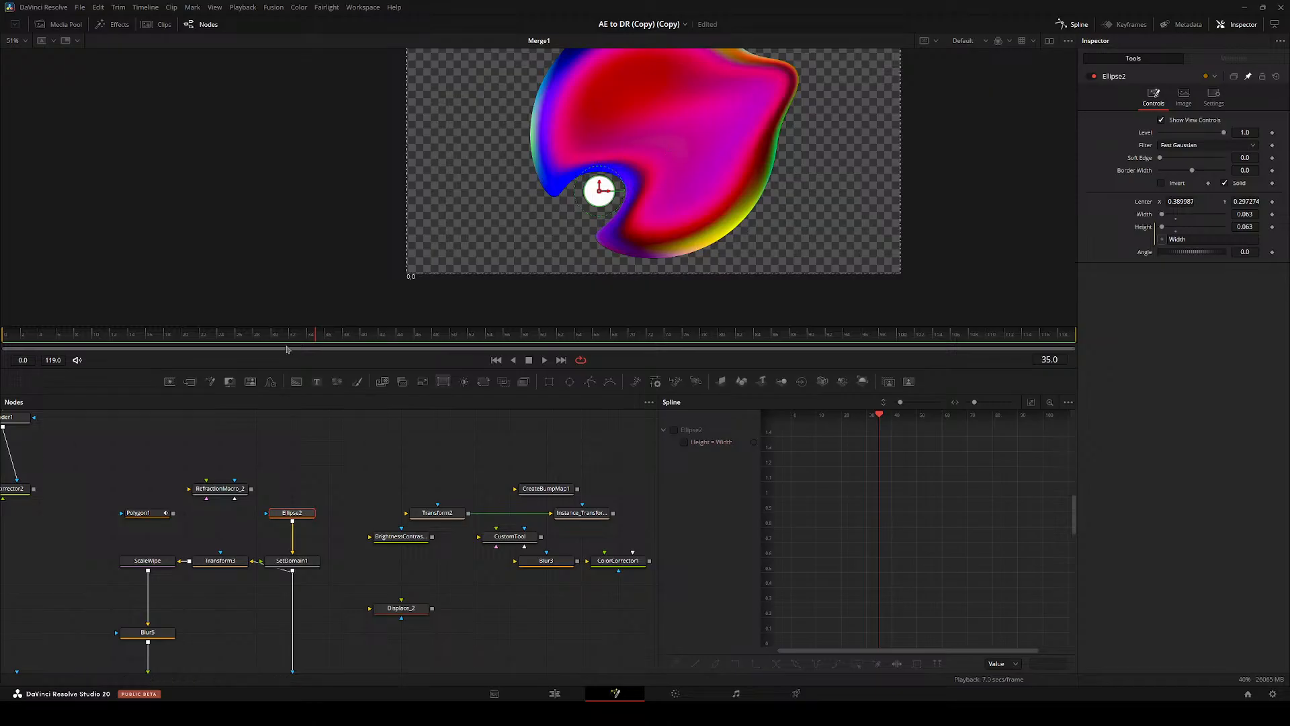
- Set Transform3's size to 1.25 and save the project
{"action": "left_click", "coordinate": [221, 558]}
{"action": "left_click_drag", "start_coordinate": [1200, 182], "coordinate": [1194, 183]}
{"action": "left_click_drag", "start_coordinate": [1019, 204], "coordinate": [1232, 184]}
{"action": "left_click", "coordinate": [1250, 183]}
{"action": "type", "text": "1.25"}
{"action": "key", "text": "Tab"}
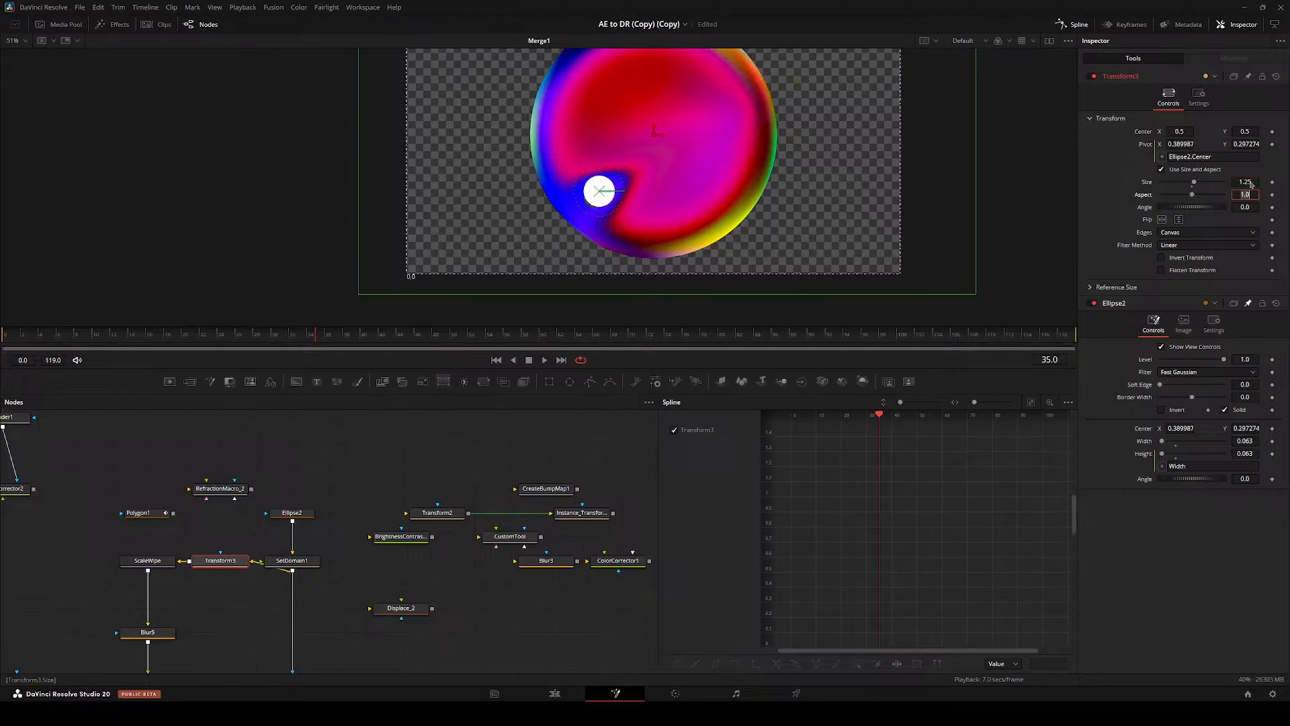
{"action": "key", "text": "ctrl+s"}
- Enlarge the viewer with the image fitted, and examine the outputs of MatteControl1 and ScaleWipe
{"action": "left_click_drag", "start_coordinate": [628, 222], "coordinate": [509, 256]}
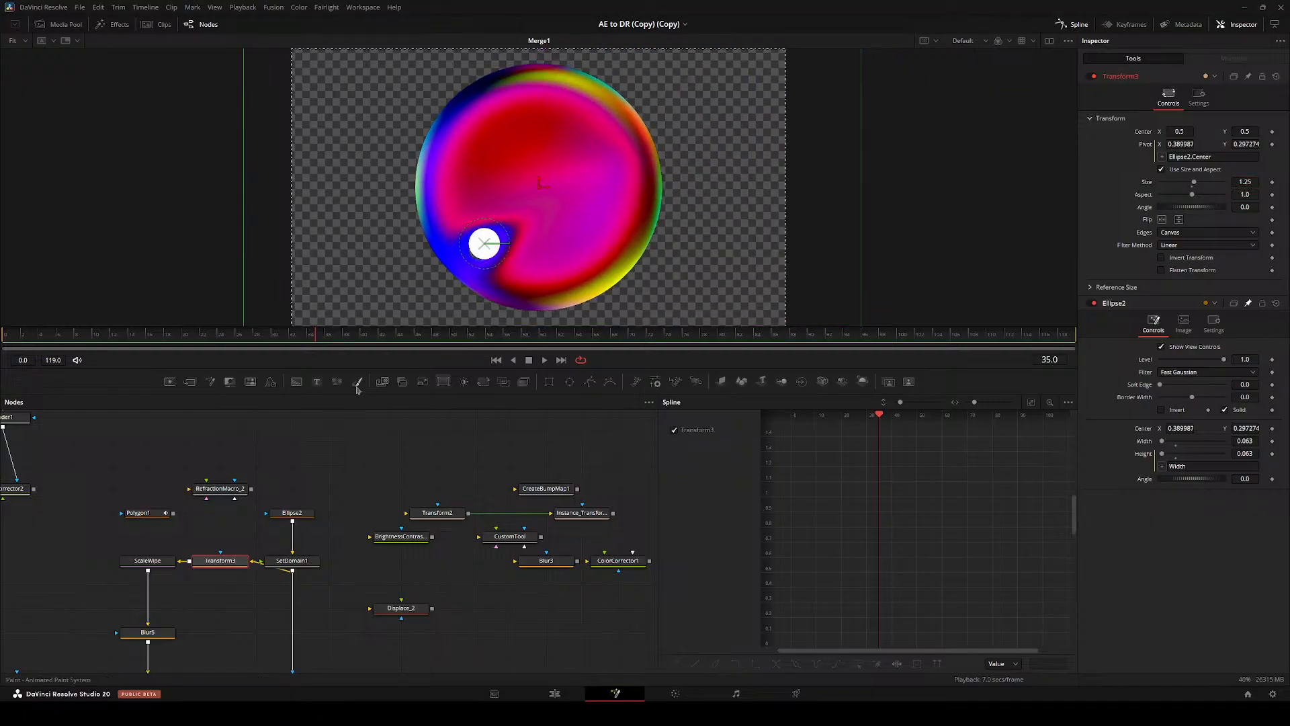
{"action": "left_click_drag", "start_coordinate": [354, 368], "coordinate": [353, 453]}
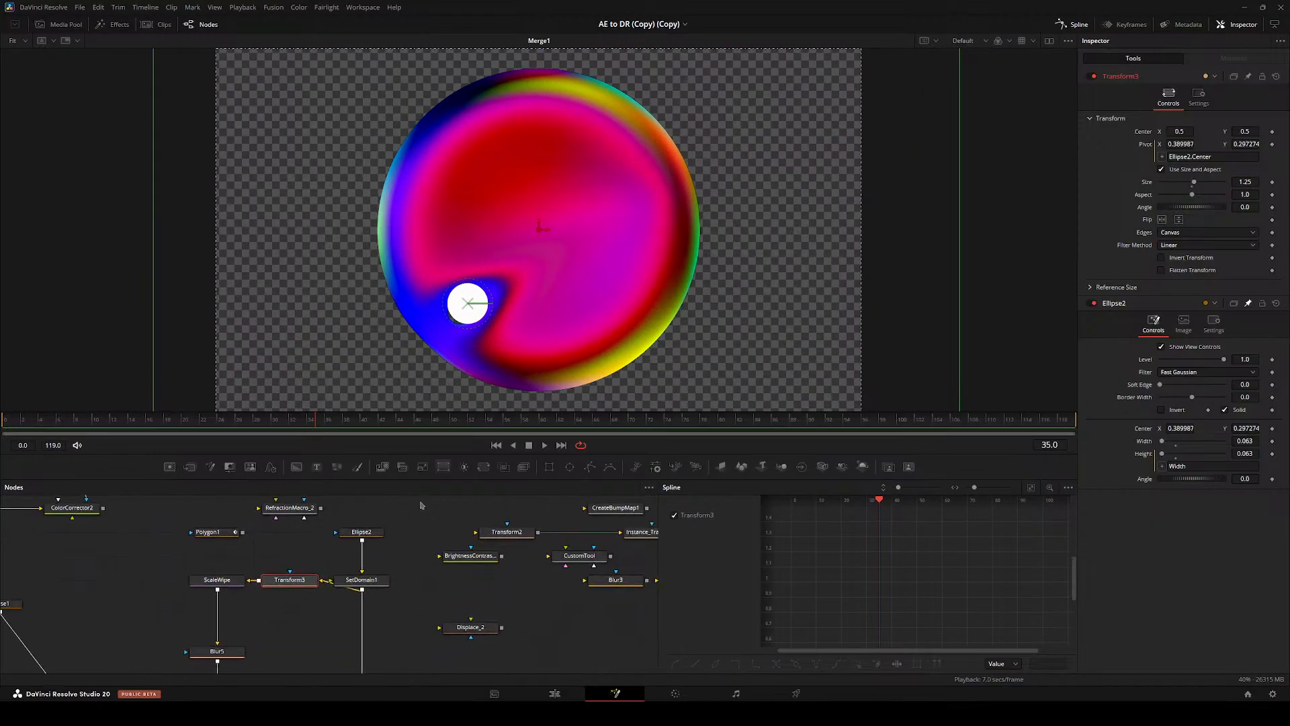
{"action": "left_click_drag", "start_coordinate": [243, 534], "coordinate": [432, 340]}
{"action": "left_click_drag", "start_coordinate": [262, 631], "coordinate": [487, 341]}
{"action": "left_click_drag", "start_coordinate": [320, 576], "coordinate": [380, 522]}
{"action": "left_click_drag", "start_coordinate": [237, 550], "coordinate": [273, 253]}
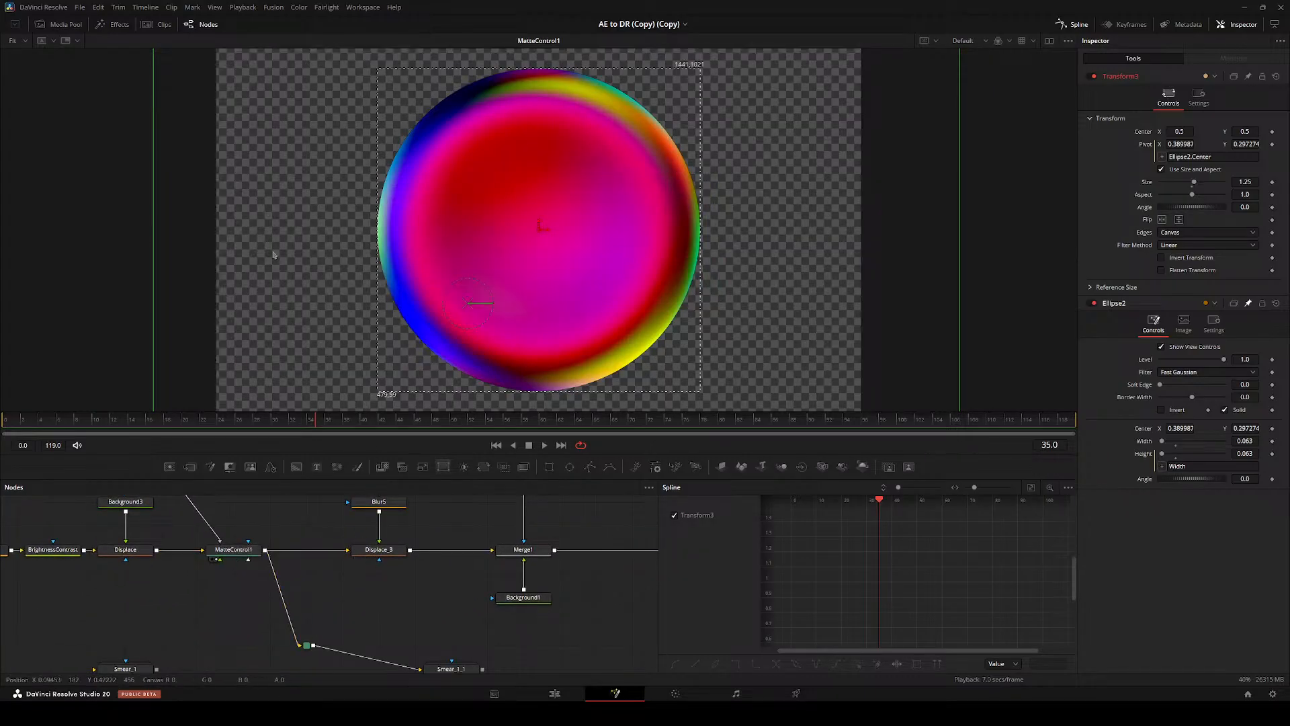
{"action": "left_click_drag", "start_coordinate": [310, 570], "coordinate": [274, 637]}
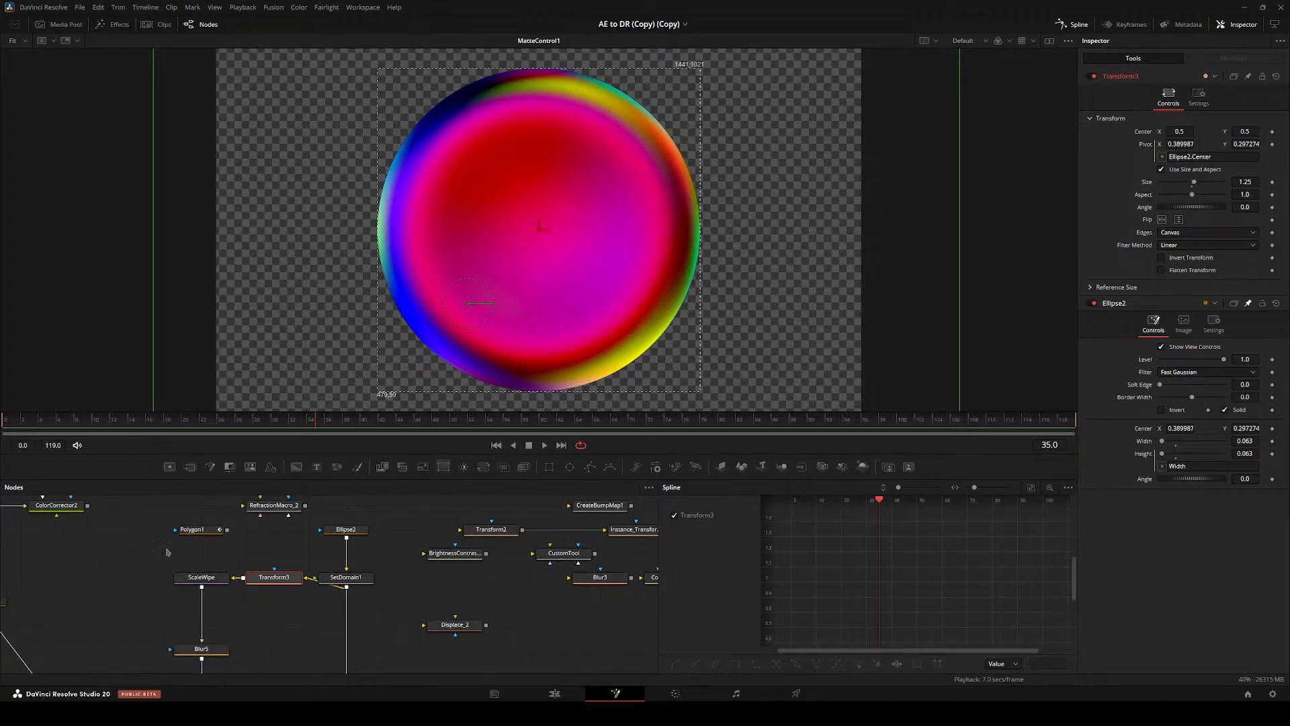
{"action": "left_click_drag", "start_coordinate": [216, 582], "coordinate": [746, 182]}
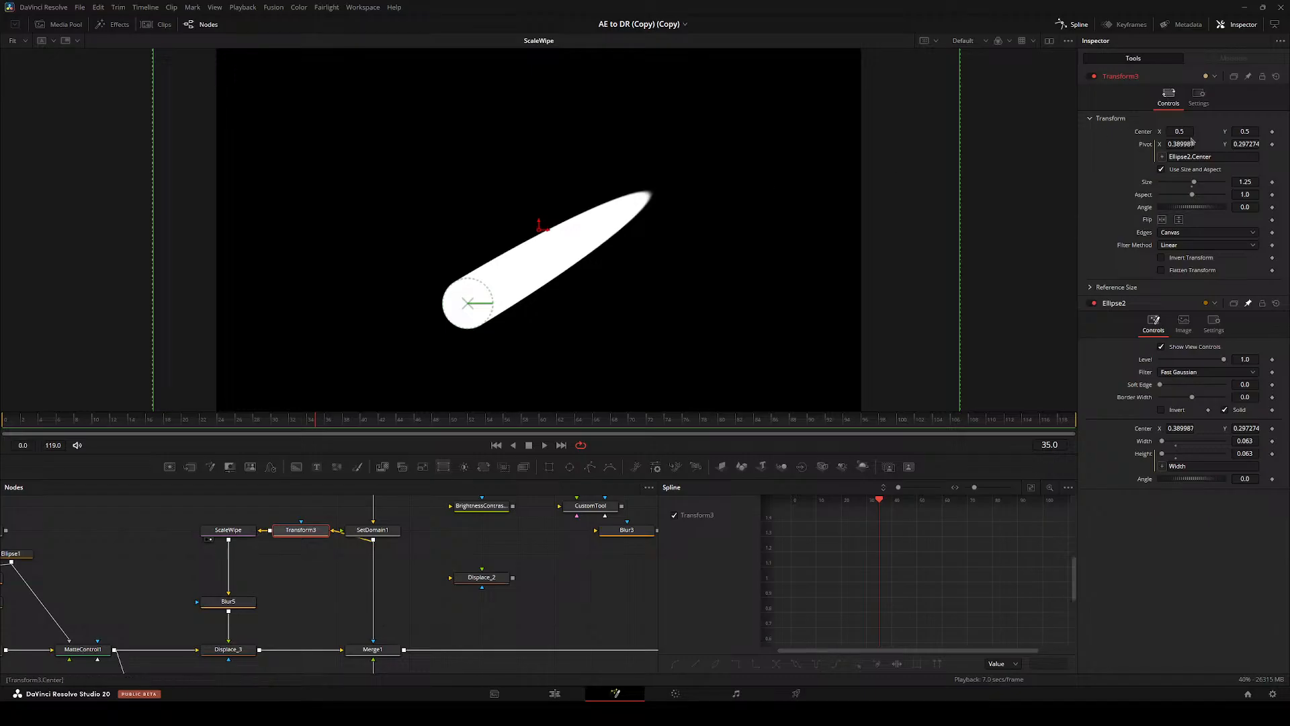
- Set ScaleWipe's End position to X 0.5, Y 0.5
{"action": "left_click", "coordinate": [233, 530]}
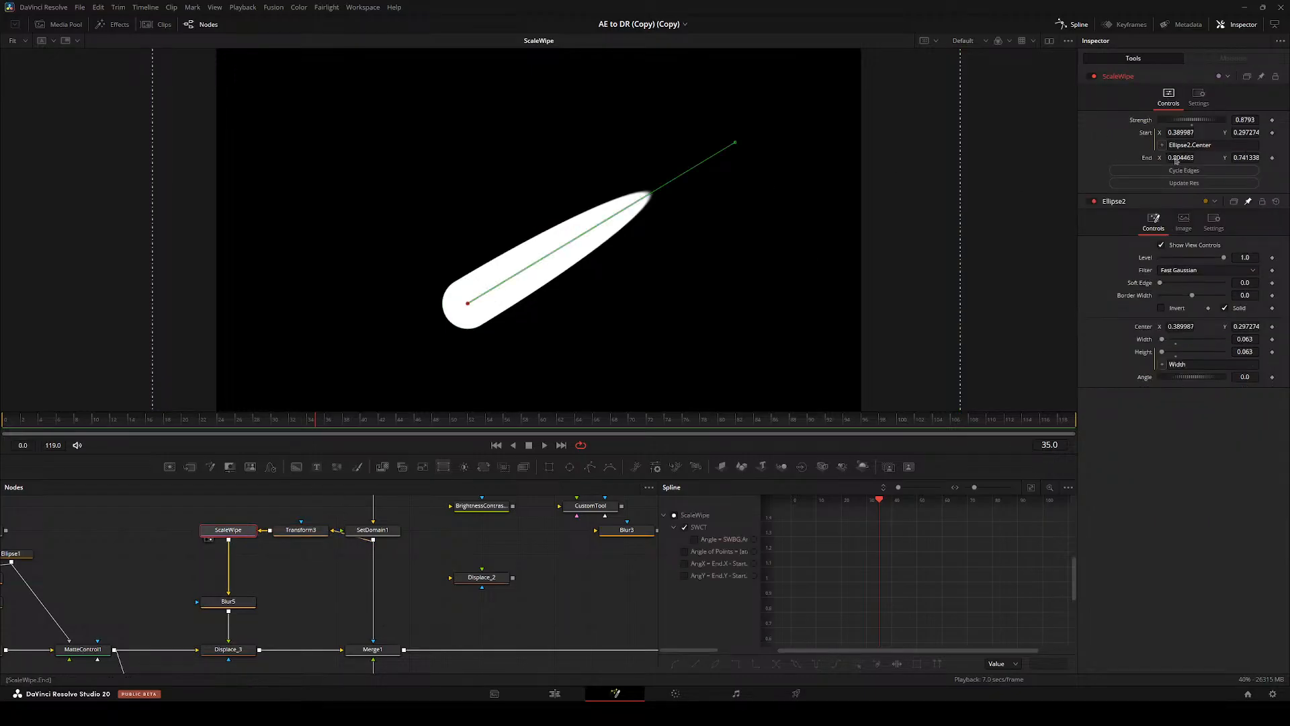
{"action": "type", "text": "0.5"}
{"action": "key", "text": "Tab"}
{"action": "type", "text": "0.5"}
{"action": "key", "text": "Tab"}
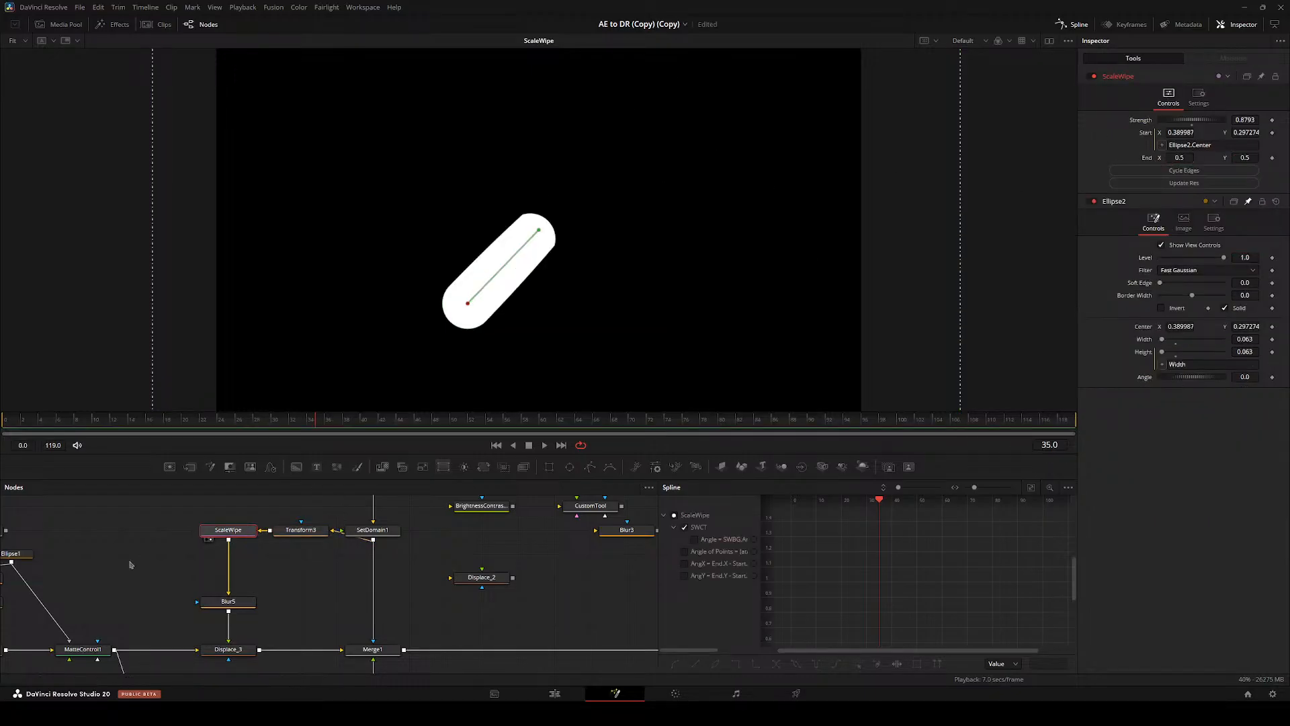
- Set ScaleWipe's strength to 0.725
{"action": "left_click_drag", "start_coordinate": [289, 534], "coordinate": [386, 541]}
{"action": "left_click", "coordinate": [406, 568]}
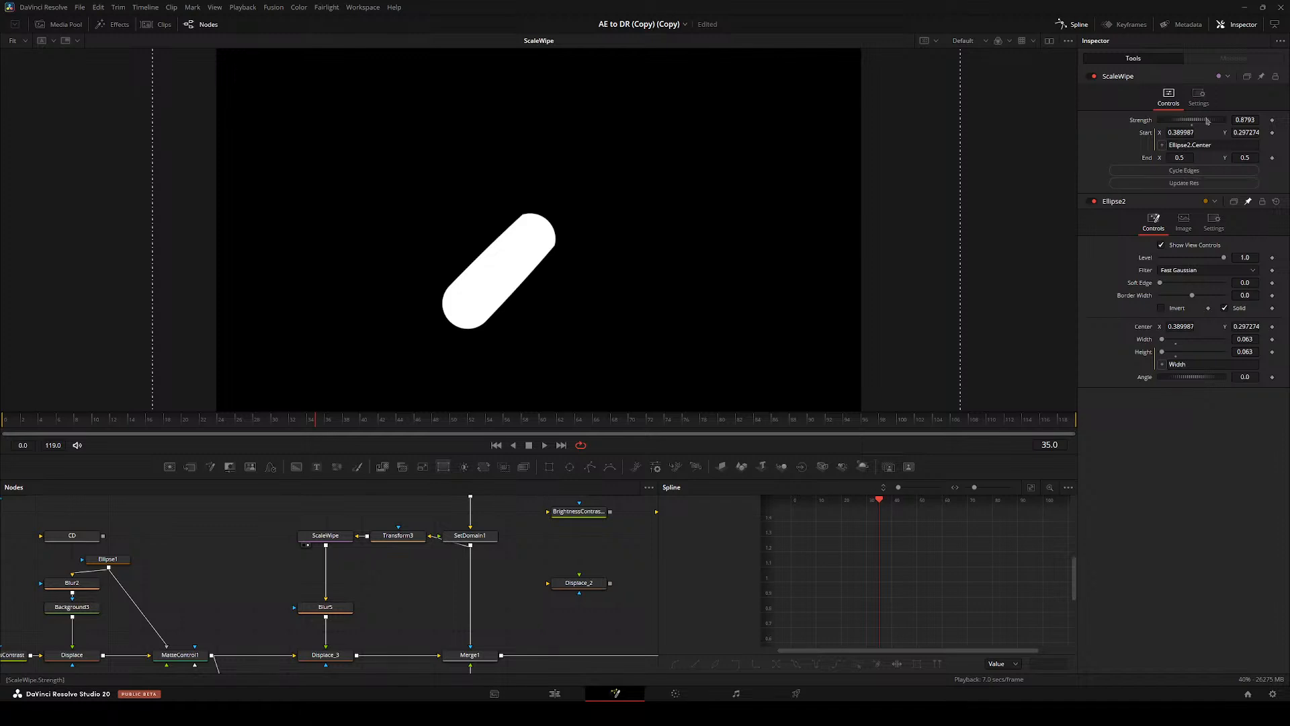
{"action": "mouse_move", "coordinate": [1191, 121]}
{"action": "left_mouse_down"}
{"action": "mouse_move", "coordinate": [1210, 123]}
{"action": "mouse_move", "coordinate": [1081, 118]}
{"action": "left_mouse_up"}
{"action": "key", "text": "ctrl+z"}
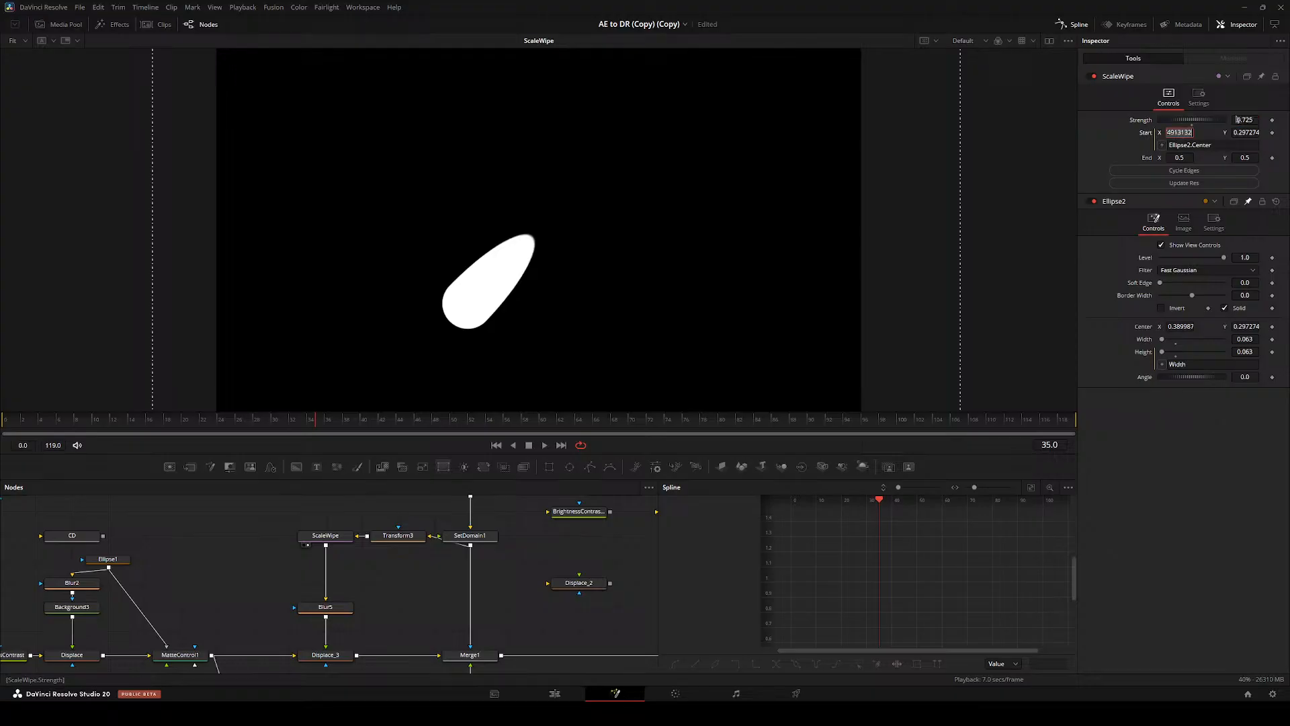
- View Displace_3's output, try shifting its X Offset to -0.5 and its Y Offset, and undo both changes
{"action": "key", "text": "2"}
{"action": "key", "text": "2"}
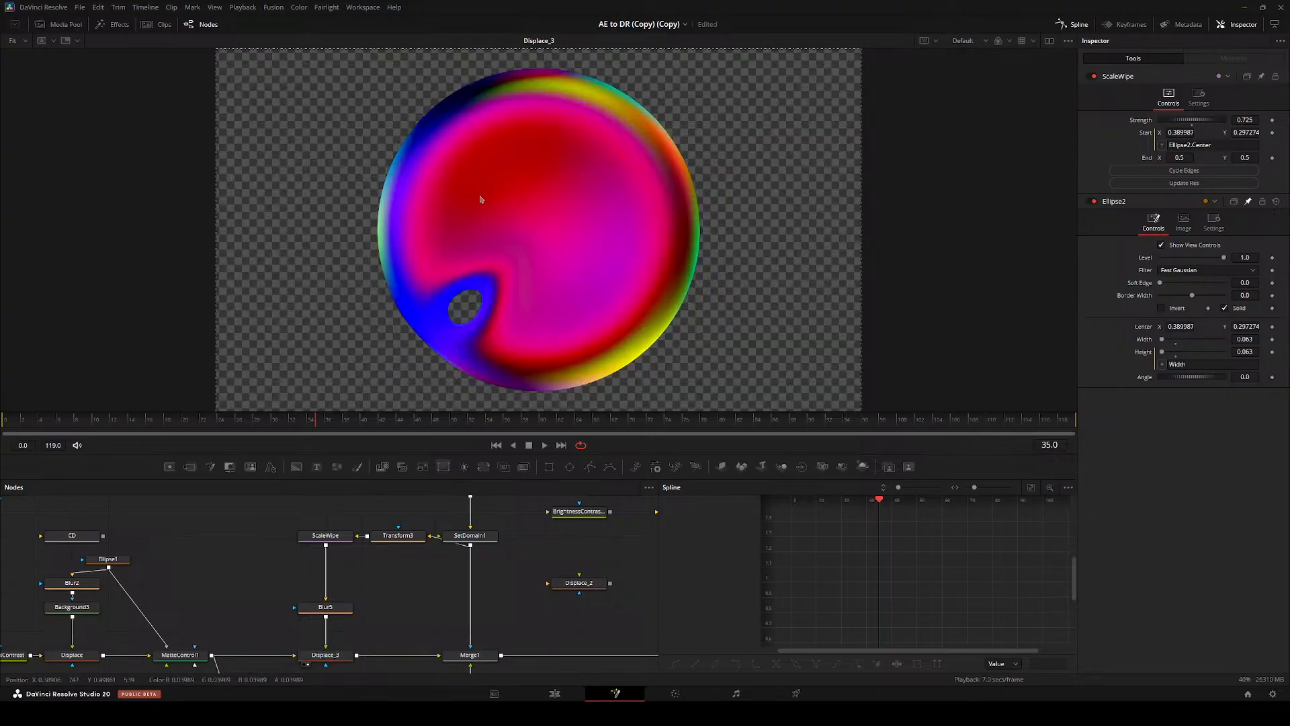
{"action": "mouse_move", "coordinate": [380, 620]}
{"action": "left_mouse_down"}
{"action": "mouse_move", "coordinate": [381, 554]}
{"action": "mouse_move", "coordinate": [360, 622]}
{"action": "left_mouse_up"}
{"action": "left_click", "coordinate": [336, 591]}
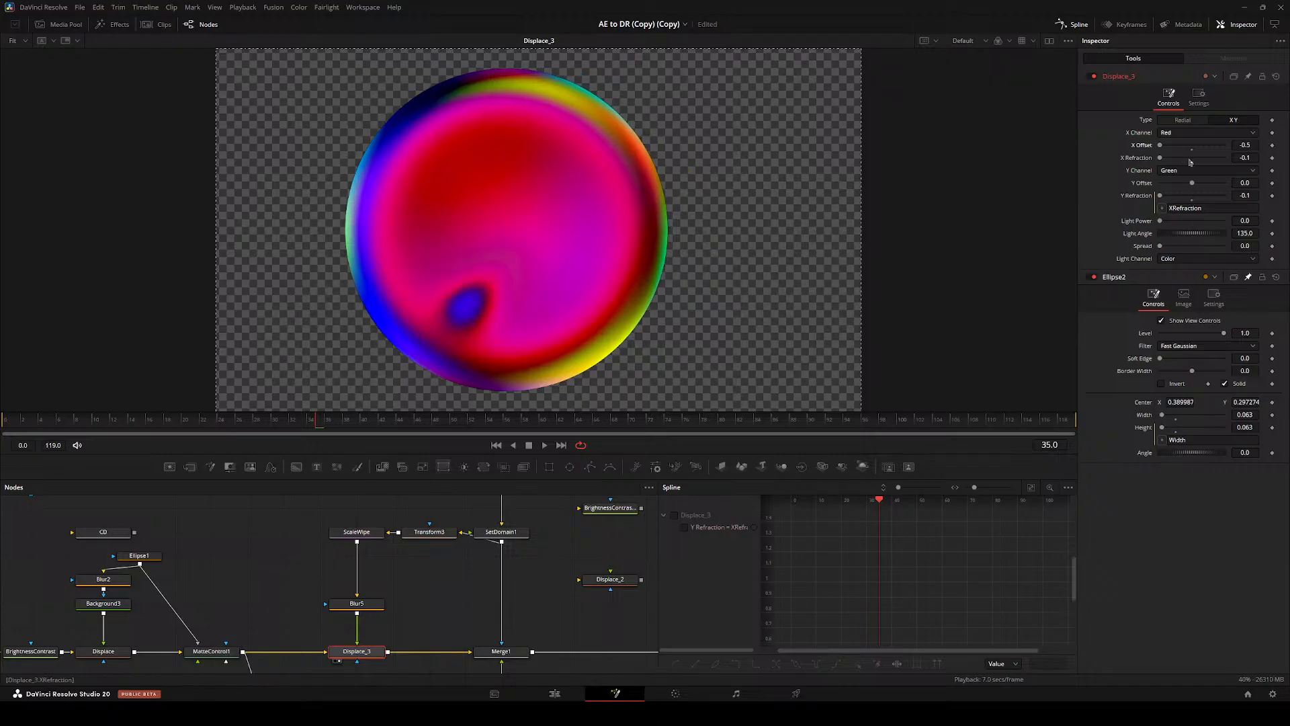
{"action": "key", "text": "ctrl+z"}
{"action": "left_click_drag", "start_coordinate": [1192, 183], "coordinate": [963, 154]}
{"action": "key", "text": "ctrl+z"}
- Move Ellipse2 towards the middle of the disc, to a center of about X 0.52, Y 0.37
{"action": "left_click_drag", "start_coordinate": [352, 559], "coordinate": [388, 615]}
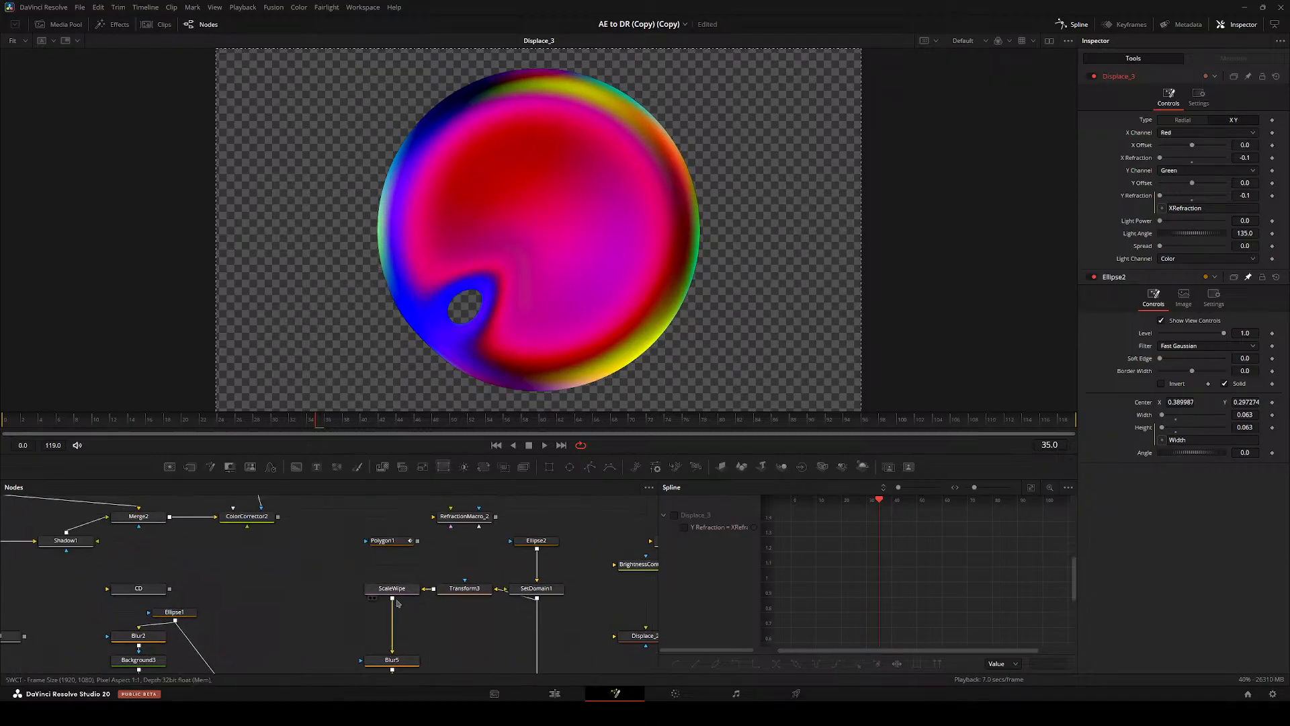
{"action": "left_click_drag", "start_coordinate": [414, 572], "coordinate": [309, 556]}
{"action": "left_click", "coordinate": [414, 570]}
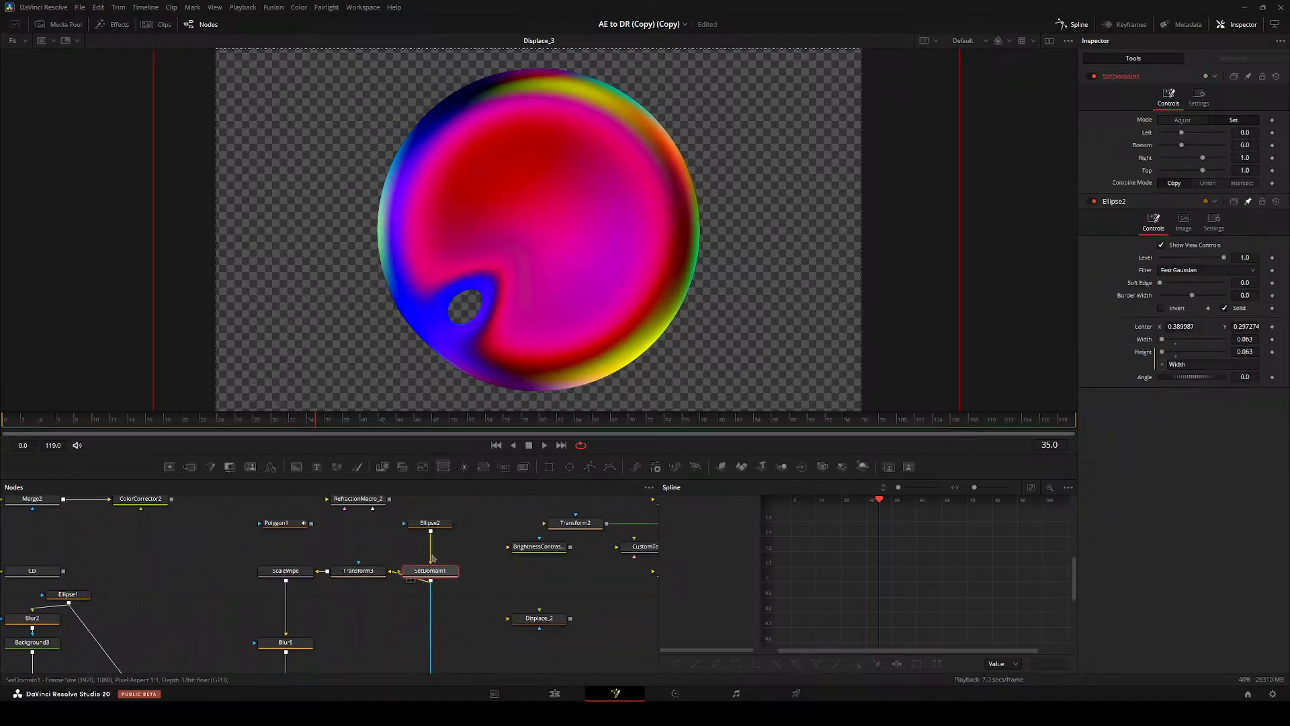
{"action": "left_click", "coordinate": [420, 526]}
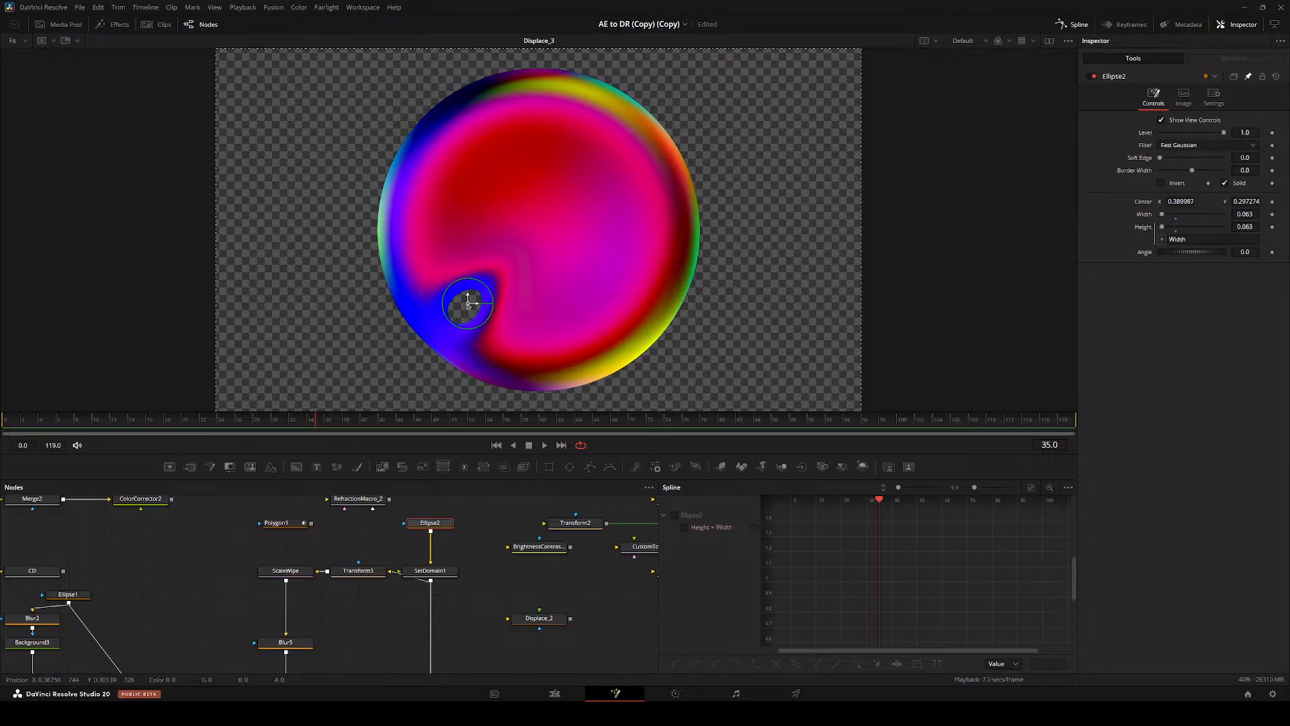
{"action": "left_click_drag", "start_coordinate": [468, 303], "coordinate": [595, 264]}
{"action": "left_click_drag", "start_coordinate": [454, 203], "coordinate": [557, 274]}
- Delete the unused Polygon1 and RefractionMacro_2 nodes above ScaleWipe
{"action": "mouse_move", "coordinate": [337, 536]}
{"action": "left_mouse_down"}
{"action": "mouse_move", "coordinate": [262, 592]}
{"action": "mouse_move", "coordinate": [320, 524]}
{"action": "left_mouse_up"}
{"action": "left_click", "coordinate": [258, 588]}
{"action": "key", "text": "Delete"}
{"action": "left_click", "coordinate": [304, 561]}
{"action": "key", "text": "Delete"}
{"action": "left_click_drag", "start_coordinate": [225, 521], "coordinate": [409, 628]}
{"action": "left_click_drag", "start_coordinate": [409, 627], "coordinate": [283, 493]}
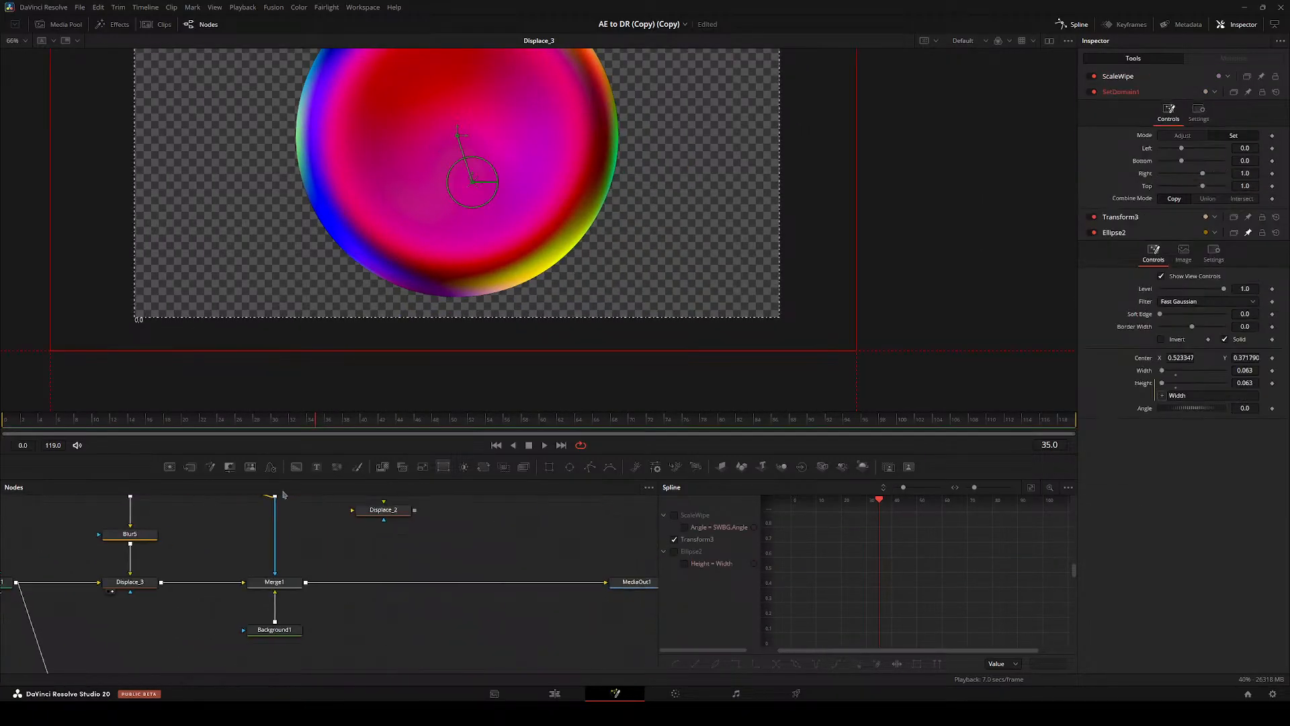
- Delete the router branching off MatteControl1 and the two spare nodes below the main chain
{"action": "scroll", "coordinate": [348, 524], "scroll_direction": "down", "scroll_amount": 3}
{"action": "left_click_drag", "start_coordinate": [307, 543], "coordinate": [408, 534]}
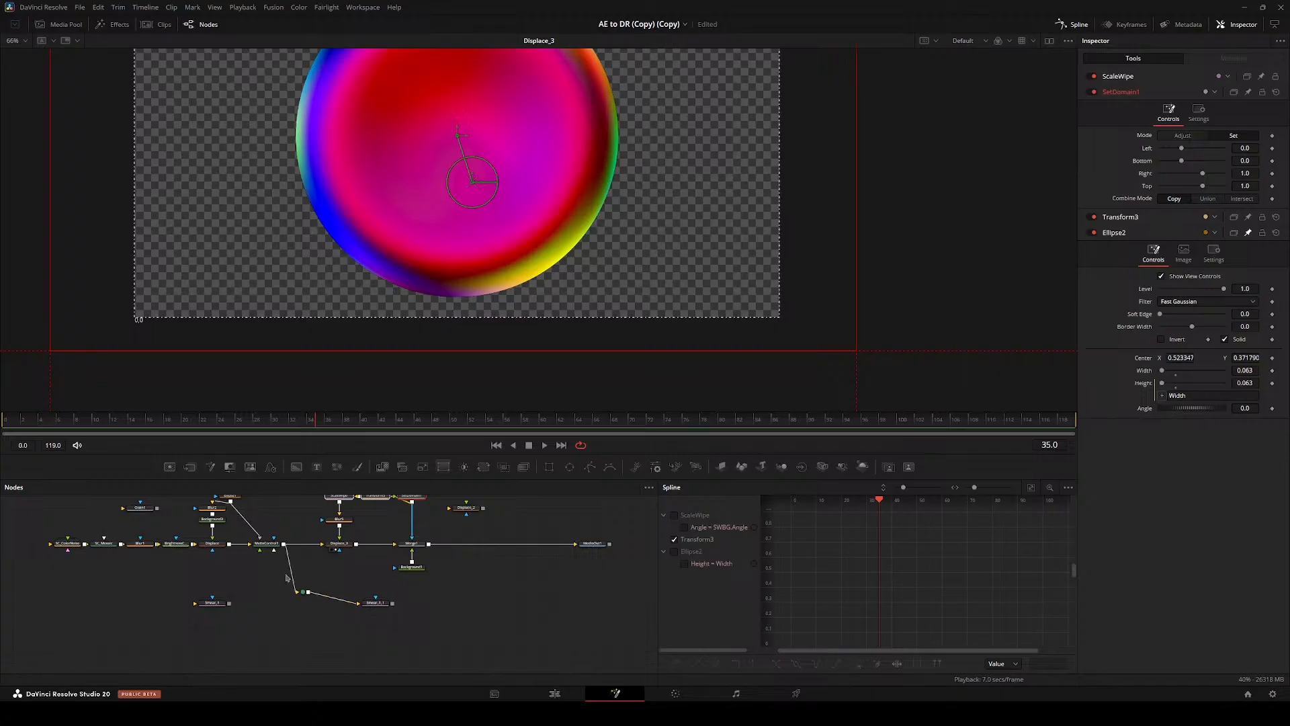
{"action": "left_click", "coordinate": [302, 592]}
{"action": "key", "text": "Delete"}
{"action": "left_click", "coordinate": [374, 602]}
{"action": "key", "text": "Delete"}
{"action": "mouse_move", "coordinate": [335, 607]}
{"action": "left_mouse_down"}
{"action": "mouse_move", "coordinate": [478, 598]}
{"action": "mouse_move", "coordinate": [518, 611]}
{"action": "left_mouse_up"}
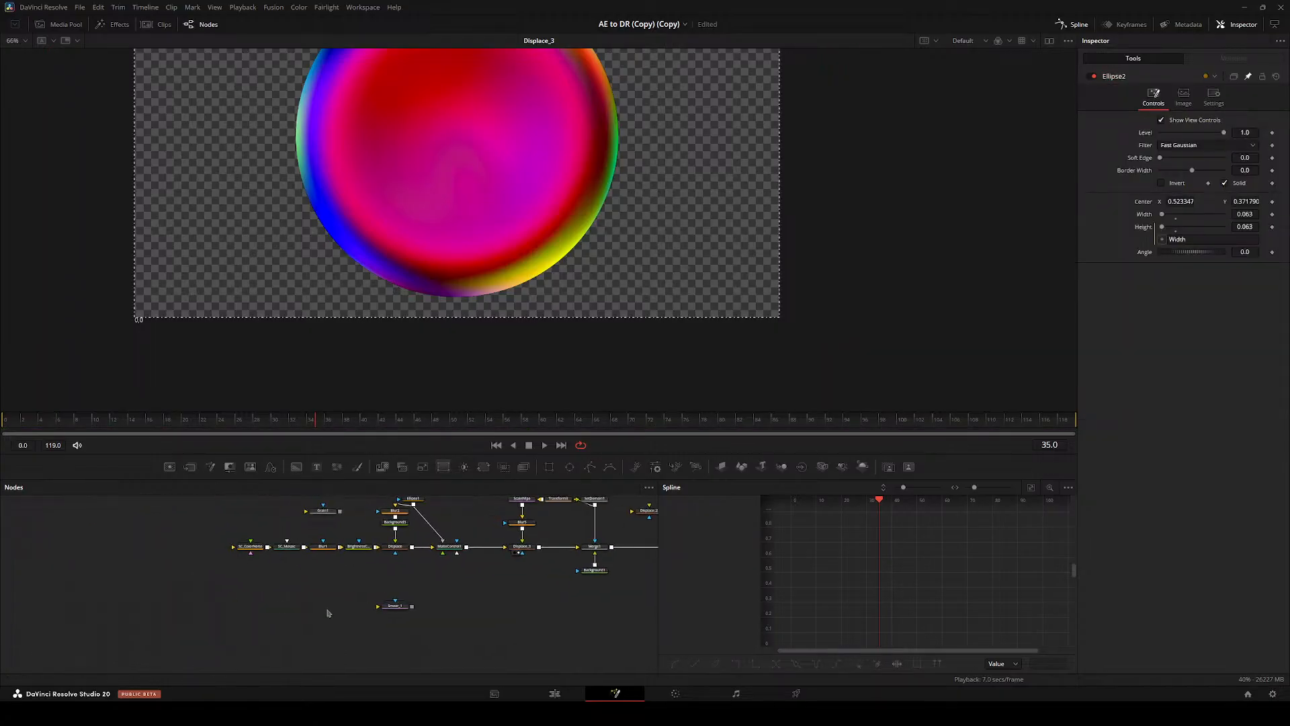
{"action": "left_click", "coordinate": [395, 606]}
{"action": "key", "text": "Delete"}
- Move the unused CD node away from the main chain and delete it
{"action": "left_click_drag", "start_coordinate": [211, 529], "coordinate": [405, 560]}
{"action": "left_click_drag", "start_coordinate": [395, 547], "coordinate": [413, 547]}
{"action": "left_click_drag", "start_coordinate": [417, 566], "coordinate": [395, 630]}
{"action": "left_click_drag", "start_coordinate": [336, 557], "coordinate": [432, 589]}
{"action": "left_click_drag", "start_coordinate": [380, 554], "coordinate": [392, 637]}
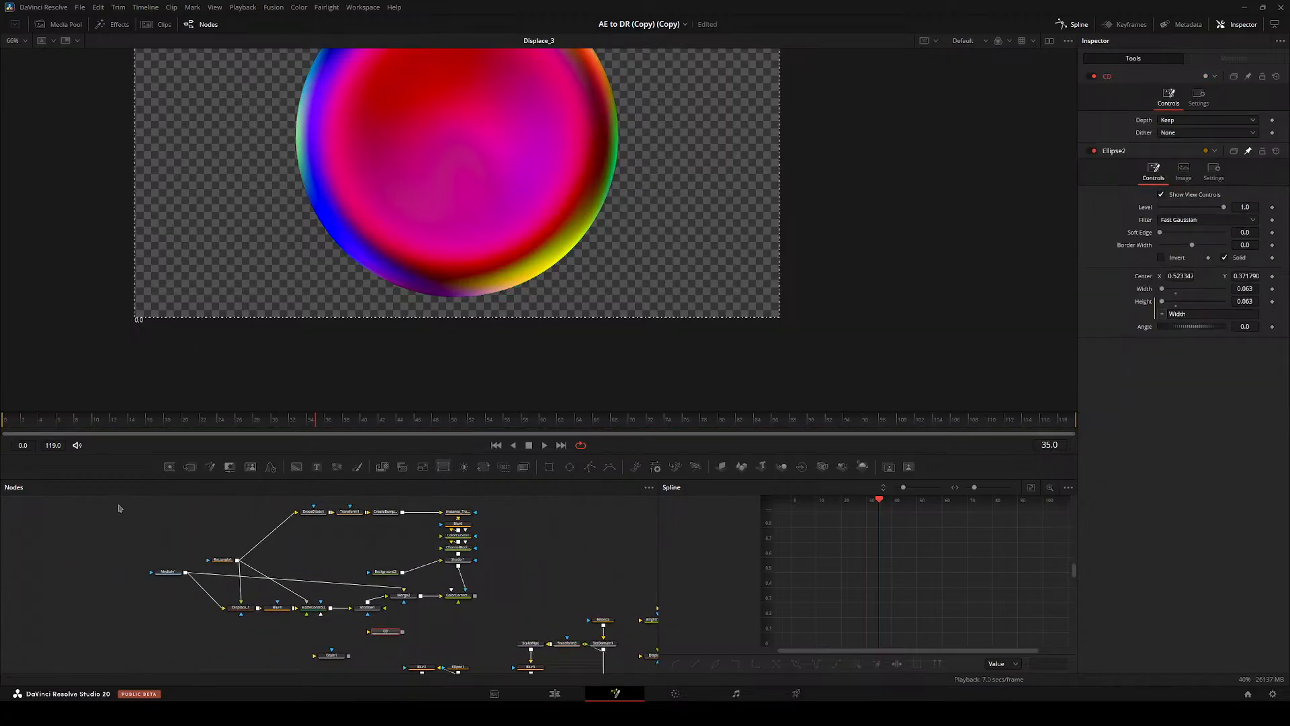
{"action": "left_click_drag", "start_coordinate": [115, 497], "coordinate": [424, 548]}
{"action": "left_click_drag", "start_coordinate": [361, 610], "coordinate": [232, 522]}
{"action": "key", "text": "Delete"}
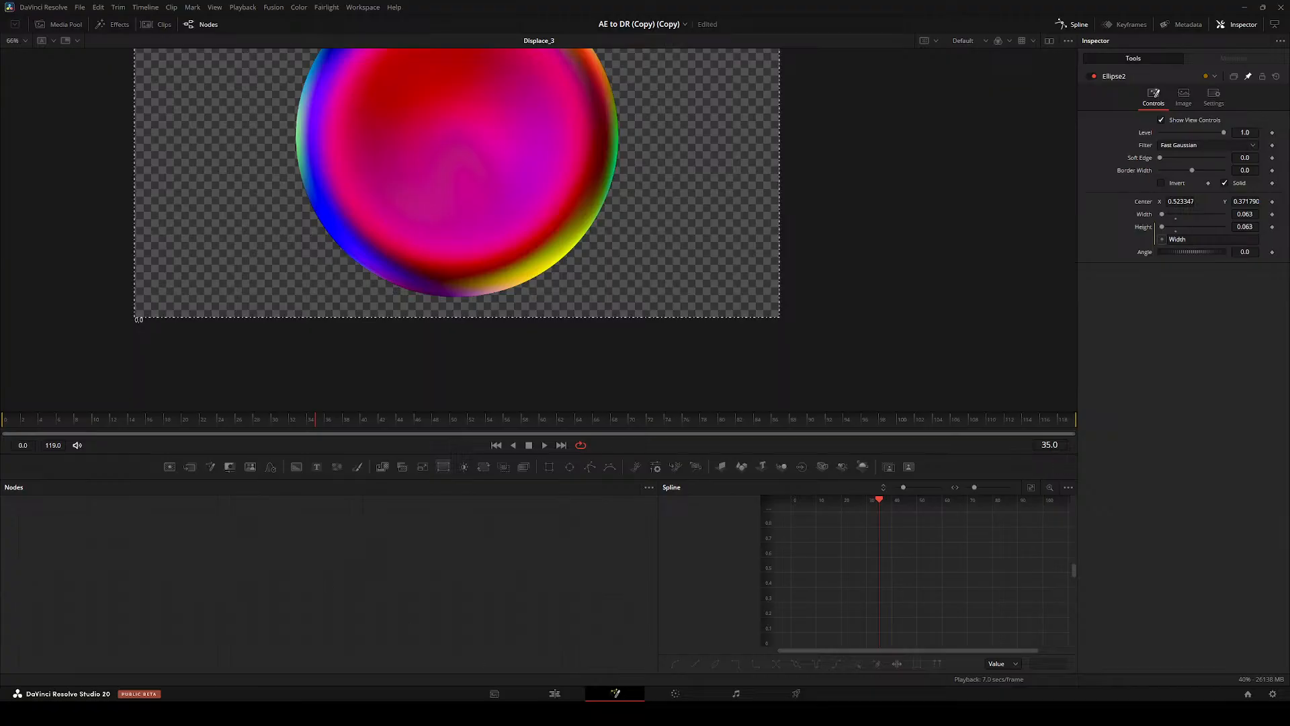
- Switch to the web browser, replay the open Instagram tutorial clip from near its start, and close the post
{"action": "mouse_move", "coordinate": [581, 713]}
{"action": "left_click", "coordinate": [598, 658]}
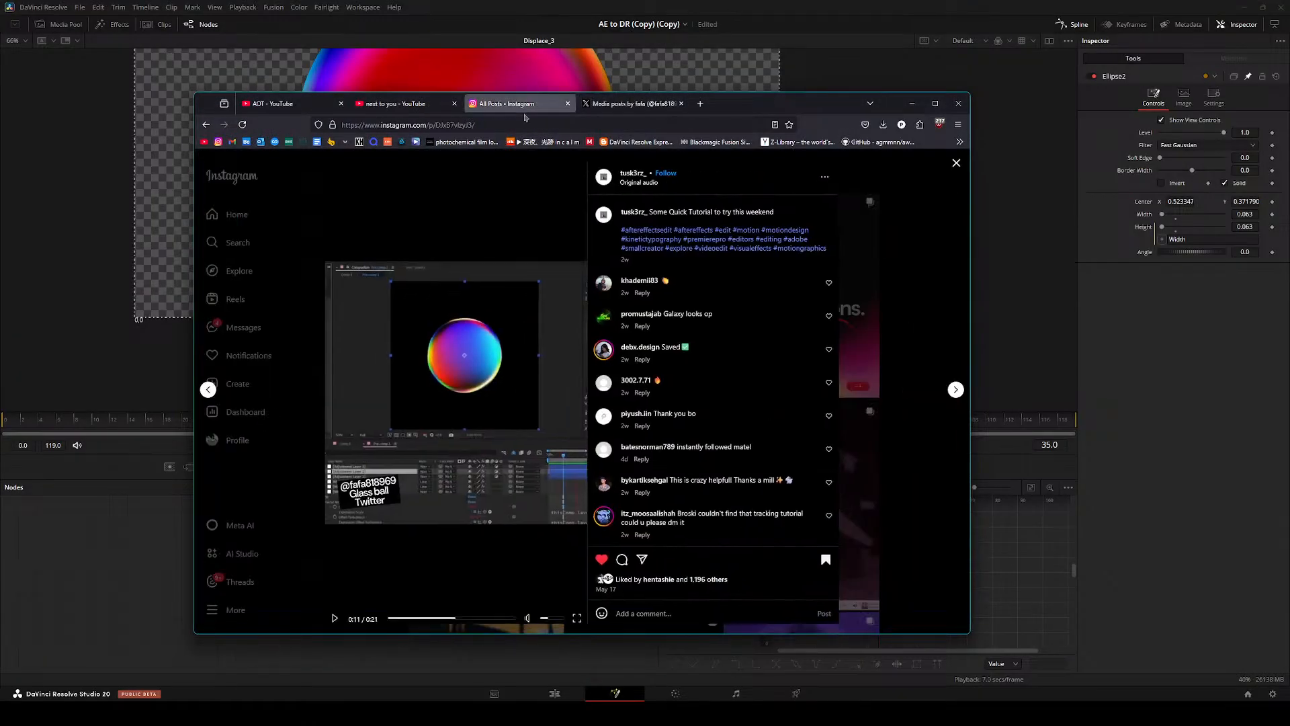
{"action": "left_click", "coordinate": [407, 399]}
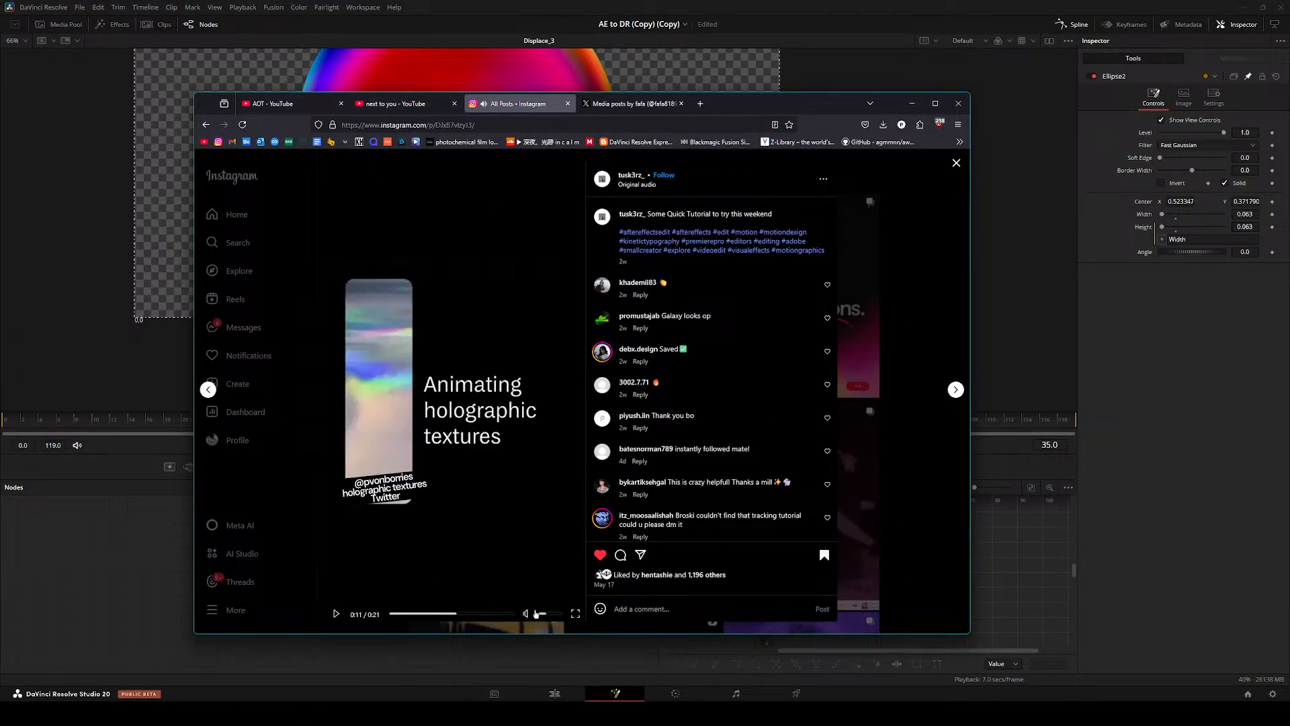
{"action": "left_click_drag", "start_coordinate": [454, 616], "coordinate": [396, 614]}
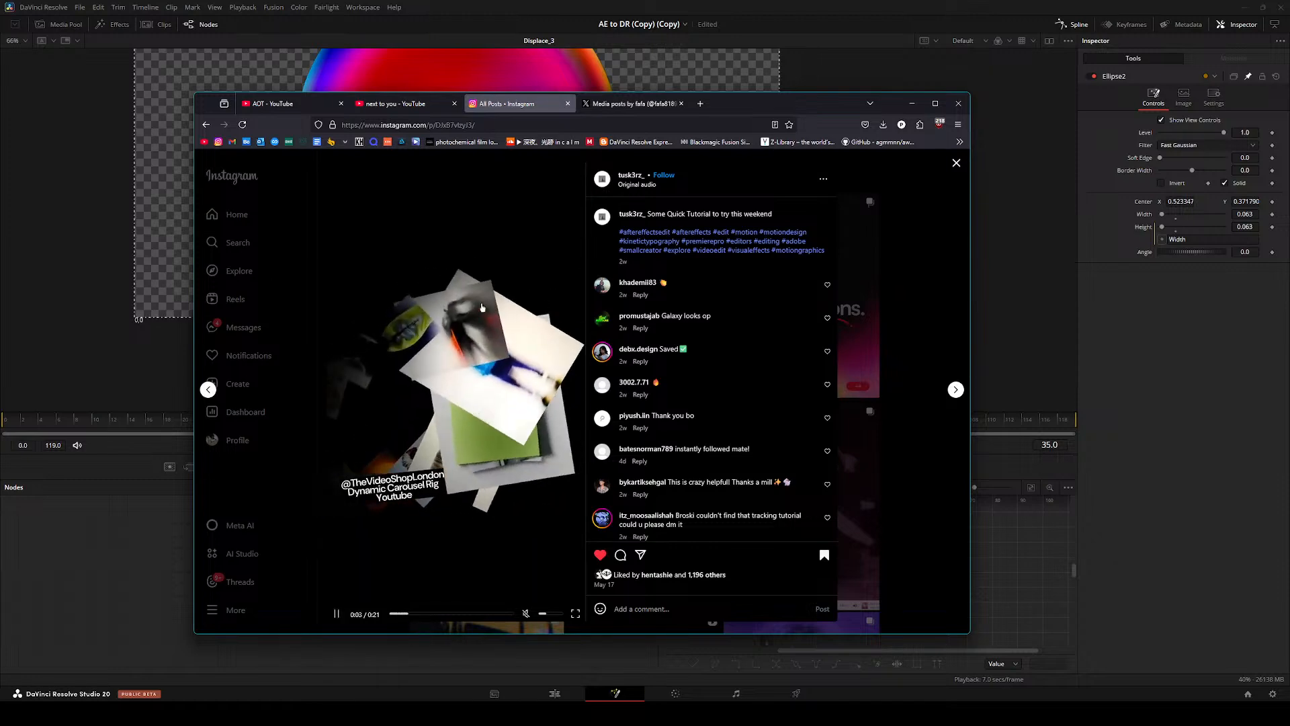
{"action": "left_click", "coordinate": [926, 276]}
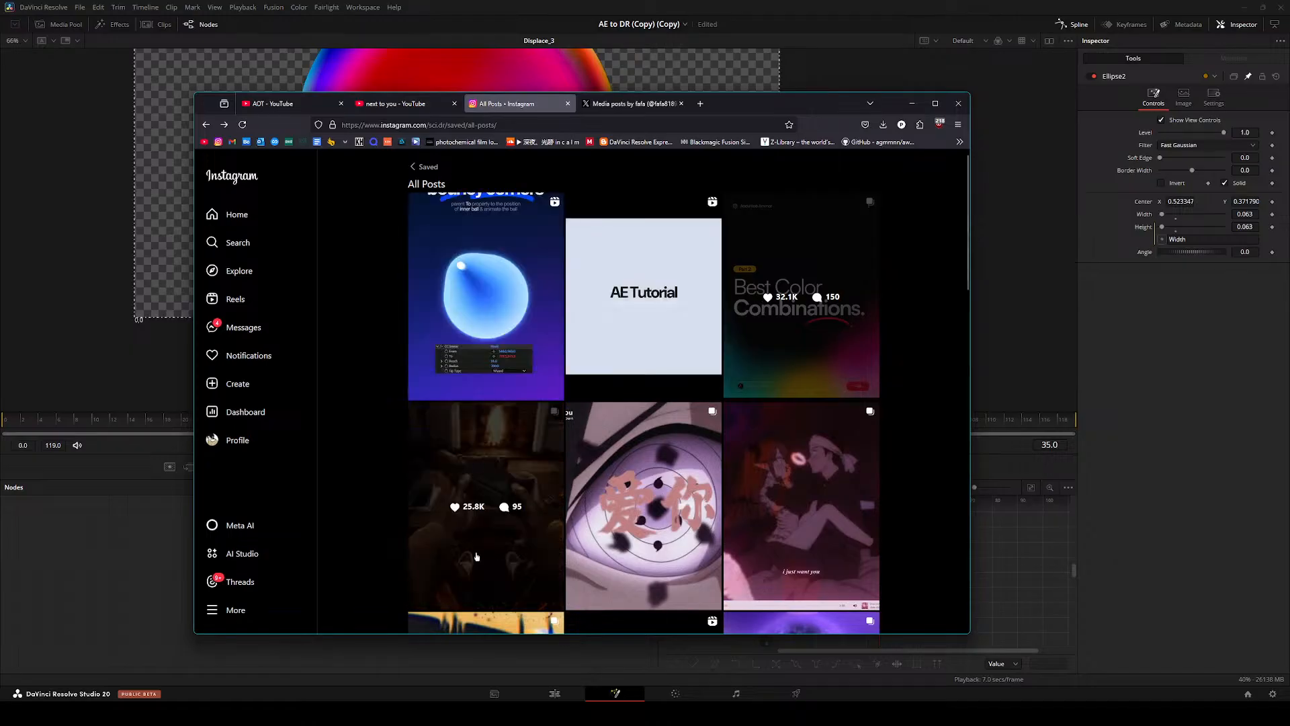
- Open the saved "bouncy corners" post and examine how its CC Smear effect deforms the ball
{"action": "scroll", "coordinate": [483, 537], "scroll_direction": "down", "scroll_amount": 2}
{"action": "scroll", "coordinate": [502, 271], "scroll_direction": "up", "scroll_amount": 2}
{"action": "left_click", "coordinate": [503, 272]}
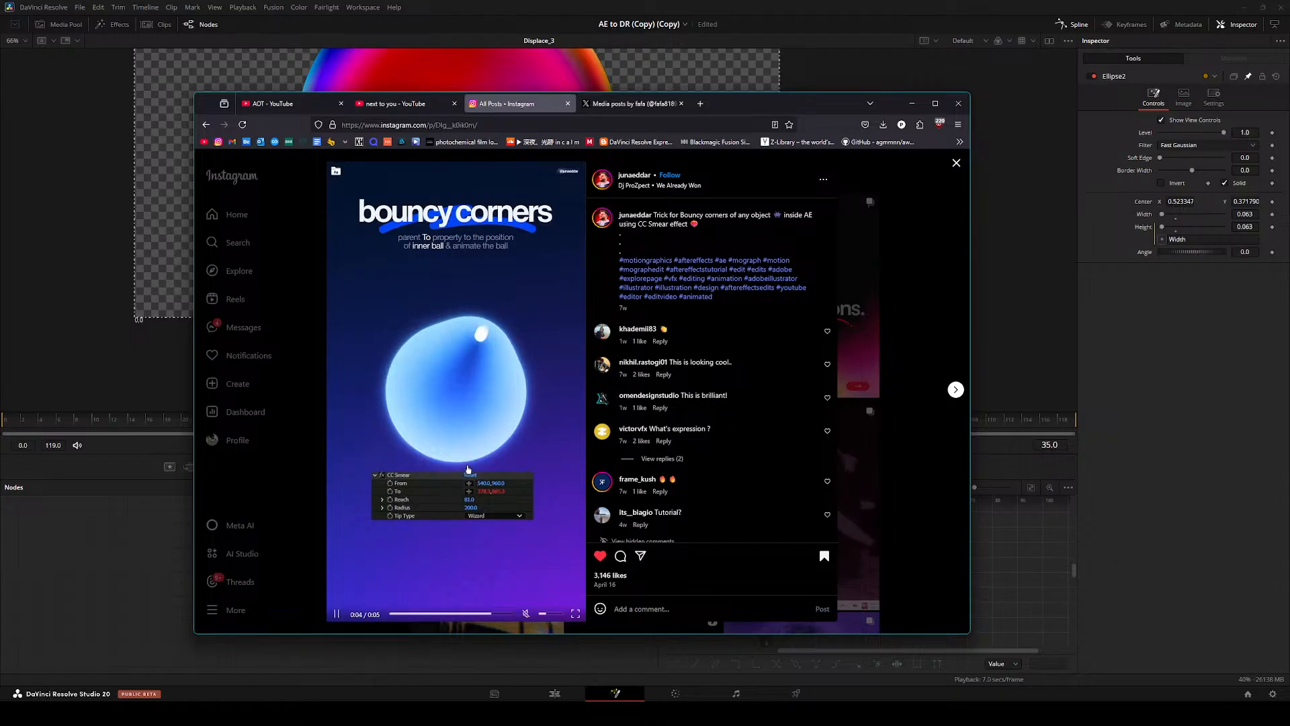
{"action": "left_click", "coordinate": [468, 334]}
{"action": "left_click", "coordinate": [448, 307]}
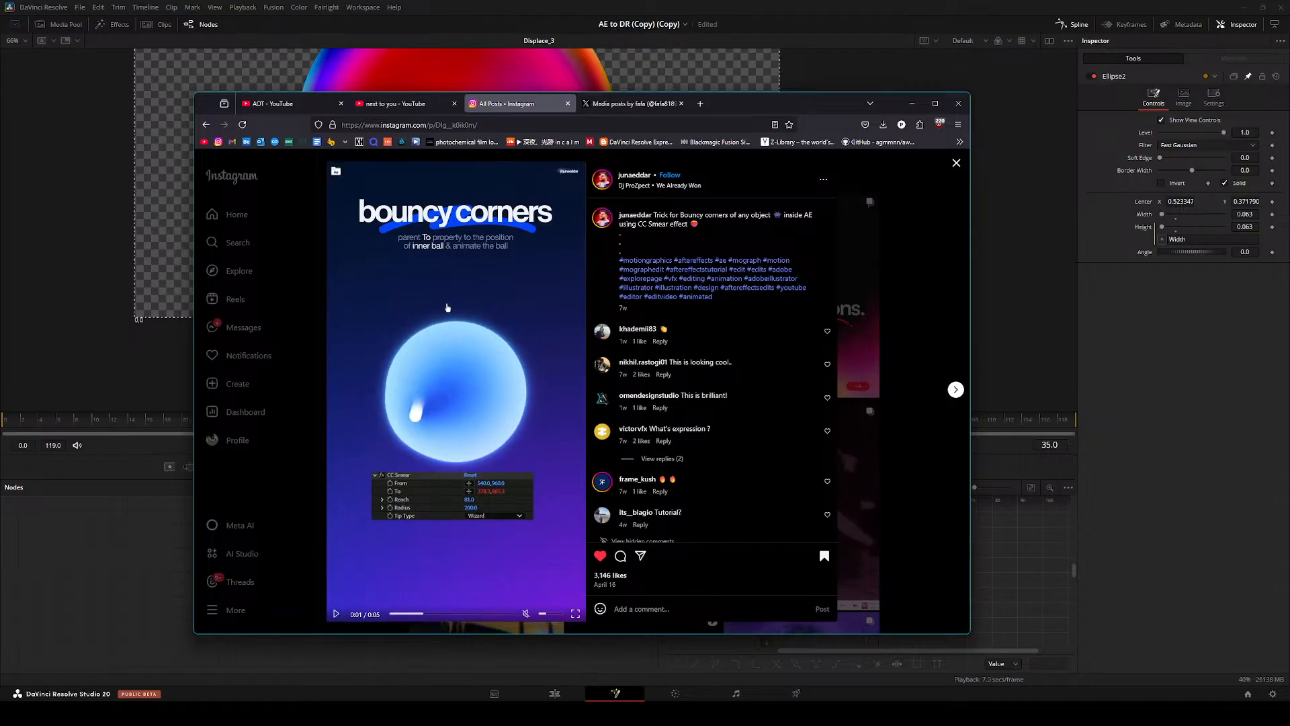
- Switch back to DaVinci Resolve and detach ScaleWipe from the node chain, placing it aside
{"action": "left_click", "coordinate": [141, 560]}
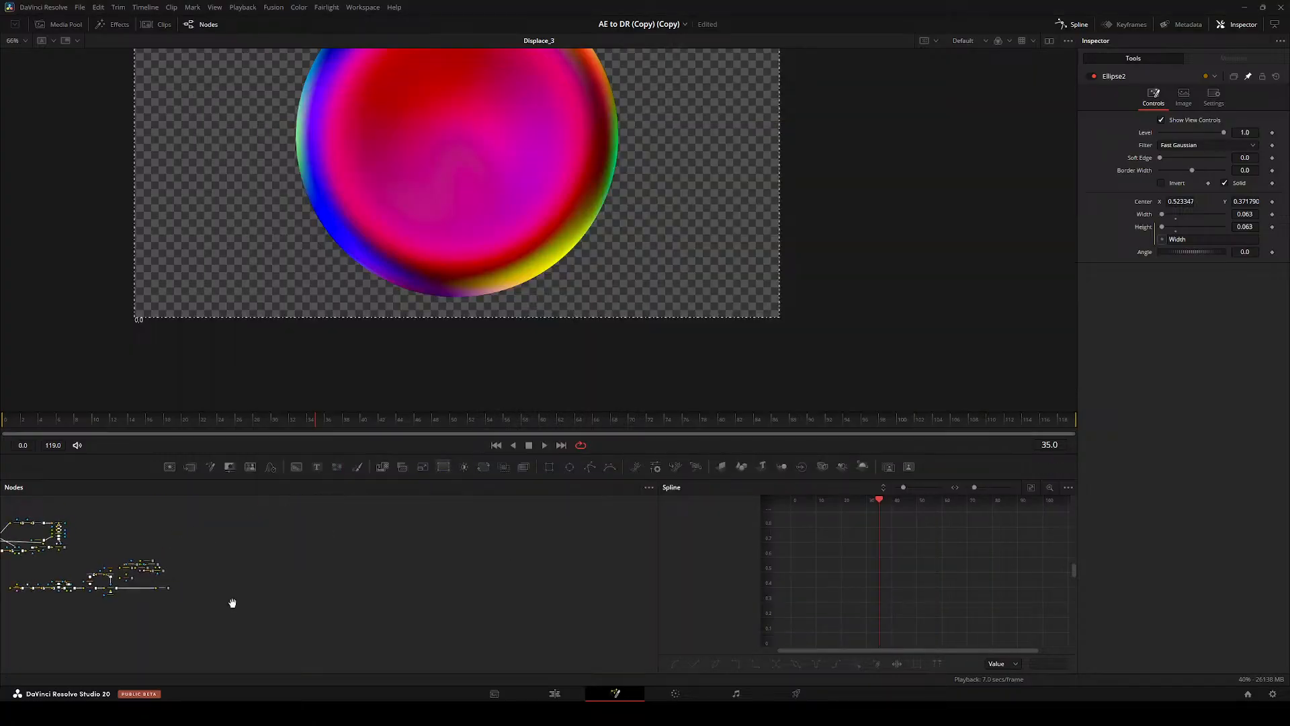
{"action": "left_click", "coordinate": [417, 609]}
{"action": "left_click_drag", "start_coordinate": [335, 551], "coordinate": [307, 523]}
{"action": "left_click_drag", "start_coordinate": [305, 521], "coordinate": [434, 626]}
{"action": "left_click", "coordinate": [289, 547]}
{"action": "left_click_drag", "start_coordinate": [289, 545], "coordinate": [343, 549]}
{"action": "left_click_drag", "start_coordinate": [458, 588], "coordinate": [248, 532]}
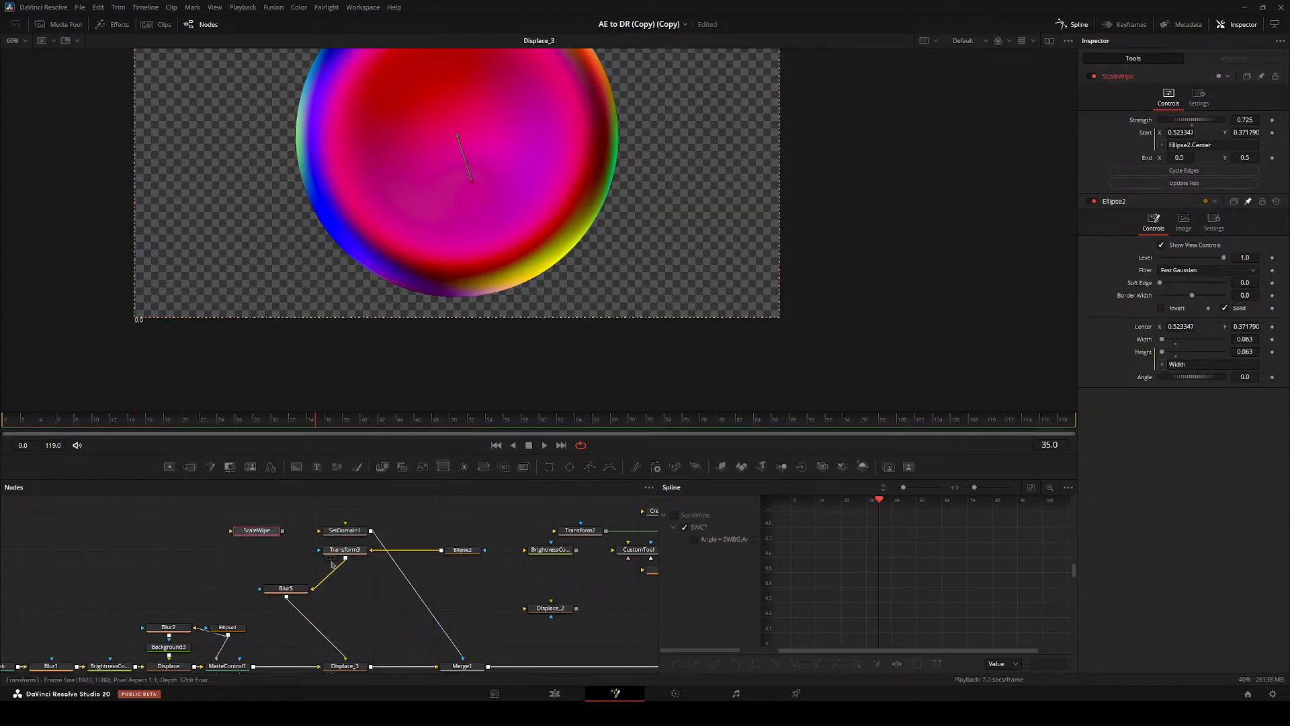
- Detach Blur5 and SetDomain1 from the node tree and delete Displace_3
{"action": "left_click_drag", "start_coordinate": [284, 588], "coordinate": [255, 550]}
{"action": "left_click_drag", "start_coordinate": [345, 530], "coordinate": [359, 573]}
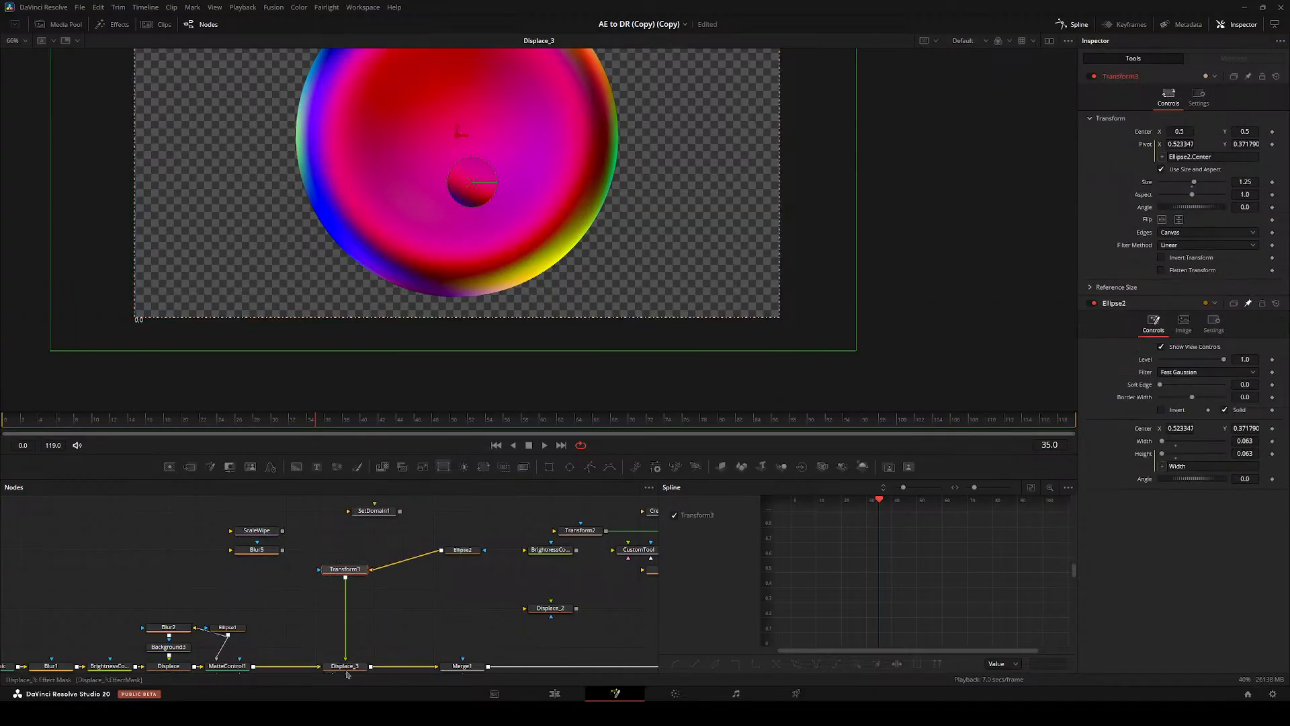
{"action": "left_click_drag", "start_coordinate": [370, 658], "coordinate": [444, 577]}
{"action": "left_click", "coordinate": [430, 584]}
{"action": "key", "text": "Delete"}
- Add a Smear node, insert it between MatteControl1 and Merge1, and show its output in the viewer
{"action": "key", "text": "shift+space"}
{"action": "type", "text": "snm"}
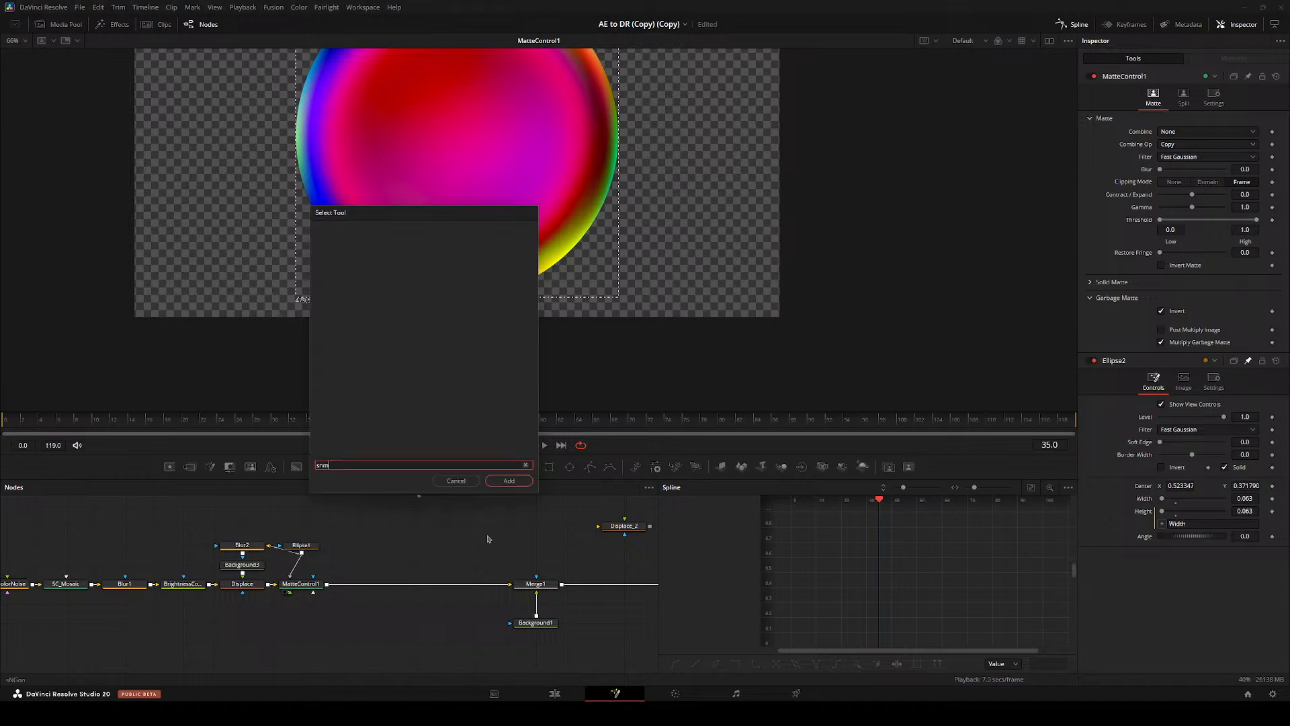
{"action": "key", "text": "BackSpace"}
{"action": "key", "text": "BackSpace"}
{"action": "type", "text": "mear"}
{"action": "key", "text": "Return"}
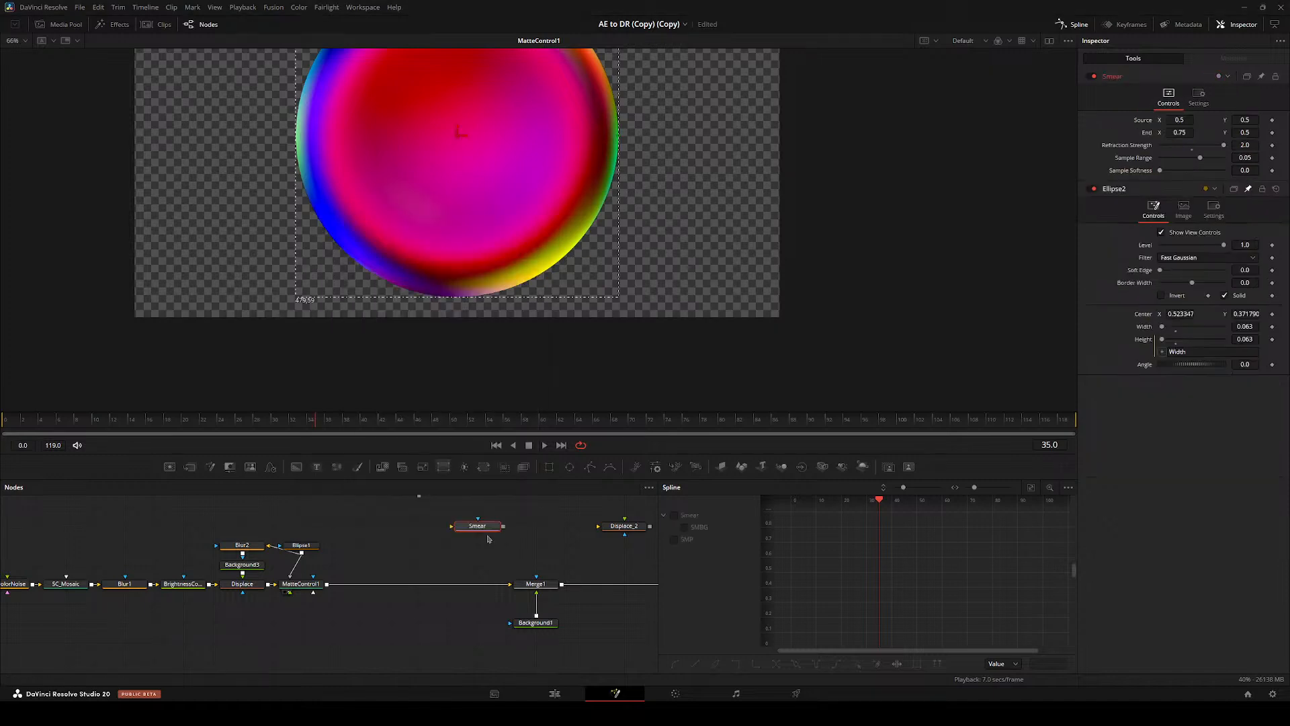
{"action": "left_click_drag", "start_coordinate": [476, 528], "coordinate": [418, 583]}
{"action": "key", "text": "1"}
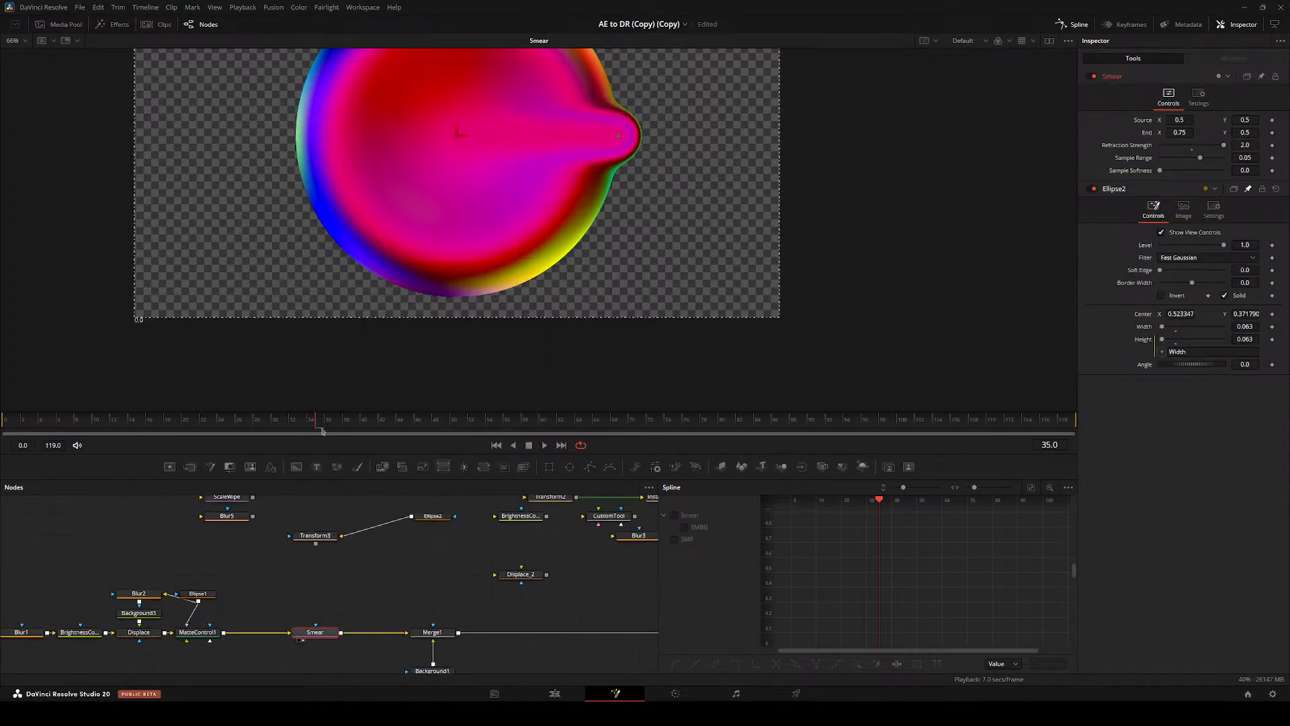
- Link Smear's End position to Ellipse2's Center with an expression
{"action": "left_click_drag", "start_coordinate": [622, 109], "coordinate": [604, 160]}
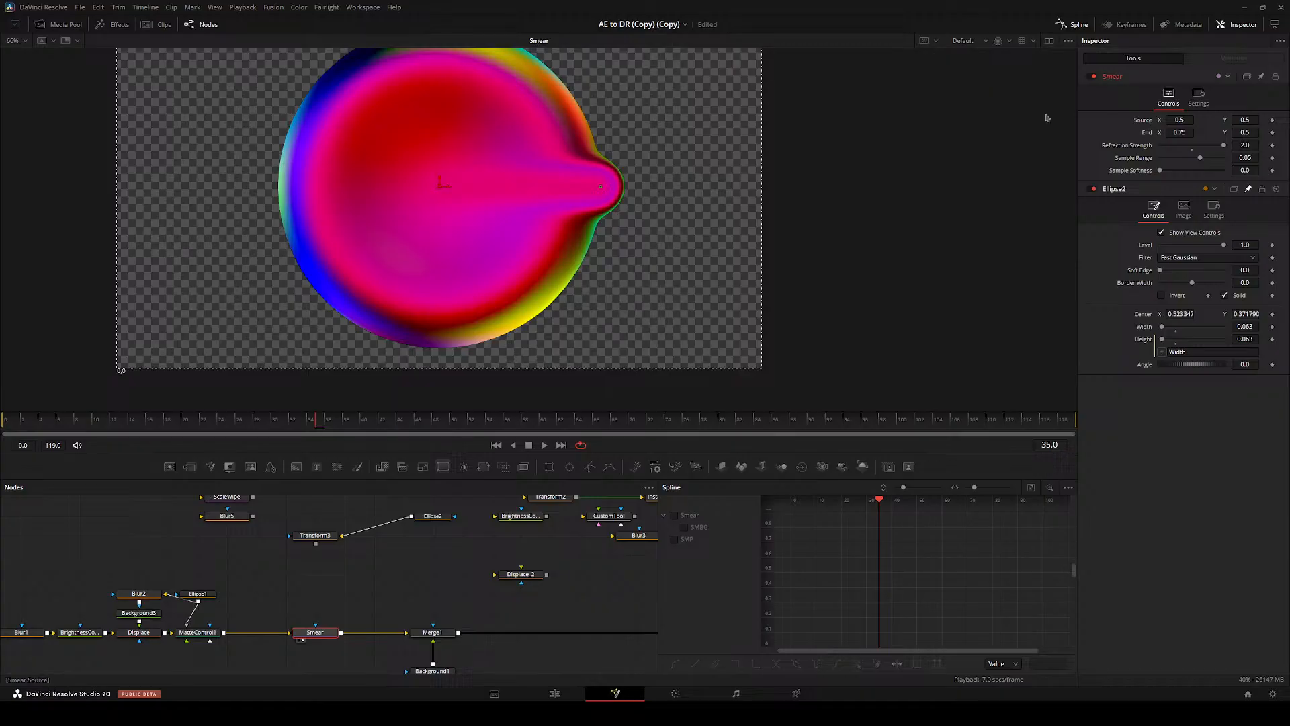
{"action": "left_click_drag", "start_coordinate": [1180, 133], "coordinate": [1175, 134]}
{"action": "key", "text": "ctrl+z"}
{"action": "right_click", "coordinate": [1159, 134]}
{"action": "left_click", "coordinate": [1173, 255]}
{"action": "left_click_drag", "start_coordinate": [890, 264], "coordinate": [1143, 326]}
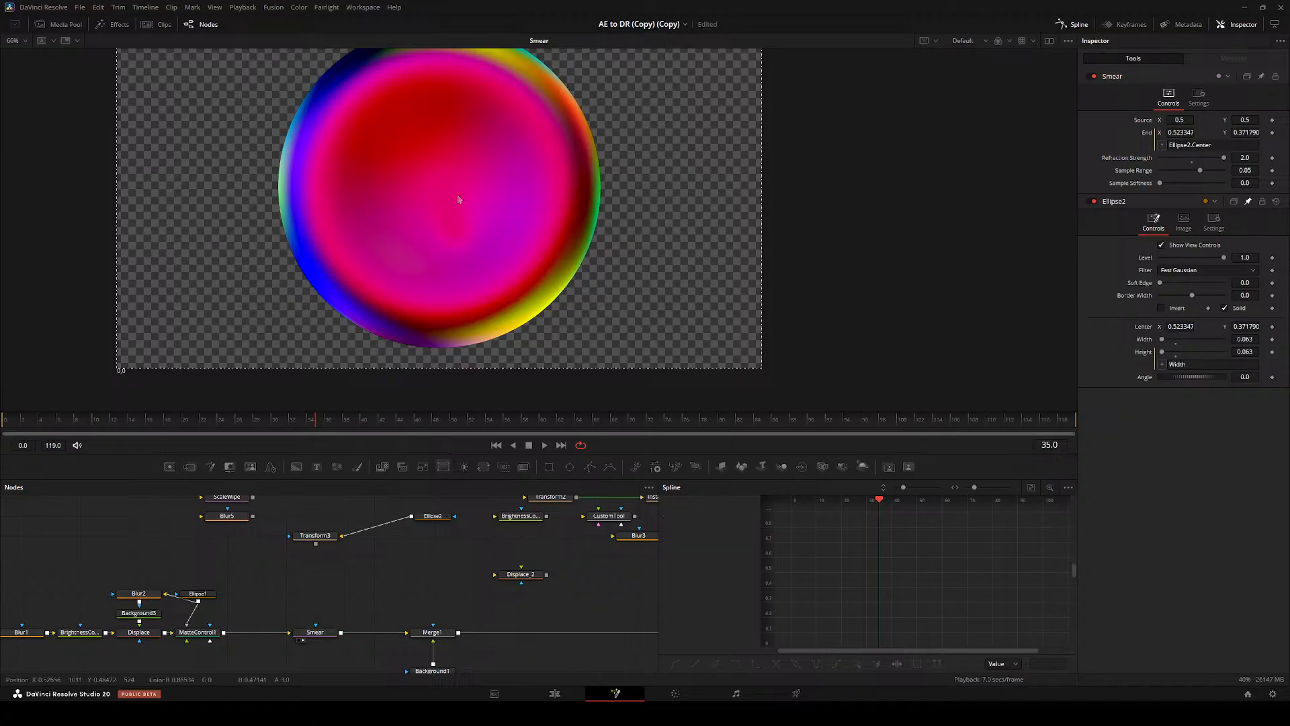
- Connect Ellipse2 to Merge1's effect mask and move its center outside the disc, to about X 0.19, Y 0.33
{"action": "left_click_drag", "start_coordinate": [438, 515], "coordinate": [434, 627]}
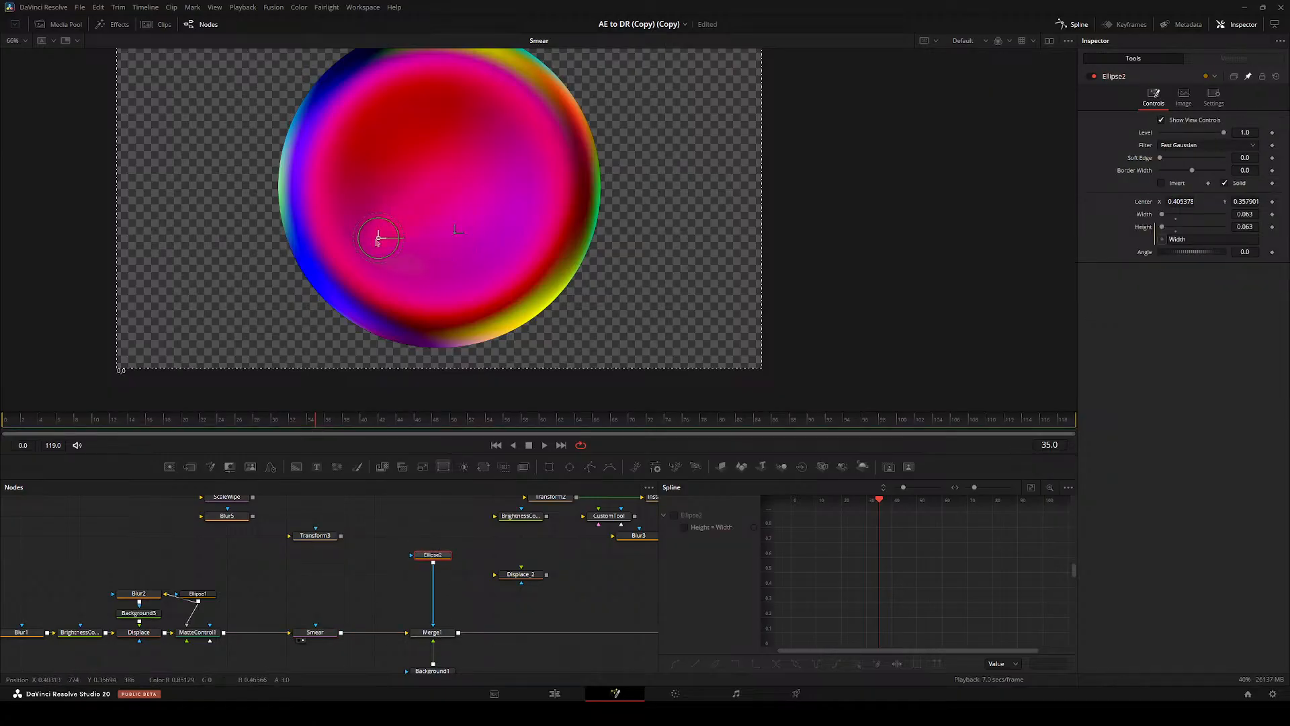
{"action": "mouse_move", "coordinate": [378, 238]}
{"action": "left_mouse_down"}
{"action": "mouse_move", "coordinate": [308, 232]}
{"action": "mouse_move", "coordinate": [244, 248]}
{"action": "left_mouse_up"}
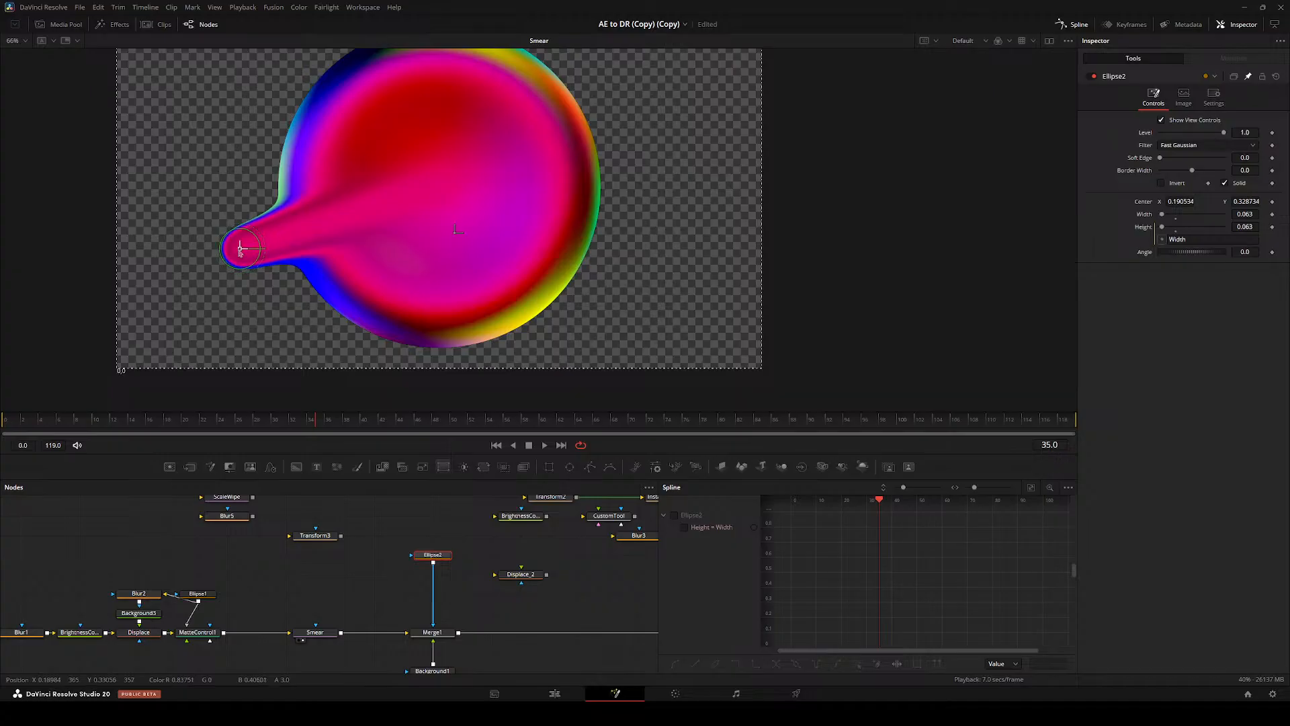
{"action": "left_click_drag", "start_coordinate": [364, 544], "coordinate": [447, 488]}
{"action": "left_click", "coordinate": [398, 576]}
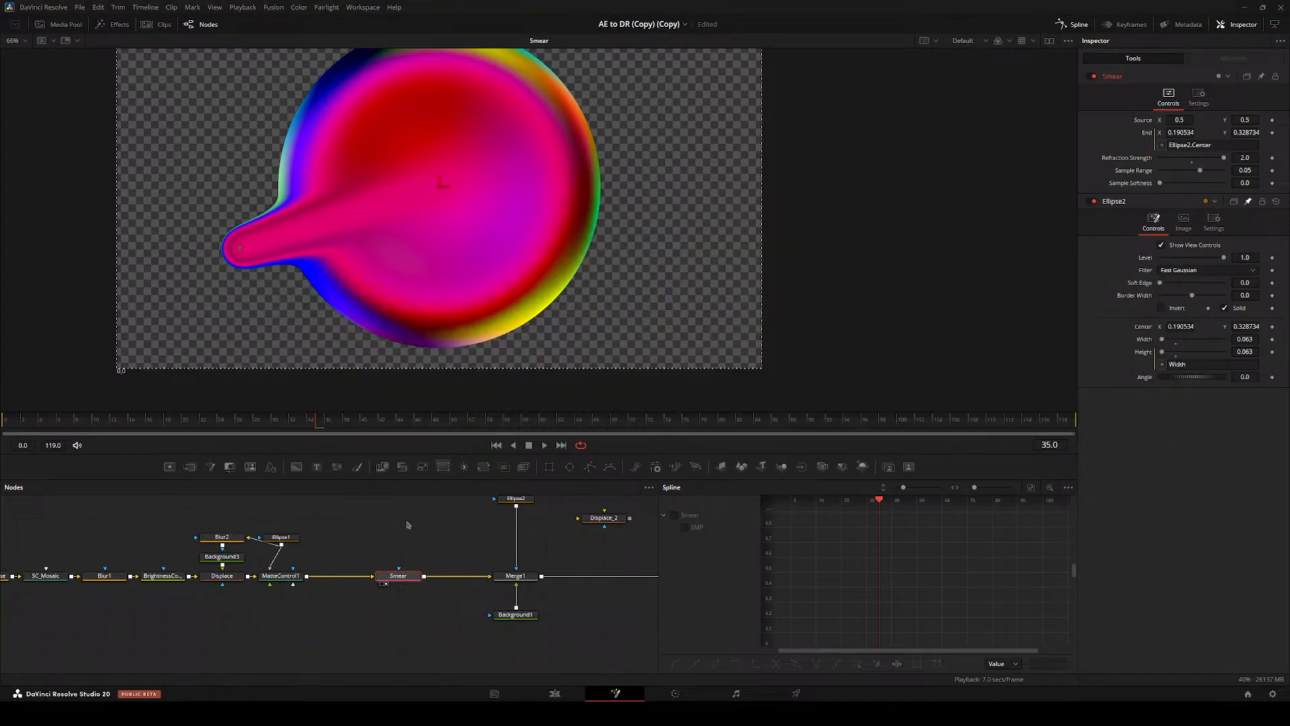
- Switch to the web browser and replay the "bouncy corners" clip to study the ball's motion and CC Smear settings
{"action": "key", "text": "alt+Tab"}
{"action": "key", "text": "alt+Tab"}
{"action": "left_click", "coordinate": [401, 336]}
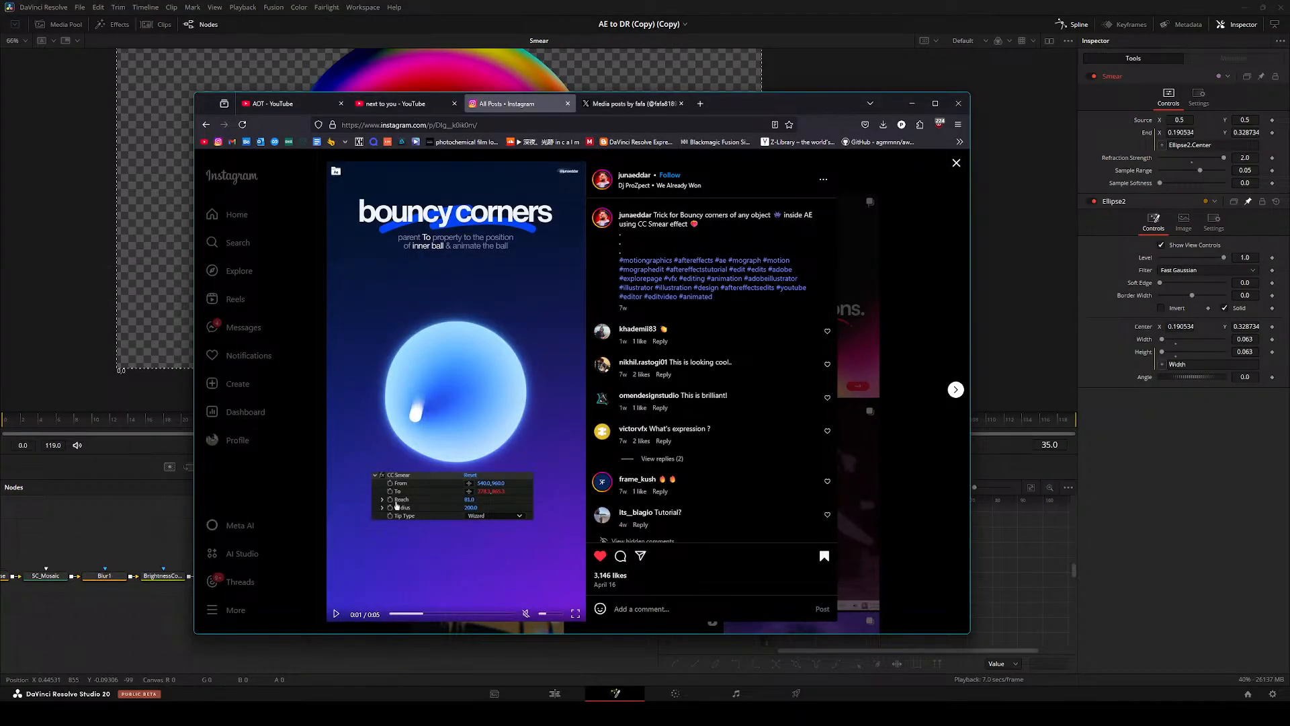
{"action": "left_click", "coordinate": [404, 614]}
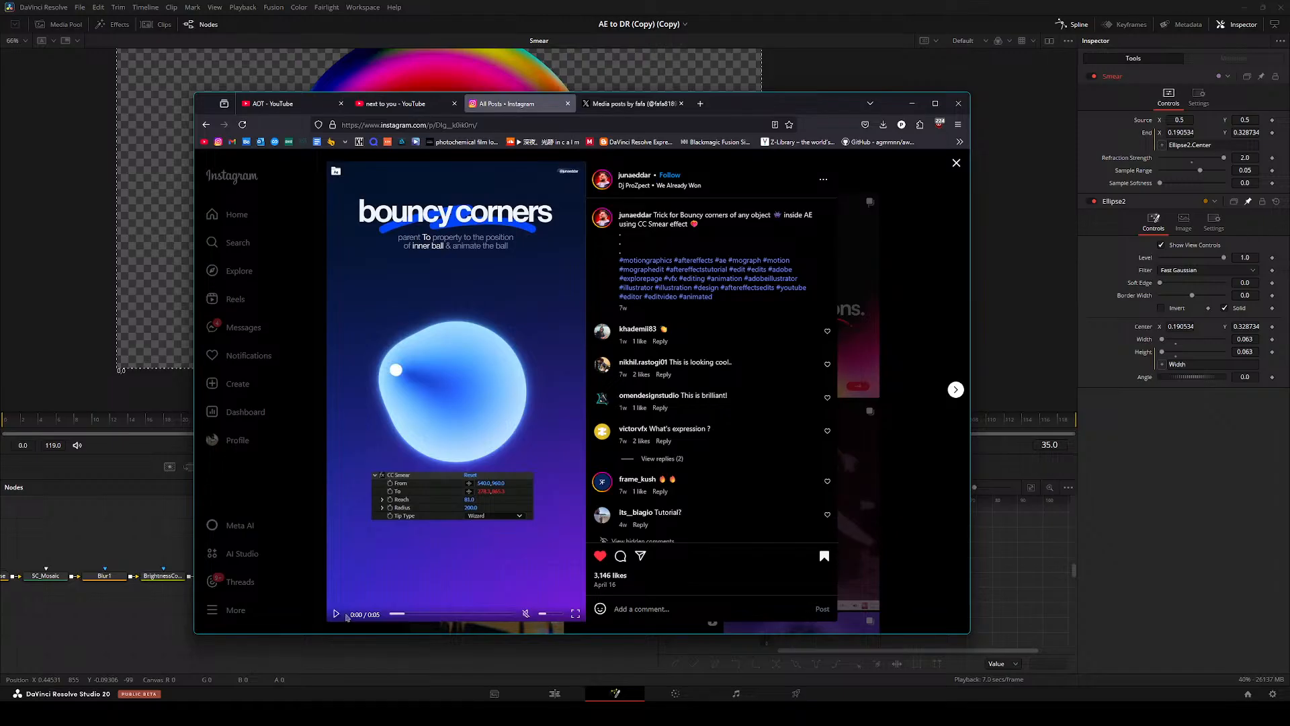
{"action": "left_click", "coordinate": [338, 614]}
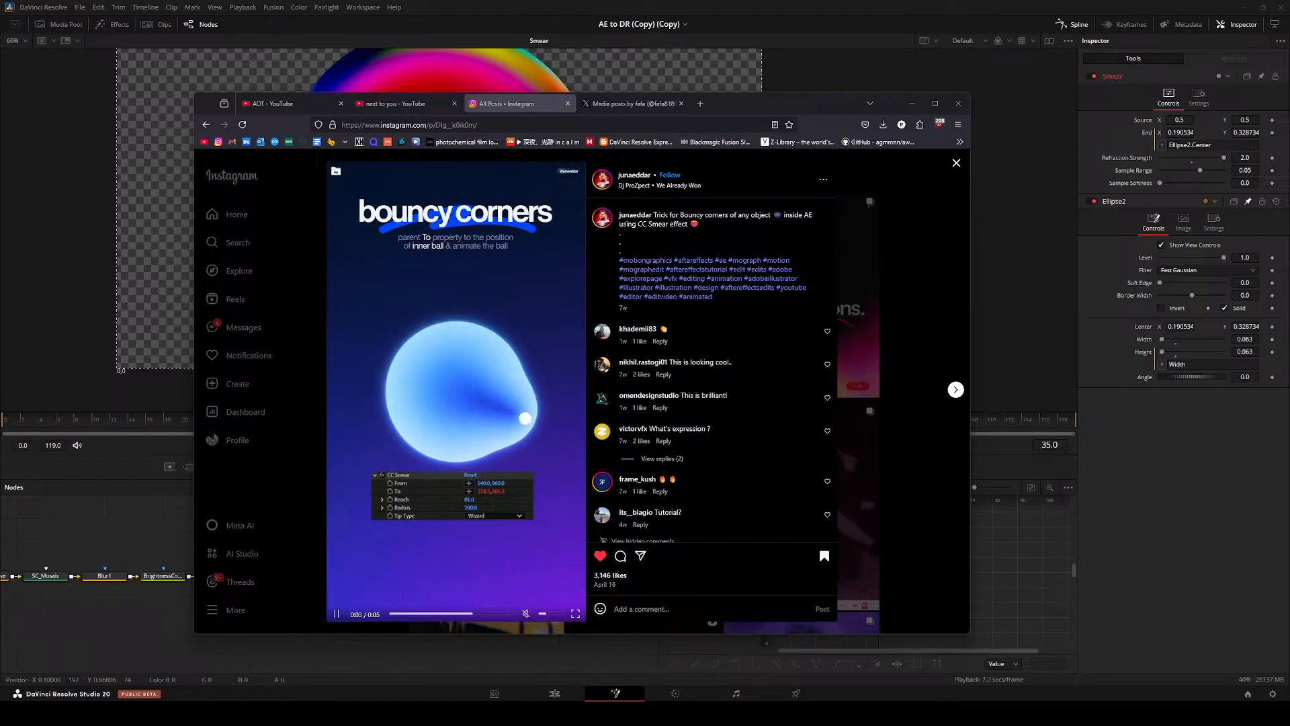
{"action": "left_click", "coordinate": [454, 414]}
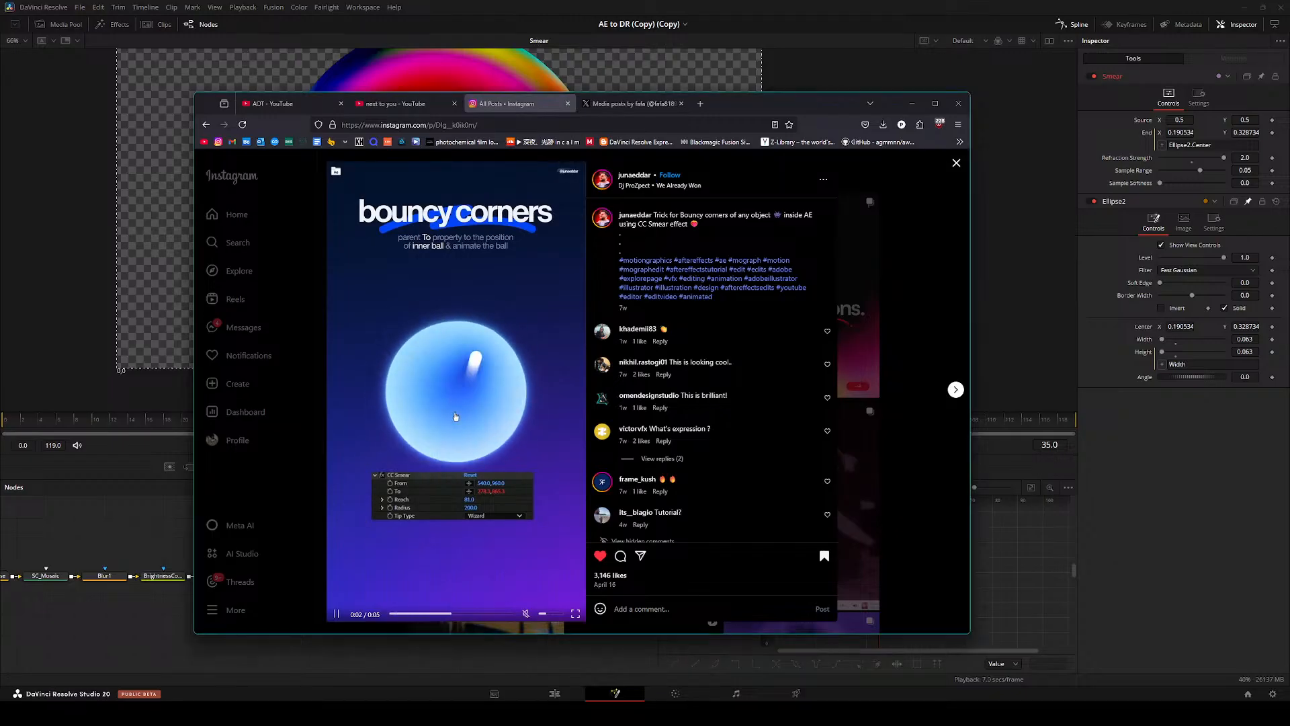
{"action": "left_click", "coordinate": [430, 614]}
{"action": "left_click", "coordinate": [433, 342]}
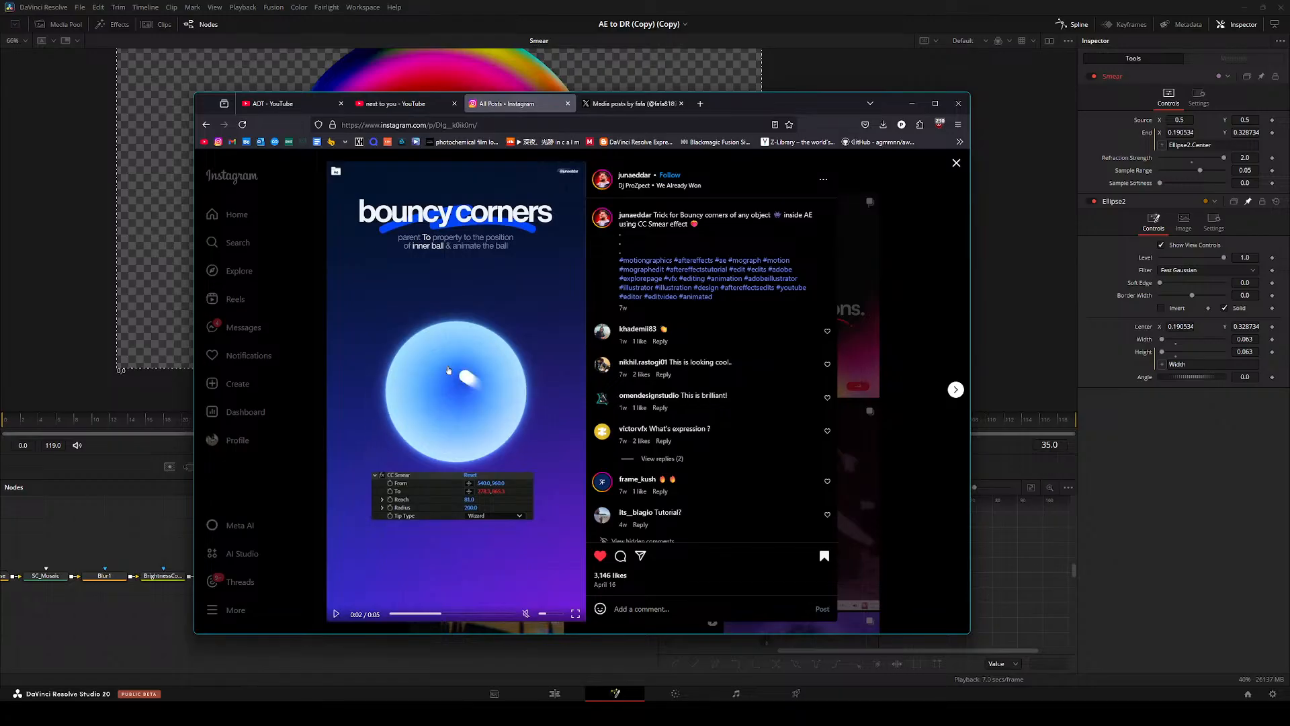
- Switch back to DaVinci Resolve and add a Background node with its type set to Gradient and gradient type Radial
{"action": "left_click", "coordinate": [150, 532]}
{"action": "left_click_drag", "start_coordinate": [150, 533], "coordinate": [291, 598]}
{"action": "left_click", "coordinate": [498, 590]}
{"action": "mouse_move", "coordinate": [554, 612]}
{"action": "left_mouse_down"}
{"action": "mouse_move", "coordinate": [403, 576]}
{"action": "mouse_move", "coordinate": [469, 585]}
{"action": "left_mouse_up"}
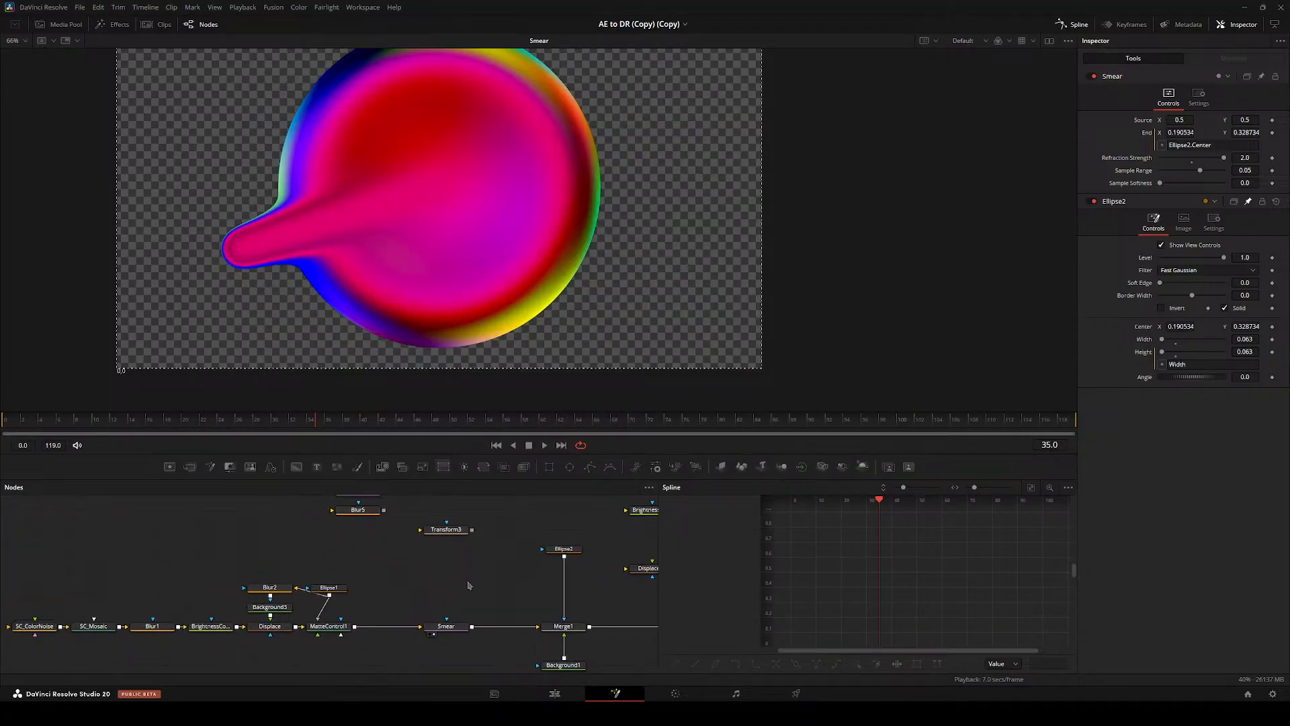
{"action": "key", "text": "b"}
{"action": "left_click", "coordinate": [1210, 149]}
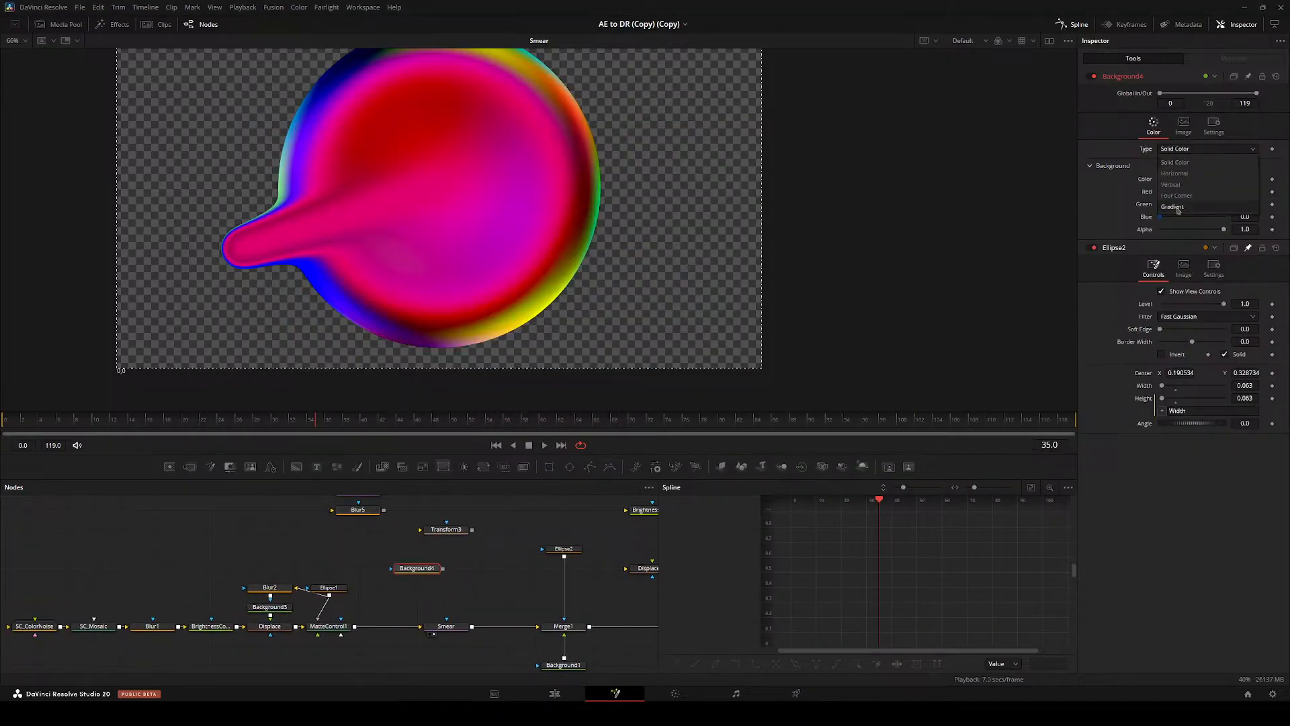
{"action": "left_click", "coordinate": [1174, 205]}
{"action": "left_click", "coordinate": [1193, 178]}
{"action": "left_click", "coordinate": [1171, 237]}
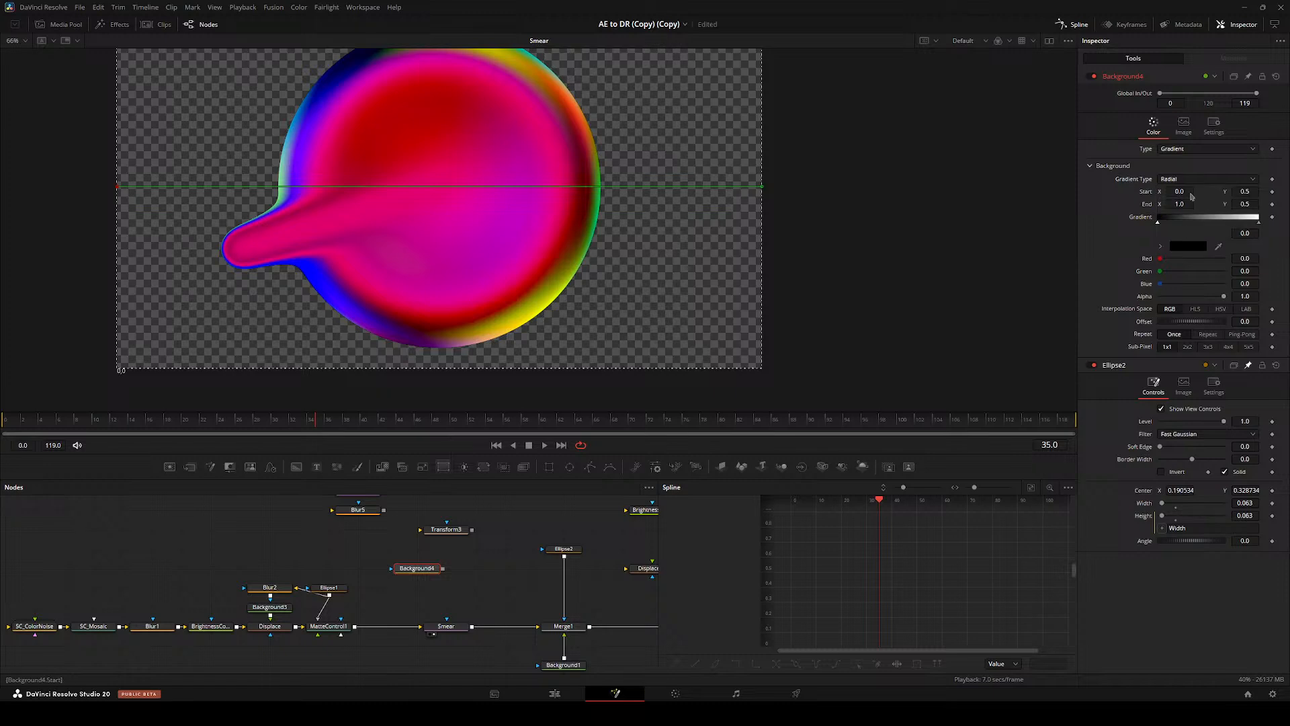
- View the Background4 node, start its radial gradient at X 0.5 and set its end X to about 0.783
{"action": "left_click", "coordinate": [407, 567]}
{"action": "key", "text": "2"}
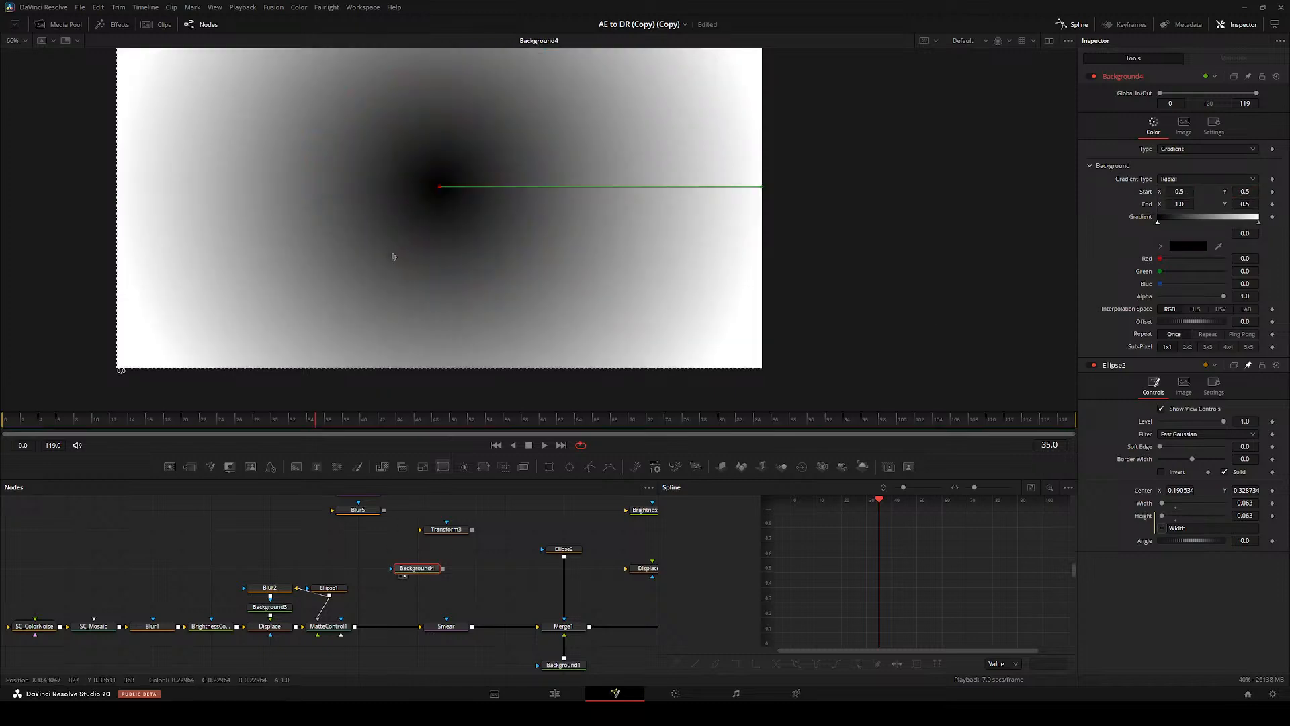
{"action": "scroll", "coordinate": [434, 323], "scroll_direction": "down", "scroll_amount": 5}
{"action": "left_click_drag", "start_coordinate": [1179, 205], "coordinate": [1033, 200]}
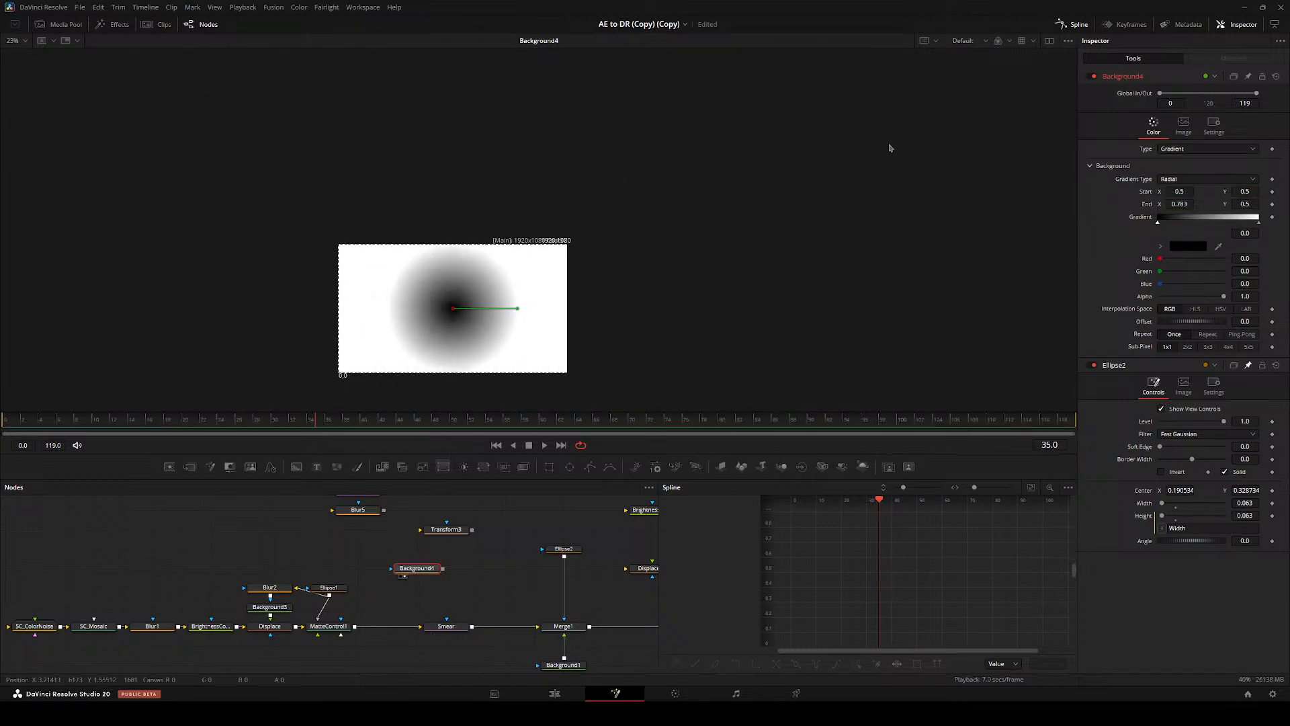
- Fit the image in the viewer, move Background4 to an empty area of the node graph and mask it with a new Ellipse node
{"action": "key", "text": "ctrl+f"}
{"action": "scroll", "coordinate": [418, 568], "scroll_direction": "down", "scroll_amount": 2}
{"action": "mouse_move", "coordinate": [417, 569]}
{"action": "left_mouse_down"}
{"action": "mouse_move", "coordinate": [375, 655]}
{"action": "mouse_move", "coordinate": [432, 566]}
{"action": "left_mouse_up"}
{"action": "scroll", "coordinate": [374, 635], "scroll_direction": "up", "scroll_amount": 1}
{"action": "left_click_drag", "start_coordinate": [567, 466], "coordinate": [426, 606]}
{"action": "left_click", "coordinate": [433, 603]}
{"action": "left_click_drag", "start_coordinate": [456, 592], "coordinate": [331, 584]}
{"action": "scroll", "coordinate": [326, 584], "scroll_direction": "up", "scroll_amount": 3}
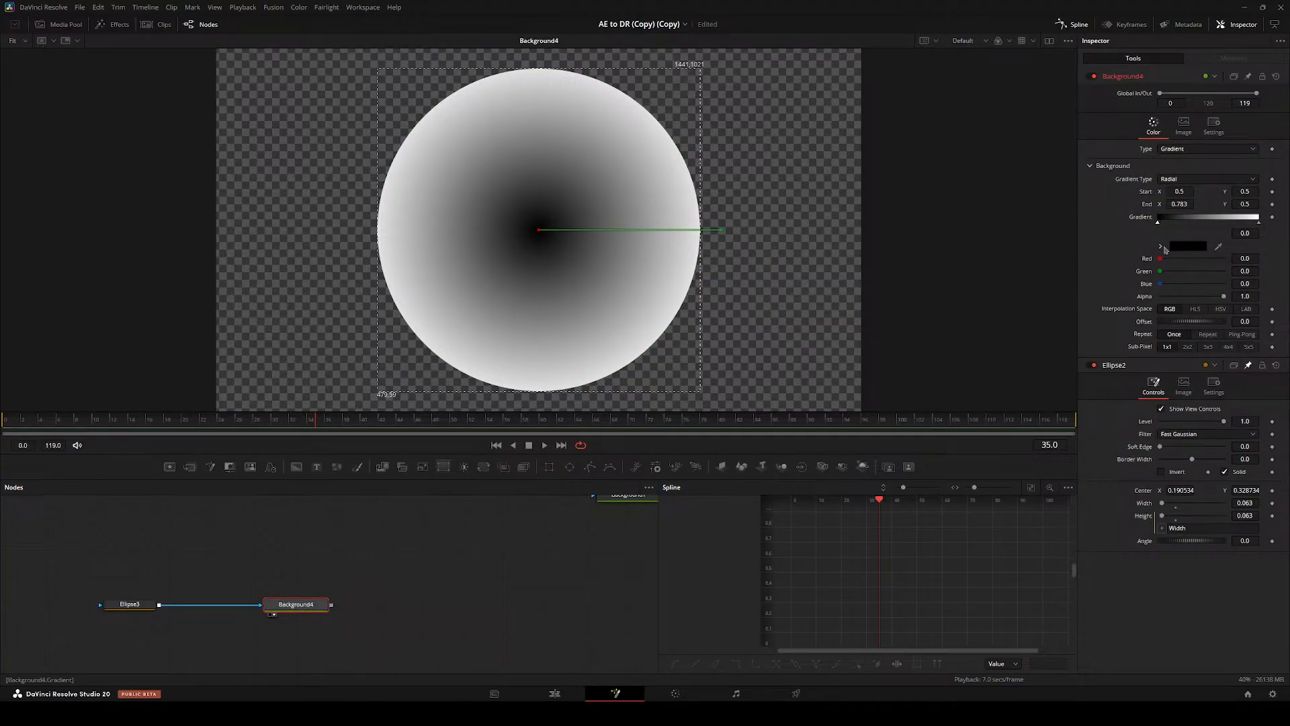
- Color the gradient's first stop blue, with hue about 0.576, saturation 0.789 and value 0.976
{"action": "left_click", "coordinate": [1162, 246]}
{"action": "left_click_drag", "start_coordinate": [1171, 260], "coordinate": [1188, 248]}
{"action": "left_click_drag", "start_coordinate": [1247, 279], "coordinate": [1248, 289]}
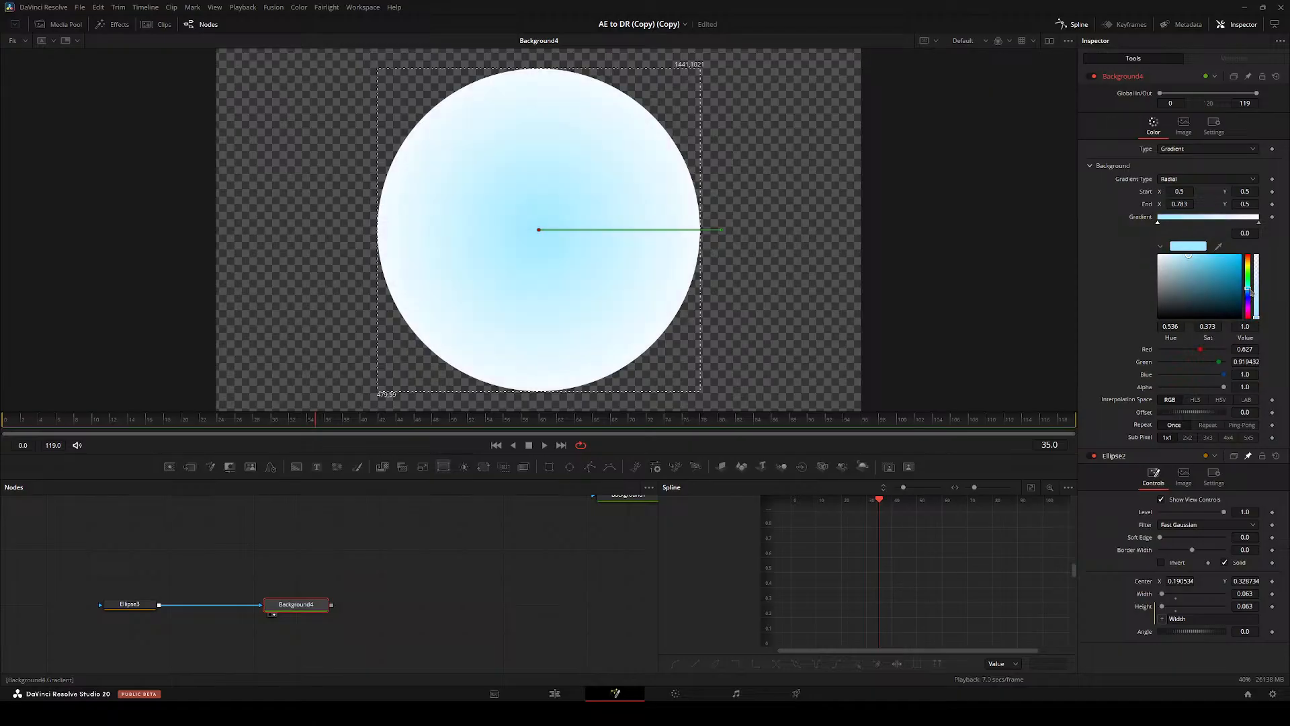
{"action": "mouse_move", "coordinate": [1188, 256]}
{"action": "left_mouse_down"}
{"action": "mouse_move", "coordinate": [1217, 255]}
{"action": "mouse_move", "coordinate": [1205, 255]}
{"action": "left_mouse_up"}
{"action": "left_click_drag", "start_coordinate": [1247, 294], "coordinate": [1222, 256]}
- Disconnect Ellipse3 from Background4 to view the unmasked gradient, and undo the disconnection
{"action": "left_click", "coordinate": [226, 604]}
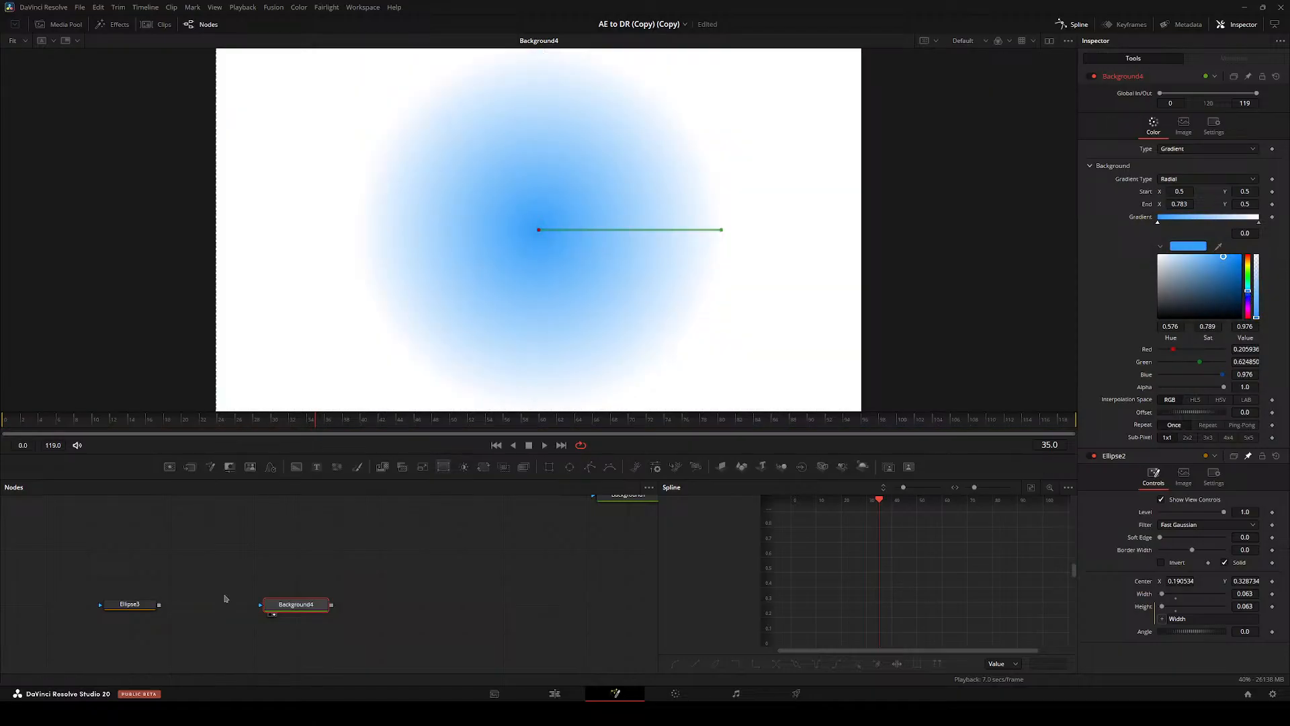
{"action": "left_click", "coordinate": [226, 597]}
{"action": "key", "text": "ctrl+z"}
- Paste a copy of the Smear node after Background4 and view it
{"action": "left_click_drag", "start_coordinate": [310, 609], "coordinate": [153, 654]}
{"action": "left_click", "coordinate": [220, 614]}
{"action": "scroll", "coordinate": [233, 583], "scroll_direction": "down", "scroll_amount": 3}
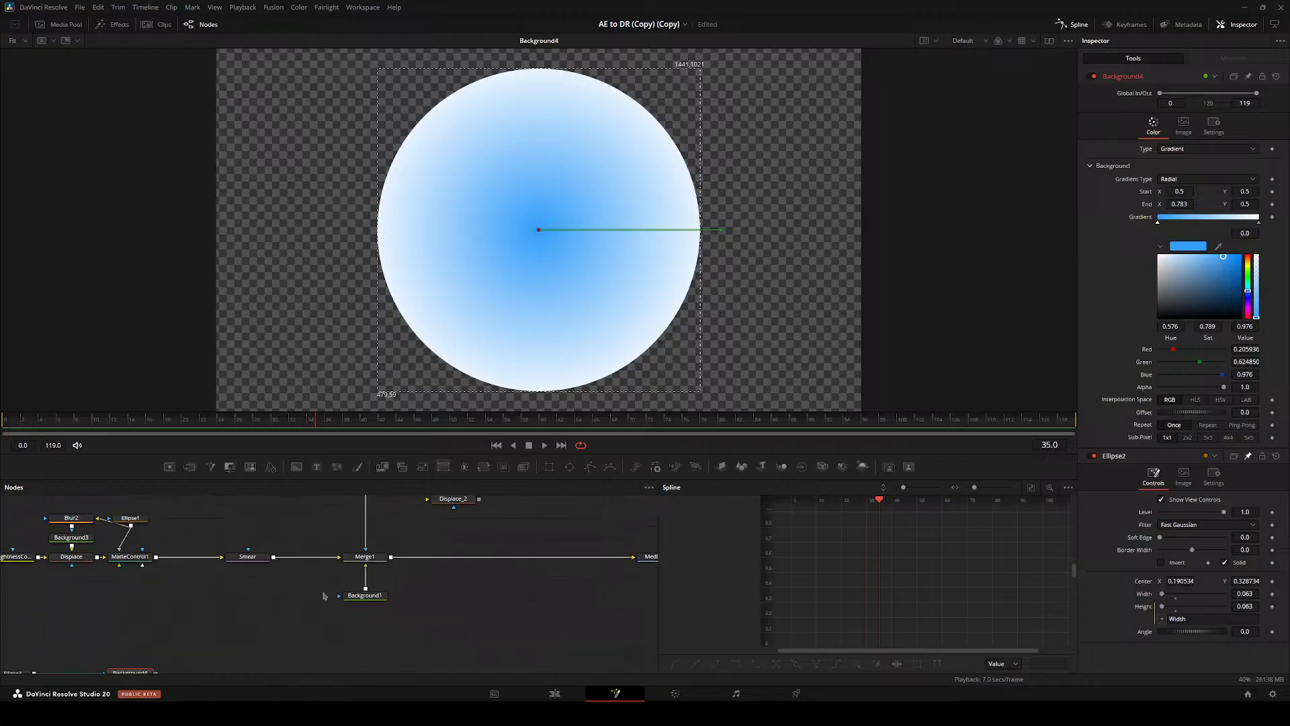
{"action": "left_click", "coordinate": [244, 557]}
{"action": "left_click_drag", "start_coordinate": [198, 602], "coordinate": [389, 506]}
{"action": "left_click", "coordinate": [319, 579]}
{"action": "key", "text": "ctrl+v"}
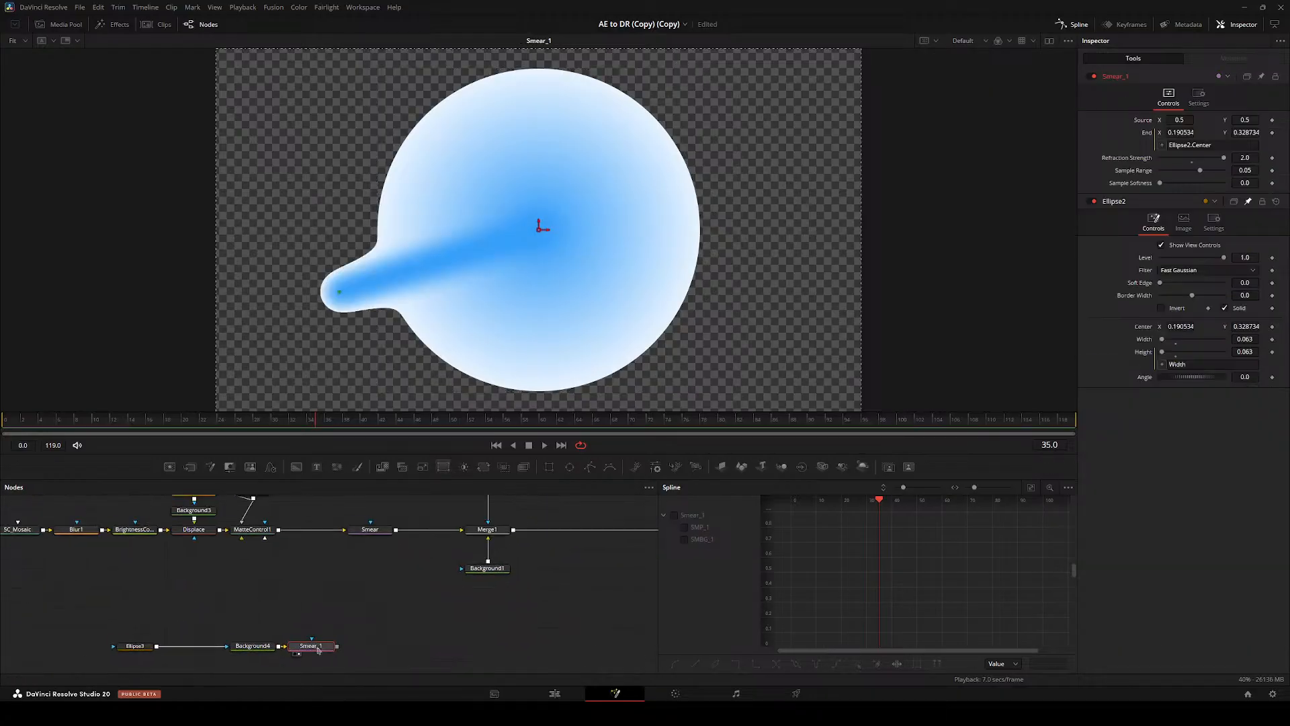
- Move Ellipse2's center inside the disc's upper right area, to about X 0.65, Y 0.65
{"action": "left_click_drag", "start_coordinate": [340, 565], "coordinate": [453, 630]}
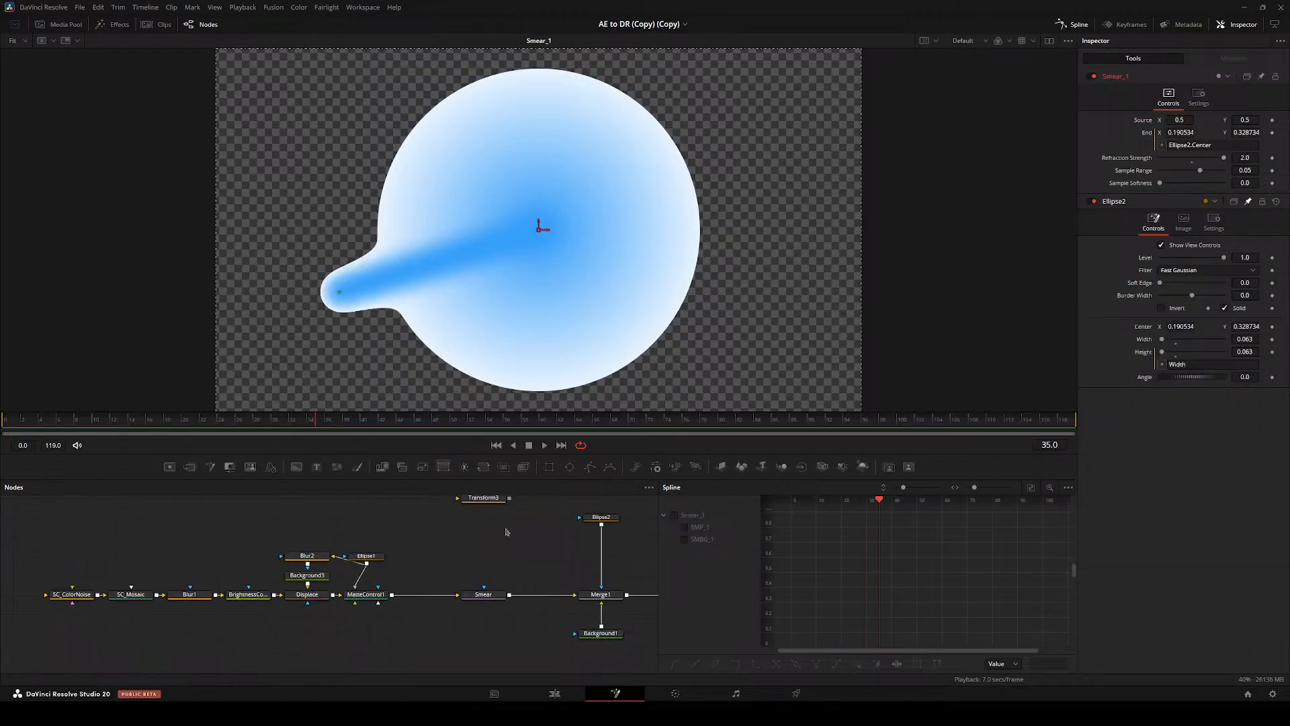
{"action": "left_click", "coordinate": [608, 518]}
{"action": "left_click_drag", "start_coordinate": [341, 291], "coordinate": [641, 176]}
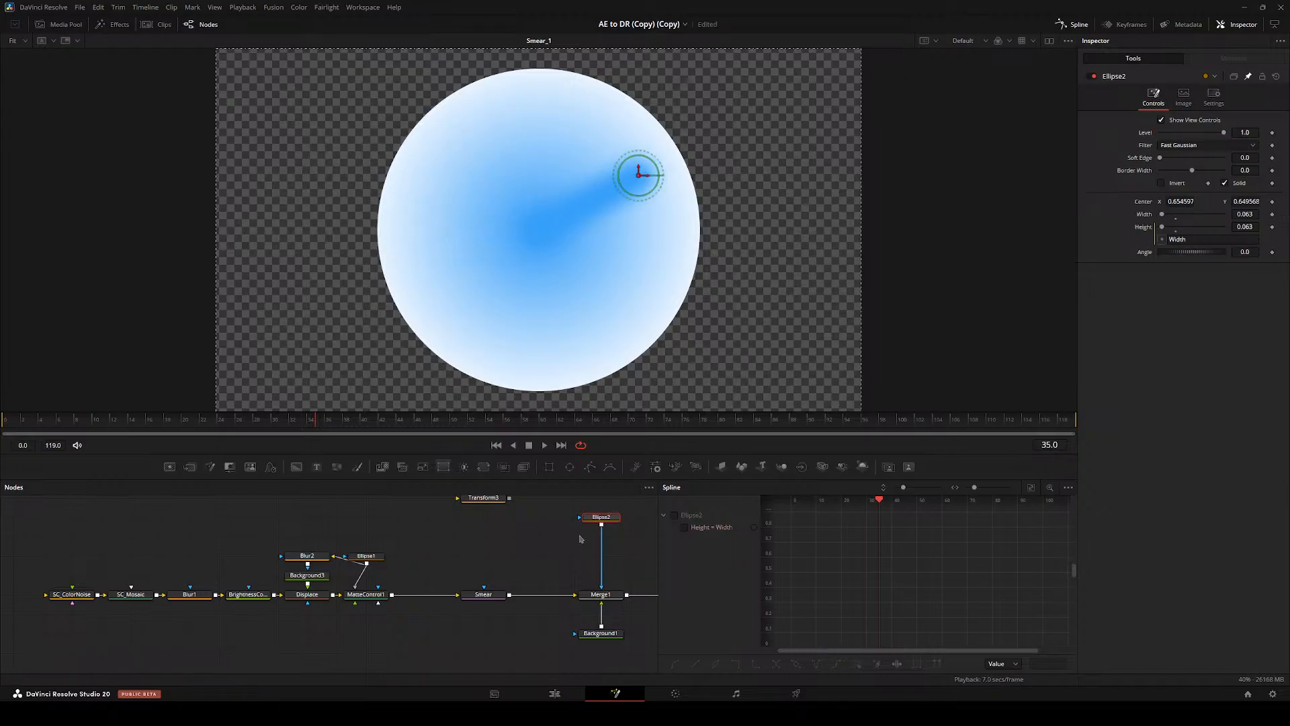
- Select the Smear_1 node and try different Sample Range values
{"action": "left_click", "coordinate": [499, 592]}
{"action": "scroll", "coordinate": [397, 509], "scroll_direction": "down", "scroll_amount": 4}
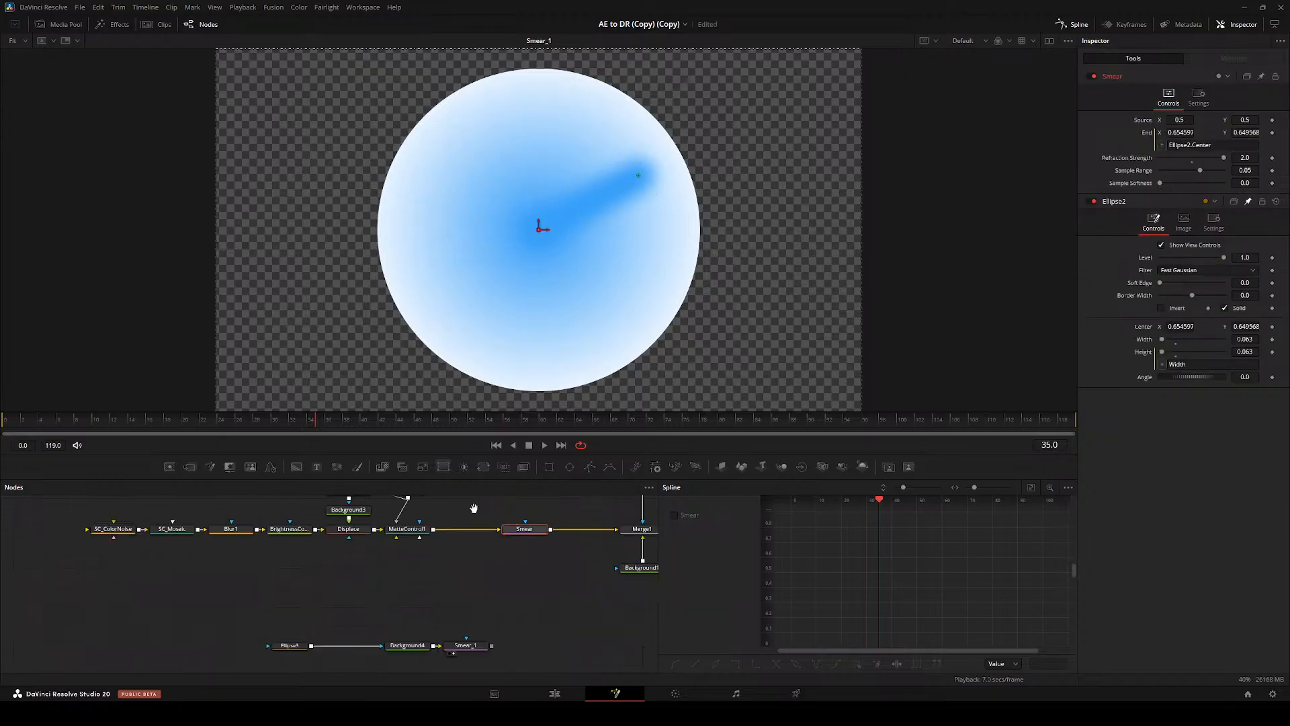
{"action": "left_click", "coordinate": [466, 566]}
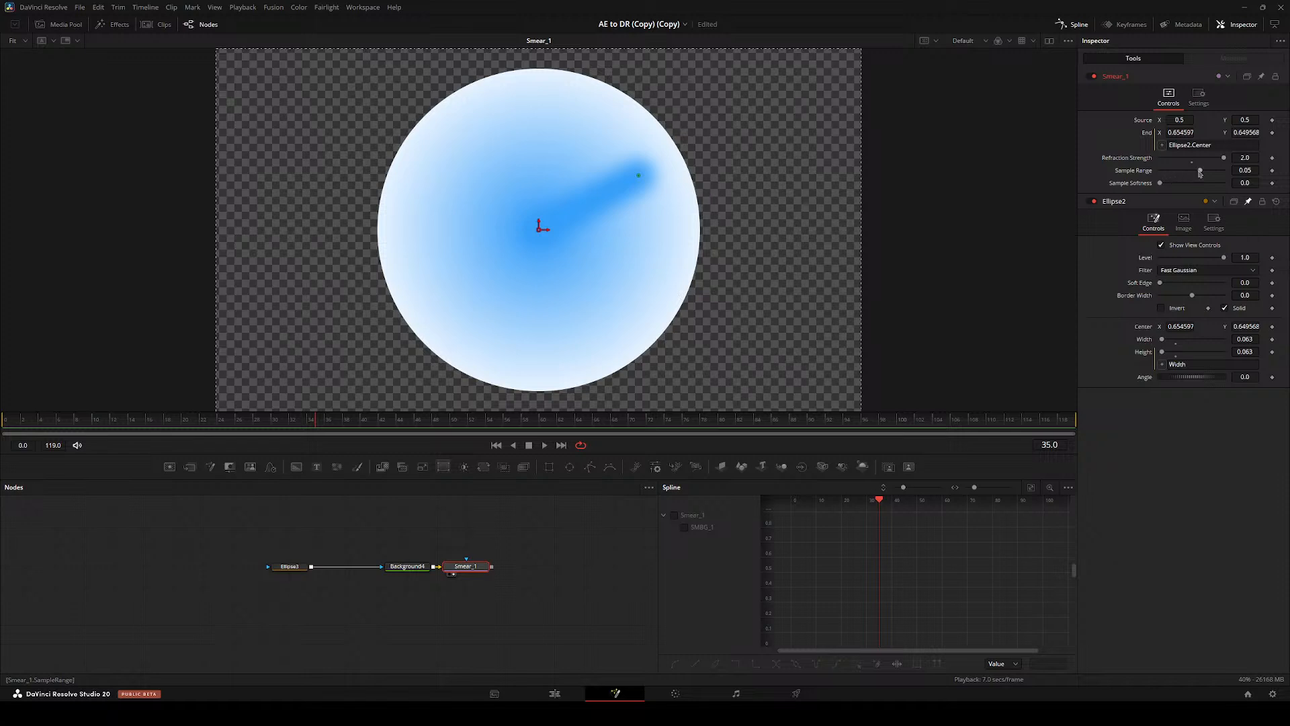
{"action": "mouse_move", "coordinate": [1199, 172]}
{"action": "left_mouse_down"}
{"action": "mouse_move", "coordinate": [1166, 183]}
{"action": "mouse_move", "coordinate": [1218, 171]}
{"action": "mouse_move", "coordinate": [1176, 183]}
{"action": "left_mouse_up"}
{"action": "left_click", "coordinate": [1200, 175]}
{"action": "left_click", "coordinate": [1200, 176]}
- Move Ellipse2's center around the blue disc to test Smear_1, ending at about X 0.55, Y 0.37
{"action": "left_click_drag", "start_coordinate": [471, 591], "coordinate": [364, 722]}
{"action": "left_click", "coordinate": [572, 516]}
{"action": "left_click", "coordinate": [533, 502]}
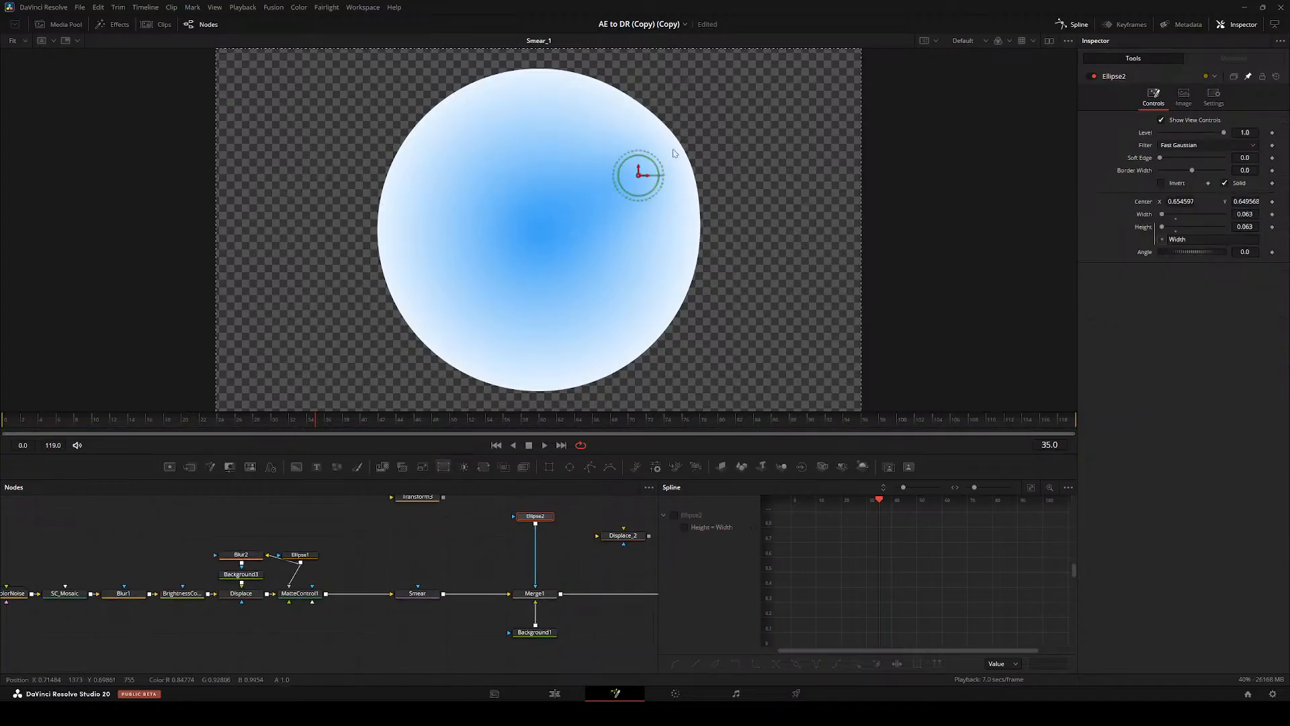
{"action": "mouse_move", "coordinate": [640, 177]}
{"action": "left_mouse_down"}
{"action": "mouse_move", "coordinate": [659, 135]}
{"action": "mouse_move", "coordinate": [452, 155]}
{"action": "mouse_move", "coordinate": [401, 325]}
{"action": "mouse_move", "coordinate": [613, 270]}
{"action": "mouse_move", "coordinate": [417, 305]}
{"action": "mouse_move", "coordinate": [369, 368]}
{"action": "mouse_move", "coordinate": [676, 334]}
{"action": "mouse_move", "coordinate": [723, 213]}
{"action": "mouse_move", "coordinate": [403, 227]}
{"action": "mouse_move", "coordinate": [417, 102]}
{"action": "mouse_move", "coordinate": [604, 394]}
{"action": "mouse_move", "coordinate": [432, 375]}
{"action": "mouse_move", "coordinate": [613, 230]}
{"action": "mouse_move", "coordinate": [546, 317]}
{"action": "mouse_move", "coordinate": [639, 167]}
{"action": "mouse_move", "coordinate": [566, 207]}
{"action": "left_mouse_up"}
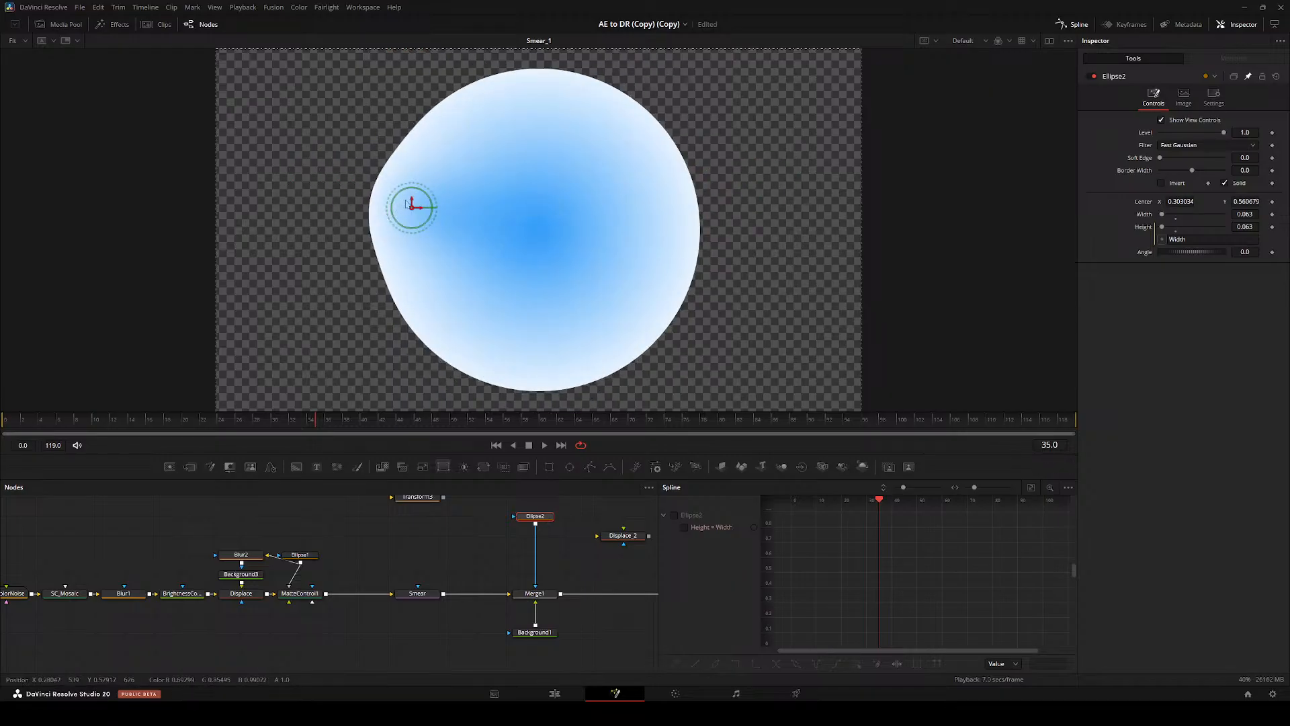
{"action": "left_click_drag", "start_coordinate": [406, 204], "coordinate": [569, 275]}
- View the original Smear result, look over the colored disc's node chain and display the Merge1 output
{"action": "left_click", "coordinate": [428, 584]}
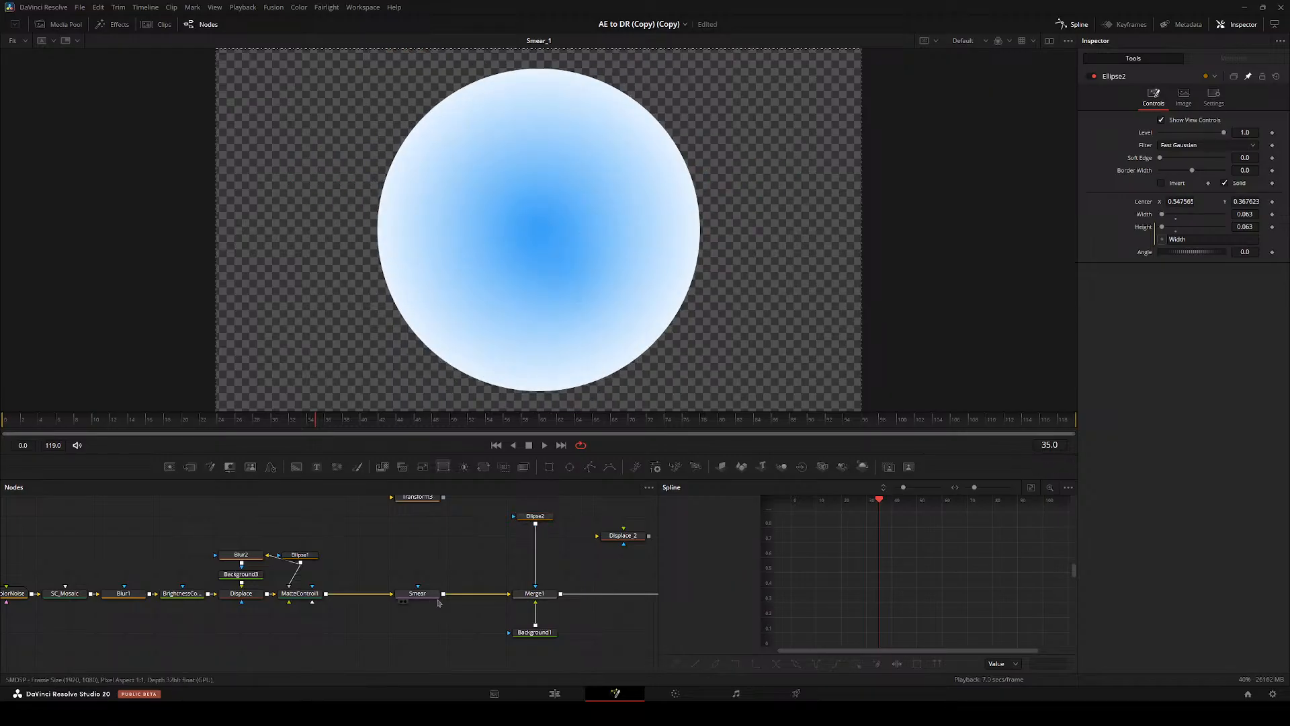
{"action": "left_click", "coordinate": [417, 592]}
{"action": "scroll", "coordinate": [334, 541], "scroll_direction": "down", "scroll_amount": 3}
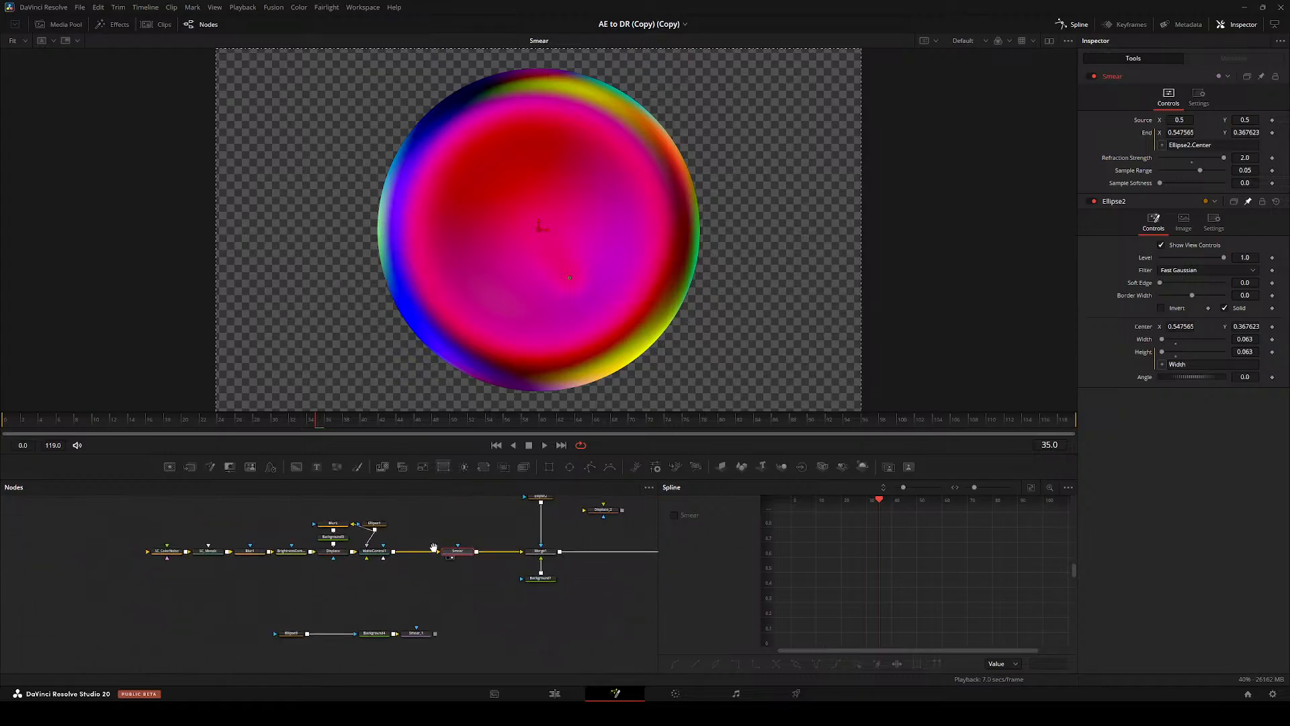
{"action": "left_click_drag", "start_coordinate": [176, 518], "coordinate": [440, 571]}
{"action": "left_click_drag", "start_coordinate": [354, 633], "coordinate": [156, 616]}
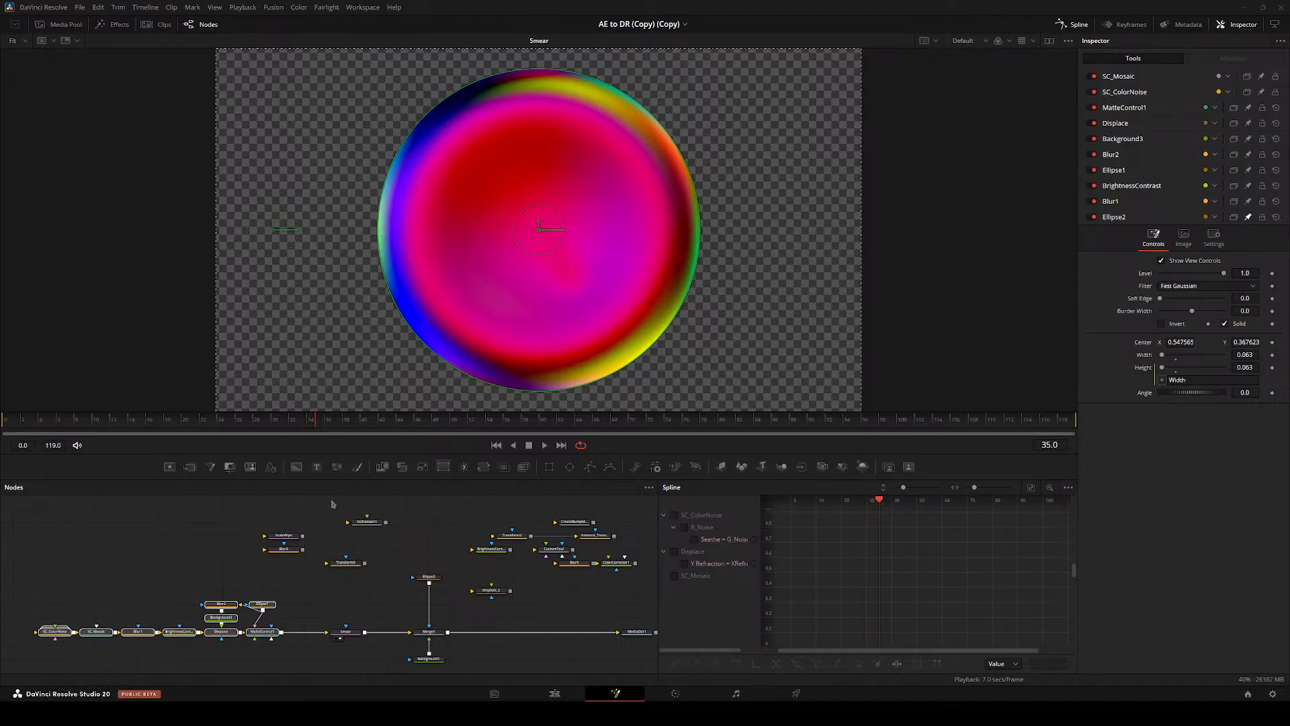
{"action": "mouse_move", "coordinate": [291, 608]}
{"action": "left_mouse_down"}
{"action": "mouse_move", "coordinate": [208, 567]}
{"action": "mouse_move", "coordinate": [379, 586]}
{"action": "mouse_move", "coordinate": [461, 623]}
{"action": "mouse_move", "coordinate": [296, 559]}
{"action": "mouse_move", "coordinate": [326, 555]}
{"action": "mouse_move", "coordinate": [271, 604]}
{"action": "mouse_move", "coordinate": [551, 608]}
{"action": "left_mouse_up"}
{"action": "scroll", "coordinate": [311, 563], "scroll_direction": "up", "scroll_amount": 3}
{"action": "left_click", "coordinate": [282, 585]}
{"action": "key", "text": "2"}
- Move the Ellipse2 node closer to Merge1, set its width to about 0.041 and center to X 0.30, Y 0.55, and return to frame 0
{"action": "left_click", "coordinate": [424, 608]}
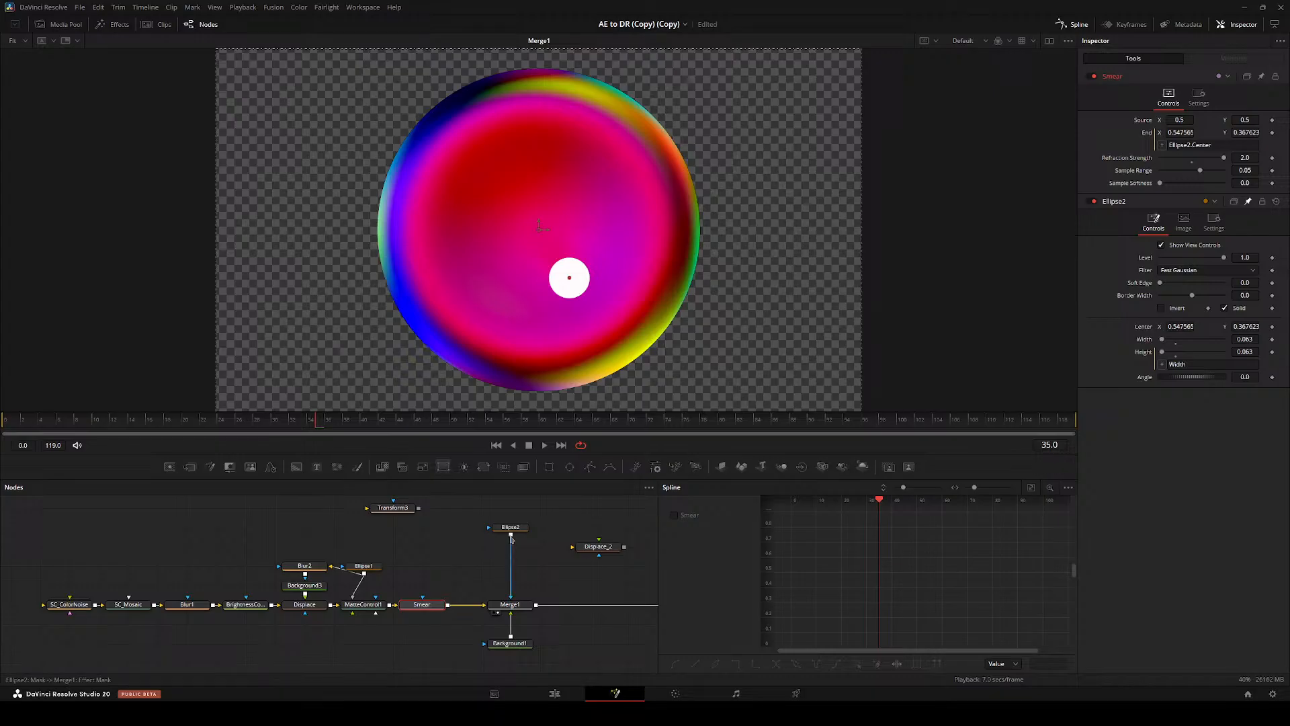
{"action": "left_click_drag", "start_coordinate": [511, 537], "coordinate": [500, 573]}
{"action": "left_click_drag", "start_coordinate": [572, 288], "coordinate": [513, 244]}
{"action": "key", "text": "ctrl+z"}
{"action": "left_click_drag", "start_coordinate": [316, 420], "coordinate": [4, 420]}
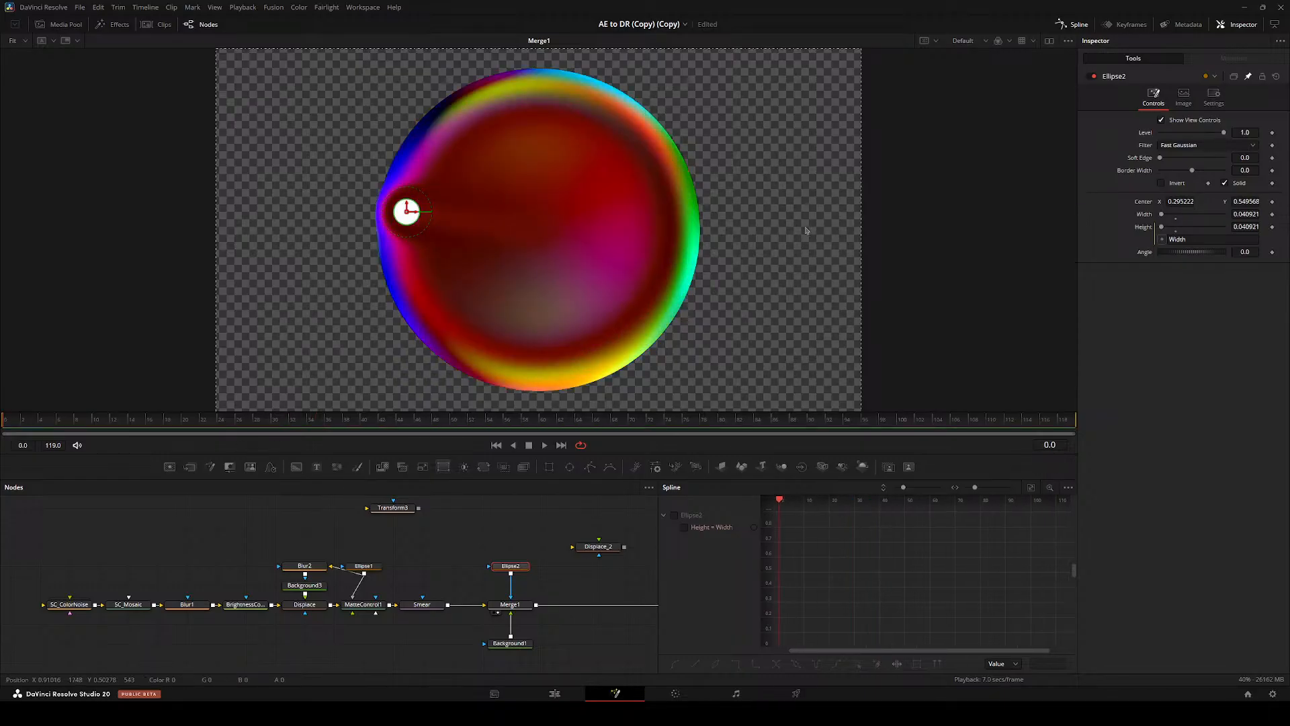
- Modify Ellipse2's Center with a Shake modifier, reseed it, and set Smoothness to about 4.33 and Maximum to about 0.63
{"action": "right_click", "coordinate": [1143, 208]}
{"action": "mouse_move", "coordinate": [1180, 248]}
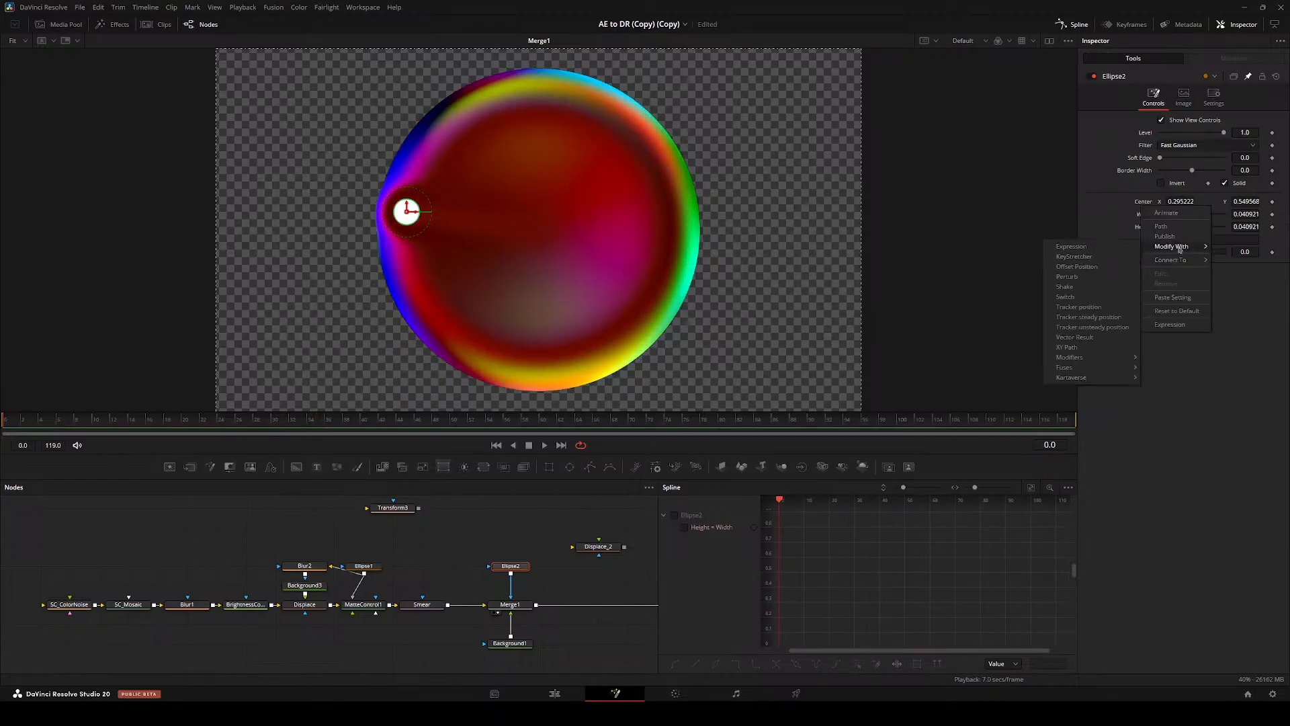
{"action": "left_click", "coordinate": [1092, 285]}
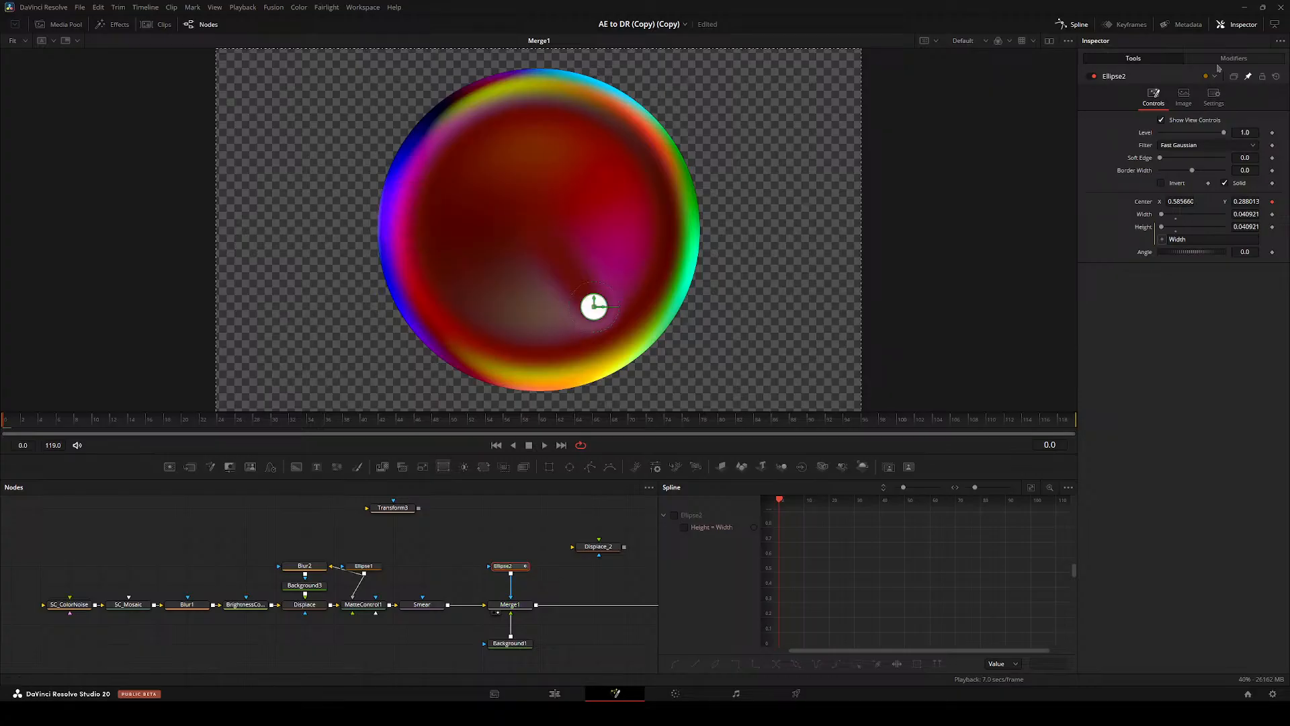
{"action": "left_click", "coordinate": [1178, 132]}
{"action": "left_click_drag", "start_coordinate": [1185, 145], "coordinate": [1176, 150]}
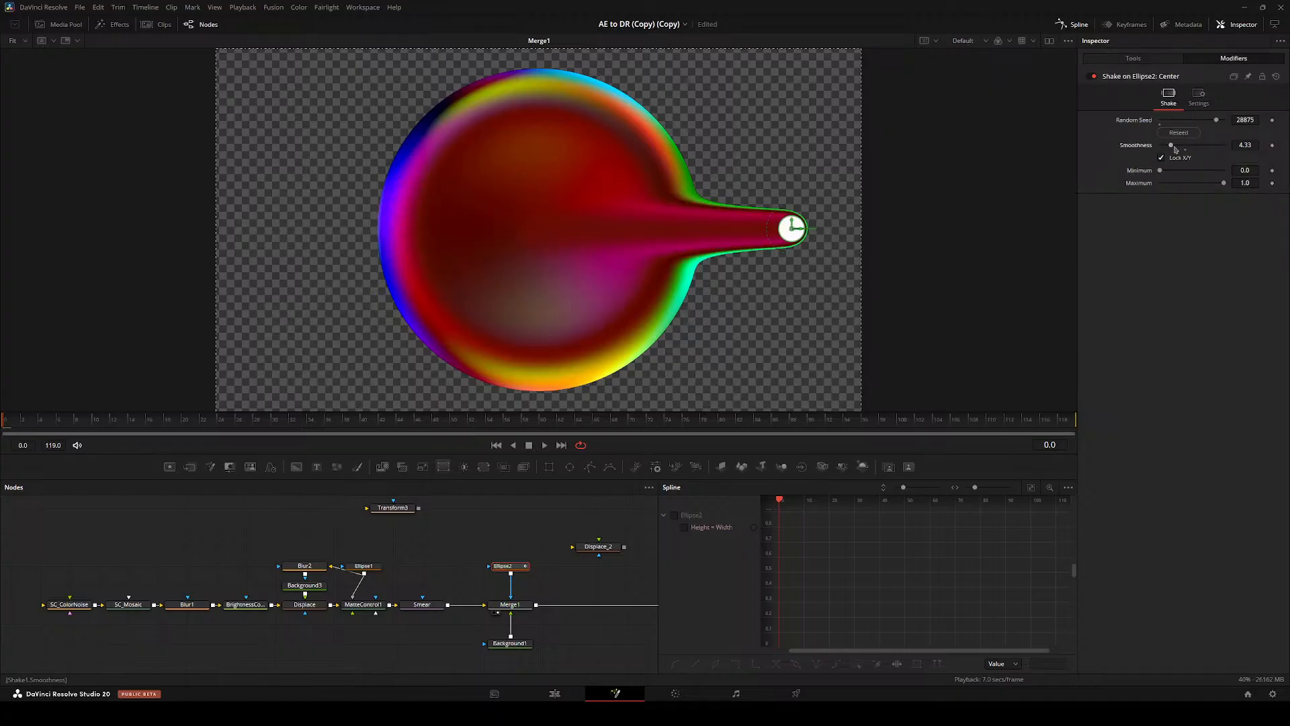
{"action": "left_click_drag", "start_coordinate": [1222, 185], "coordinate": [1200, 186]}
{"action": "right_click", "coordinate": [1140, 170]}
{"action": "left_click", "coordinate": [1121, 168]}
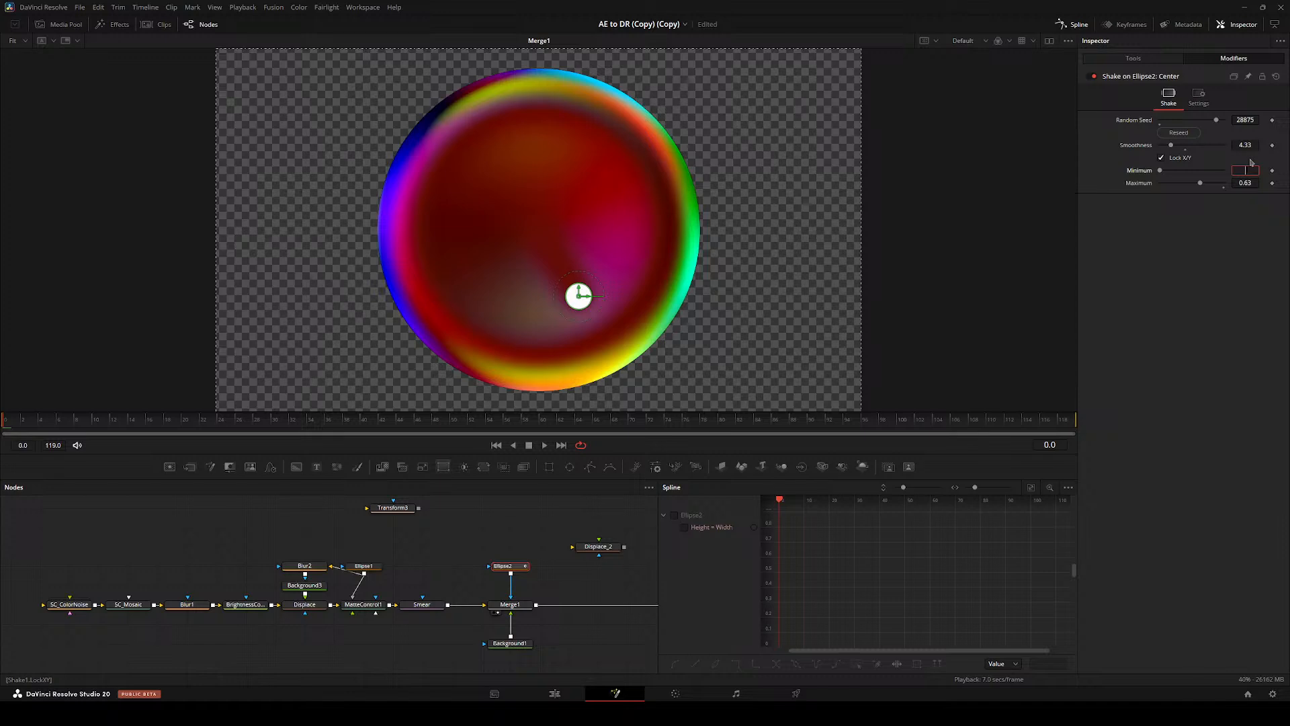
- Play the animation, reseed the Shake several times and set its Smoothness to about 8.66
{"action": "key", "text": "space"}
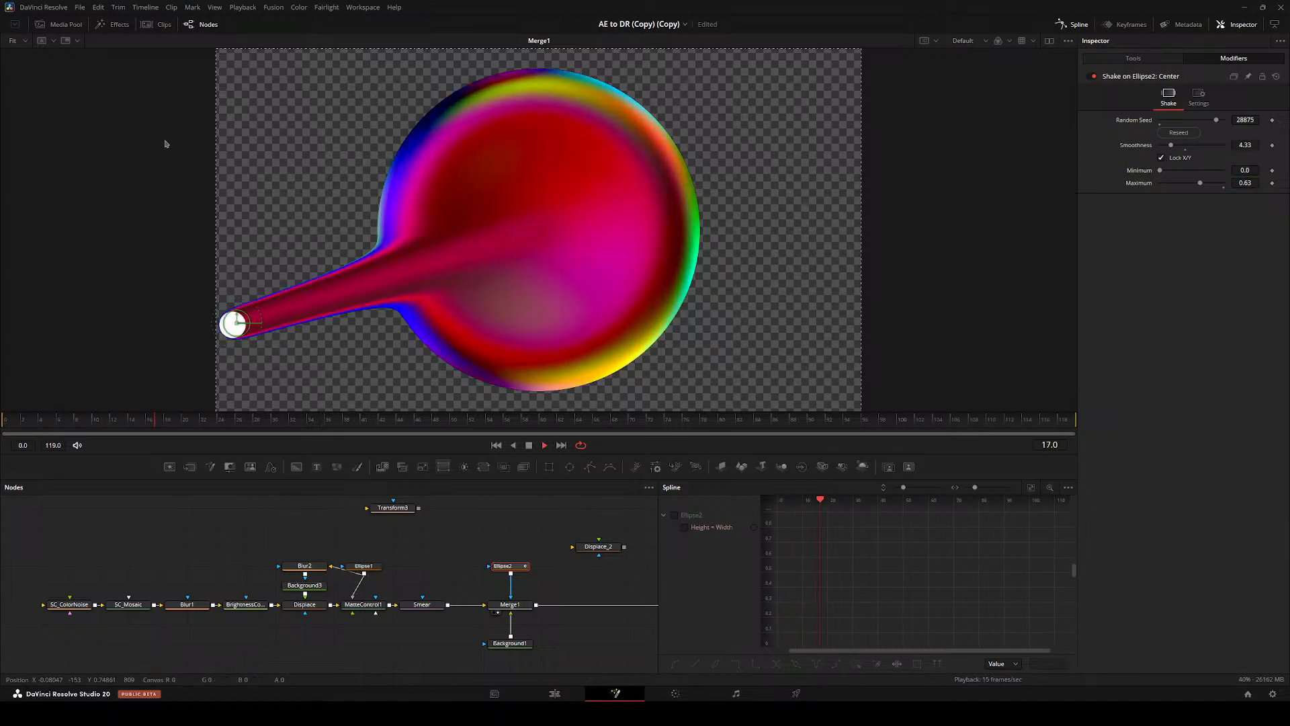
{"action": "left_click", "coordinate": [1170, 134]}
{"action": "left_click", "coordinate": [1170, 136]}
{"action": "left_click", "coordinate": [1171, 137]}
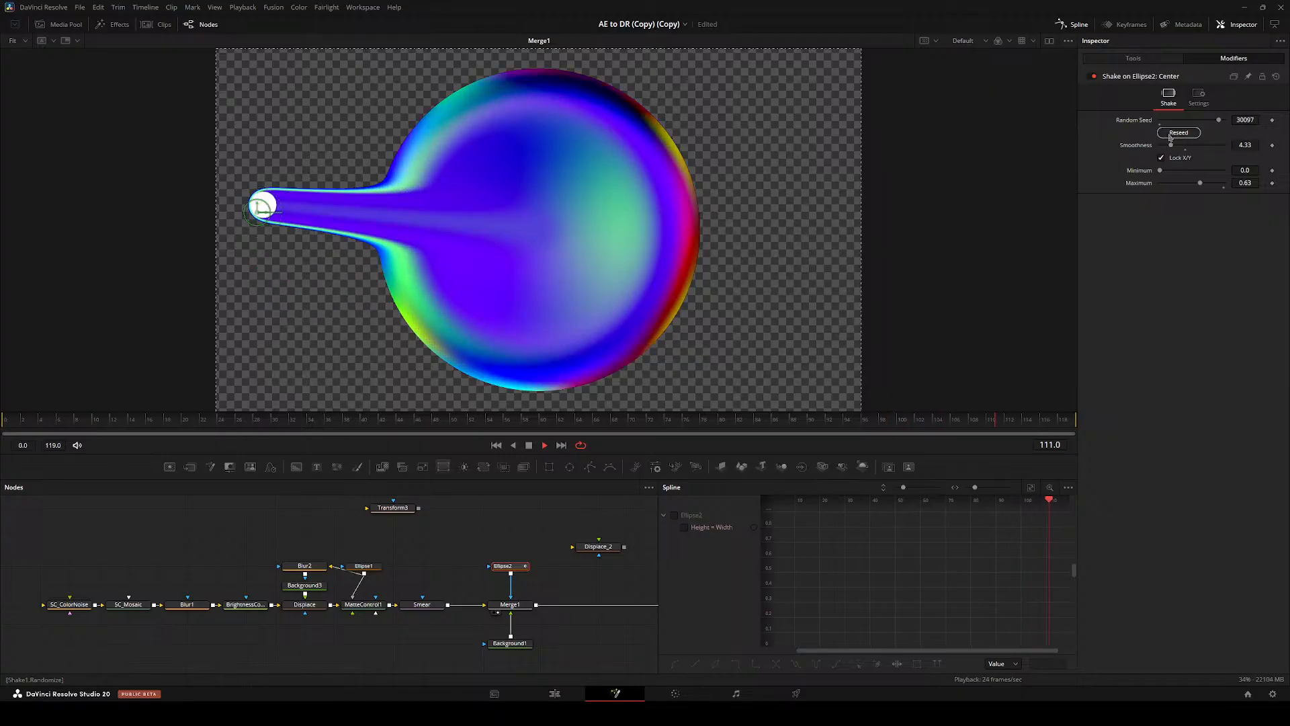
{"action": "left_click_drag", "start_coordinate": [1170, 145], "coordinate": [1182, 148]}
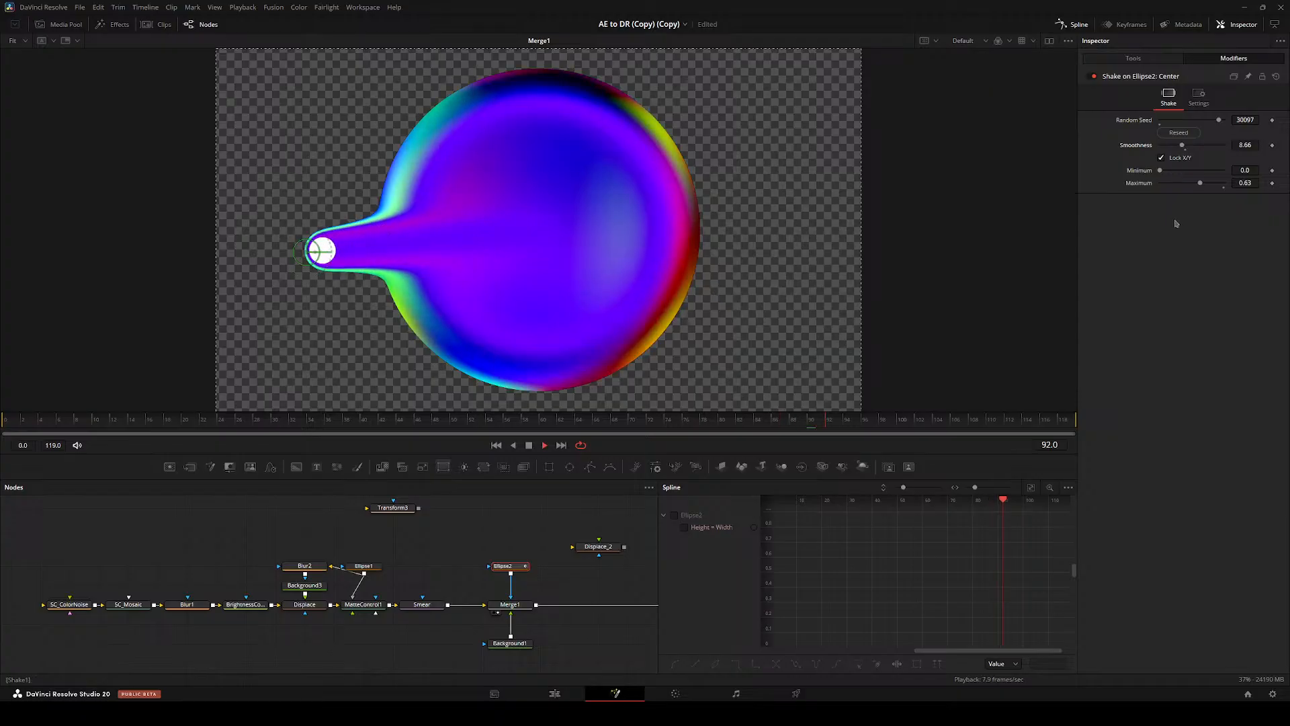
- Set the Shake's Maximum to 0.5 and Minimum to about 0.465, and remove the Shake modifier from Ellipse2's Center
{"action": "left_click", "coordinate": [1240, 171]}
{"action": "type", "text": ".6"}
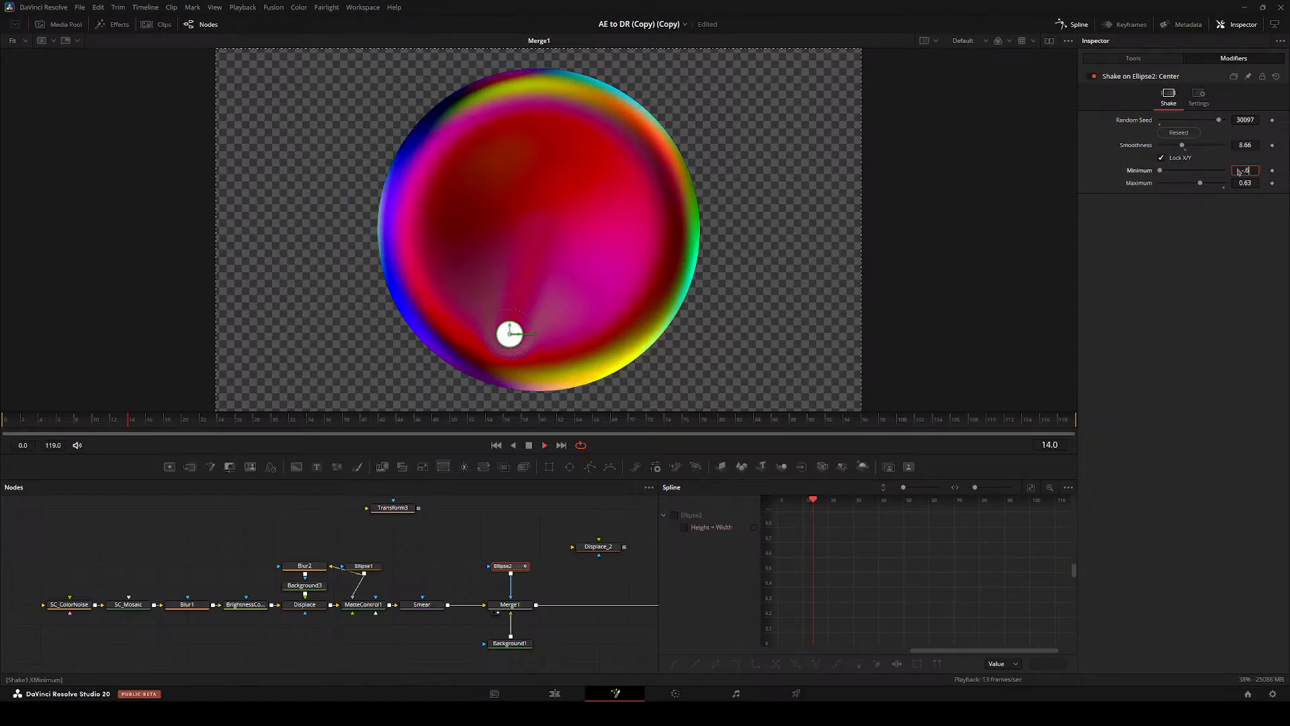
{"action": "key", "text": "Tab"}
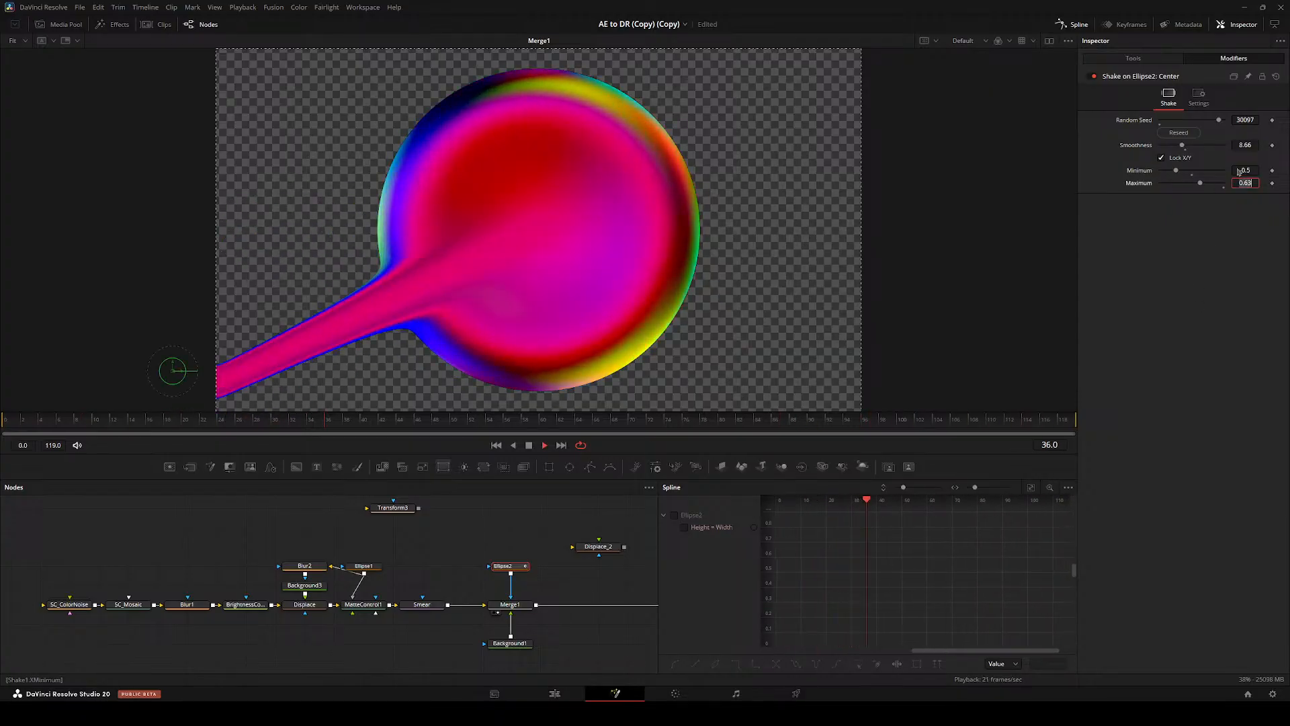
{"action": "type", "text": ".5"}
{"action": "key", "text": "Tab"}
{"action": "left_click_drag", "start_coordinate": [1176, 171], "coordinate": [1208, 175]}
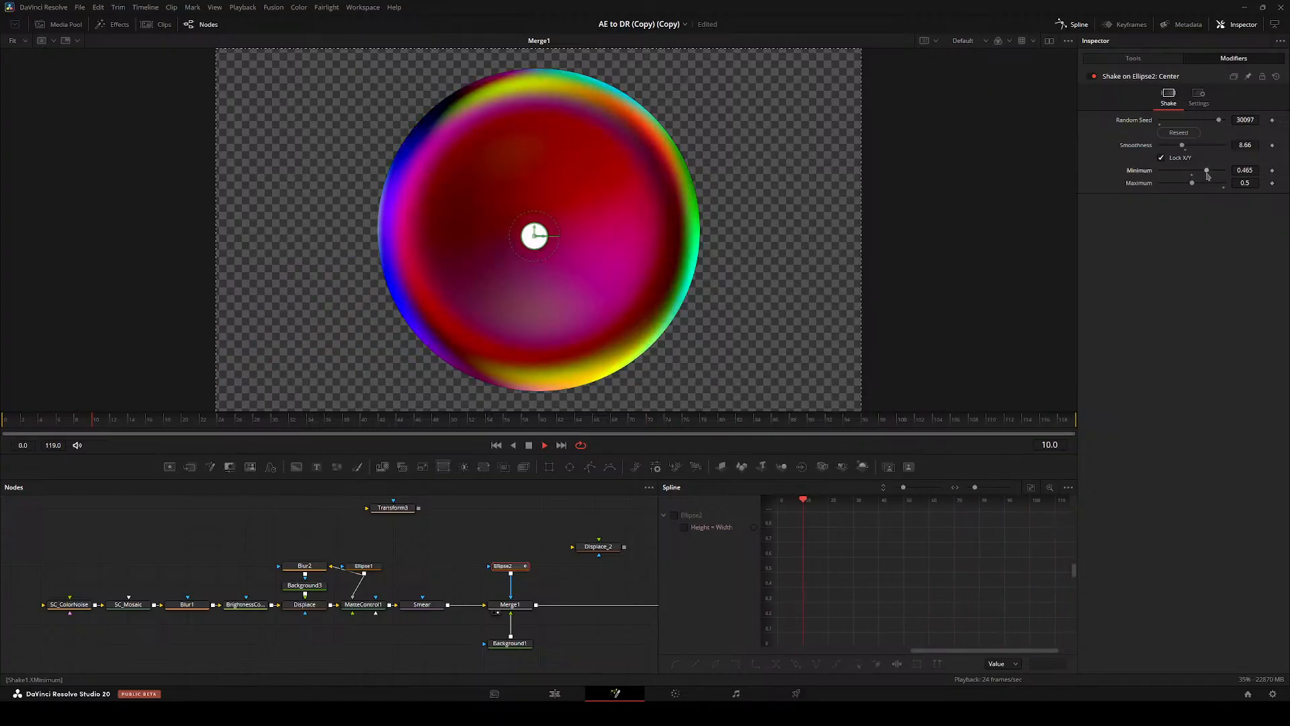
{"action": "right_click", "coordinate": [1162, 78]}
{"action": "left_click", "coordinate": [1132, 58]}
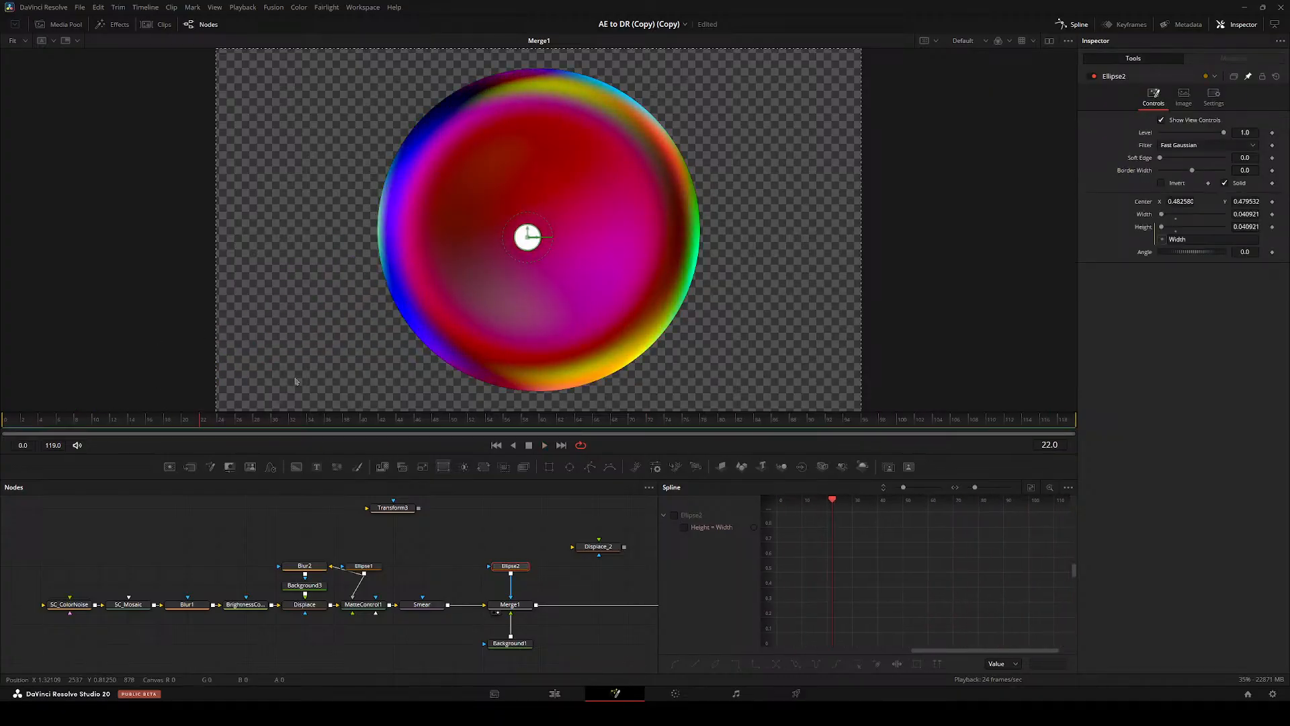
- Keyframe Ellipse2's Center at frame 0 in the disc's upper left and at frame 33 at about X 0.65, Y 0.66
{"action": "left_click_drag", "start_coordinate": [194, 419], "coordinate": [4, 419]}
{"action": "left_click", "coordinate": [1272, 202]}
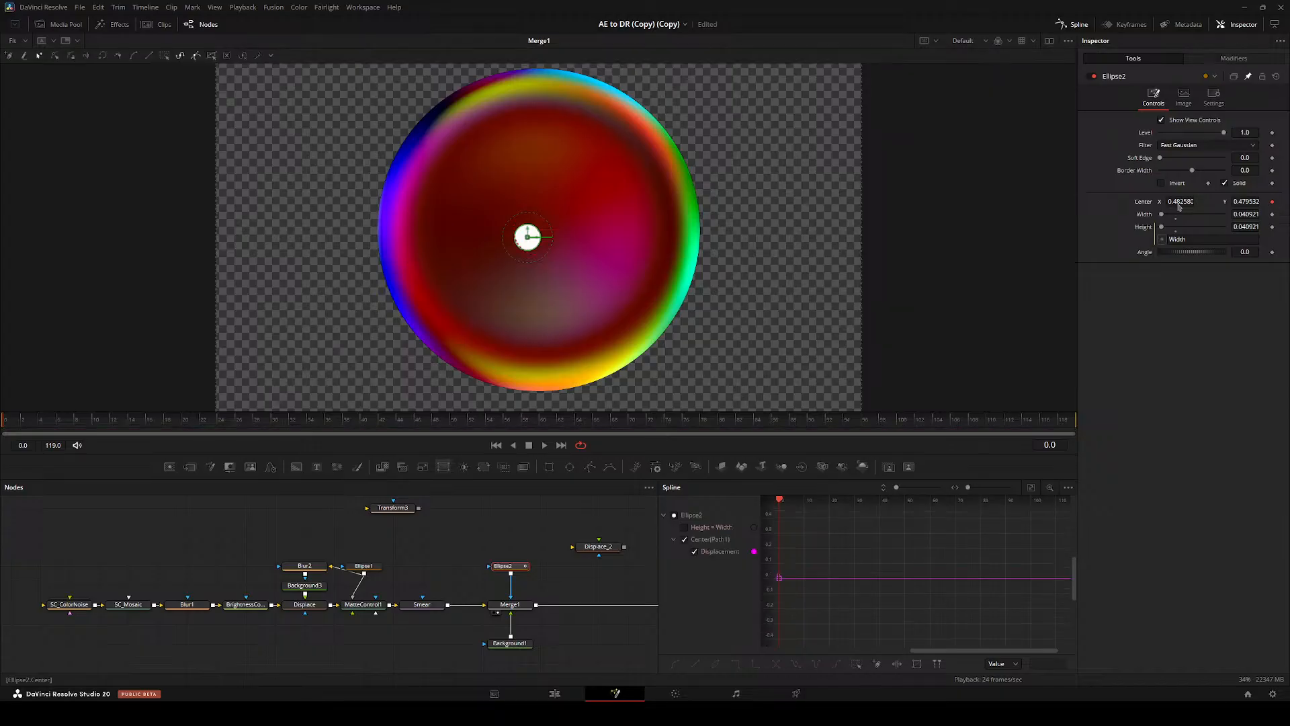
{"action": "left_click_drag", "start_coordinate": [522, 224], "coordinate": [634, 173]}
{"action": "left_click", "coordinate": [298, 420]}
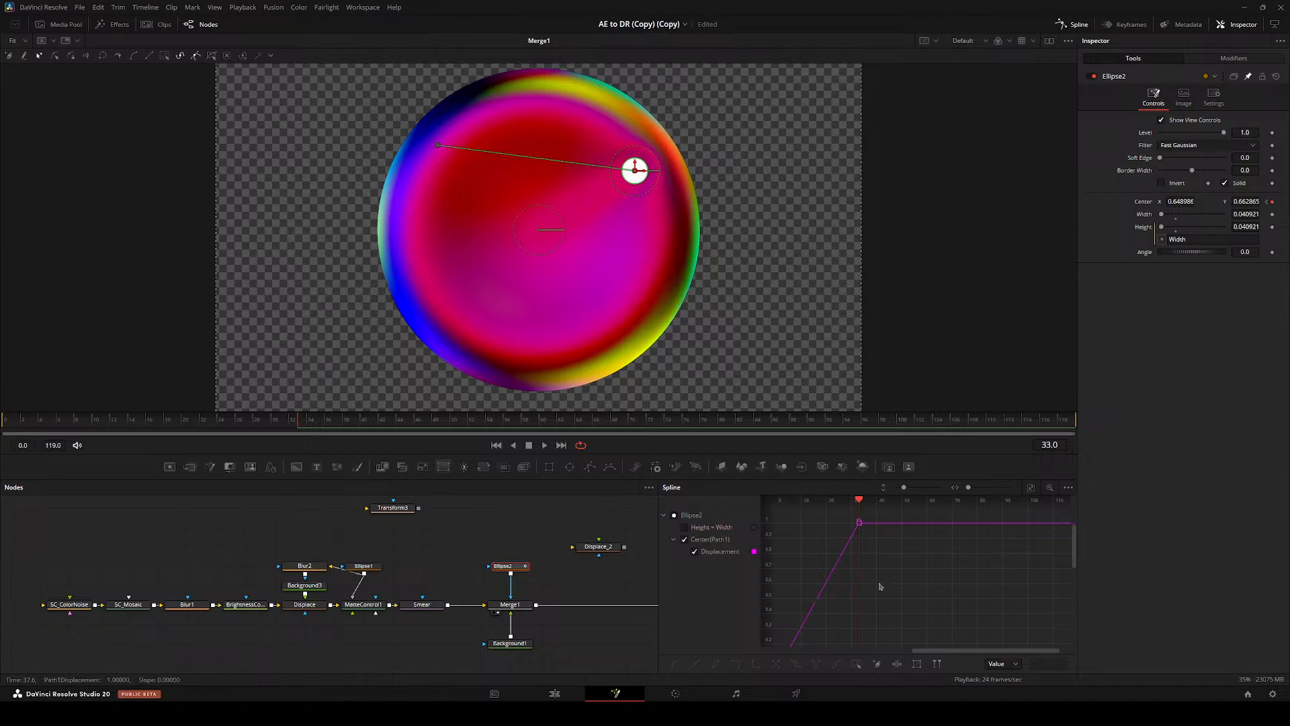
- Keyframe Ellipse2's Center at frame 58 outside the disc's upper right edge, at about X 0.79, Y 0.81
{"action": "left_click_drag", "start_coordinate": [337, 422], "coordinate": [522, 422]}
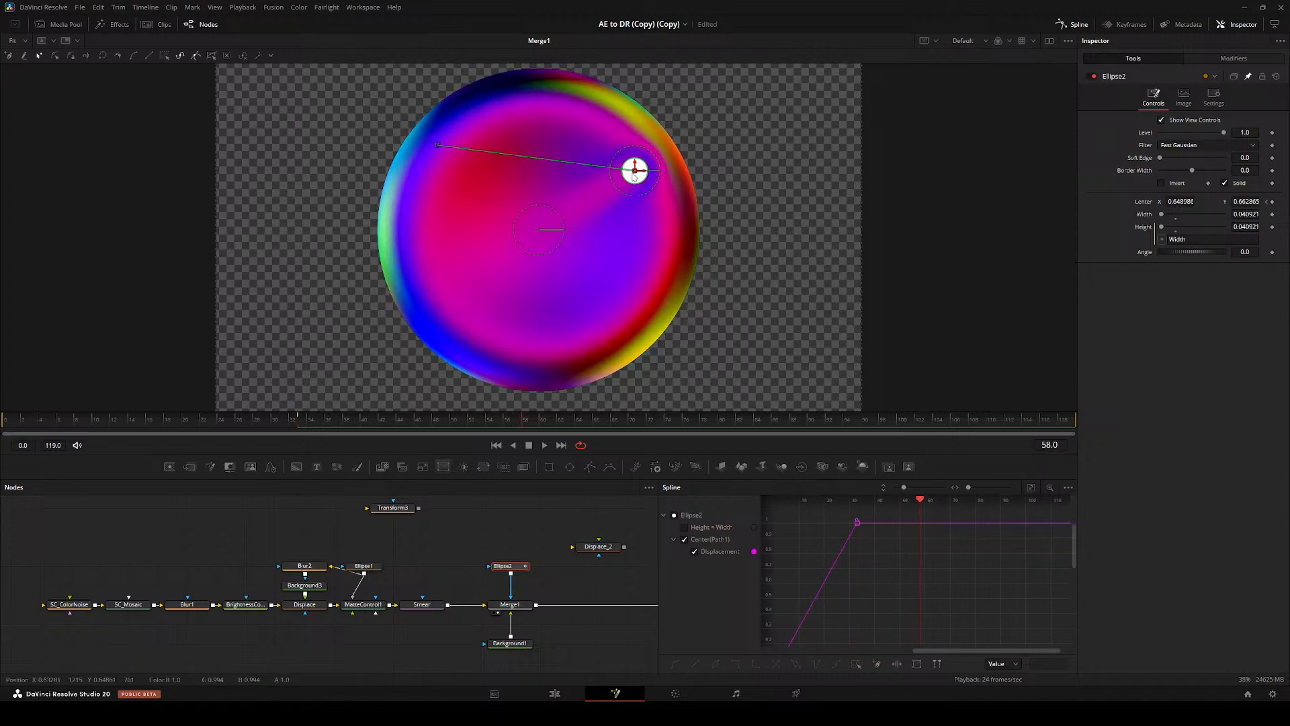
{"action": "left_click_drag", "start_coordinate": [635, 170], "coordinate": [546, 282]}
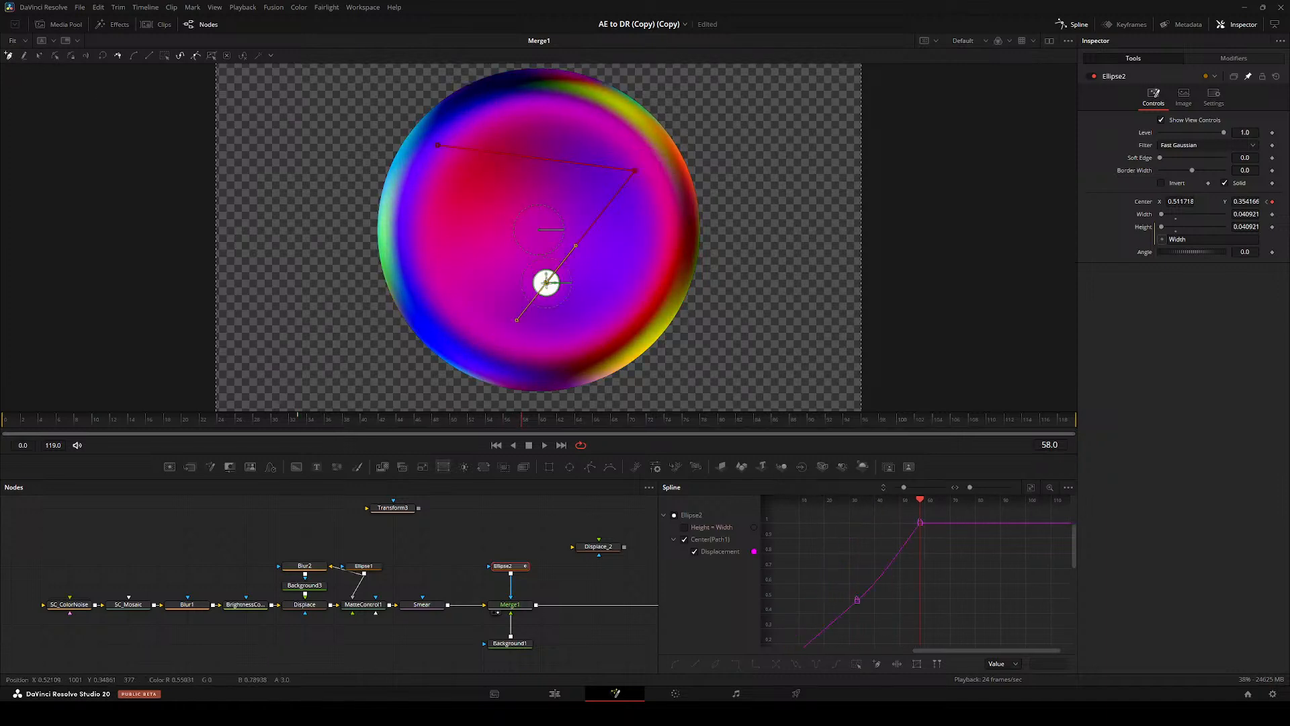
{"action": "key", "text": "ctrl+z"}
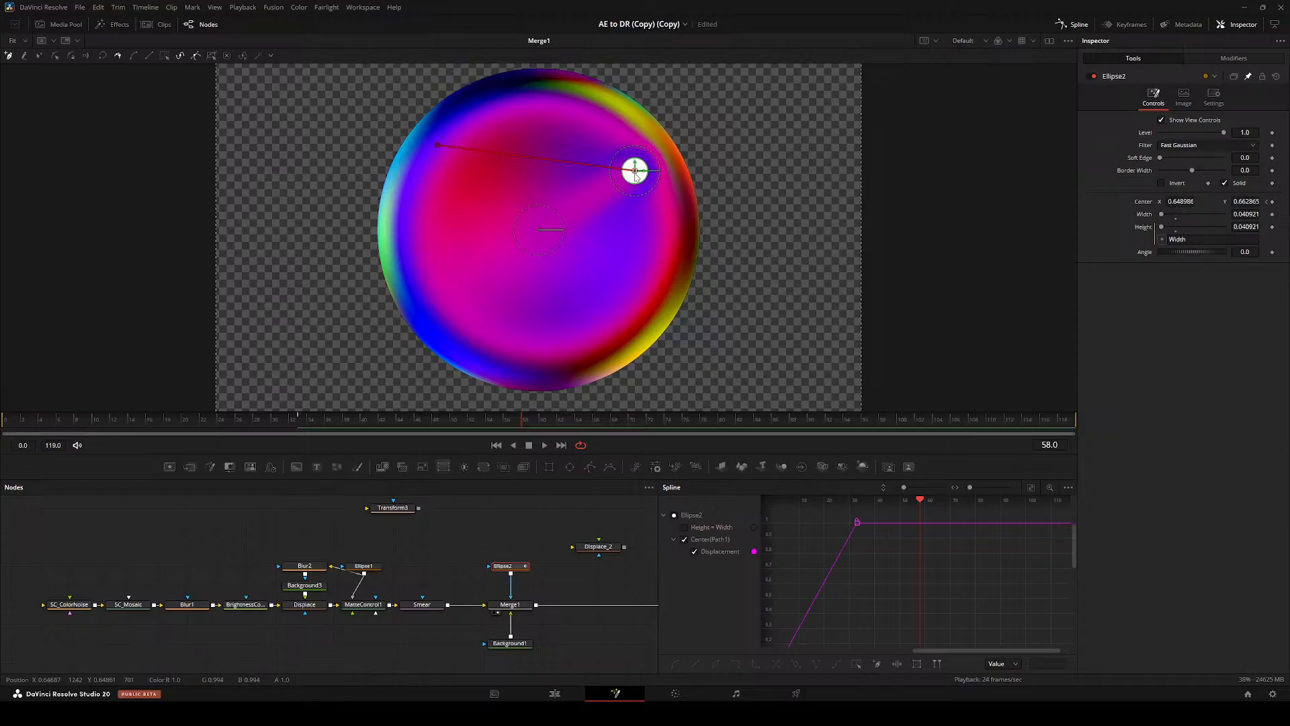
{"action": "left_click_drag", "start_coordinate": [634, 171], "coordinate": [726, 122]}
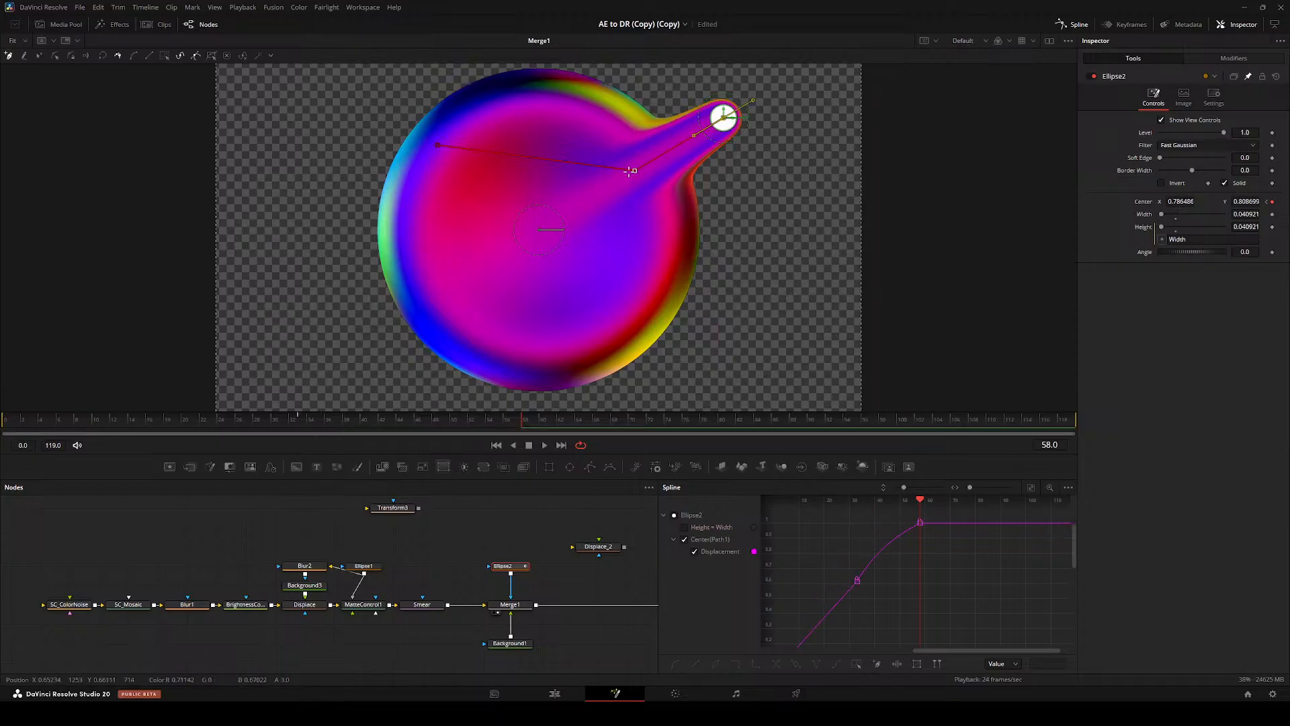
- Delete the middle point of Ellipse2's motion path inside the disc
{"action": "left_click", "coordinate": [25, 57]}
{"action": "left_click_drag", "start_coordinate": [588, 168], "coordinate": [674, 199]}
{"action": "key", "text": "Delete"}
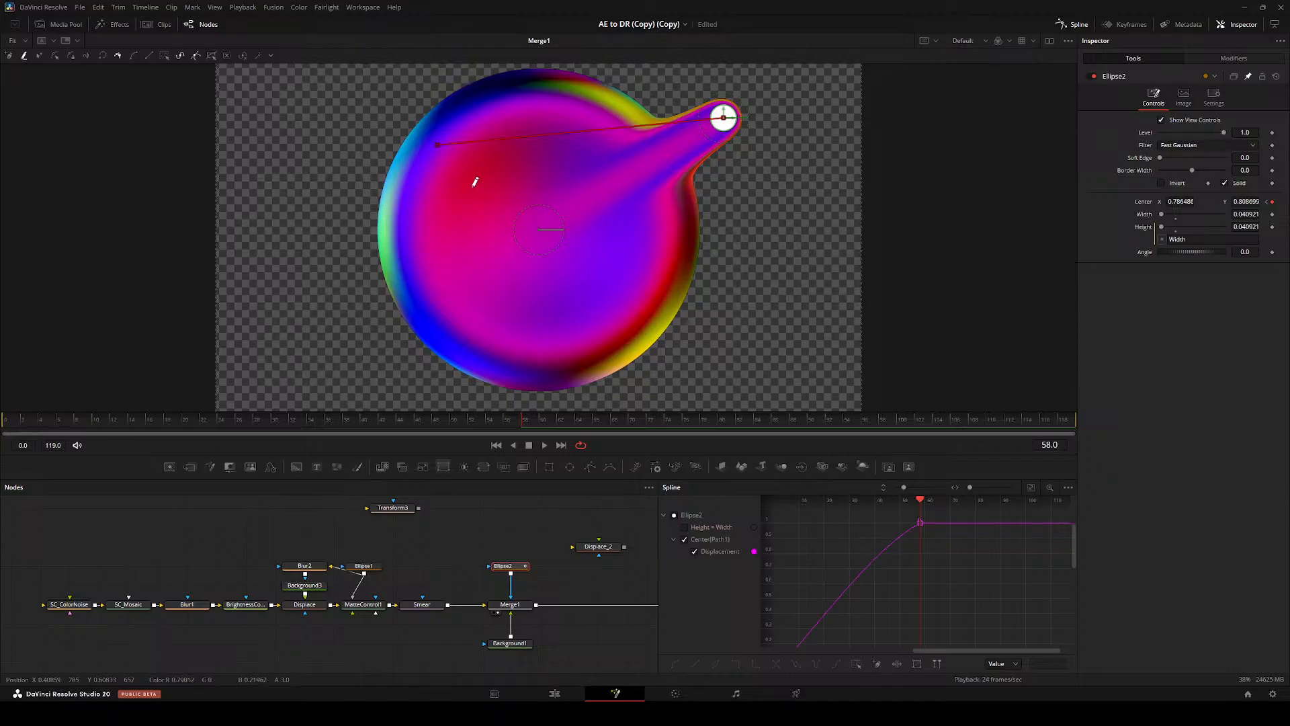
- Add motion path points for Ellipse2 at the disc's lower right, lower left, upper and lower edges
{"action": "left_click", "coordinate": [631, 344]}
{"action": "left_click_drag", "start_coordinate": [631, 343], "coordinate": [639, 372]}
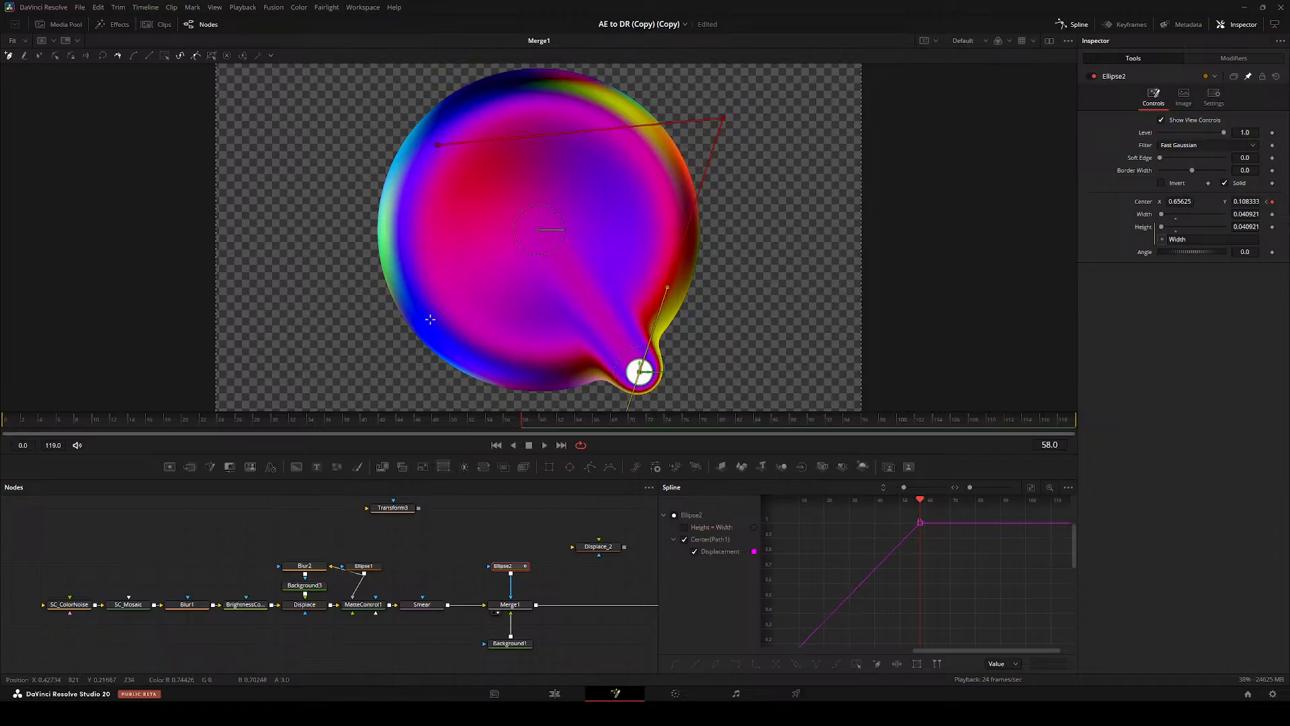
{"action": "left_click_drag", "start_coordinate": [452, 322], "coordinate": [409, 345]}
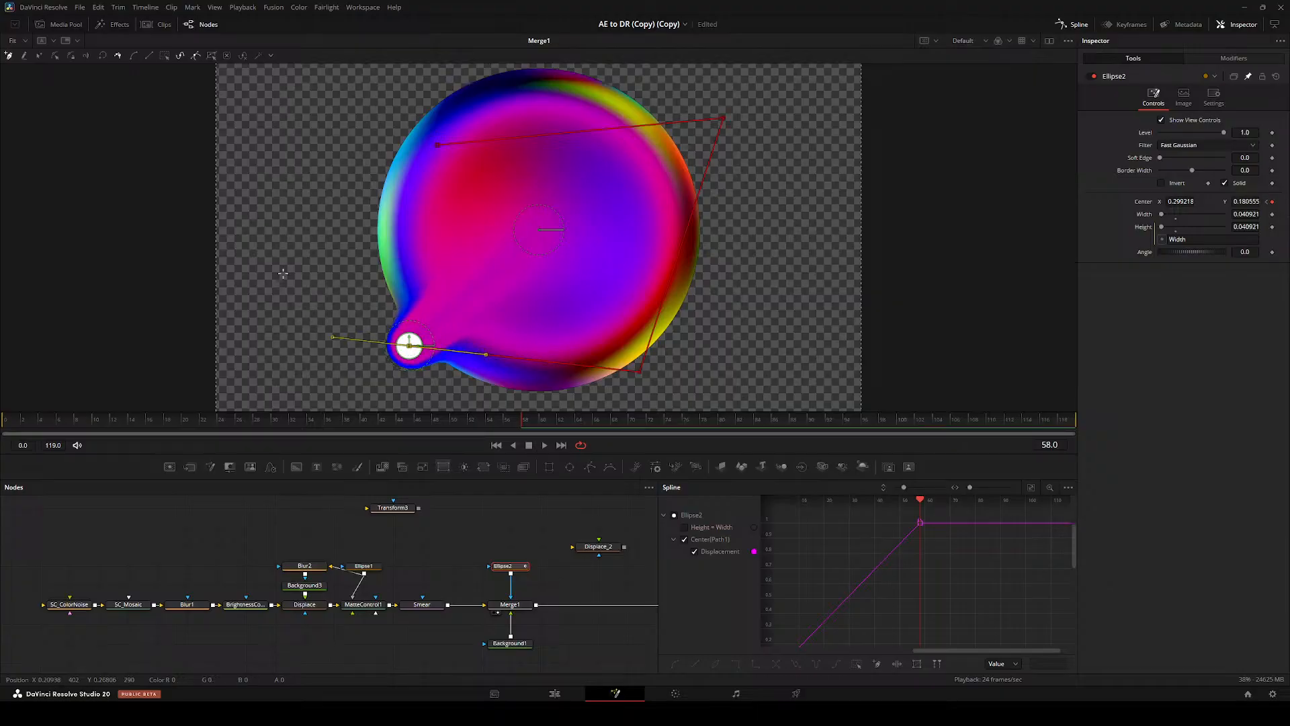
{"action": "left_click_drag", "start_coordinate": [570, 78], "coordinate": [605, 93]}
{"action": "left_click_drag", "start_coordinate": [517, 379], "coordinate": [527, 383]}
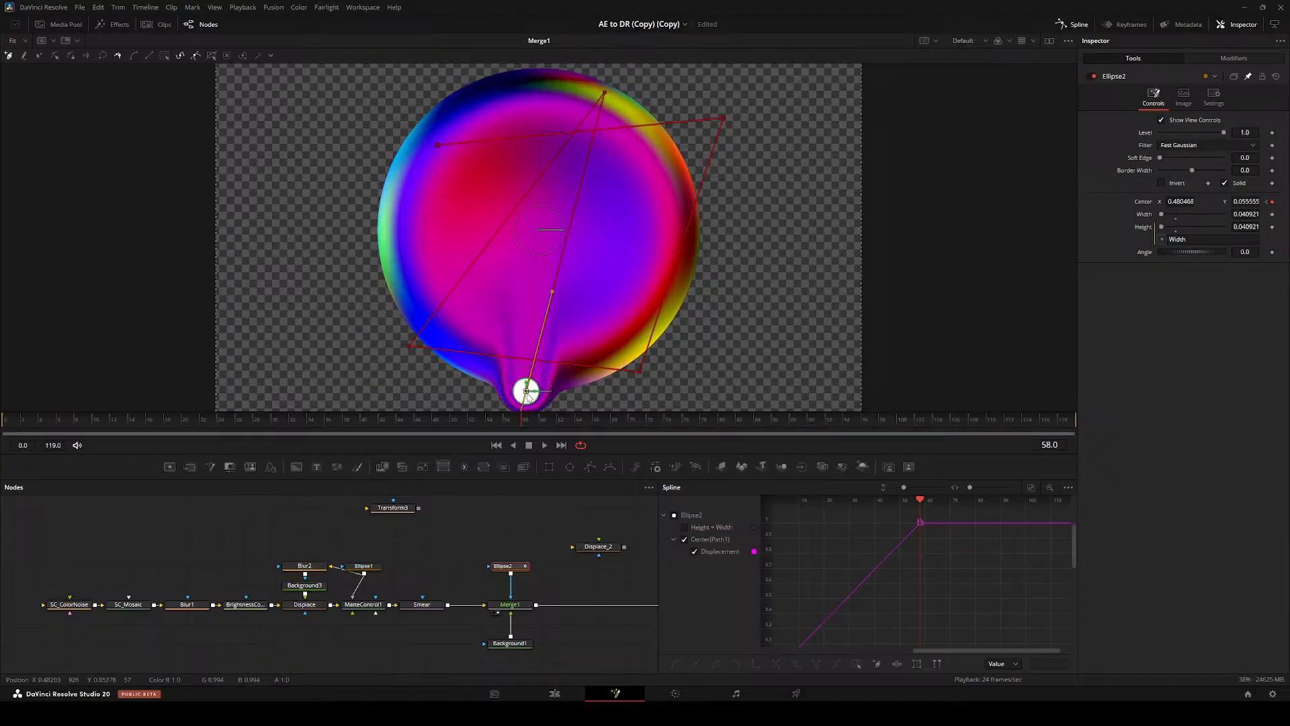
- Smooth both Displacement keyframes and all points of Ellipse2's motion path
{"action": "scroll", "coordinate": [527, 383], "scroll_direction": "down", "scroll_amount": 2}
{"action": "key", "text": "ctrl+f"}
{"action": "key", "text": "ctrl+a"}
{"action": "key", "text": "shift+s"}
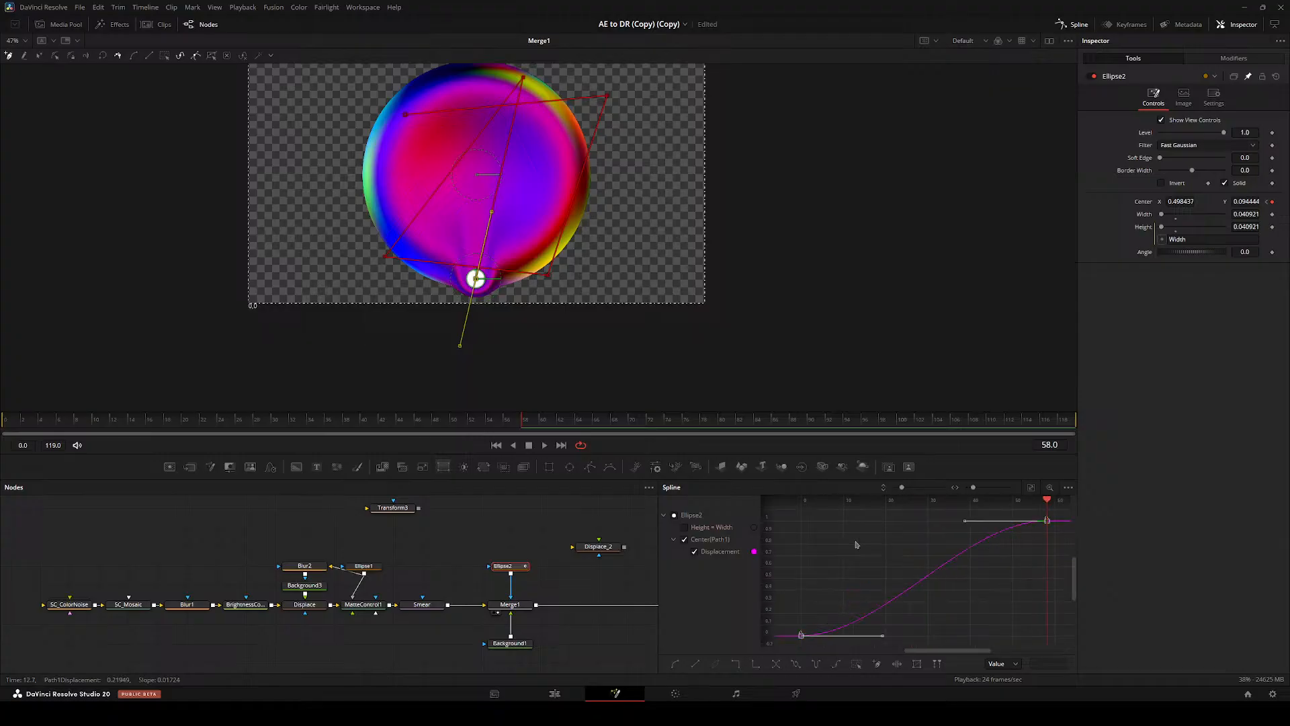
{"action": "left_click", "coordinate": [24, 56]}
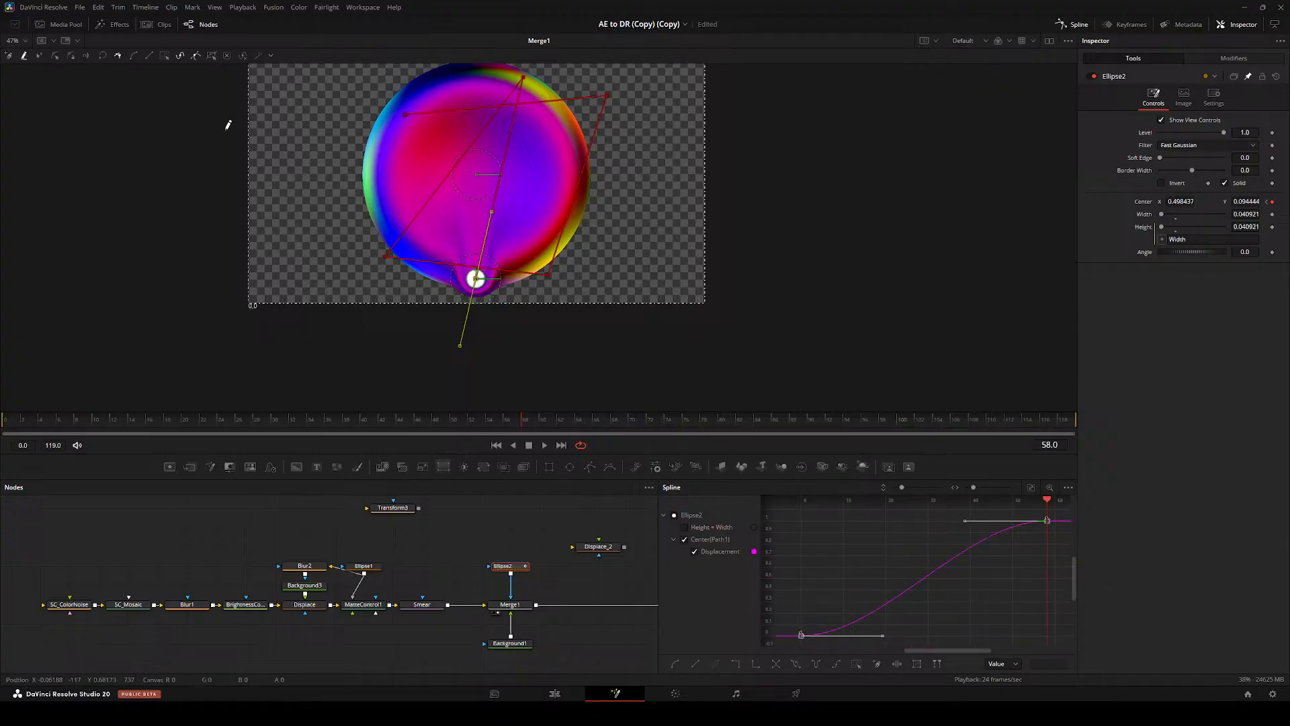
{"action": "mouse_move", "coordinate": [299, 148]}
{"action": "left_mouse_down"}
{"action": "mouse_move", "coordinate": [285, 195]}
{"action": "mouse_move", "coordinate": [690, 412]}
{"action": "left_mouse_up"}
{"action": "key", "text": "shift+s"}
- Swing the lower-left path point's handle across the disc, shift the last Displacement keyframe towards the timeline's end, and play the animation
{"action": "key", "text": "space"}
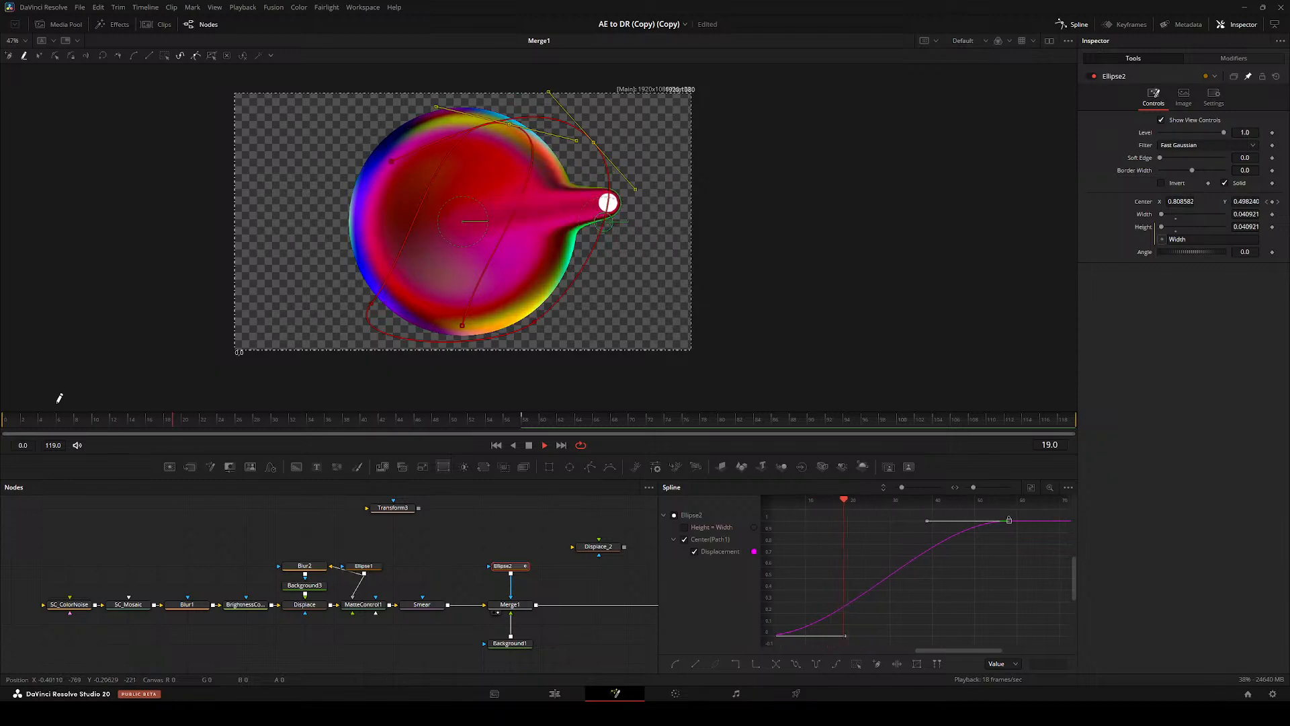
{"action": "key", "text": "space"}
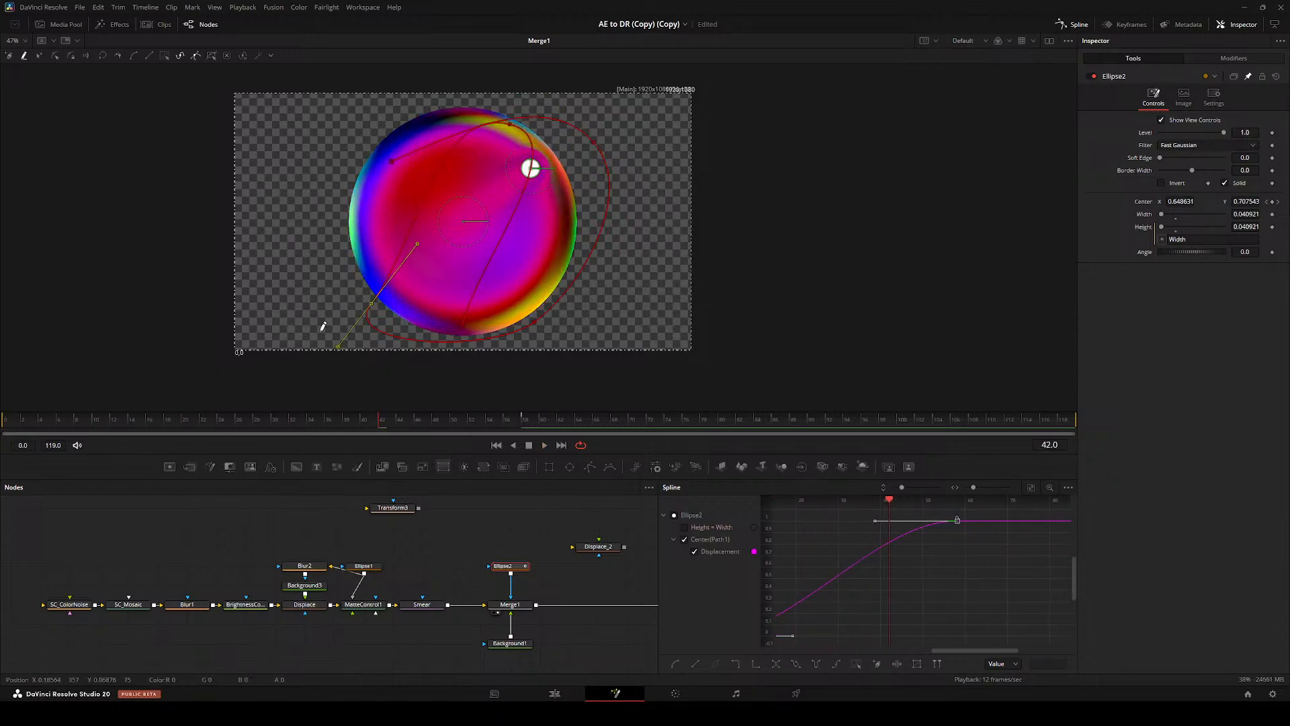
{"action": "left_click_drag", "start_coordinate": [338, 348], "coordinate": [570, 147]}
{"action": "key", "text": "space"}
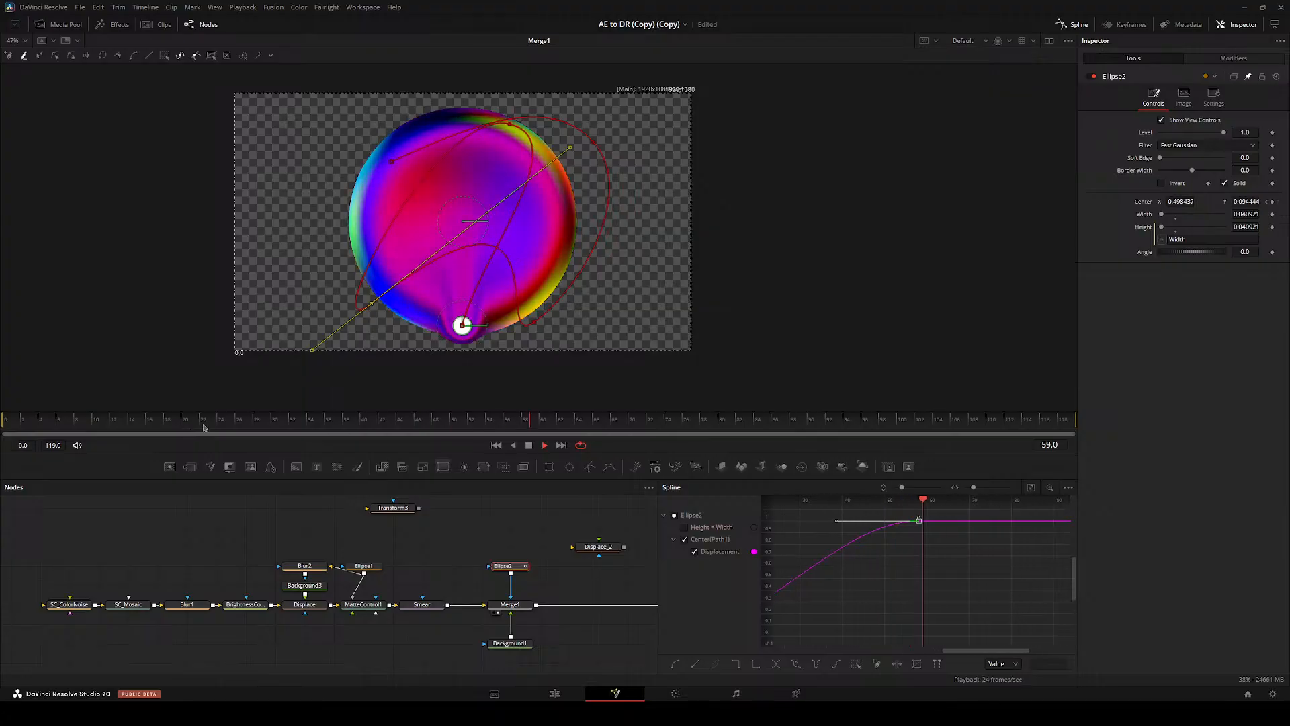
{"action": "left_click", "coordinate": [864, 577]}
{"action": "scroll", "coordinate": [865, 578], "scroll_direction": "down", "scroll_amount": 1}
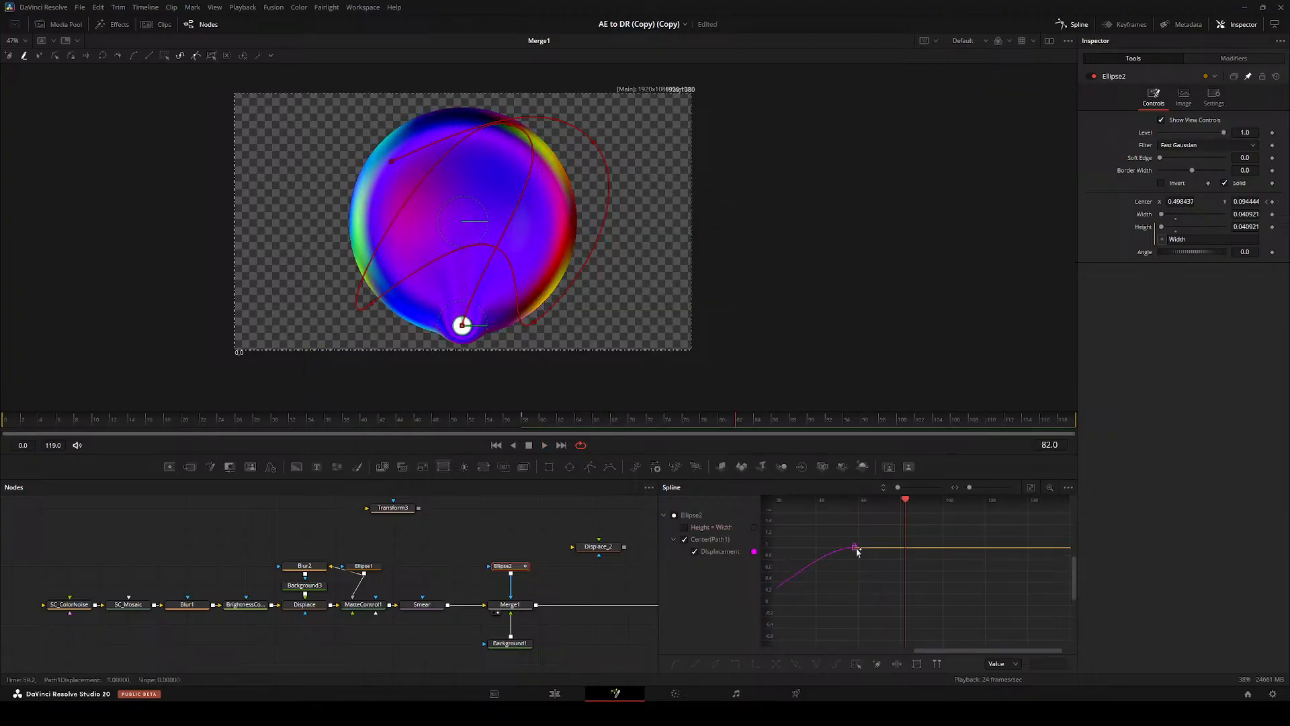
{"action": "key", "text": "space"}
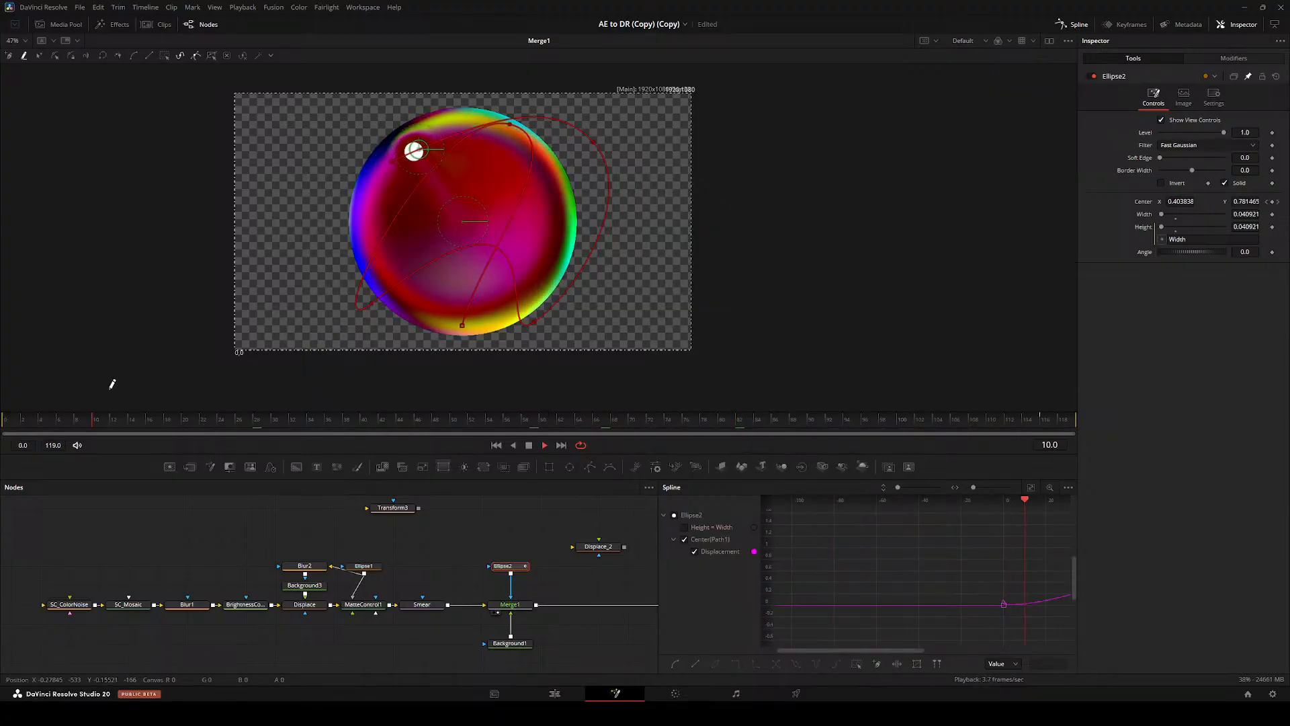
{"action": "key", "text": "space"}
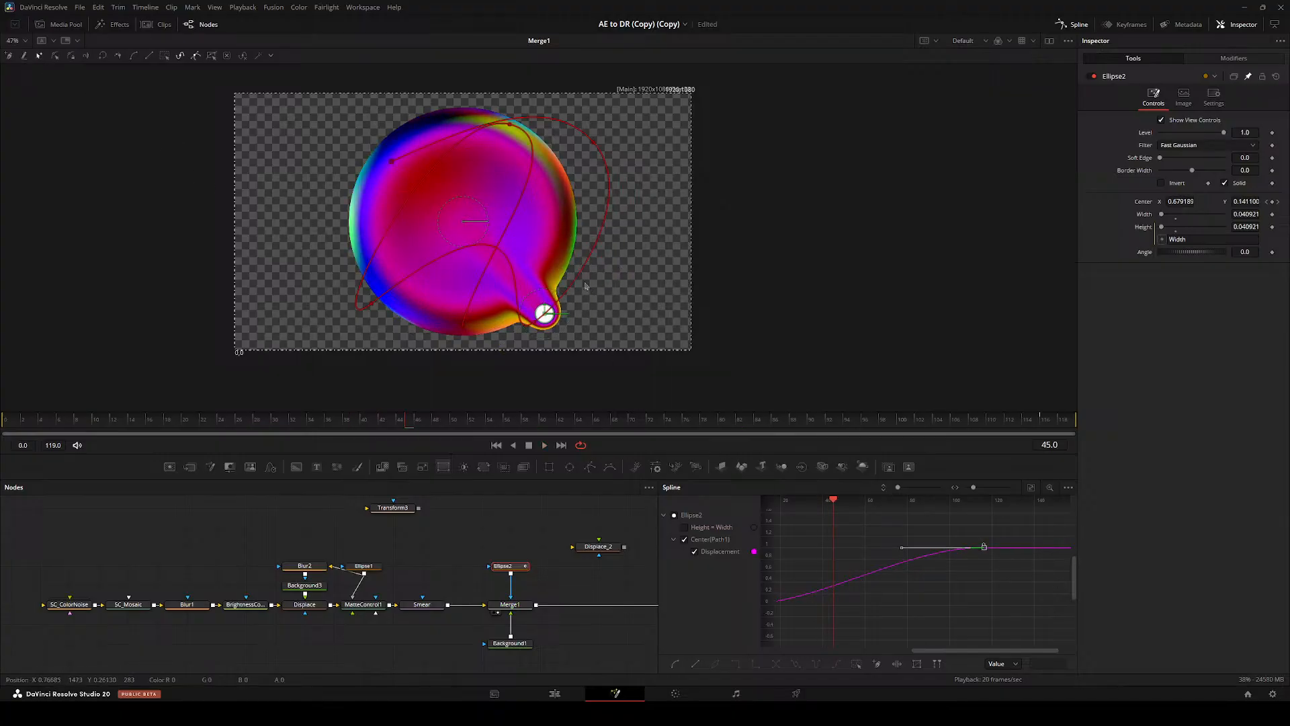
- Reshape Ellipse2's motion path by pulling its curve handles across the disc
{"action": "left_click_drag", "start_coordinate": [554, 322], "coordinate": [585, 347]}
{"action": "key", "text": "ctrl+z"}
{"action": "left_click_drag", "start_coordinate": [581, 281], "coordinate": [384, 194]}
{"action": "left_click_drag", "start_coordinate": [569, 109], "coordinate": [313, 177]}
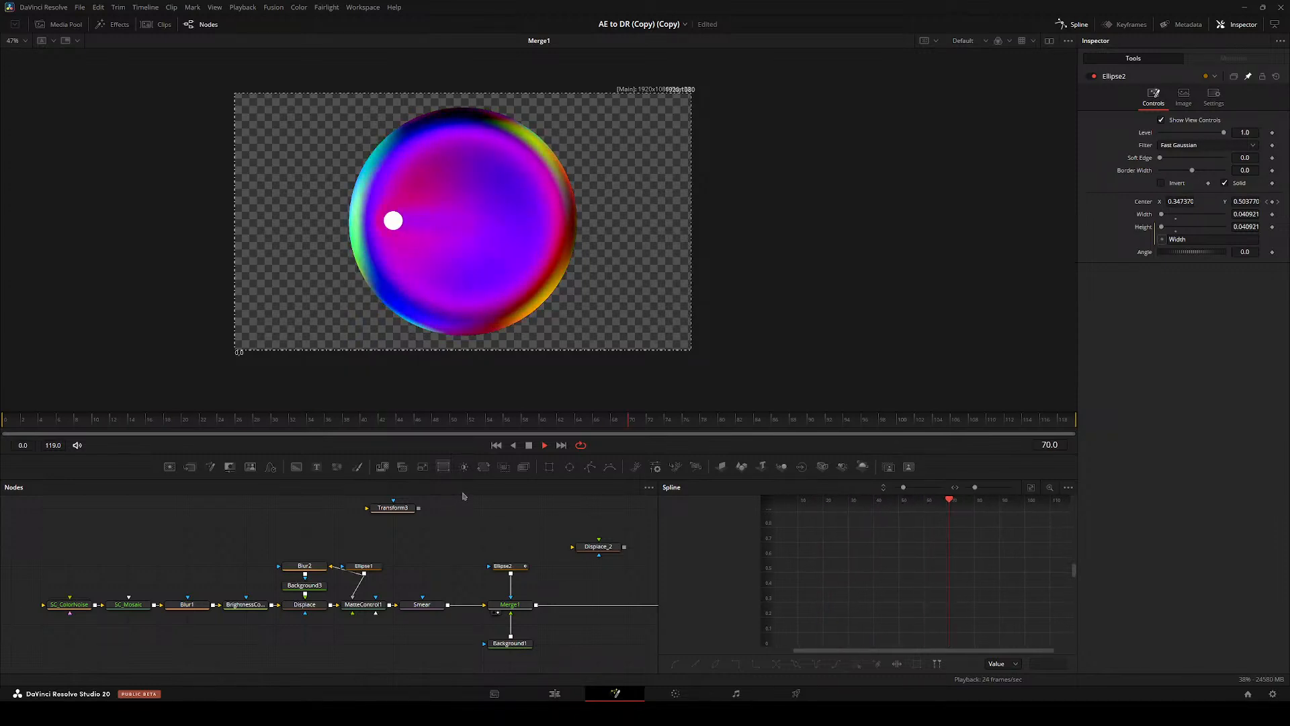
- Stop playback and reduce the Smear node's Sample Range to about 0.0391
{"action": "left_click_drag", "start_coordinate": [474, 520], "coordinate": [369, 482]}
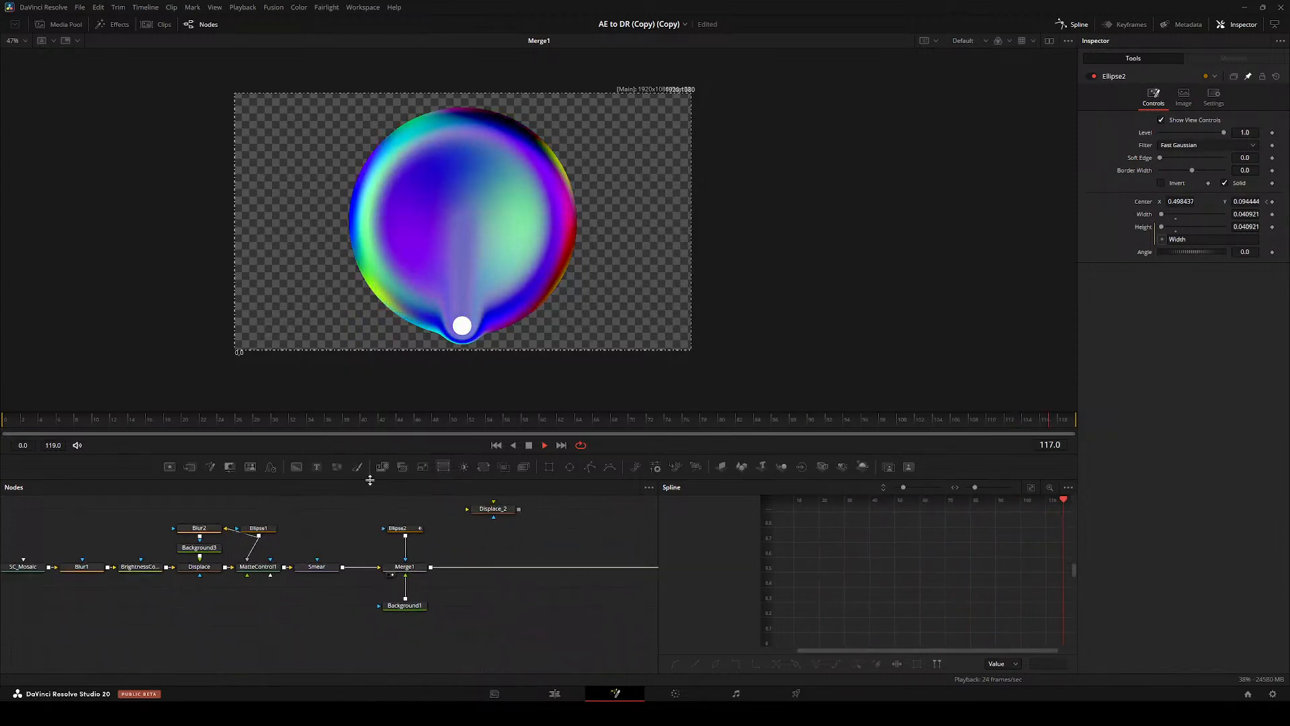
{"action": "key", "text": "space"}
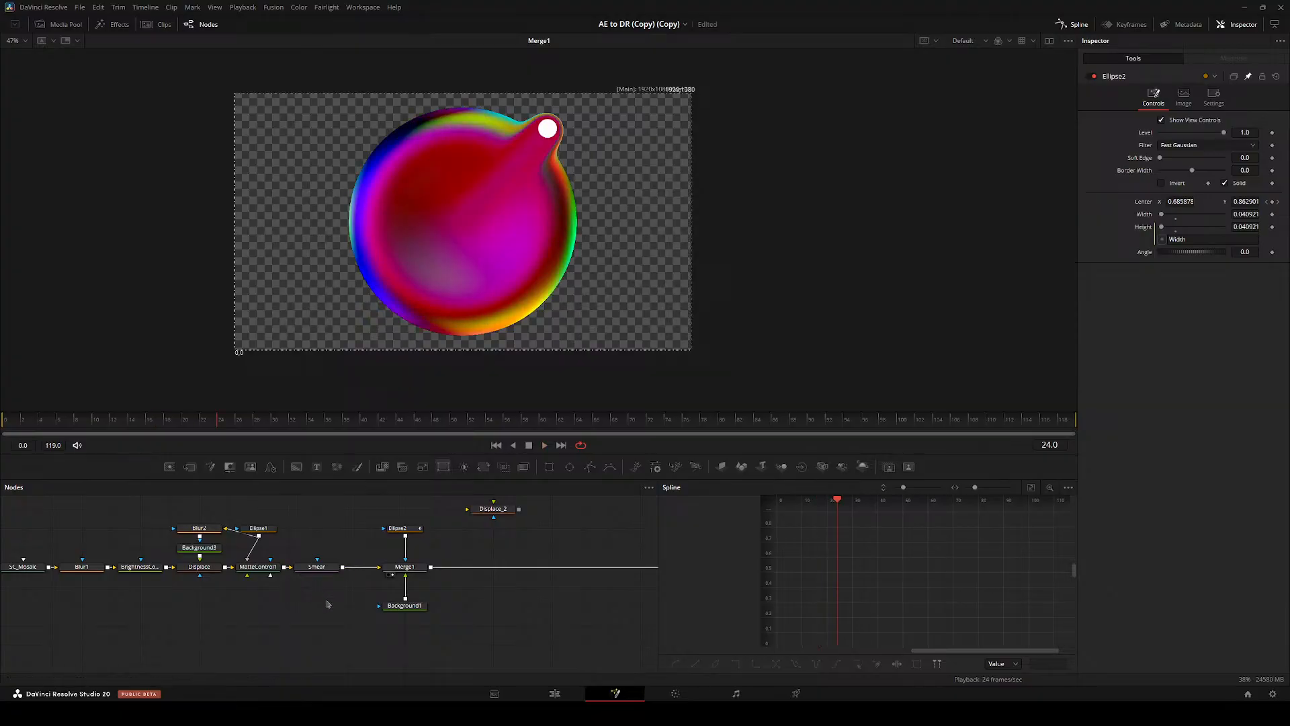
{"action": "left_click", "coordinate": [316, 567]}
{"action": "scroll", "coordinate": [622, 201], "scroll_direction": "up", "scroll_amount": 1}
{"action": "left_click_drag", "start_coordinate": [622, 200], "coordinate": [643, 317]}
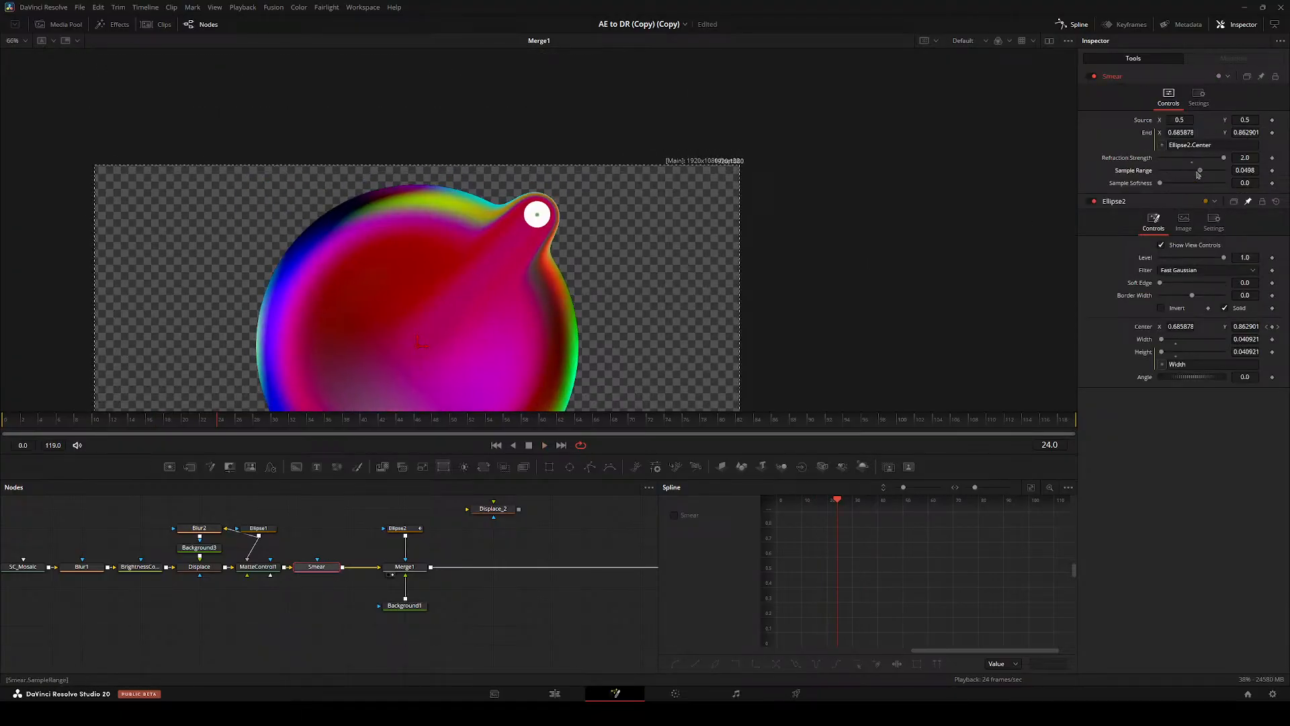
{"action": "left_click_drag", "start_coordinate": [1197, 173], "coordinate": [1181, 171]}
{"action": "key", "text": "shift+space"}
{"action": "type", "text": "bg"}
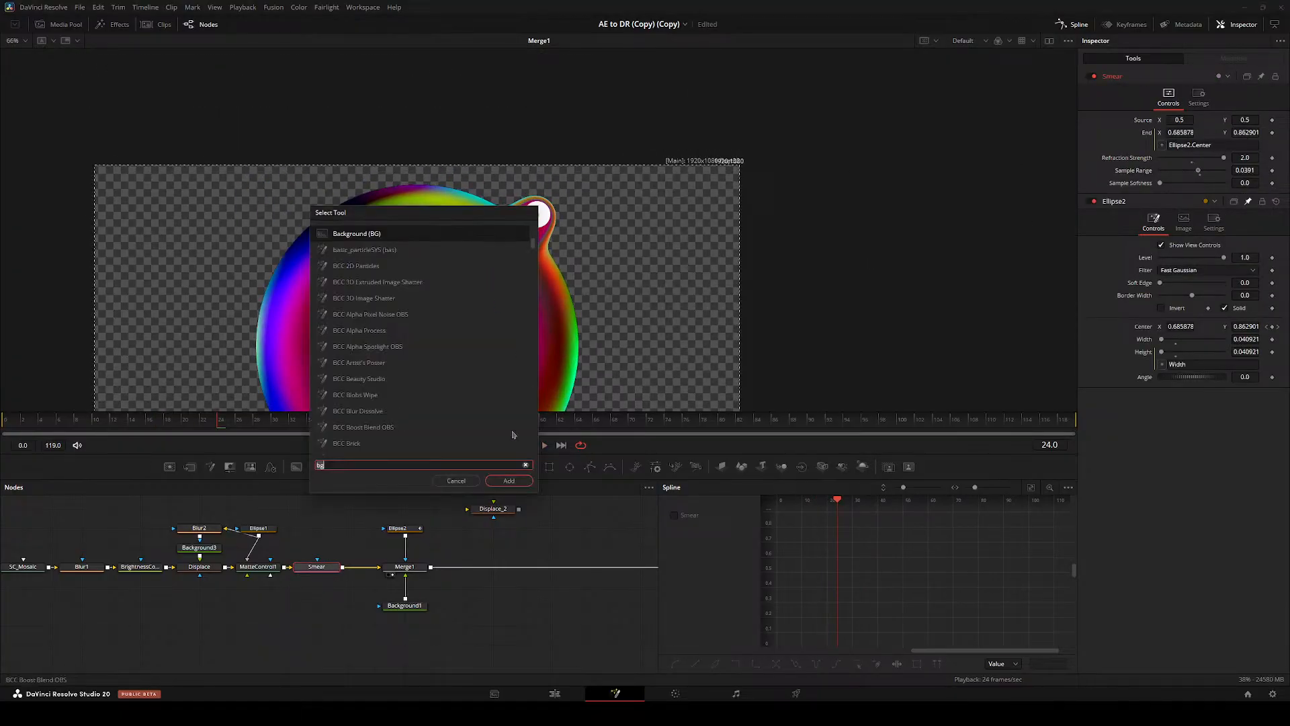
{"action": "key", "text": "Escape"}
- Play the animation with the whole frame in view, and remove the motion path from Ellipse2's Center
{"action": "key", "text": "space"}
{"action": "key", "text": "ctrl+f"}
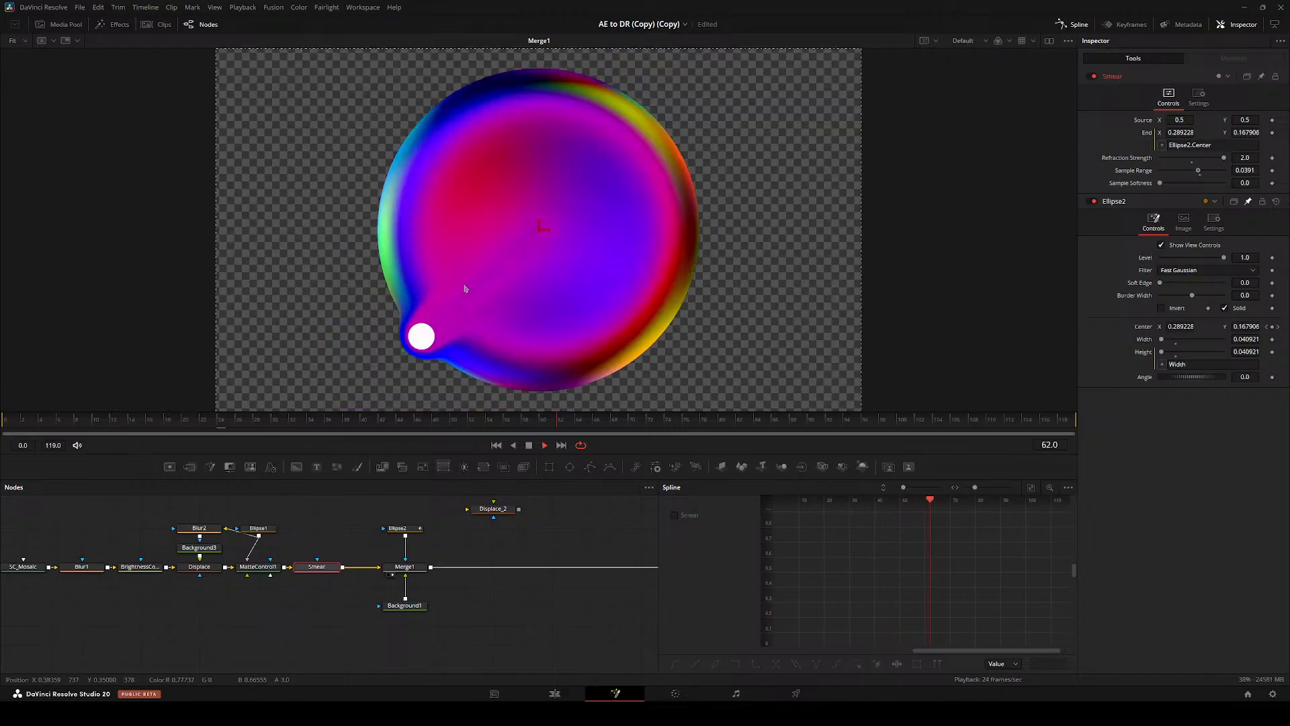
{"action": "left_click", "coordinate": [402, 529]}
{"action": "key", "text": "space"}
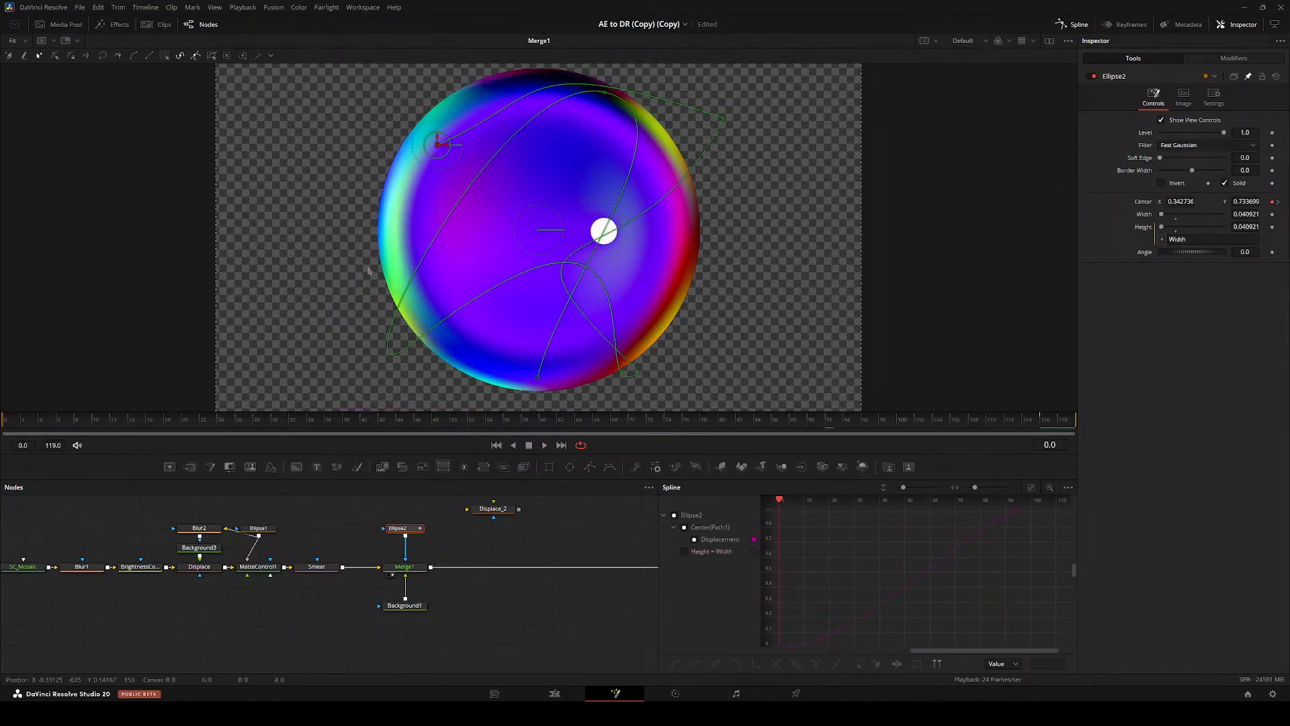
{"action": "left_click", "coordinate": [453, 212]}
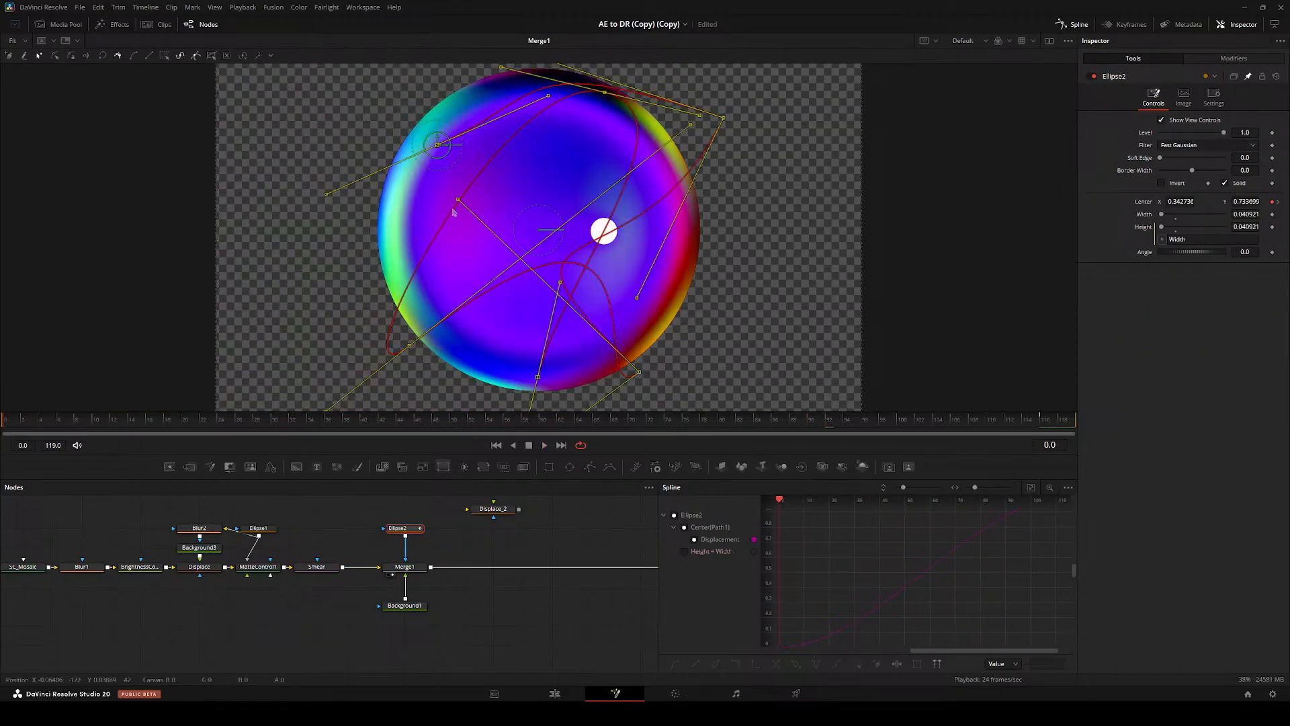
{"action": "left_click", "coordinate": [1272, 202]}
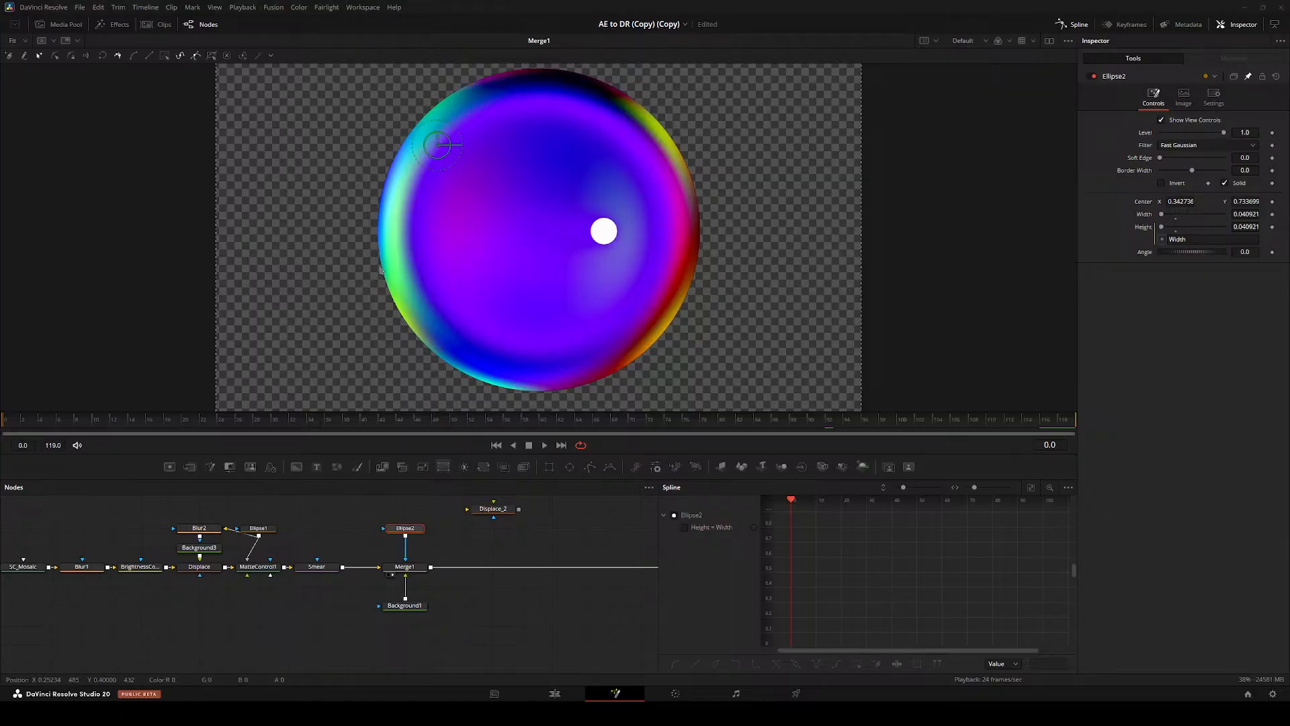
- Keyframe Ellipse2's Center at frame 0 with X 0.5 and Y 0.5
{"action": "key", "text": "ctrl+s"}
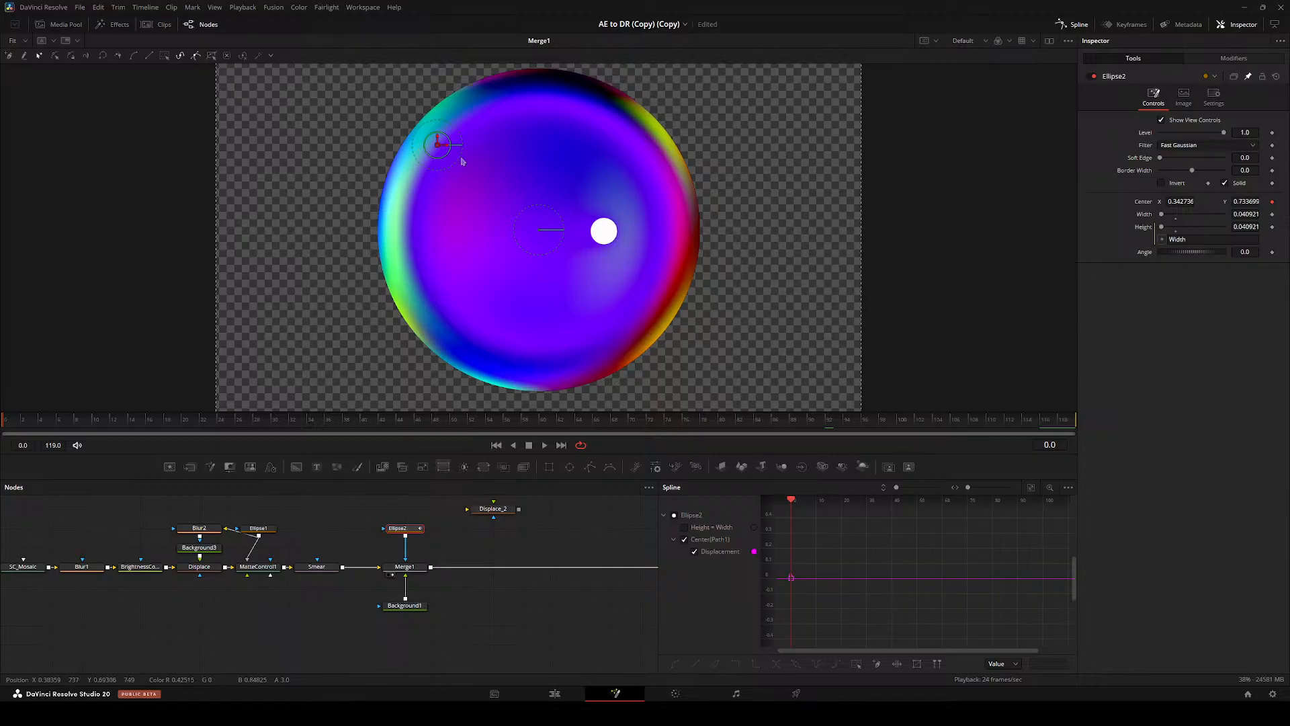
{"action": "left_click_drag", "start_coordinate": [437, 145], "coordinate": [541, 234]}
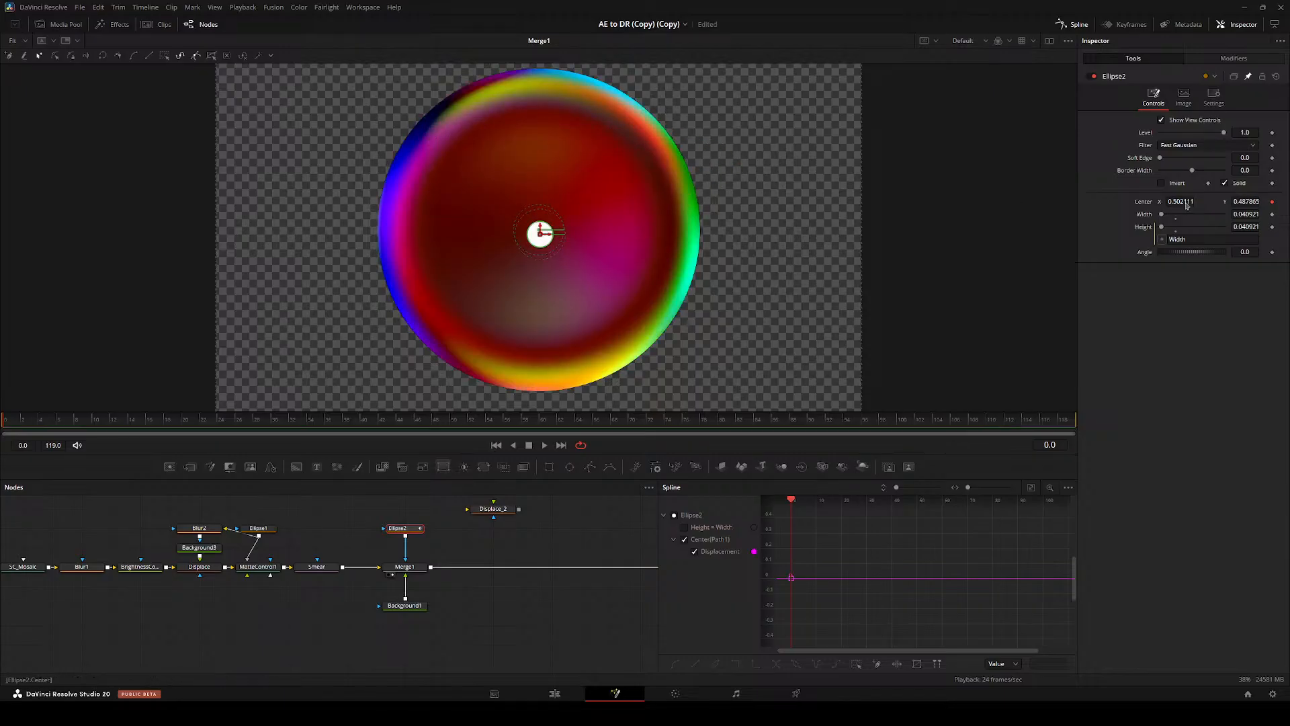
{"action": "key", "text": "Tab"}
{"action": "type", "text": ".5"}
{"action": "key", "text": "Tab"}
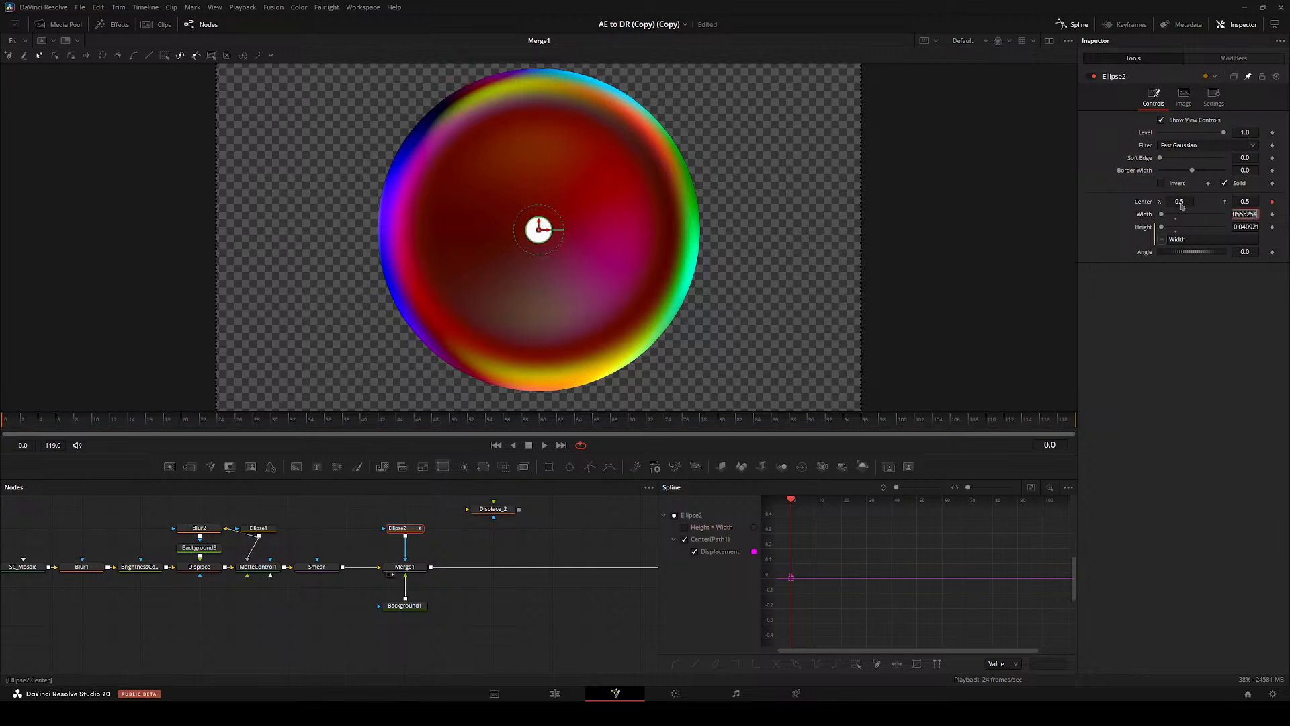
{"action": "left_click", "coordinate": [1197, 428]}
- Keyframe Ellipse2's Center at frame 24 at about X 0.26, Y 0.81 and at frame 48 at about X 0.69, Y 0.16
{"action": "left_click", "coordinate": [224, 425]}
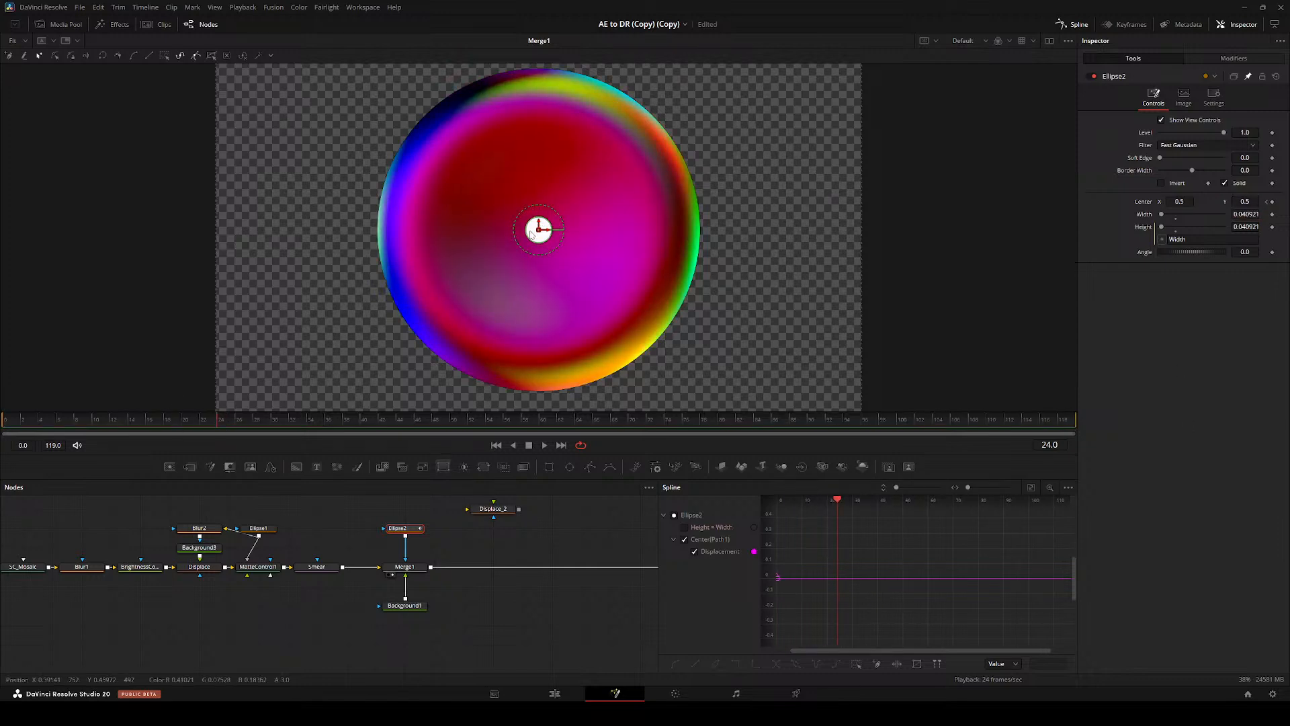
{"action": "left_click_drag", "start_coordinate": [541, 232], "coordinate": [382, 118]}
{"action": "key", "text": "ctrl+f"}
{"action": "left_click_drag", "start_coordinate": [265, 427], "coordinate": [436, 407]}
{"action": "left_click_drag", "start_coordinate": [382, 120], "coordinate": [663, 354]}
{"action": "key", "text": "space"}
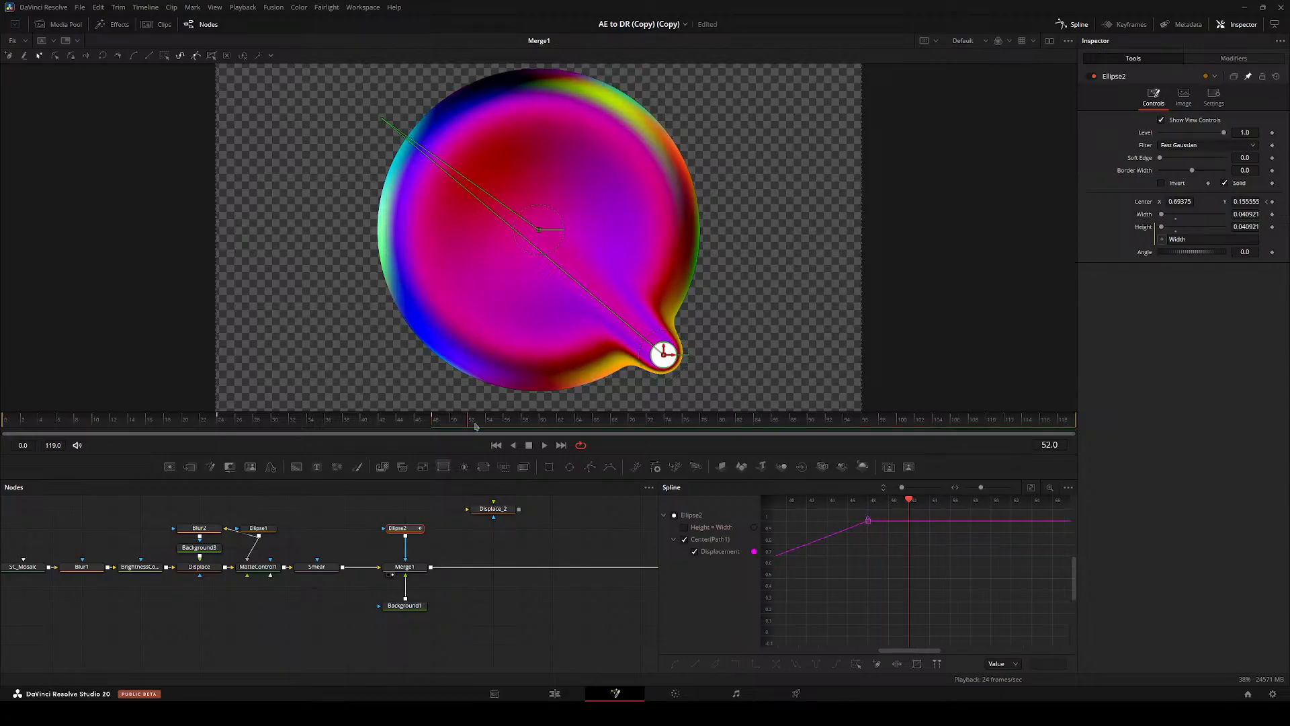
- Keyframe Ellipse2's Center at frame 72 in the disc's upper right, at about X 0.69, Y 0.79, and play the animation
{"action": "left_click", "coordinate": [438, 421]}
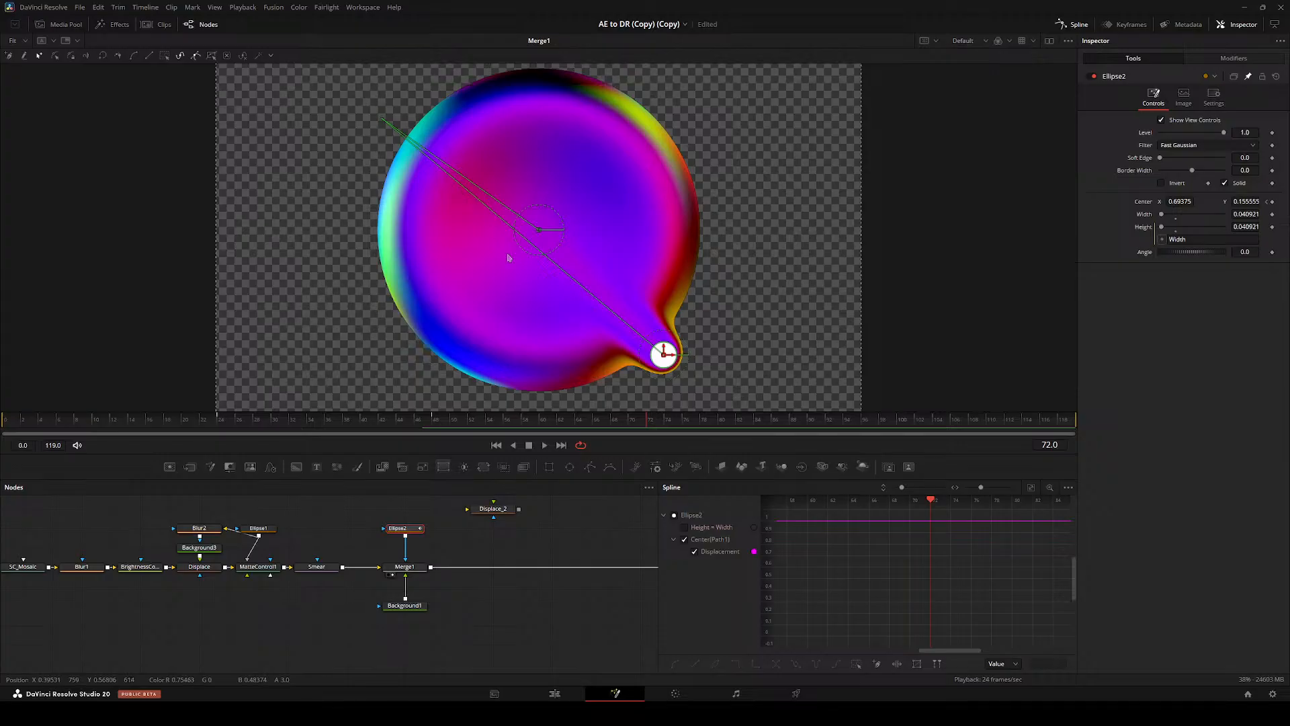
{"action": "left_click_drag", "start_coordinate": [658, 347], "coordinate": [651, 311]}
{"action": "key", "text": "ctrl+z"}
{"action": "left_click_drag", "start_coordinate": [664, 354], "coordinate": [664, 124]}
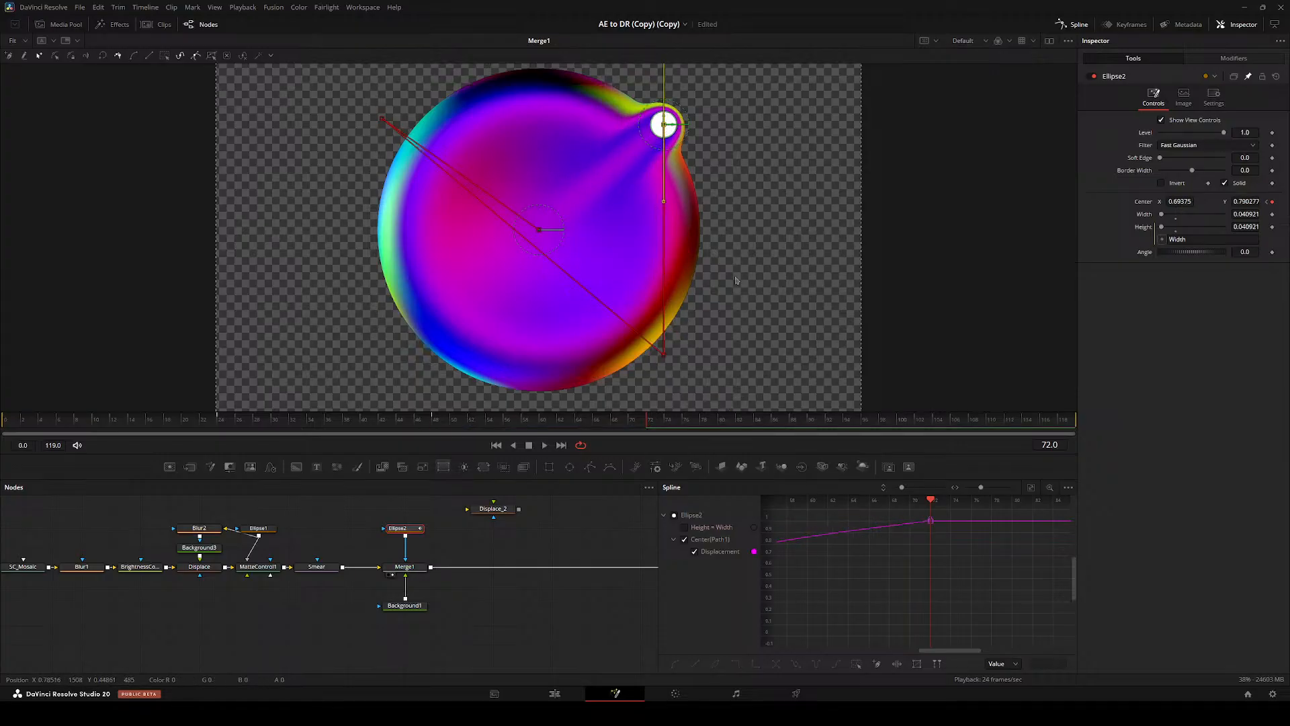
{"action": "key", "text": "space"}
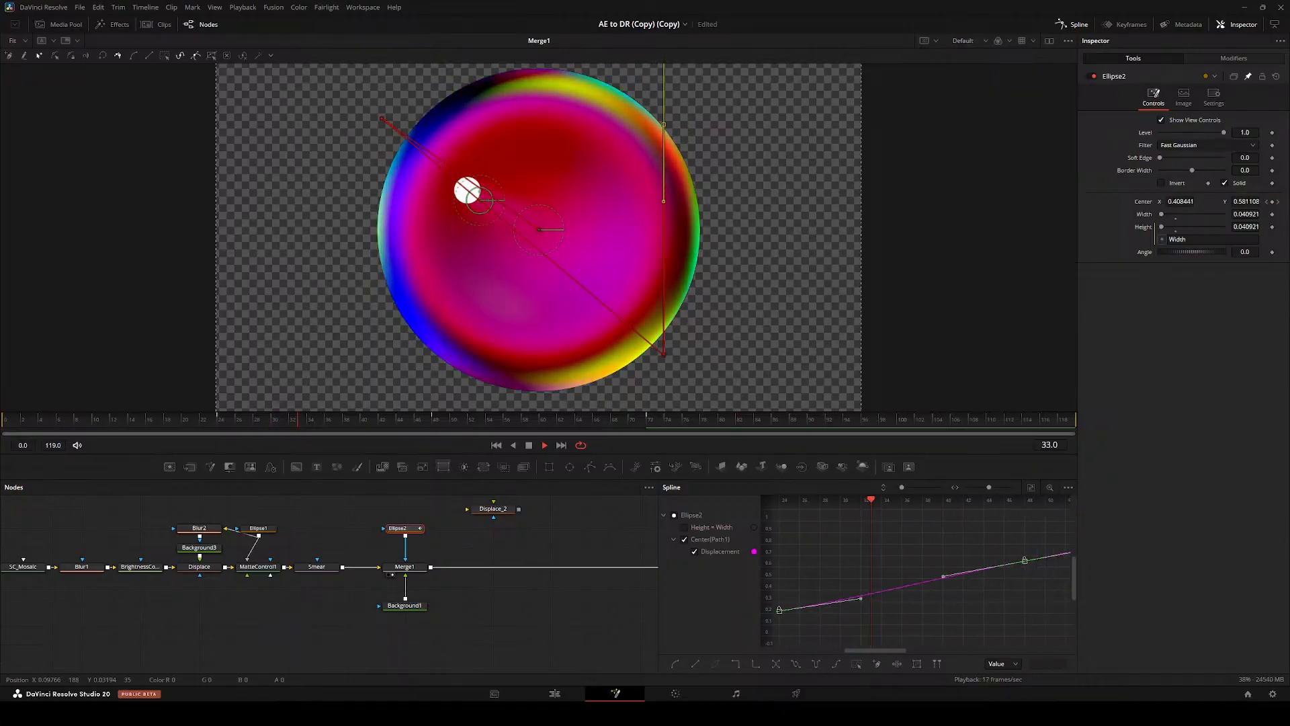
- Select all Displacement keyframes and bend the curve so it rises steeply into the frame 48 keyframe
{"action": "key", "text": "space"}
{"action": "left_click", "coordinate": [882, 563]}
{"action": "scroll", "coordinate": [883, 566], "scroll_direction": "down", "scroll_amount": 5}
{"action": "key", "text": "ctrl+a"}
{"action": "left_click_drag", "start_coordinate": [864, 568], "coordinate": [968, 584]}
{"action": "scroll", "coordinate": [903, 584], "scroll_direction": "up", "scroll_amount": 3}
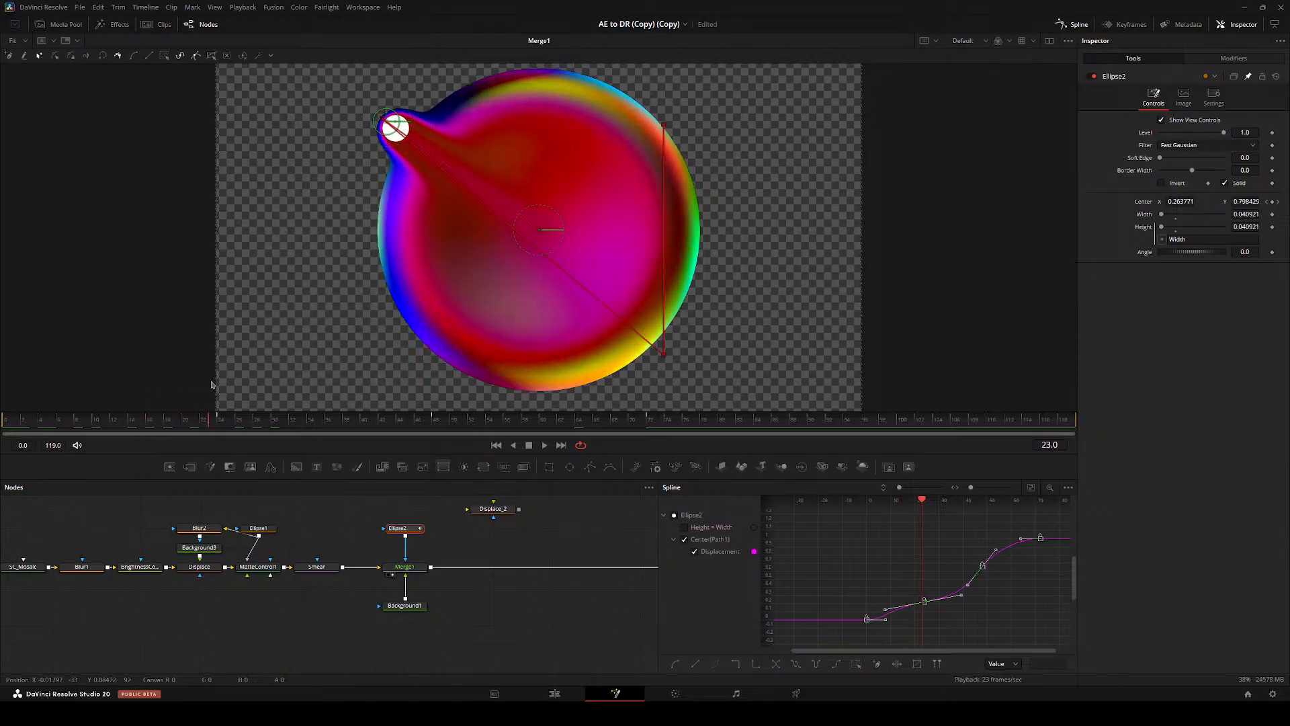
- Move the Displacement keyframe at frame 24 to frame 25
{"action": "left_click", "coordinate": [915, 585]}
{"action": "scroll", "coordinate": [915, 584], "scroll_direction": "up", "scroll_amount": 2}
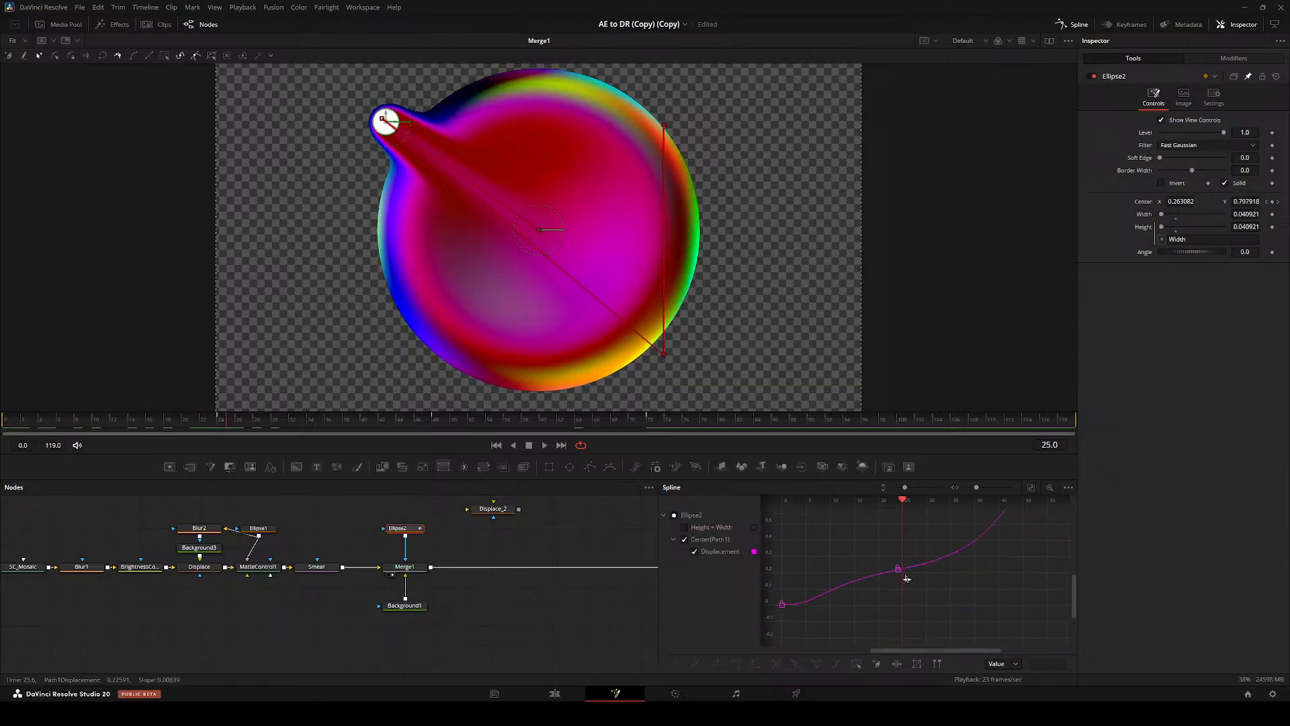
{"action": "left_click_drag", "start_coordinate": [895, 571], "coordinate": [900, 571]}
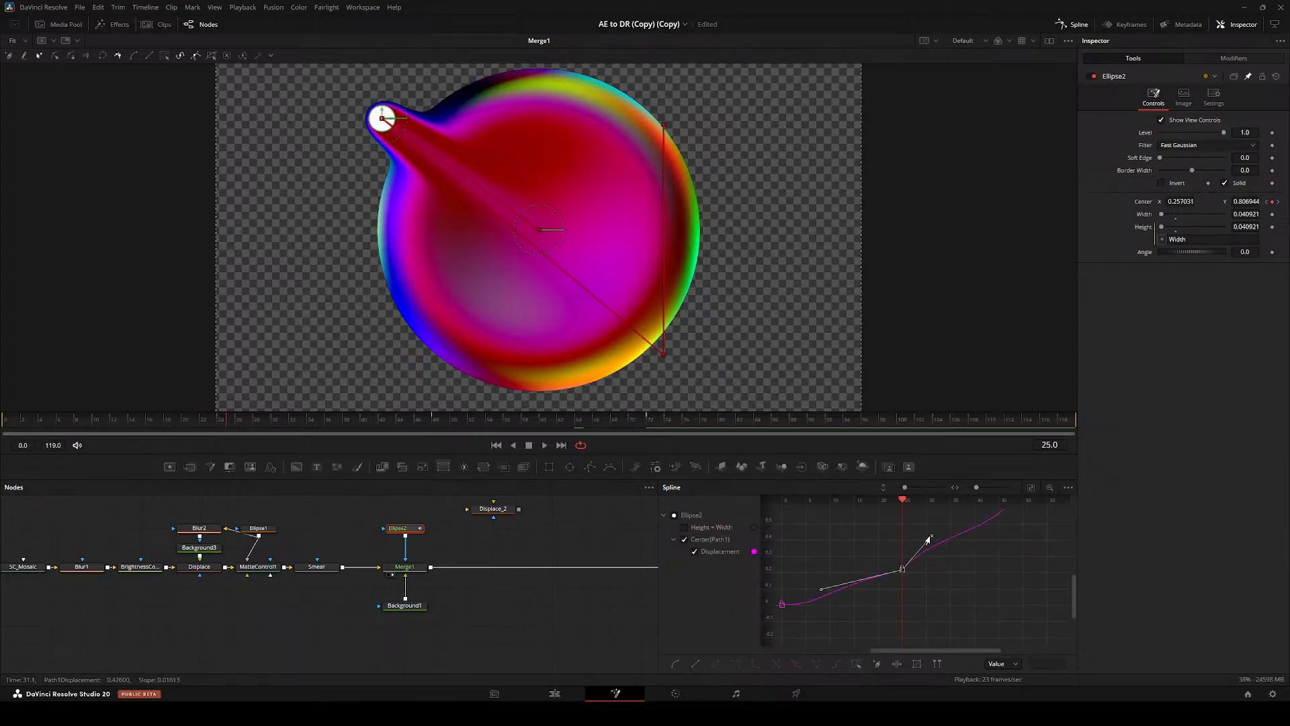
- Flatten the Displacement curve's outgoing handle at the frame 48 keyframe and play the animation
{"action": "left_click_drag", "start_coordinate": [1015, 574], "coordinate": [1017, 569]}
{"action": "key", "text": "space"}
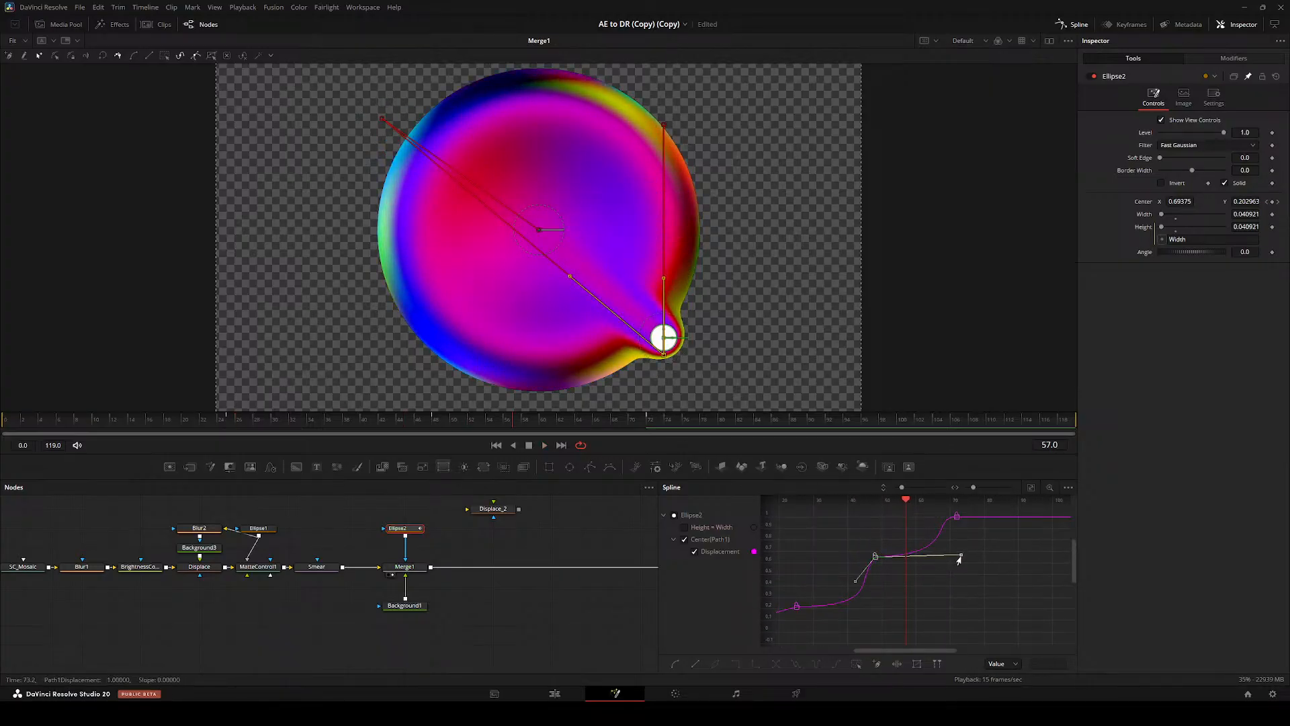
{"action": "key", "text": "space"}
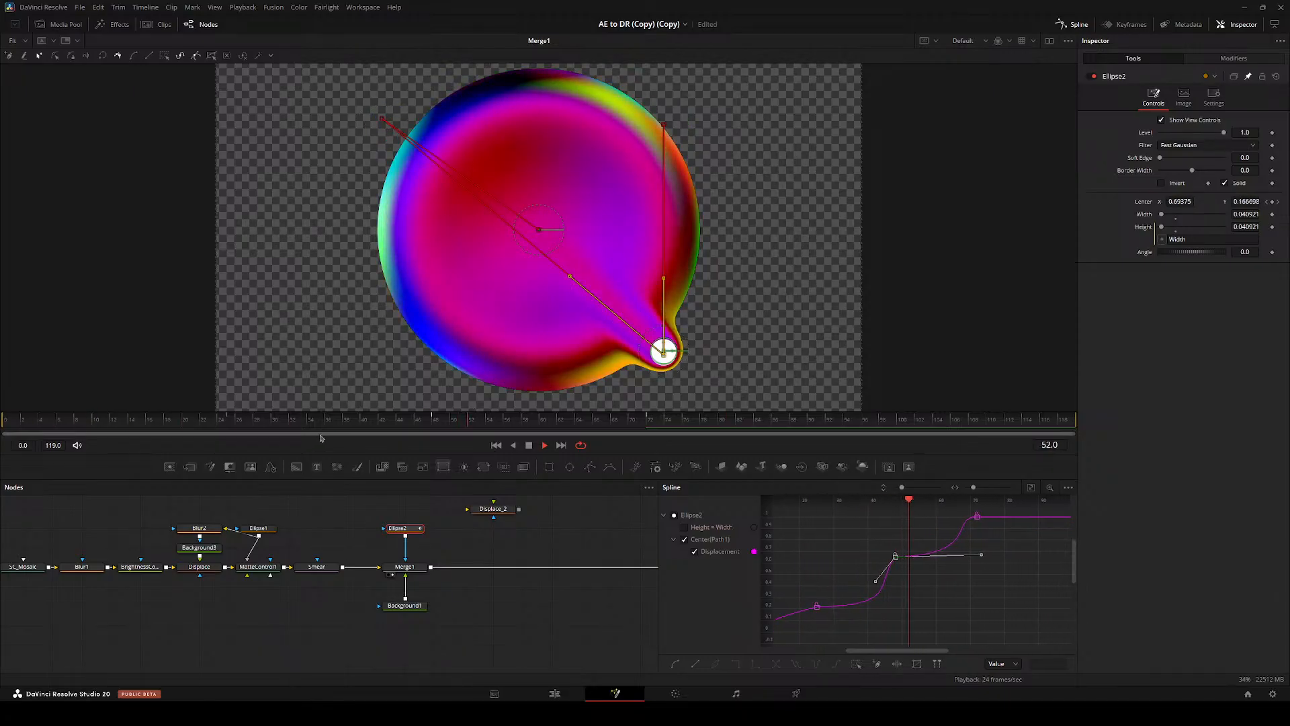
{"action": "key", "text": "space"}
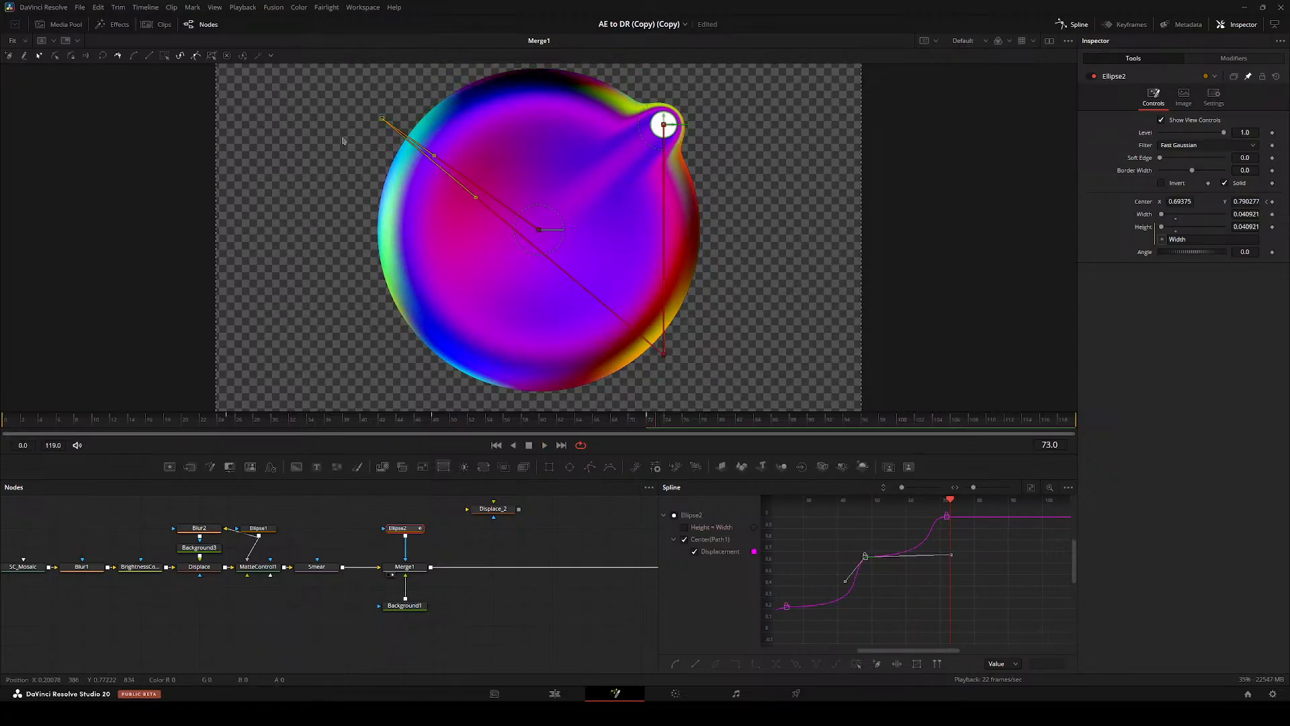
- Curve Ellipse2's motion path through its lower-right point by angling the path handles, and play the animation to check it
{"action": "scroll", "coordinate": [342, 141], "scroll_direction": "up", "scroll_amount": 3}
{"action": "scroll", "coordinate": [425, 111], "scroll_direction": "down", "scroll_amount": 4}
{"action": "key", "text": "space"}
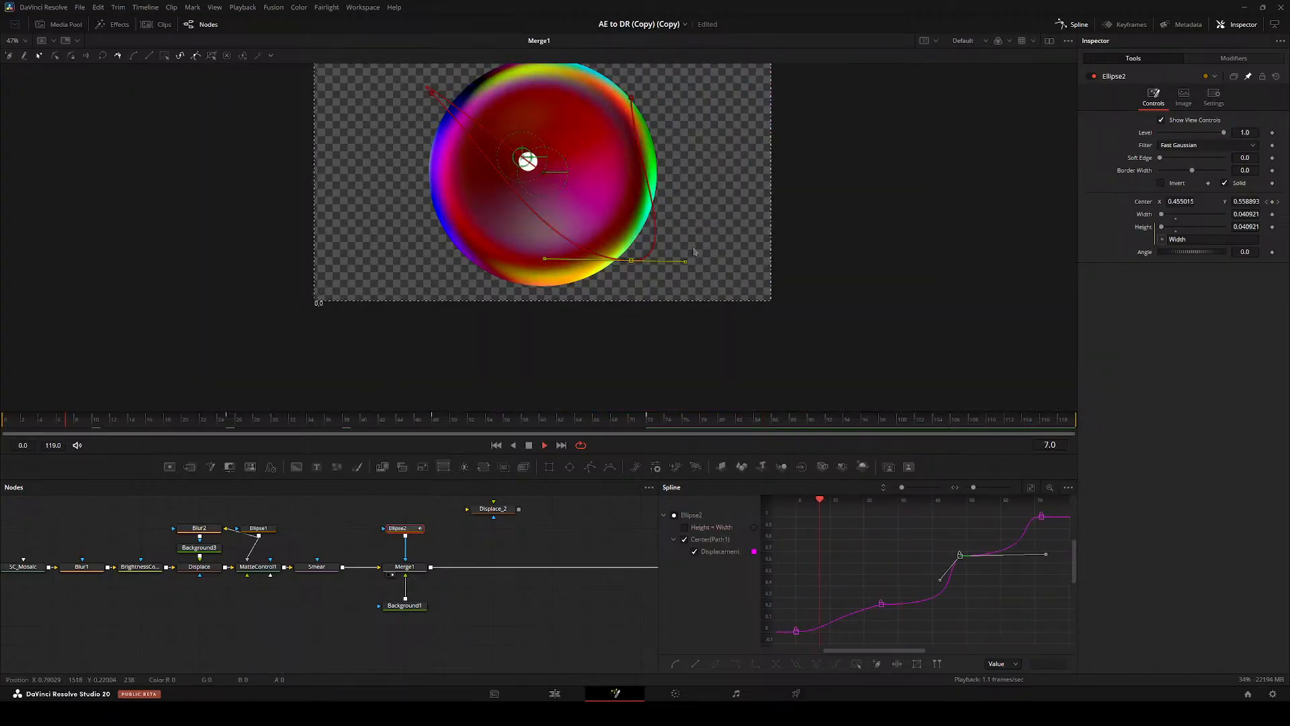
{"action": "key", "text": "space"}
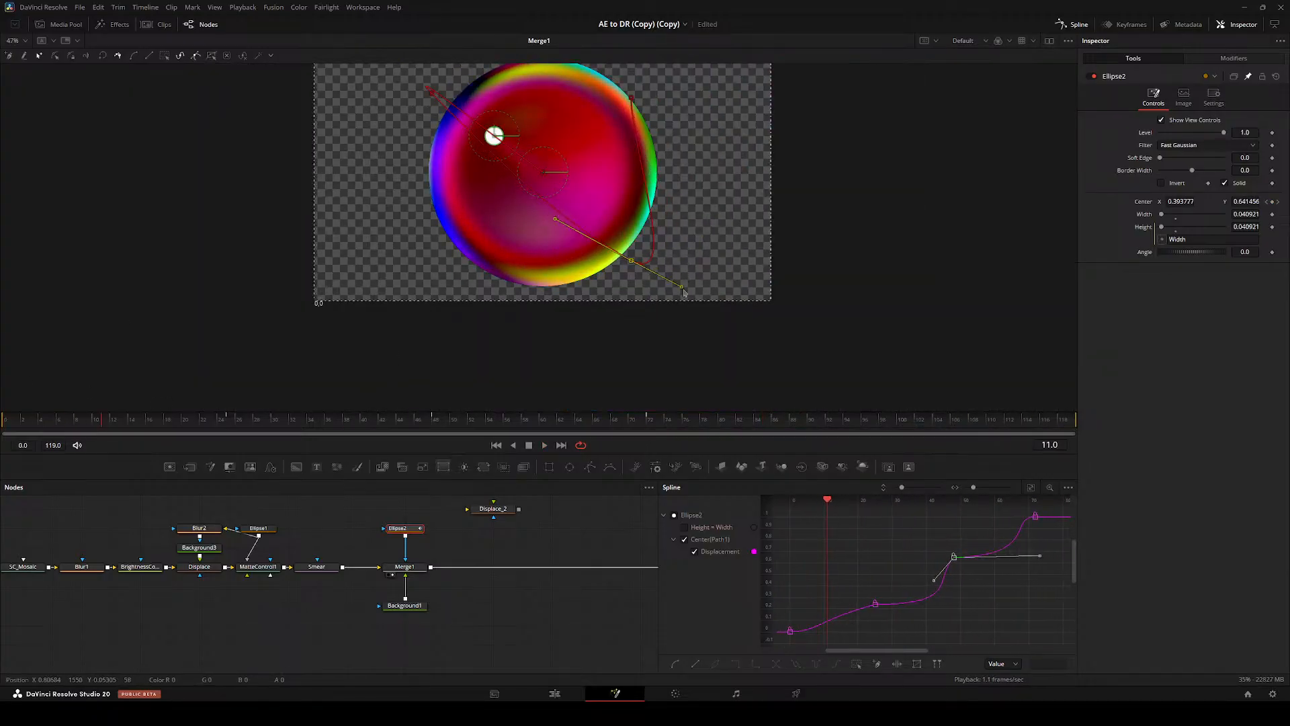
{"action": "key", "text": "space"}
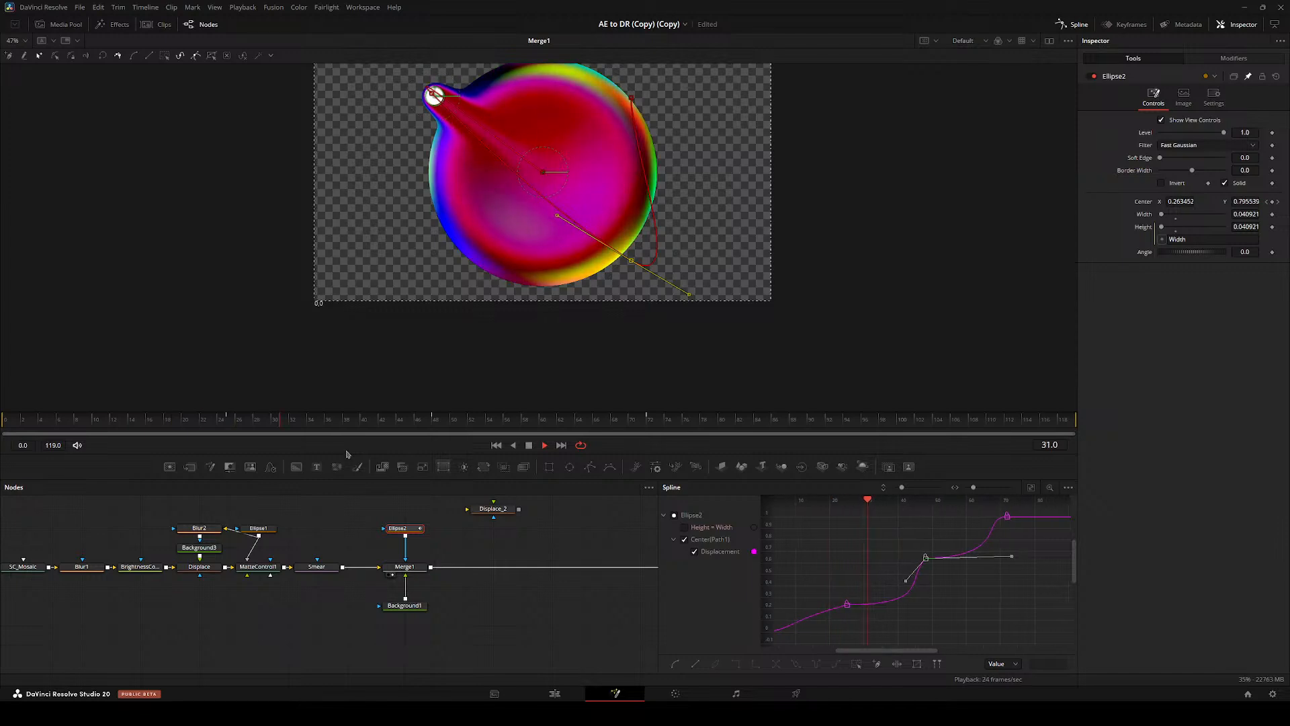
{"action": "key", "text": "space"}
{"action": "left_click_drag", "start_coordinate": [368, 415], "coordinate": [450, 421]}
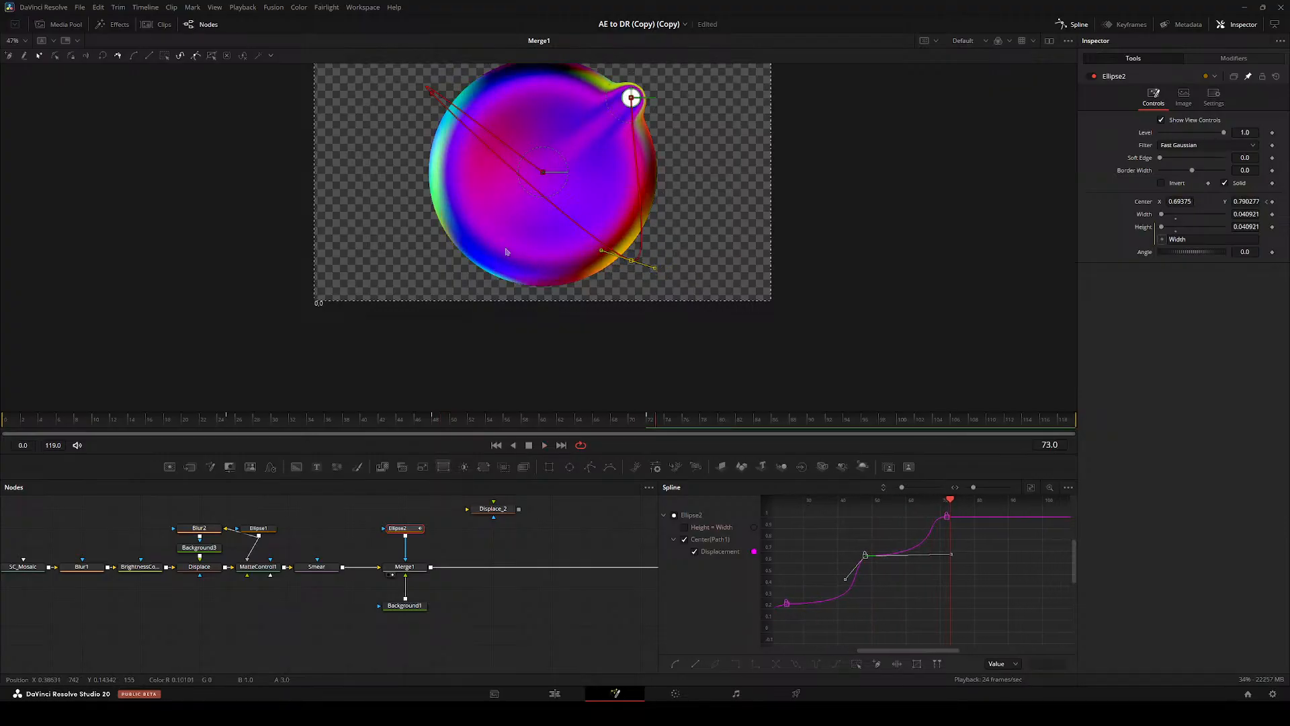
- Angle the handles of Ellipse2's upper-right path point diagonally toward the disc's centre and replay the animation
{"action": "left_click_drag", "start_coordinate": [613, 136], "coordinate": [570, 200]}
{"action": "scroll", "coordinate": [570, 201], "scroll_direction": "up", "scroll_amount": 2}
{"action": "key", "text": "space"}
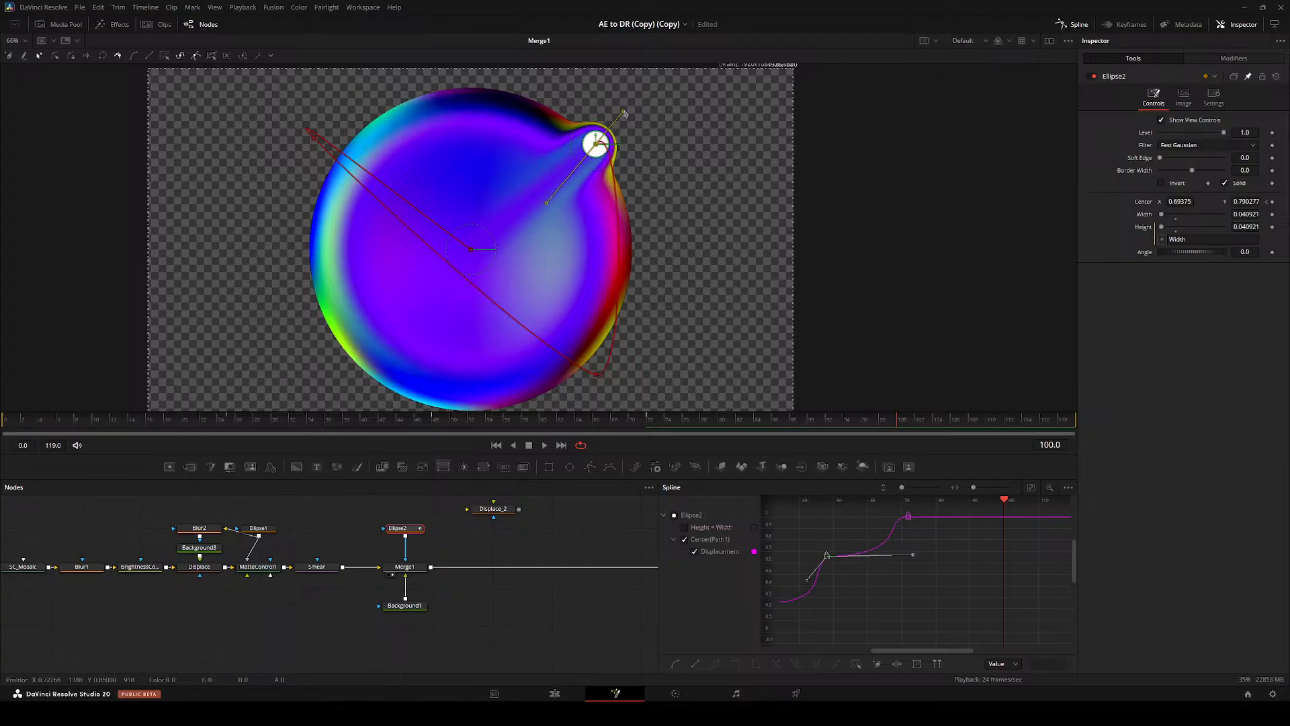
{"action": "left_click_drag", "start_coordinate": [632, 107], "coordinate": [522, 172]}
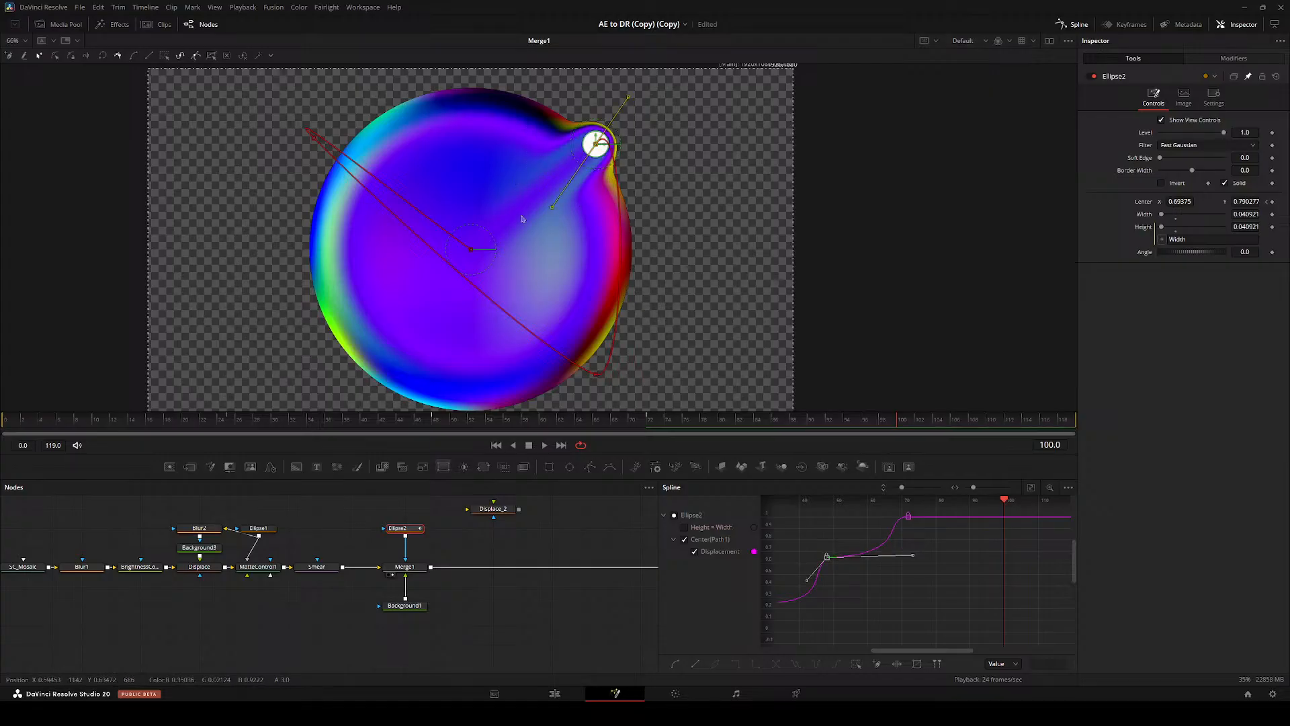
{"action": "key", "text": "space"}
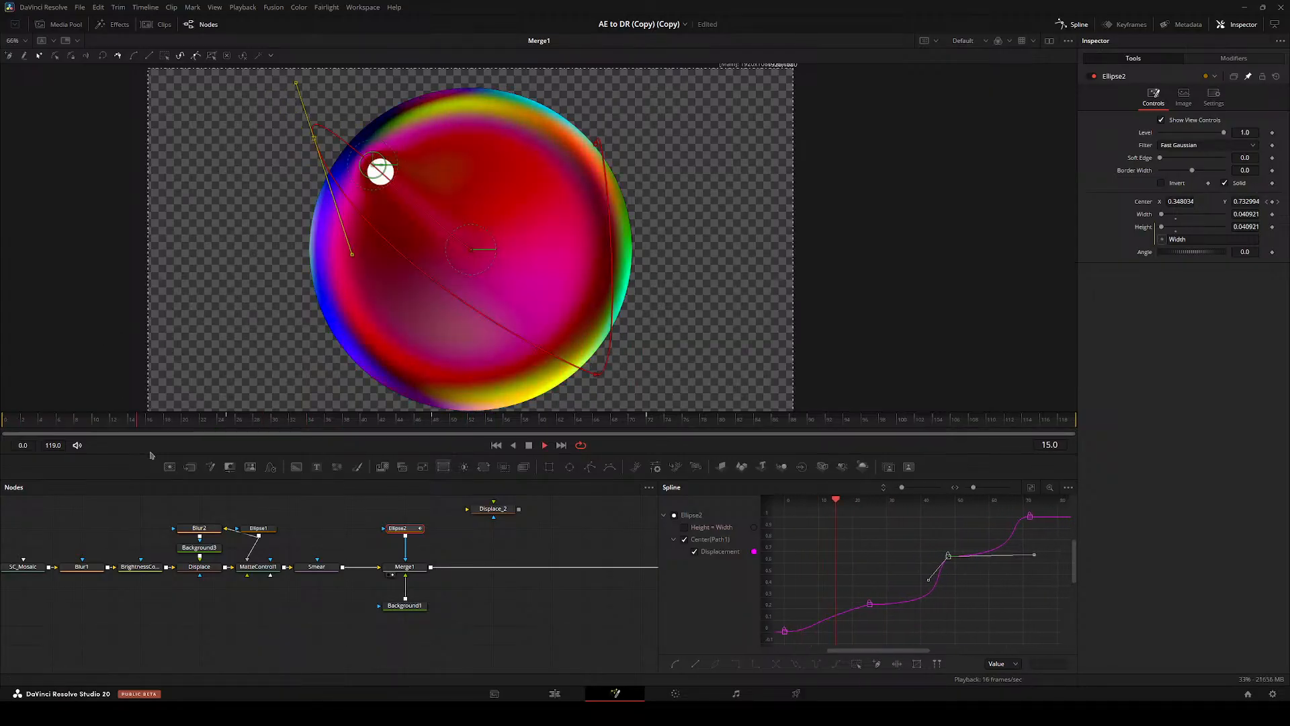
- Adjust the handle at Ellipse2's upper-left path point and save the project
{"action": "key", "text": "space"}
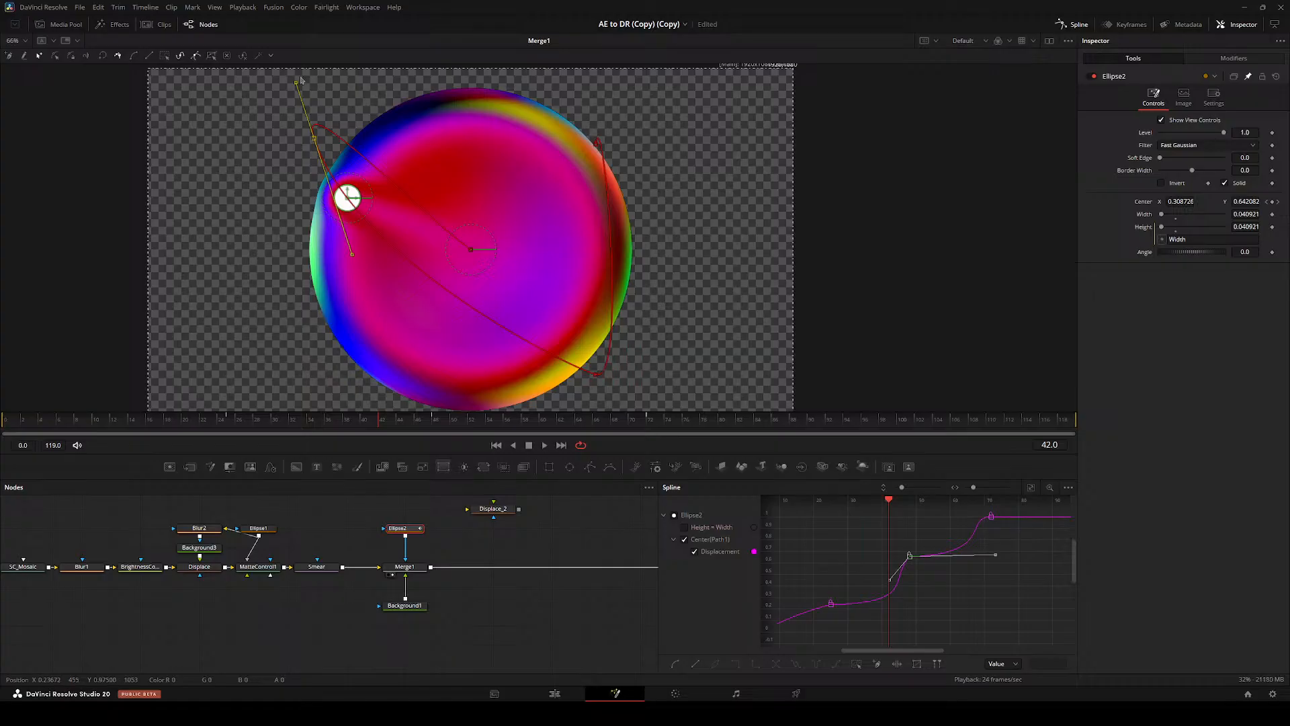
{"action": "left_click_drag", "start_coordinate": [330, 105], "coordinate": [330, 109]}
{"action": "left_click_drag", "start_coordinate": [328, 573], "coordinate": [209, 555]}
{"action": "left_click_drag", "start_coordinate": [302, 557], "coordinate": [476, 472]}
{"action": "key", "text": "ctrl+s"}
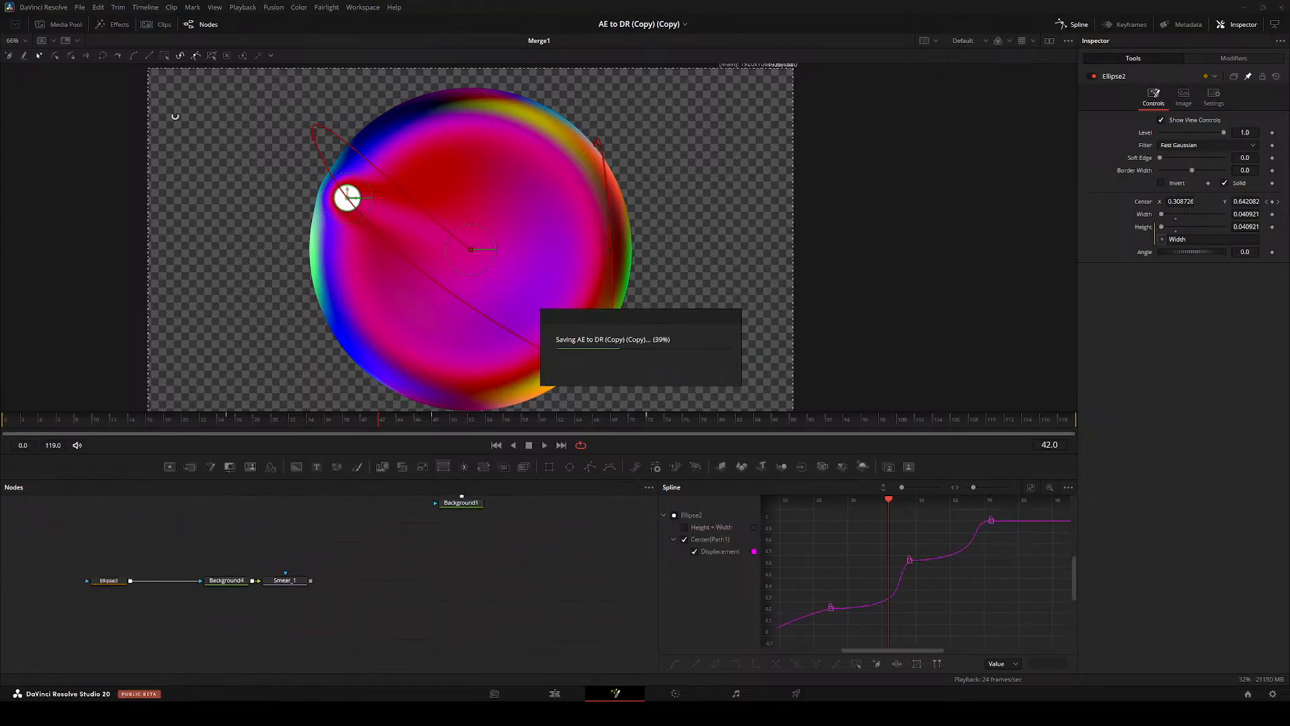
- Add the pink-haired anime clip 4 from the media pool to the node graph as a new media input
{"action": "left_click", "coordinate": [66, 24]}
{"action": "scroll", "coordinate": [158, 219], "scroll_direction": "down", "scroll_amount": 4}
{"action": "scroll", "coordinate": [211, 255], "scroll_direction": "down", "scroll_amount": 8}
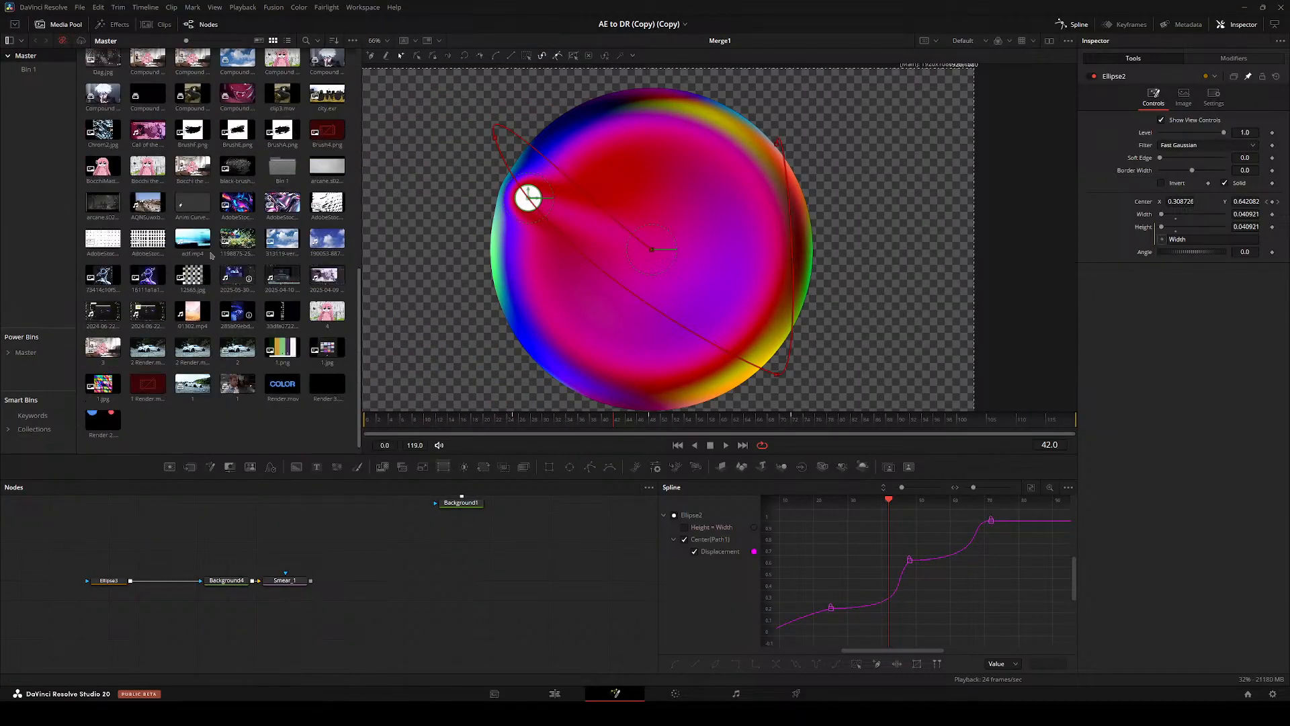
{"action": "left_click_drag", "start_coordinate": [427, 564], "coordinate": [304, 496]}
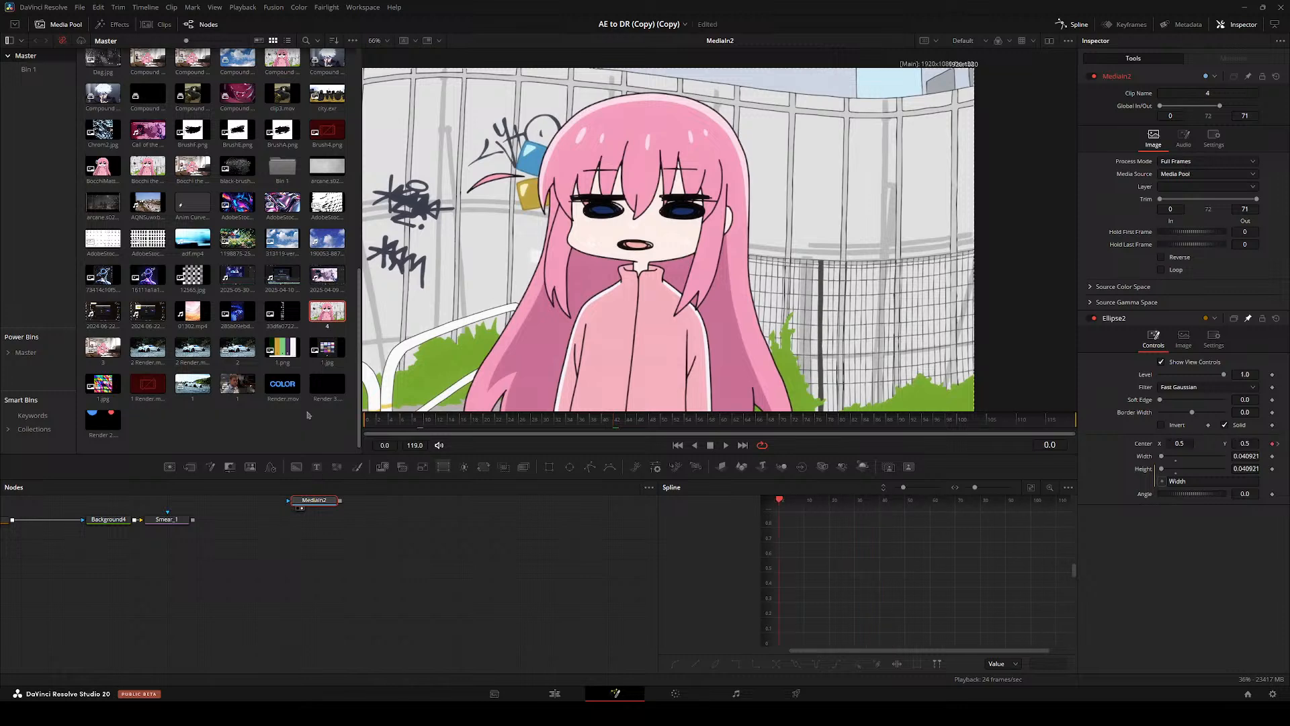
{"action": "left_click", "coordinate": [70, 25]}
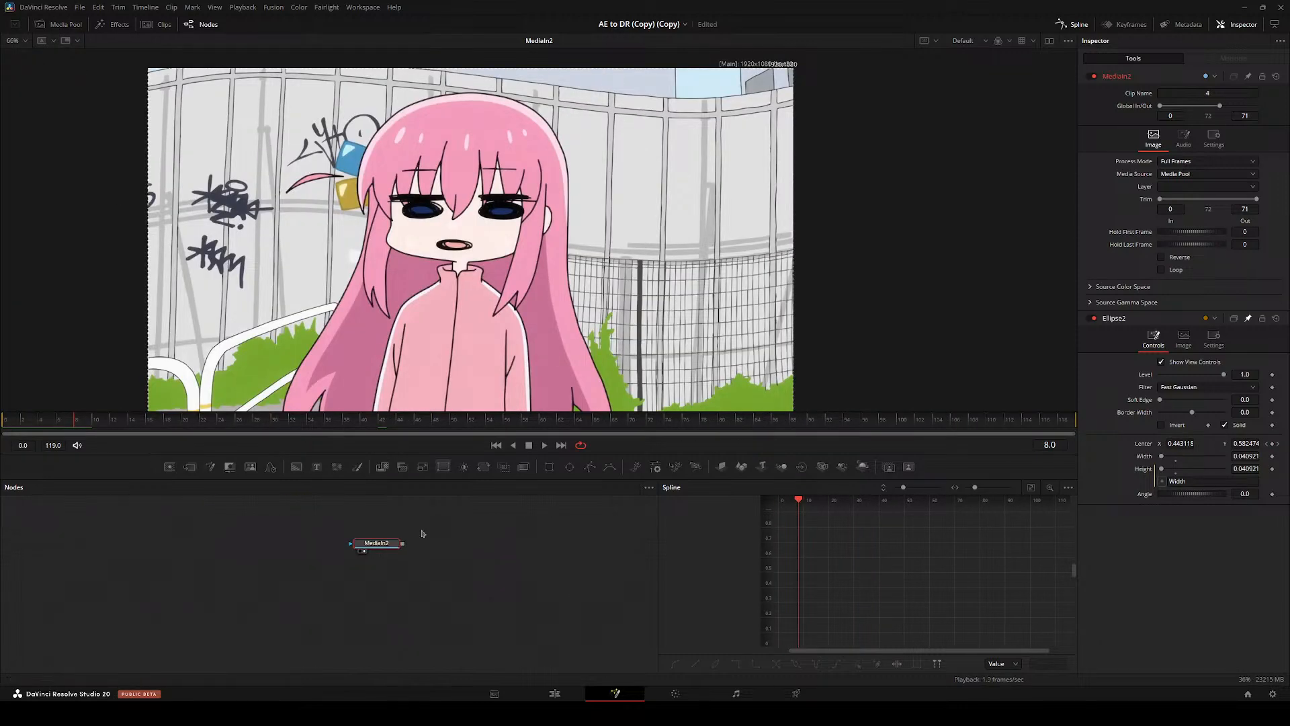
- Search the tools for "fastnoise" and add FastnoiseTransition to the node graph
{"action": "key", "text": "shift+space"}
{"action": "type", "text": "fastbiuse"}
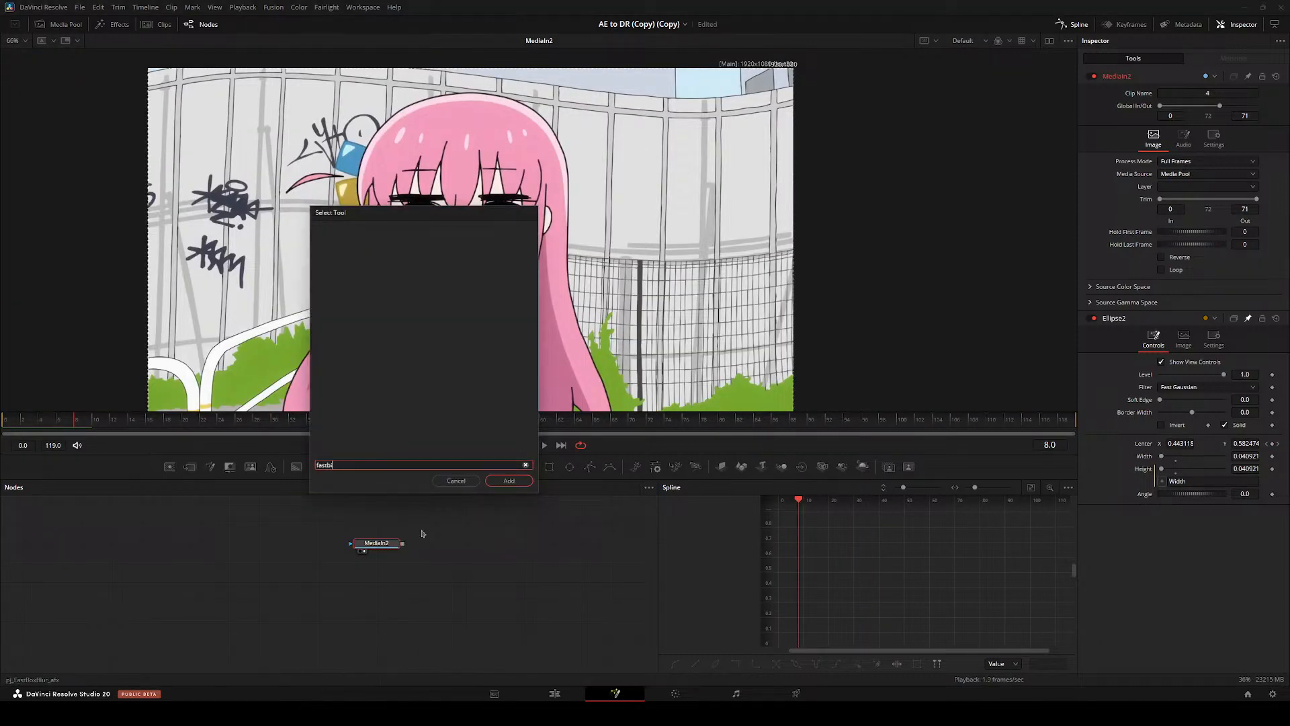
{"action": "key", "text": "BackSpace"}
{"action": "key", "text": "BackSpace"}
{"action": "type", "text": "n"}
{"action": "key", "text": "Down"}
{"action": "key", "text": "Down"}
{"action": "key", "text": "Down"}
{"action": "key", "text": "Down"}
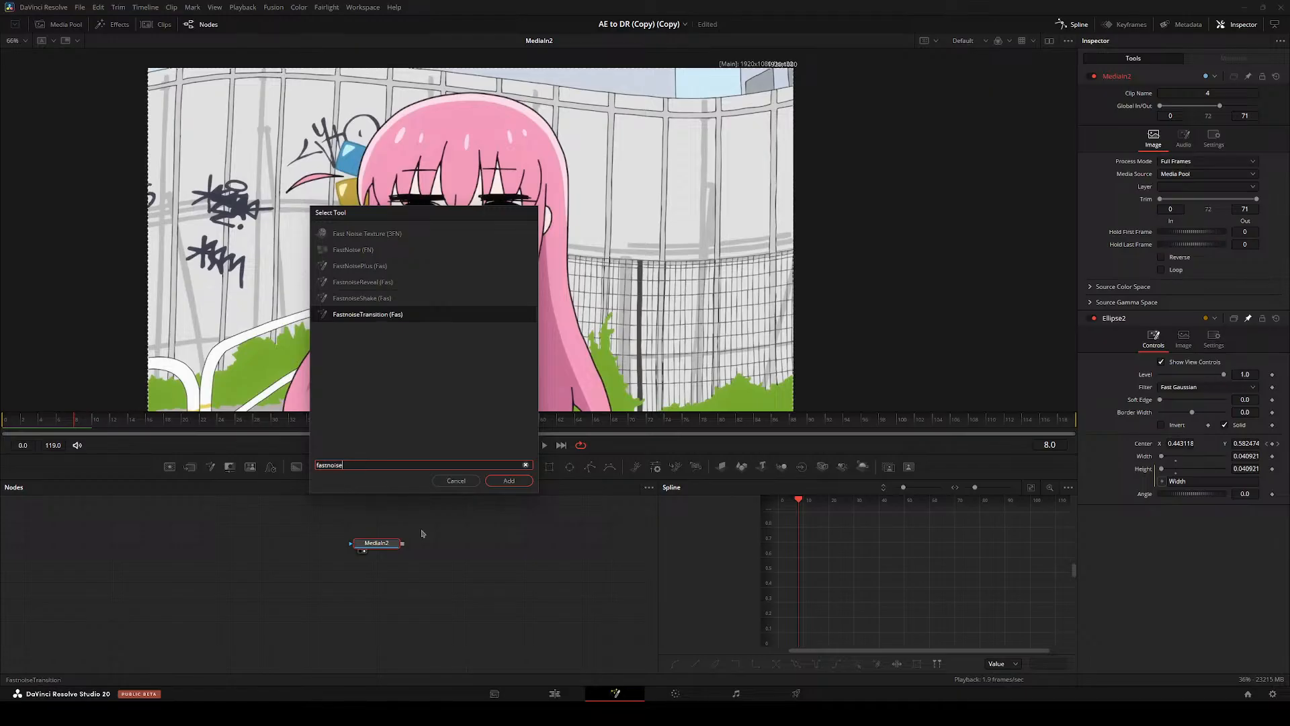
{"action": "key", "text": "Return"}
- Connect MediaIn2 to Displace3, display Displace3 in the viewer, and rearrange MediaIn2 and FastNoise1 in the graph
{"action": "left_click_drag", "start_coordinate": [428, 541], "coordinate": [577, 639]}
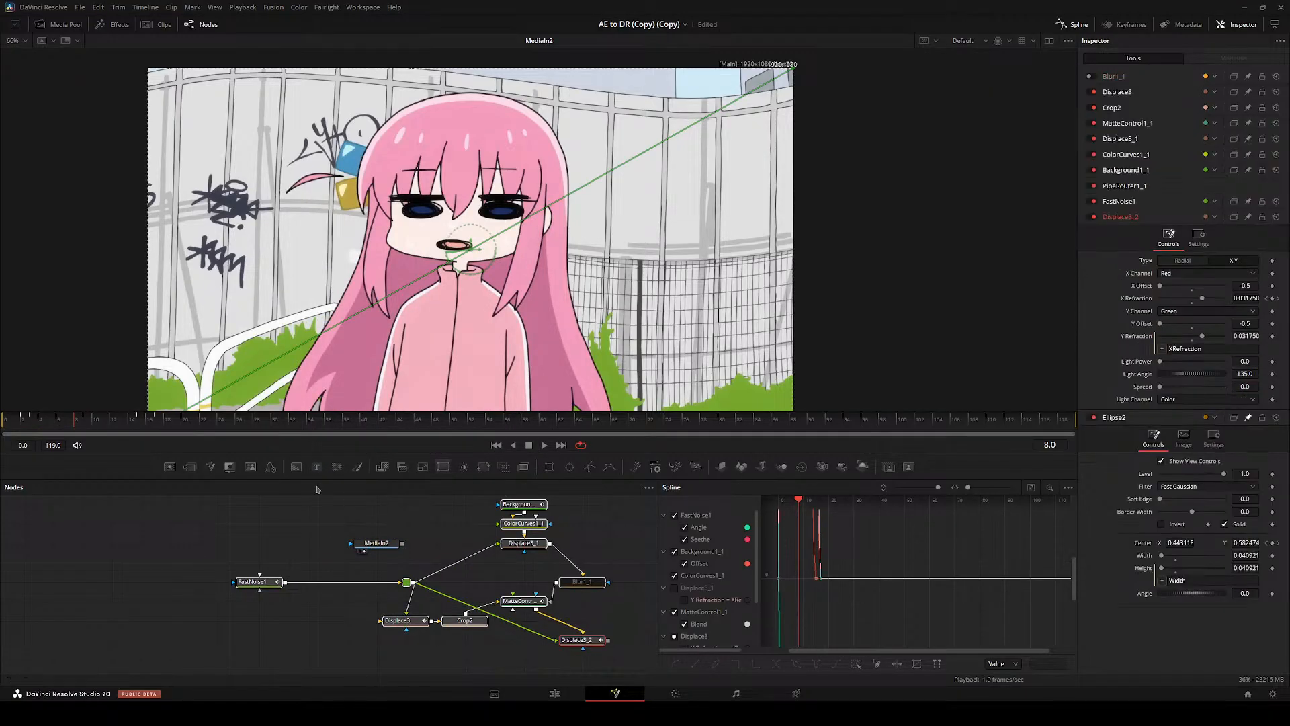
{"action": "left_click", "coordinate": [307, 553]}
{"action": "left_click_drag", "start_coordinate": [269, 553], "coordinate": [30, 595]}
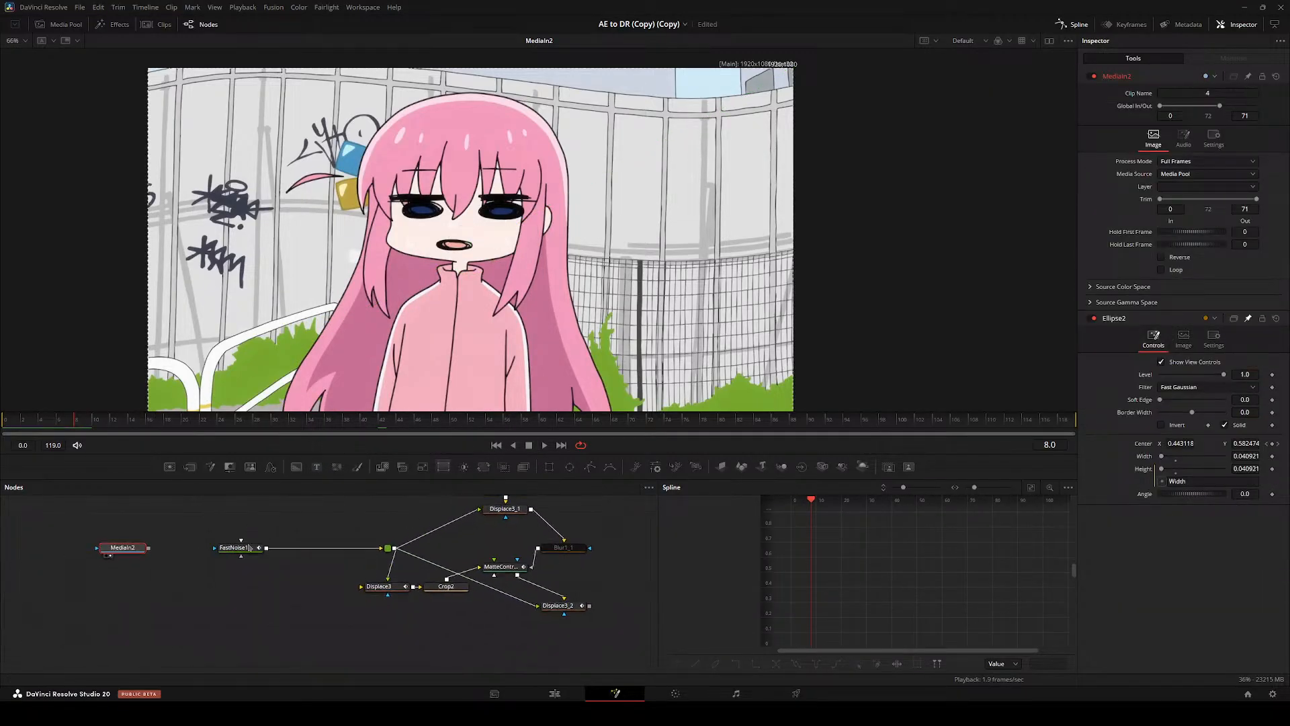
{"action": "left_click_drag", "start_coordinate": [405, 597], "coordinate": [400, 591]}
{"action": "left_click", "coordinate": [392, 588]}
{"action": "key", "text": "2"}
{"action": "left_click", "coordinate": [157, 566]}
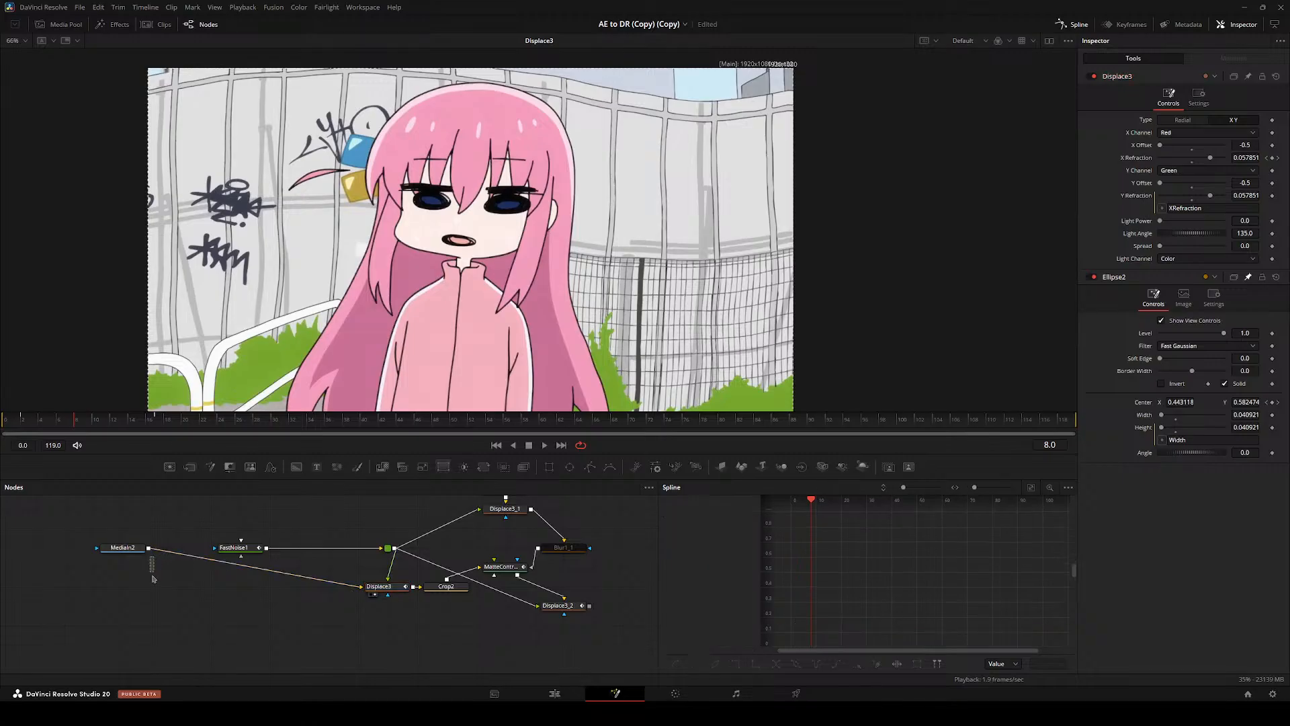
{"action": "left_click_drag", "start_coordinate": [115, 541], "coordinate": [235, 591]}
{"action": "left_click_drag", "start_coordinate": [141, 550], "coordinate": [176, 588]}
- Move FastNoise1 above the MediaIn2 connection, view FastNoise1 and Displace3, and scrub through the opening frames
{"action": "left_click_drag", "start_coordinate": [74, 420], "coordinate": [3, 420]}
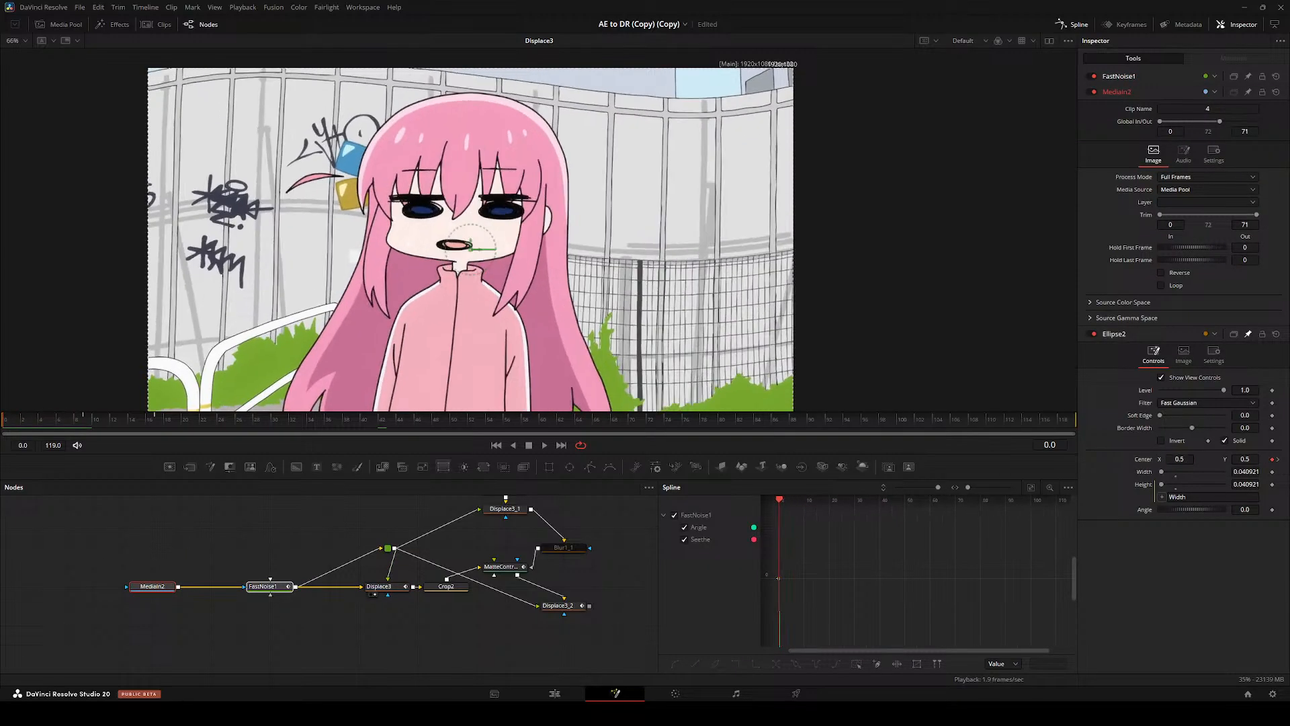
{"action": "left_click_drag", "start_coordinate": [263, 586], "coordinate": [263, 527]}
{"action": "key", "text": "1"}
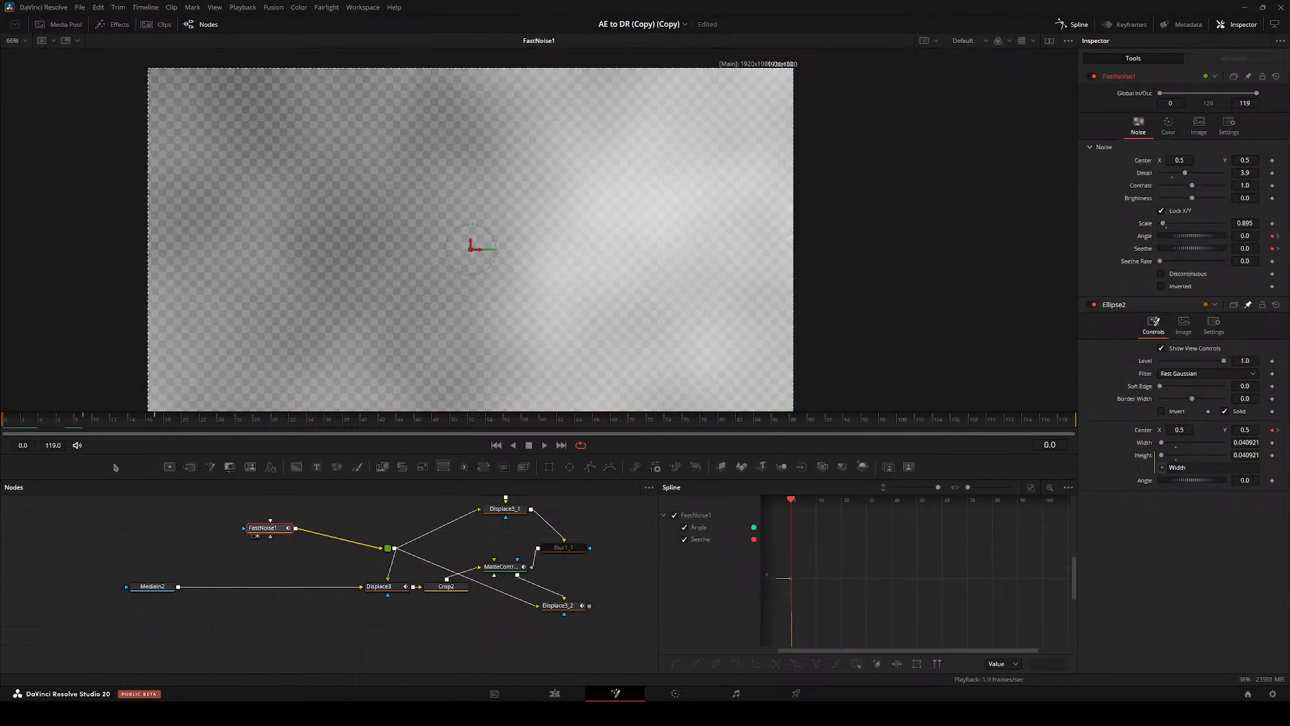
{"action": "left_click", "coordinate": [382, 585]}
{"action": "key", "text": "2"}
{"action": "left_click_drag", "start_coordinate": [101, 419], "coordinate": [30, 407]}
- View Crop2, take it out of the chain so Displace3 feeds MatteControl1_1 directly, and tidy the node layout
{"action": "left_click", "coordinate": [445, 586]}
{"action": "key", "text": "2"}
{"action": "left_click_drag", "start_coordinate": [381, 586], "coordinate": [324, 568]}
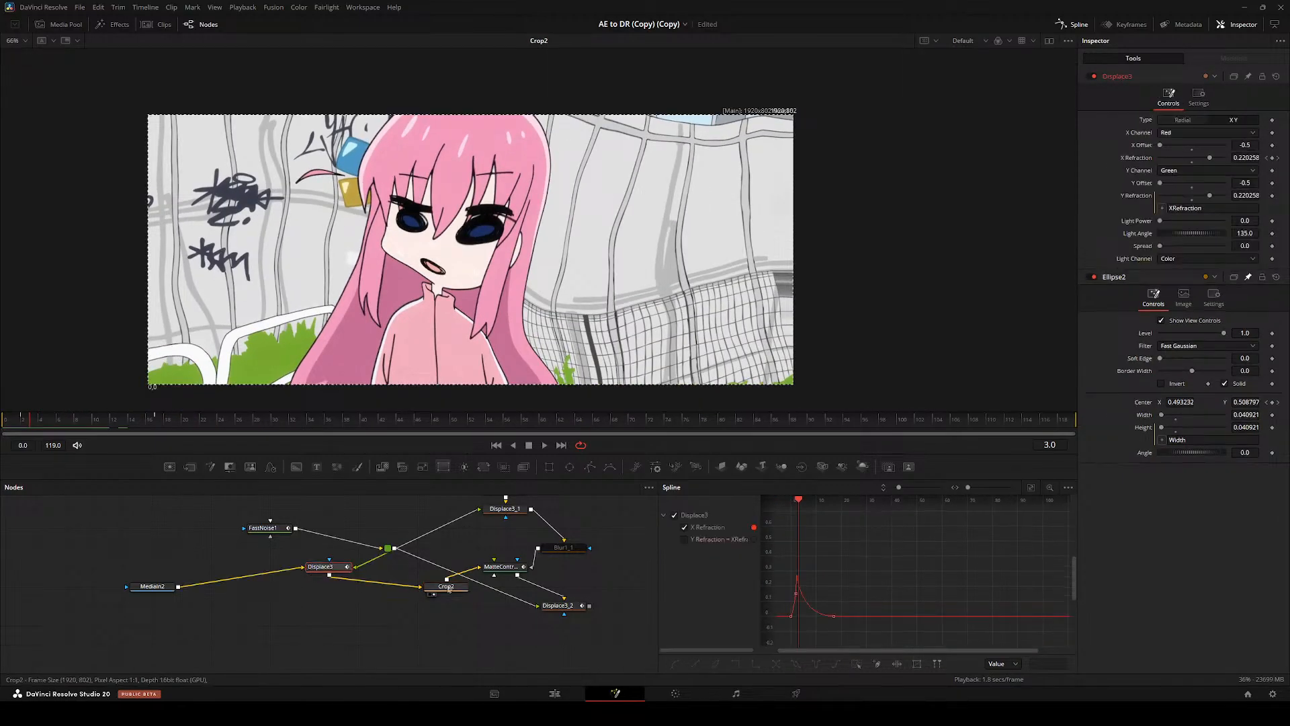
{"action": "left_click", "coordinate": [446, 587]}
{"action": "left_click_drag", "start_coordinate": [410, 593], "coordinate": [325, 618]}
{"action": "left_click", "coordinate": [224, 540]}
{"action": "left_click_drag", "start_coordinate": [242, 577], "coordinate": [242, 622]}
{"action": "left_click_drag", "start_coordinate": [210, 586], "coordinate": [238, 625]}
{"action": "left_click_drag", "start_coordinate": [266, 567], "coordinate": [208, 548]}
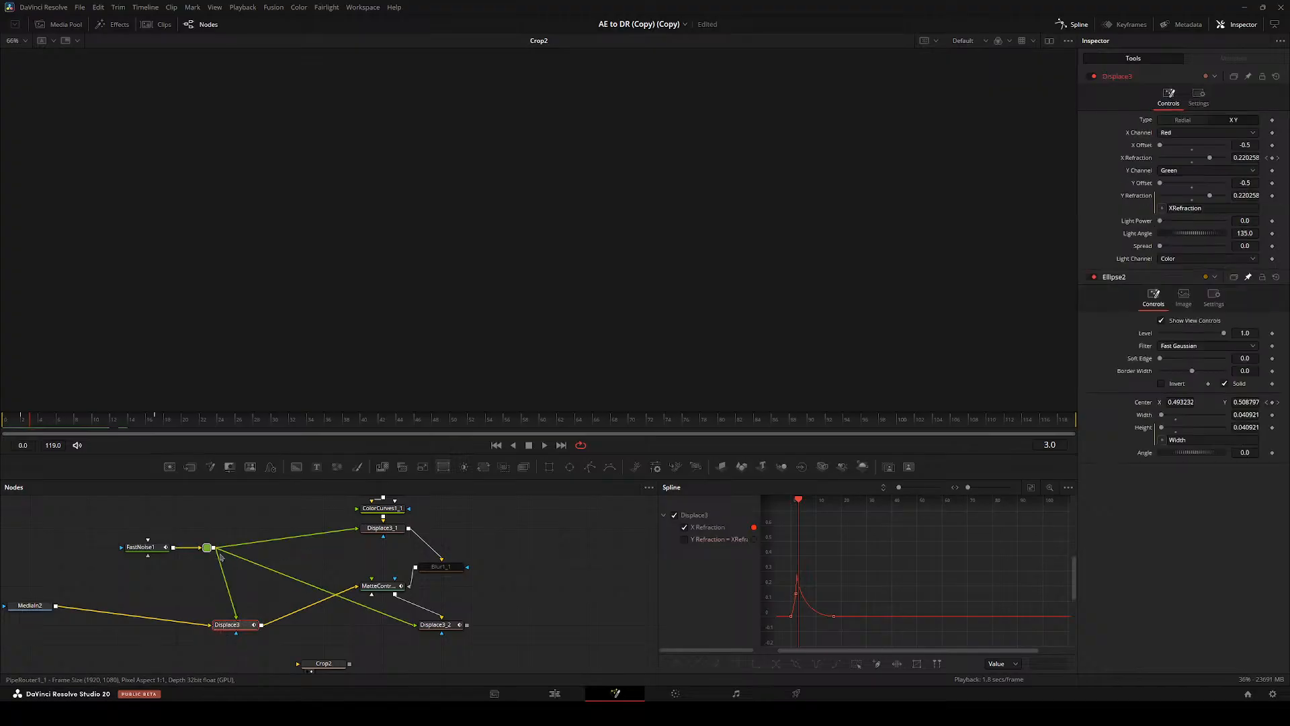
- Examine Displace3_1 and the ColorCurves1_1 gradient in the viewer at frame 0
{"action": "left_click", "coordinate": [383, 527]}
{"action": "key", "text": "2"}
{"action": "left_click_drag", "start_coordinate": [295, 524], "coordinate": [334, 612]}
{"action": "key", "text": "Home"}
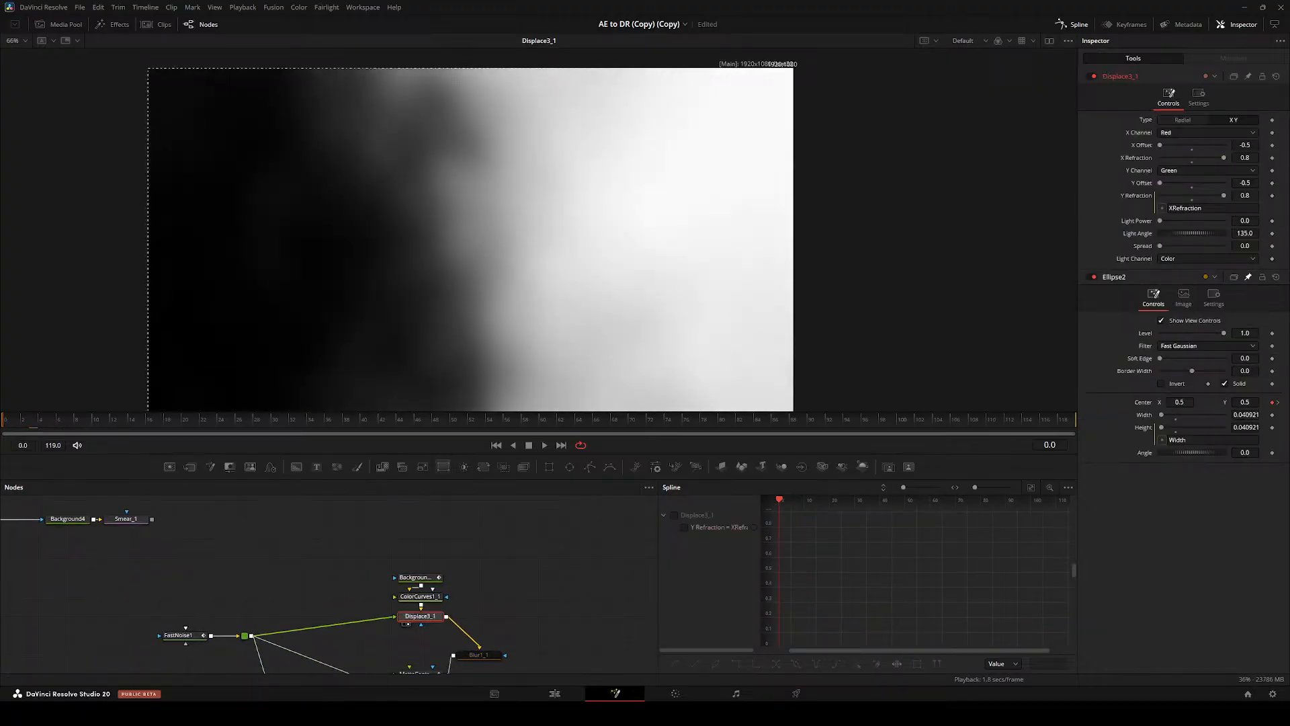
{"action": "left_click", "coordinate": [420, 580]}
{"action": "key", "text": "2"}
{"action": "left_click_drag", "start_coordinate": [38, 421], "coordinate": [4, 420]}
{"action": "left_click_drag", "start_coordinate": [233, 340], "coordinate": [404, 238]}
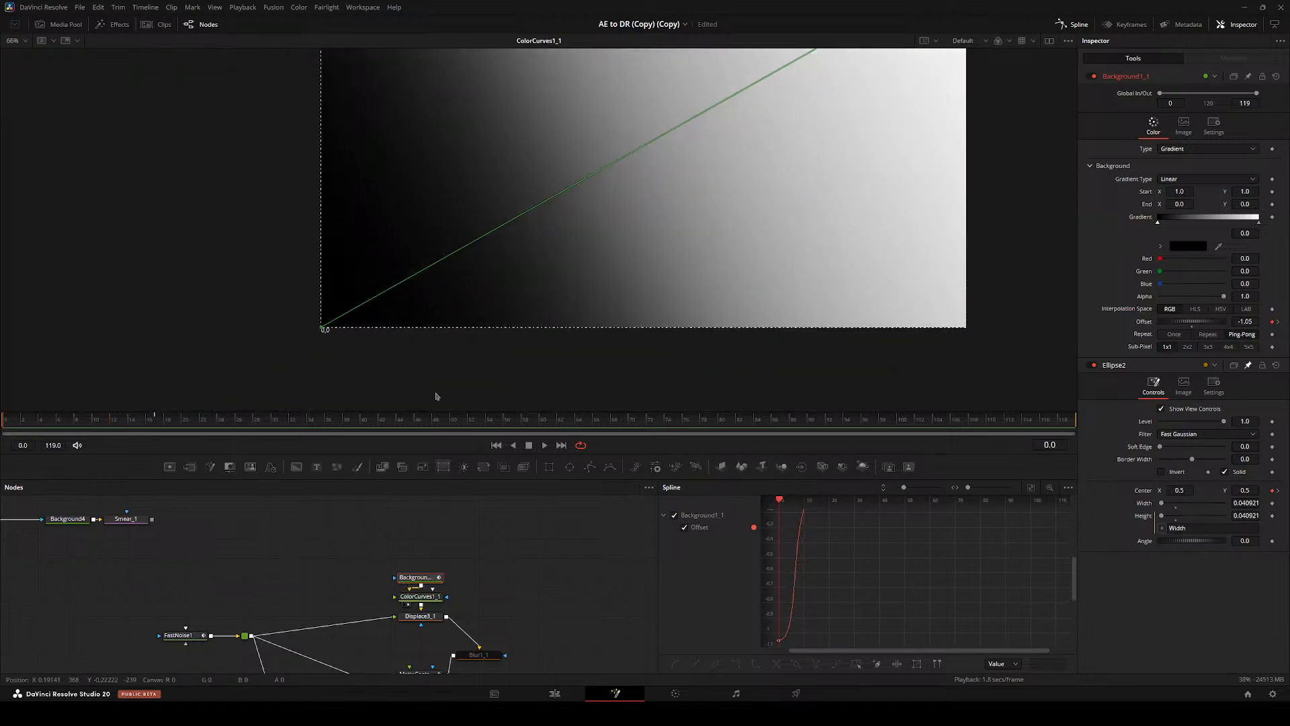
{"action": "key", "text": "ctrl+f"}
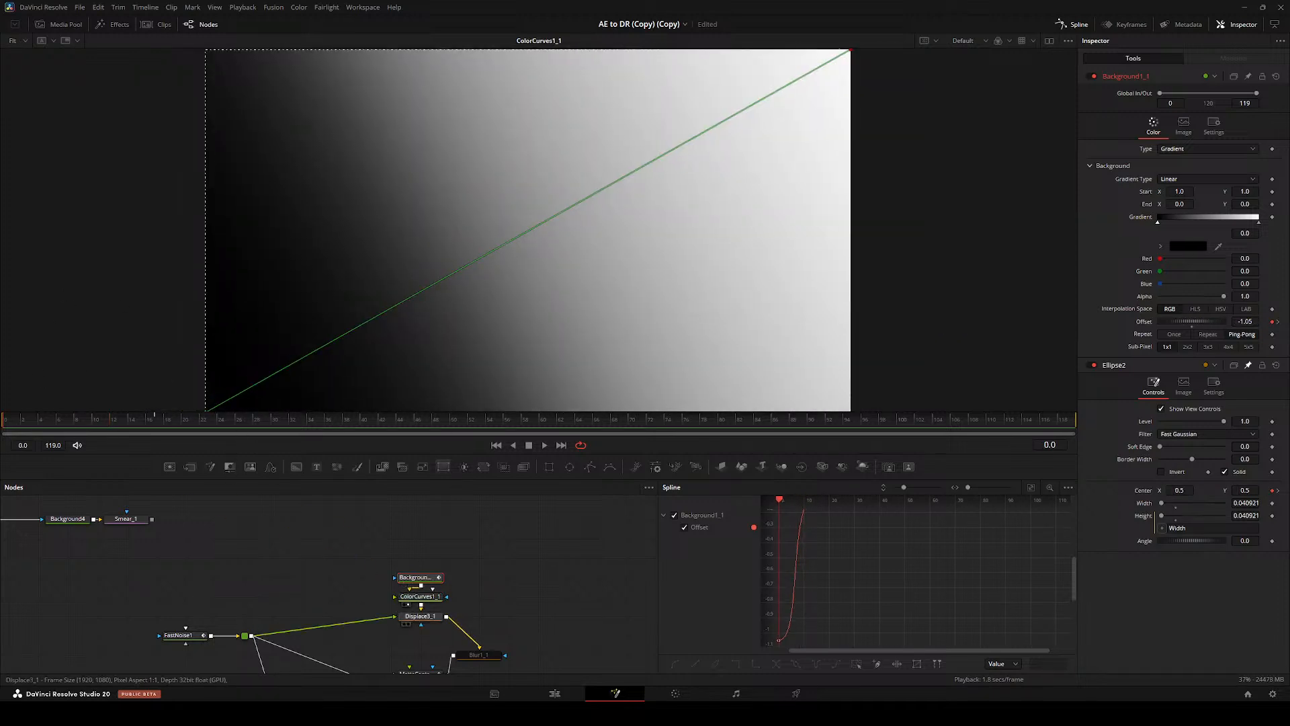
- Display Displace3_1 and scrub through the opening frames to examine the noise-distorted gradient
{"action": "left_click_drag", "start_coordinate": [420, 616], "coordinate": [397, 336]}
{"action": "left_click_drag", "start_coordinate": [19, 418], "coordinate": [65, 418]}
{"action": "left_click_drag", "start_coordinate": [322, 605], "coordinate": [233, 532]}
{"action": "left_click_drag", "start_coordinate": [331, 543], "coordinate": [331, 562]}
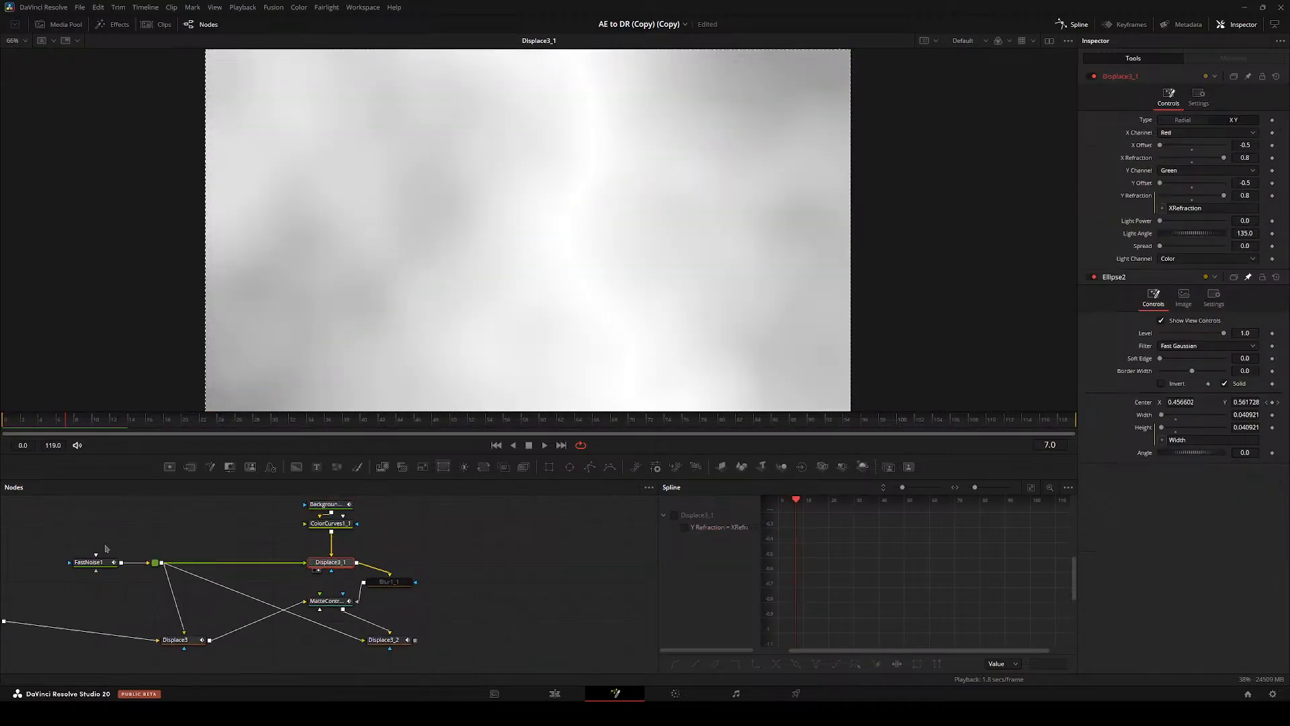
- Compare FastNoise1, Displace3 and Displace3_1 in the viewer and scrub back to frame 2
{"action": "left_click_drag", "start_coordinate": [89, 562], "coordinate": [365, 334]}
{"action": "key", "text": "1"}
{"action": "left_click_drag", "start_coordinate": [175, 632], "coordinate": [363, 349]}
{"action": "left_click_drag", "start_coordinate": [195, 665], "coordinate": [295, 542]}
{"action": "left_click_drag", "start_coordinate": [282, 622], "coordinate": [315, 350]}
{"action": "mouse_move", "coordinate": [58, 420]}
{"action": "left_mouse_down"}
{"action": "mouse_move", "coordinate": [37, 422]}
{"action": "mouse_move", "coordinate": [74, 422]}
{"action": "left_mouse_up"}
{"action": "left_click", "coordinate": [416, 551]}
{"action": "left_click_drag", "start_coordinate": [326, 536], "coordinate": [226, 574]}
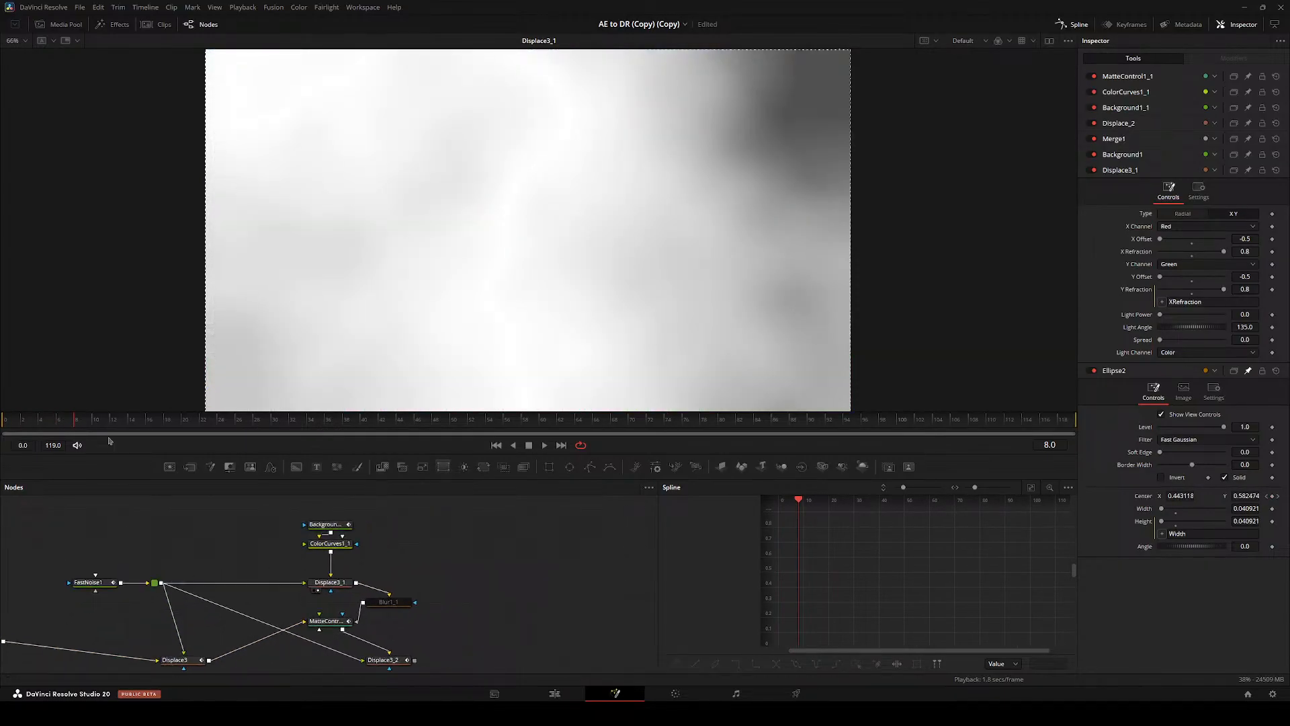
{"action": "mouse_move", "coordinate": [34, 422]}
{"action": "left_mouse_down"}
{"action": "mouse_move", "coordinate": [6, 417]}
{"action": "mouse_move", "coordinate": [51, 411]}
{"action": "mouse_move", "coordinate": [23, 417]}
{"action": "left_mouse_up"}
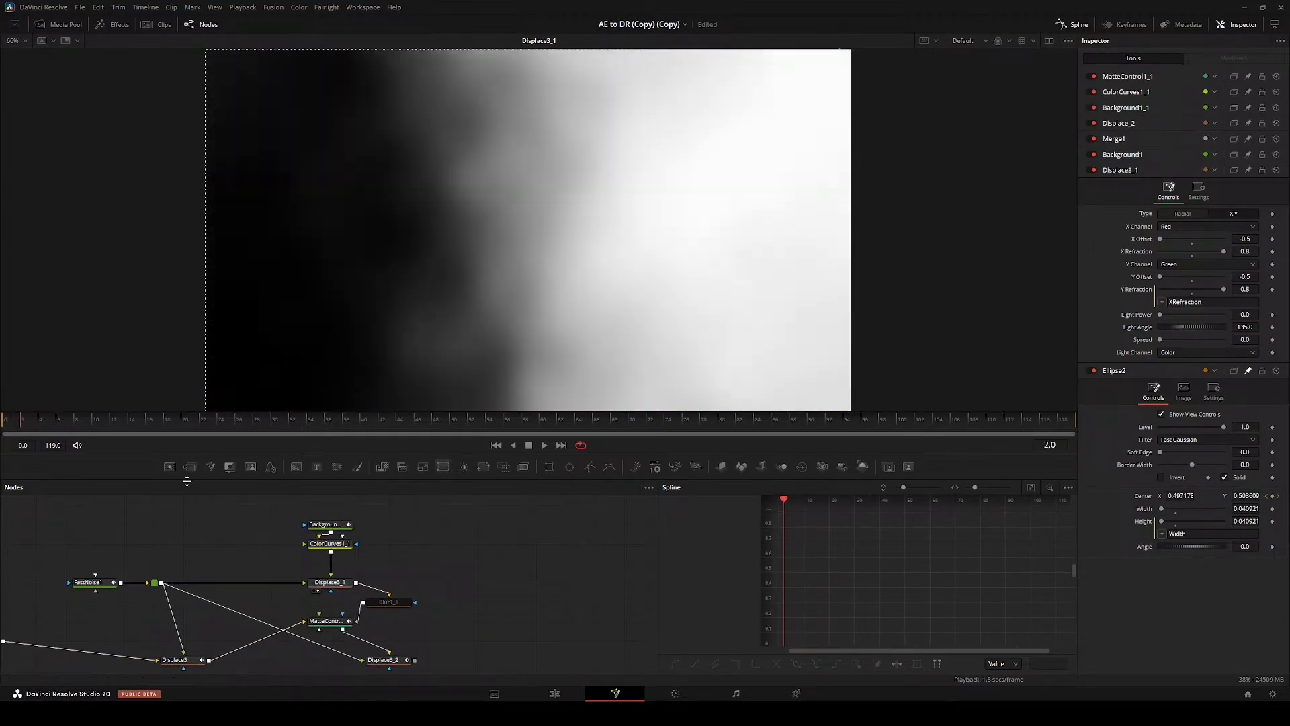
- Move Blur1_1 farther from MatteControl1_1, display MatteControl1_1, and scrub back to the start of the transition
{"action": "left_click_drag", "start_coordinate": [425, 606], "coordinate": [454, 606]}
{"action": "left_click", "coordinate": [318, 629]}
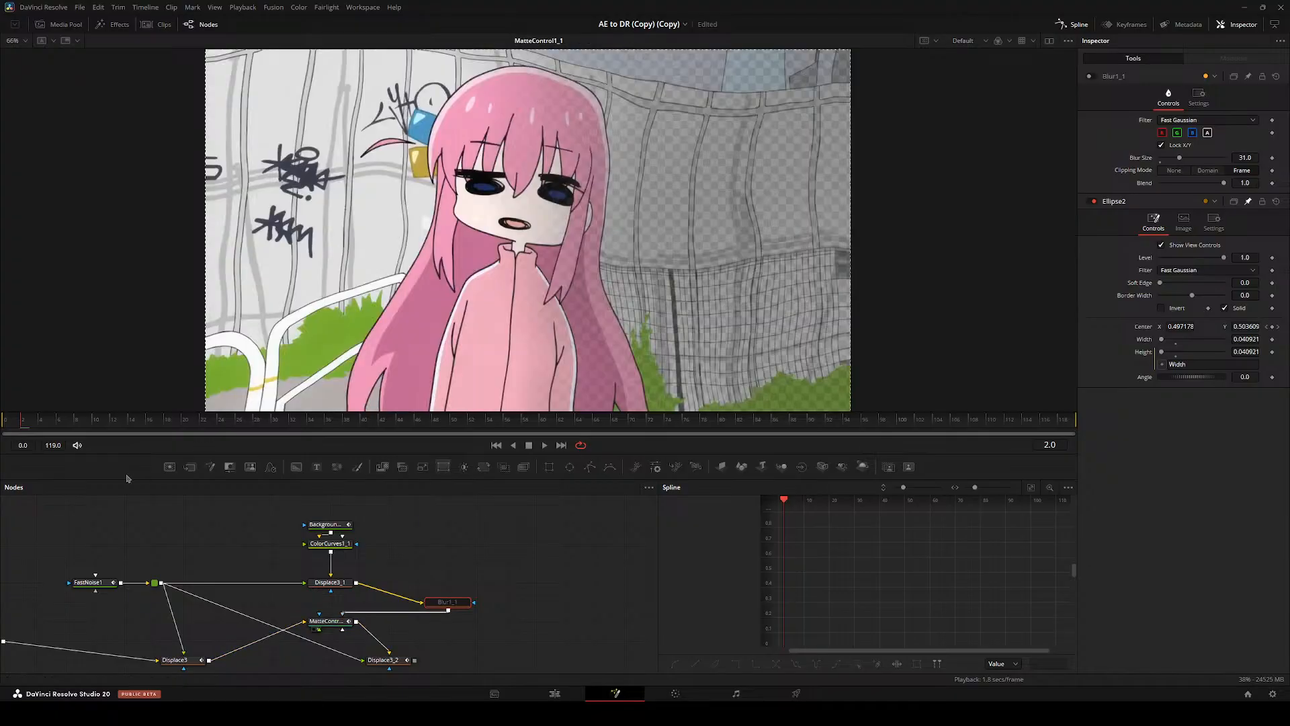
{"action": "left_click_drag", "start_coordinate": [66, 420], "coordinate": [1, 395]}
- Reposition Displace3_2 below Blur1_1 and preview its output by scrubbing to frame 5
{"action": "left_click_drag", "start_coordinate": [352, 588], "coordinate": [417, 529]}
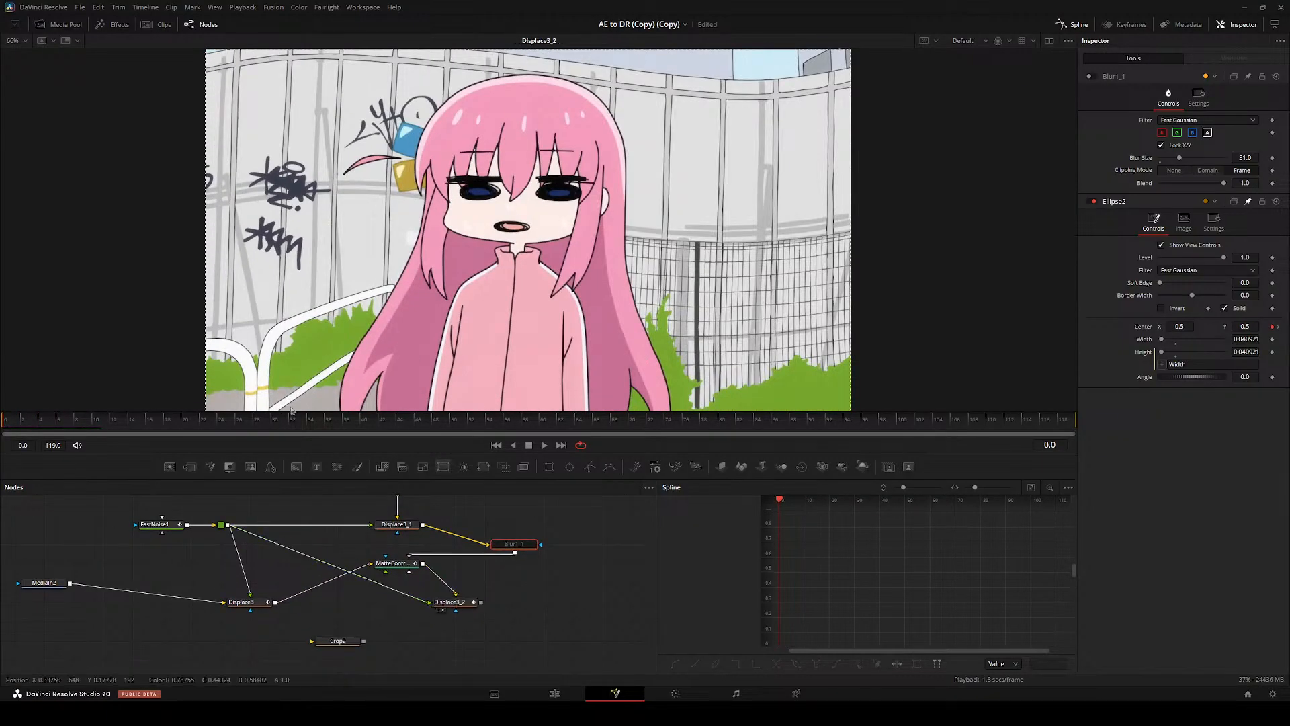
{"action": "left_click_drag", "start_coordinate": [444, 603], "coordinate": [508, 602]}
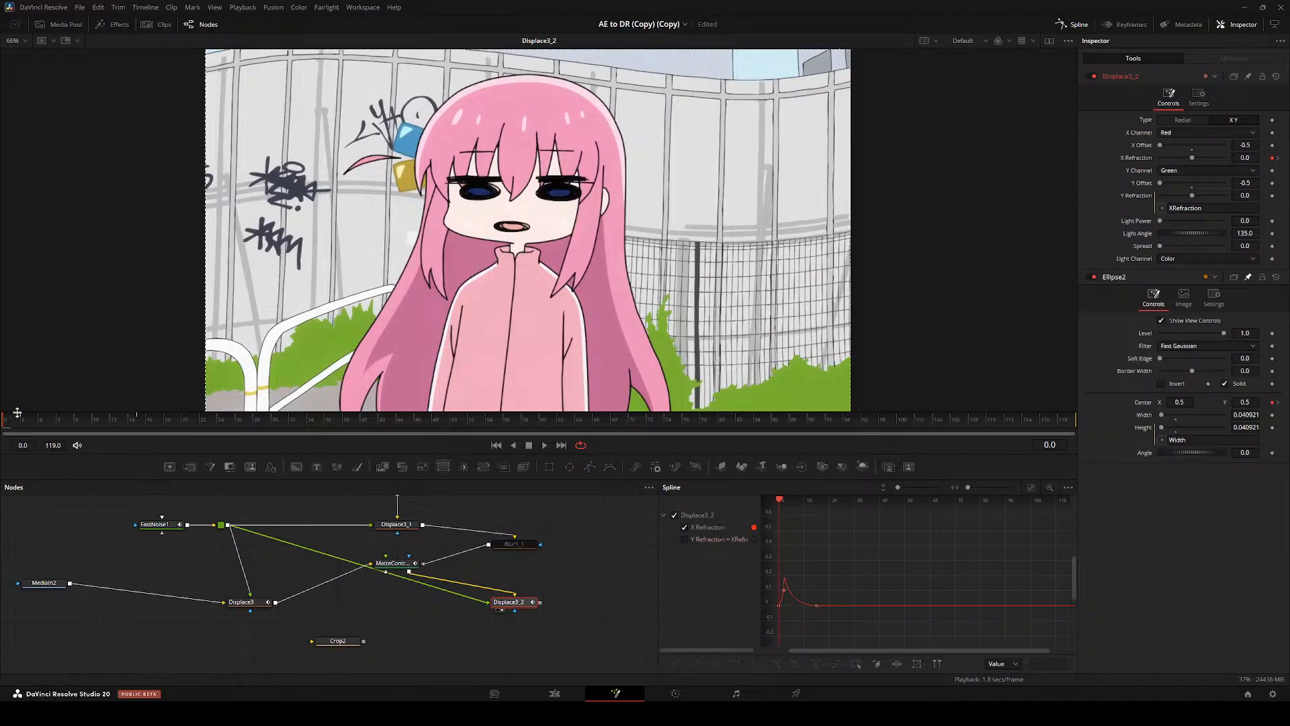
{"action": "left_click_drag", "start_coordinate": [17, 412], "coordinate": [49, 393]}
{"action": "left_click_drag", "start_coordinate": [321, 610], "coordinate": [406, 567]}
{"action": "left_click", "coordinate": [208, 595]}
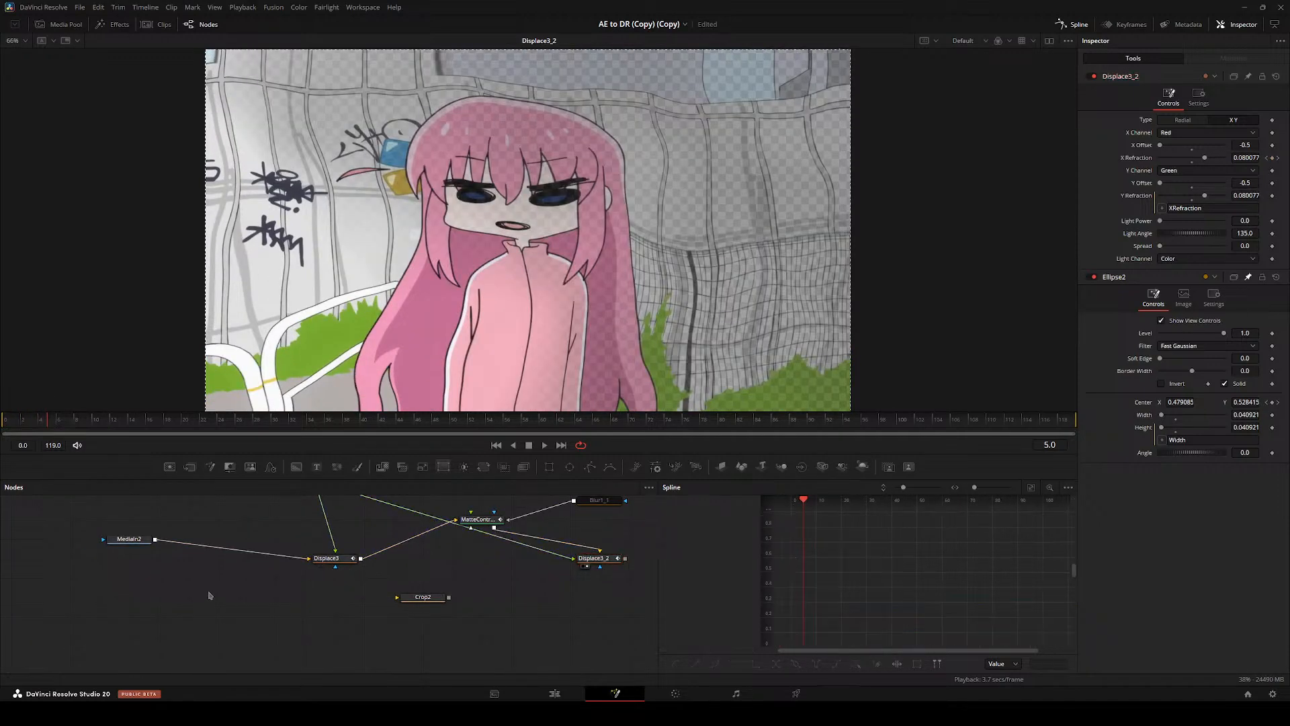
{"action": "key", "text": "shift+space"}
{"action": "type", "text": "cr"}
{"action": "key", "text": "Return"}
{"action": "key", "text": "Delete"}
- Add a Dissolve node between MediaIn2 and Displace3
{"action": "key", "text": "shift+space"}
{"action": "type", "text": "dx"}
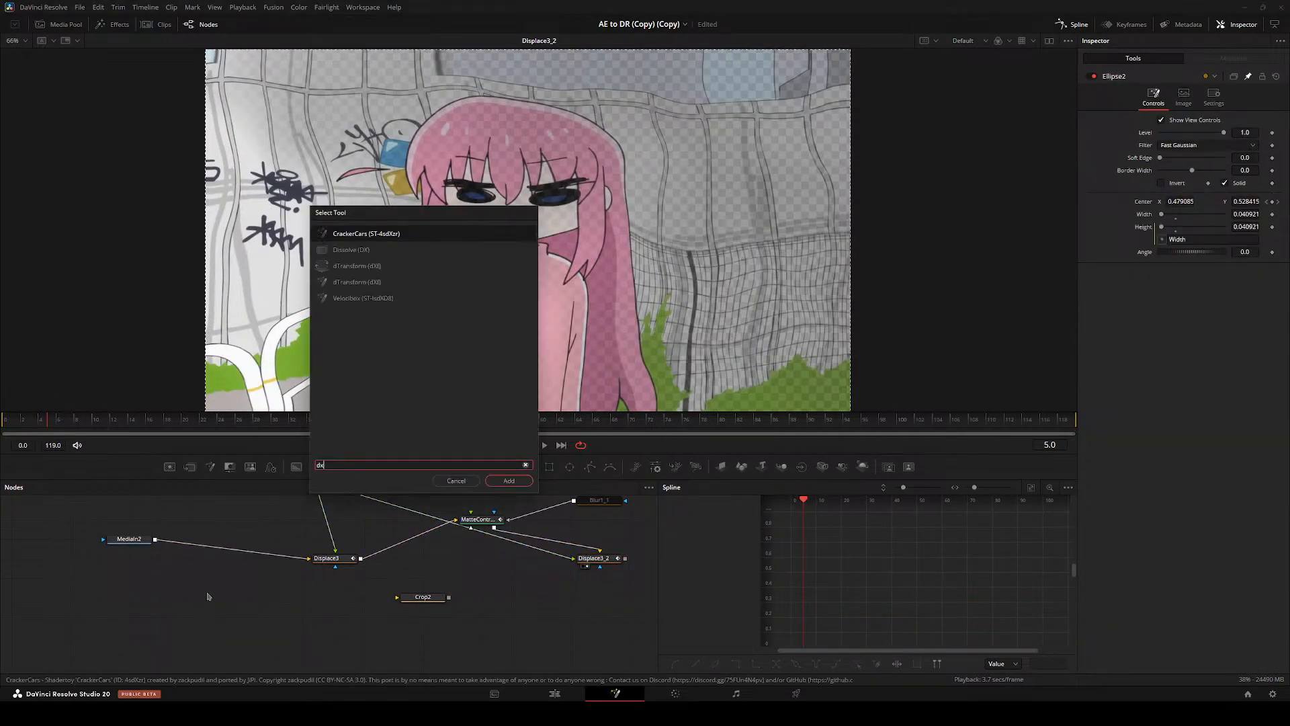
{"action": "key", "text": "Down"}
{"action": "key", "text": "Return"}
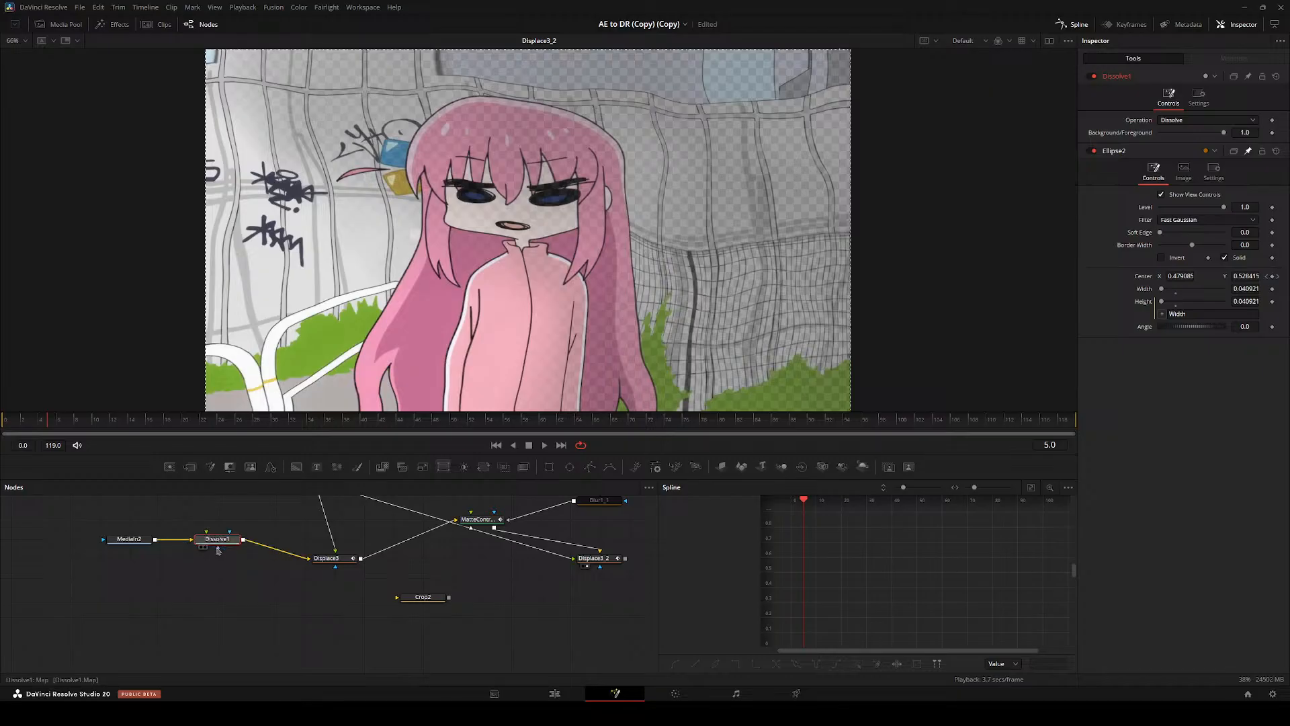
- Add clip 1 from the media pool, connect it to Dissolve1 as the foreground, and display Dissolve1
{"action": "left_click", "coordinate": [63, 25]}
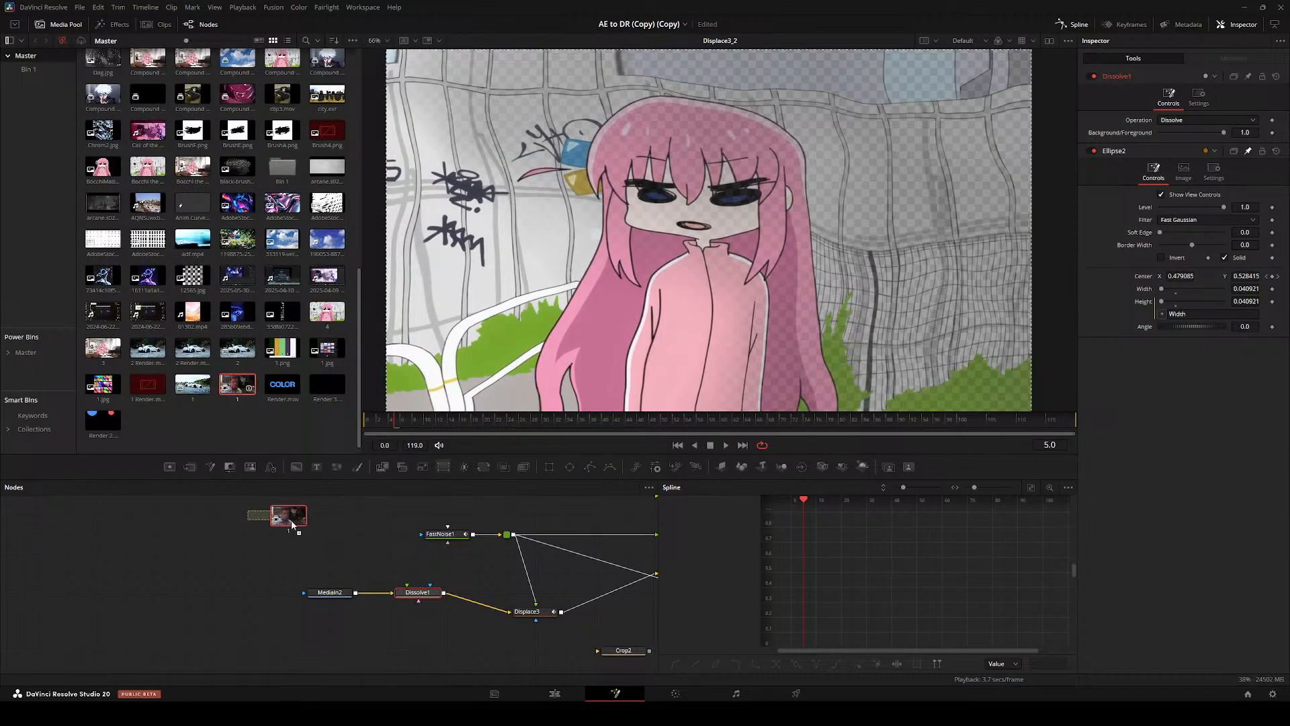
{"action": "left_click_drag", "start_coordinate": [292, 524], "coordinate": [363, 573]}
{"action": "left_click_drag", "start_coordinate": [427, 599], "coordinate": [422, 594]}
{"action": "left_click", "coordinate": [419, 591]}
{"action": "key", "text": "2"}
{"action": "left_click_drag", "start_coordinate": [419, 583], "coordinate": [272, 567]}
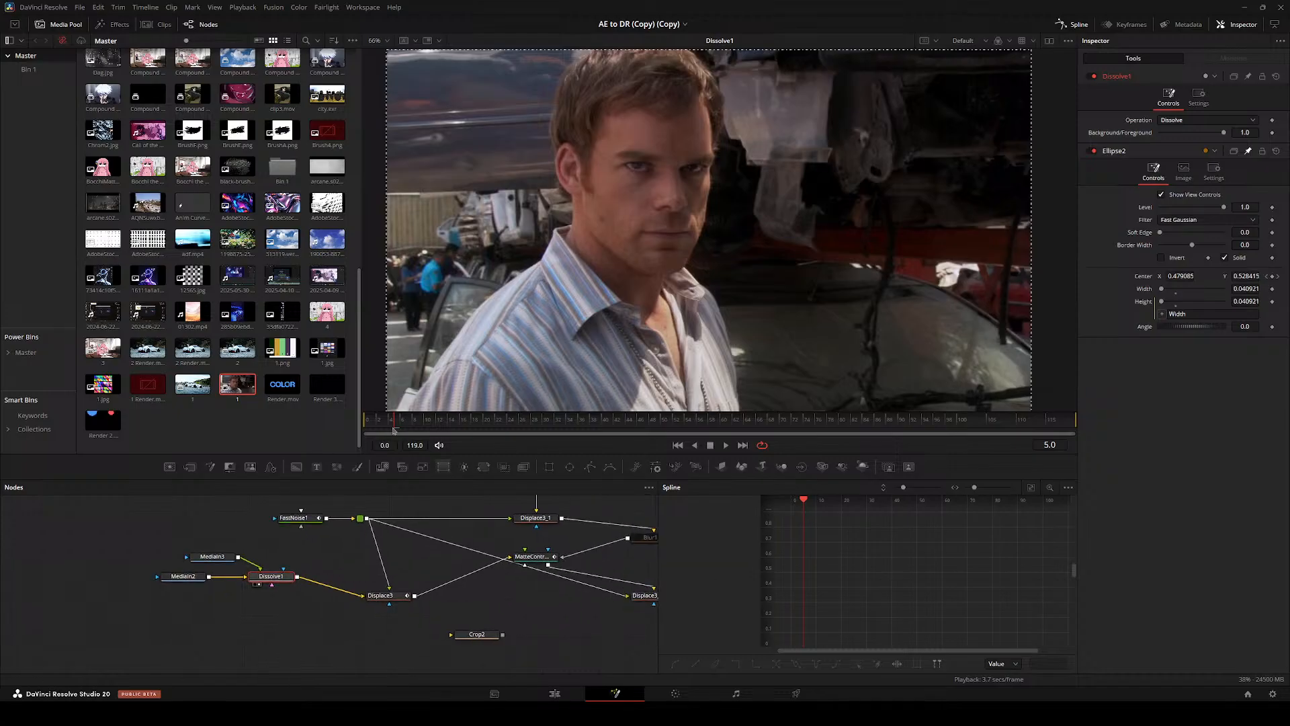
- Keyframe Dissolve1's Background/Foreground from 0.0 at frame 0 to 1.0 at frame 9
{"action": "key", "text": "Home"}
{"action": "mouse_move", "coordinate": [1217, 134]}
{"action": "left_mouse_down"}
{"action": "mouse_move", "coordinate": [1157, 134]}
{"action": "mouse_move", "coordinate": [1227, 134]}
{"action": "left_mouse_up"}
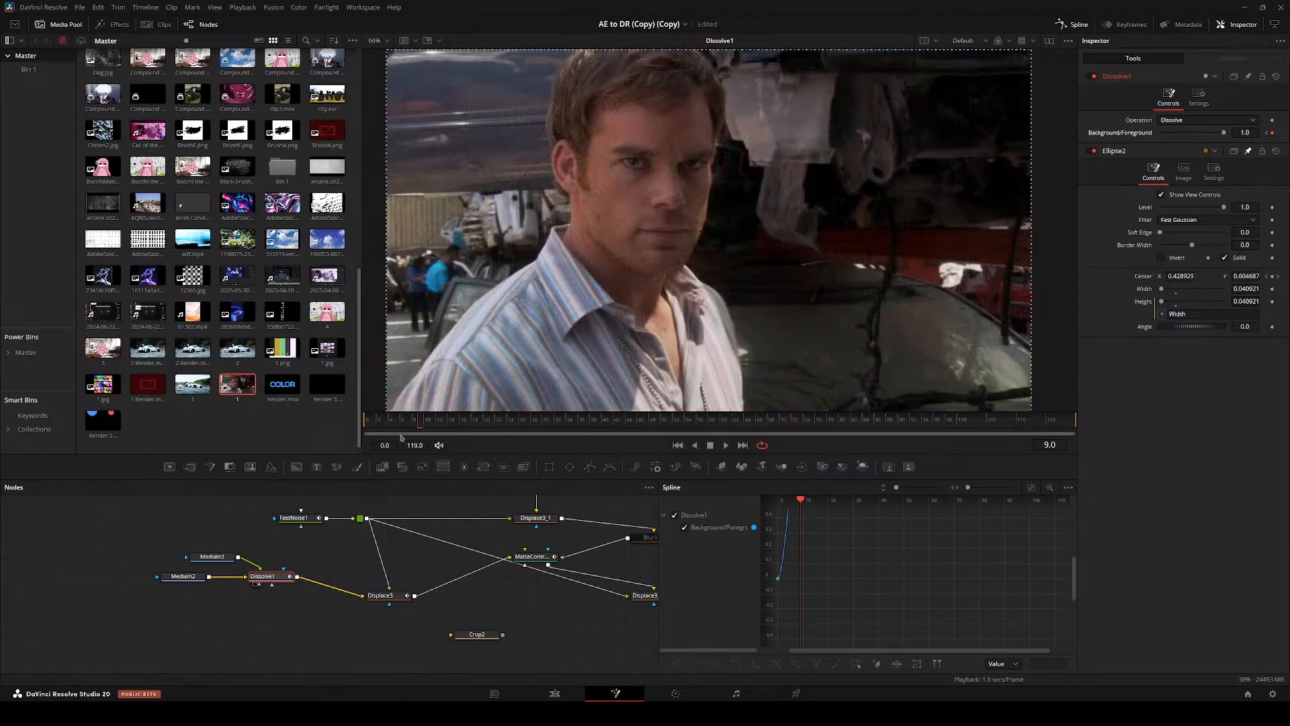
{"action": "key", "text": "Home"}
- Display Displace3_2 and scrub to frame 4 to check the transition between the clips
{"action": "left_click_drag", "start_coordinate": [432, 602], "coordinate": [191, 546]}
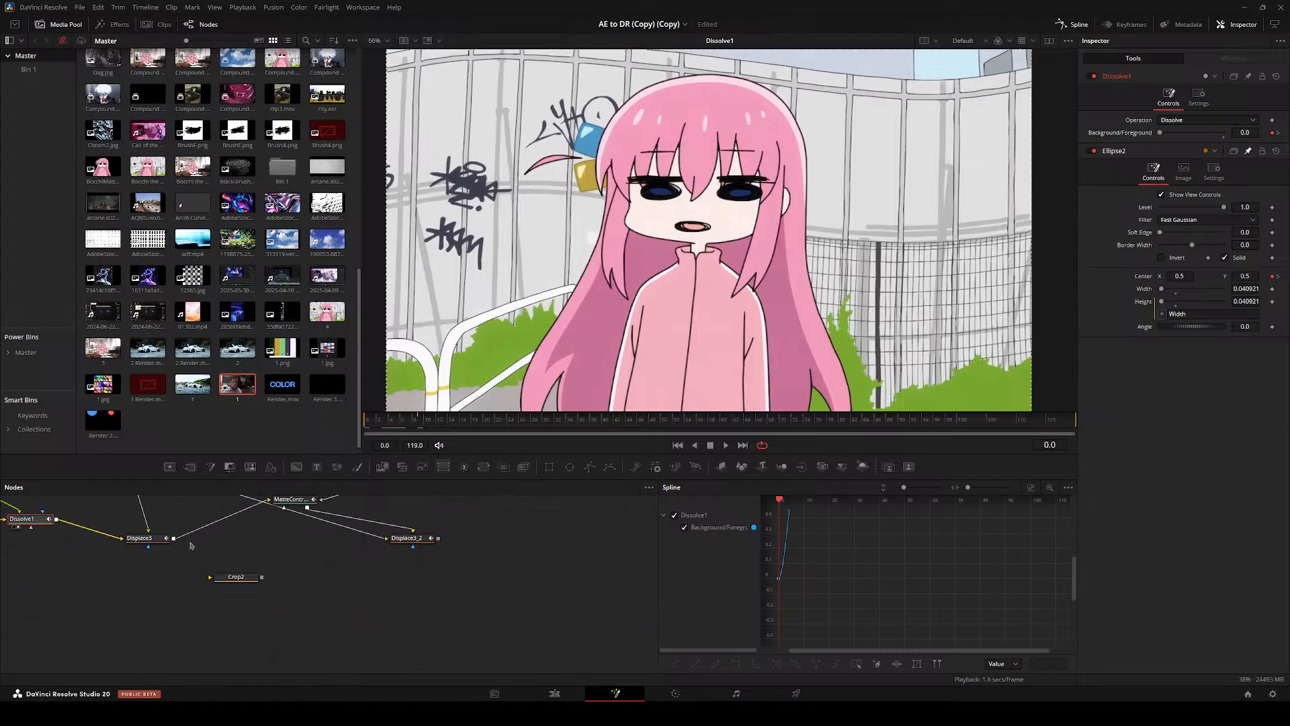
{"action": "left_click", "coordinate": [414, 539]}
{"action": "key", "text": "2"}
{"action": "mouse_move", "coordinate": [412, 419]}
{"action": "left_mouse_down"}
{"action": "mouse_move", "coordinate": [436, 420]}
{"action": "mouse_move", "coordinate": [390, 415]}
{"action": "left_mouse_up"}
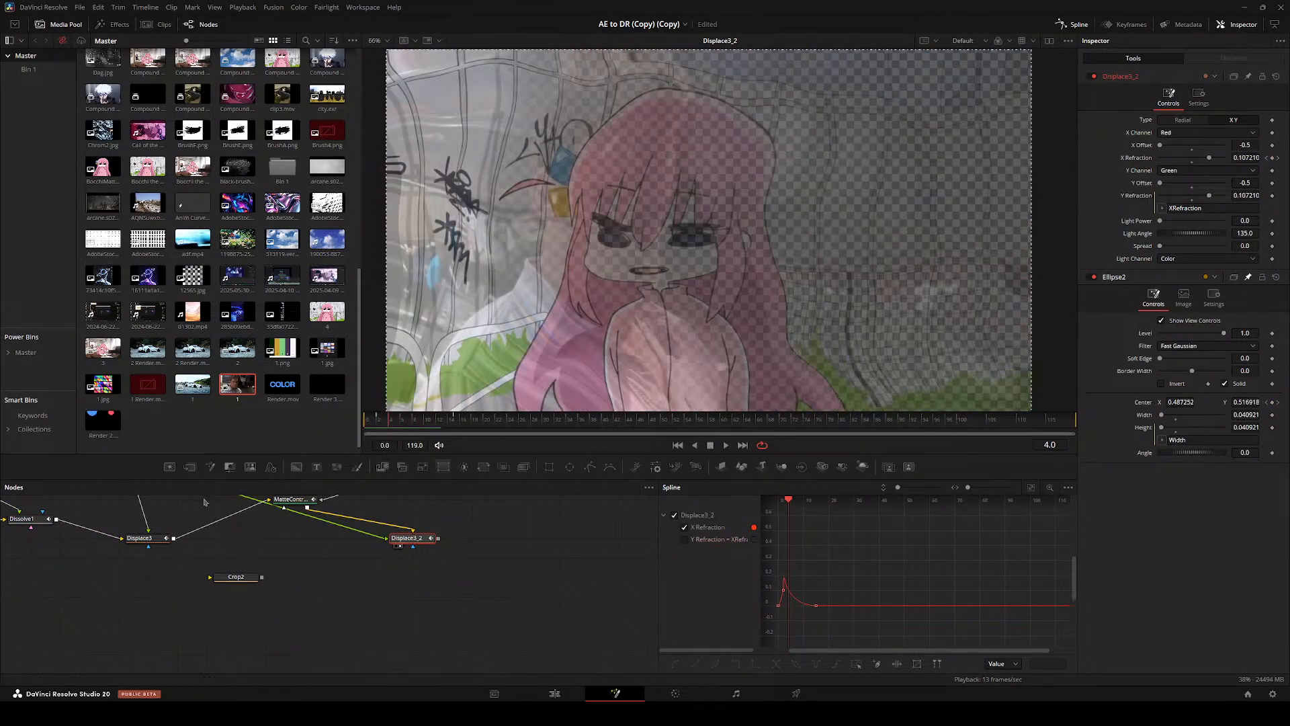
- Set Dissolve1's operation to Gradient Wipe
{"action": "left_click_drag", "start_coordinate": [21, 526], "coordinate": [269, 584]}
{"action": "left_click", "coordinate": [269, 579]}
{"action": "left_click", "coordinate": [1189, 121]}
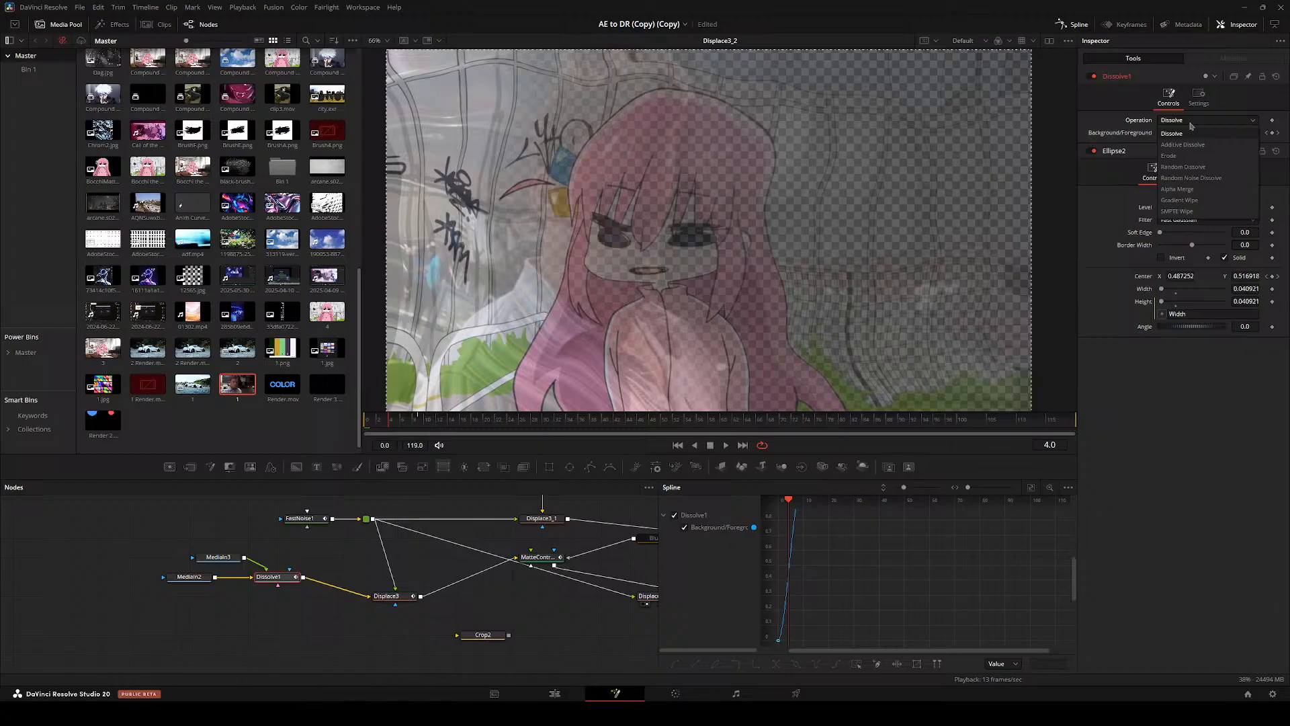
{"action": "left_click", "coordinate": [1184, 167]}
{"action": "left_click", "coordinate": [1193, 120]}
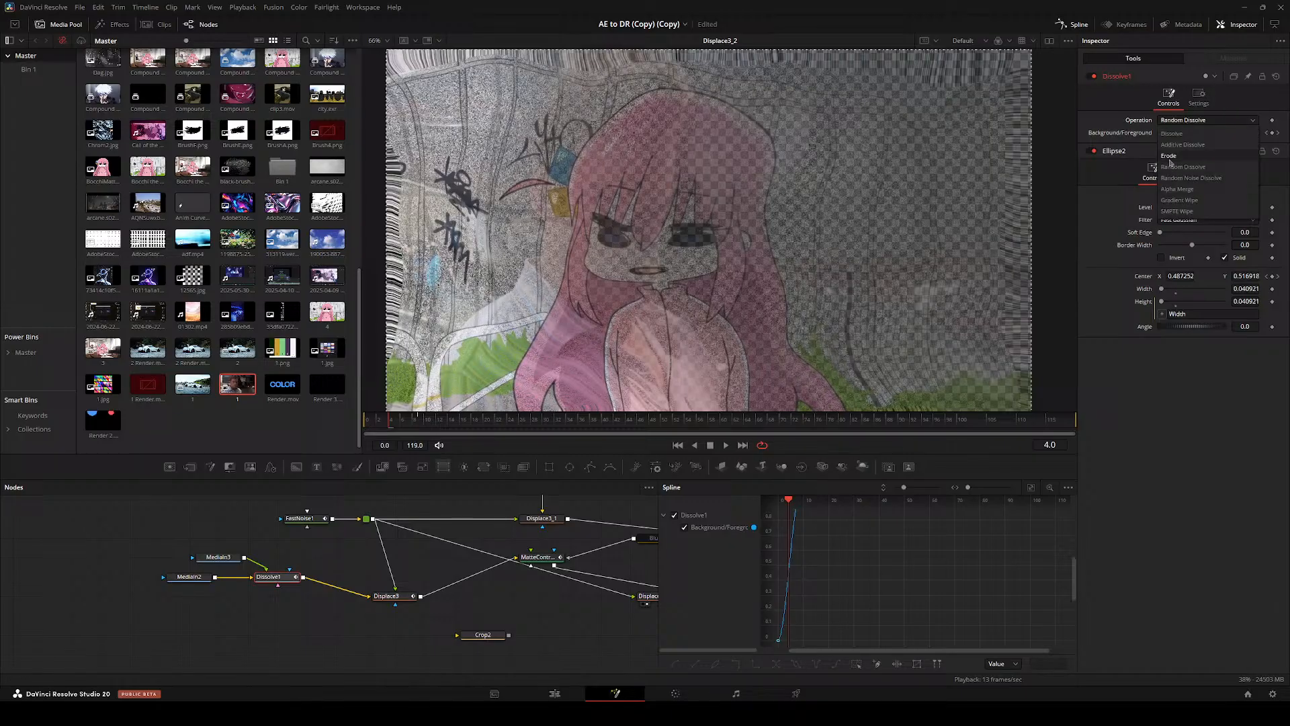
{"action": "left_click", "coordinate": [1179, 200]}
- Connect Displace3_1's output to Dissolve1 as the gradient wipe map and play back the transition
{"action": "left_click_drag", "start_coordinate": [354, 515], "coordinate": [309, 565]}
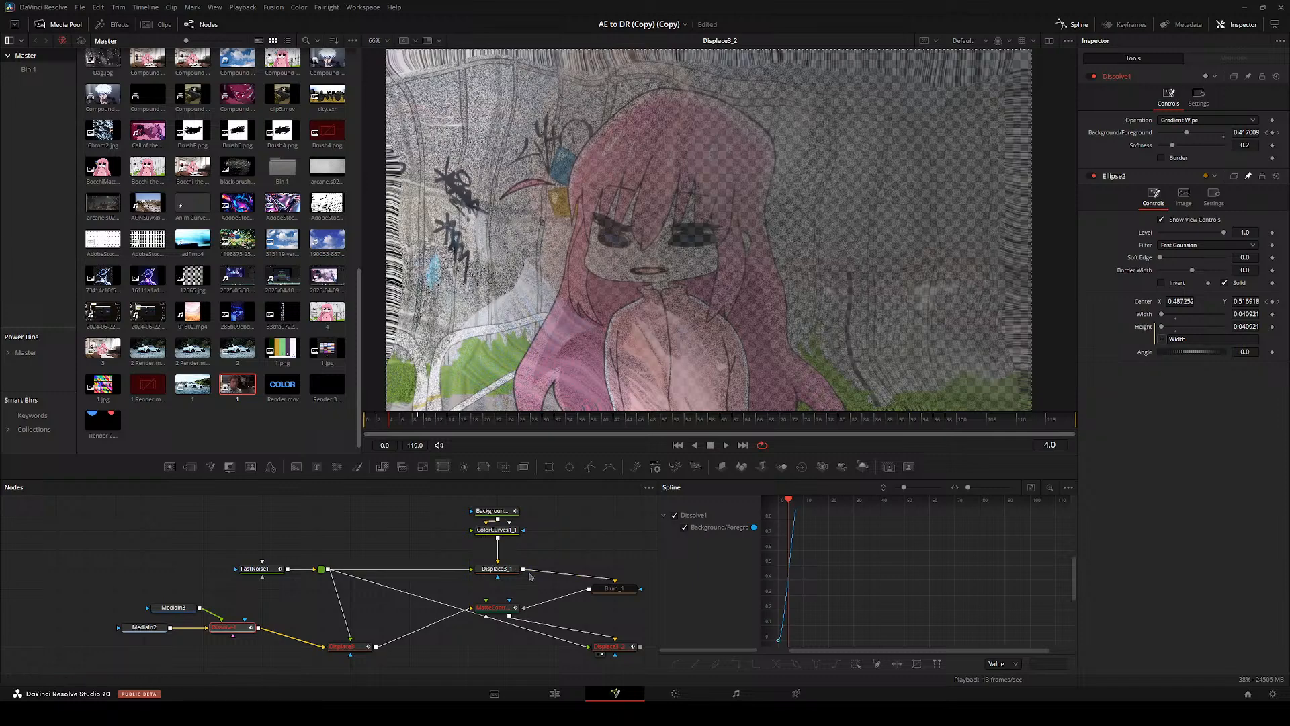
{"action": "left_click", "coordinate": [246, 655]}
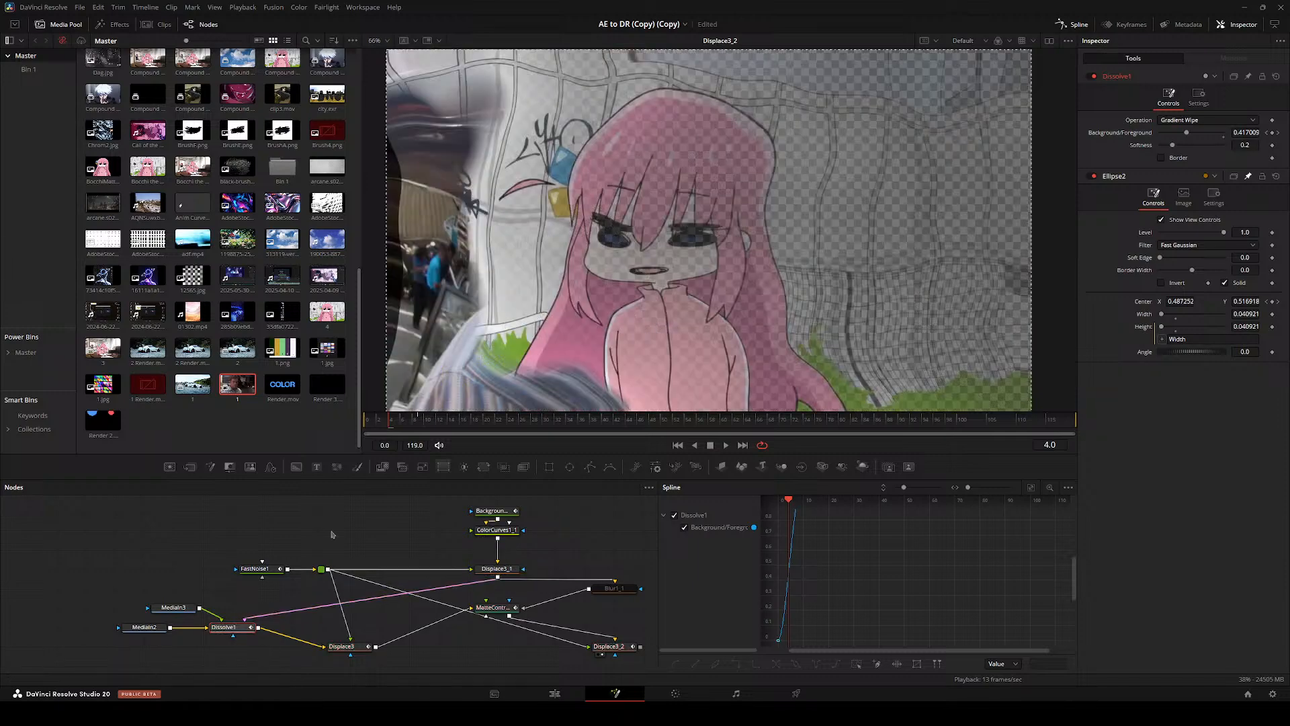
{"action": "key", "text": "space"}
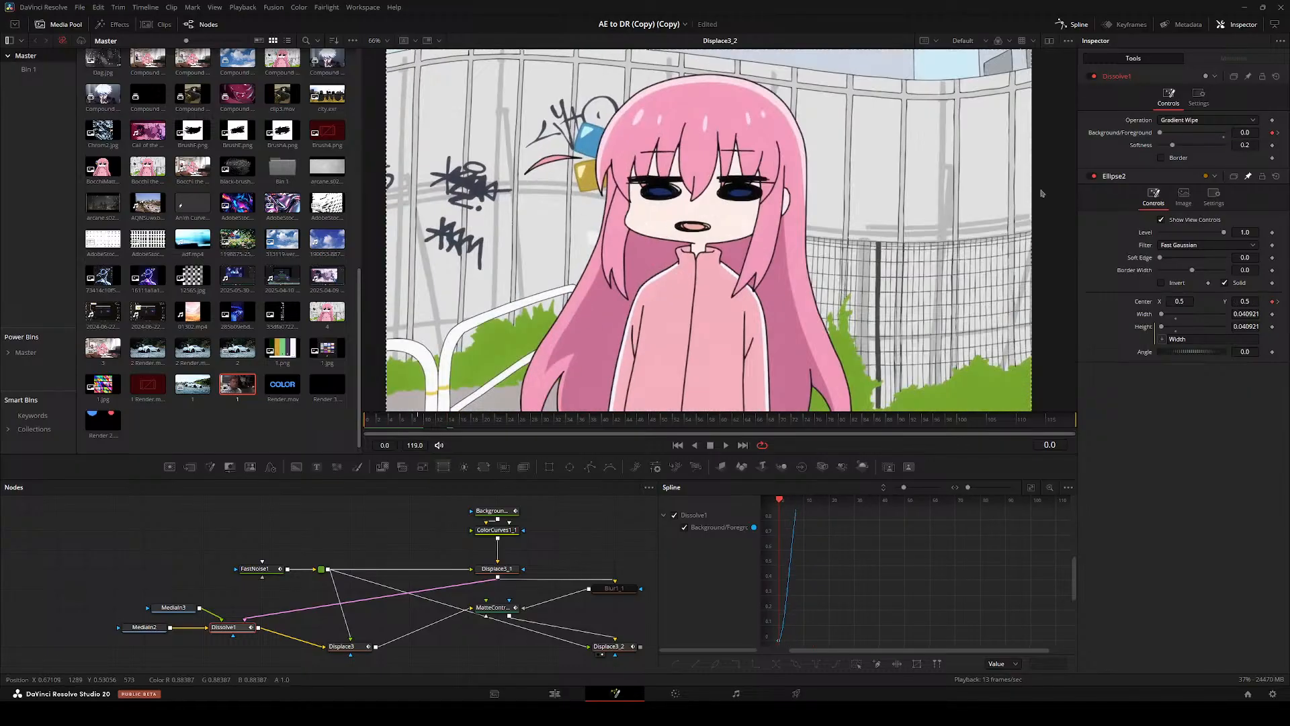
- Set Dissolve1's gradient wipe softness to 0.37 and move MediaIn3 farther away from Dissolve1
{"action": "left_click_drag", "start_coordinate": [1173, 145], "coordinate": [1186, 148]}
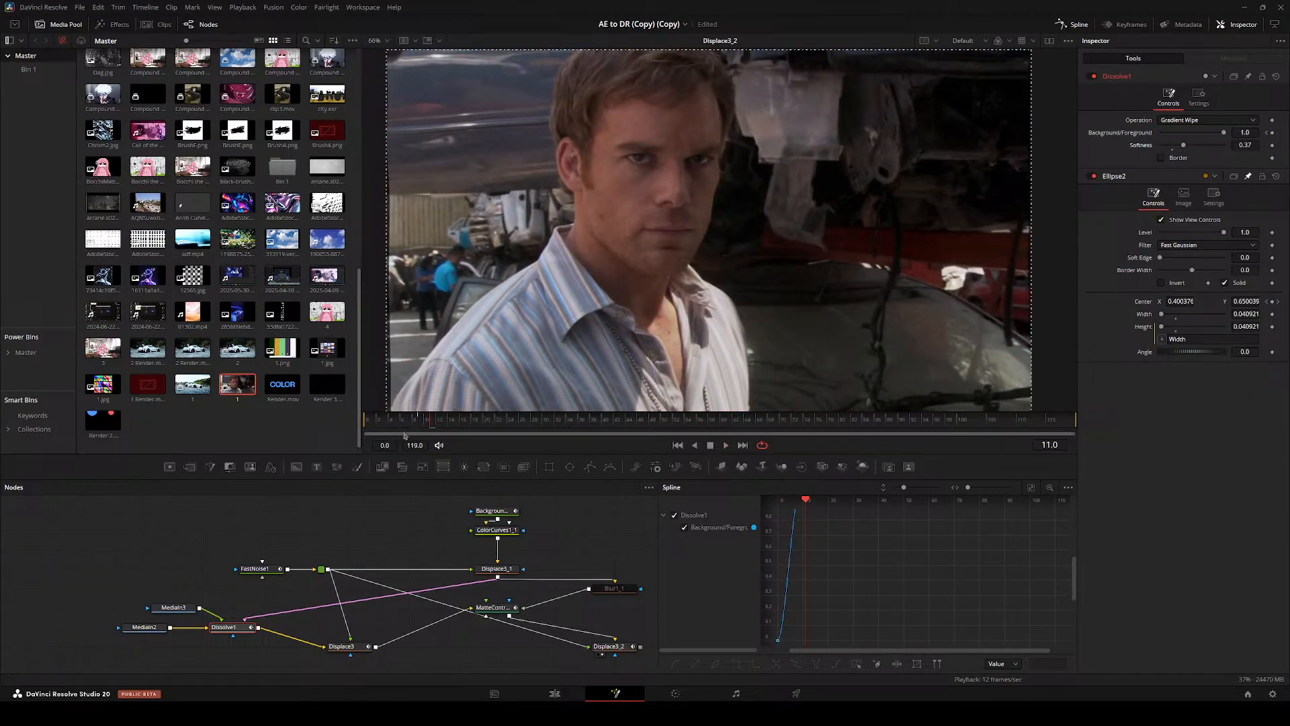
{"action": "mouse_move", "coordinate": [407, 423]}
{"action": "left_mouse_down"}
{"action": "mouse_move", "coordinate": [476, 423]}
{"action": "mouse_move", "coordinate": [377, 424]}
{"action": "mouse_move", "coordinate": [414, 424]}
{"action": "left_mouse_up"}
{"action": "left_click_drag", "start_coordinate": [96, 554], "coordinate": [205, 523]}
{"action": "left_click_drag", "start_coordinate": [282, 576], "coordinate": [124, 527]}
{"action": "key", "text": "shift+space"}
{"action": "type", "text": "invert"}
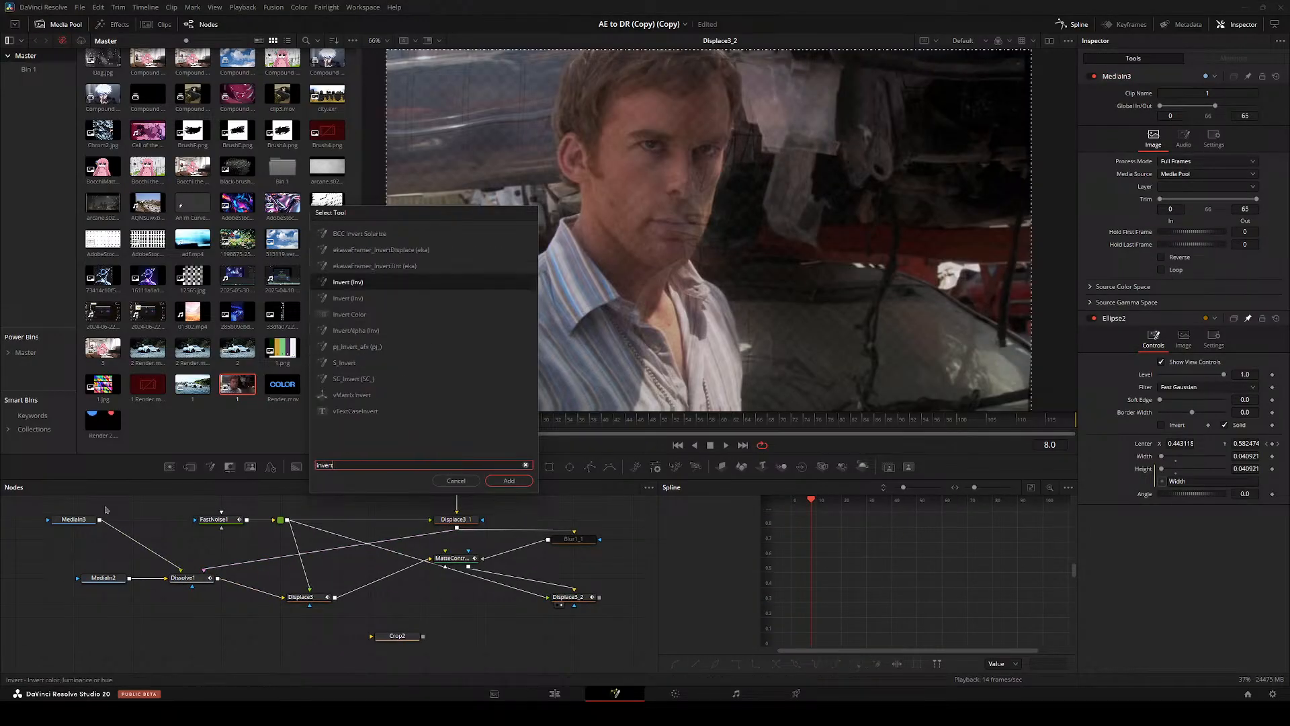
{"action": "key", "text": "Return"}
{"action": "key", "text": "ctrl+z"}
- Add an Invert Color node and insert it on the connection between Displace3_1 and Dissolve1
{"action": "key", "text": "shift+space"}
{"action": "type", "text": "inv"}
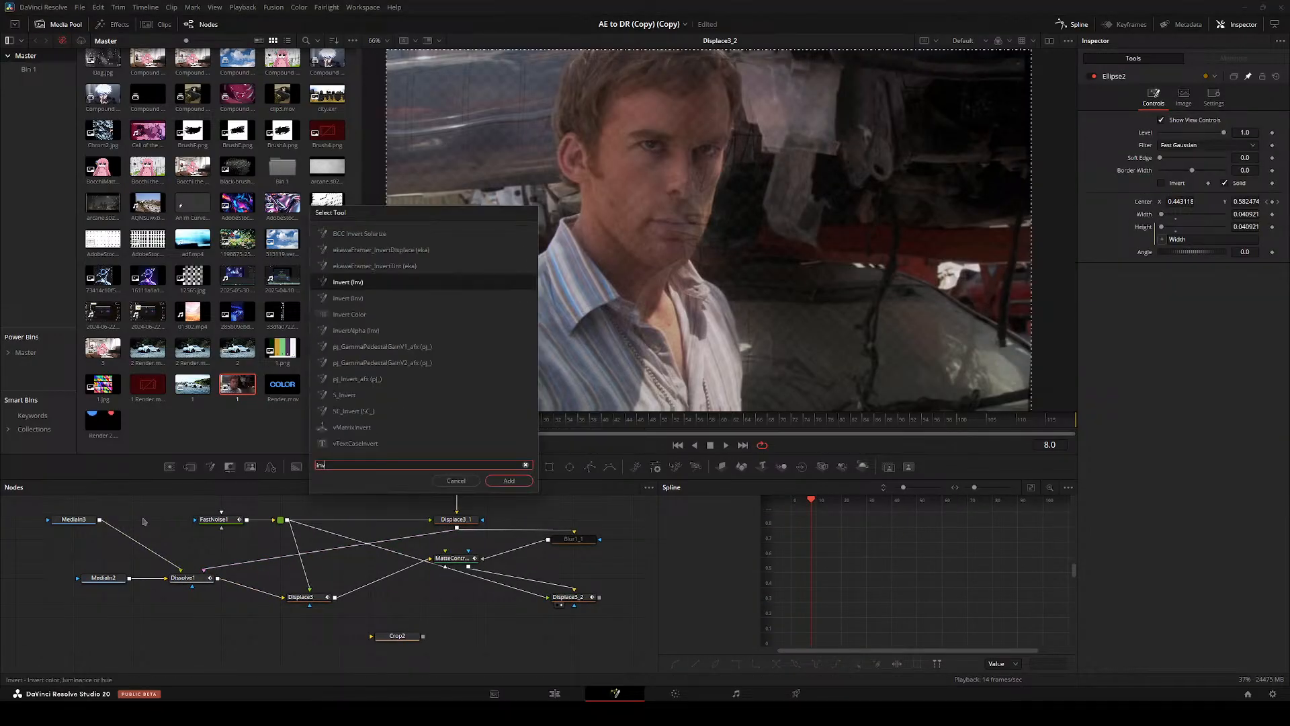
{"action": "type", "text": "ert"}
{"action": "key", "text": "Down"}
{"action": "key", "text": "Return"}
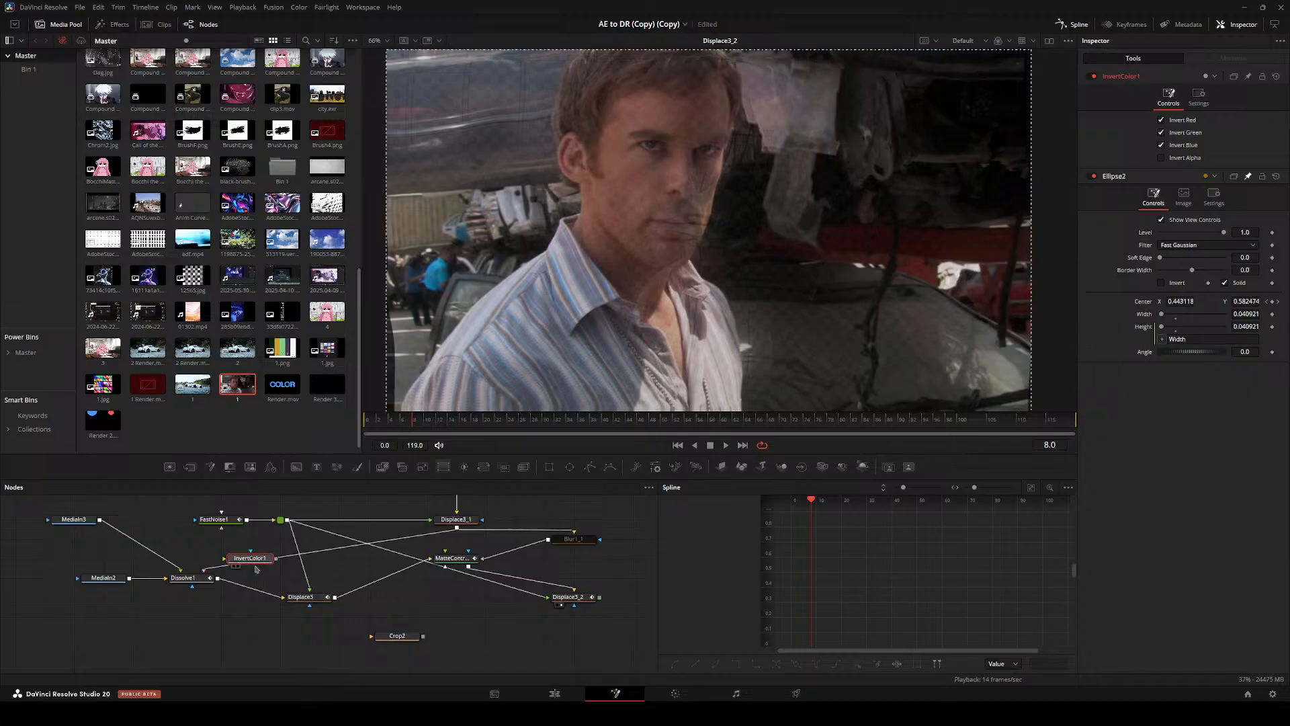
{"action": "left_click_drag", "start_coordinate": [255, 567], "coordinate": [260, 566]}
- Examine the outputs of Dissolve1, Displace3, MatteControl1_1 and Displace3_2, and play the transition from the start
{"action": "left_click", "coordinate": [201, 578]}
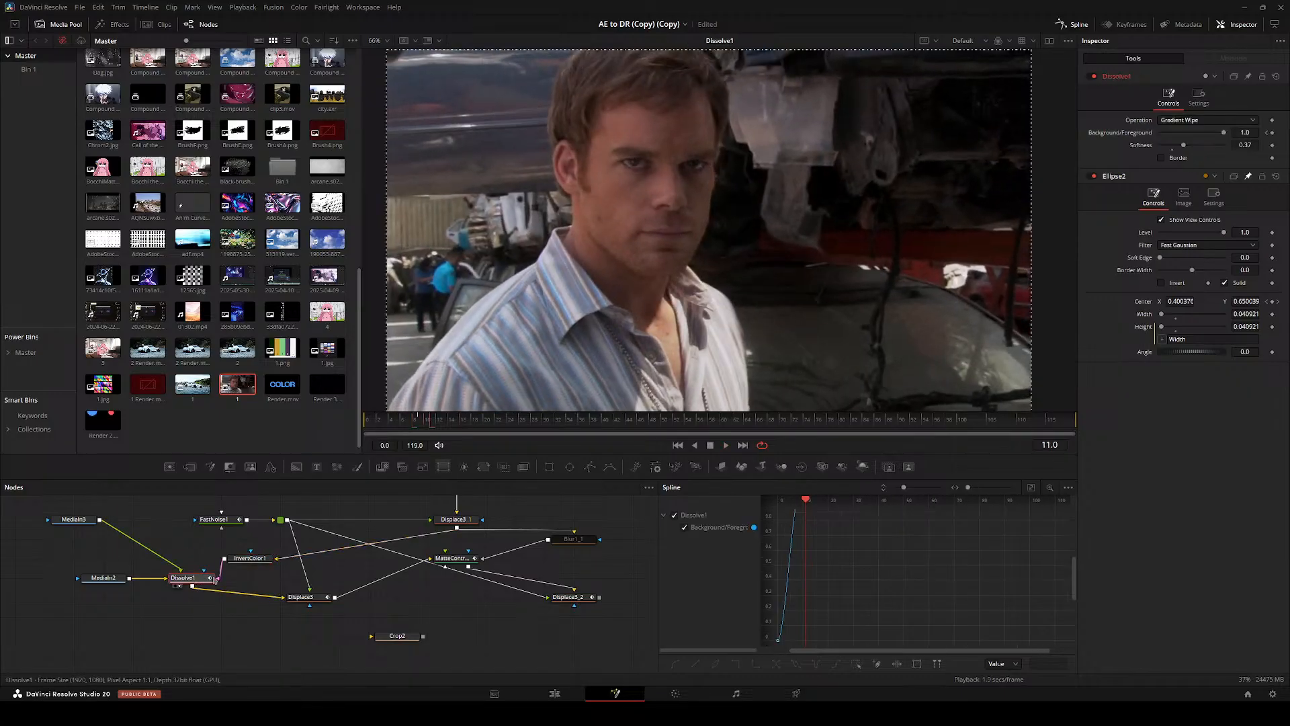
{"action": "key", "text": "2"}
{"action": "left_click", "coordinate": [405, 423]}
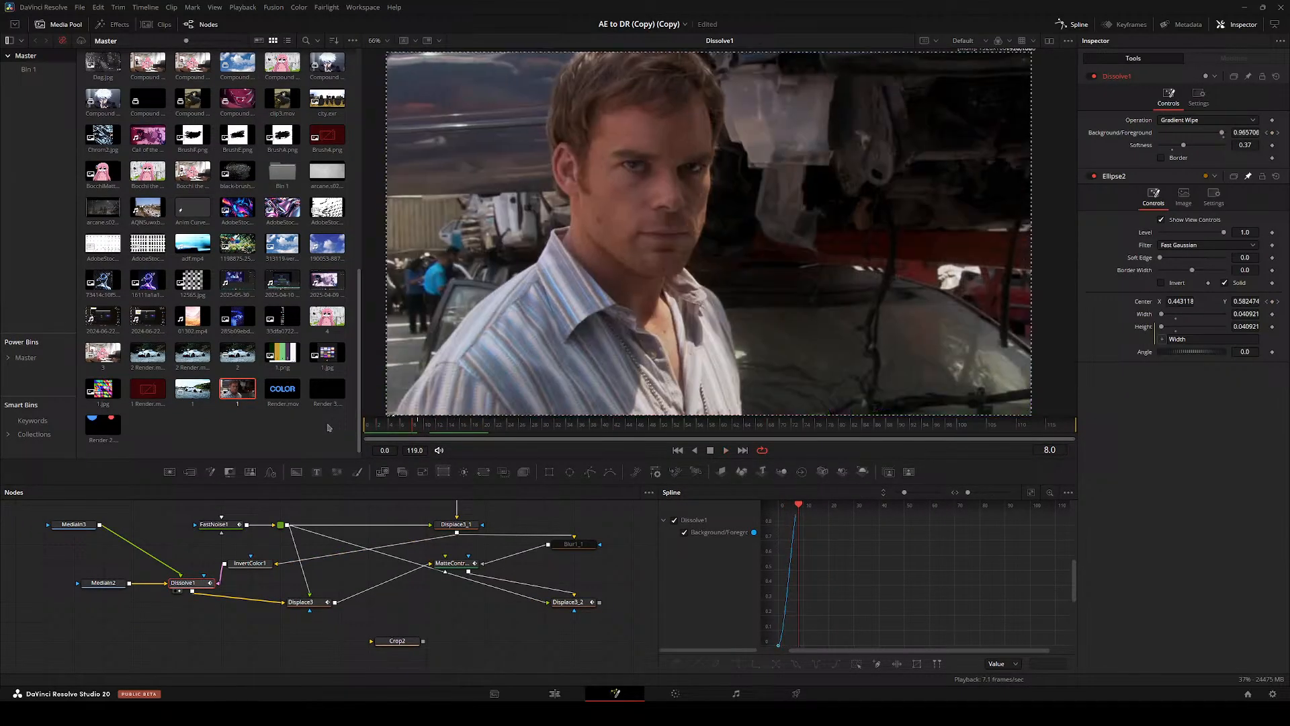
{"action": "left_click", "coordinate": [310, 605]}
{"action": "key", "text": "2"}
{"action": "left_click", "coordinate": [458, 565]}
{"action": "key", "text": "2"}
{"action": "left_click", "coordinate": [575, 603]}
{"action": "key", "text": "2"}
{"action": "left_click_drag", "start_coordinate": [401, 423], "coordinate": [316, 417]}
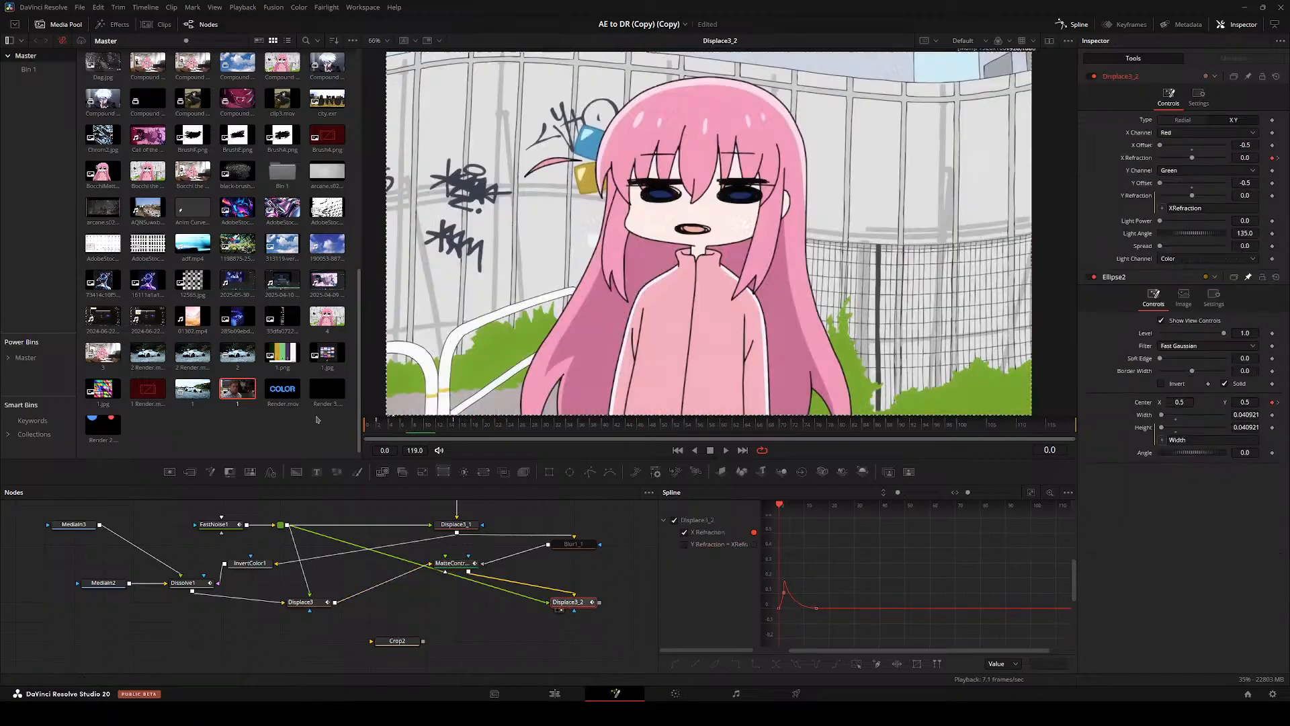
{"action": "key", "text": "space"}
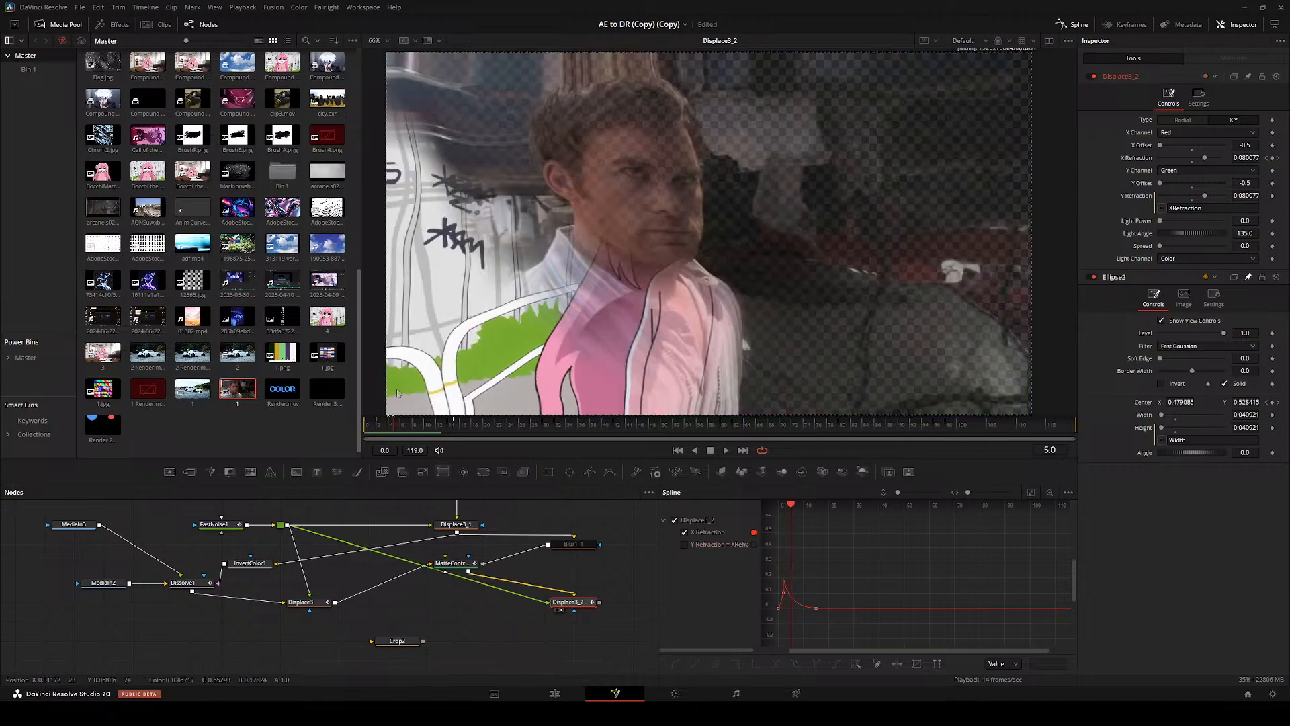
- Line up Displace3 and MatteControl1_1 in one row with Dissolve1, and scrub the transition around frame 5
{"action": "left_click_drag", "start_coordinate": [253, 557], "coordinate": [193, 578]}
{"action": "left_click_drag", "start_coordinate": [247, 638], "coordinate": [248, 621]}
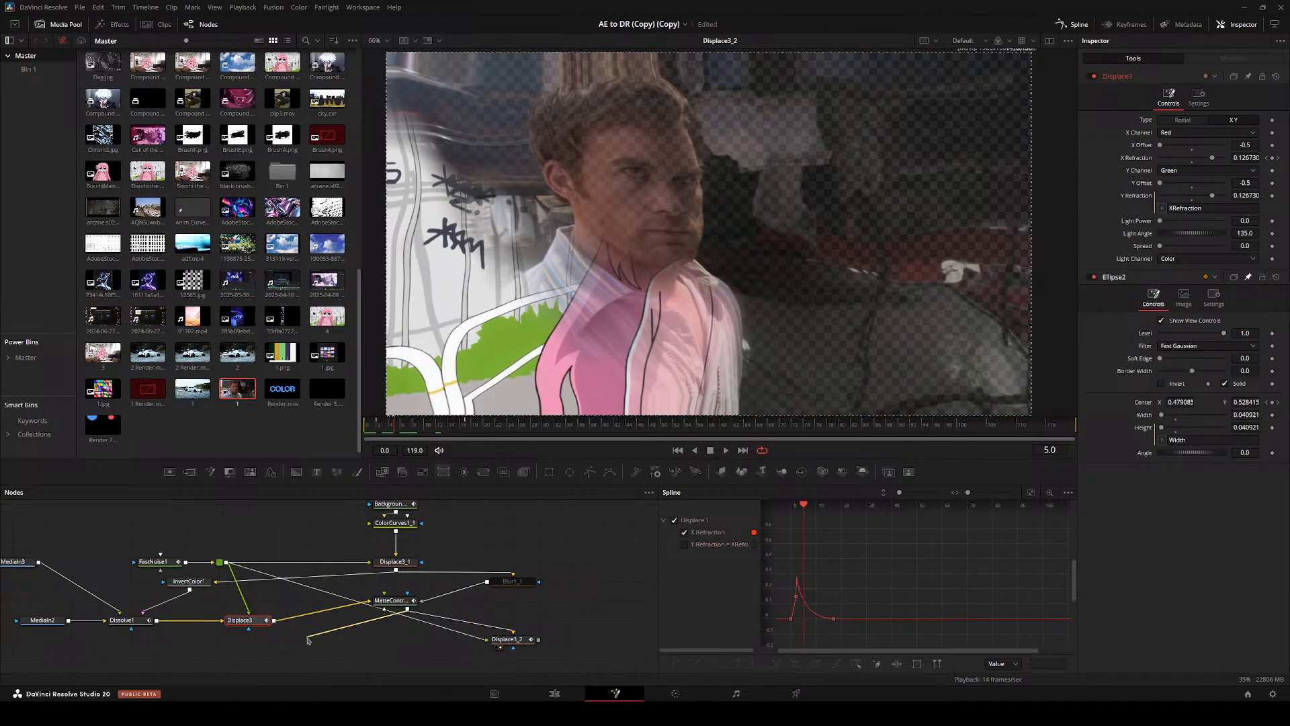
{"action": "left_click_drag", "start_coordinate": [352, 634], "coordinate": [352, 634]}
{"action": "left_click_drag", "start_coordinate": [401, 601], "coordinate": [344, 623]}
{"action": "left_click_drag", "start_coordinate": [511, 639], "coordinate": [423, 600]}
{"action": "key", "text": "ctrl+z"}
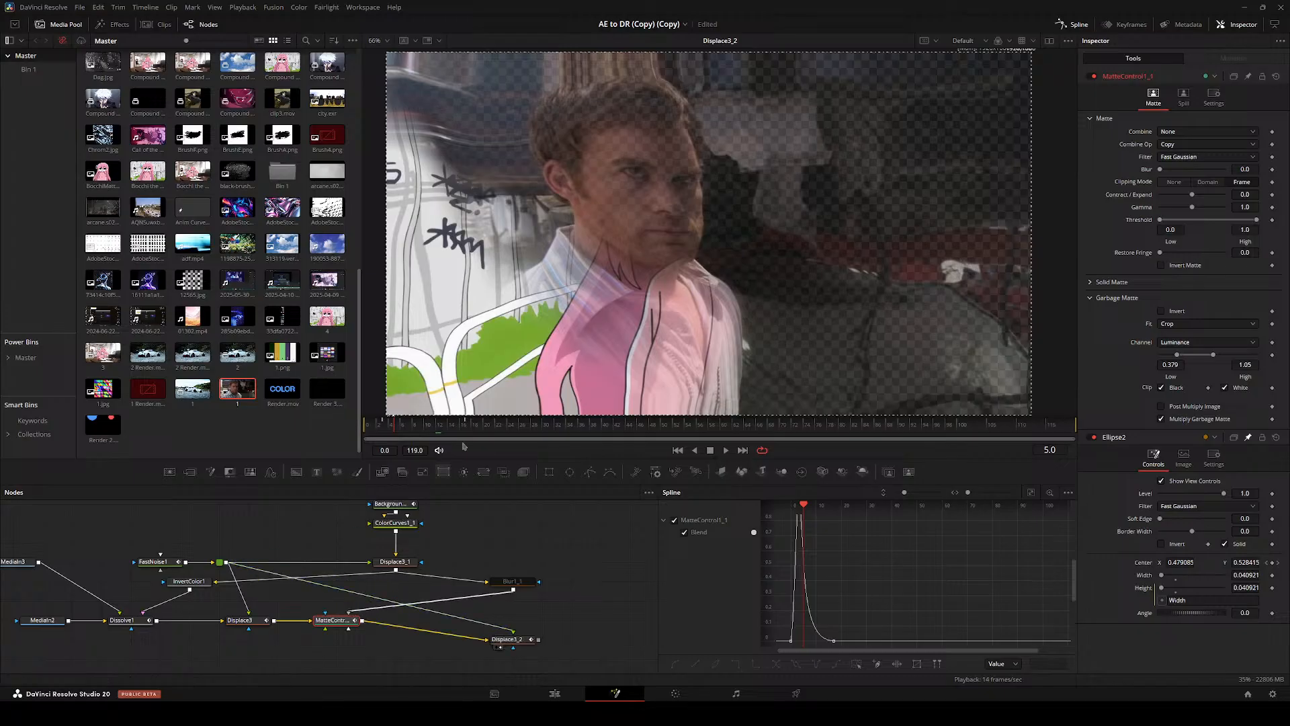
{"action": "left_click", "coordinate": [378, 429]}
{"action": "left_click_drag", "start_coordinate": [377, 429], "coordinate": [399, 421]}
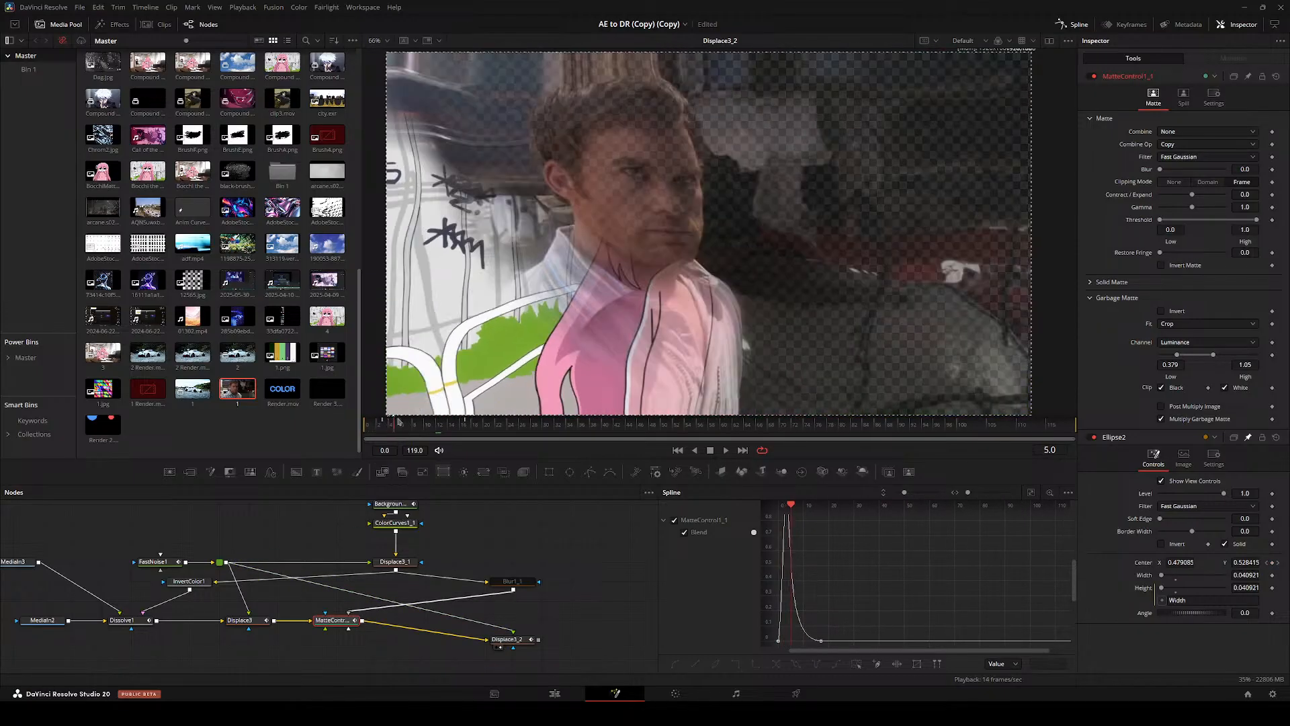
- Search the tools for "s_wipe" and add an S_WipeClouds node in an empty area of the node graph
{"action": "left_click_drag", "start_coordinate": [497, 533], "coordinate": [412, 555]}
{"action": "left_click", "coordinate": [416, 550]}
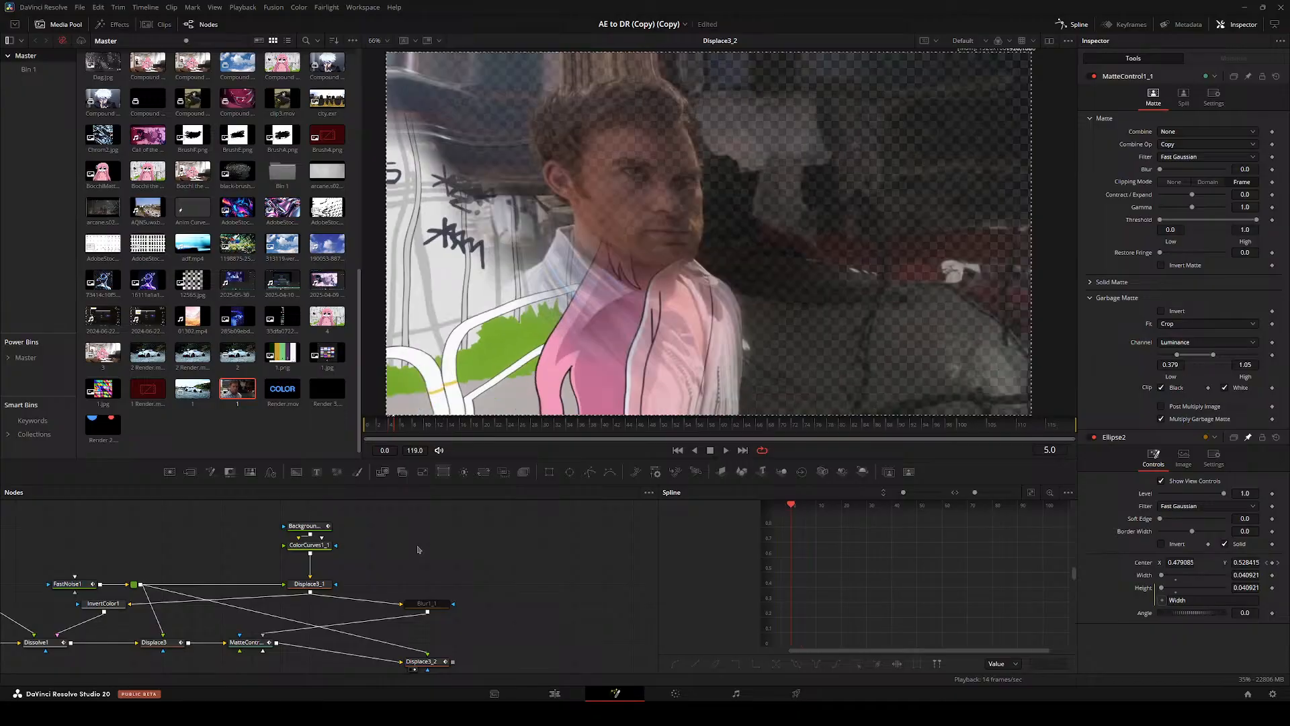
{"action": "key", "text": "shift+space"}
{"action": "type", "text": "s_wipe"}
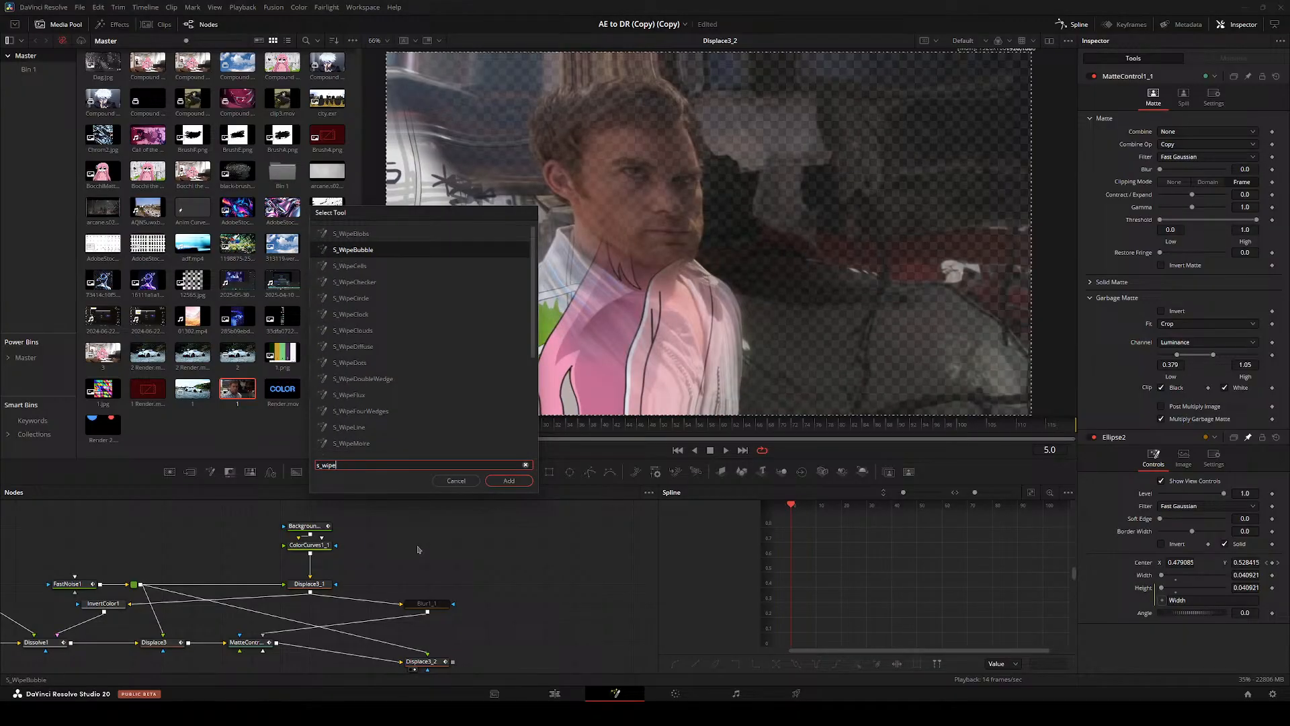
{"action": "key", "text": "Down"}
{"action": "key", "text": "Down"}
{"action": "key", "text": "Down"}
{"action": "key", "text": "Down"}
{"action": "key", "text": "Down"}
{"action": "key", "text": "Down"}
{"action": "key", "text": "Down"}
{"action": "key", "text": "Down"}
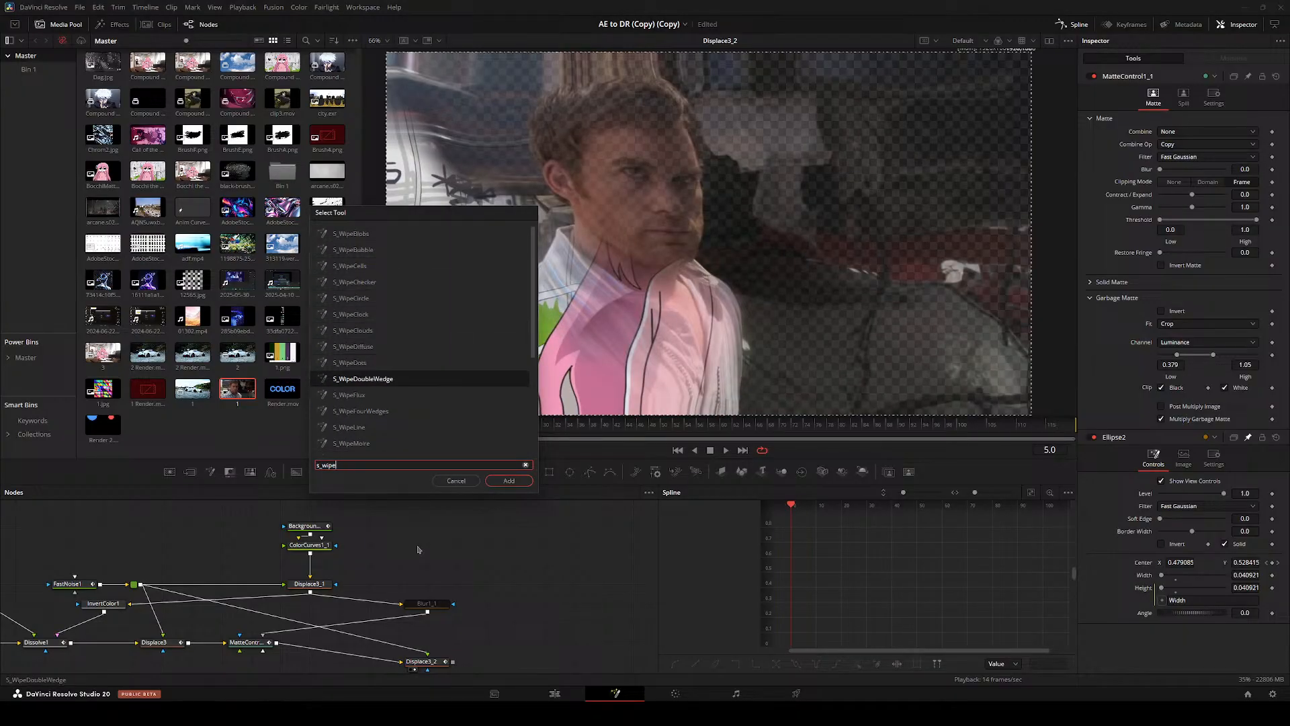
{"action": "key", "text": "Down"}
{"action": "key", "text": "Down"}
{"action": "key", "text": "Down"}
{"action": "key", "text": "Down"}
{"action": "key", "text": "Down"}
{"action": "key", "text": "Down"}
{"action": "key", "text": "Up"}
{"action": "key", "text": "Up"}
{"action": "key", "text": "Up"}
{"action": "key", "text": "Up"}
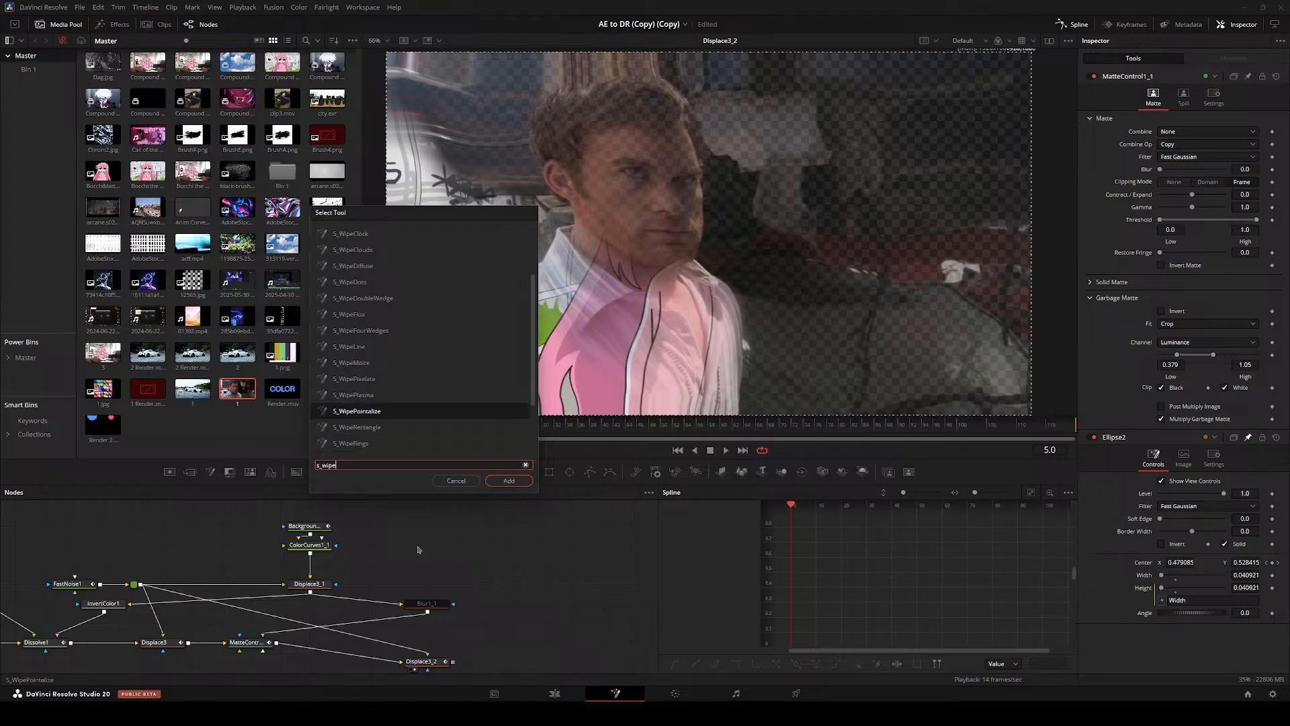
{"action": "key", "text": "Down"}
{"action": "key", "text": "Up"}
{"action": "key", "text": "Down"}
{"action": "key", "text": "Down"}
{"action": "key", "text": "Down"}
{"action": "key", "text": "Down"}
{"action": "key", "text": "Down"}
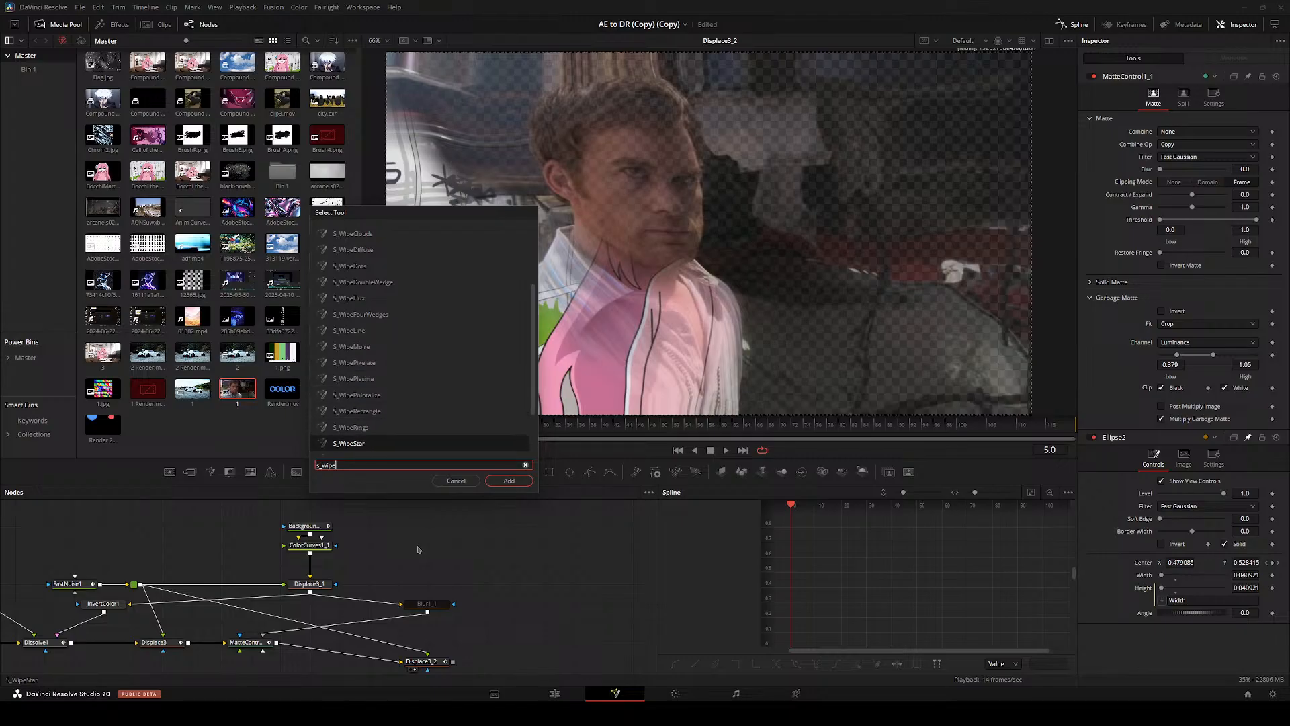
{"action": "key", "text": "Down"}
{"action": "key", "text": "Up"}
{"action": "key", "text": "Up"}
{"action": "key", "text": "Up"}
{"action": "key", "text": "Up"}
{"action": "key", "text": "Up"}
{"action": "key", "text": "Up"}
{"action": "key", "text": "Up"}
{"action": "key", "text": "Up"}
{"action": "key", "text": "Up"}
{"action": "key", "text": "Up"}
{"action": "key", "text": "Up"}
{"action": "key", "text": "Up"}
{"action": "key", "text": "Up"}
{"action": "key", "text": "Up"}
{"action": "key", "text": "Up"}
{"action": "key", "text": "Up"}
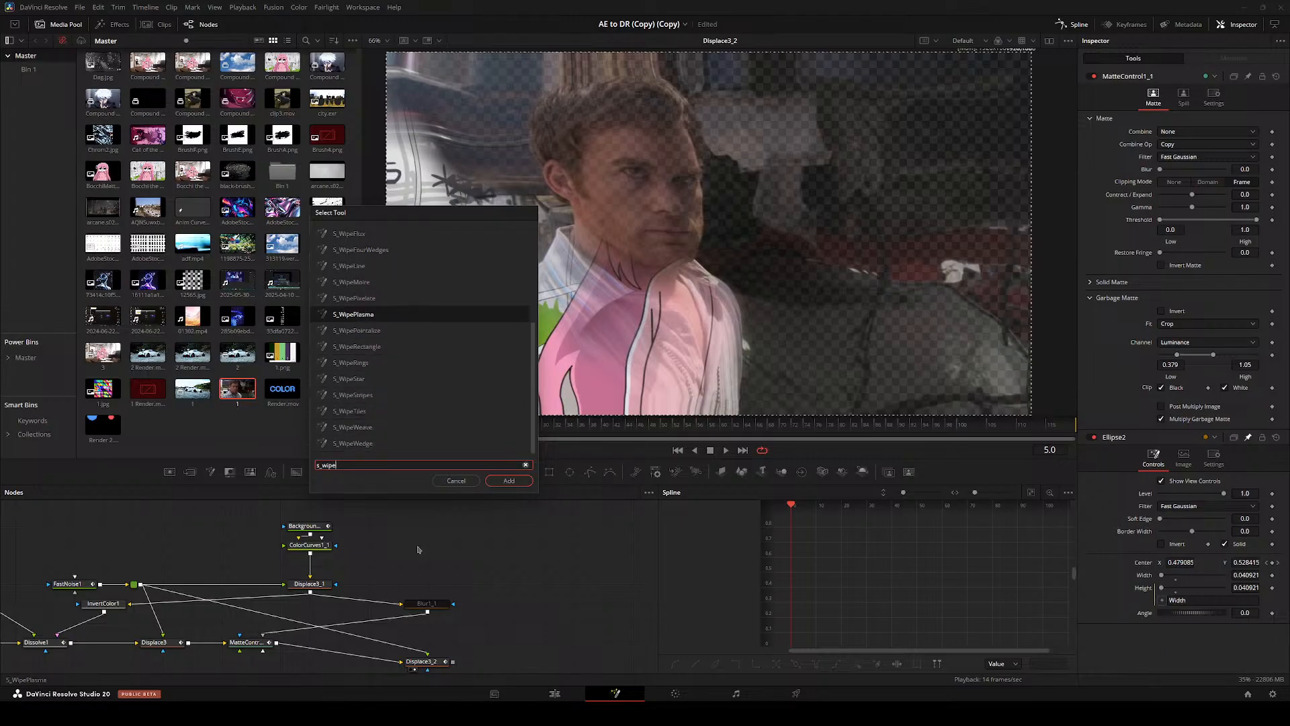
{"action": "key", "text": "Up"}
{"action": "key", "text": "Return"}
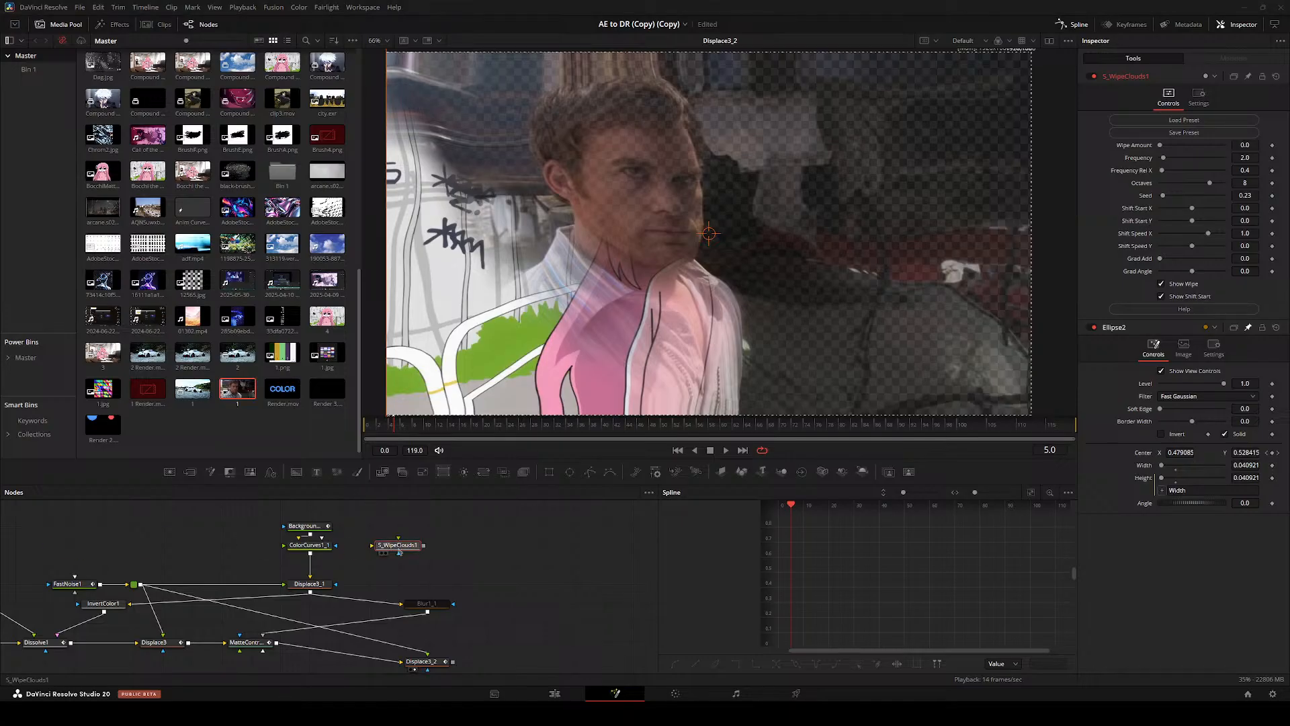
- Move S_WipeClouds1 near the media inputs, connect MediaIn2 and MediaIn3 to it, and display its output
{"action": "left_click_drag", "start_coordinate": [399, 552], "coordinate": [252, 570]}
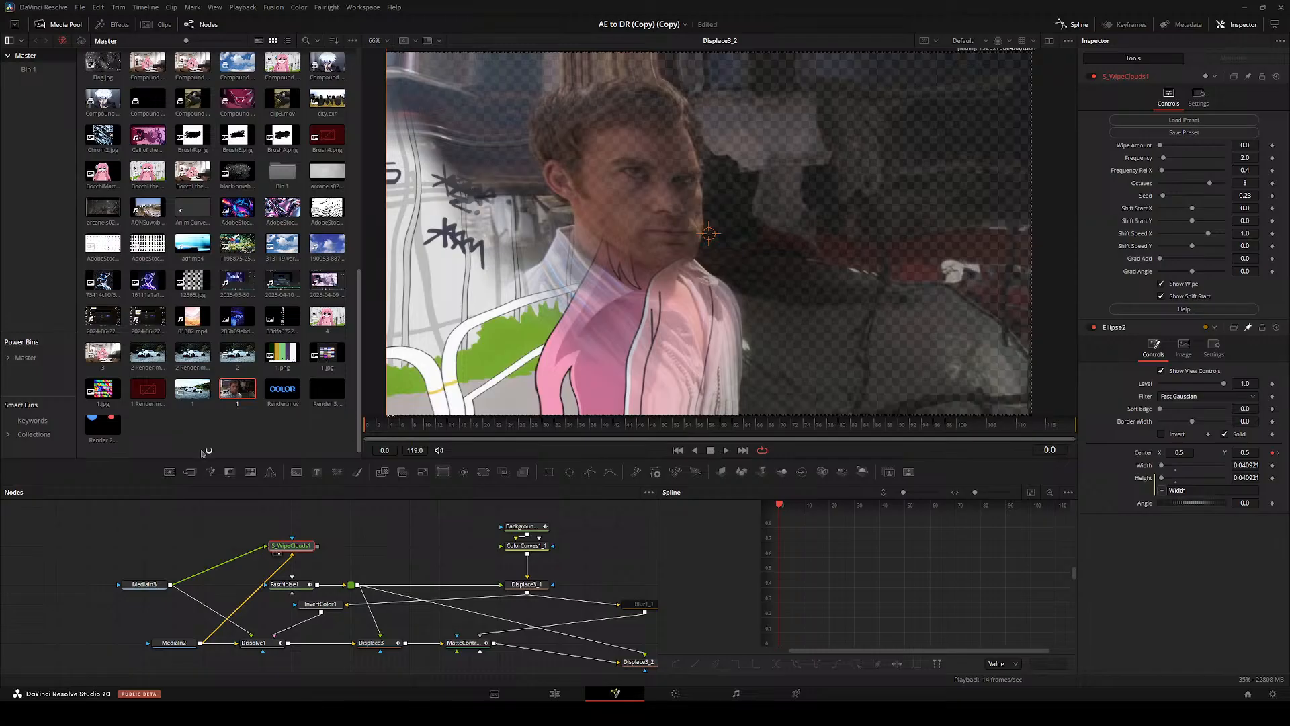
{"action": "left_click", "coordinate": [441, 423]}
{"action": "key", "text": "1"}
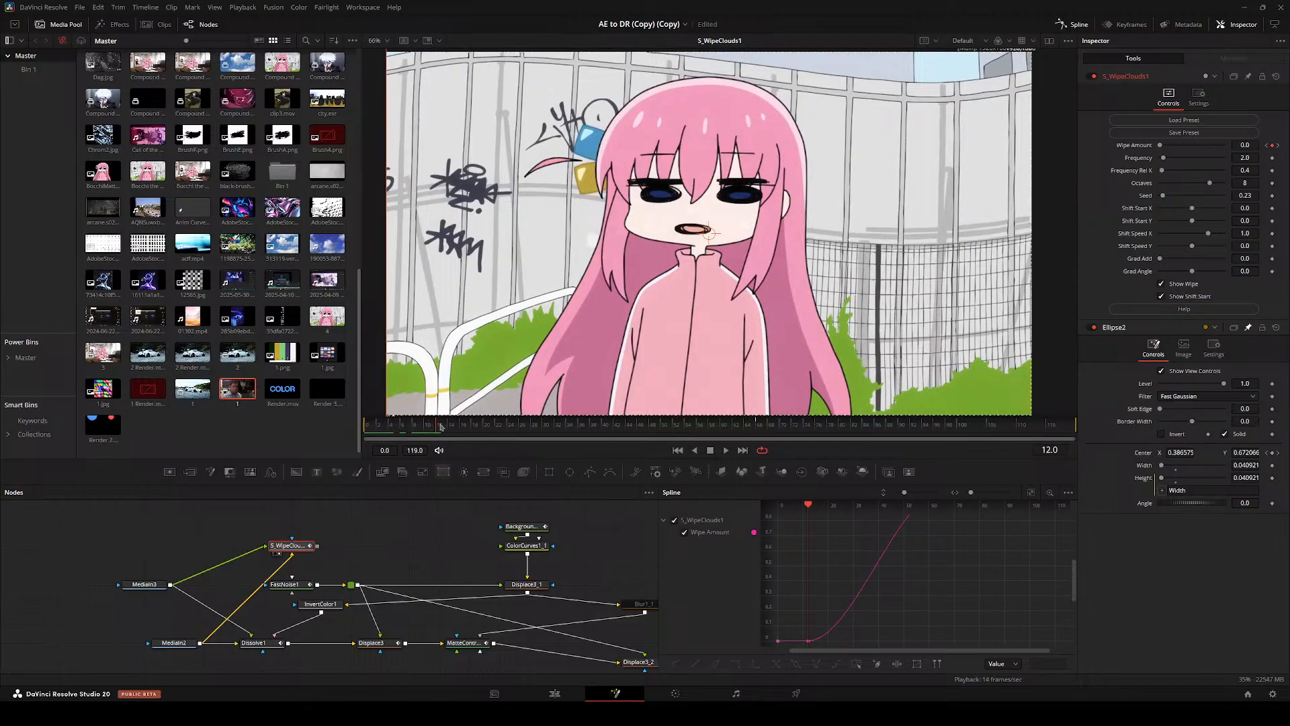
- Remove all Wipe Amount keyframes from S_WipeClouds1
{"action": "left_click", "coordinate": [1273, 146]}
{"action": "left_click", "coordinate": [1278, 146]}
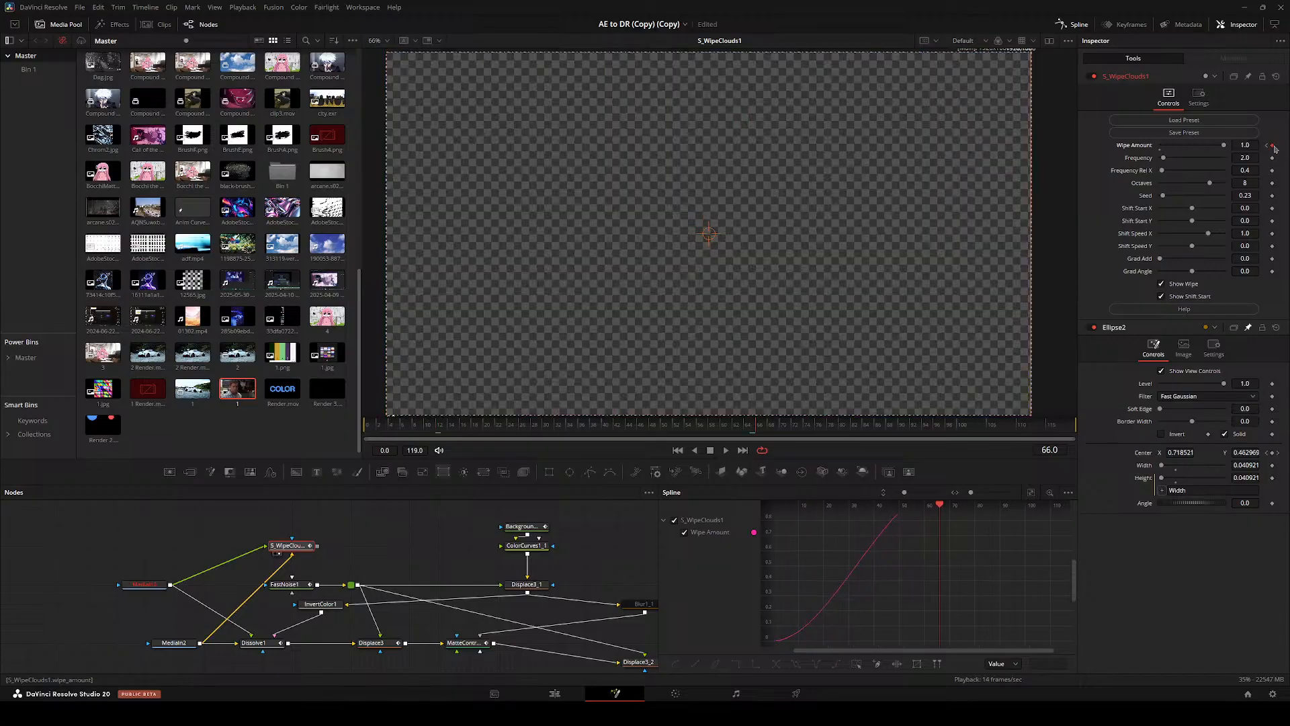
{"action": "left_click", "coordinate": [1273, 146]}
{"action": "left_click", "coordinate": [1267, 146]}
{"action": "left_click", "coordinate": [1273, 146]}
{"action": "left_click", "coordinate": [1278, 146]}
{"action": "left_click", "coordinate": [1273, 146]}
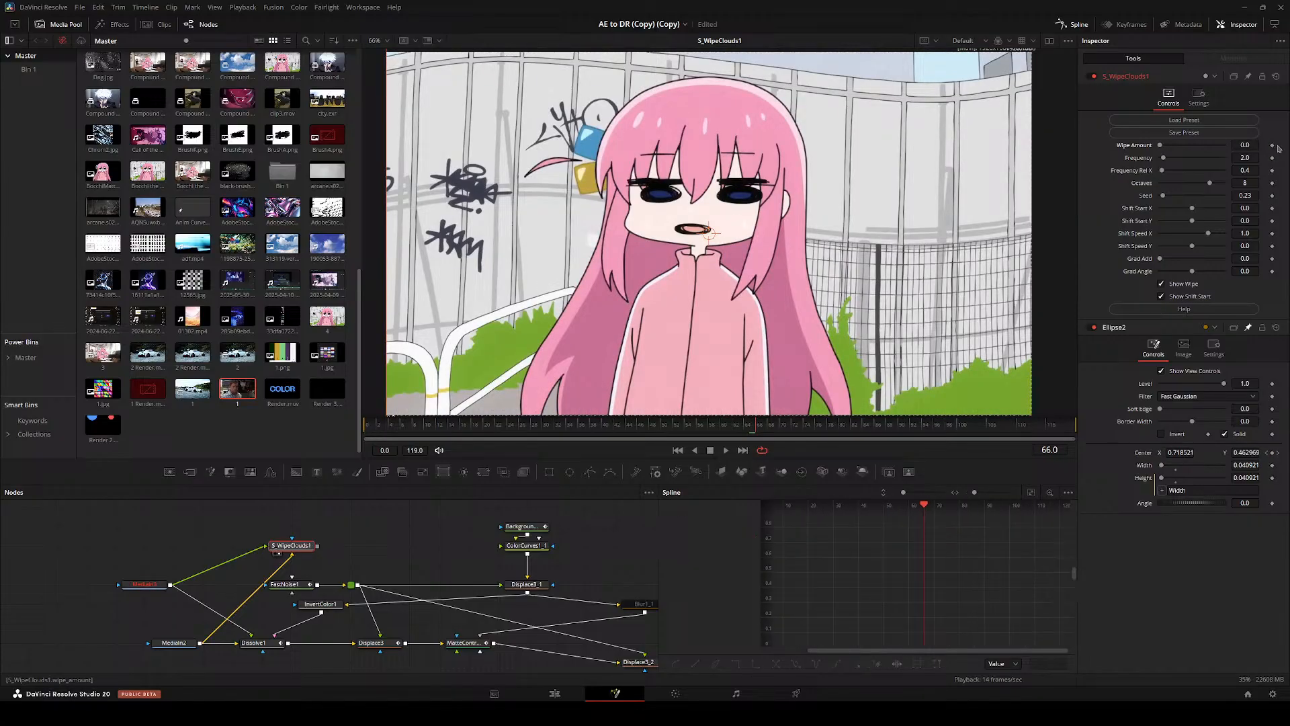
- Set S_WipeClouds1's Wipe Amount to 0.677, Frequency to 1.302, Frequency Rel X to 1.0 and Octaves to 1
{"action": "left_click_drag", "start_coordinate": [1160, 146], "coordinate": [1180, 171]}
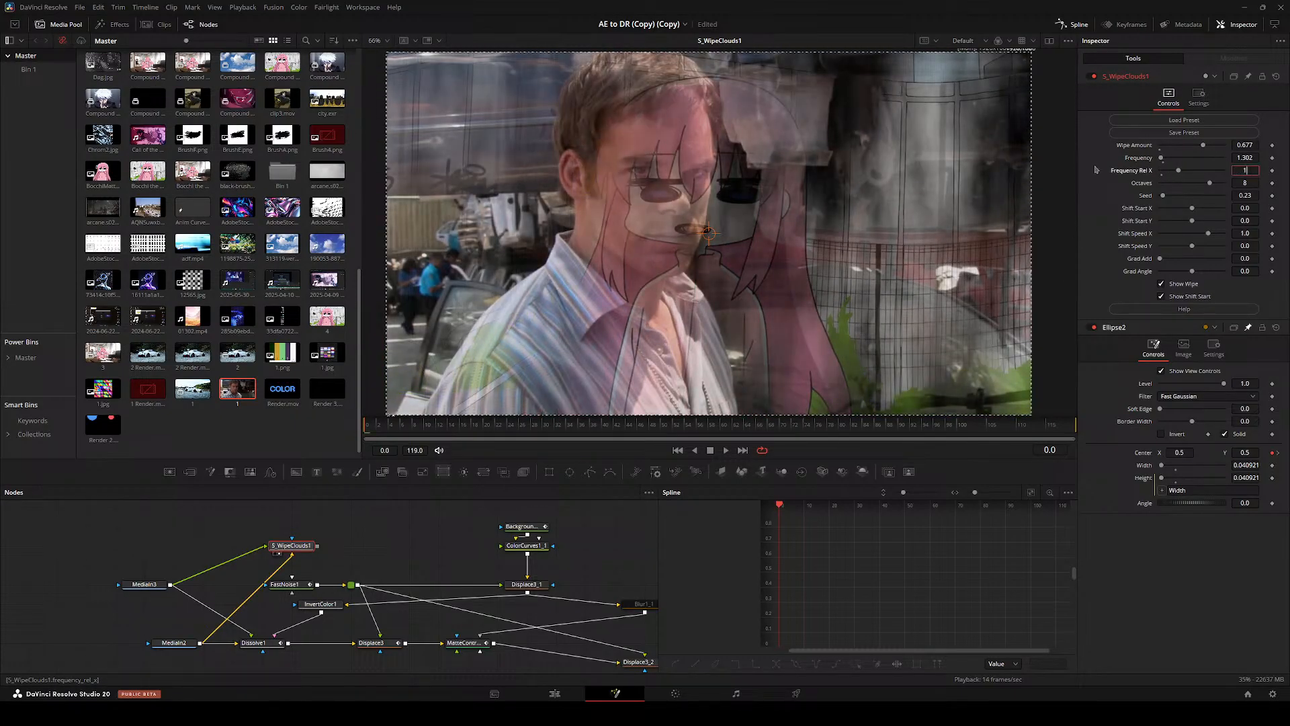
{"action": "key", "text": "Return"}
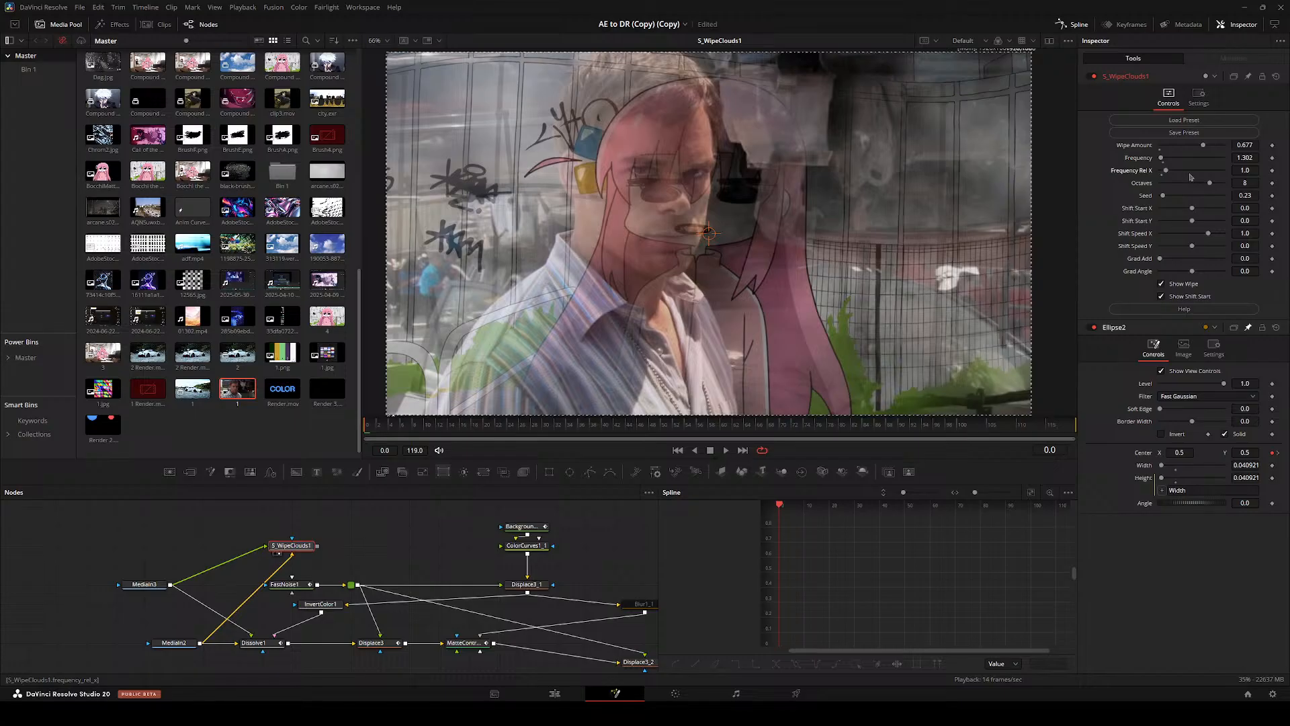
{"action": "left_click_drag", "start_coordinate": [1211, 184], "coordinate": [1160, 184]}
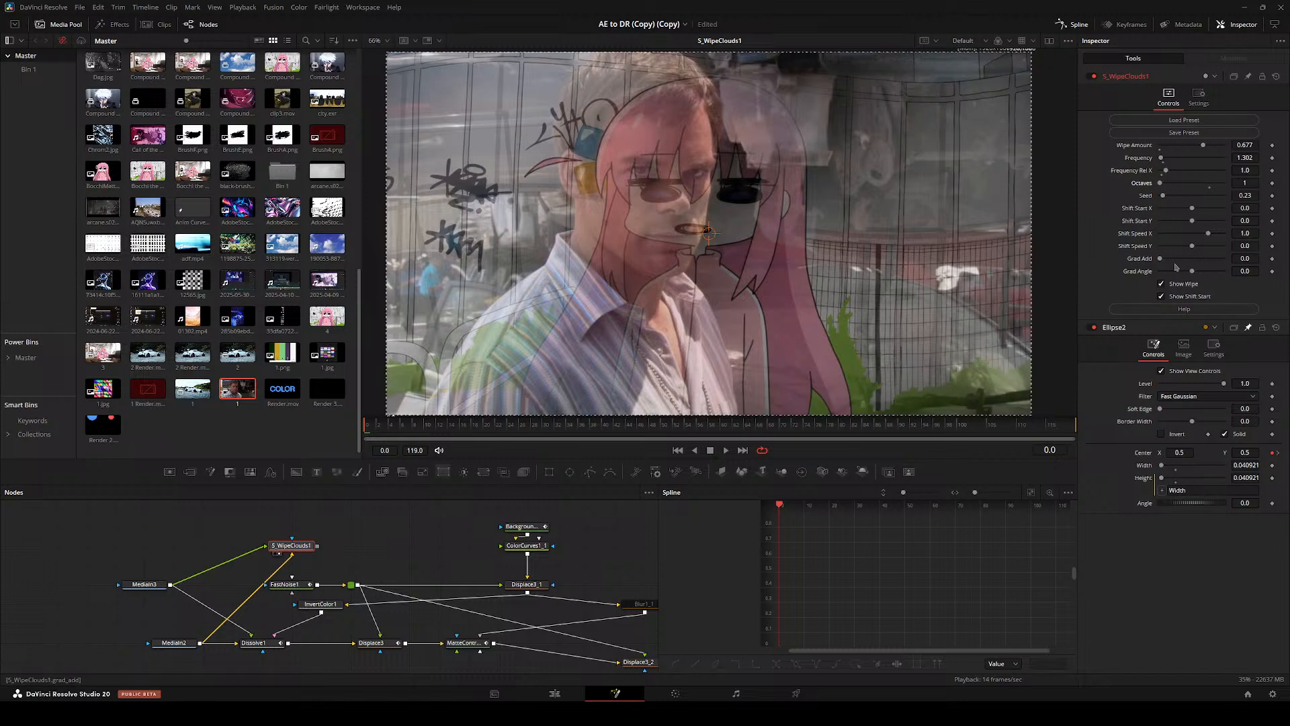
- Try a higher Grad Add on S_WipeClouds1 and reset it to 0.0
{"action": "mouse_move", "coordinate": [1160, 259]}
{"action": "left_mouse_down"}
{"action": "mouse_move", "coordinate": [1202, 259]}
{"action": "mouse_move", "coordinate": [1175, 261]}
{"action": "left_mouse_up"}
{"action": "left_click_drag", "start_coordinate": [380, 423], "coordinate": [341, 392]}
{"action": "double_click", "coordinate": [1194, 258]}
- Set S_WipeClouds1's Shift Speed X to 0.13 and Seed to 0.433, and preview the wipe by scrubbing
{"action": "left_click_drag", "start_coordinate": [1208, 234], "coordinate": [1167, 196]}
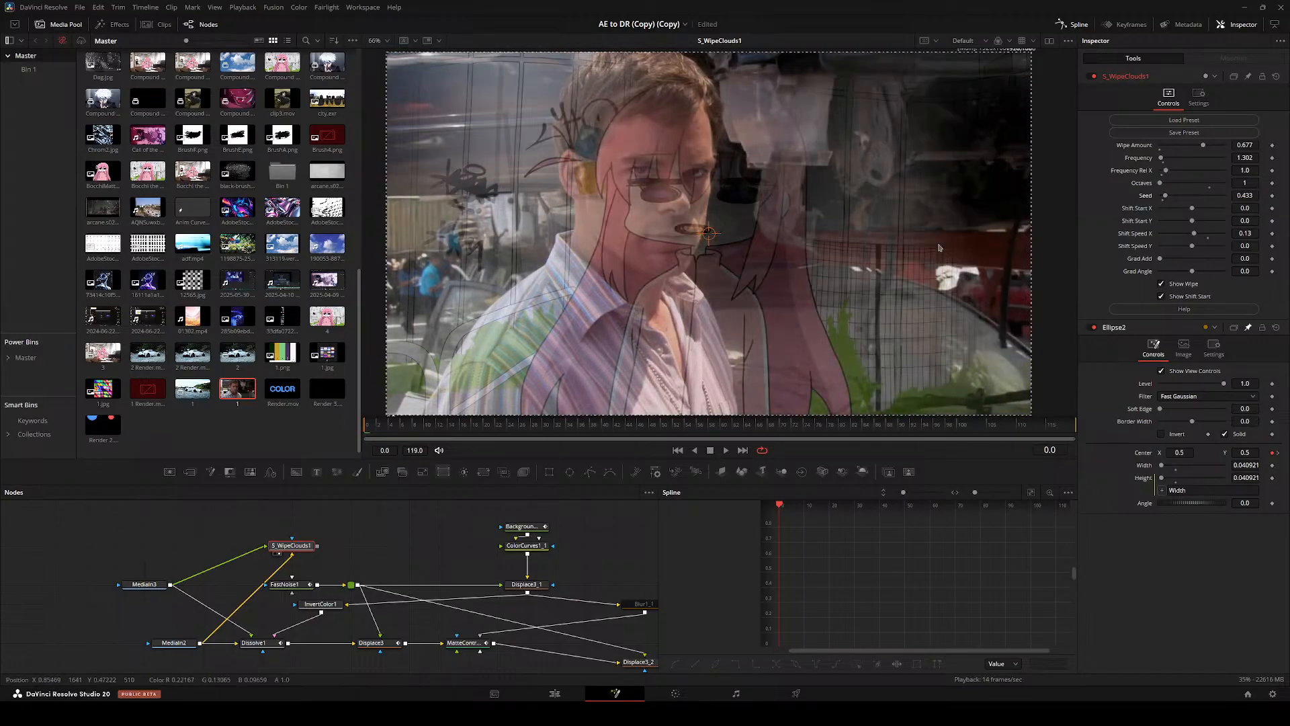
{"action": "key", "text": "space"}
{"action": "key", "text": "space"}
{"action": "left_click_drag", "start_coordinate": [404, 423], "coordinate": [351, 434]}
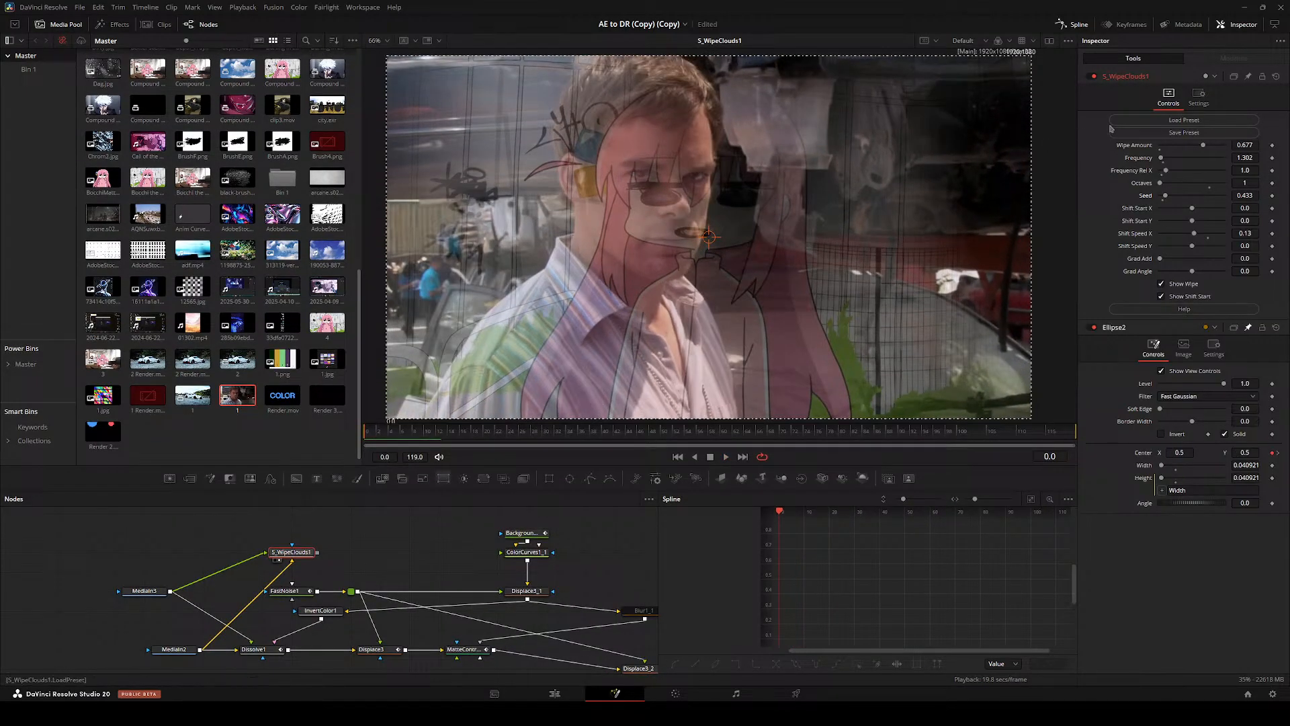
- Delete the S_WipeClouds1 node from the node graph and show Displace3_2 in the viewer
{"action": "mouse_move", "coordinate": [1202, 145]}
{"action": "left_mouse_down"}
{"action": "mouse_move", "coordinate": [1183, 145]}
{"action": "mouse_move", "coordinate": [1207, 146]}
{"action": "left_mouse_up"}
{"action": "left_click_drag", "start_coordinate": [284, 552], "coordinate": [171, 551]}
{"action": "left_click_drag", "start_coordinate": [231, 551], "coordinate": [269, 535]}
{"action": "key", "text": "Delete"}
{"action": "left_click_drag", "start_coordinate": [166, 574], "coordinate": [196, 574]}
{"action": "left_click_drag", "start_coordinate": [267, 616], "coordinate": [503, 409]}
{"action": "left_click_drag", "start_coordinate": [376, 632], "coordinate": [313, 592]}
{"action": "left_click", "coordinate": [462, 602]}
{"action": "key", "text": "2"}
- Add the typejones tool's node setup on empty space beyond Displace3_2 in the node graph
{"action": "left_click", "coordinate": [360, 559]}
{"action": "left_click_drag", "start_coordinate": [426, 585], "coordinate": [304, 556]}
{"action": "left_click", "coordinate": [487, 568]}
{"action": "key", "text": "shift+space"}
{"action": "type", "text": "type"}
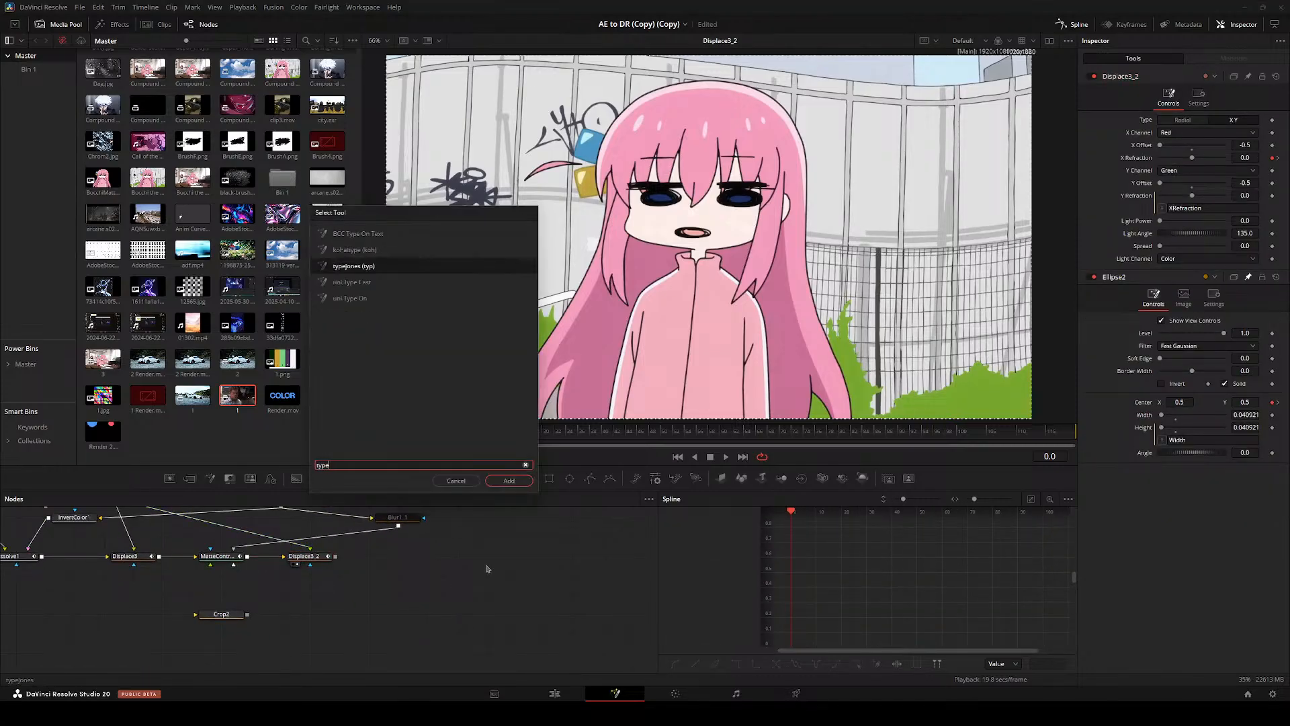
{"action": "key", "text": "Return"}
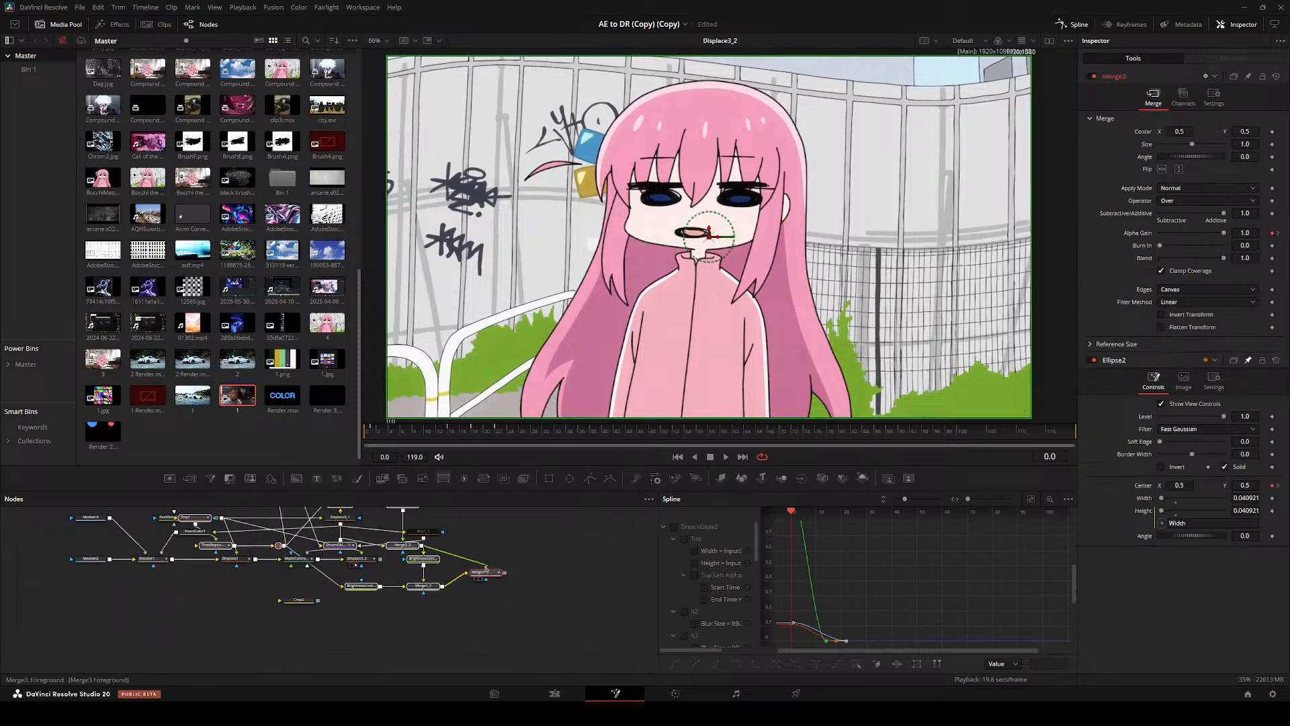
{"action": "scroll", "coordinate": [486, 568], "scroll_direction": "down", "scroll_amount": 2}
{"action": "left_click_drag", "start_coordinate": [492, 572], "coordinate": [498, 622]}
- Connect MediaIn2 to the TimeDisplacement1 node and show MediaIn2 in the viewer
{"action": "left_click", "coordinate": [260, 541]}
{"action": "left_click_drag", "start_coordinate": [260, 542], "coordinate": [178, 551]}
{"action": "scroll", "coordinate": [199, 519], "scroll_direction": "up", "scroll_amount": 2}
{"action": "left_click_drag", "start_coordinate": [176, 538], "coordinate": [265, 636]}
{"action": "key", "text": "2"}
{"action": "mouse_move", "coordinate": [288, 636]}
{"action": "left_mouse_down"}
{"action": "mouse_move", "coordinate": [216, 594]}
{"action": "mouse_move", "coordinate": [282, 612]}
{"action": "left_mouse_up"}
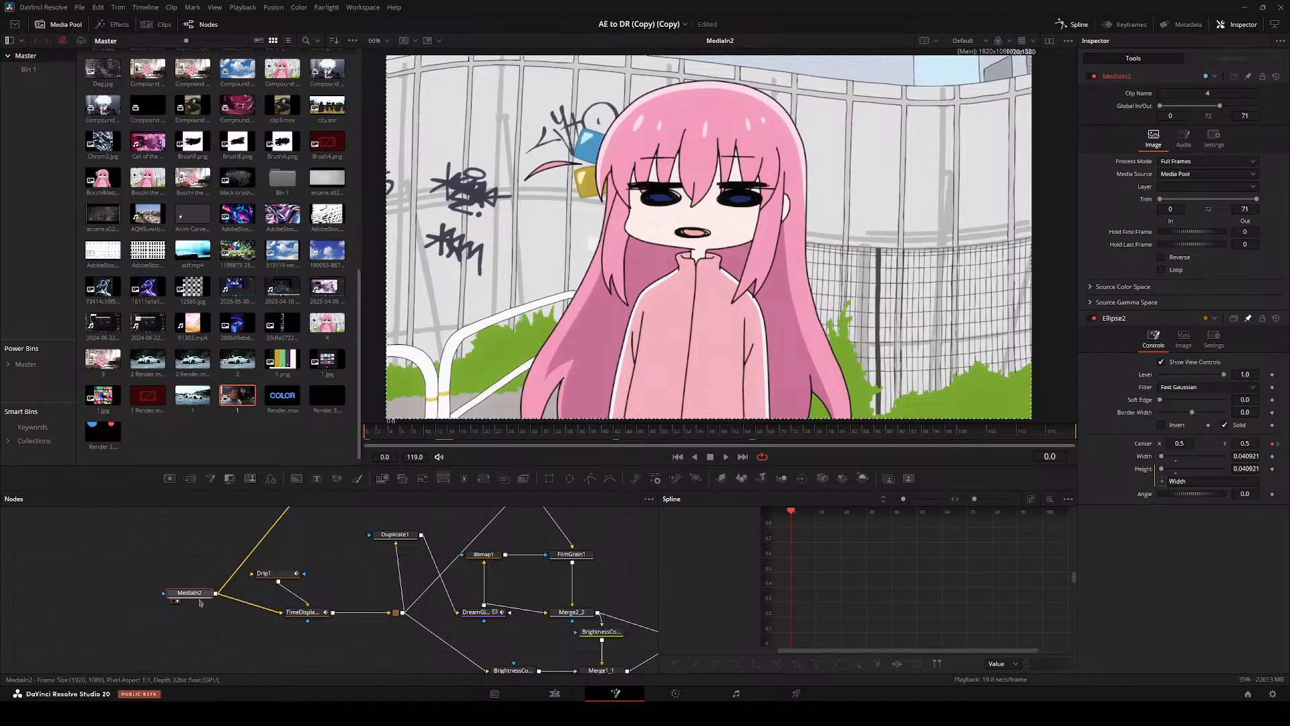
- Connect MediaIn2 to the Drip1 node's input as well and show Drip1 in the viewer
{"action": "left_click_drag", "start_coordinate": [198, 594], "coordinate": [109, 573]}
{"action": "left_click", "coordinate": [307, 612]}
{"action": "left_click", "coordinate": [288, 574]}
{"action": "key", "text": "2"}
{"action": "left_click_drag", "start_coordinate": [296, 582], "coordinate": [357, 563]}
{"action": "left_click", "coordinate": [260, 571]}
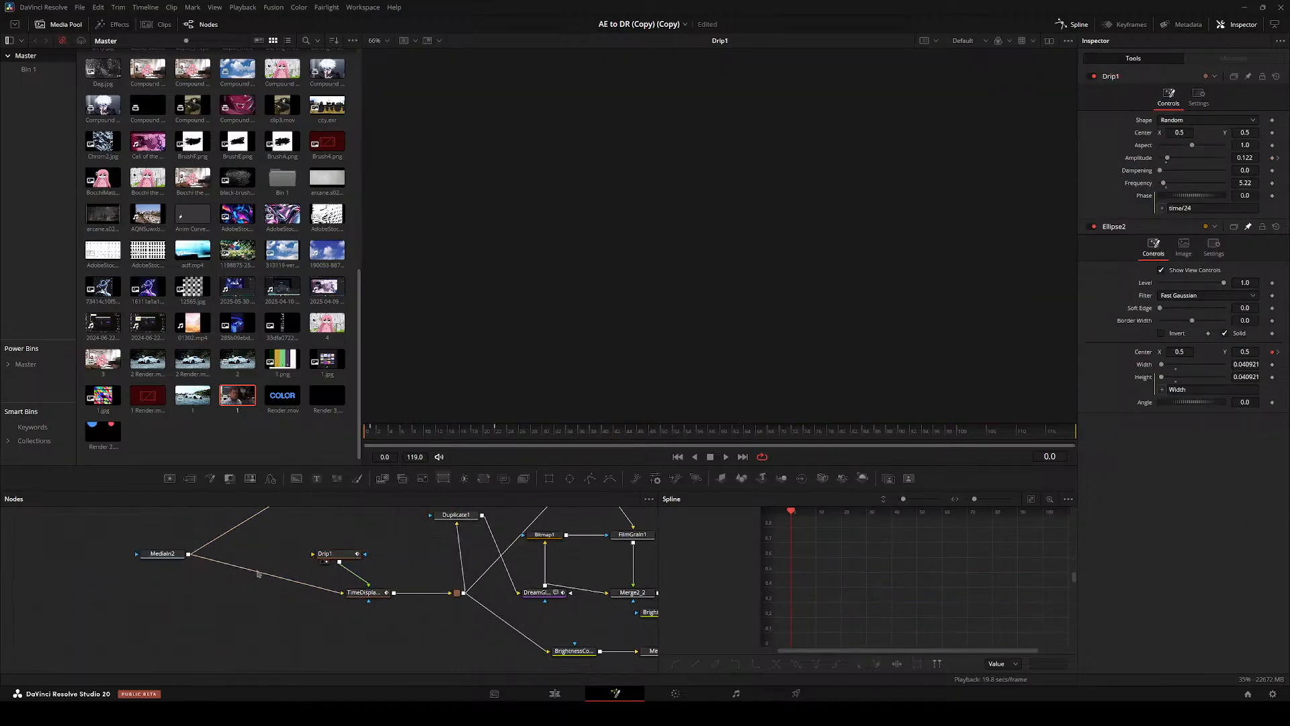
{"action": "left_click_drag", "start_coordinate": [174, 555], "coordinate": [316, 554]}
{"action": "left_click", "coordinate": [328, 554]}
{"action": "key", "text": "2"}
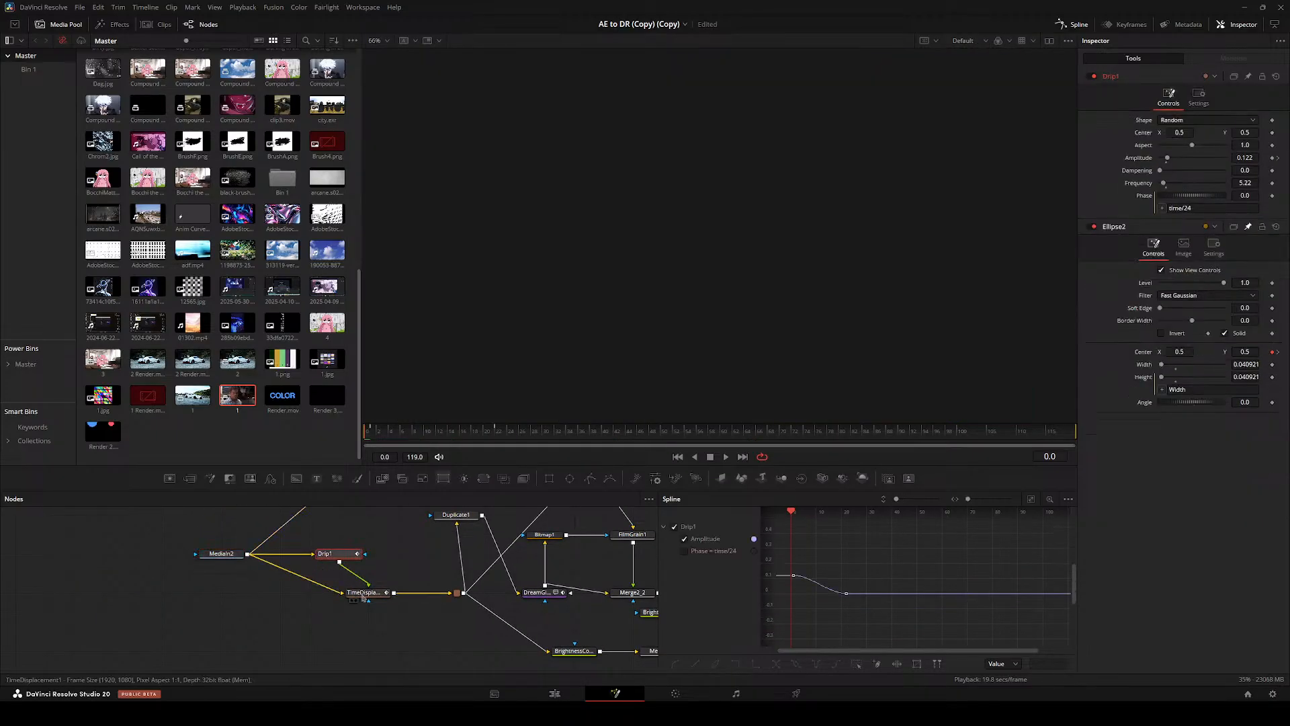
- Show TimeDisplacement1 in the viewer and detach MediaIn2 from all nodes it feeds
{"action": "left_click", "coordinate": [363, 592]}
{"action": "key", "text": "2"}
{"action": "key", "text": "2"}
{"action": "key", "text": "2"}
{"action": "left_click_drag", "start_coordinate": [202, 553], "coordinate": [108, 514]}
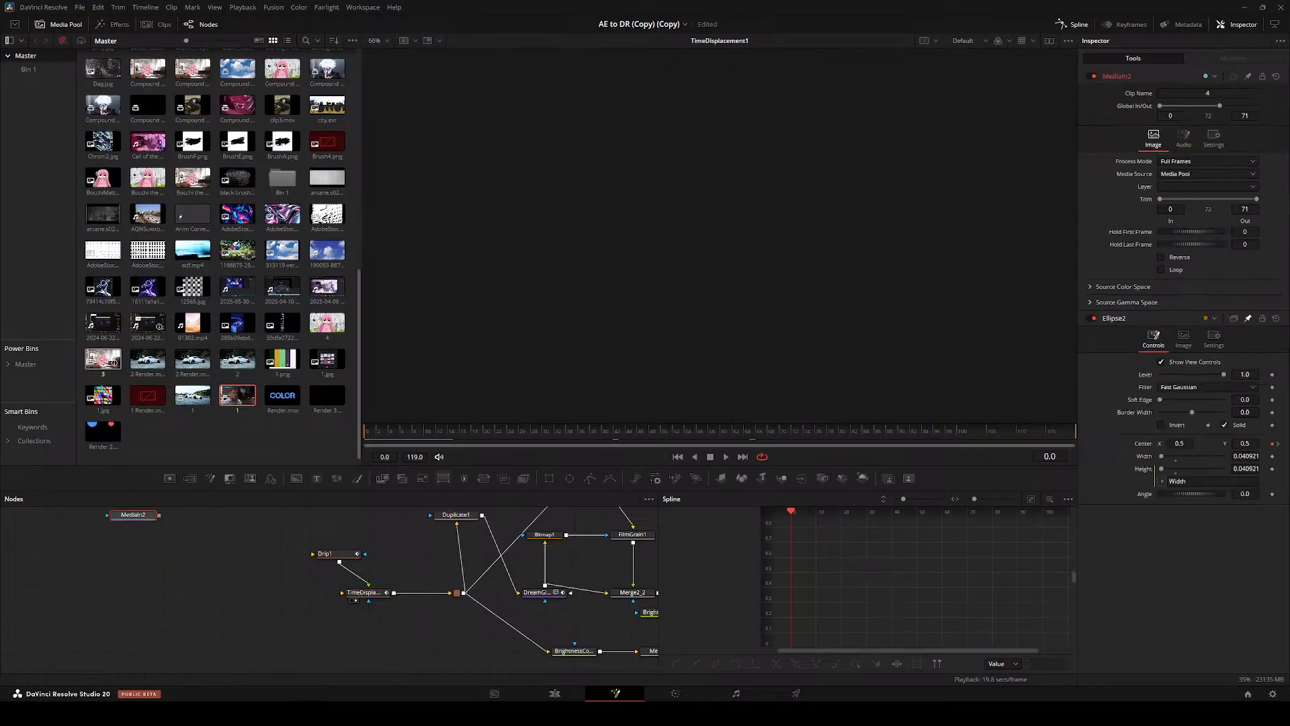
- Detach MediaIn3 from Dissolve1, move it beside the effect nodes and connect it to Drip1 and TimeDisplacement1
{"action": "left_click_drag", "start_coordinate": [237, 395], "coordinate": [103, 614]}
{"action": "left_click", "coordinate": [193, 568]}
{"action": "left_click_drag", "start_coordinate": [193, 568], "coordinate": [211, 660]}
{"action": "left_click_drag", "start_coordinate": [271, 565], "coordinate": [255, 637]}
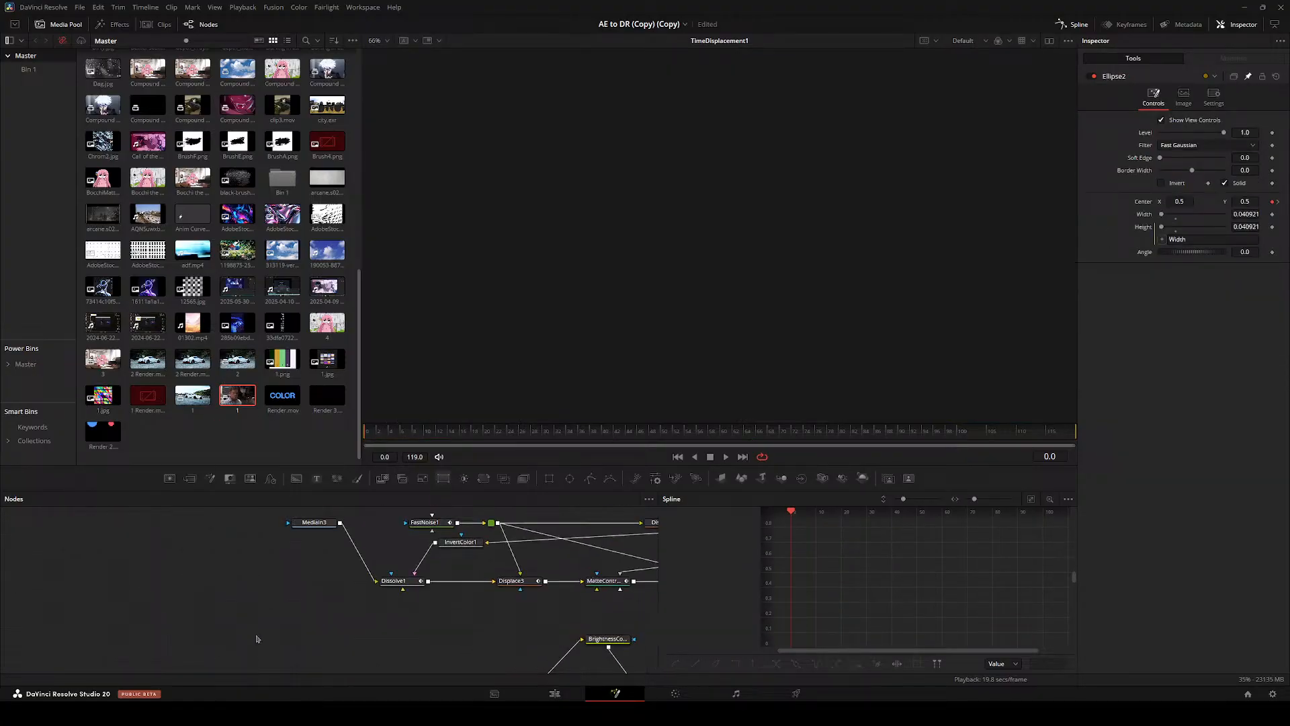
{"action": "left_click_drag", "start_coordinate": [319, 523], "coordinate": [264, 561]}
{"action": "scroll", "coordinate": [262, 584], "scroll_direction": "down", "scroll_amount": 3}
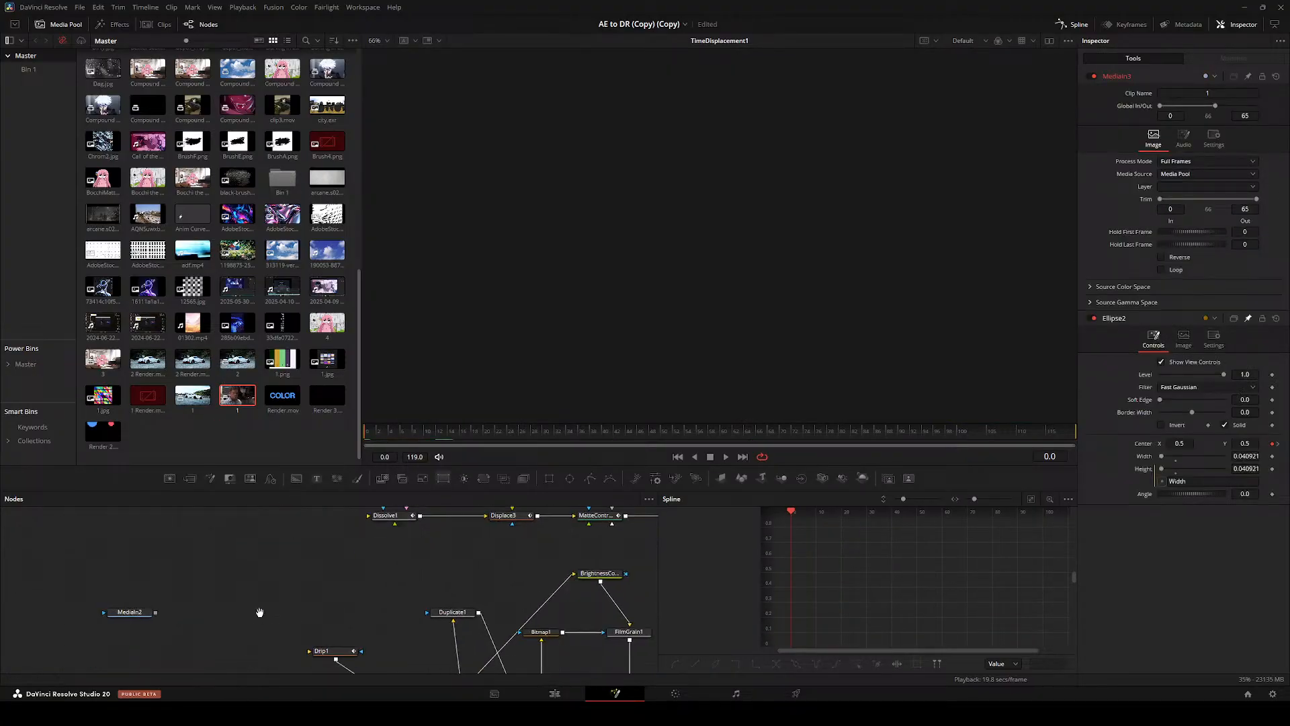
{"action": "left_click_drag", "start_coordinate": [257, 657], "coordinate": [270, 588]}
{"action": "left_click_drag", "start_coordinate": [265, 581], "coordinate": [354, 623]}
{"action": "left_click", "coordinate": [354, 622]}
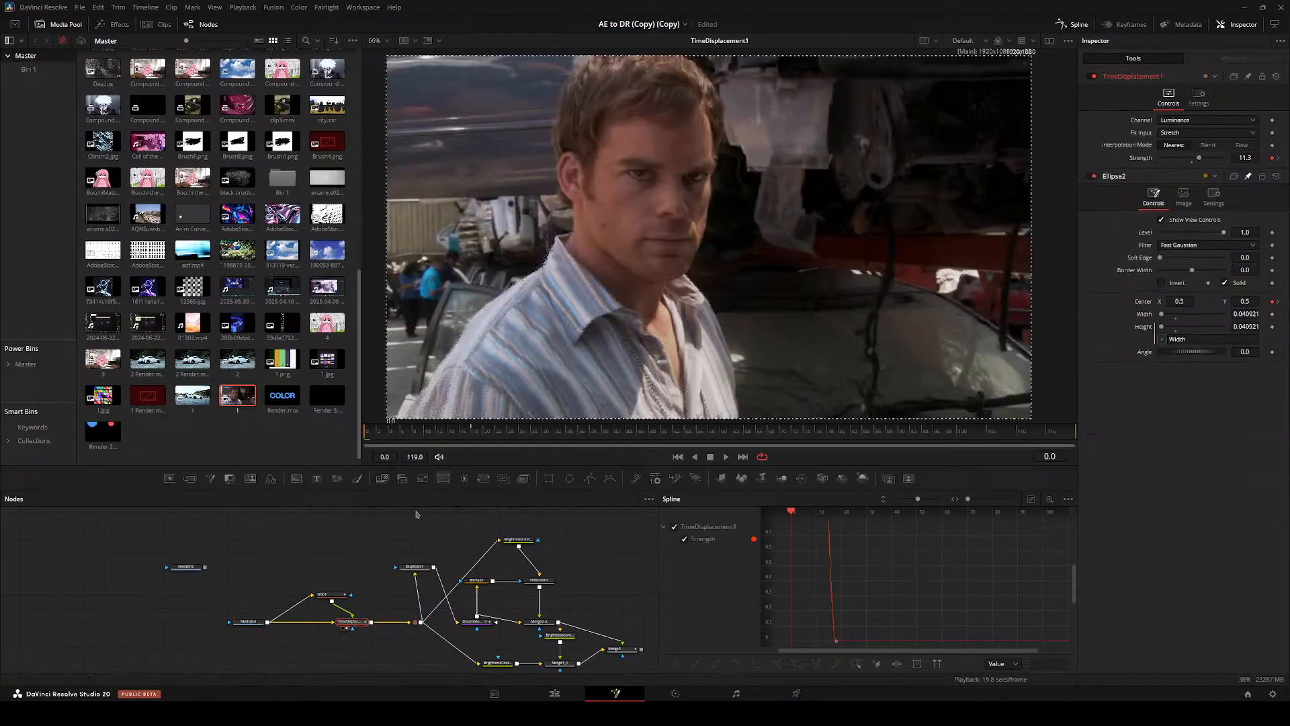
- Preview the Drip1 and TimeDisplacement1 outputs by playing frames 0 to 65 in the viewer
{"action": "key", "text": "space"}
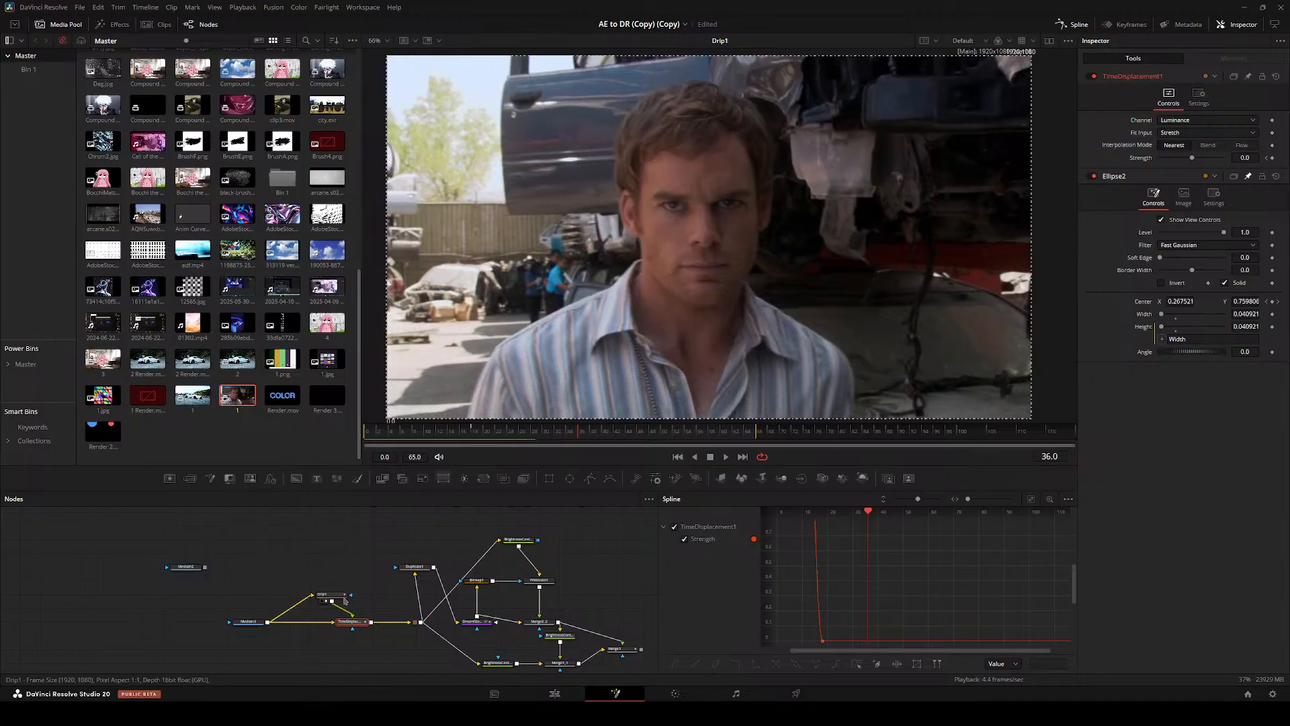
{"action": "left_click_drag", "start_coordinate": [323, 594], "coordinate": [313, 570]}
{"action": "key", "text": "2"}
{"action": "left_click_drag", "start_coordinate": [414, 431], "coordinate": [326, 437]}
{"action": "key", "text": "space"}
{"action": "left_click_drag", "start_coordinate": [404, 432], "coordinate": [331, 436]}
{"action": "key", "text": "space"}
{"action": "key", "text": "space"}
{"action": "left_click", "coordinate": [347, 628]}
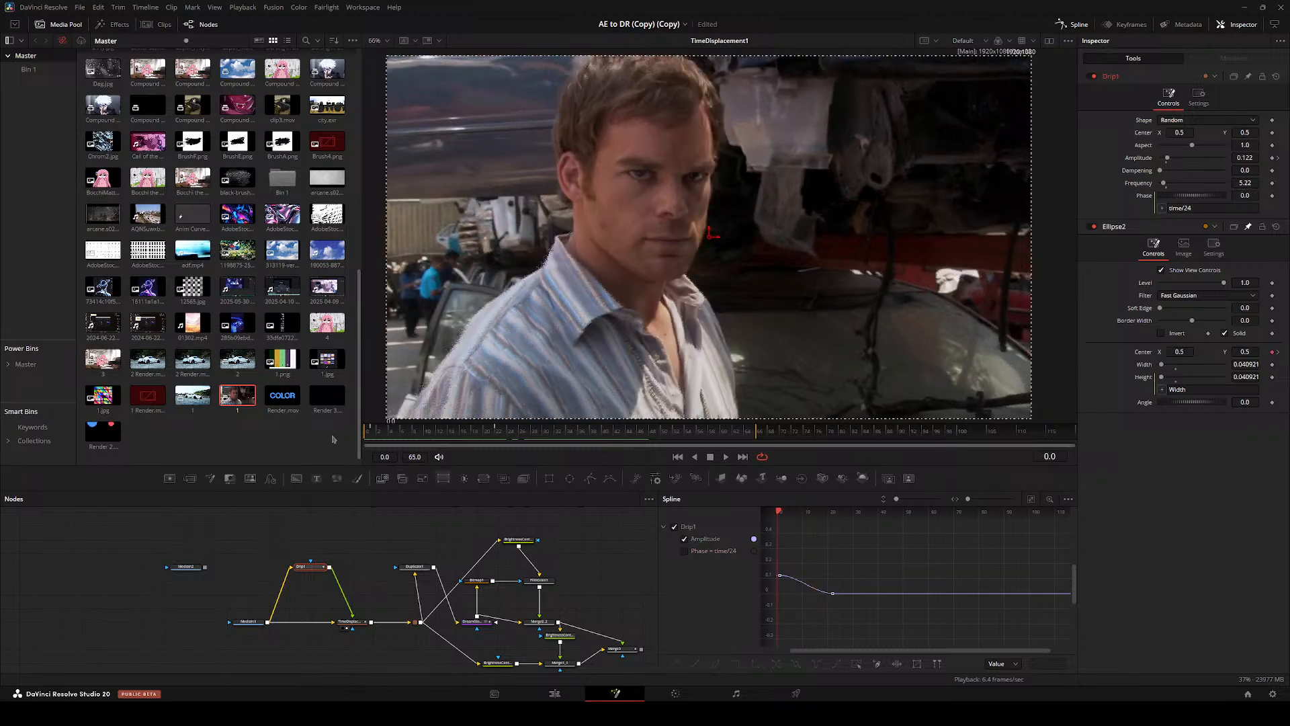
{"action": "key", "text": "space"}
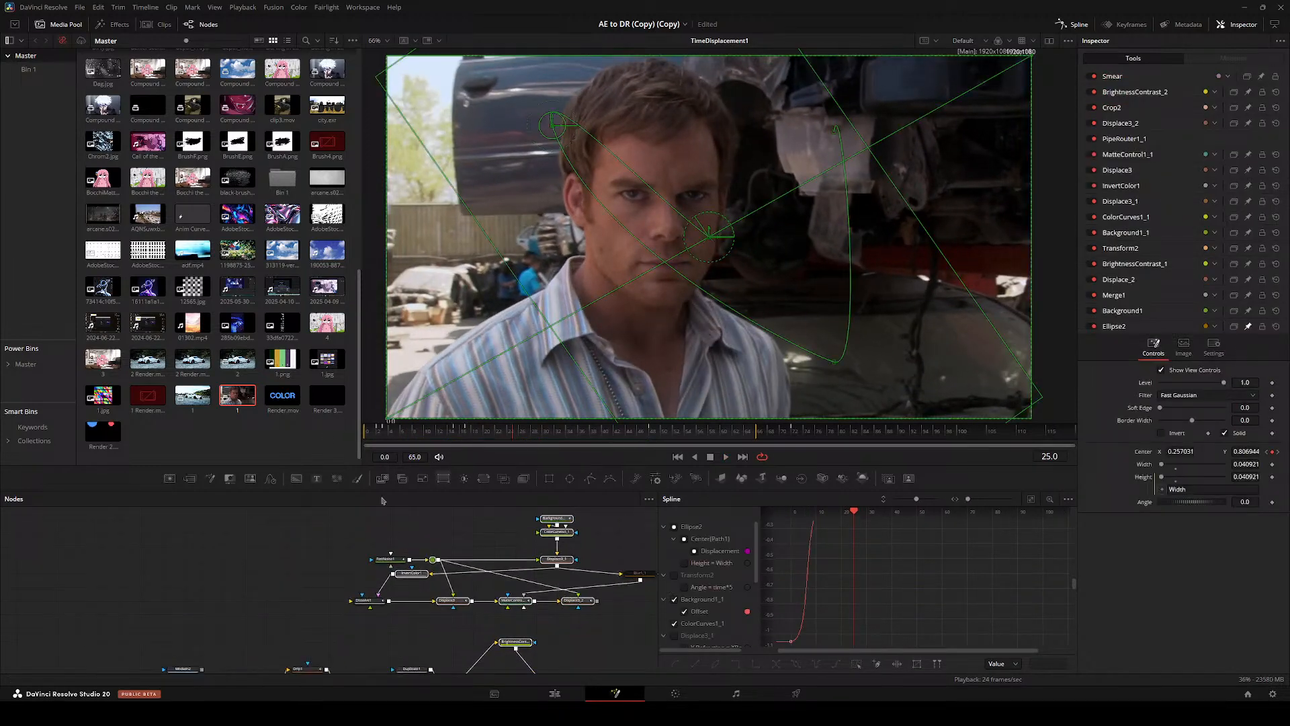
- Show Duplicate1 in the viewer, set the render range end to 22 and play it back
{"action": "left_click", "coordinate": [376, 531]}
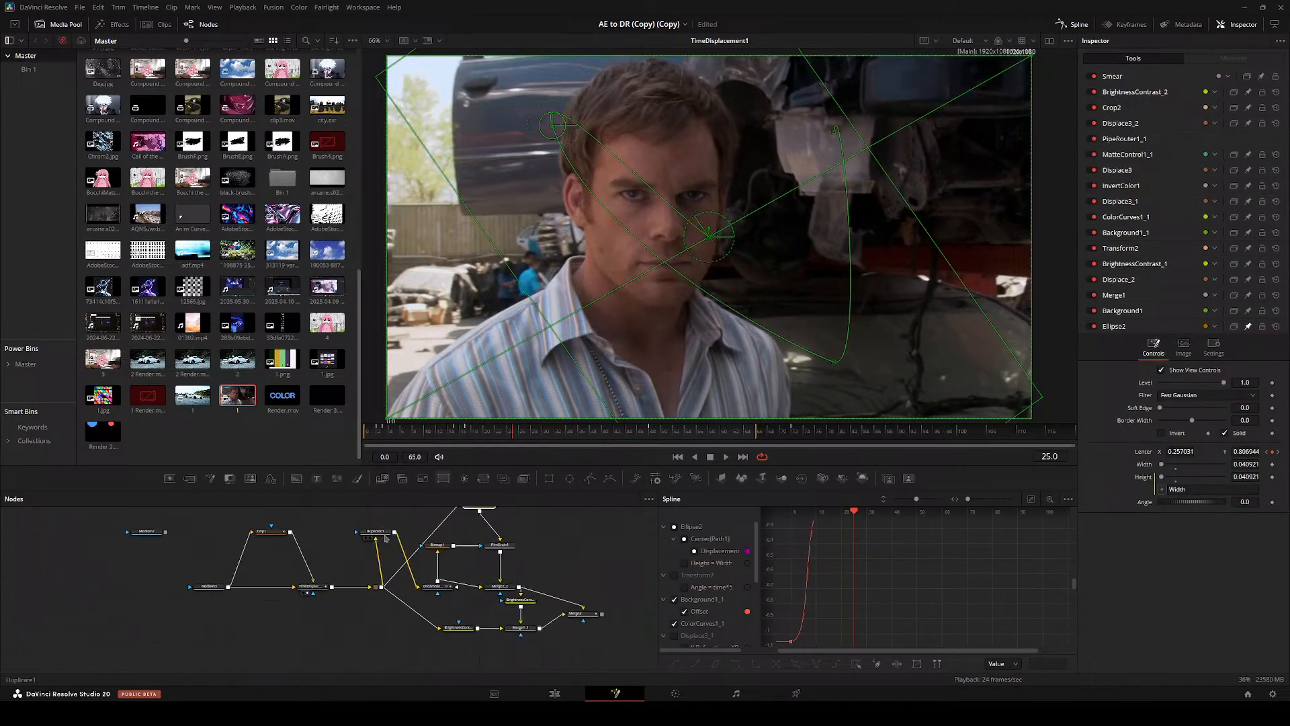
{"action": "key", "text": "2"}
{"action": "left_click_drag", "start_coordinate": [473, 434], "coordinate": [354, 424]}
{"action": "key", "text": "space"}
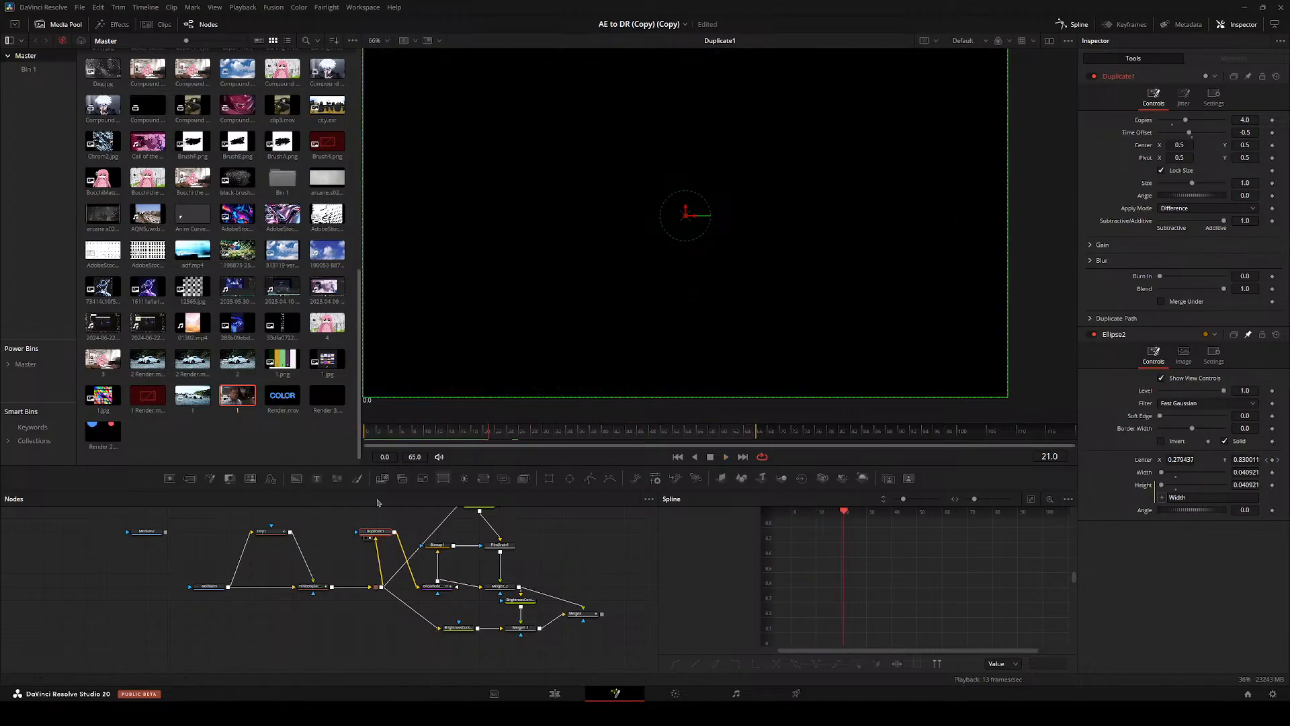
{"action": "left_click", "coordinate": [444, 442]}
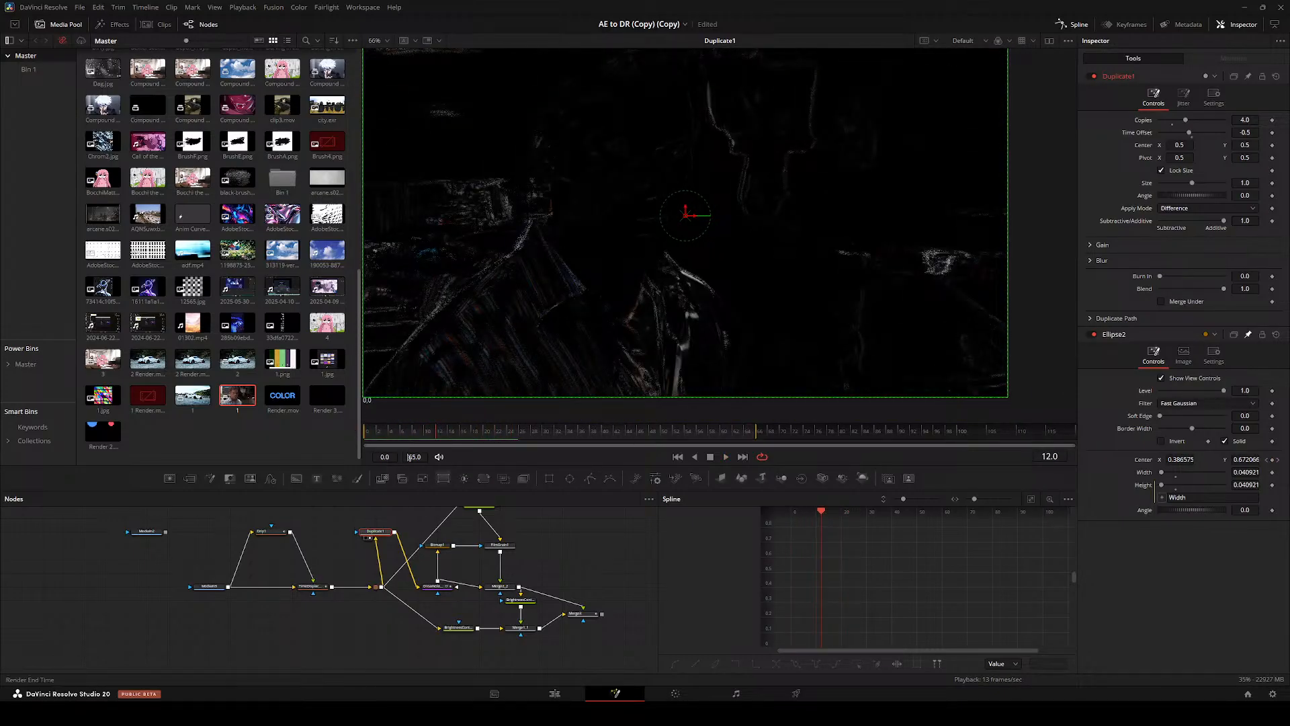
{"action": "left_click_drag", "start_coordinate": [415, 456], "coordinate": [391, 464]}
{"action": "key", "text": "space"}
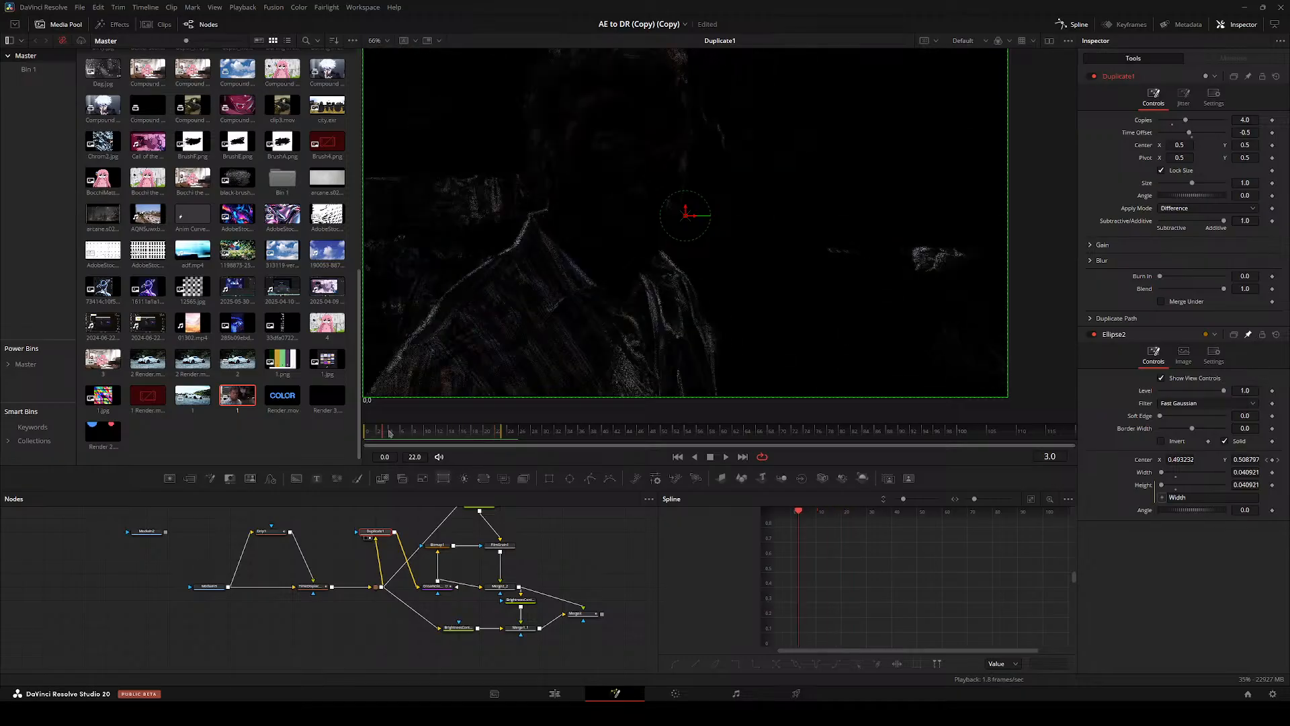
- Show DreamGlow2 in the viewer, hide the Media Pool and fit the image to the viewer
{"action": "left_click_drag", "start_coordinate": [461, 551], "coordinate": [436, 576]}
{"action": "left_click_drag", "start_coordinate": [497, 389], "coordinate": [499, 382]}
{"action": "left_click_drag", "start_coordinate": [545, 557], "coordinate": [436, 551]}
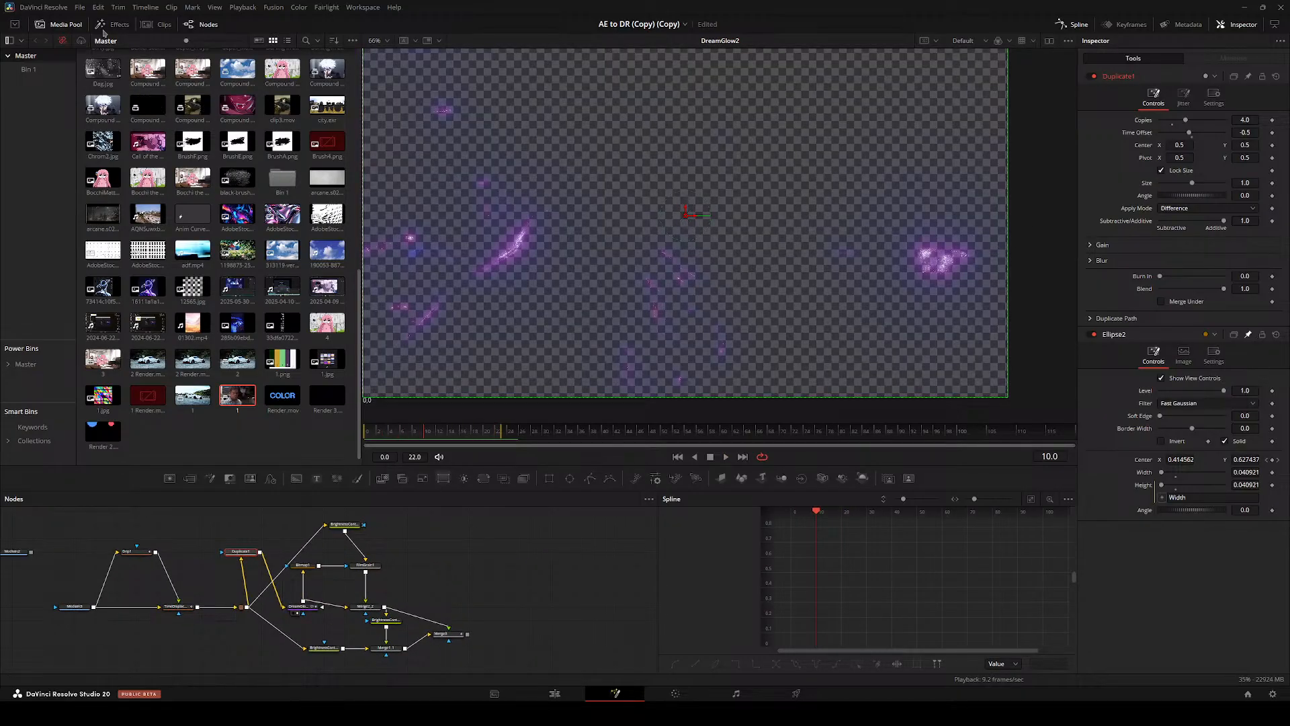
{"action": "left_click", "coordinate": [73, 26]}
{"action": "key", "text": "ctrl+f"}
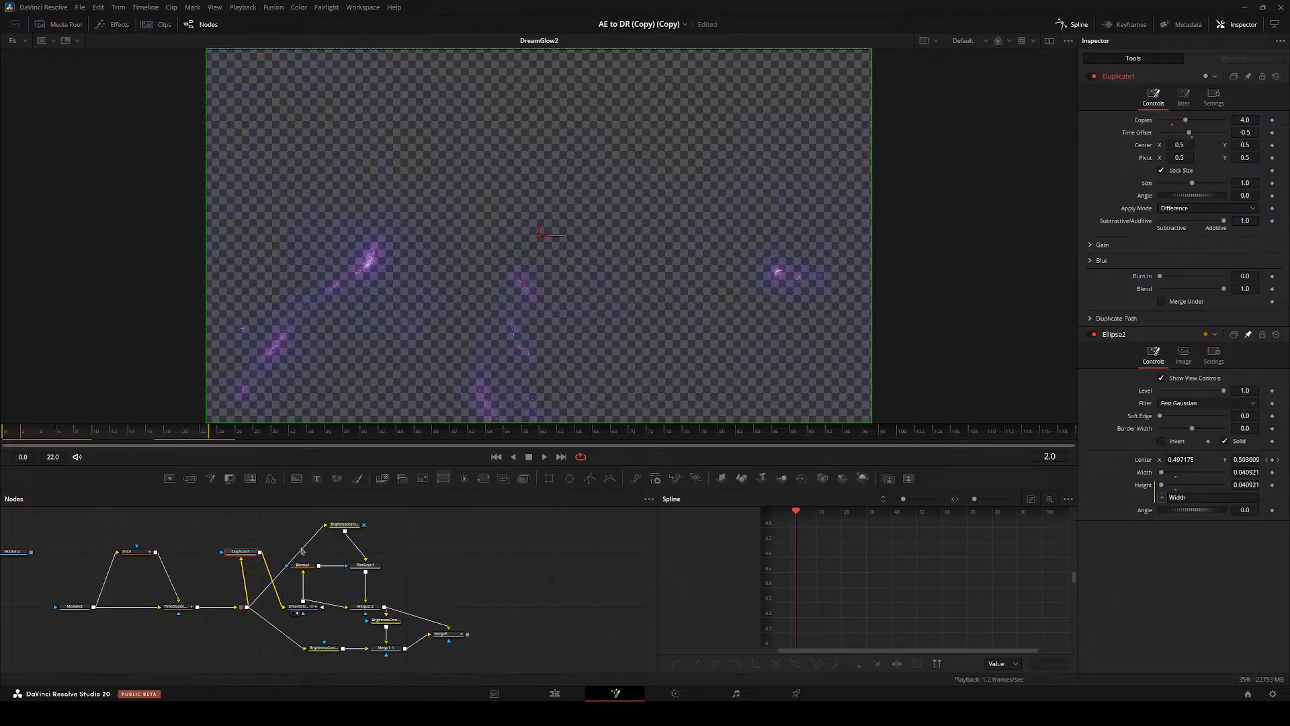
- Inspect the inverted Bitmap1 mask and the FilmGrain1 output in the viewer, spacing out their nodes
{"action": "left_click", "coordinate": [304, 568]}
{"action": "key", "text": "1"}
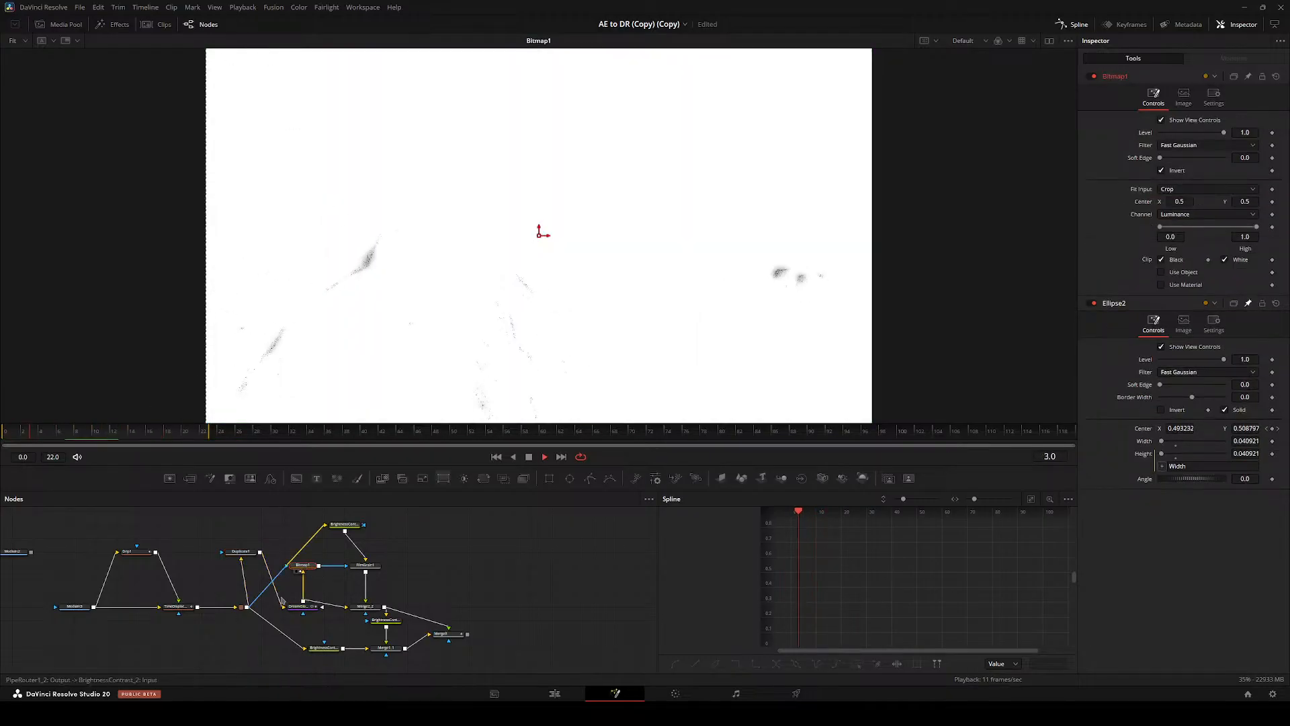
{"action": "scroll", "coordinate": [335, 604], "scroll_direction": "up", "scroll_amount": 2}
{"action": "left_click_drag", "start_coordinate": [335, 604], "coordinate": [402, 583]}
{"action": "left_click_drag", "start_coordinate": [358, 589], "coordinate": [329, 570]}
{"action": "left_click_drag", "start_coordinate": [359, 543], "coordinate": [348, 583]}
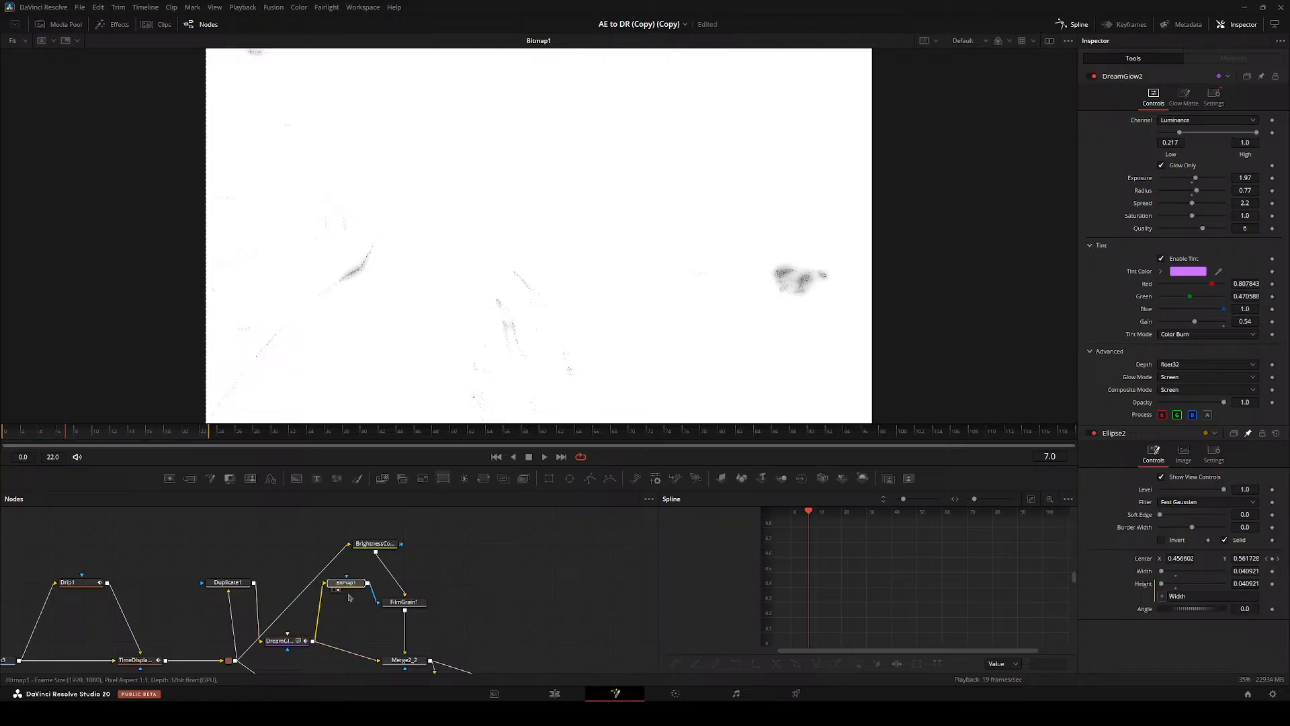
{"action": "left_click", "coordinate": [391, 610]}
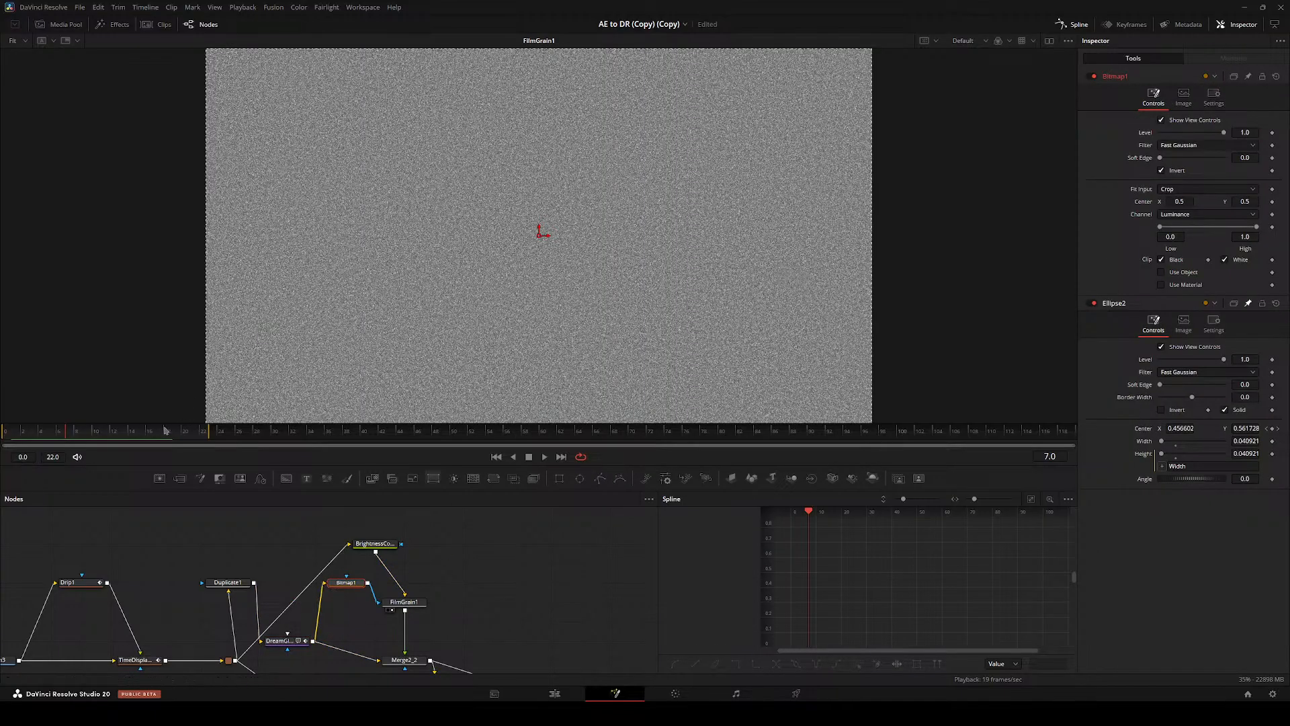
- Show Merge2_2 in the viewer, set the render range start to 2 and play back the grainy glow
{"action": "left_click_drag", "start_coordinate": [500, 645], "coordinate": [420, 538]}
{"action": "left_click", "coordinate": [258, 620]}
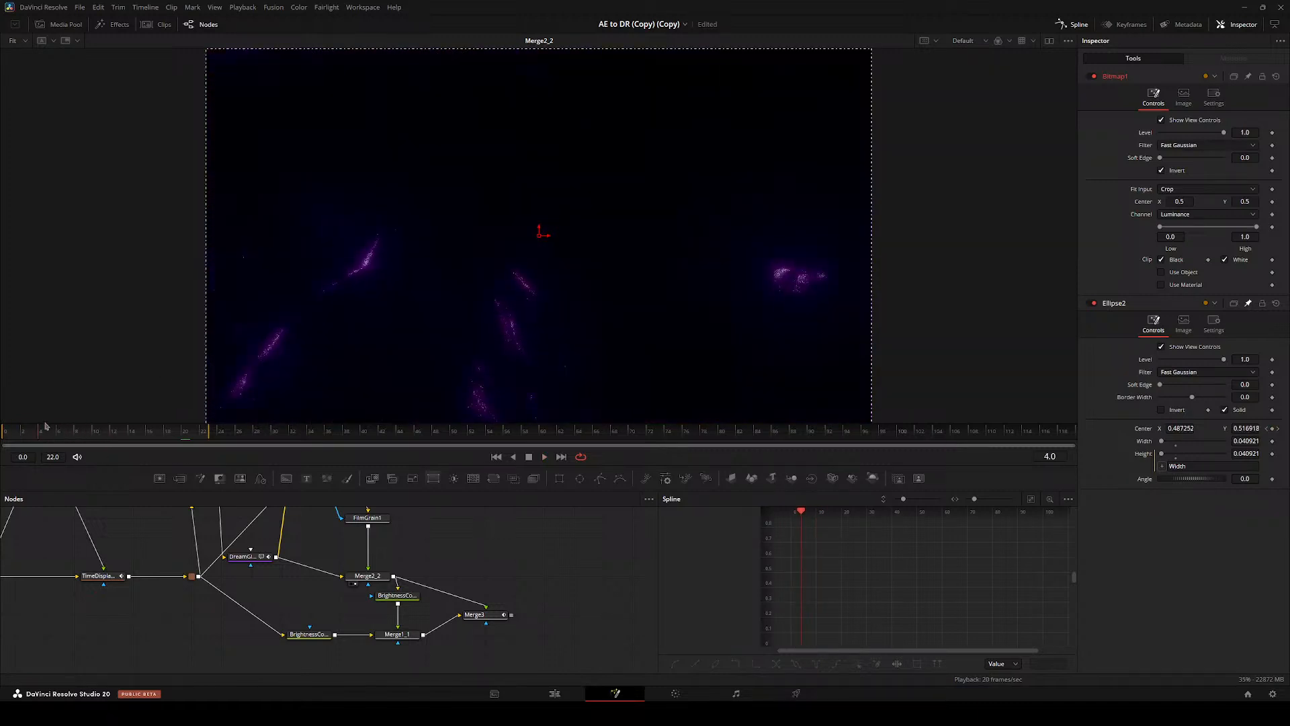
{"action": "left_click", "coordinate": [9, 428]}
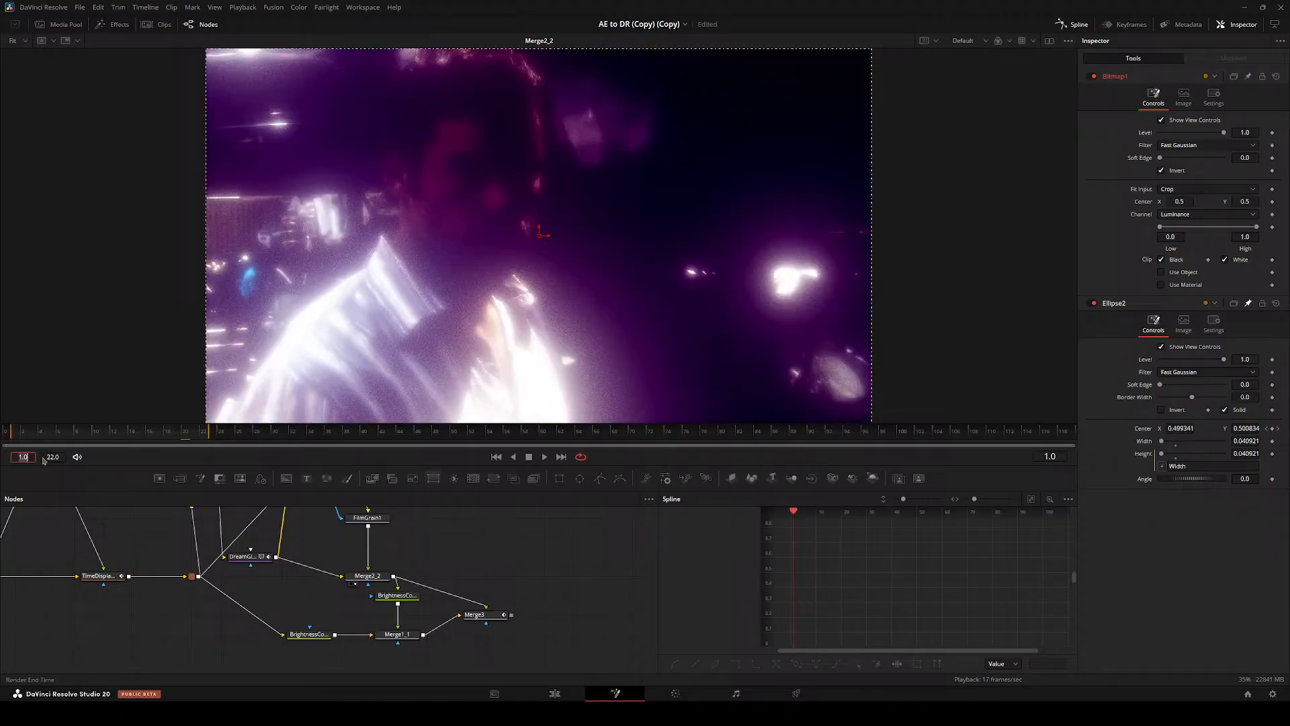
{"action": "left_click", "coordinate": [26, 434]}
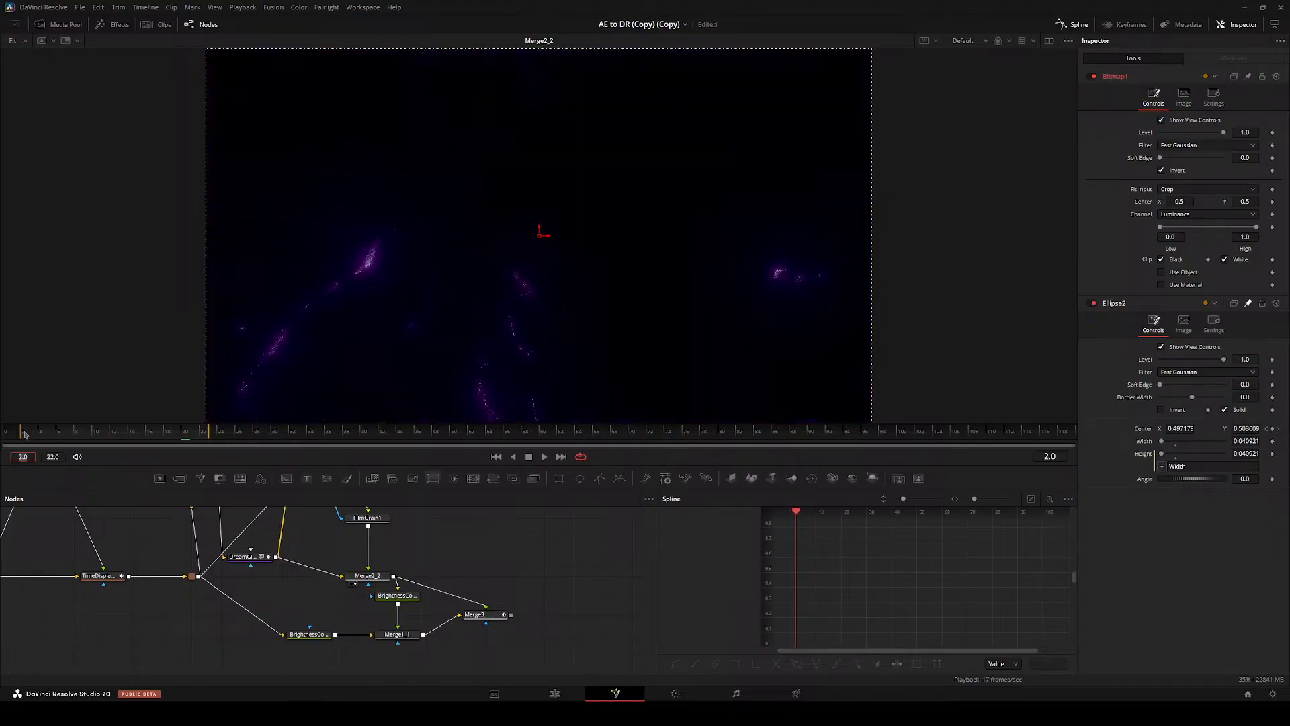
{"action": "key", "text": "space"}
{"action": "key", "text": "space"}
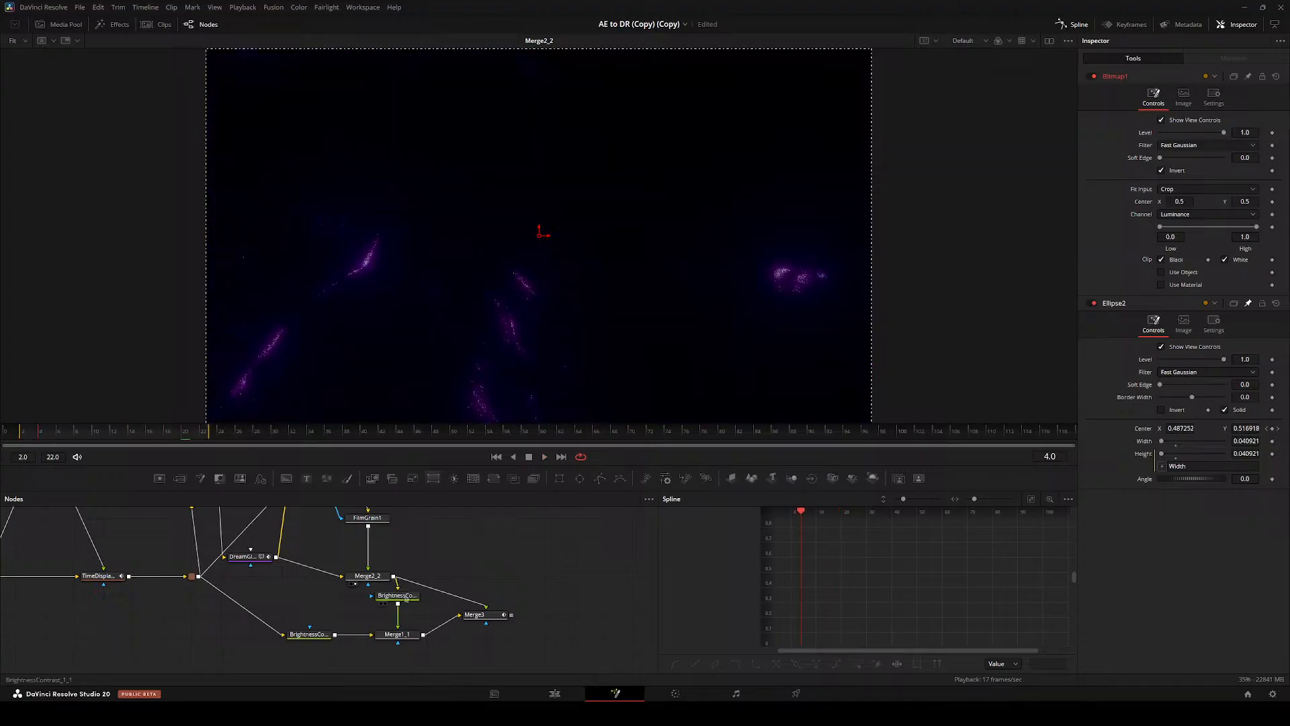
- Examine the grain in Merge2_2 close up, and then the BrightnessContrast_1_1 output at full-frame view
{"action": "key", "text": "2"}
{"action": "left_click_drag", "start_coordinate": [526, 564], "coordinate": [448, 556]}
{"action": "left_click_drag", "start_coordinate": [309, 588], "coordinate": [279, 614]}
{"action": "left_click", "coordinate": [276, 575]}
{"action": "scroll", "coordinate": [301, 262], "scroll_direction": "up", "scroll_amount": 5}
{"action": "key", "text": "space"}
{"action": "key", "text": "space"}
{"action": "left_click_drag", "start_coordinate": [549, 247], "coordinate": [523, 251]}
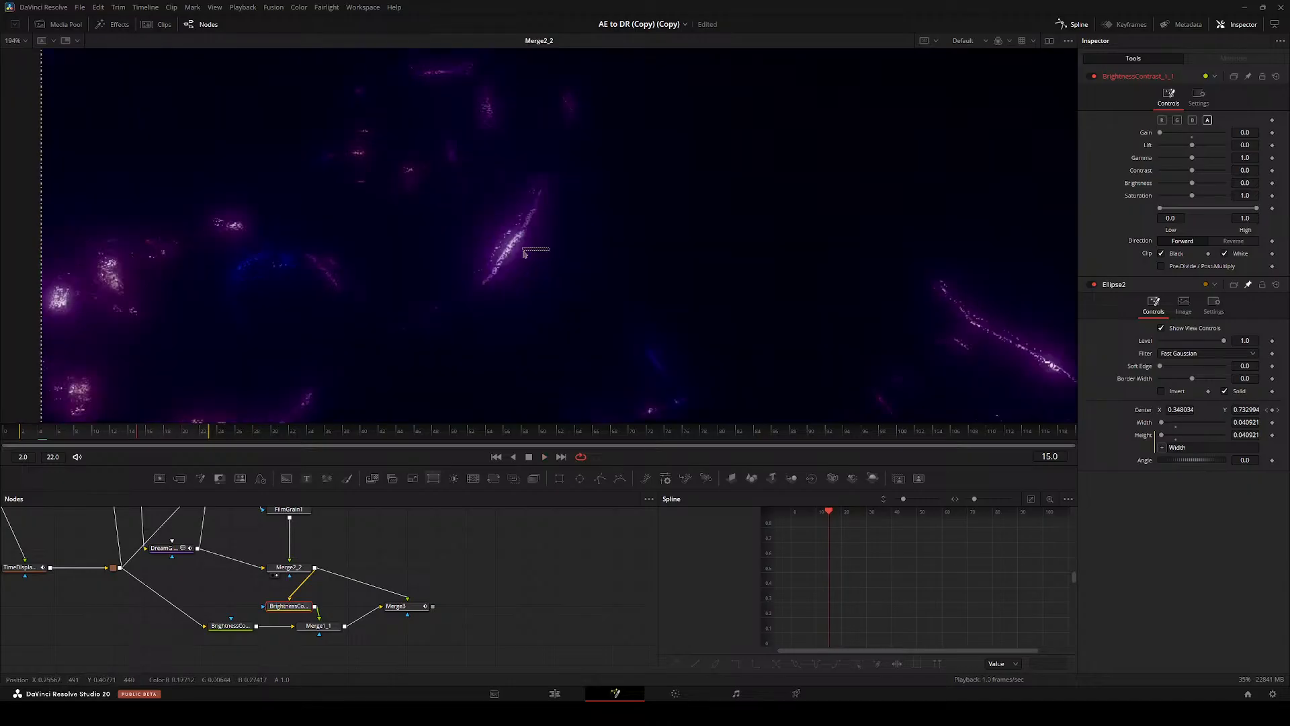
{"action": "left_click_drag", "start_coordinate": [432, 258], "coordinate": [510, 283]}
{"action": "key", "text": "ctrl+f"}
{"action": "key", "text": "1"}
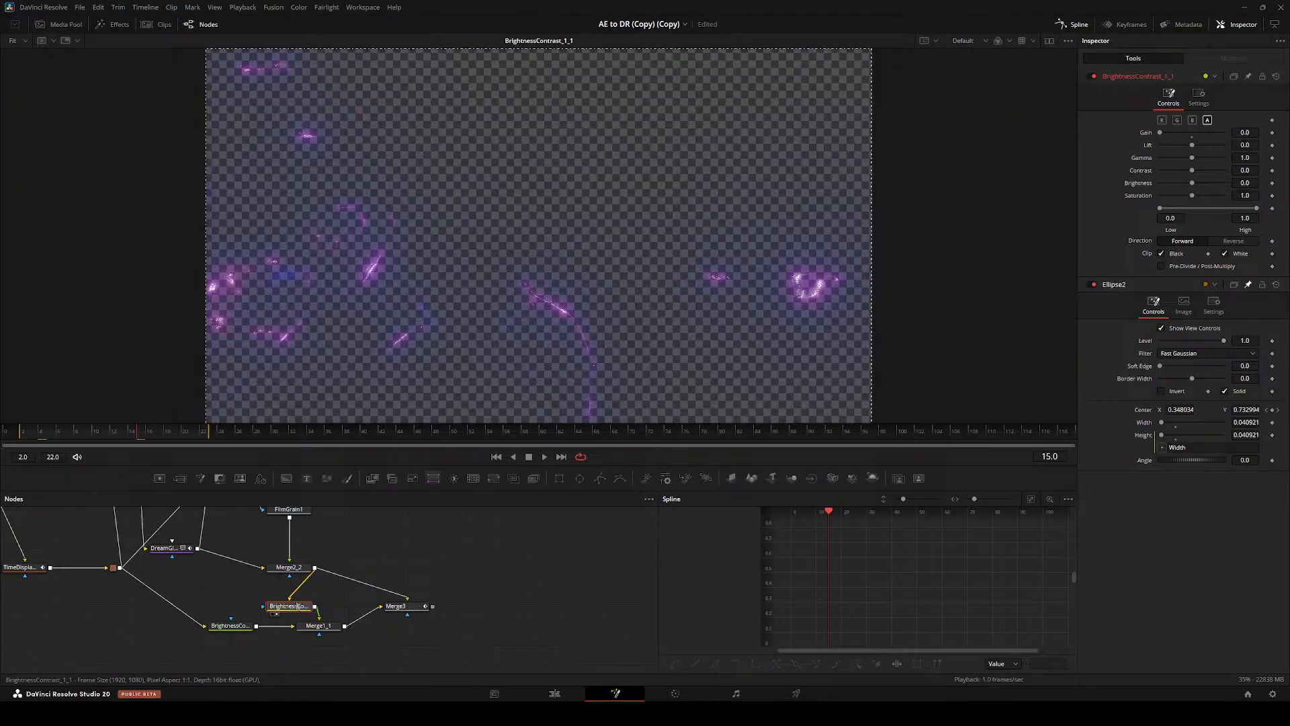
- Place BrightnessContrast_1_1 above Merge1_1, select BrightnessContrast_2_1 and play back the Merge1_1 result
{"action": "left_click_drag", "start_coordinate": [293, 607], "coordinate": [380, 368]}
{"action": "left_click", "coordinate": [230, 626]}
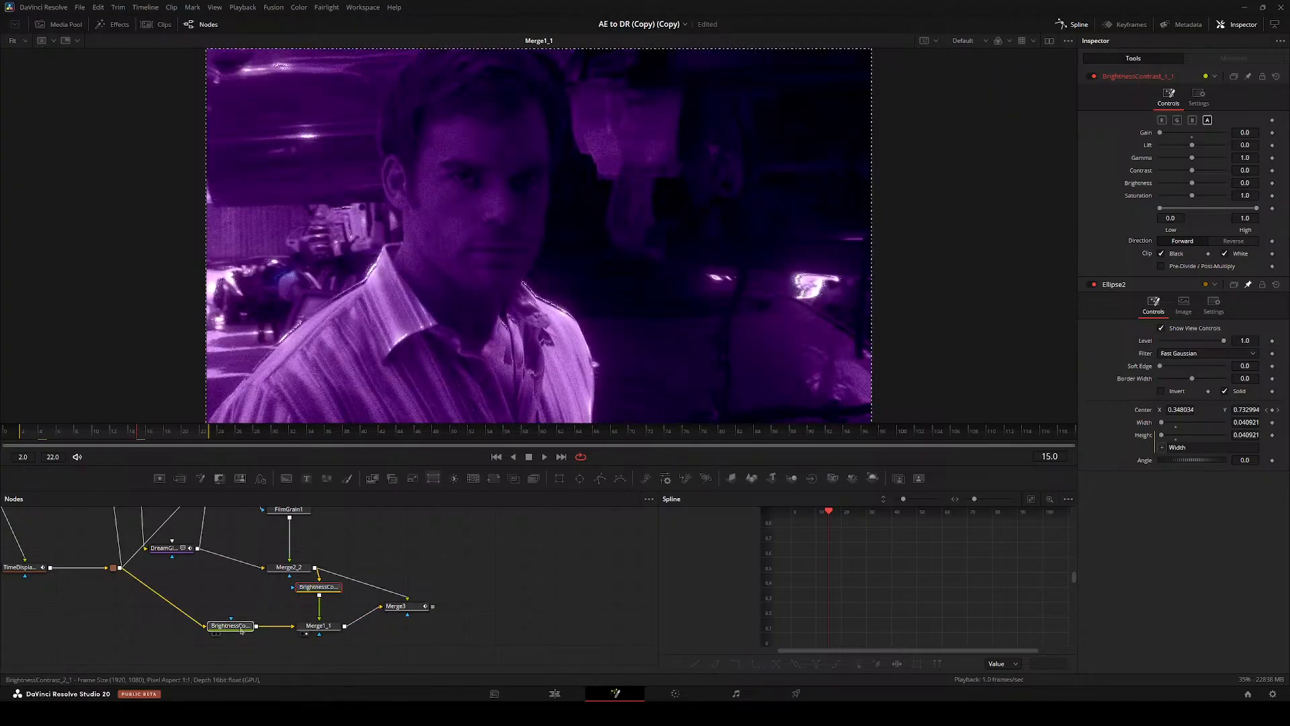
{"action": "key", "text": "space"}
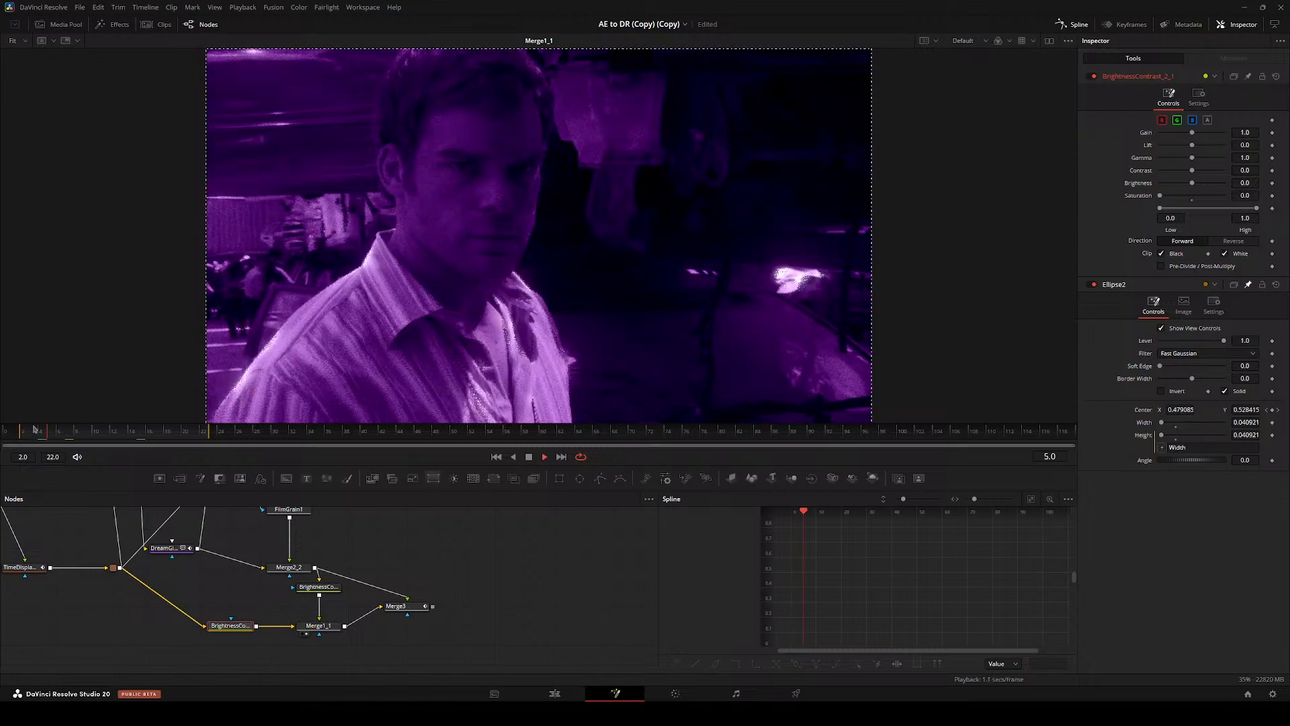
- Set the render range end to 26 and preview Merge3 in the viewer by playing and scrubbing
{"action": "left_click_drag", "start_coordinate": [209, 434], "coordinate": [246, 453]}
{"action": "left_click", "coordinate": [406, 610]}
{"action": "key", "text": "2"}
{"action": "key", "text": "space"}
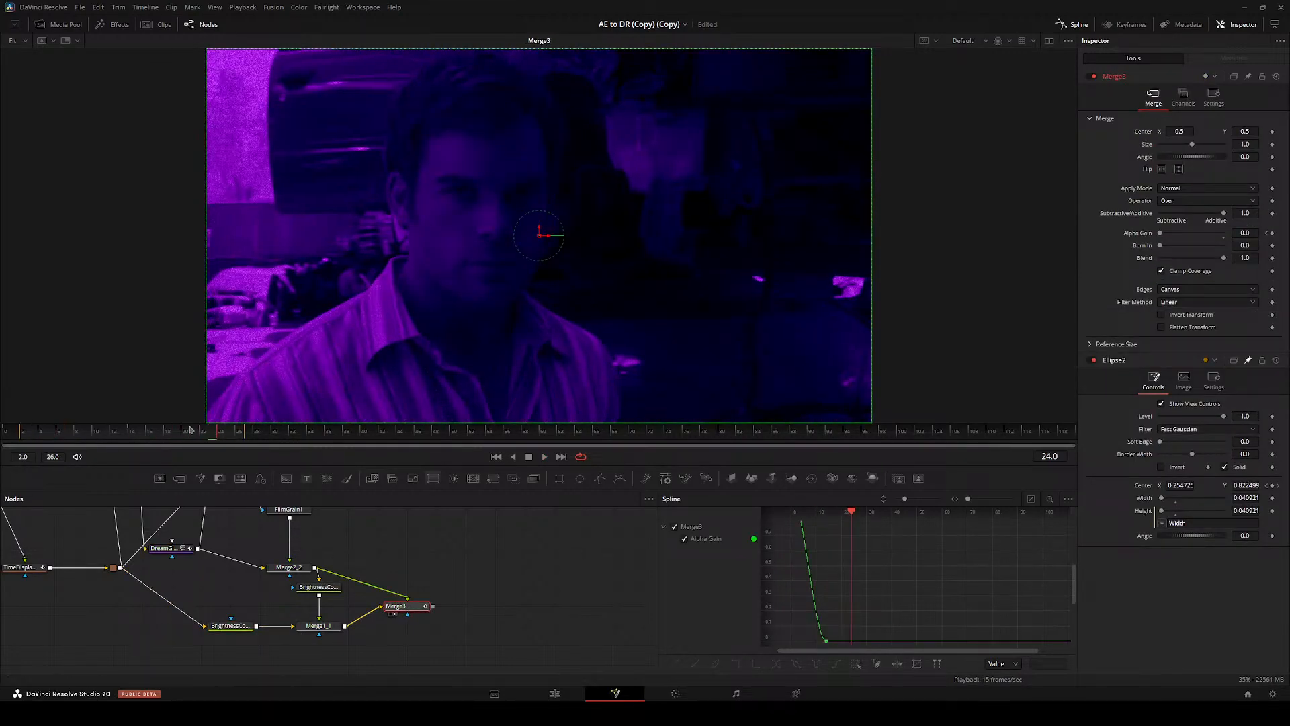
{"action": "left_click", "coordinate": [82, 430]}
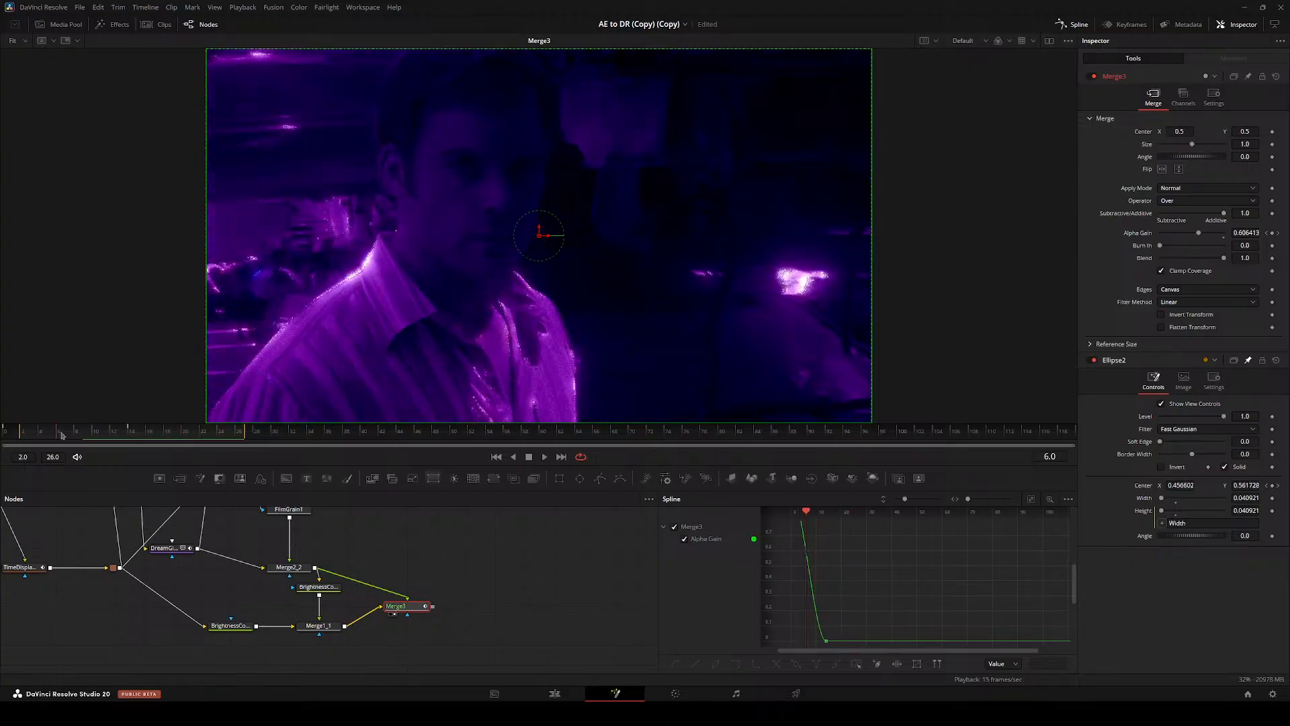
- Add an sk_TimeWarpRGB node after Merge3, show it in the viewer and extend the render range end to 74
{"action": "key", "text": "shift+space"}
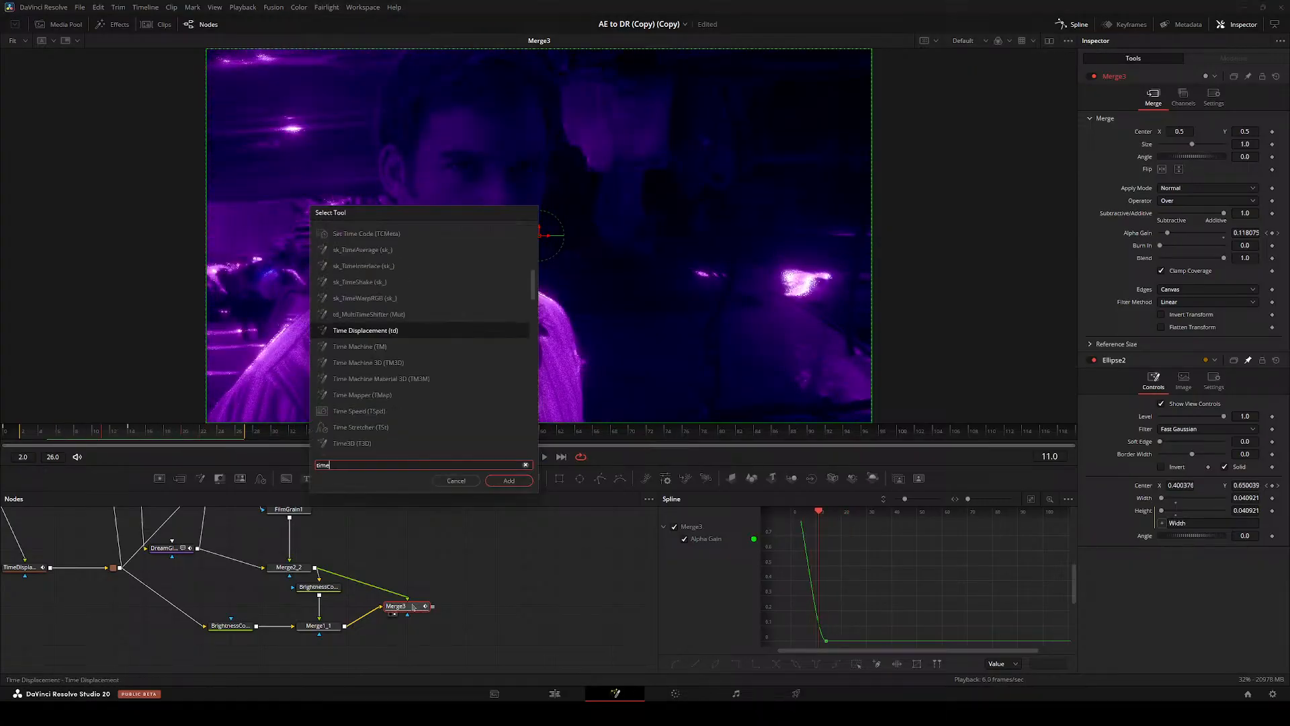
{"action": "type", "text": "timewarprgb"}
{"action": "key", "text": "Up"}
{"action": "key", "text": "Up"}
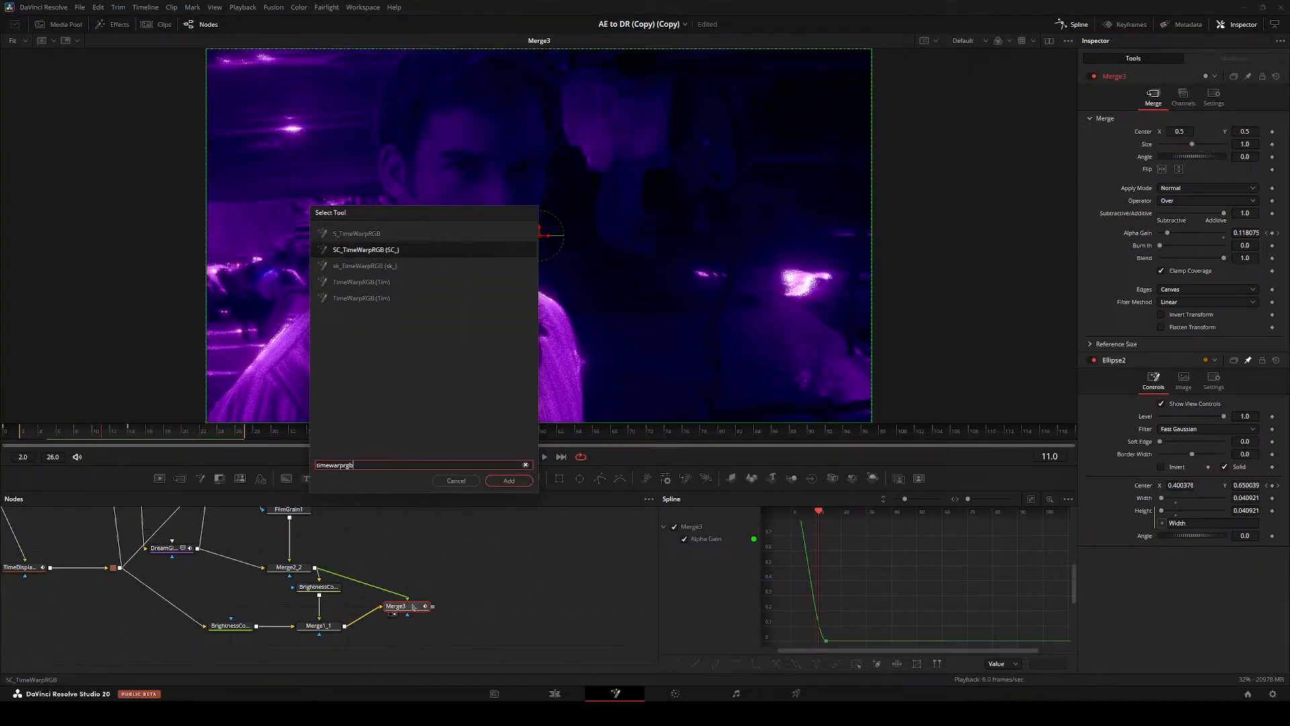
{"action": "key", "text": "Down"}
{"action": "key", "text": "Return"}
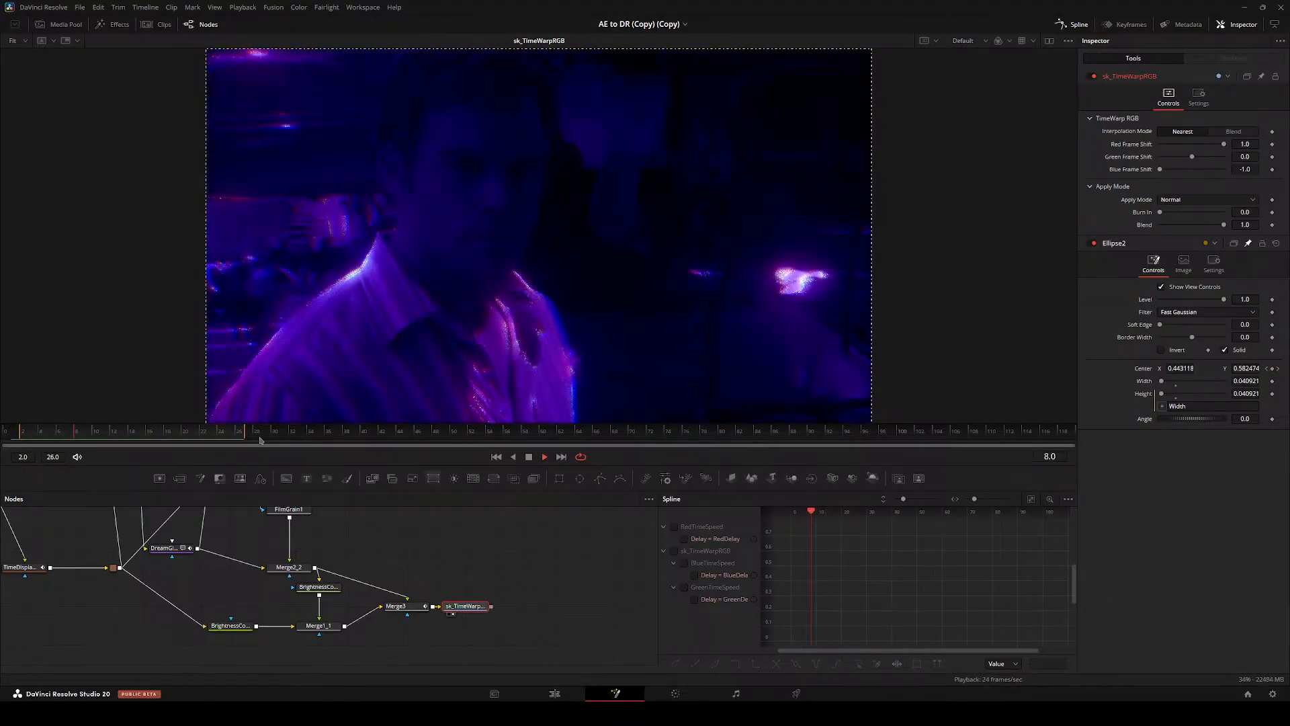
{"action": "left_click_drag", "start_coordinate": [246, 433], "coordinate": [673, 434]}
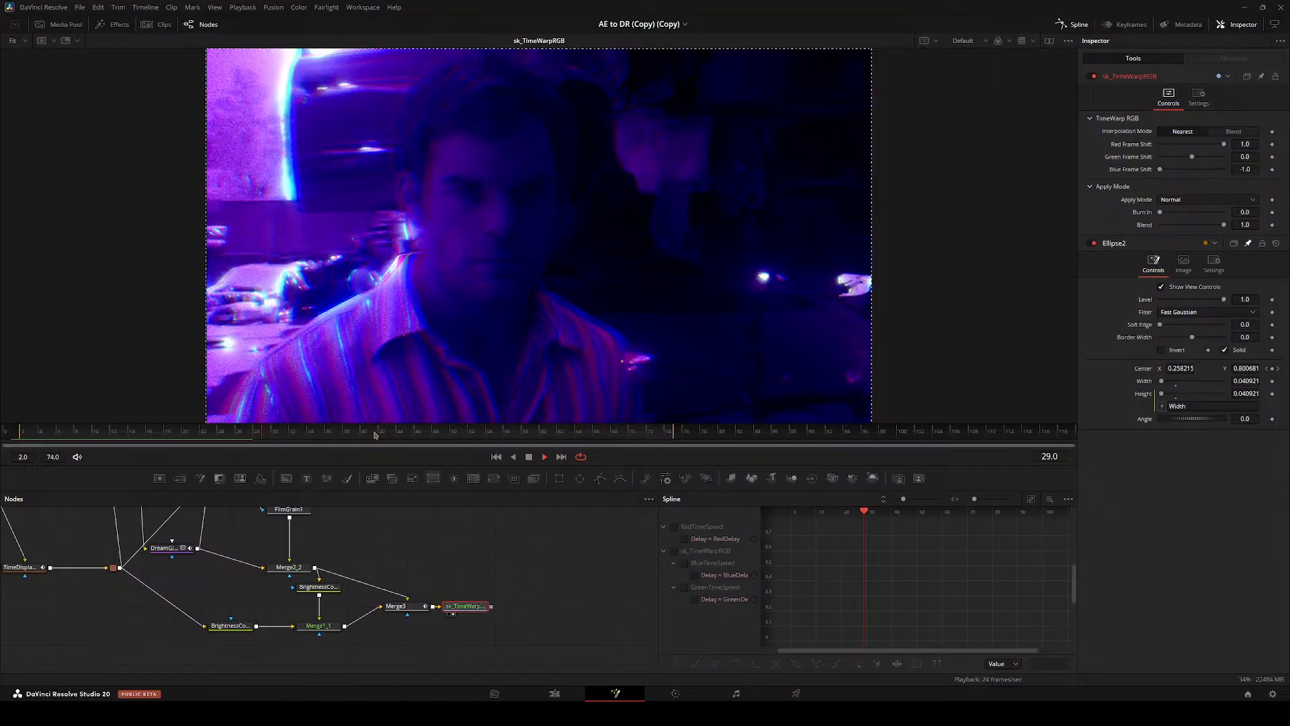
- Scrub through the sk_TimeWarpRGB result, and show the Merge1_2 output of the scale-wipe setup in the viewer
{"action": "left_click", "coordinate": [412, 530]}
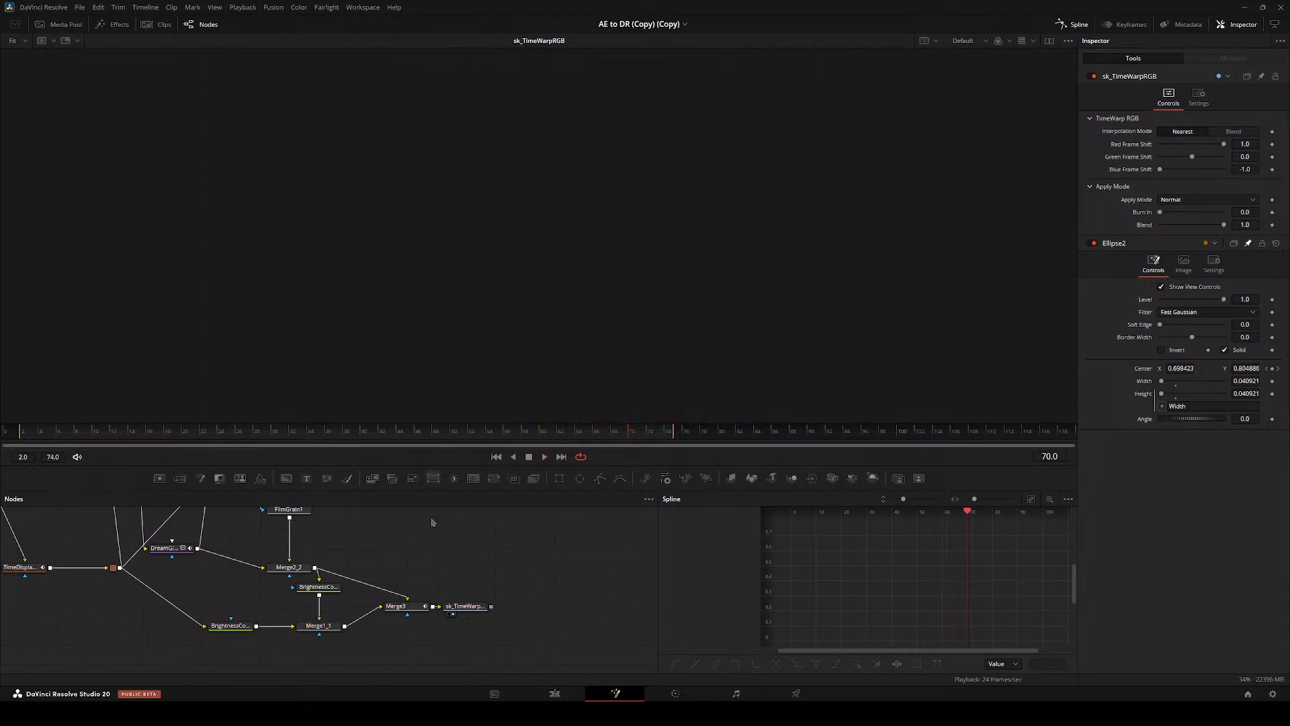
{"action": "left_click_drag", "start_coordinate": [295, 434], "coordinate": [103, 433]}
{"action": "left_click_drag", "start_coordinate": [313, 523], "coordinate": [401, 539]}
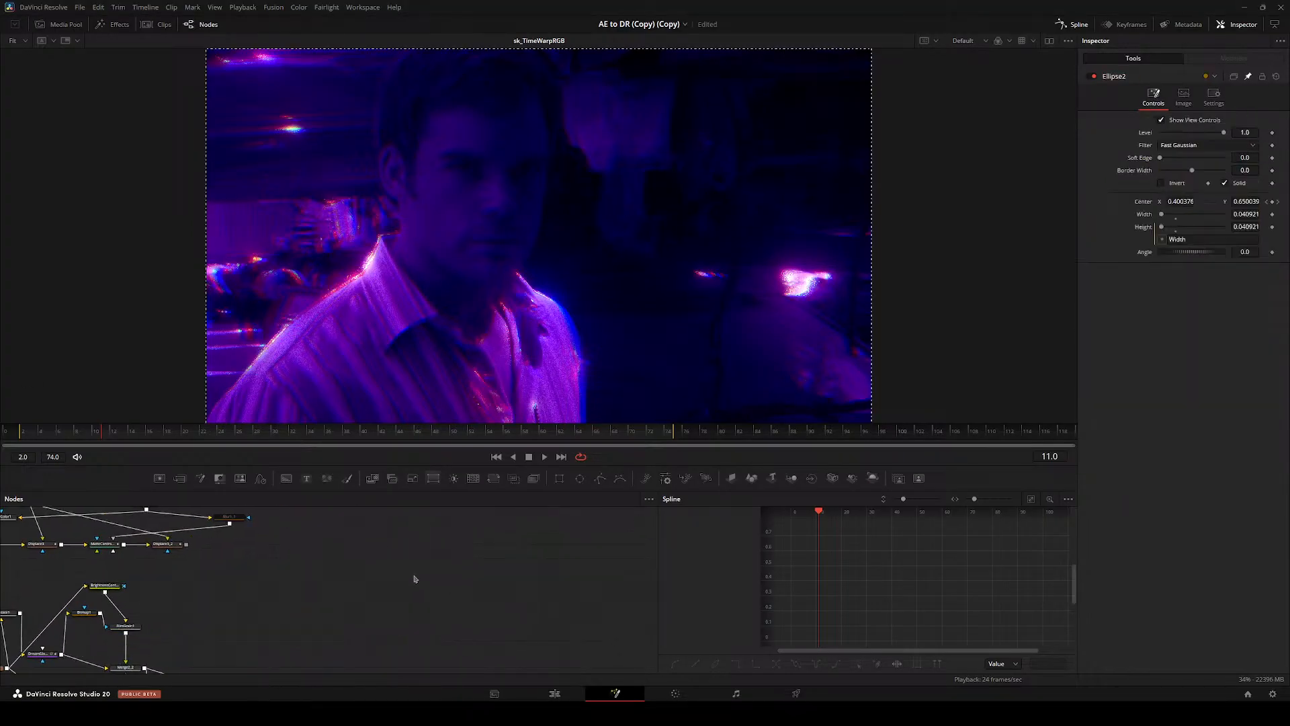
{"action": "left_click", "coordinate": [497, 545]}
{"action": "key", "text": "1"}
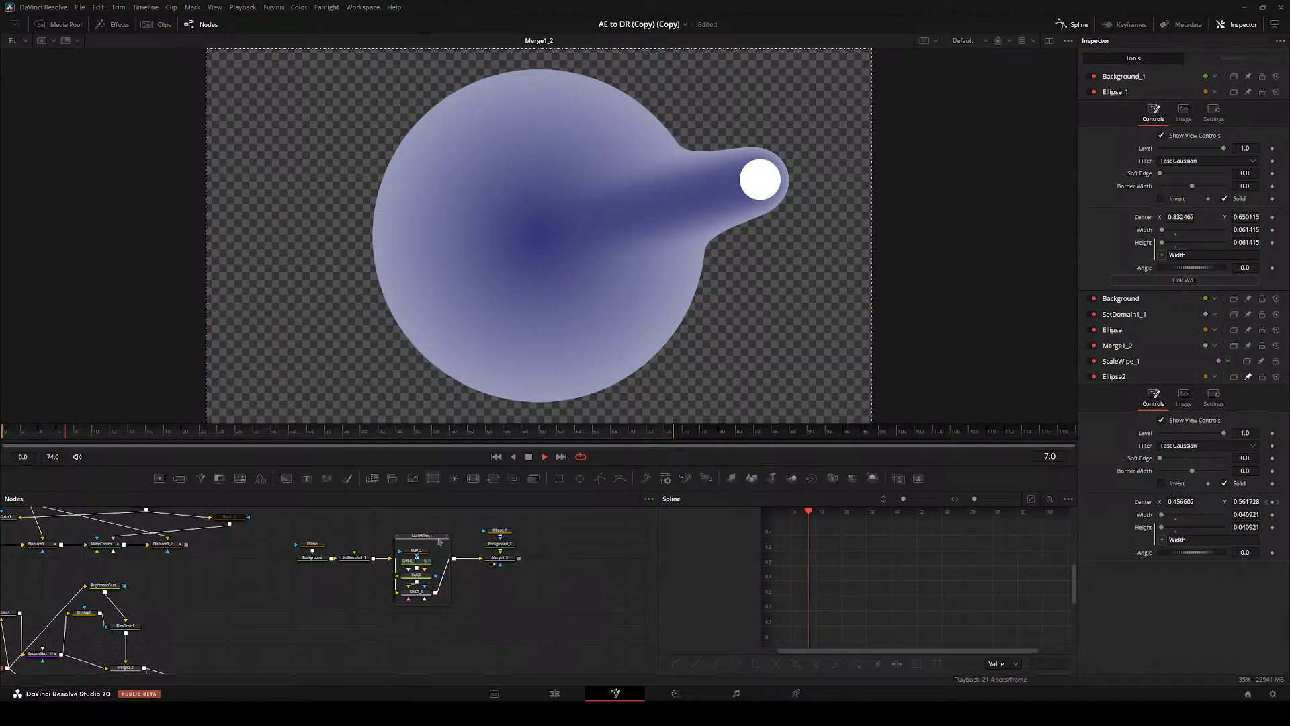
- Examine the outputs of SWBG_1, SWCC and SWCT_1 inside the ScaleWipe_1 group one by one in the viewer
{"action": "left_click", "coordinate": [416, 561]}
{"action": "scroll", "coordinate": [420, 558], "scroll_direction": "up", "scroll_amount": 3}
{"action": "key", "text": "1"}
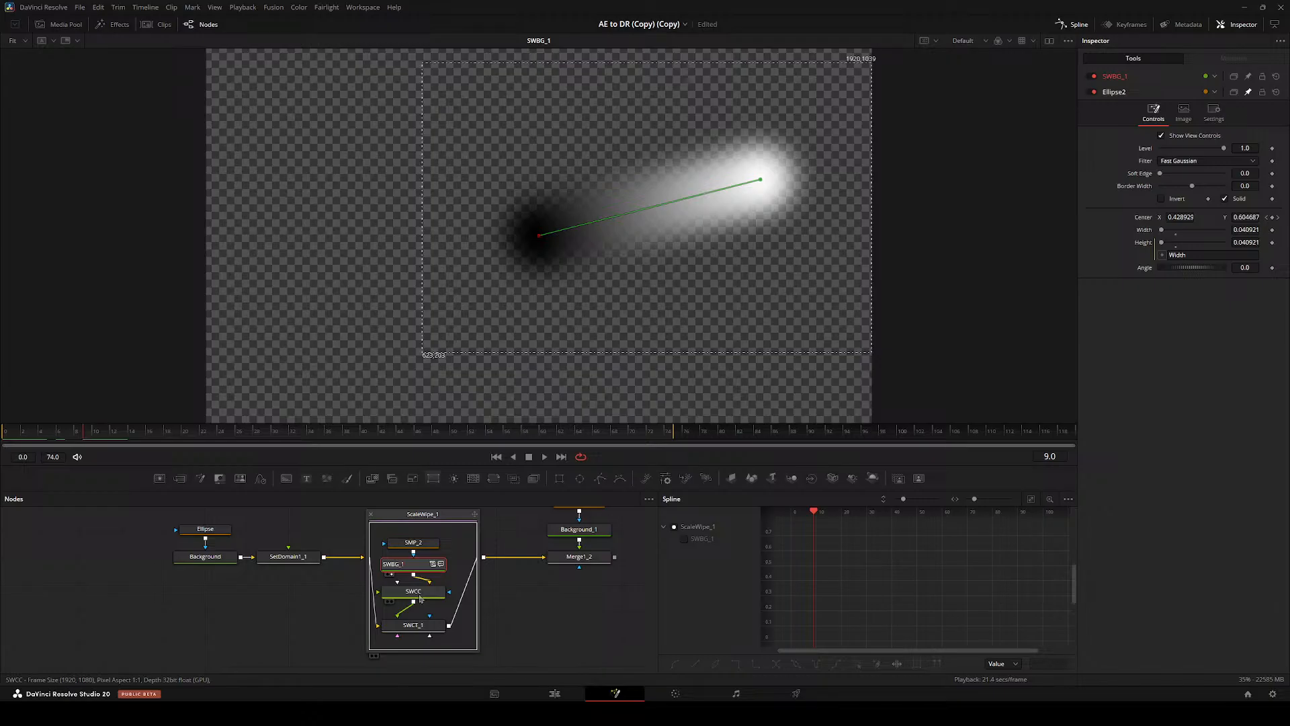
{"action": "left_click", "coordinate": [414, 628]}
{"action": "key", "text": "1"}
{"action": "left_click", "coordinate": [417, 597]}
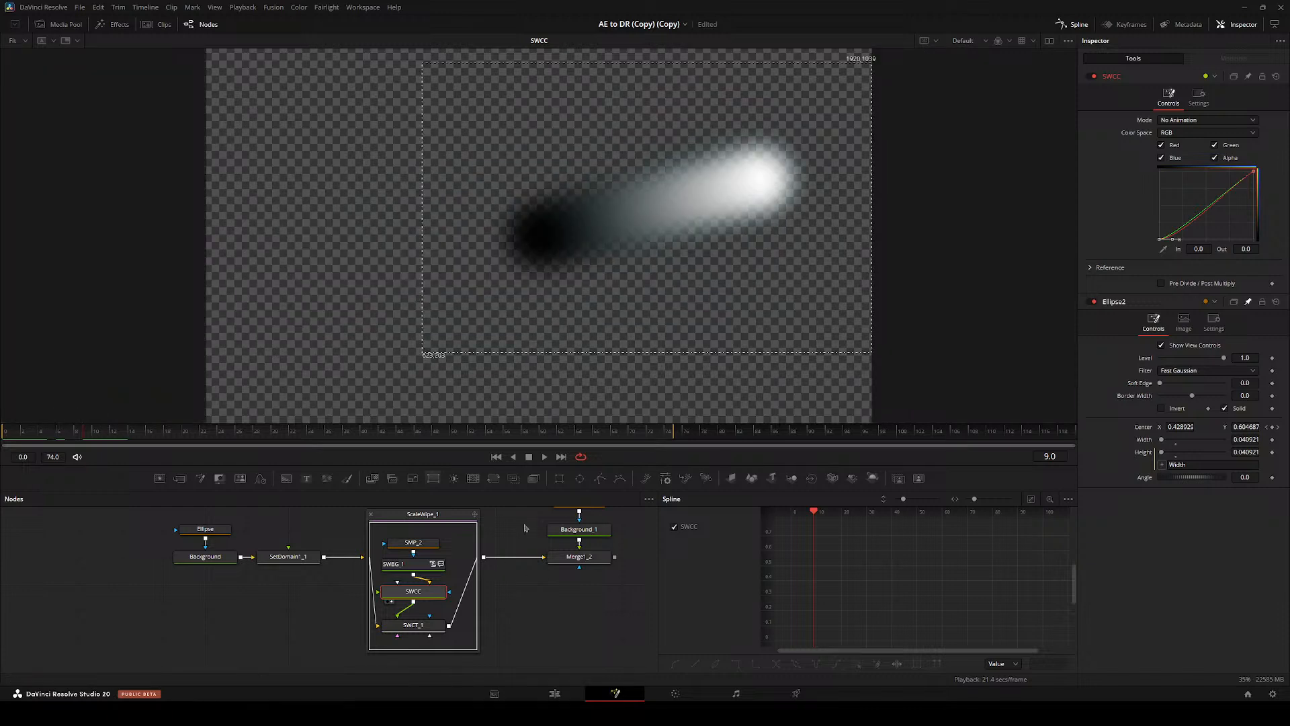
{"action": "key", "text": "1"}
{"action": "left_click_drag", "start_coordinate": [499, 578], "coordinate": [455, 580]}
{"action": "left_click", "coordinate": [374, 628]}
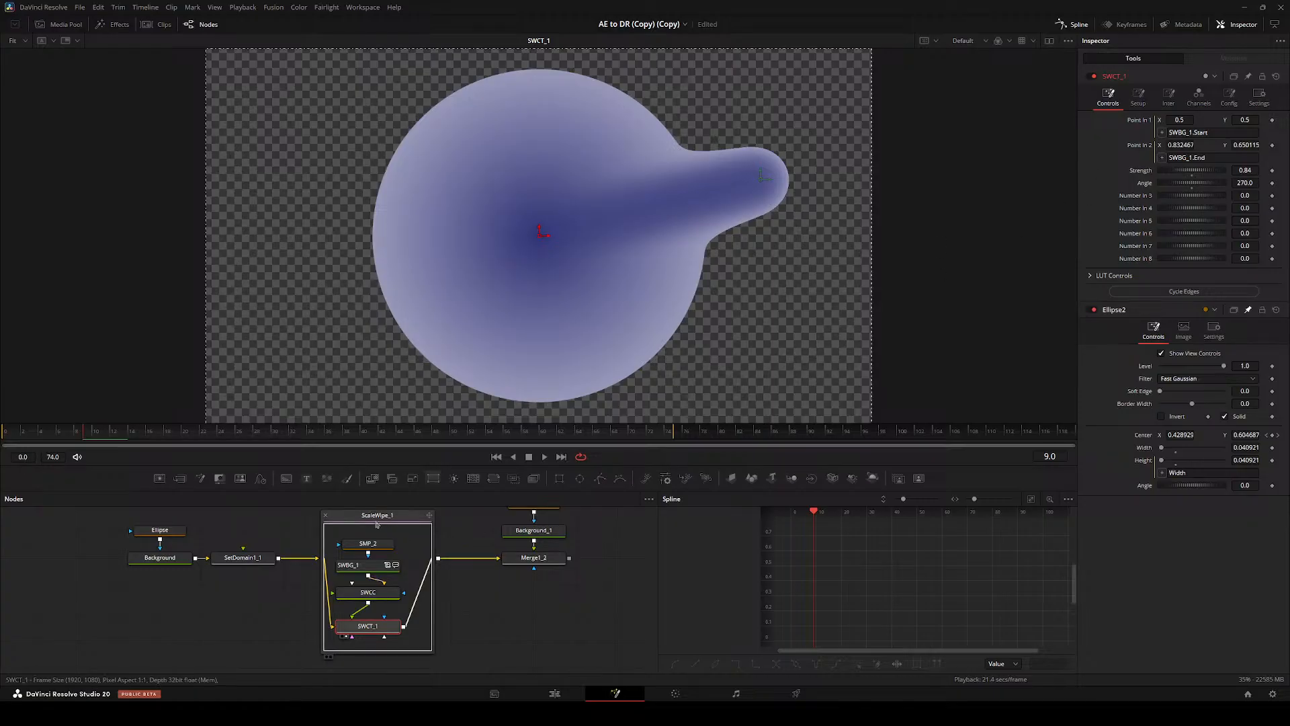
- Collapse the ScaleWipe_1 group into a single node and show Merge1_2 in the viewer
{"action": "left_click_drag", "start_coordinate": [375, 517], "coordinate": [377, 567]}
{"action": "left_click", "coordinate": [376, 543]}
{"action": "key", "text": "ctrl+e"}
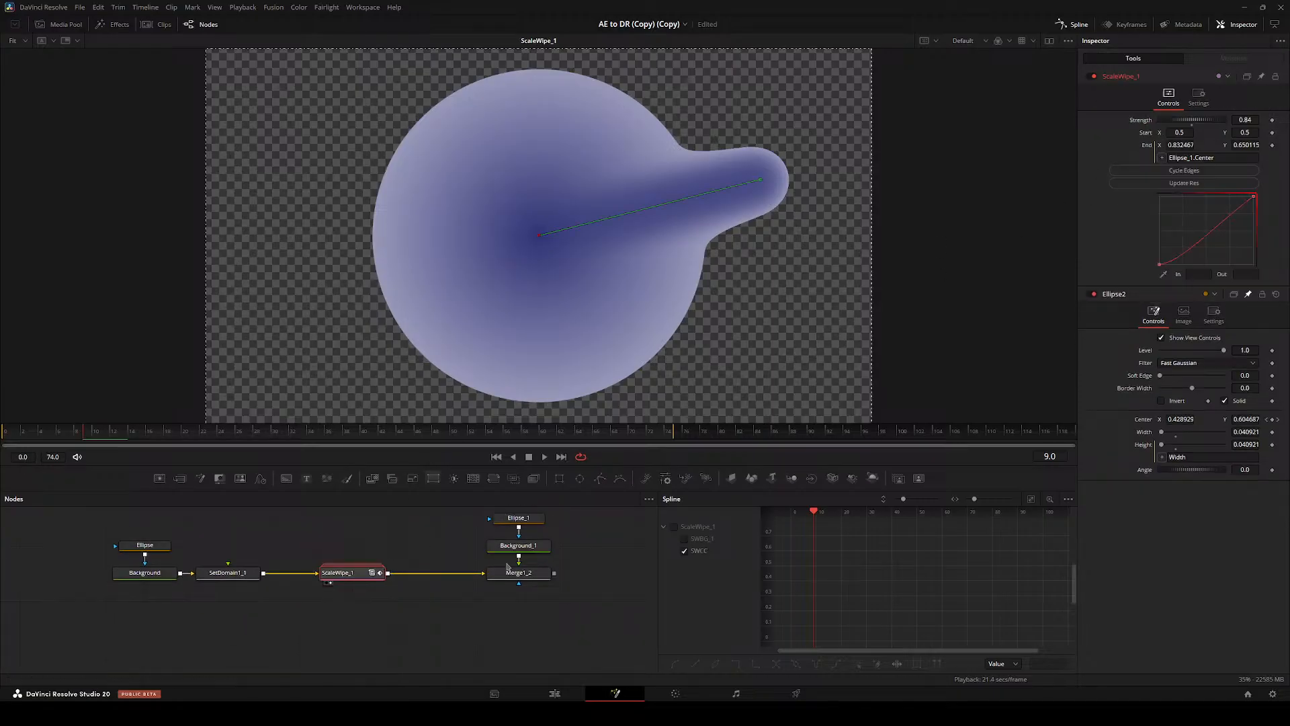
{"action": "left_click", "coordinate": [507, 566]}
{"action": "key", "text": "1"}
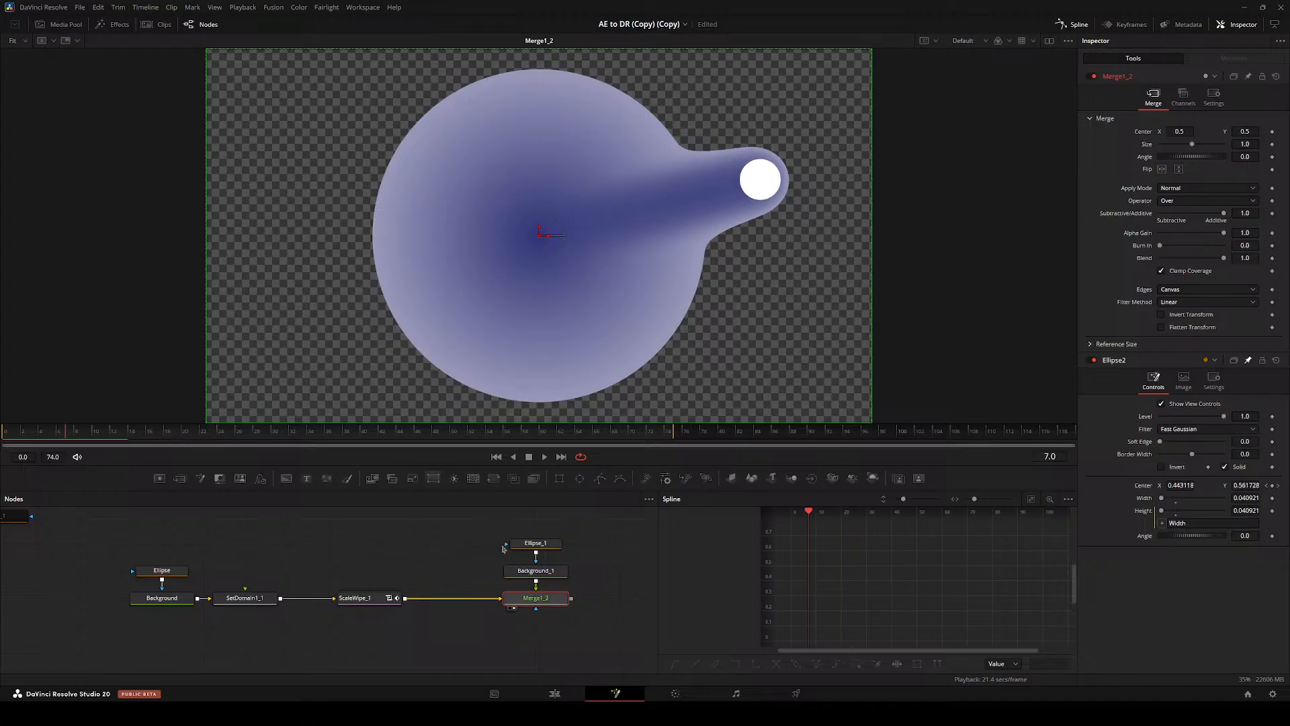
- Move the center of Ellipse_1 to about X 0.29, Y 0.19 and open the proxy and motion blur playback options
{"action": "left_click", "coordinate": [514, 544]}
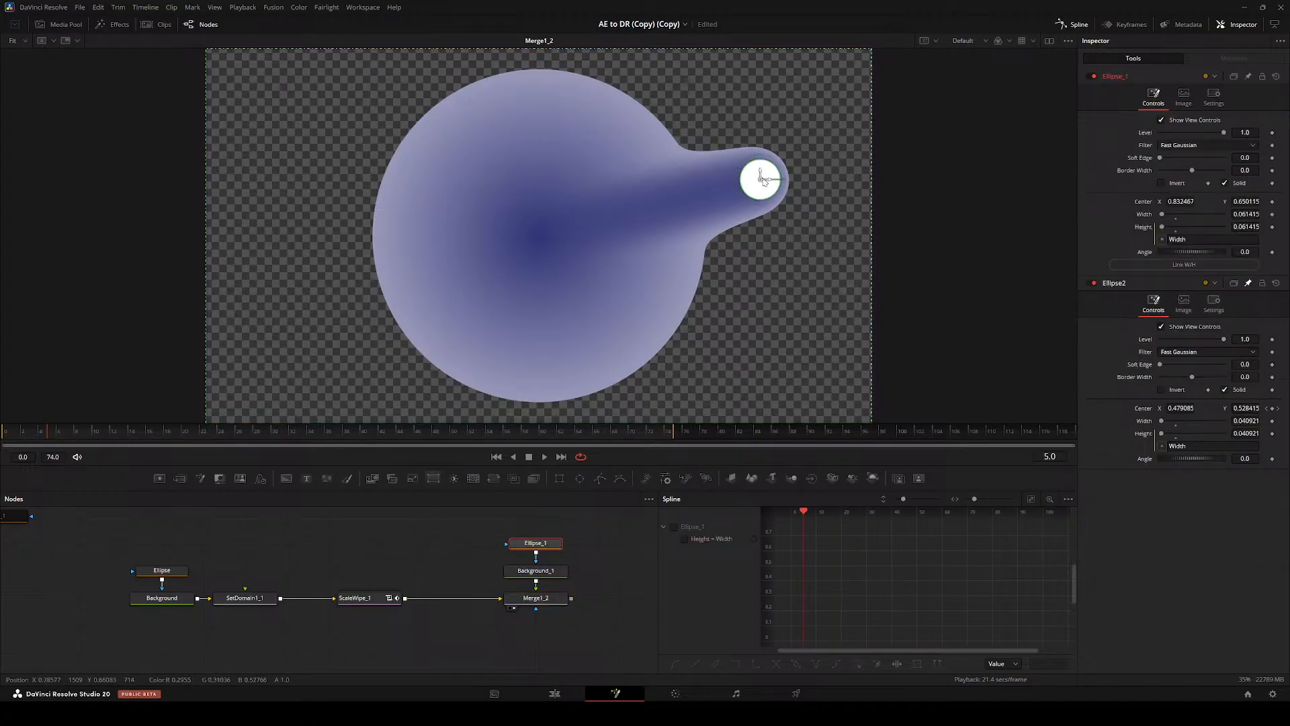
{"action": "left_click_drag", "start_coordinate": [722, 178], "coordinate": [401, 350]}
{"action": "right_click", "coordinate": [361, 457]}
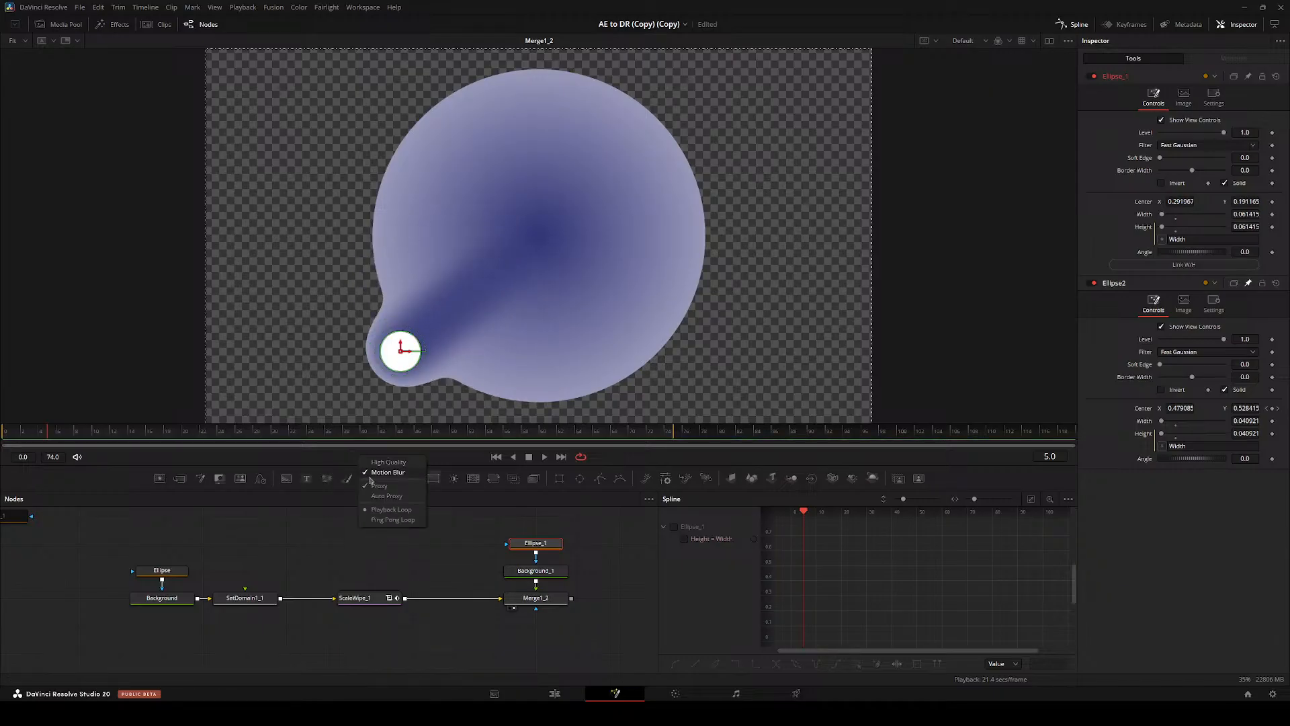
- Change the playback render options and try moving the small white ellipse across the large gradient circle
{"action": "left_click", "coordinate": [370, 476]}
{"action": "right_click", "coordinate": [377, 465]}
{"action": "left_click", "coordinate": [385, 495]}
{"action": "left_click_drag", "start_coordinate": [401, 348], "coordinate": [692, 222]}
{"action": "key", "text": "ctrl+z"}
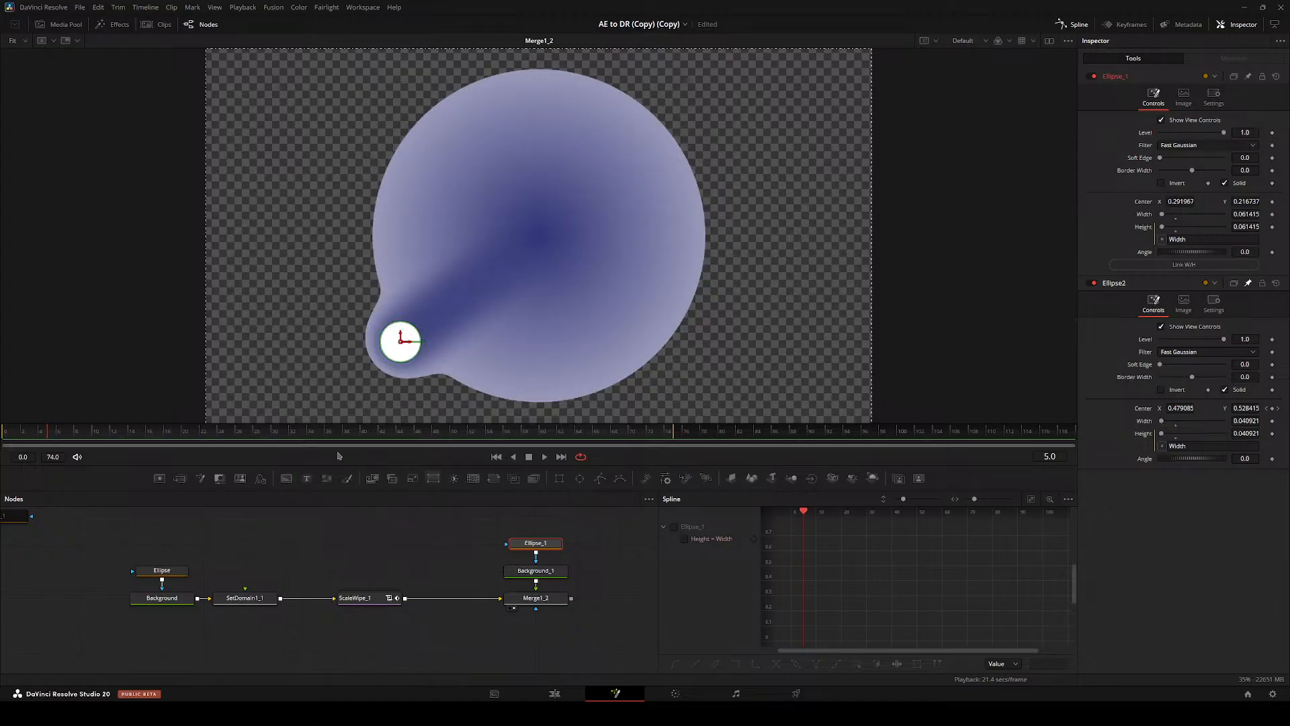
- Find the time displacement effect chain in the node graph and detach its MediaIn3 source node
{"action": "scroll", "coordinate": [349, 525], "scroll_direction": "down", "scroll_amount": 3}
{"action": "left_click_drag", "start_coordinate": [349, 525], "coordinate": [515, 549]}
{"action": "scroll", "coordinate": [340, 625], "scroll_direction": "up", "scroll_amount": 2}
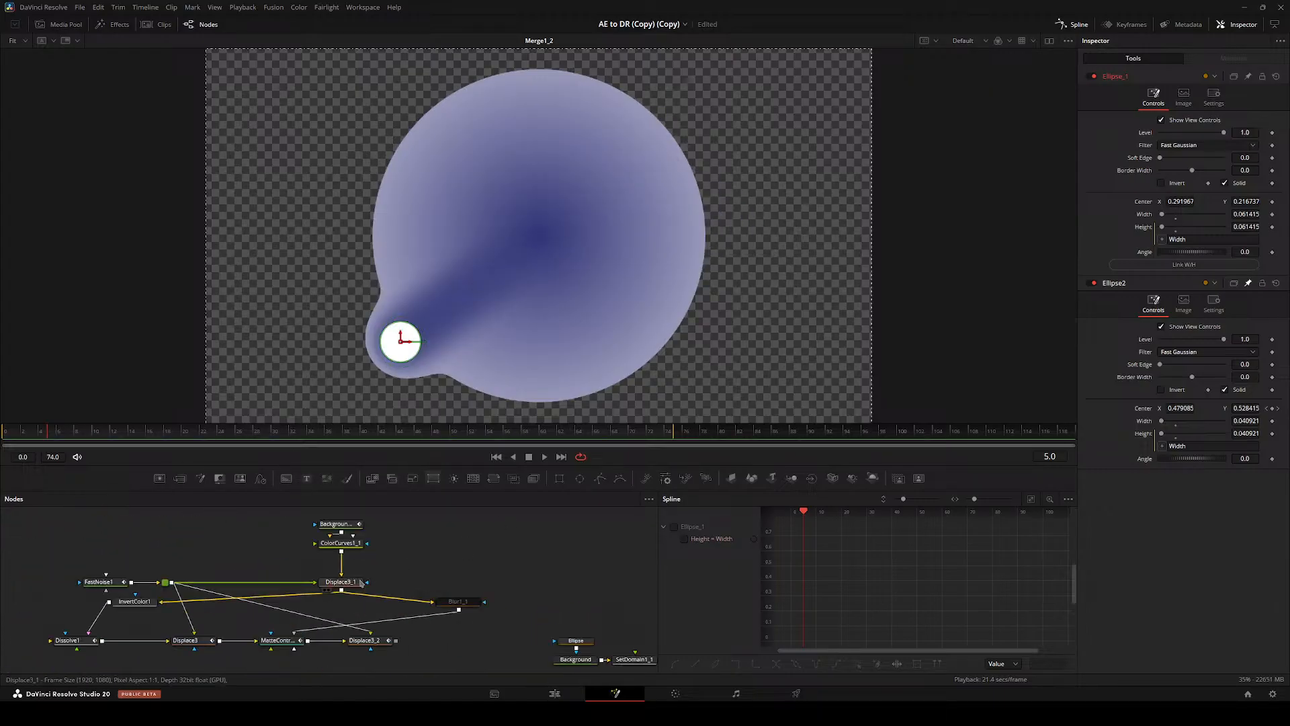
{"action": "left_click_drag", "start_coordinate": [352, 665], "coordinate": [396, 547]}
{"action": "scroll", "coordinate": [381, 594], "scroll_direction": "down", "scroll_amount": 2}
{"action": "scroll", "coordinate": [395, 548], "scroll_direction": "up", "scroll_amount": 2}
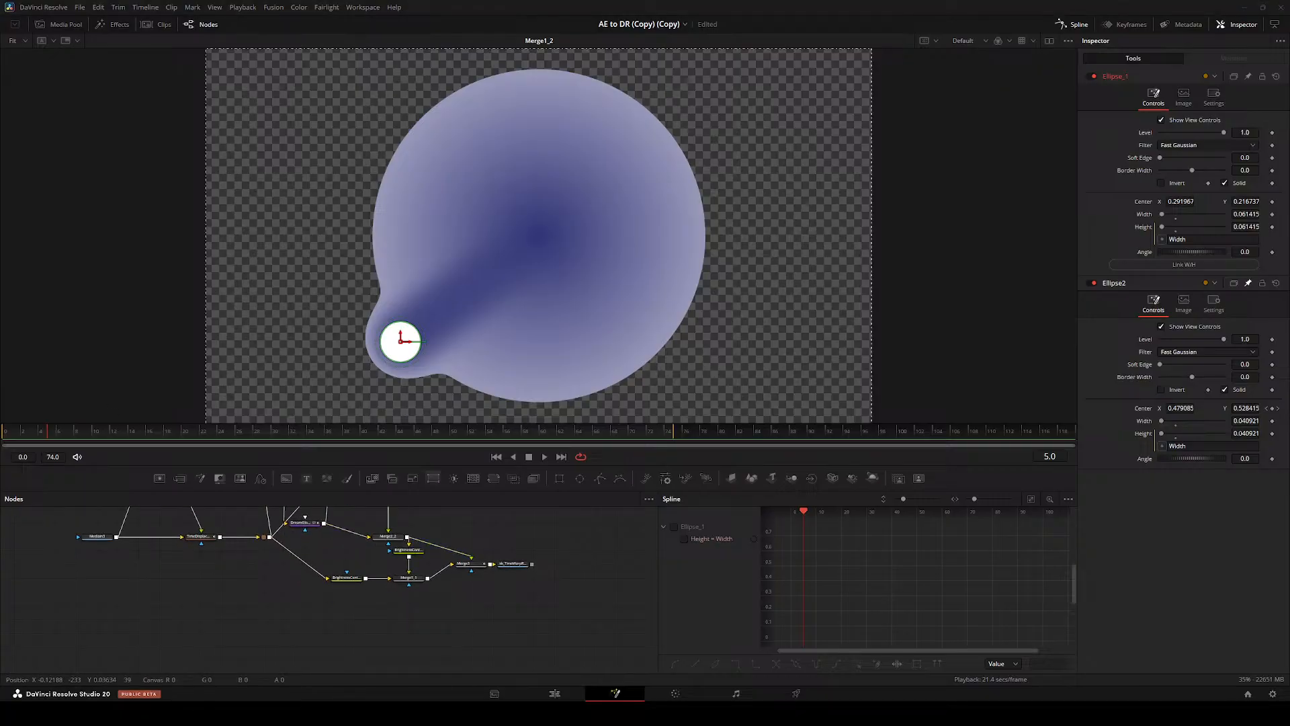
{"action": "left_click_drag", "start_coordinate": [207, 540], "coordinate": [276, 578]}
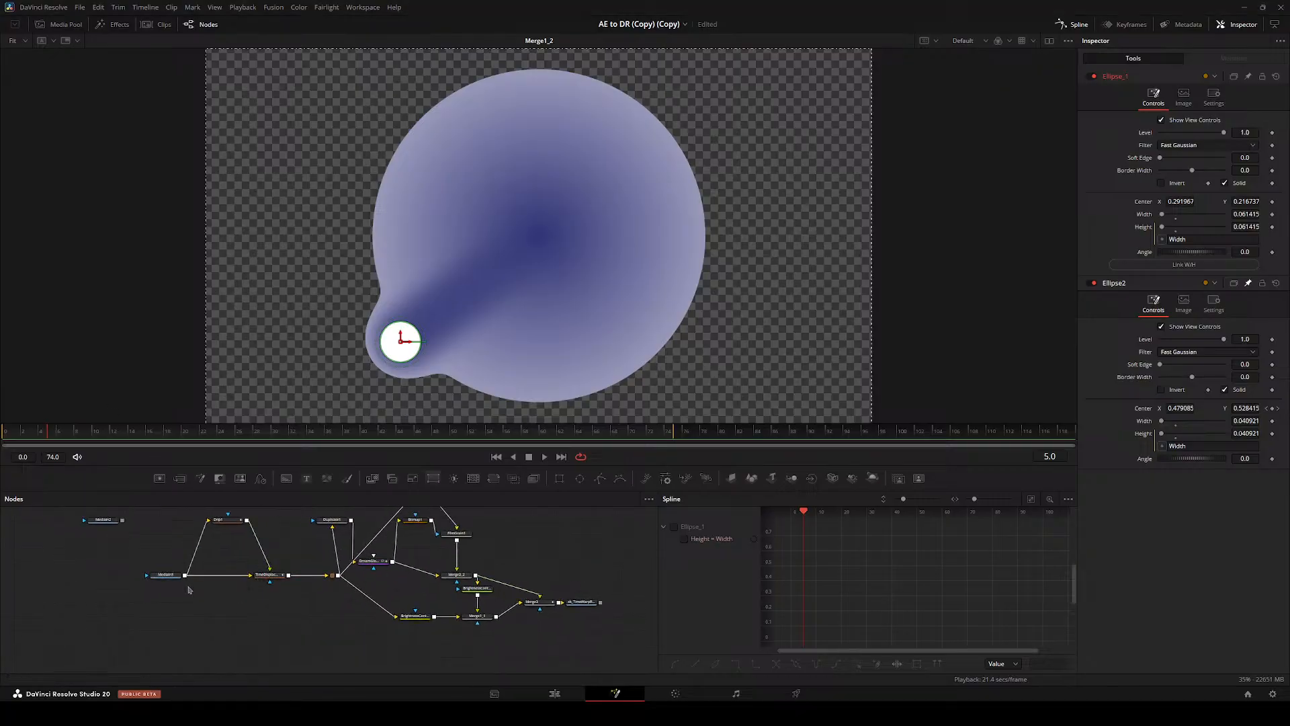
{"action": "left_click_drag", "start_coordinate": [169, 581], "coordinate": [169, 608]}
- Add the Jujutsu Kaisen - S2E09 (49).mp4 clip from the media pool beside the effect chain and preview its playback
{"action": "left_click", "coordinate": [60, 24]}
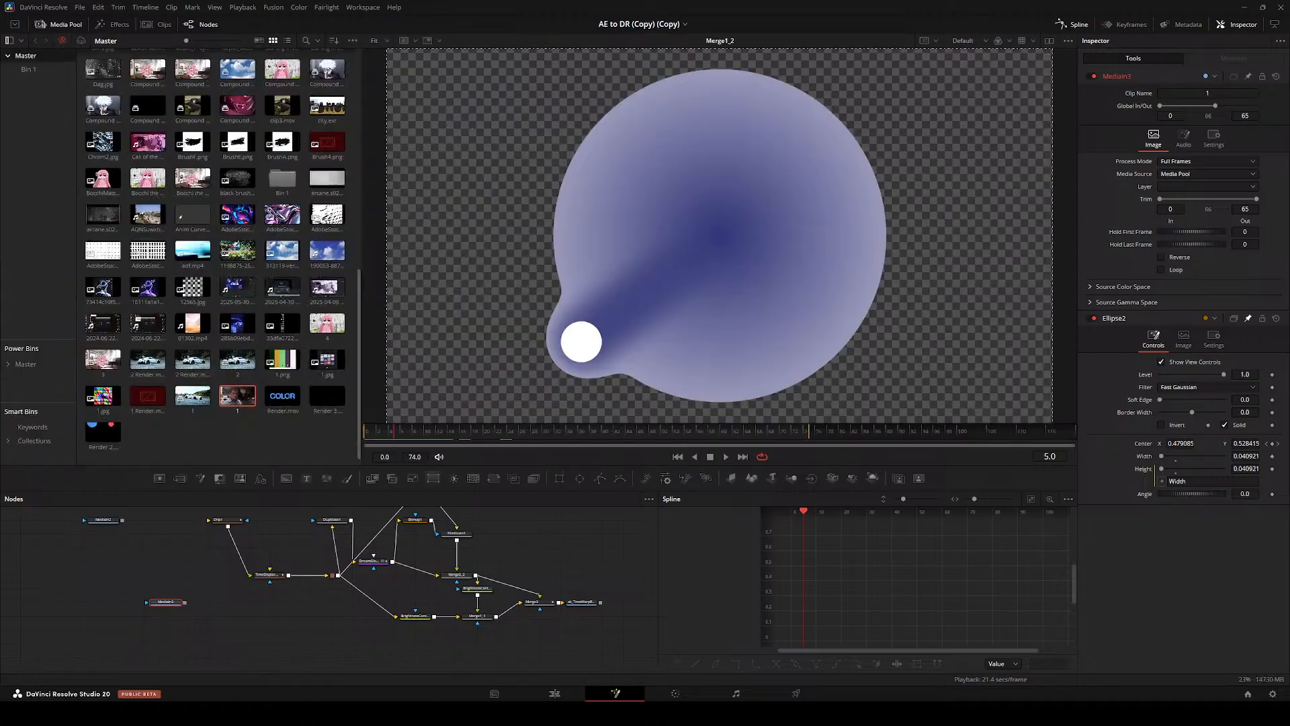
{"action": "scroll", "coordinate": [174, 420], "scroll_direction": "up", "scroll_amount": 5}
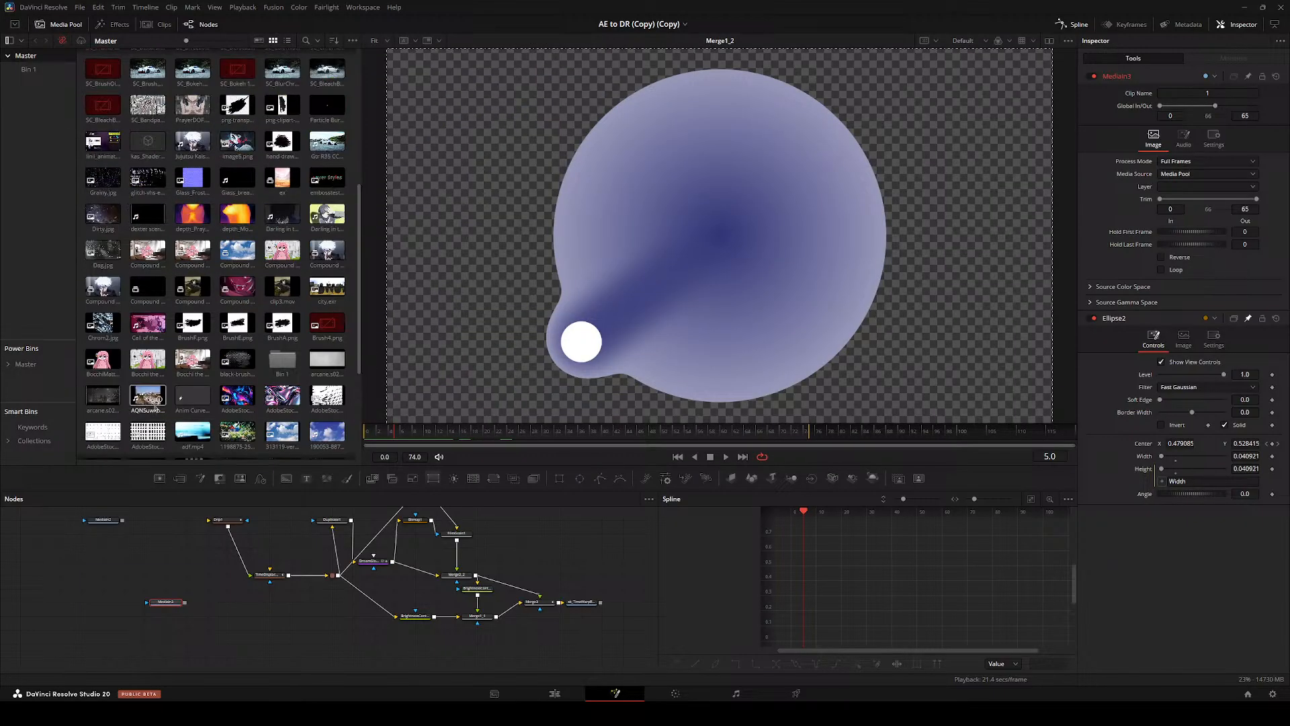
{"action": "left_click_drag", "start_coordinate": [192, 141], "coordinate": [186, 576]}
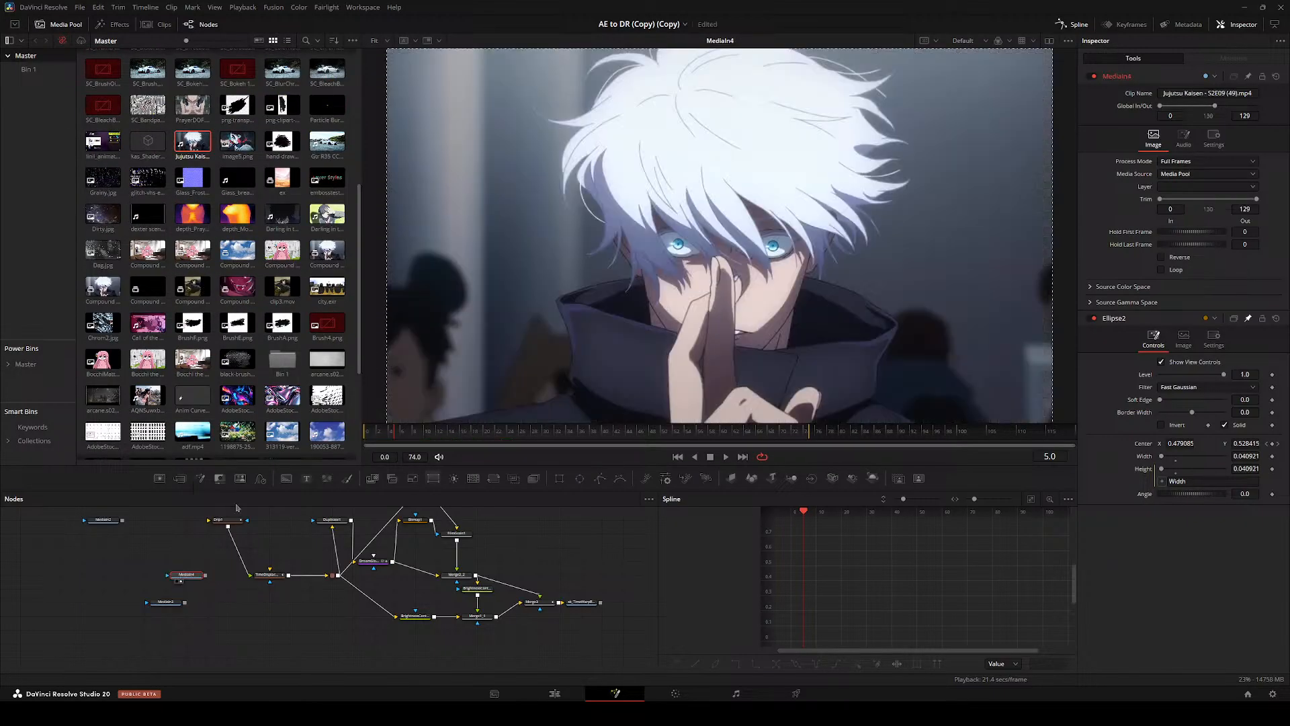
{"action": "key", "text": "space"}
{"action": "key", "text": "space"}
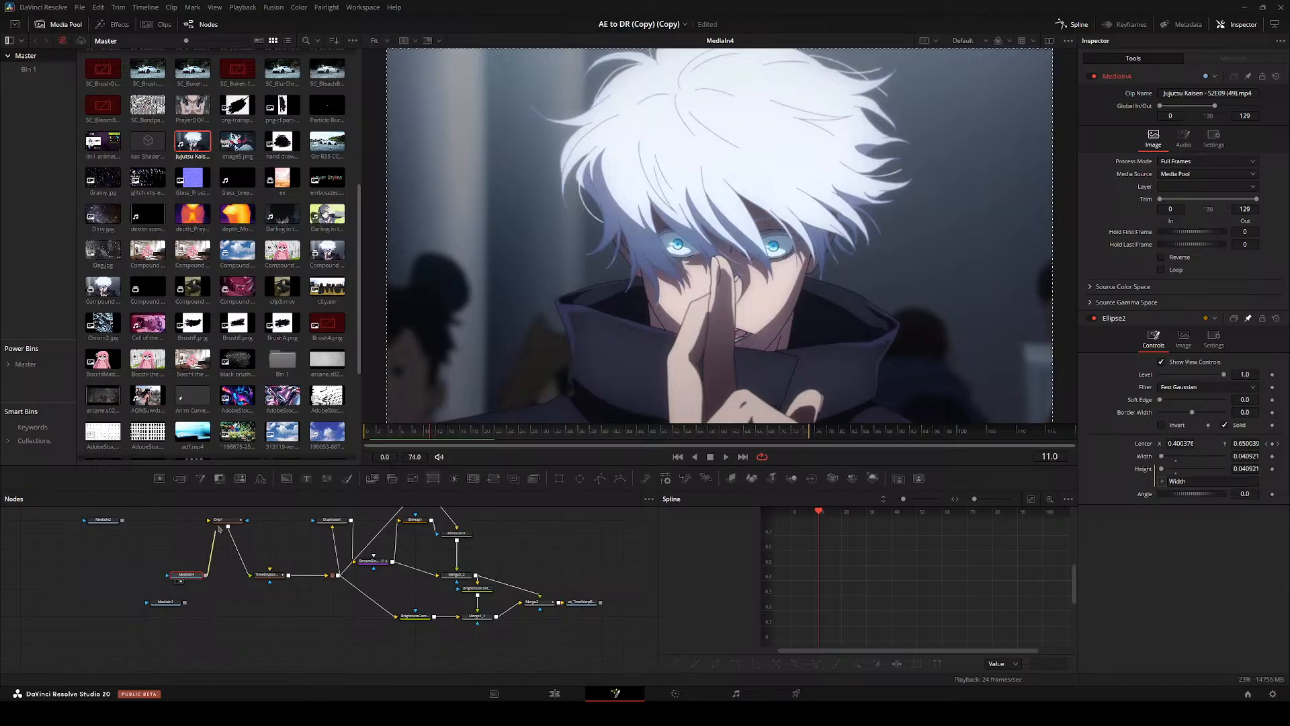
- Connect the new clip to TimeDisplacement1 and show that node's output in the viewer
{"action": "left_click_drag", "start_coordinate": [188, 569], "coordinate": [269, 570]}
{"action": "left_click", "coordinate": [268, 575]}
{"action": "key", "text": "2"}
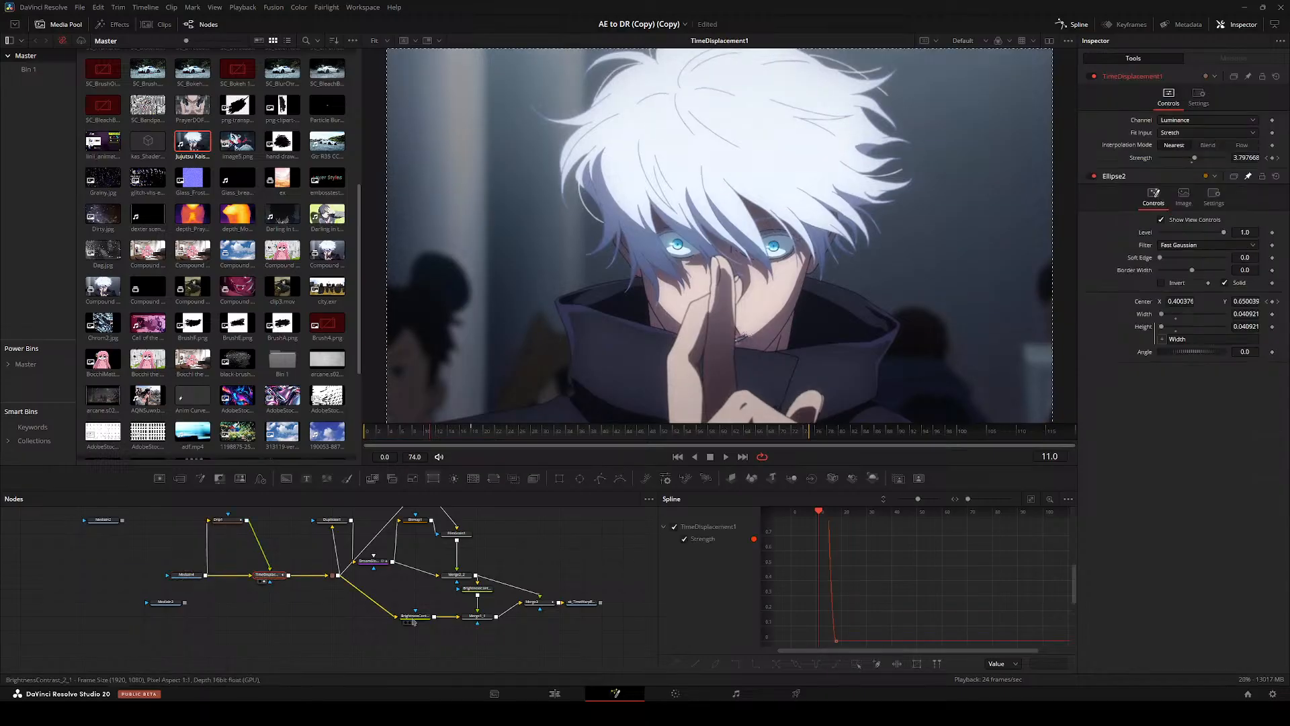
- View the lower BrightnessContrast, final merge and sk_TimeWarpRGB outputs and play back the finished effect
{"action": "left_click", "coordinate": [414, 616]}
{"action": "key", "text": "2"}
{"action": "left_click", "coordinate": [537, 602]}
{"action": "key", "text": "2"}
{"action": "left_click", "coordinate": [576, 603]}
{"action": "key", "text": "2"}
{"action": "key", "text": "space"}
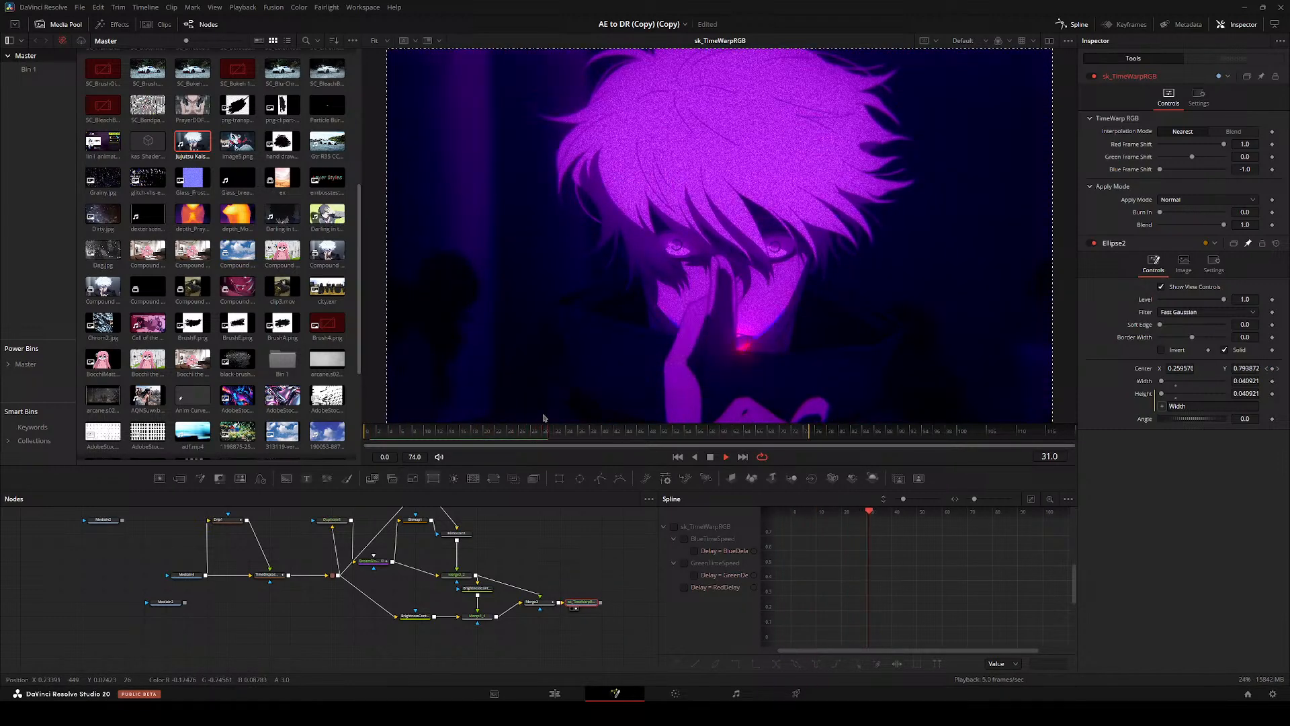
{"action": "key", "text": "space"}
- Show DreamGlow2 in the viewer and set its luminance threshold to 0.0 low and 0.567 high
{"action": "left_click", "coordinate": [370, 562]}
{"action": "key", "text": "2"}
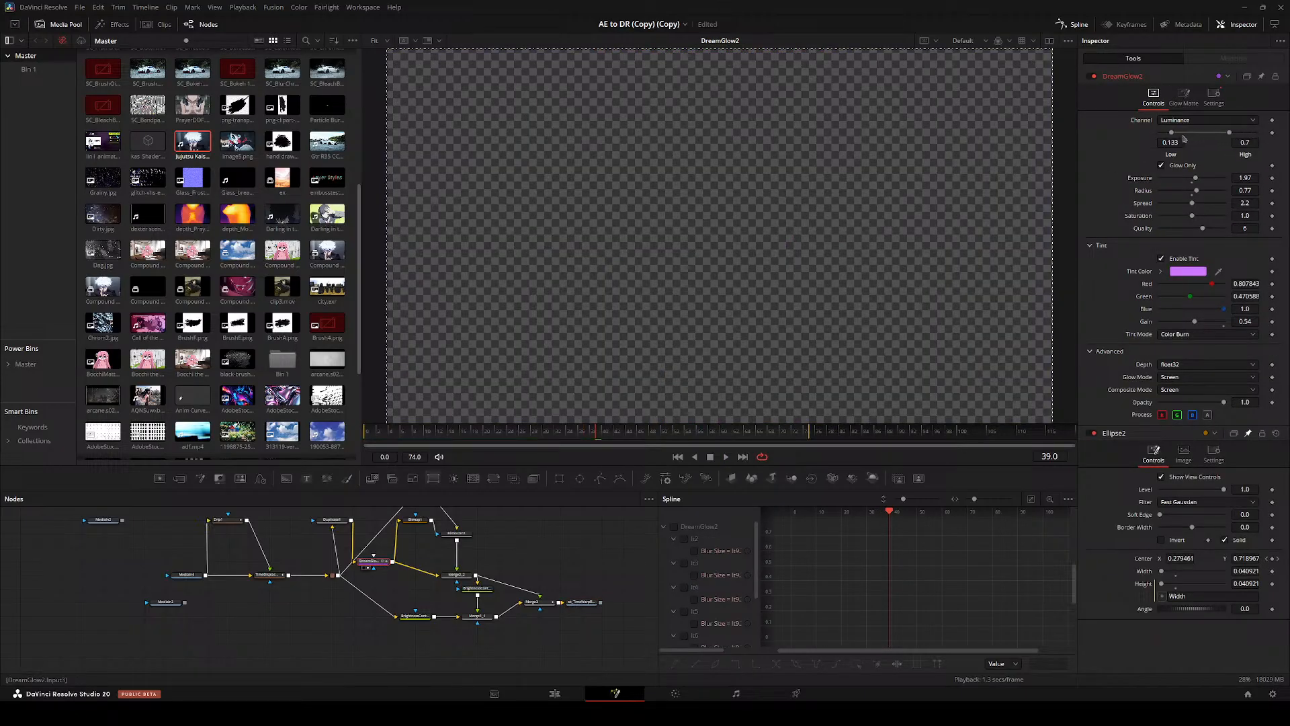
{"action": "key", "text": "space"}
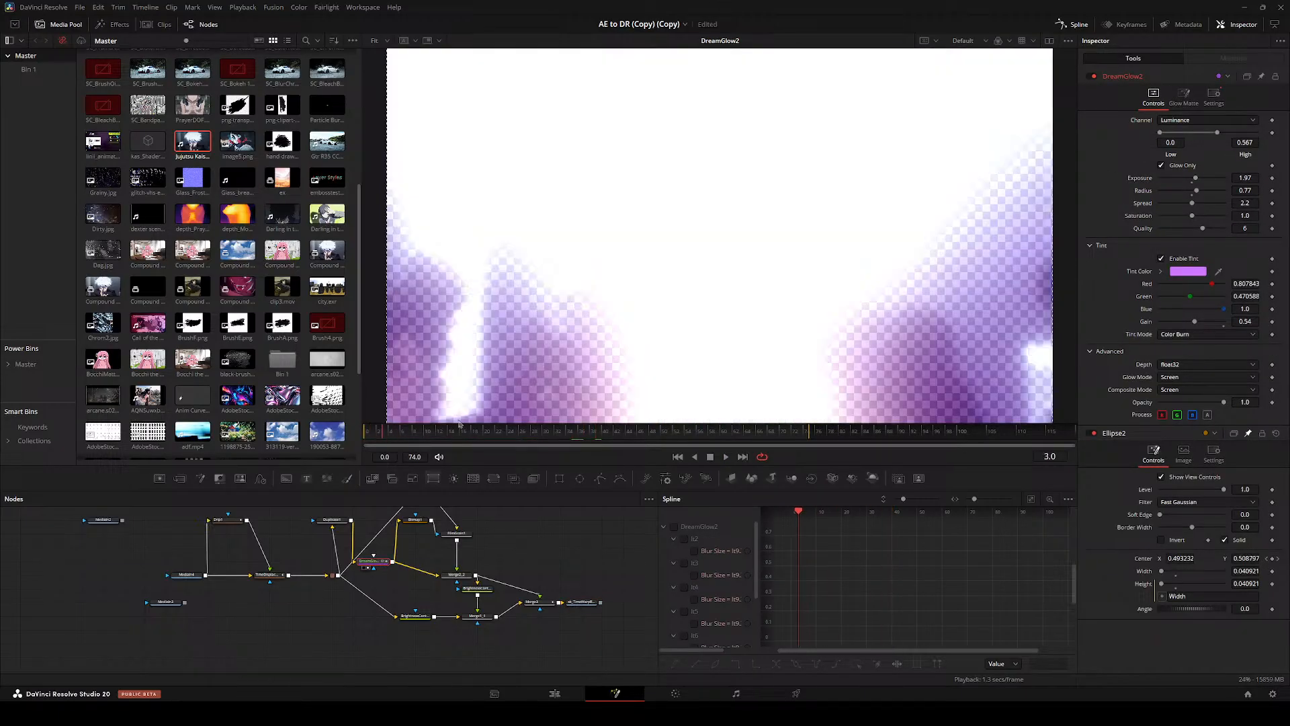
- Show Duplicate1 in the viewer and set its time offset to -2
{"action": "left_click", "coordinate": [339, 527]}
{"action": "key", "text": "2"}
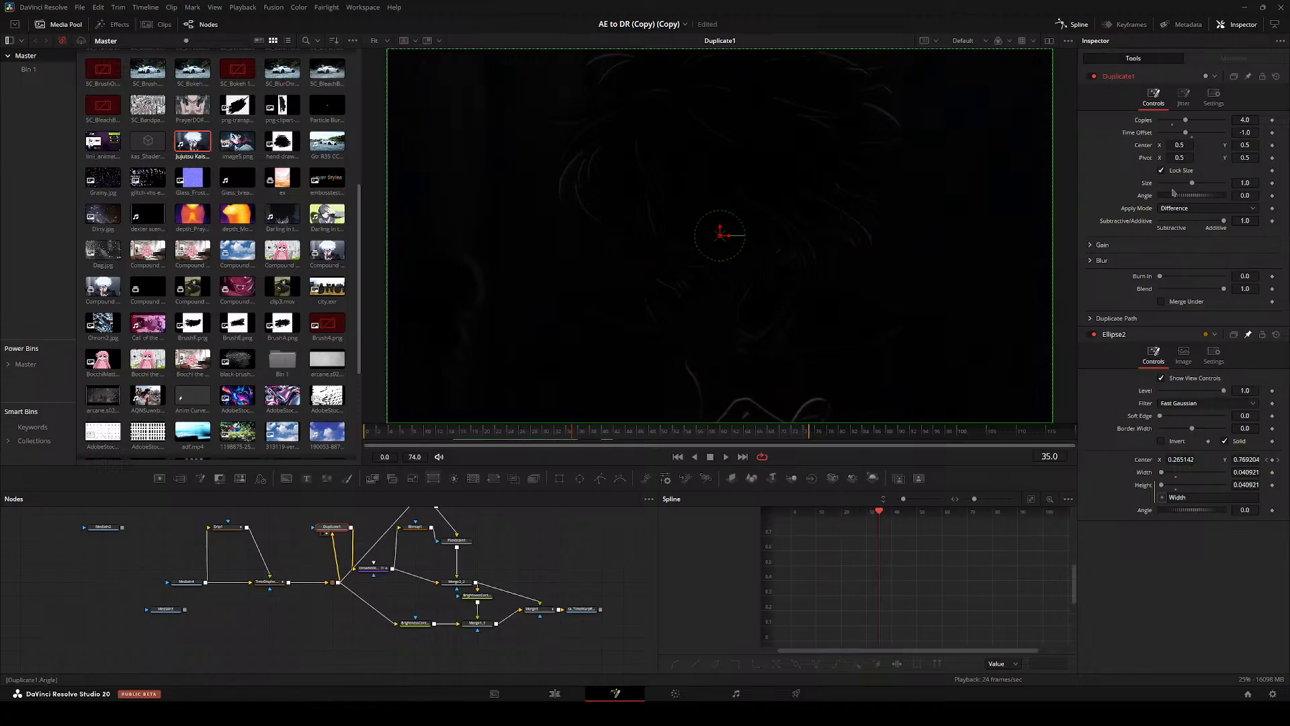
{"action": "type", "text": "-2"}
{"action": "key", "text": "Tab"}
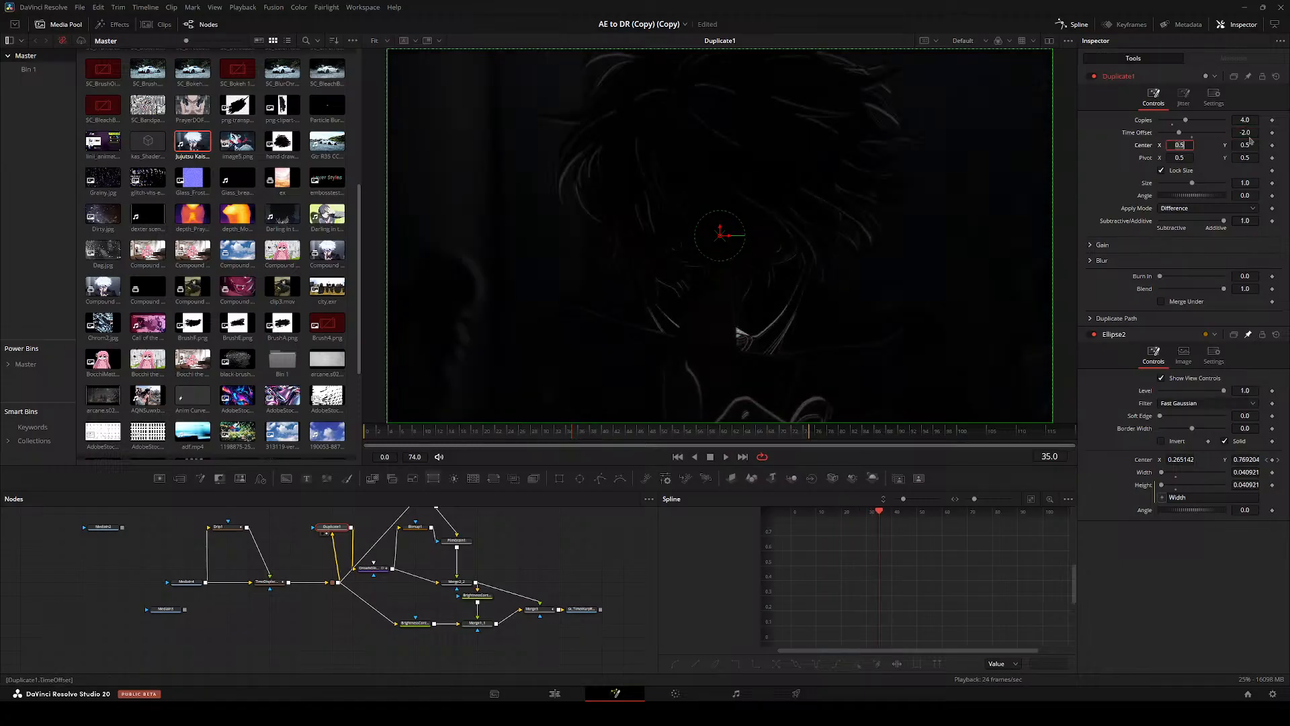
- Play back the Duplicate1 difference result and the resulting DreamGlow2 output from the start of the timeline
{"action": "key", "text": "space"}
{"action": "left_click_drag", "start_coordinate": [565, 546], "coordinate": [507, 562]}
{"action": "key", "text": "space"}
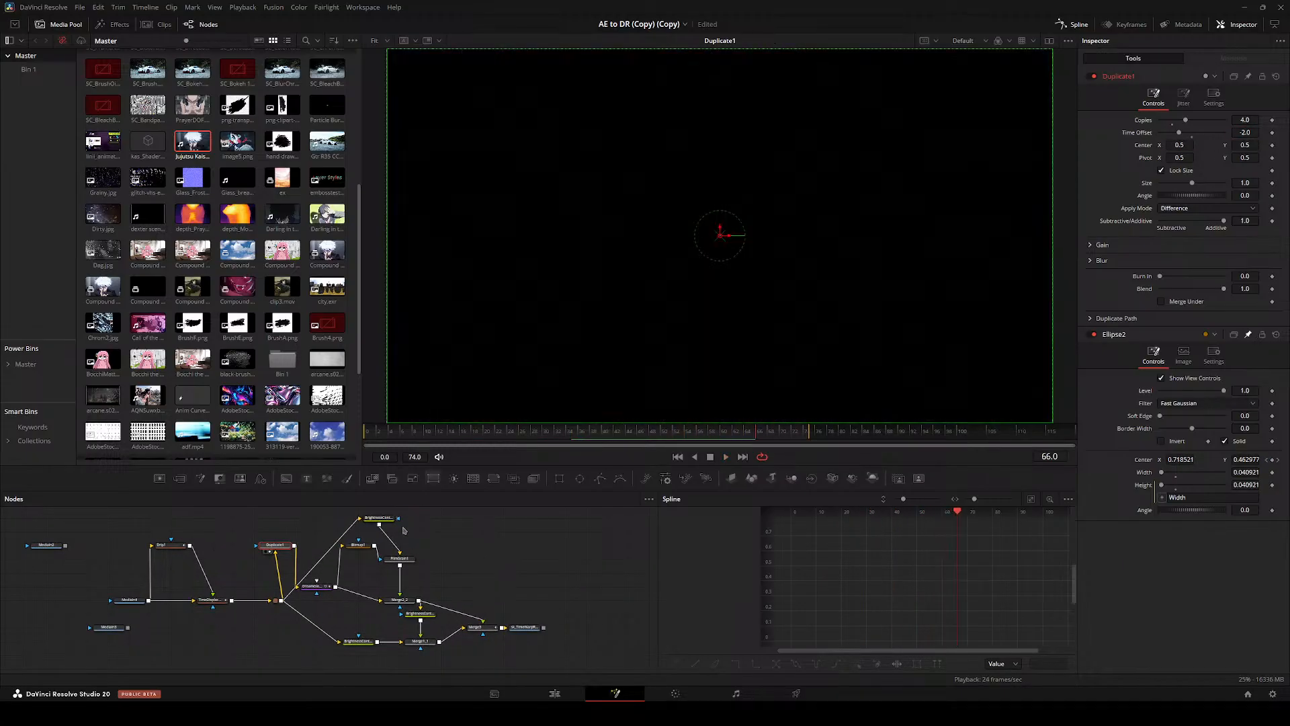
{"action": "left_click_drag", "start_coordinate": [445, 435], "coordinate": [346, 440]}
{"action": "key", "text": "space"}
{"action": "left_click", "coordinate": [312, 586]}
{"action": "key", "text": "2"}
{"action": "key", "text": "space"}
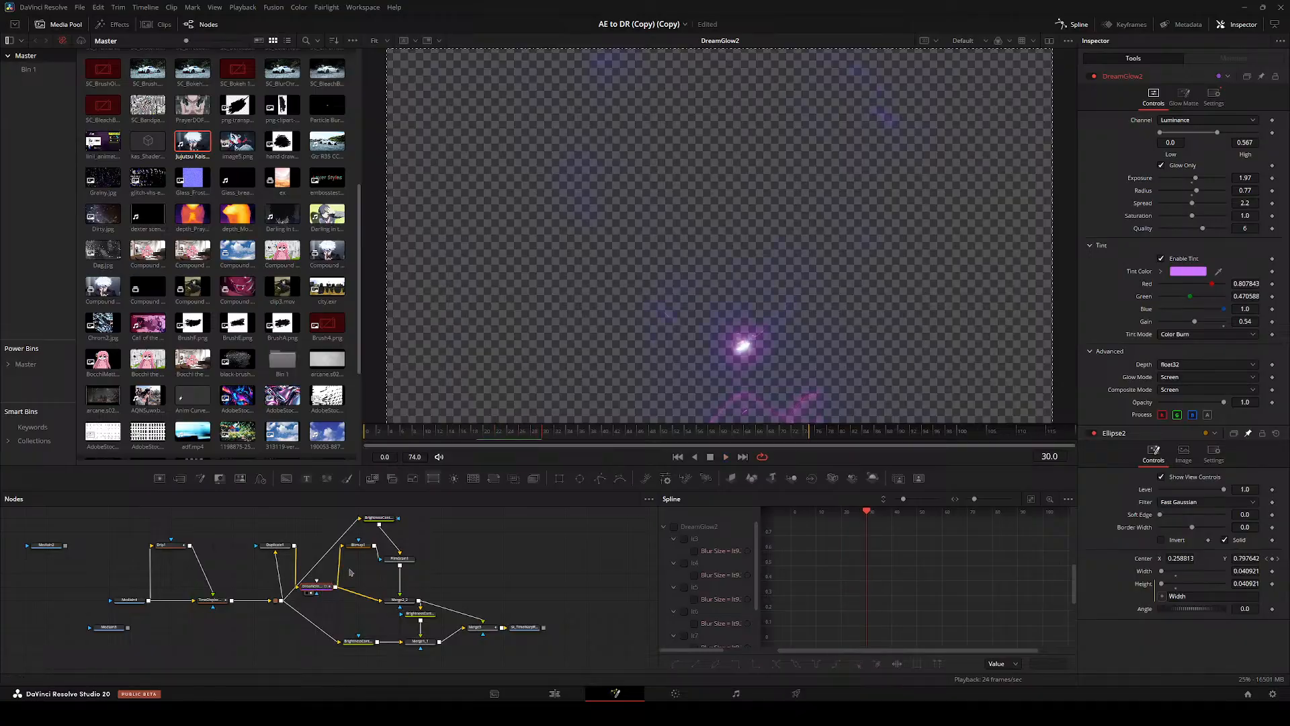
- Inspect the nodes after DreamGlow2 in the viewer, including the film grain and BrightnessContrast_1_1 outputs
{"action": "left_click", "coordinate": [357, 545]}
{"action": "key", "text": "2"}
{"action": "left_click", "coordinate": [378, 519]}
{"action": "key", "text": "2"}
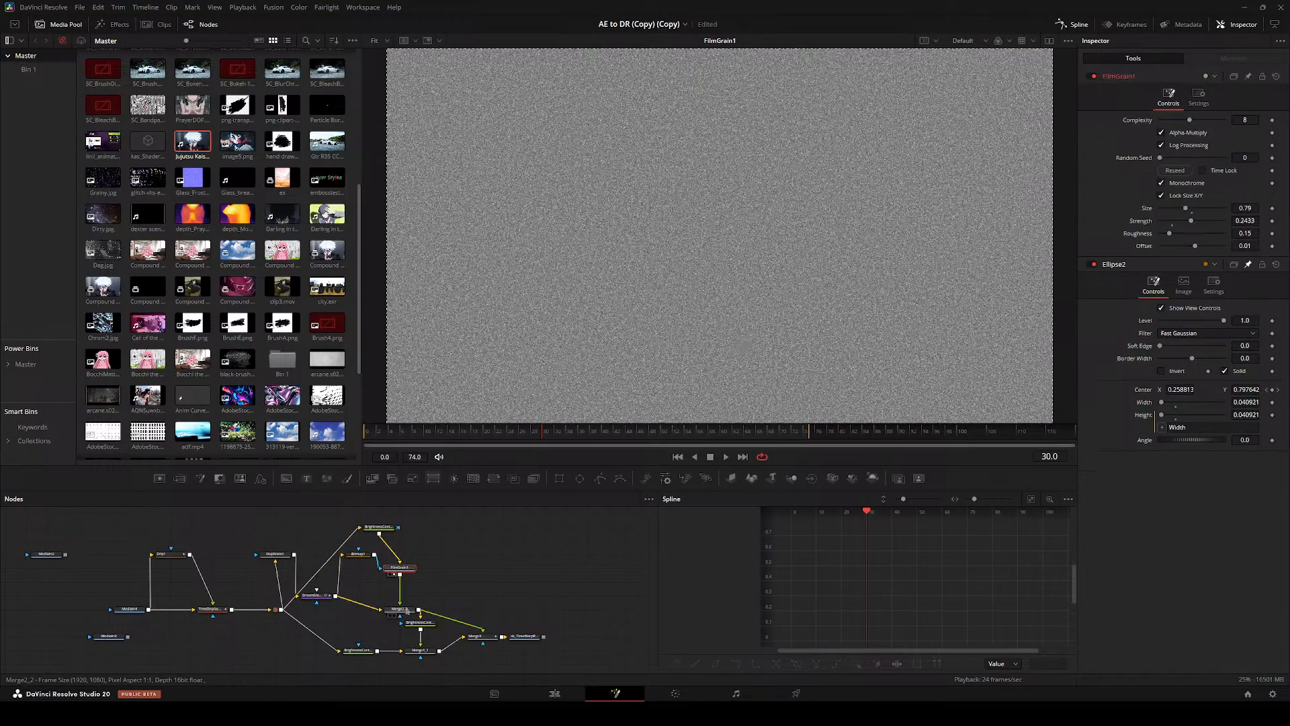
{"action": "left_click", "coordinate": [419, 622]}
{"action": "key", "text": "2"}
{"action": "left_click_drag", "start_coordinate": [469, 627], "coordinate": [402, 574]}
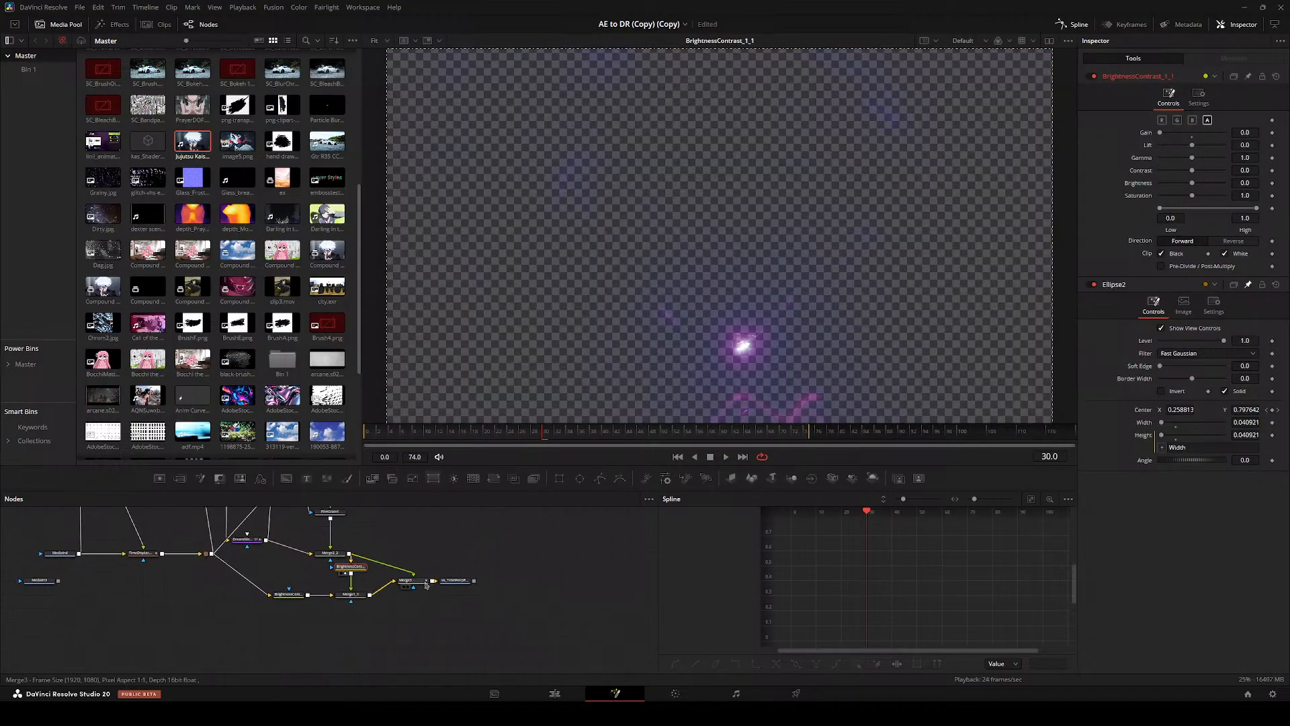
- View the last merge and the sk_TimeWarpRGB node, then play the final effect from frame 0
{"action": "left_click", "coordinate": [411, 582]}
{"action": "key", "text": "2"}
{"action": "key", "text": "2"}
{"action": "left_click", "coordinate": [457, 581]}
{"action": "key", "text": "2"}
{"action": "left_click", "coordinate": [366, 431]}
{"action": "key", "text": "space"}
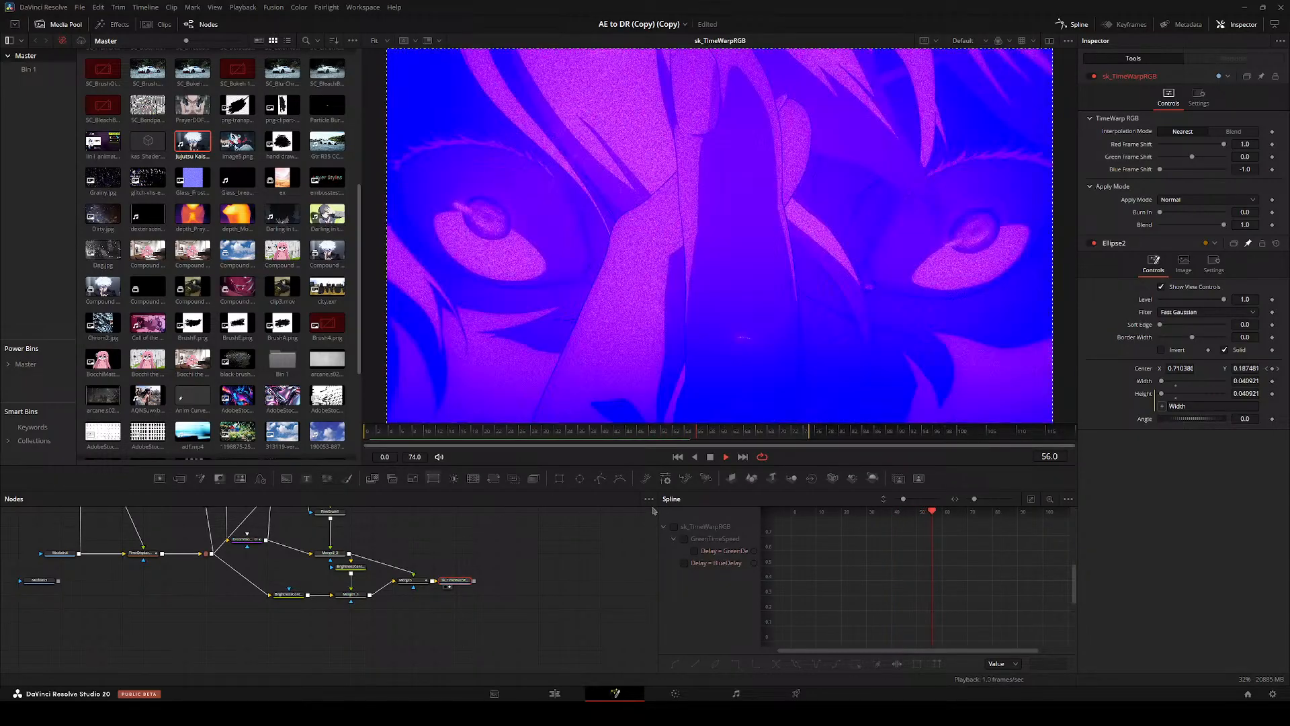
{"action": "left_click", "coordinate": [710, 457]}
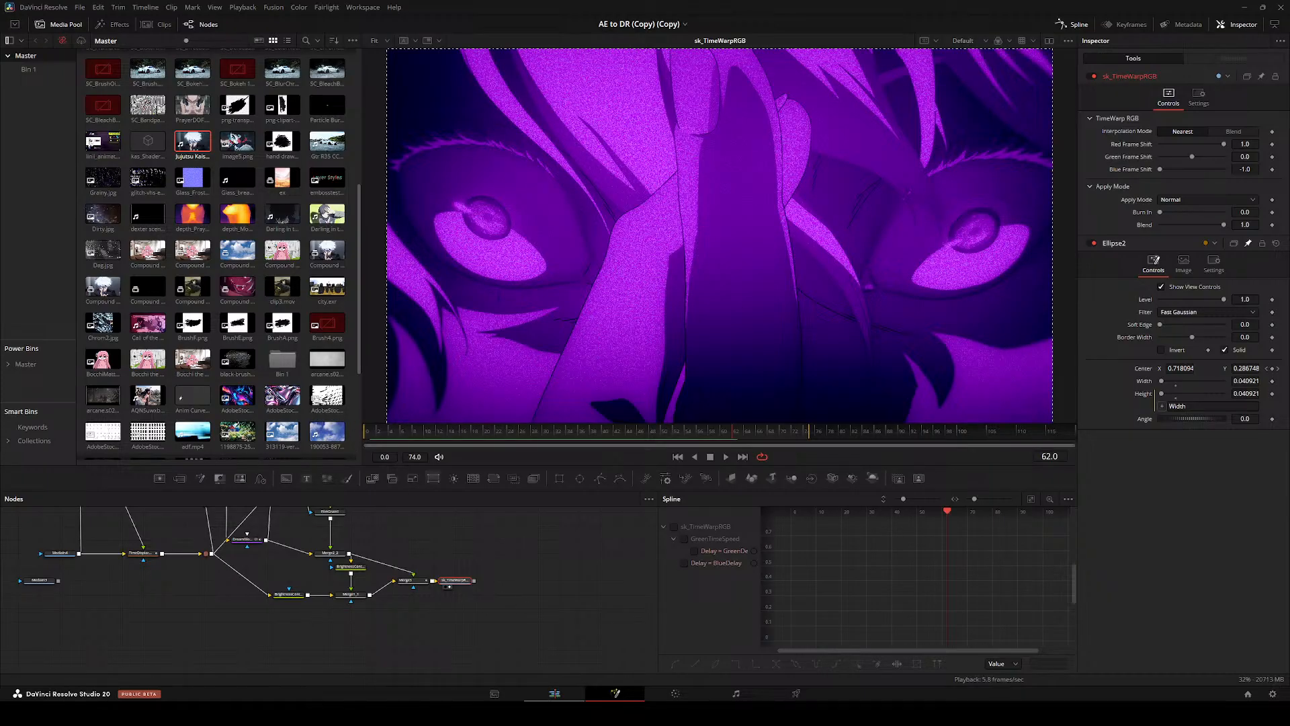
- Switch to the browser, mute the "next to you" YouTube video and scrub through its opening shots for reference
{"action": "mouse_move", "coordinate": [605, 695]}
{"action": "left_click", "coordinate": [635, 638]}
{"action": "left_click", "coordinate": [415, 106]}
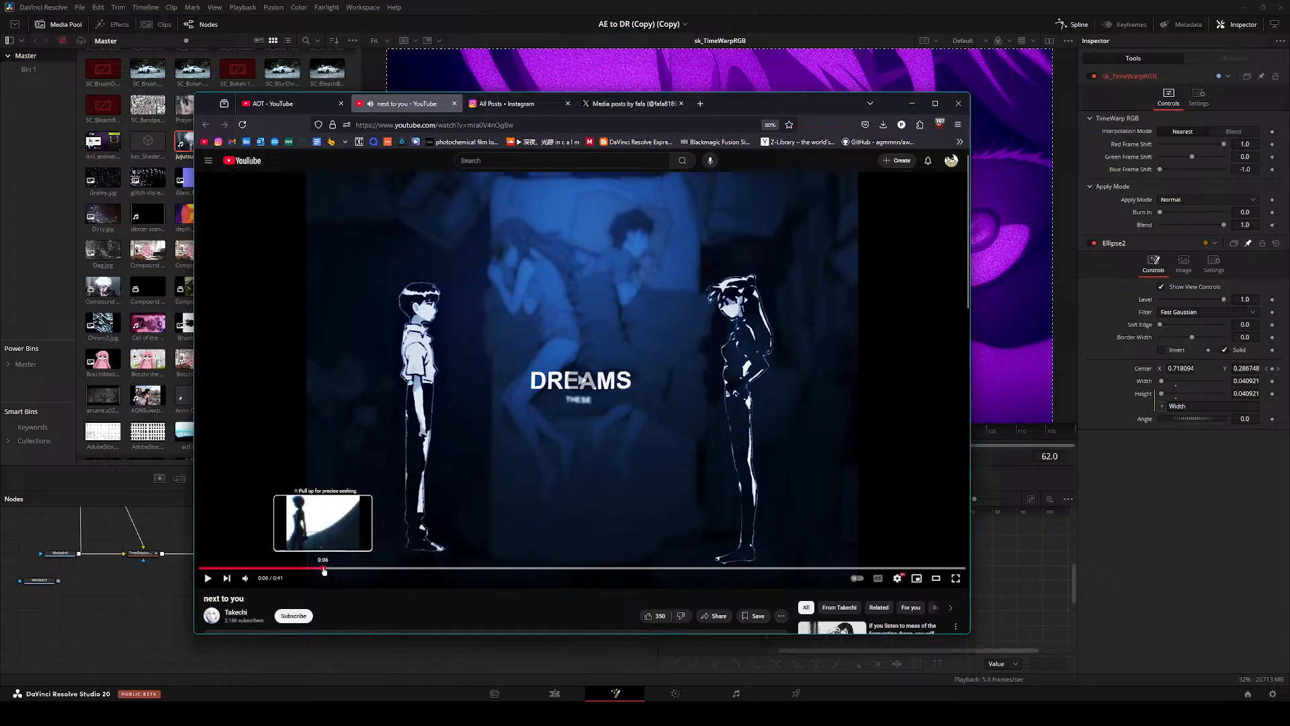
{"action": "left_click", "coordinate": [268, 568]}
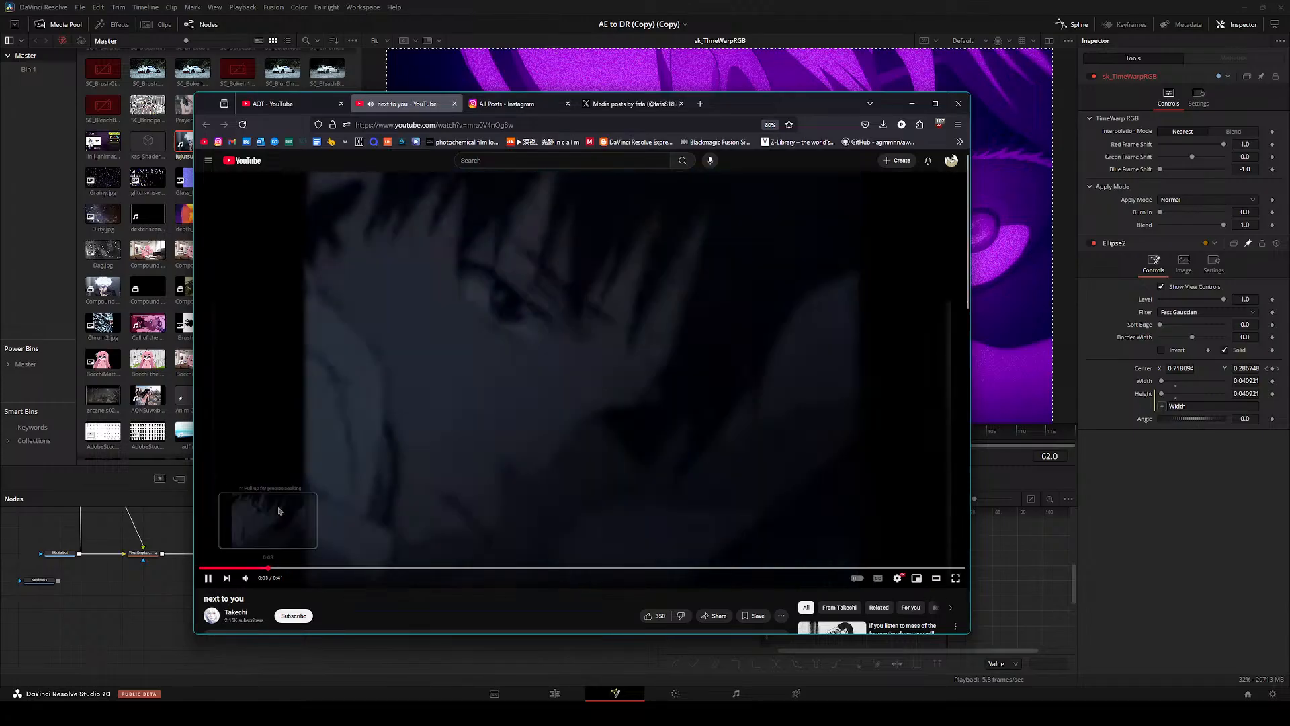
{"action": "left_click", "coordinate": [246, 578]}
{"action": "left_click", "coordinate": [324, 555]}
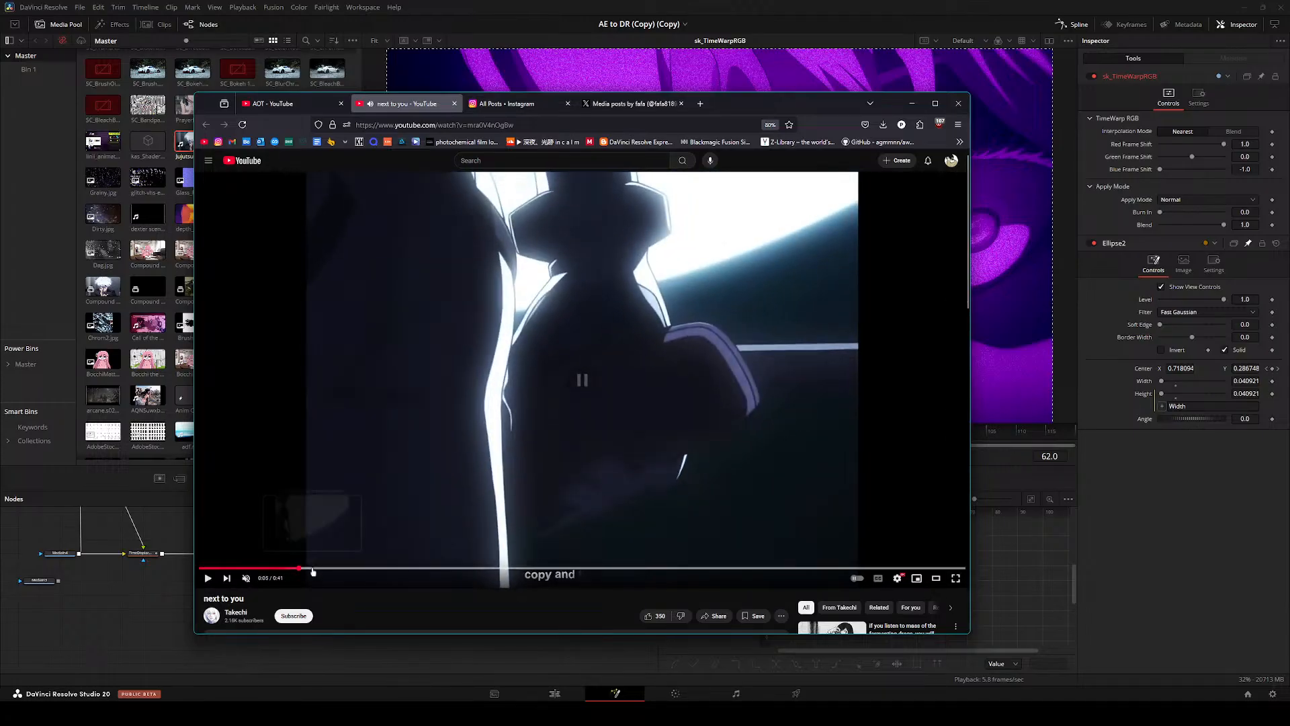
{"action": "left_click_drag", "start_coordinate": [313, 571], "coordinate": [364, 571]}
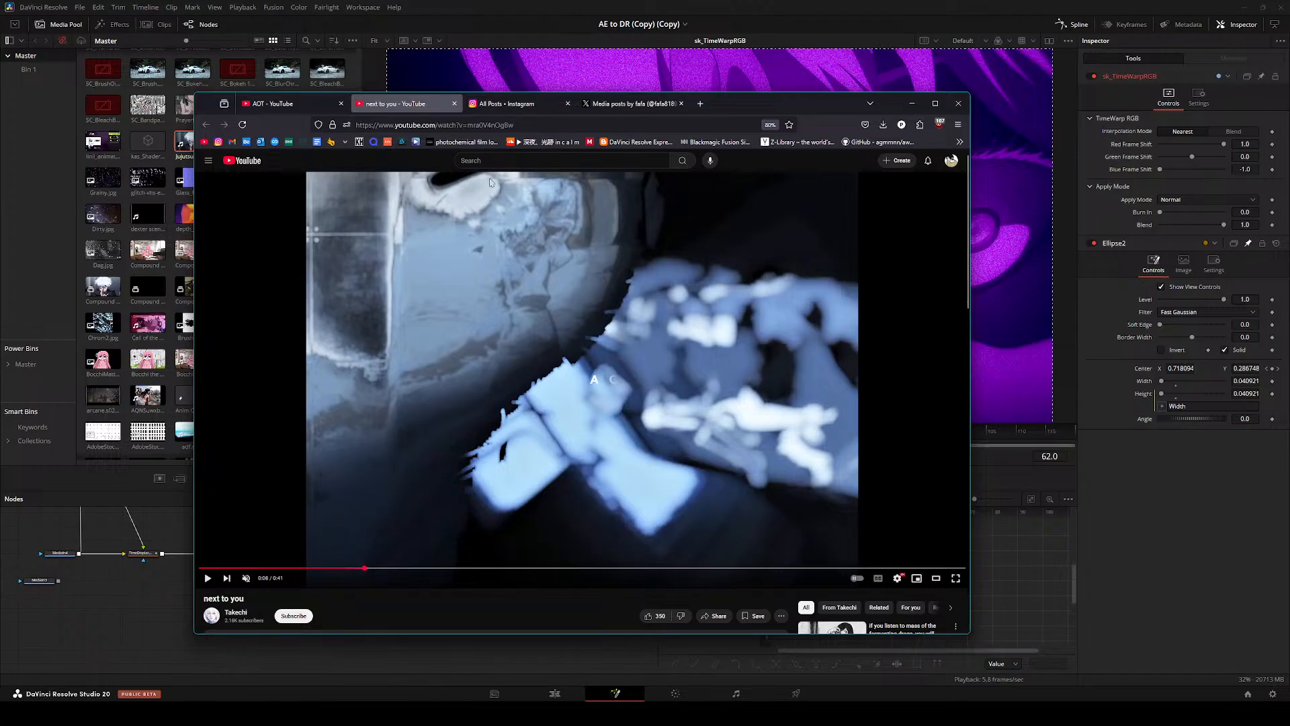
- Replay the "next to you" video from its beginning
{"action": "left_click", "coordinate": [700, 104]}
{"action": "left_click_drag", "start_coordinate": [707, 104], "coordinate": [0, 105]}
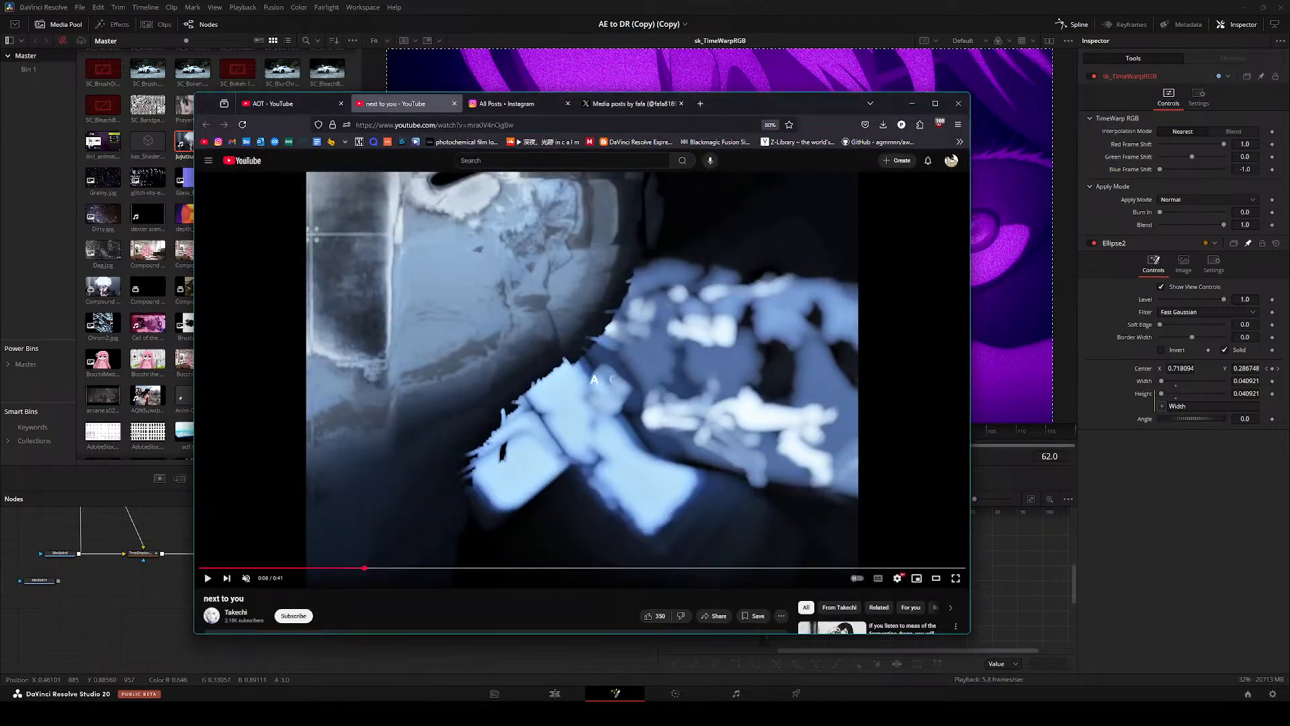
{"action": "key", "text": "0"}
{"action": "key", "text": "space"}
{"action": "key", "text": "ctrl+k"}
{"action": "type", "text": "u"}
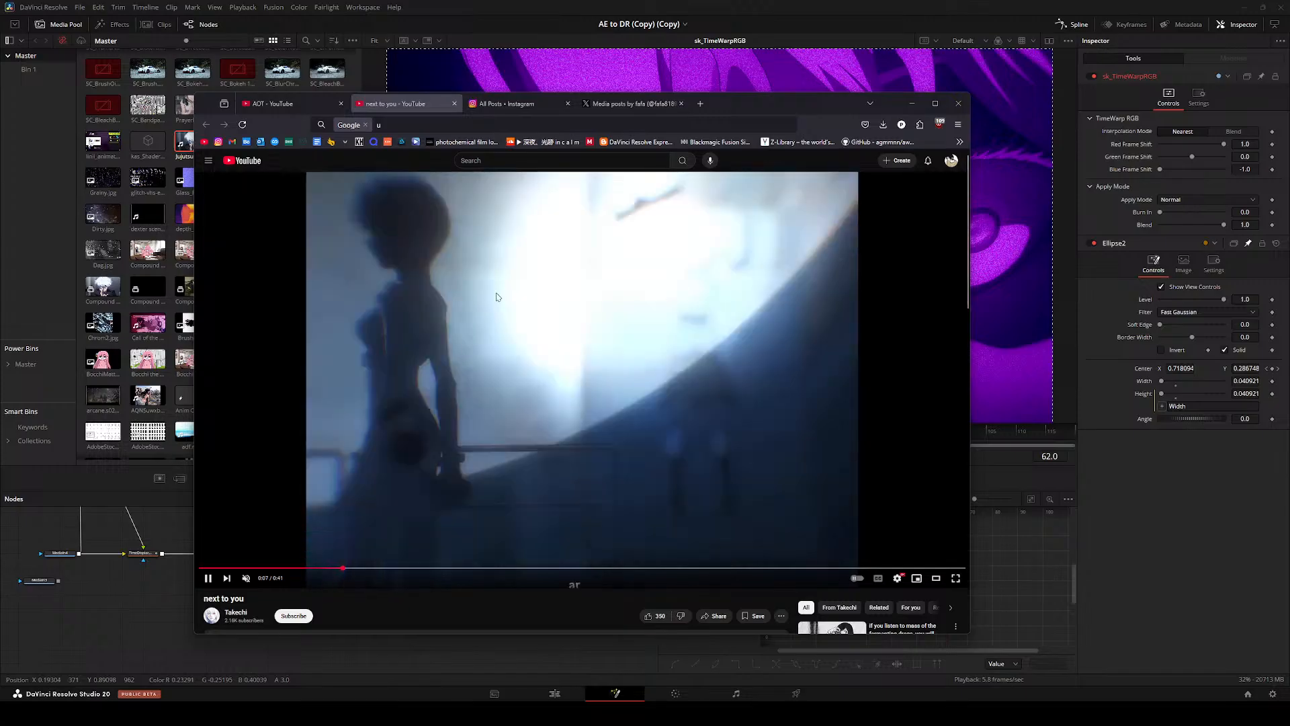
{"action": "left_click", "coordinate": [498, 297]}
{"action": "middle_click", "coordinate": [411, 104]}
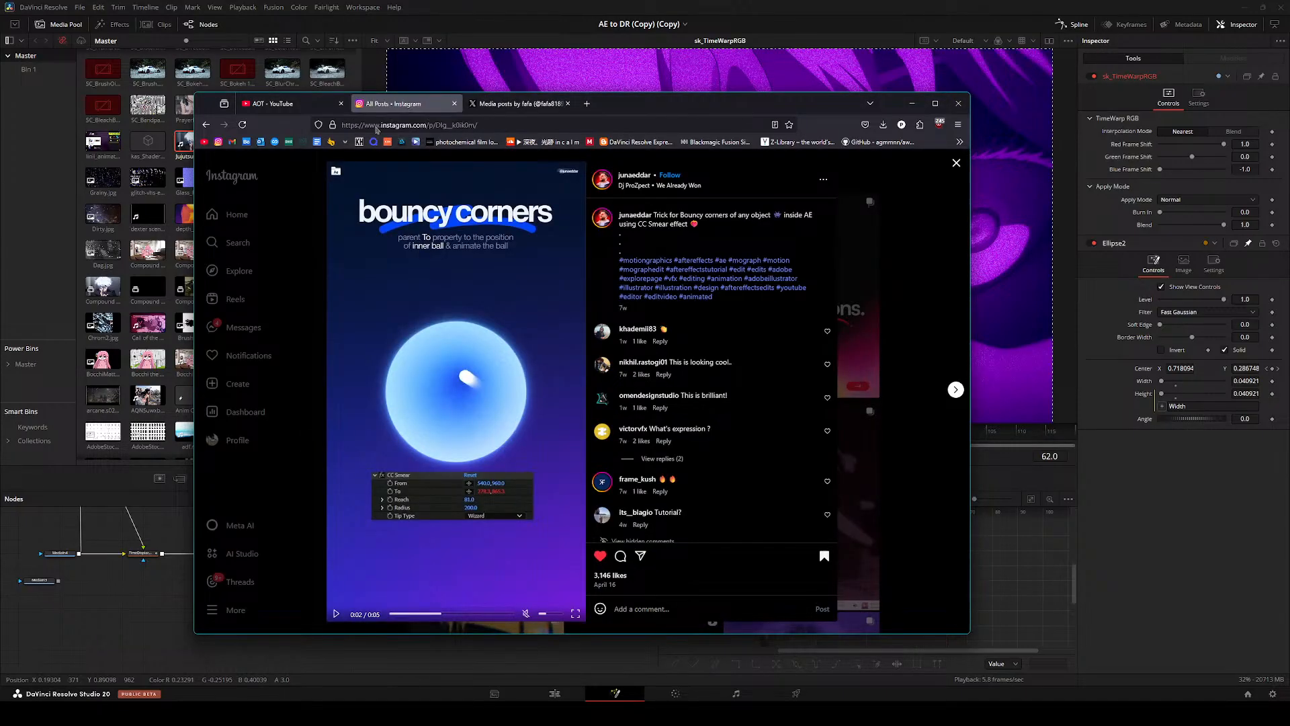
{"action": "key", "text": "ctrl+shift+t"}
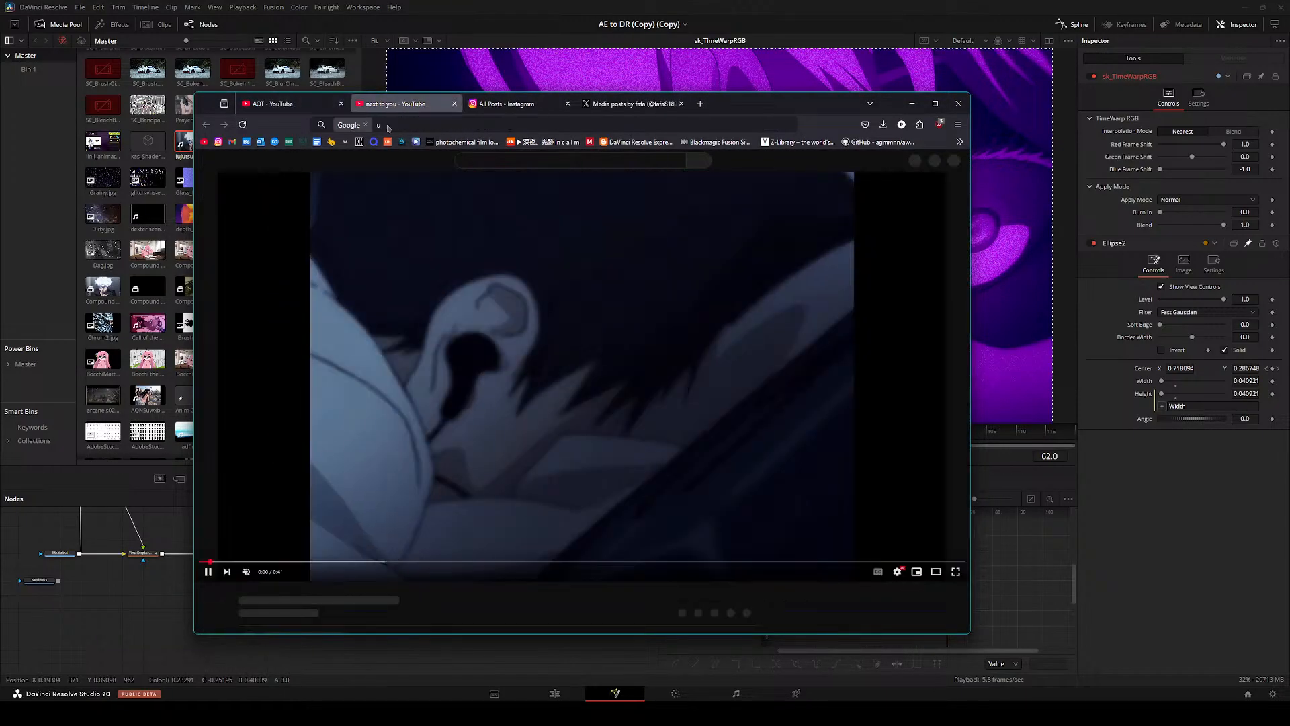
- Play the reopened "next to you" video and skip forward and back to the silhouette shot
{"action": "left_click", "coordinate": [335, 397]}
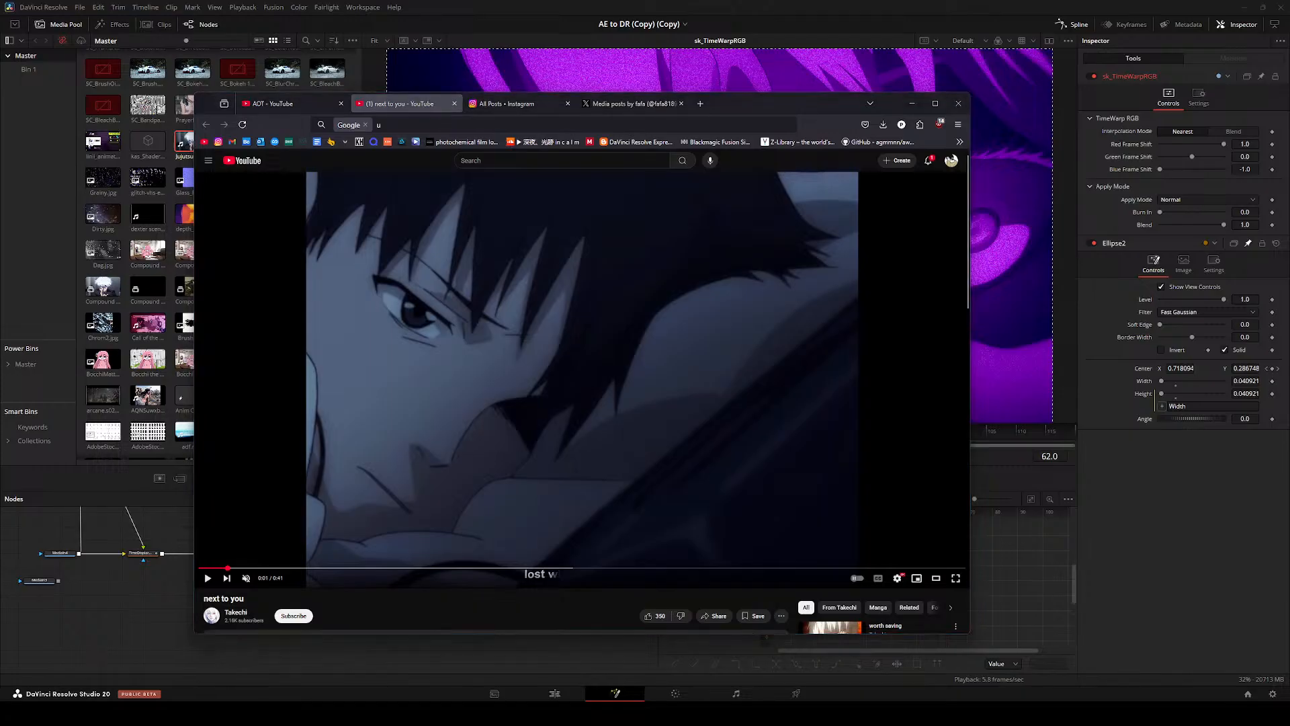
{"action": "left_click", "coordinate": [497, 350]}
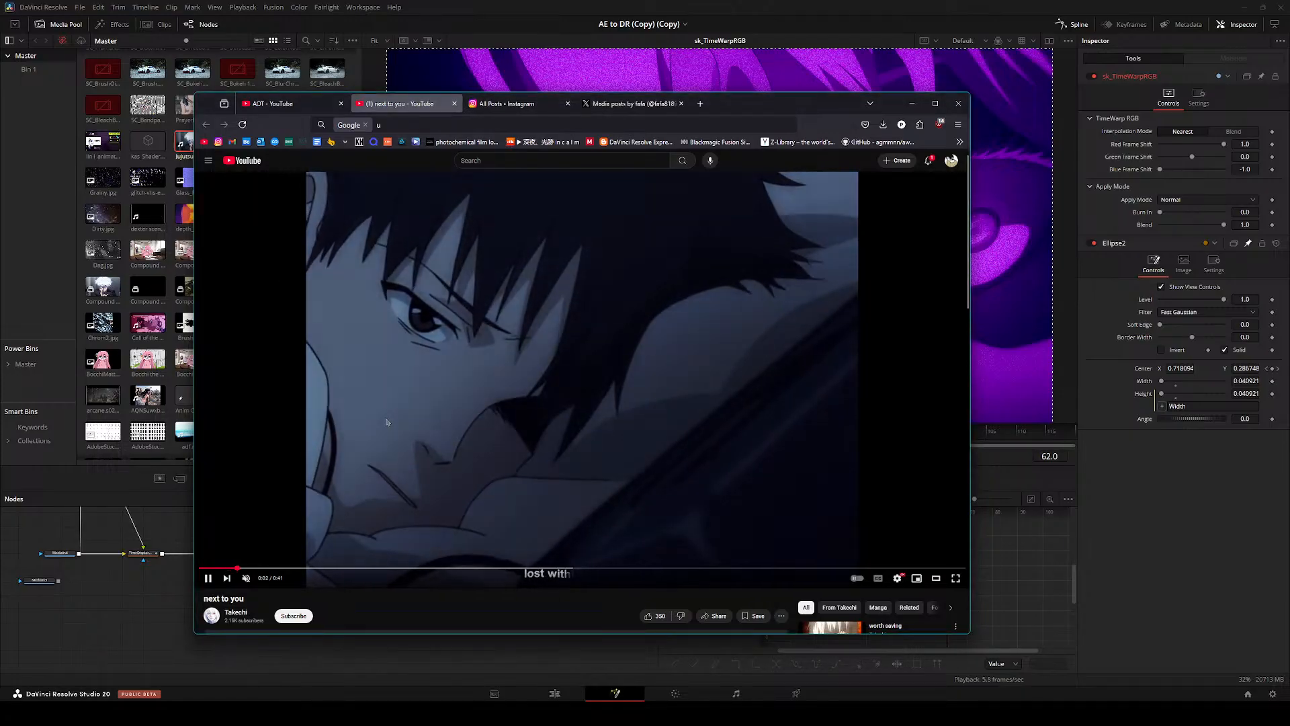
{"action": "key", "text": "Right"}
{"action": "key", "text": "Right"}
{"action": "key", "text": "Right"}
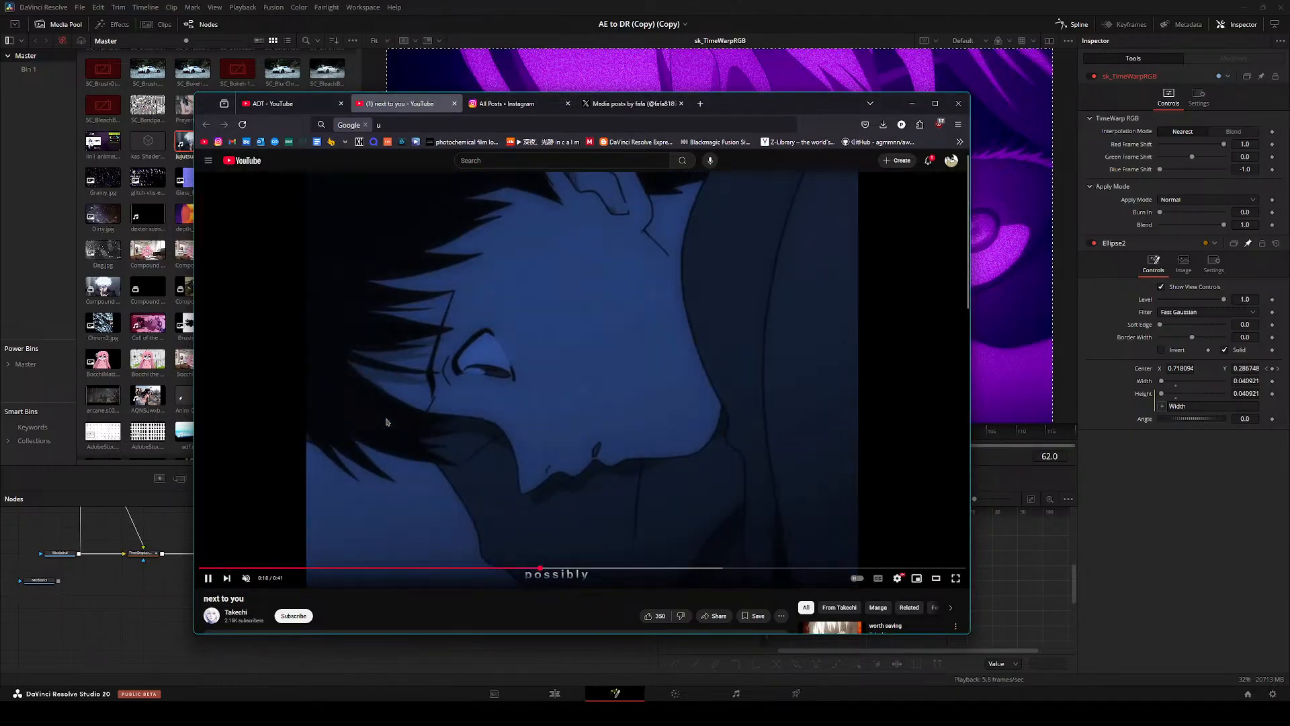
{"action": "key", "text": "Left"}
{"action": "key", "text": "Left"}
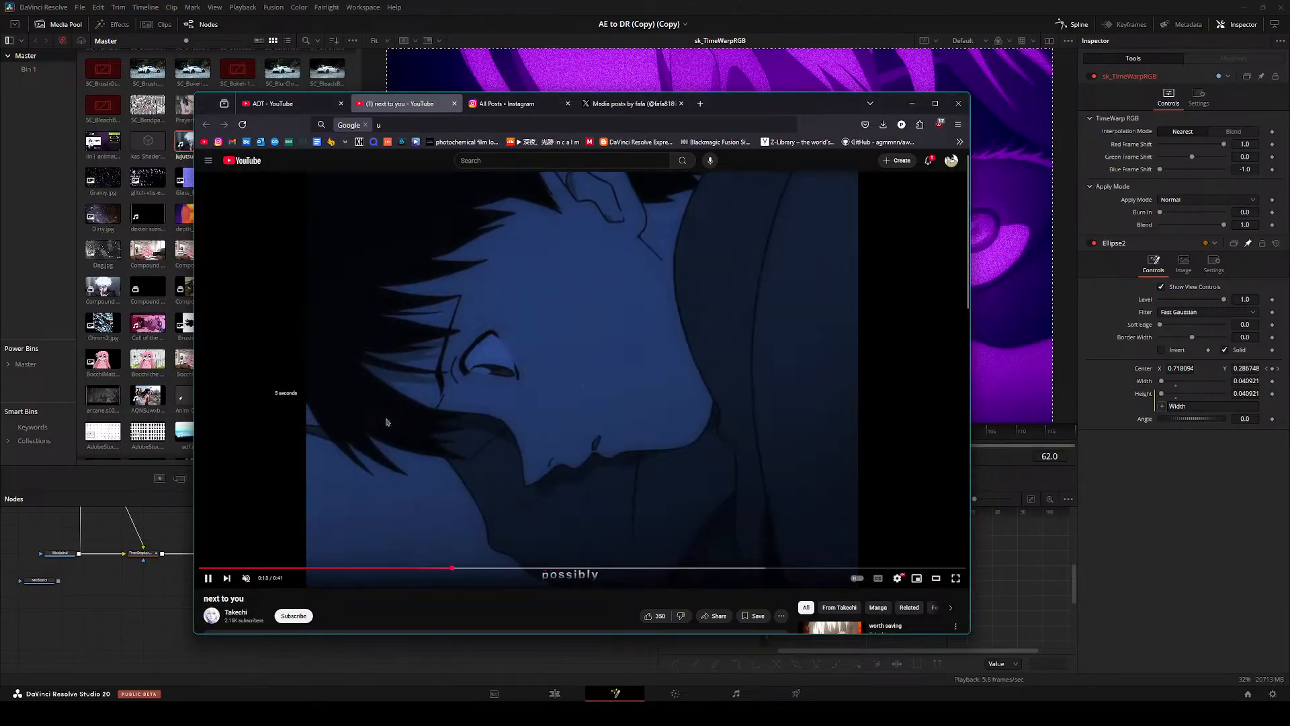
{"action": "key", "text": "Left"}
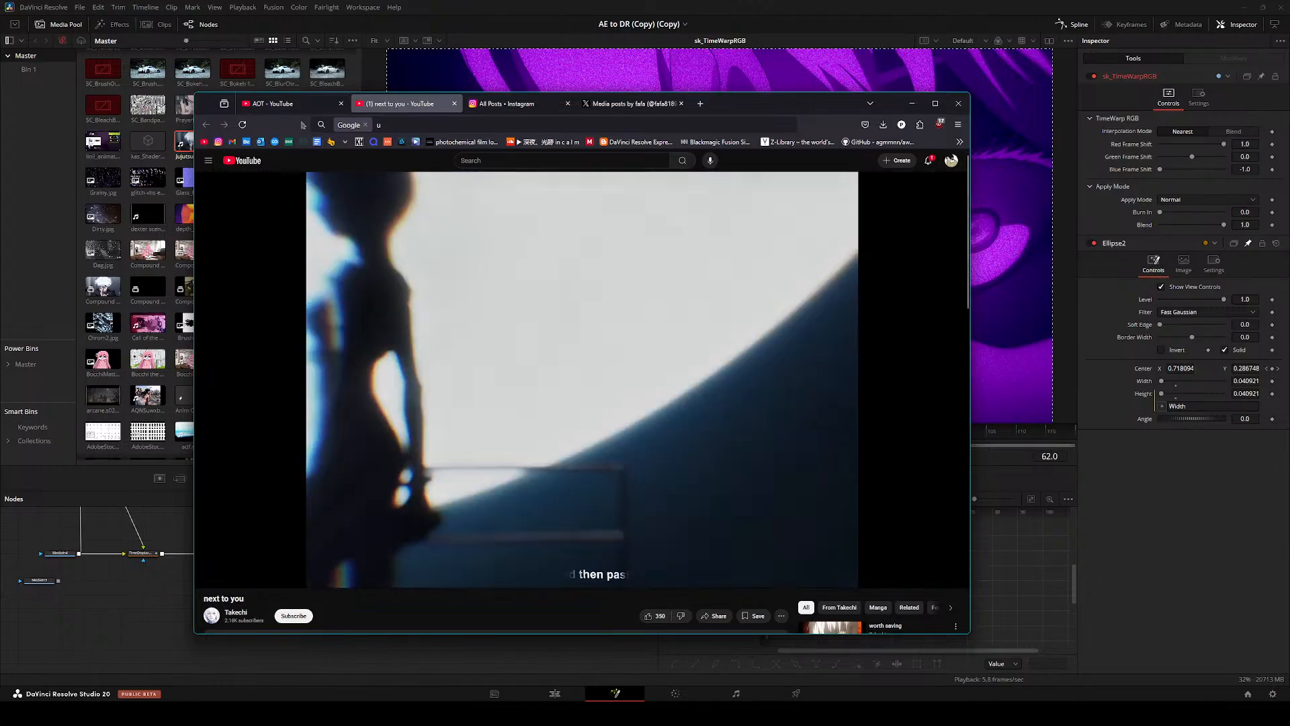
- Close the AOT video tab and bring up the bouncy corners Instagram post
{"action": "left_click", "coordinate": [302, 106]}
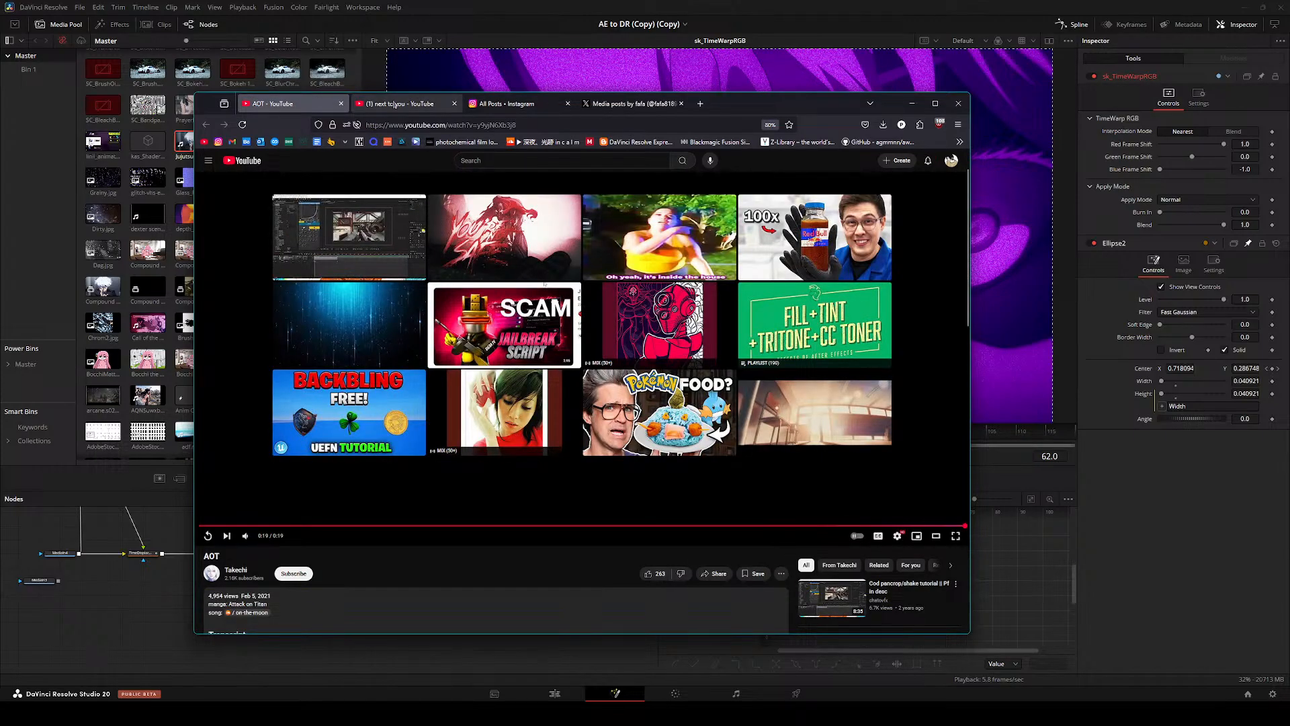
{"action": "left_click", "coordinate": [341, 104]}
{"action": "left_click", "coordinate": [420, 103]}
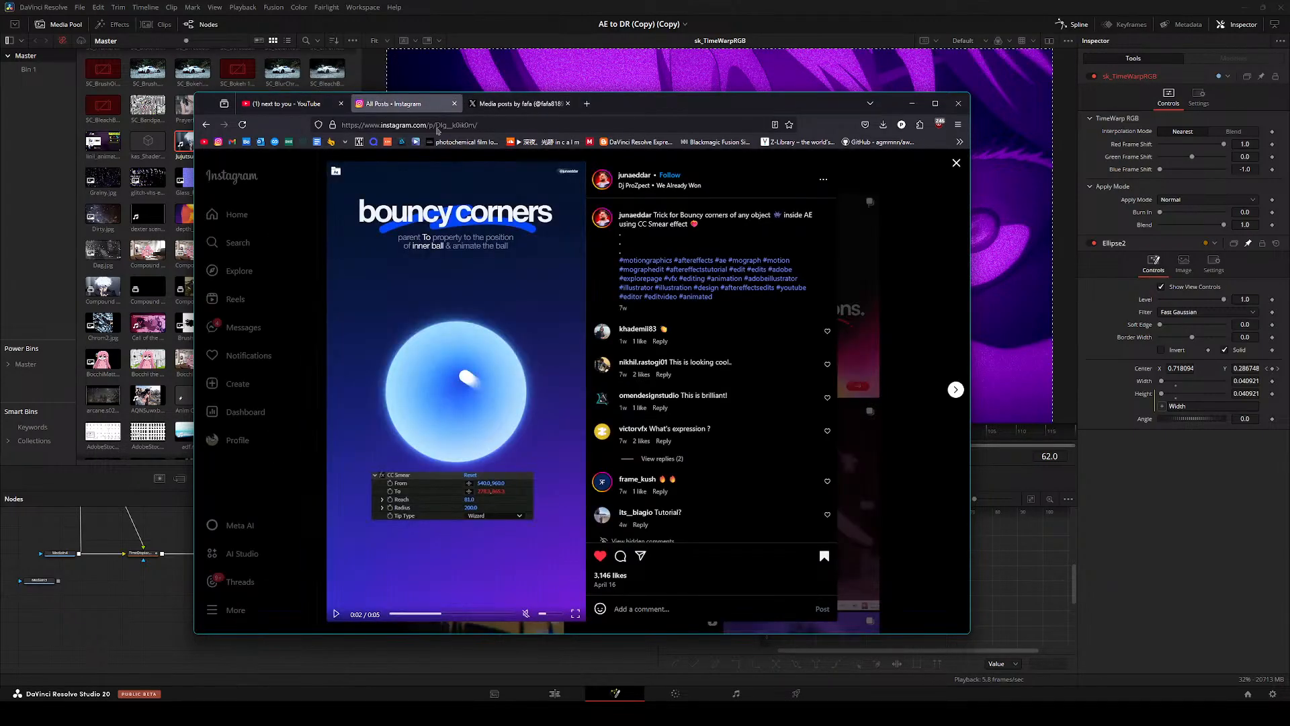
- Close the bouncy corners post, view the saved AE Tutorial post in the browser, and return to DaVinci Resolve
{"action": "left_click", "coordinate": [246, 247]}
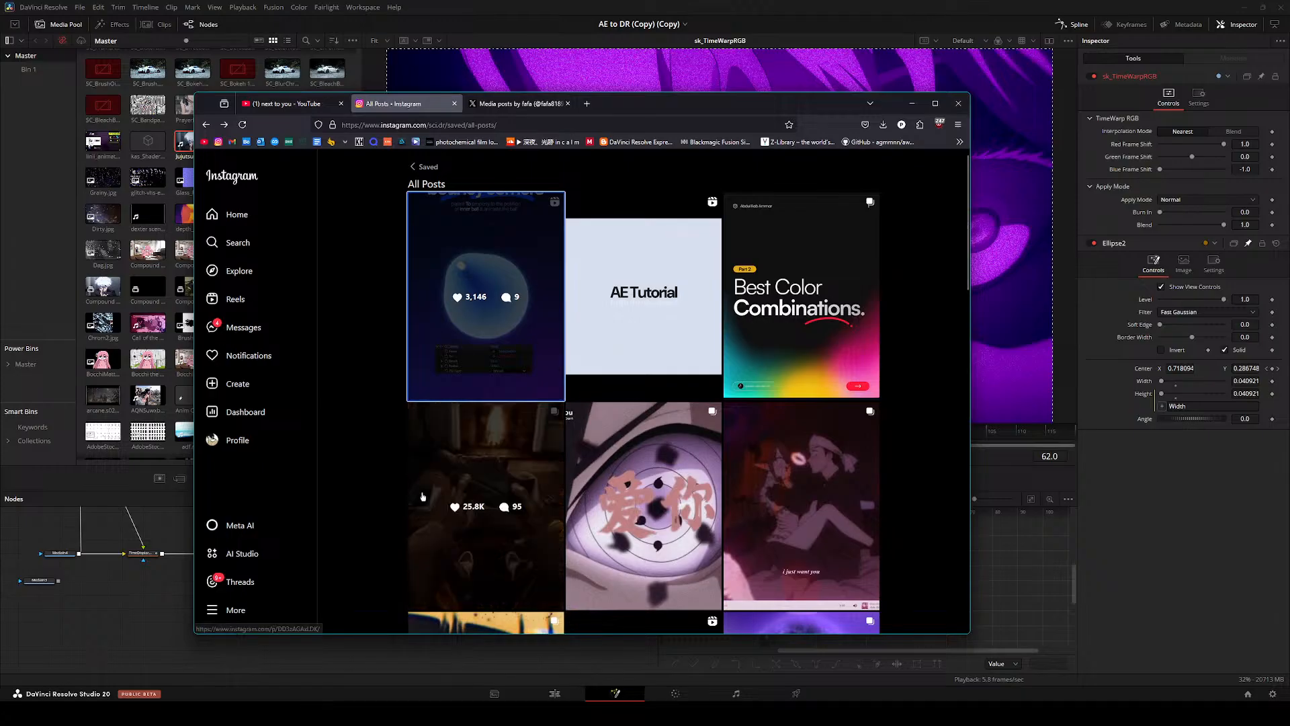
{"action": "left_click", "coordinate": [652, 257]}
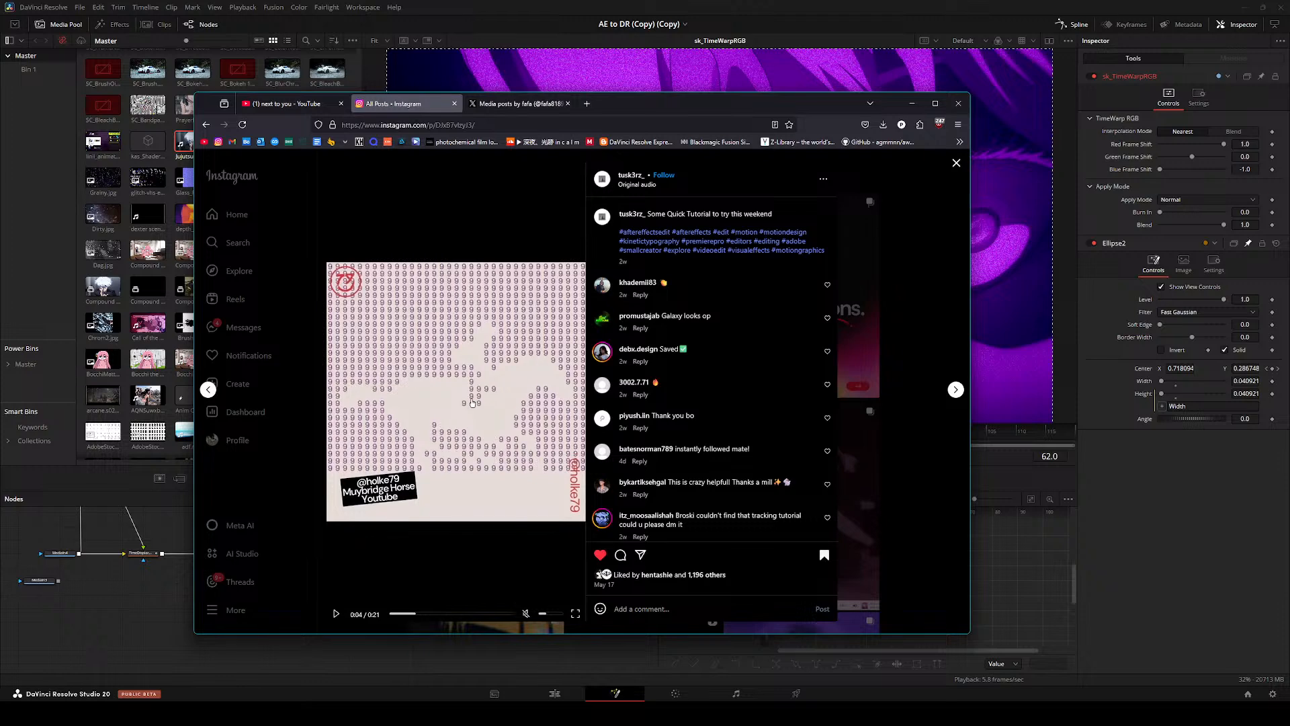
{"action": "left_click", "coordinate": [457, 61]}
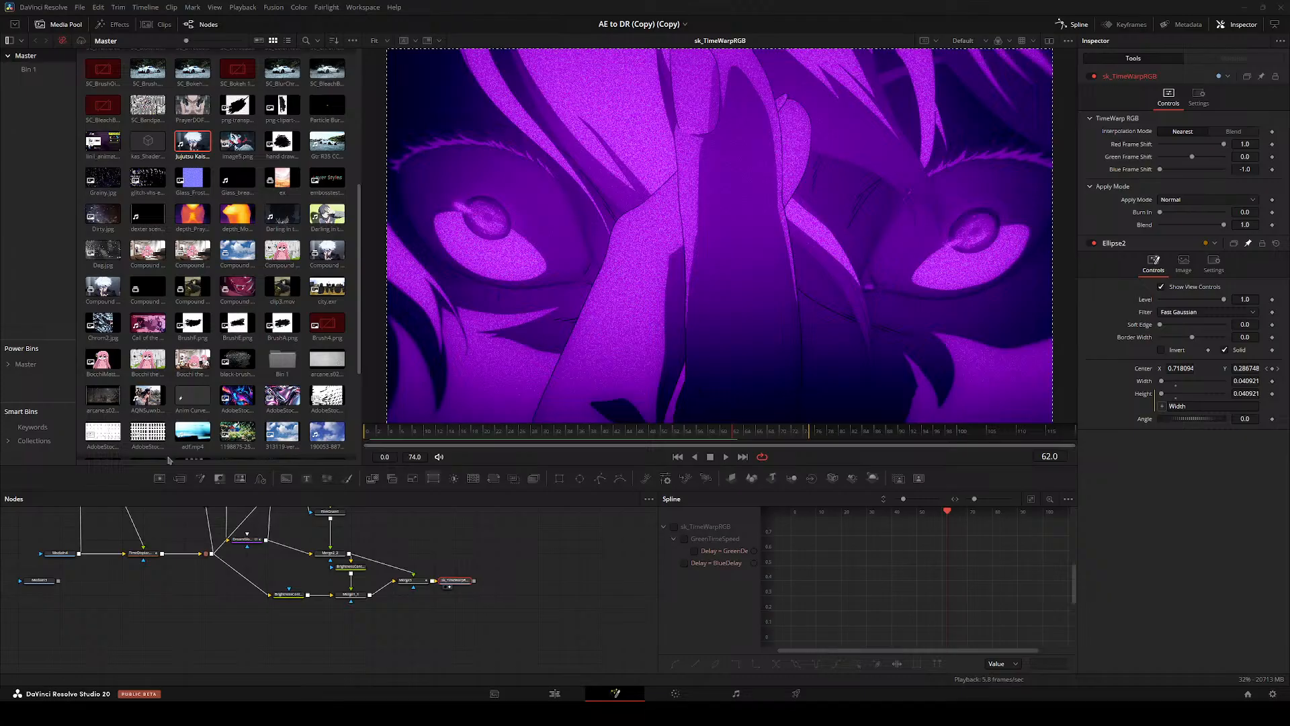
- Add the garden wallpaper clip to the Fusion node graph, display it in the viewer, and hide the media pool
{"action": "left_click_drag", "start_coordinate": [237, 432], "coordinate": [226, 626]}
{"action": "key", "text": "2"}
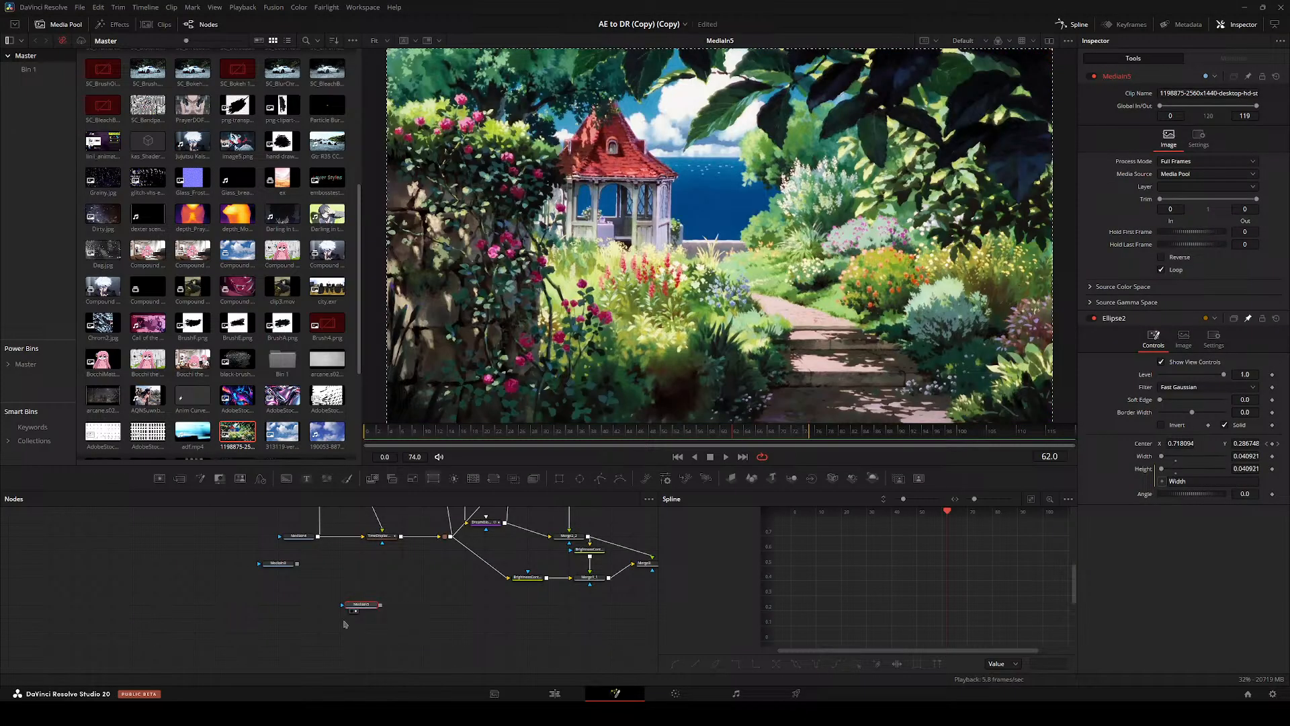
{"action": "key", "text": "space"}
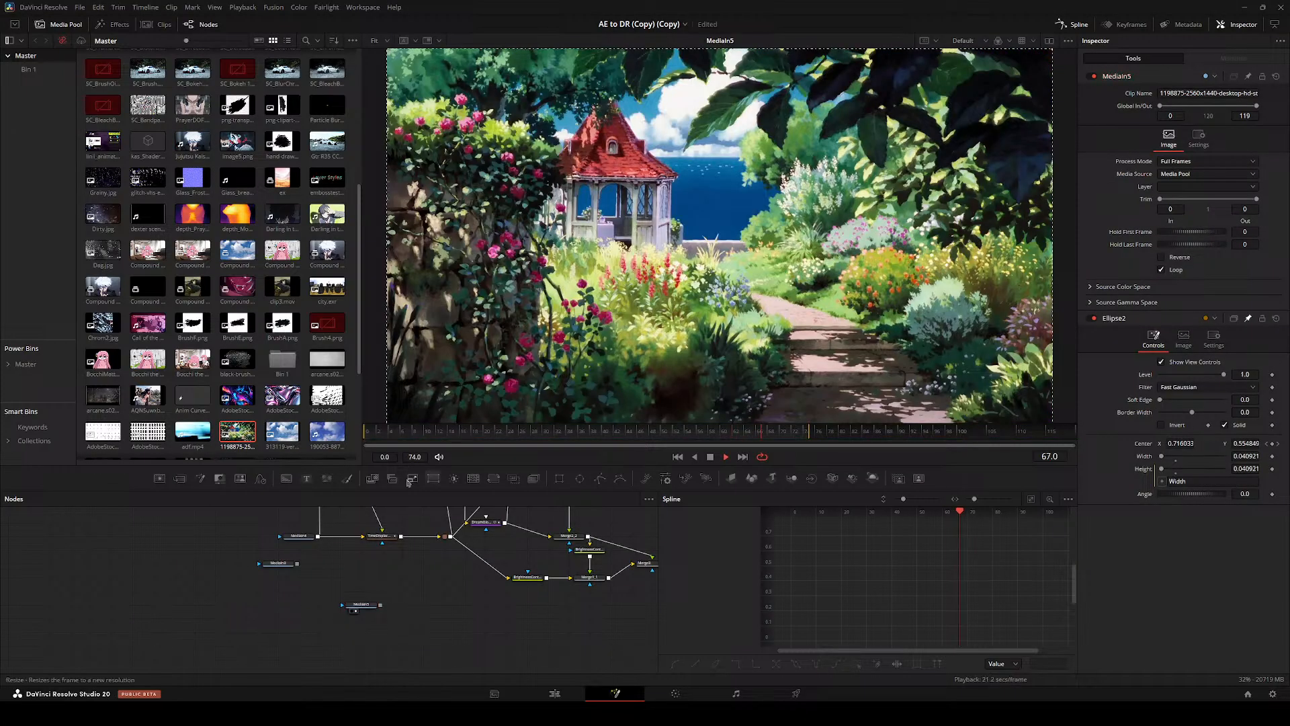
{"action": "left_click", "coordinate": [70, 26]}
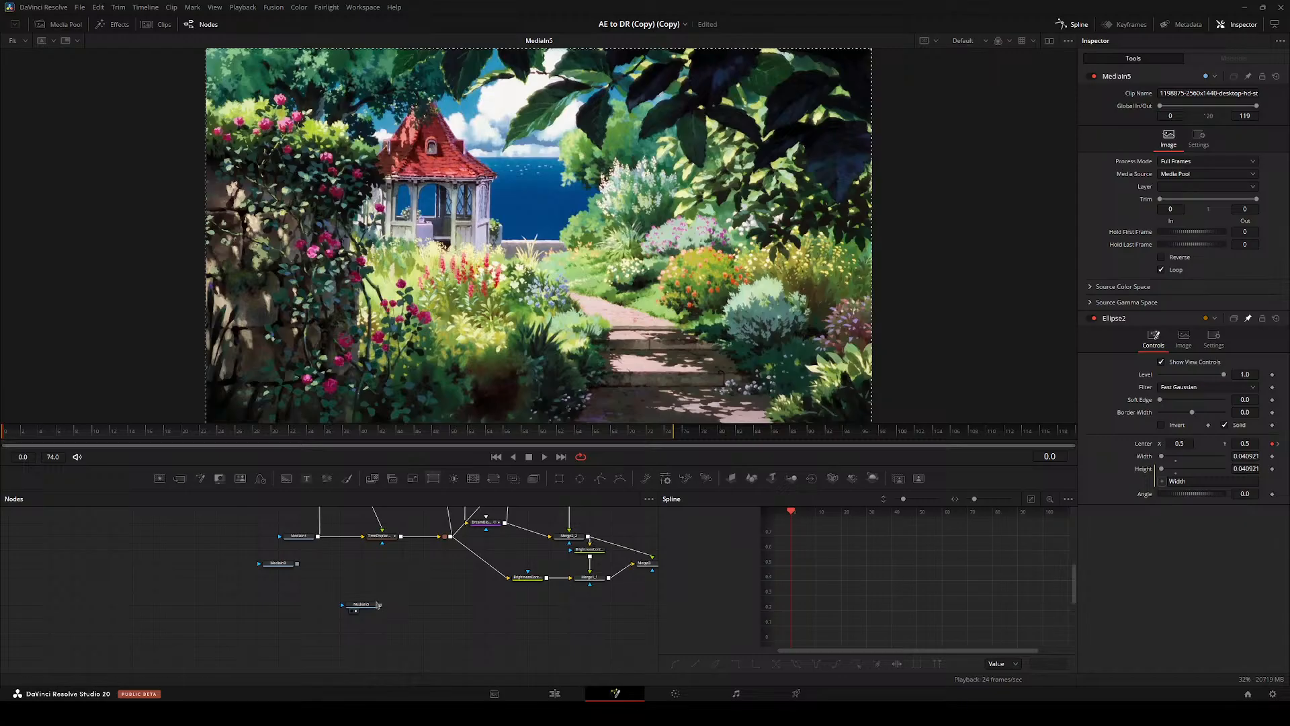
{"action": "scroll", "coordinate": [378, 605], "scroll_direction": "up", "scroll_amount": 4}
{"action": "left_click_drag", "start_coordinate": [366, 594], "coordinate": [282, 558]}
{"action": "left_click_drag", "start_coordinate": [267, 569], "coordinate": [280, 623]}
{"action": "left_click", "coordinate": [289, 592]}
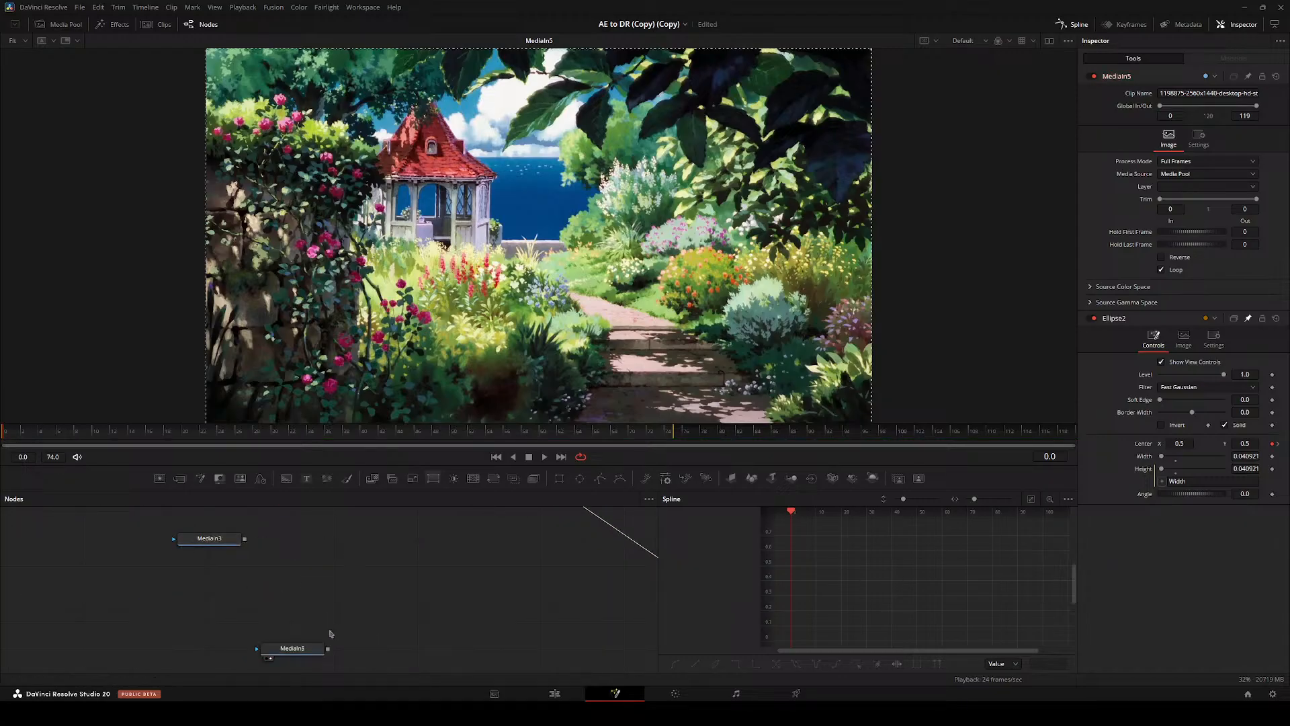
{"action": "scroll", "coordinate": [204, 550], "scroll_direction": "down", "scroll_amount": 2}
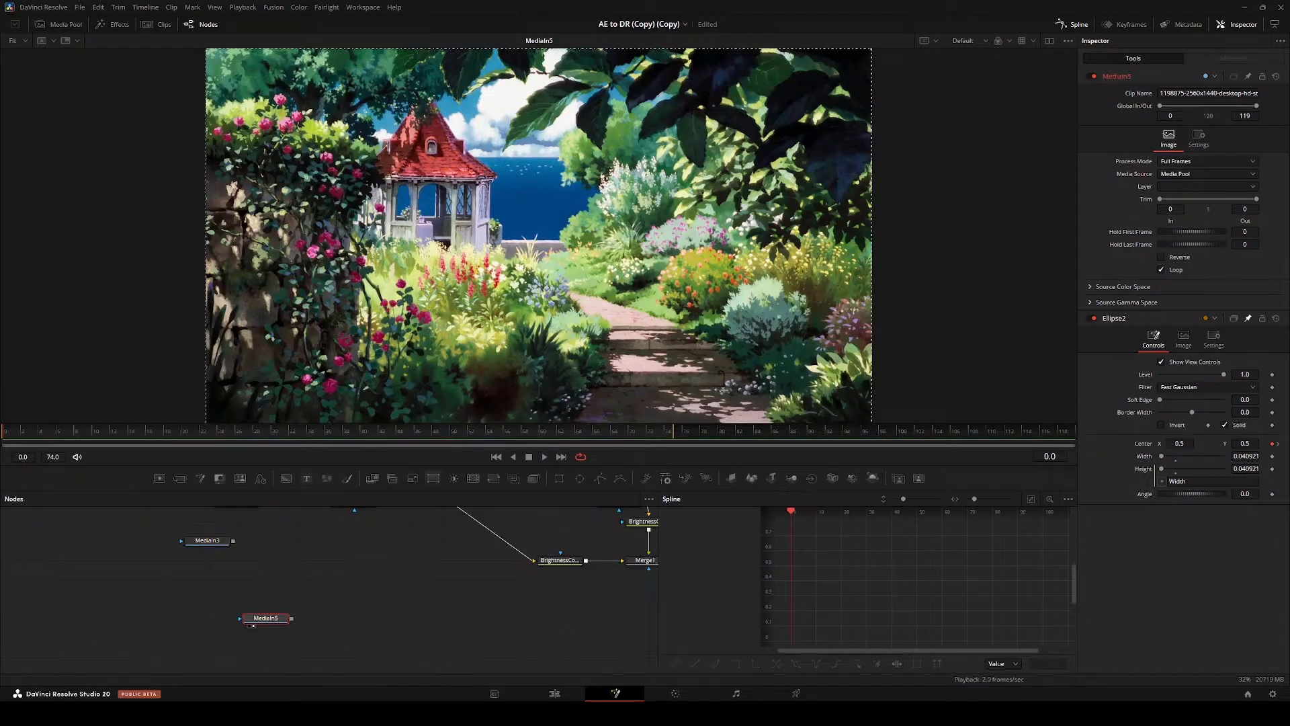
{"action": "scroll", "coordinate": [301, 645], "scroll_direction": "down", "scroll_amount": 3}
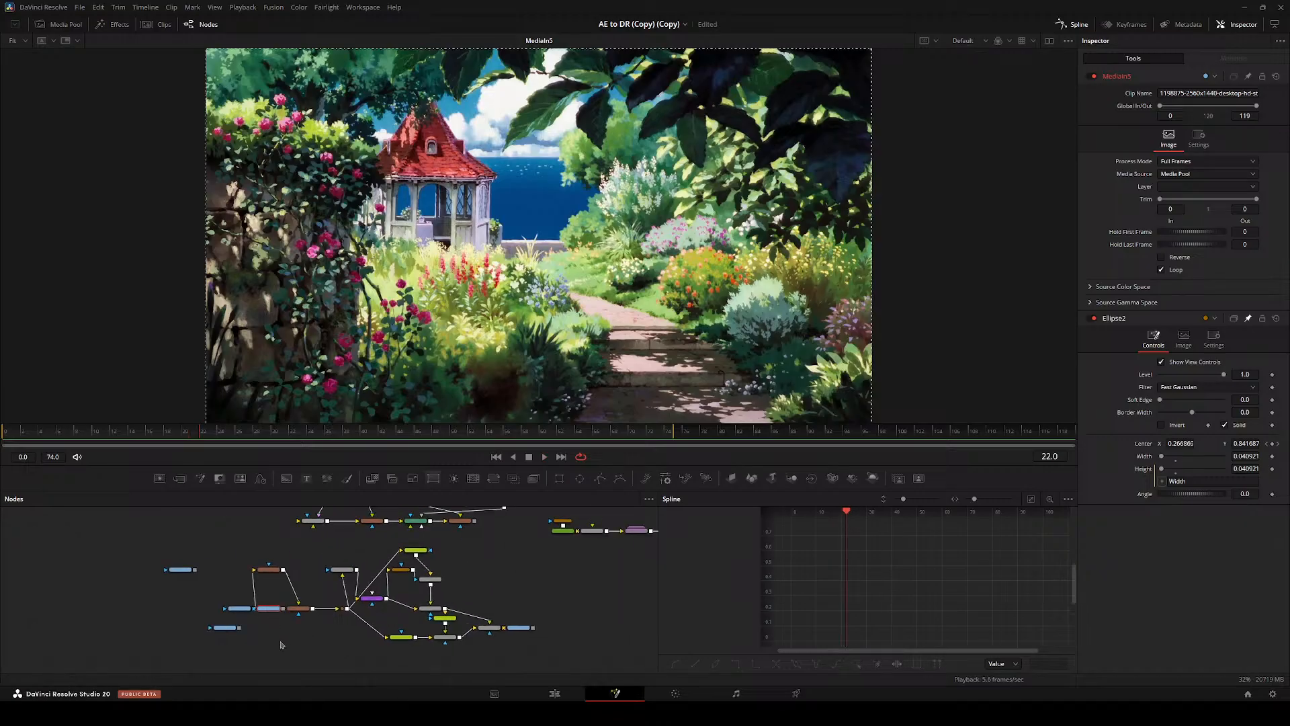
- Switch to the Edit timeline and open its last Fusion composition, the colourful circle with the bouncing ball, in Fusion
{"action": "left_click", "coordinate": [546, 694]}
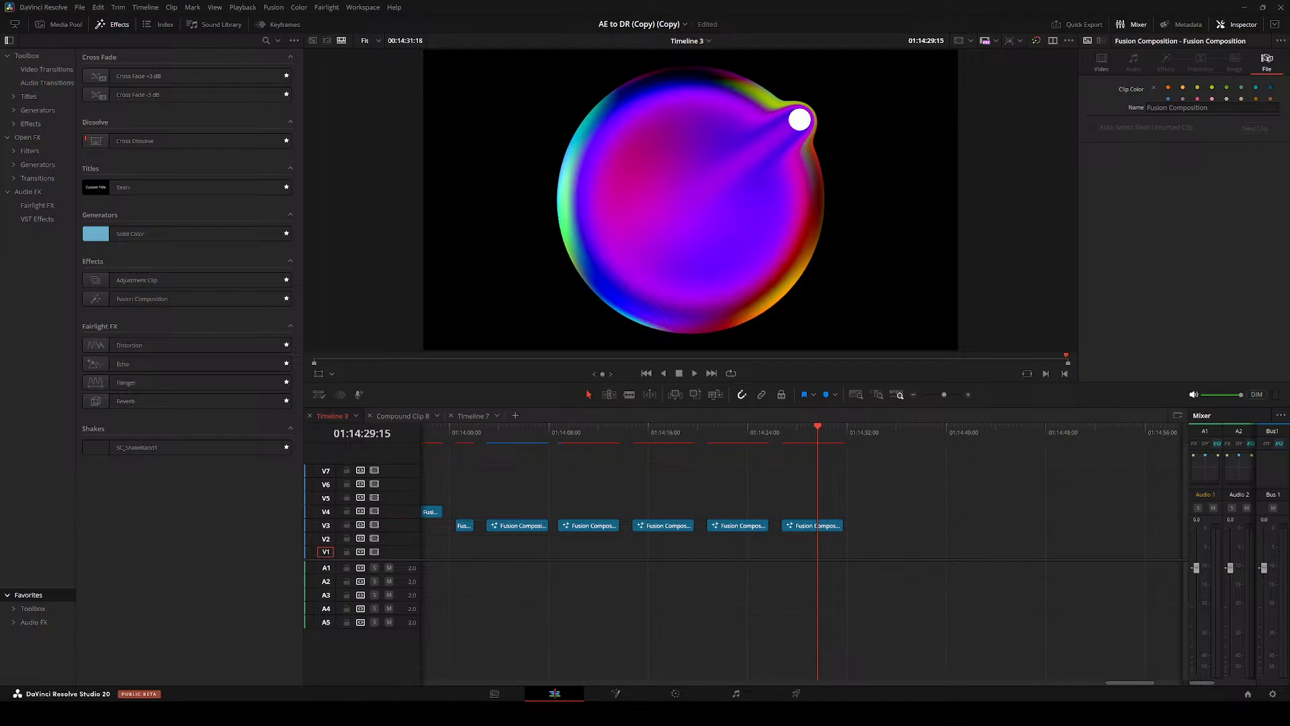
{"action": "mouse_move", "coordinate": [557, 713]}
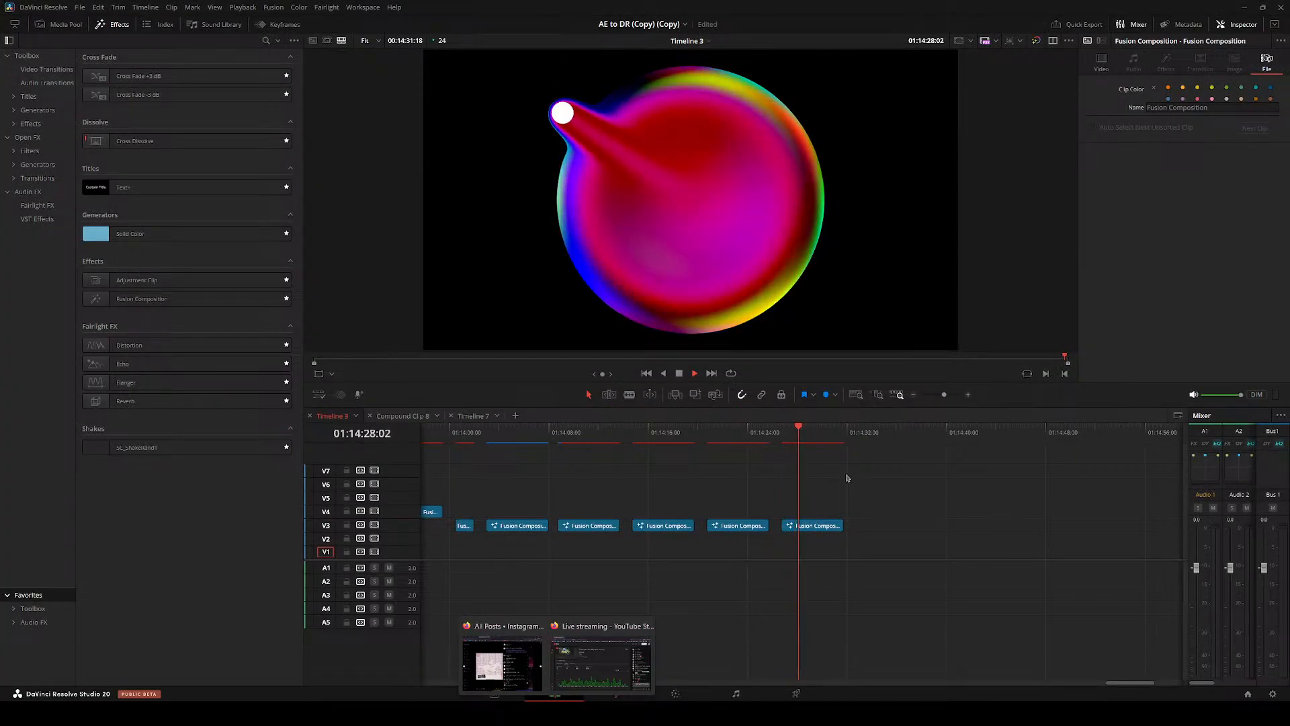
{"action": "left_click", "coordinate": [820, 528]}
{"action": "key", "text": "shift+5"}
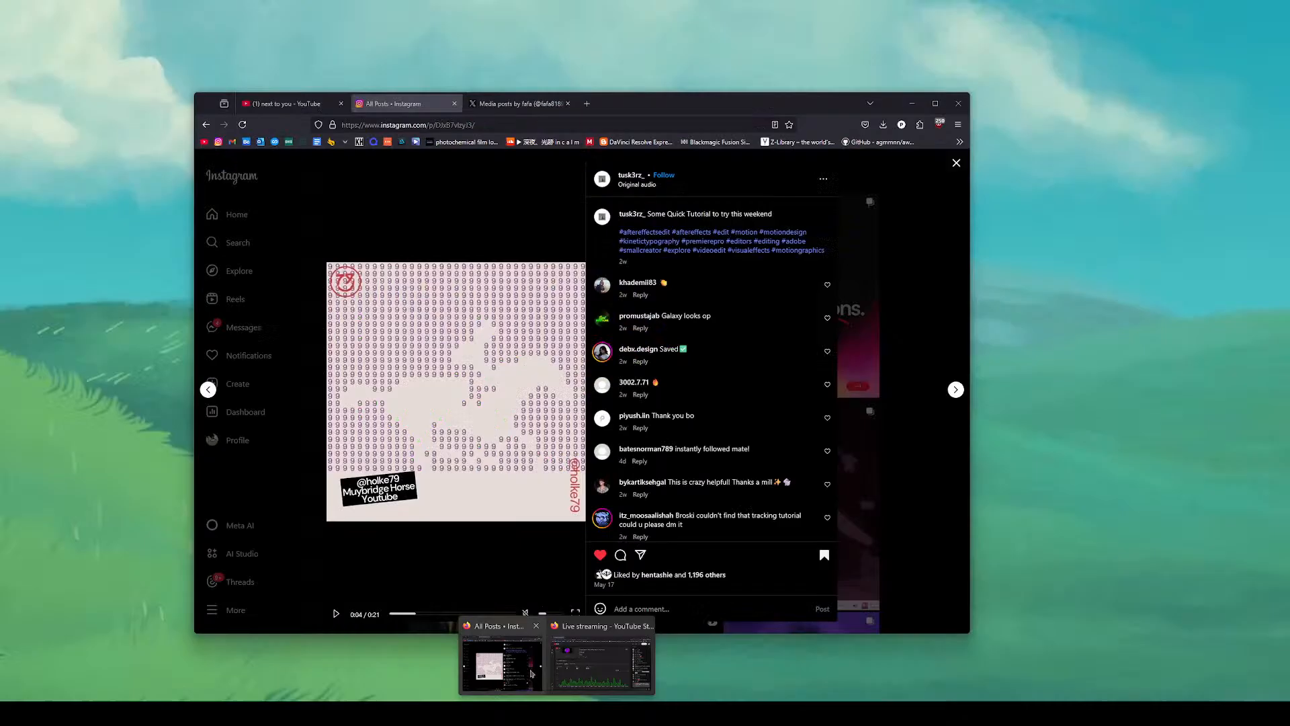
{"action": "left_click", "coordinate": [496, 657]}
{"action": "key", "text": "alt+Tab"}
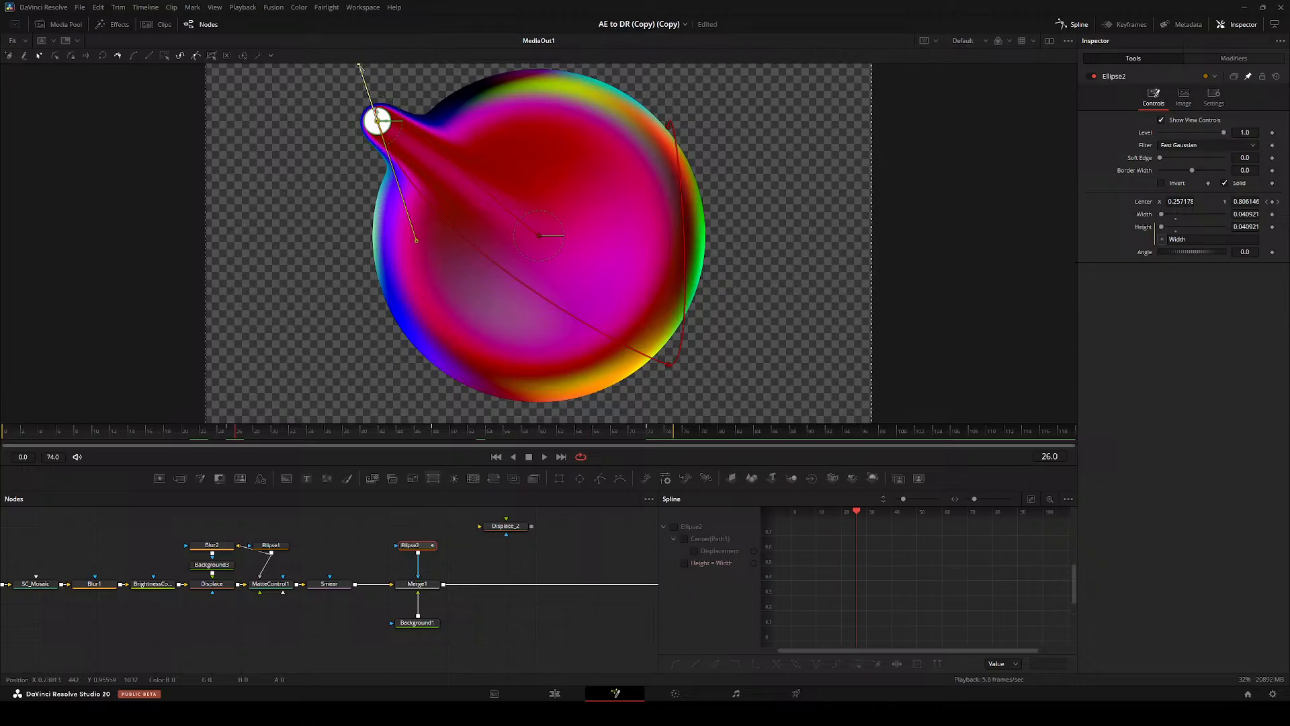
- Rotate and shorten the motion-path handles at the upper-left point of Ellipse2's path
{"action": "left_click_drag", "start_coordinate": [360, 67], "coordinate": [396, 106]}
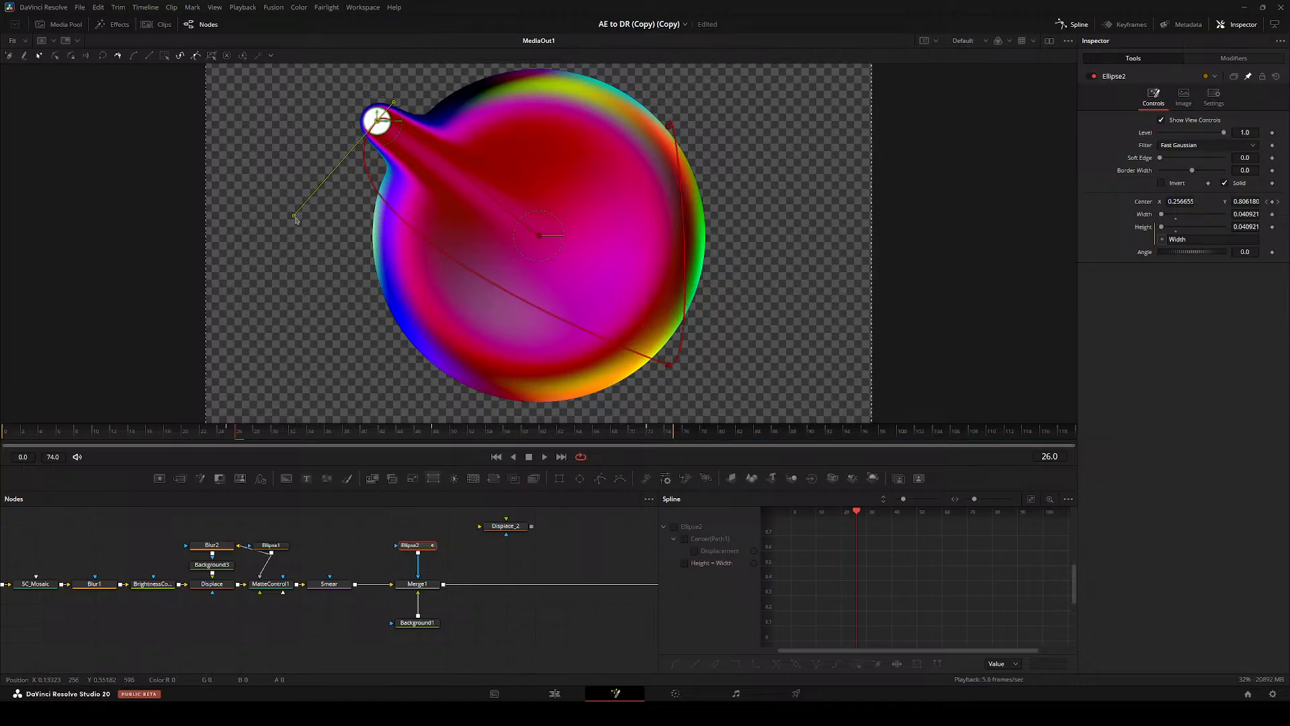
{"action": "left_click_drag", "start_coordinate": [295, 219], "coordinate": [354, 162]}
{"action": "left_click_drag", "start_coordinate": [243, 439], "coordinate": [14, 436]}
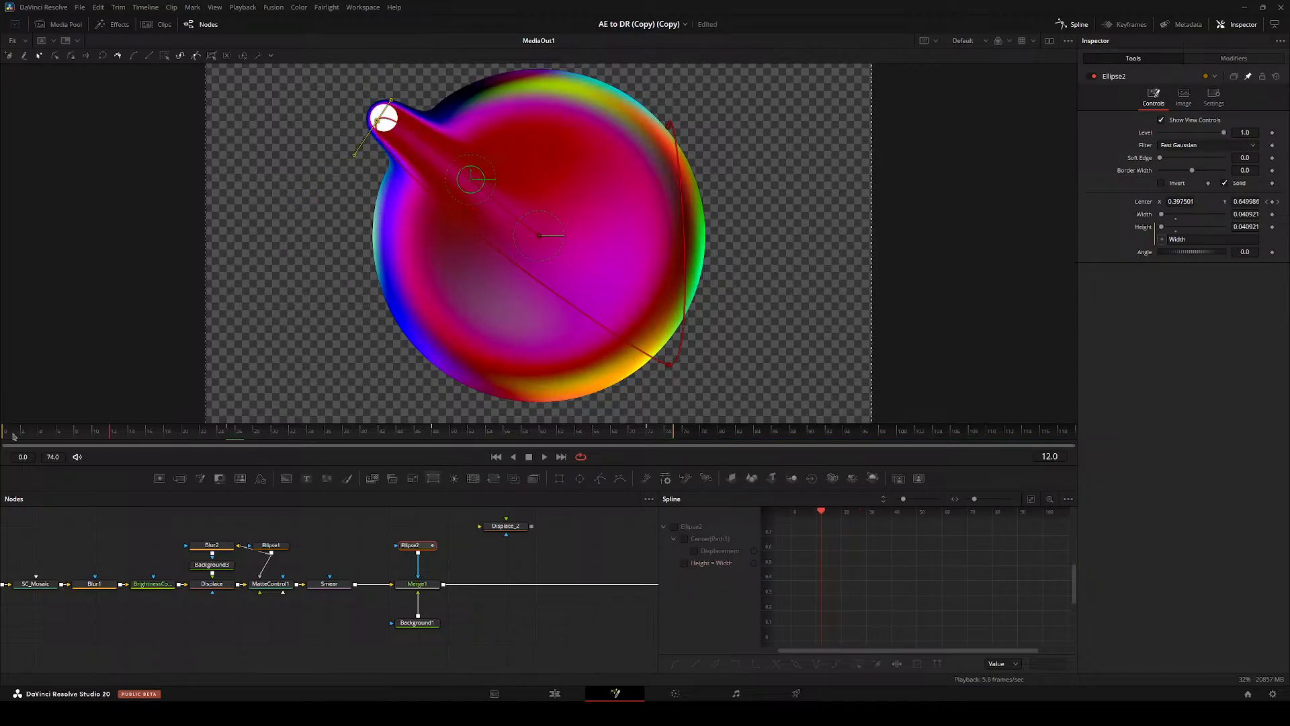
- Show Ellipse2's Displacement curve and smooth the easing between its first two keyframes, checking the motion in playback
{"action": "left_click", "coordinate": [695, 551]}
{"action": "key", "text": "ctrl+f"}
{"action": "key", "text": "ctrl+a"}
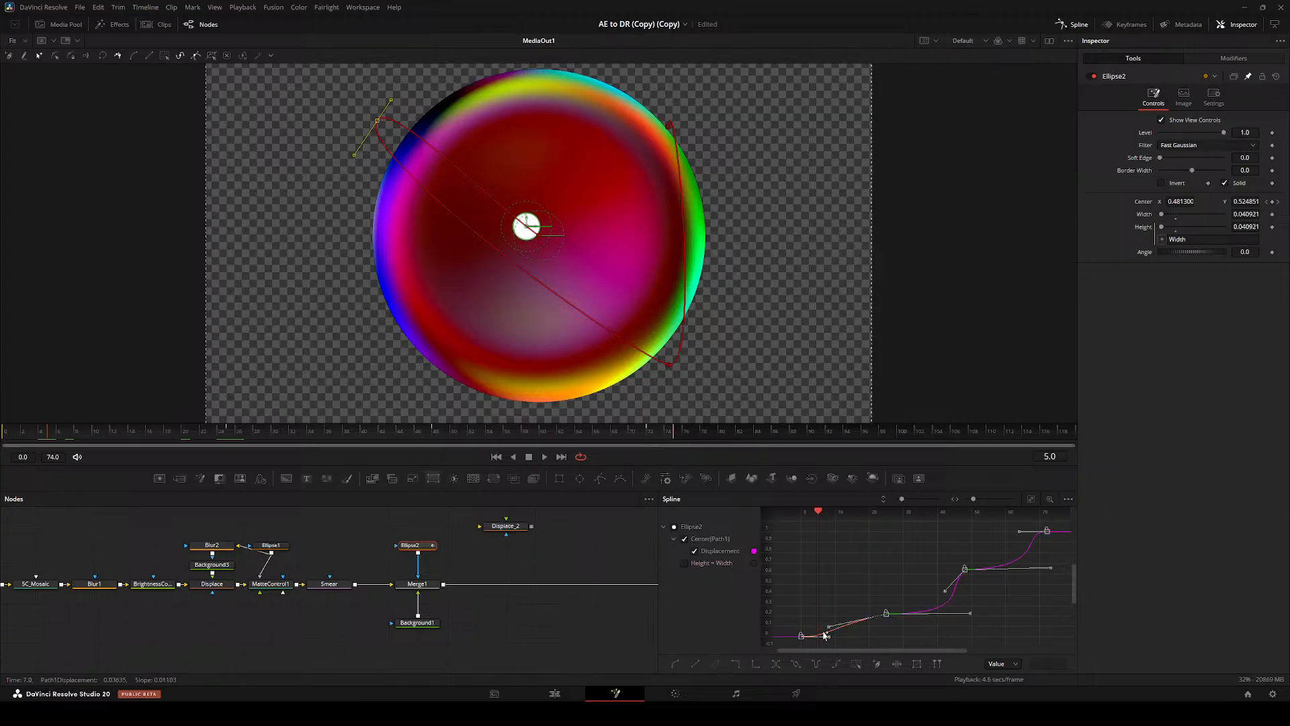
{"action": "left_click_drag", "start_coordinate": [832, 639], "coordinate": [845, 623]}
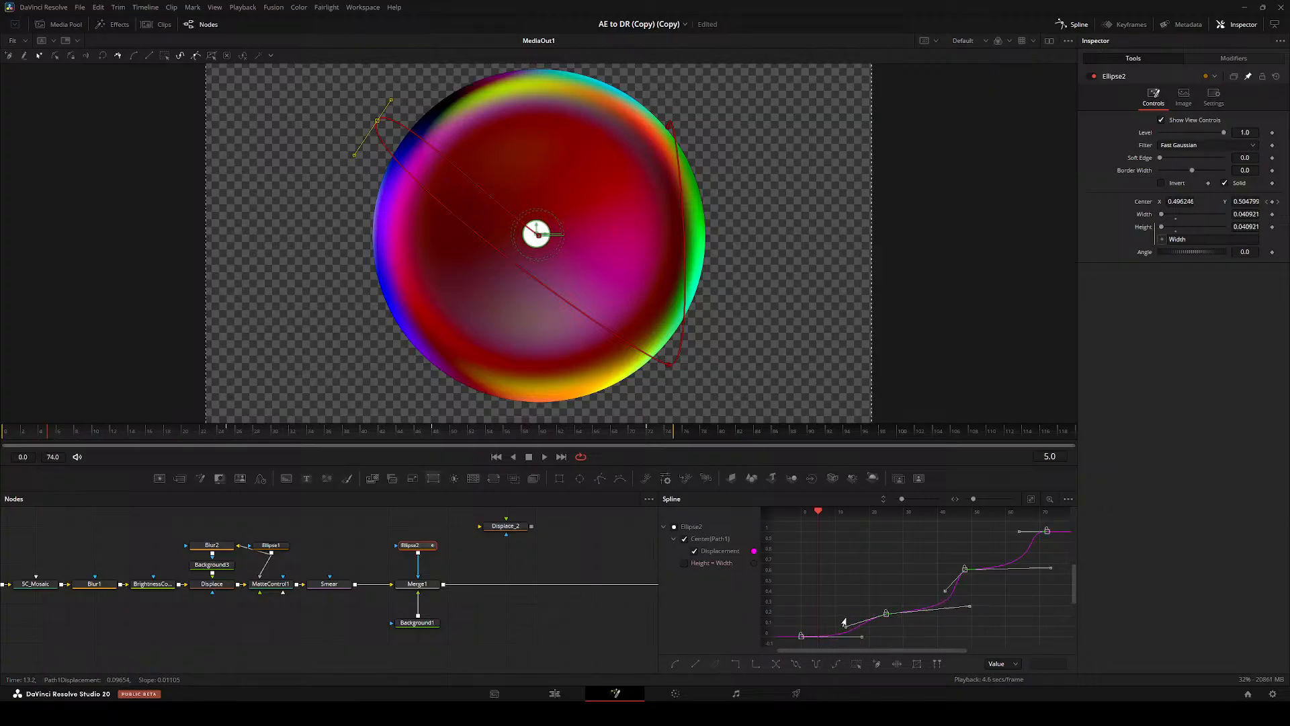
{"action": "left_click_drag", "start_coordinate": [968, 600], "coordinate": [965, 613]}
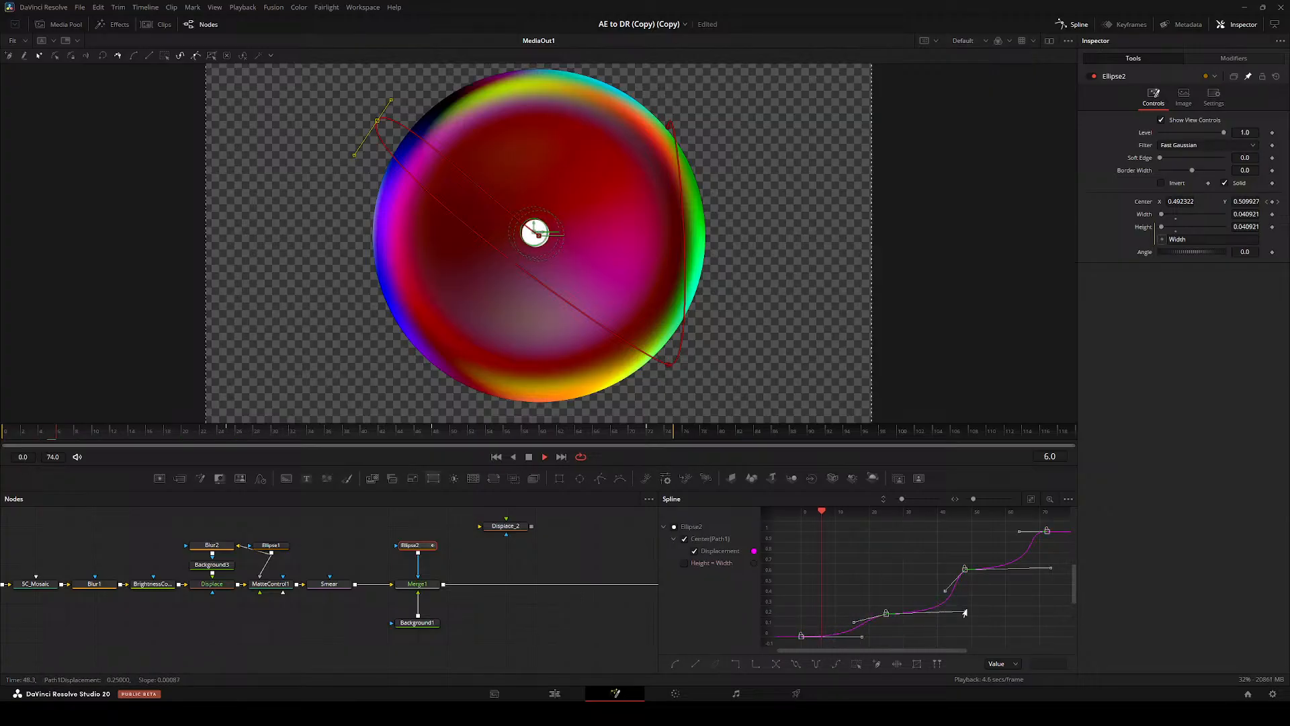
{"action": "key", "text": "space"}
{"action": "key", "text": "space"}
- Steepen and lengthen the handles of the second Displacement keyframe and play back the motion
{"action": "scroll", "coordinate": [873, 622], "scroll_direction": "up", "scroll_amount": 3}
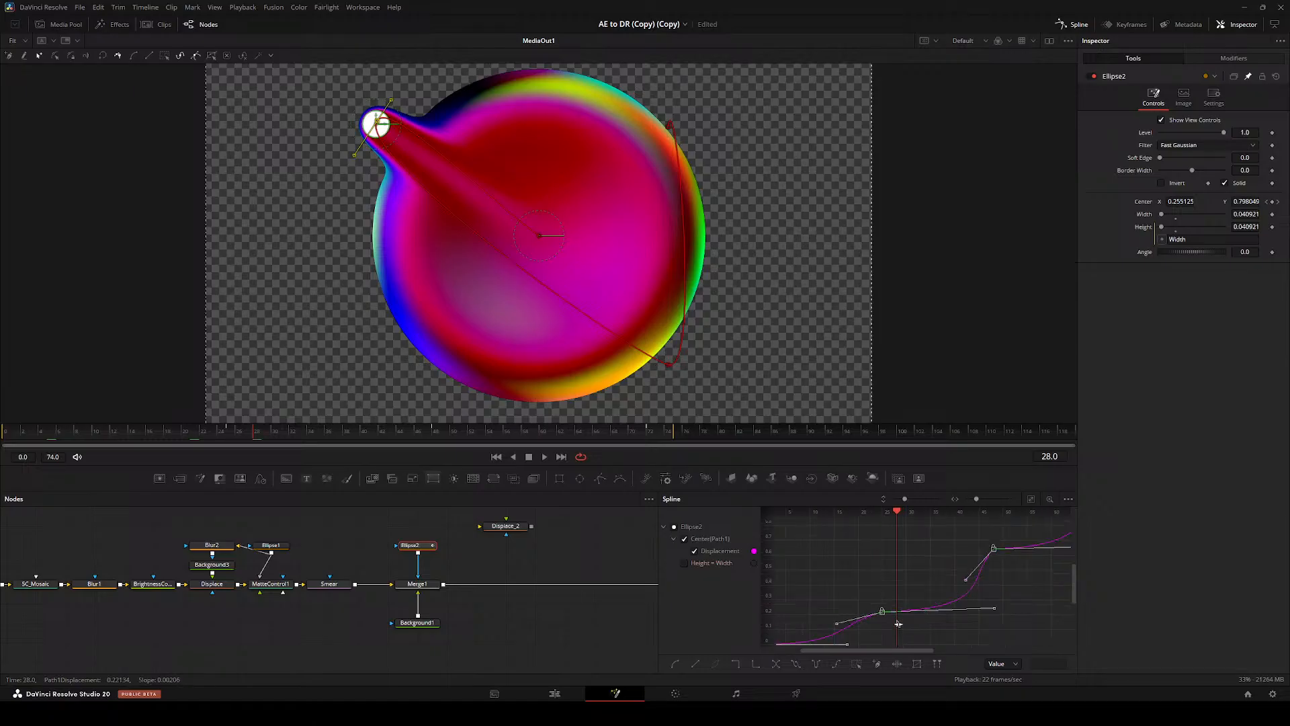
{"action": "left_click_drag", "start_coordinate": [1035, 605], "coordinate": [999, 594]}
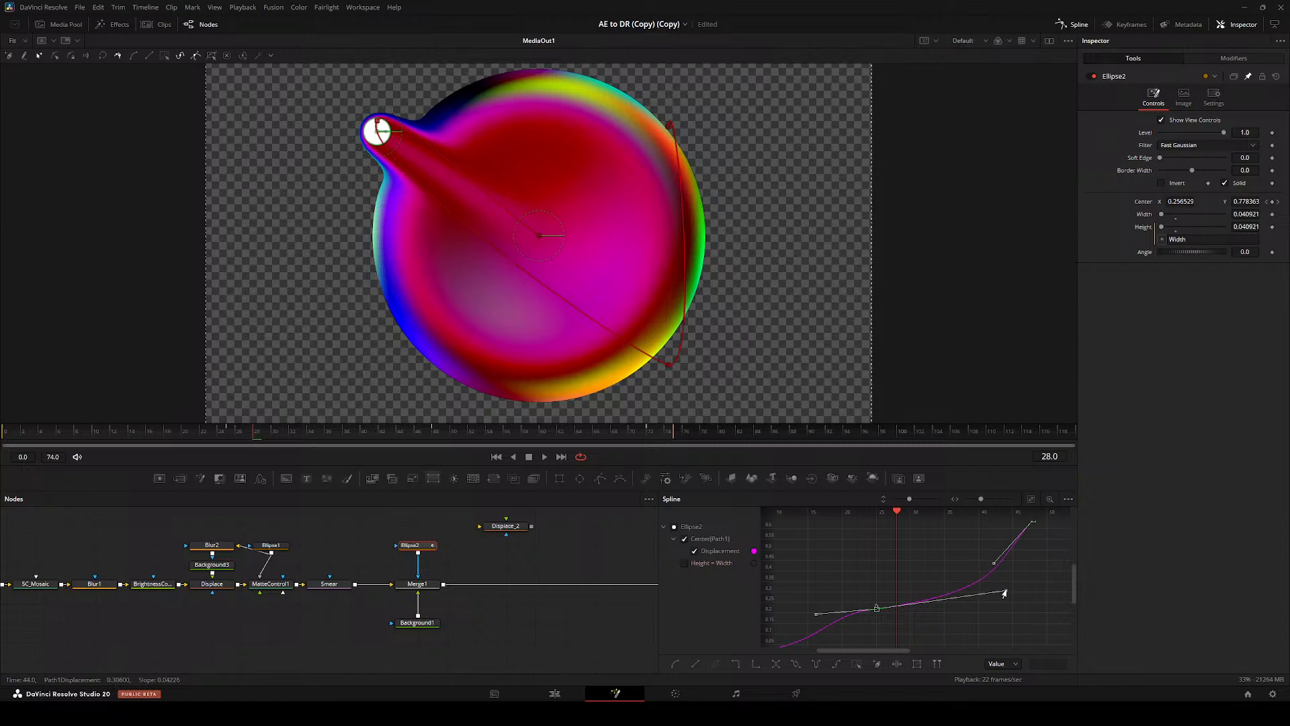
{"action": "key", "text": "space"}
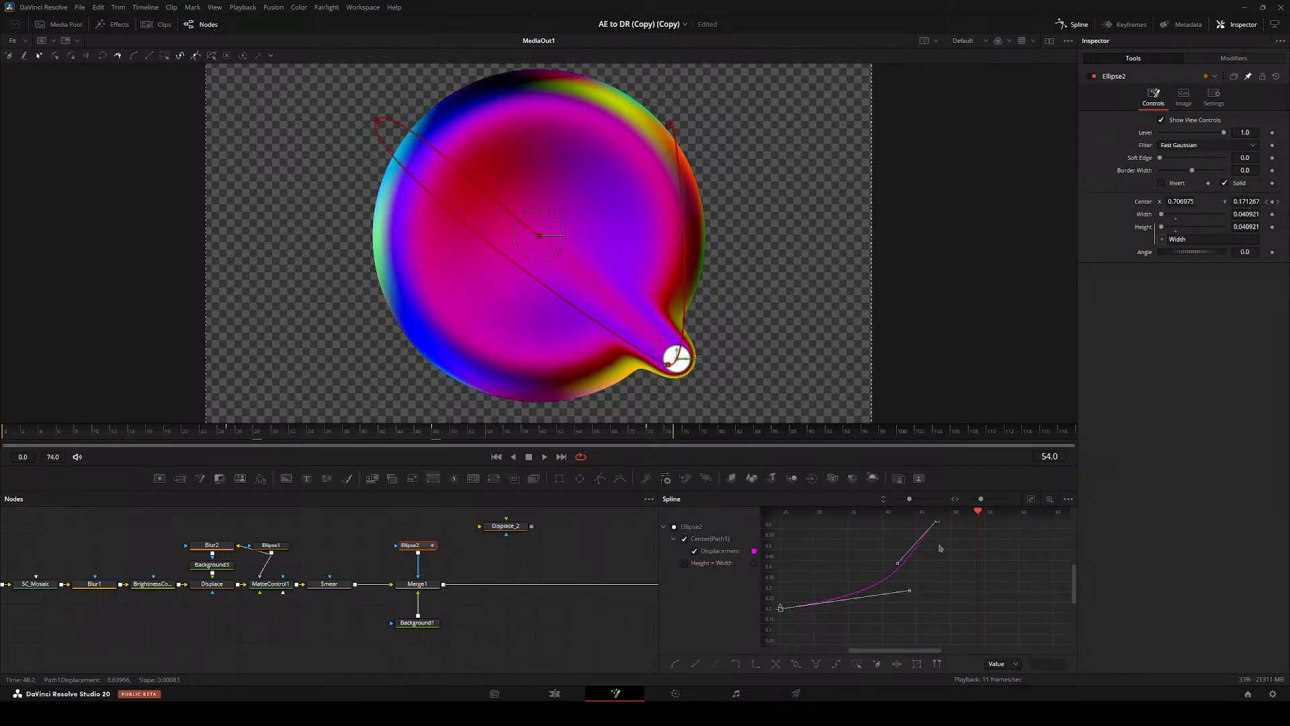
- Reshape the handles of the third Displacement keyframe for a smoother pass towards the final keyframe, and preview it
{"action": "left_click_drag", "start_coordinate": [939, 548], "coordinate": [895, 606]}
{"action": "left_click_drag", "start_coordinate": [1025, 563], "coordinate": [859, 581]}
{"action": "left_click_drag", "start_coordinate": [803, 642], "coordinate": [861, 619]}
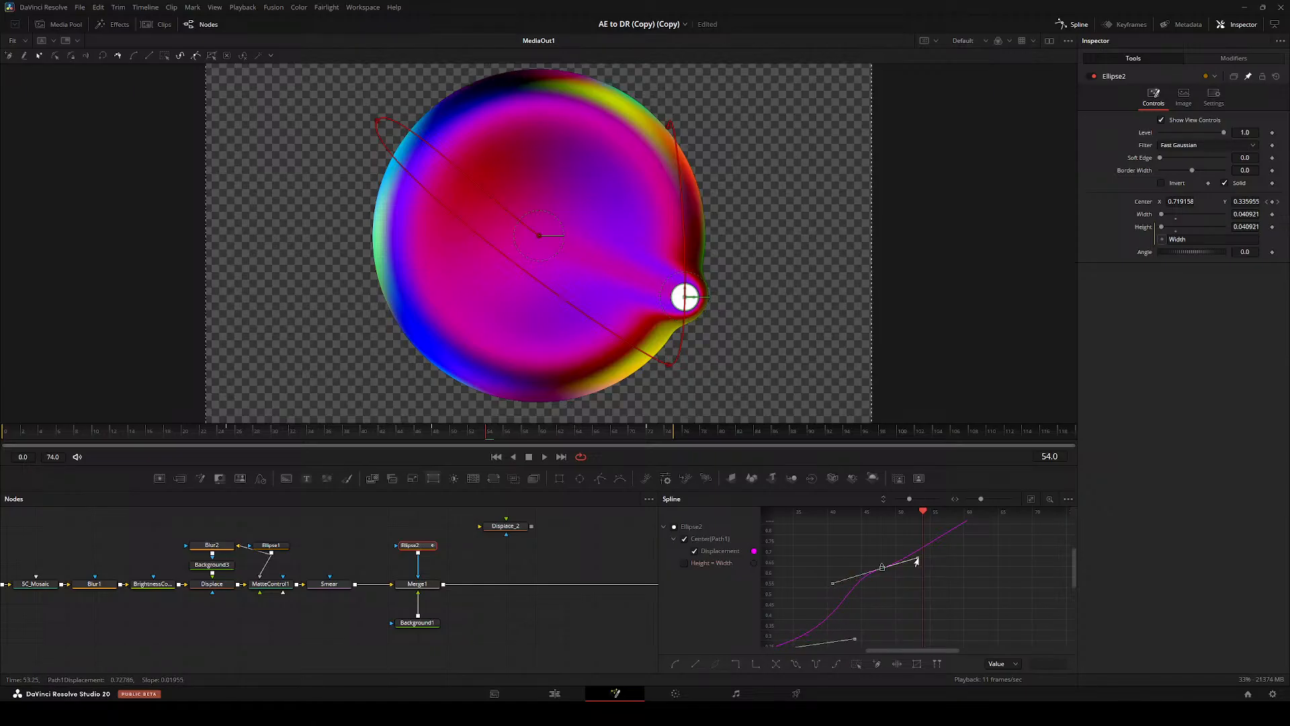
{"action": "left_click_drag", "start_coordinate": [917, 560], "coordinate": [991, 594]}
{"action": "key", "text": "space"}
{"action": "key", "text": "space"}
- Round the lower-right corner of Ellipse2's motion path by angling that point's handles diagonally
{"action": "left_click_drag", "start_coordinate": [787, 351], "coordinate": [632, 395]}
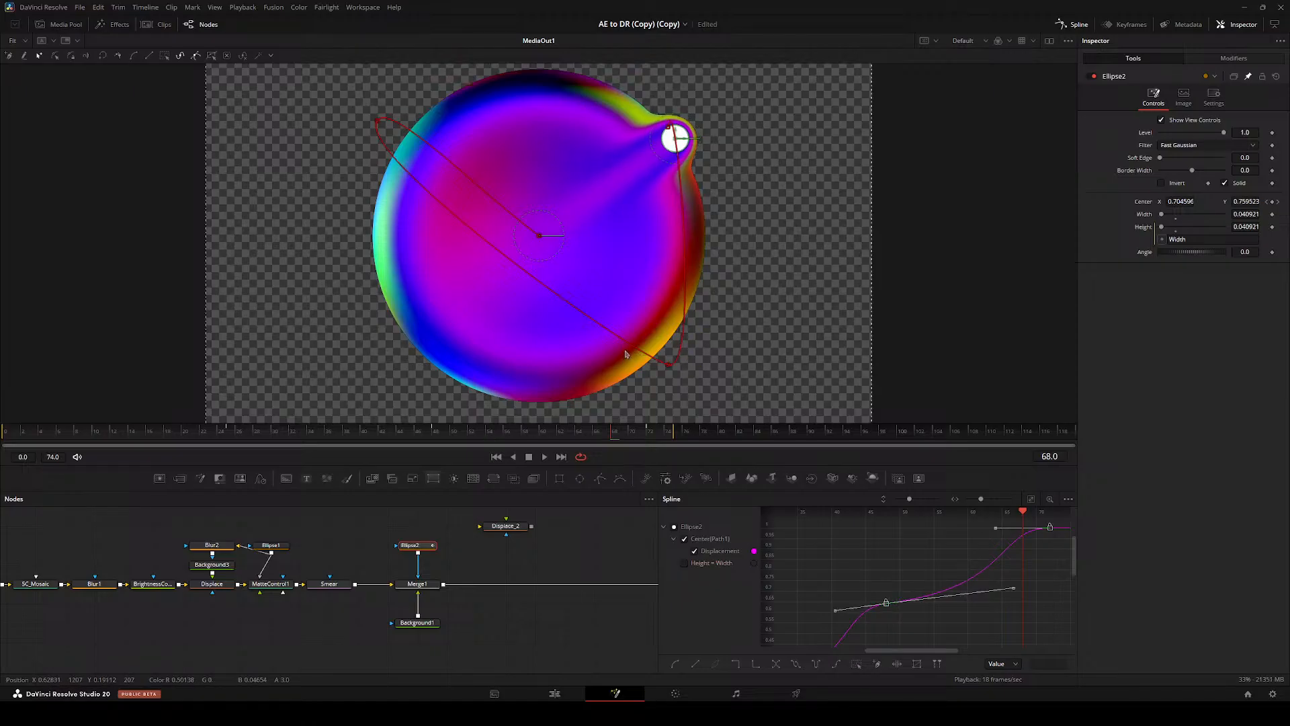
{"action": "left_click_drag", "start_coordinate": [725, 402], "coordinate": [721, 356]}
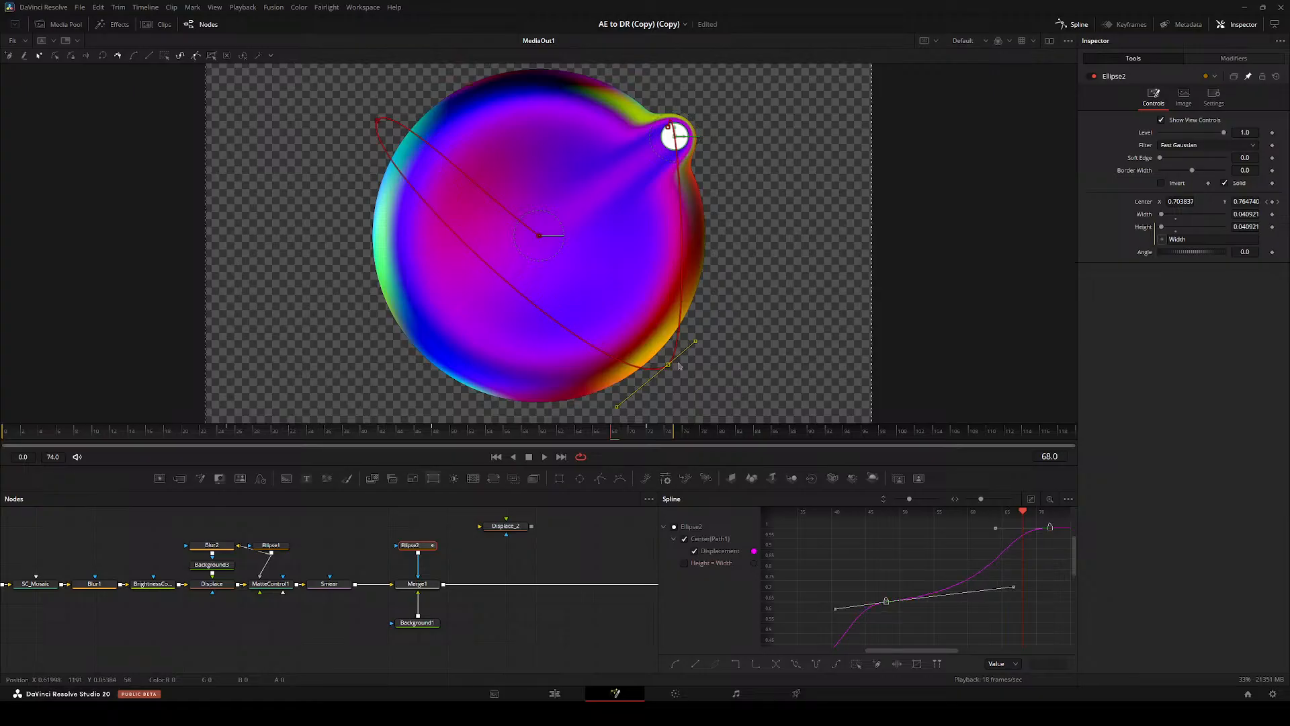
{"action": "mouse_move", "coordinate": [693, 341]}
{"action": "left_mouse_down"}
{"action": "mouse_move", "coordinate": [690, 354]}
{"action": "mouse_move", "coordinate": [710, 342]}
{"action": "left_mouse_up"}
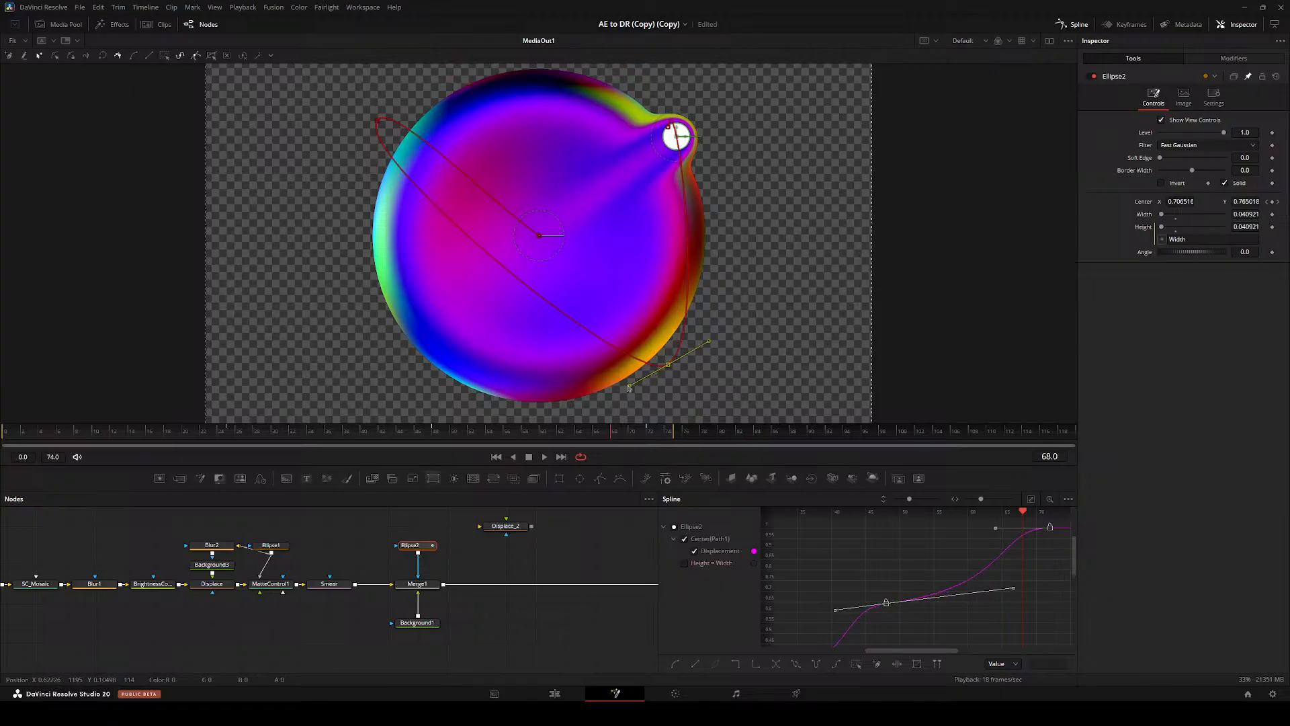
{"action": "mouse_move", "coordinate": [631, 388]}
{"action": "left_mouse_down"}
{"action": "mouse_move", "coordinate": [613, 408]}
{"action": "mouse_move", "coordinate": [644, 382]}
{"action": "left_mouse_up"}
{"action": "left_click_drag", "start_coordinate": [668, 127], "coordinate": [640, 153]}
{"action": "key", "text": "ctrl+z"}
{"action": "left_click", "coordinate": [667, 127]}
{"action": "left_click_drag", "start_coordinate": [676, 75], "coordinate": [761, 95]}
{"action": "key", "text": "ctrl+z"}
- Move the end point of Ellipse2's motion path towards the circle's top edge and turn its handles vertical
{"action": "left_click_drag", "start_coordinate": [668, 127], "coordinate": [595, 89]}
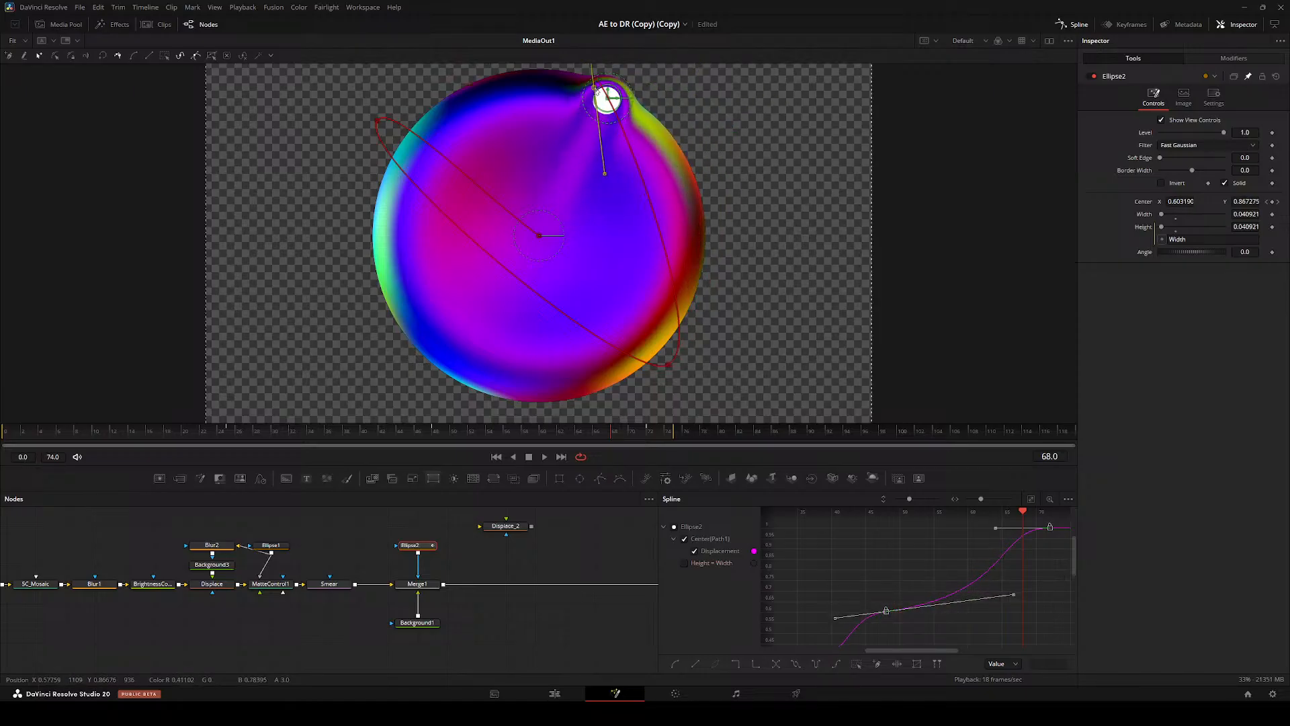
{"action": "left_click_drag", "start_coordinate": [631, 157], "coordinate": [580, 281]}
{"action": "left_click_drag", "start_coordinate": [543, 212], "coordinate": [560, 212]}
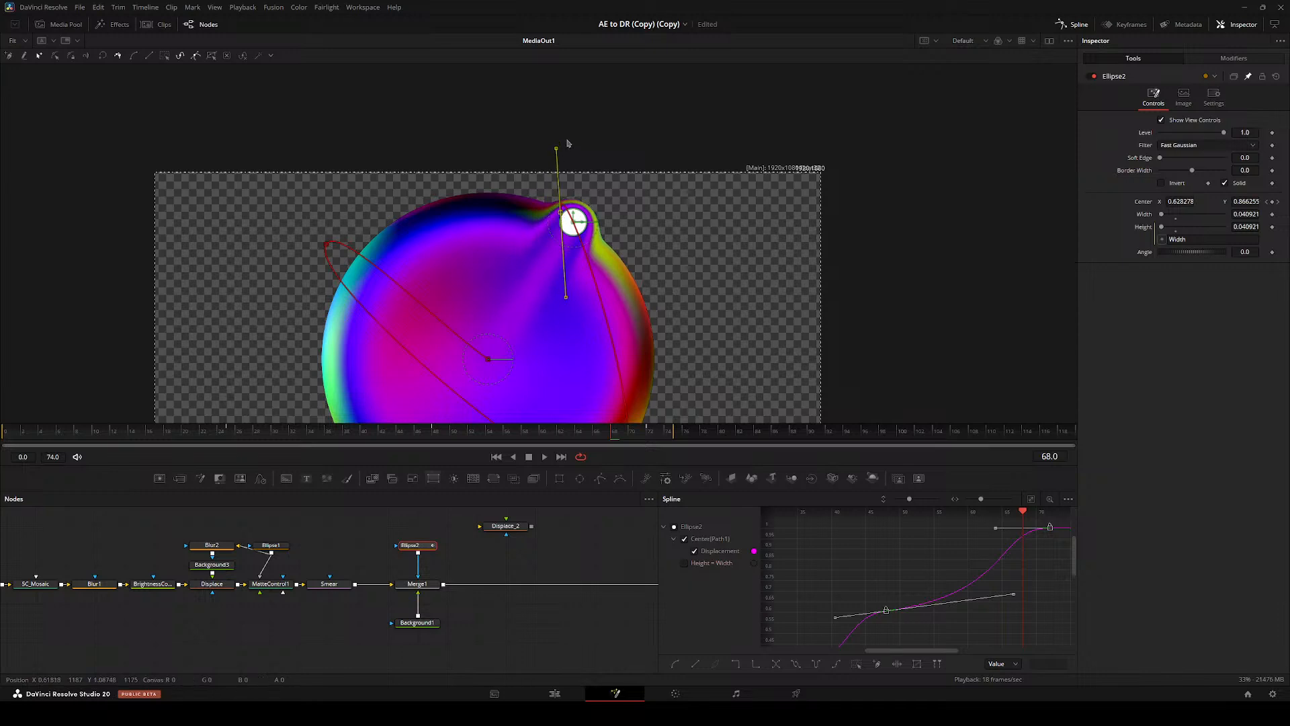
{"action": "left_click_drag", "start_coordinate": [556, 151], "coordinate": [654, 141]}
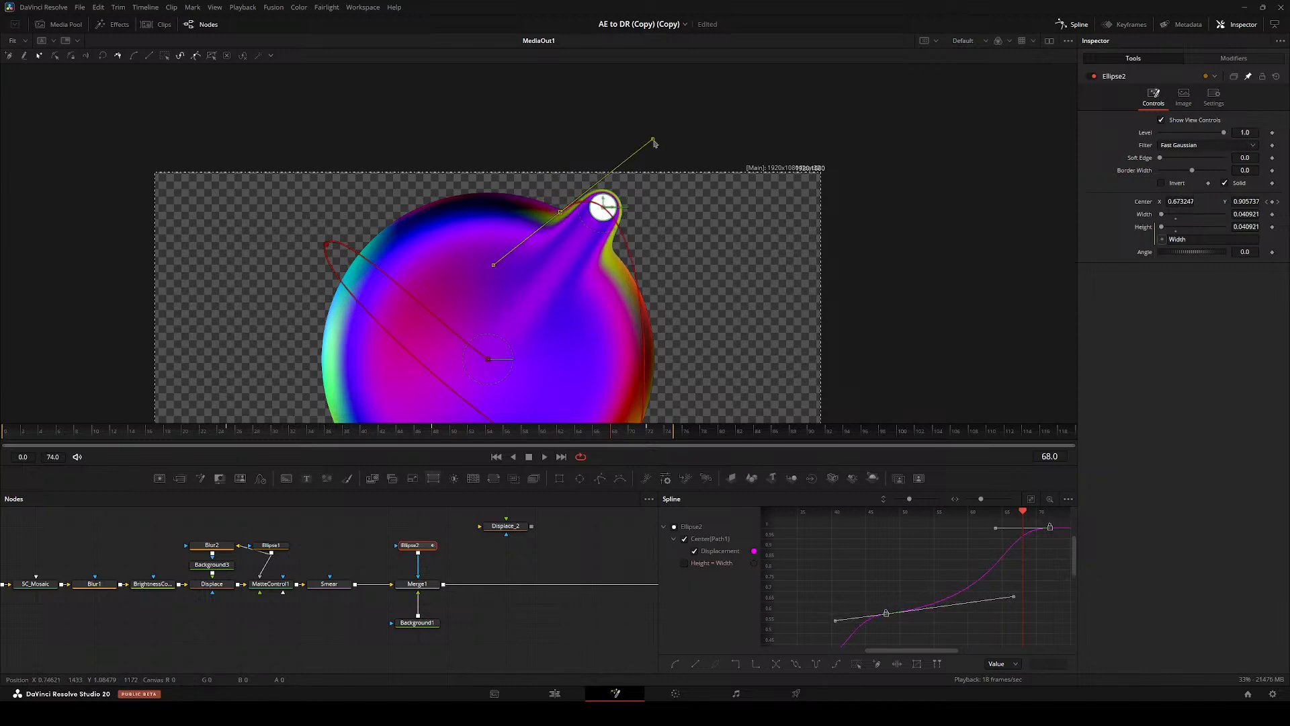
{"action": "left_click_drag", "start_coordinate": [661, 286], "coordinate": [601, 205]}
{"action": "key", "text": "ctrl+z"}
{"action": "left_click_drag", "start_coordinate": [510, 217], "coordinate": [501, 269]}
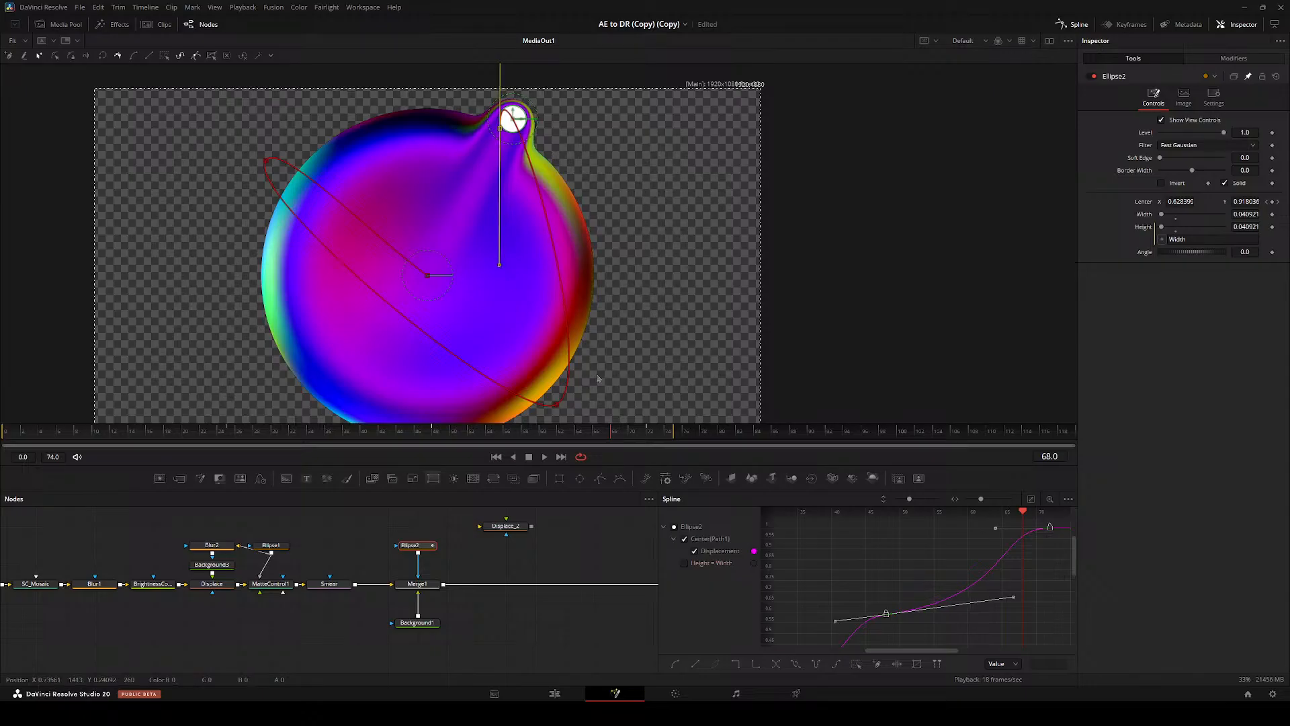
- Move the lower-right point of Ellipse2's motion path slightly outward, adjust its handle, and play from frame 0
{"action": "left_click", "coordinate": [557, 405]}
{"action": "left_click_drag", "start_coordinate": [604, 379], "coordinate": [605, 370]}
{"action": "key", "text": "Home"}
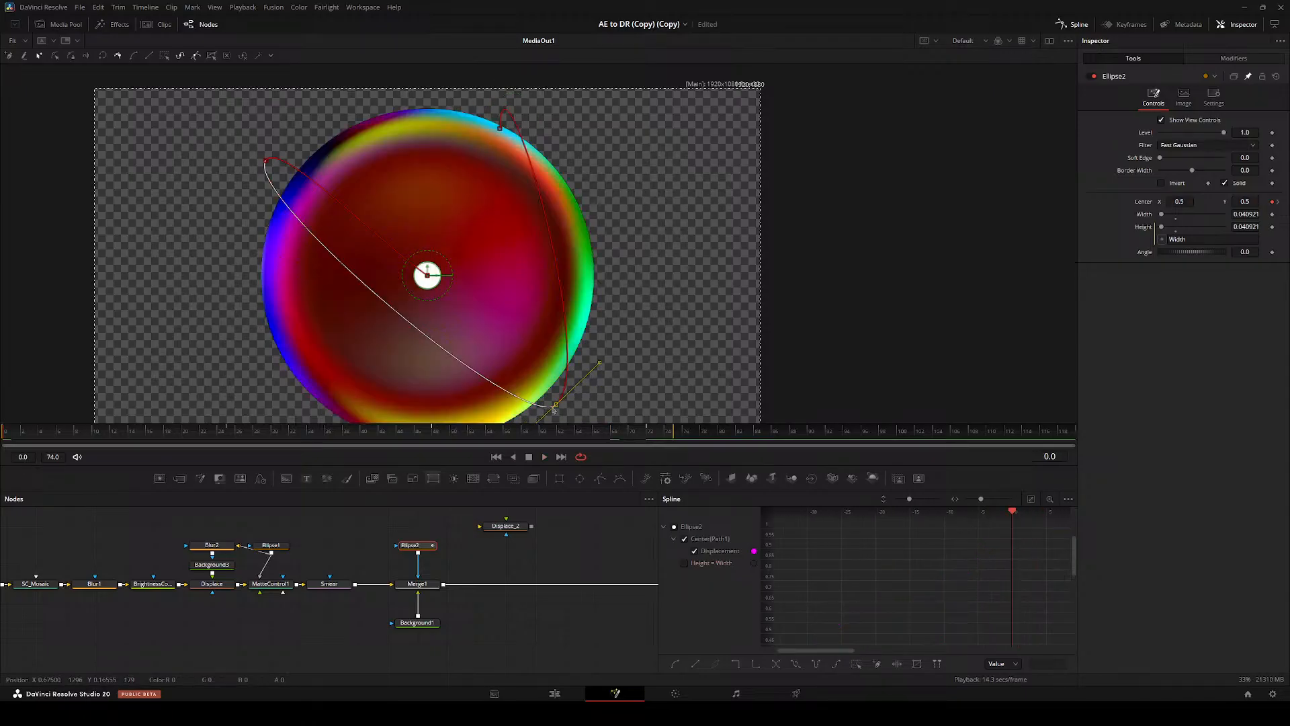
{"action": "key", "text": "space"}
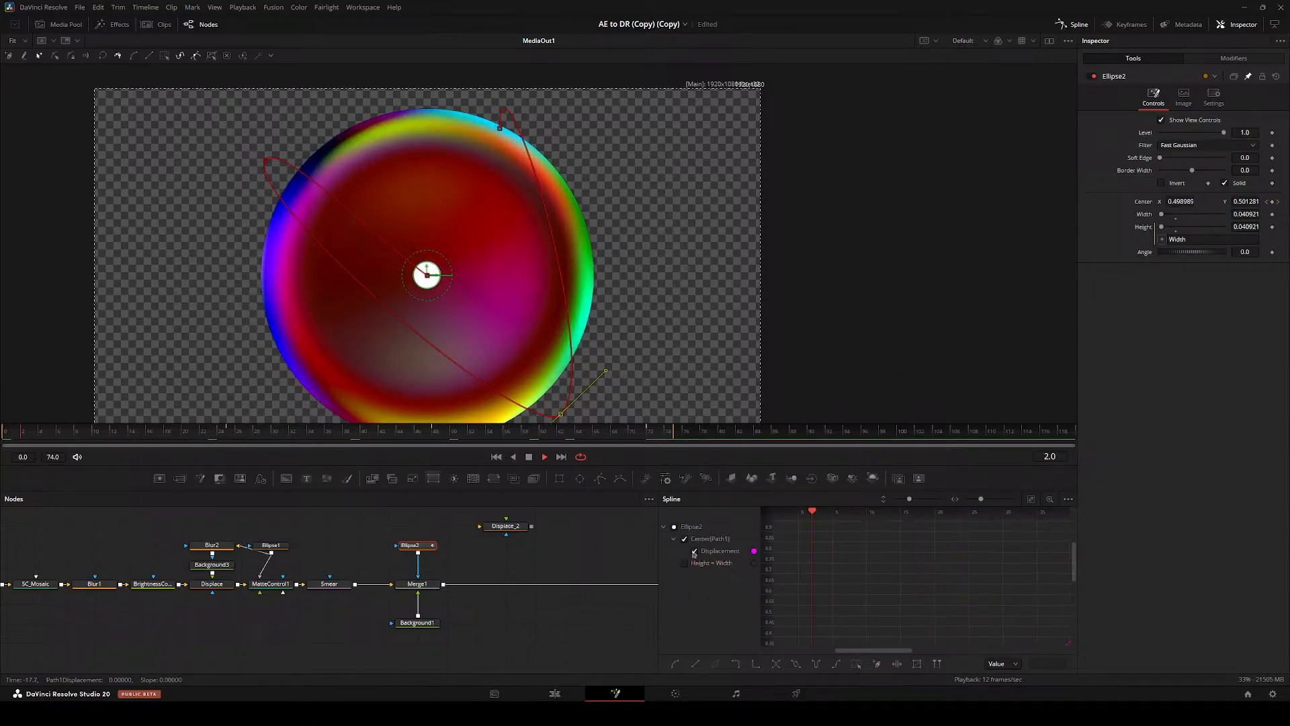
- Select Ellipse2 and delete every keyframe on its Center, removing the motion path animation
{"action": "left_click", "coordinate": [484, 559]}
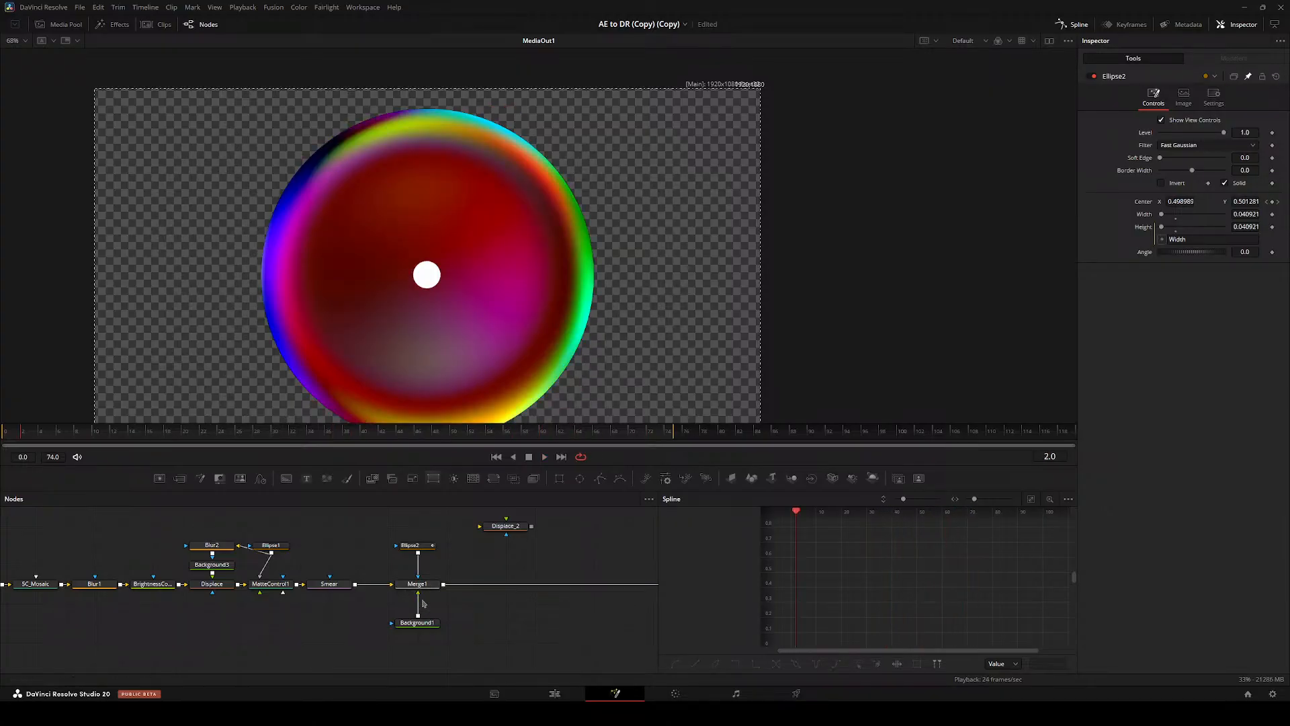
{"action": "left_click", "coordinate": [415, 545]}
{"action": "left_click", "coordinate": [650, 436]}
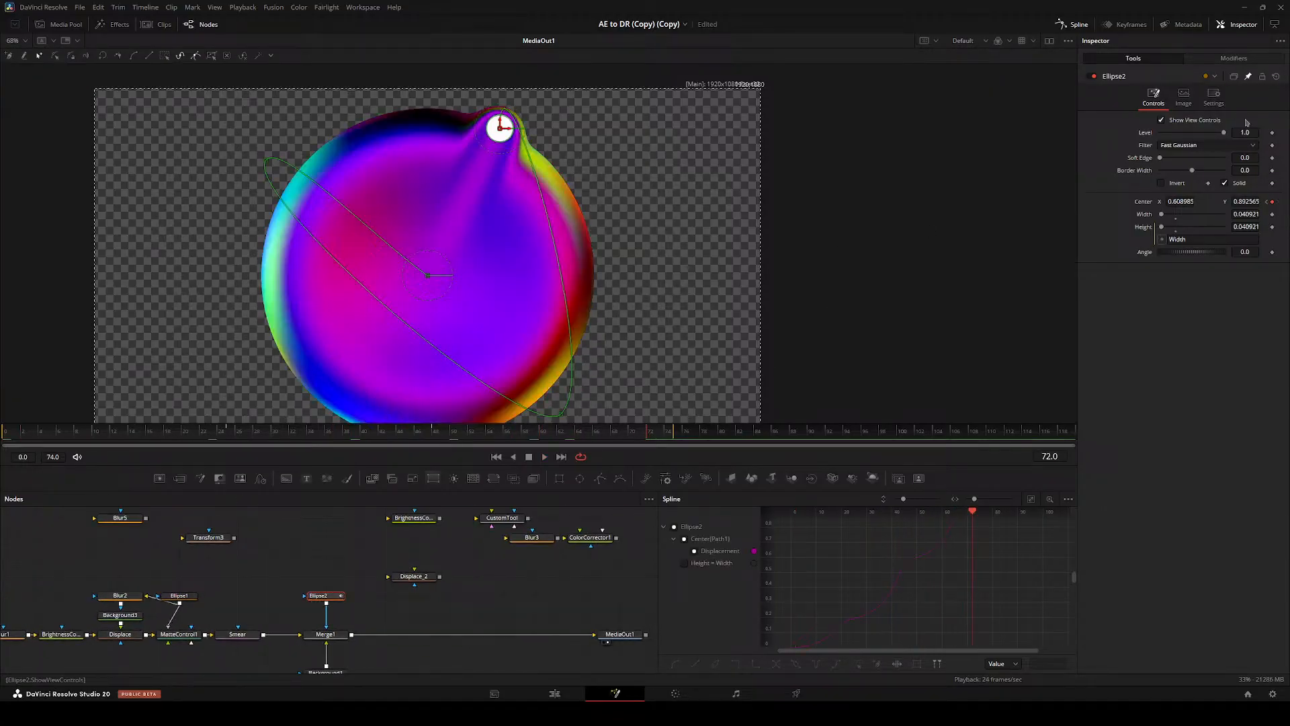
{"action": "left_click", "coordinate": [1272, 202]}
{"action": "left_click", "coordinate": [1266, 202]}
{"action": "left_click", "coordinate": [1271, 202]}
{"action": "left_click", "coordinate": [1267, 202]}
{"action": "left_click", "coordinate": [1272, 202]}
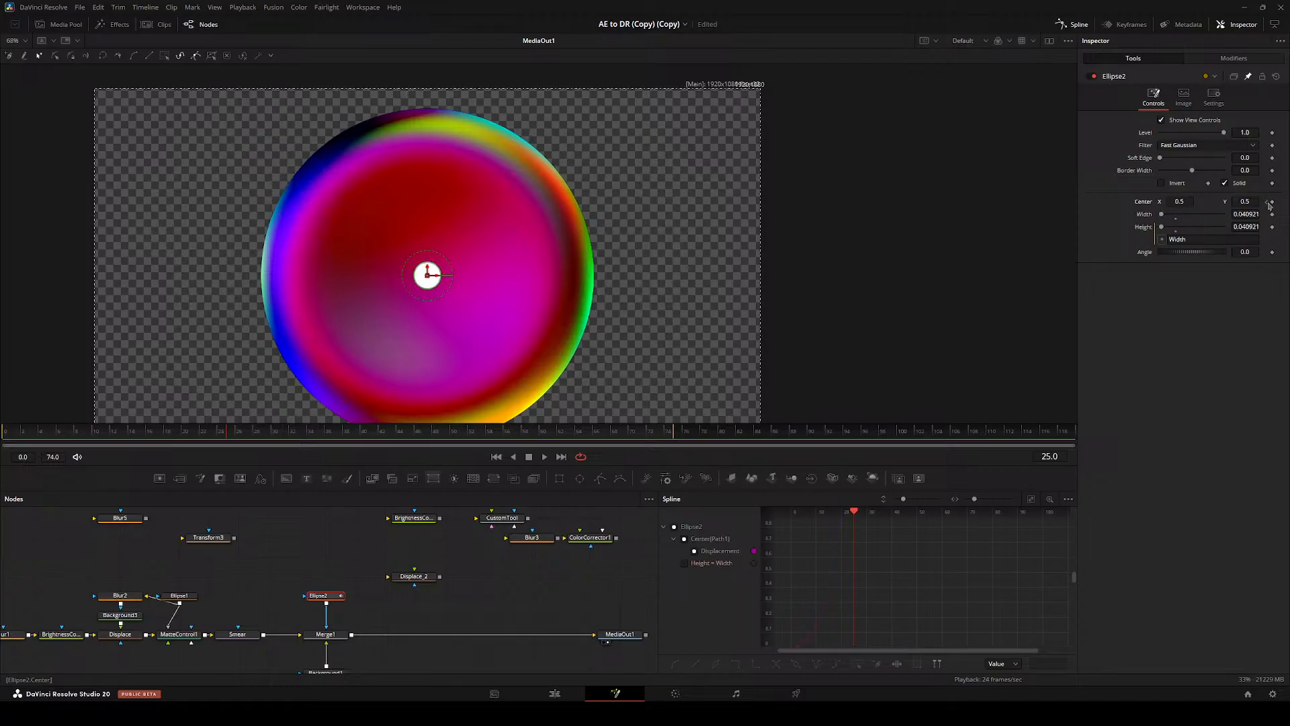
{"action": "left_click", "coordinate": [1266, 201]}
{"action": "key", "text": "ctrl+f"}
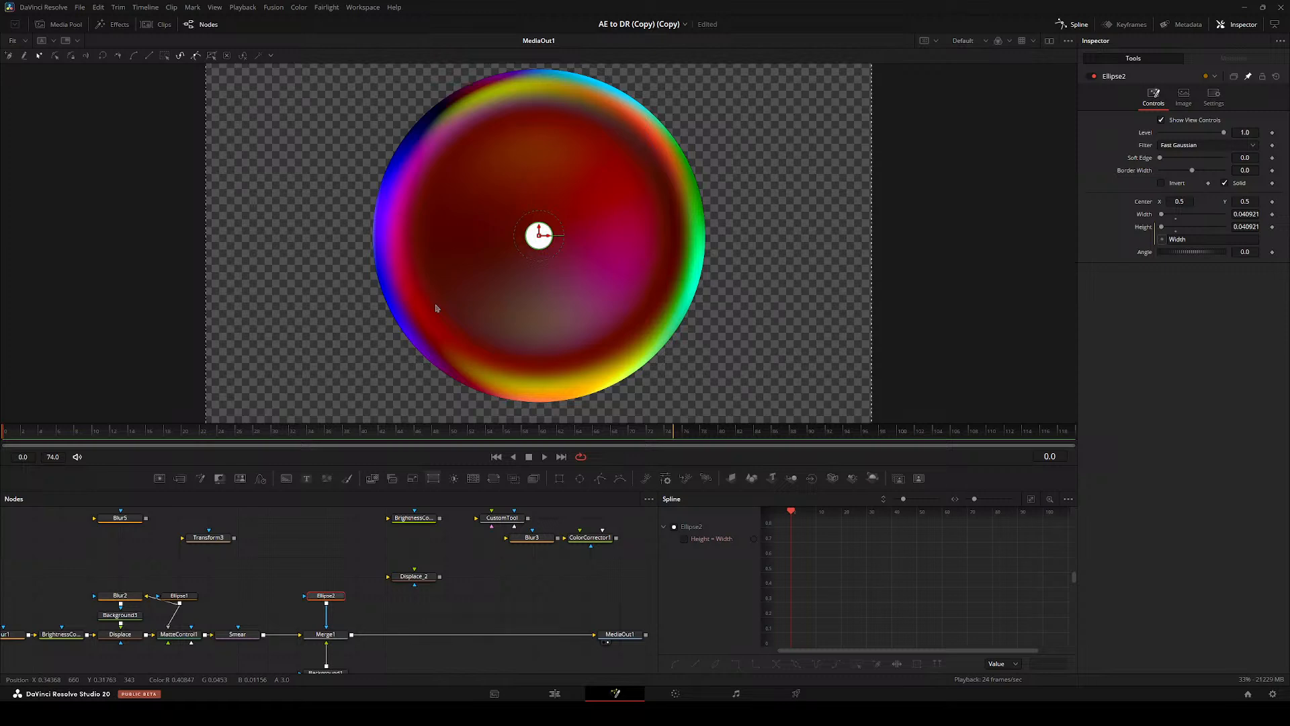
- Keyframe Ellipse2's Center at frame 0, and move the ball to the circle's upper-left edge at frame 24
{"action": "left_click", "coordinate": [1271, 201]}
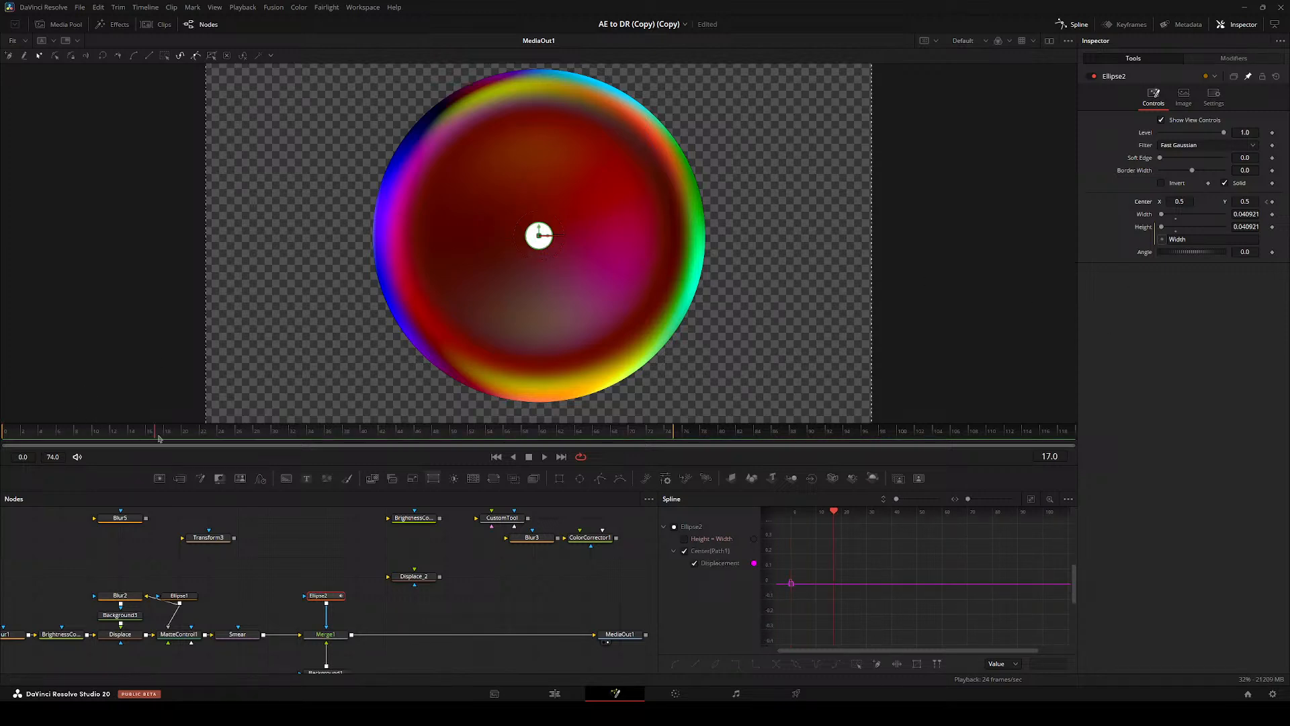
{"action": "left_click", "coordinate": [224, 433]}
{"action": "left_click_drag", "start_coordinate": [540, 237], "coordinate": [437, 106]}
- Move Ellipse2 to the circle's bottom edge at frame 48 and to its upper-right edge at frame 72
{"action": "left_click_drag", "start_coordinate": [190, 430], "coordinate": [436, 431]}
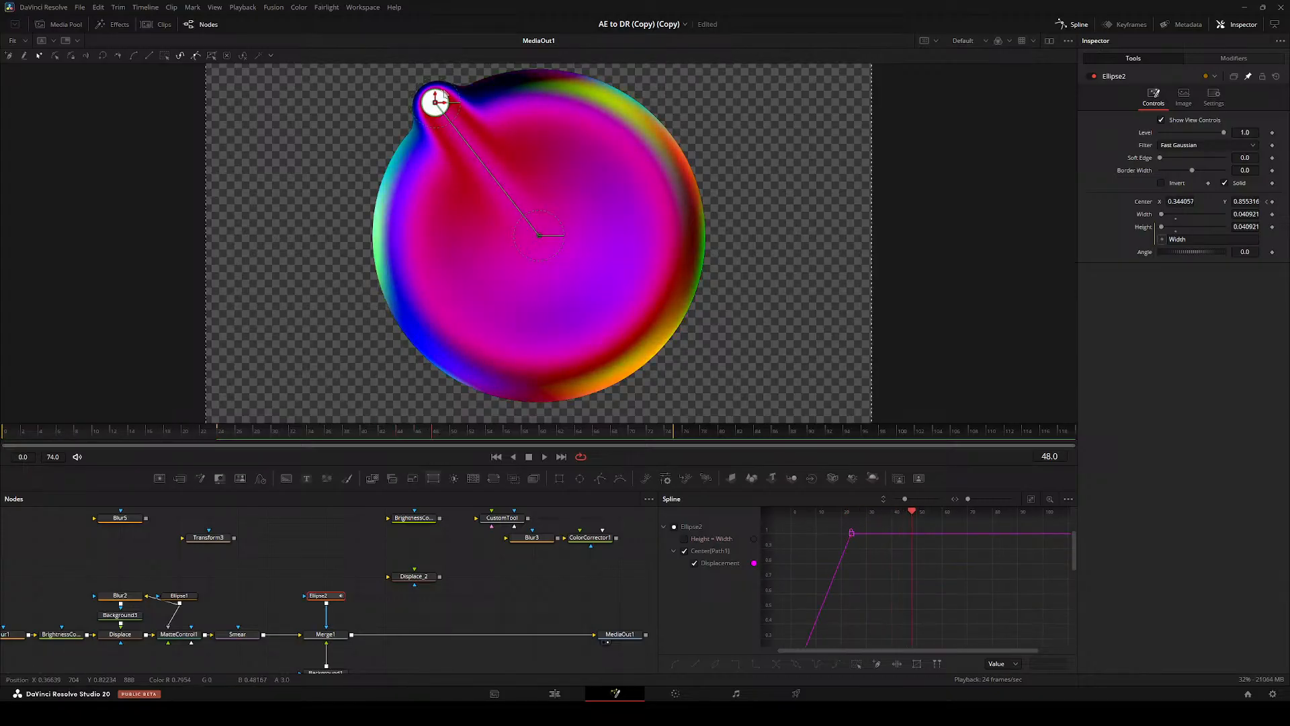
{"action": "left_click_drag", "start_coordinate": [435, 102], "coordinate": [537, 406]}
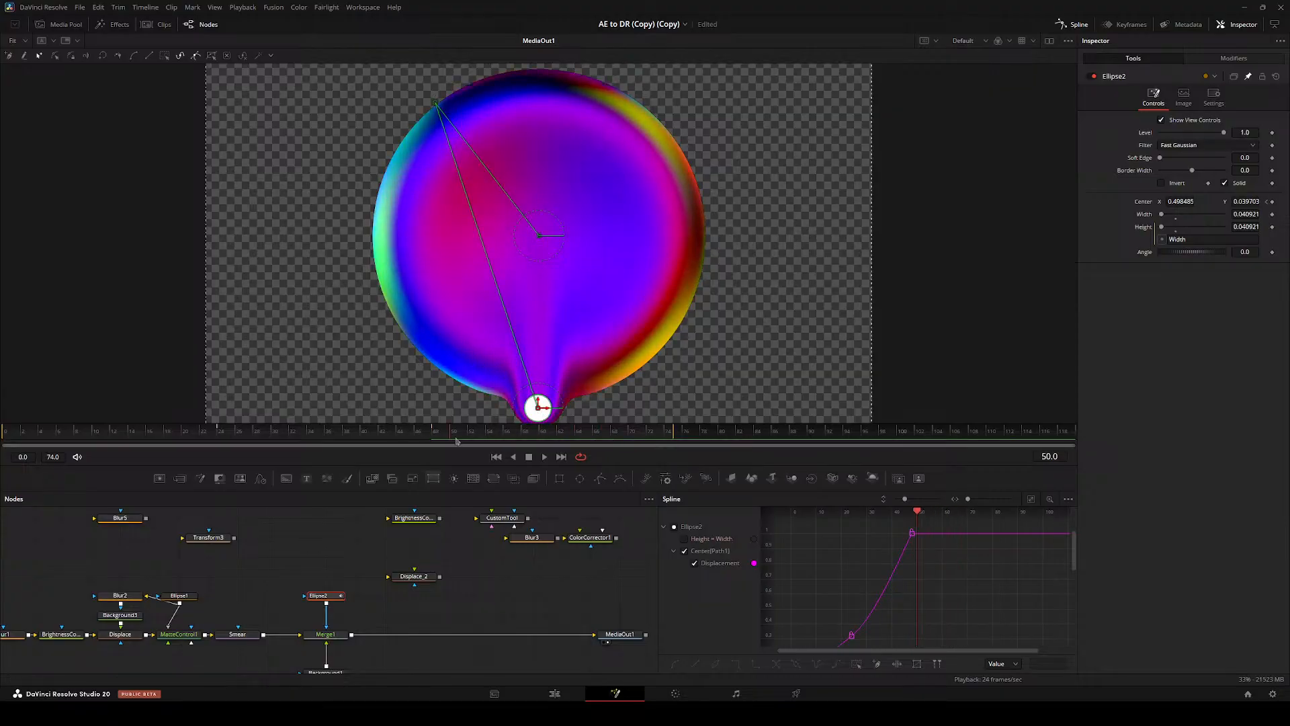
{"action": "type", "text": "72"}
{"action": "key", "text": "Return"}
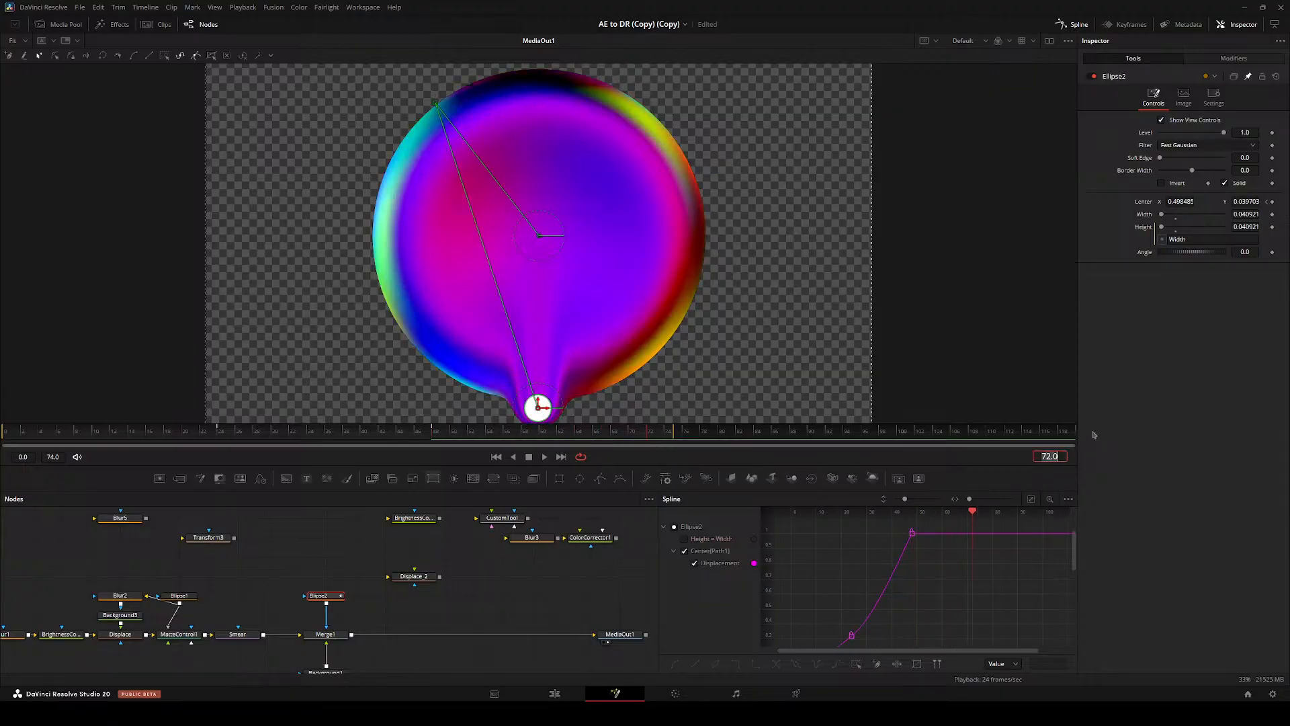
{"action": "left_click_drag", "start_coordinate": [537, 407], "coordinate": [660, 102]}
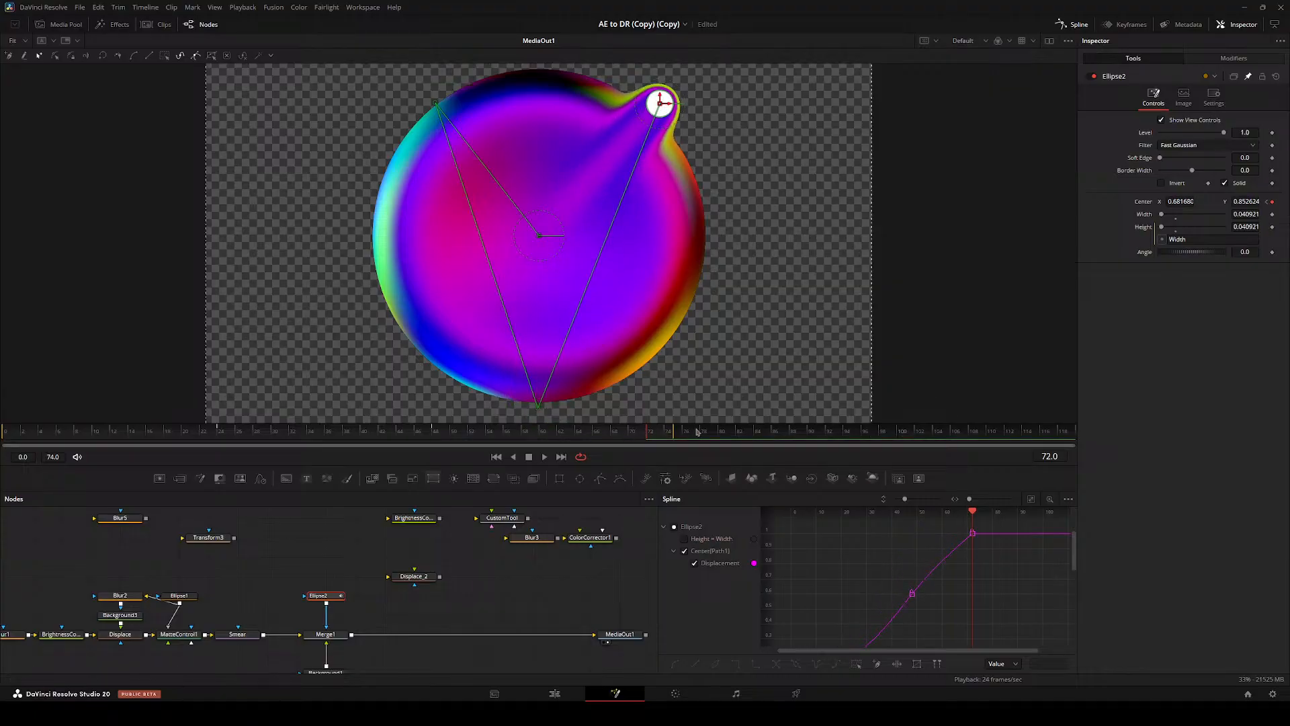
- Extend the end of the render range to frame 119 and return to frame 72
{"action": "left_click_drag", "start_coordinate": [677, 435], "coordinate": [1082, 461]}
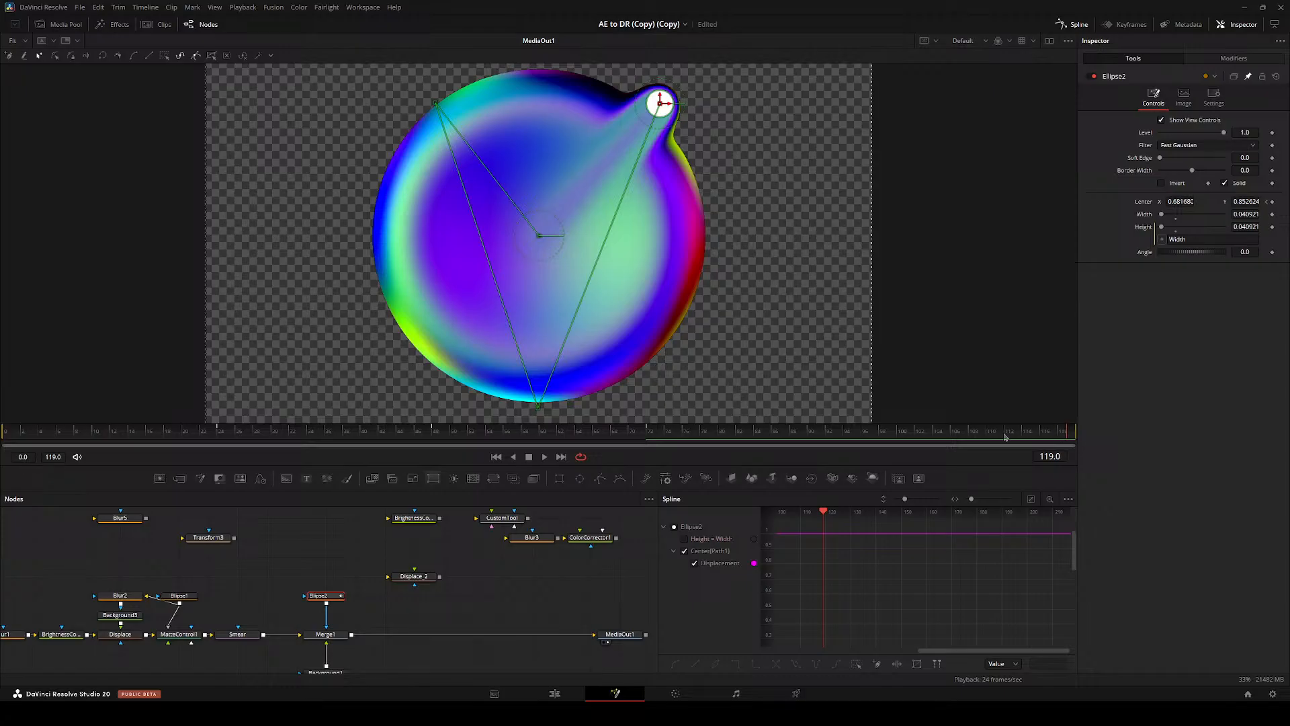
{"action": "left_click", "coordinate": [652, 435]}
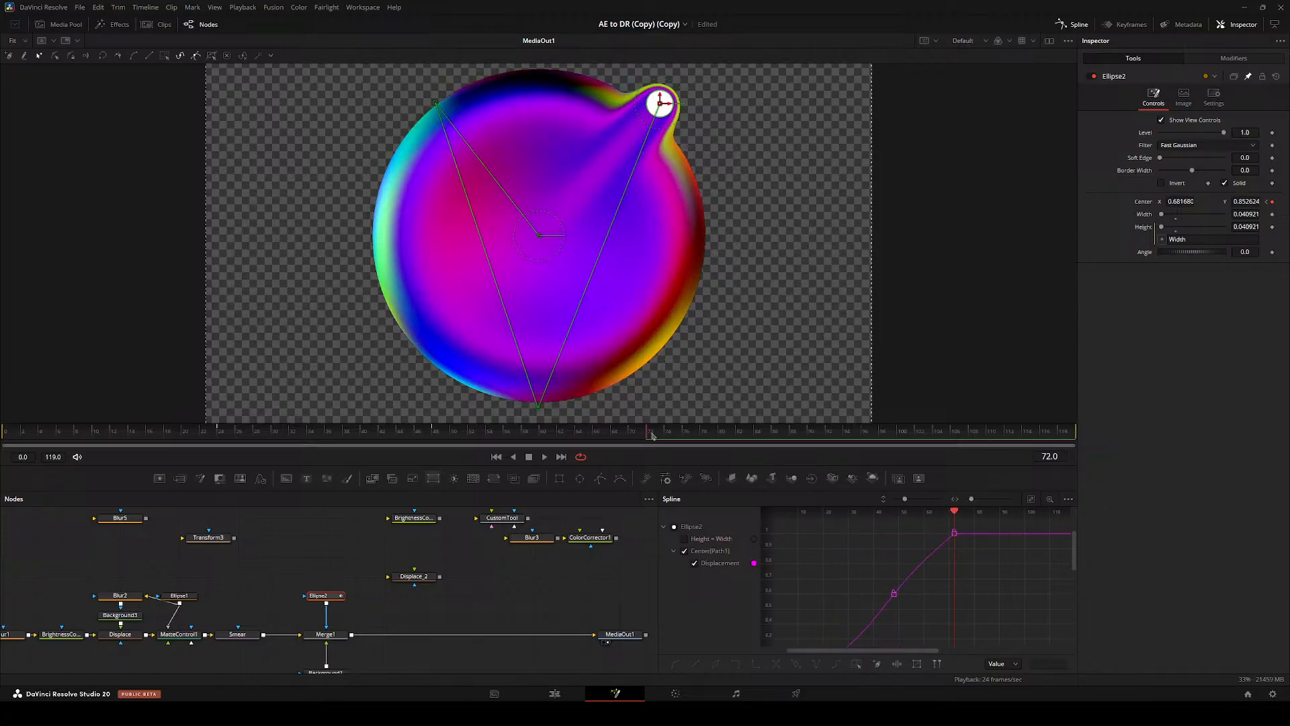
{"action": "left_click_drag", "start_coordinate": [346, 344], "coordinate": [276, 376]}
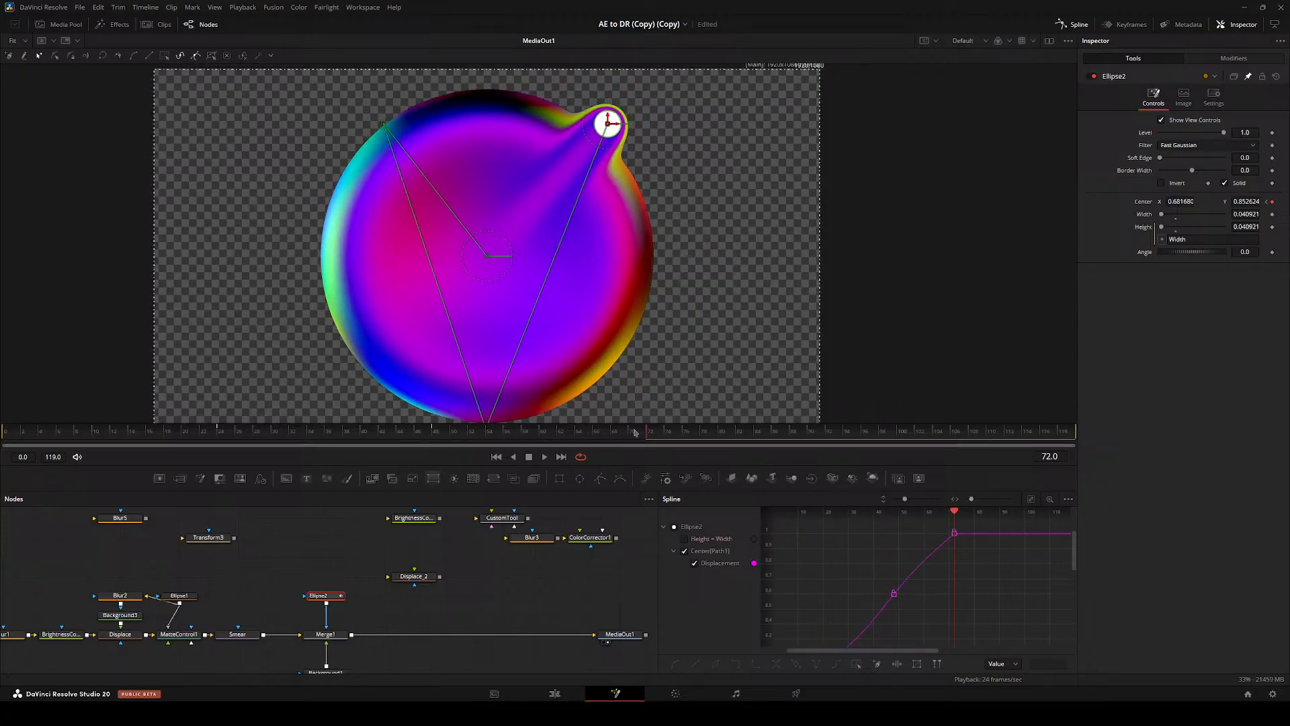
- Advance 24 frames to frame 96, move Ellipse2 just beyond the circle's left edge, and play the animation
{"action": "mouse_move", "coordinate": [646, 433]}
{"action": "left_mouse_down"}
{"action": "mouse_move", "coordinate": [670, 435]}
{"action": "mouse_move", "coordinate": [650, 434]}
{"action": "left_mouse_up"}
{"action": "left_click_drag", "start_coordinate": [1059, 457], "coordinate": [1053, 457]}
{"action": "left_click", "coordinate": [650, 432]}
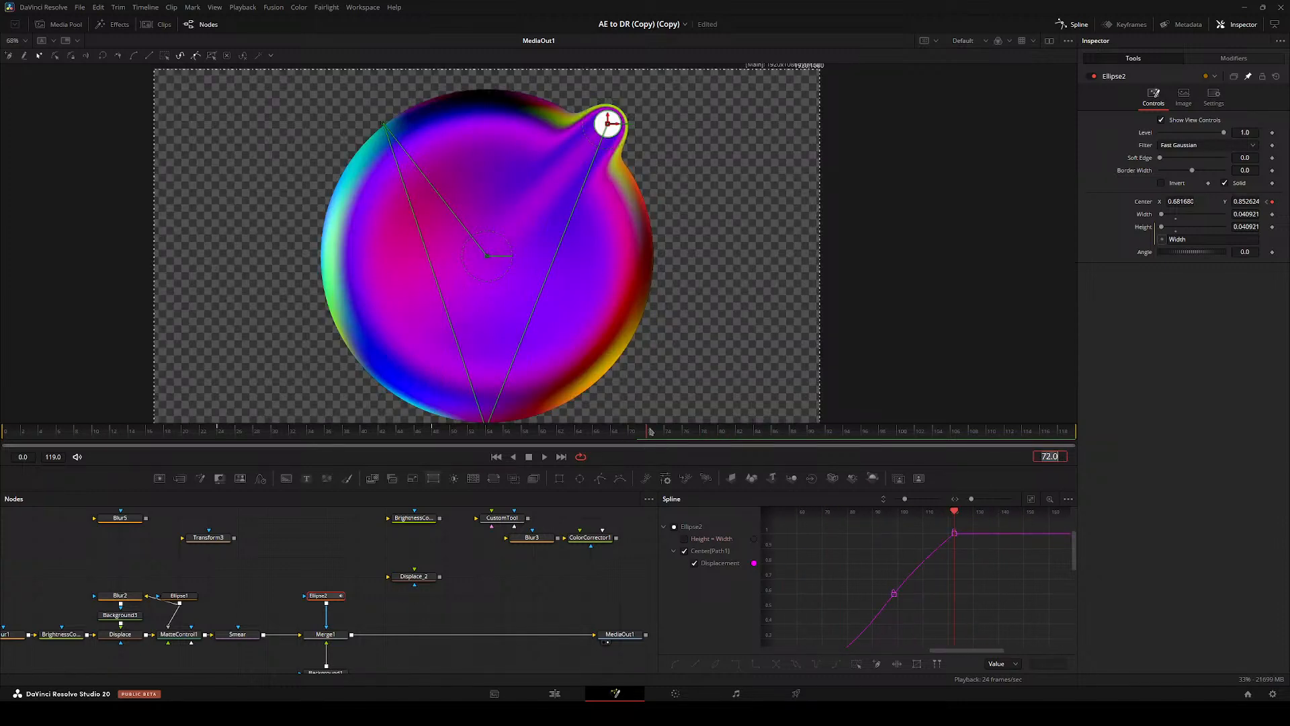
{"action": "left_click", "coordinate": [1064, 458]}
{"action": "type", "text": "+24"}
{"action": "key", "text": "Return"}
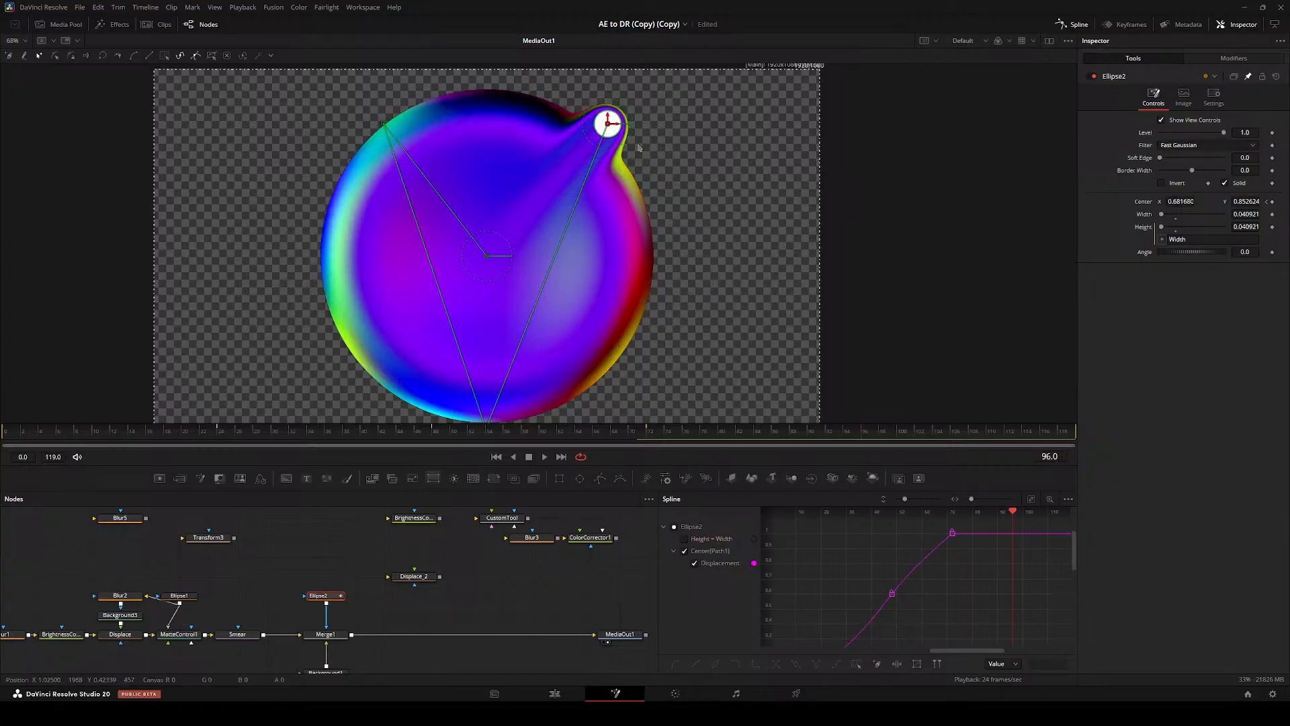
{"action": "left_click_drag", "start_coordinate": [606, 124], "coordinate": [299, 260]}
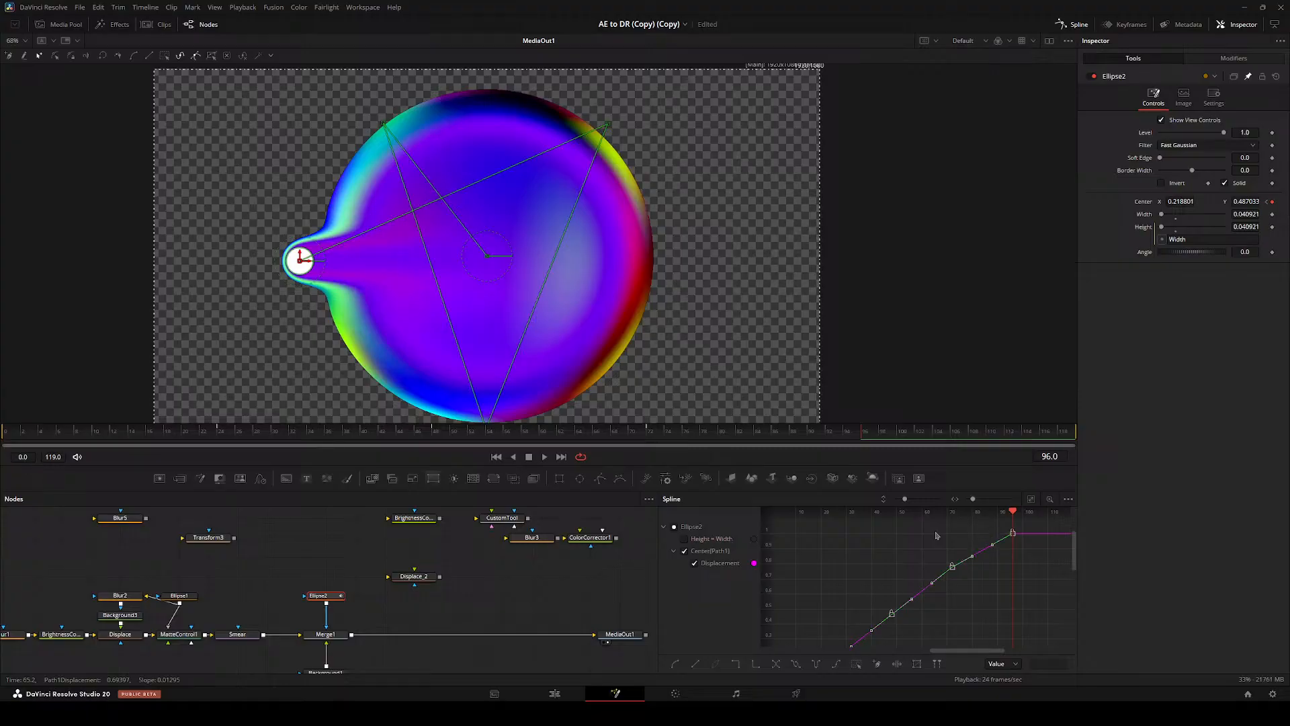
{"action": "key", "text": "space"}
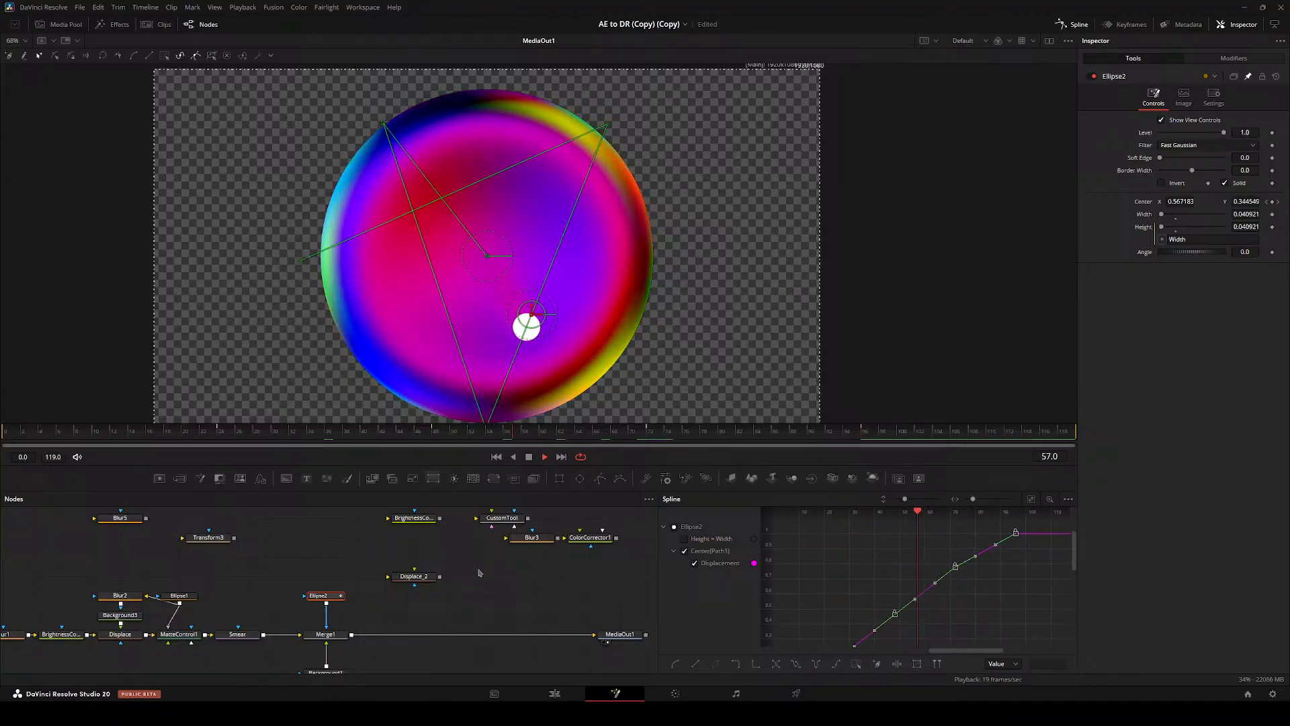
- Smooth the first Displacement keyframe, then make its outgoing handle steep and flatten the handles of the frame 24 keyframe
{"action": "left_click_drag", "start_coordinate": [381, 433], "coordinate": [217, 433]}
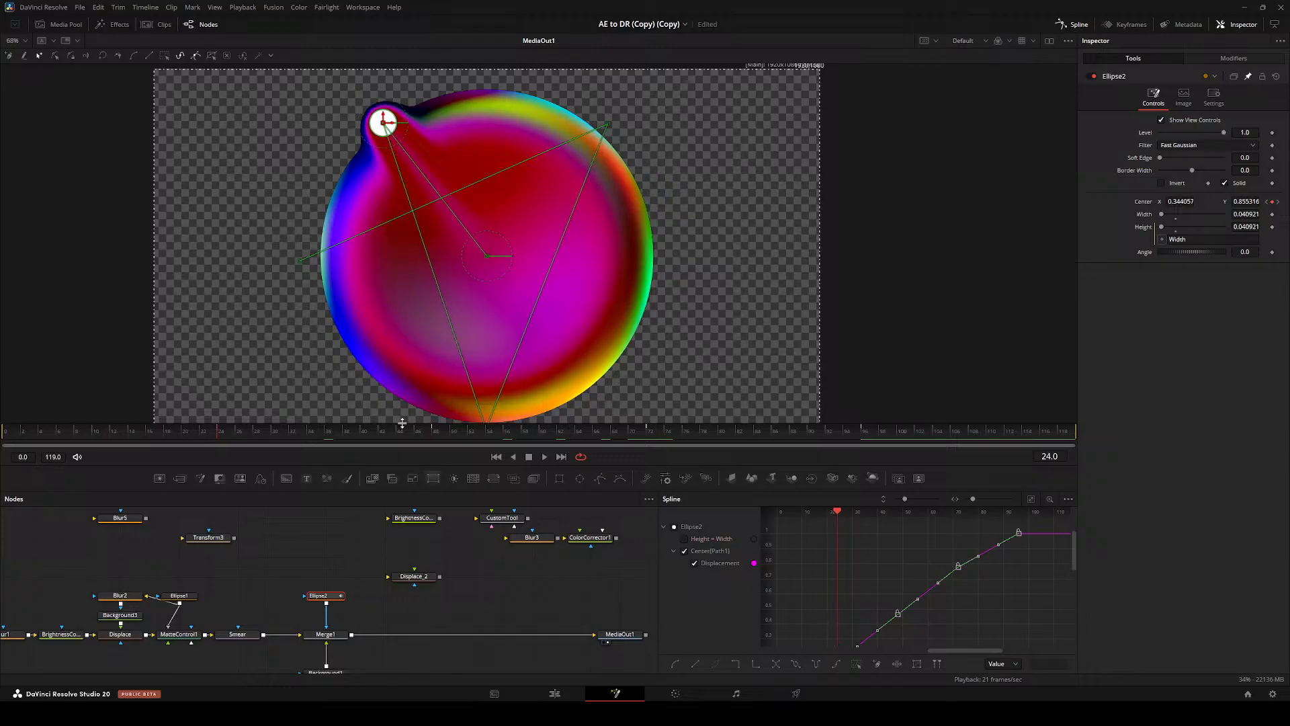
{"action": "scroll", "coordinate": [890, 582], "scroll_direction": "up", "scroll_amount": 5}
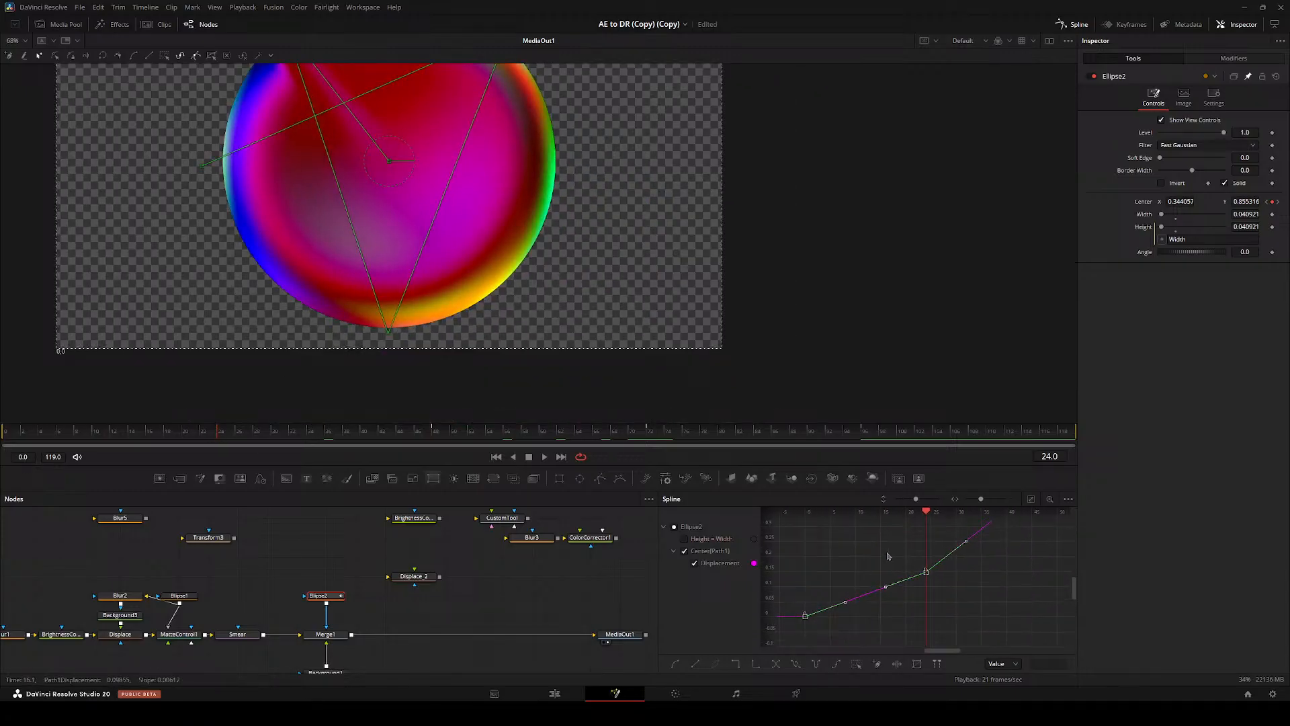
{"action": "left_click_drag", "start_coordinate": [841, 605], "coordinate": [794, 626]}
{"action": "key", "text": "shift+s"}
{"action": "left_click_drag", "start_coordinate": [851, 562], "coordinate": [905, 532]}
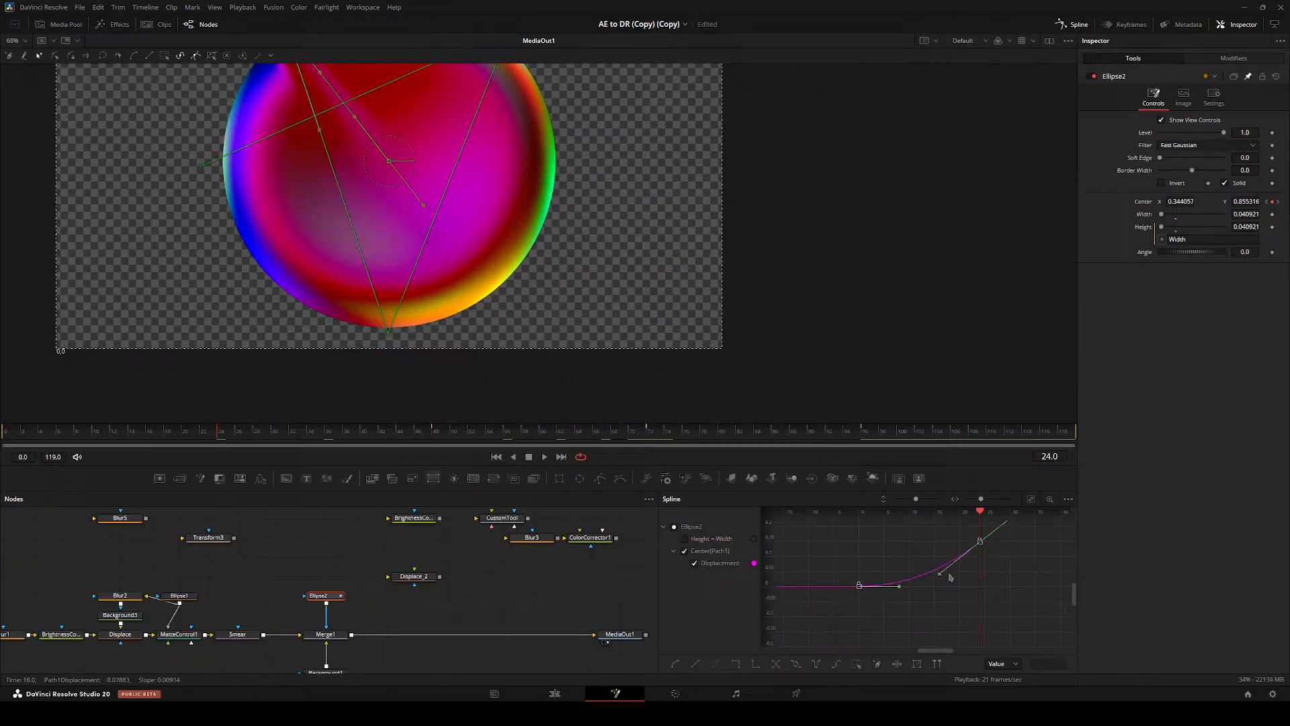
{"action": "left_click_drag", "start_coordinate": [1037, 569], "coordinate": [978, 605]}
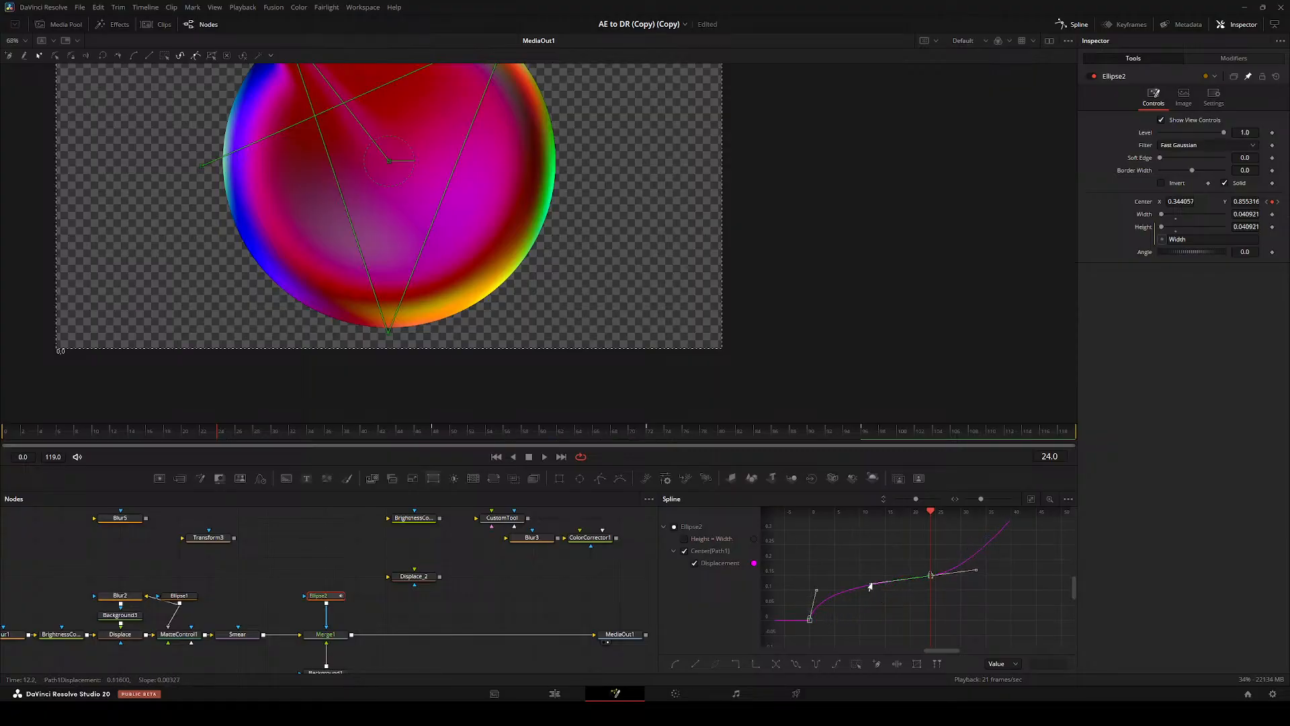
- Flatten the handles of the Displacement keyframe at frame 48 into an ease-in and ease-out, and play the animation
{"action": "left_click_drag", "start_coordinate": [973, 570], "coordinate": [852, 605]}
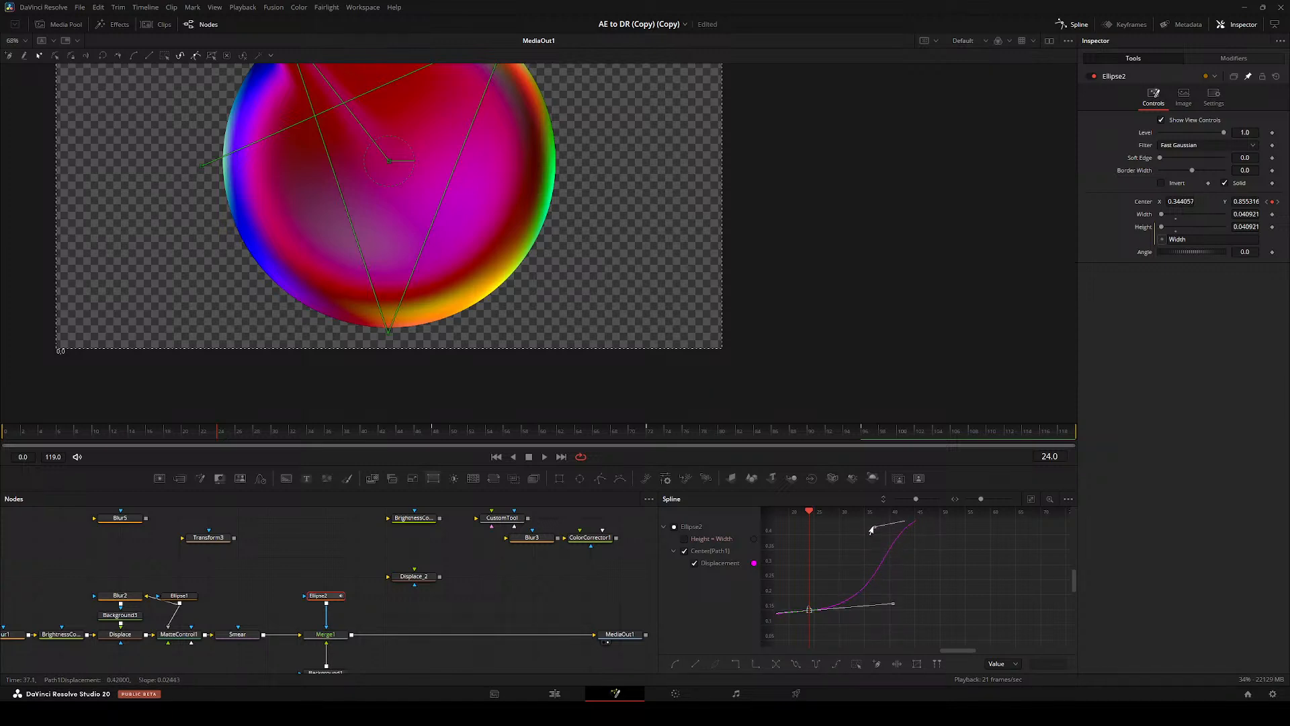
{"action": "scroll", "coordinate": [866, 534], "scroll_direction": "down", "scroll_amount": 2}
{"action": "left_click_drag", "start_coordinate": [861, 537], "coordinate": [838, 571]}
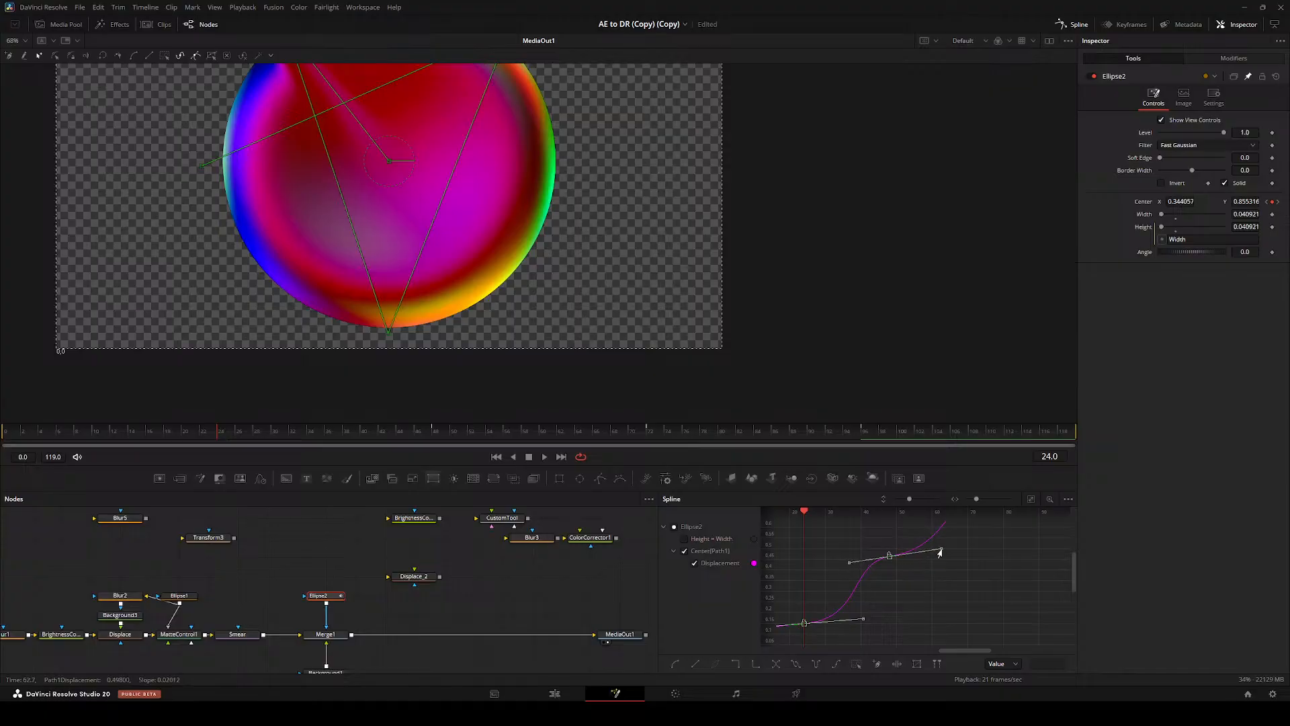
{"action": "key", "text": "space"}
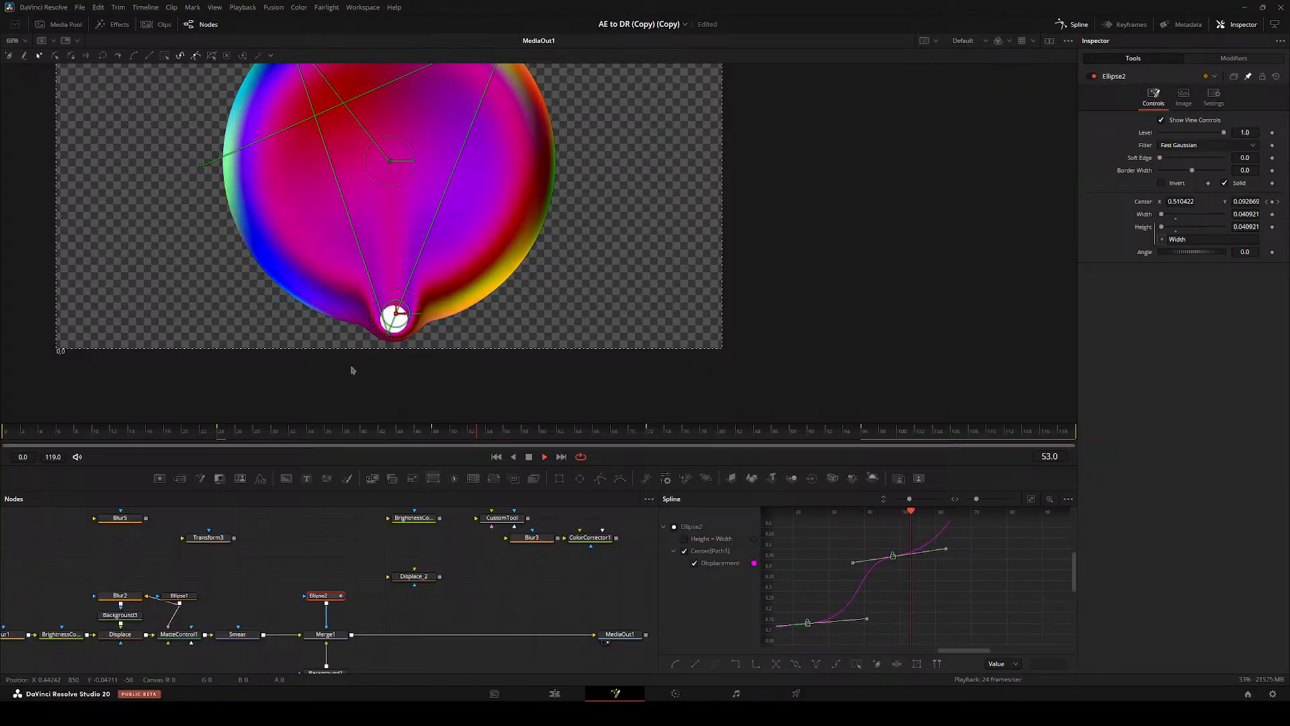
- Move the upper-left point of Ellipse2's motion path slightly outward and fit the composition in the viewer
{"action": "left_click_drag", "start_coordinate": [262, 428], "coordinate": [30, 428]}
{"action": "left_click_drag", "start_coordinate": [359, 281], "coordinate": [454, 402]}
{"action": "key", "text": "space"}
{"action": "left_click_drag", "start_coordinate": [360, 153], "coordinate": [395, 136]}
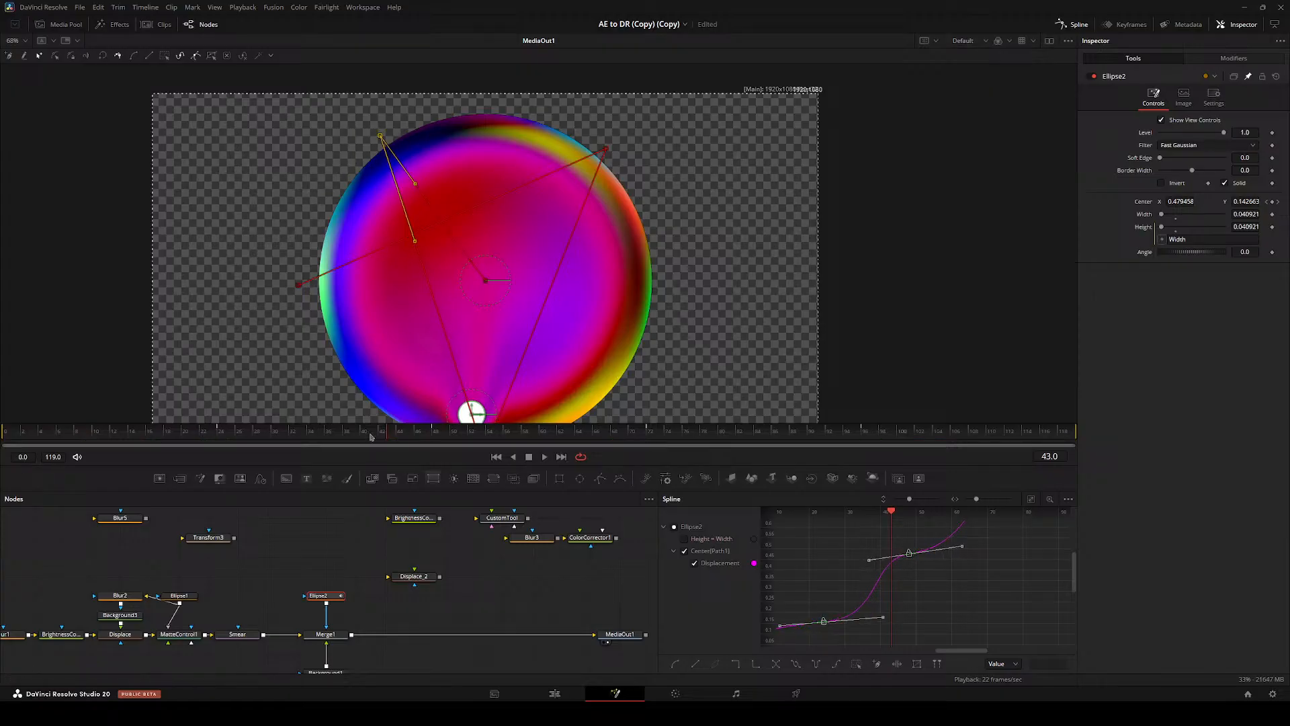
{"action": "left_click", "coordinate": [104, 428]}
{"action": "left_click_drag", "start_coordinate": [104, 427], "coordinate": [21, 430]}
{"action": "key", "text": "ctrl+f"}
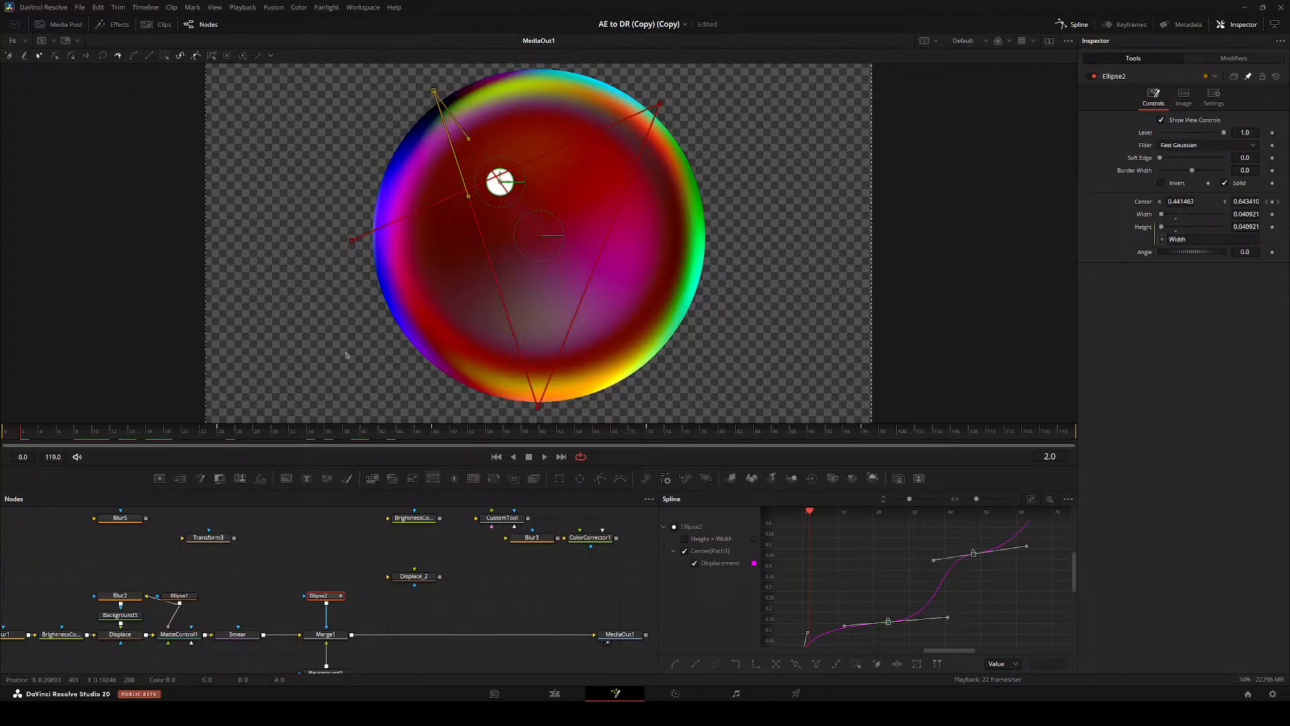
- Lower the outgoing handle of the frame 0 Displacement keyframe for a slower start, and check the playback
{"action": "left_click", "coordinate": [5, 431]}
{"action": "left_click_drag", "start_coordinate": [648, 574], "coordinate": [610, 572]}
{"action": "left_click", "coordinate": [860, 586]}
{"action": "left_click_drag", "start_coordinate": [860, 587], "coordinate": [771, 607]}
{"action": "scroll", "coordinate": [855, 563], "scroll_direction": "down", "scroll_amount": 2}
{"action": "key", "text": "space"}
{"action": "key", "text": "space"}
{"action": "left_click_drag", "start_coordinate": [794, 594], "coordinate": [855, 606]}
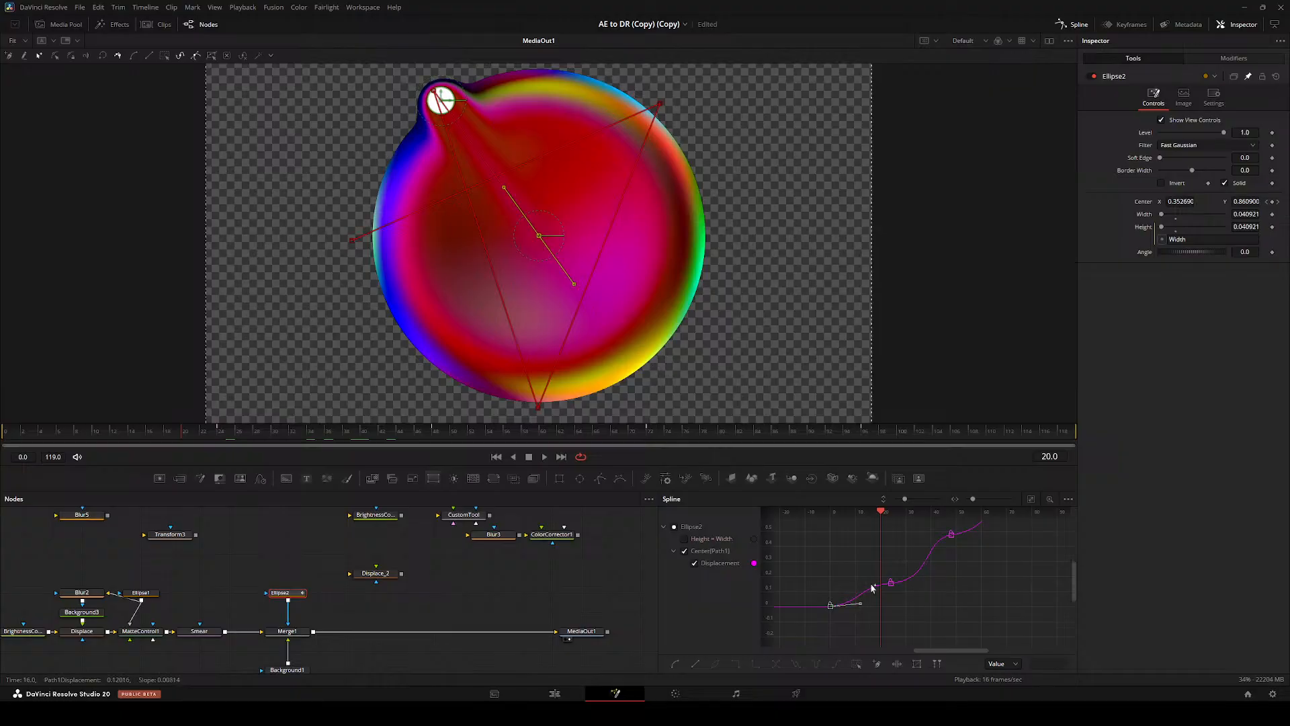
- Lengthen both handles of the frame 24 Displacement keyframe while keeping them nearly flat
{"action": "left_click_drag", "start_coordinate": [881, 515], "coordinate": [913, 514]}
{"action": "scroll", "coordinate": [886, 583], "scroll_direction": "down", "scroll_amount": 1}
{"action": "left_click", "coordinate": [891, 568]}
{"action": "left_click_drag", "start_coordinate": [930, 568], "coordinate": [946, 565]}
{"action": "left_click_drag", "start_coordinate": [860, 572], "coordinate": [850, 572]}
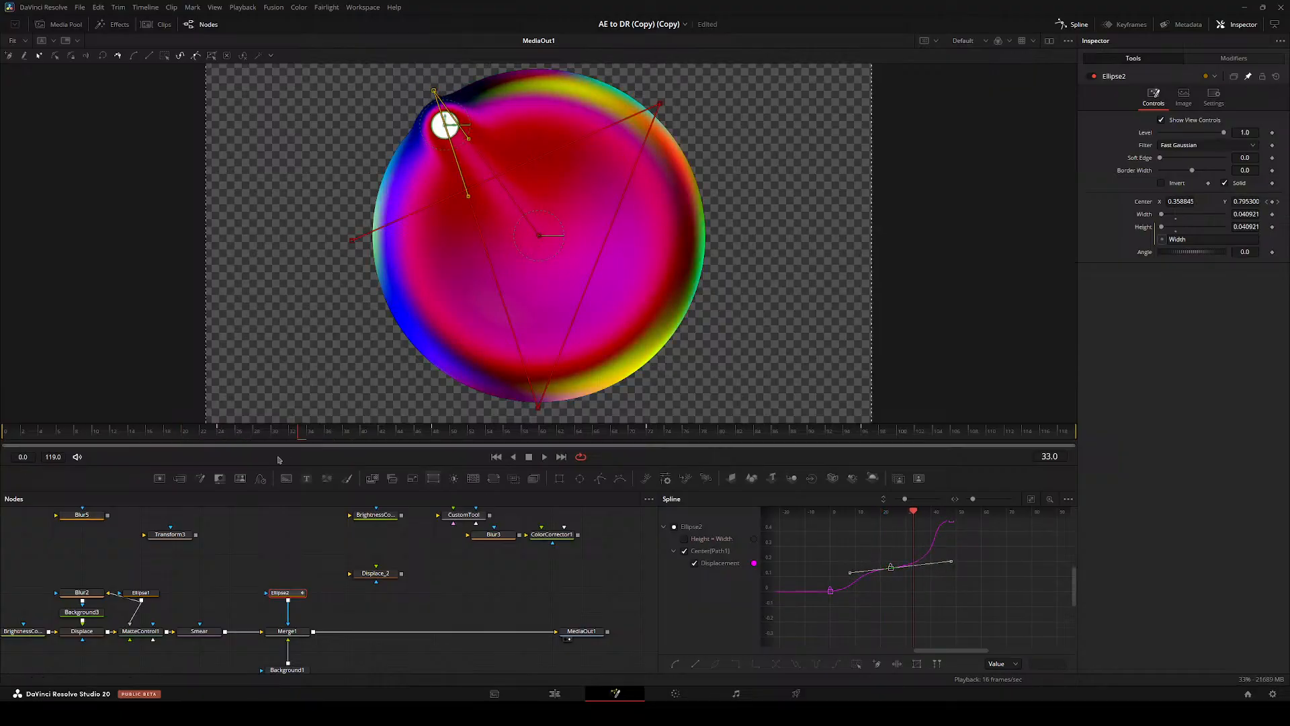
- Play from frame 0 and pull the first Displacement keyframe's outgoing handle below the starting value
{"action": "left_click_drag", "start_coordinate": [266, 432], "coordinate": [3, 433]}
{"action": "key", "text": "space"}
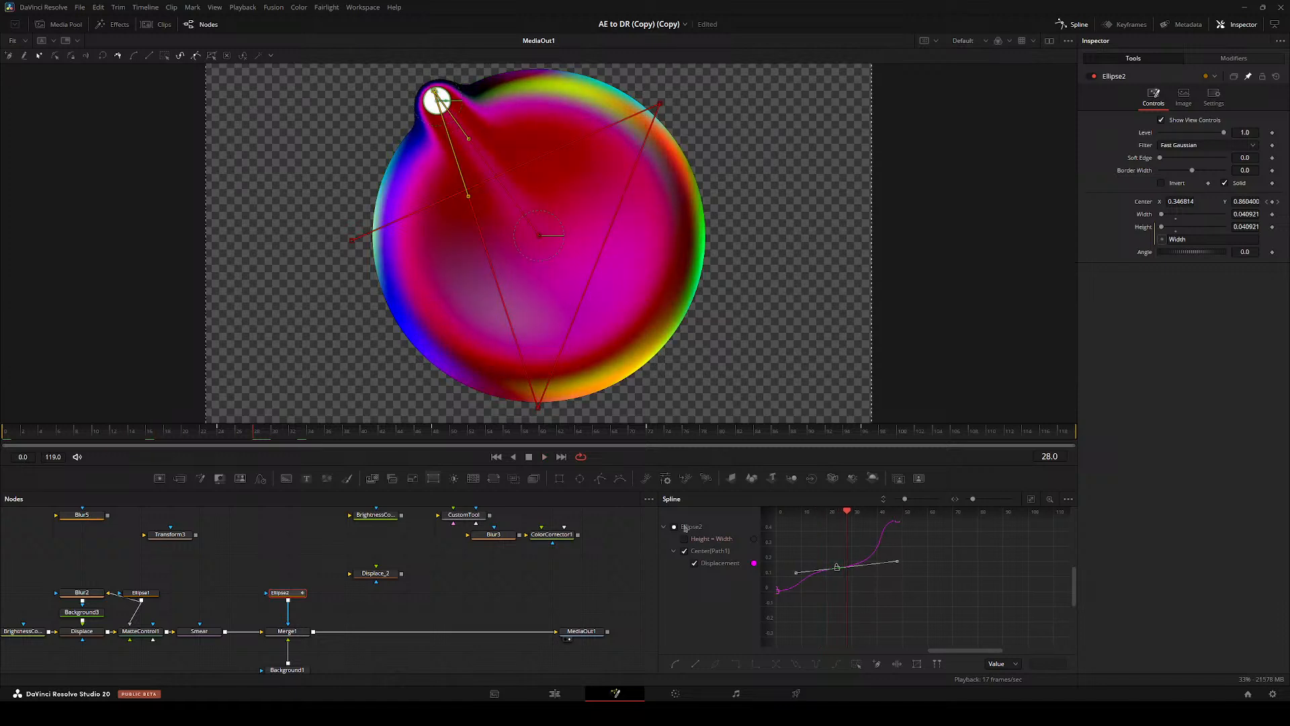
{"action": "left_click", "coordinate": [778, 591]}
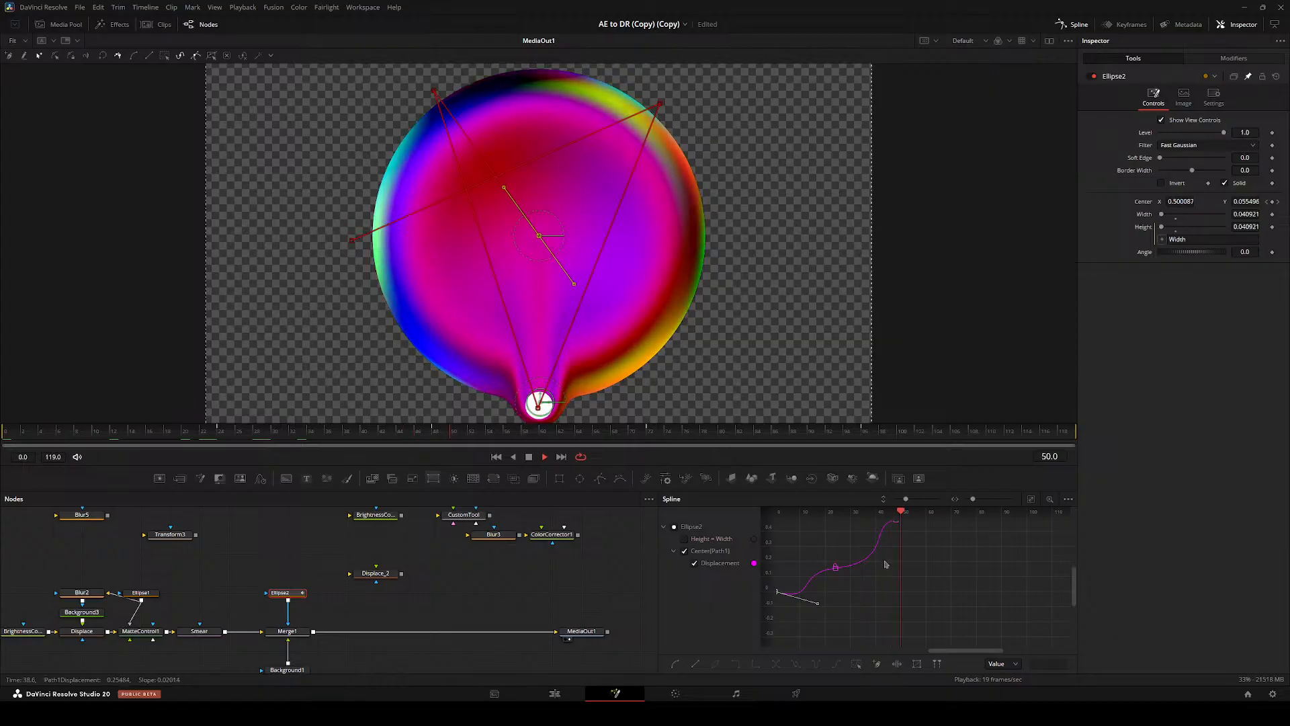
{"action": "left_click_drag", "start_coordinate": [903, 572], "coordinate": [859, 636]}
- Lengthen the frame 48 Displacement keyframe's handles, flatten those at frame 72, and play the animation
{"action": "left_click", "coordinate": [857, 606]}
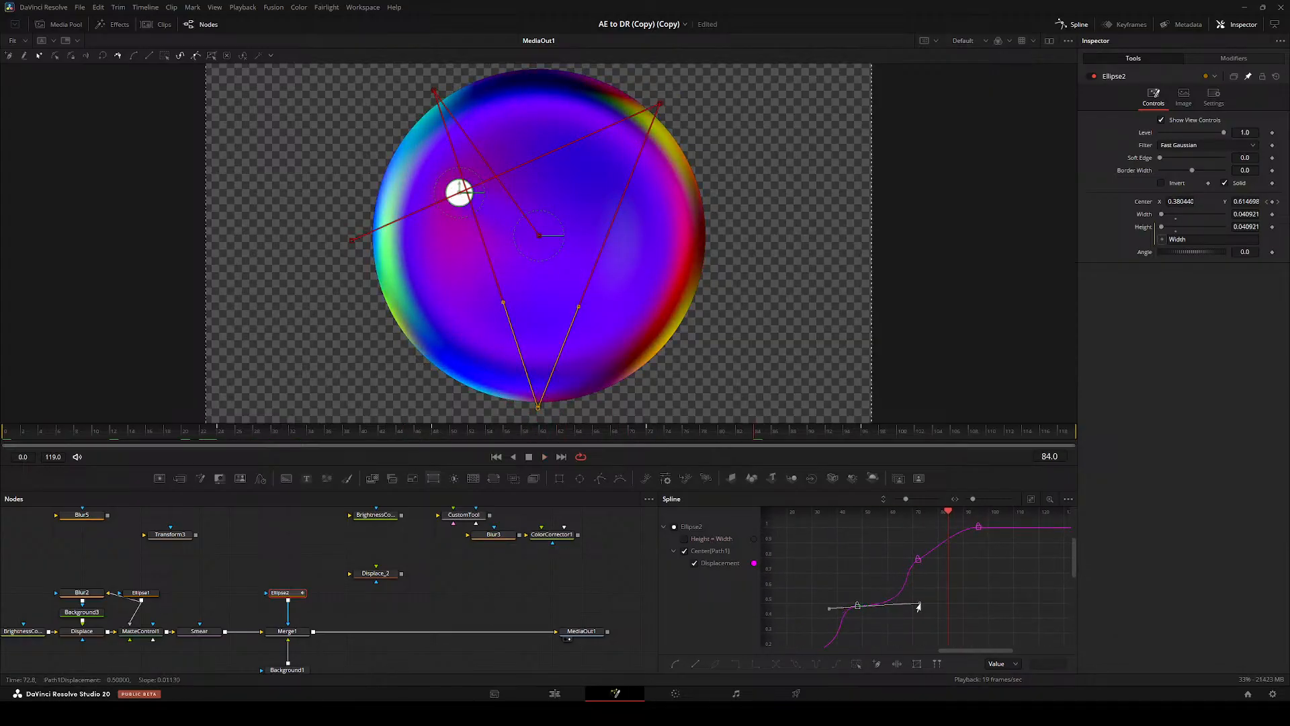
{"action": "left_click", "coordinate": [917, 559]}
{"action": "left_click_drag", "start_coordinate": [897, 576], "coordinate": [934, 625]}
{"action": "key", "text": "space"}
{"action": "key", "text": "space"}
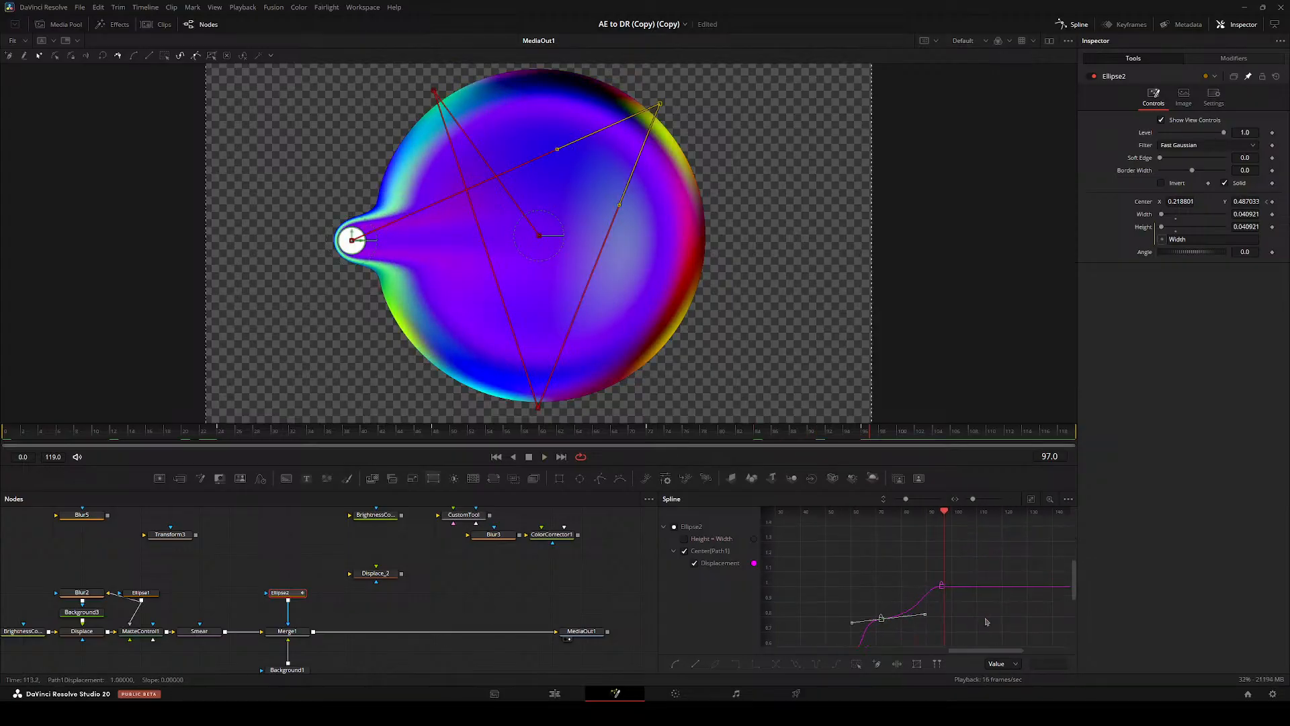
- Add a Displacement keyframe with a value of 0.996 shortly after frame 96 and check the playback
{"action": "left_click", "coordinate": [985, 619]}
{"action": "left_click_drag", "start_coordinate": [822, 448], "coordinate": [924, 439]}
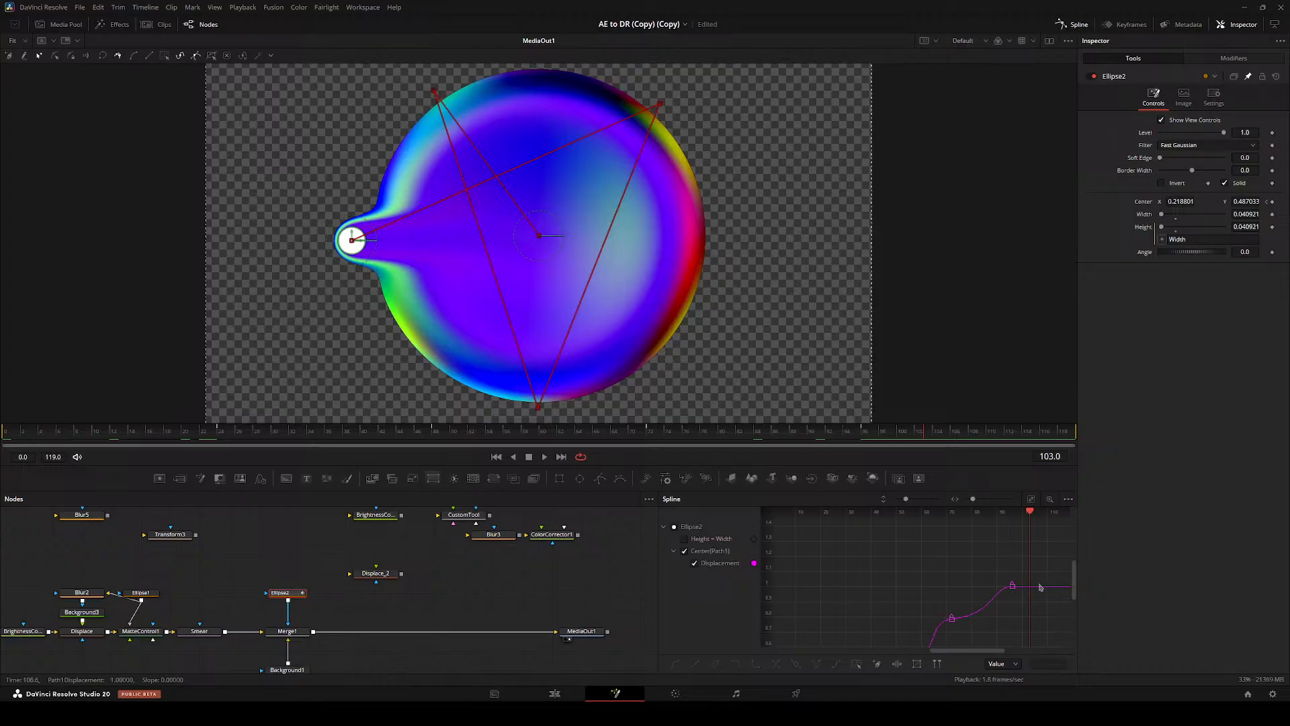
{"action": "mouse_move", "coordinate": [1030, 586]}
{"action": "left_mouse_down"}
{"action": "mouse_move", "coordinate": [1030, 512]}
{"action": "mouse_move", "coordinate": [1036, 590]}
{"action": "left_mouse_up"}
{"action": "key", "text": "space"}
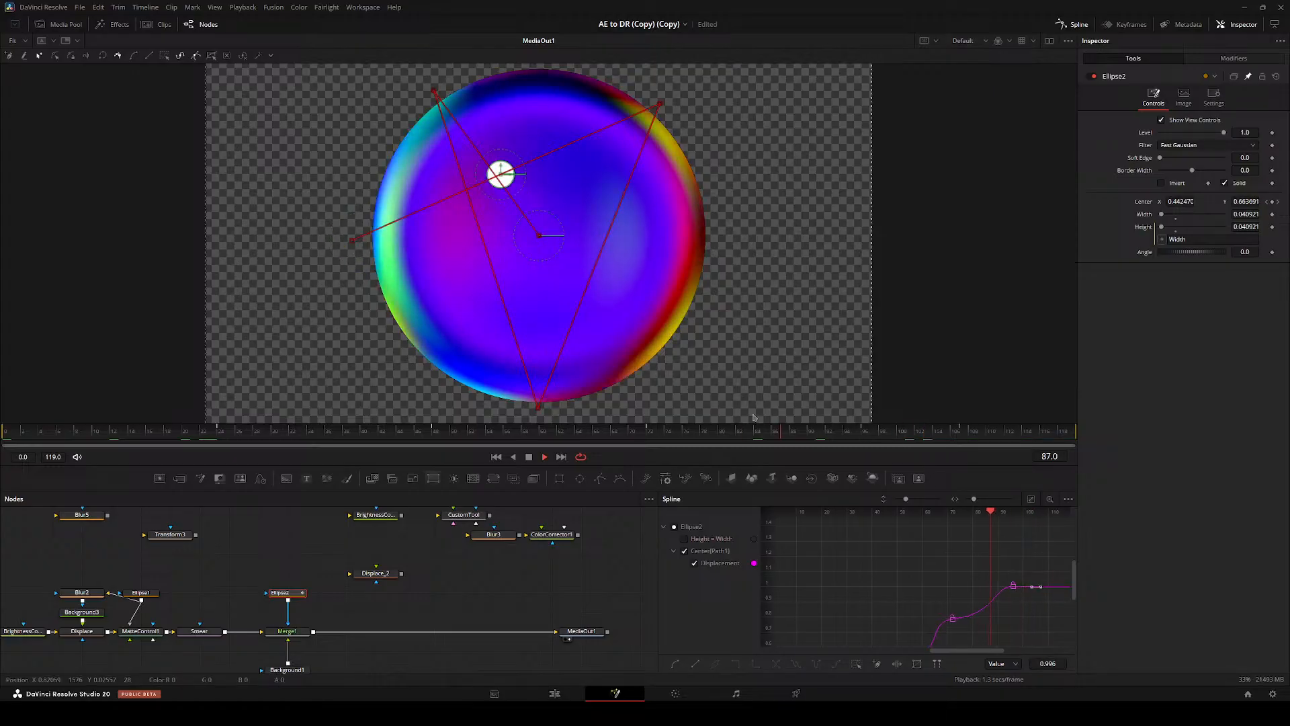
{"action": "key", "text": "space"}
{"action": "left_click_drag", "start_coordinate": [1005, 567], "coordinate": [894, 539]}
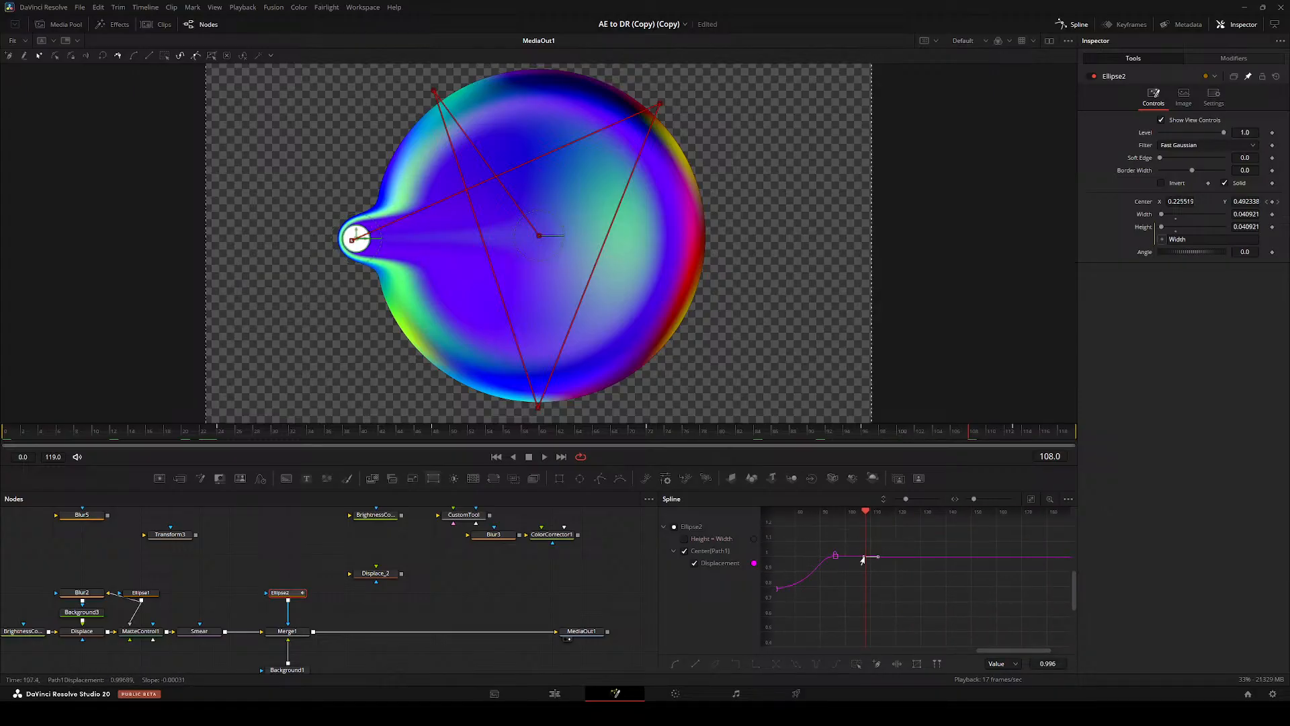
- Adjust the incoming handle of the last Displacement keyframe and play back the whole animation
{"action": "key", "text": "space"}
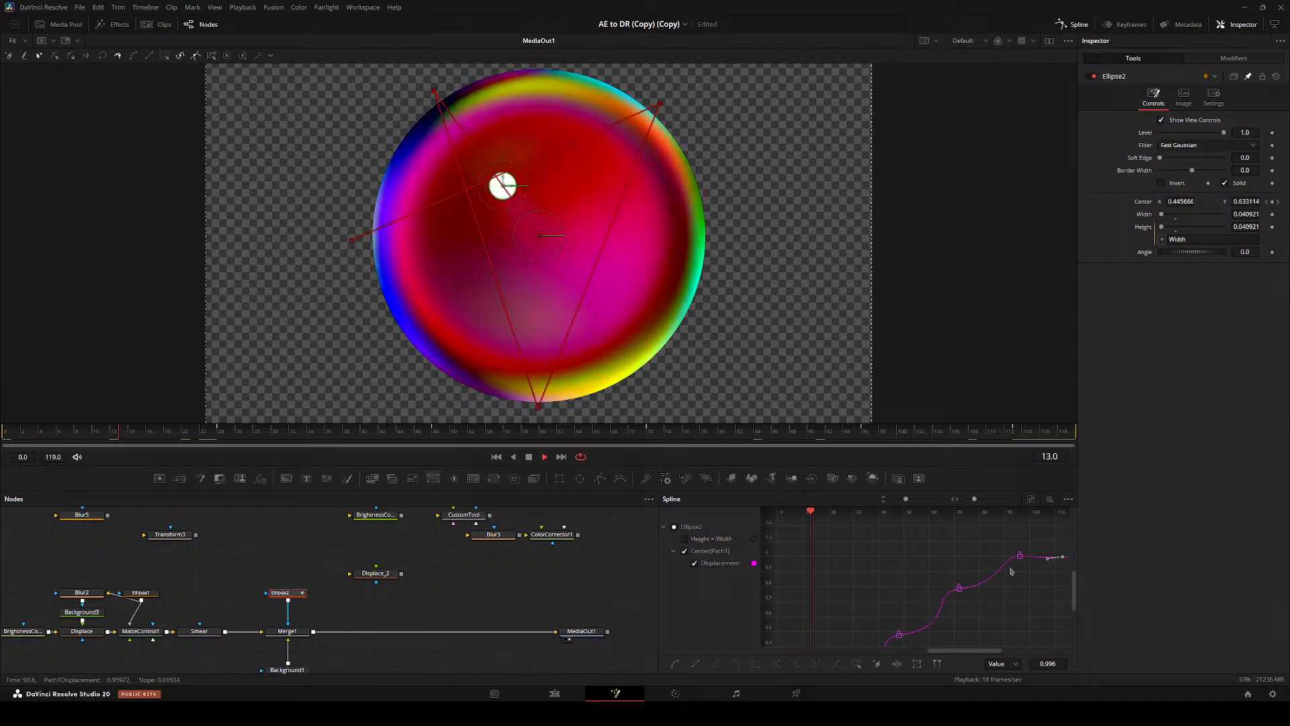
{"action": "key", "text": "space"}
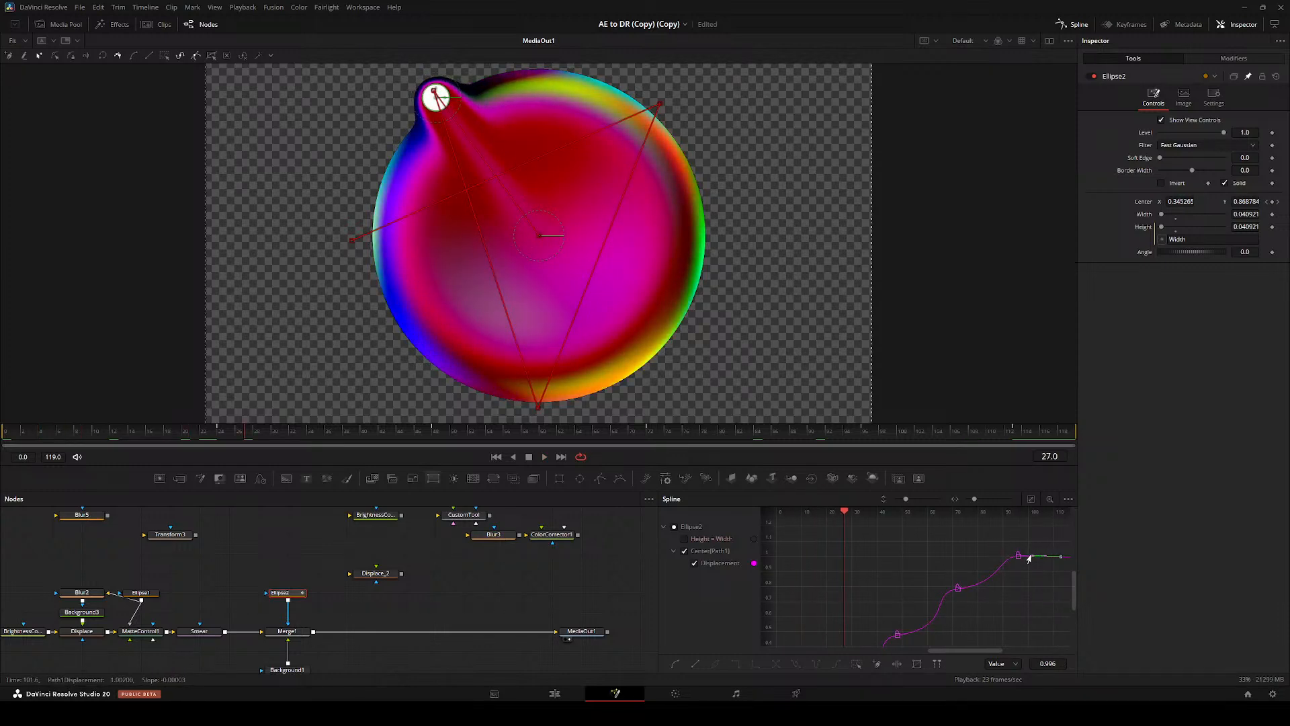
{"action": "key", "text": "space"}
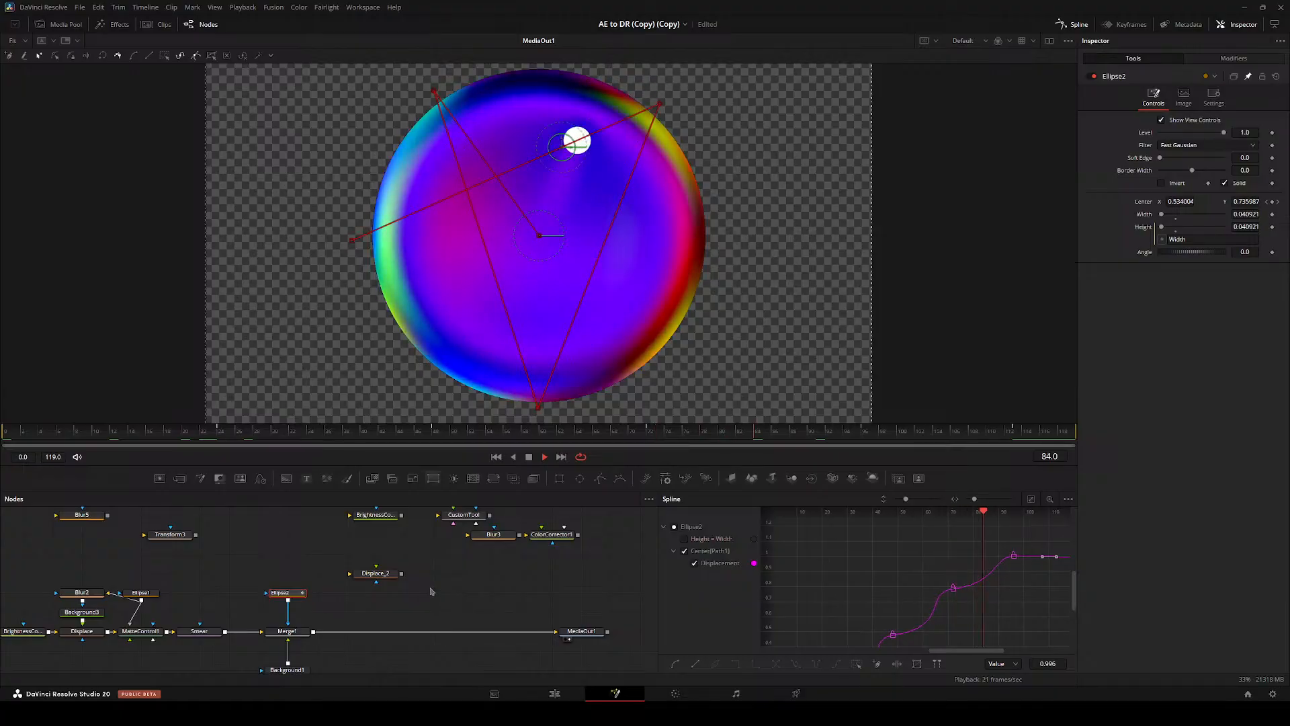
{"action": "key", "text": "space"}
{"action": "left_click_drag", "start_coordinate": [460, 593], "coordinate": [285, 544]}
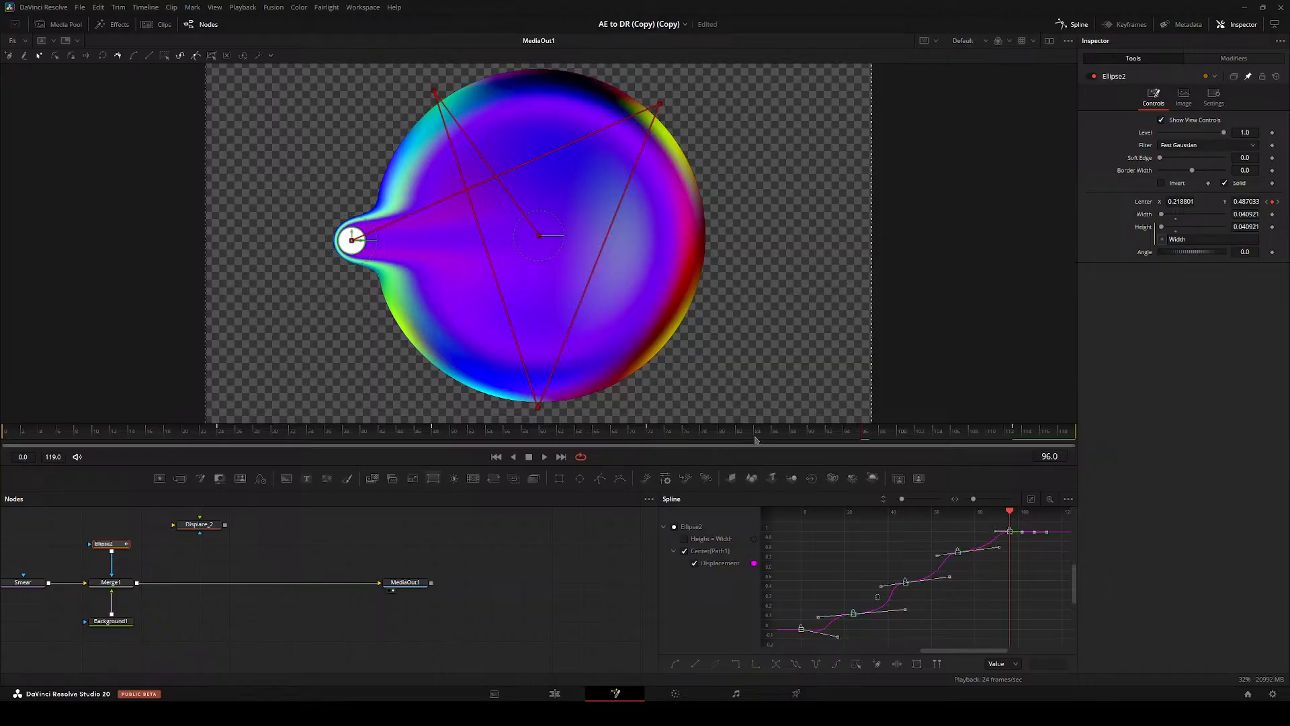
{"action": "key", "text": "space"}
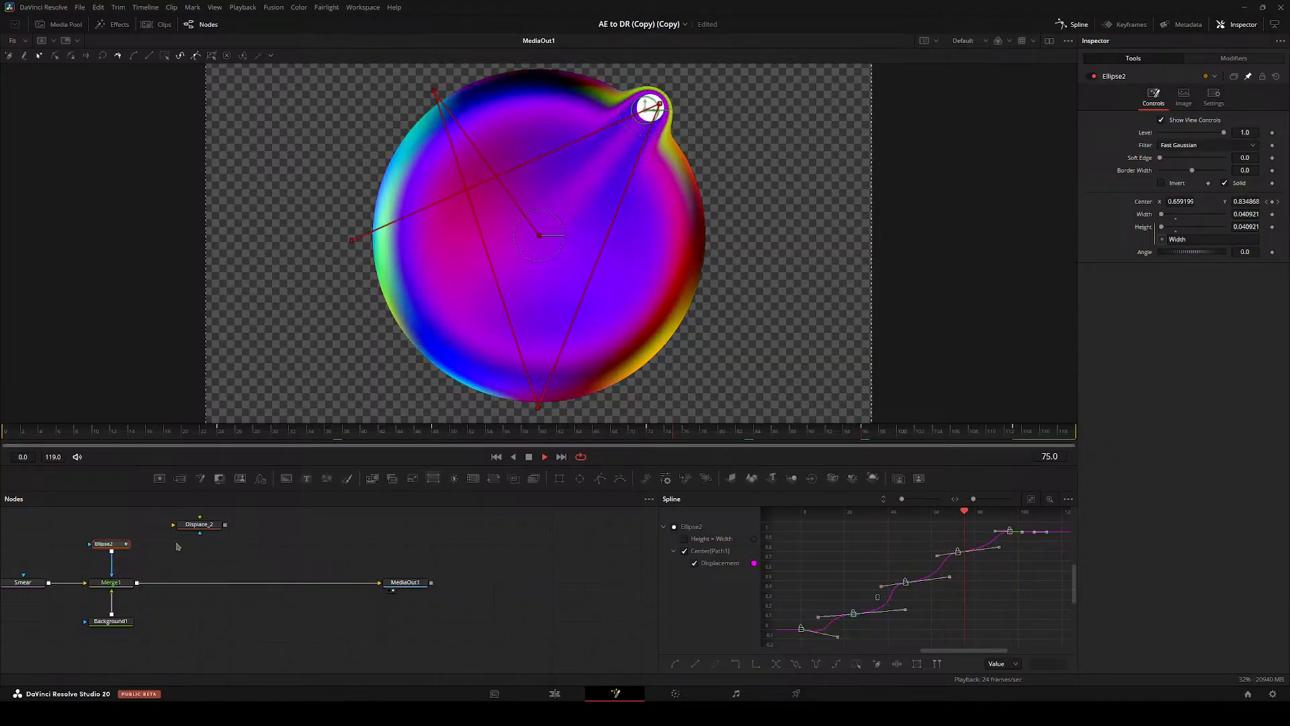
- Shorten the first Displacement keyframe's outgoing handle on Ellipse2 and play the animation from frame 0
{"action": "left_click", "coordinate": [176, 570]}
{"action": "left_click_drag", "start_coordinate": [177, 569], "coordinate": [527, 630]}
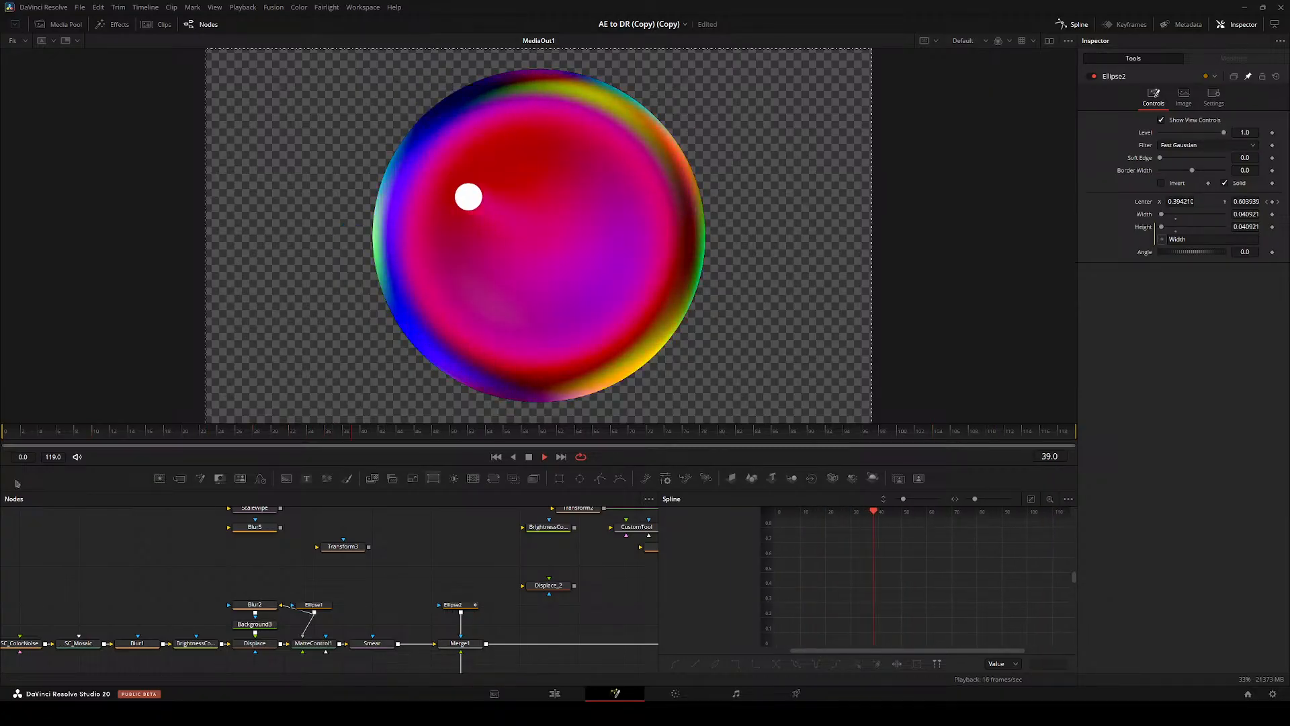
{"action": "left_click", "coordinate": [452, 605]}
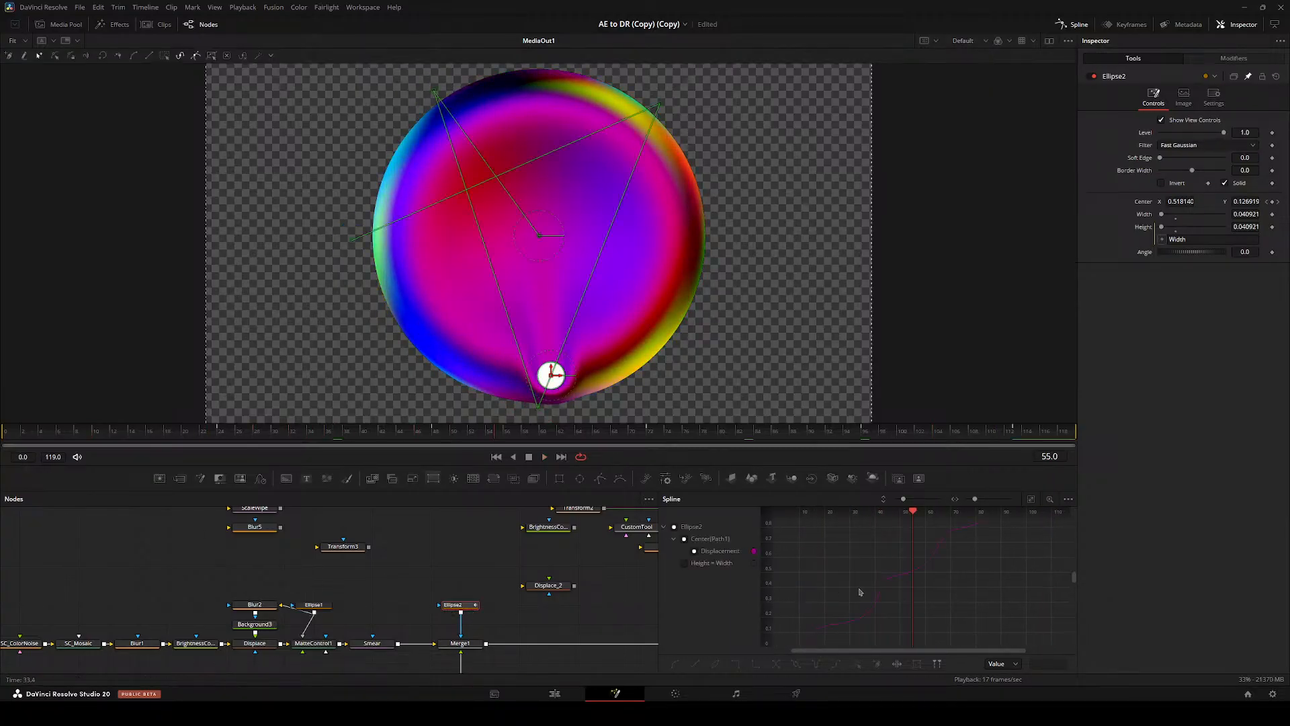
{"action": "scroll", "coordinate": [826, 602], "scroll_direction": "up", "scroll_amount": 3}
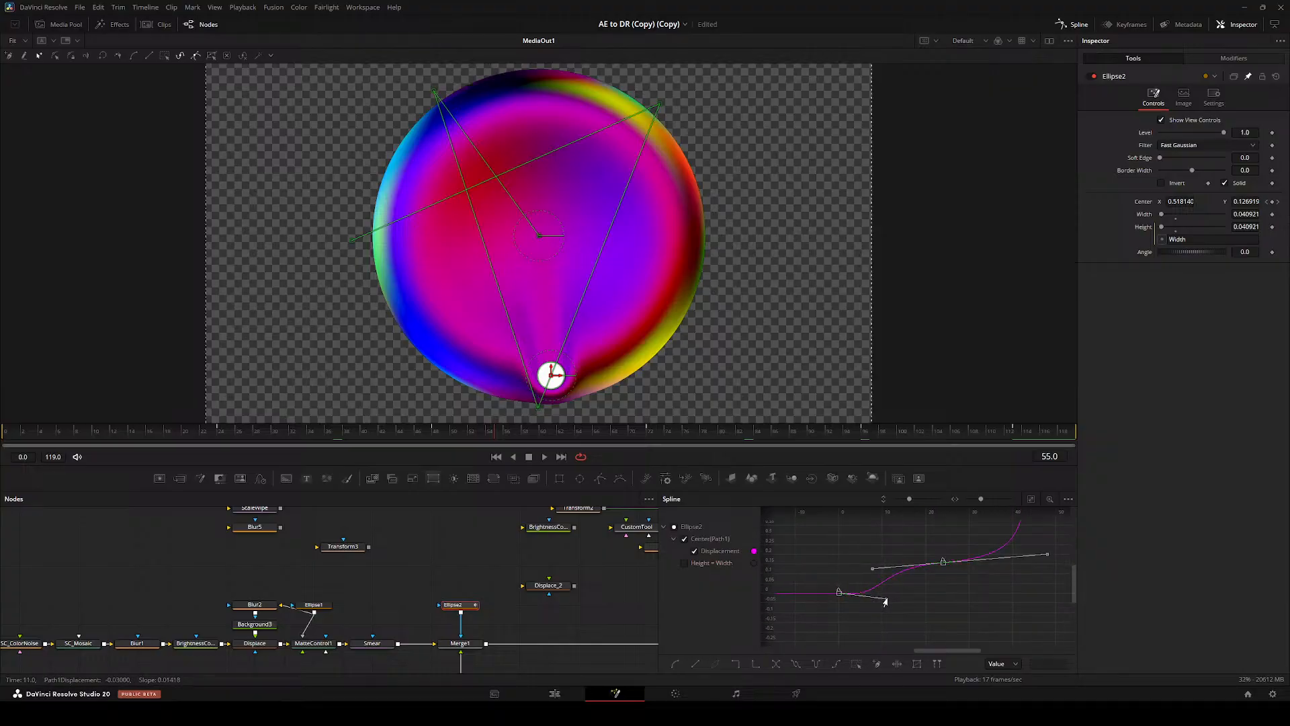
{"action": "left_click_drag", "start_coordinate": [423, 437], "coordinate": [4, 435]}
{"action": "key", "text": "space"}
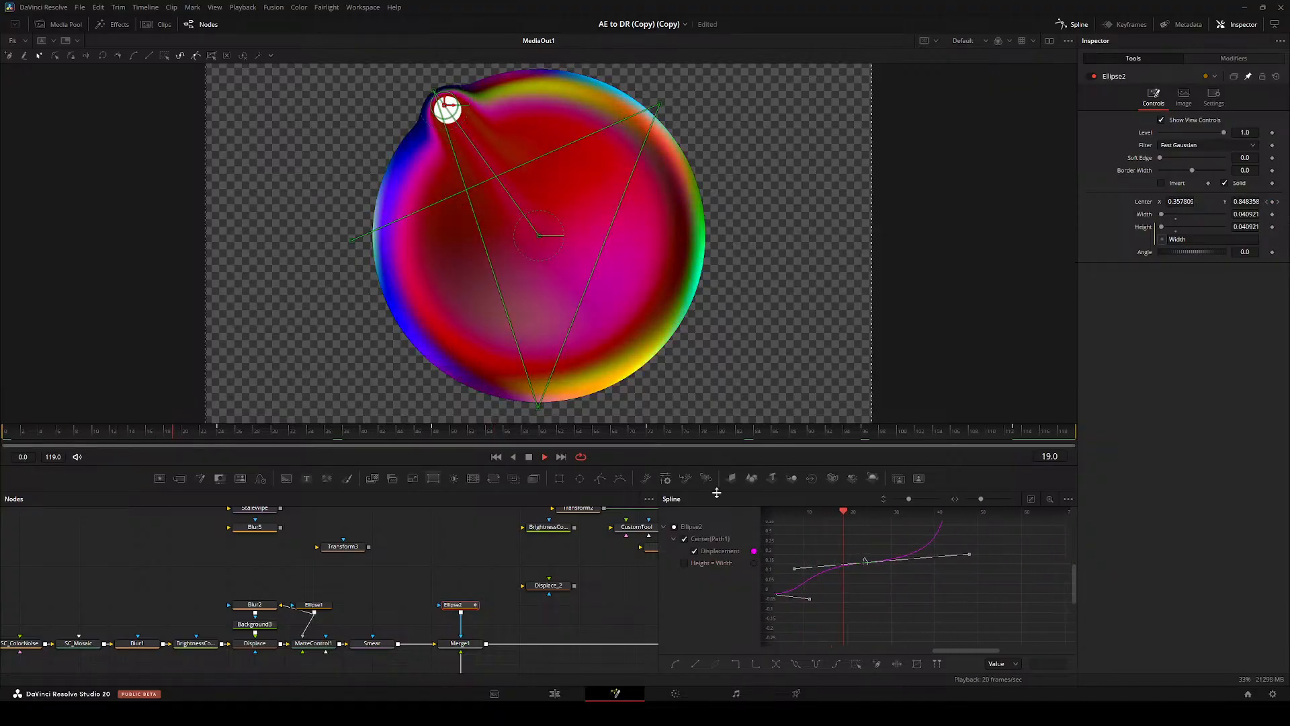
{"action": "key", "text": "space"}
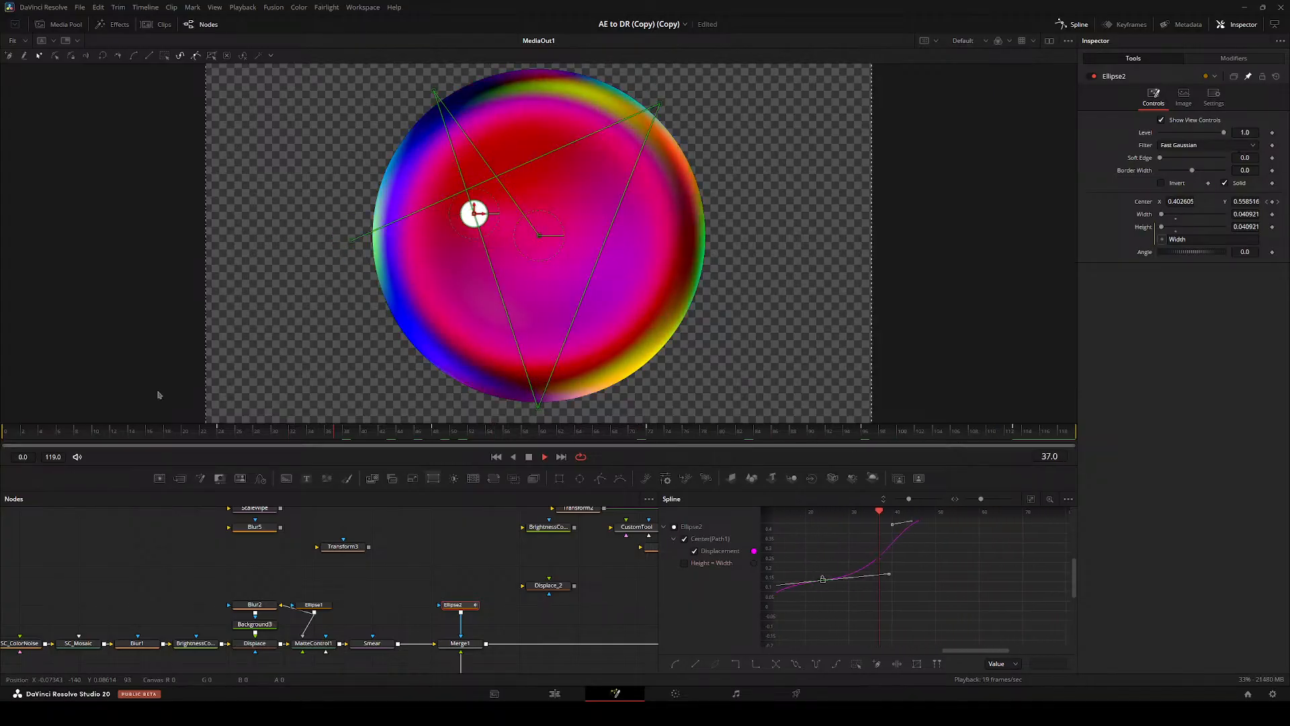
- Add a Transform node after Merge1, set its Size to 0.773, and resume playback
{"action": "left_click_drag", "start_coordinate": [429, 605], "coordinate": [247, 549]}
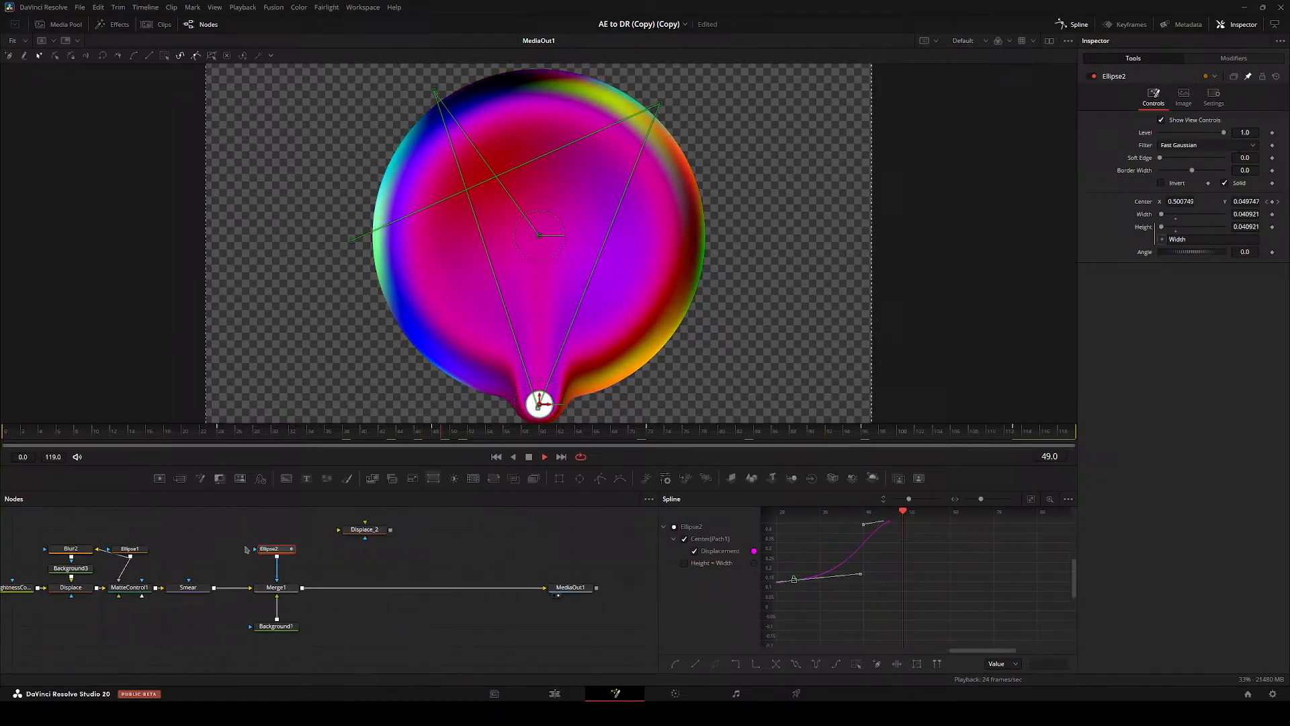
{"action": "left_click", "coordinate": [276, 587]}
{"action": "key", "text": "shift+space"}
{"action": "type", "text": "transform"}
{"action": "key", "text": "Return"}
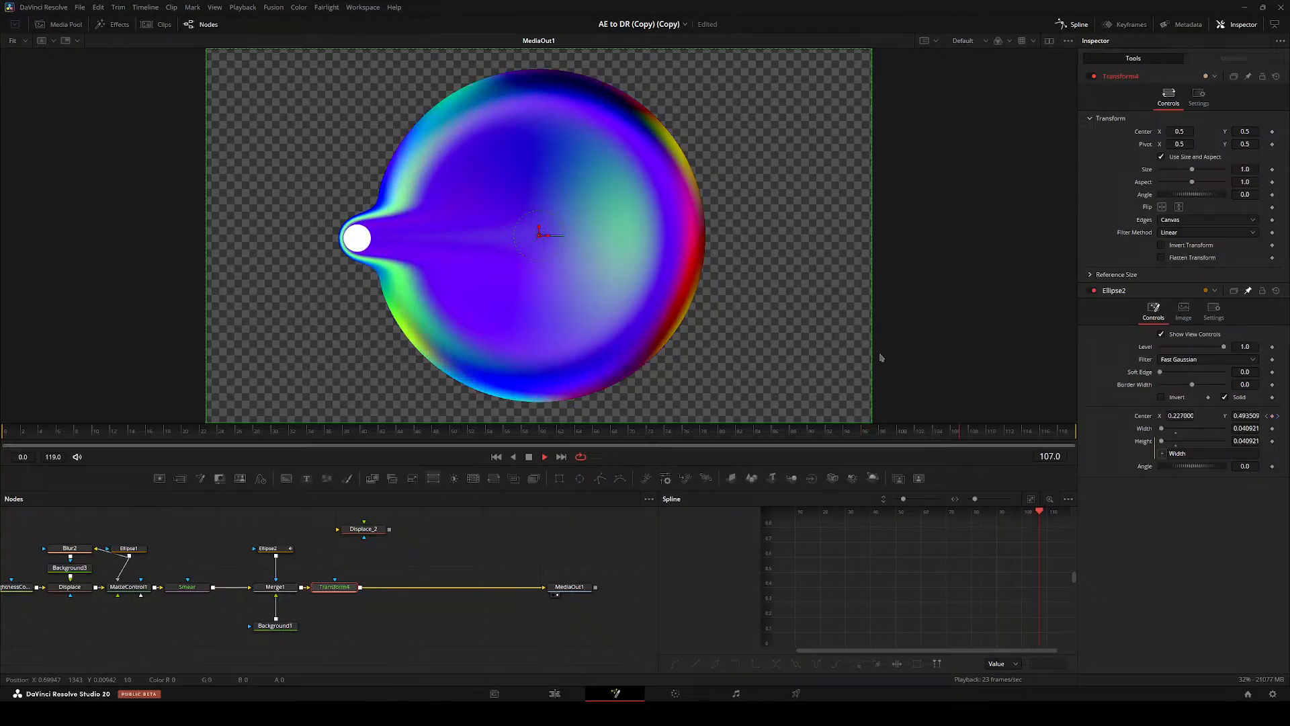
{"action": "key", "text": "space"}
{"action": "left_click_drag", "start_coordinate": [1191, 169], "coordinate": [1098, 208]}
{"action": "key", "text": "space"}
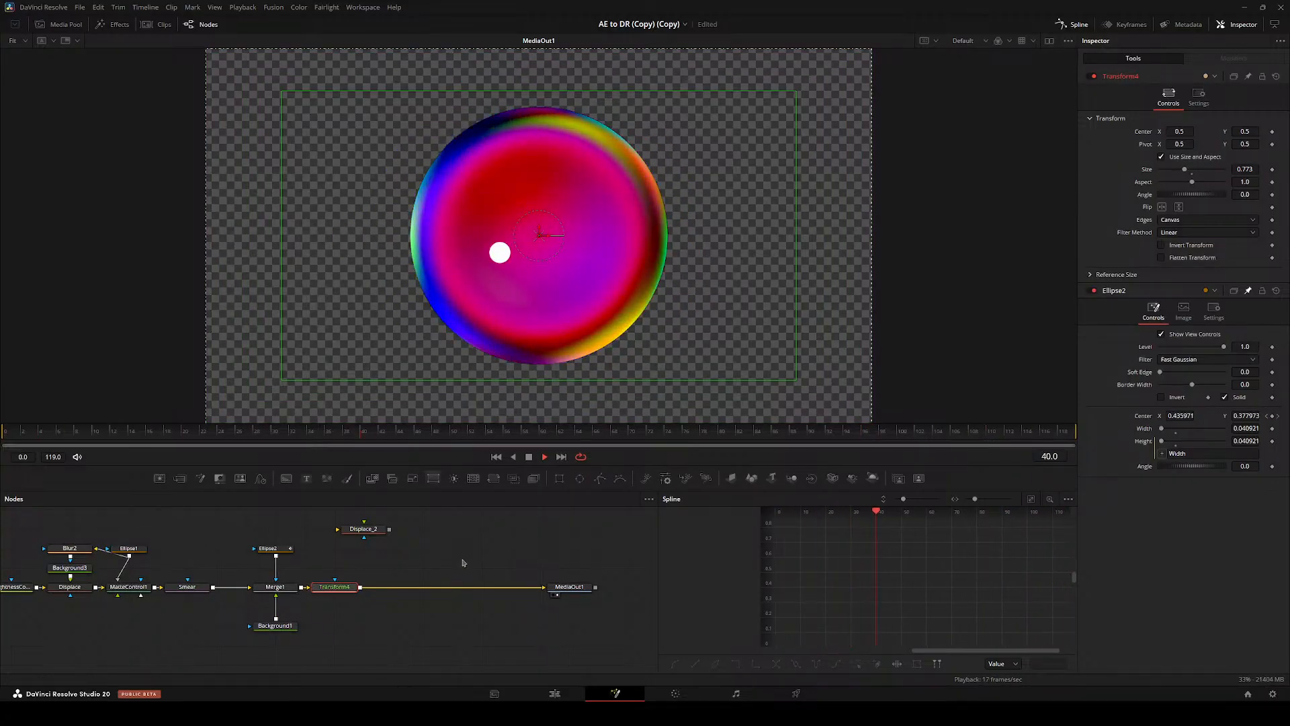
- Tilt the frame 48 Displacement keyframe's handles slightly downward on Ellipse2's curve and play from about frame 31
{"action": "left_click", "coordinate": [285, 548]}
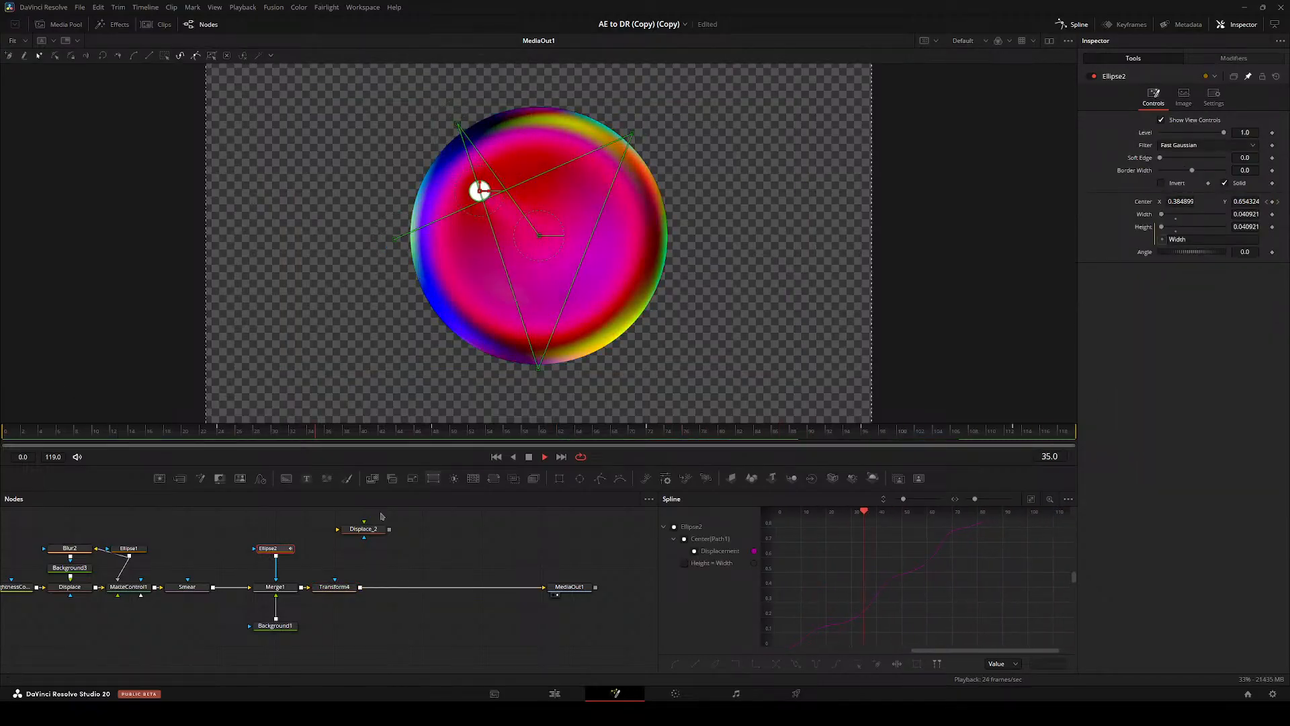
{"action": "key", "text": "space"}
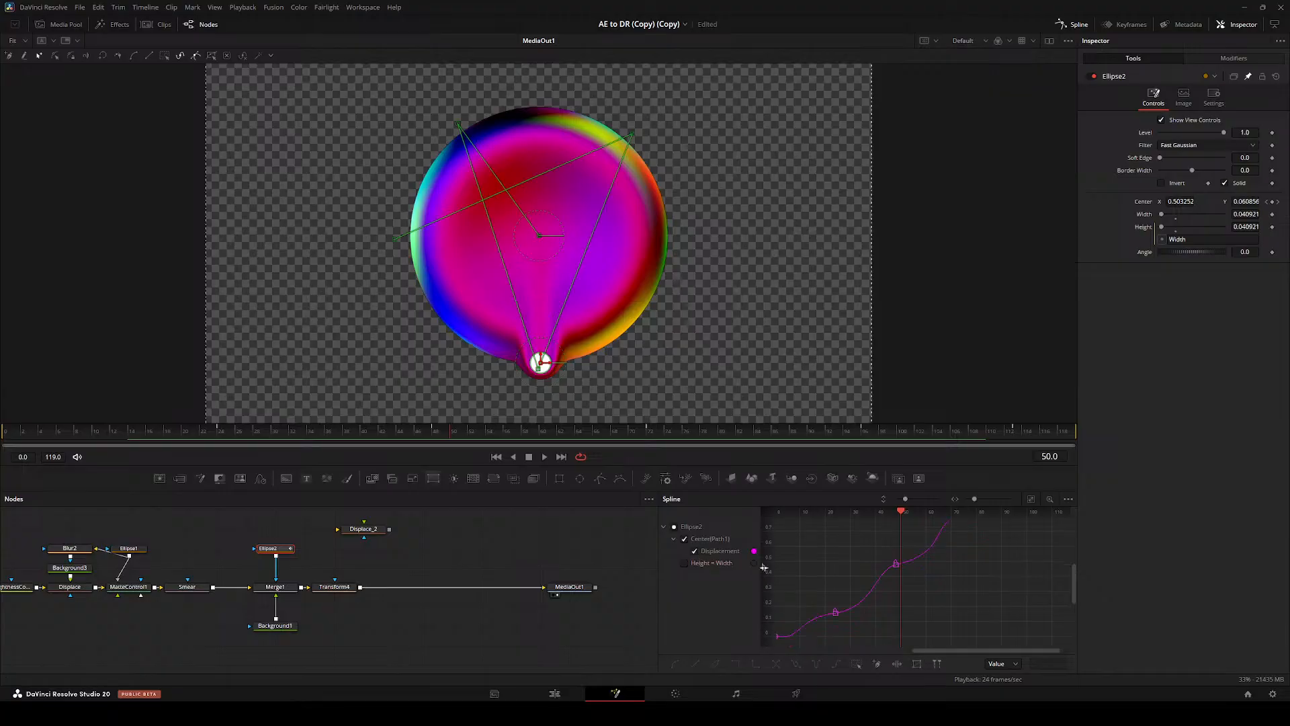
{"action": "key", "text": "shift+s"}
{"action": "key", "text": "space"}
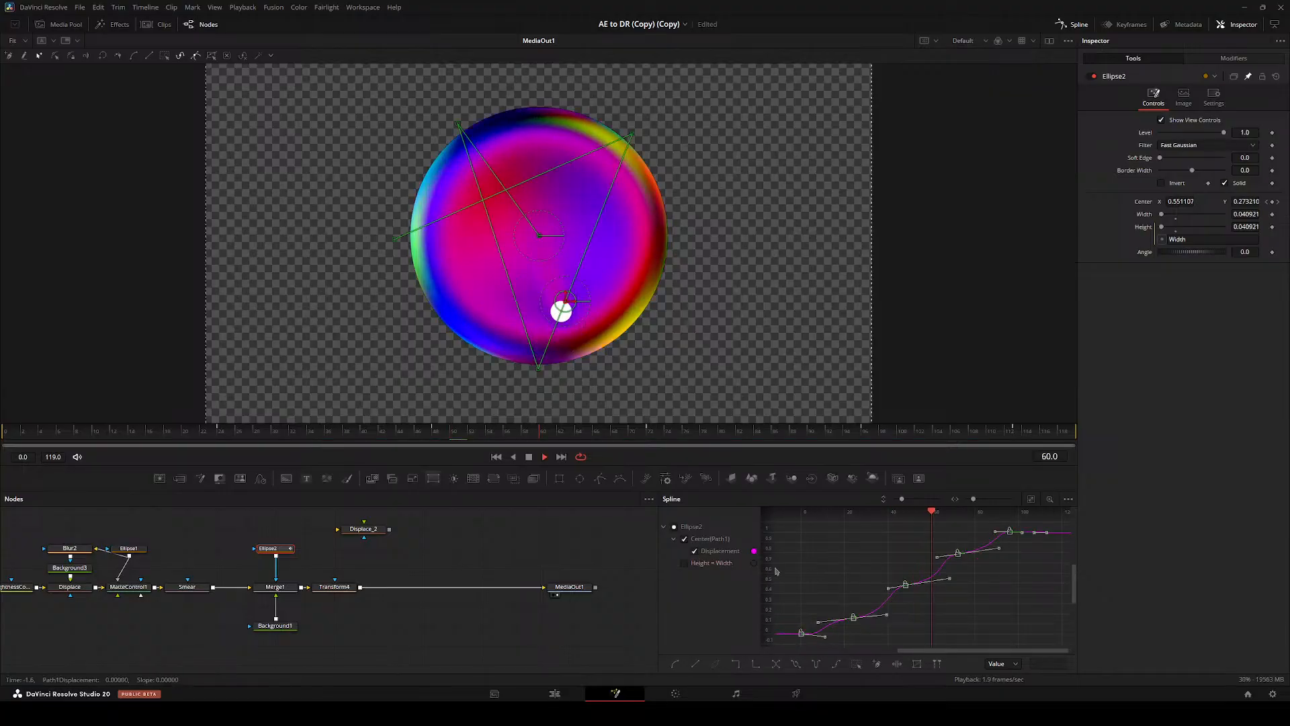
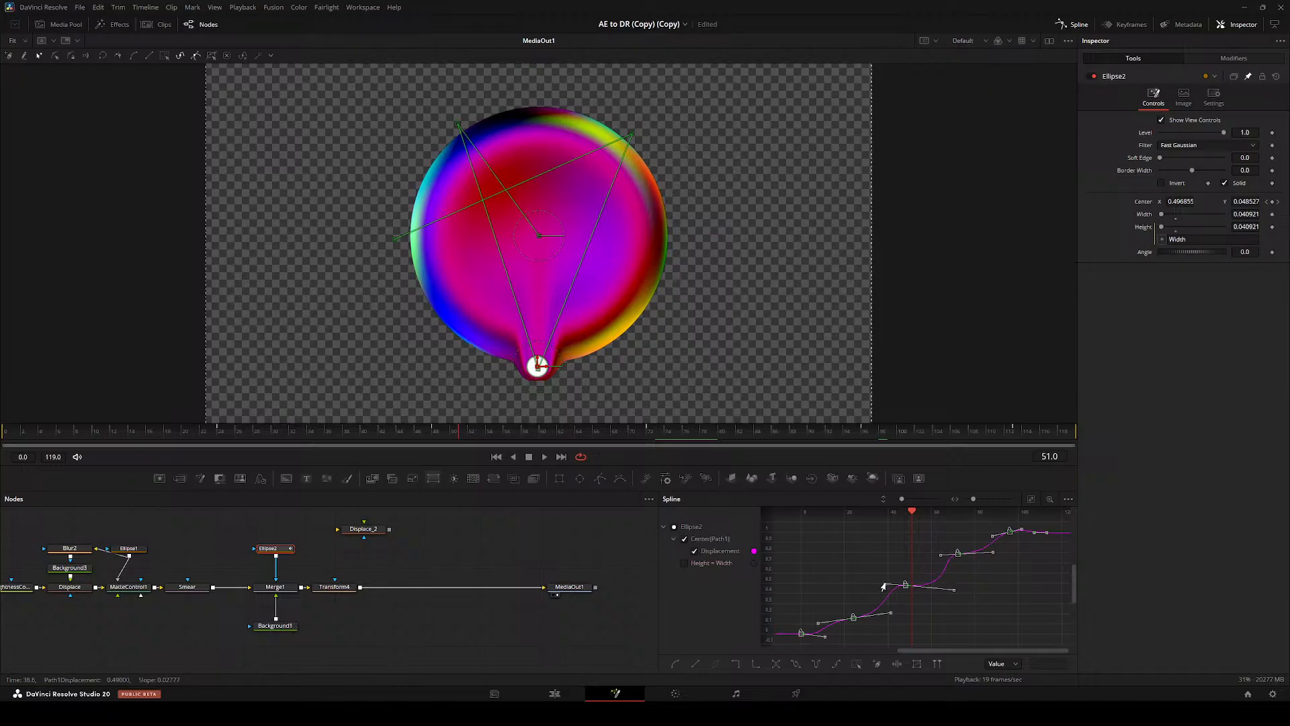
{"action": "left_click", "coordinate": [282, 434]}
{"action": "key", "text": "space"}
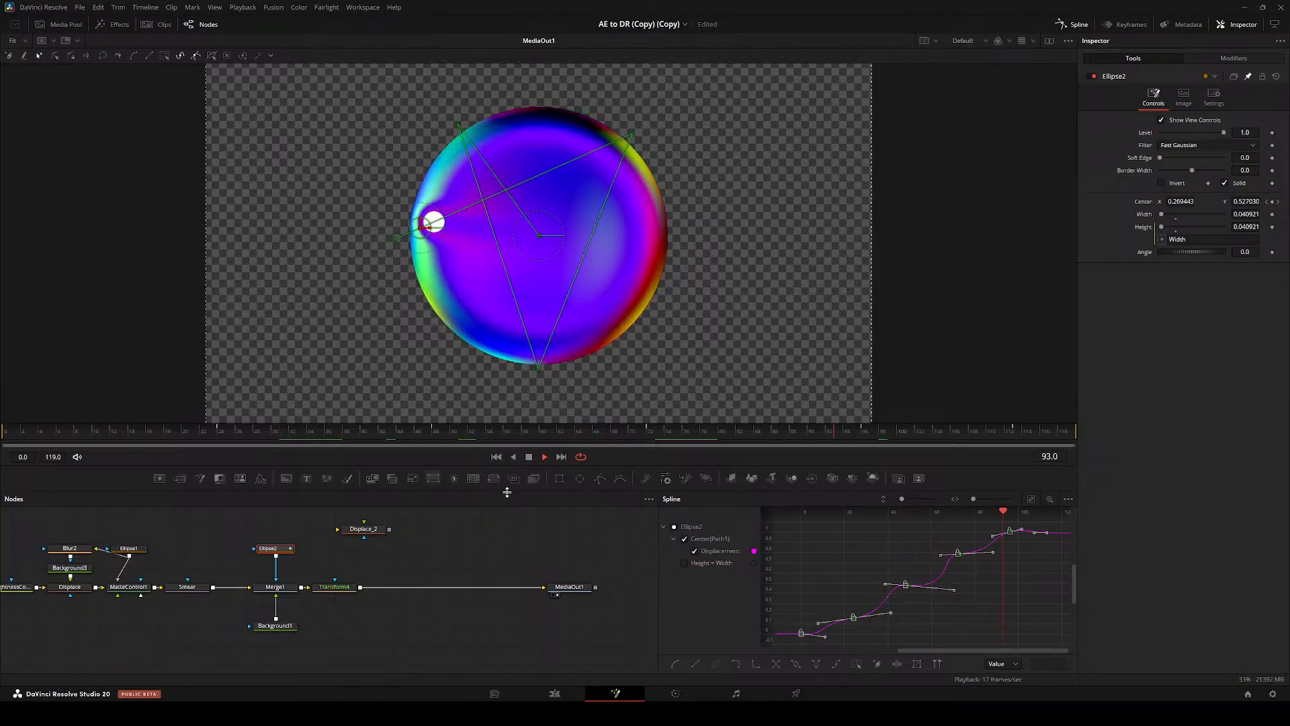
- Tilt the handles of the Displacement keyframes at frames 72 and 24 slightly downward and play from frame 0
{"action": "key", "text": "space"}
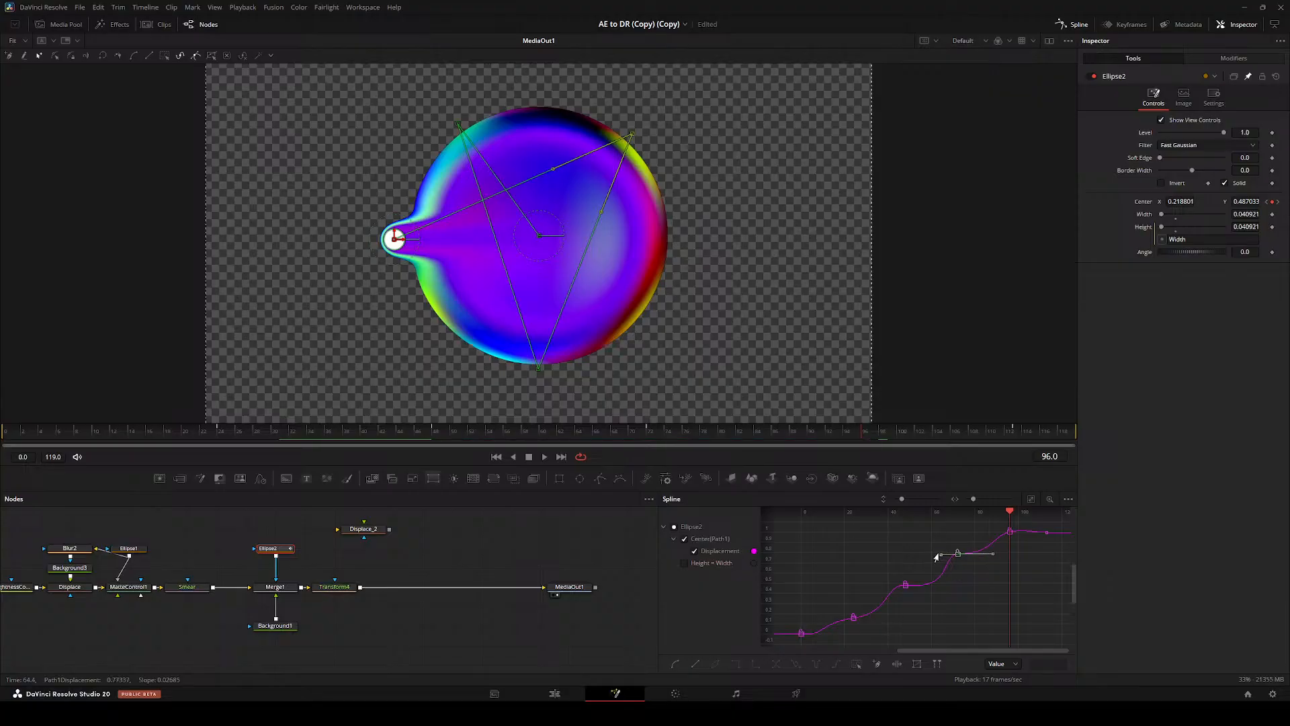
{"action": "key", "text": "space"}
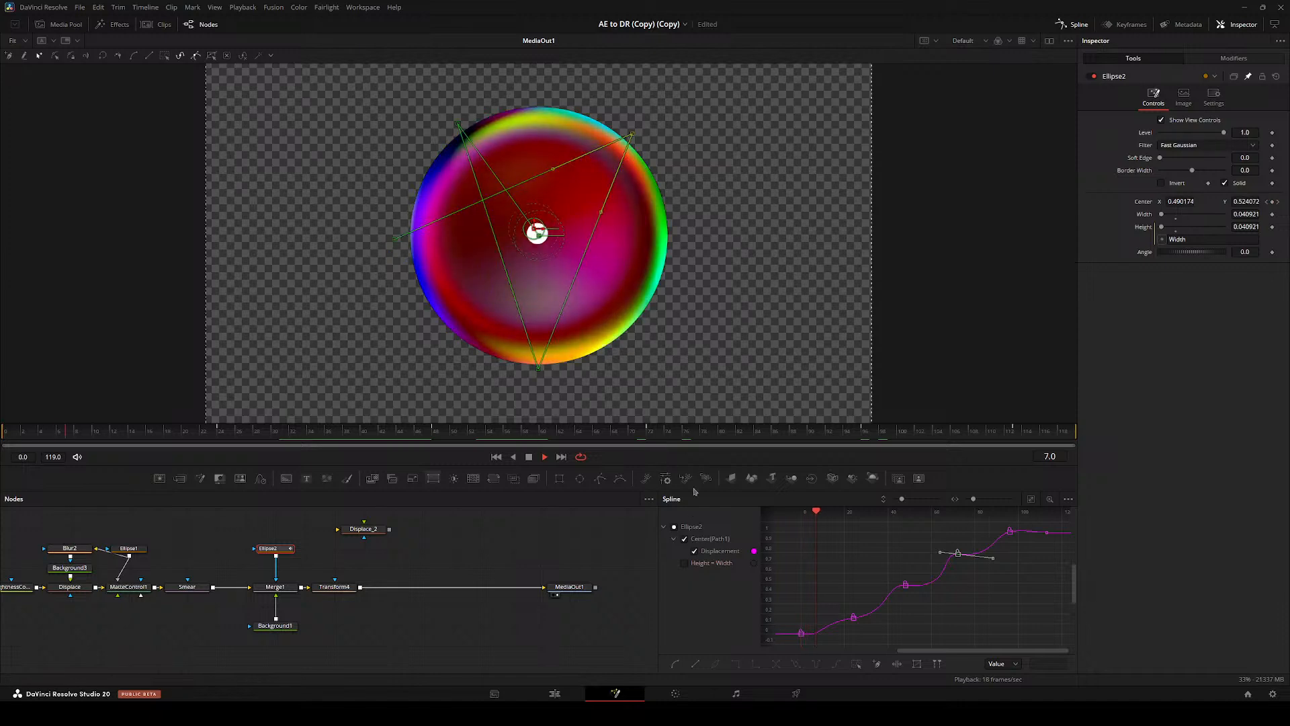
{"action": "key", "text": "space"}
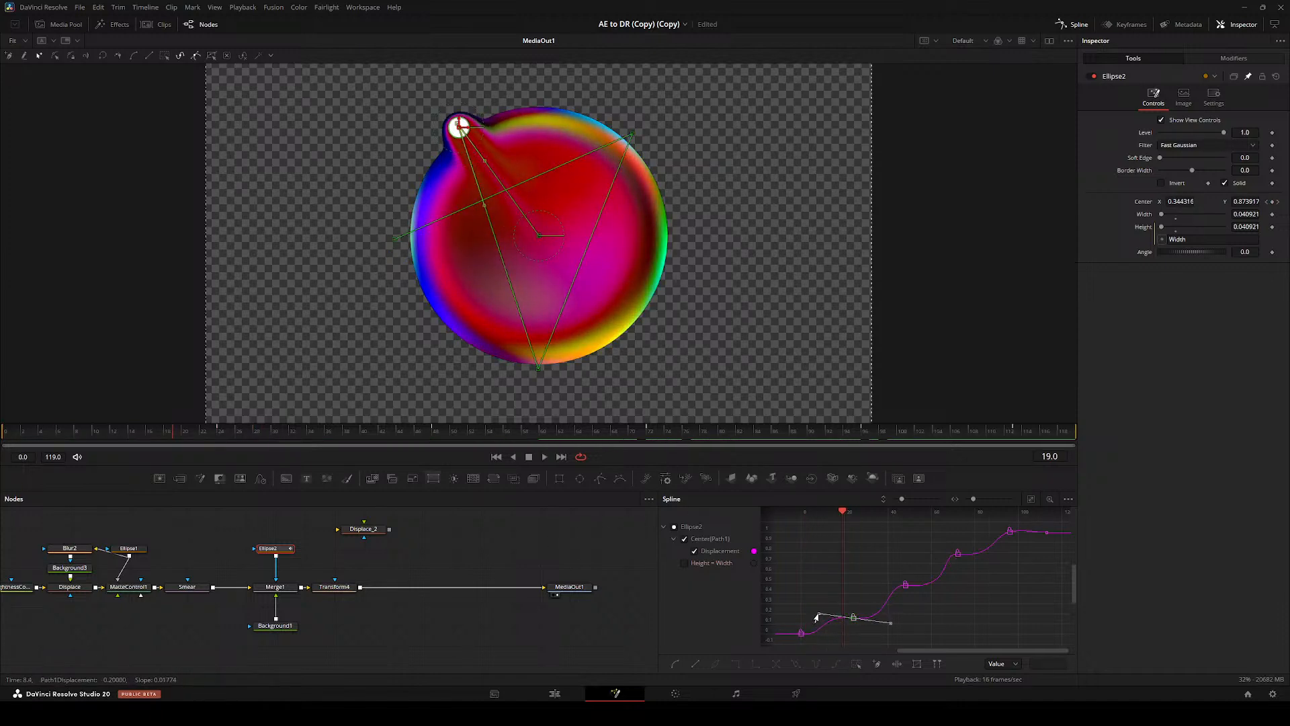
{"action": "left_click_drag", "start_coordinate": [167, 431], "coordinate": [1, 431]}
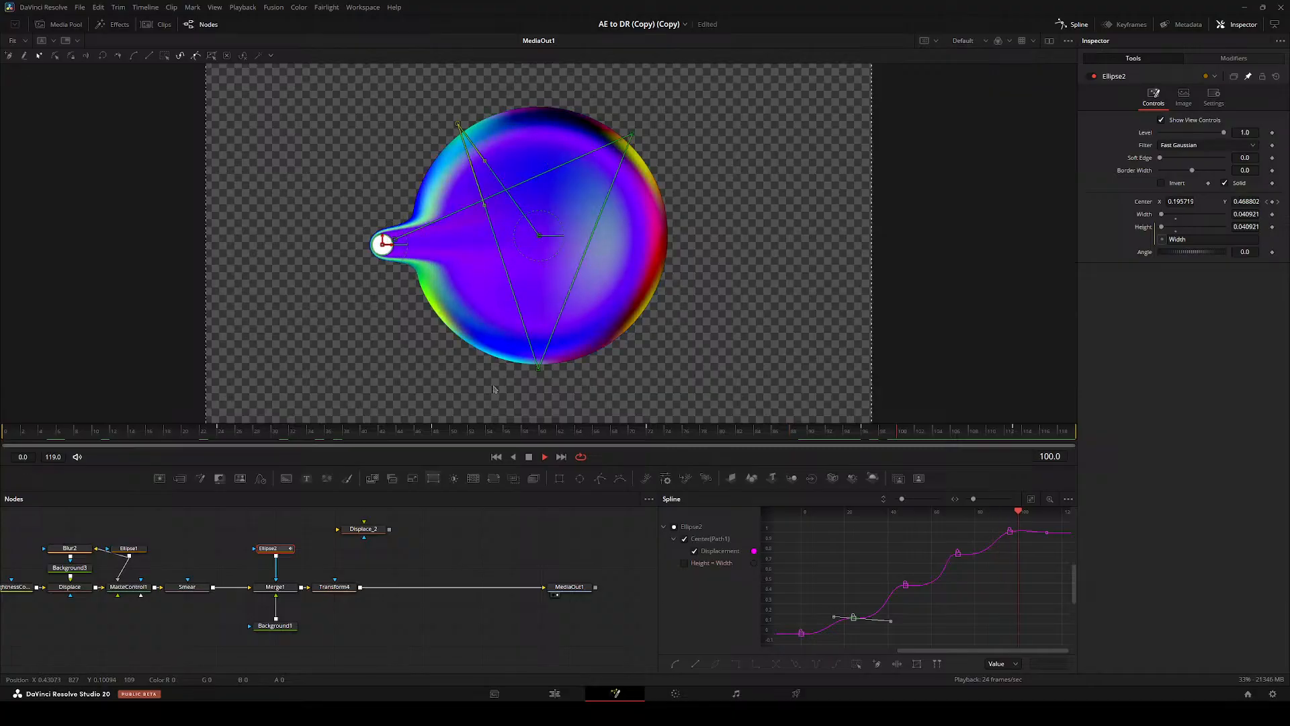
{"action": "left_click", "coordinate": [440, 544]}
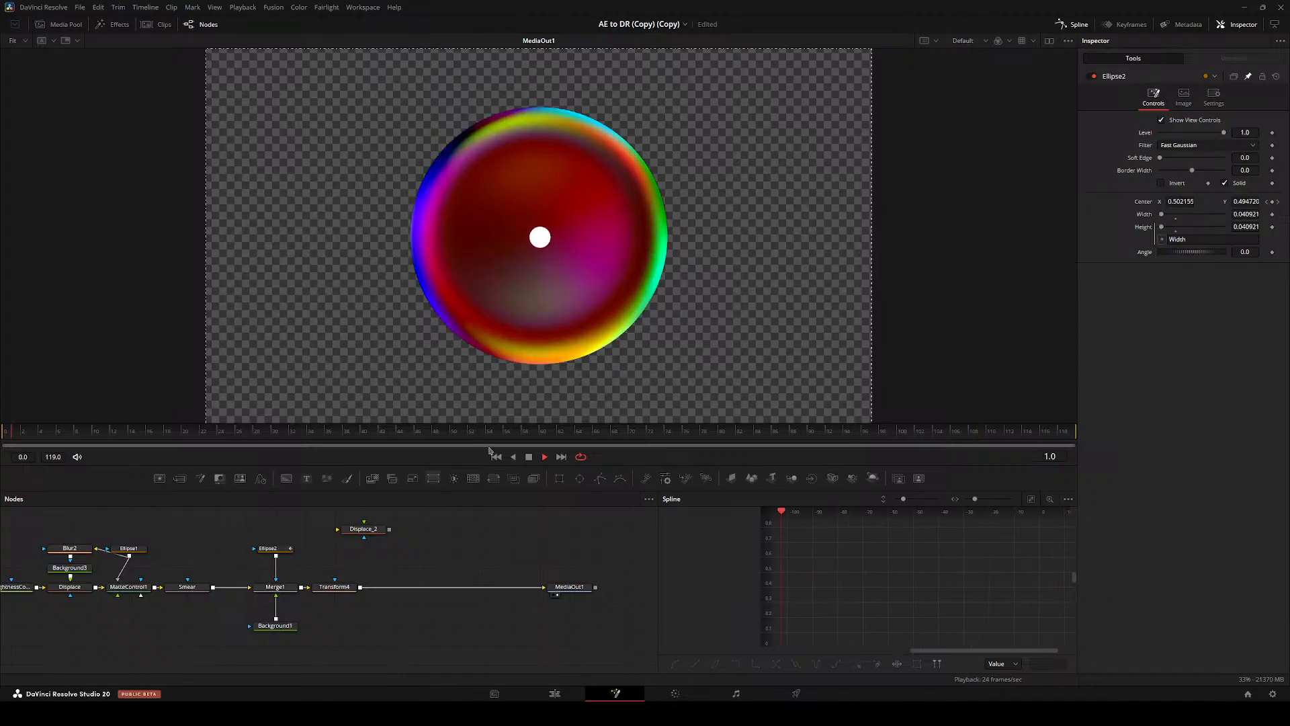
{"action": "key", "text": "space"}
{"action": "left_click_drag", "start_coordinate": [222, 577], "coordinate": [322, 573]}
{"action": "left_click", "coordinate": [279, 583]}
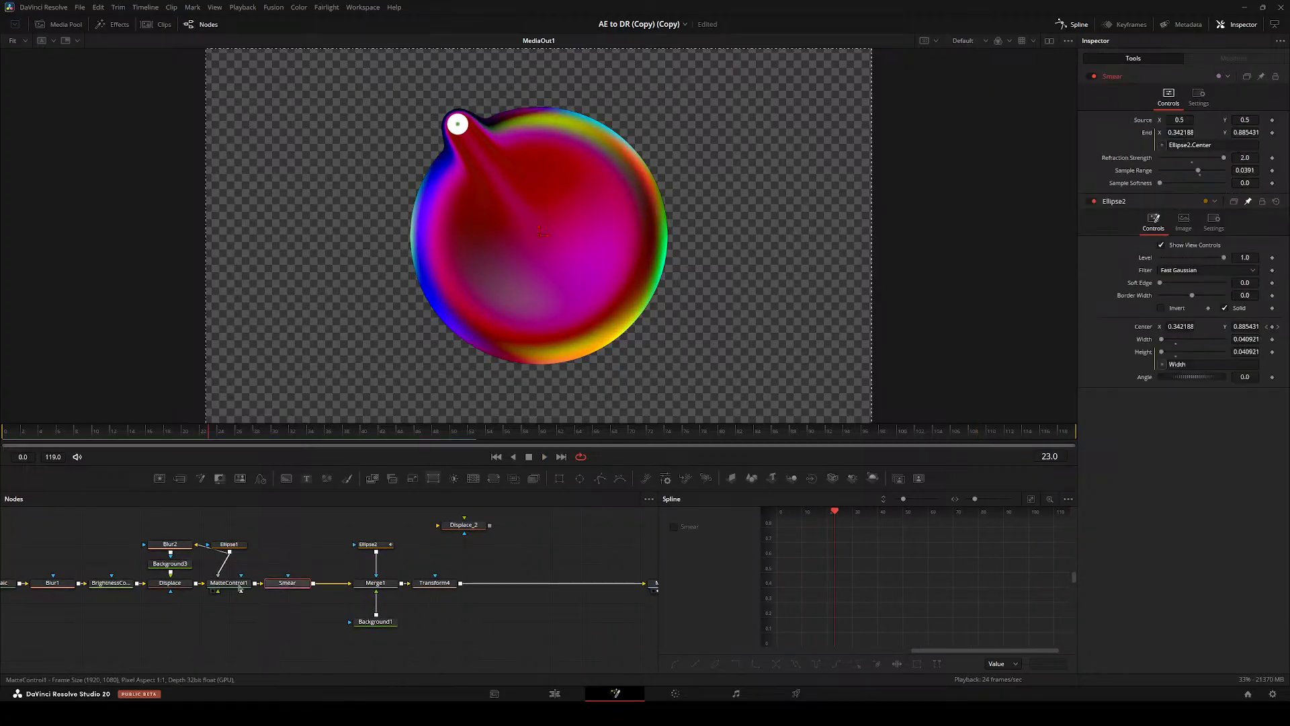
{"action": "left_click", "coordinate": [240, 585]}
{"action": "key", "text": "t"}
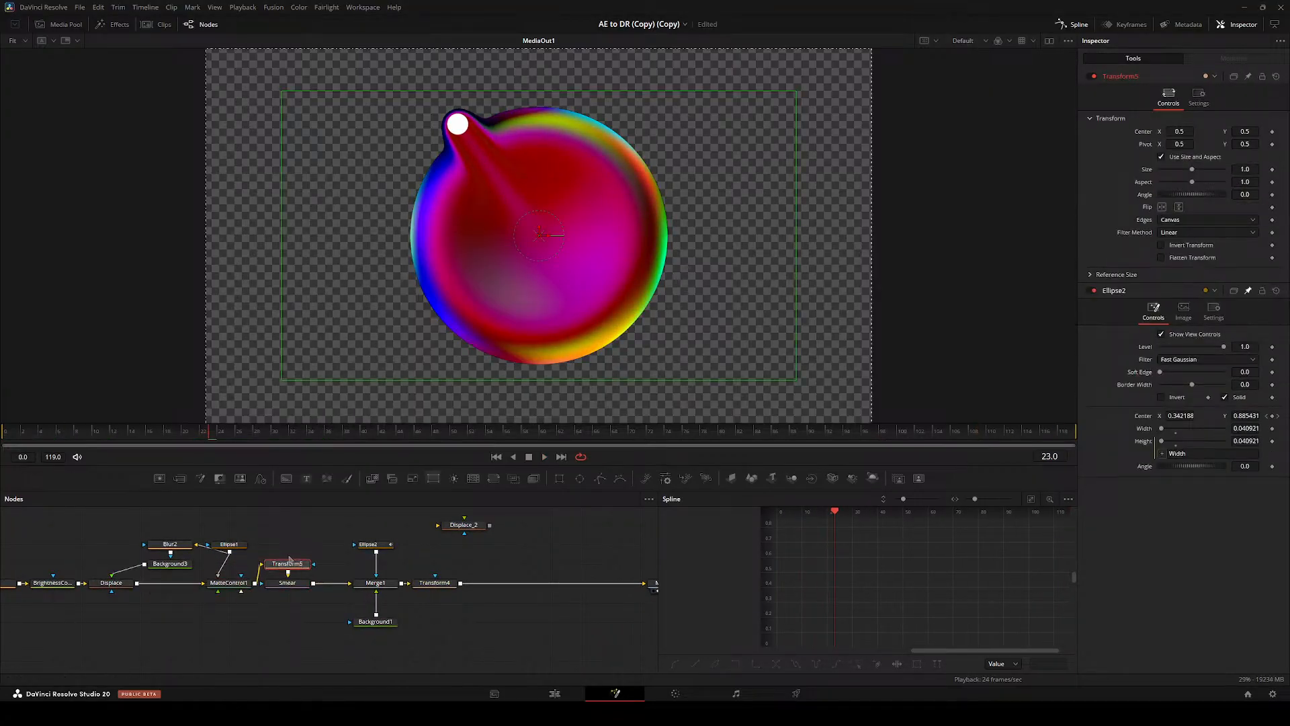
{"action": "left_click_drag", "start_coordinate": [287, 583], "coordinate": [318, 582]}
{"action": "key", "text": "2"}
{"action": "left_click", "coordinate": [296, 569]}
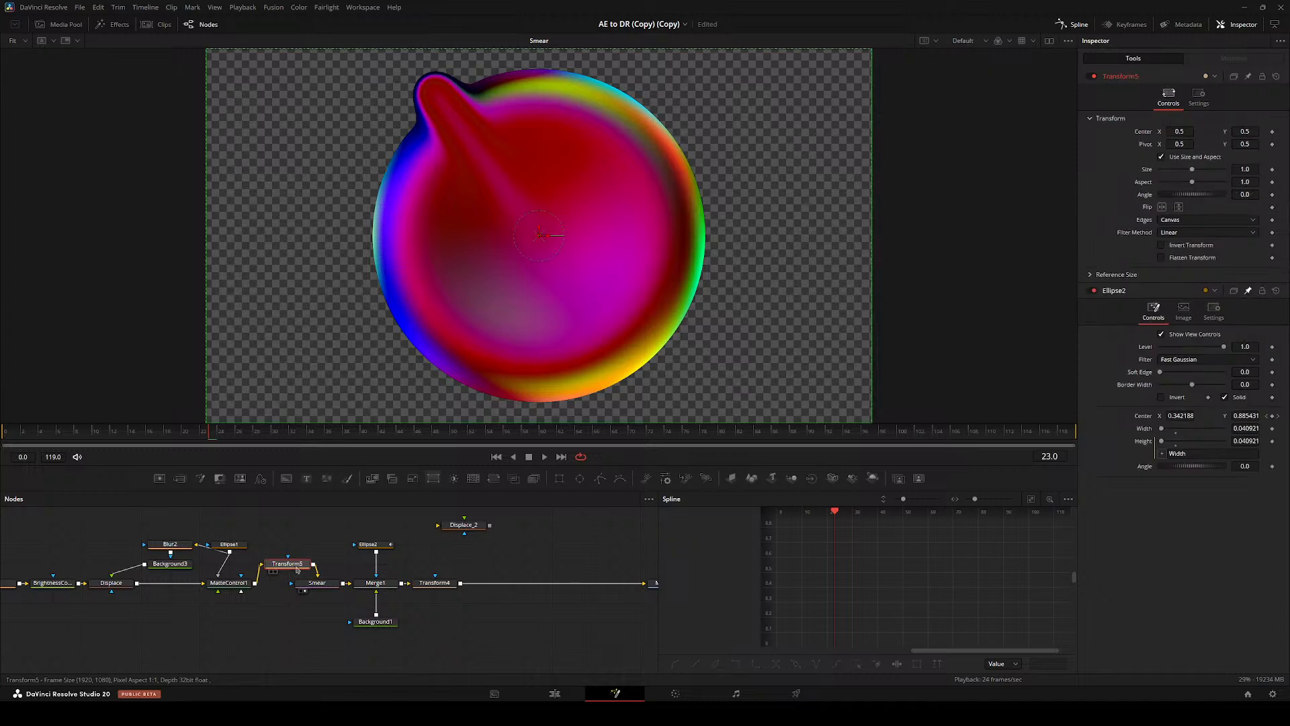
{"action": "key", "text": "Delete"}
- Shift the Smear and downstream nodes to make room, and insert a Set Domain node after MatteControl1 in Set mode
{"action": "left_click_drag", "start_coordinate": [306, 524], "coordinate": [516, 633]}
{"action": "left_click_drag", "start_coordinate": [353, 626], "coordinate": [412, 626]}
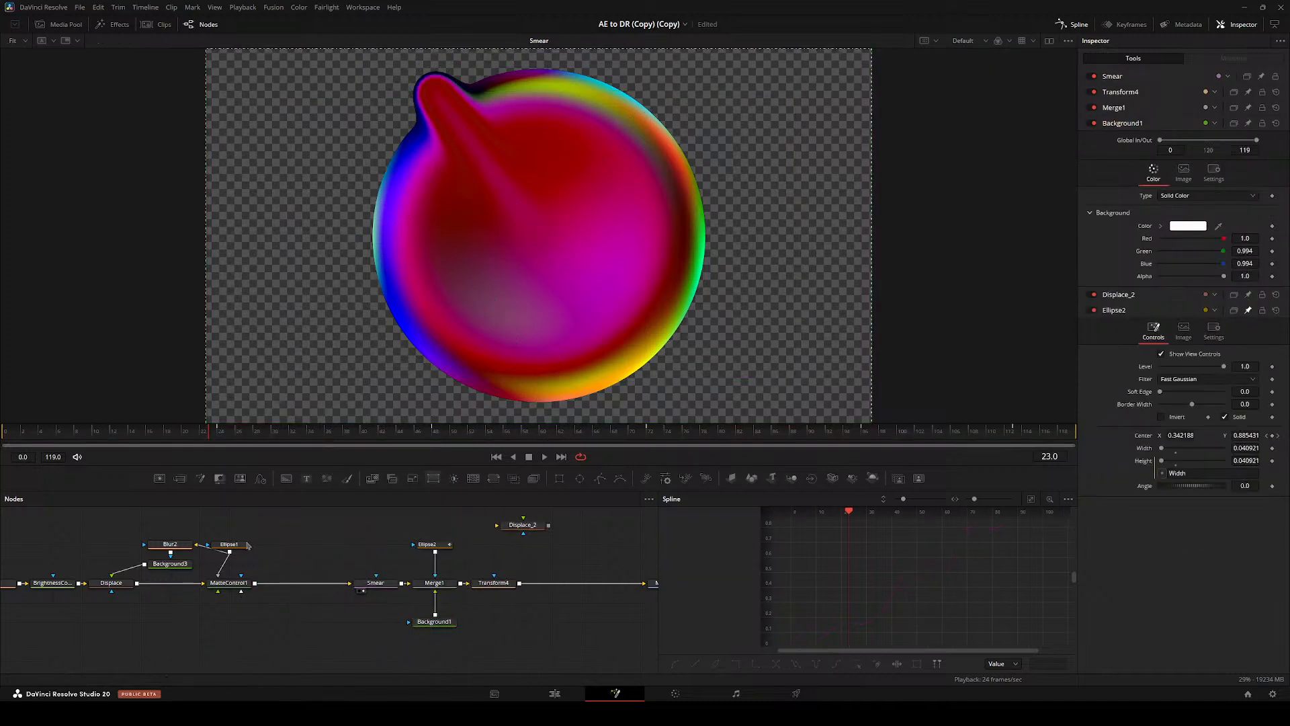
{"action": "left_click", "coordinate": [231, 583]}
{"action": "key", "text": "shift+space"}
{"action": "type", "text": "setdoma"}
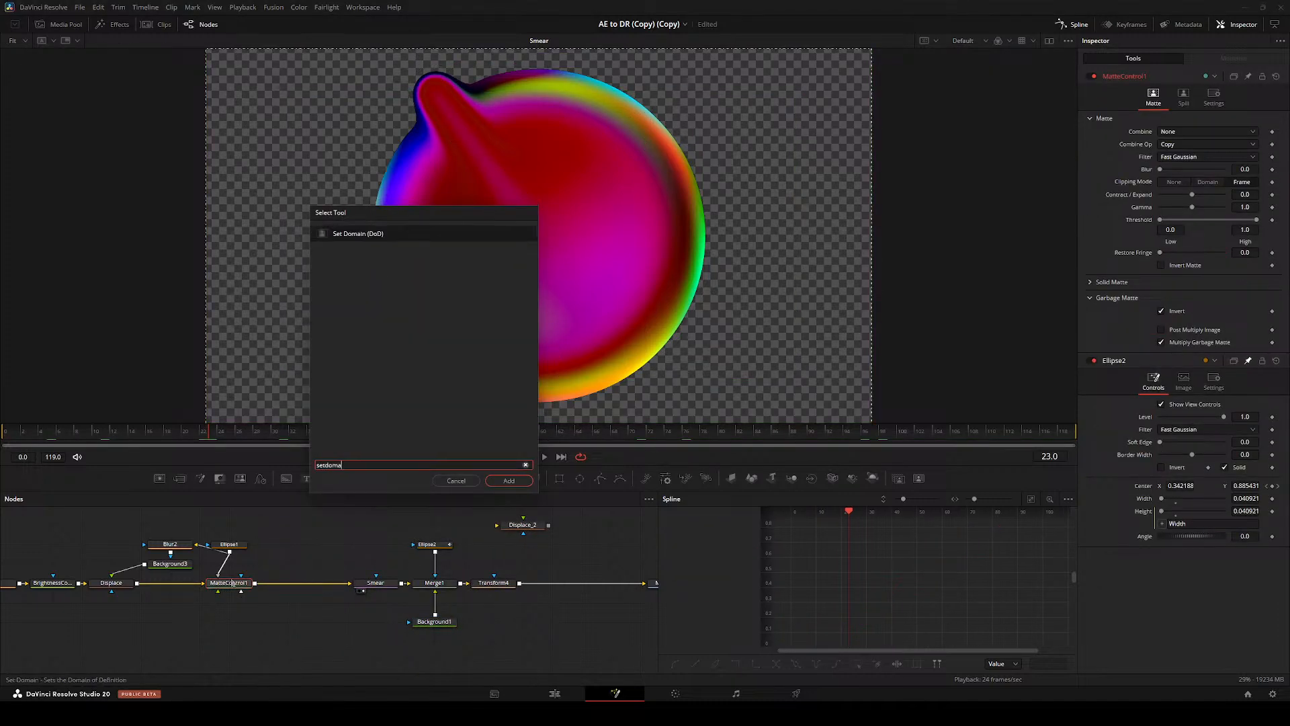
{"action": "key", "text": "Return"}
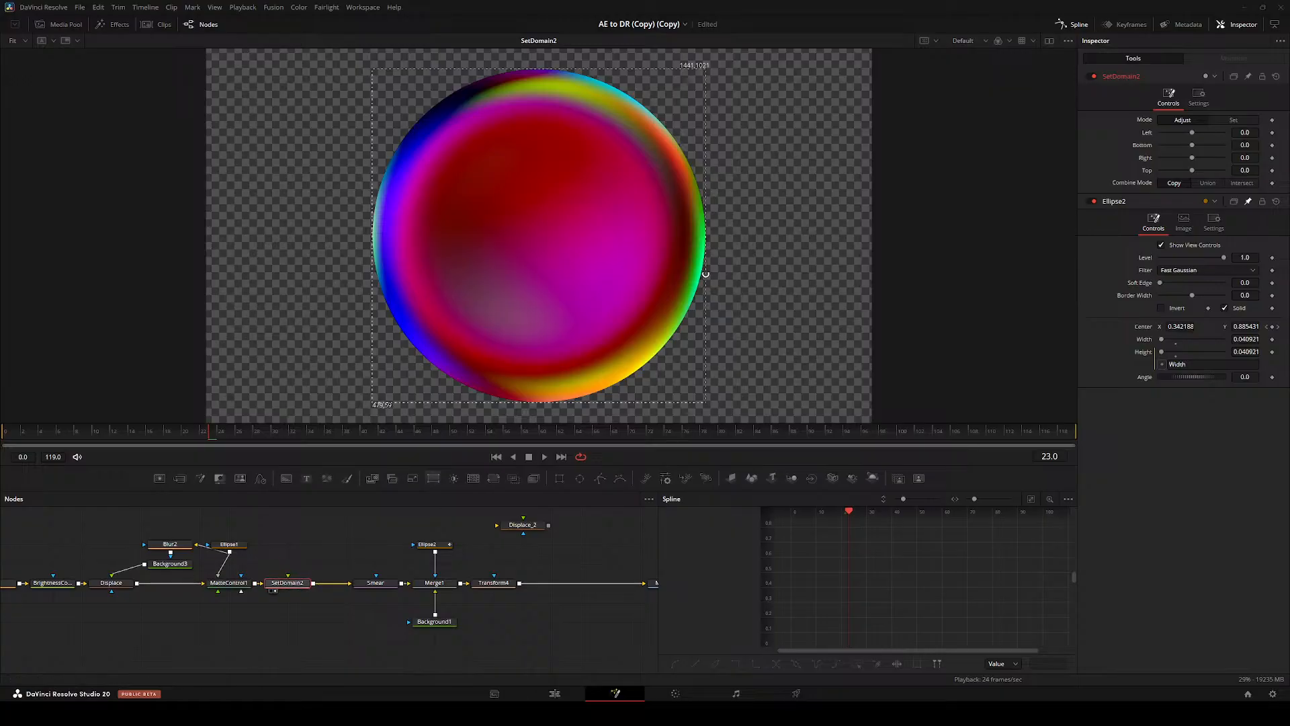
{"action": "left_click", "coordinate": [1233, 120]}
{"action": "scroll", "coordinate": [632, 250], "scroll_direction": "down", "scroll_amount": 2}
- View the Smear, Merge1 and Transform4 outputs in turn, and play the animation
{"action": "left_click", "coordinate": [377, 584]}
{"action": "key", "text": "2"}
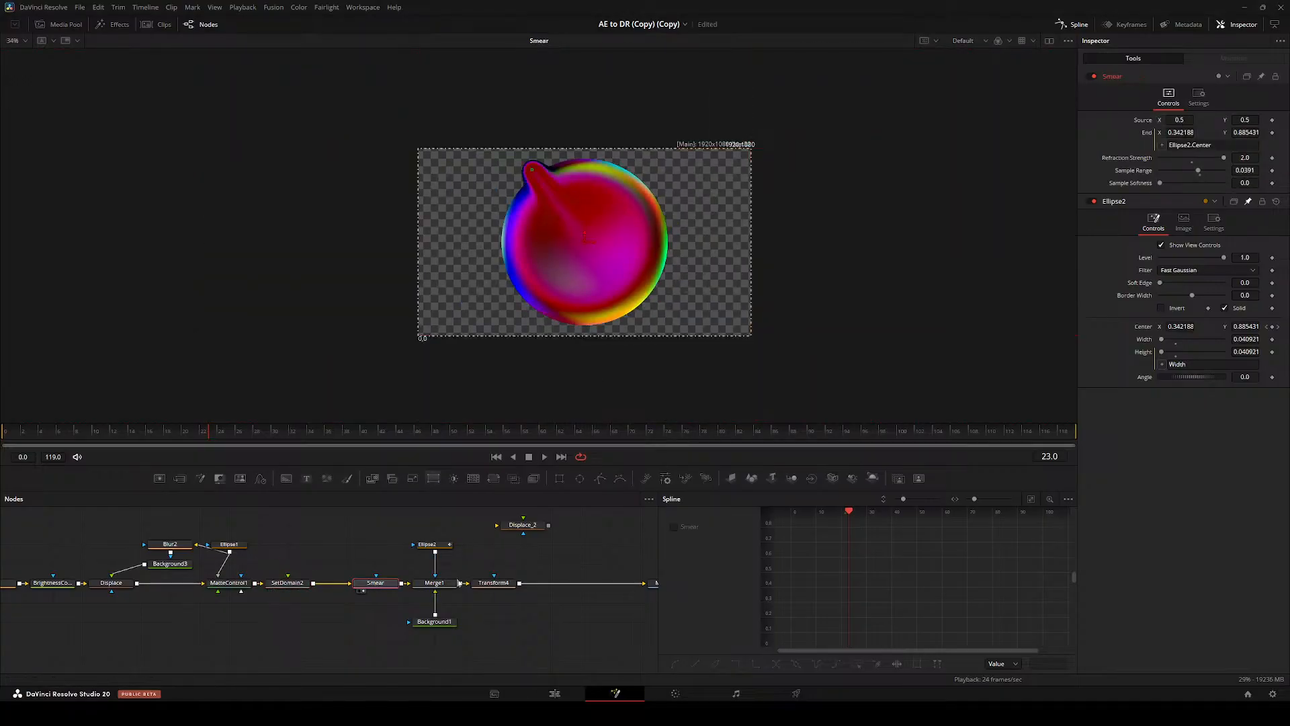
{"action": "left_click", "coordinate": [436, 584]}
{"action": "key", "text": "2"}
{"action": "left_click", "coordinate": [492, 583]}
{"action": "key", "text": "2"}
{"action": "key", "text": "space"}
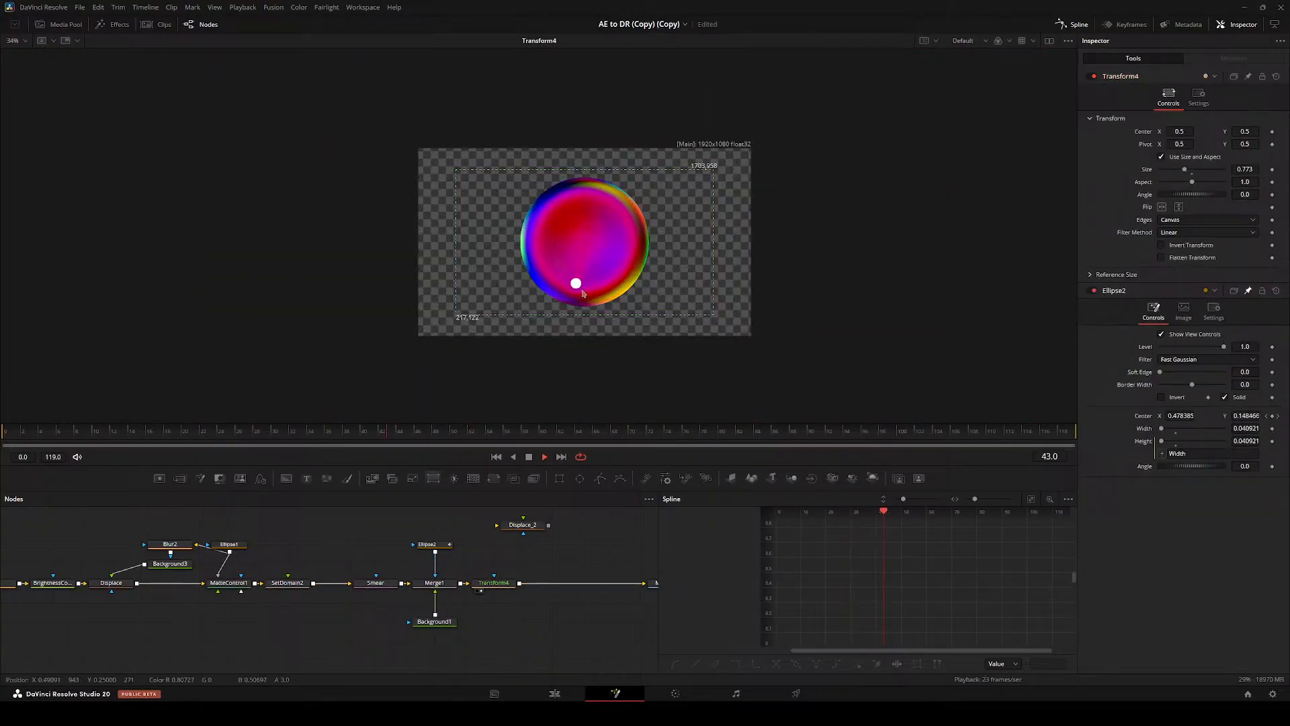
- Raise the bottom edge of SetDomain2 to 0.413813 so it crops the ball, and play the cropped result
{"action": "scroll", "coordinate": [545, 273], "scroll_direction": "up", "scroll_amount": 1}
{"action": "left_click", "coordinate": [294, 583]}
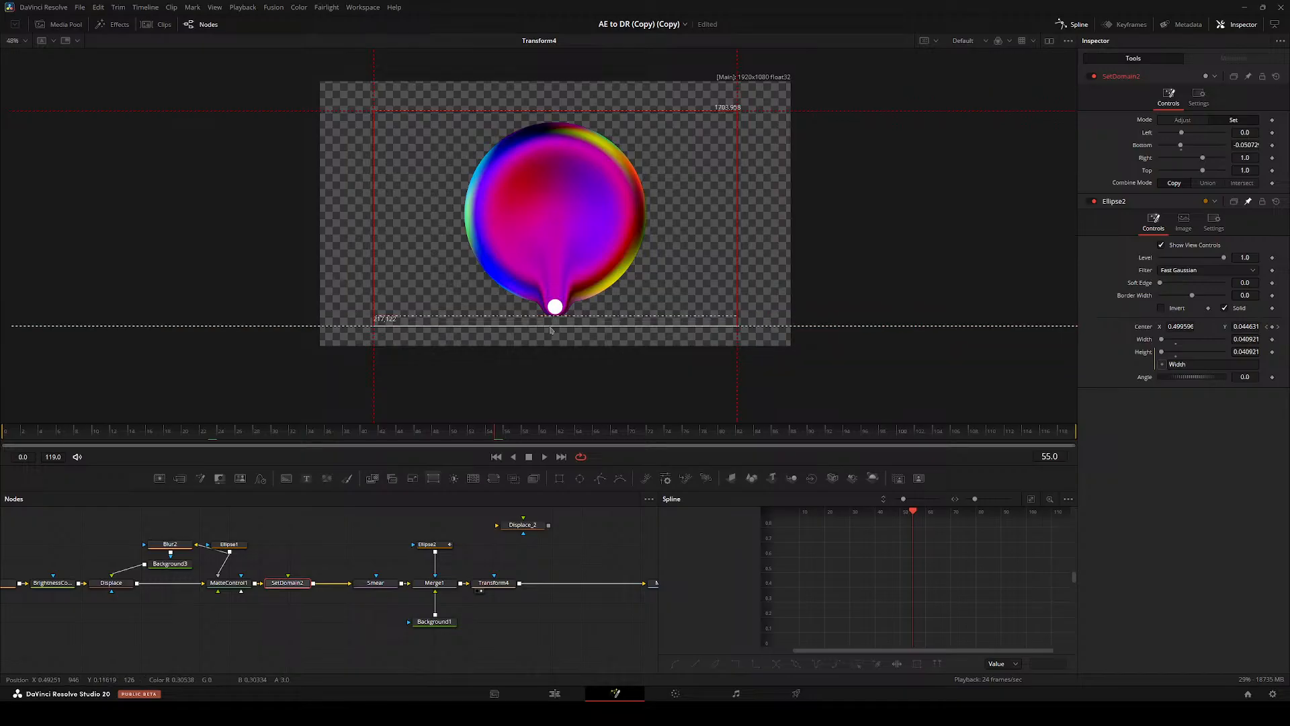
{"action": "scroll", "coordinate": [545, 286], "scroll_direction": "up", "scroll_amount": 2}
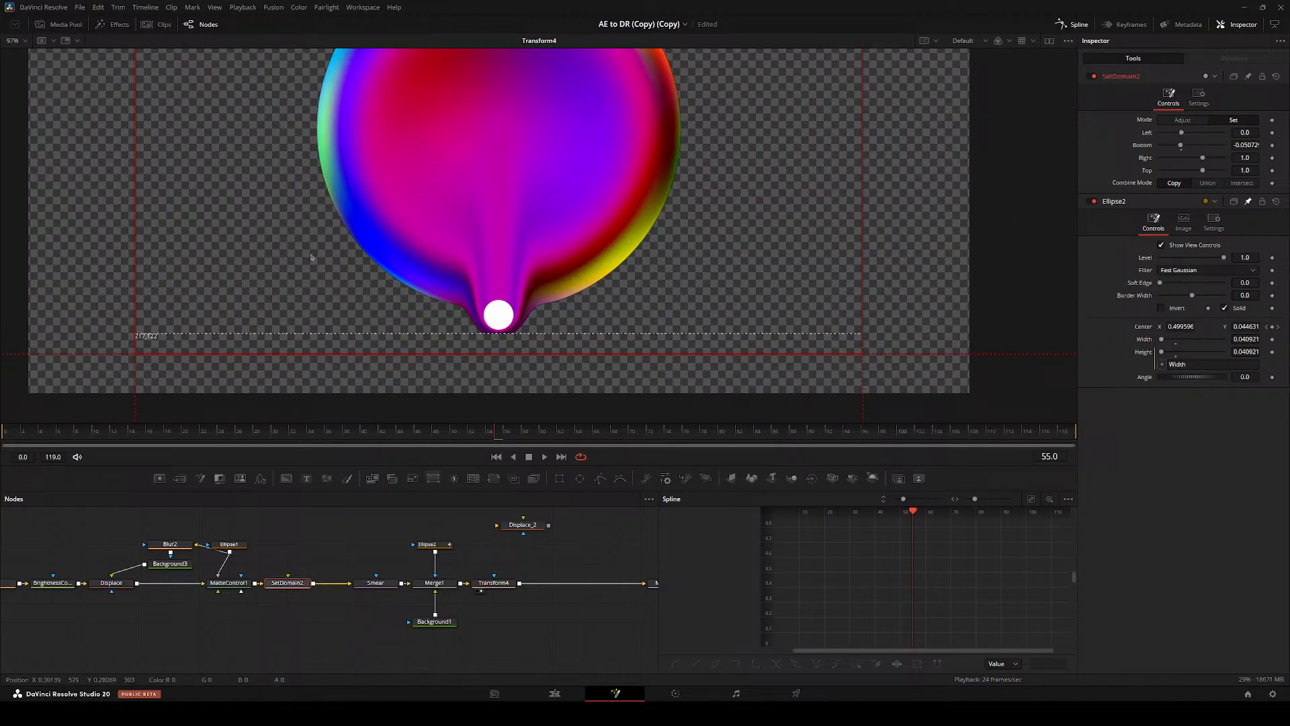
{"action": "scroll", "coordinate": [454, 354], "scroll_direction": "down", "scroll_amount": 1}
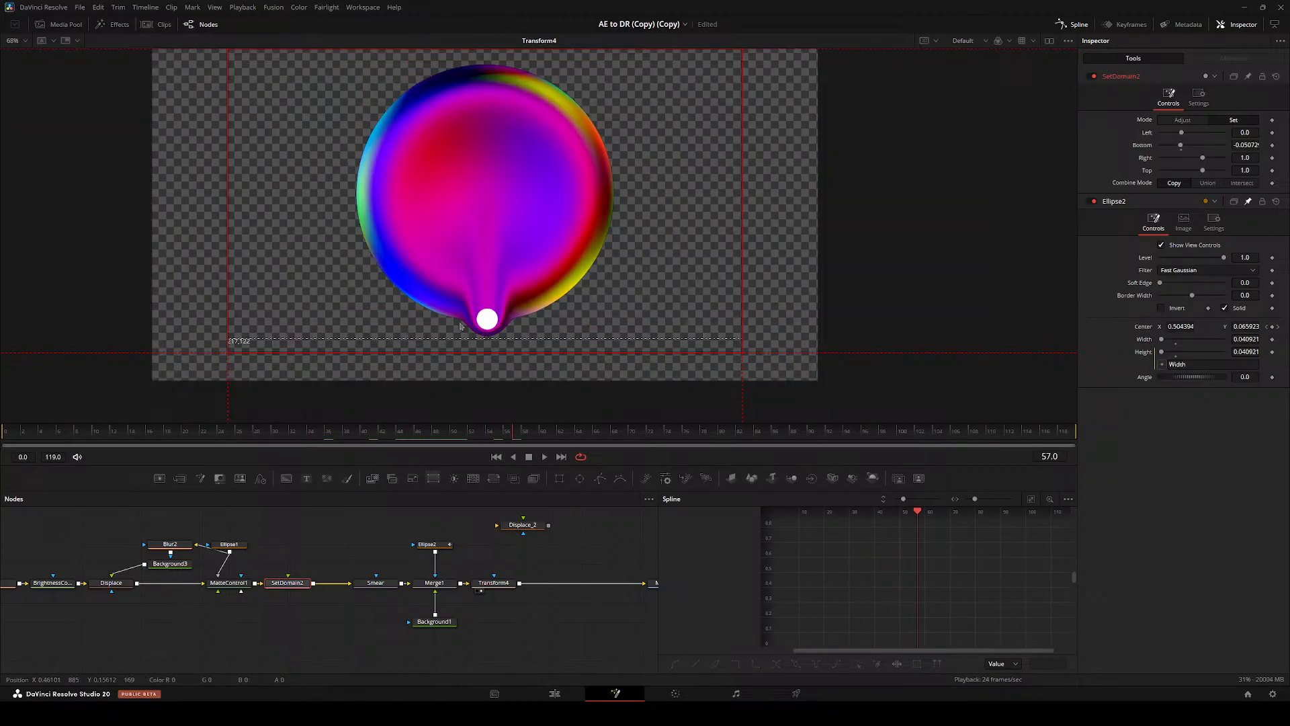
{"action": "key", "text": "ctrl+f"}
{"action": "left_click_drag", "start_coordinate": [513, 431], "coordinate": [533, 264]}
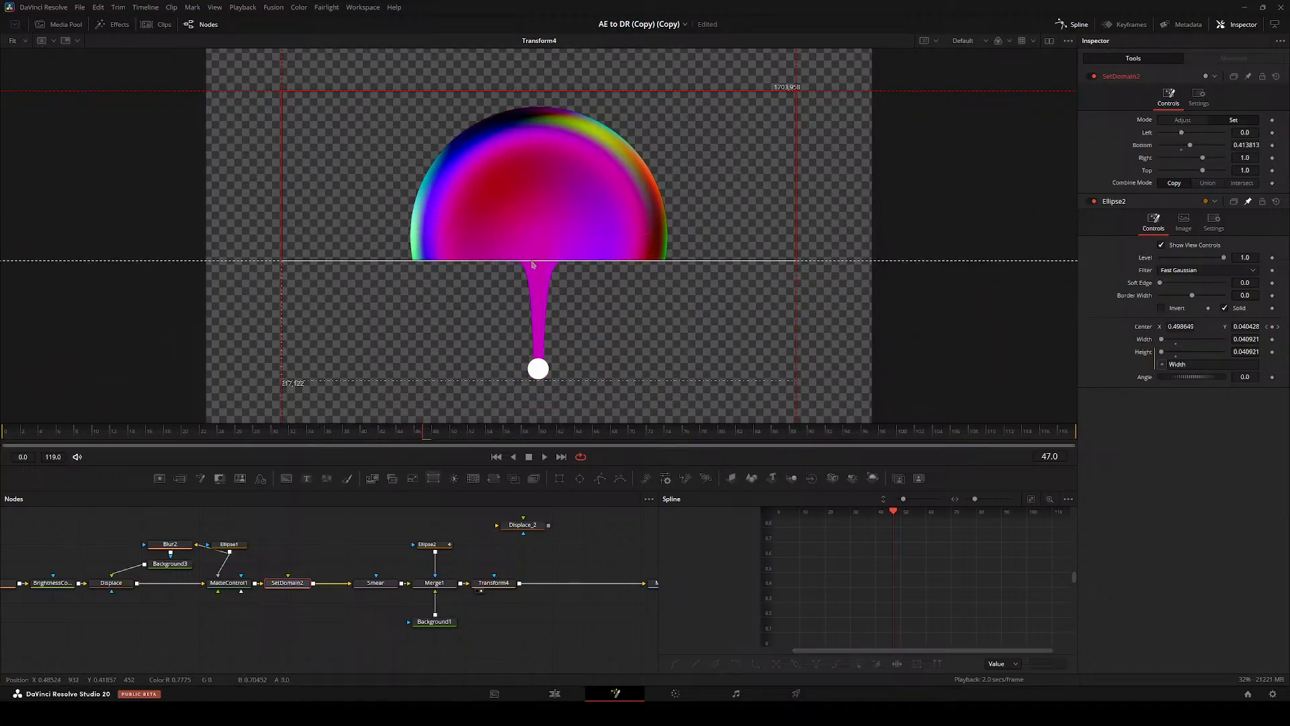
{"action": "left_click", "coordinate": [334, 520]}
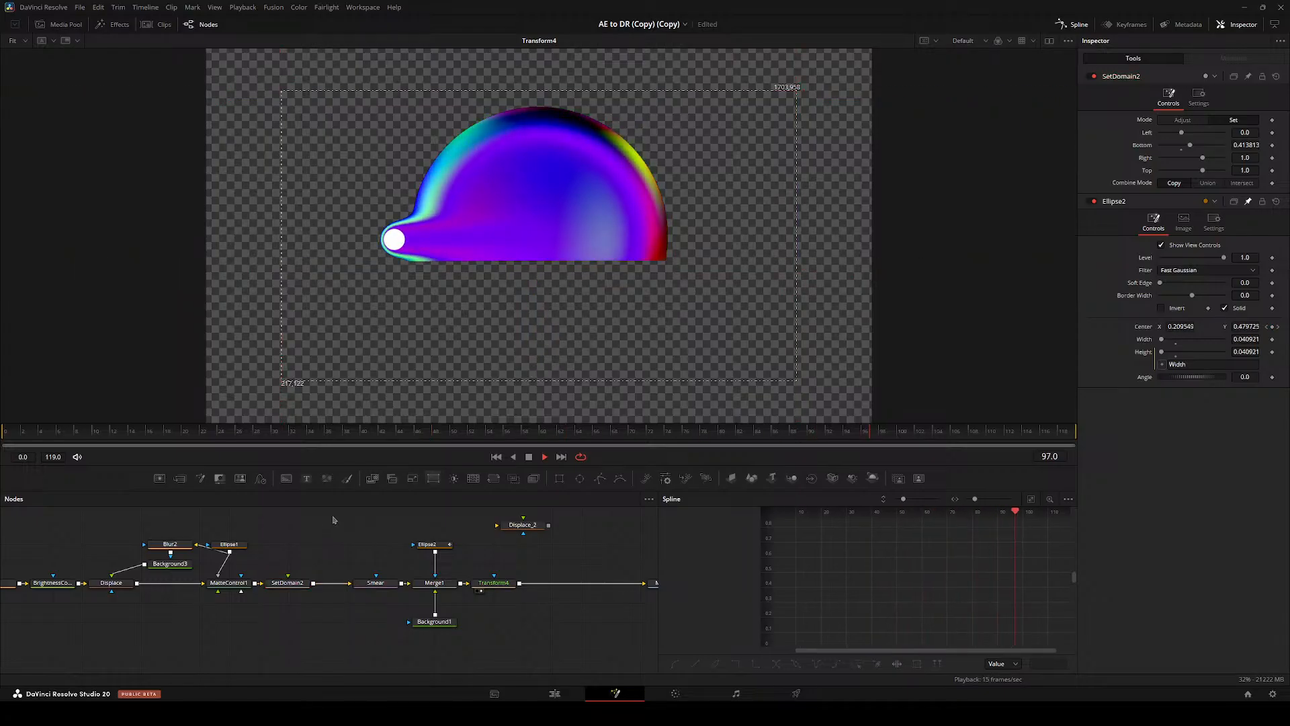
- Go to frame 30 and delete the SetDomain2 node
{"action": "mouse_move", "coordinate": [253, 431]}
{"action": "left_mouse_down"}
{"action": "mouse_move", "coordinate": [225, 446]}
{"action": "mouse_move", "coordinate": [271, 448]}
{"action": "left_mouse_up"}
{"action": "left_click", "coordinate": [287, 583]}
{"action": "key", "text": "Delete"}
{"action": "scroll", "coordinate": [284, 538], "scroll_direction": "down", "scroll_amount": 3}
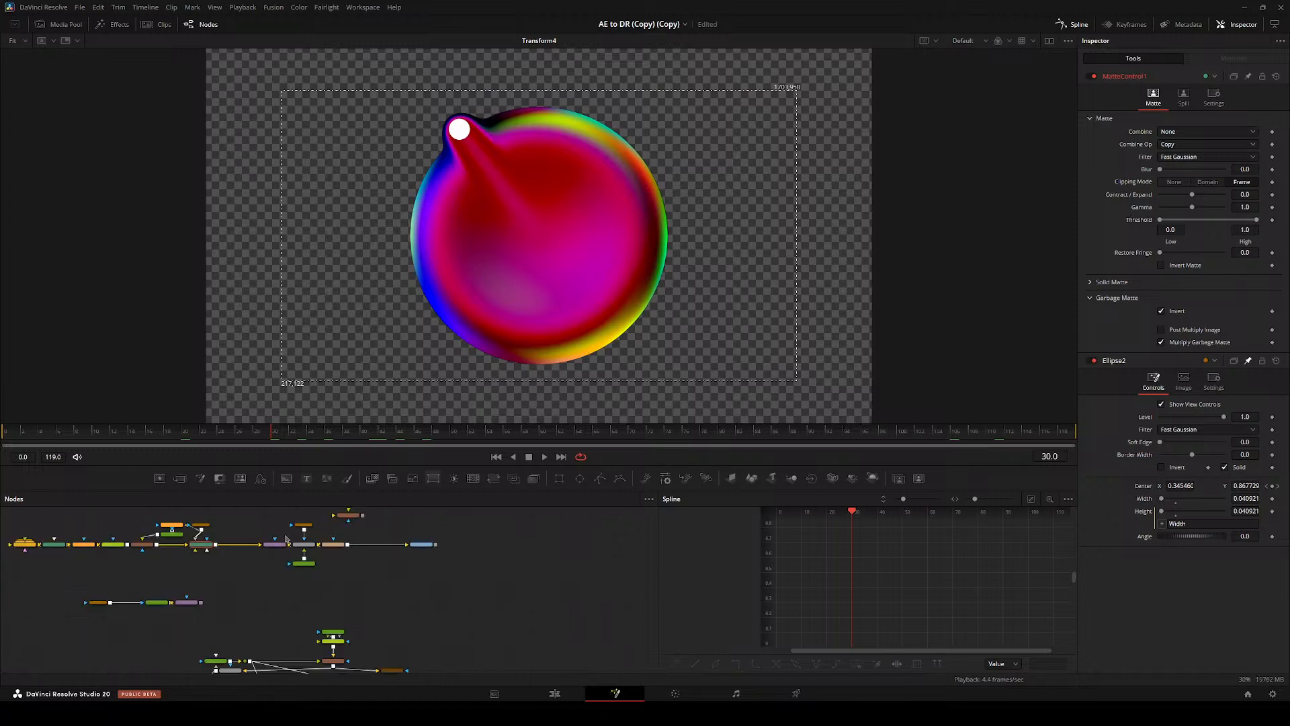
- Move the Smear node back toward MatteControl1 and play its output in the viewer
{"action": "scroll", "coordinate": [284, 536], "scroll_direction": "up", "scroll_amount": 3}
{"action": "left_click_drag", "start_coordinate": [261, 552], "coordinate": [203, 551]}
{"action": "key", "text": "space"}
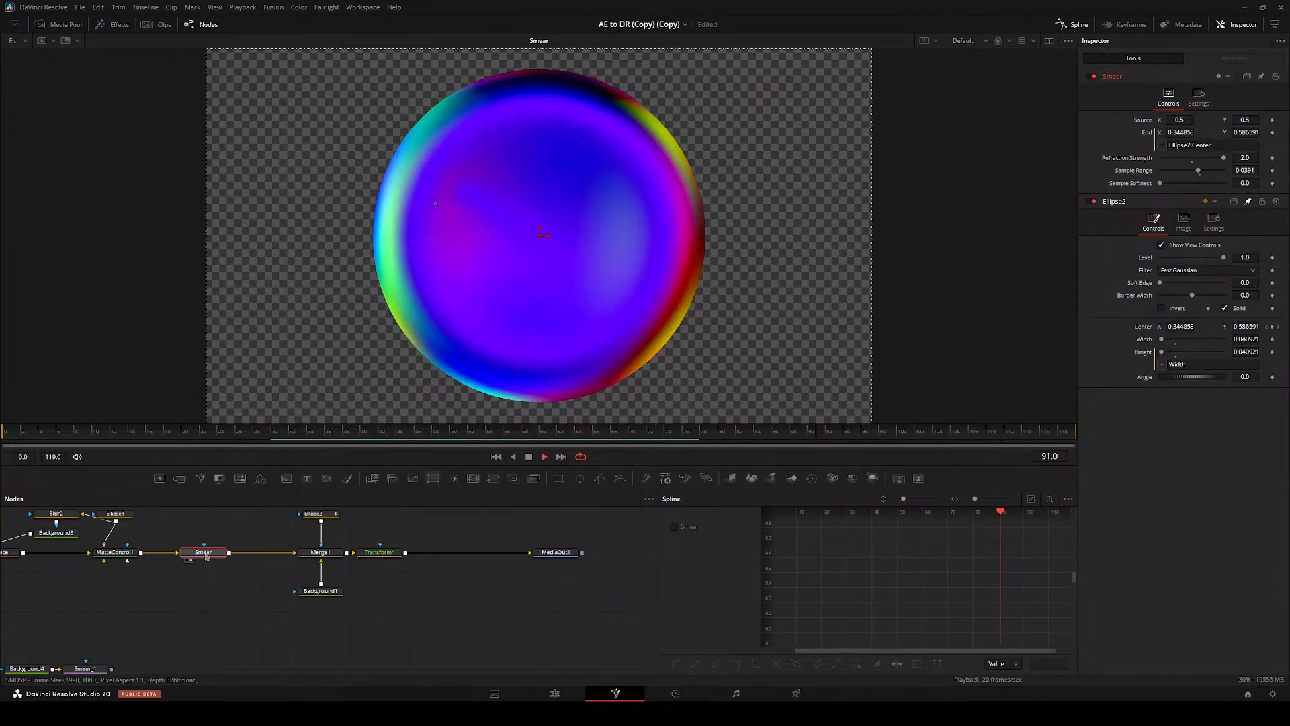
{"action": "key", "text": "1"}
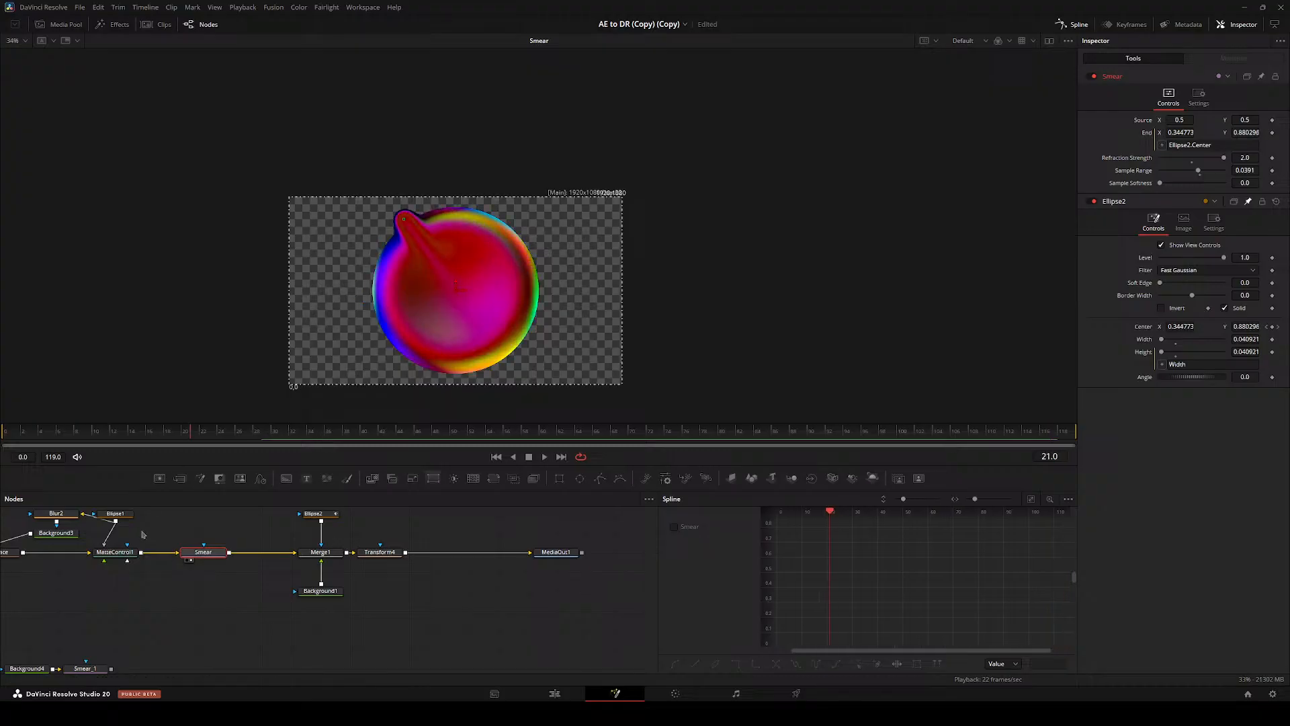
- Insert a Transform node between MatteControl1 and Smear and display its output
{"action": "left_click", "coordinate": [113, 557]}
{"action": "key", "text": "shift+space"}
{"action": "type", "text": "xf"}
{"action": "key", "text": "Return"}
{"action": "key", "text": "1"}
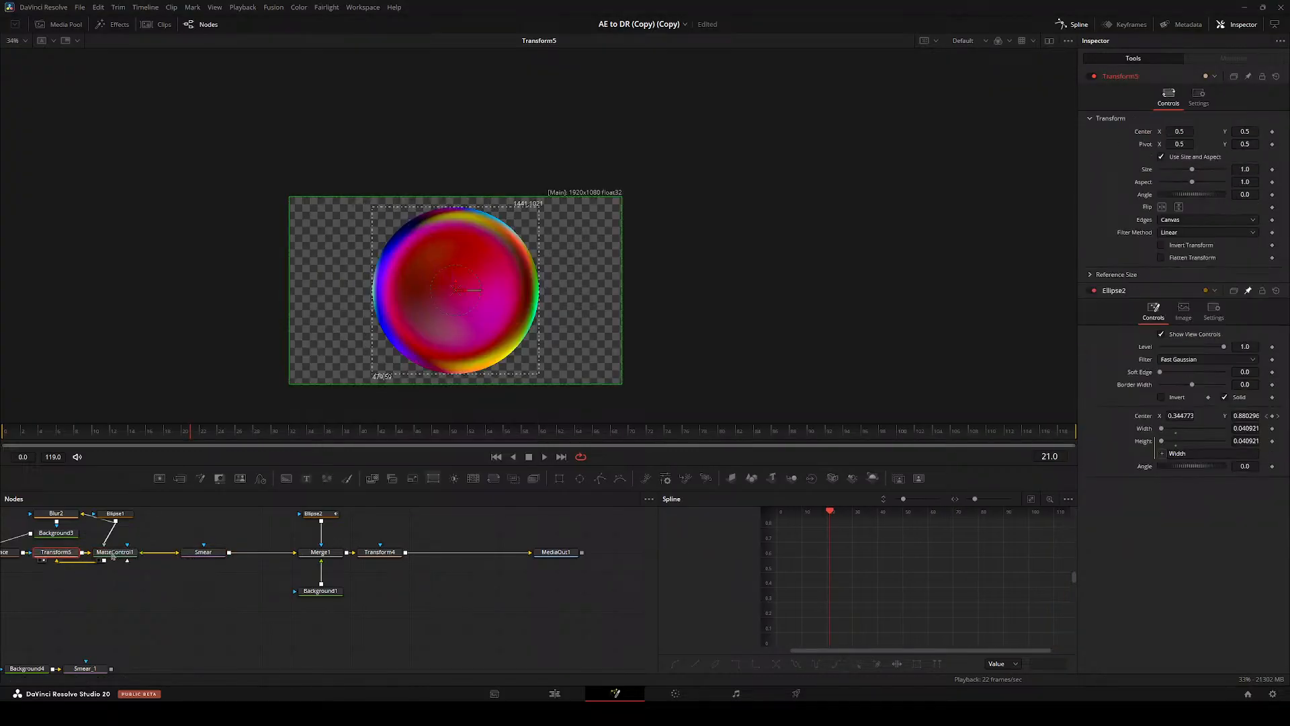
- Scale the ball down by setting Transform5's size to about 0.833, and display the outputs of Merge1 and Transform4
{"action": "left_click_drag", "start_coordinate": [1191, 170], "coordinate": [1186, 172]}
{"action": "left_click", "coordinate": [323, 553]}
{"action": "key", "text": "1"}
{"action": "left_click", "coordinate": [380, 552]}
{"action": "key", "text": "1"}
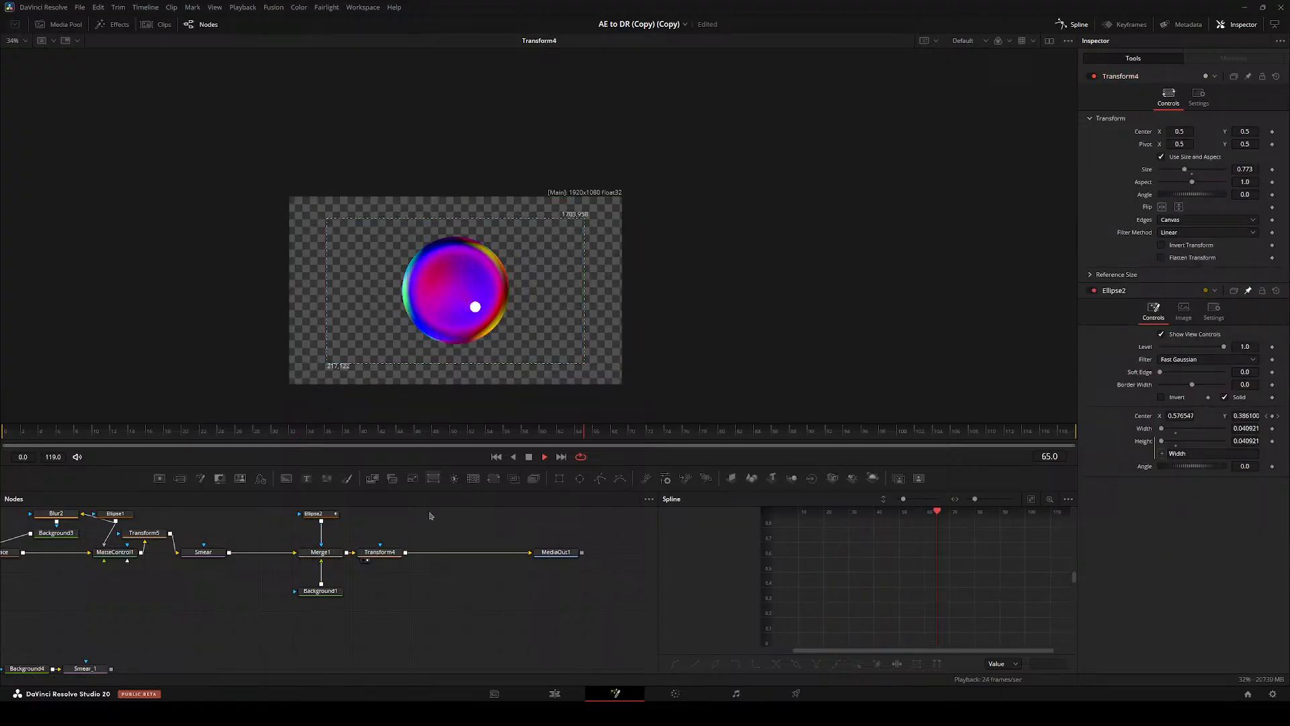
- Move the Smear and Transform5 nodes closer to Merge1 and return the playhead to frame 0
{"action": "left_click_drag", "start_coordinate": [203, 552], "coordinate": [232, 552]}
{"action": "left_click_drag", "start_coordinate": [145, 533], "coordinate": [173, 534]}
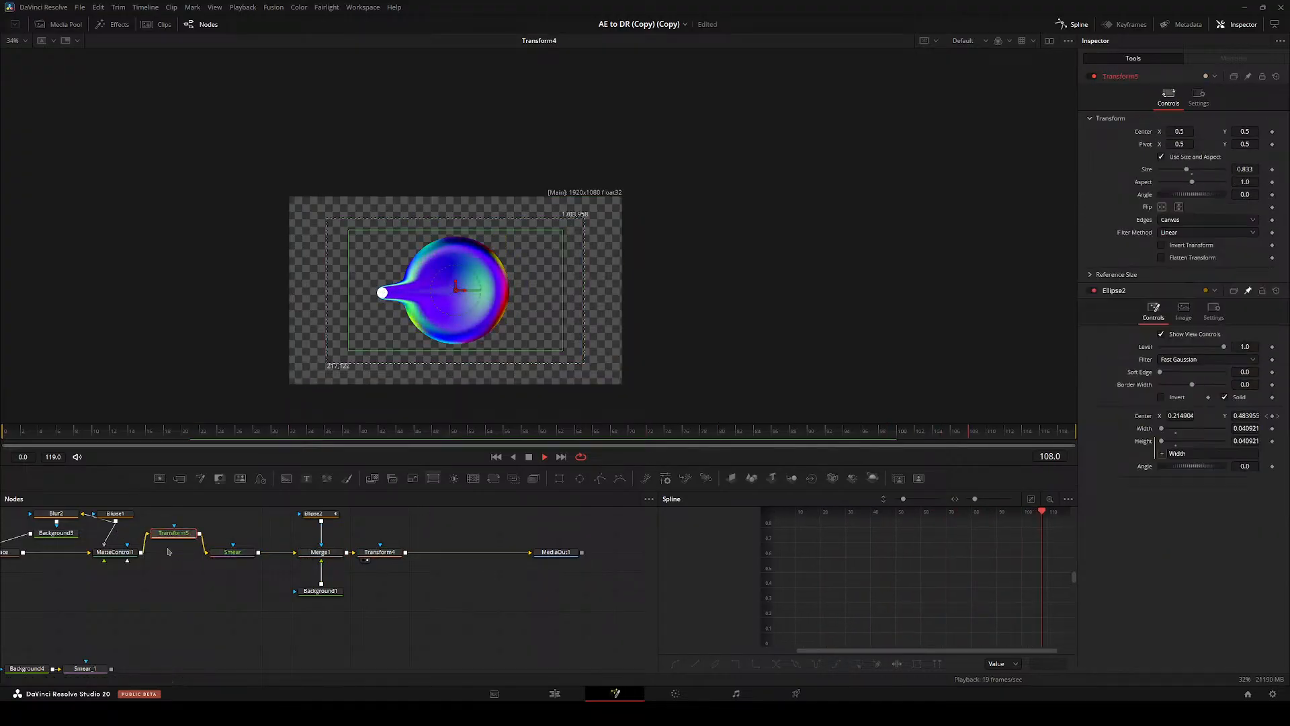
{"action": "scroll", "coordinate": [423, 346], "scroll_direction": "up", "scroll_amount": 5}
{"action": "key", "text": "ctrl+f"}
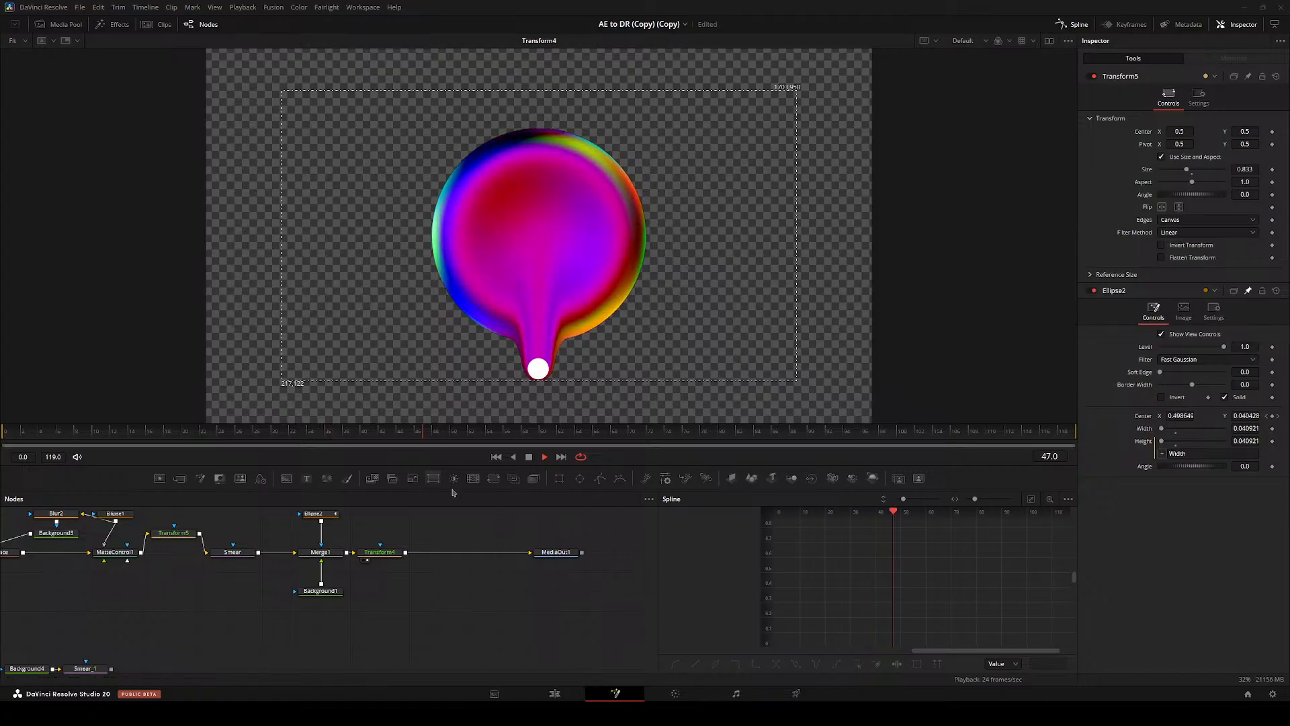
{"action": "left_click", "coordinate": [344, 436]}
{"action": "key", "text": "Home"}
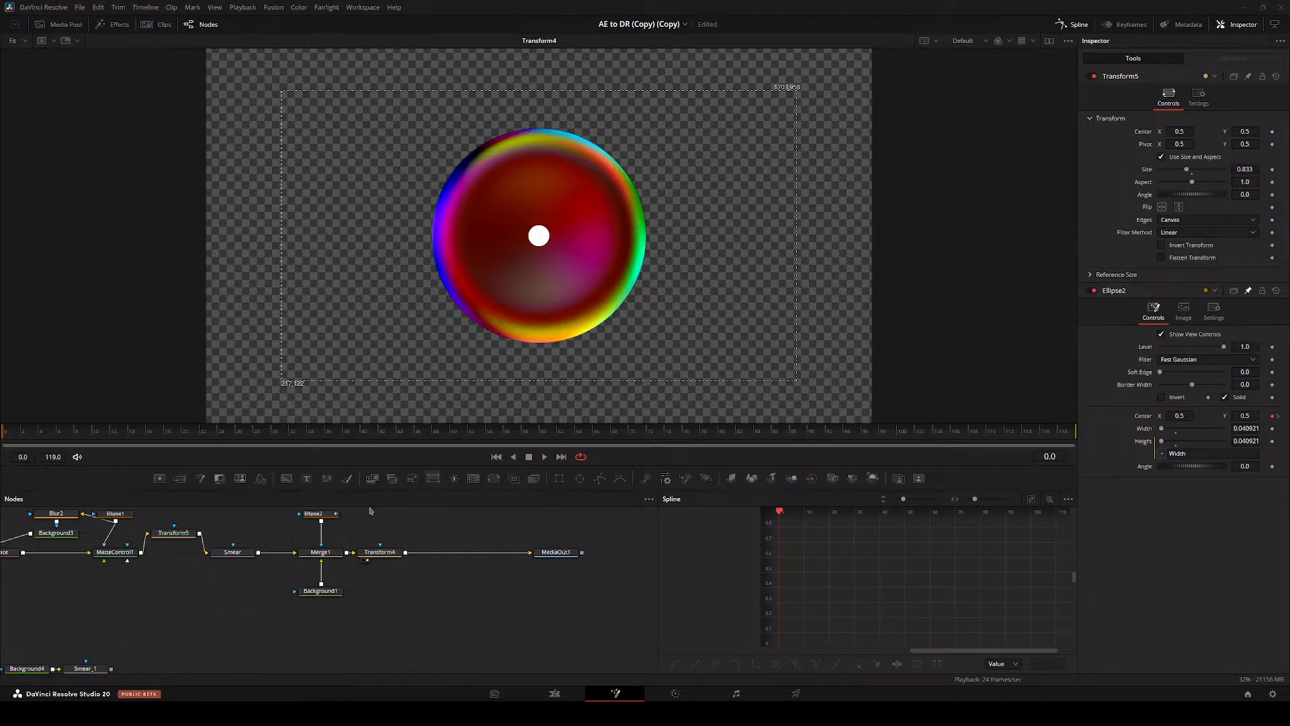
- Move Merge1 with its Ellipse2 and Background1 nodes next to Smear, keeping Background1 directly below the merge
{"action": "left_click_drag", "start_coordinate": [382, 533], "coordinate": [362, 580]}
{"action": "left_click_drag", "start_coordinate": [363, 638], "coordinate": [362, 618]}
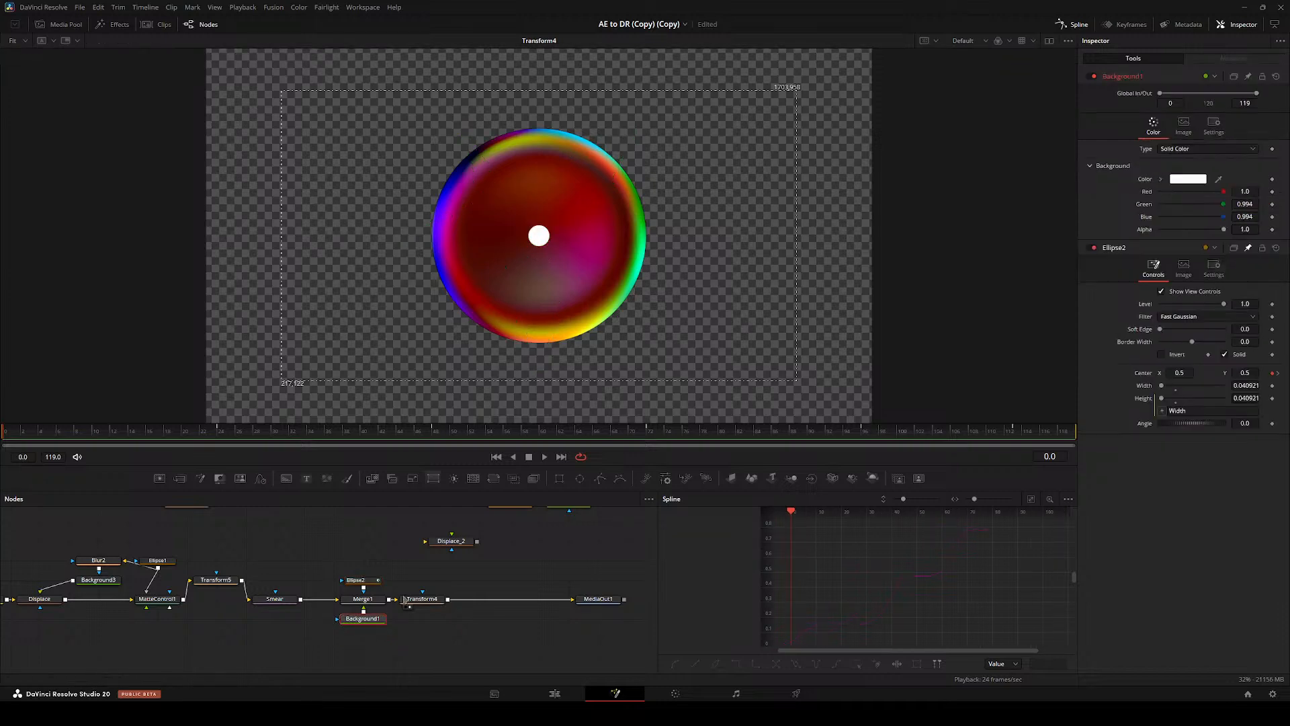
{"action": "left_click_drag", "start_coordinate": [414, 573], "coordinate": [298, 590]}
{"action": "left_click_drag", "start_coordinate": [214, 567], "coordinate": [222, 635]}
{"action": "left_click_drag", "start_coordinate": [313, 619], "coordinate": [341, 621]}
- Scrub the Transform4 result from the start to frame 59 and close the Sapphire OFX updates window
{"action": "left_click_drag", "start_coordinate": [238, 424], "coordinate": [235, 423]}
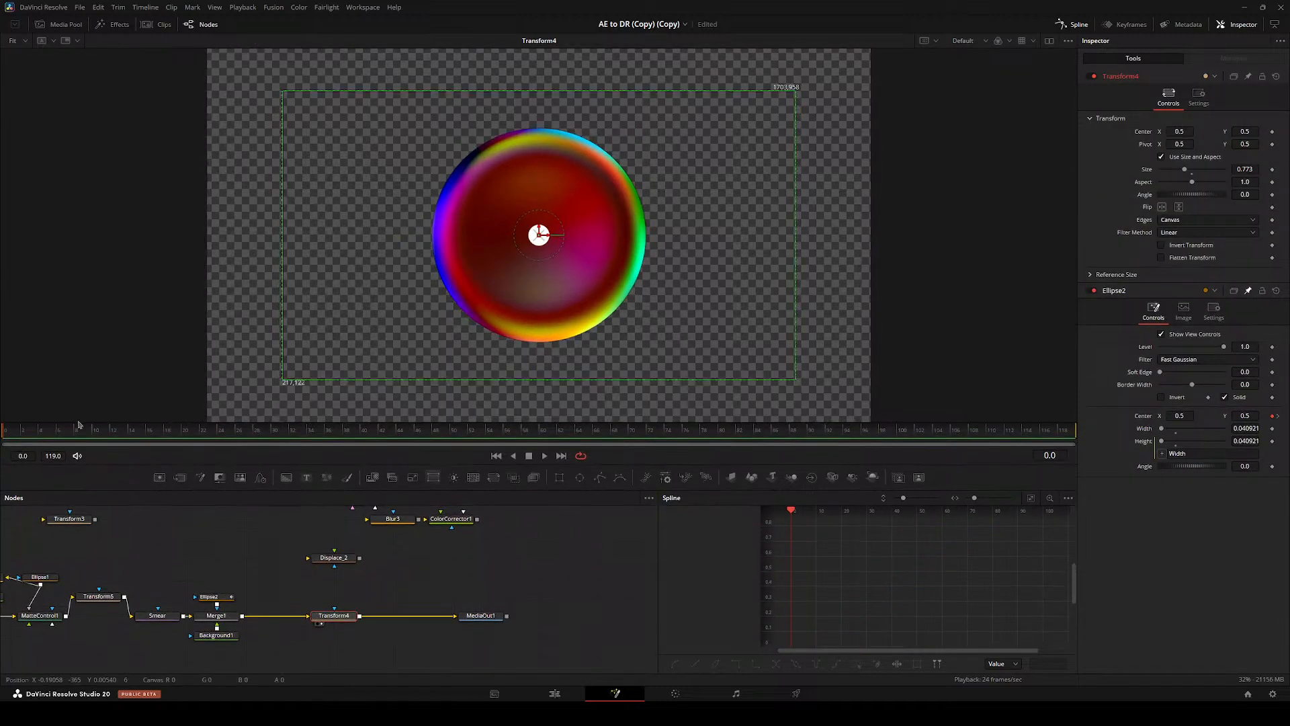
{"action": "left_click_drag", "start_coordinate": [4, 435], "coordinate": [564, 422]}
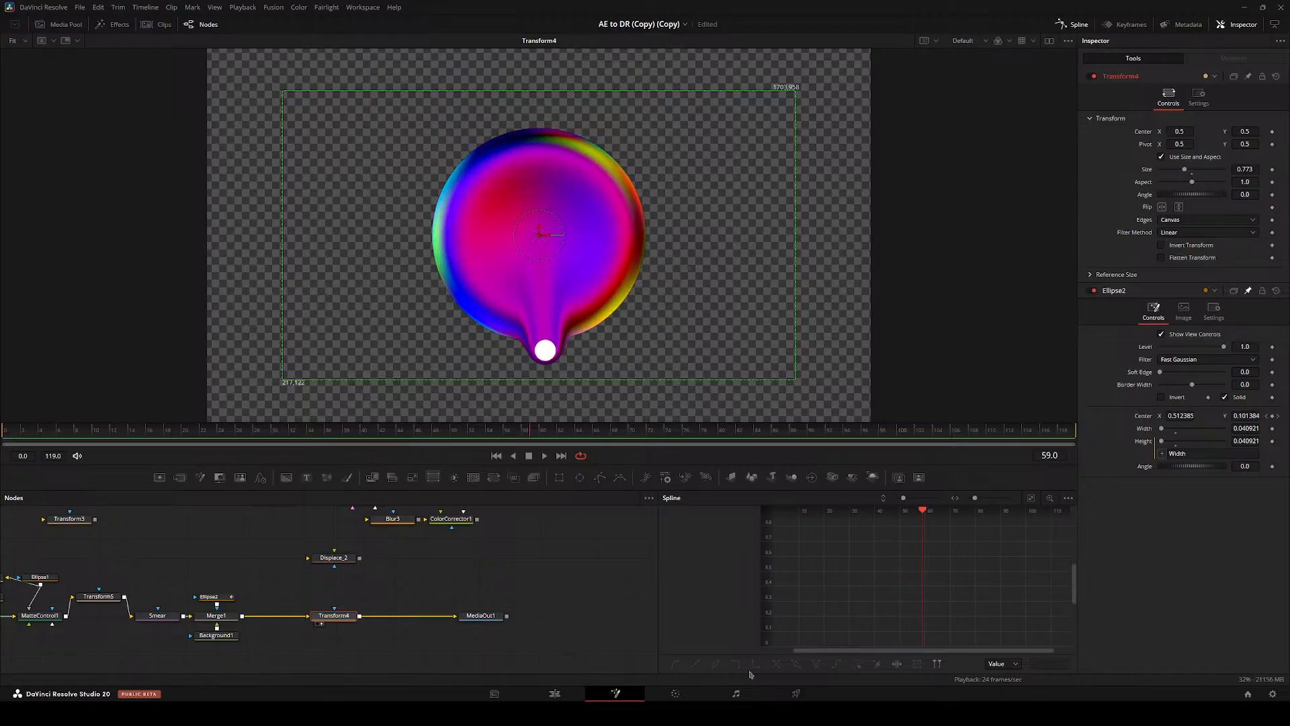
{"action": "right_click", "coordinate": [801, 712]}
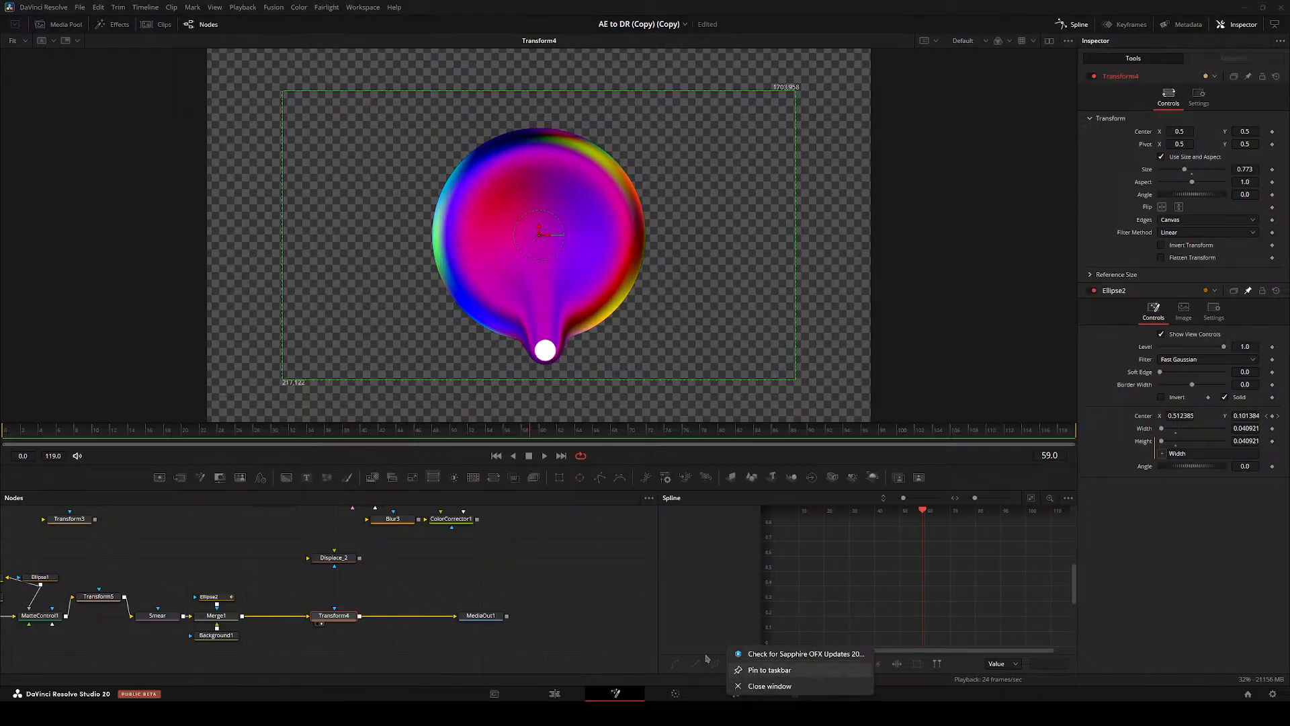
{"action": "left_click", "coordinate": [742, 685]}
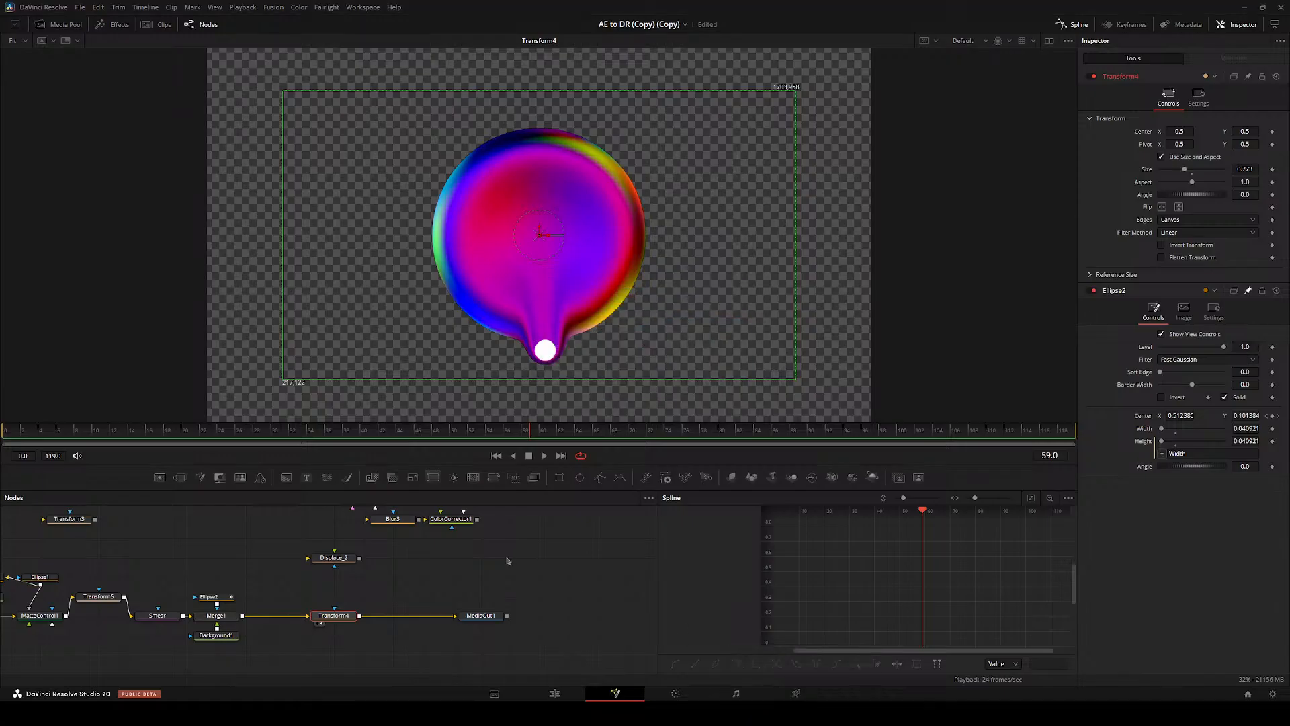
- Display MediaOut1 in the viewer and play the finished smear animation from near the start
{"action": "left_click_drag", "start_coordinate": [499, 553], "coordinate": [515, 539]}
{"action": "key", "text": "1"}
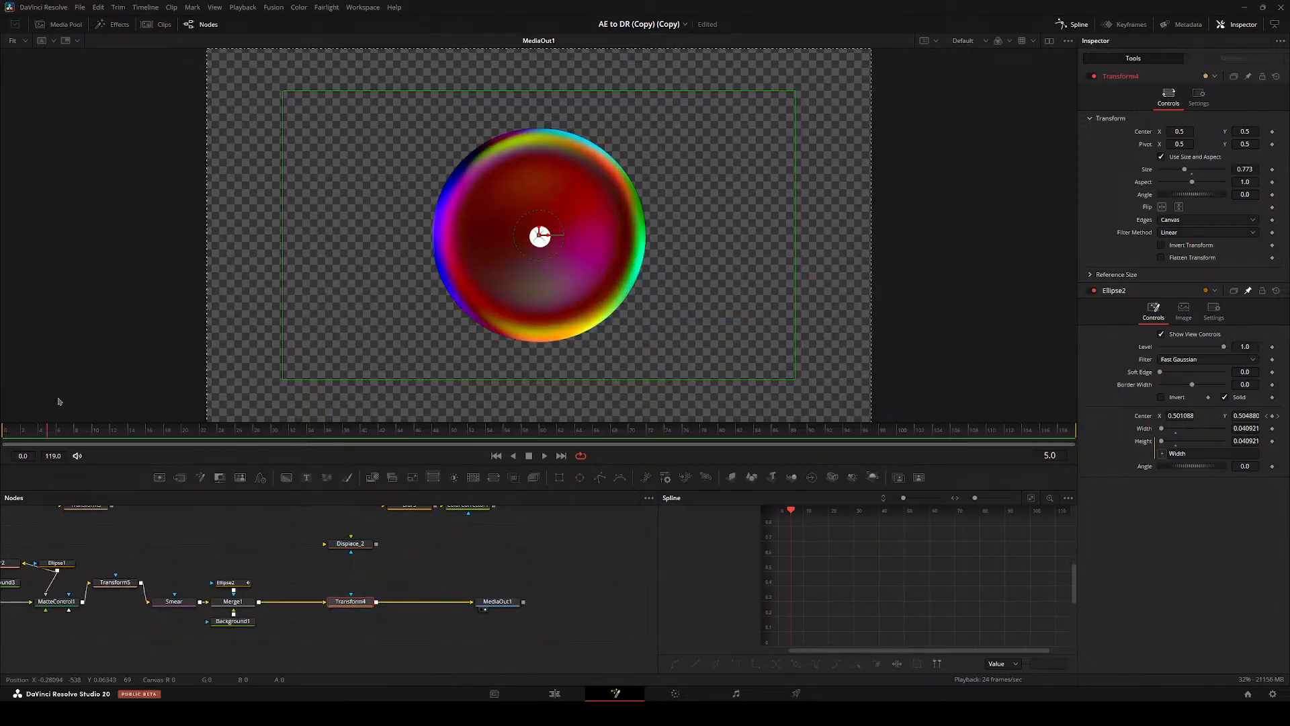
{"action": "left_click_drag", "start_coordinate": [423, 411], "coordinate": [83, 429]}
{"action": "left_click", "coordinate": [546, 457]}
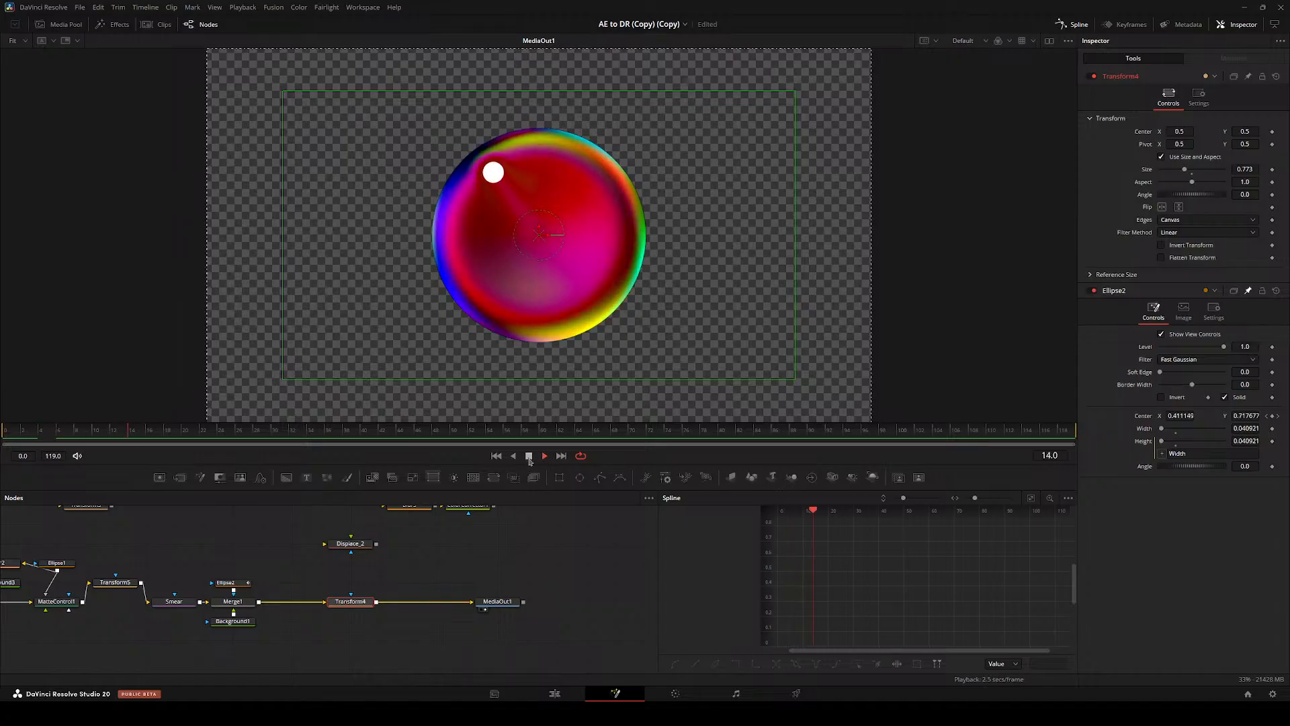
{"action": "left_click", "coordinate": [529, 458]}
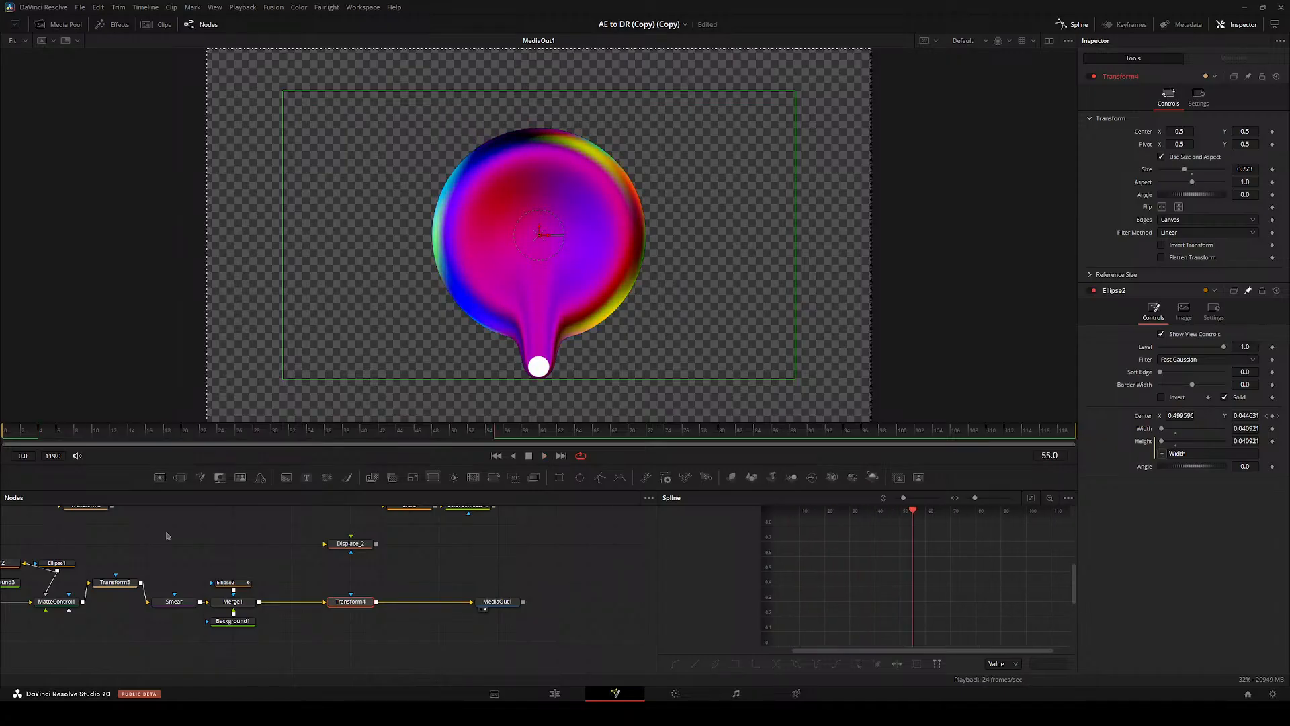
- Spread out the node chain, moving the Merge1 group further along and lining up Transform5 between MatteControl1 and Smear
{"action": "left_click_drag", "start_coordinate": [258, 562], "coordinate": [362, 537]}
{"action": "left_click_drag", "start_coordinate": [306, 537], "coordinate": [464, 610]}
{"action": "left_click_drag", "start_coordinate": [339, 595], "coordinate": [400, 595]}
{"action": "left_click_drag", "start_coordinate": [395, 525], "coordinate": [416, 607]}
{"action": "left_click_drag", "start_coordinate": [402, 595], "coordinate": [460, 595]}
{"action": "left_click_drag", "start_coordinate": [281, 575], "coordinate": [339, 576]}
{"action": "mouse_move", "coordinate": [206, 556]}
{"action": "left_mouse_down"}
{"action": "mouse_move", "coordinate": [235, 575]}
{"action": "mouse_move", "coordinate": [385, 566]}
{"action": "left_mouse_up"}
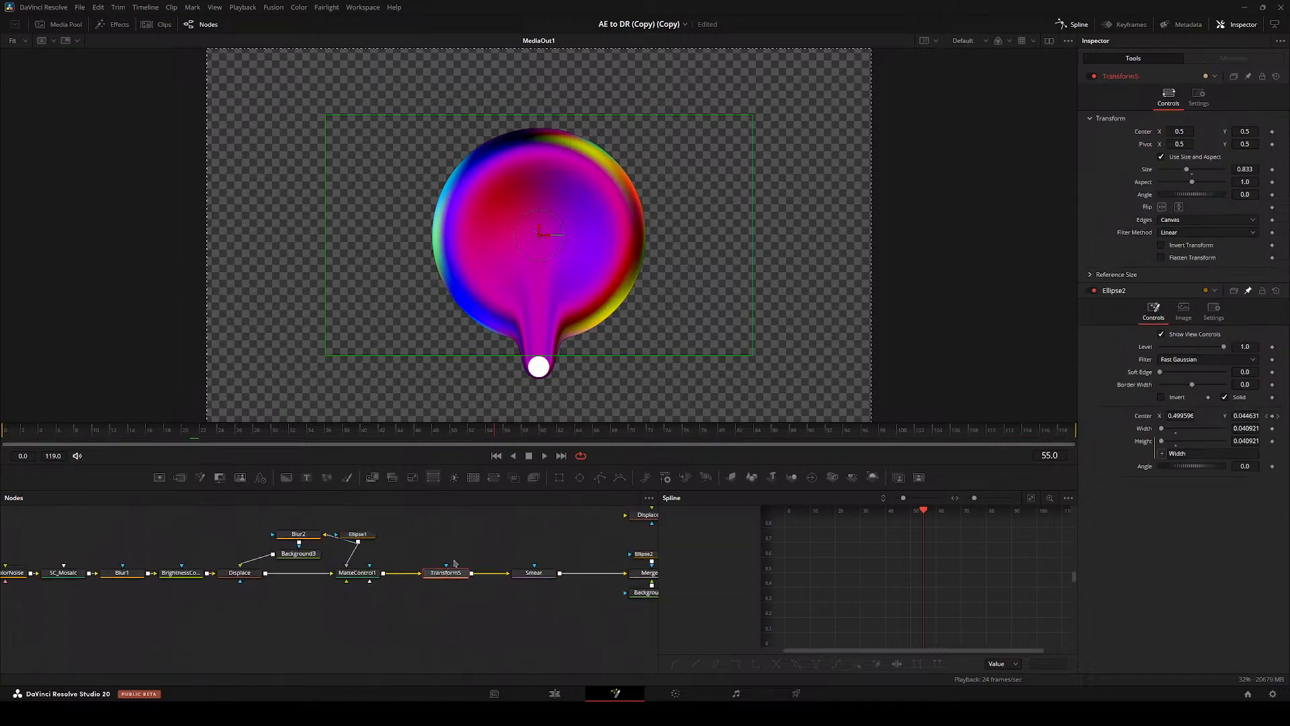
- Stack Blur2 and Background3 directly above Displace, raise Ellipse1 above them, and display its mask at frame 0
{"action": "left_click", "coordinate": [357, 535]}
{"action": "left_click_drag", "start_coordinate": [328, 523], "coordinate": [302, 564]}
{"action": "left_click_drag", "start_coordinate": [311, 551], "coordinate": [223, 551]}
{"action": "left_click_drag", "start_coordinate": [357, 534], "coordinate": [357, 495]}
{"action": "left_click_drag", "start_coordinate": [252, 521], "coordinate": [218, 559]}
{"action": "left_click_drag", "start_coordinate": [216, 554], "coordinate": [245, 553]}
{"action": "left_click_drag", "start_coordinate": [364, 510], "coordinate": [399, 580]}
{"action": "left_click", "coordinate": [385, 573]}
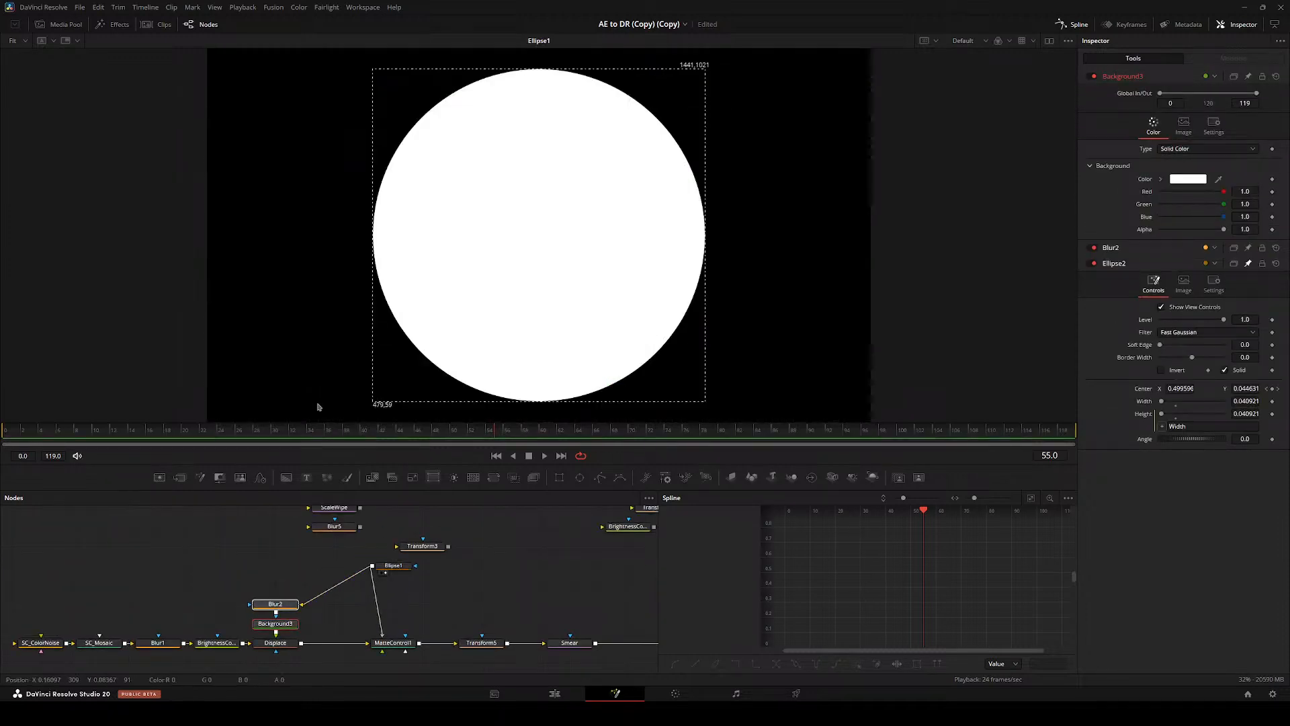
{"action": "left_click_drag", "start_coordinate": [395, 432], "coordinate": [4, 431]}
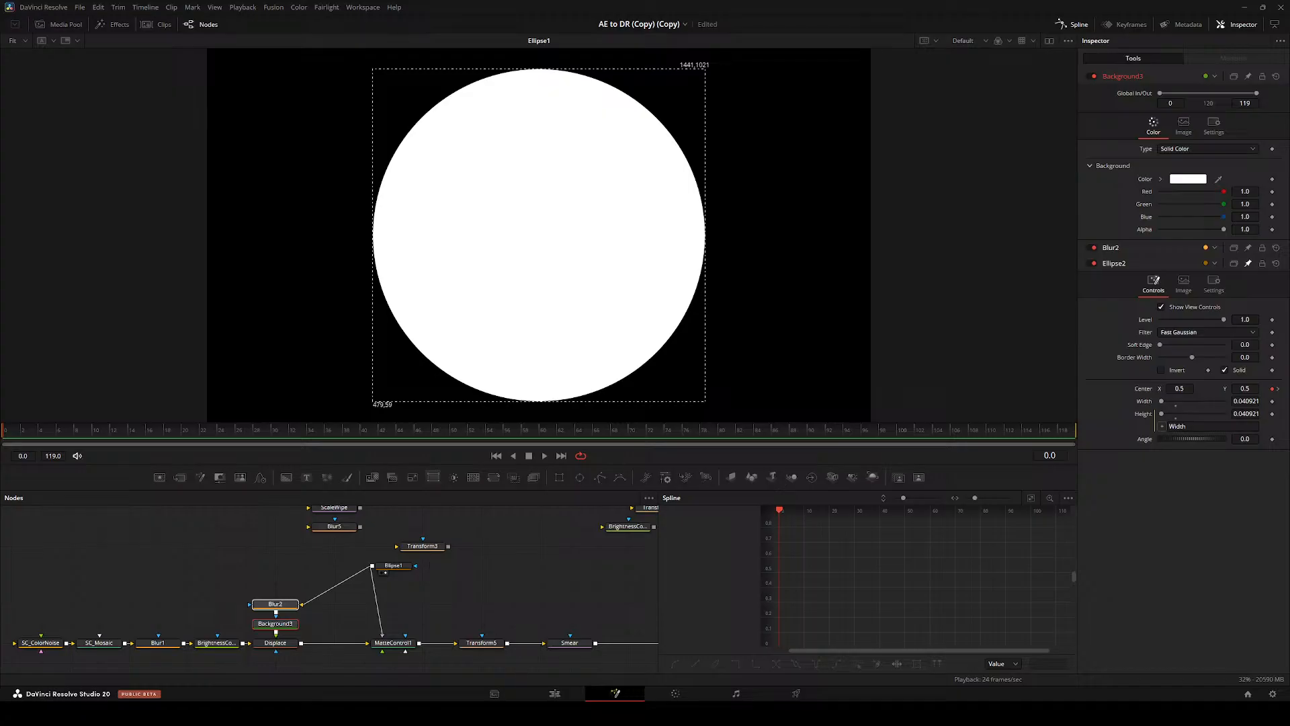
- Switch to the browser, close the Instagram post, check the X post on making a colorful glass ball, and return to Fusion
{"action": "mouse_move", "coordinate": [568, 713]}
{"action": "left_click", "coordinate": [520, 664]}
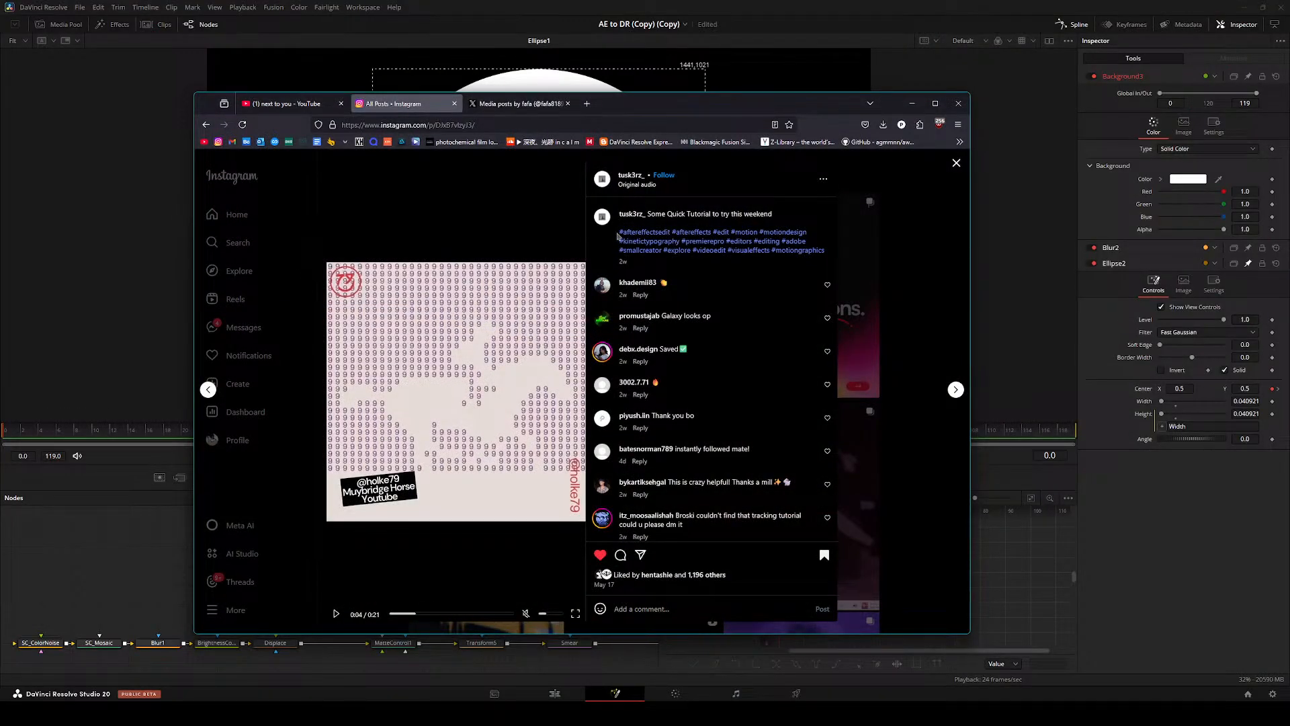
{"action": "left_click", "coordinate": [915, 232]}
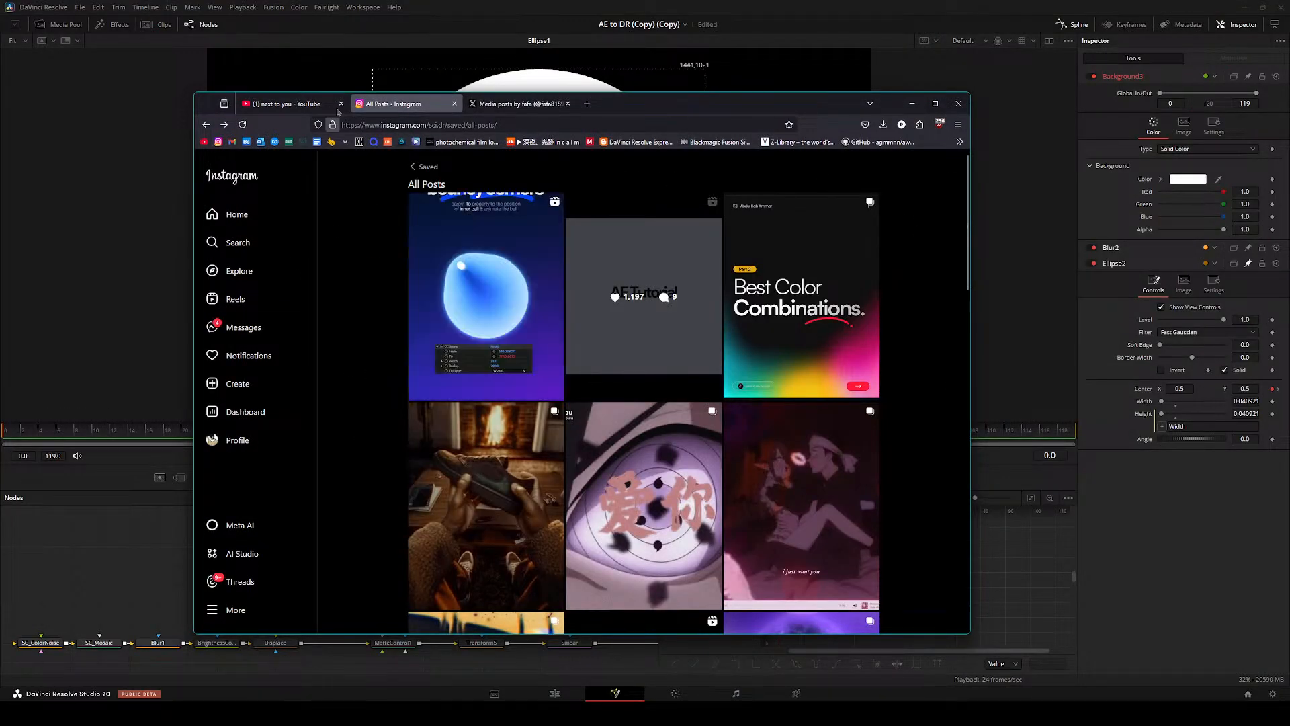
{"action": "left_click", "coordinate": [505, 105]}
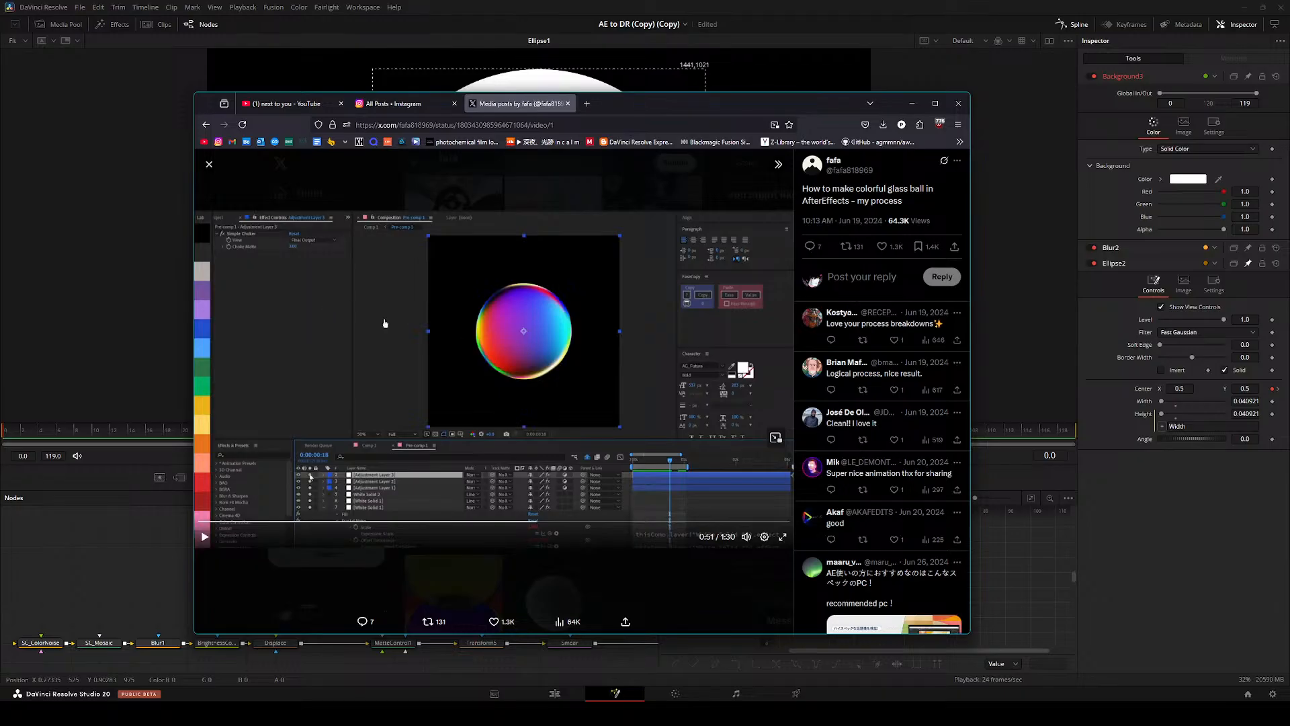
{"action": "left_click", "coordinate": [81, 362]}
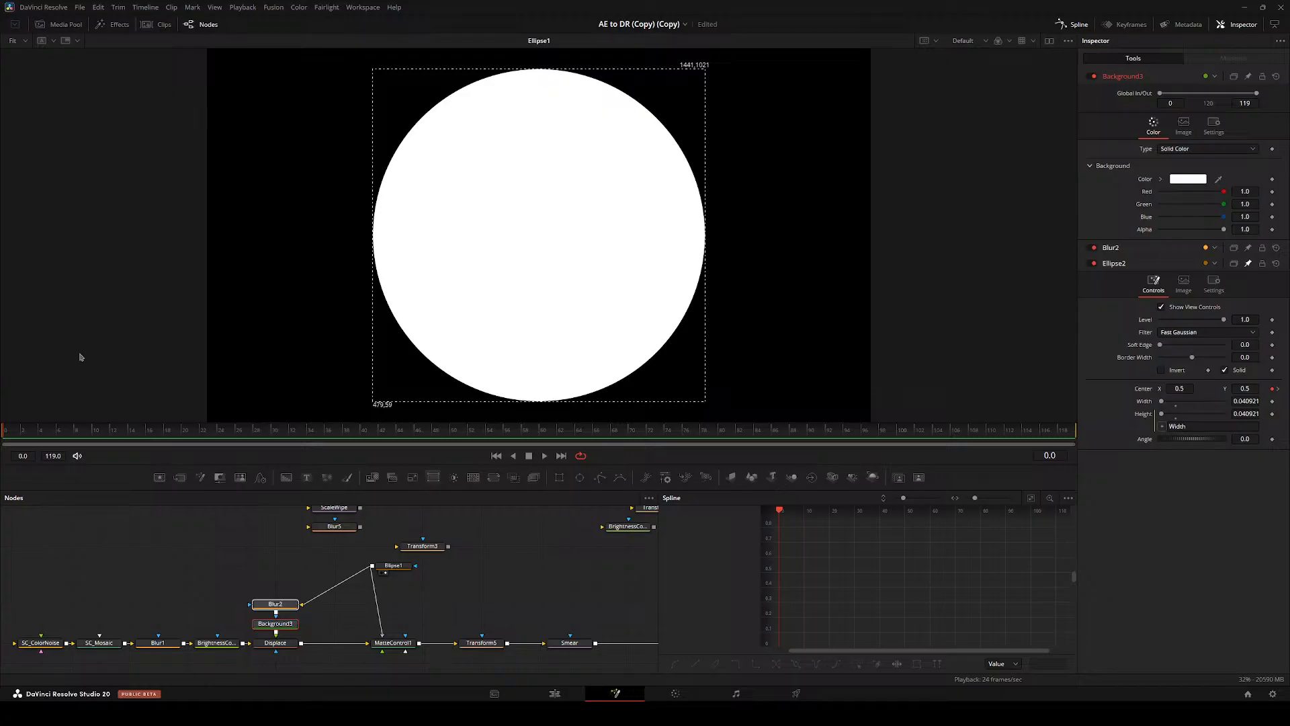
- Select Ellipse1 and display the MatteControl1 output in the viewer
{"action": "left_click", "coordinate": [382, 566]}
{"action": "left_click", "coordinate": [382, 651]}
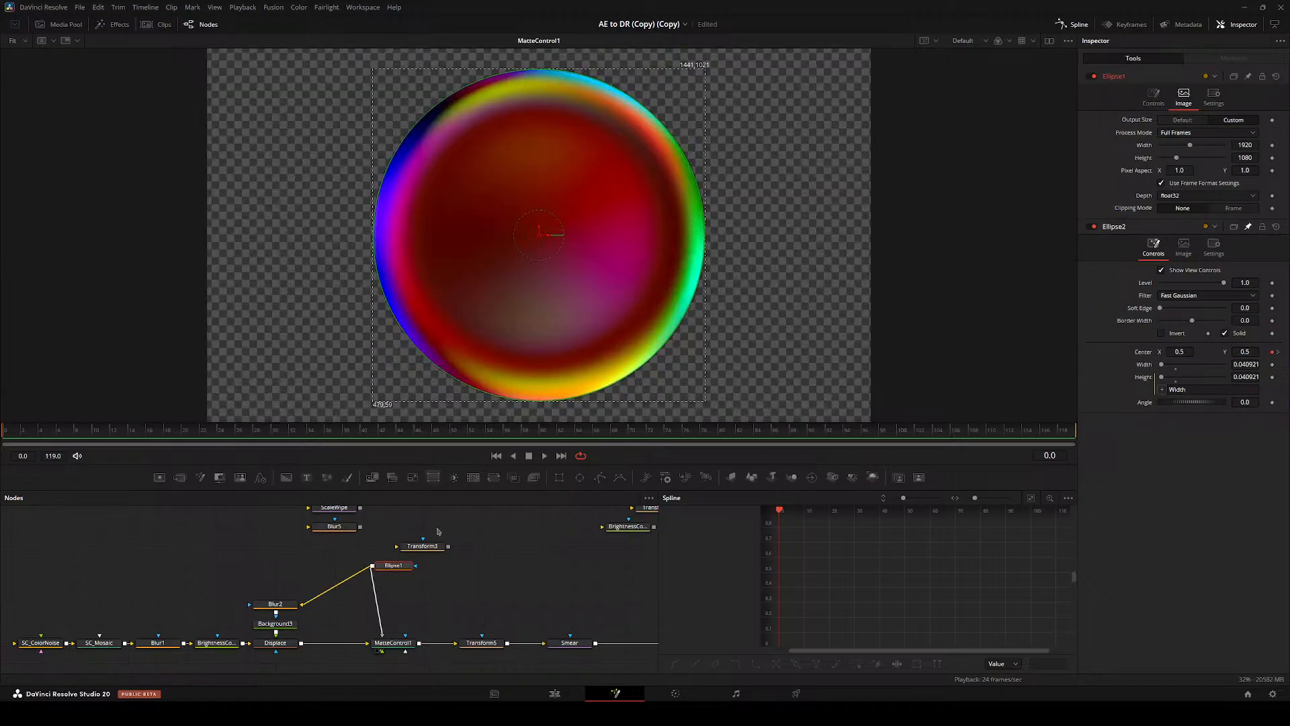
{"action": "left_click", "coordinate": [446, 519]}
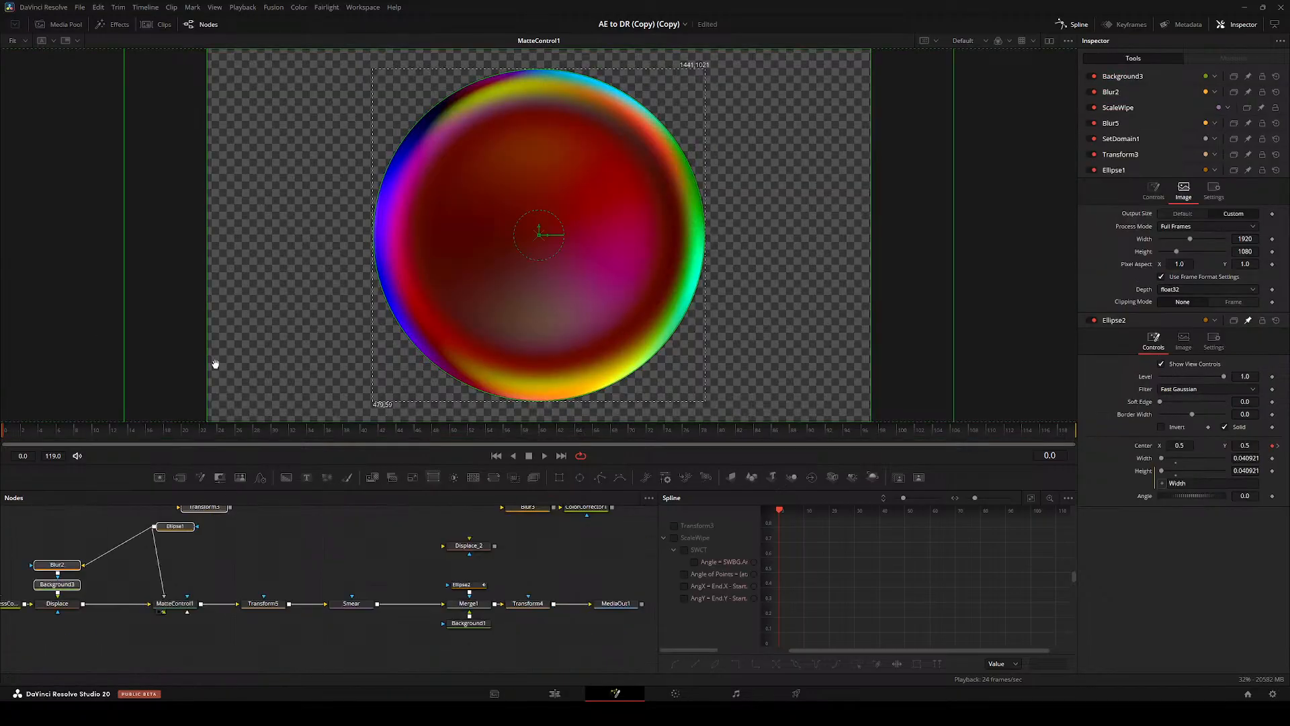
{"action": "left_click_drag", "start_coordinate": [215, 364], "coordinate": [164, 339]}
{"action": "left_click_drag", "start_coordinate": [207, 539], "coordinate": [320, 599]}
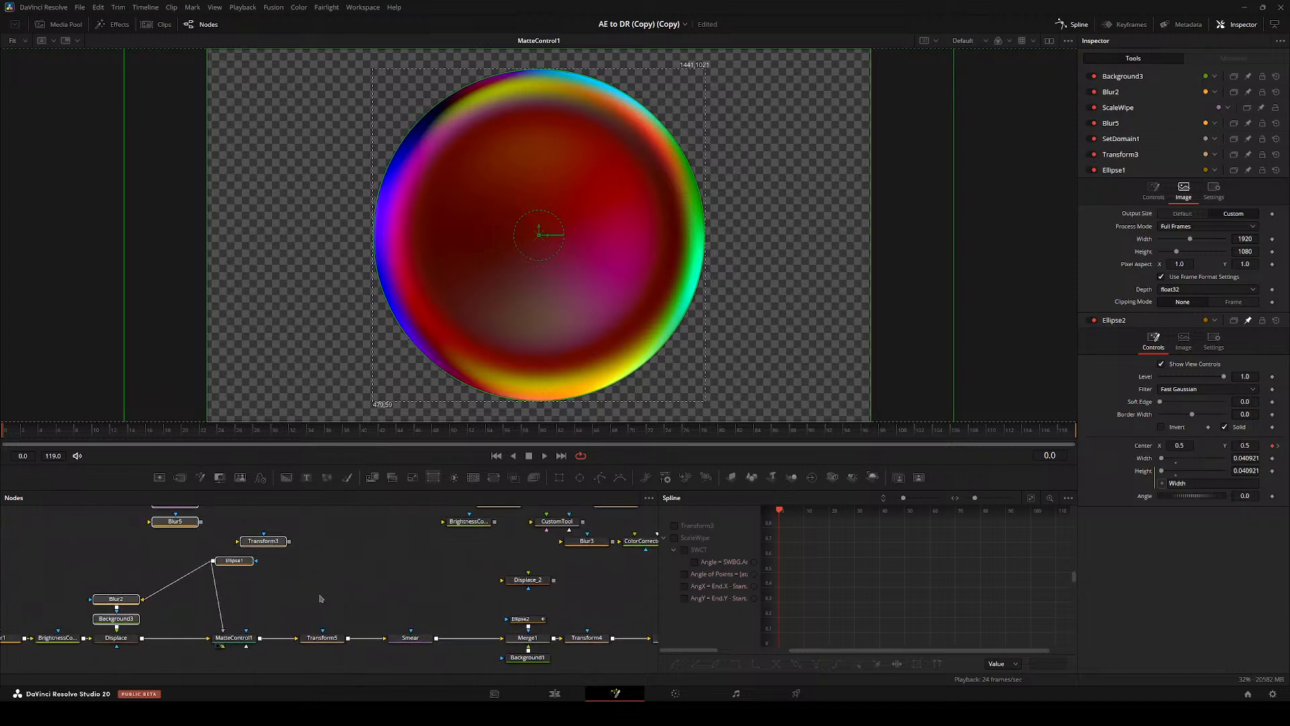
{"action": "left_click", "coordinate": [320, 598]}
{"action": "left_click_drag", "start_coordinate": [234, 563], "coordinate": [302, 592]}
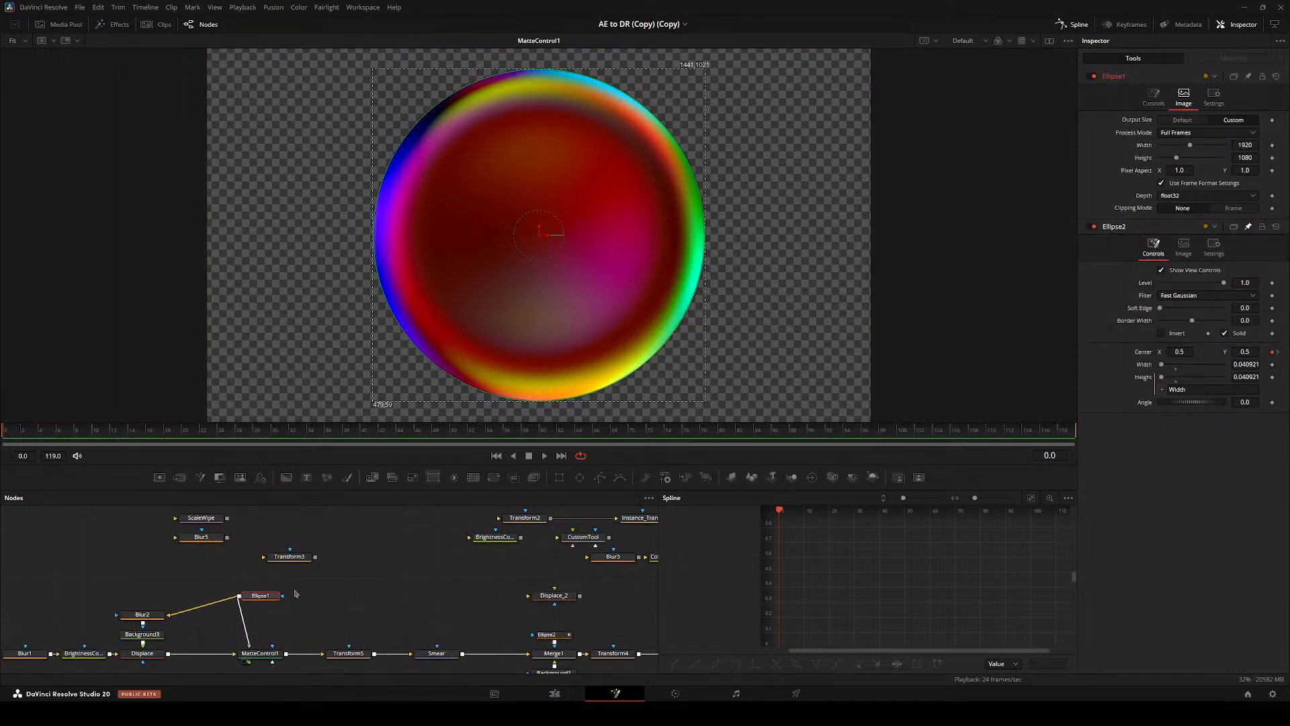
{"action": "left_click_drag", "start_coordinate": [295, 594], "coordinate": [246, 582]}
- Display the outputs of Transform5, Smear, Merge1 and Transform4 one after another
{"action": "left_click", "coordinate": [287, 649]}
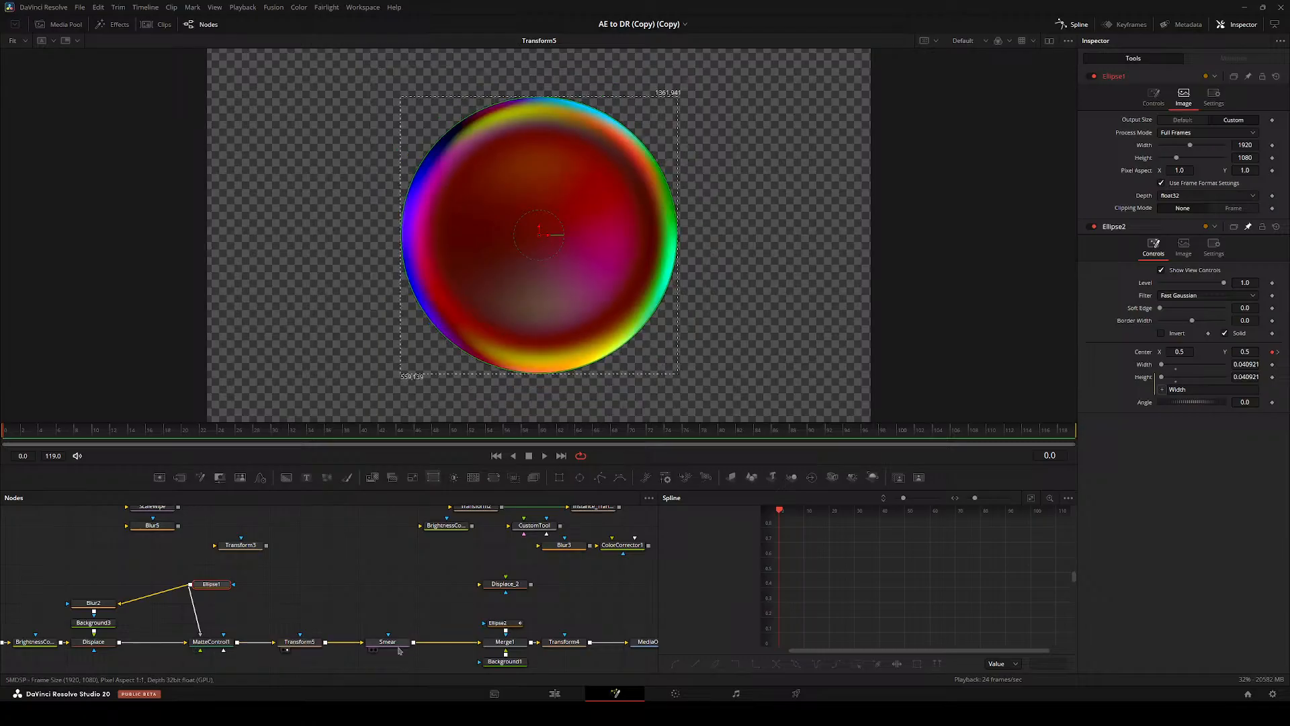
{"action": "left_click", "coordinate": [375, 650]}
{"action": "left_click_drag", "start_coordinate": [362, 609], "coordinate": [262, 556]}
{"action": "left_click", "coordinate": [392, 597]}
{"action": "left_click_drag", "start_coordinate": [468, 595], "coordinate": [269, 626]}
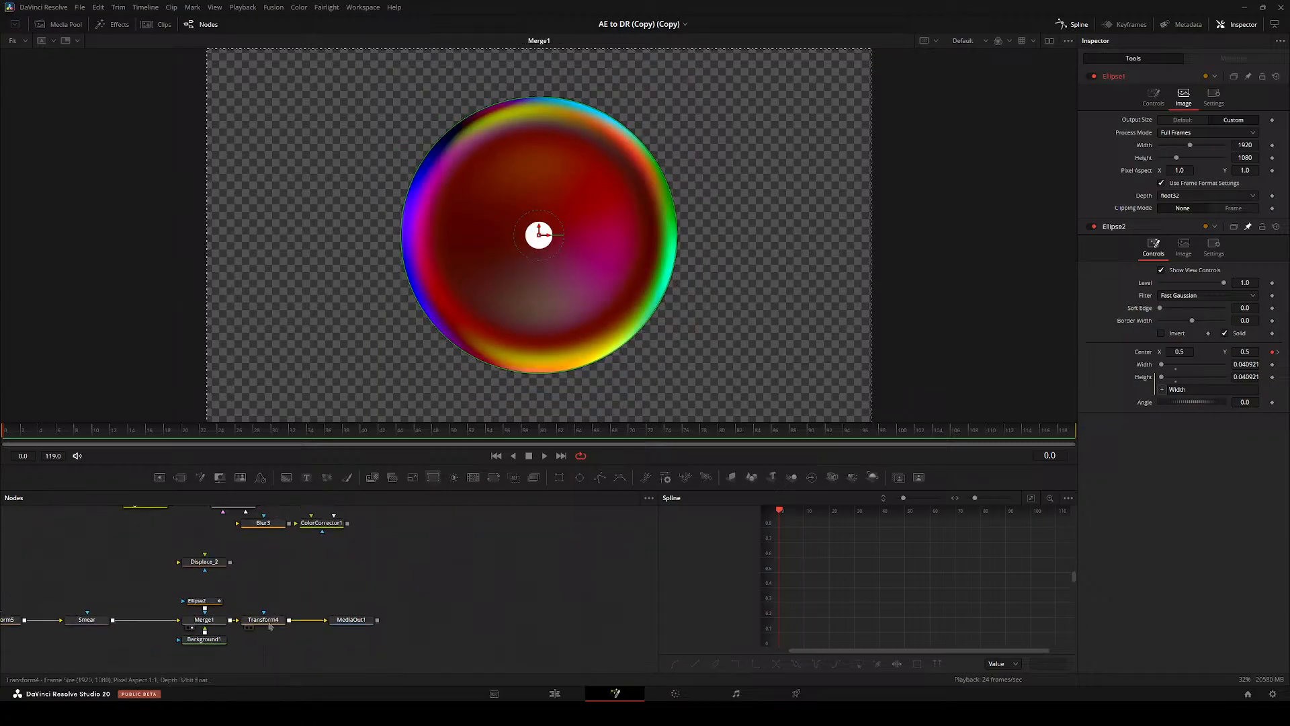
{"action": "left_click", "coordinate": [251, 628]}
- Move Ellipse1 to sit above and between Blur2 and MatteControl1
{"action": "left_click_drag", "start_coordinate": [194, 594], "coordinate": [552, 592]}
{"action": "left_click_drag", "start_coordinate": [279, 564], "coordinate": [367, 603]}
{"action": "left_click_drag", "start_coordinate": [255, 573], "coordinate": [377, 605]}
{"action": "left_click_drag", "start_coordinate": [475, 633], "coordinate": [331, 577]}
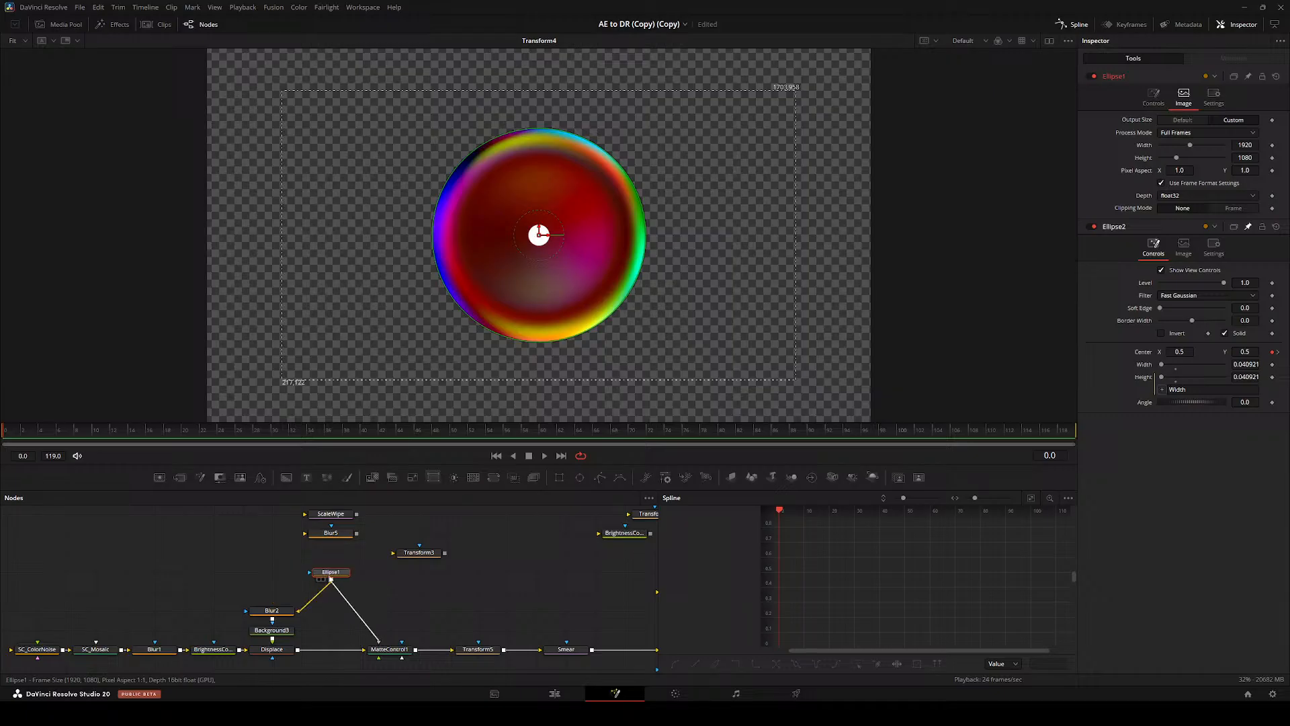
- Display SC_ColorNoise, SC_Mosaic, Blur1 and BrightnessContrast in the viewer one after another
{"action": "left_click_drag", "start_coordinate": [56, 555], "coordinate": [313, 505]}
{"action": "left_click_drag", "start_coordinate": [291, 602], "coordinate": [343, 349]}
{"action": "left_click_drag", "start_coordinate": [352, 616], "coordinate": [376, 322]}
{"action": "left_click_drag", "start_coordinate": [410, 617], "coordinate": [410, 266]}
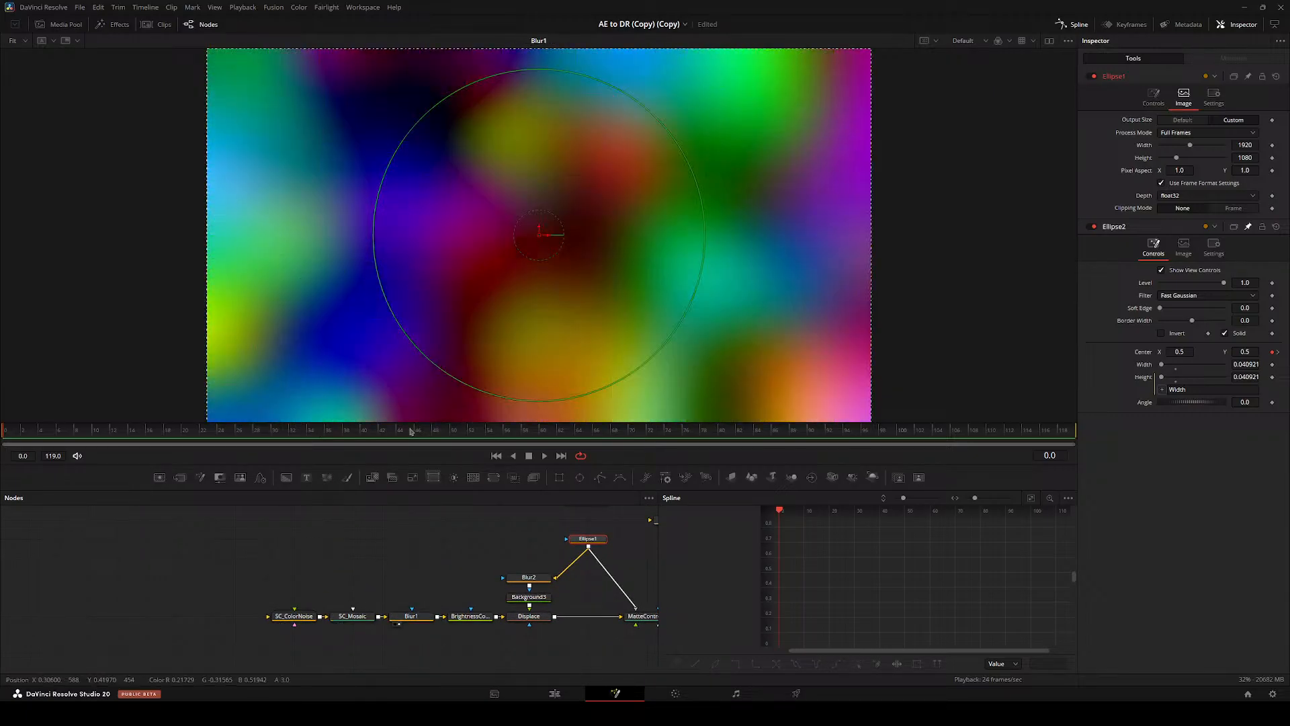
{"action": "left_click_drag", "start_coordinate": [470, 616], "coordinate": [406, 92]}
- Select the four nodes from SC_ColorNoise to BrightnessContrast and move them away from Displace as a separate group
{"action": "left_click_drag", "start_coordinate": [272, 548], "coordinate": [475, 621]}
{"action": "left_click_drag", "start_coordinate": [474, 617], "coordinate": [298, 617]}
{"action": "left_click", "coordinate": [313, 575]}
{"action": "left_click_drag", "start_coordinate": [226, 570], "coordinate": [191, 531]}
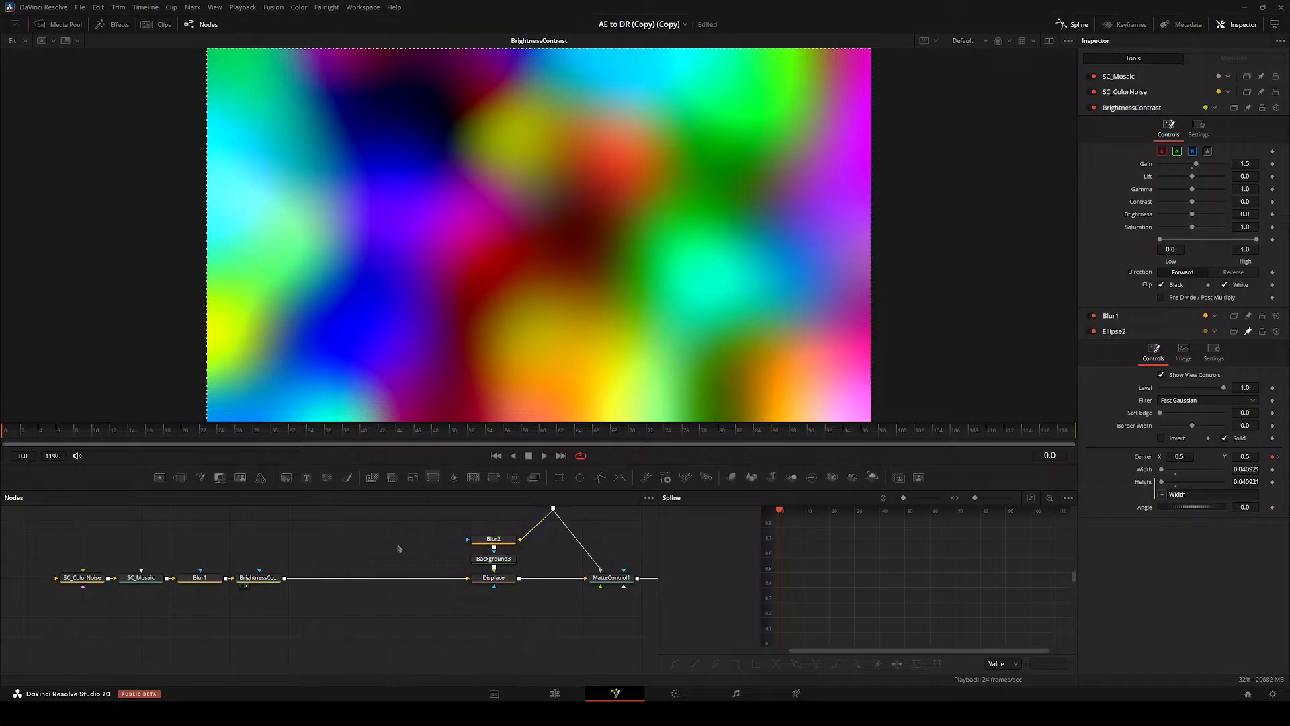
- Display the Displace output, play it briefly, and display the MatteControl1 output for comparison
{"action": "left_click_drag", "start_coordinate": [344, 557], "coordinate": [267, 577]}
{"action": "left_click", "coordinate": [405, 605]}
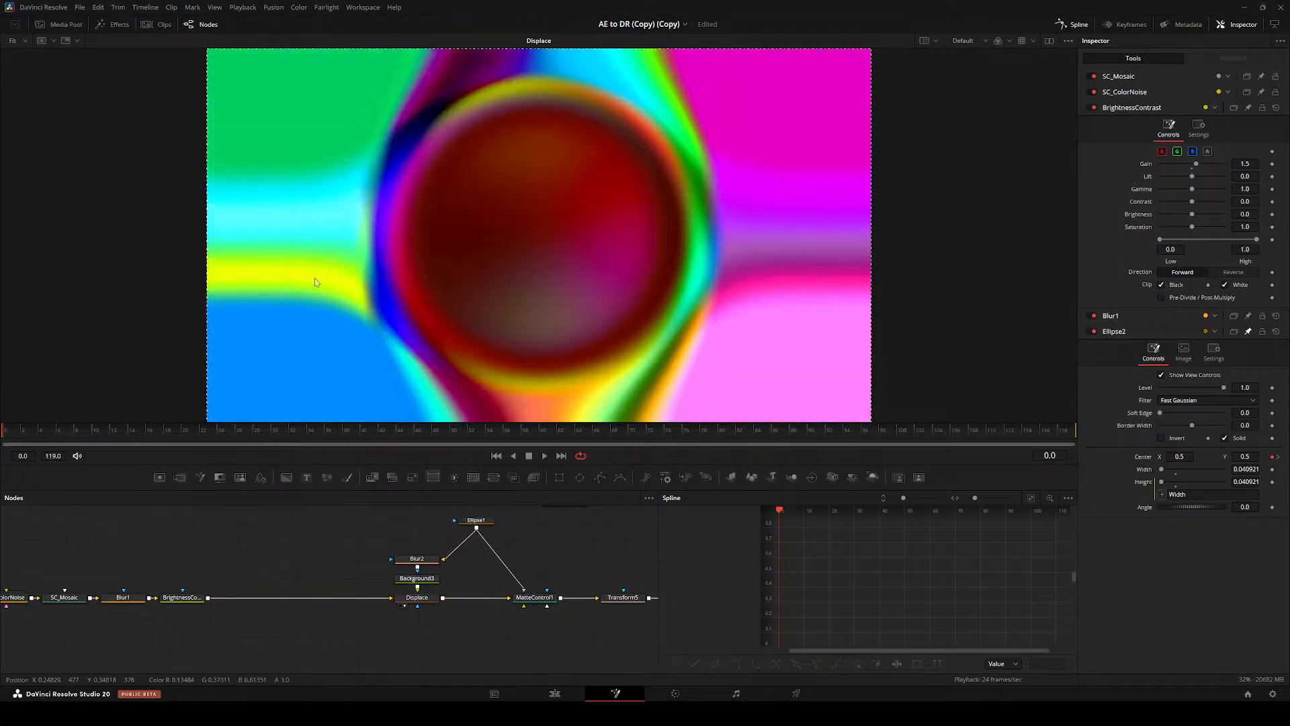
{"action": "key", "text": "space"}
{"action": "key", "text": "space"}
{"action": "left_click_drag", "start_coordinate": [532, 597], "coordinate": [558, 389]}
{"action": "left_click_drag", "start_coordinate": [469, 562], "coordinate": [374, 581]}
{"action": "left_click", "coordinate": [410, 538]}
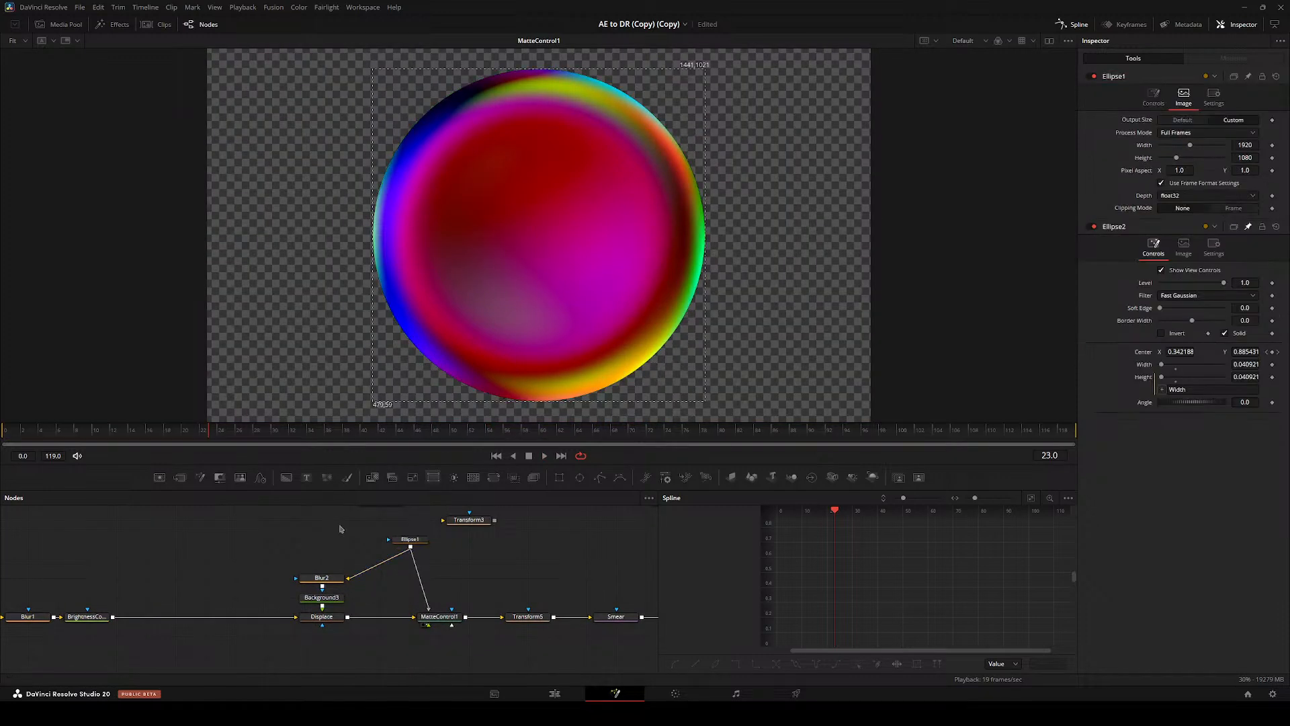
- Select Displace, Background3 and Blur2 together and move them next to BrightnessContrast
{"action": "left_click_drag", "start_coordinate": [287, 540], "coordinate": [349, 630]}
{"action": "left_click_drag", "start_coordinate": [323, 616], "coordinate": [176, 616]}
{"action": "left_click", "coordinate": [296, 606]}
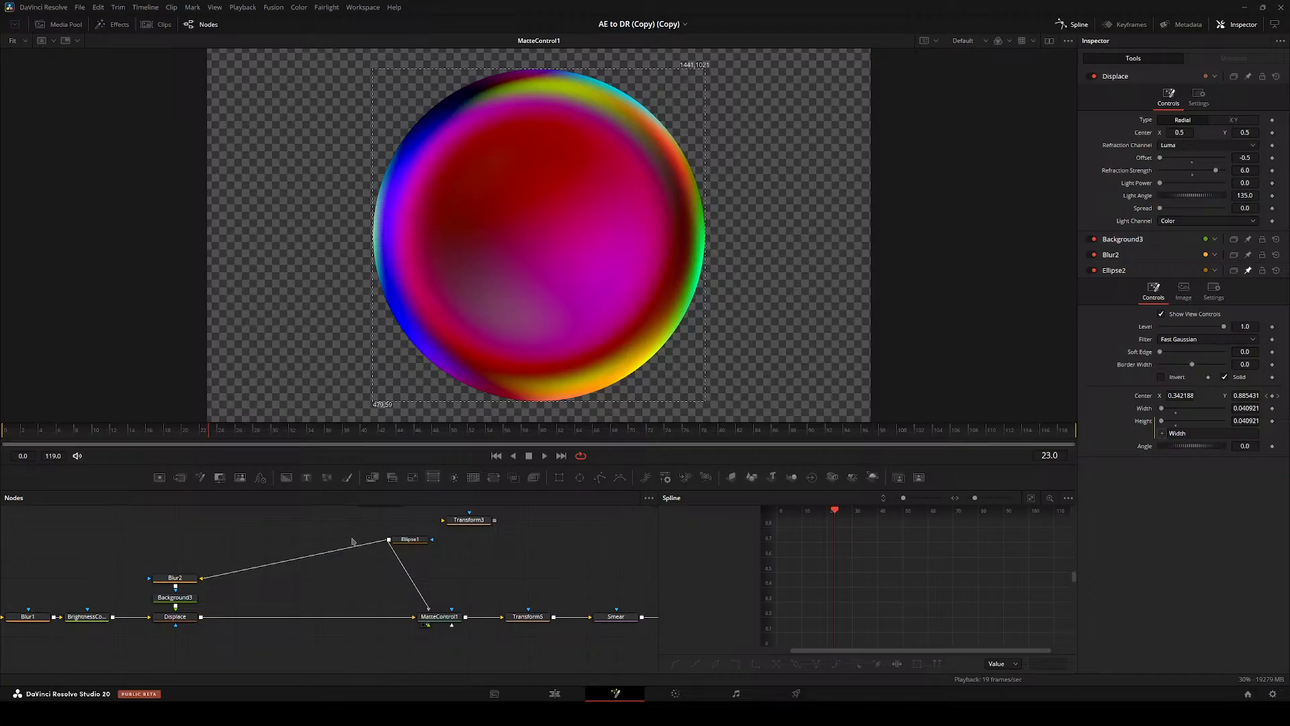
- Select Ellipse1 and MatteControl1 together and move them next to Displace
{"action": "left_click_drag", "start_coordinate": [377, 530], "coordinate": [271, 621]}
{"action": "mouse_move", "coordinate": [237, 540]}
{"action": "left_mouse_down"}
{"action": "mouse_move", "coordinate": [266, 550]}
{"action": "mouse_move", "coordinate": [237, 550]}
{"action": "left_mouse_up"}
{"action": "left_click_drag", "start_coordinate": [288, 617], "coordinate": [300, 547]}
{"action": "left_click_drag", "start_coordinate": [334, 620], "coordinate": [247, 510]}
{"action": "left_click_drag", "start_coordinate": [247, 588], "coordinate": [220, 571]}
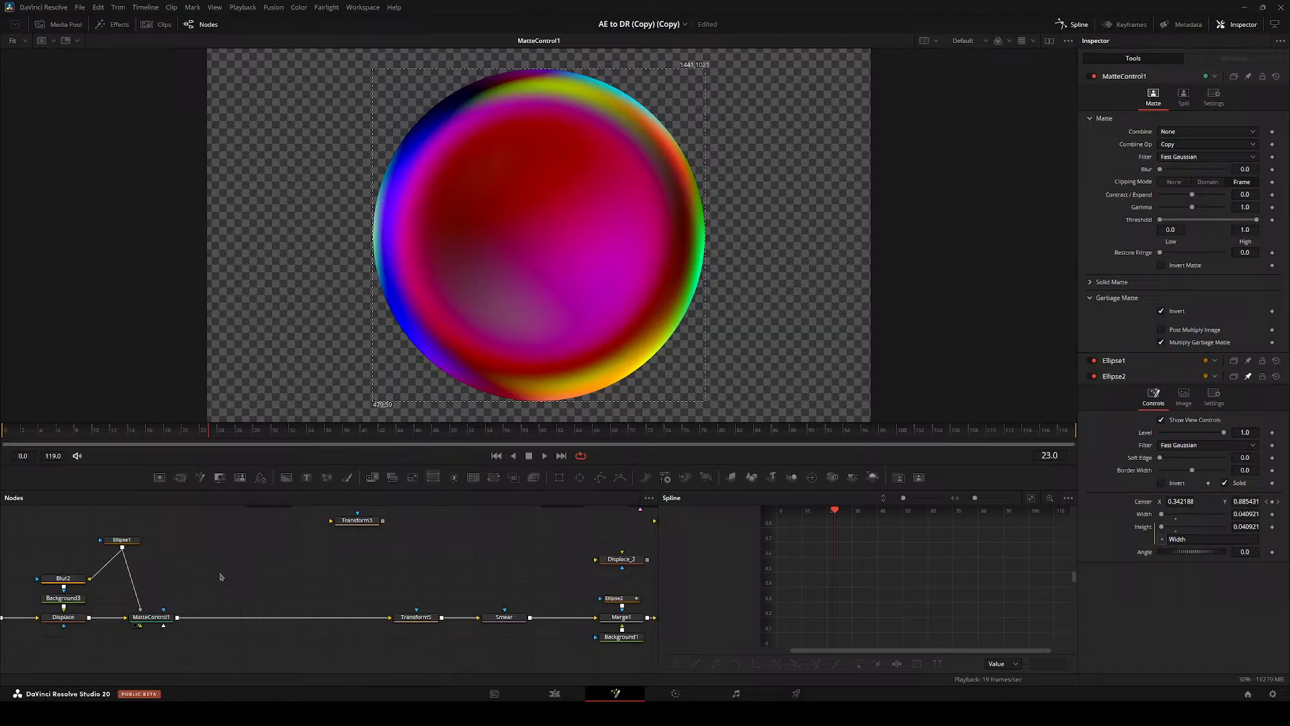
- Return to frame 0 and place Ellipse1 directly above MatteControl1, level with Blur2
{"action": "key", "text": "Home"}
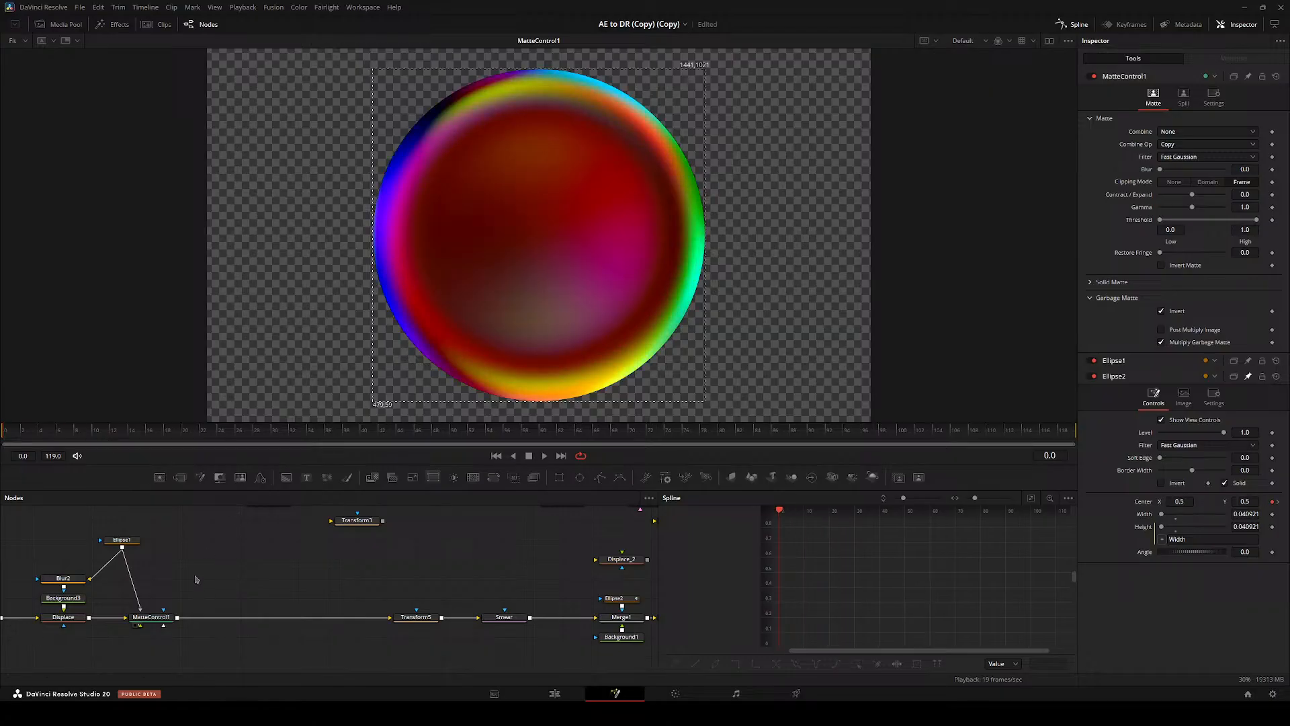
{"action": "mouse_move", "coordinate": [122, 540]}
{"action": "left_mouse_down"}
{"action": "mouse_move", "coordinate": [152, 578]}
{"action": "mouse_move", "coordinate": [132, 542]}
{"action": "left_mouse_up"}
{"action": "left_click", "coordinate": [215, 569]}
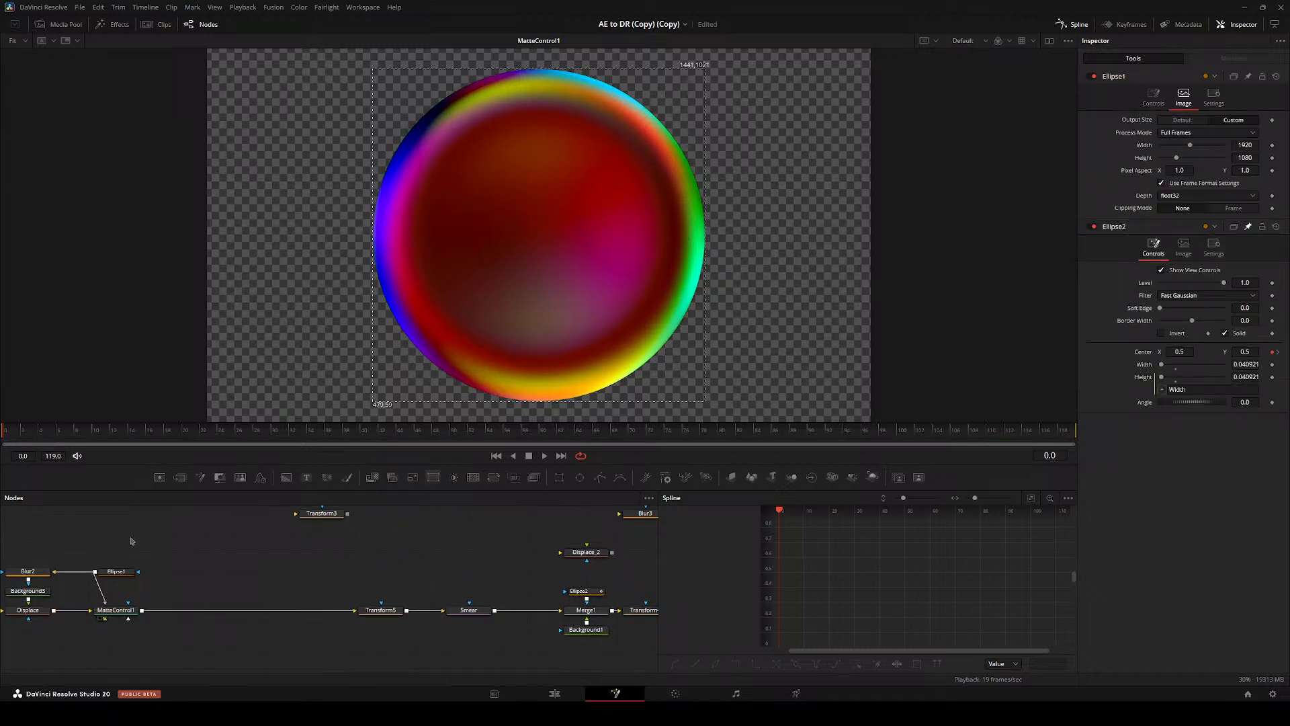
{"action": "left_click_drag", "start_coordinate": [261, 564], "coordinate": [236, 556]}
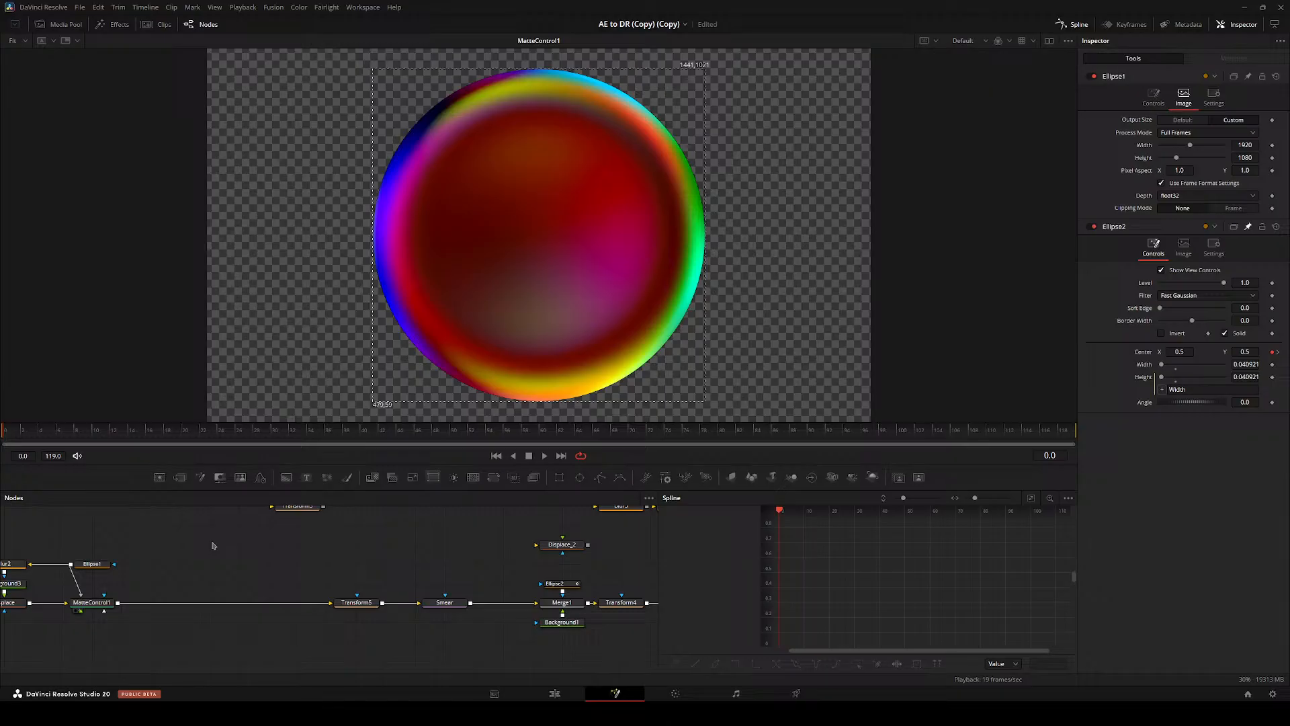
- Display the Transform5 output and look along the rest of the node chain up to MediaOut1
{"action": "left_click_drag", "start_coordinate": [95, 549], "coordinate": [236, 565]}
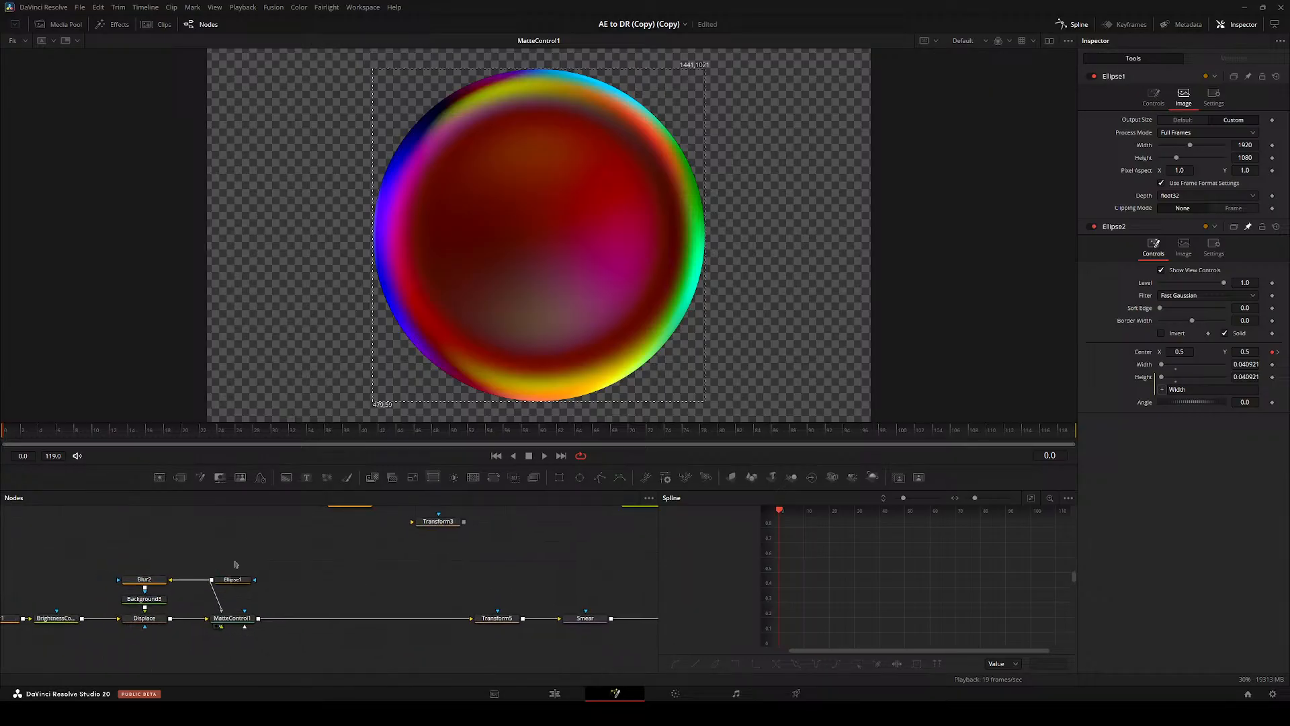
{"action": "mouse_move", "coordinate": [345, 582]}
{"action": "left_mouse_down"}
{"action": "mouse_move", "coordinate": [201, 549]}
{"action": "mouse_move", "coordinate": [374, 529]}
{"action": "mouse_move", "coordinate": [403, 390]}
{"action": "left_mouse_up"}
{"action": "mouse_move", "coordinate": [455, 579]}
{"action": "left_mouse_down"}
{"action": "mouse_move", "coordinate": [441, 535]}
{"action": "mouse_move", "coordinate": [332, 589]}
{"action": "left_mouse_up"}
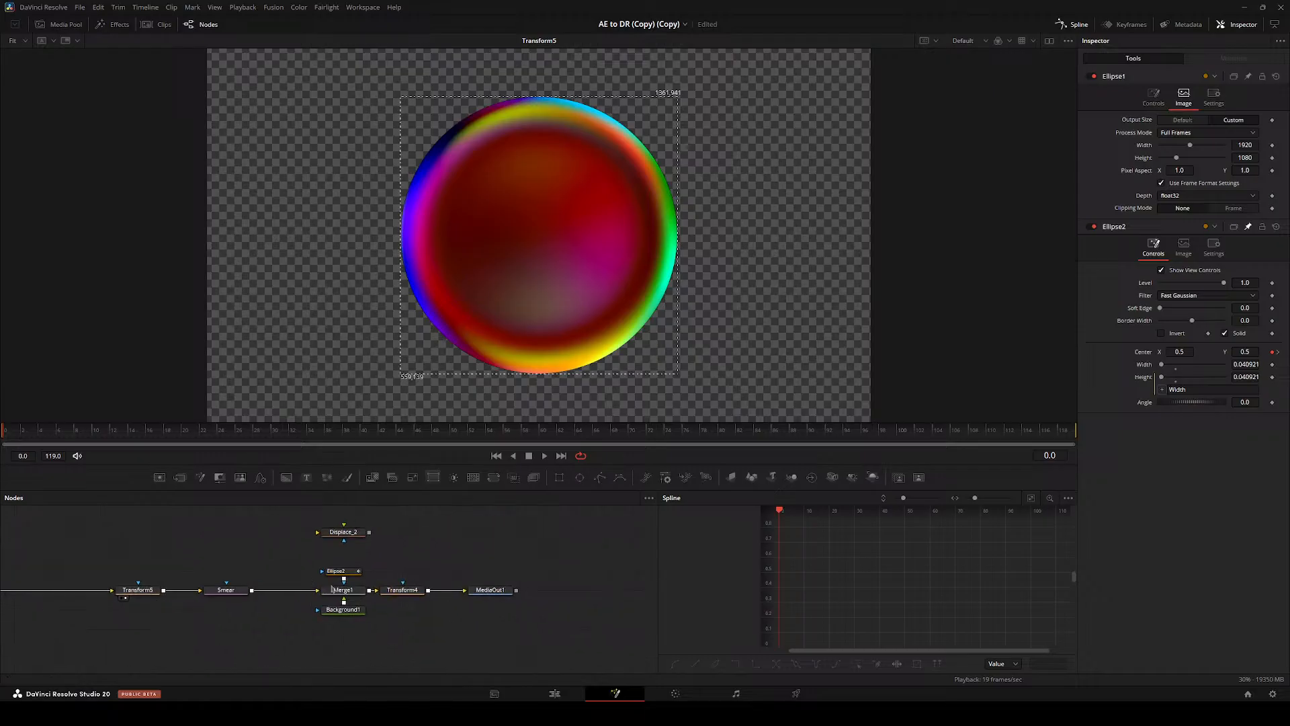
{"action": "left_click_drag", "start_coordinate": [246, 555], "coordinate": [346, 575]}
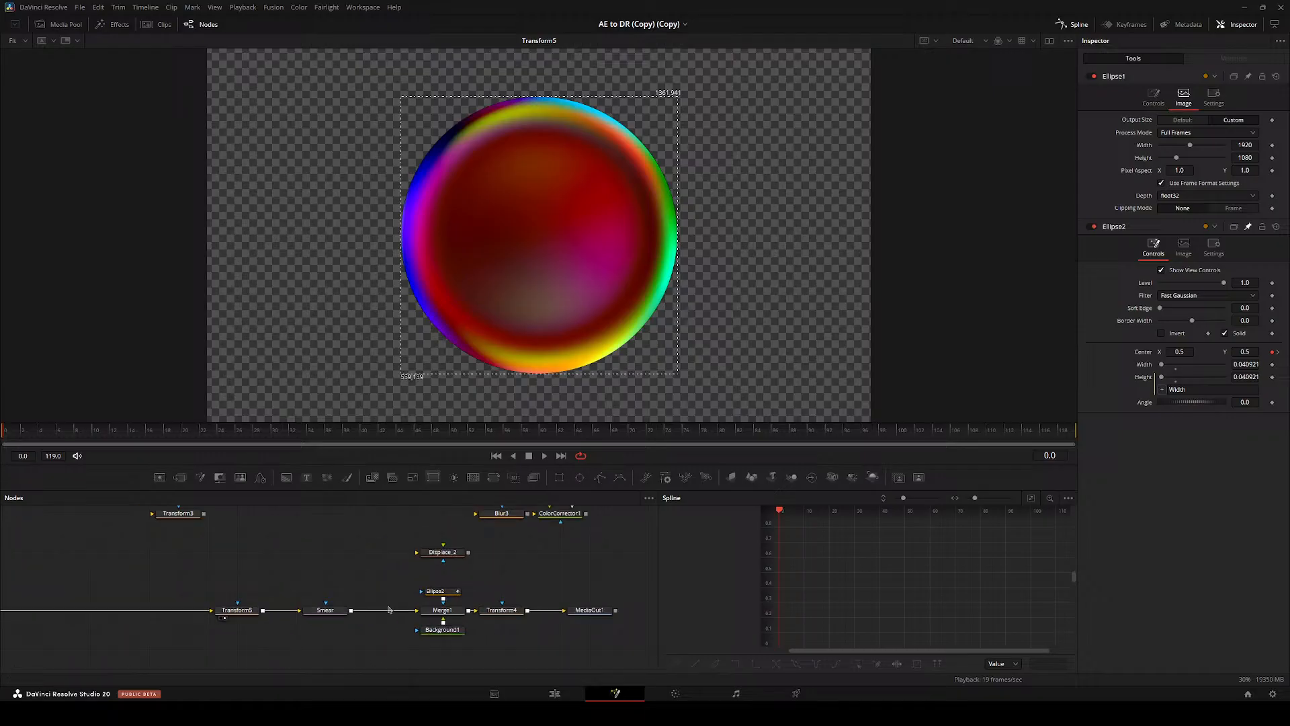
- Open the second-to-last Fusion composition on track V3 in Fusion and display its SC_DistortRGB output
{"action": "left_click", "coordinate": [554, 693]}
{"action": "left_click_drag", "start_coordinate": [866, 536], "coordinate": [770, 532]}
{"action": "left_click_drag", "start_coordinate": [673, 430], "coordinate": [615, 425]}
{"action": "left_click", "coordinate": [642, 526]}
{"action": "left_click", "coordinate": [615, 693]}
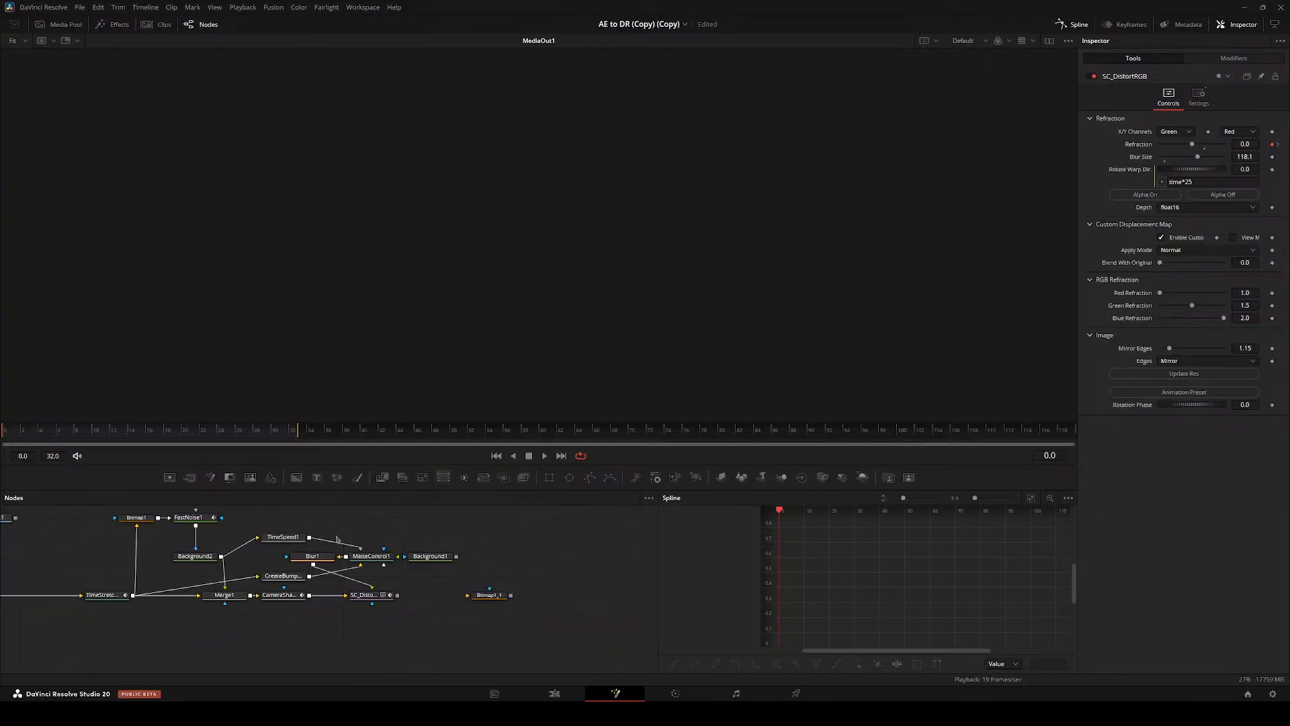
{"action": "key", "text": "1"}
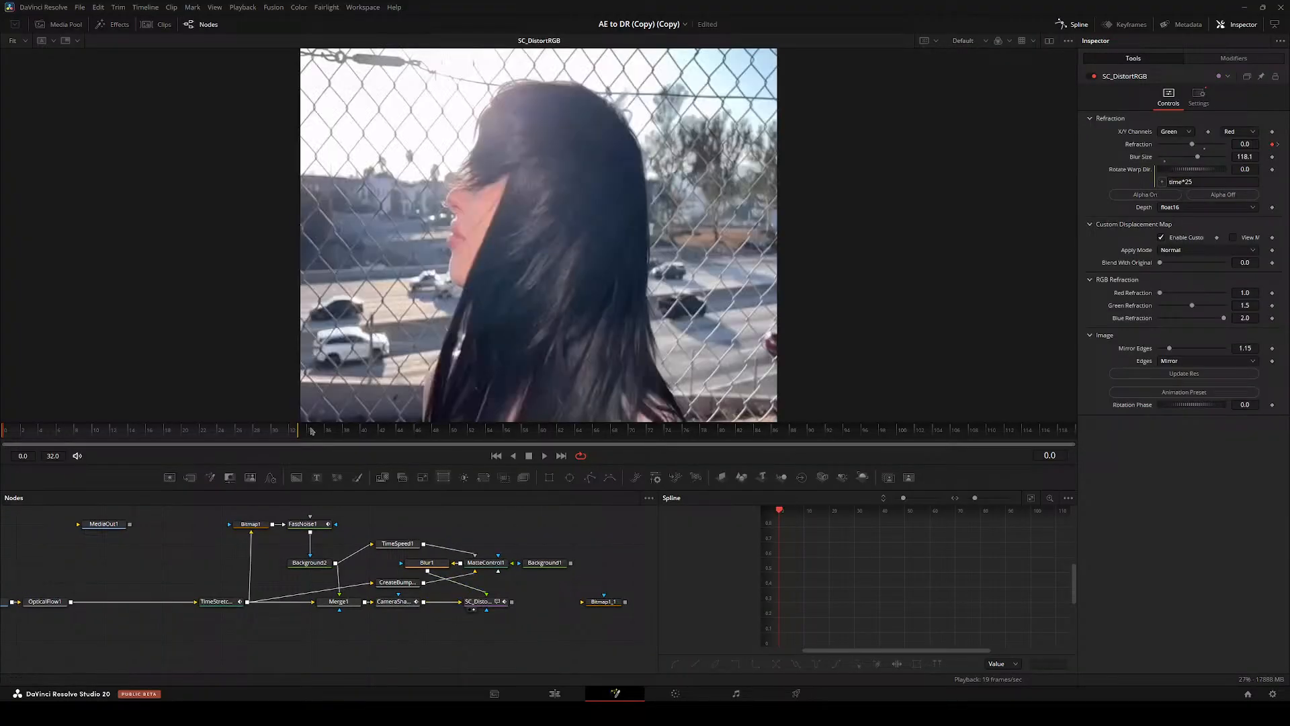
- Display the TimeStretcher1 output with the whole fence-shot node chain in sight
{"action": "left_click_drag", "start_coordinate": [323, 511], "coordinate": [419, 568]}
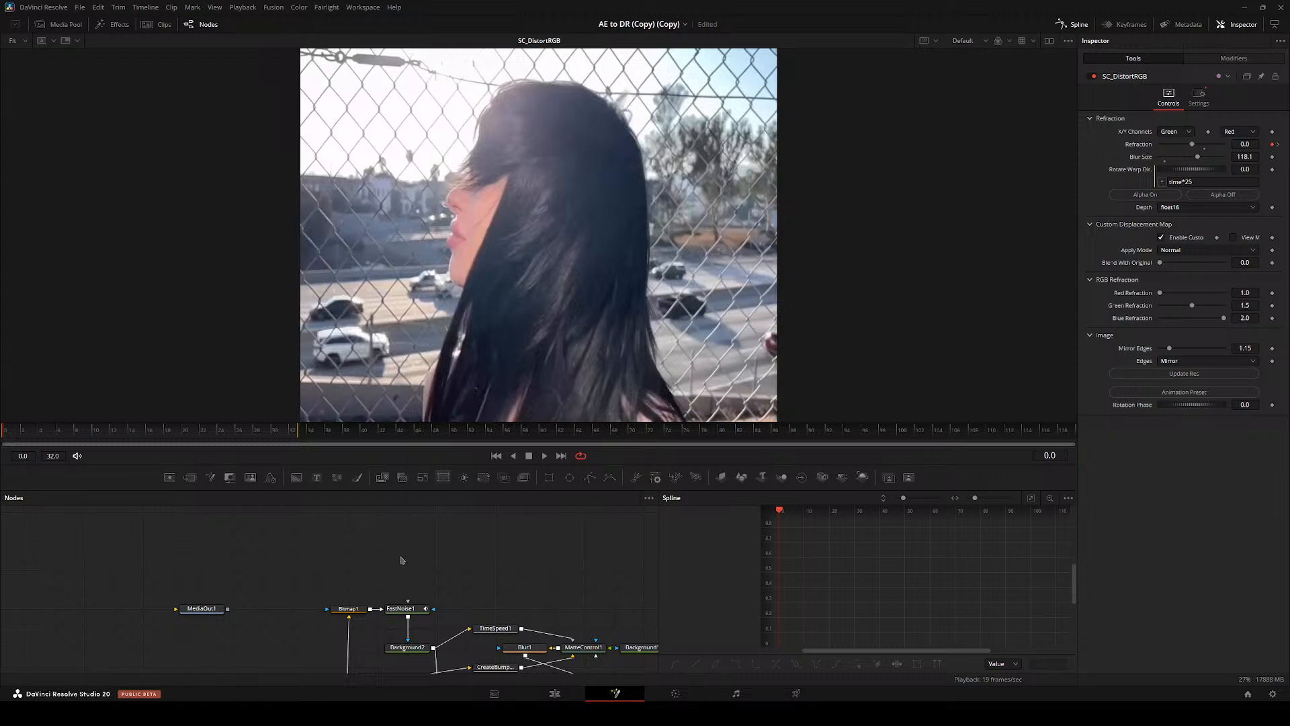
{"action": "scroll", "coordinate": [401, 560], "scroll_direction": "down", "scroll_amount": 3}
{"action": "left_click", "coordinate": [342, 643]}
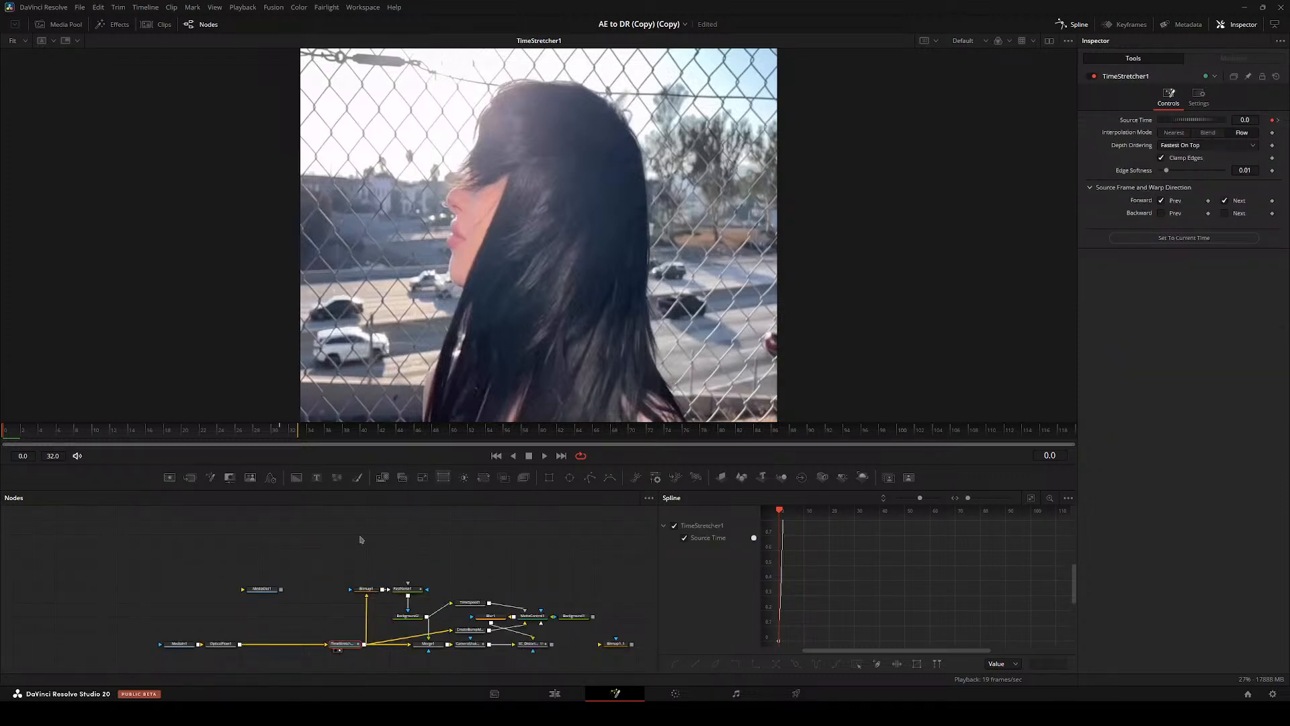
- Return to the edit timeline, go back to the V4 composition at 01:13:55:00, and open it in Fusion
{"action": "left_click", "coordinate": [554, 693]}
{"action": "key", "text": "shift+Left"}
{"action": "key", "text": "shift+Left"}
{"action": "key", "text": "shift+Left"}
{"action": "key", "text": "shift+Left"}
{"action": "key", "text": "shift+Left"}
{"action": "key", "text": "shift+Left"}
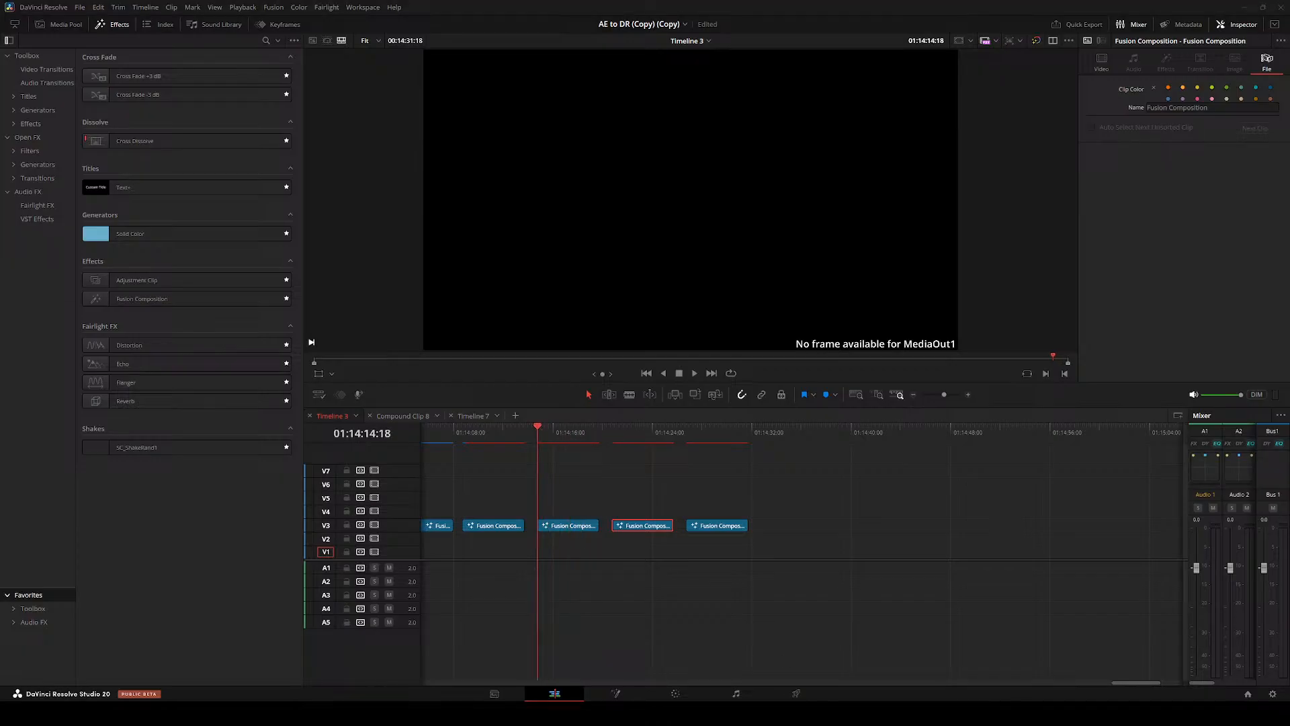
{"action": "left_click", "coordinate": [612, 470]}
{"action": "left_click_drag", "start_coordinate": [545, 435], "coordinate": [466, 435]}
{"action": "scroll", "coordinate": [616, 471], "scroll_direction": "left", "scroll_amount": 2}
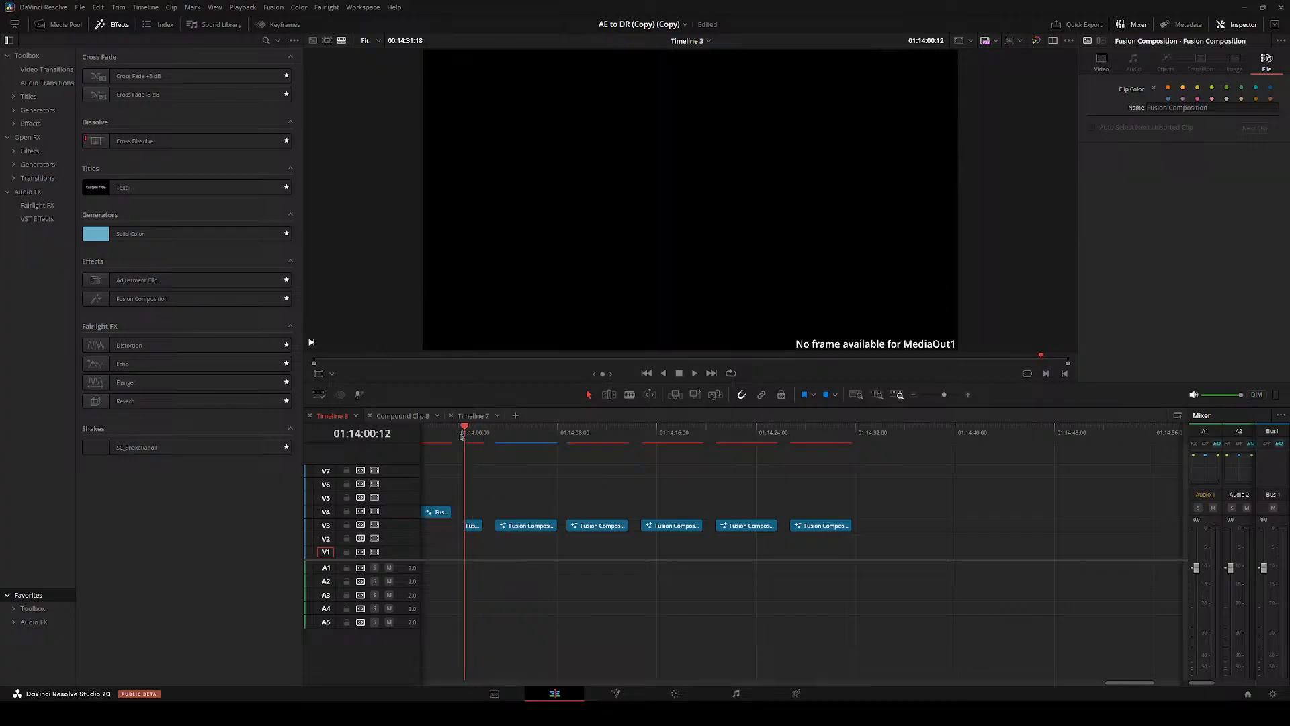
{"action": "scroll", "coordinate": [576, 451], "scroll_direction": "left", "scroll_amount": 2}
{"action": "left_click_drag", "start_coordinate": [576, 451], "coordinate": [534, 439]}
{"action": "key", "text": "shift+5"}
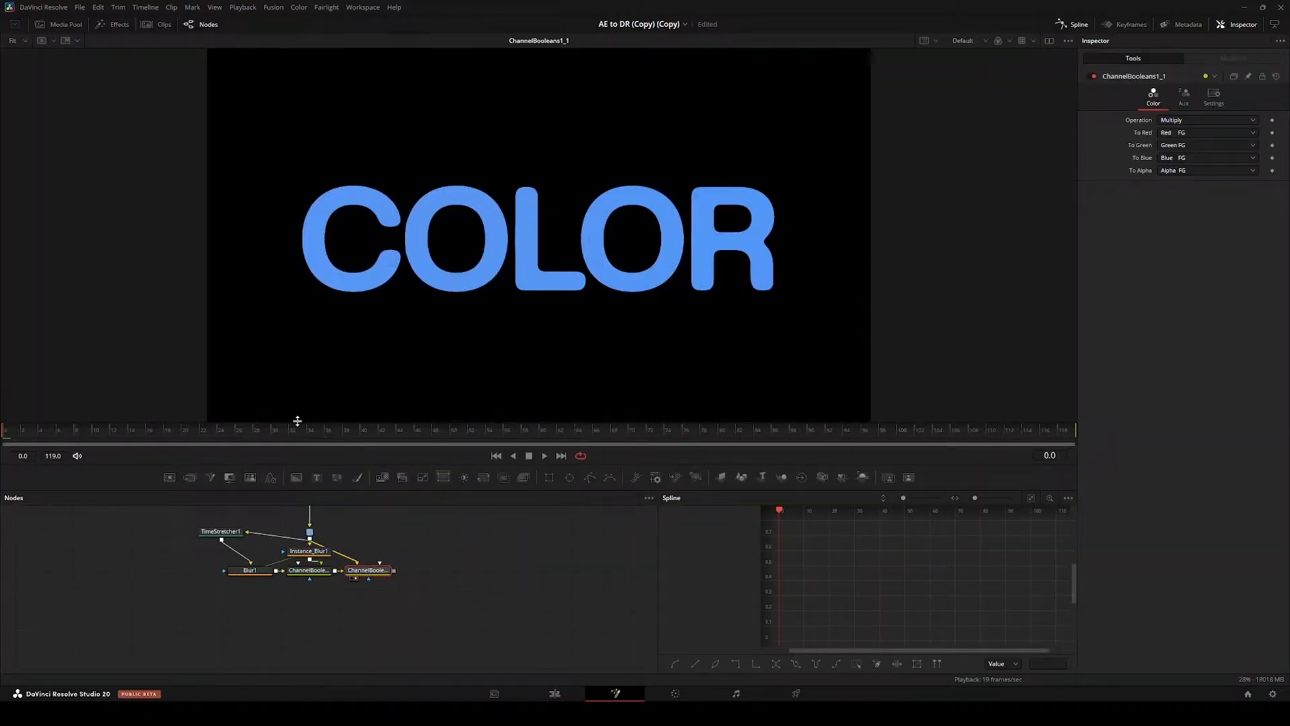
- Play the text morph from the ChannelBooleans1_1 output to review it
{"action": "key", "text": "space"}
{"action": "key", "text": "space"}
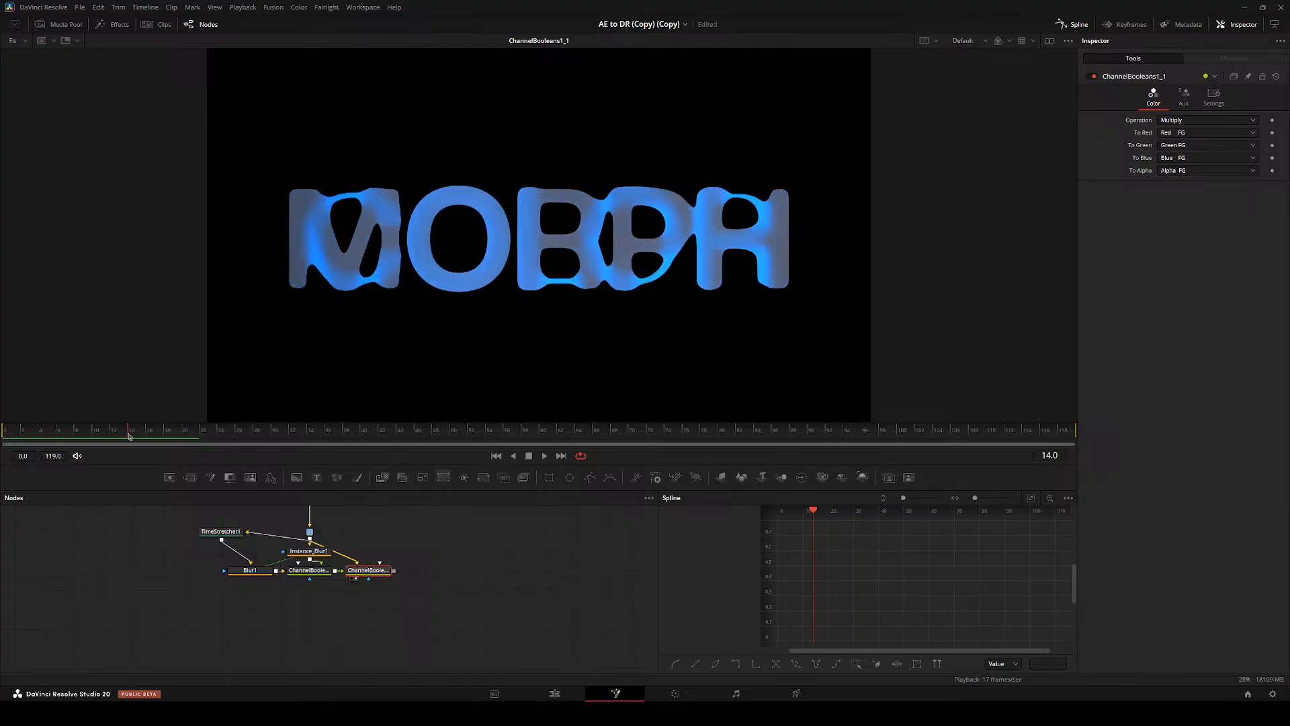
{"action": "key", "text": "space"}
- Return to the edit timeline and open the V4 composition at 01:13:47:10 in Fusion
{"action": "key", "text": "shift+4"}
{"action": "scroll", "coordinate": [578, 552], "scroll_direction": "down", "scroll_amount": 5}
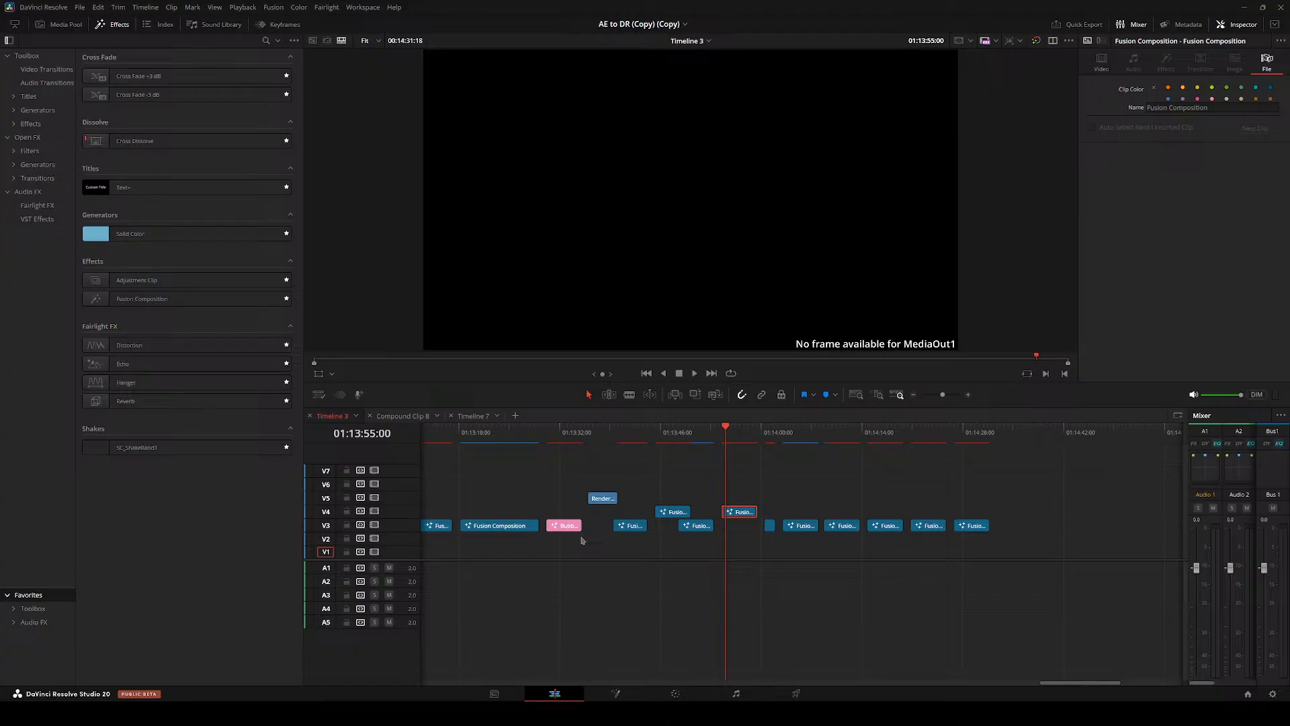
{"action": "left_click_drag", "start_coordinate": [691, 432], "coordinate": [671, 432]}
{"action": "left_click", "coordinate": [740, 481]}
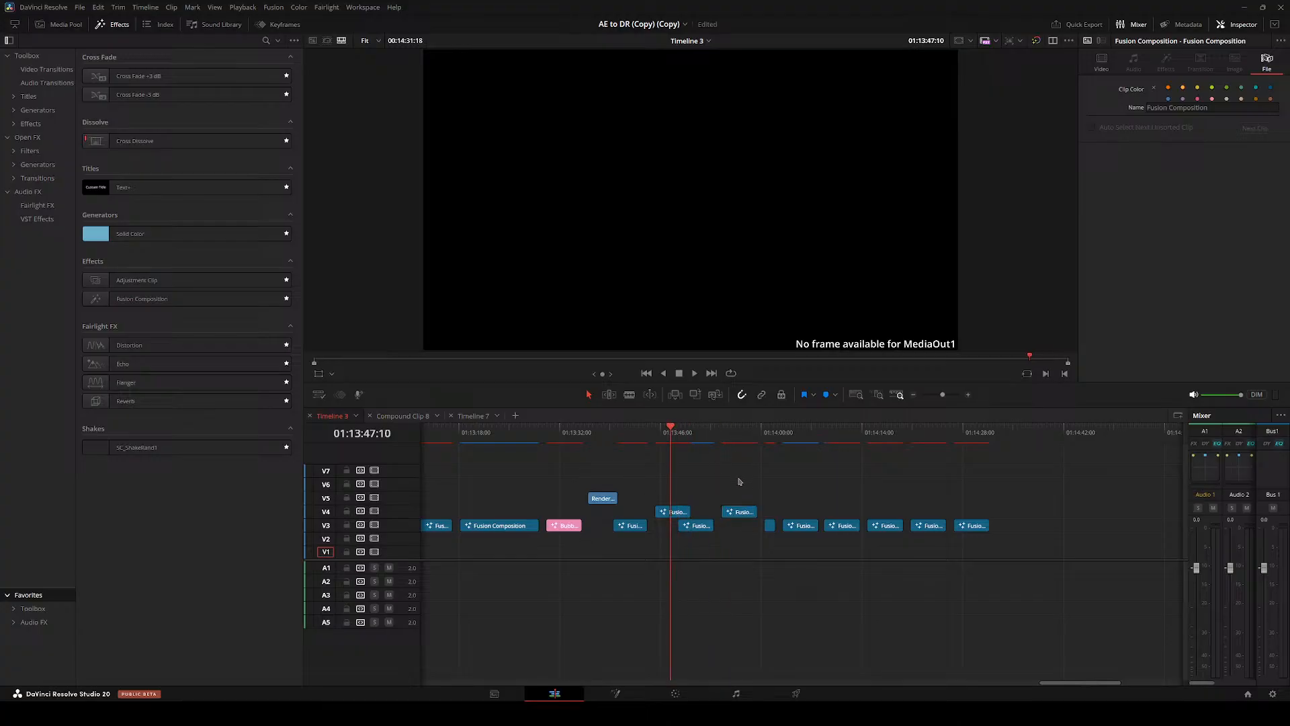
{"action": "right_click", "coordinate": [681, 513]}
{"action": "left_click", "coordinate": [712, 446]}
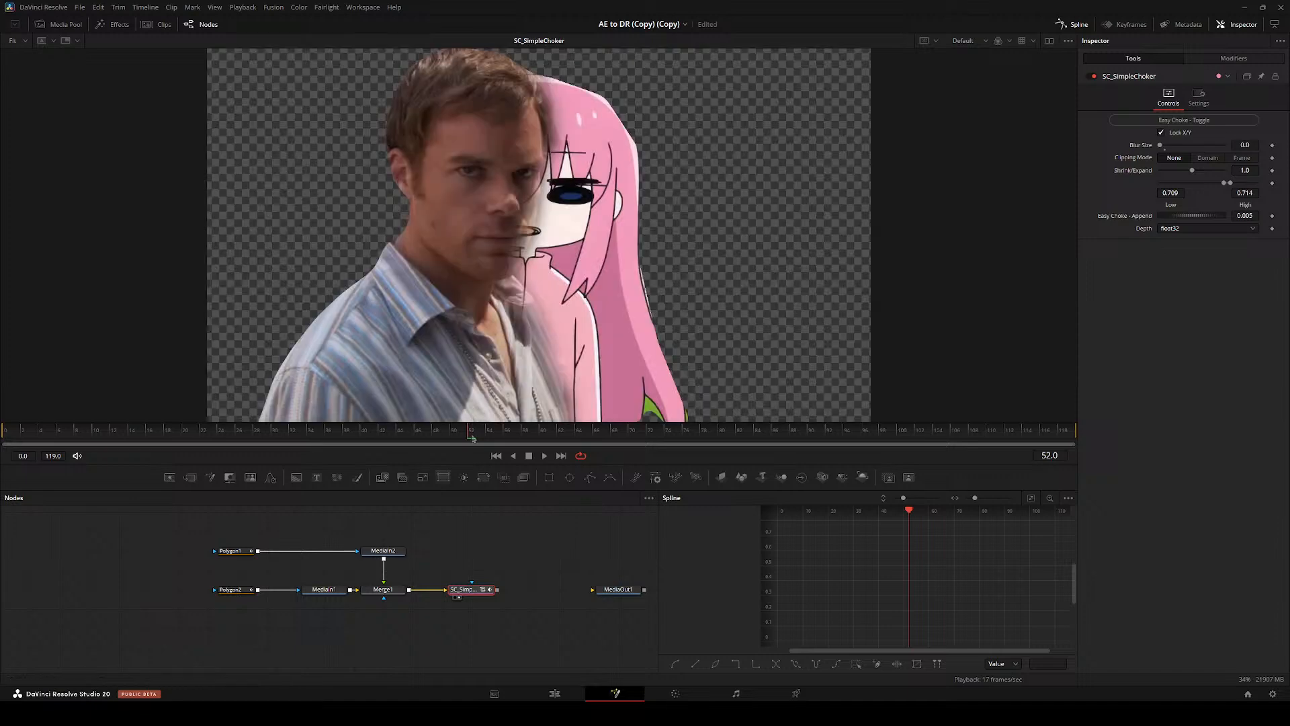
- Return to the edit timeline, find the Bubbles composition at 01:13:30:04, and open it in Fusion
{"action": "left_click", "coordinate": [555, 693]}
{"action": "left_click", "coordinate": [613, 459]}
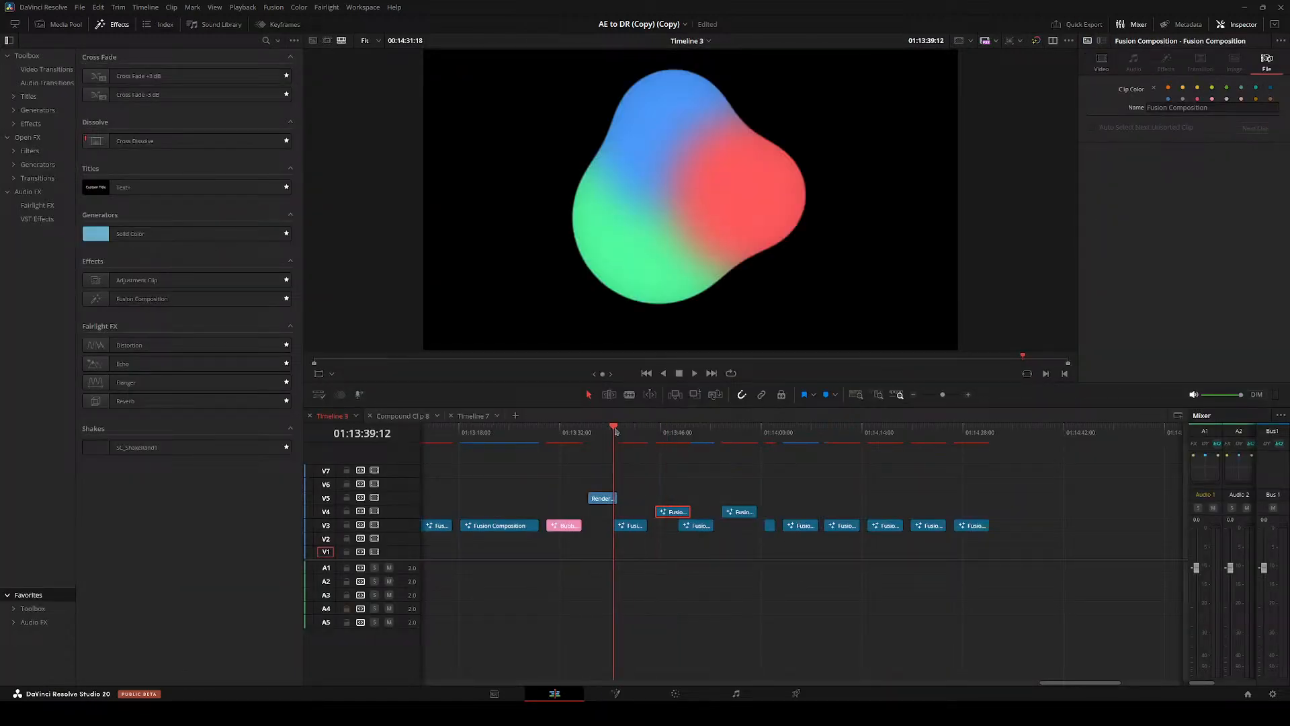
{"action": "right_click", "coordinate": [627, 530]}
{"action": "left_click_drag", "start_coordinate": [569, 435], "coordinate": [547, 434]}
{"action": "right_click", "coordinate": [556, 529]}
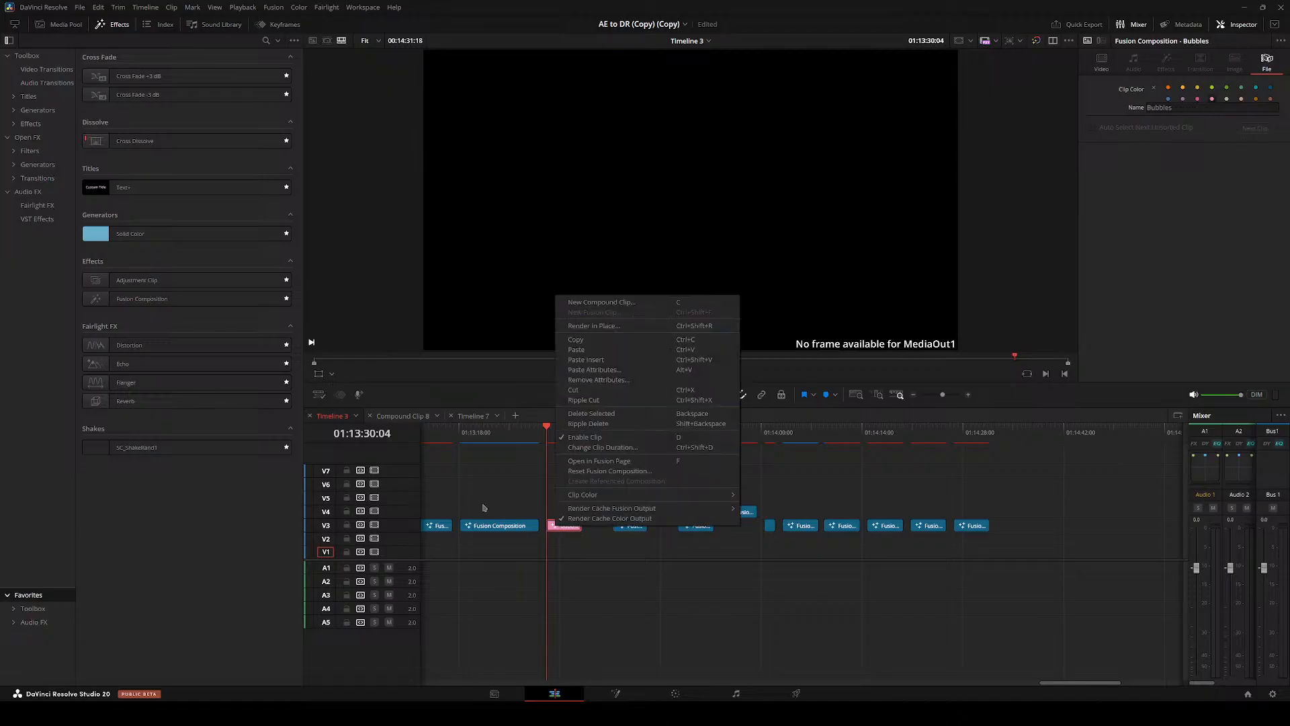
{"action": "left_click", "coordinate": [583, 460]}
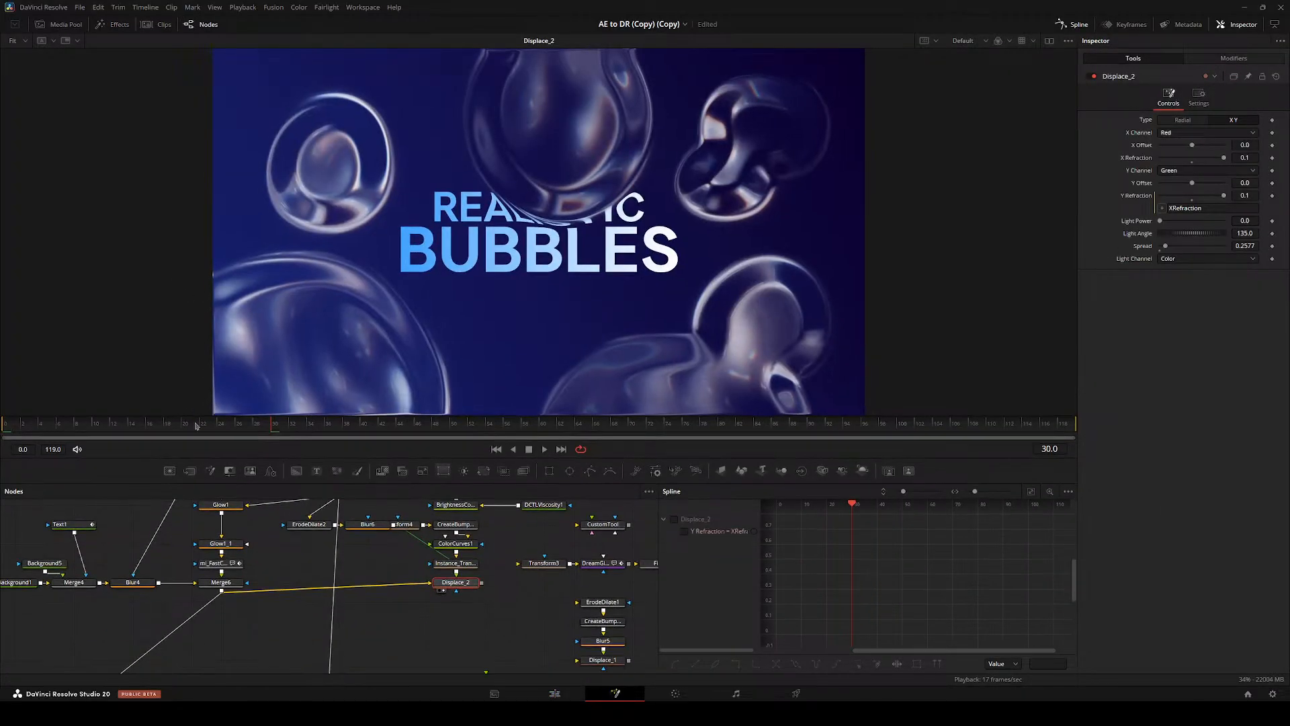
- Scrub the bubbles animation to frame 41 and display the Merge6 output
{"action": "left_click_drag", "start_coordinate": [196, 427], "coordinate": [367, 428]}
{"action": "mouse_move", "coordinate": [317, 582]}
{"action": "left_mouse_down"}
{"action": "mouse_move", "coordinate": [262, 639]}
{"action": "mouse_move", "coordinate": [273, 608]}
{"action": "left_mouse_up"}
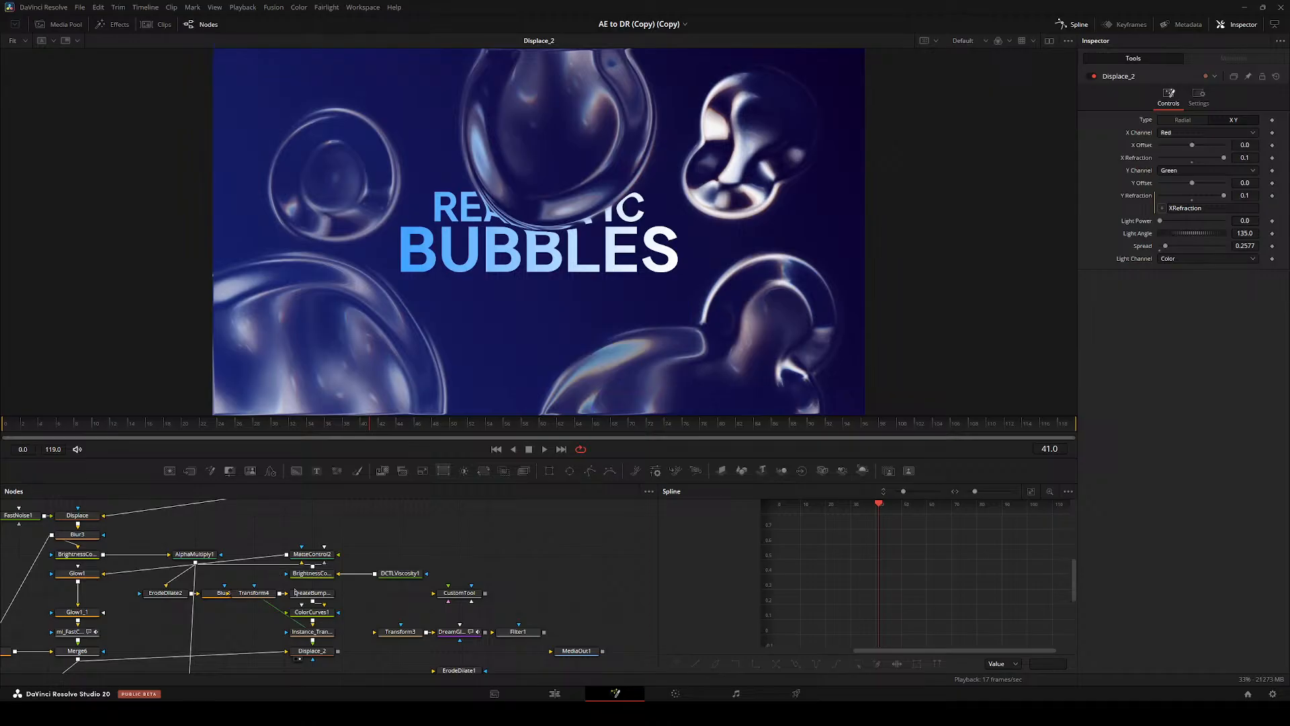
{"action": "left_click_drag", "start_coordinate": [112, 650], "coordinate": [256, 593]}
{"action": "left_click", "coordinate": [209, 602]}
{"action": "mouse_move", "coordinate": [361, 425]}
{"action": "left_mouse_down"}
{"action": "mouse_move", "coordinate": [258, 421]}
{"action": "mouse_move", "coordinate": [365, 422]}
{"action": "left_mouse_up"}
{"action": "scroll", "coordinate": [222, 578], "scroll_direction": "up", "scroll_amount": 2}
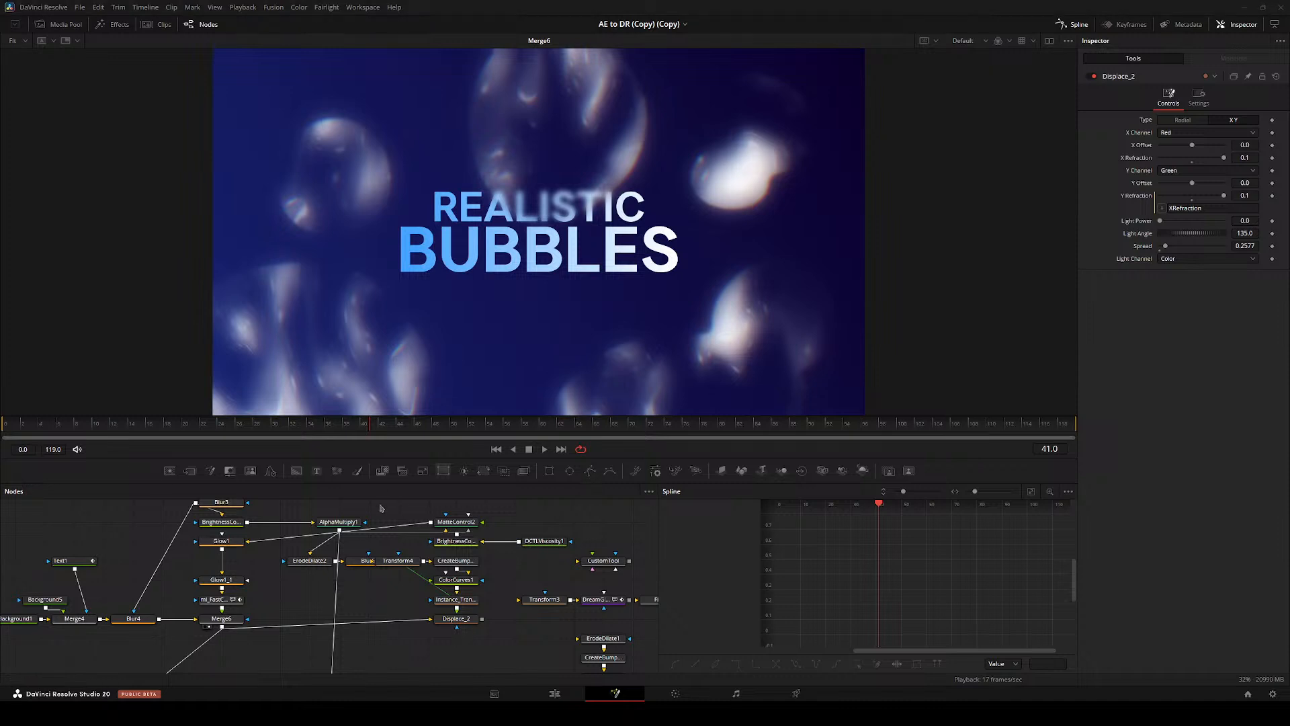
- Display the Displace_2 output, scrub it, and display the ColorCurves1 output feeding it
{"action": "key", "text": "1"}
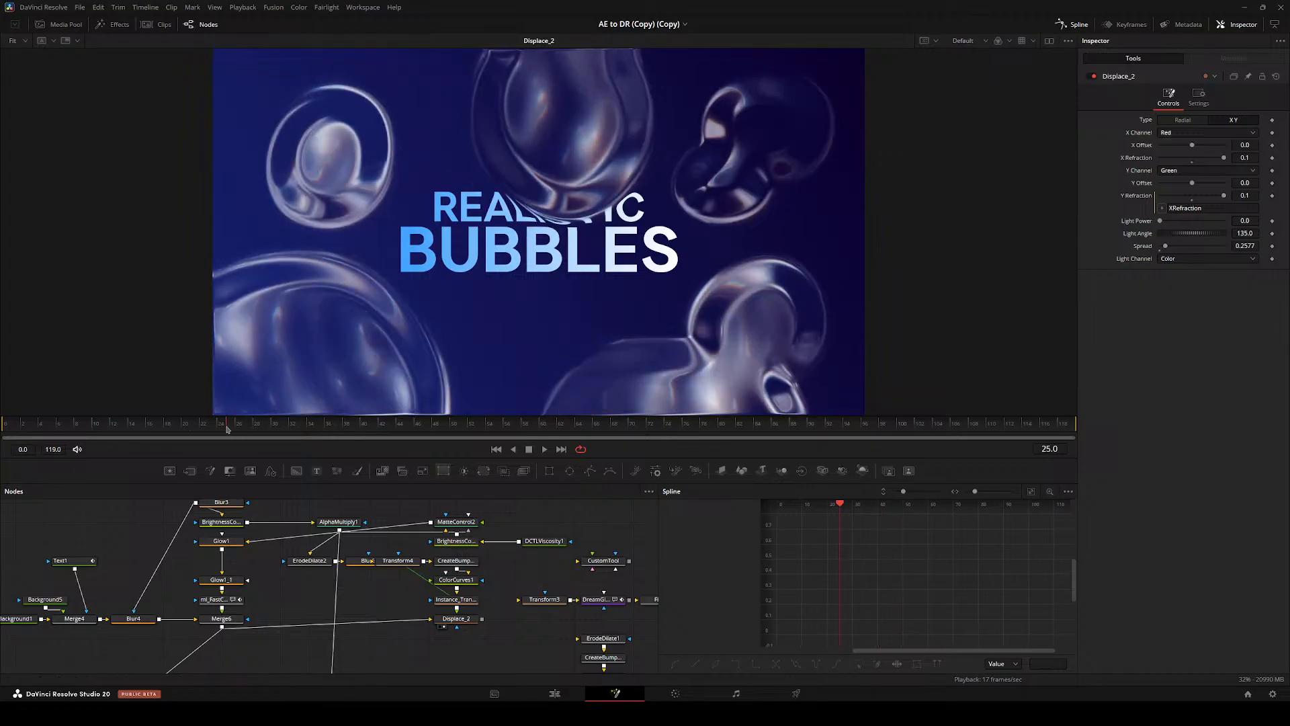
{"action": "key", "text": "1"}
{"action": "key", "text": "1"}
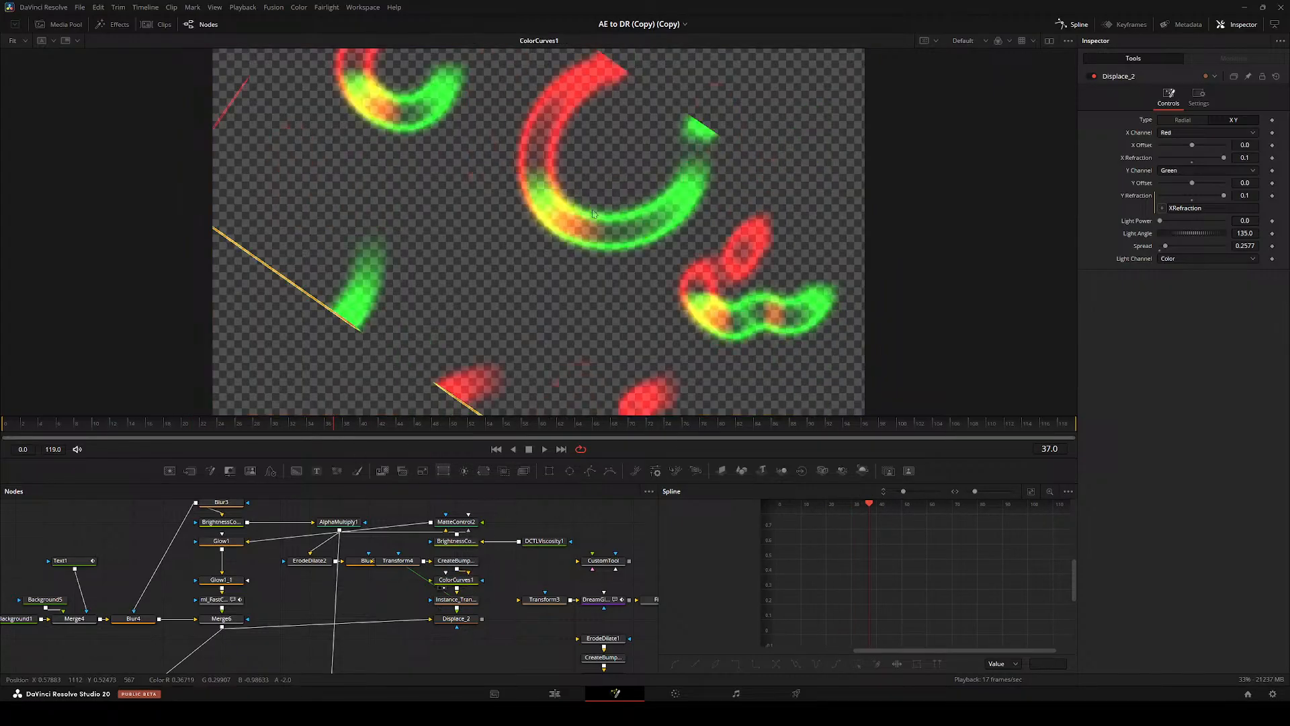
- Extract ColorCurves1 from the chain to the spot above Transform3, and move Transform4 down level with the transform instance
{"action": "left_click_drag", "start_coordinate": [387, 567], "coordinate": [470, 570]}
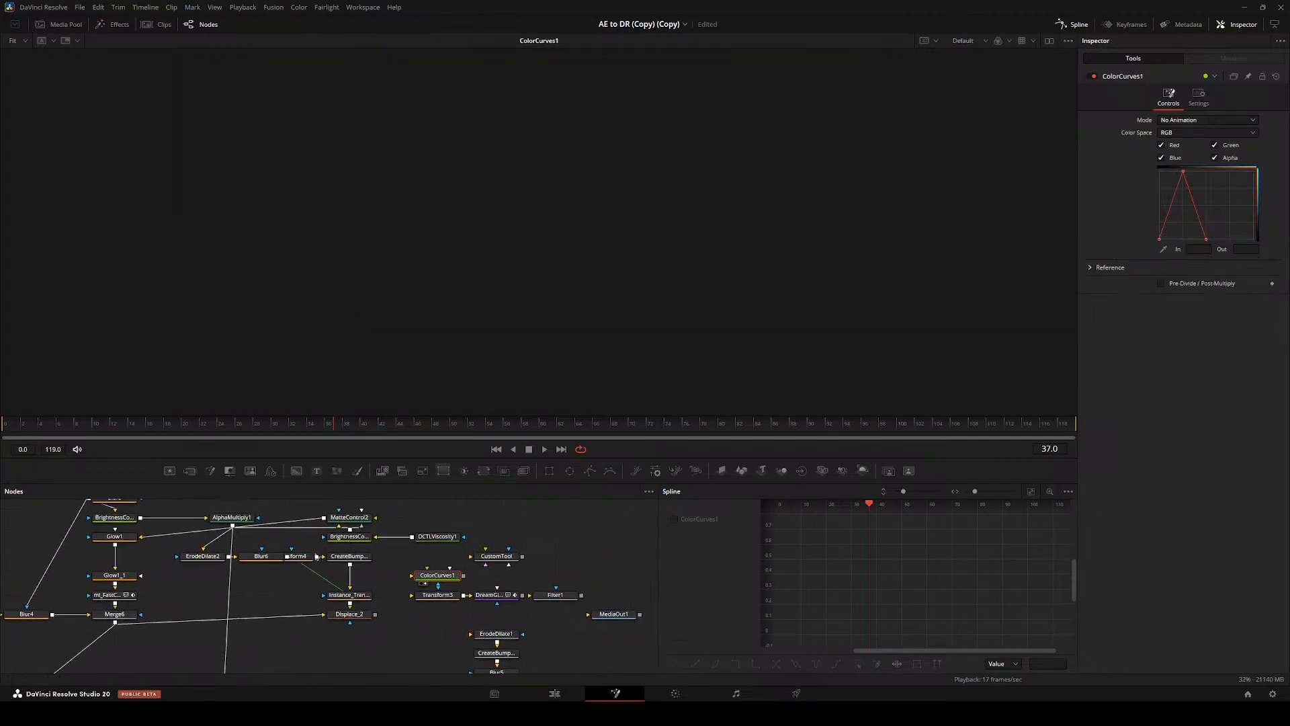
{"action": "left_click_drag", "start_coordinate": [291, 556], "coordinate": [291, 595]}
- Insert a Brightness / Contrast node after CreateBumpMap3 and set its Brightness to -0.5
{"action": "left_click", "coordinate": [350, 555]}
{"action": "key", "text": "1"}
{"action": "key", "text": "shift+space"}
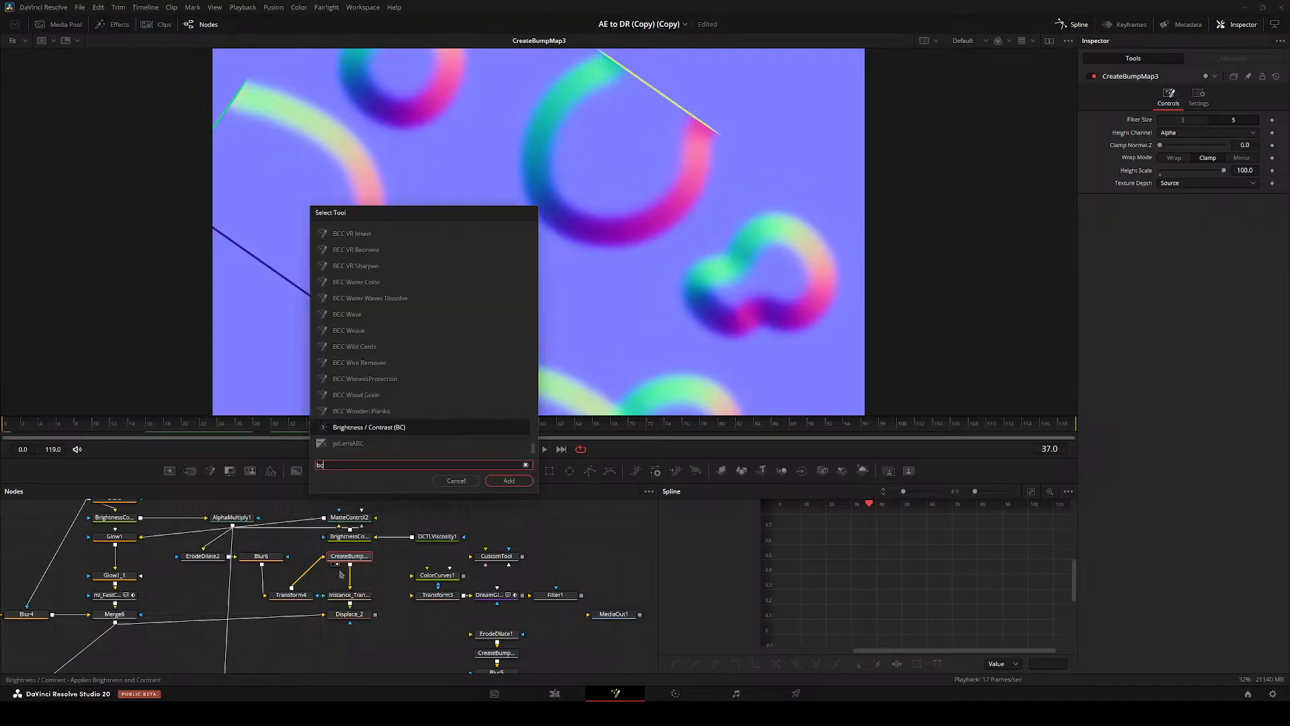
{"action": "key", "text": "Return"}
{"action": "left_click_drag", "start_coordinate": [1192, 183], "coordinate": [1186, 185]}
{"action": "left_click", "coordinate": [1241, 183]}
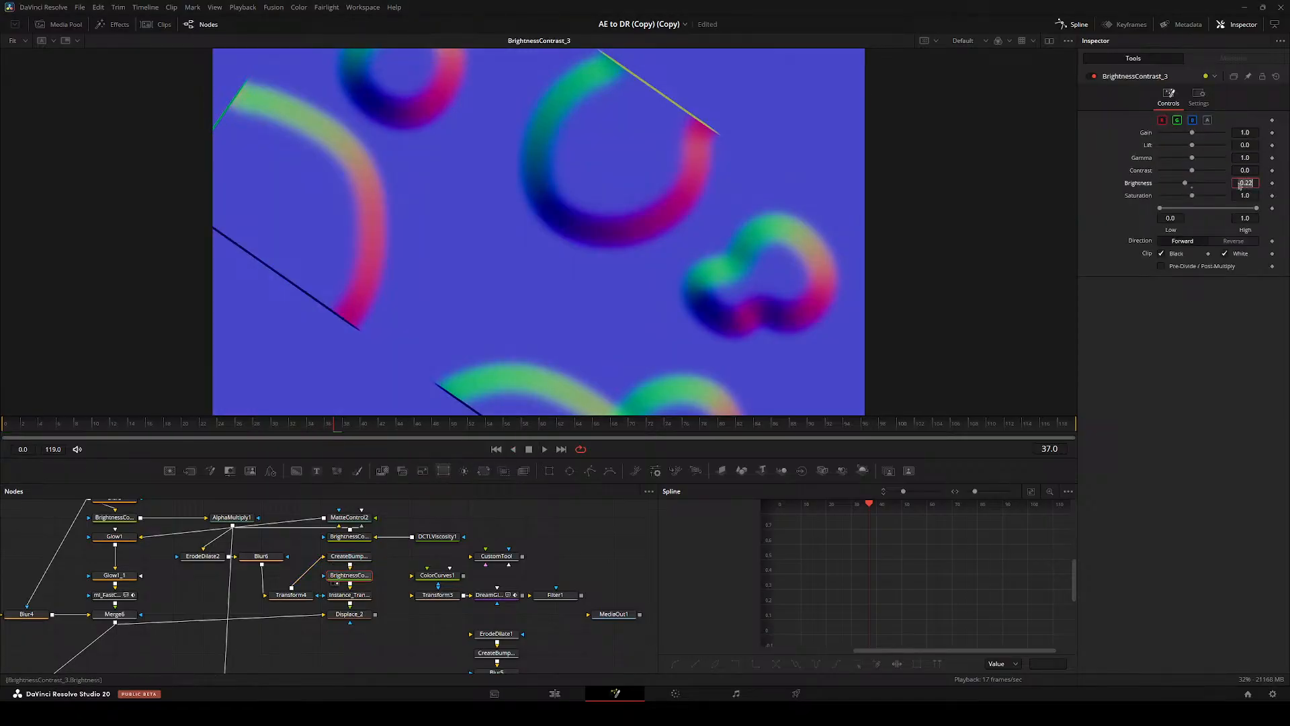
{"action": "type", "text": "-0.5"}
{"action": "key", "text": "Tab"}
- Display the Displace_2 output and play the bubbles from an earlier frame
{"action": "left_click_drag", "start_coordinate": [365, 612], "coordinate": [426, 356]}
{"action": "key", "text": "space"}
{"action": "left_click_drag", "start_coordinate": [266, 422], "coordinate": [248, 411]}
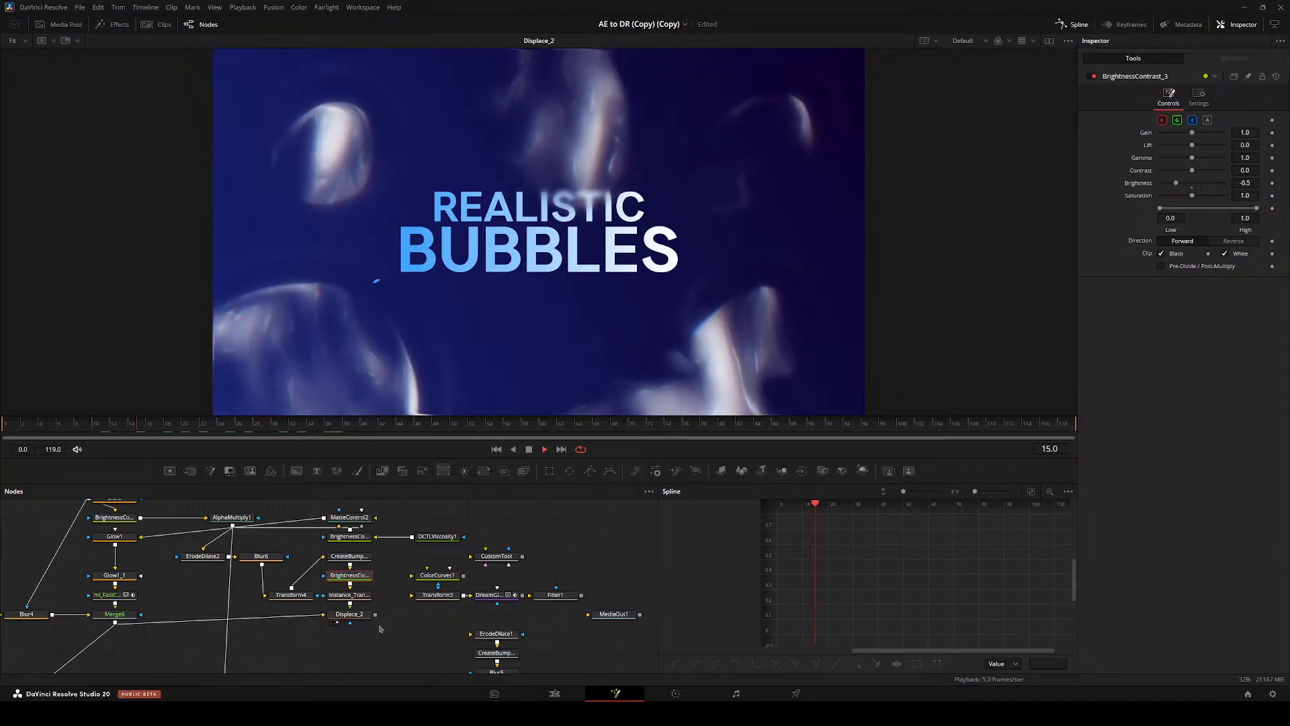
- Move Displace_2 further below the transform instance and set its X Refraction to -0.2
{"action": "left_click_drag", "start_coordinate": [349, 614], "coordinate": [350, 652]}
{"action": "left_click_drag", "start_coordinate": [1223, 158], "coordinate": [1127, 156]}
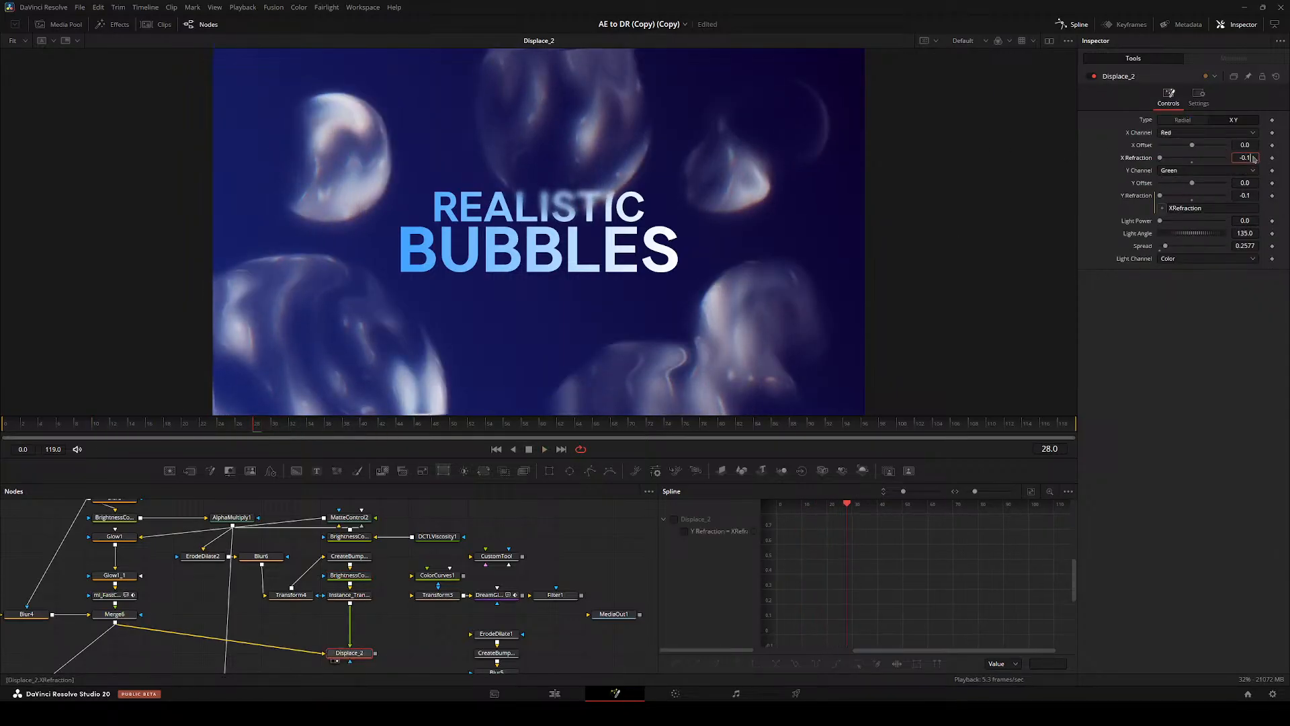
{"action": "key", "text": "BackSpace"}
{"action": "type", "text": "4"}
{"action": "key", "text": "BackSpace"}
{"action": "type", "text": "3"}
{"action": "key", "text": "BackSpace"}
{"action": "type", "text": "2"}
{"action": "left_click", "coordinate": [1033, 351]}
- Play the refracted bubbles and place Displace_2 level with Merge6, beside it
{"action": "key", "text": "space"}
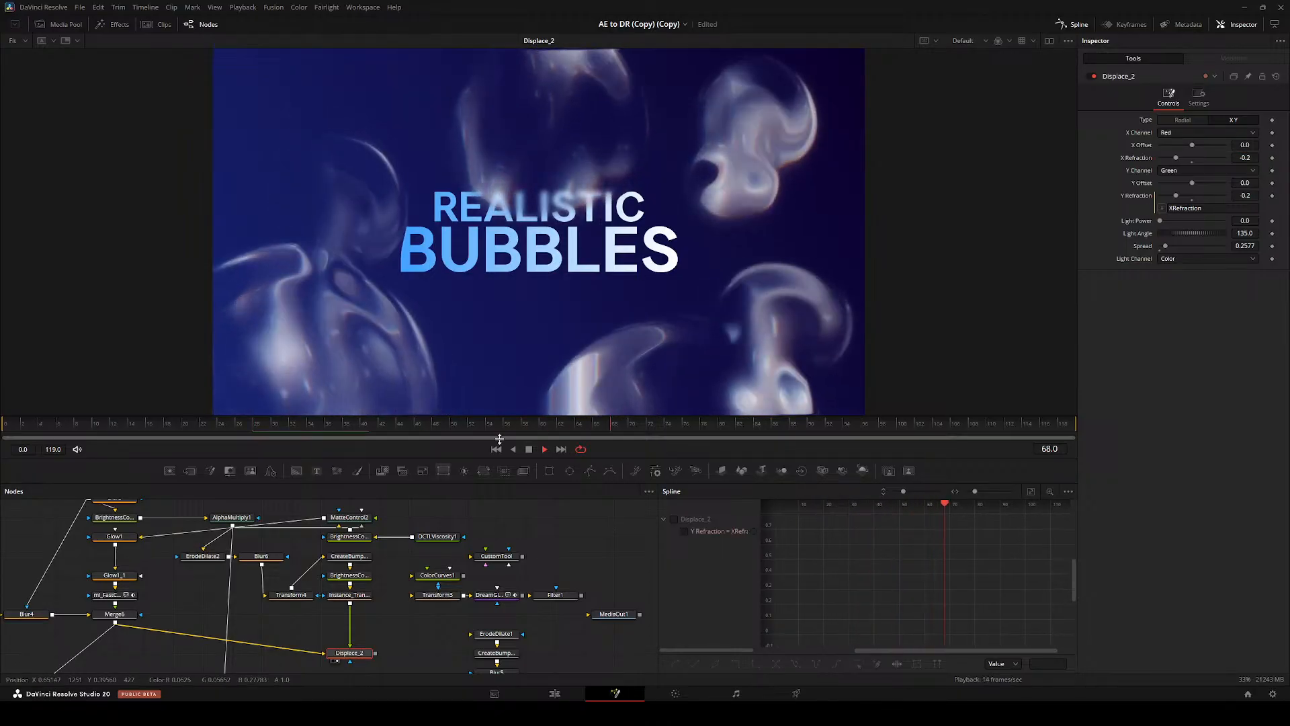
{"action": "left_click_drag", "start_coordinate": [305, 608], "coordinate": [360, 564]}
{"action": "left_click_drag", "start_coordinate": [204, 575], "coordinate": [188, 562]}
{"action": "left_click_drag", "start_coordinate": [380, 598], "coordinate": [264, 562]}
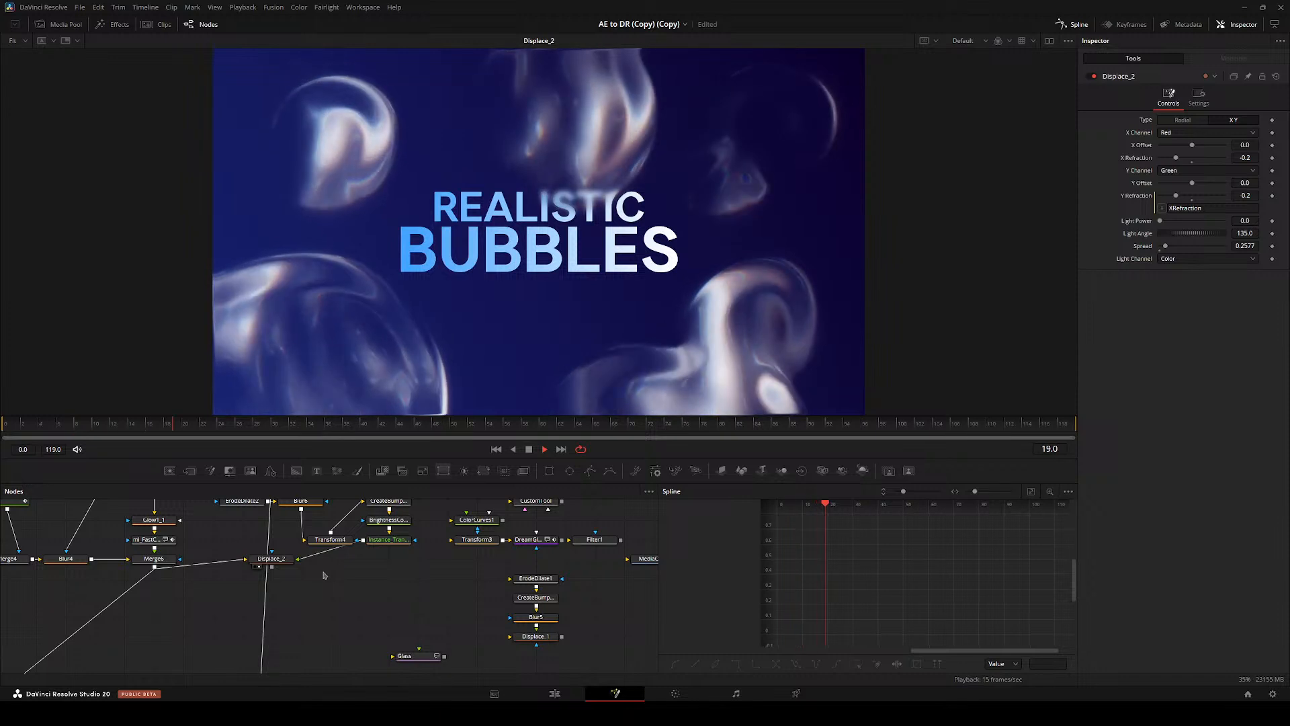
{"action": "key", "text": "space"}
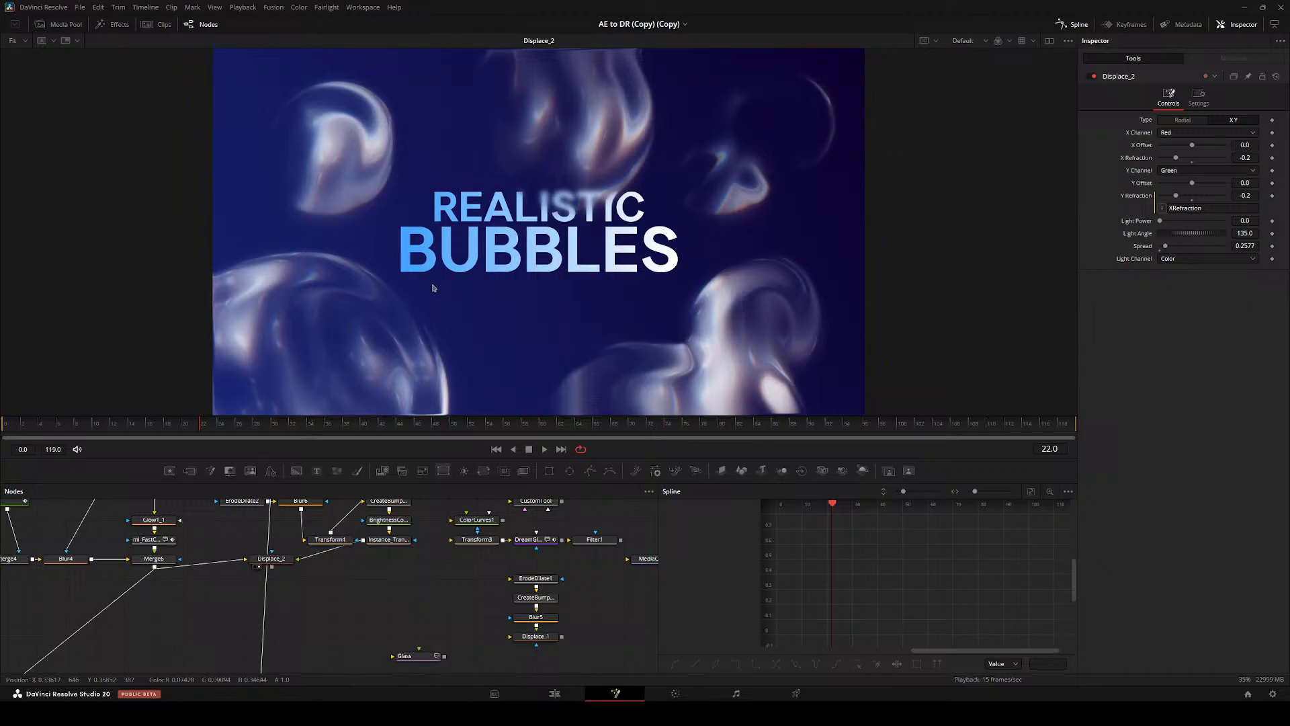
- Place Displace_2 directly below the transform instance
{"action": "left_click_drag", "start_coordinate": [274, 558], "coordinate": [293, 598]}
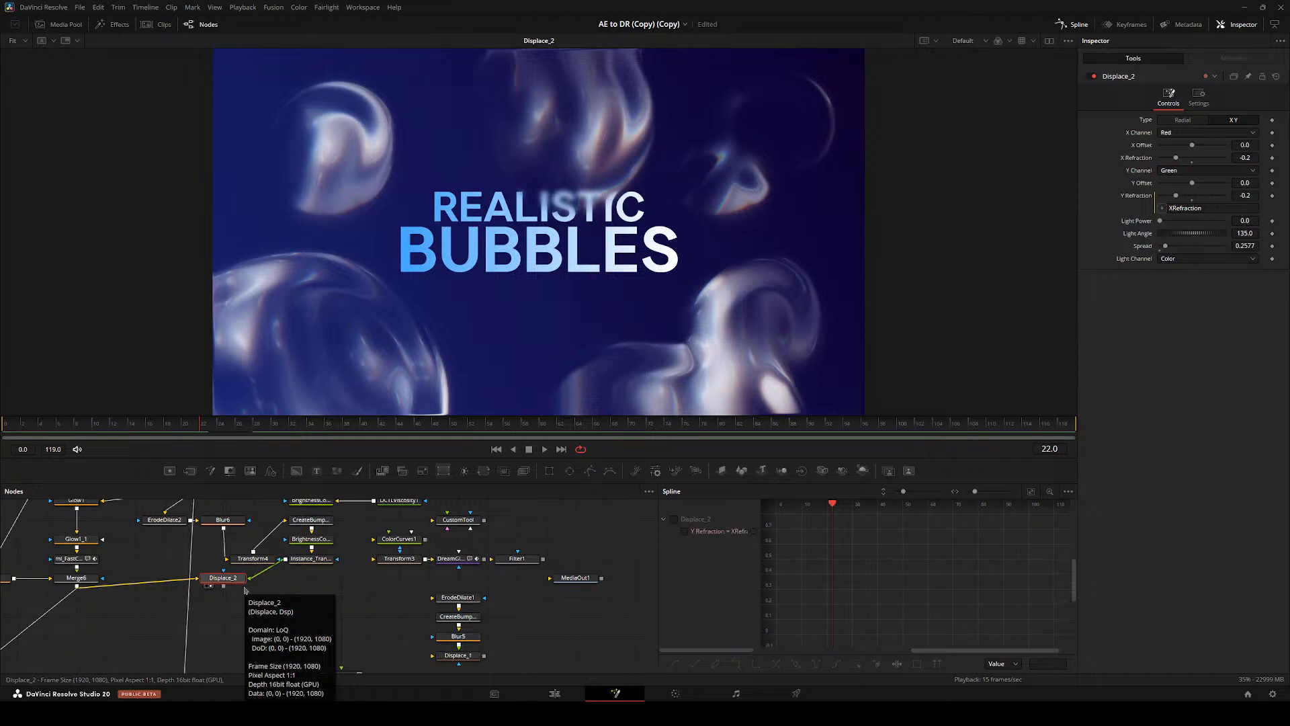
{"action": "left_click_drag", "start_coordinate": [240, 580], "coordinate": [330, 600]}
{"action": "left_click_drag", "start_coordinate": [406, 636], "coordinate": [264, 656]}
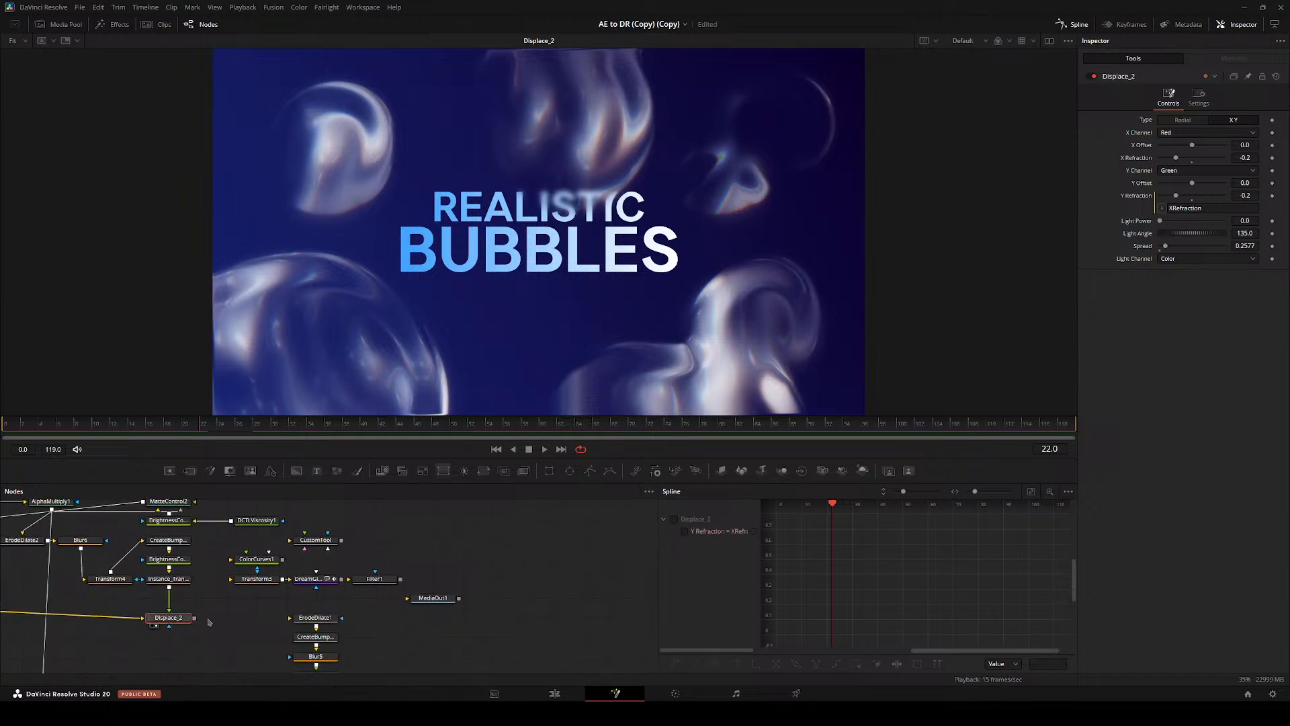
- Connect Displace_2 to MediaOut1 and display the MediaOut1 output
{"action": "left_click_drag", "start_coordinate": [194, 618], "coordinate": [430, 598]}
{"action": "left_click_drag", "start_coordinate": [431, 598], "coordinate": [397, 606]}
{"action": "key", "text": "2"}
- Play the output, move the ErodeDilate1-to-Displace_1 group aside, and place MediaOut1 level with Displace_2
{"action": "left_click_drag", "start_coordinate": [378, 610], "coordinate": [385, 664]}
{"action": "key", "text": "space"}
{"action": "left_click_drag", "start_coordinate": [367, 657], "coordinate": [573, 656]}
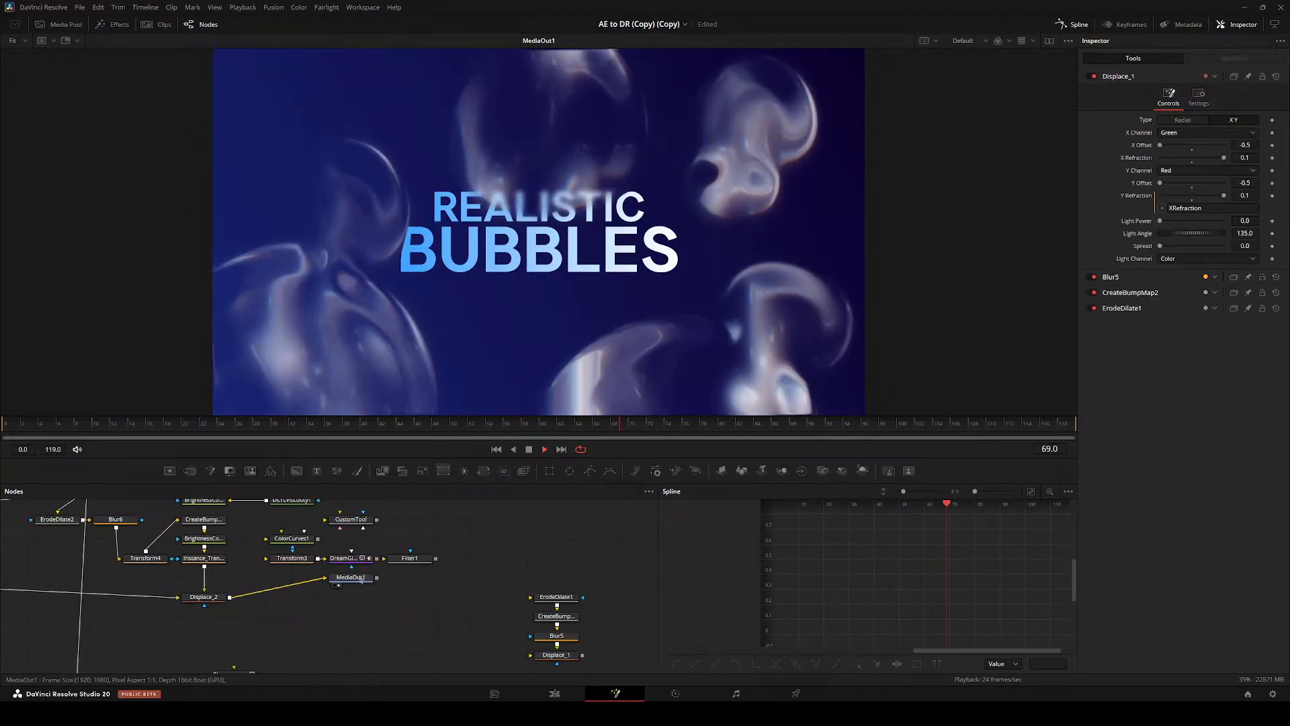
{"action": "left_click_drag", "start_coordinate": [351, 578], "coordinate": [409, 598]}
{"action": "left_click_drag", "start_coordinate": [359, 587], "coordinate": [484, 602]}
- Inspect the refraction around the text up close and set Displace_2's X Refraction to -0.091
{"action": "left_click", "coordinate": [328, 610]}
{"action": "left_click_drag", "start_coordinate": [369, 614], "coordinate": [279, 642]}
{"action": "scroll", "coordinate": [450, 226], "scroll_direction": "up", "scroll_amount": 2}
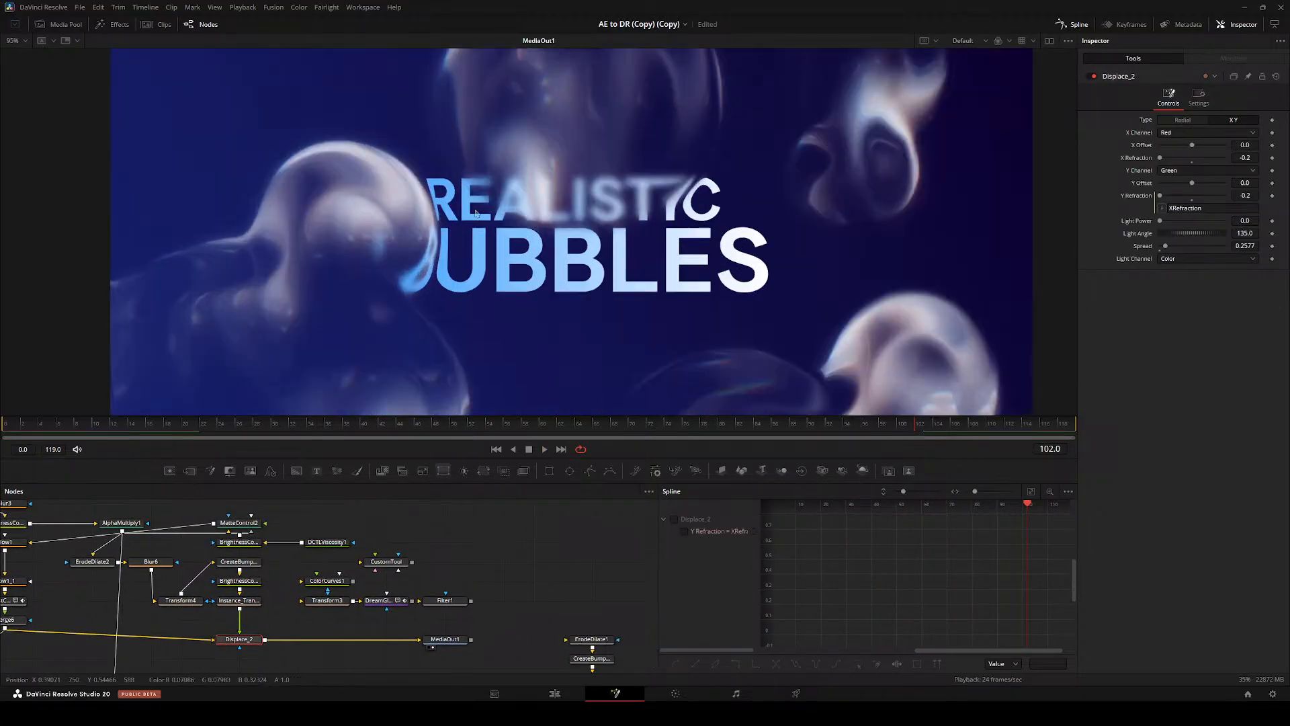
{"action": "left_click_drag", "start_coordinate": [435, 225], "coordinate": [359, 272]}
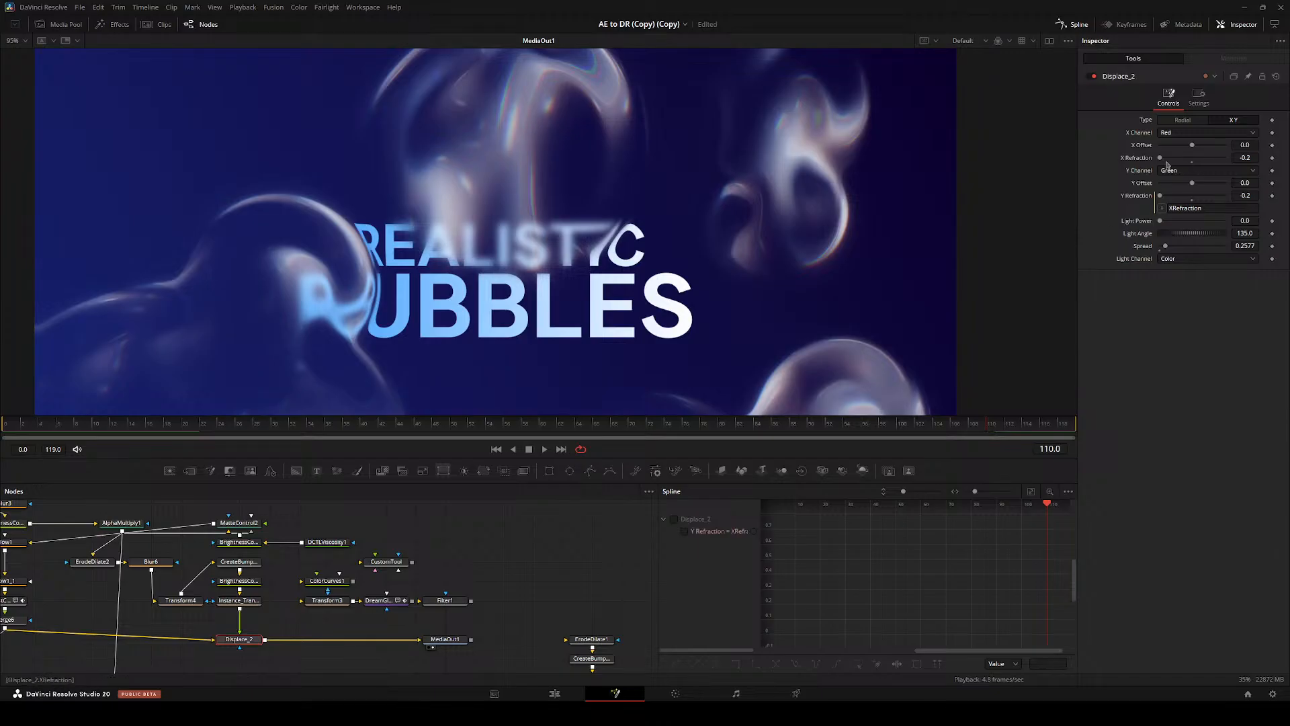
{"action": "left_click_drag", "start_coordinate": [1173, 162], "coordinate": [1179, 155]}
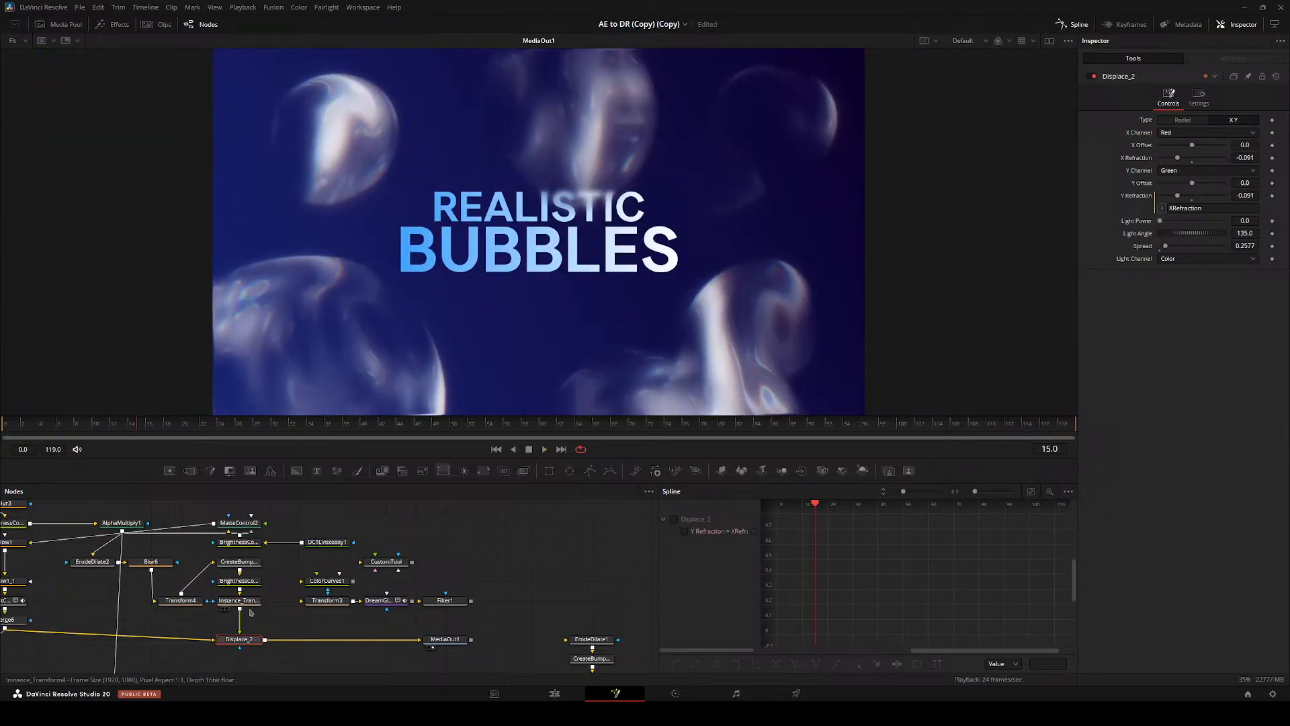
- Check the outputs of the transform instance, Transform4, the bump map and its brightness adjustment one after another
{"action": "left_click", "coordinate": [238, 600]}
{"action": "key", "text": "2"}
{"action": "left_click_drag", "start_coordinate": [281, 594], "coordinate": [332, 622]}
{"action": "left_click", "coordinate": [238, 606]}
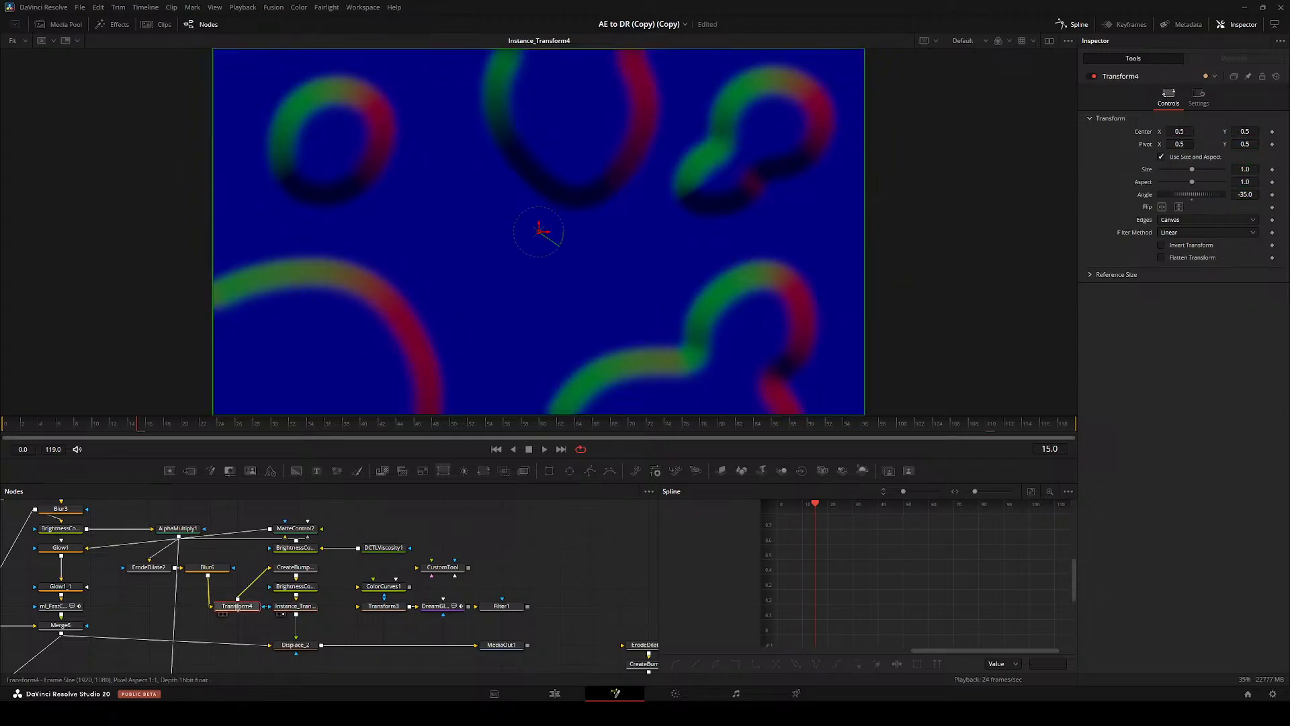
{"action": "key", "text": "2"}
{"action": "left_click", "coordinate": [296, 587]}
{"action": "key", "text": "2"}
{"action": "left_click", "coordinate": [296, 568]}
{"action": "key", "text": "2"}
- Arrange Blur6 directly below ErodeDilate2 with Transform4 beside it, and display Transform4's output
{"action": "left_click_drag", "start_coordinate": [239, 606], "coordinate": [129, 590]}
{"action": "left_click", "coordinate": [209, 568]}
{"action": "left_click", "coordinate": [215, 607]}
{"action": "key", "text": "2"}
{"action": "mouse_move", "coordinate": [218, 569]}
{"action": "left_mouse_down"}
{"action": "mouse_move", "coordinate": [161, 572]}
{"action": "mouse_move", "coordinate": [155, 588]}
{"action": "mouse_move", "coordinate": [181, 569]}
{"action": "mouse_move", "coordinate": [214, 588]}
{"action": "left_mouse_up"}
- Compare the bump map, its brightness-adjusted version and the transform instance in the viewer
{"action": "left_click", "coordinate": [297, 568]}
{"action": "key", "text": "2"}
{"action": "left_click", "coordinate": [299, 586]}
{"action": "key", "text": "2"}
{"action": "mouse_move", "coordinate": [330, 594]}
{"action": "left_mouse_down"}
{"action": "mouse_move", "coordinate": [266, 568]}
{"action": "mouse_move", "coordinate": [342, 606]}
{"action": "left_mouse_up"}
{"action": "left_click", "coordinate": [244, 581]}
{"action": "key", "text": "2"}
- Add an Erode/Dilate node fed by AlphaMultiply1, display it and set its Amount to -0.0037
{"action": "left_click", "coordinate": [382, 618]}
{"action": "key", "text": "shift+space"}
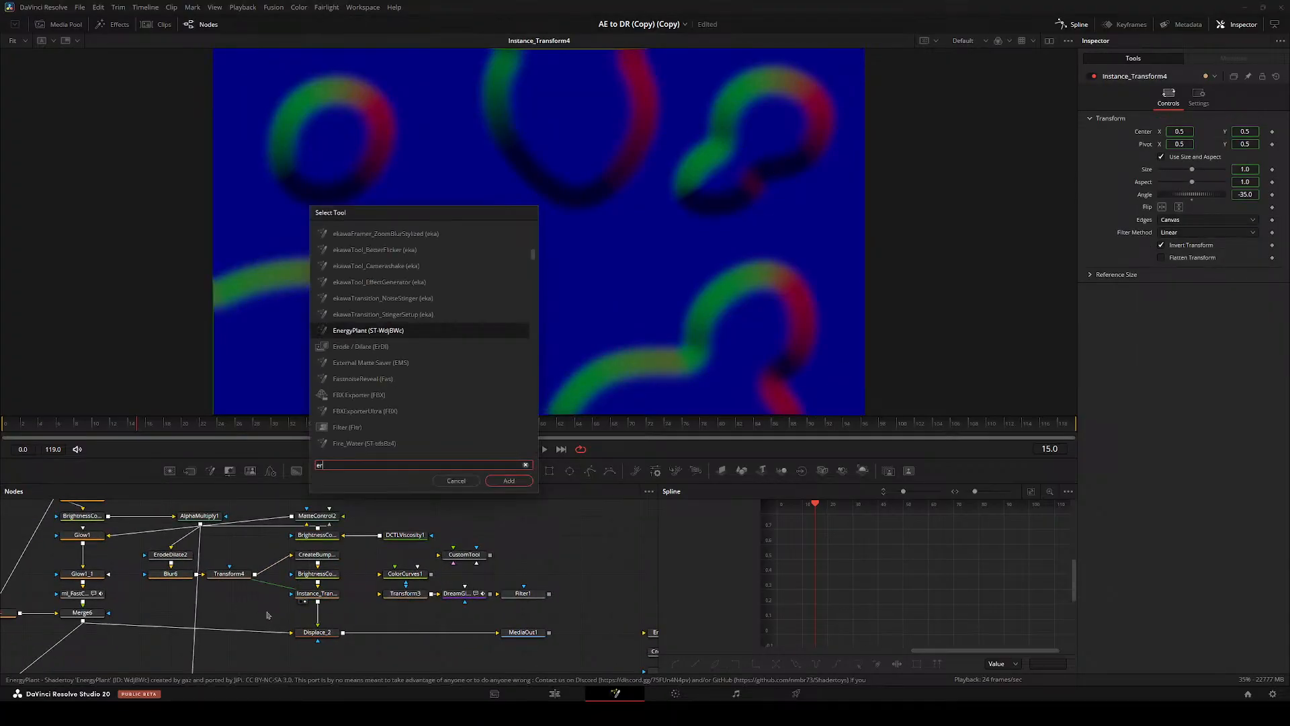
{"action": "type", "text": "erode"}
{"action": "key", "text": "Return"}
{"action": "left_click_drag", "start_coordinate": [193, 522], "coordinate": [233, 612]}
{"action": "key", "text": "2"}
{"action": "left_click_drag", "start_coordinate": [1191, 158], "coordinate": [1179, 159]}
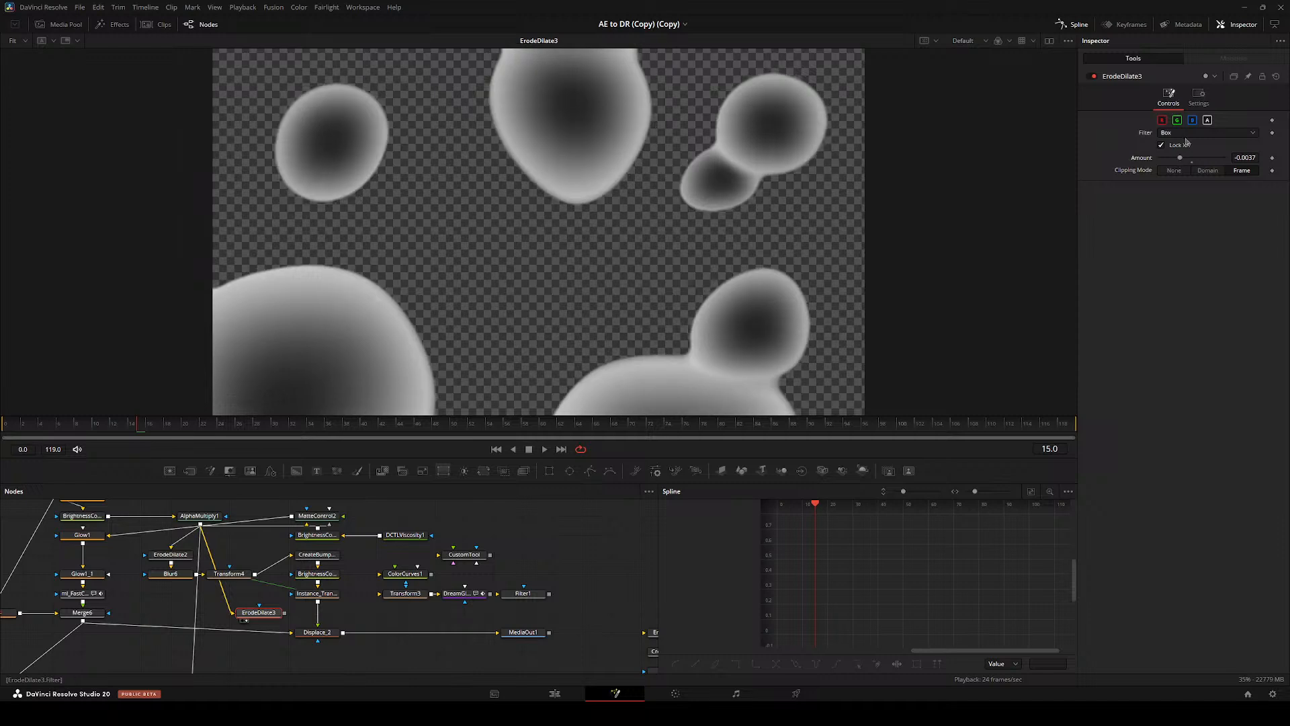
- Restrict ErodeDilate3 to the alpha channel and set its Filter to Gaussian, trying Circle first
{"action": "left_click", "coordinate": [1183, 133]}
{"action": "left_click", "coordinate": [1176, 181]}
{"action": "left_click", "coordinate": [1206, 121]}
{"action": "left_click", "coordinate": [1206, 122]}
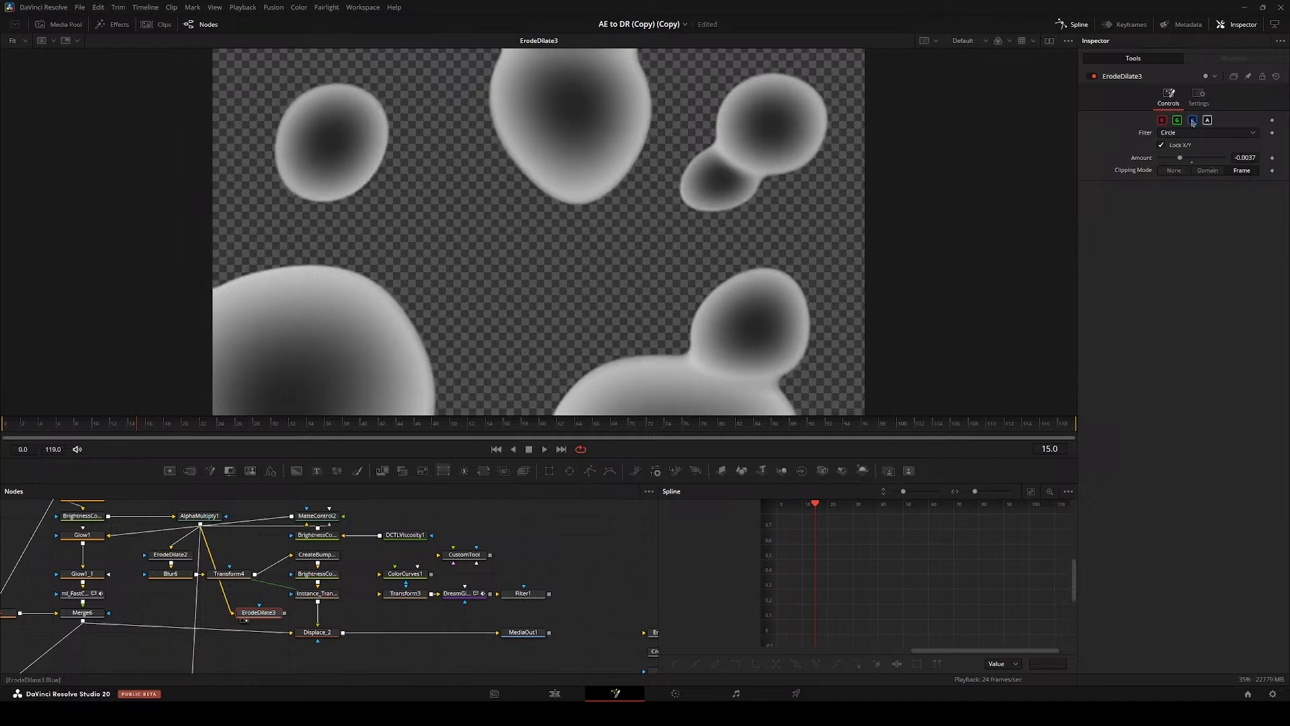
{"action": "left_click", "coordinate": [1192, 122]}
{"action": "left_click", "coordinate": [1162, 121]}
{"action": "left_click", "coordinate": [1177, 121]}
{"action": "left_click", "coordinate": [1181, 132]}
{"action": "left_click", "coordinate": [1180, 169]}
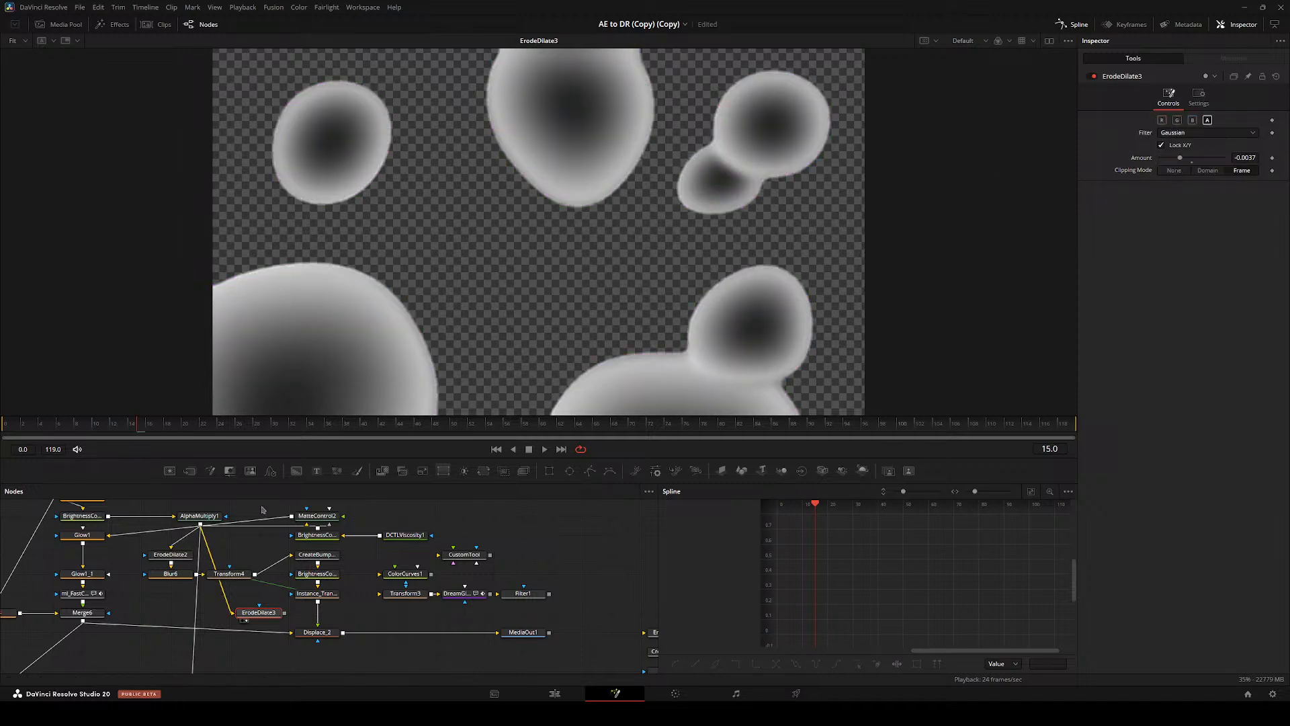
- Add a Create Bump Map node beside ErodeDilate3, connect ErodeDilate3 into it and display the result
{"action": "left_click_drag", "start_coordinate": [258, 612], "coordinate": [141, 612]}
{"action": "key", "text": "shift+space"}
{"action": "type", "text": "cb"}
{"action": "key", "text": "Up"}
{"action": "key", "text": "Return"}
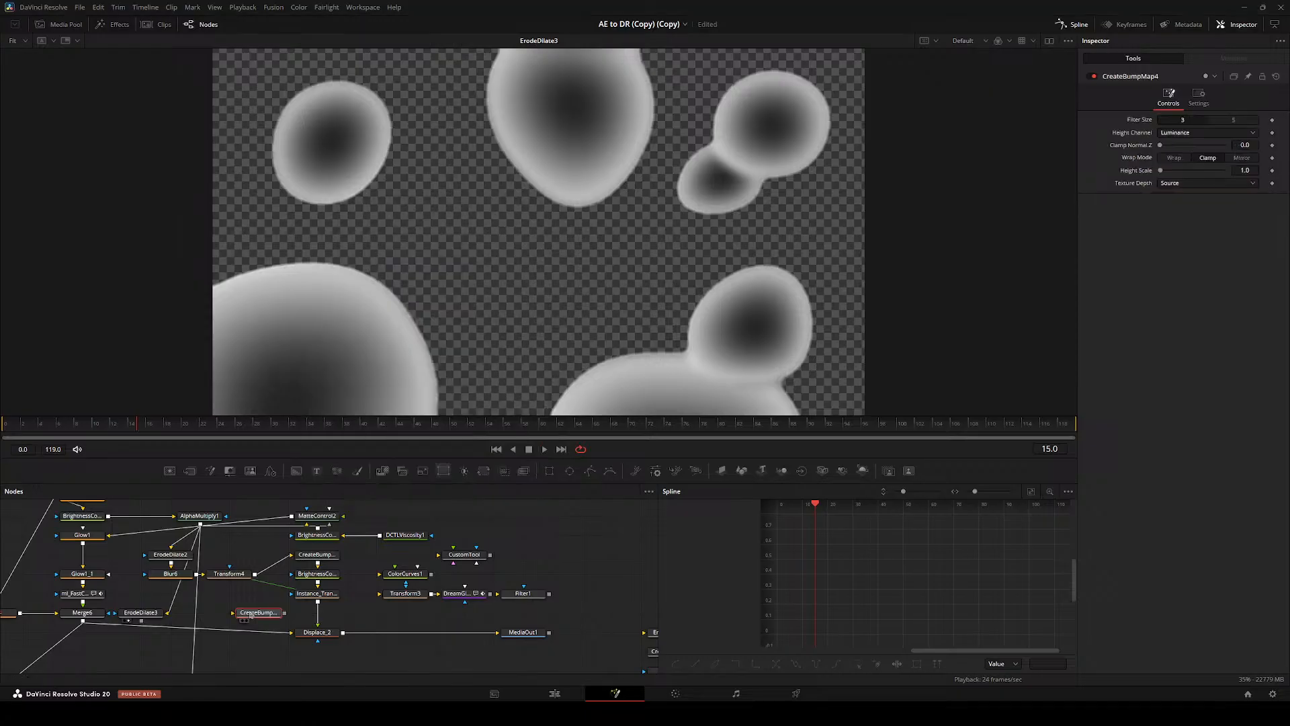
{"action": "mouse_move", "coordinate": [216, 600]}
{"action": "left_mouse_down"}
{"action": "mouse_move", "coordinate": [130, 611]}
{"action": "mouse_move", "coordinate": [235, 600]}
{"action": "left_mouse_up"}
{"action": "left_click_drag", "start_coordinate": [157, 614], "coordinate": [267, 607]}
{"action": "key", "text": "2"}
{"action": "left_click_drag", "start_coordinate": [272, 608], "coordinate": [348, 639]}
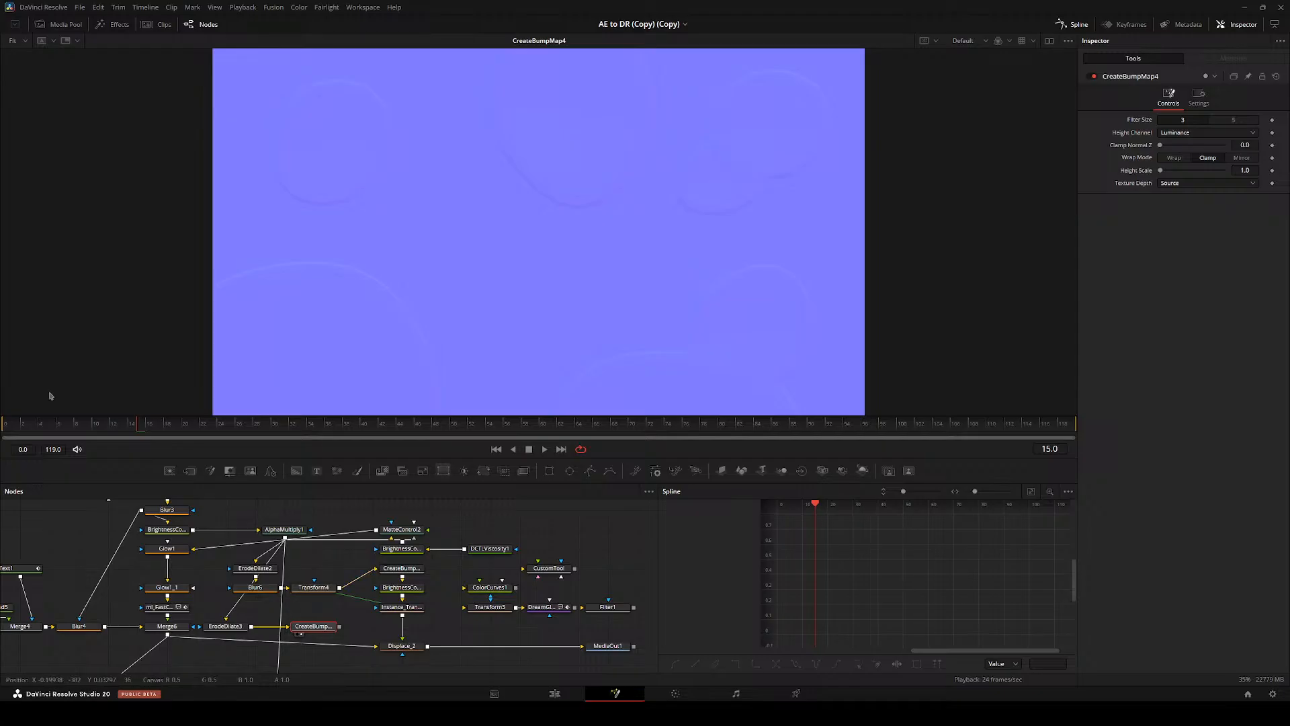
- At frame 0, set CreateBumpMap4's Height Scale to 48.82 and its Height Channel to Alpha
{"action": "left_click_drag", "start_coordinate": [33, 423], "coordinate": [4, 424]}
{"action": "left_click_drag", "start_coordinate": [1161, 171], "coordinate": [1189, 171]}
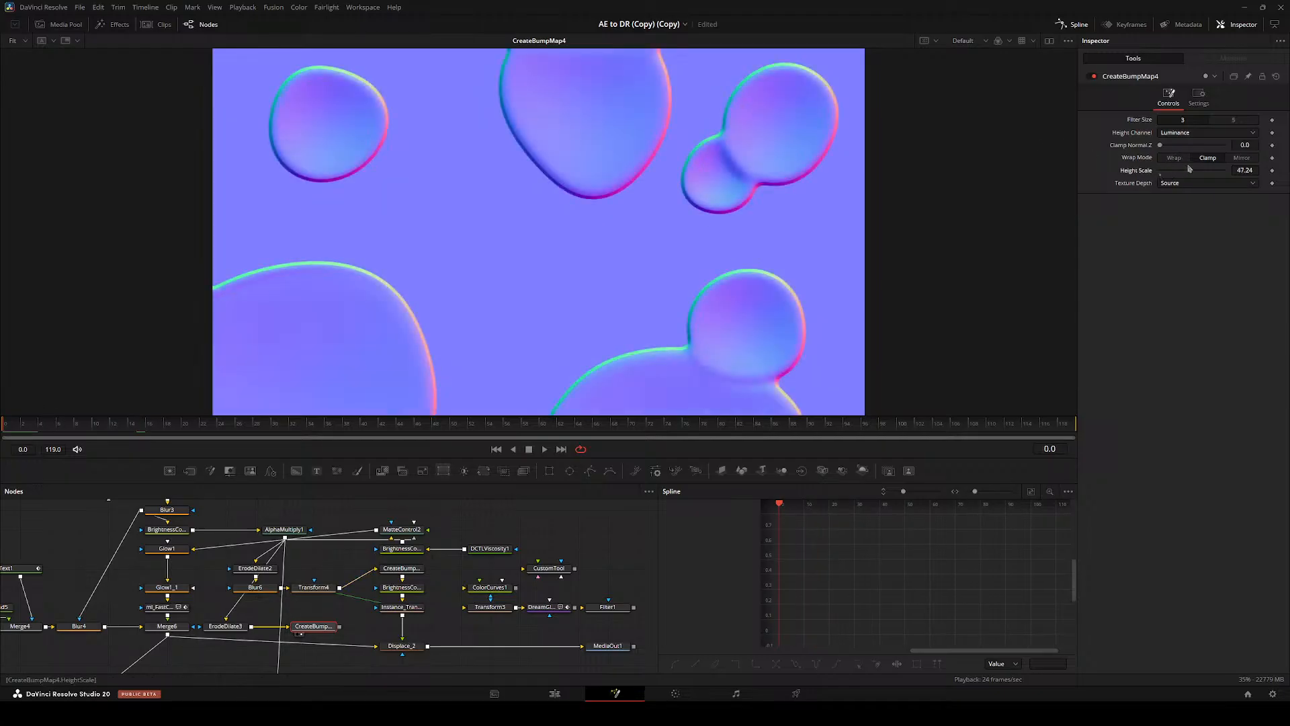
{"action": "left_click", "coordinate": [1201, 134]}
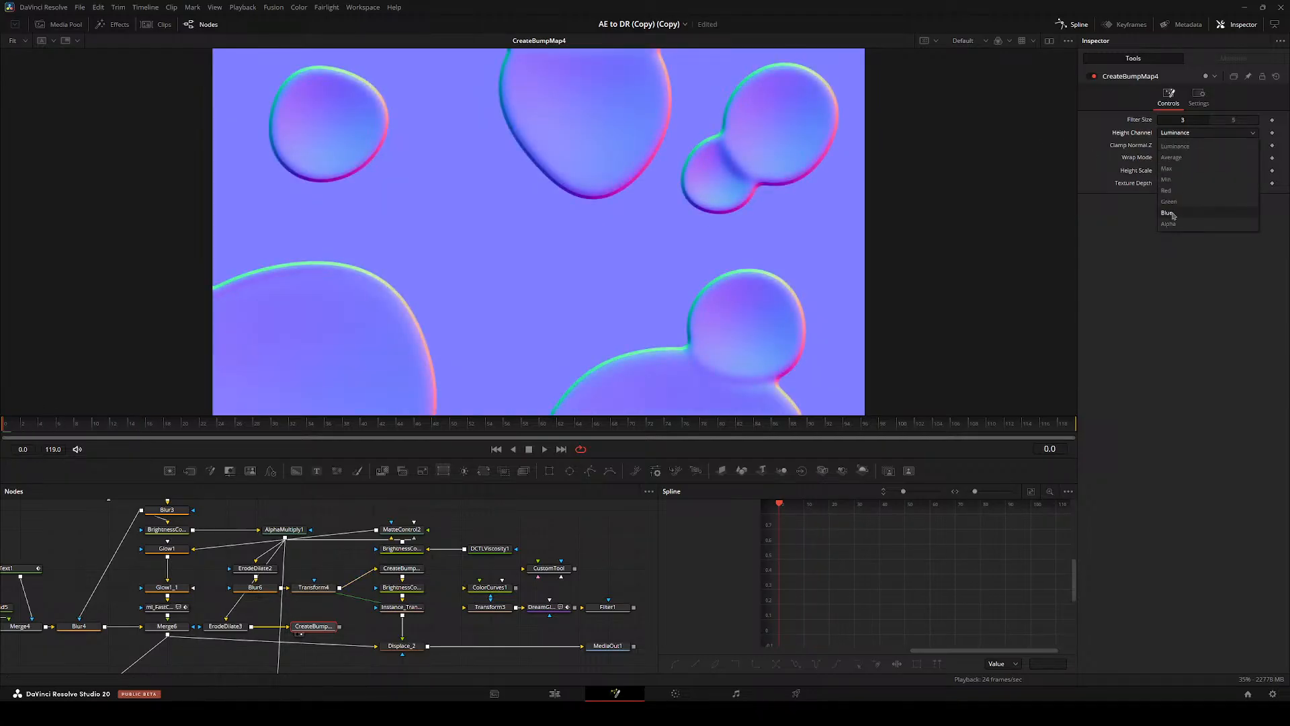
{"action": "left_click", "coordinate": [1168, 223]}
- Inspect the bump map's edges up close and move CreateBumpMap4 below ErodeDilate3
{"action": "left_click_drag", "start_coordinate": [285, 164], "coordinate": [256, 243]}
{"action": "scroll", "coordinate": [459, 176], "scroll_direction": "up", "scroll_amount": 2}
{"action": "scroll", "coordinate": [459, 177], "scroll_direction": "up", "scroll_amount": 2}
{"action": "scroll", "coordinate": [221, 611], "scroll_direction": "up", "scroll_amount": 3}
{"action": "left_click_drag", "start_coordinate": [262, 643], "coordinate": [329, 615]}
{"action": "left_click_drag", "start_coordinate": [340, 620], "coordinate": [228, 597]}
{"action": "left_click_drag", "start_coordinate": [206, 591], "coordinate": [263, 590]}
{"action": "left_click_drag", "start_coordinate": [264, 591], "coordinate": [313, 573]}
{"action": "left_click", "coordinate": [305, 587]}
{"action": "scroll", "coordinate": [305, 587], "scroll_direction": "down", "scroll_amount": 2}
{"action": "left_click_drag", "start_coordinate": [396, 566], "coordinate": [396, 623]}
{"action": "left_click_drag", "start_coordinate": [396, 623], "coordinate": [180, 565]}
{"action": "left_click_drag", "start_coordinate": [180, 566], "coordinate": [282, 610]}
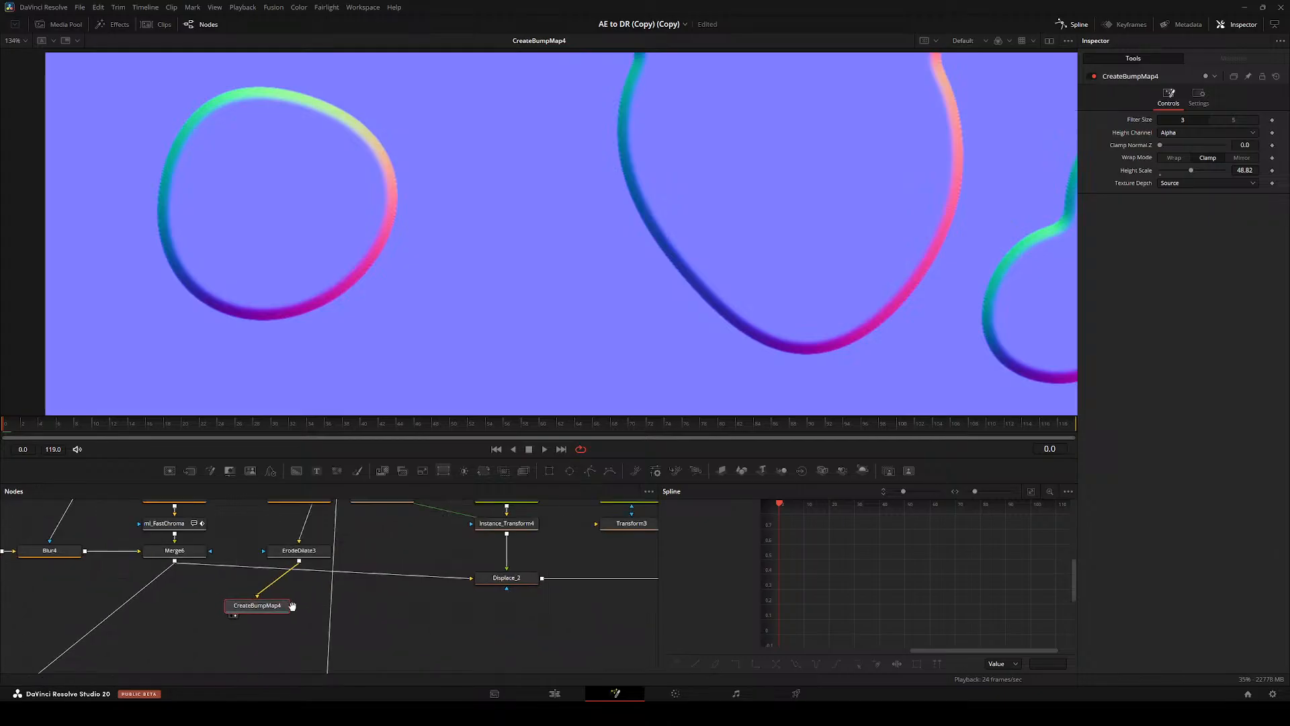
- Align CreateBumpMap4 directly under ErodeDilate3 and shift Displace_2 closer to MediaOut1
{"action": "left_click_drag", "start_coordinate": [412, 625], "coordinate": [223, 639]}
{"action": "left_click_drag", "start_coordinate": [69, 620], "coordinate": [110, 620]}
{"action": "left_click_drag", "start_coordinate": [322, 594], "coordinate": [364, 594]}
{"action": "left_click_drag", "start_coordinate": [366, 597], "coordinate": [486, 596]}
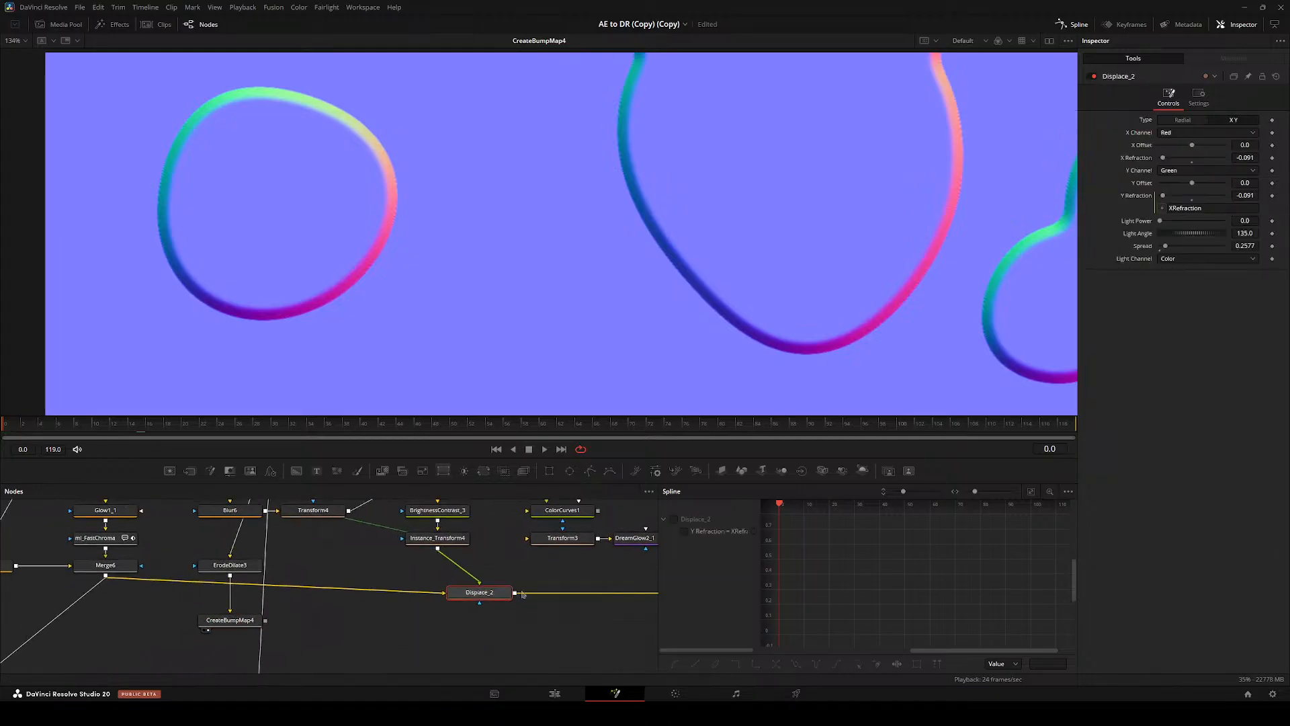
{"action": "left_click", "coordinate": [229, 617]}
{"action": "left_click_drag", "start_coordinate": [299, 610], "coordinate": [210, 591]}
{"action": "key", "text": "shift+space"}
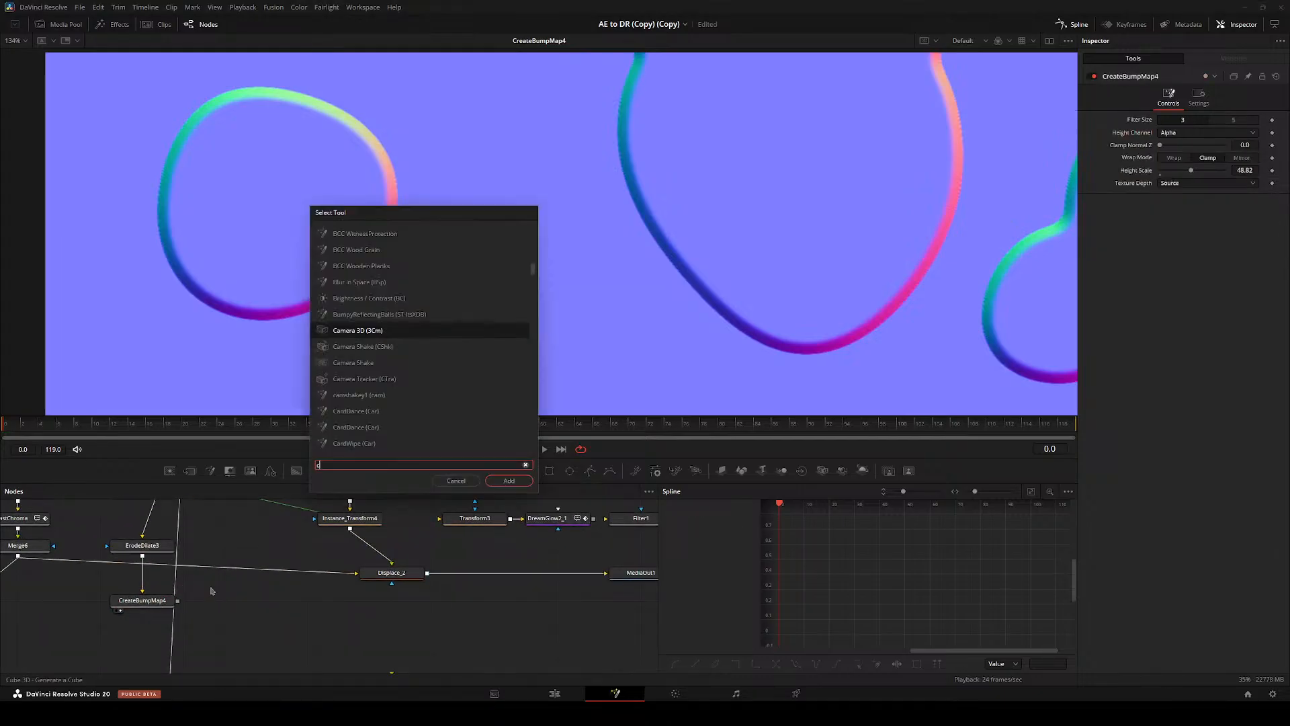
{"action": "type", "text": "cbu"}
{"action": "key", "text": "Escape"}
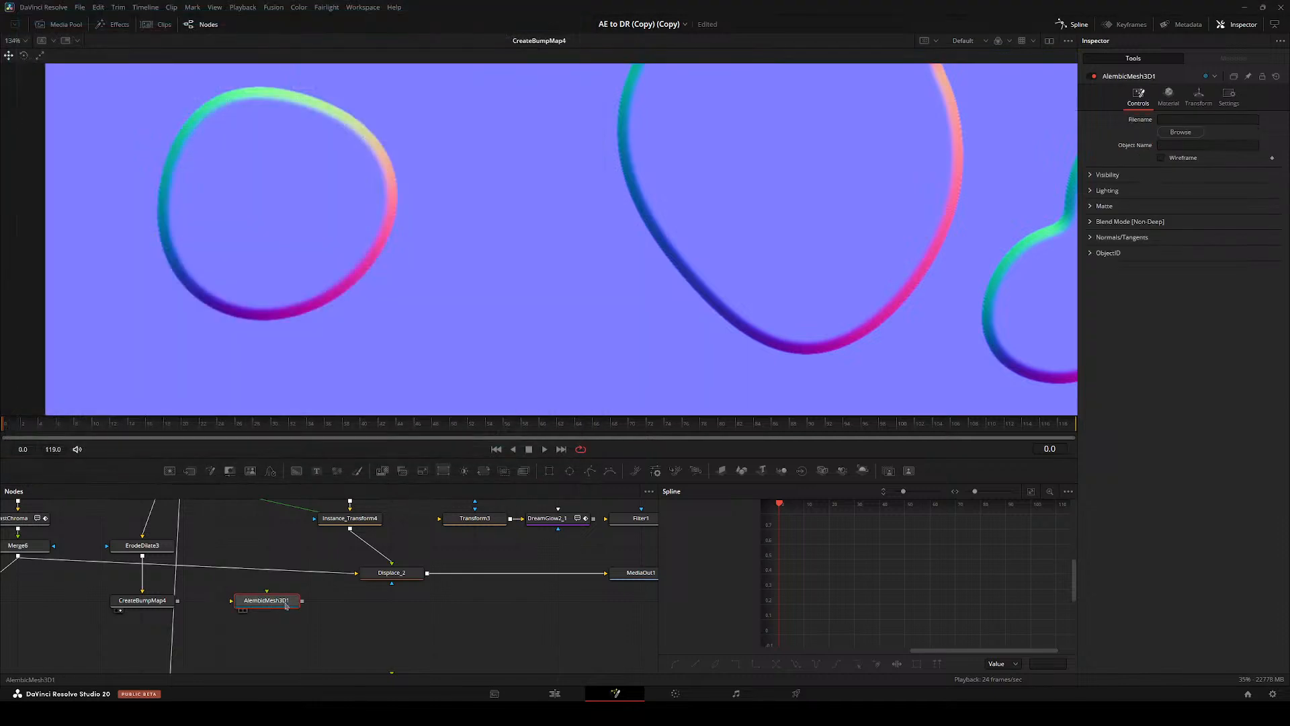
{"action": "left_click", "coordinate": [287, 589]}
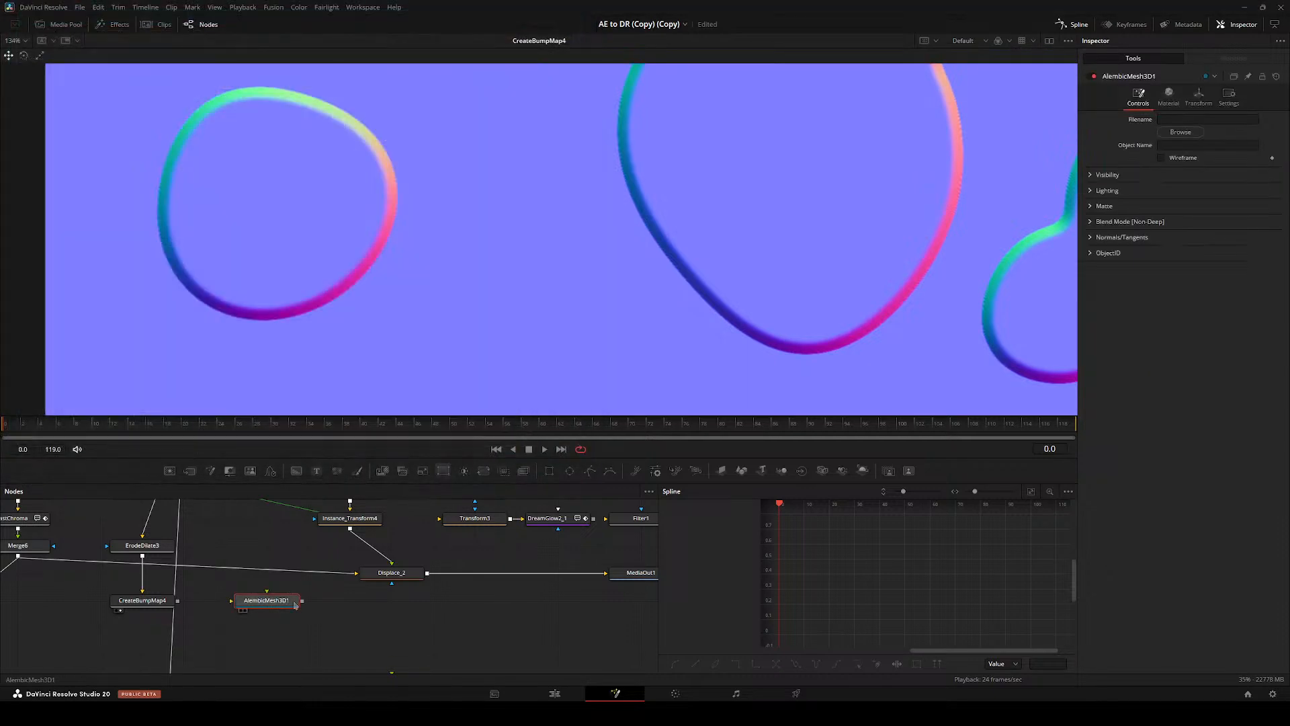
{"action": "left_click", "coordinate": [287, 588]}
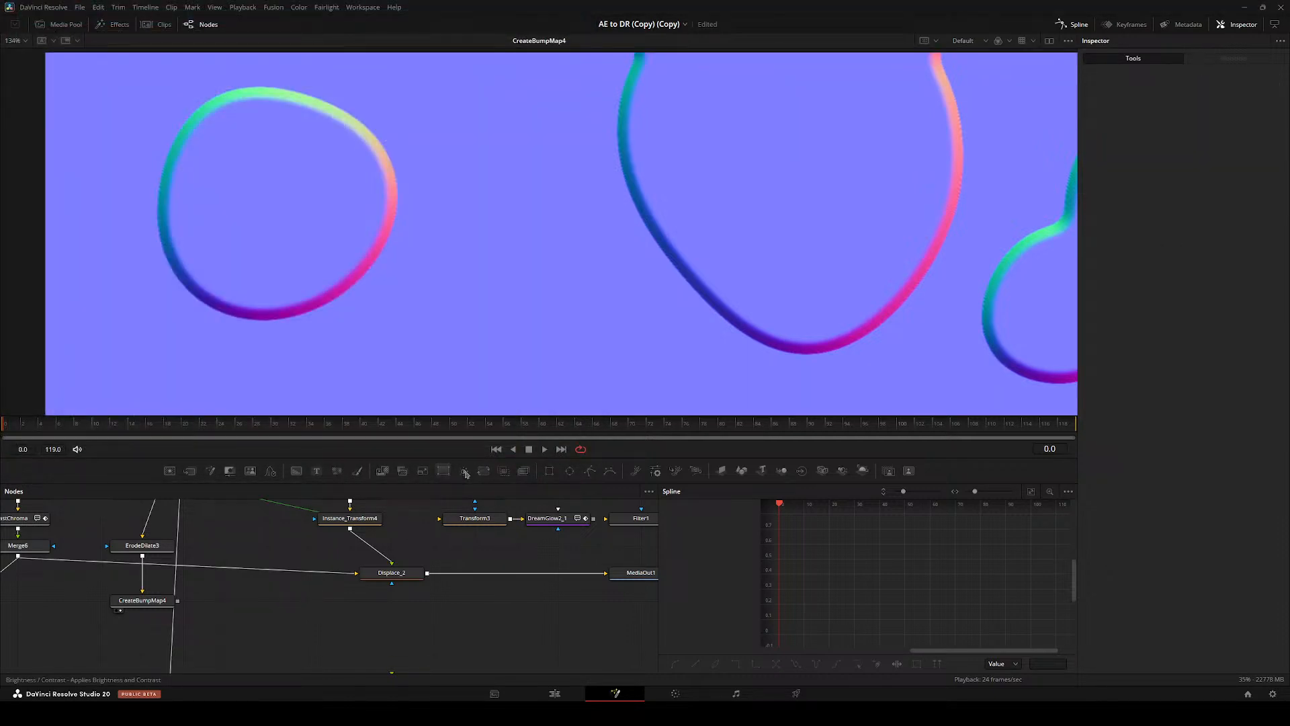
- Add a Brightness/Contrast node and insert it between Displace_2 and MediaOut1
{"action": "left_click", "coordinate": [465, 472]}
{"action": "left_click_drag", "start_coordinate": [225, 600], "coordinate": [475, 628]}
{"action": "left_click_drag", "start_coordinate": [392, 573], "coordinate": [309, 573]}
{"action": "key", "text": "2"}
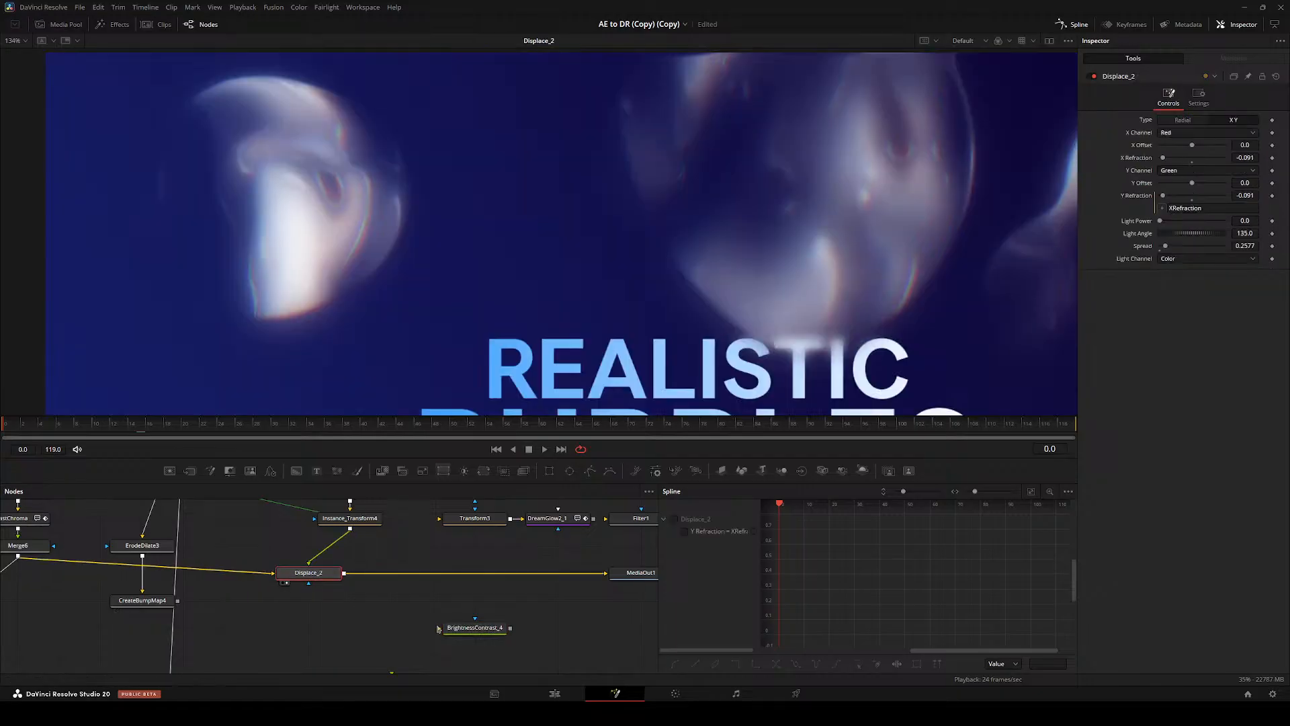
{"action": "left_click_drag", "start_coordinate": [469, 628], "coordinate": [387, 573]}
- Connect CreateBumpMap4 as the effect mask of BrightnessContrast_4 and display the masked node's output
{"action": "left_click", "coordinate": [142, 601]}
{"action": "key", "text": "2"}
{"action": "left_click_drag", "start_coordinate": [231, 617], "coordinate": [356, 615]}
{"action": "left_click_drag", "start_coordinate": [272, 599], "coordinate": [323, 537]}
{"action": "left_click", "coordinate": [109, 620]}
{"action": "left_click", "coordinate": [334, 556]}
{"action": "left_click", "coordinate": [315, 535]}
{"action": "key", "text": "2"}
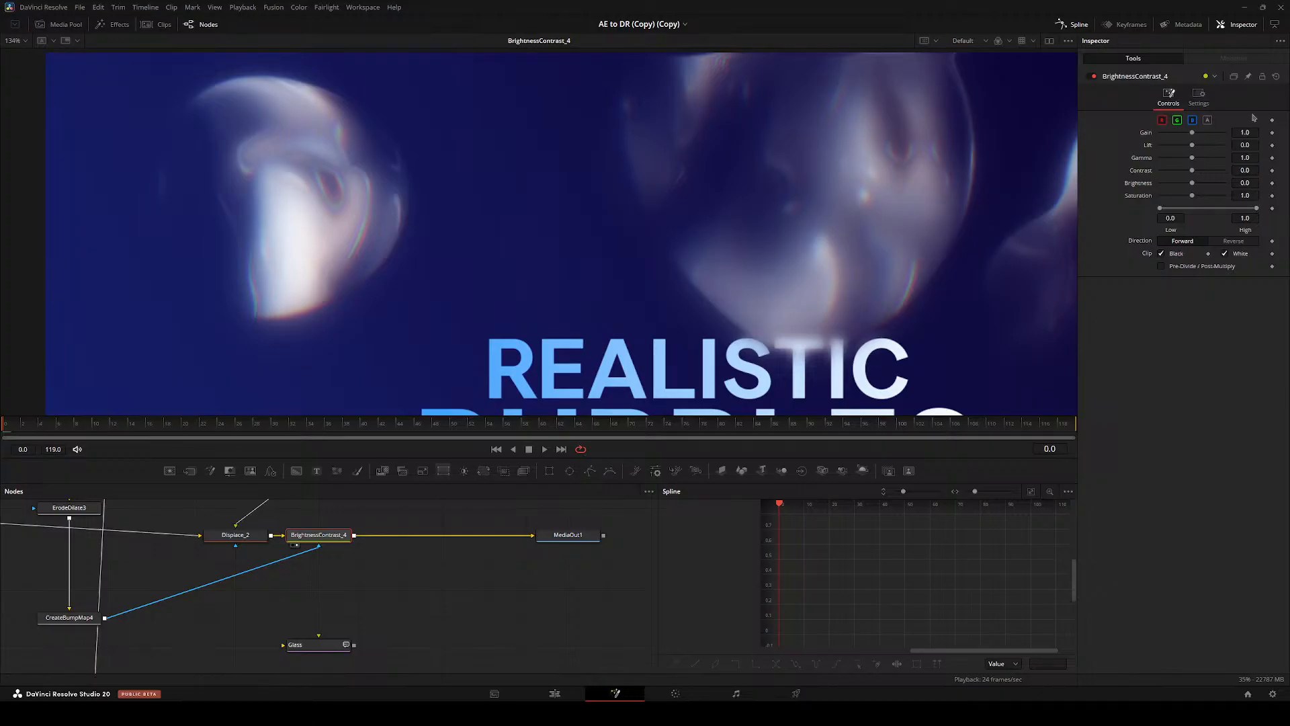
- Set BrightnessContrast_4's mask channel to Red and its Gain to 1.89
{"action": "left_click", "coordinate": [1199, 95]}
{"action": "left_click", "coordinate": [1183, 222]}
{"action": "left_click", "coordinate": [1171, 233]}
{"action": "scroll", "coordinate": [409, 285], "scroll_direction": "down", "scroll_amount": 1}
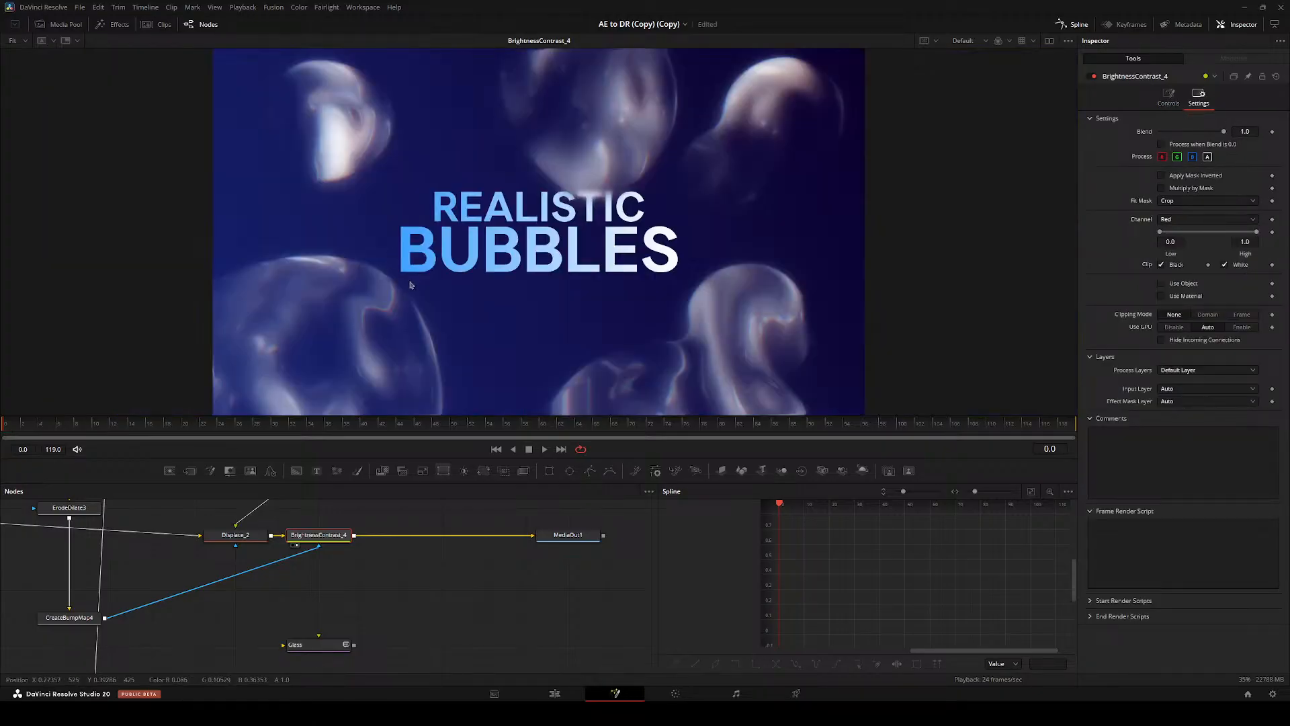
{"action": "left_click_drag", "start_coordinate": [409, 284], "coordinate": [546, 308]}
{"action": "left_click", "coordinate": [1168, 97]}
{"action": "left_click_drag", "start_coordinate": [1195, 135], "coordinate": [1200, 136]}
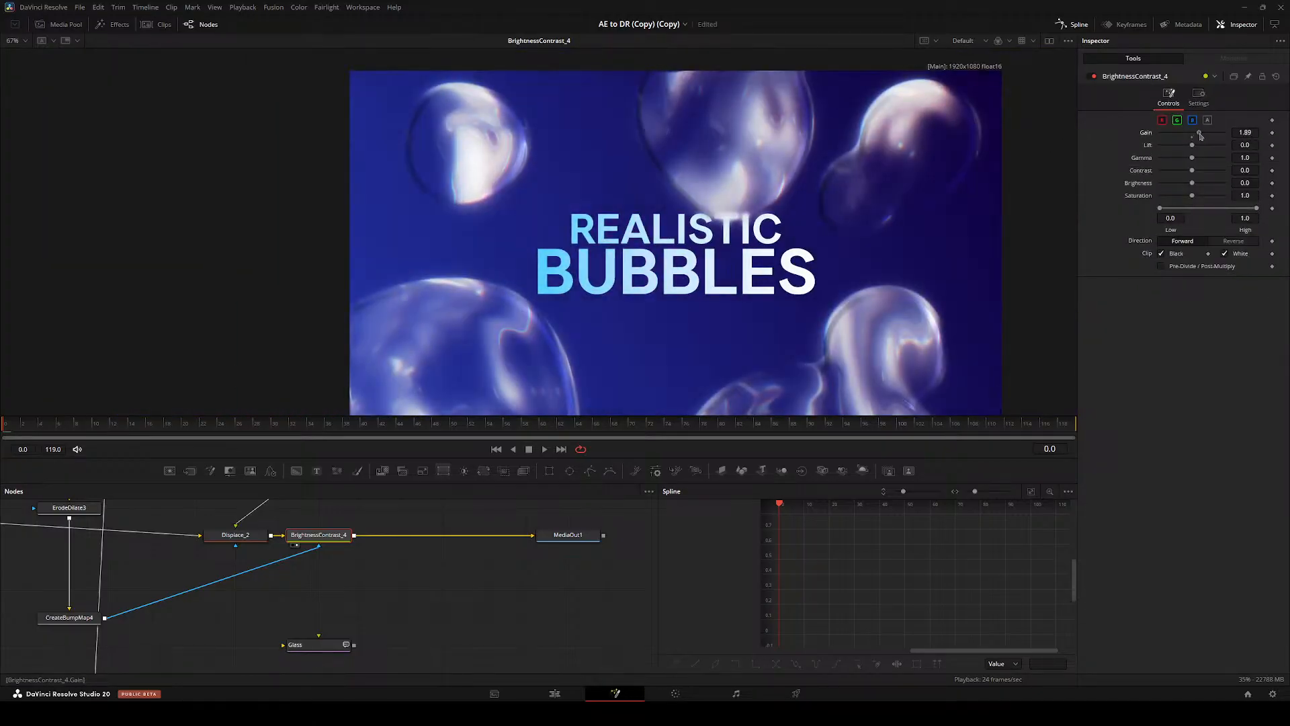
- Set BrightnessContrast_4's mask Low threshold to 0.522 and play back the result
{"action": "left_click", "coordinate": [1198, 98]}
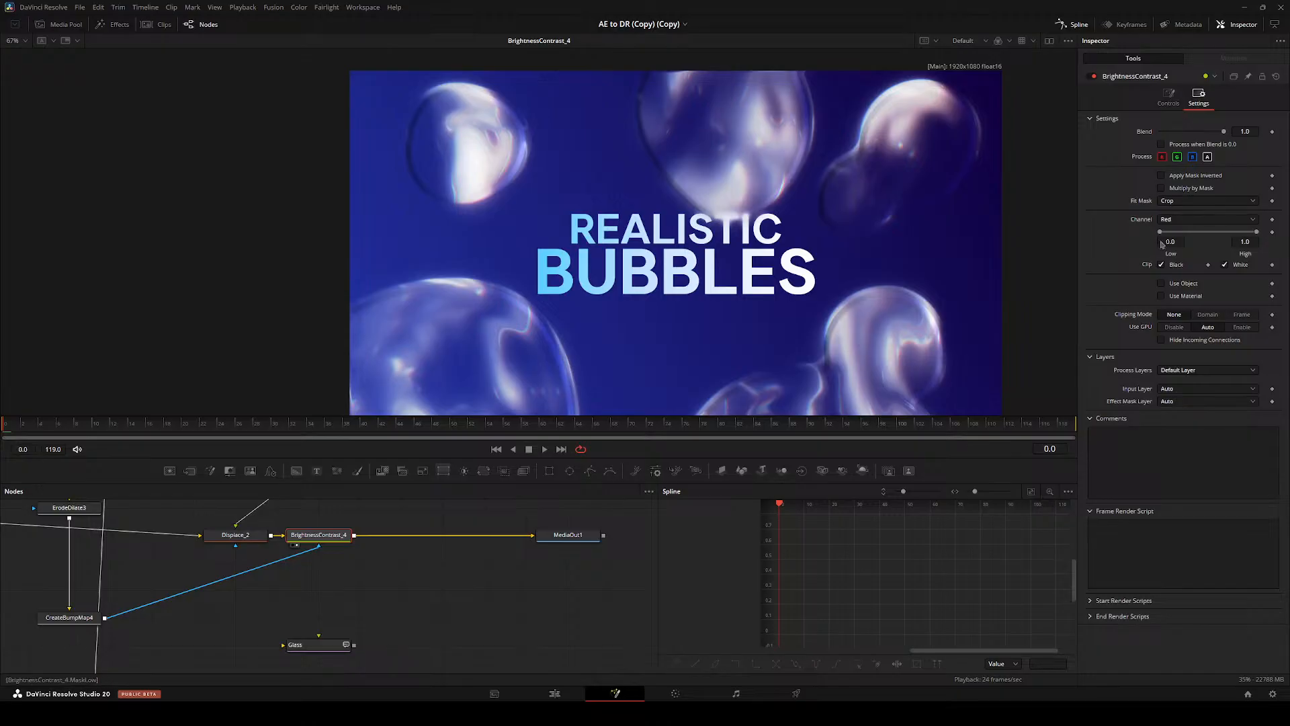
{"action": "left_click_drag", "start_coordinate": [1160, 231], "coordinate": [1218, 233]}
{"action": "key", "text": "space"}
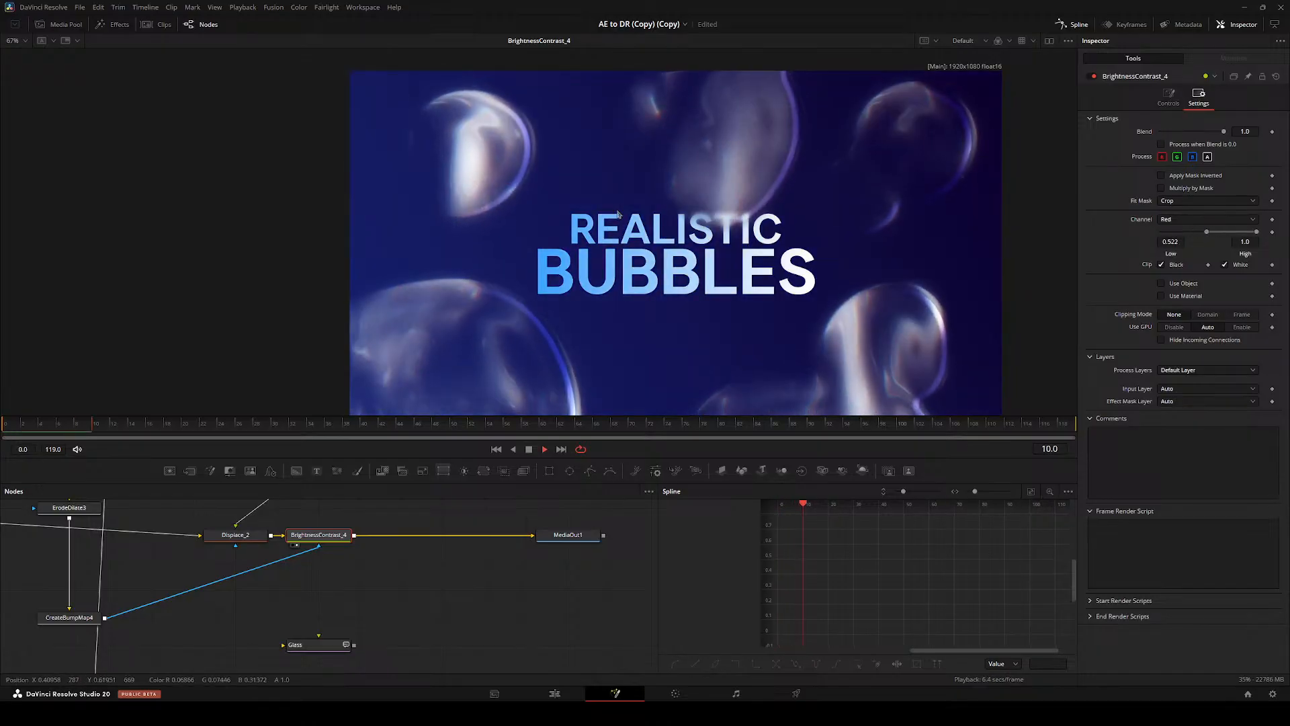
{"action": "left_click_drag", "start_coordinate": [739, 255], "coordinate": [697, 235]}
{"action": "key", "text": "ctrl+f"}
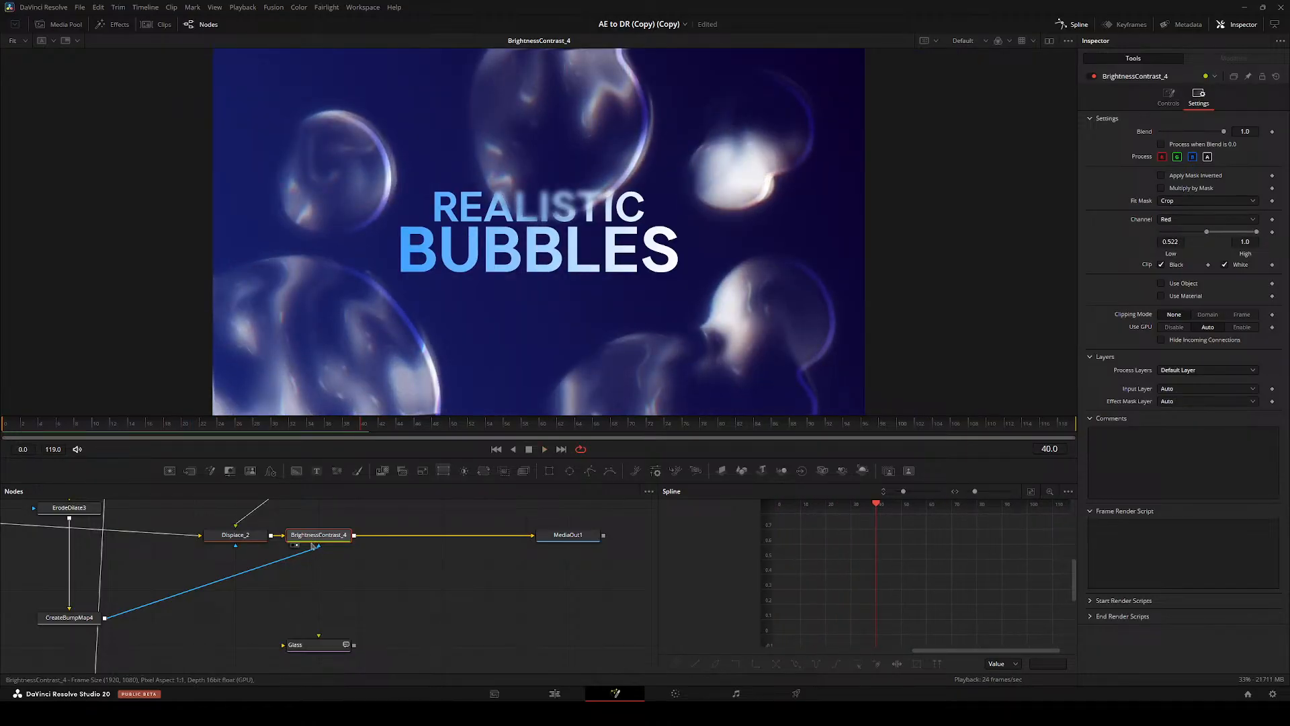
- Replace BrightnessContrast_4 with a Displace node after Displace_2 and connect CreateBumpMap4 as its displacement map
{"action": "left_click_drag", "start_coordinate": [316, 537], "coordinate": [354, 590]}
{"action": "key", "text": "Delete"}
{"action": "key", "text": "shift+space"}
{"action": "type", "text": "dis"}
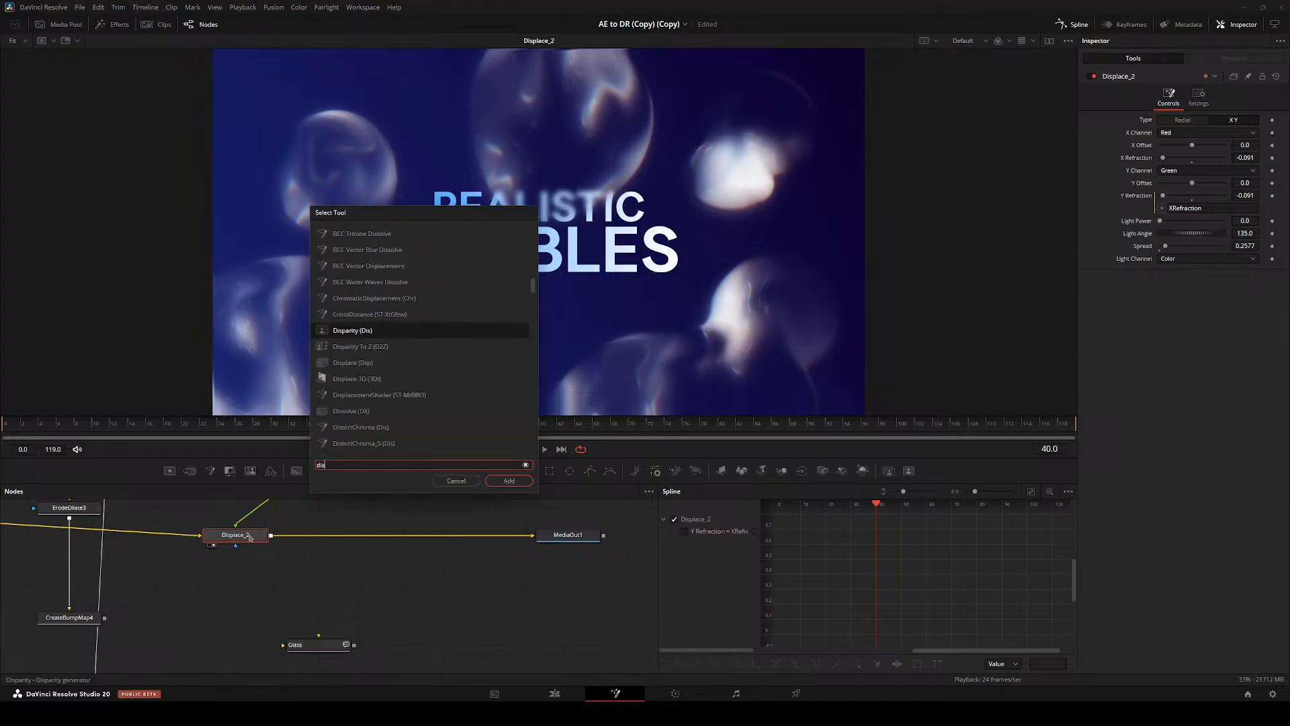
{"action": "key", "text": "Return"}
{"action": "left_click_drag", "start_coordinate": [106, 618], "coordinate": [319, 546]}
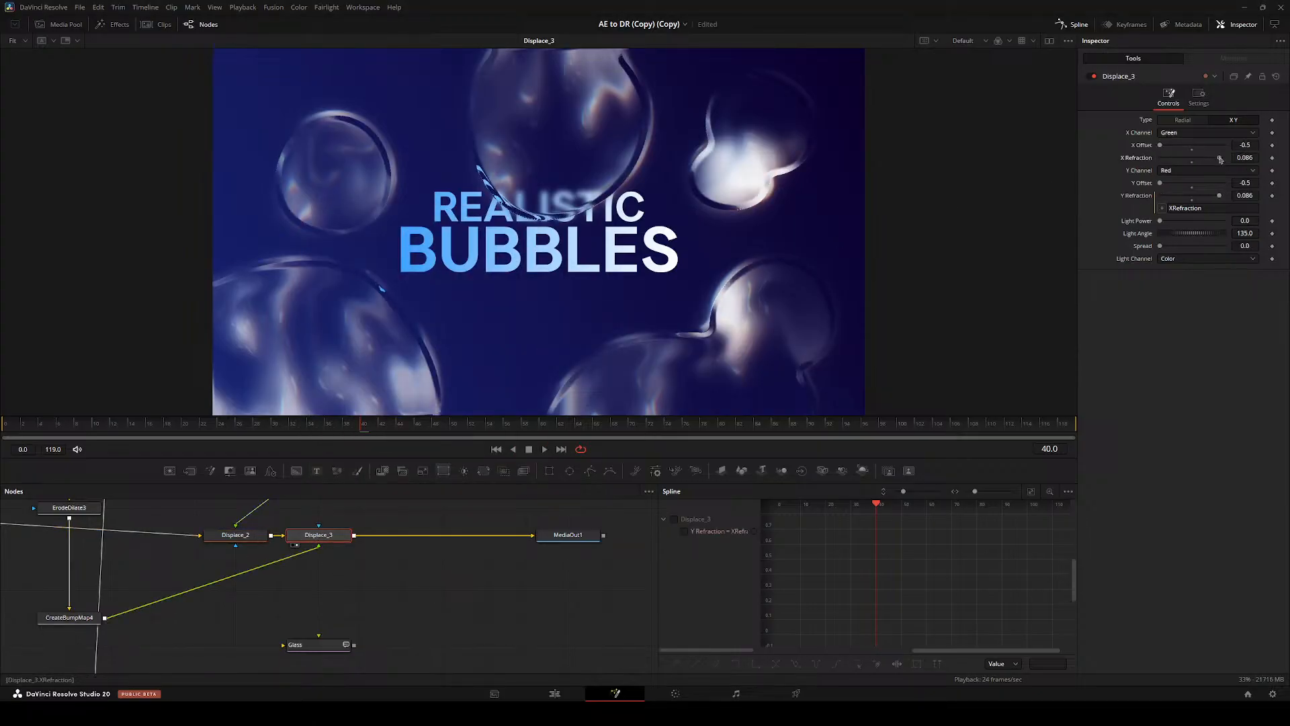
- Set Displace_3's Light Power to 3.0, X Refraction to 0.0 and Light Channel to Red
{"action": "left_click_drag", "start_coordinate": [1164, 223], "coordinate": [1229, 221]}
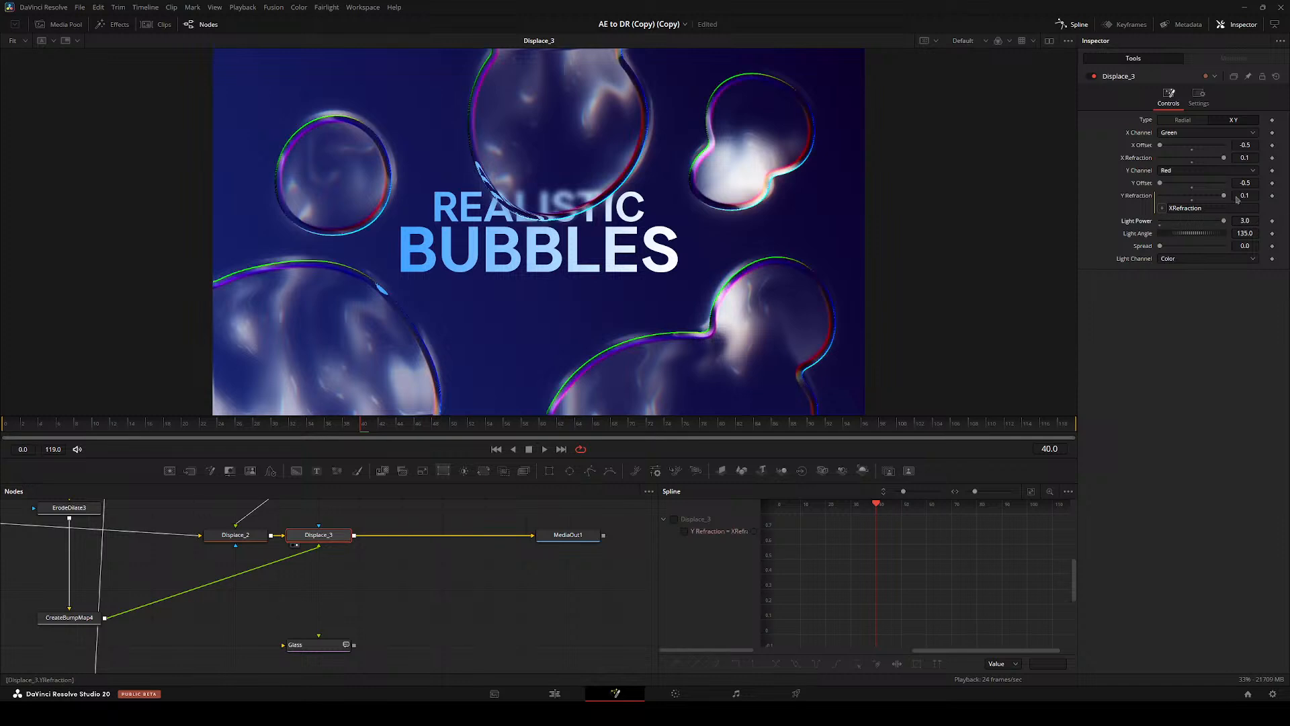
{"action": "left_click", "coordinate": [1196, 160]}
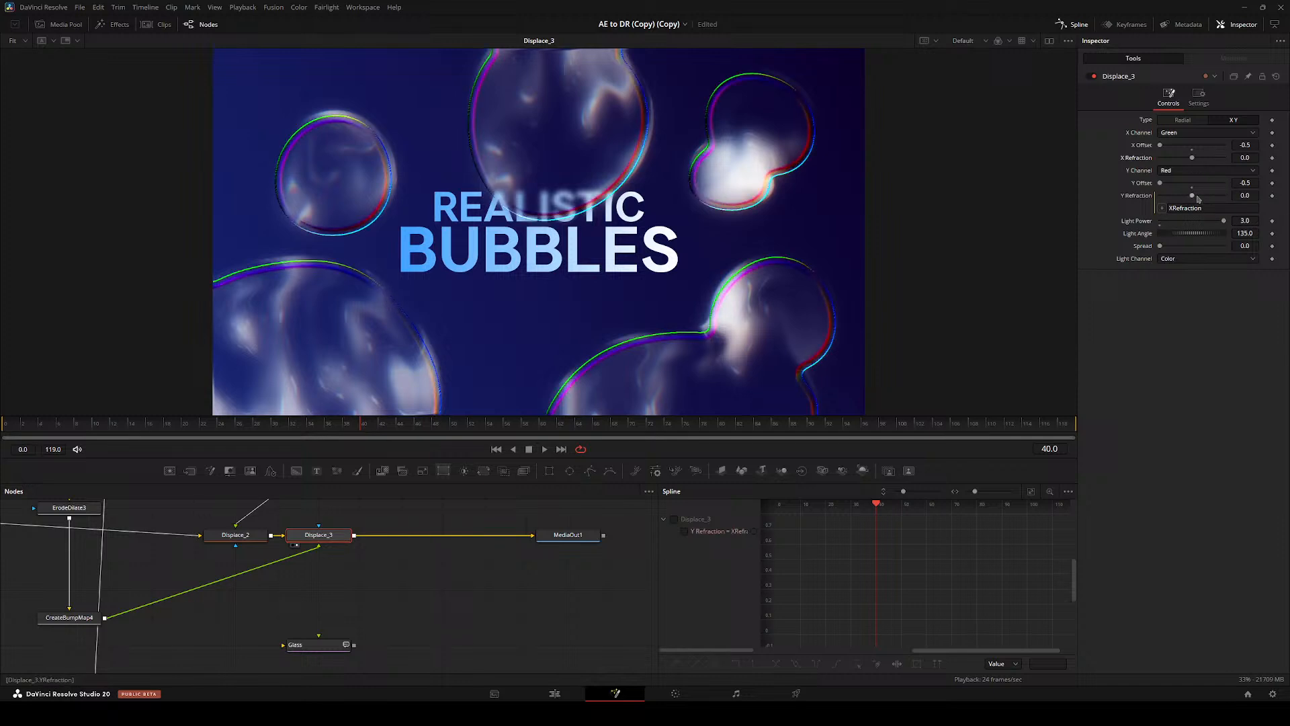
{"action": "left_click", "coordinate": [1167, 258]}
{"action": "left_click", "coordinate": [1174, 283]}
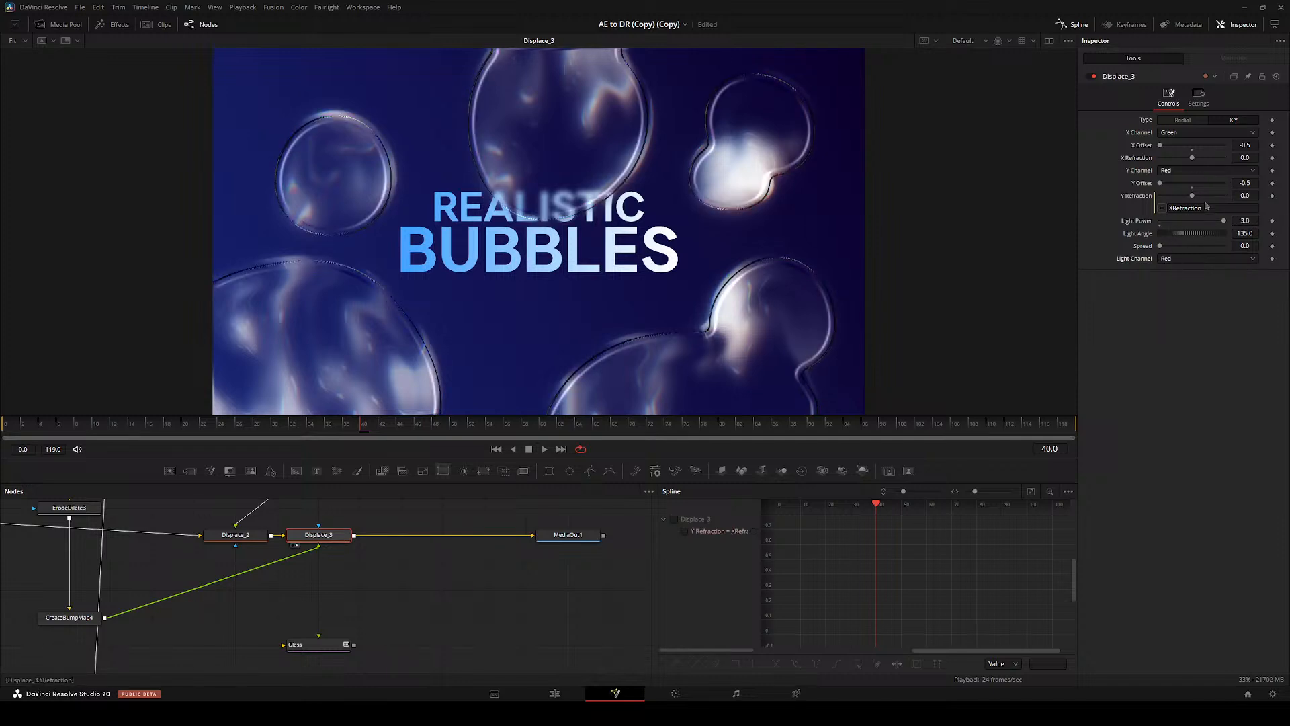
- Set Displace_3's Light Power to 15
{"action": "left_click_drag", "start_coordinate": [1193, 235], "coordinate": [1187, 237]}
{"action": "type", "text": "15"}
{"action": "key", "text": "Return"}
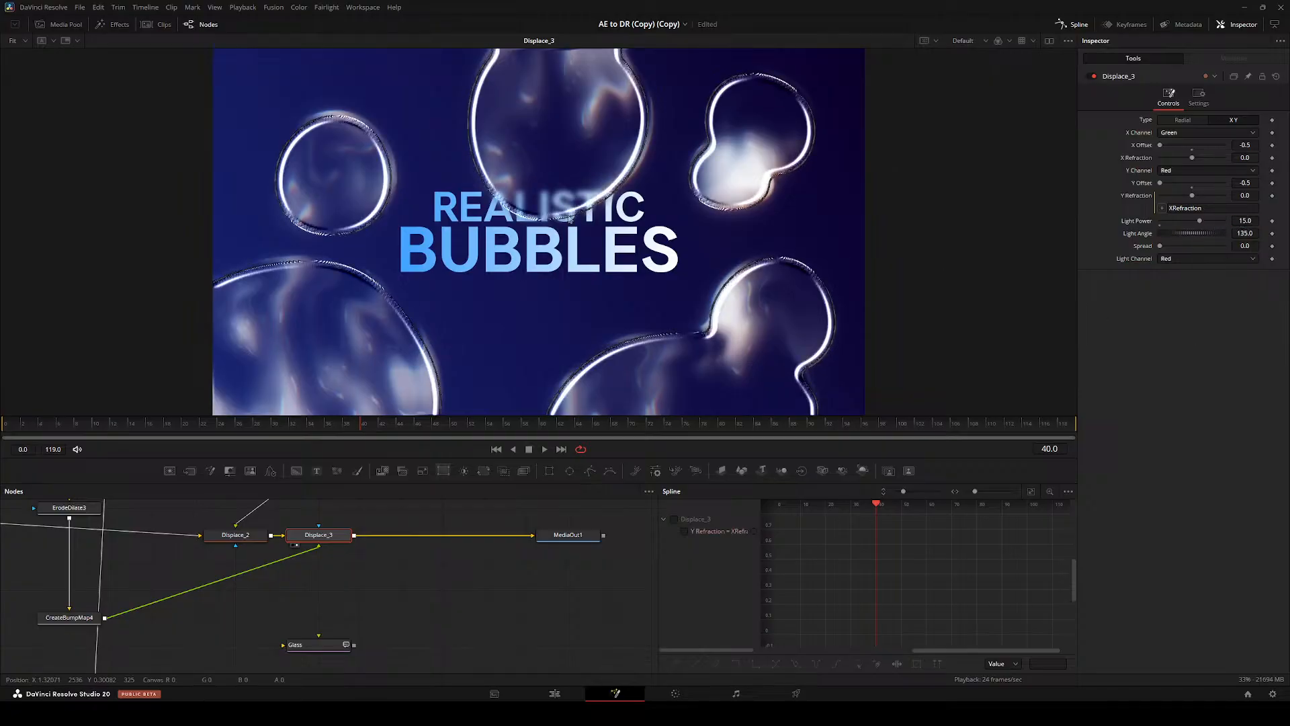
- Set Displace_3's Spread to 1.701 and its Light Power to 10.02 while checking the bubble rims
{"action": "scroll", "coordinate": [377, 242], "scroll_direction": "up", "scroll_amount": 4}
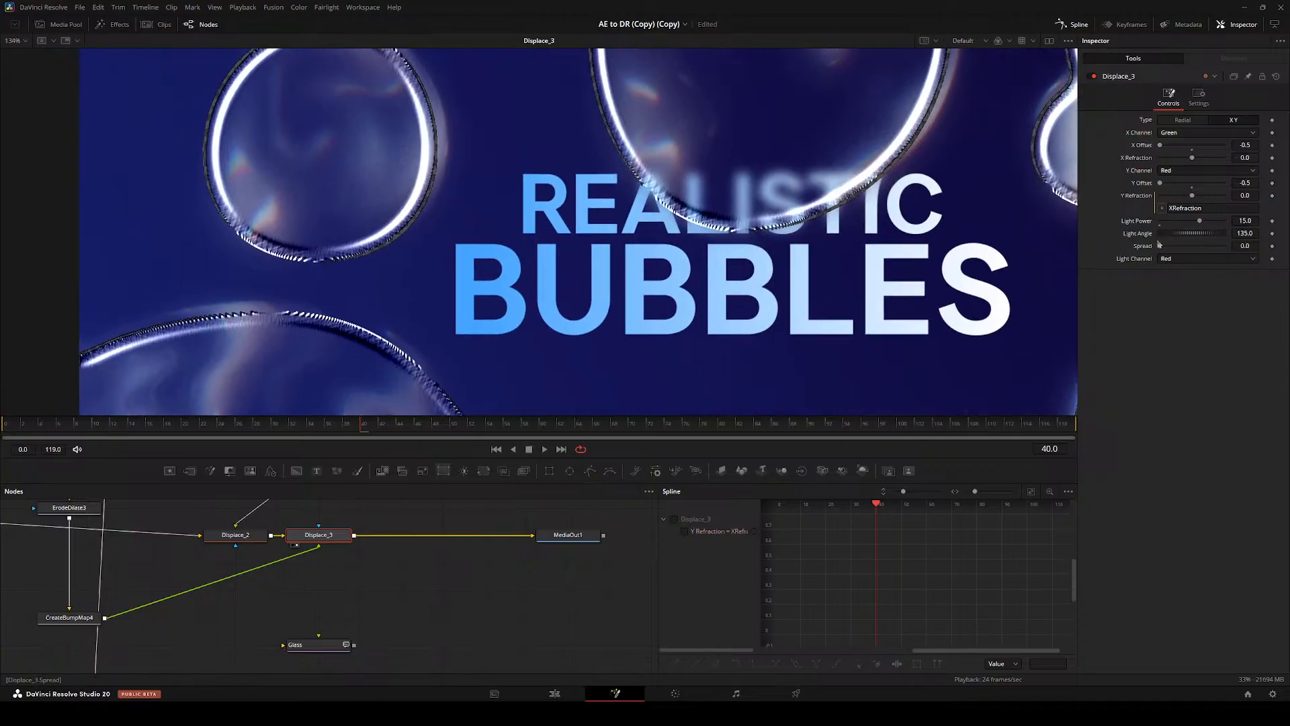
{"action": "left_click_drag", "start_coordinate": [1160, 247], "coordinate": [1187, 221]}
{"action": "key", "text": "ctrl+f"}
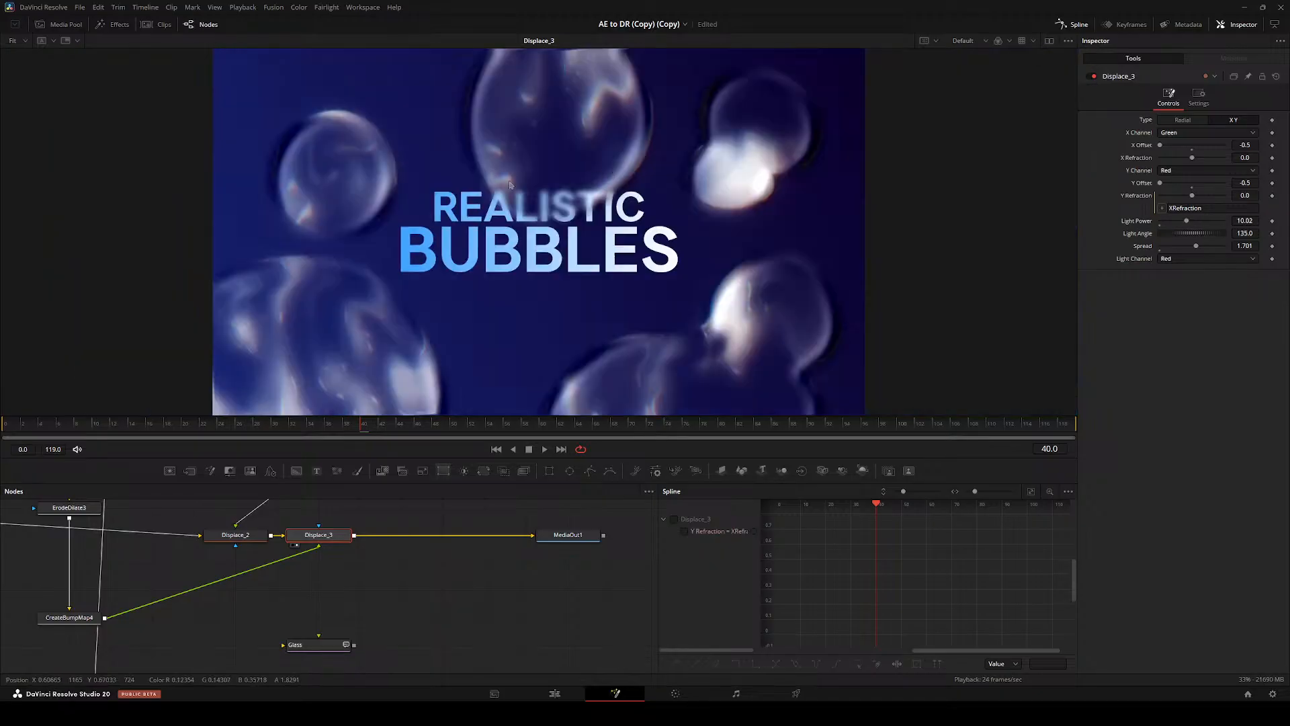
- Move Displace_3 slightly below the node row and raise its Light Power to 15
{"action": "left_click_drag", "start_coordinate": [327, 543], "coordinate": [328, 570]}
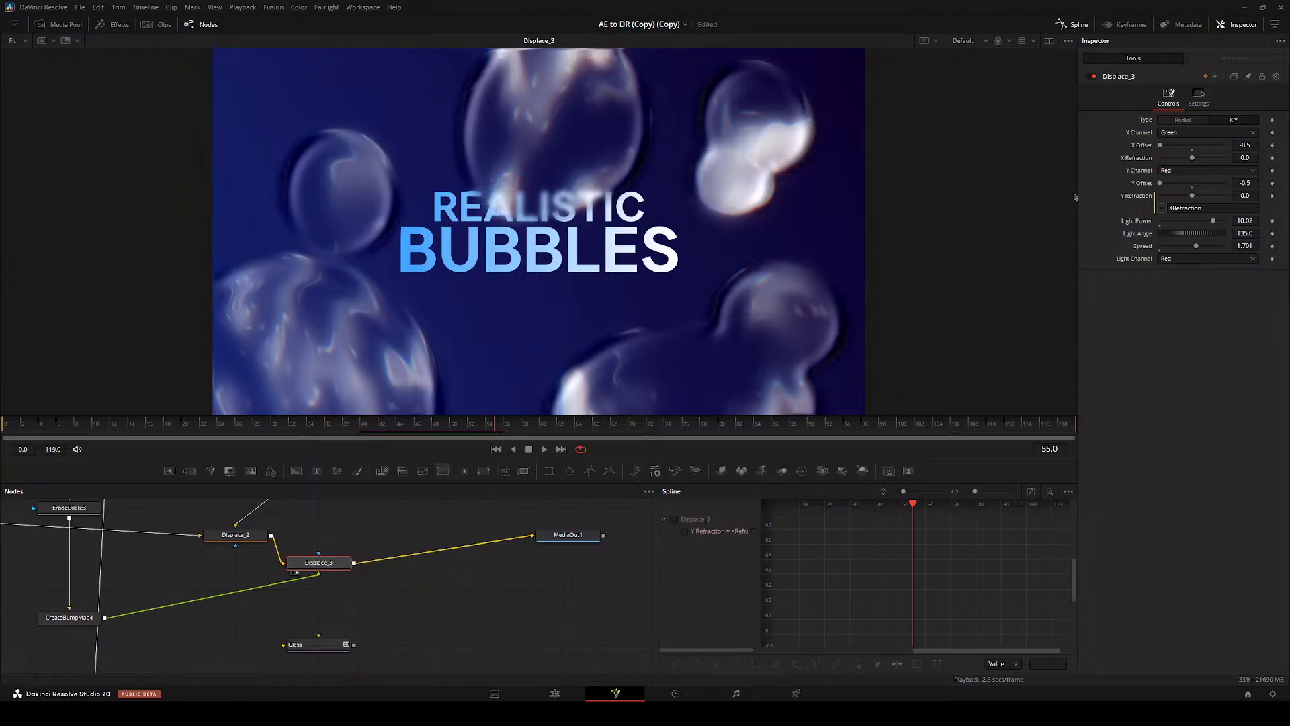
{"action": "left_click_drag", "start_coordinate": [1206, 221], "coordinate": [1223, 220]}
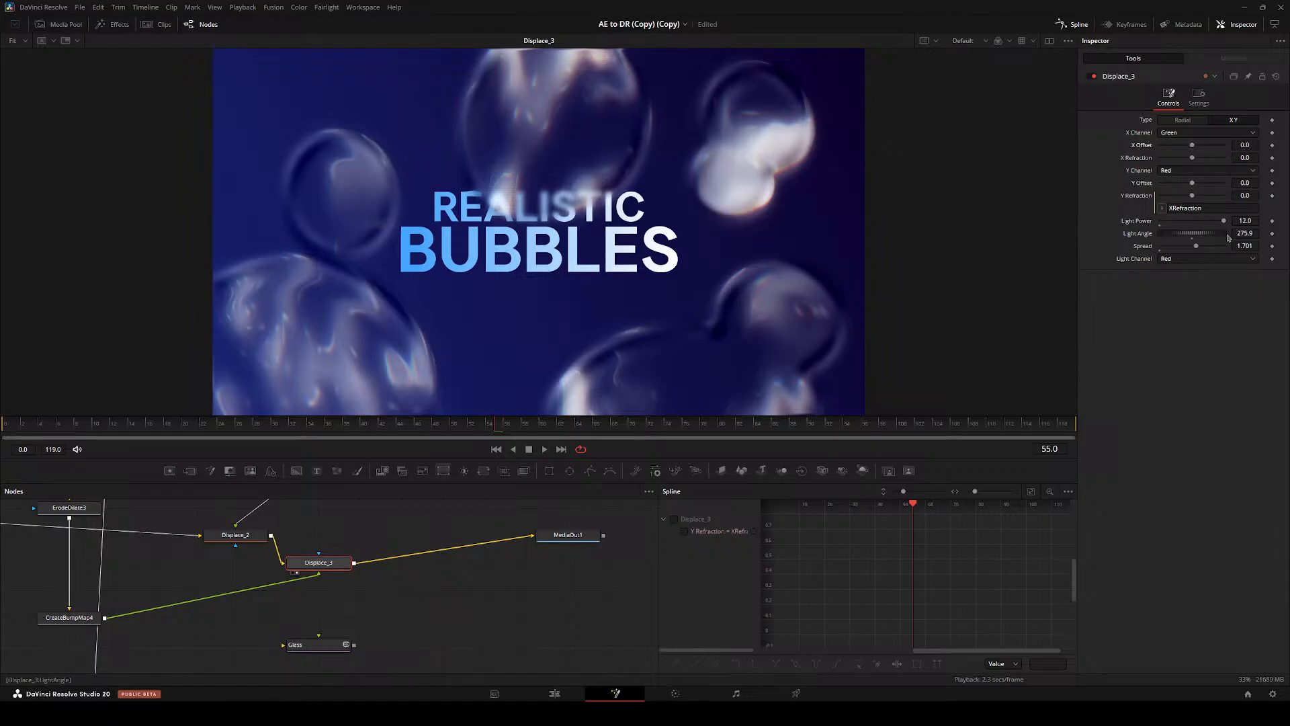
{"action": "type", "text": "15"}
{"action": "key", "text": "Return"}
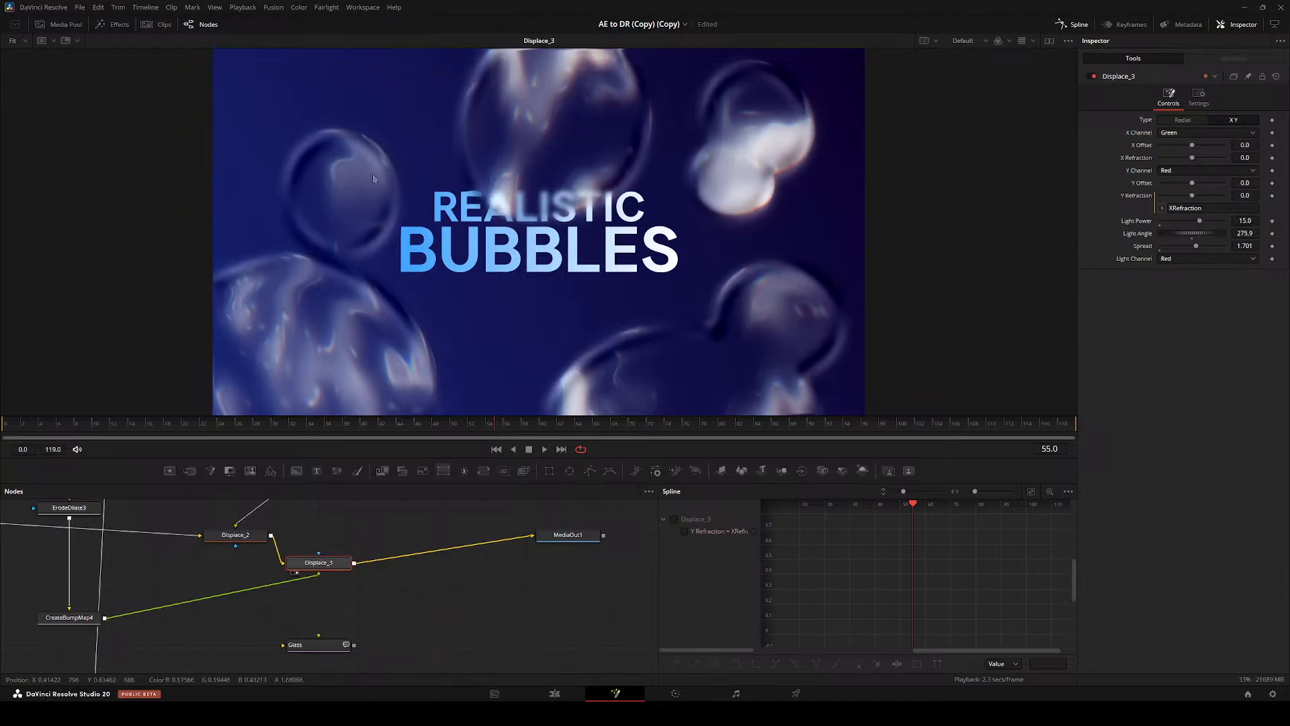
- Examine the lit rims of the bubbles near the title text up close
{"action": "scroll", "coordinate": [373, 177], "scroll_direction": "up", "scroll_amount": 3}
{"action": "left_click_drag", "start_coordinate": [372, 176], "coordinate": [461, 186]}
{"action": "key", "text": "ctrl+f"}
{"action": "left_click_drag", "start_coordinate": [292, 271], "coordinate": [402, 196]}
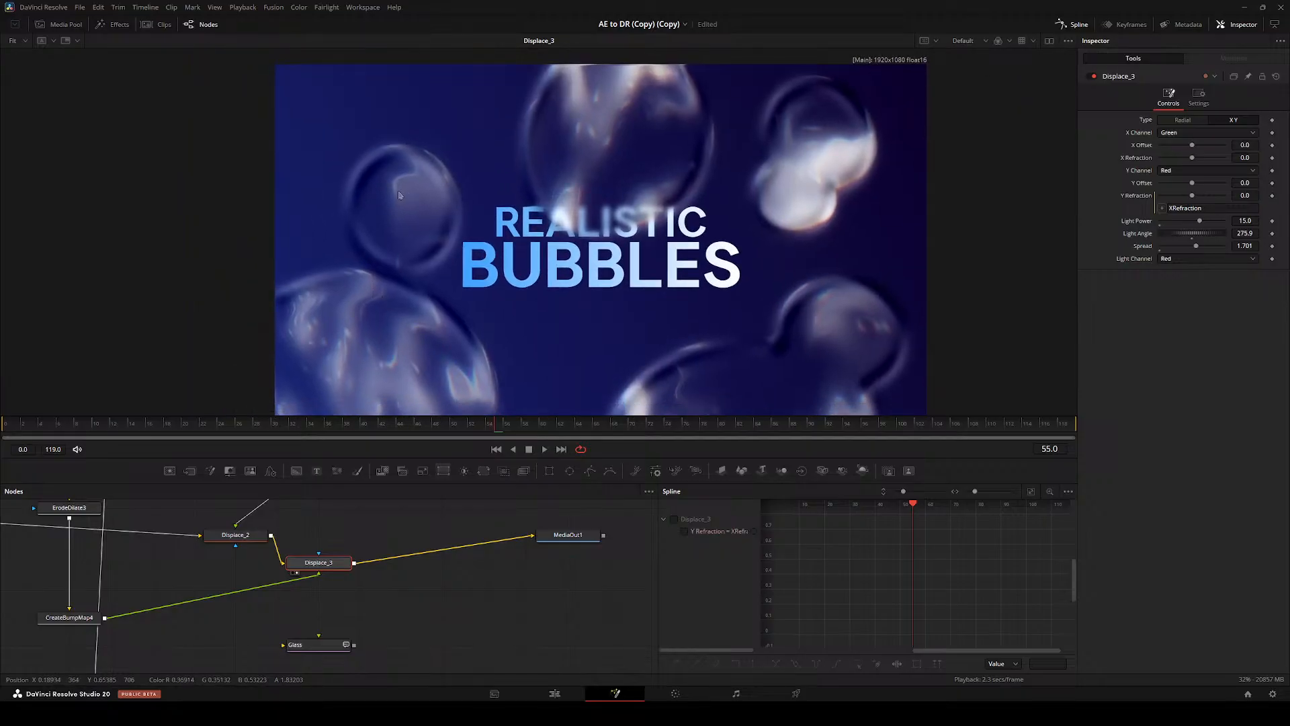
{"action": "scroll", "coordinate": [399, 194], "scroll_direction": "up", "scroll_amount": 5}
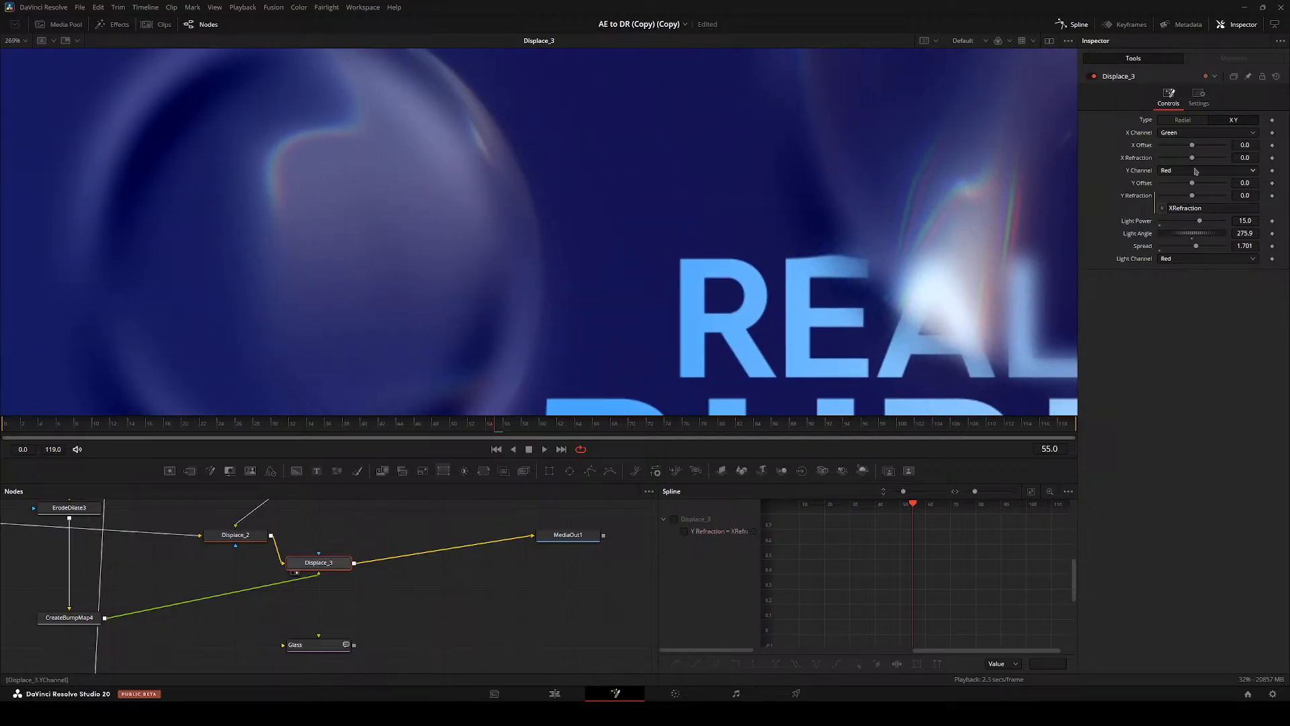
- Try a stronger X Refraction on Displace_3, undo it, and show the whole frame
{"action": "left_click_drag", "start_coordinate": [1193, 158], "coordinate": [1257, 158]}
{"action": "key", "text": "ctrl+z"}
{"action": "key", "text": "ctrl+f"}
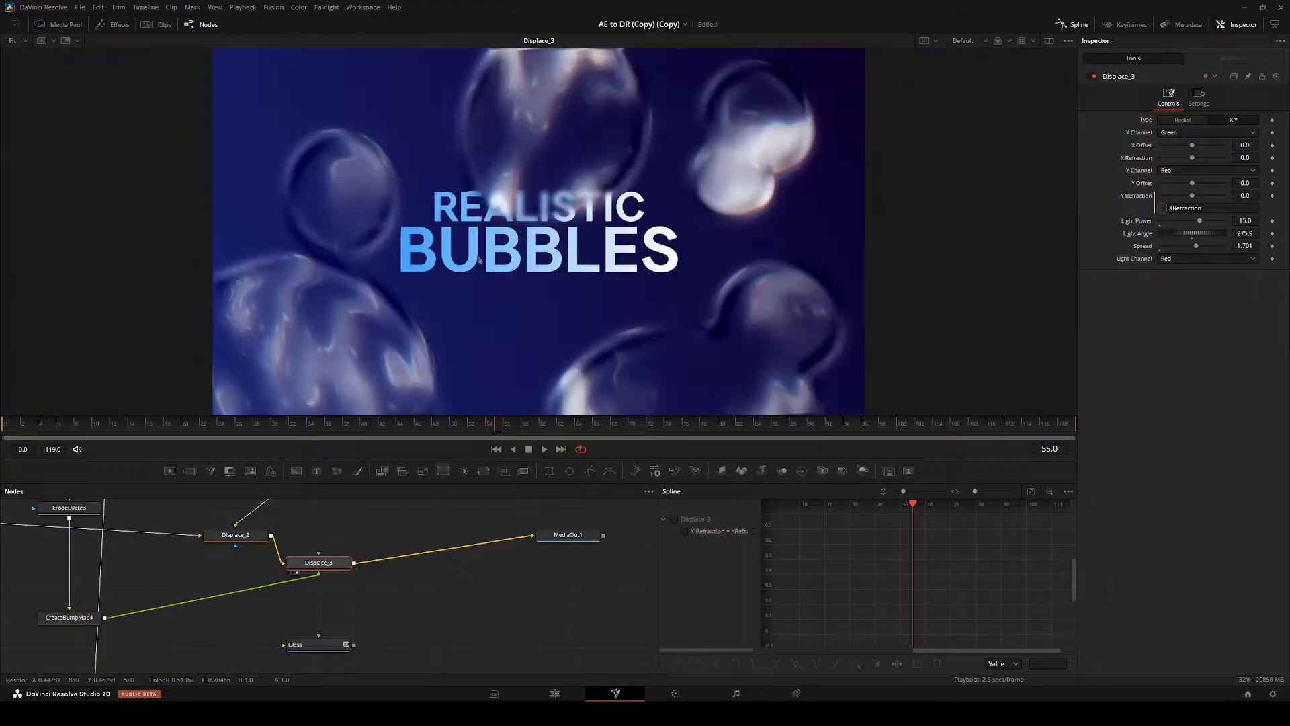
{"action": "left_click_drag", "start_coordinate": [479, 258], "coordinate": [442, 269]}
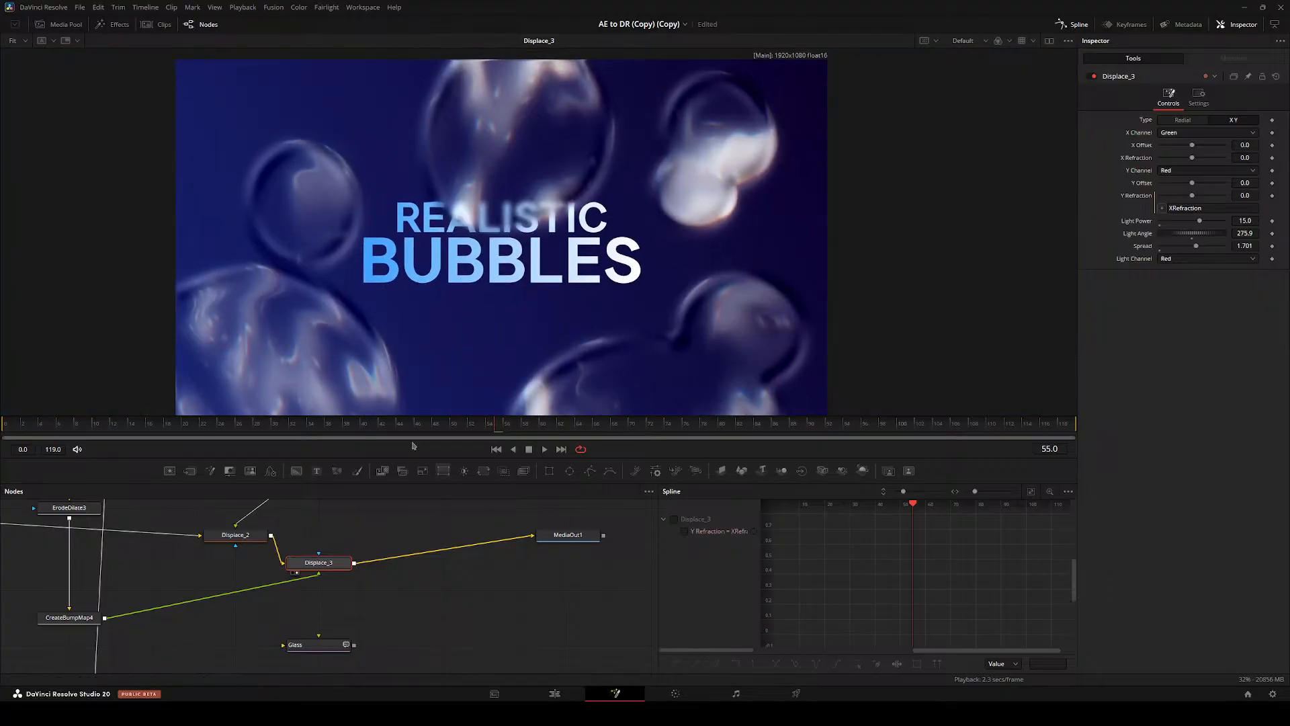
- Connect Merge6's output to the Glass node's yellow input and AlphaMultiply1's output to its green input, and display Glass in the viewer
{"action": "left_click_drag", "start_coordinate": [326, 566], "coordinate": [436, 575]}
{"action": "key", "text": "2"}
{"action": "left_click", "coordinate": [469, 590]}
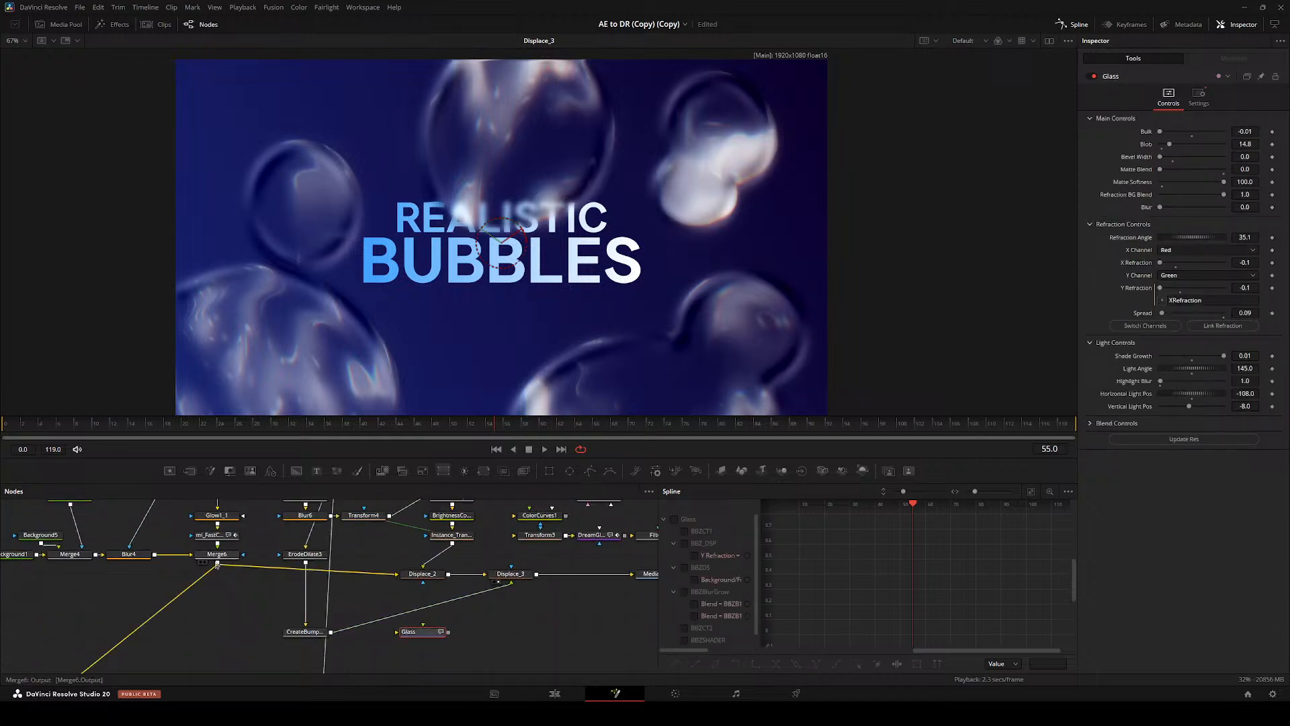
{"action": "left_click_drag", "start_coordinate": [217, 564], "coordinate": [363, 614]}
{"action": "left_click_drag", "start_coordinate": [349, 518], "coordinate": [421, 596]}
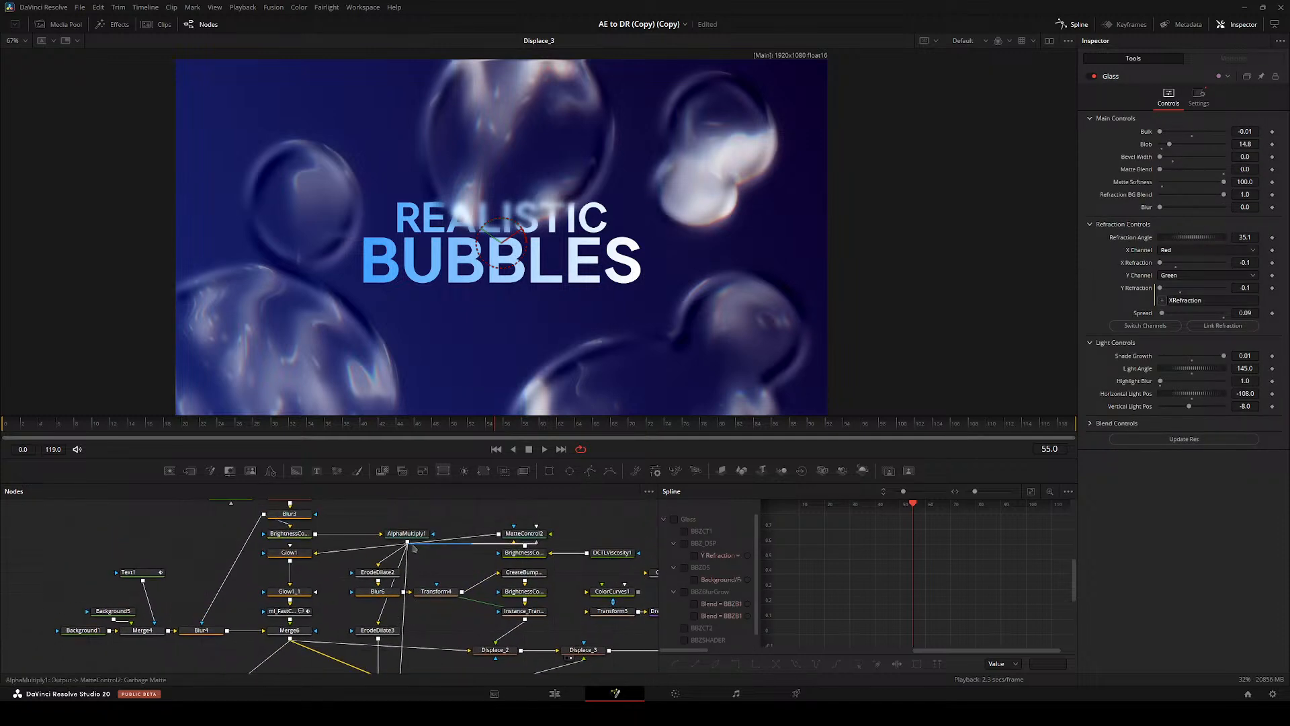
{"action": "left_click_drag", "start_coordinate": [407, 542], "coordinate": [468, 674]}
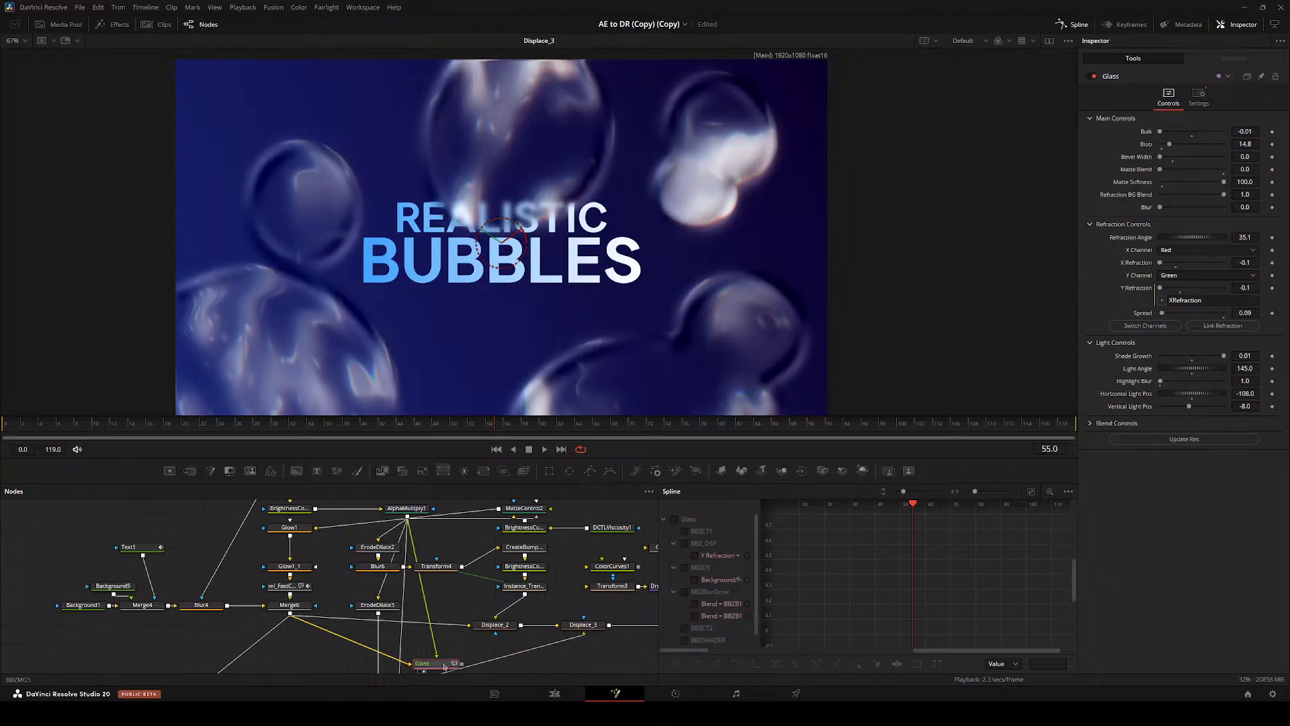
{"action": "left_click_drag", "start_coordinate": [430, 625], "coordinate": [372, 617]}
- Play back the Glass result and look over its refraction and blend controls
{"action": "key", "text": "space"}
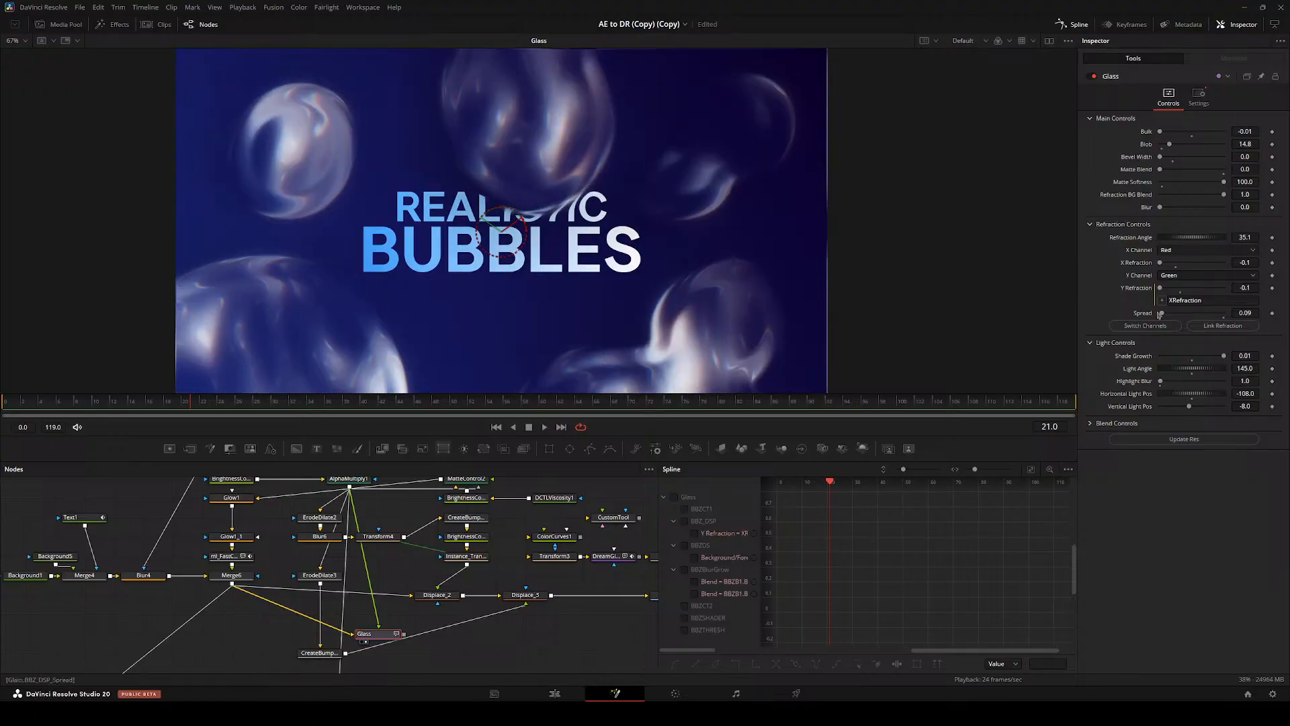
{"action": "left_click_drag", "start_coordinate": [1186, 238], "coordinate": [1242, 240]}
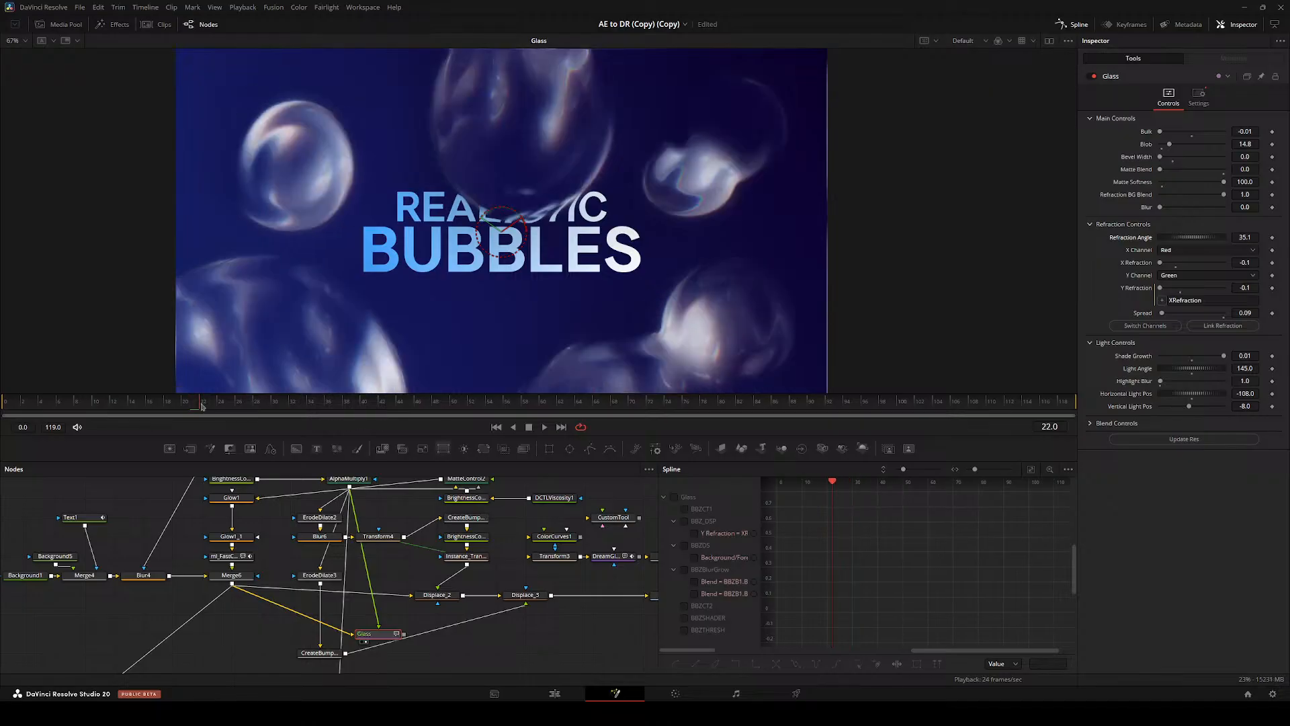
{"action": "left_click_drag", "start_coordinate": [202, 406], "coordinate": [24, 417]}
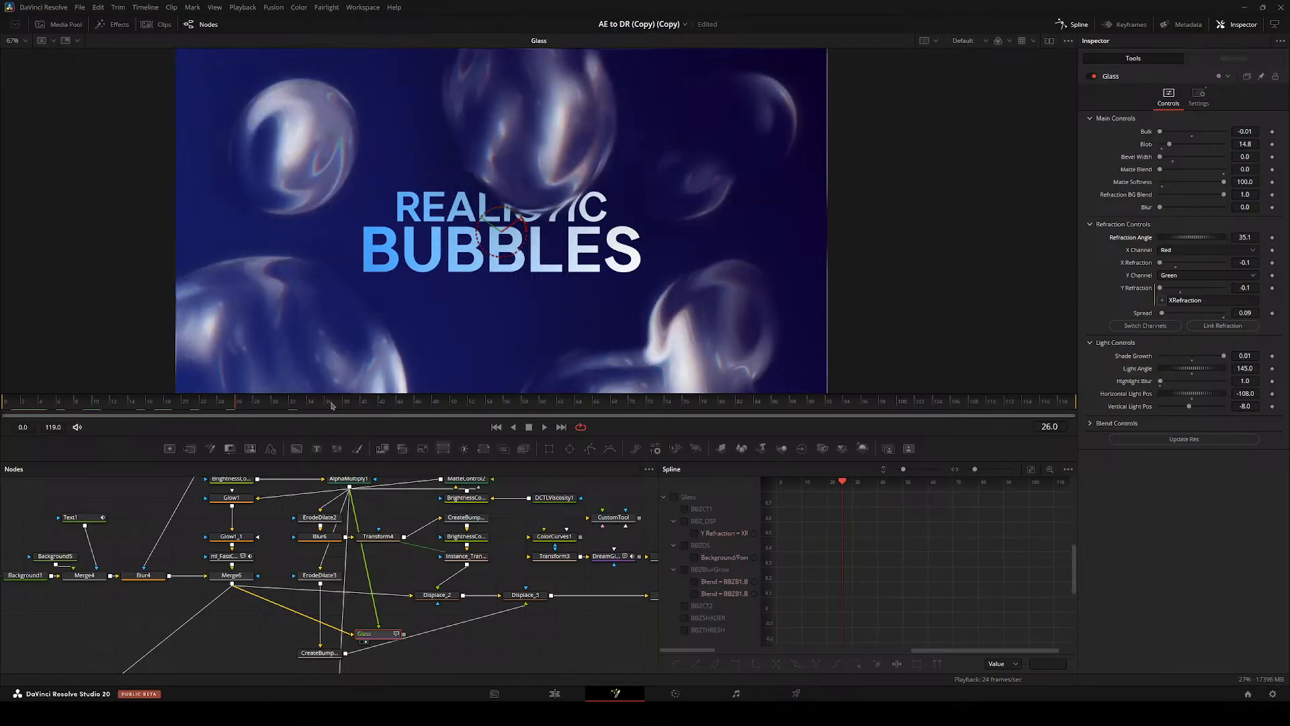
{"action": "key", "text": "space"}
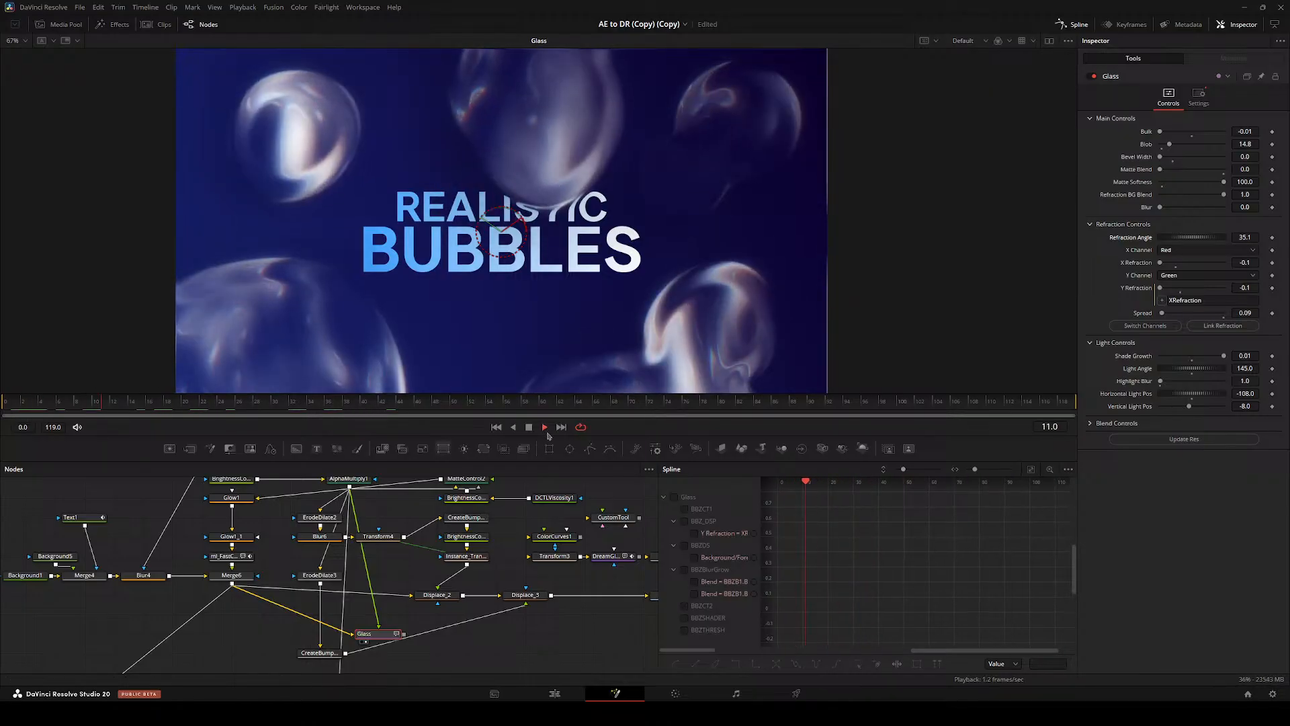
{"action": "left_click_drag", "start_coordinate": [500, 272], "coordinate": [483, 255]}
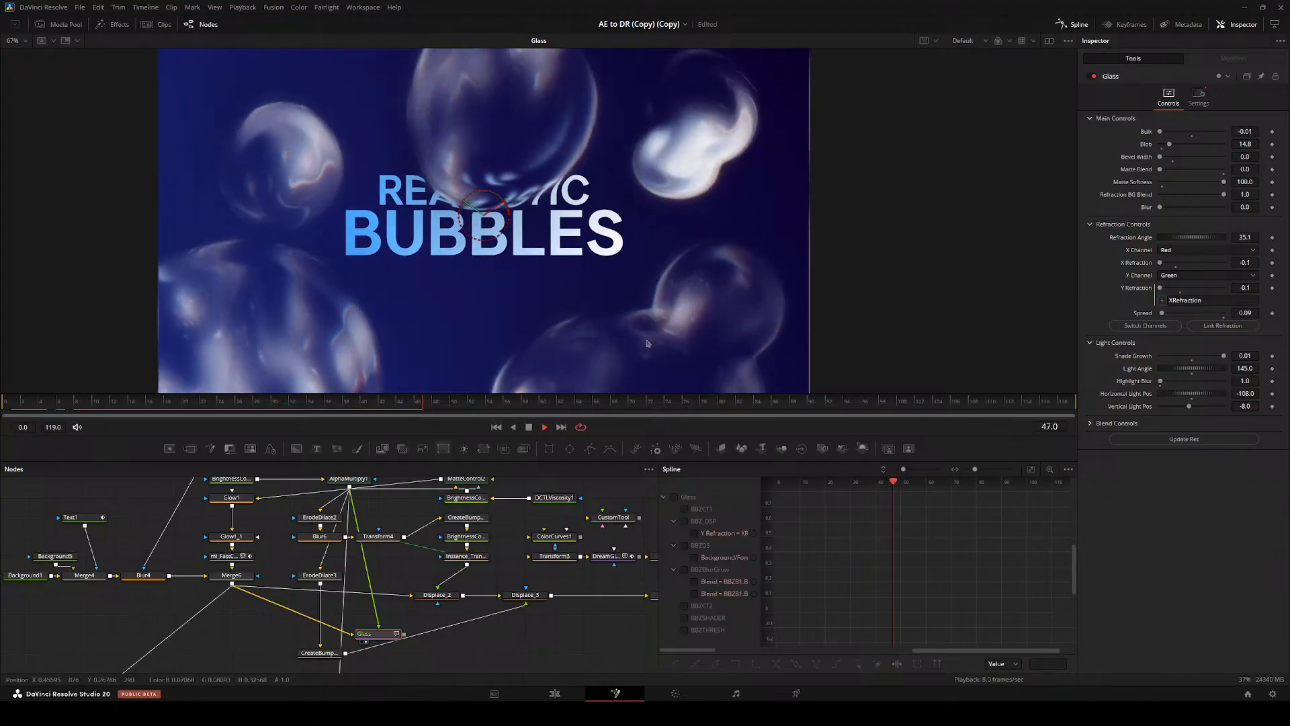
{"action": "left_click", "coordinate": [1089, 424]}
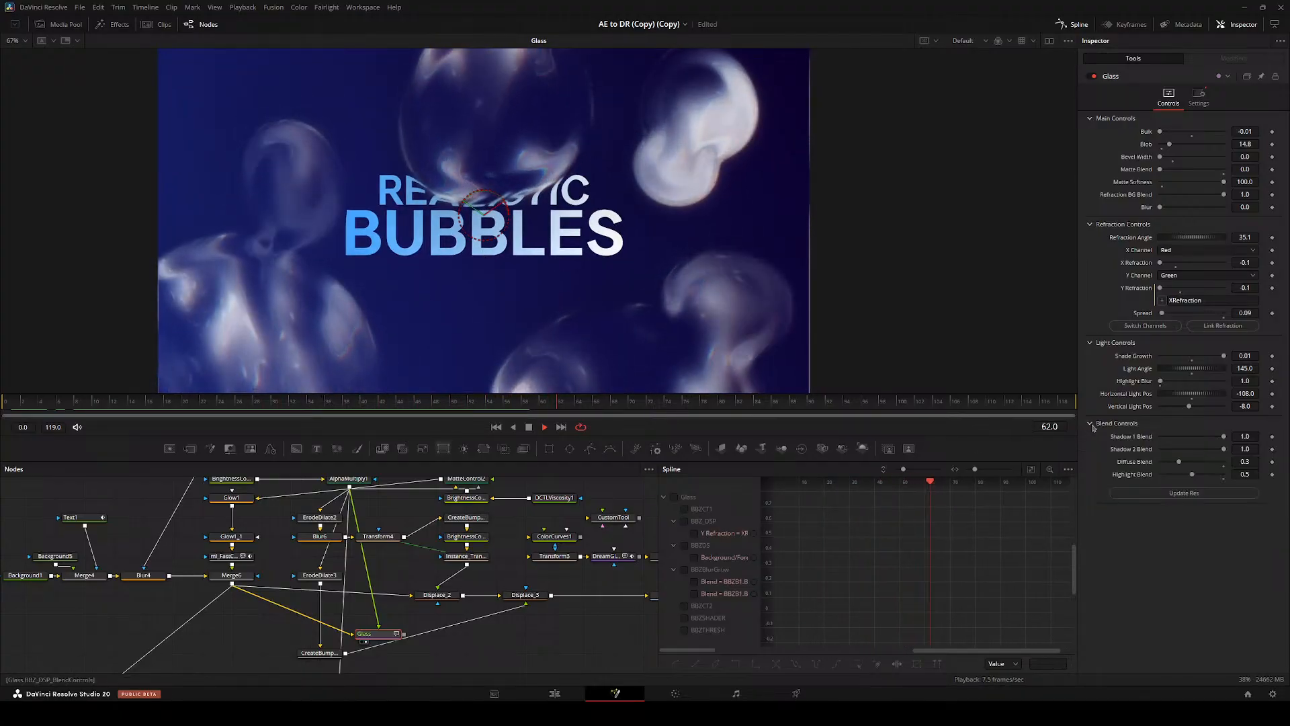
{"action": "left_click", "coordinate": [1139, 491]}
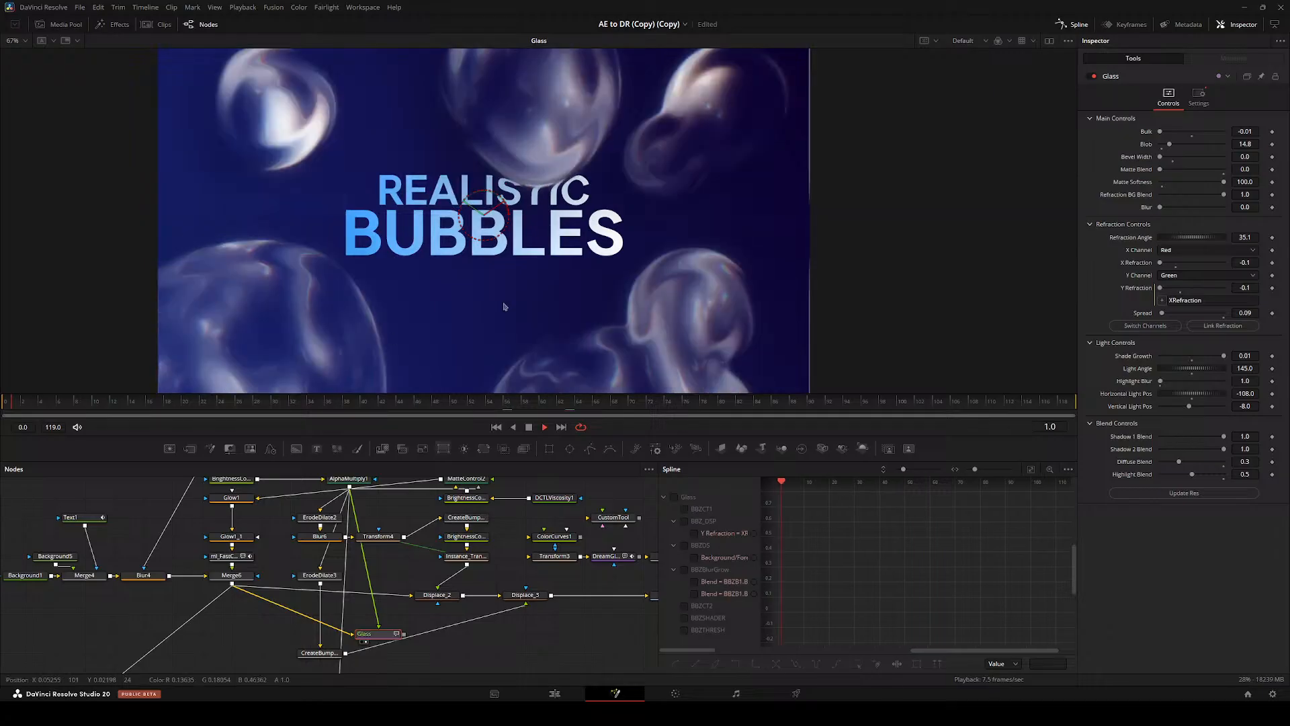
- Examine the glass refraction of the large bubble over the title up close across several frames
{"action": "scroll", "coordinate": [616, 272], "scroll_direction": "up", "scroll_amount": 3}
{"action": "left_click_drag", "start_coordinate": [617, 272], "coordinate": [511, 312]}
{"action": "left_click_drag", "start_coordinate": [464, 199], "coordinate": [515, 309]}
{"action": "left_click_drag", "start_coordinate": [400, 225], "coordinate": [492, 234]}
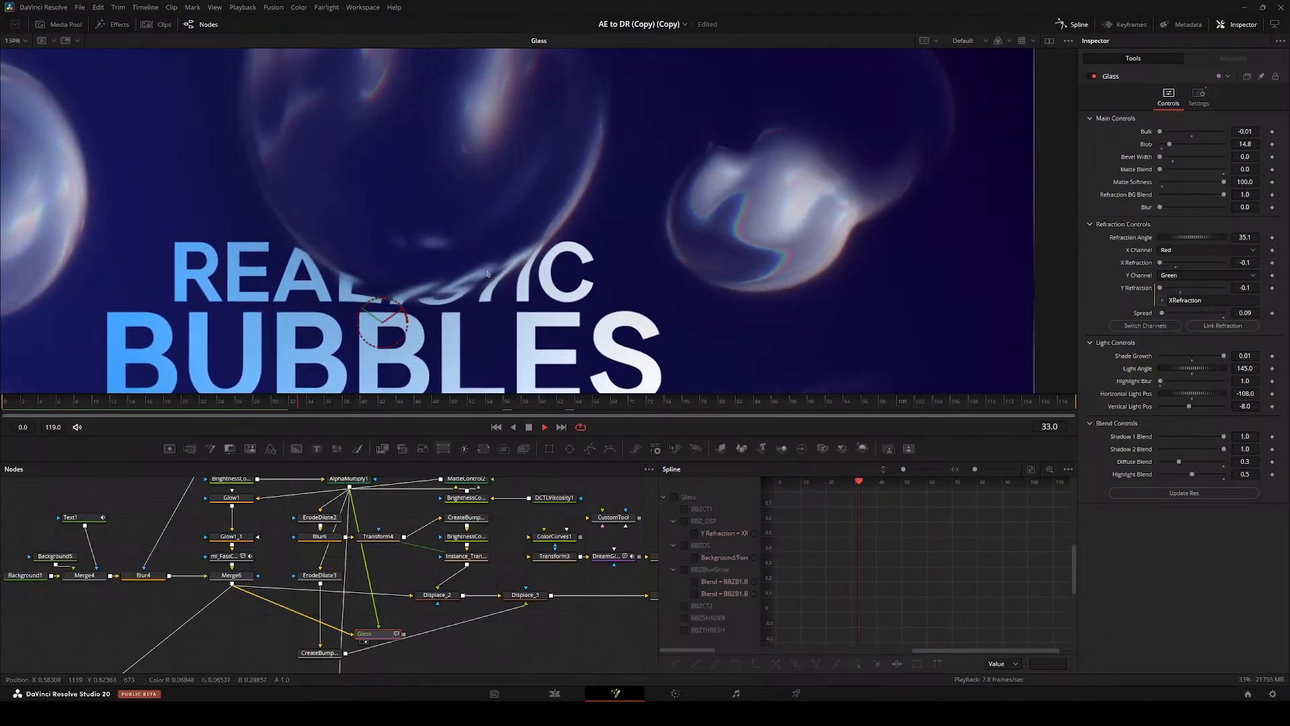
{"action": "left_click_drag", "start_coordinate": [385, 616], "coordinate": [417, 615]}
{"action": "scroll", "coordinate": [389, 221], "scroll_direction": "up", "scroll_amount": 3}
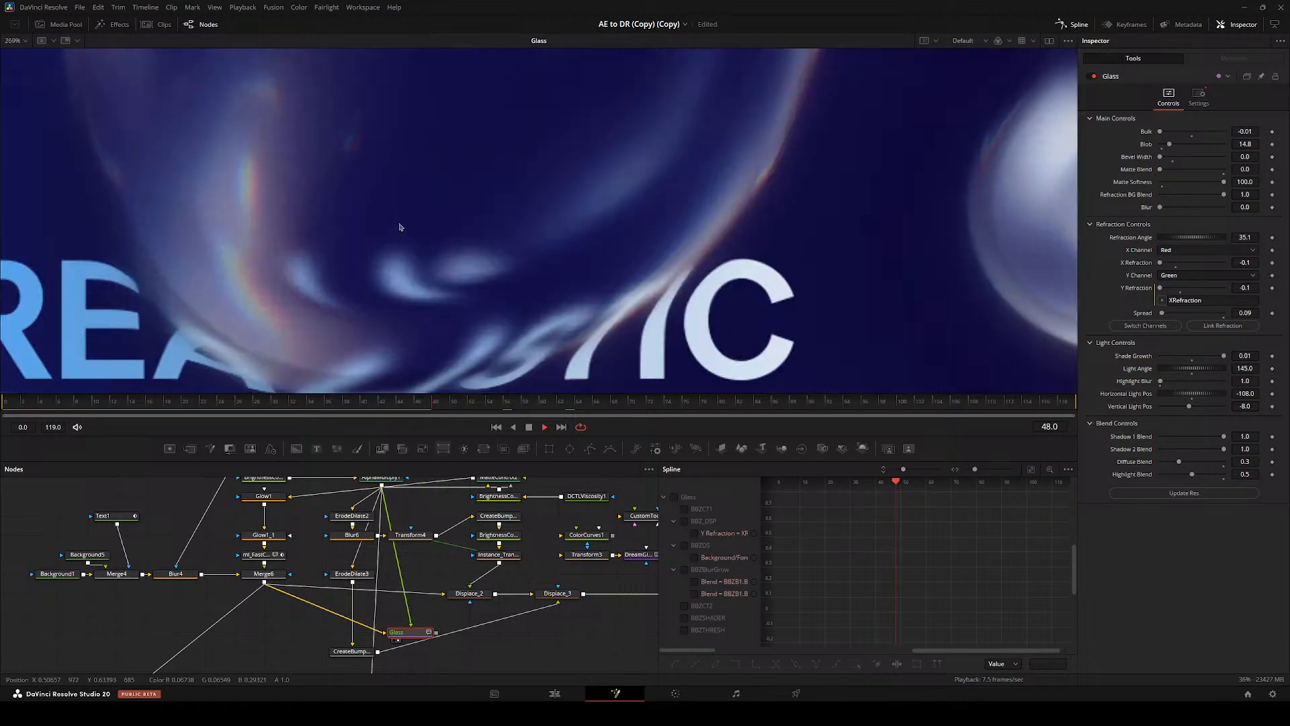
{"action": "left_click_drag", "start_coordinate": [409, 281], "coordinate": [437, 255]}
{"action": "scroll", "coordinate": [436, 255], "scroll_direction": "up", "scroll_amount": 3}
{"action": "left_click_drag", "start_coordinate": [497, 401], "coordinate": [373, 405]}
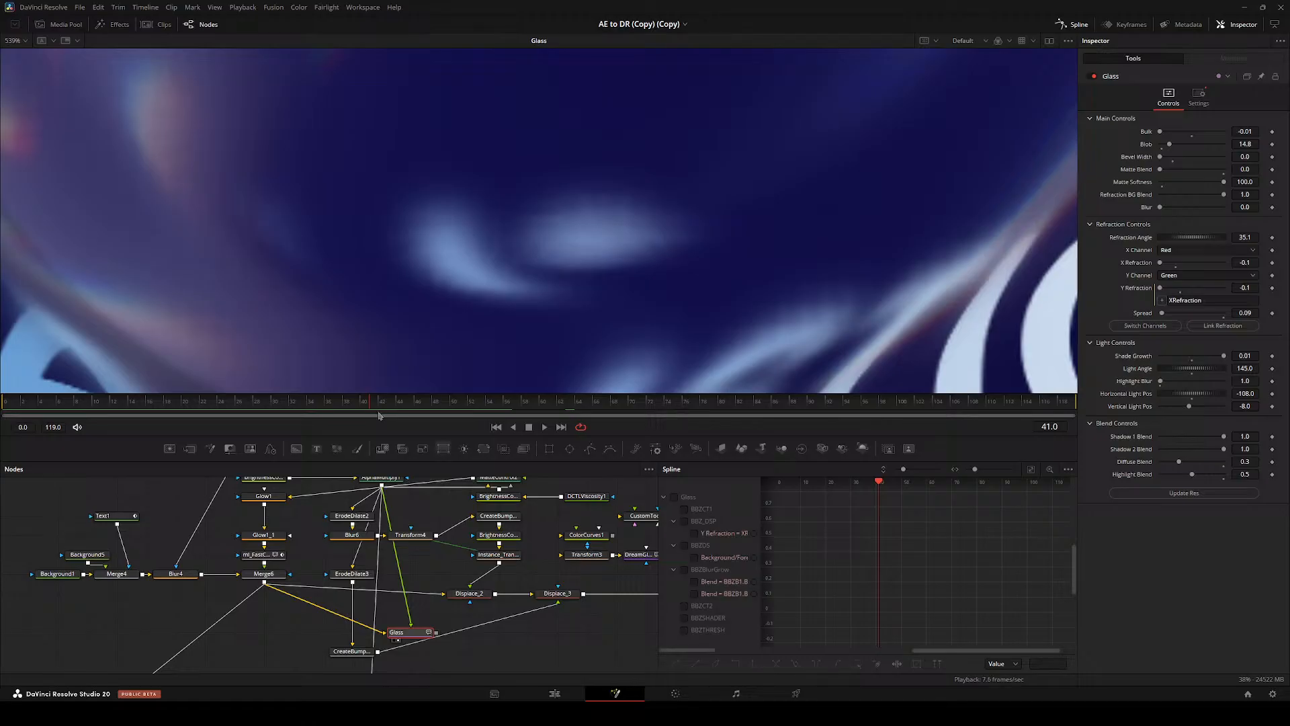
{"action": "left_click_drag", "start_coordinate": [346, 404], "coordinate": [647, 348]}
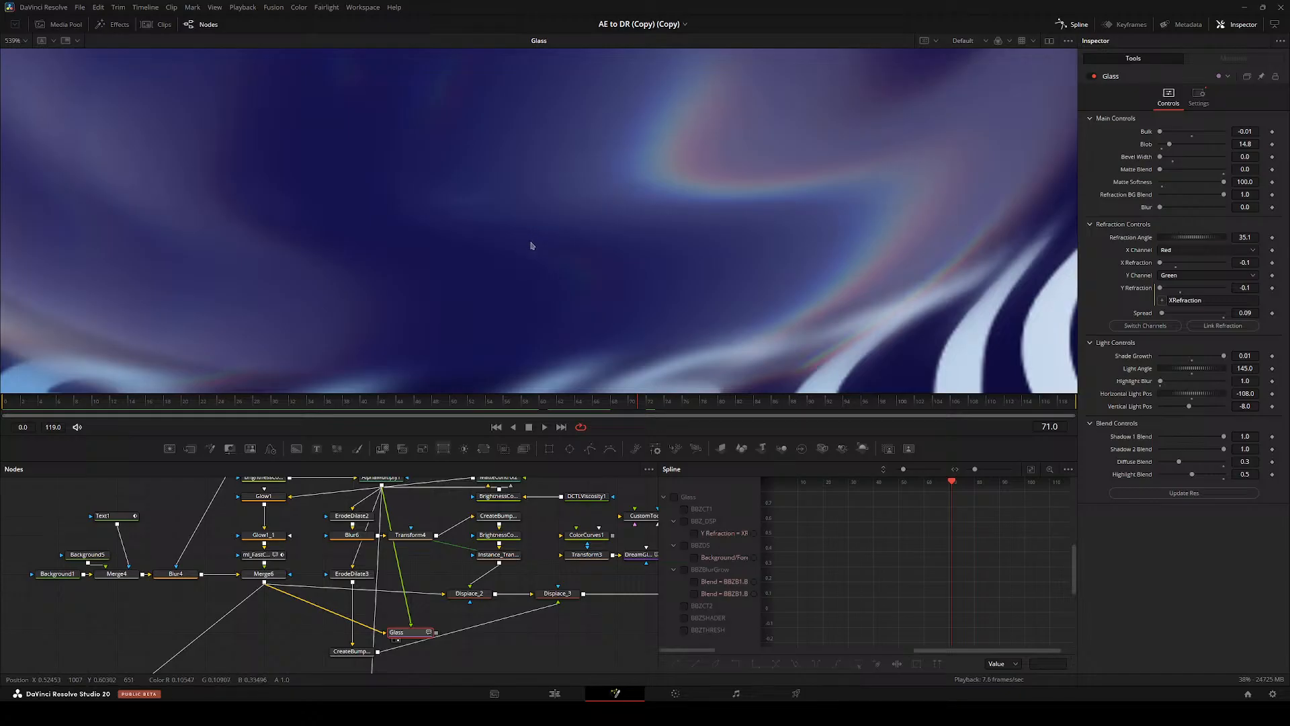
- Play the Glass version at full frame and review how the bubbles distort the title at different frames
{"action": "key", "text": "ctrl+f"}
{"action": "key", "text": "space"}
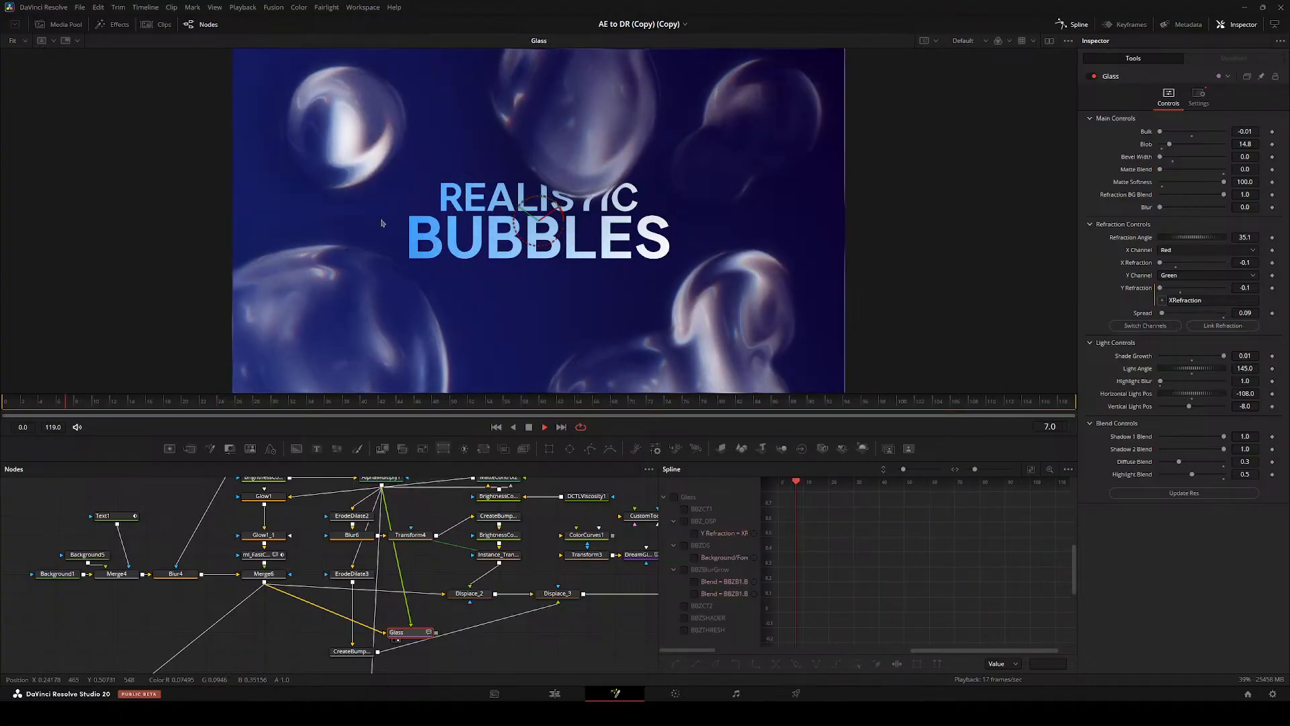
{"action": "scroll", "coordinate": [248, 257], "scroll_direction": "up", "scroll_amount": 3}
{"action": "left_click_drag", "start_coordinate": [249, 258], "coordinate": [289, 226]}
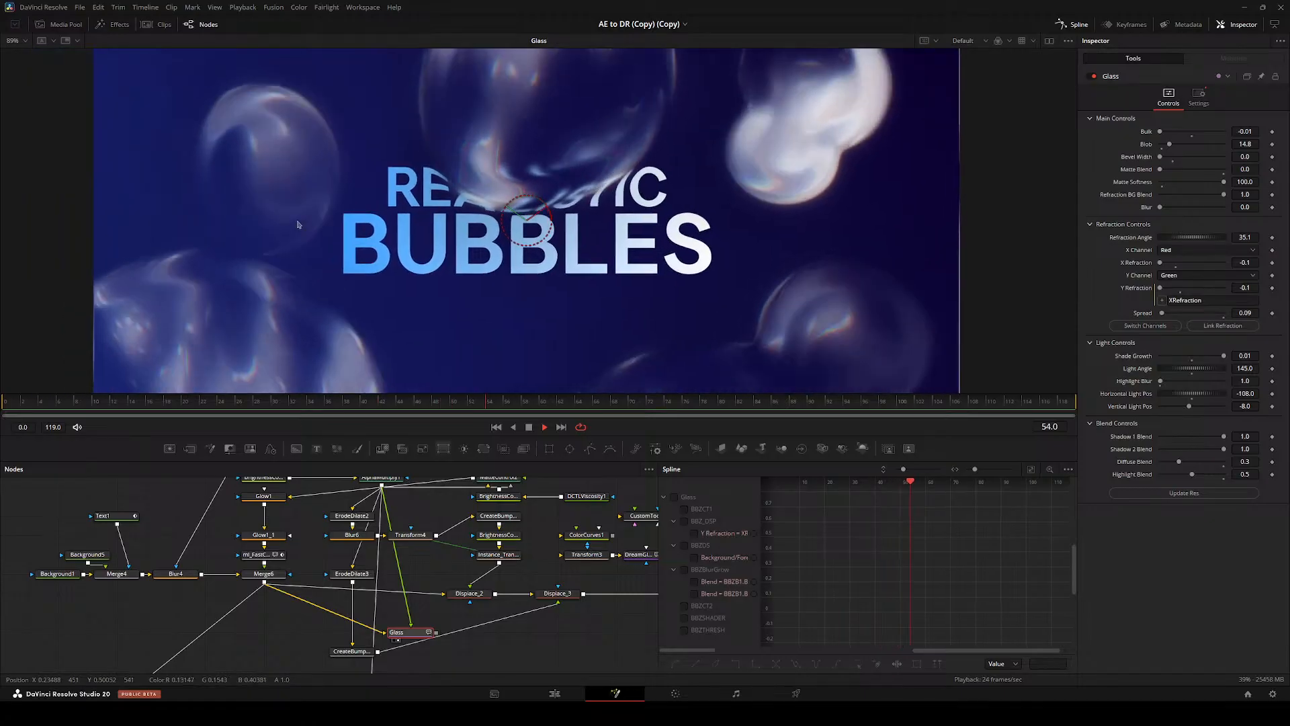
{"action": "key", "text": "space"}
{"action": "left_click_drag", "start_coordinate": [482, 401], "coordinate": [381, 401]}
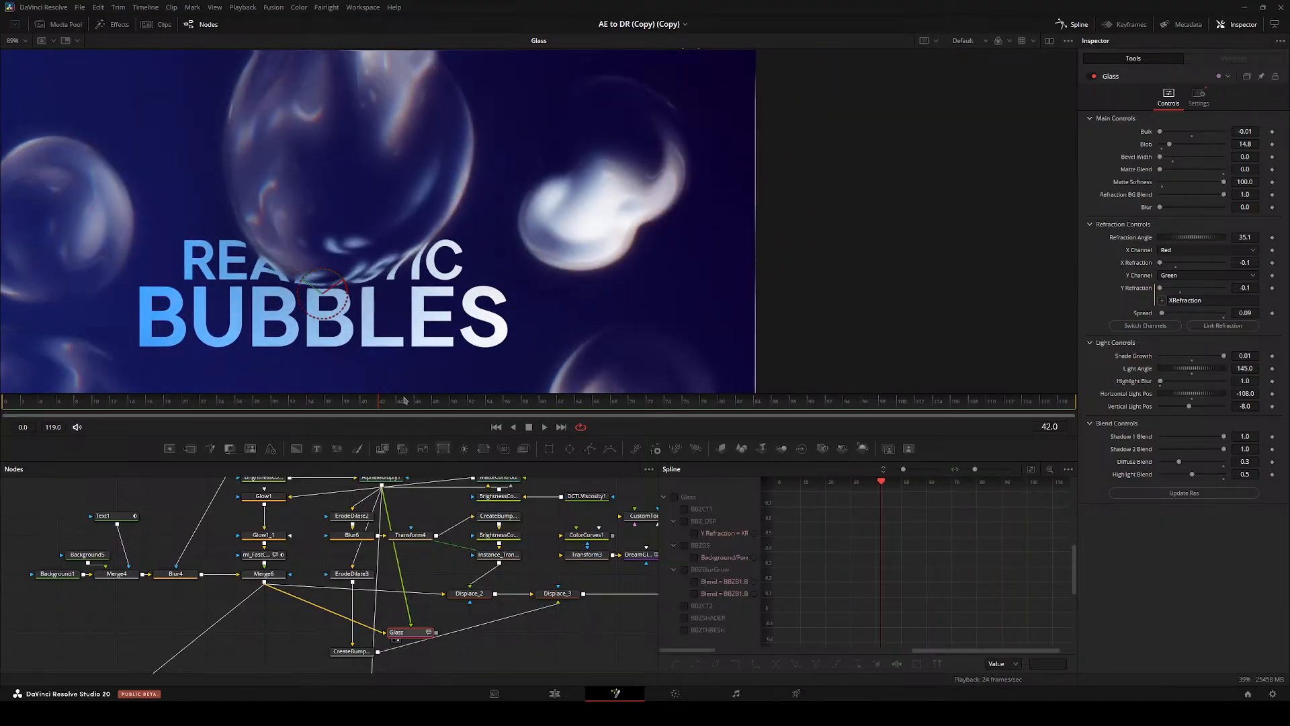
{"action": "left_click_drag", "start_coordinate": [430, 336], "coordinate": [401, 250]}
- Move the Glass node farther from the bump map branch and display CreateBumpMap4 in the viewer
{"action": "left_click_drag", "start_coordinate": [405, 632], "coordinate": [523, 671]}
{"action": "left_click_drag", "start_coordinate": [329, 567], "coordinate": [204, 497]}
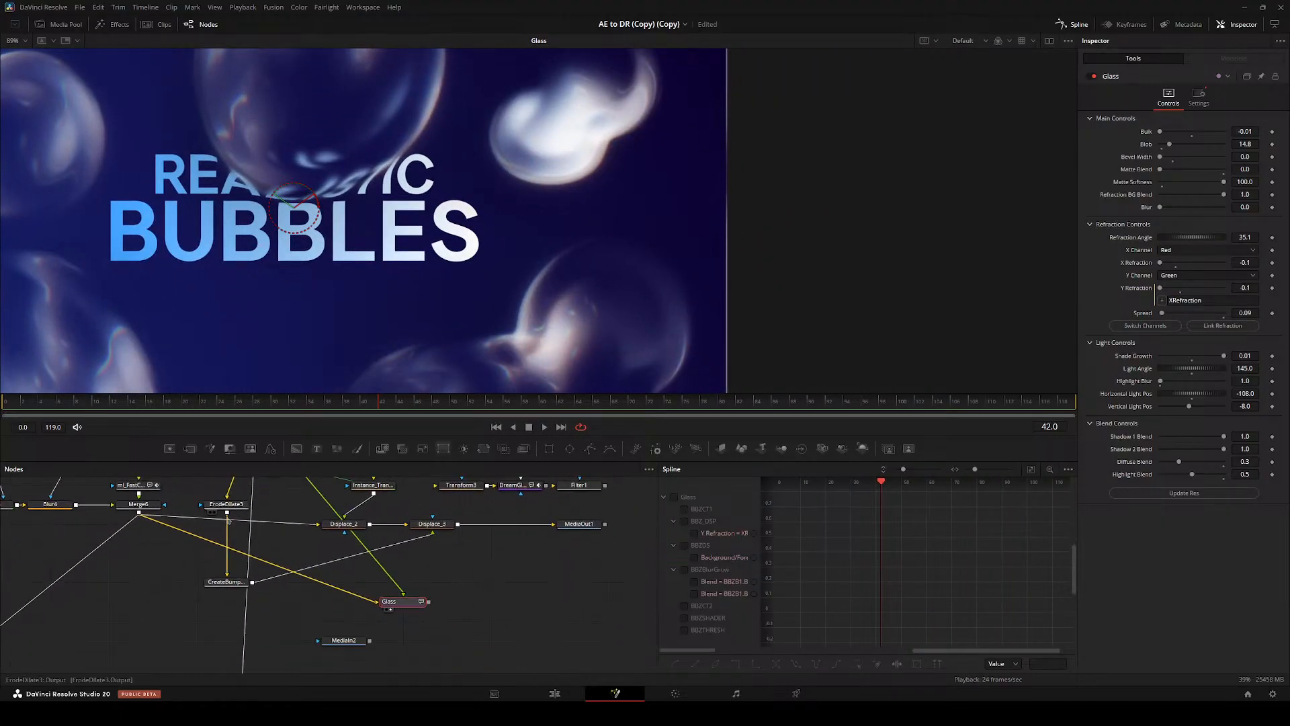
{"action": "left_click_drag", "start_coordinate": [230, 581], "coordinate": [438, 352]}
{"action": "mouse_move", "coordinate": [321, 405]}
{"action": "left_mouse_down"}
{"action": "mouse_move", "coordinate": [295, 407]}
{"action": "mouse_move", "coordinate": [309, 412]}
{"action": "left_mouse_up"}
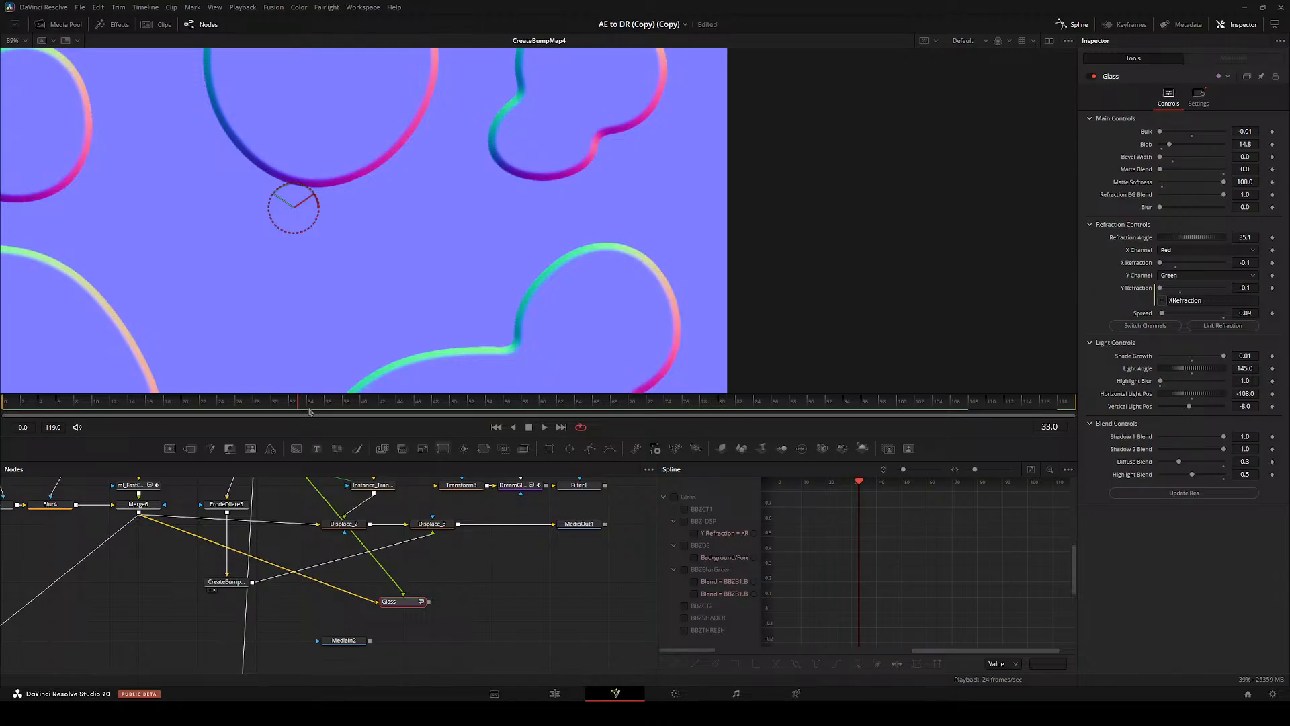
- Move ErodeDilate2 and Blur6 away from the ErodeDilate3 branch and display ErodeDilate3 in the viewer
{"action": "left_click_drag", "start_coordinate": [307, 538], "coordinate": [450, 567]}
{"action": "left_click", "coordinate": [357, 542]}
{"action": "left_click_drag", "start_coordinate": [329, 526], "coordinate": [395, 536]}
{"action": "left_click_drag", "start_coordinate": [392, 517], "coordinate": [362, 497]}
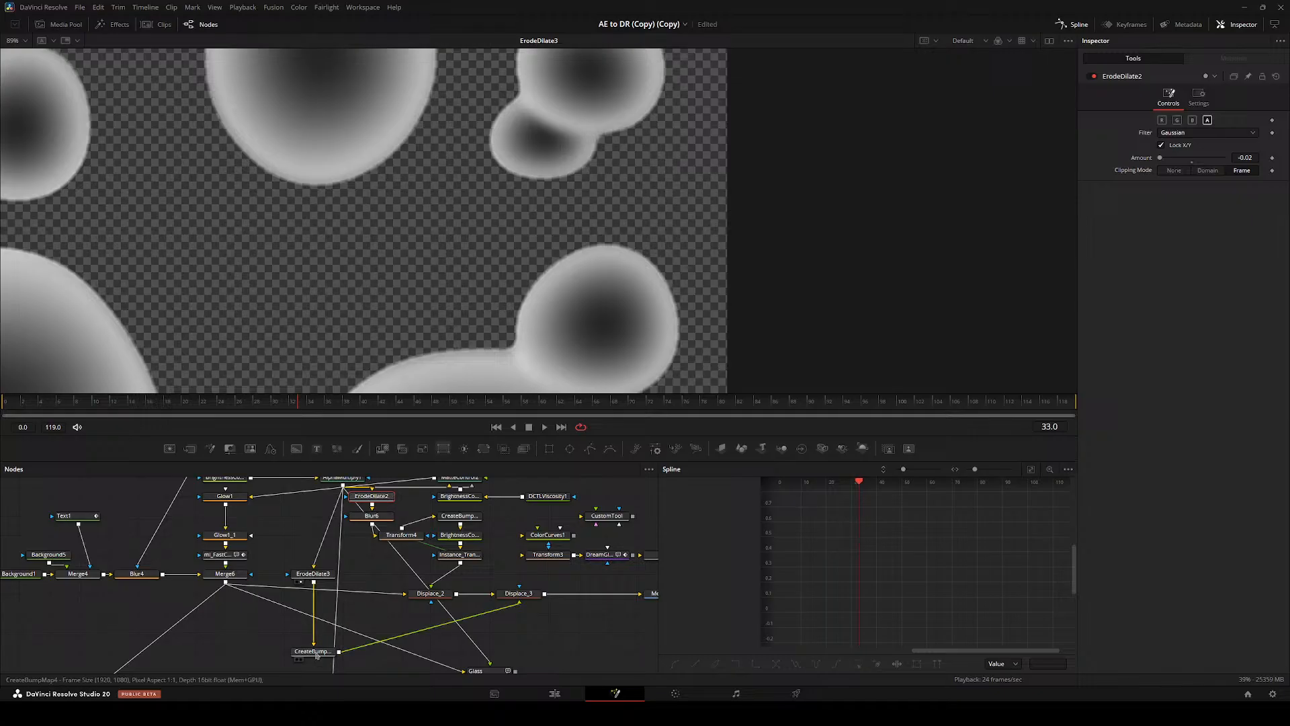
- Display CreateBumpMap4 at full frame and play back the bubble outlines
{"action": "left_click", "coordinate": [301, 658]}
{"action": "key", "text": "ctrl+f"}
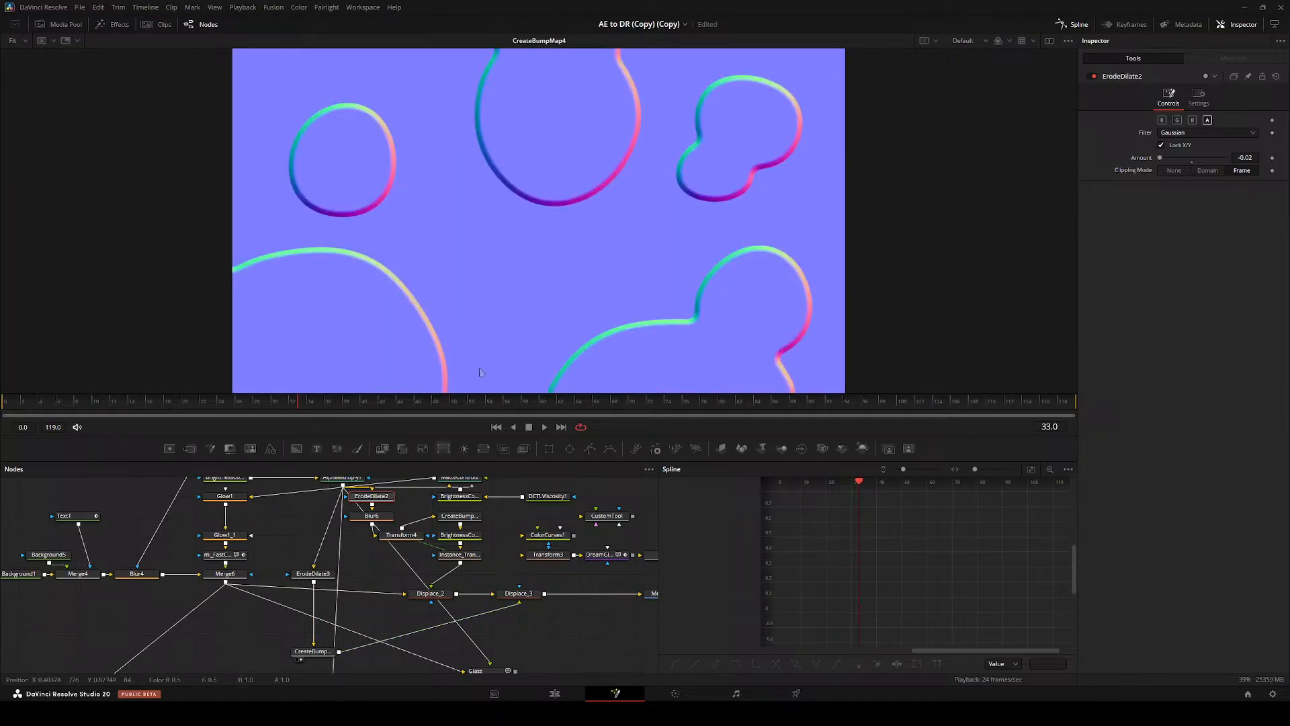
{"action": "key", "text": "space"}
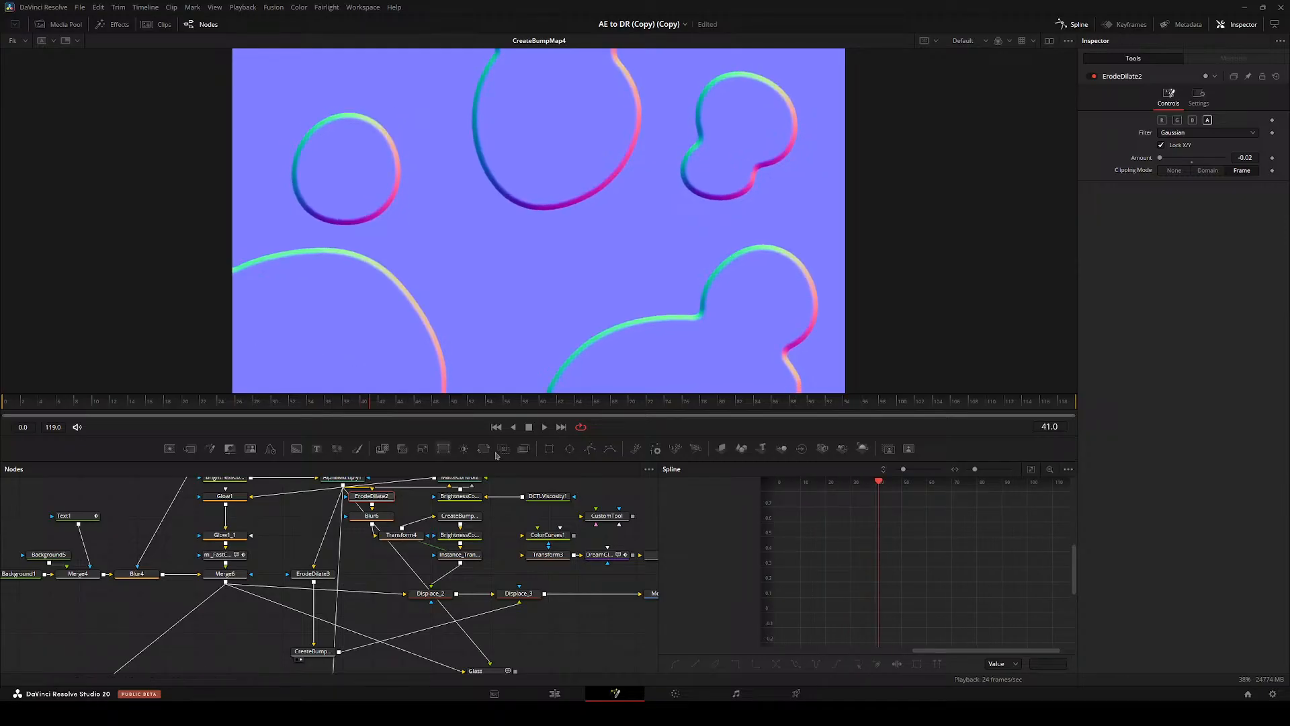
- Display Displace_3 in the viewer and check the bubble rims near the title up close
{"action": "left_click_drag", "start_coordinate": [378, 664], "coordinate": [296, 594]}
{"action": "left_click_drag", "start_coordinate": [433, 535], "coordinate": [336, 473]}
{"action": "key", "text": "ctrl+z"}
{"action": "left_click", "coordinate": [425, 558]}
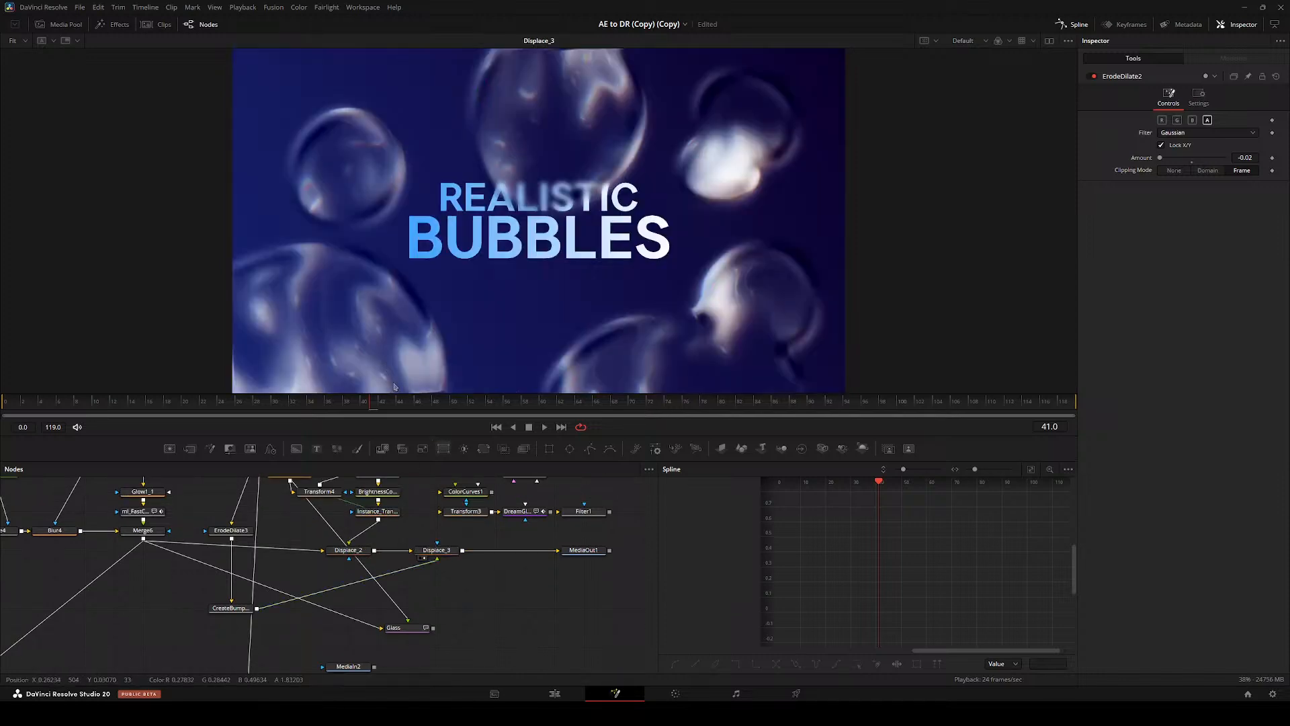
{"action": "scroll", "coordinate": [395, 183], "scroll_direction": "up", "scroll_amount": 5}
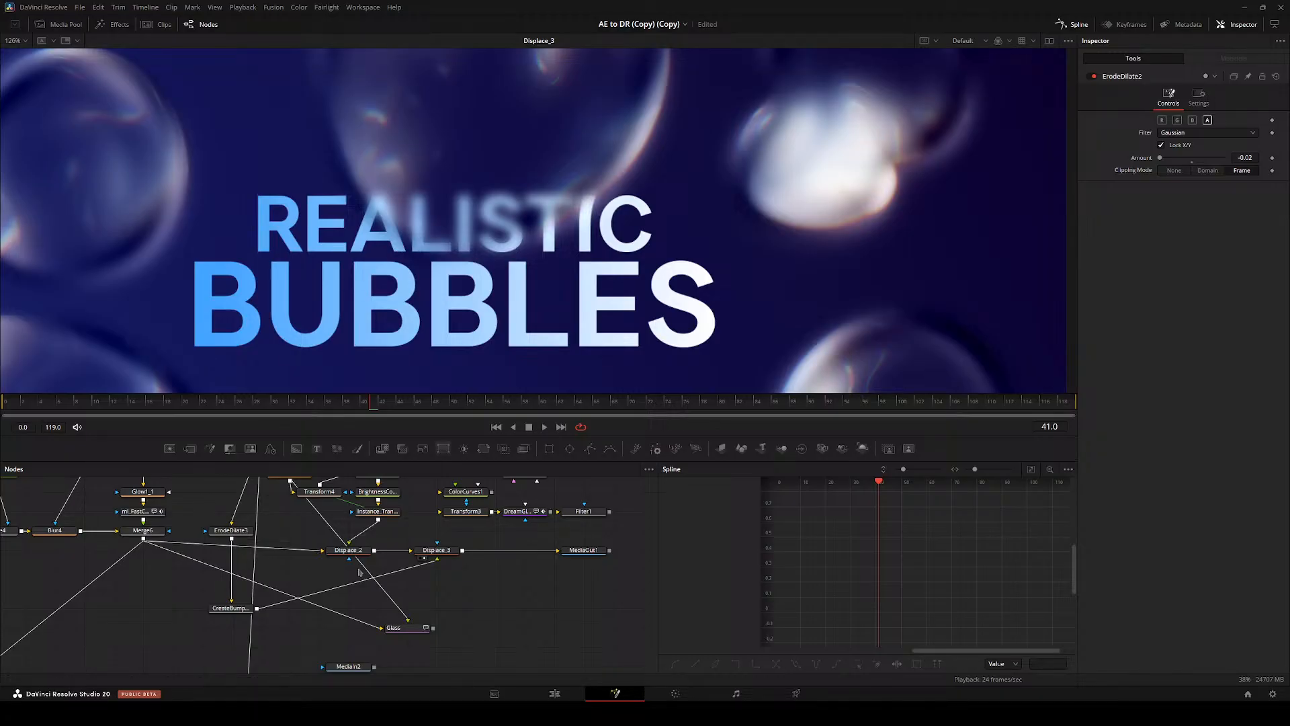
{"action": "left_click", "coordinate": [331, 557]}
{"action": "left_click_drag", "start_coordinate": [382, 259], "coordinate": [688, 274]}
- Set Displace_3's Light Channel to Green, its Spread to 0 and its Light Power to 13.23
{"action": "left_click", "coordinate": [438, 550]}
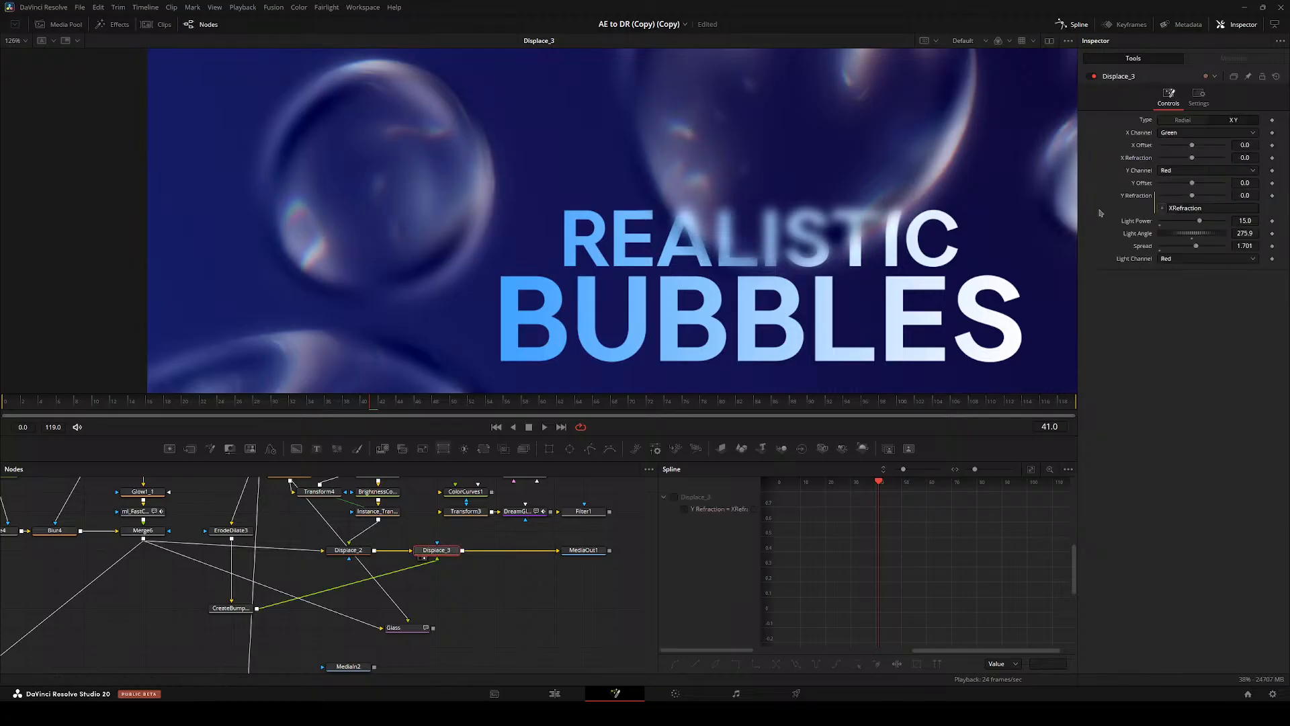
{"action": "left_click_drag", "start_coordinate": [426, 221], "coordinate": [367, 270]}
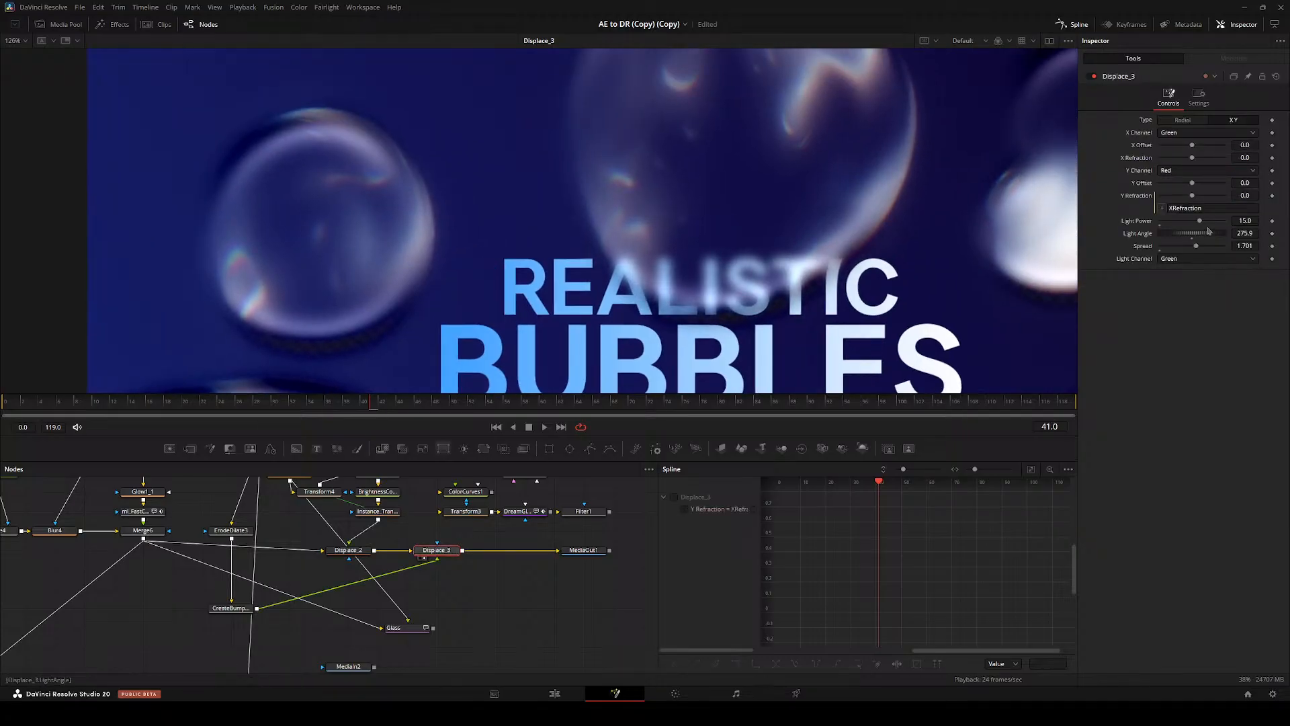
{"action": "left_click_drag", "start_coordinate": [1195, 249], "coordinate": [1193, 206]}
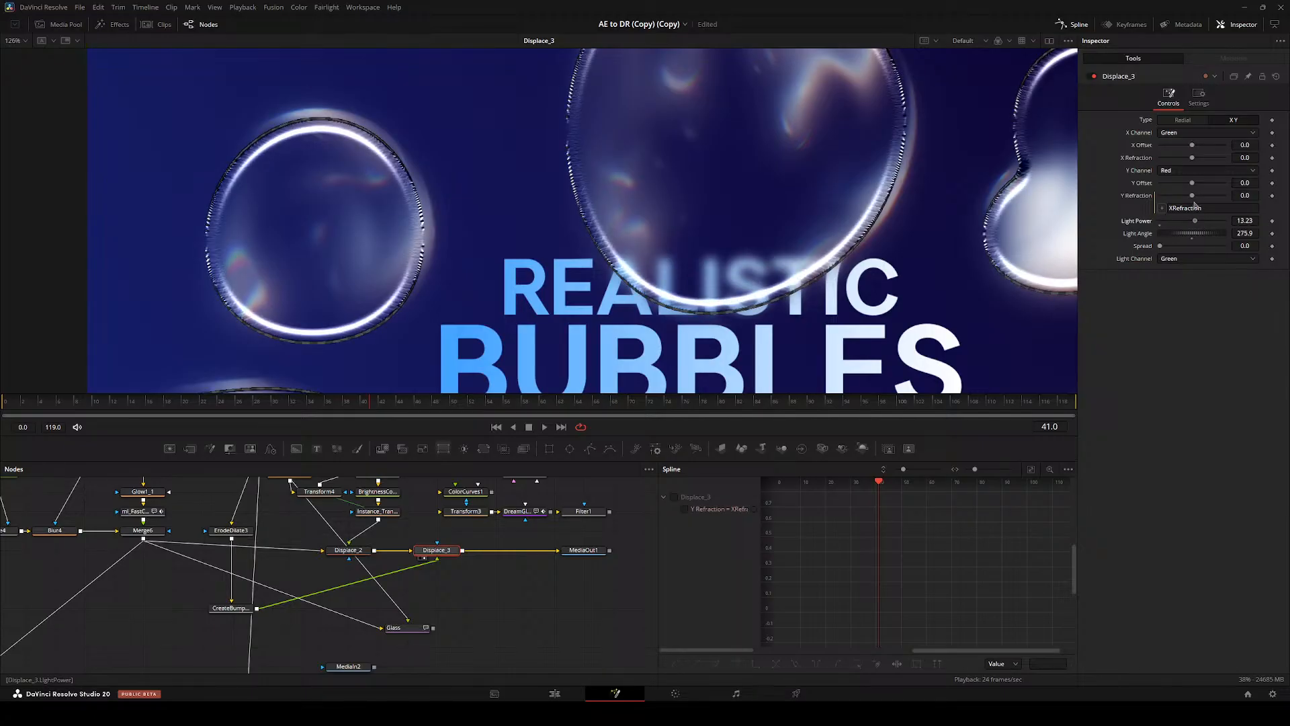
- Set CreateBumpMap4's Height Scale to 35
{"action": "left_click", "coordinate": [225, 606]}
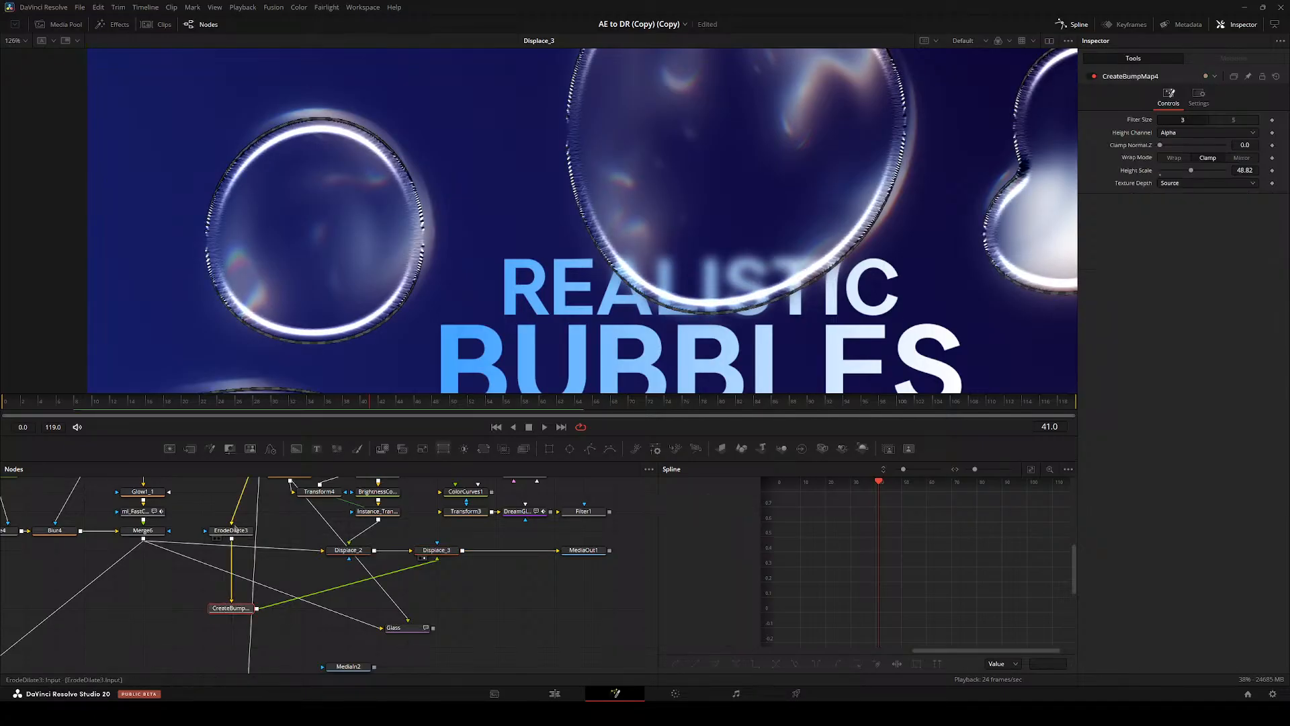
{"action": "mouse_move", "coordinate": [1190, 170]}
{"action": "left_mouse_down"}
{"action": "mouse_move", "coordinate": [1160, 172]}
{"action": "mouse_move", "coordinate": [1280, 173]}
{"action": "mouse_move", "coordinate": [1187, 174]}
{"action": "left_mouse_up"}
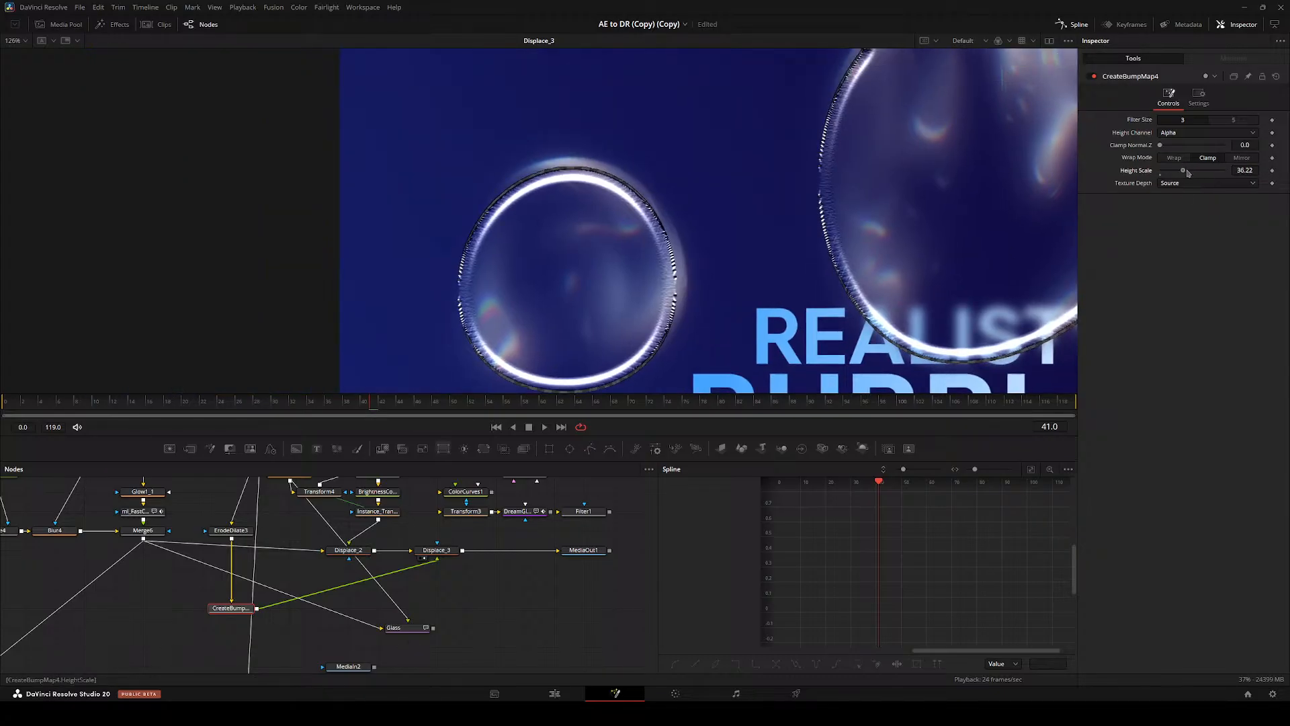
{"action": "type", "text": "35"}
{"action": "key", "text": "Return"}
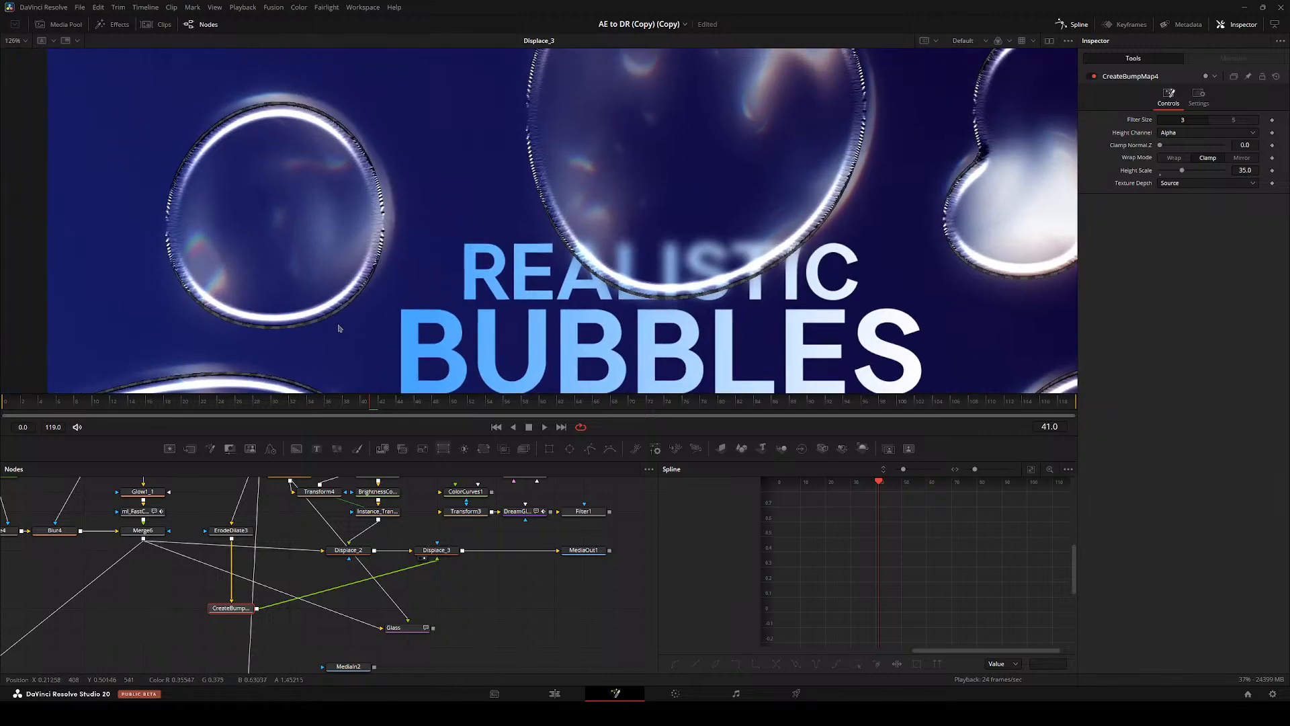
- Try Luminance as CreateBumpMap4's Height Channel and switch it back to Alpha
{"action": "left_click", "coordinate": [1172, 134]}
{"action": "left_click", "coordinate": [1175, 146]}
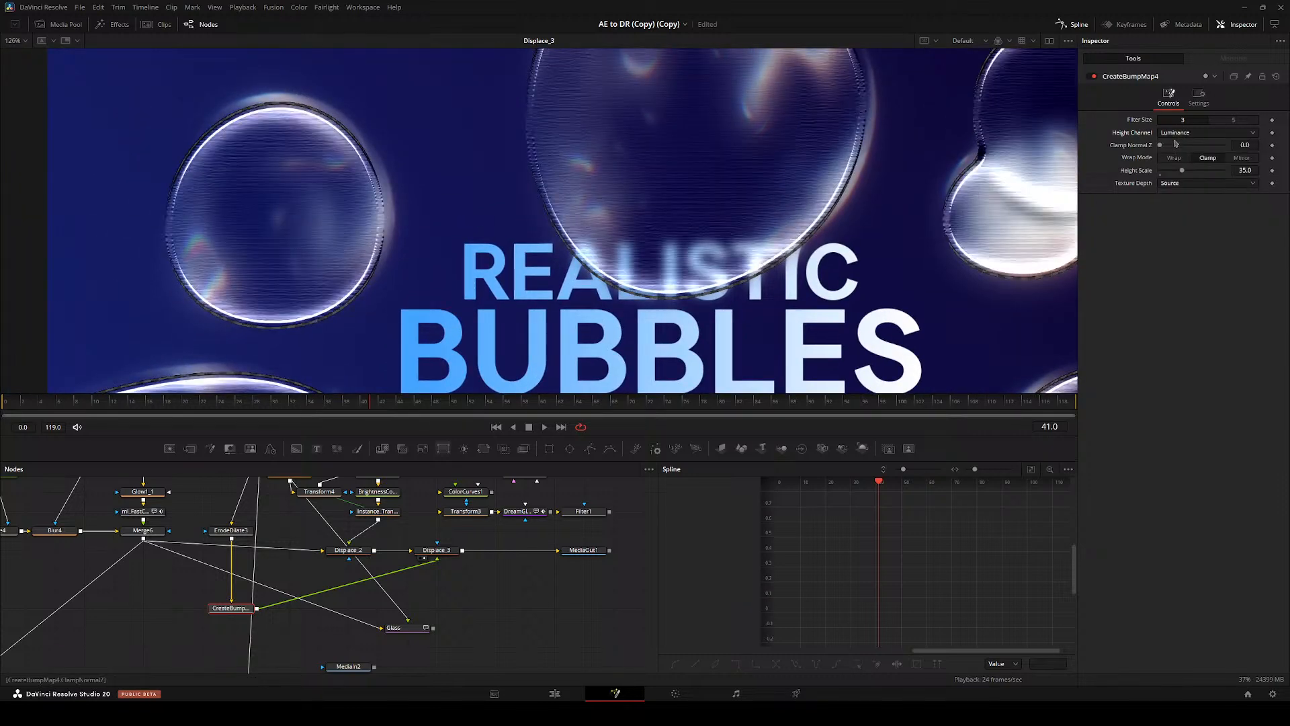
{"action": "left_click", "coordinate": [1177, 137]}
{"action": "left_click", "coordinate": [1178, 168]}
{"action": "key", "text": "Down"}
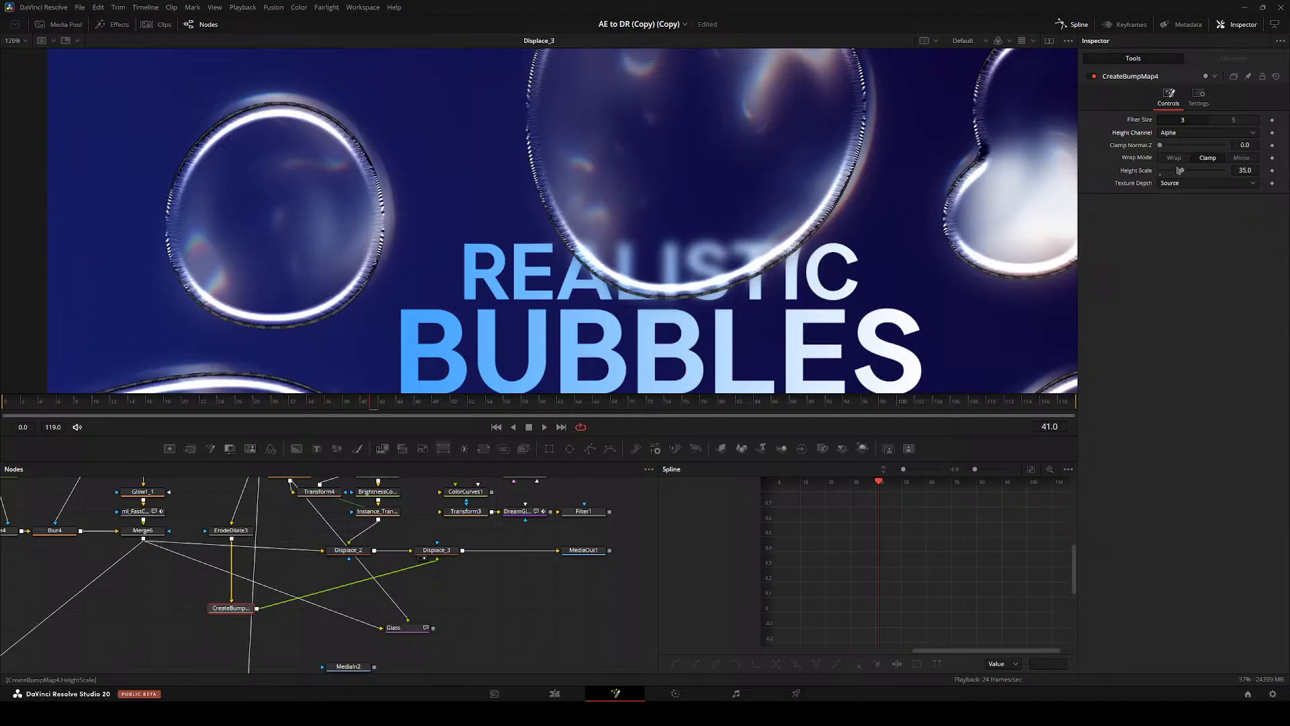
{"action": "key", "text": "Down"}
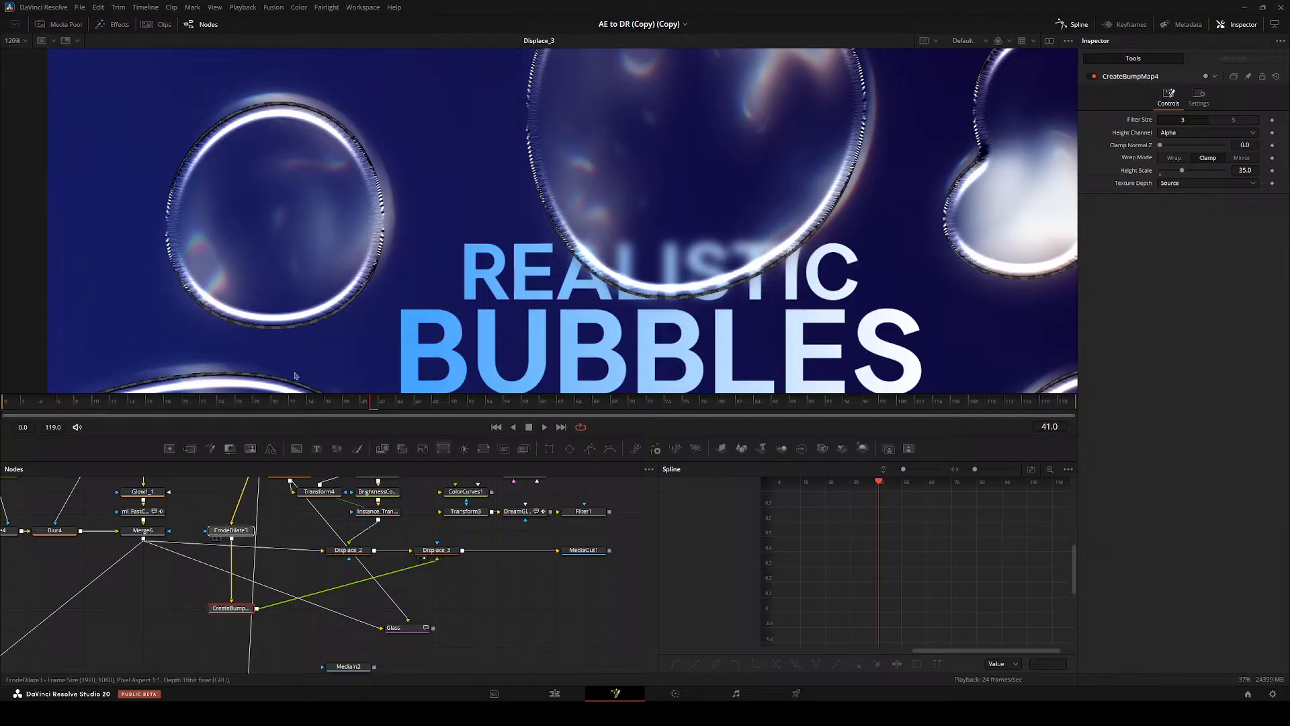
- Set ErodeDilate3's Amount to -0.01 and show Displace_3 in the viewer again
{"action": "left_click", "coordinate": [216, 538]}
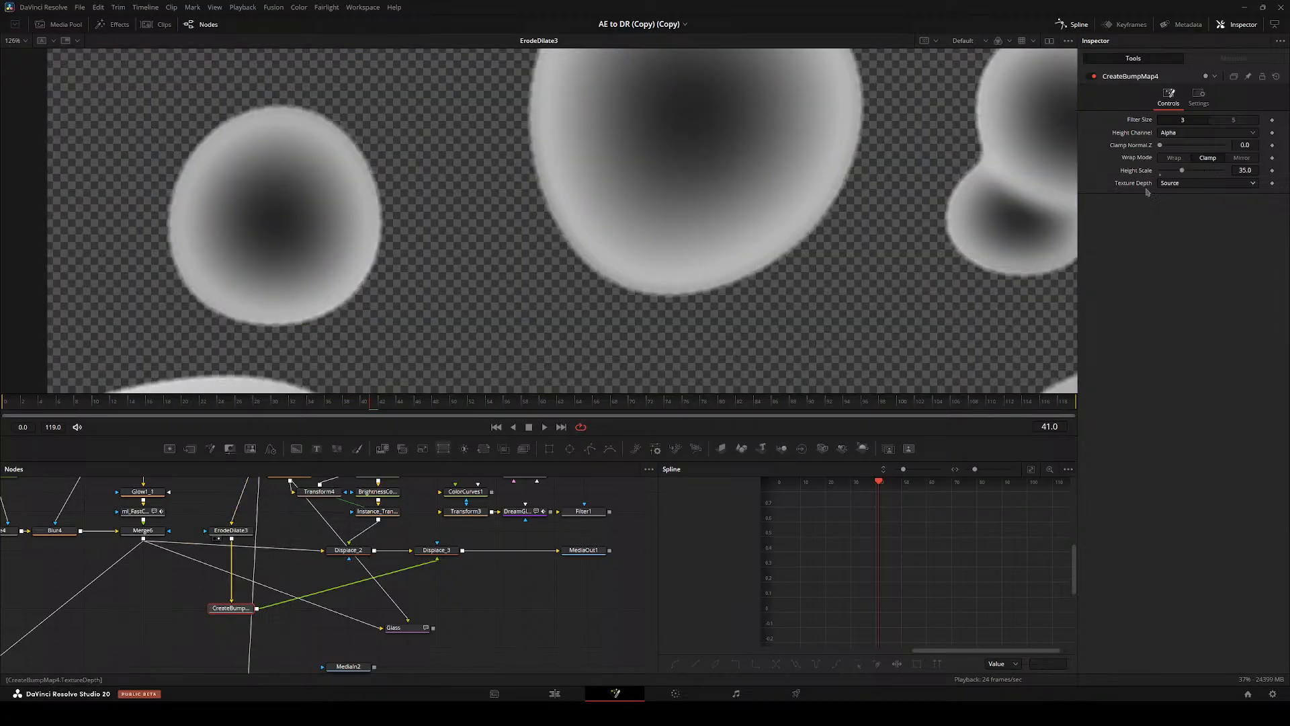
{"action": "left_click", "coordinate": [231, 530]}
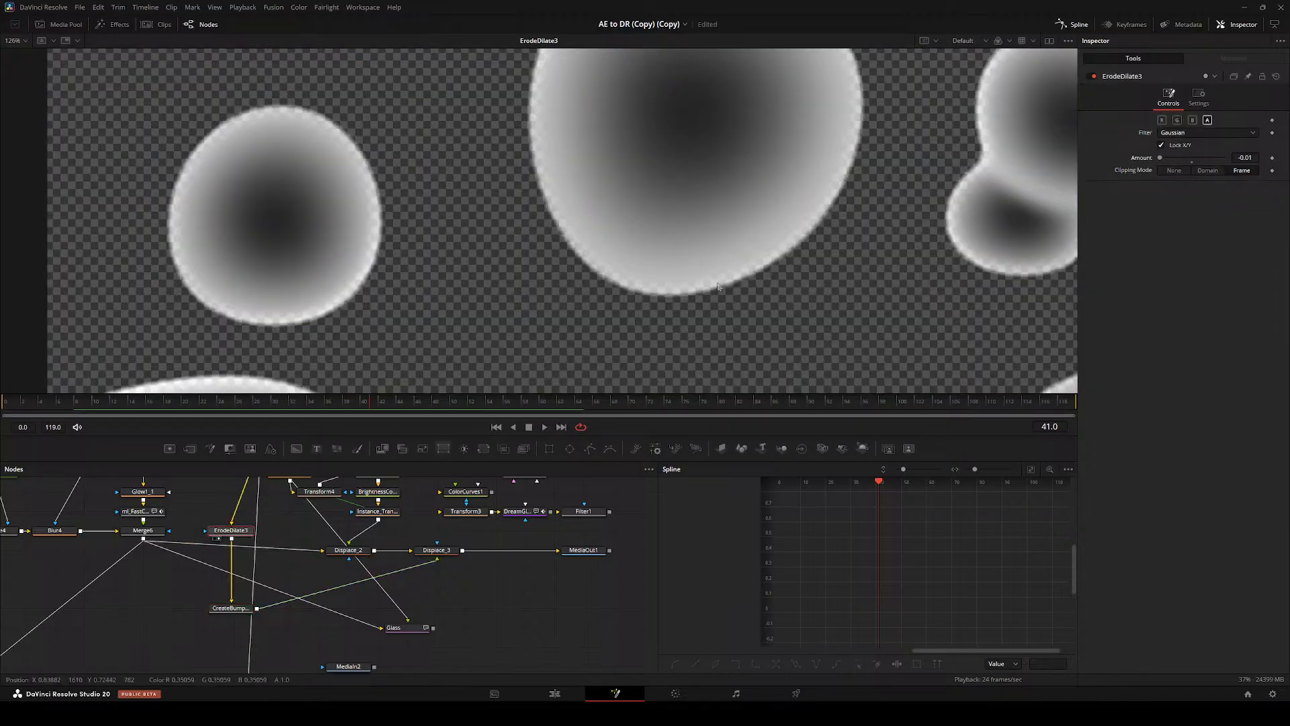
{"action": "left_click", "coordinate": [216, 616]}
{"action": "left_click", "coordinate": [420, 557]}
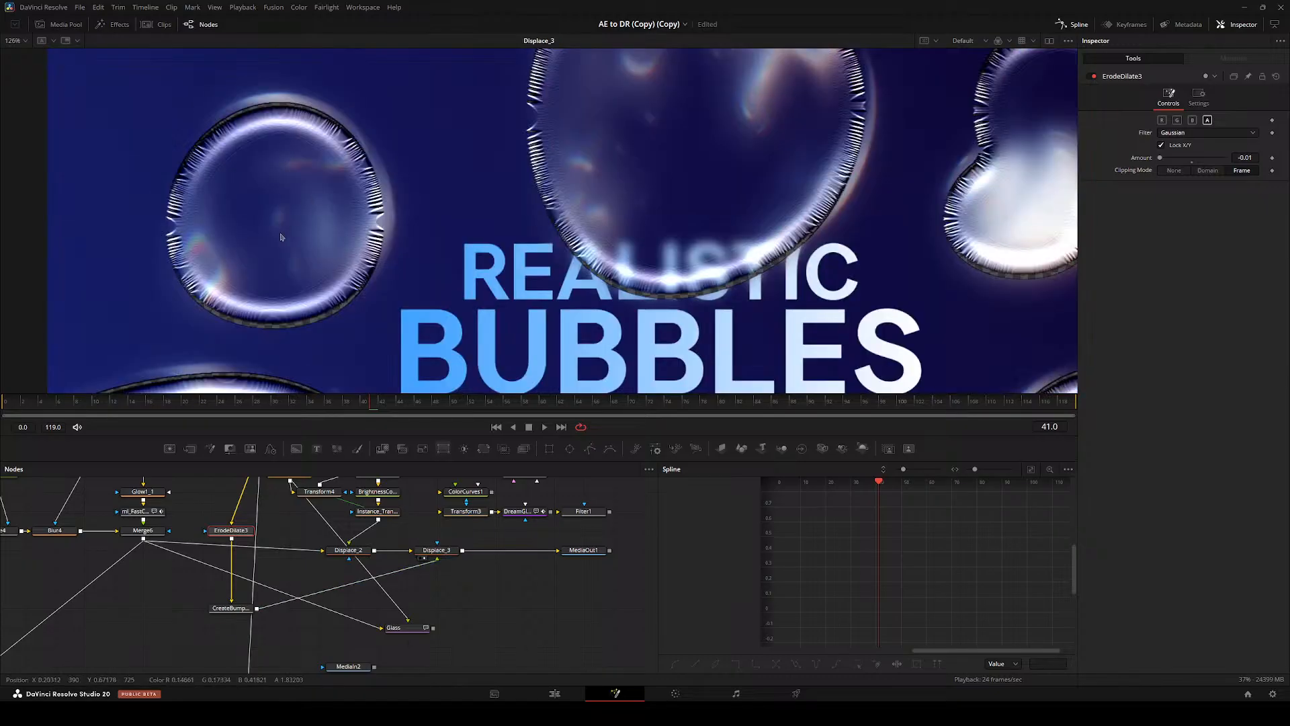
- Insert a Blur node between CreateBumpMap4 and Displace_3 and set its Blur Size to 2
{"action": "left_click", "coordinate": [222, 608]}
{"action": "key", "text": "shift+space"}
{"action": "type", "text": "blur"}
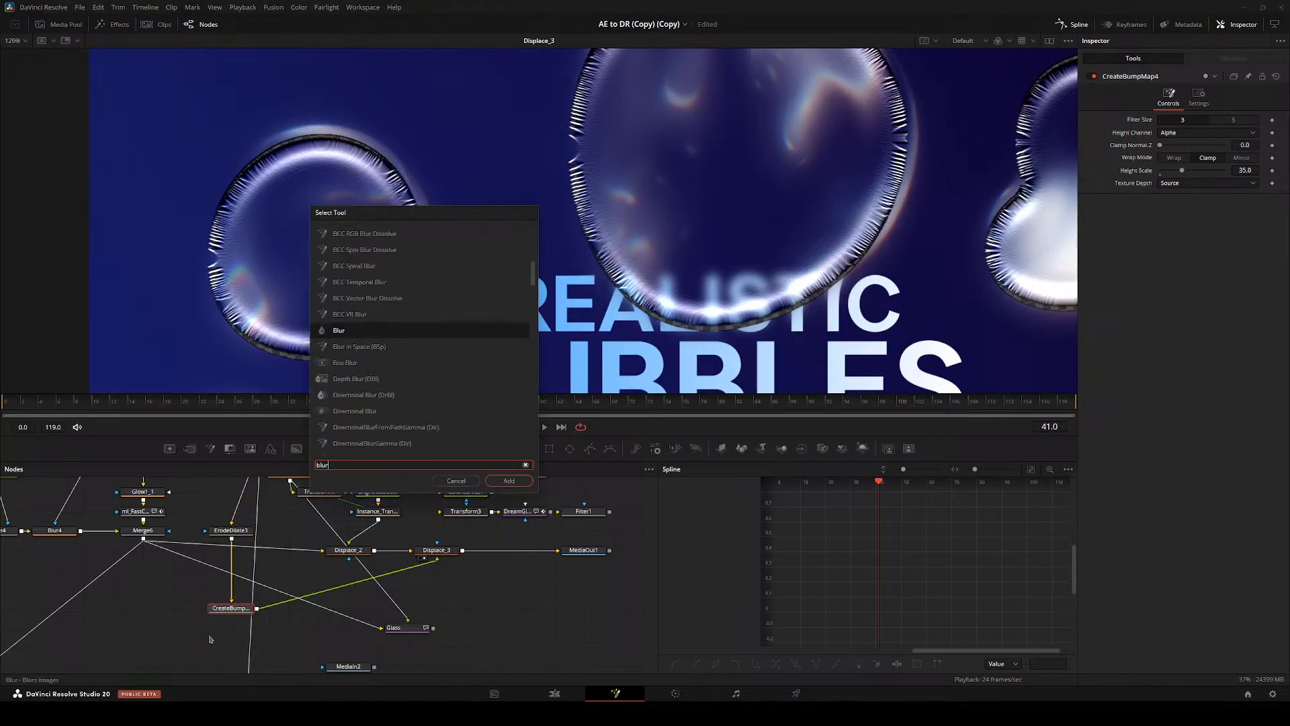
{"action": "key", "text": "Return"}
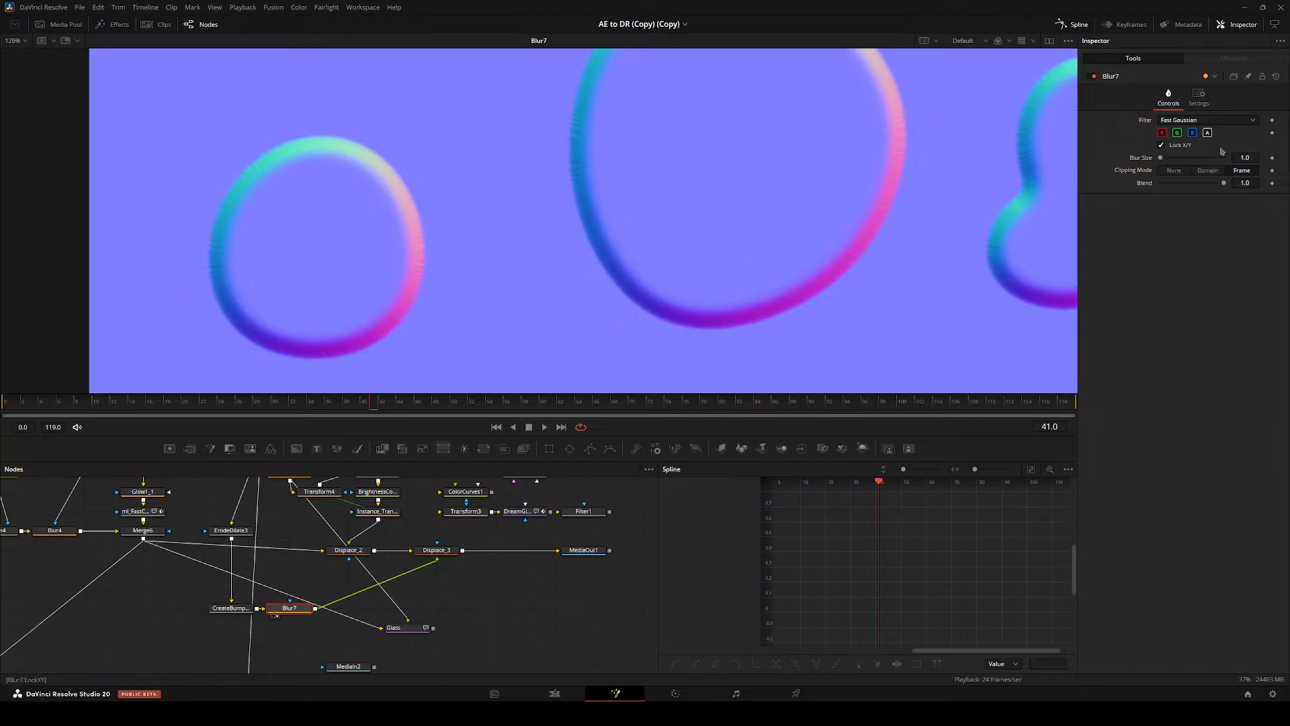
{"action": "type", "text": "2"}
{"action": "key", "text": "Return"}
- Show Displace_3 in the viewer to examine the bubble rims with the blurred bump map
{"action": "left_click_drag", "start_coordinate": [699, 202], "coordinate": [588, 218]}
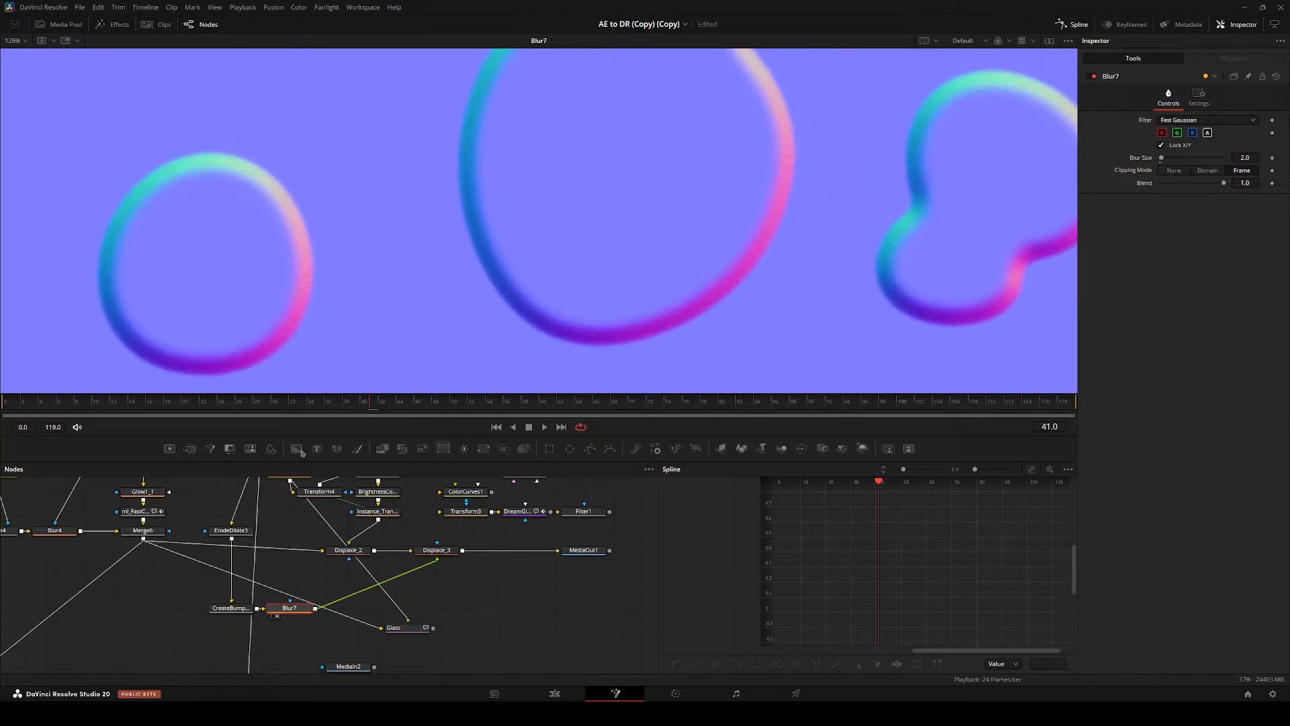
{"action": "left_click_drag", "start_coordinate": [496, 530], "coordinate": [161, 230]}
{"action": "left_click", "coordinate": [437, 559]}
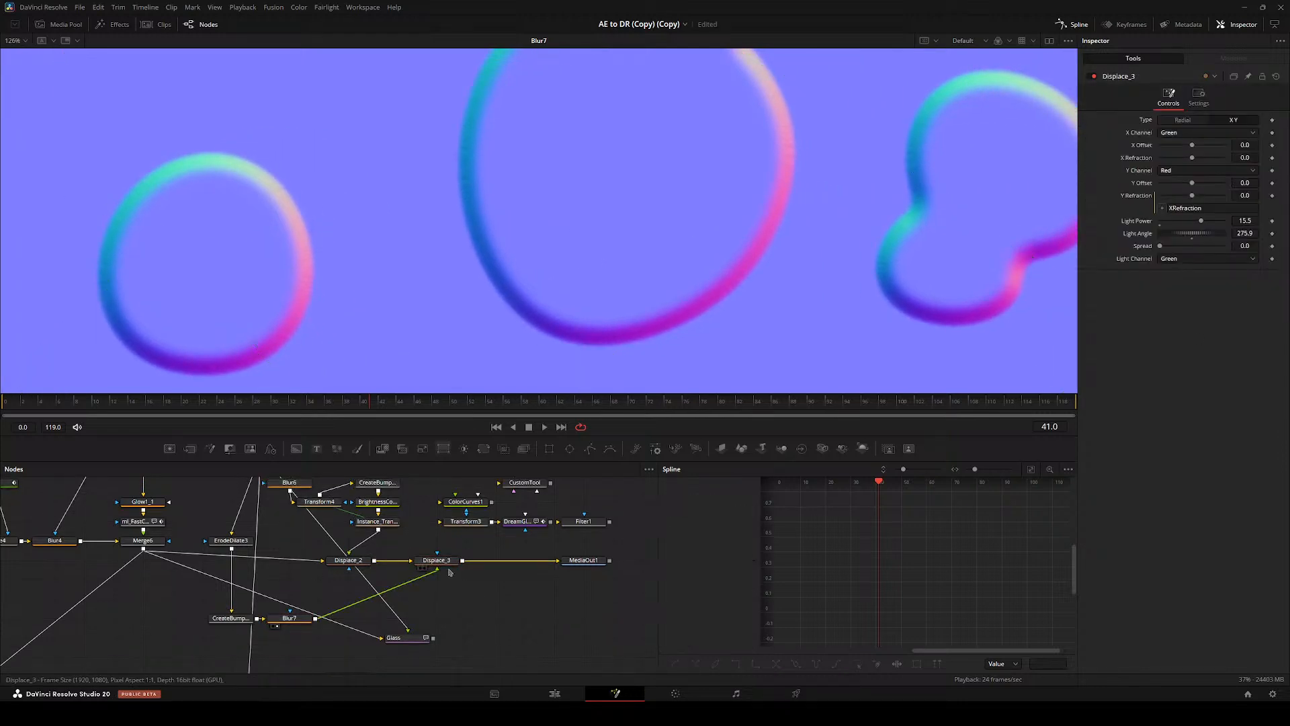
{"action": "key", "text": "1"}
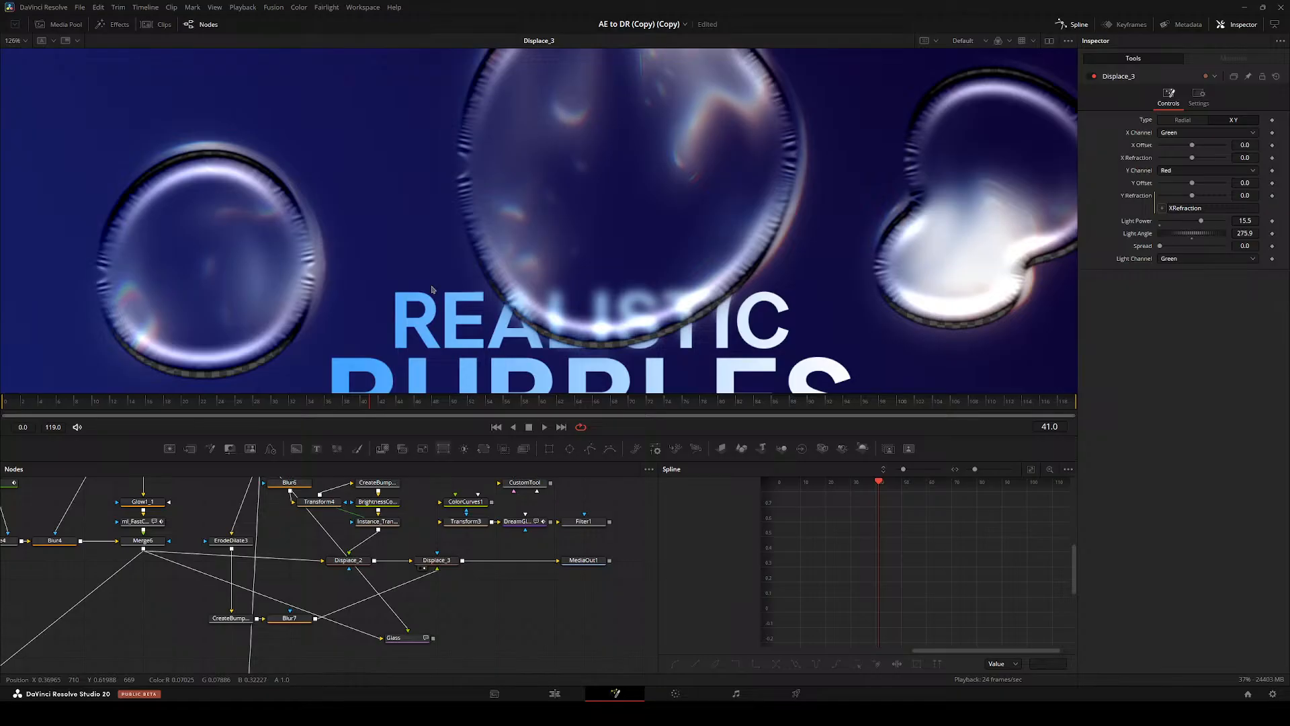
- Detach Blur7 from between CreateBumpMap4 and Displace_3, play the animation, and move Blur7 and Displace_3 aside
{"action": "left_click_drag", "start_coordinate": [290, 617], "coordinate": [436, 599]}
{"action": "left_click_drag", "start_coordinate": [1162, 158], "coordinate": [1259, 149]}
{"action": "key", "text": "ctrl+f"}
{"action": "key", "text": "space"}
{"action": "key", "text": "ctrl+z"}
{"action": "left_click_drag", "start_coordinate": [466, 270], "coordinate": [579, 355]}
{"action": "key", "text": "space"}
{"action": "left_click_drag", "start_coordinate": [438, 599], "coordinate": [526, 600]}
{"action": "left_click_drag", "start_coordinate": [437, 560], "coordinate": [437, 579]}
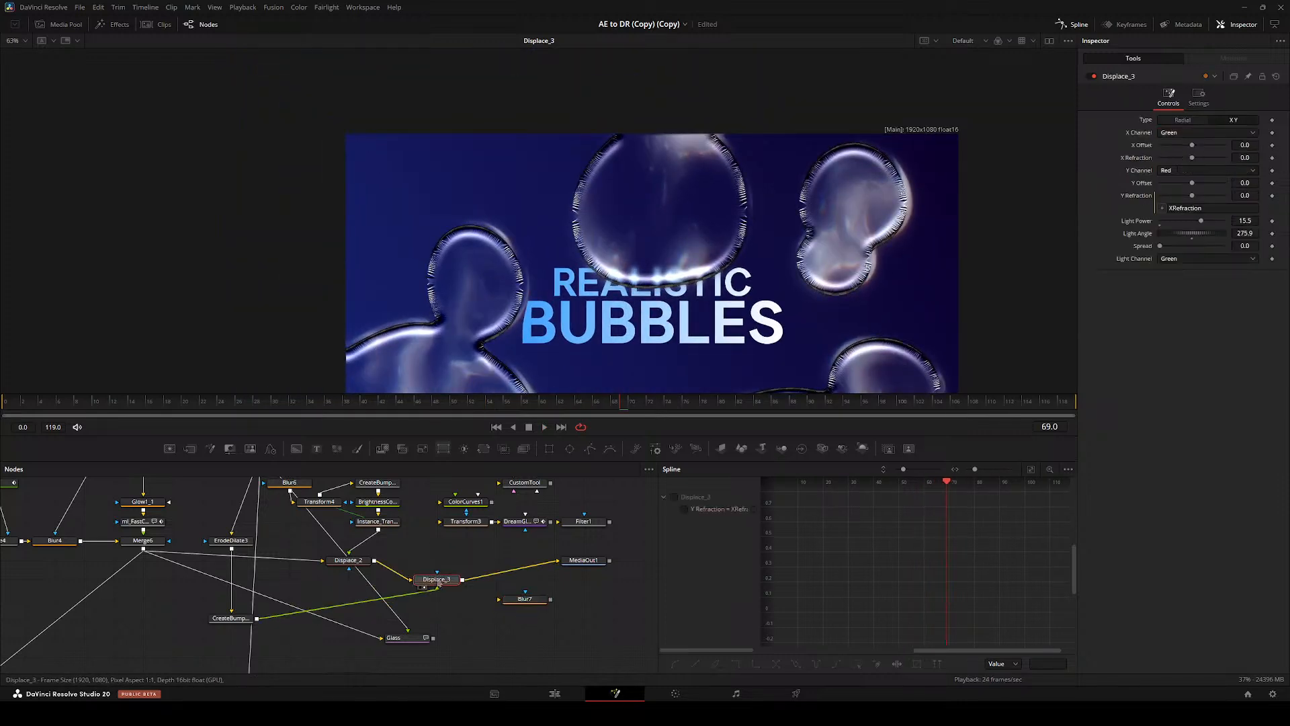
- Show Displace_2 in the viewer to see the bubbles without the edge lighting
{"action": "key", "text": "2"}
{"action": "key", "text": "2"}
{"action": "left_click", "coordinate": [349, 560]}
{"action": "key", "text": "2"}
{"action": "left_click", "coordinate": [438, 558]}
{"action": "key", "text": "shift+space"}
{"action": "key", "text": "Return"}
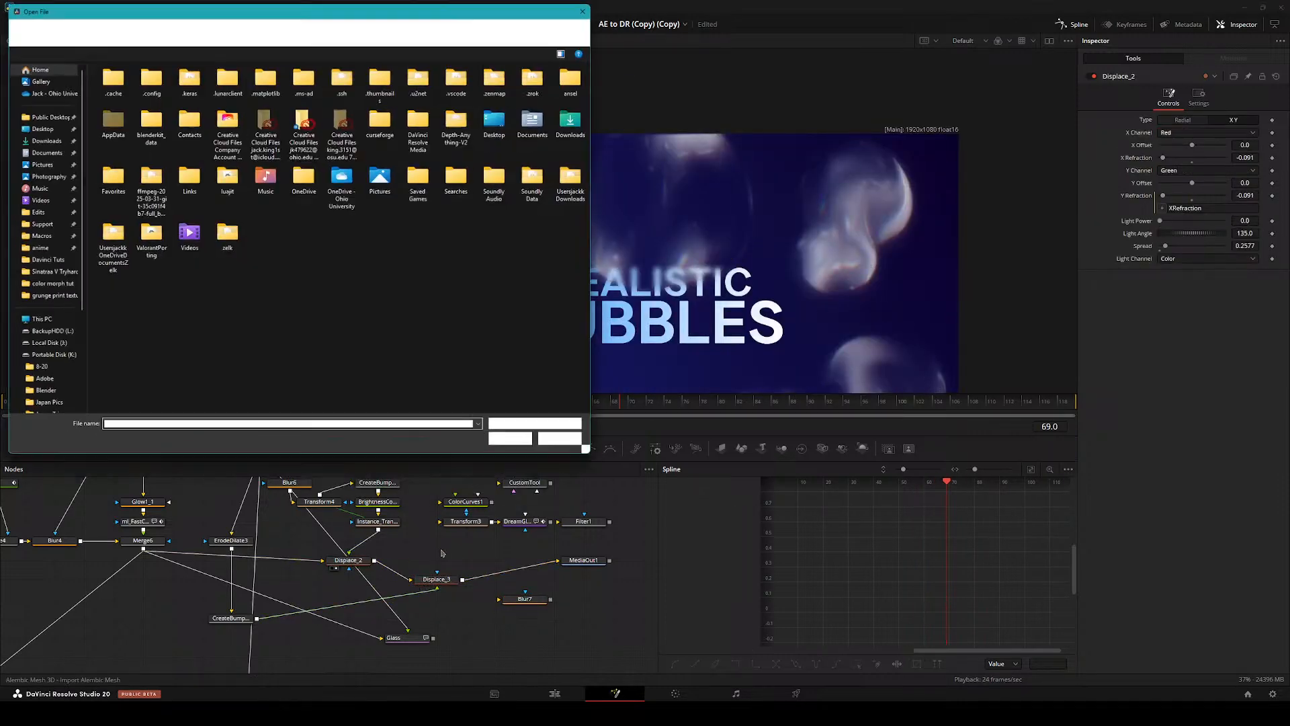
{"action": "key", "text": "Escape"}
{"action": "key", "text": "Delete"}
{"action": "scroll", "coordinate": [398, 563], "scroll_direction": "up", "scroll_amount": 2}
{"action": "left_click_drag", "start_coordinate": [396, 564], "coordinate": [276, 541]}
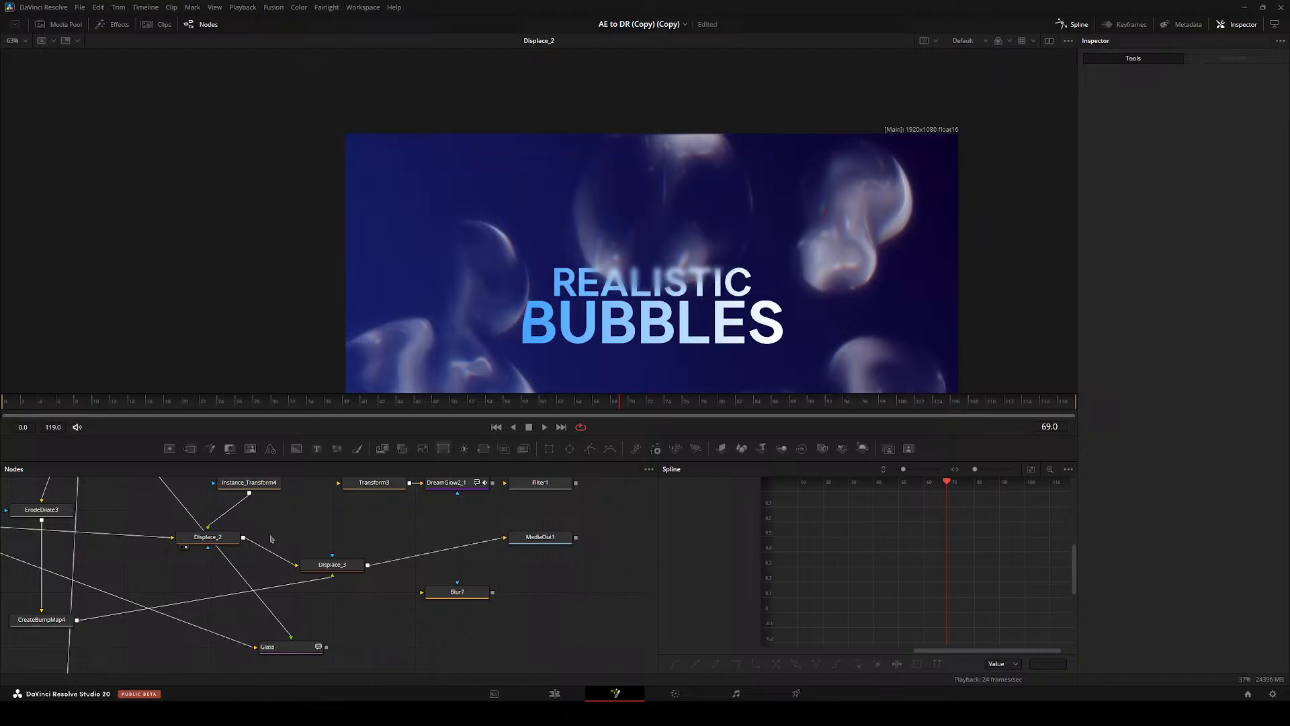
{"action": "left_click_drag", "start_coordinate": [297, 449], "coordinate": [145, 570]}
{"action": "left_click_drag", "start_coordinate": [146, 572], "coordinate": [273, 609]}
{"action": "key", "text": "Delete"}
{"action": "key", "text": "shift+space"}
{"action": "type", "text": "brightness"}
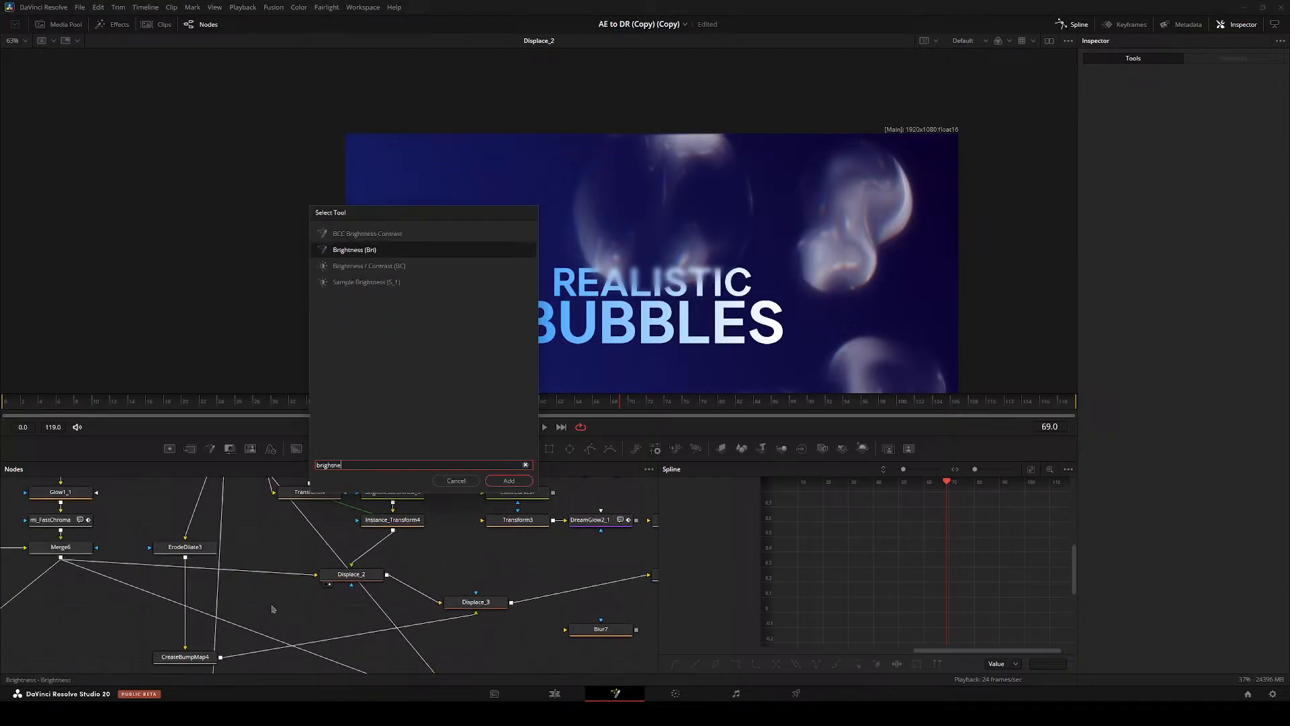
{"action": "key", "text": "Return"}
{"action": "key", "text": "Delete"}
- Add a Brightness/Contrast node fed by Displace_2 and set its Contrast to -1 for a flat grey image
{"action": "left_click_drag", "start_coordinate": [464, 449], "coordinate": [311, 601]}
{"action": "key", "text": "2"}
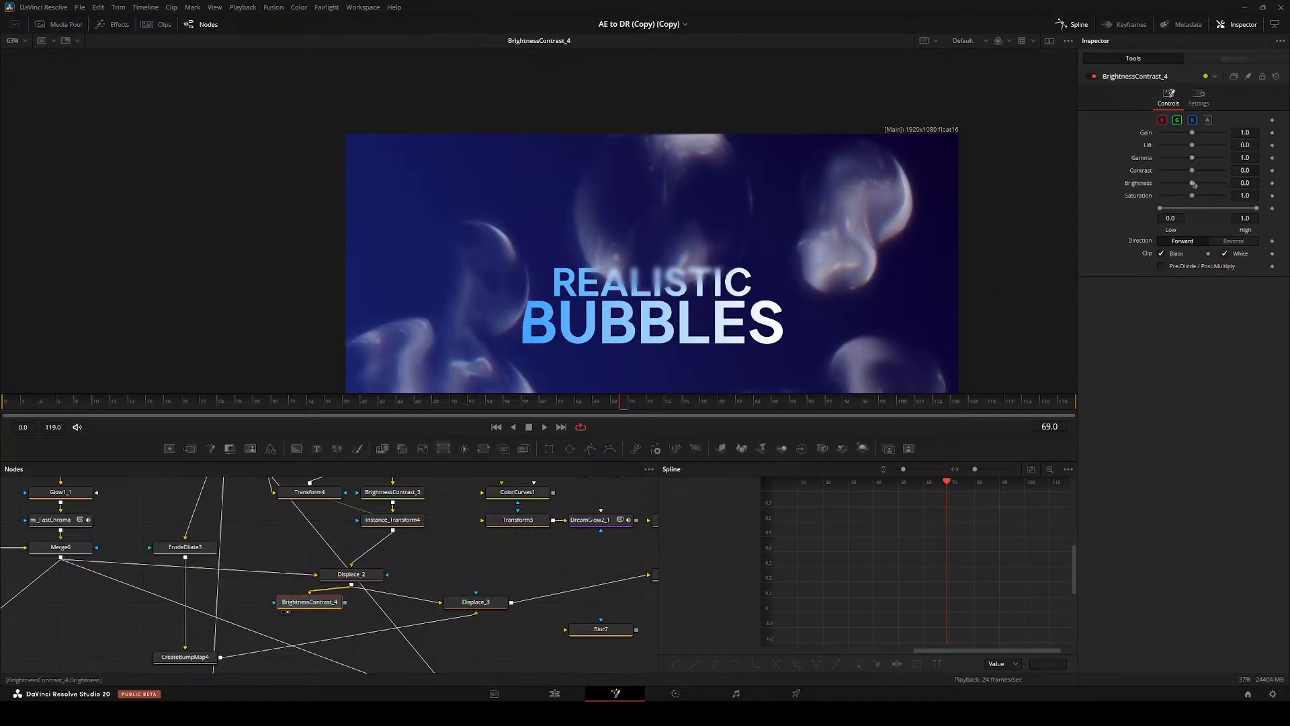
{"action": "left_click_drag", "start_coordinate": [1192, 171], "coordinate": [803, 146]}
{"action": "left_click_drag", "start_coordinate": [428, 481], "coordinate": [335, 435]}
{"action": "left_click_drag", "start_coordinate": [218, 558], "coordinate": [219, 584]}
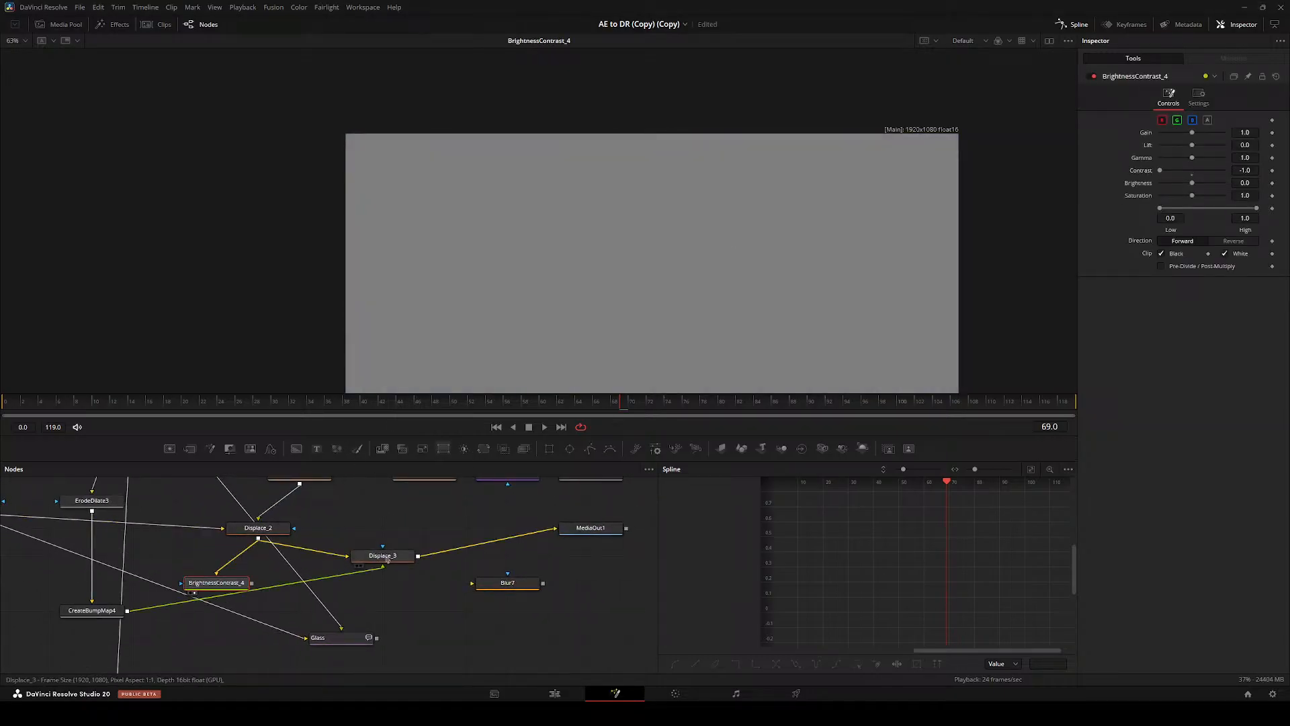
- Take Displace_3 out of the main chain, feed it from BrightnessContrast_4 and CreateBumpMap4, and show it in the viewer
{"action": "left_click_drag", "start_coordinate": [402, 560], "coordinate": [444, 561]}
{"action": "left_click", "coordinate": [444, 561]}
{"action": "left_click_drag", "start_coordinate": [251, 582], "coordinate": [389, 555]}
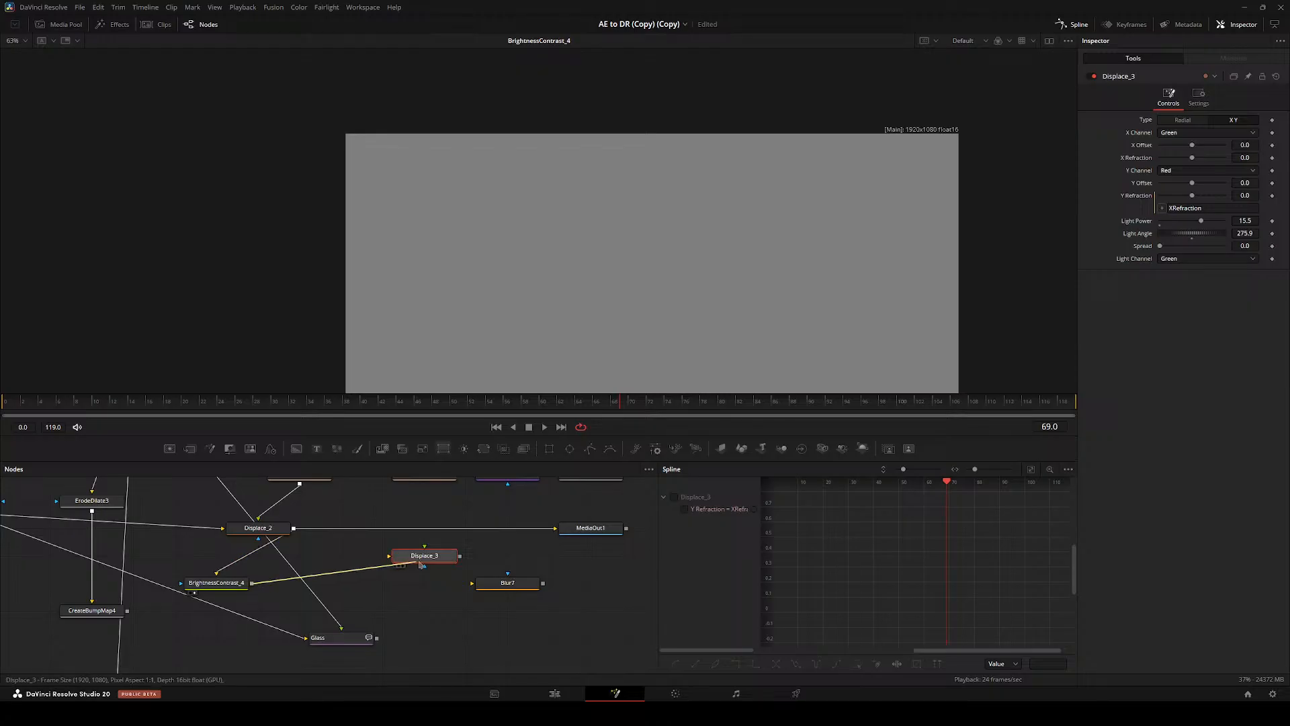
{"action": "left_click_drag", "start_coordinate": [127, 611], "coordinate": [426, 559]}
{"action": "left_click_drag", "start_coordinate": [430, 557], "coordinate": [388, 584]}
{"action": "key", "text": "2"}
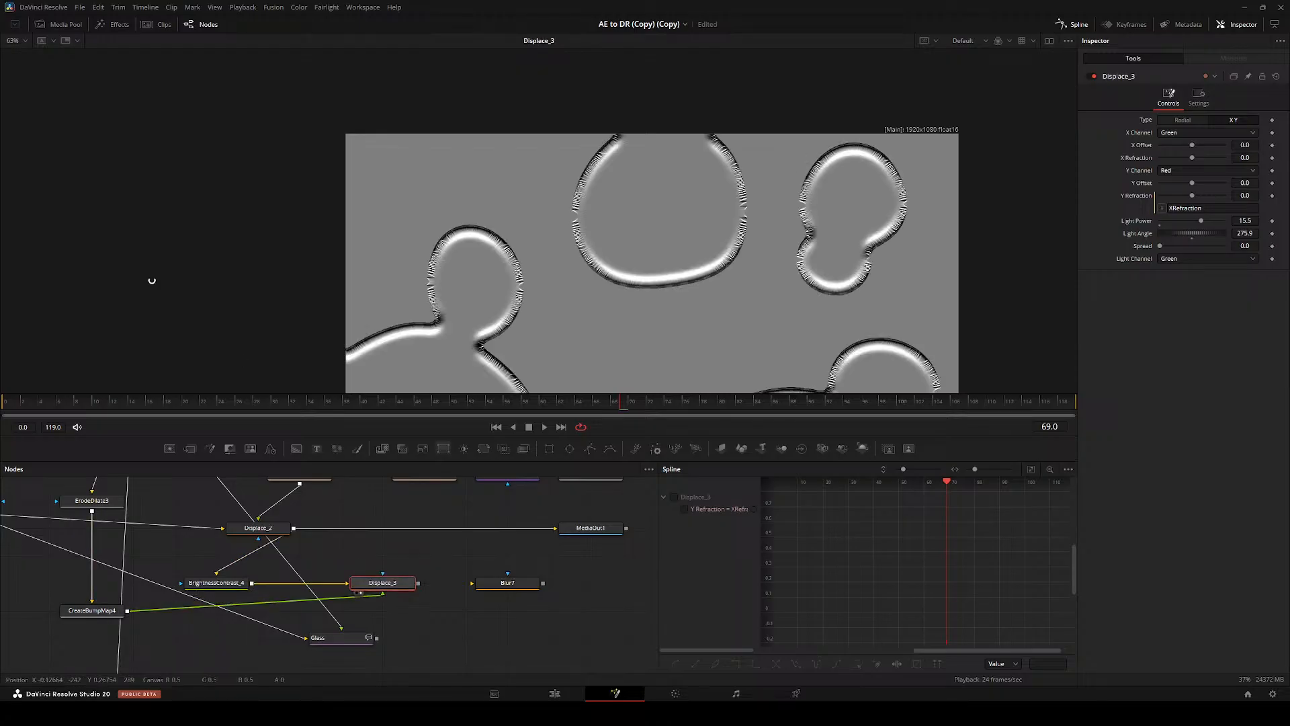
{"action": "key", "text": "ctrl+f"}
{"action": "left_click_drag", "start_coordinate": [217, 583], "coordinate": [133, 583]}
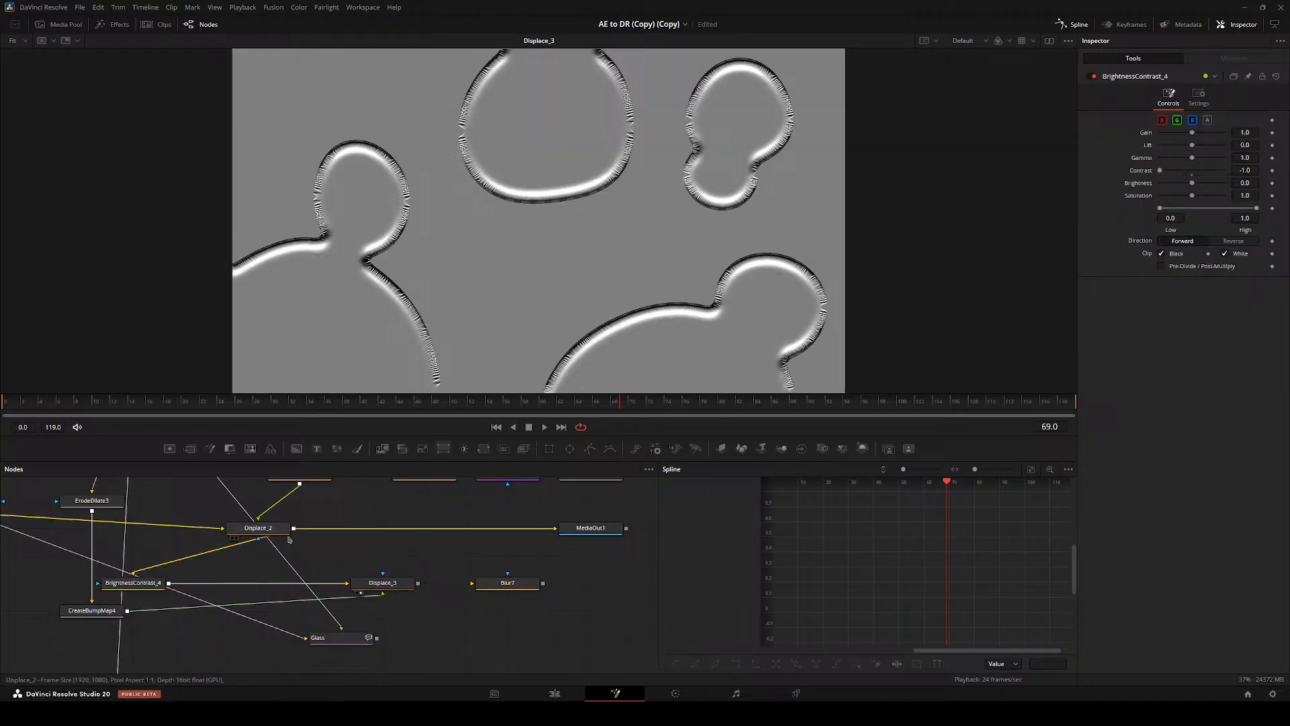
- Insert a second Brightness/Contrast node between Displace_2 and MediaOut1, placed above Displace_3
{"action": "left_click", "coordinate": [258, 527]}
{"action": "key", "text": "shift+space"}
{"action": "type", "text": "bc"}
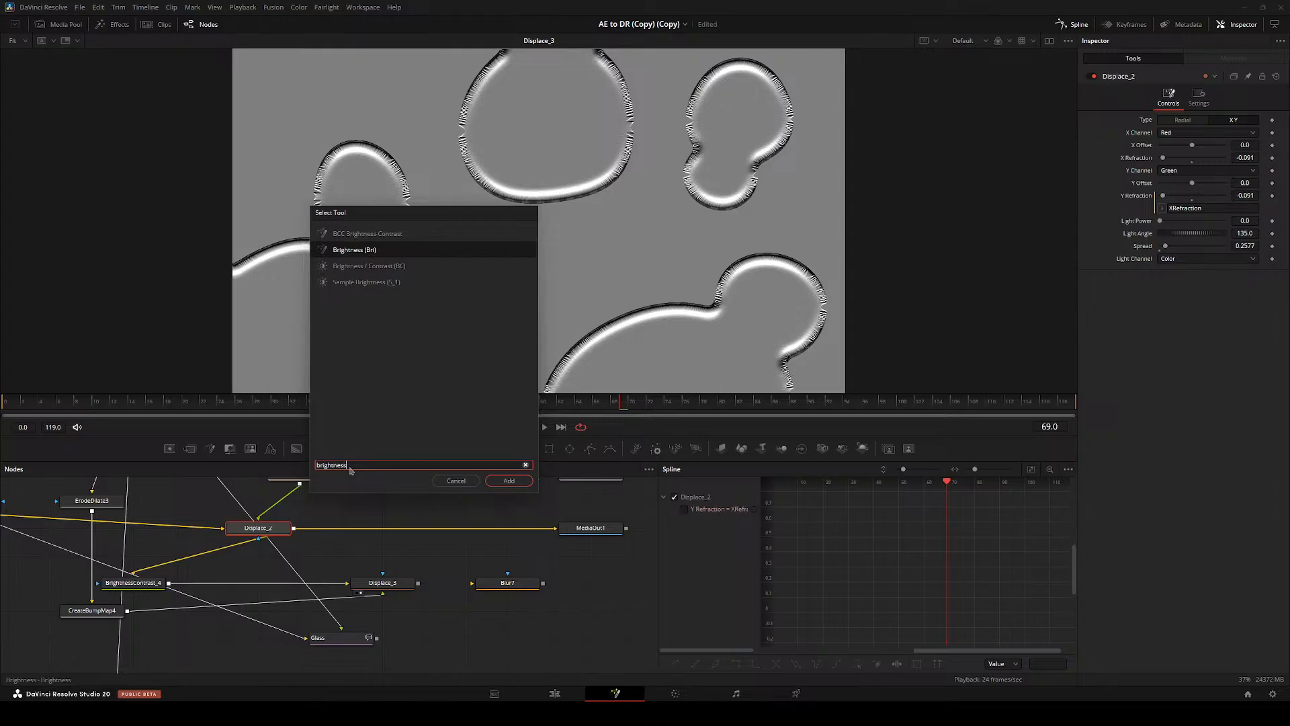
{"action": "key", "text": "Return"}
{"action": "left_click_drag", "start_coordinate": [341, 527], "coordinate": [382, 528]}
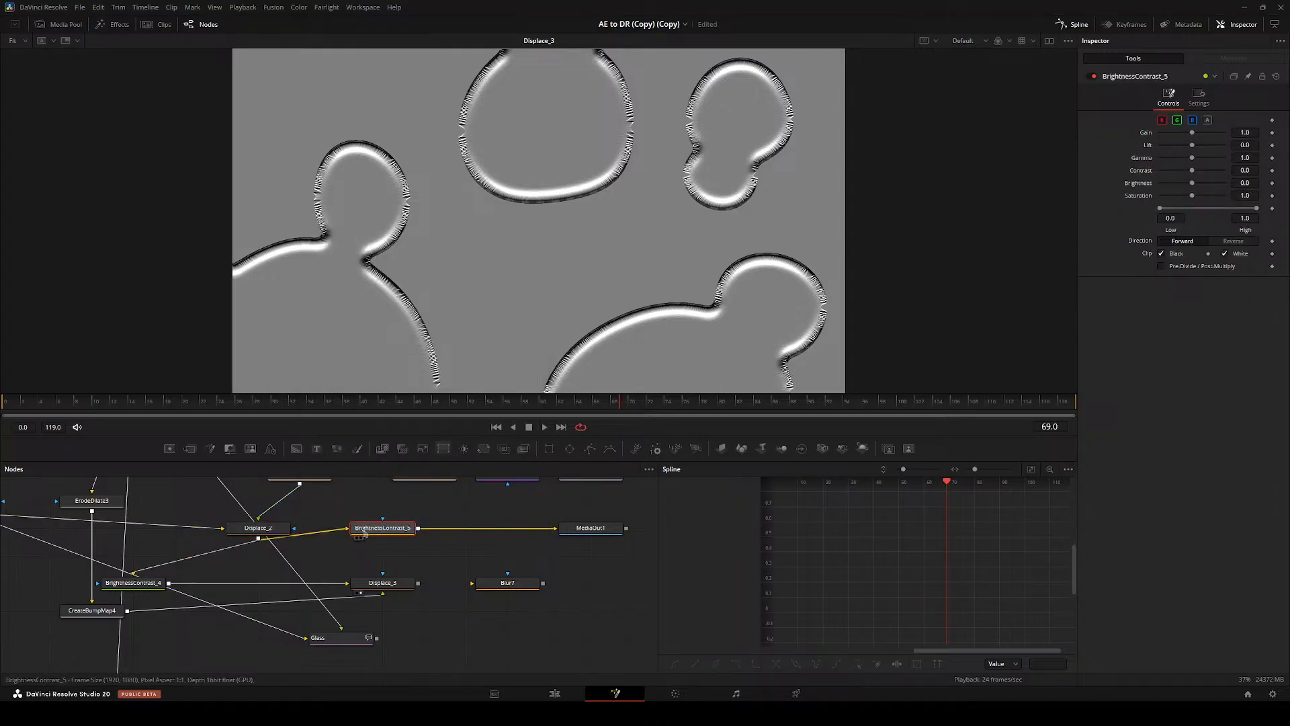
{"action": "left_click", "coordinate": [306, 588]}
{"action": "left_click_drag", "start_coordinate": [343, 583], "coordinate": [227, 582]}
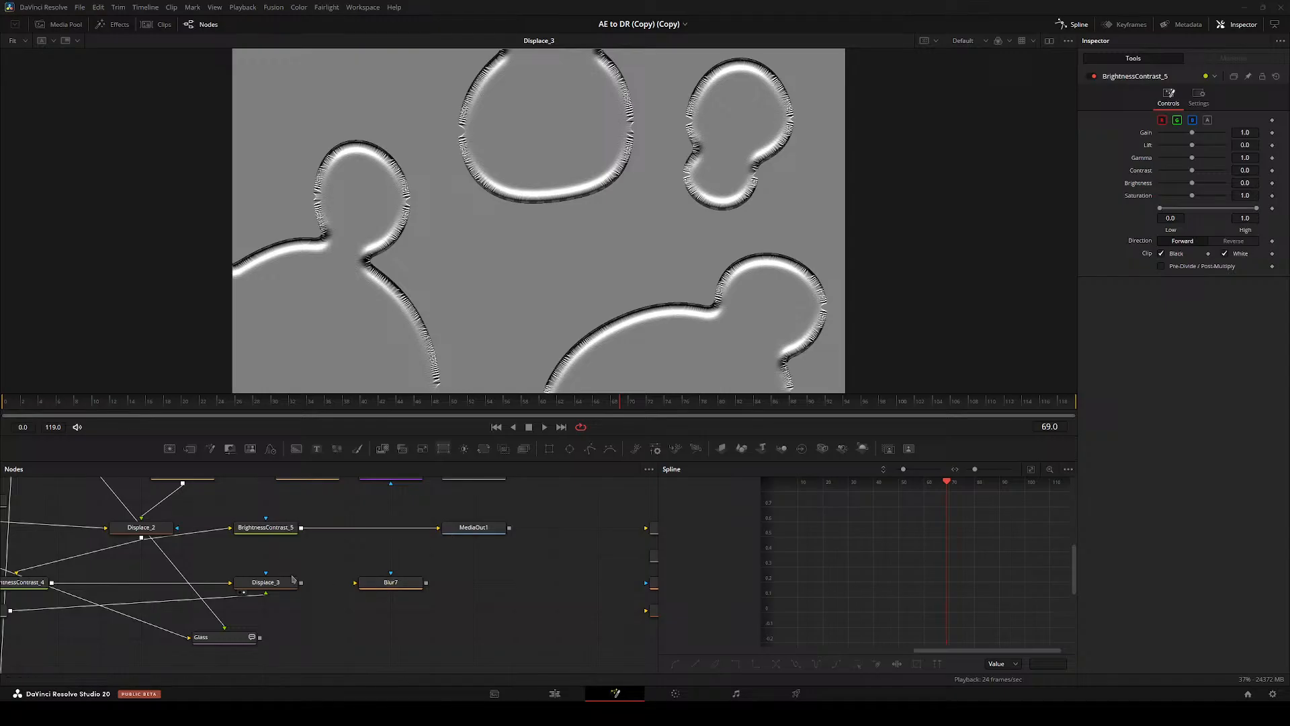
- Connect Displace_3 as the effect mask of BrightnessContrast_5, show that node in the viewer and save the project
{"action": "left_click_drag", "start_coordinate": [301, 583], "coordinate": [266, 527]}
{"action": "left_click", "coordinate": [265, 527]}
{"action": "key", "text": "2"}
{"action": "key", "text": "ctrl+s"}
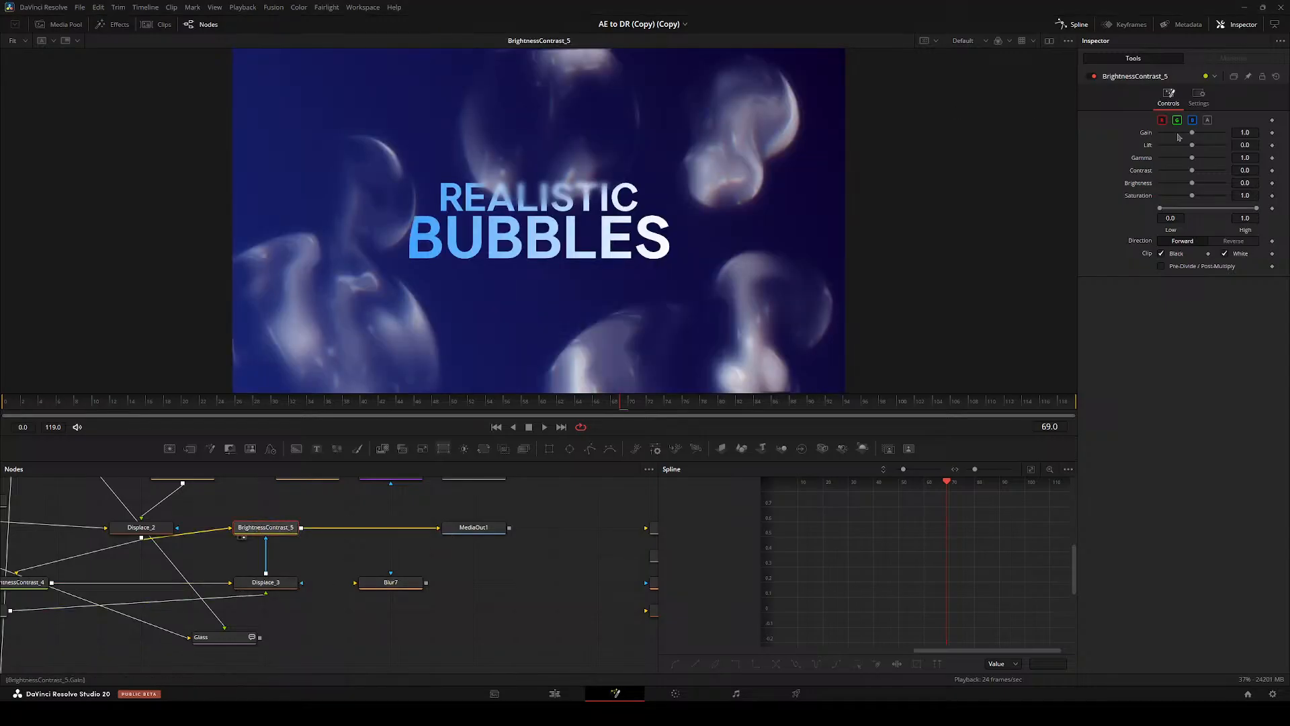
- Raise BrightnessContrast_5's Gain to 5, set its mask Channel to Luminance with Low at 0.517, and play the result
{"action": "left_click", "coordinate": [1199, 98]}
{"action": "left_click", "coordinate": [1178, 219]}
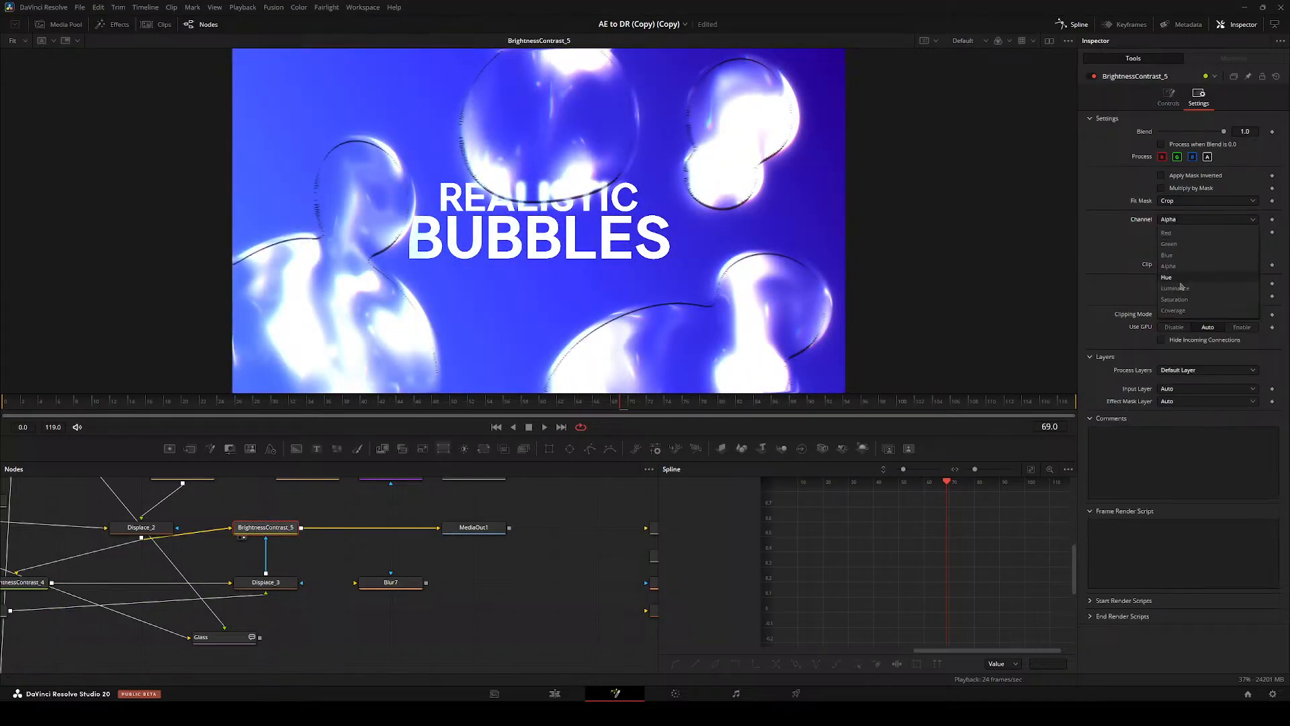
{"action": "left_click", "coordinate": [1182, 282]}
{"action": "left_click_drag", "start_coordinate": [1160, 231], "coordinate": [1207, 232]}
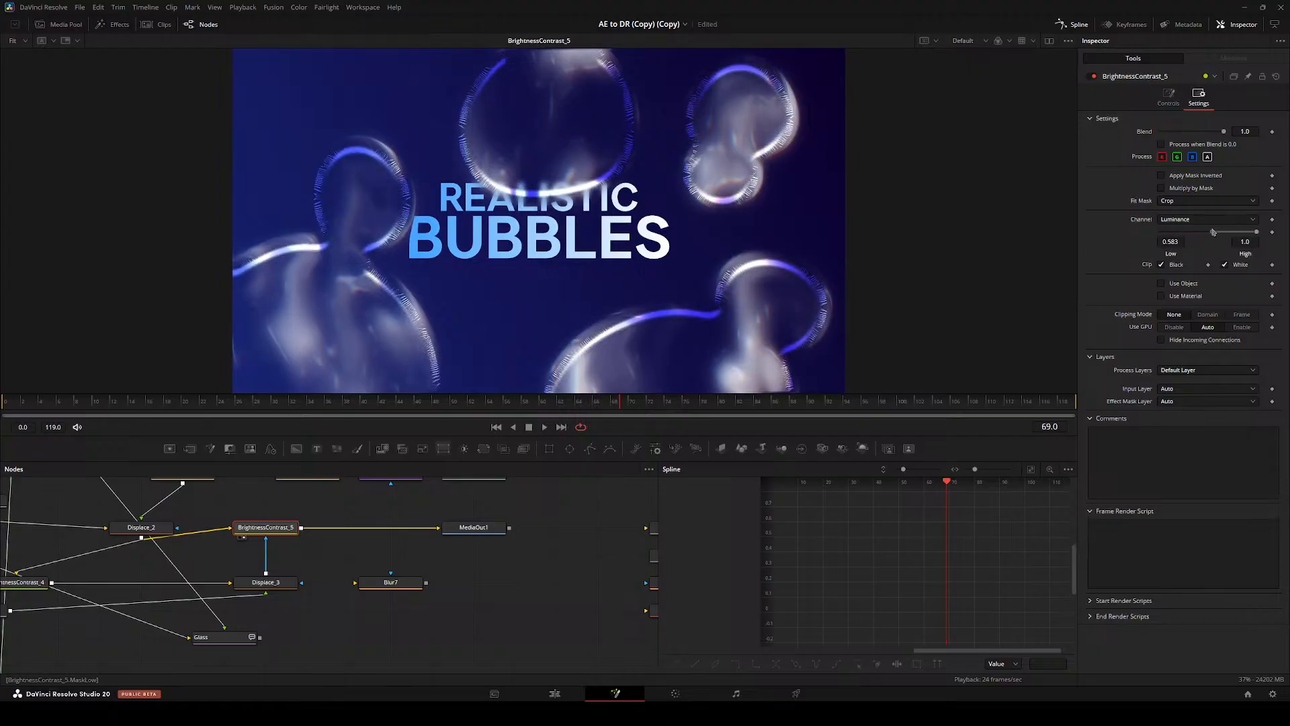
{"action": "key", "text": "space"}
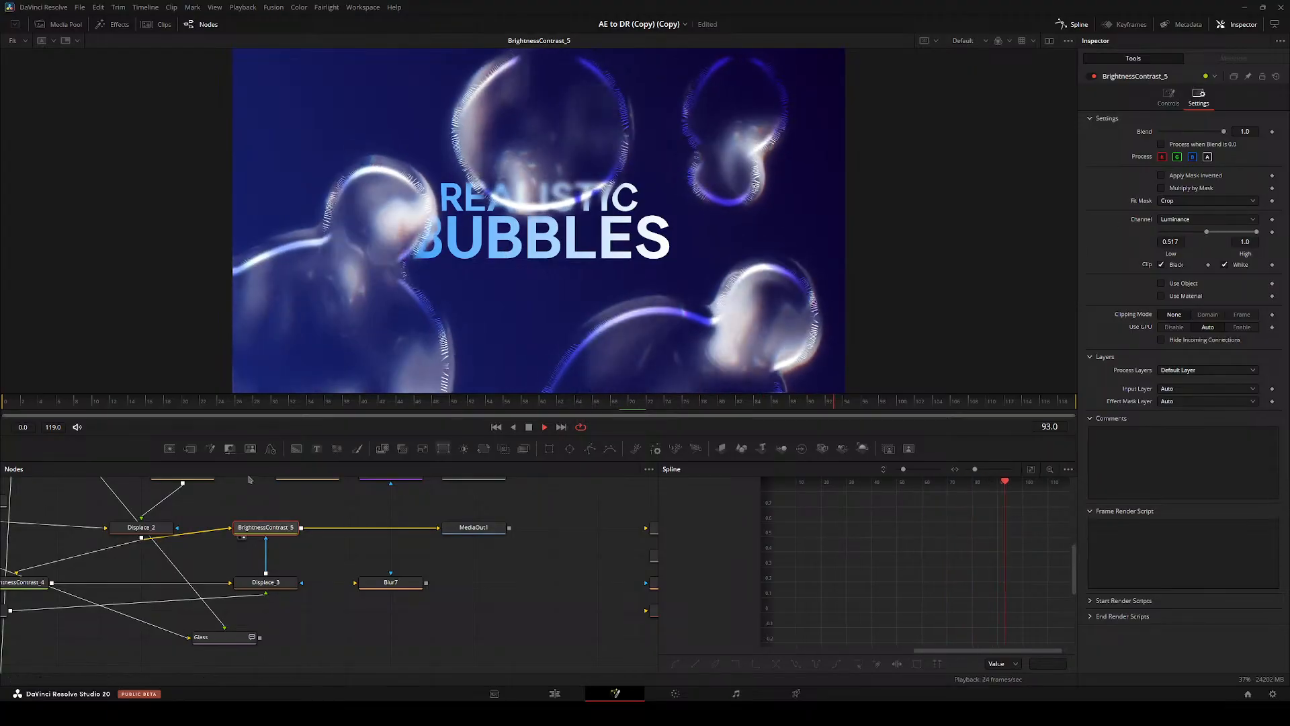
- Reinsert Blur7 between CreateBumpMap4 and Displace_3, set its Blur Size to 11.92, and play the animation
{"action": "left_click_drag", "start_coordinate": [168, 591], "coordinate": [379, 622]}
{"action": "left_click_drag", "start_coordinate": [228, 613], "coordinate": [310, 585]}
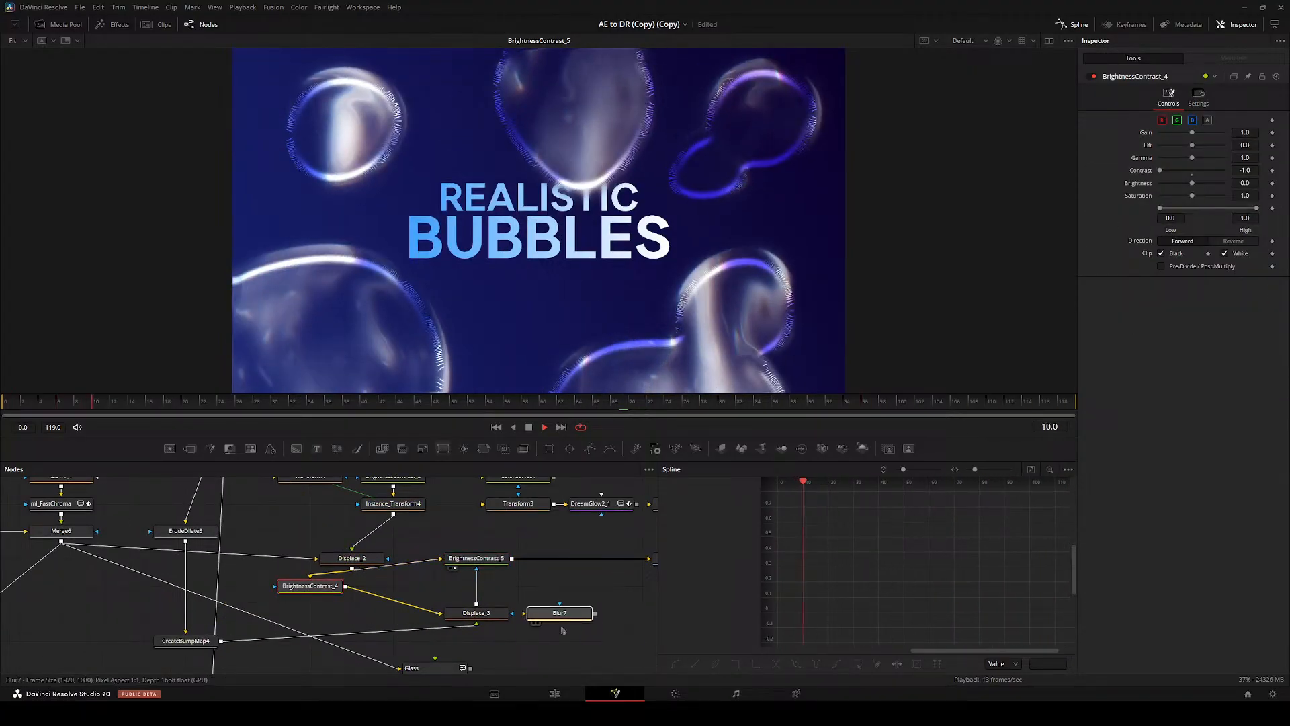
{"action": "left_click_drag", "start_coordinate": [605, 613], "coordinate": [333, 649]}
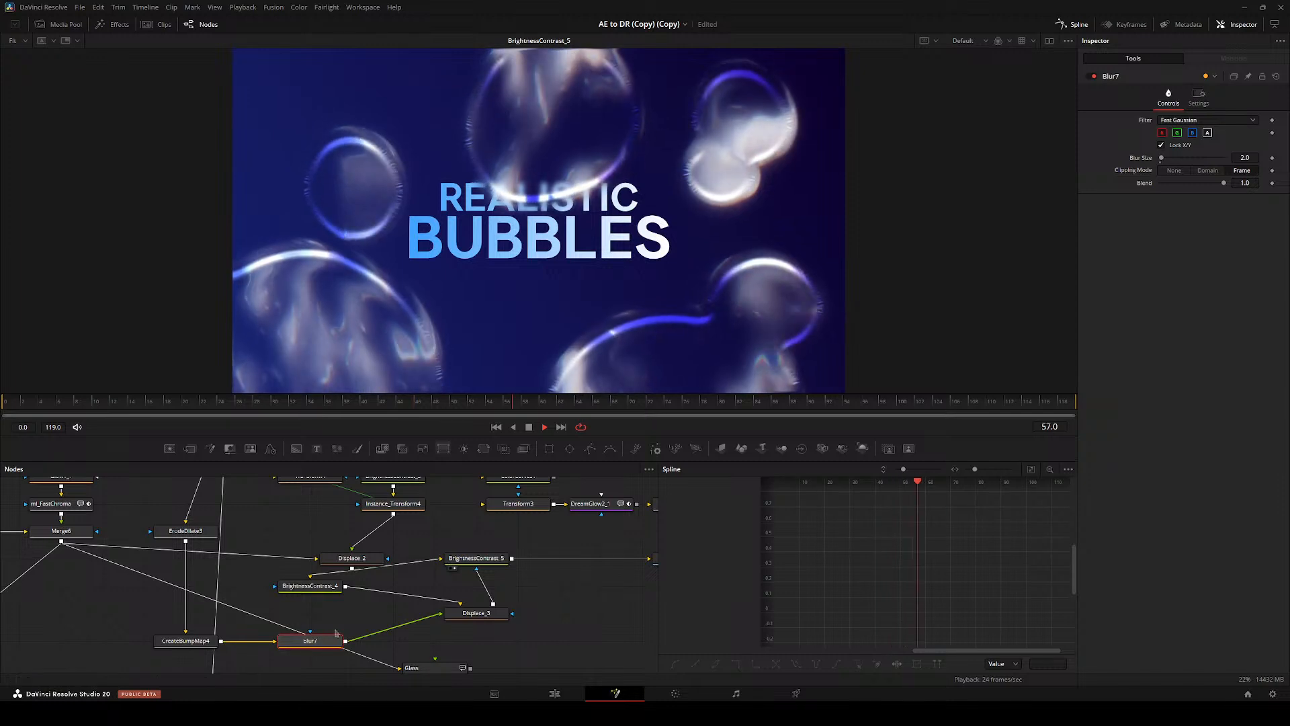
{"action": "key", "text": "space"}
{"action": "left_click_drag", "start_coordinate": [1164, 159], "coordinate": [1219, 159]}
{"action": "key", "text": "space"}
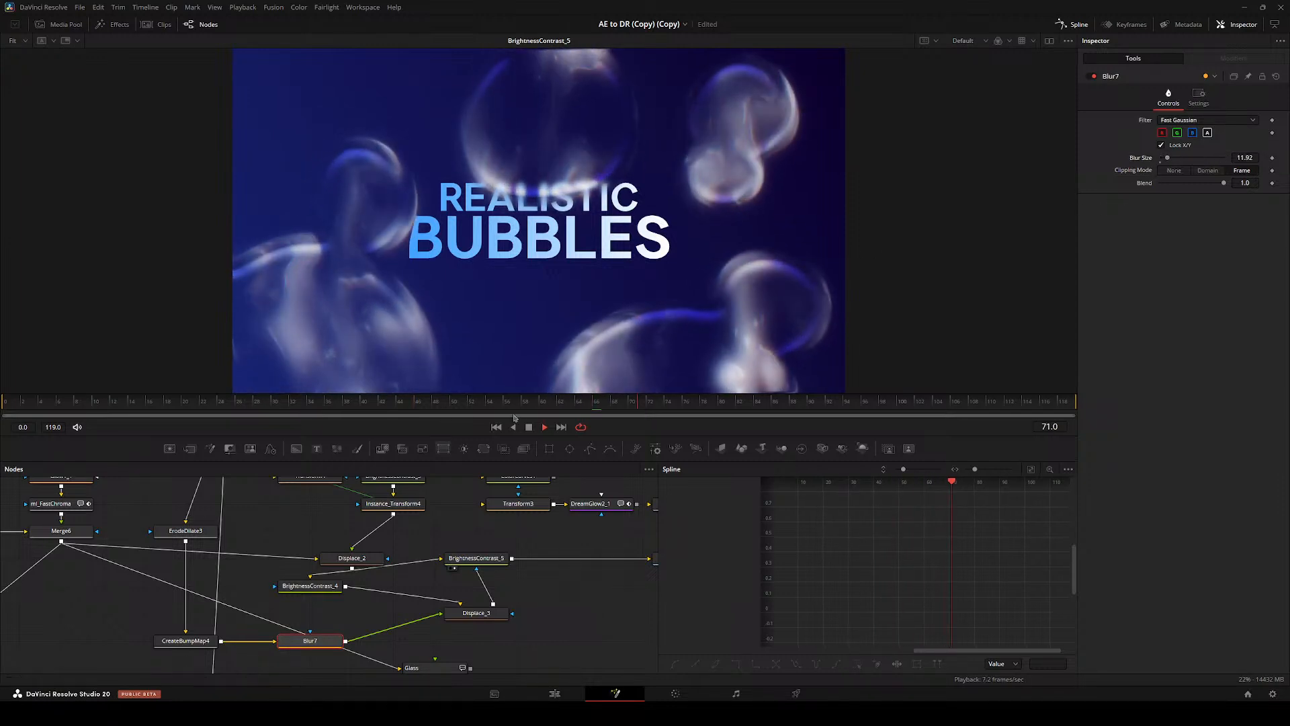
{"action": "left_click_drag", "start_coordinate": [479, 540], "coordinate": [416, 547]}
{"action": "left_click", "coordinate": [410, 567]}
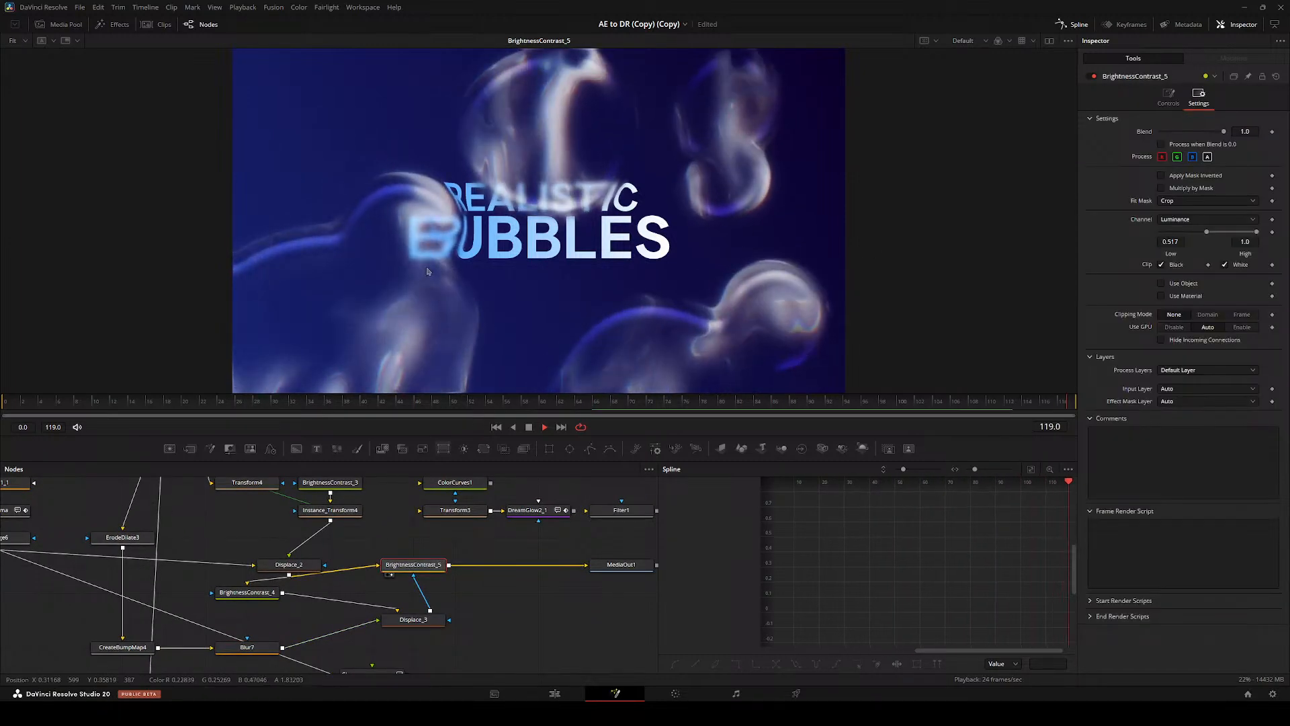
{"action": "key", "text": "space"}
- Try an Amount of 0.01 on ErodeDilate3, raise it to 0.02, and play the animation
{"action": "left_click", "coordinate": [123, 537]}
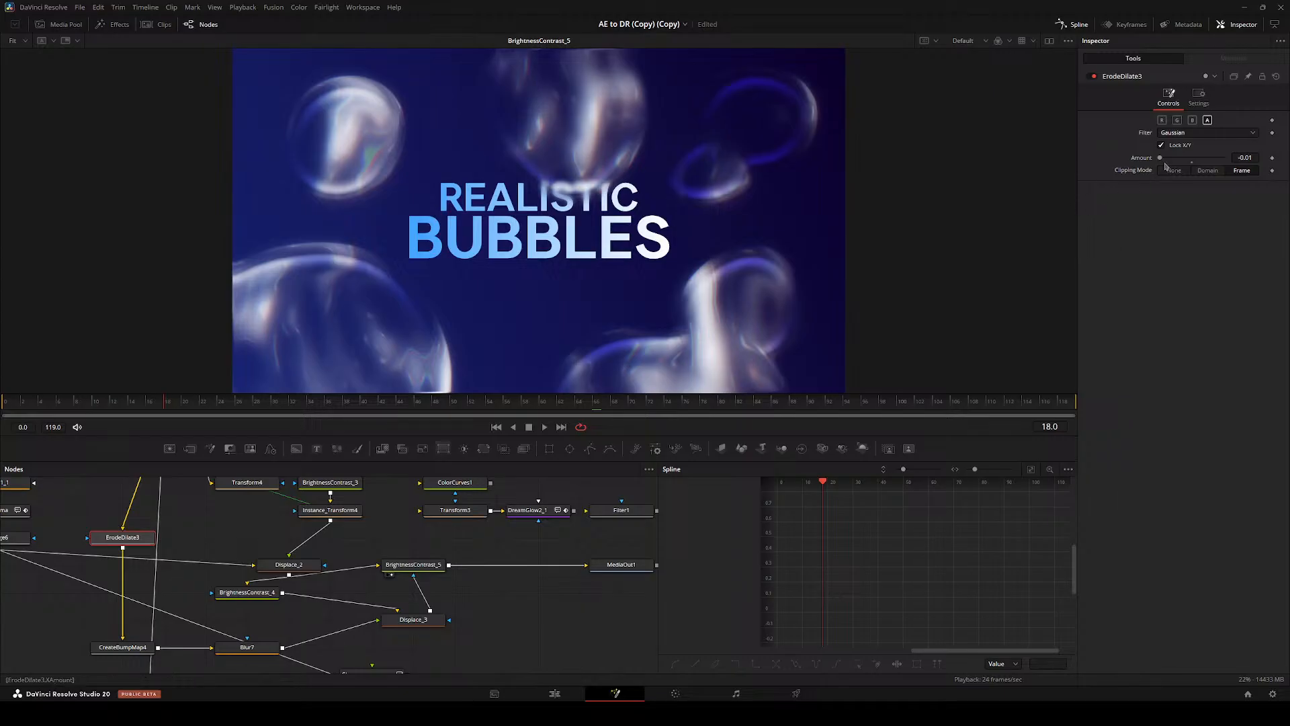
{"action": "left_click_drag", "start_coordinate": [1159, 157], "coordinate": [1224, 159]}
{"action": "key", "text": "space"}
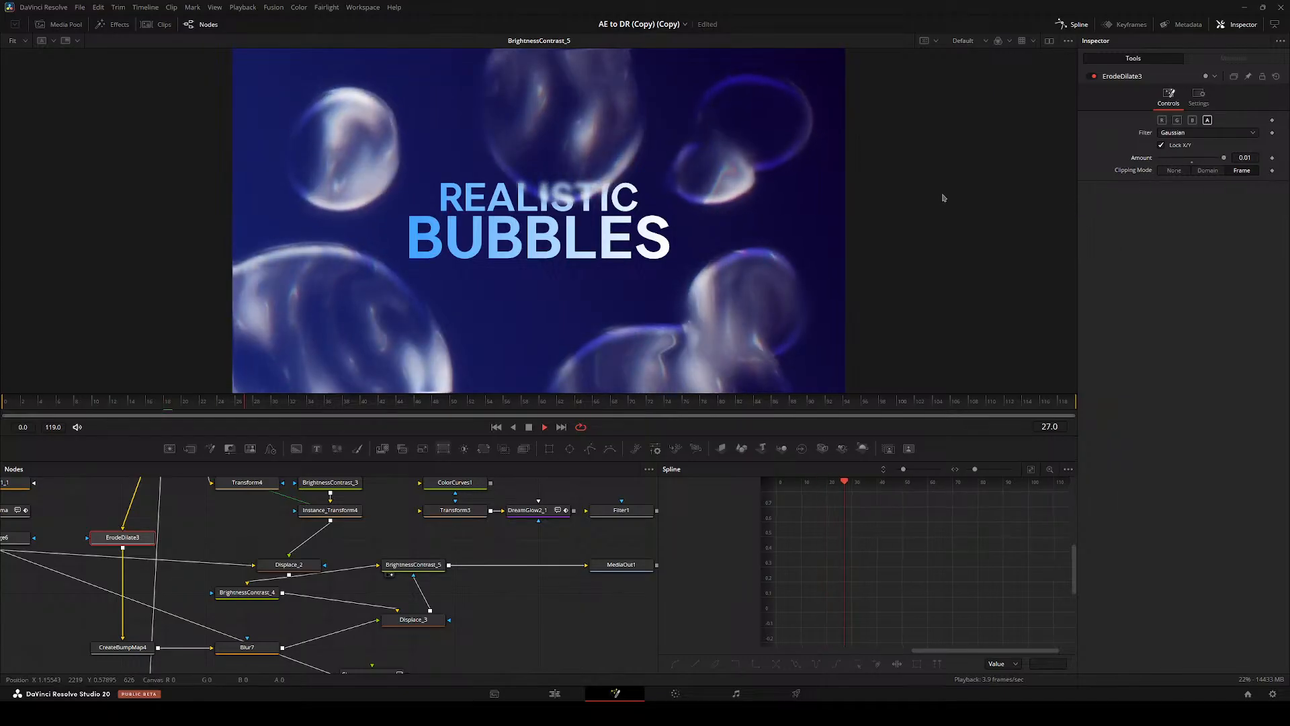
{"action": "left_click", "coordinate": [1254, 158]}
{"action": "key", "text": "BackSpace"}
{"action": "type", "text": "2"}
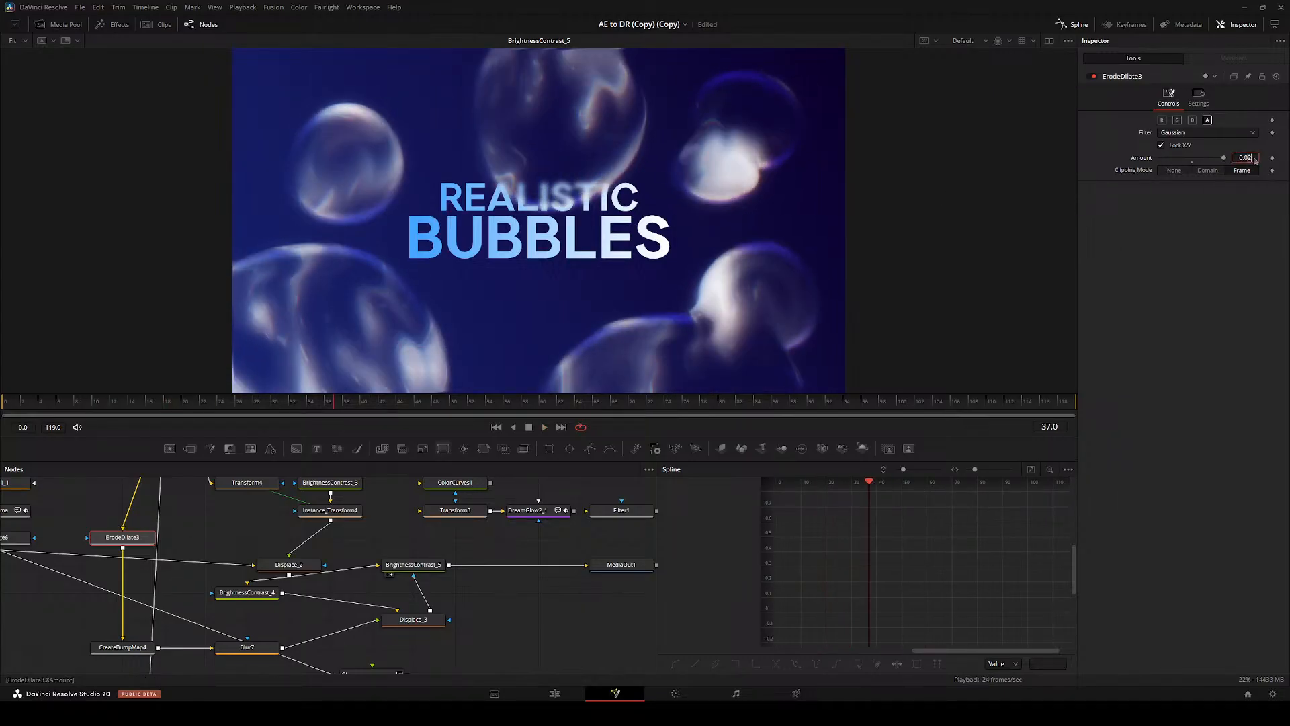
{"action": "left_click", "coordinate": [513, 600]}
{"action": "key", "text": "space"}
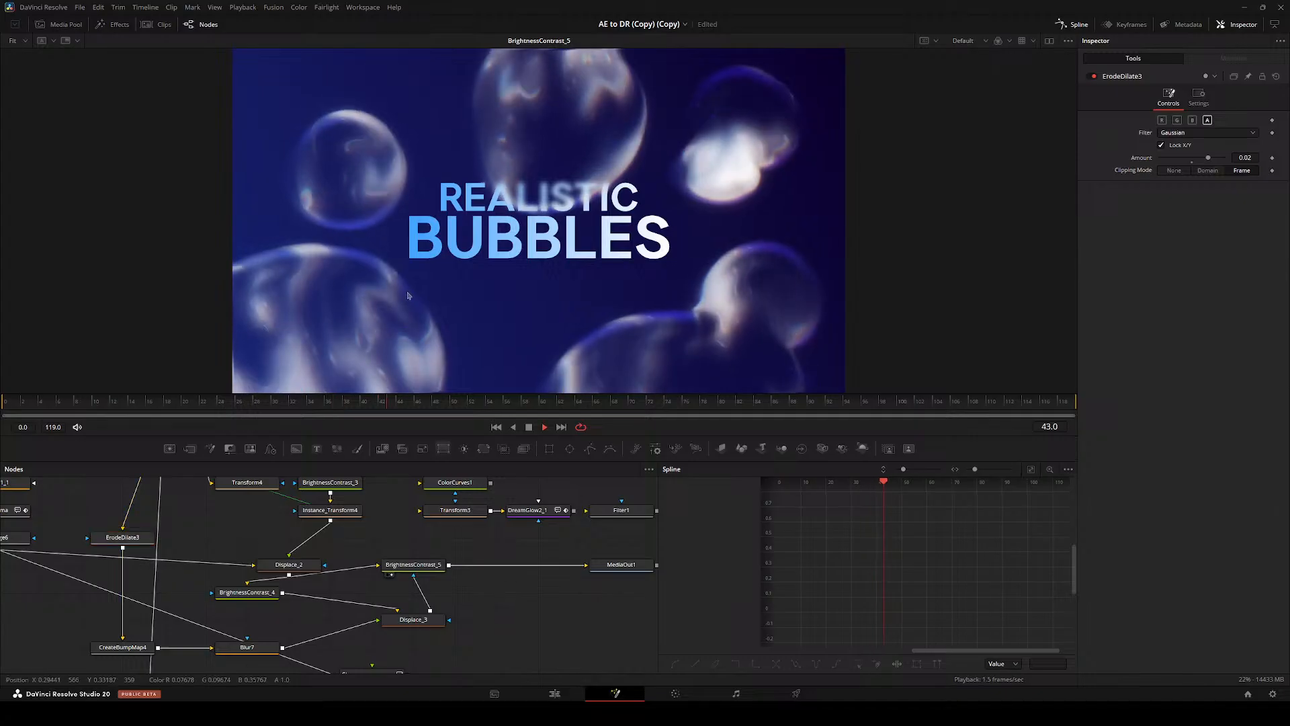
- Raise Blur7's Blur Size to 20.5 and play the animation
{"action": "left_click", "coordinate": [253, 647]}
{"action": "left_click_drag", "start_coordinate": [259, 630], "coordinate": [244, 570]}
{"action": "key", "text": "space"}
{"action": "left_click_drag", "start_coordinate": [1168, 158], "coordinate": [1179, 159]}
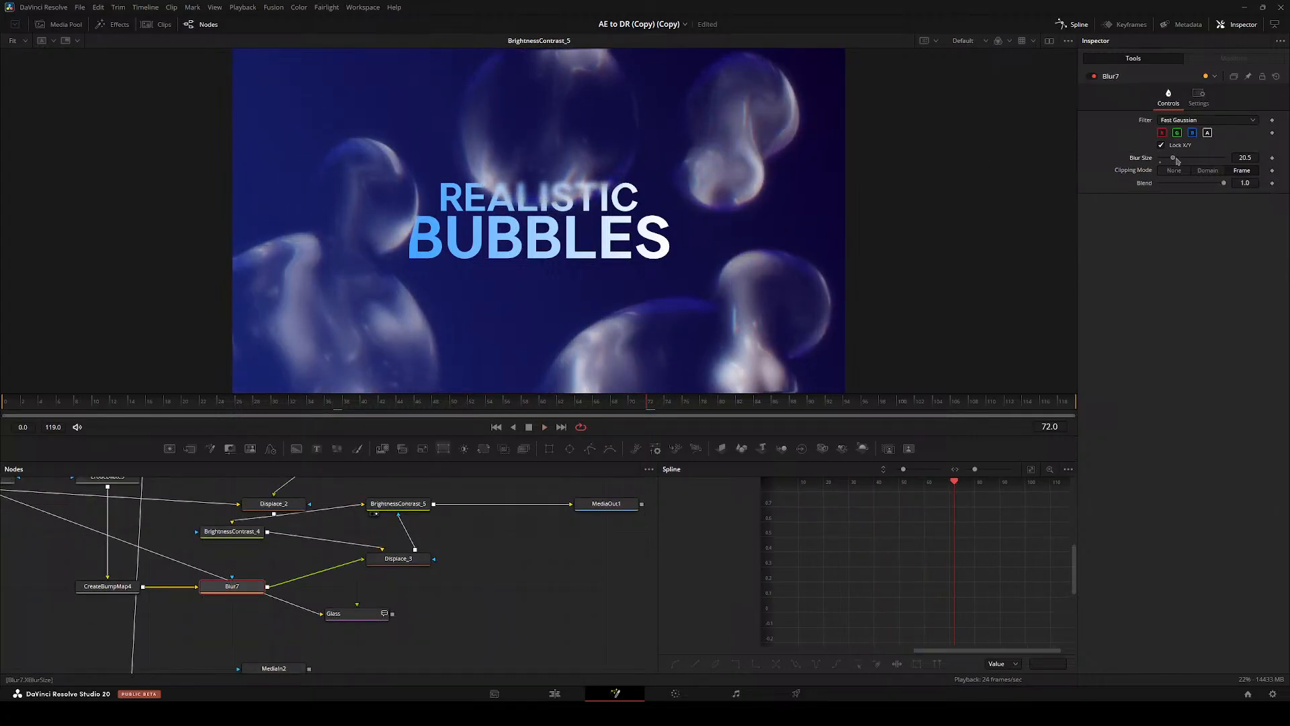
{"action": "key", "text": "space"}
- Bring up BrightnessContrast_5's correction controls and check the bubbles' edge lighting at frame 20
{"action": "left_click_drag", "start_coordinate": [451, 583], "coordinate": [411, 616]}
{"action": "left_click", "coordinate": [360, 538]}
{"action": "left_click", "coordinate": [1168, 97]}
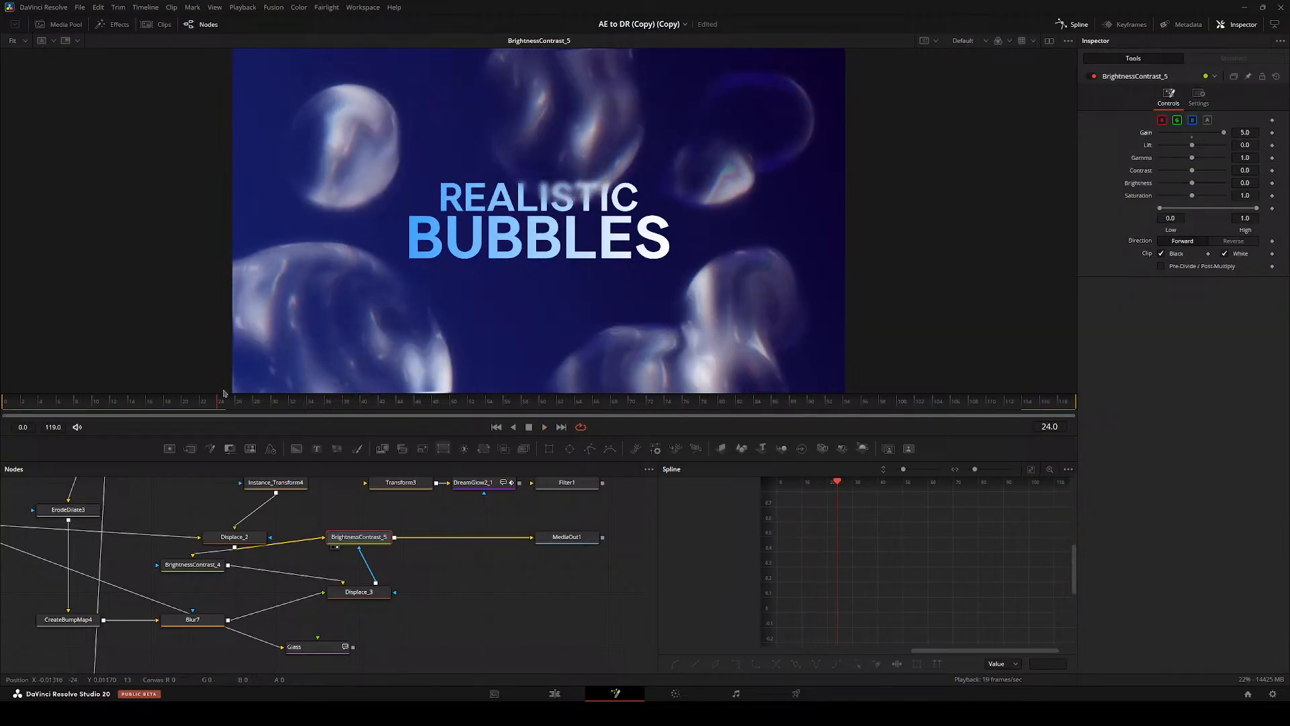
{"action": "left_click_drag", "start_coordinate": [219, 401], "coordinate": [184, 401]}
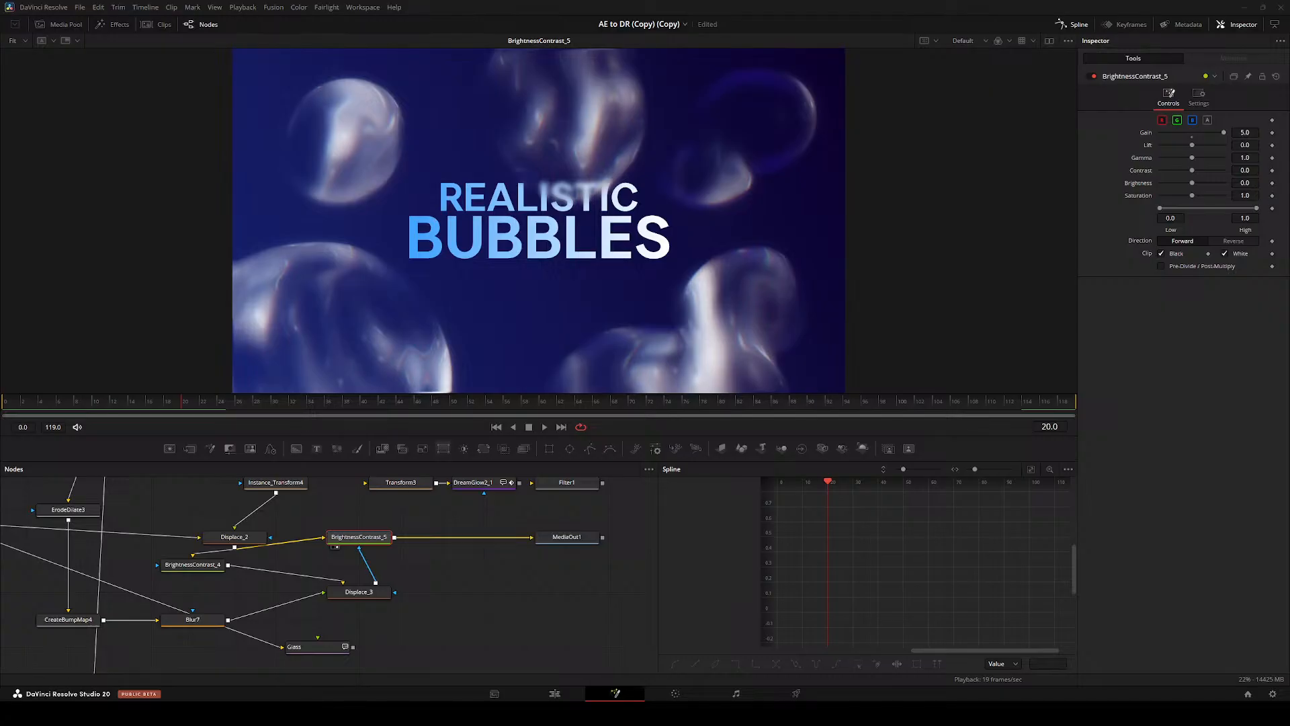
- Move BrightnessContrast_4 beneath BrightnessContrast_5 and review the controls of Blur7, Displace_3, CreateBumpMap4 and ErodeDilate3
{"action": "left_click_drag", "start_coordinate": [413, 581], "coordinate": [452, 599]}
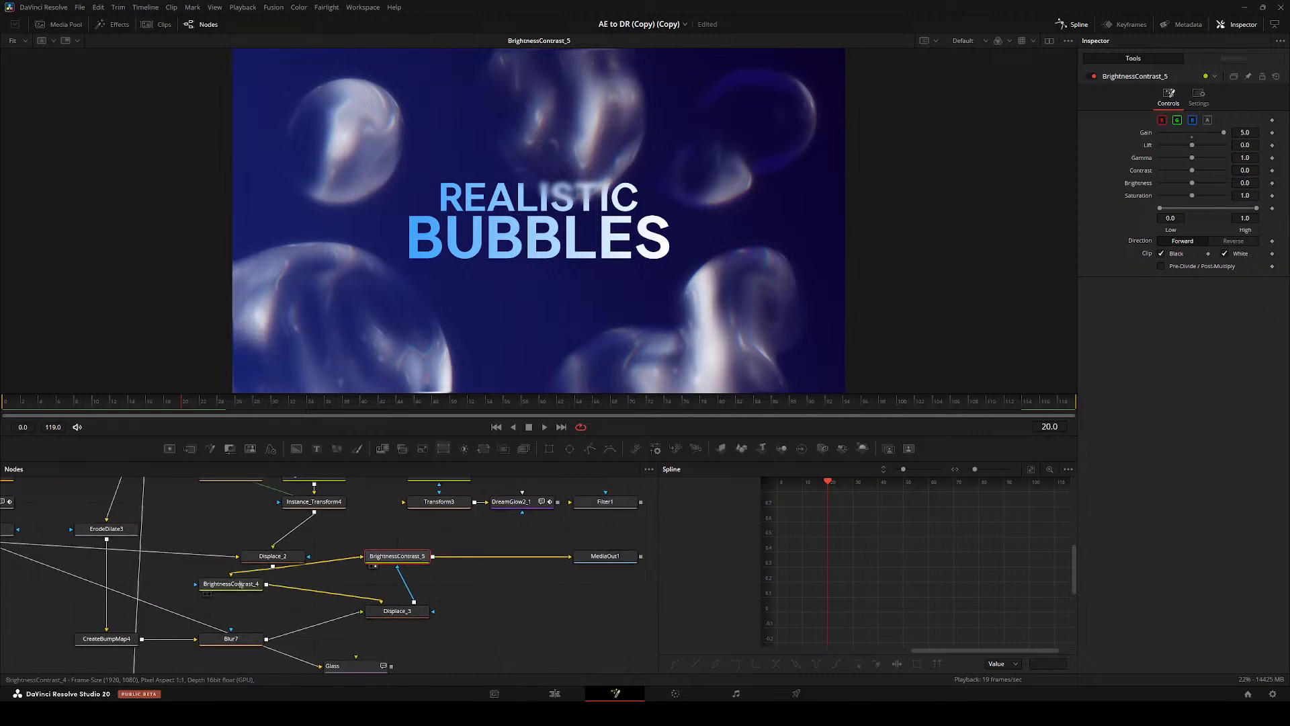
{"action": "left_click_drag", "start_coordinate": [241, 586], "coordinate": [374, 588]}
{"action": "left_click", "coordinate": [374, 588]}
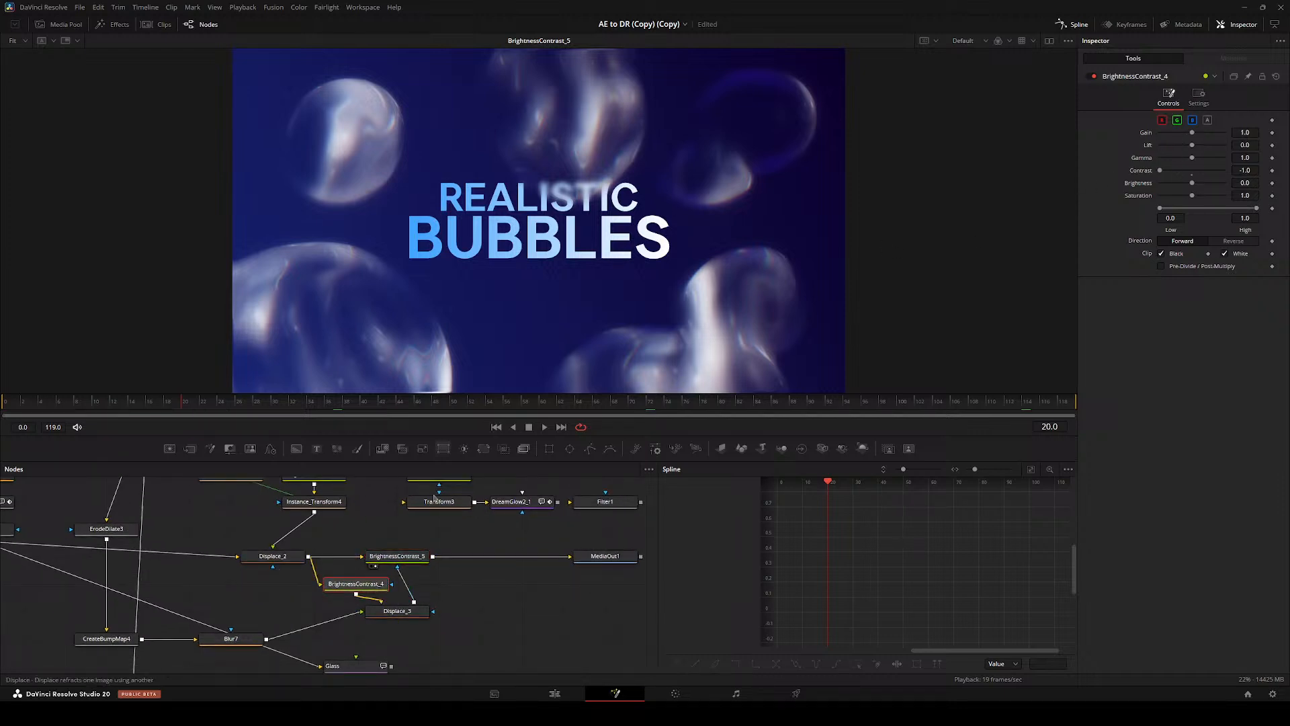
{"action": "left_click", "coordinate": [228, 641]}
{"action": "left_click", "coordinate": [393, 611]}
{"action": "left_click", "coordinate": [111, 639]}
{"action": "left_click", "coordinate": [110, 529]}
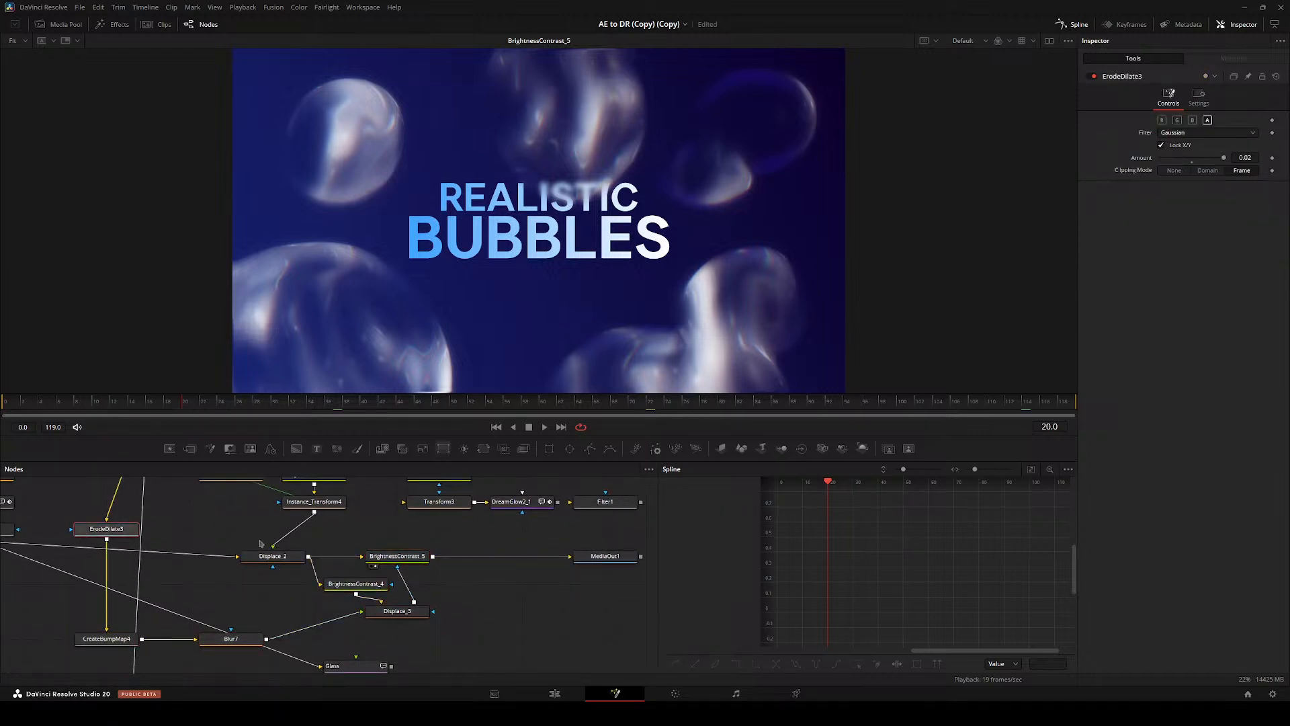
- Try a Gain of 16 and 1.94 on BrightnessContrast_5 with the Low threshold of its luminance mask at 0.0
{"action": "left_click", "coordinate": [397, 556]}
{"action": "left_click_drag", "start_coordinate": [1224, 133], "coordinate": [1252, 143]}
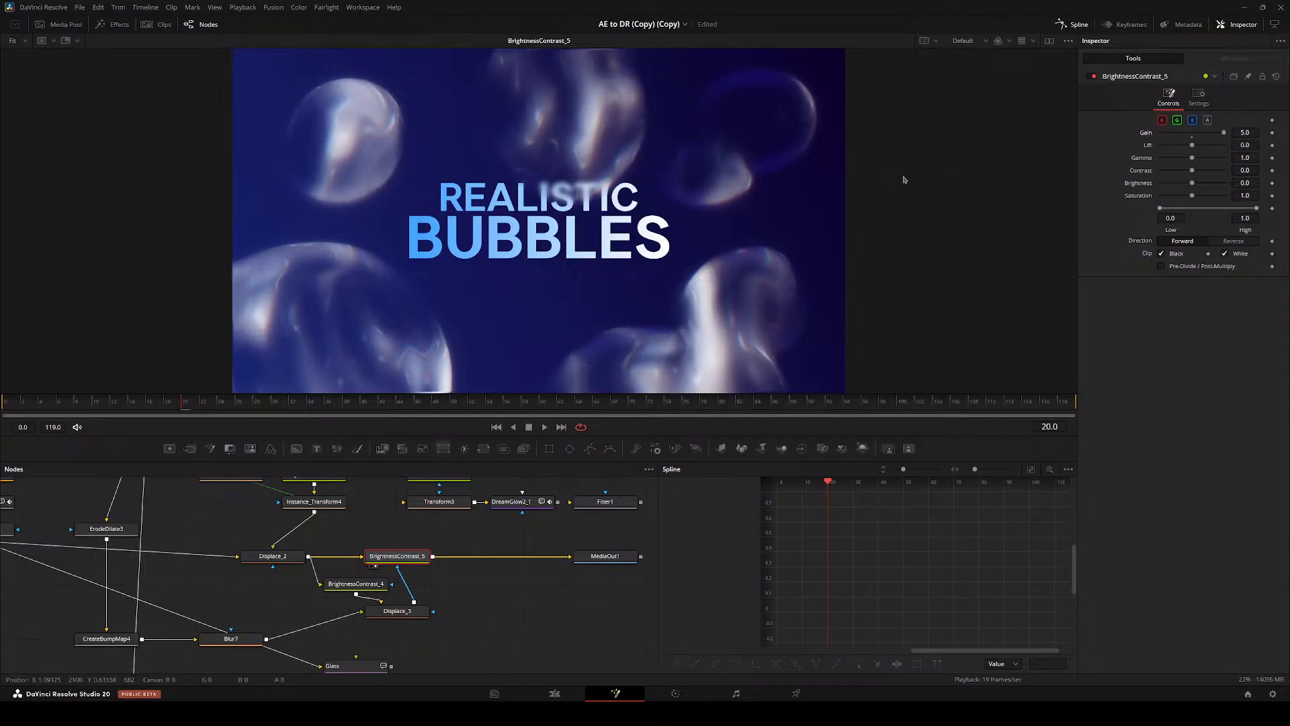
{"action": "left_click", "coordinate": [1245, 132]}
{"action": "type", "text": "16"}
{"action": "left_click", "coordinate": [1198, 98]}
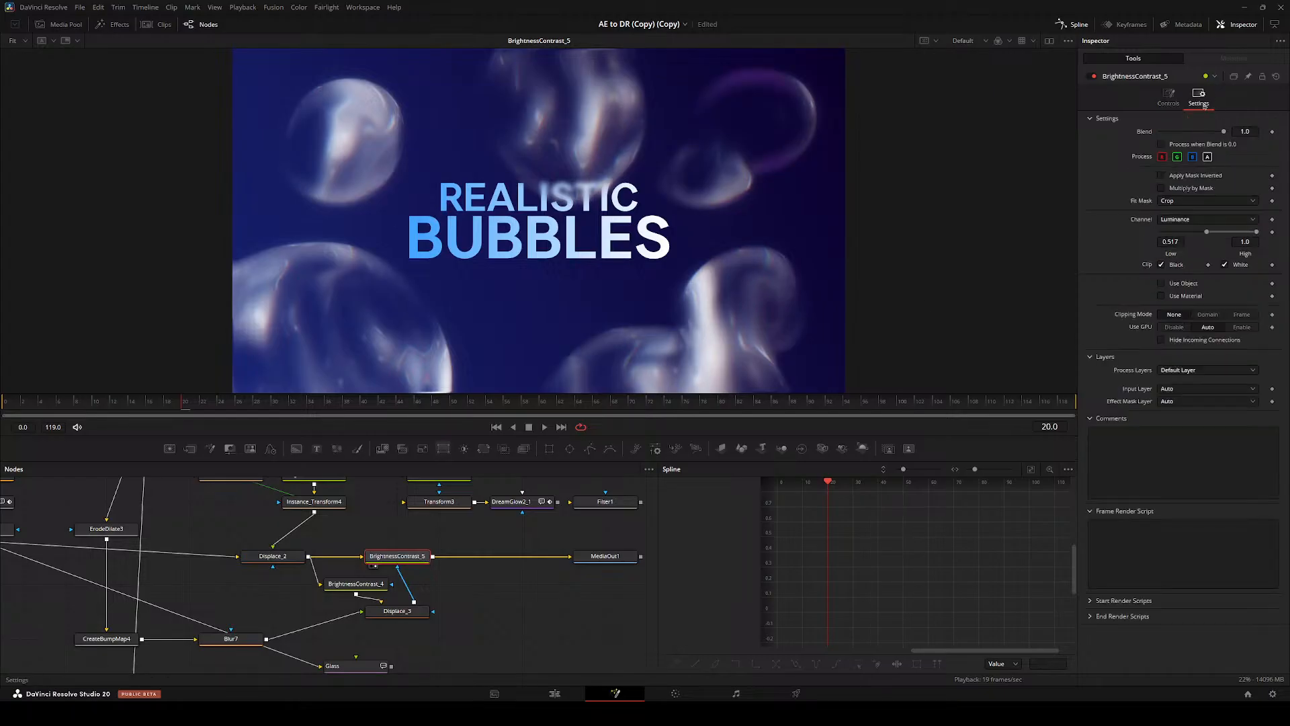
{"action": "left_click_drag", "start_coordinate": [1203, 239], "coordinate": [1178, 236]}
{"action": "mouse_move", "coordinate": [1204, 230]}
{"action": "left_mouse_down"}
{"action": "mouse_move", "coordinate": [1155, 237]}
{"action": "mouse_move", "coordinate": [1191, 237]}
{"action": "left_mouse_up"}
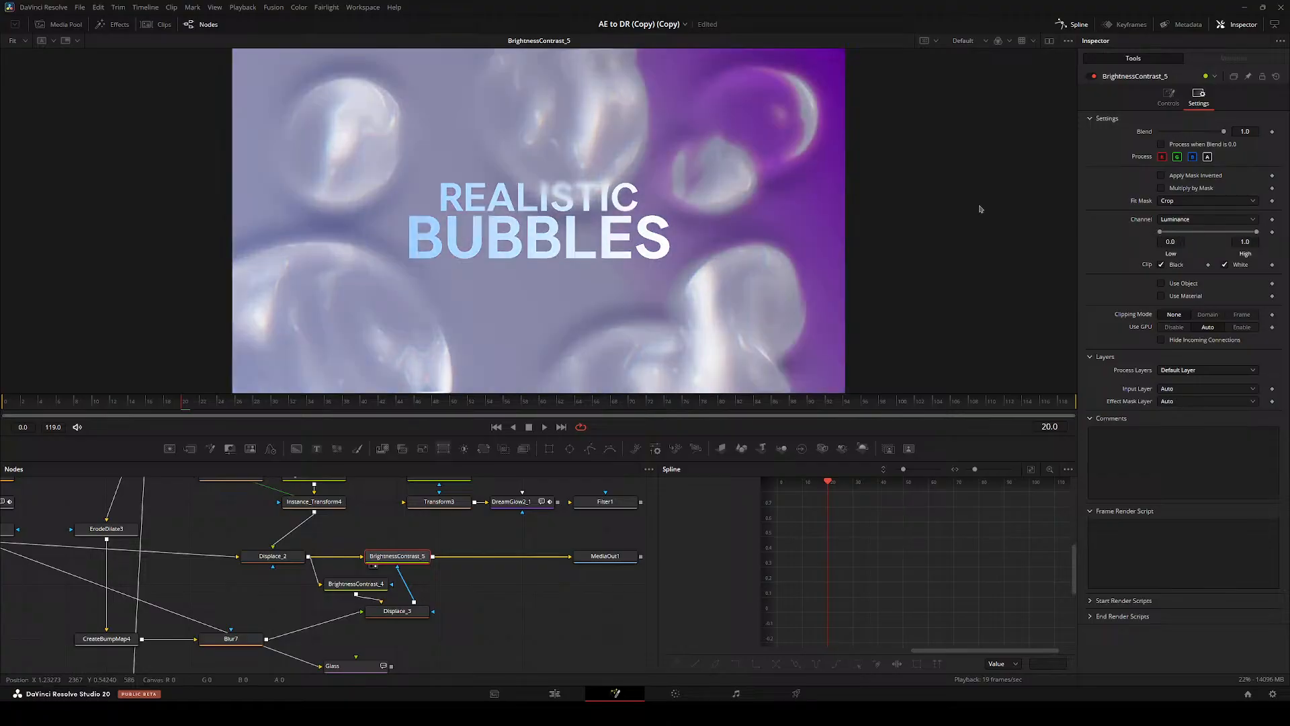
{"action": "left_click", "coordinate": [1168, 97]}
{"action": "left_click_drag", "start_coordinate": [1192, 132], "coordinate": [1194, 132]}
- Rearrange BrightnessContrast_5 and BrightnessContrast_4 around Displace_3, and view BrightnessContrast_4, Displace_3 and BrightnessContrast_5 in turn
{"action": "left_click_drag", "start_coordinate": [395, 557], "coordinate": [436, 556]}
{"action": "left_click_drag", "start_coordinate": [350, 584], "coordinate": [271, 611]}
{"action": "key", "text": "2"}
{"action": "left_click", "coordinate": [397, 611]}
{"action": "key", "text": "2"}
{"action": "left_click", "coordinate": [438, 559]}
{"action": "key", "text": "2"}
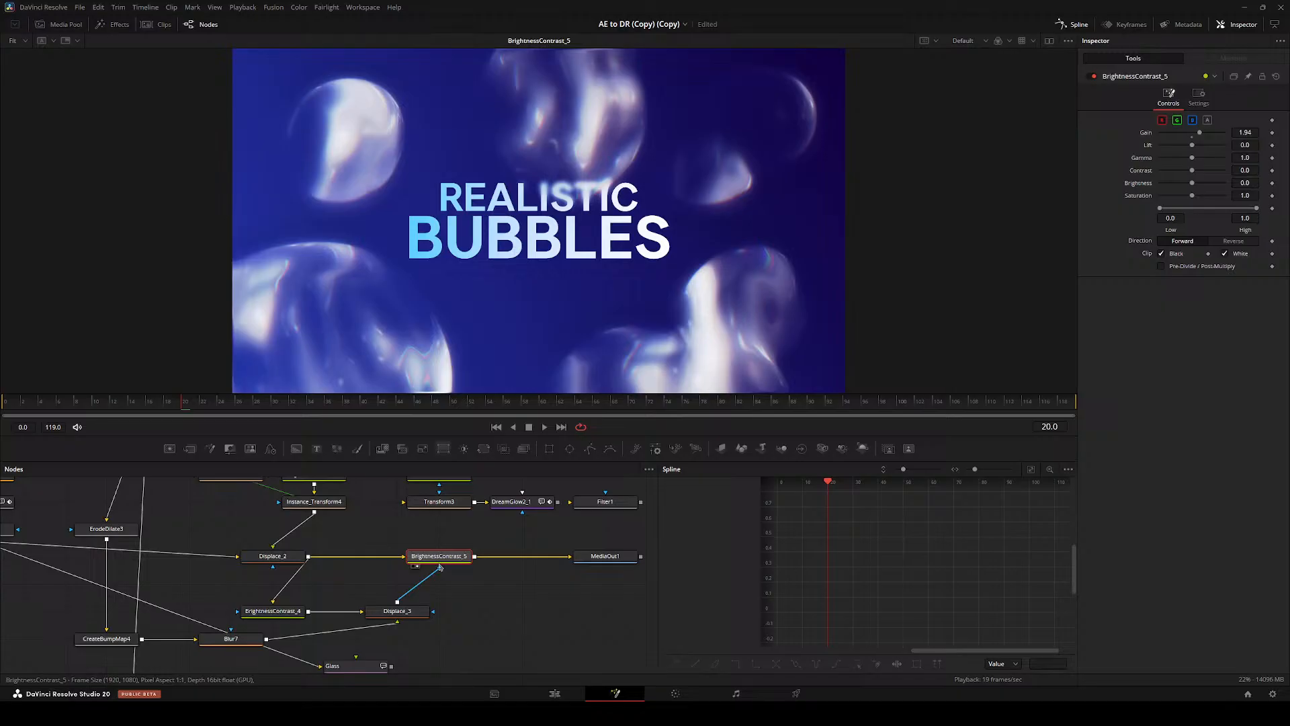
- Try a mask Low threshold of 0.556 and a Gain of 5.0 on BrightnessContrast_5, checking the bubble edge close up
{"action": "left_click", "coordinate": [1199, 98]}
{"action": "left_click_drag", "start_coordinate": [1160, 231], "coordinate": [1211, 231]}
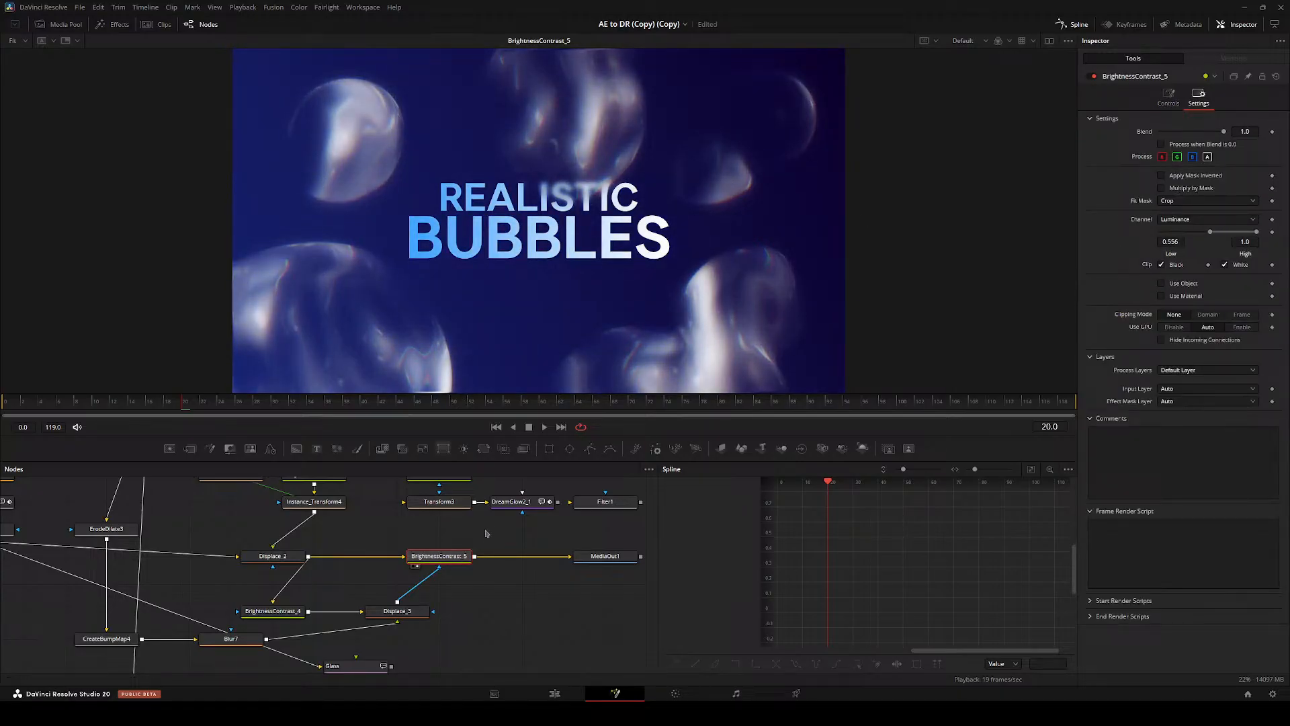
{"action": "left_click", "coordinate": [1168, 98]}
{"action": "left_click_drag", "start_coordinate": [1200, 133], "coordinate": [1227, 134]}
{"action": "scroll", "coordinate": [359, 202], "scroll_direction": "up", "scroll_amount": 2}
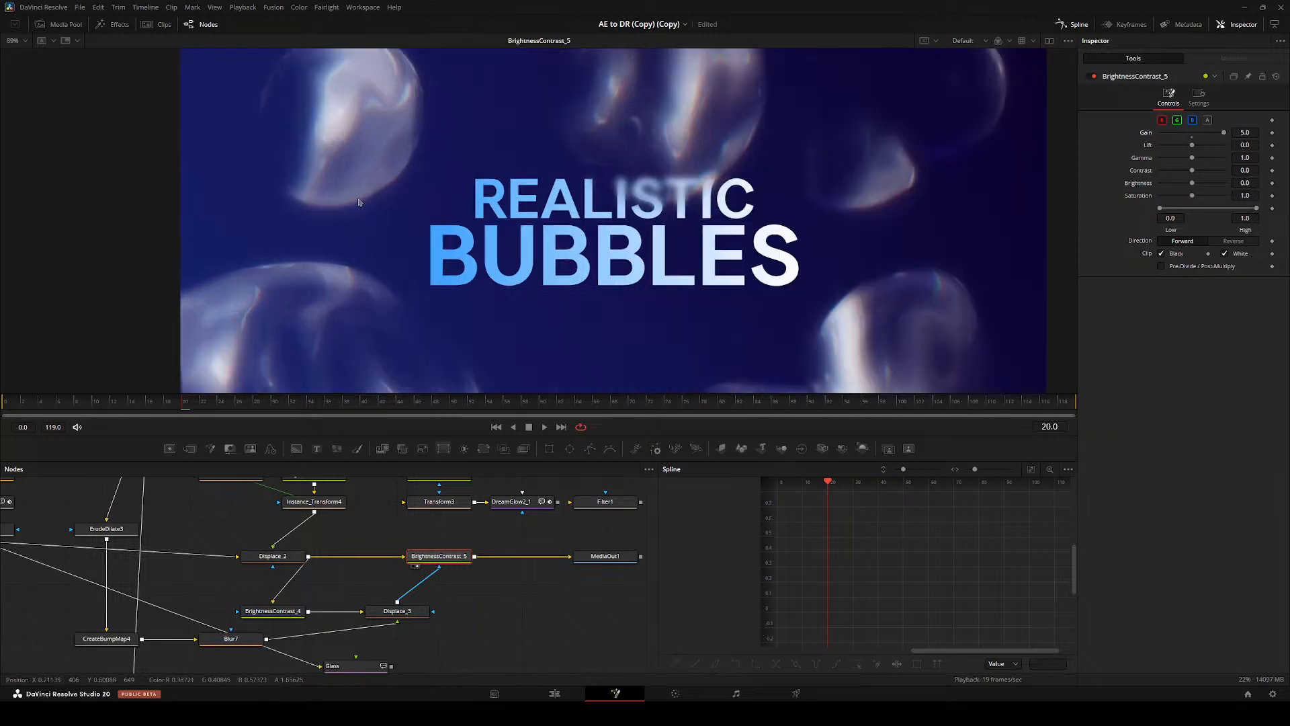
{"action": "scroll", "coordinate": [360, 202], "scroll_direction": "up", "scroll_amount": 4}
- Check the Displace_3 and BrightnessContrast_4 settings, set BrightnessContrast_5's mask Low threshold to 0.533, and play the animation
{"action": "left_click", "coordinate": [397, 611]}
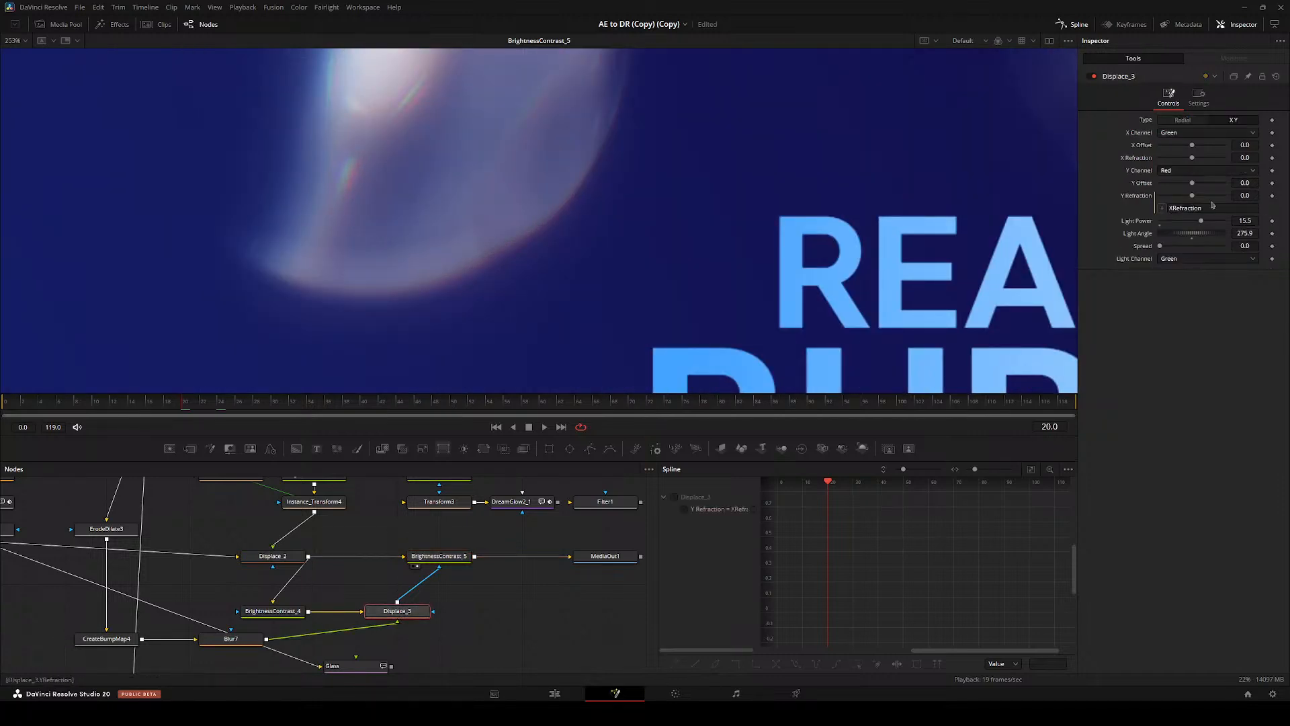
{"action": "left_click", "coordinate": [1198, 95]}
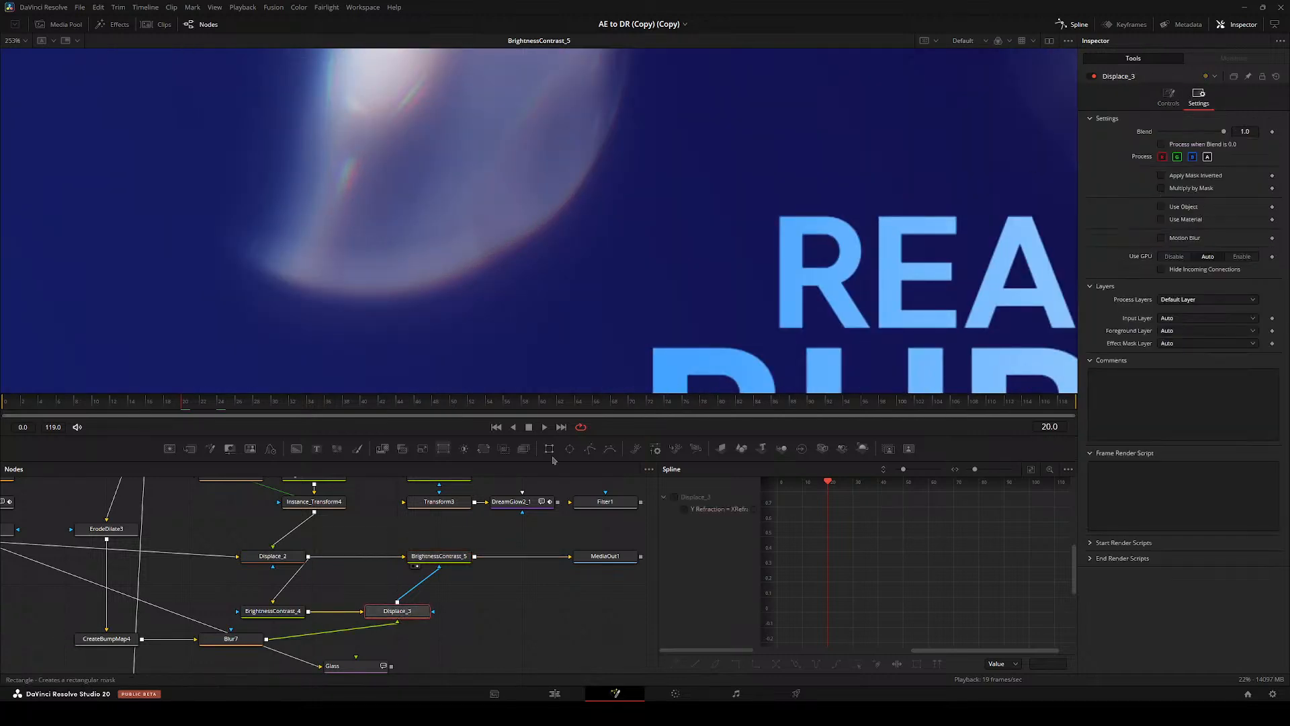
{"action": "left_click", "coordinate": [421, 563]}
{"action": "left_click", "coordinate": [305, 609]}
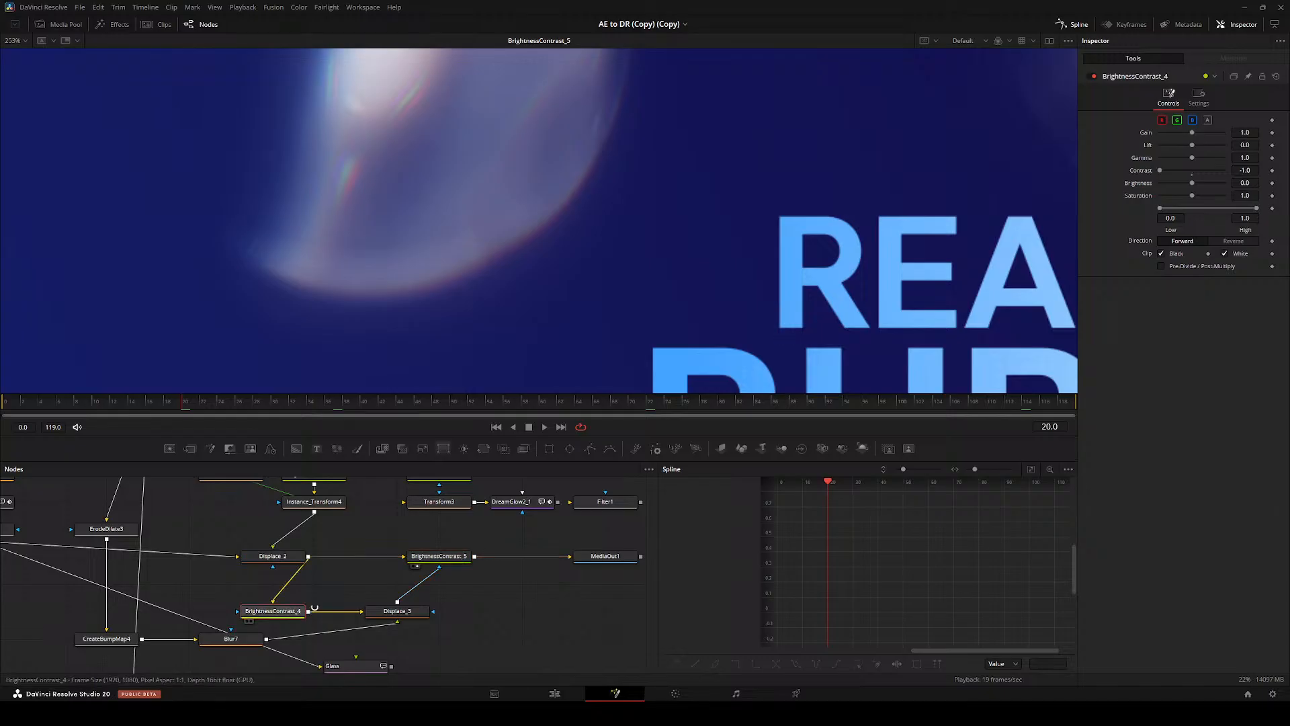
{"action": "left_click", "coordinate": [439, 555]}
{"action": "left_click", "coordinate": [1199, 95]}
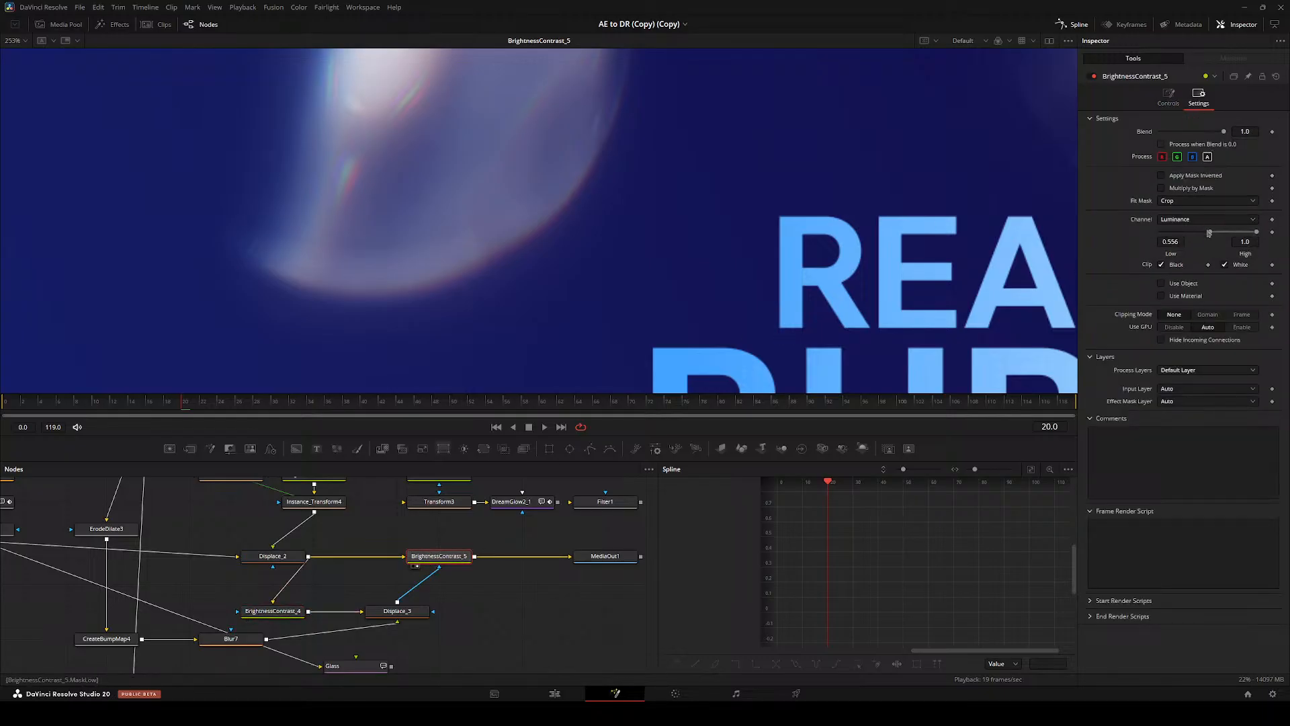
{"action": "mouse_move", "coordinate": [1209, 232]}
{"action": "left_mouse_down"}
{"action": "mouse_move", "coordinate": [1193, 234]}
{"action": "mouse_move", "coordinate": [1208, 228]}
{"action": "left_mouse_up"}
{"action": "key", "text": "ctrl+f"}
{"action": "key", "text": "space"}
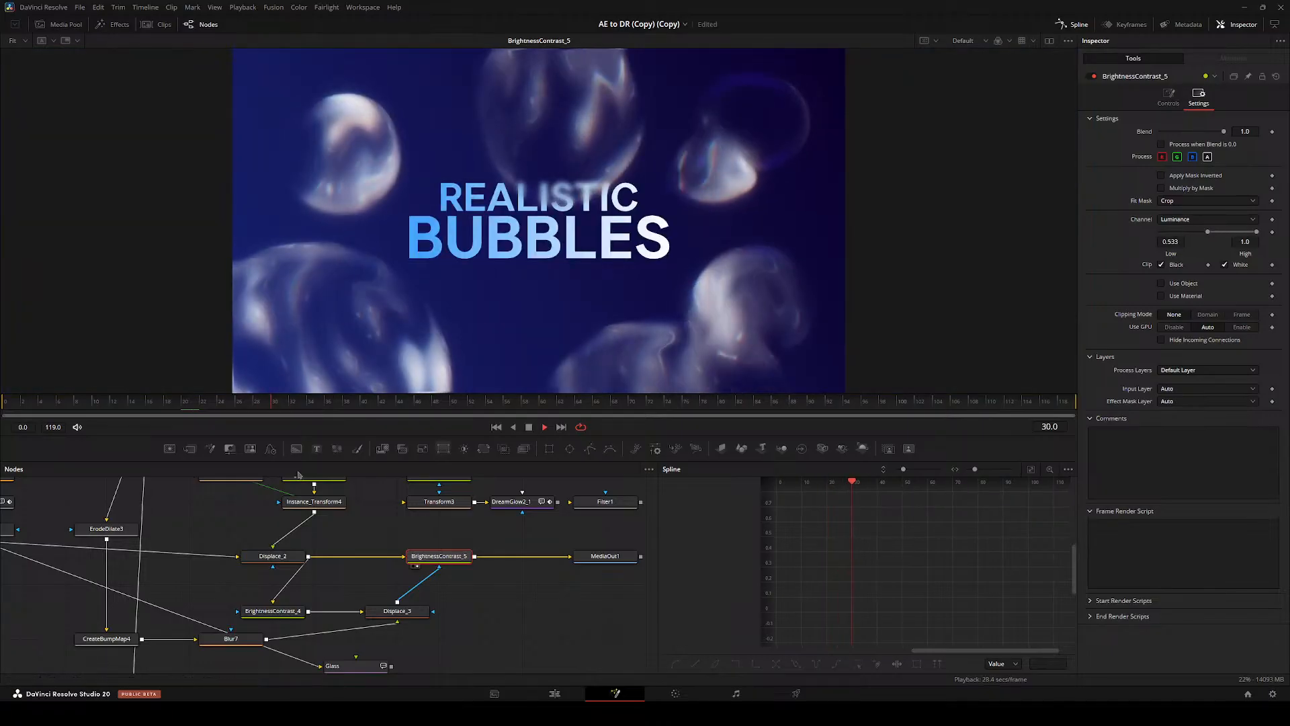
{"action": "left_click_drag", "start_coordinate": [311, 595], "coordinate": [427, 543]}
{"action": "key", "text": "space"}
- Examine the outputs of ErodeDilate3, Blur7 and Displace_3 in turn at frame 39
{"action": "left_click", "coordinate": [229, 591]}
{"action": "left_click_drag", "start_coordinate": [247, 526], "coordinate": [321, 598]}
{"action": "left_click", "coordinate": [297, 549]}
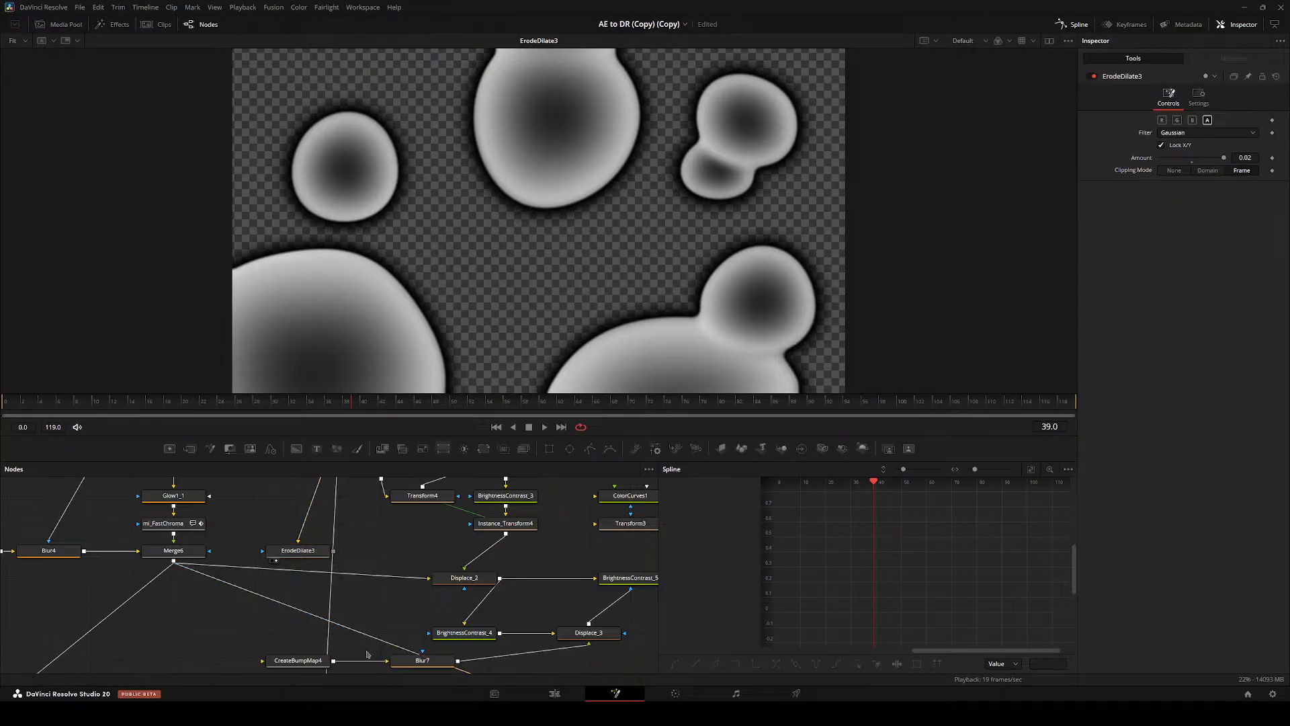
{"action": "left_click", "coordinate": [413, 660]}
{"action": "scroll", "coordinate": [413, 662], "scroll_direction": "down", "scroll_amount": 1}
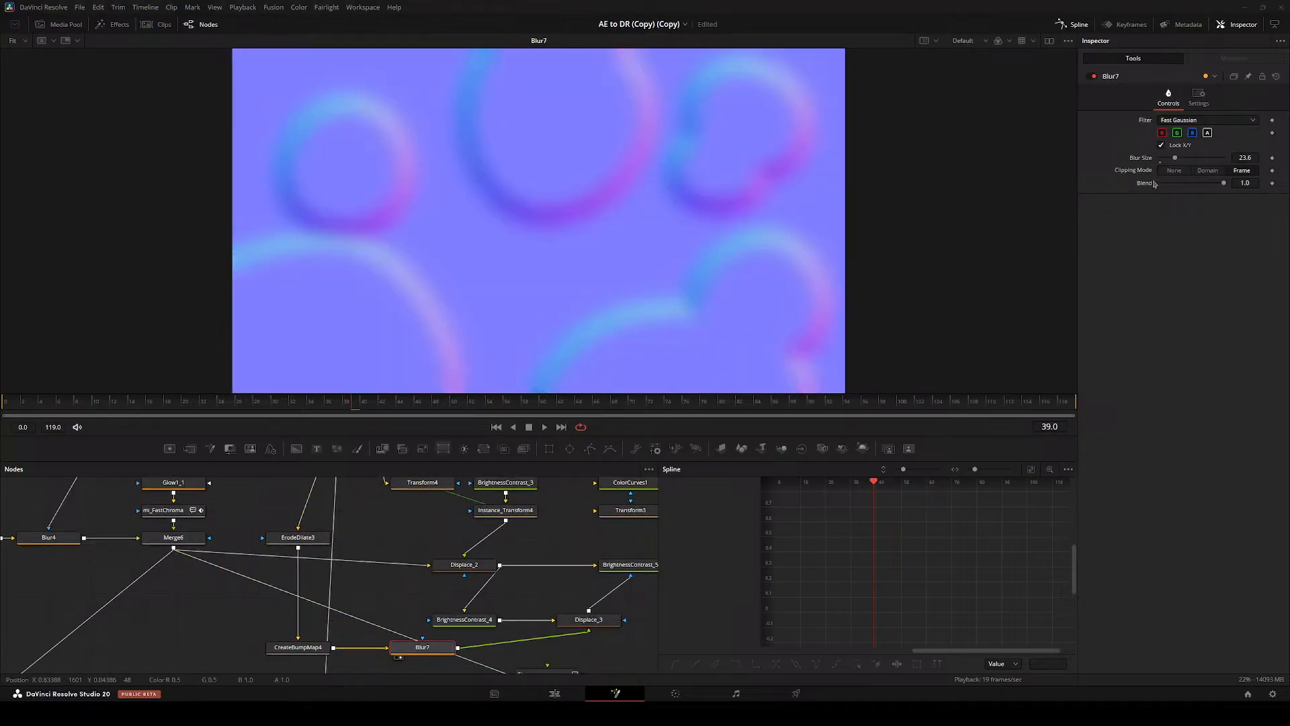
{"action": "left_click", "coordinate": [580, 622]}
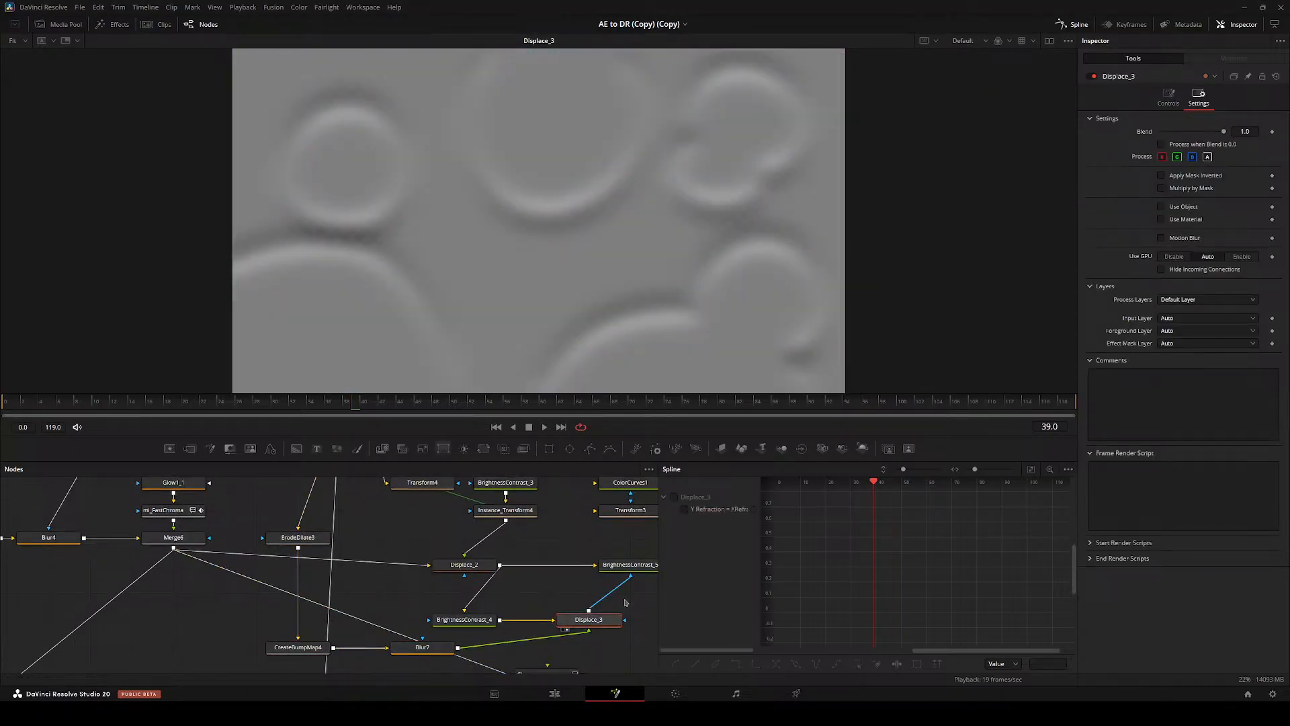
- Try a Light Power of 130 on Displace_3, followed by -48.4
{"action": "left_click", "coordinate": [1168, 97]}
{"action": "left_click", "coordinate": [1244, 220]}
{"action": "type", "text": "13"}
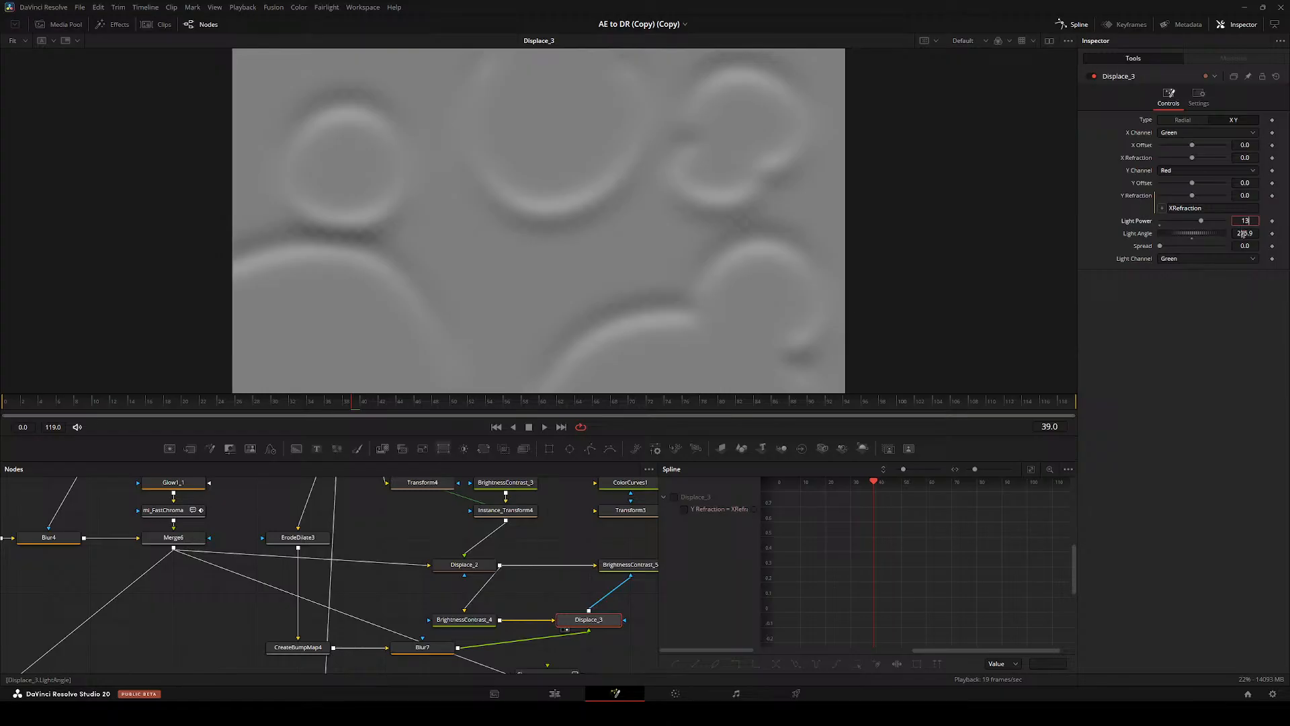
{"action": "type", "text": "0"}
{"action": "key", "text": "Return"}
{"action": "left_click_drag", "start_coordinate": [1200, 221], "coordinate": [1177, 227]}
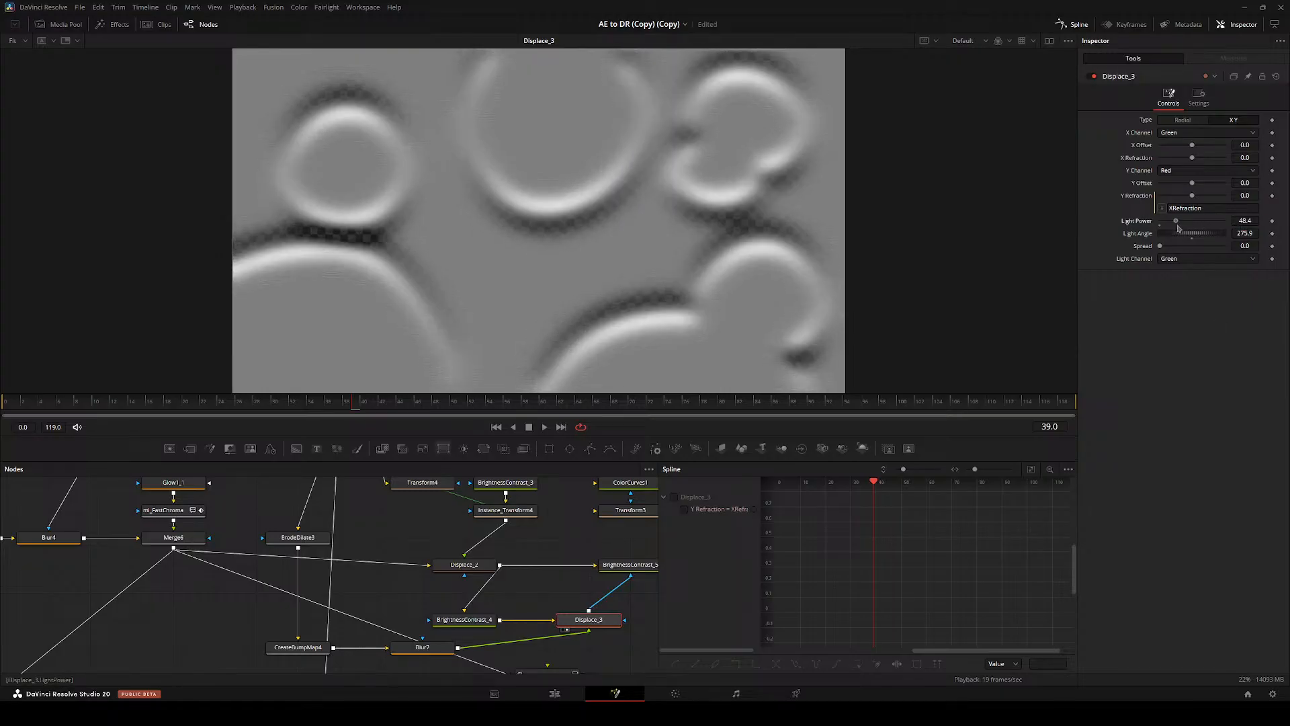
- Set CreateBumpMap4's Texture Depth to float32 and go back to Displace_3
{"action": "left_click", "coordinate": [283, 649]}
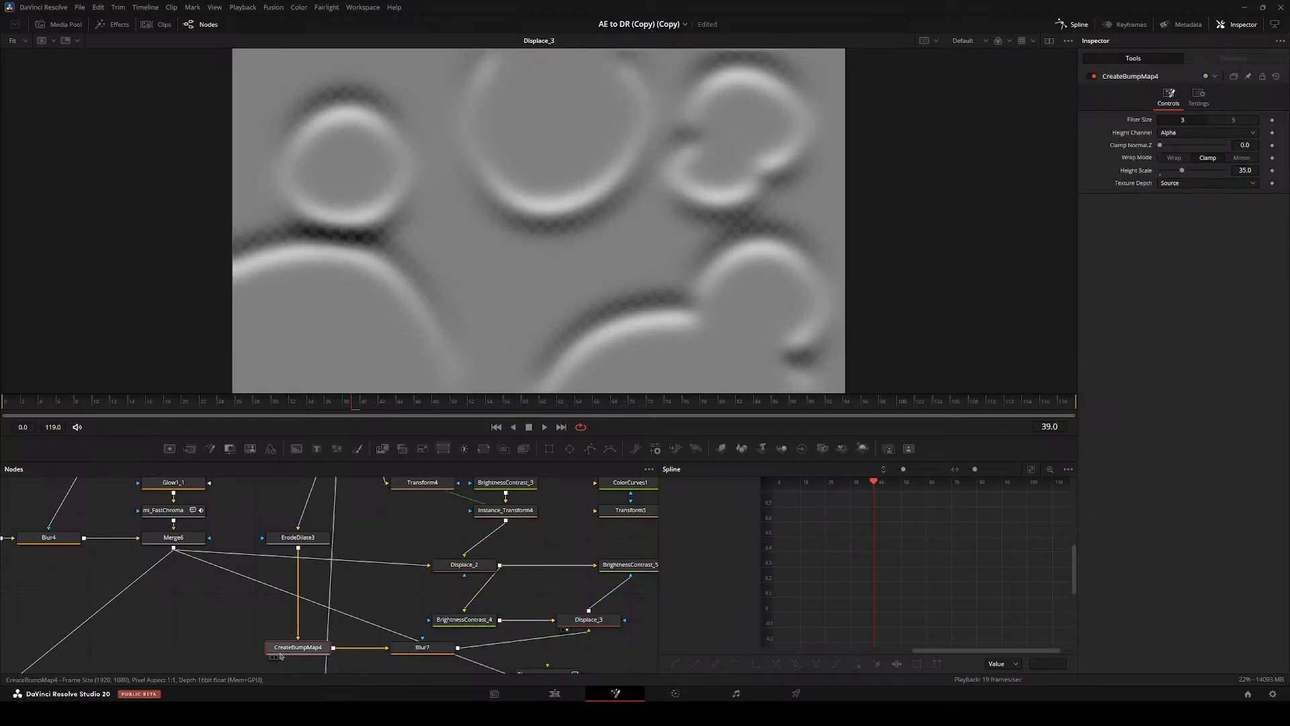
{"action": "left_click", "coordinate": [1199, 183]}
{"action": "left_click", "coordinate": [1183, 242]}
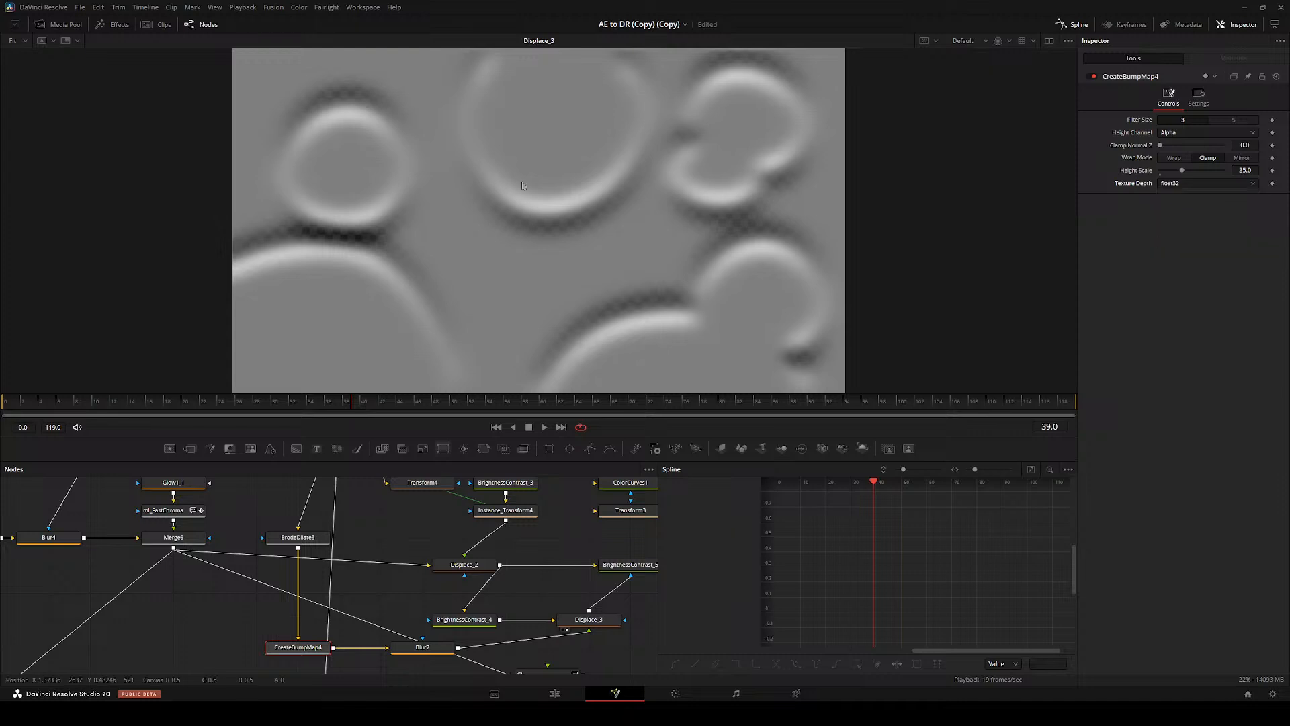
{"action": "left_click", "coordinate": [588, 619]}
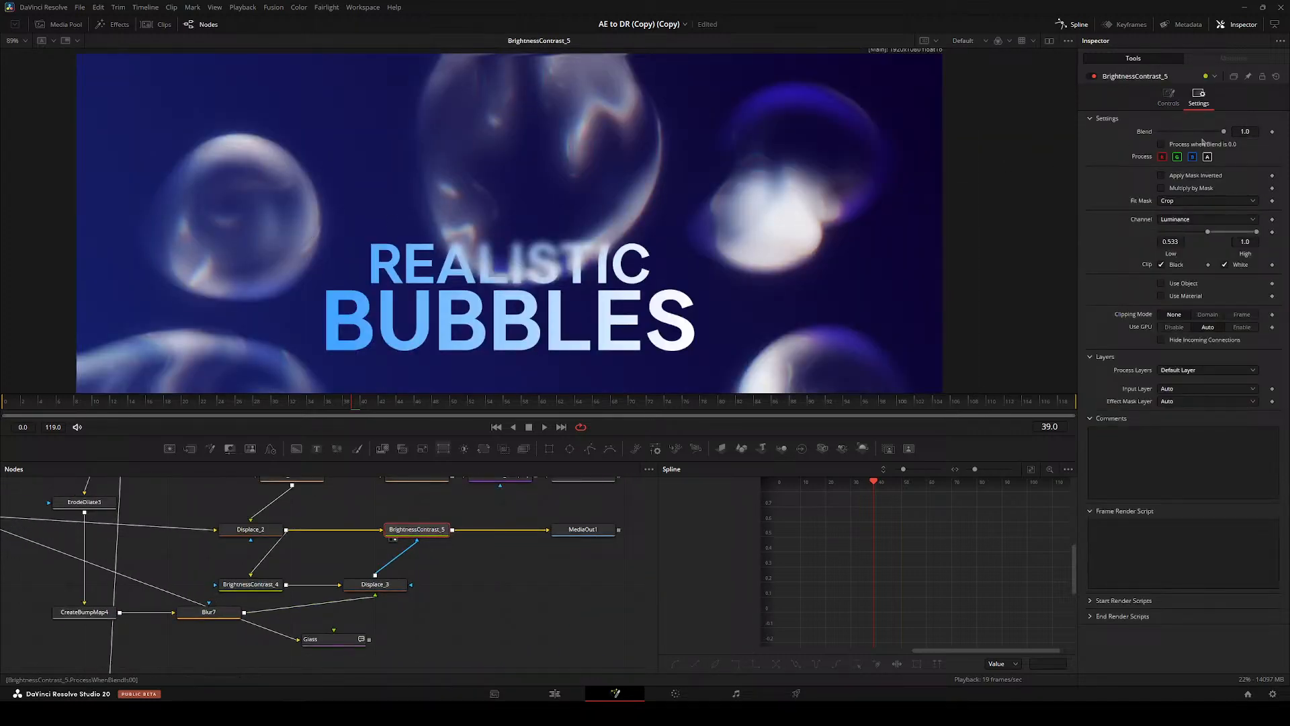
- Lower BrightnessContrast_5's Gain to 2.21 and play the animation
{"action": "left_click", "coordinate": [1170, 99]}
{"action": "left_click_drag", "start_coordinate": [1224, 132], "coordinate": [1203, 130]}
{"action": "key", "text": "ctrl+f"}
{"action": "key", "text": "space"}
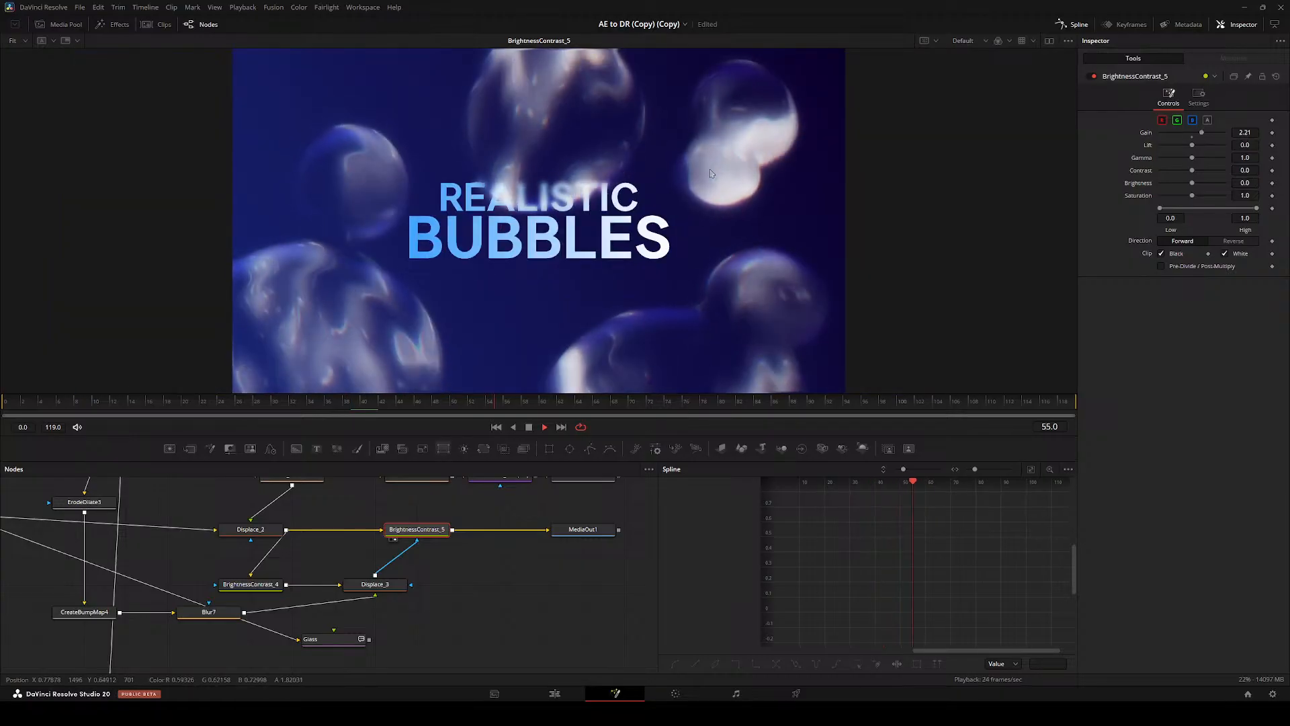
{"action": "key", "text": "space"}
- View the Glass node and connect AlphaMultiply1's output to it
{"action": "left_click_drag", "start_coordinate": [355, 607], "coordinate": [321, 568]}
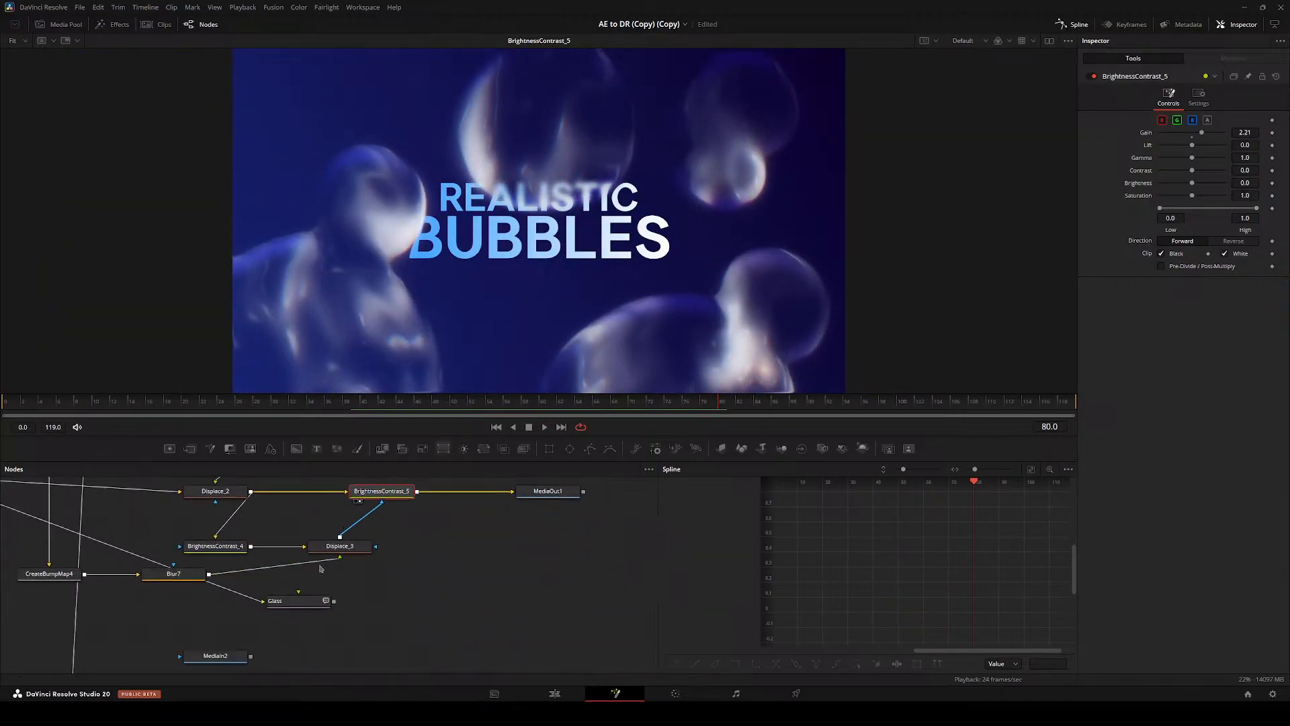
{"action": "left_click", "coordinate": [289, 601]}
{"action": "left_click_drag", "start_coordinate": [287, 609], "coordinate": [417, 670]}
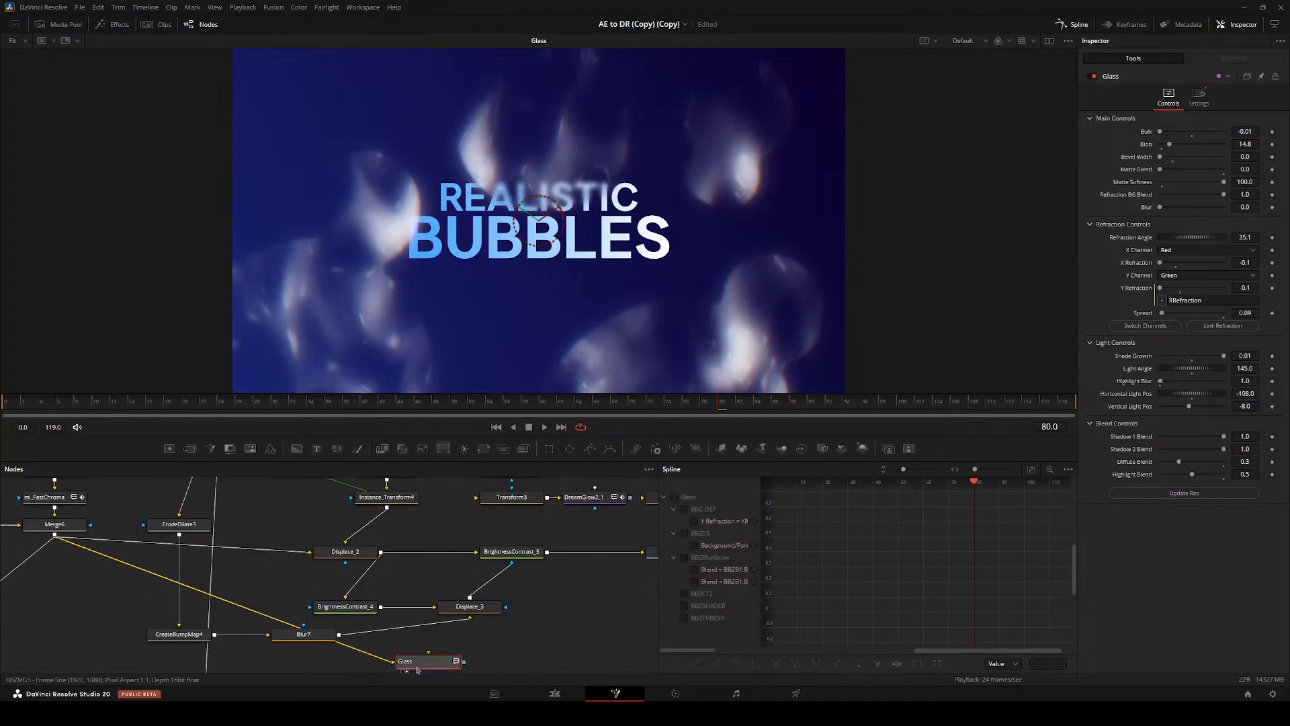
{"action": "scroll", "coordinate": [362, 504], "scroll_direction": "down", "scroll_amount": 5}
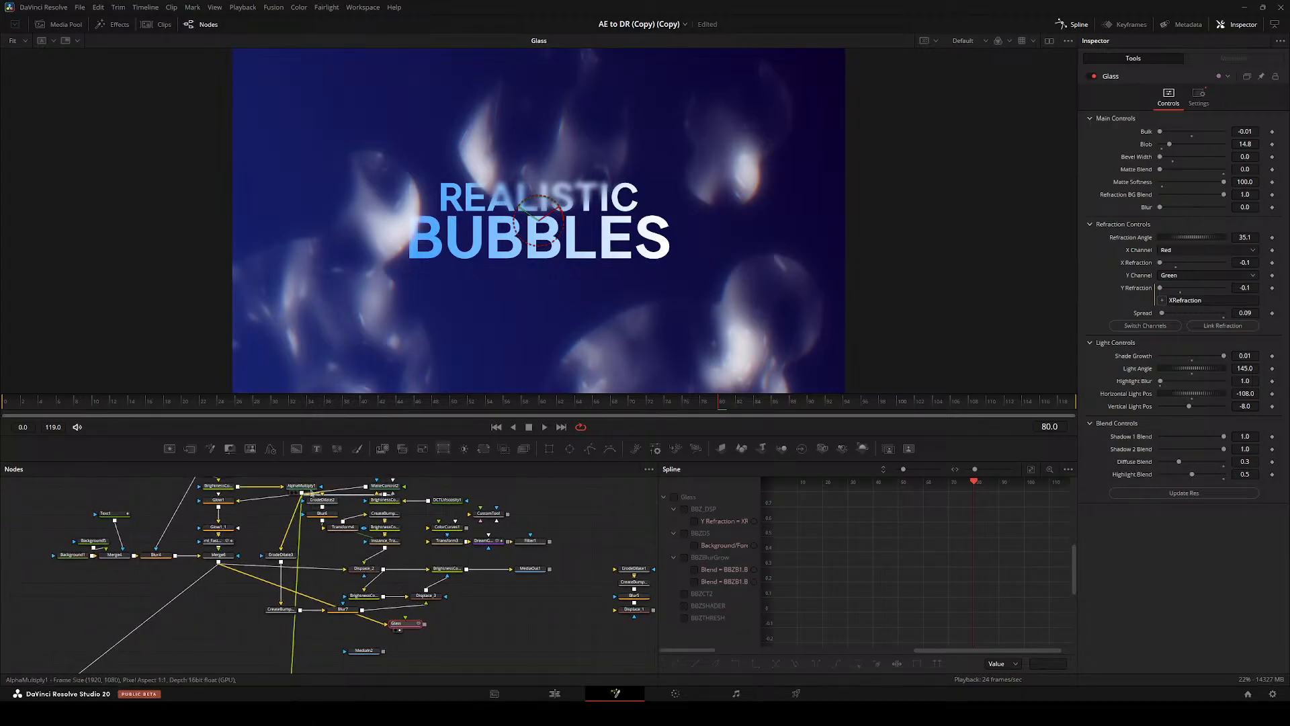
{"action": "left_click_drag", "start_coordinate": [302, 493], "coordinate": [405, 624]}
{"action": "key", "text": "2"}
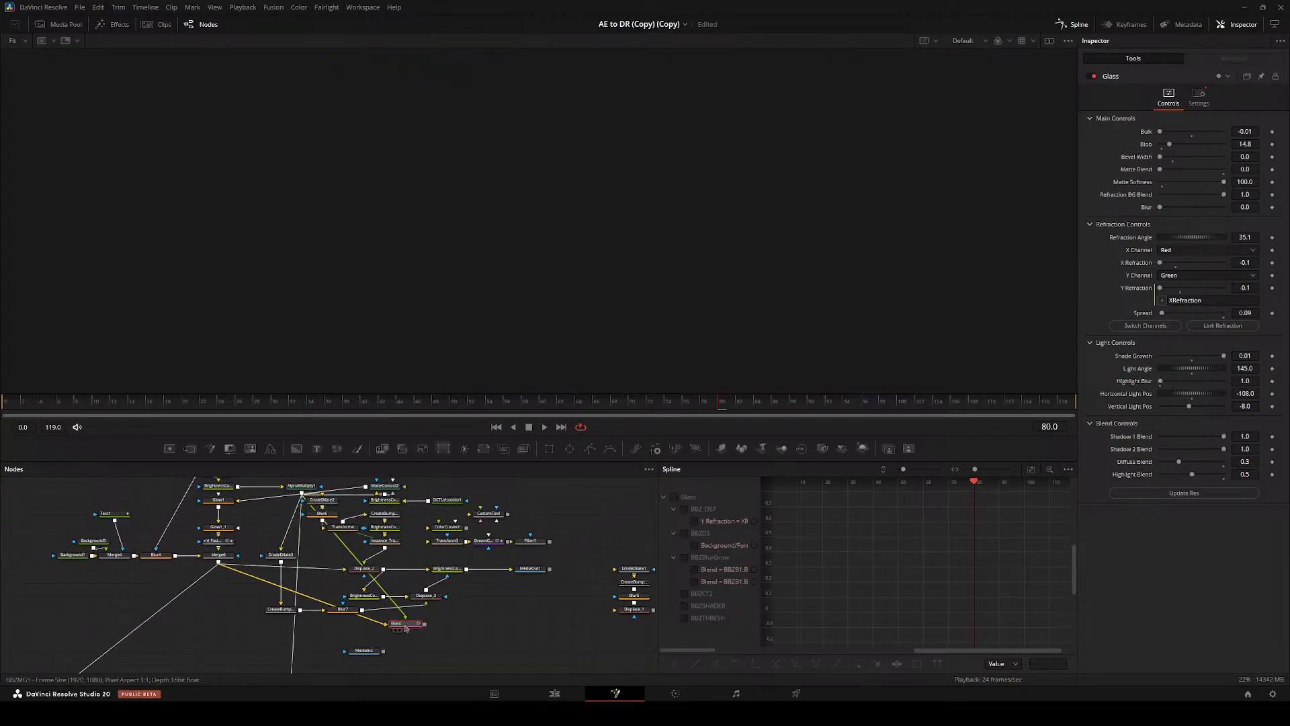
{"action": "key", "text": "2"}
- Compare the Glass result with the BrightnessContrast_5 result at frame 80
{"action": "left_click", "coordinate": [453, 570]}
{"action": "key", "text": "2"}
{"action": "left_click", "coordinate": [411, 627]}
{"action": "key", "text": "2"}
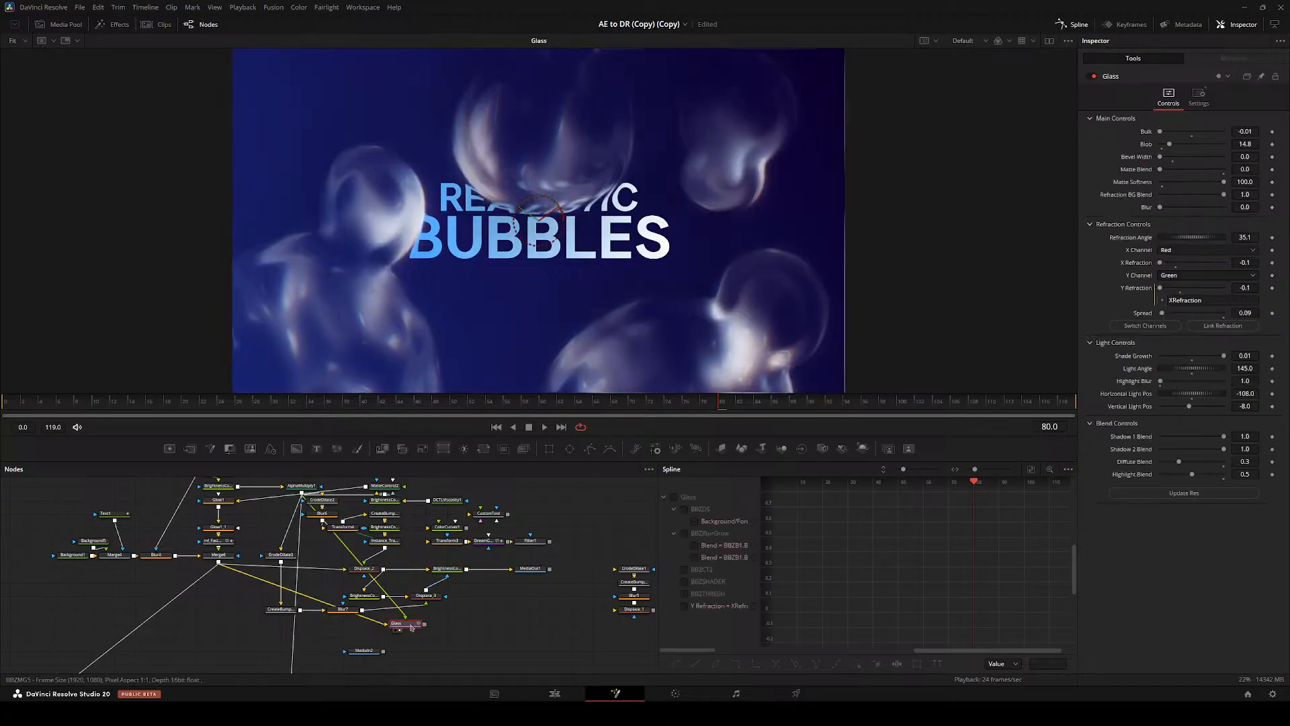
{"action": "left_click", "coordinate": [447, 568]}
{"action": "key", "text": "2"}
{"action": "scroll", "coordinate": [267, 616], "scroll_direction": "up", "scroll_amount": 3}
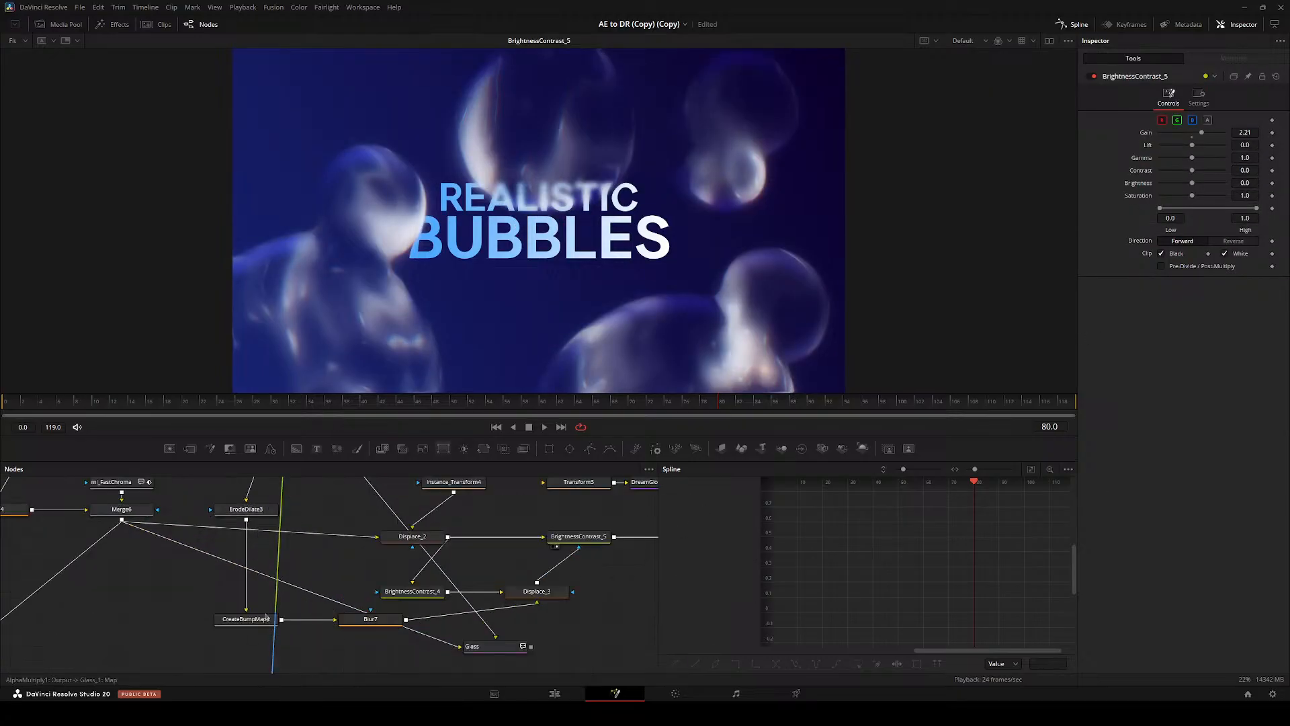
- Add a Transform after ErodeDilate3, paste an instance of it after CreateBumpMap4, and view the instance with CreateBumpMap4 moved aside
{"action": "left_click_drag", "start_coordinate": [268, 551], "coordinate": [365, 671]}
{"action": "left_click", "coordinate": [342, 630]}
{"action": "left_click_drag", "start_coordinate": [342, 630], "coordinate": [330, 524]}
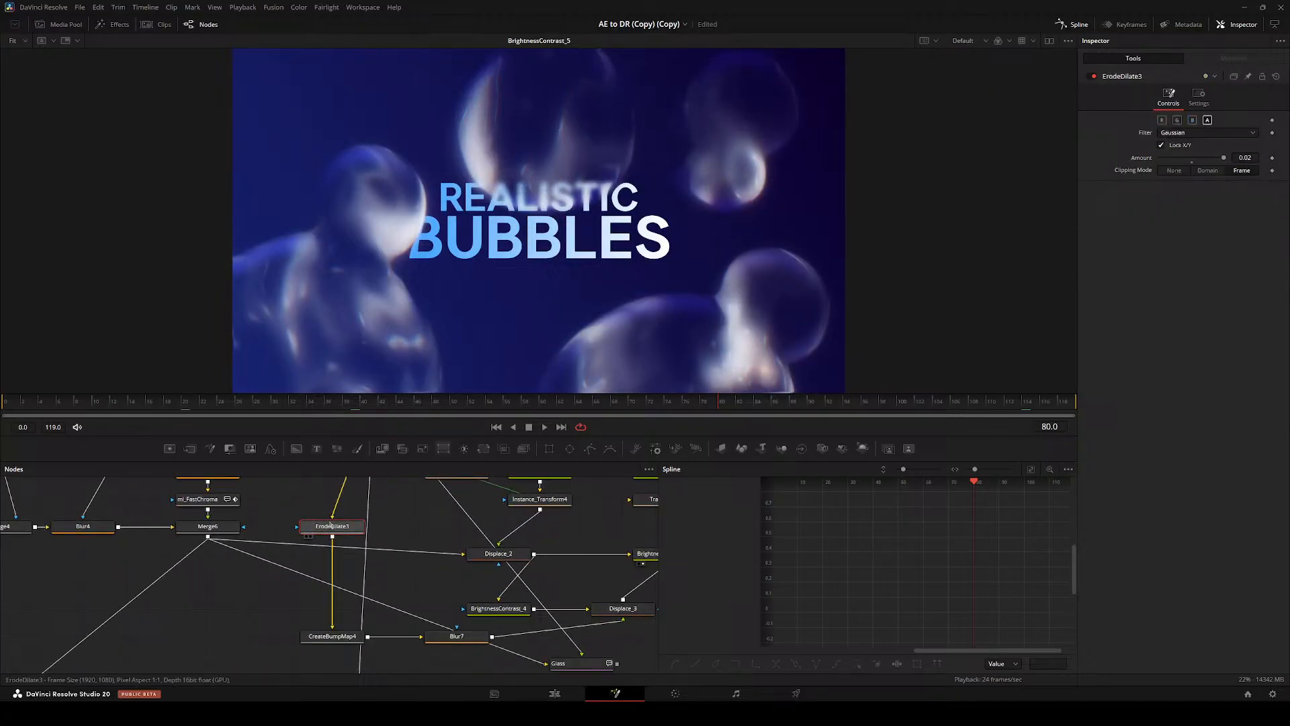
{"action": "key", "text": "t"}
{"action": "key", "text": "2"}
{"action": "key", "text": "ctrl+c"}
{"action": "left_click", "coordinate": [332, 633]}
{"action": "key", "text": "ctrl+shift+v"}
{"action": "left_click_drag", "start_coordinate": [331, 631], "coordinate": [249, 599]}
{"action": "key", "text": "2"}
- Enable Invert Transform on Instance_Transform5, enter an Angle of 35, and view BrightnessContrast_5
{"action": "left_click", "coordinate": [334, 556]}
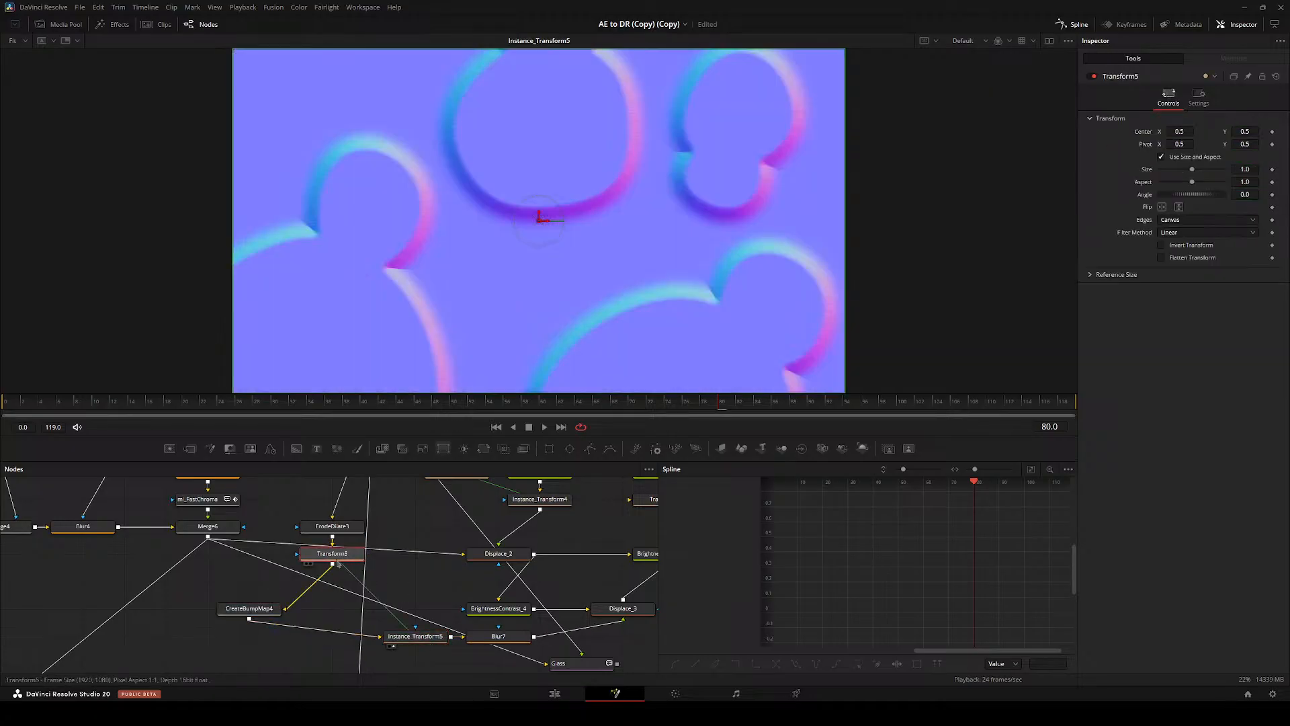
{"action": "left_click", "coordinate": [406, 640]}
{"action": "left_click", "coordinate": [1197, 246]}
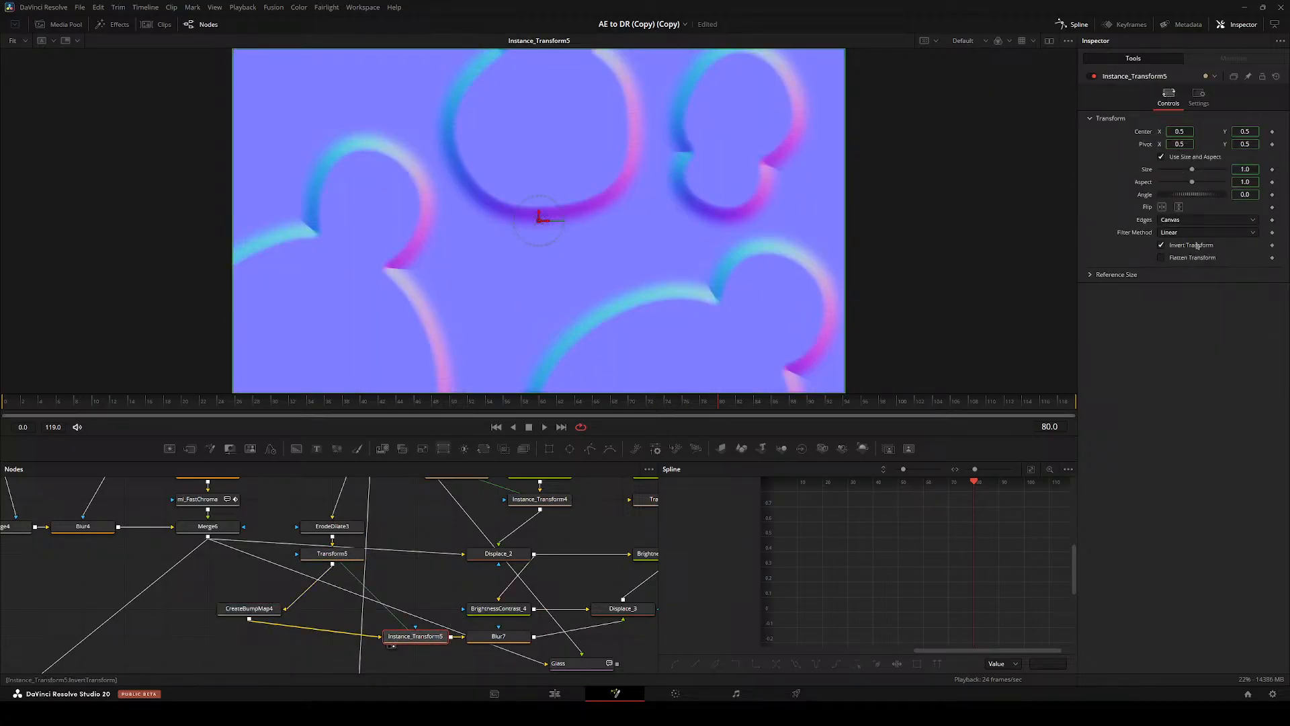
{"action": "double_click", "coordinate": [1247, 195]}
{"action": "type", "text": "35"}
{"action": "key", "text": "Return"}
{"action": "left_click_drag", "start_coordinate": [621, 573], "coordinate": [397, 561]}
{"action": "left_click", "coordinate": [430, 541]}
{"action": "key", "text": "2"}
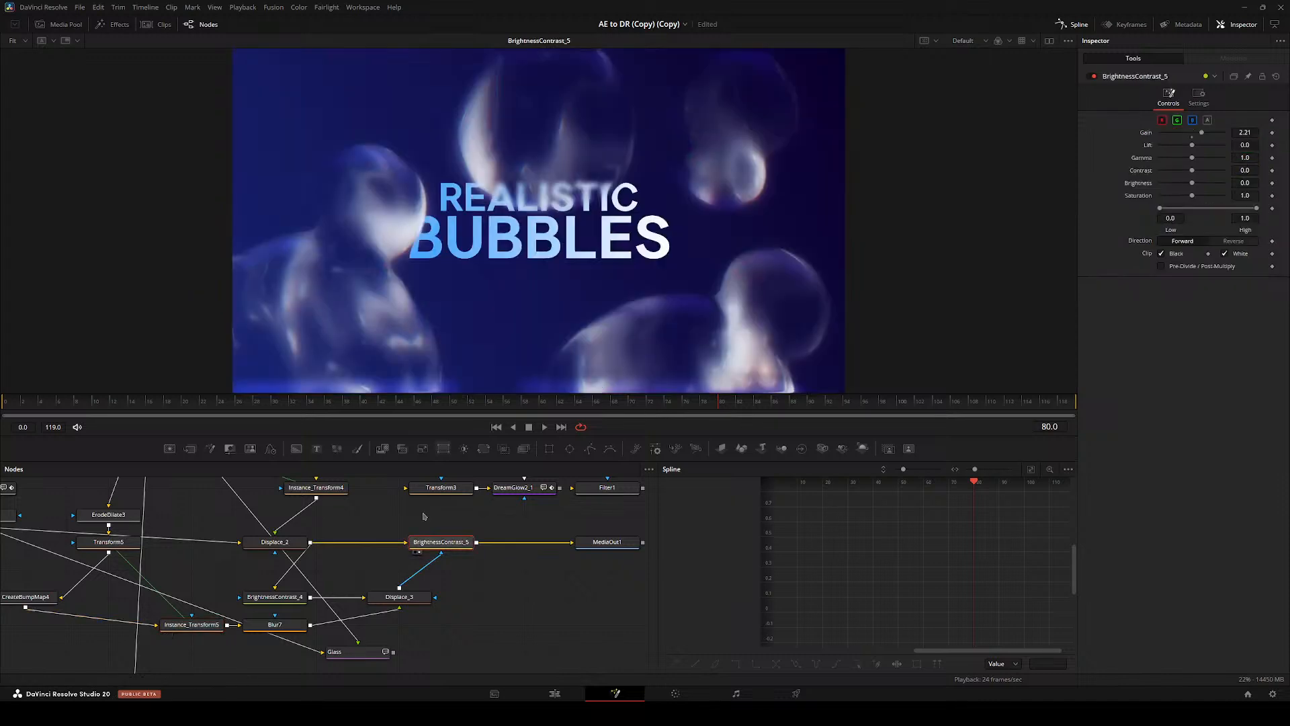
- Set Transform5's Angle to -4.1 and Aspect to 0.9, and play the animation
{"action": "left_click", "coordinate": [109, 541]}
{"action": "mouse_move", "coordinate": [1189, 194]}
{"action": "left_mouse_down"}
{"action": "mouse_move", "coordinate": [1200, 194]}
{"action": "mouse_move", "coordinate": [1179, 195]}
{"action": "left_mouse_up"}
{"action": "left_click", "coordinate": [1172, 183]}
{"action": "key", "text": "space"}
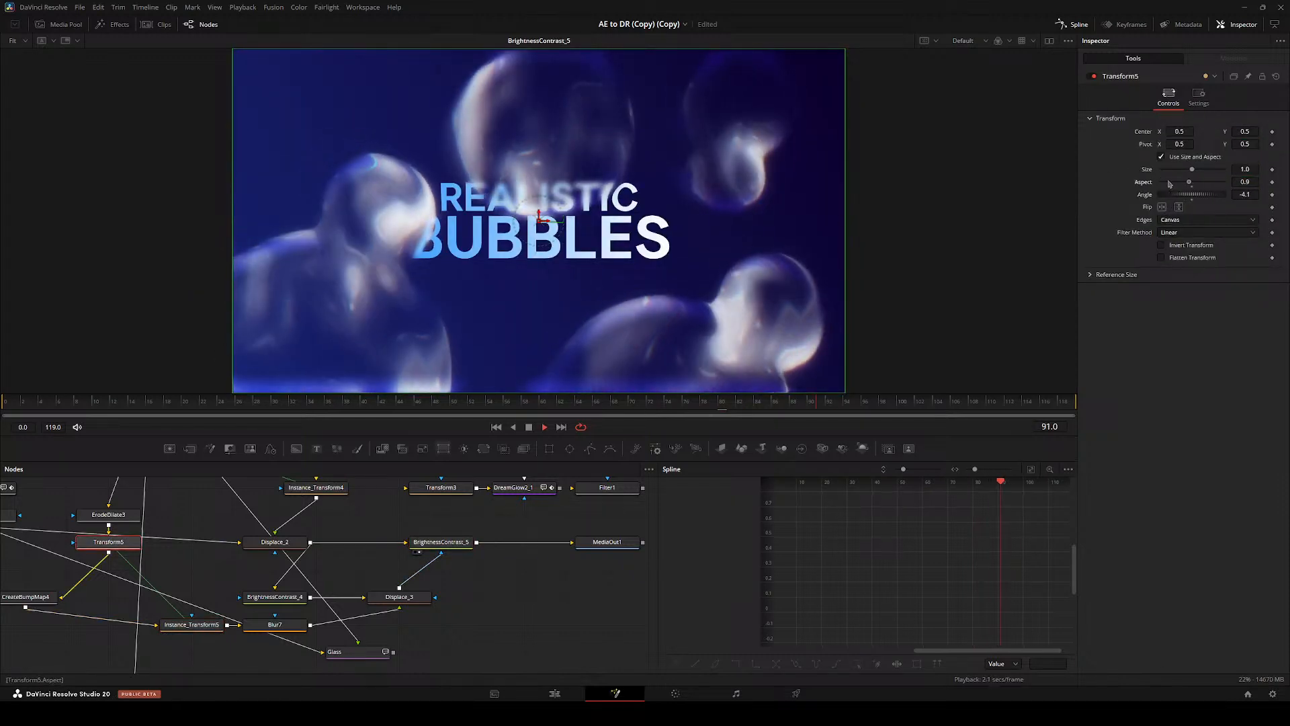
{"action": "key", "text": "space"}
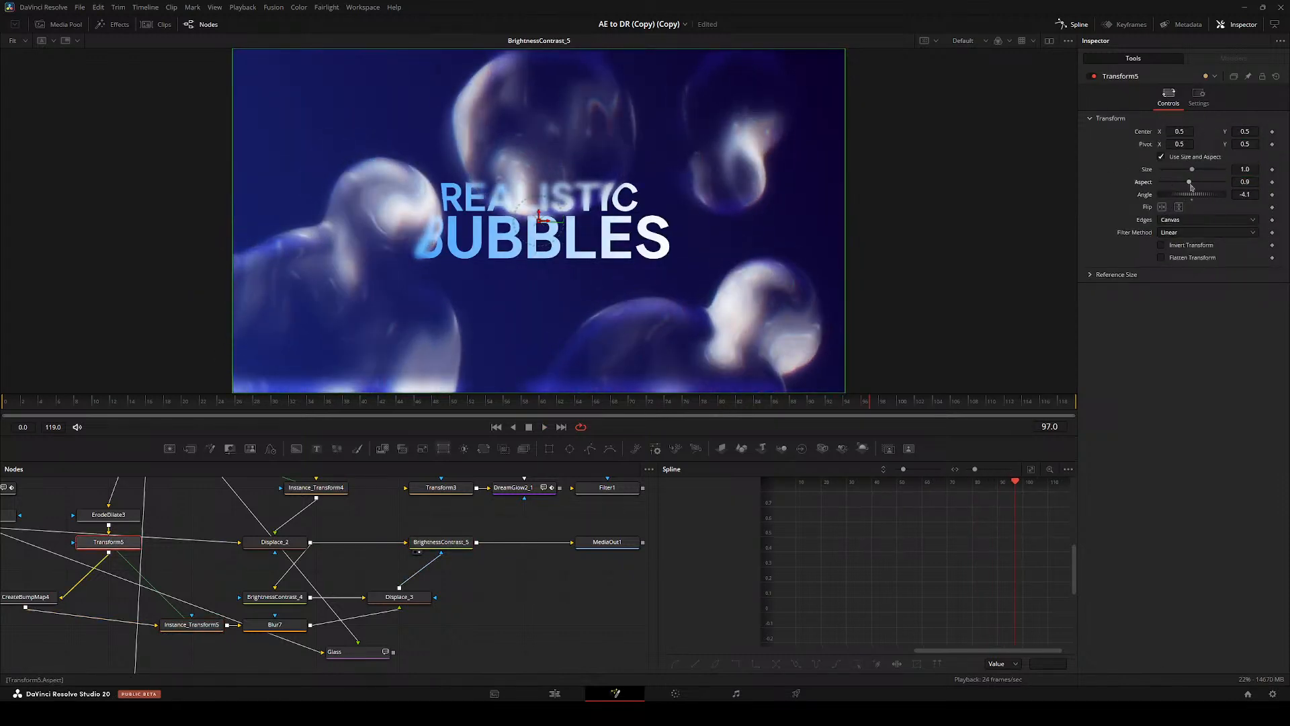
- Adjust Transform5's Angle, and view Instance_Transform5, Blur7 and Displace_3 in turn
{"action": "left_click_drag", "start_coordinate": [1188, 194], "coordinate": [1166, 195]}
{"action": "left_click_drag", "start_coordinate": [201, 637], "coordinate": [248, 625]}
{"action": "left_click", "coordinate": [363, 600]}
{"action": "key", "text": "2"}
{"action": "left_click", "coordinate": [429, 600]}
{"action": "key", "text": "2"}
{"action": "left_click", "coordinate": [578, 572]}
{"action": "key", "text": "2"}
{"action": "left_click_drag", "start_coordinate": [567, 577], "coordinate": [385, 625]}
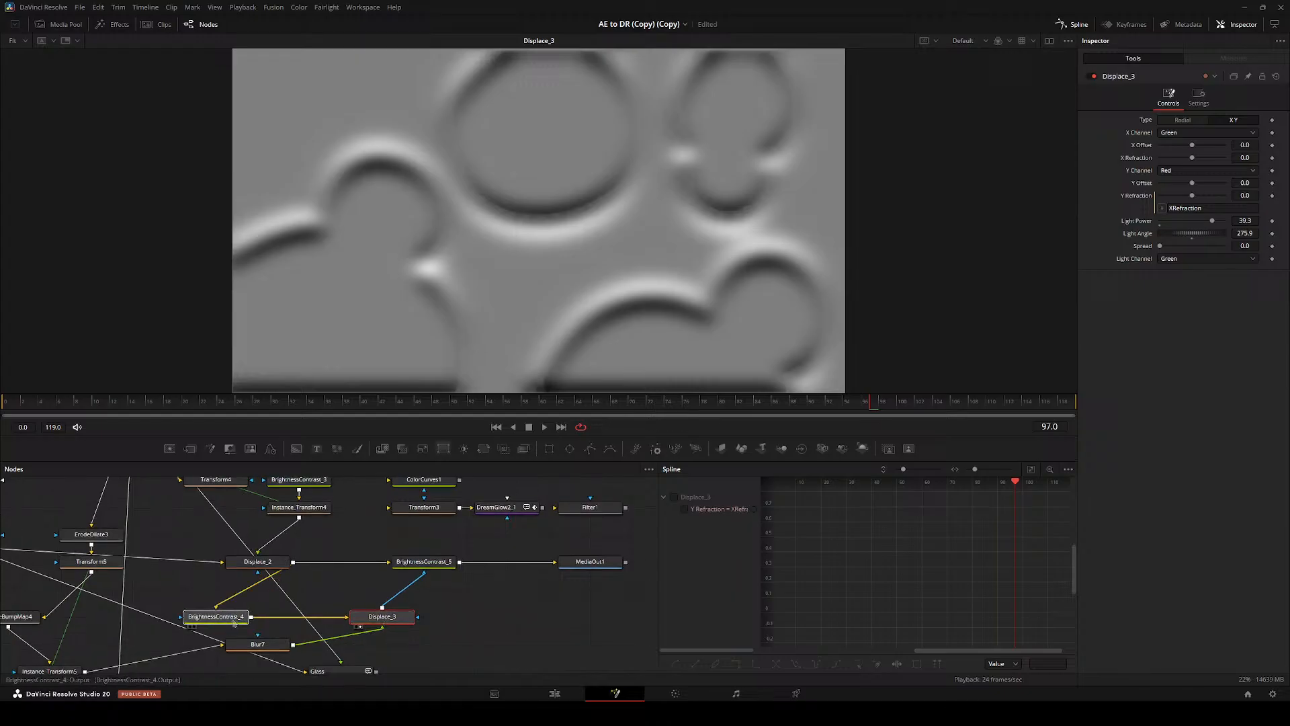
- Check BrightnessContrast_4 and Displace_3, return the viewer to BrightnessContrast_5, and raise its Gain to 5.0
{"action": "left_click", "coordinate": [234, 621]}
{"action": "key", "text": "2"}
{"action": "left_click", "coordinate": [382, 616]}
{"action": "key", "text": "2"}
{"action": "left_click", "coordinate": [423, 561]}
{"action": "key", "text": "2"}
{"action": "left_click_drag", "start_coordinate": [424, 561], "coordinate": [470, 591]}
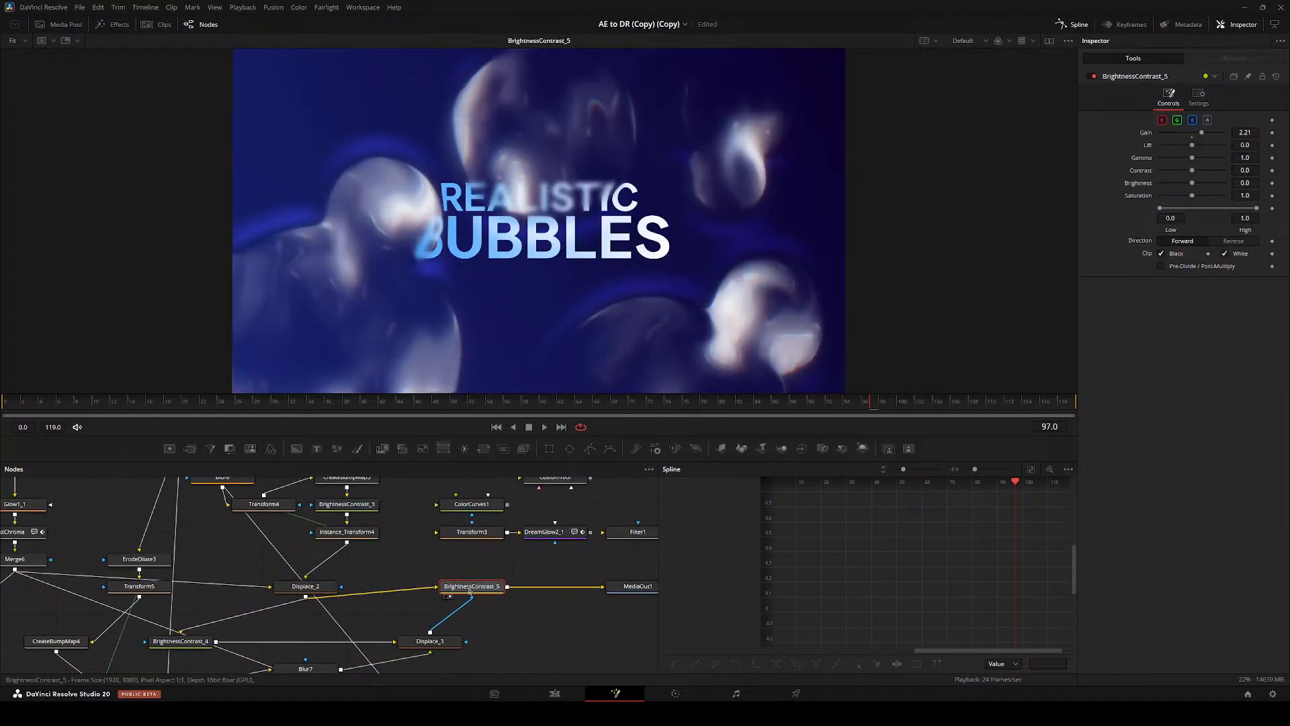
{"action": "left_click_drag", "start_coordinate": [1201, 133], "coordinate": [1288, 160]}
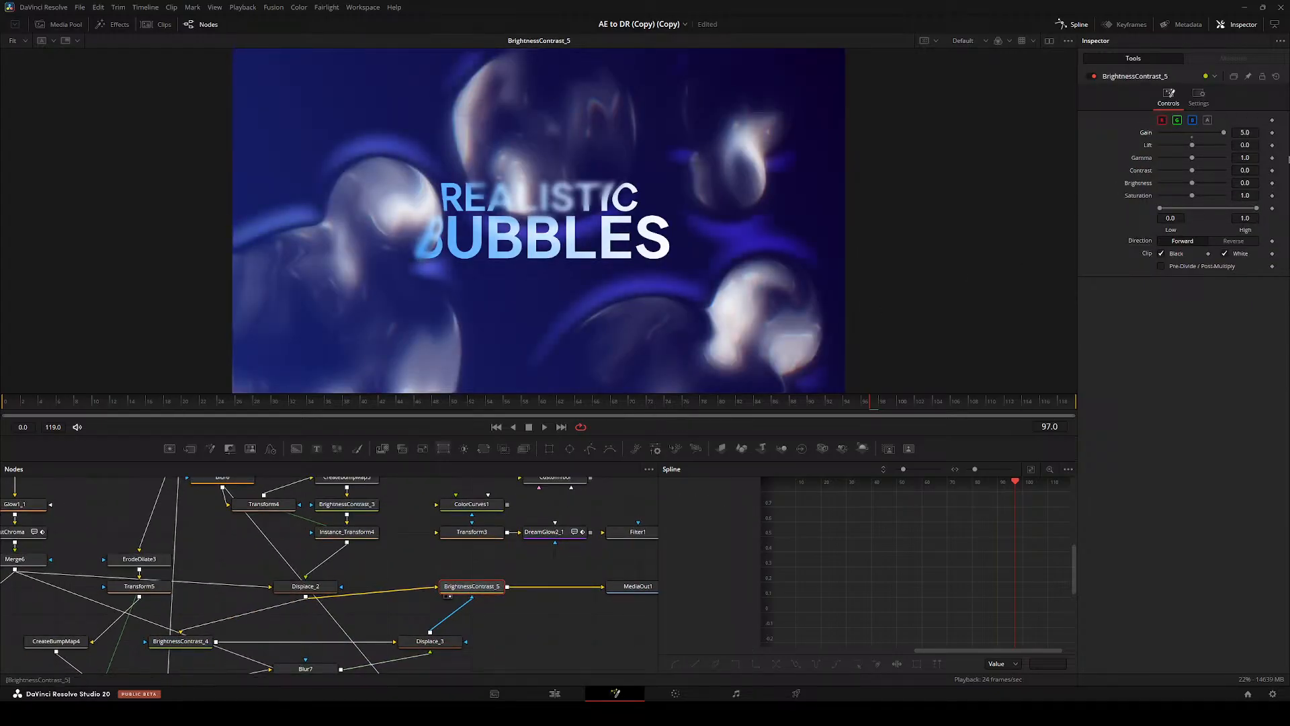
- Select Transform4 and move Blur6 directly beneath ErodeDilate2 in the node graph
{"action": "left_click_drag", "start_coordinate": [276, 541], "coordinate": [363, 559]}
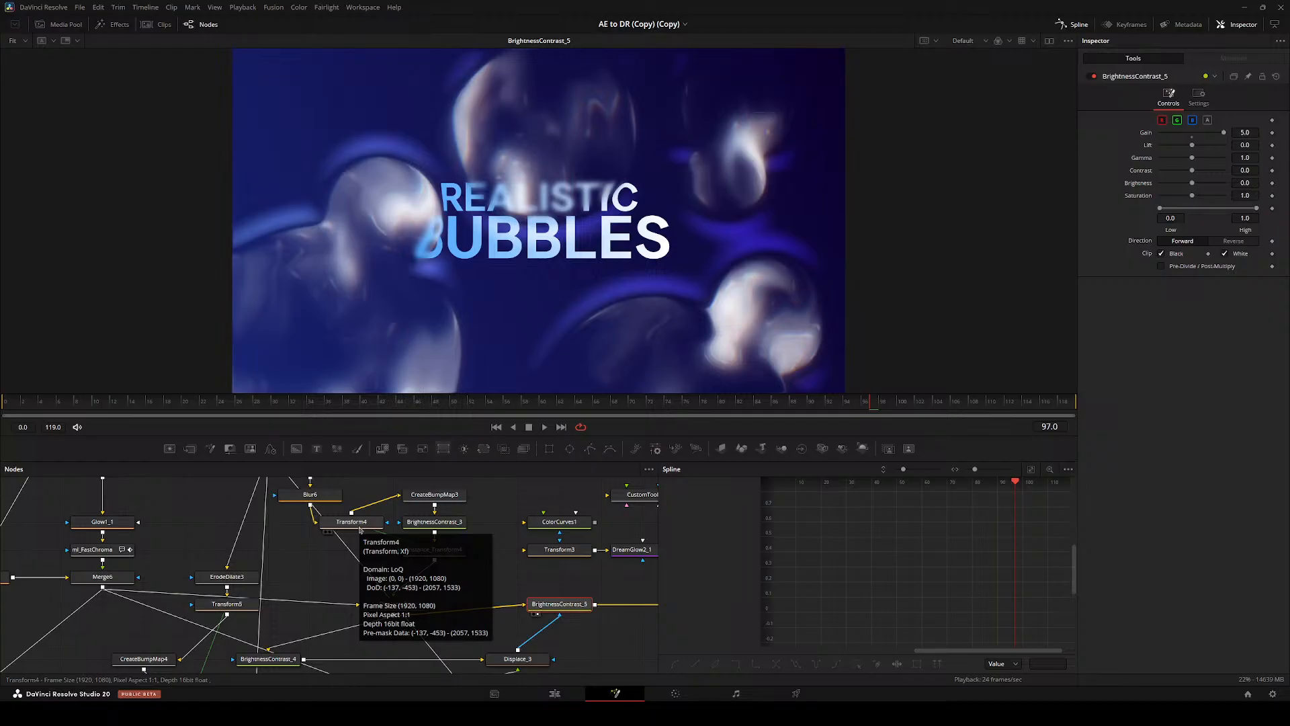
{"action": "left_click_drag", "start_coordinate": [352, 526], "coordinate": [280, 577]}
{"action": "left_click_drag", "start_coordinate": [368, 554], "coordinate": [367, 579]}
{"action": "left_click_drag", "start_coordinate": [367, 560], "coordinate": [258, 553]}
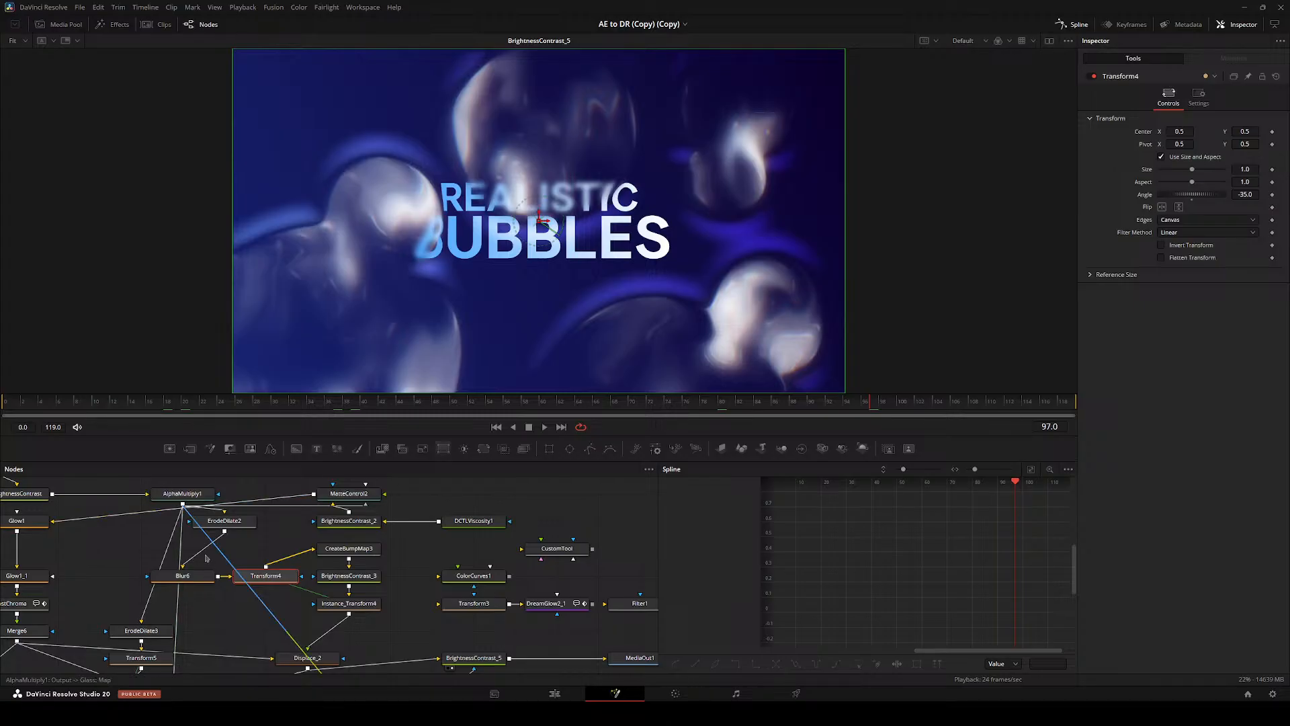
{"action": "left_click_drag", "start_coordinate": [183, 576], "coordinate": [224, 549]}
- View Transform4, CreateBumpMap3, Instance_Transform4 and BrightnessContrast_5 in turn to review the rotated bump map chain
{"action": "left_click_drag", "start_coordinate": [270, 576], "coordinate": [322, 356]}
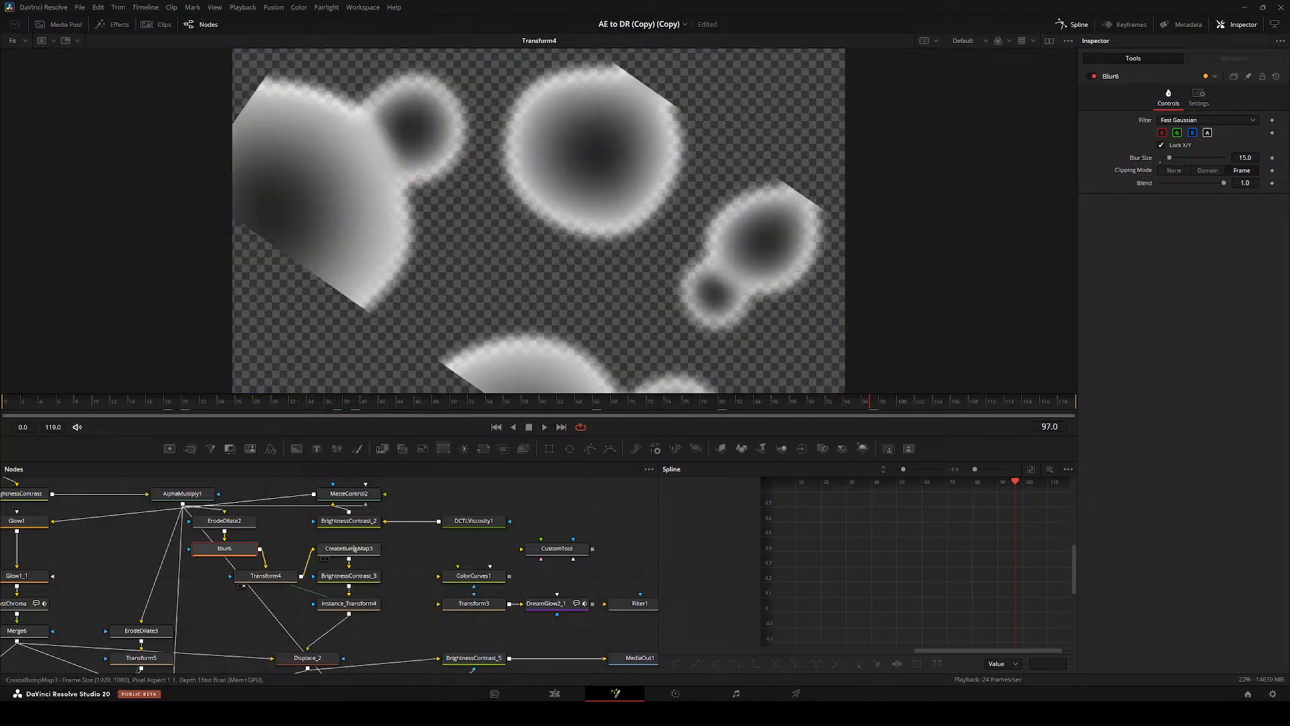
{"action": "left_click_drag", "start_coordinate": [349, 549], "coordinate": [376, 356]}
{"action": "left_click_drag", "start_coordinate": [394, 566], "coordinate": [366, 608]}
{"action": "scroll", "coordinate": [413, 630], "scroll_direction": "down", "scroll_amount": 3}
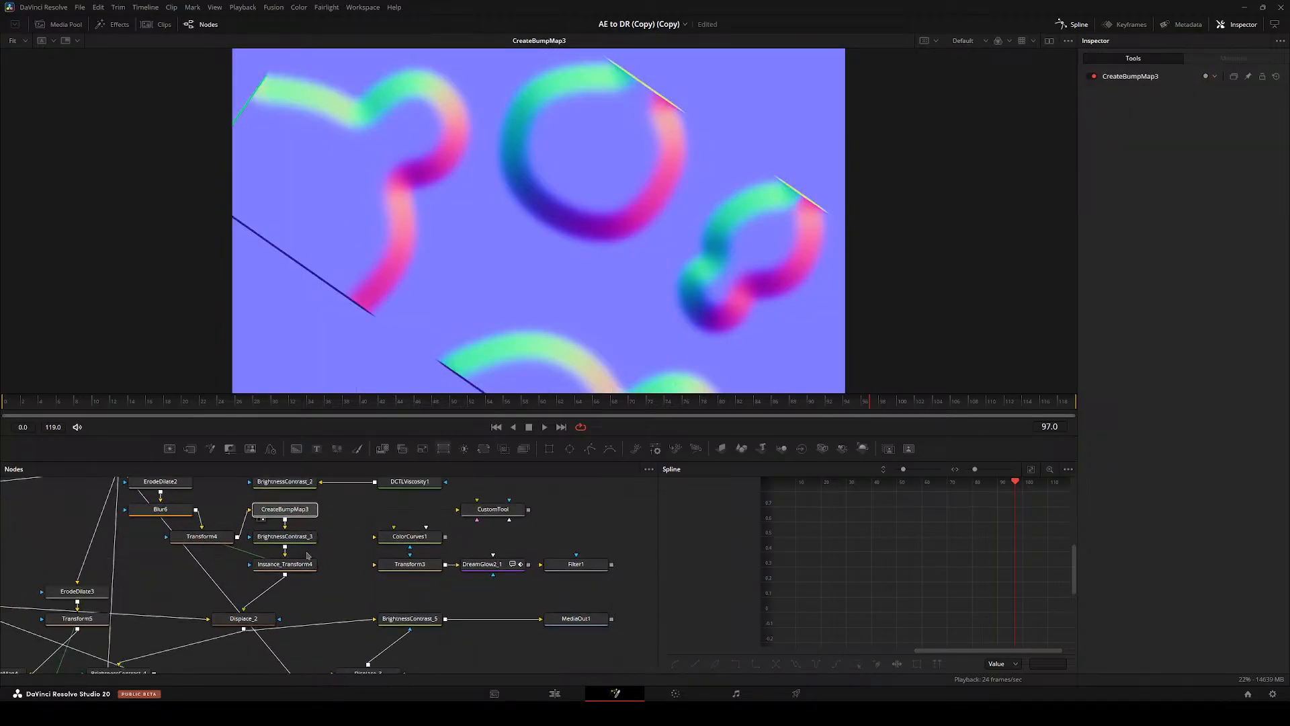
{"action": "left_click_drag", "start_coordinate": [285, 564], "coordinate": [470, 222]}
{"action": "left_click_drag", "start_coordinate": [410, 618], "coordinate": [538, 221]}
{"action": "left_click", "coordinate": [392, 564]}
{"action": "scroll", "coordinate": [563, 565], "scroll_direction": "down", "scroll_amount": 3}
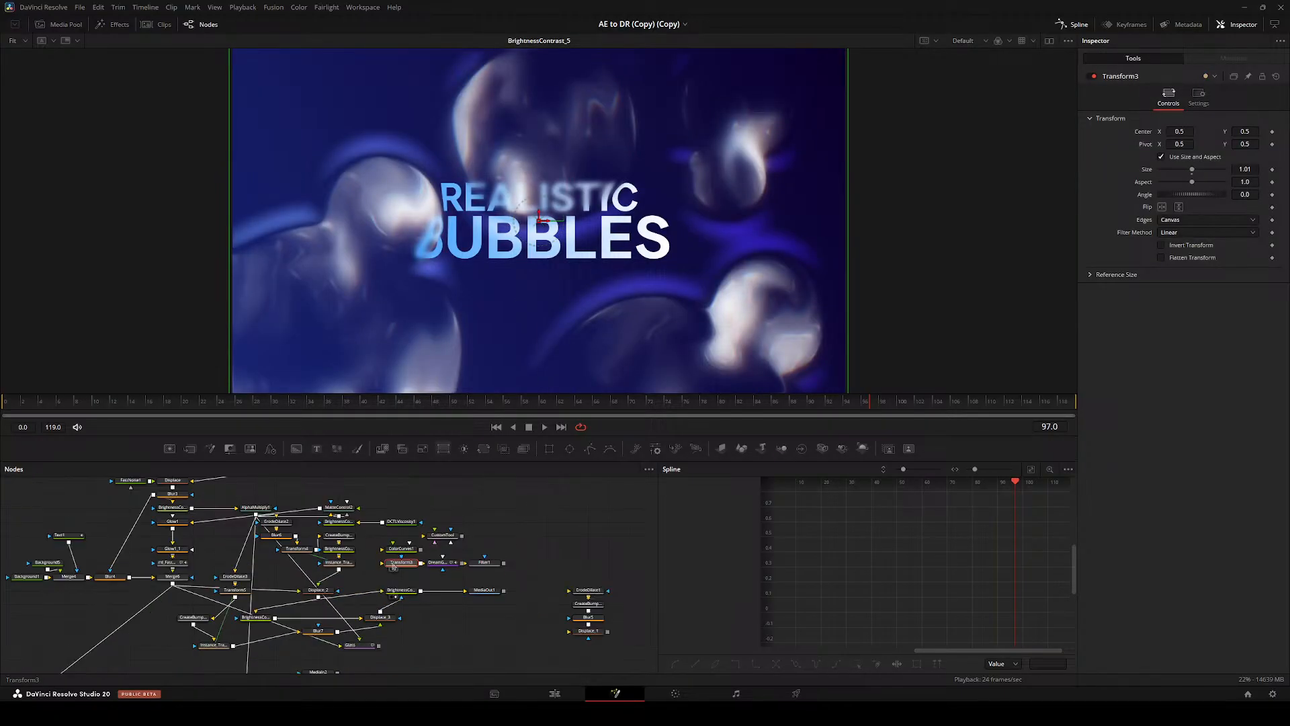
- Switch from the Fusion composition to the Edit page and show the clips at the end of the timeline
{"action": "key", "text": "ctrl+f"}
{"action": "key", "text": "Escape"}
{"action": "left_click", "coordinate": [555, 693]}
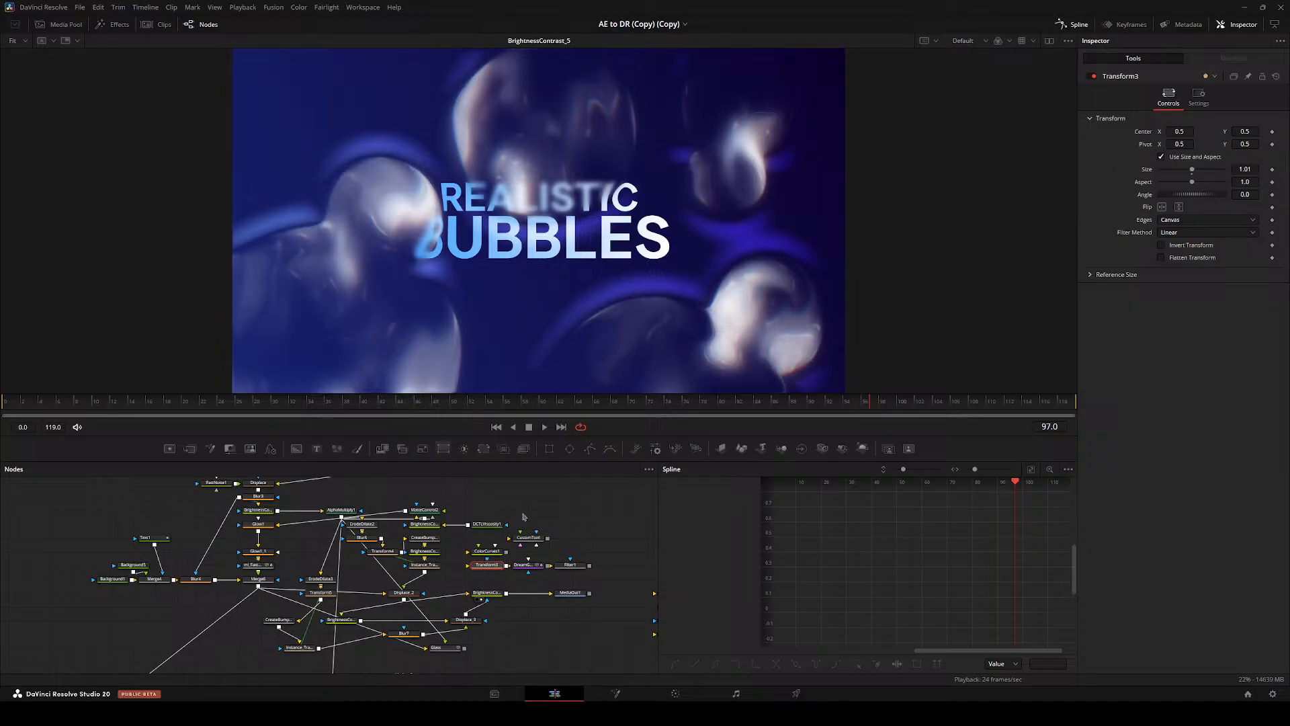
{"action": "left_click_drag", "start_coordinate": [585, 434], "coordinate": [956, 435]}
{"action": "scroll", "coordinate": [804, 507], "scroll_direction": "right", "scroll_amount": 4}
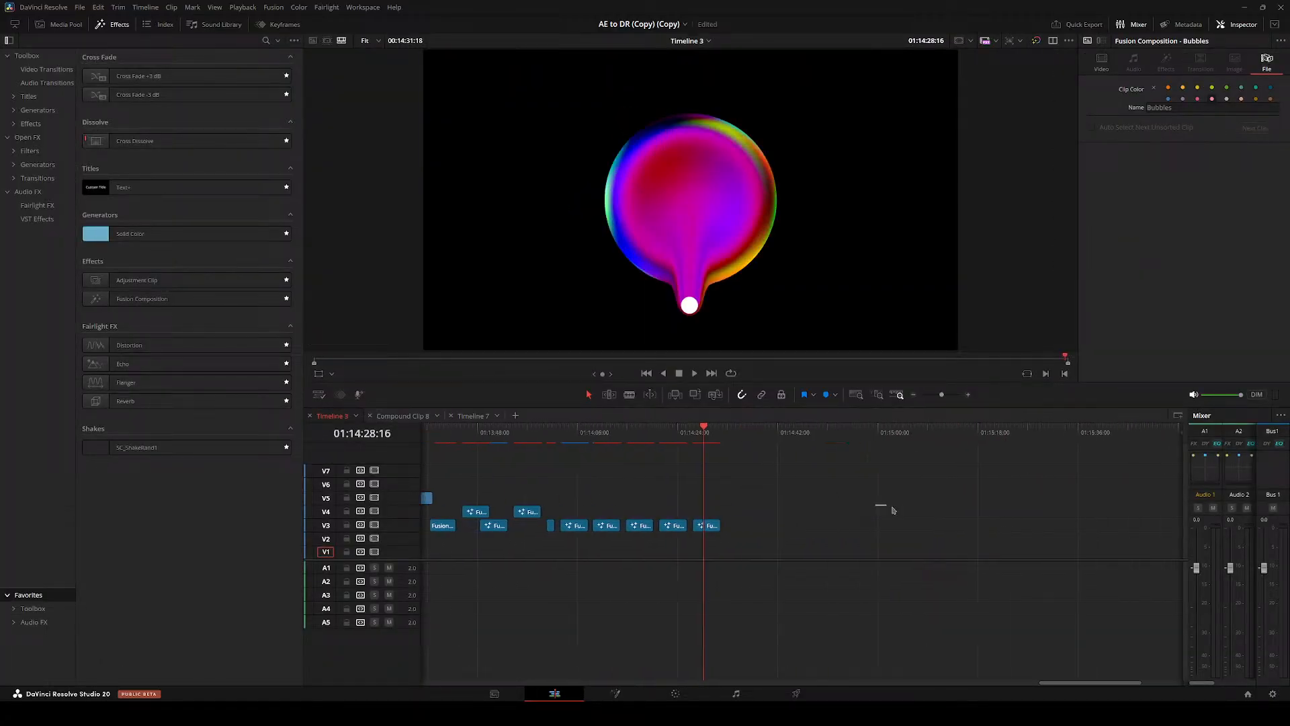